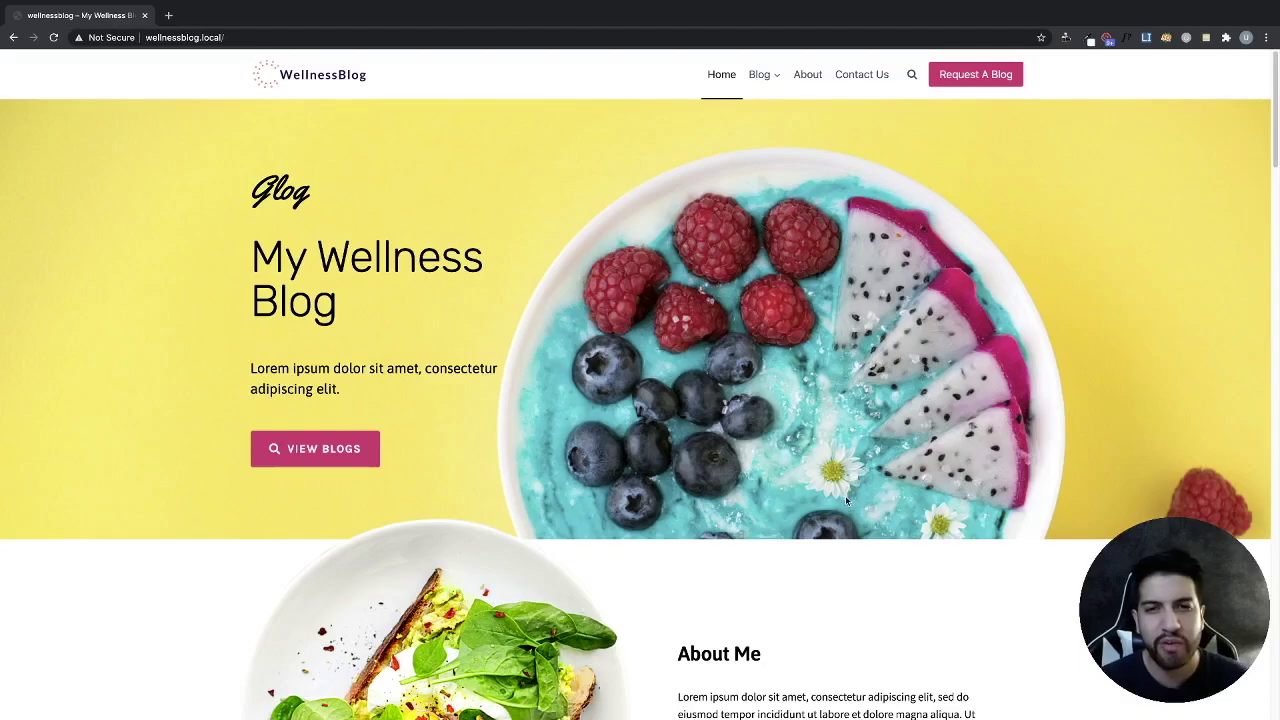
# - Browse the WellnessBlog home page, then go to the Blog listing page
pyautogui.scroll(-6, 903, 340)
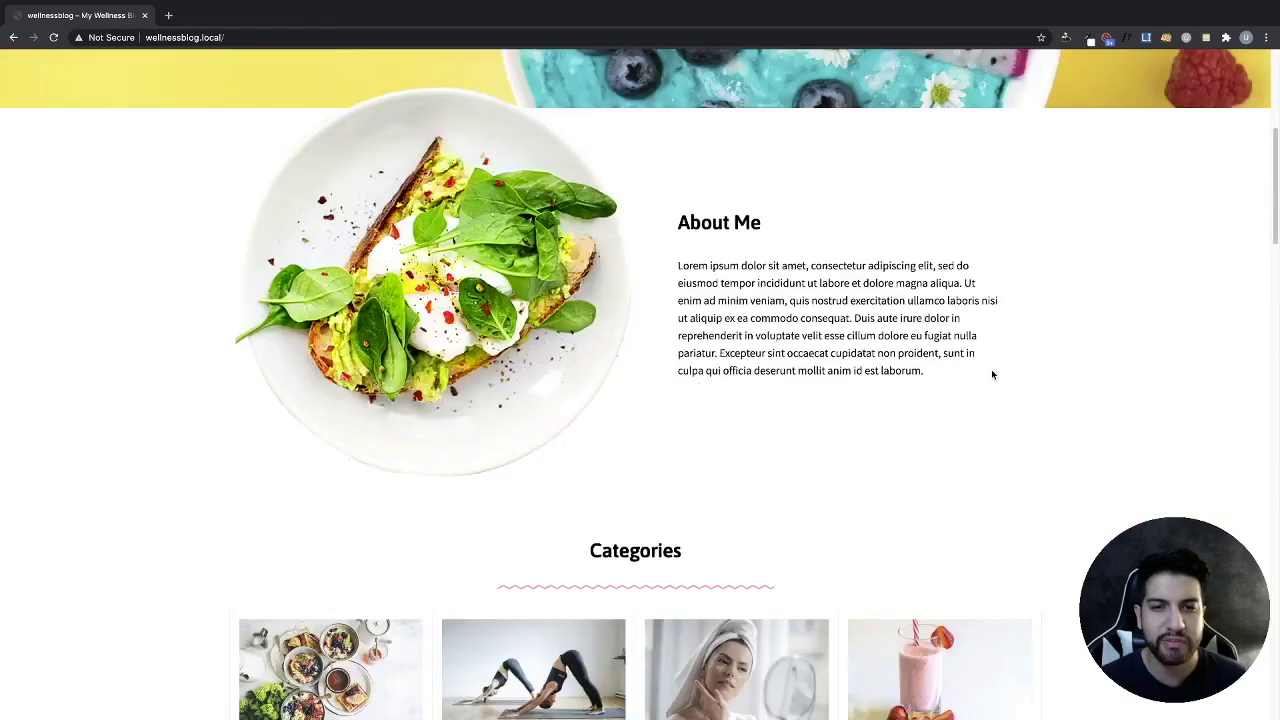
pyautogui.scroll(-15, 992, 375)
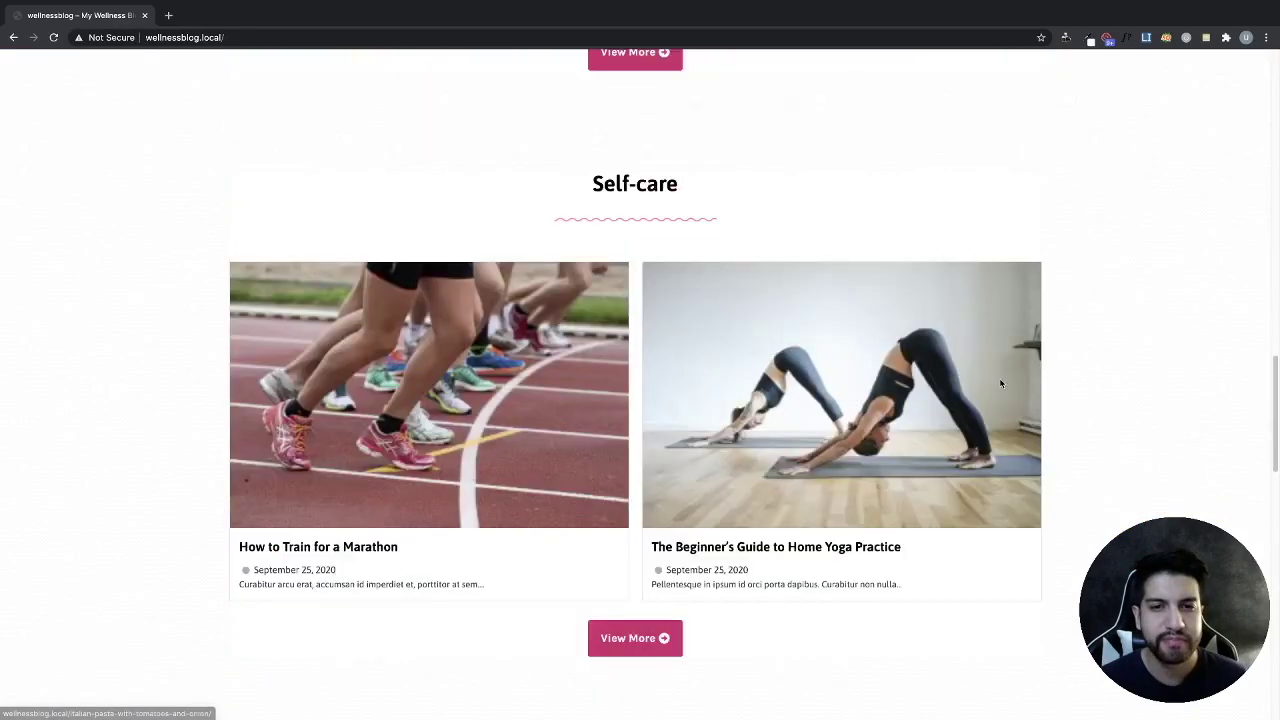
pyautogui.scroll(-10, 1031, 400)
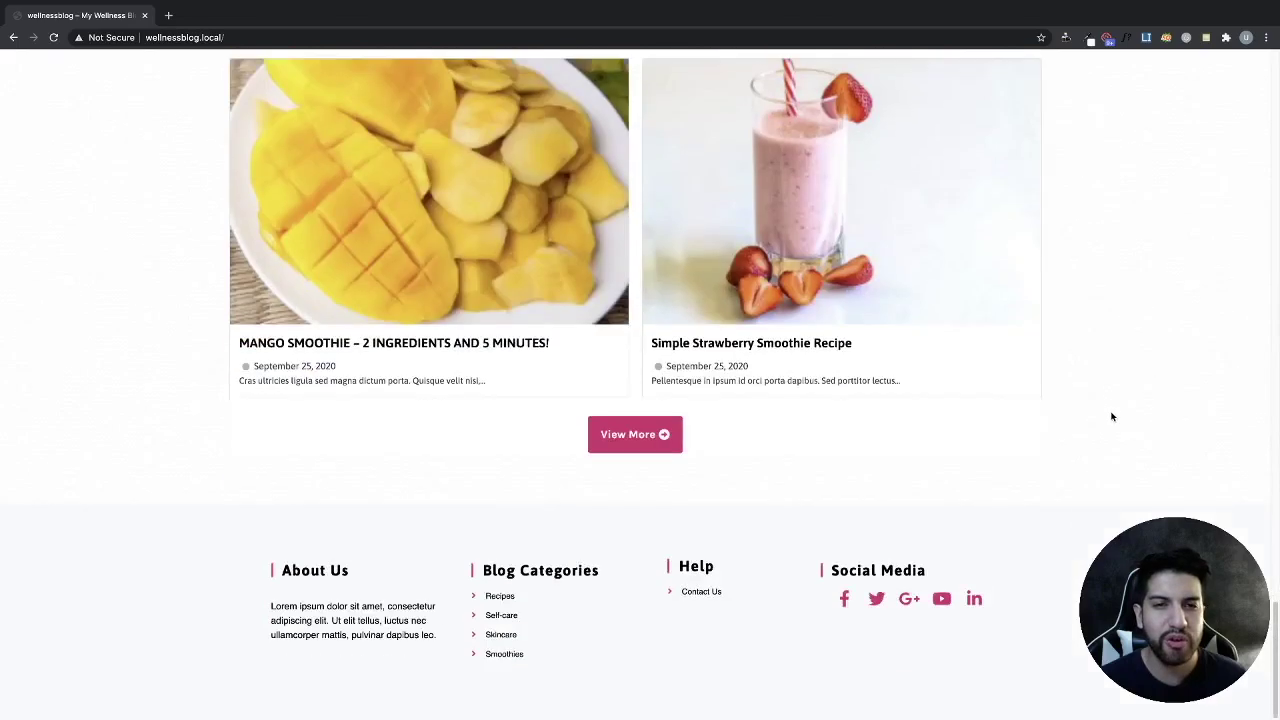
pyautogui.scroll(5, 1111, 414)
pyautogui.scroll(10, 1043, 409)
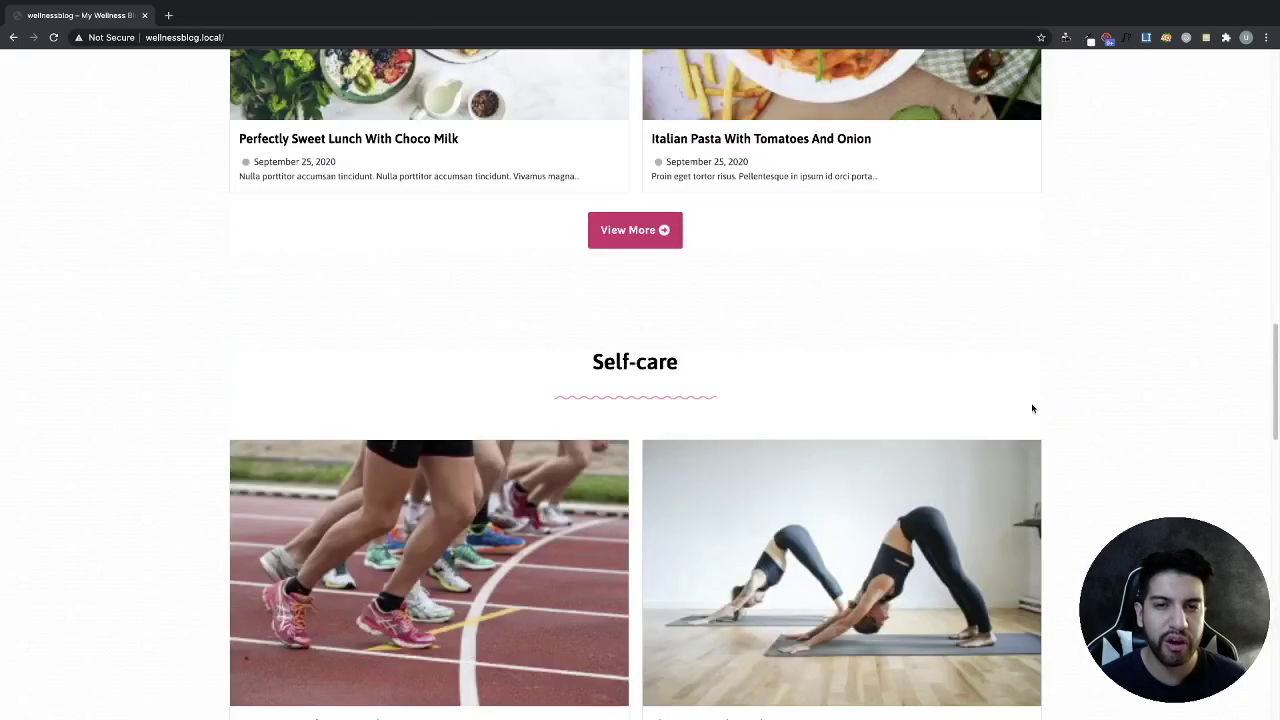
pyautogui.scroll(3, 1032, 406)
pyautogui.scroll(-1, 600, 300)
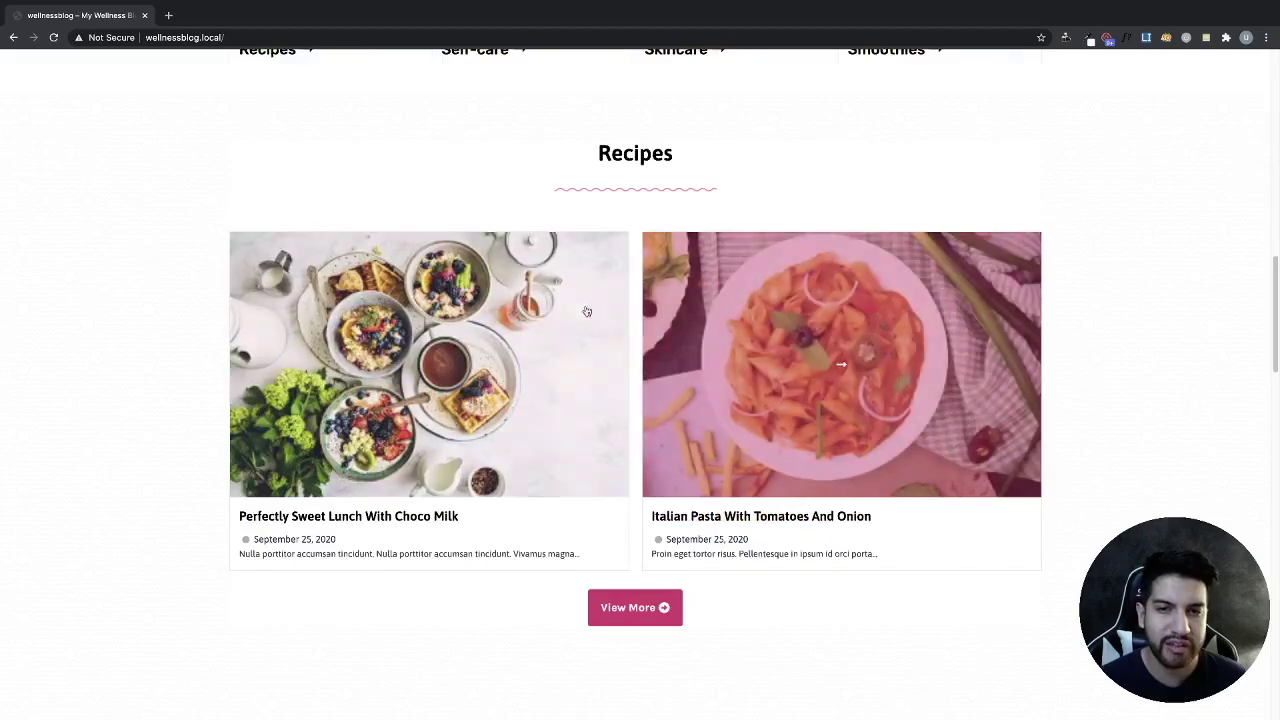
pyautogui.scroll(-2, 737, 222)
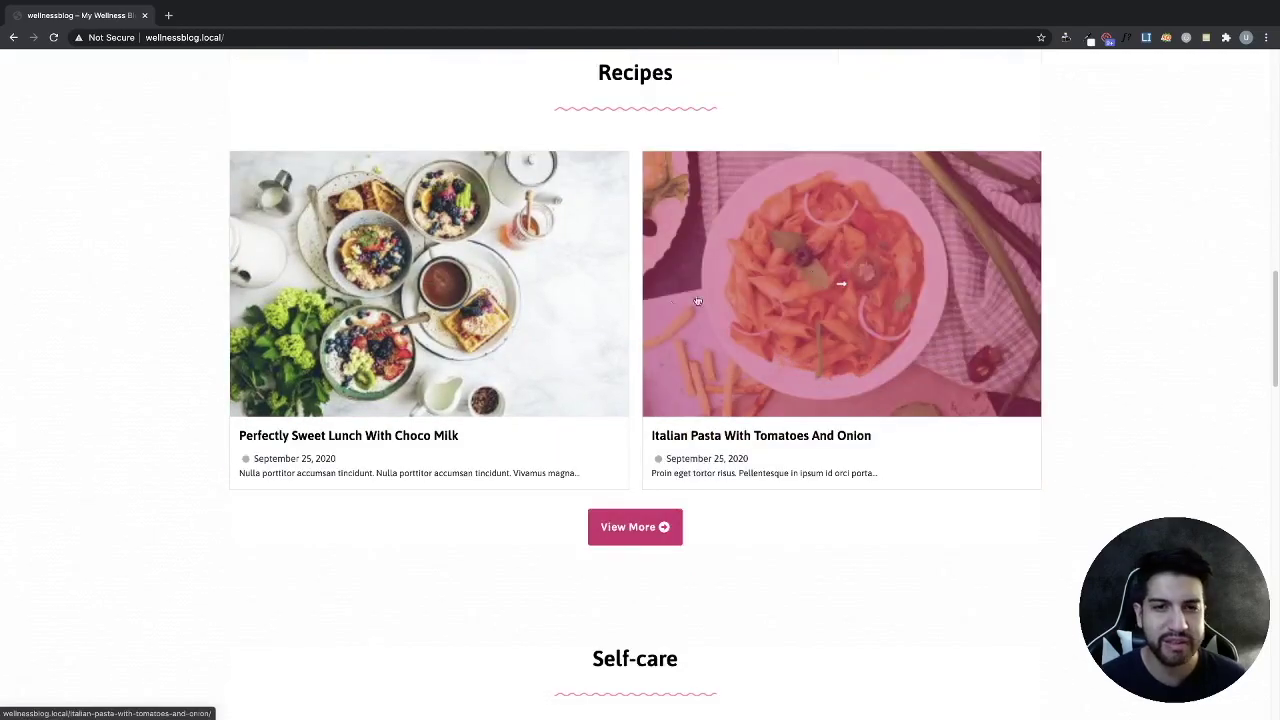
pyautogui.scroll(-2, 794, 312)
pyautogui.scroll(-5, 794, 312)
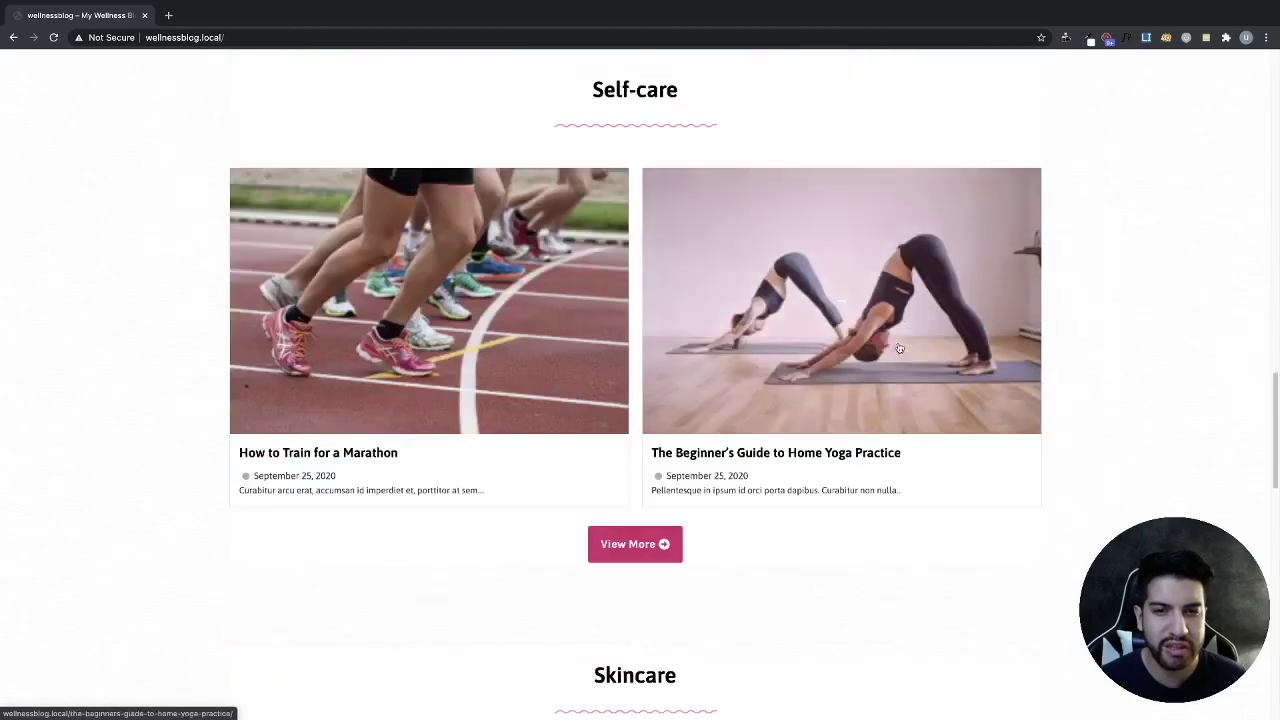
pyautogui.scroll(-1, 788, 273)
pyautogui.scroll(-3, 700, 354)
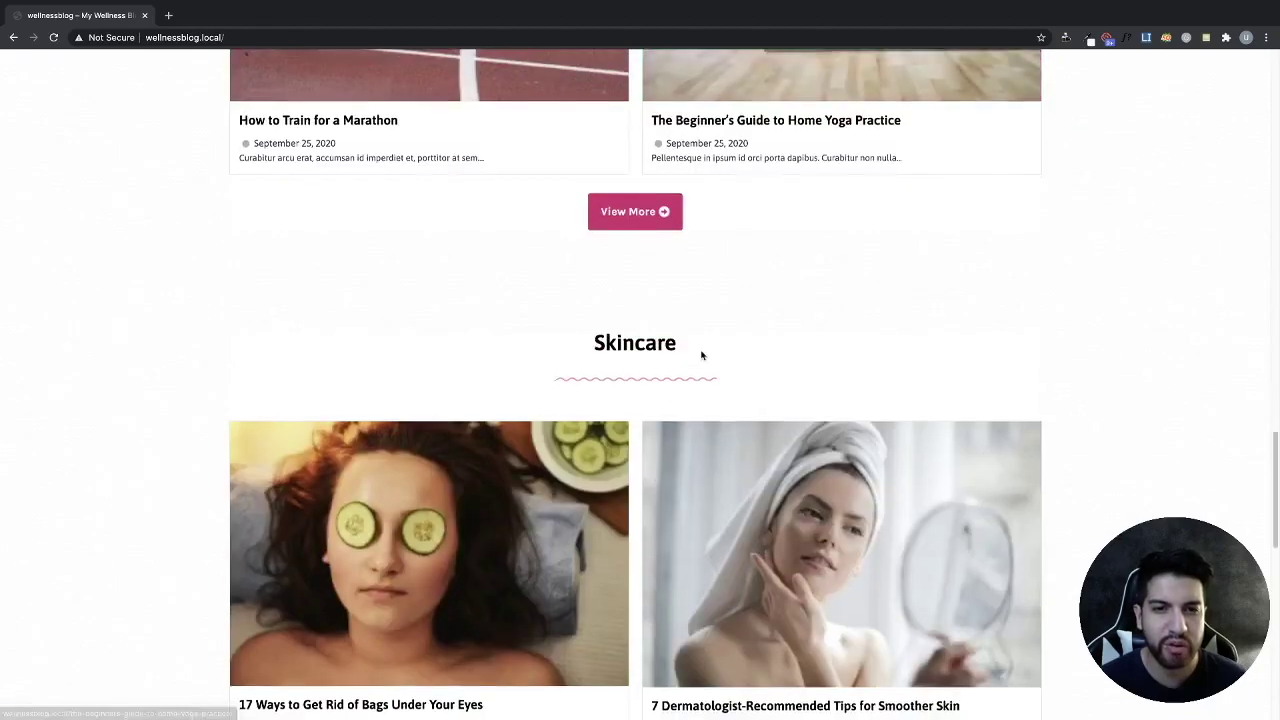
pyautogui.scroll(1, 586, 274)
pyautogui.scroll(-3, 666, 366)
pyautogui.scroll(-6, 666, 366)
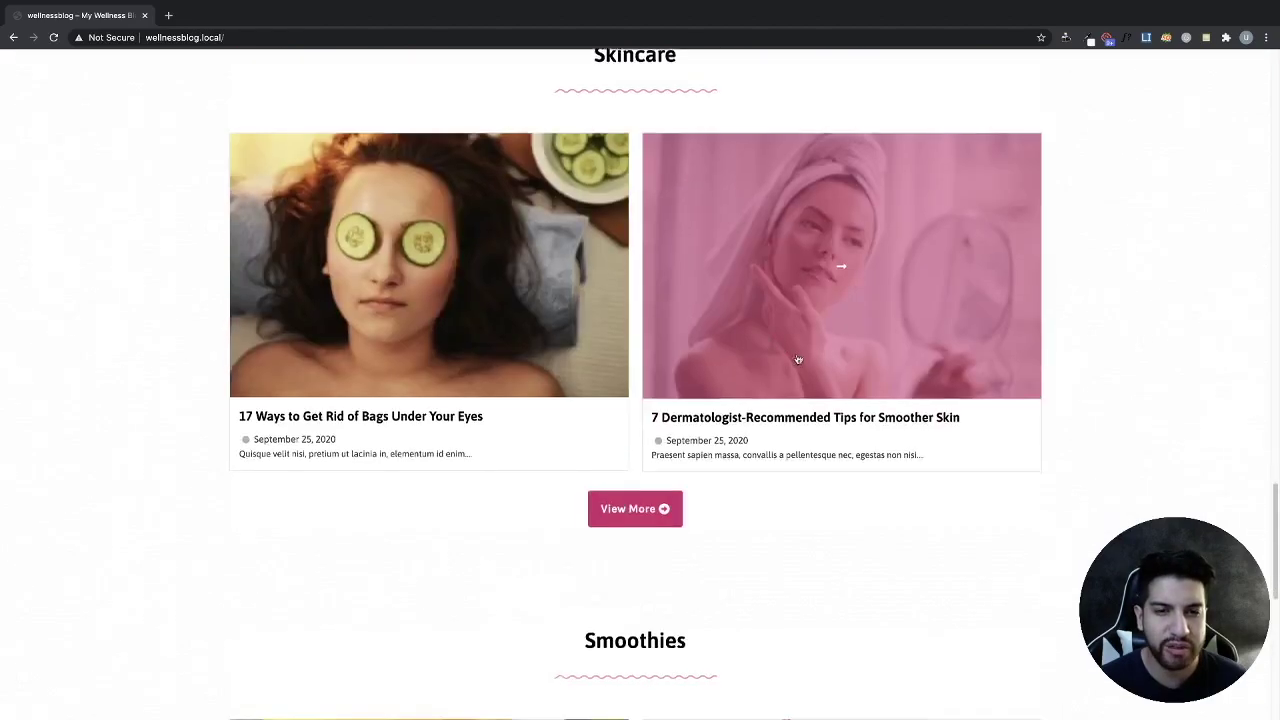
pyautogui.scroll(-1, 1030, 408)
pyautogui.scroll(1, 1088, 428)
pyautogui.scroll(-2, 1088, 428)
pyautogui.scroll(-2, 1088, 428)
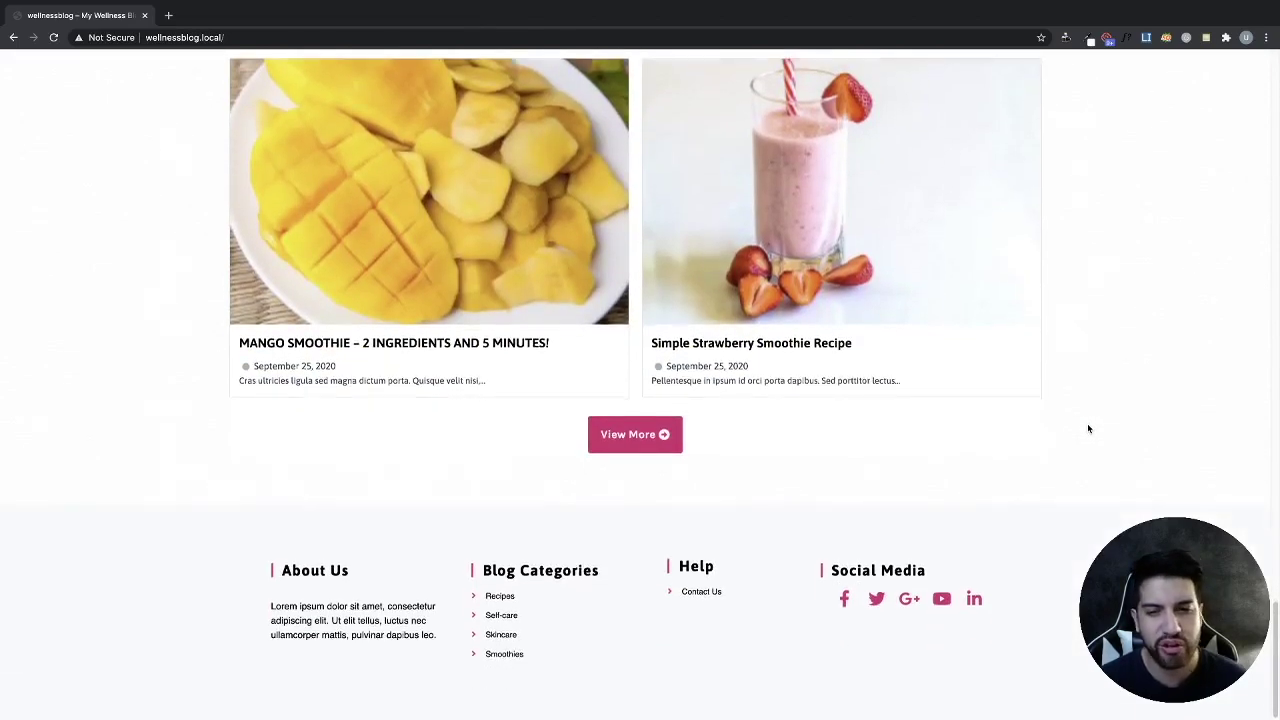
pyautogui.scroll(15, 1088, 428)
pyautogui.scroll(10, 1088, 428)
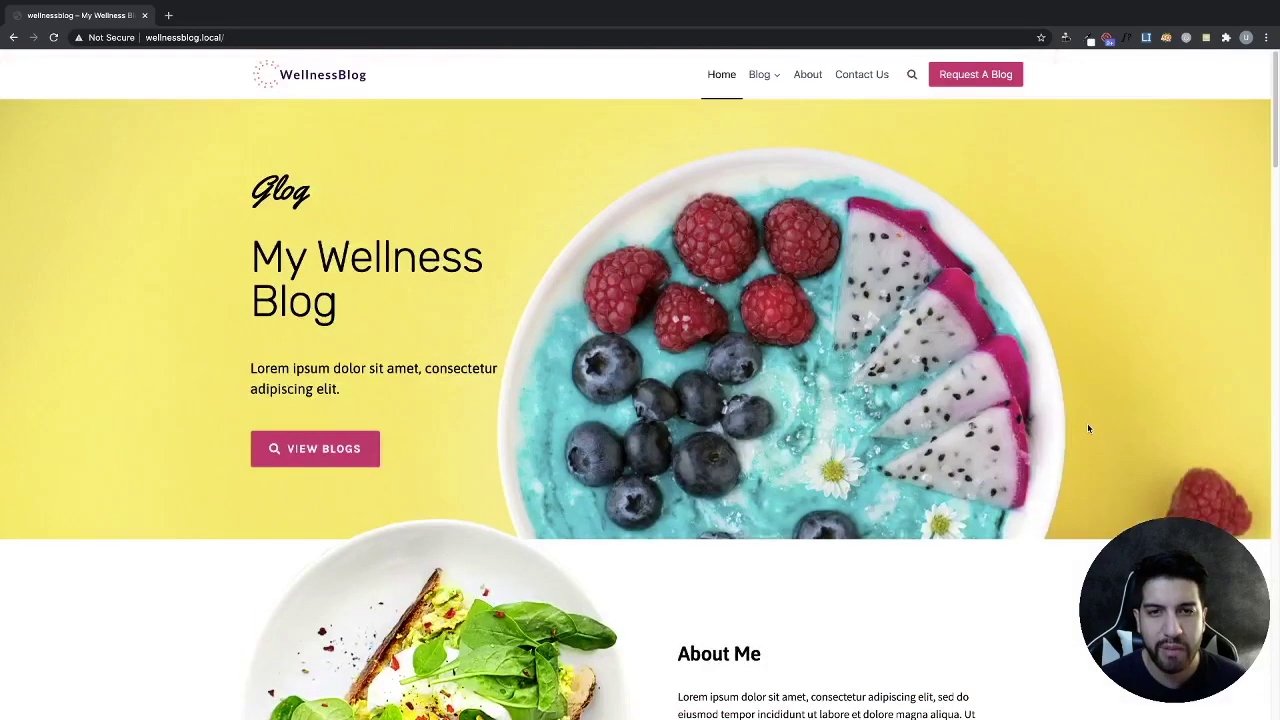
pyautogui.click(763, 76)
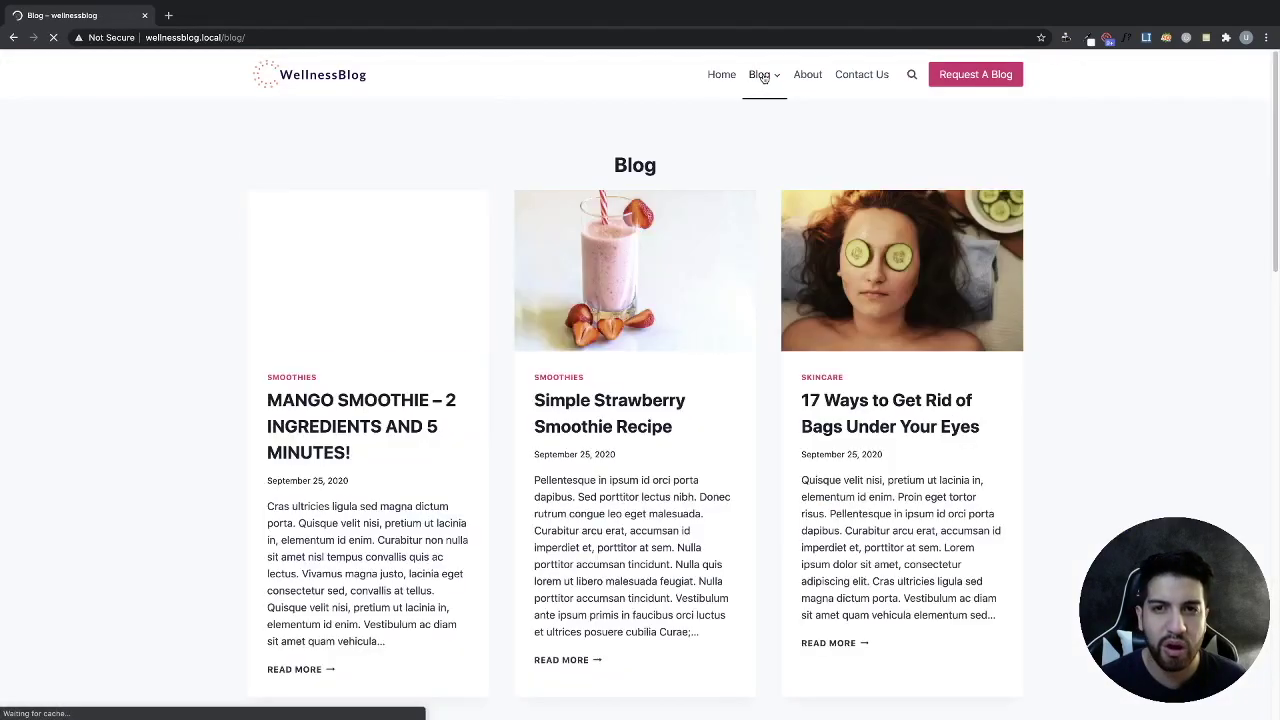
# - Open the Simple Strawberry Smoothie Recipe post and scroll through it
pyautogui.click(632, 298)
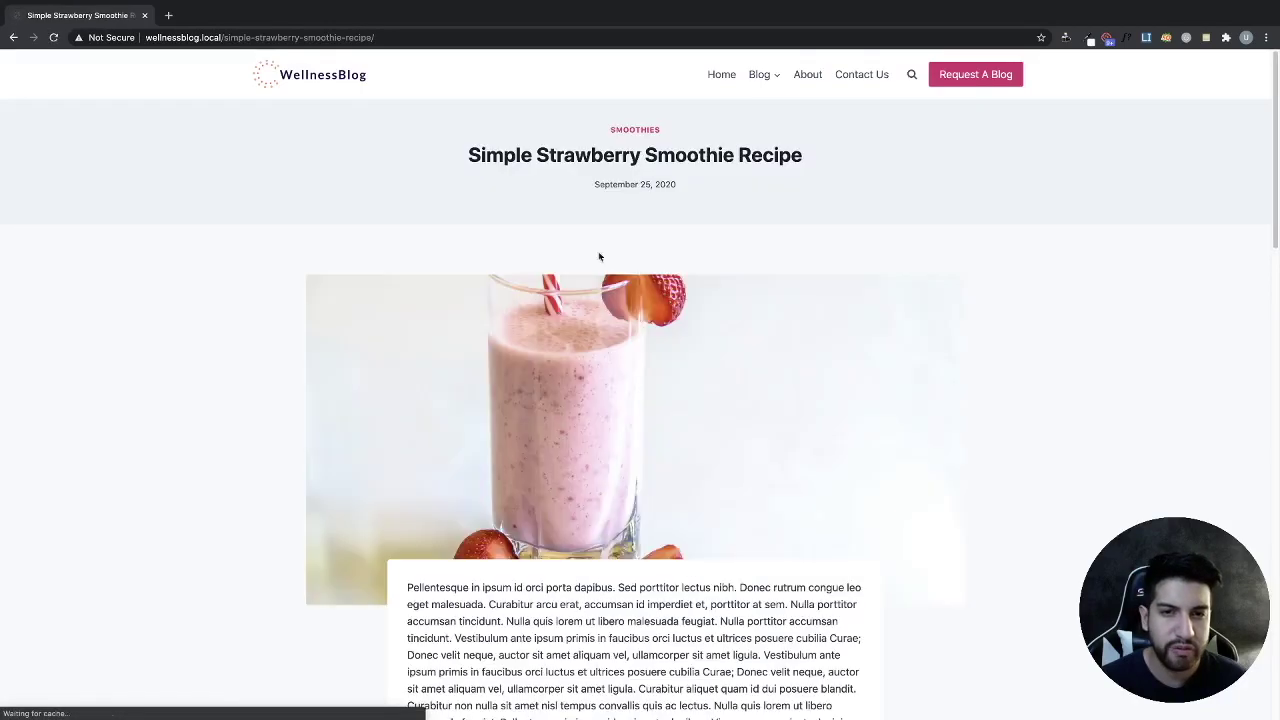
pyautogui.scroll(-15, 675, 308)
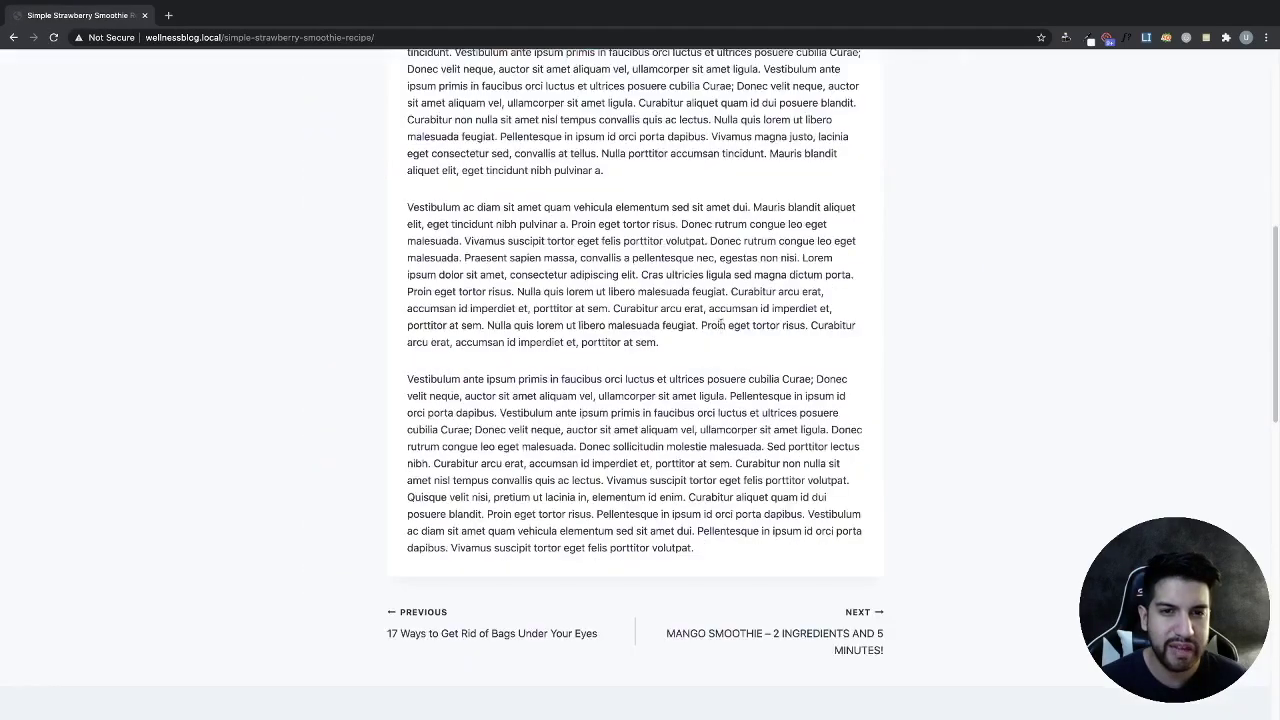
pyautogui.scroll(15, 743, 343)
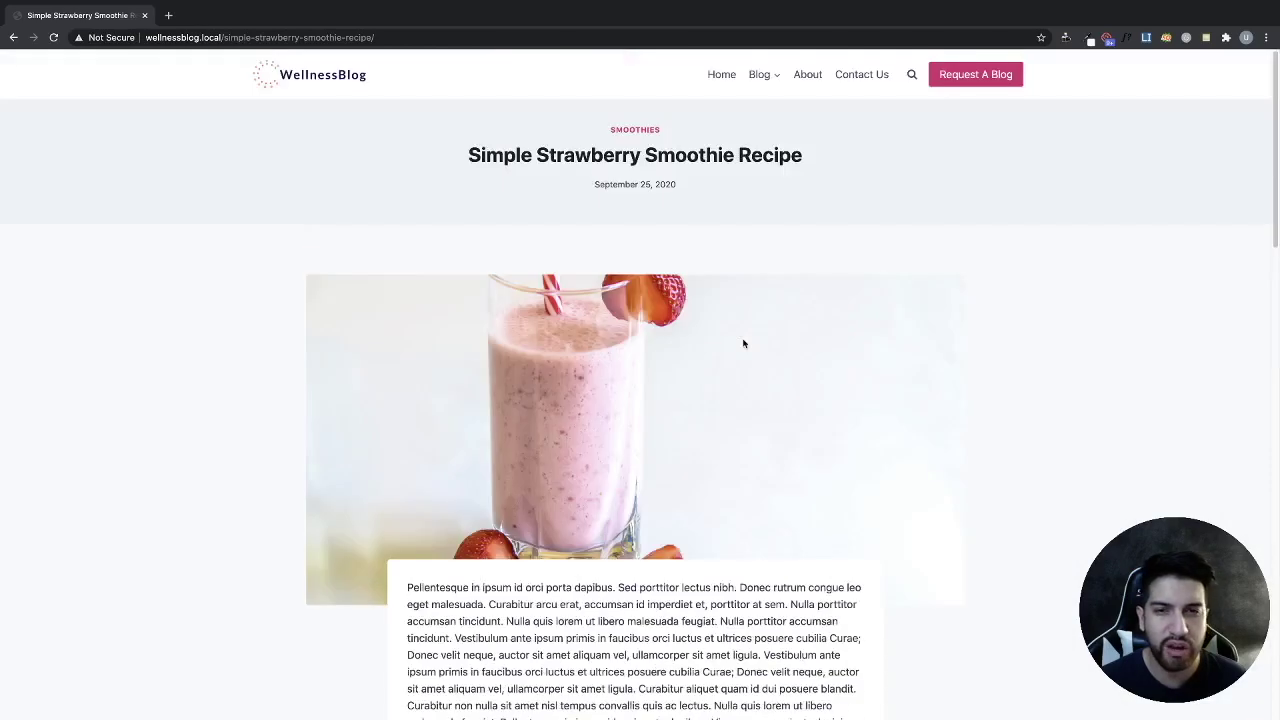
# - Read through the About Me page, then return to the WellnessBlog home page
pyautogui.click(807, 76)
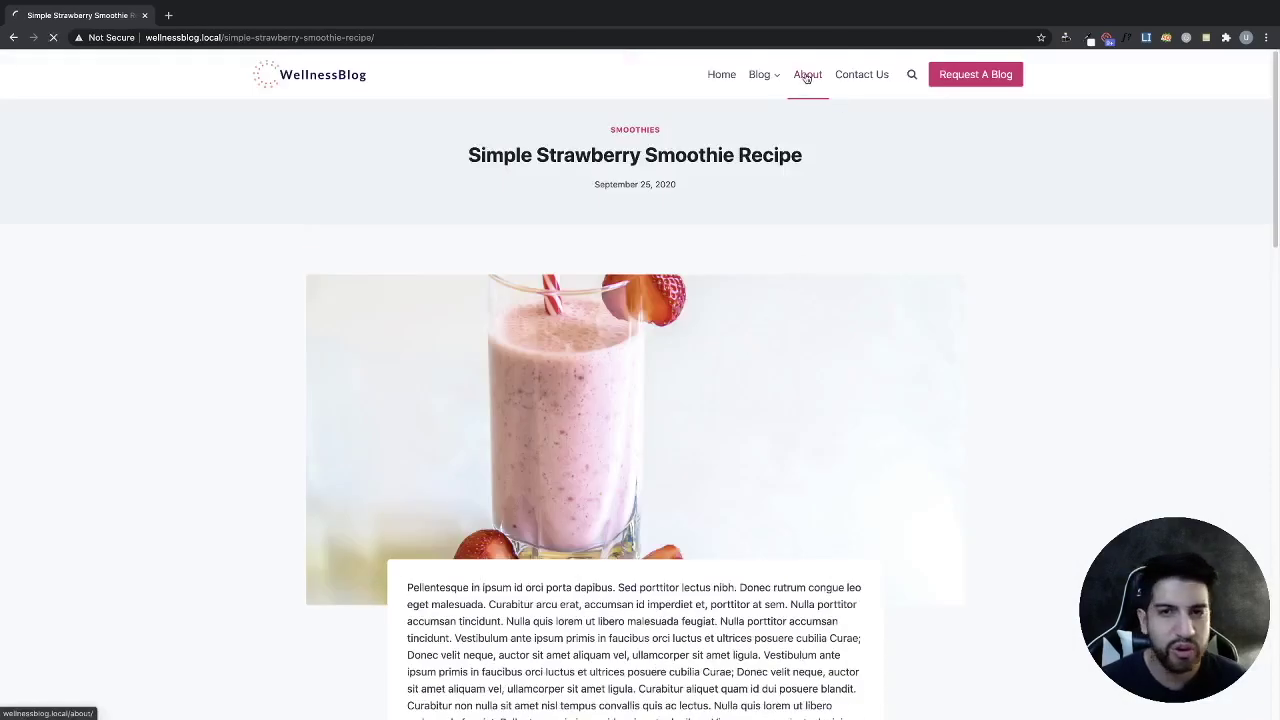
pyautogui.scroll(-3, 690, 320)
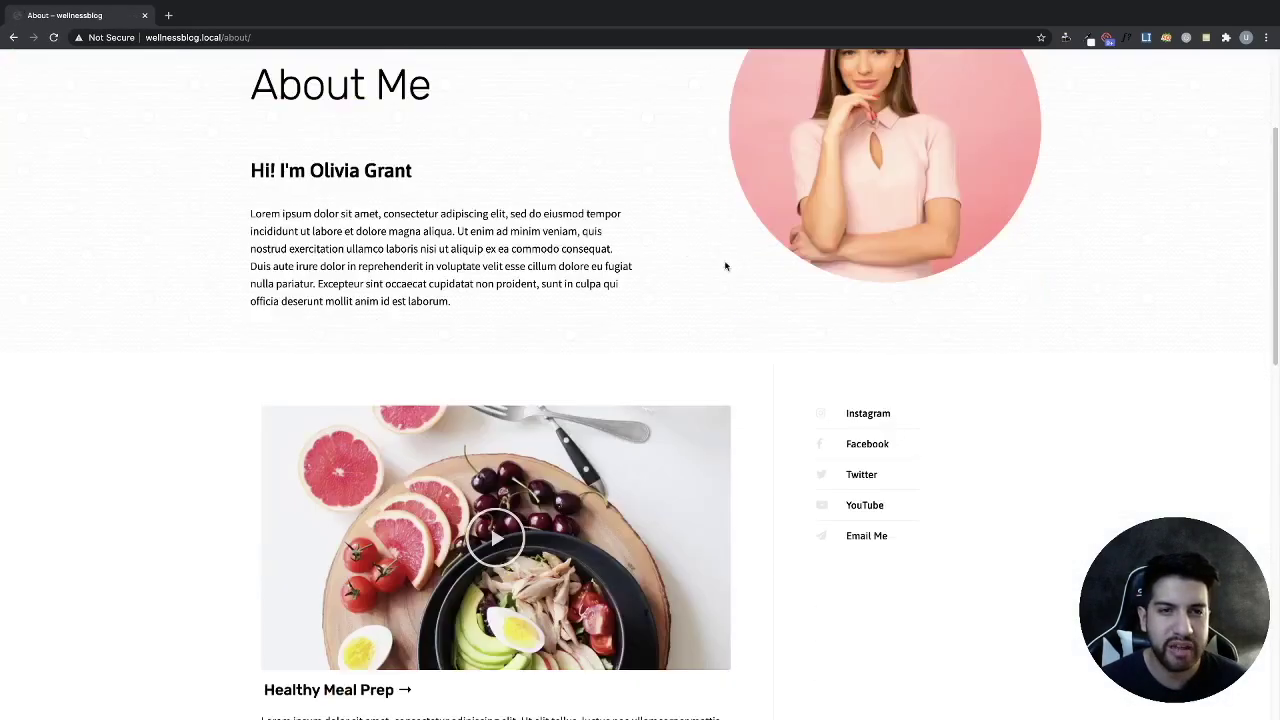
pyautogui.scroll(-5, 759, 287)
pyautogui.scroll(8, 763, 286)
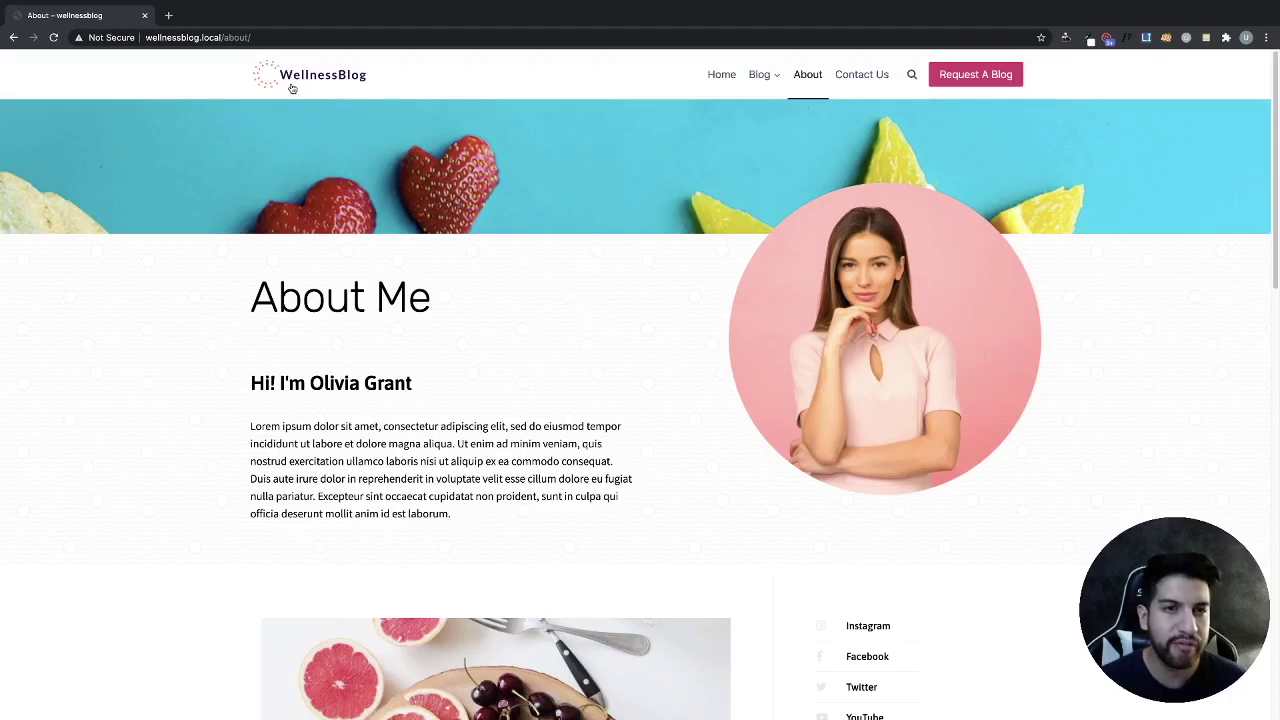
pyautogui.scroll(-15, 686, 508)
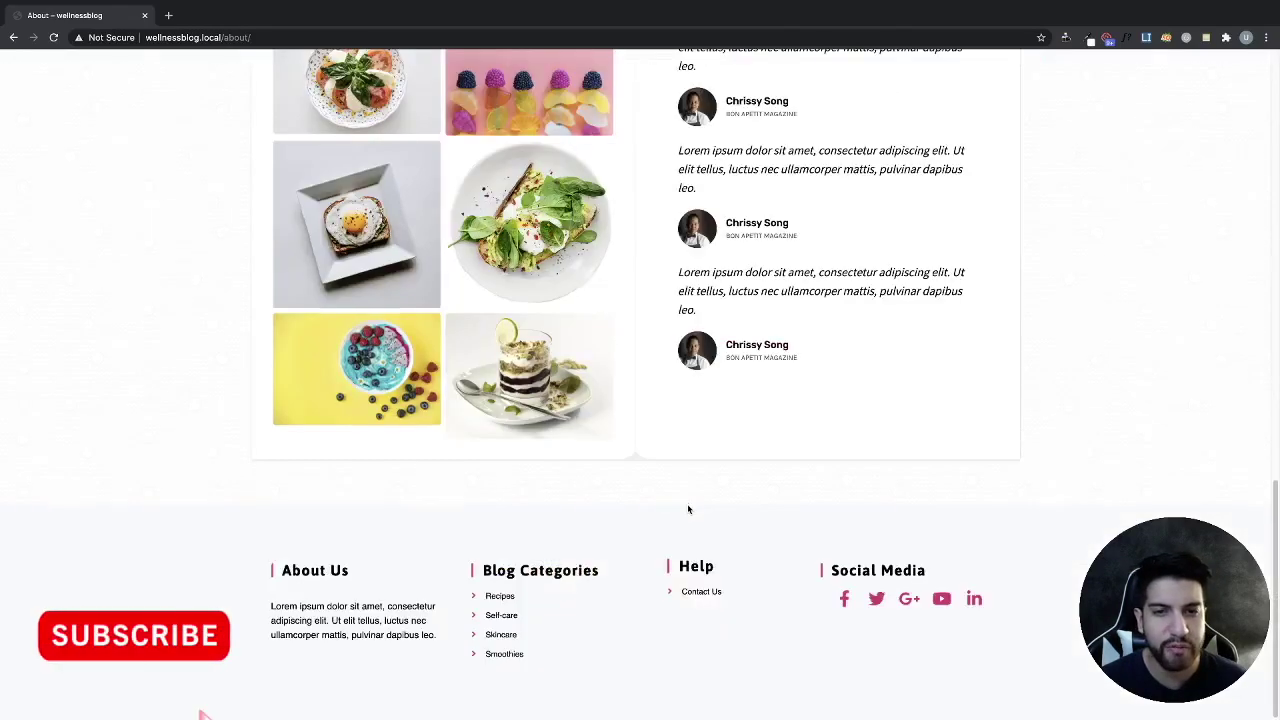
pyautogui.scroll(15, 693, 507)
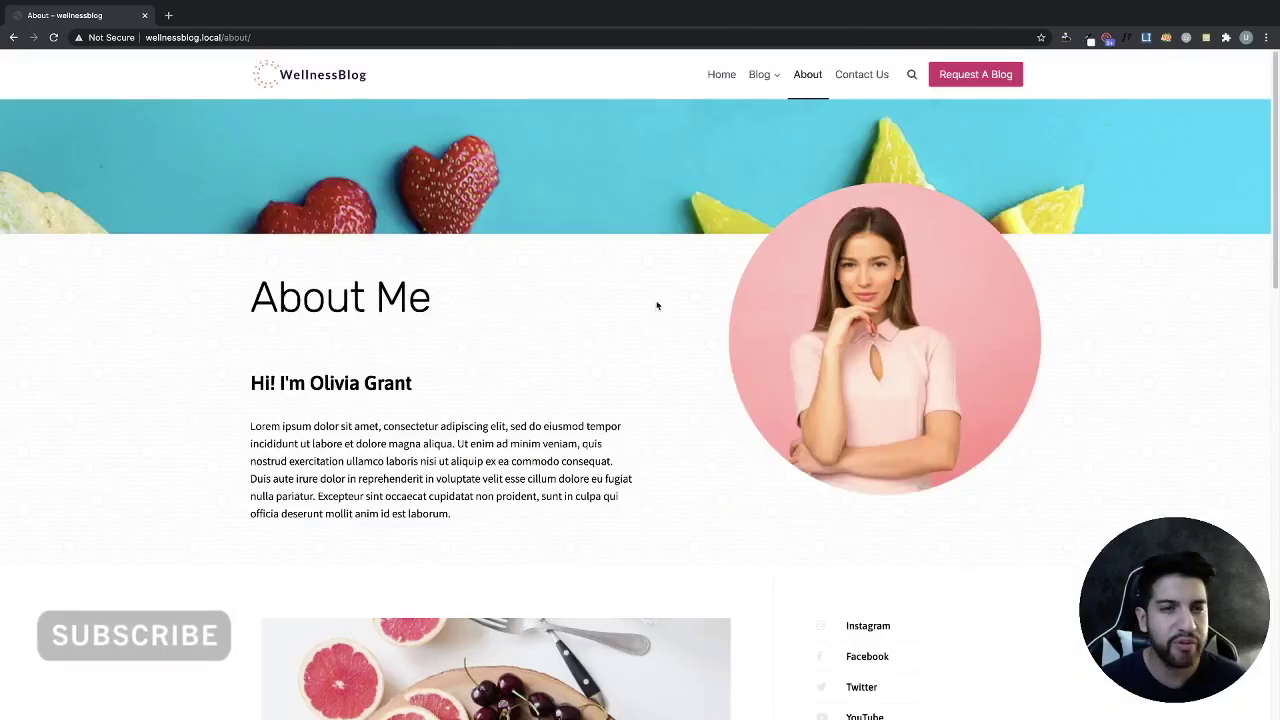
pyautogui.click(720, 76)
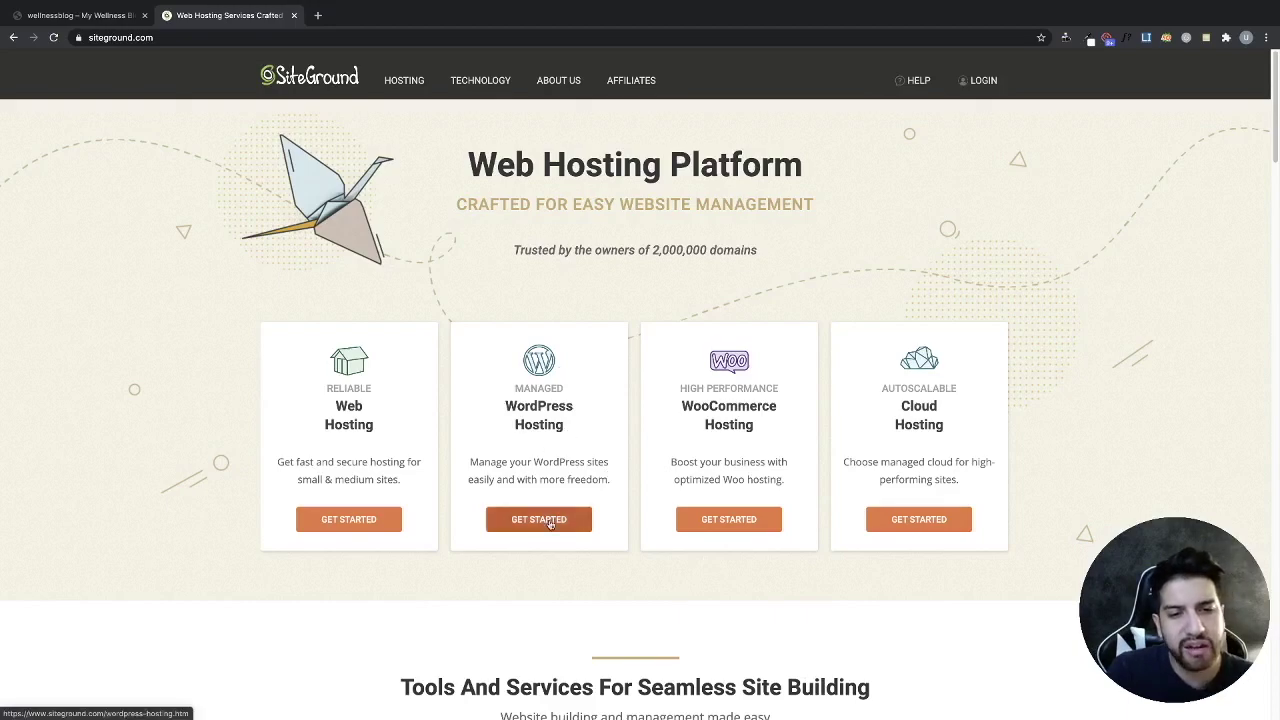
# - Go to SiteGround's Managed WordPress Hosting plans page
pyautogui.click(549, 523)
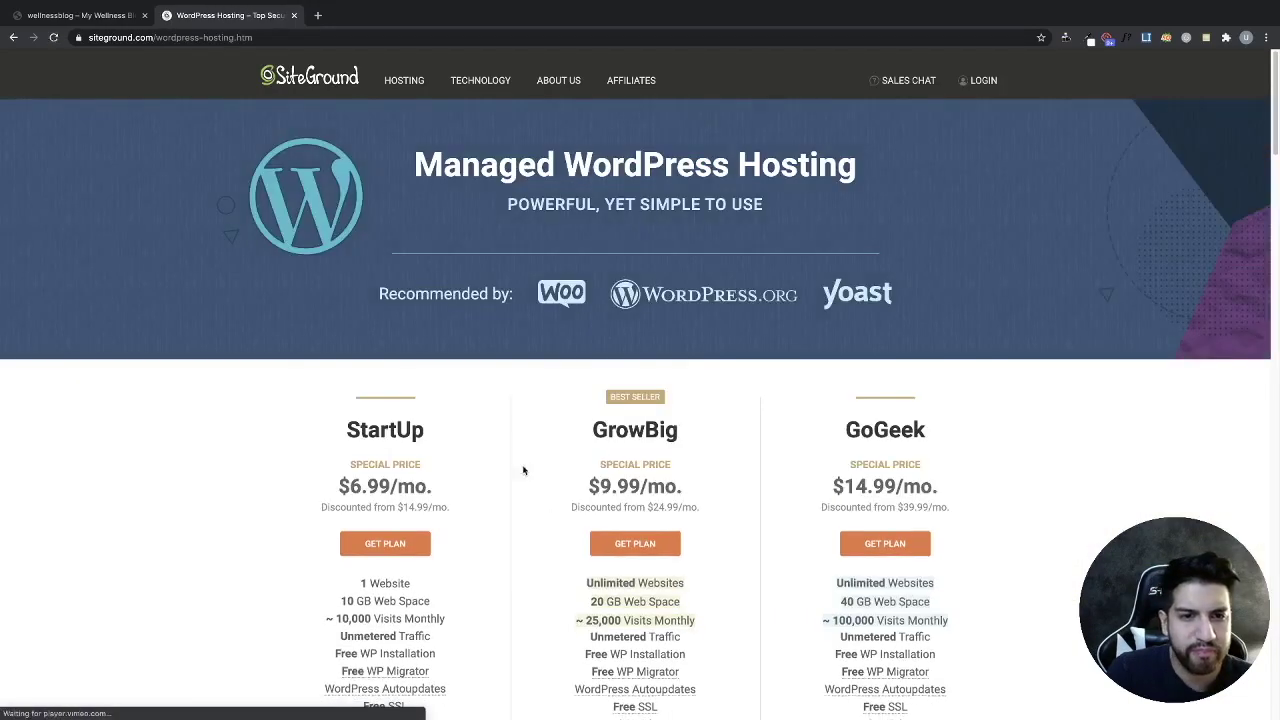
# - Scroll down to the StartUp ($6.99), GrowBig ($9.99) and GoGeek ($14.99) plan cards
pyautogui.scroll(-1, 506, 303)
pyautogui.scroll(-1, 694, 403)
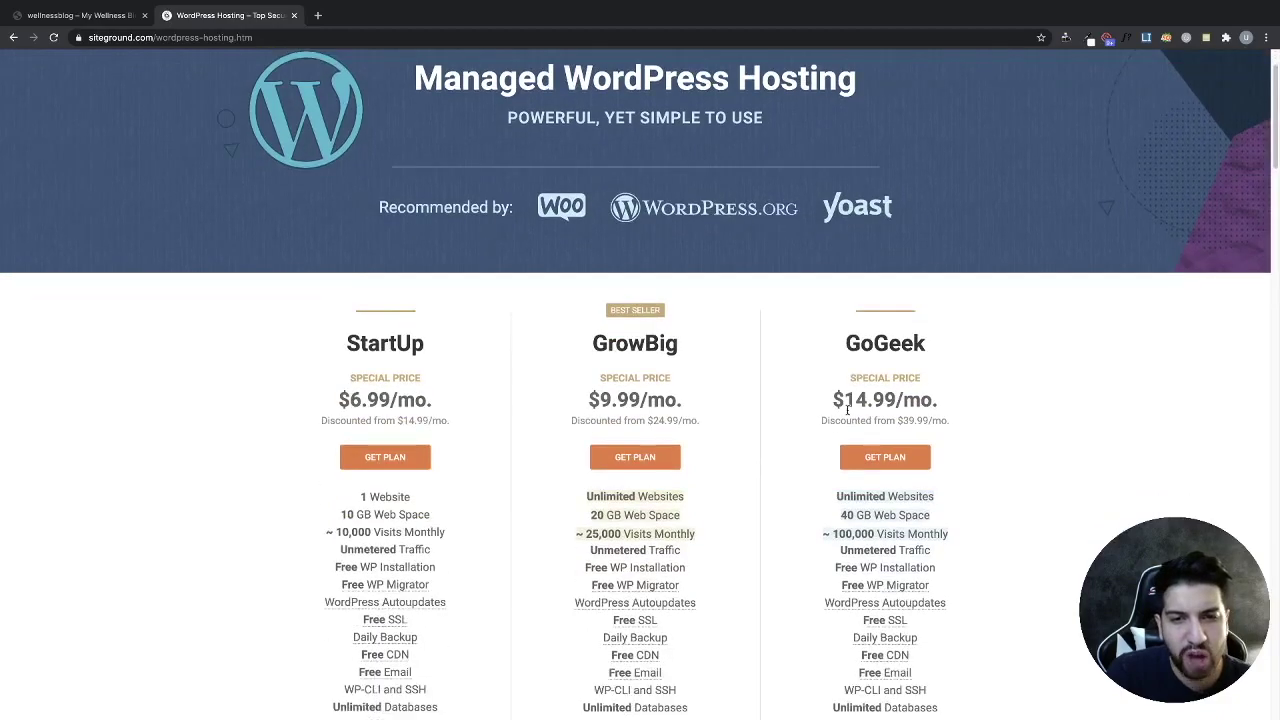
pyautogui.scroll(-3, 847, 410)
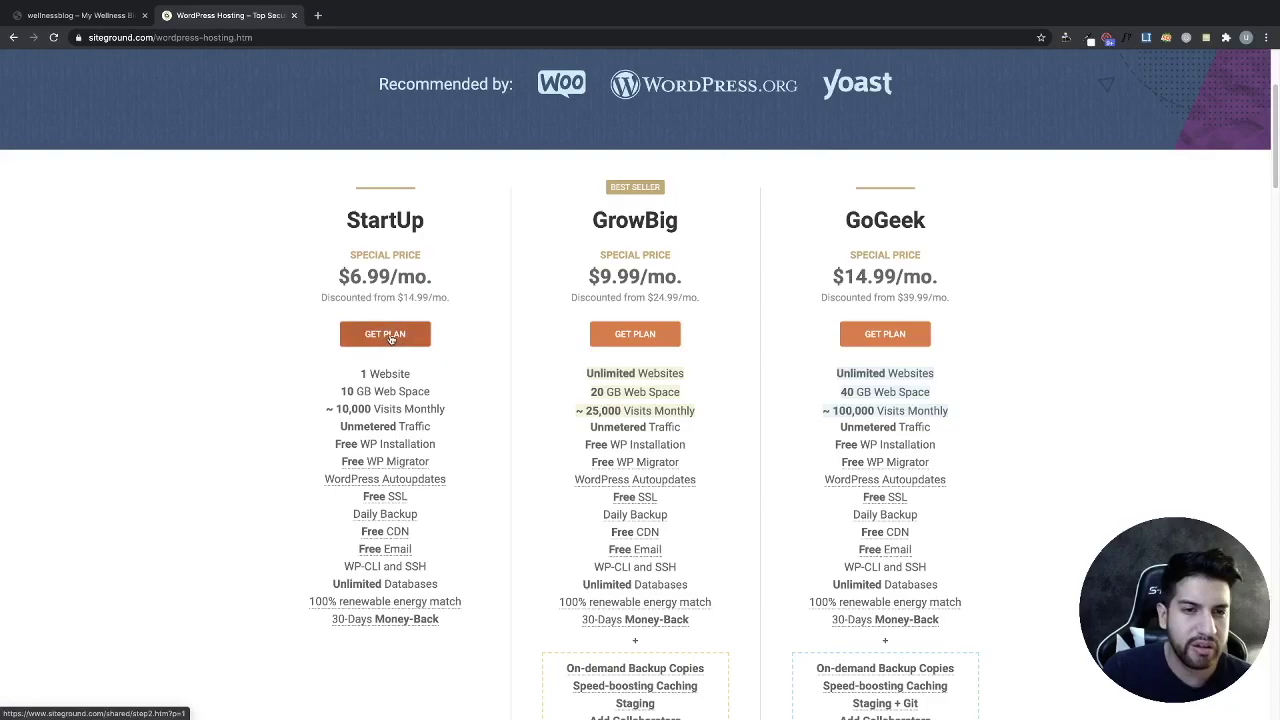
# - Choose the StartUp plan and check whether jasmineblog.com is available
pyautogui.click(390, 339)
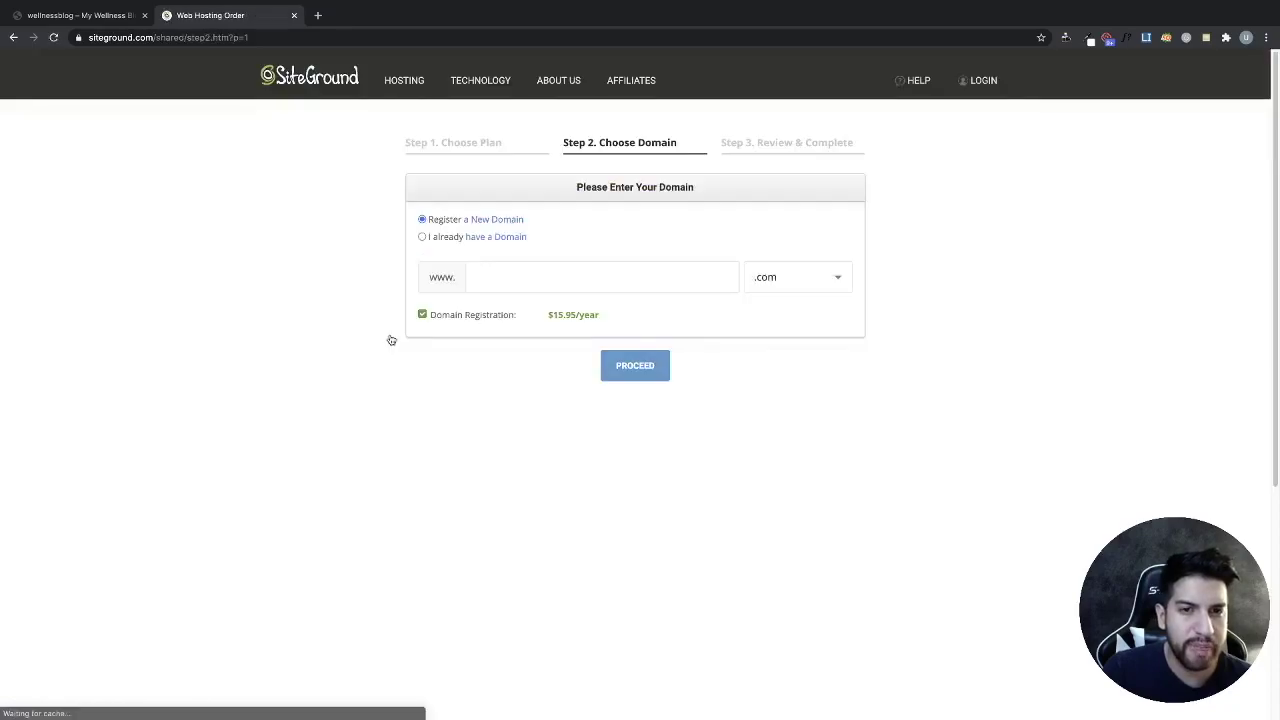
pyautogui.click(506, 278)
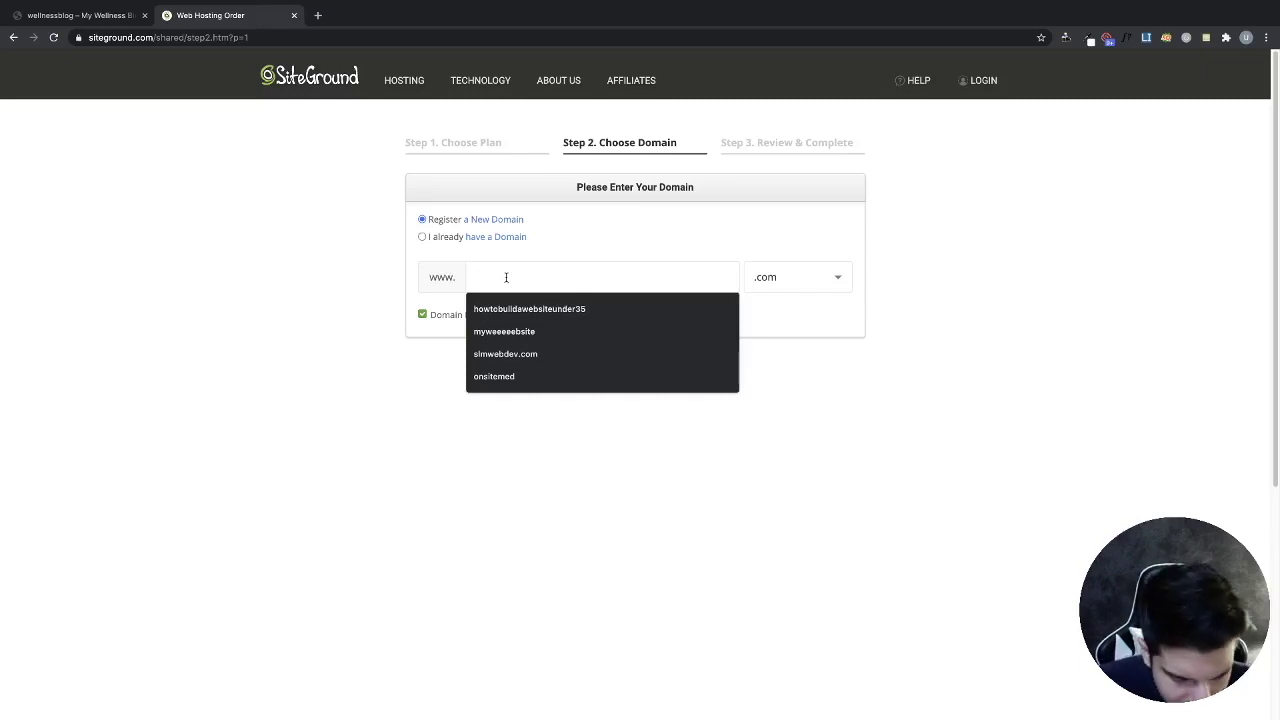
pyautogui.write('jasmine')
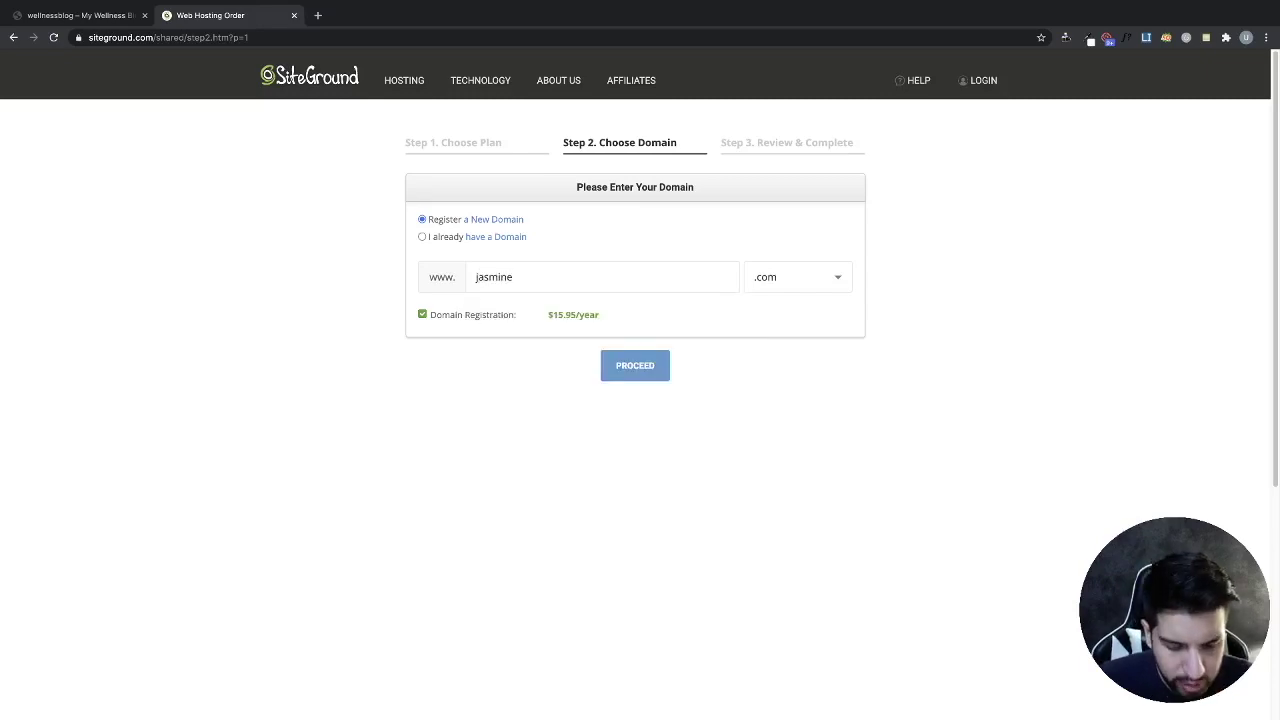
pyautogui.write('blog')
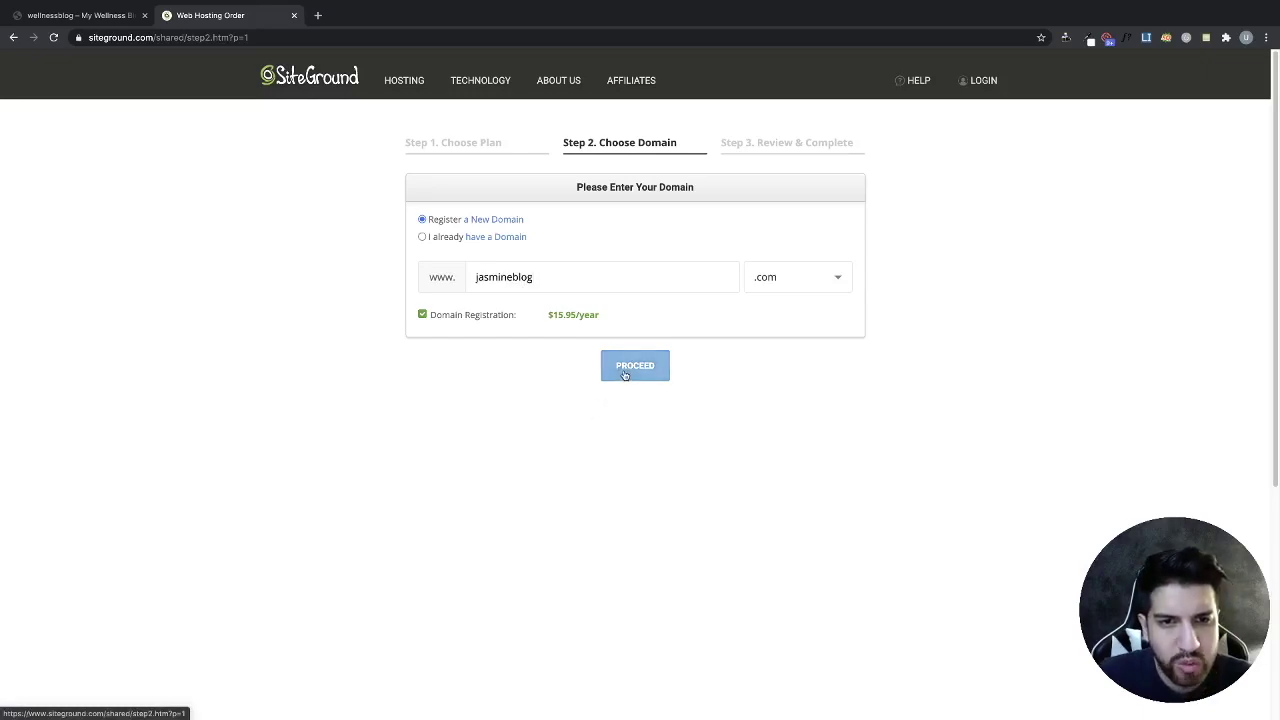
pyautogui.click(623, 370)
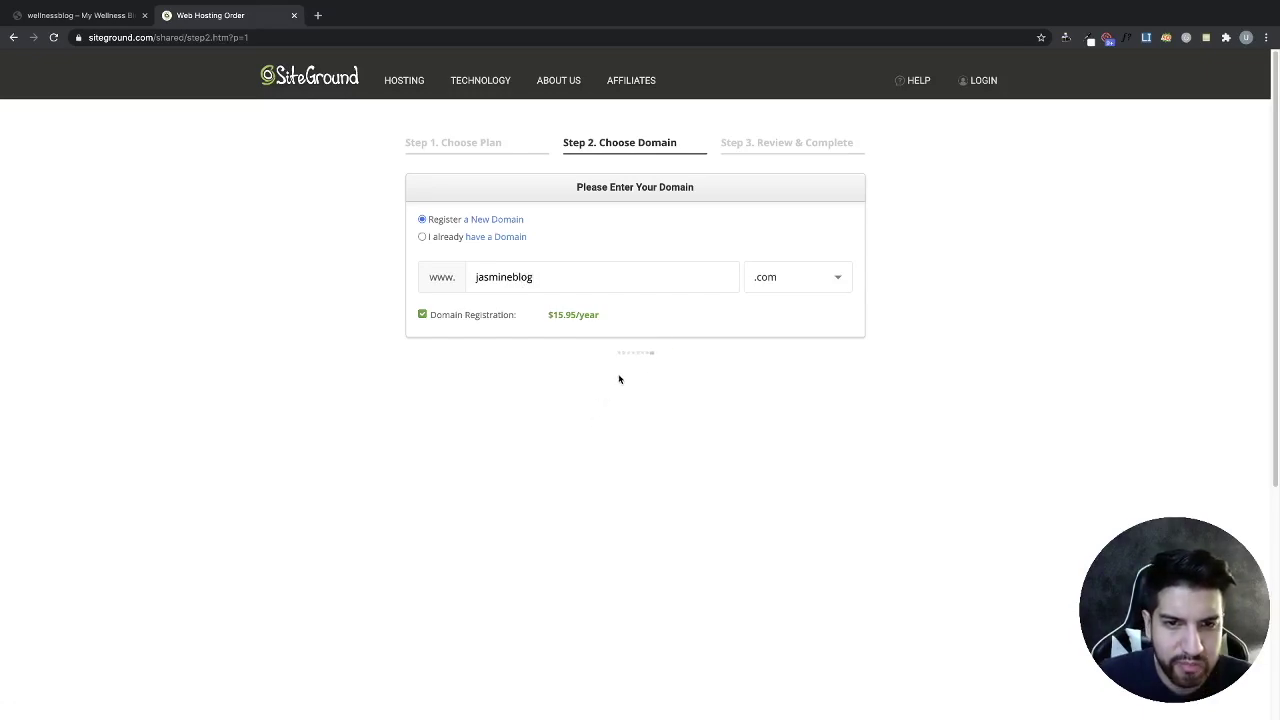
# - Change the domain to jasmineblogpage.com and submit it for checking
pyautogui.click(561, 281)
pyautogui.write('page')
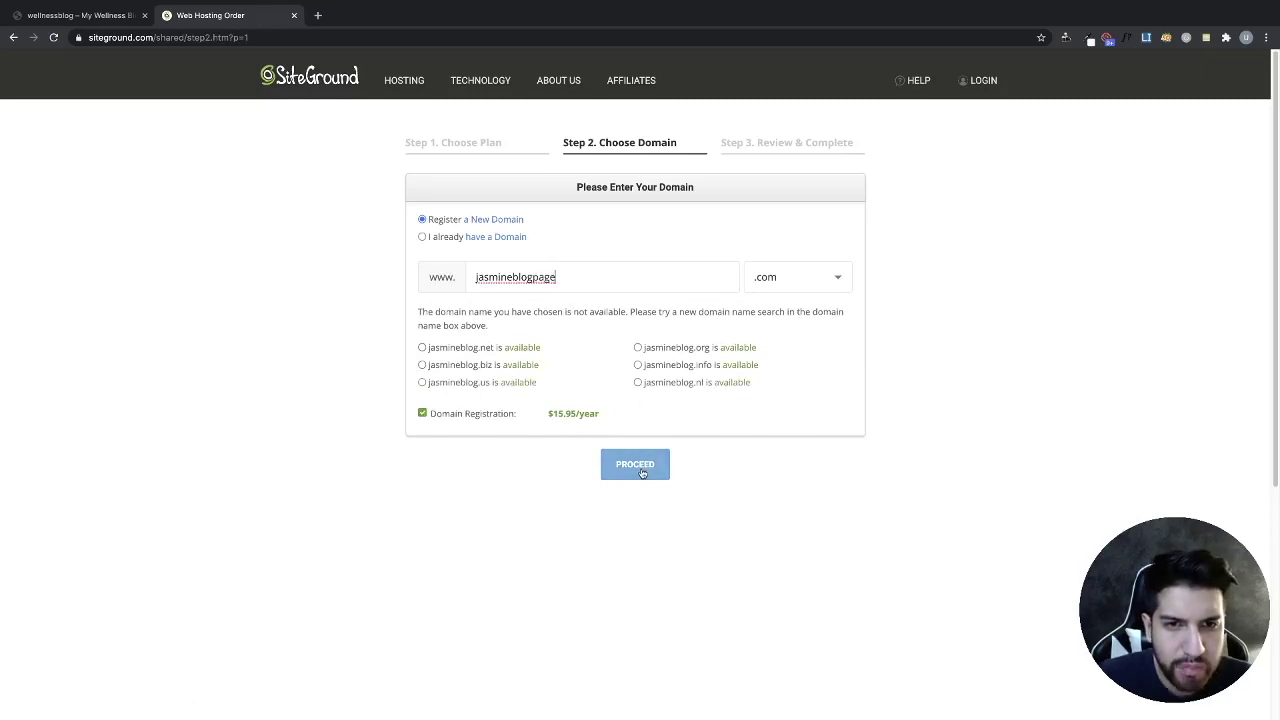
pyautogui.click(641, 470)
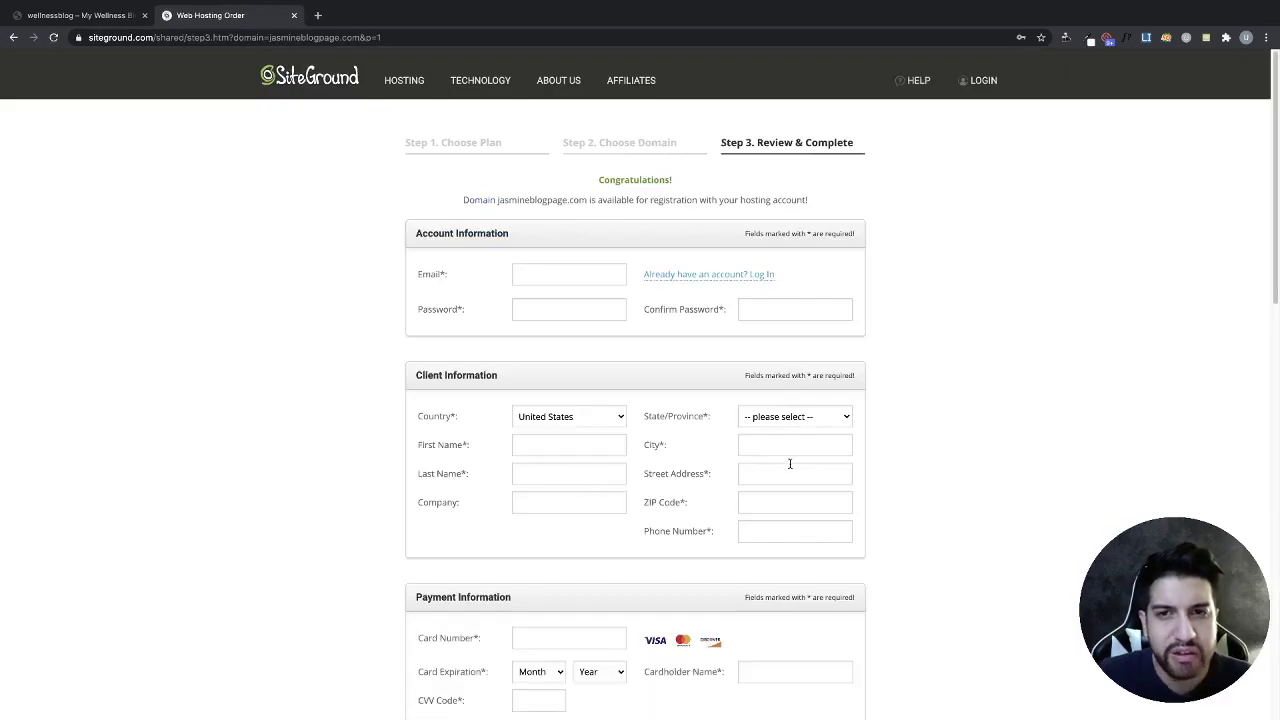
# - Scroll down the Step 3 Review & Complete order form
pyautogui.scroll(-3, 786, 466)
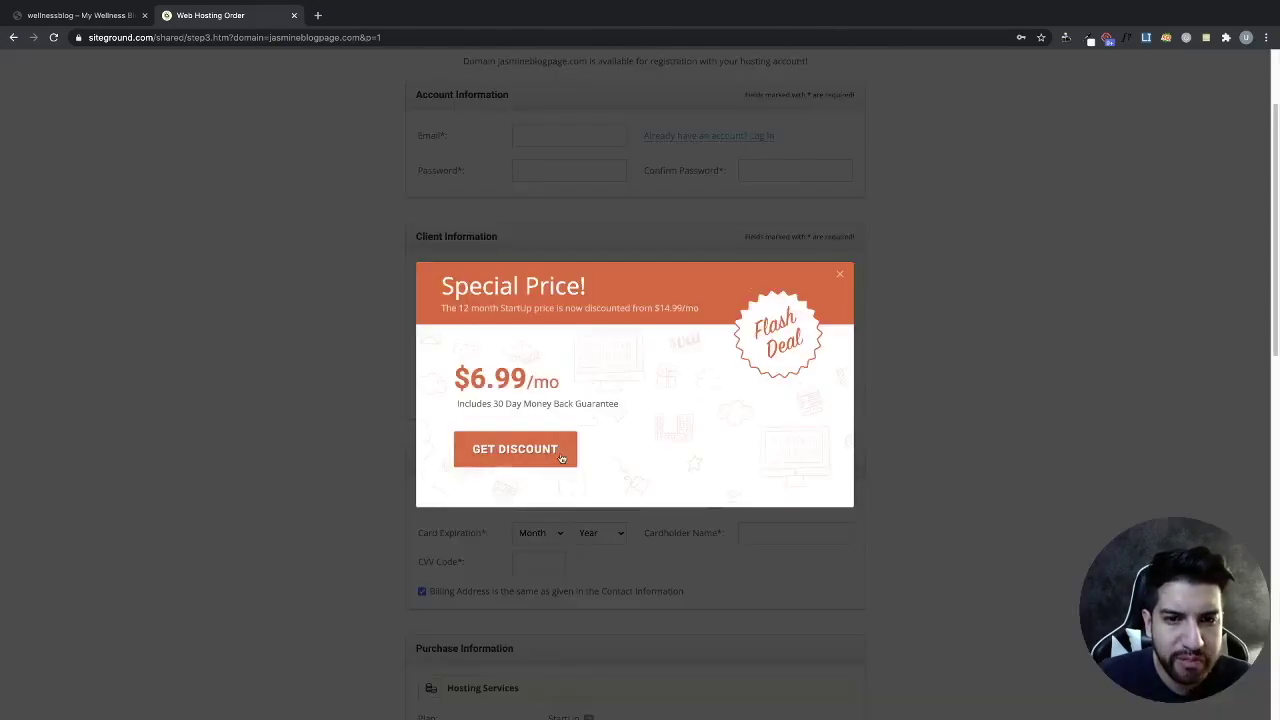
# - Close the Special Price popup and scroll down to the purchase summary
pyautogui.click(839, 276)
pyautogui.scroll(-5, 731, 397)
pyautogui.scroll(-1, 795, 423)
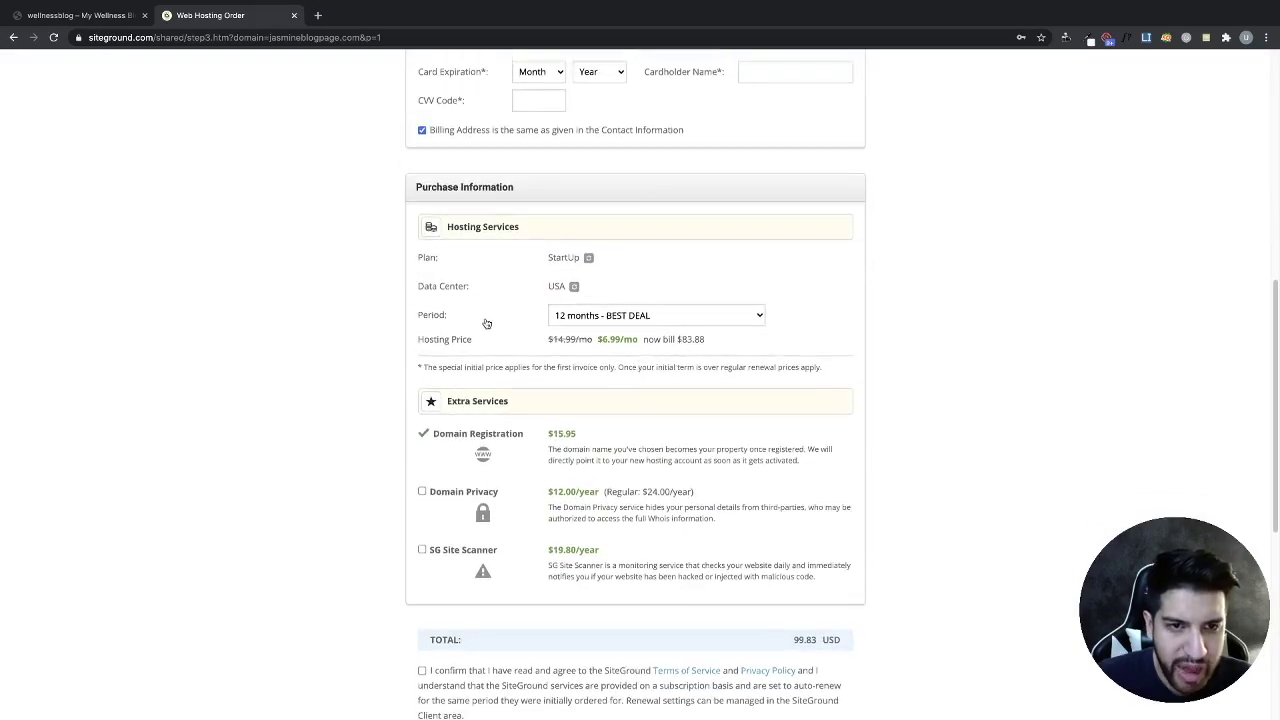
# - Switch the hosting period to 1 month at $19.99/mo and add Domain Privacy
pyautogui.click(582, 320)
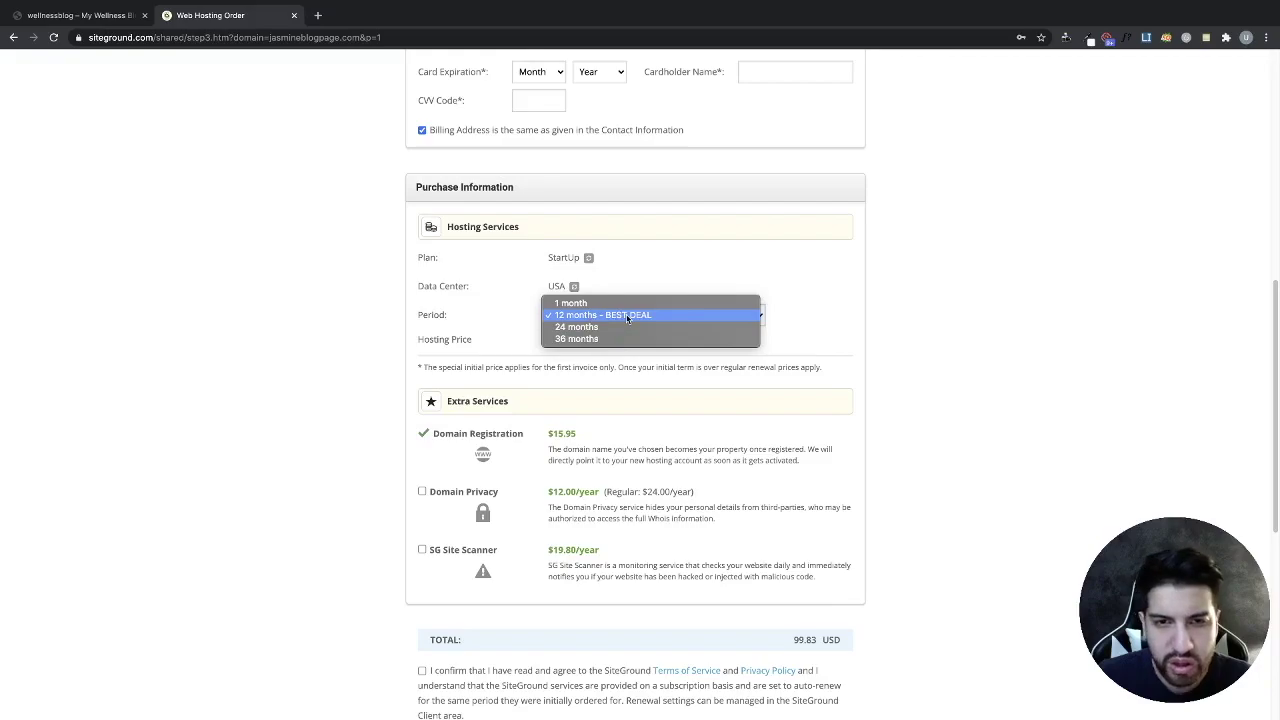
pyautogui.click(627, 316)
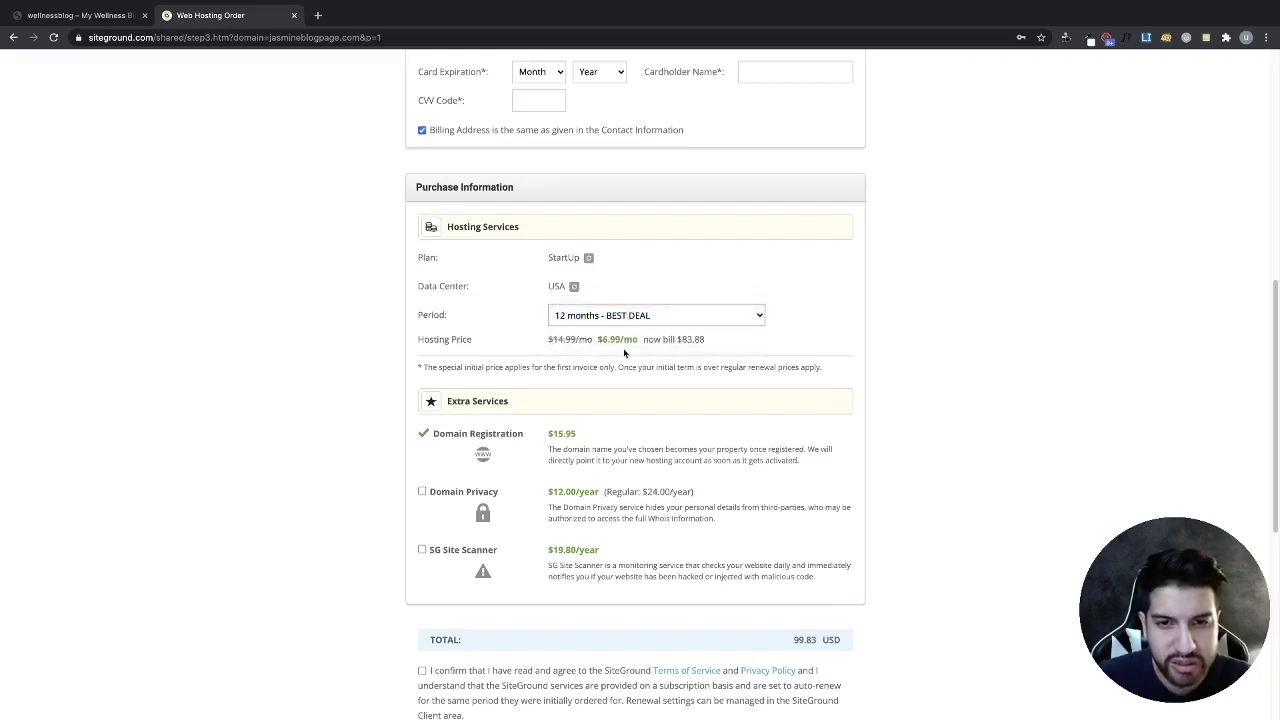
pyautogui.click(642, 322)
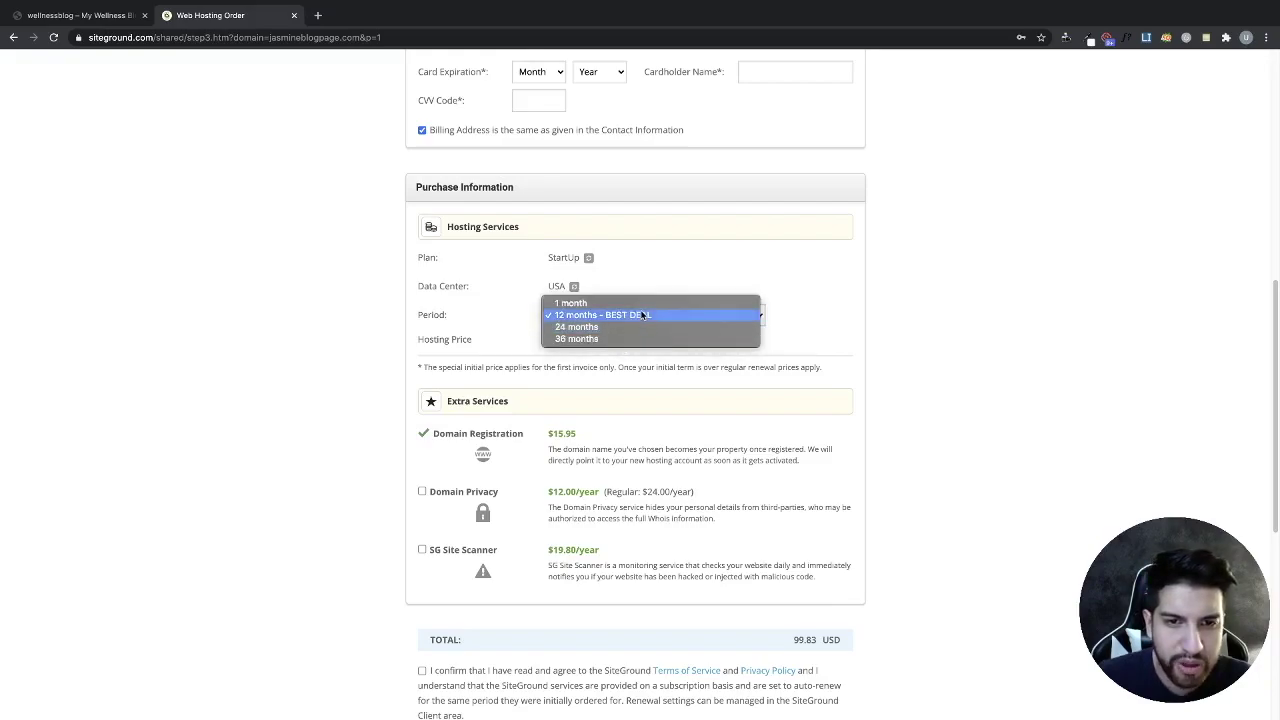
pyautogui.click(642, 304)
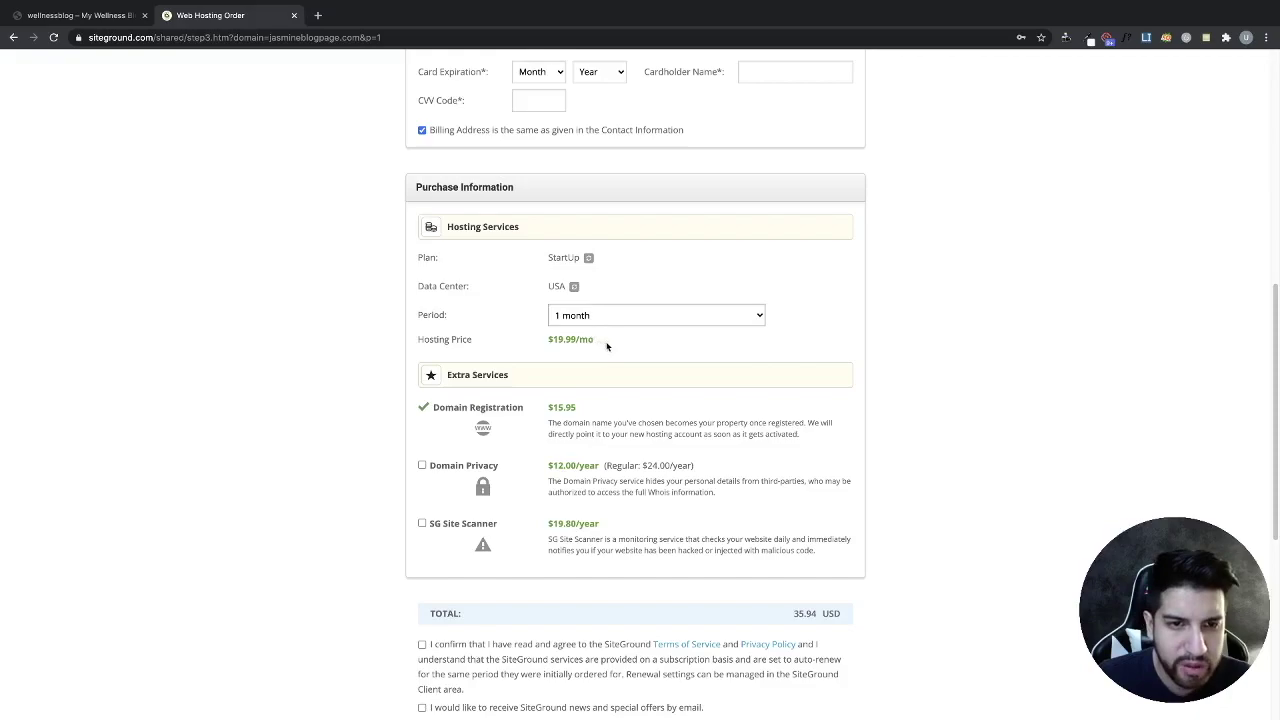
pyautogui.moveTo(600, 344); pyautogui.dragTo(545, 339)
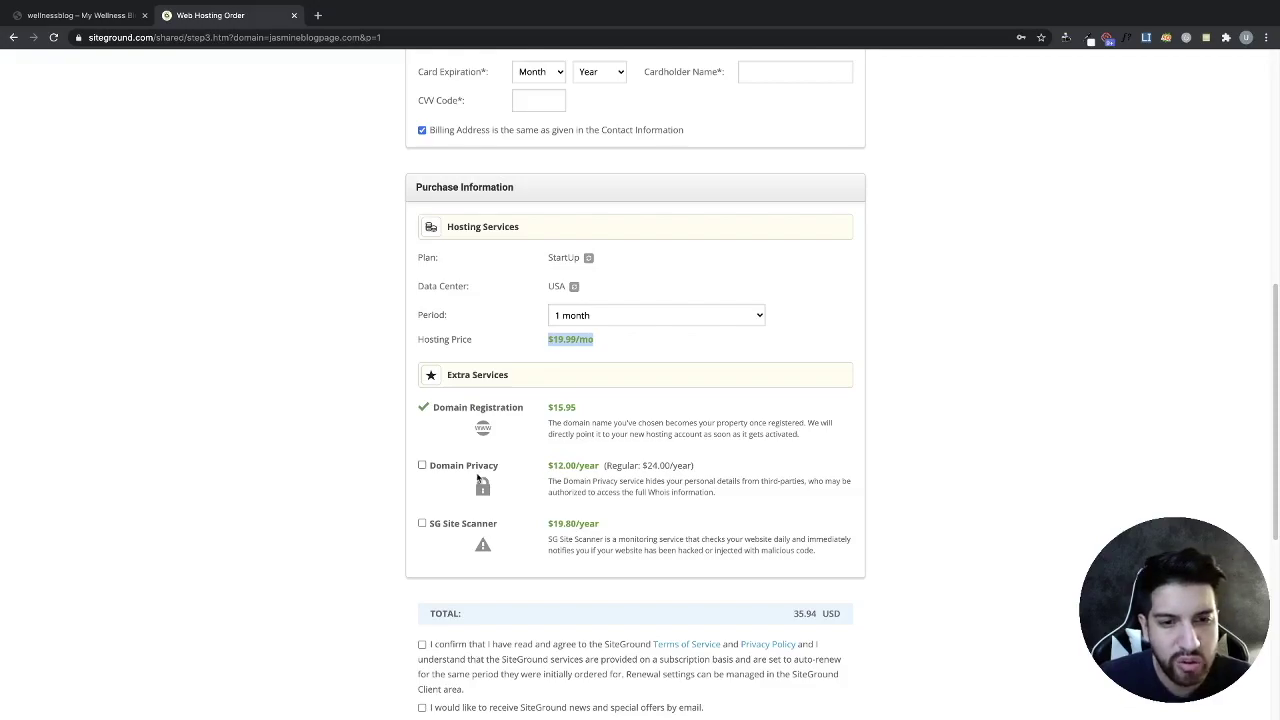
pyautogui.click(422, 466)
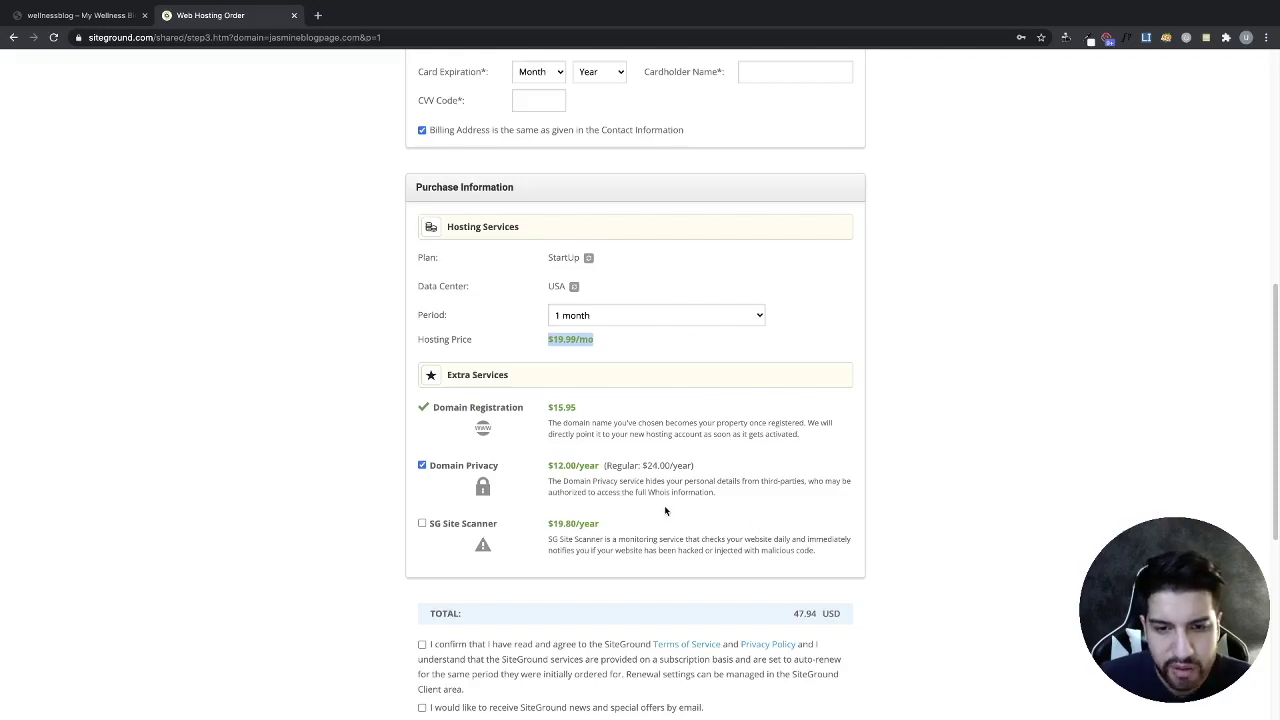
# - Scroll below the 47.94 USD total to the Terms of Service and payment section
pyautogui.scroll(-1, 731, 514)
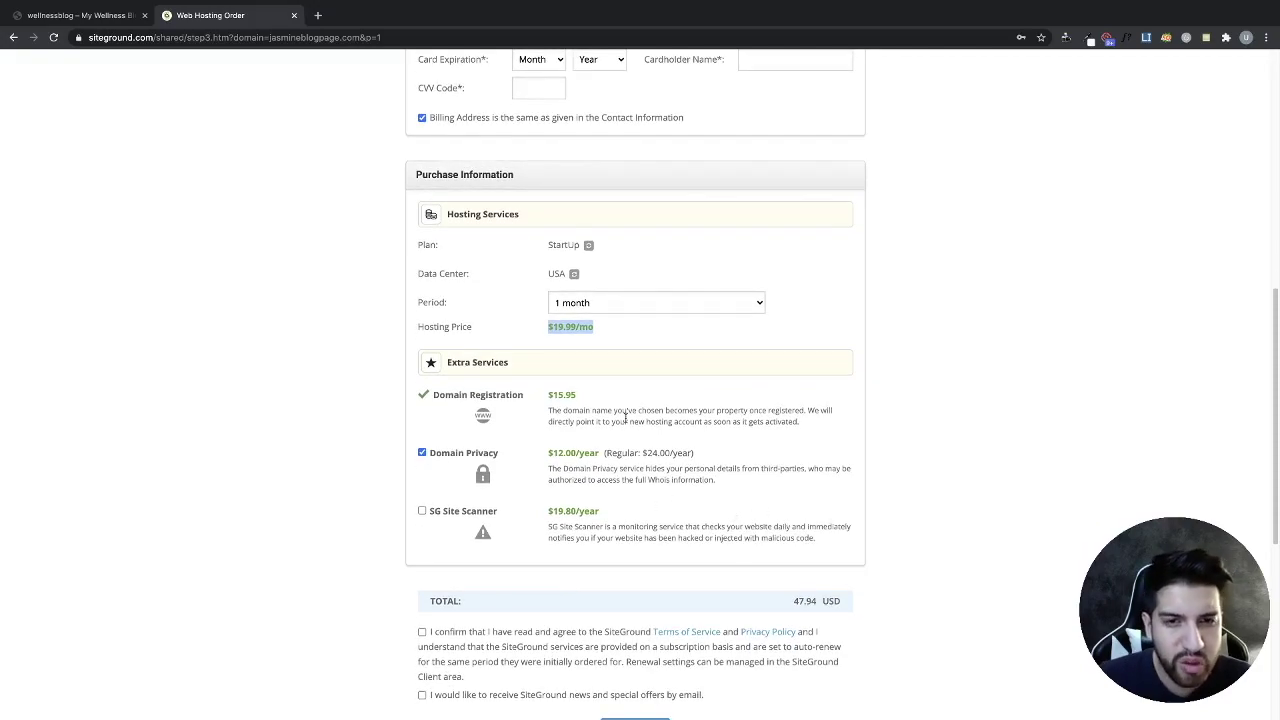
pyautogui.scroll(3, 710, 405)
pyautogui.scroll(-3, 720, 420)
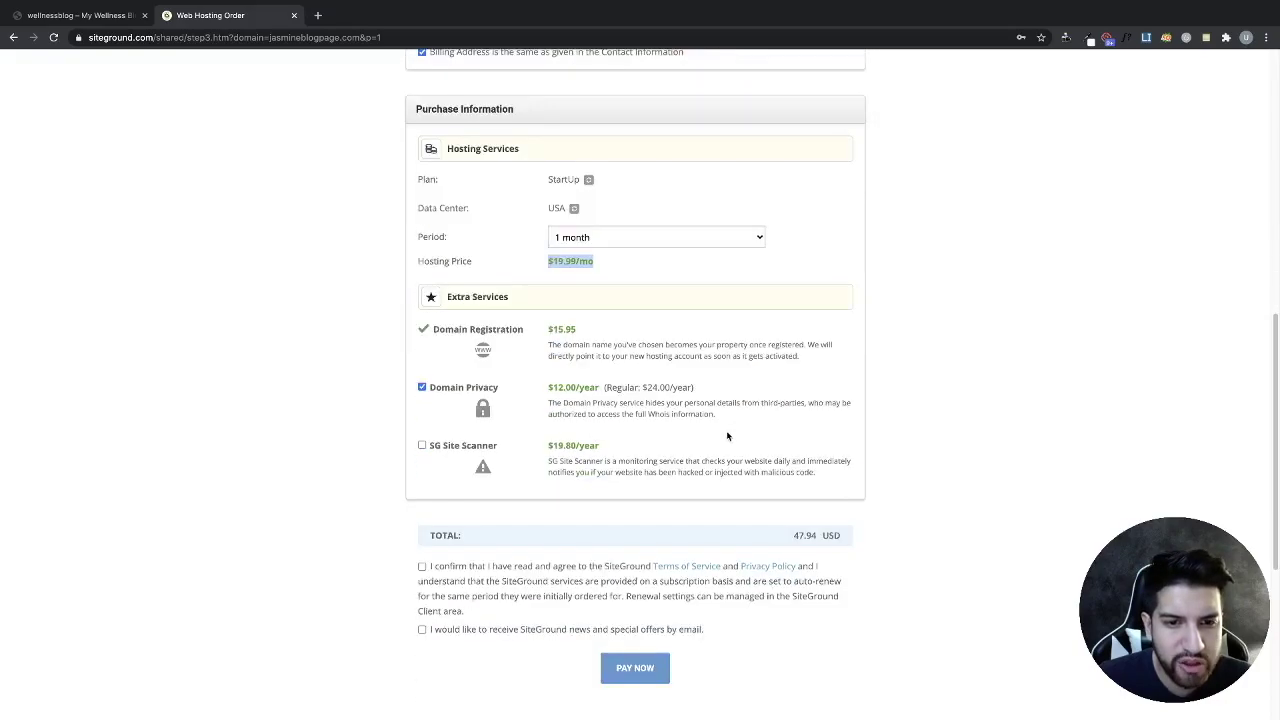
pyautogui.scroll(-3, 726, 430)
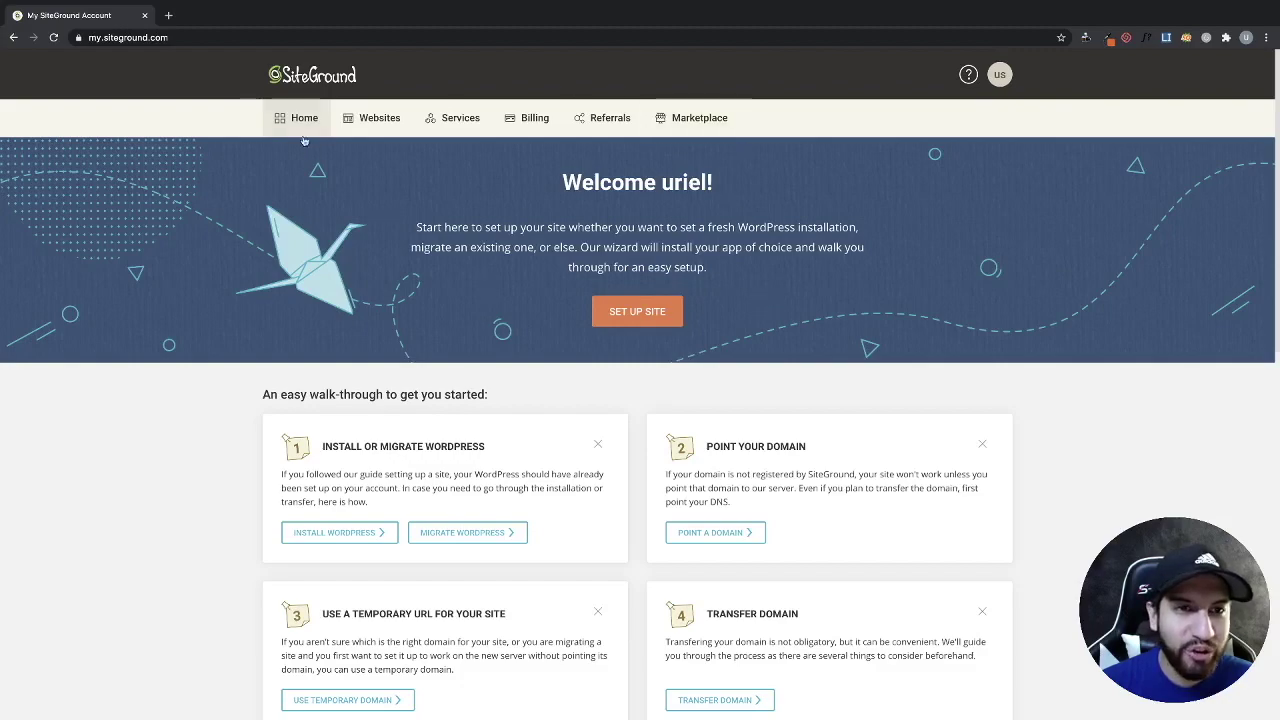
# - Start a brand-new WordPress site, entering the site login e-mail and password
pyautogui.click(649, 323)
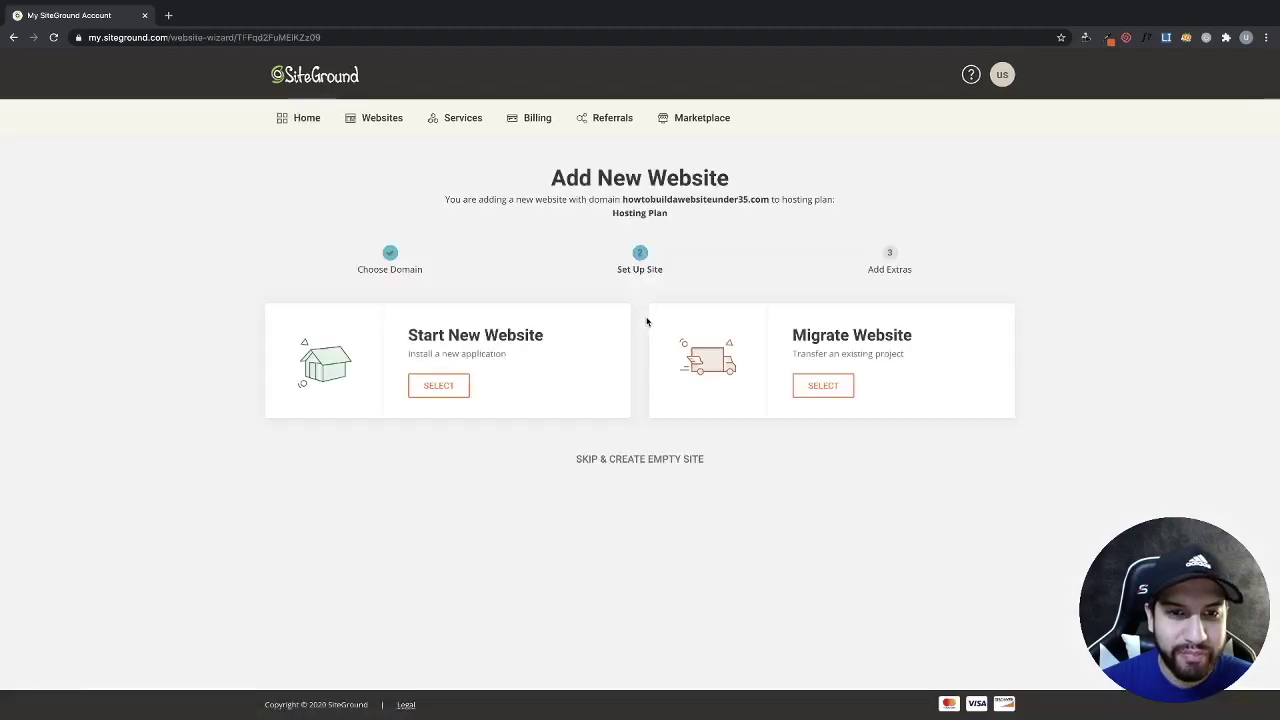
pyautogui.click(445, 388)
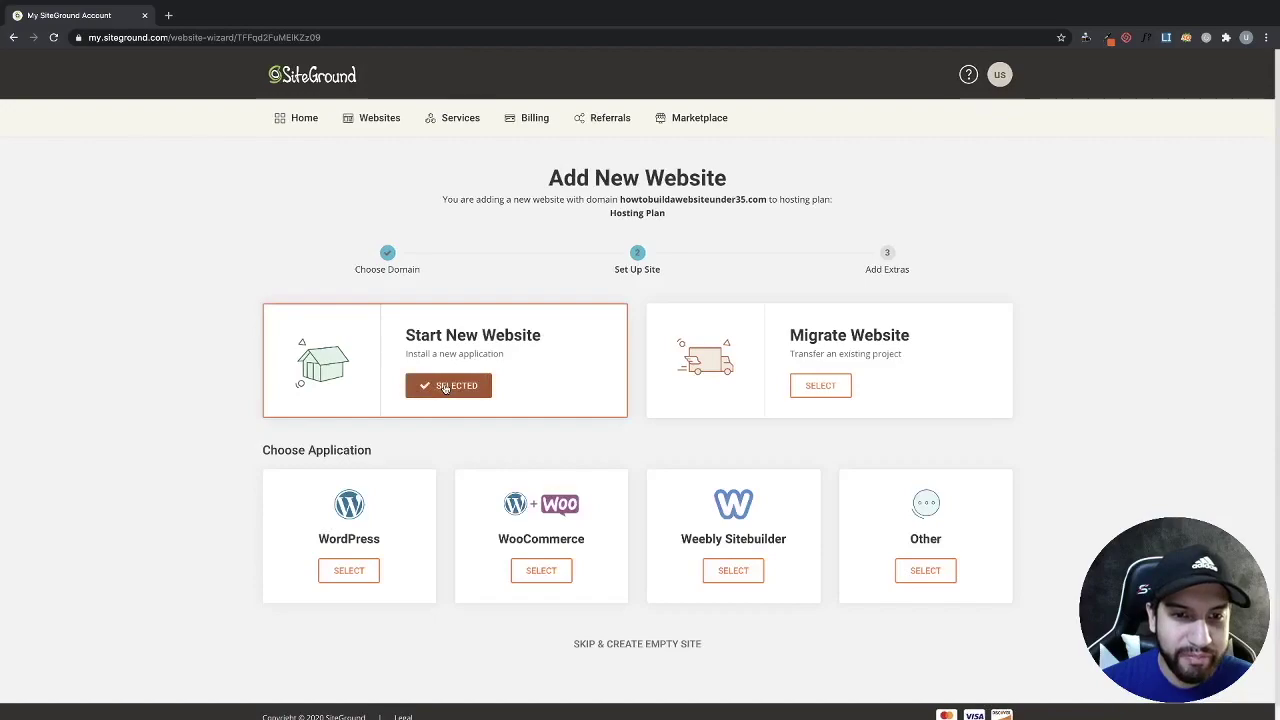
pyautogui.click(357, 572)
pyautogui.click(627, 522)
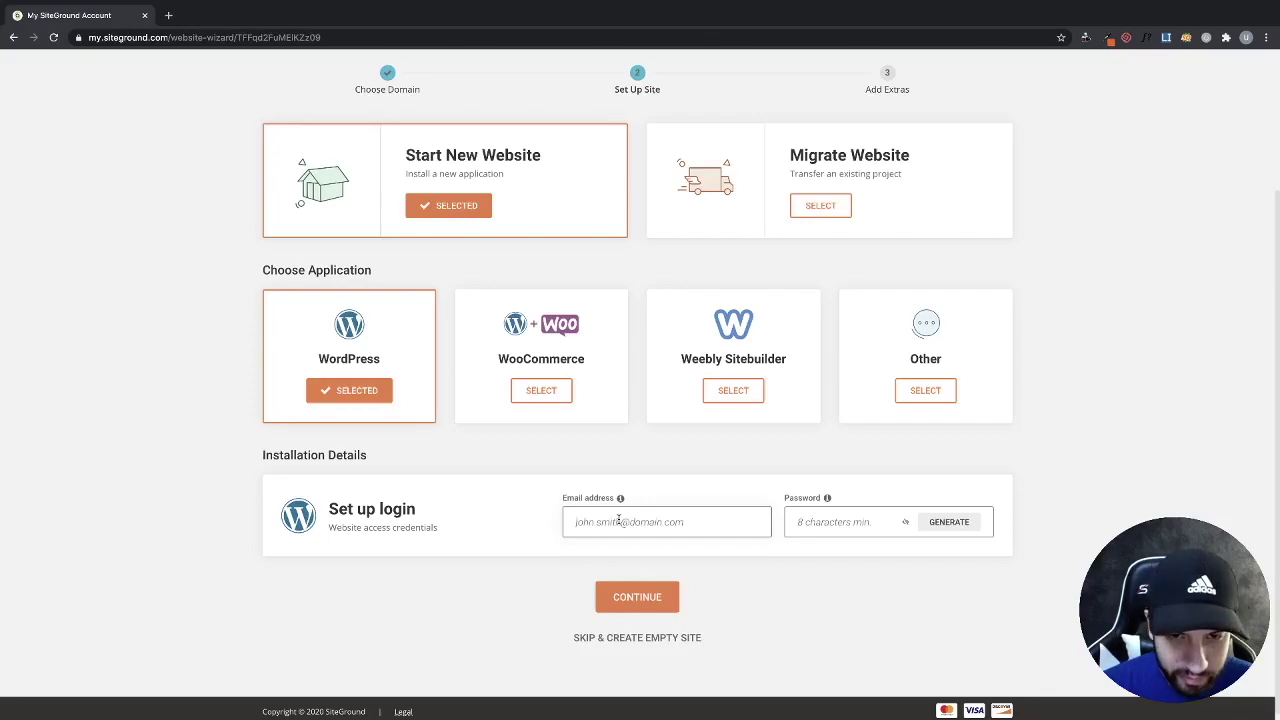
pyautogui.click(811, 611)
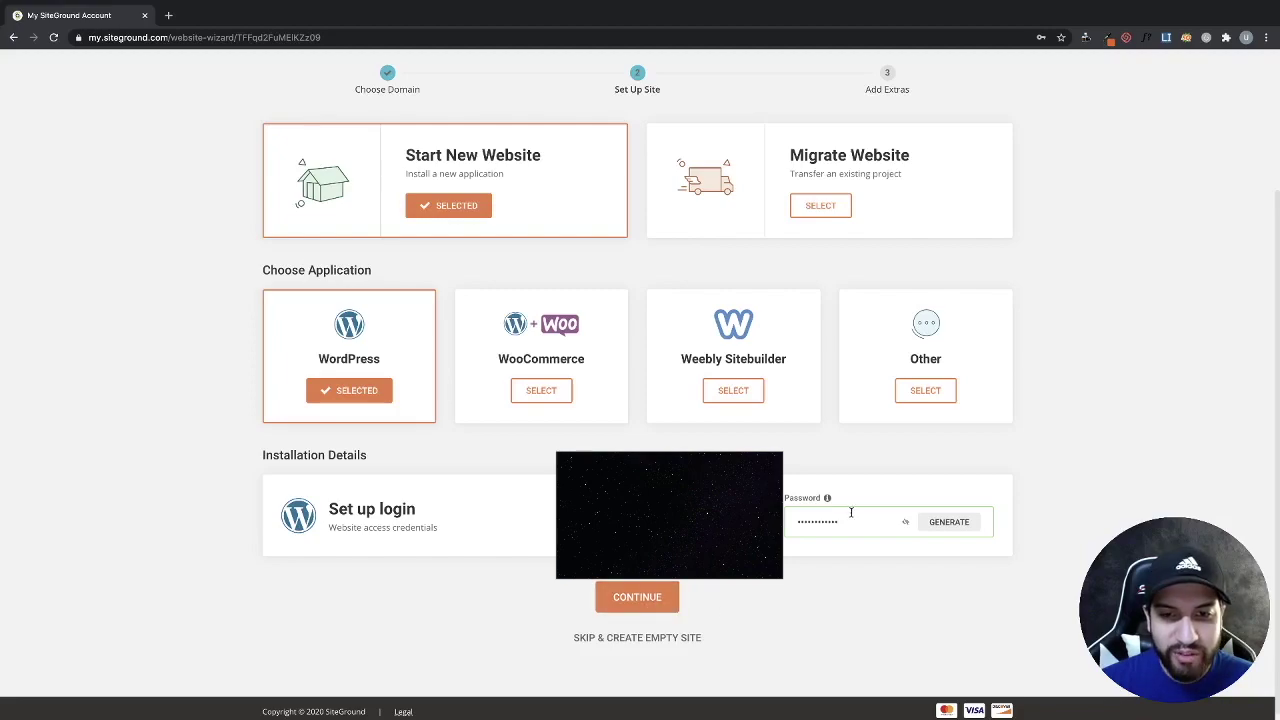
pyautogui.click(647, 608)
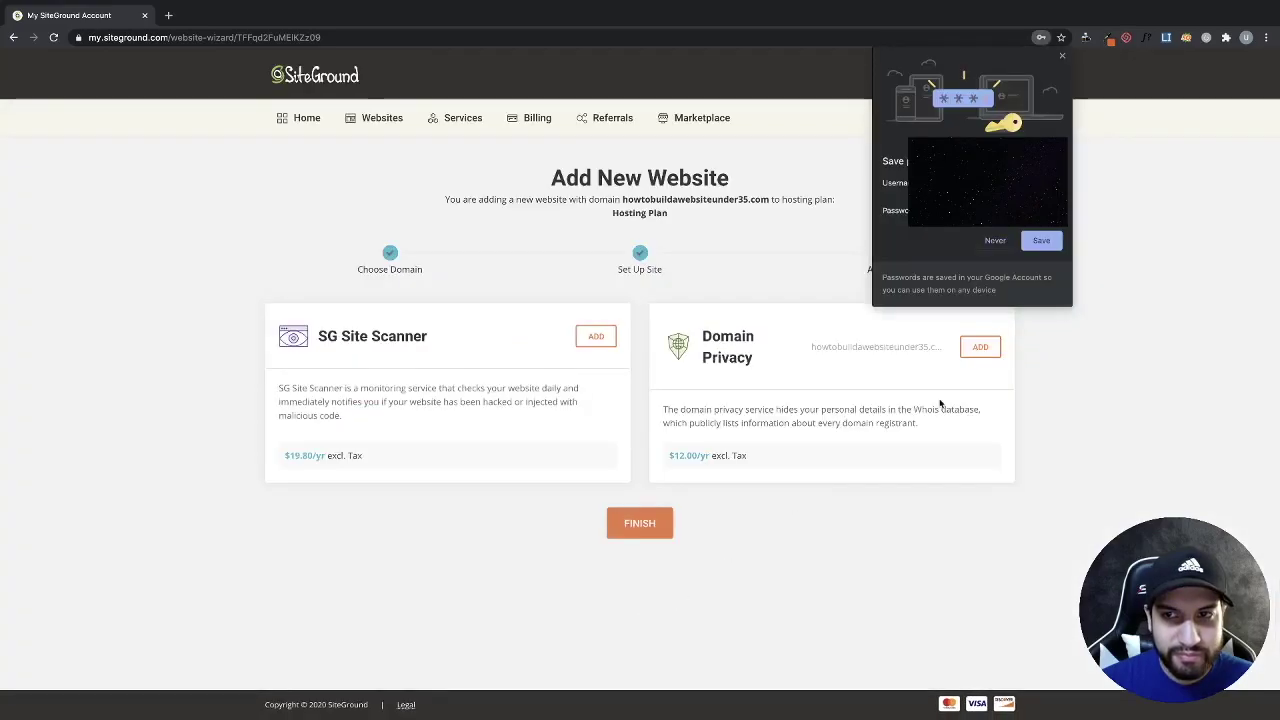
# - Save the new login in Chrome and complete the site for howtobuildawebsiteunder35.com without extras
pyautogui.click(1030, 248)
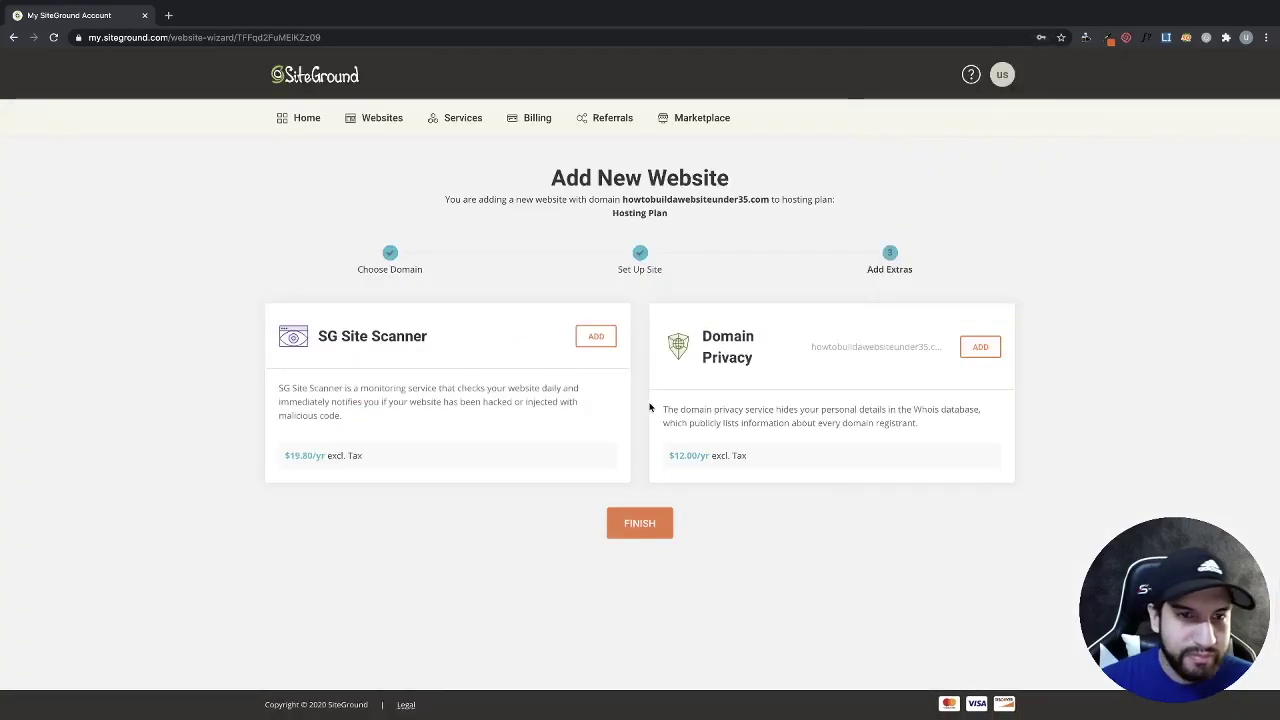
pyautogui.click(647, 534)
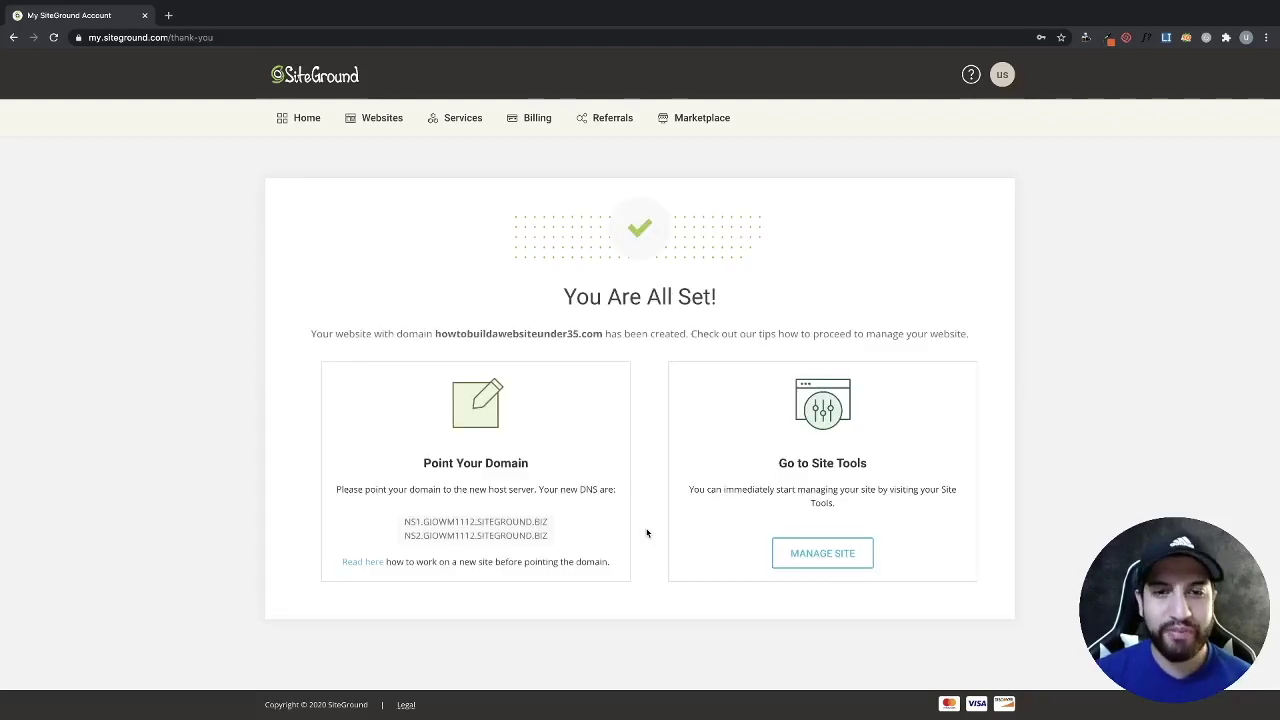
pyautogui.click(814, 554)
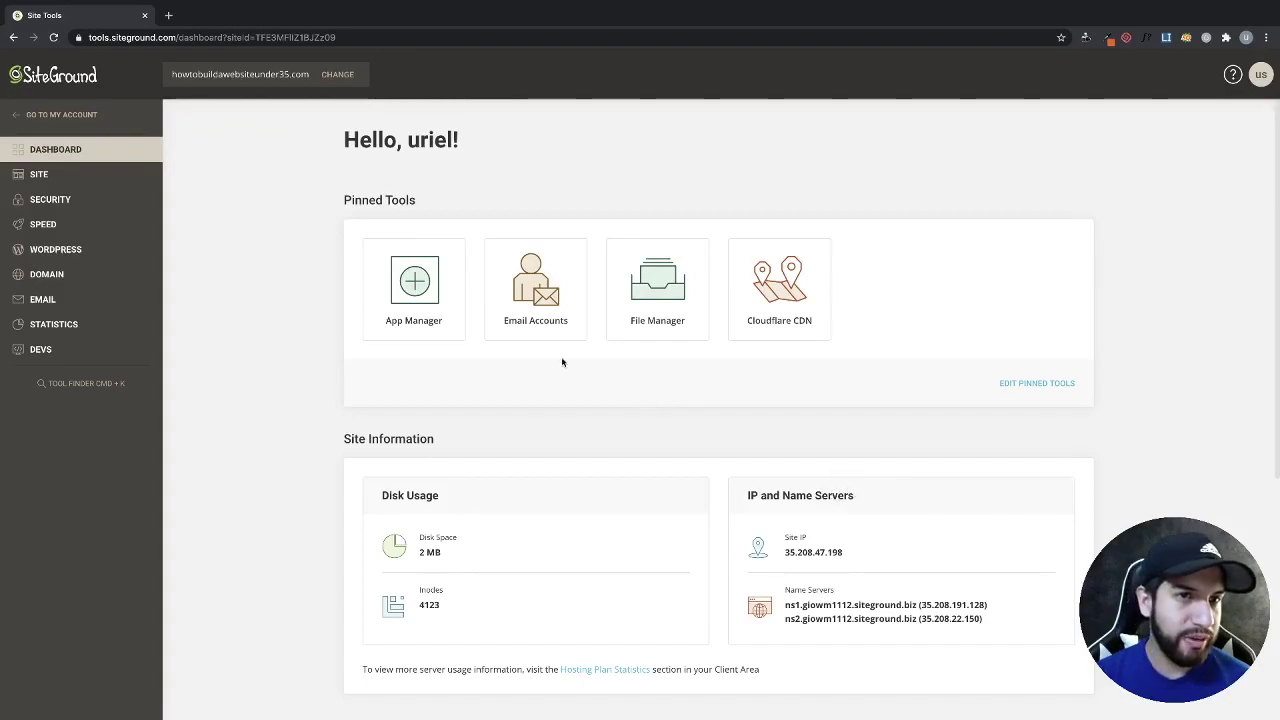
# - Copy the domain howtobuildawebsiteunder35.com from the Site Tools header, then start a new browser tab
pyautogui.moveTo(313, 79); pyautogui.dragTo(171, 75)
pyautogui.click(171, 75)
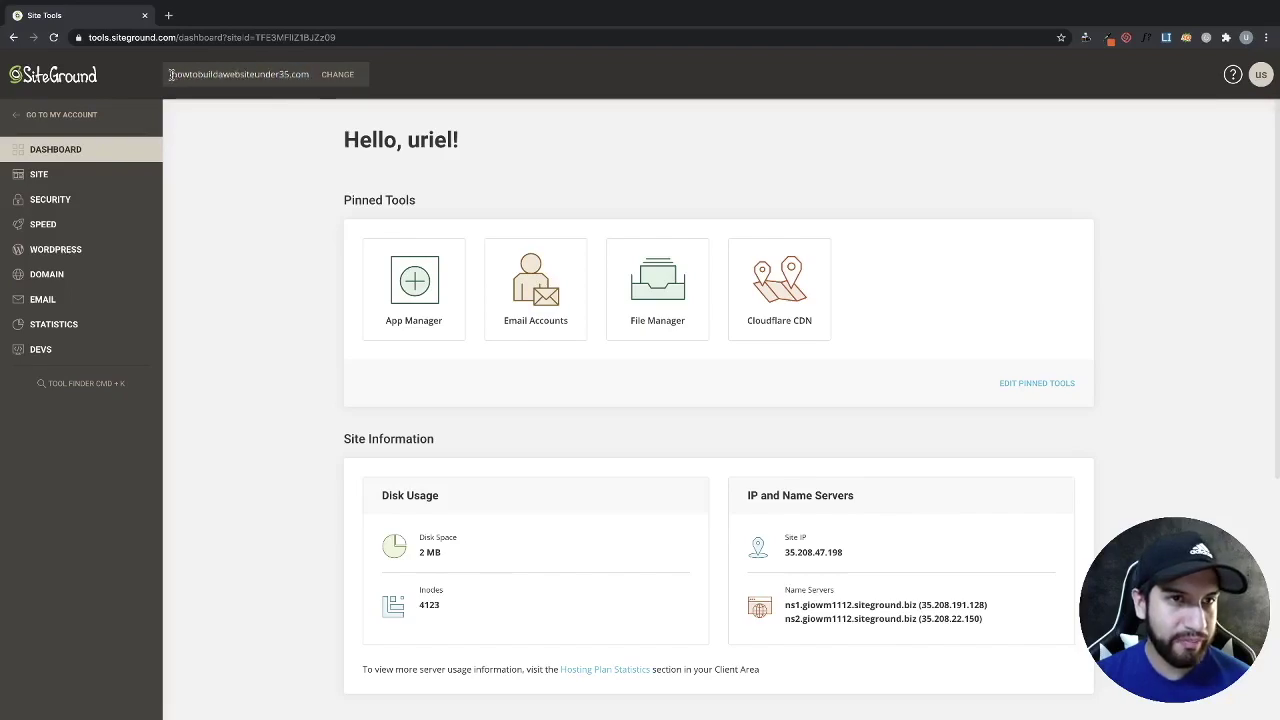
pyautogui.tripleClick(171, 75)
pyautogui.hotkey('ctrl', 'c')
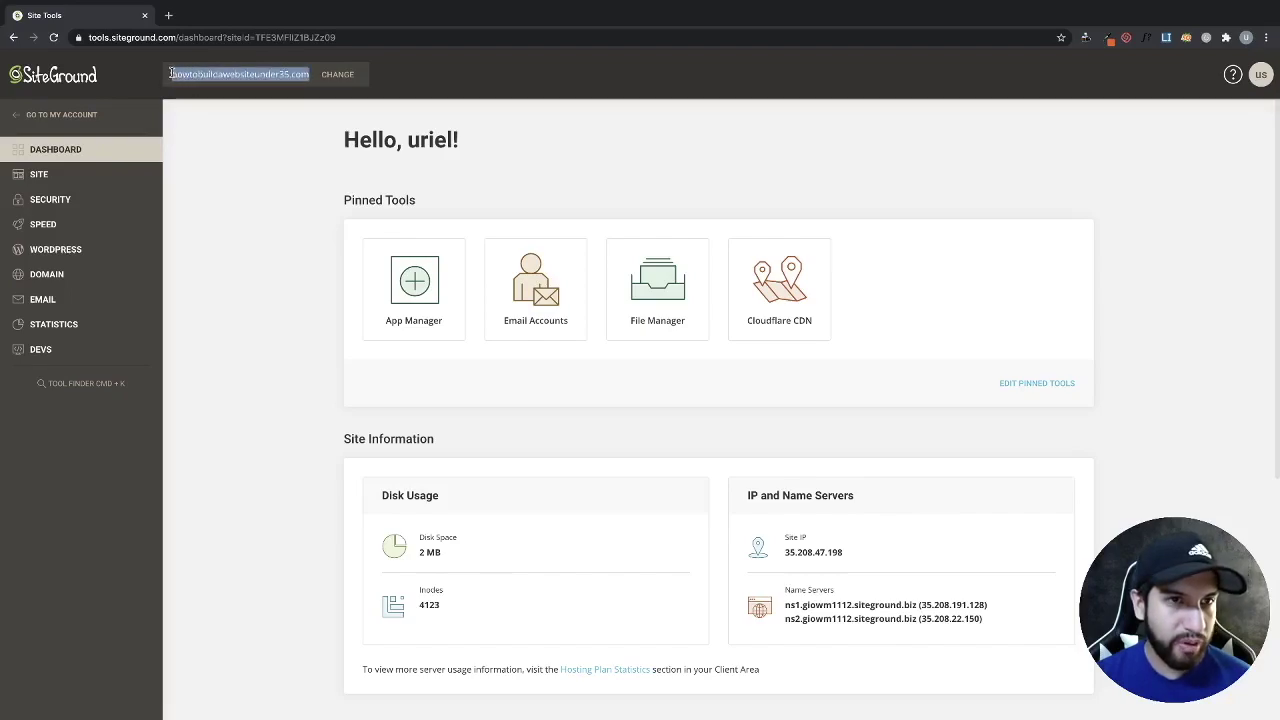
pyautogui.click(168, 15)
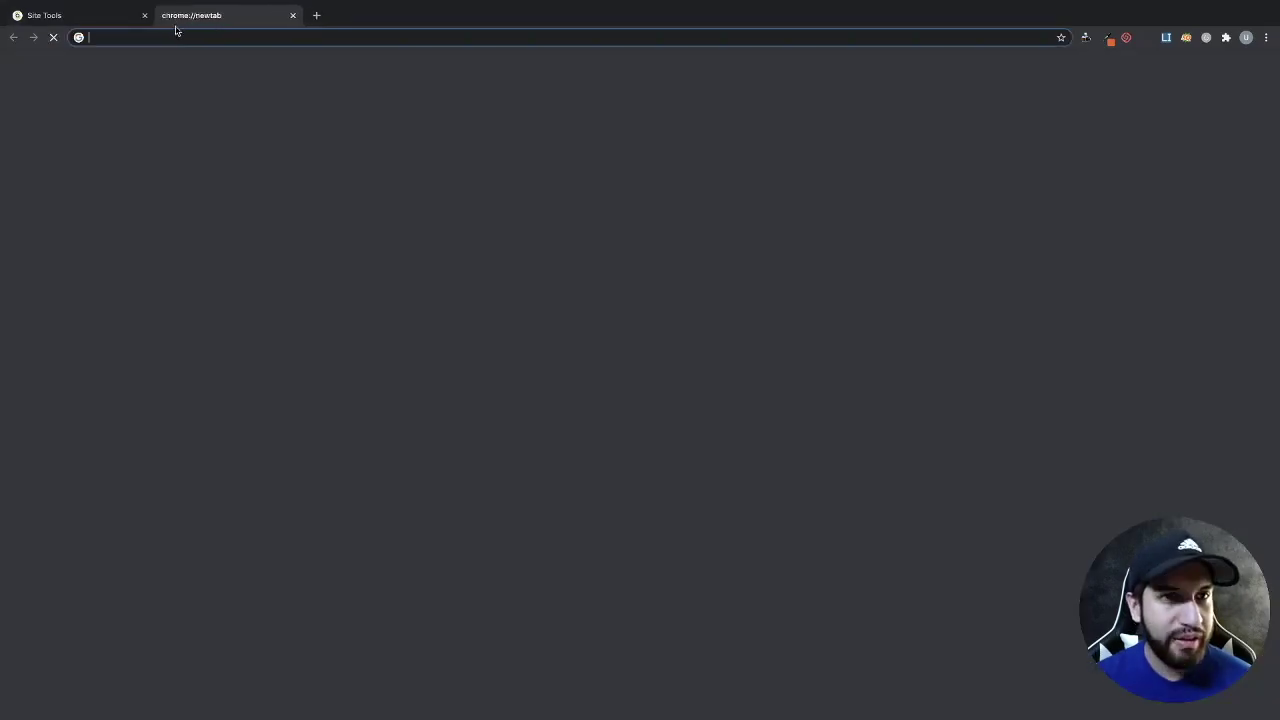
# - Load howtobuildawebsiteunder35.com to confirm the default WordPress site is live, then return to Site Tools
pyautogui.hotkey('ctrl', 'v')
pyautogui.press('Return')
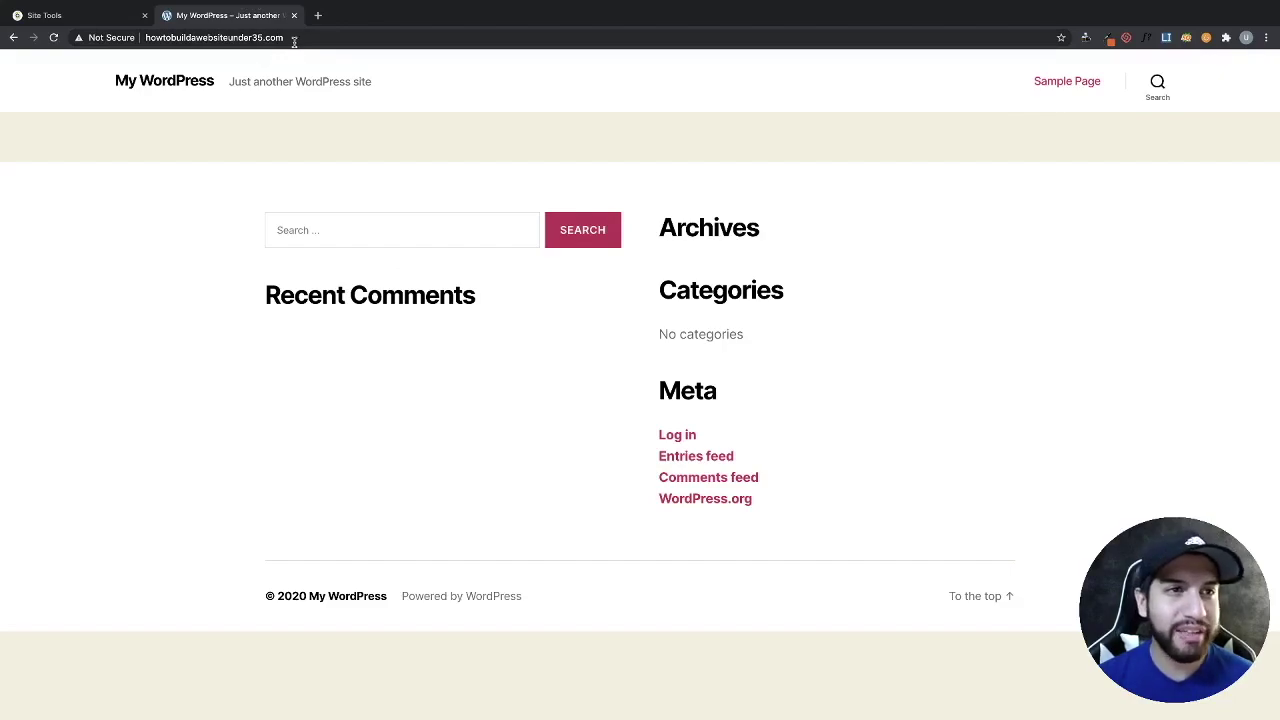
pyautogui.click(88, 14)
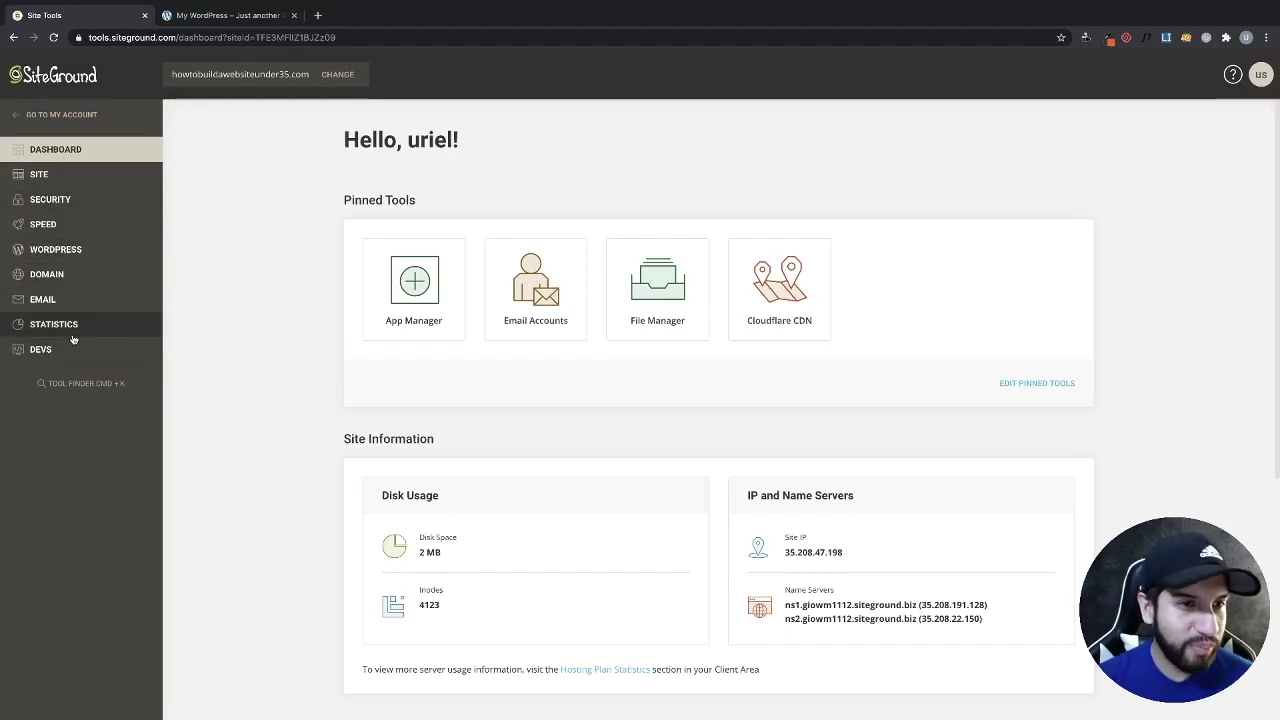
# - In Security > SSL Manager, request a Let's Encrypt certificate for howtobuildawebsiteunder35.com
pyautogui.click(59, 204)
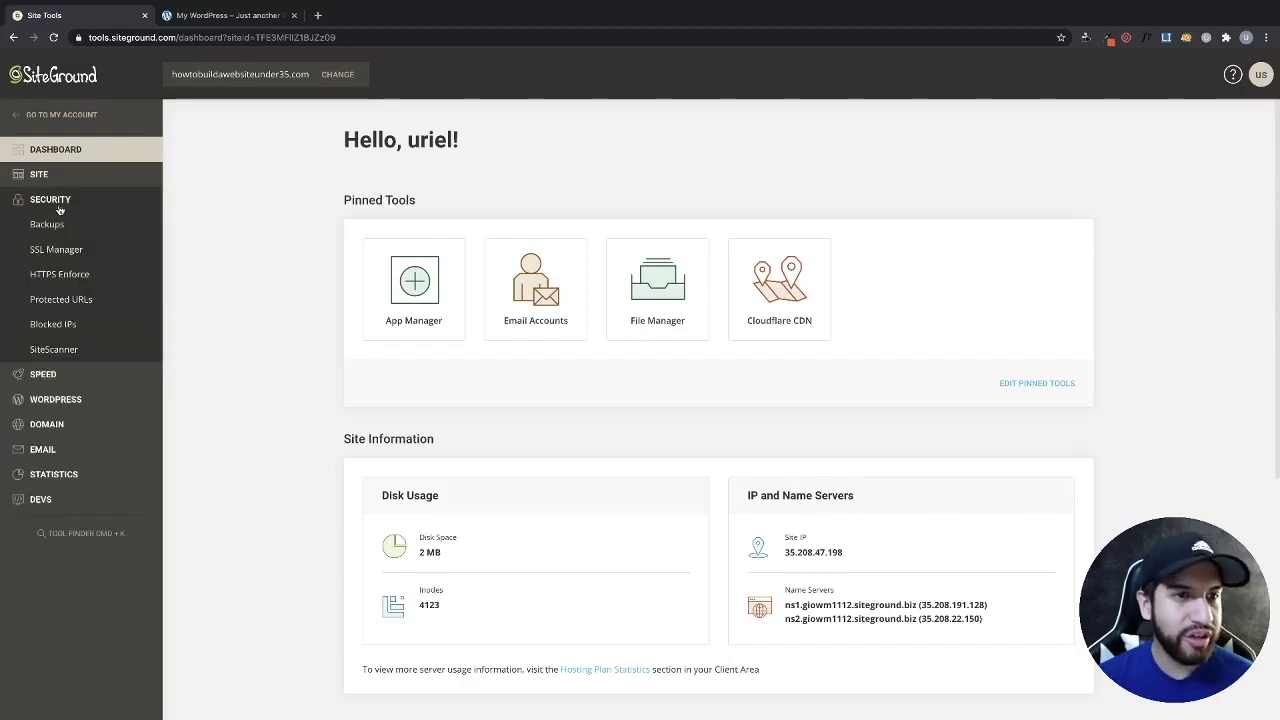
pyautogui.click(52, 254)
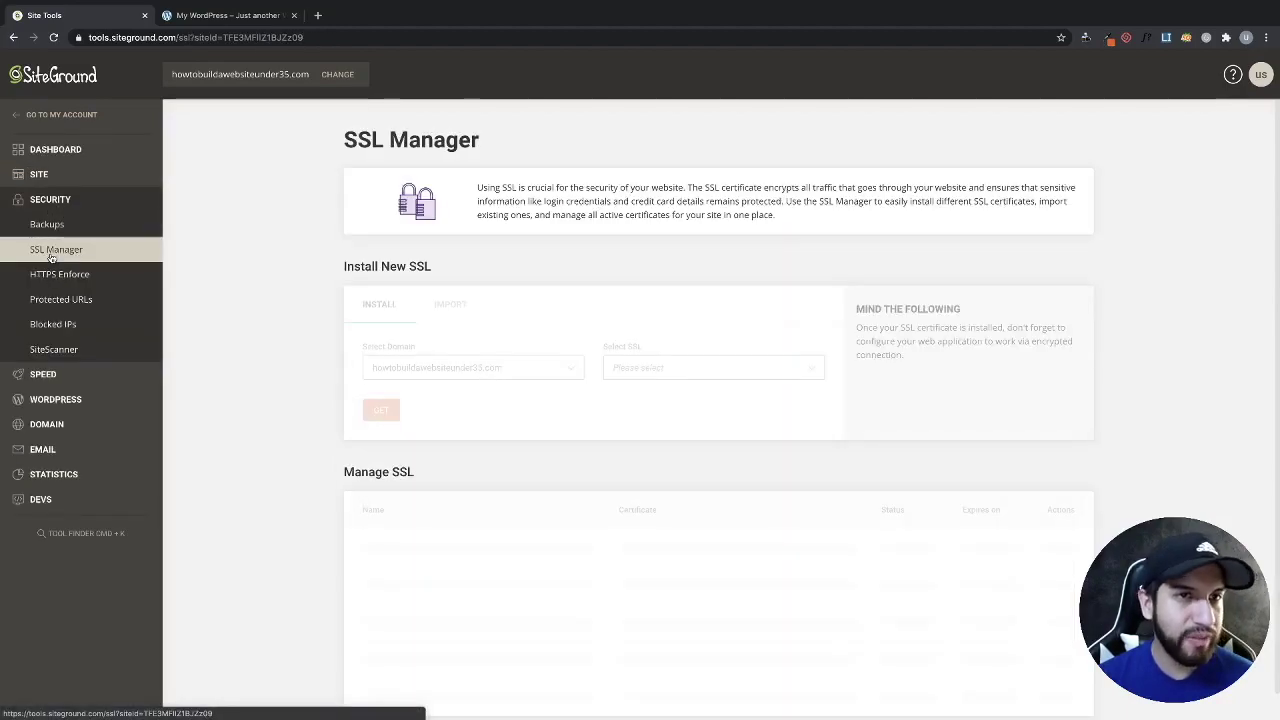
pyautogui.click(232, 15)
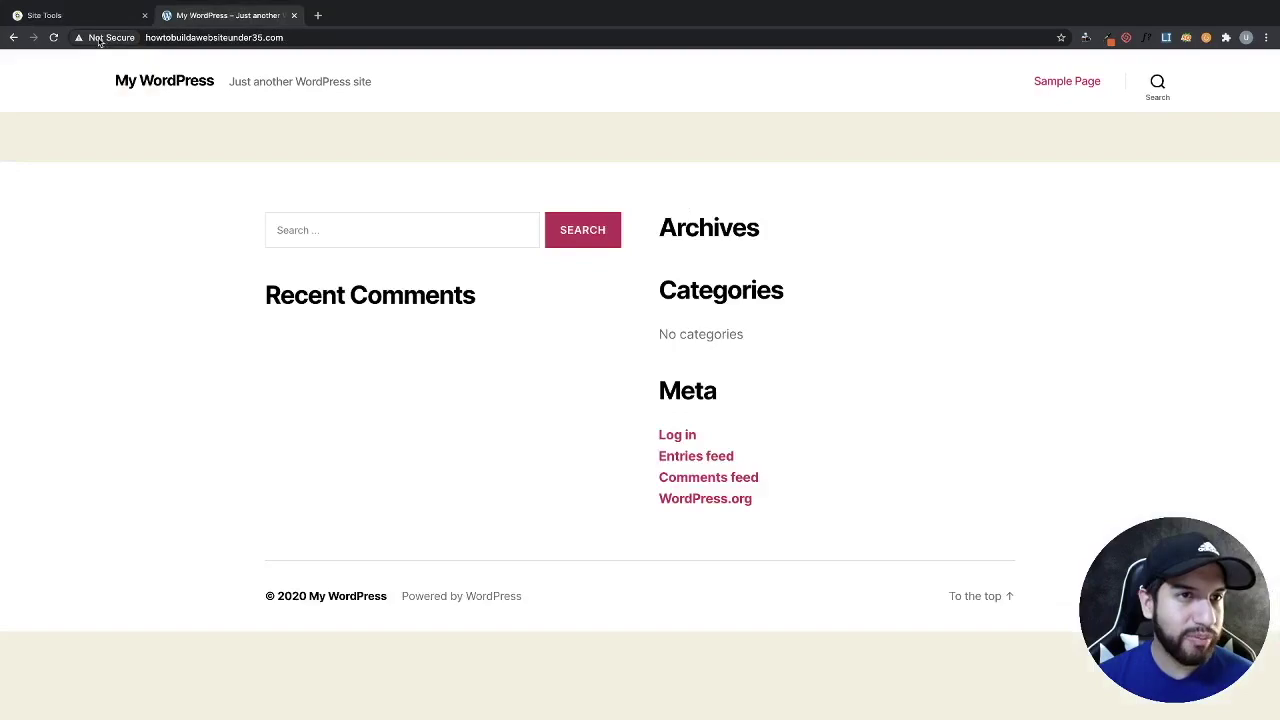
pyautogui.click(75, 15)
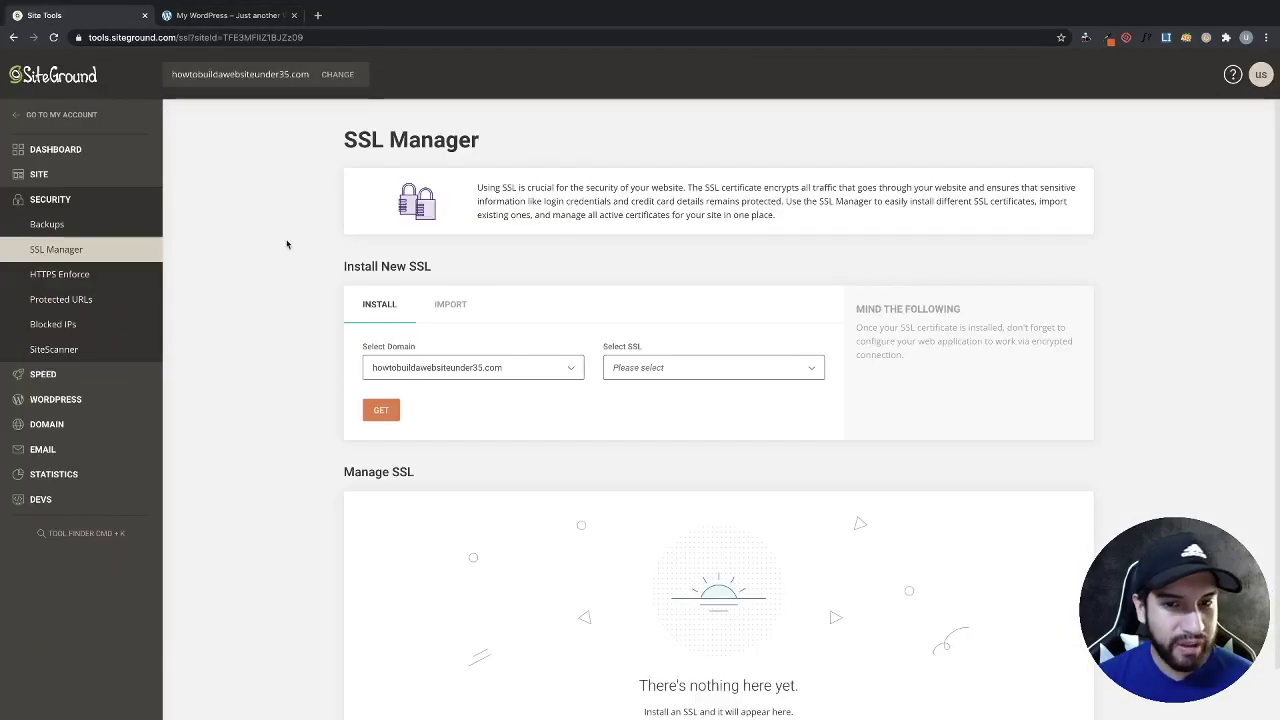
pyautogui.scroll(-1, 717, 300)
pyautogui.scroll(1, 548, 275)
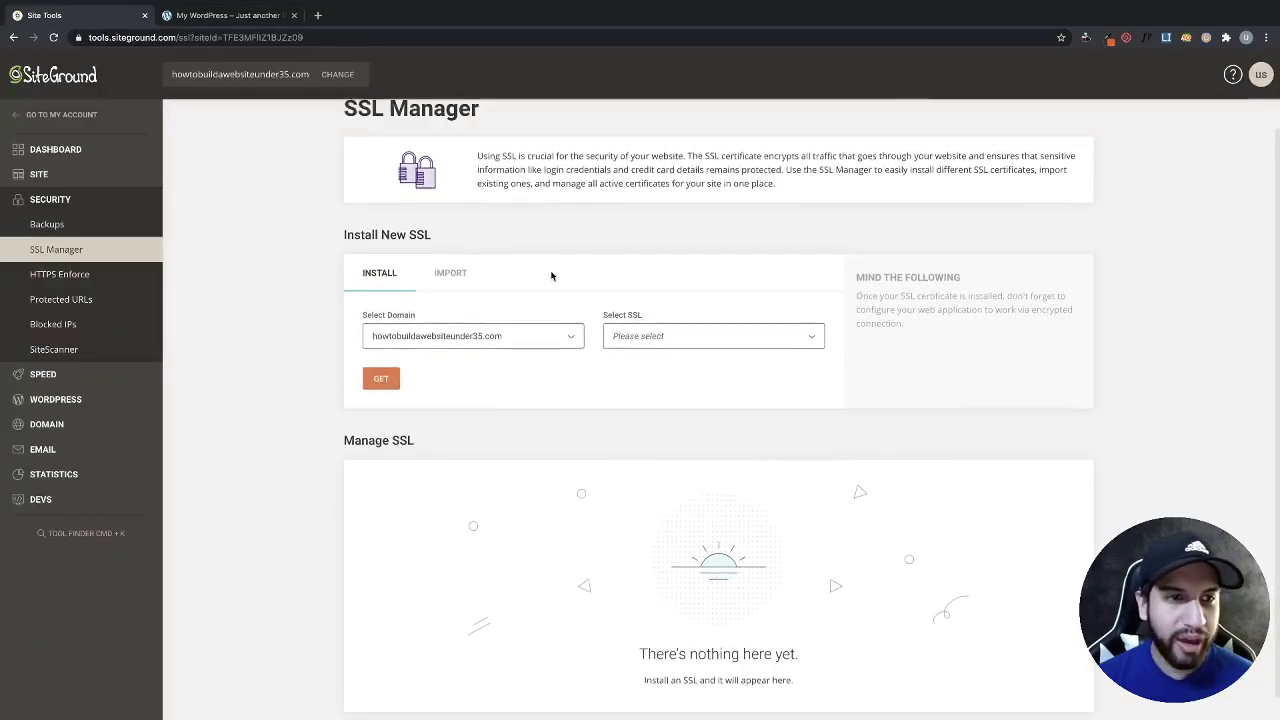
pyautogui.click(647, 342)
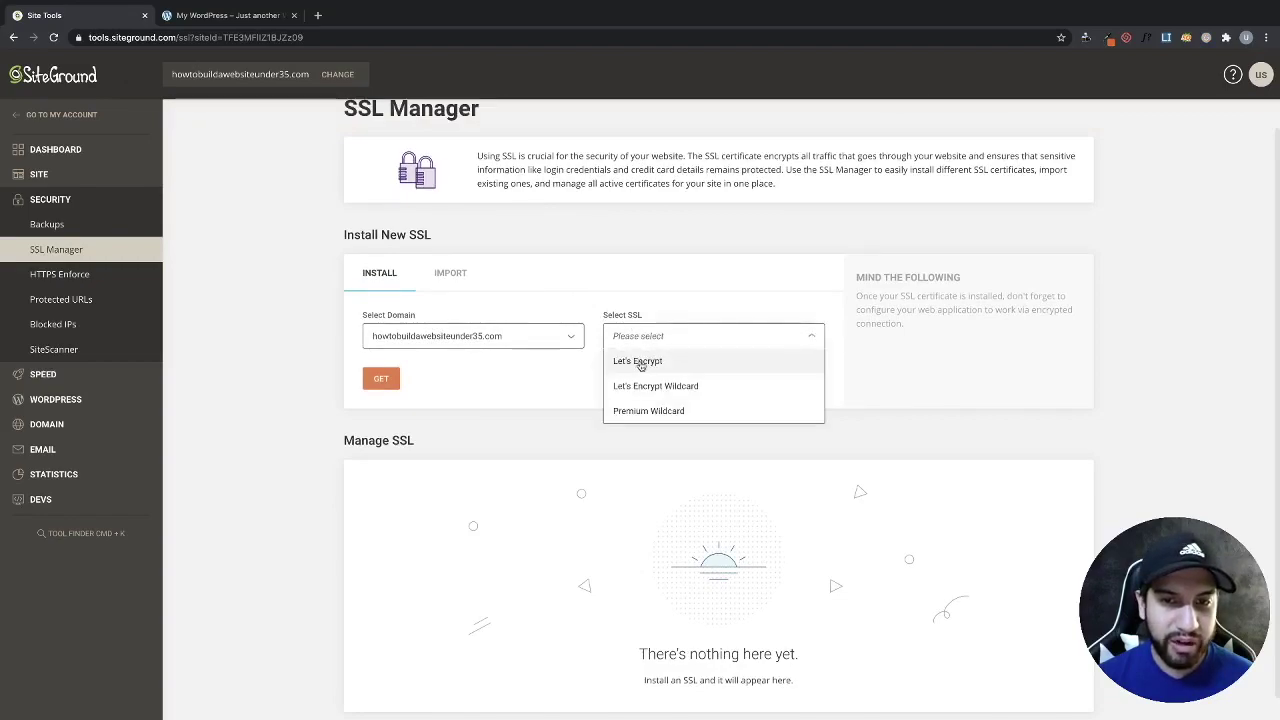
pyautogui.click(640, 360)
pyautogui.click(388, 383)
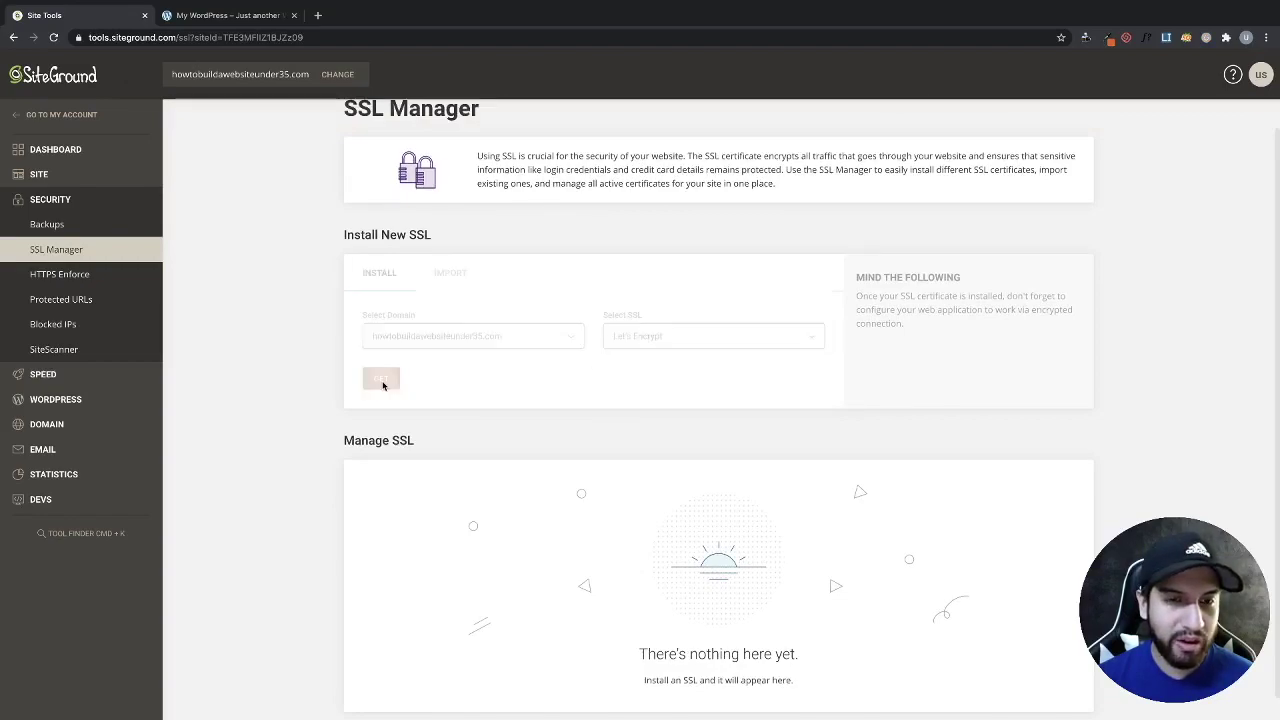
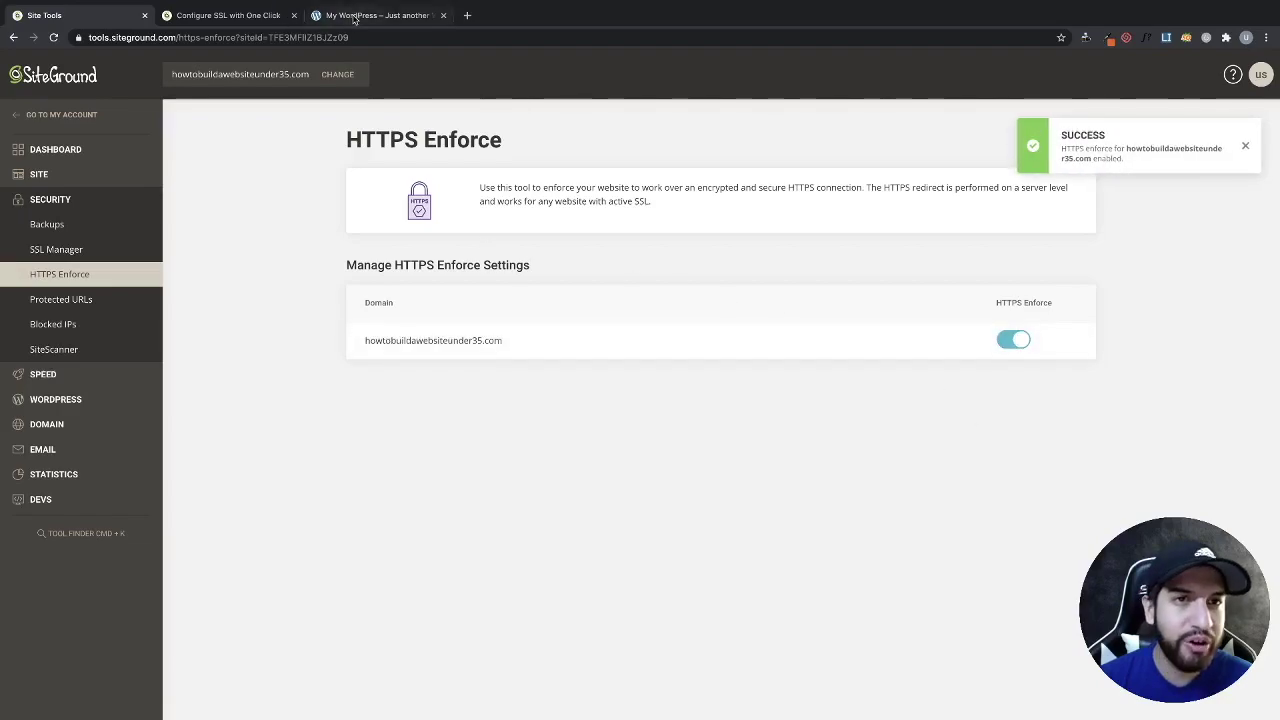
# - Switch to the My WordPress tab and reload the site's home page from the address bar
pyautogui.click(340, 16)
pyautogui.click(256, 37)
pyautogui.press('Return')
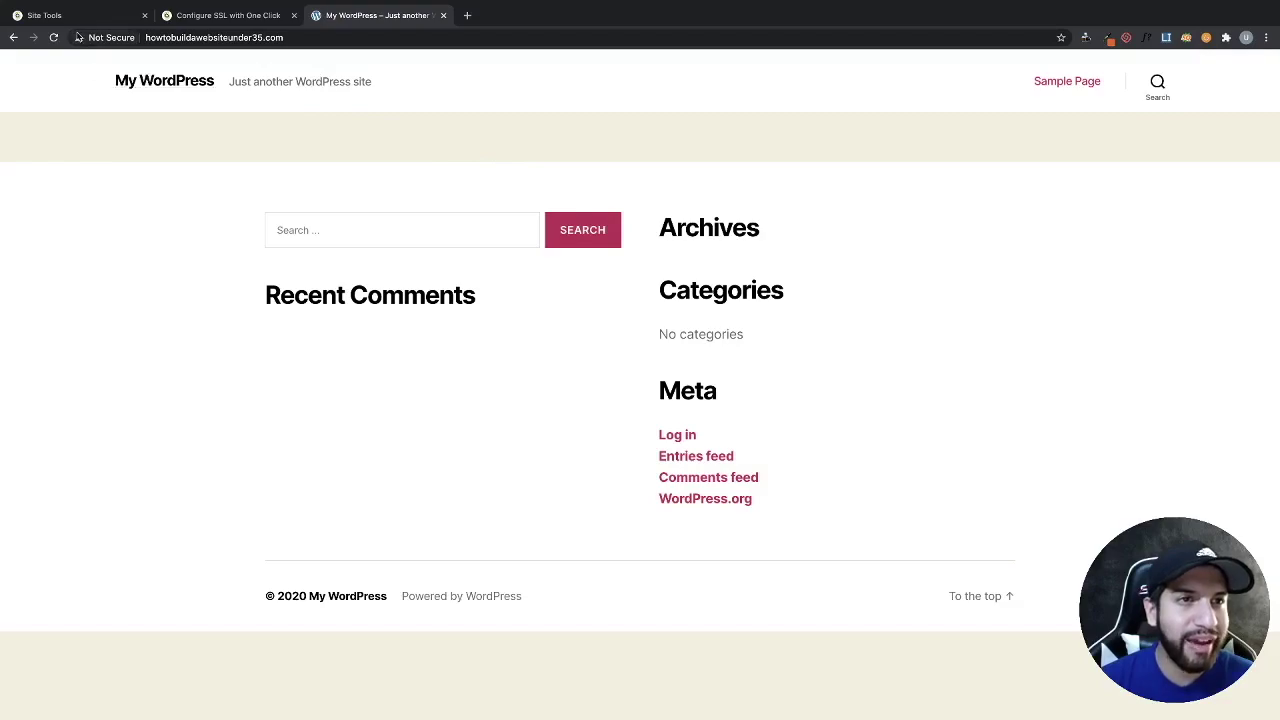
# - Open /wp-login.php on the site and sign in with the saved credentials
pyautogui.click(329, 39)
pyautogui.click(352, 37)
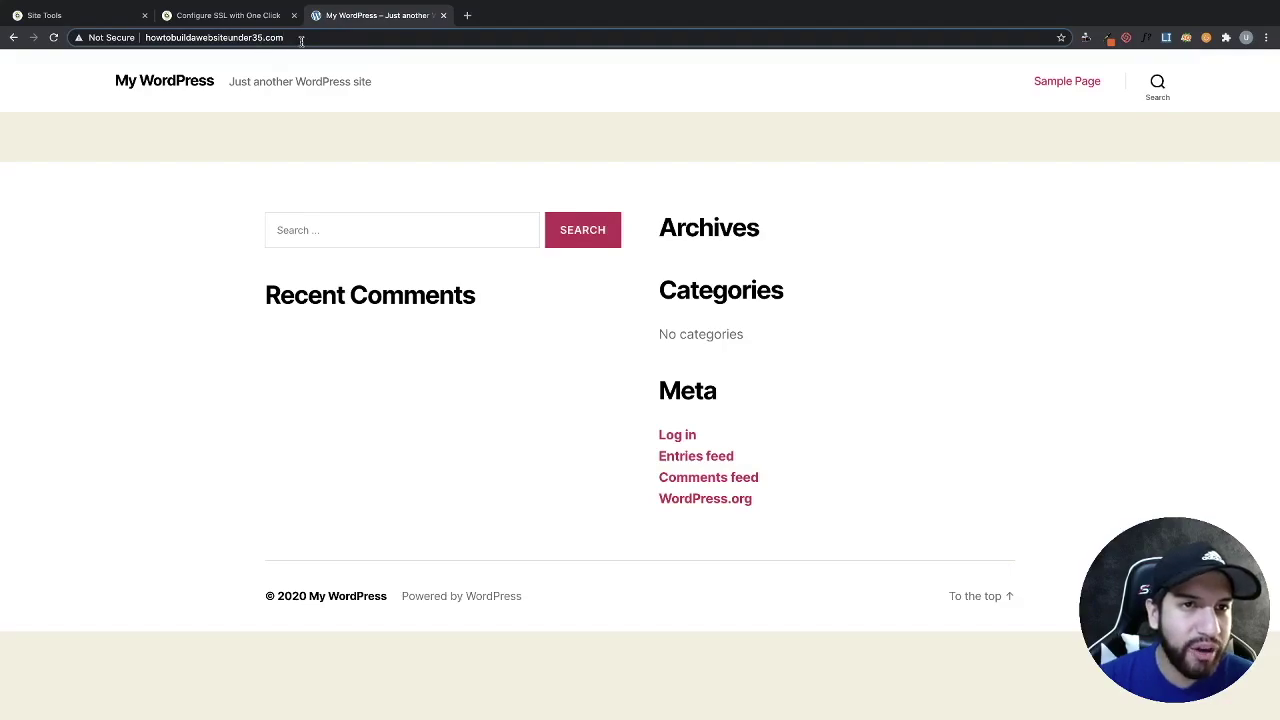
pyautogui.write('/w')
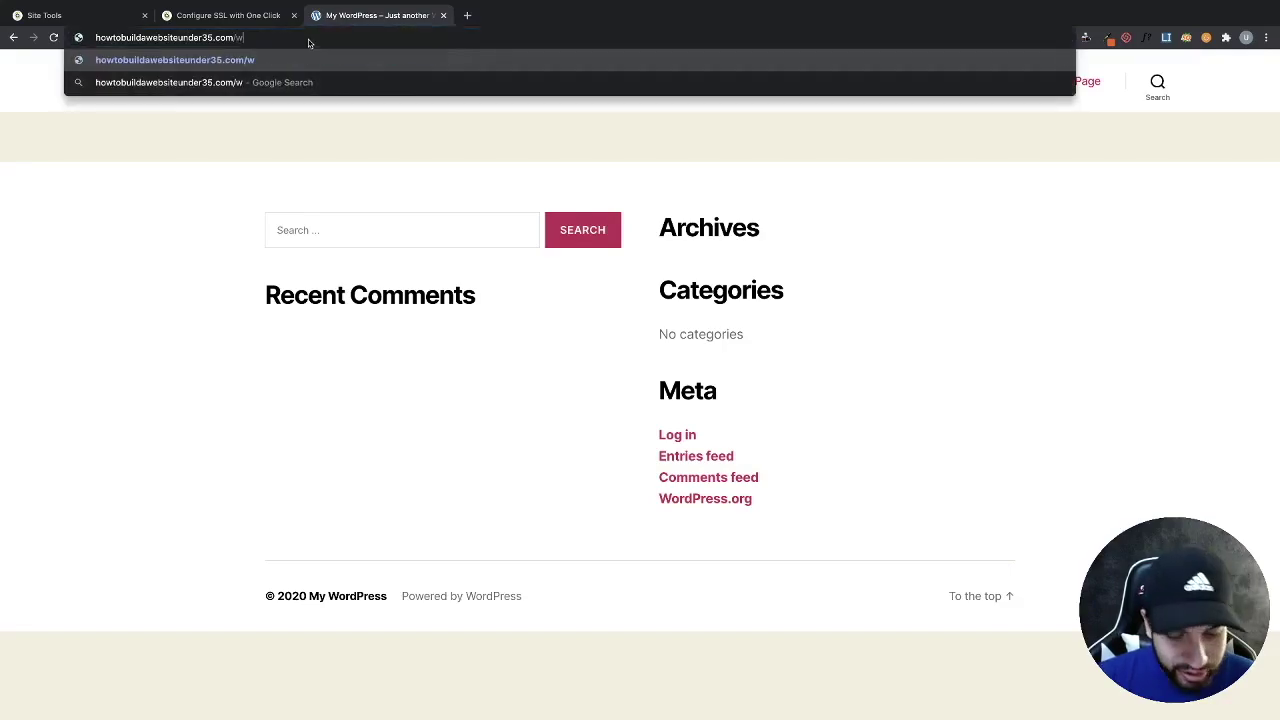
pyautogui.write('p-login')
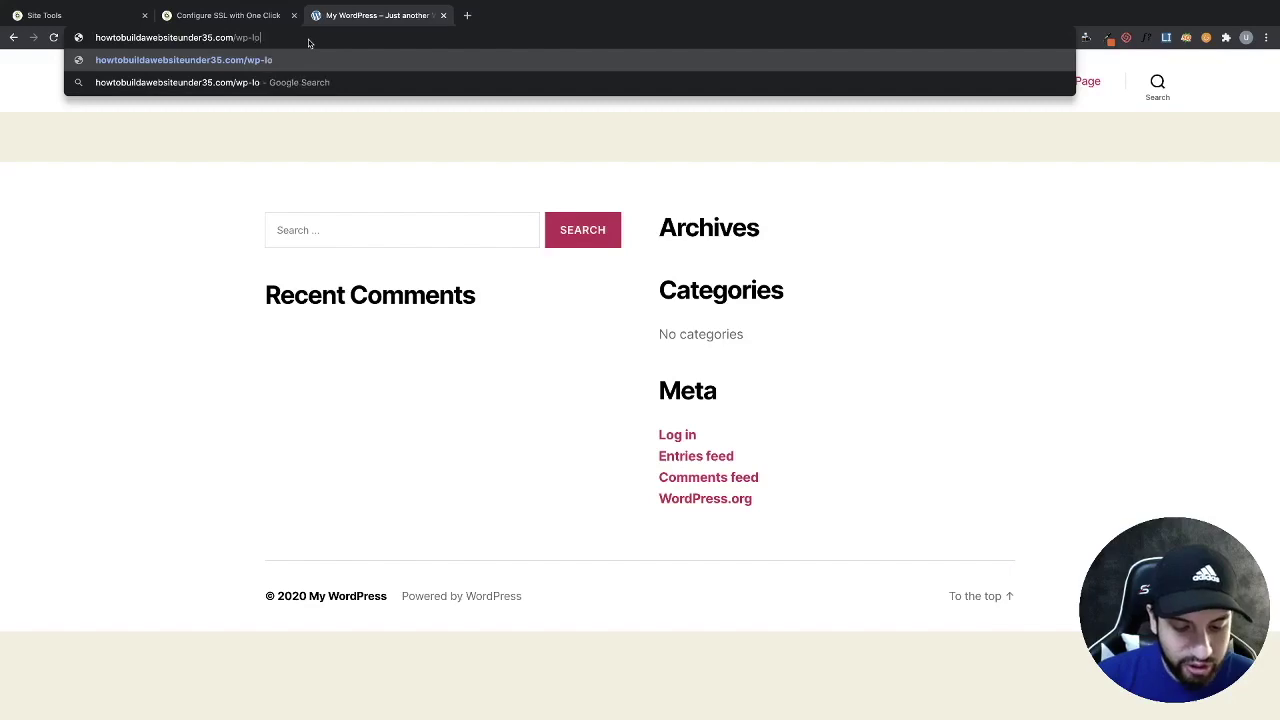
pyautogui.write('.php')
pyautogui.press('Return')
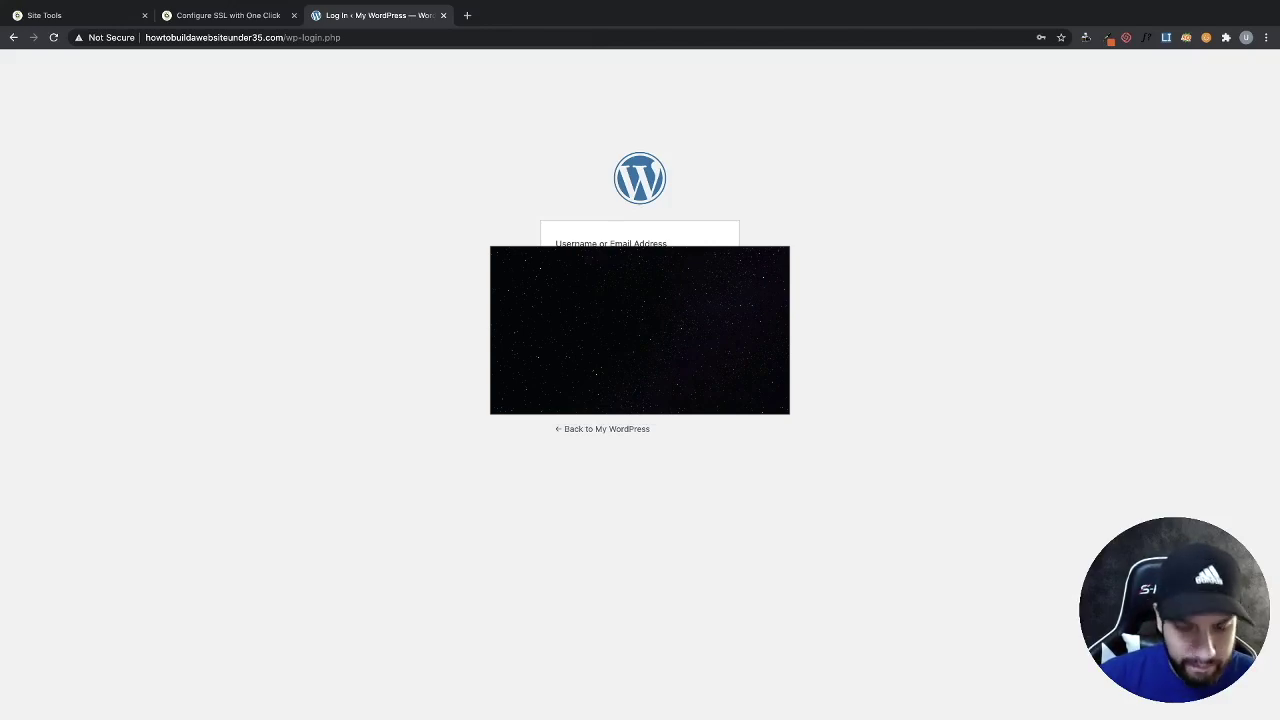
pyautogui.press('Return')
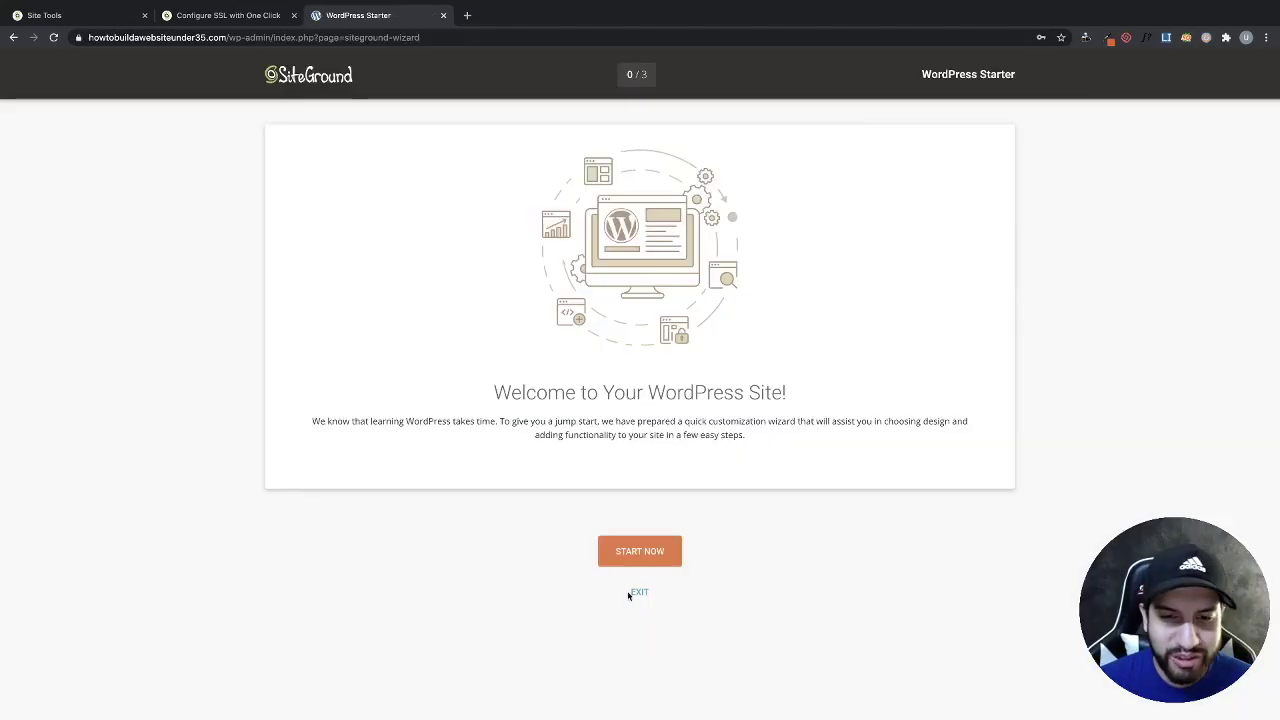
# - Skip the starter wizard, change both WordPress Address and Site Address to https, and save
pyautogui.click(640, 592)
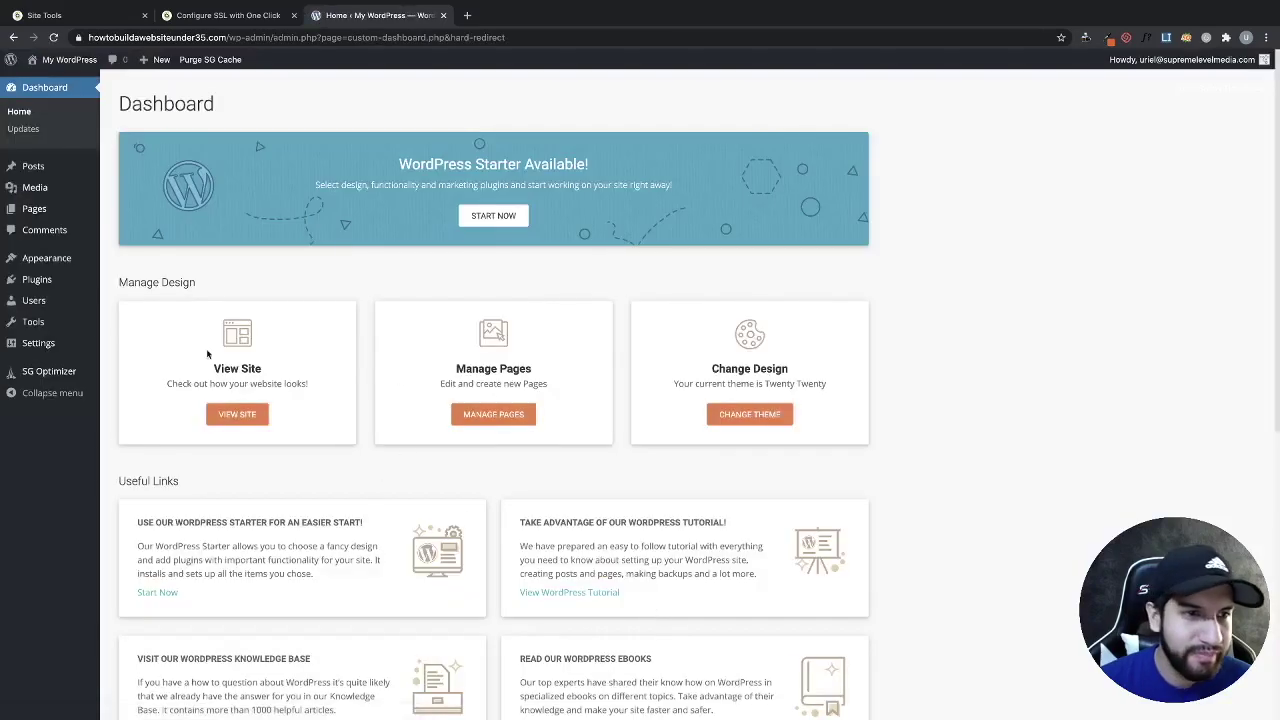
pyautogui.moveTo(52, 353)
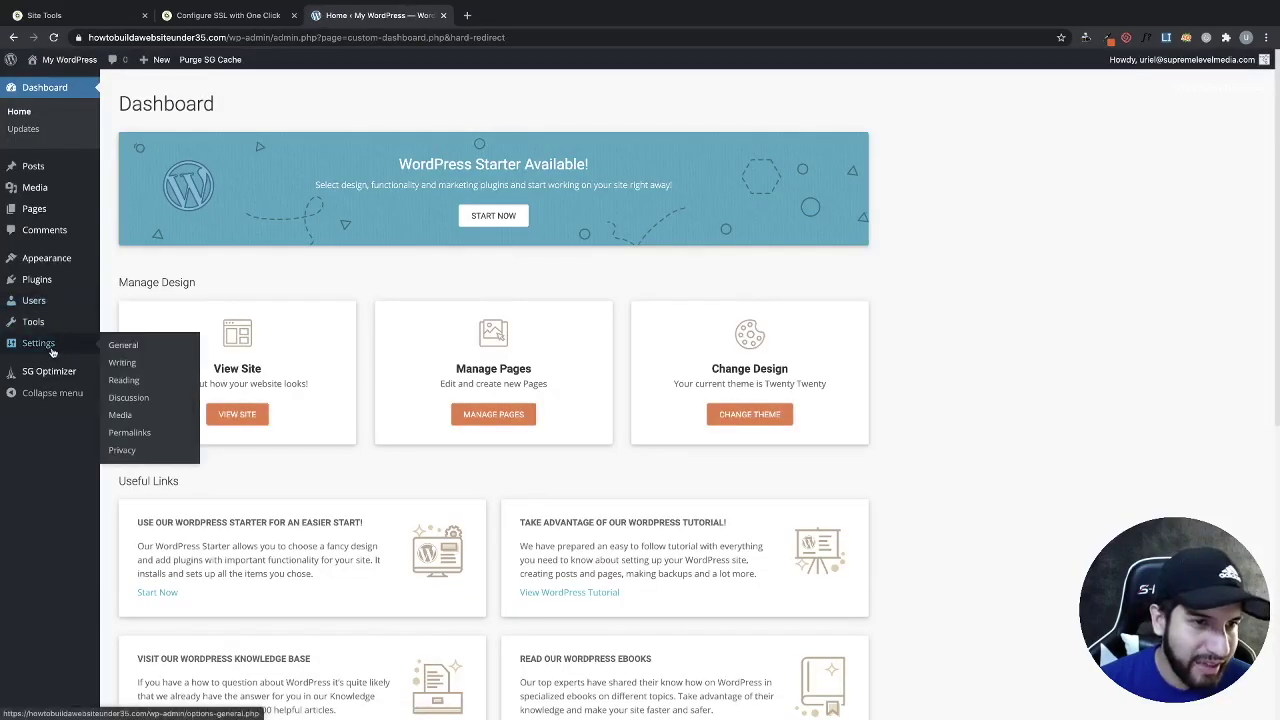
pyautogui.click(126, 351)
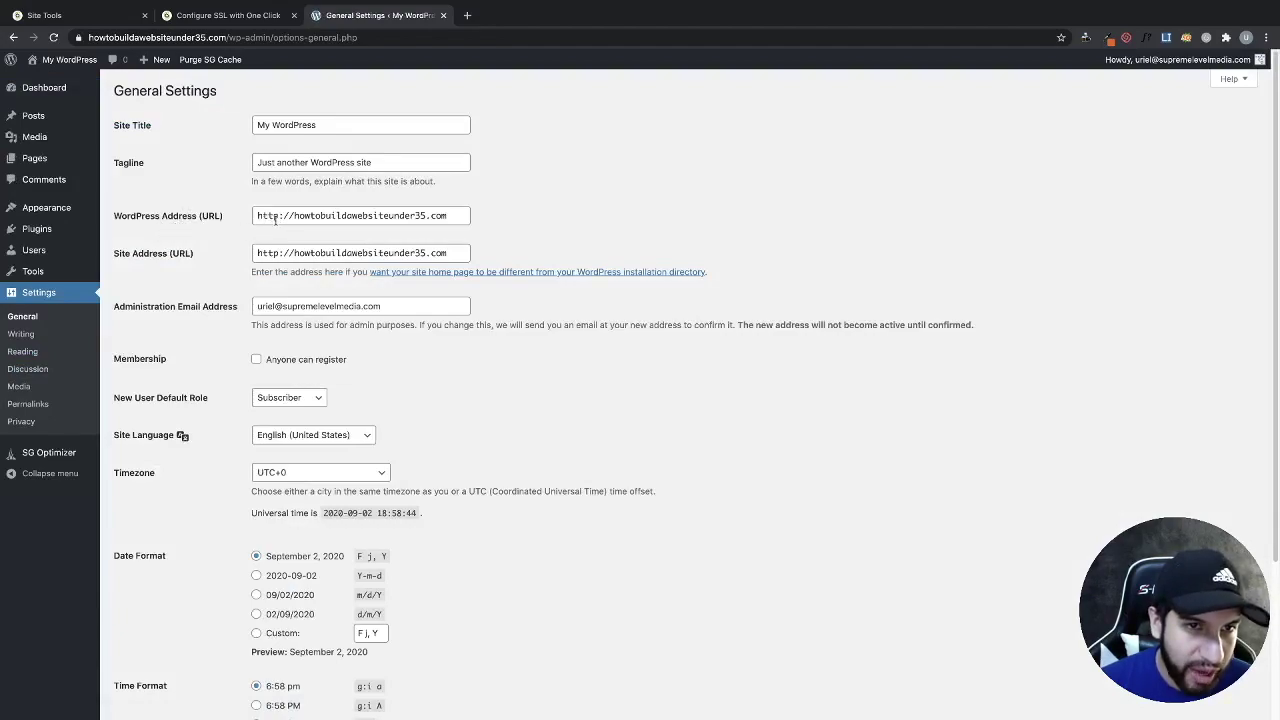
pyautogui.click(276, 220)
pyautogui.write('s')
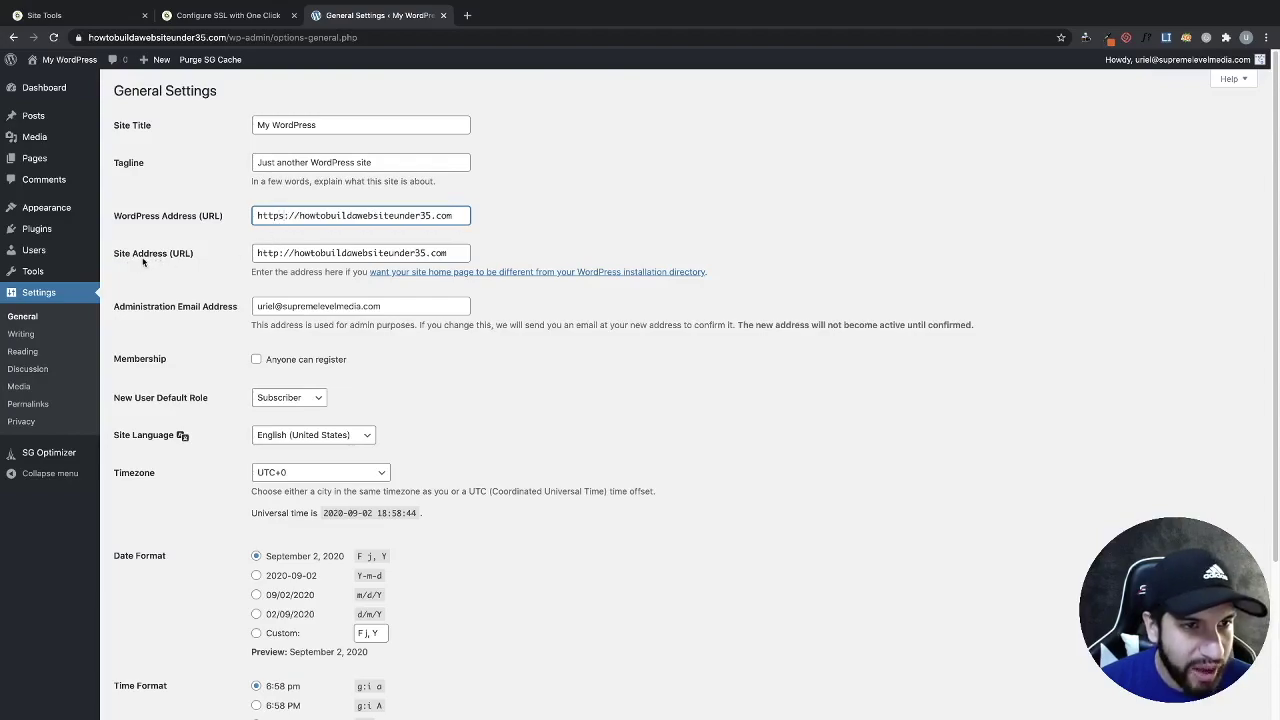
pyautogui.click(283, 252)
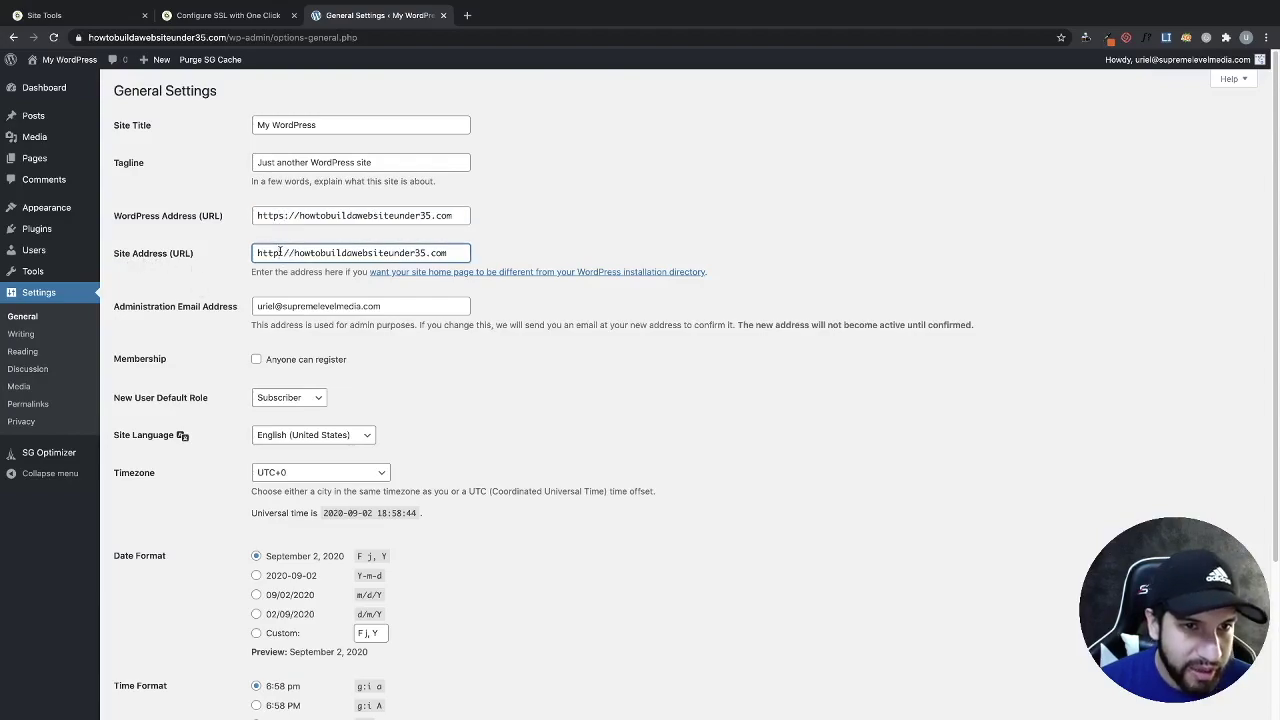
pyautogui.write('s')
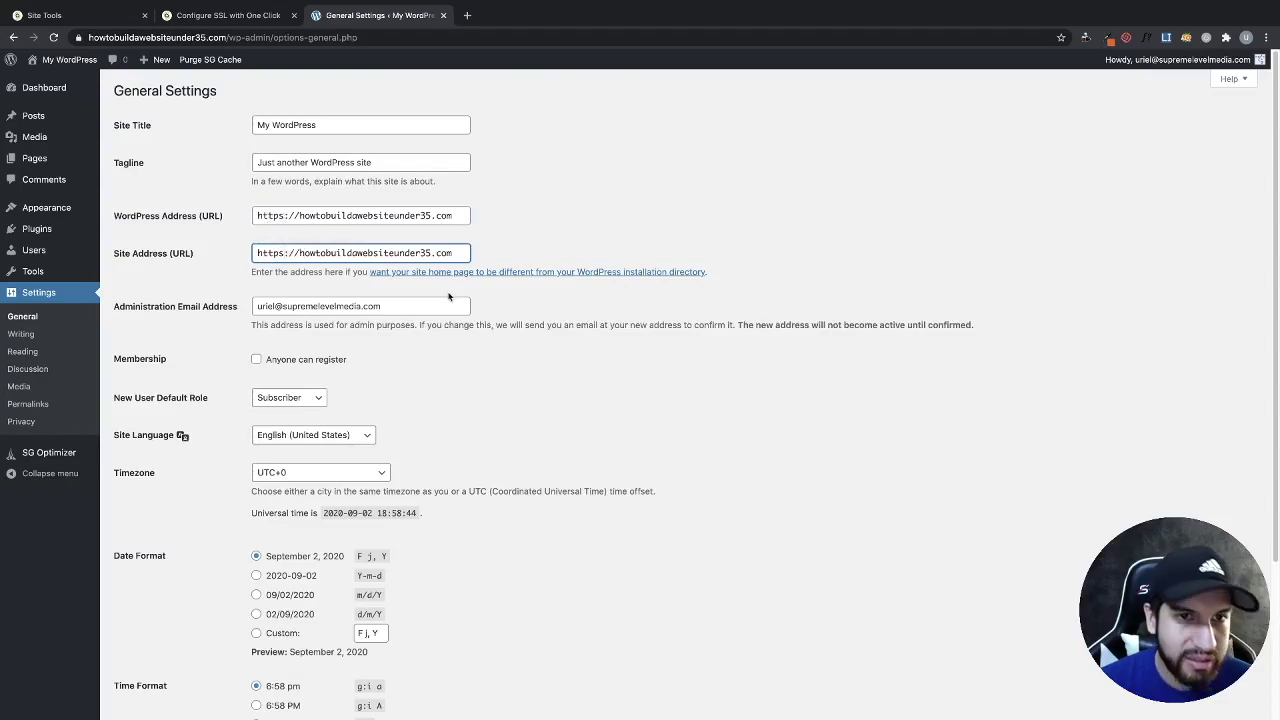
pyautogui.scroll(-2, 449, 296)
pyautogui.click(143, 654)
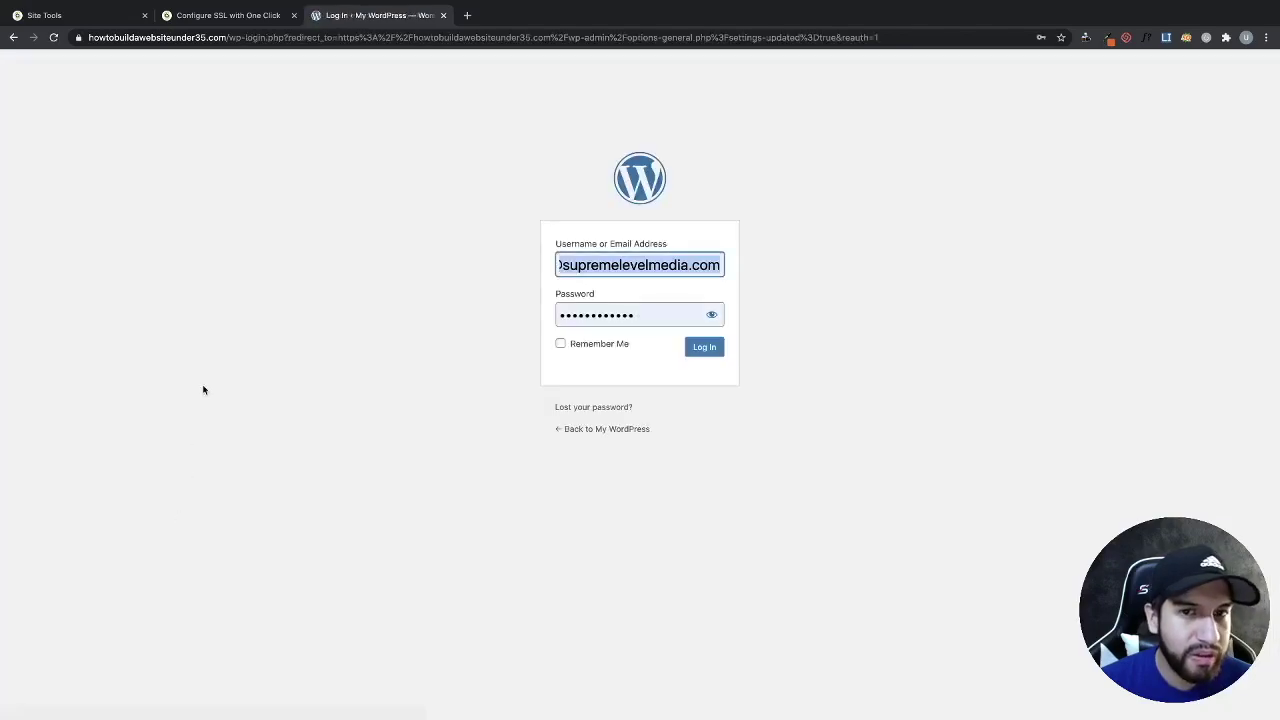
# - Return to the site and confirm the padlock reports a secure connection with a valid certificate
pyautogui.click(590, 429)
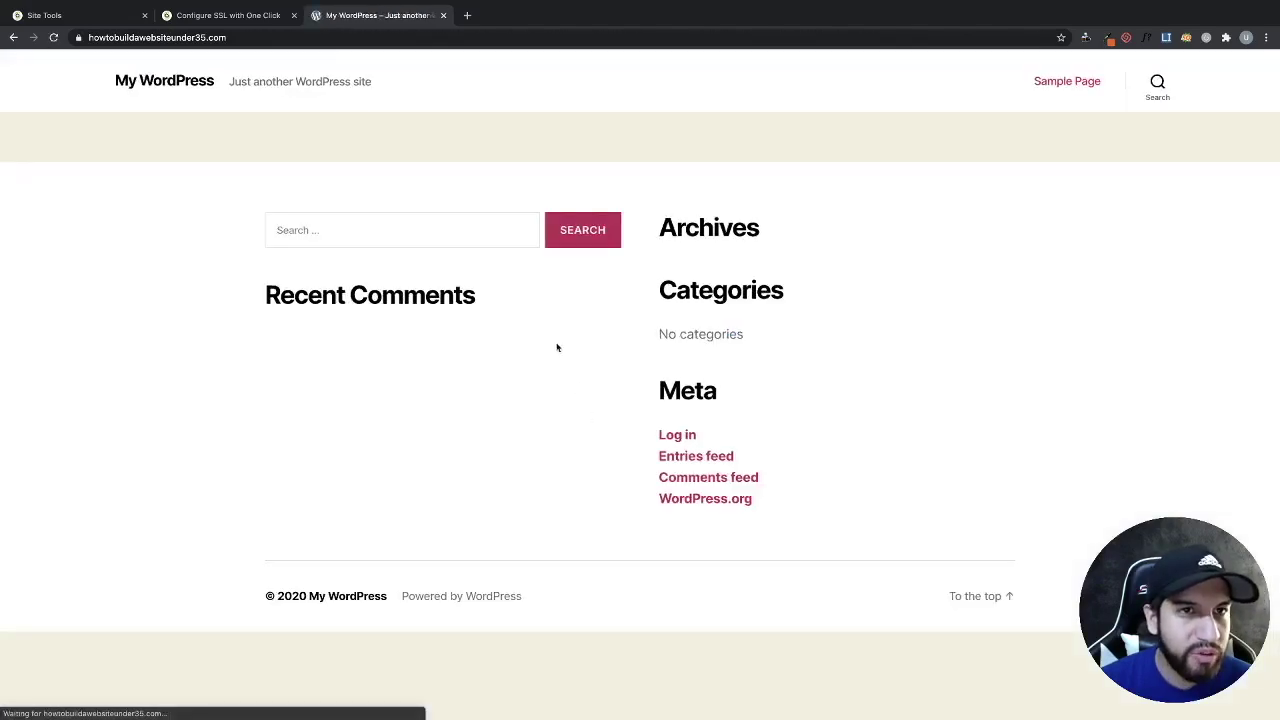
pyautogui.click(78, 37)
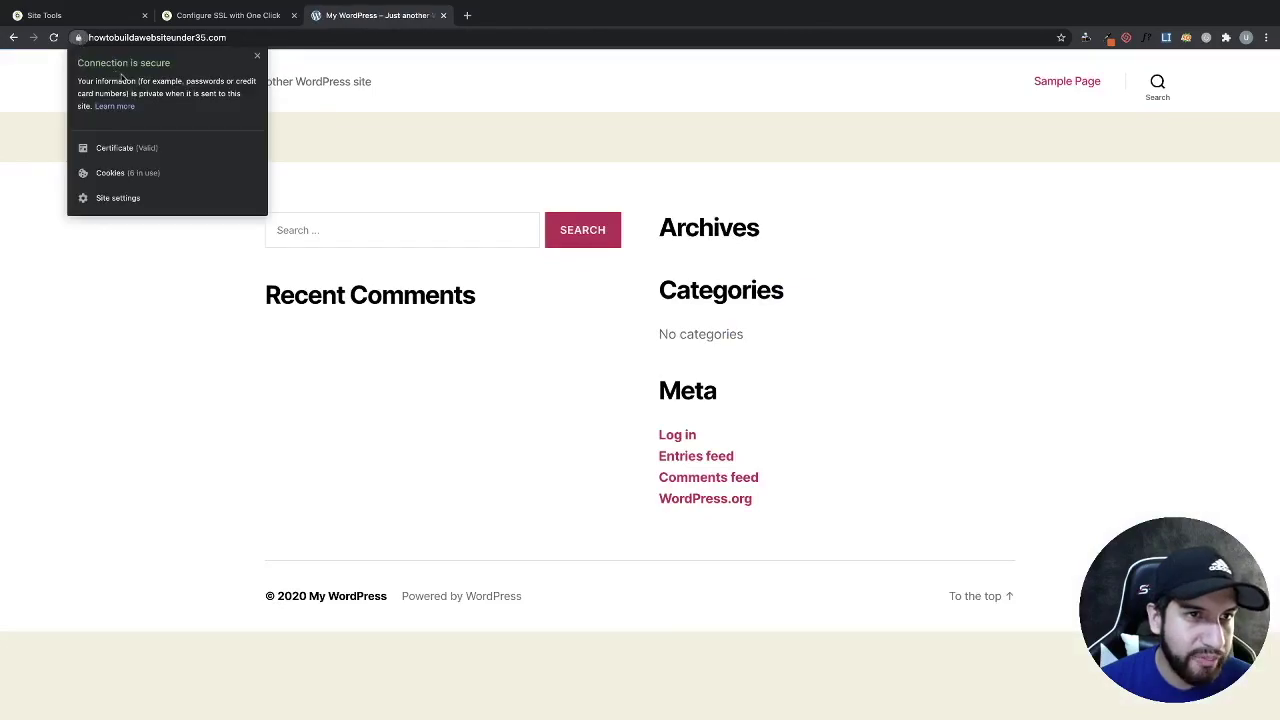
pyautogui.click(253, 453)
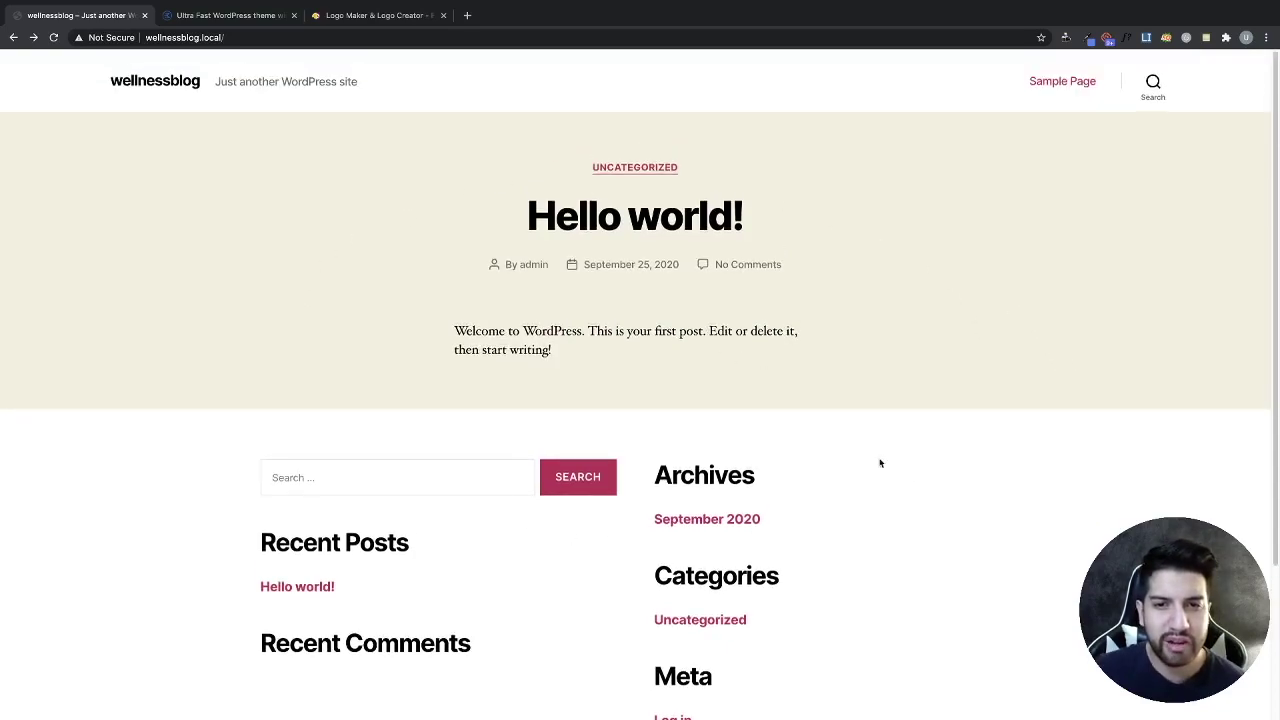
# - Load the wellnessblog.local/wp-login.php login page
pyautogui.scroll(-2, 880, 465)
pyautogui.scroll(2, 898, 472)
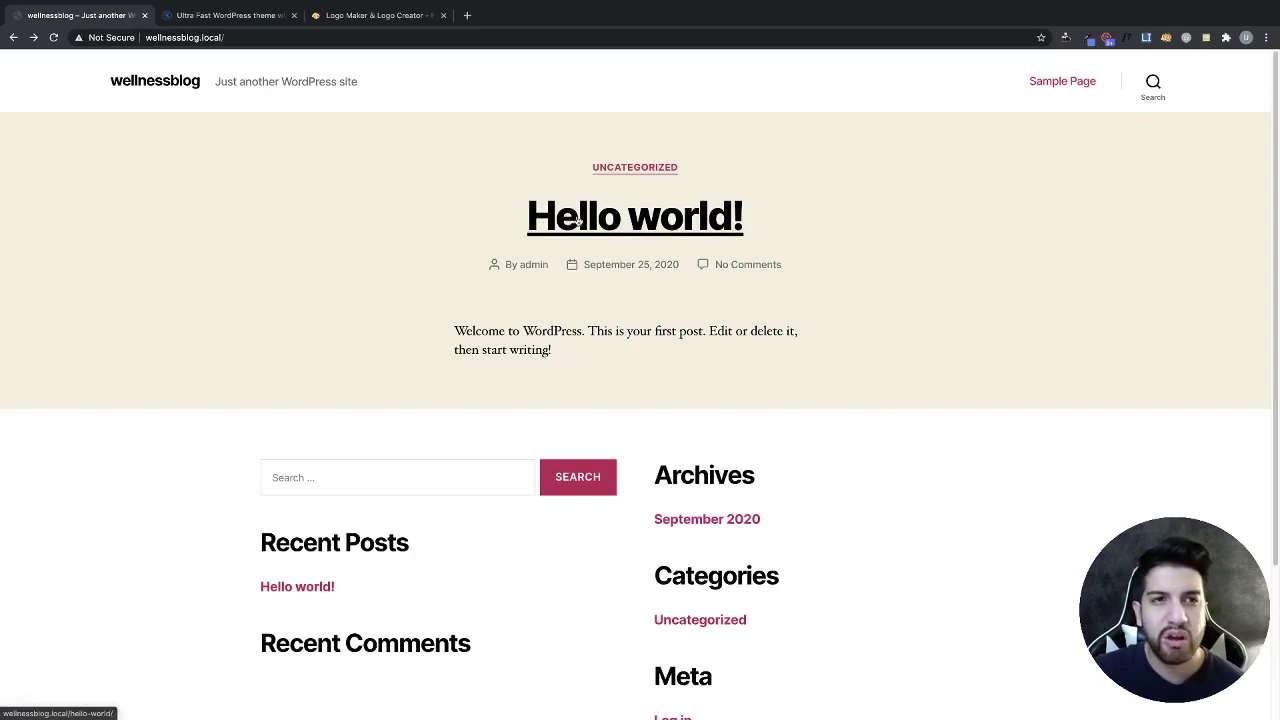
pyautogui.click(248, 37)
pyautogui.click(277, 37)
pyautogui.write('w')
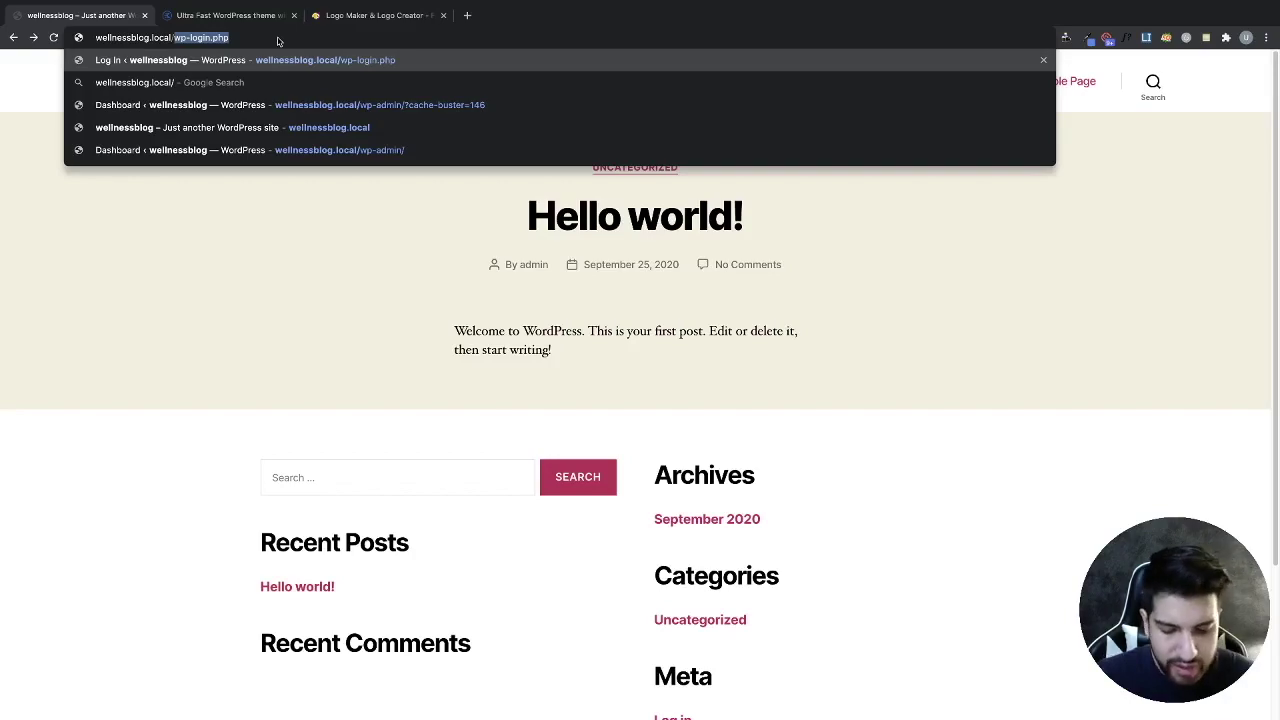
pyautogui.write('wp-l')
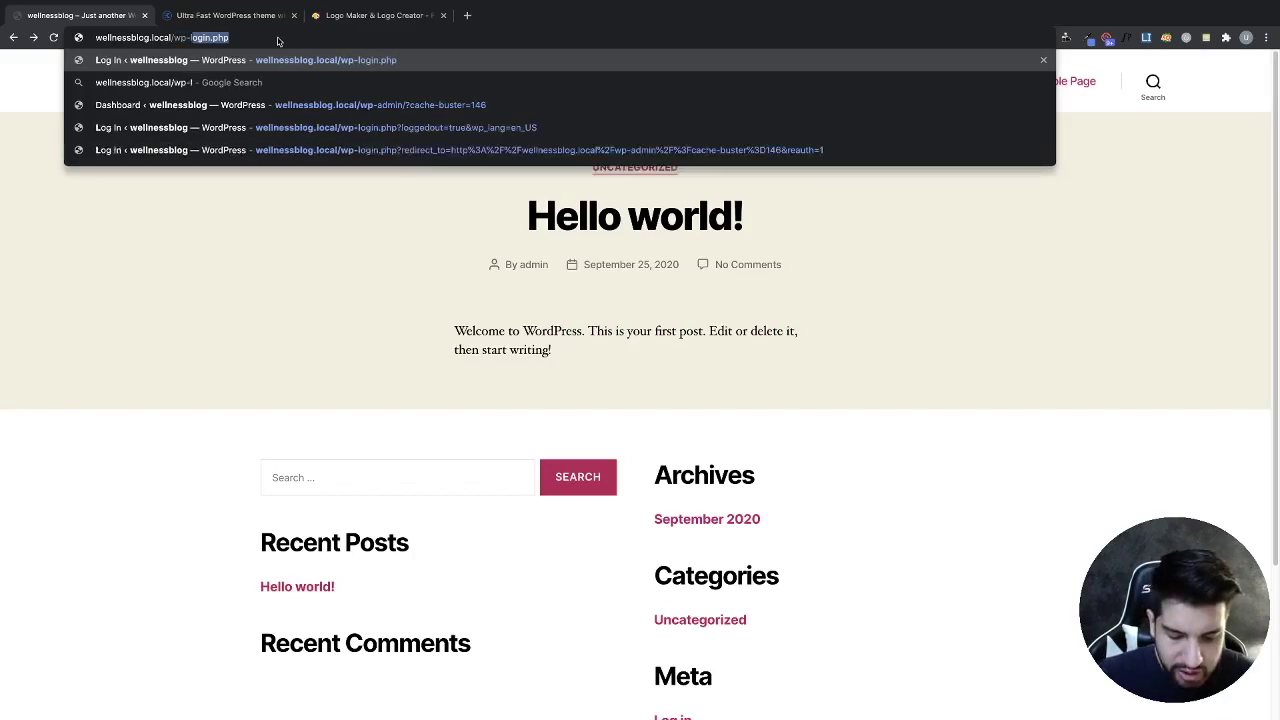
pyautogui.write('ogin.php')
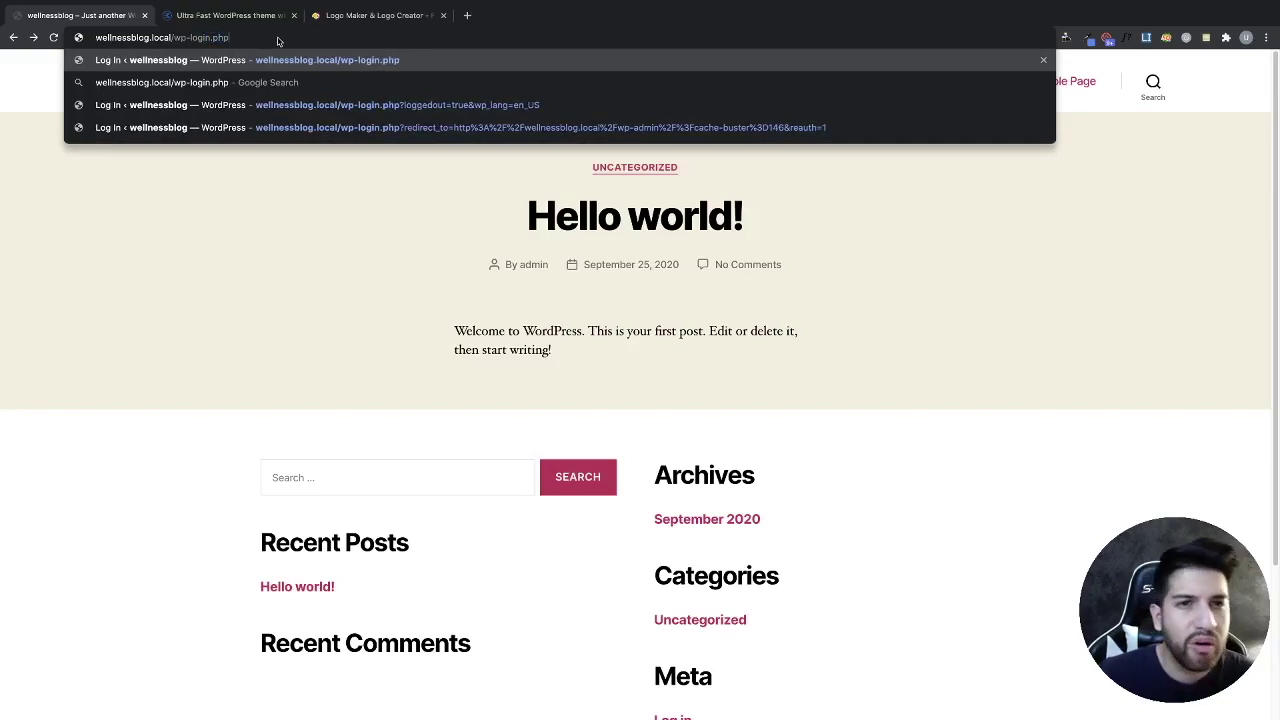
pyautogui.press('Return')
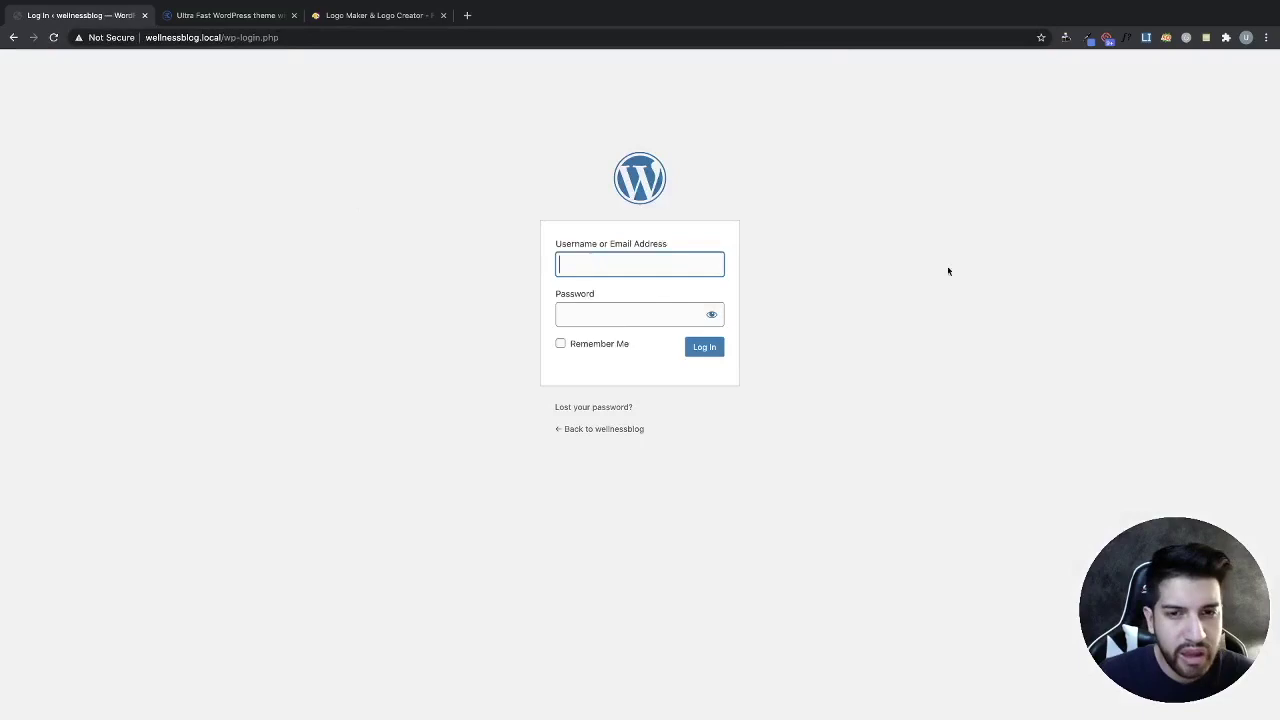
# - Log in with the admin account's username and password to reach the Dashboard
pyautogui.click(598, 270)
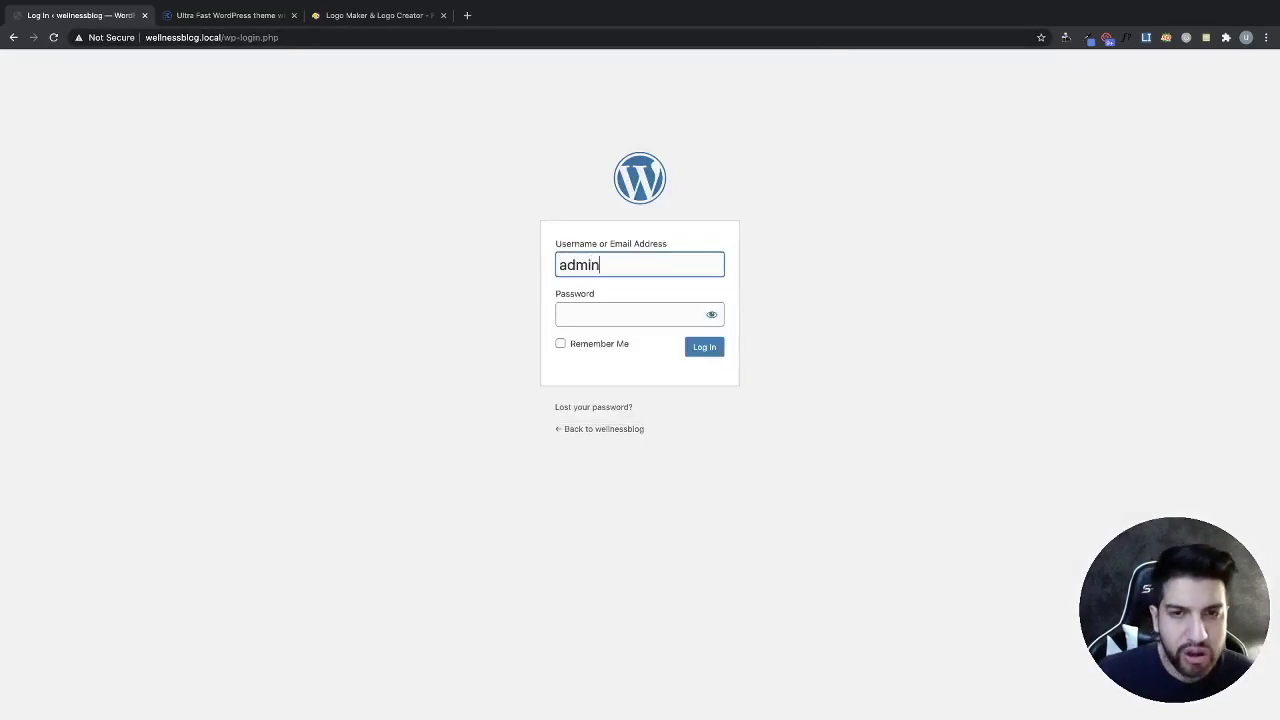
pyautogui.press('Tab')
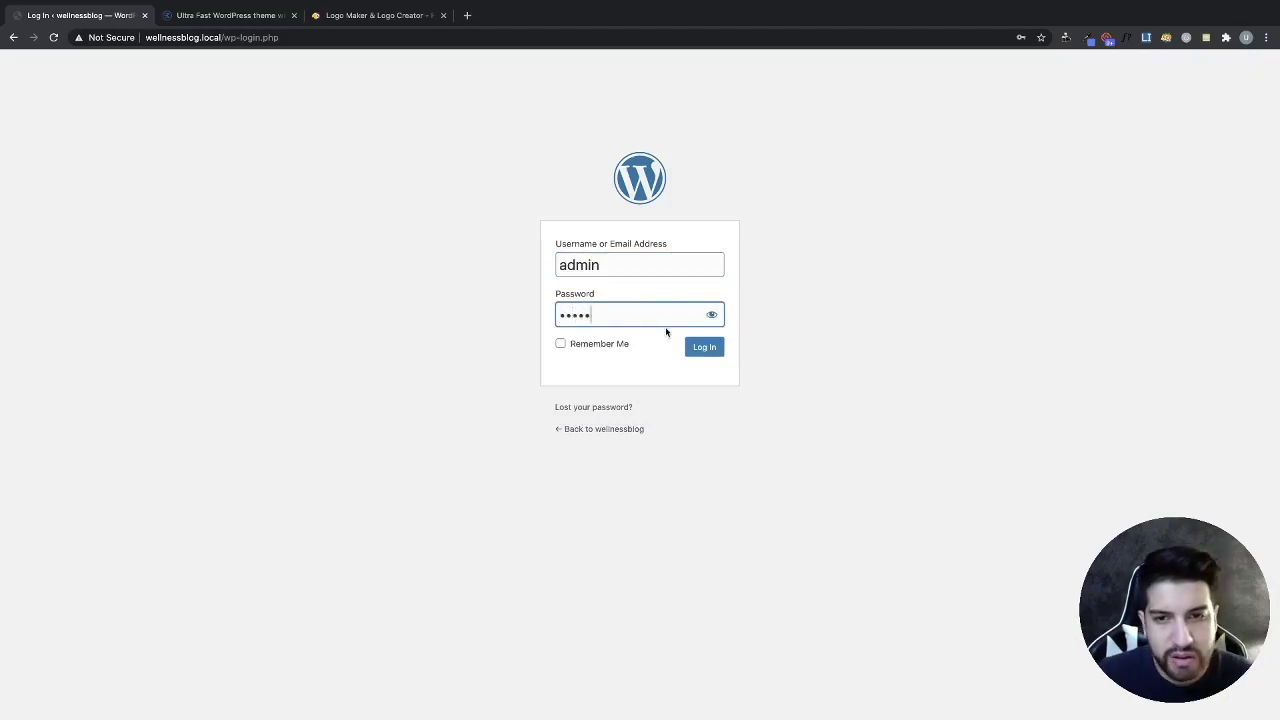
pyautogui.click(704, 347)
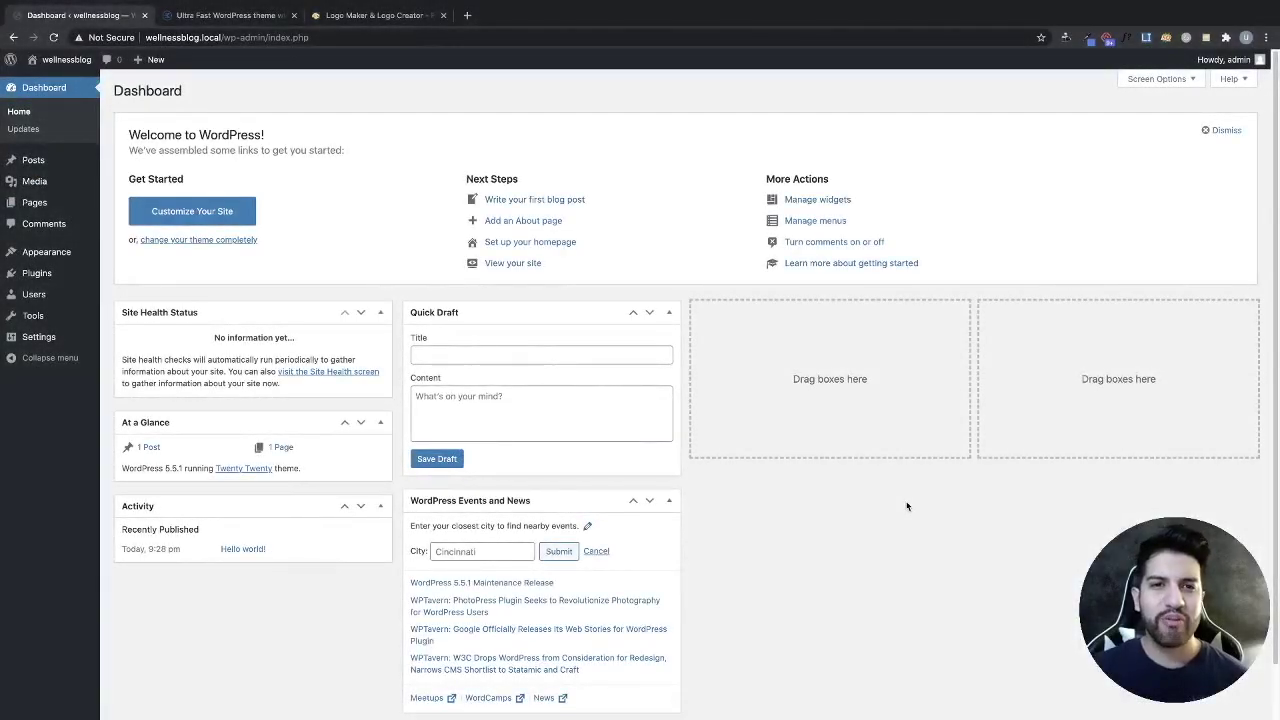
# - Open Plugins > Installed Plugins and tick select-all on the empty plugin list
pyautogui.moveTo(60, 278)
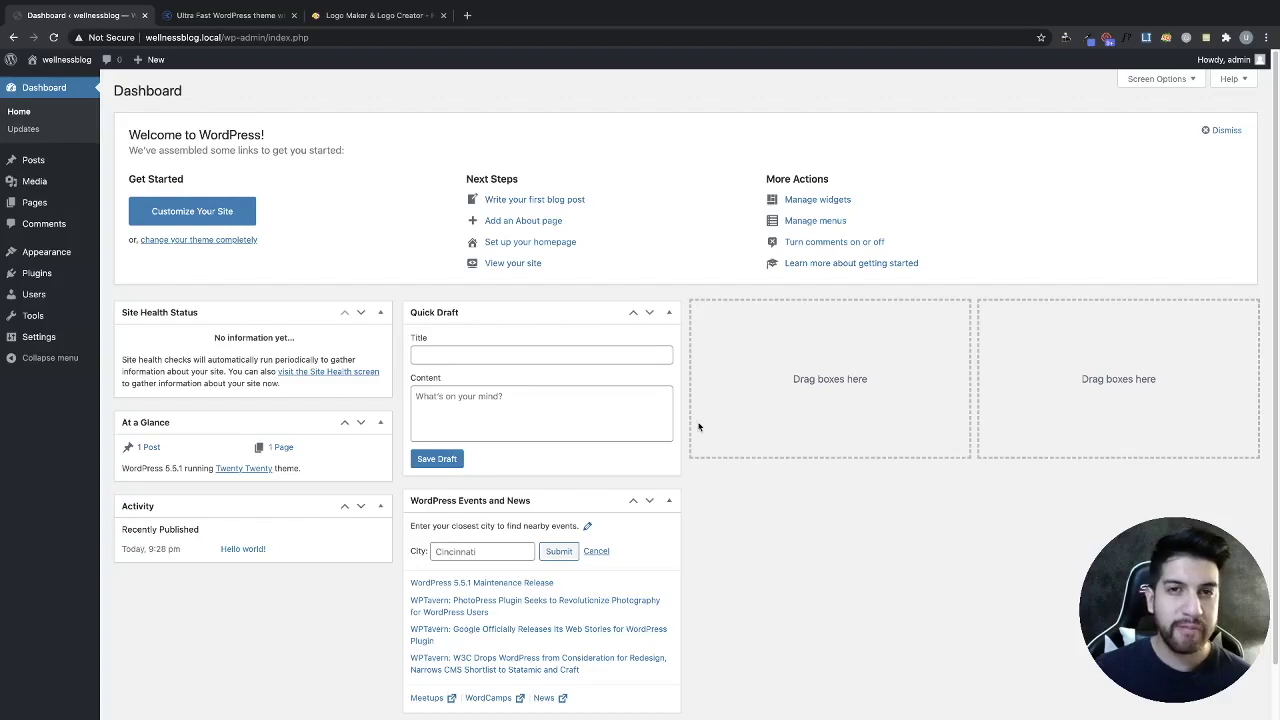
pyautogui.click(25, 279)
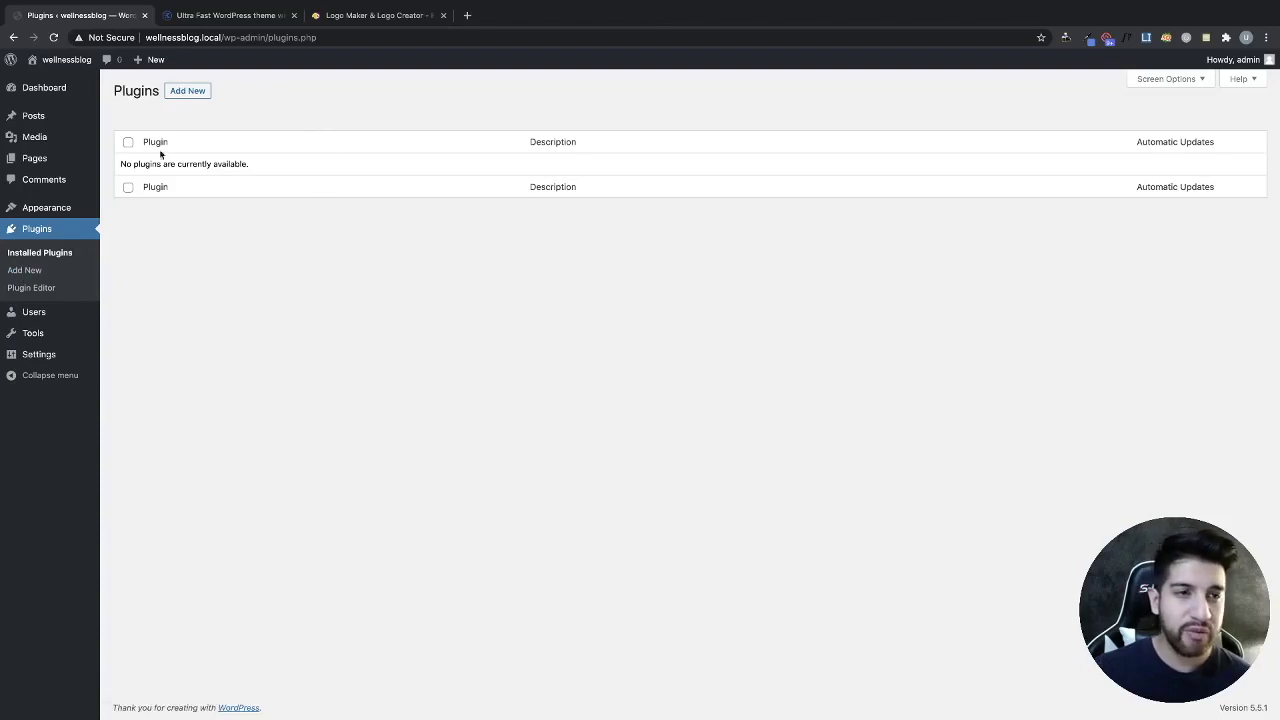
pyautogui.click(128, 143)
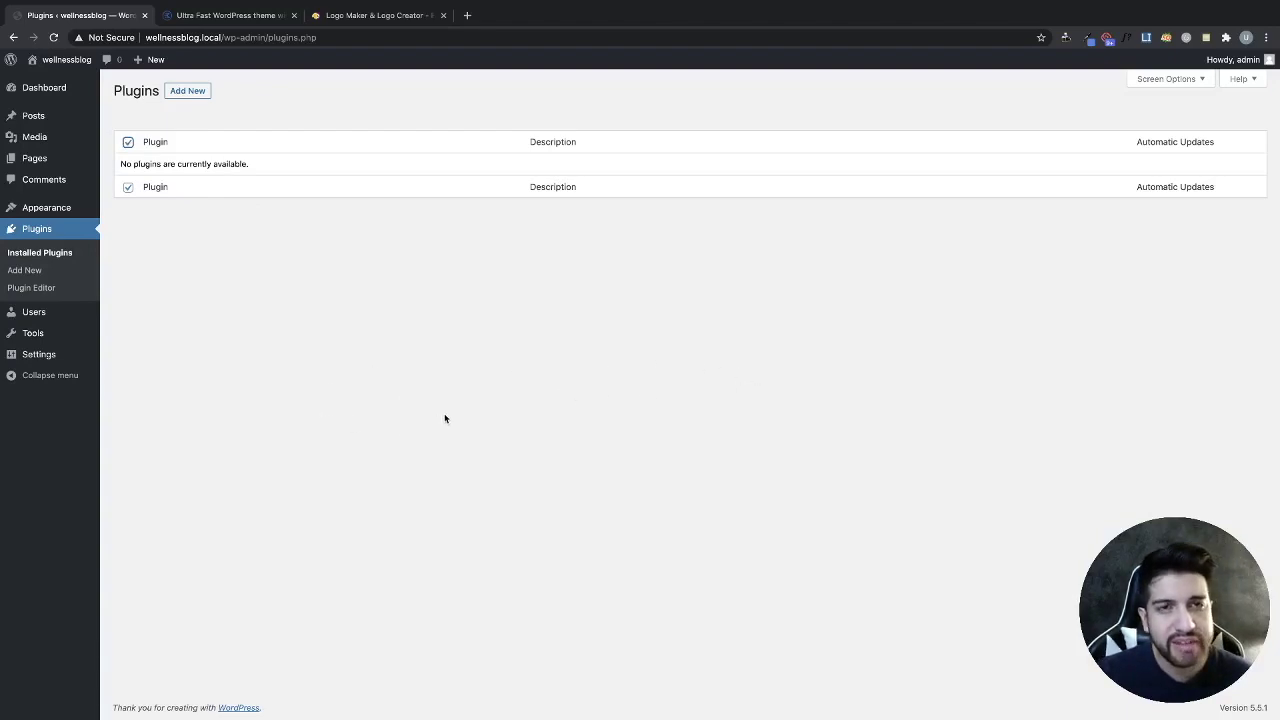
pyautogui.moveTo(41, 360)
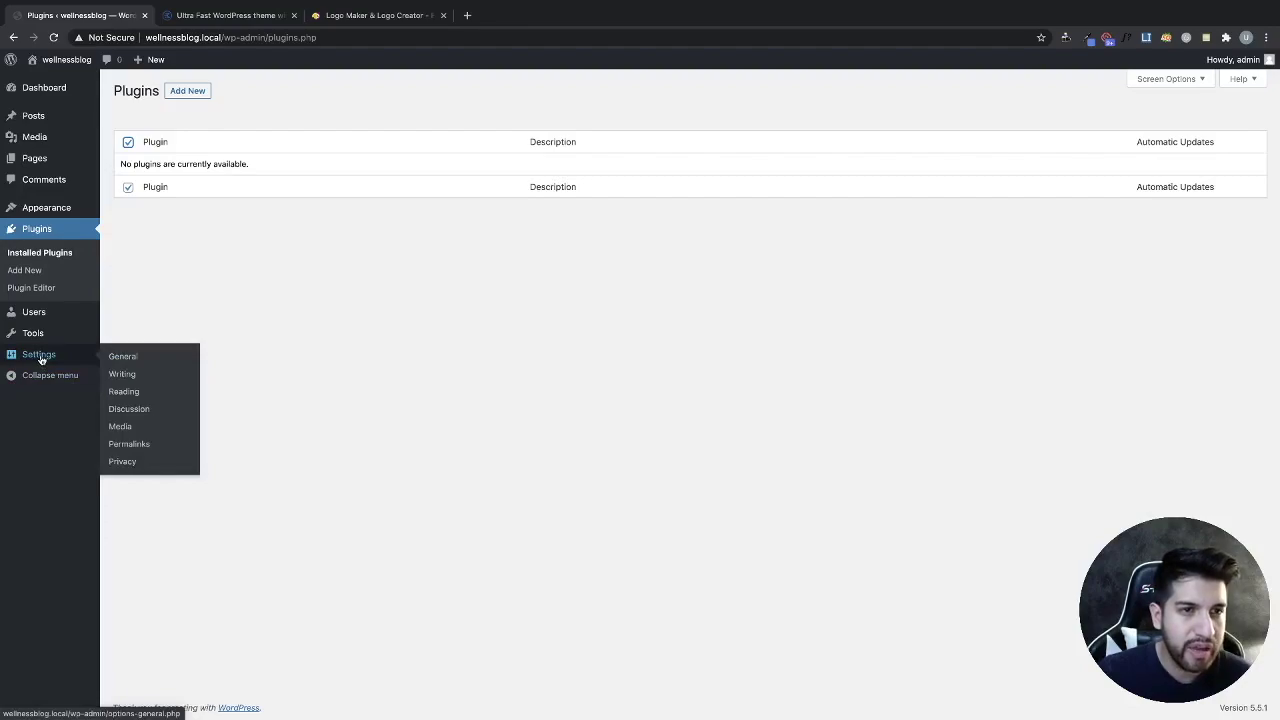
# - Look over the General settings, selecting the tagline text, then the Reading settings
pyautogui.click(41, 357)
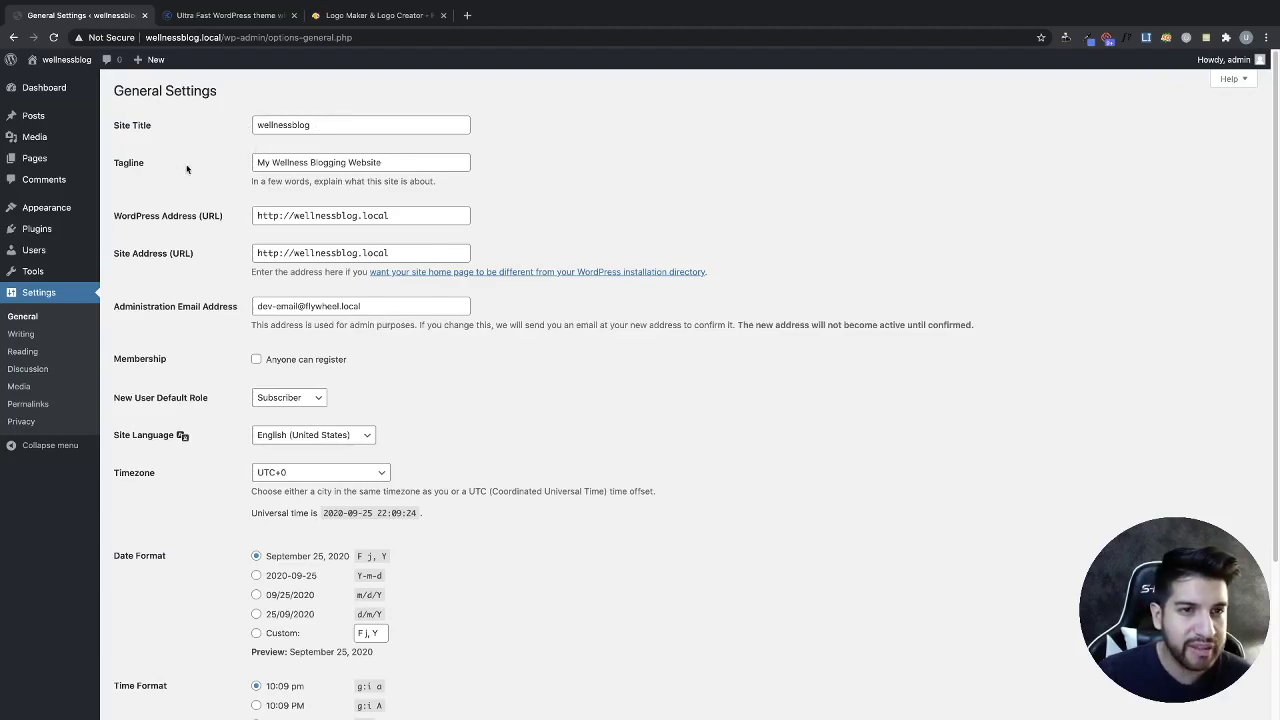
pyautogui.moveTo(411, 166); pyautogui.dragTo(225, 158)
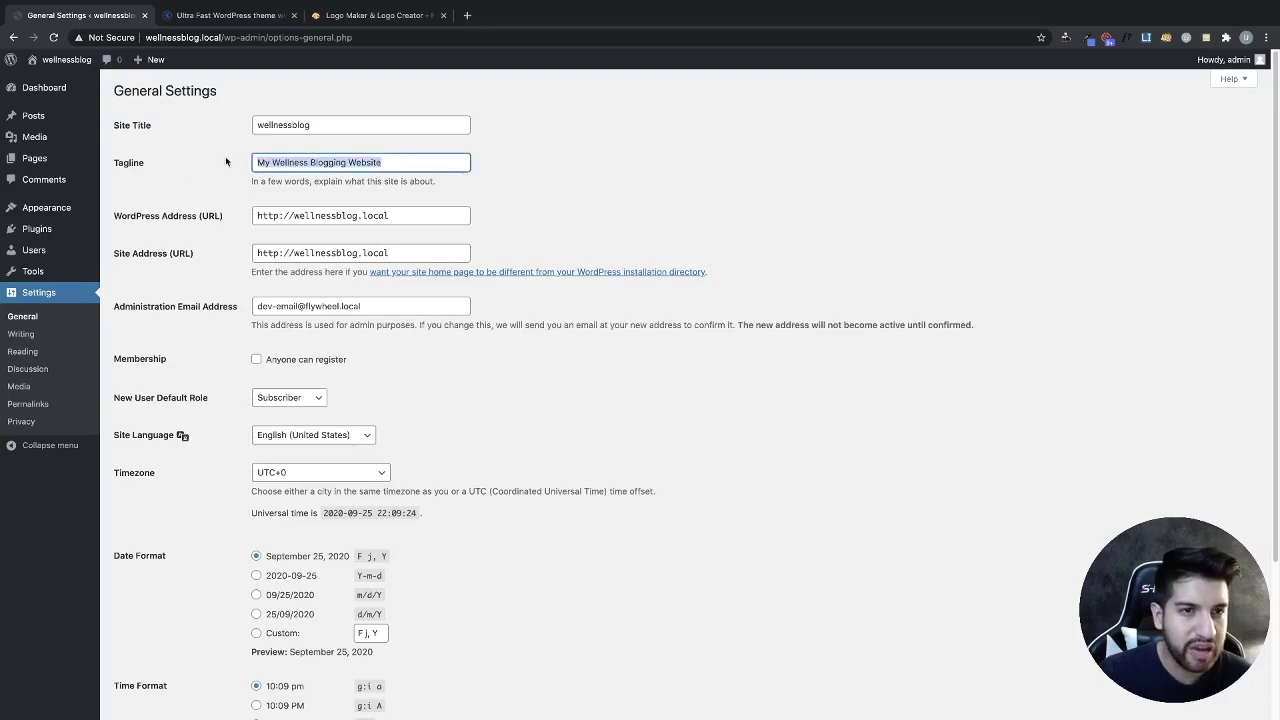
pyautogui.scroll(-2, 580, 330)
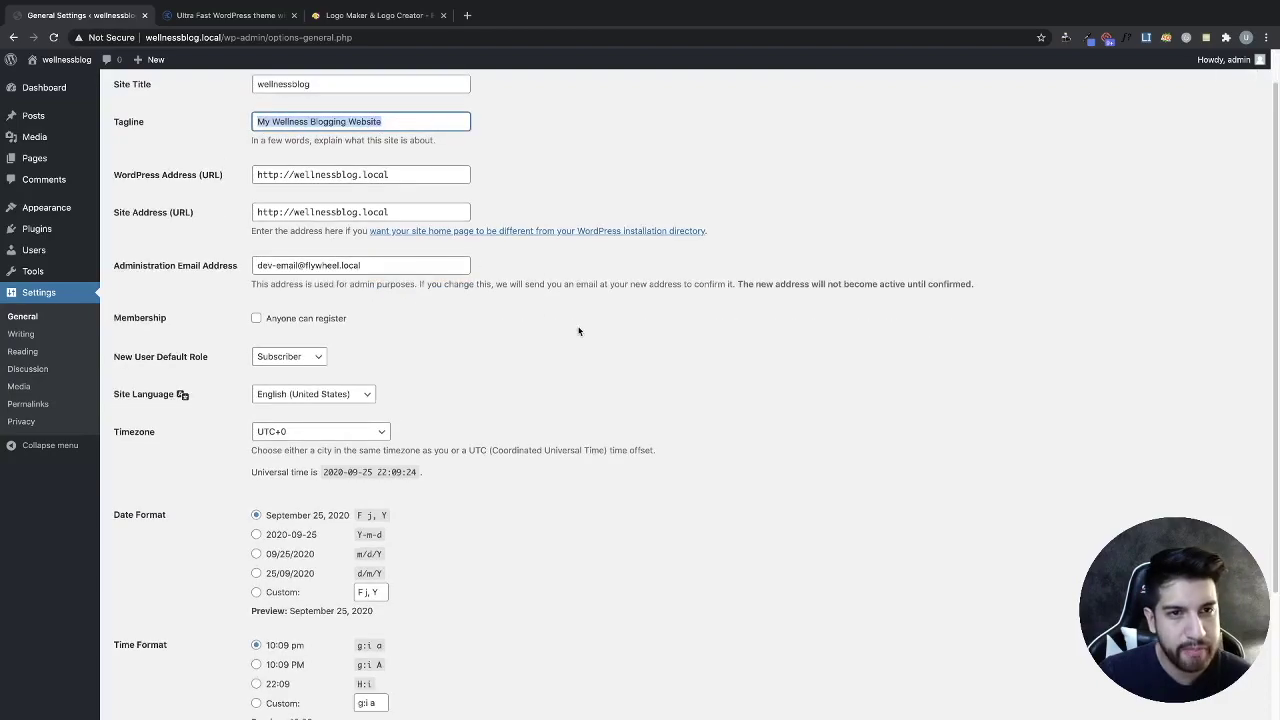
pyautogui.scroll(-2, 580, 334)
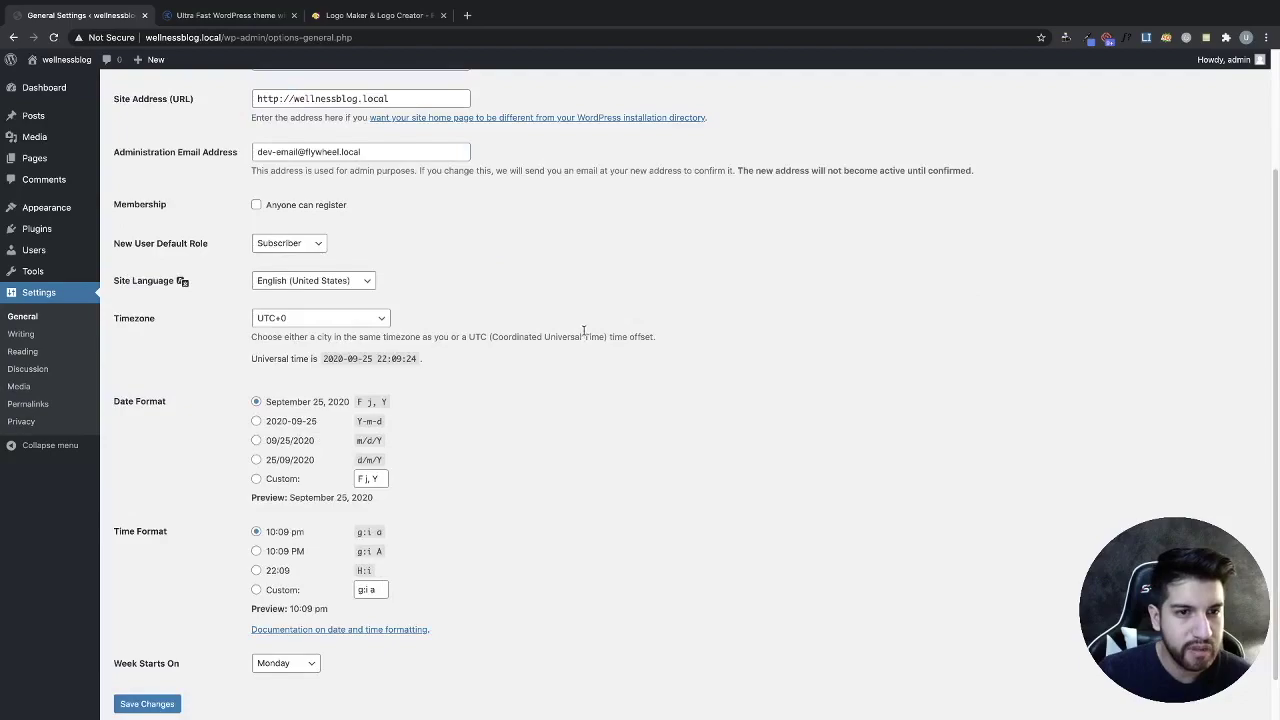
pyautogui.click(23, 352)
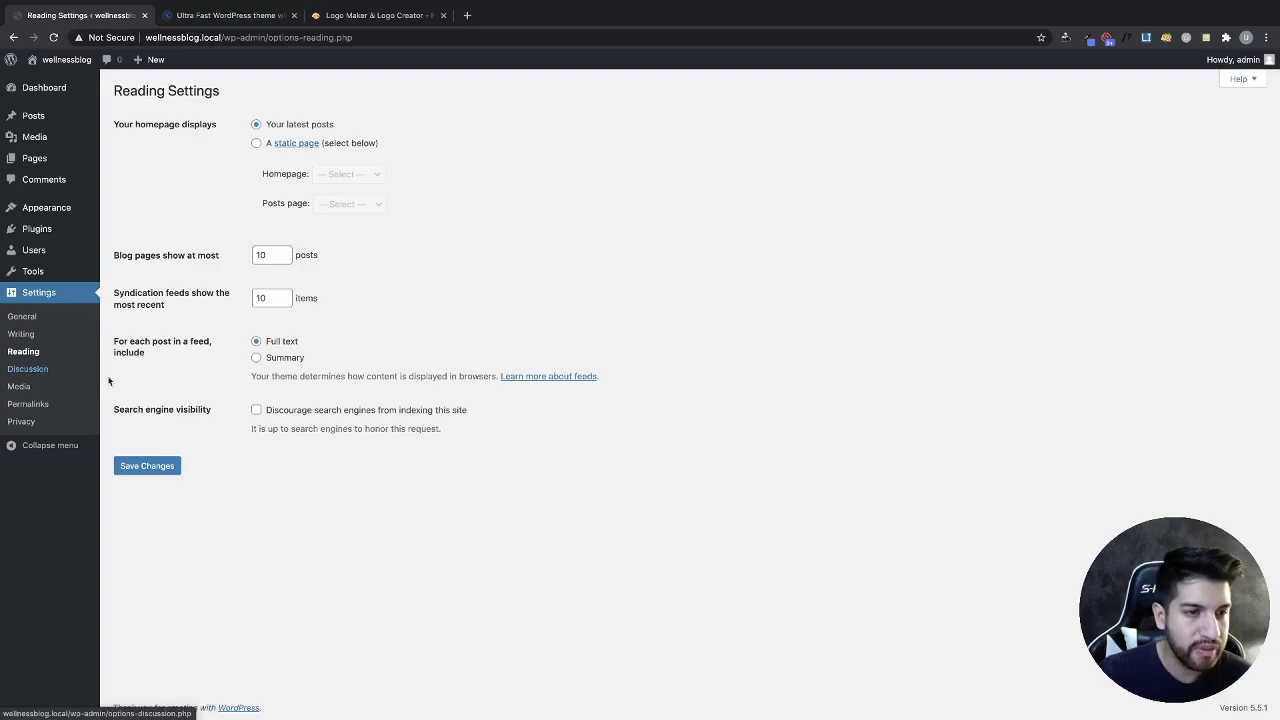
# - Choose the Post name permalink structure and save it
pyautogui.click(44, 410)
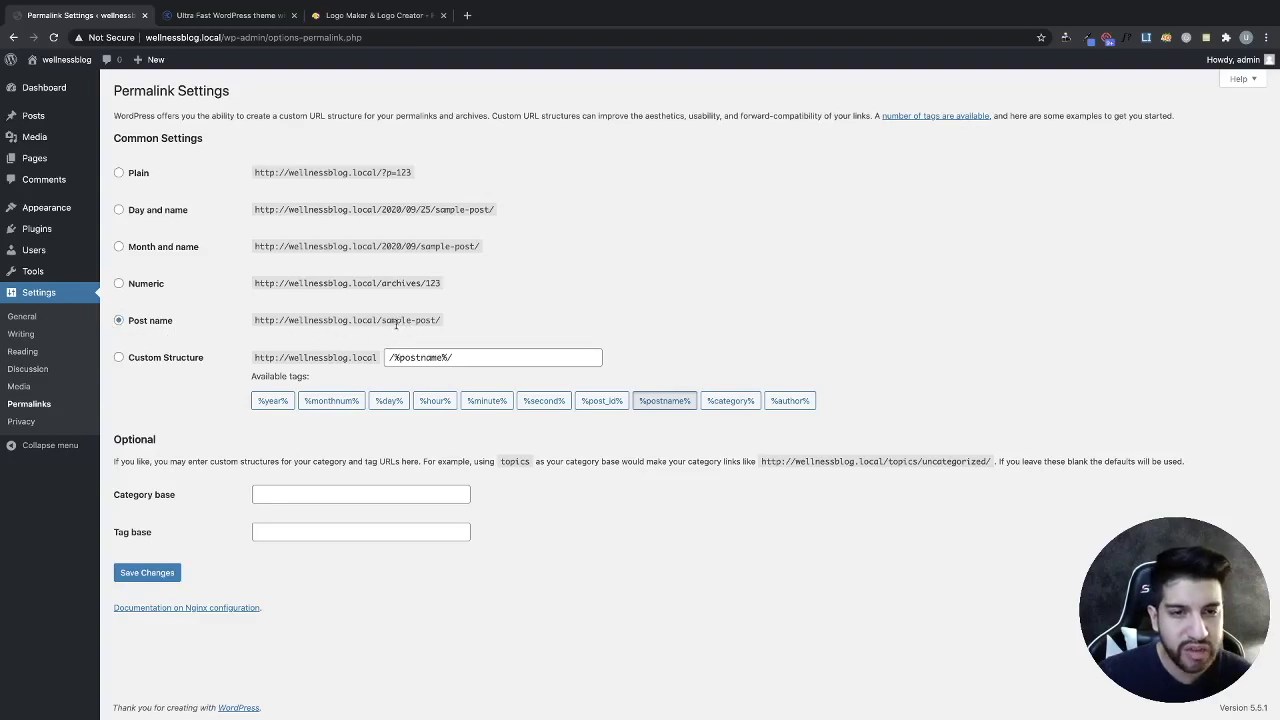
pyautogui.moveTo(383, 323); pyautogui.dragTo(452, 324)
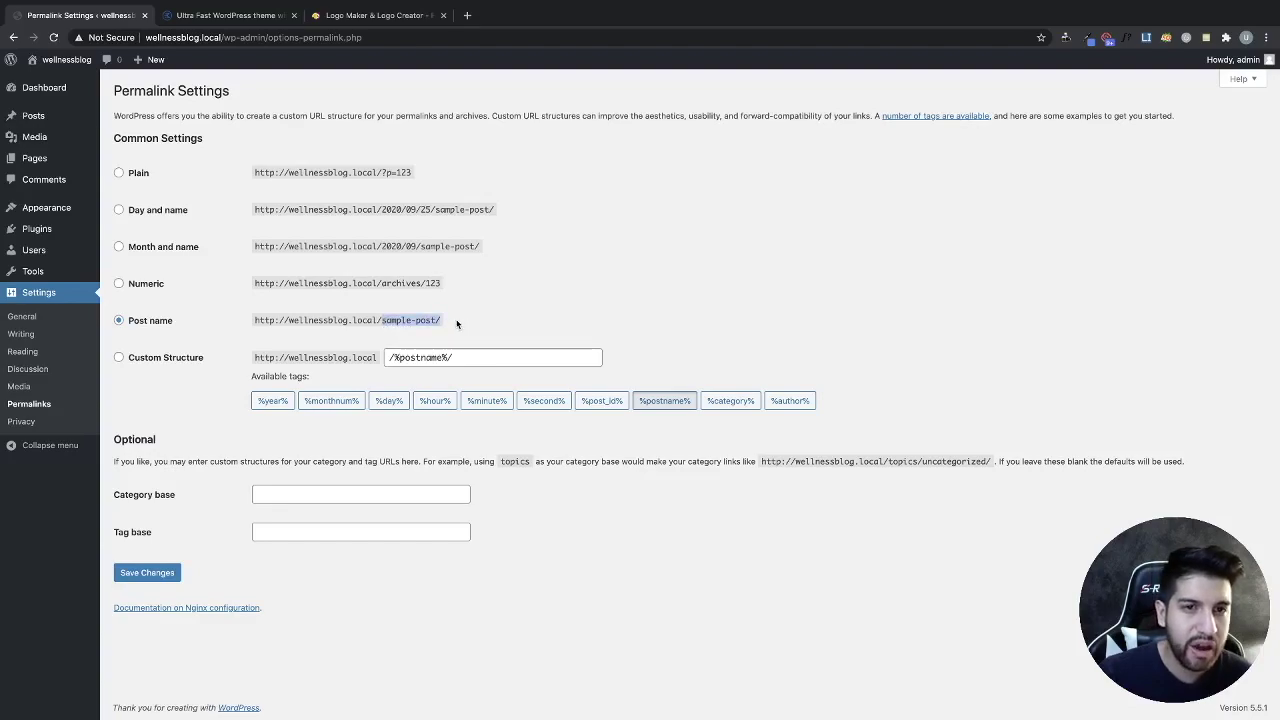
pyautogui.moveTo(382, 246); pyautogui.dragTo(490, 251)
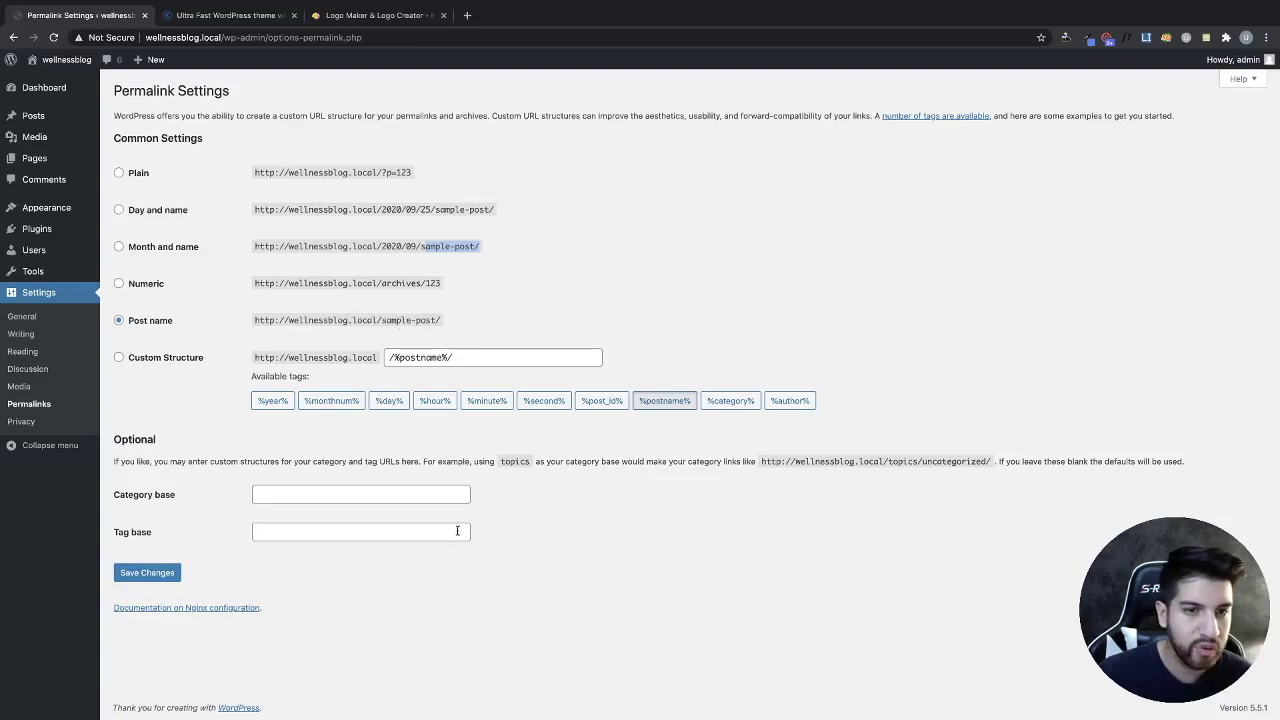
pyautogui.click(148, 324)
pyautogui.click(153, 573)
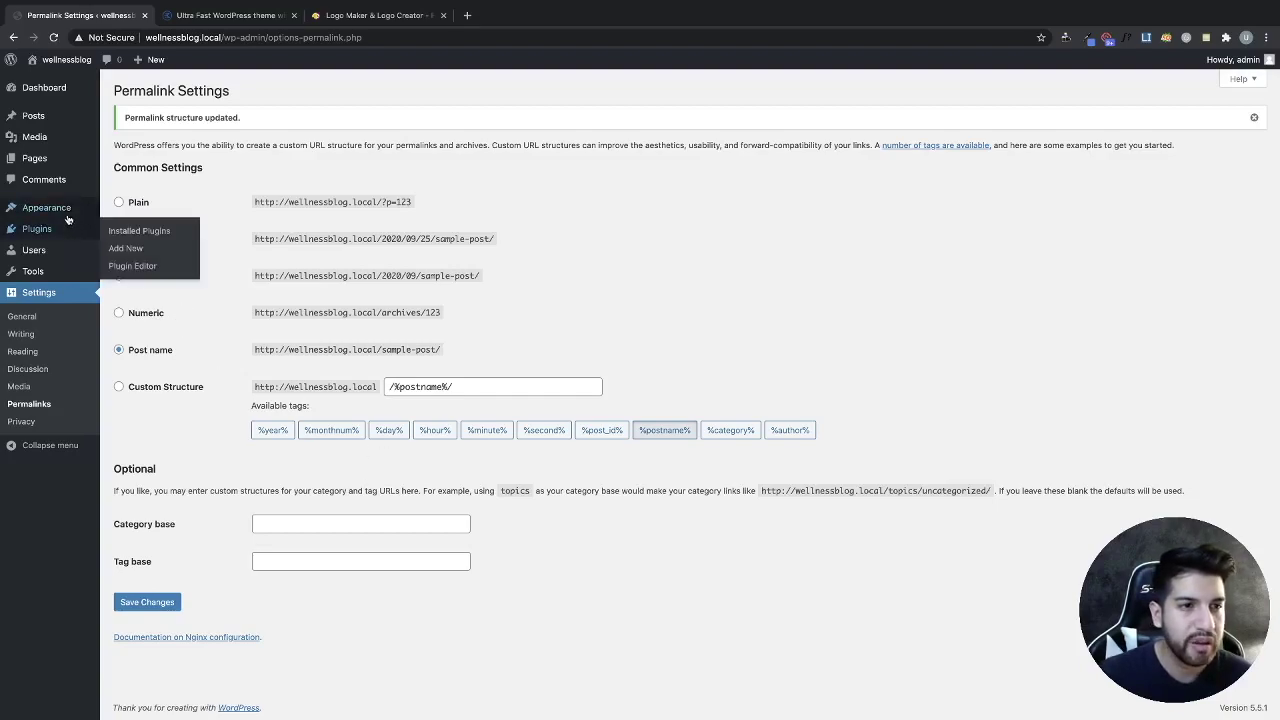
# - Check the Themes page with Twenty Twenty active and the live homepage, then bring up the Kadence Theme tab
pyautogui.moveTo(67, 214)
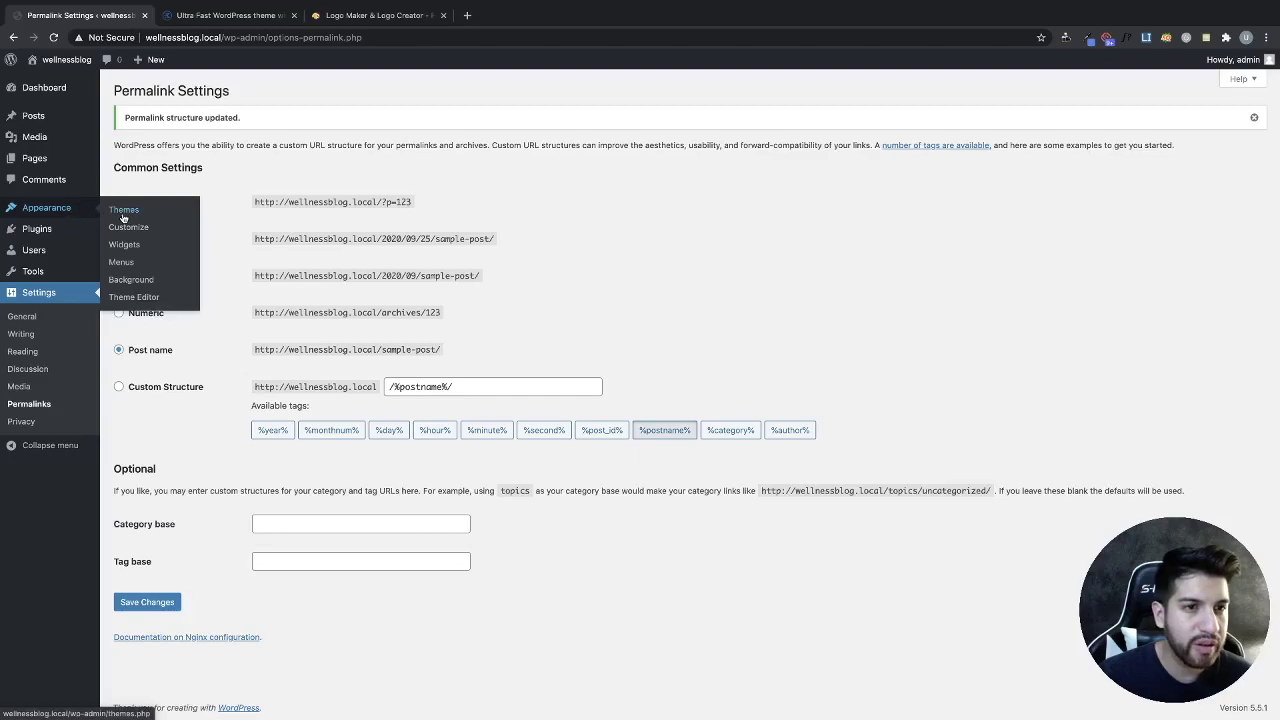
pyautogui.click(123, 214)
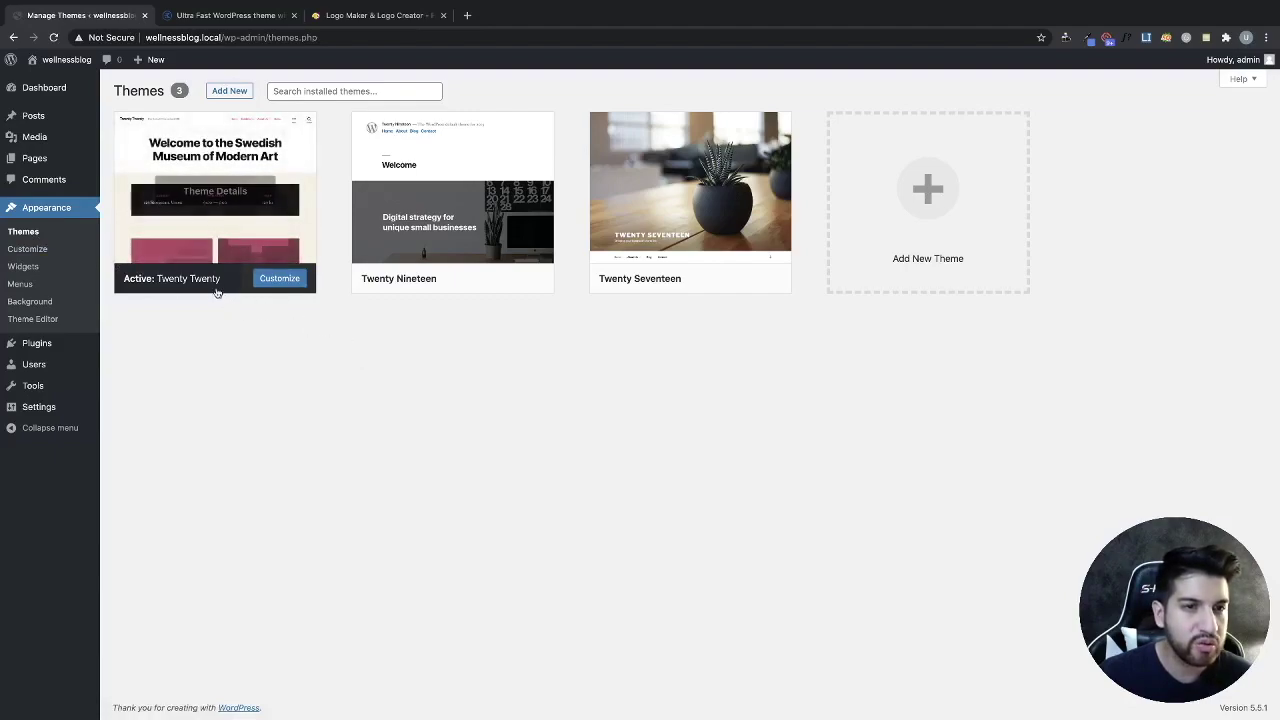
pyautogui.keyDown('ctrl'); pyautogui.click(57, 82); pyautogui.keyUp('ctrl')
pyautogui.click(230, 15)
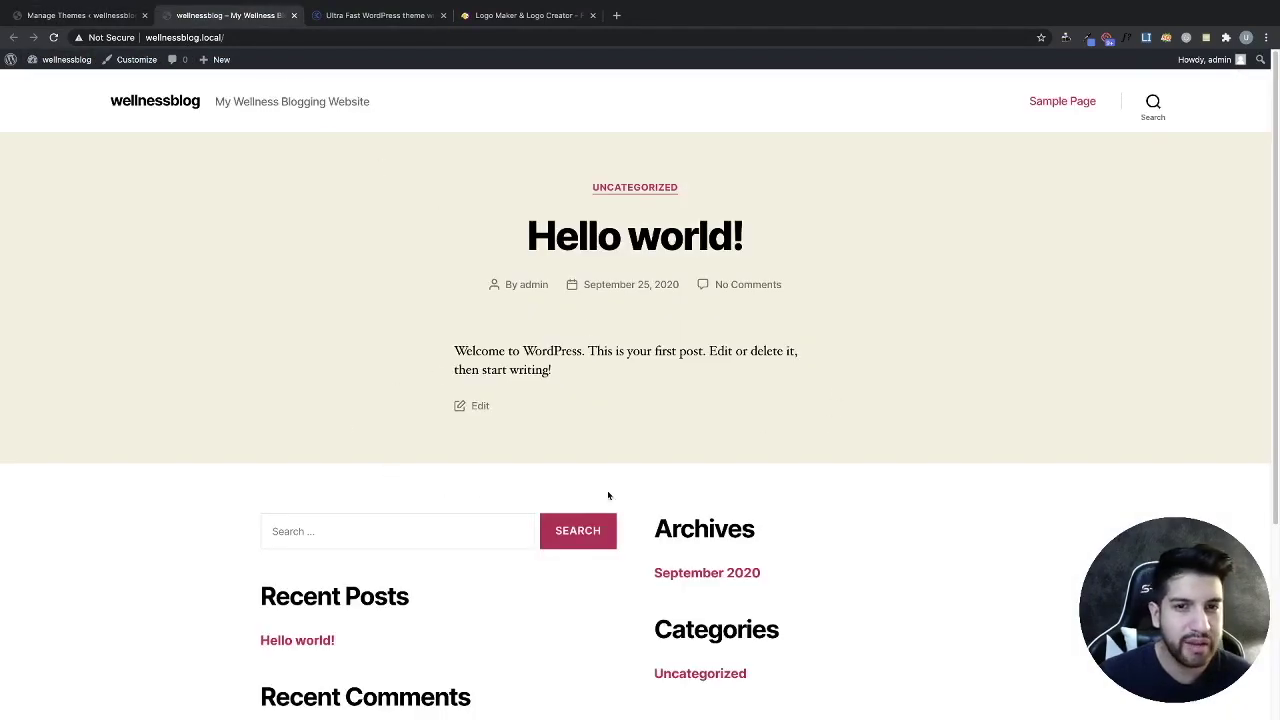
pyautogui.scroll(-3, 551, 466)
pyautogui.scroll(3, 551, 464)
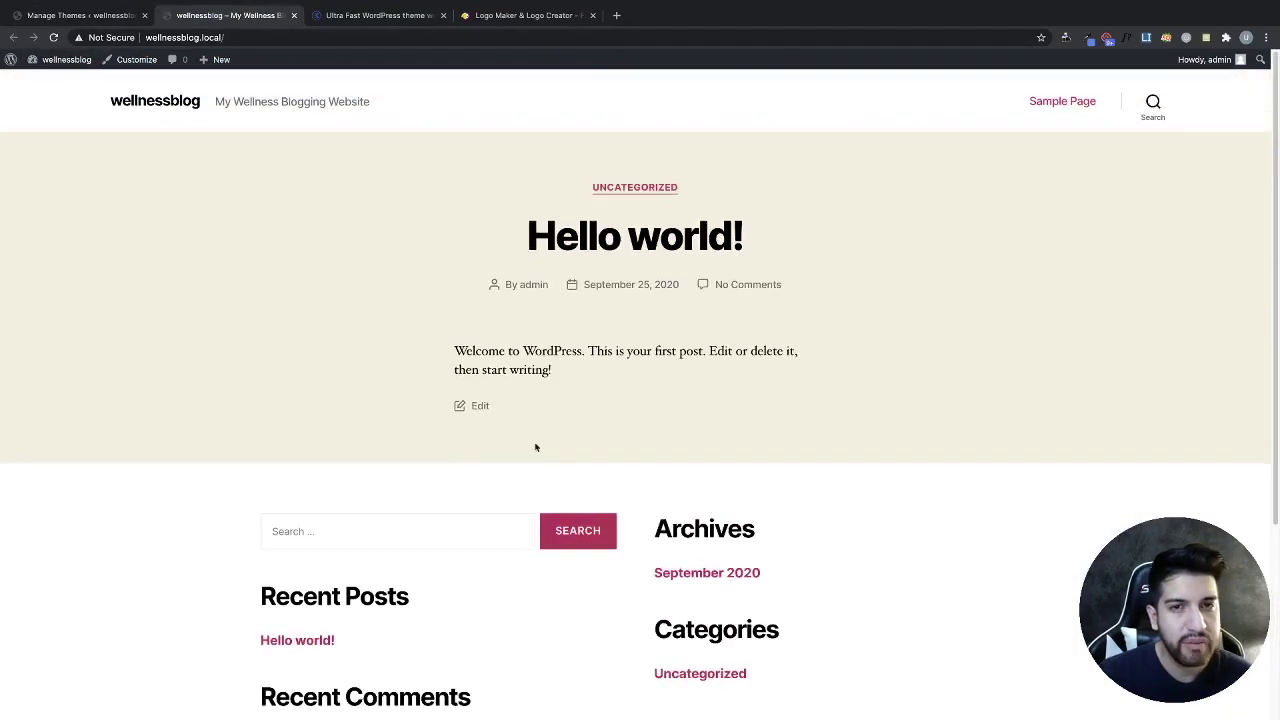
pyautogui.click(60, 17)
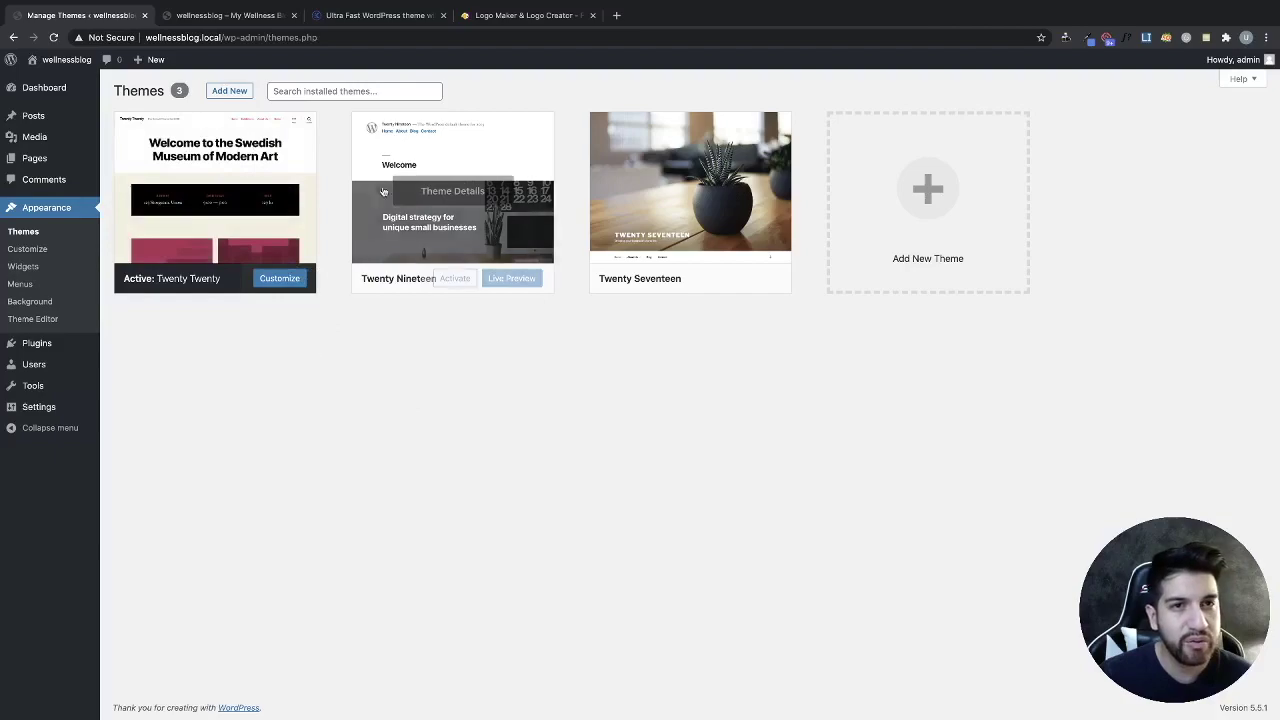
pyautogui.click(360, 15)
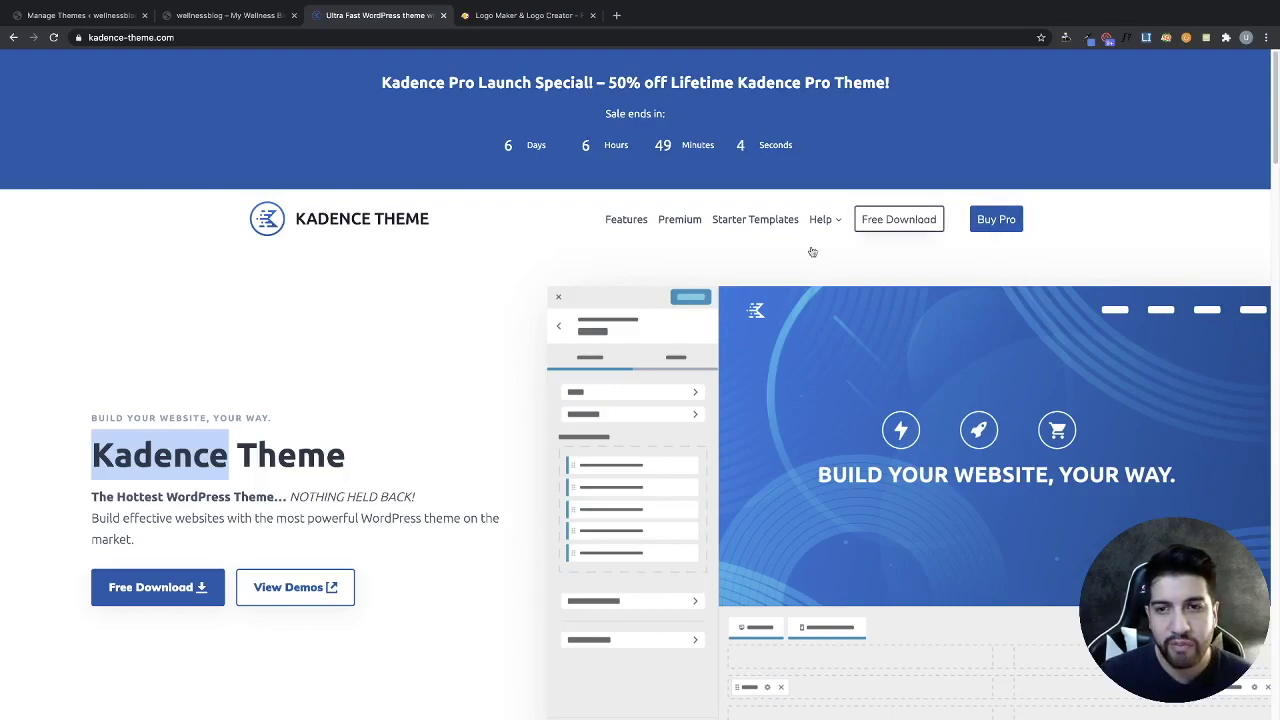
# - Download kadence.zip with Free Download on kadence-theme.com and return to the live site
pyautogui.click(178, 588)
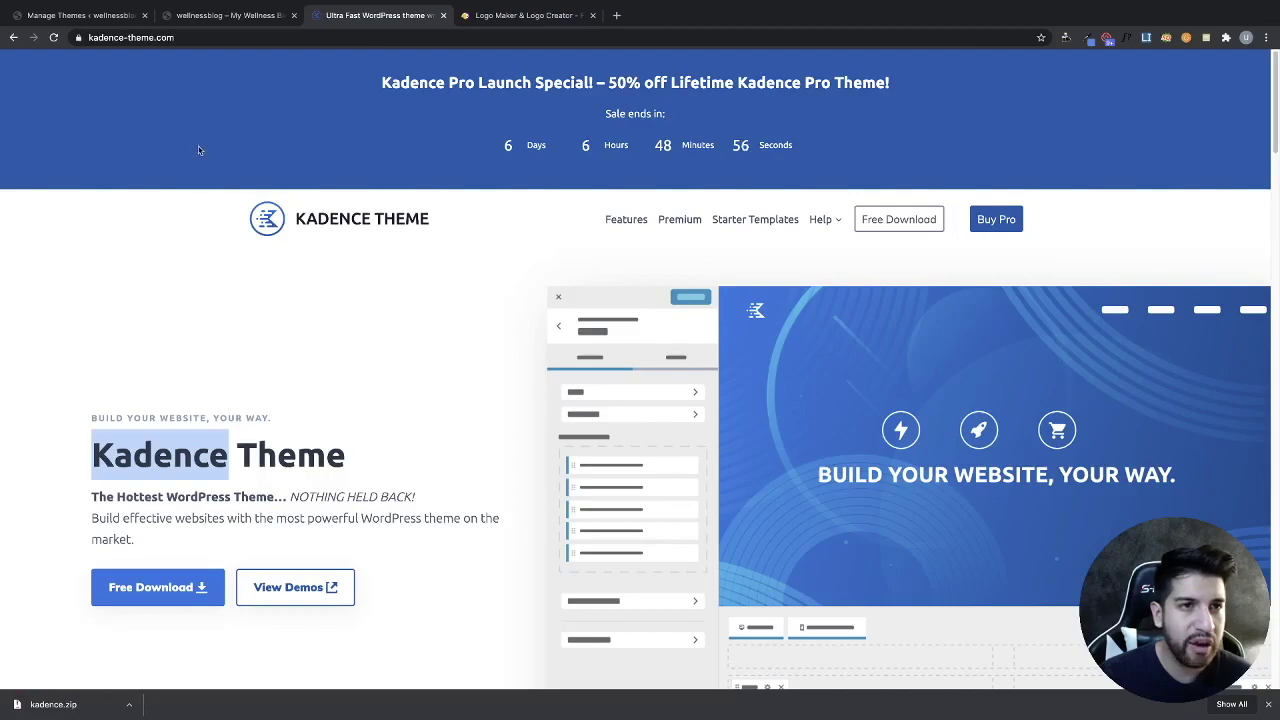
pyautogui.click(199, 17)
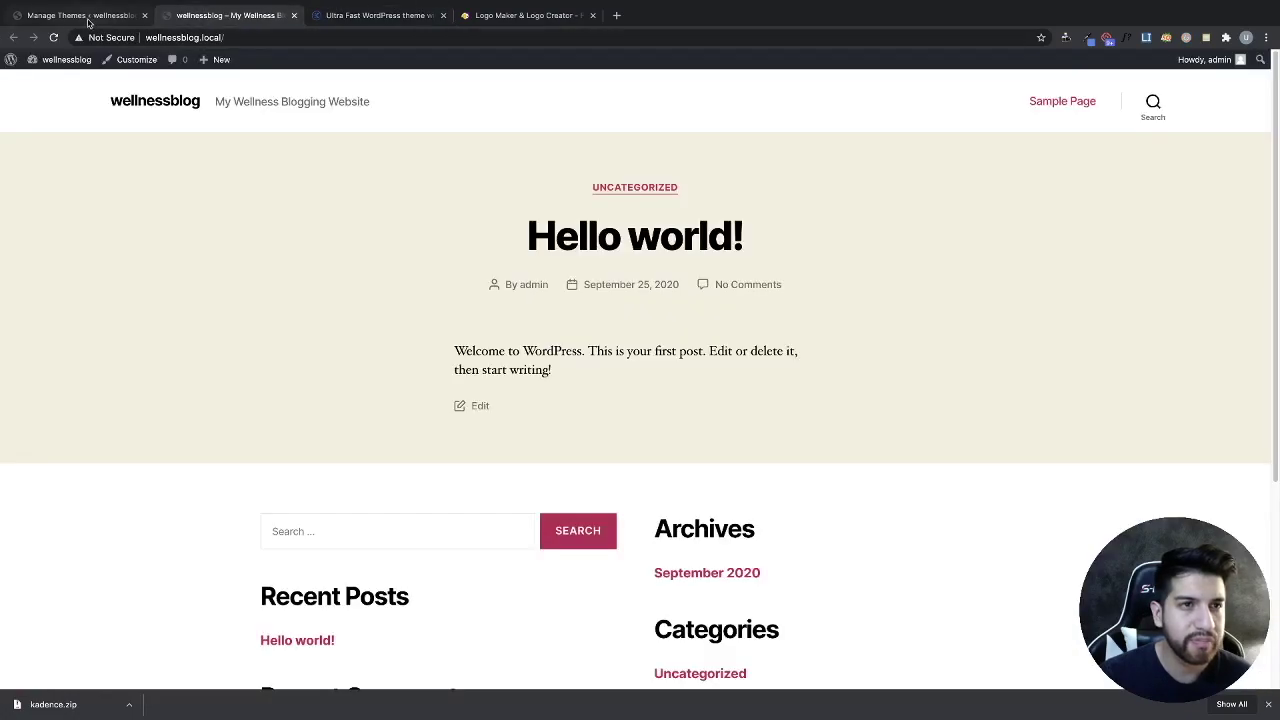
# - Back on the Themes page, open Add New and reveal the Upload Theme form
pyautogui.click(88, 17)
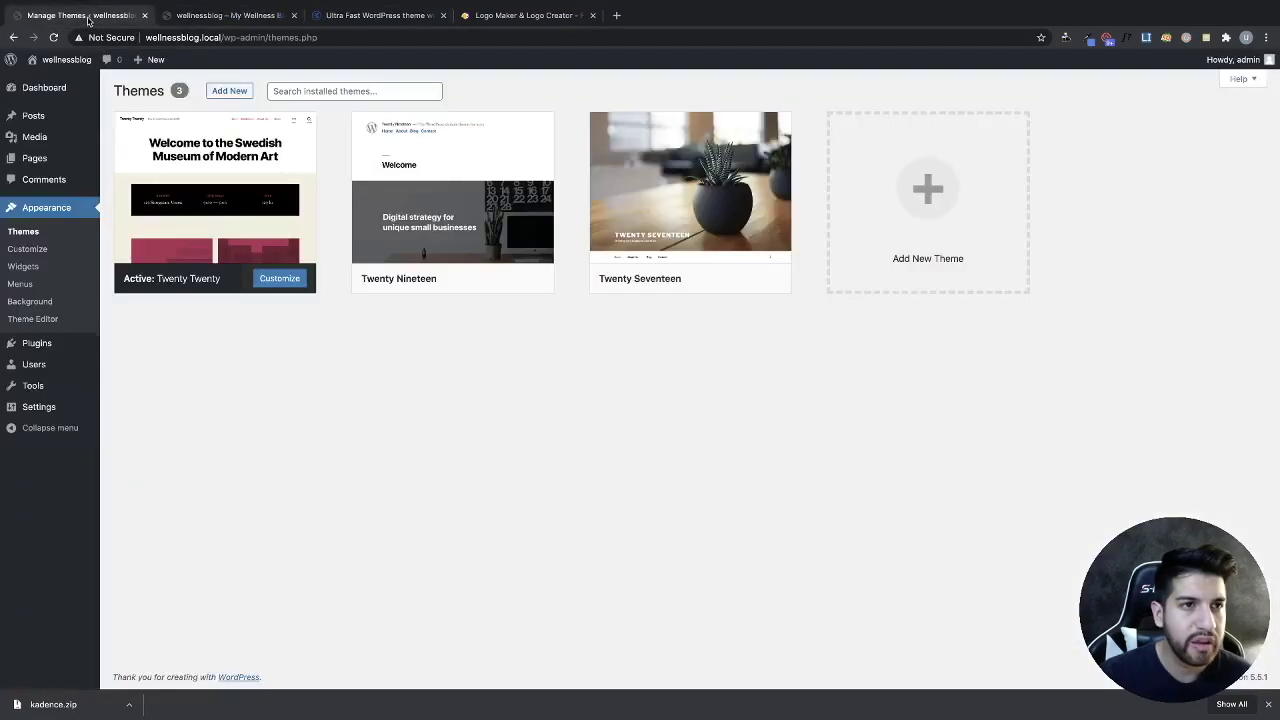
pyautogui.click(293, 16)
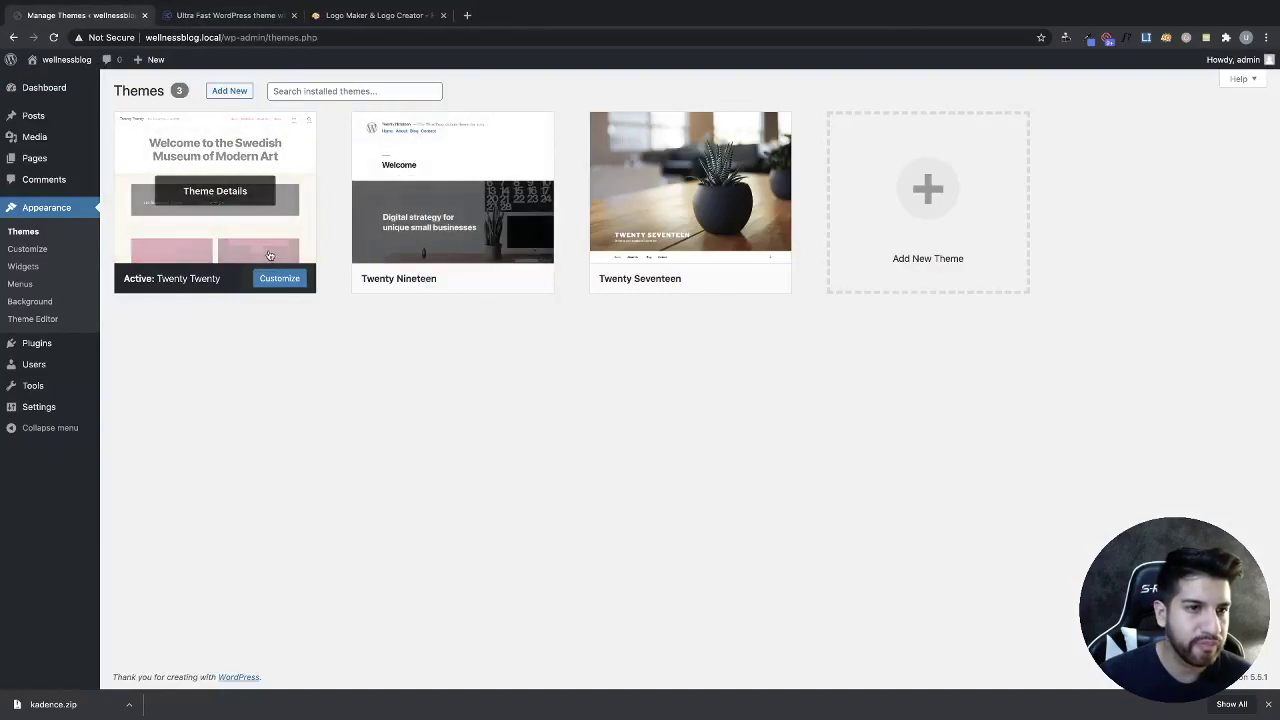
pyautogui.click(21, 234)
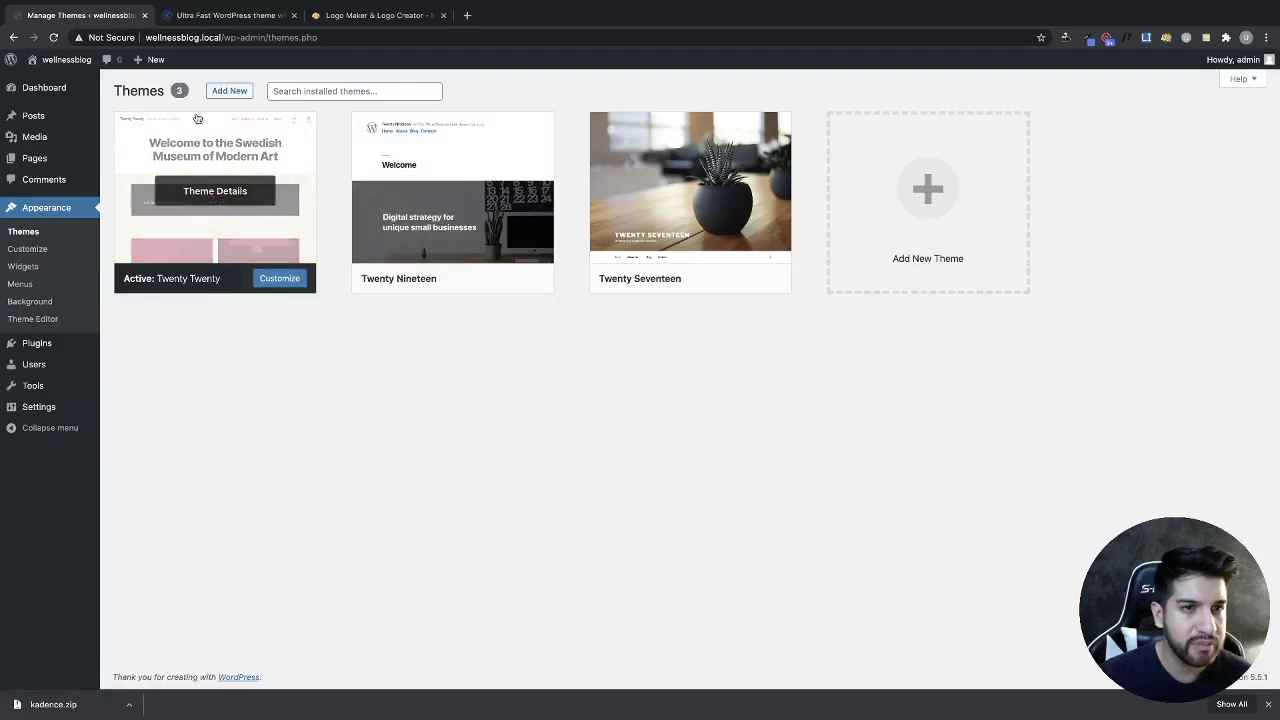
pyautogui.click(241, 96)
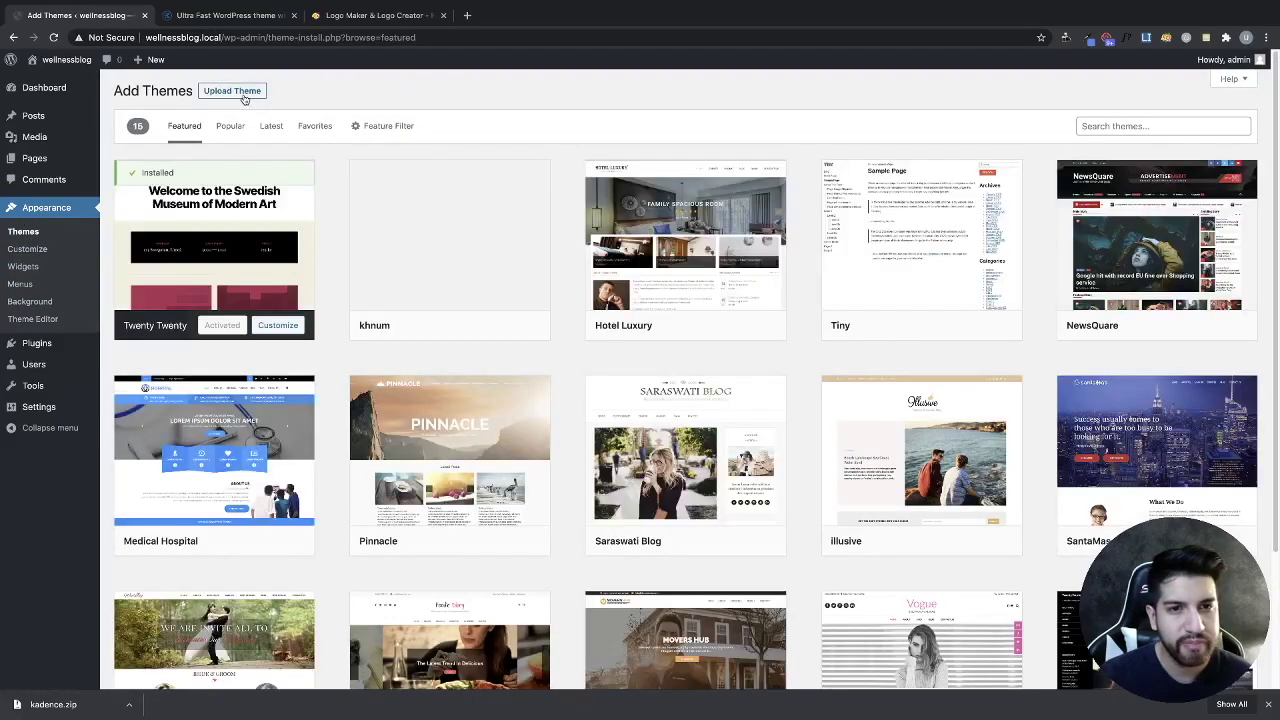
pyautogui.click(245, 96)
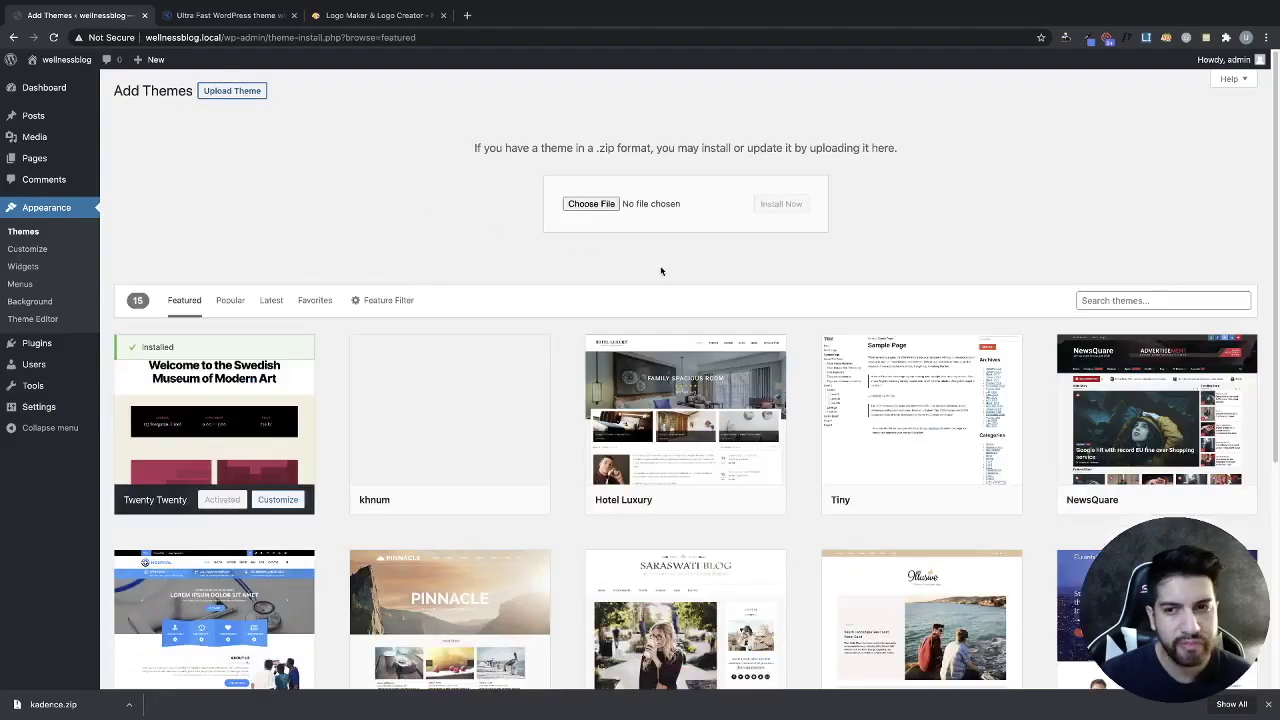
# - Upload kadence.zip from Downloads, install it and activate the Kadence theme
pyautogui.click(600, 205)
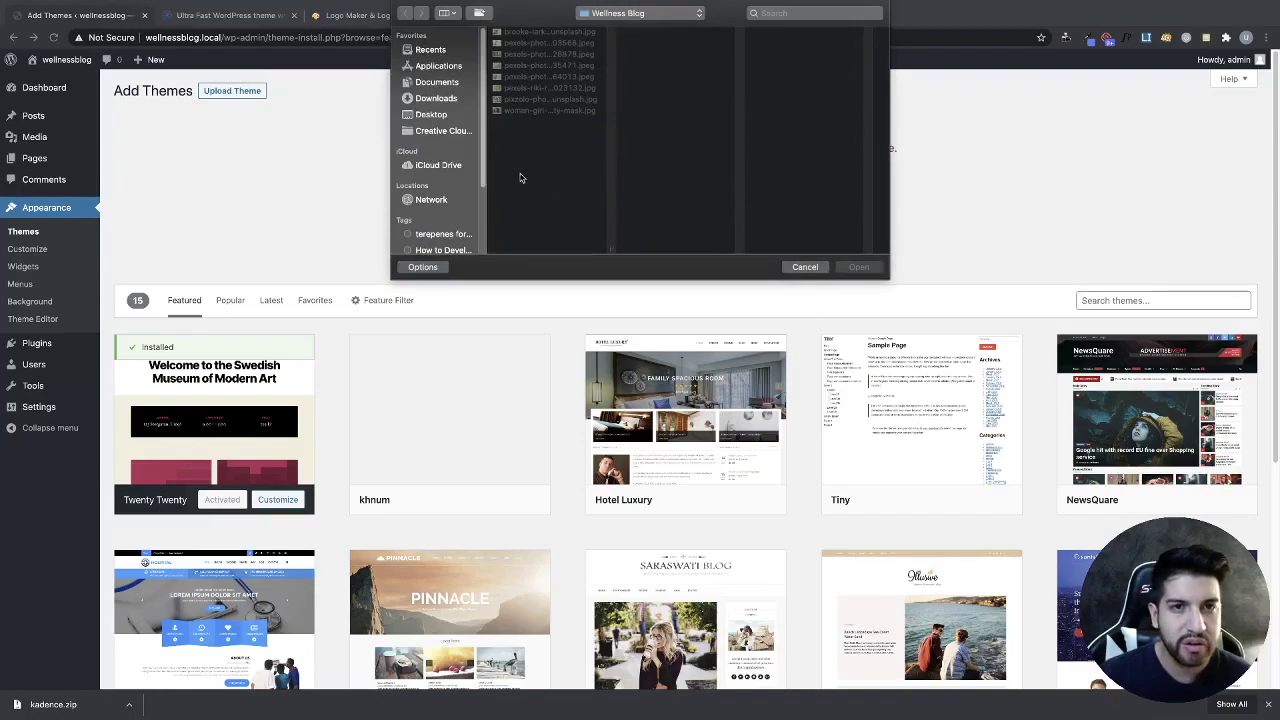
pyautogui.click(452, 100)
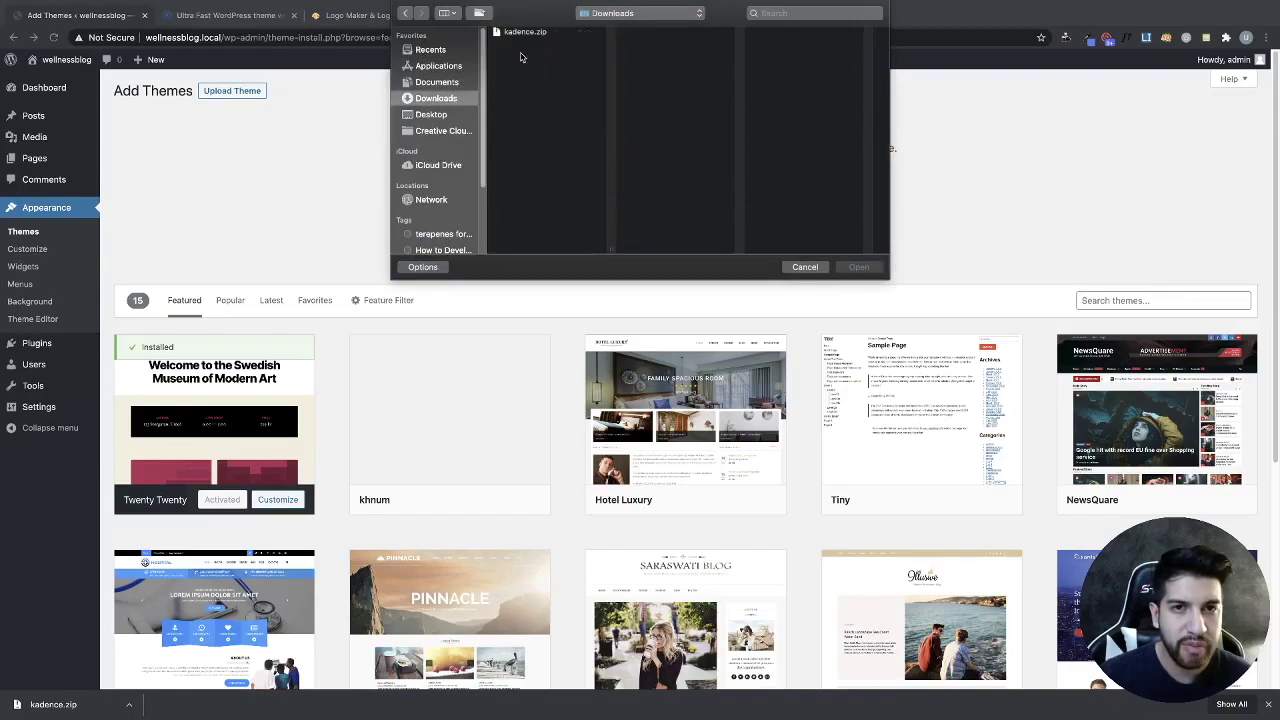
pyautogui.click(522, 35)
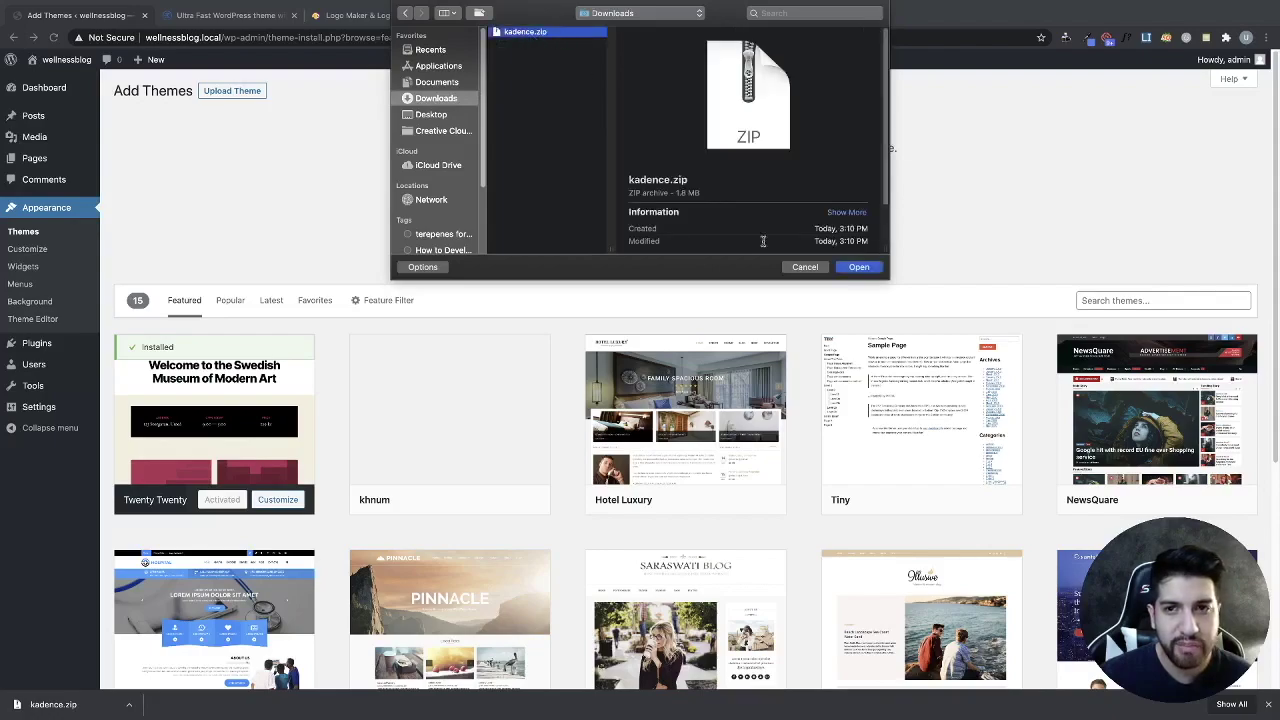
pyautogui.click(856, 267)
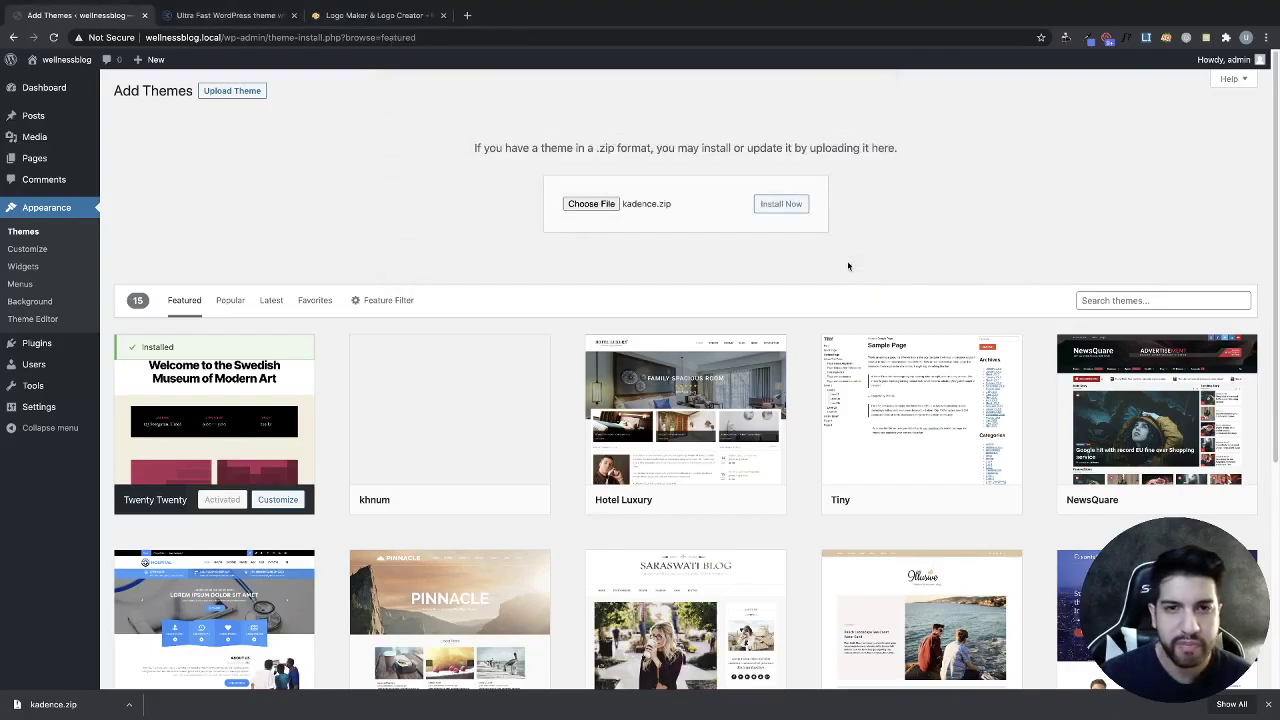
pyautogui.click(785, 203)
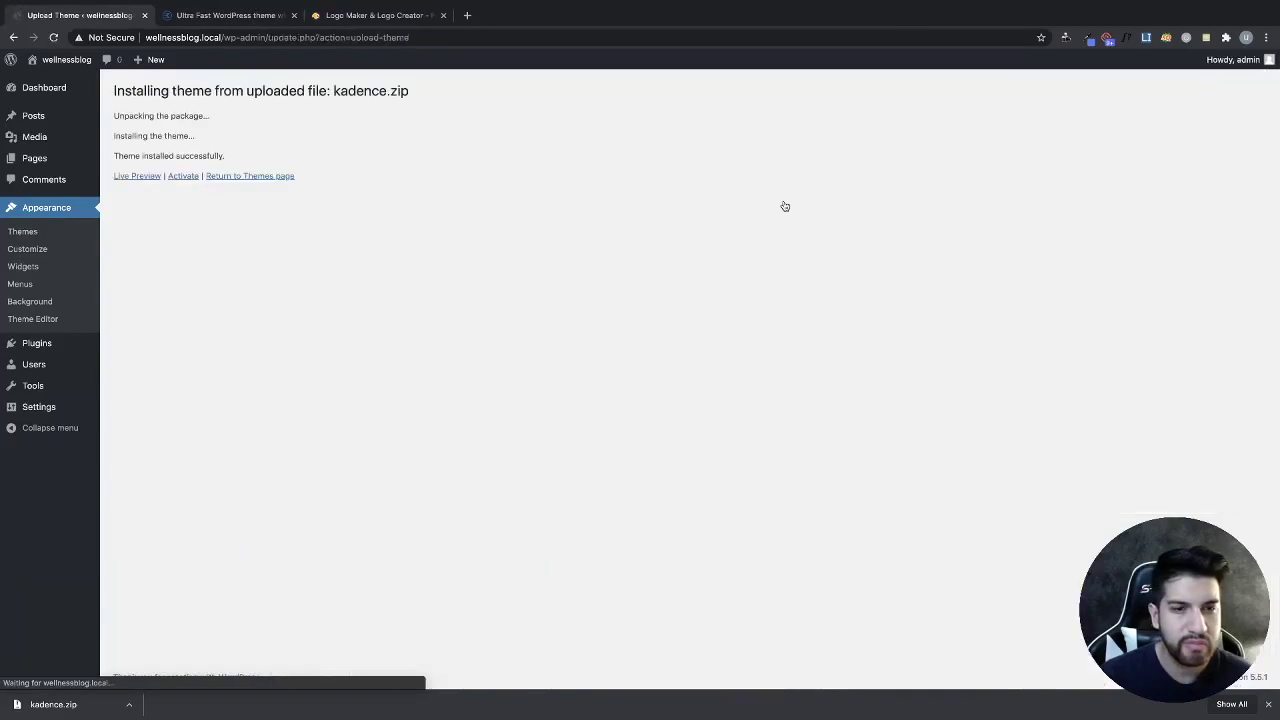
pyautogui.click(182, 176)
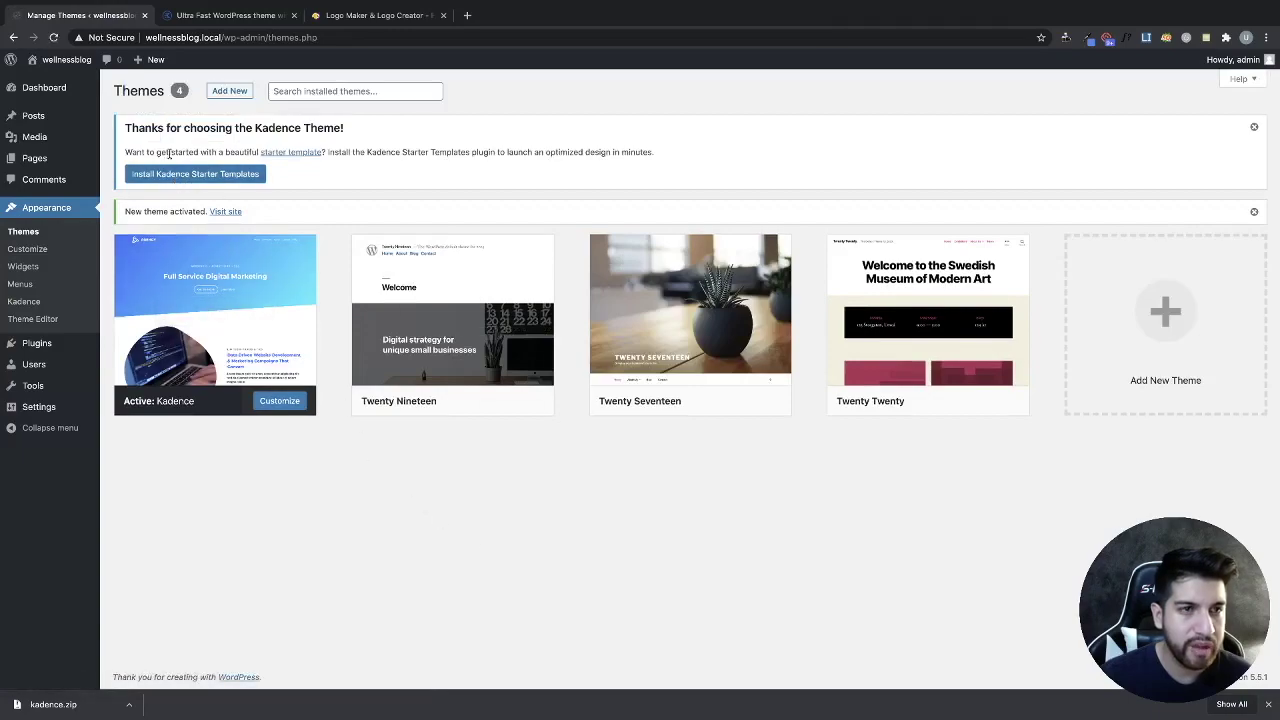
# - View the site's front page with the Kadence theme applied
pyautogui.moveTo(45, 60)
pyautogui.keyDown('ctrl'); pyautogui.click(45, 82); pyautogui.keyUp('ctrl')
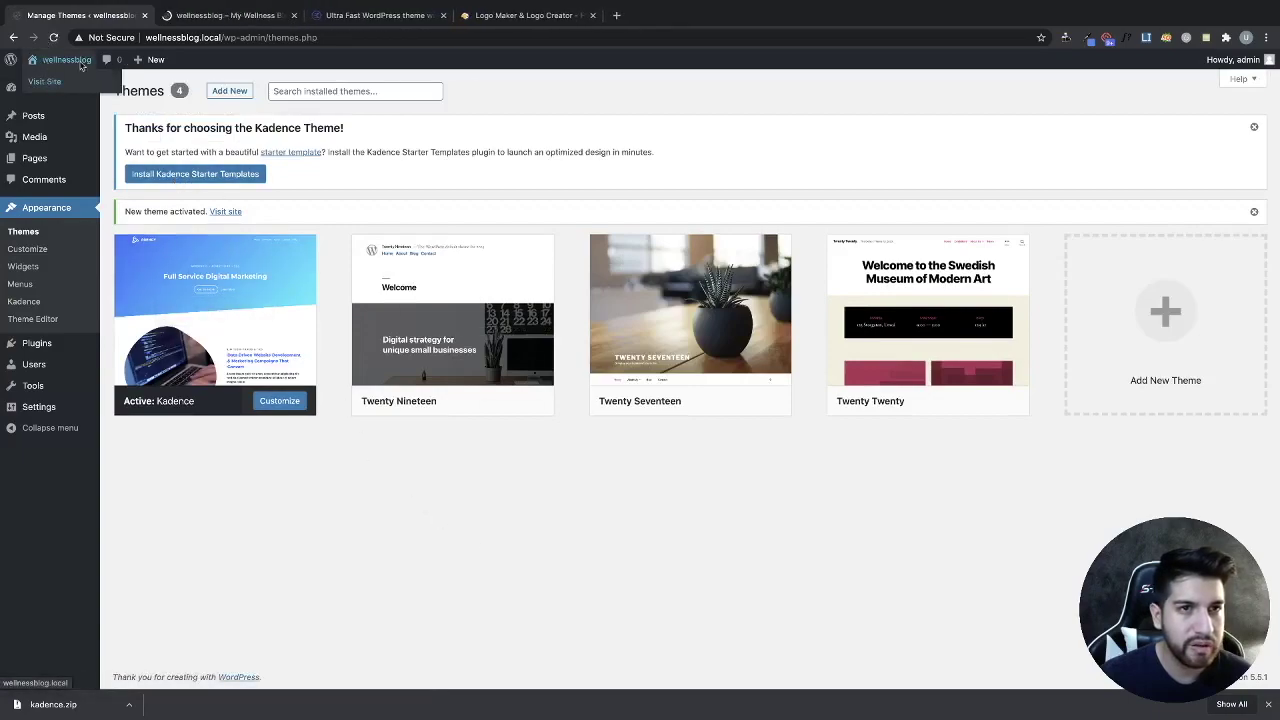
pyautogui.click(210, 17)
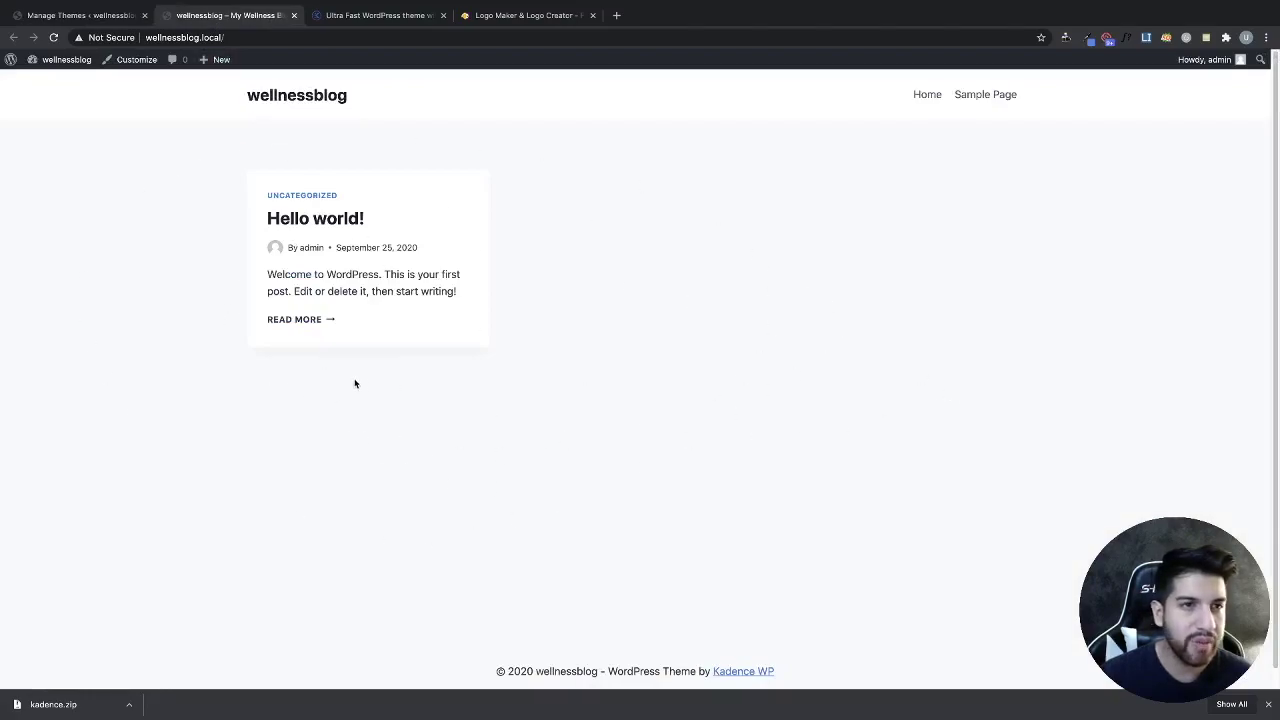
# - Trash the default Hello world! post from the All Posts list
pyautogui.moveTo(66, 62)
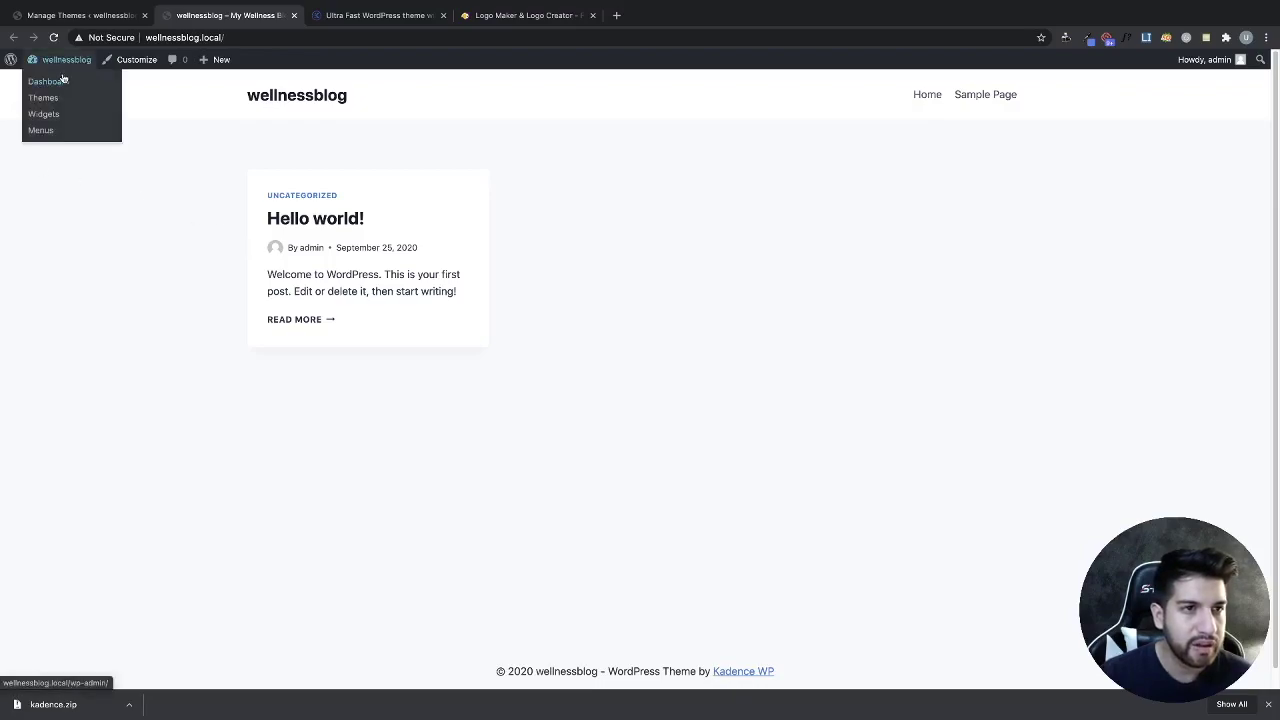
pyautogui.click(57, 83)
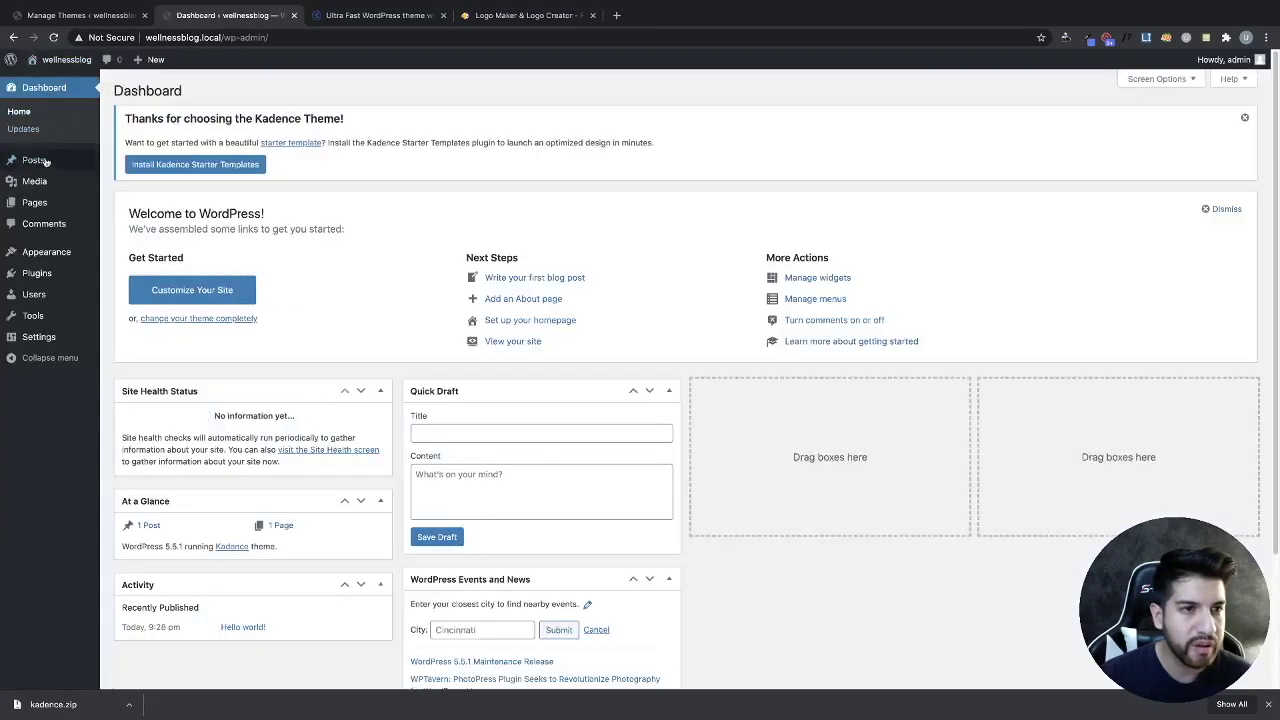
pyautogui.moveTo(37, 167)
pyautogui.click(38, 164)
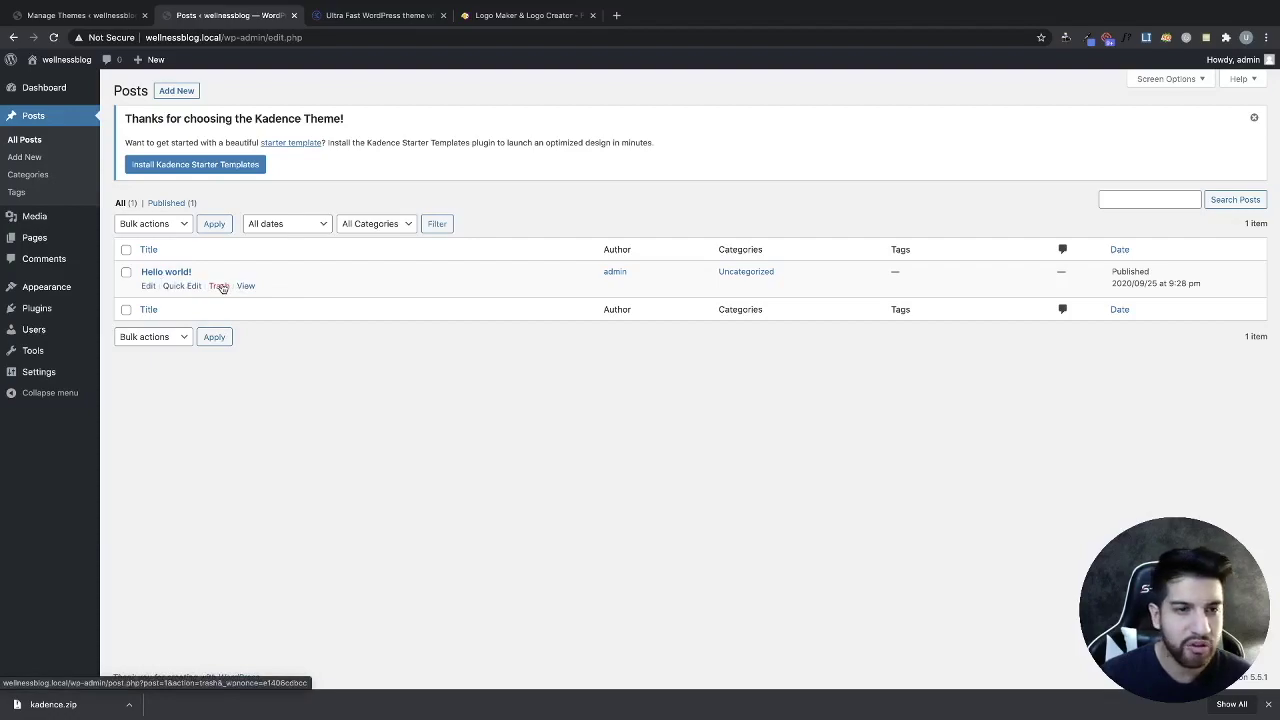
pyautogui.click(218, 286)
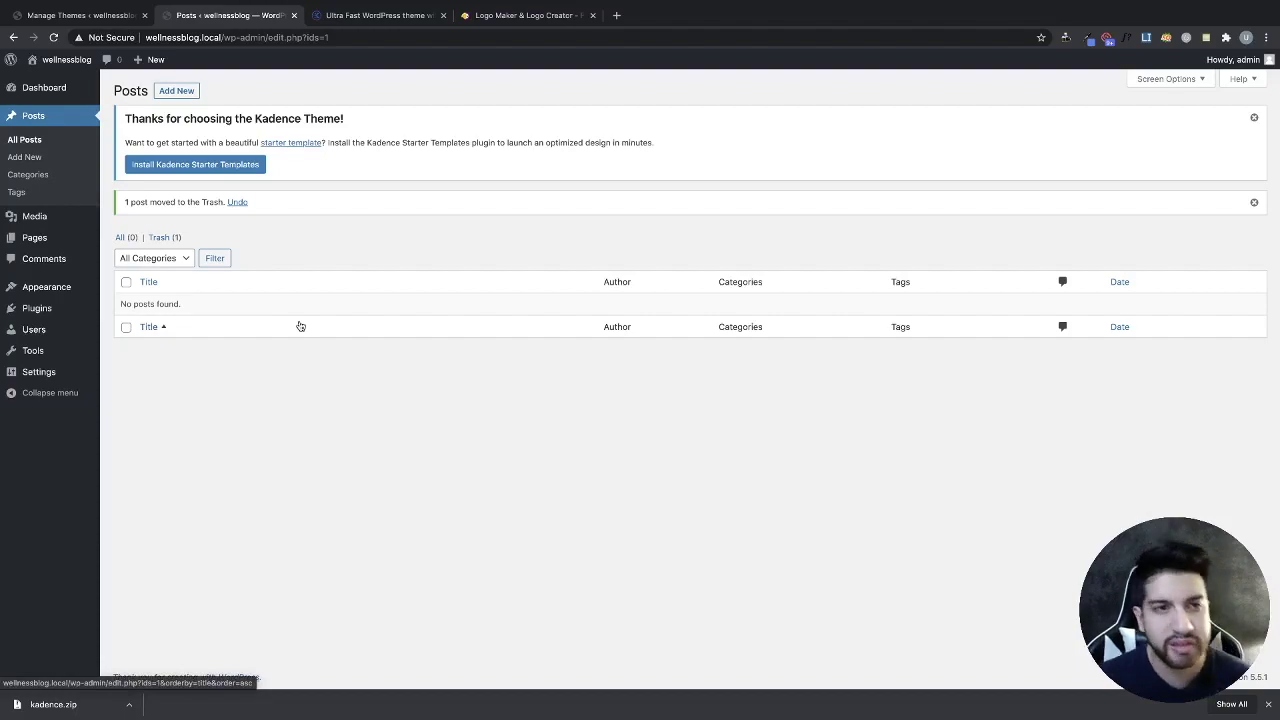
# - Go to Plugins > Add New to reach the Add Plugins page
pyautogui.moveTo(30, 309)
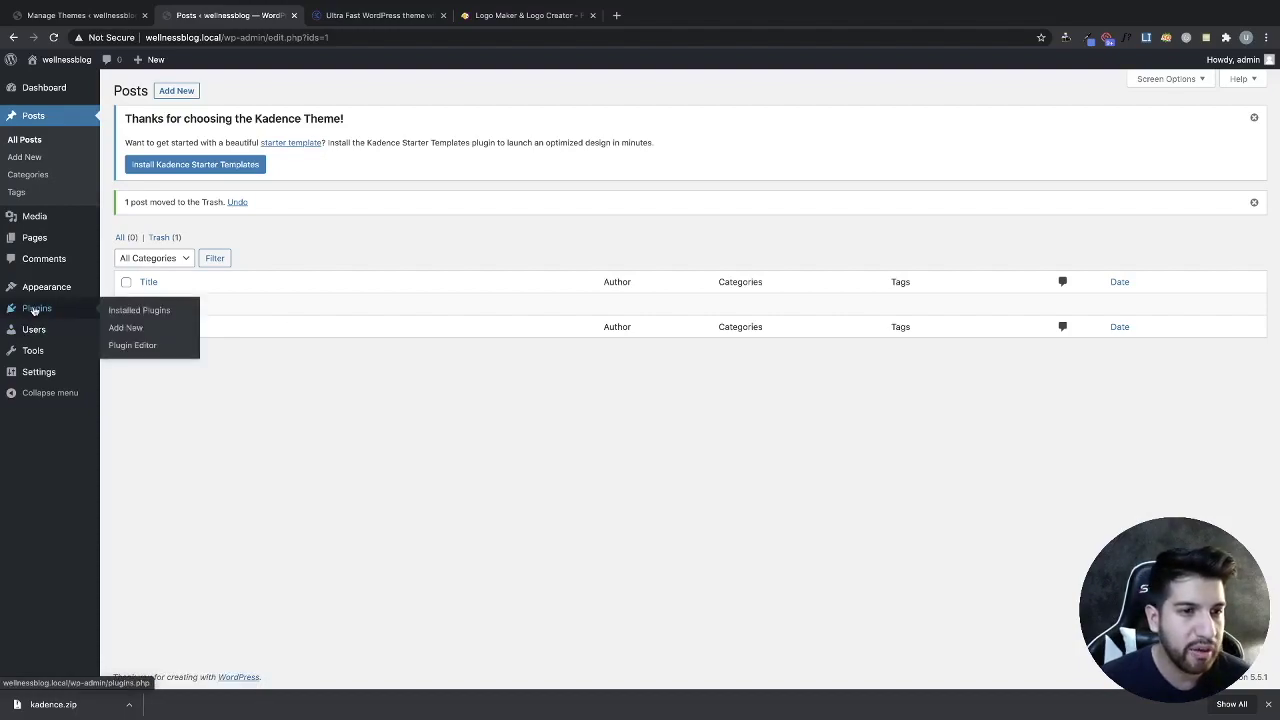
pyautogui.click(33, 309)
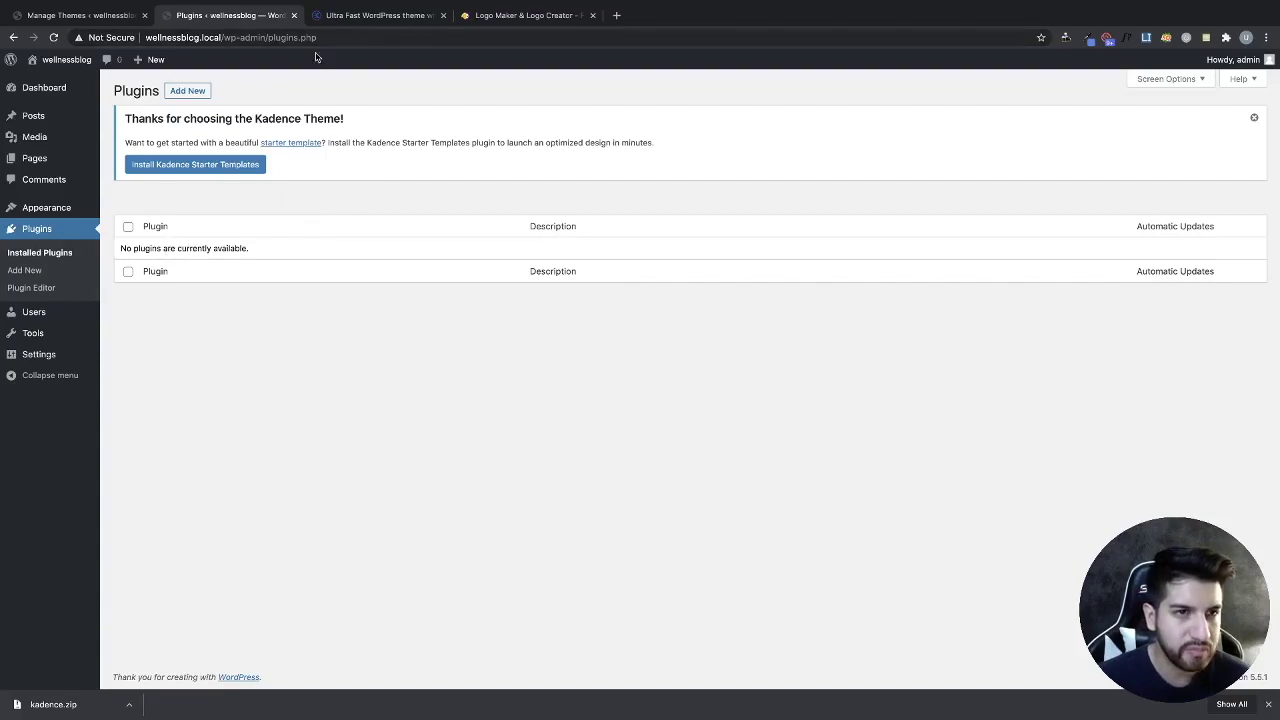
pyautogui.click(199, 98)
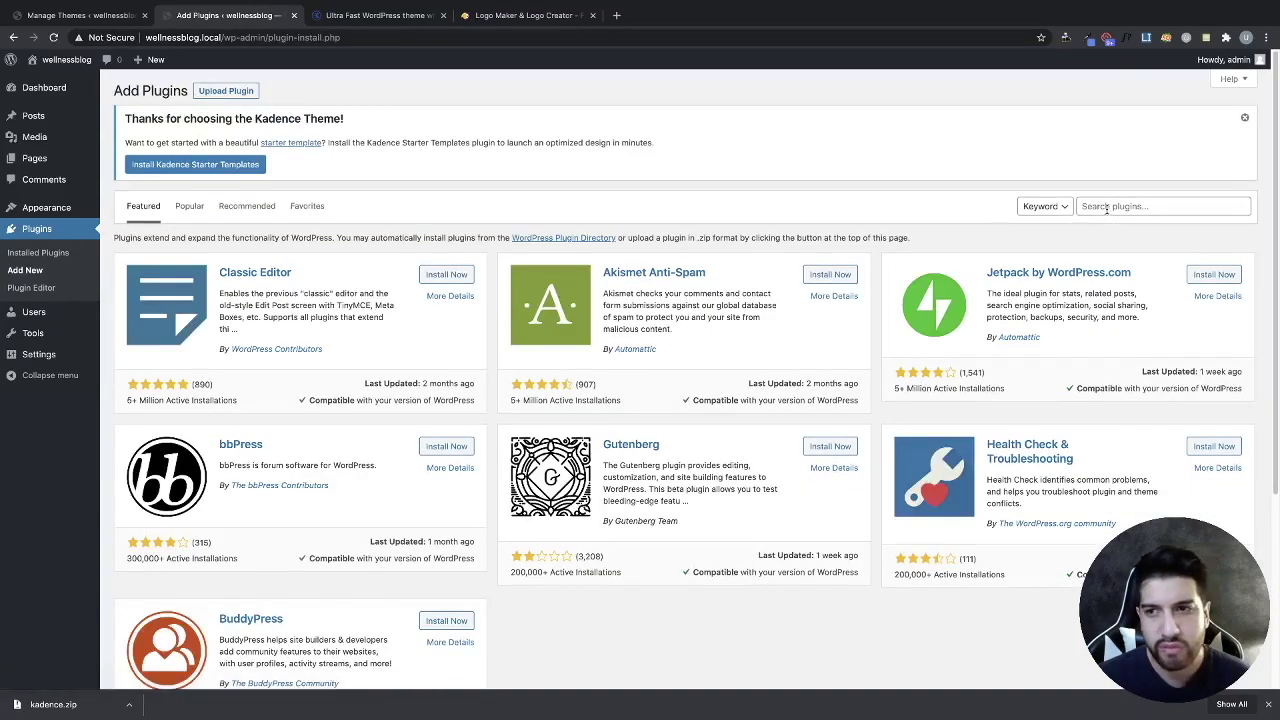
pyautogui.click(1107, 208)
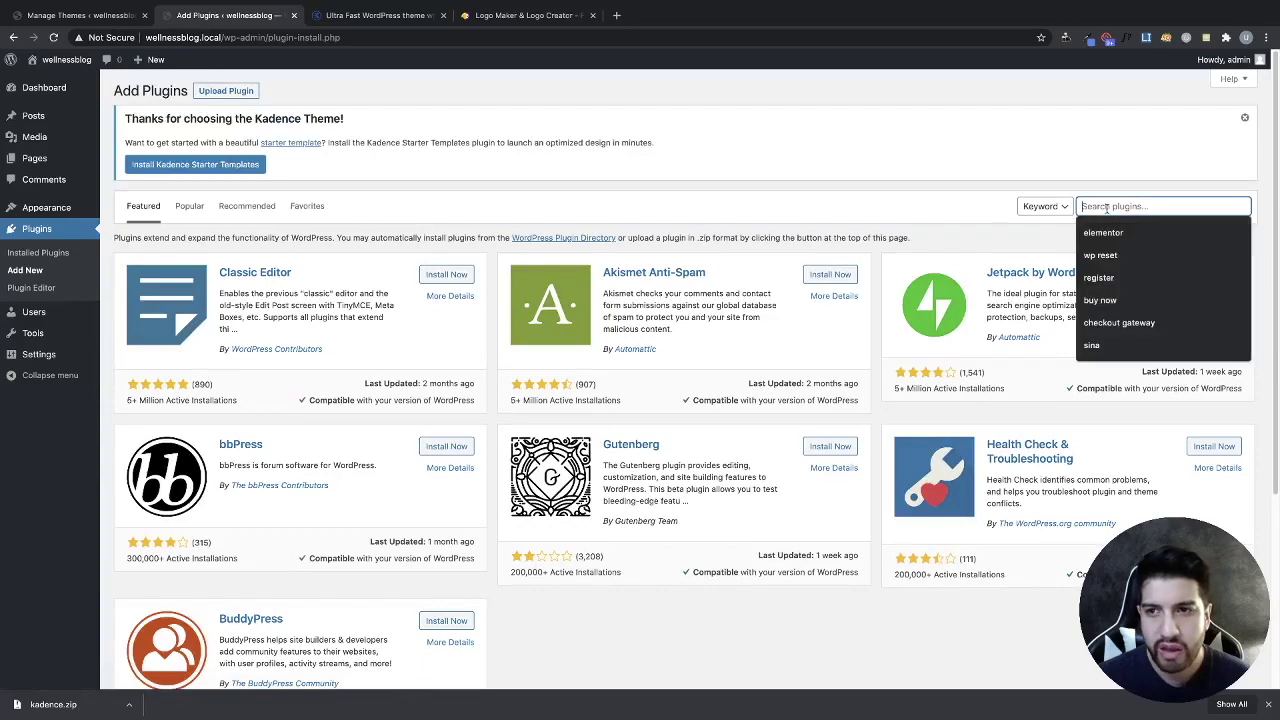
# - Check the planned plugin list in the notes and search the directory for 'elementor'
pyautogui.click(1206, 38)
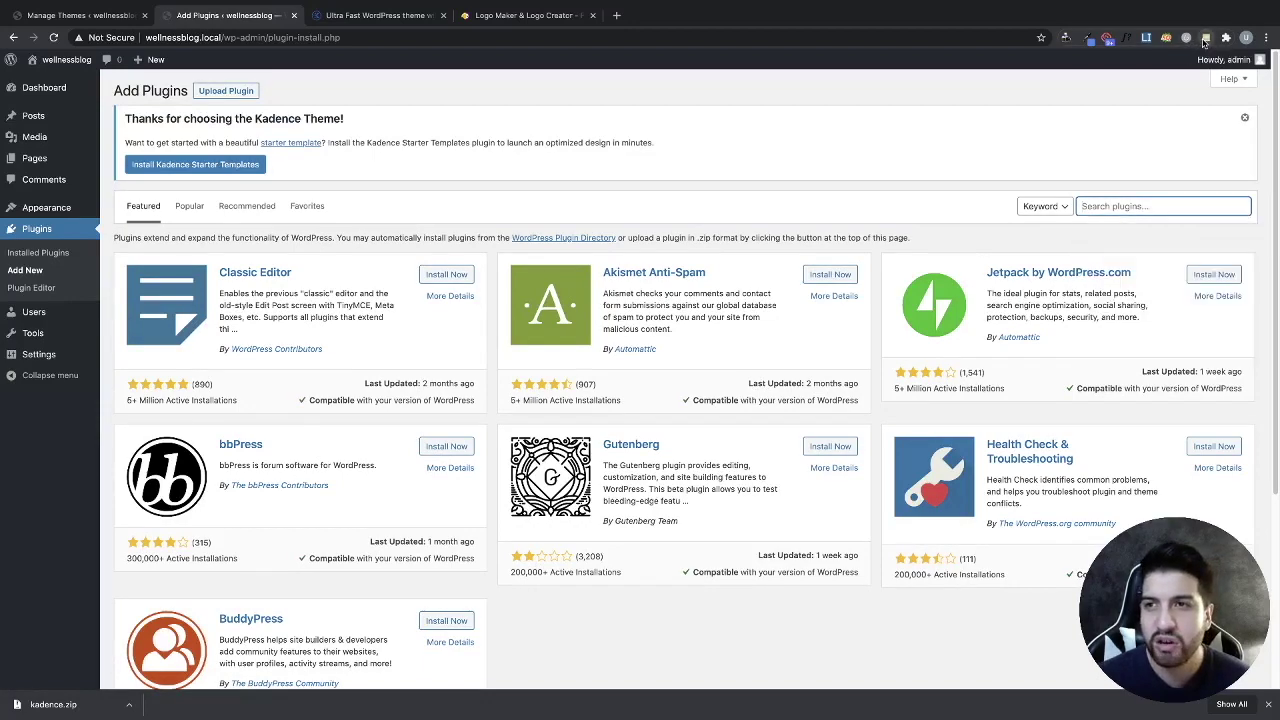
pyautogui.scroll(3, 901, 157)
pyautogui.scroll(-2, 903, 160)
pyautogui.scroll(2, 905, 165)
pyautogui.scroll(-1, 906, 168)
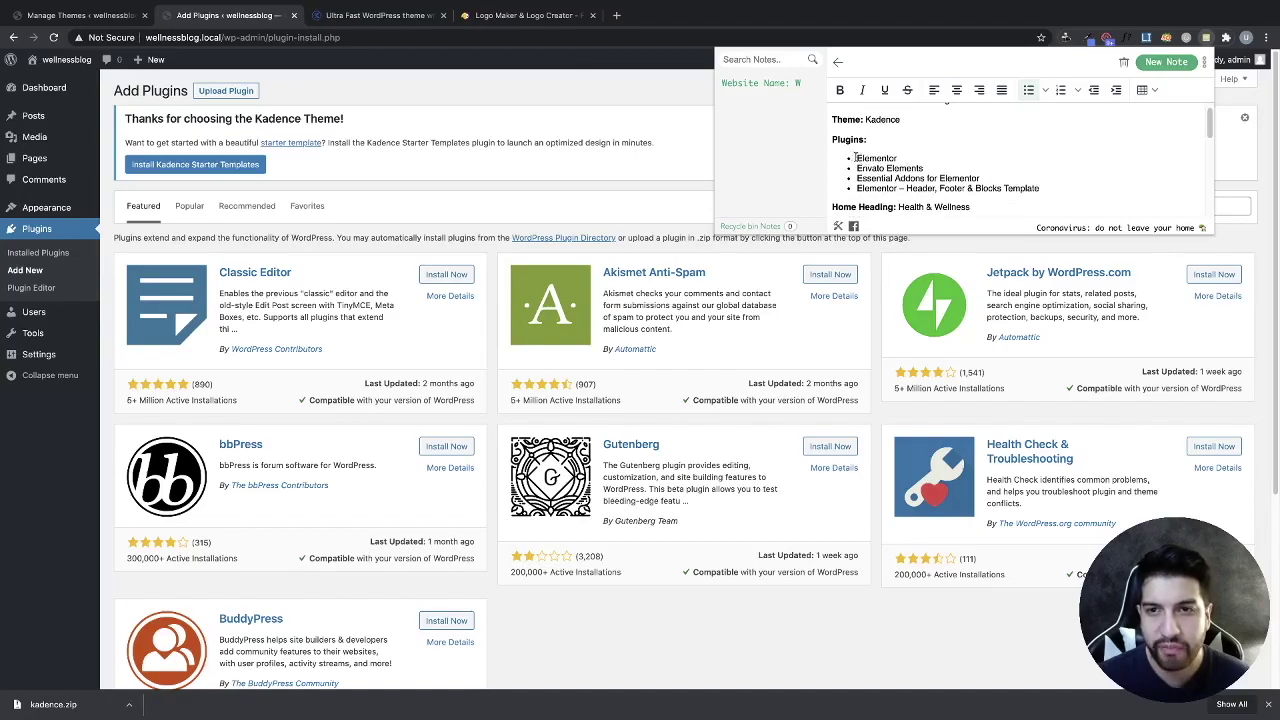
pyautogui.click(688, 156)
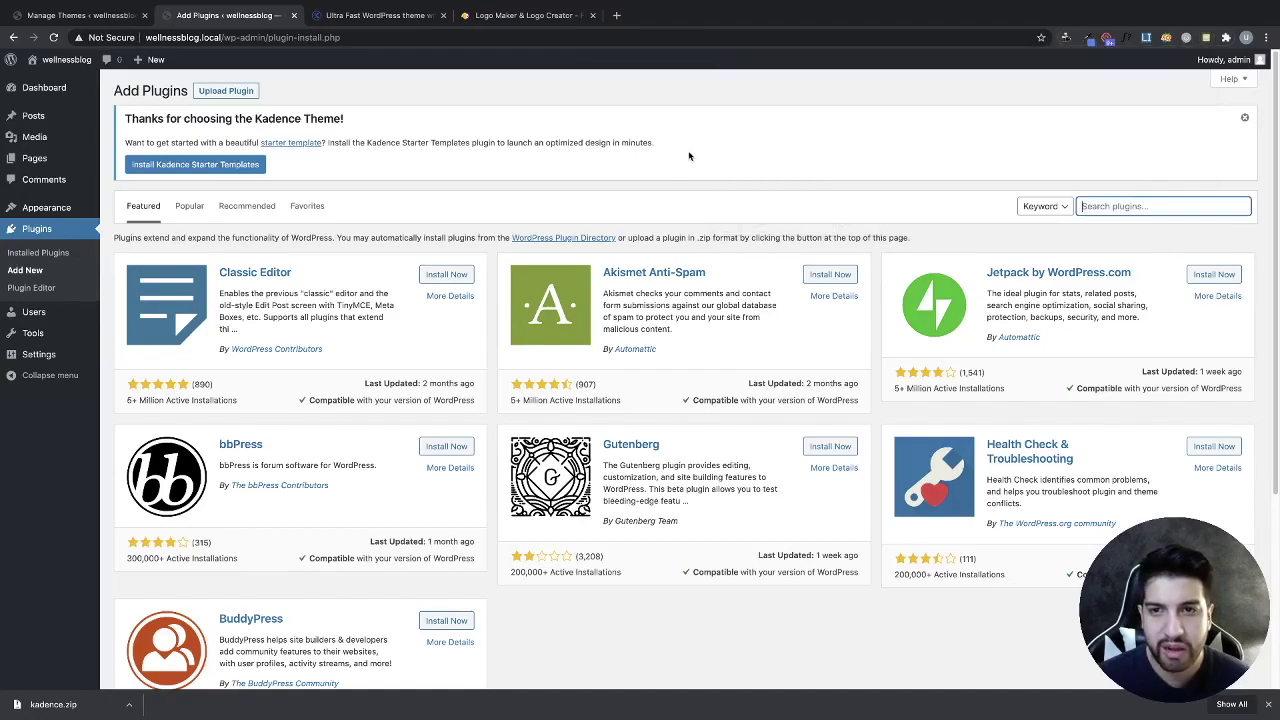
pyautogui.click(1137, 206)
pyautogui.write('ele')
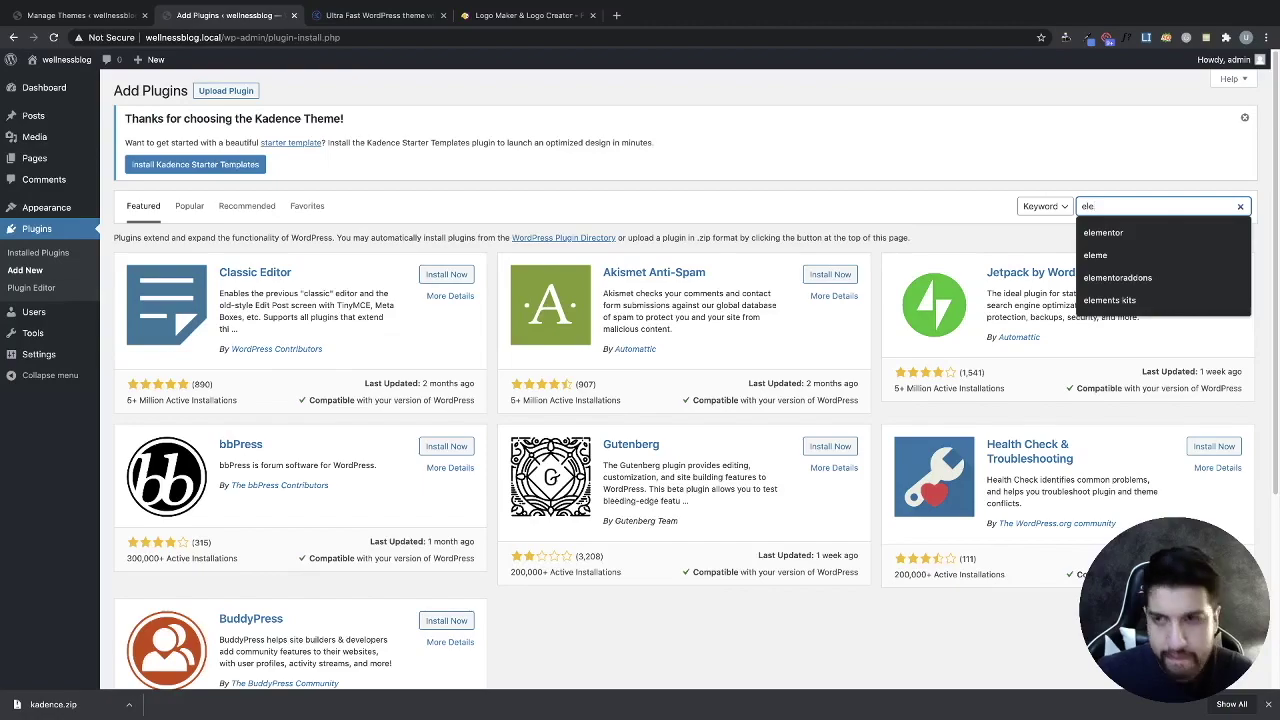
pyautogui.write('mentor')
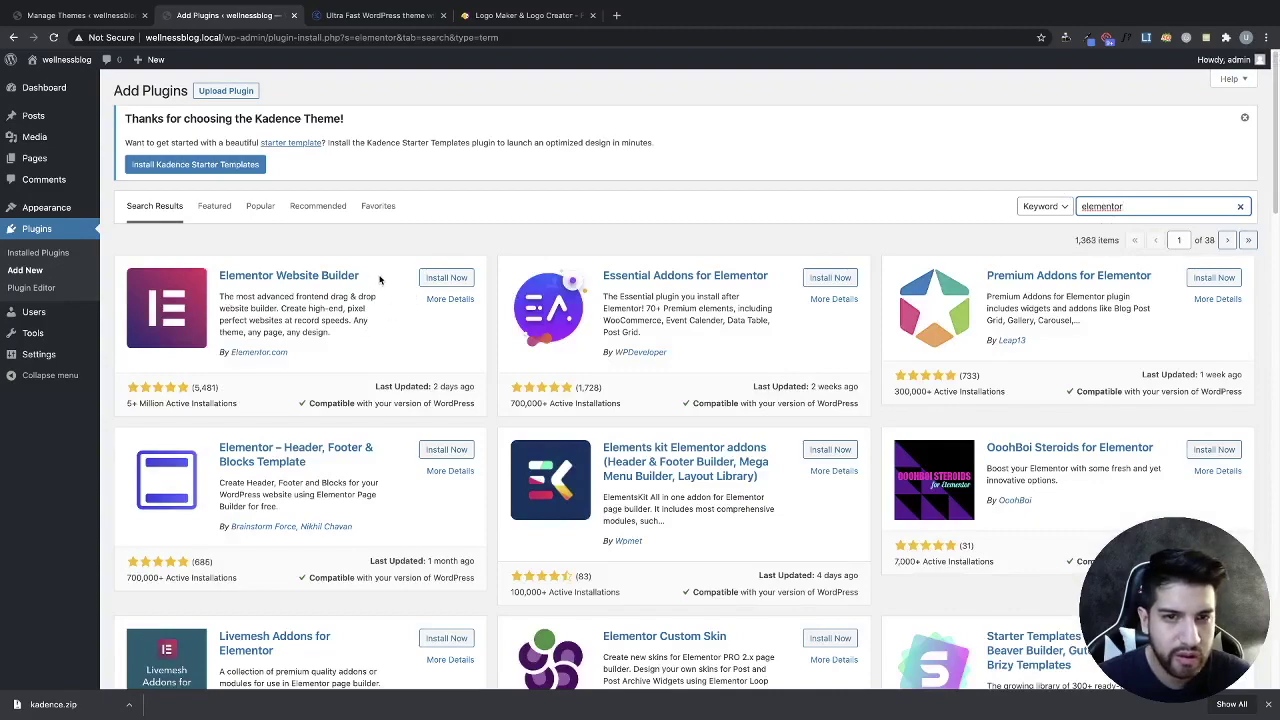
# - Install Elementor Website Builder, then search the plugin directory for 'envato'
pyautogui.click(440, 280)
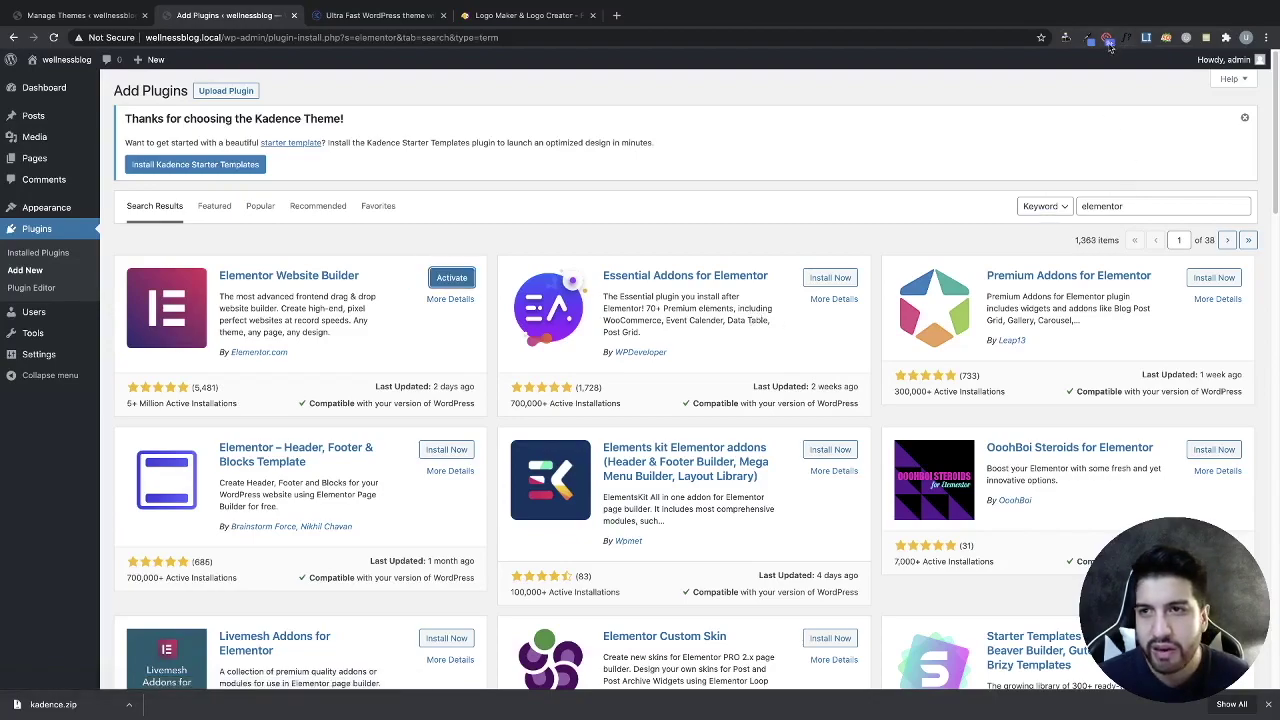
pyautogui.click(1206, 37)
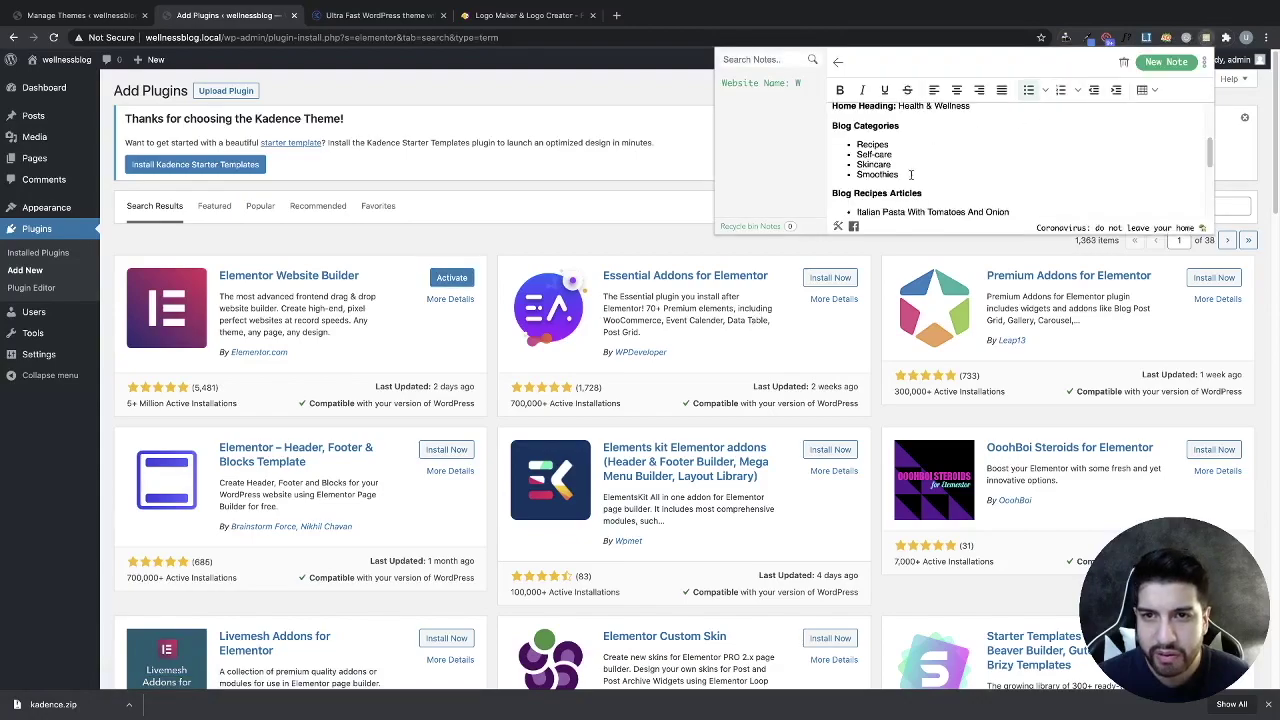
pyautogui.scroll(5, 891, 168)
pyautogui.moveTo(857, 181); pyautogui.dragTo(922, 178)
pyautogui.click(684, 158)
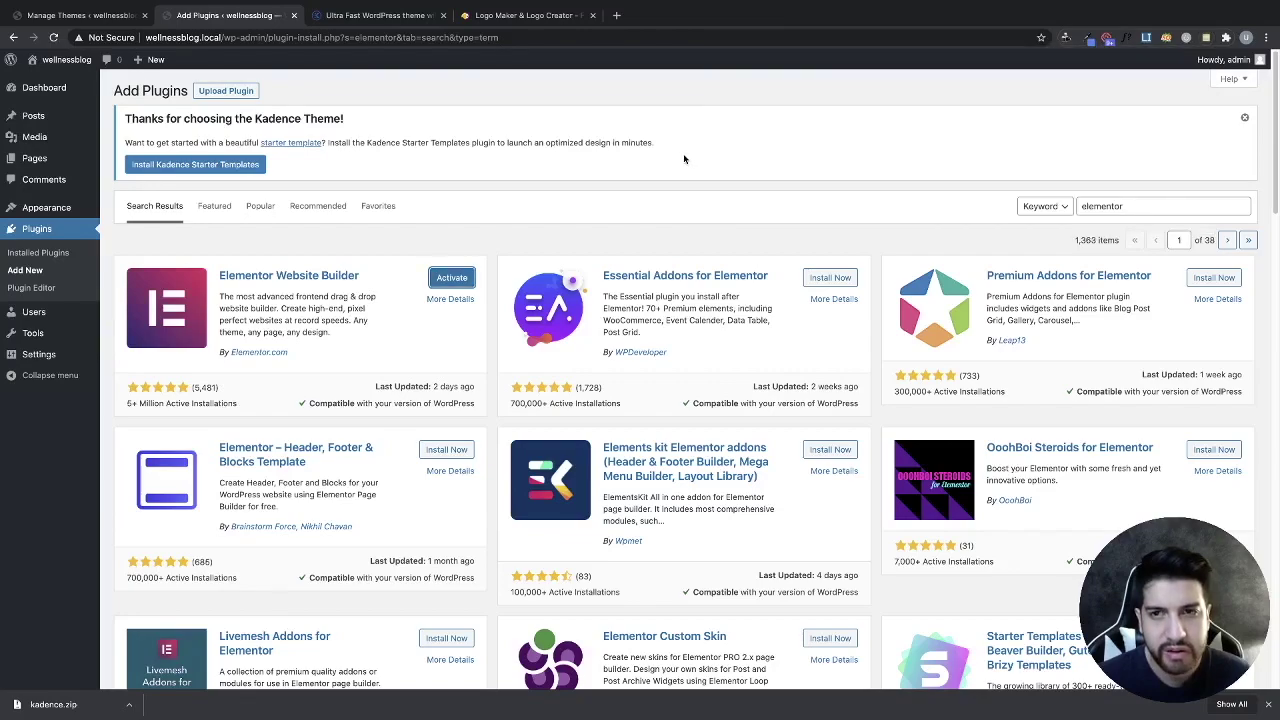
pyautogui.doubleClick(1091, 208)
pyautogui.write('e')
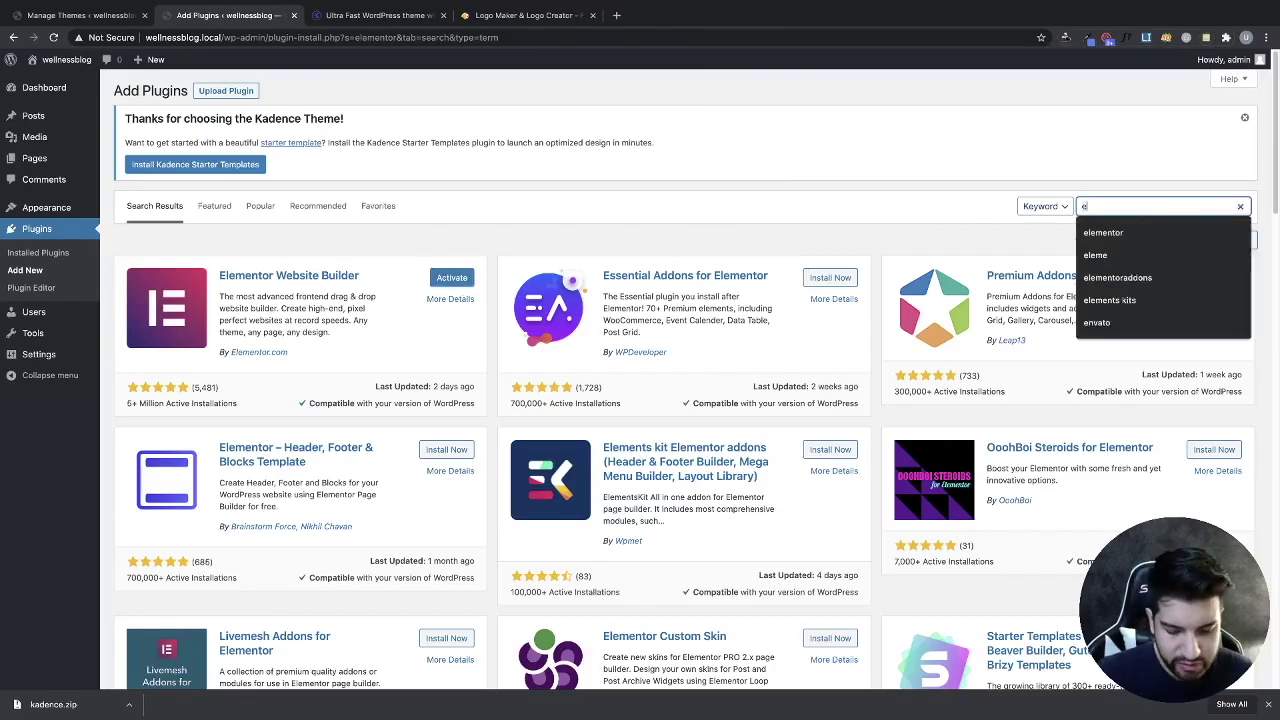
pyautogui.write('nva')
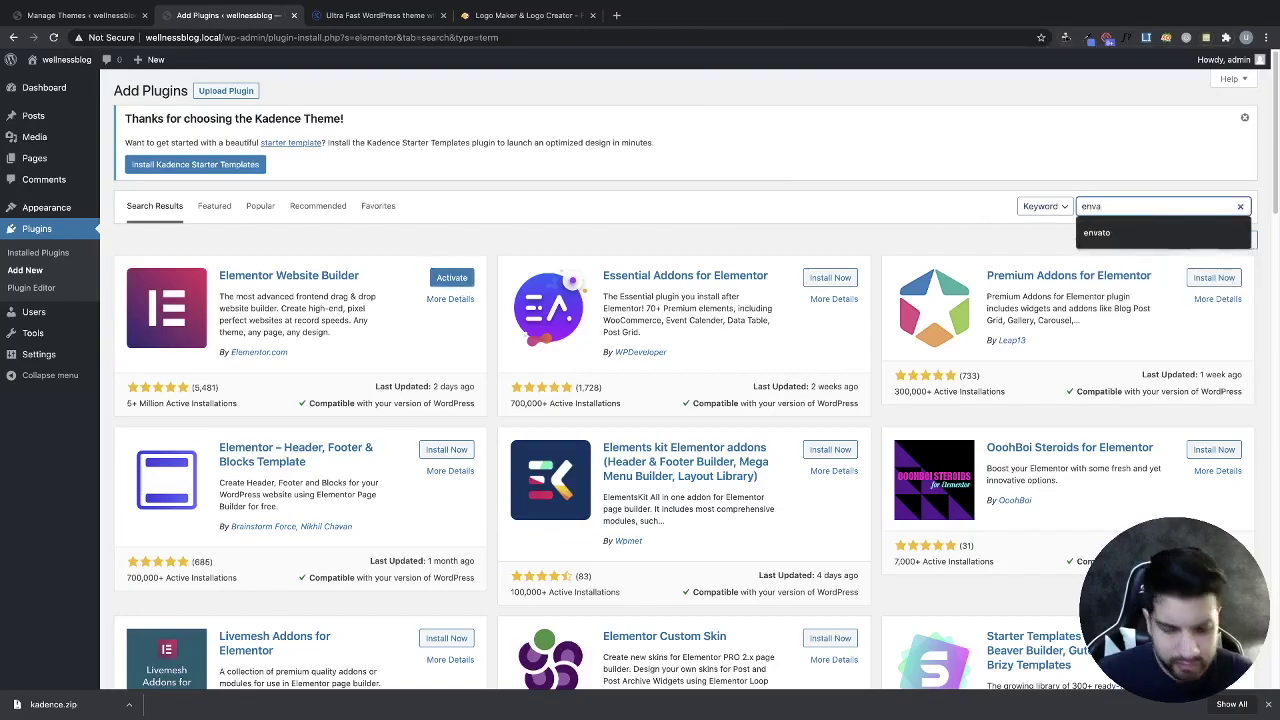
pyautogui.write('to')
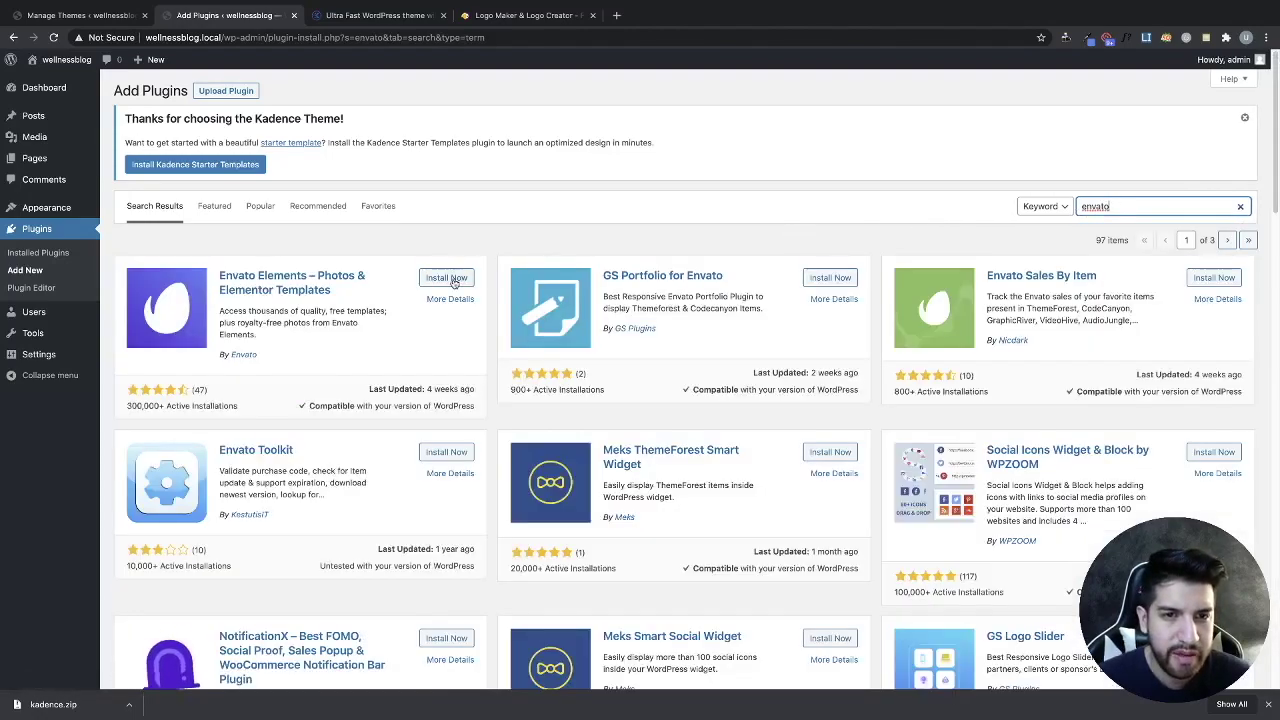
# - Install Envato Elements and copy 'Essential Addons for Elementor' from the notes
pyautogui.click(447, 279)
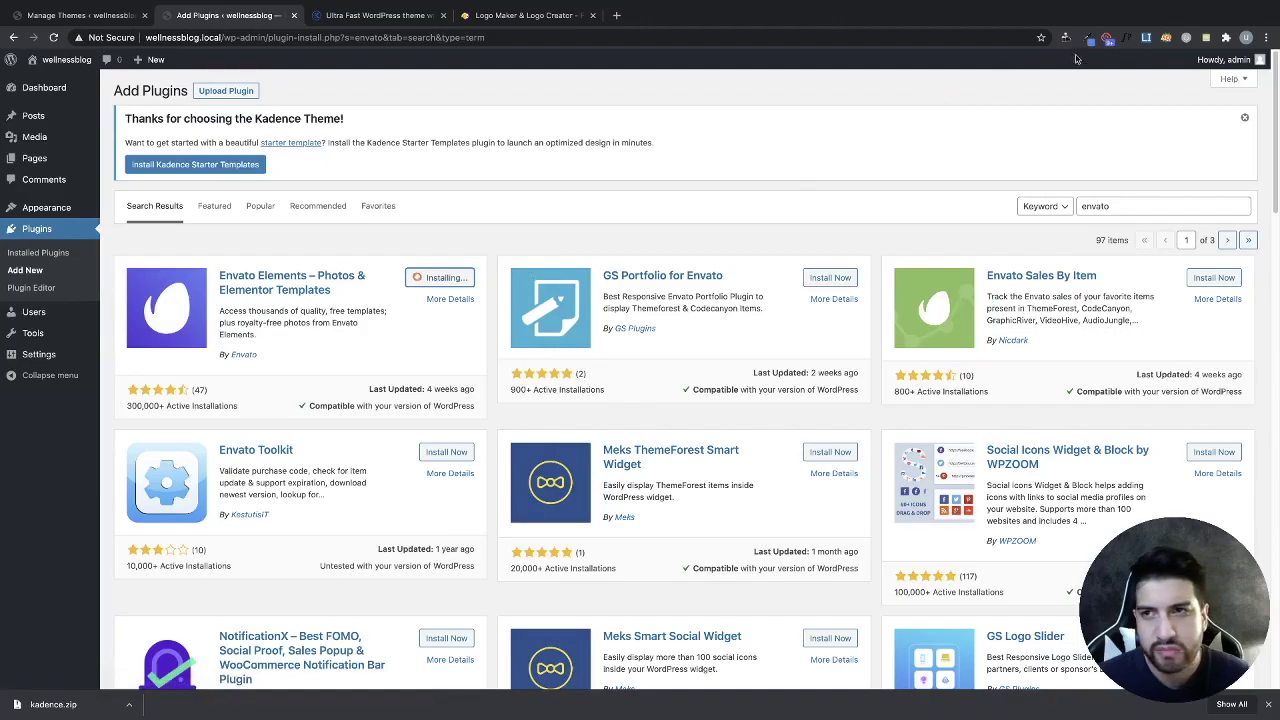
pyautogui.click(1208, 39)
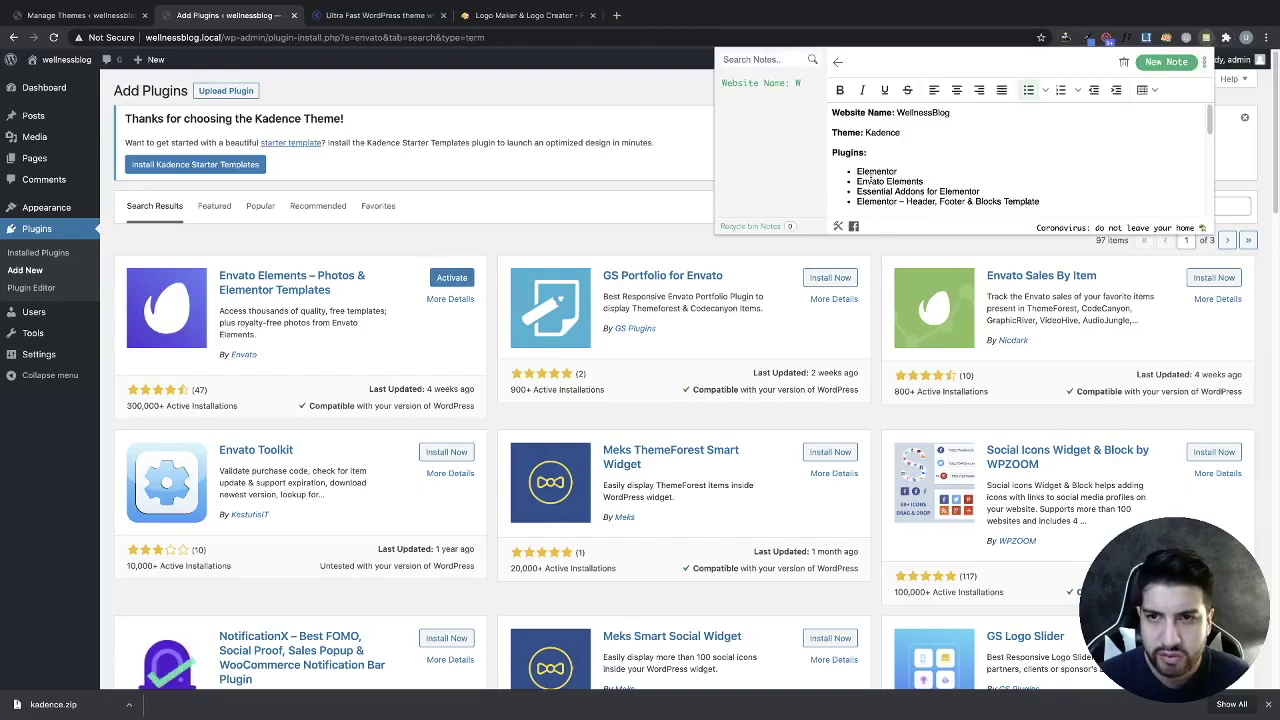
pyautogui.moveTo(857, 191); pyautogui.dragTo(1010, 194)
pyautogui.click(889, 196)
pyautogui.hotkey('ctrl', 'c')
# - Search for 'Essential Addons for Elementor', then install and activate it
pyautogui.click(678, 160)
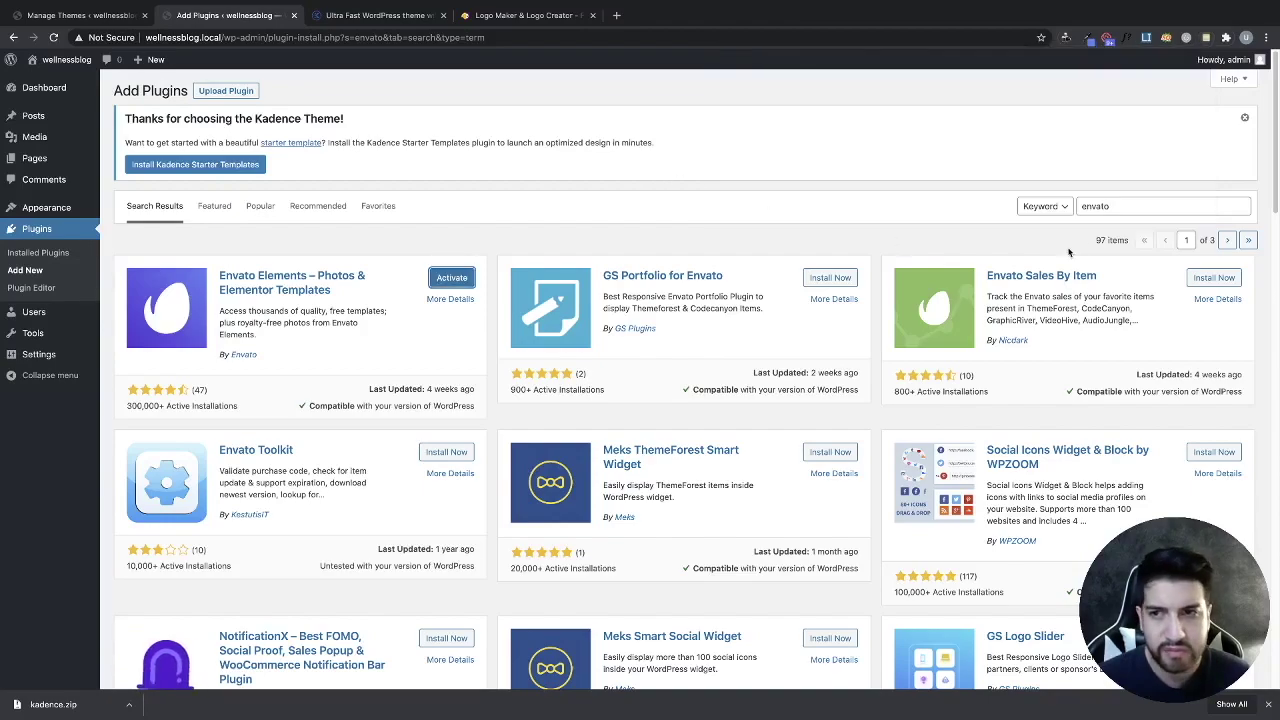
pyautogui.doubleClick(1110, 207)
pyautogui.hotkey('ctrl', 'v')
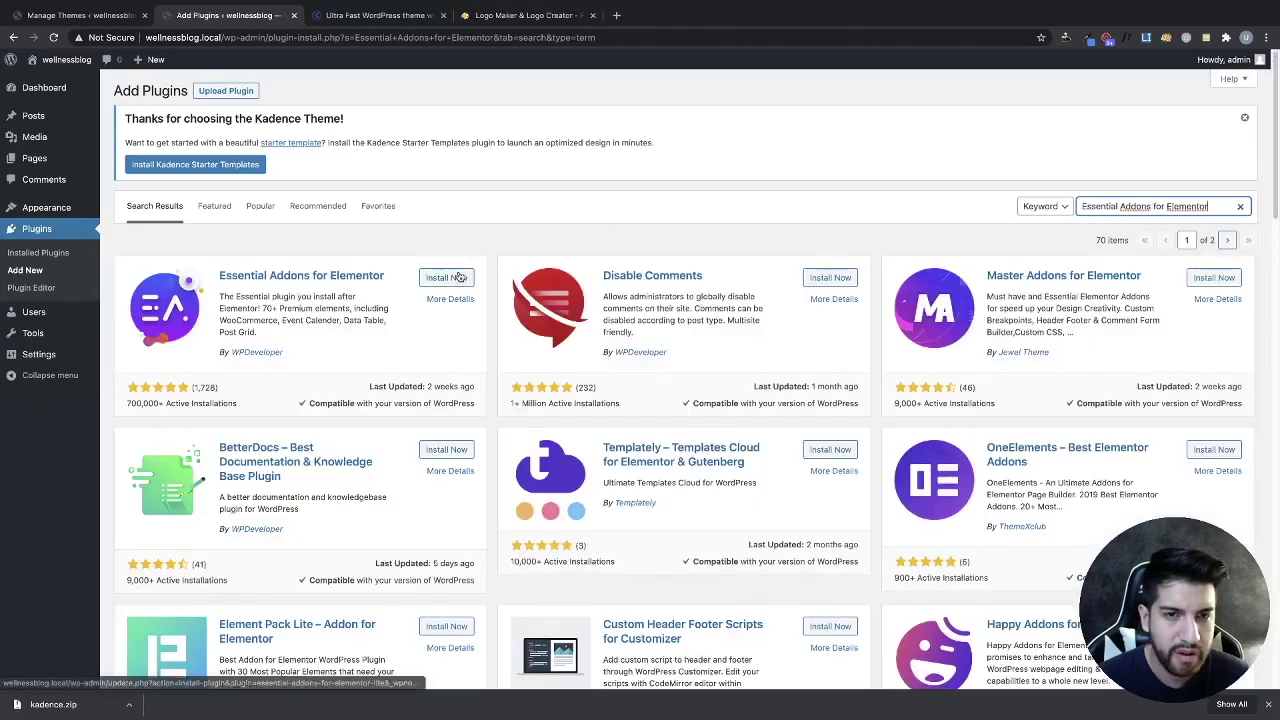
pyautogui.click(446, 278)
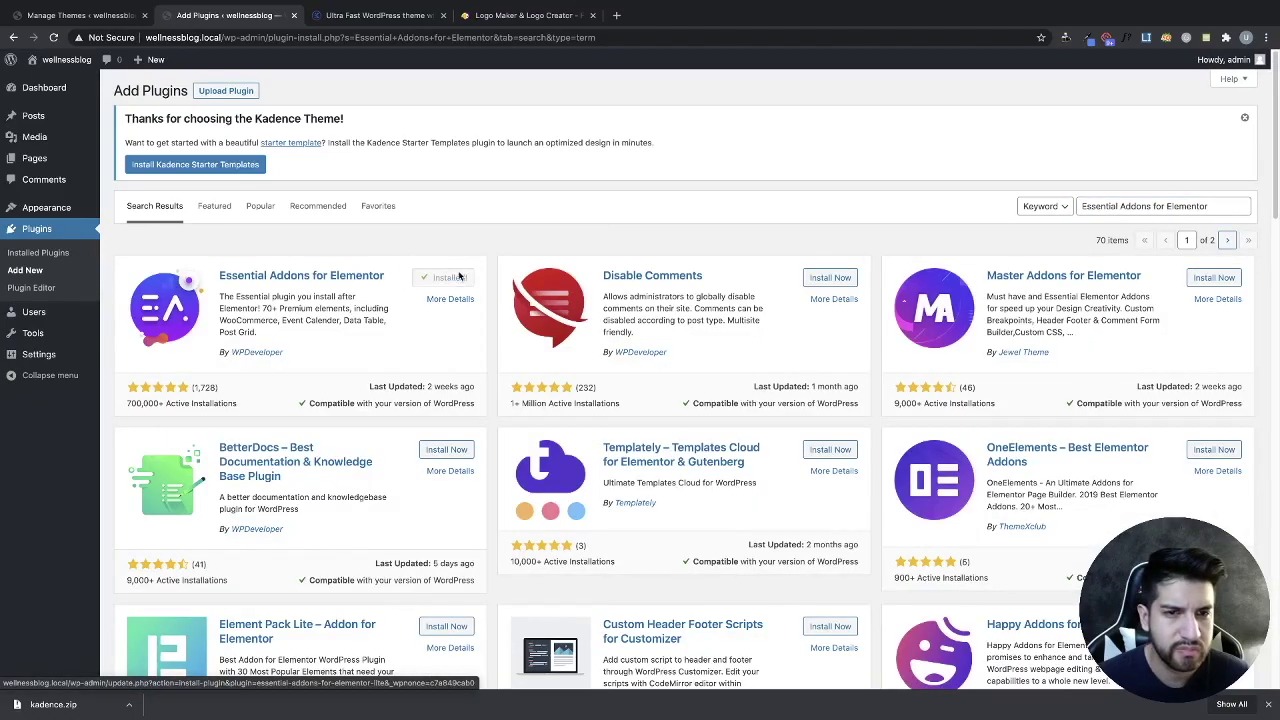
pyautogui.click(452, 278)
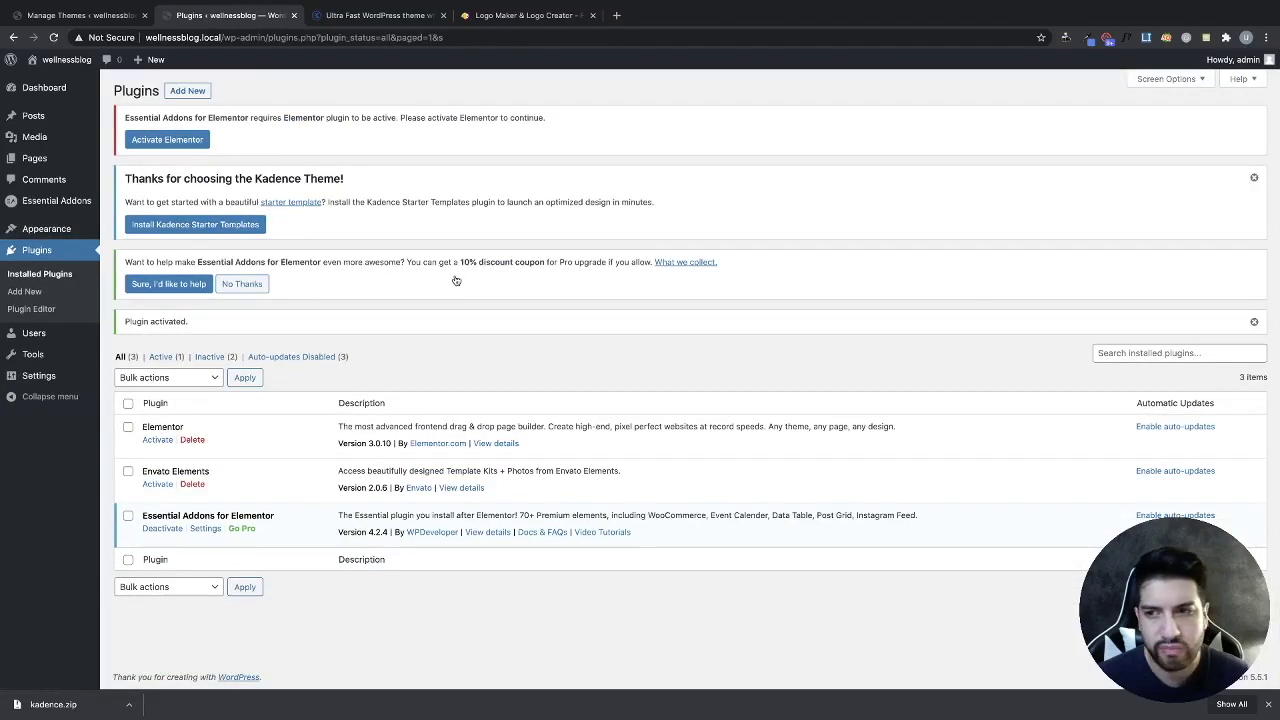
# - Go back to Add Plugins and select the next plugin name in the notes
pyautogui.click(187, 91)
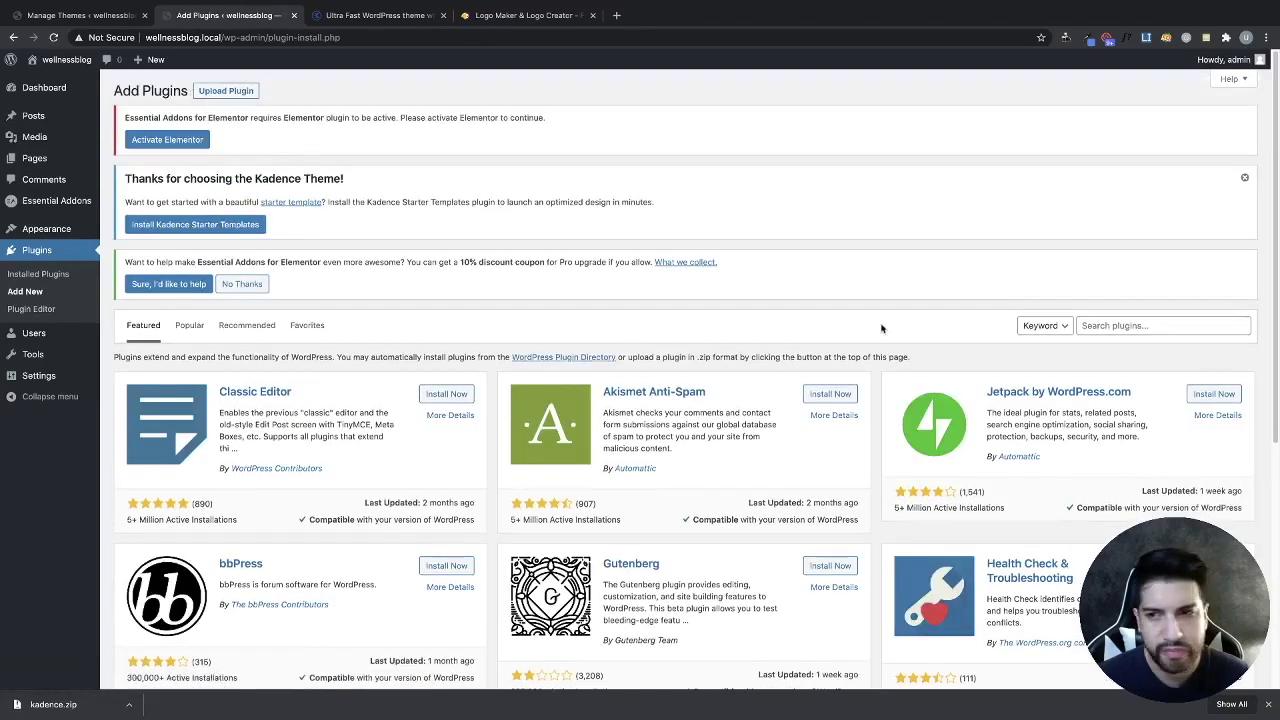
pyautogui.click(1206, 38)
pyautogui.scroll(3, 901, 185)
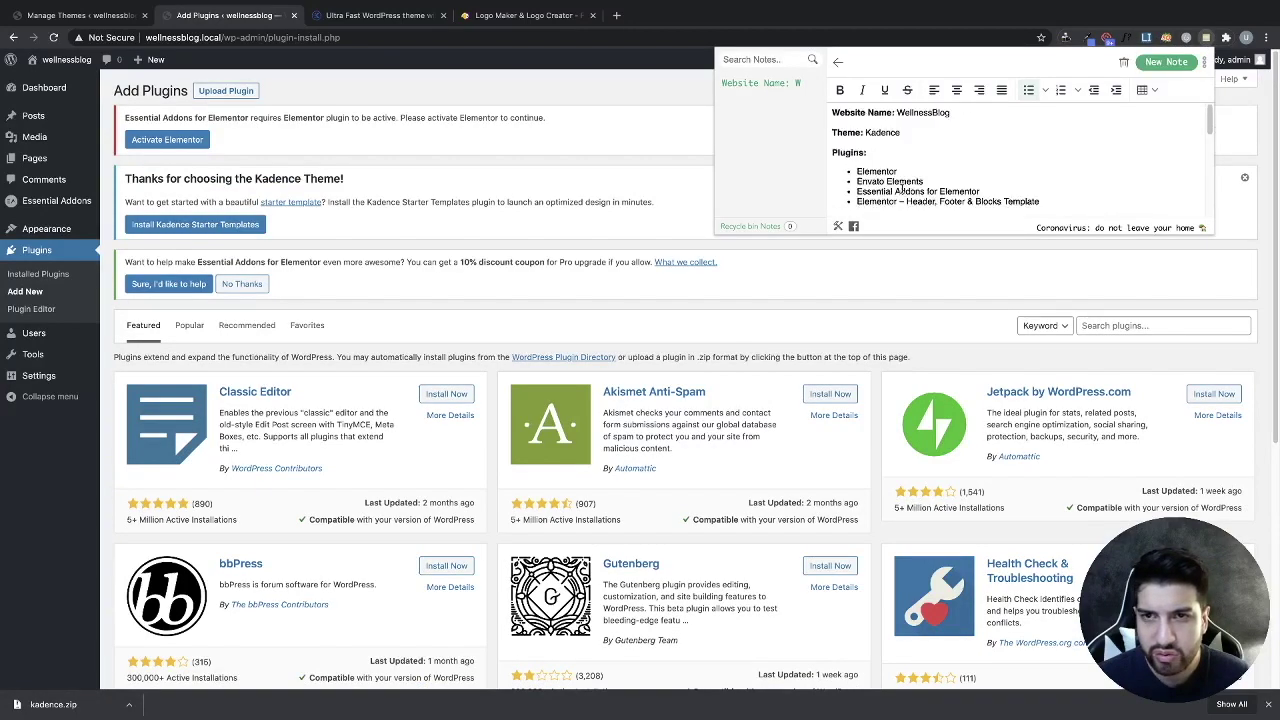
pyautogui.moveTo(855, 203); pyautogui.dragTo(1063, 175)
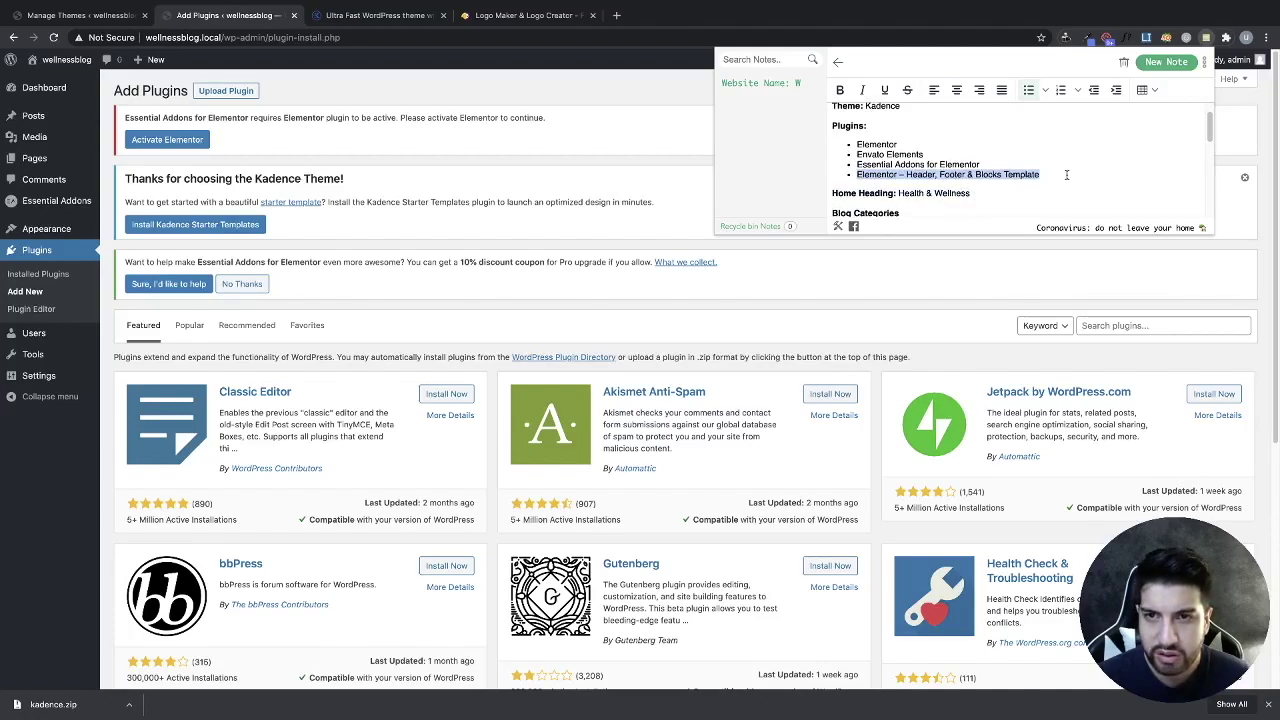
# - Search for 'Elementor – Header, Footer & Blocks Template', then install and activate it
pyautogui.click(1112, 325)
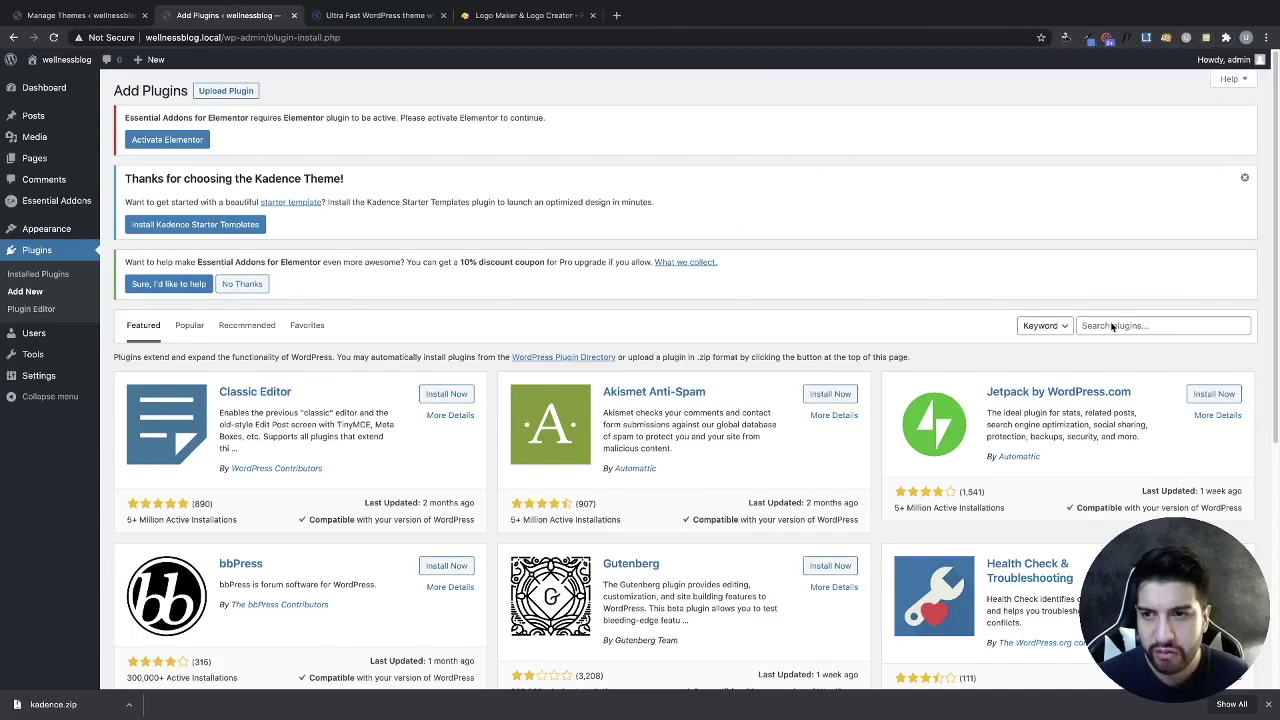
pyautogui.click(1112, 325)
pyautogui.hotkey('ctrl', 'v')
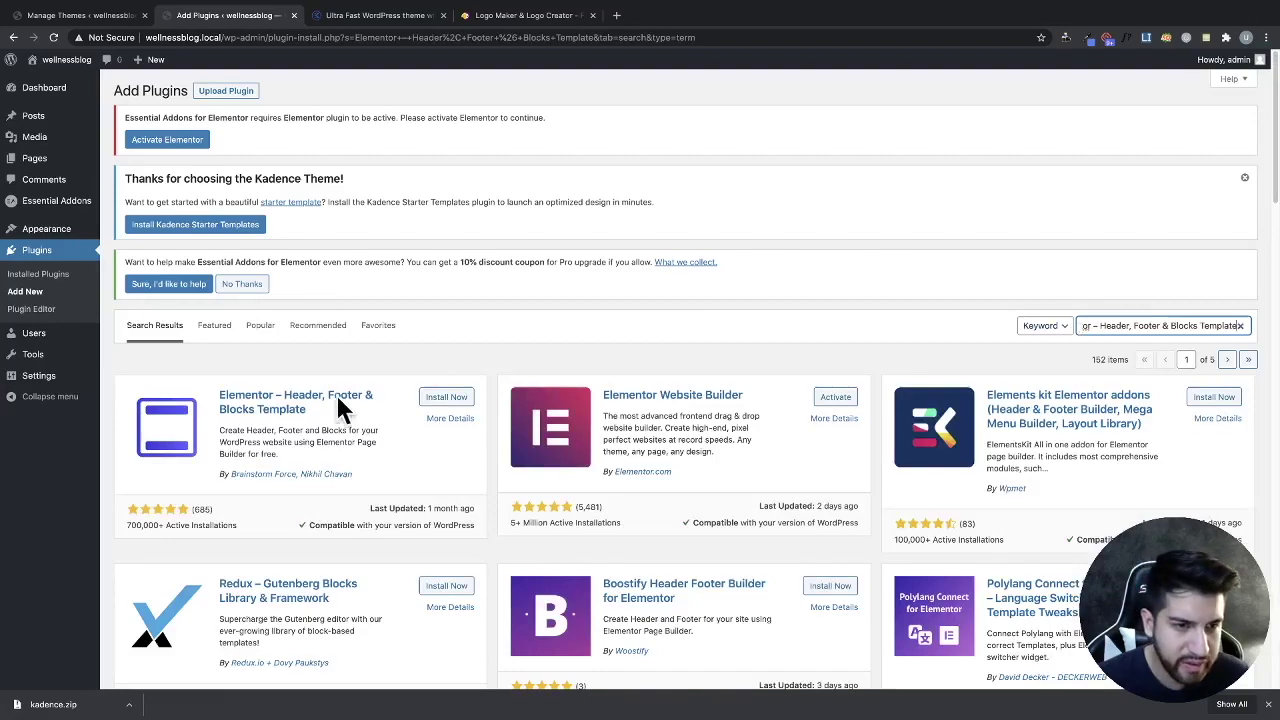
pyautogui.click(427, 398)
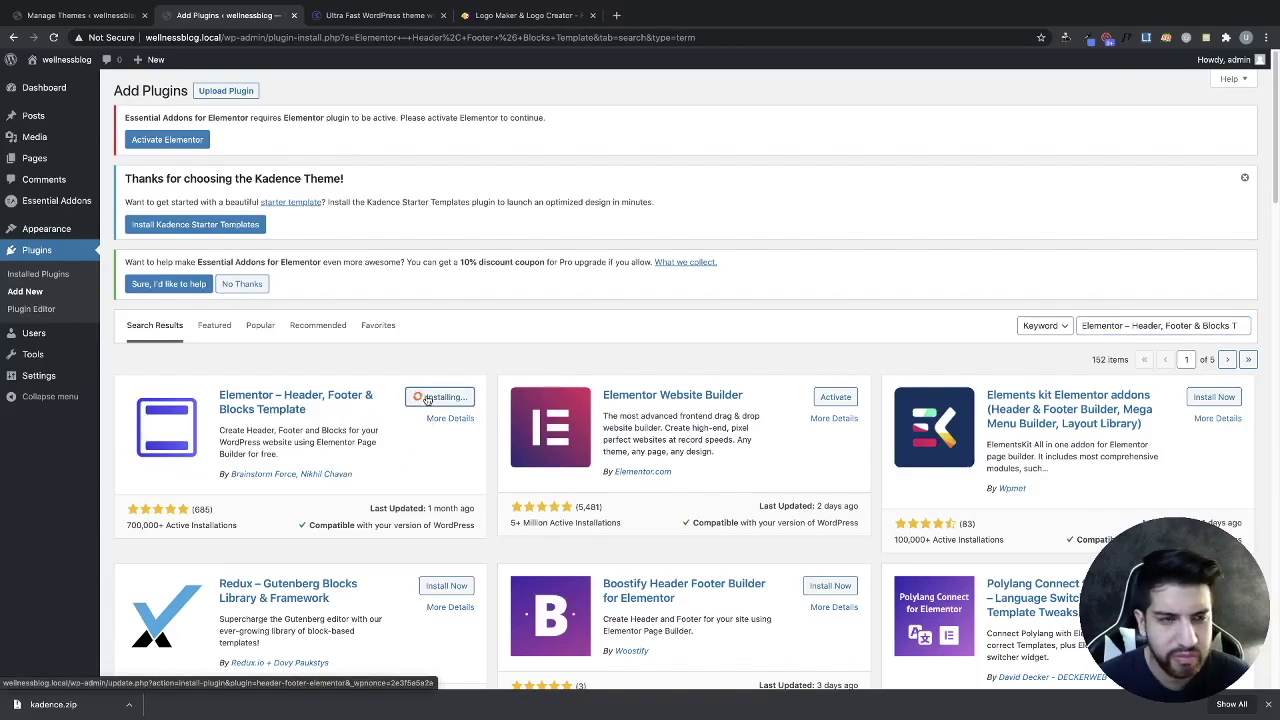
pyautogui.click(437, 399)
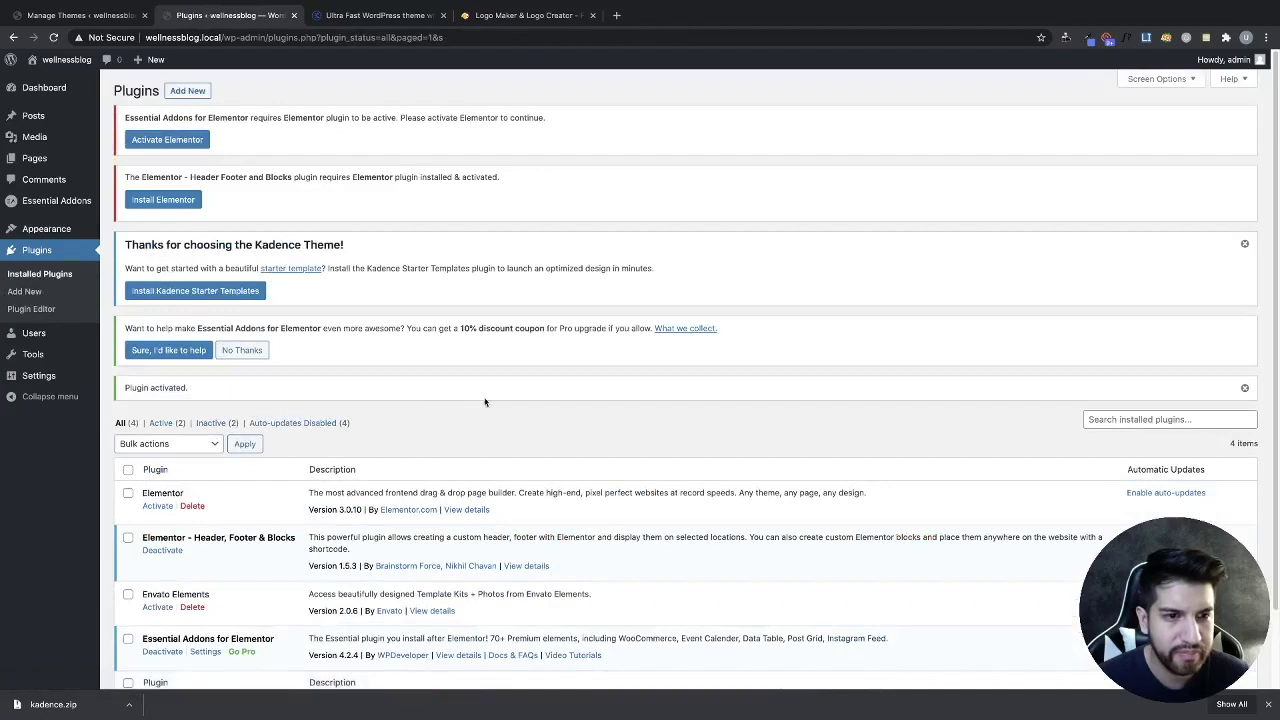
# - Activate Envato Elements and Elementor in Installed Plugins and dismiss the Elementor welcome dialog
pyautogui.scroll(-1, 535, 400)
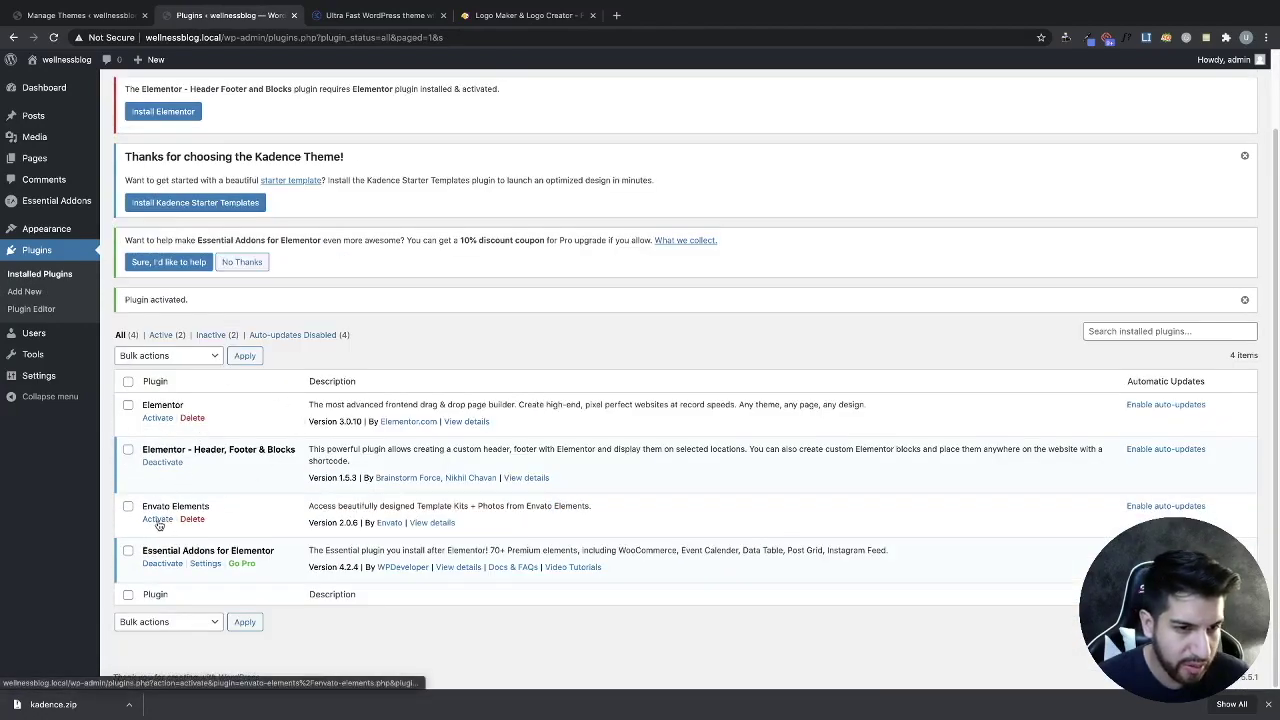
pyautogui.click(157, 519)
pyautogui.scroll(-1, 245, 524)
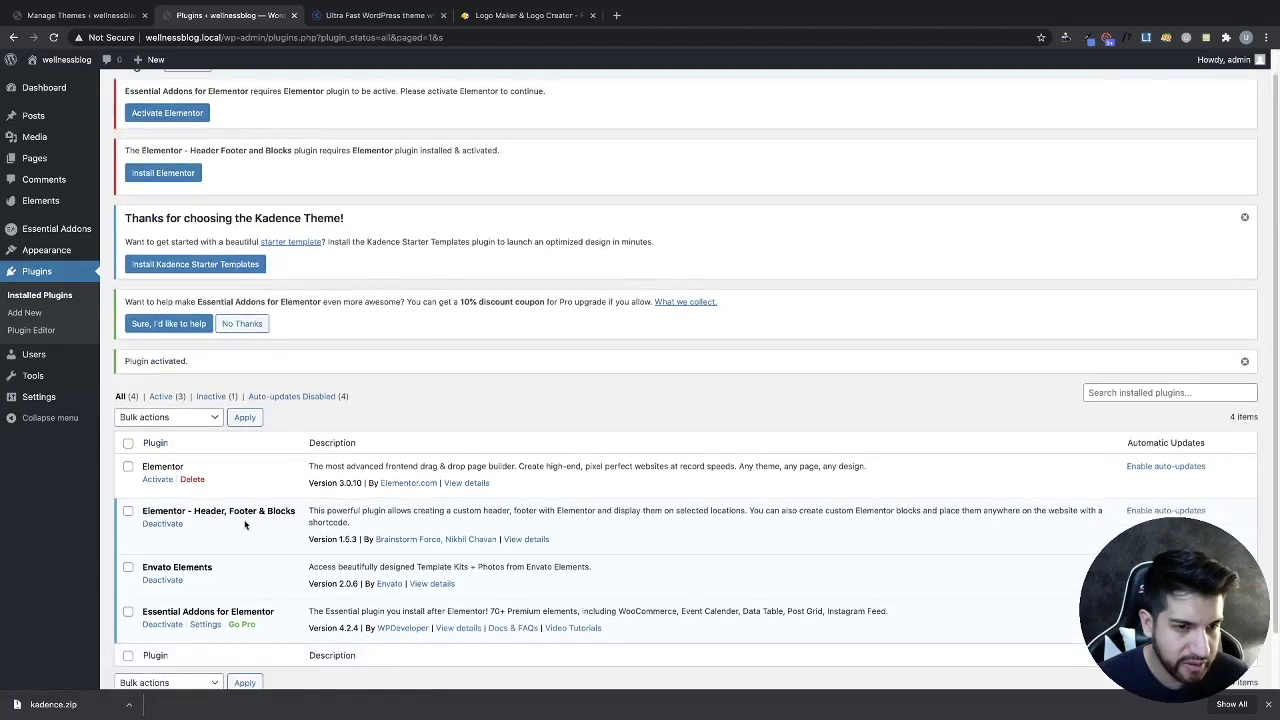
pyautogui.click(158, 480)
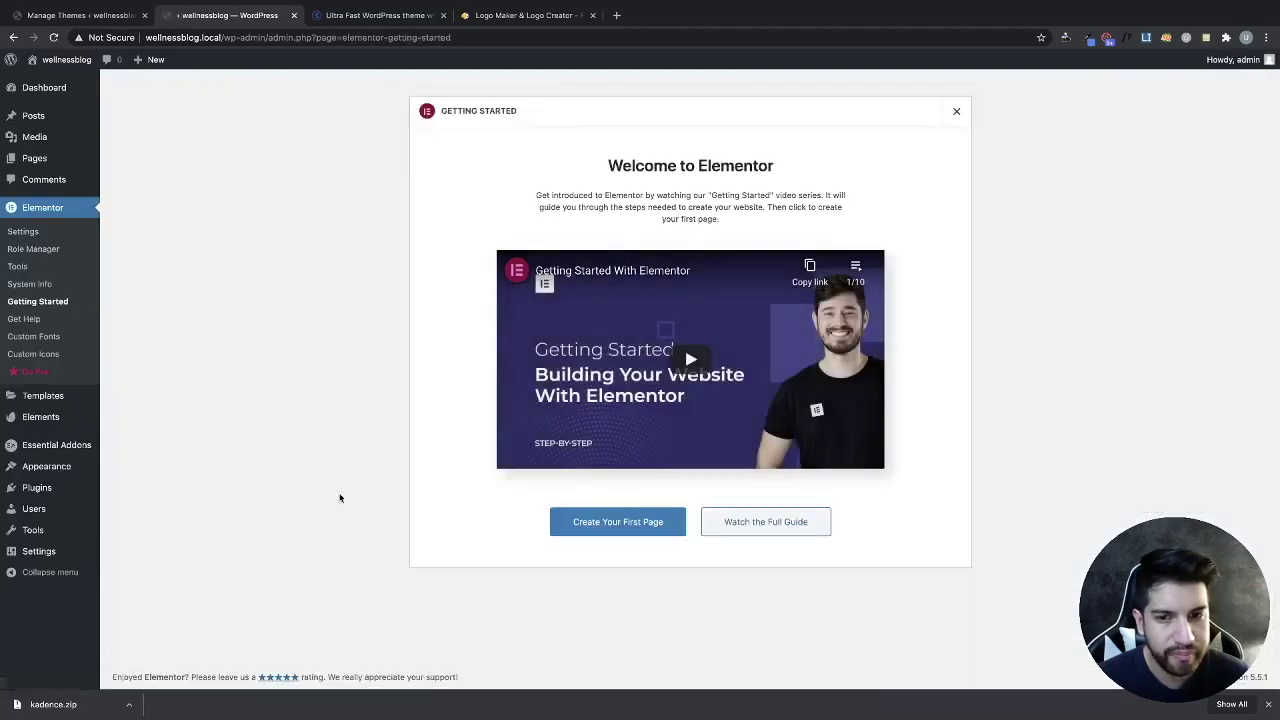
pyautogui.click(954, 114)
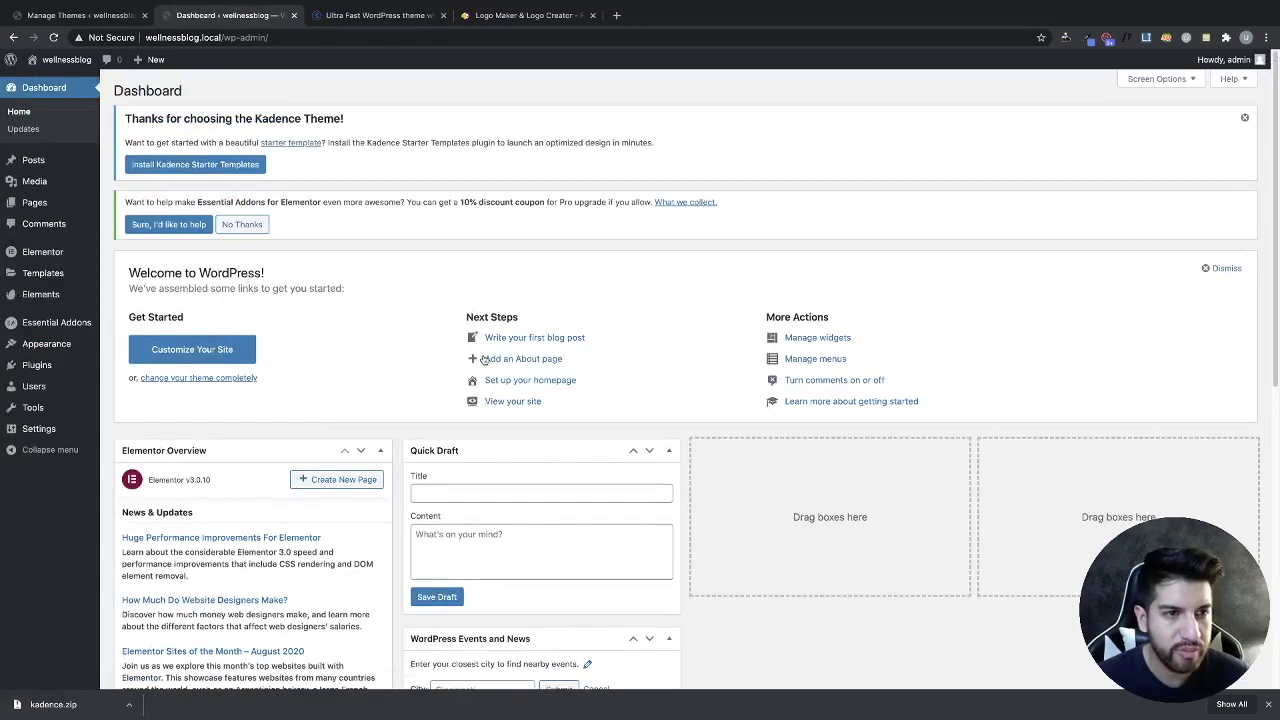
pyautogui.moveTo(45, 205)
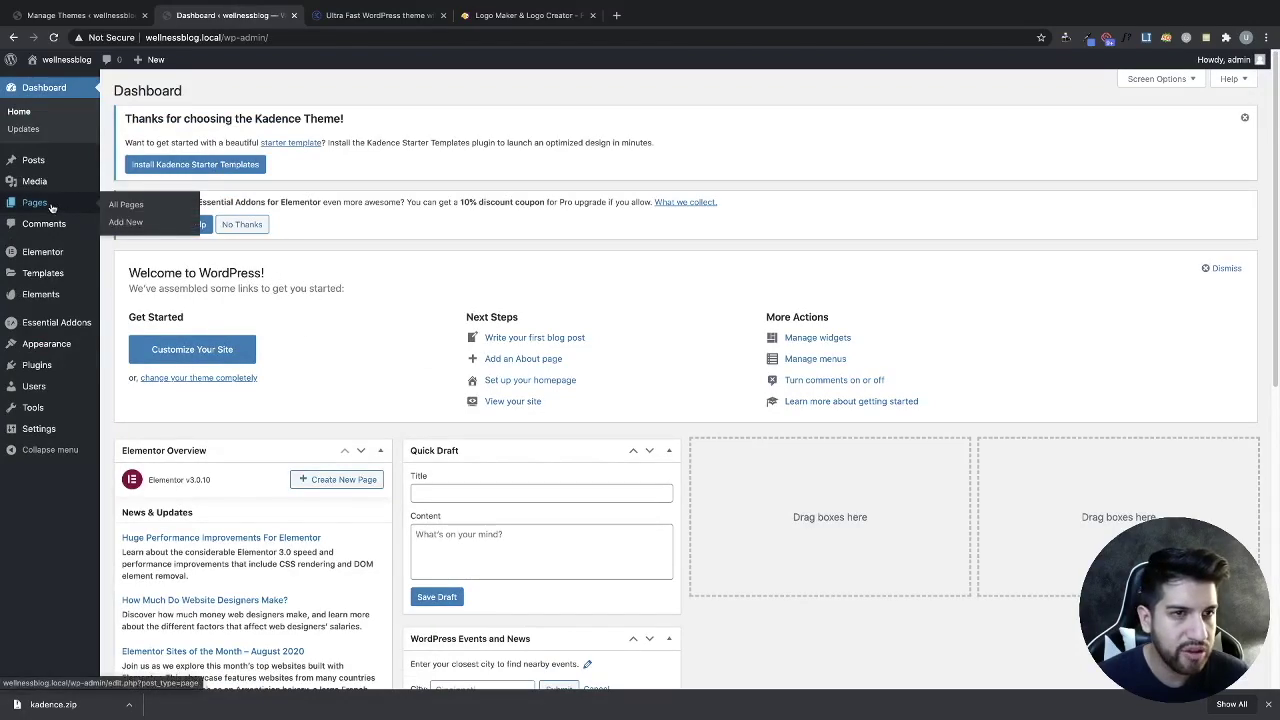
# - Select both Privacy Policy and Sample Page and bulk-move them to the Trash
pyautogui.click(52, 207)
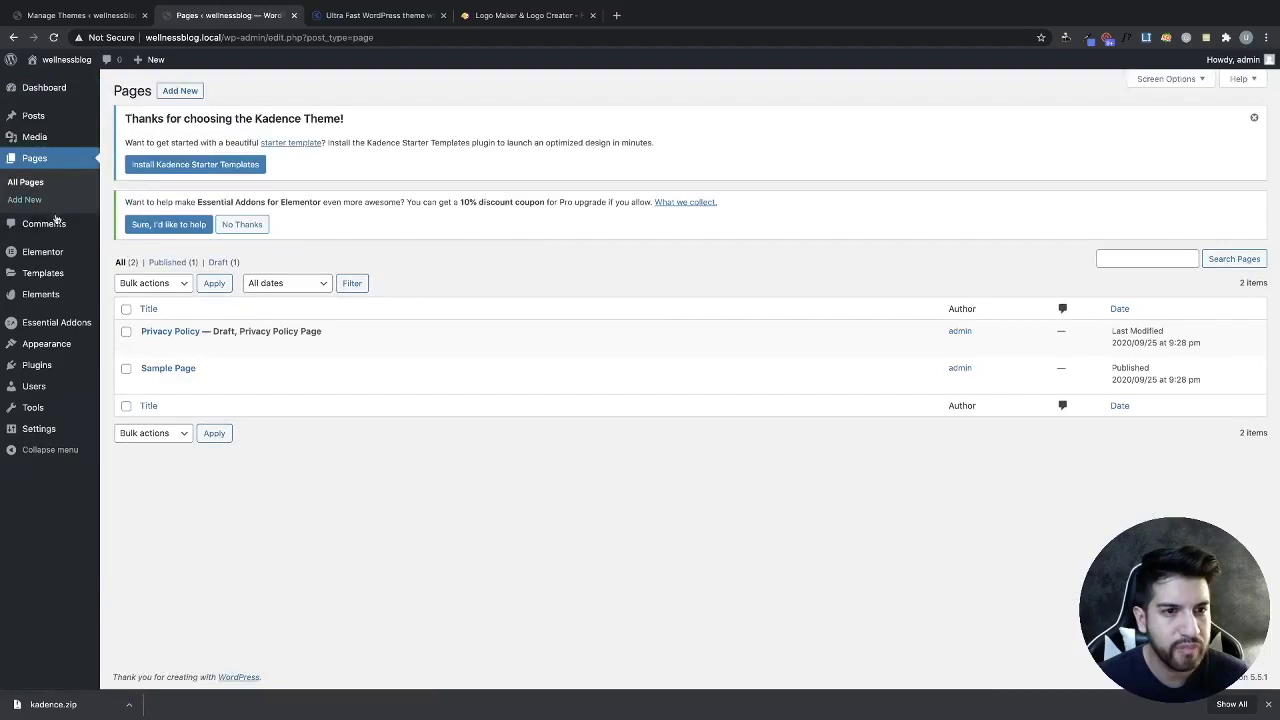
pyautogui.click(126, 309)
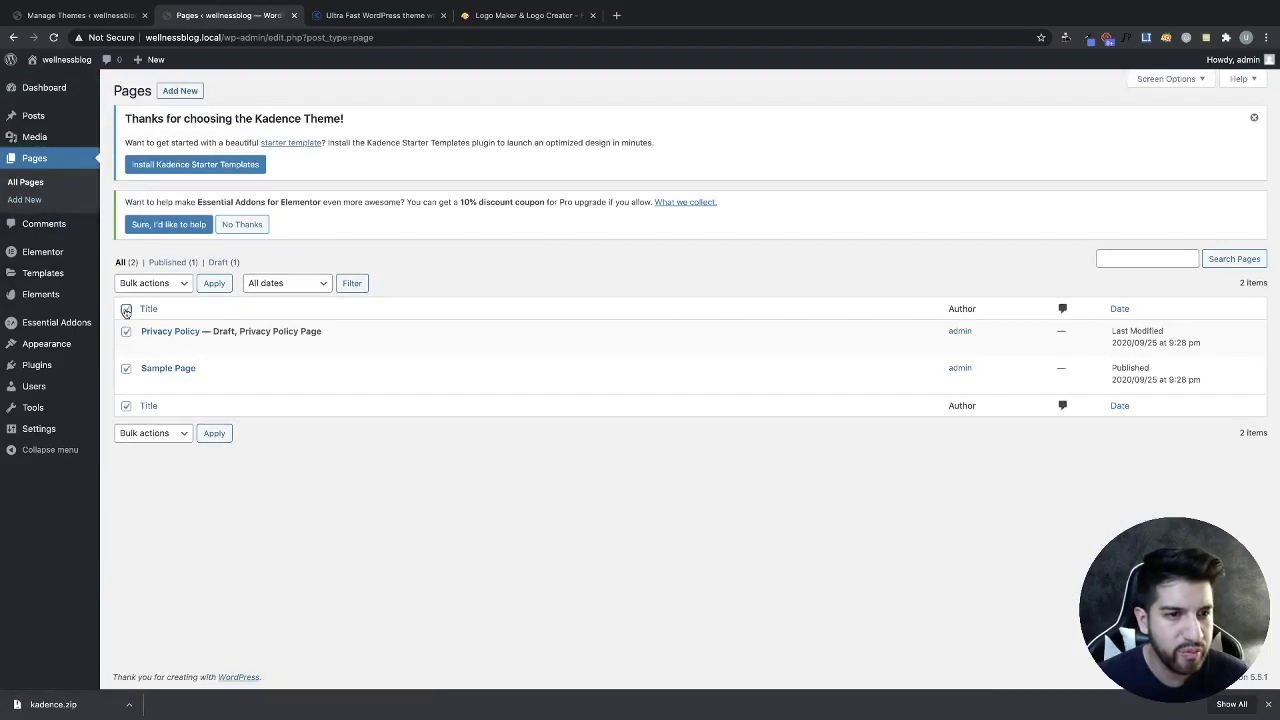
pyautogui.click(174, 288)
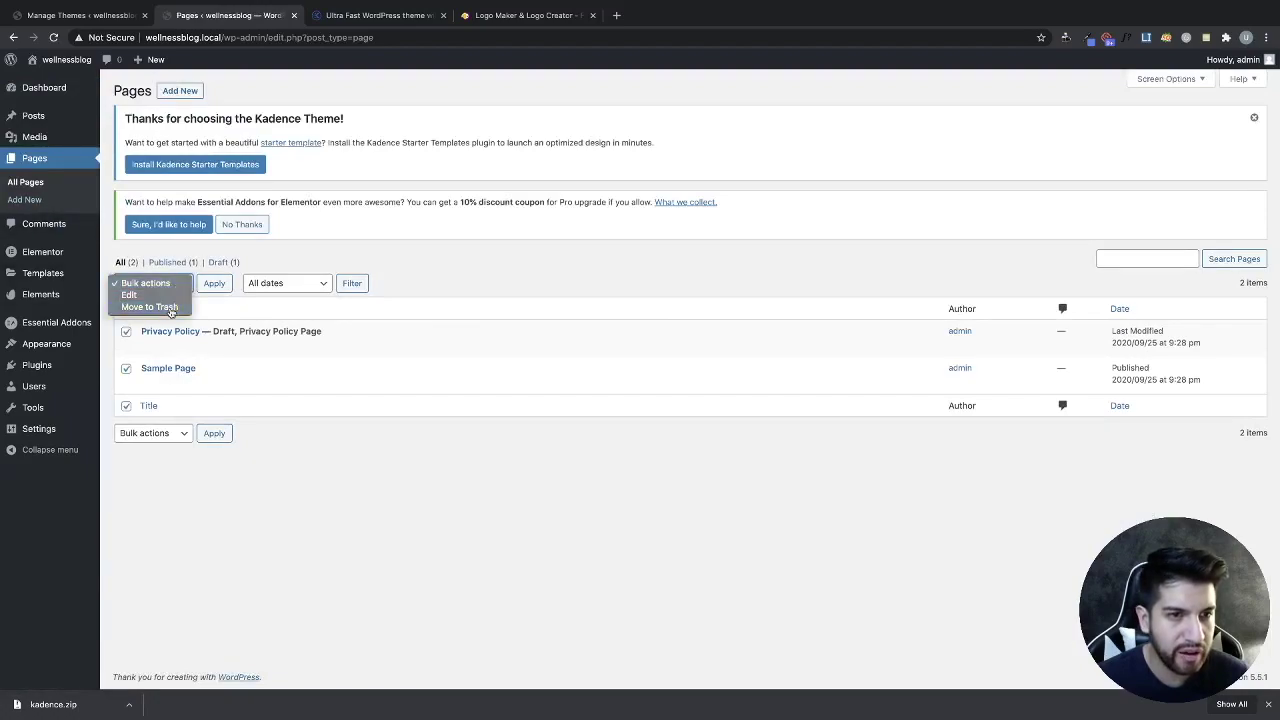
pyautogui.click(150, 307)
pyautogui.click(214, 284)
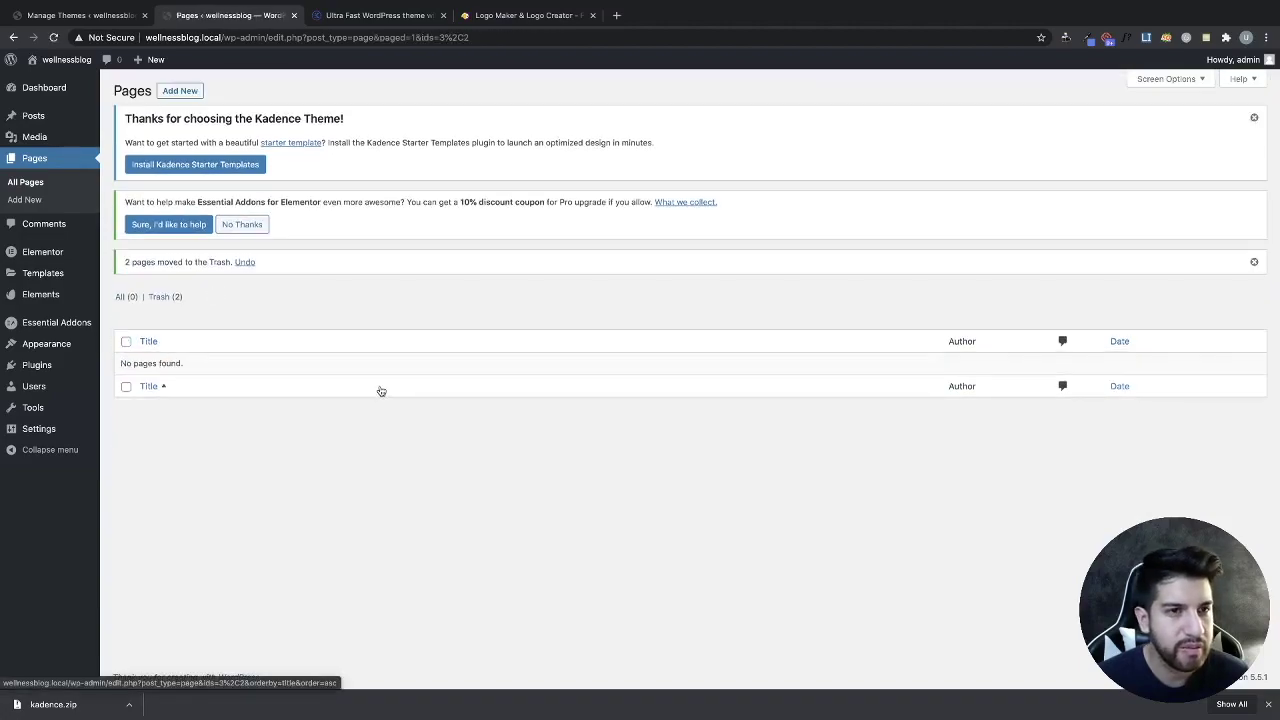
# - Dismiss the block editor welcome guide and publish a new page titled 'Home'
pyautogui.click(177, 91)
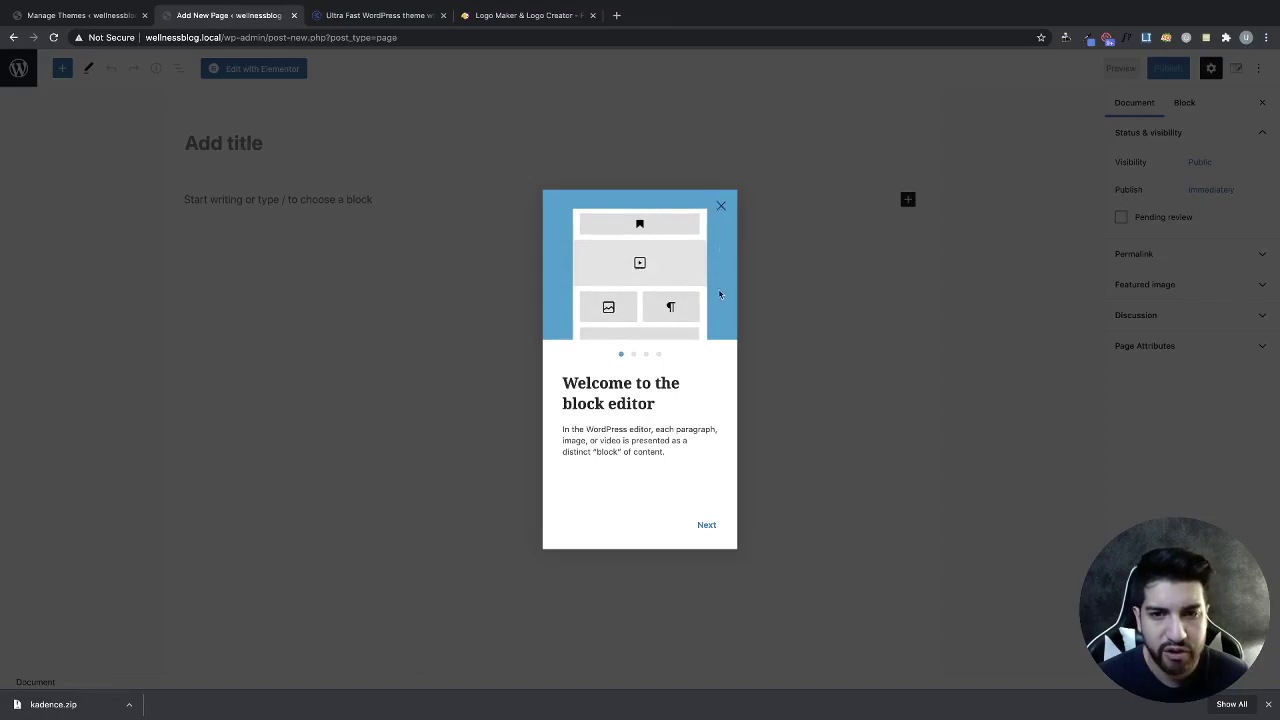
pyautogui.click(707, 526)
pyautogui.click(707, 526)
pyautogui.click(708, 526)
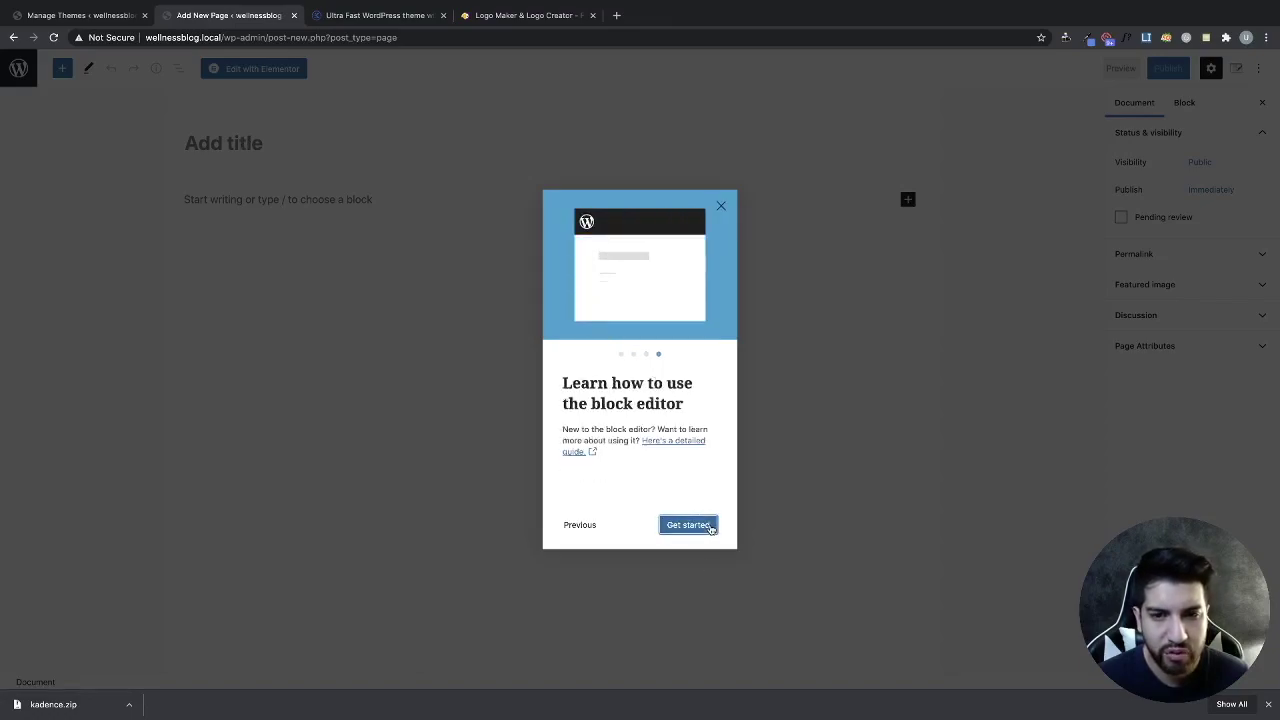
pyautogui.click(710, 527)
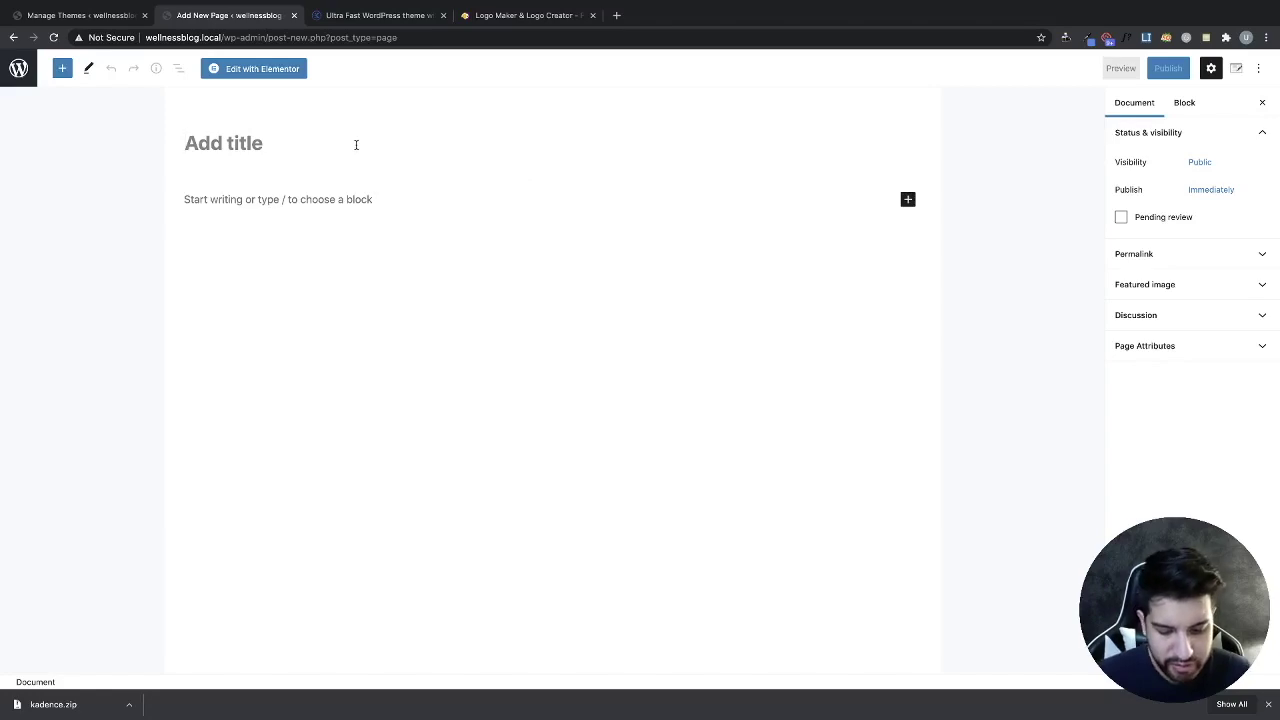
pyautogui.write('Home')
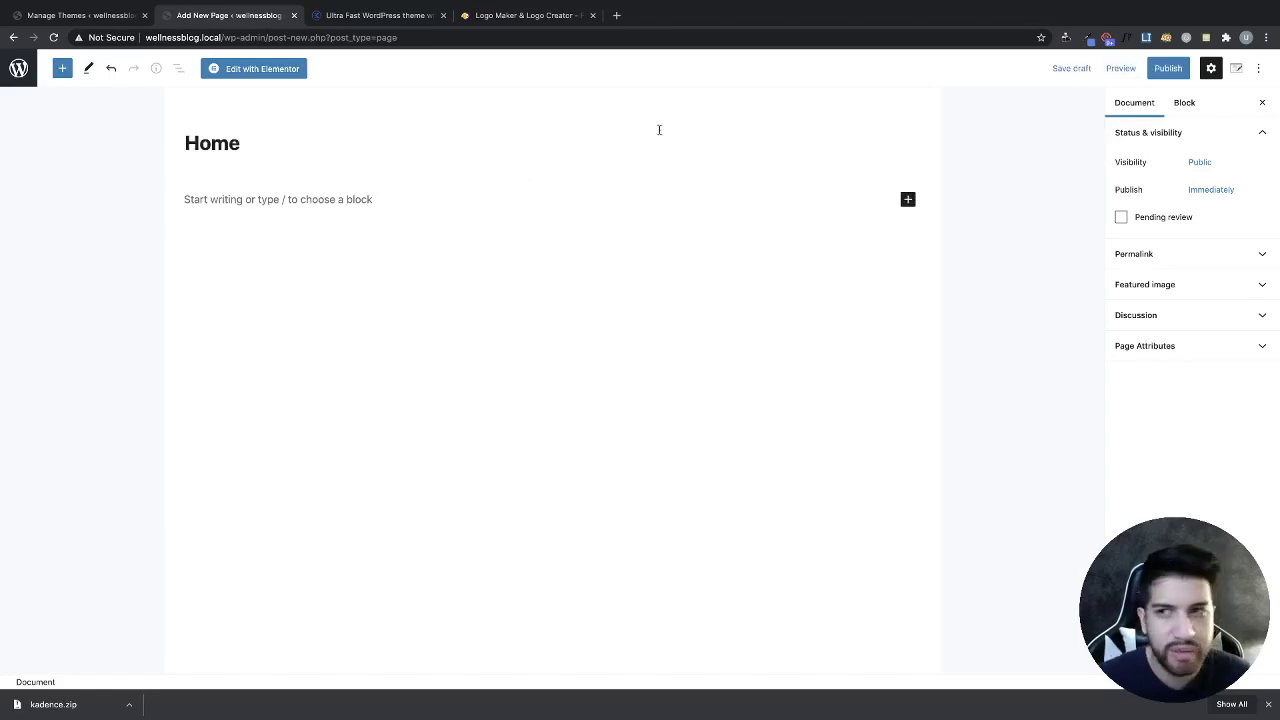
pyautogui.click(1163, 70)
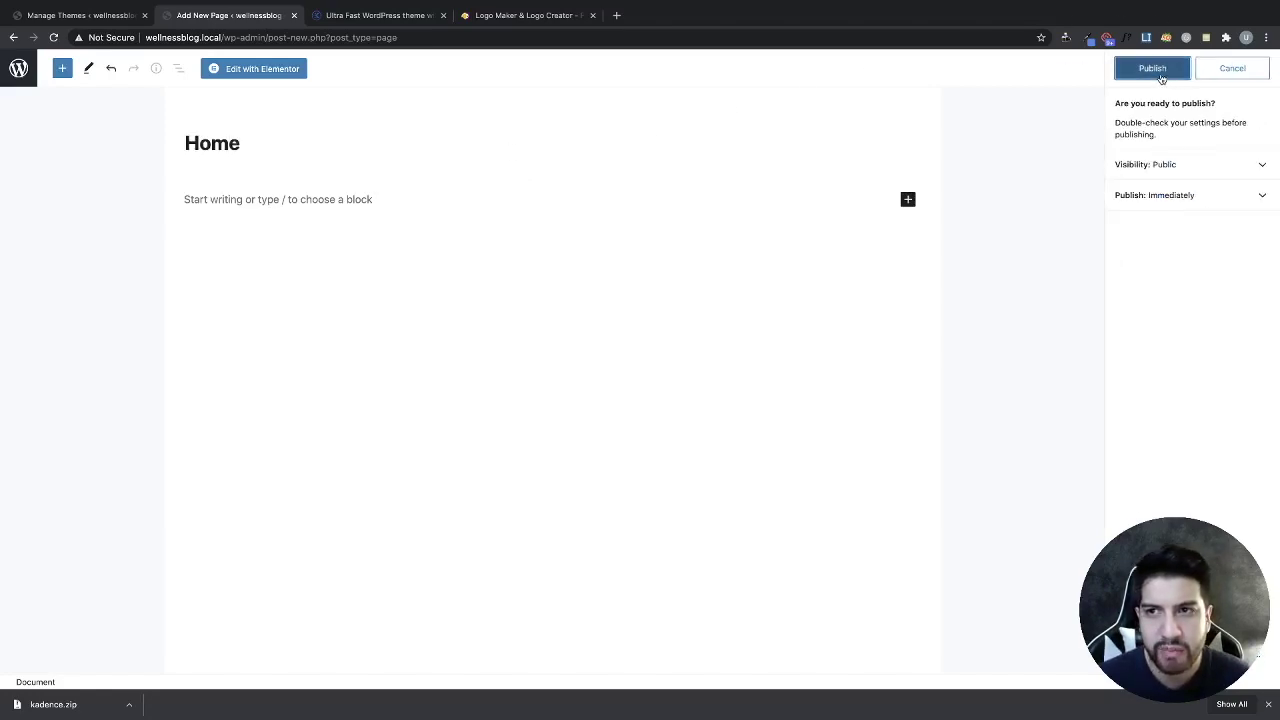
pyautogui.click(1160, 70)
pyautogui.click(19, 72)
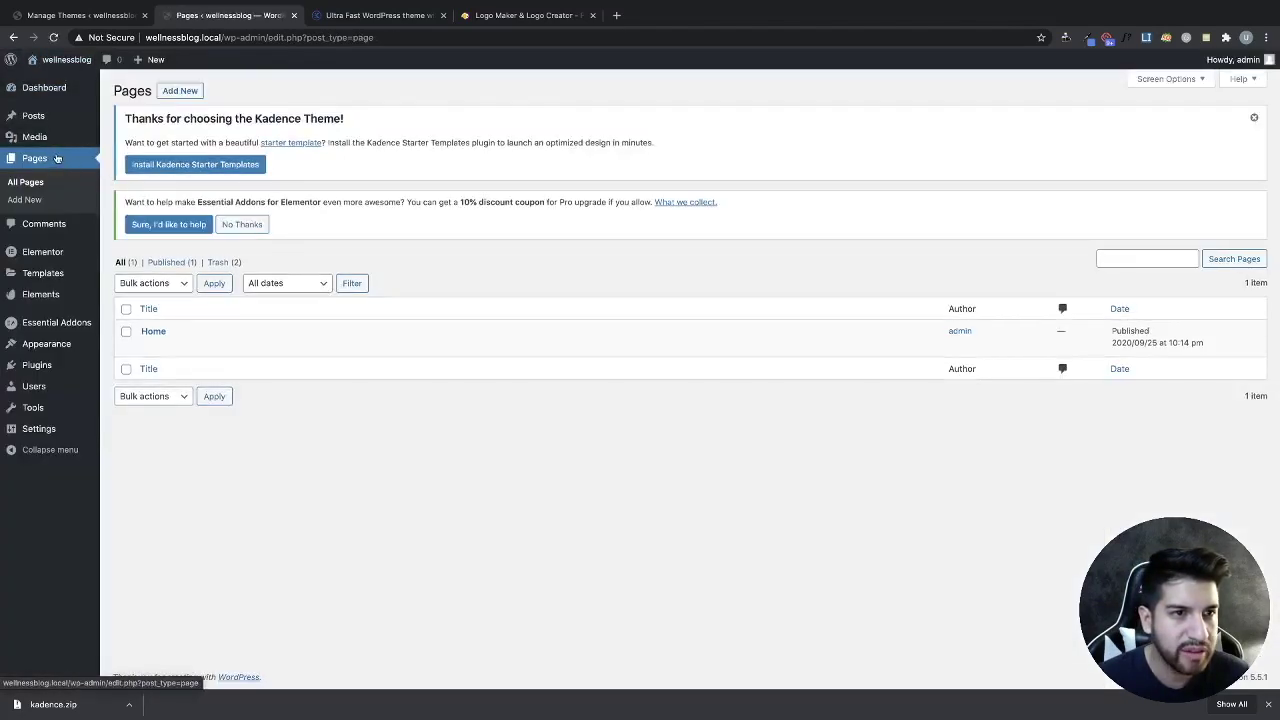
# - After checking the planned content in the notes, publish a new page titled 'Blog'
pyautogui.click(170, 93)
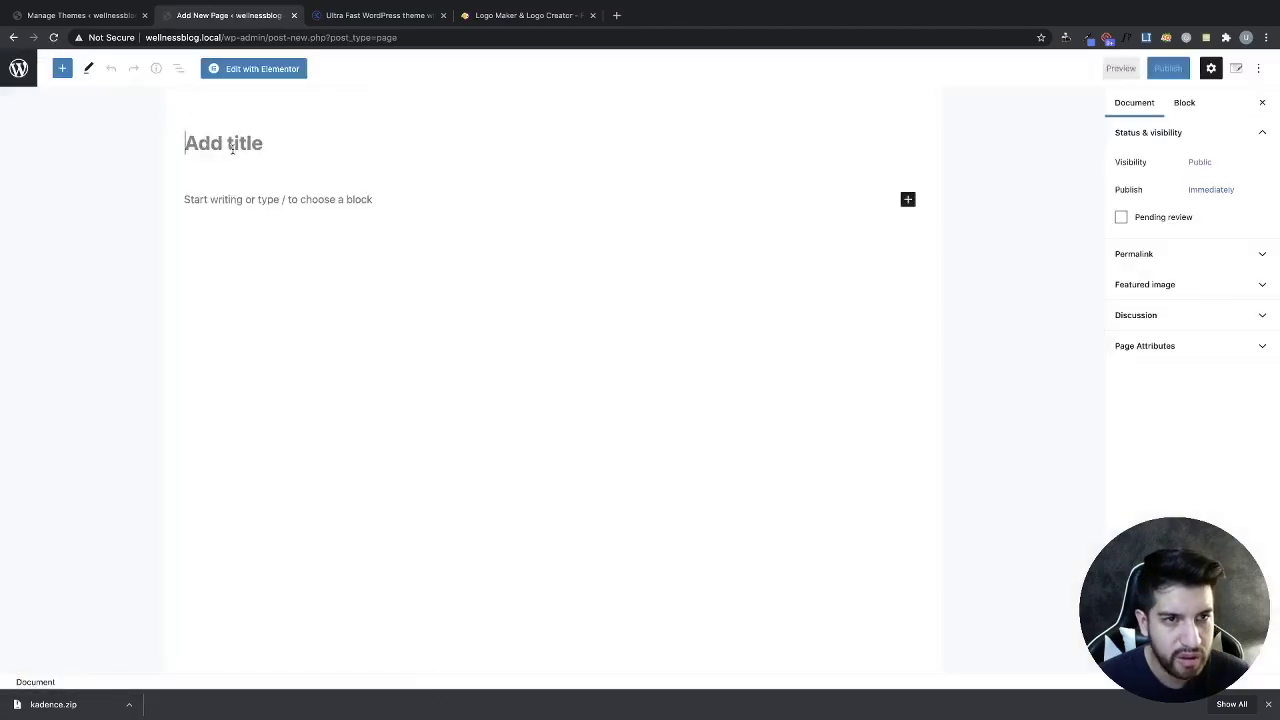
pyautogui.click(1206, 38)
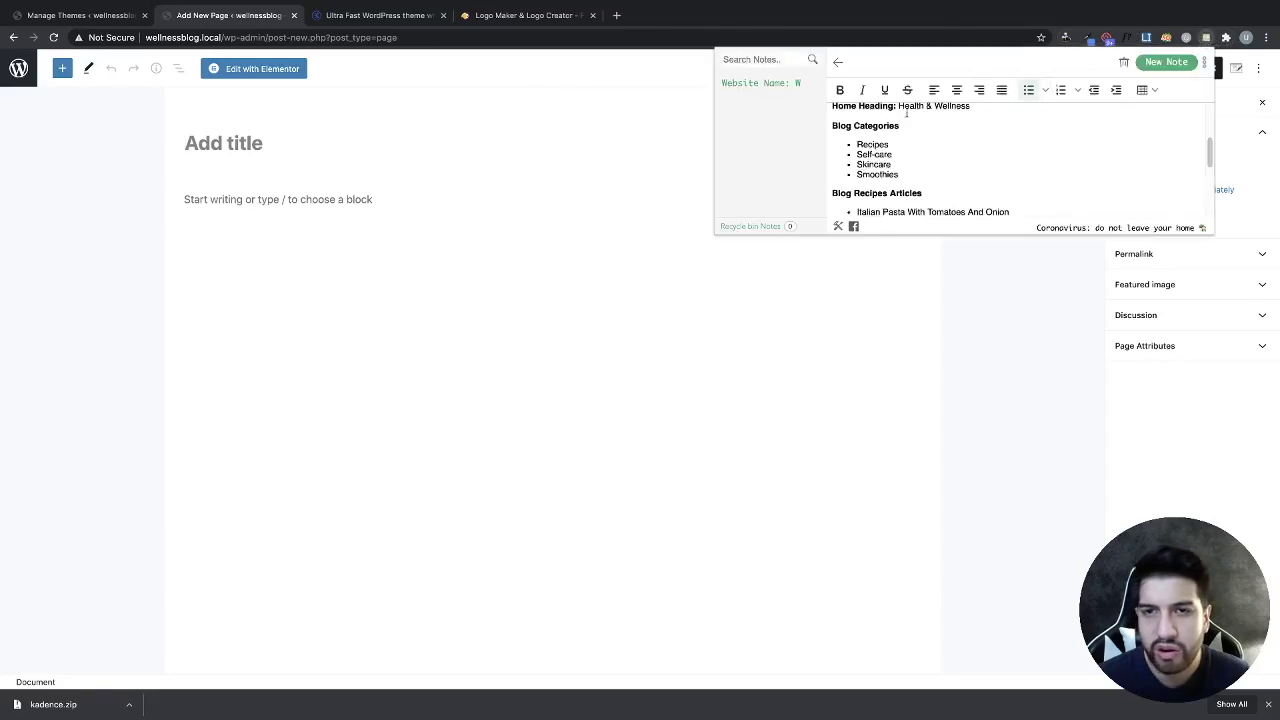
pyautogui.moveTo(856, 145); pyautogui.dragTo(900, 147)
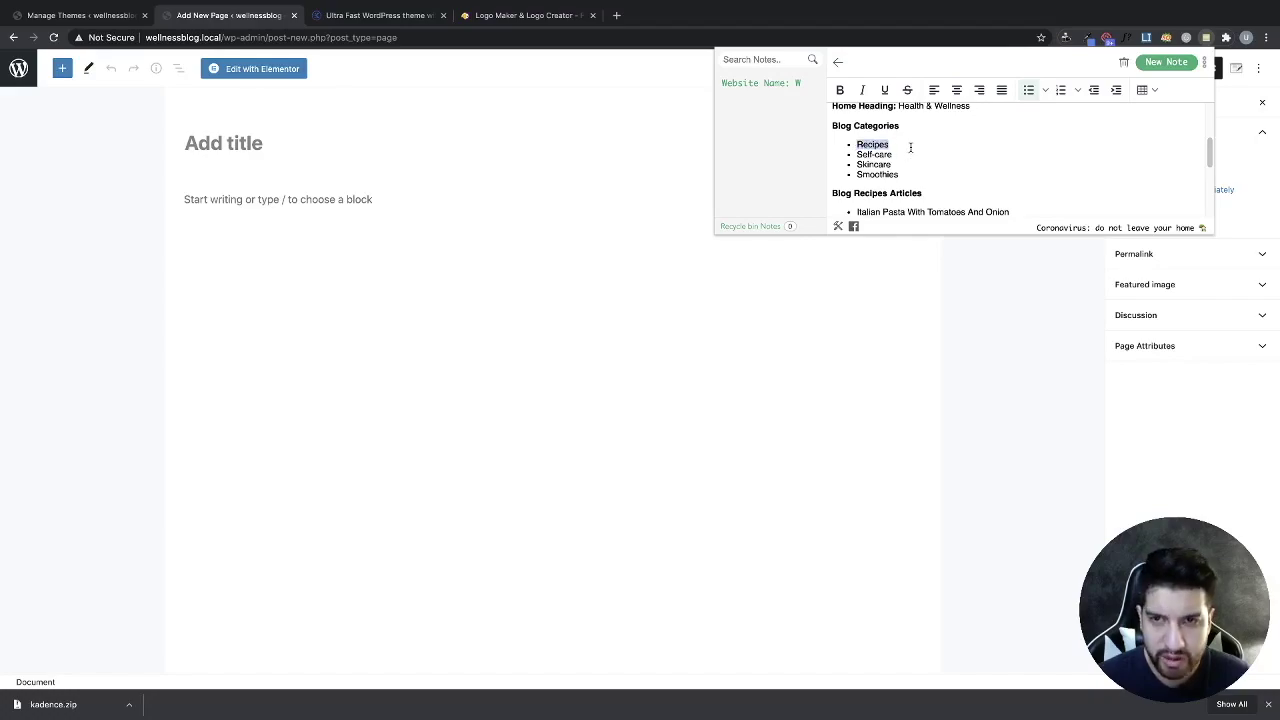
pyautogui.click(981, 334)
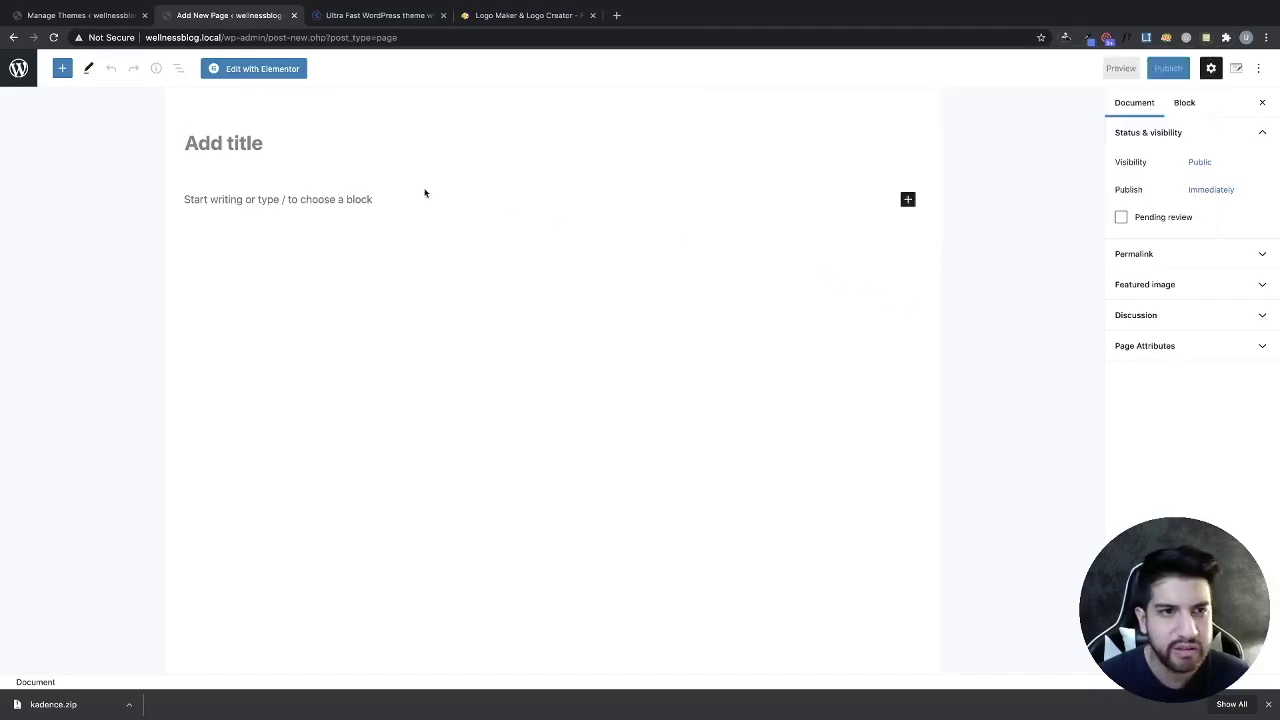
pyautogui.write('Blog')
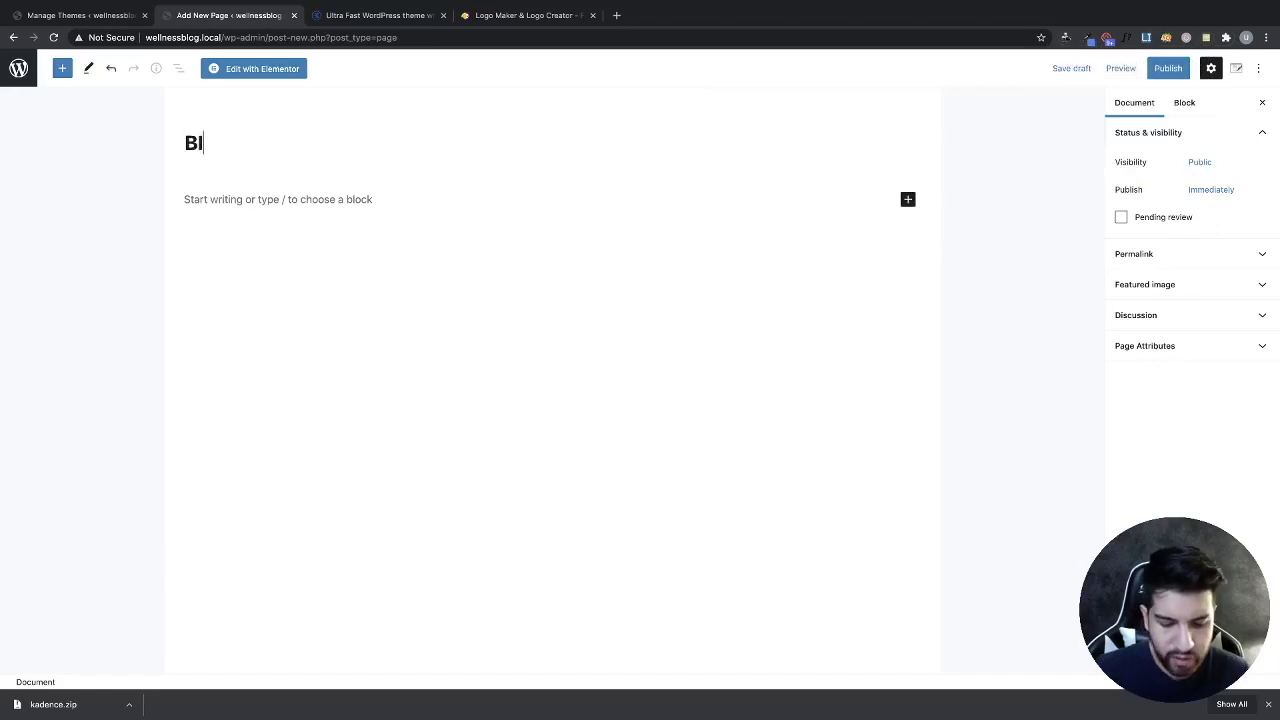
pyautogui.click(1160, 68)
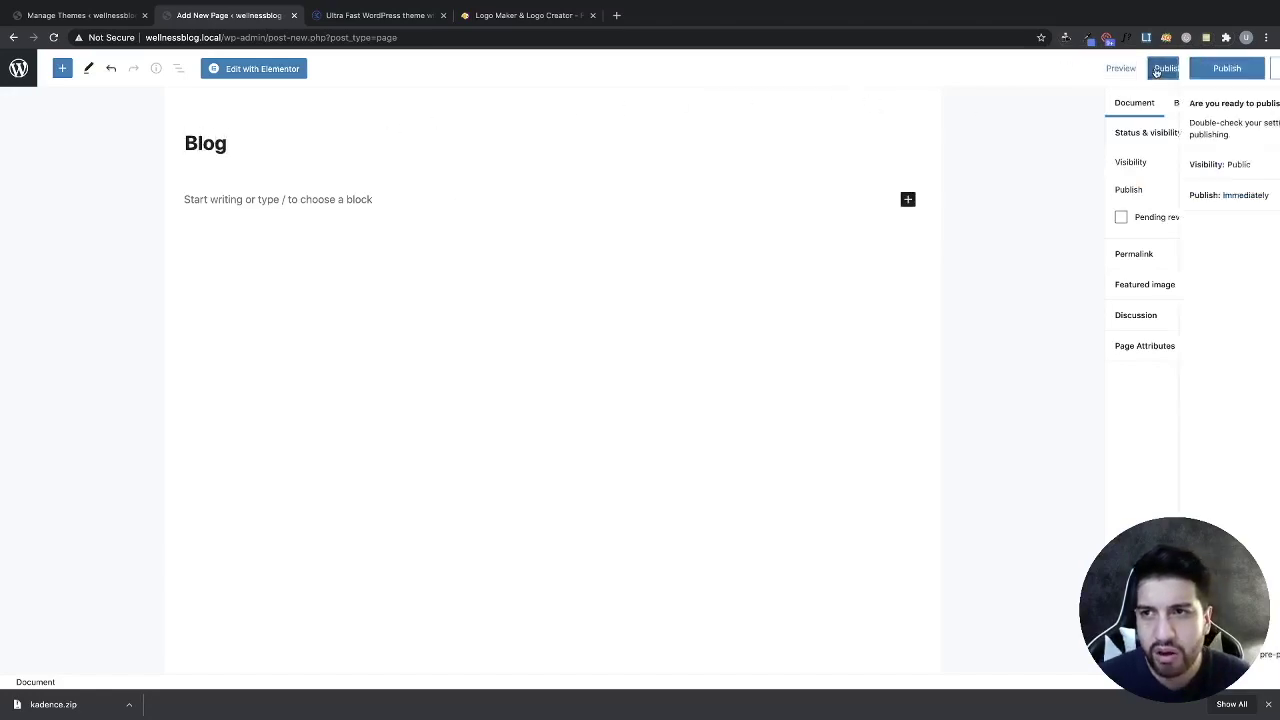
pyautogui.click(1152, 68)
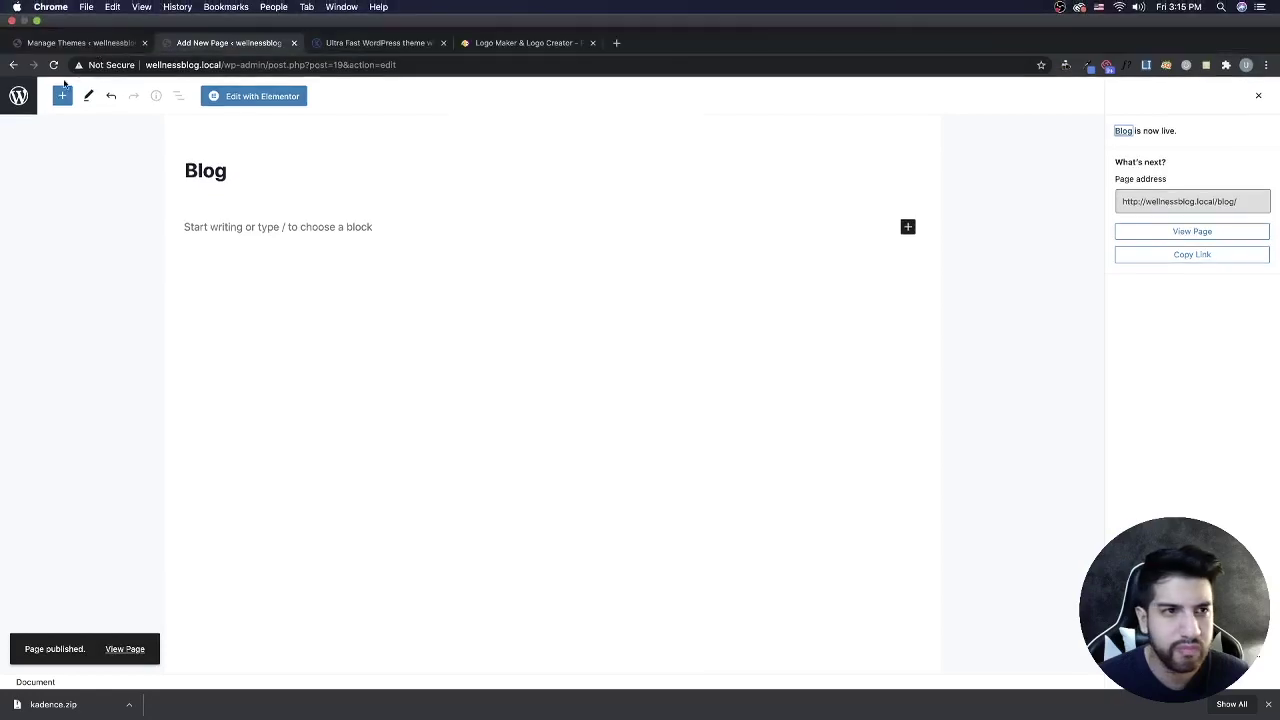
pyautogui.click(14, 80)
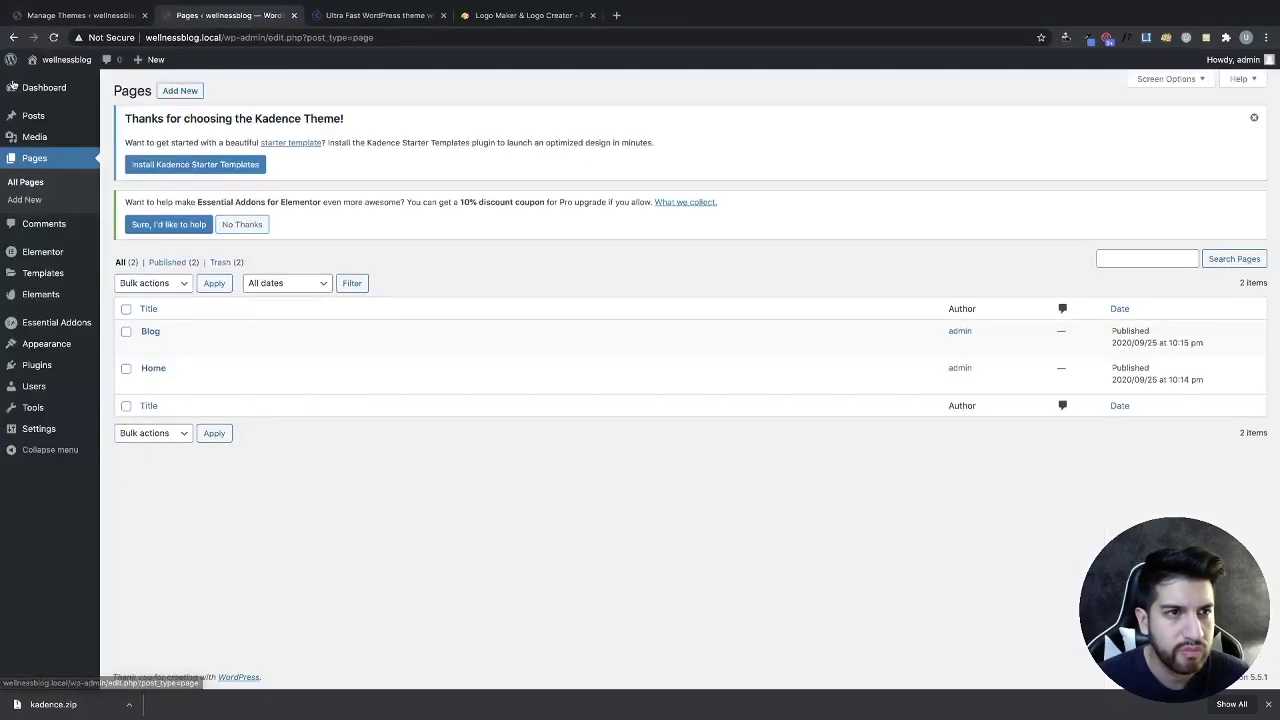
# - Publish a new page titled 'About' and return to the Pages list
pyautogui.click(180, 91)
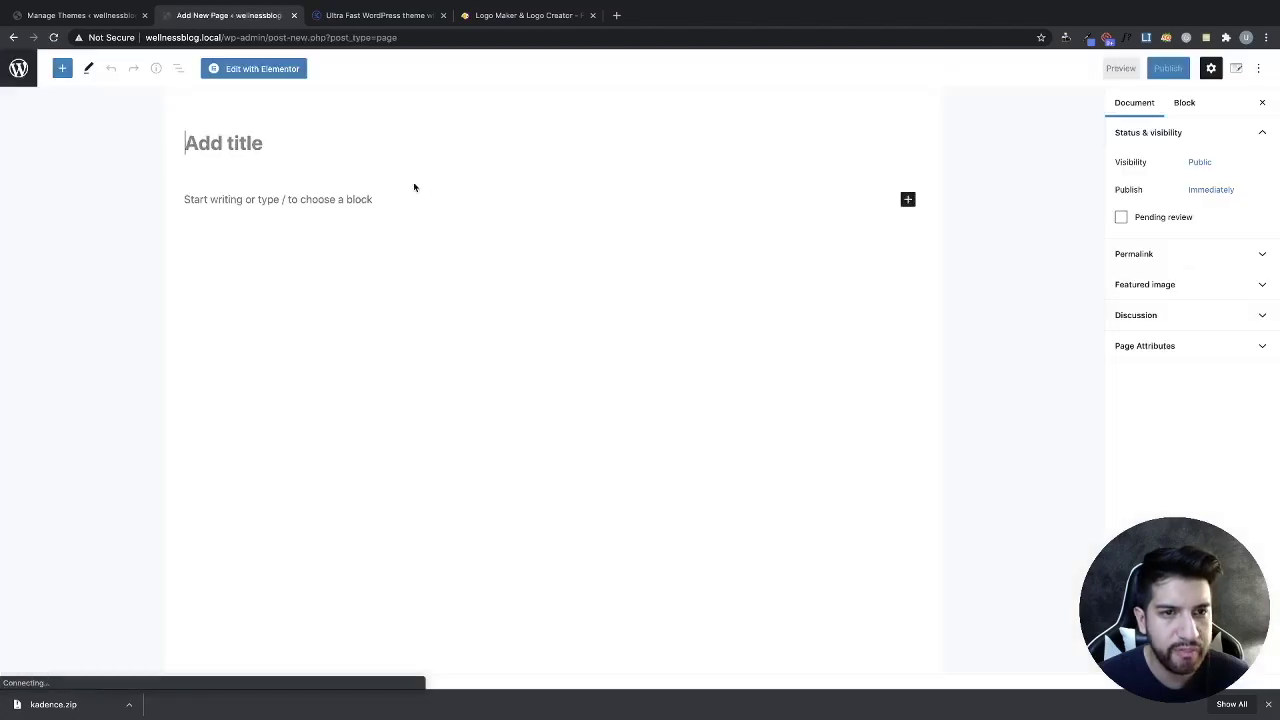
pyautogui.write('About')
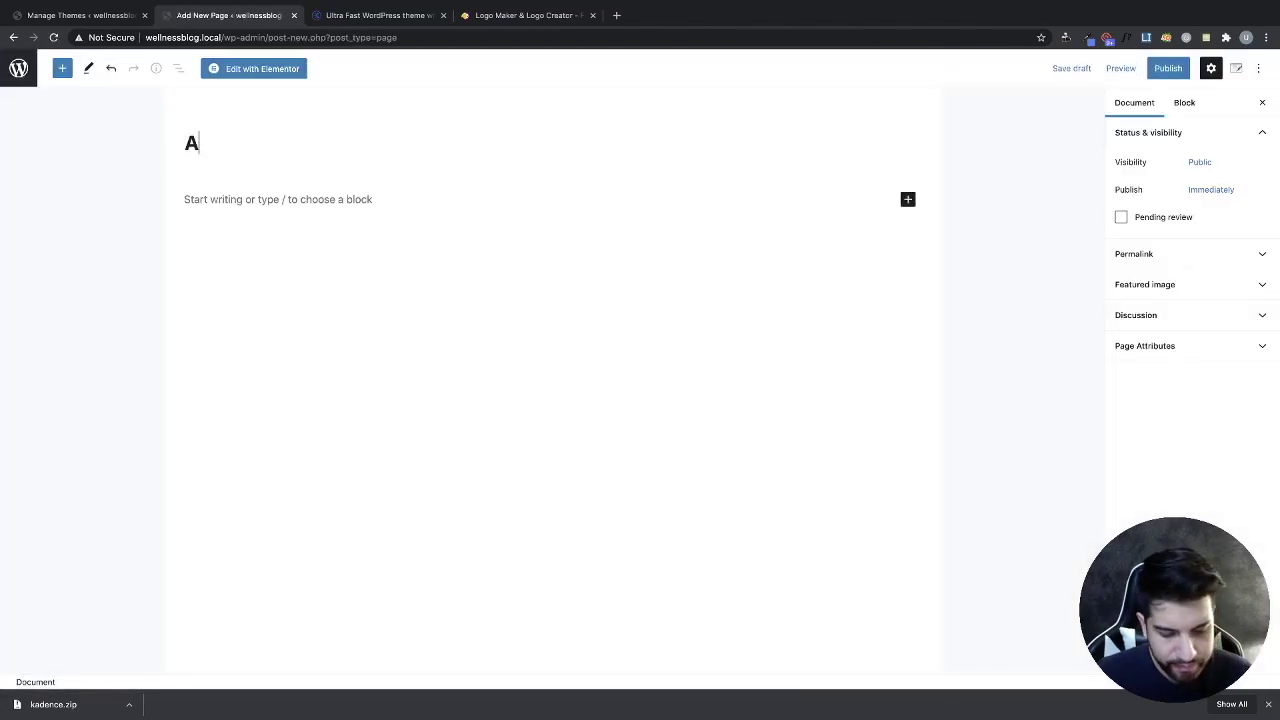
pyautogui.click(1168, 68)
pyautogui.click(1160, 70)
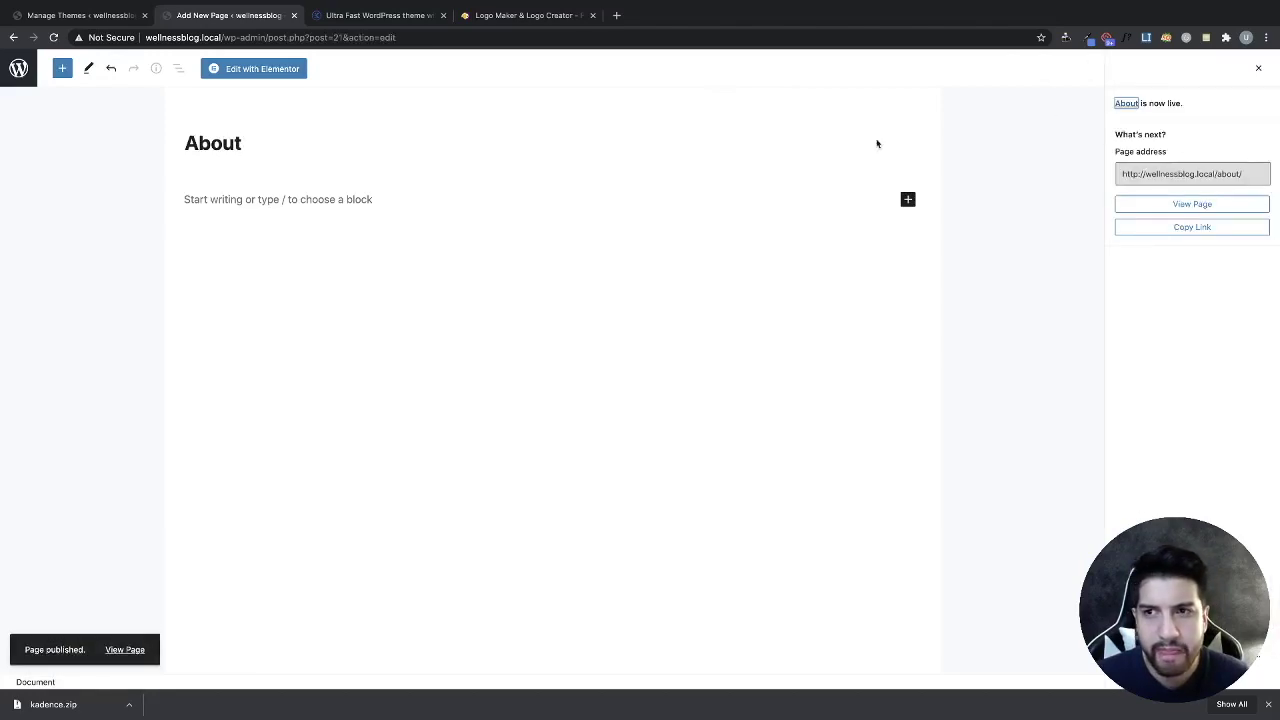
pyautogui.click(17, 77)
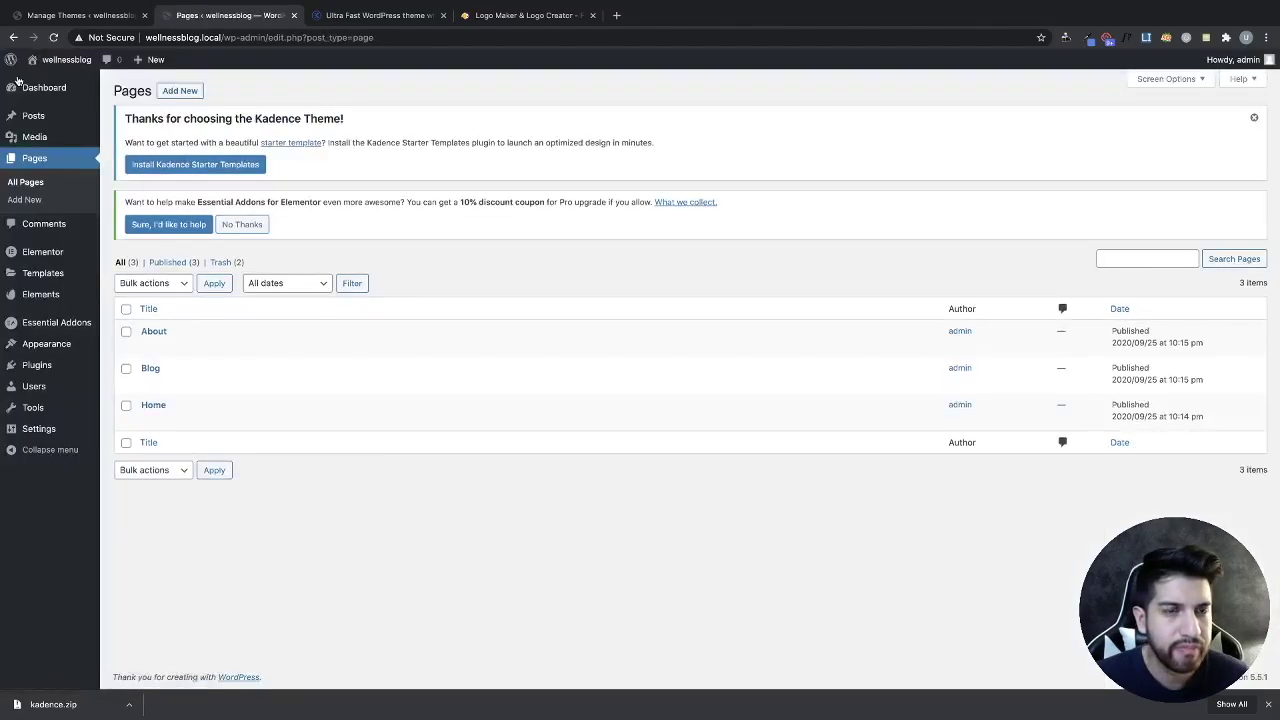
# - Publish a new page titled 'Contact Us' and return to the Pages list
pyautogui.click(179, 91)
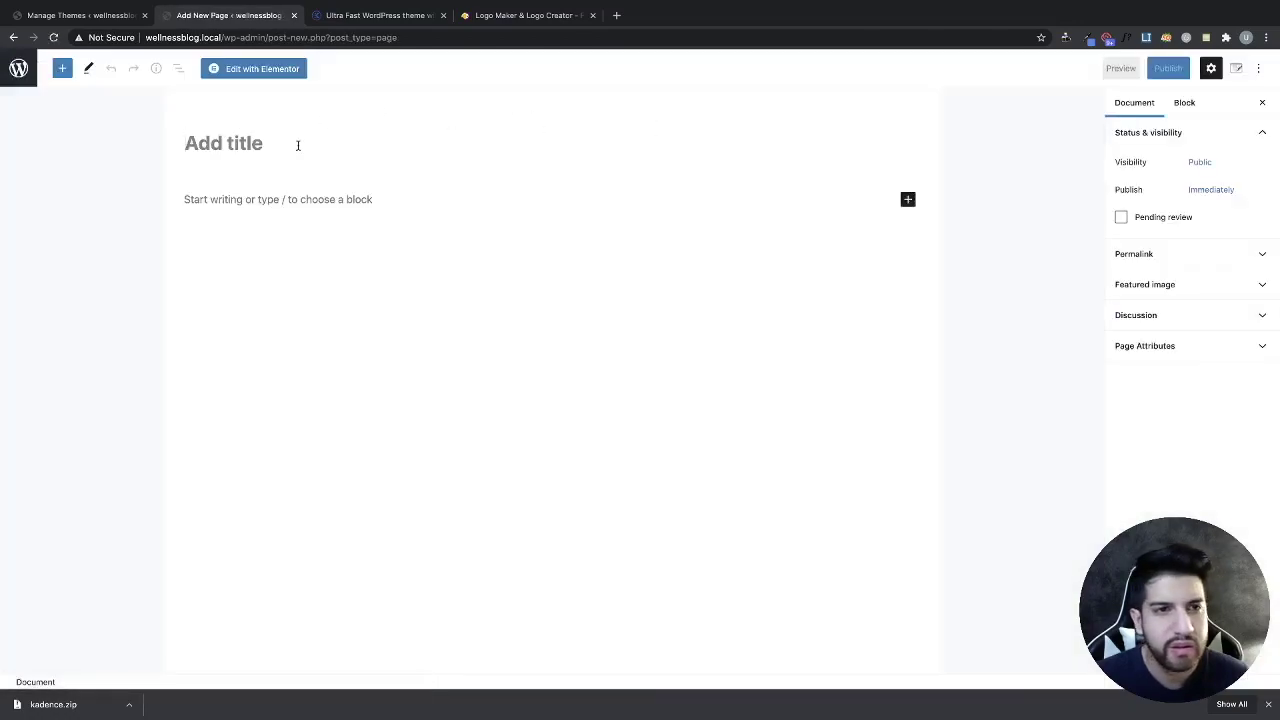
pyautogui.write('C')
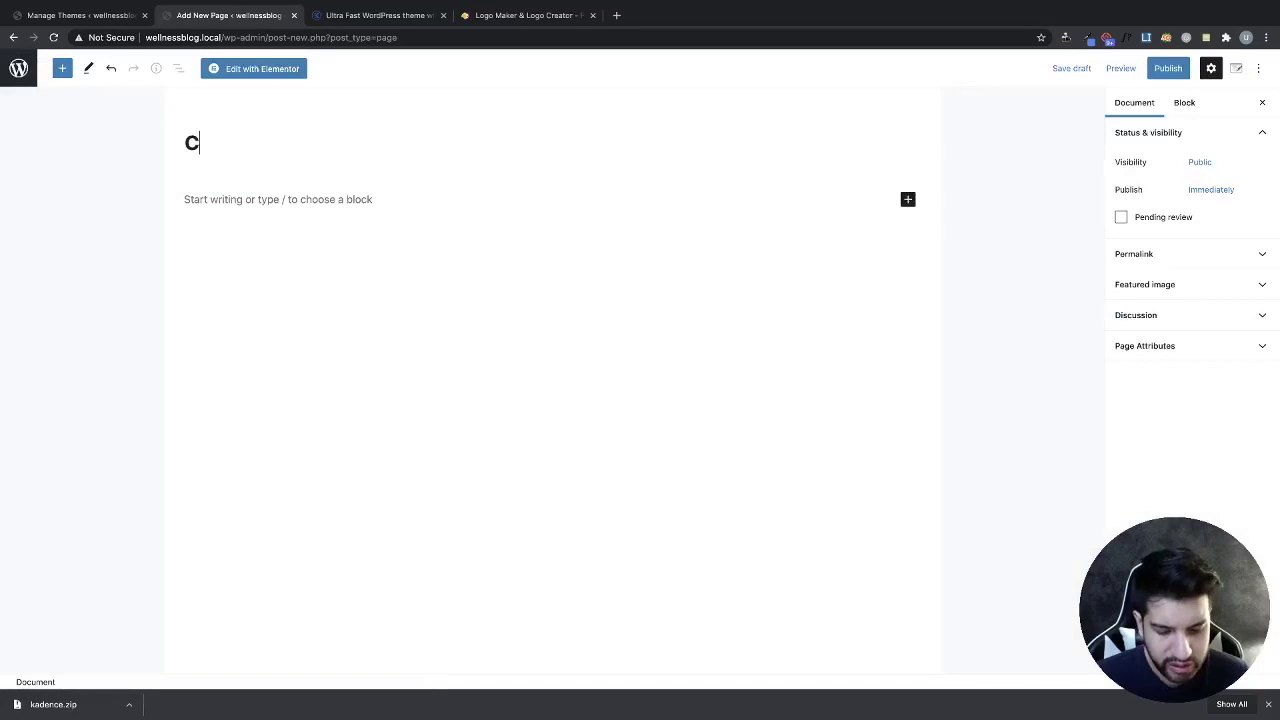
pyautogui.write('ontact Us')
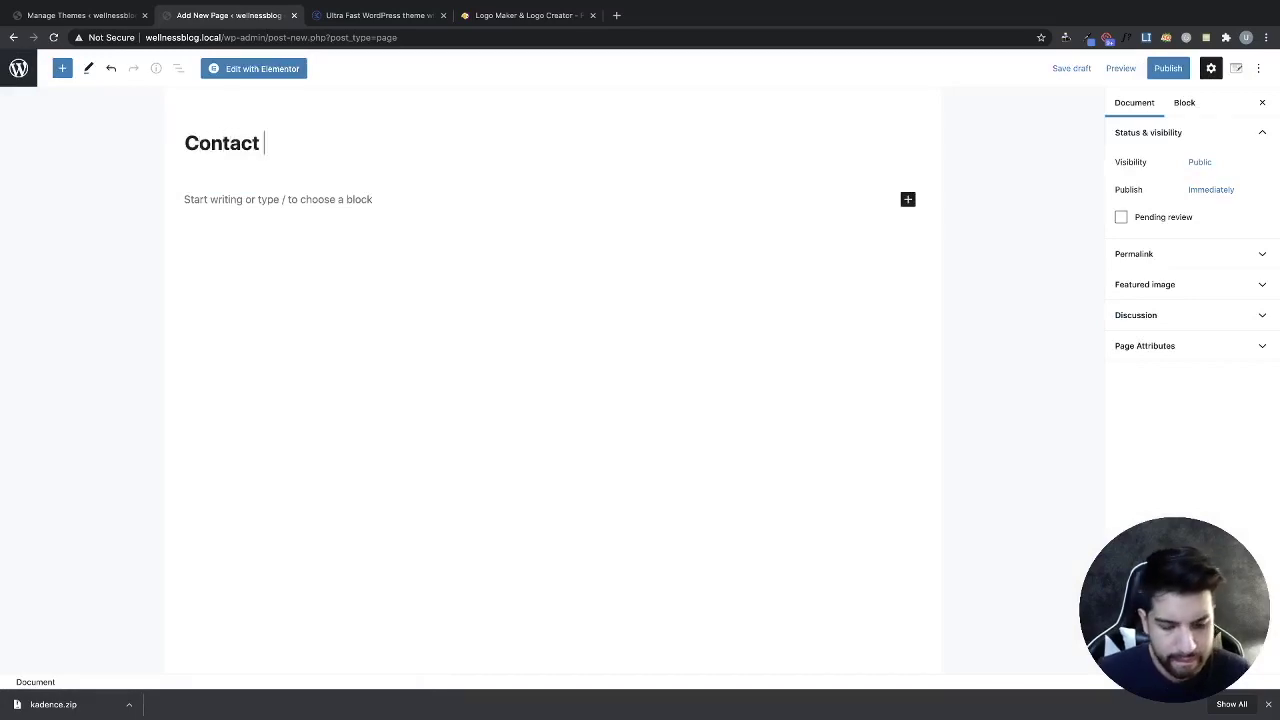
pyautogui.click(1168, 68)
pyautogui.click(1151, 67)
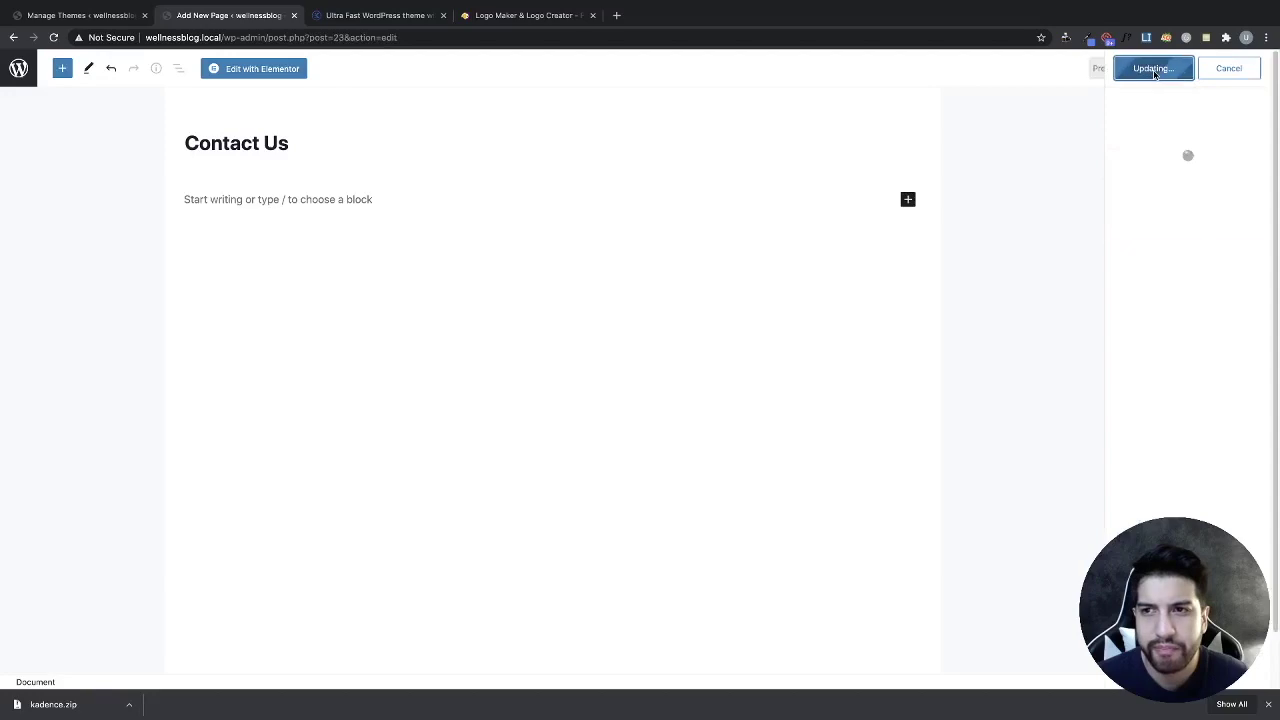
pyautogui.click(19, 70)
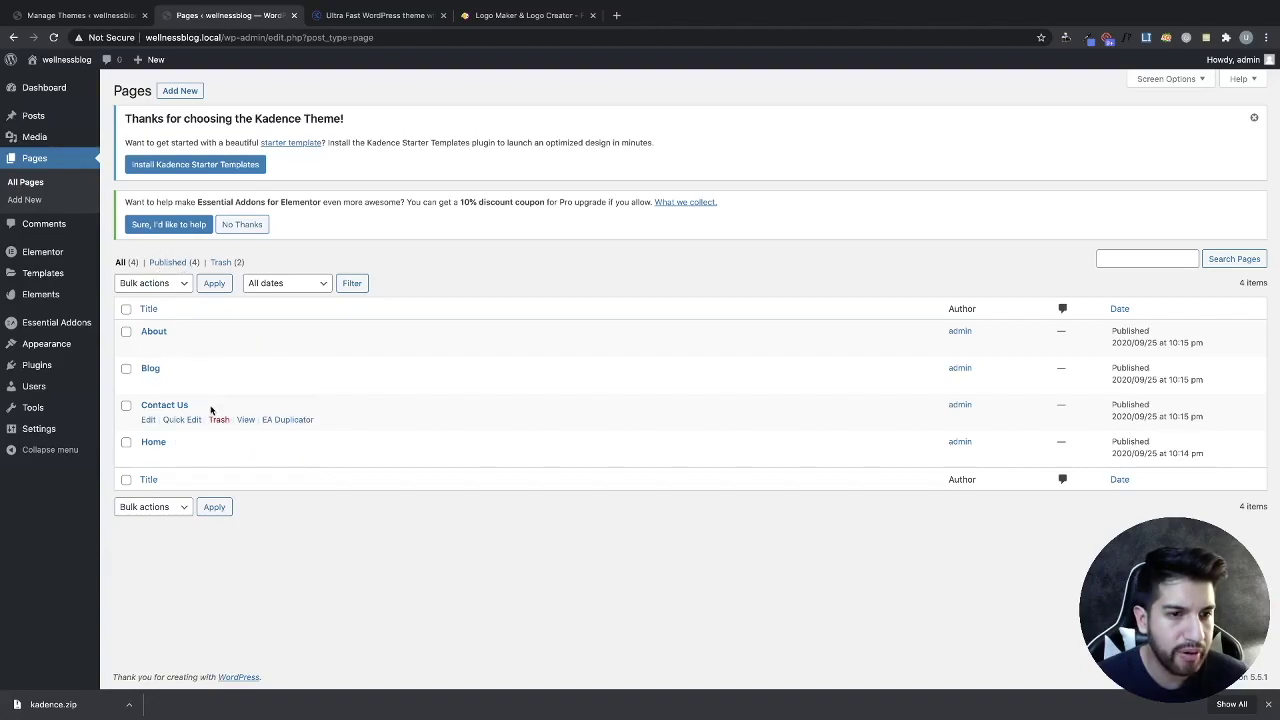
# - Open the live wellnessblog site in a new tab, check its menu, then return to Pages
pyautogui.keyDown('super'); pyautogui.click(68, 84); pyautogui.keyUp('super')
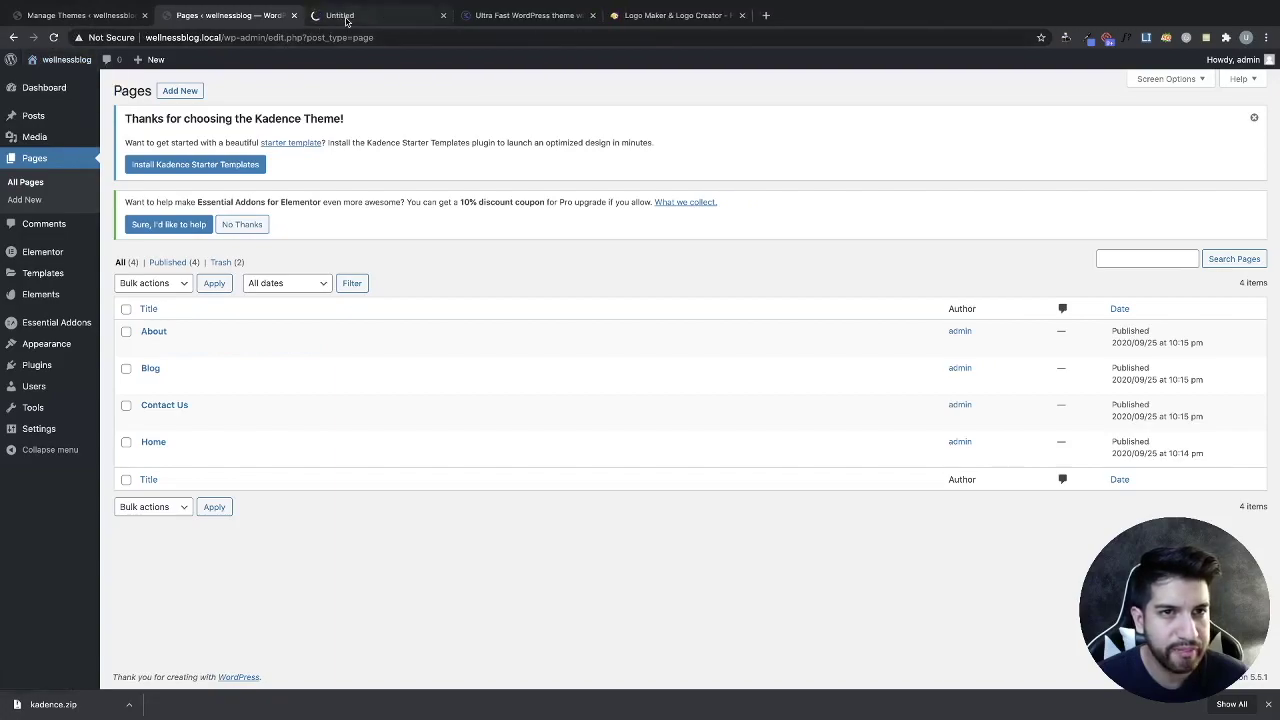
pyautogui.click(349, 17)
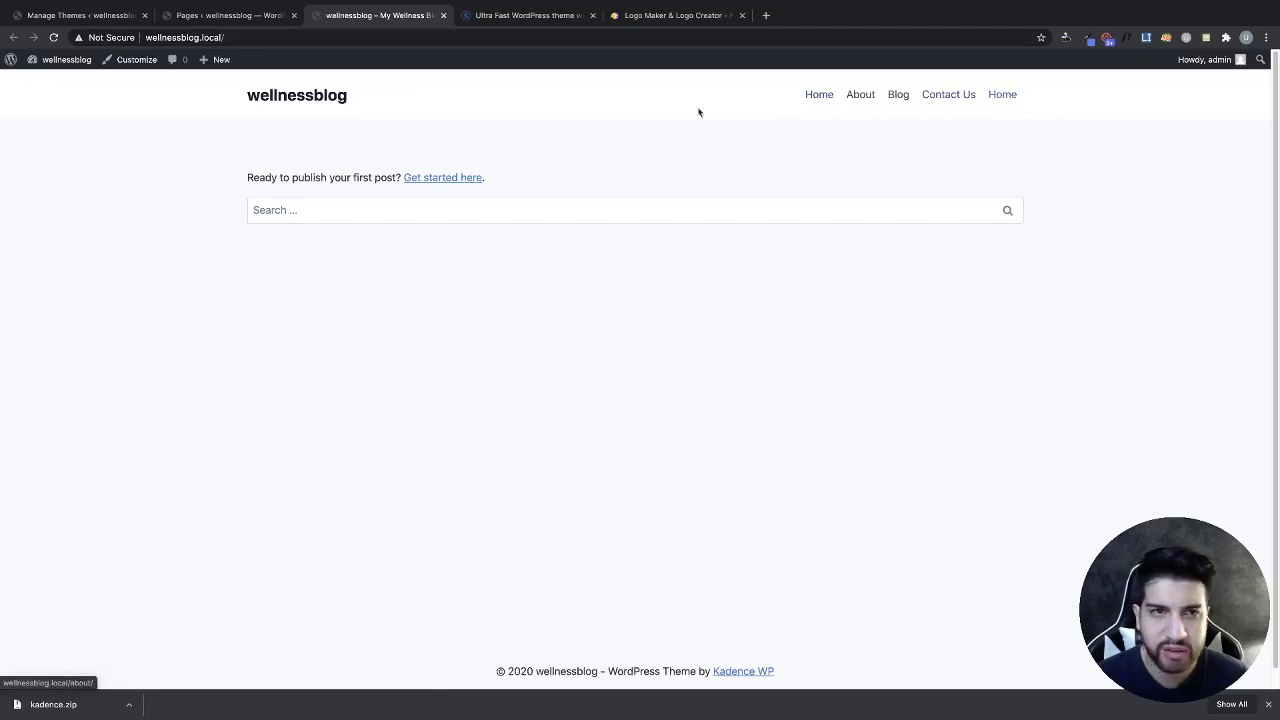
pyautogui.click(226, 15)
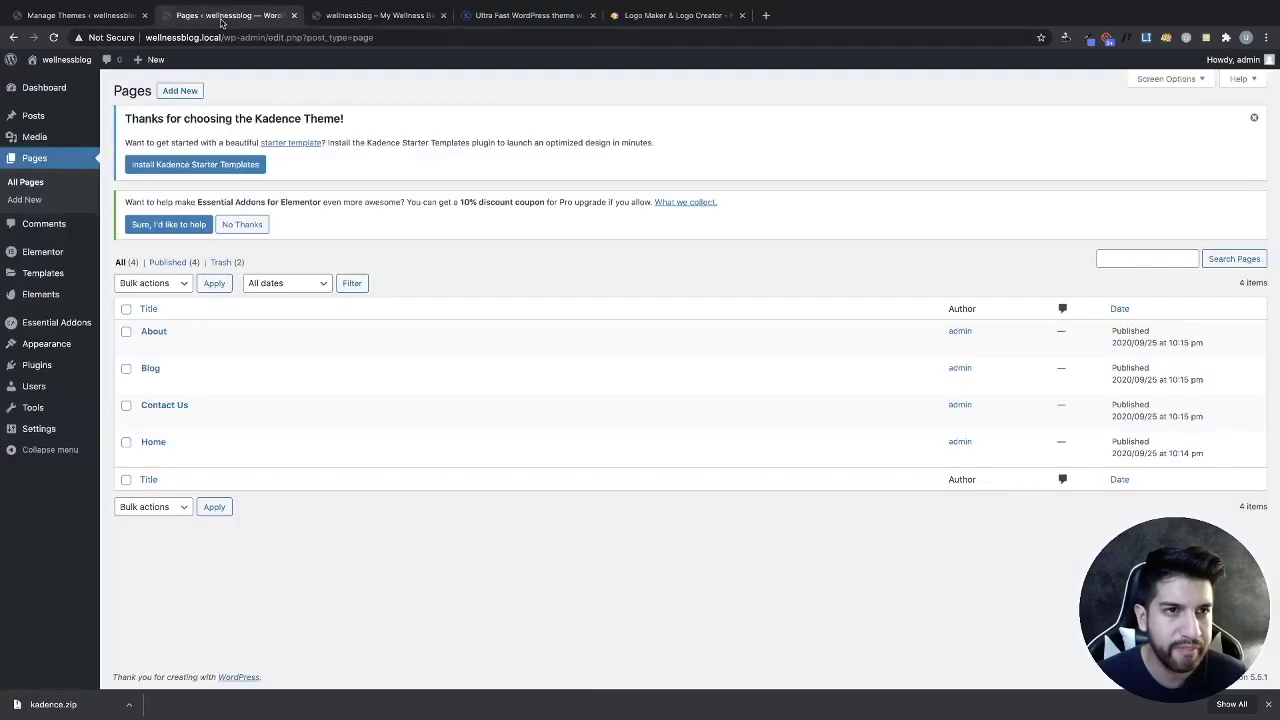
# - Create a new navigation menu named 'Main Menu'
pyautogui.moveTo(100, 306)
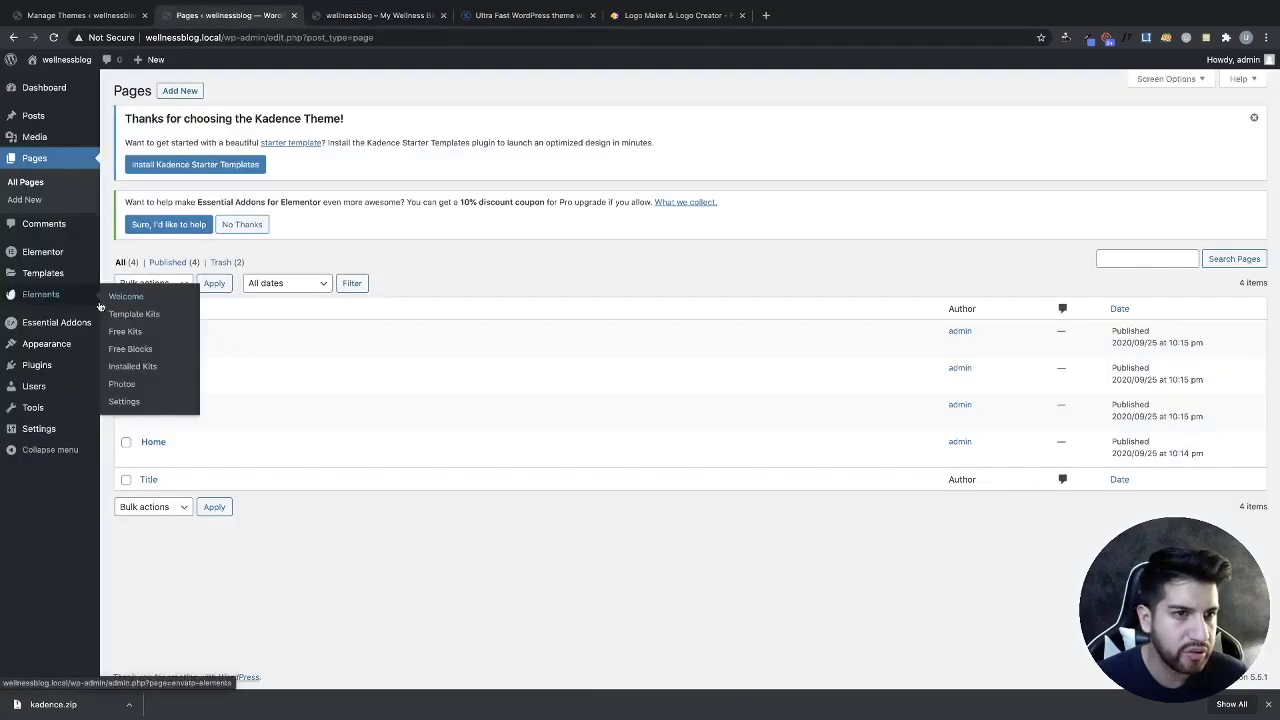
pyautogui.moveTo(66, 348)
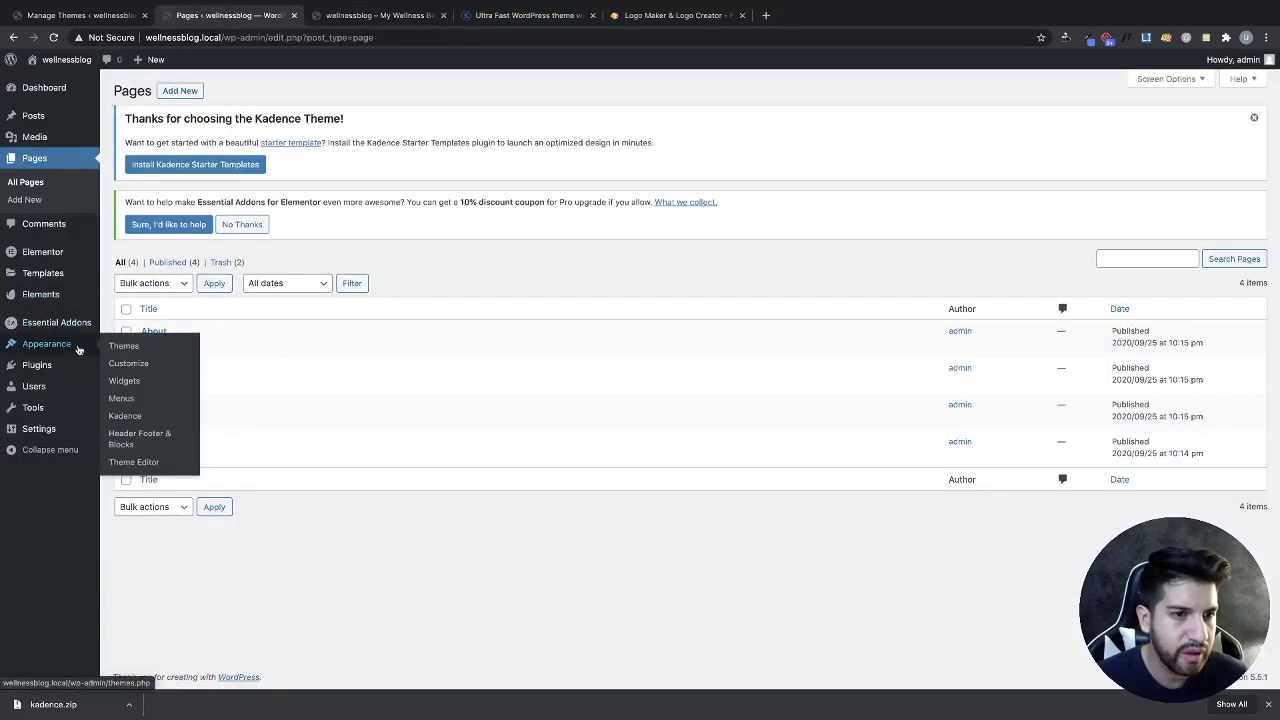
pyautogui.click(119, 399)
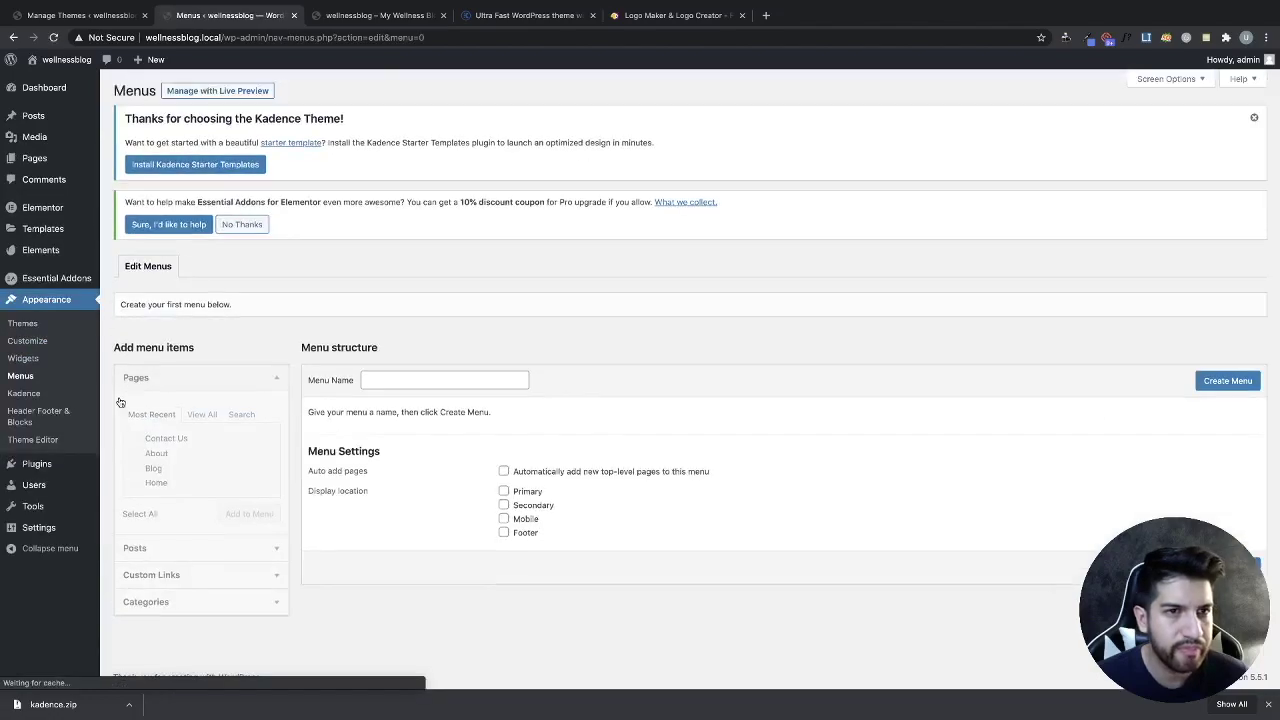
pyautogui.click(383, 379)
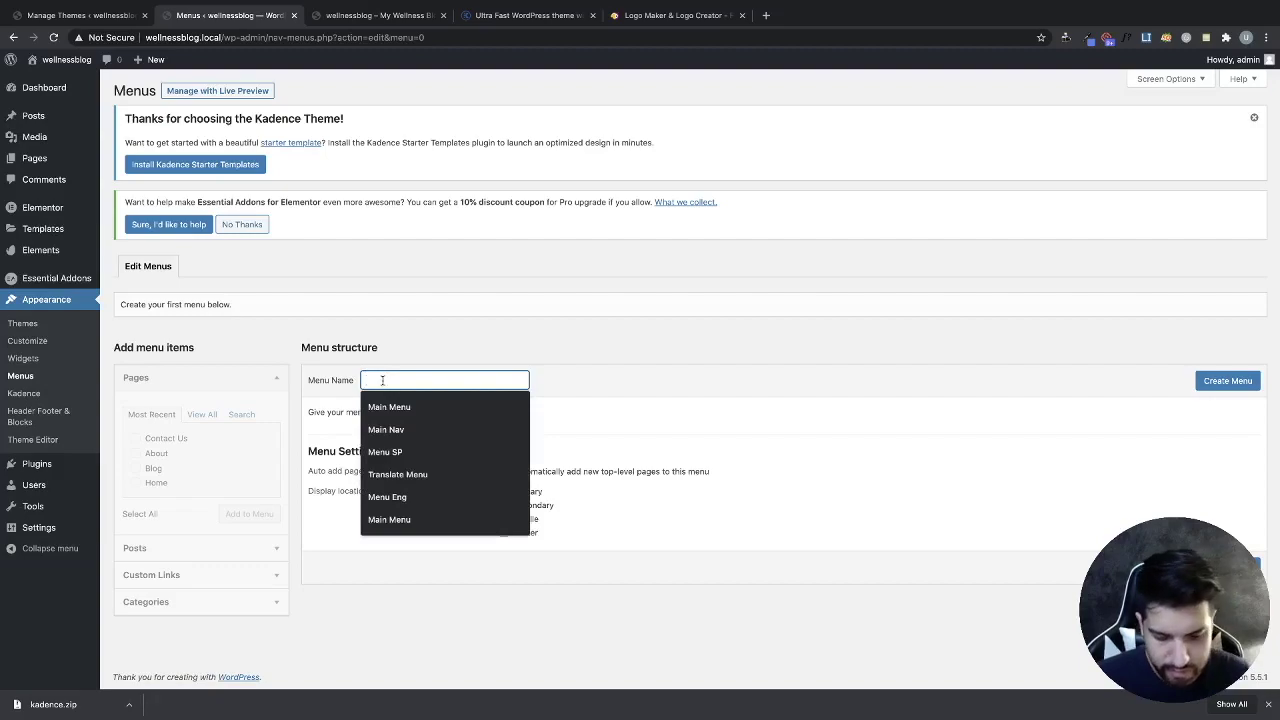
pyautogui.write('Main M')
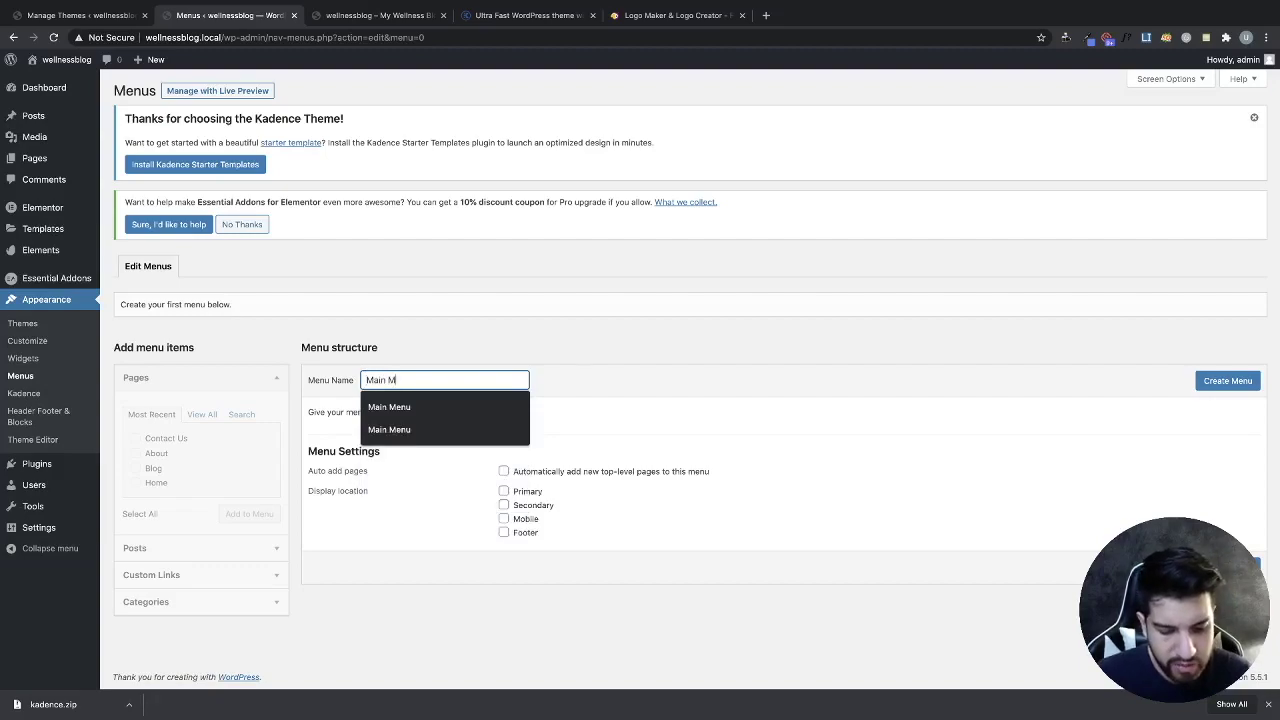
pyautogui.write('enu')
pyautogui.click(565, 368)
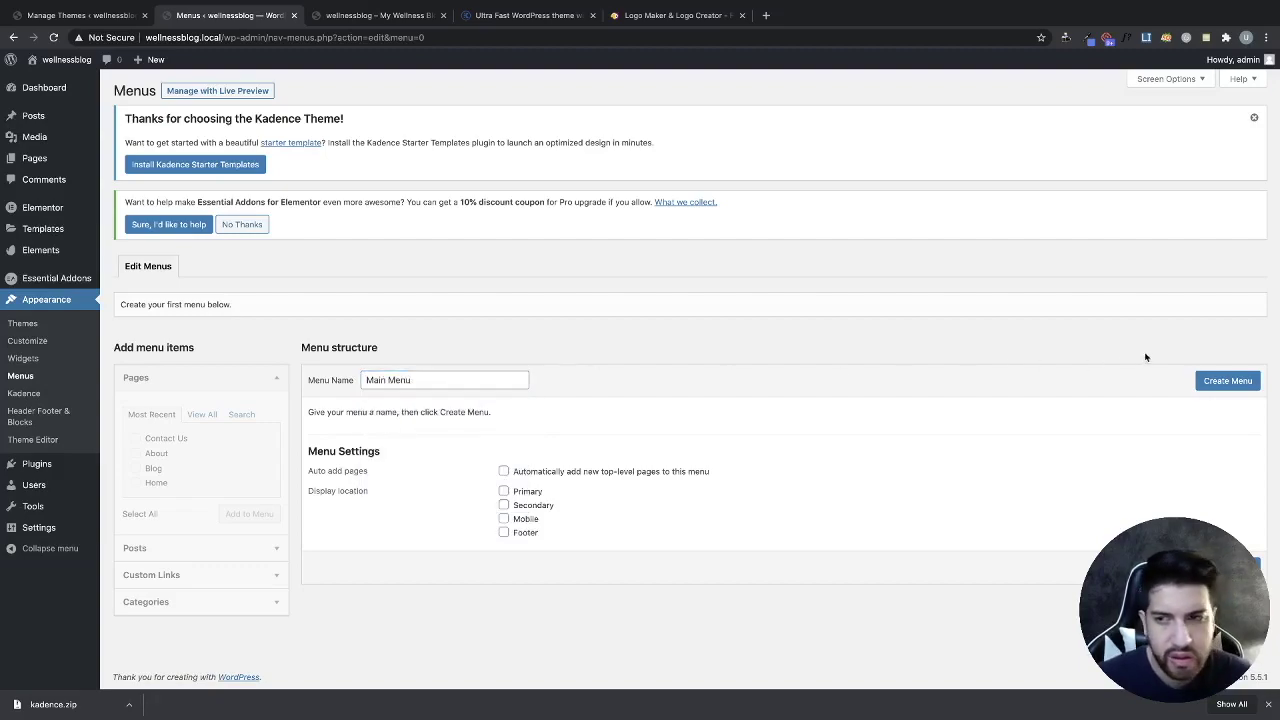
pyautogui.click(1213, 384)
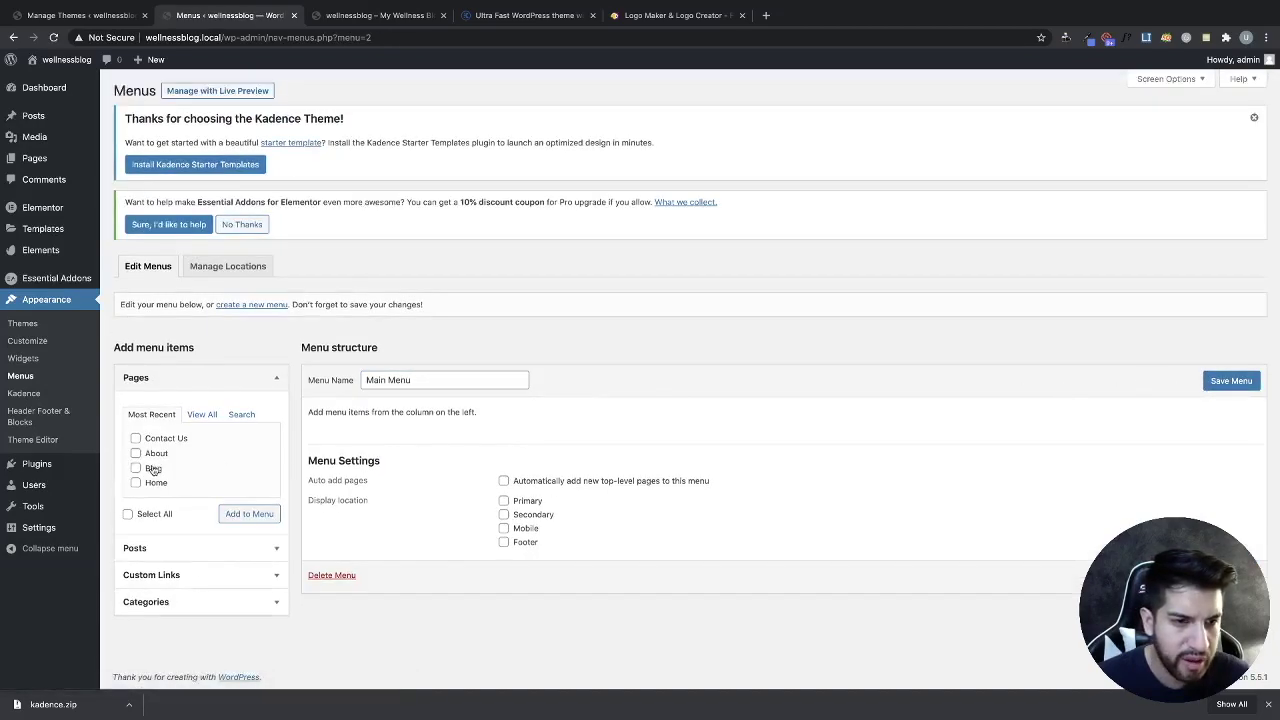
# - Add all four pages ordered Home, Blog, About, Contact Us, assign Primary location, and save
pyautogui.click(128, 516)
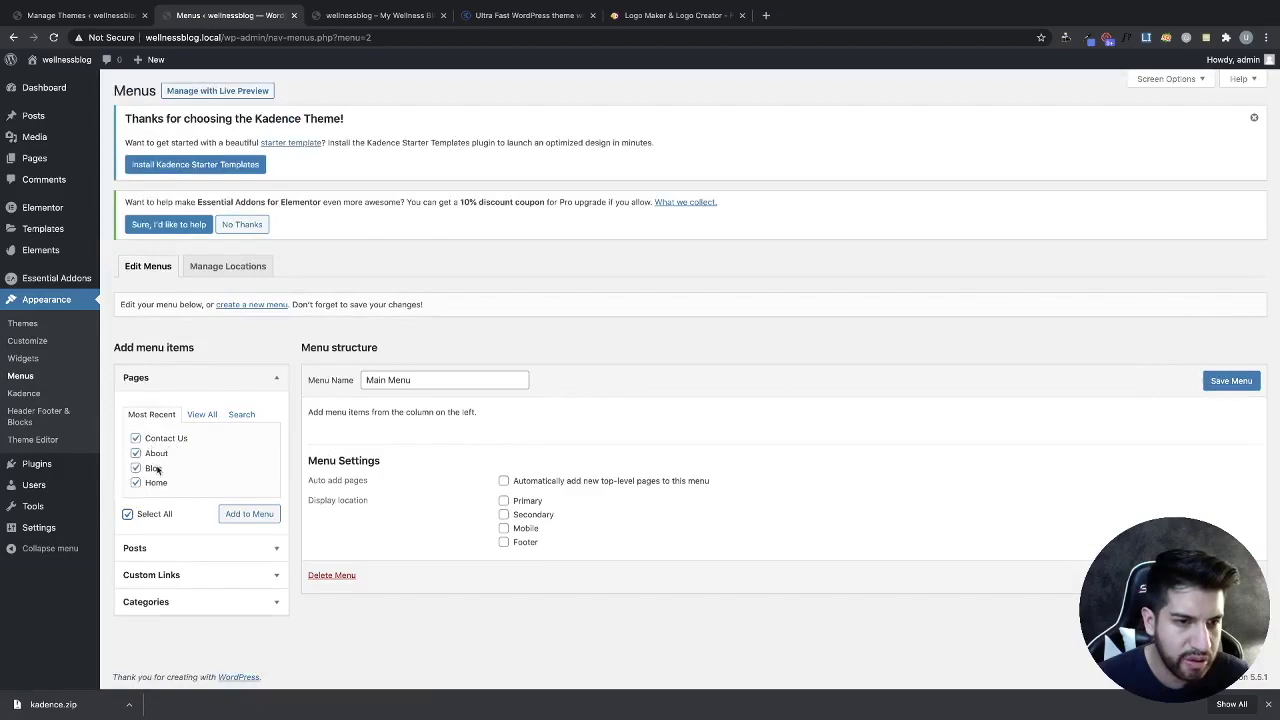
pyautogui.click(245, 517)
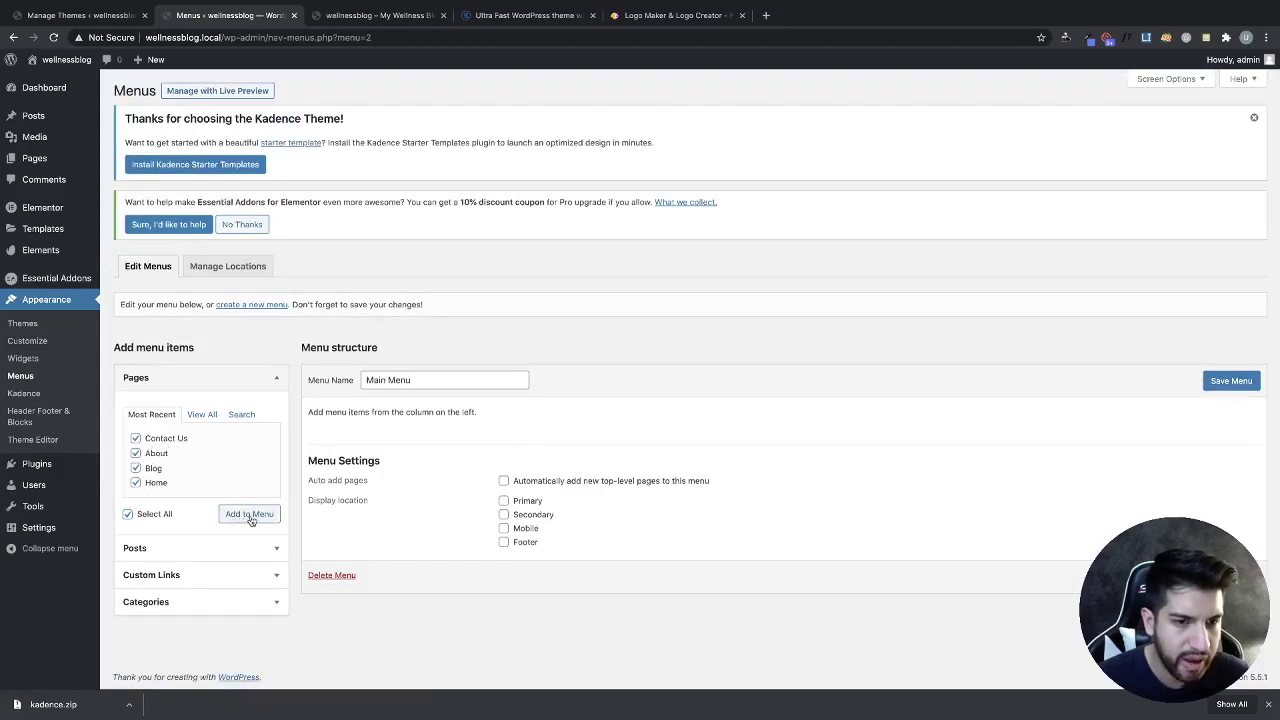
pyautogui.scroll(-1, 540, 491)
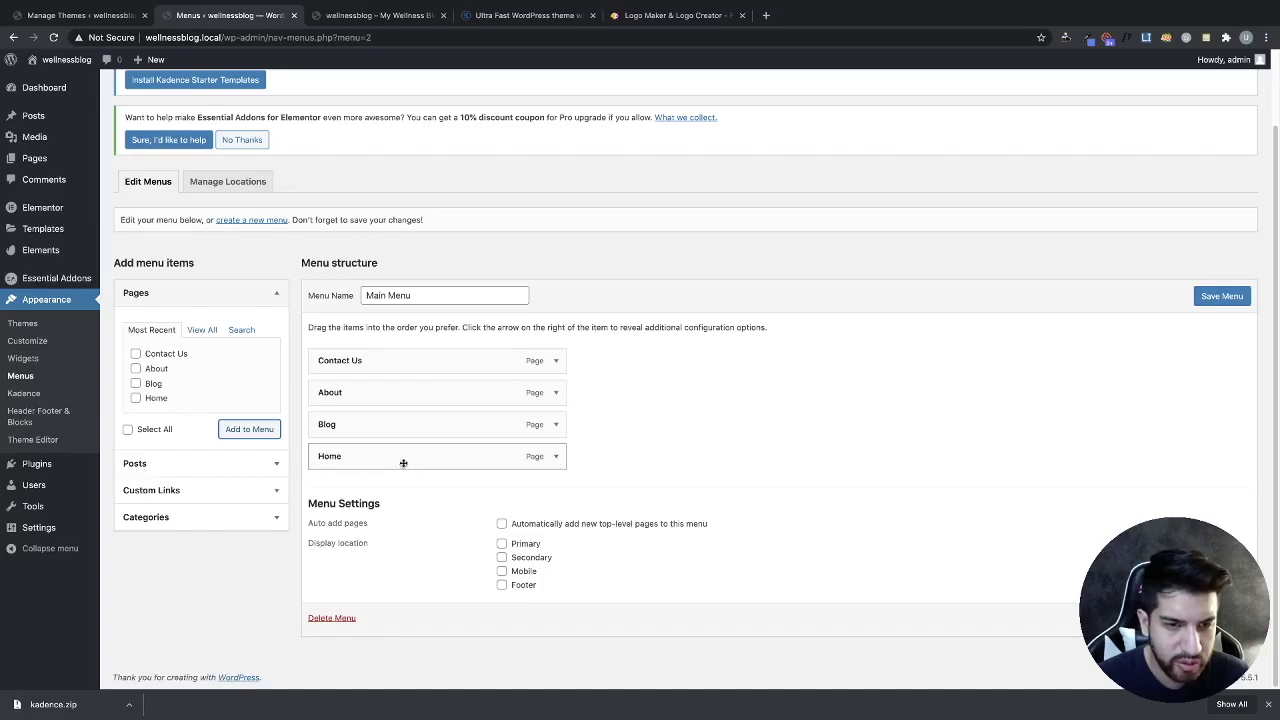
pyautogui.moveTo(496, 463); pyautogui.dragTo(486, 415)
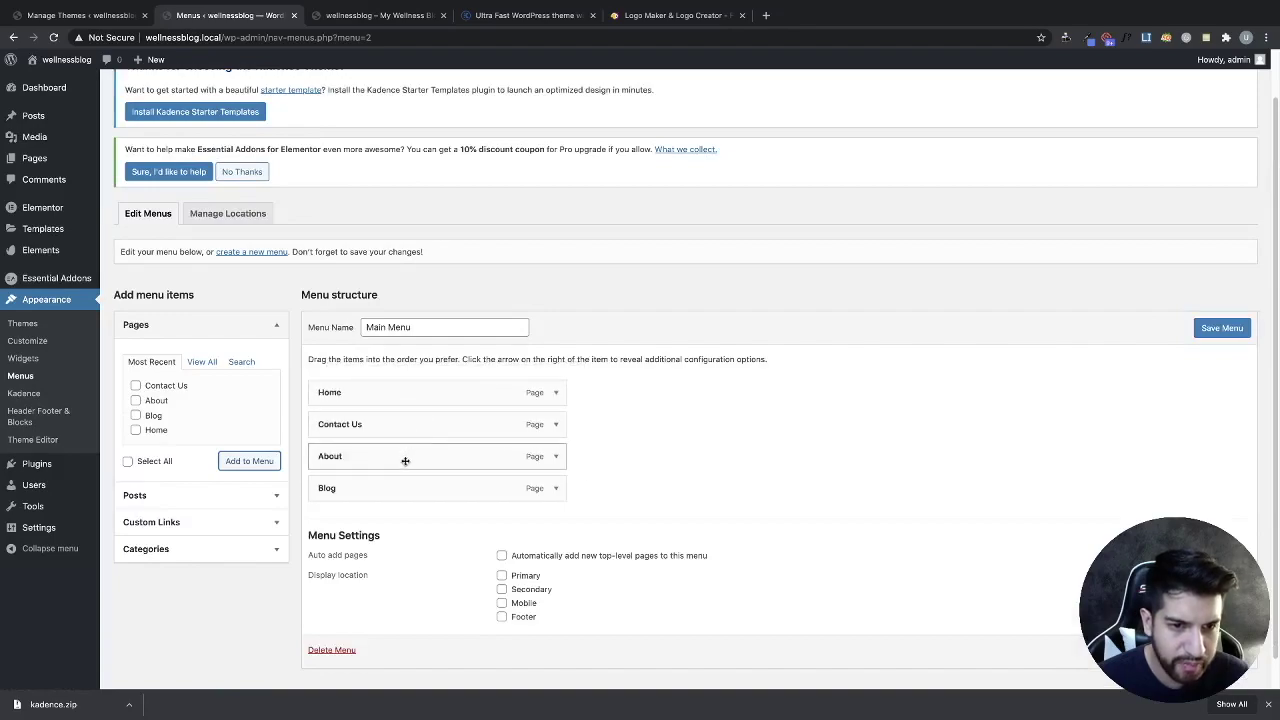
pyautogui.moveTo(400, 480); pyautogui.dragTo(415, 420)
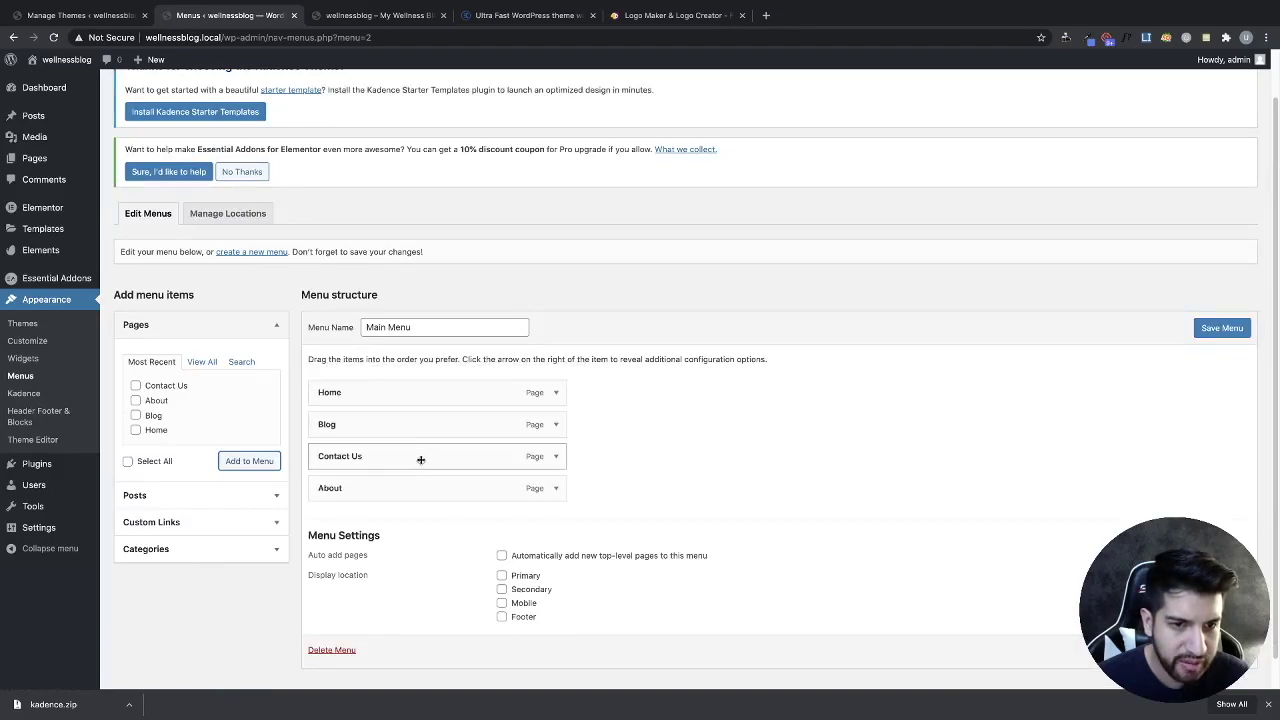
pyautogui.moveTo(417, 486); pyautogui.dragTo(423, 452)
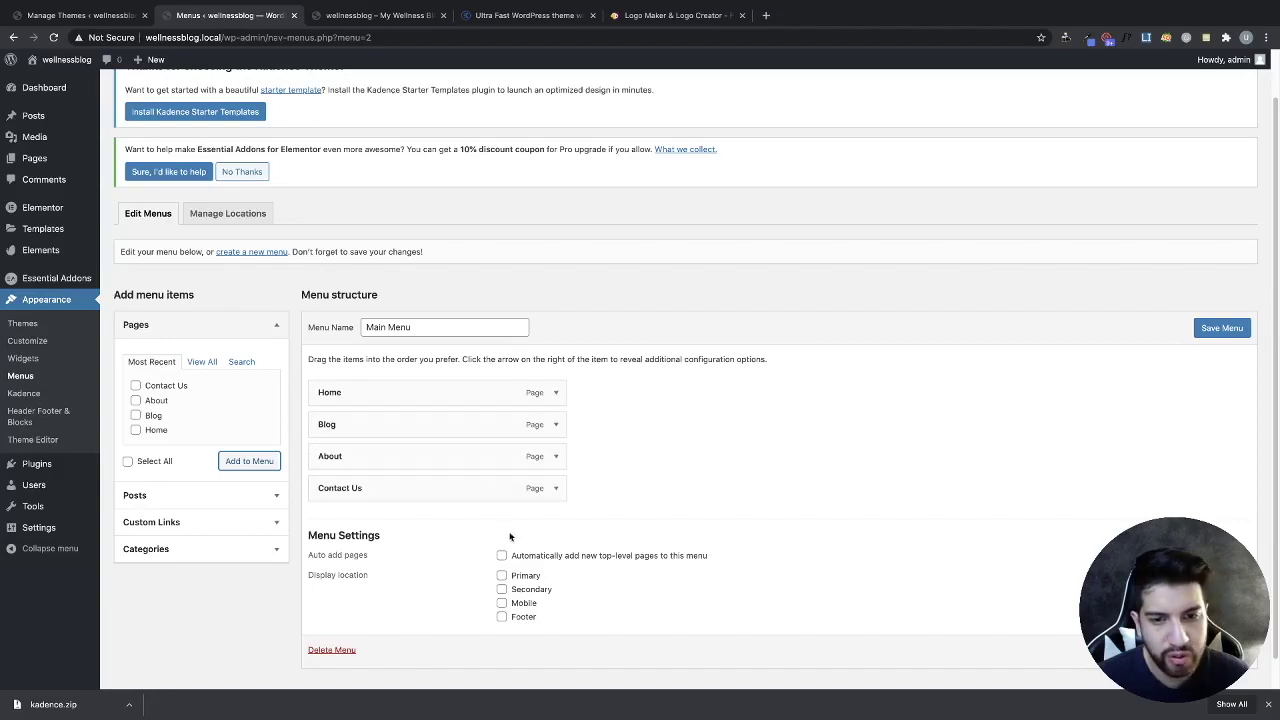
pyautogui.click(512, 577)
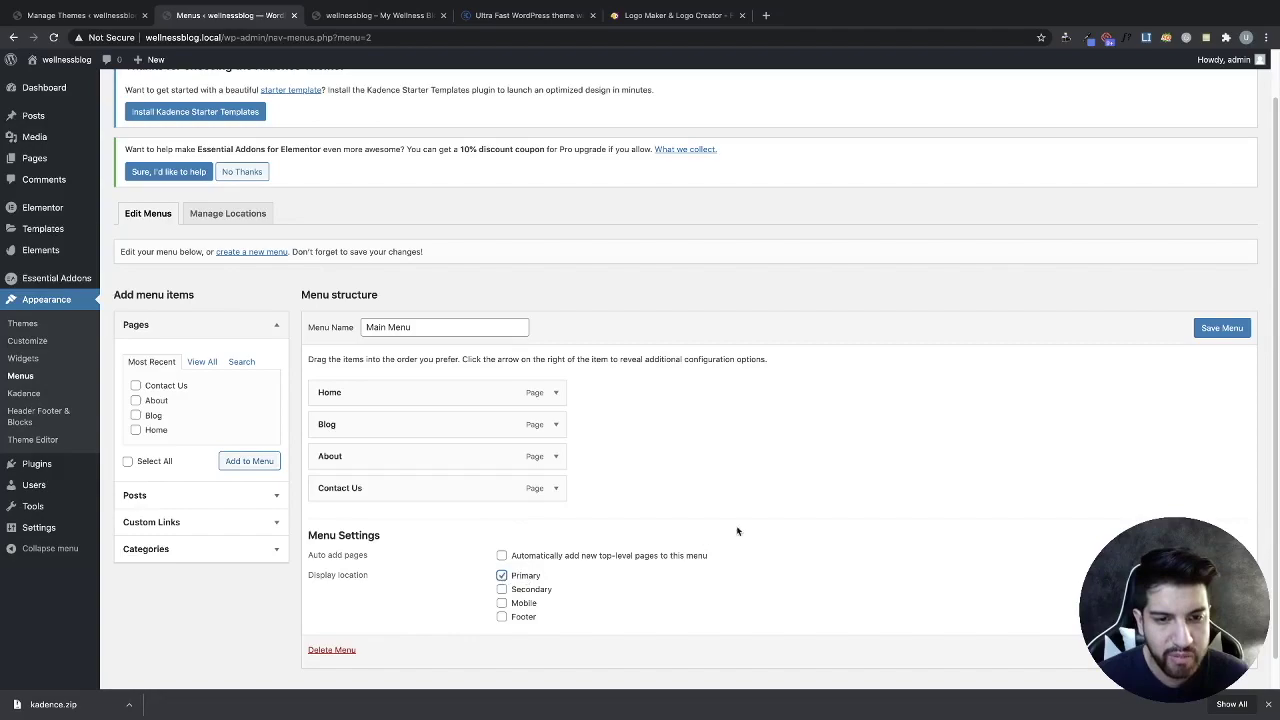
pyautogui.click(1222, 329)
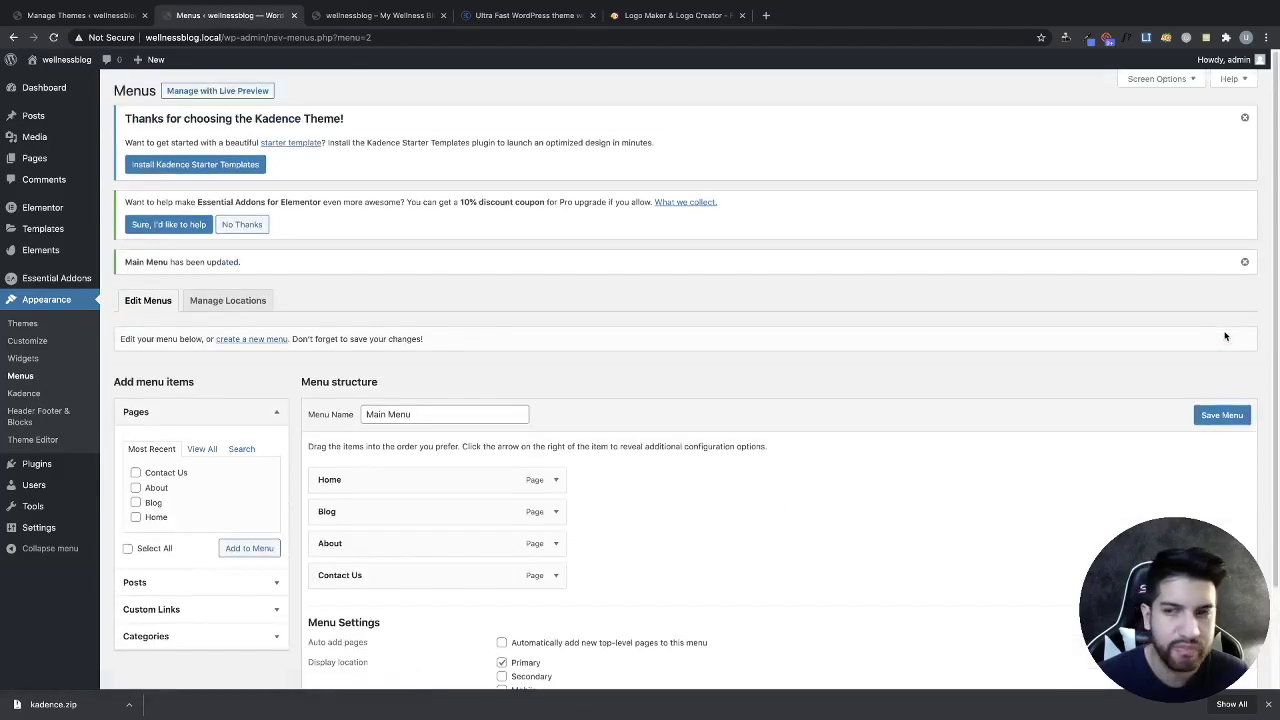
# - View the live site's Home, Blog, About, Contact Us menu, then switch to the Logo Maker tab
pyautogui.moveTo(47, 62)
pyautogui.click(44, 86)
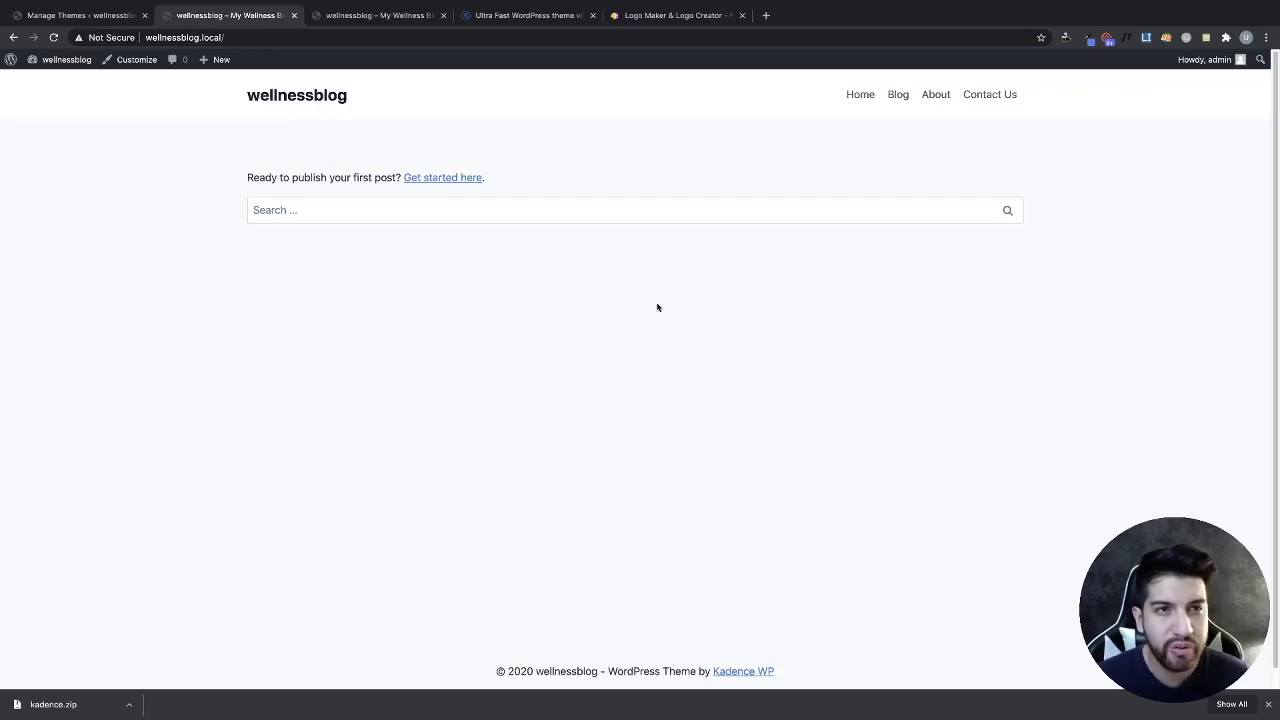
pyautogui.click(632, 16)
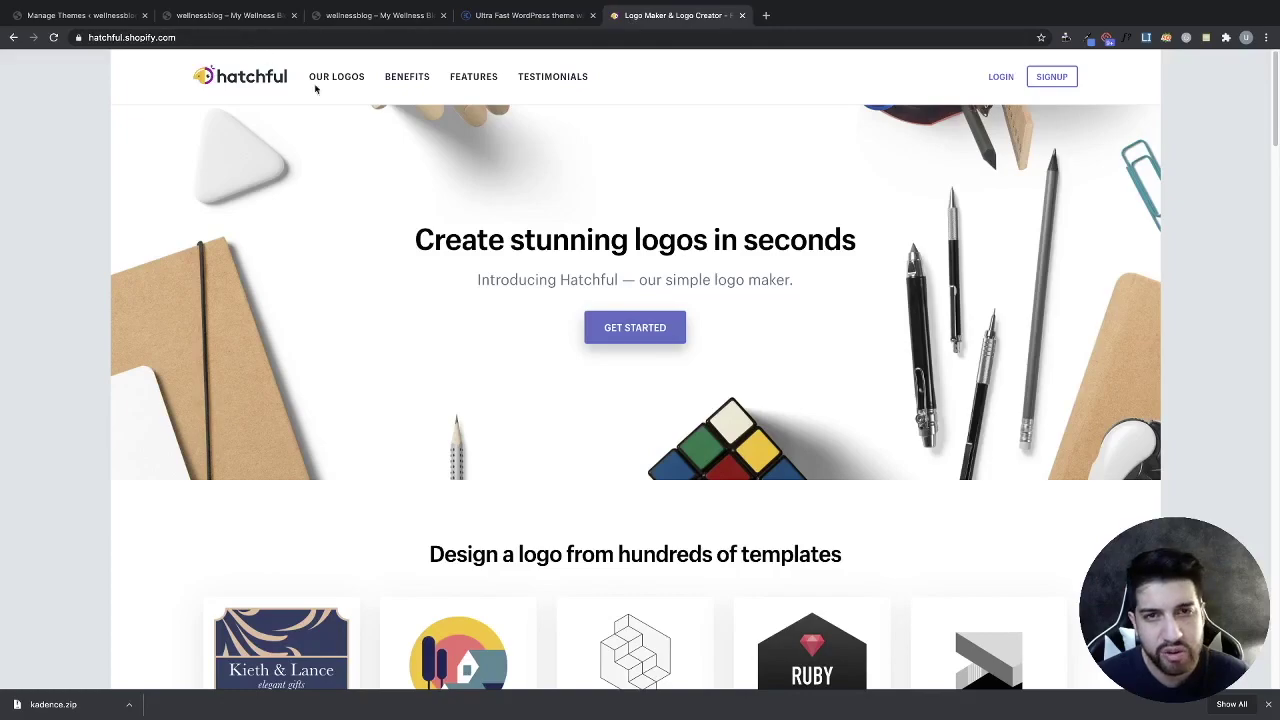
# - Start a new Hatchful logo with Health and beauty business space and Calm style
pyautogui.click(626, 316)
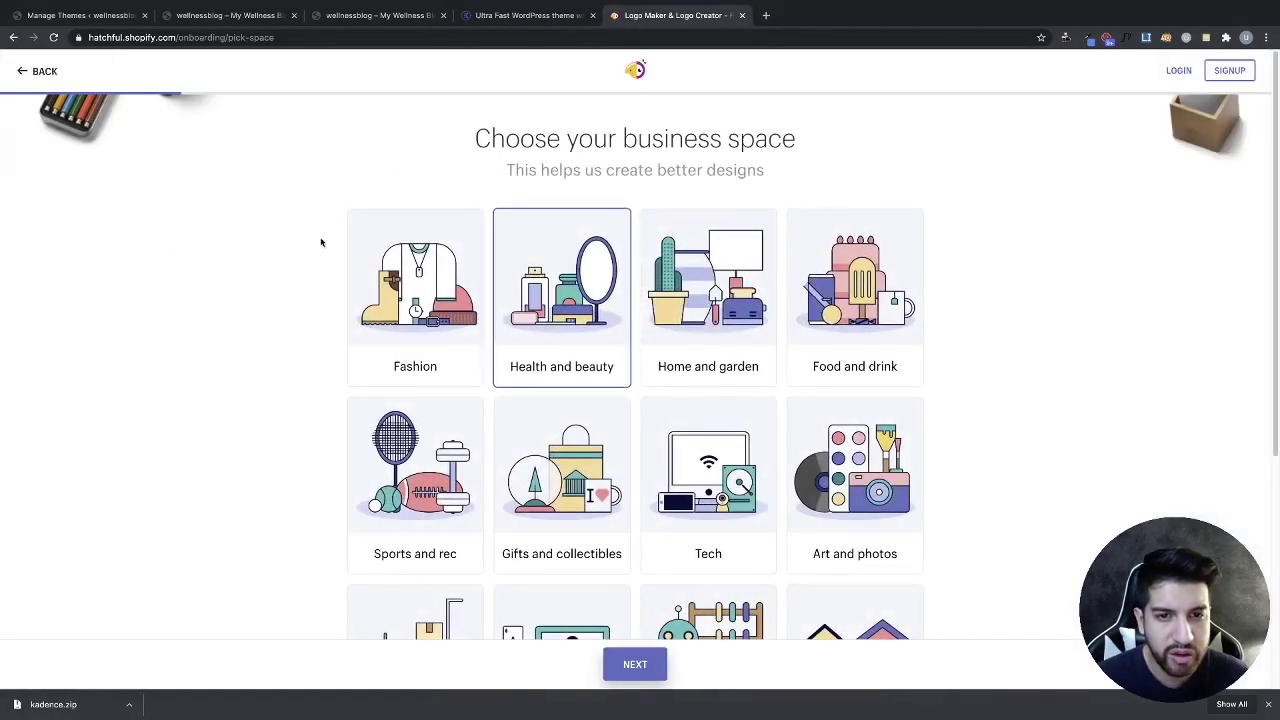
pyautogui.scroll(-1, 594, 279)
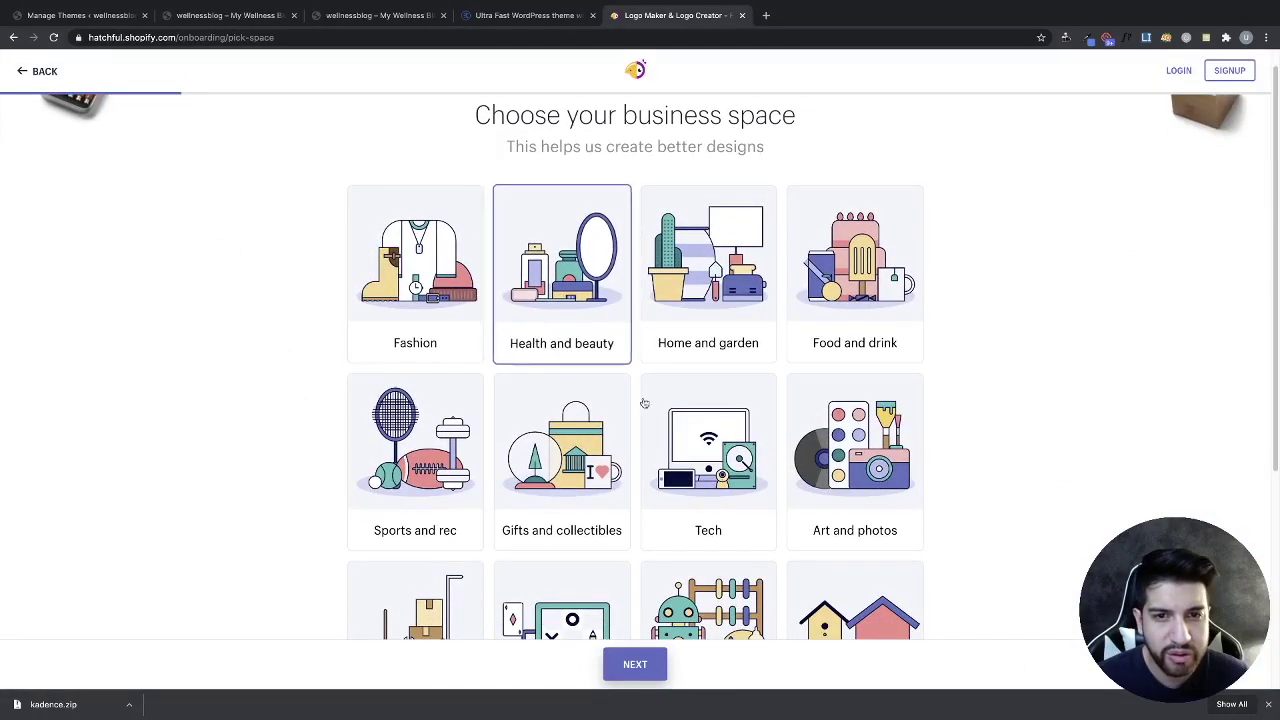
pyautogui.click(635, 664)
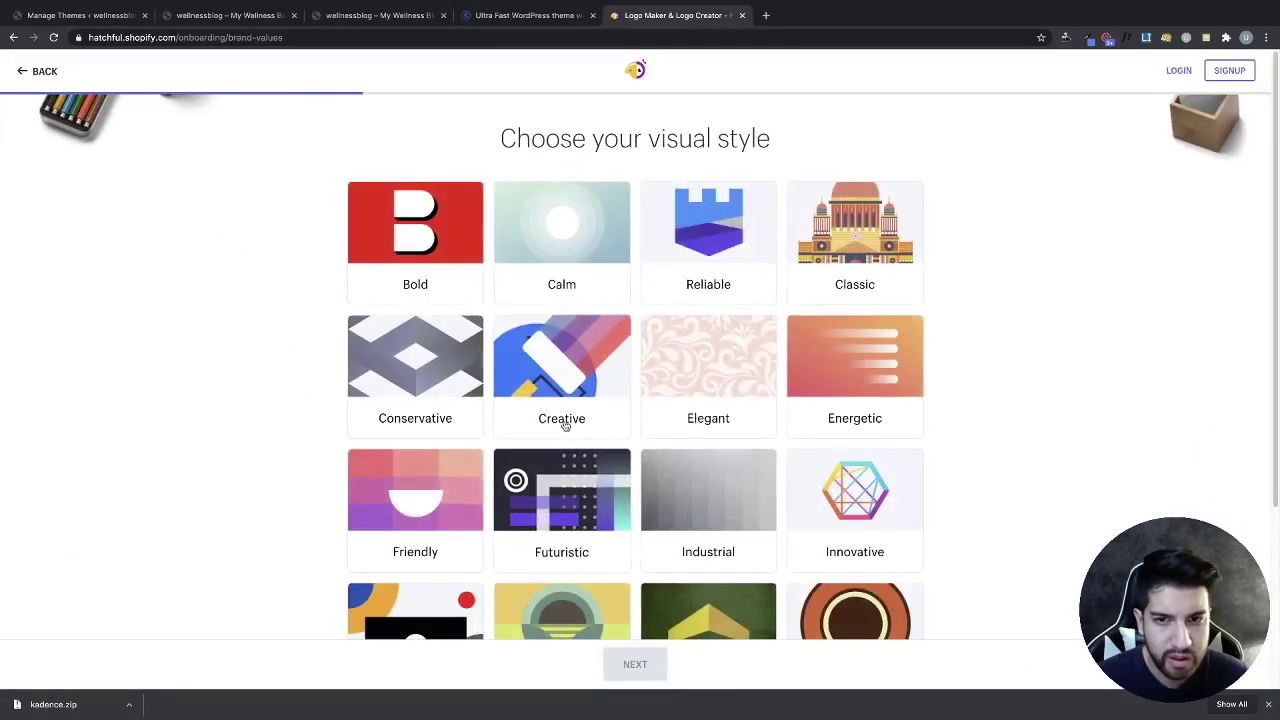
pyautogui.scroll(-2, 871, 531)
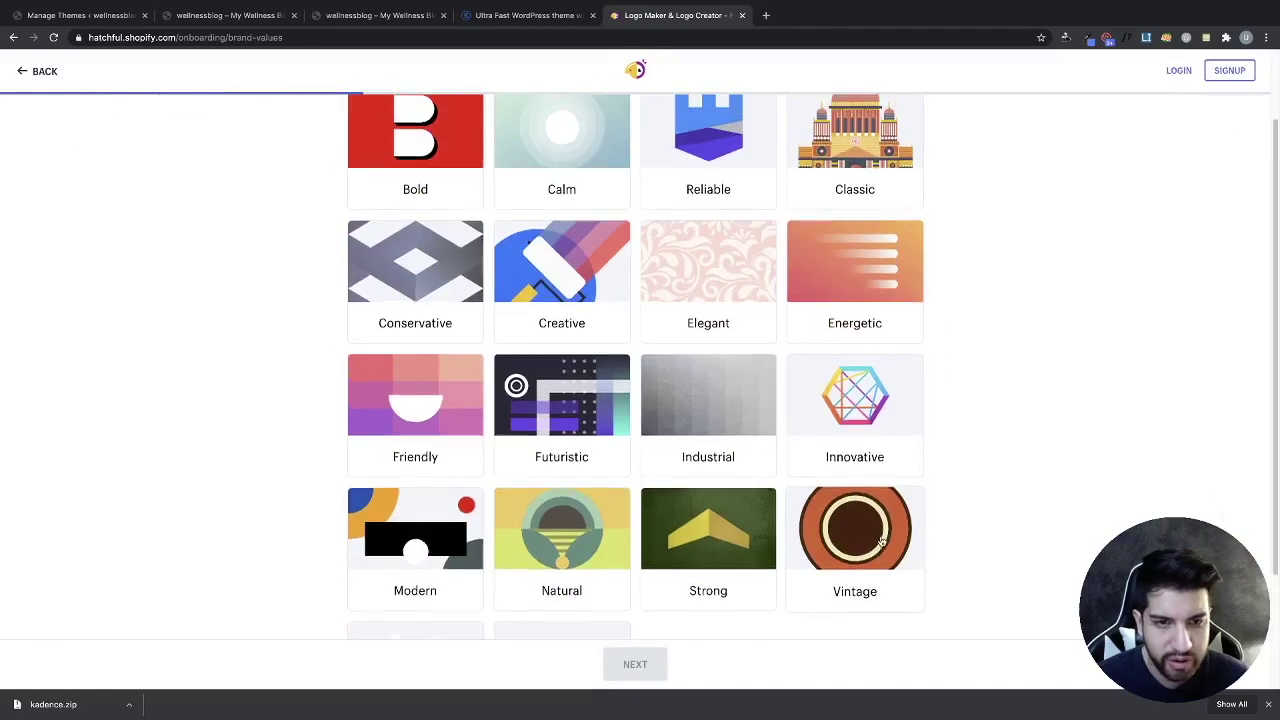
pyautogui.scroll(2, 878, 540)
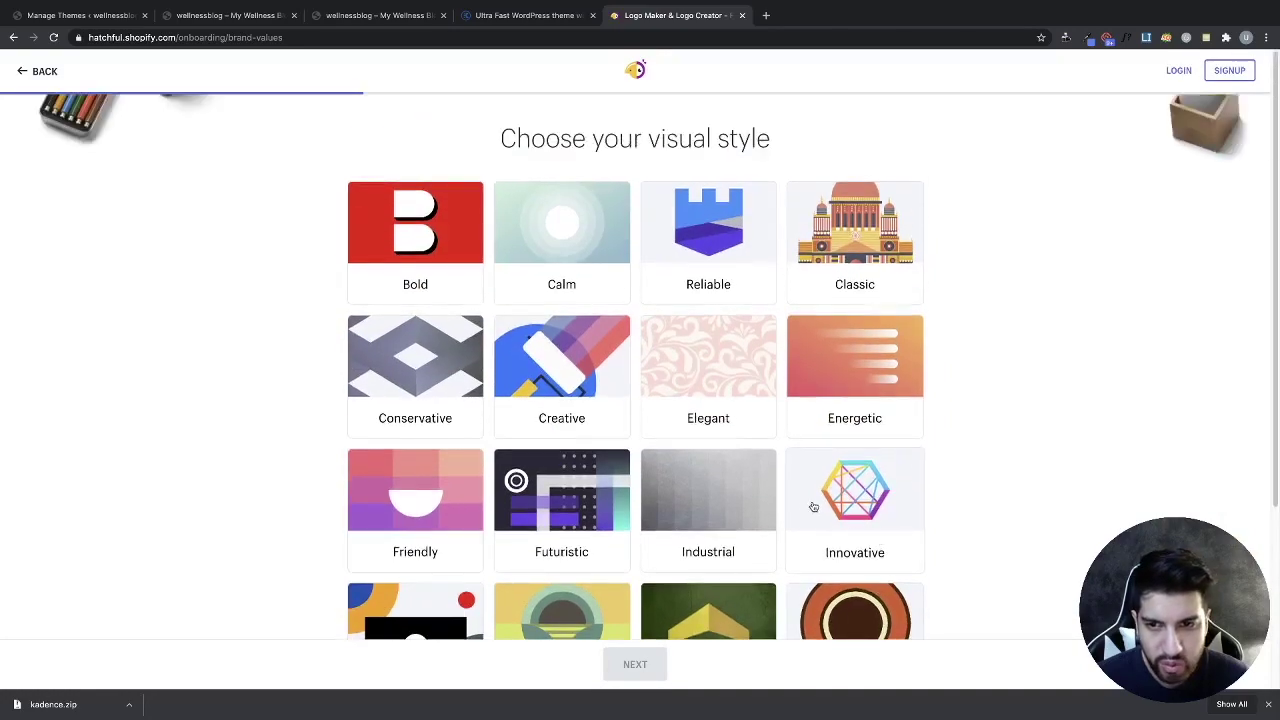
pyautogui.click(567, 280)
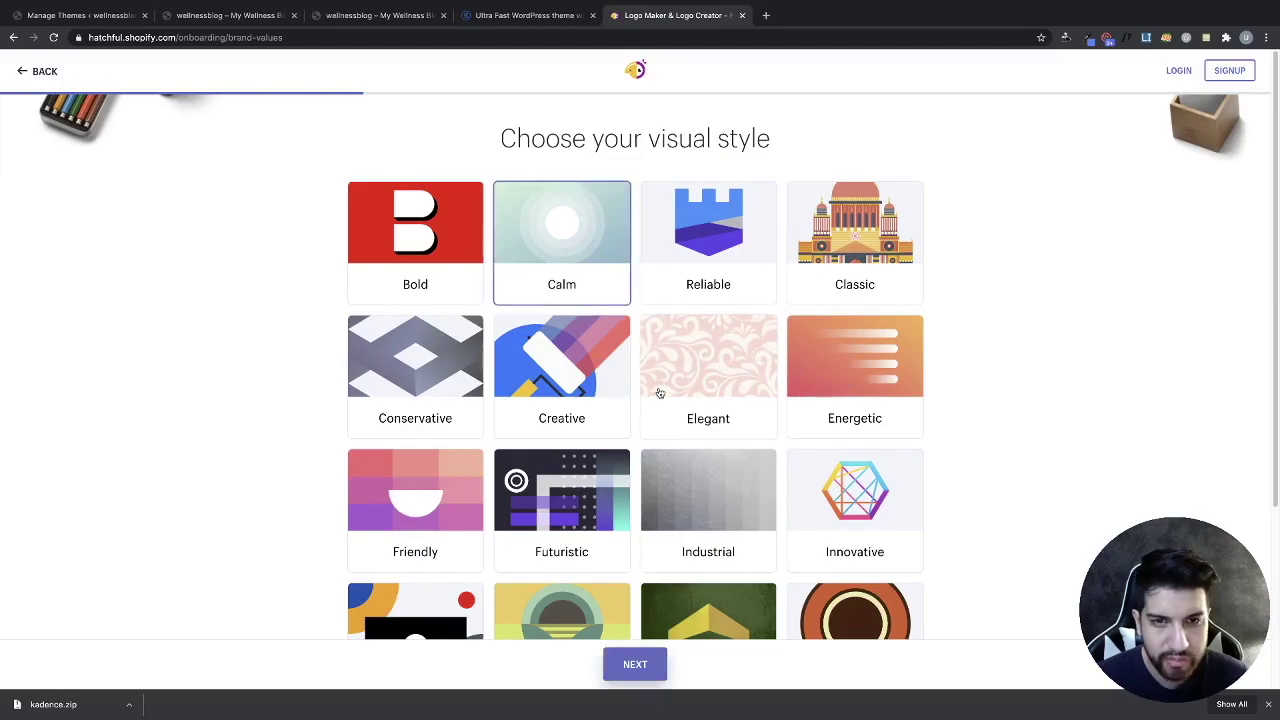
pyautogui.scroll(-1, 657, 394)
pyautogui.click(661, 675)
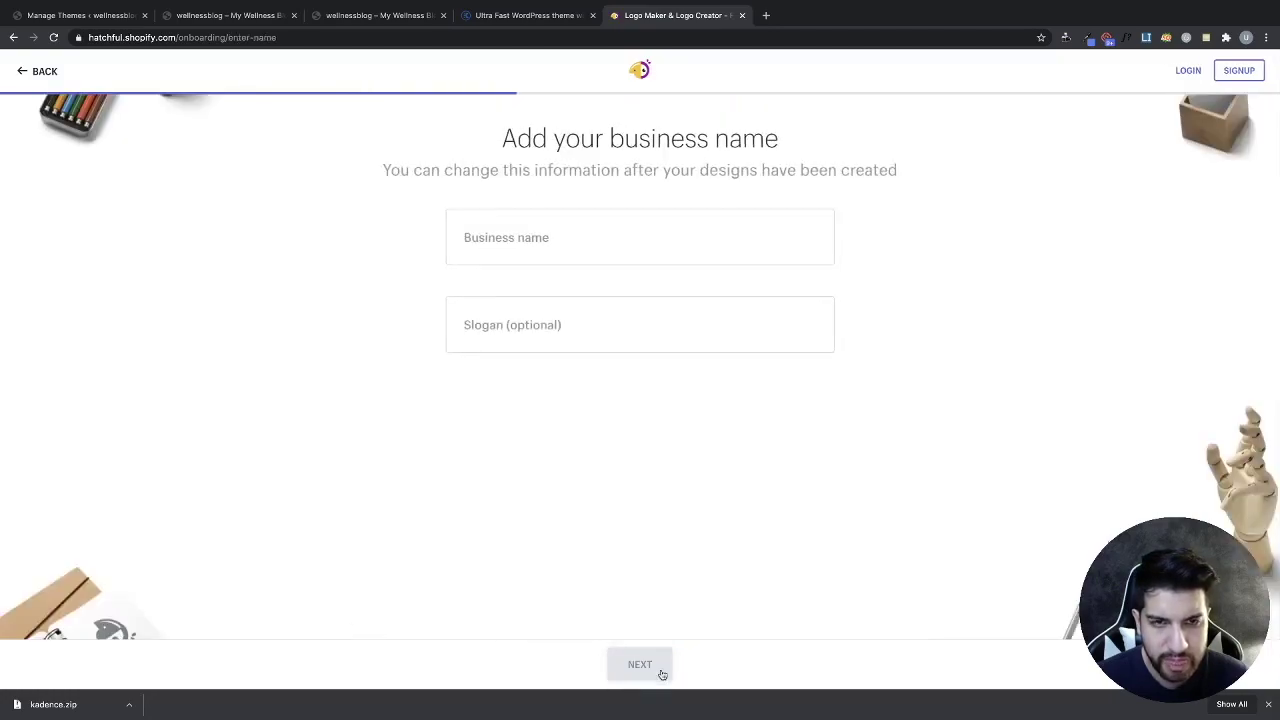
# - Enter the WellnessBlog business name and choose online store or website as the logo's use
pyautogui.click(532, 240)
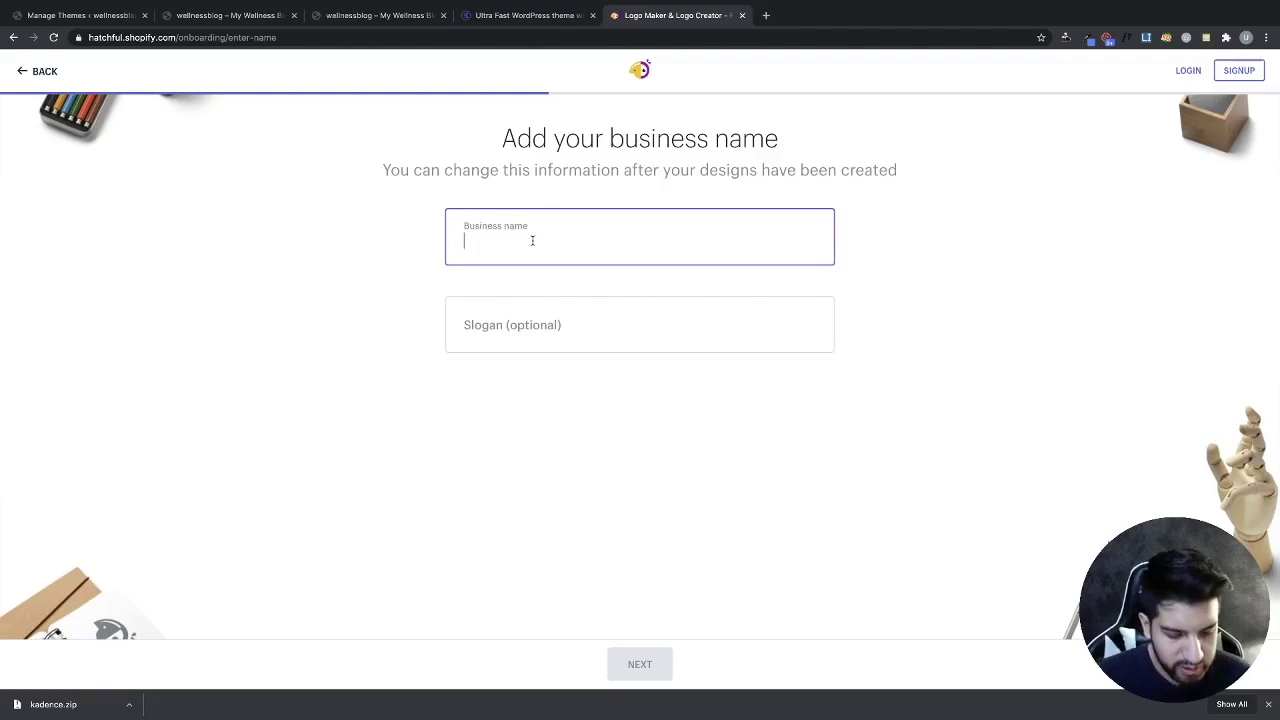
pyautogui.write('Wellness')
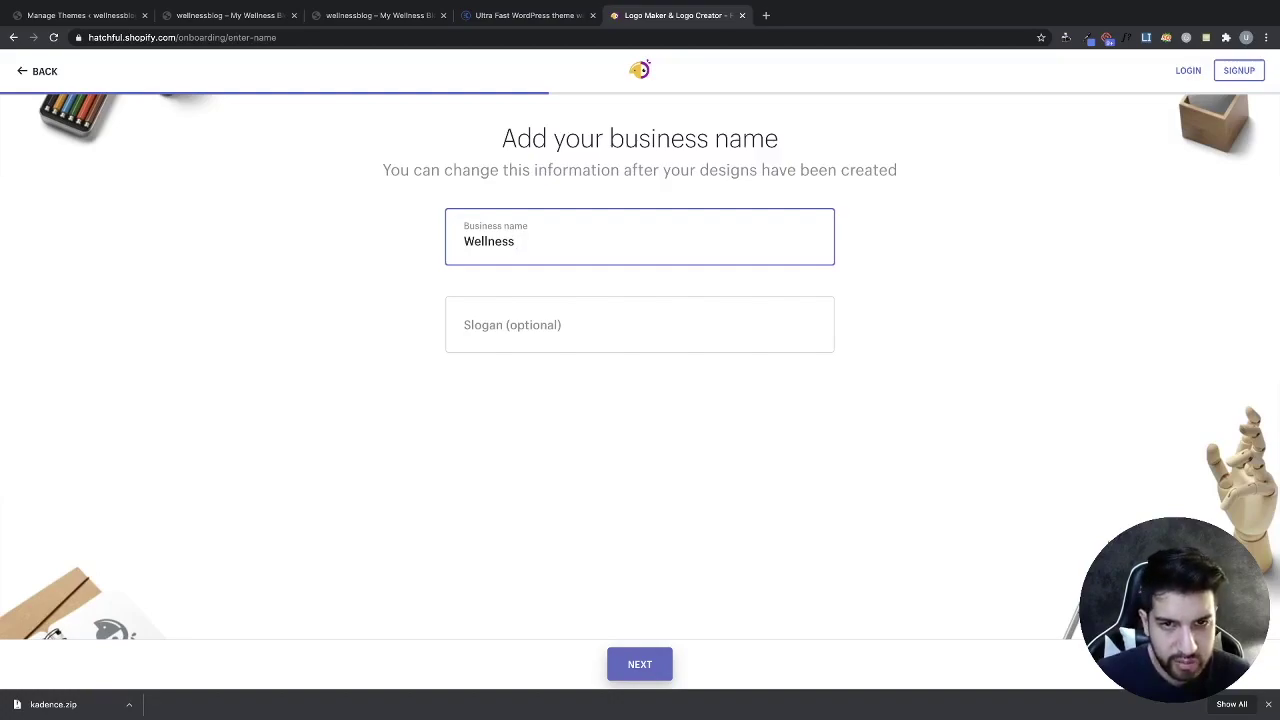
pyautogui.press('Return')
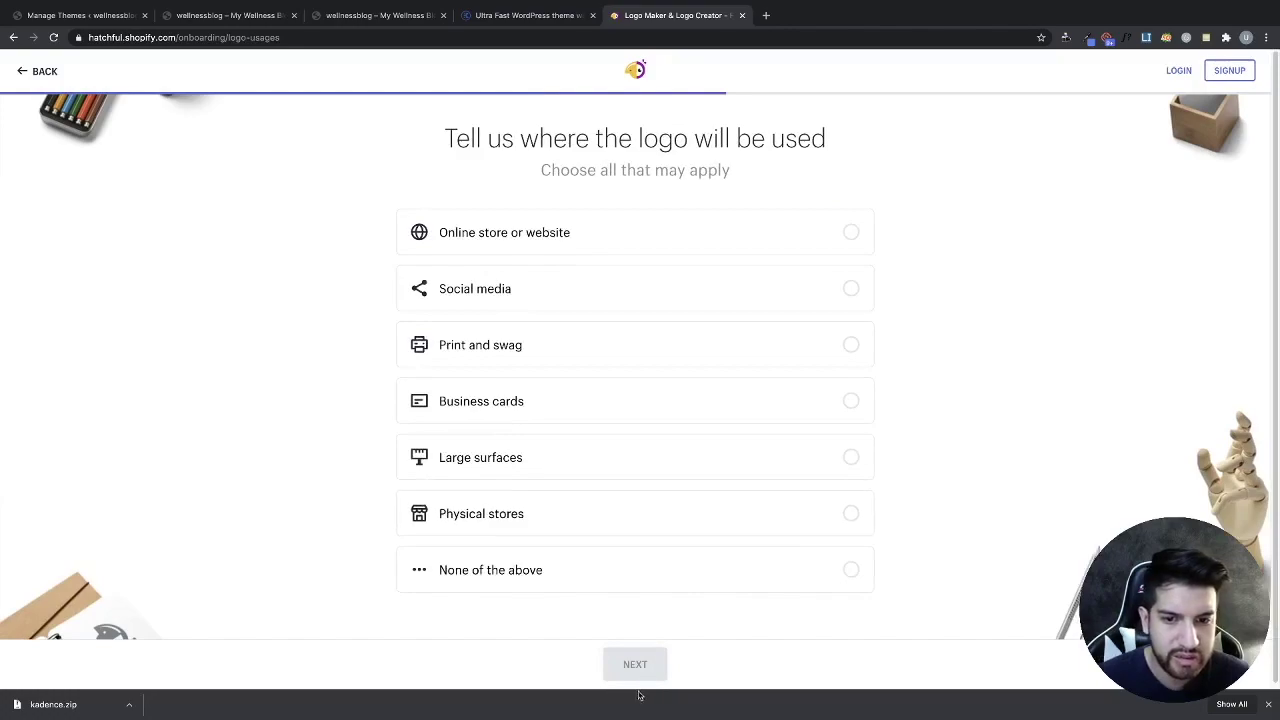
pyautogui.click(549, 243)
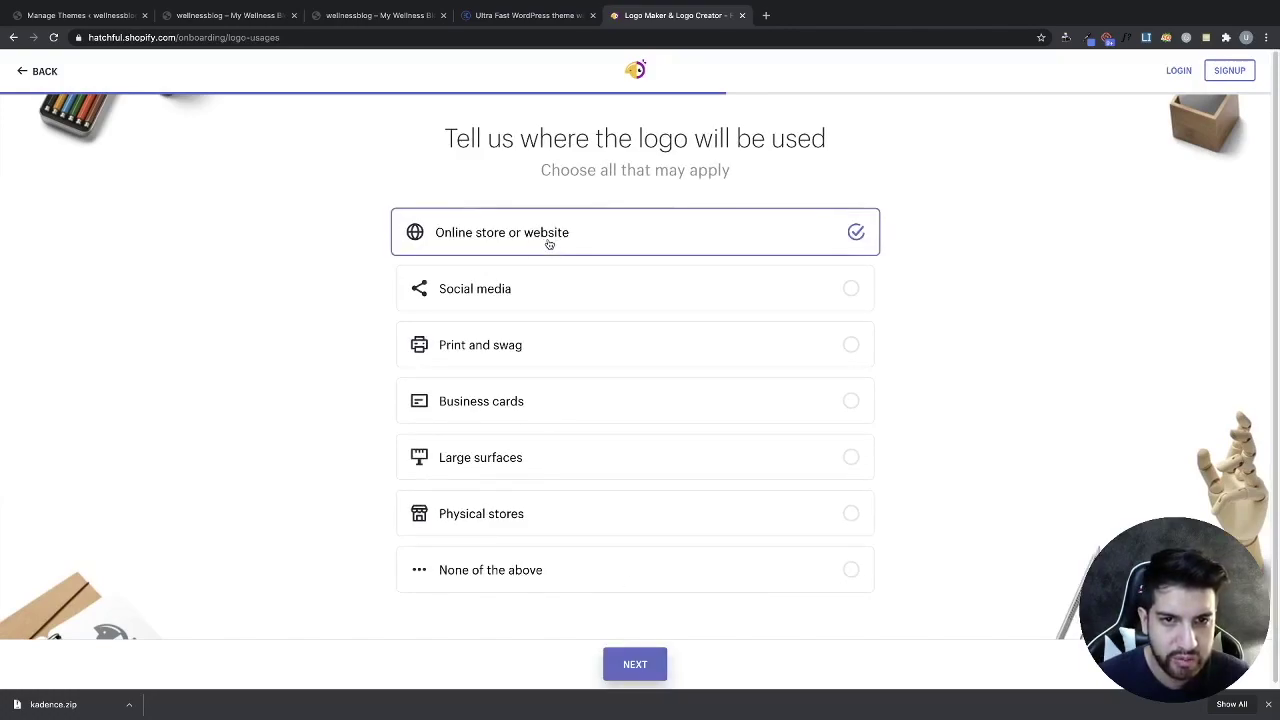
pyautogui.click(630, 672)
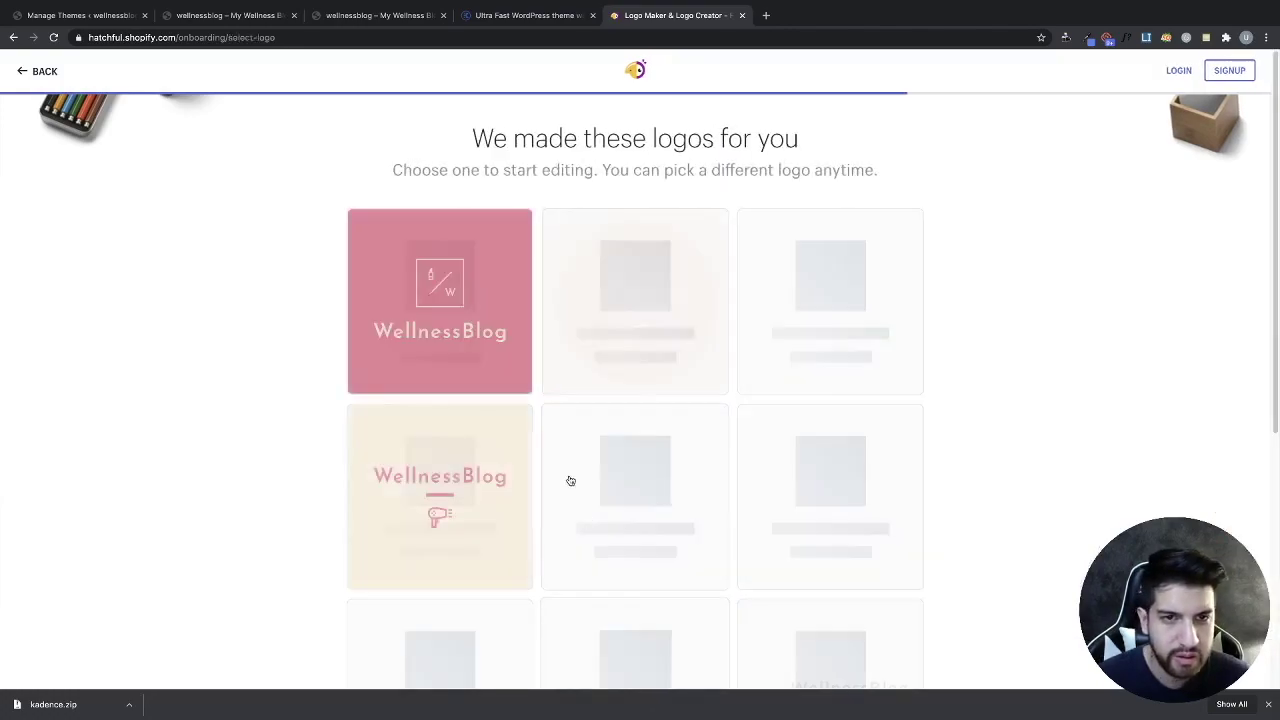
# - Pick the dotted-circle WellnessBlog logo, select its text, and continue to the download page
pyautogui.scroll(-3, 663, 485)
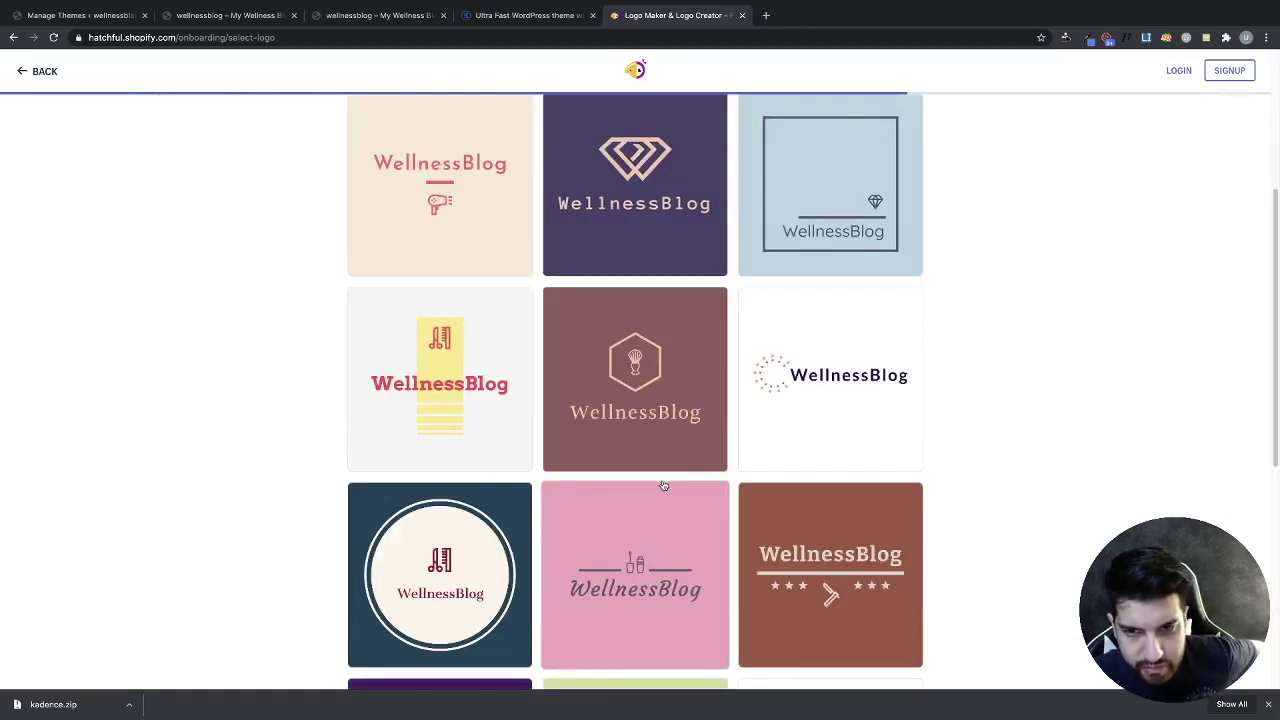
pyautogui.scroll(1, 662, 482)
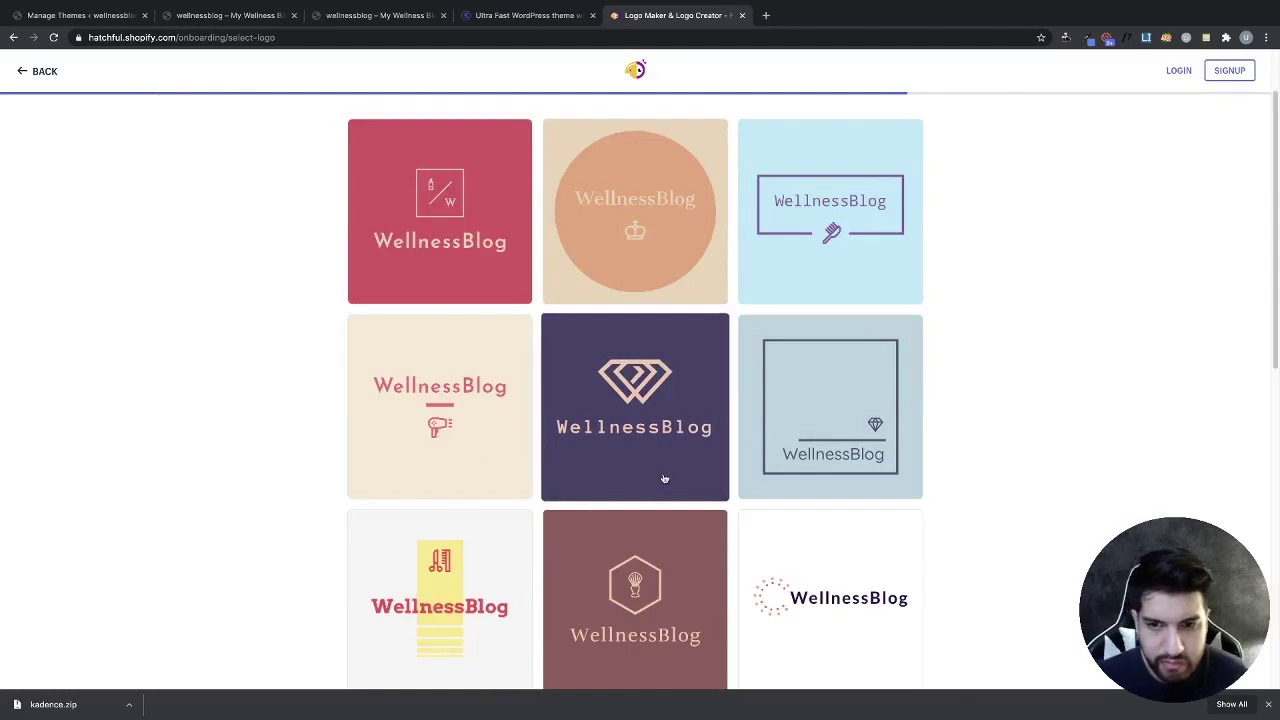
pyautogui.scroll(1, 794, 508)
pyautogui.scroll(-3, 794, 508)
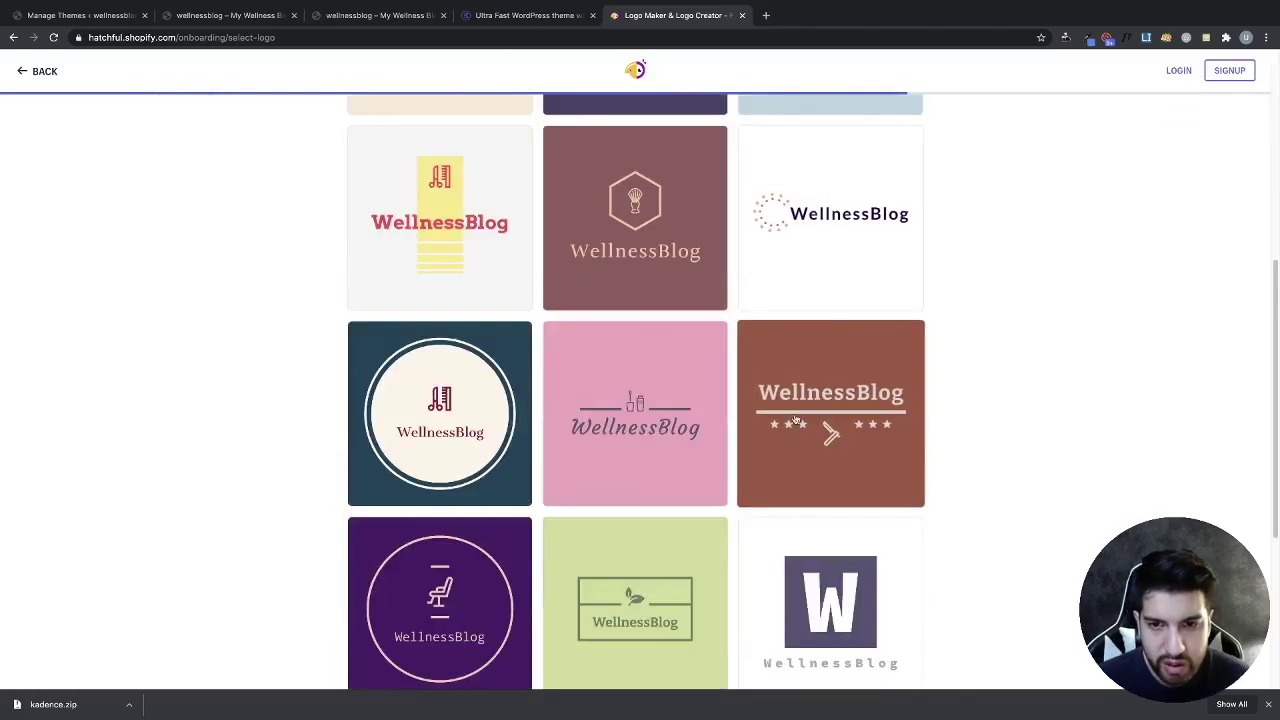
pyautogui.click(803, 256)
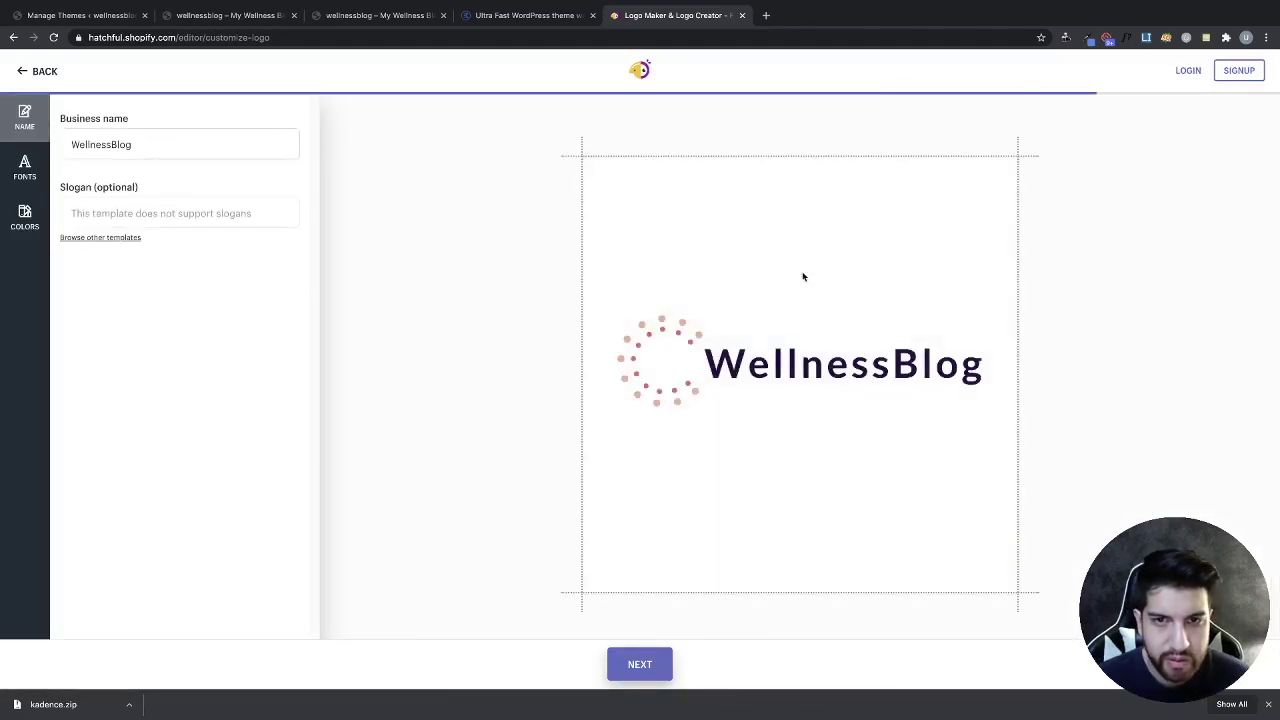
pyautogui.doubleClick(722, 575)
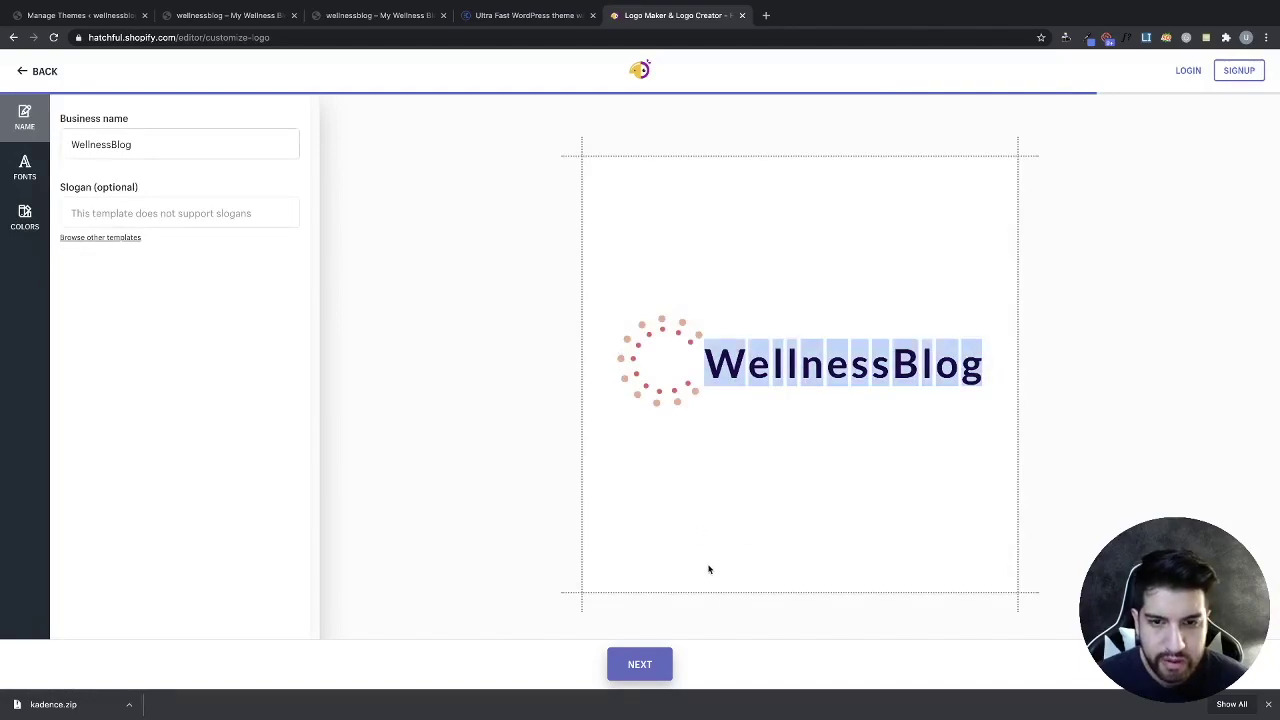
pyautogui.click(644, 665)
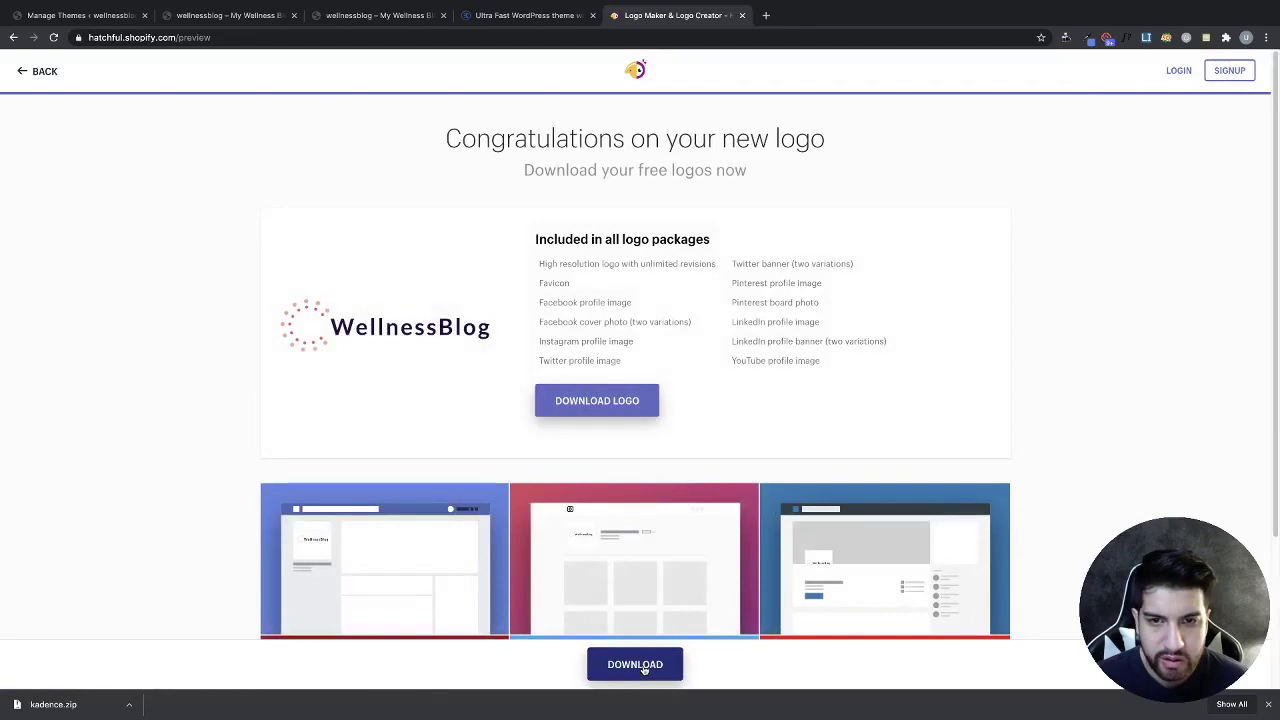
# - Dismiss the Download Logo sign-up prompt and take a region screenshot of the WellnessBlog logo
pyautogui.click(606, 402)
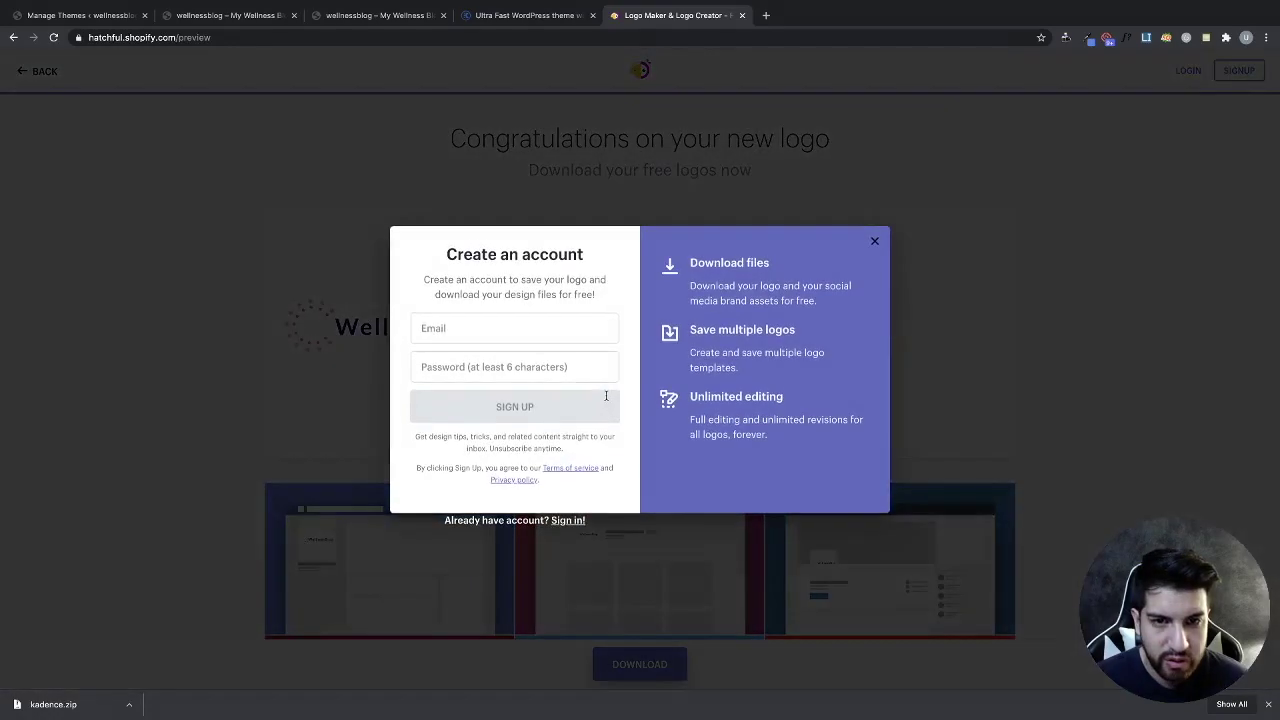
pyautogui.click(517, 330)
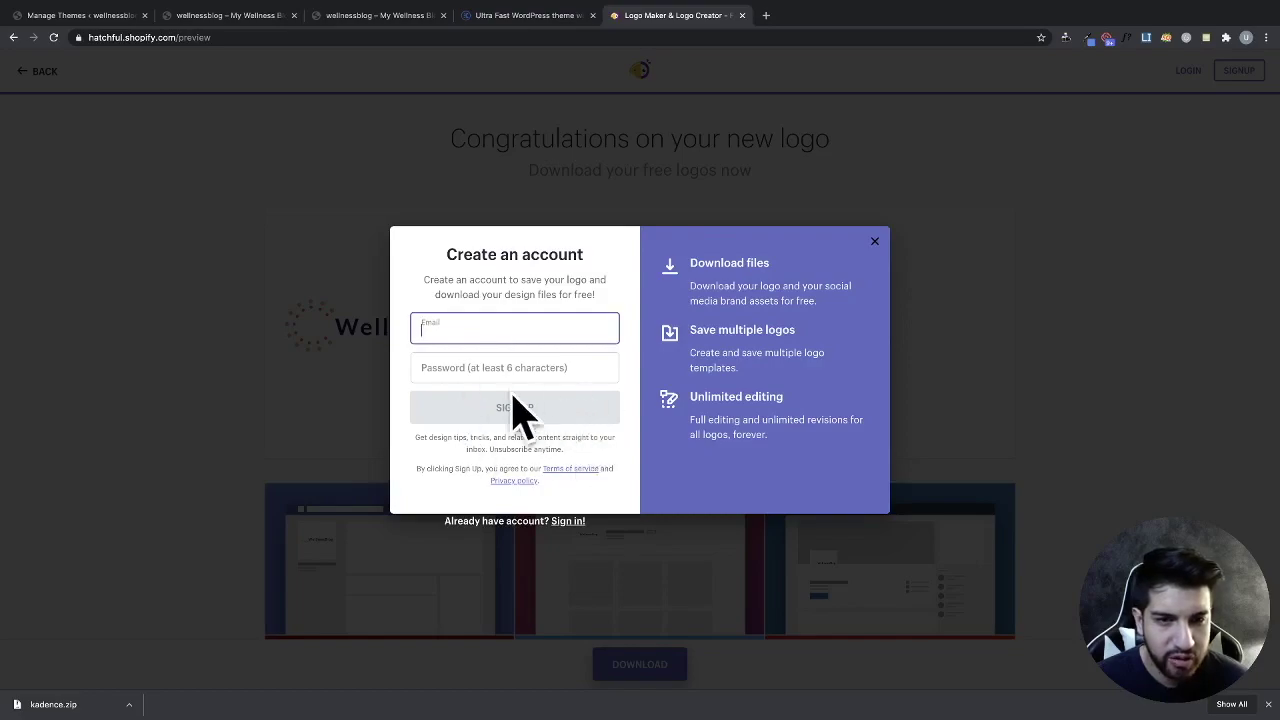
pyautogui.click(874, 242)
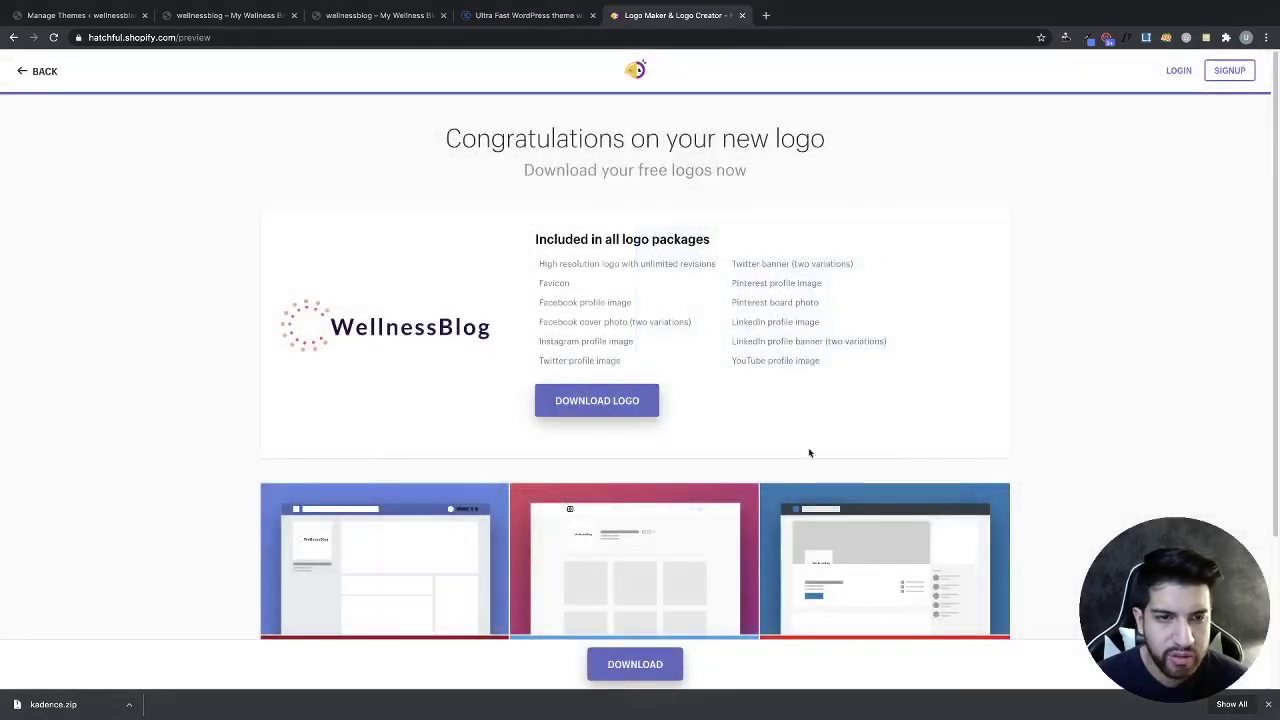
pyautogui.press('super+shift+4')
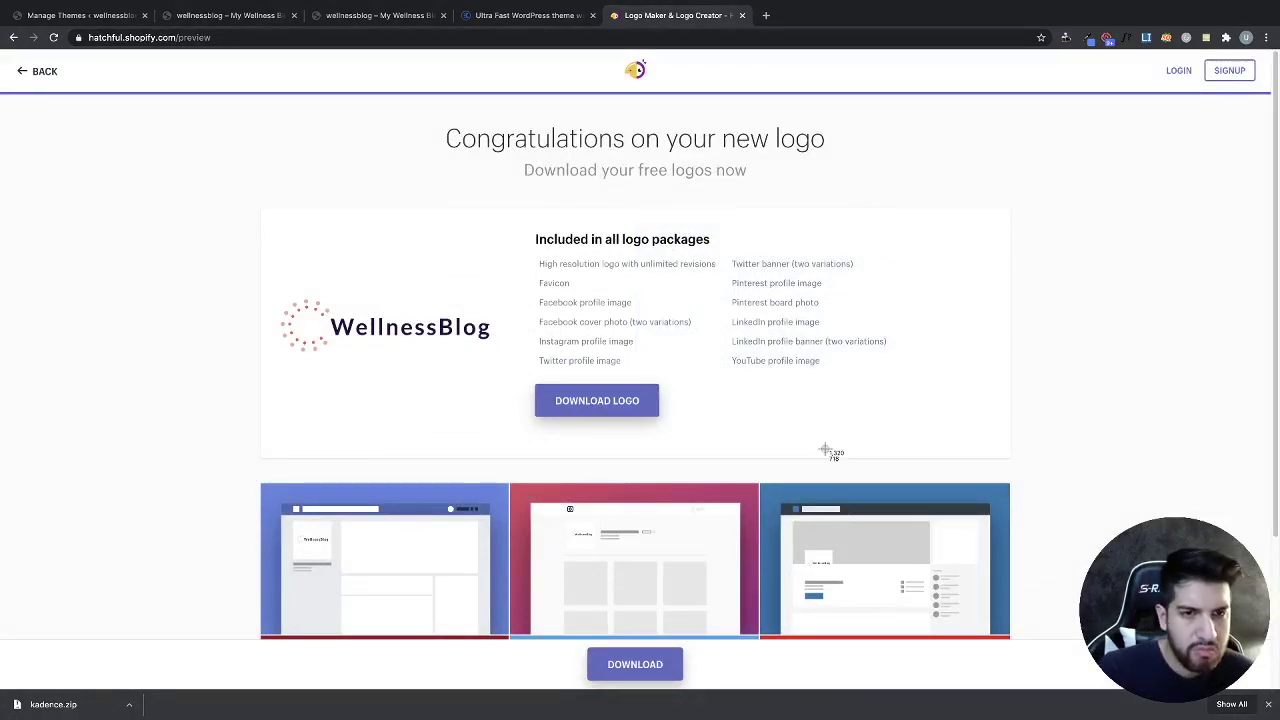
pyautogui.moveTo(270, 286); pyautogui.dragTo(501, 367)
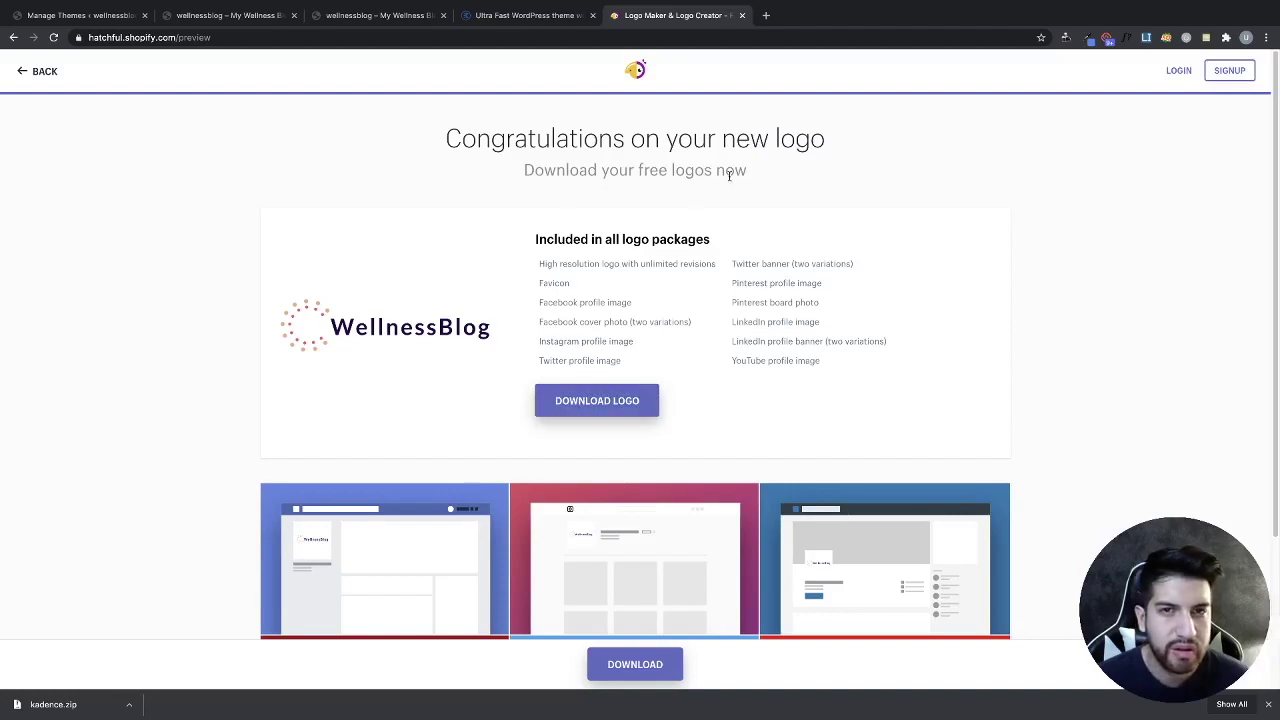
# - Close the Kadence Theme and Hatchful Logo Maker tabs, confirming Leave
pyautogui.click(530, 16)
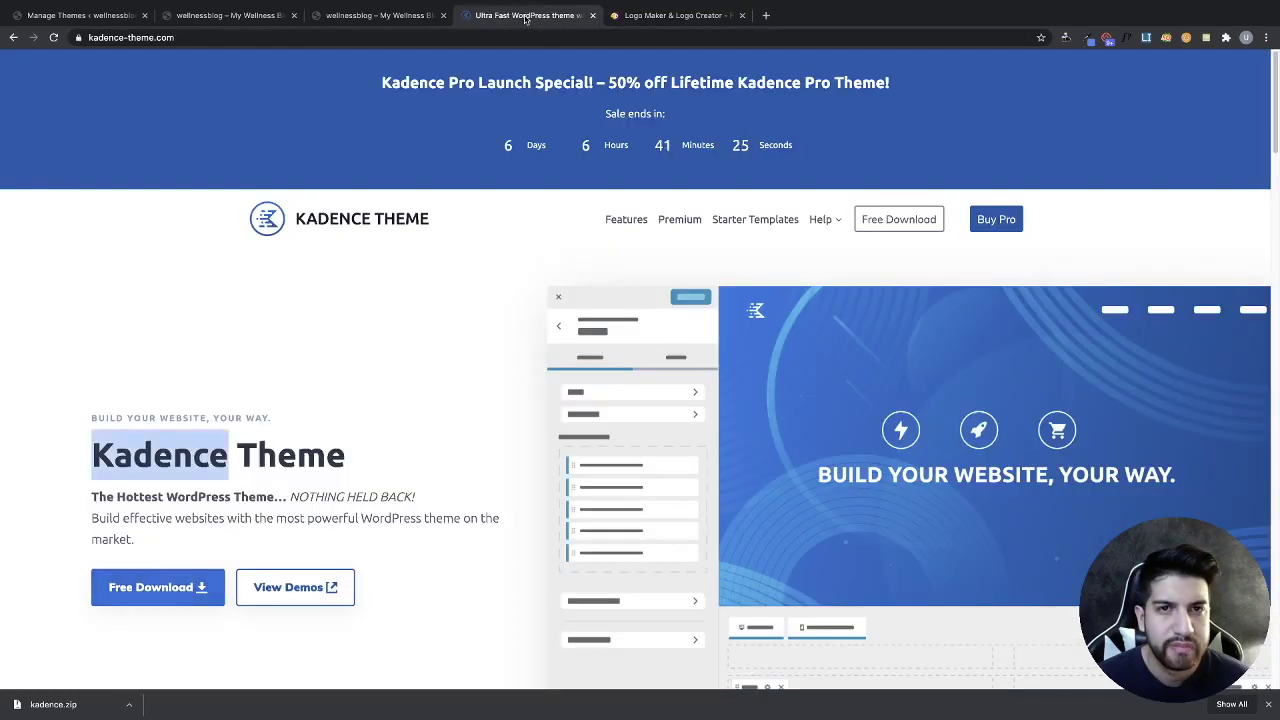
pyautogui.click(592, 15)
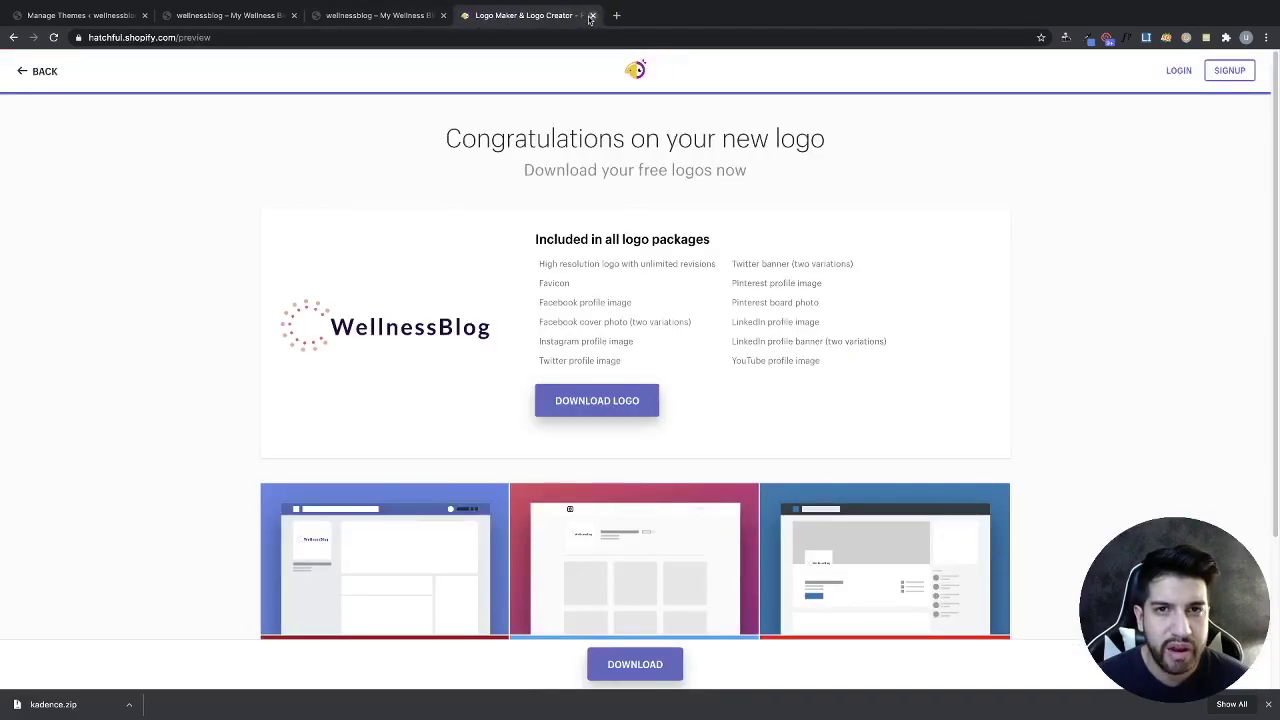
pyautogui.click(592, 15)
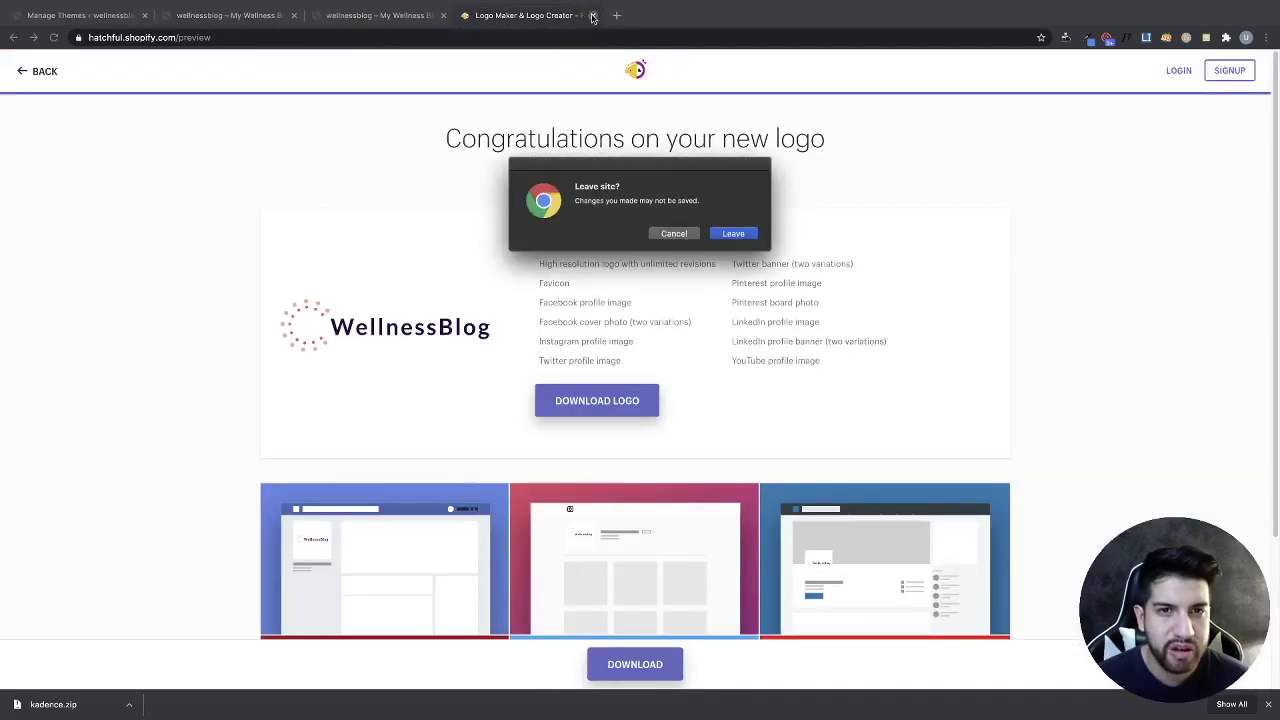
pyautogui.click(733, 235)
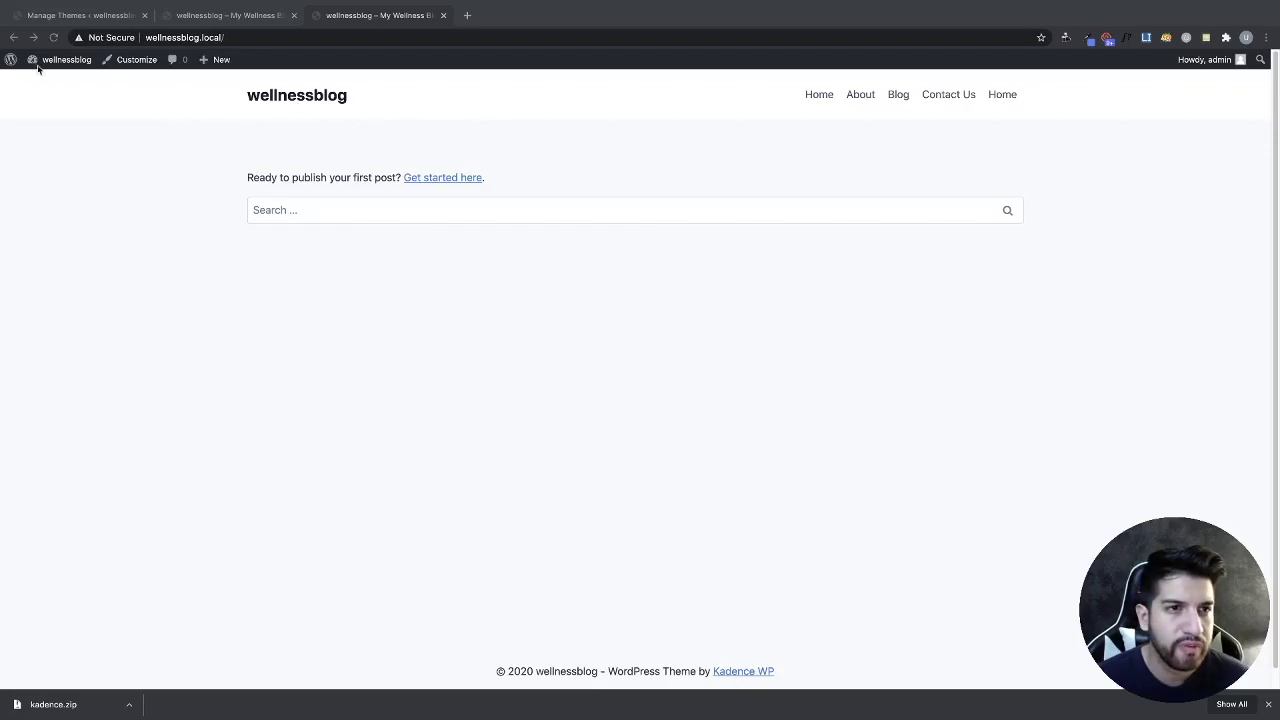
# - Go to the wellnessblog Dashboard from the live site's admin bar
pyautogui.click(88, 121)
pyautogui.moveTo(60, 60)
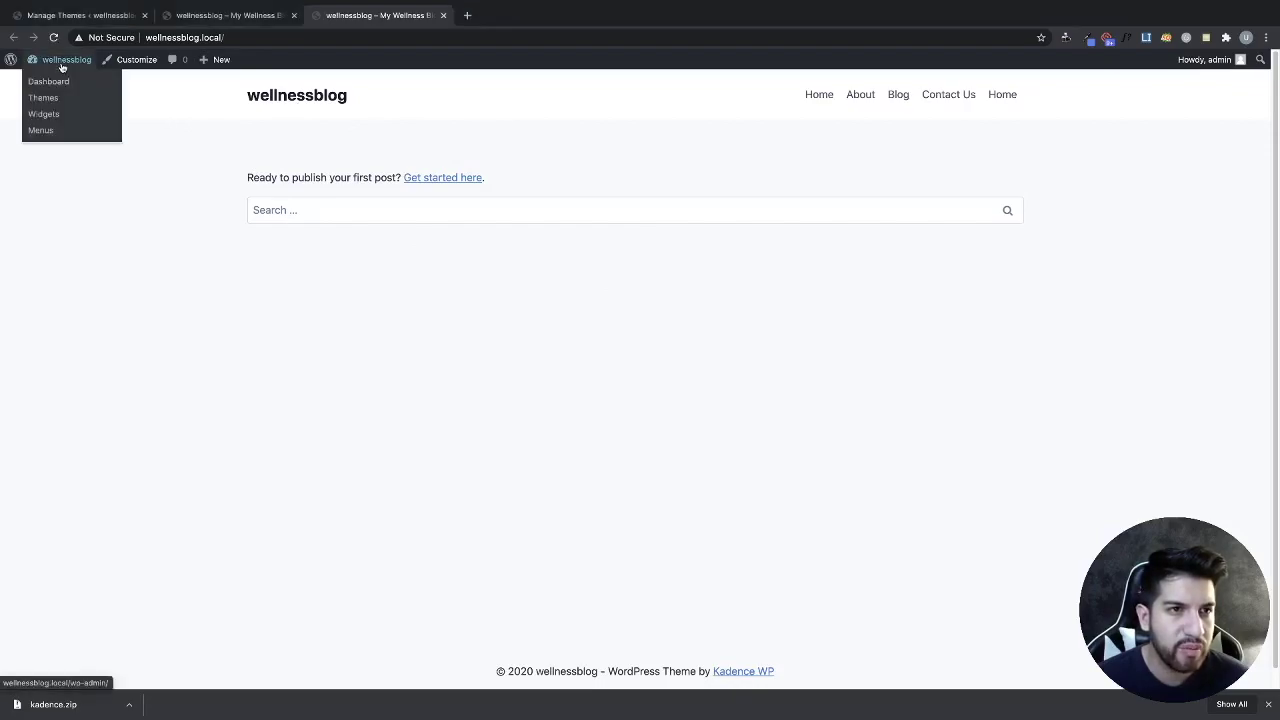
pyautogui.click(55, 82)
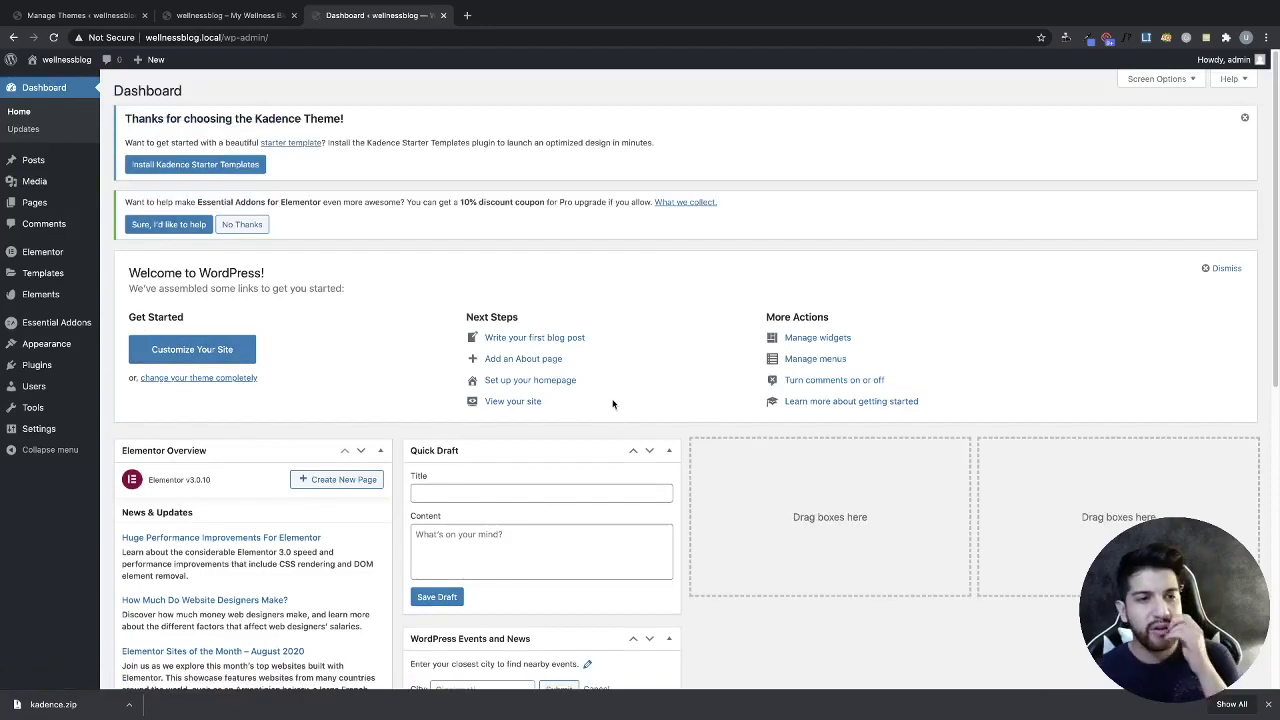
# - Open Appearance > Customize > Site Identity and its Site Title and Logo Control
pyautogui.moveTo(30, 341)
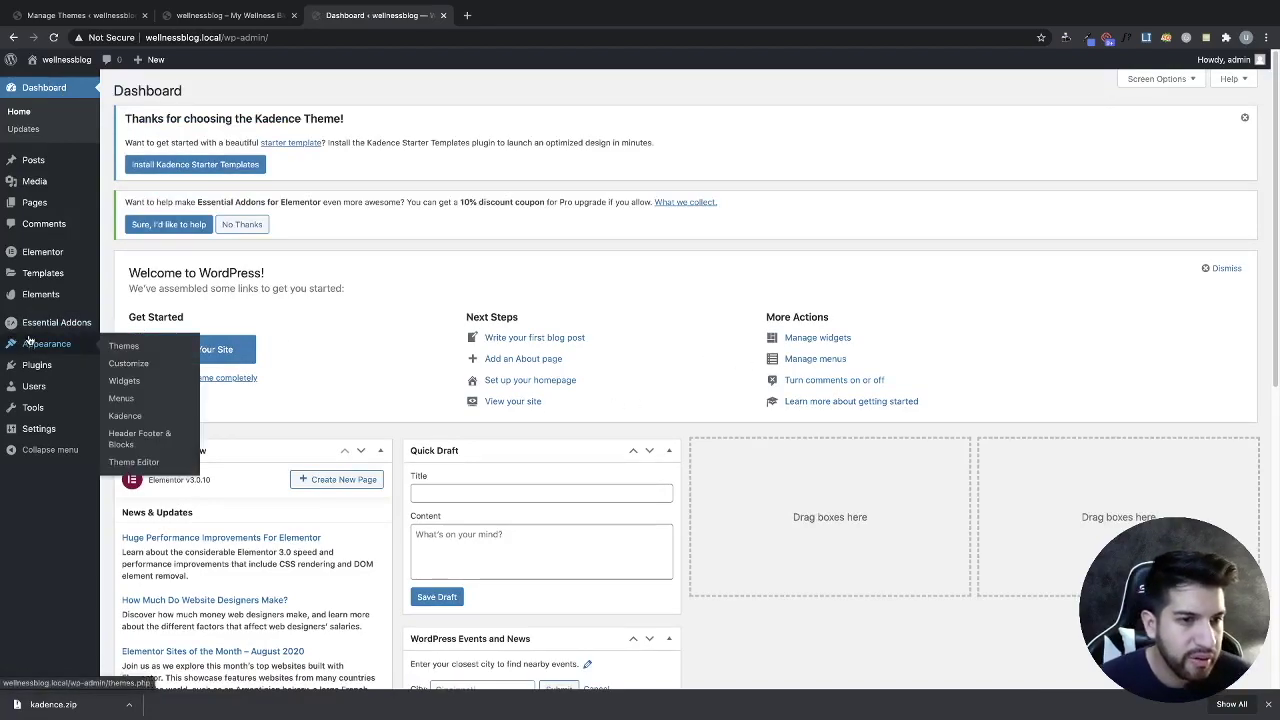
pyautogui.click(131, 364)
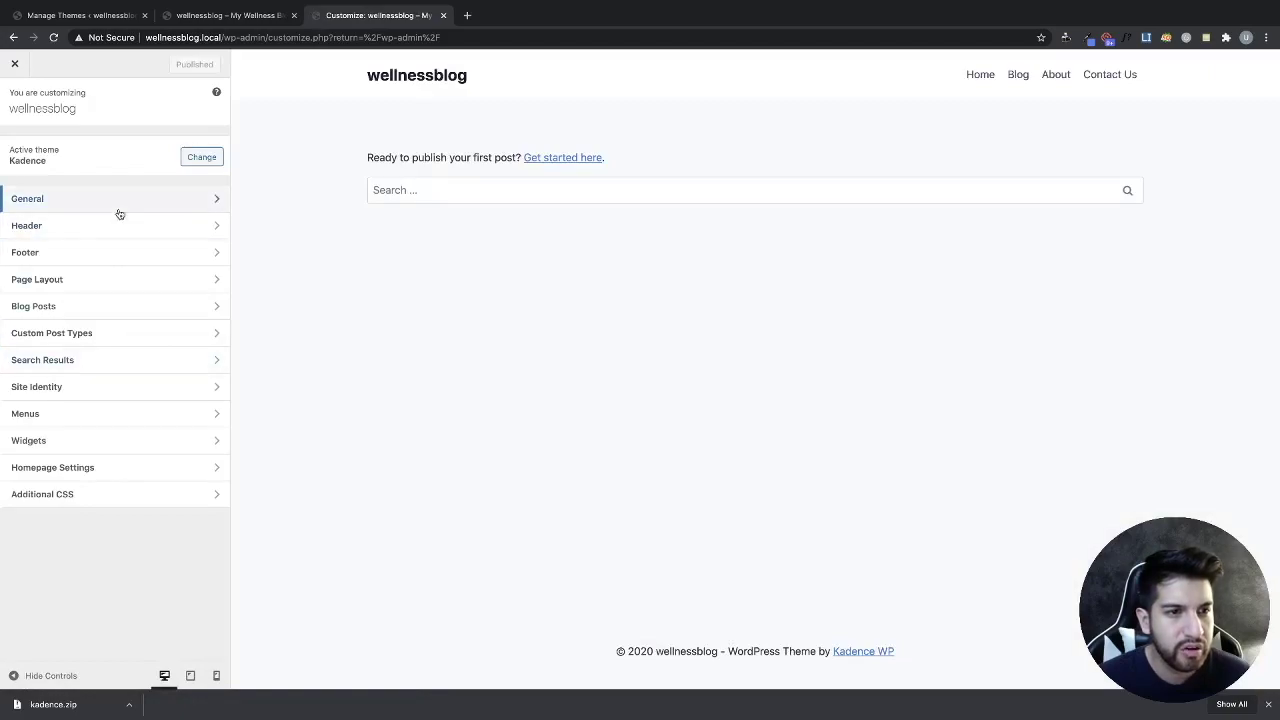
pyautogui.click(90, 397)
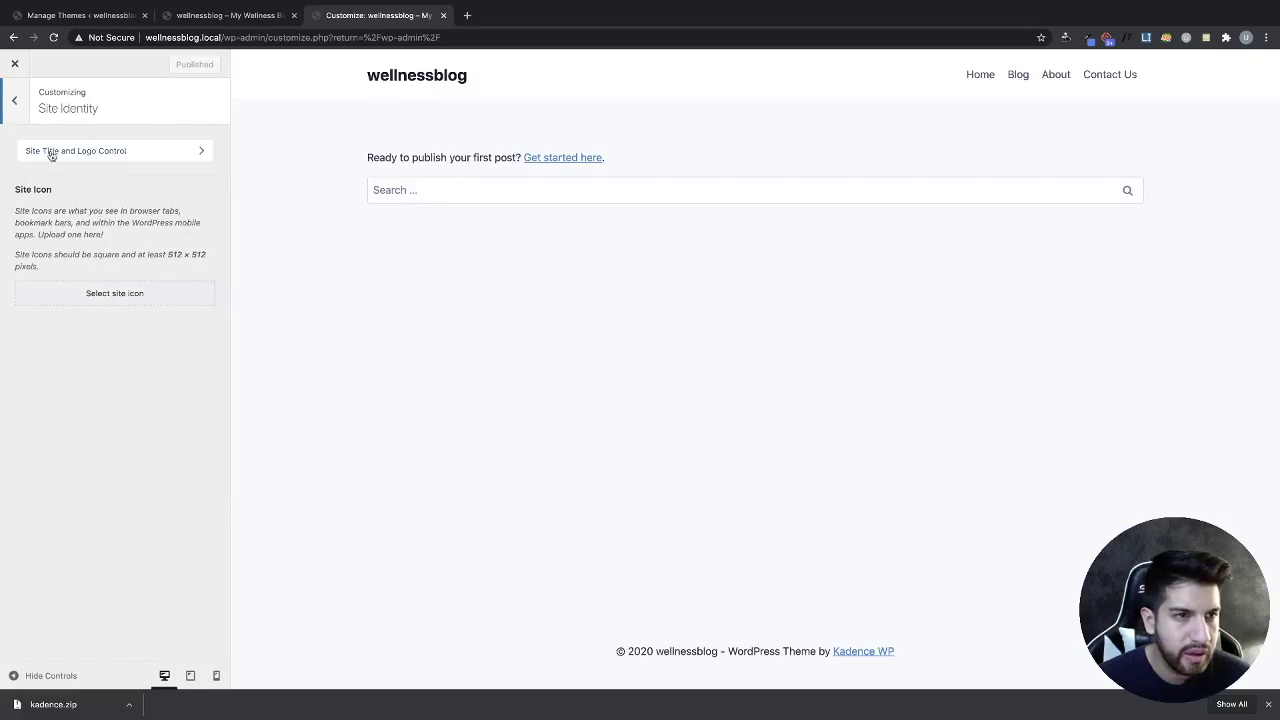
pyautogui.click(114, 154)
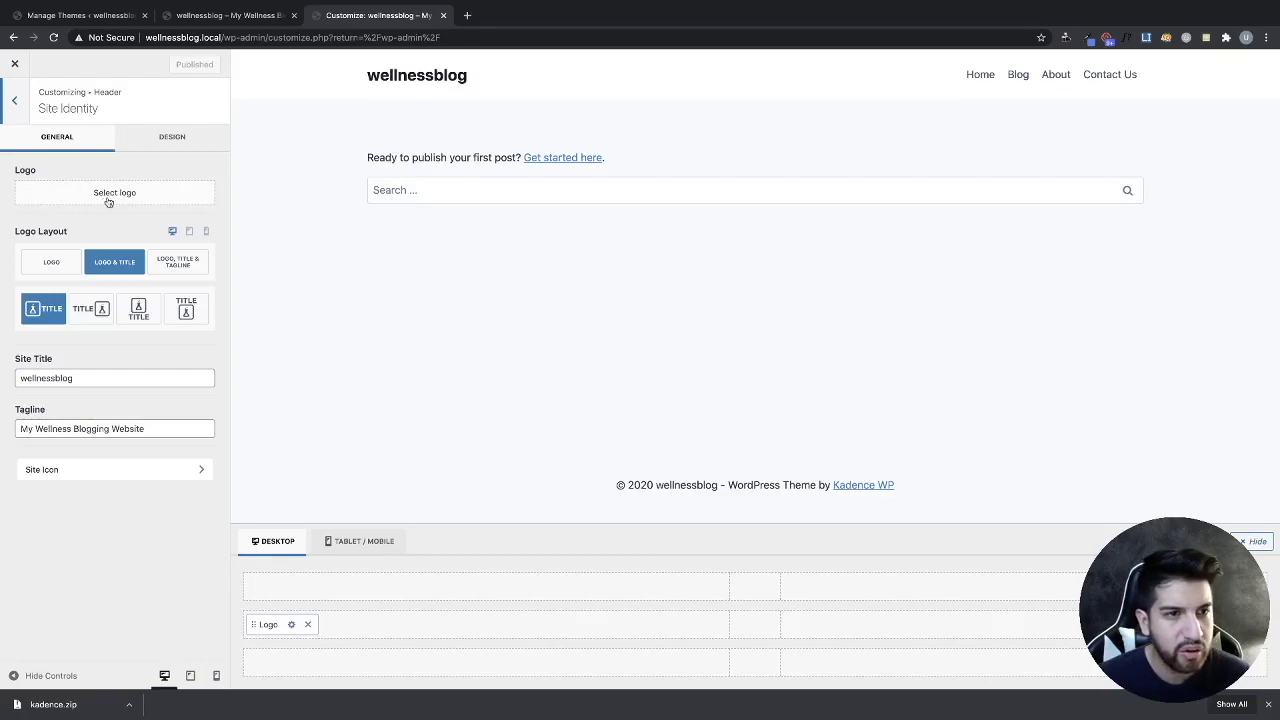
# - Upload the WellnessBlog logo screenshot from the Desktop and crop it as the site logo
pyautogui.click(122, 195)
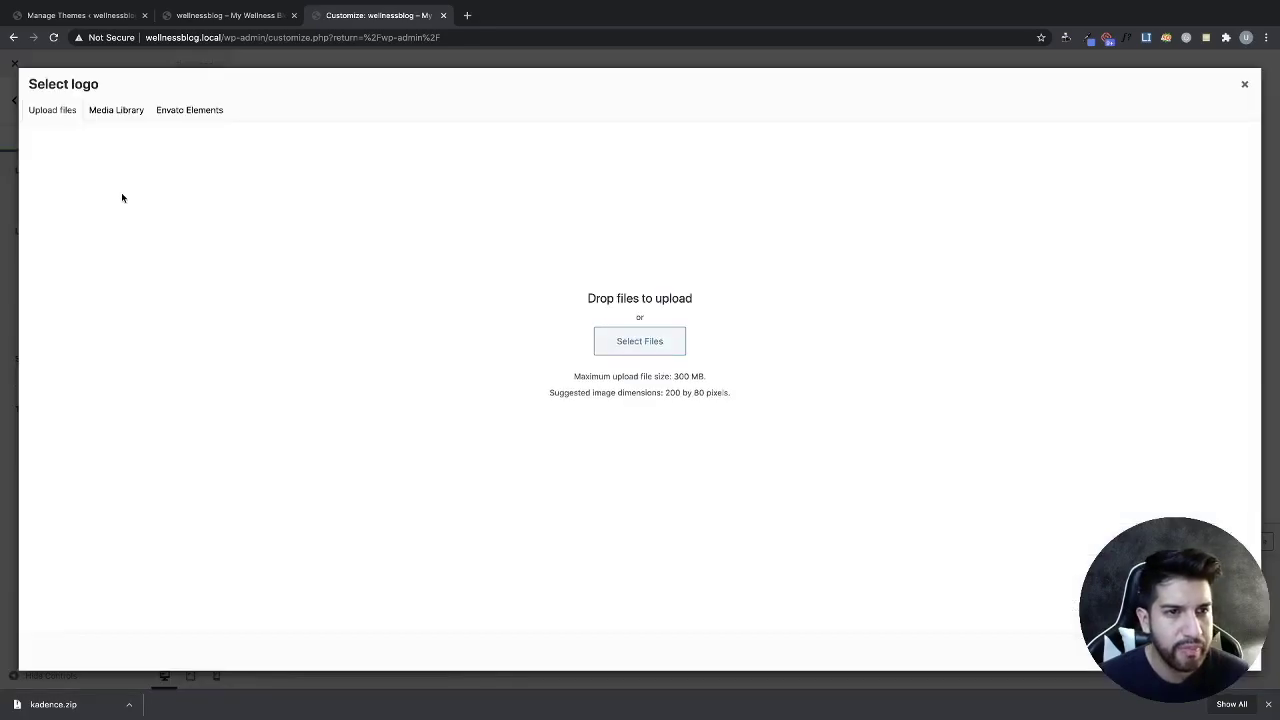
pyautogui.click(628, 341)
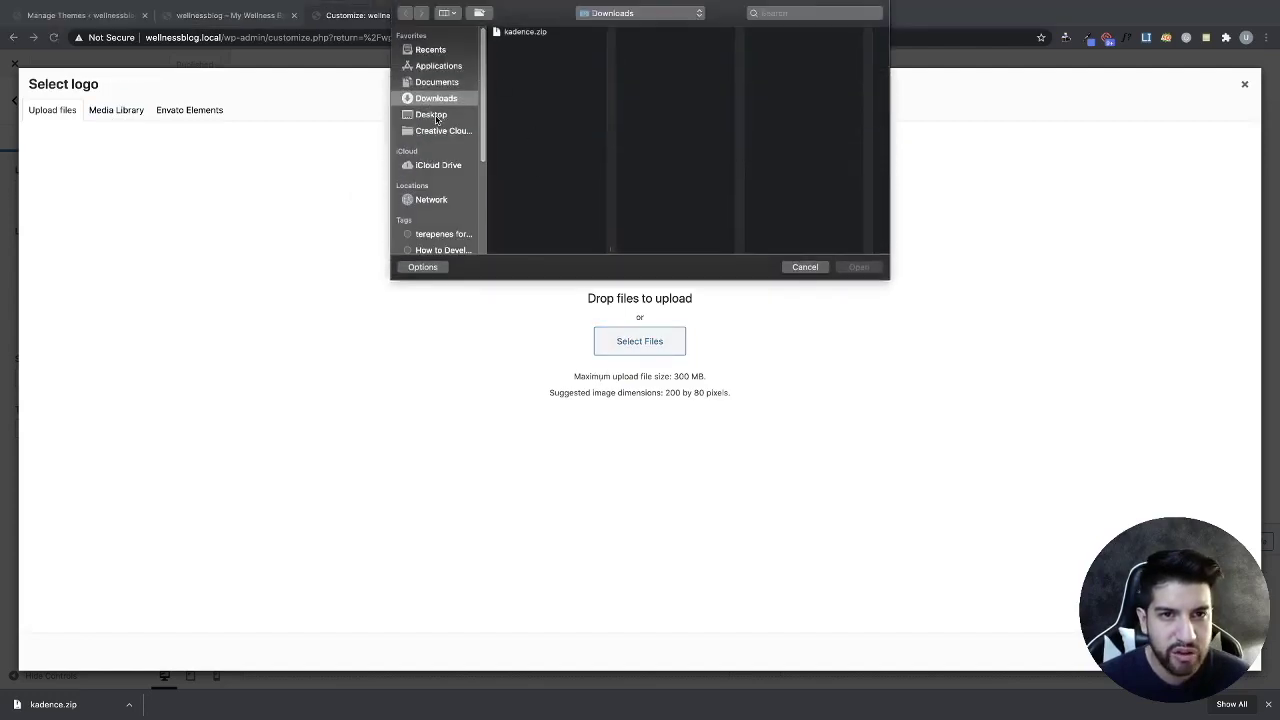
pyautogui.click(436, 114)
pyautogui.click(534, 64)
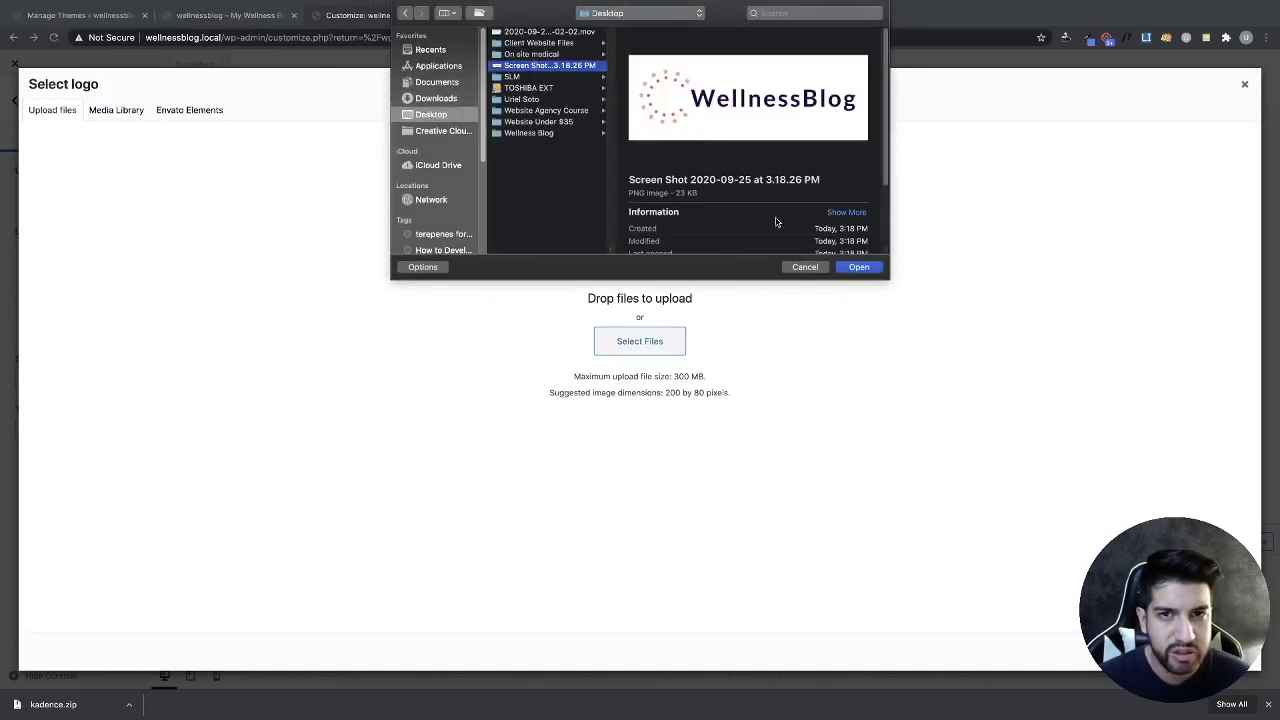
pyautogui.click(859, 267)
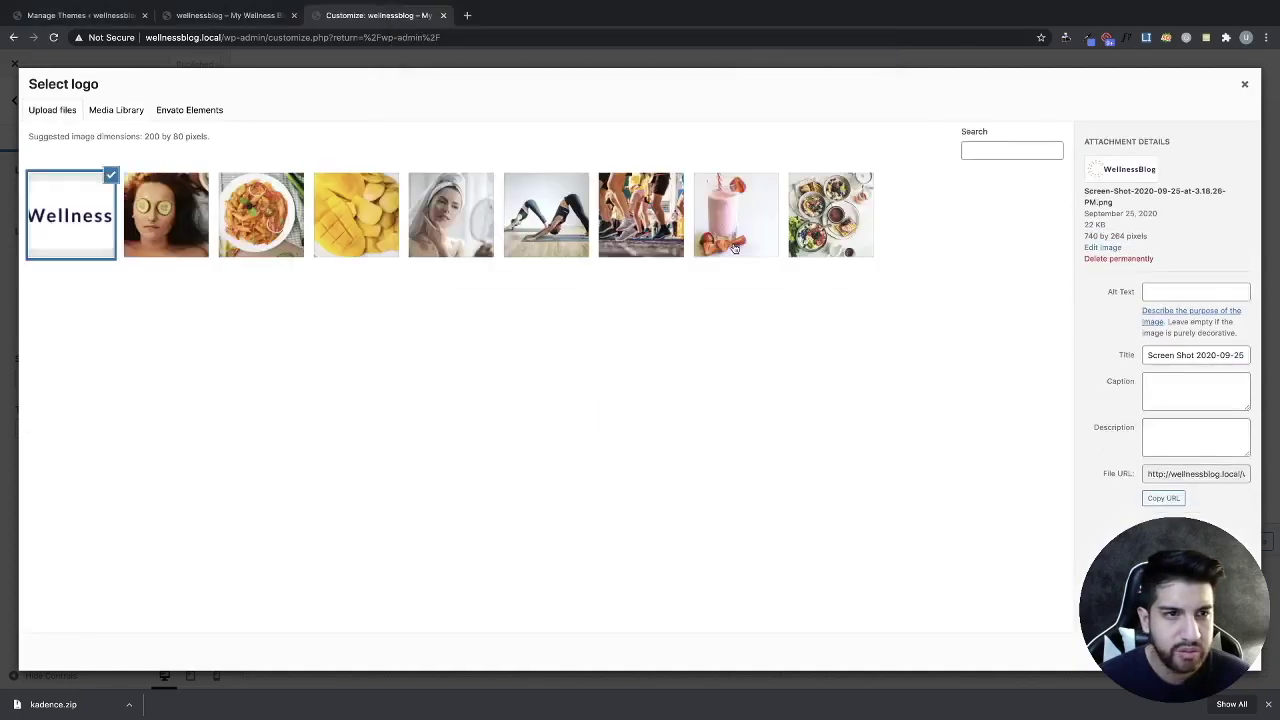
pyautogui.click(1218, 651)
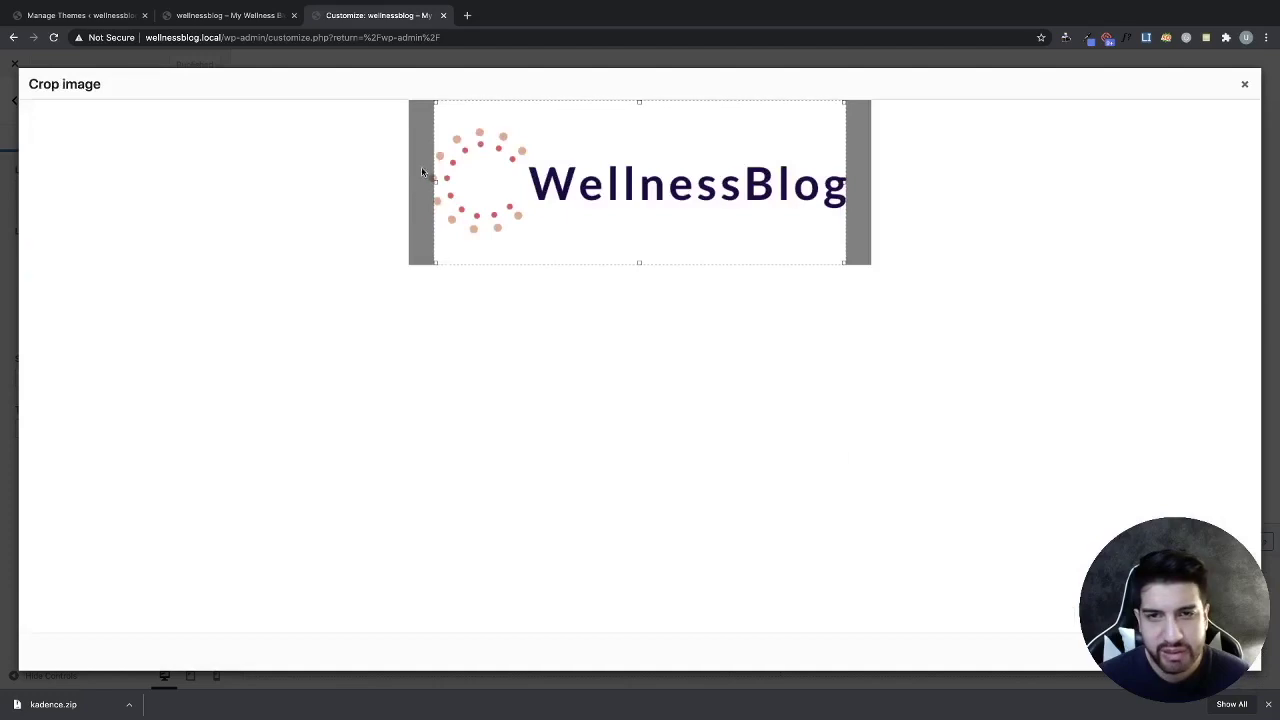
pyautogui.click(1210, 651)
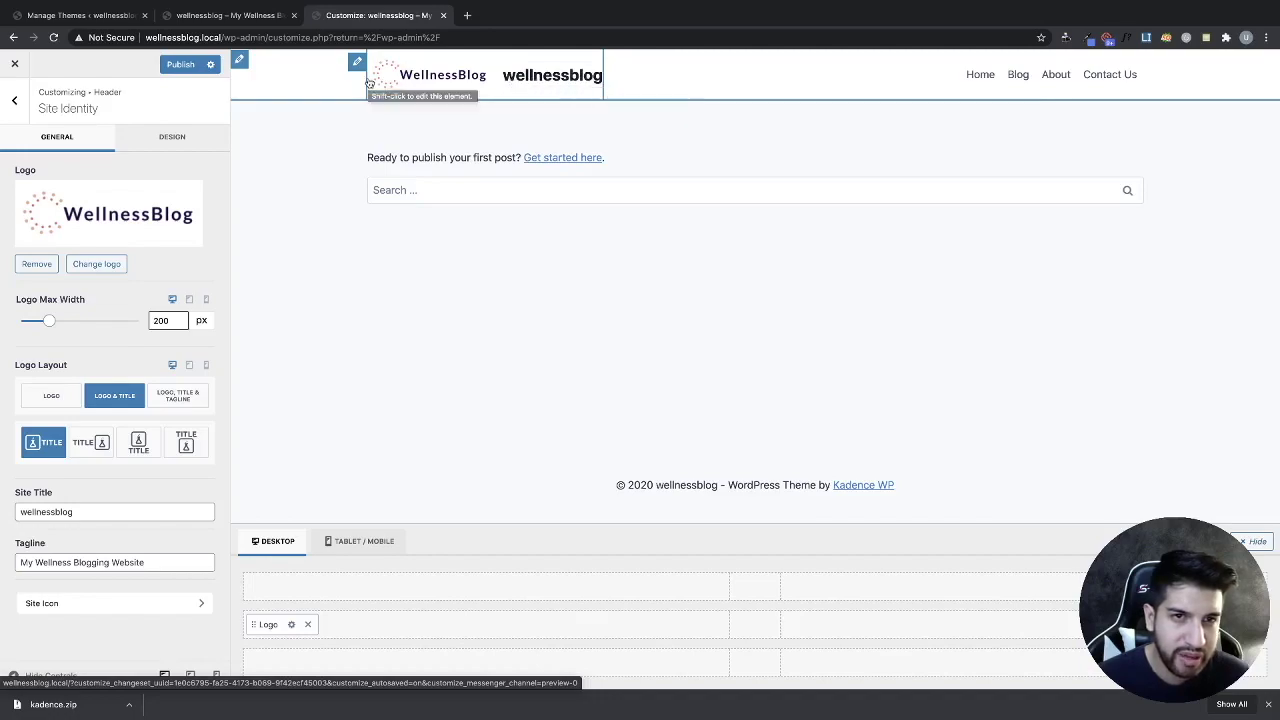
# - Set Logo Layout to logo only, publish, and close the Customizer
pyautogui.click(55, 400)
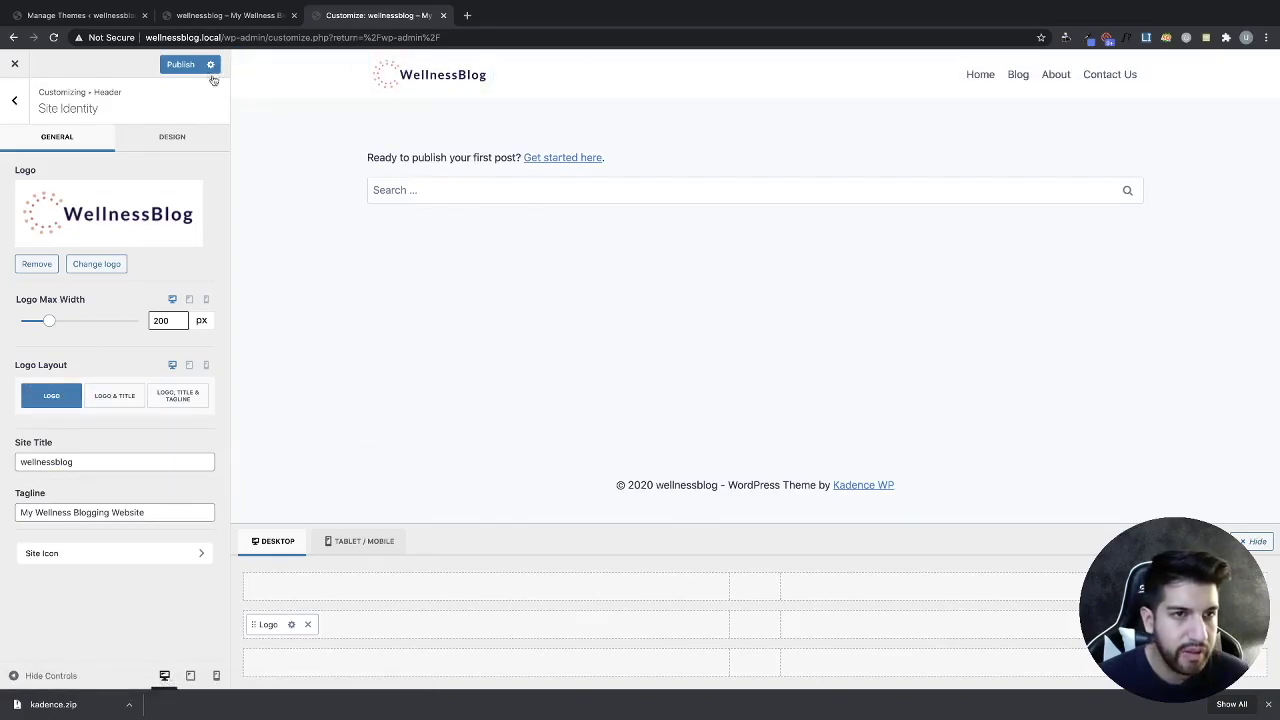
pyautogui.click(177, 65)
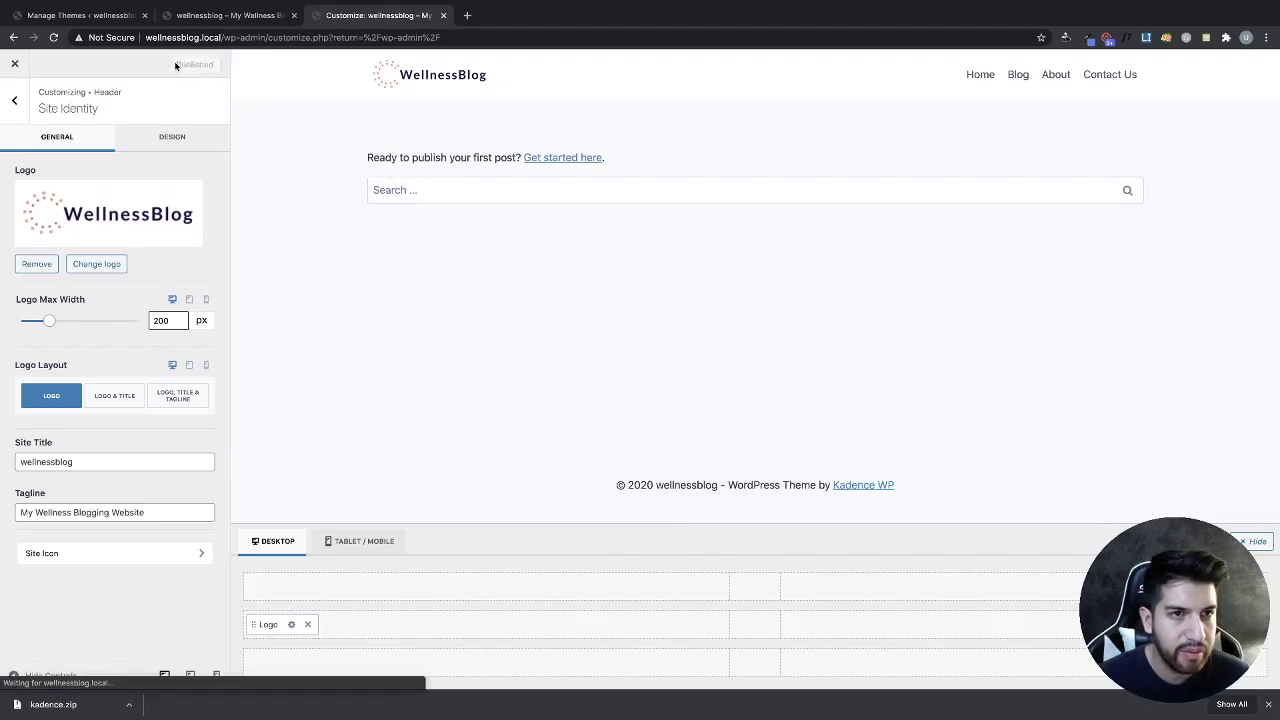
pyautogui.click(18, 64)
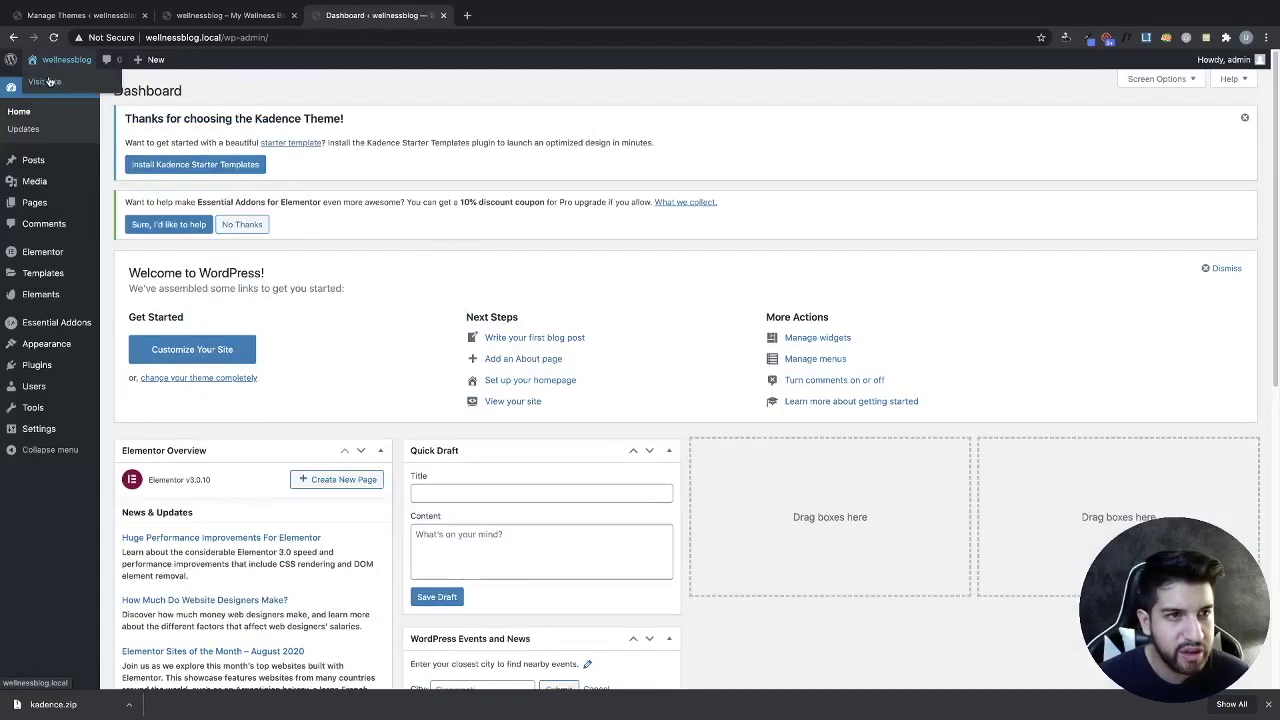
# - View the new WellnessBlog logo on the live site, close the downloads bar, and return to Dashboard
pyautogui.click(51, 84)
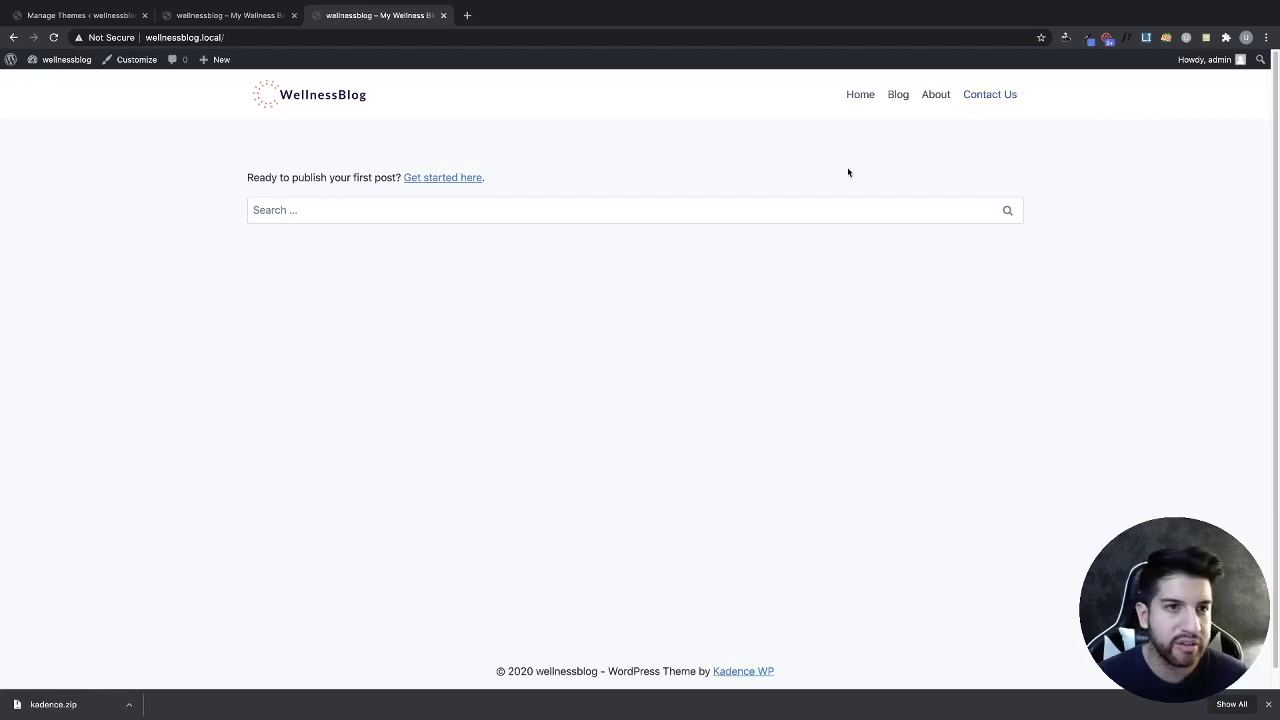
pyautogui.click(1268, 704)
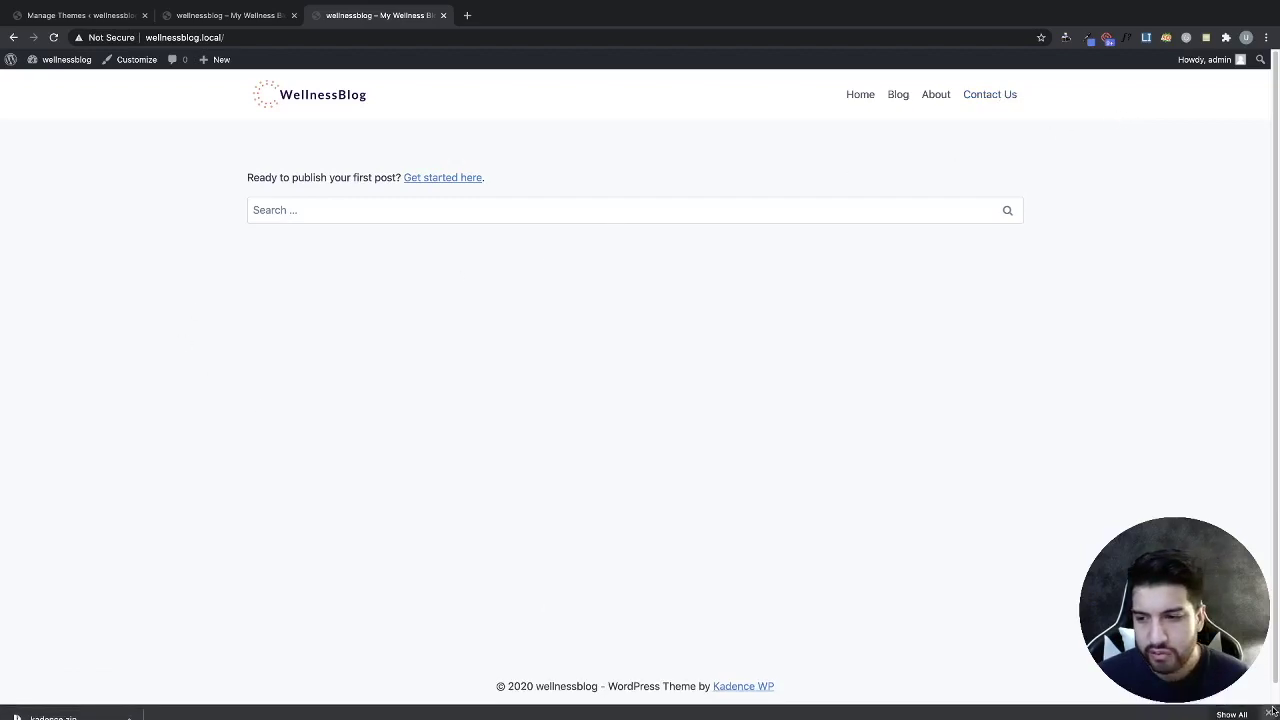
pyautogui.moveTo(75, 66)
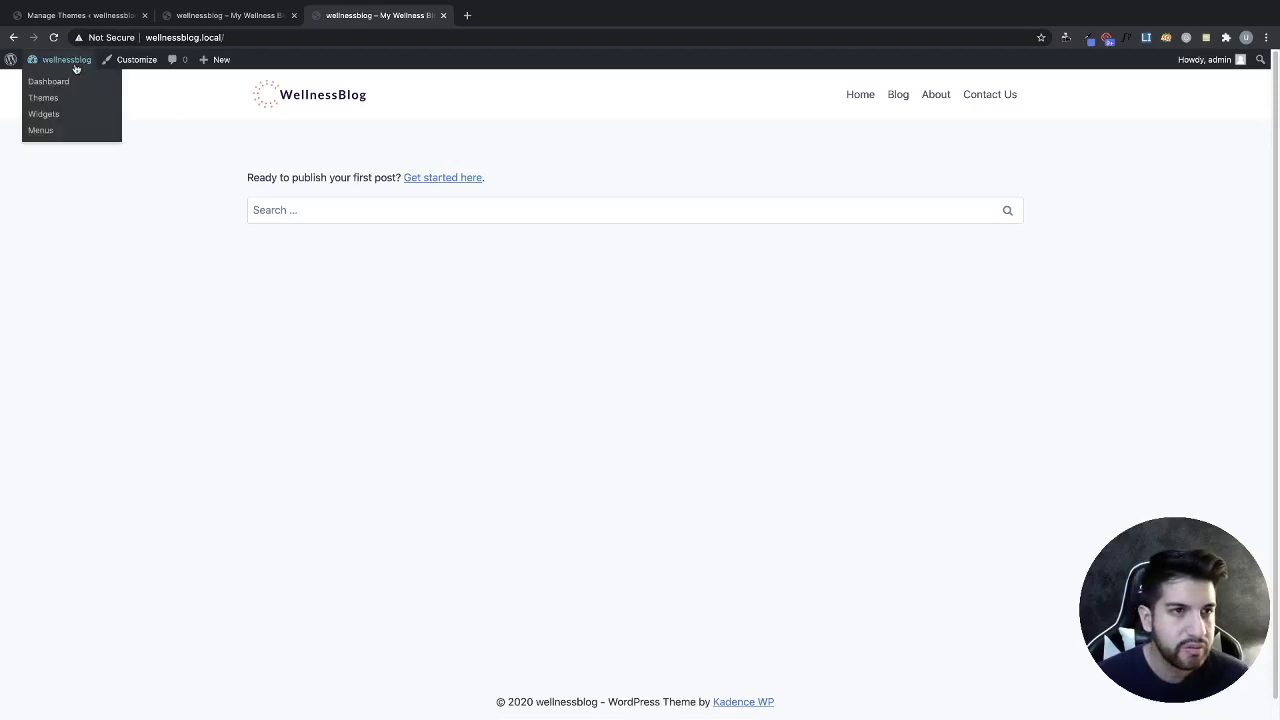
pyautogui.click(52, 81)
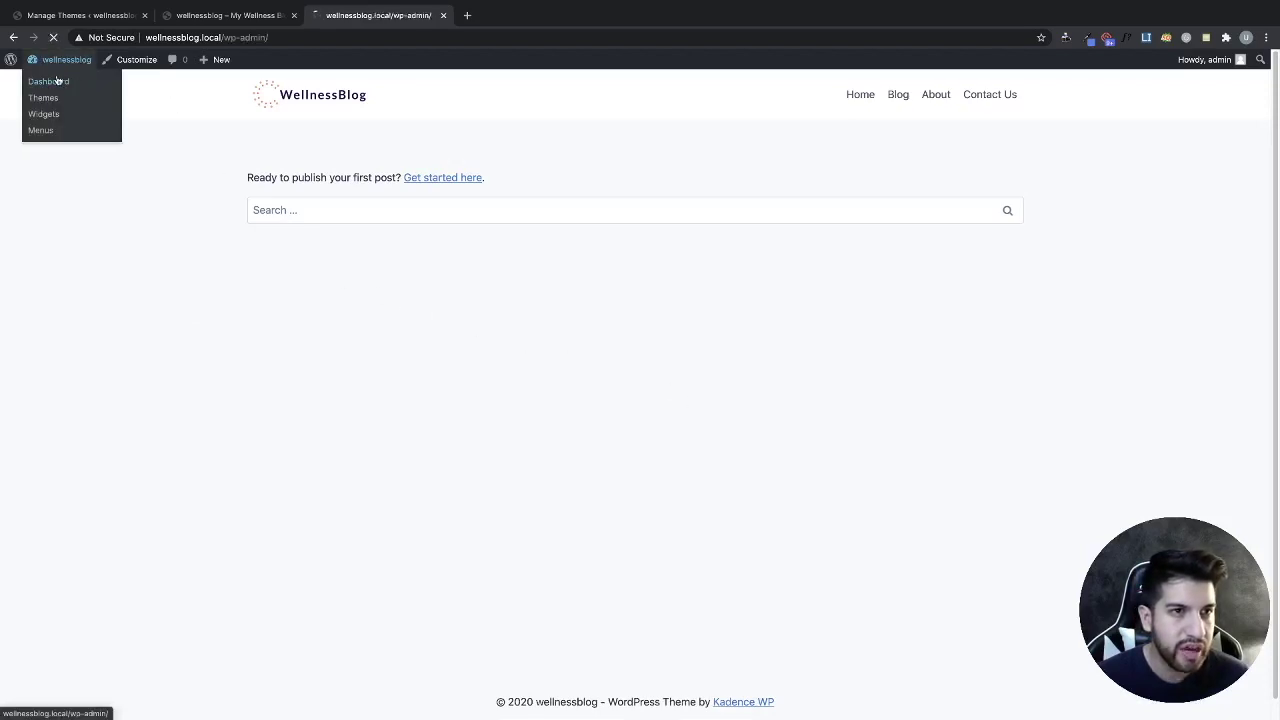
# - Browse the Envato Elements free template kits, then return to the Pages list
pyautogui.moveTo(22, 205)
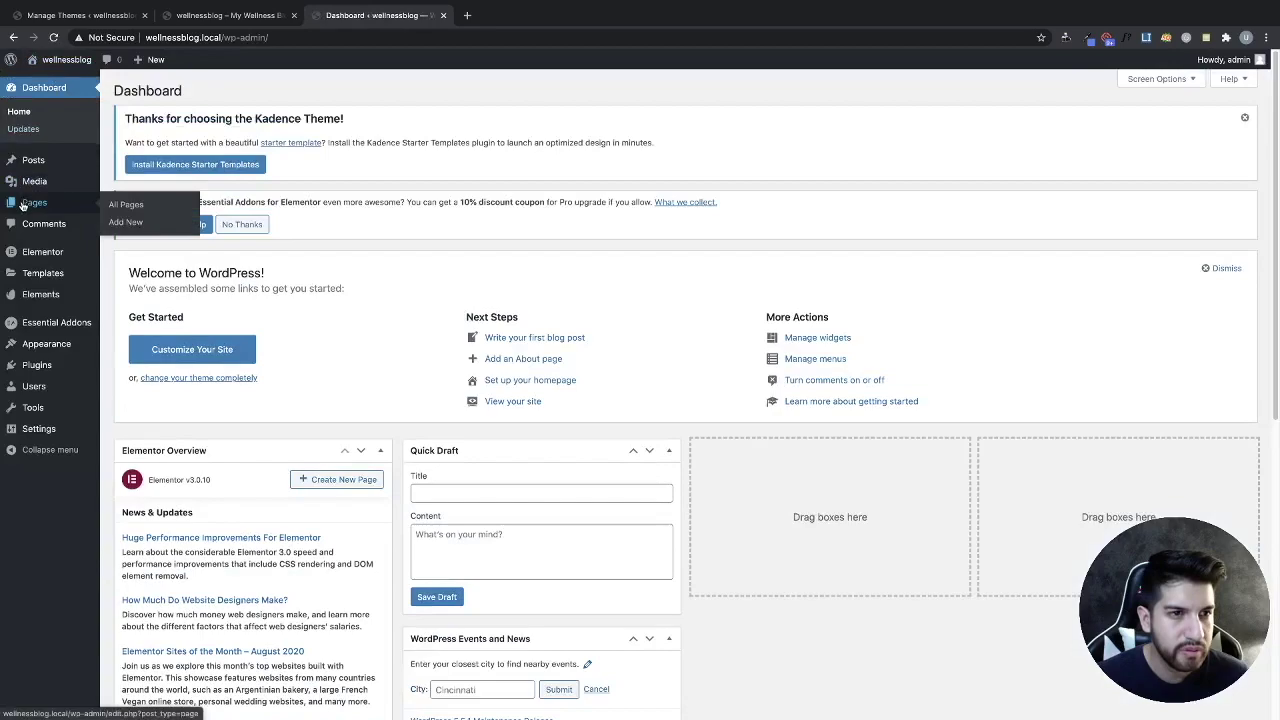
pyautogui.click(10, 205)
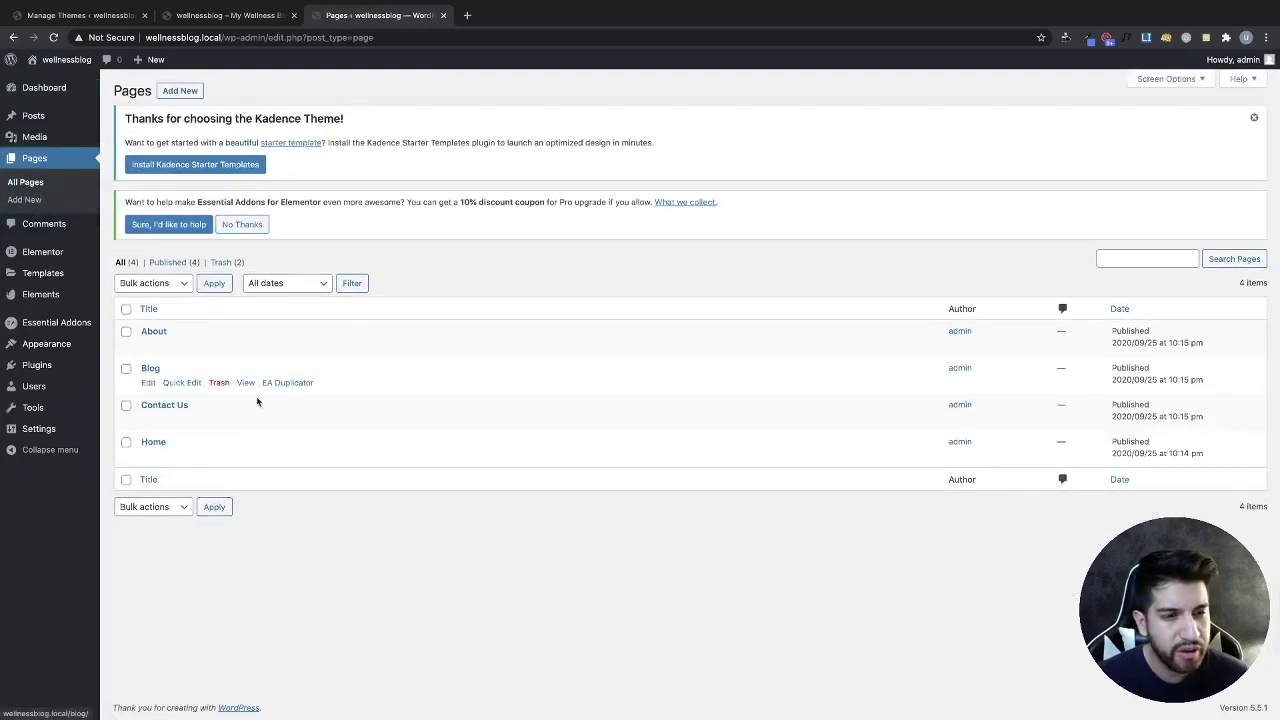
pyautogui.moveTo(52, 300)
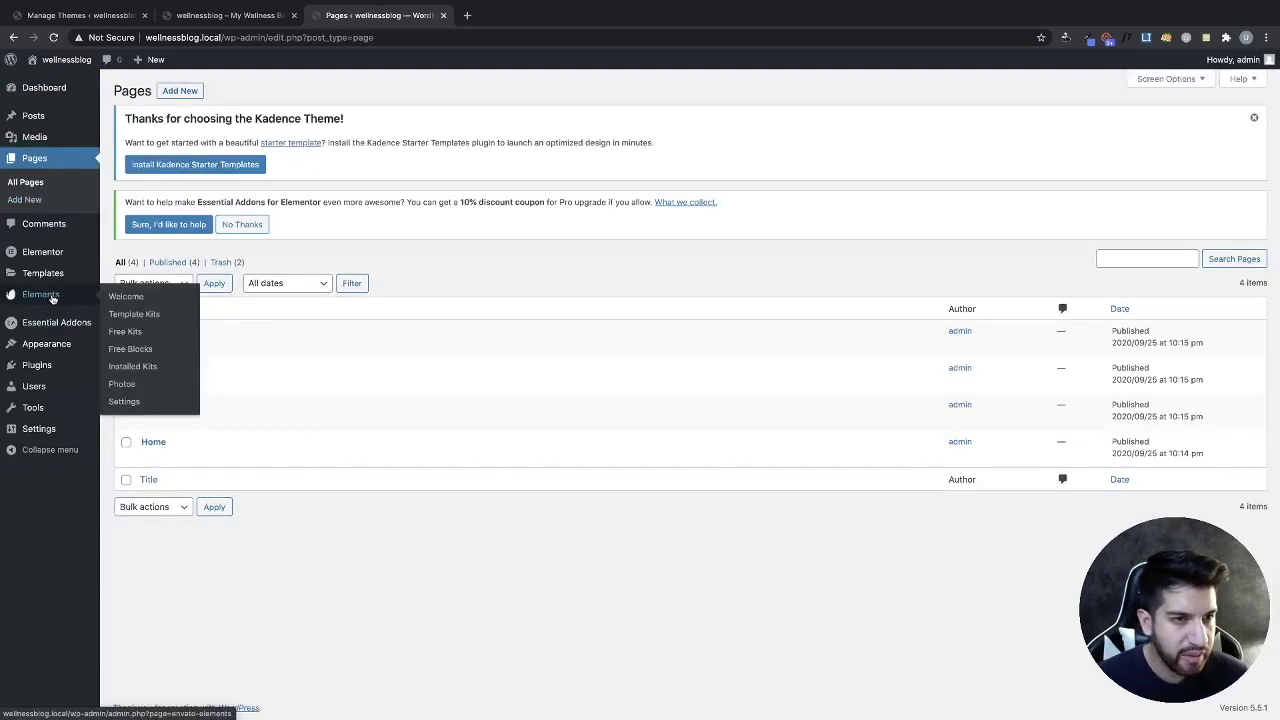
pyautogui.click(52, 300)
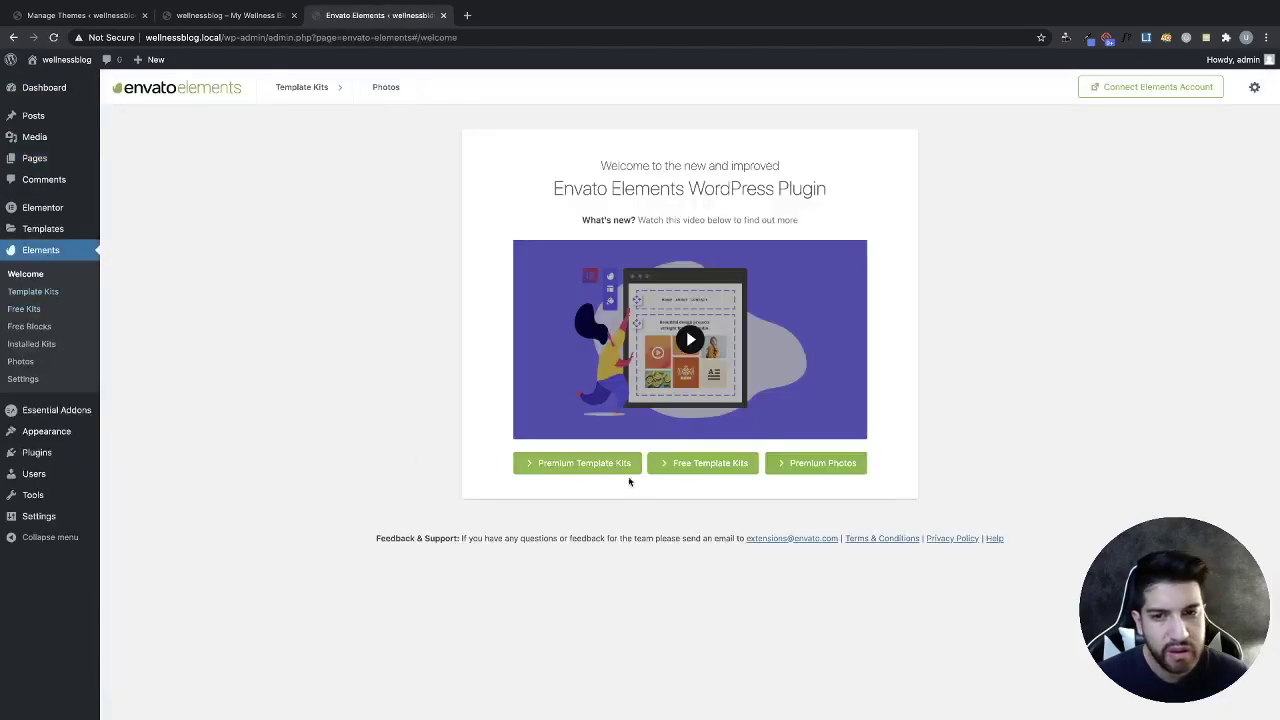
pyautogui.click(740, 464)
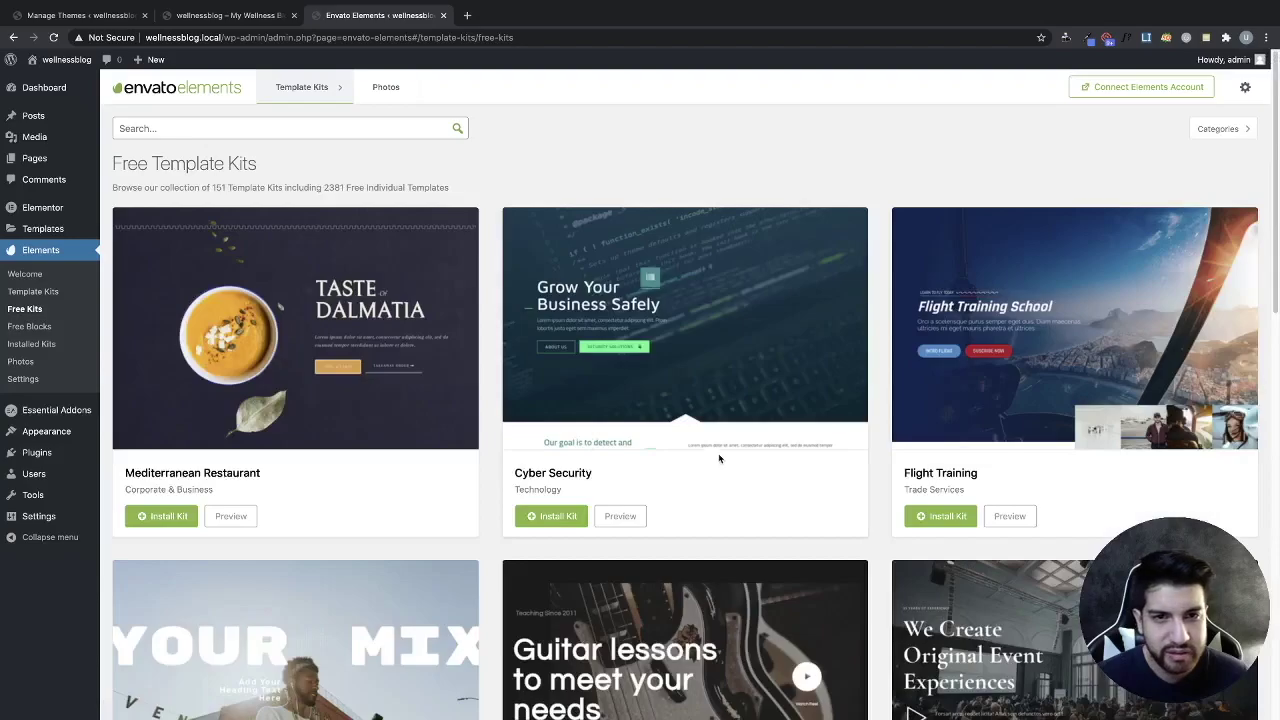
pyautogui.scroll(-8, 600, 380)
pyautogui.scroll(5, 722, 400)
pyautogui.scroll(2, 722, 400)
pyautogui.scroll(2, 679, 272)
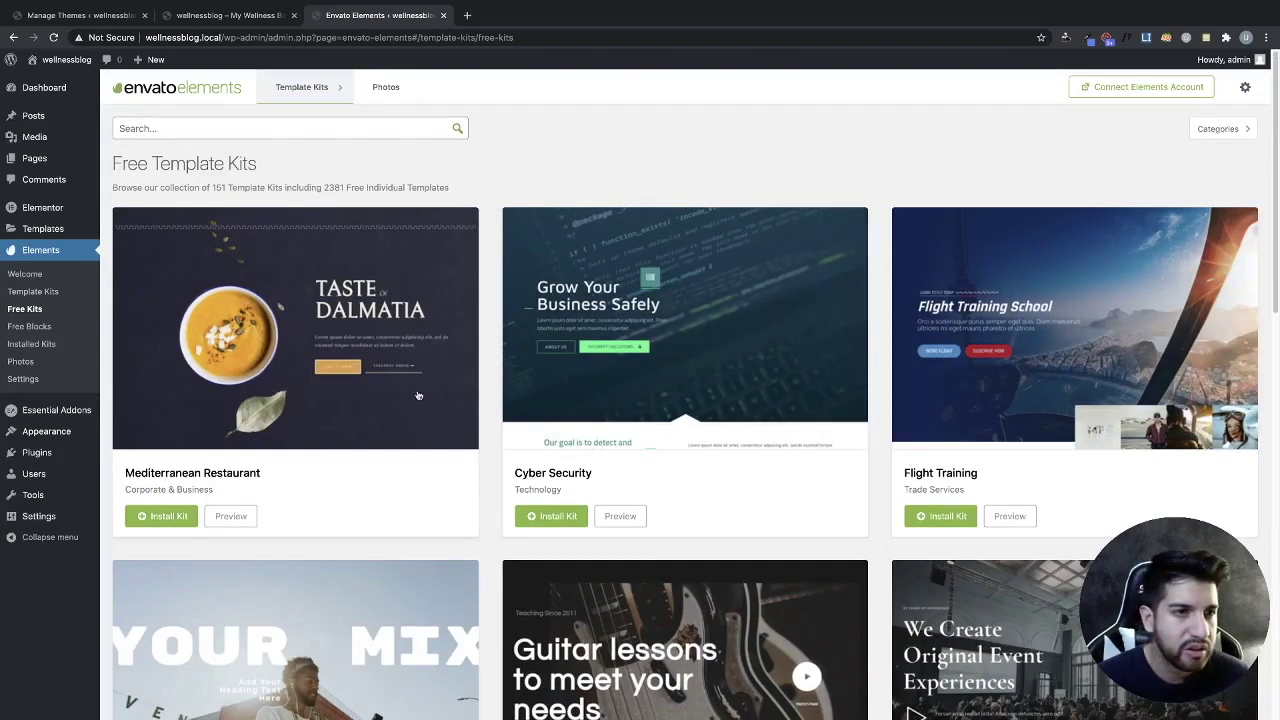
pyautogui.click(30, 160)
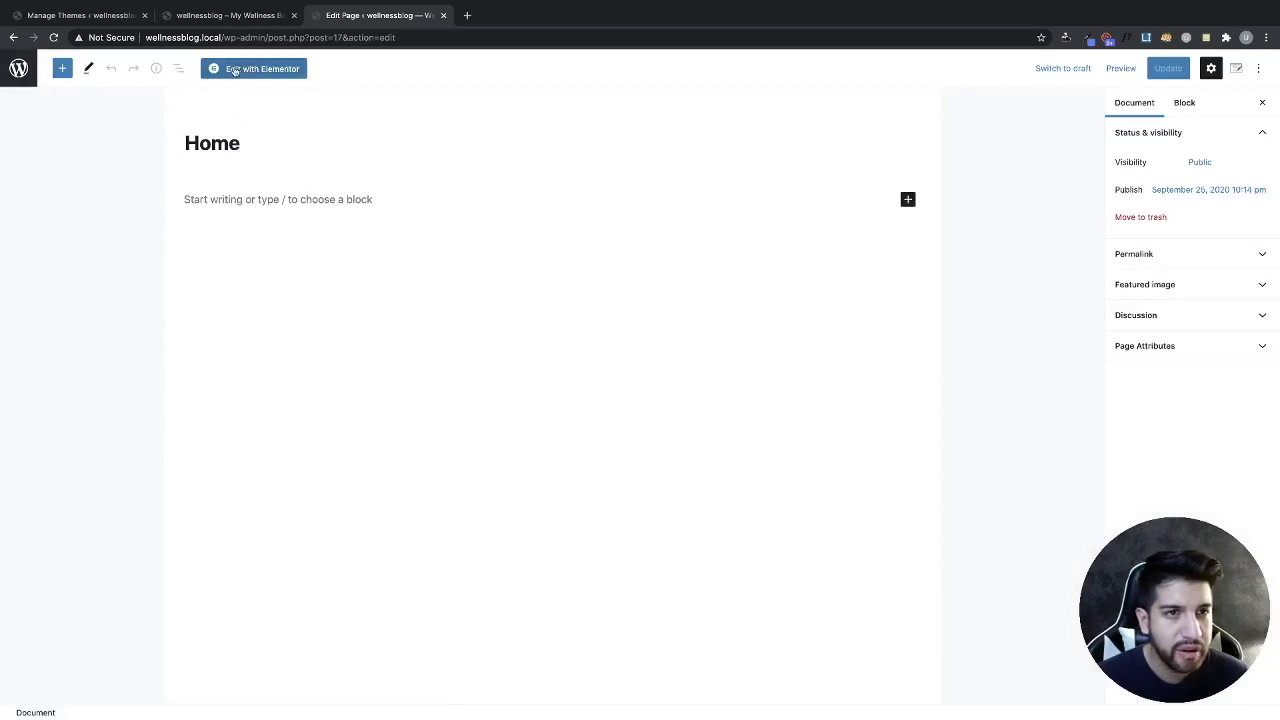
# - Open the Home page in Elementor and browse the Envato library's free template kits
pyautogui.click(285, 75)
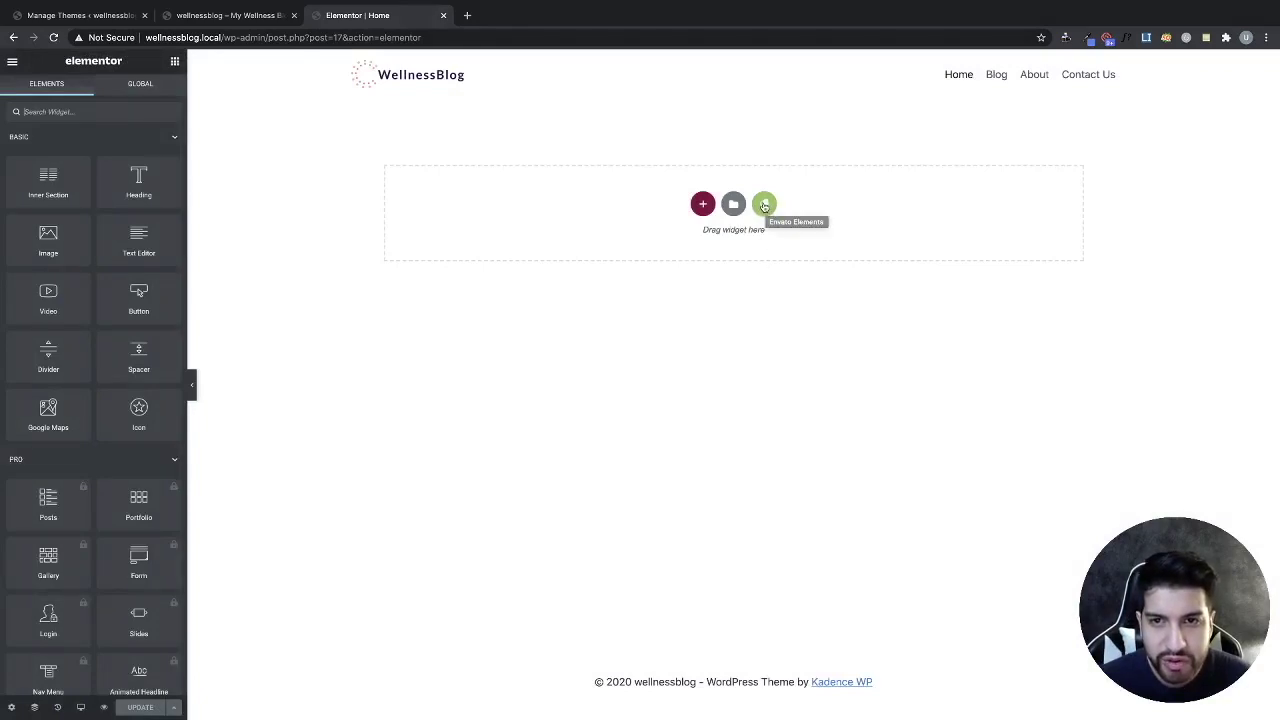
pyautogui.click(765, 205)
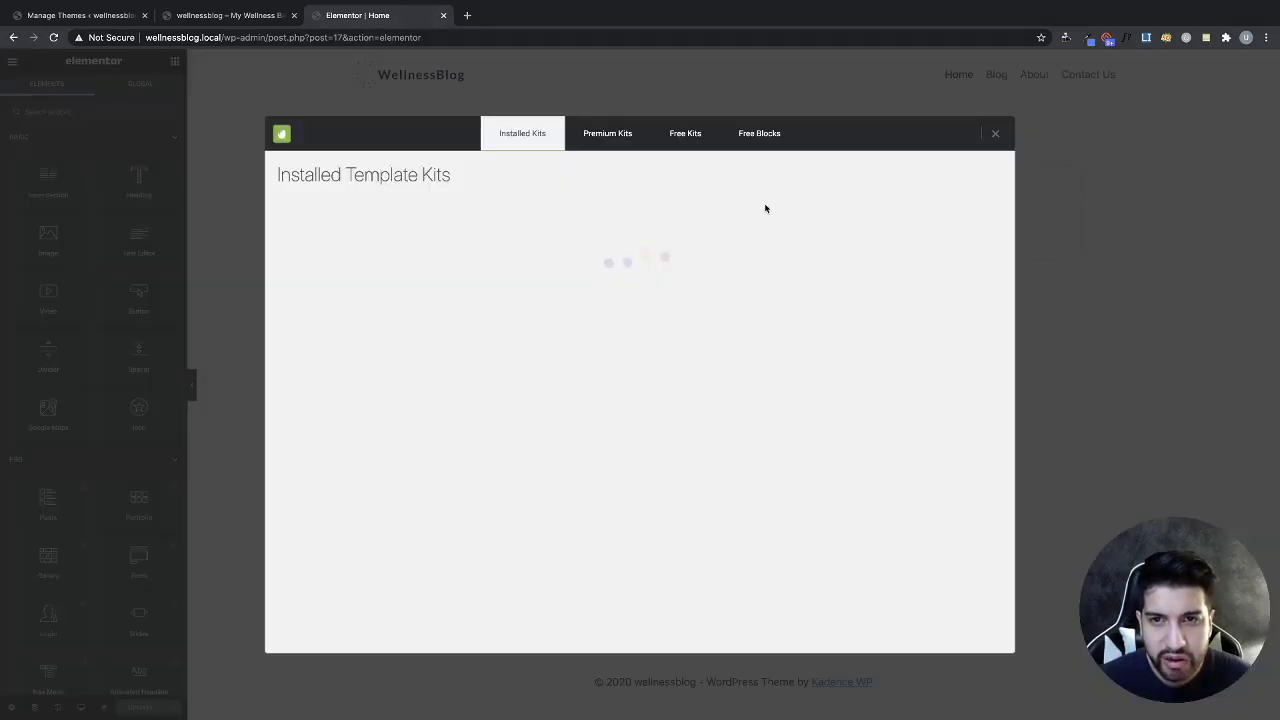
pyautogui.click(688, 148)
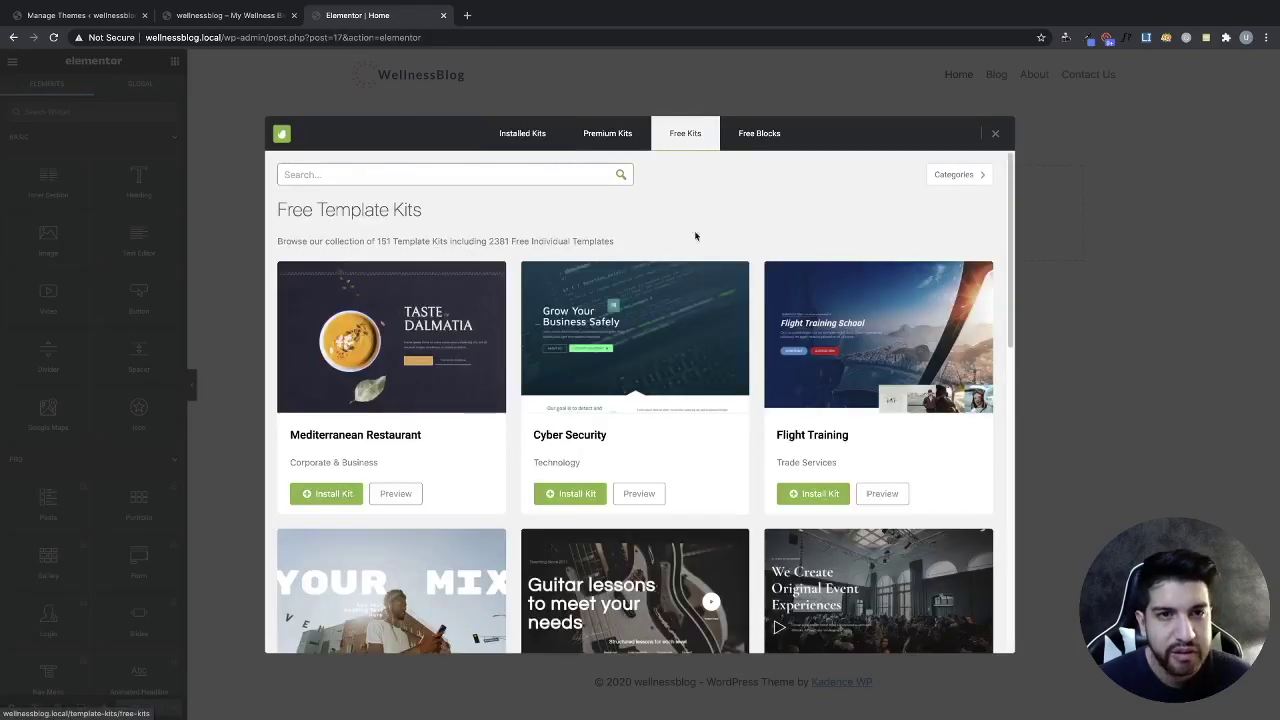
# - Filter the free kits to Food & Drink and install the Recipe kit
pyautogui.scroll(-2, 740, 340)
pyautogui.scroll(-5, 940, 430)
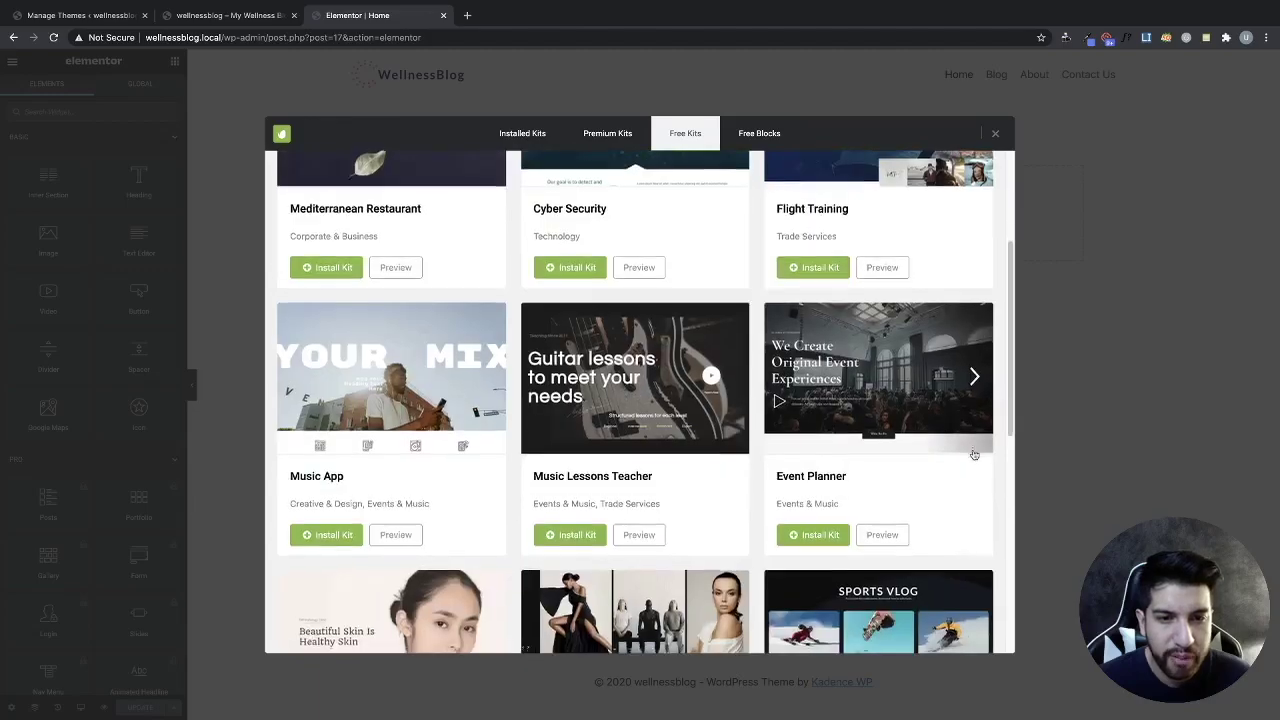
pyautogui.scroll(6, 966, 459)
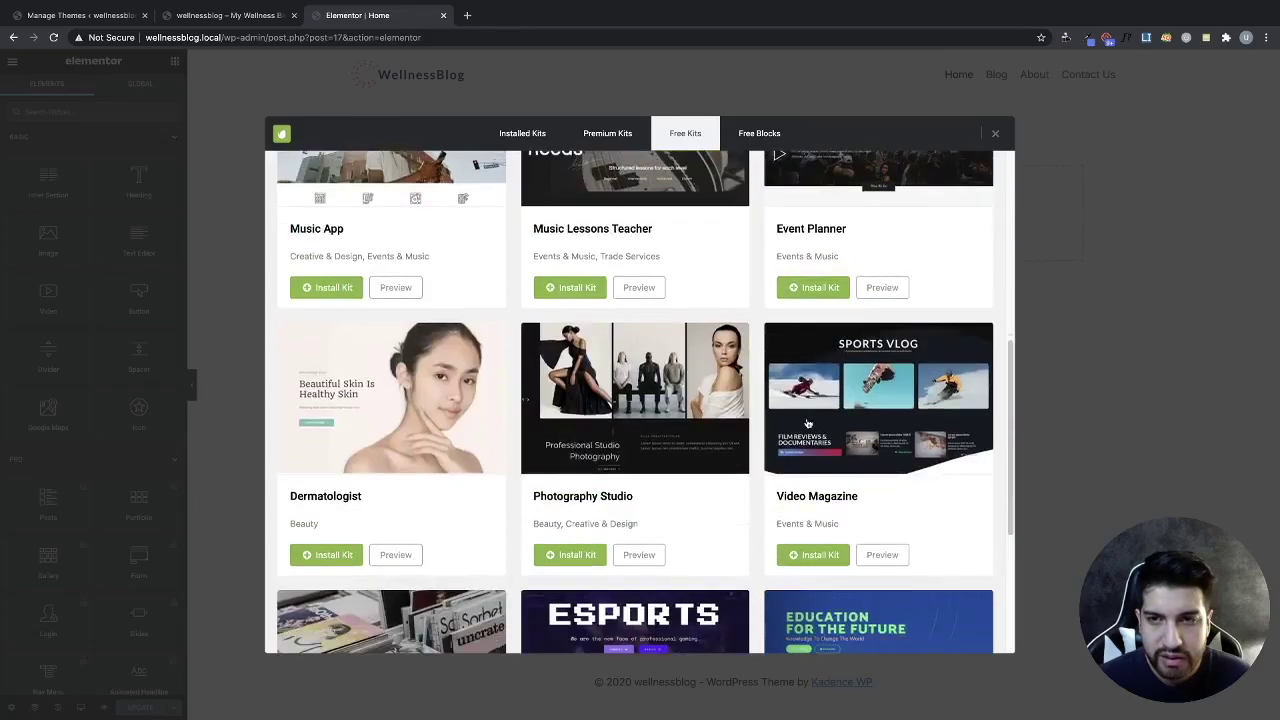
pyautogui.click(969, 178)
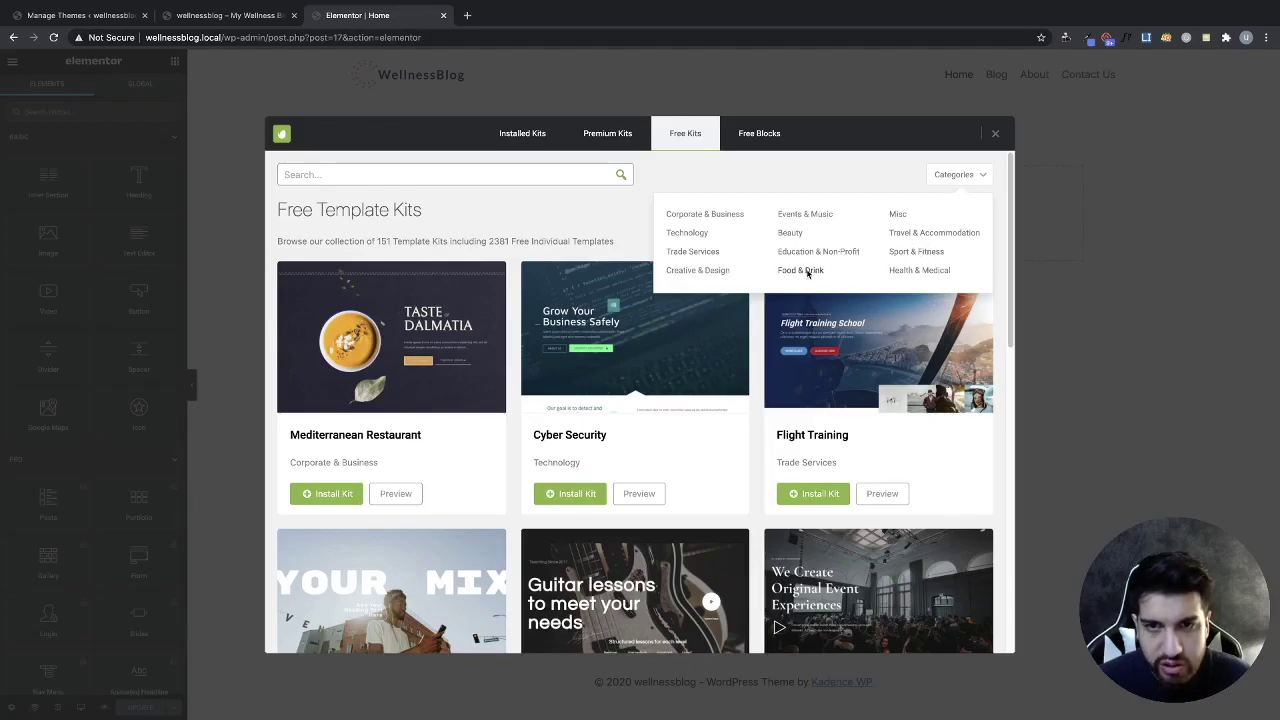
pyautogui.click(808, 271)
pyautogui.scroll(-4, 800, 290)
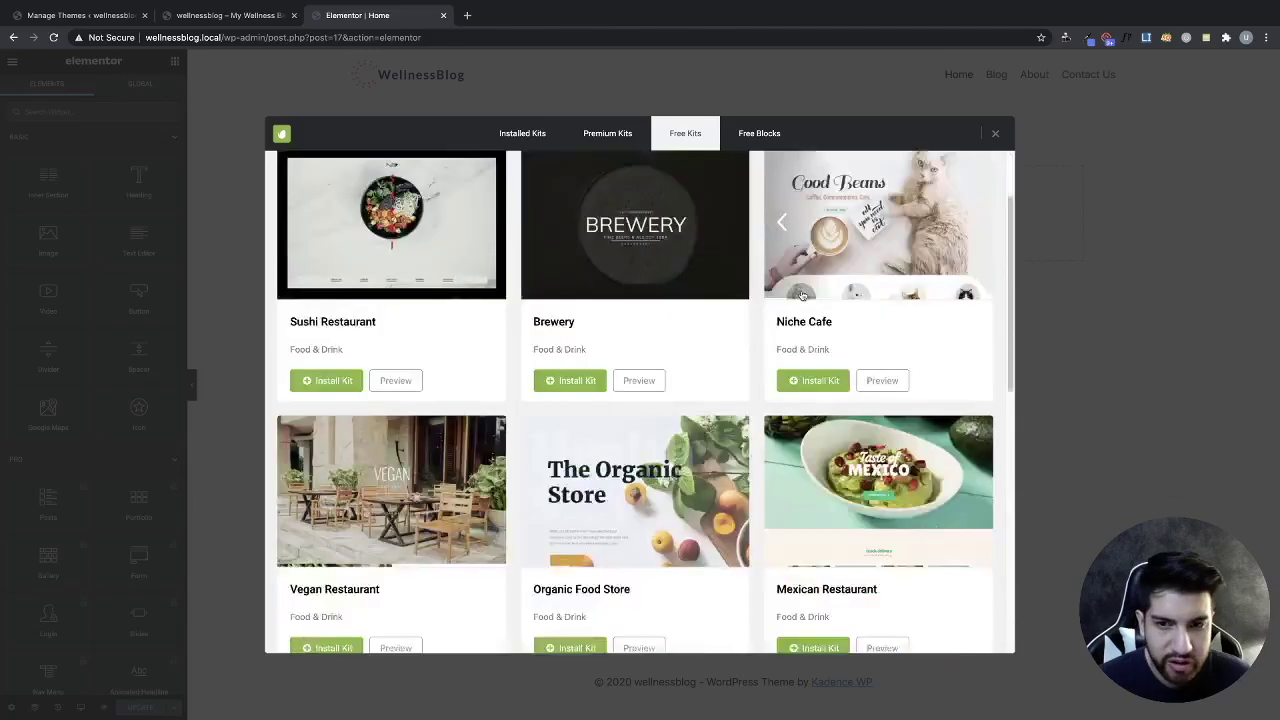
pyautogui.scroll(2, 794, 302)
pyautogui.scroll(-4, 600, 350)
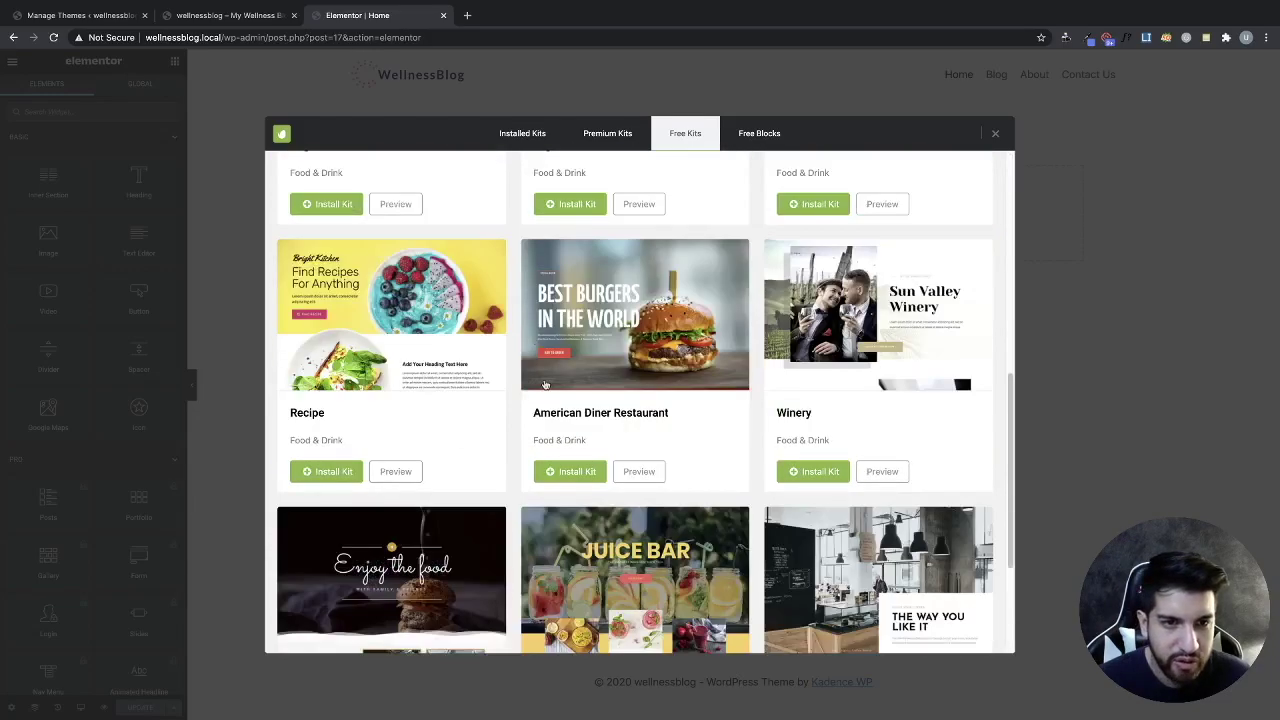
pyautogui.click(327, 472)
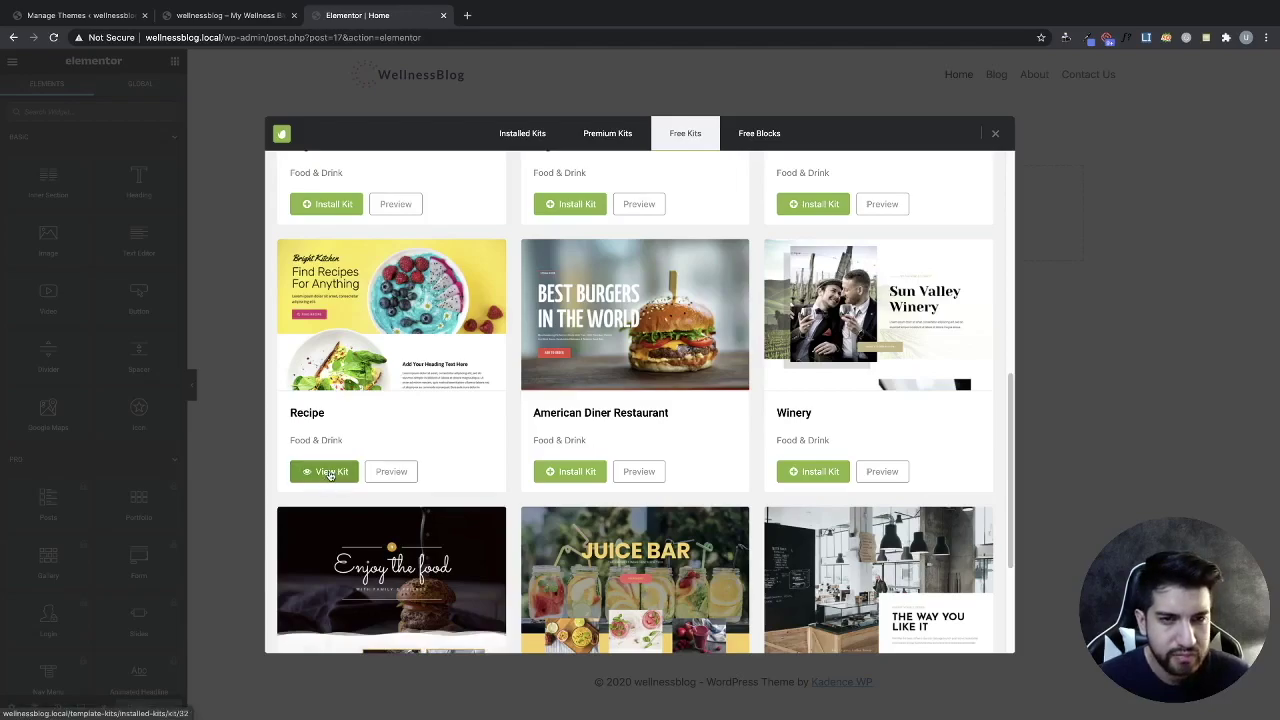
# - View the installed Recipe kit and look through its Home 1–5 and About Me templates
pyautogui.click(329, 472)
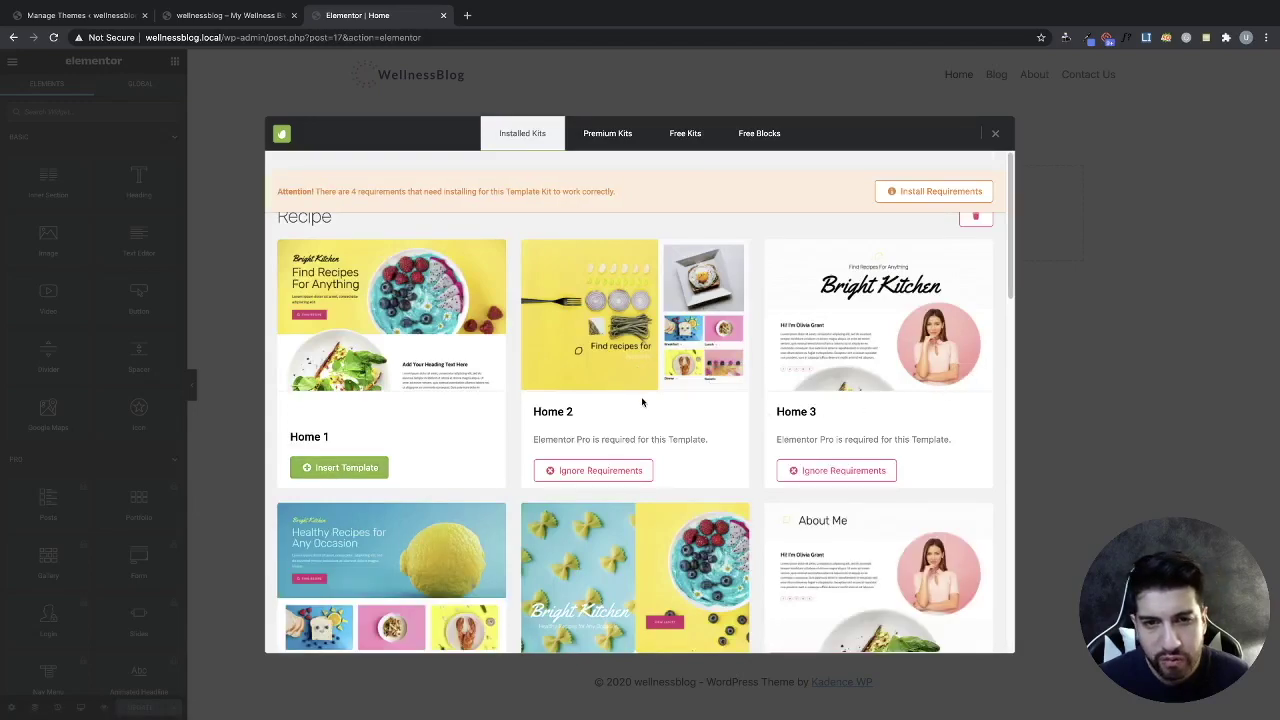
pyautogui.scroll(-5, 831, 416)
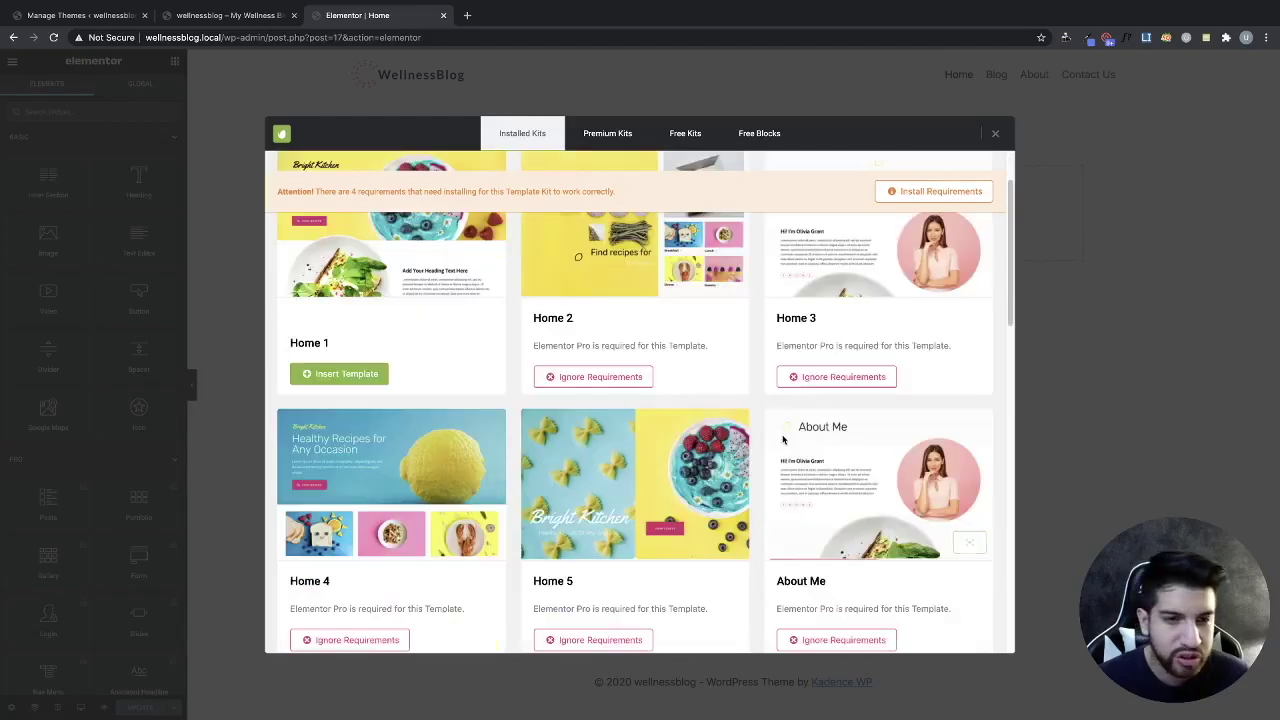
pyautogui.scroll(-8, 782, 448)
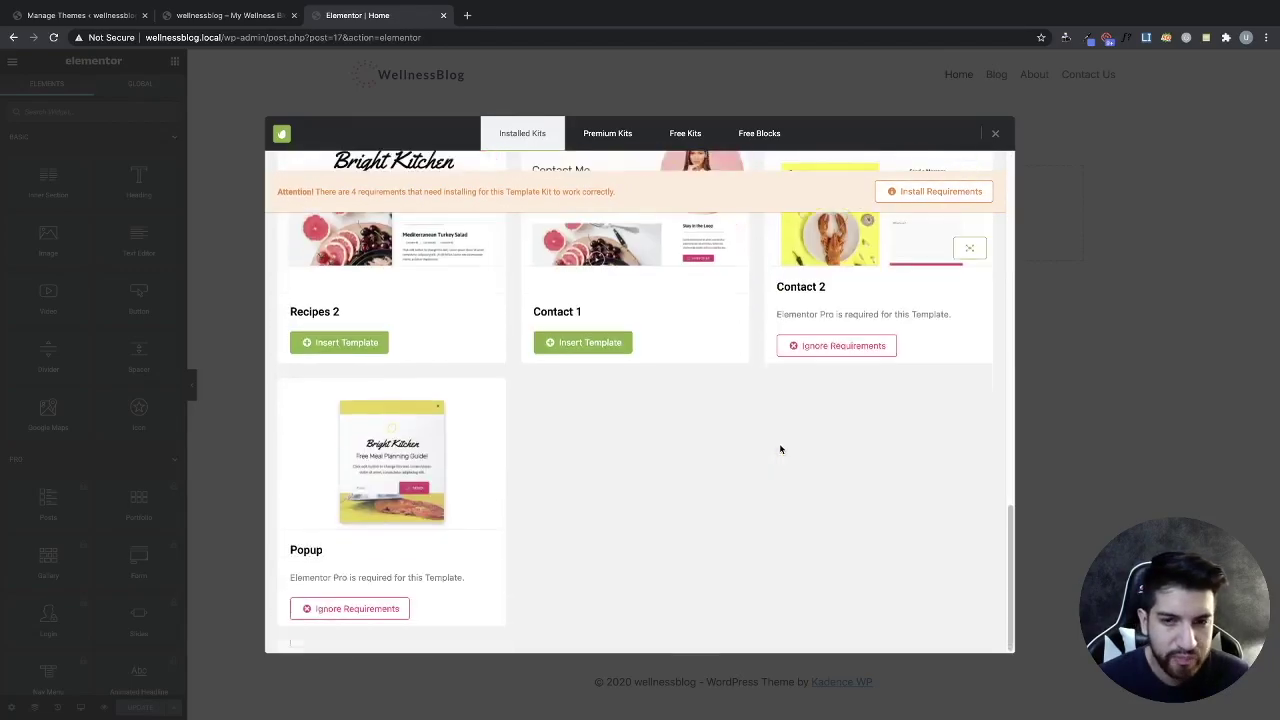
pyautogui.scroll(12, 781, 449)
pyautogui.scroll(1, 781, 449)
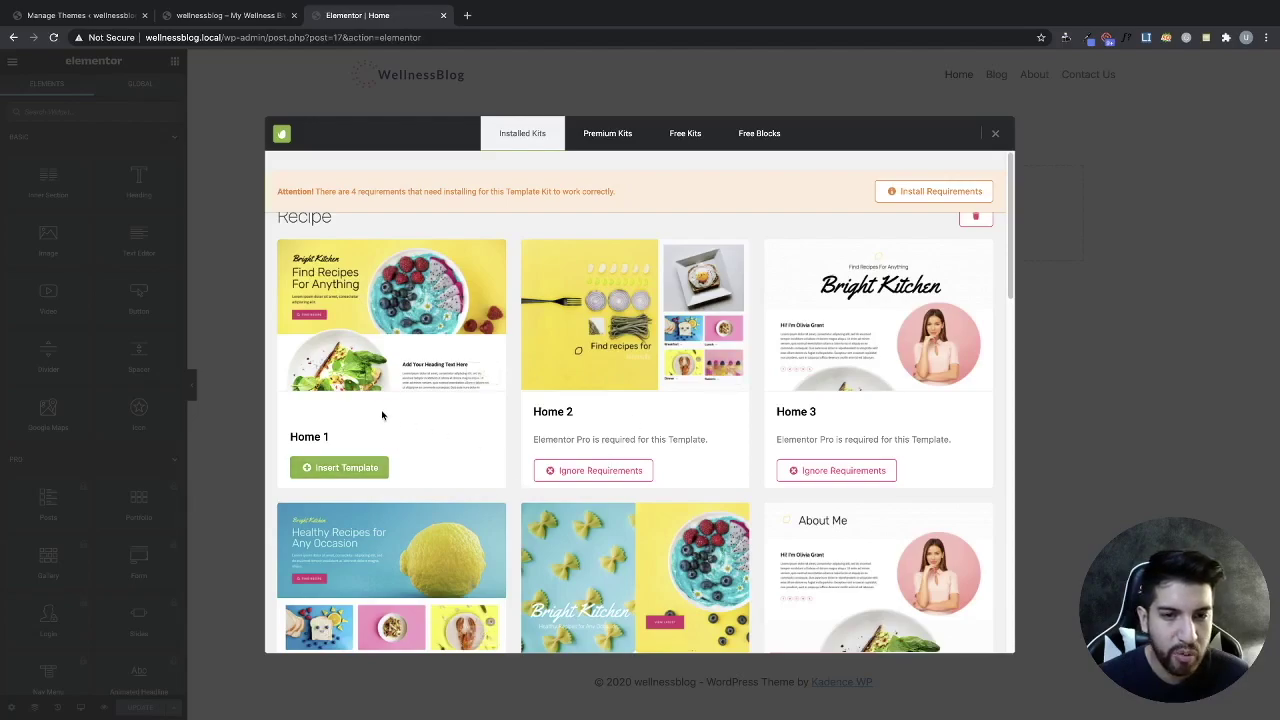
pyautogui.scroll(-2, 649, 465)
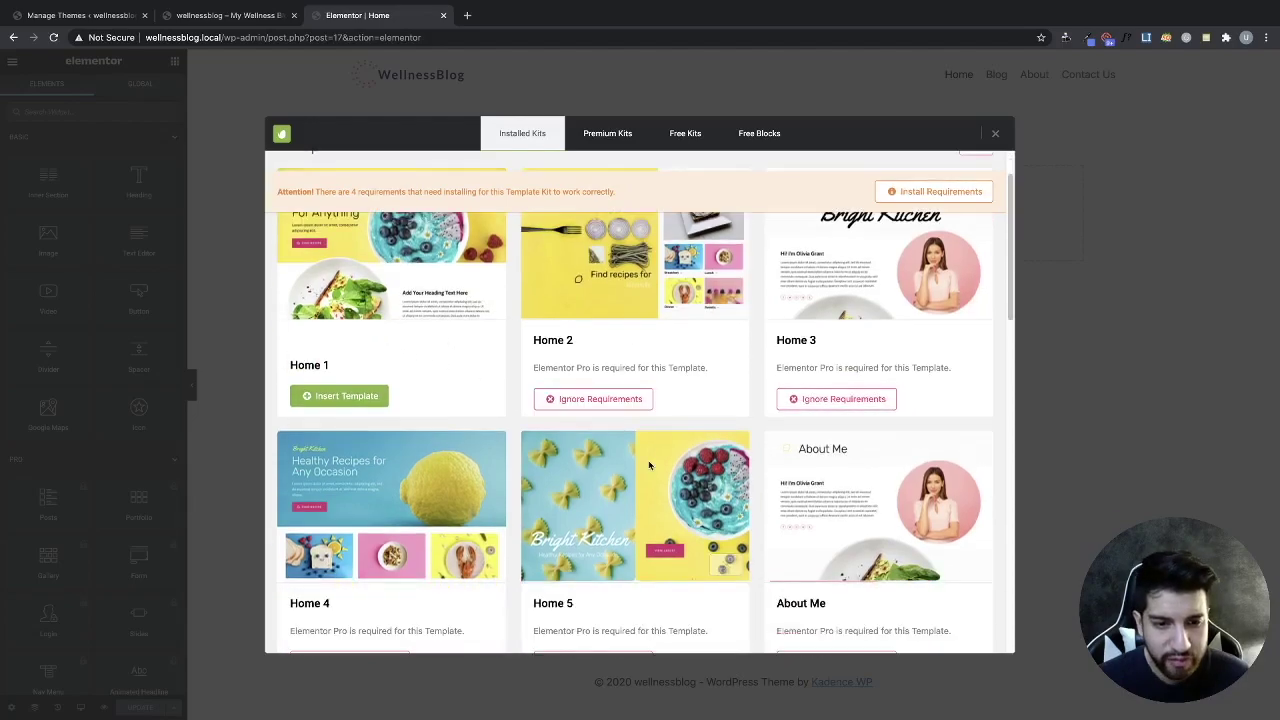
pyautogui.scroll(-1, 649, 465)
pyautogui.scroll(1, 644, 474)
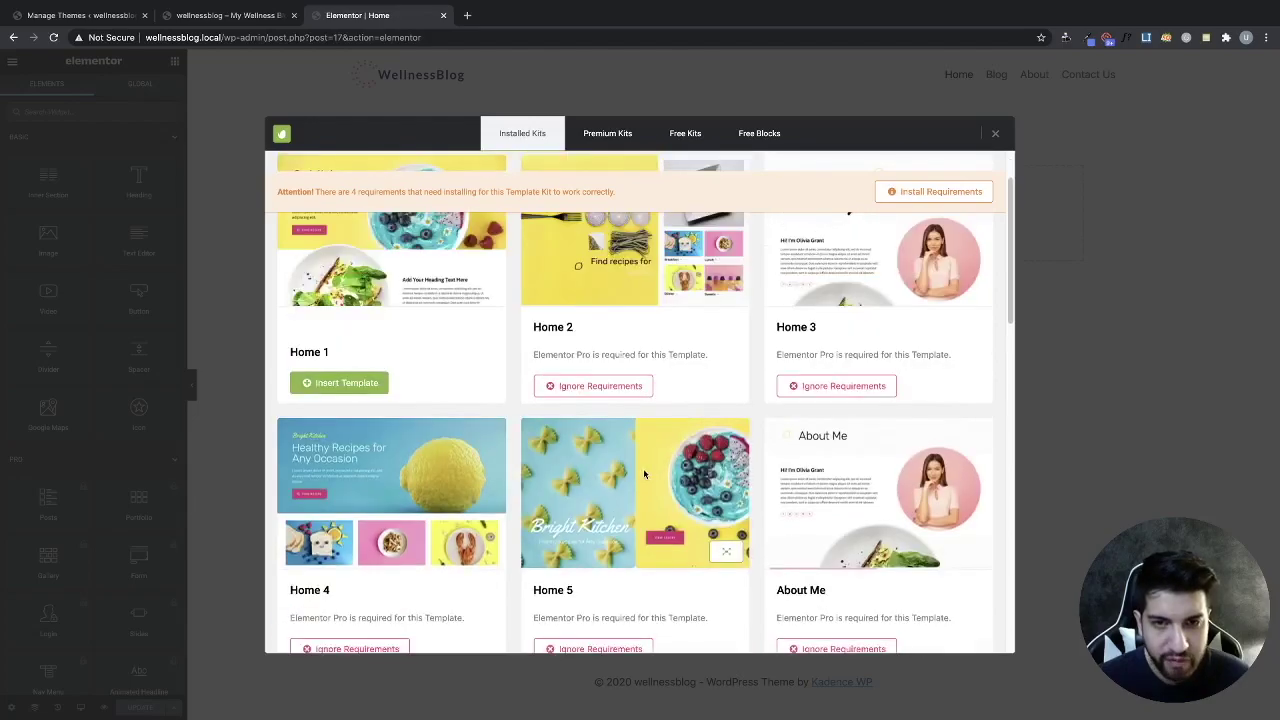
pyautogui.scroll(1, 643, 474)
pyautogui.scroll(-1, 762, 390)
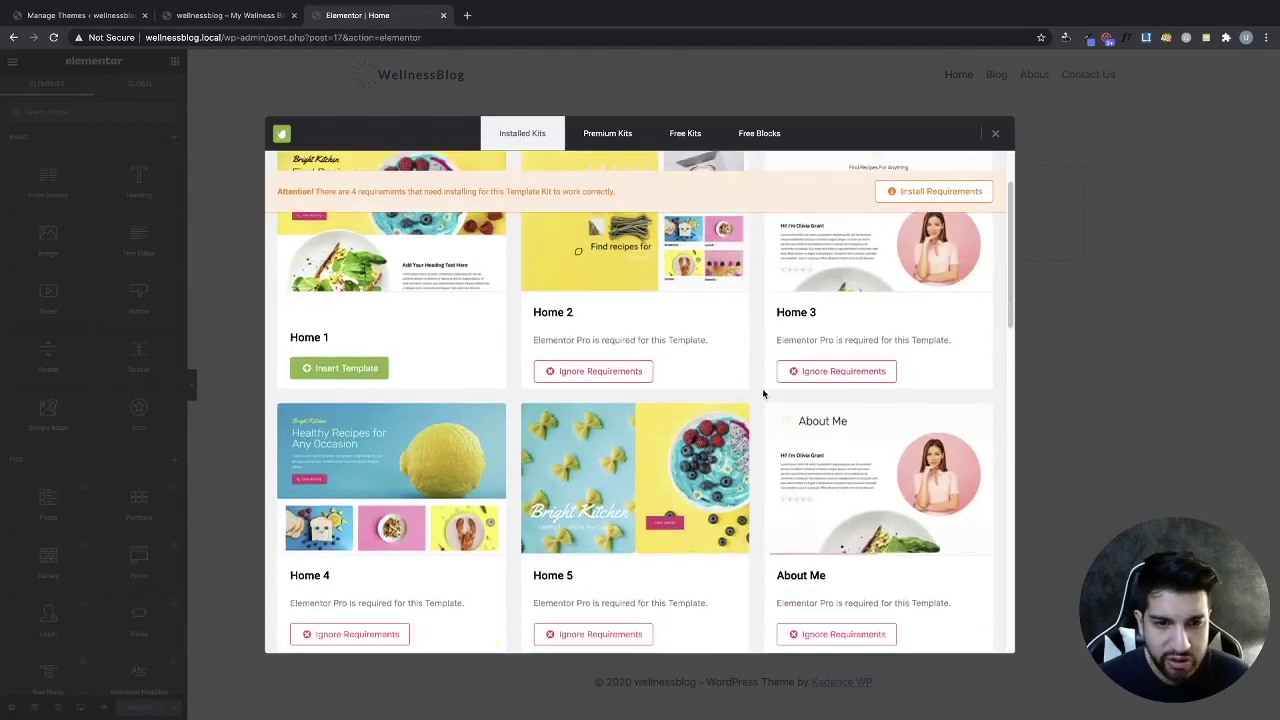
pyautogui.scroll(1, 731, 400)
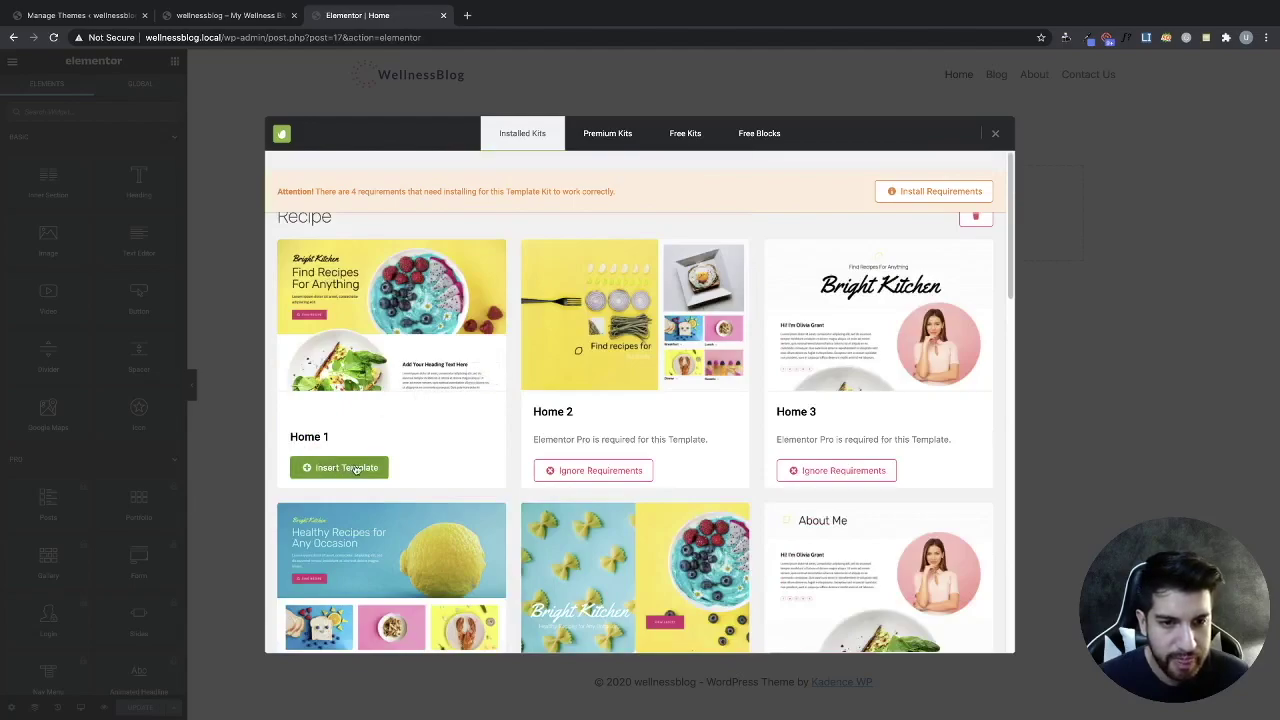
# - Insert the Recipe kit's Home 1 template into the Home page, update it, and preview it
pyautogui.click(356, 469)
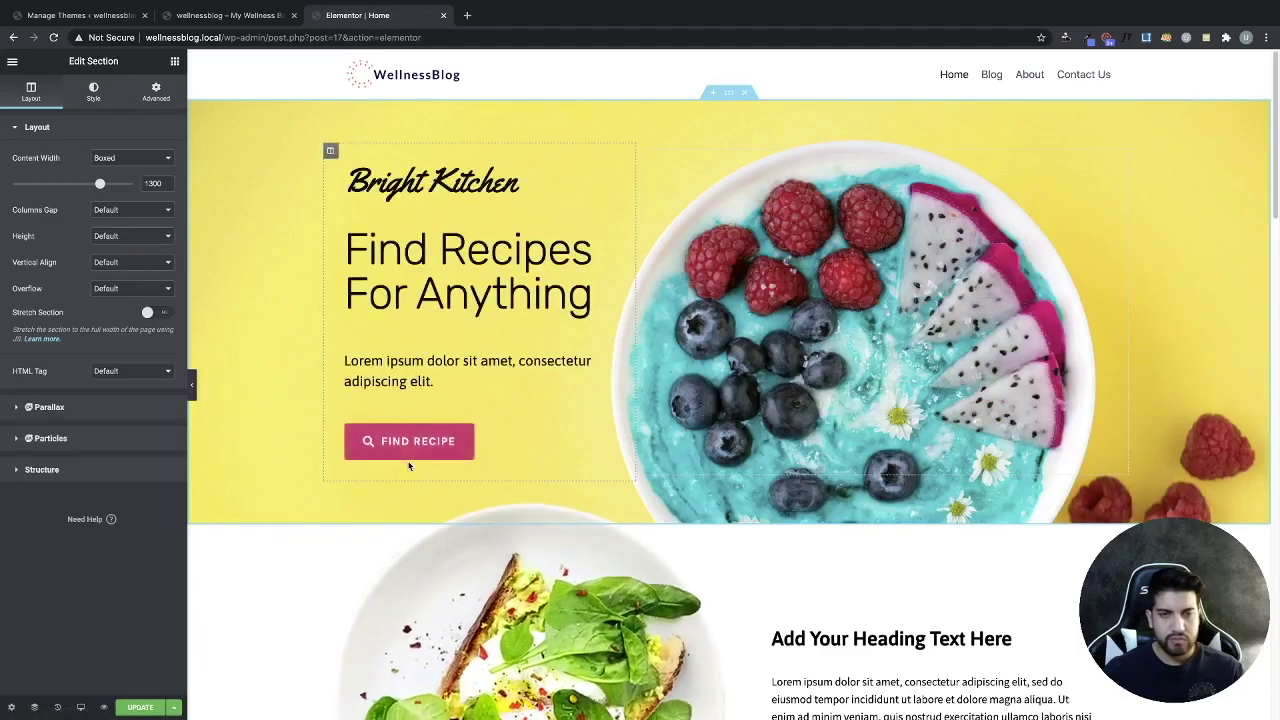
pyautogui.scroll(-2, 1030, 375)
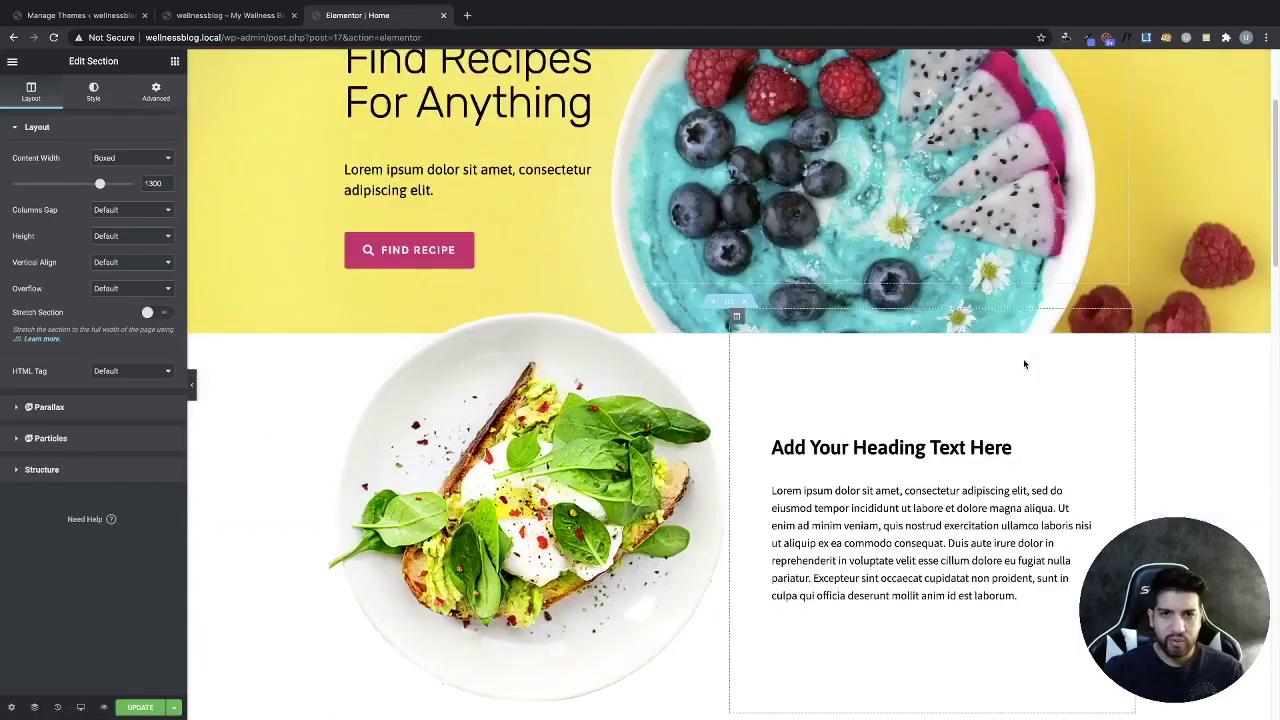
pyautogui.scroll(-10, 1024, 364)
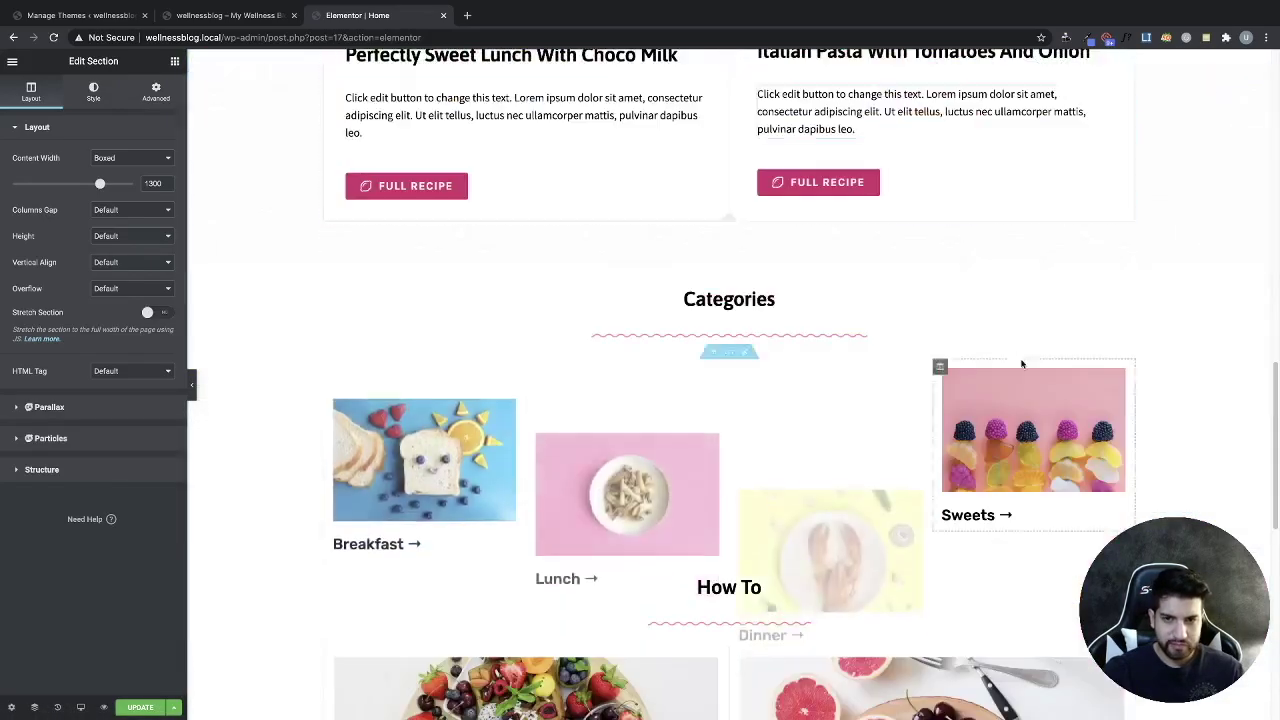
pyautogui.scroll(-7, 1022, 364)
pyautogui.scroll(4, 1022, 364)
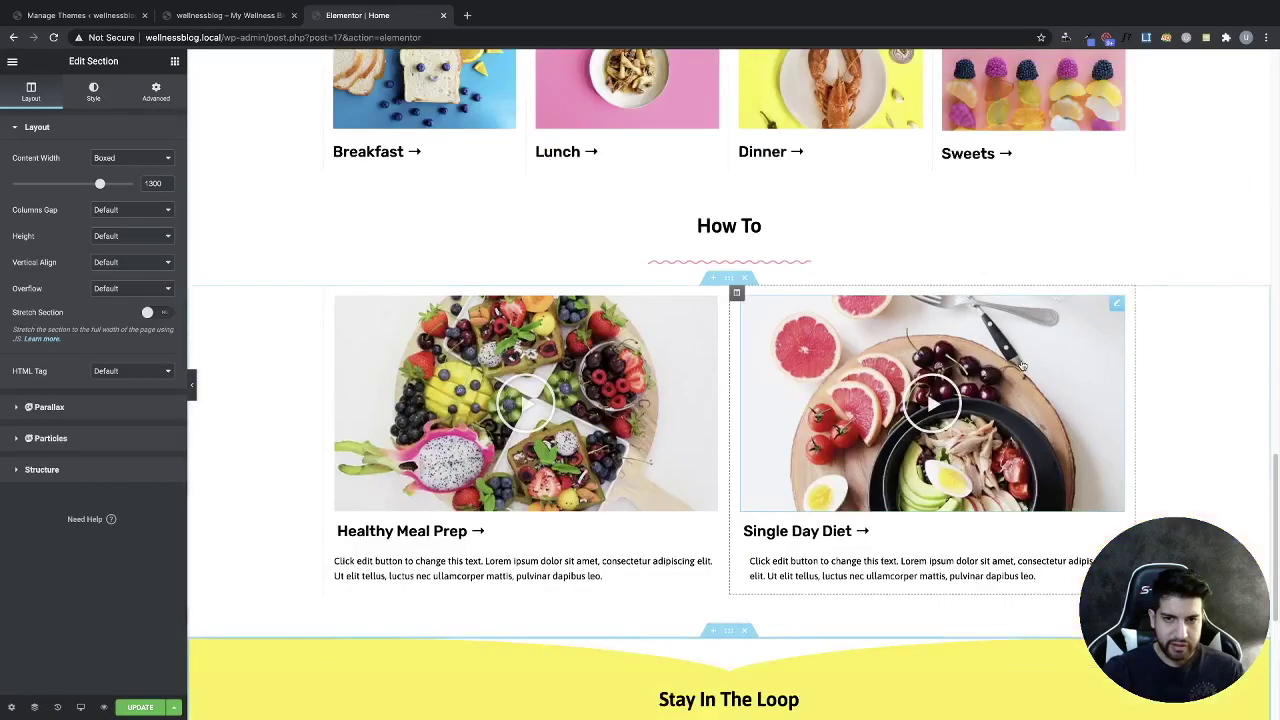
pyautogui.scroll(4, 1022, 364)
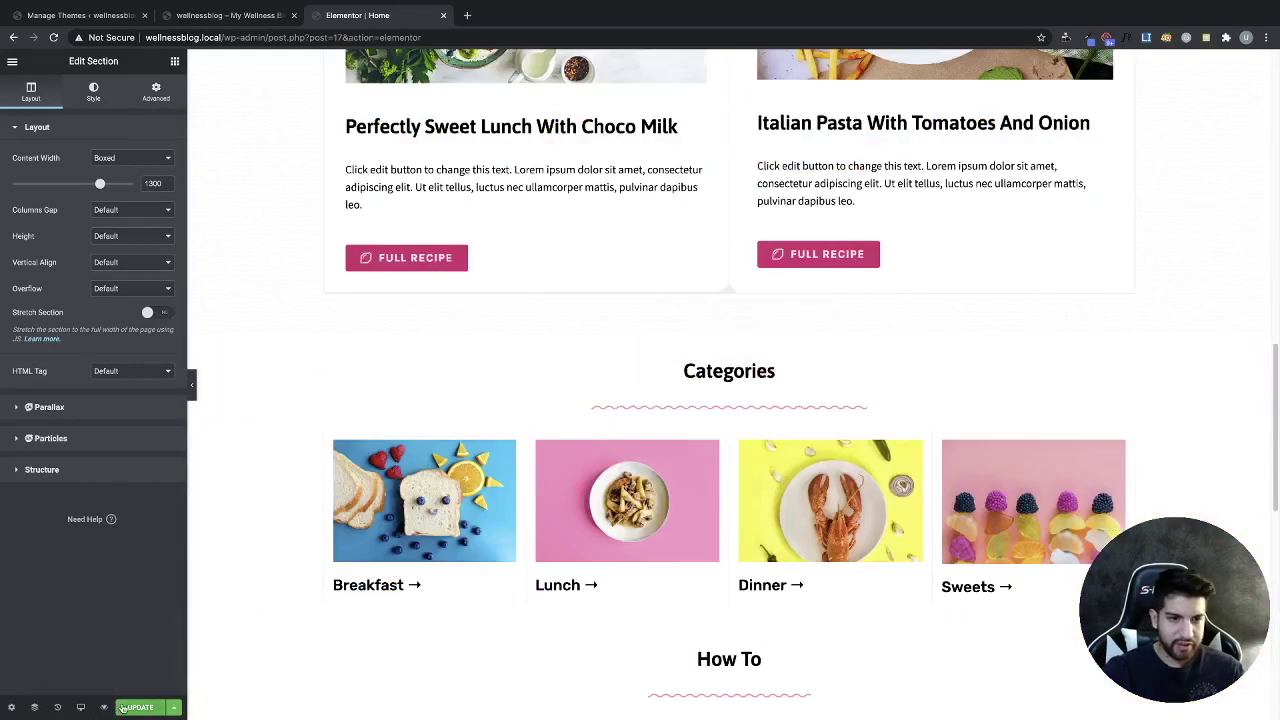
pyautogui.click(122, 707)
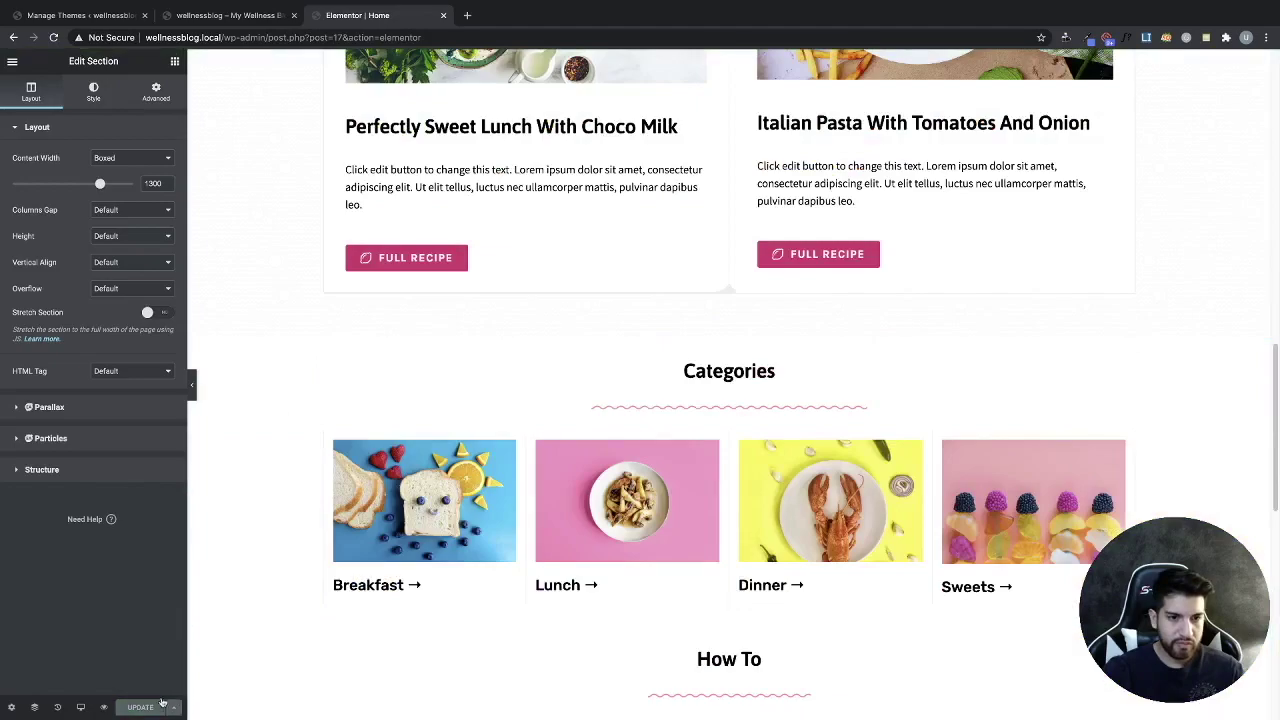
pyautogui.click(103, 709)
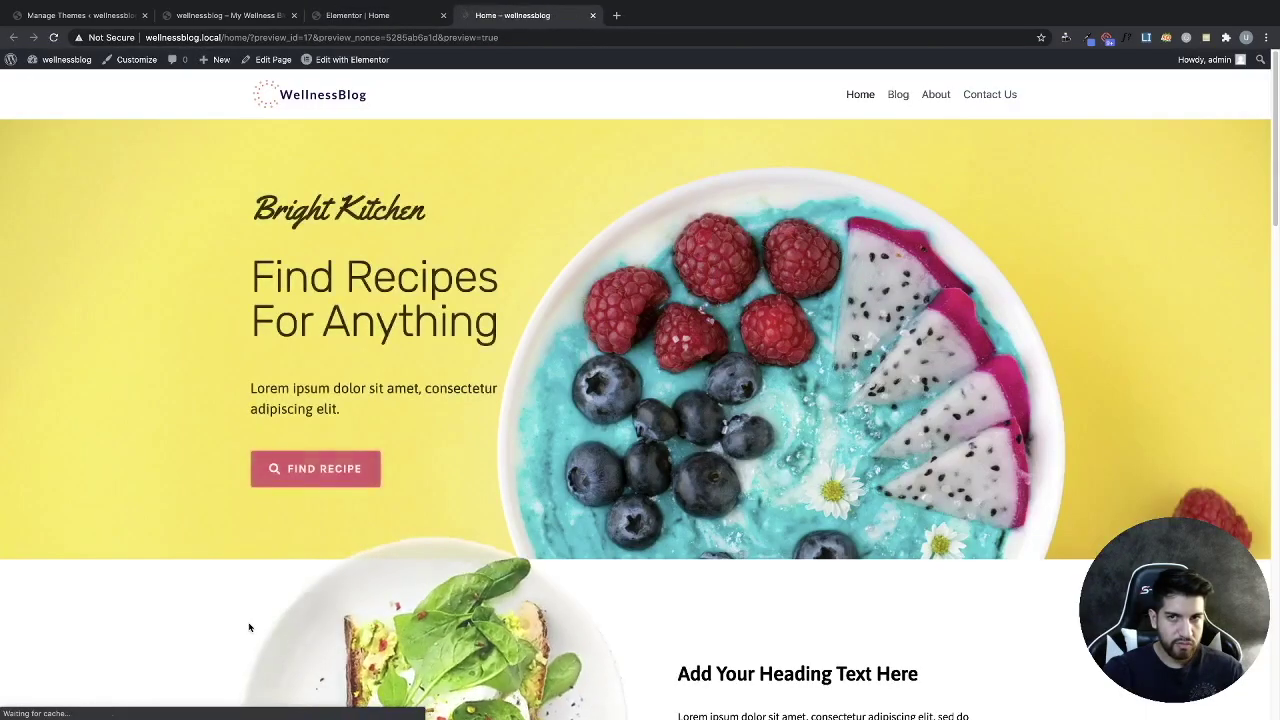
# - Scroll through the Home preview showing the Bright Kitchen hero under the WellnessBlog menu
pyautogui.scroll(-10, 913, 377)
pyautogui.scroll(2, 900, 414)
pyautogui.scroll(2, 901, 419)
pyautogui.scroll(-1, 640, 515)
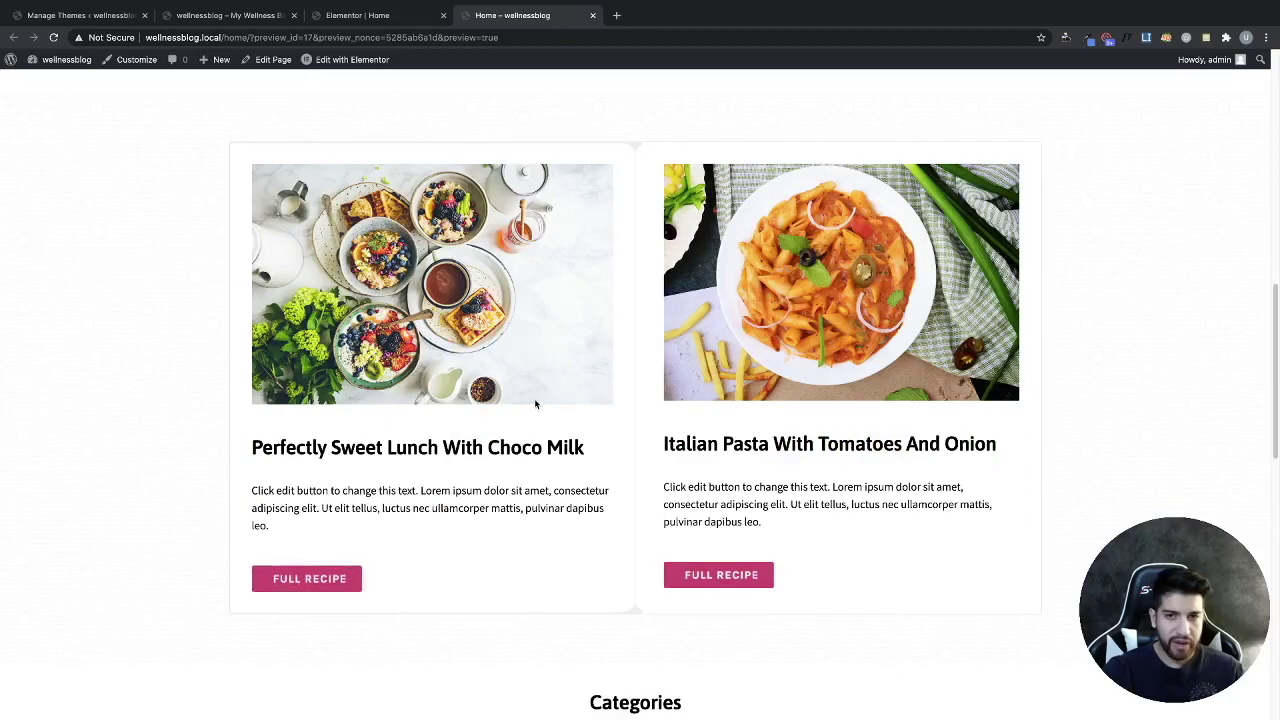
pyautogui.scroll(10, 592, 354)
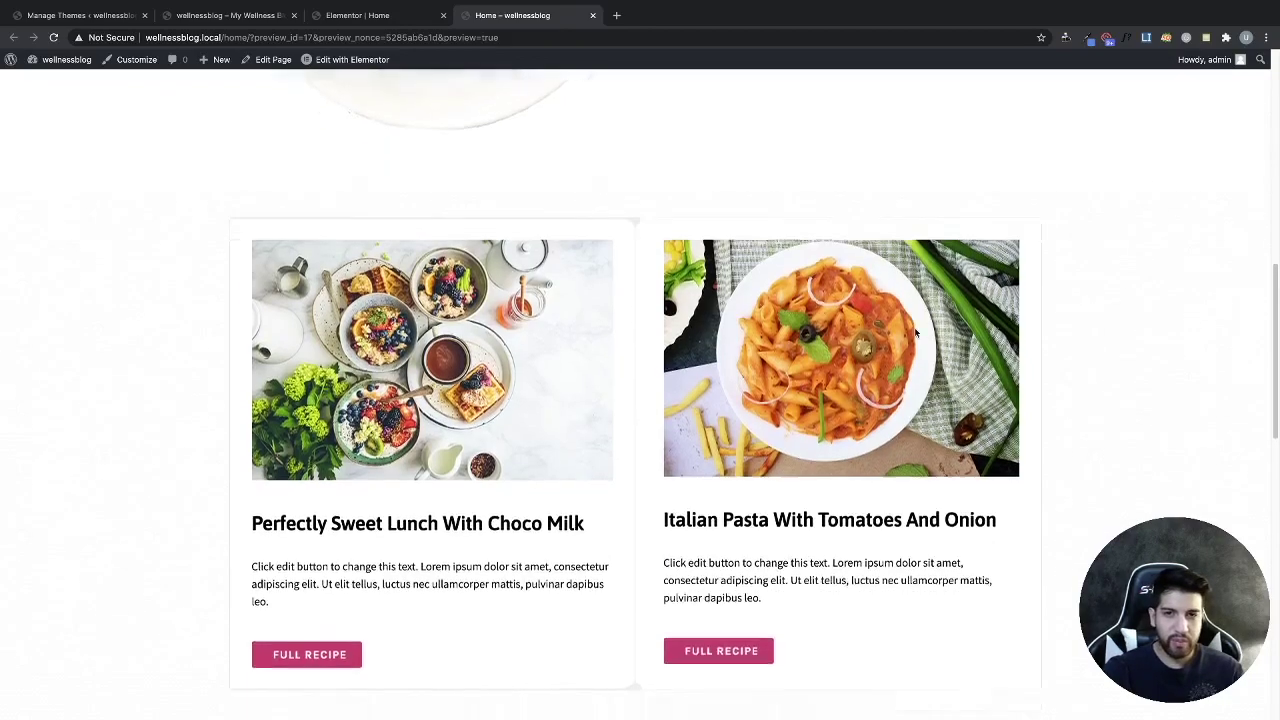
pyautogui.scroll(-9, 908, 343)
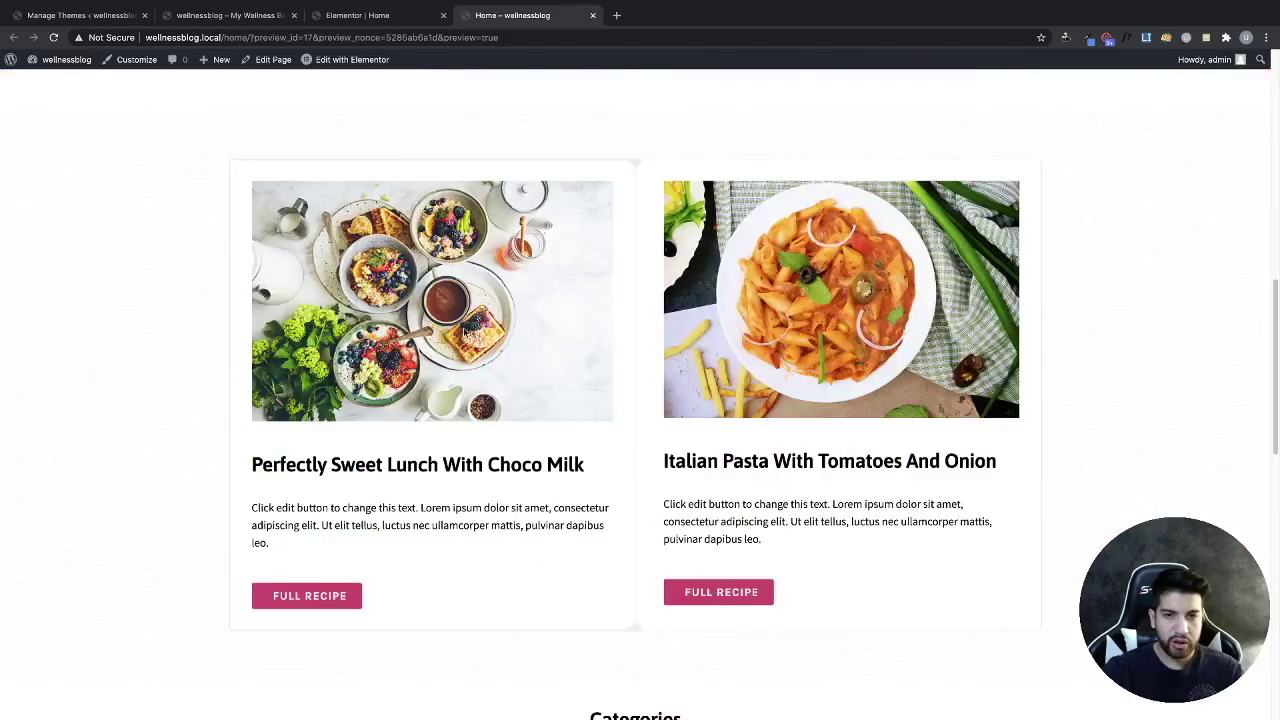
pyautogui.scroll(-2, 716, 310)
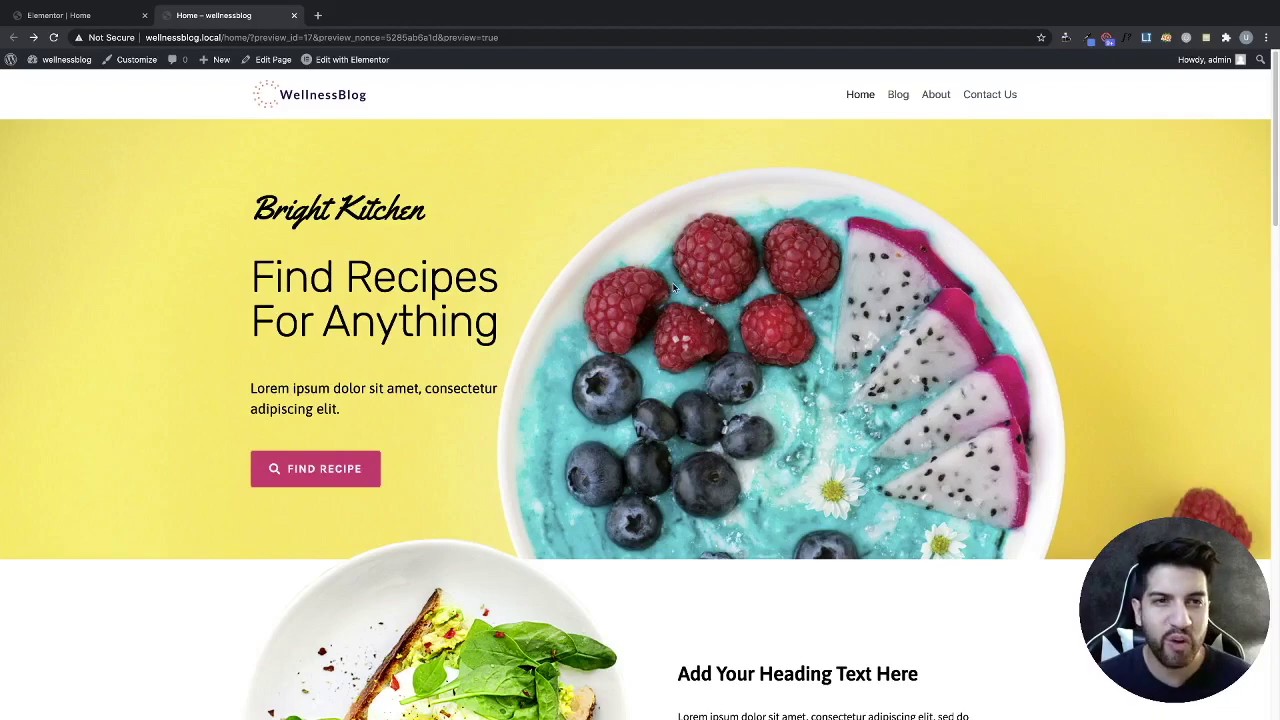
# - Visit the live site and look over its current front page
pyautogui.click(318, 103)
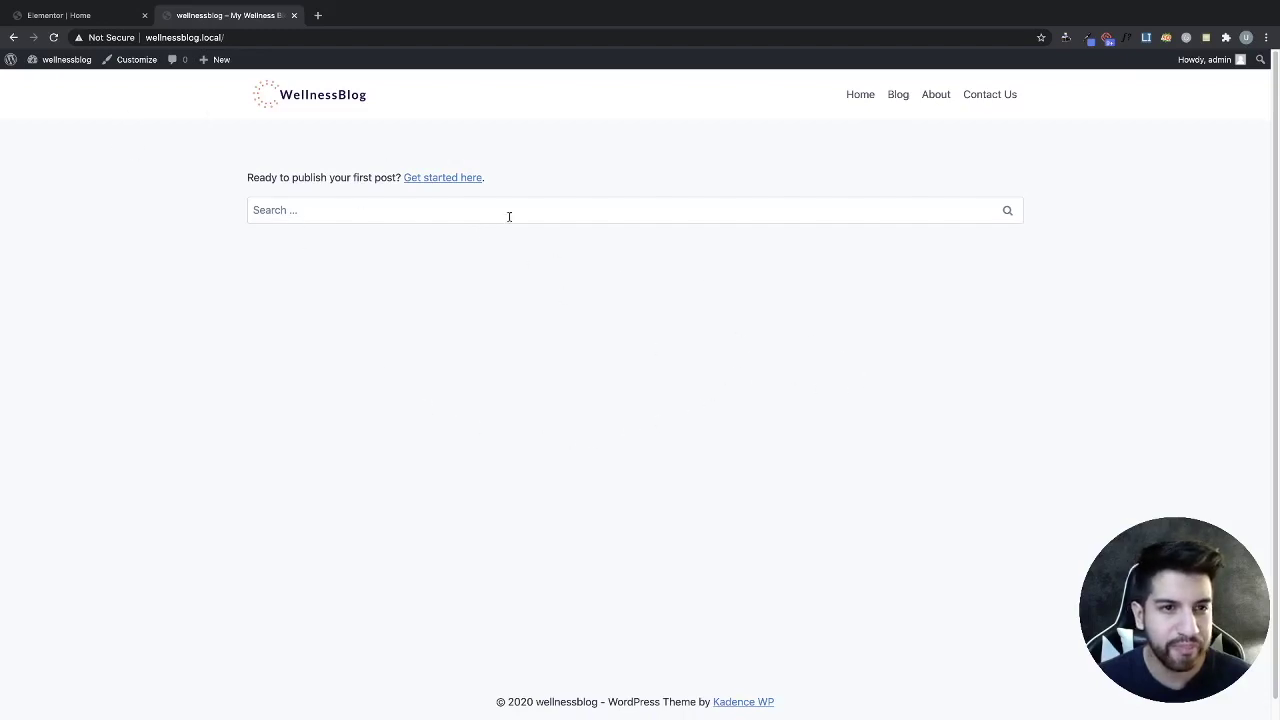
pyautogui.scroll(-1, 817, 431)
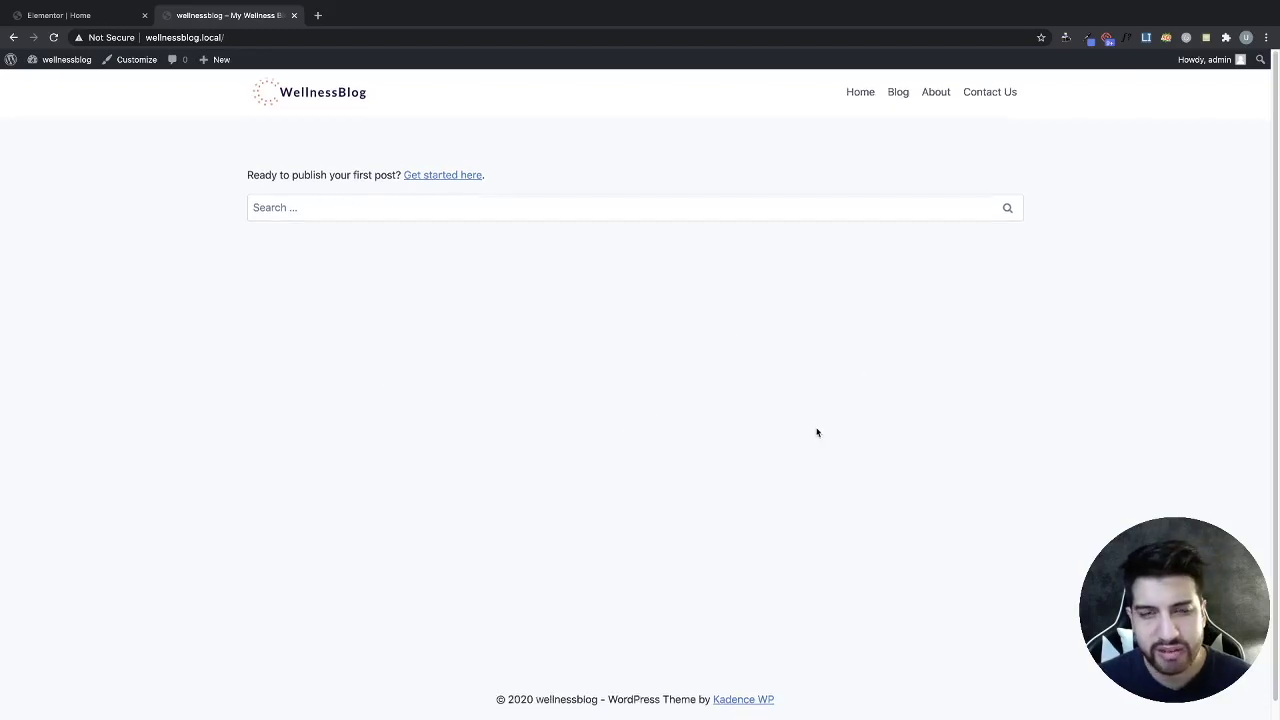
pyautogui.scroll(1, 552, 424)
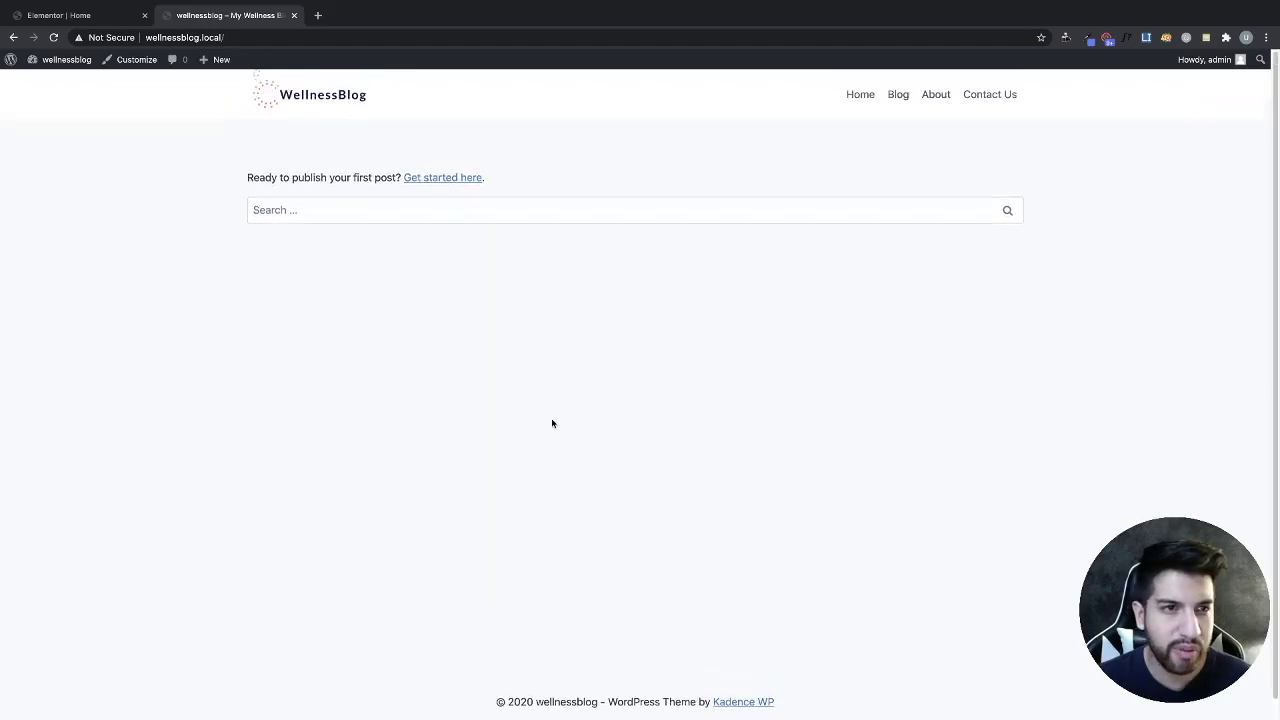
# - In Reading settings, set static homepage Home and posts page Blog, save, then visit the site
pyautogui.click(59, 81)
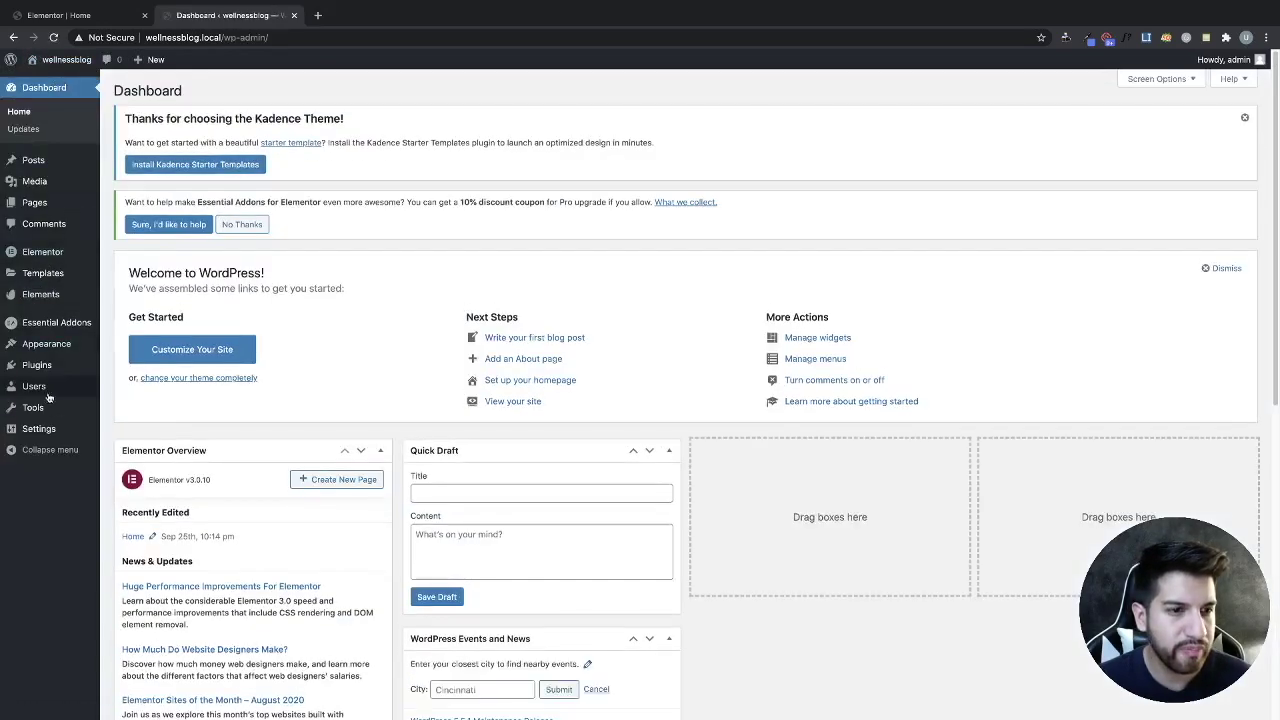
pyautogui.moveTo(52, 429)
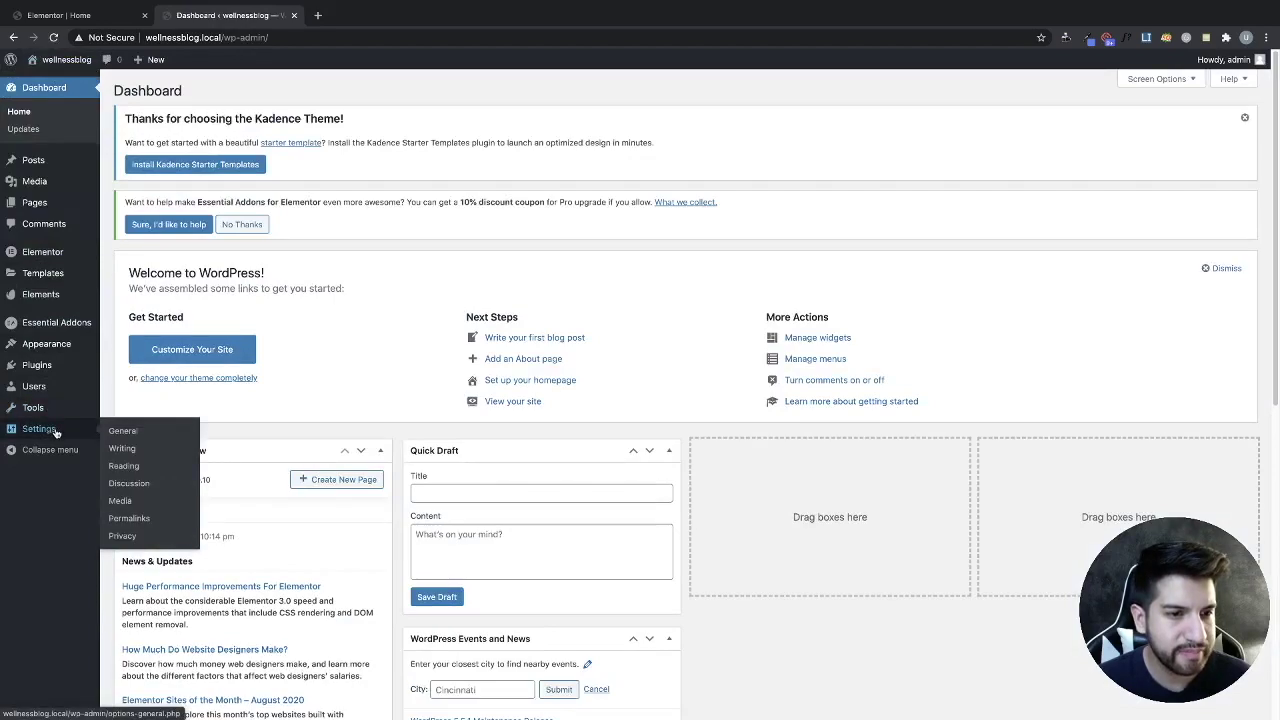
pyautogui.click(146, 470)
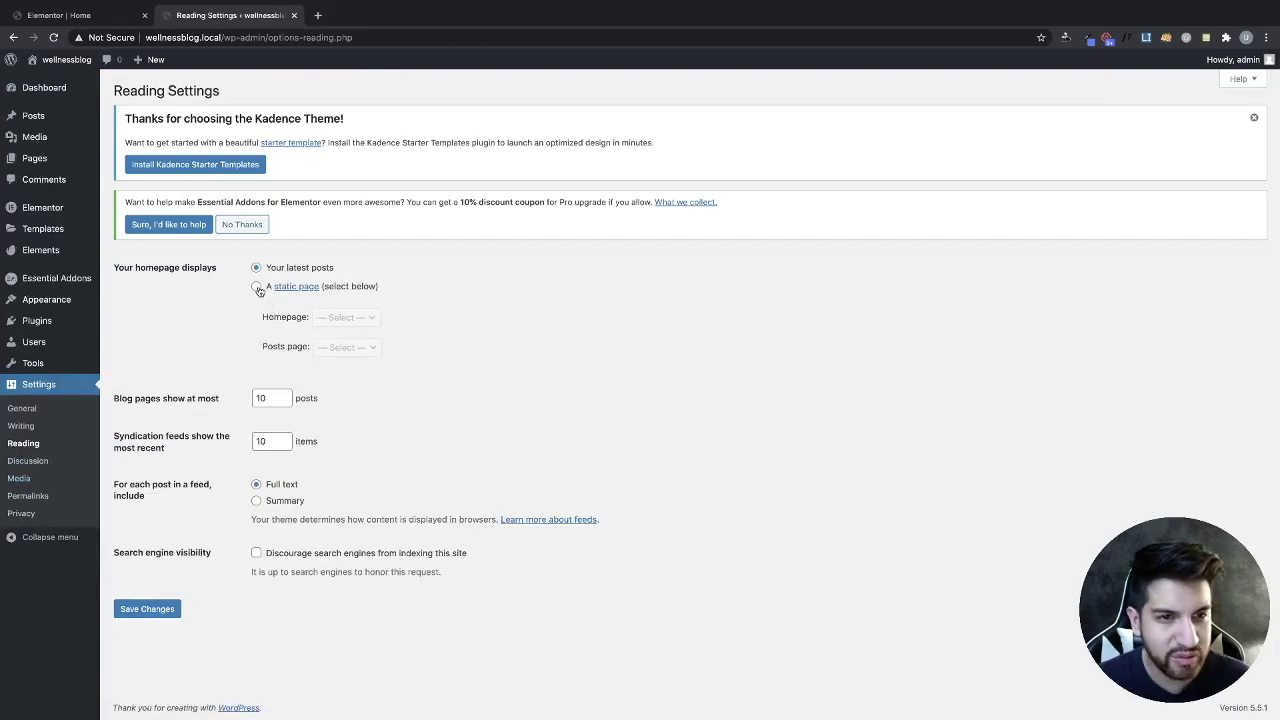
pyautogui.click(257, 287)
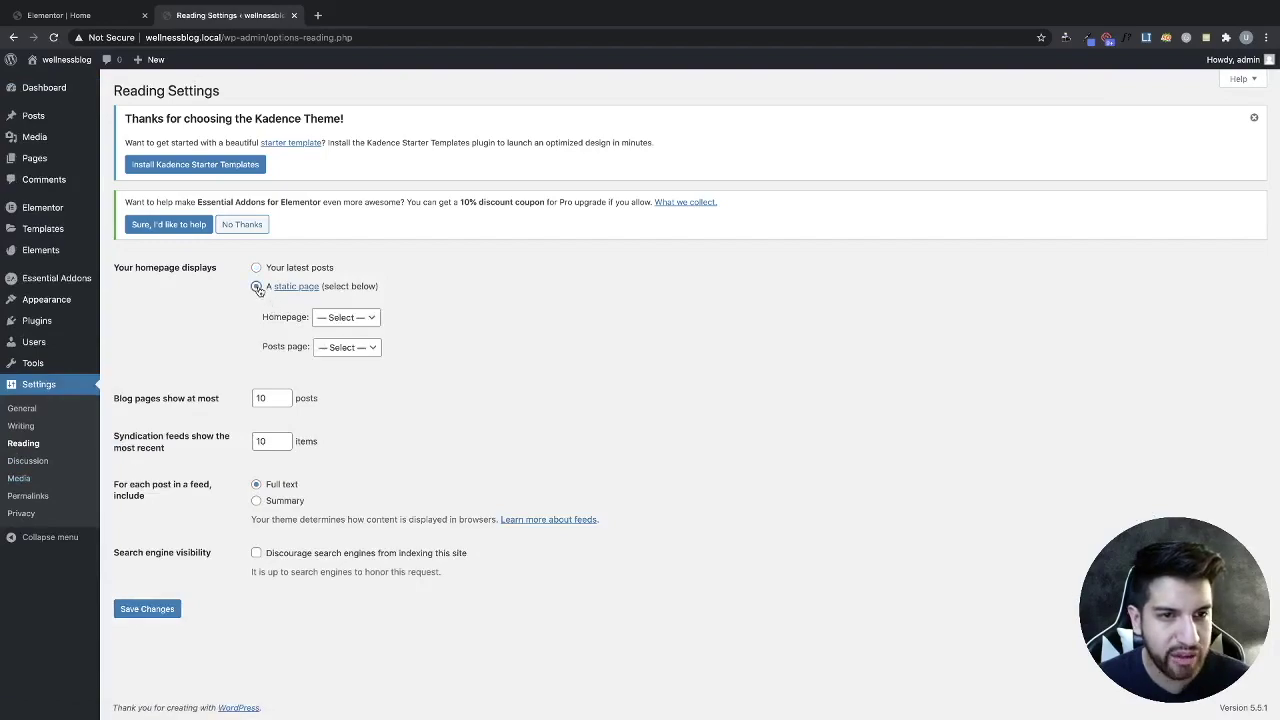
pyautogui.click(331, 321)
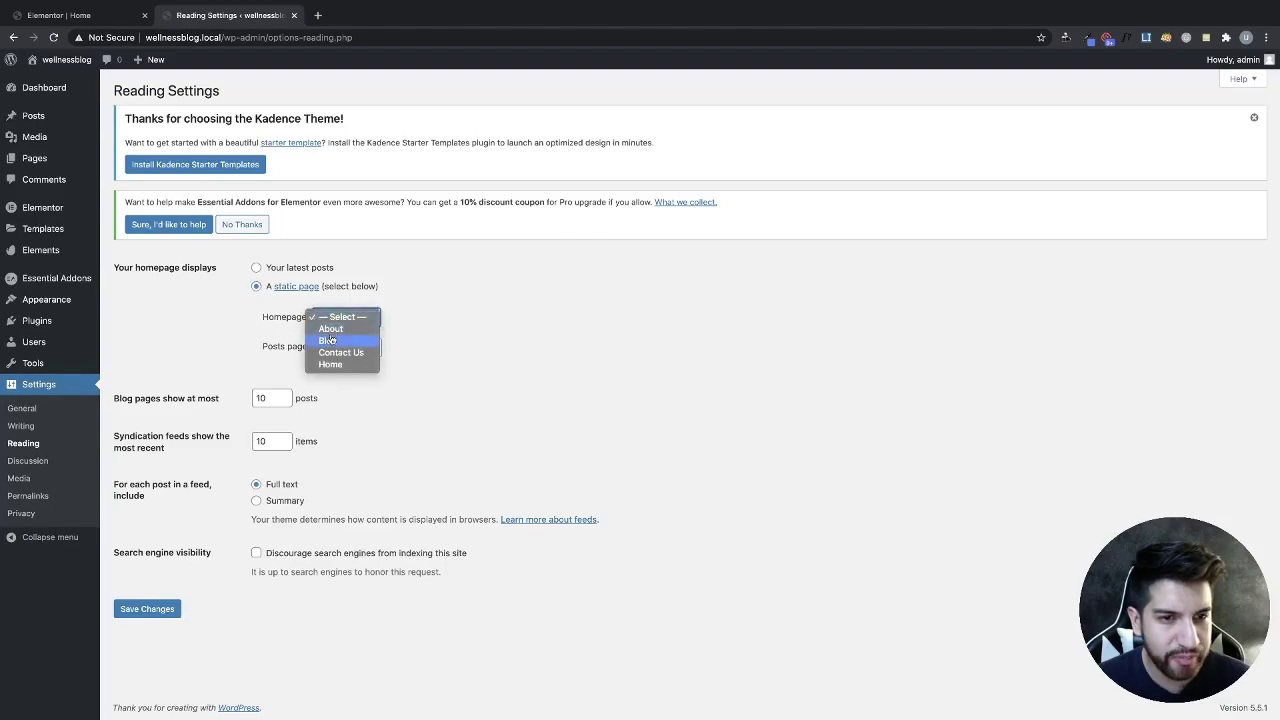
pyautogui.click(331, 365)
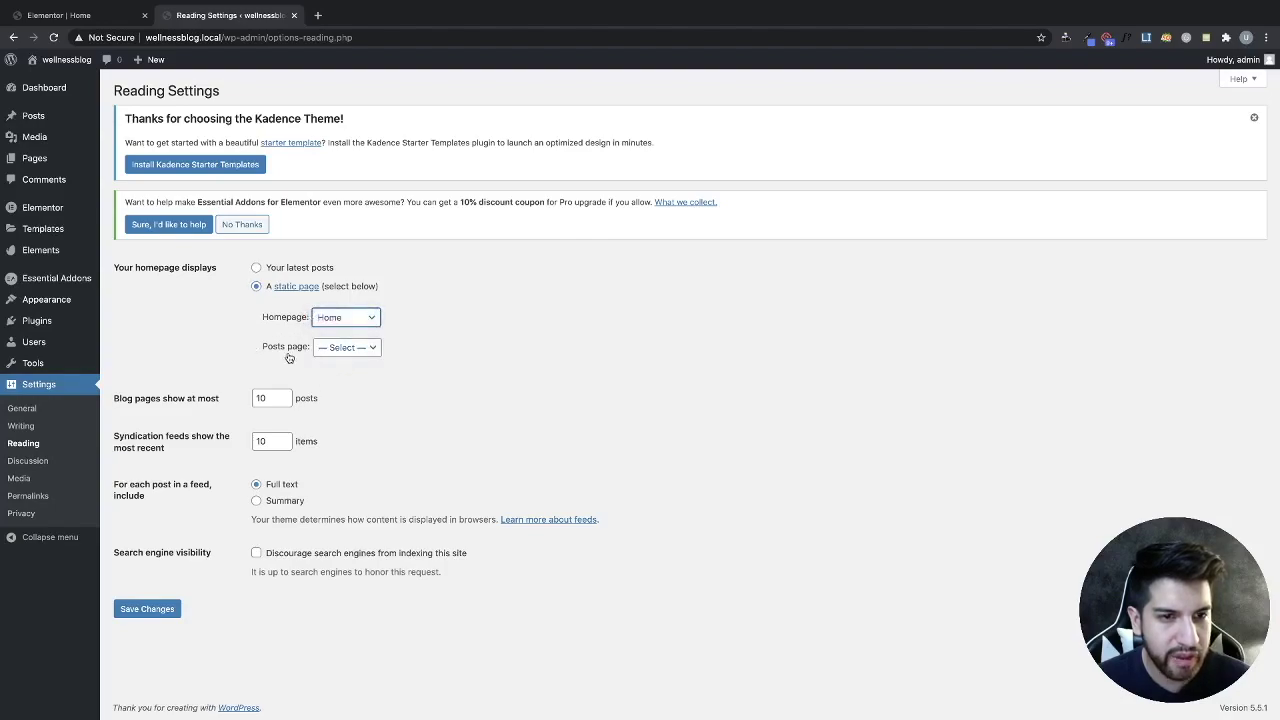
pyautogui.click(330, 352)
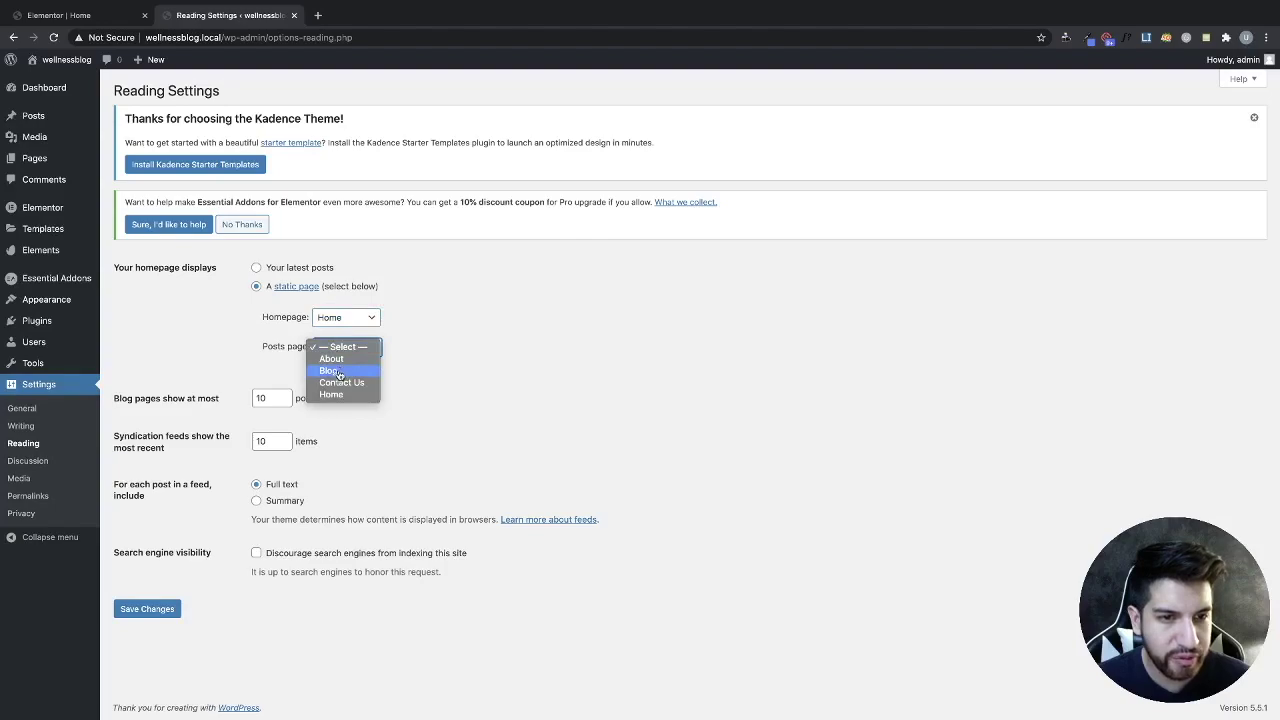
pyautogui.click(338, 371)
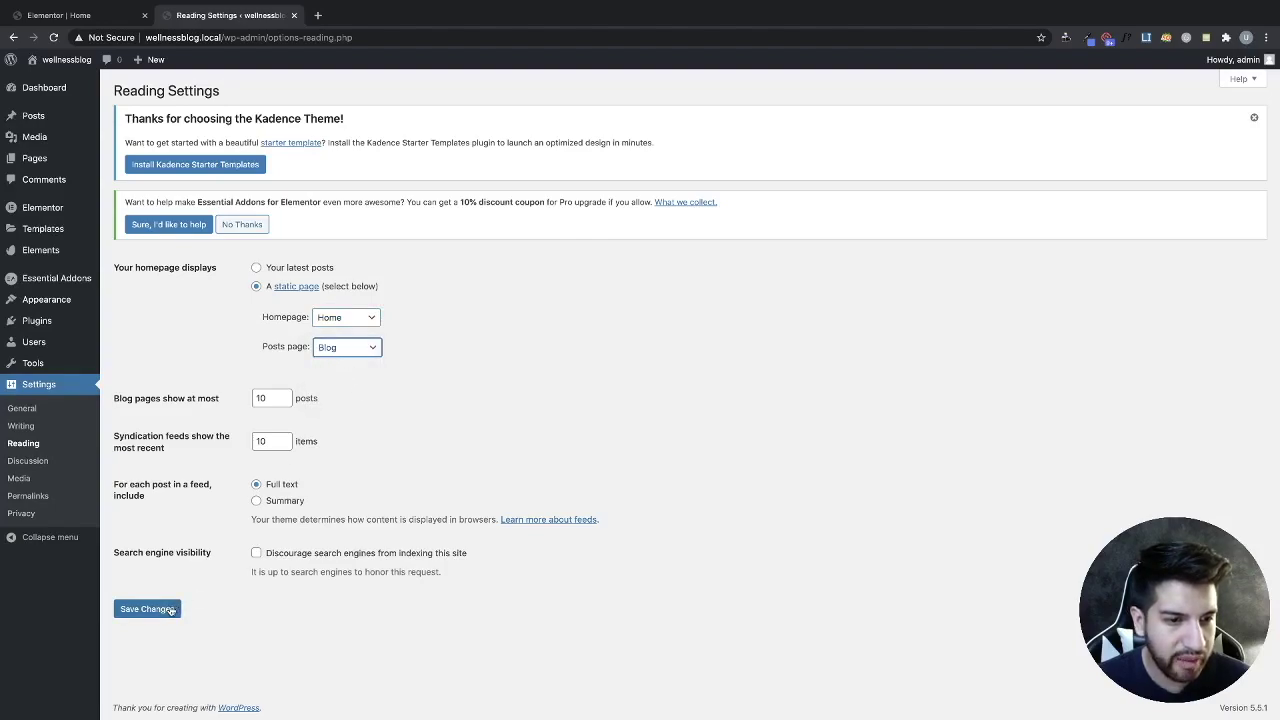
pyautogui.click(147, 609)
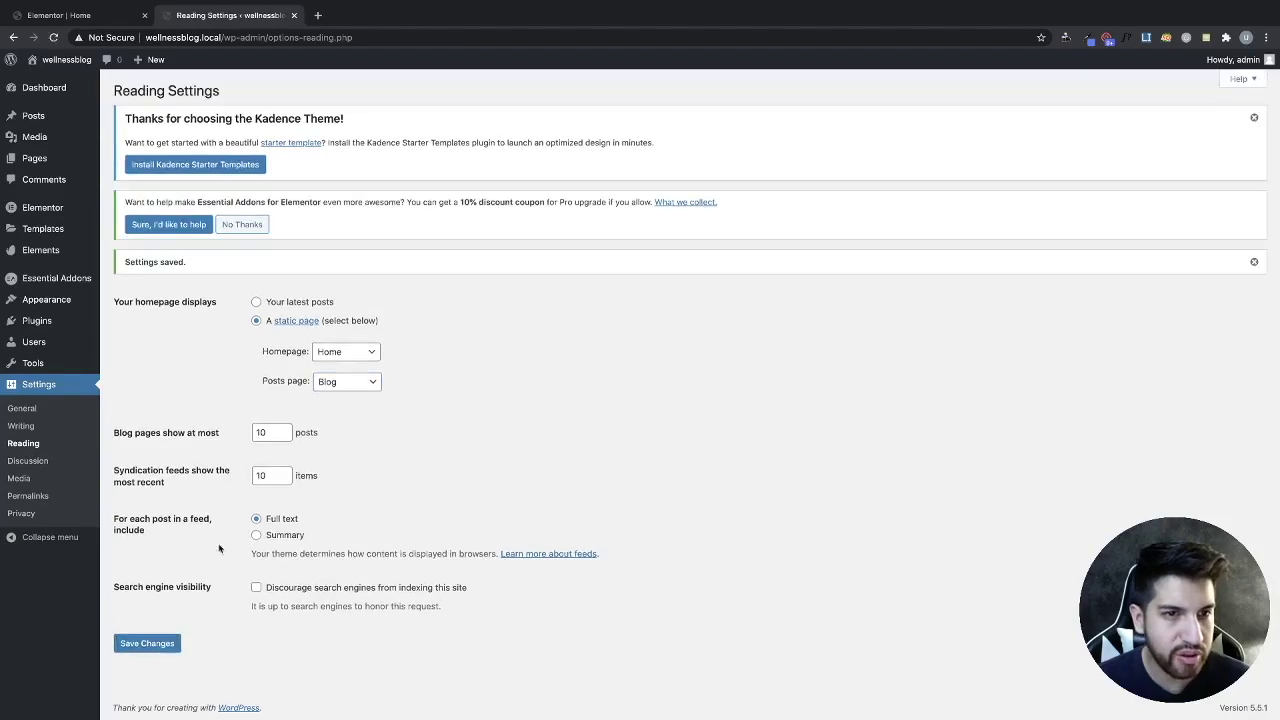
pyautogui.click(58, 82)
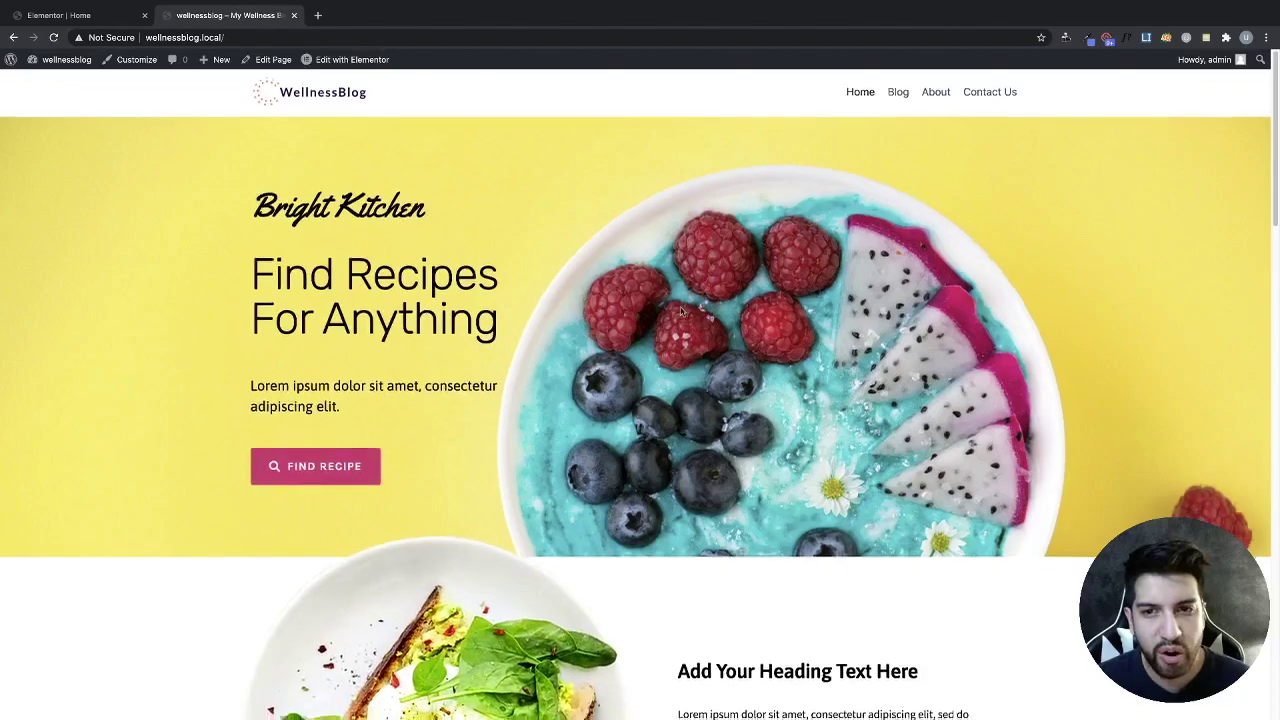
# - Scroll the live front page to confirm the Bright Kitchen layout, then close the Elementor tab
pyautogui.scroll(-15, 681, 312)
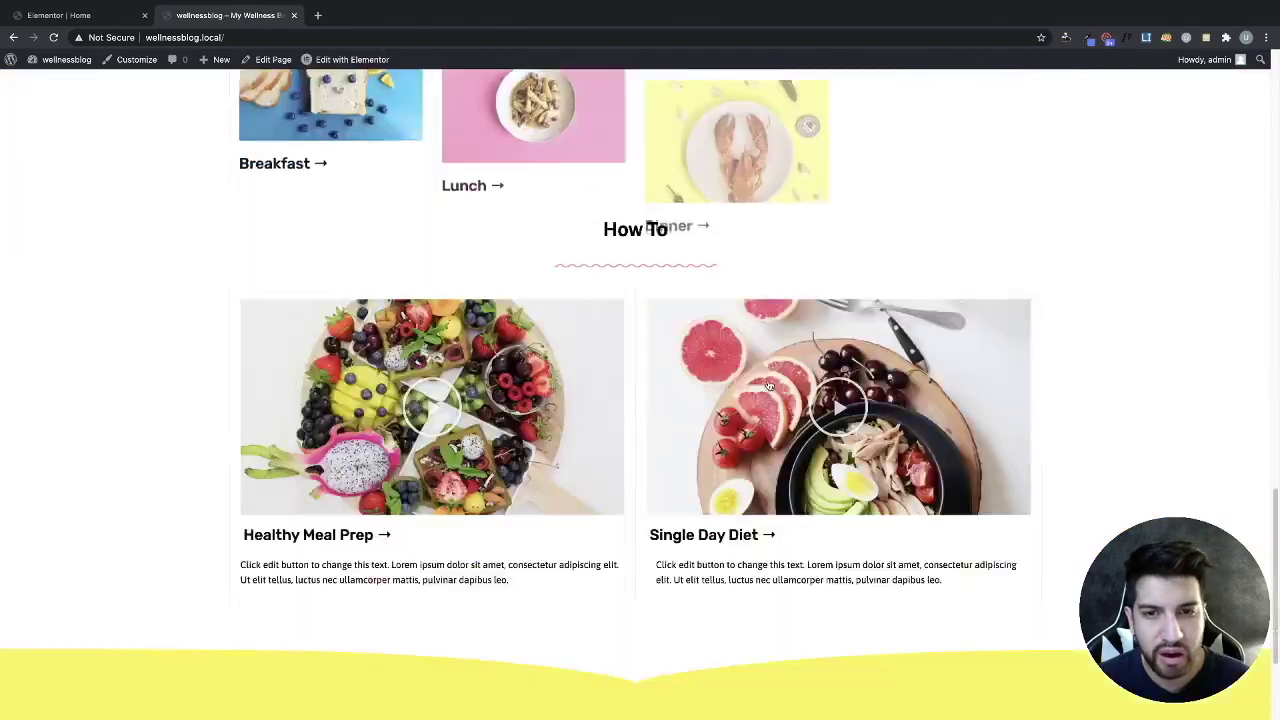
pyautogui.scroll(2, 769, 385)
pyautogui.scroll(-5, 769, 385)
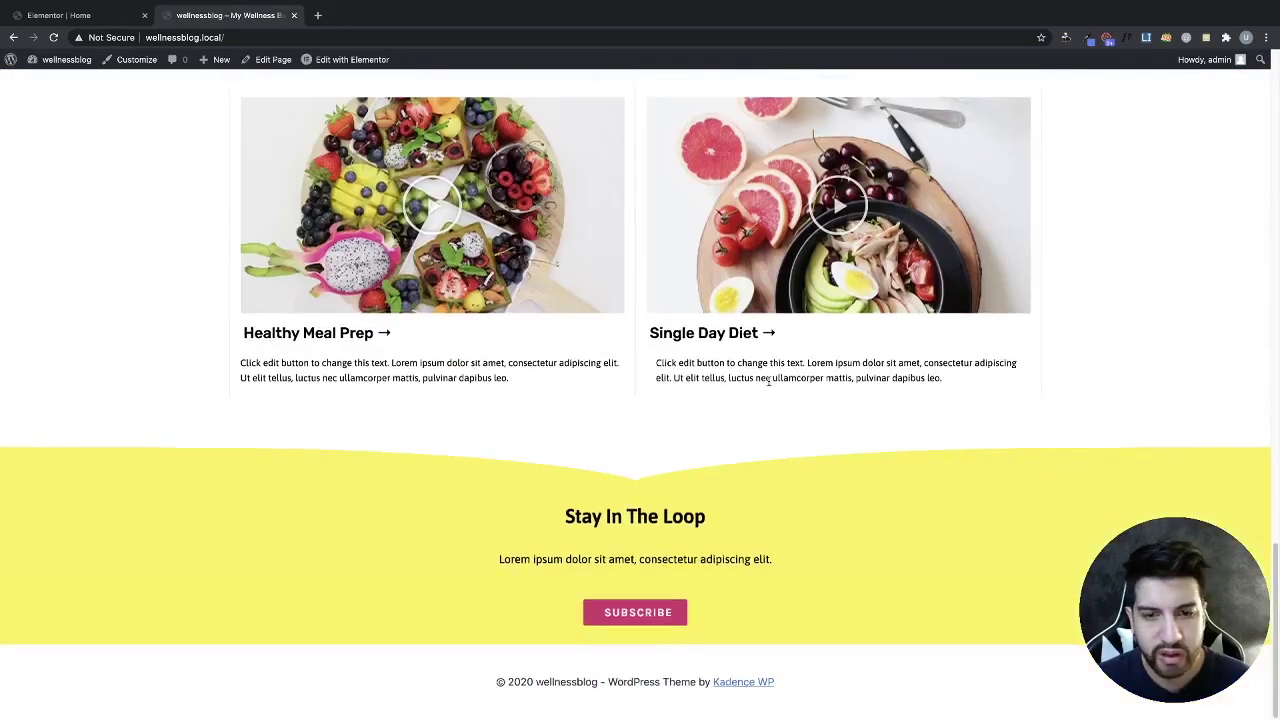
pyautogui.scroll(6, 769, 385)
pyautogui.scroll(2, 769, 381)
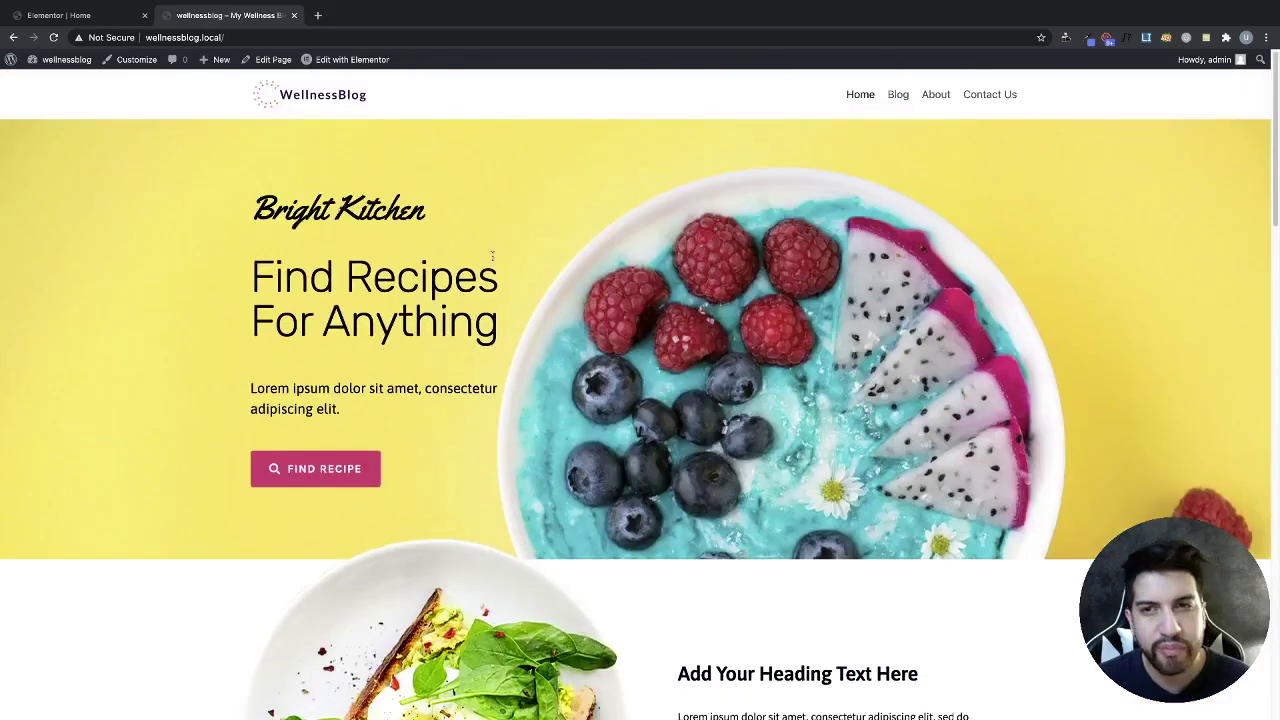
pyautogui.scroll(-6, 735, 343)
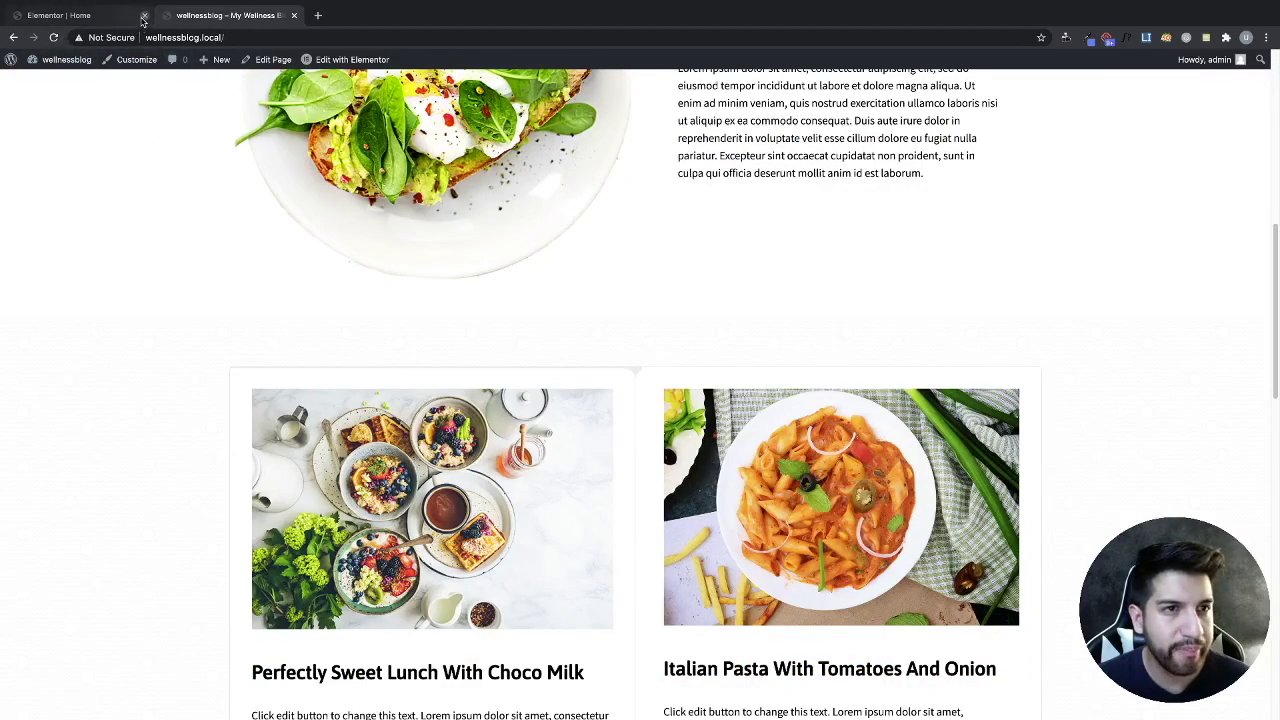
pyautogui.click(144, 16)
# - From the dashboard's All Pages list, edit the Home page with Elementor
pyautogui.moveTo(62, 60)
pyautogui.click(53, 82)
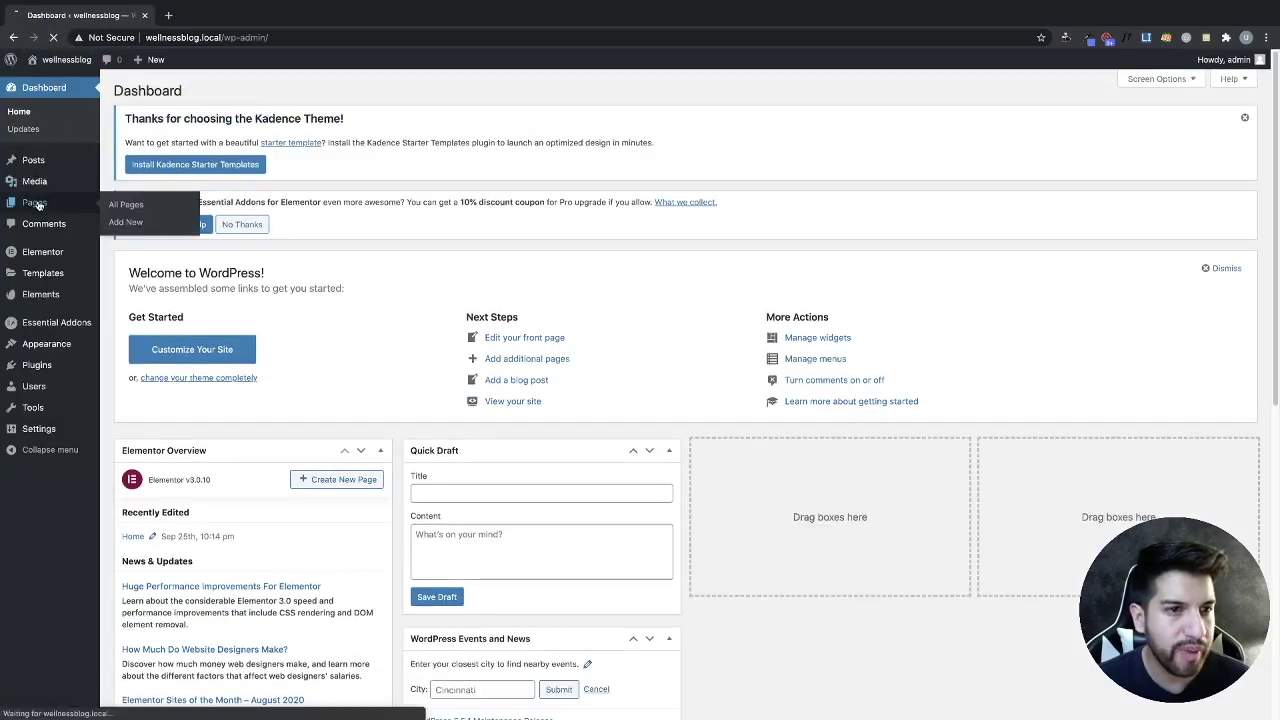
pyautogui.click(35, 192)
pyautogui.moveTo(148, 456)
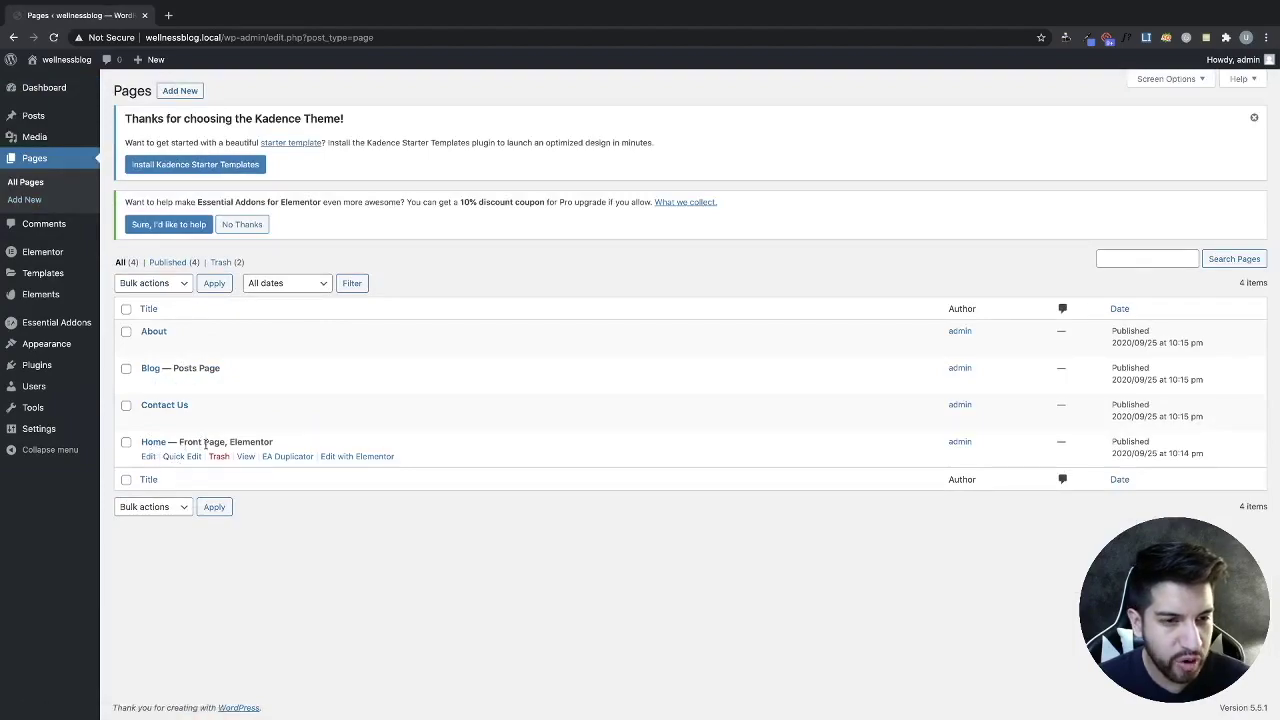
pyautogui.click(366, 458)
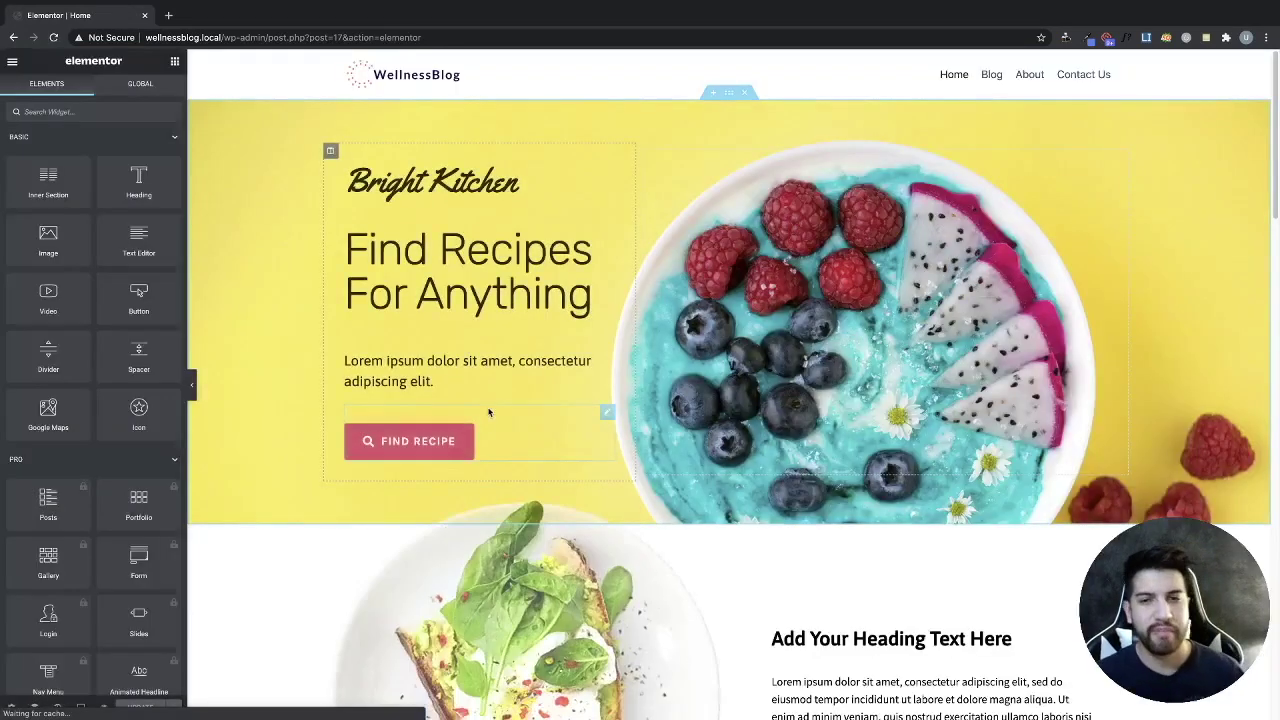
pyautogui.scroll(-2, 860, 428)
pyautogui.scroll(2, 855, 427)
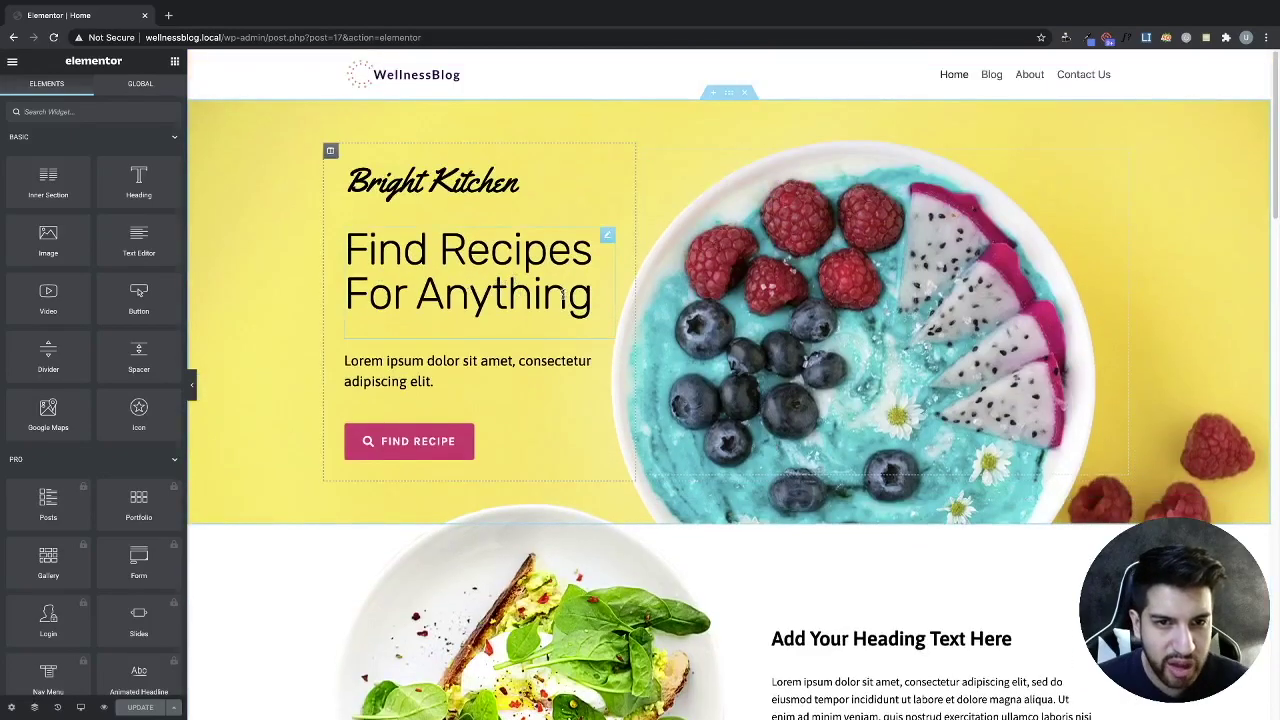
# - Replace the 'Find Recipes For Anything' heading text with 'My Wellness Blog'
pyautogui.click(587, 296)
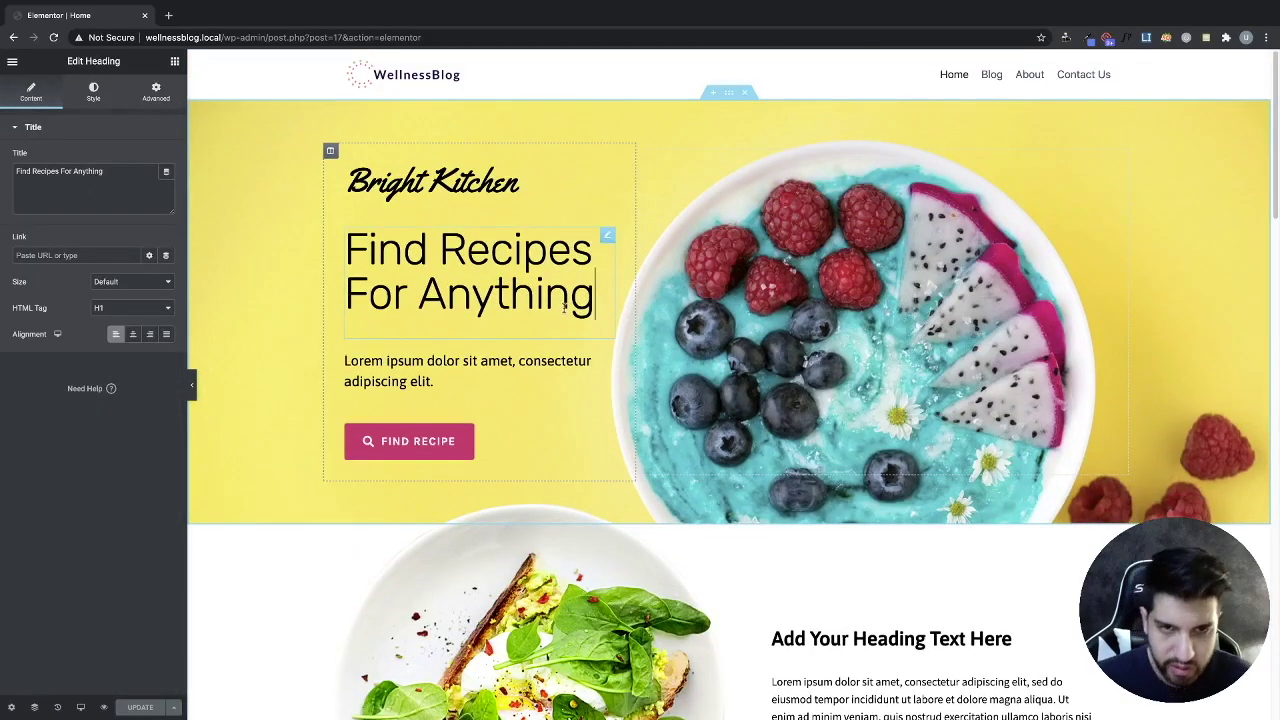
pyautogui.tripleClick(583, 303)
pyautogui.press('BackSpace')
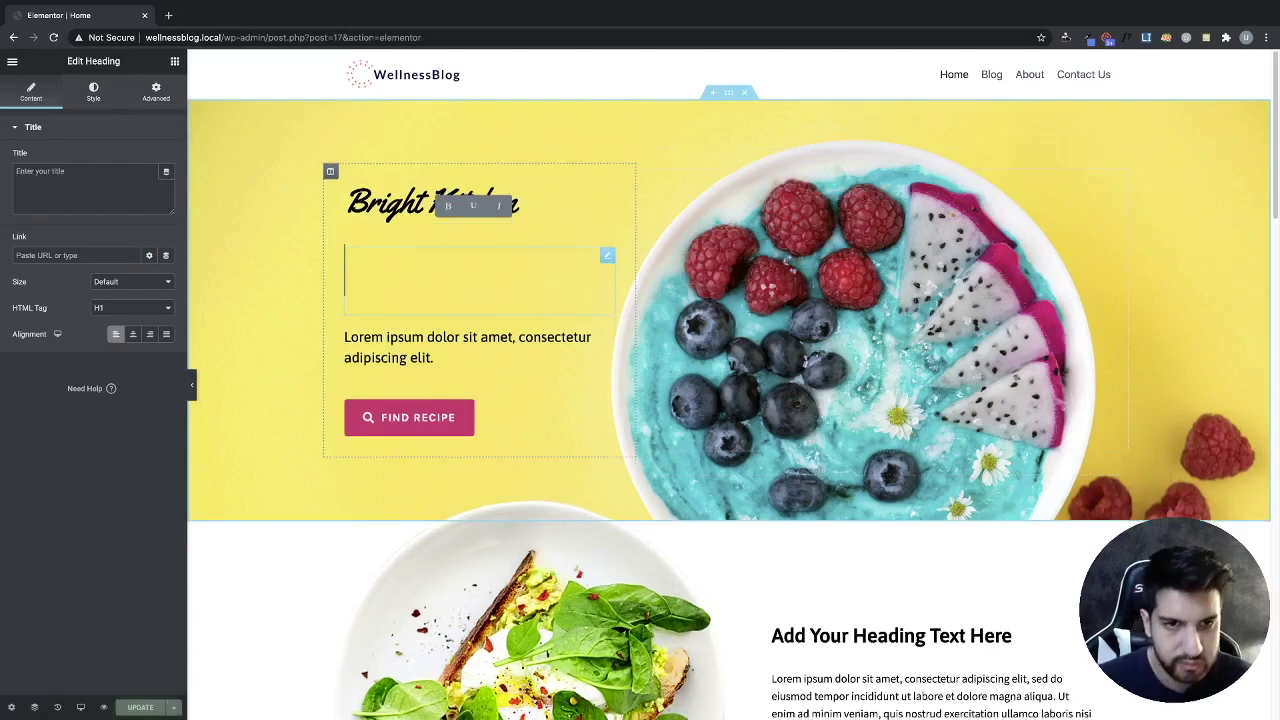
pyautogui.write('My ')
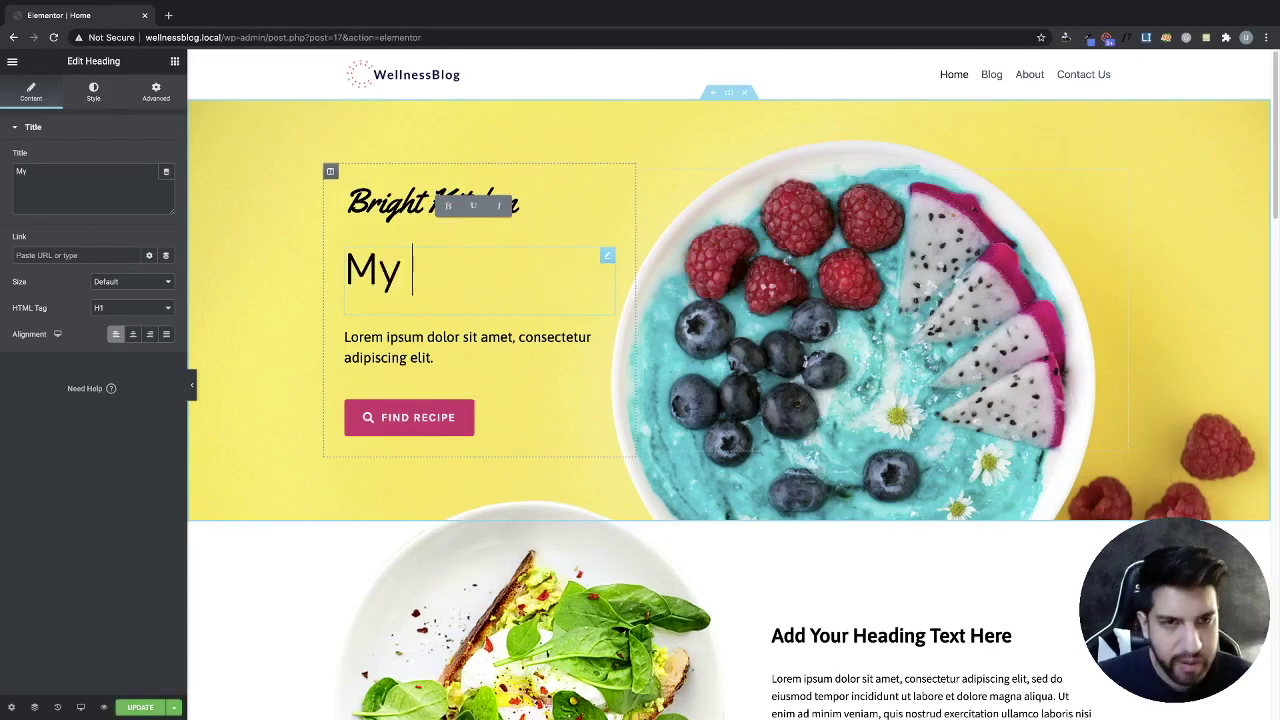
pyautogui.write('Welll')
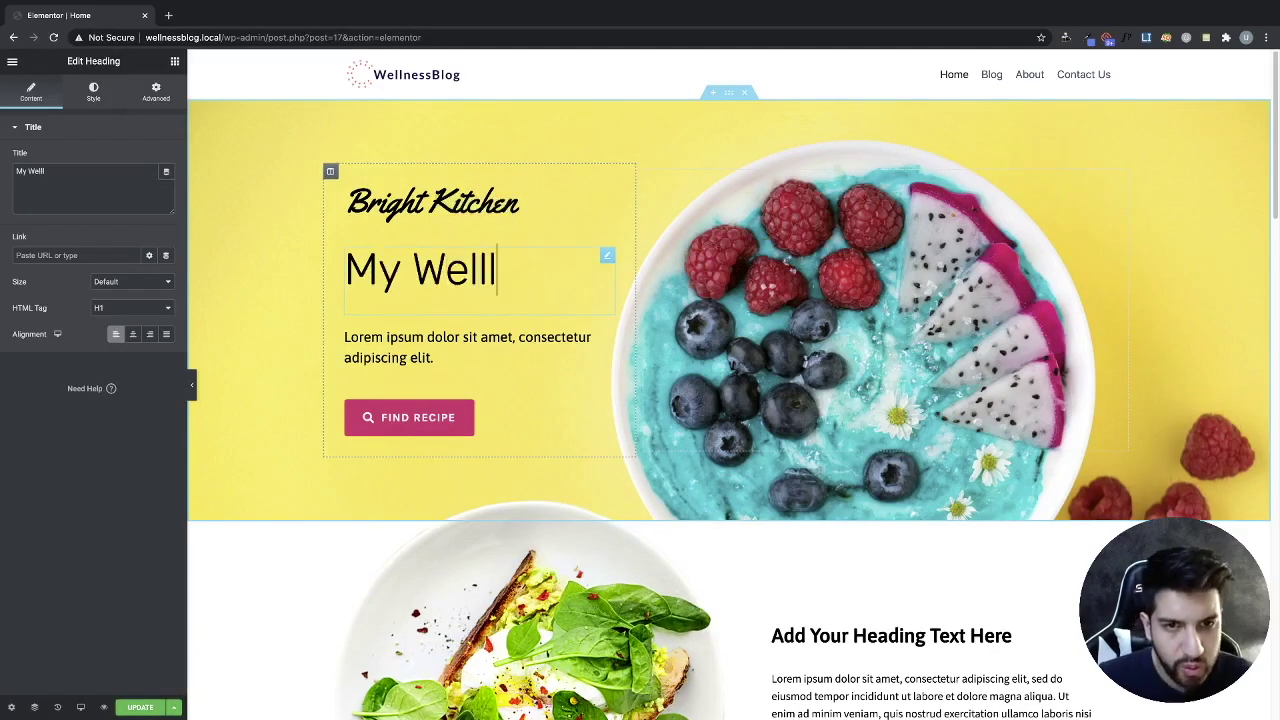
pyautogui.press('BackSpace')
pyautogui.write('ness ')
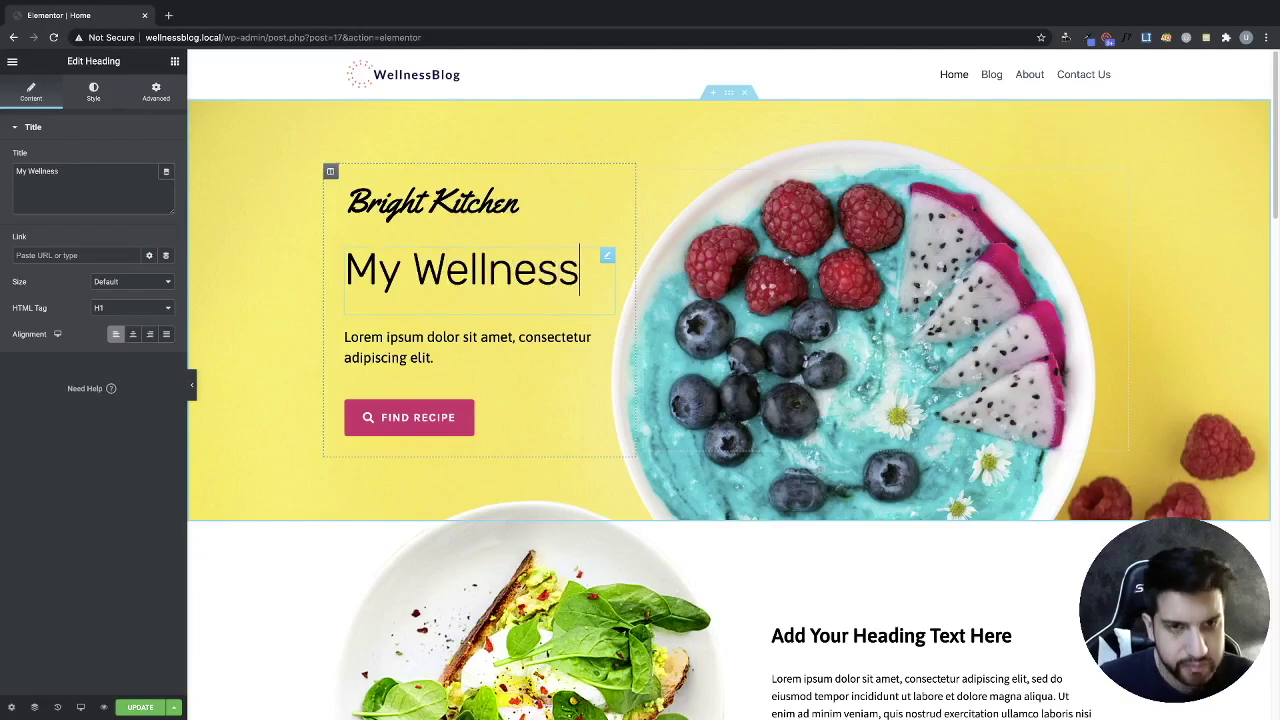
pyautogui.write('Blog')
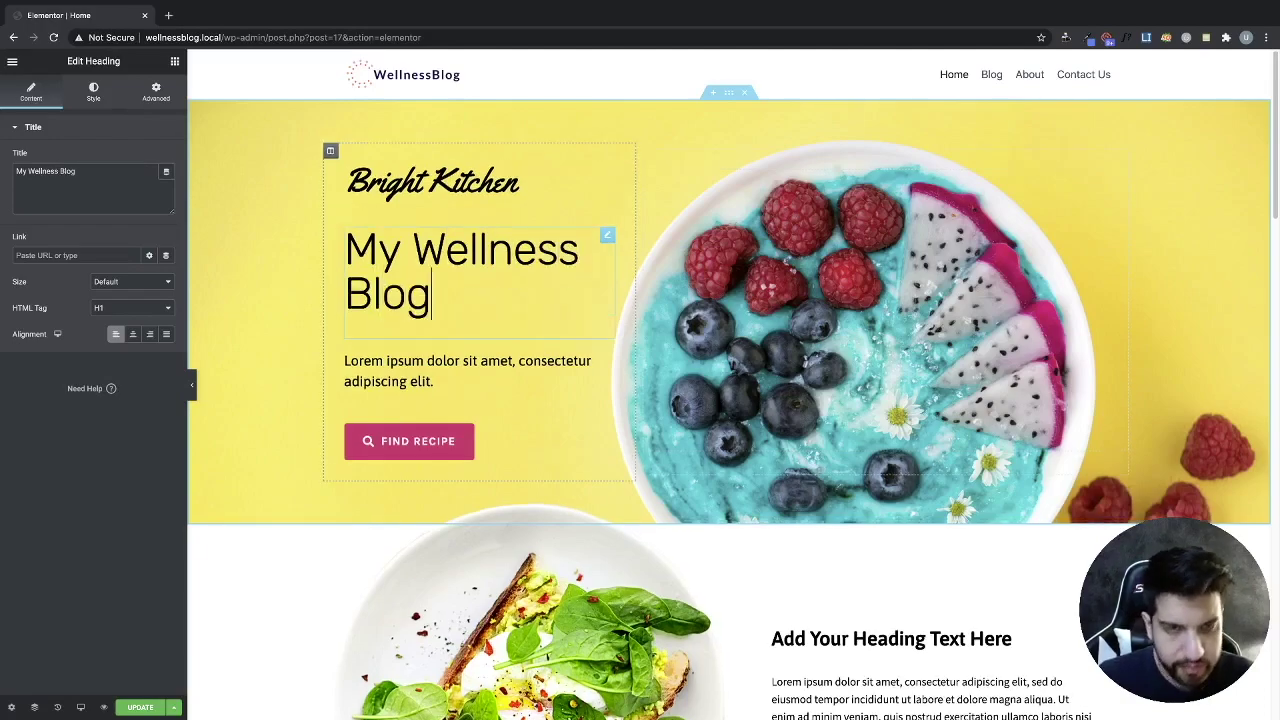
# - Change the 'Bright Kitchen' script heading text to 'Glog'
pyautogui.click(426, 186)
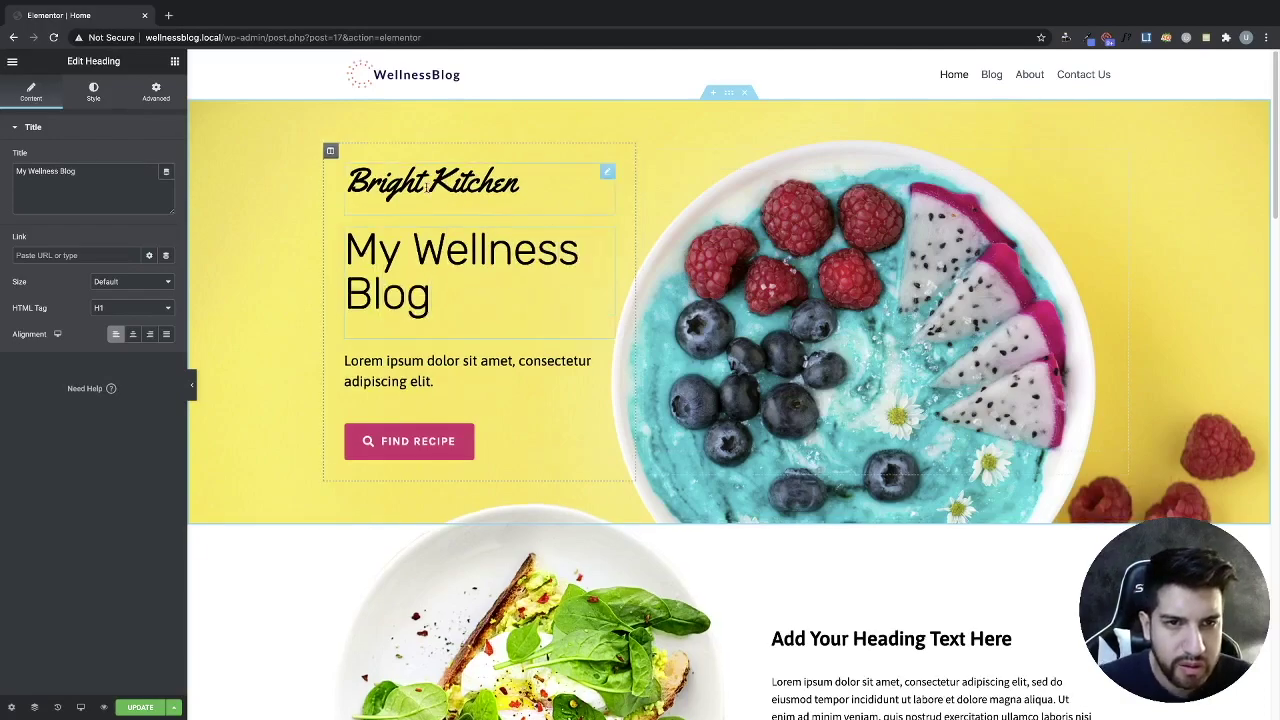
pyautogui.click(55, 184)
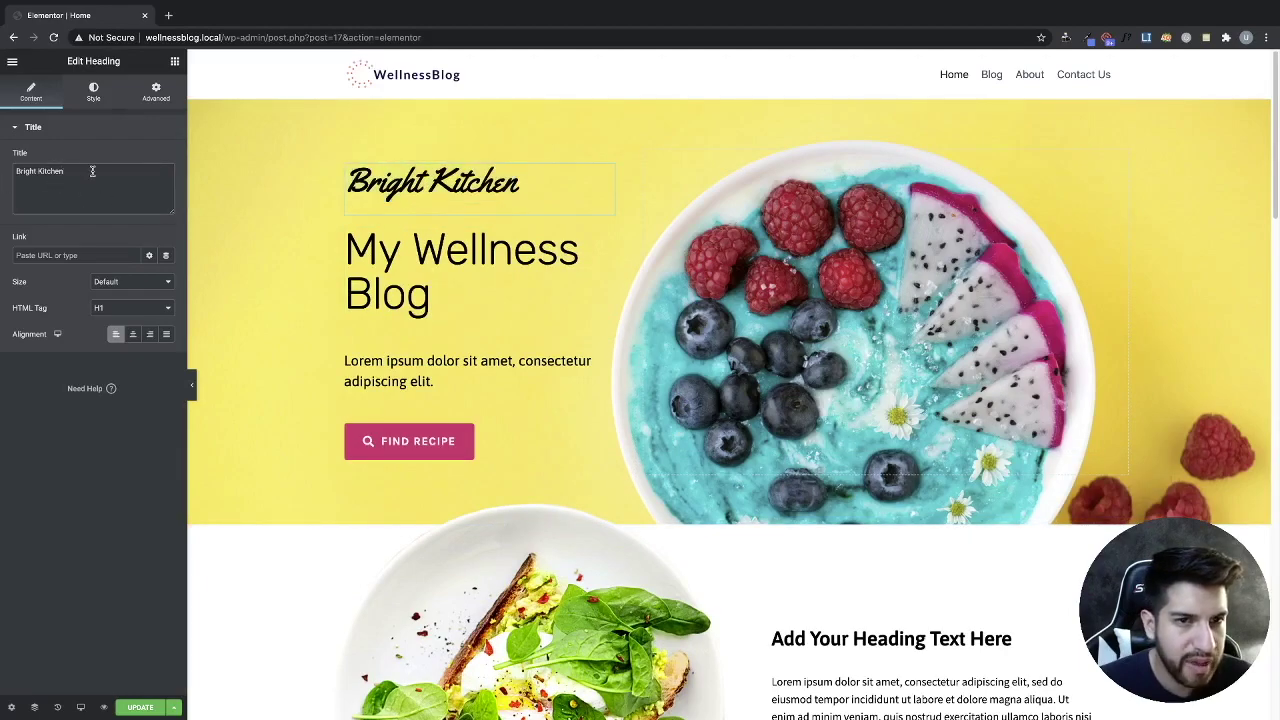
pyautogui.moveTo(73, 170); pyautogui.dragTo(2, 172)
pyautogui.press('BackSpace')
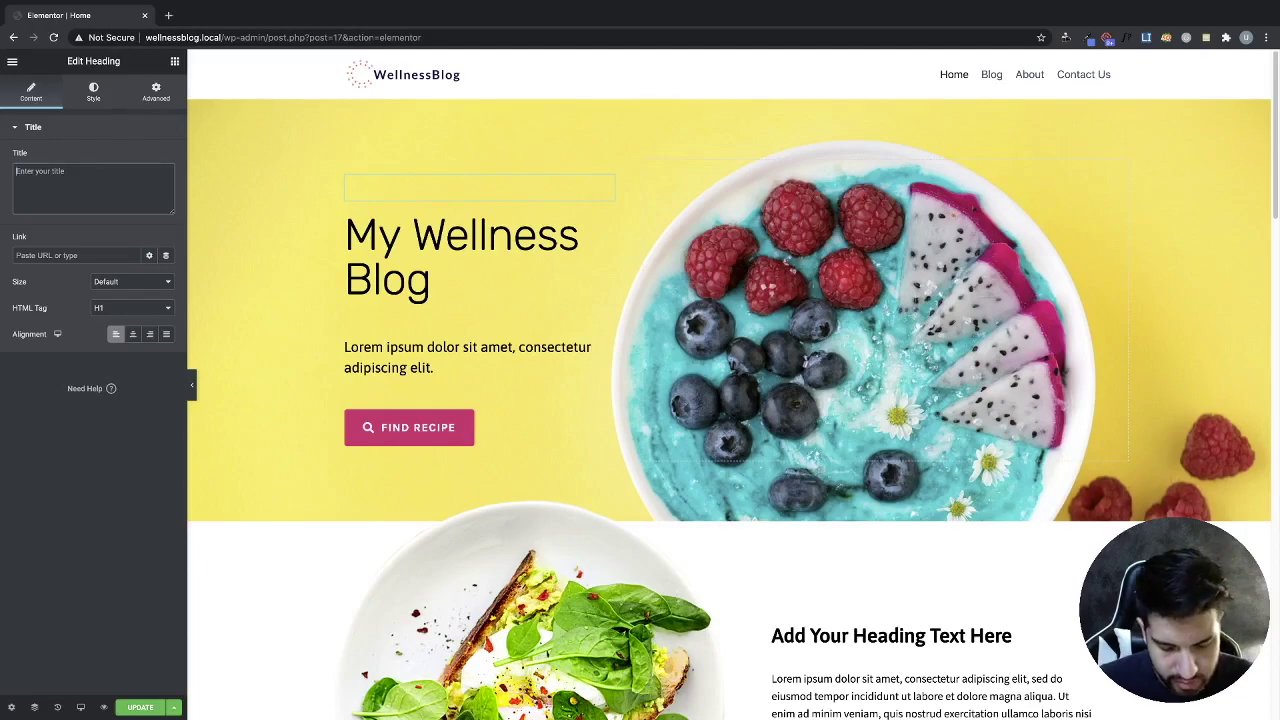
pyautogui.write('Glog')
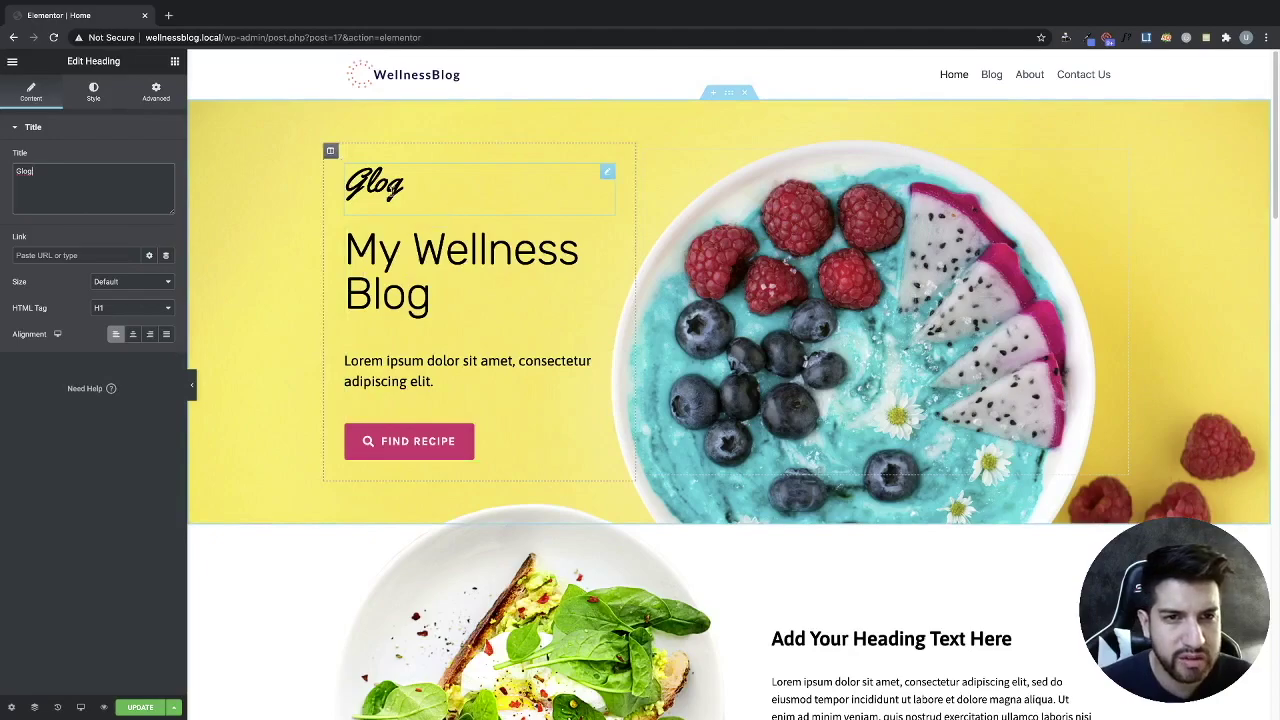
pyautogui.click(490, 382)
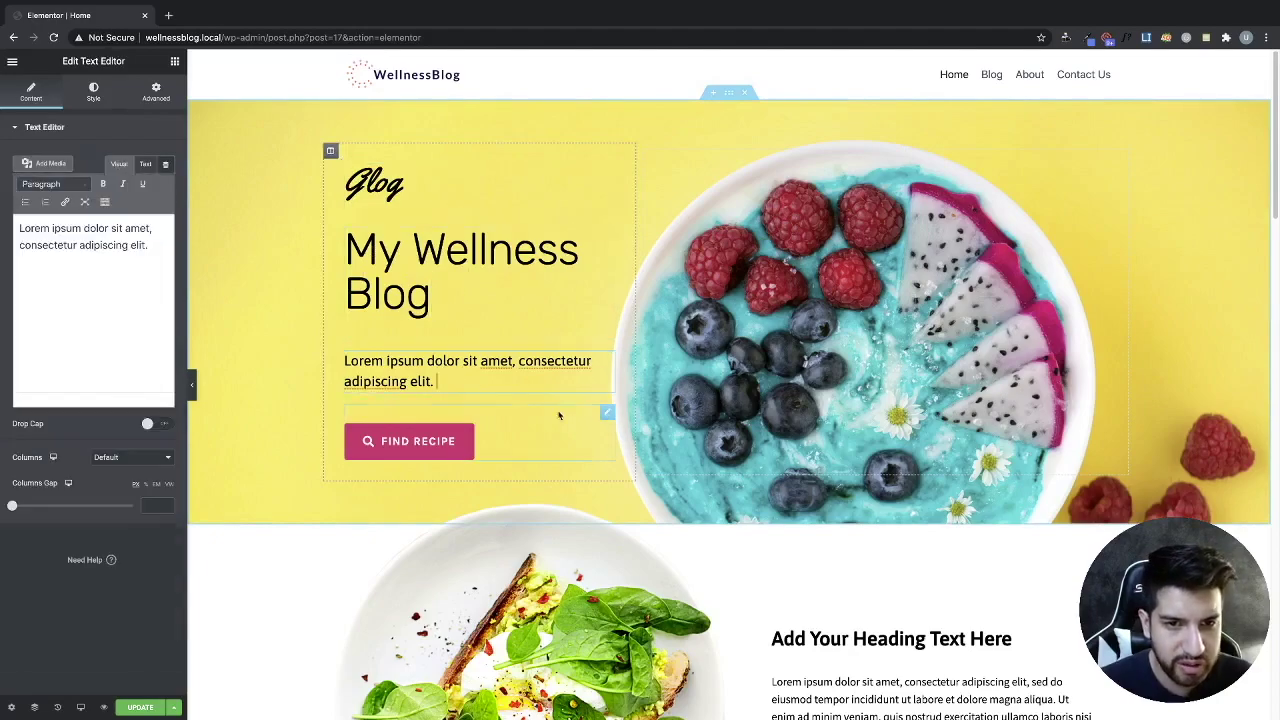
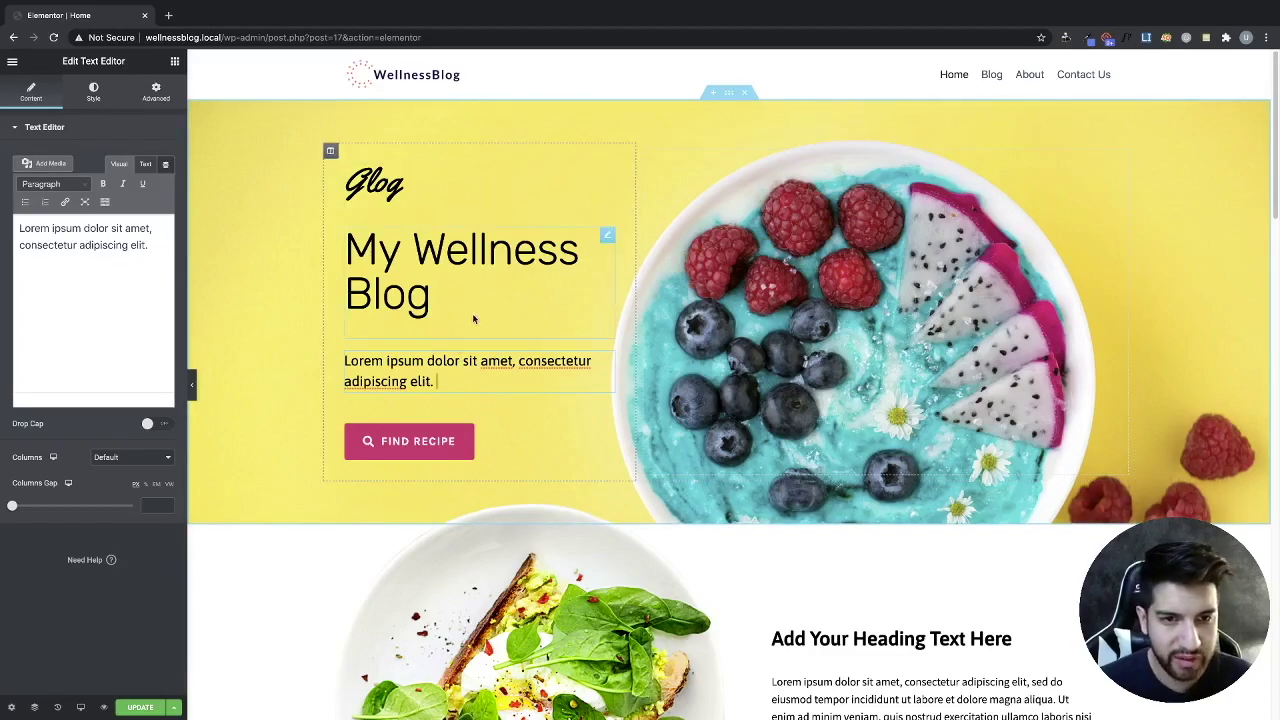
# - Change the hero button's label from 'Find Recipe' to 'View Blogs'
pyautogui.scroll(-1, 493, 315)
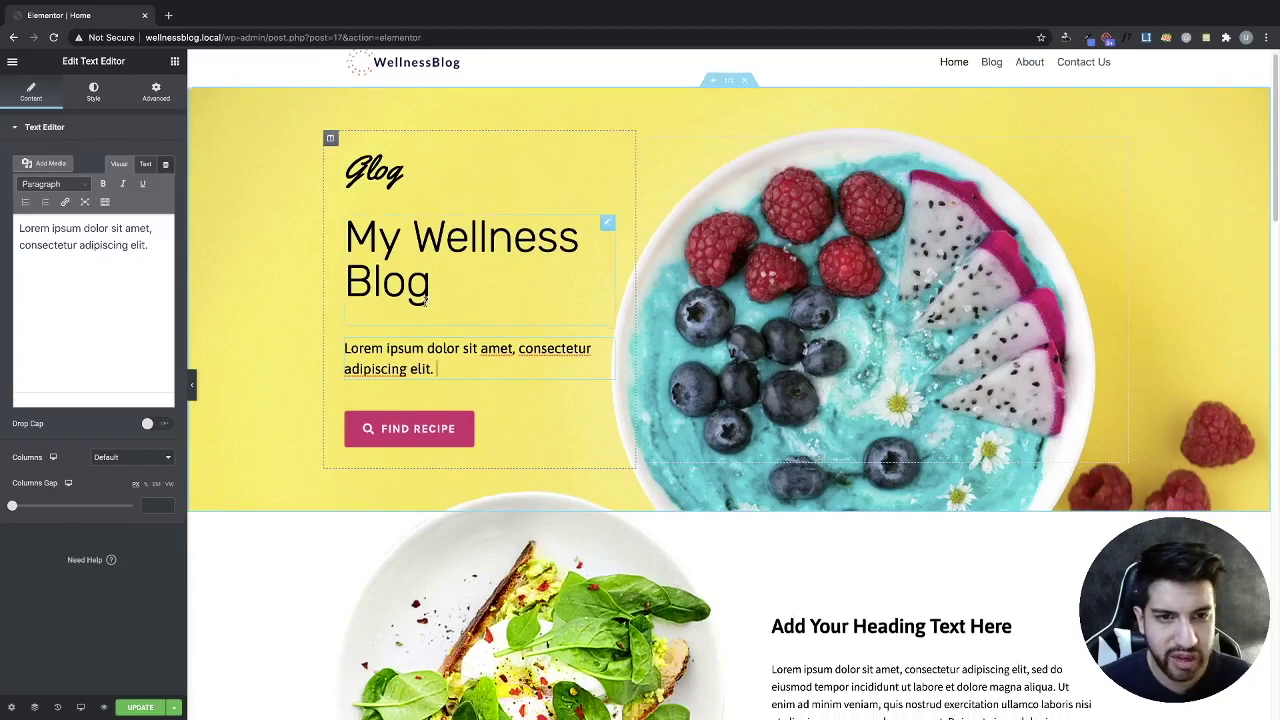
pyautogui.scroll(-3, 490, 320)
pyautogui.scroll(1, 441, 312)
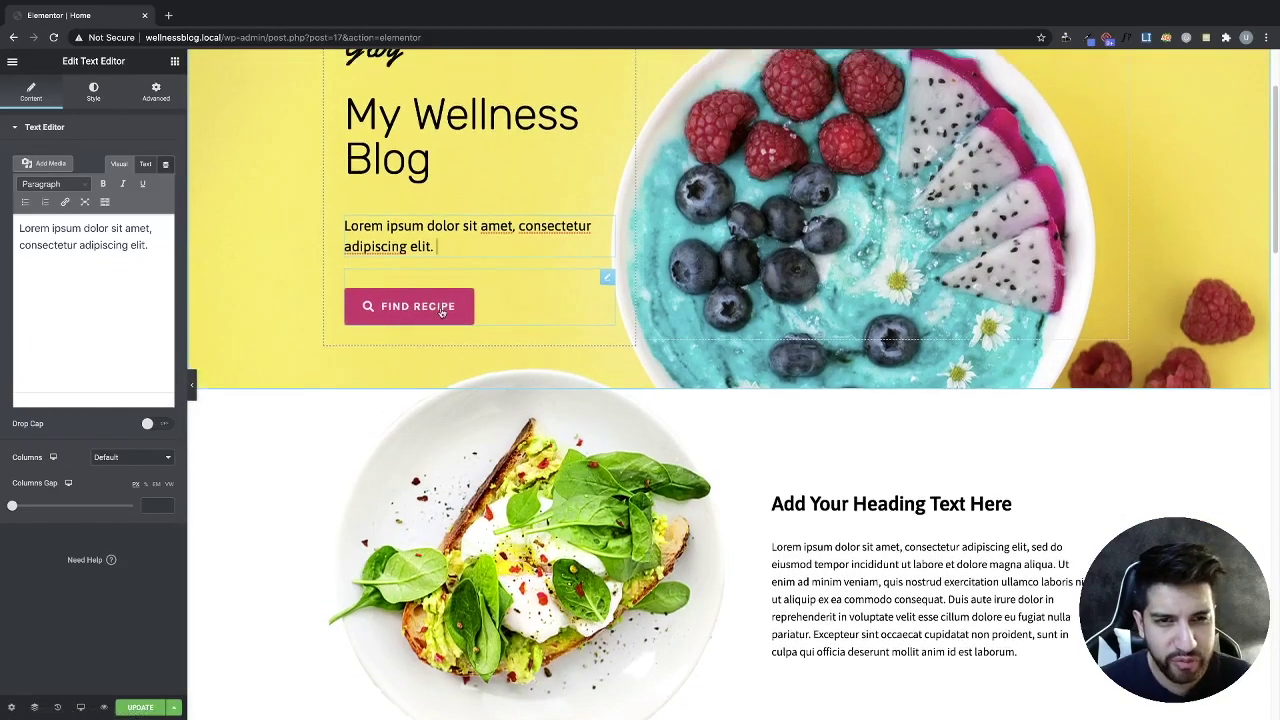
pyautogui.scroll(-1, 520, 290)
pyautogui.scroll(1, 505, 282)
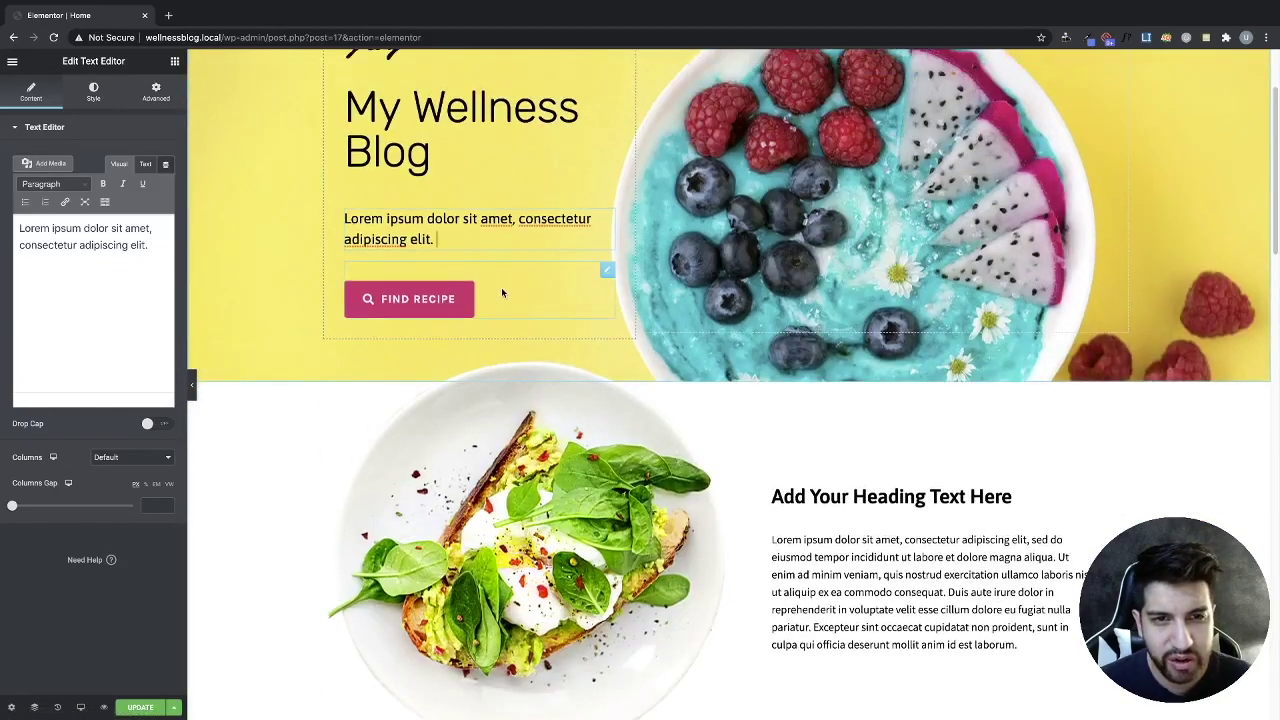
pyautogui.scroll(3, 503, 289)
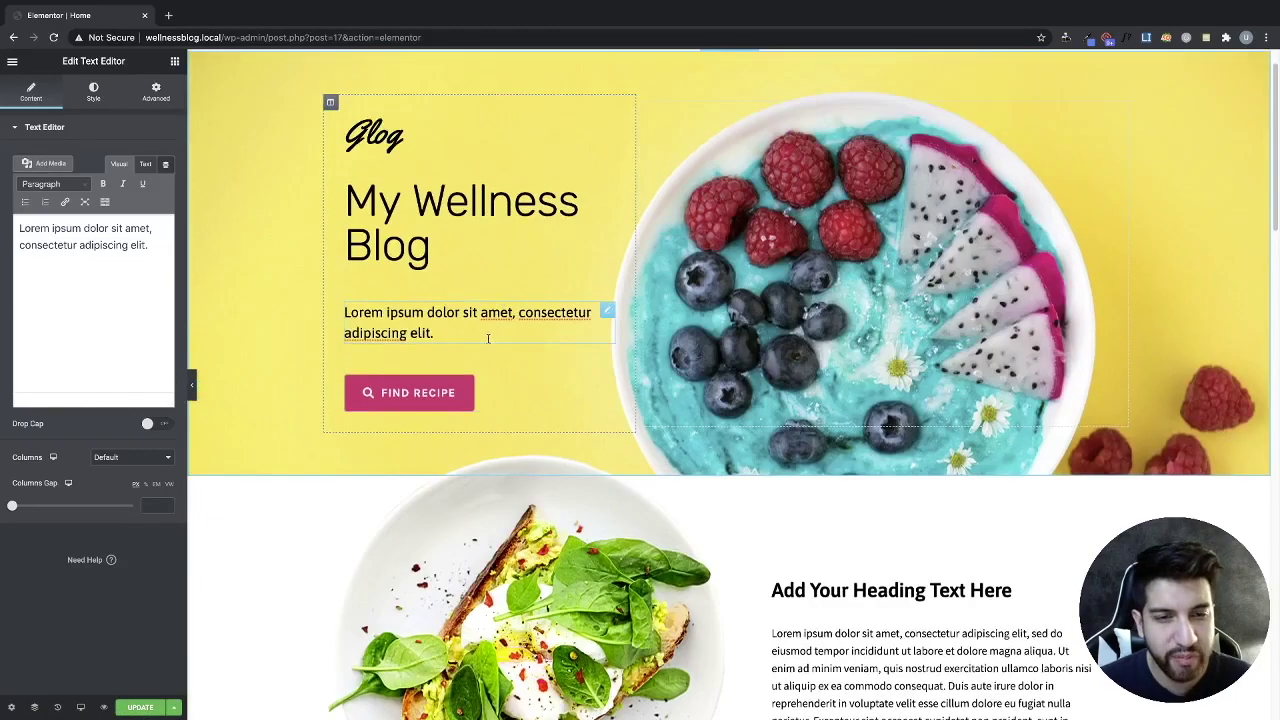
pyautogui.click(483, 392)
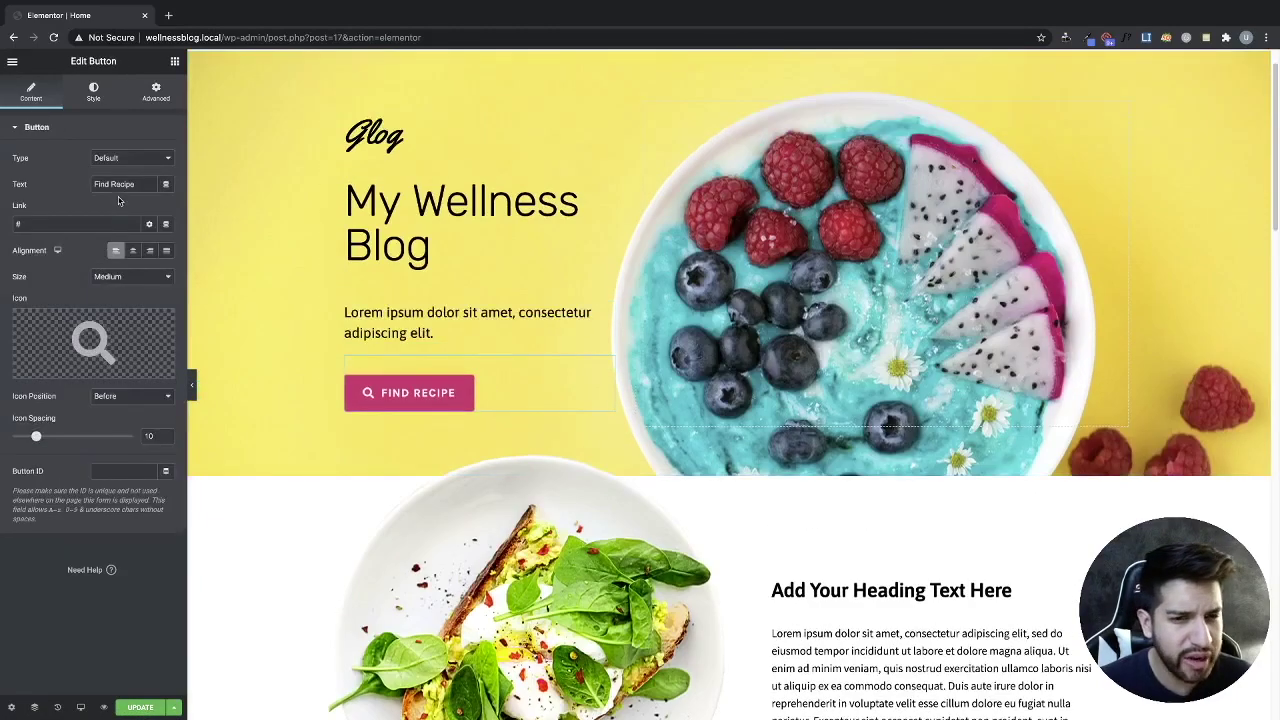
pyautogui.doubleClick(118, 185)
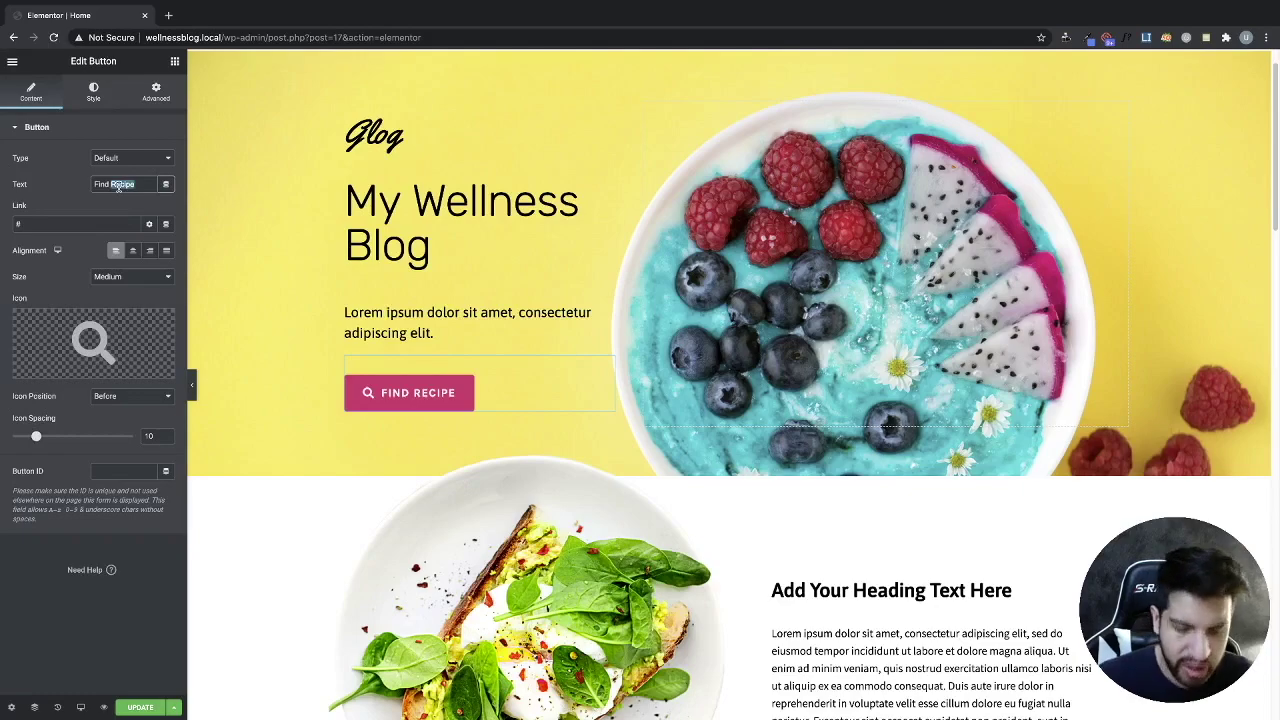
pyautogui.hotkey('ctrl', 'a')
pyautogui.press('BackSpace')
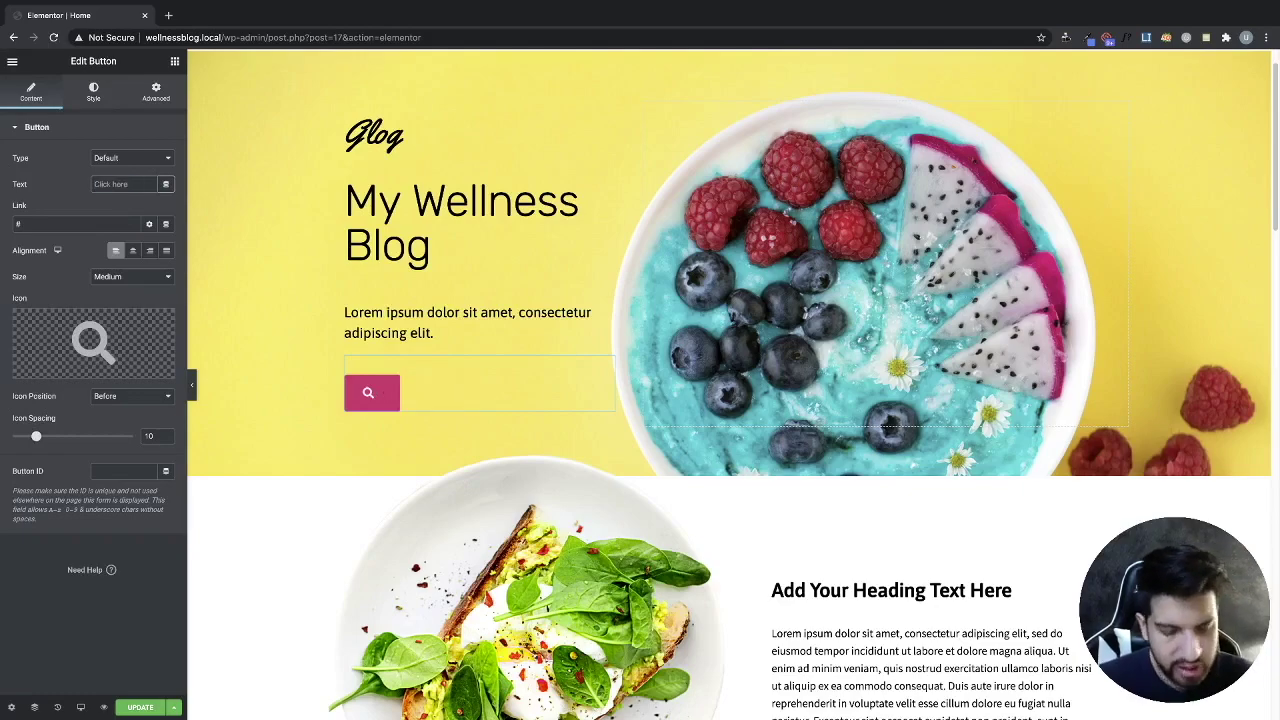
pyautogui.write('V')
pyautogui.write('iee')
pyautogui.write('w')
pyautogui.write(' Al')
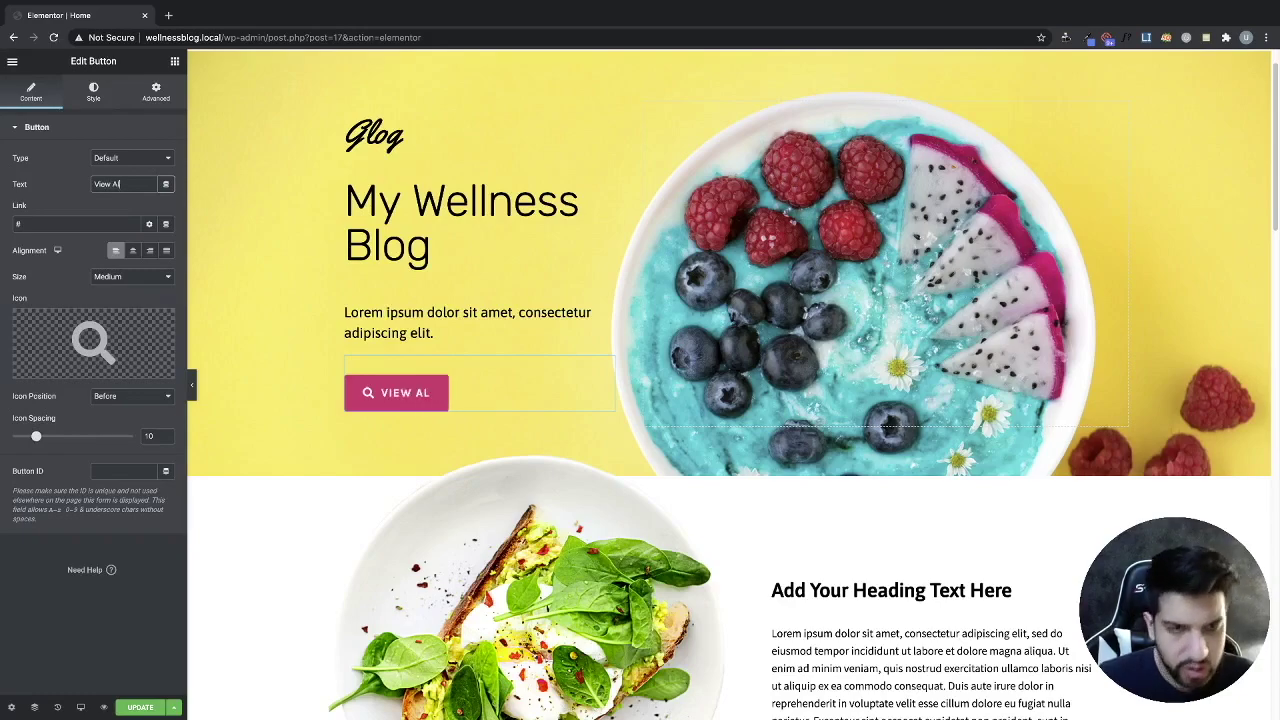
pyautogui.write('l Blog')
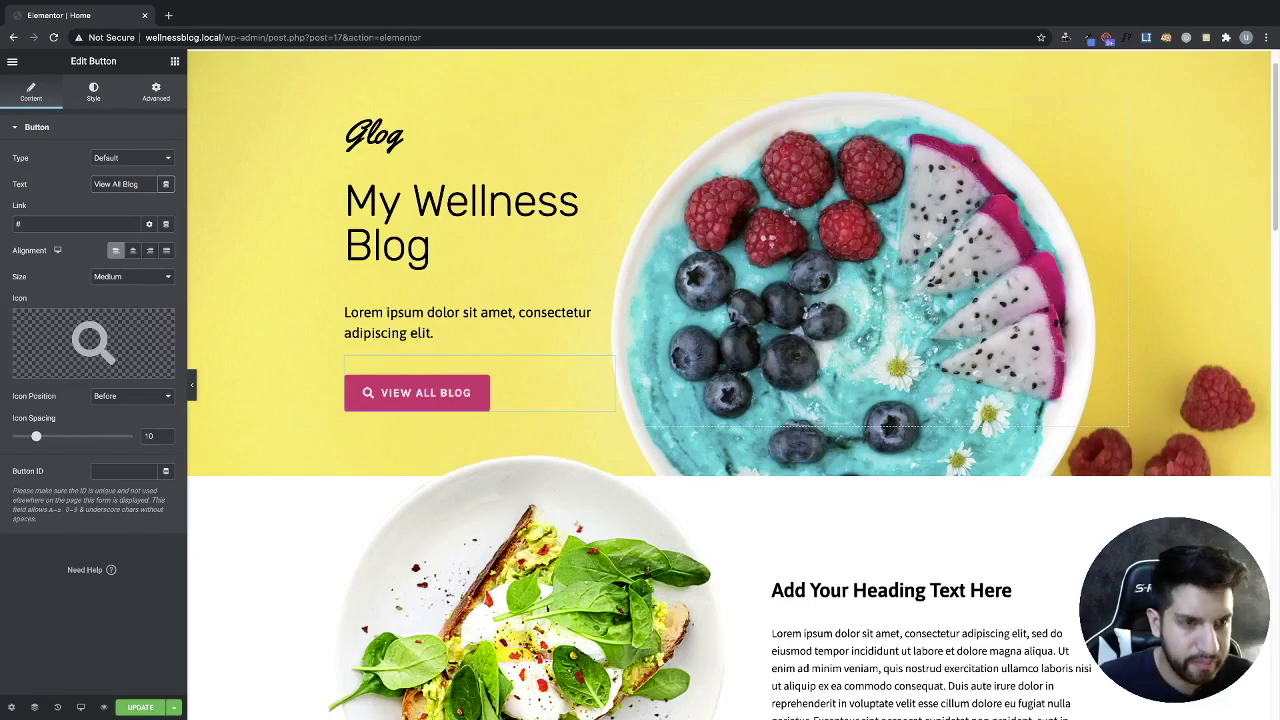
pyautogui.write('s')
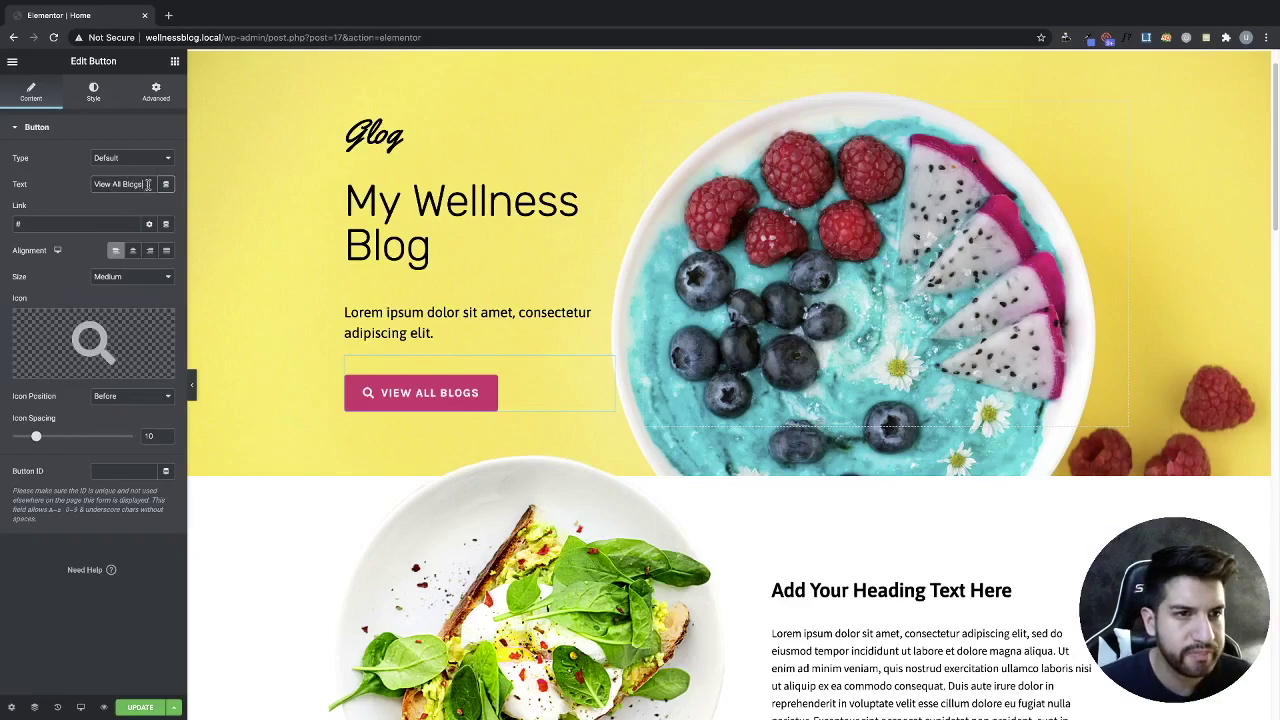
pyautogui.press('XF86AudioRaiseVolume')
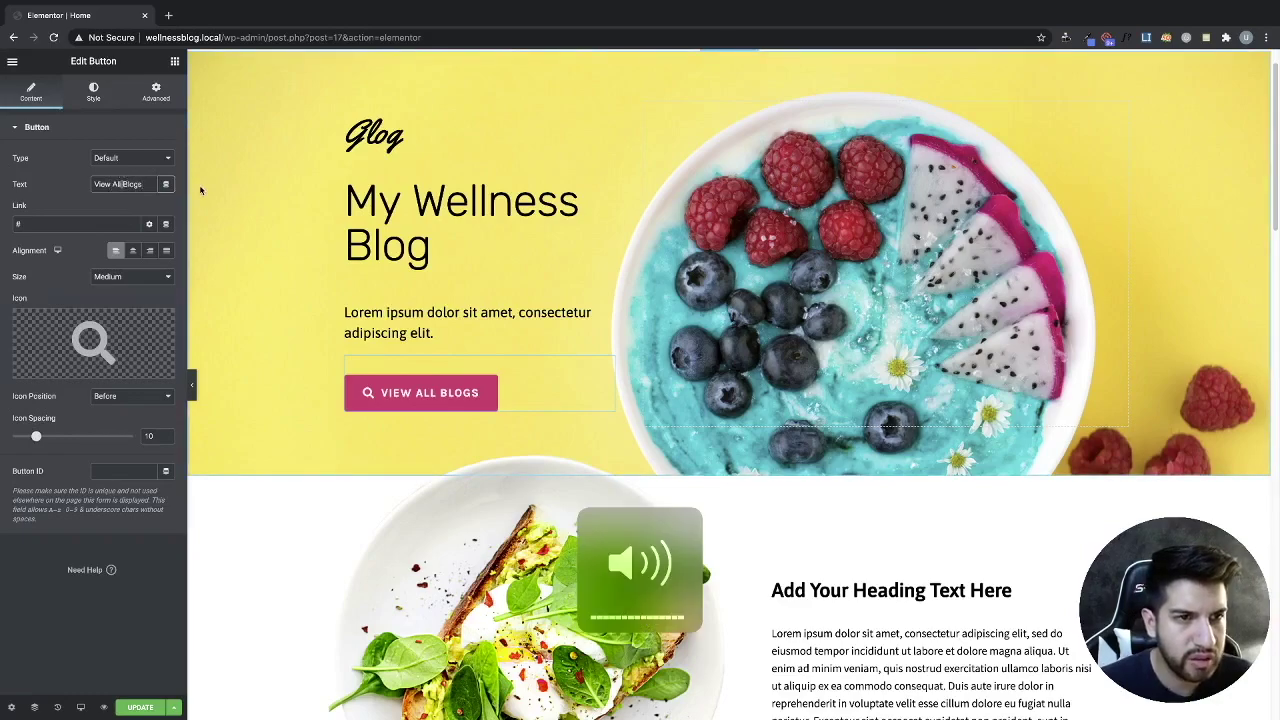
pyautogui.click(119, 184)
pyautogui.press('BackSpace')
pyautogui.press('BackSpace')
pyautogui.press('BackSpace')
pyautogui.press('BackSpace')
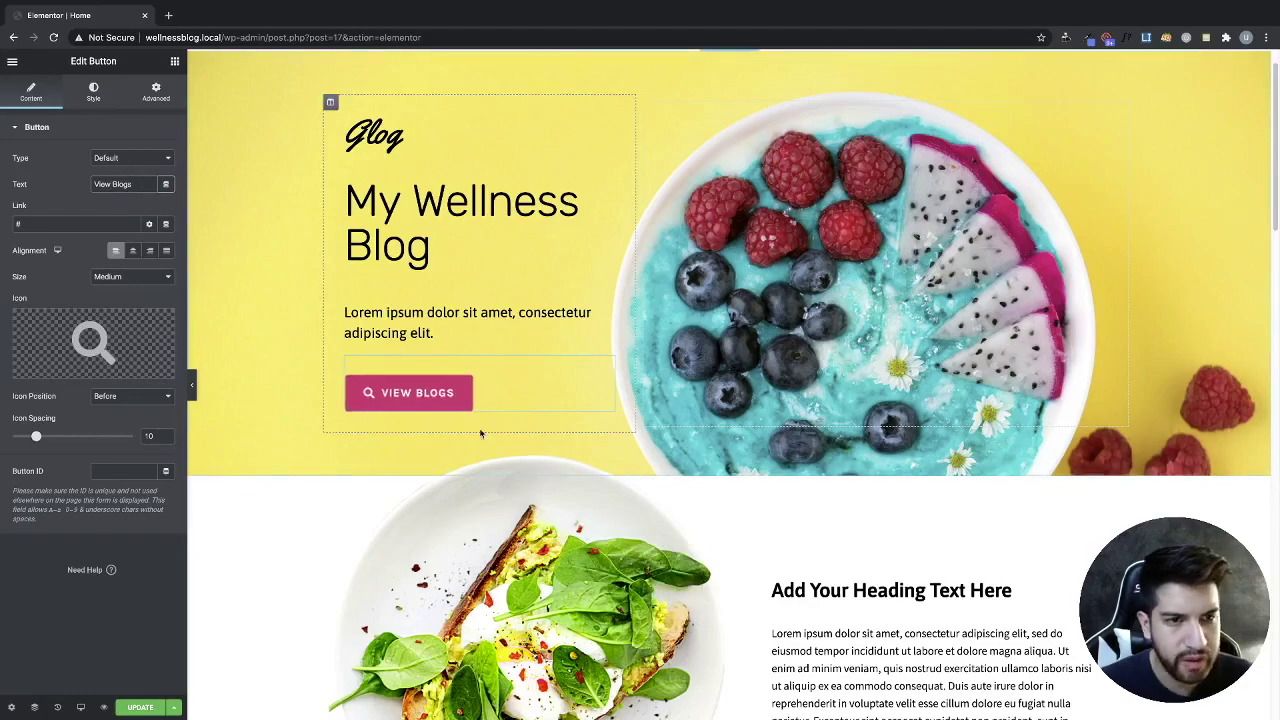
# - Replace the button's # link with the Blog page suggestion
pyautogui.click(42, 222)
pyautogui.press('BackSpace')
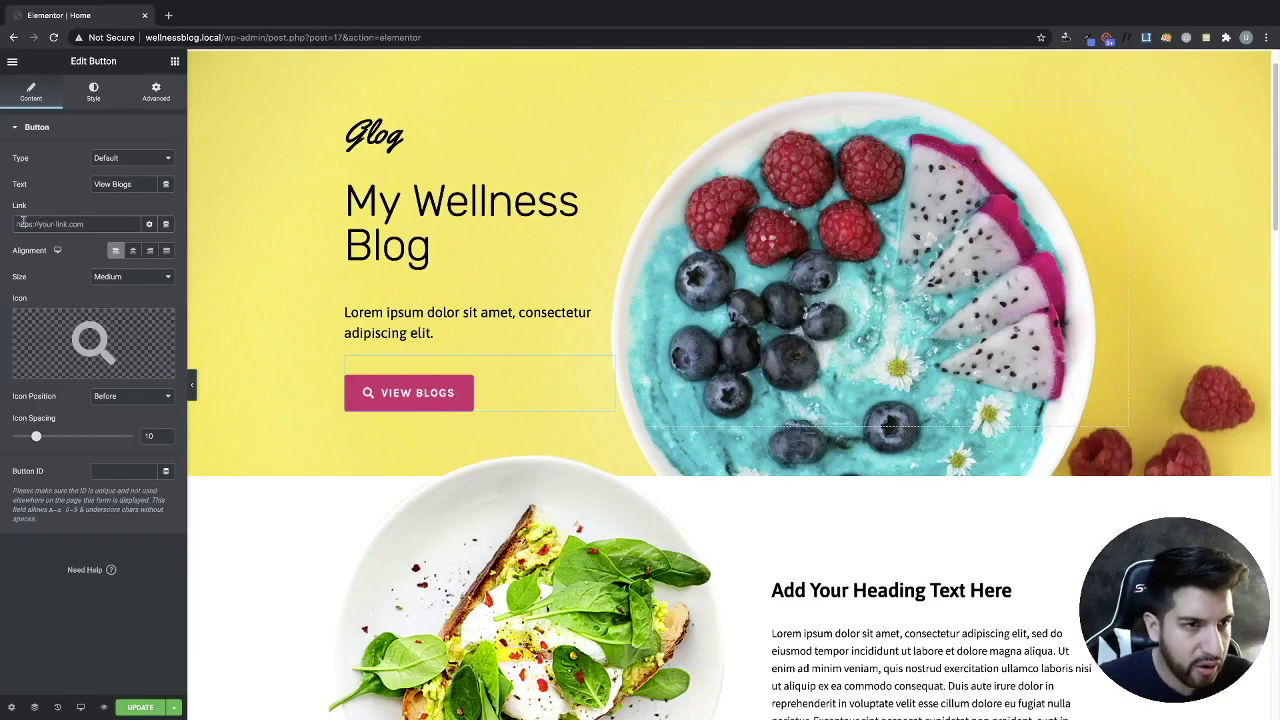
pyautogui.write('blog')
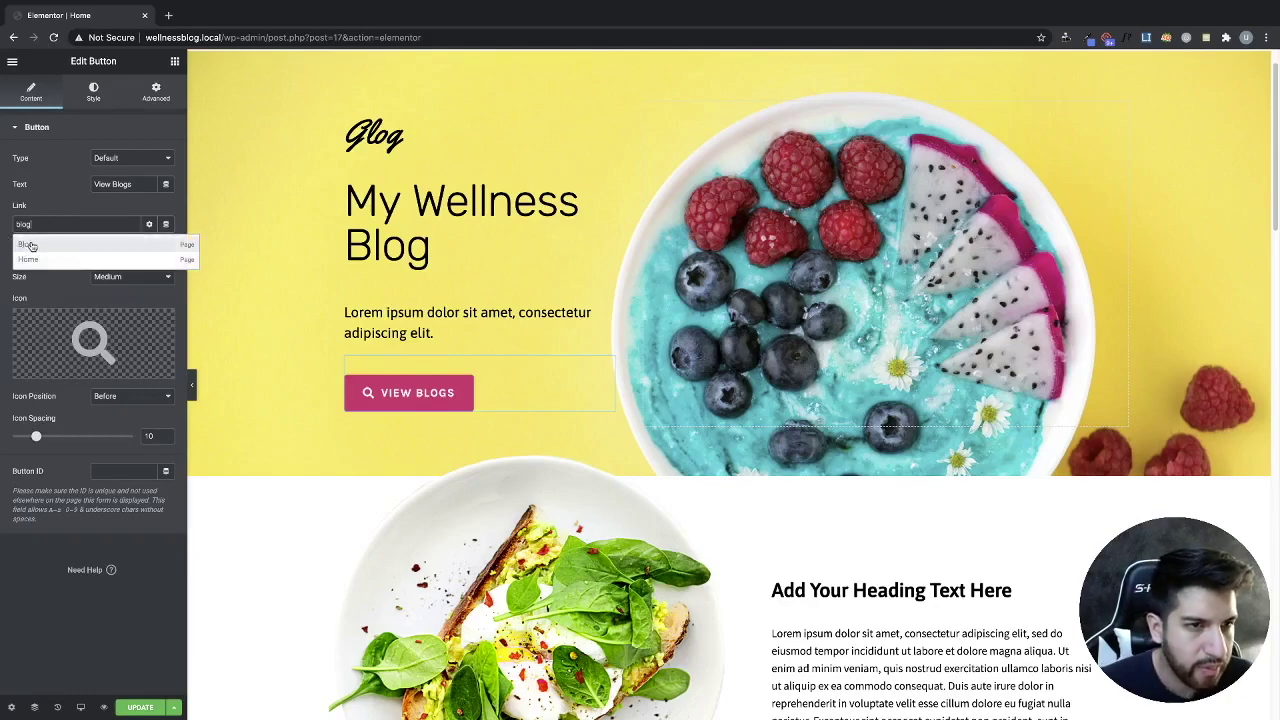
pyautogui.click(42, 245)
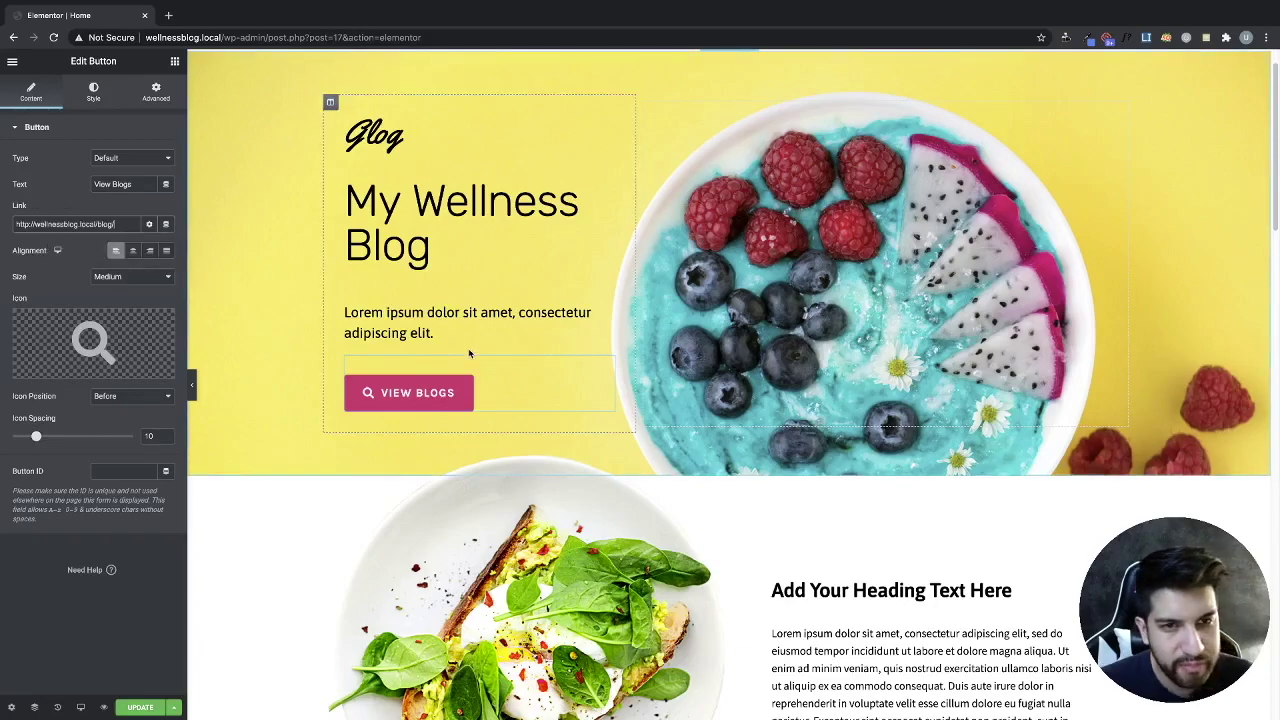
# - Replace the heading beside the avocado toast image with 'About Me'
pyautogui.scroll(-1, 835, 476)
pyautogui.scroll(-5, 899, 493)
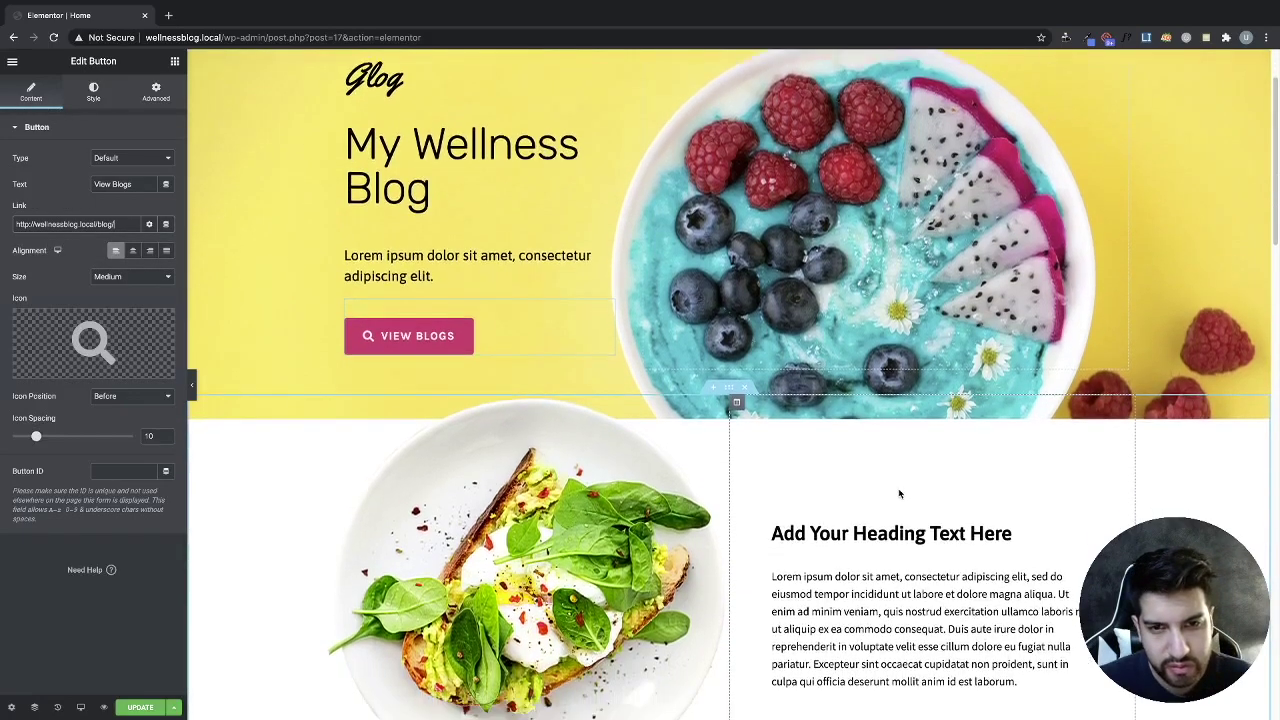
pyautogui.scroll(4, 903, 494)
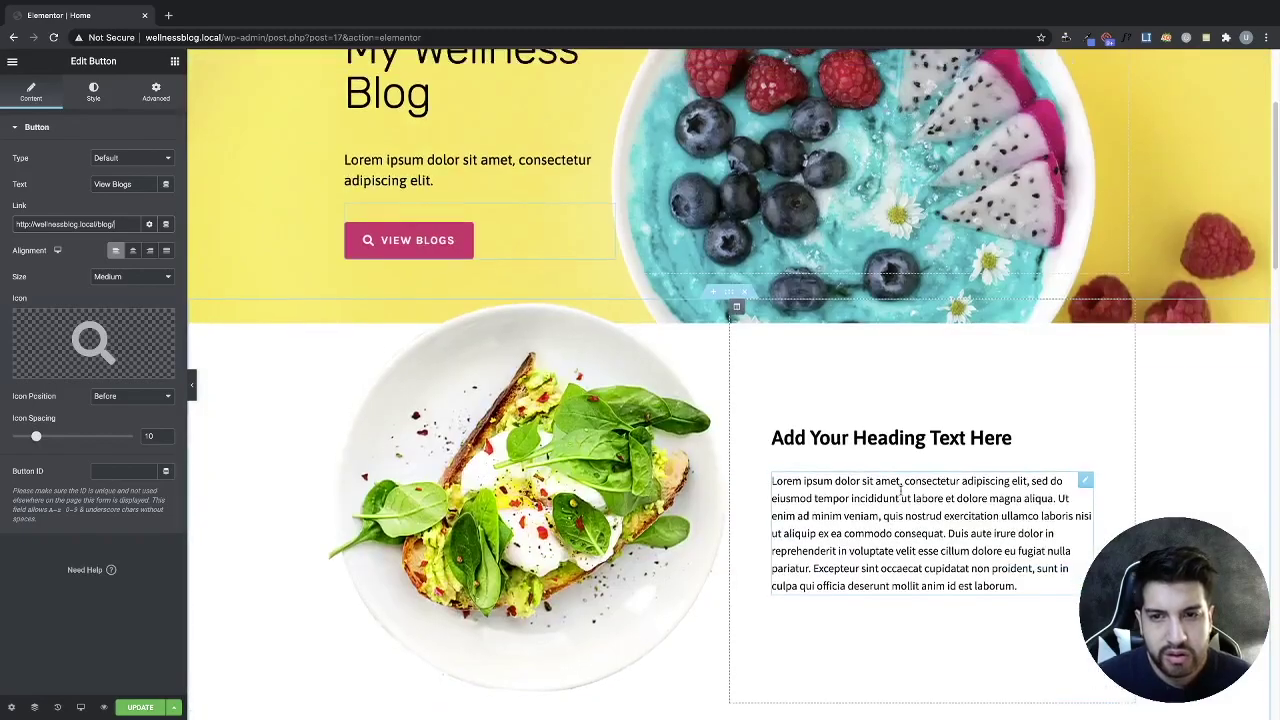
pyautogui.click(864, 416)
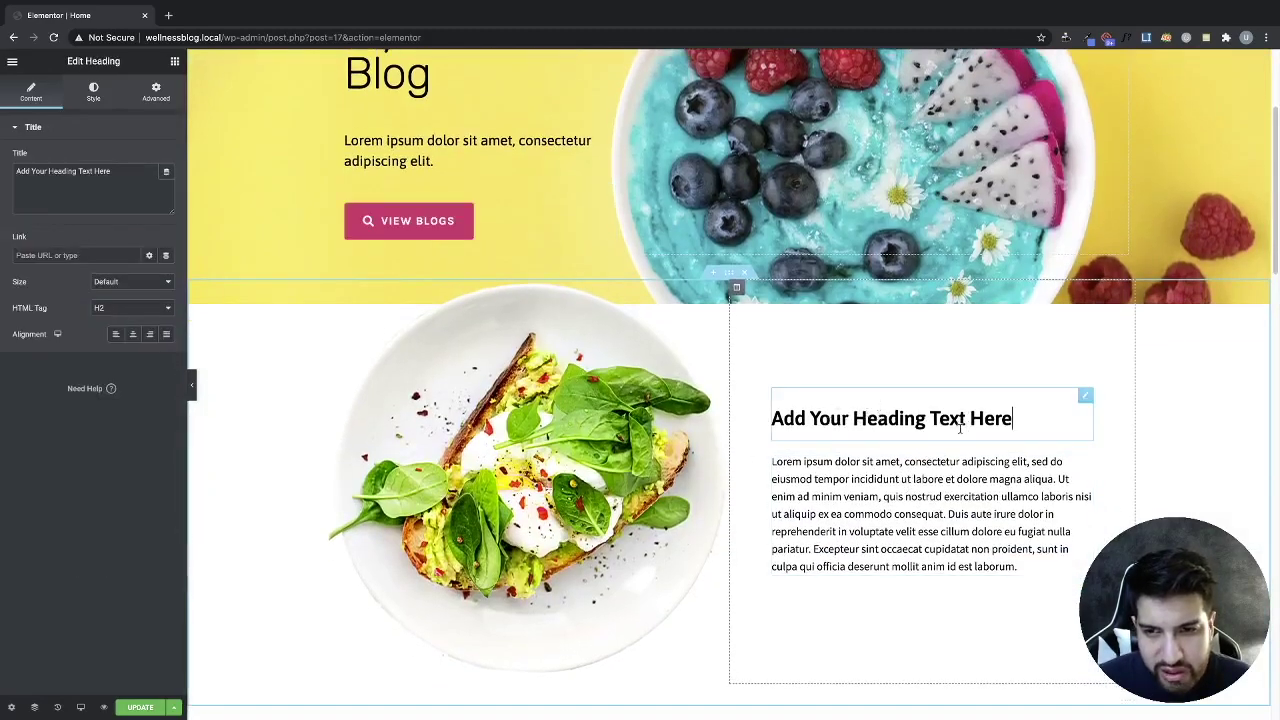
pyautogui.scroll(-1, 860, 487)
pyautogui.moveTo(112, 172); pyautogui.dragTo(4, 146)
pyautogui.press('BackSpace')
pyautogui.write('Ab')
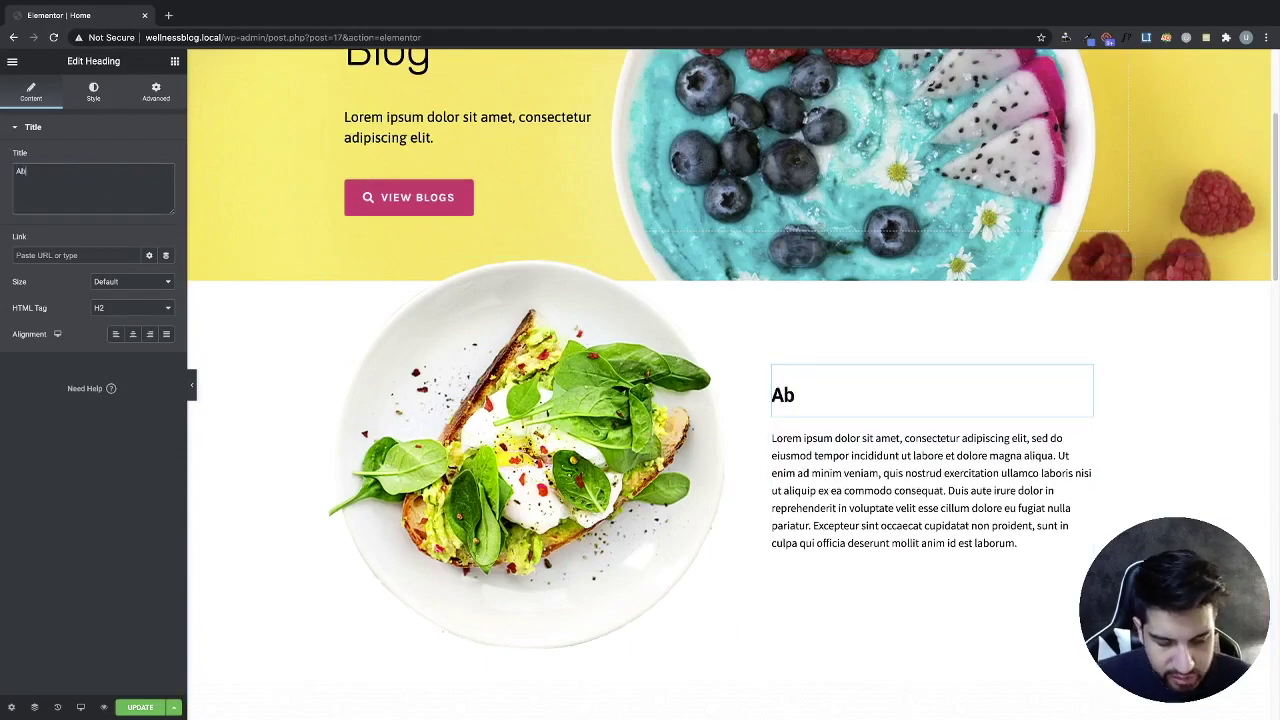
pyautogui.write('out U')
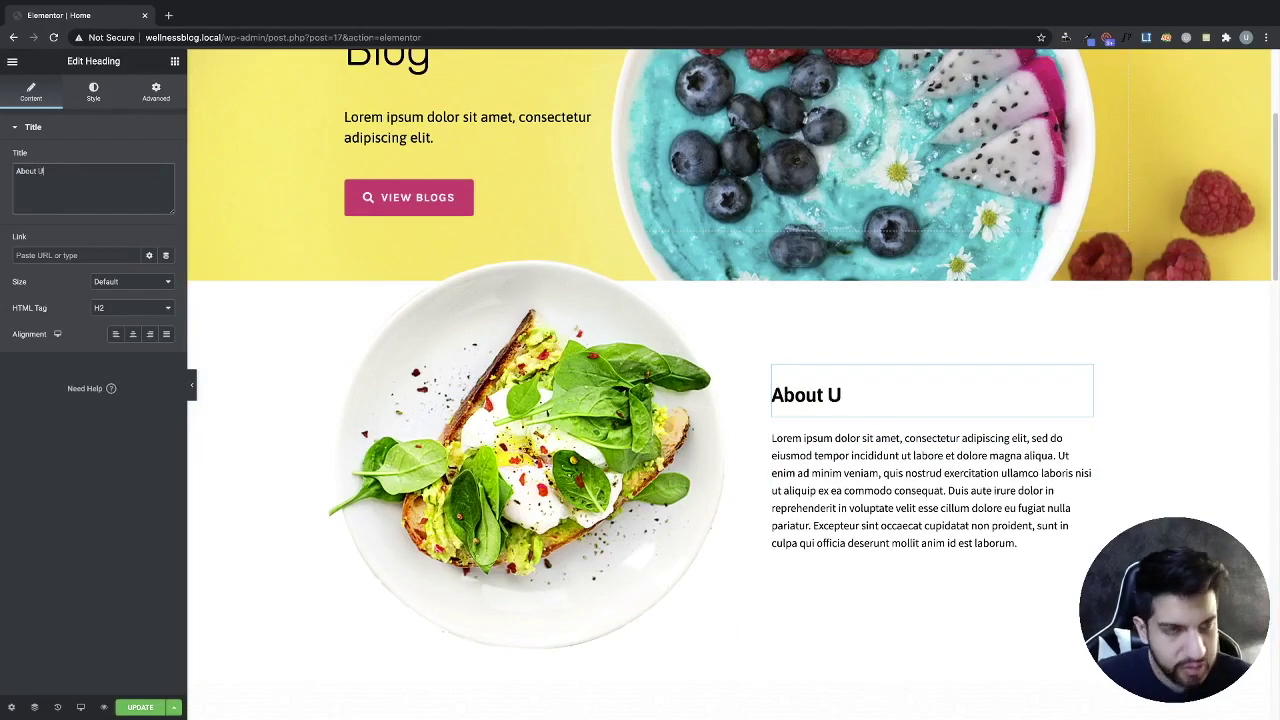
pyautogui.press('BackSpace')
pyautogui.write('Me')
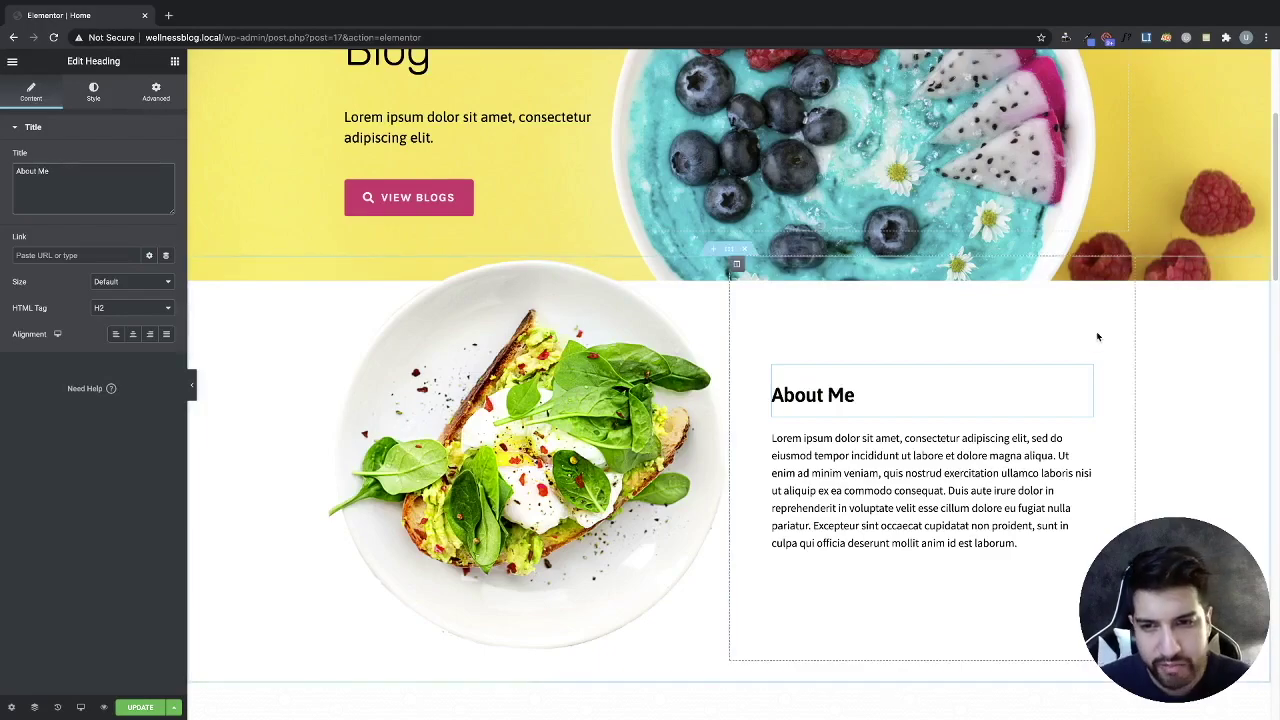
# - Select the paragraph below About Me and look over the two recipe cards
pyautogui.scroll(-1, 966, 409)
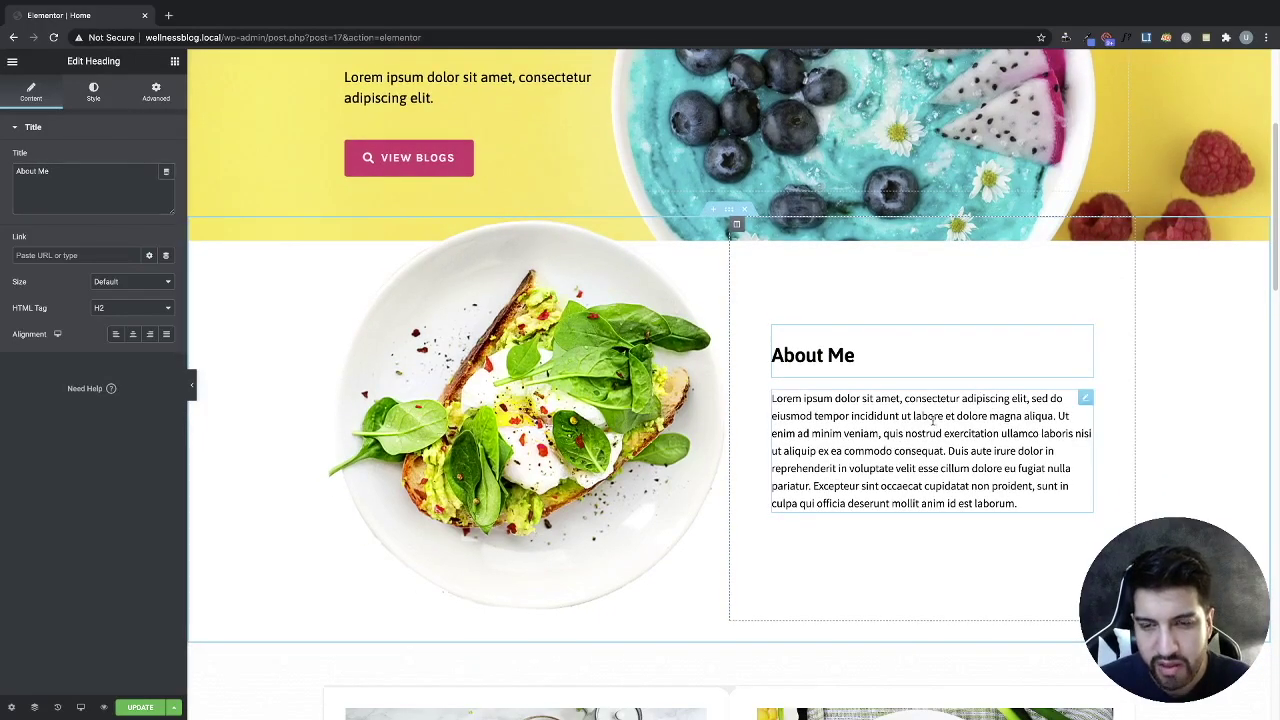
pyautogui.click(932, 420)
pyautogui.scroll(-2, 917, 380)
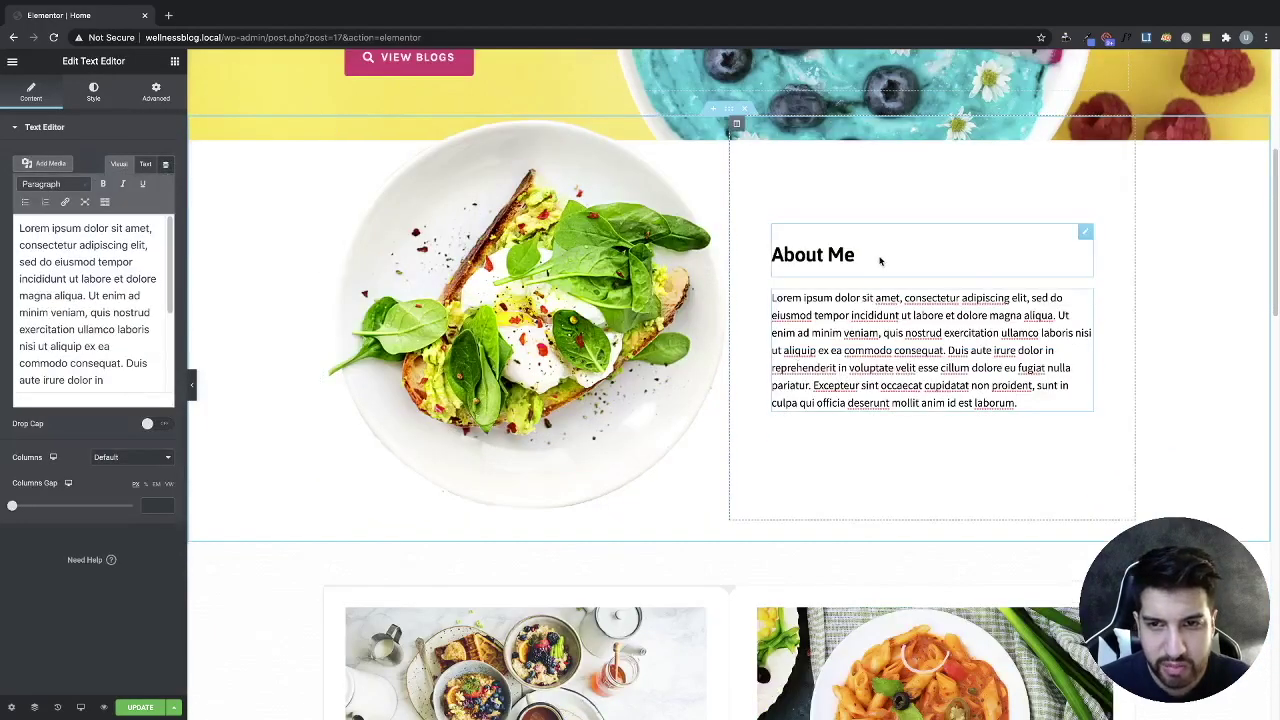
pyautogui.scroll(-4, 880, 260)
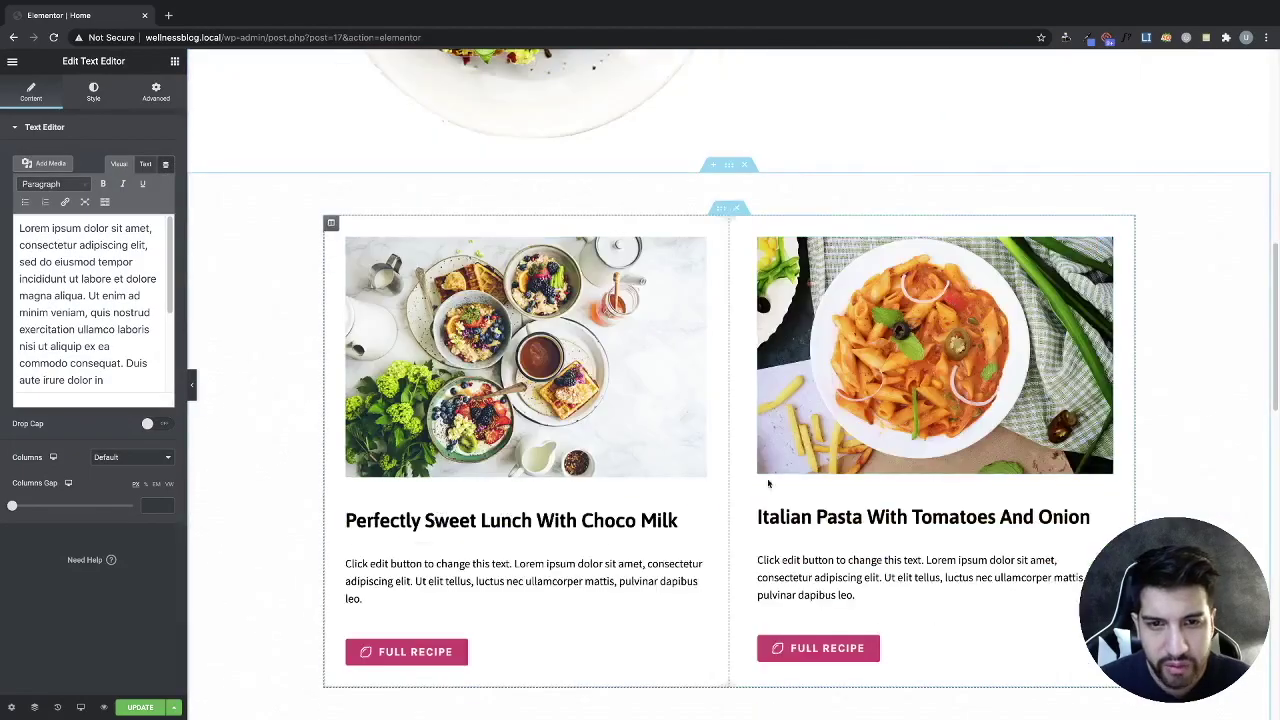
pyautogui.scroll(-3, 724, 505)
pyautogui.scroll(1, 690, 305)
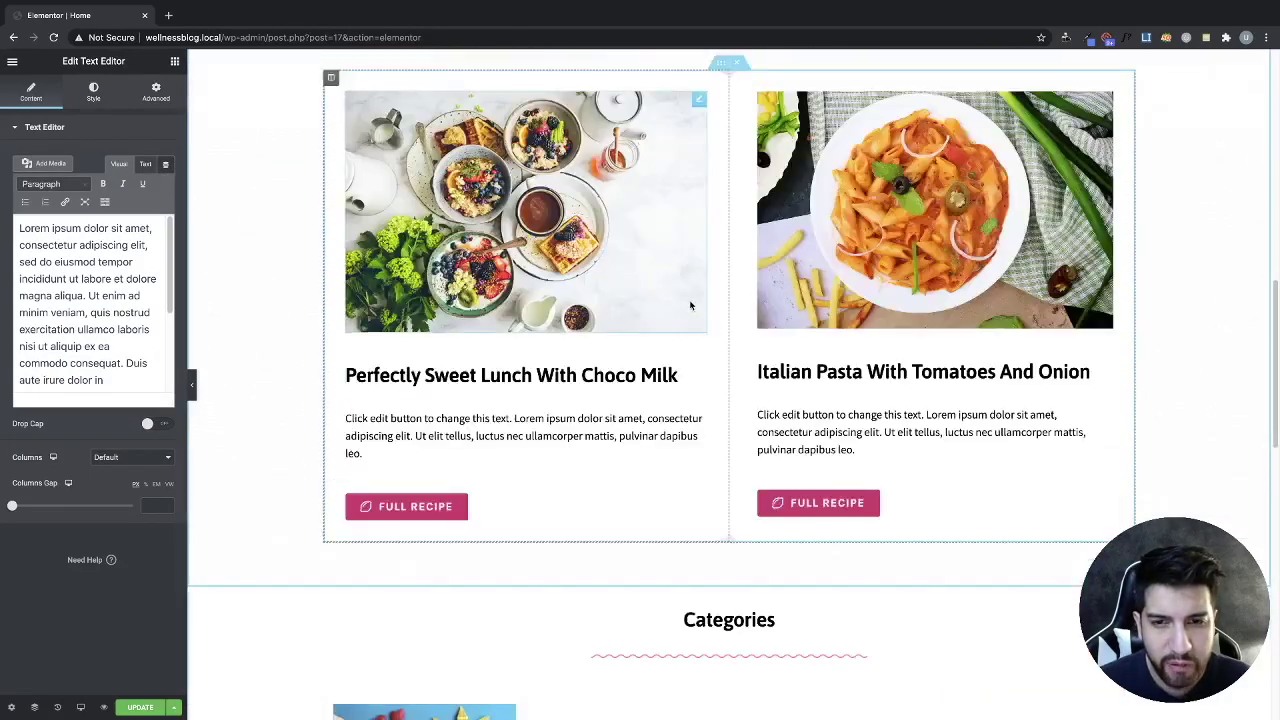
pyautogui.scroll(2, 690, 305)
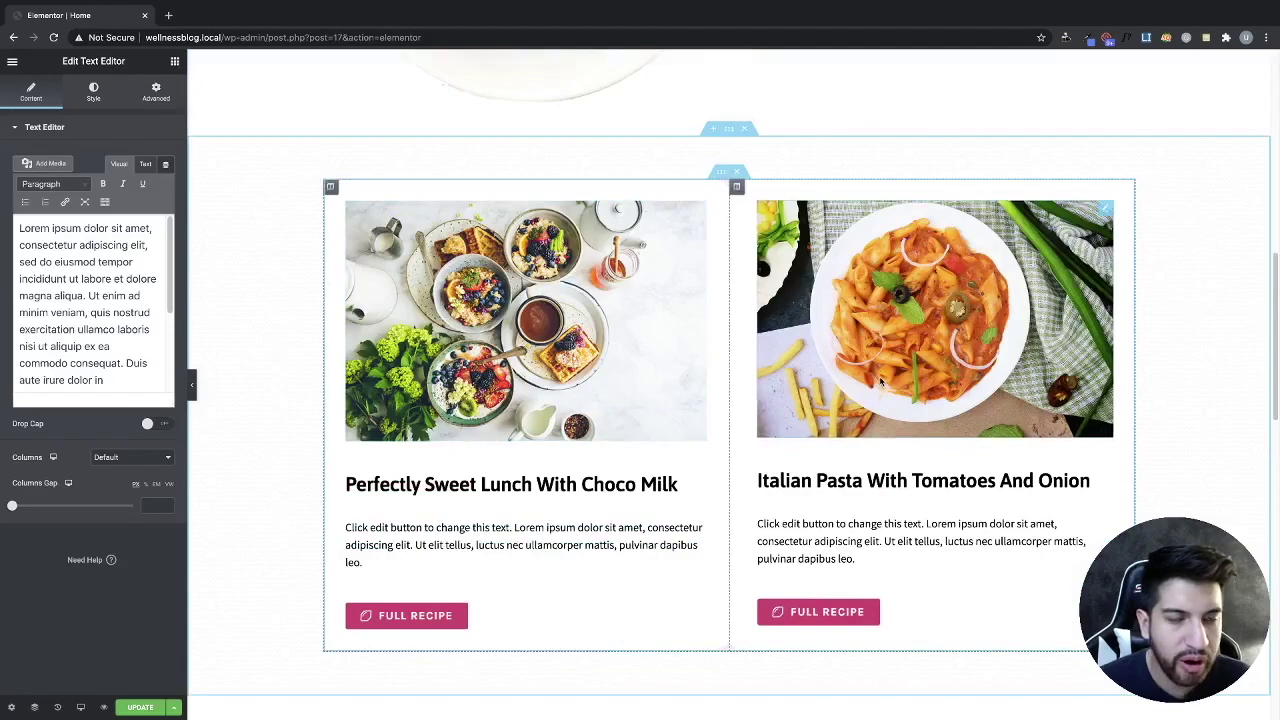
pyautogui.scroll(-1, 900, 373)
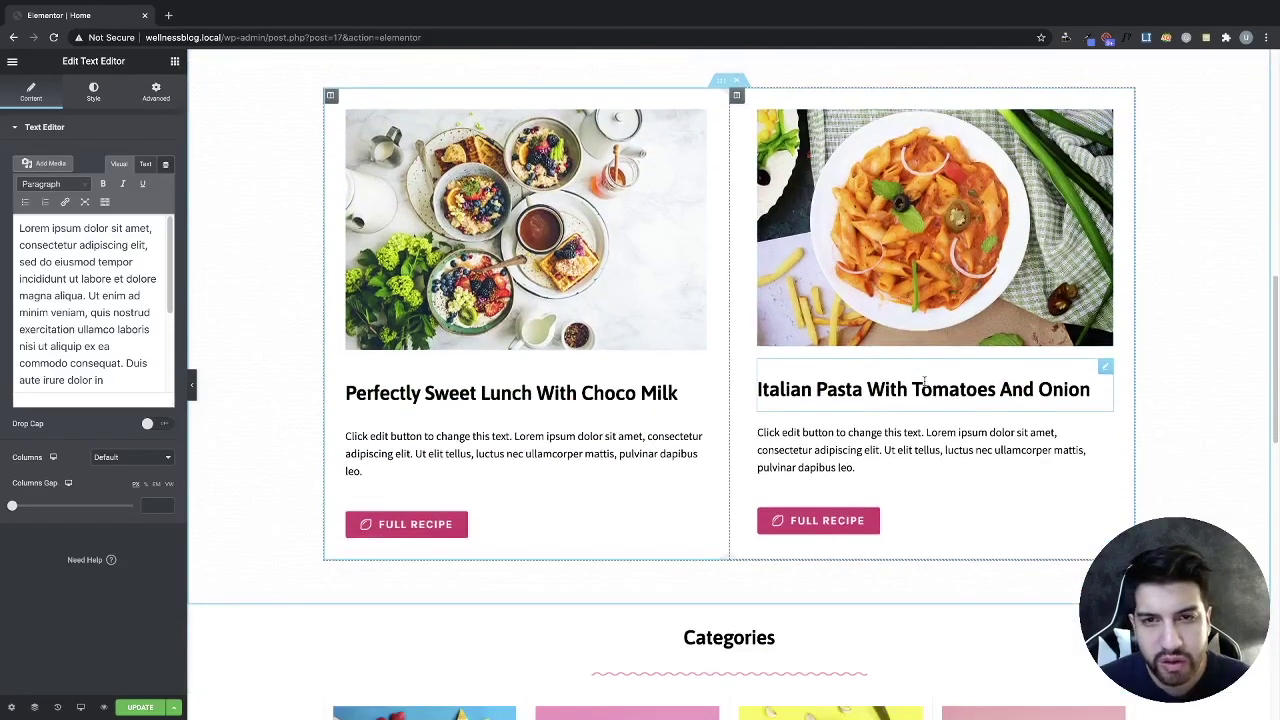
pyautogui.scroll(3, 552, 330)
pyautogui.scroll(-2, 751, 363)
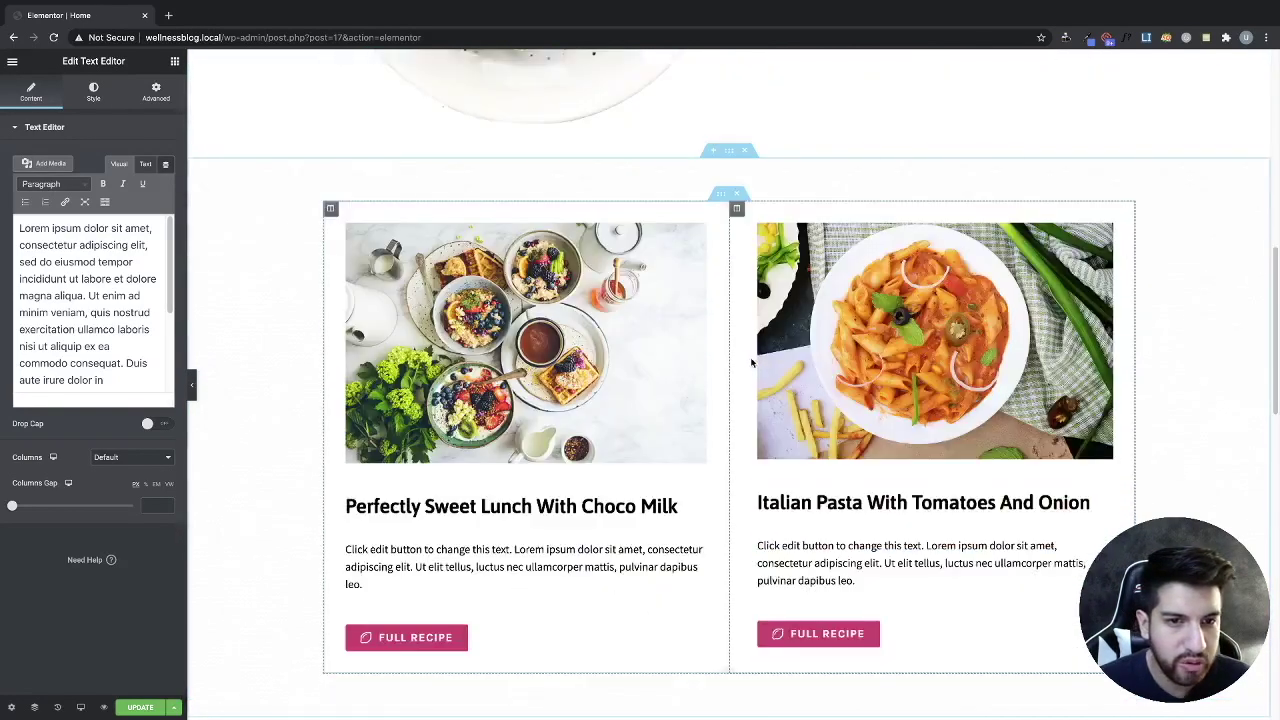
# - Drag a Heading widget above the recipe cards and clear its placeholder title
pyautogui.click(174, 62)
pyautogui.scroll(6, 632, 334)
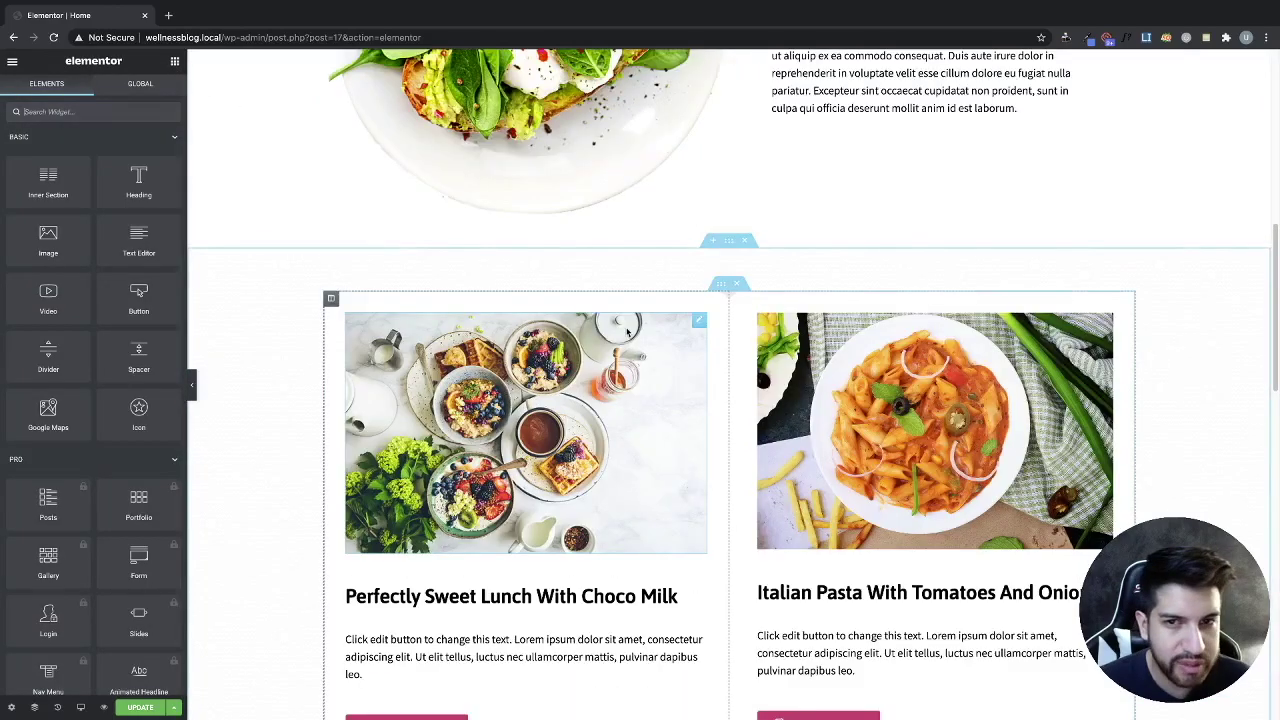
pyautogui.scroll(2, 702, 319)
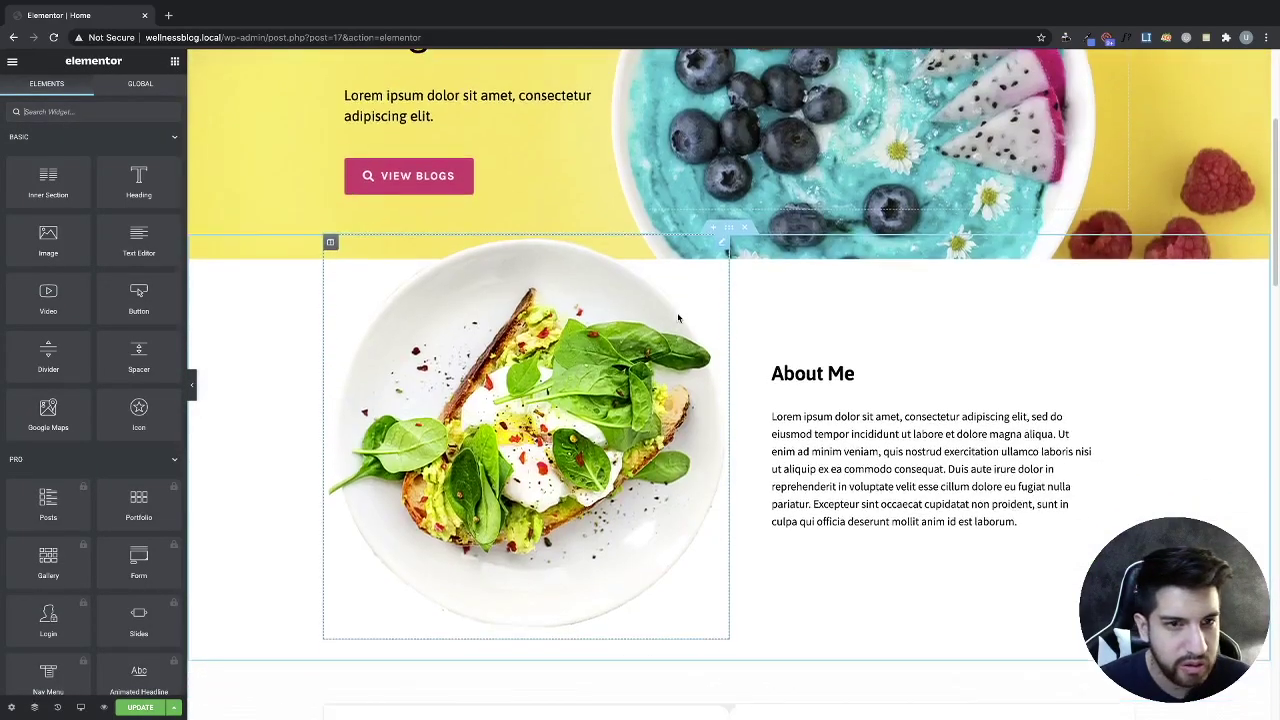
pyautogui.scroll(-6, 763, 397)
pyautogui.scroll(-2, 763, 397)
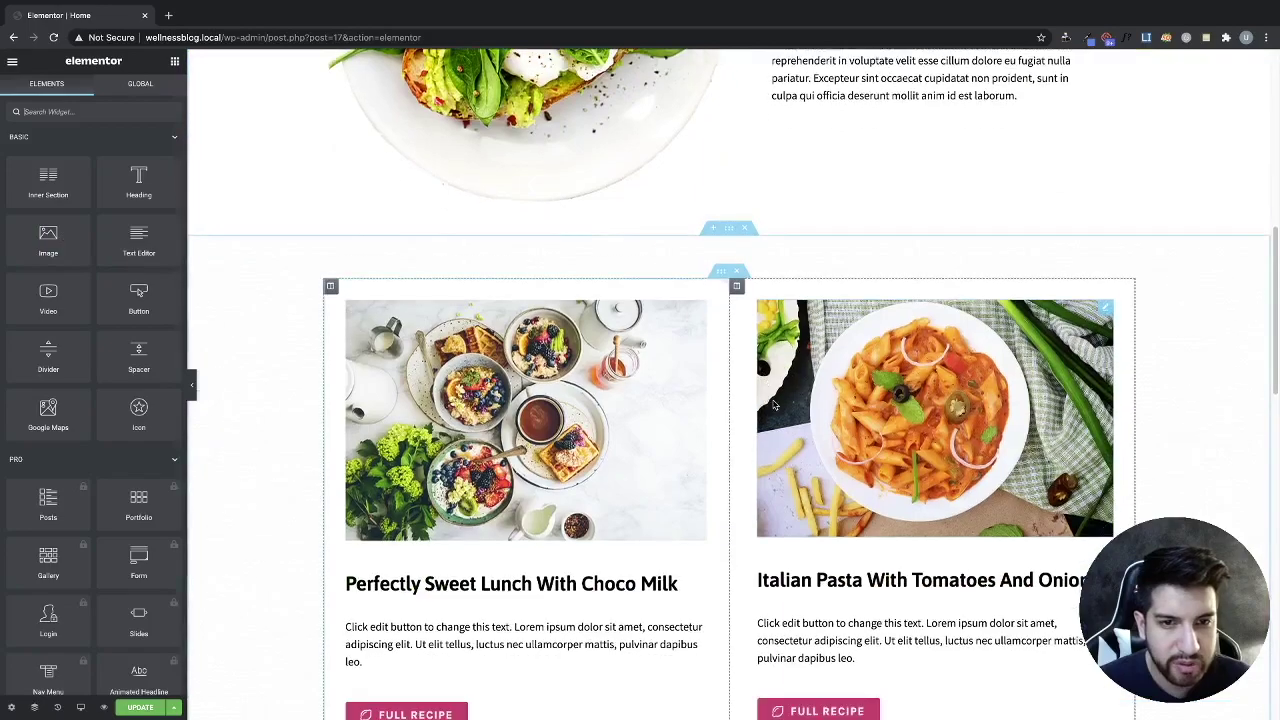
pyautogui.moveTo(157, 188); pyautogui.dragTo(535, 238)
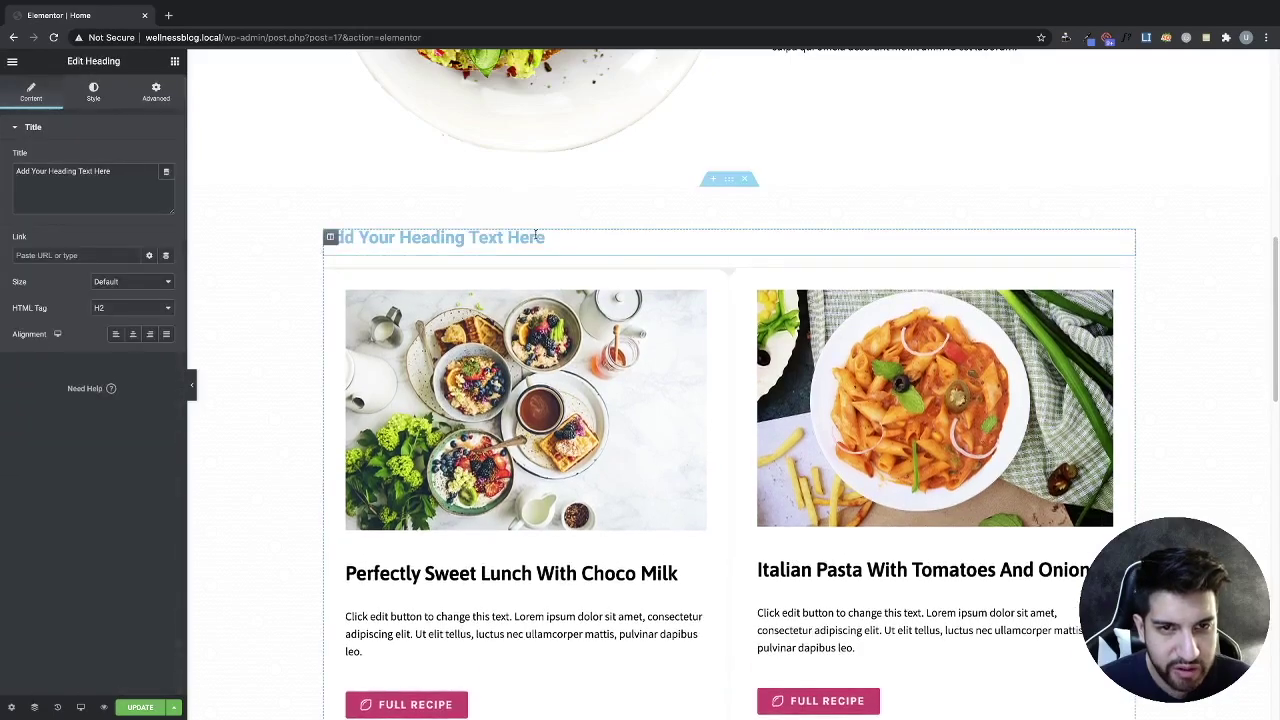
pyautogui.moveTo(125, 200); pyautogui.dragTo(2, 163)
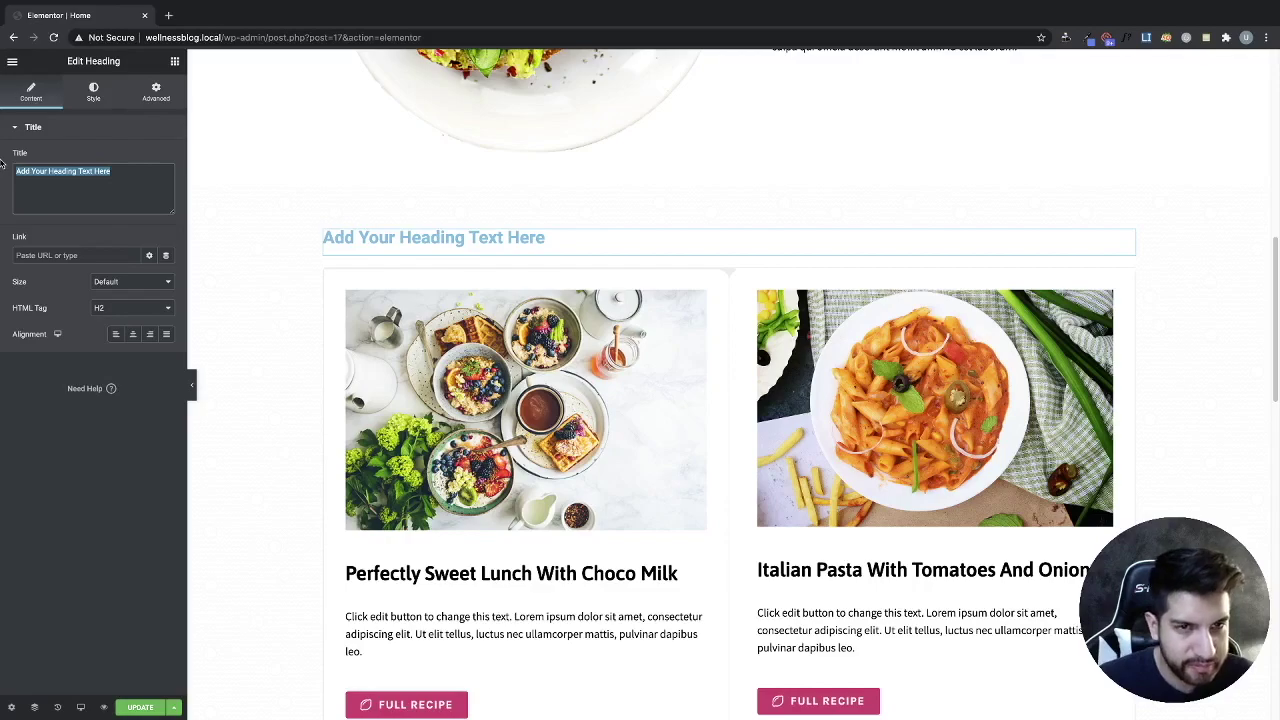
pyautogui.click(43, 178)
pyautogui.moveTo(127, 173); pyautogui.dragTo(20, 167)
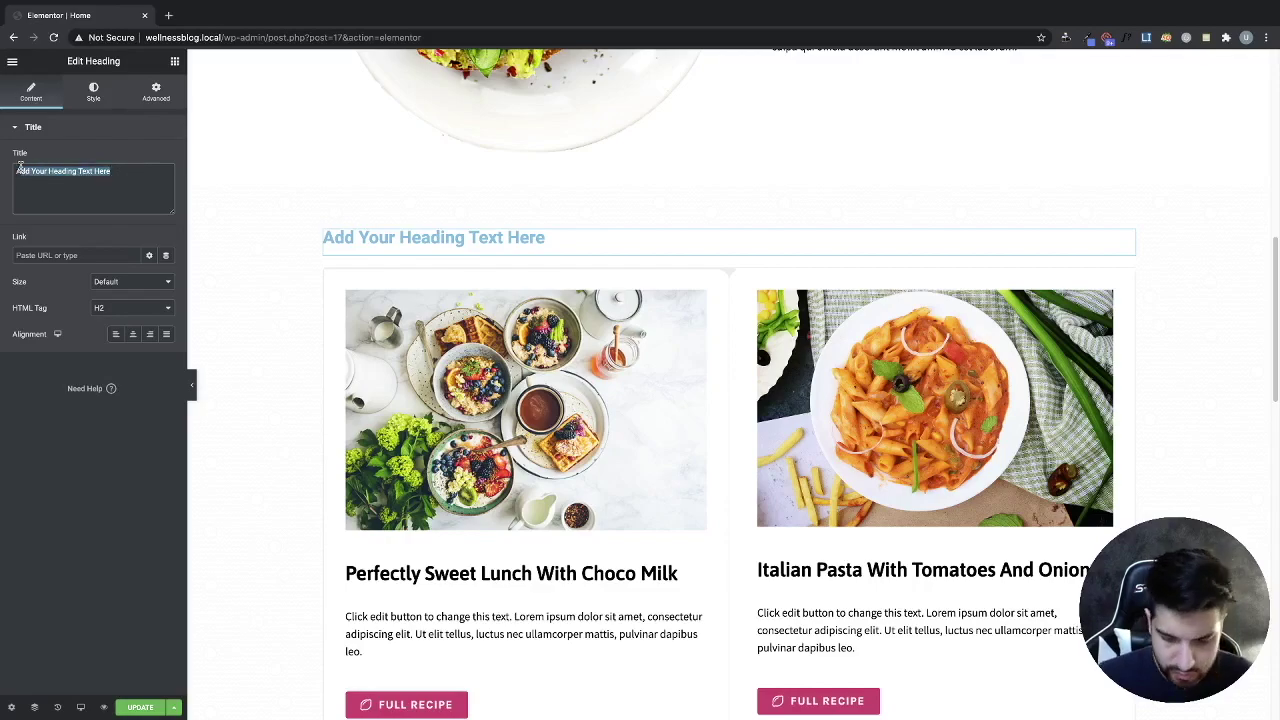
pyautogui.press('BackSpace')
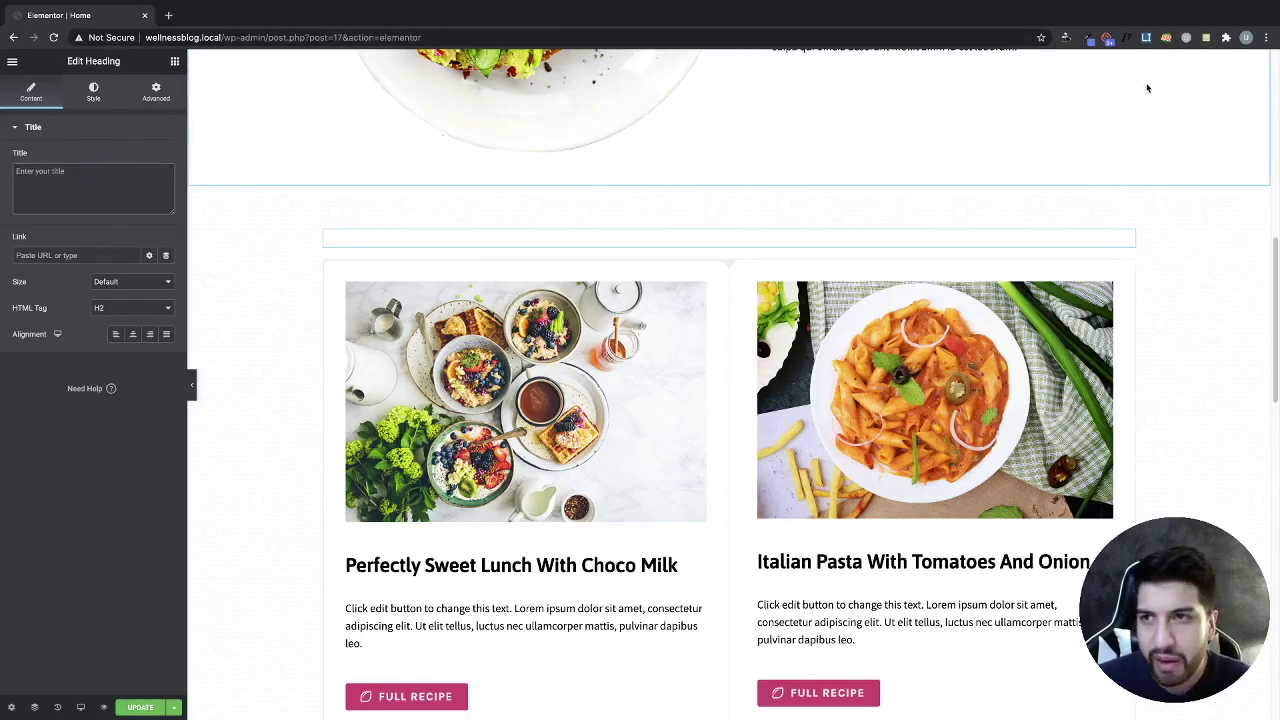
# - Copy 'Recipes' from the category notes and paste it as the heading title
pyautogui.click(1207, 40)
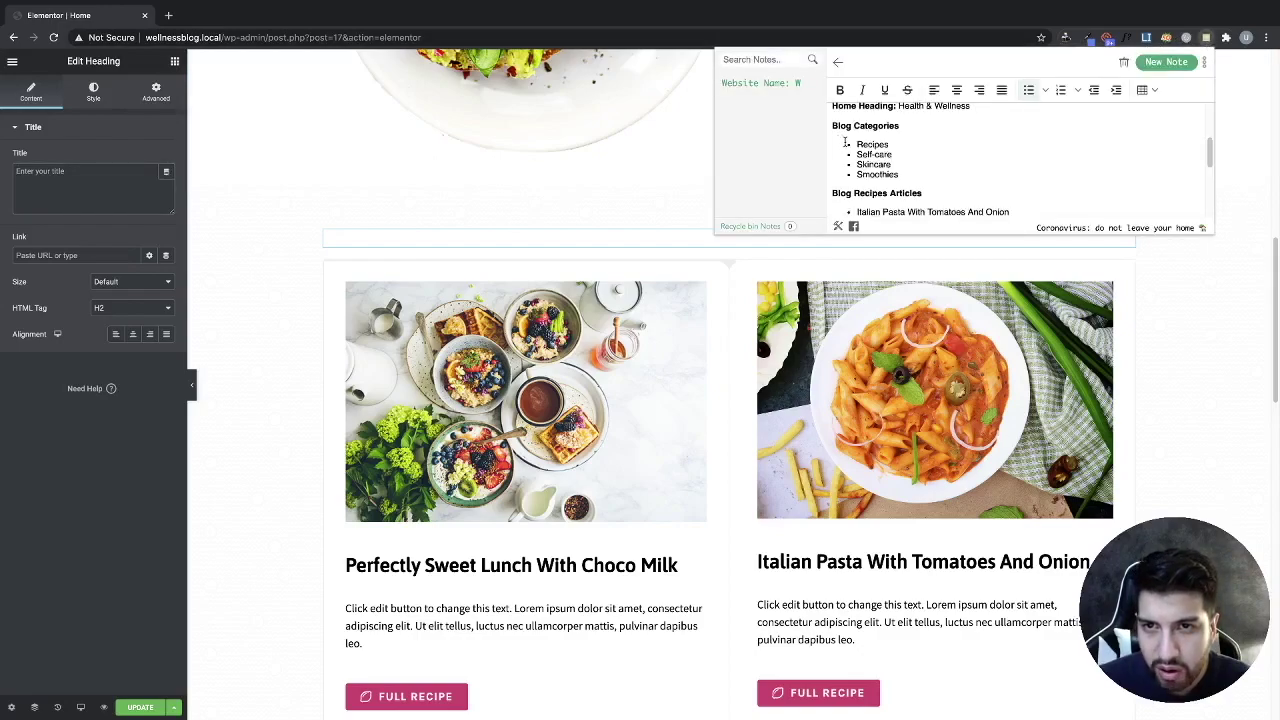
pyautogui.moveTo(858, 144); pyautogui.dragTo(903, 142)
pyautogui.hotkey('ctrl', 'c')
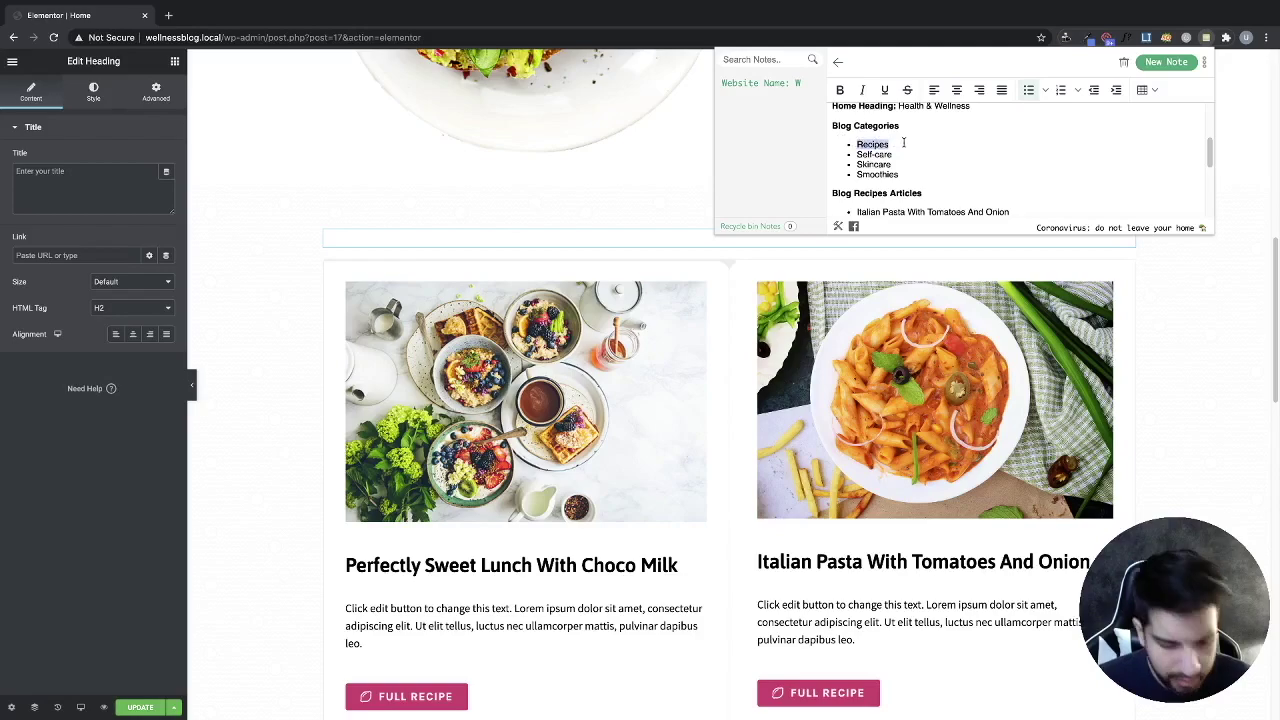
pyautogui.click(441, 248)
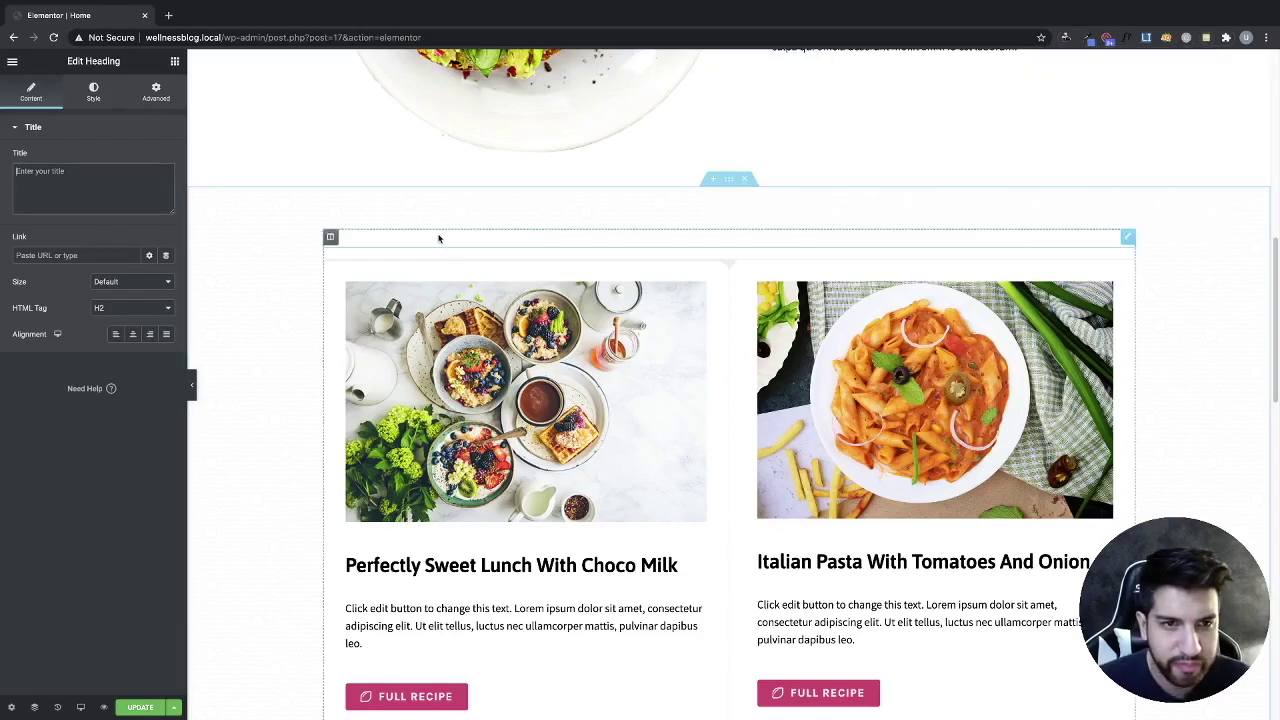
pyautogui.click(437, 237)
pyautogui.click(125, 183)
pyautogui.hotkey('ctrl', 'v')
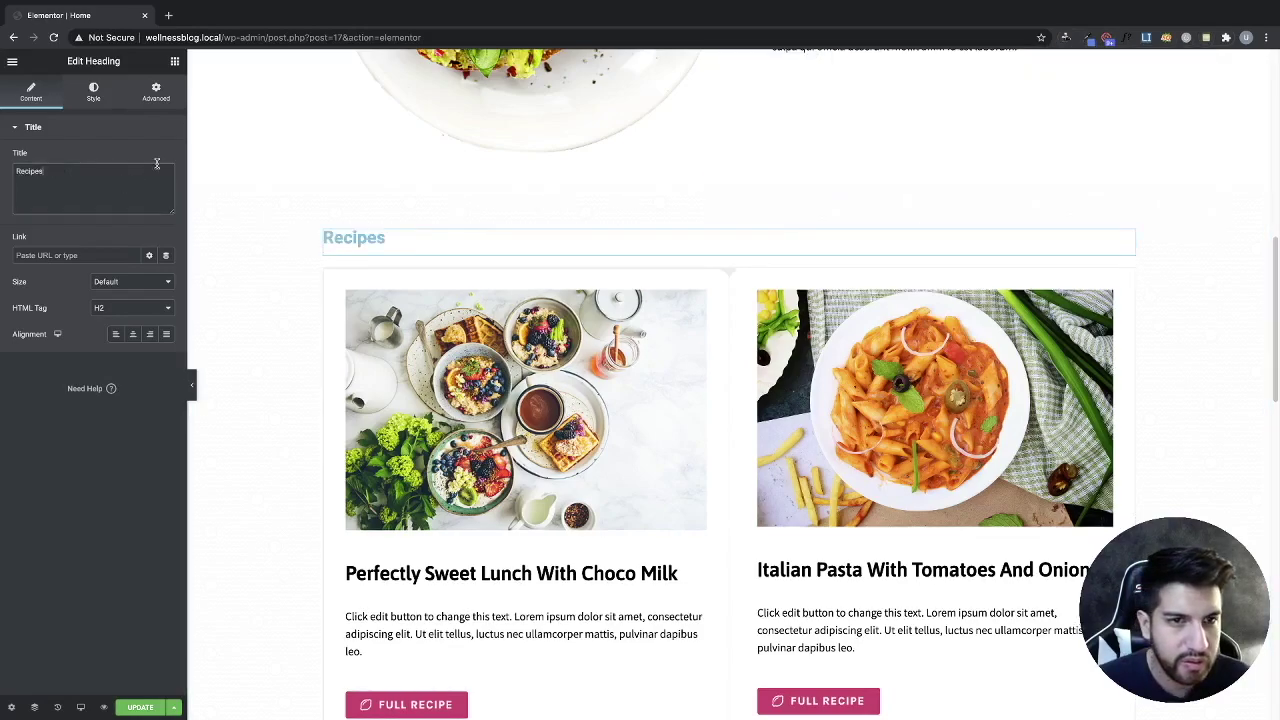
pyautogui.scroll(-2, 478, 248)
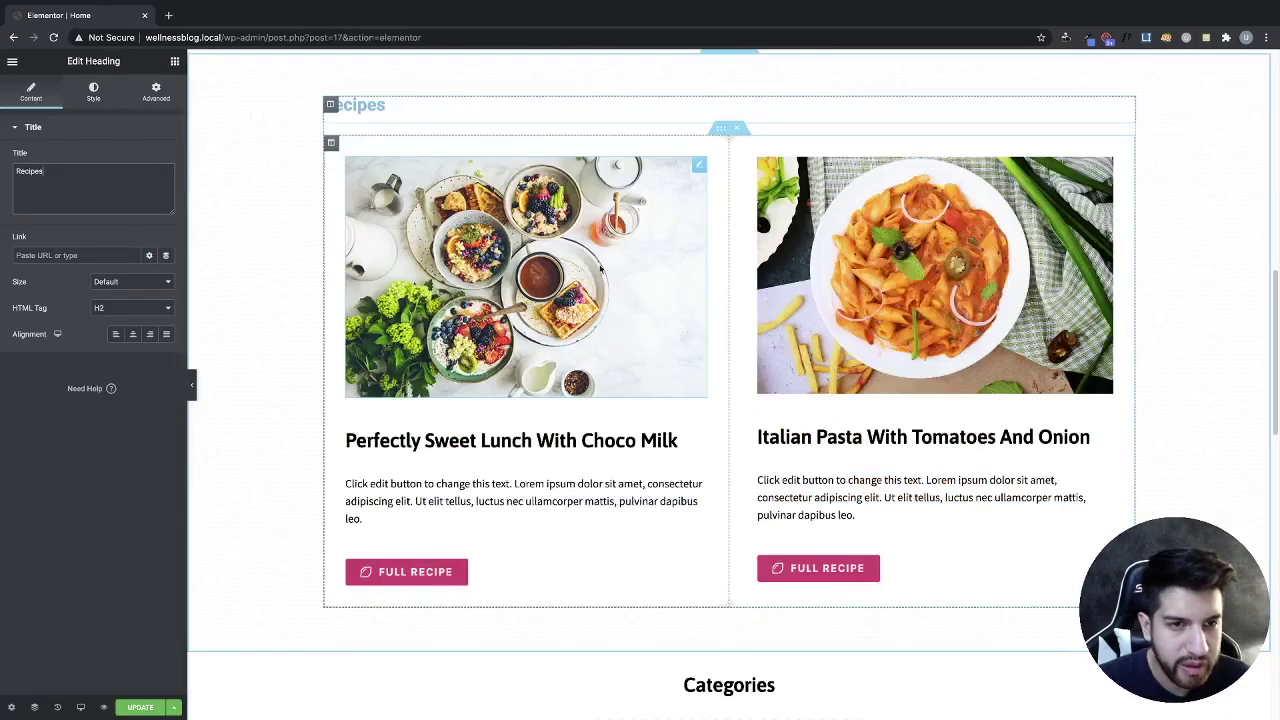
pyautogui.scroll(2, 445, 238)
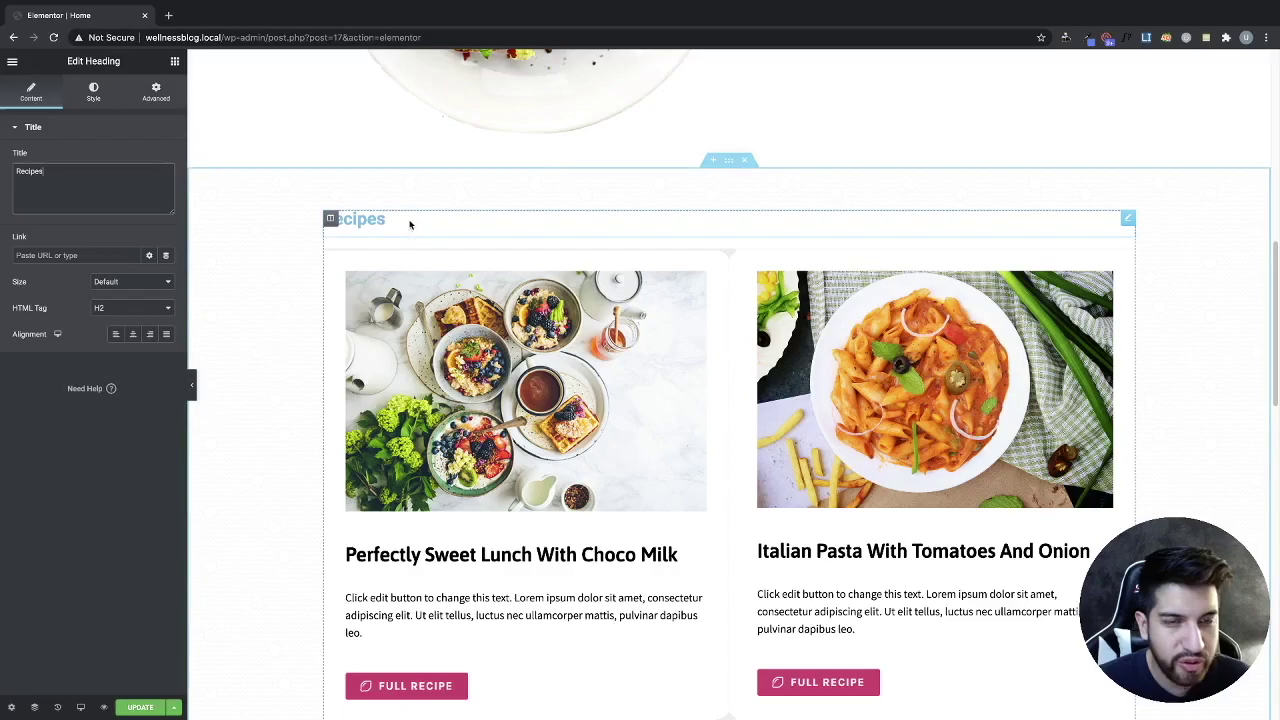
# - Set the Recipes heading's text colour to near-black
pyautogui.click(99, 103)
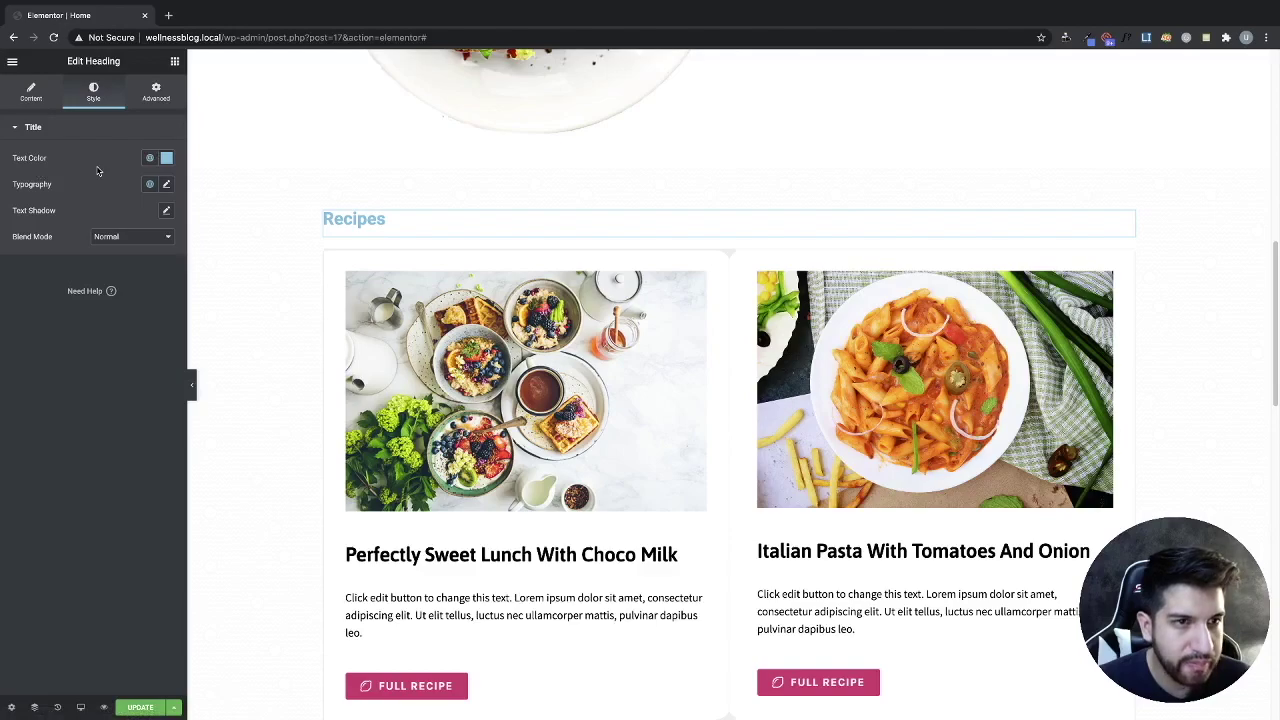
pyautogui.click(166, 159)
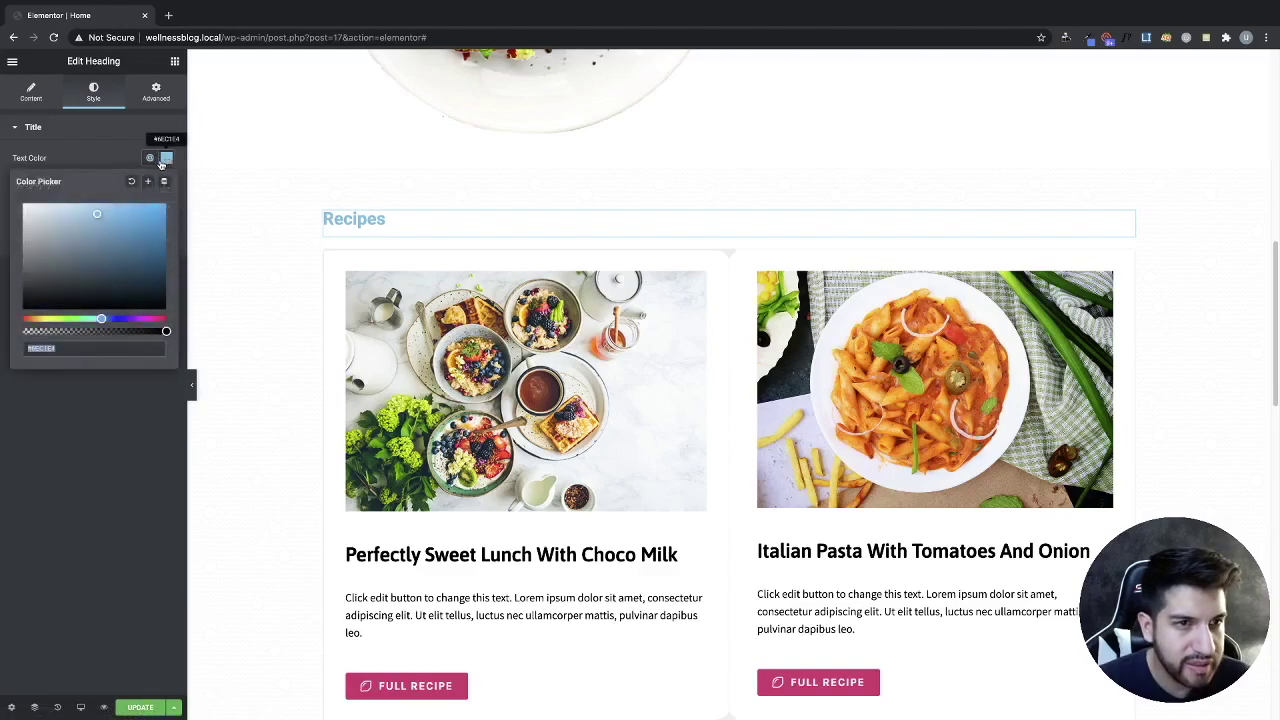
pyautogui.click(149, 160)
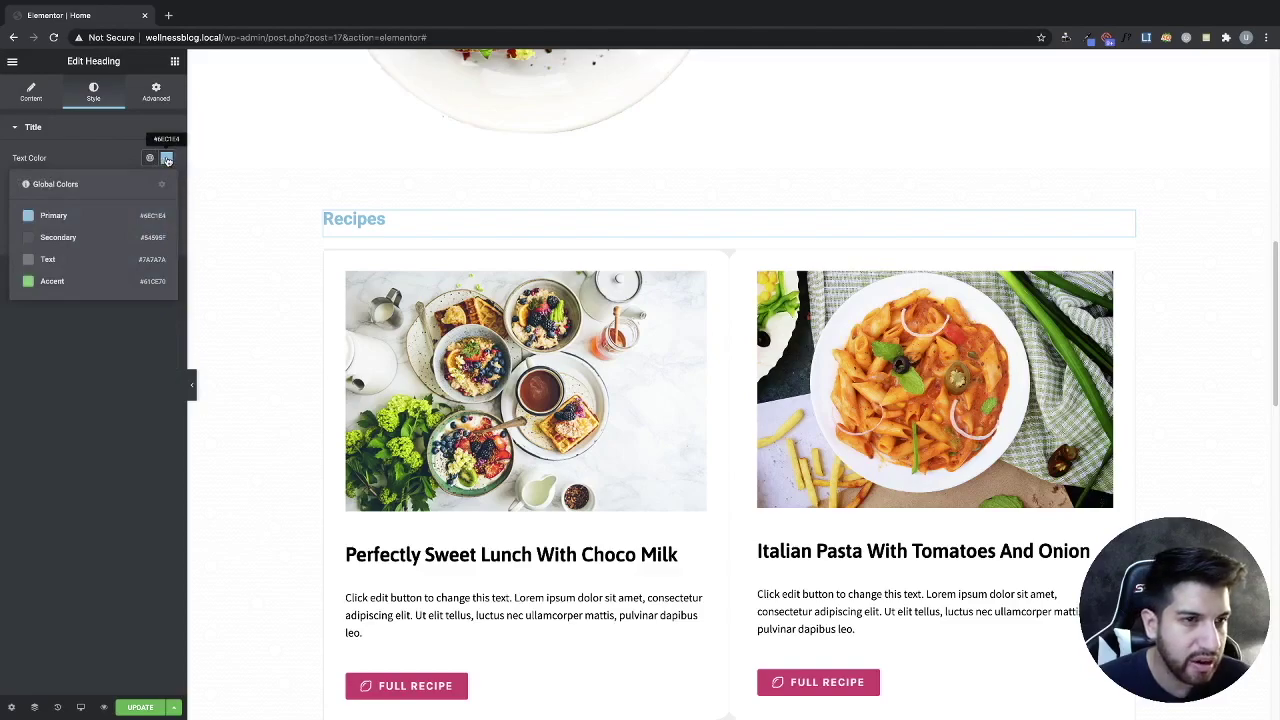
pyautogui.click(167, 160)
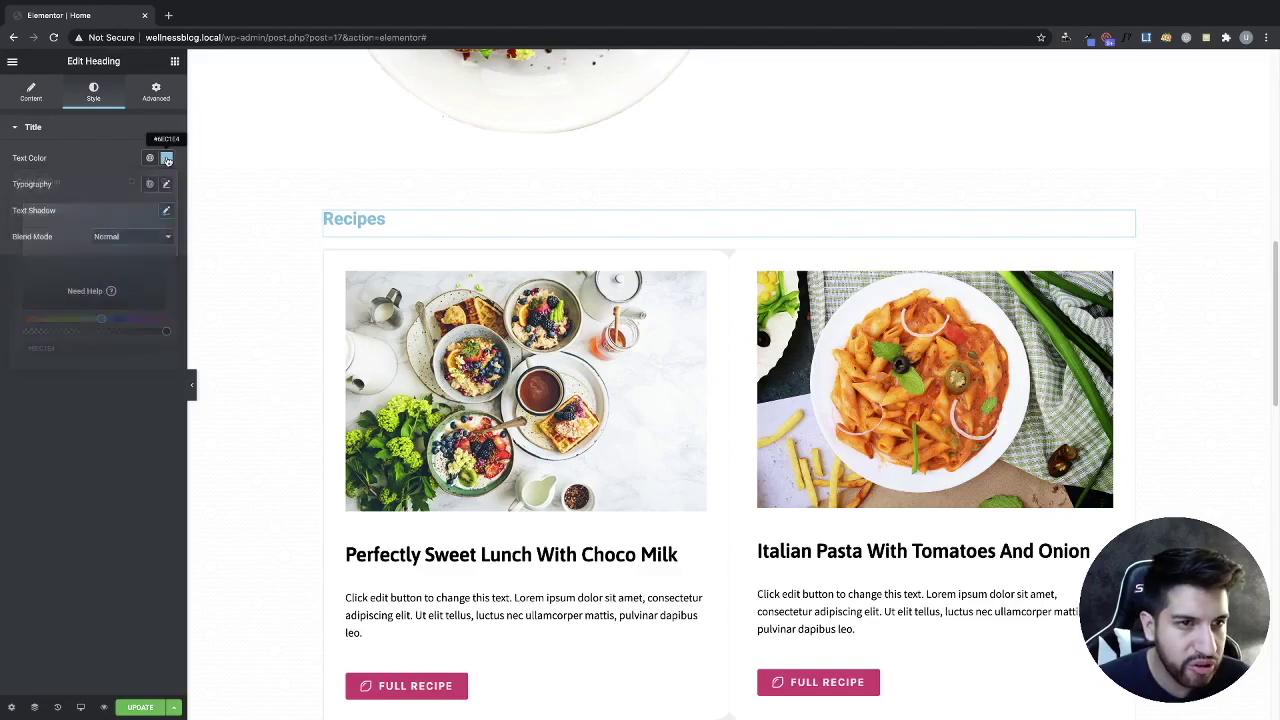
pyautogui.moveTo(81, 226)
pyautogui.mouseDown()
pyautogui.moveTo(12, 303)
pyautogui.moveTo(3, 333)
pyautogui.mouseUp()
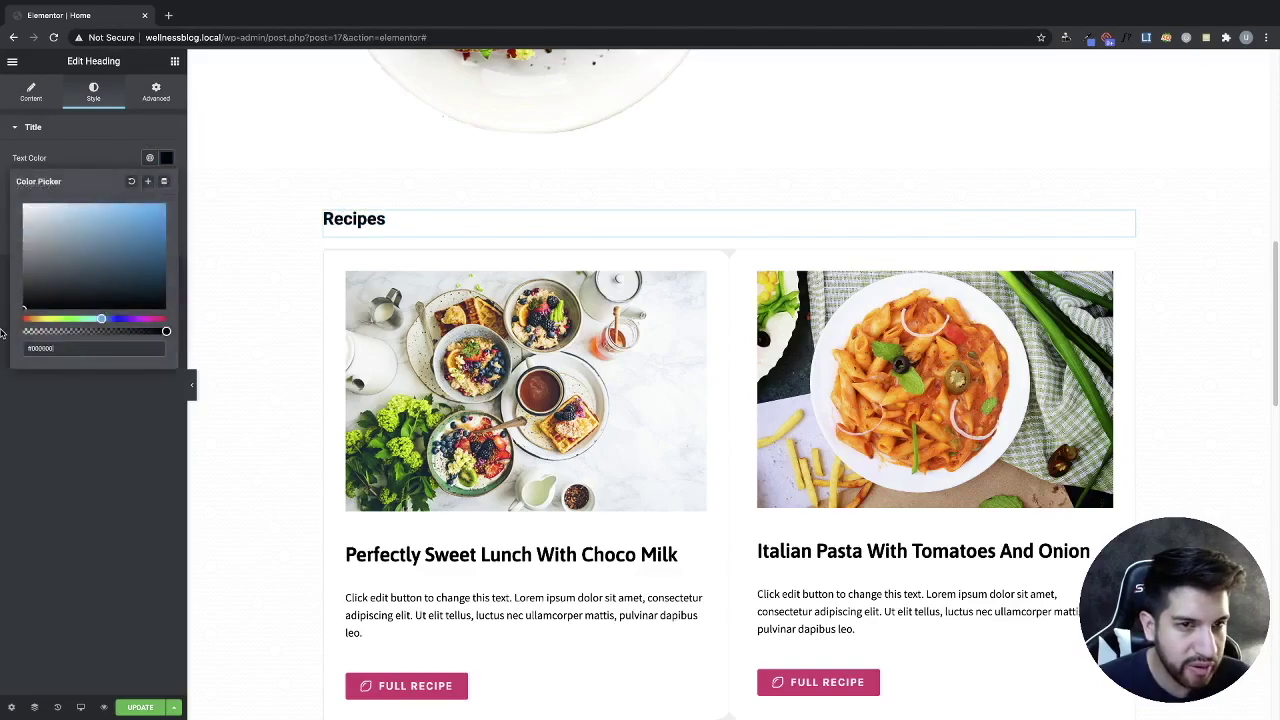
pyautogui.scroll(3, 243, 234)
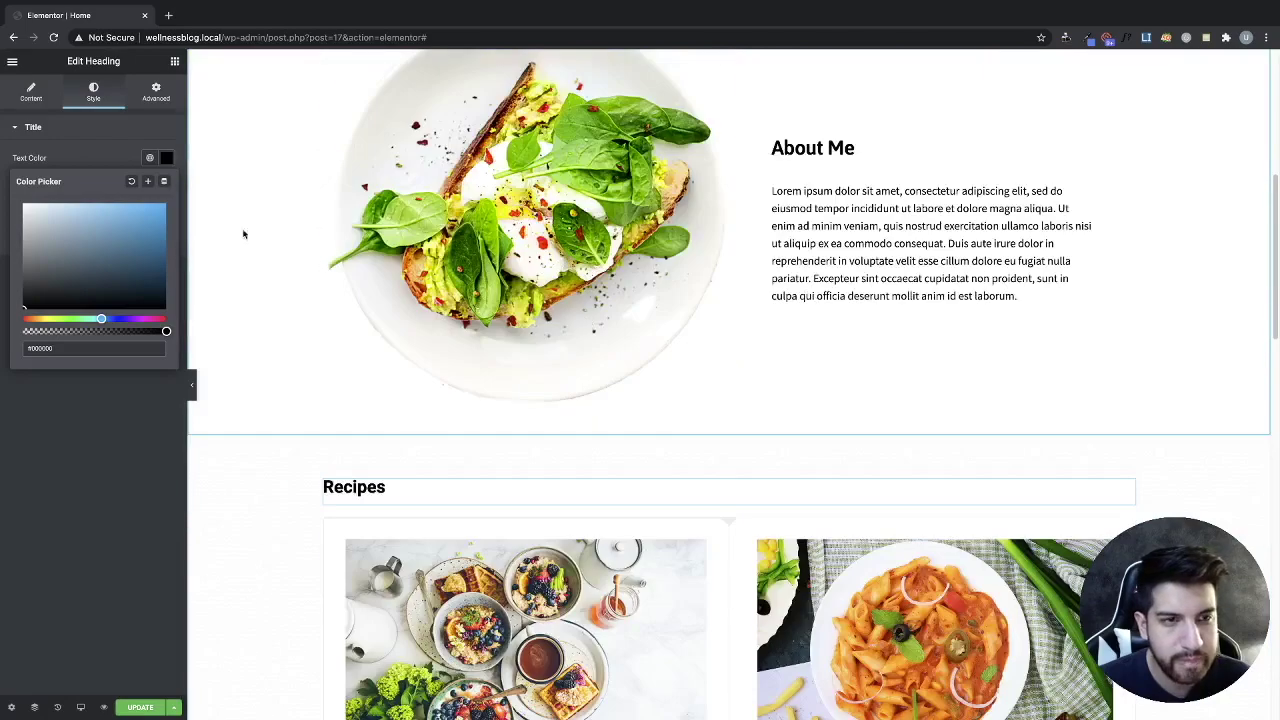
pyautogui.click(88, 160)
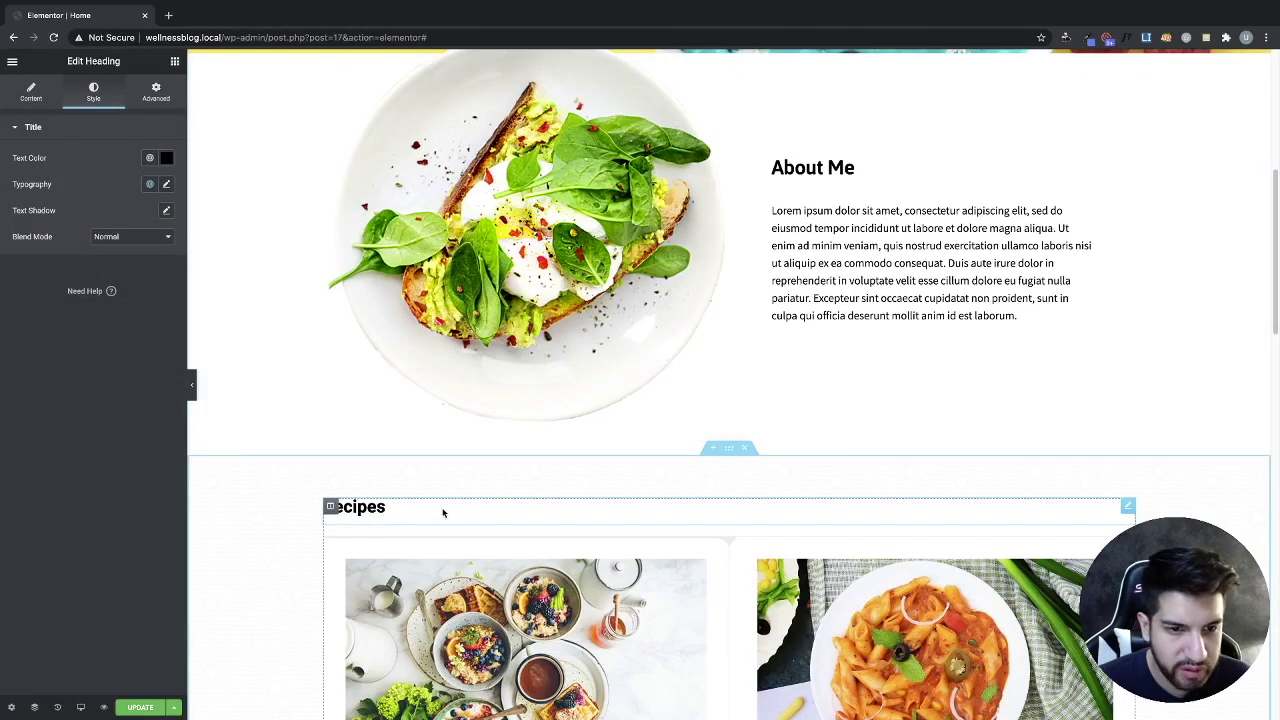
# - Match the About Me heading by setting the Recipes heading's font family to Asap
pyautogui.click(901, 168)
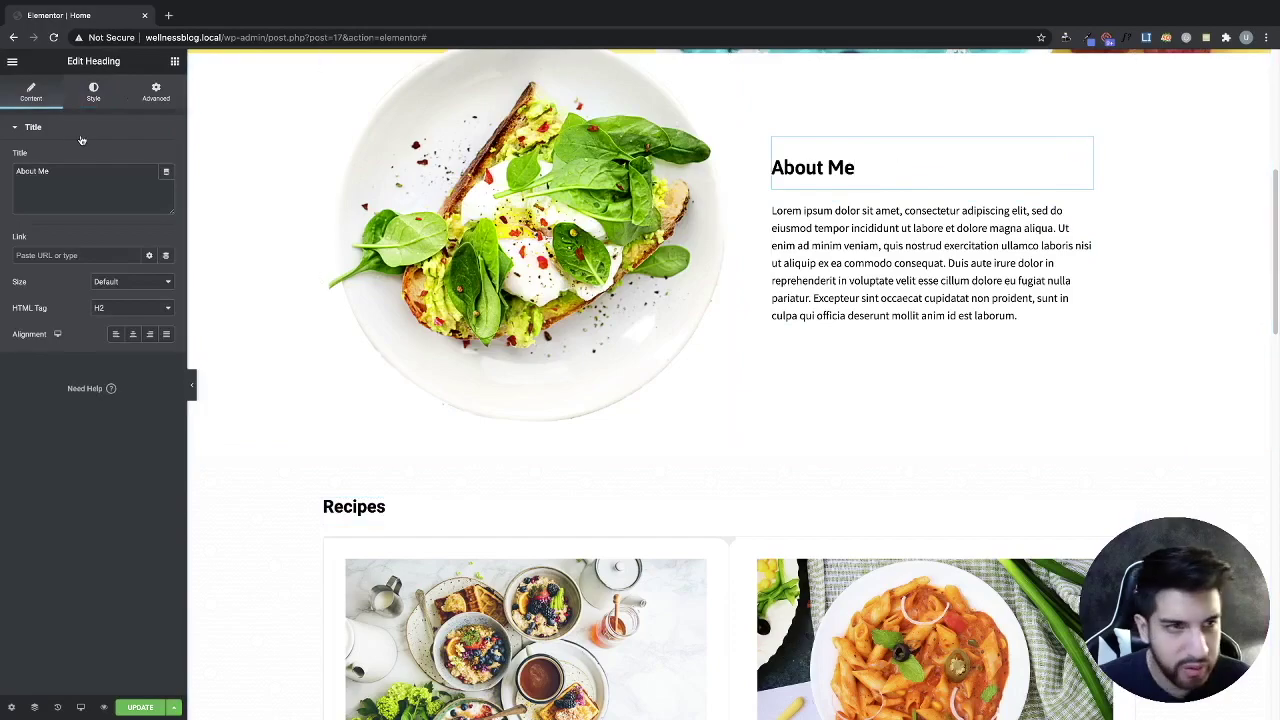
pyautogui.click(96, 101)
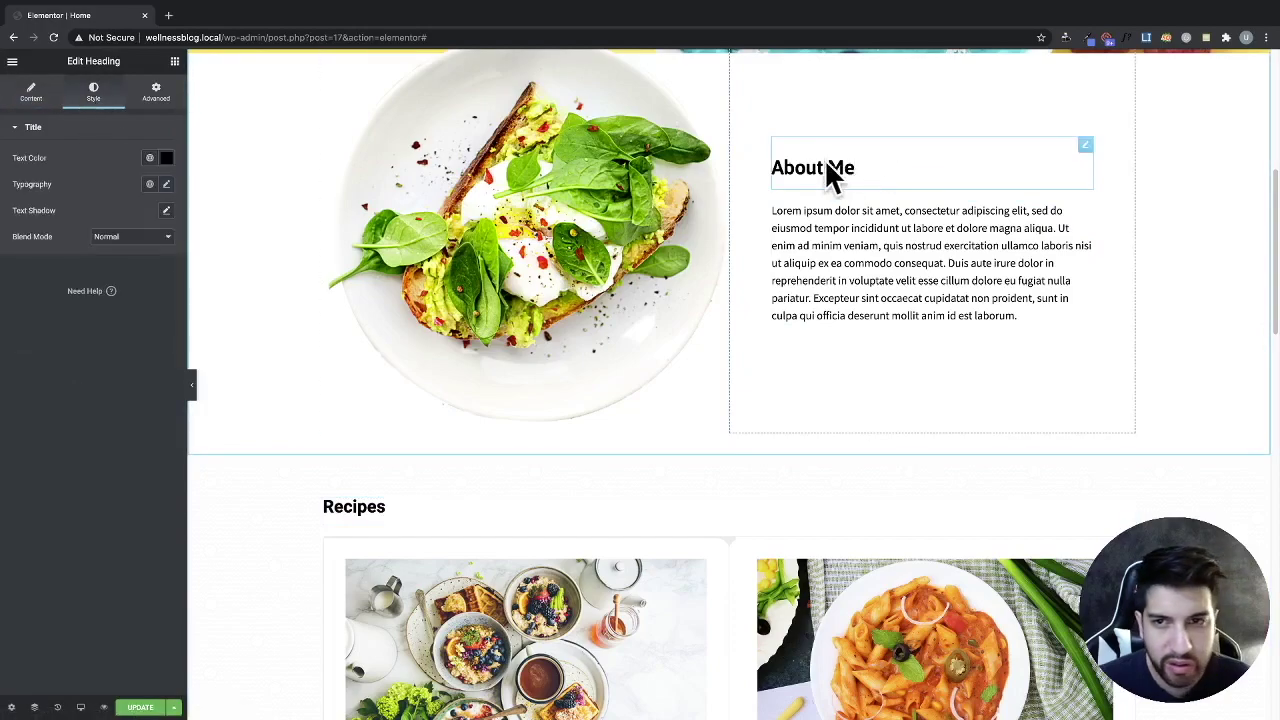
pyautogui.click(166, 187)
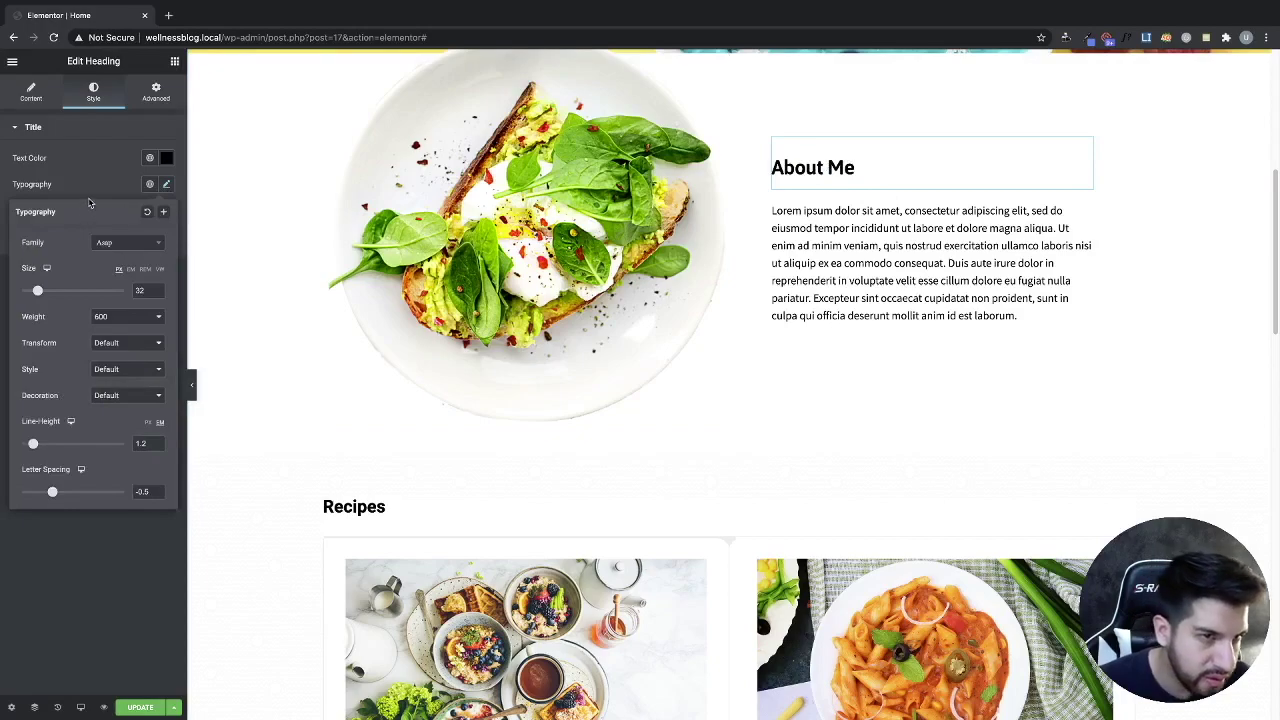
pyautogui.click(370, 506)
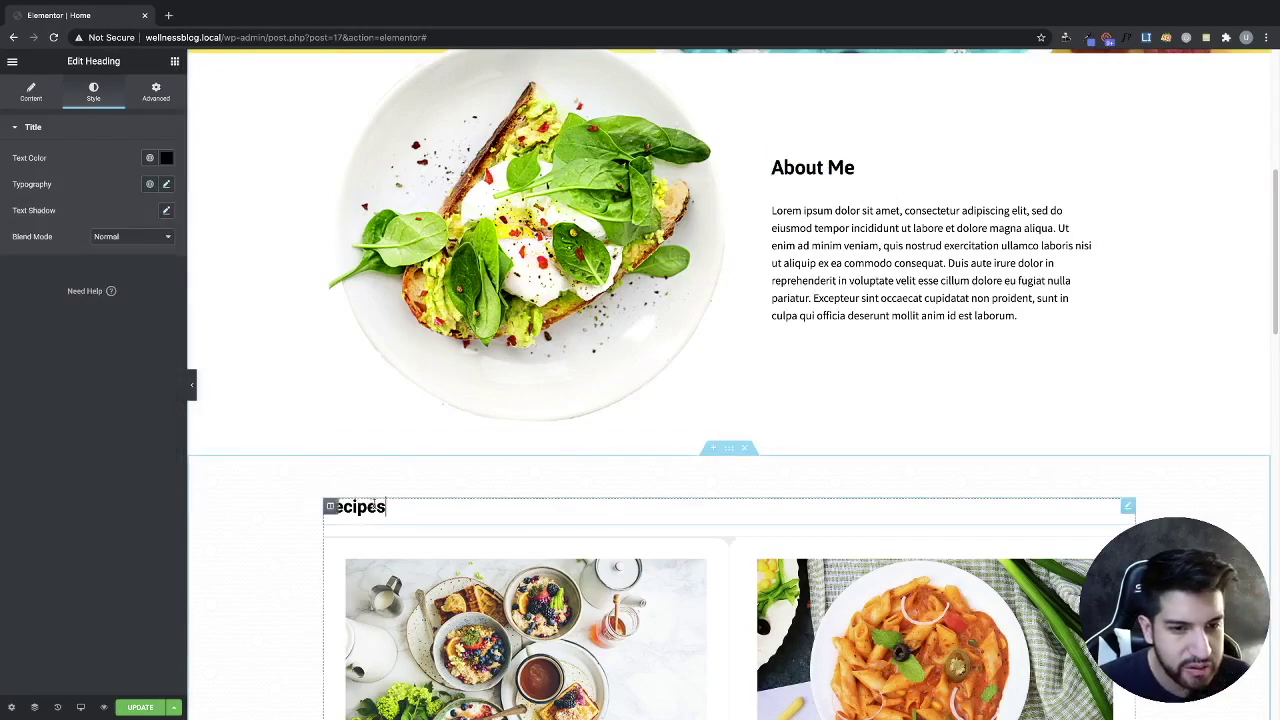
pyautogui.click(135, 184)
pyautogui.click(167, 184)
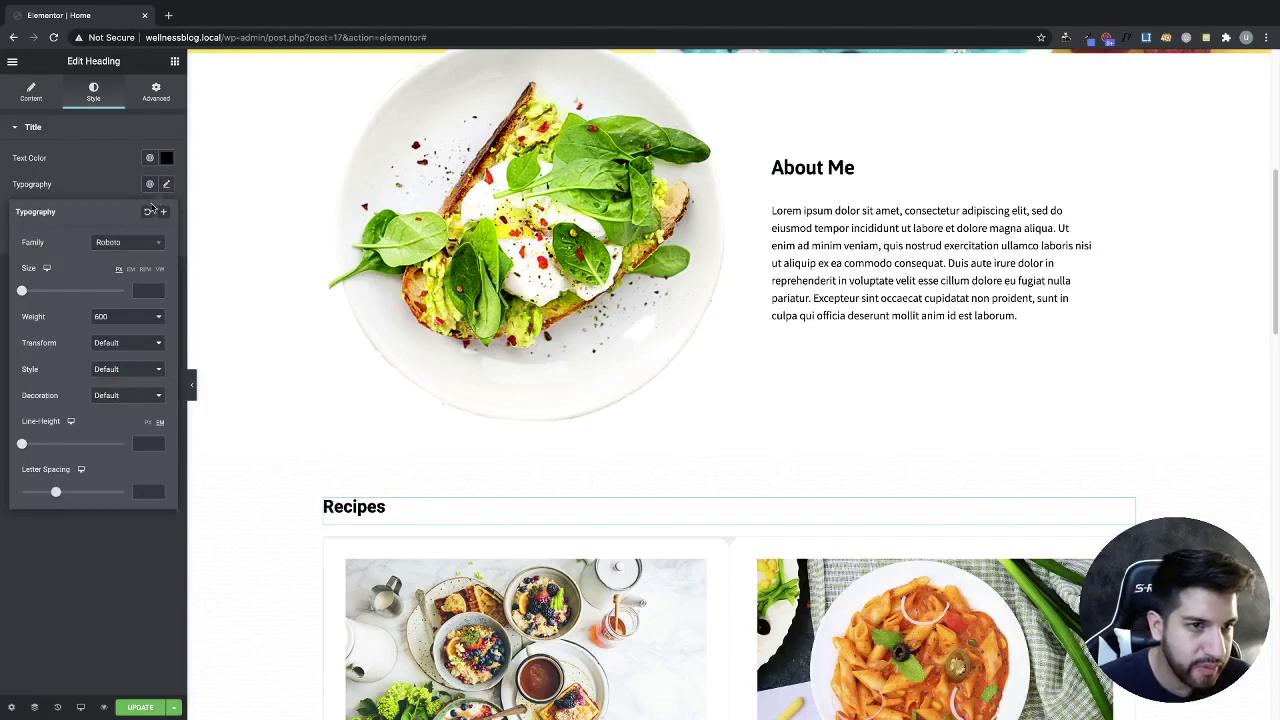
pyautogui.click(123, 245)
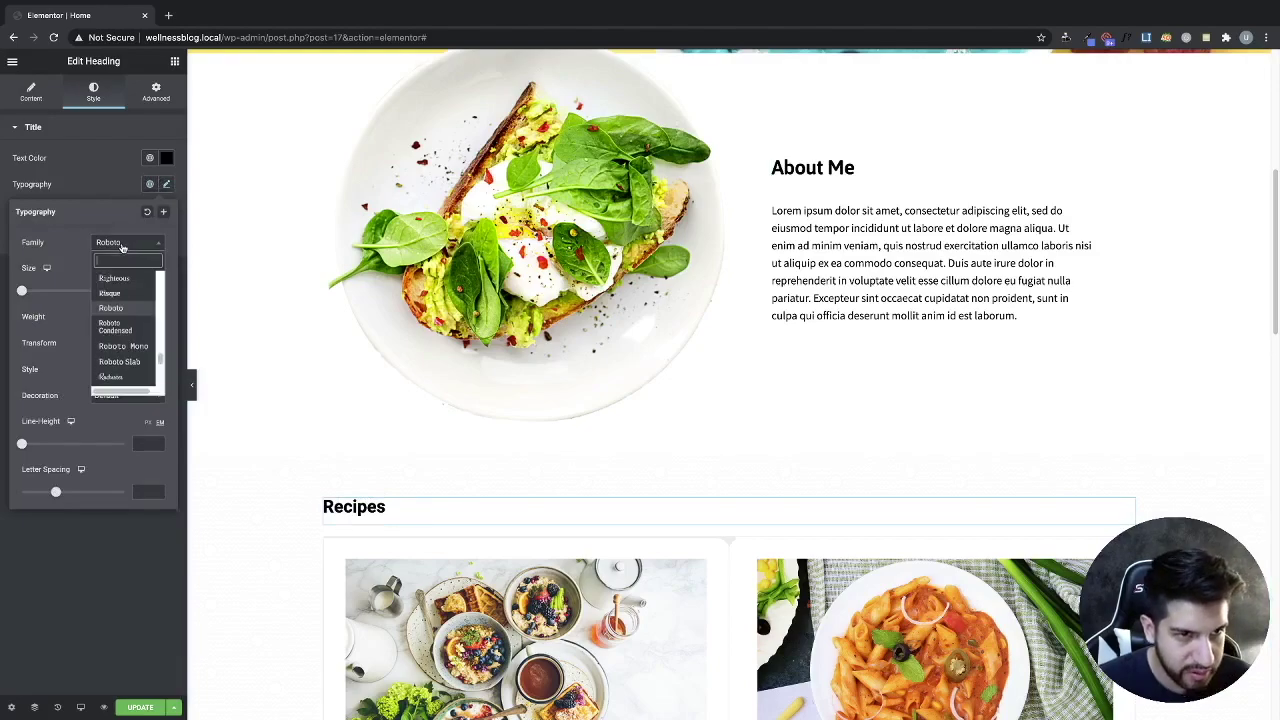
pyautogui.write('asap')
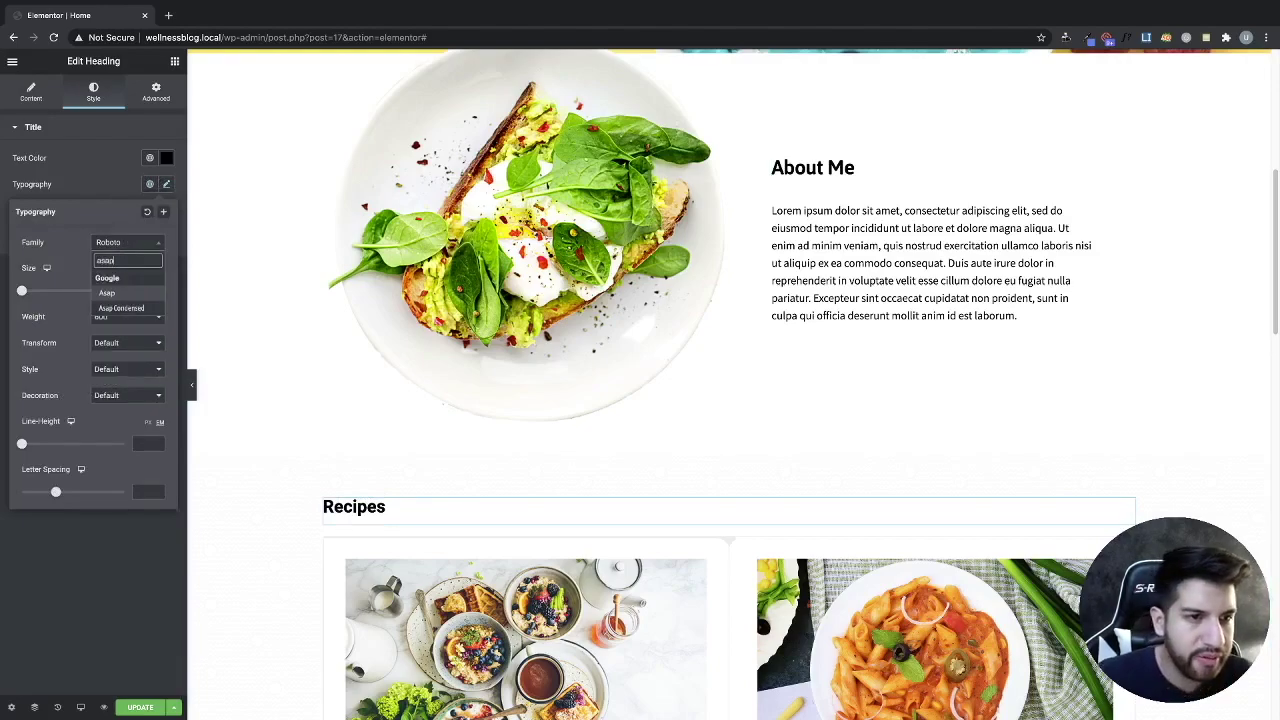
pyautogui.click(113, 295)
pyautogui.click(118, 568)
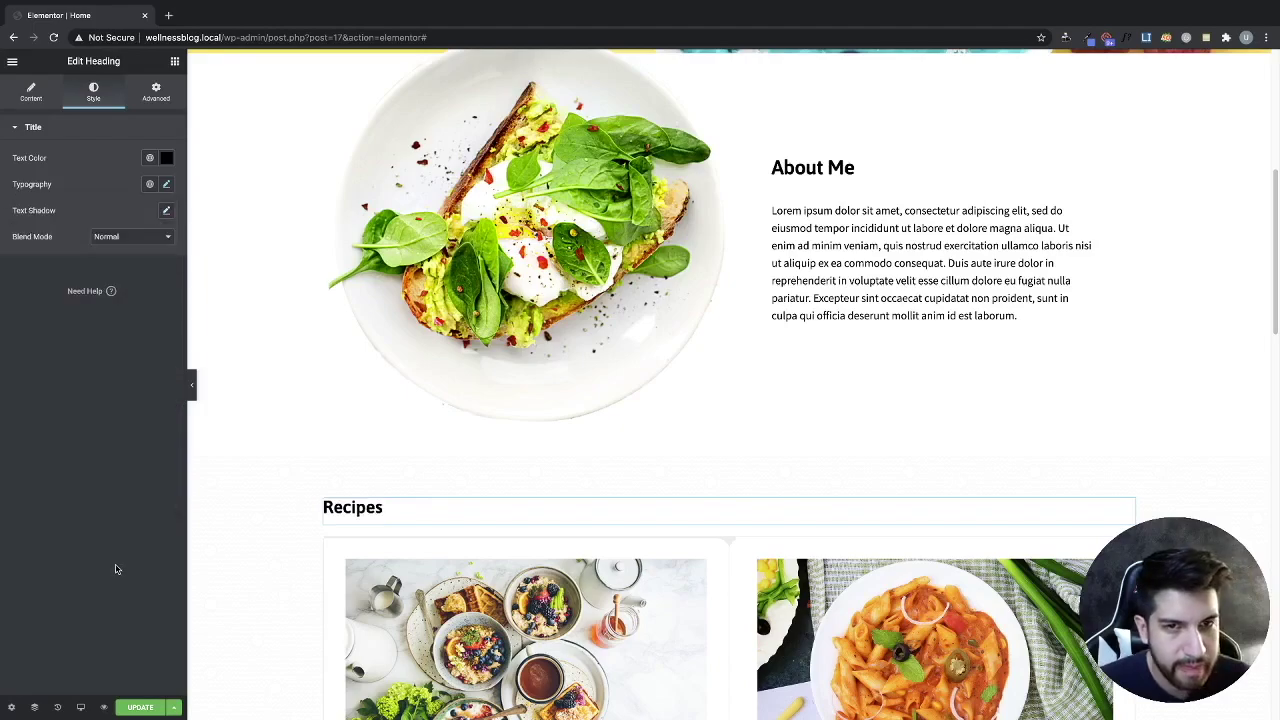
pyautogui.scroll(-1, 760, 450)
# - Open Page Settings from the editor menu, then select the Recipes heading for editing
pyautogui.scroll(1, 726, 380)
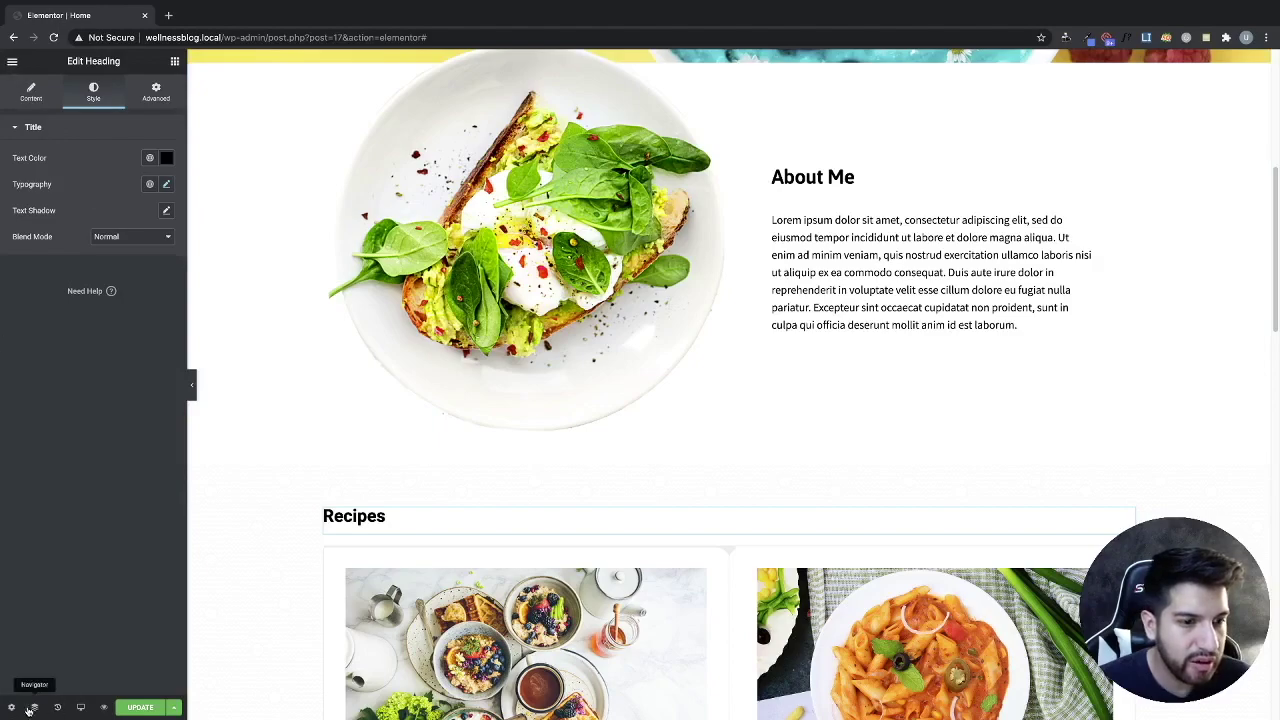
pyautogui.click(12, 63)
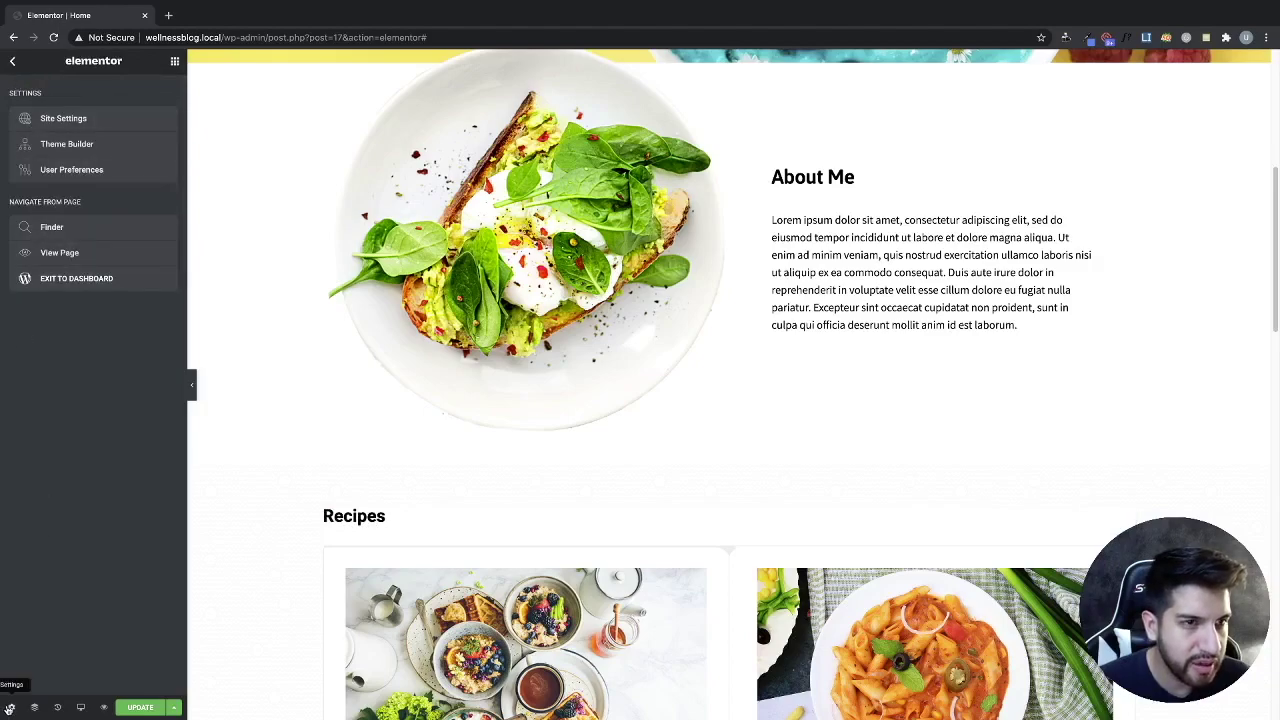
pyautogui.click(10, 708)
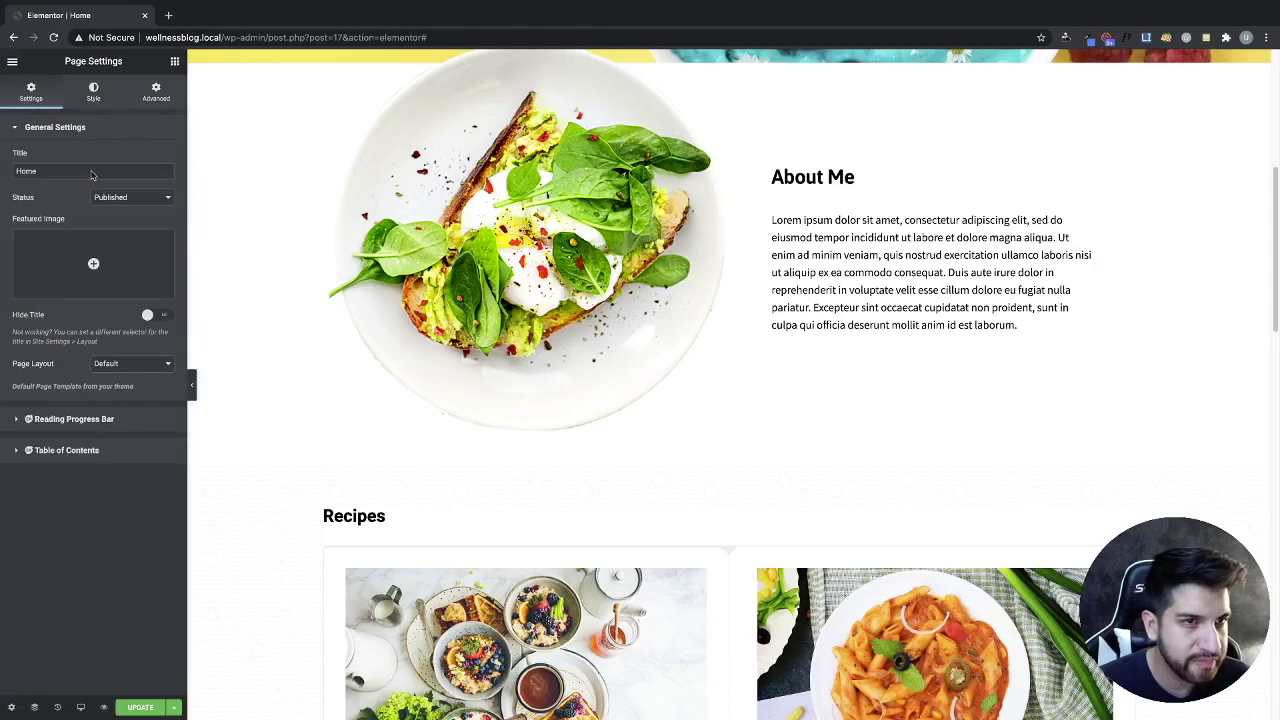
pyautogui.click(14, 61)
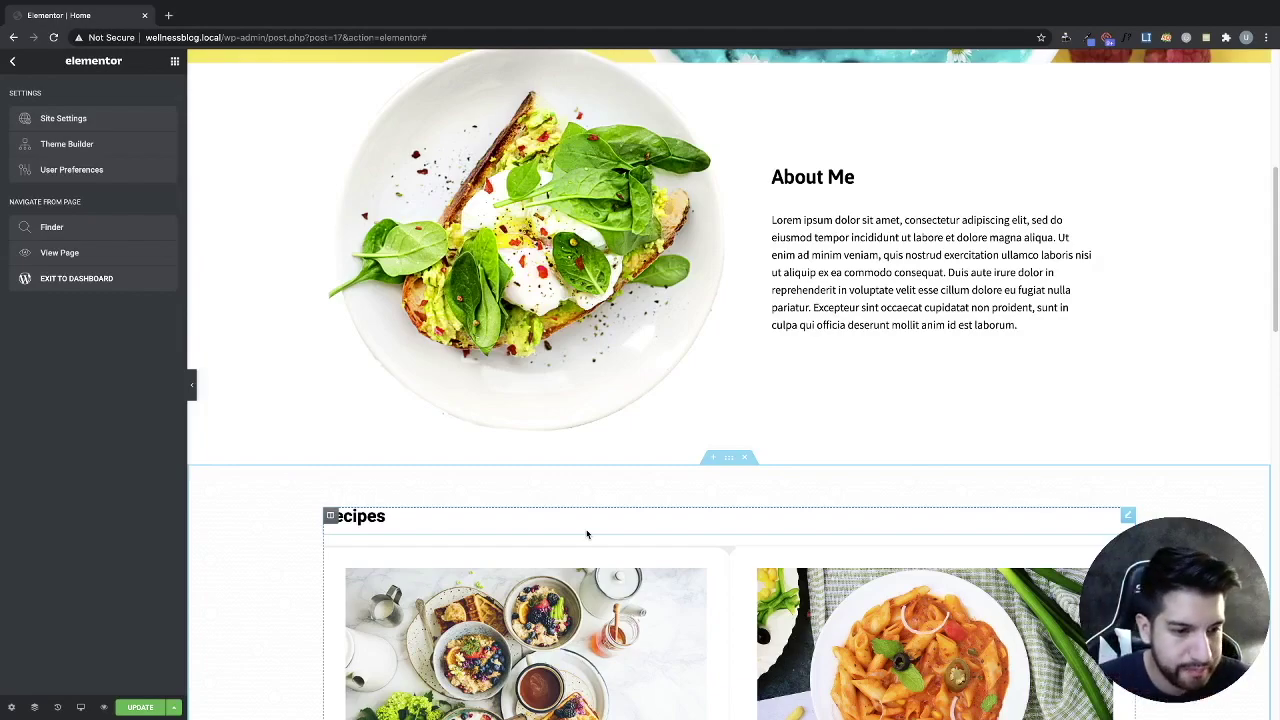
pyautogui.click(11, 708)
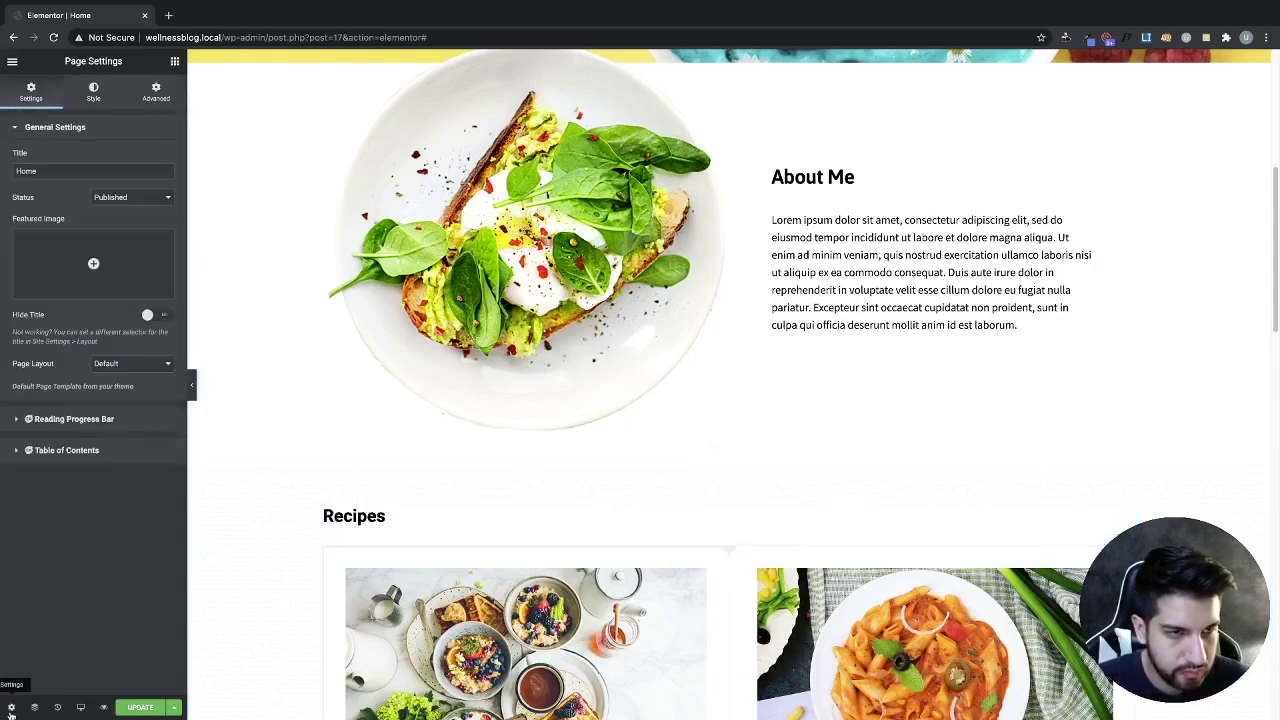
pyautogui.click(358, 514)
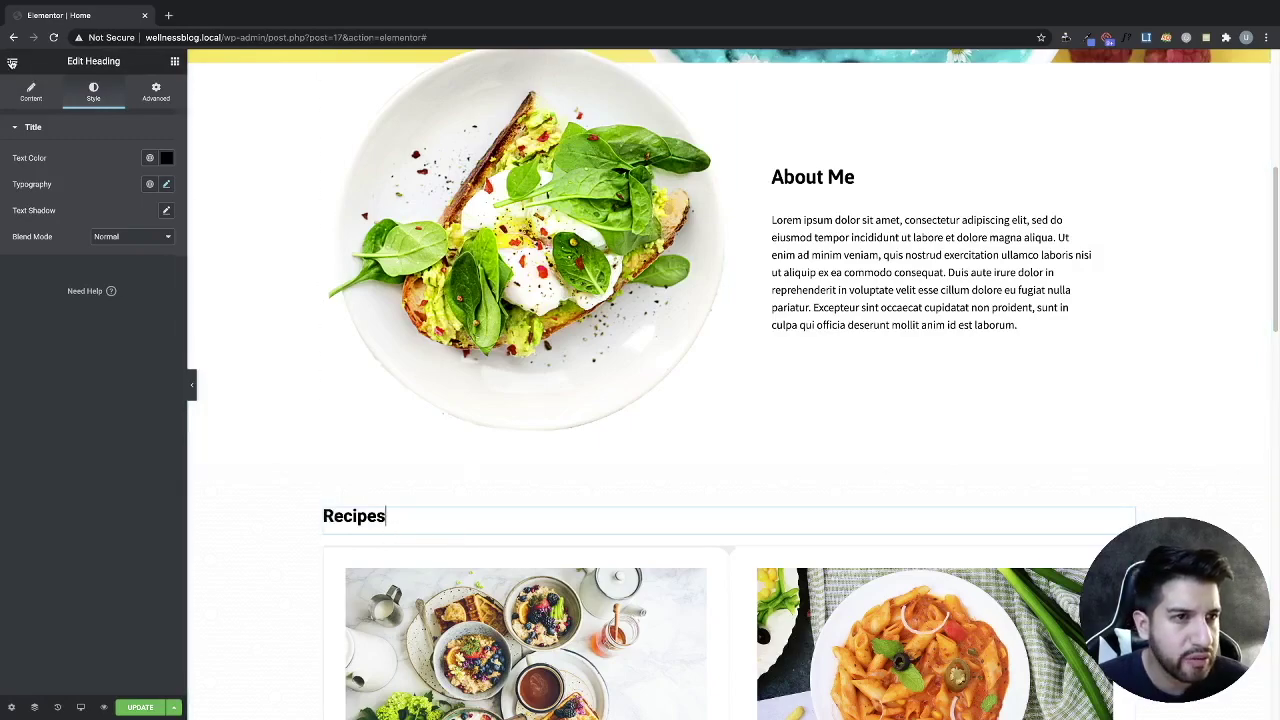
# - In Site Settings > Global Fonts, set the Primary font family to Asap
pyautogui.click(12, 63)
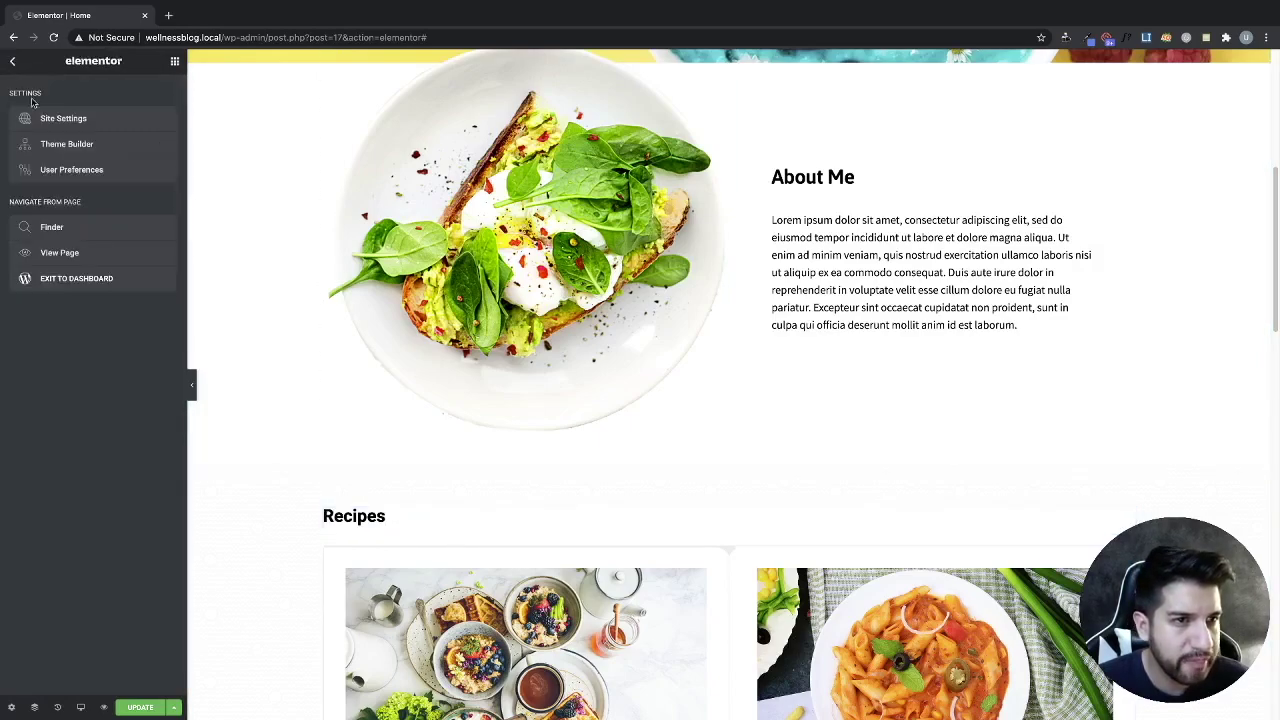
pyautogui.click(81, 122)
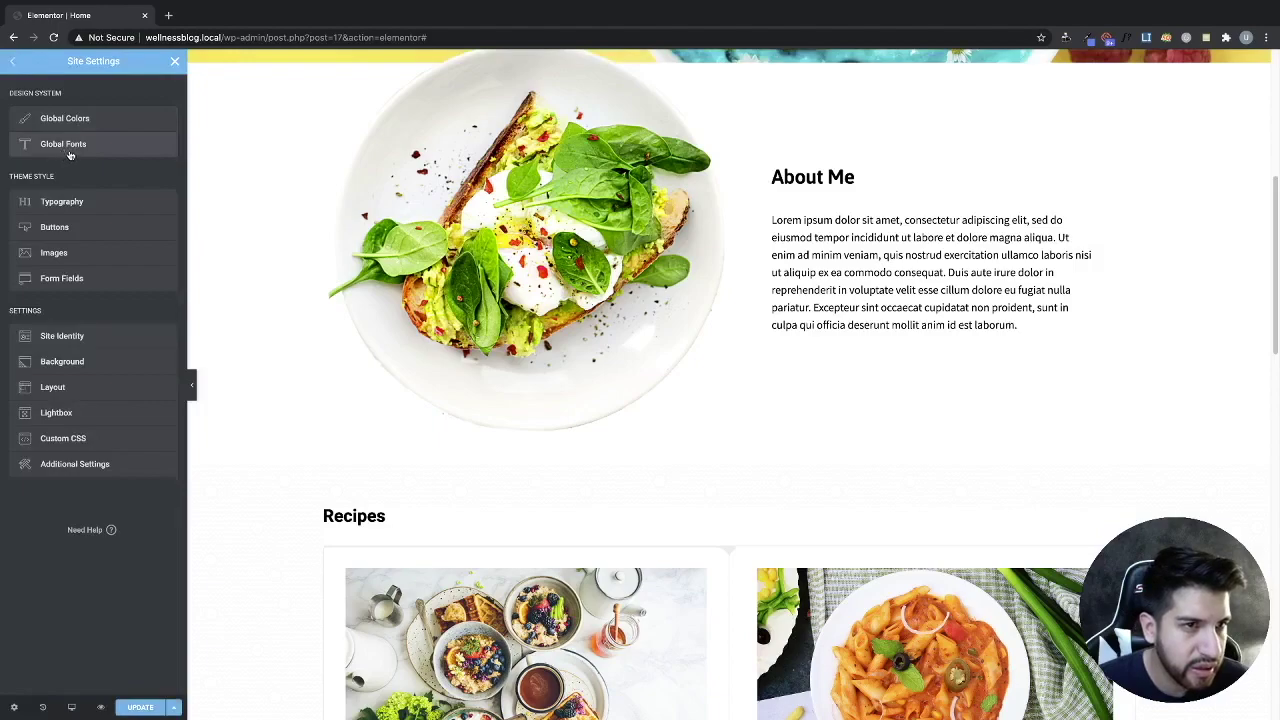
pyautogui.click(77, 148)
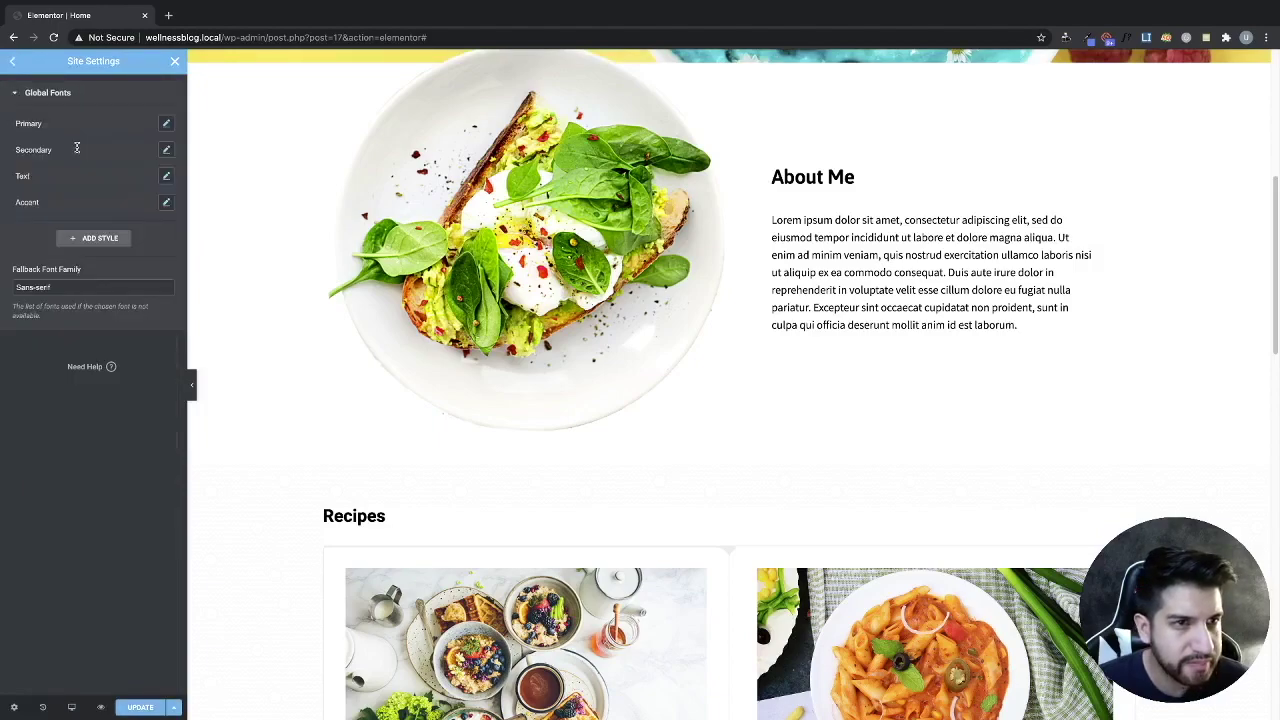
pyautogui.click(165, 124)
pyautogui.click(125, 182)
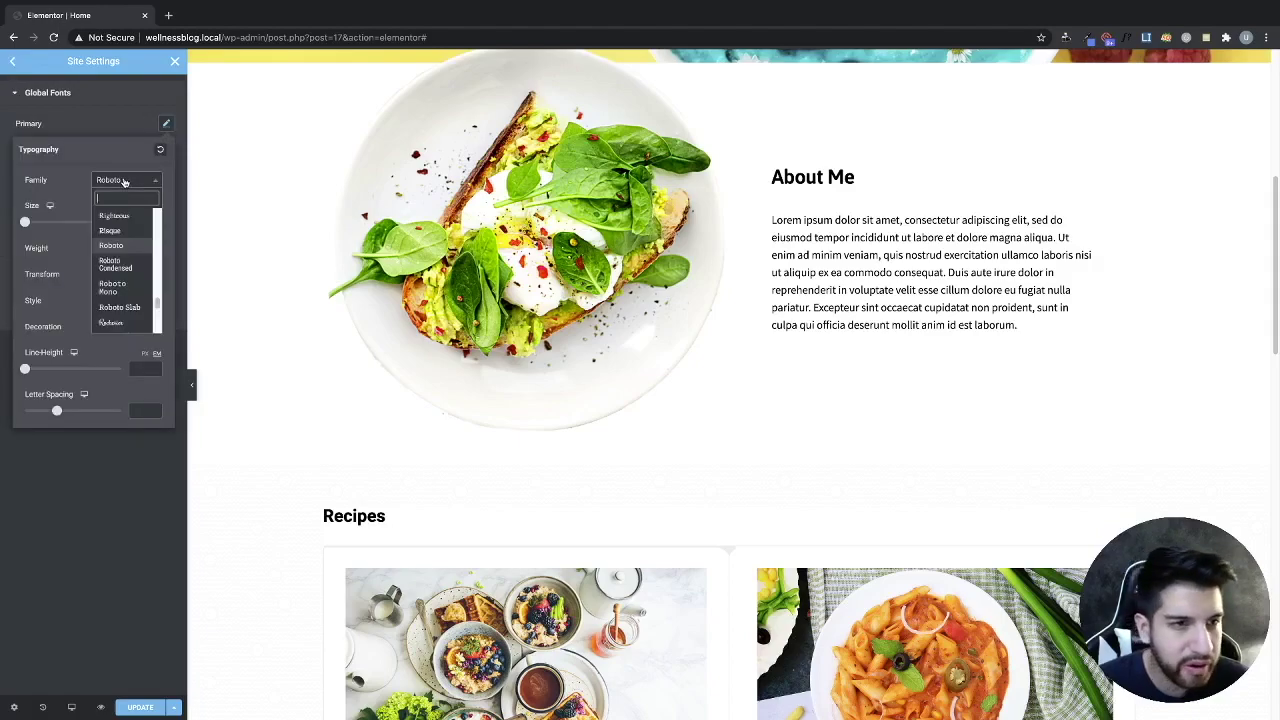
pyautogui.write('asap')
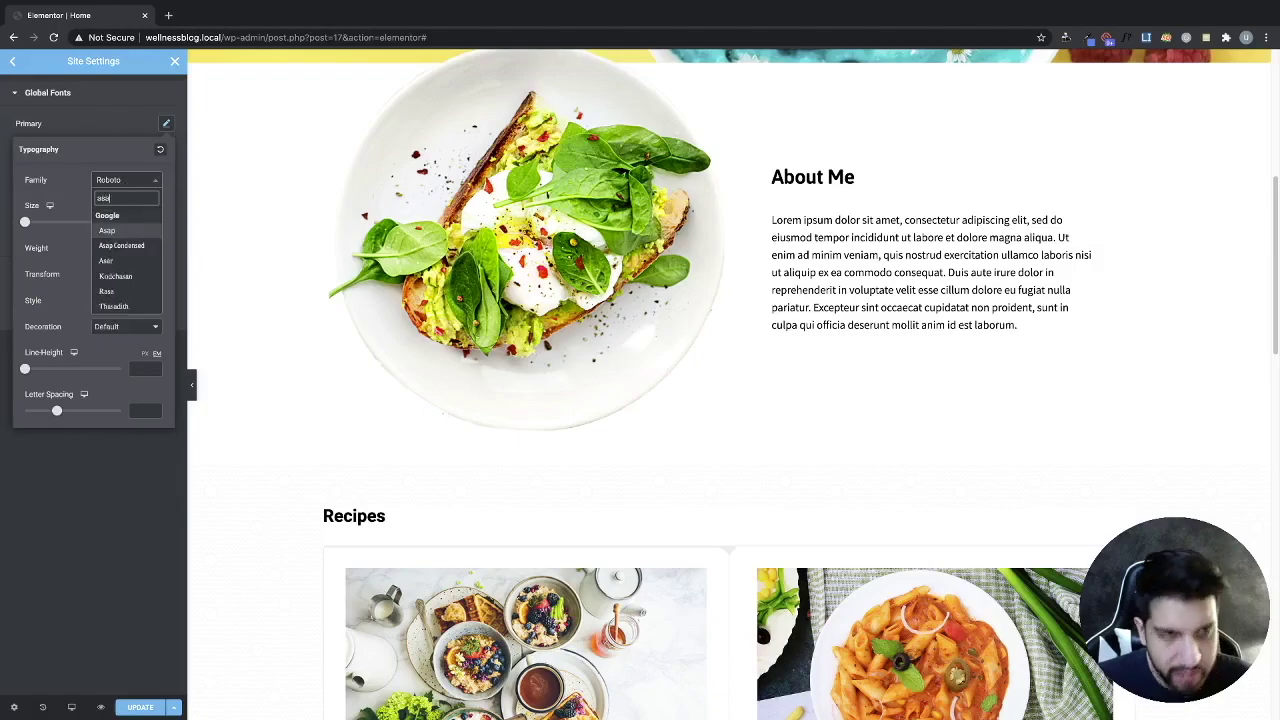
pyautogui.click(108, 230)
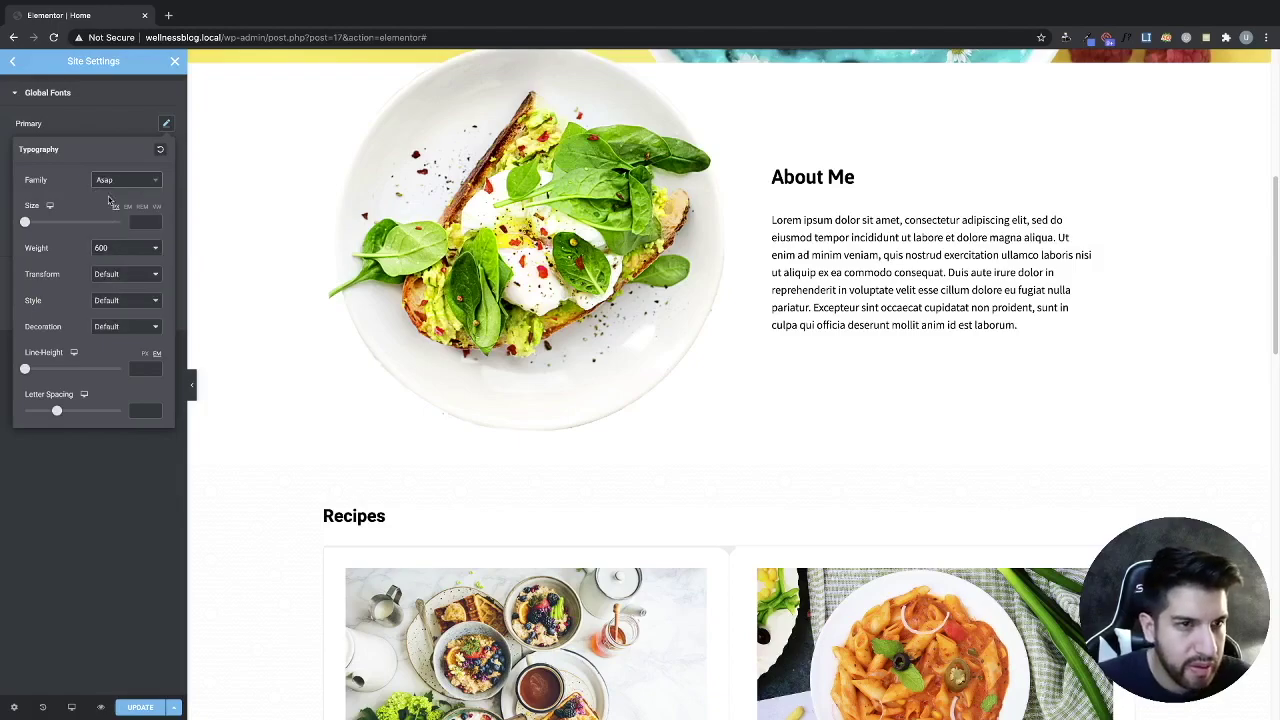
pyautogui.click(122, 98)
# - Set the Secondary global font family to Asap
pyautogui.click(131, 98)
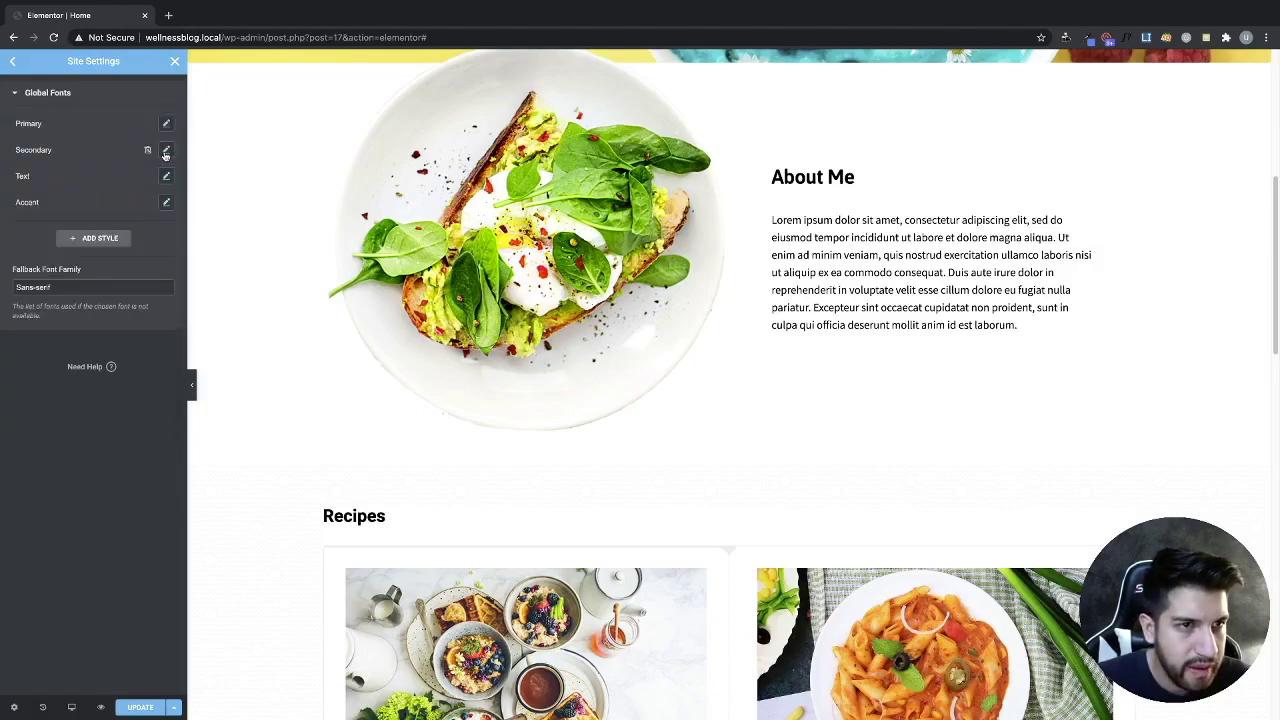
pyautogui.click(165, 150)
pyautogui.click(110, 209)
pyautogui.write('asap')
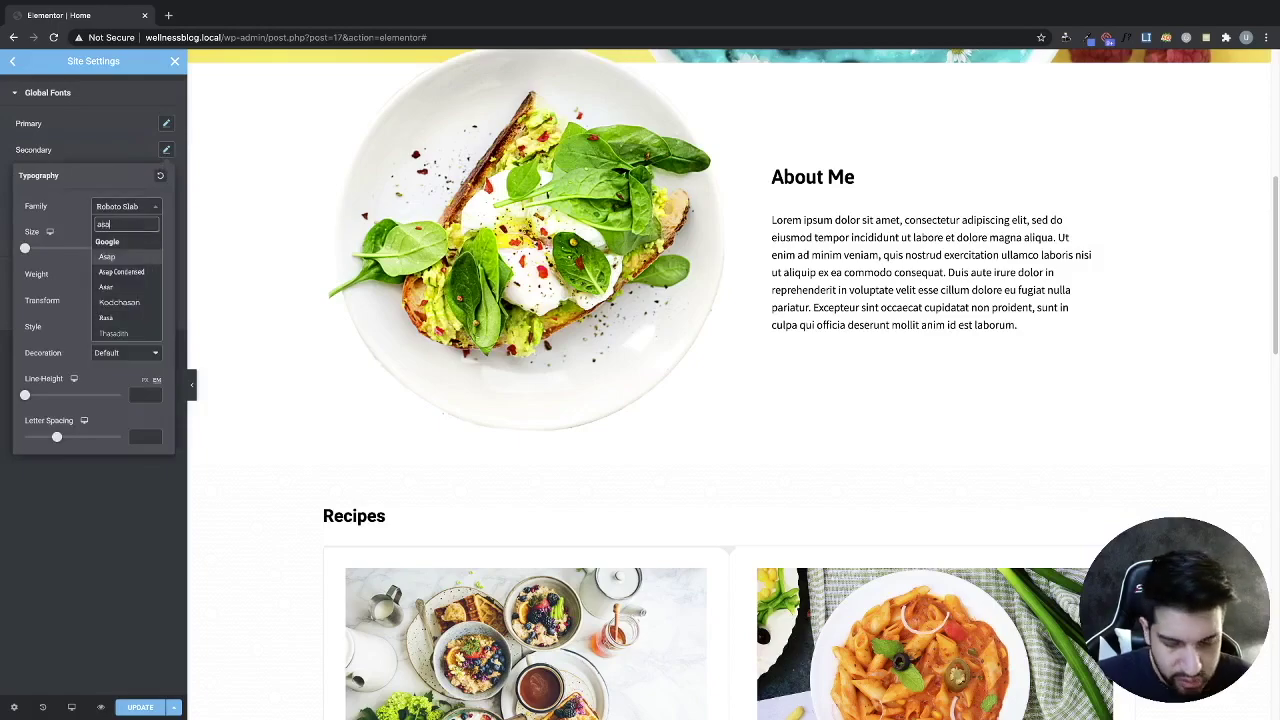
pyautogui.click(110, 247)
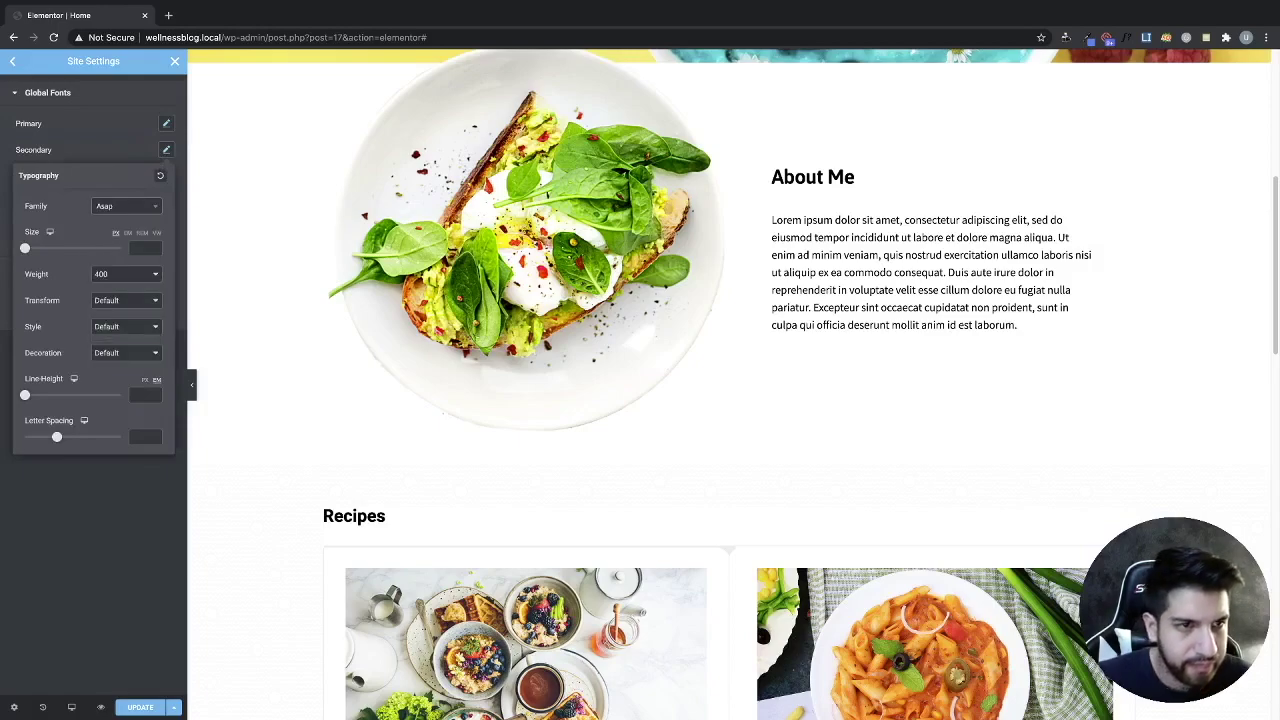
pyautogui.click(166, 150)
# - Set the Text global font family to Asap
pyautogui.click(166, 177)
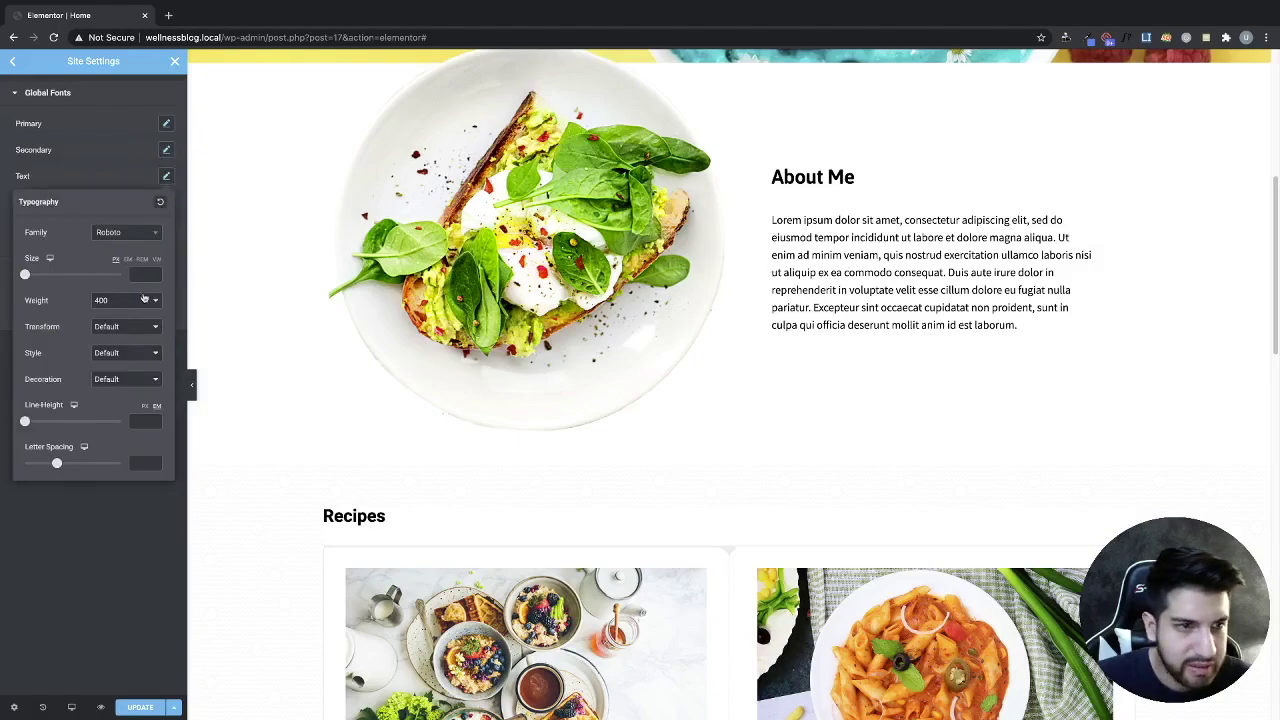
pyautogui.click(838, 265)
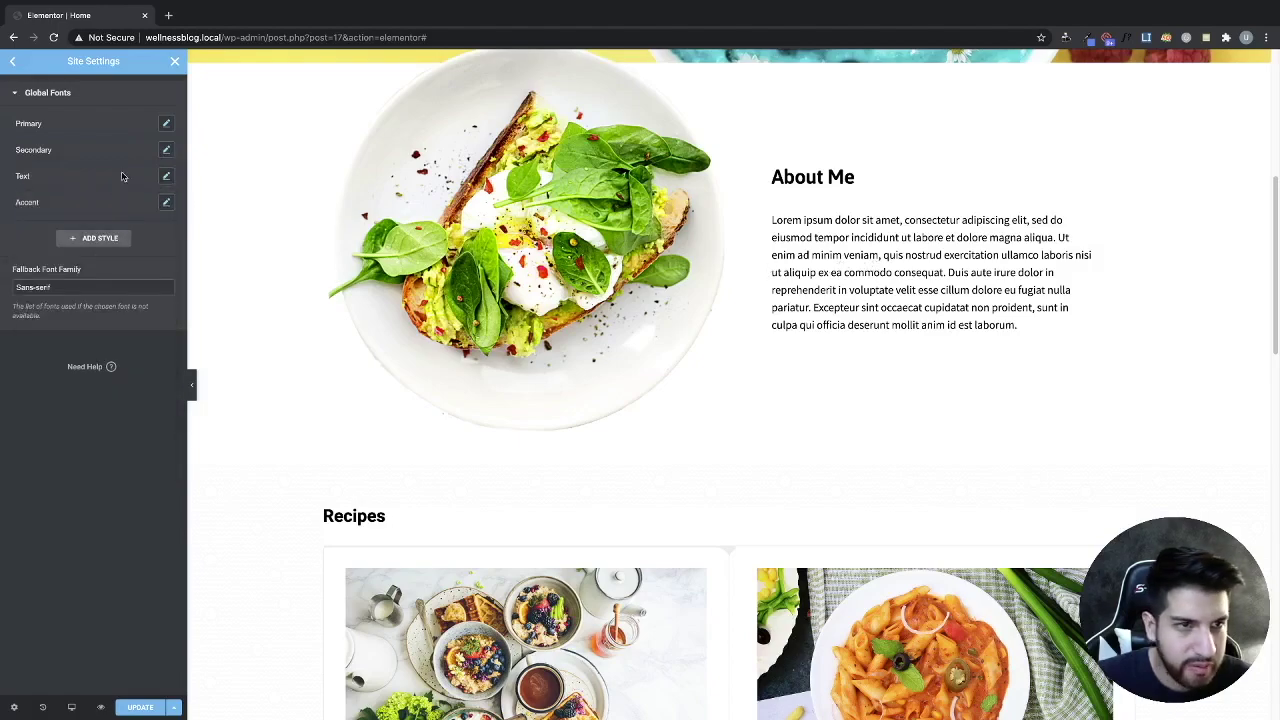
pyautogui.click(166, 176)
pyautogui.click(120, 234)
pyautogui.write('asap')
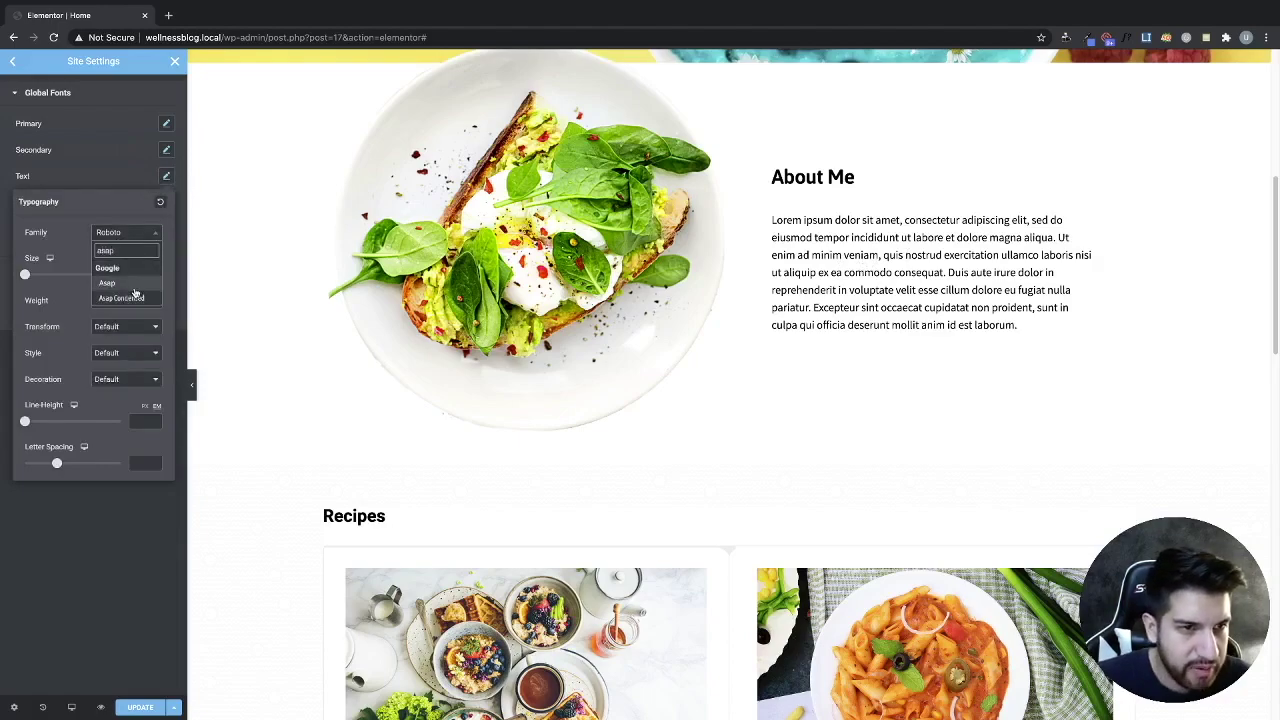
pyautogui.click(135, 284)
pyautogui.click(166, 176)
# - Leave the Accent global font as Roboto
pyautogui.click(165, 203)
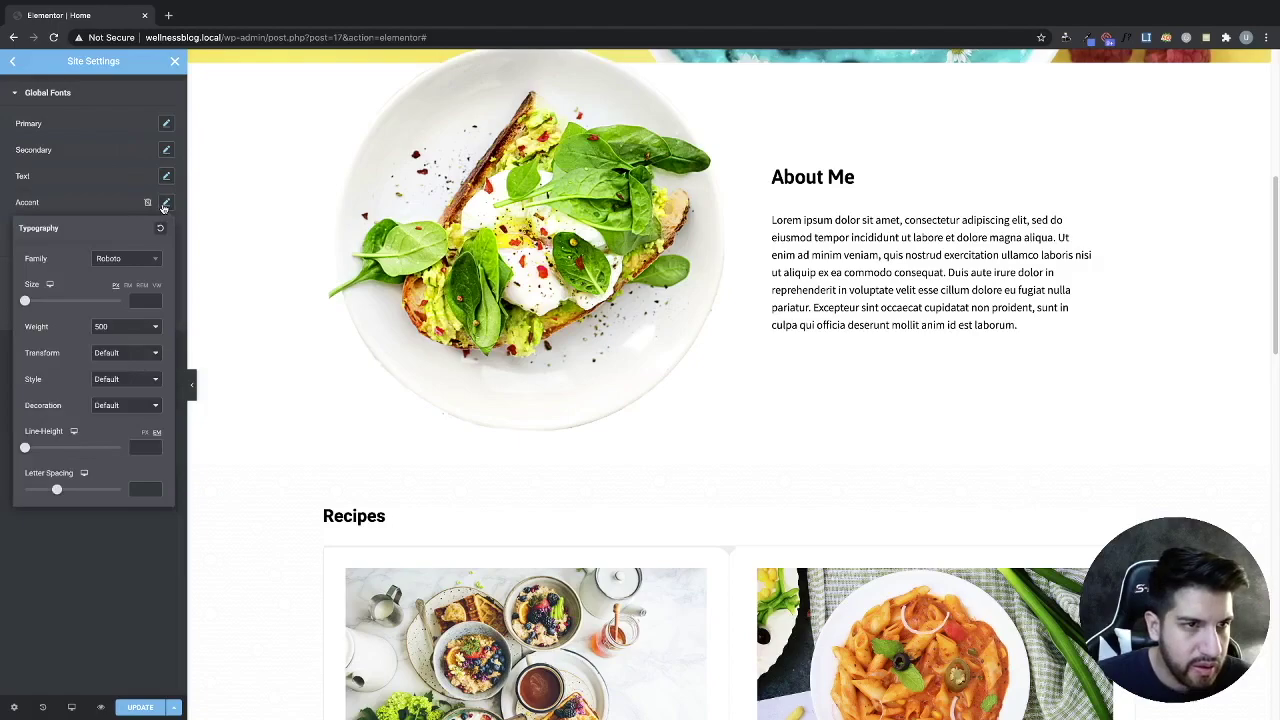
pyautogui.click(130, 259)
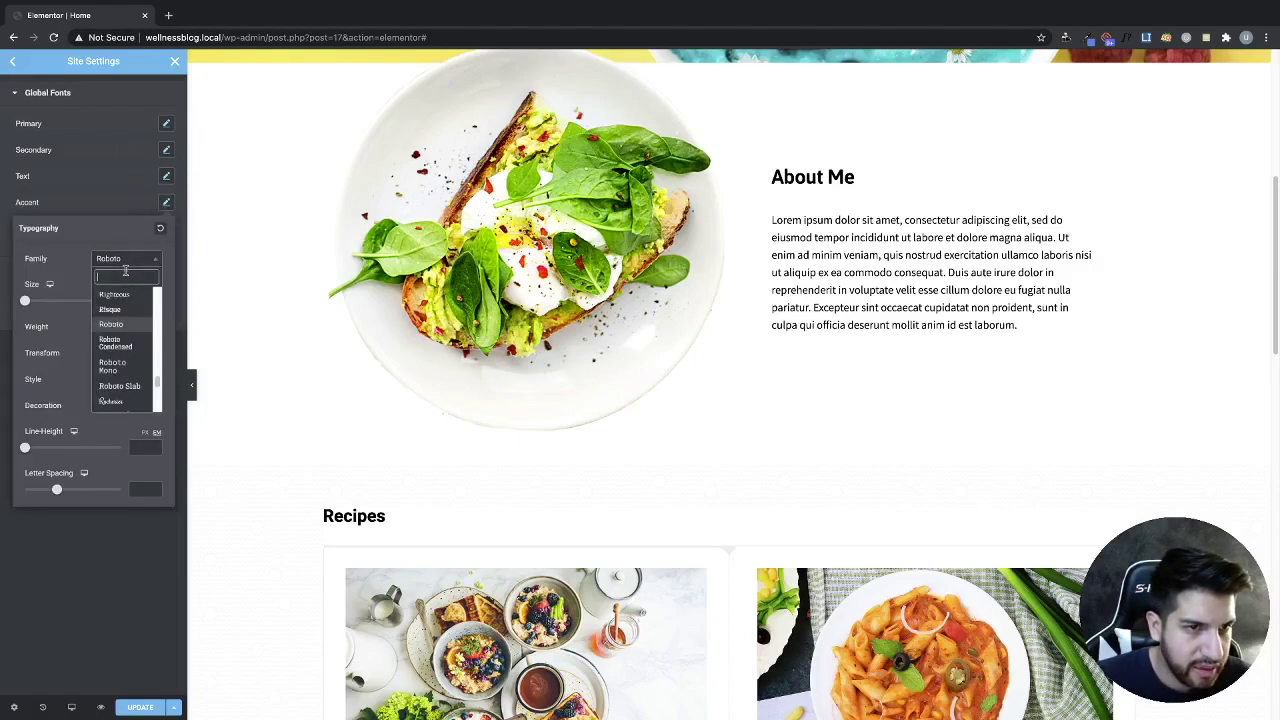
pyautogui.write('asap')
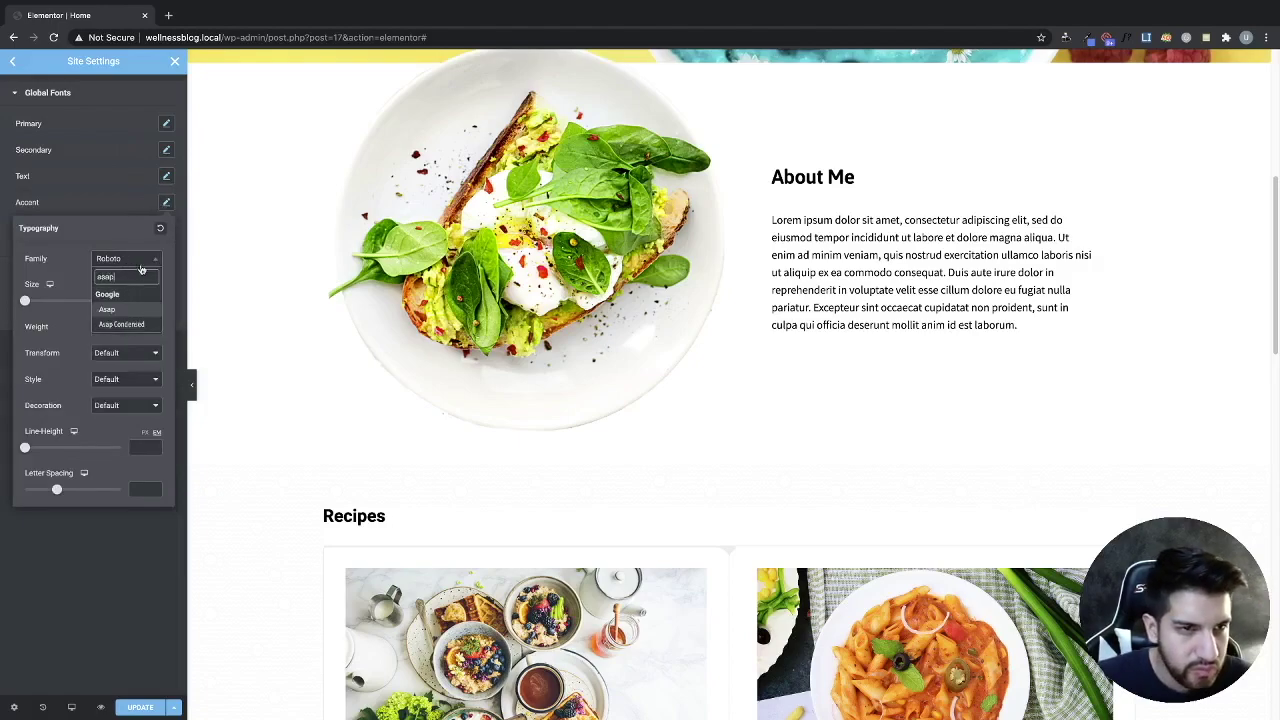
pyautogui.click(167, 205)
pyautogui.click(167, 205)
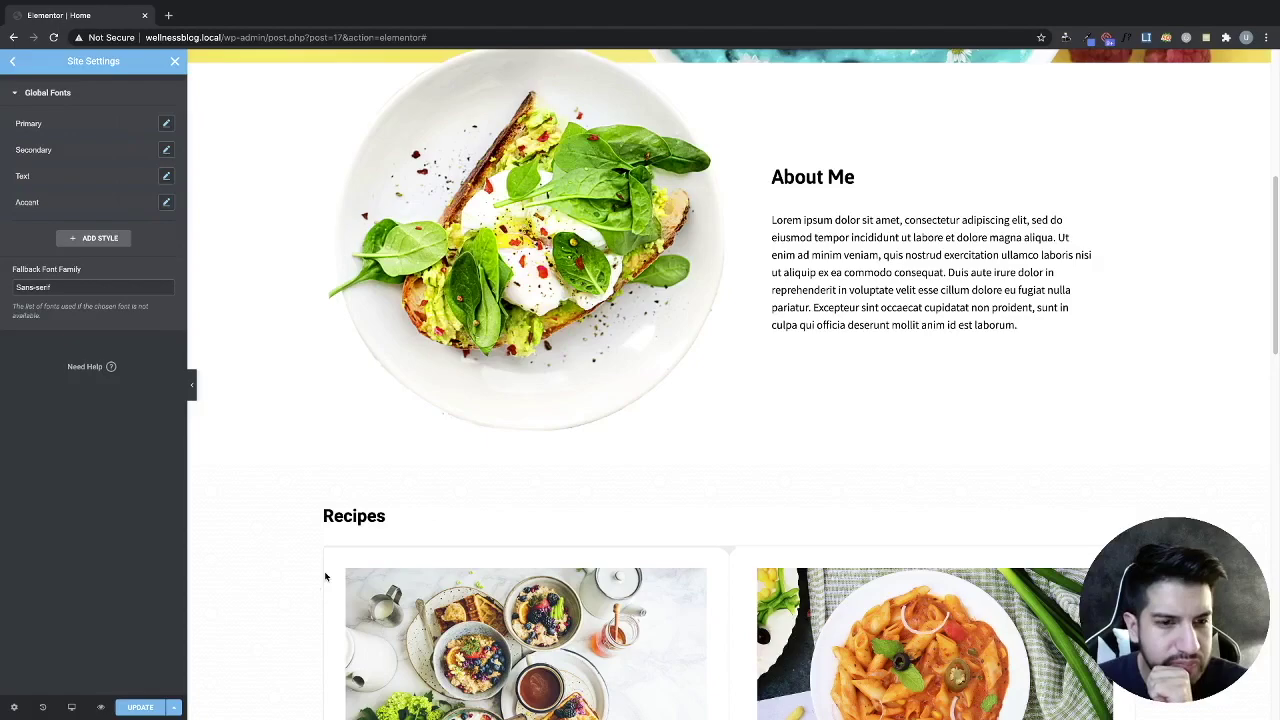
# - Update the Site Settings and return to the widget library beside the homepage
pyautogui.click(154, 709)
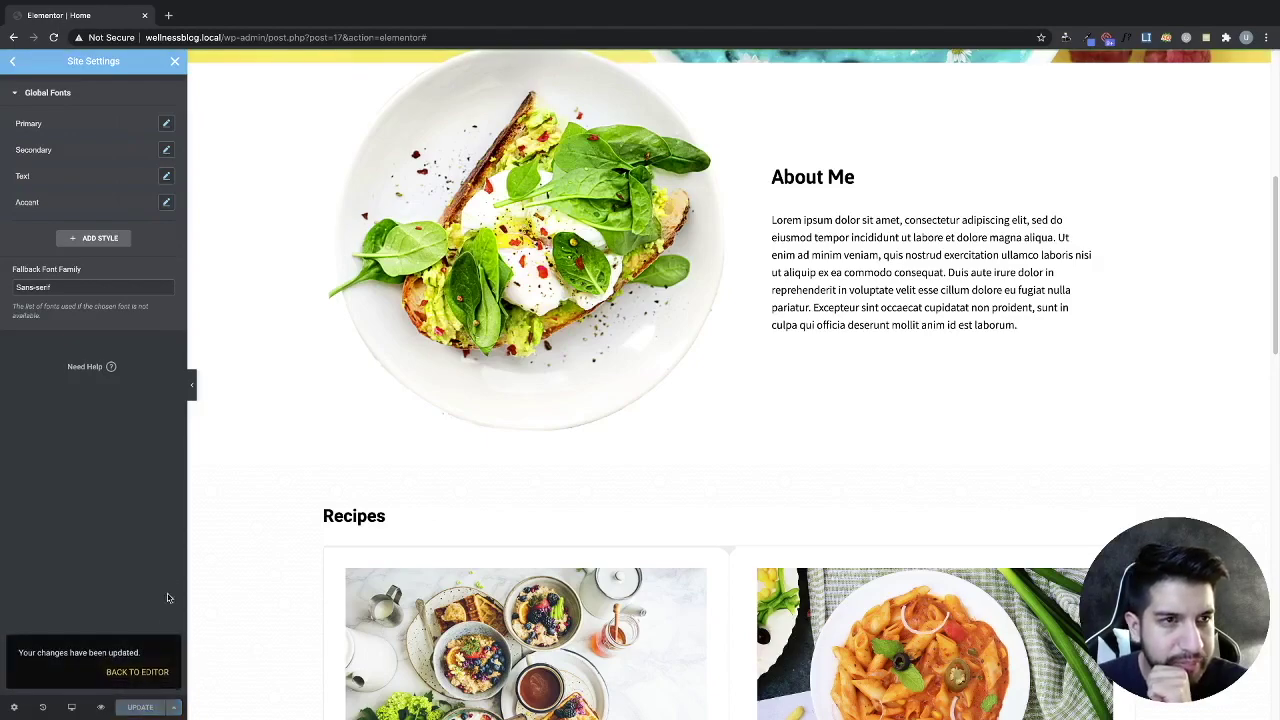
pyautogui.click(10, 61)
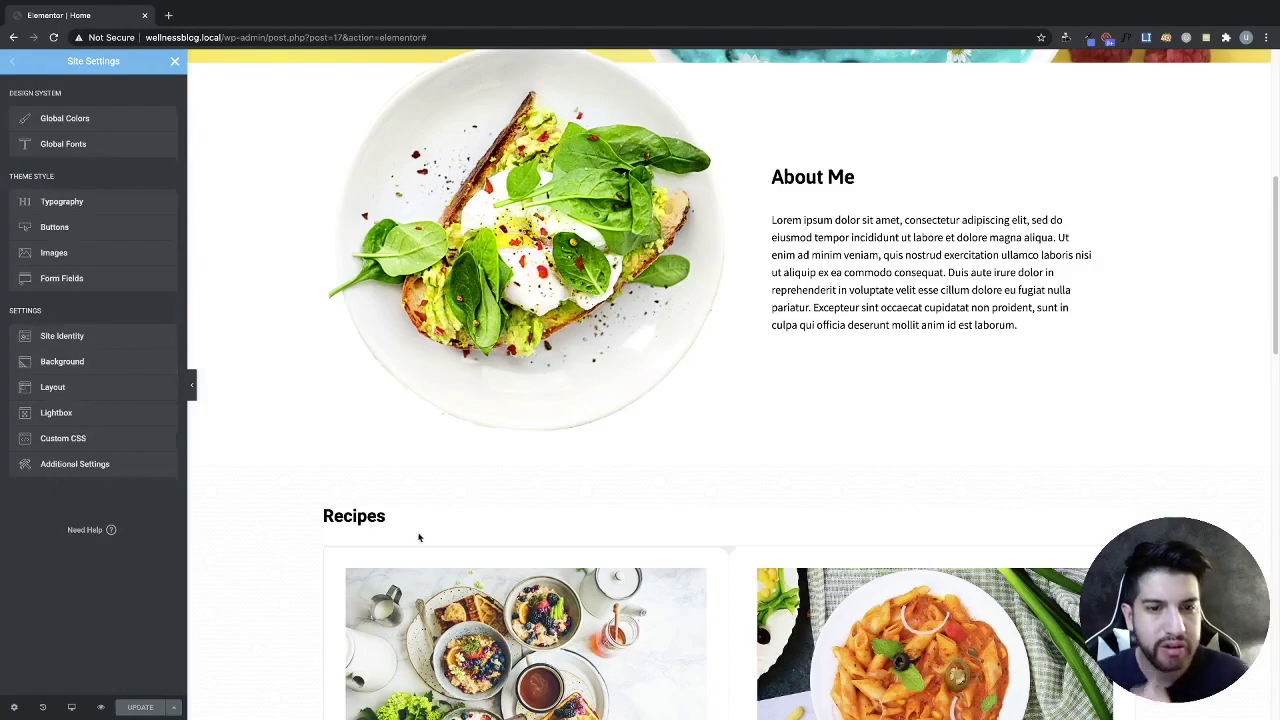
pyautogui.click(173, 62)
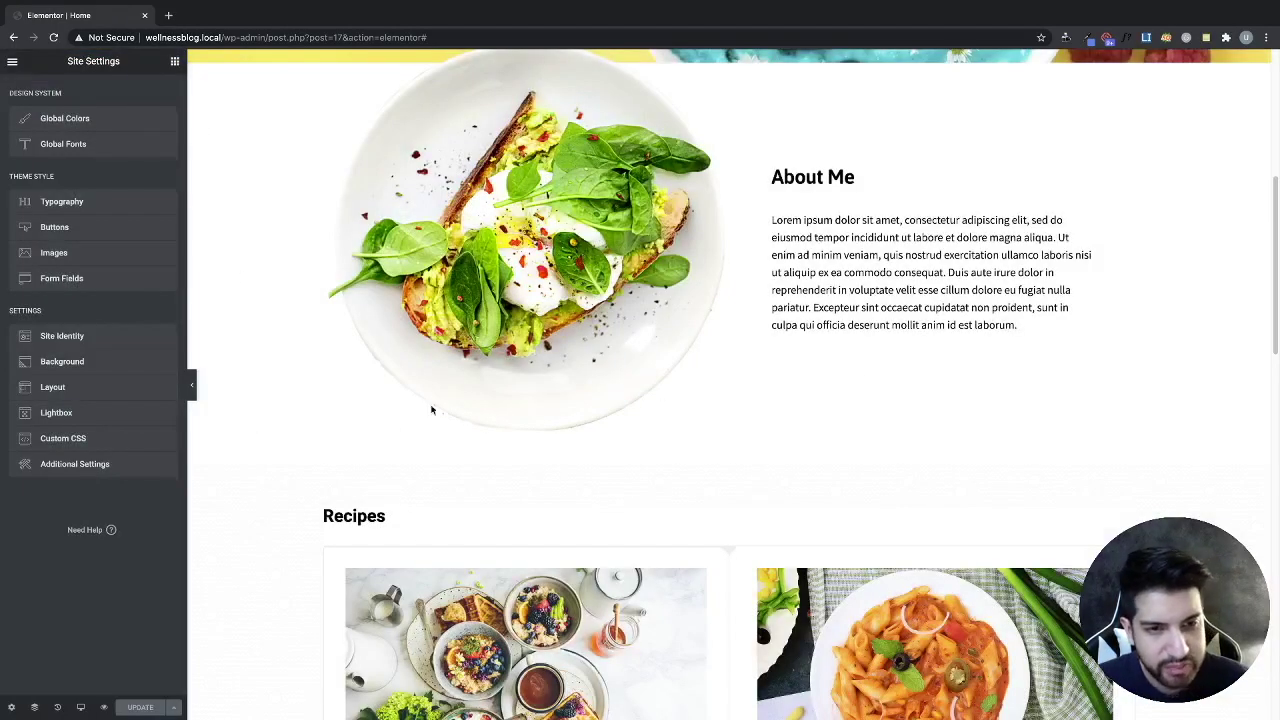
pyautogui.scroll(2, 520, 463)
pyautogui.scroll(3, 438, 483)
pyautogui.scroll(-6, 395, 376)
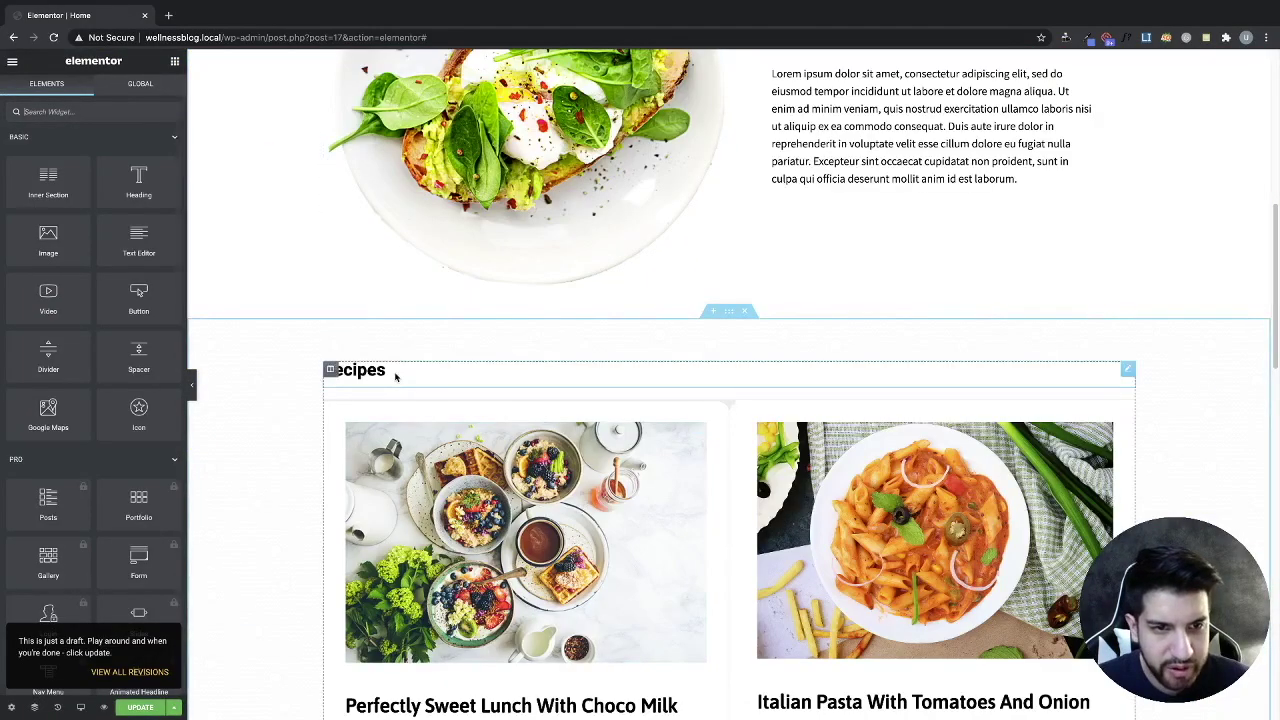
# - Set the Recipes heading's font family to Default
pyautogui.click(395, 376)
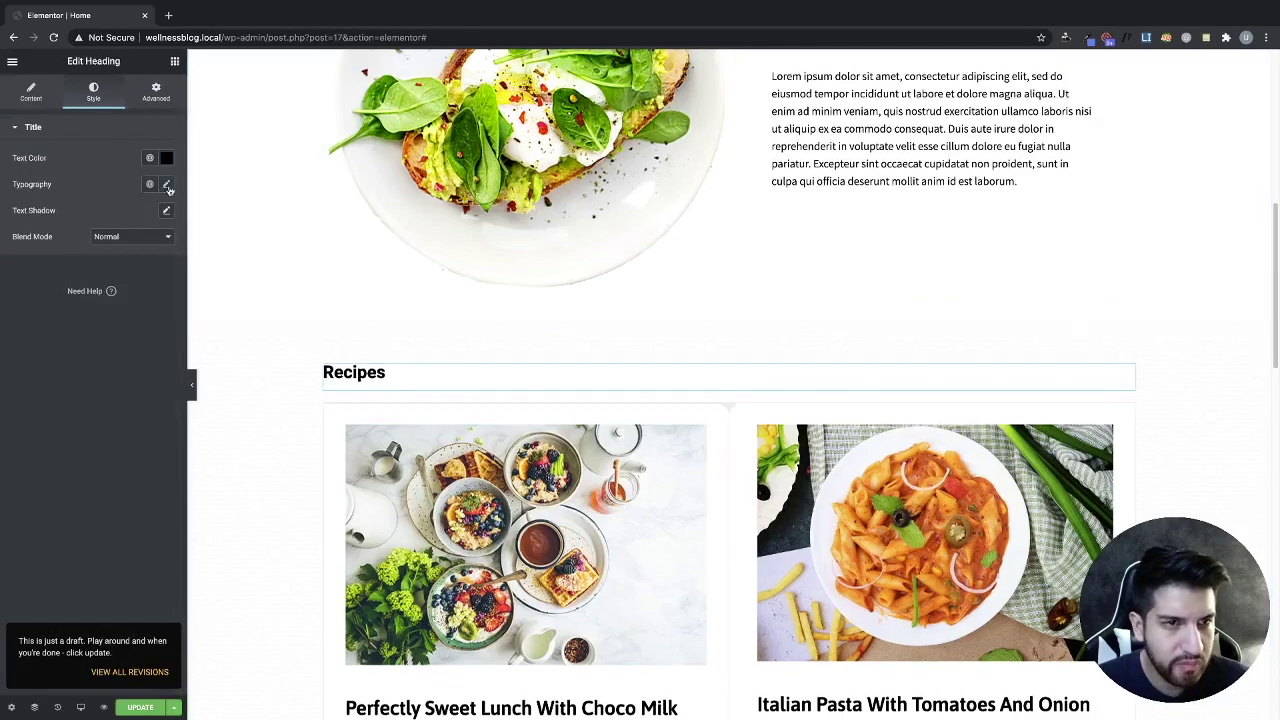
pyautogui.click(167, 186)
pyautogui.click(121, 243)
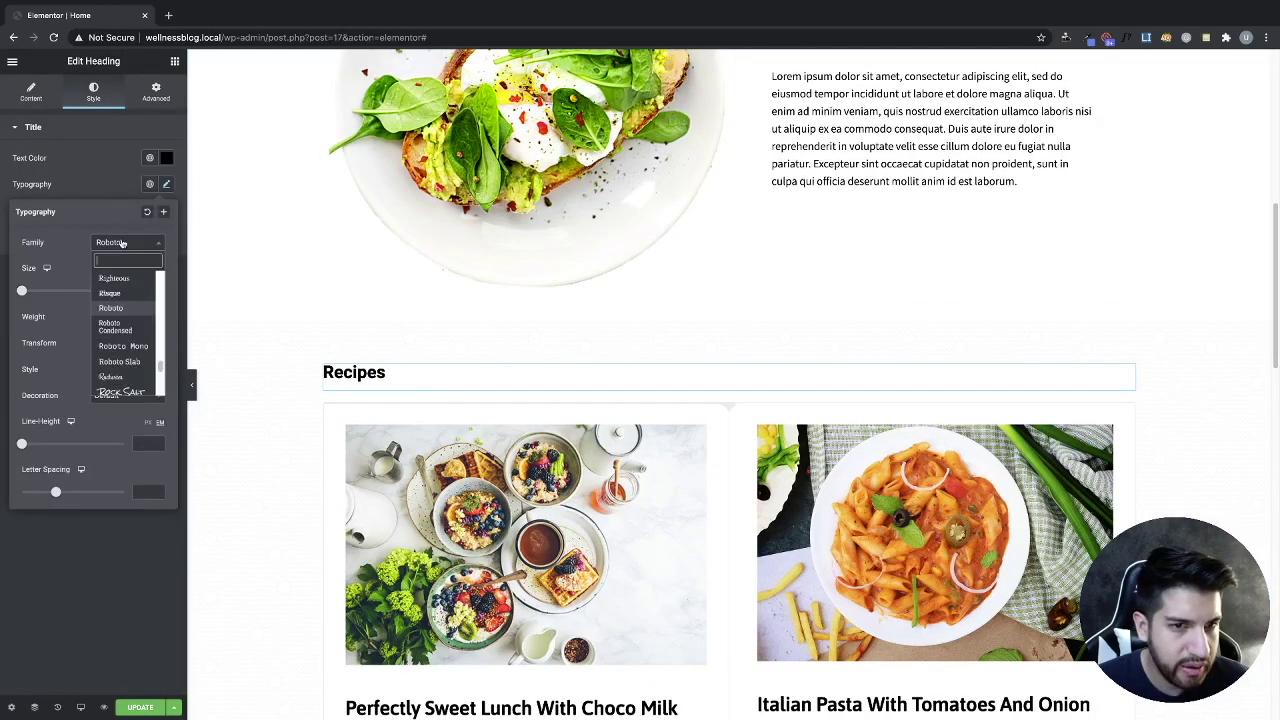
pyautogui.write('def')
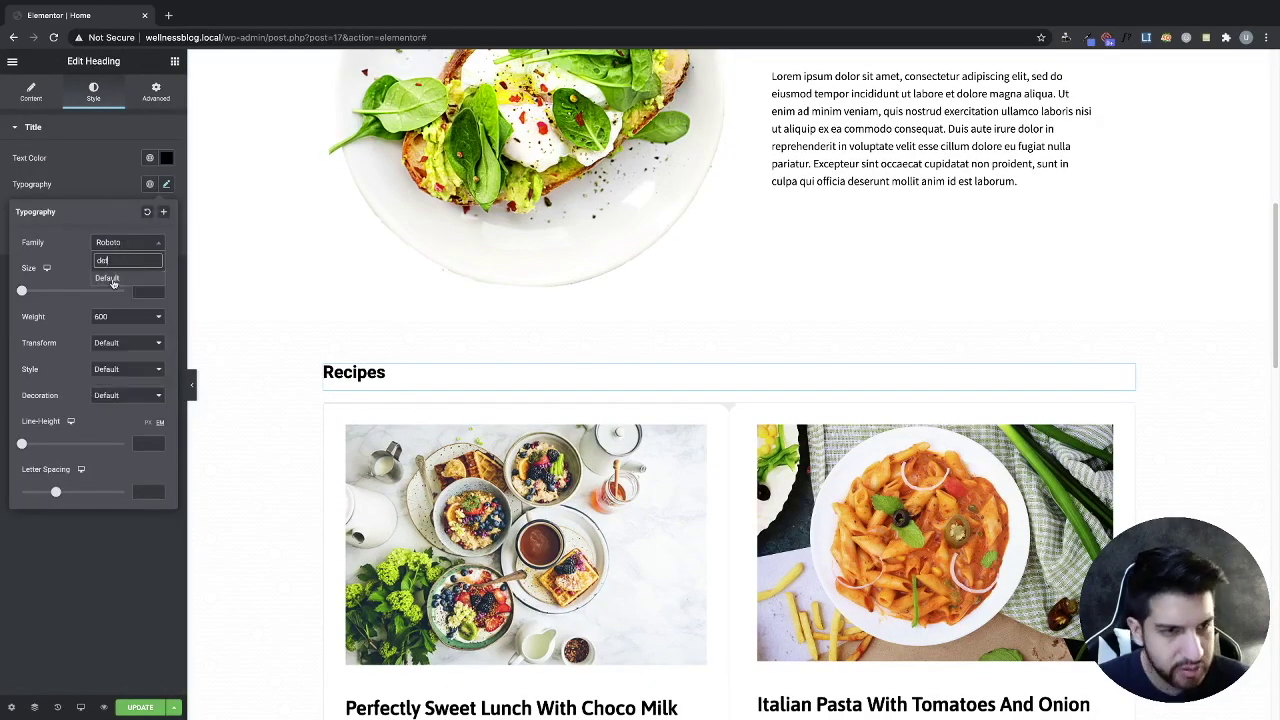
pyautogui.click(107, 277)
# - Check the About Me heading's typography values, then return to the Recipes heading's typography
pyautogui.scroll(3, 730, 315)
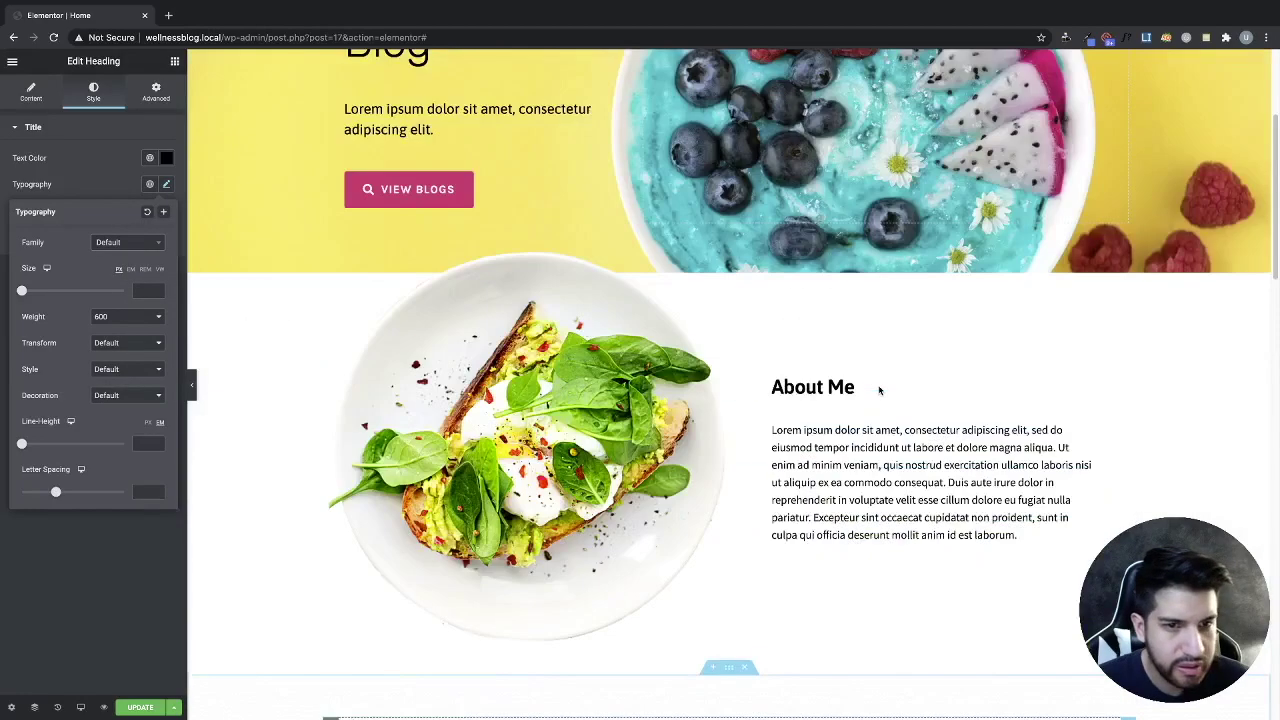
pyautogui.click(815, 410)
pyautogui.click(166, 186)
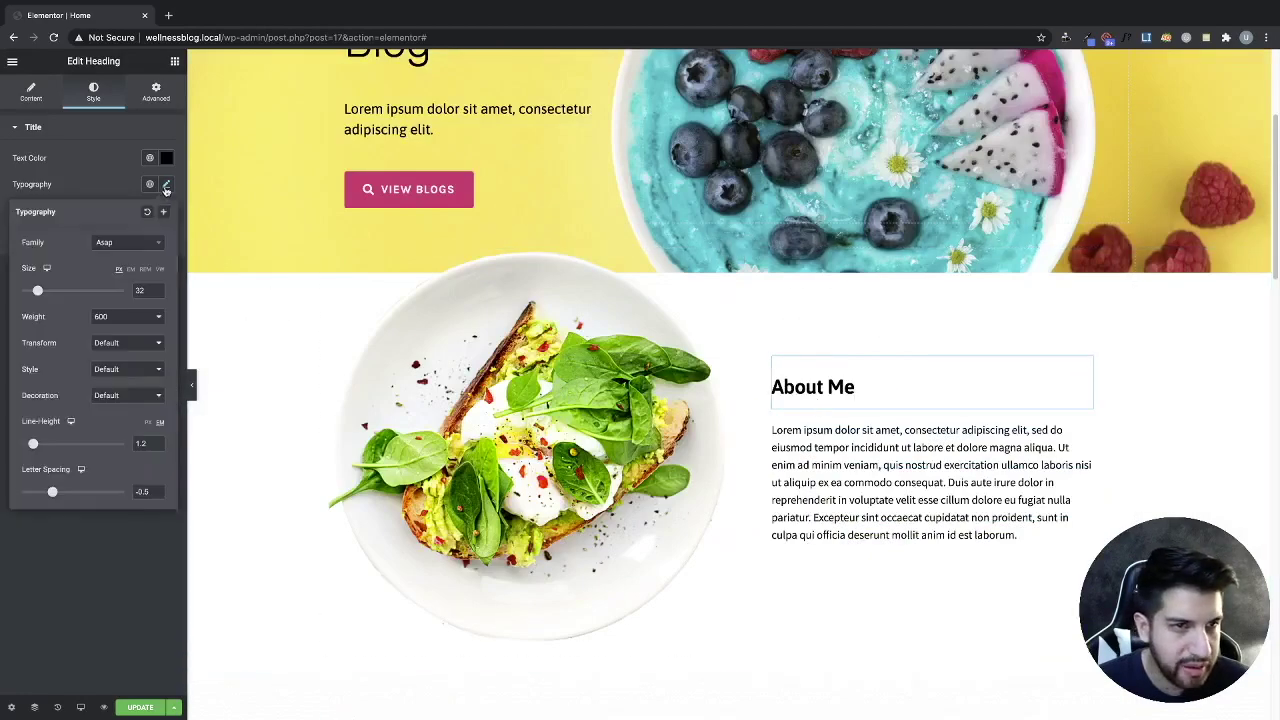
pyautogui.scroll(-3, 754, 380)
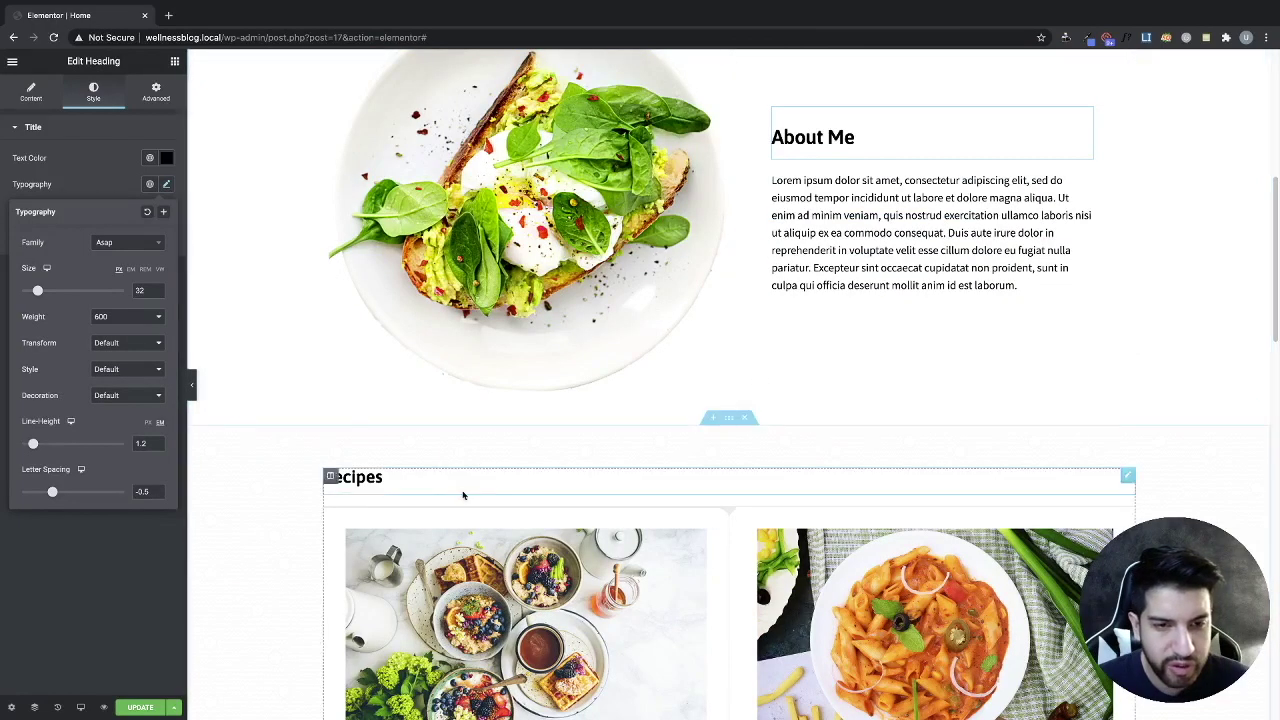
pyautogui.click(453, 490)
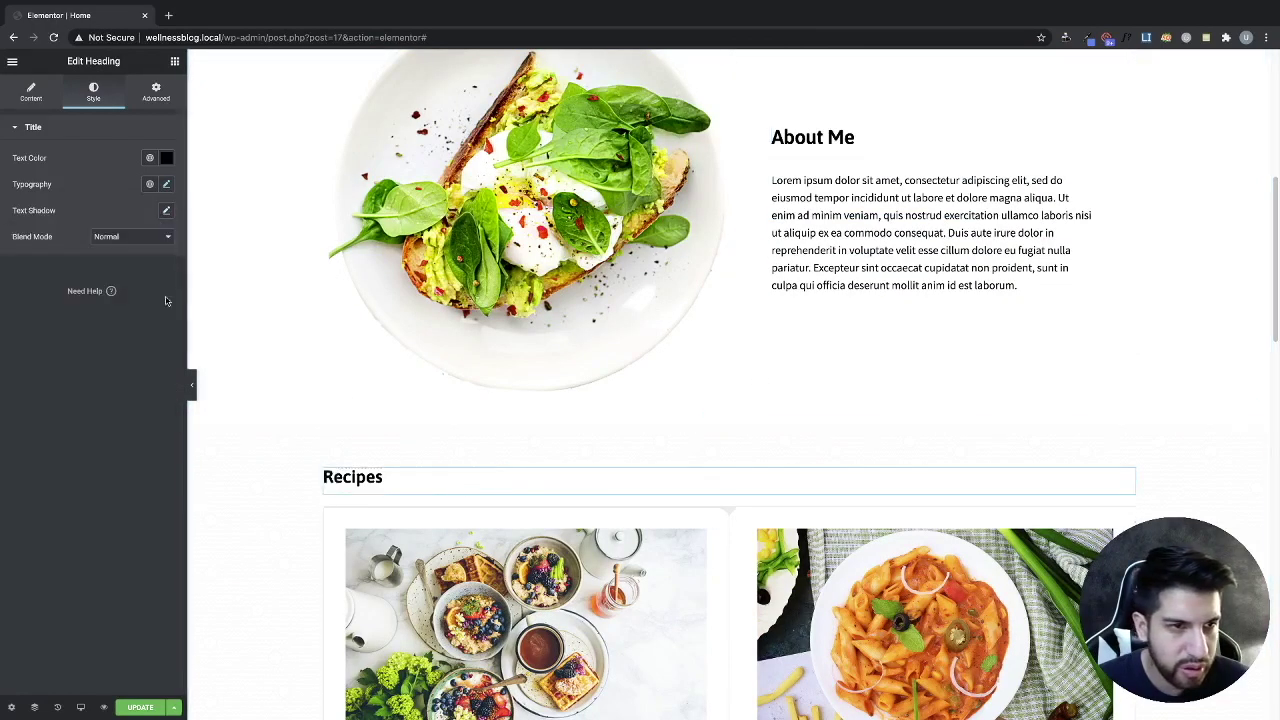
pyautogui.click(167, 184)
pyautogui.click(134, 595)
# - Preview the page with the editing panel hidden, then bring the panel back
pyautogui.scroll(1, 865, 410)
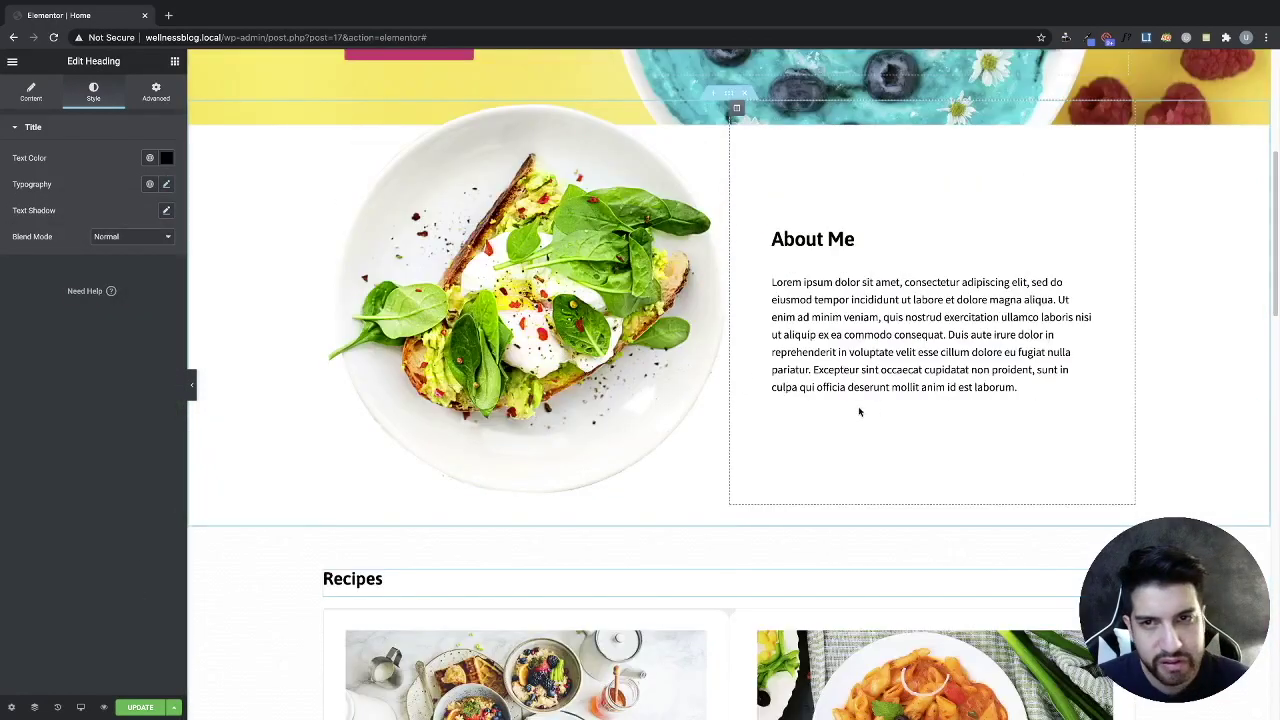
pyautogui.scroll(-4, 865, 410)
pyautogui.scroll(1, 649, 254)
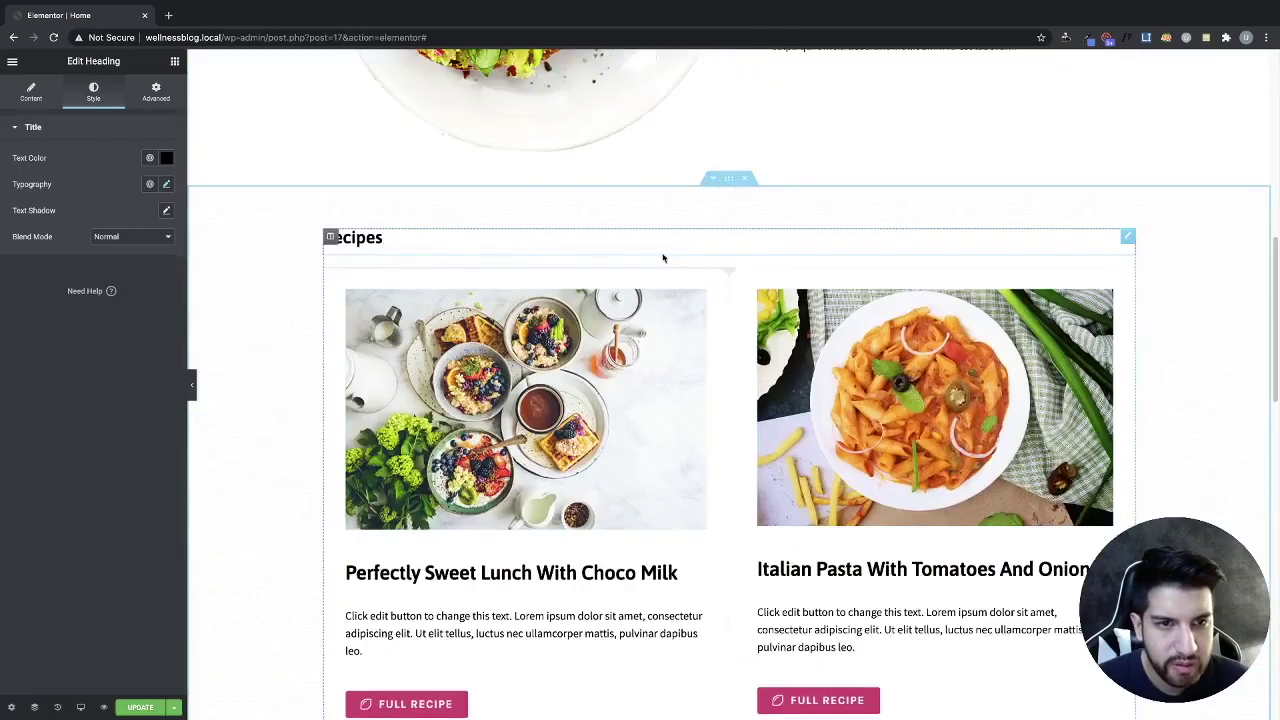
pyautogui.scroll(-3, 654, 274)
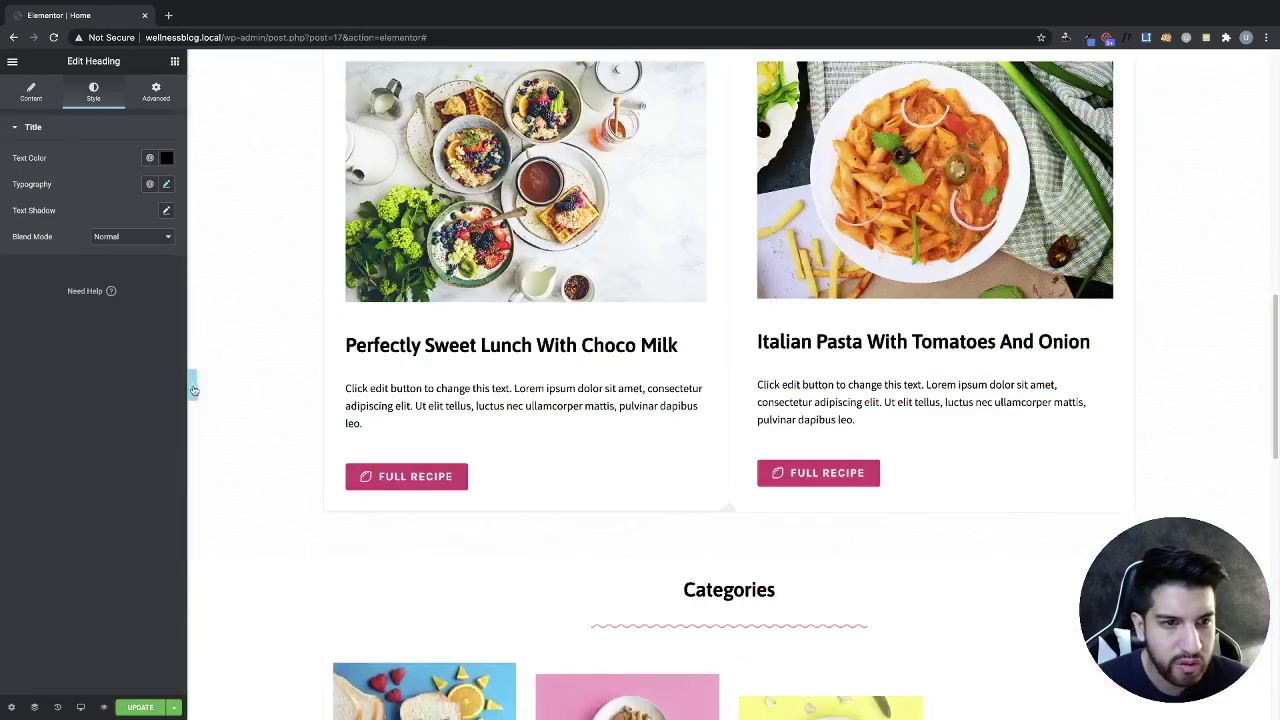
pyautogui.click(193, 390)
pyautogui.scroll(3, 547, 363)
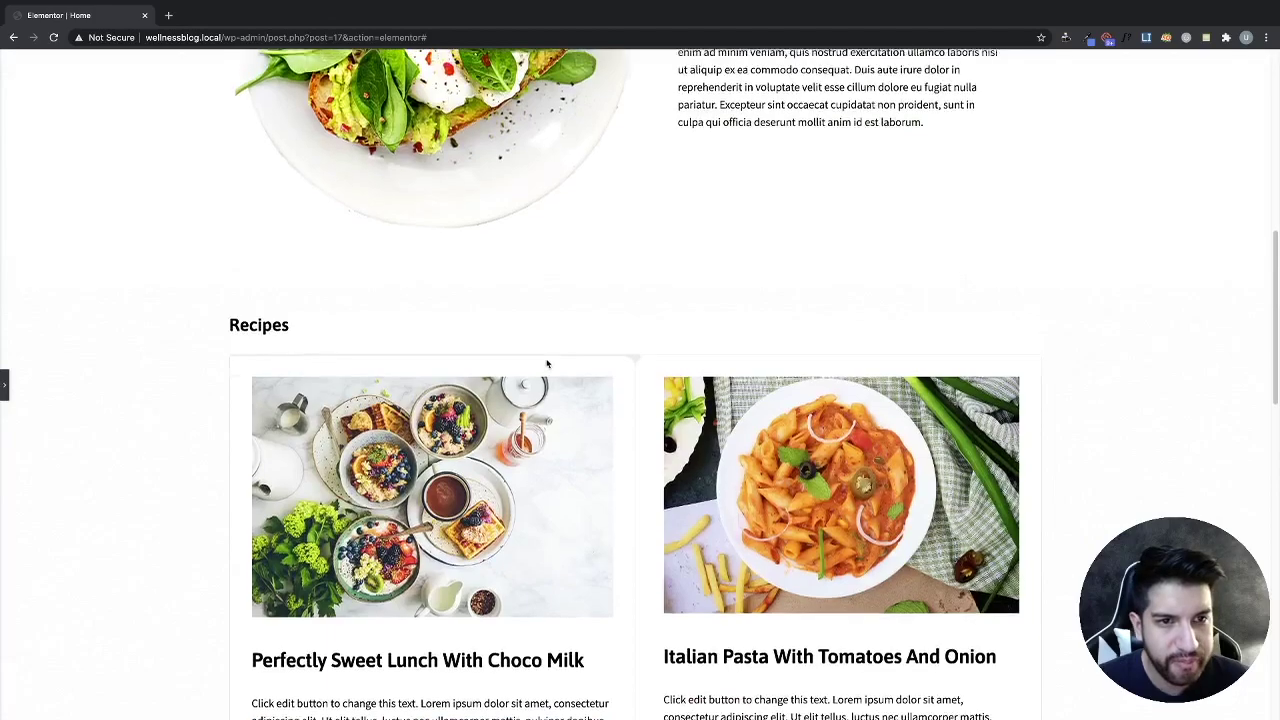
pyautogui.scroll(6, 731, 397)
pyautogui.scroll(-5, 731, 326)
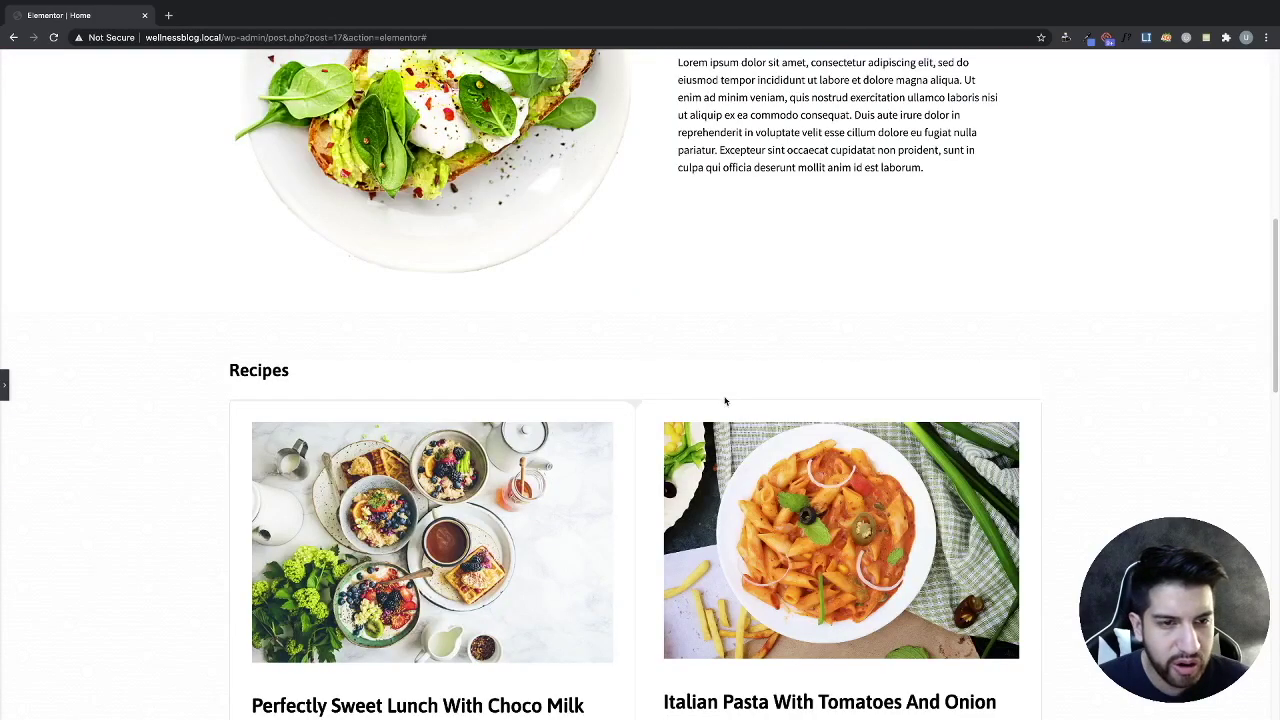
pyautogui.click(8, 392)
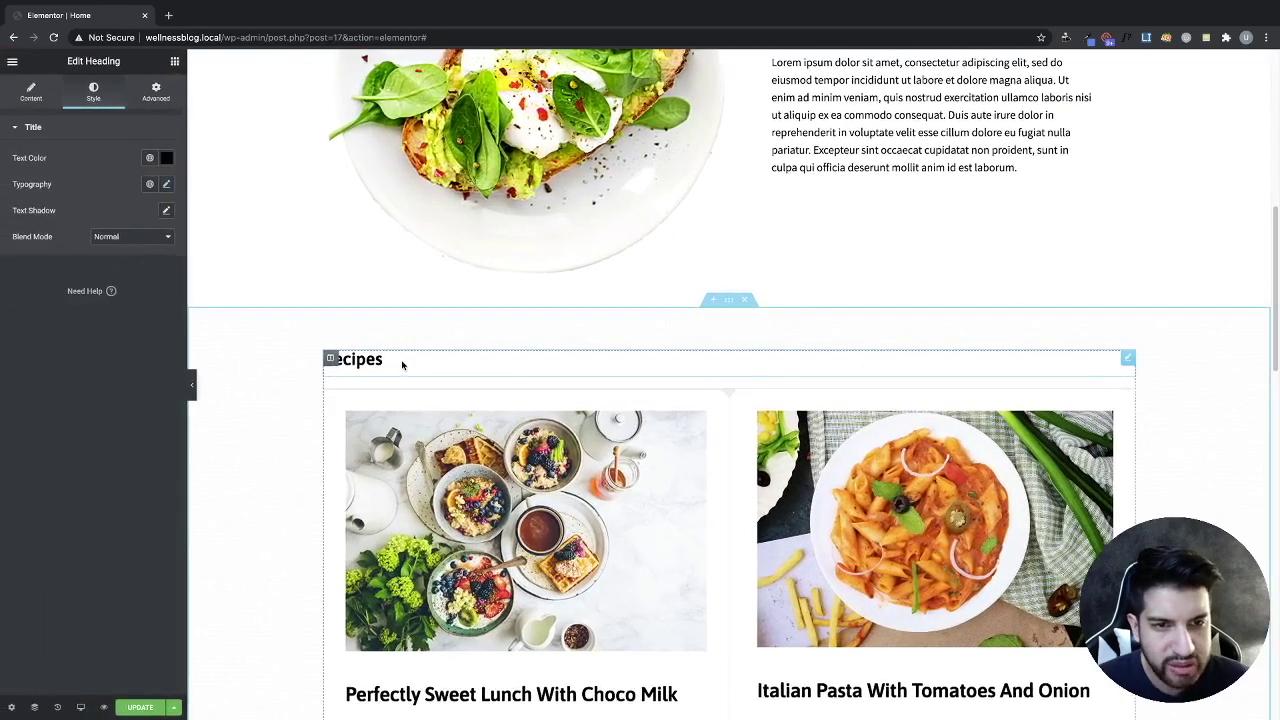
# - Set the Recipes heading's typography size to 35 px
pyautogui.click(167, 185)
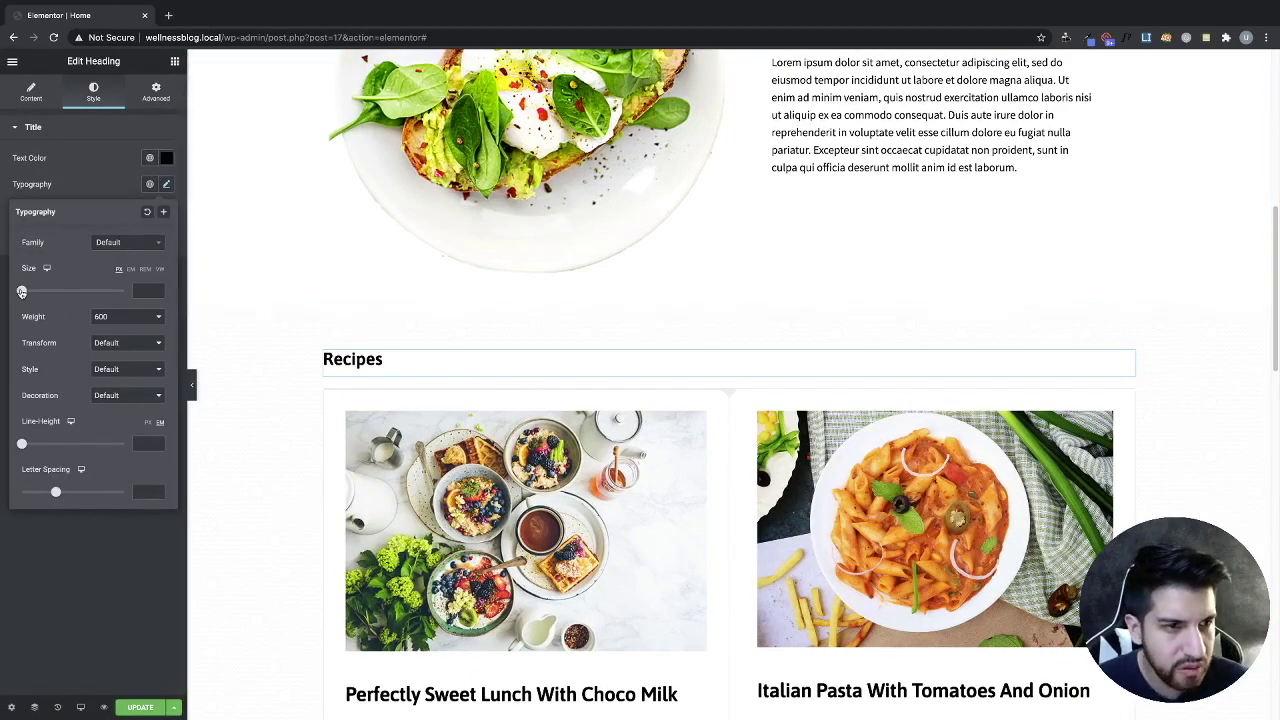
pyautogui.moveTo(21, 291); pyautogui.dragTo(38, 292)
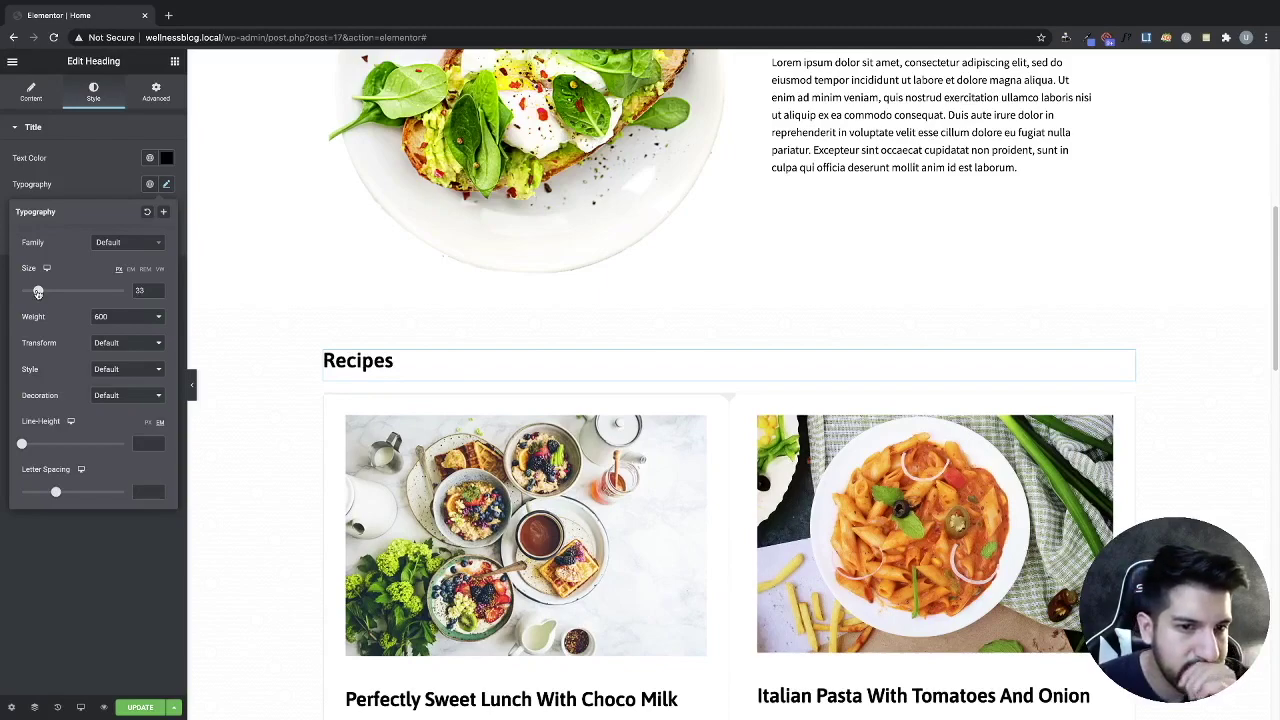
pyautogui.moveTo(38, 292); pyautogui.dragTo(40, 292)
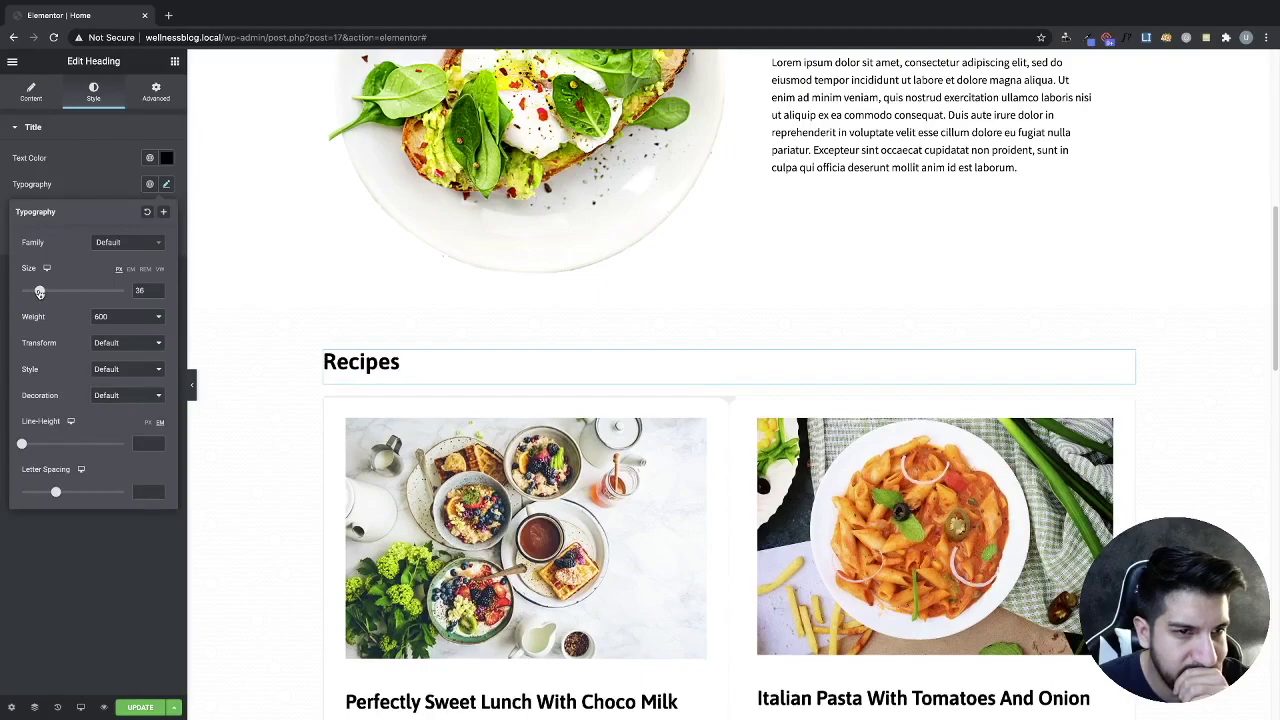
pyautogui.click(142, 290)
pyautogui.write('36')
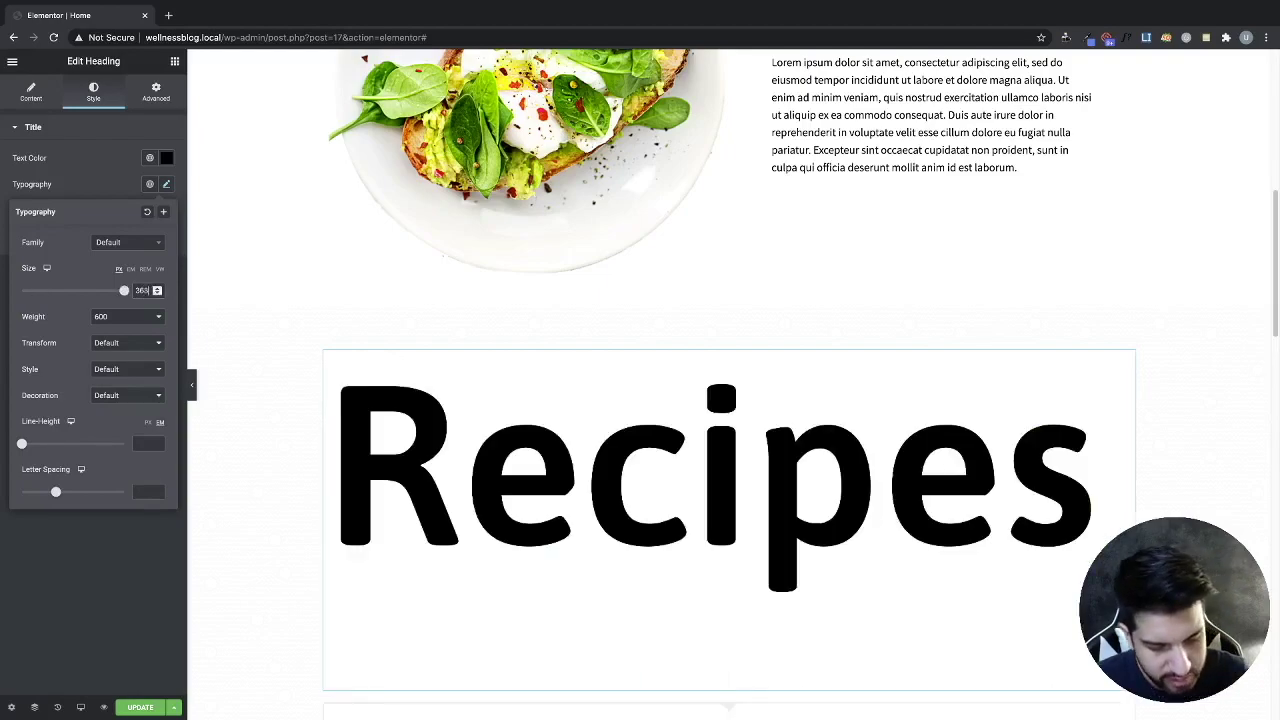
pyautogui.doubleClick(145, 290)
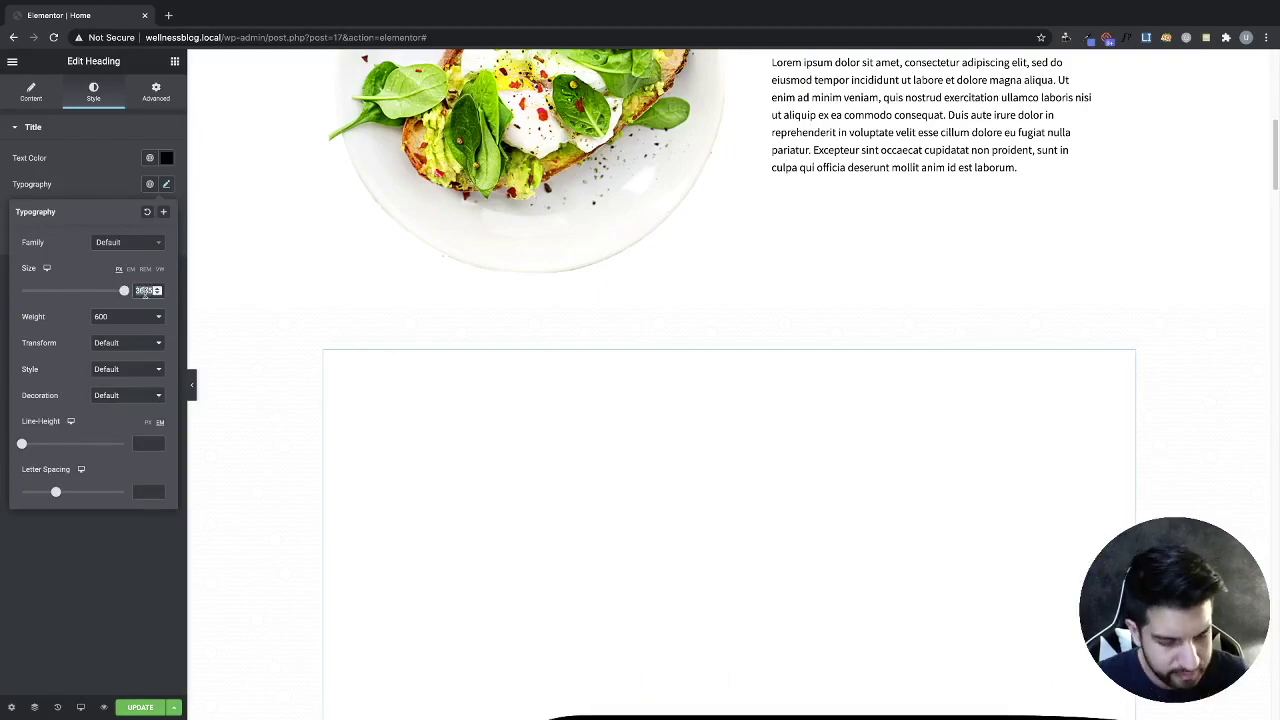
pyautogui.write('35')
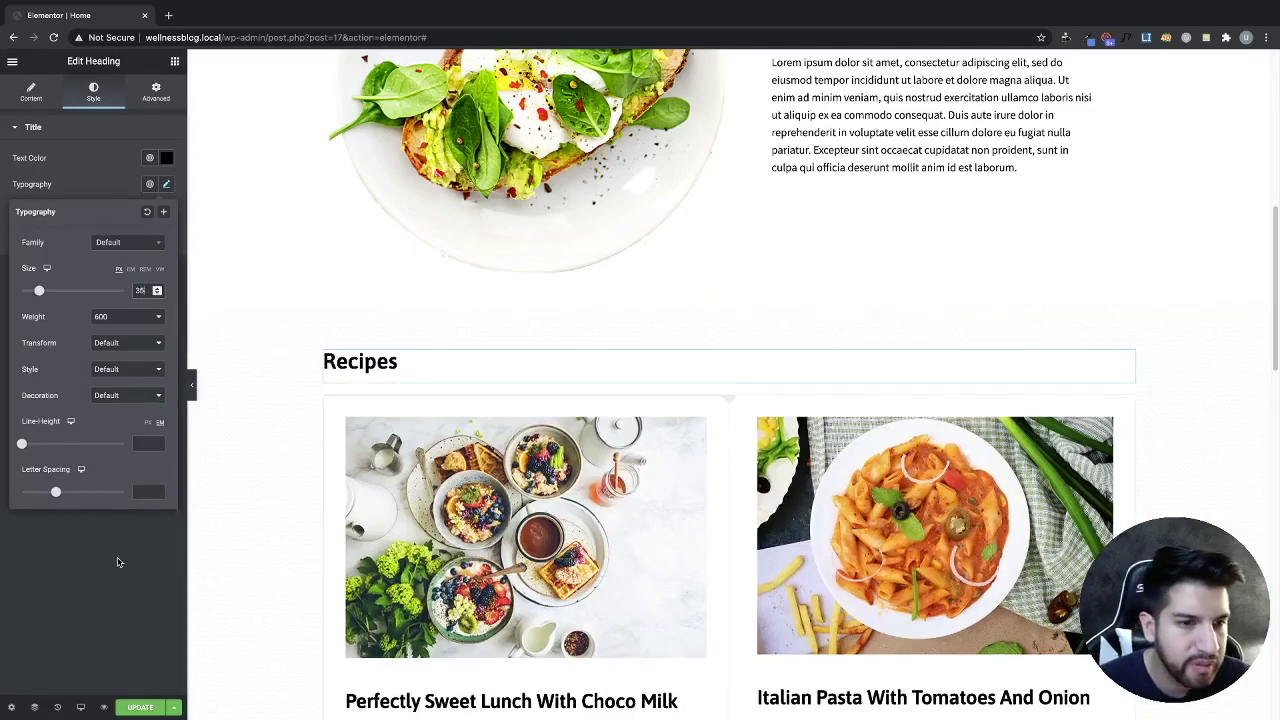
pyautogui.click(115, 558)
pyautogui.scroll(-10, 535, 339)
pyautogui.scroll(3, 535, 345)
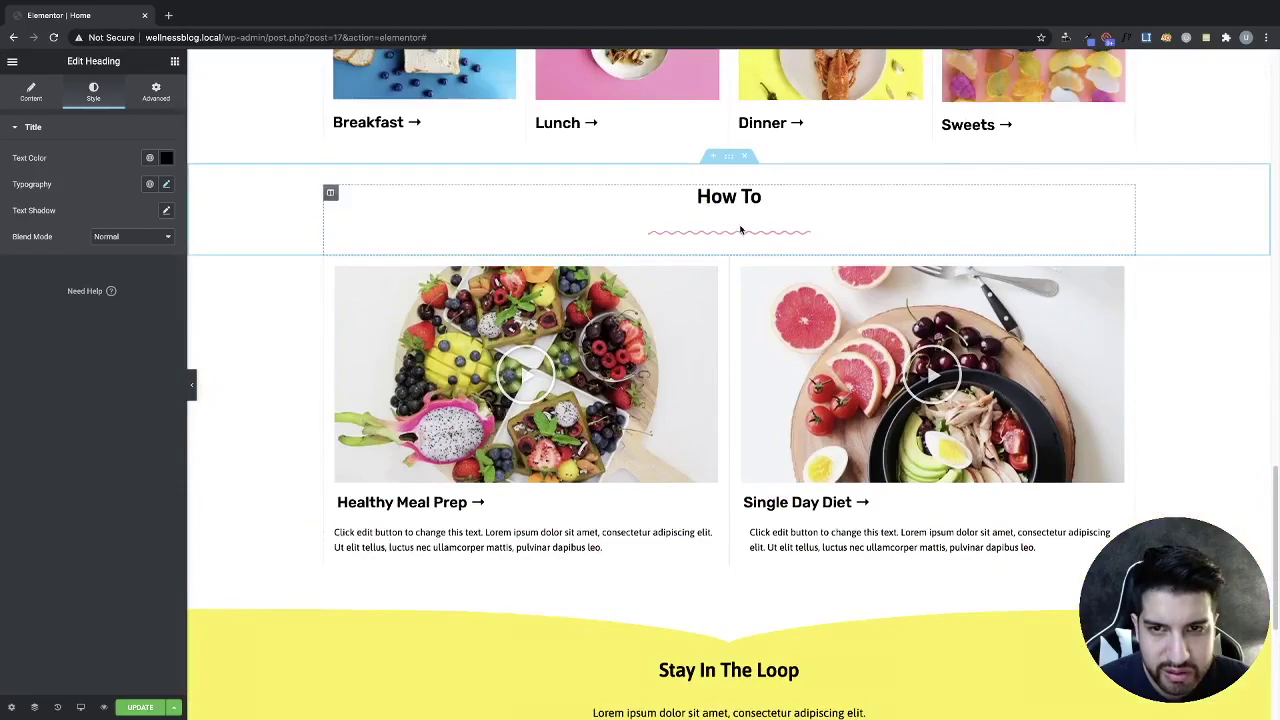
# - Copy the wavy divider spacer from under How To and paste it at the Recipes heading
pyautogui.click(741, 237)
pyautogui.rightClick(734, 239)
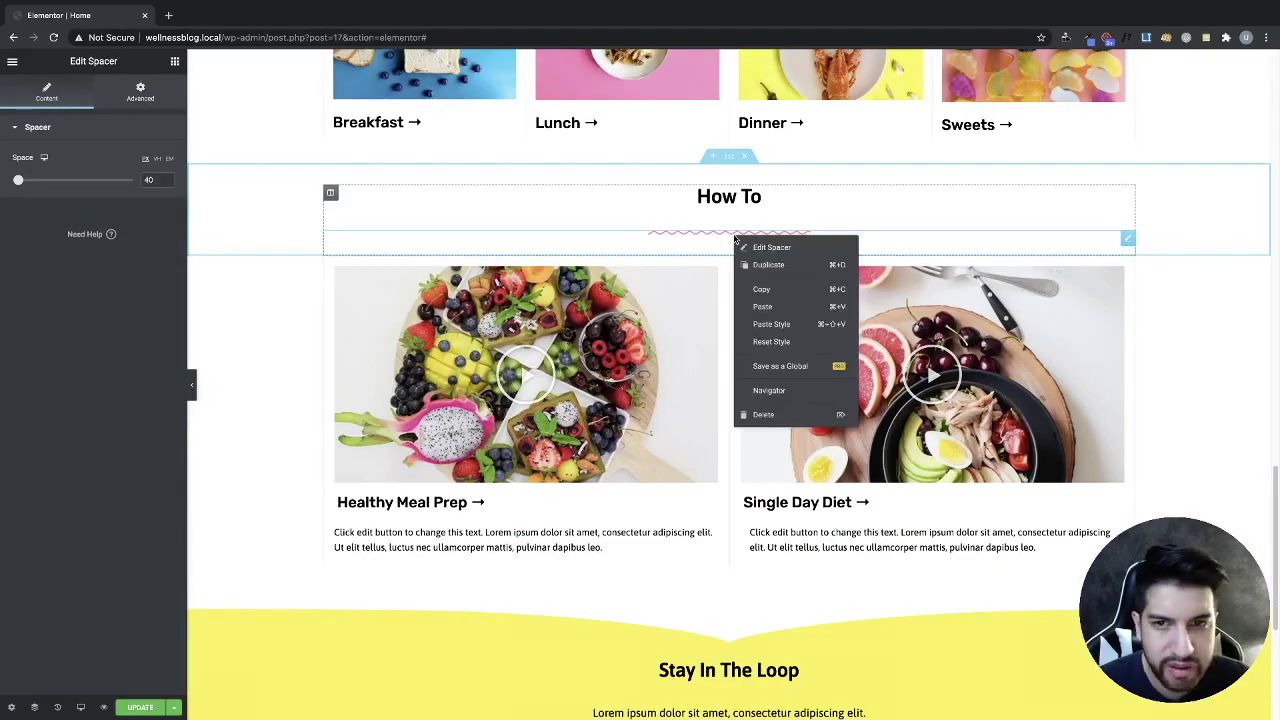
pyautogui.scroll(2, 628, 256)
pyautogui.scroll(10, 628, 256)
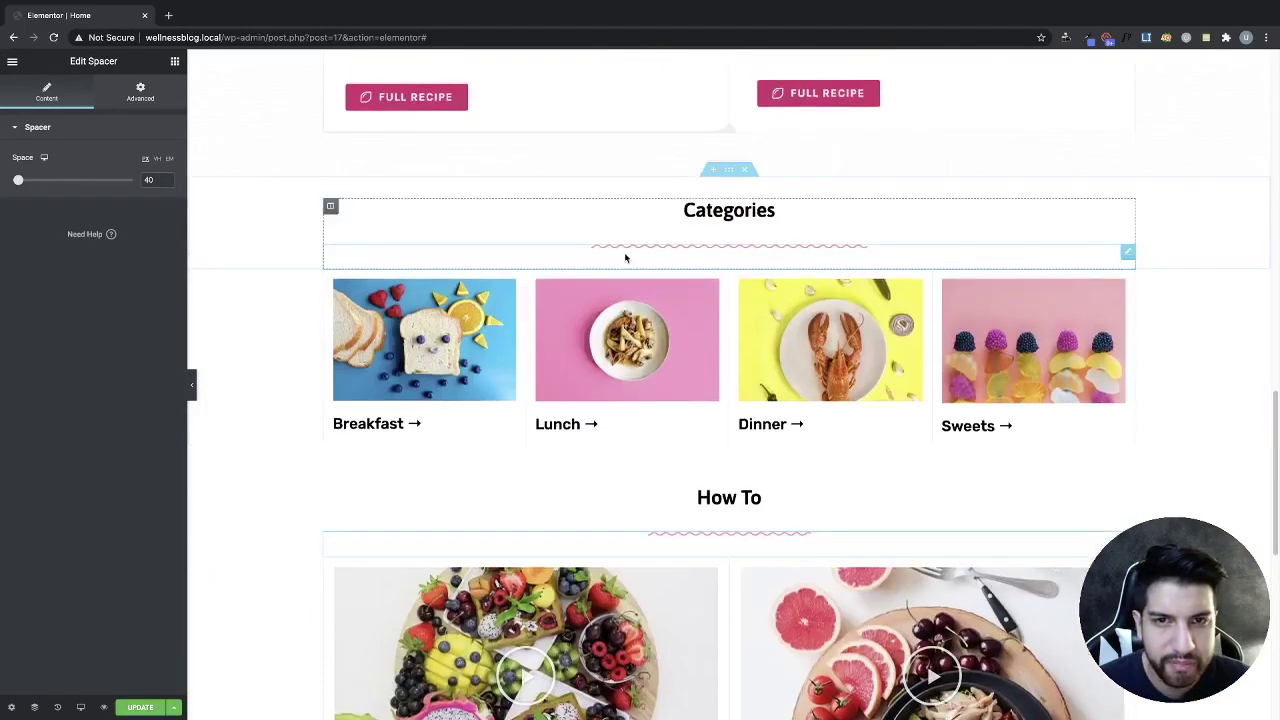
pyautogui.scroll(1, 501, 258)
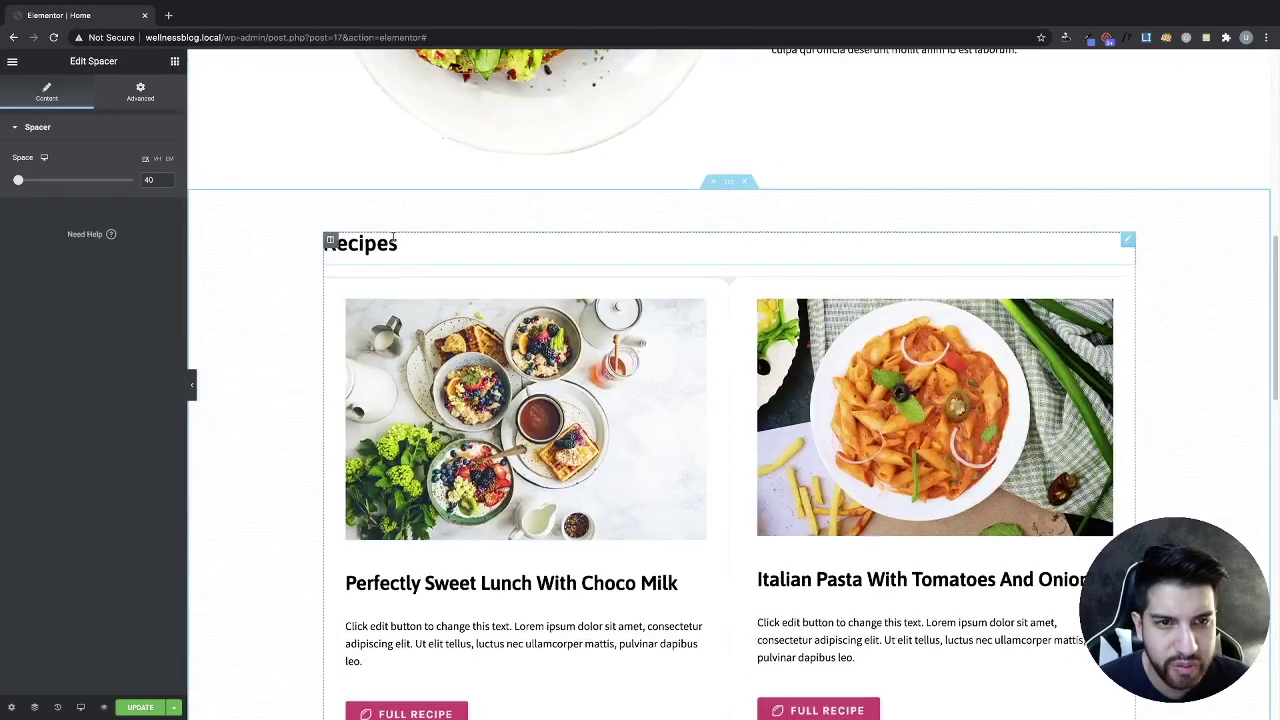
pyautogui.rightClick(396, 240)
pyautogui.click(443, 313)
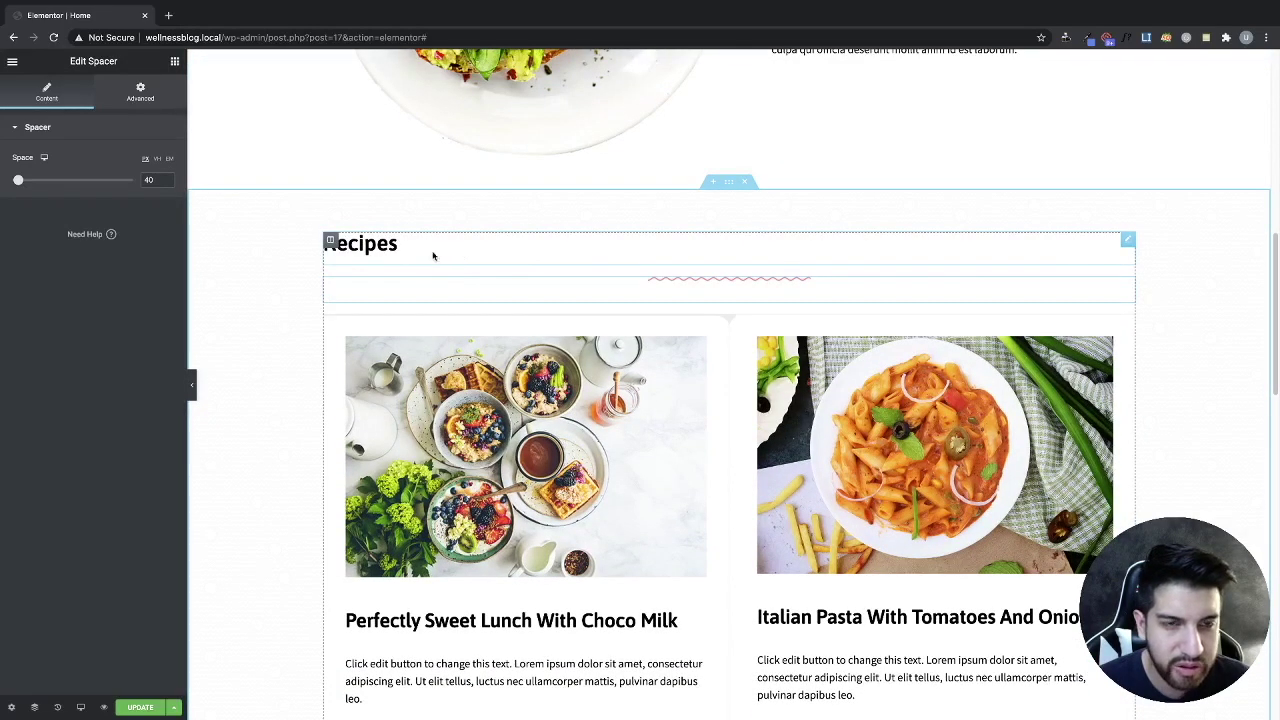
# - Remove the extra spacer and center-align the Recipes heading
pyautogui.hotkey('ctrl', 'z')
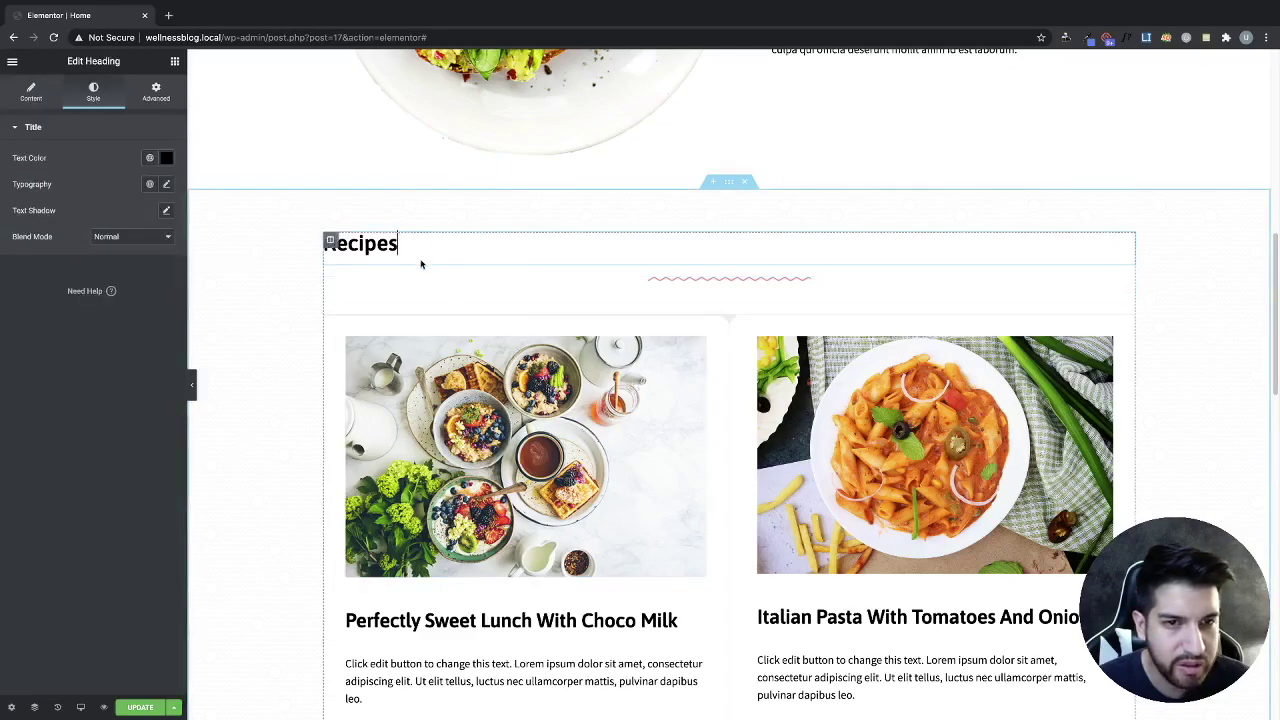
pyautogui.click(31, 94)
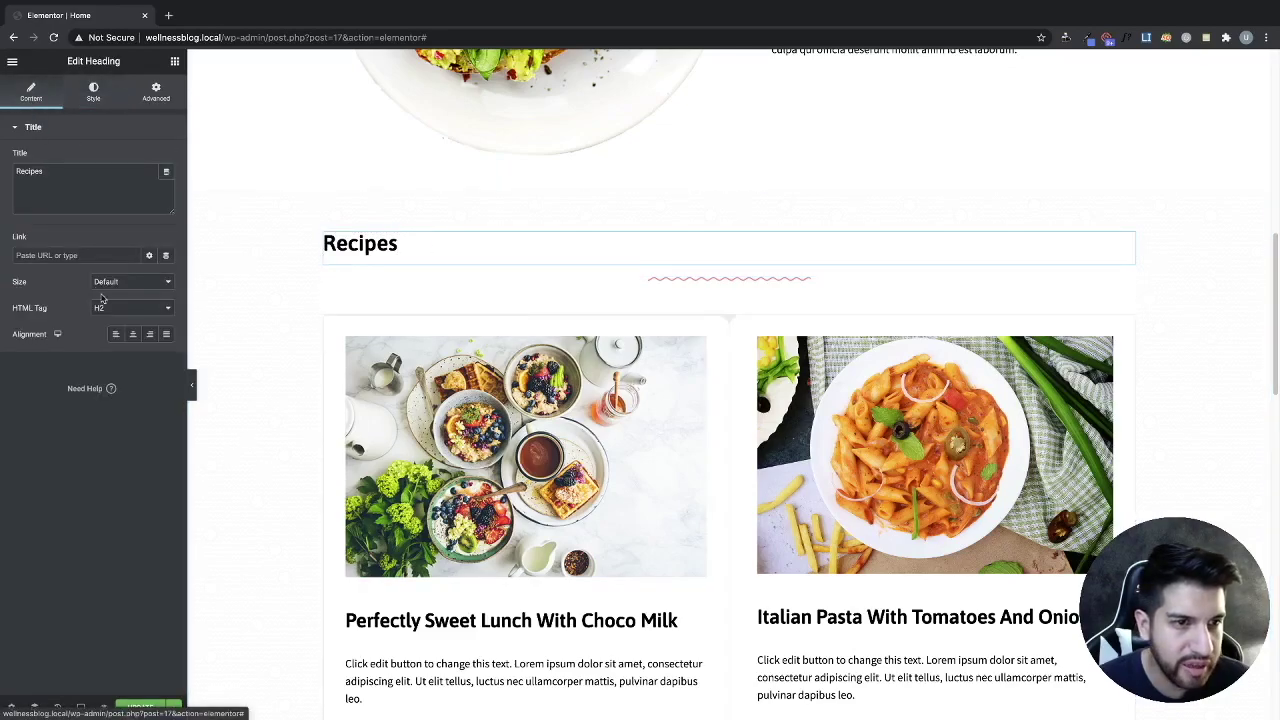
pyautogui.click(132, 334)
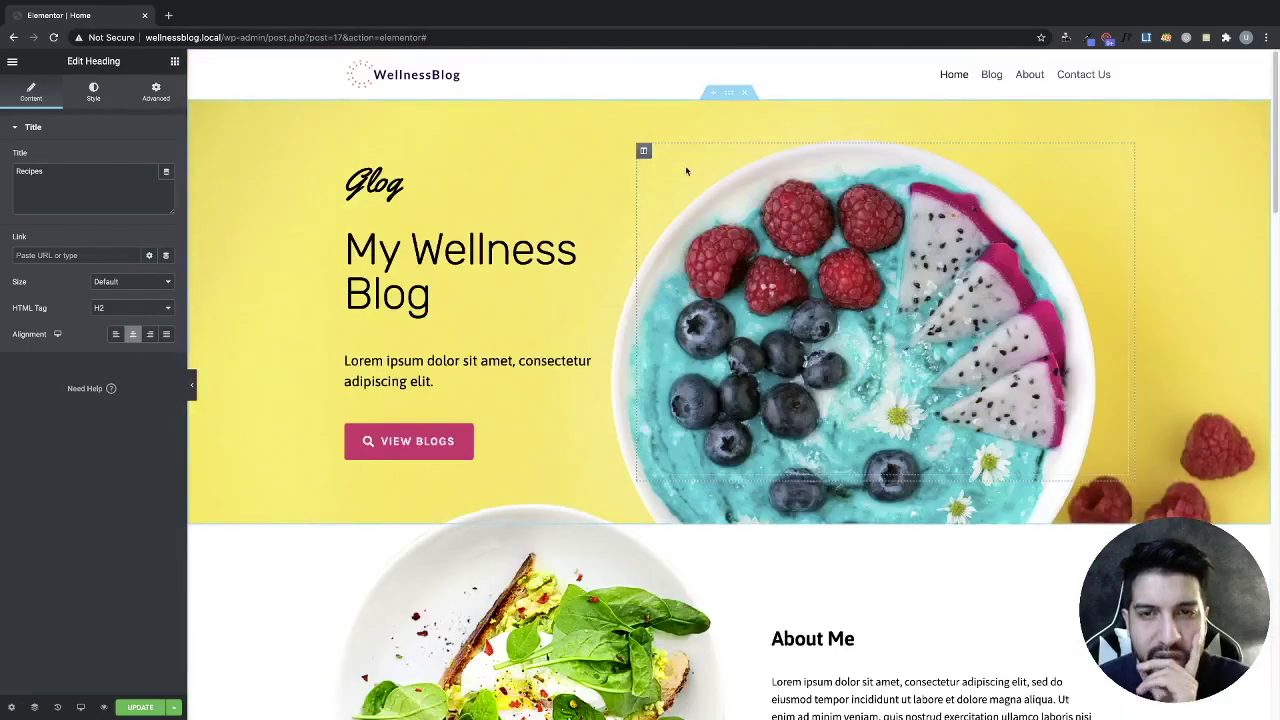
pyautogui.click(730, 93)
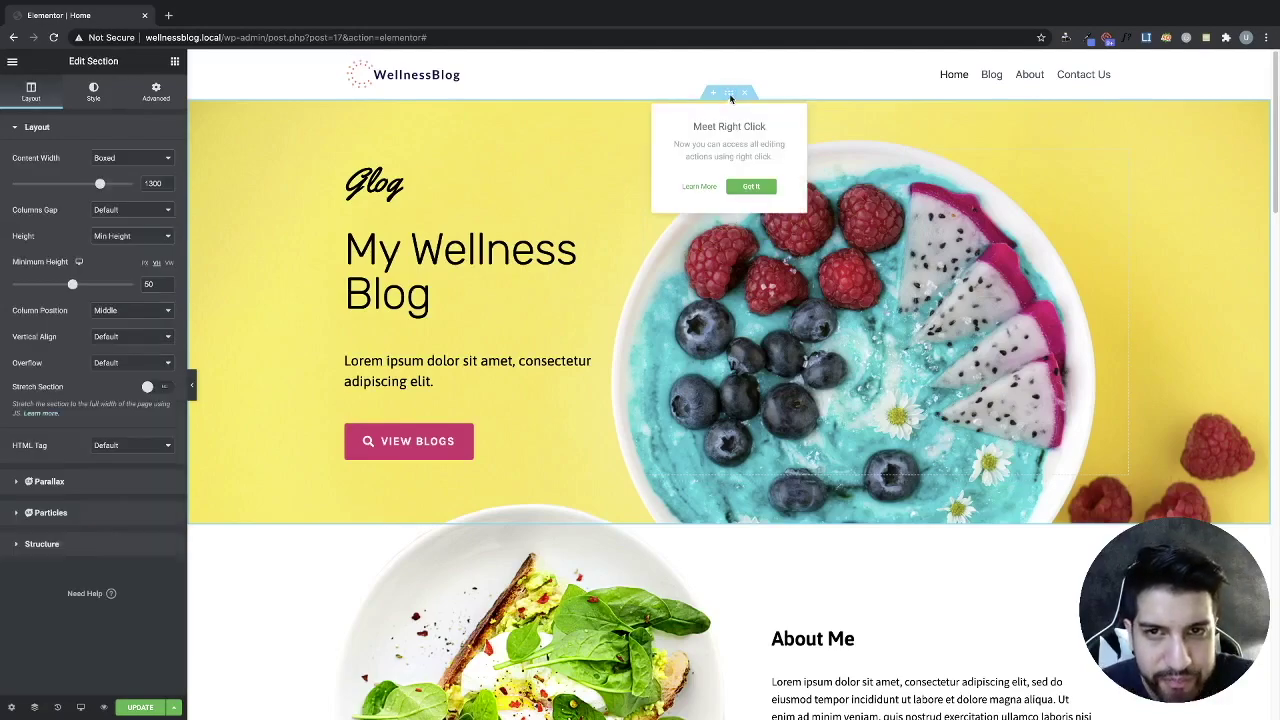
pyautogui.click(748, 188)
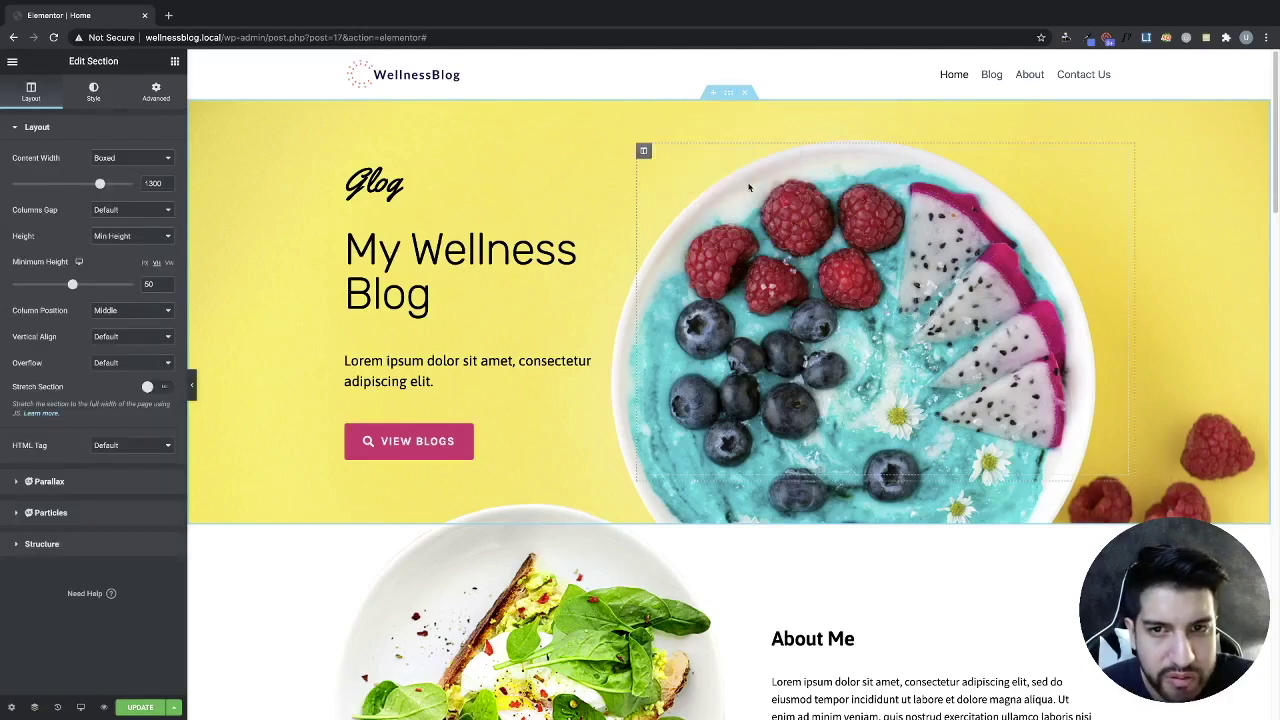
pyautogui.click(93, 92)
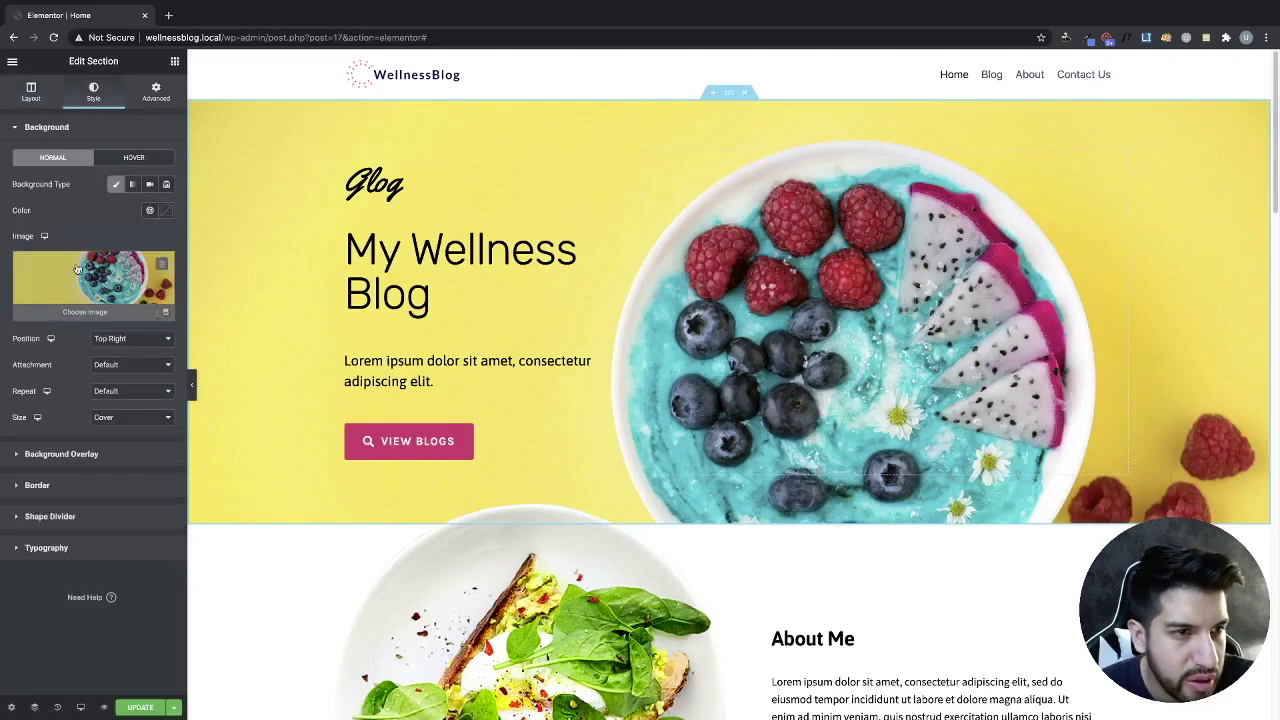
pyautogui.click(100, 284)
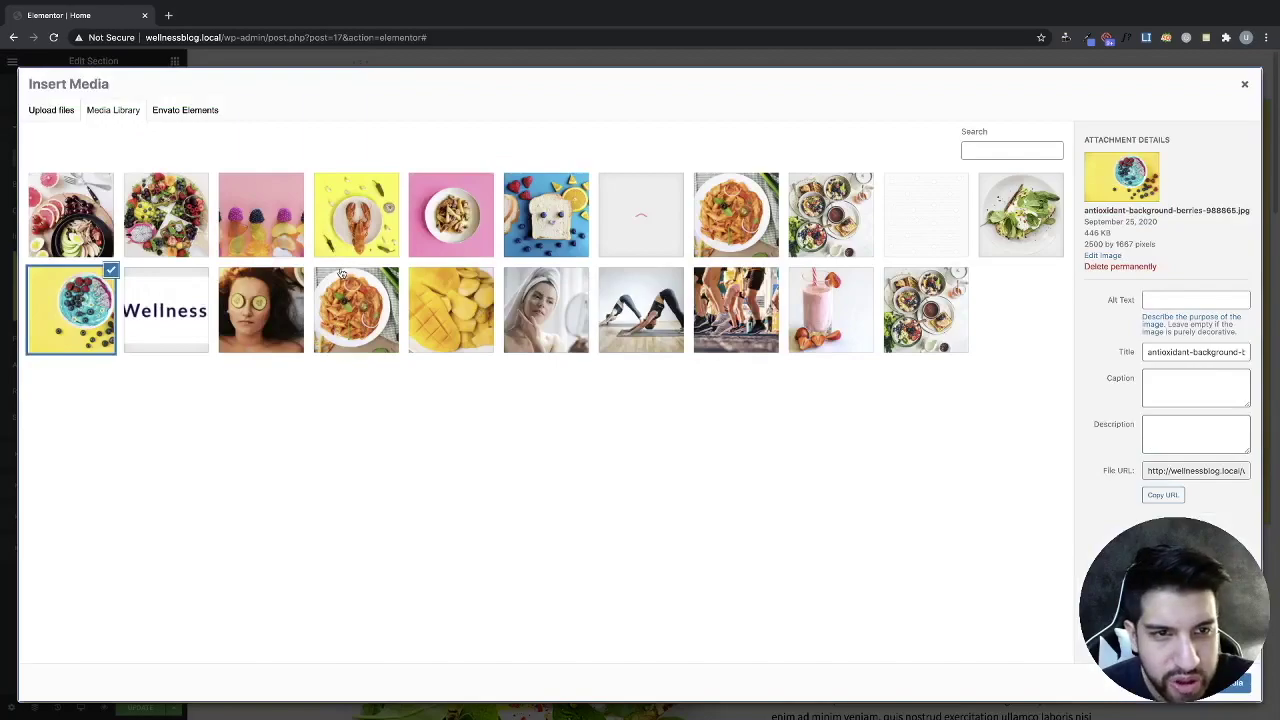
pyautogui.click(622, 334)
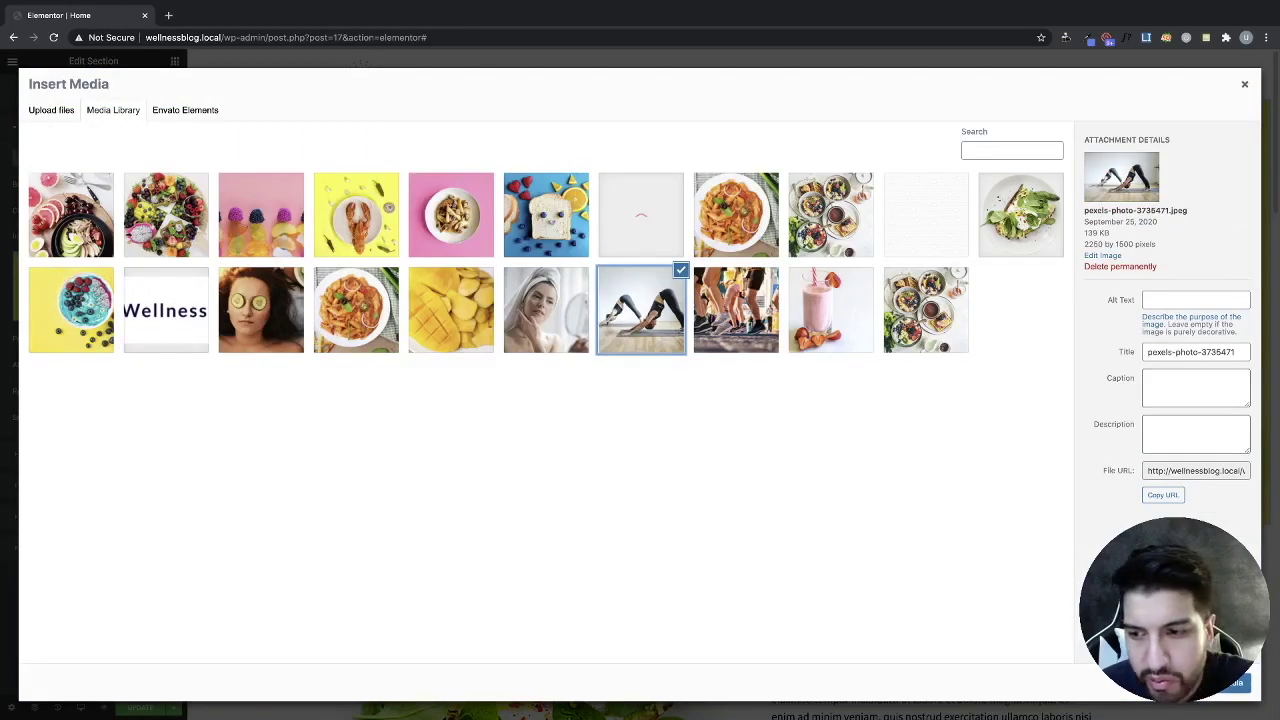
pyautogui.click(1235, 683)
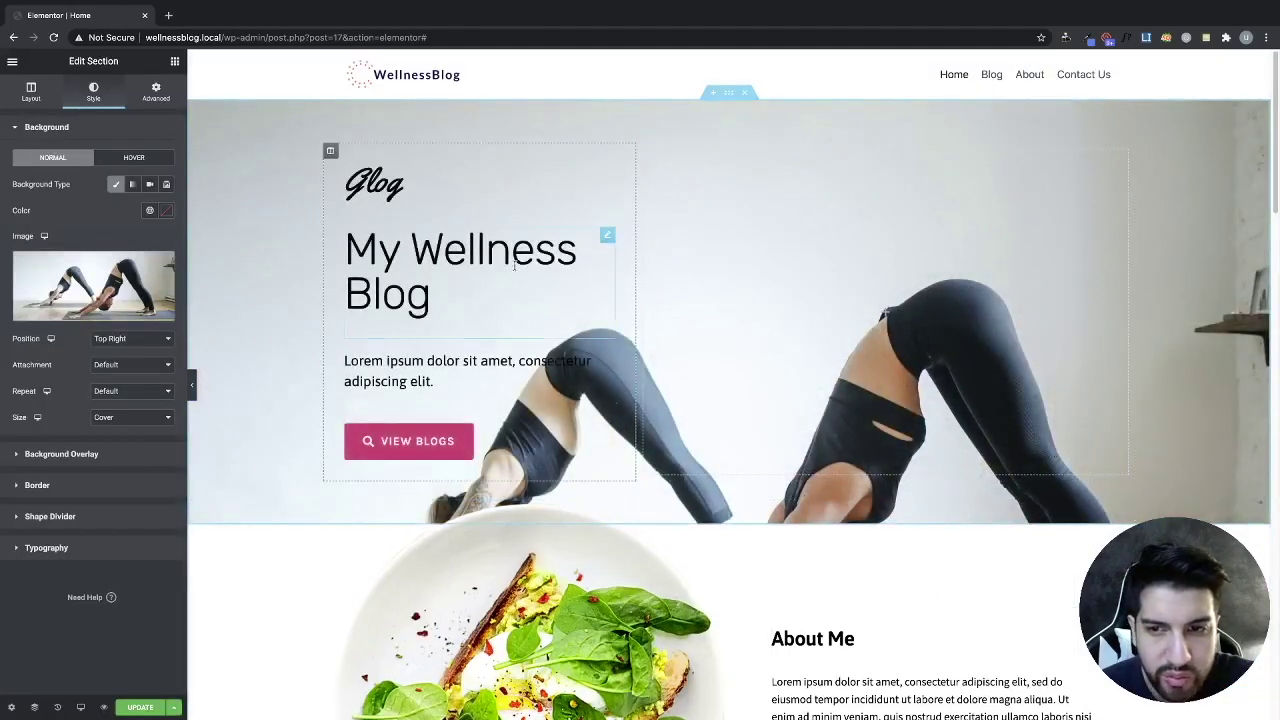
pyautogui.moveTo(93, 305)
pyautogui.click(90, 279)
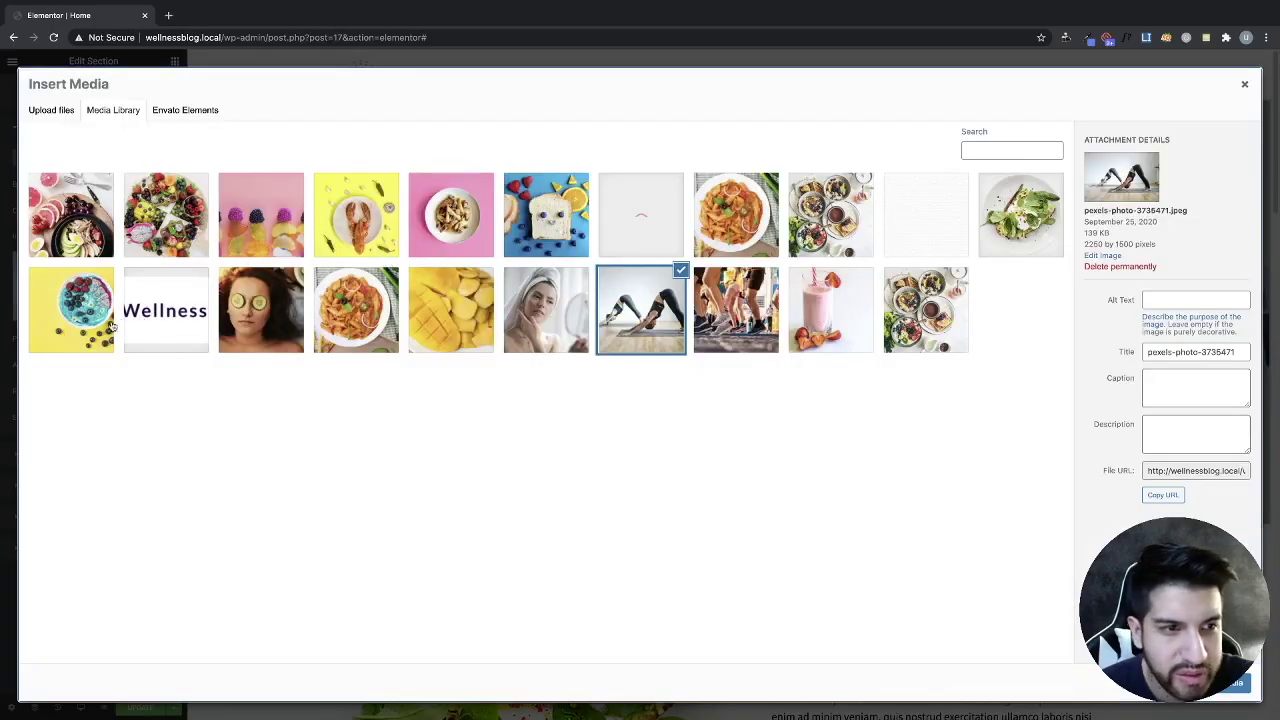
pyautogui.click(80, 315)
pyautogui.click(1238, 686)
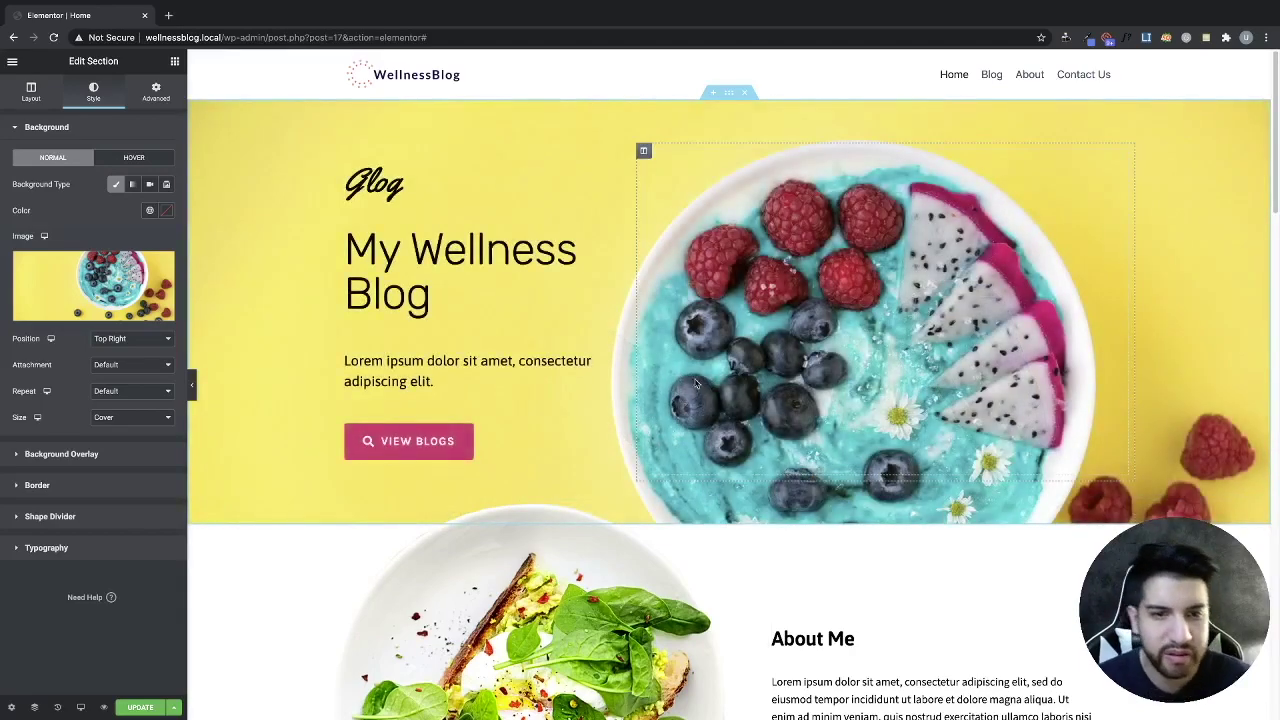
pyautogui.scroll(-4, 770, 395)
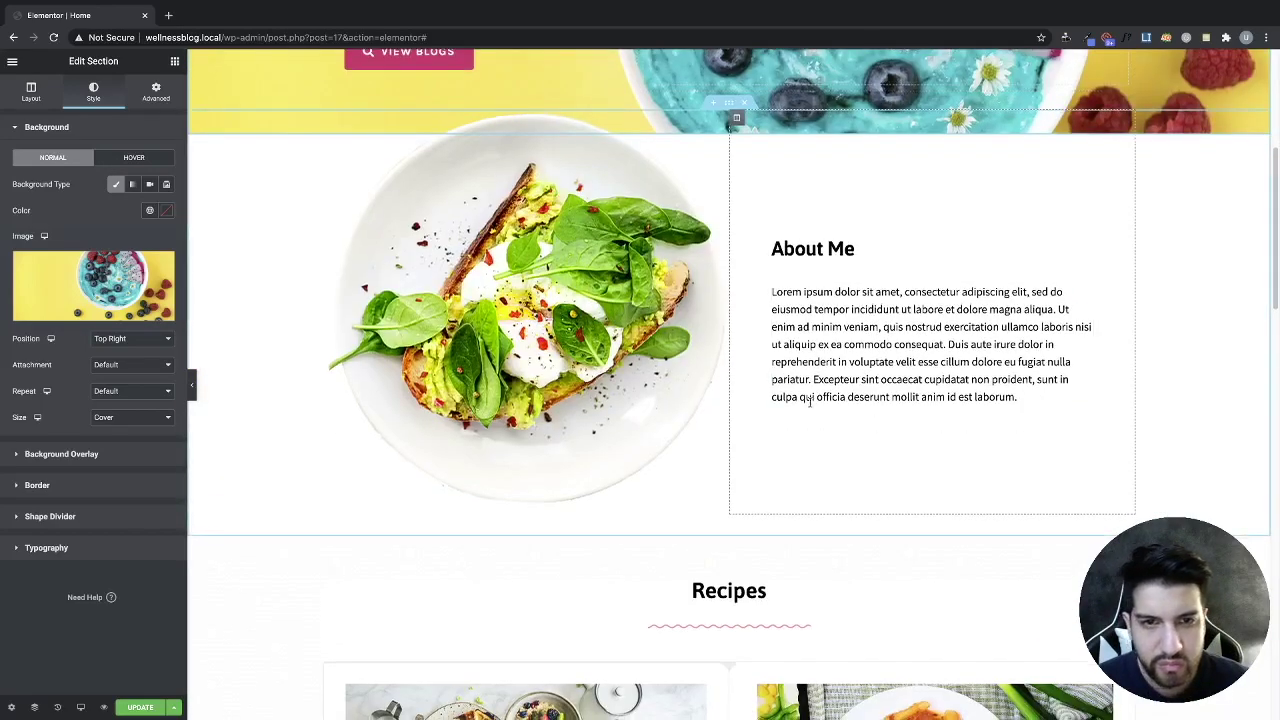
# - Swap the About Me avocado toast image for the pexels-photo-3764013 woman-in-towel photo
pyautogui.click(553, 352)
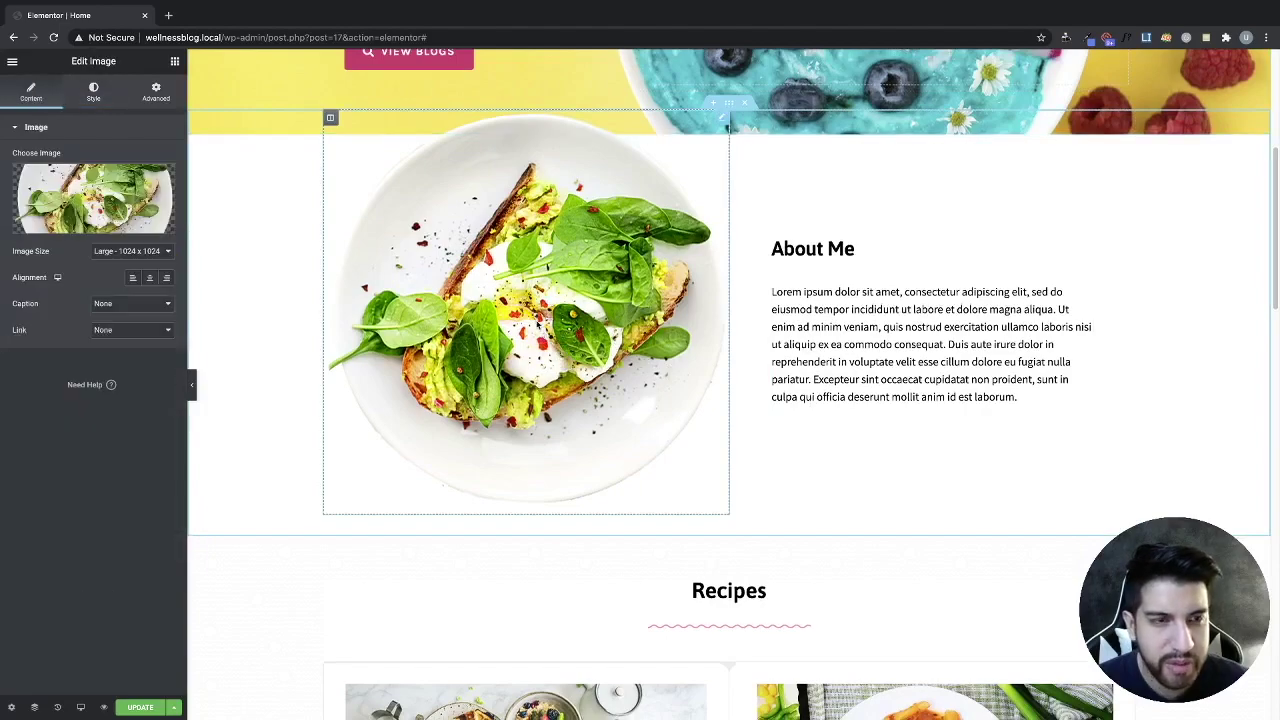
pyautogui.click(143, 192)
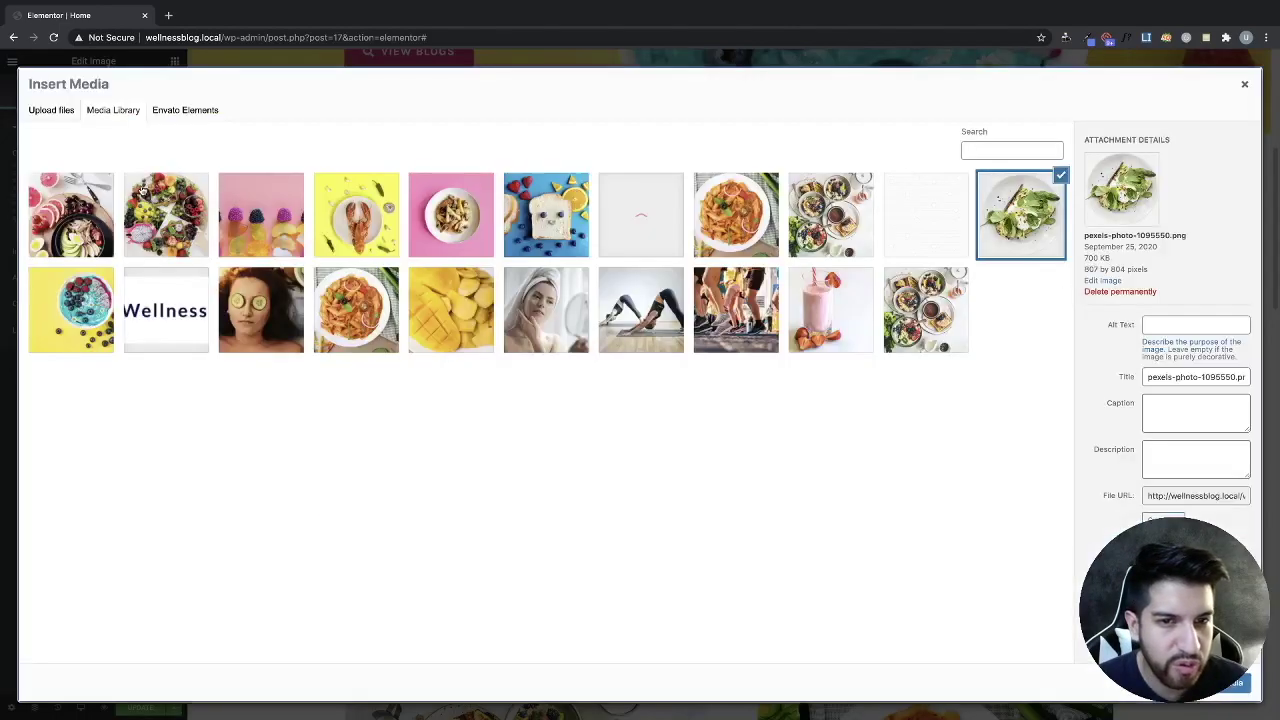
pyautogui.click(547, 328)
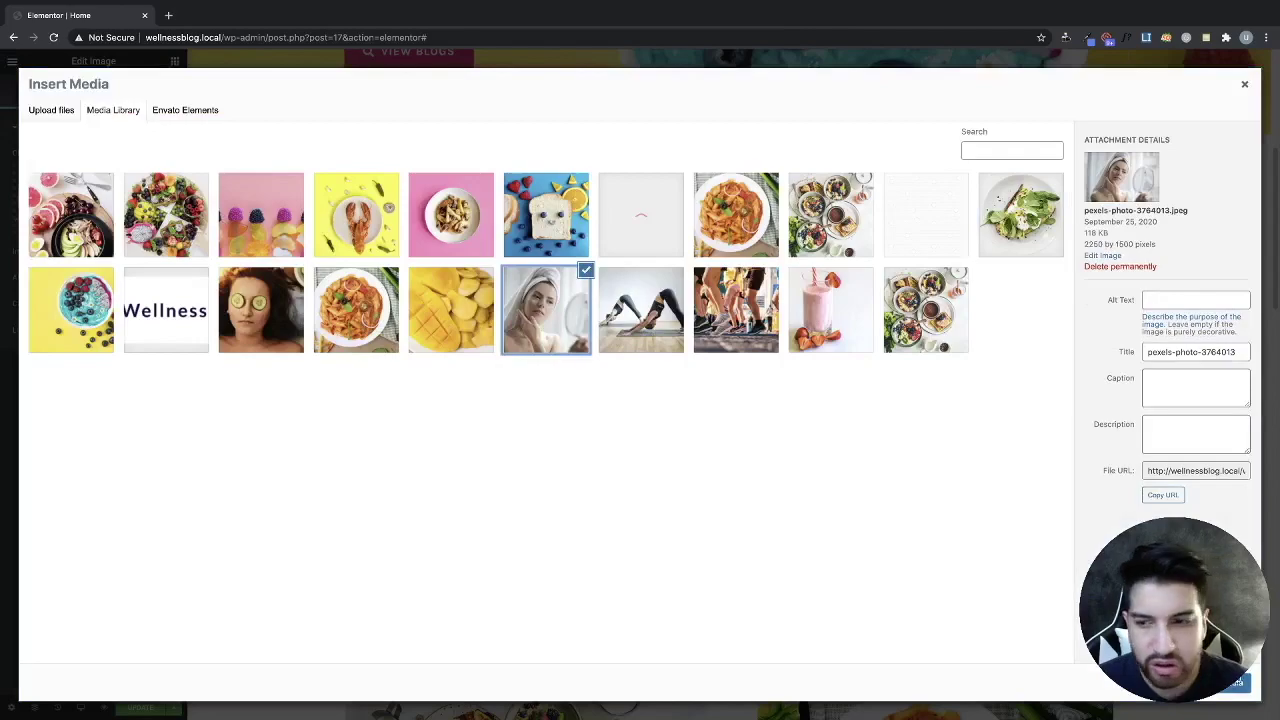
pyautogui.click(1235, 684)
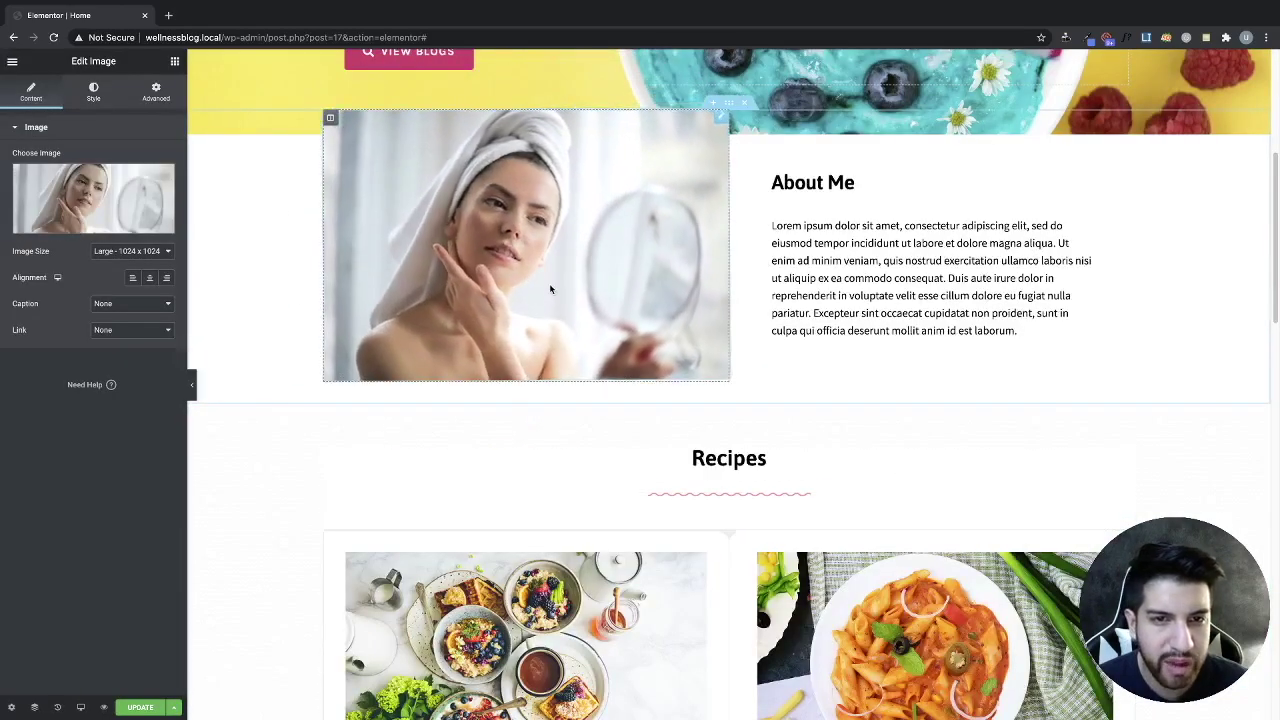
# - Reopen the media library on the upload view and close it without changes
pyautogui.click(123, 191)
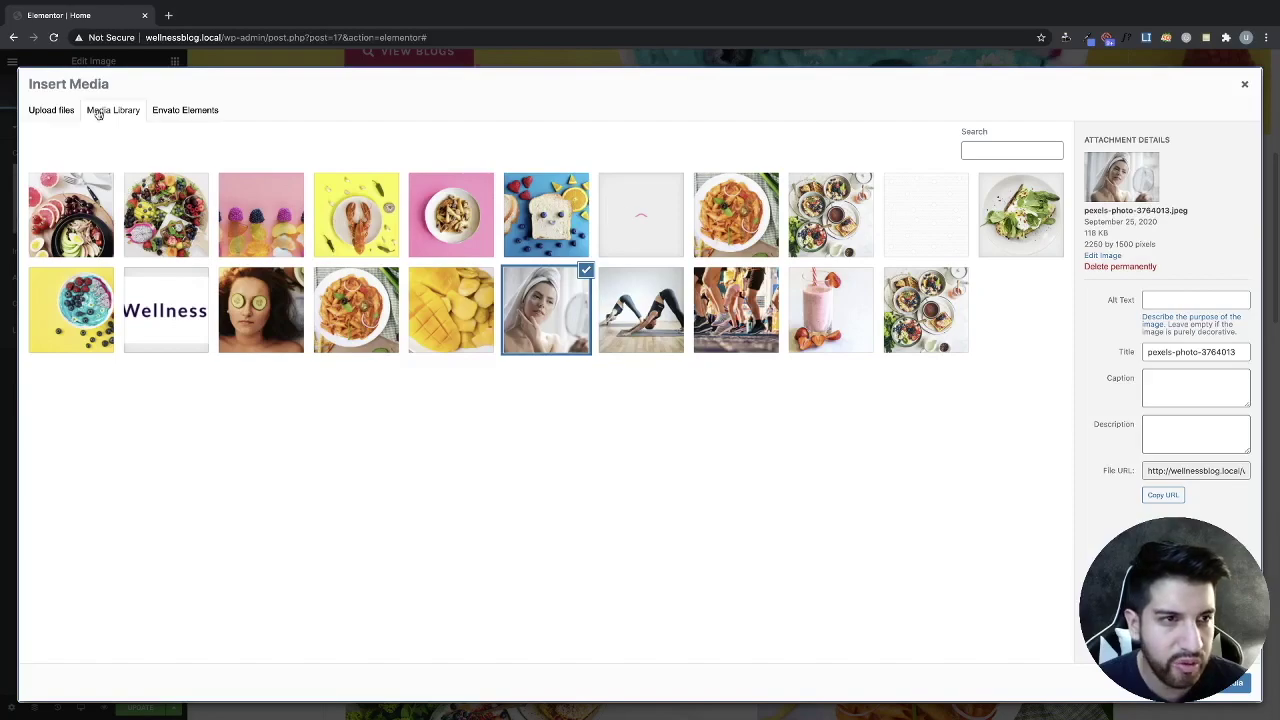
pyautogui.click(55, 110)
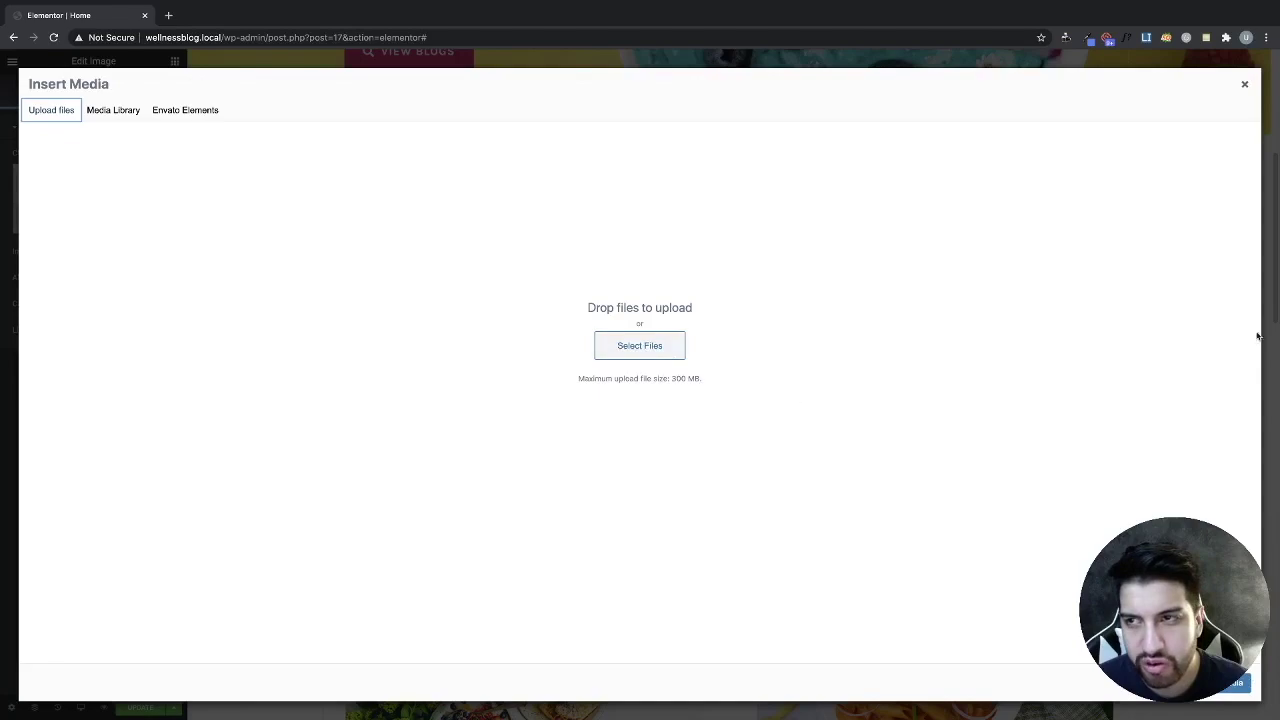
pyautogui.click(1246, 86)
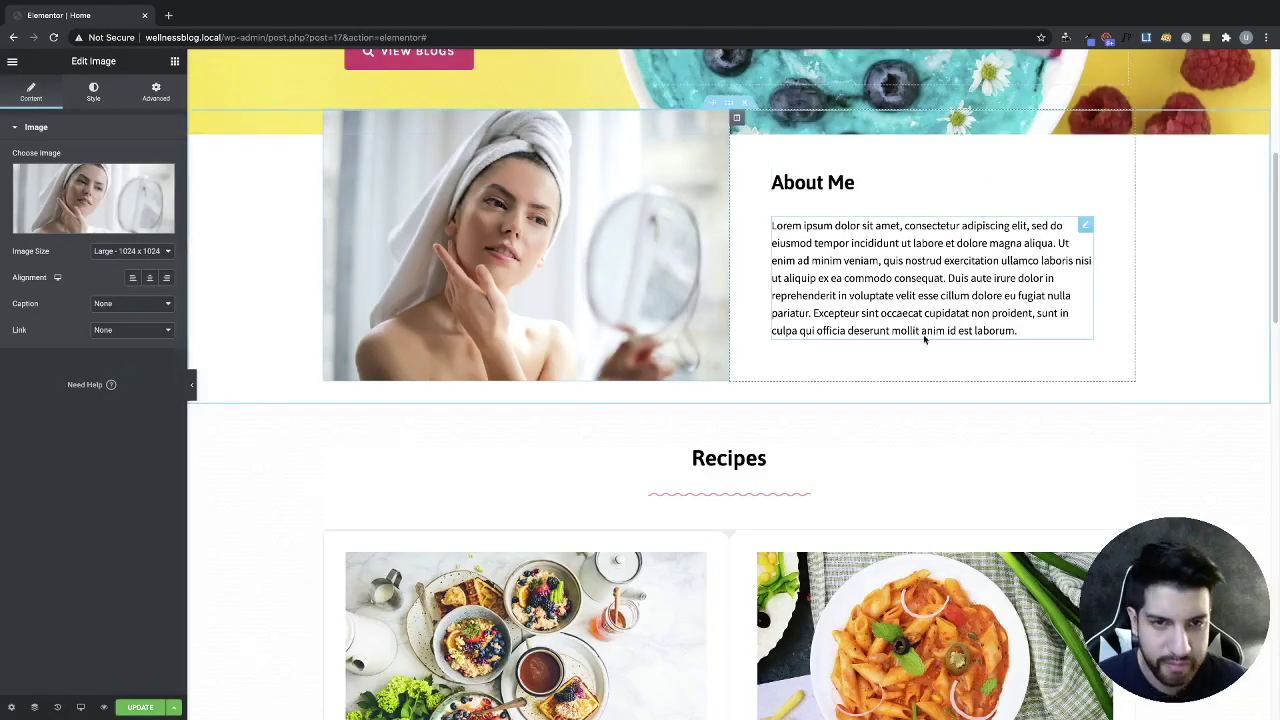
pyautogui.scroll(3, 927, 337)
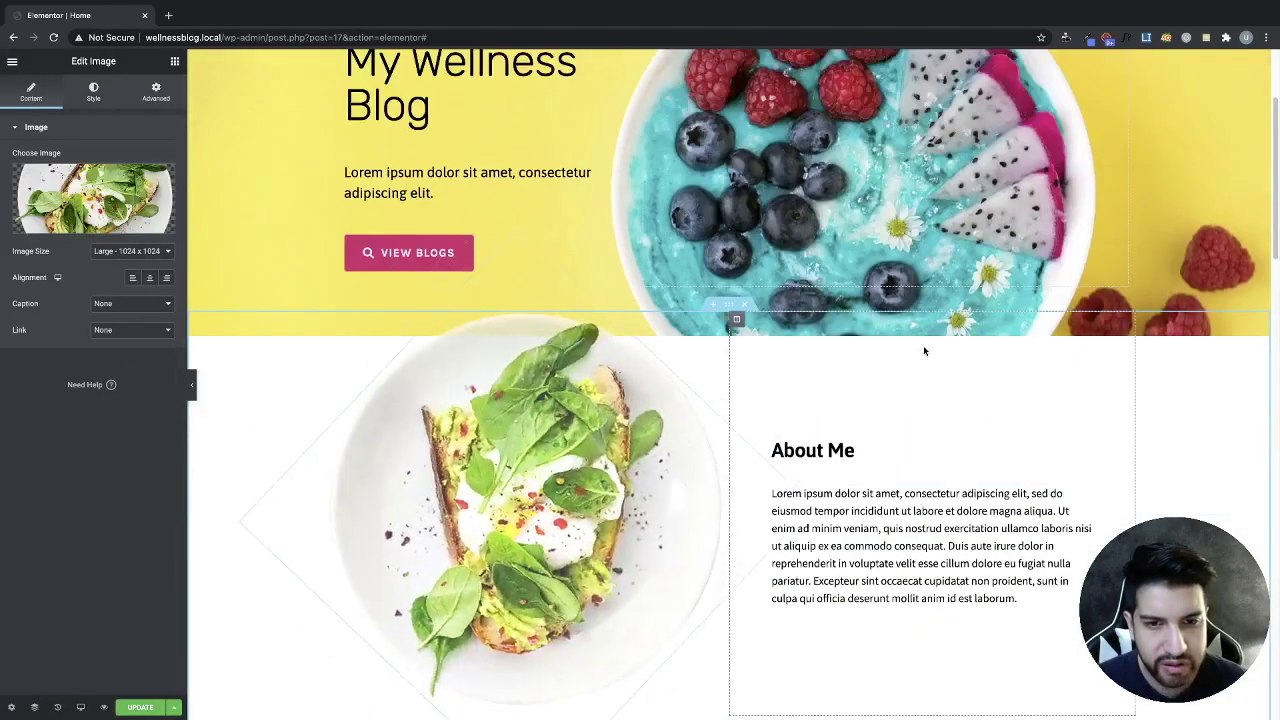
# - Duplicate the Recipes section with its heading and two recipe cards
pyautogui.scroll(-3, 924, 351)
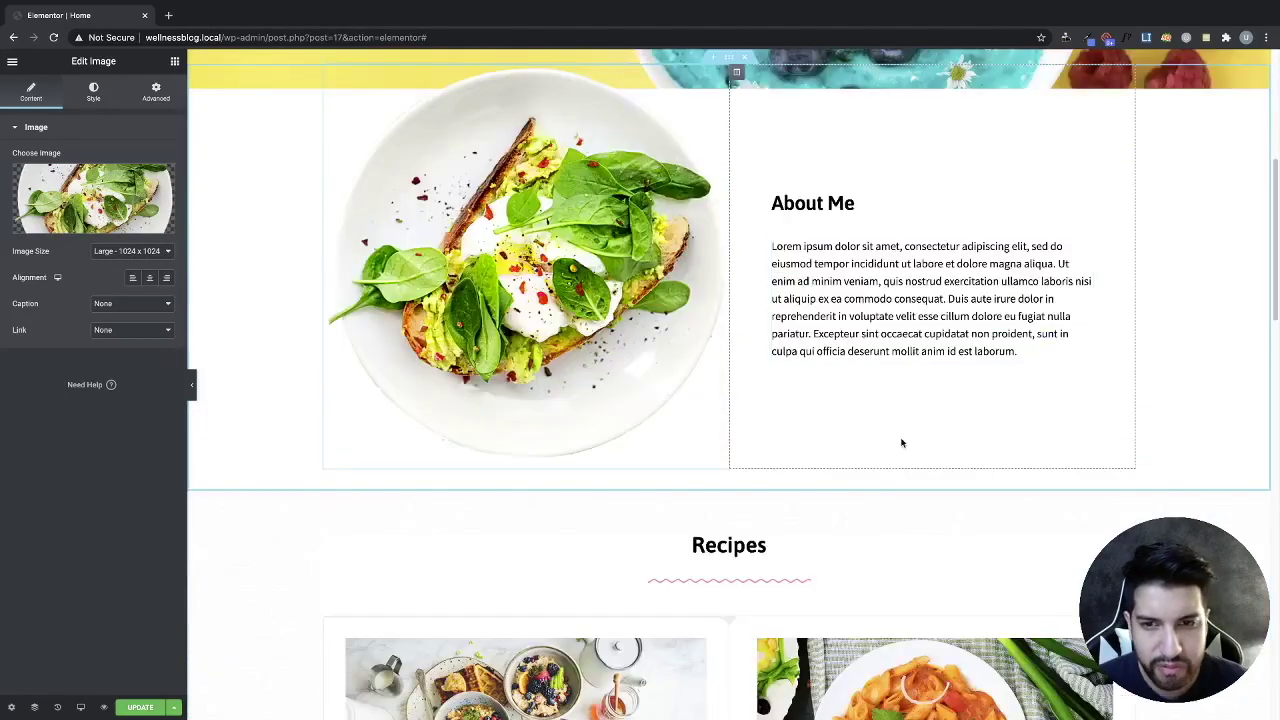
pyautogui.scroll(-5, 901, 443)
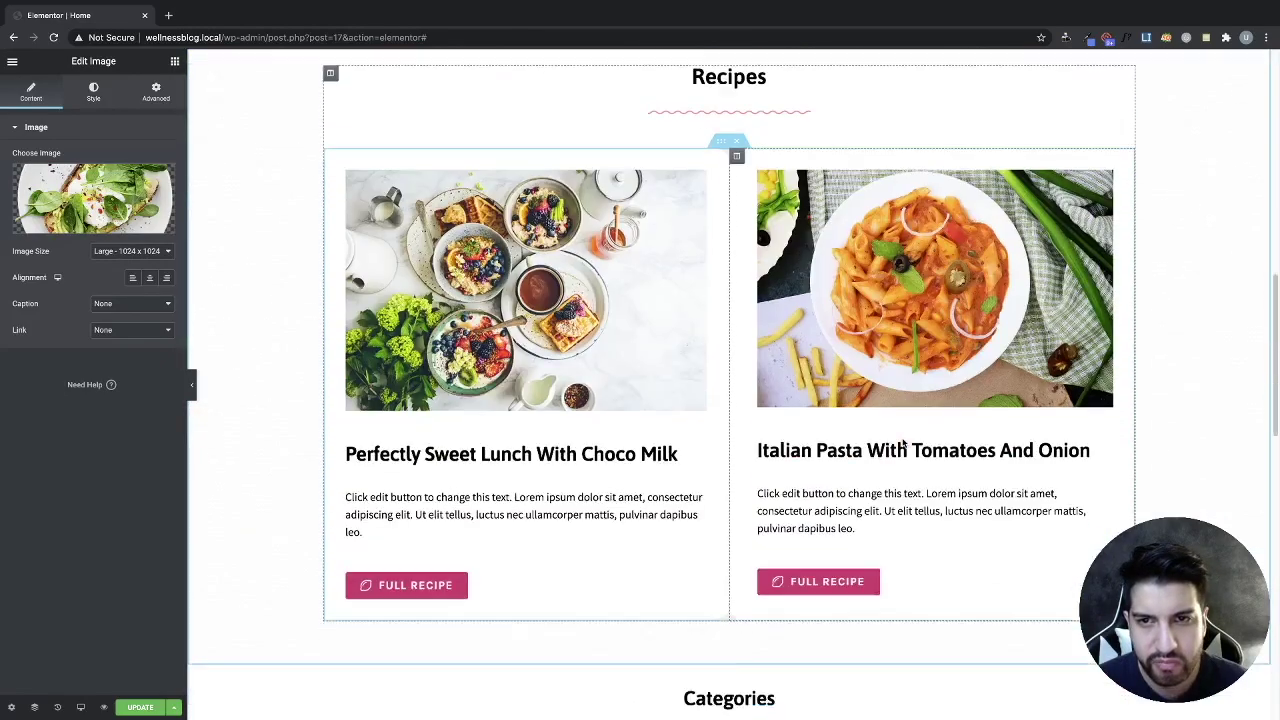
pyautogui.scroll(-1, 903, 443)
pyautogui.scroll(1, 903, 443)
pyautogui.scroll(-1, 903, 443)
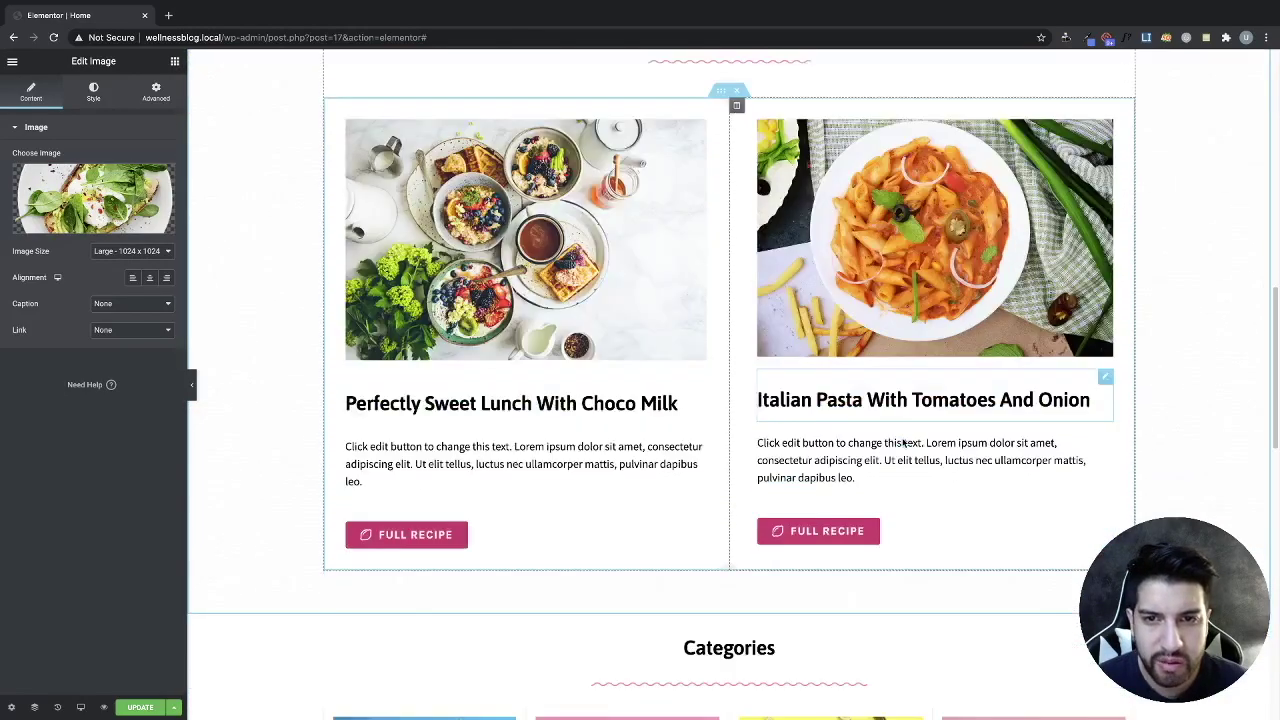
pyautogui.scroll(1, 903, 443)
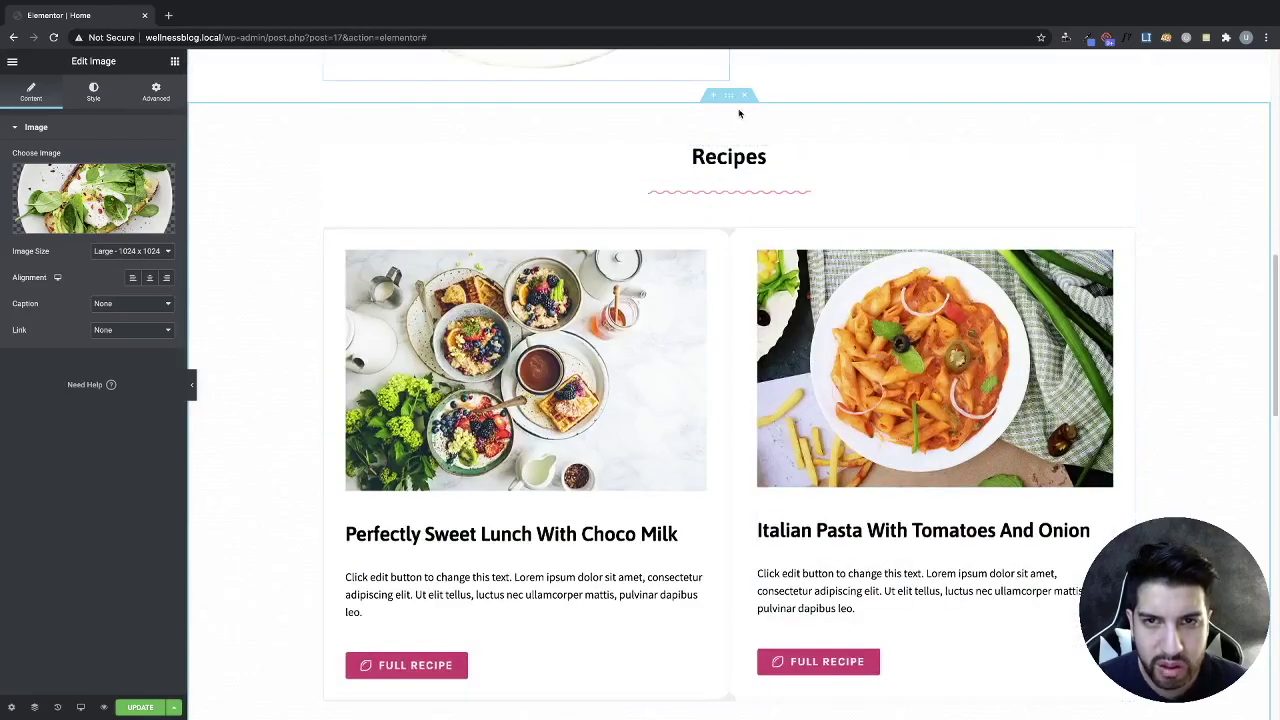
pyautogui.scroll(-1, 740, 110)
pyautogui.scroll(-1, 778, 322)
pyautogui.scroll(1, 778, 322)
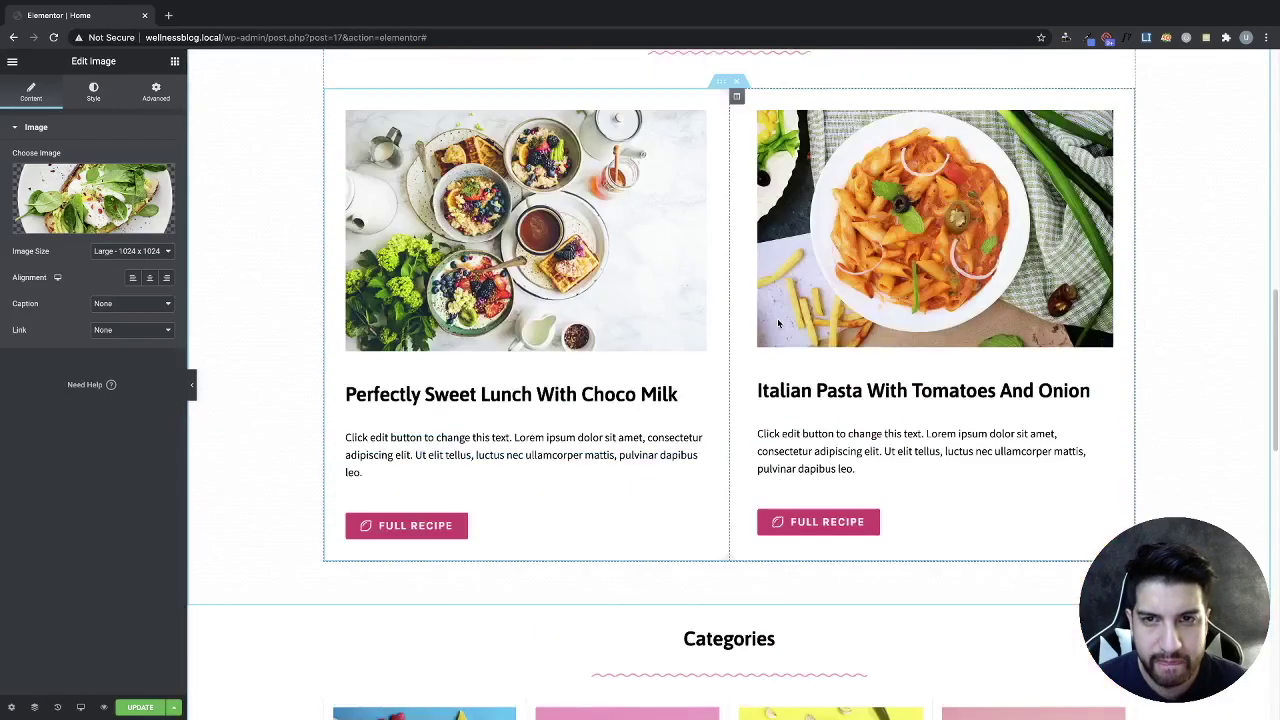
pyautogui.scroll(2, 777, 318)
pyautogui.rightClick(727, 136)
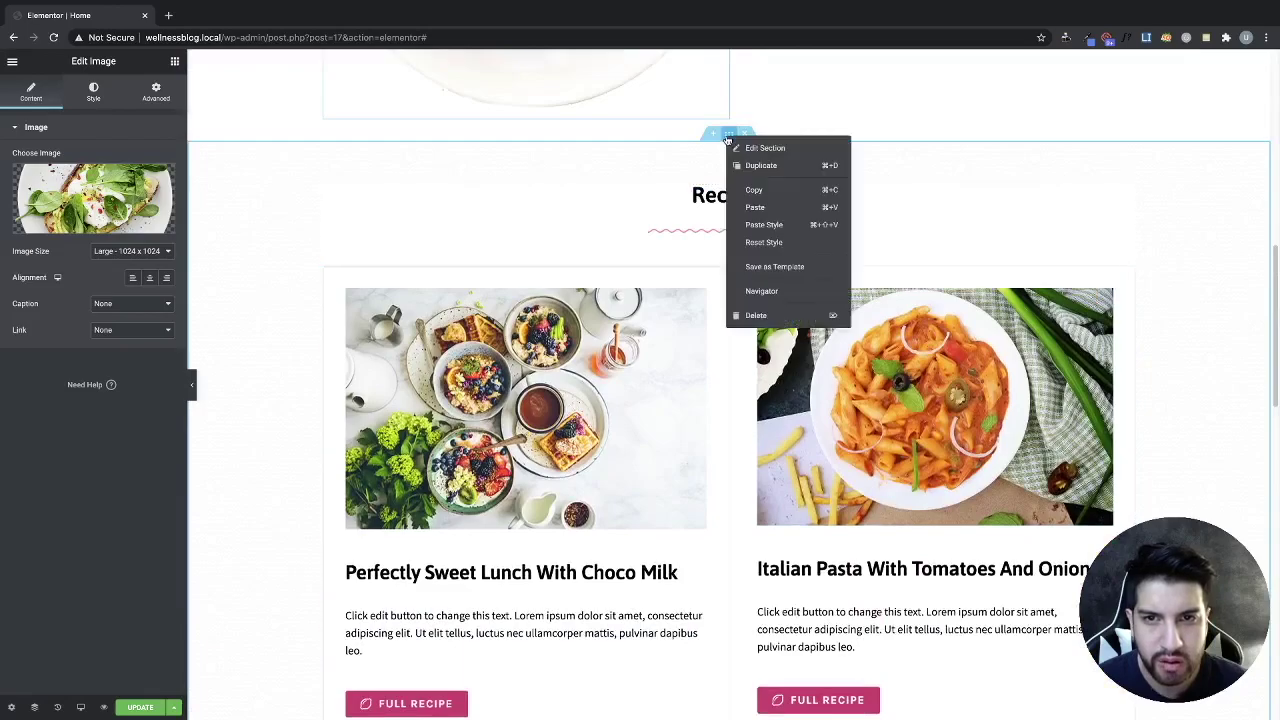
pyautogui.click(760, 166)
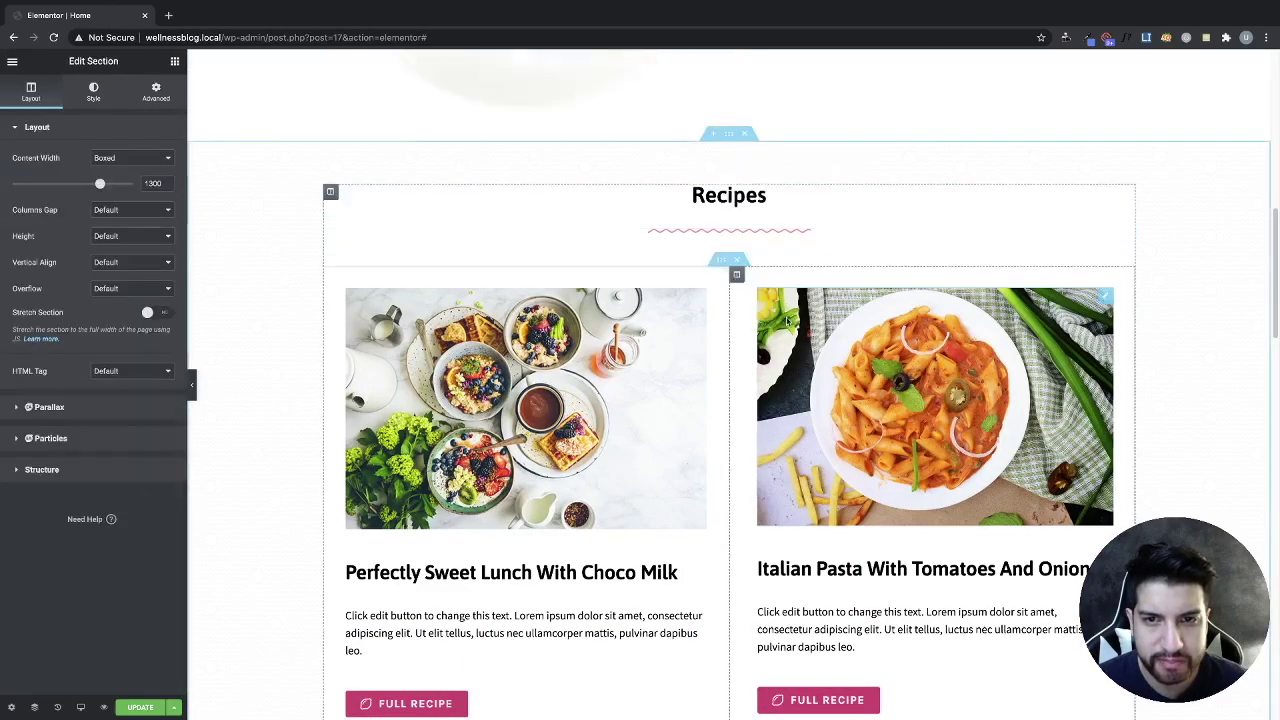
# - Select the copied section's Recipes heading for renaming
pyautogui.scroll(-7, 795, 326)
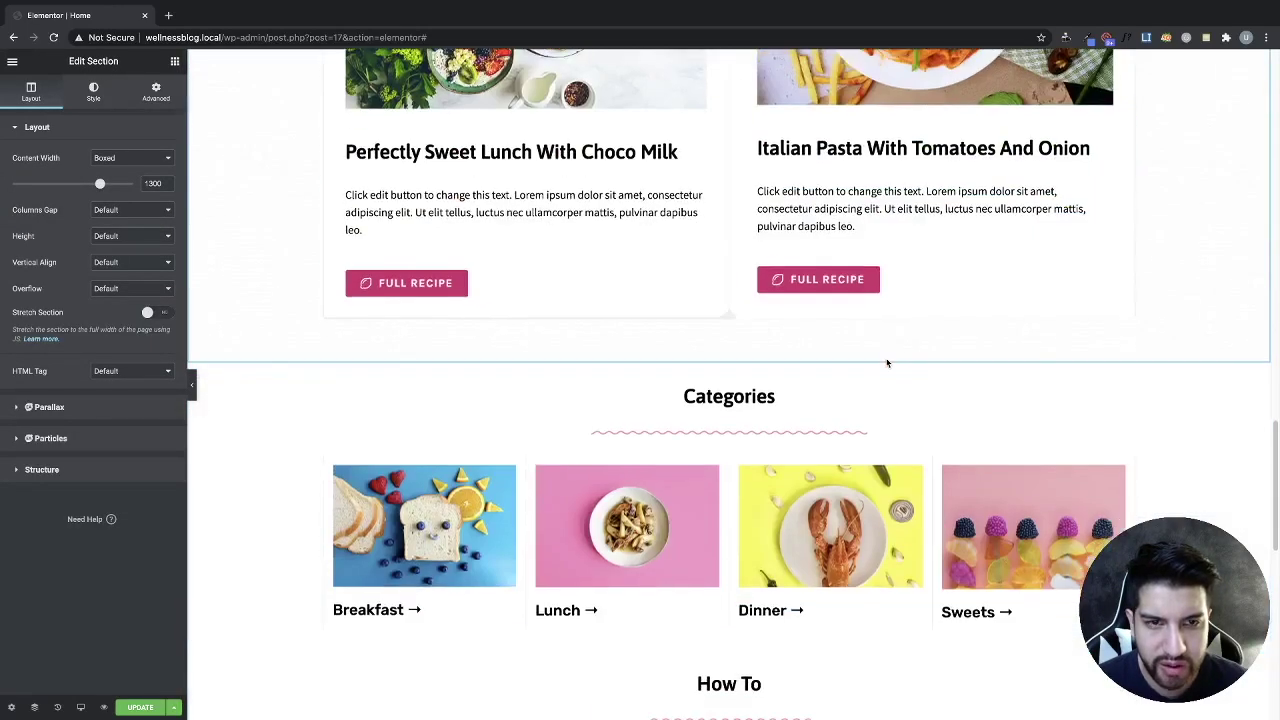
pyautogui.scroll(5, 880, 360)
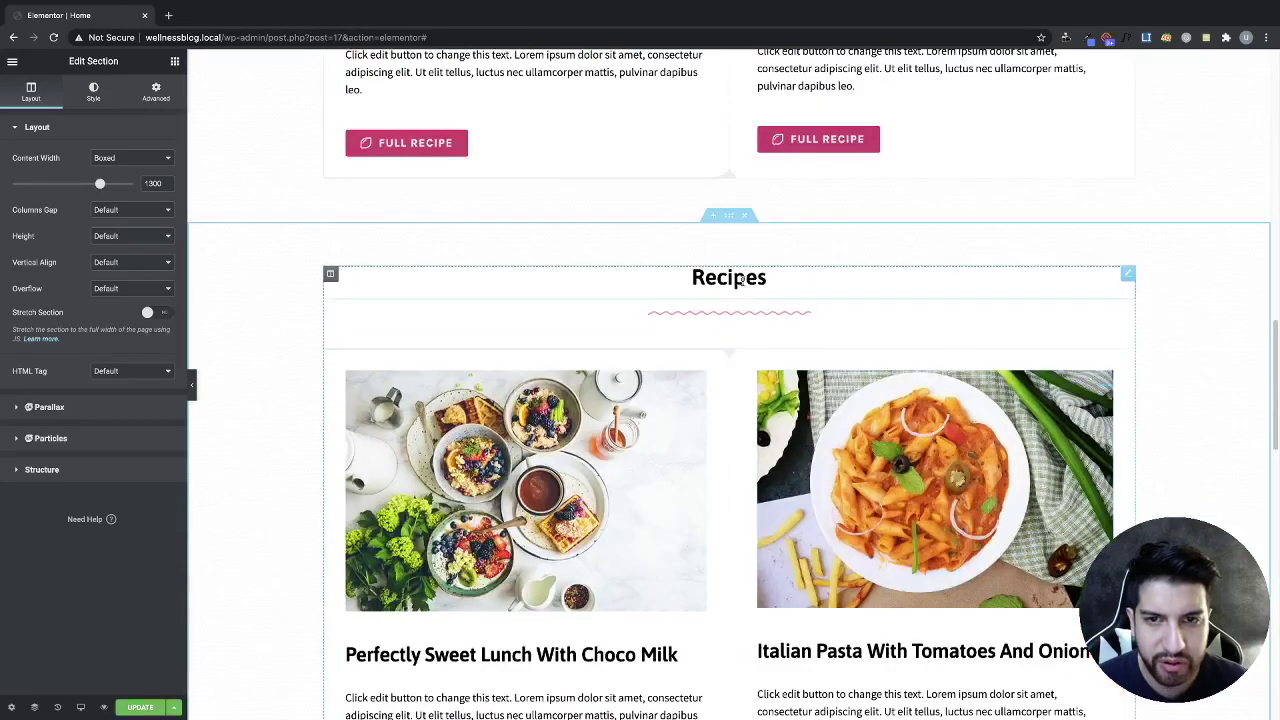
pyautogui.click(762, 279)
# - Check the category list in notes and duplicate the Self-care section
pyautogui.click(1205, 37)
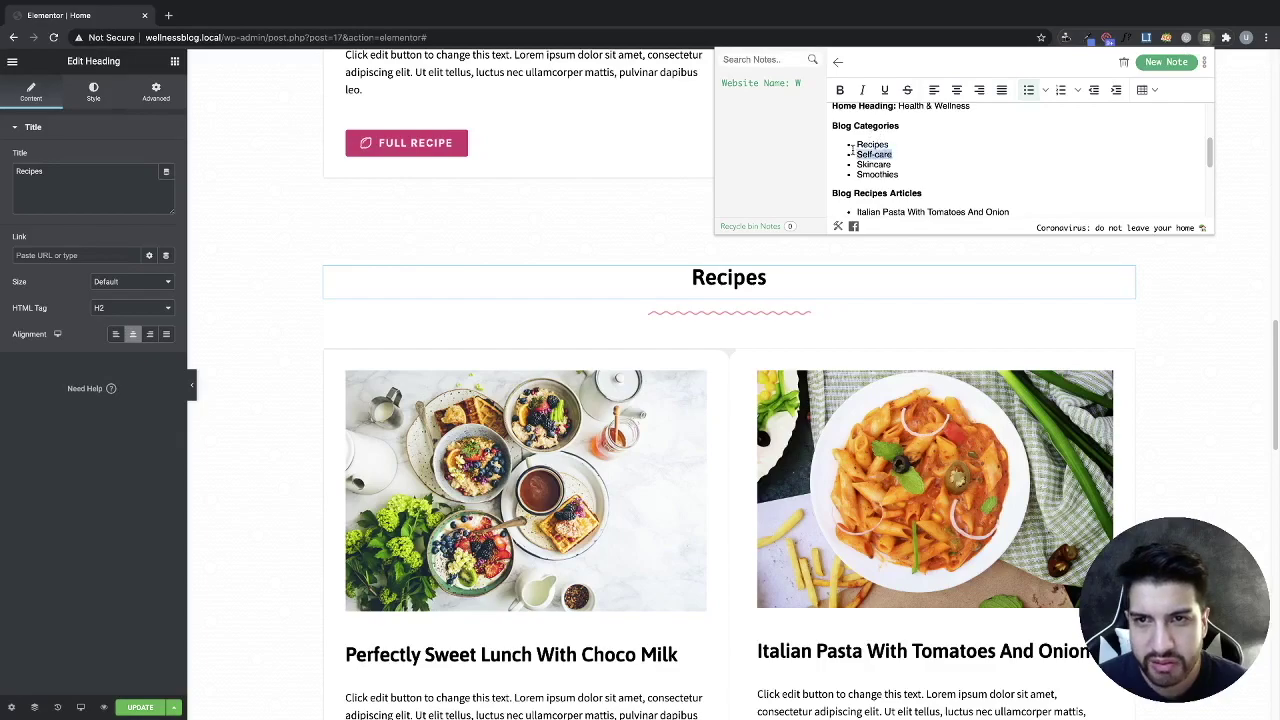
pyautogui.click(776, 274)
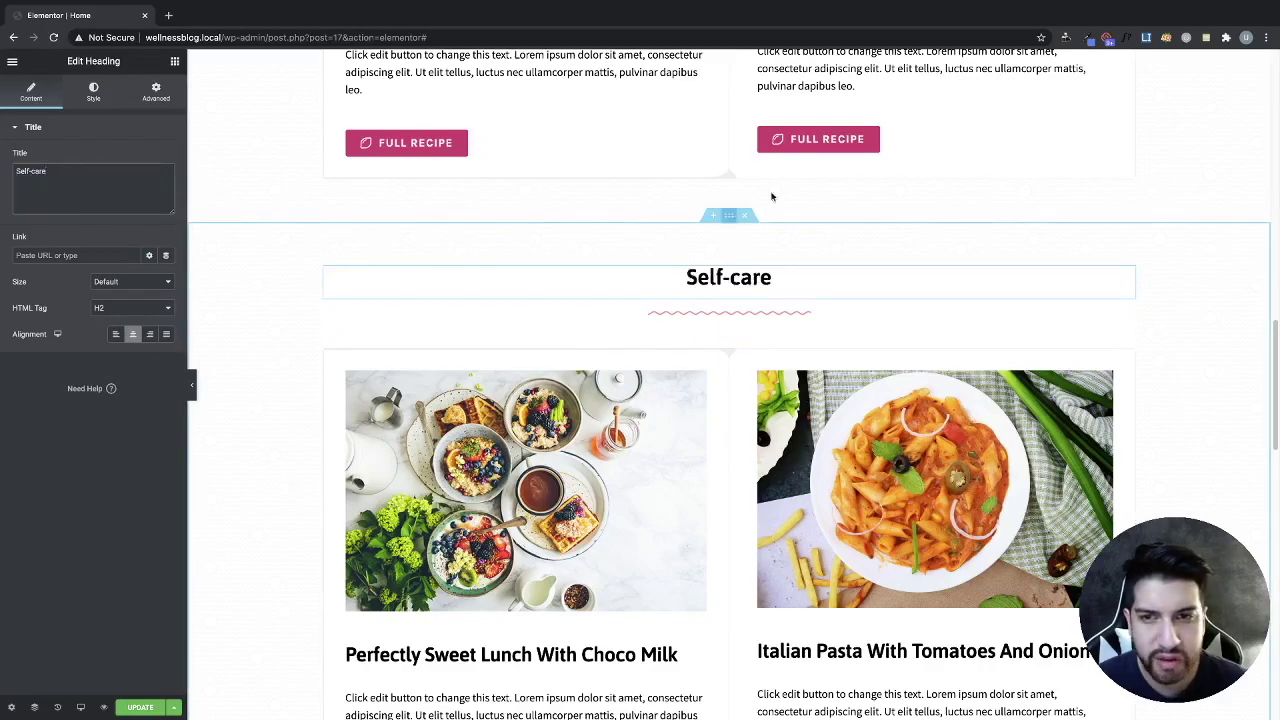
pyautogui.rightClick(727, 222)
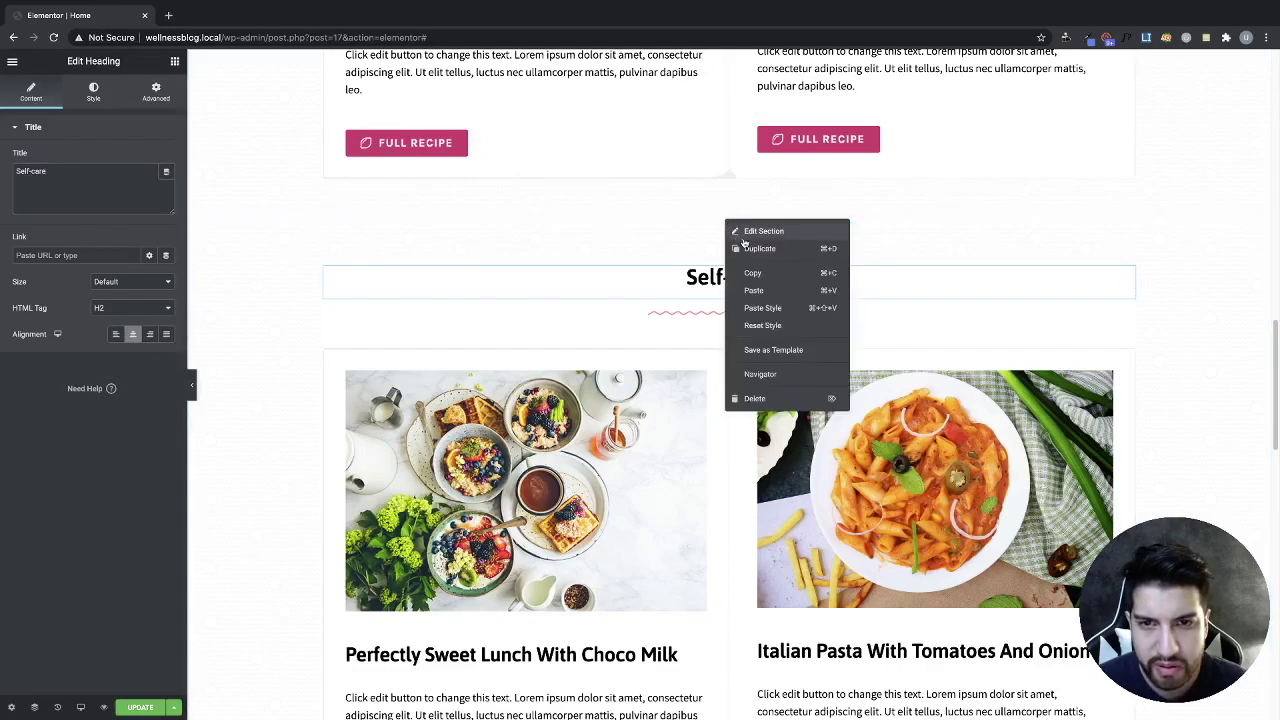
pyautogui.click(751, 249)
pyautogui.scroll(-5, 917, 289)
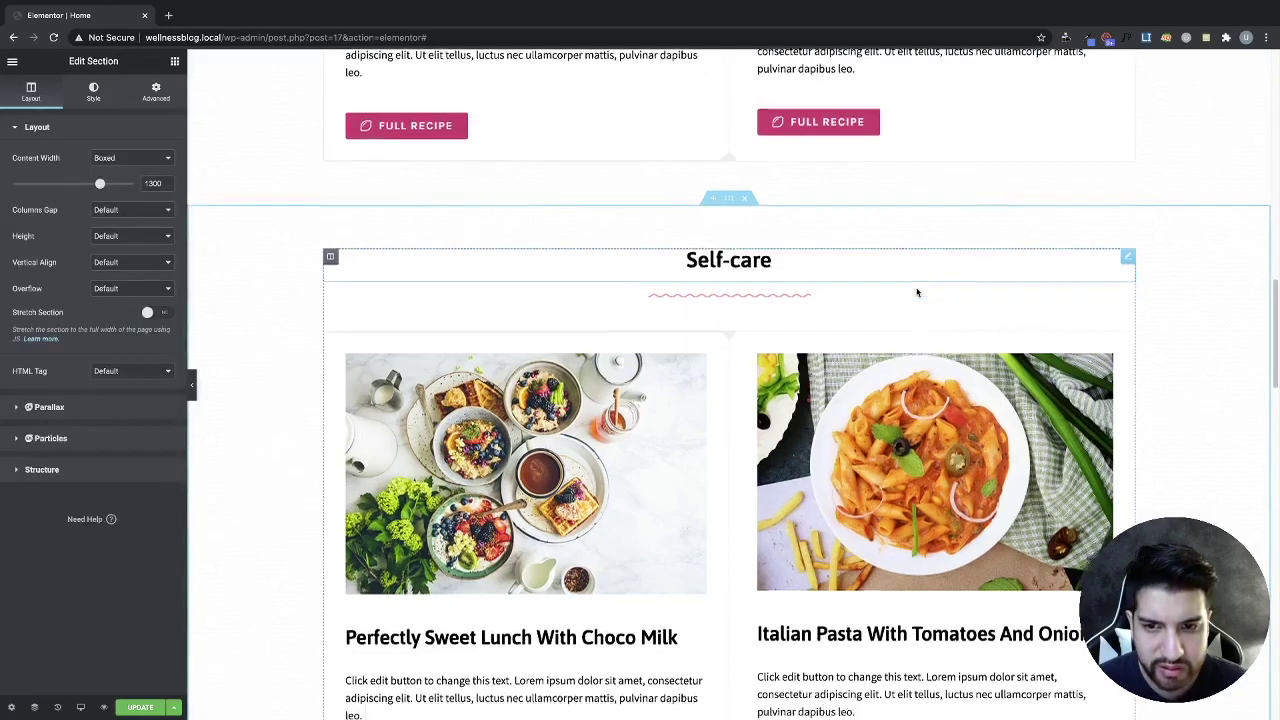
pyautogui.scroll(-3, 925, 290)
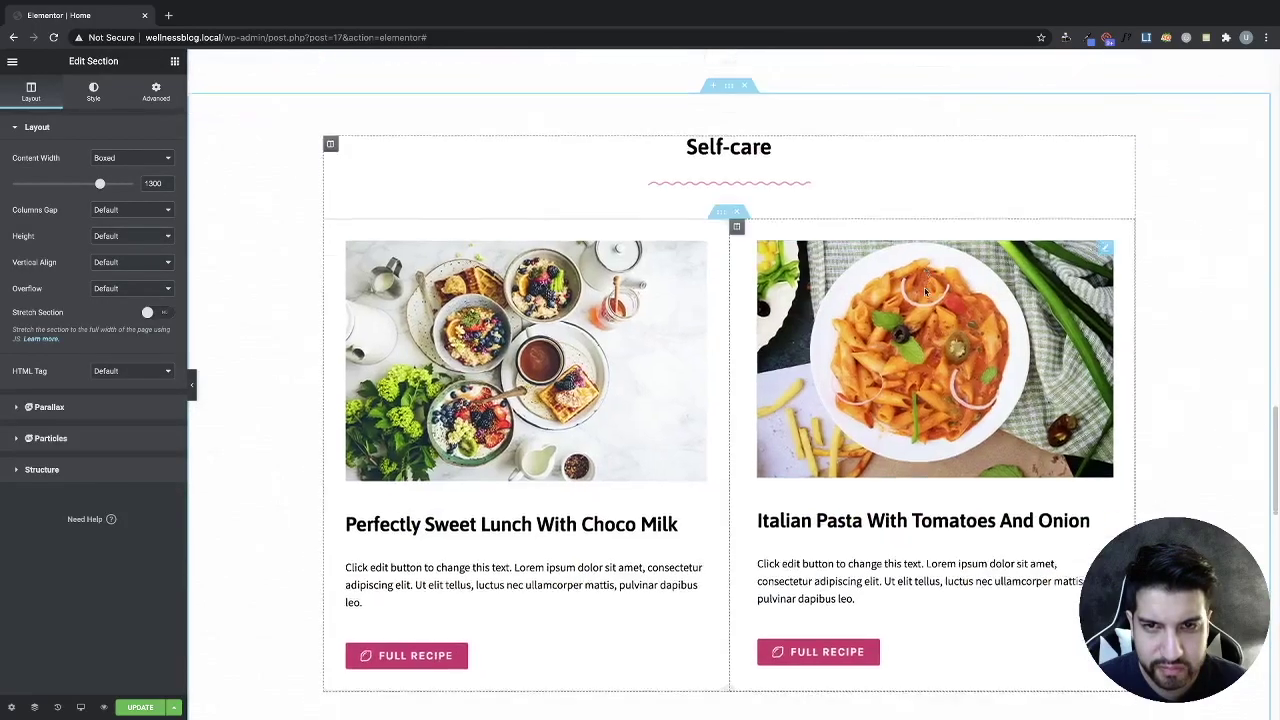
pyautogui.scroll(1, 1104, 121)
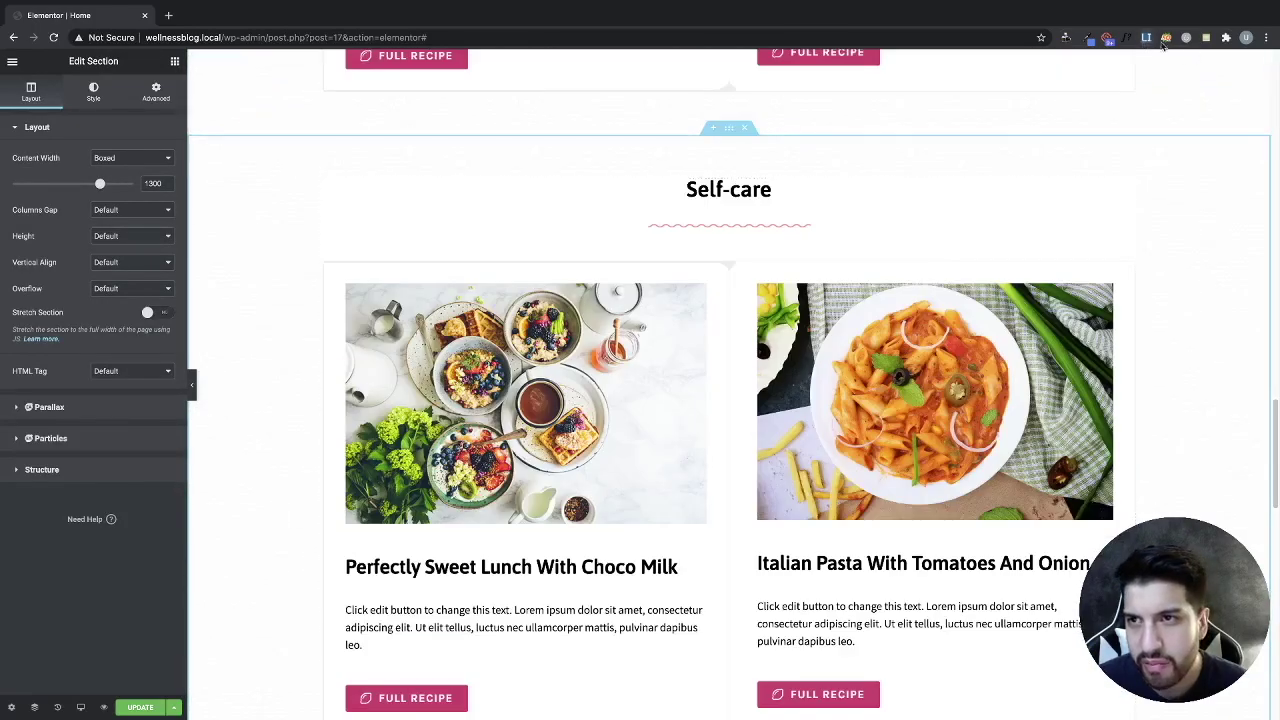
# - Retitle the copied section's heading to Skincare
pyautogui.click(1207, 38)
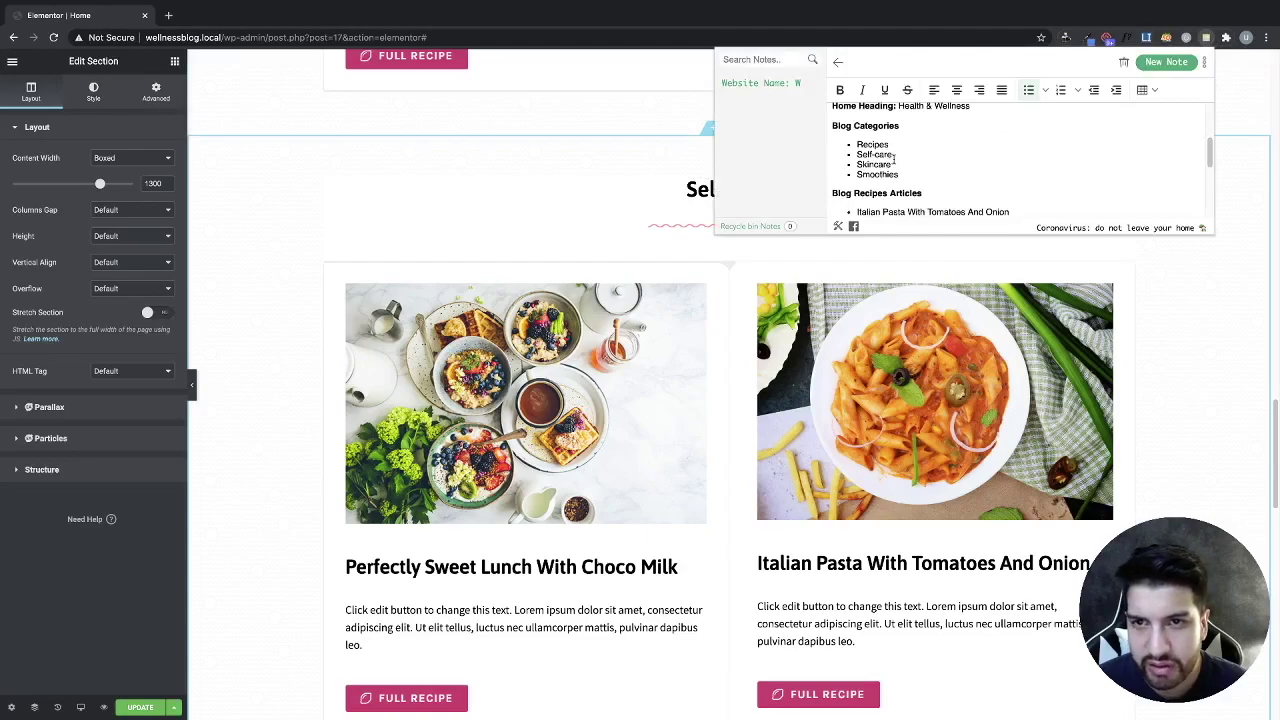
pyautogui.click(644, 216)
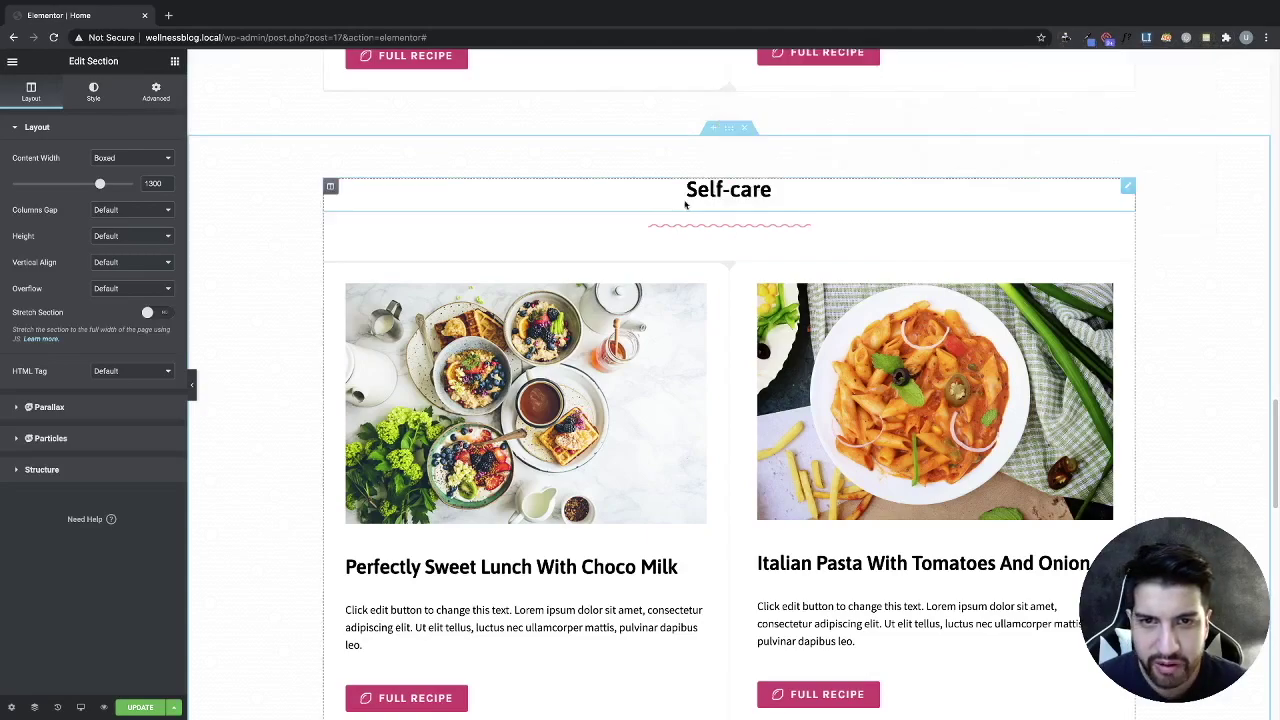
pyautogui.click(716, 192)
pyautogui.write('Skincare')
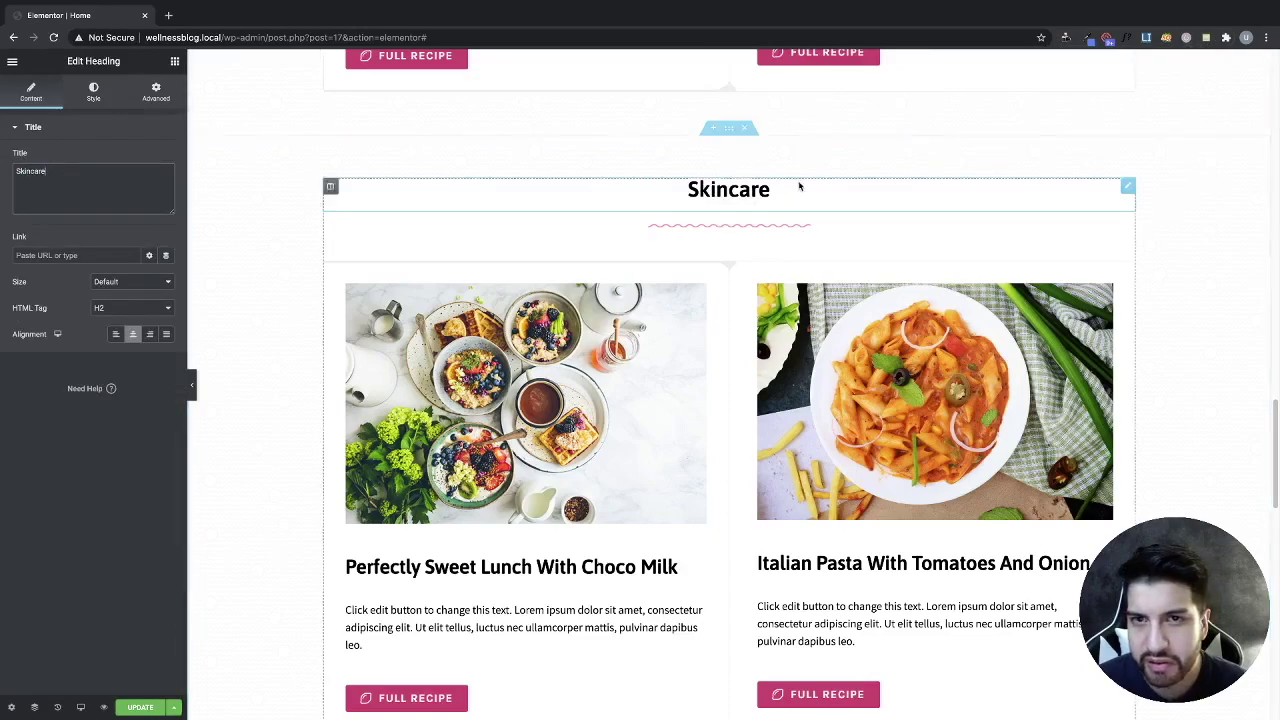
# - Duplicate the Skincare section and select the copy's heading for renaming
pyautogui.rightClick(726, 135)
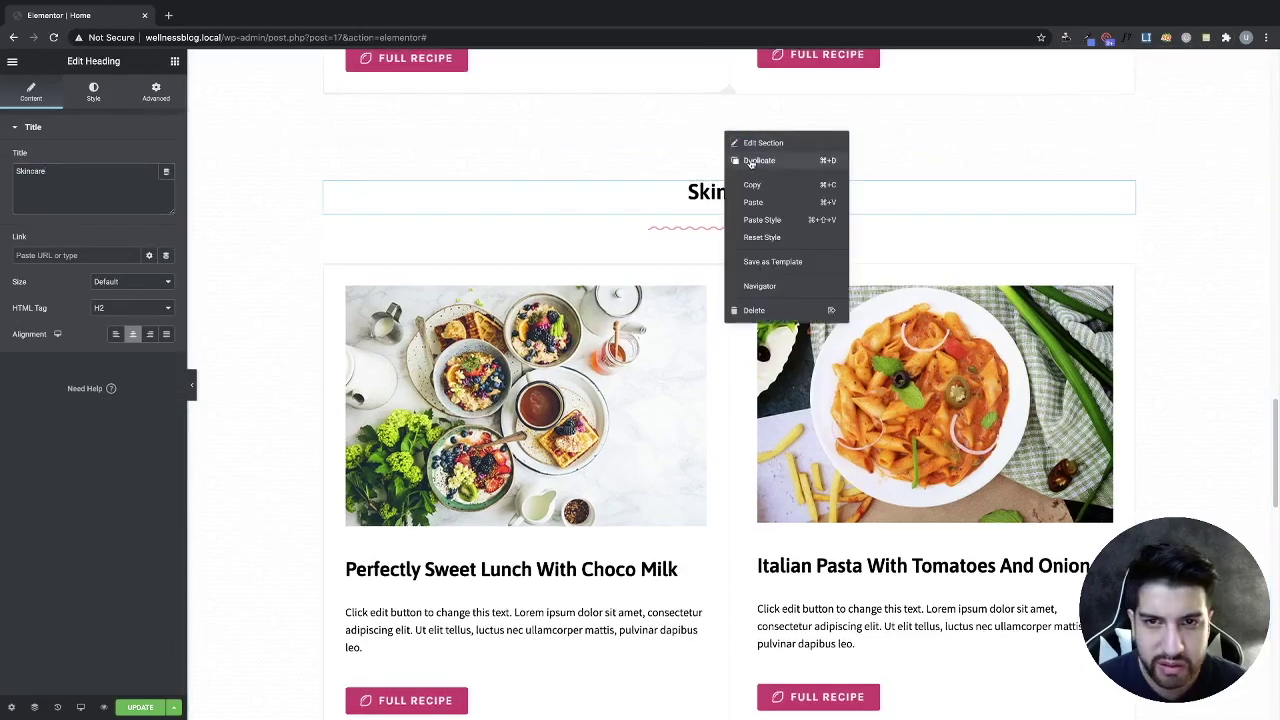
pyautogui.click(751, 163)
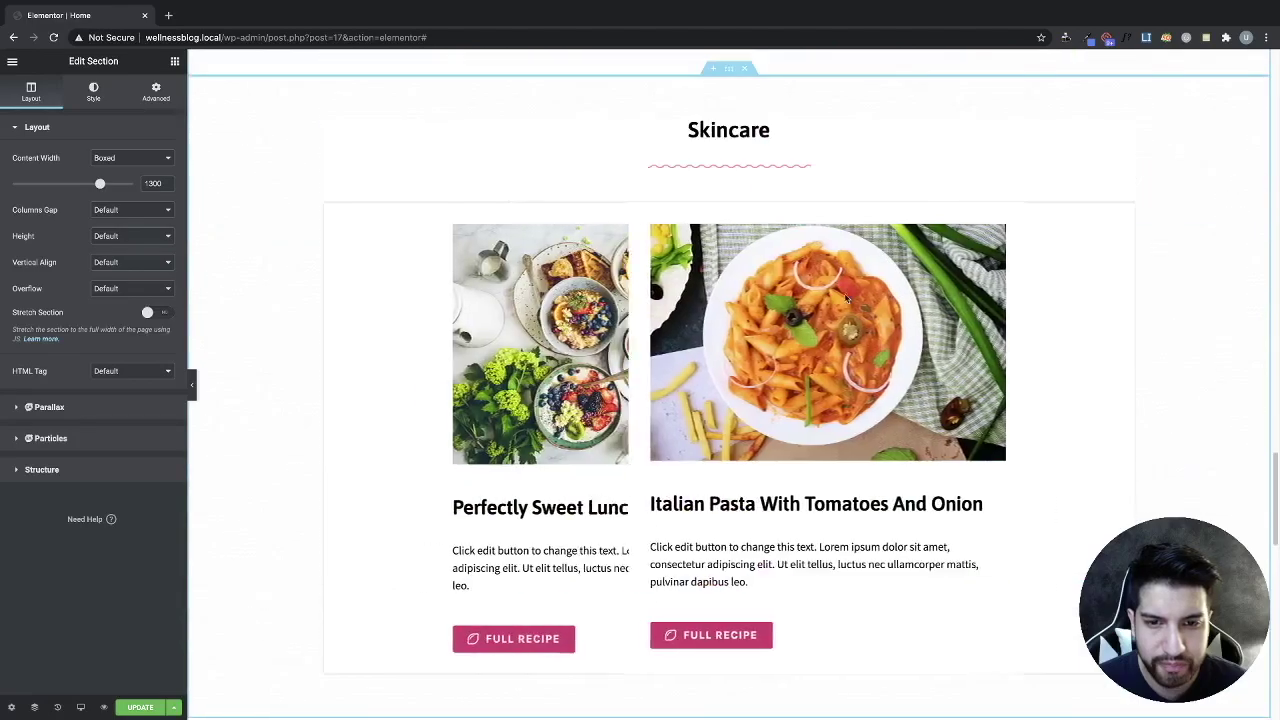
pyautogui.click(1206, 37)
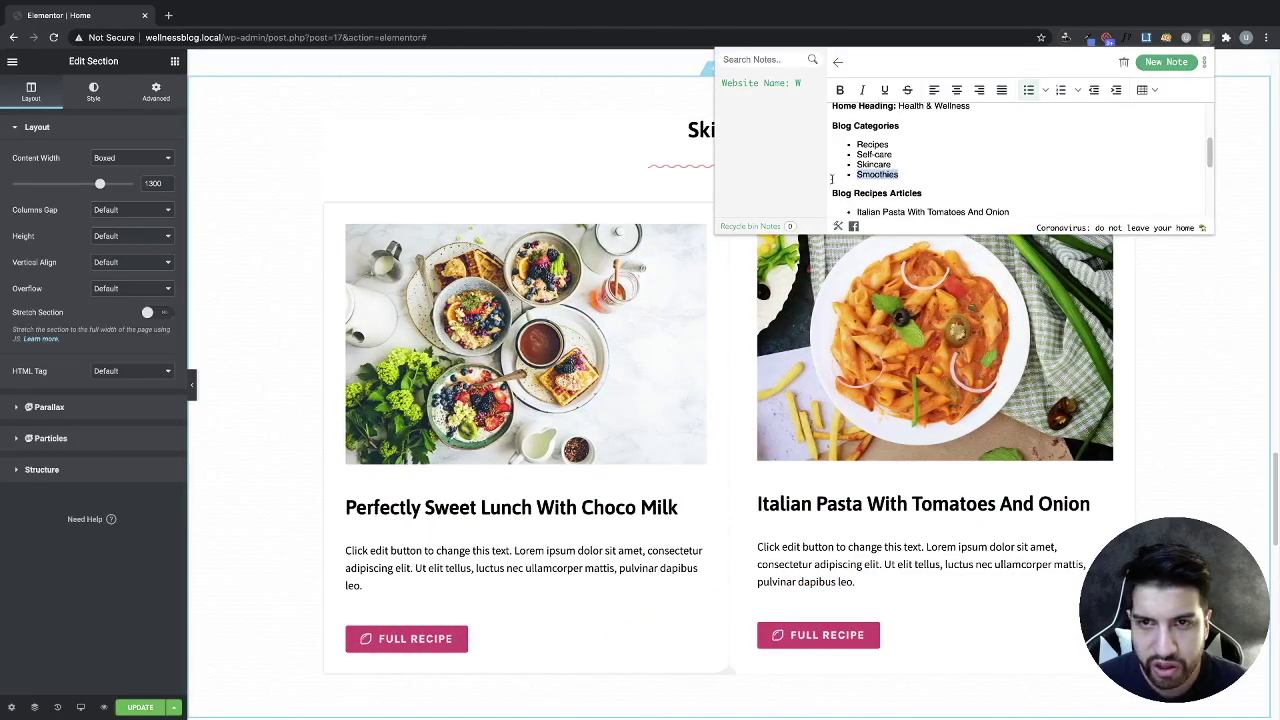
pyautogui.click(642, 190)
pyautogui.click(731, 138)
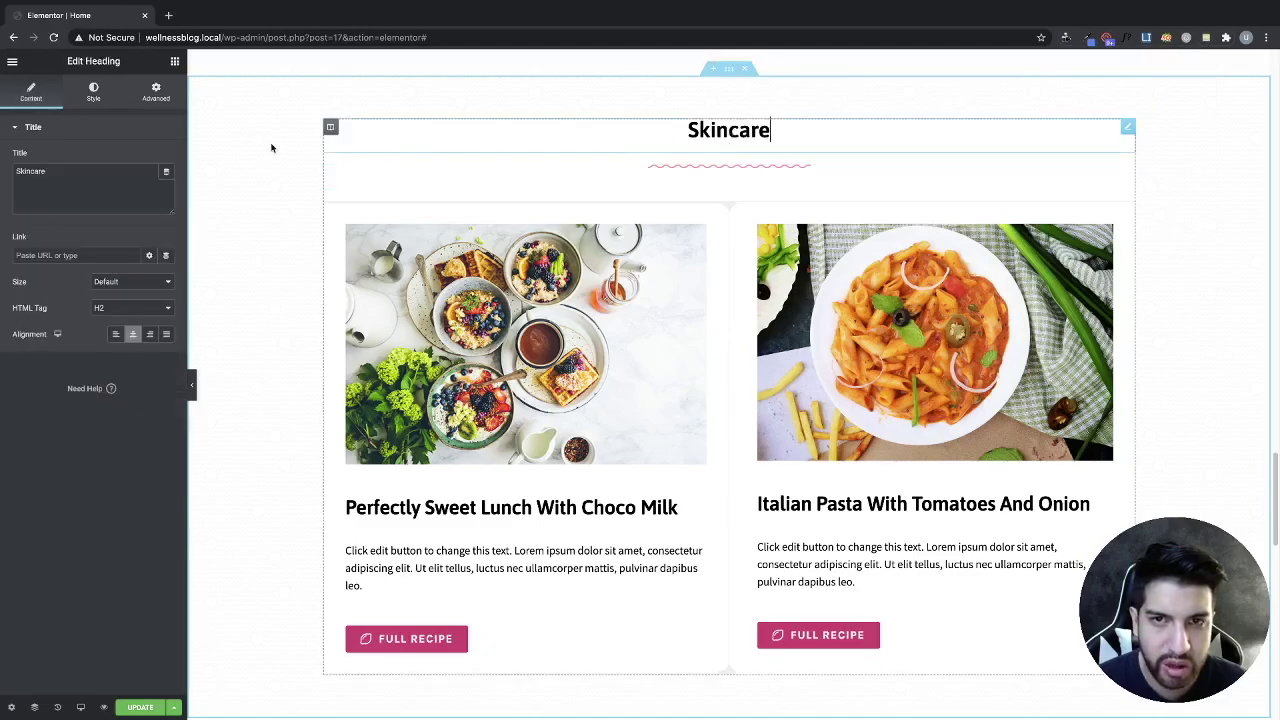
# - Rename the latest duplicated section's heading to Smoothies
pyautogui.write('Smoothies')
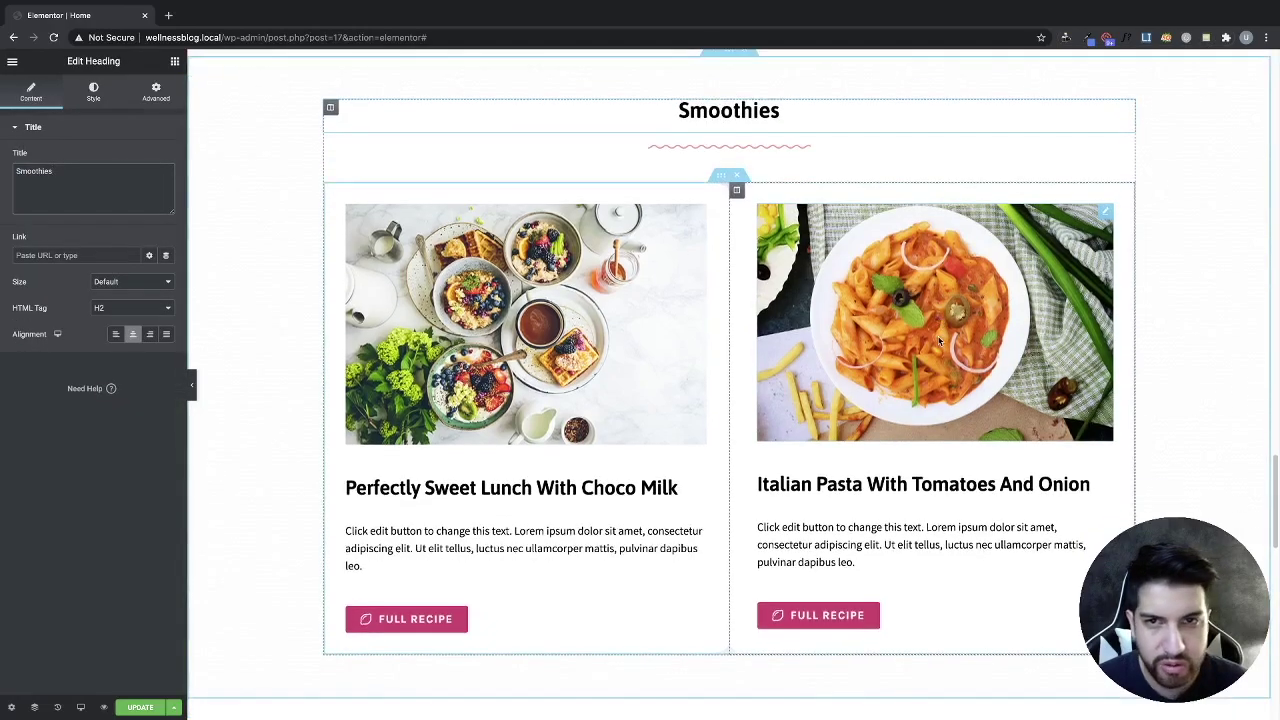
pyautogui.scroll(-5, 938, 335)
pyautogui.scroll(19, 912, 350)
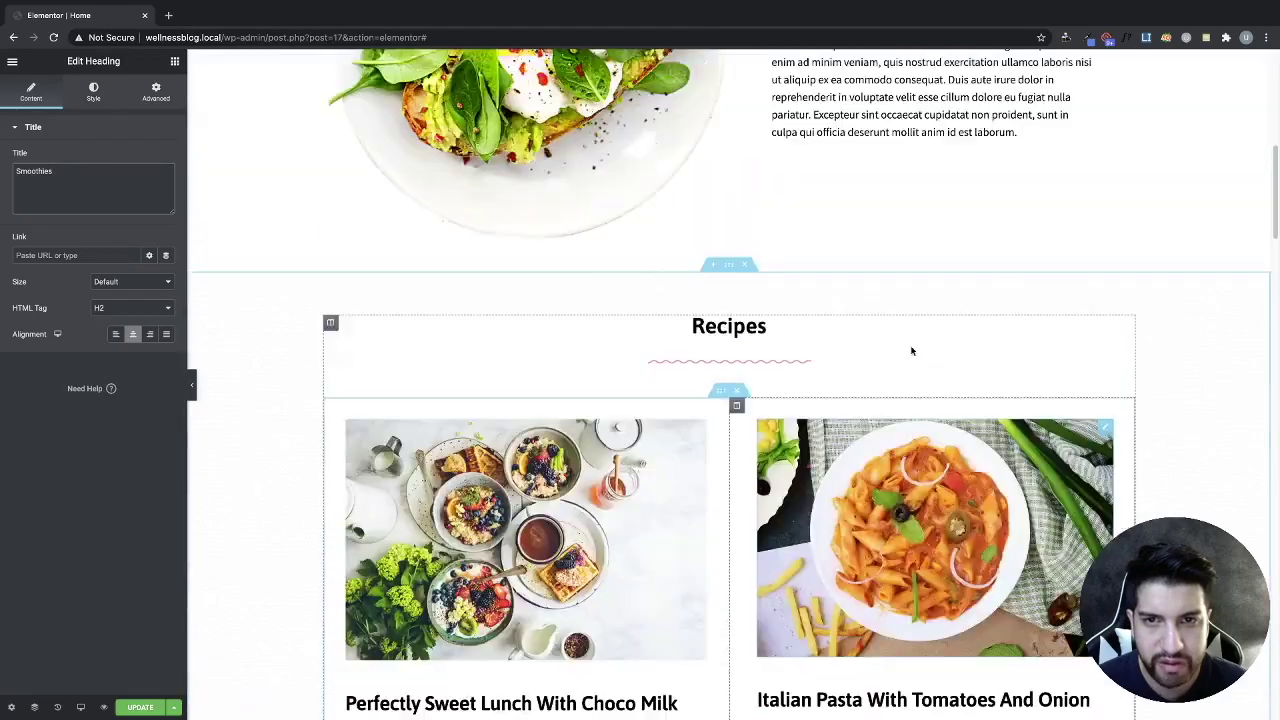
# - Move the Categories heading section up to just below About Me
pyautogui.scroll(-9, 909, 352)
pyautogui.scroll(-15, 909, 352)
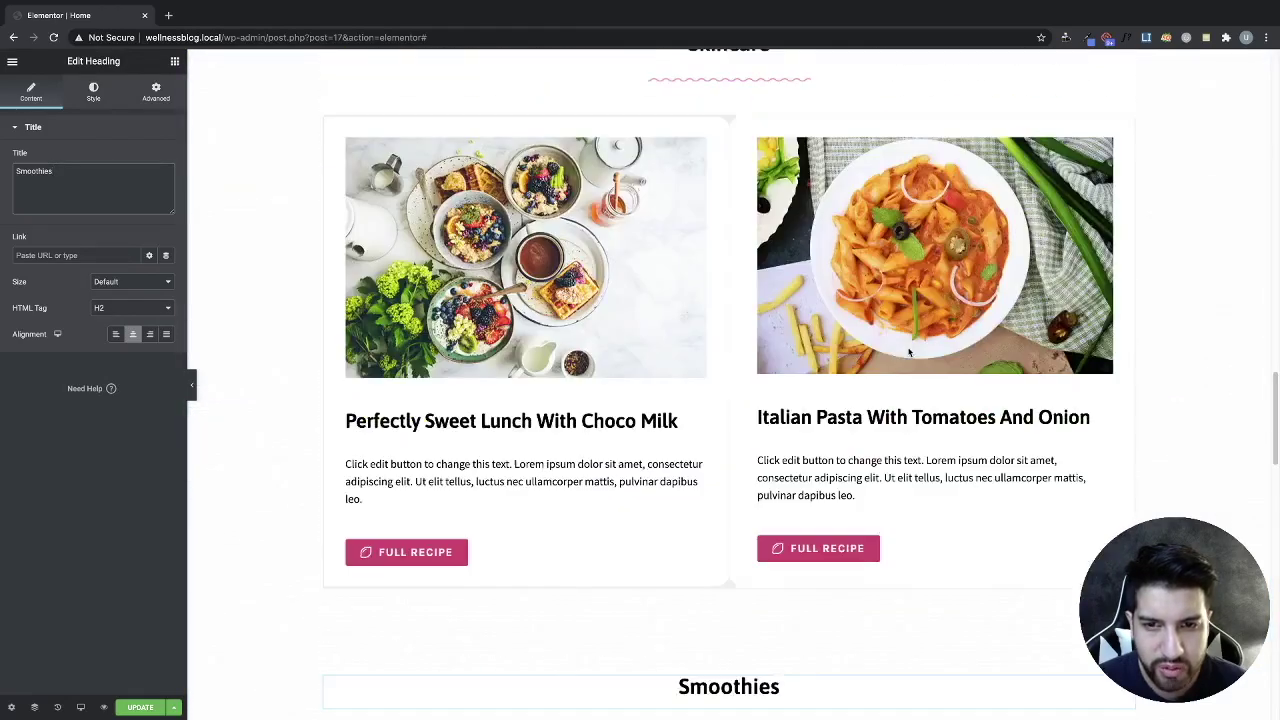
pyautogui.scroll(-6, 909, 352)
pyautogui.scroll(3, 823, 328)
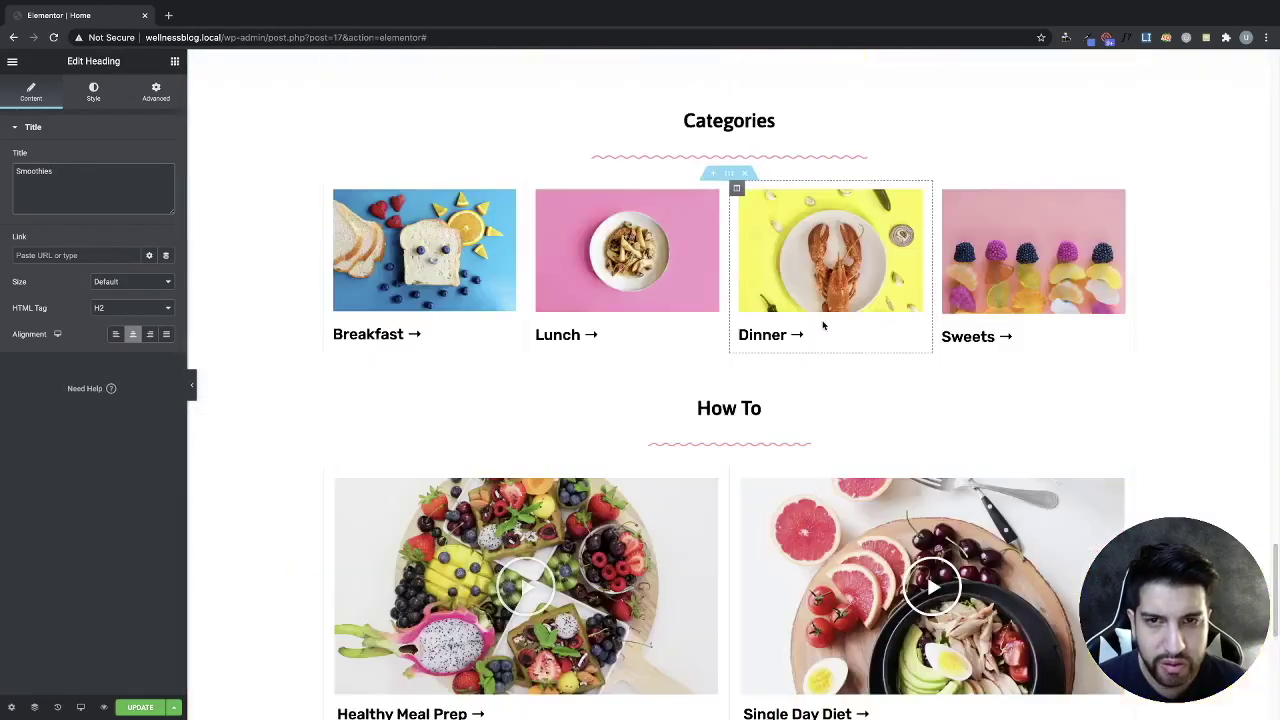
pyautogui.scroll(1, 785, 308)
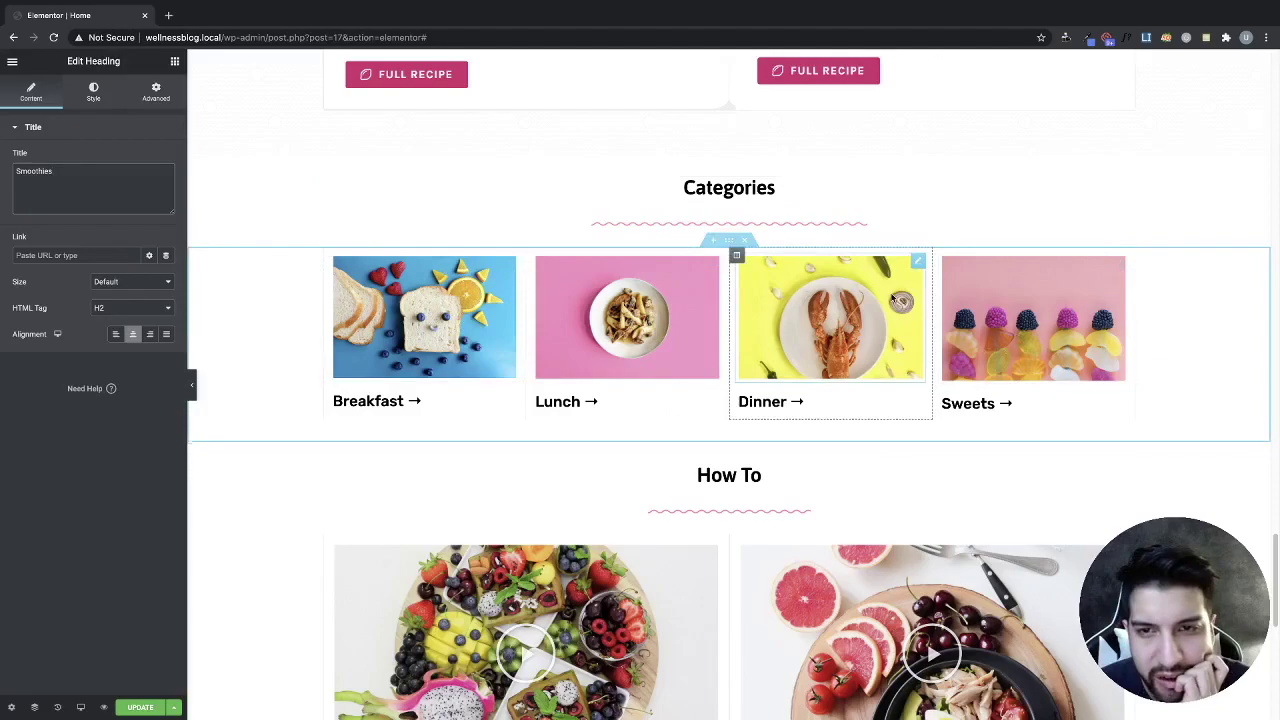
pyautogui.scroll(2, 834, 289)
pyautogui.scroll(-5, 847, 293)
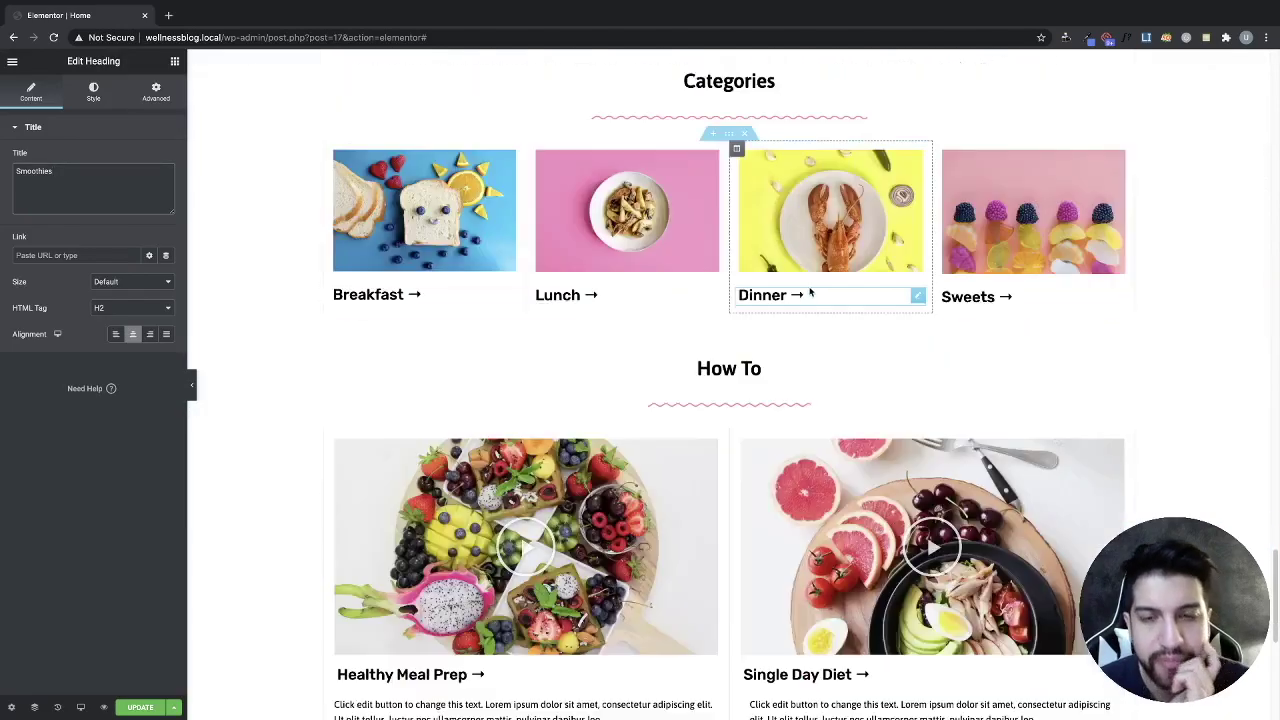
pyautogui.scroll(7, 783, 375)
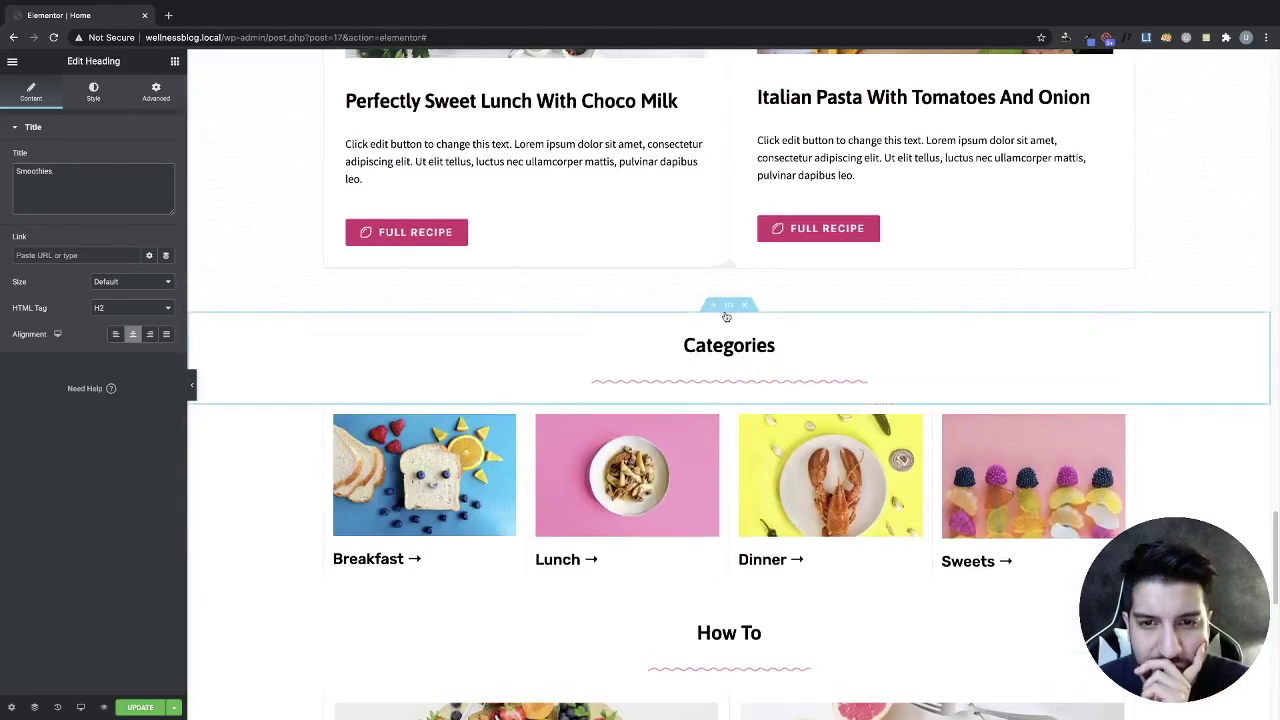
pyautogui.moveTo(726, 309); pyautogui.dragTo(676, 225)
# - Move the four-card category row up beneath the Categories heading
pyautogui.scroll(10, 814, 349)
pyautogui.scroll(-2, 737, 340)
pyautogui.scroll(7, 724, 396)
pyautogui.scroll(10, 797, 306)
pyautogui.scroll(3, 743, 314)
pyautogui.scroll(-6, 737, 320)
pyautogui.scroll(-20, 723, 303)
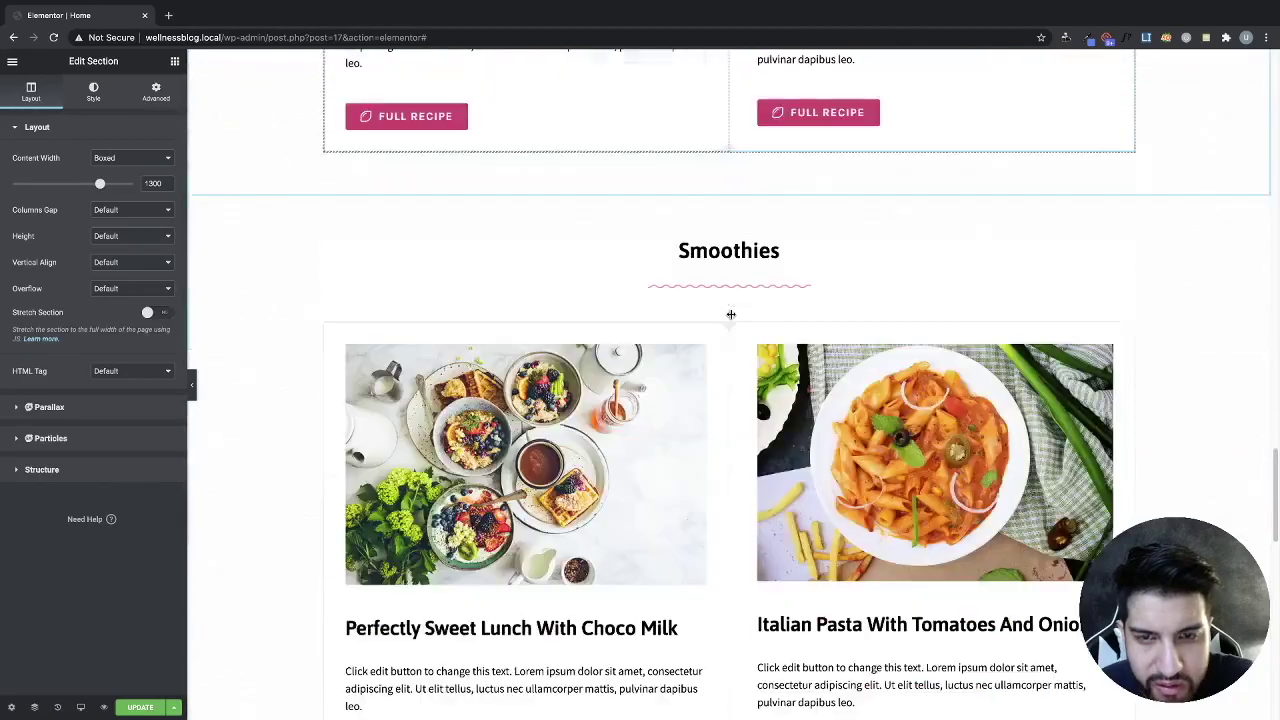
pyautogui.scroll(-12, 731, 314)
pyautogui.scroll(4, 731, 314)
pyautogui.scroll(-2, 731, 314)
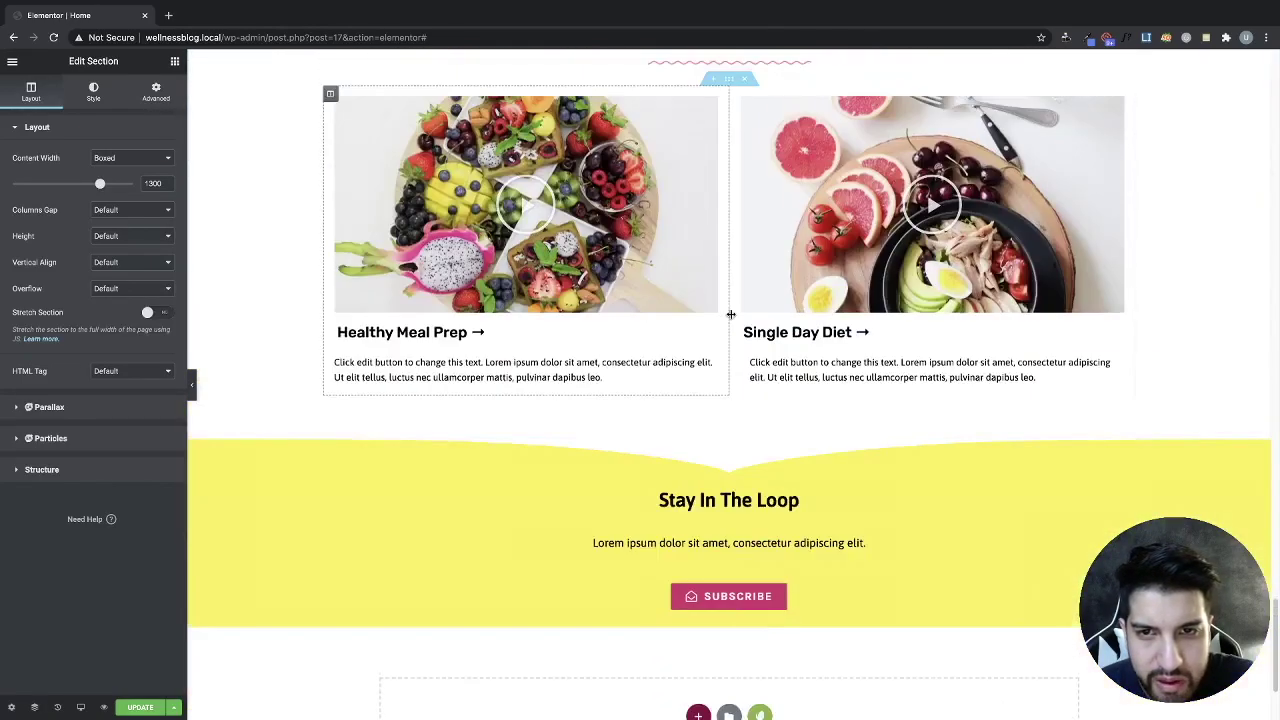
pyautogui.scroll(4, 731, 314)
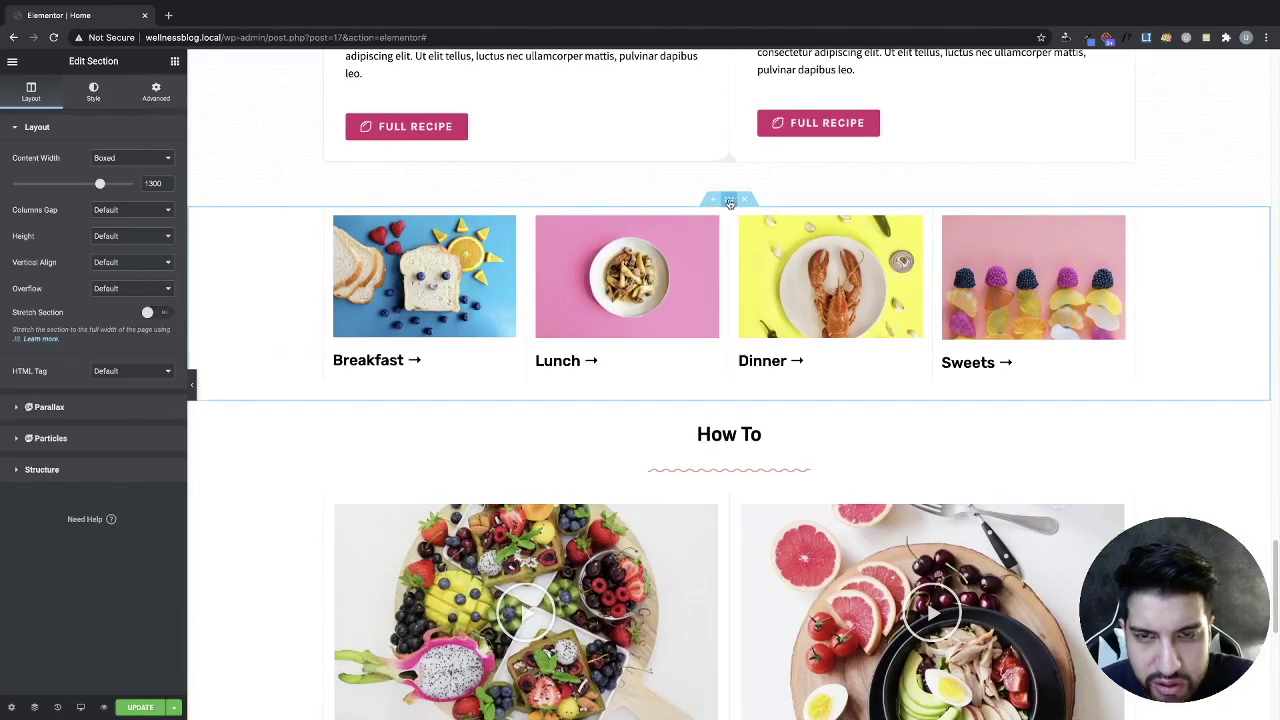
pyautogui.moveTo(730, 203); pyautogui.dragTo(780, 423)
# - Scroll through the page to confirm Categories now sits above Recipes
pyautogui.scroll(3, 742, 293)
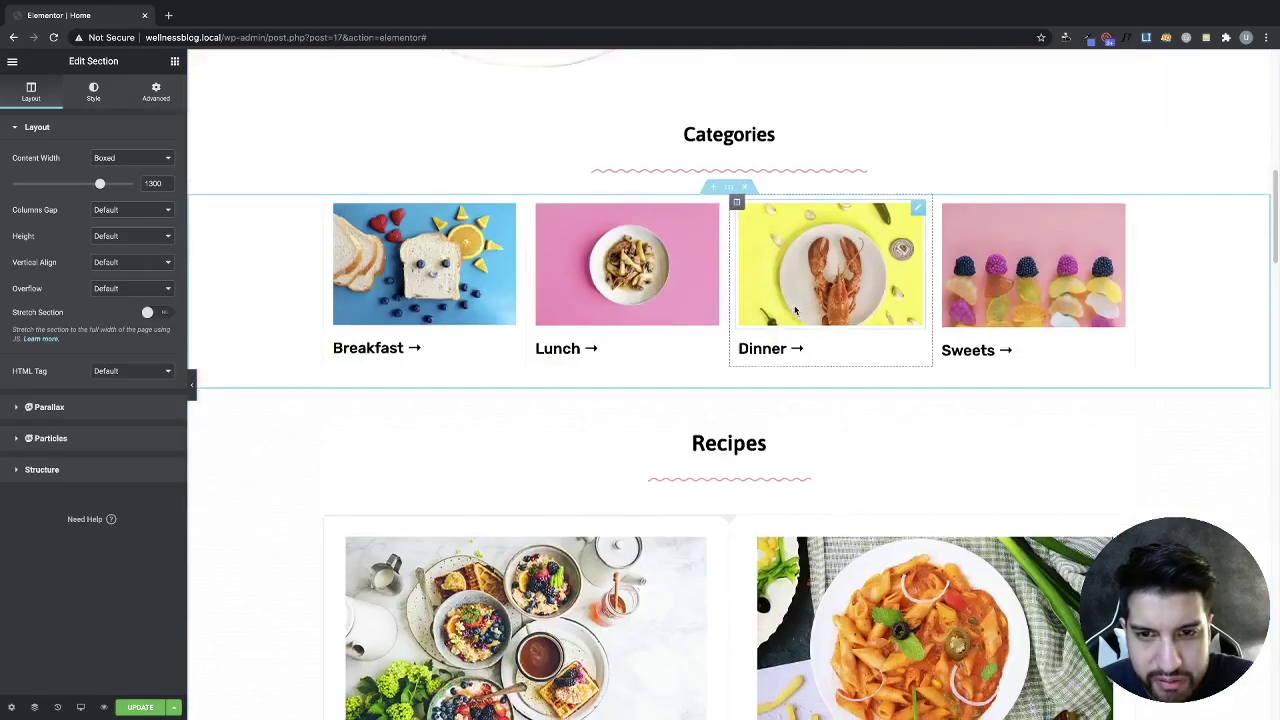
pyautogui.scroll(-10, 795, 311)
pyautogui.scroll(10, 793, 306)
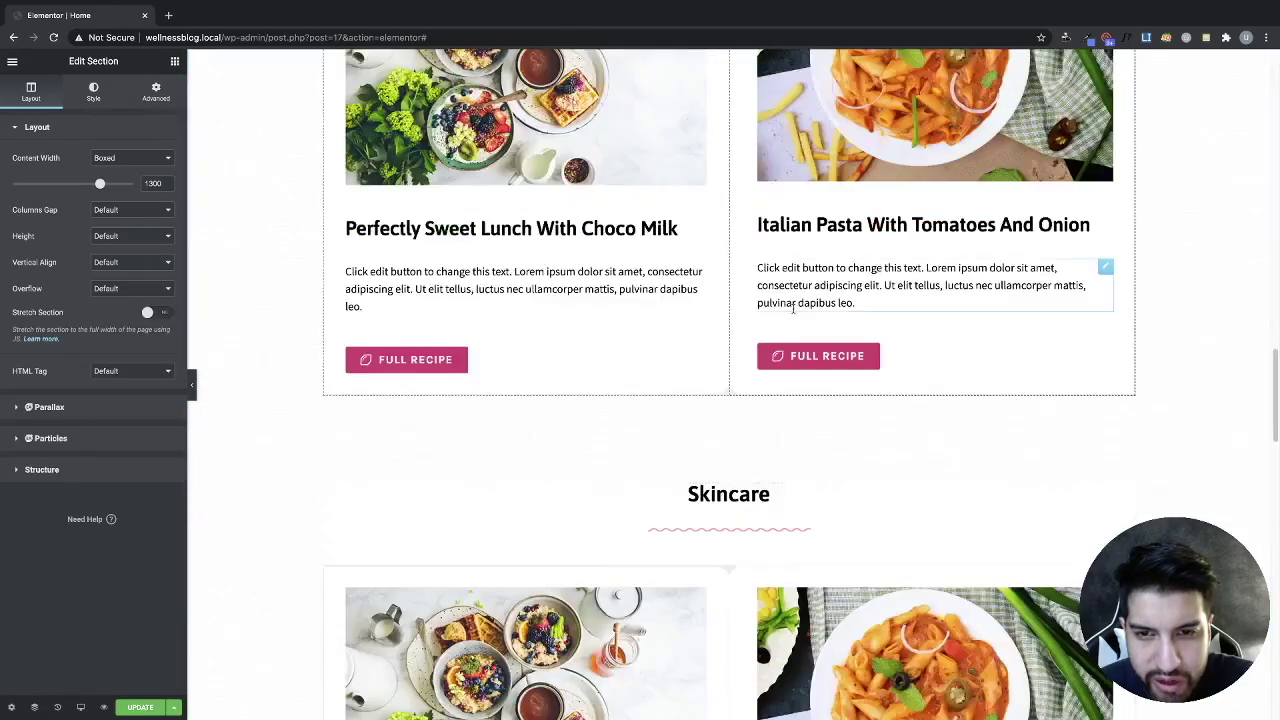
pyautogui.scroll(5, 795, 311)
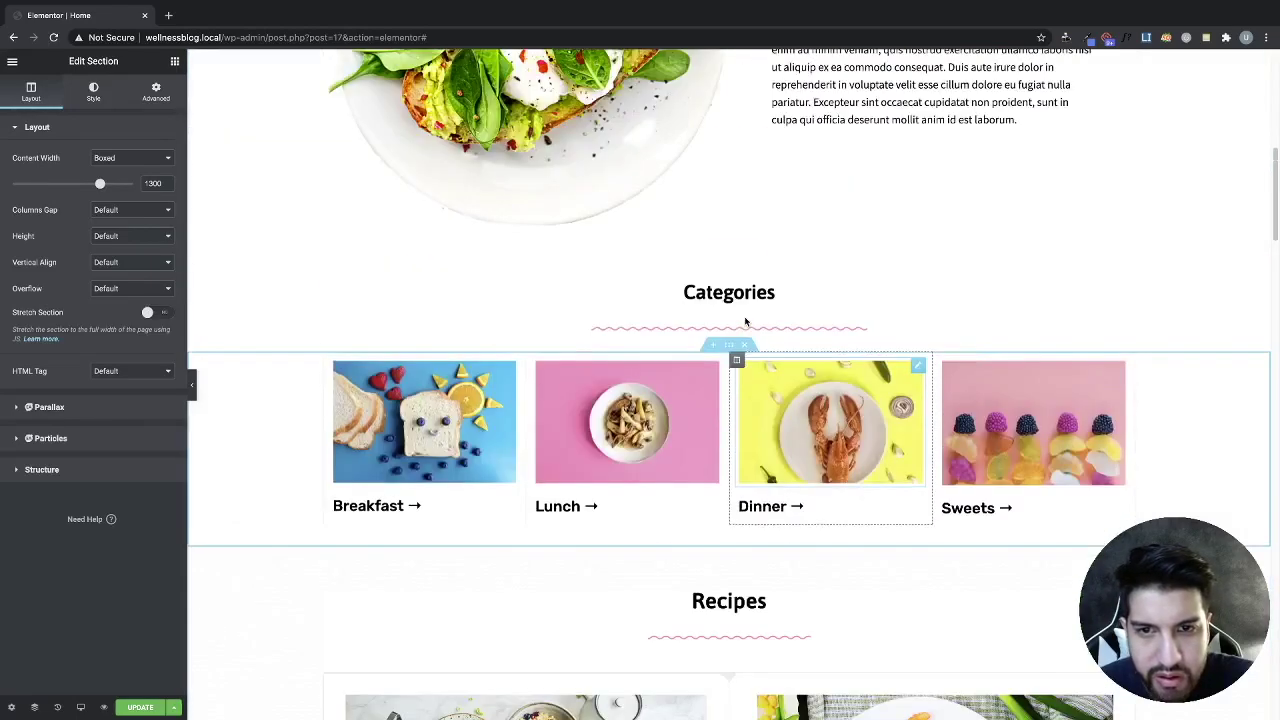
pyautogui.scroll(-2, 808, 286)
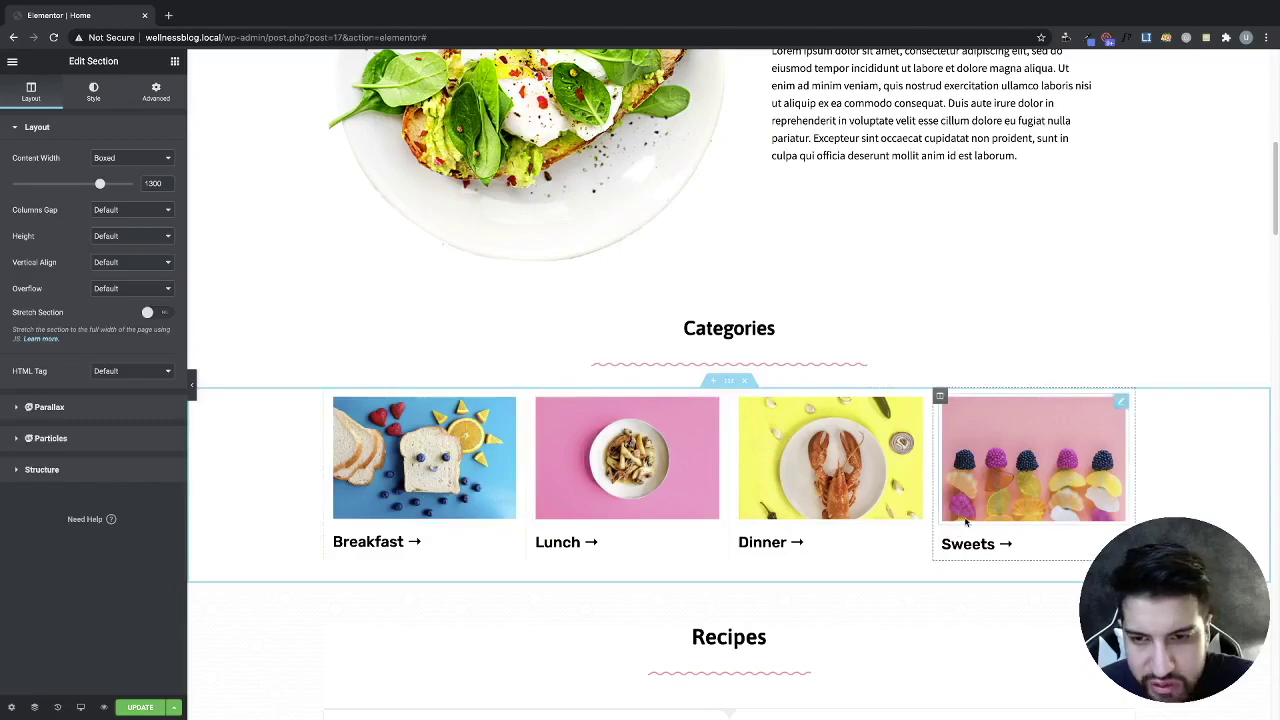
pyautogui.scroll(2, 1008, 531)
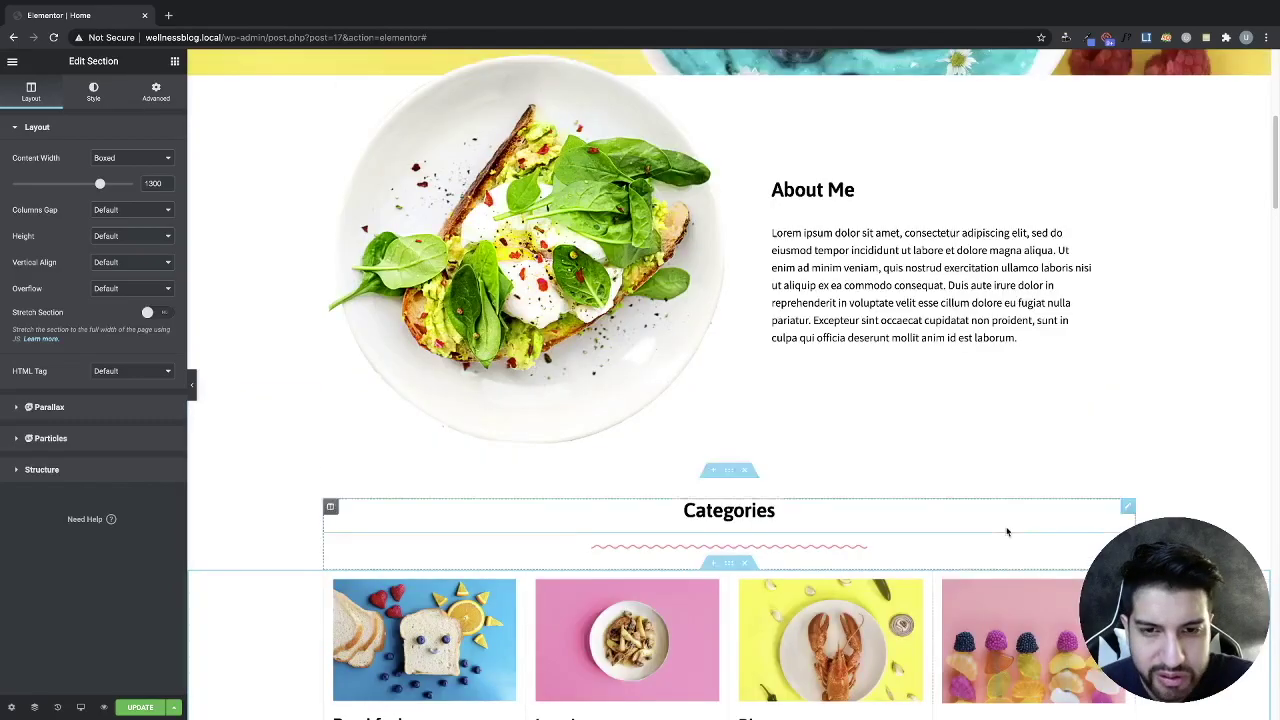
pyautogui.scroll(-3, 1006, 528)
pyautogui.scroll(-3, 1006, 528)
pyautogui.scroll(3, 1008, 531)
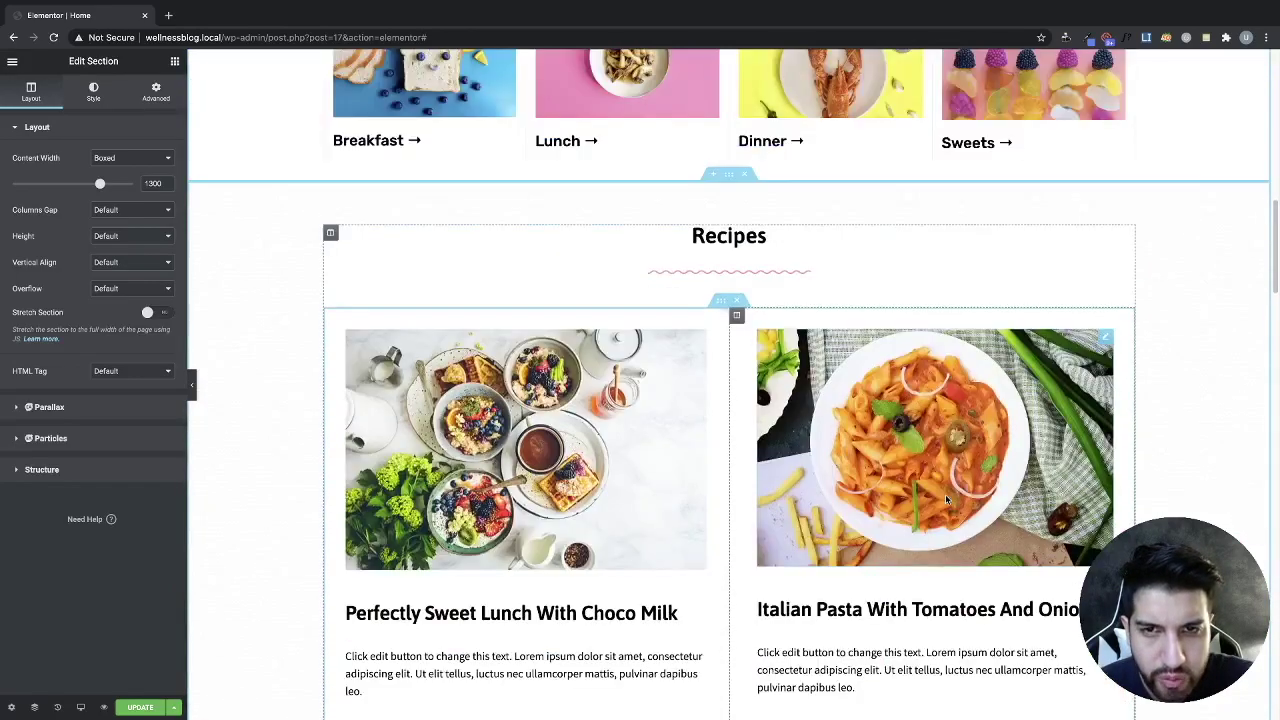
pyautogui.scroll(1, 380, 286)
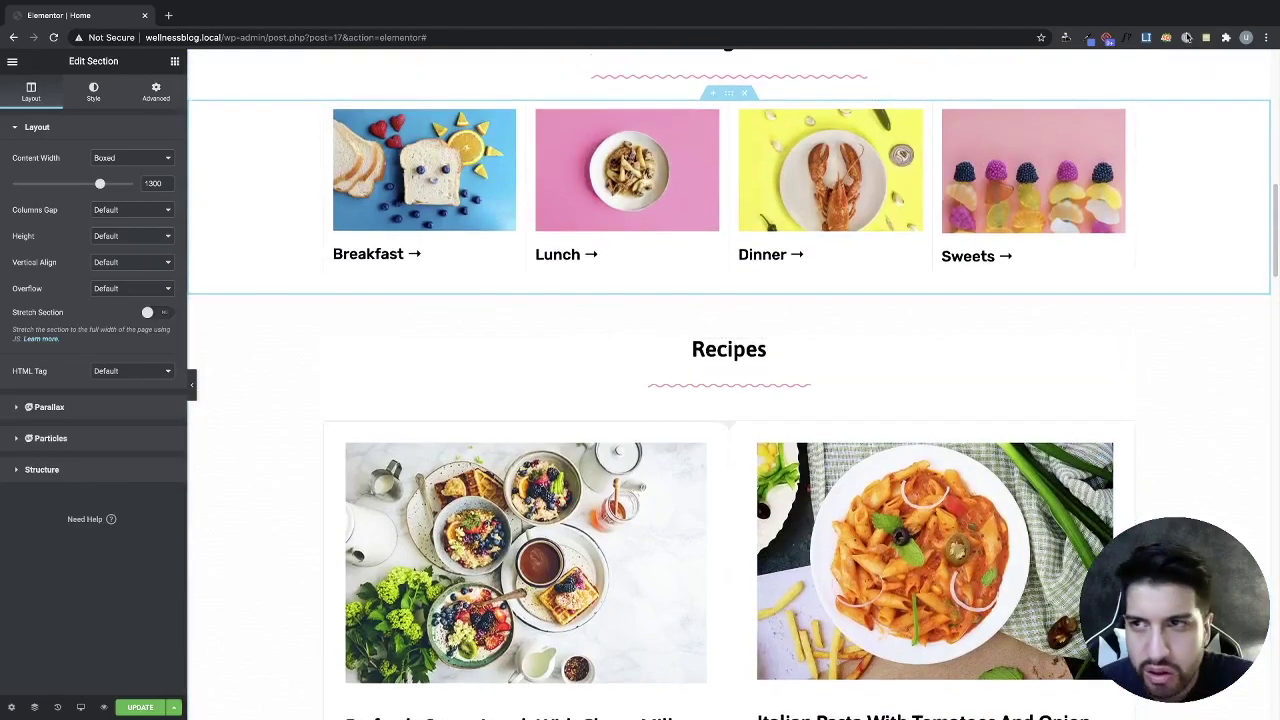
# - Rename the Breakfast and Lunch card labels to Recipes and Self-care
pyautogui.click(1207, 37)
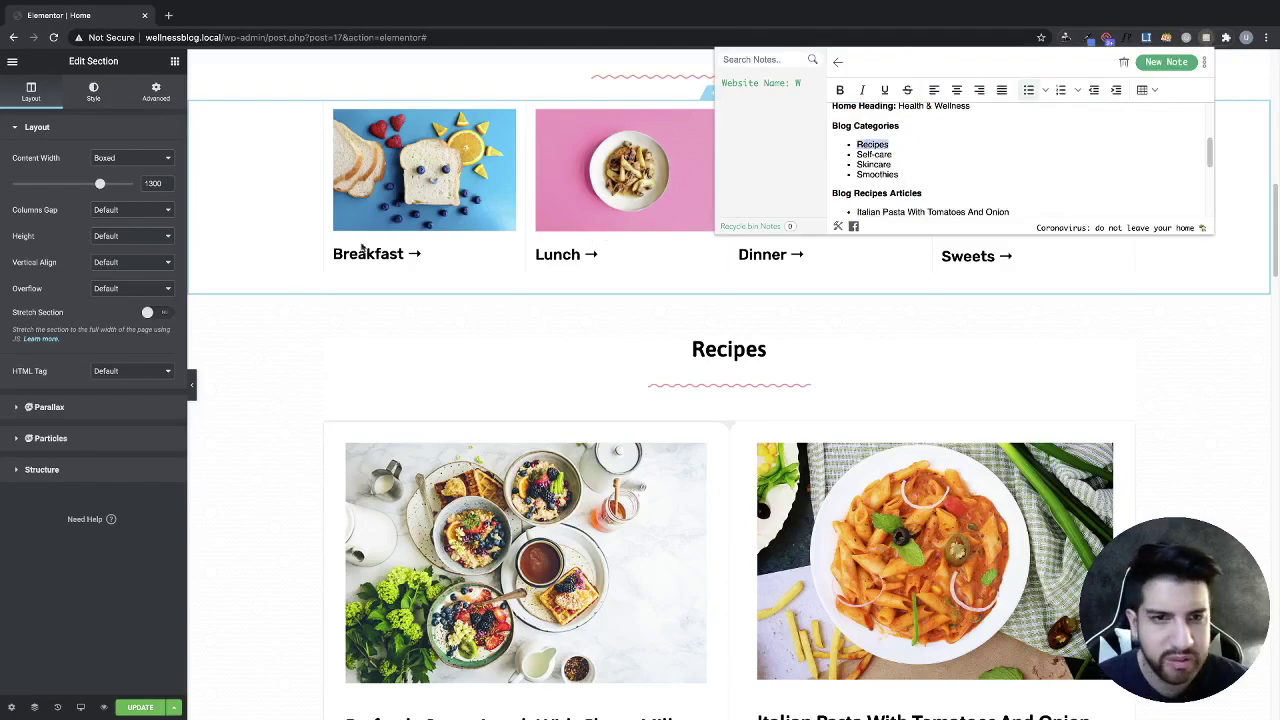
pyautogui.click(305, 260)
pyautogui.click(370, 254)
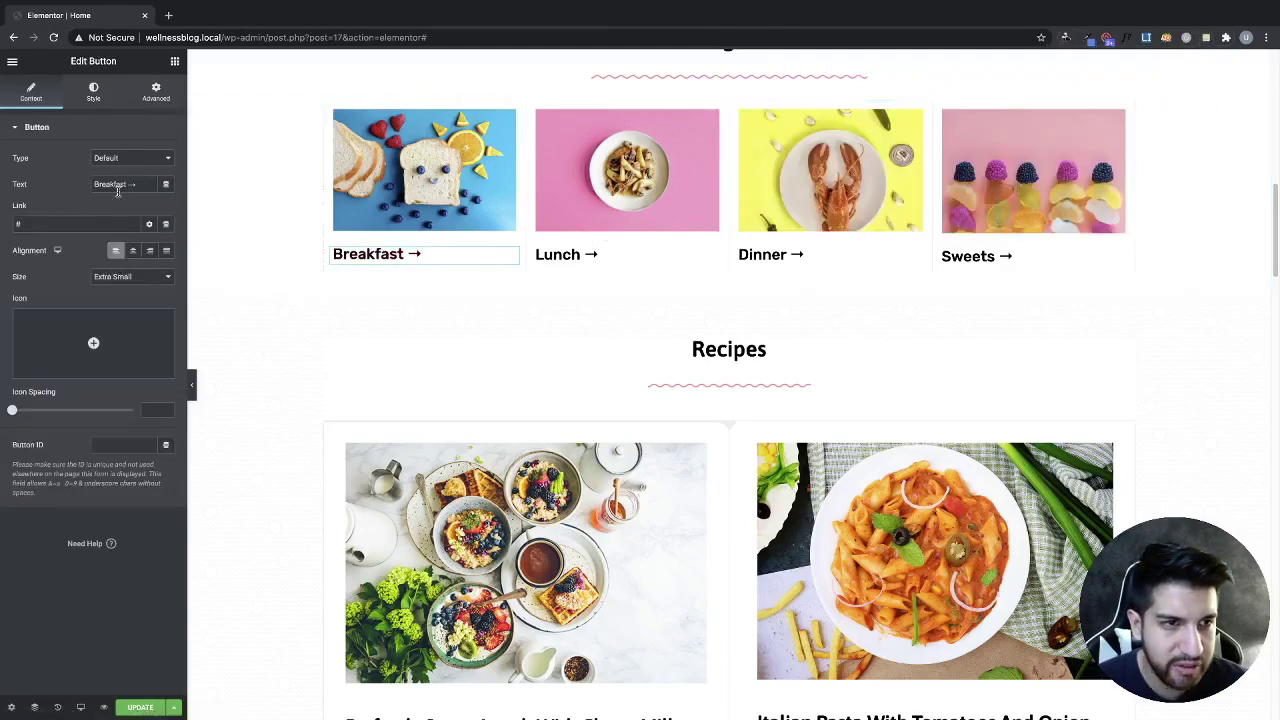
pyautogui.write('Recipes')
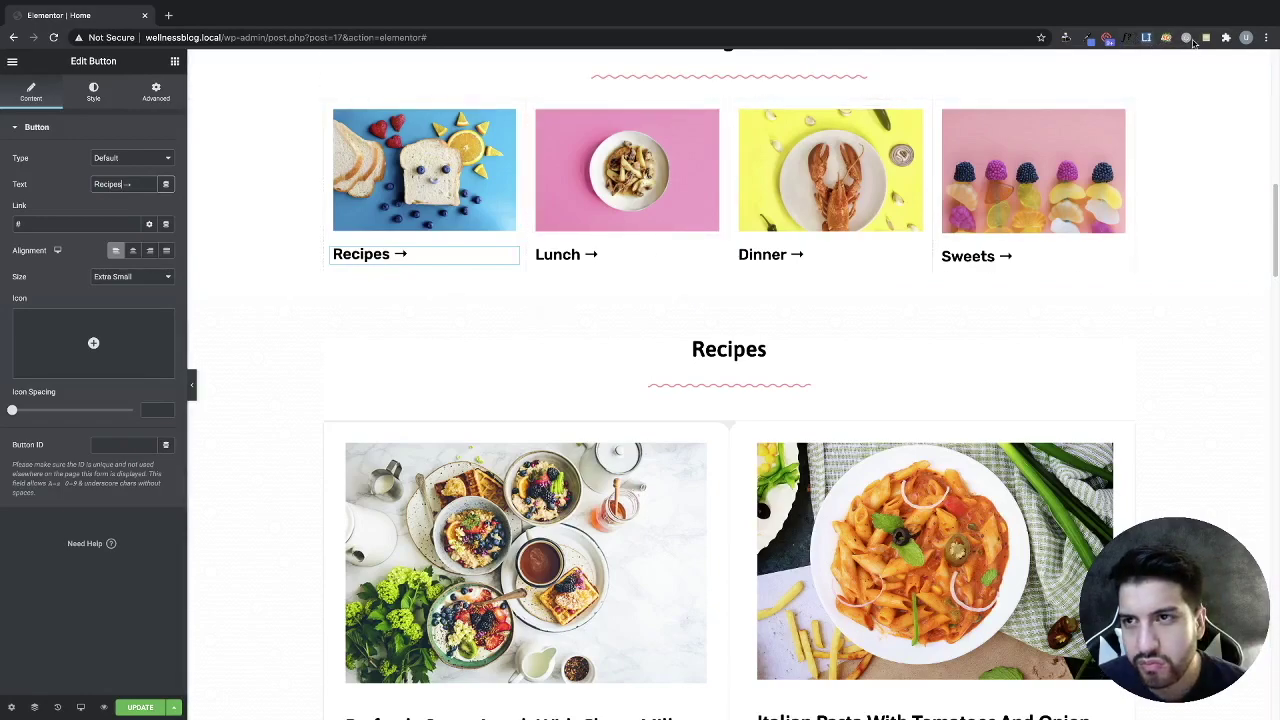
pyautogui.click(1206, 38)
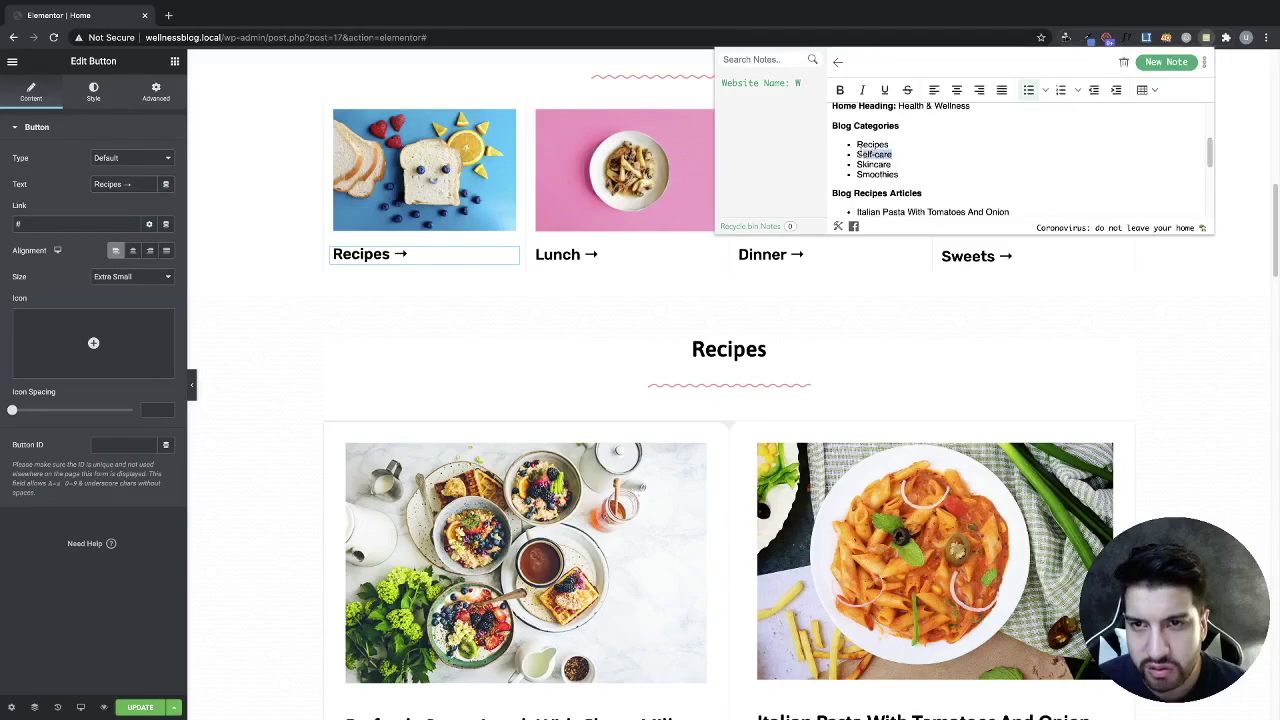
pyautogui.click(556, 258)
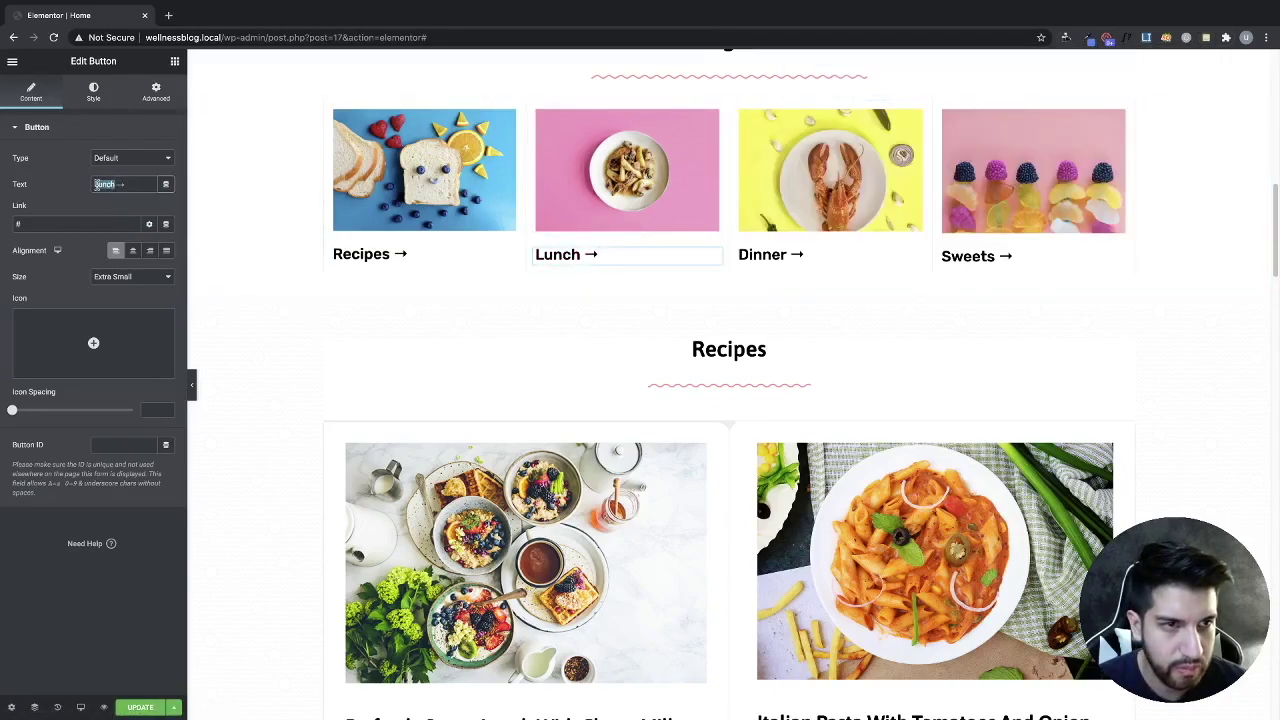
pyautogui.write('Self-care')
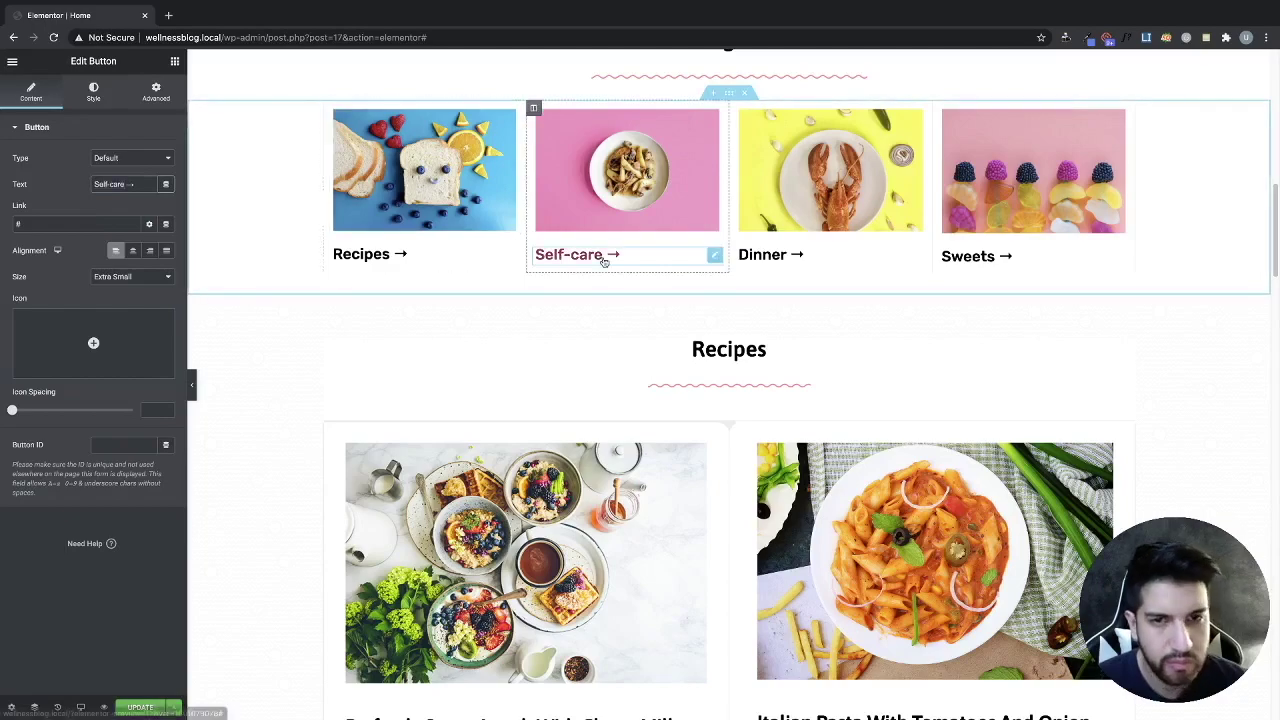
# - Rename the Dinner card label to Skincare
pyautogui.click(1206, 38)
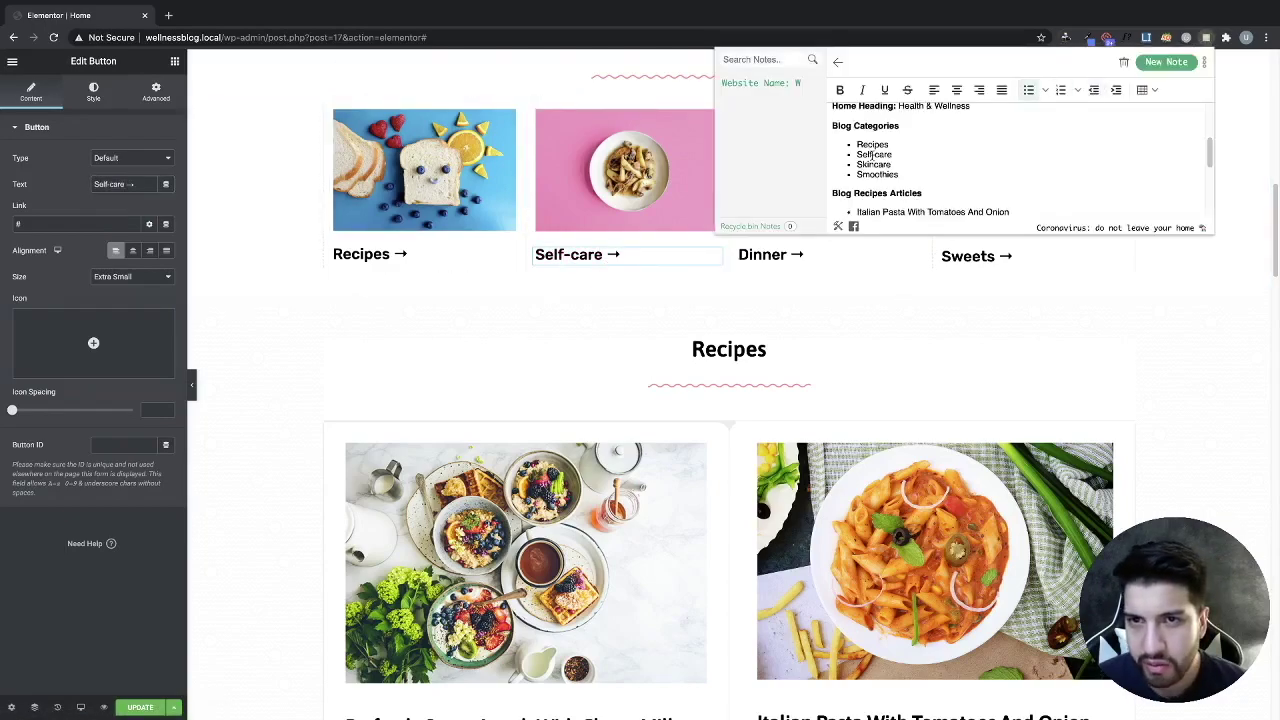
pyautogui.click(767, 258)
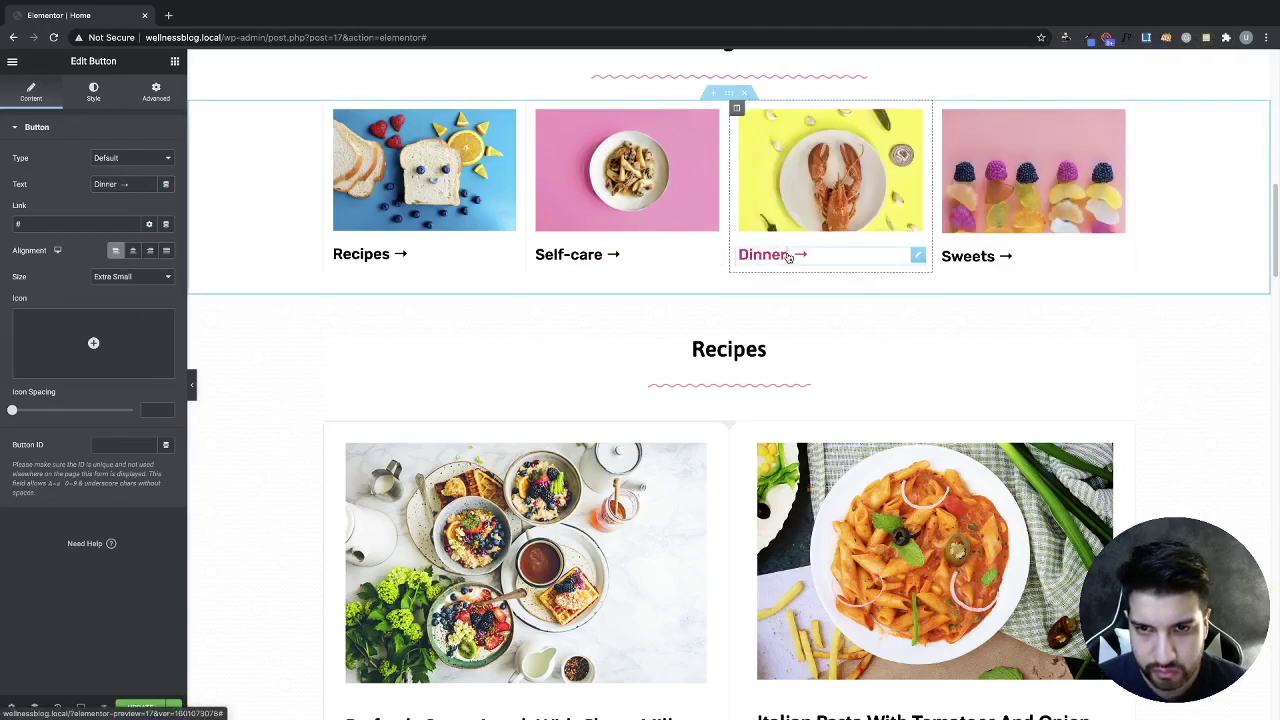
pyautogui.write('Skincare')
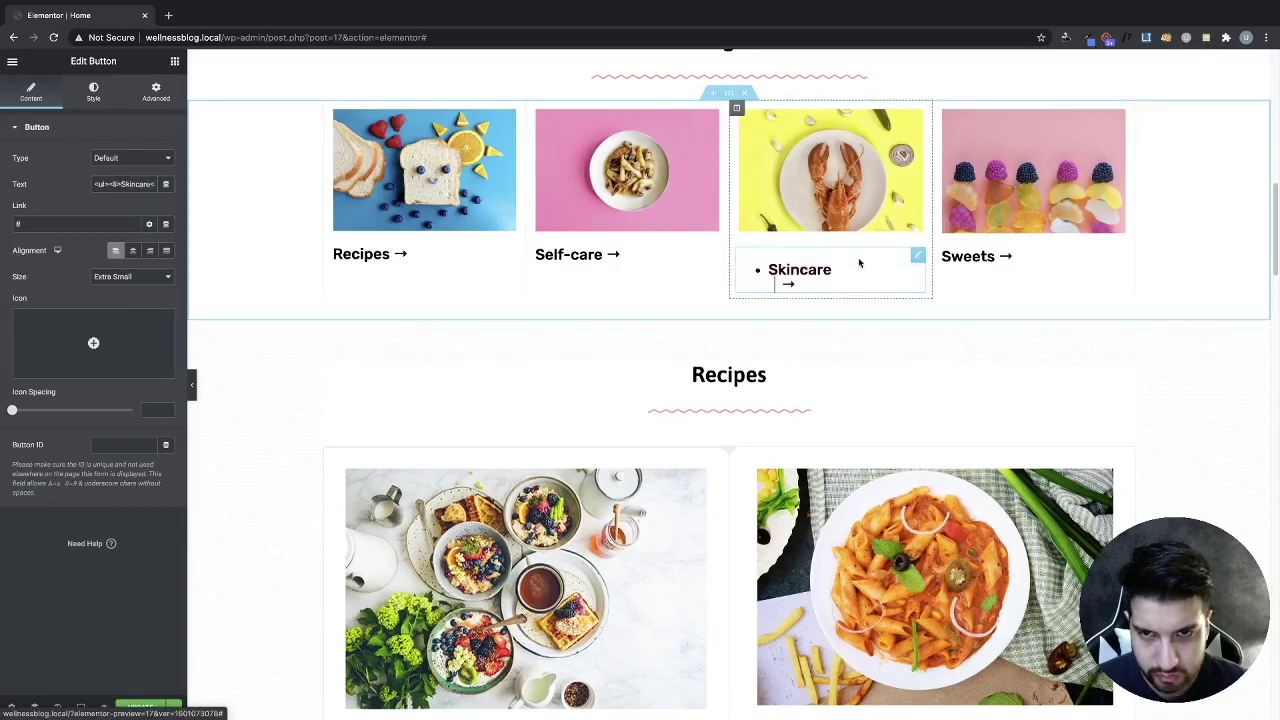
pyautogui.hotkey('ctrl', 'z')
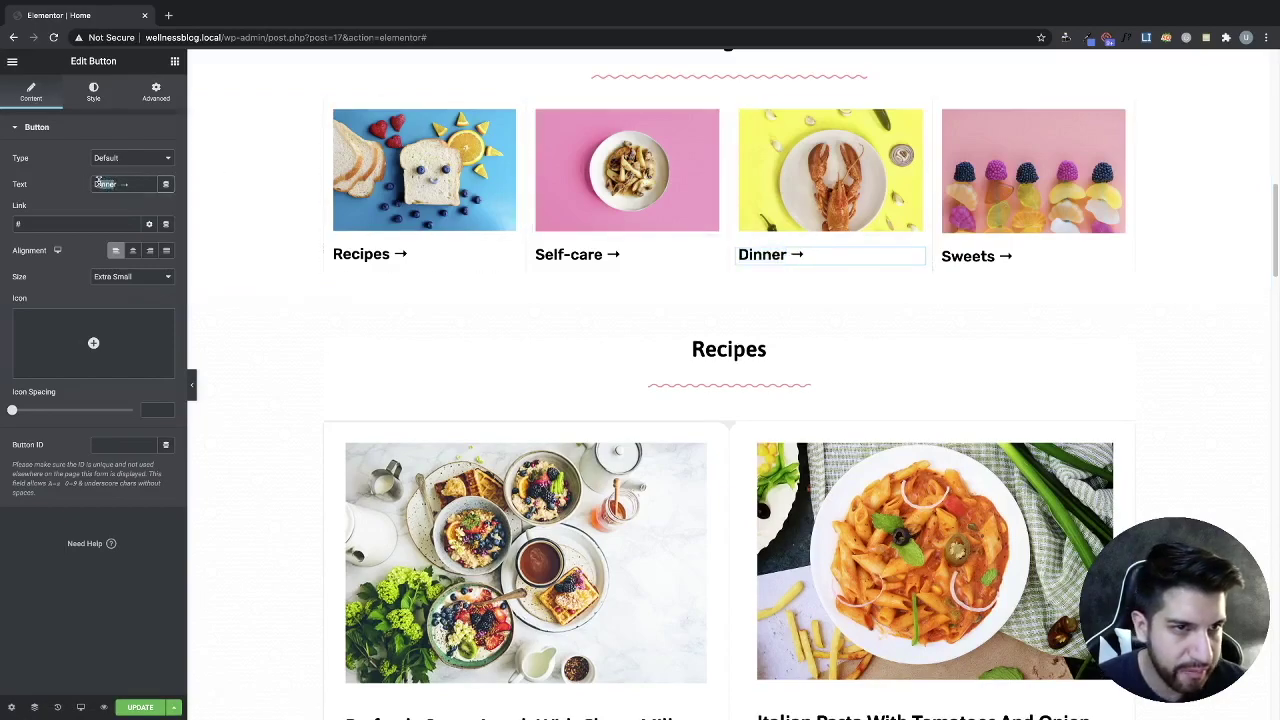
pyautogui.write('Skincare')
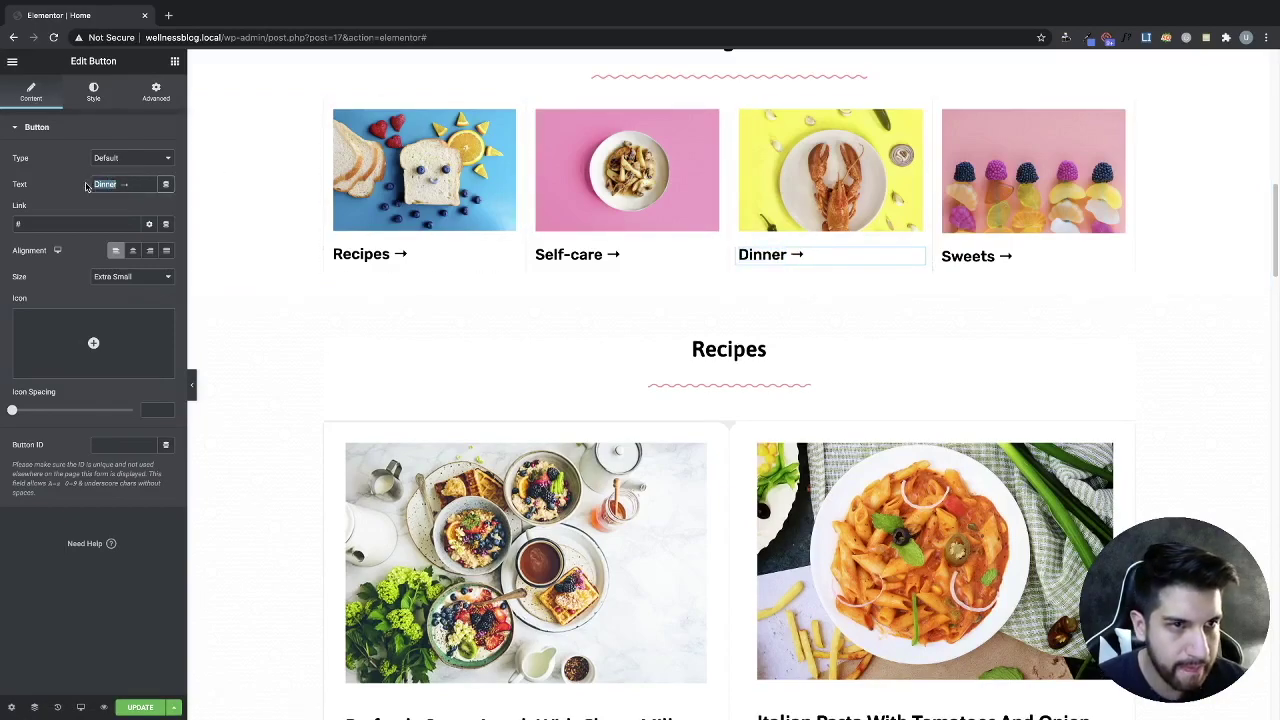
# - Replace the Sweets card label with Smoothies copied from the notes
pyautogui.click(1205, 38)
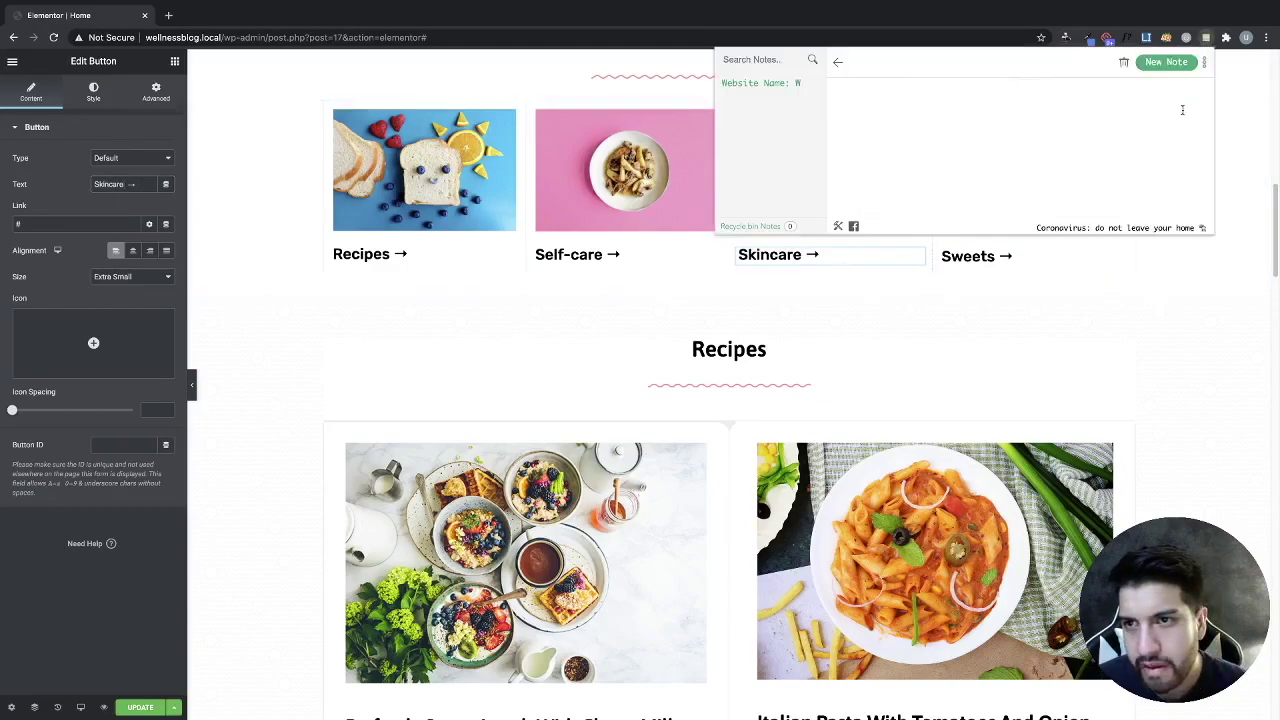
pyautogui.moveTo(905, 175); pyautogui.dragTo(839, 171)
pyautogui.press('super+c')
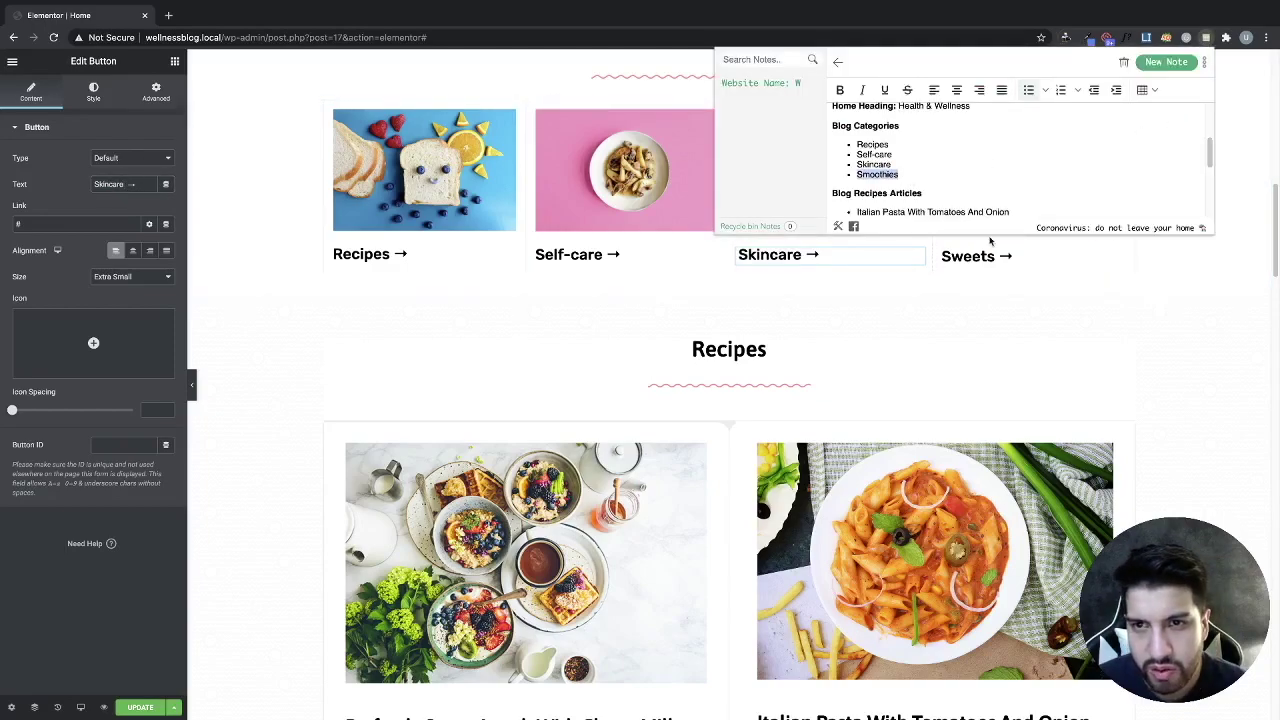
pyautogui.click(983, 255)
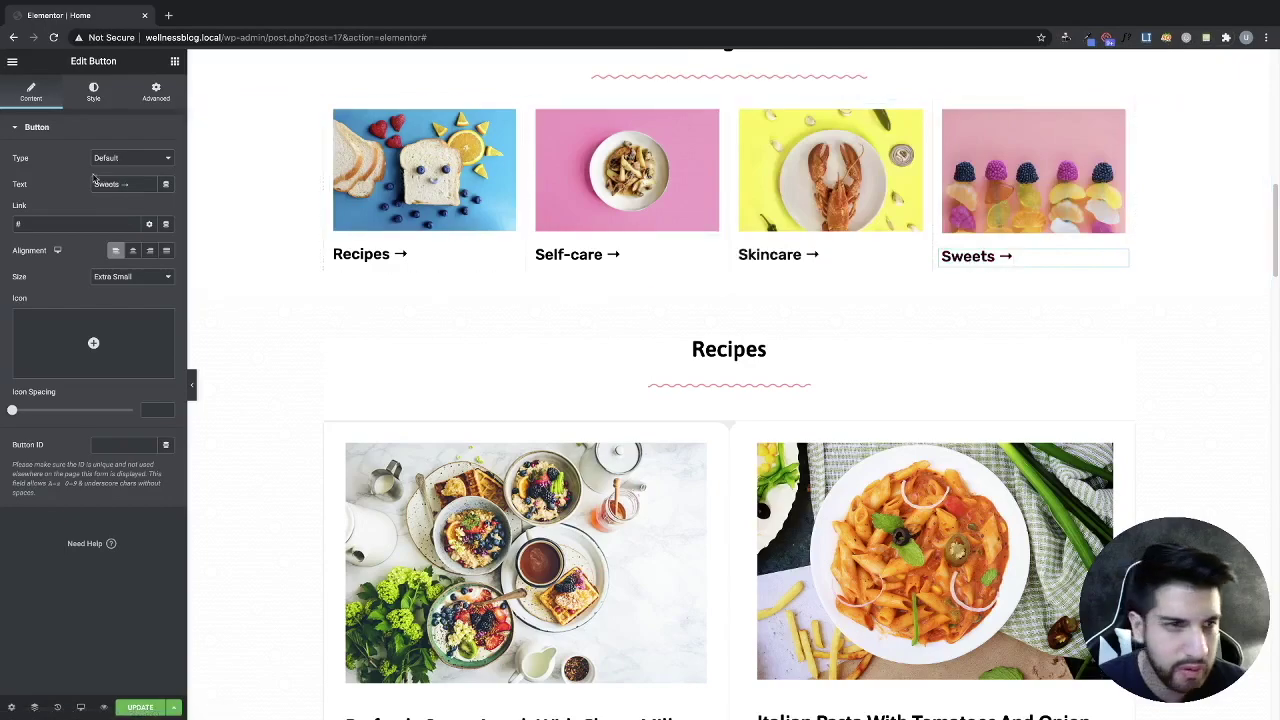
pyautogui.moveTo(120, 184); pyautogui.dragTo(94, 184)
pyautogui.press('BackSpace')
pyautogui.press('super+v')
pyautogui.scroll(1, 488, 349)
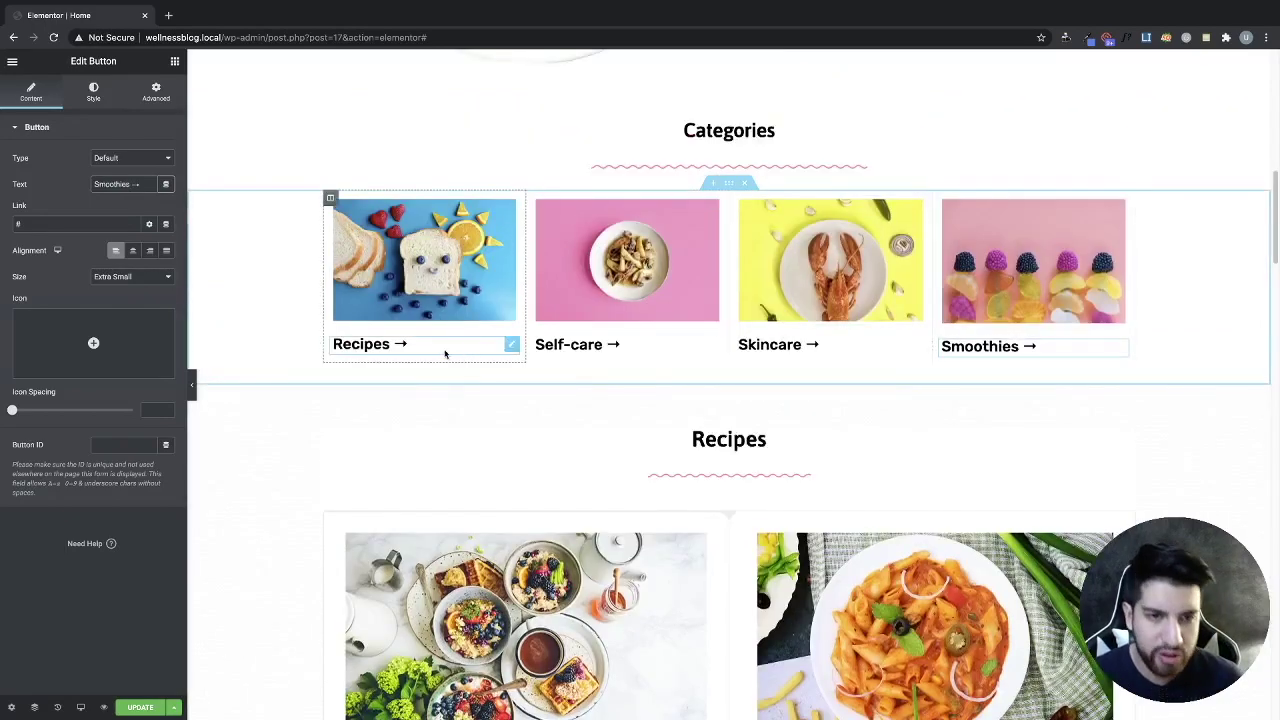
pyautogui.scroll(1, 470, 312)
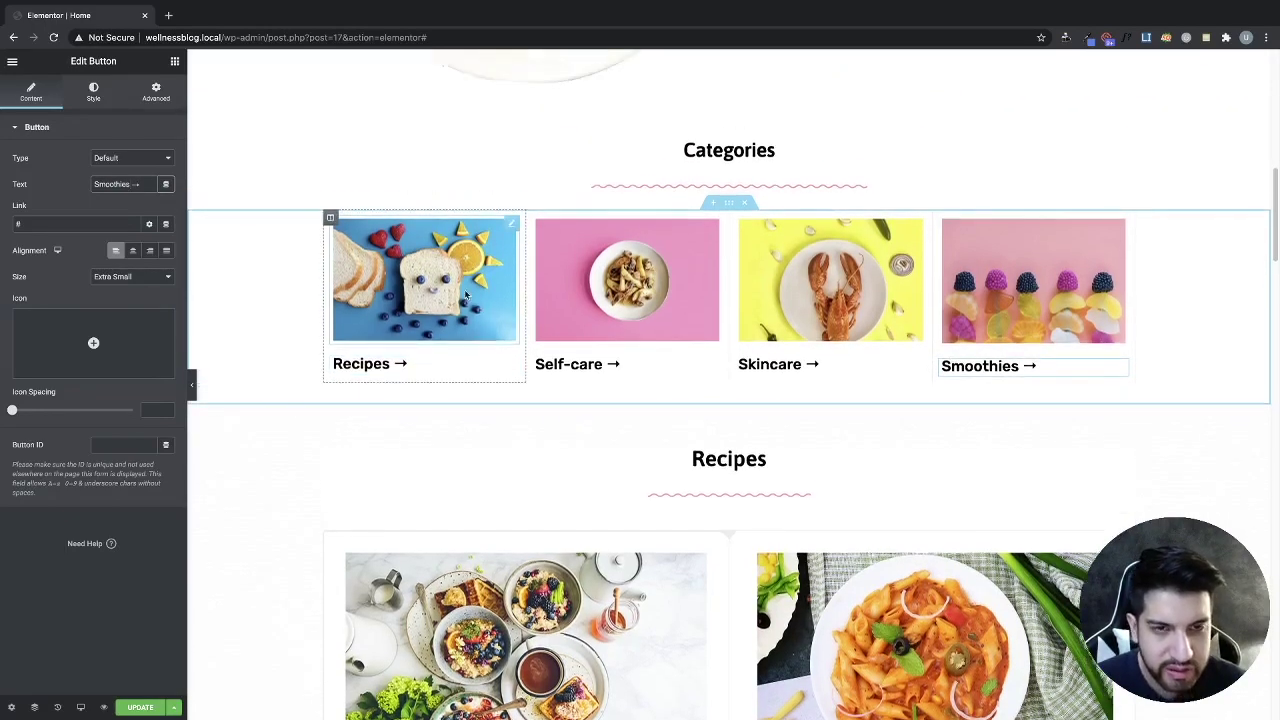
# - Replace the Recipes card image with the food-bowls photo from the Media Library
pyautogui.click(468, 293)
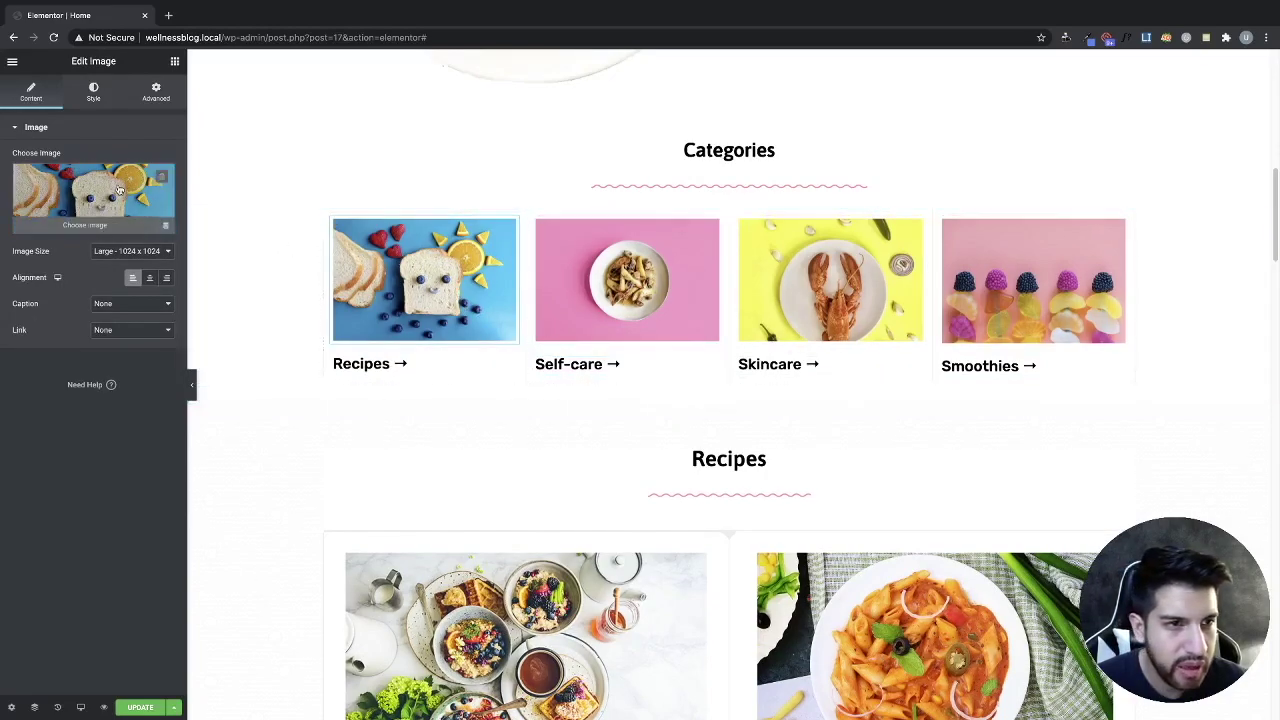
pyautogui.click(70, 181)
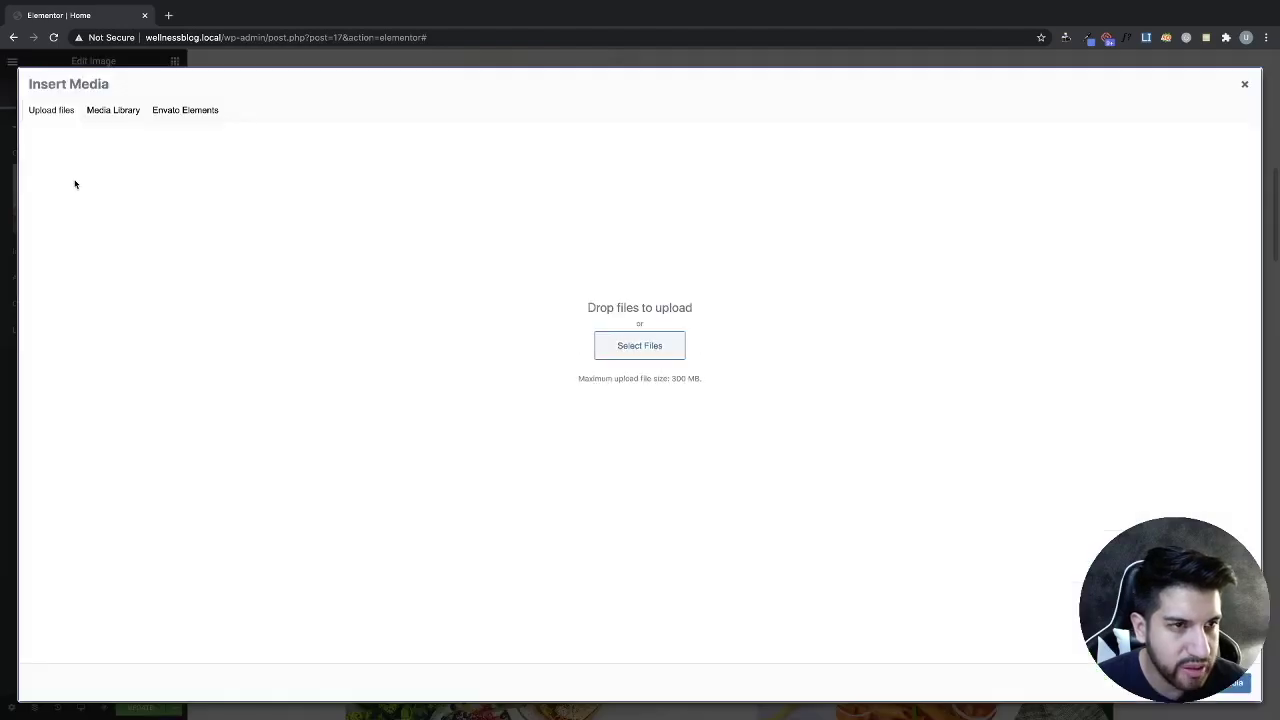
pyautogui.click(113, 122)
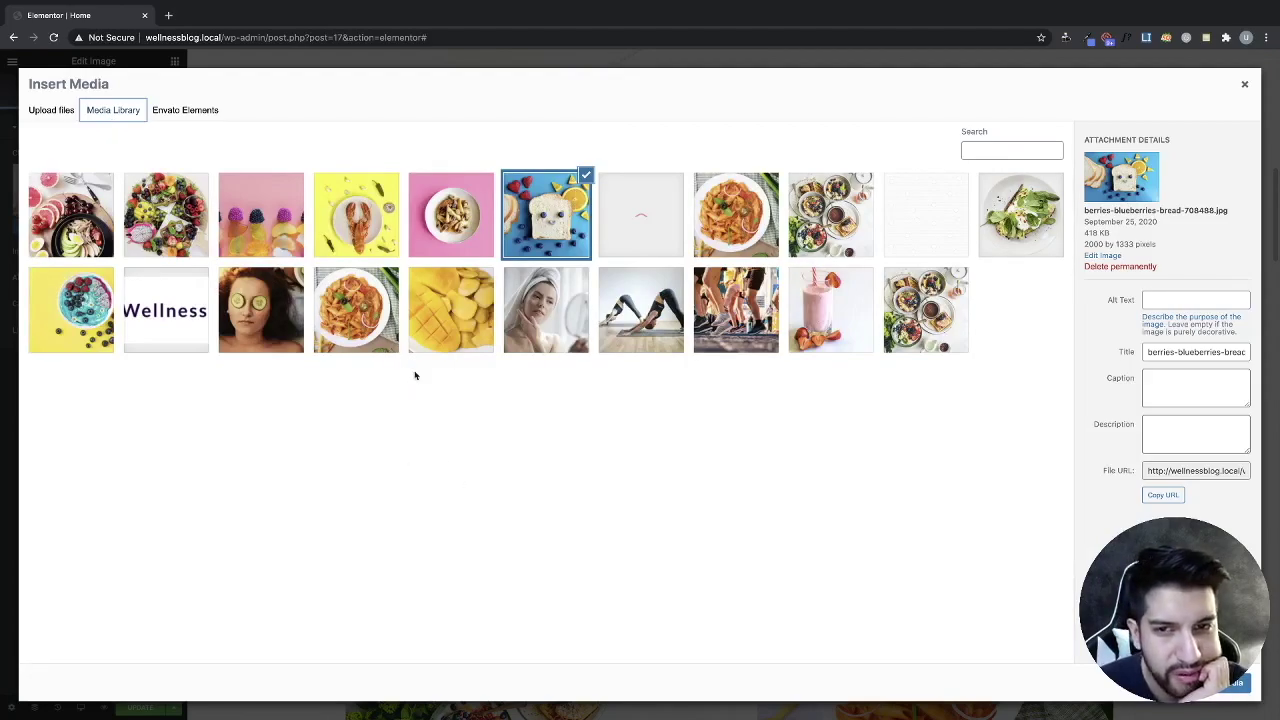
pyautogui.click(1205, 38)
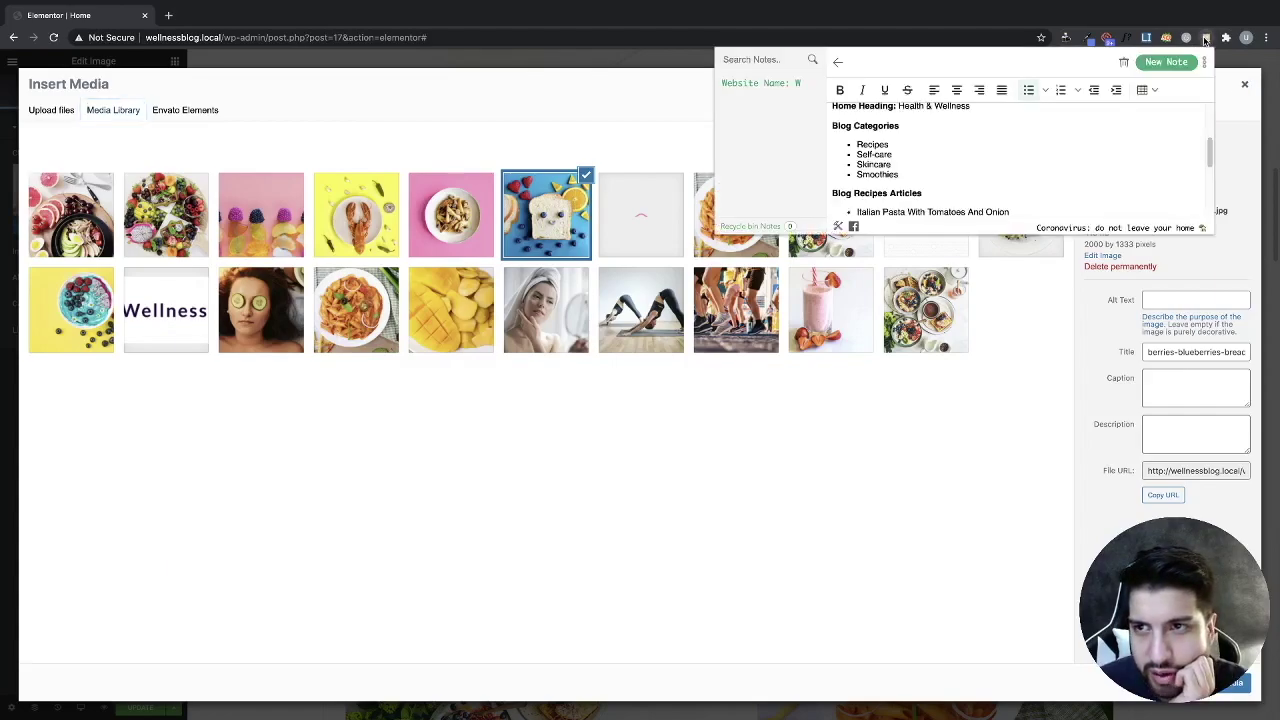
pyautogui.click(553, 398)
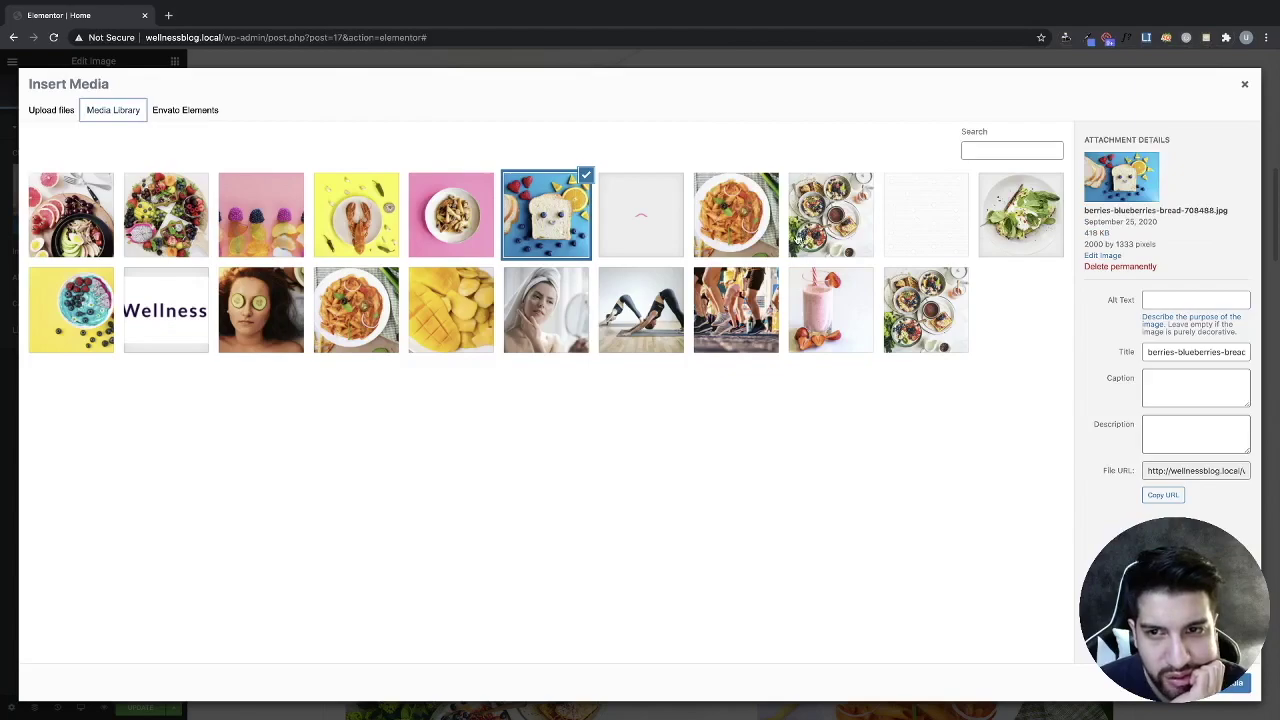
pyautogui.click(800, 242)
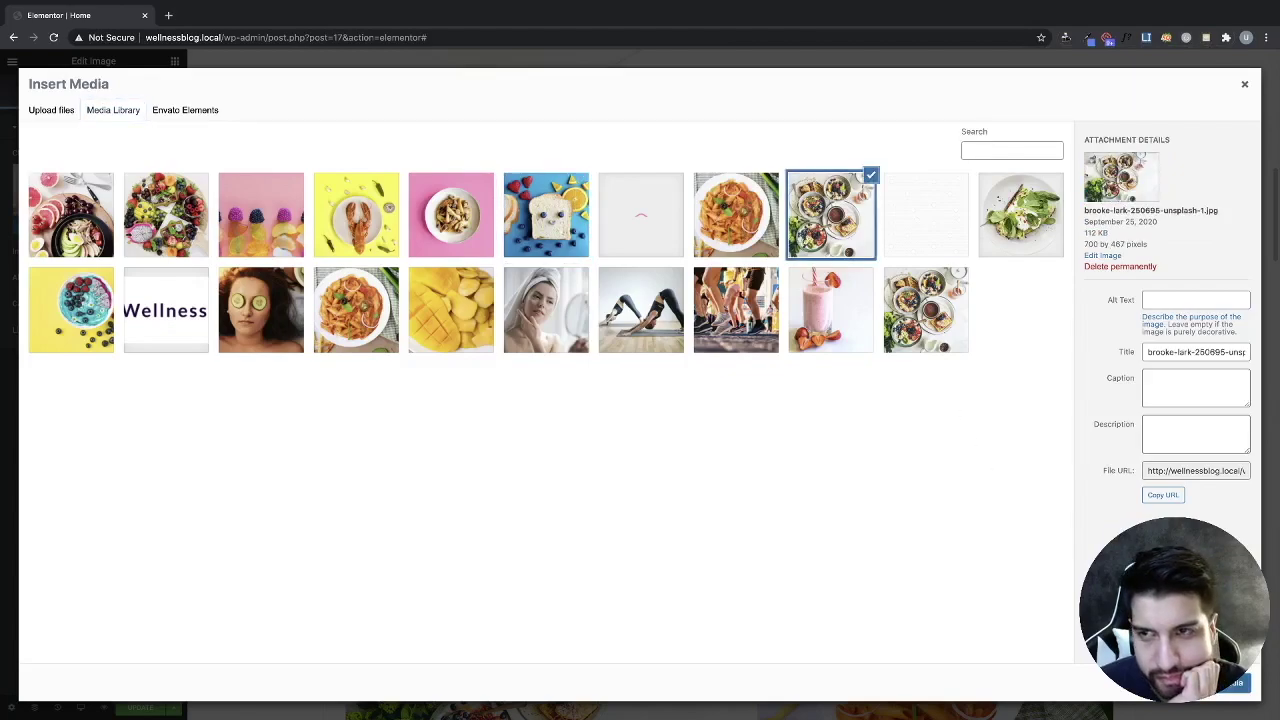
pyautogui.click(1237, 682)
# - Swap the Self-care card image for the yoga photo
pyautogui.click(600, 335)
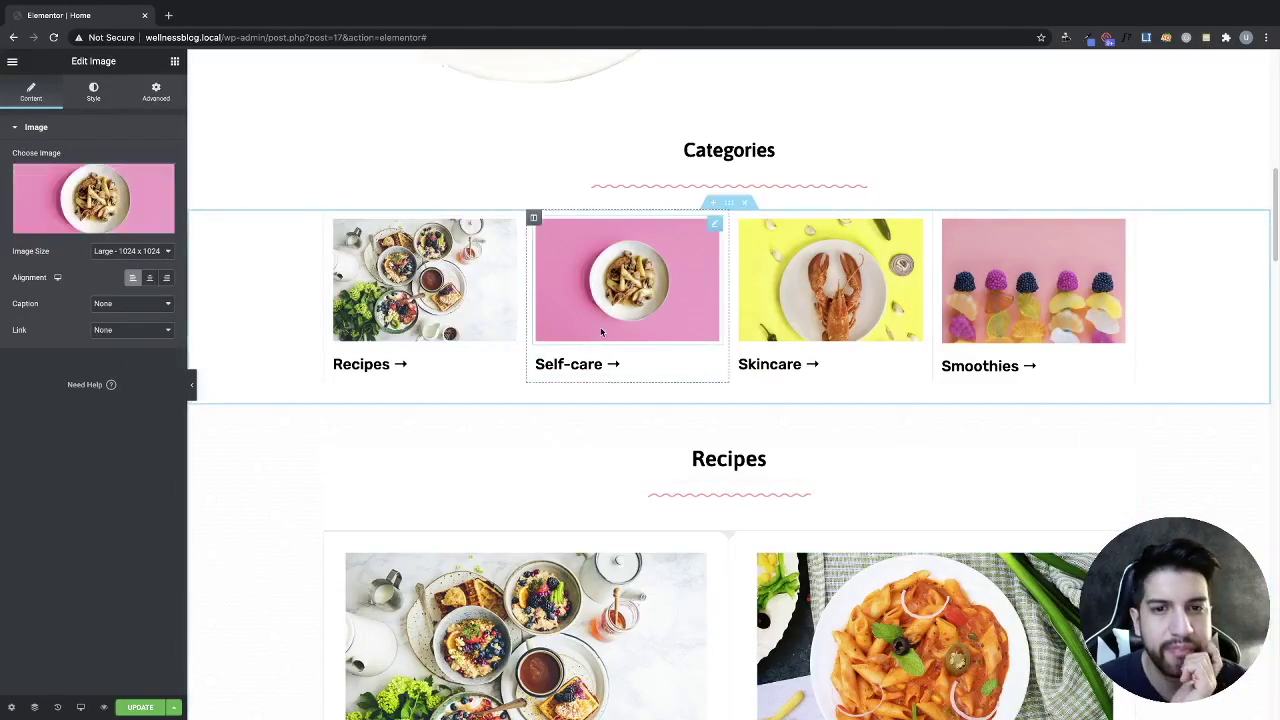
pyautogui.click(113, 207)
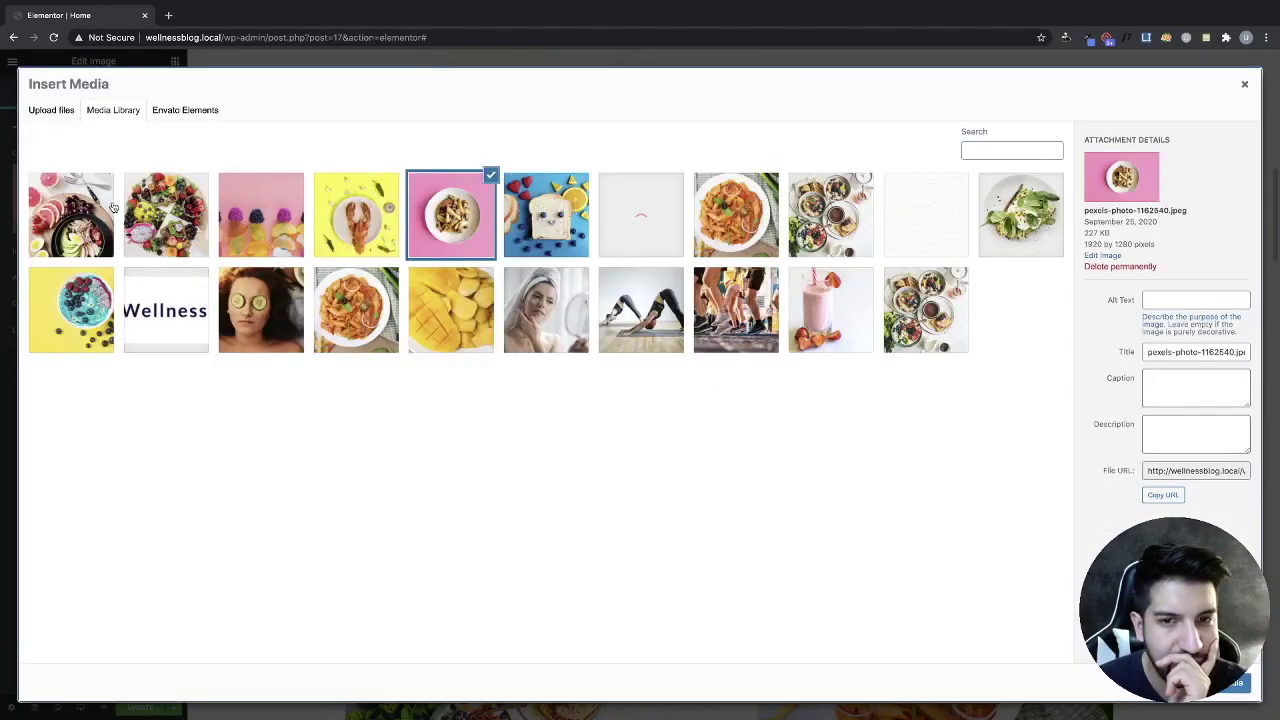
pyautogui.click(1242, 96)
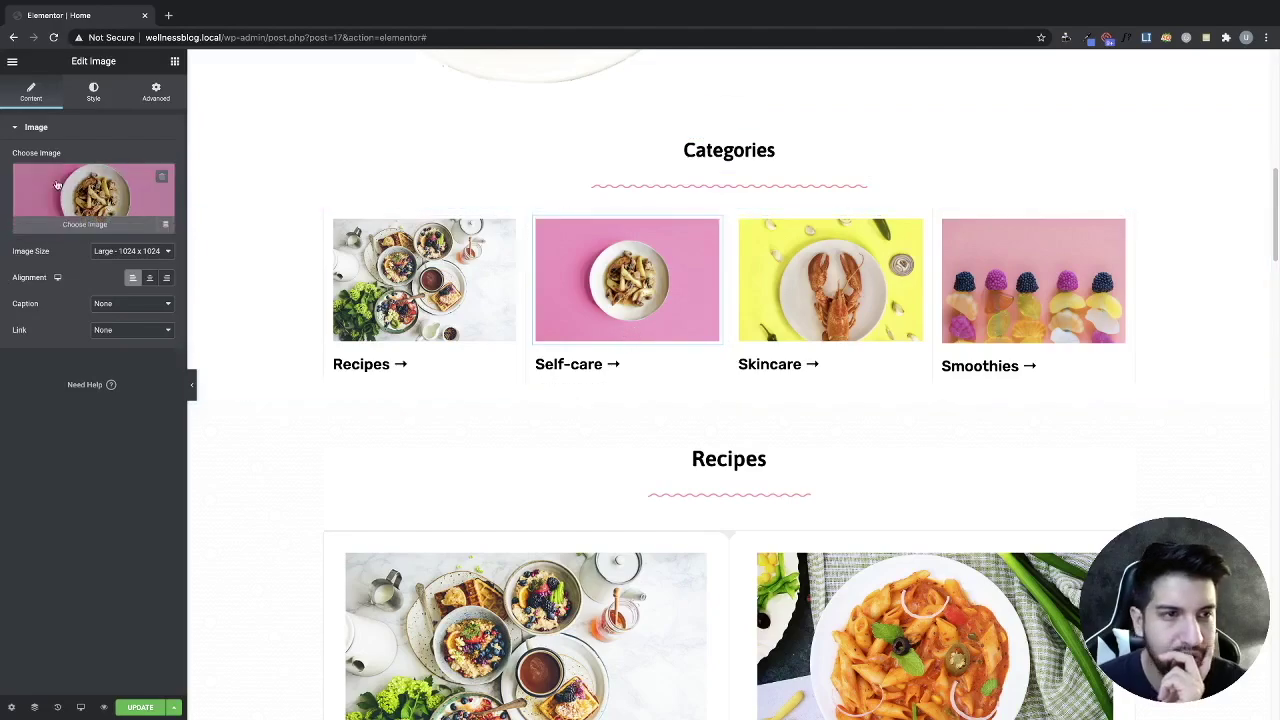
pyautogui.click(65, 192)
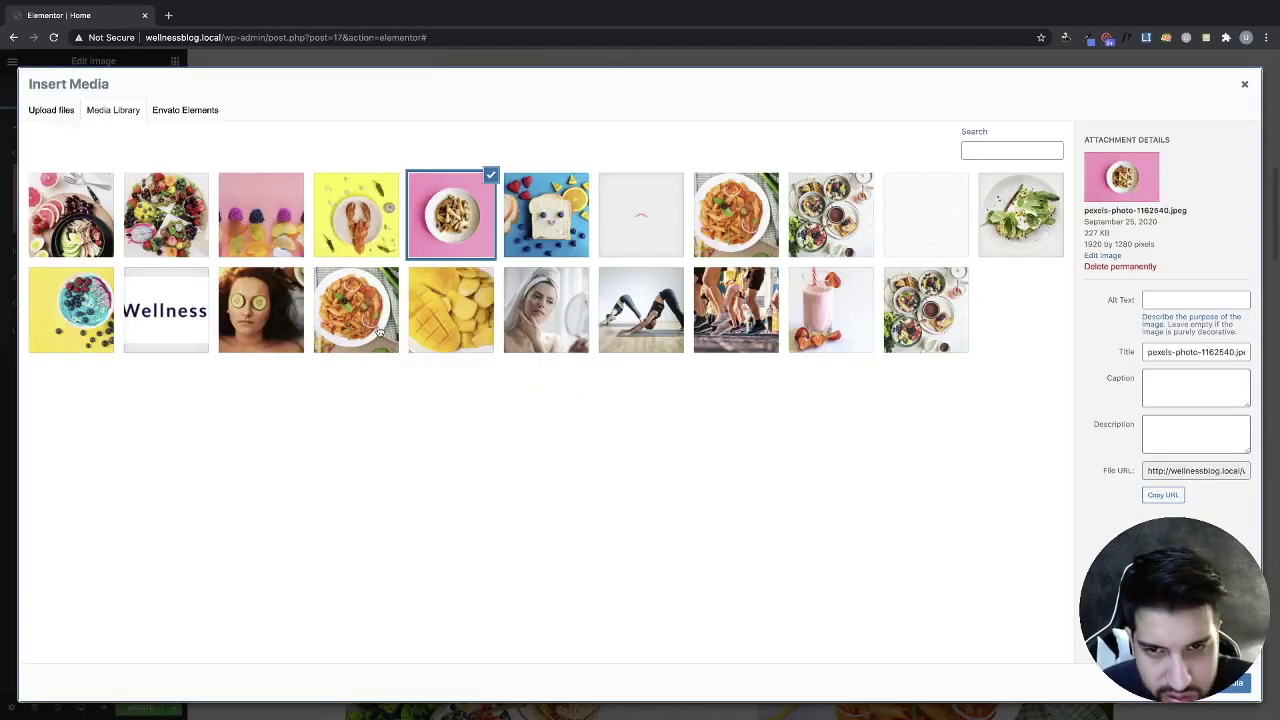
pyautogui.click(641, 334)
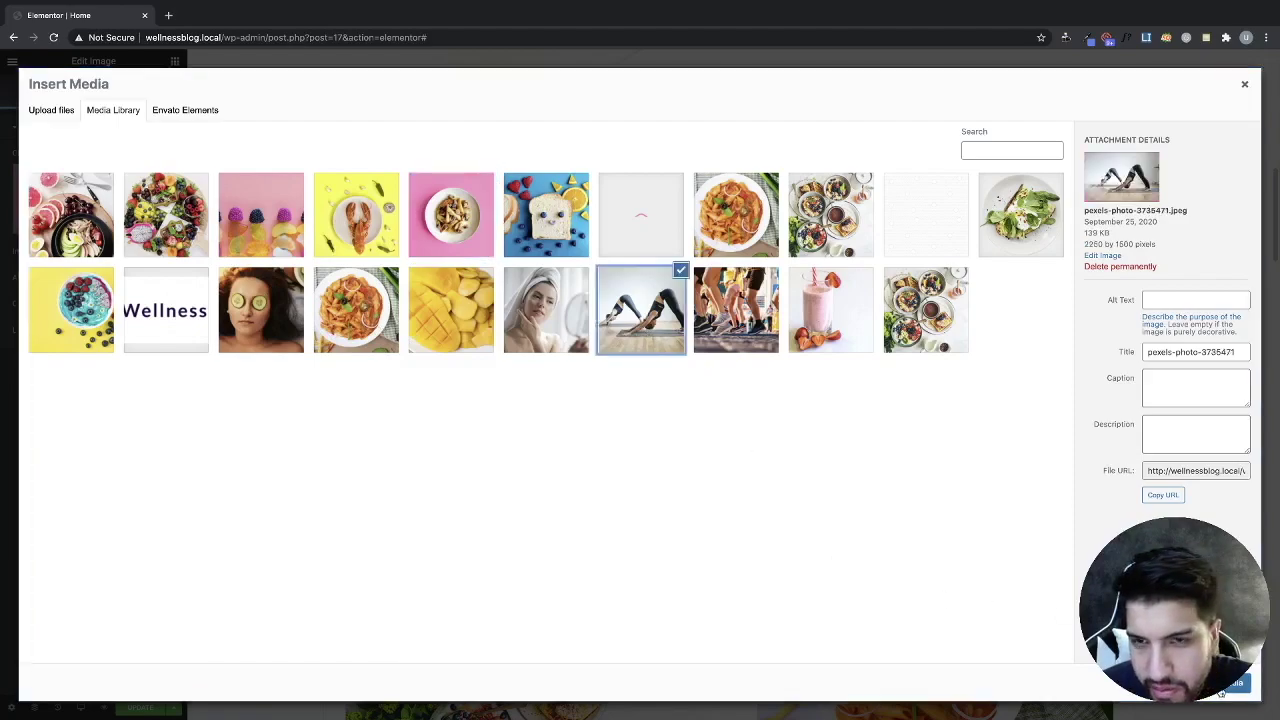
pyautogui.click(1222, 688)
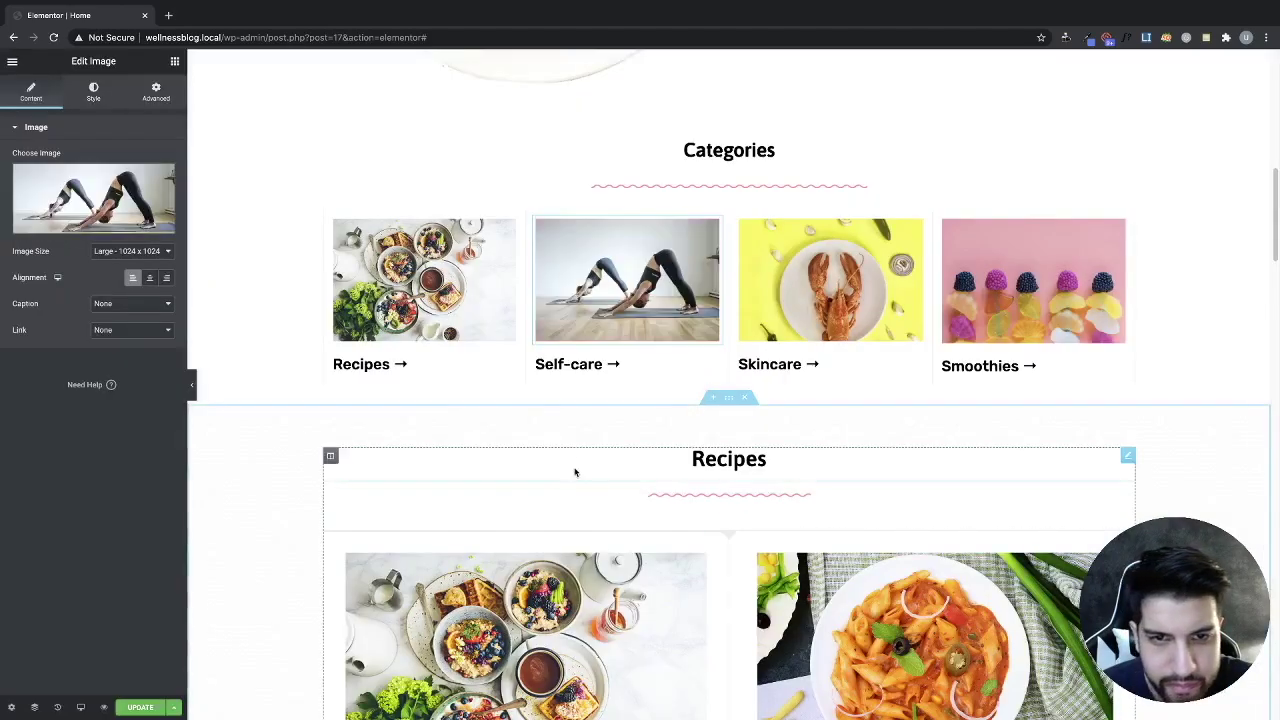
# - Give the Skincare card the towel-wrapped woman photo
pyautogui.click(818, 327)
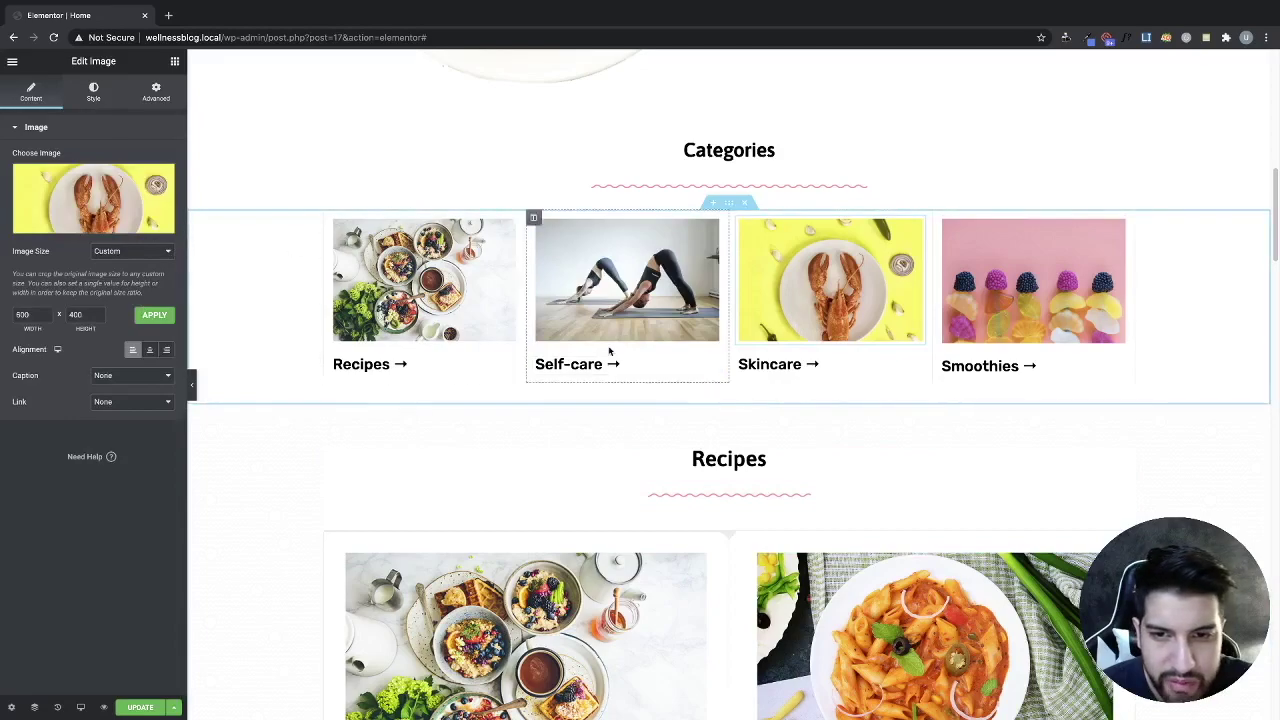
pyautogui.click(110, 224)
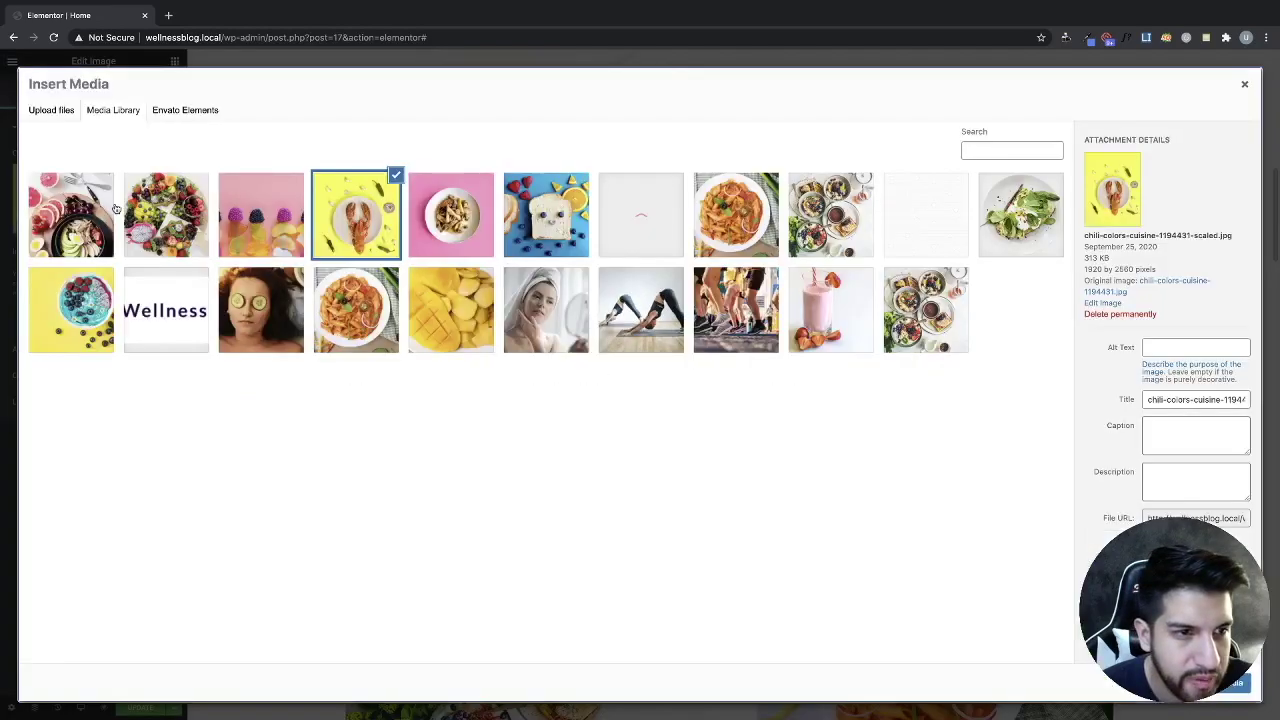
pyautogui.click(540, 323)
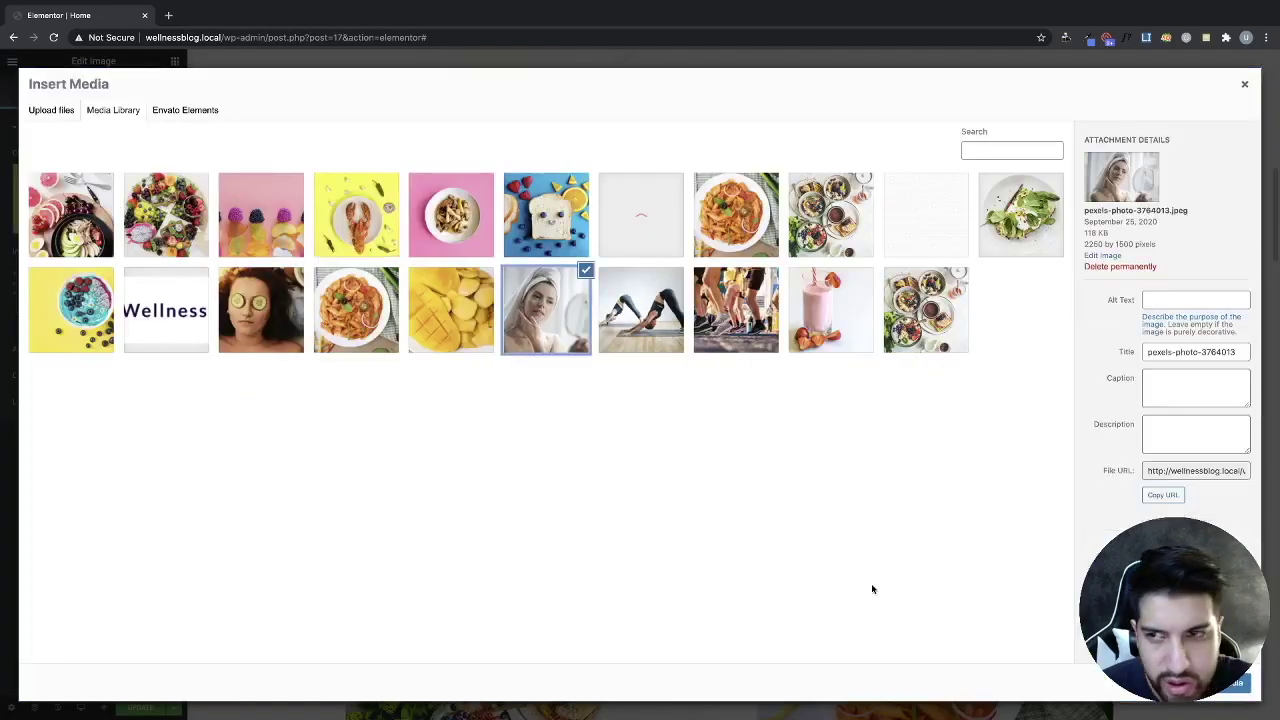
pyautogui.click(1235, 688)
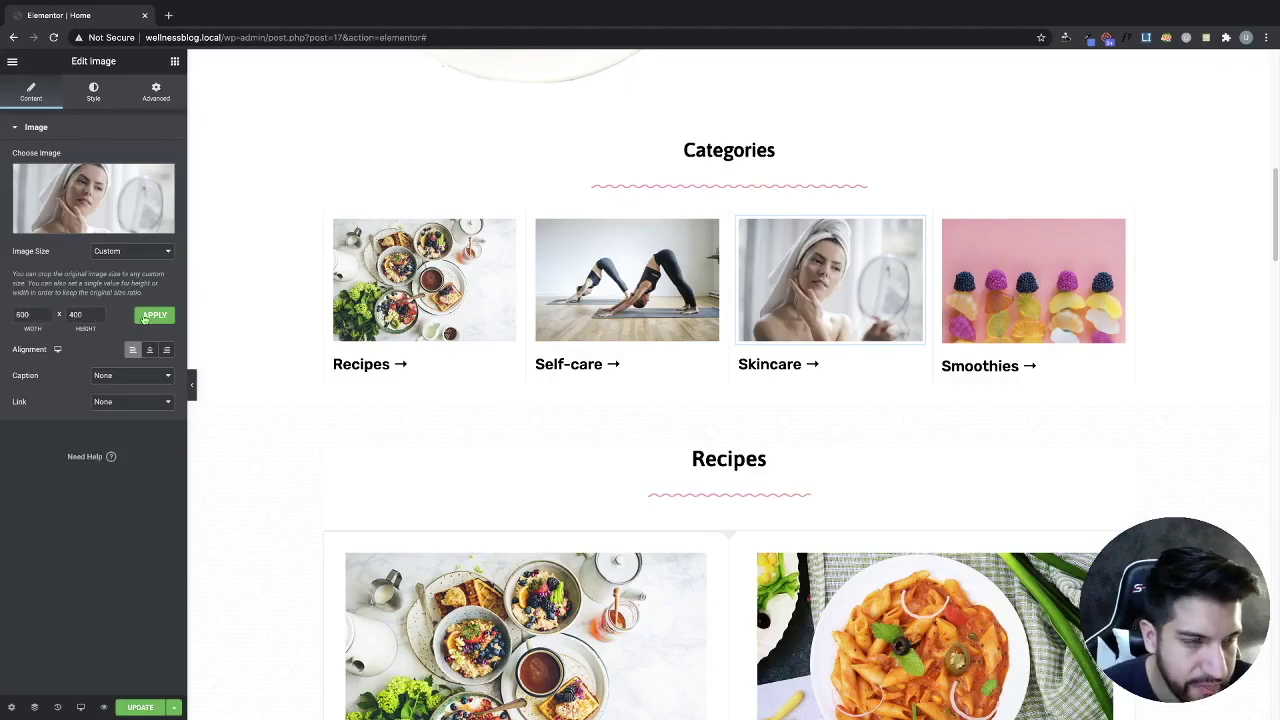
# - Set the Smoothies card image to the pink strawberry smoothie photo
pyautogui.click(986, 312)
pyautogui.click(60, 215)
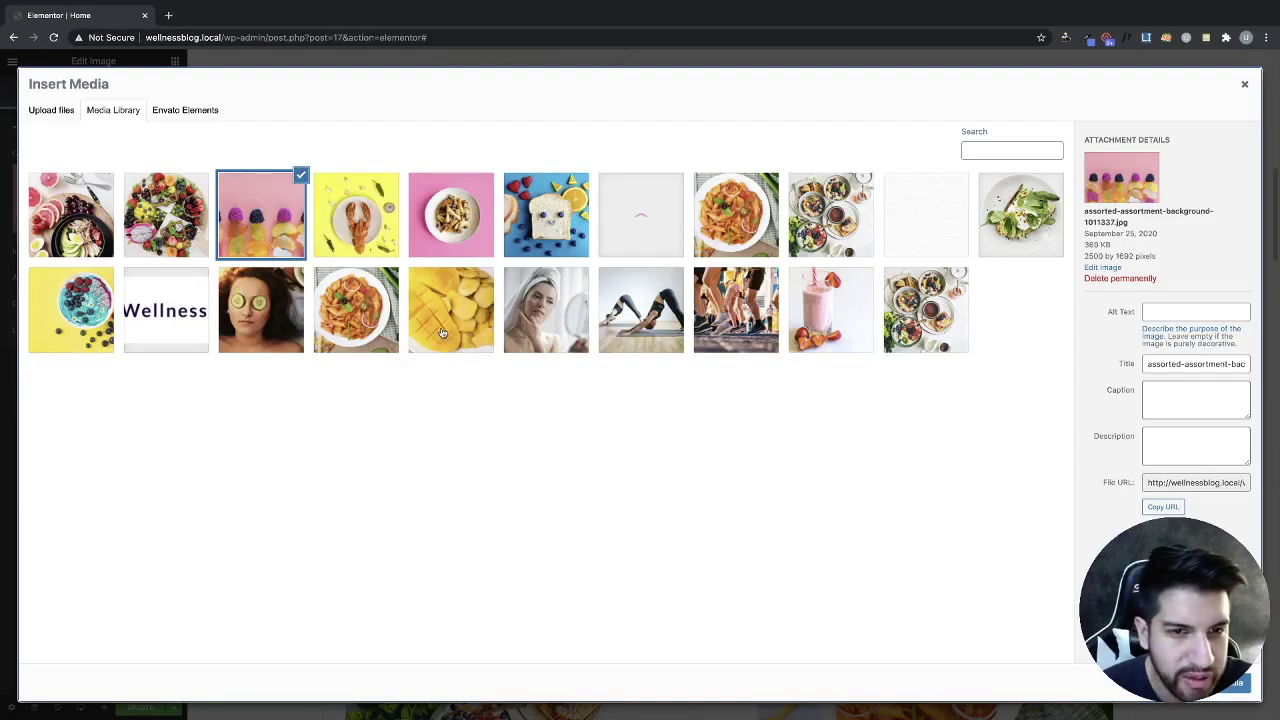
pyautogui.click(831, 348)
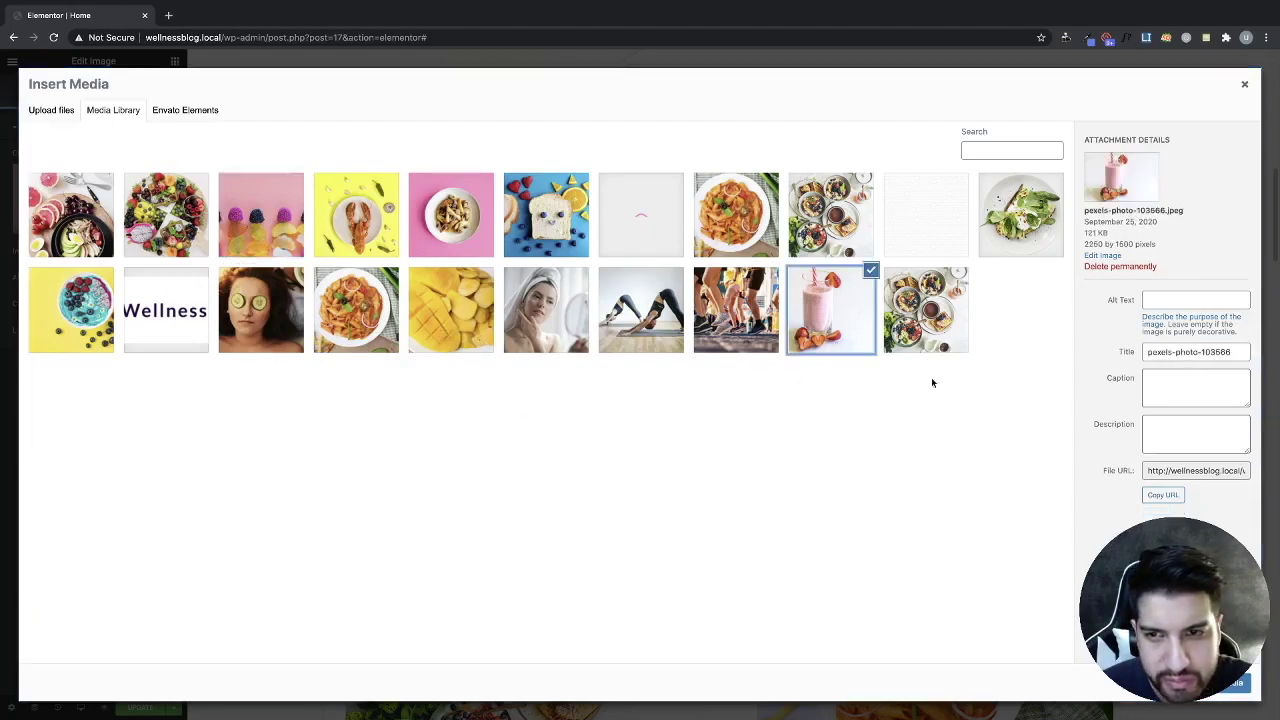
pyautogui.click(1230, 683)
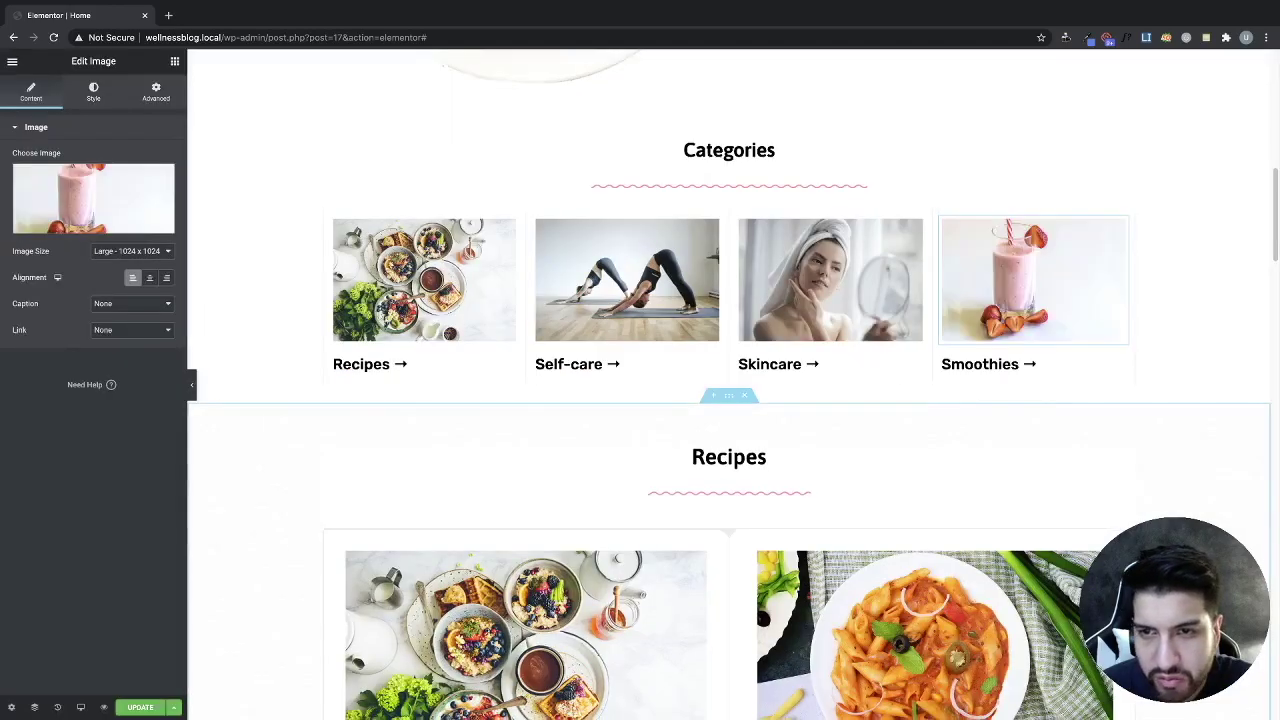
# - Scroll through the edited homepage to check the updated category cards
pyautogui.scroll(8, 754, 470)
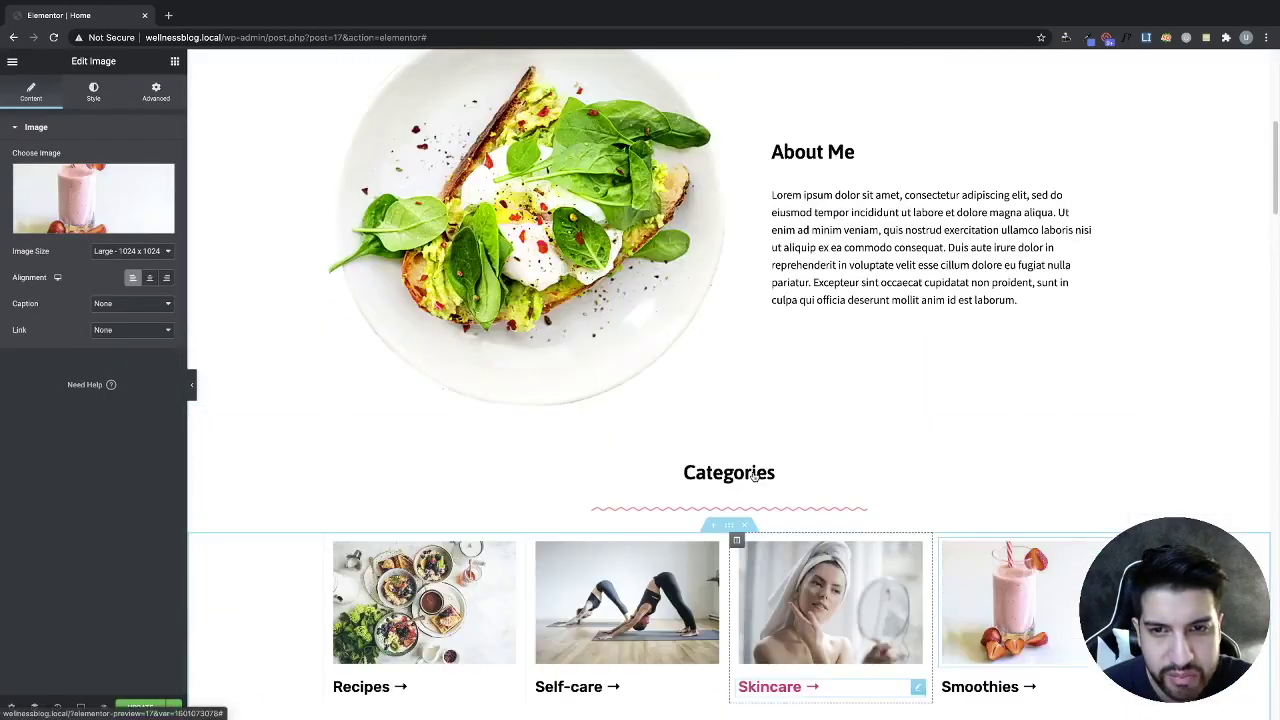
pyautogui.scroll(-3, 754, 472)
pyautogui.scroll(-8, 753, 476)
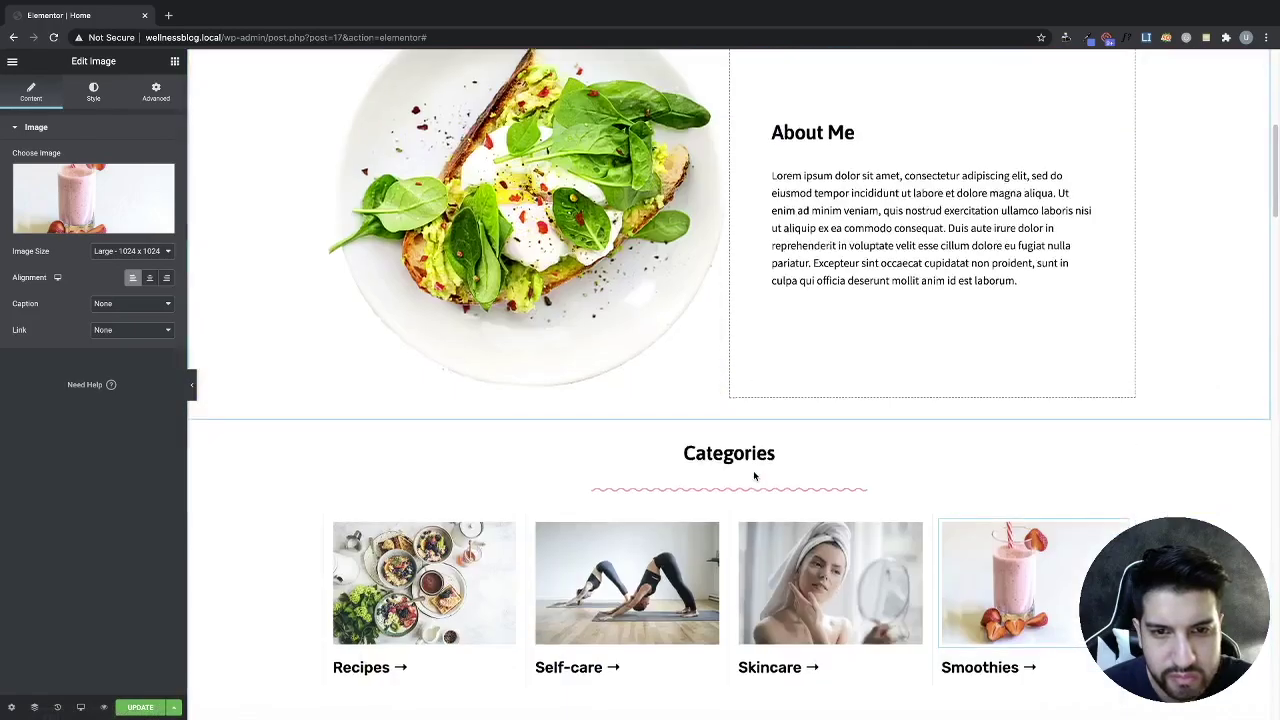
pyautogui.scroll(4, 753, 471)
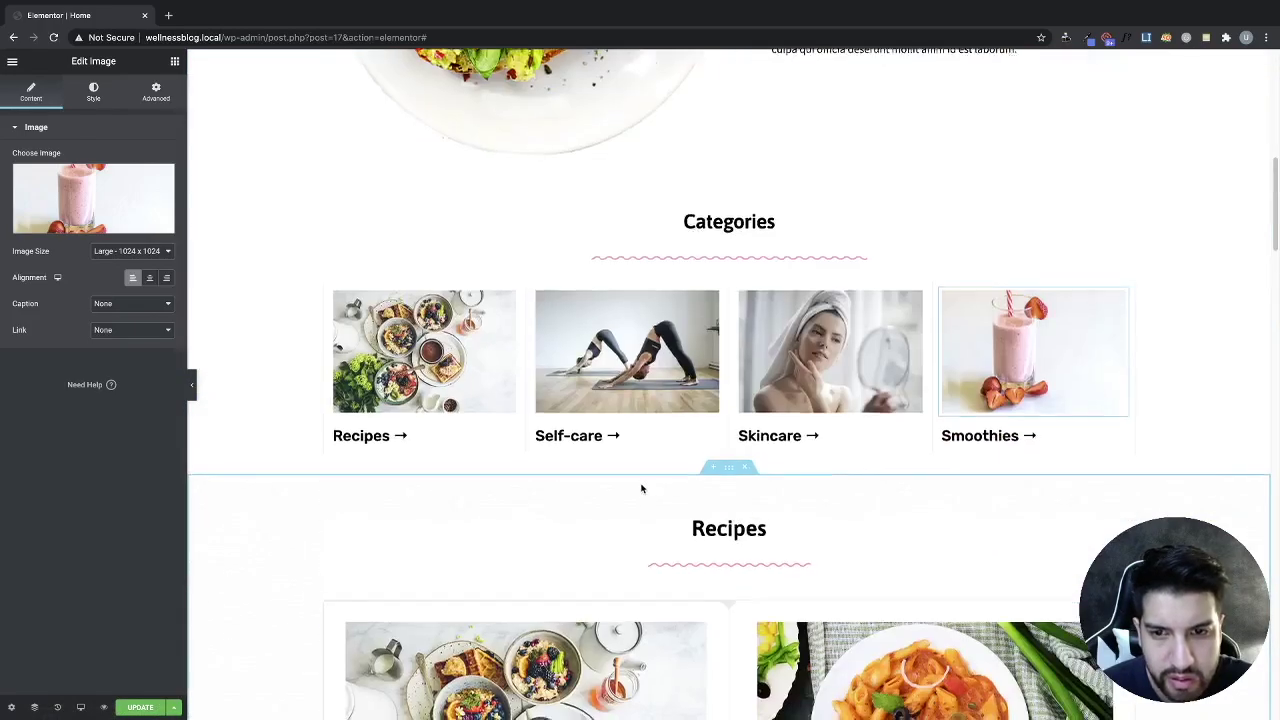
pyautogui.scroll(-12, 655, 484)
pyautogui.scroll(-3, 665, 492)
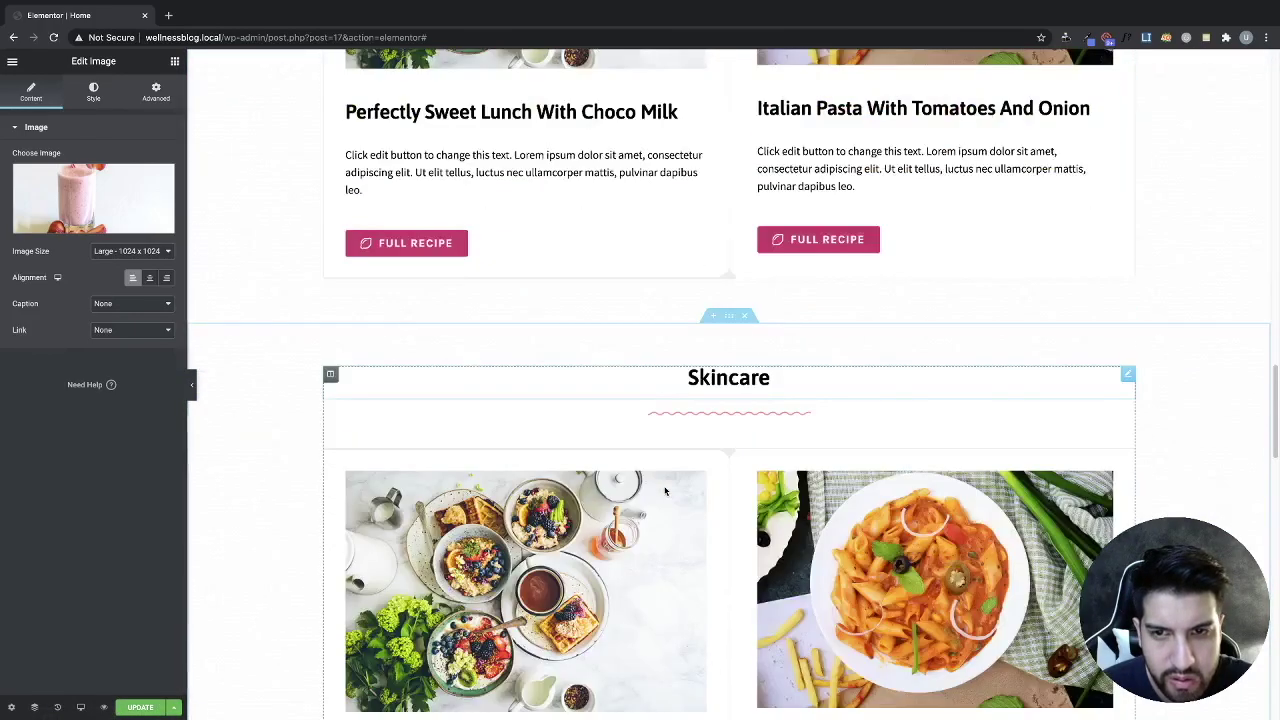
pyautogui.scroll(1, 666, 491)
# - Save the homepage changes with UPDATE and open a live preview in a new tab
pyautogui.scroll(-1, 667, 491)
pyautogui.scroll(-15, 668, 492)
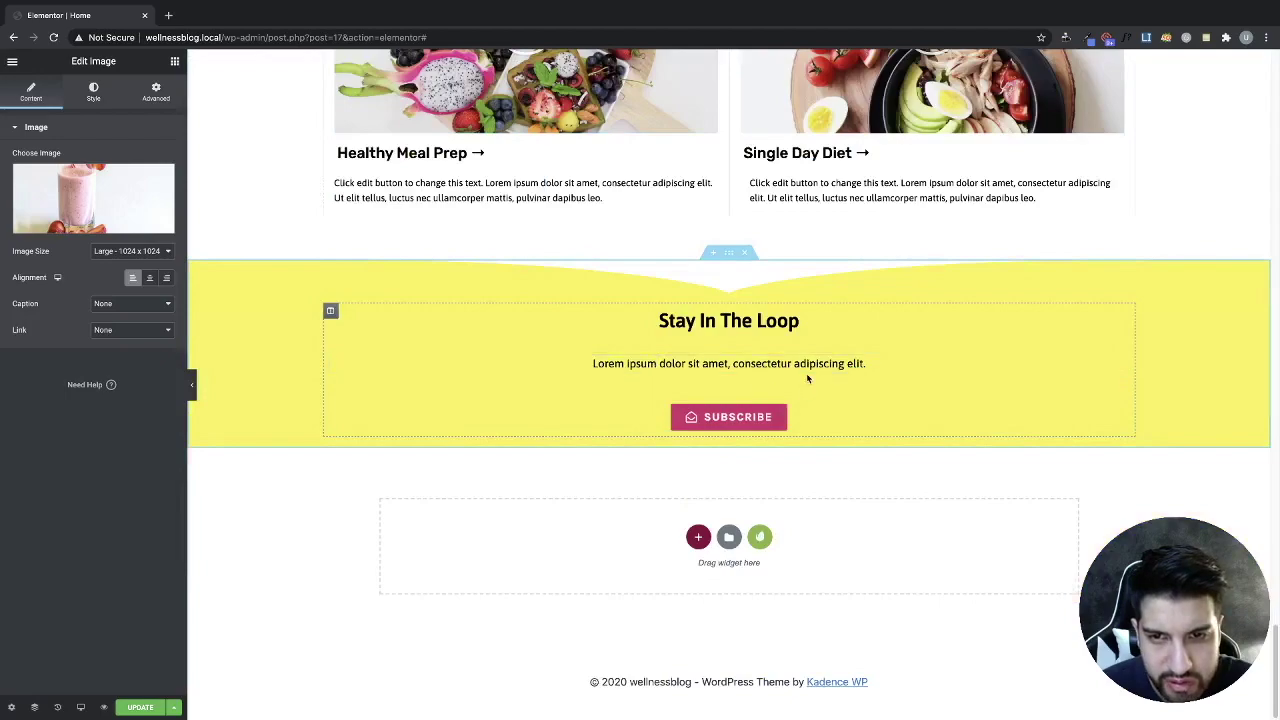
pyautogui.scroll(1, 815, 430)
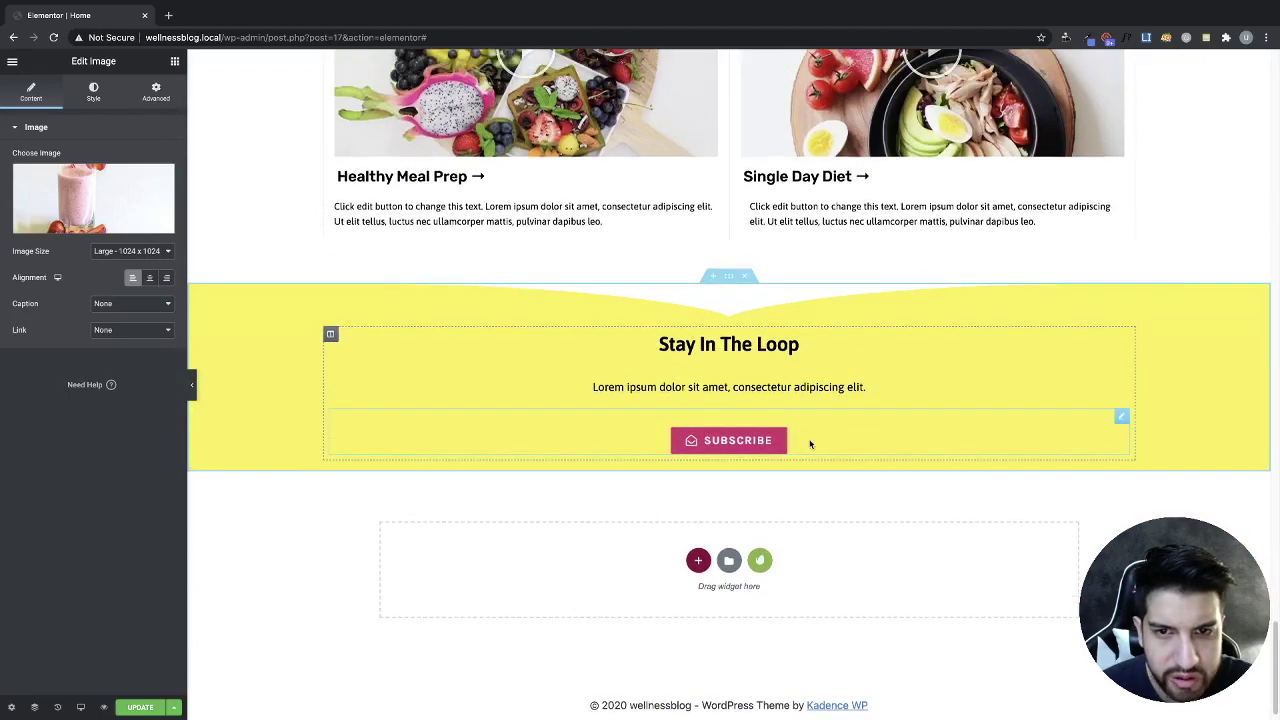
pyautogui.scroll(2, 809, 450)
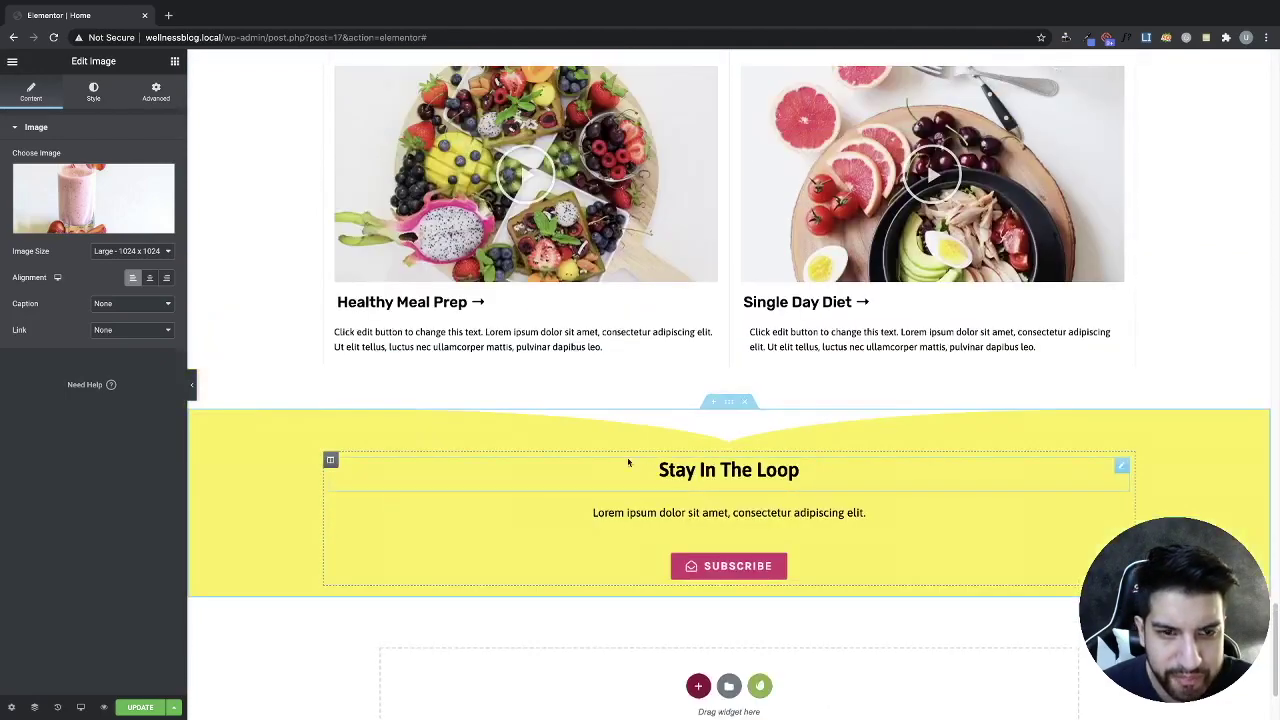
pyautogui.scroll(2, 450, 458)
pyautogui.click(130, 707)
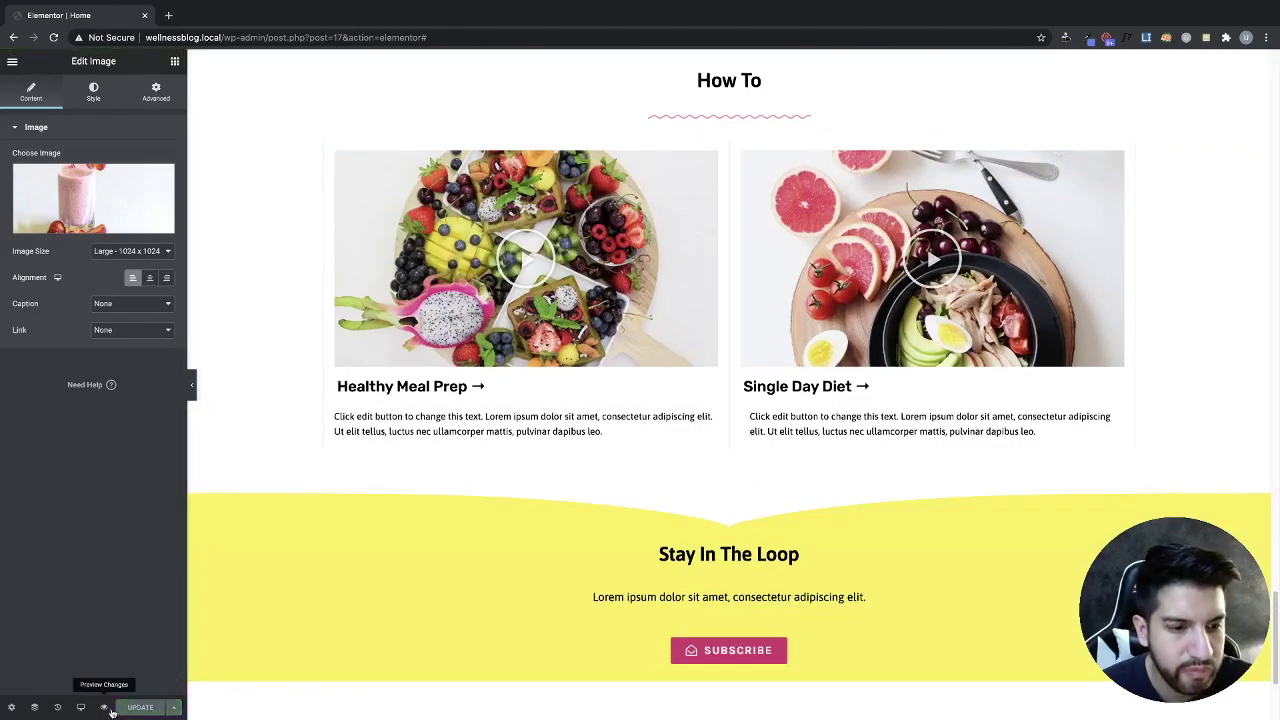
pyautogui.click(99, 701)
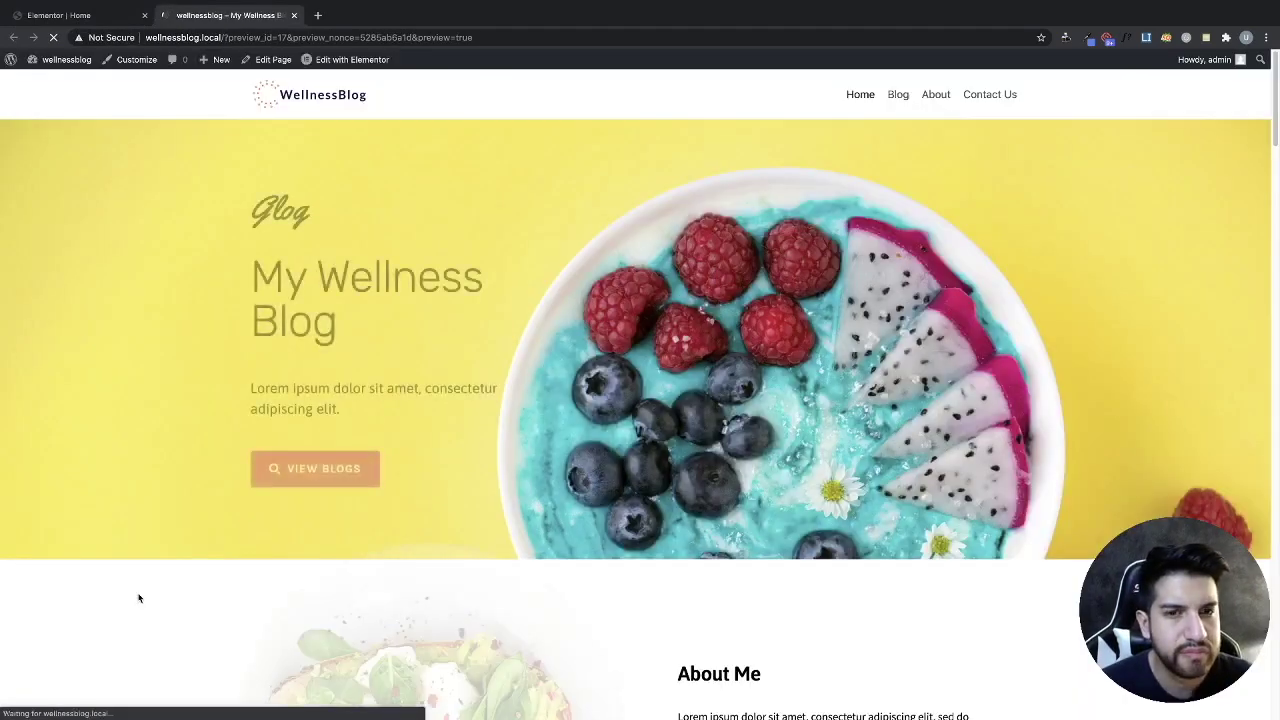
# - Test where the Self-care and Skincare category card links lead in the live preview
pyautogui.scroll(-3, 590, 447)
pyautogui.scroll(-7, 590, 447)
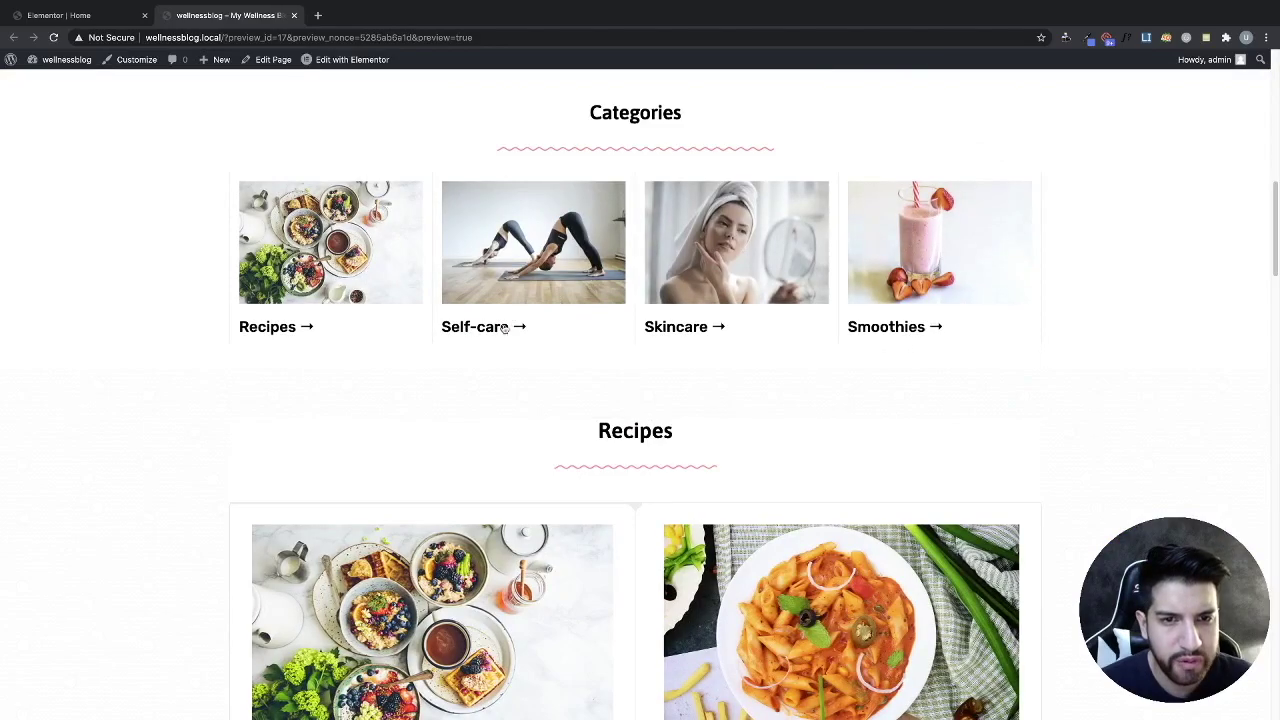
pyautogui.click(508, 326)
pyautogui.scroll(-3, 505, 330)
pyautogui.scroll(-4, 540, 420)
pyautogui.click(690, 395)
# - Scroll through the recipe sections to the footer and back to the top
pyautogui.scroll(-8, 850, 476)
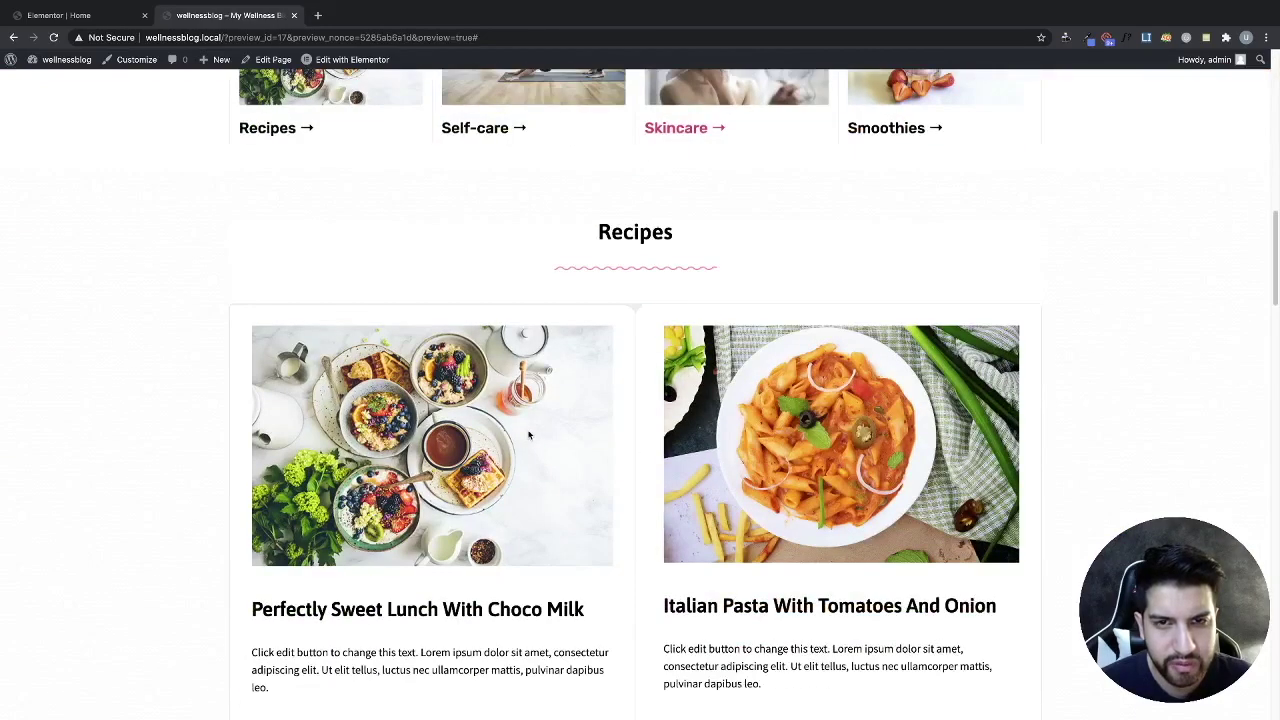
pyautogui.scroll(-3, 749, 447)
pyautogui.scroll(-7, 659, 411)
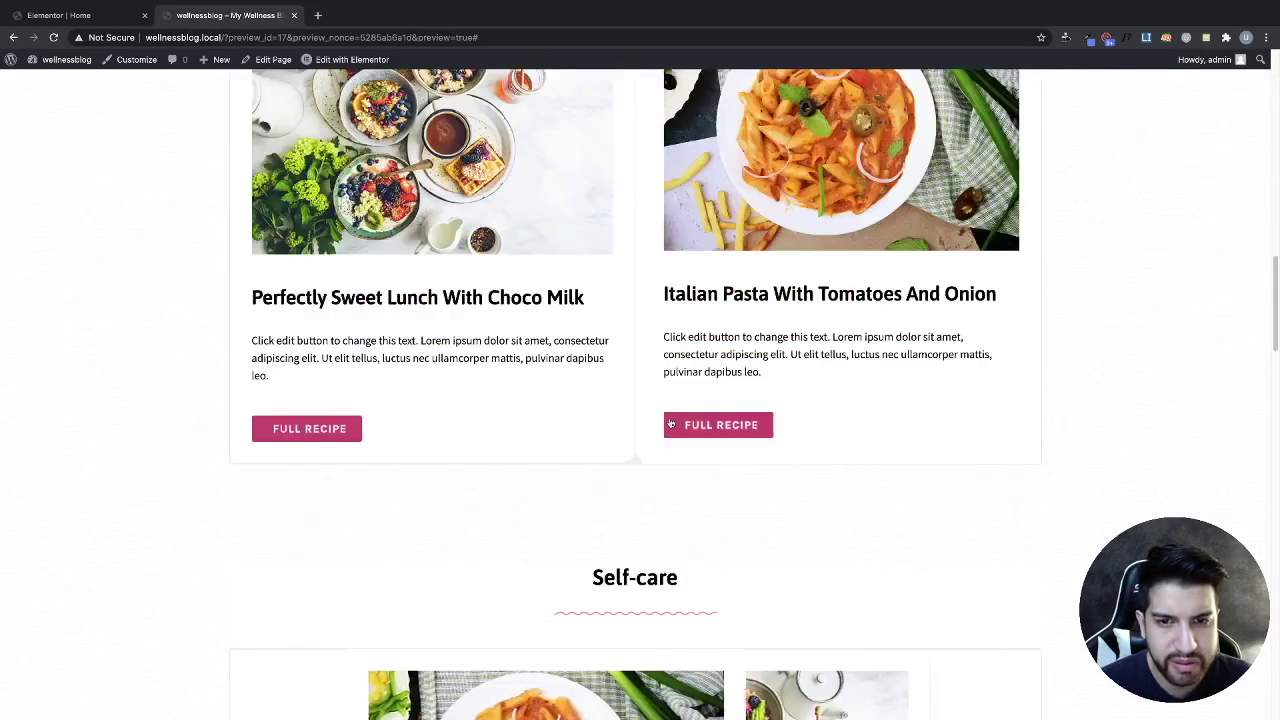
pyautogui.scroll(-10, 735, 471)
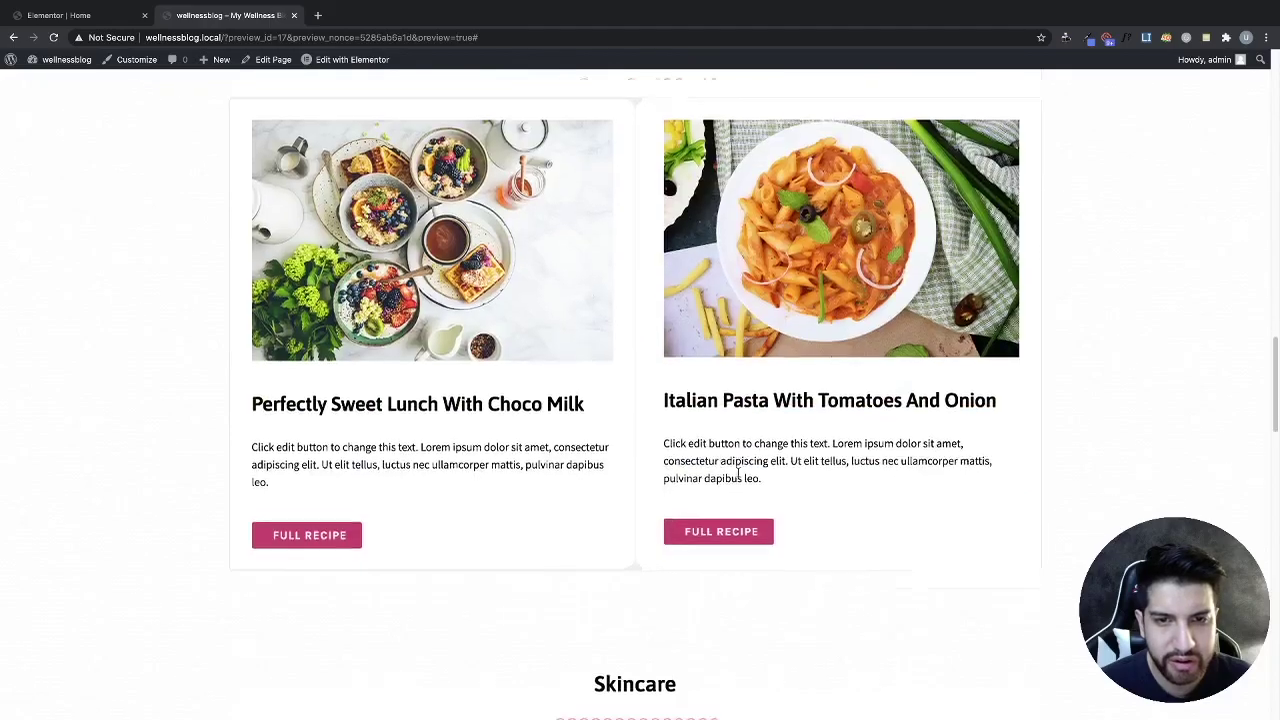
pyautogui.scroll(-15, 738, 472)
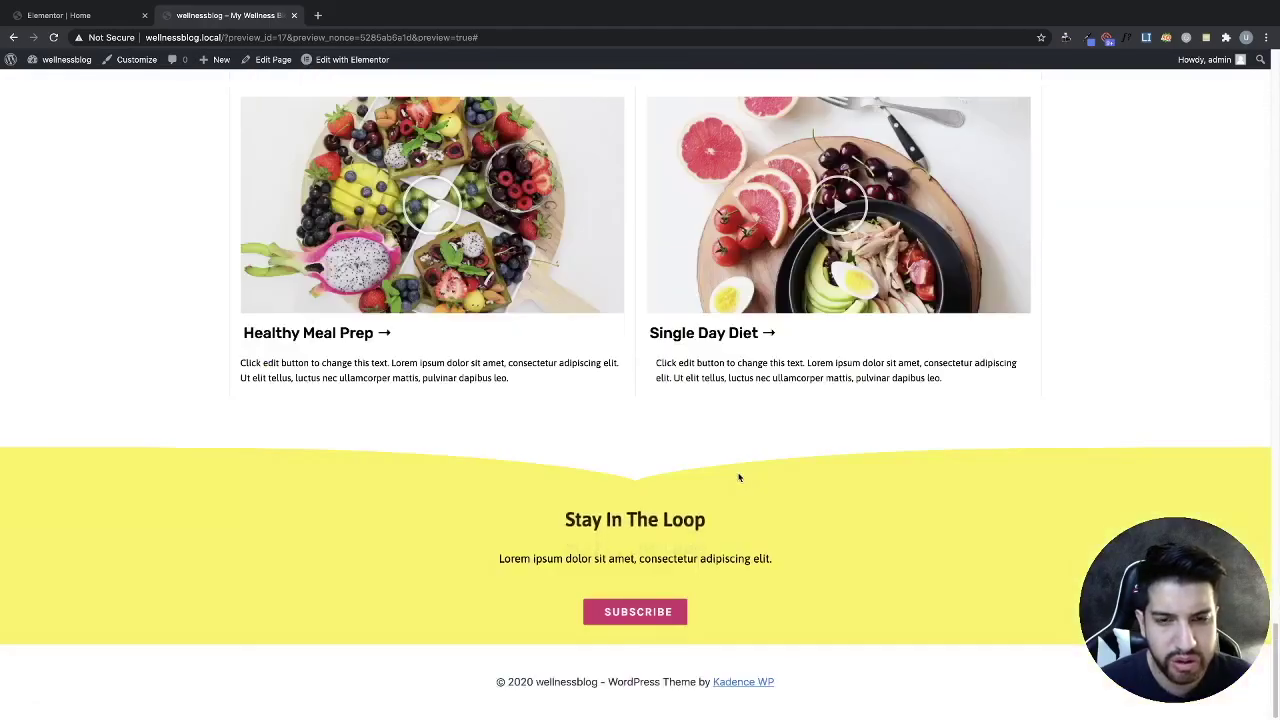
pyautogui.scroll(18, 738, 477)
pyautogui.scroll(14, 740, 477)
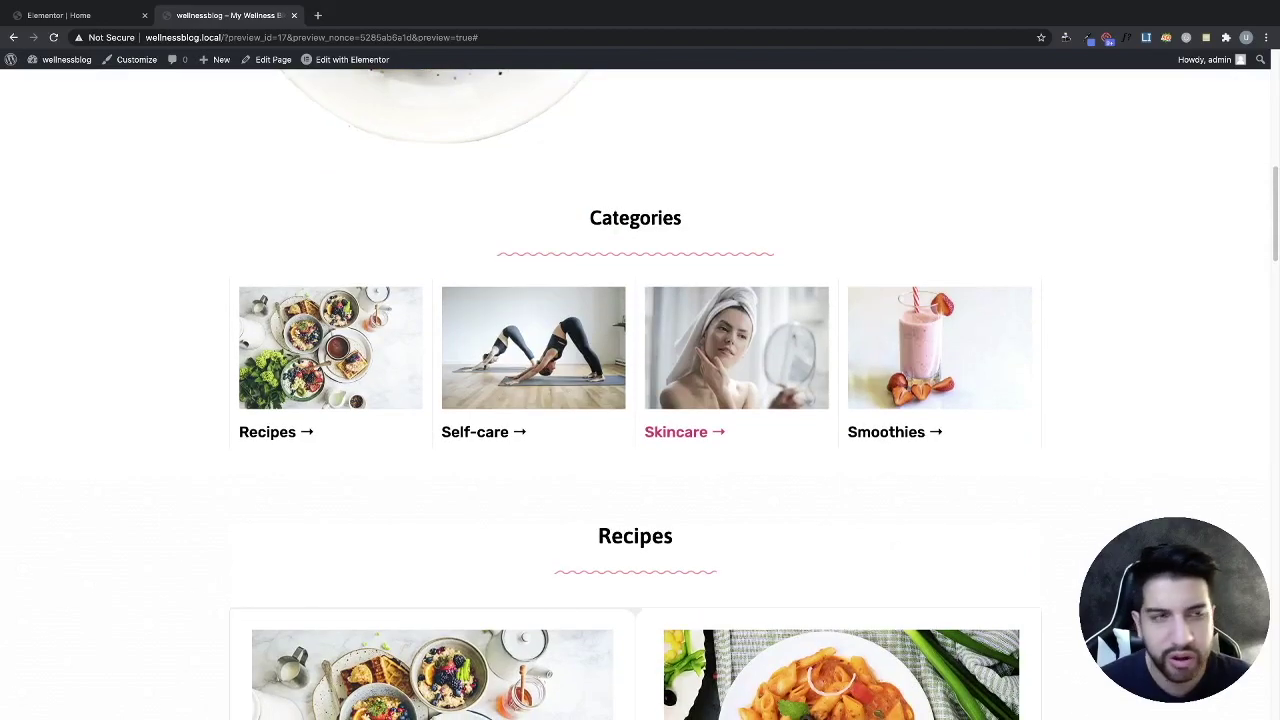
pyautogui.scroll(5, 892, 544)
pyautogui.scroll(4, 640, 394)
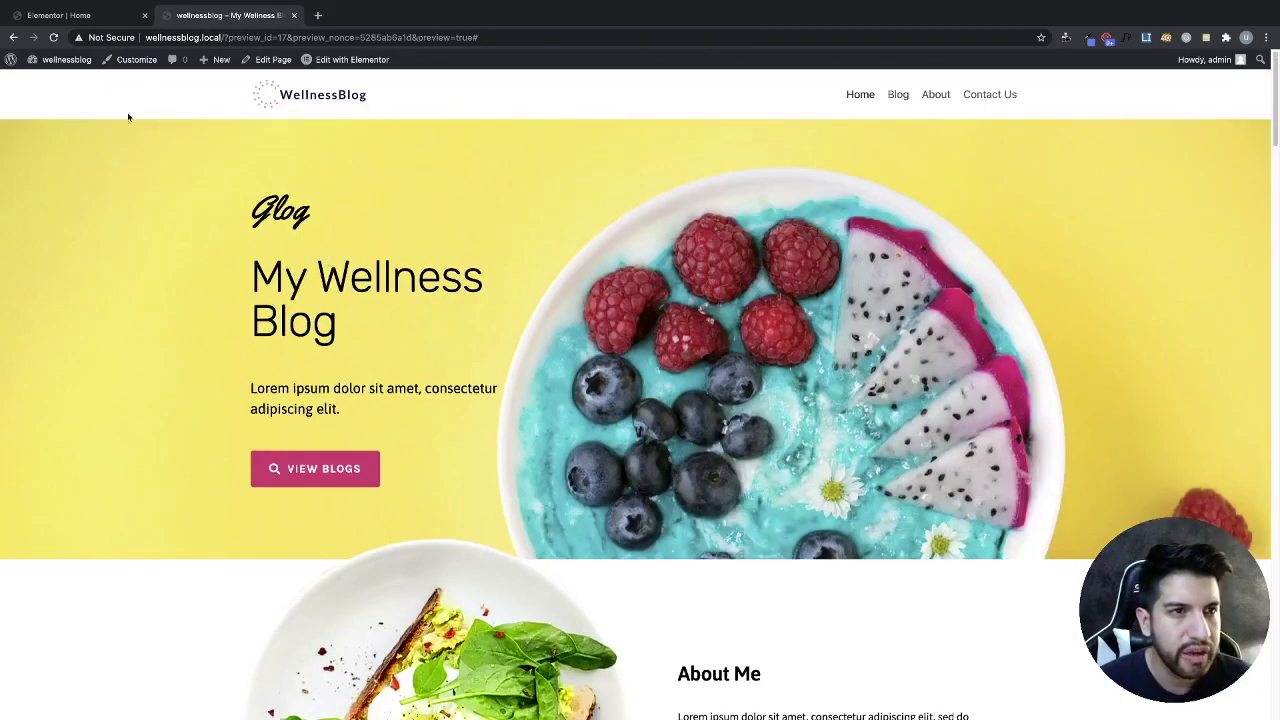
# - Go to Posts > Categories in the dashboard and edit the Uncategorized category
pyautogui.moveTo(64, 59)
pyautogui.click(58, 82)
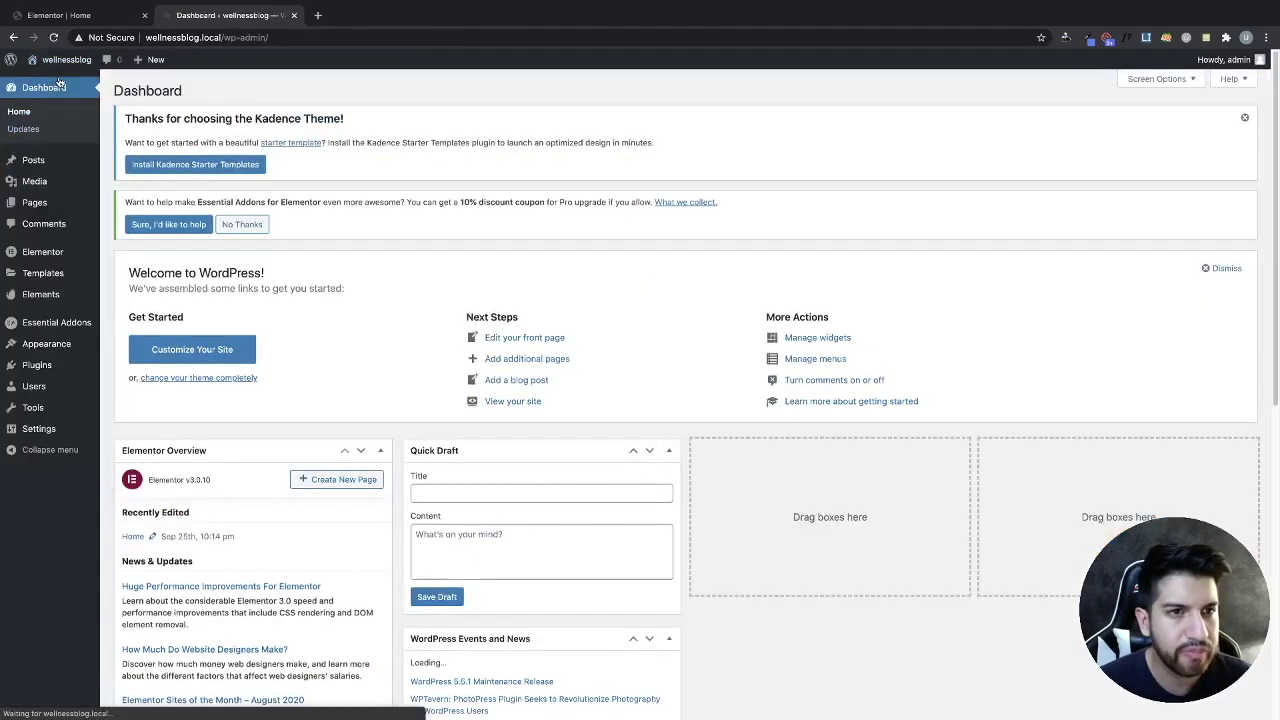
pyautogui.moveTo(98, 182)
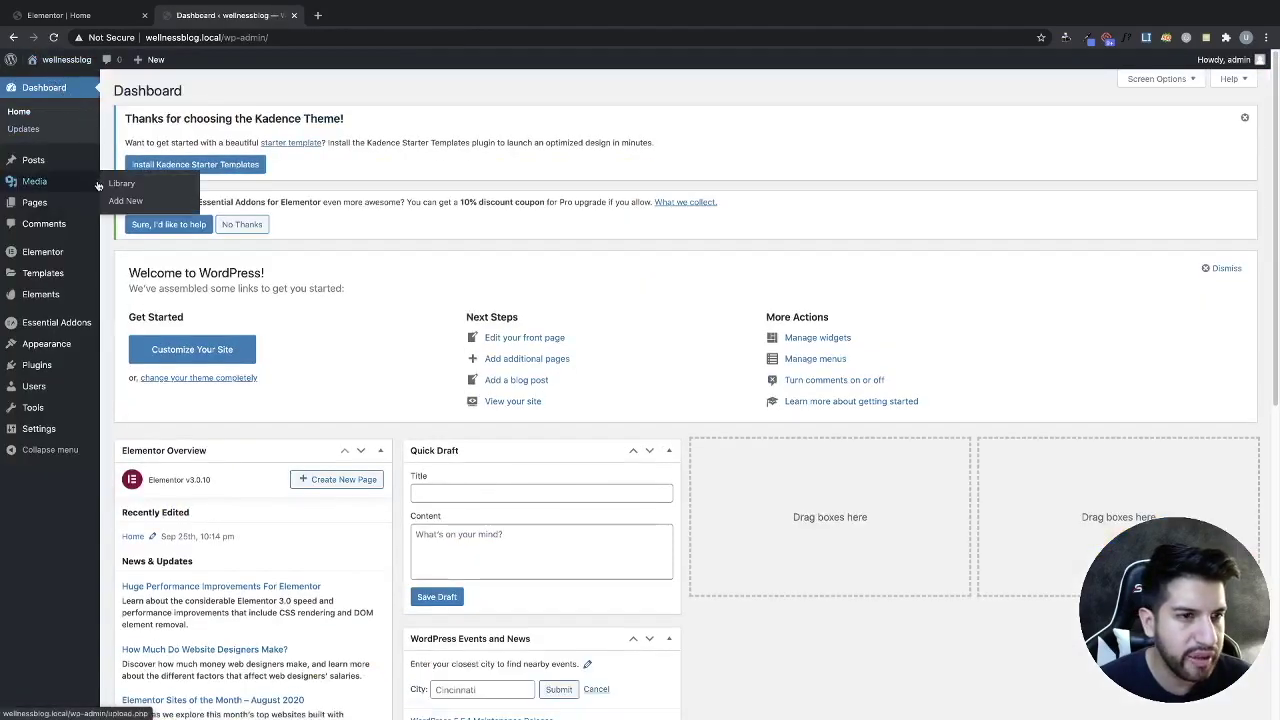
pyautogui.moveTo(59, 169)
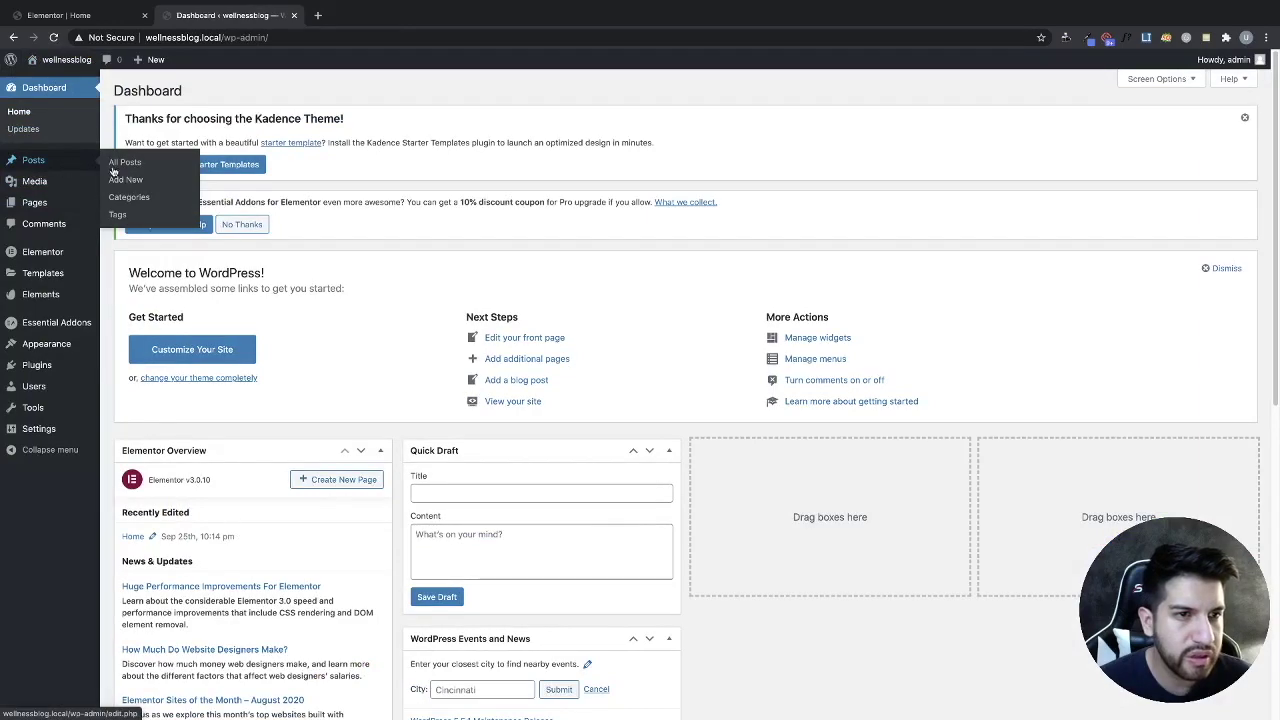
pyautogui.click(128, 197)
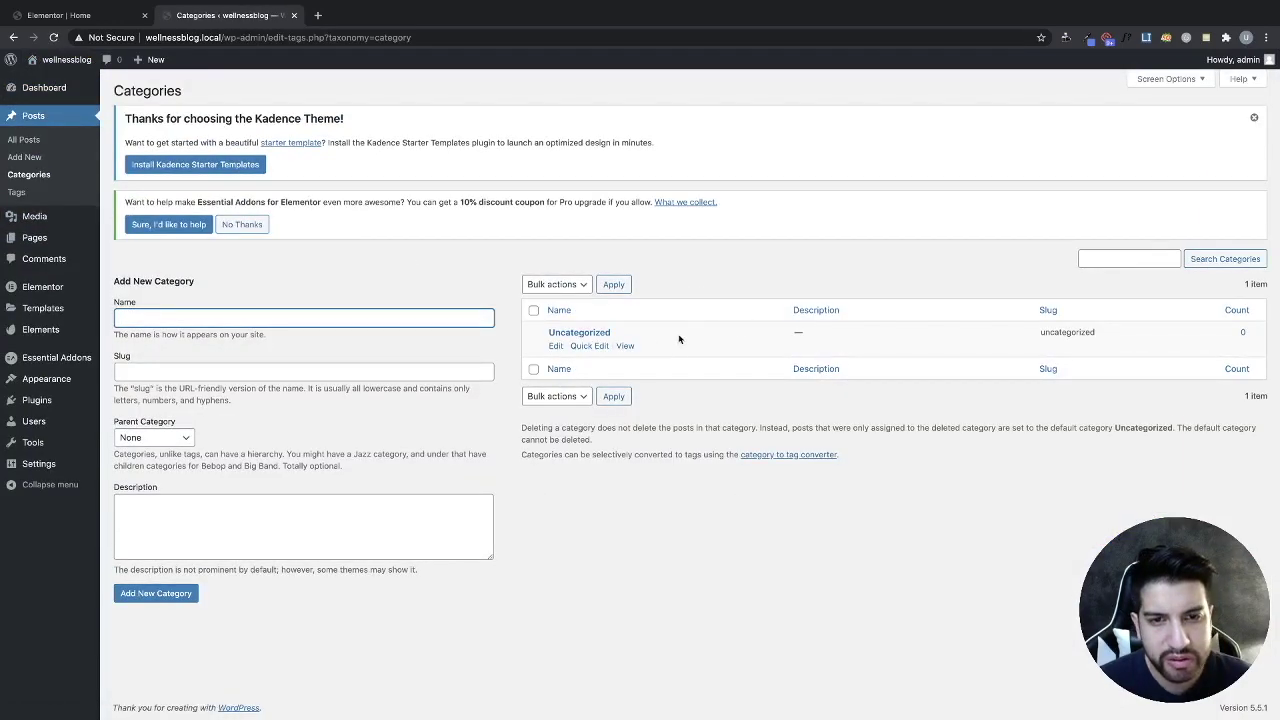
pyautogui.moveTo(553, 345)
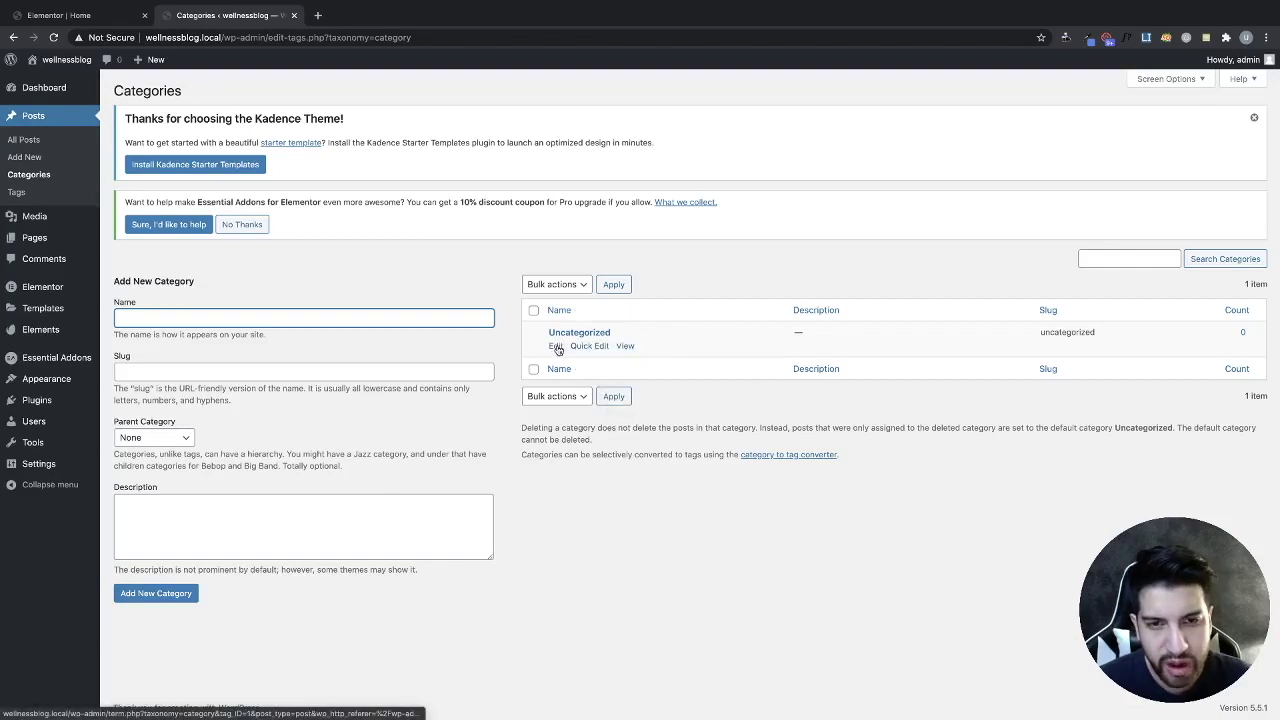
pyautogui.click(556, 346)
# - Rename it to Blog Posts with slug blog-posts, update, and return to Categories
pyautogui.moveTo(368, 281); pyautogui.dragTo(361, 246)
pyautogui.click(436, 267)
pyautogui.hotkey('ctrl', 'a')
pyautogui.press('BackSpace')
pyautogui.write('Bl')
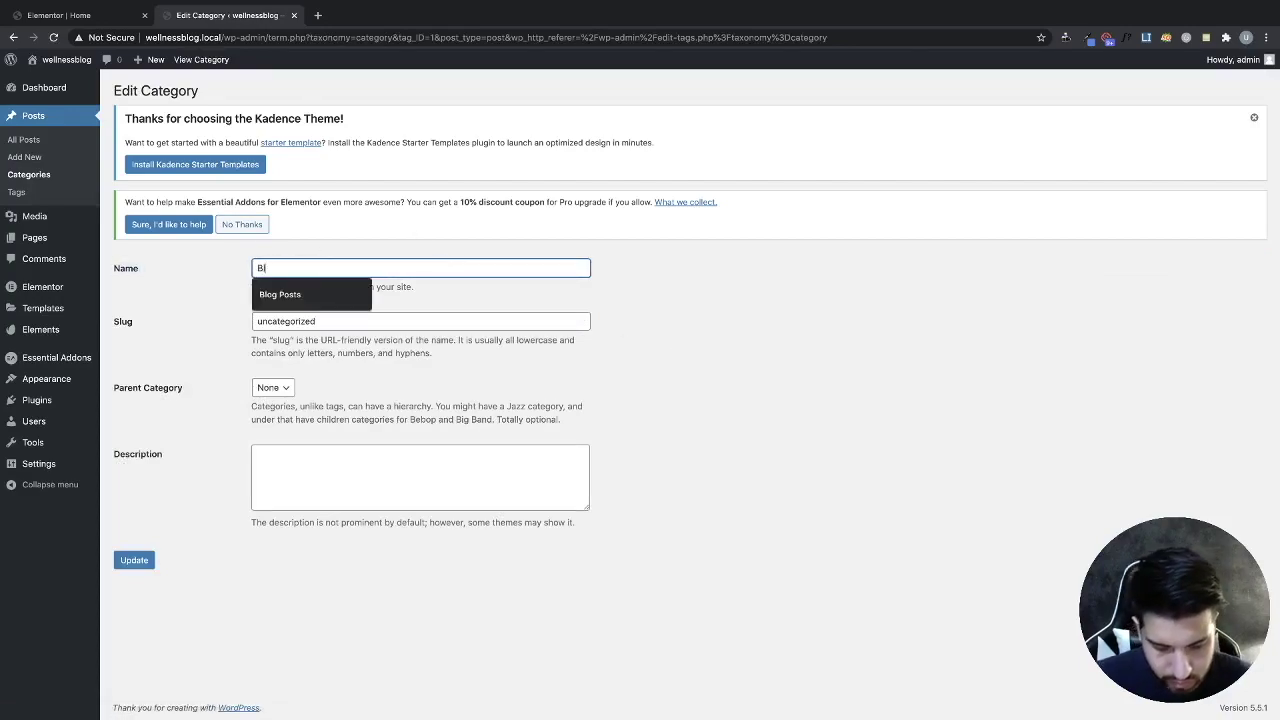
pyautogui.click(355, 290)
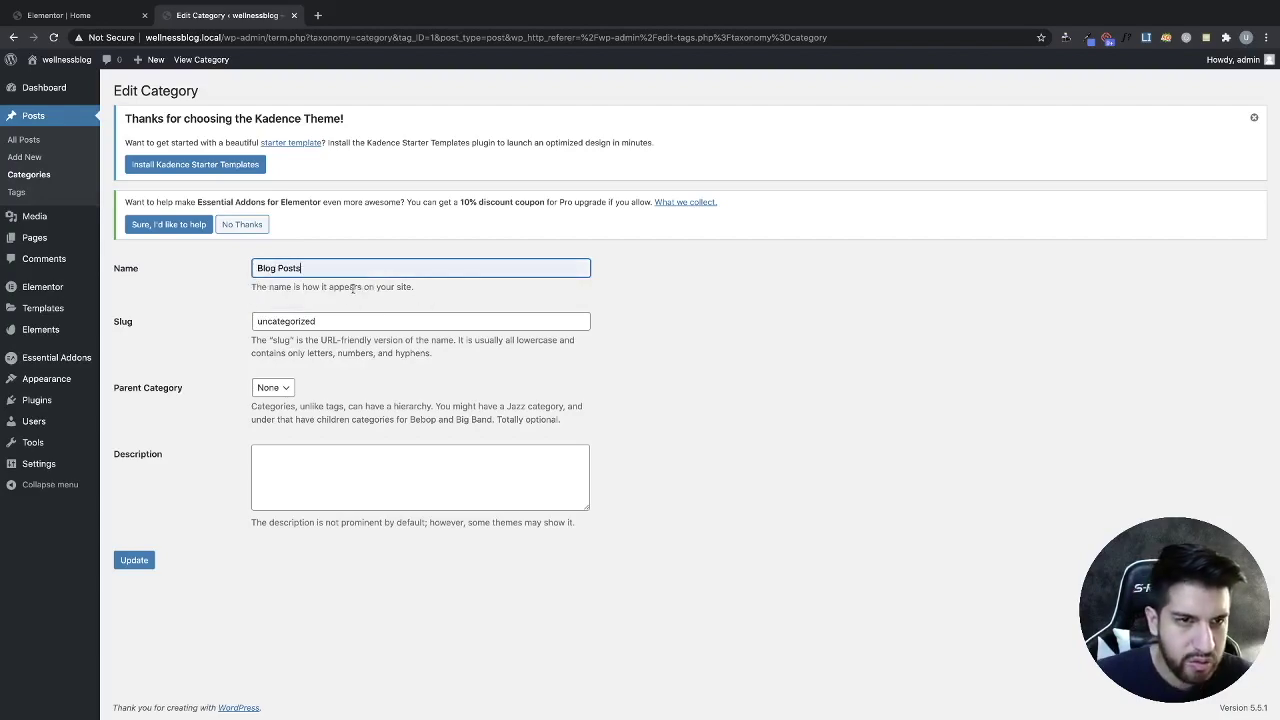
pyautogui.press('Tab')
pyautogui.write('b')
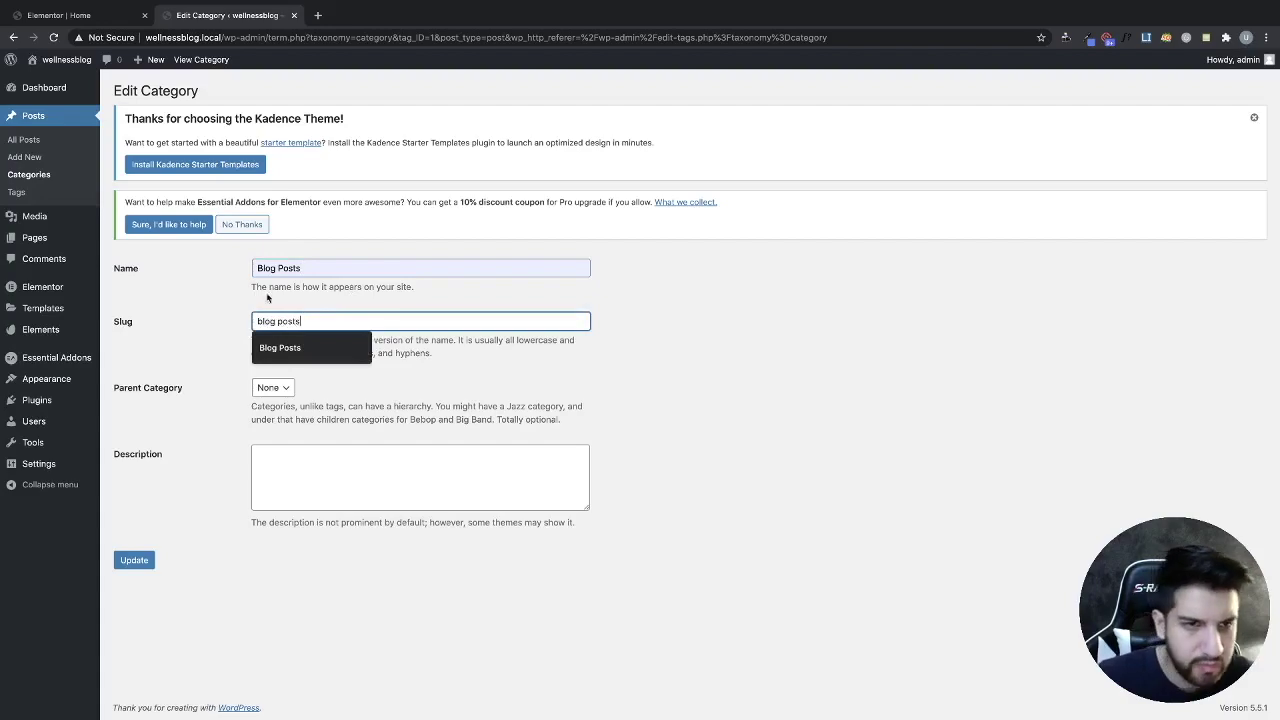
pyautogui.click(861, 373)
pyautogui.click(136, 560)
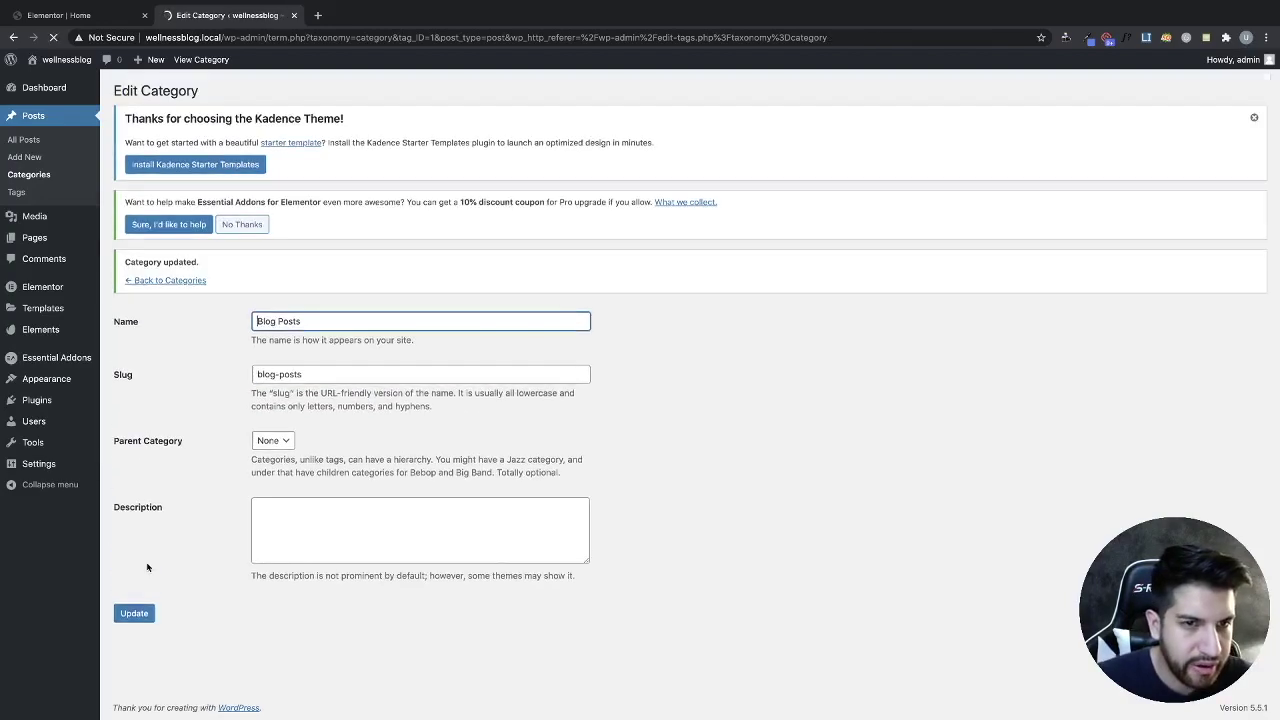
pyautogui.click(37, 176)
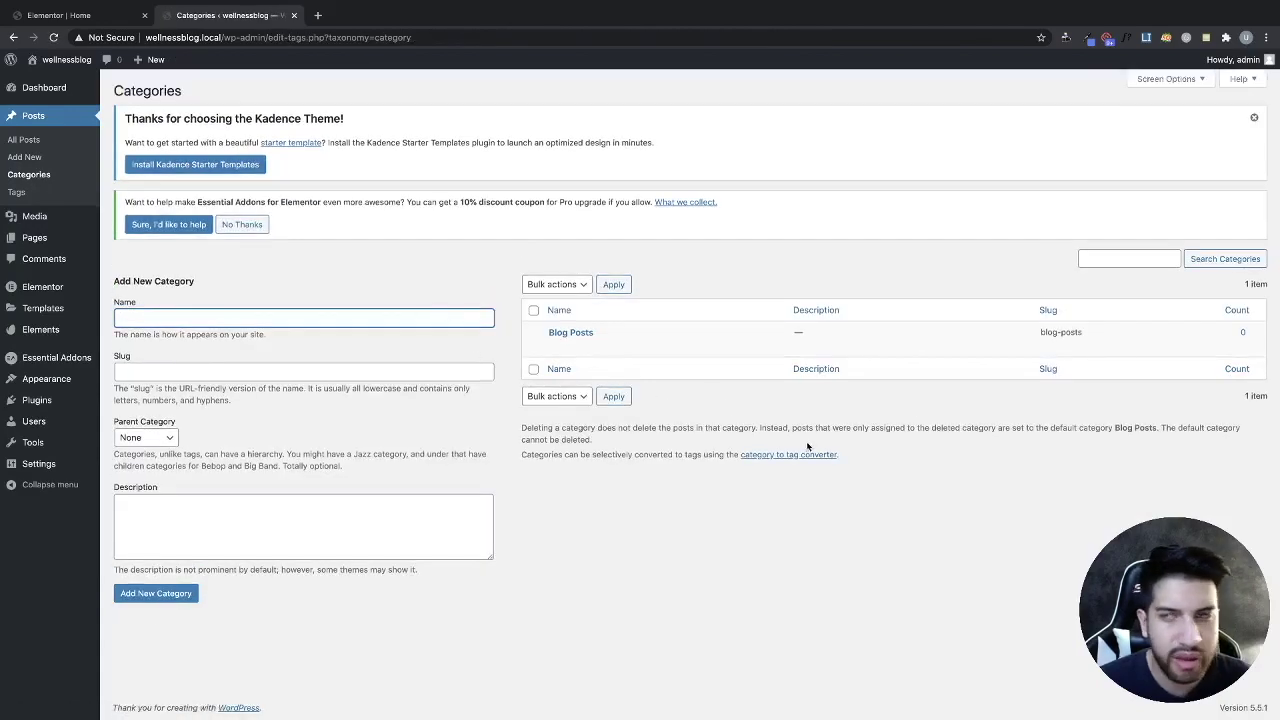
# - Add the Recipes category, copying its name from the notes
pyautogui.click(1186, 37)
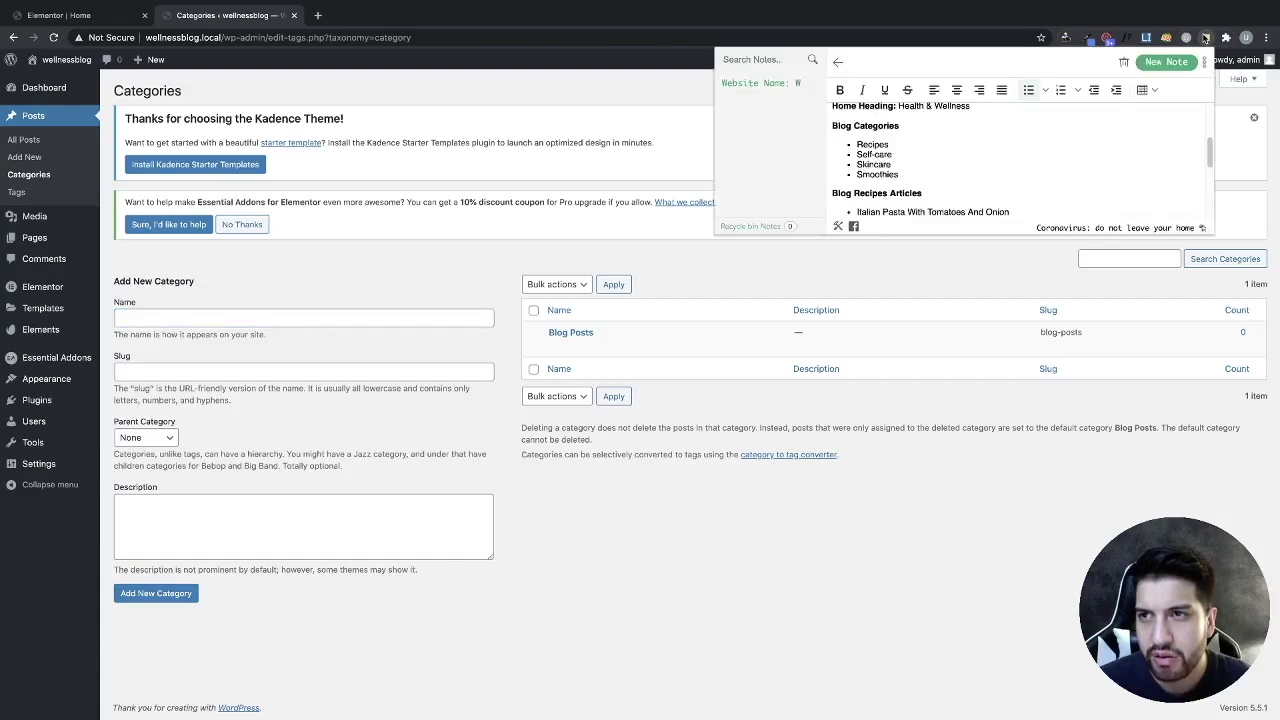
pyautogui.moveTo(857, 144); pyautogui.dragTo(886, 144)
pyautogui.press('super+c')
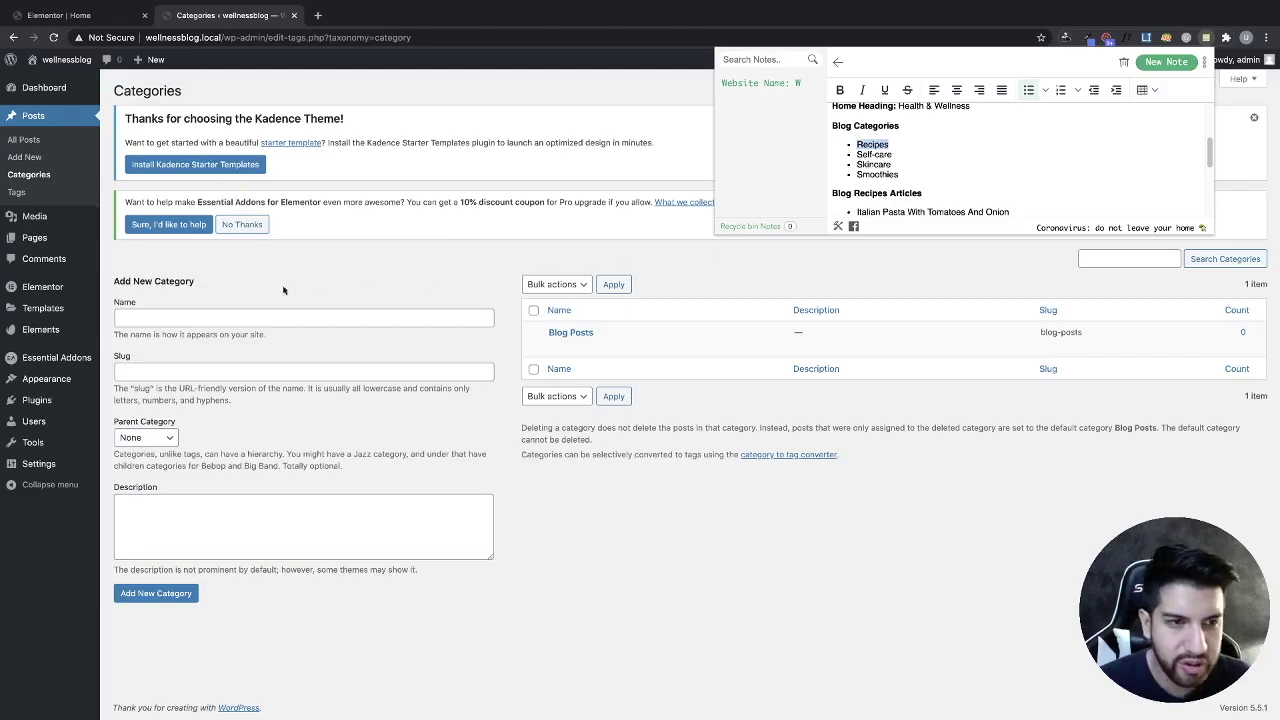
pyautogui.click(247, 318)
pyautogui.press('super+v')
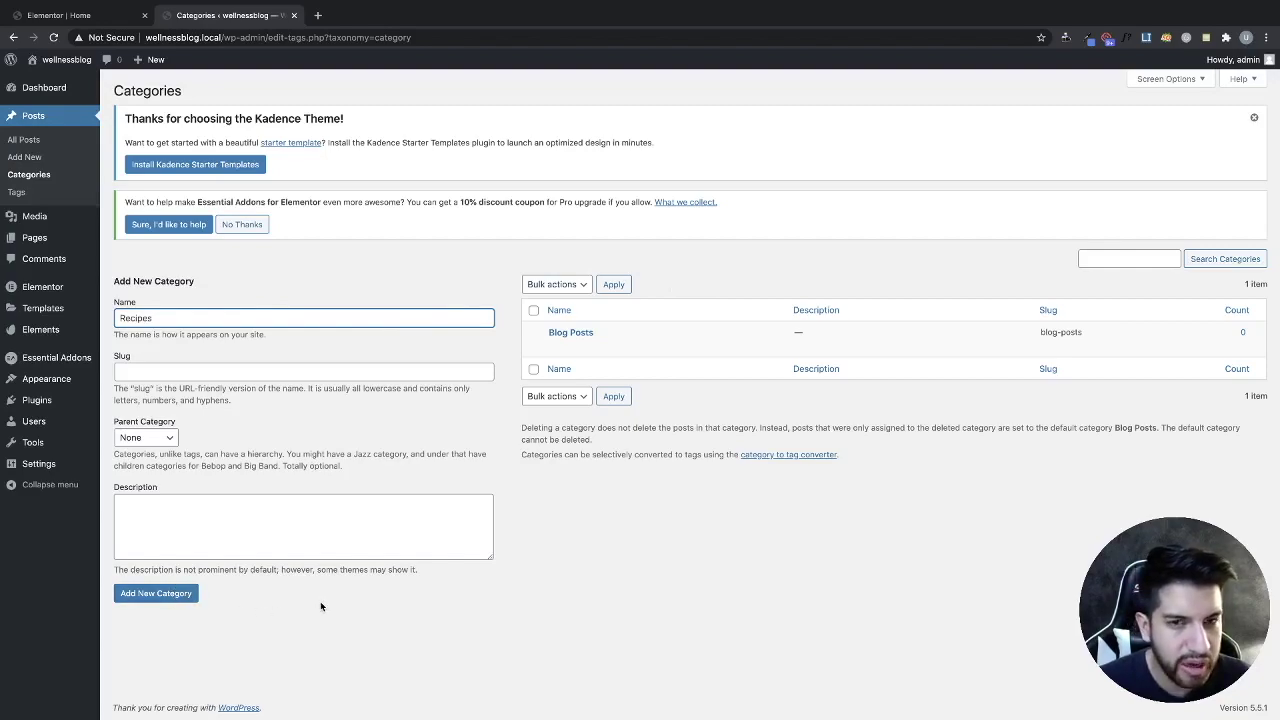
pyautogui.click(170, 594)
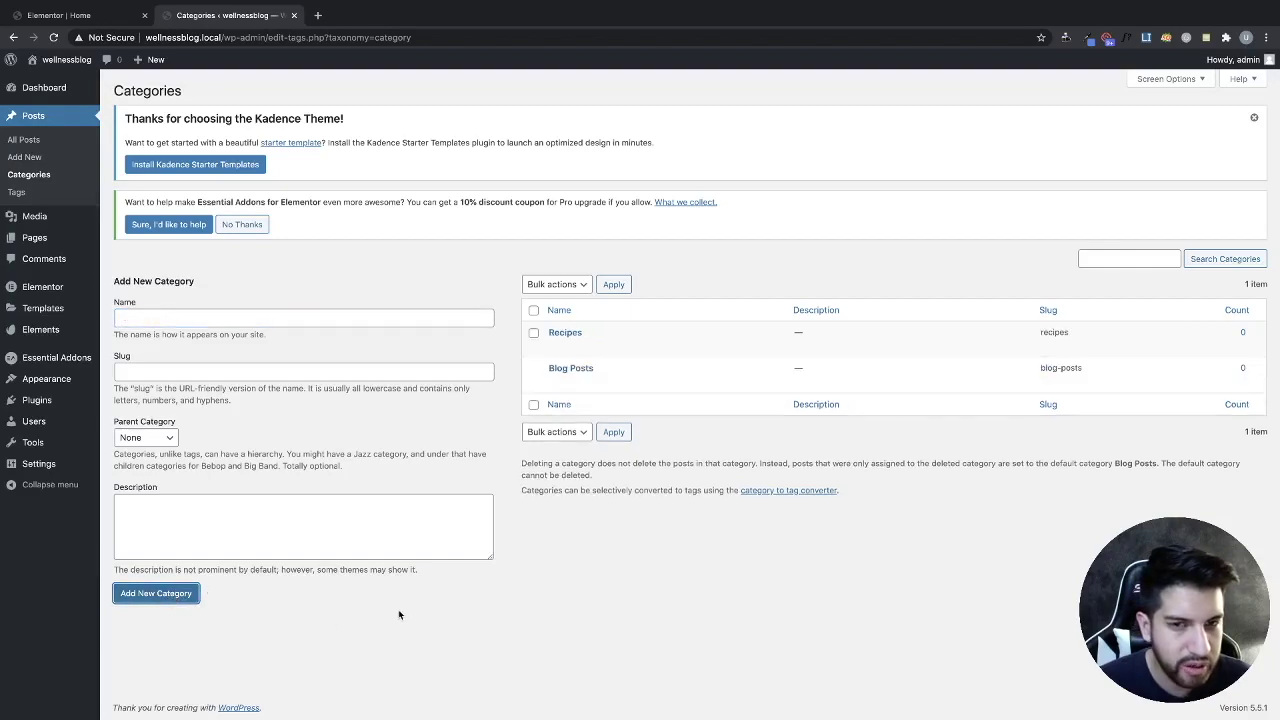
# - Add the Self-care category
pyautogui.click(1206, 37)
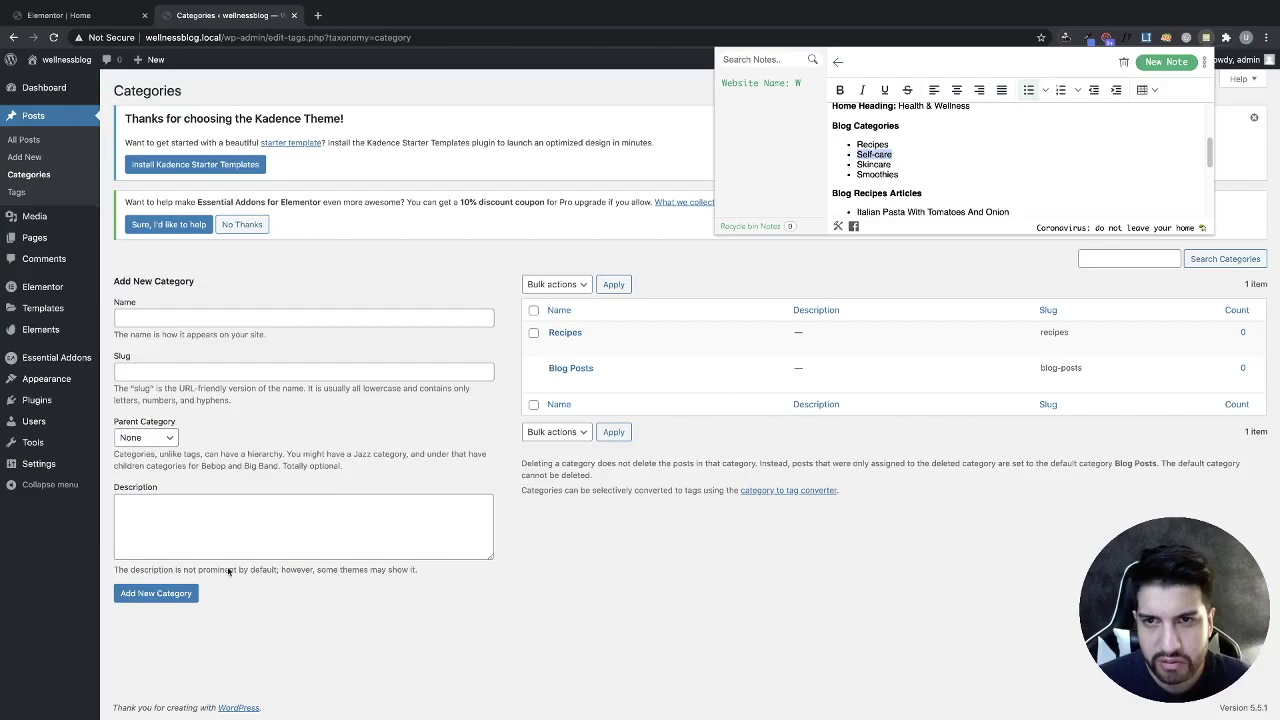
pyautogui.click(191, 325)
pyautogui.click(195, 320)
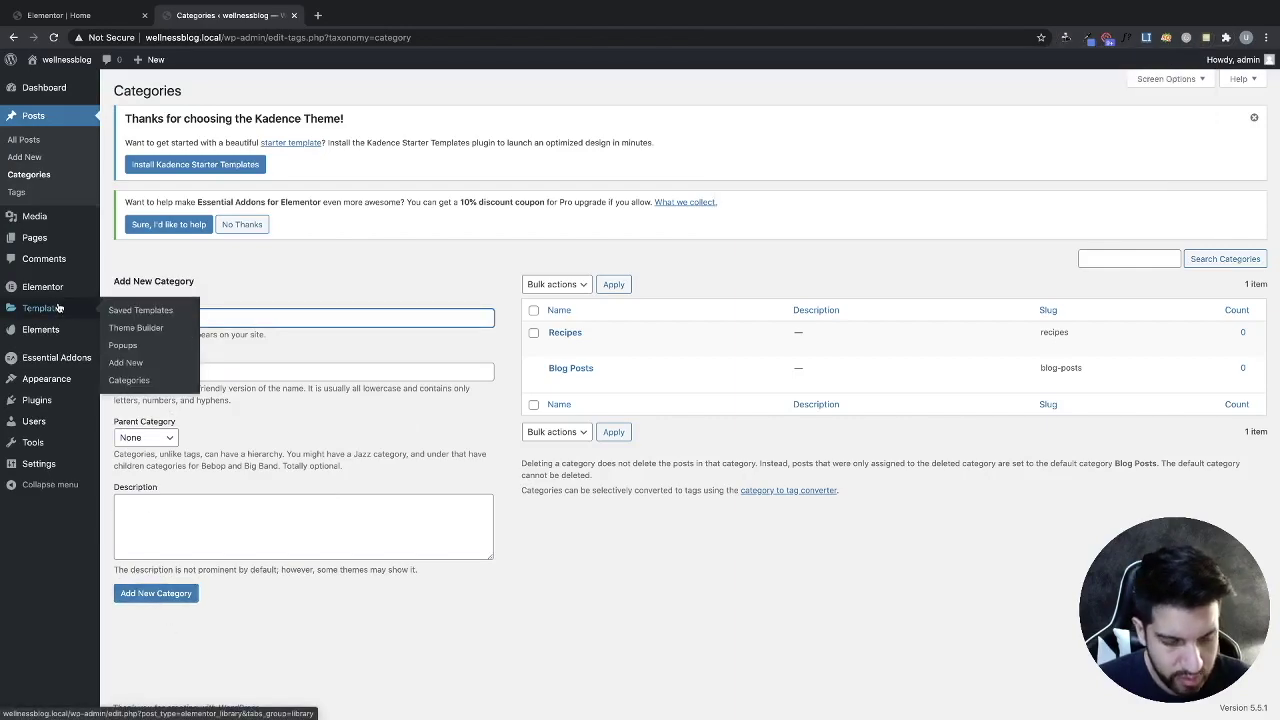
pyautogui.write('Self-care')
pyautogui.click(176, 593)
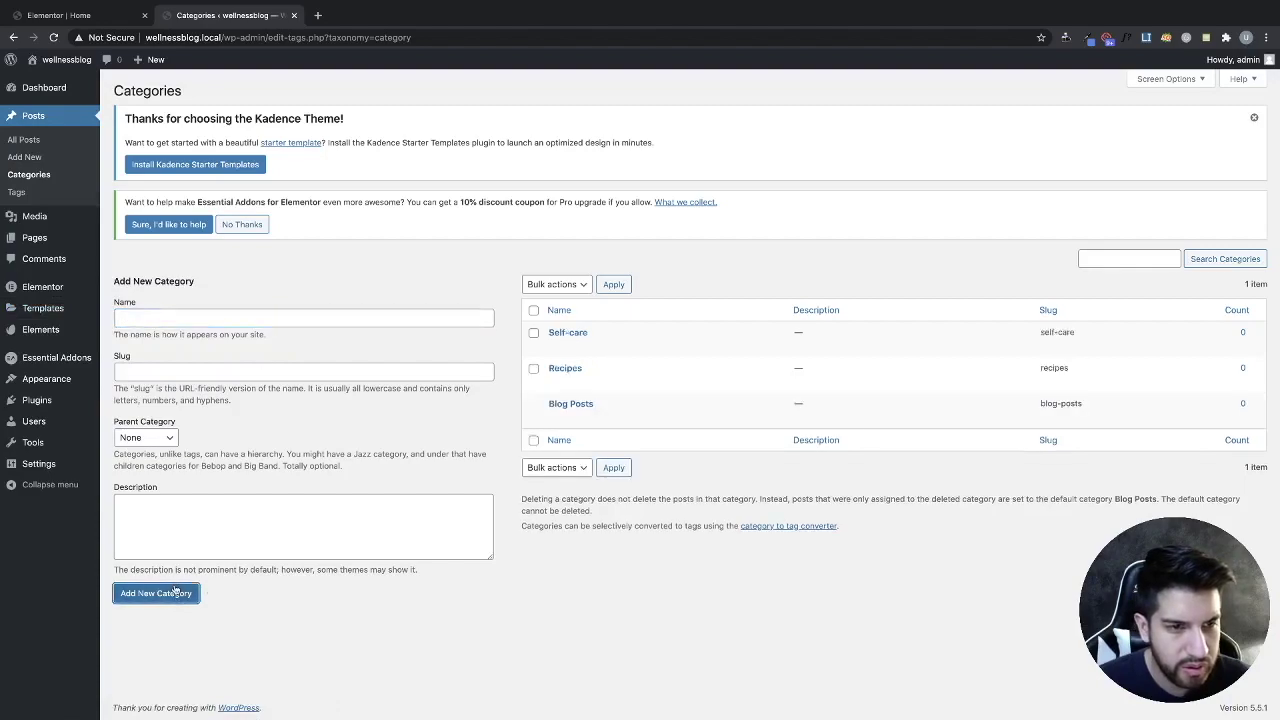
# - Add the Skincare category using the name copied from the notes
pyautogui.click(1206, 37)
pyautogui.moveTo(893, 166); pyautogui.dragTo(850, 168)
pyautogui.hotkey('ctrl', 'c')
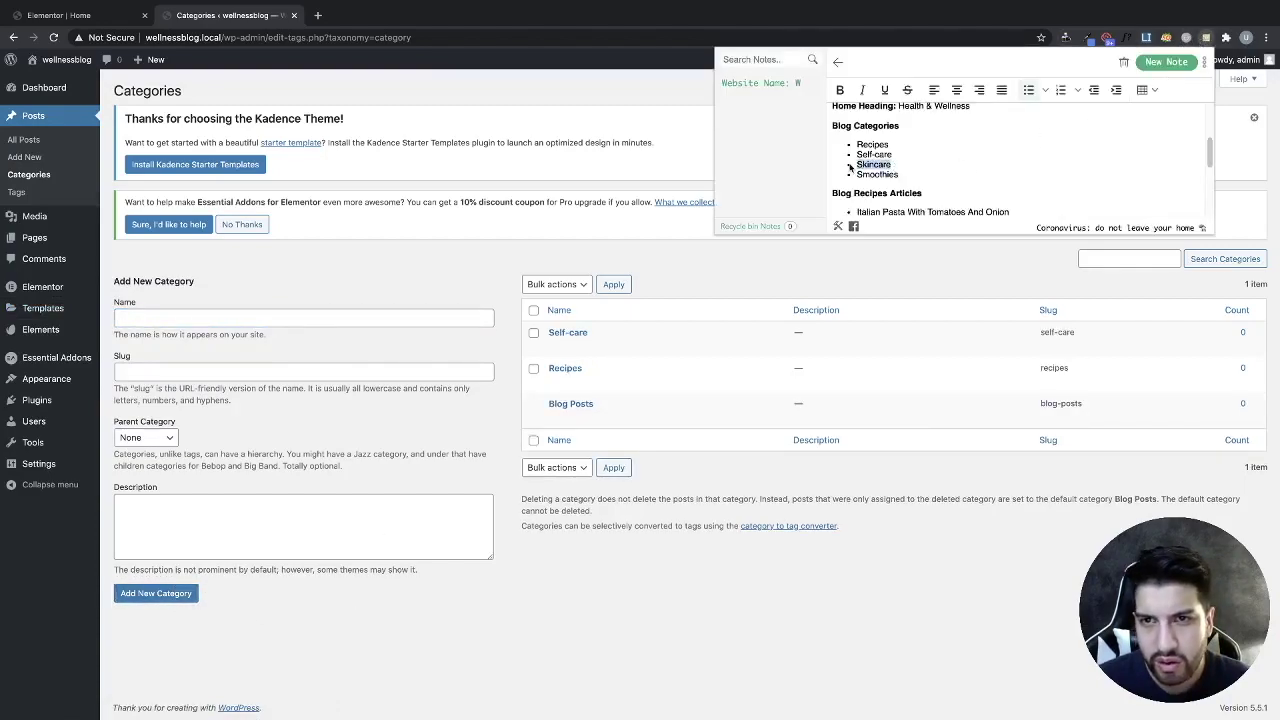
pyautogui.click(170, 320)
pyautogui.hotkey('ctrl', 'v')
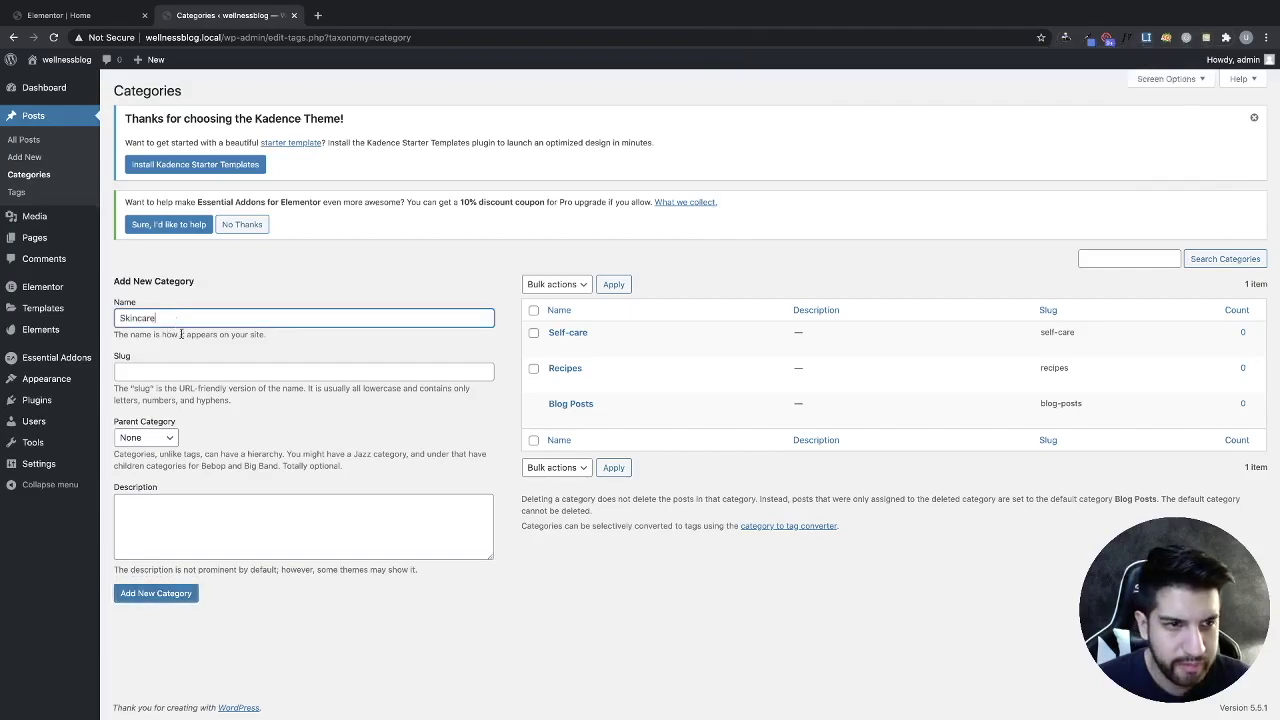
pyautogui.click(160, 593)
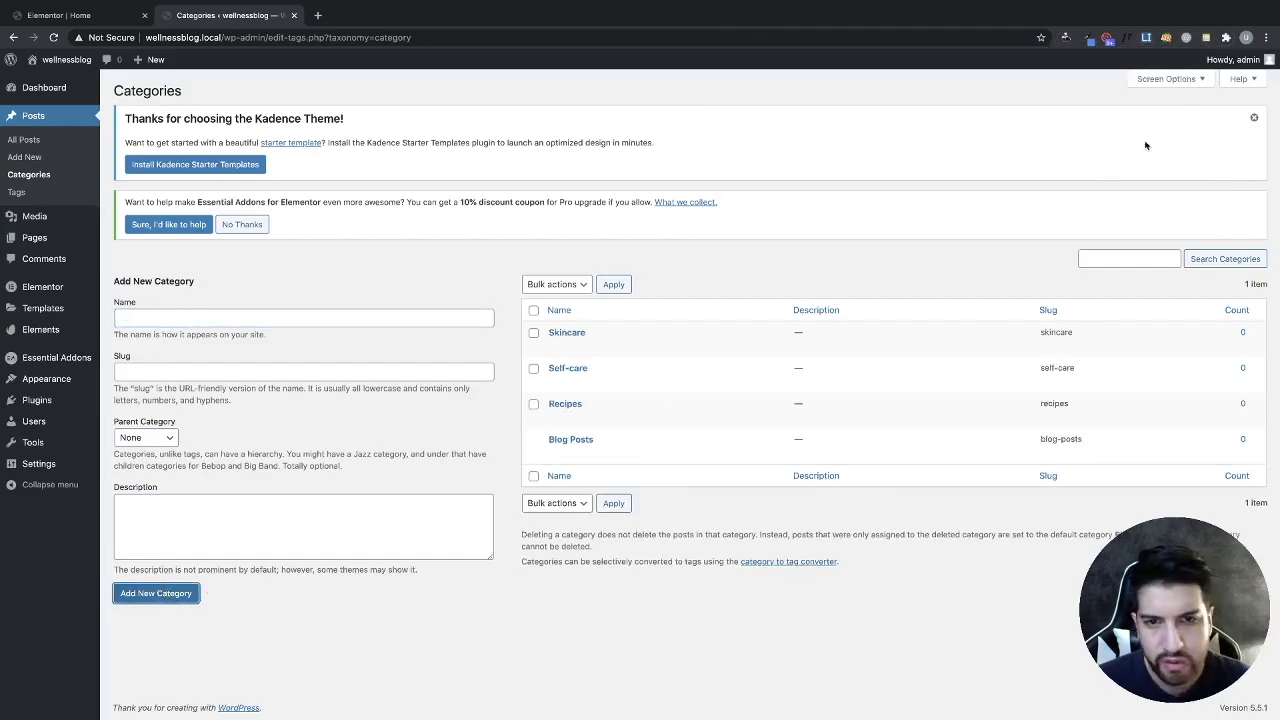
# - Add the Smoothies category
pyautogui.click(1206, 37)
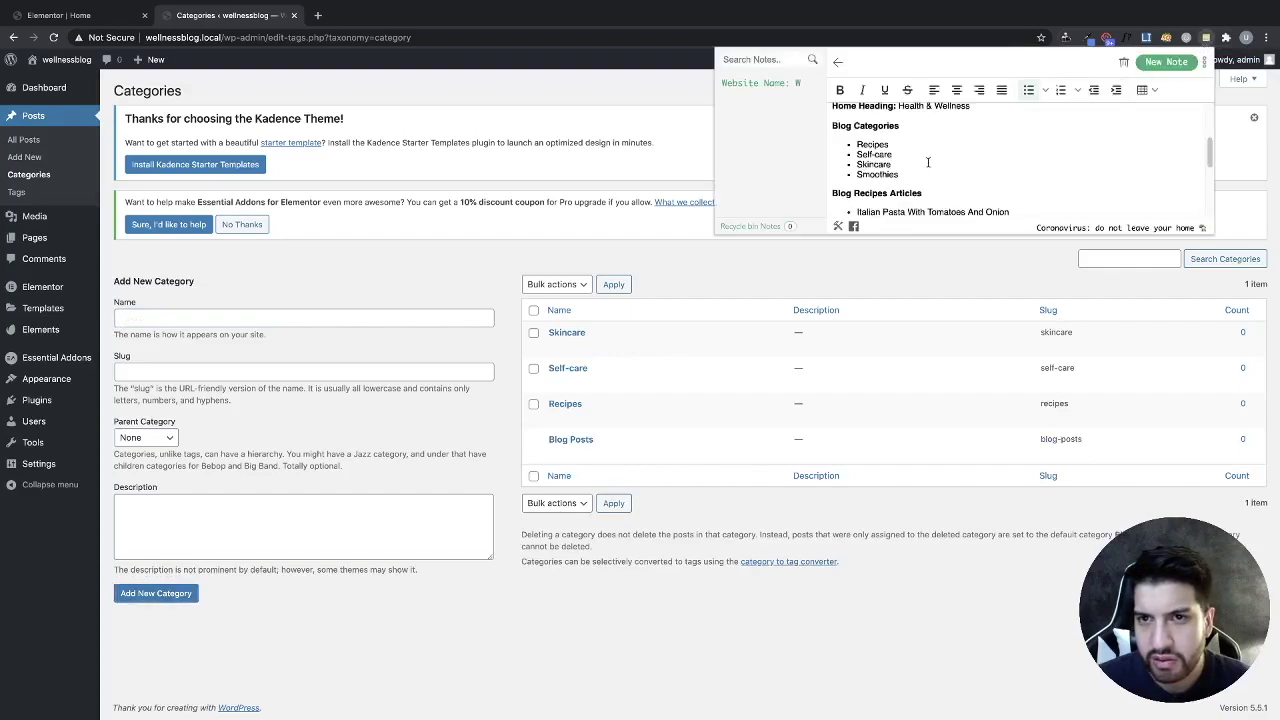
pyautogui.moveTo(907, 175); pyautogui.dragTo(857, 175)
pyautogui.hotkey('ctrl', 'c')
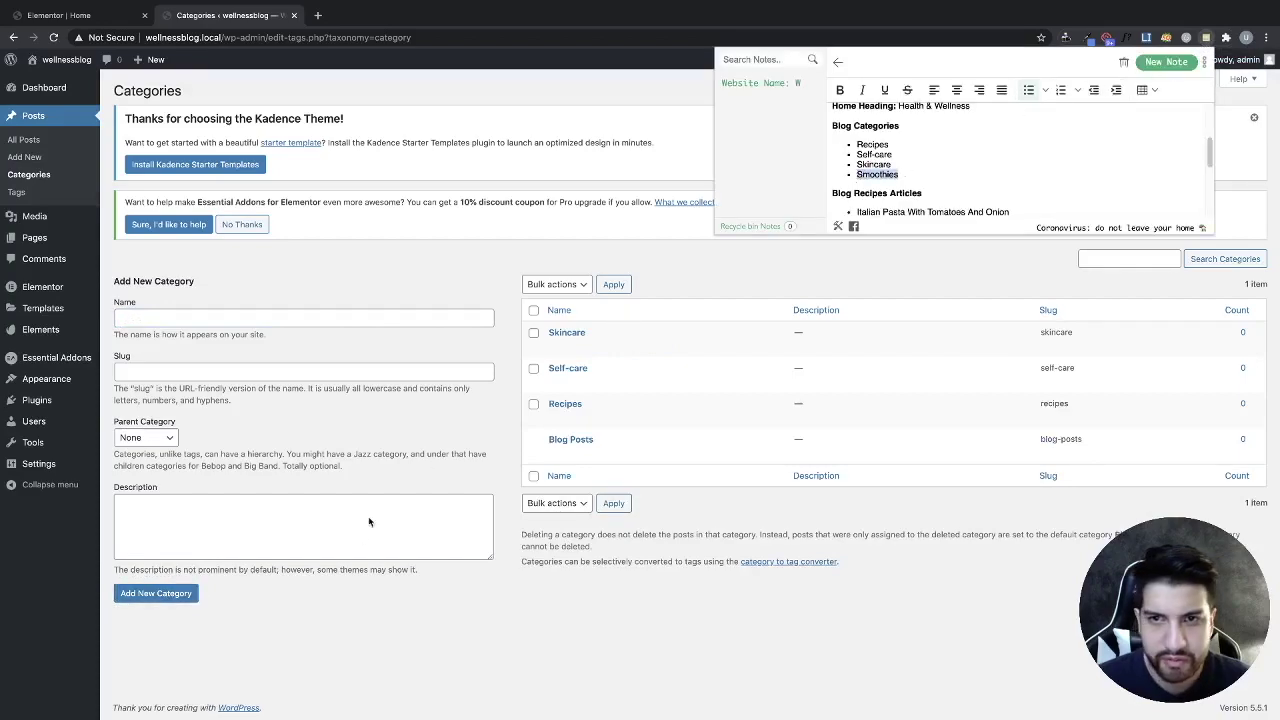
pyautogui.click(415, 658)
pyautogui.click(185, 316)
pyautogui.hotkey('ctrl', 'v')
pyautogui.click(156, 593)
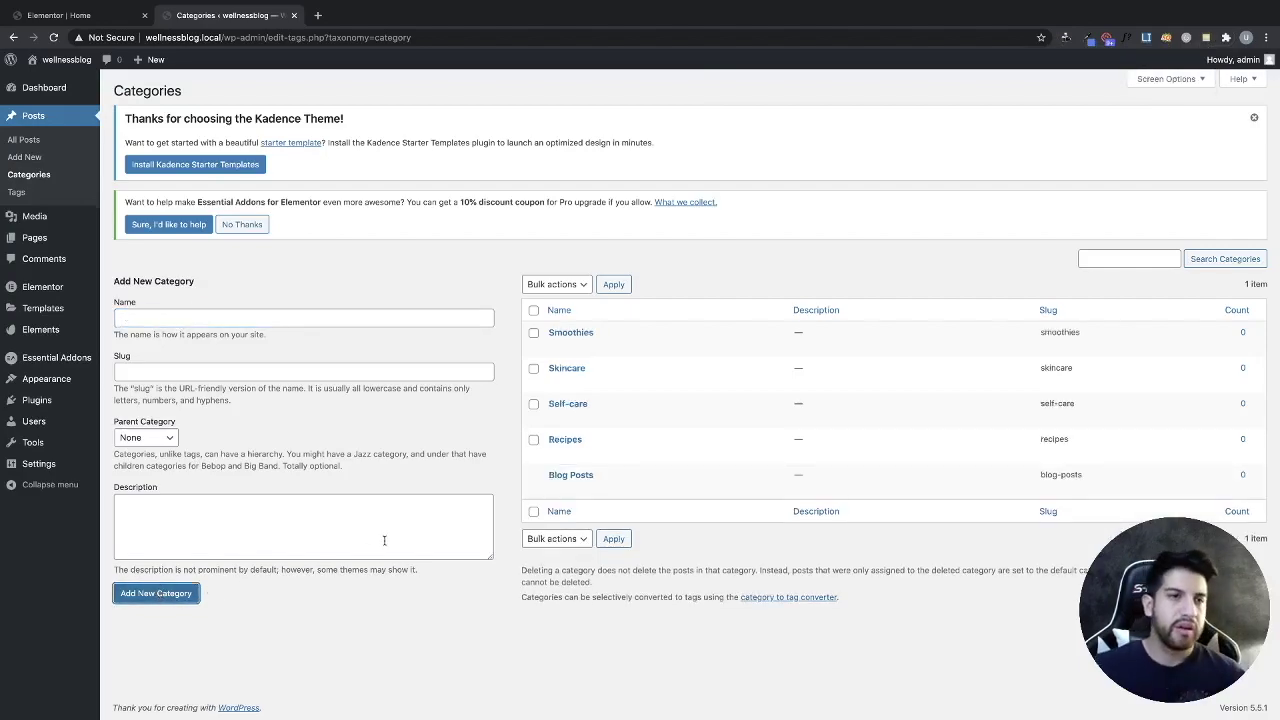
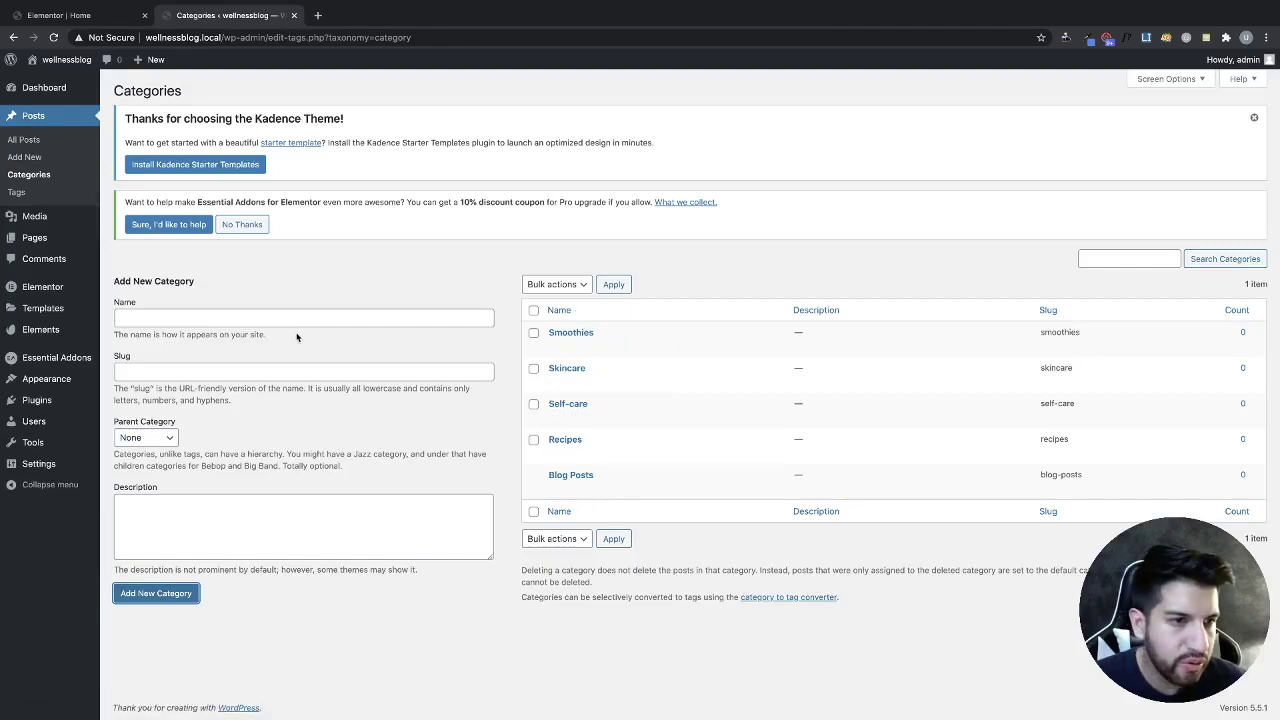
# - Add every post category except Blog Posts (Recipes, Self-care, Skincare, Smoothies) to the Main Menu
pyautogui.moveTo(76, 382)
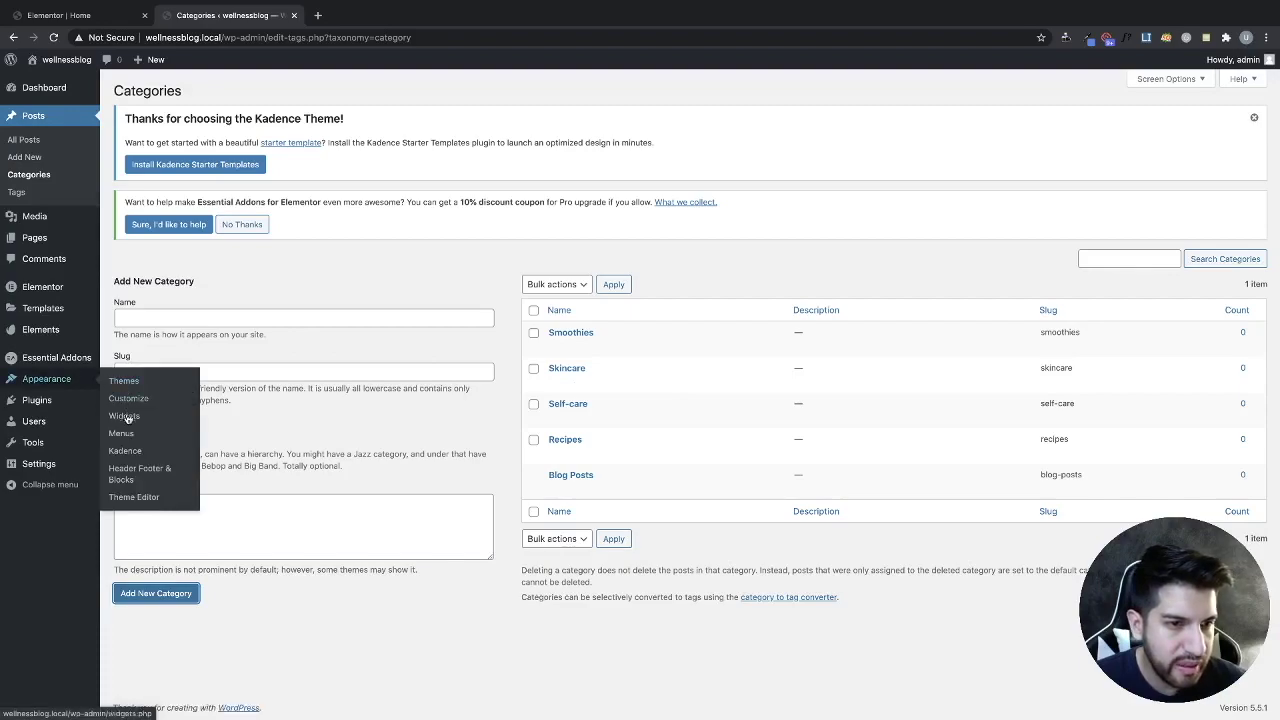
pyautogui.click(121, 433)
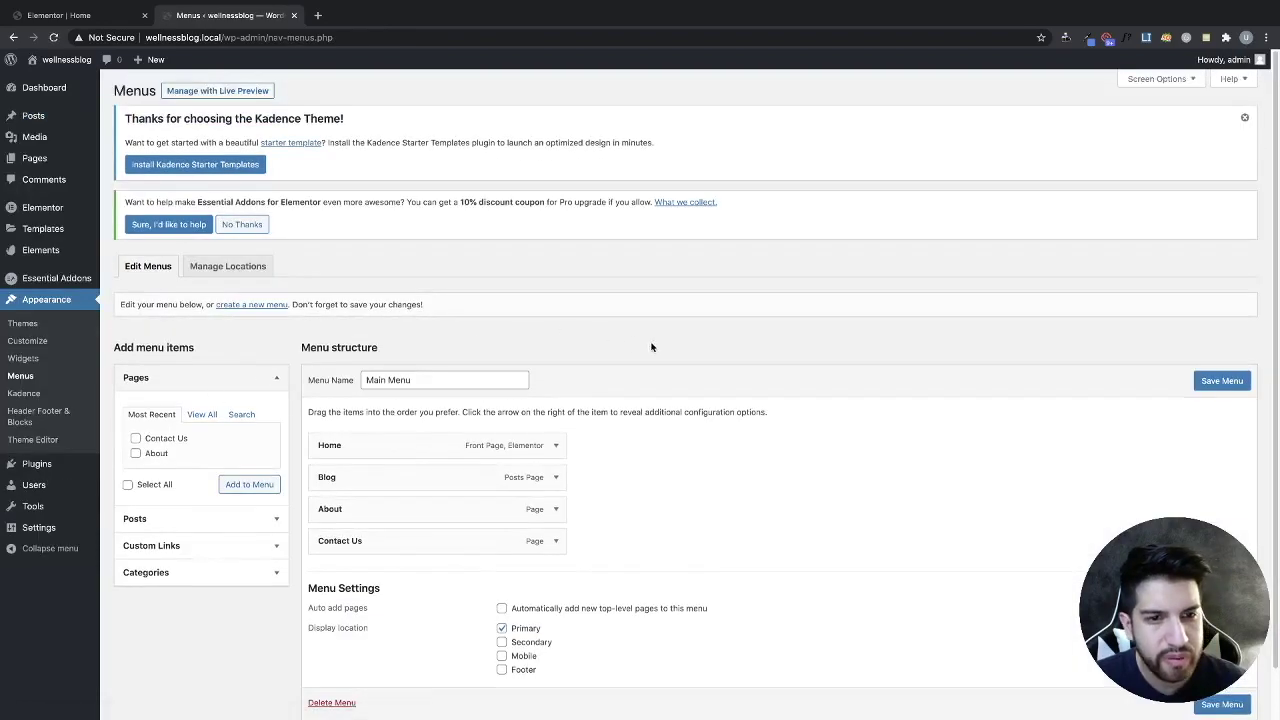
pyautogui.scroll(-2, 652, 346)
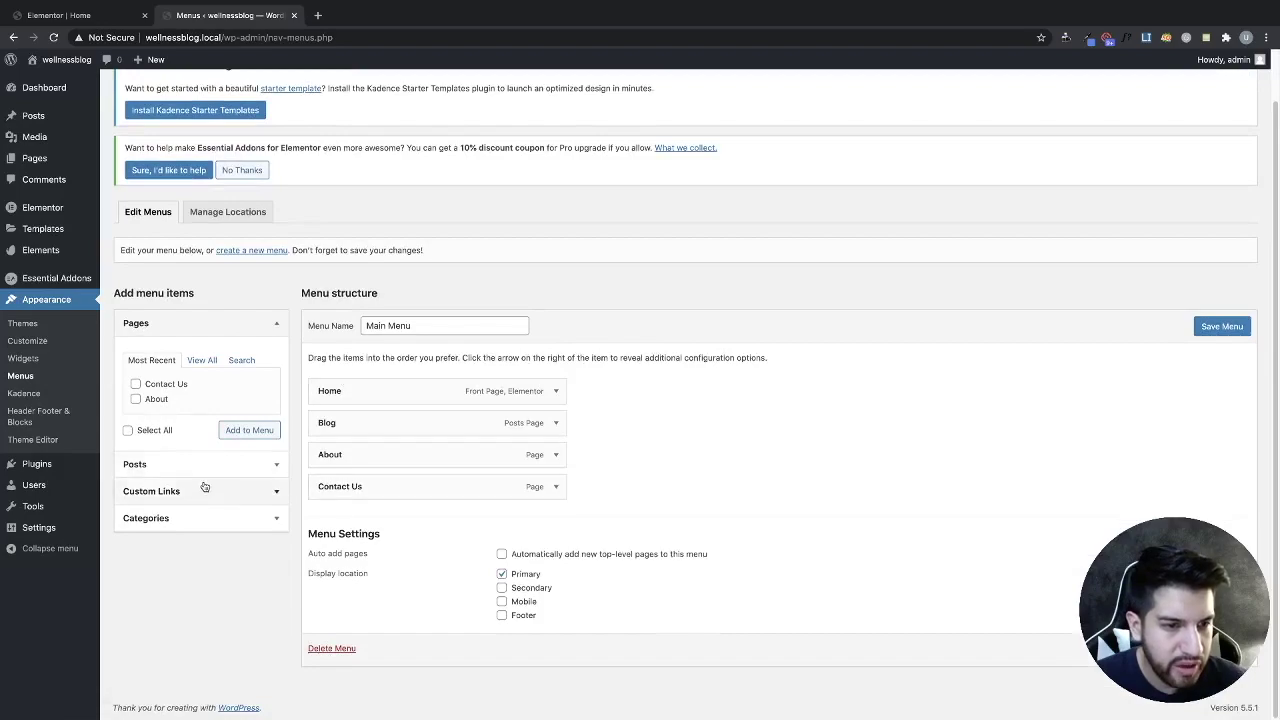
pyautogui.click(274, 527)
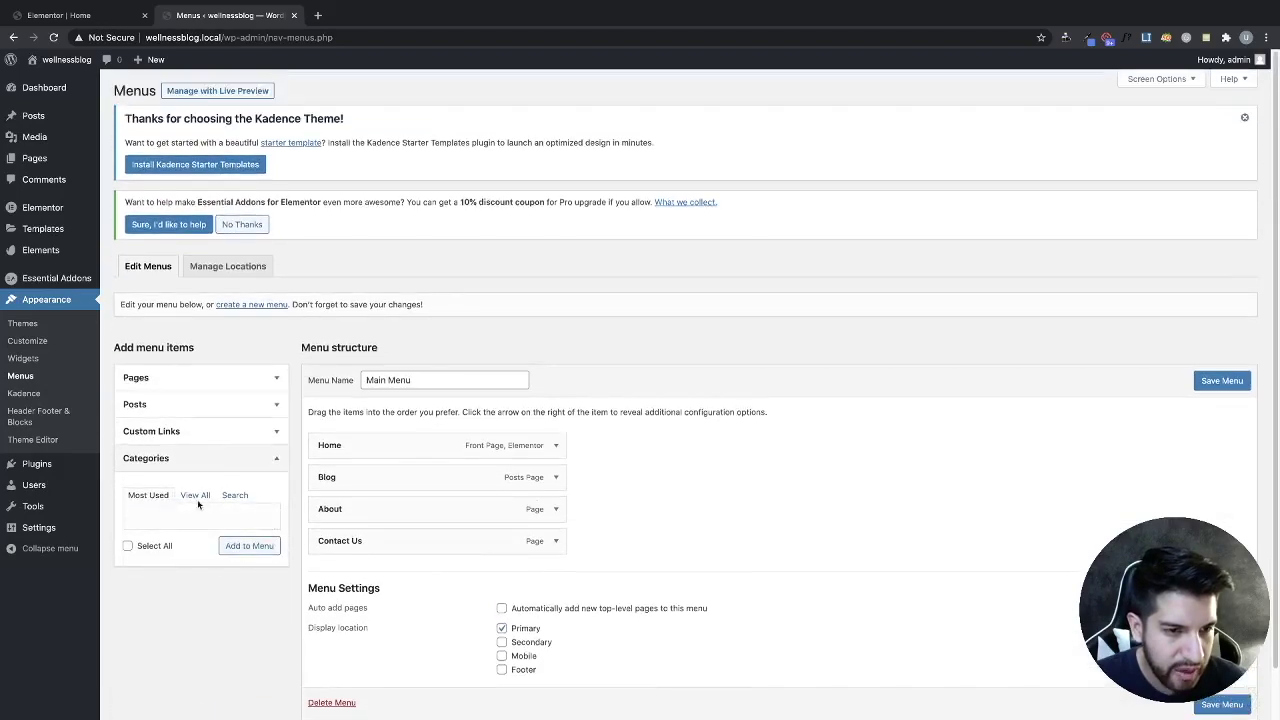
pyautogui.click(194, 497)
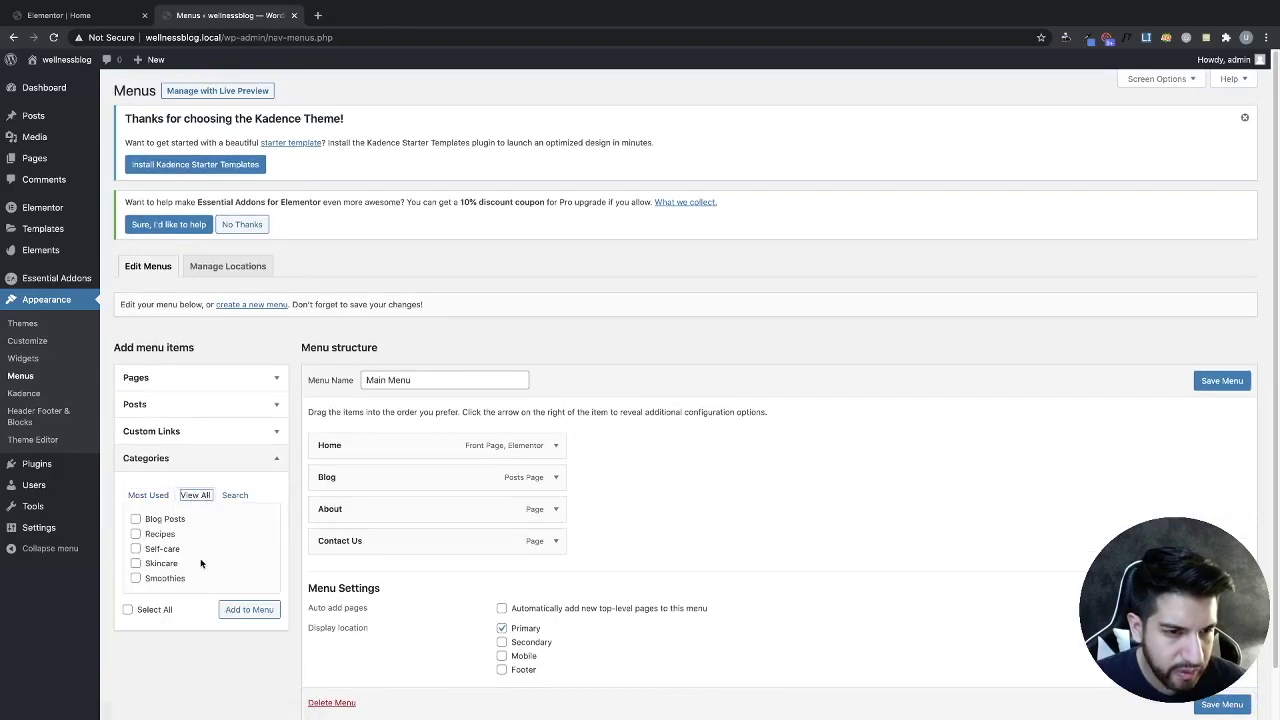
pyautogui.click(129, 610)
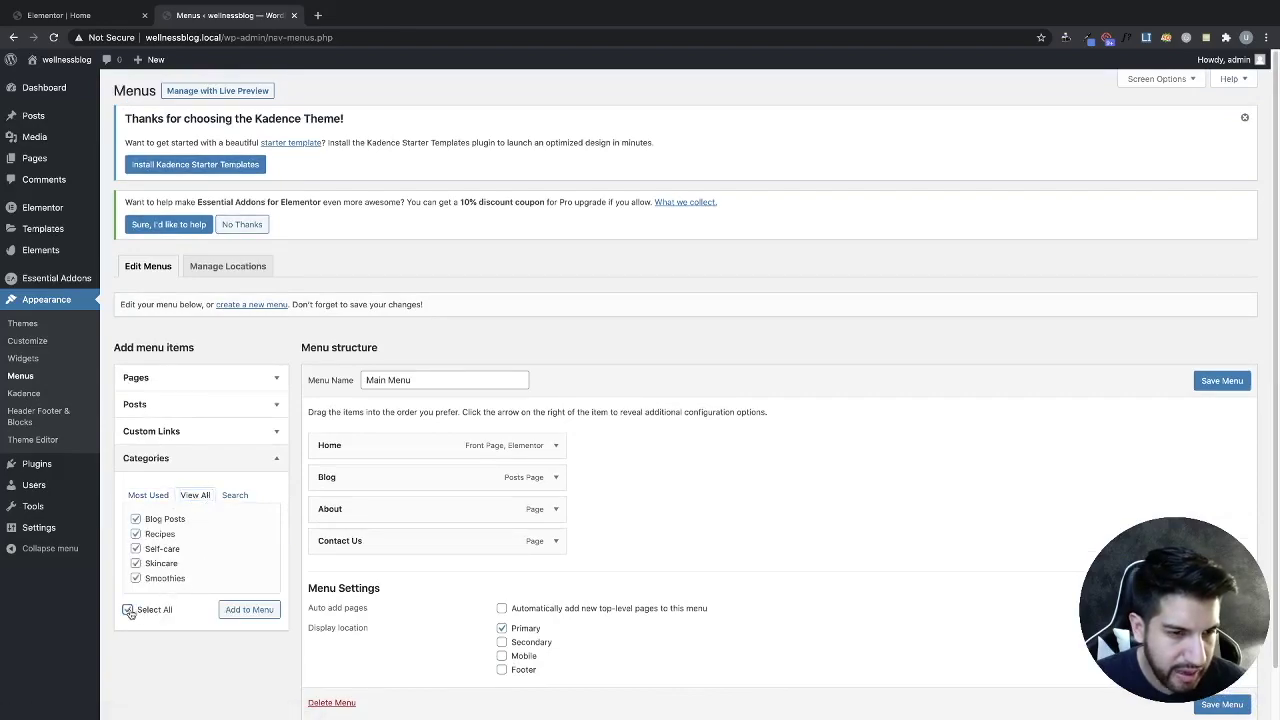
pyautogui.click(136, 520)
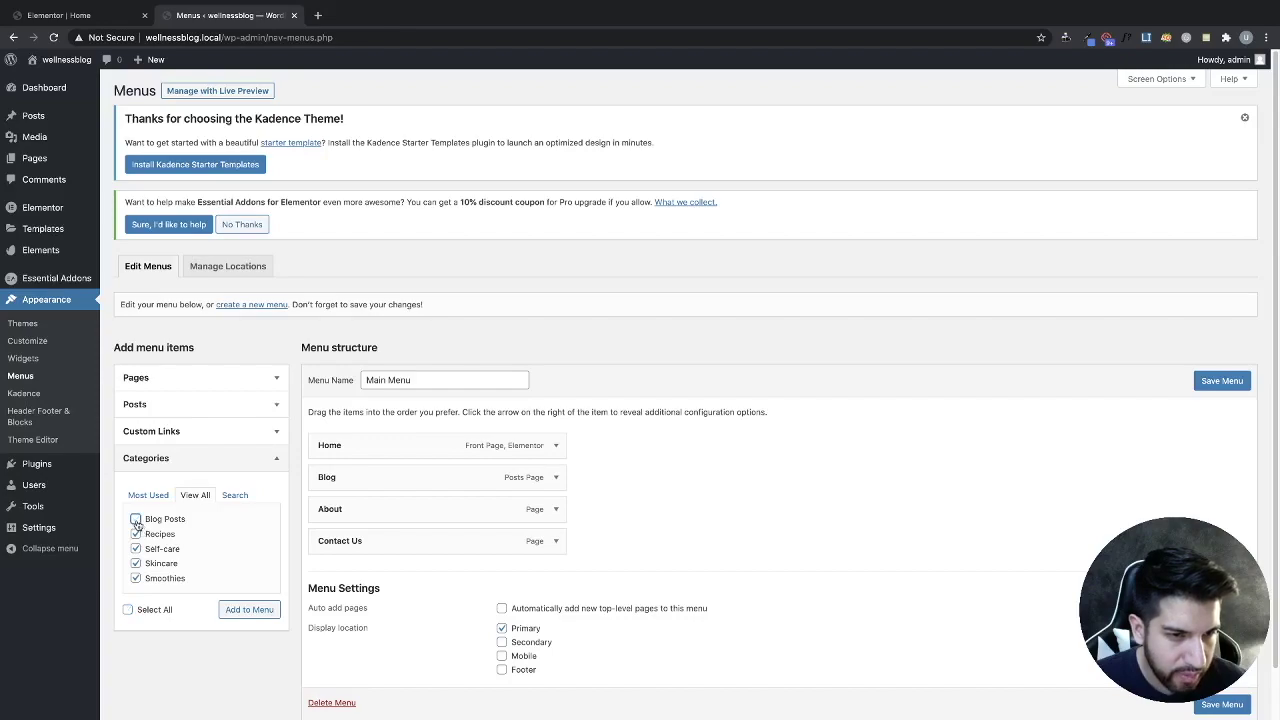
pyautogui.click(249, 610)
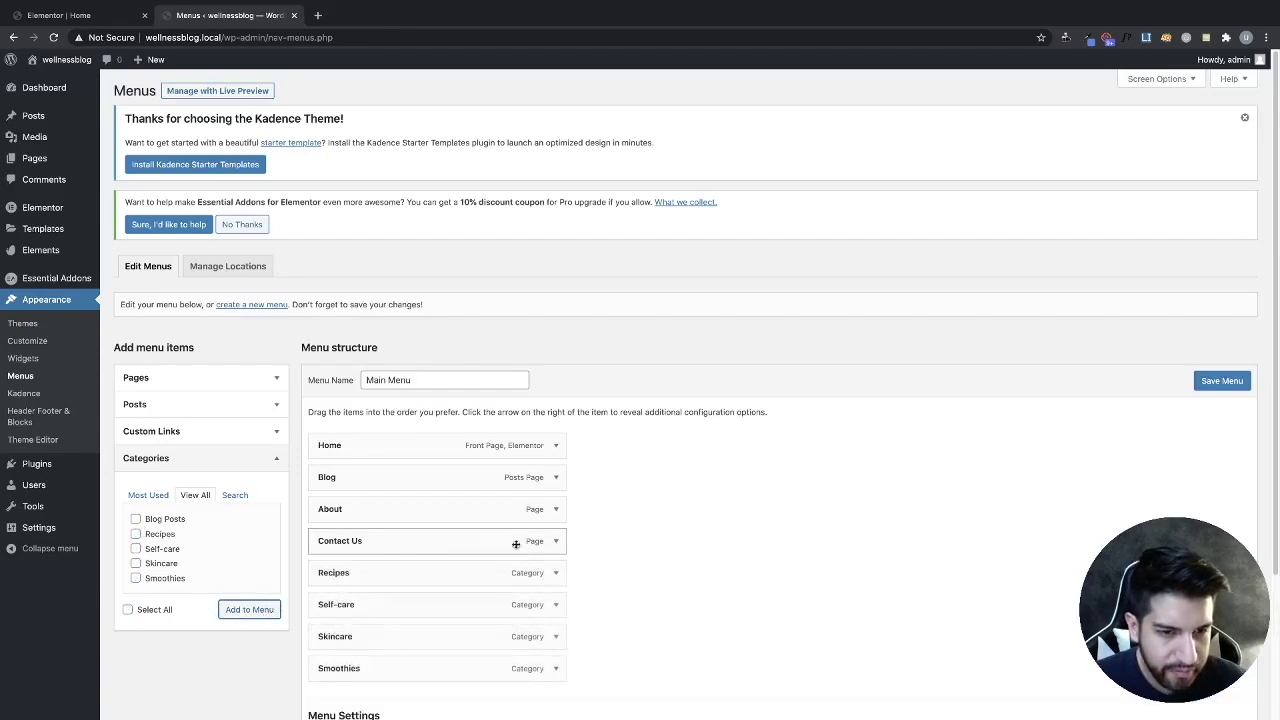
# - Indent Recipes, Self-care, Skincare and Smoothies as Blog sub items and save the Main Menu
pyautogui.scroll(-1, 555, 544)
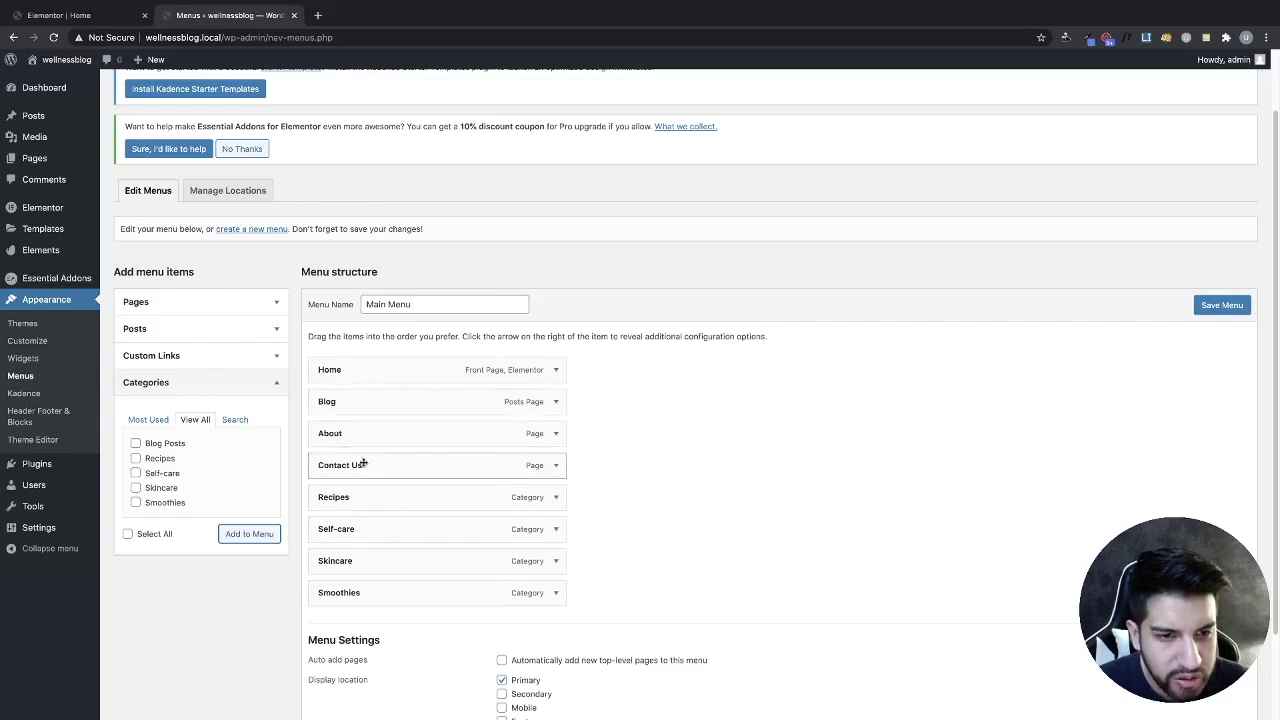
pyautogui.moveTo(335, 502); pyautogui.dragTo(331, 443)
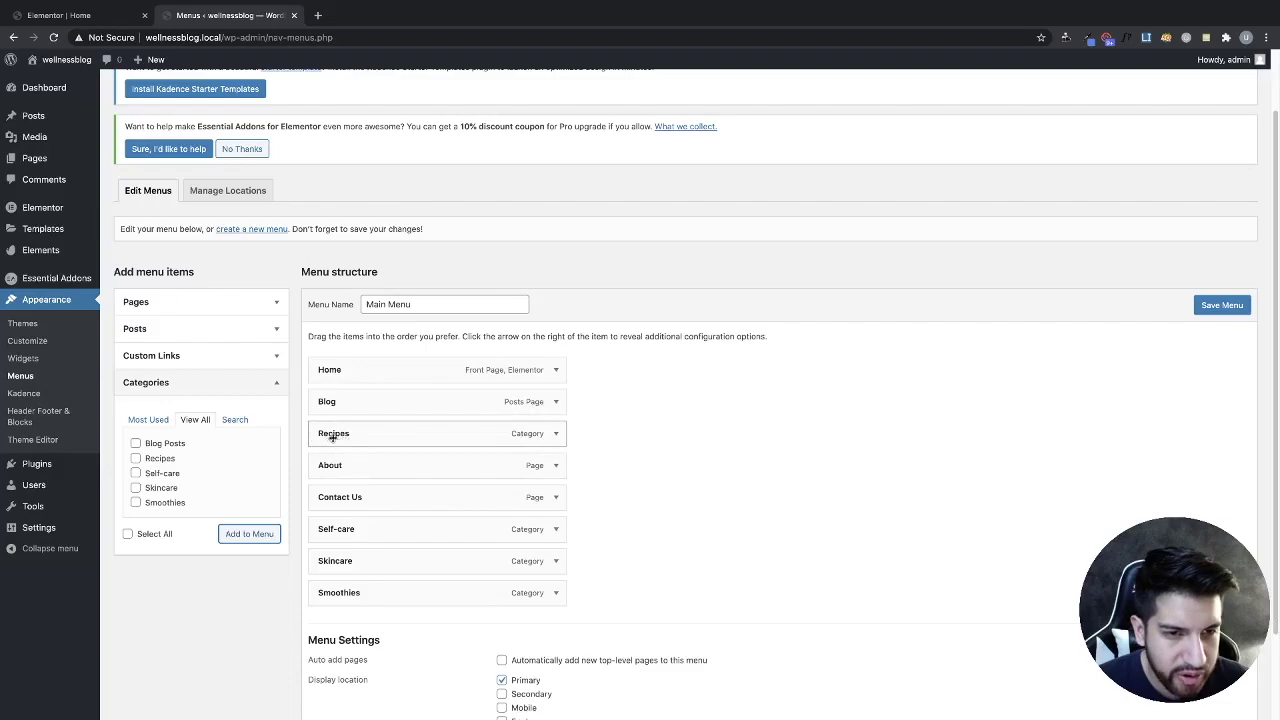
pyautogui.moveTo(331, 435); pyautogui.dragTo(352, 435)
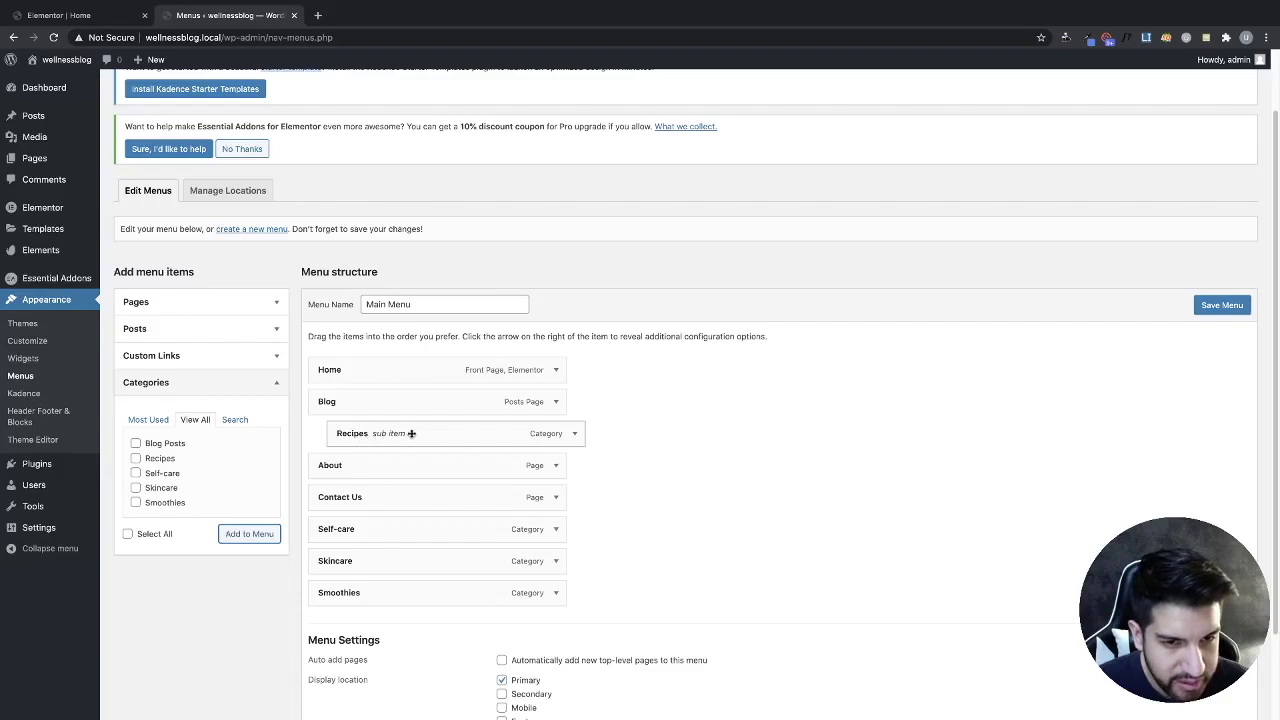
pyautogui.moveTo(363, 536); pyautogui.dragTo(386, 465)
pyautogui.moveTo(363, 553); pyautogui.dragTo(386, 510)
pyautogui.moveTo(414, 590); pyautogui.dragTo(398, 527)
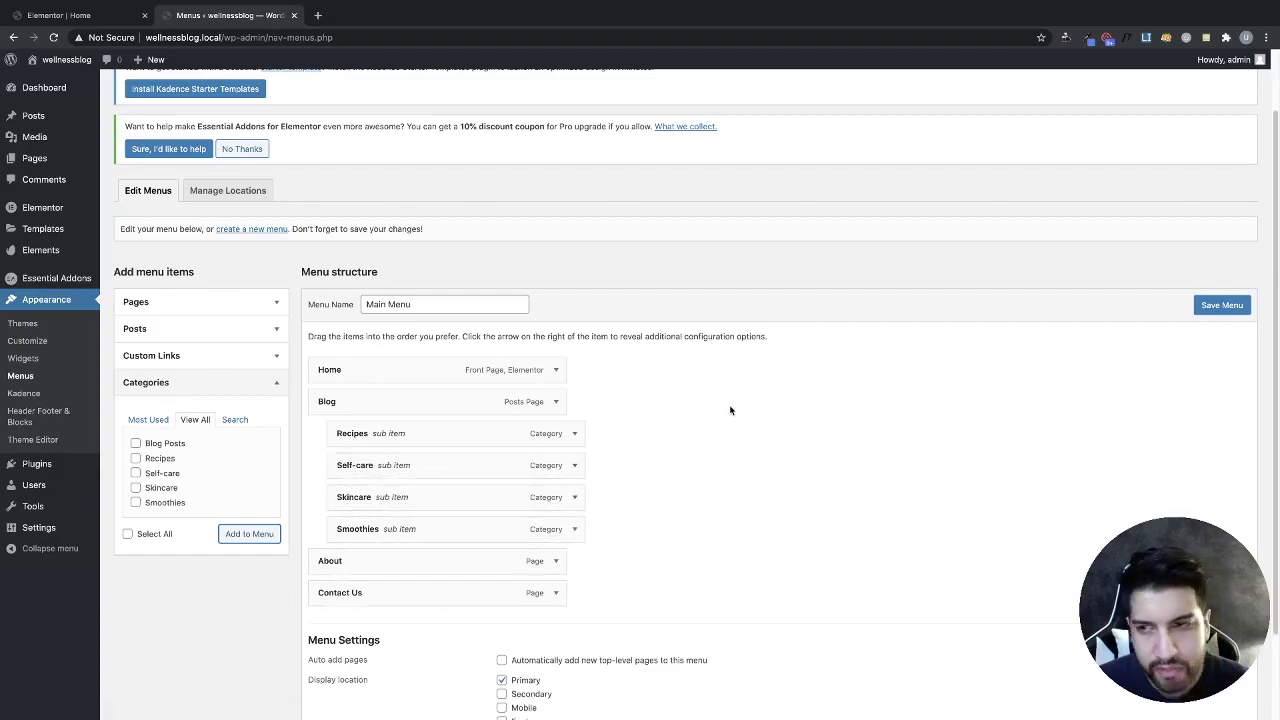
pyautogui.click(1222, 306)
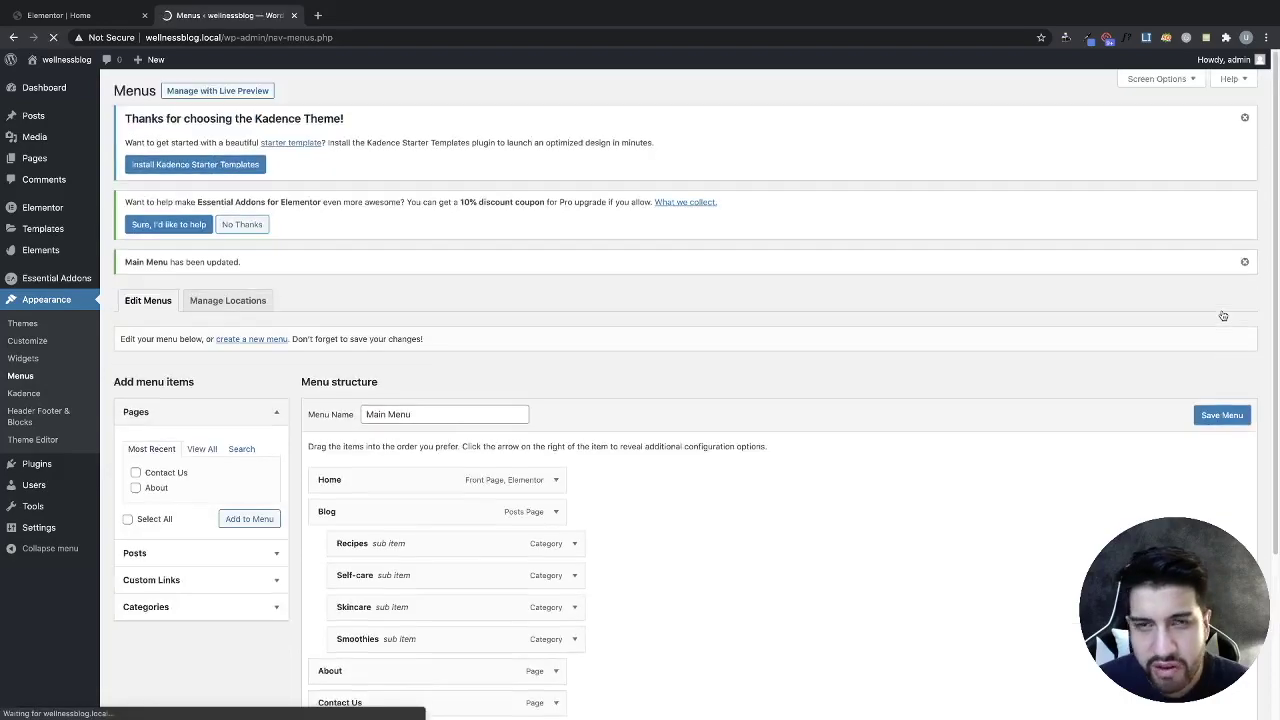
# - Check the live Blog dropdown and the empty Recipes page, then return to the dashboard
pyautogui.click(50, 81)
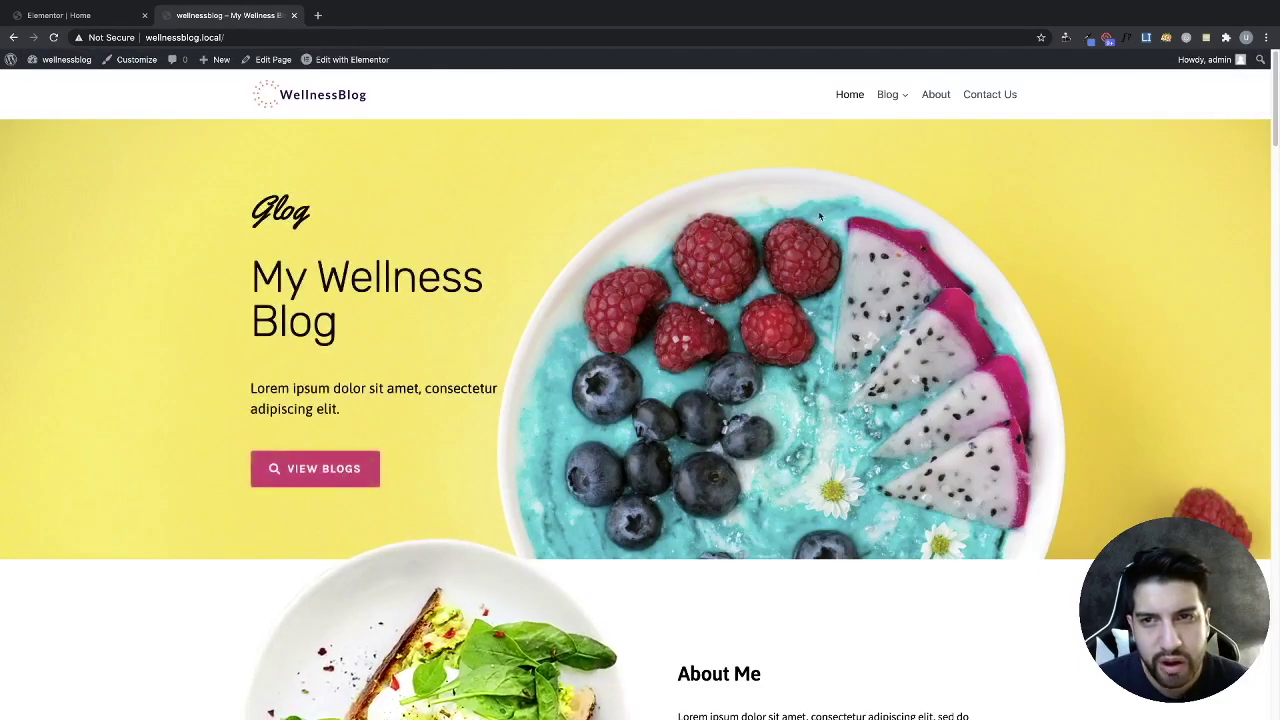
pyautogui.moveTo(891, 94)
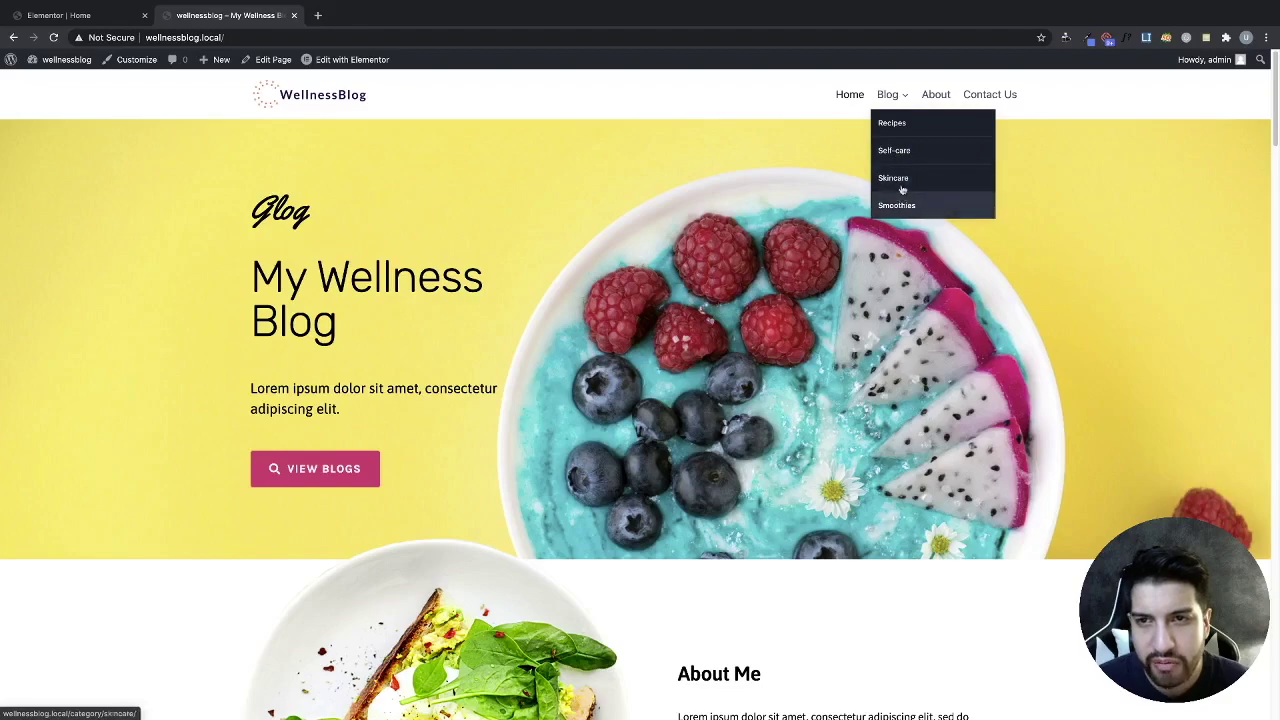
pyautogui.click(899, 132)
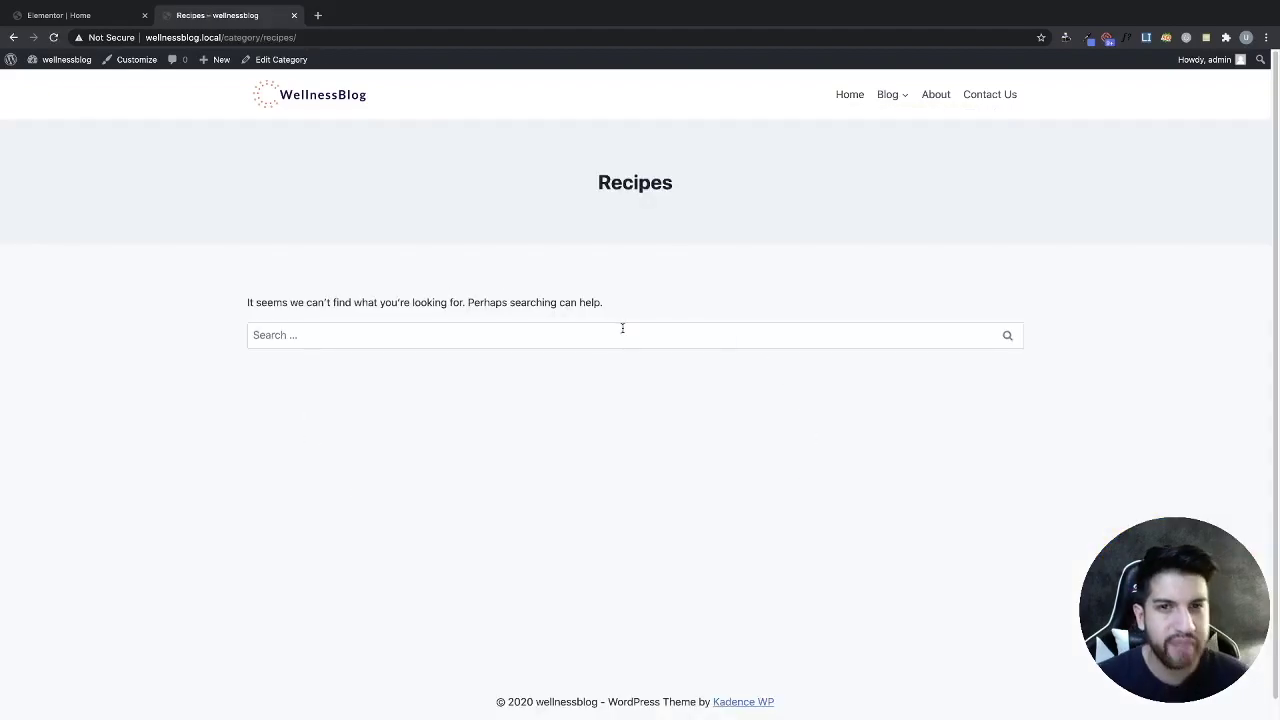
pyautogui.click(857, 100)
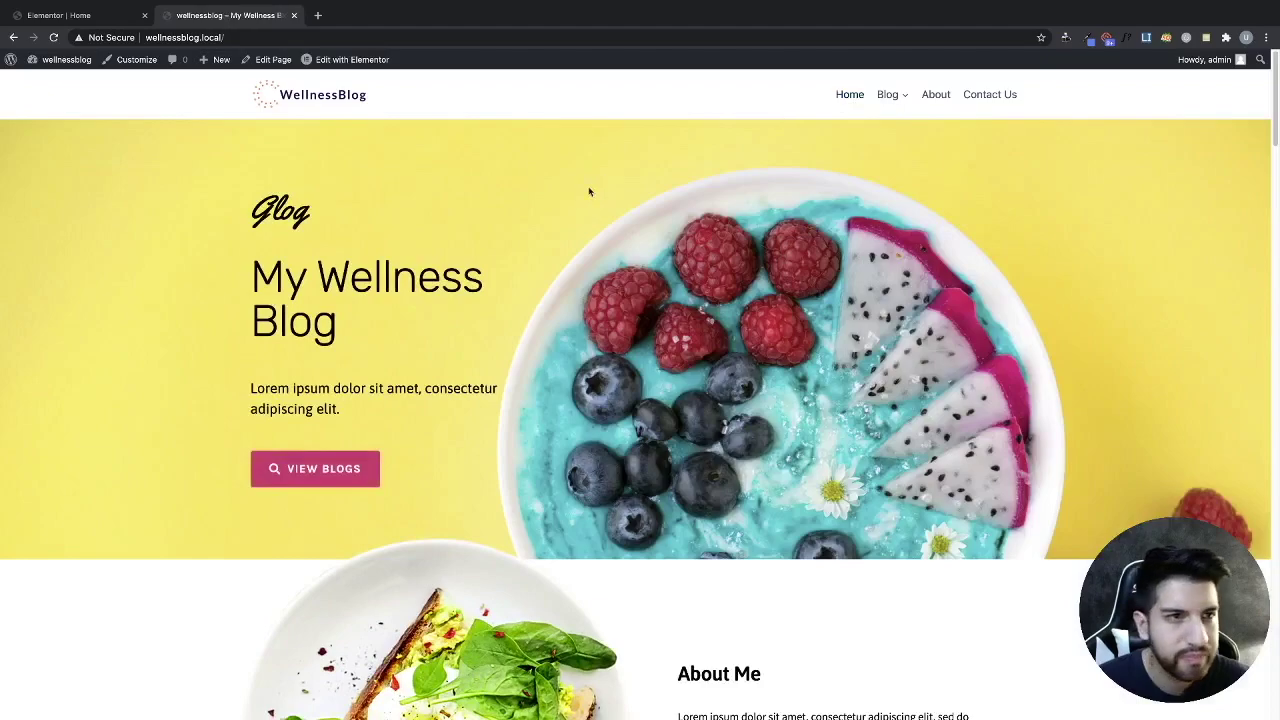
pyautogui.click(60, 84)
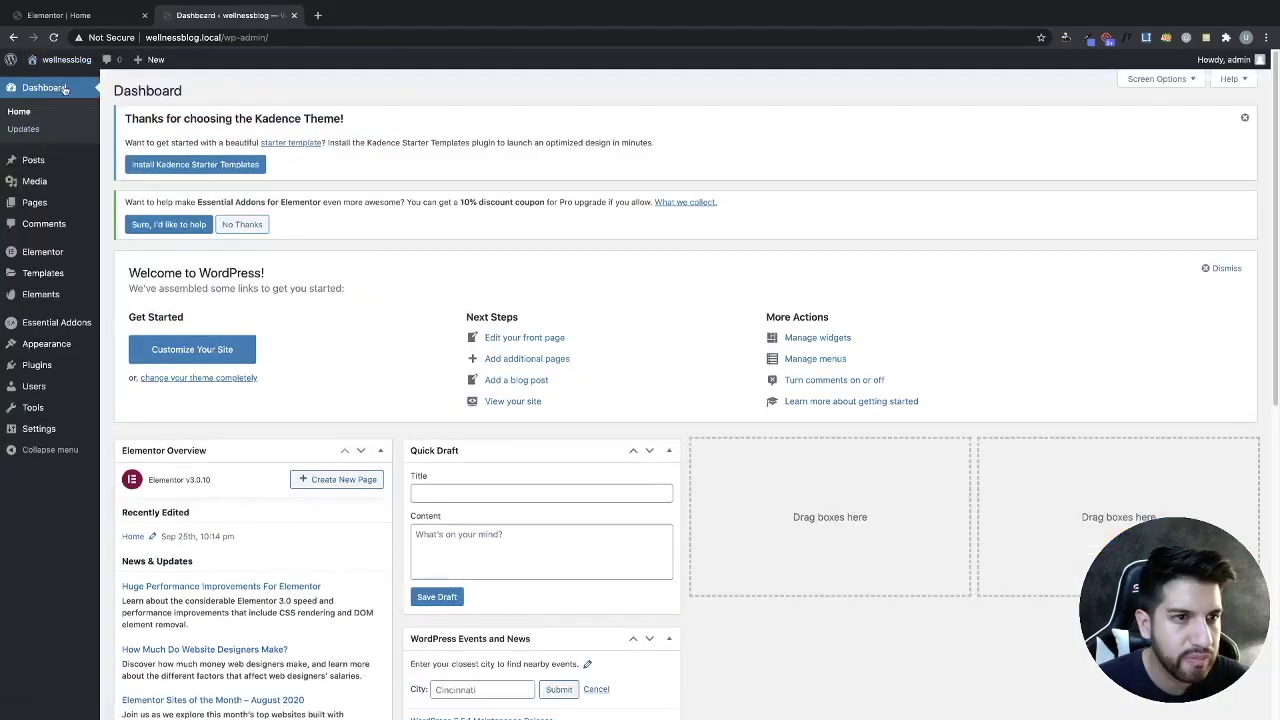
# - Dismiss the Essential Addons and Kadence Theme notices on the Posts list and start a new post
pyautogui.moveTo(60, 211)
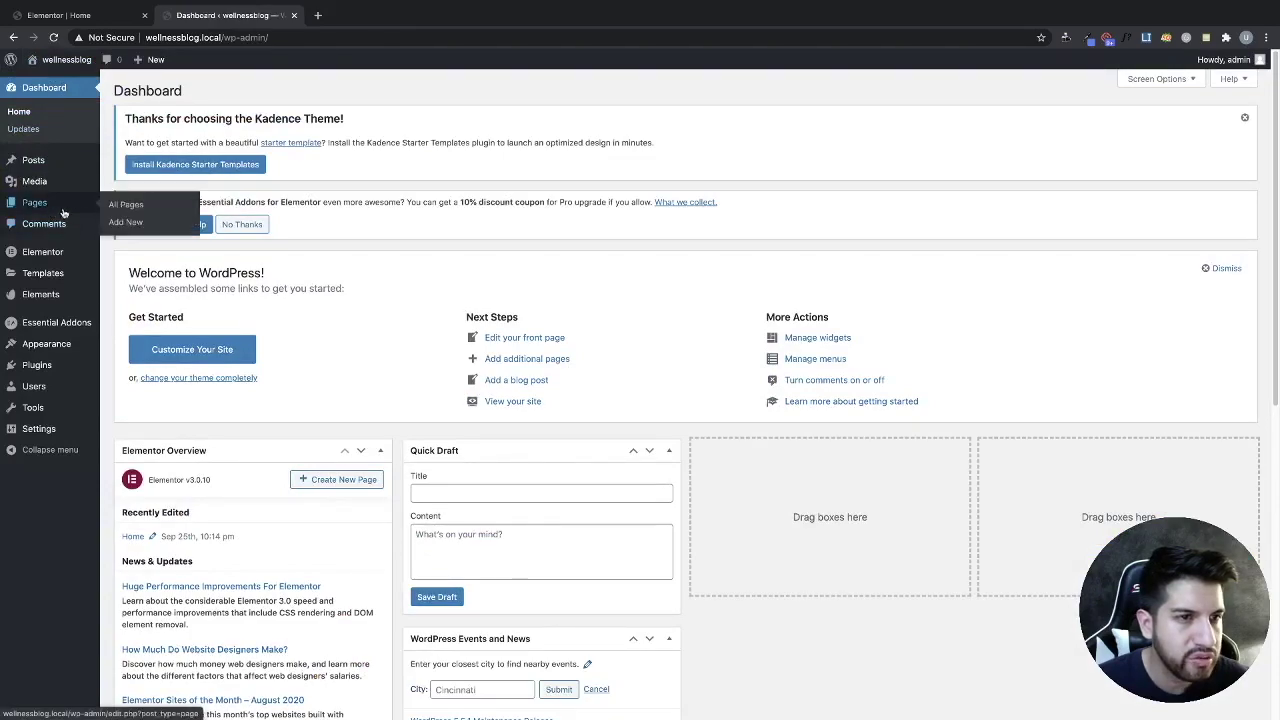
pyautogui.click(55, 162)
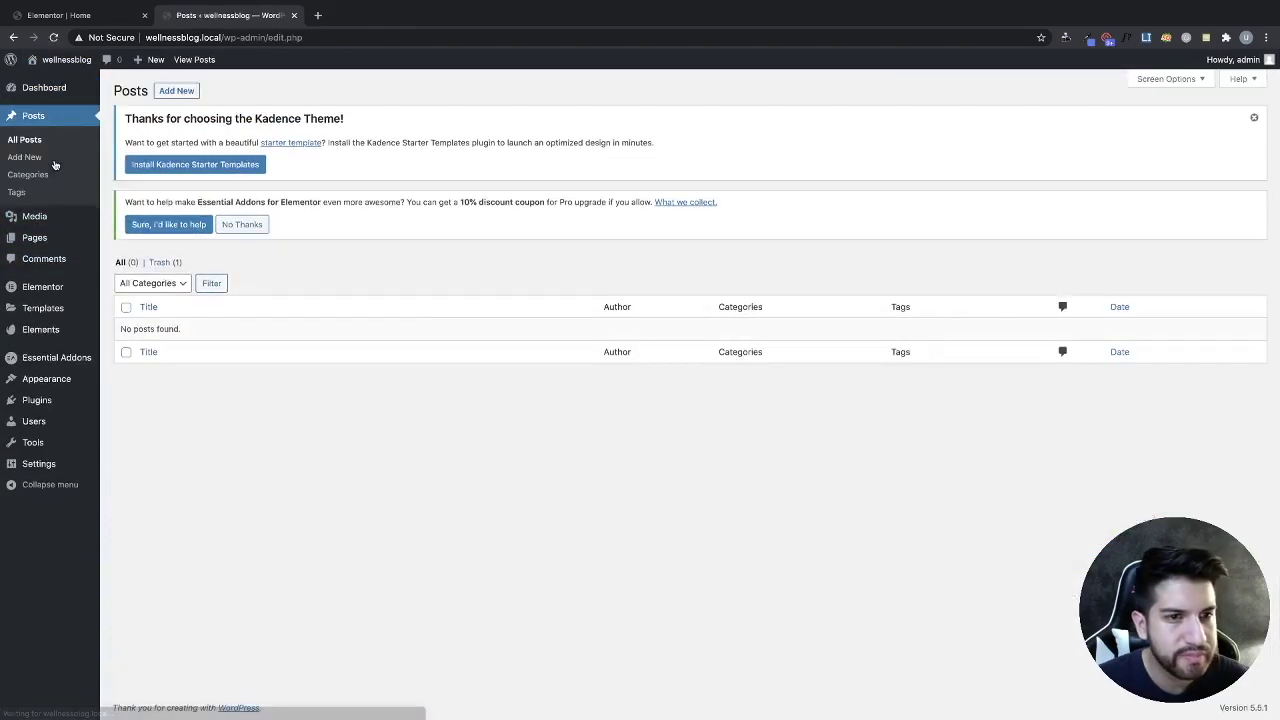
pyautogui.click(242, 225)
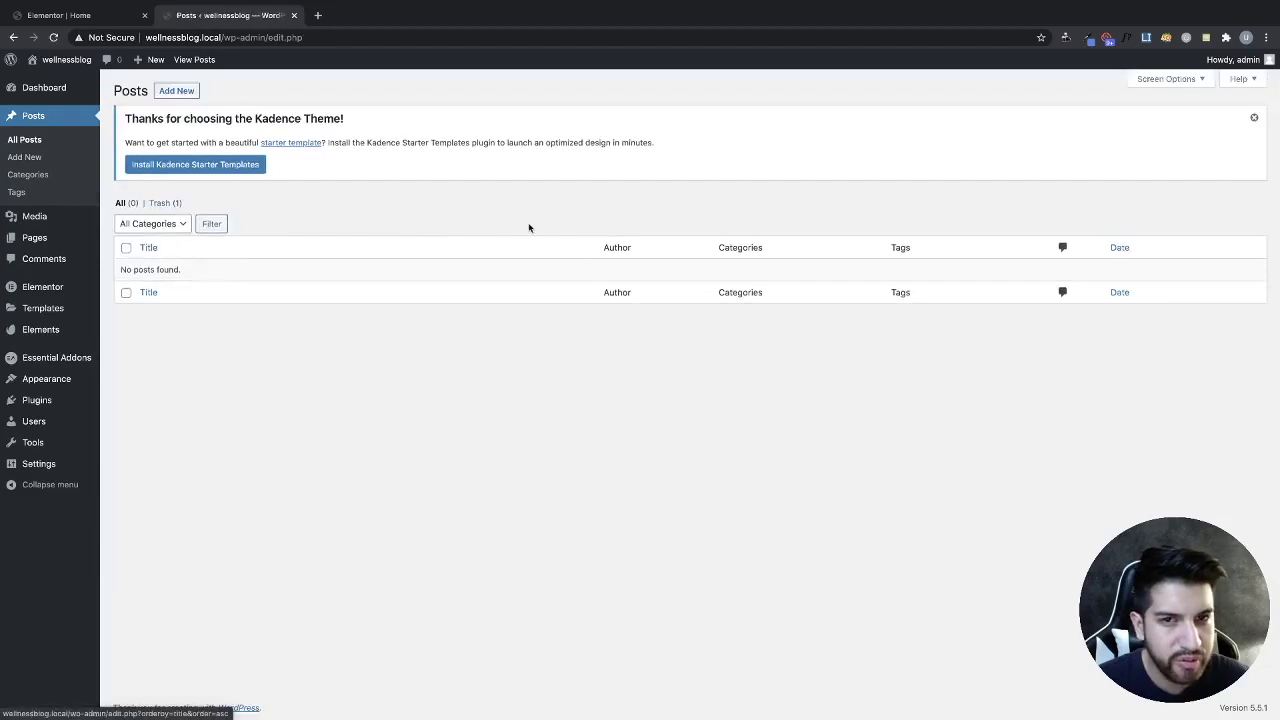
pyautogui.click(1254, 118)
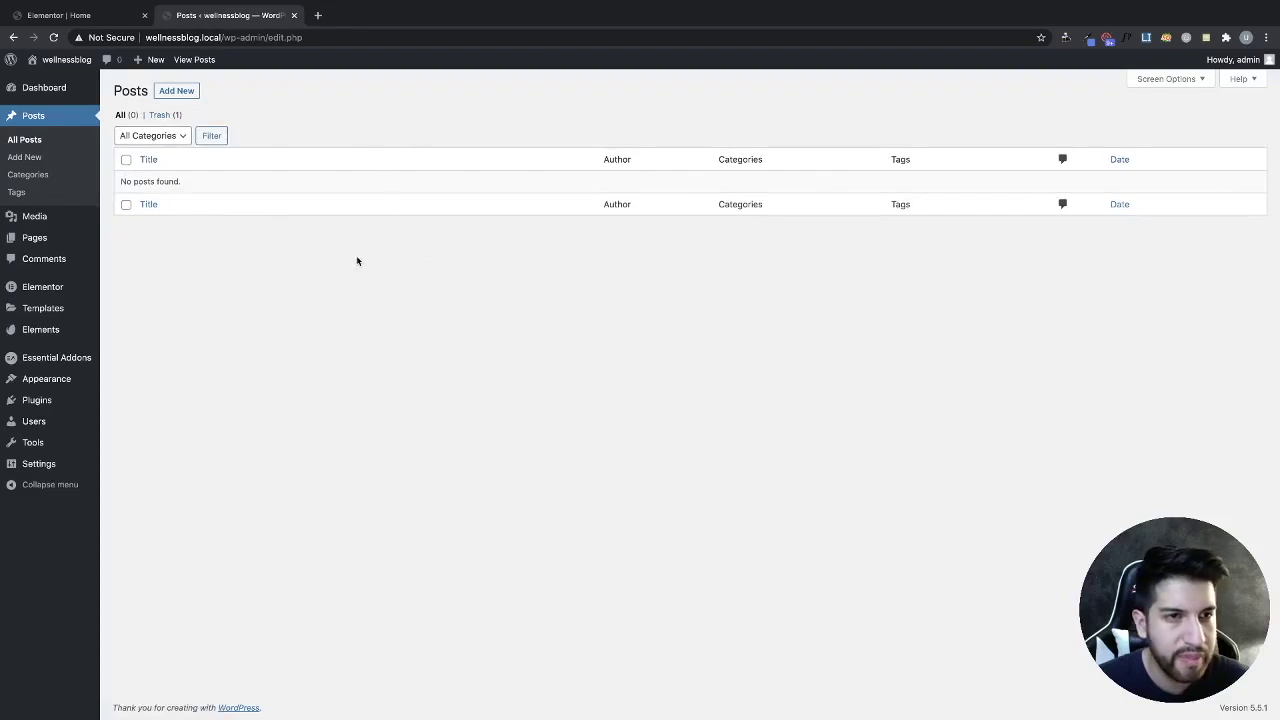
pyautogui.click(177, 91)
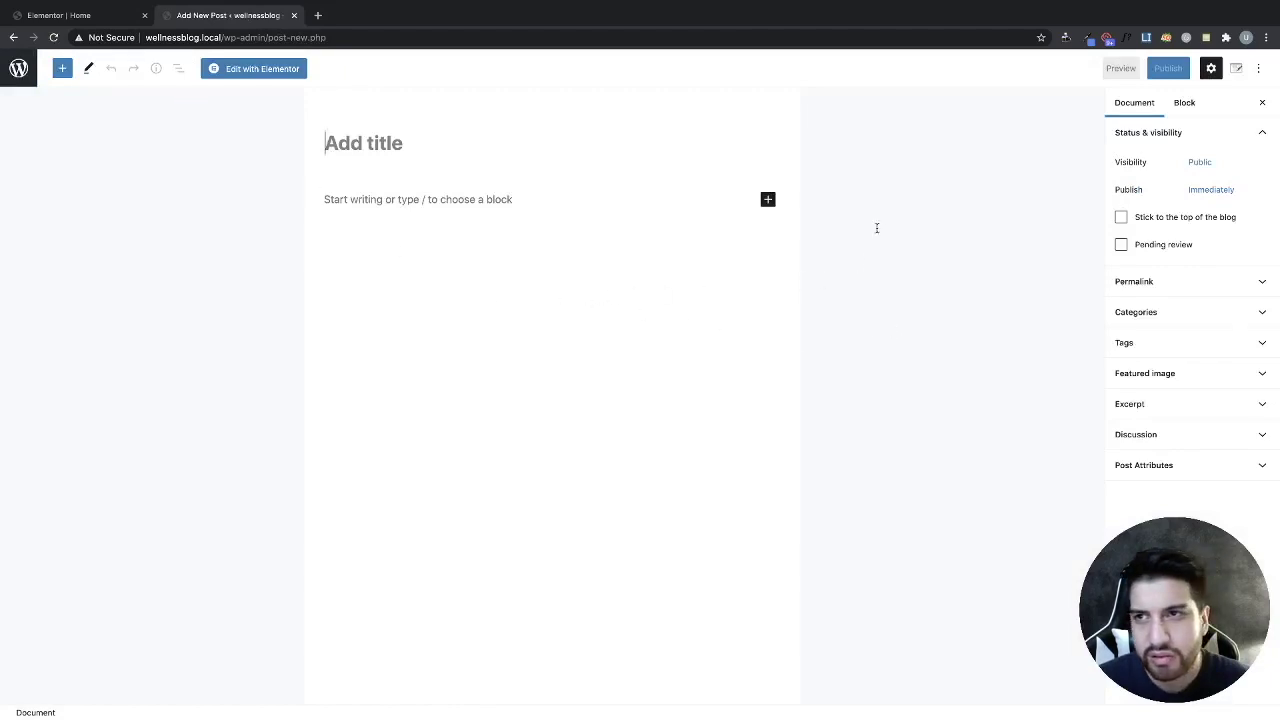
# - Title the new post 'Italian Pasta With Tomatoes And Onion', copied from the saved notes
pyautogui.click(1207, 39)
pyautogui.scroll(-3, 1043, 135)
pyautogui.scroll(5, 1043, 135)
pyautogui.scroll(-1, 1043, 136)
pyautogui.scroll(-4, 1042, 137)
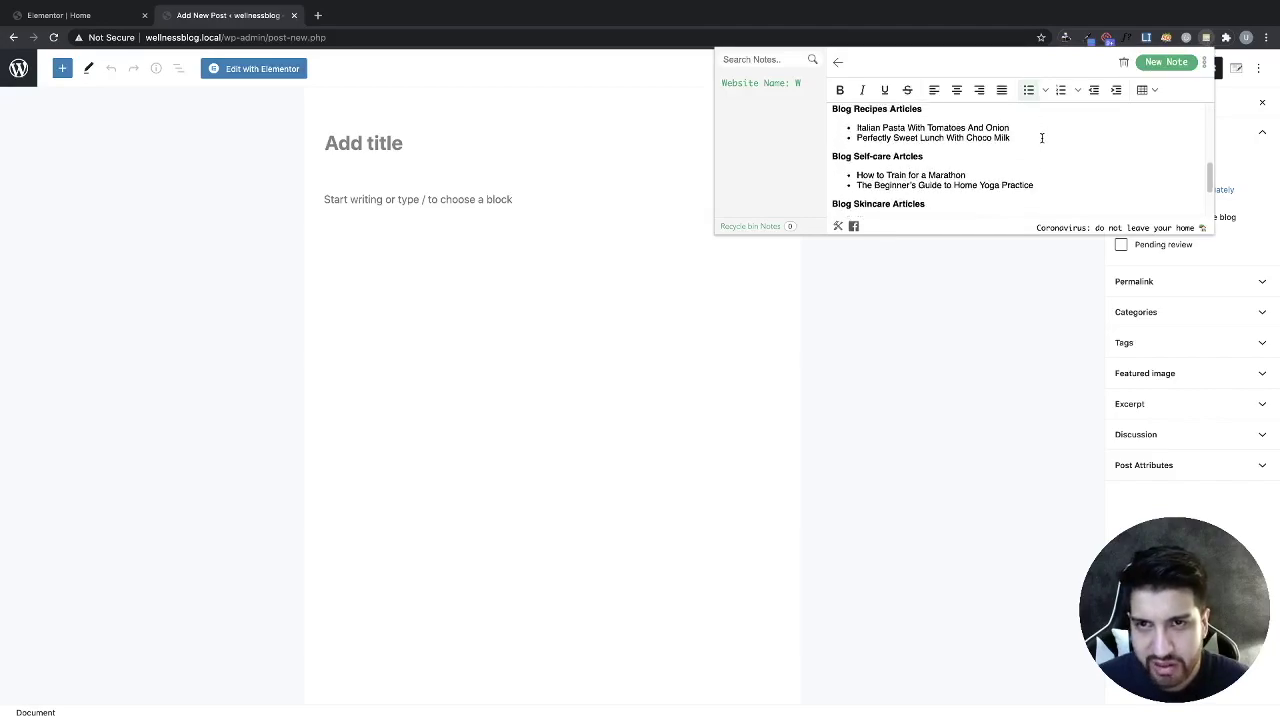
pyautogui.scroll(1, 1042, 138)
pyautogui.moveTo(854, 130); pyautogui.dragTo(1015, 128)
pyautogui.hotkey('ctrl', 'c')
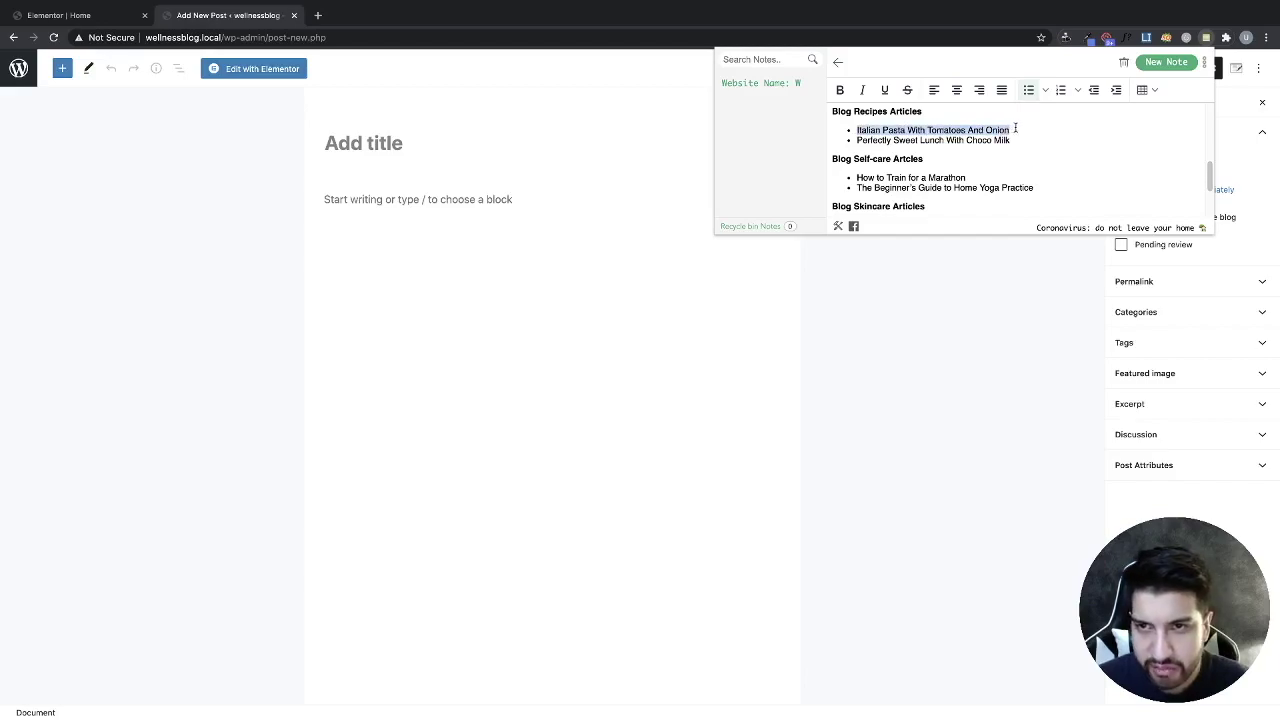
pyautogui.click(468, 139)
pyautogui.hotkey('ctrl', 'v')
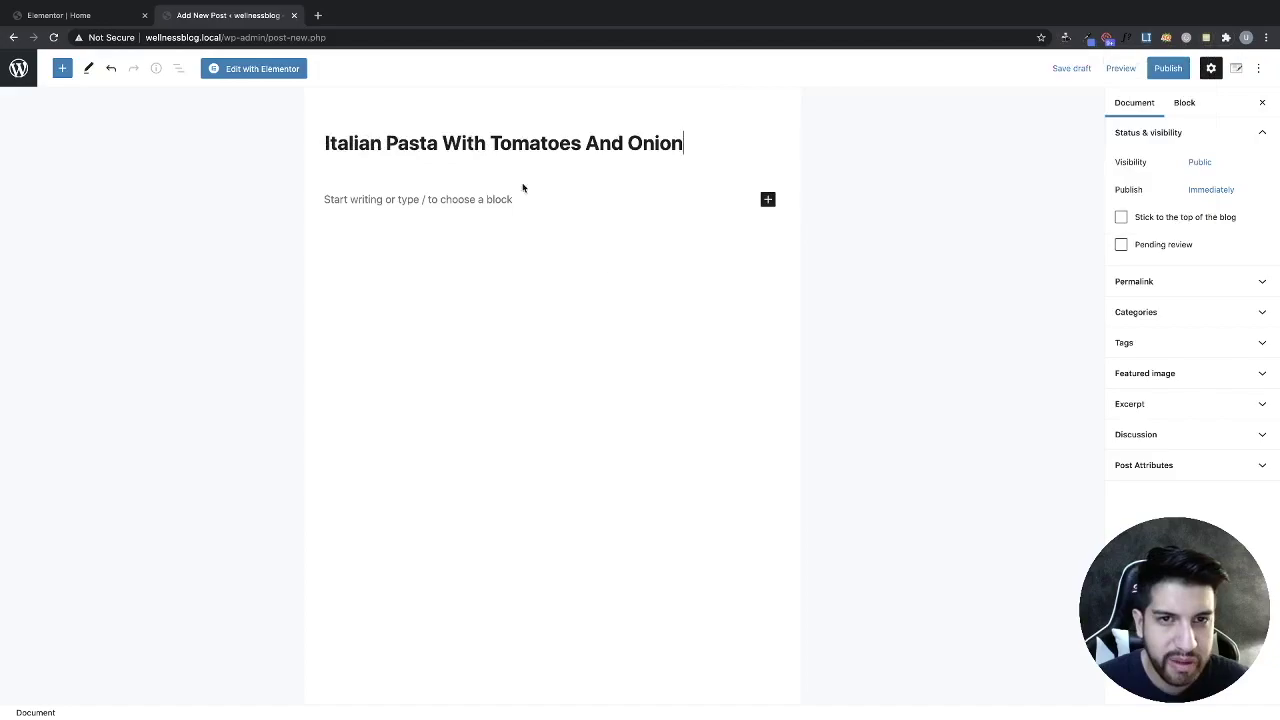
# - Generate three 16-sentence lorem ipsum paragraphs and select all the generated text
pyautogui.click(1145, 37)
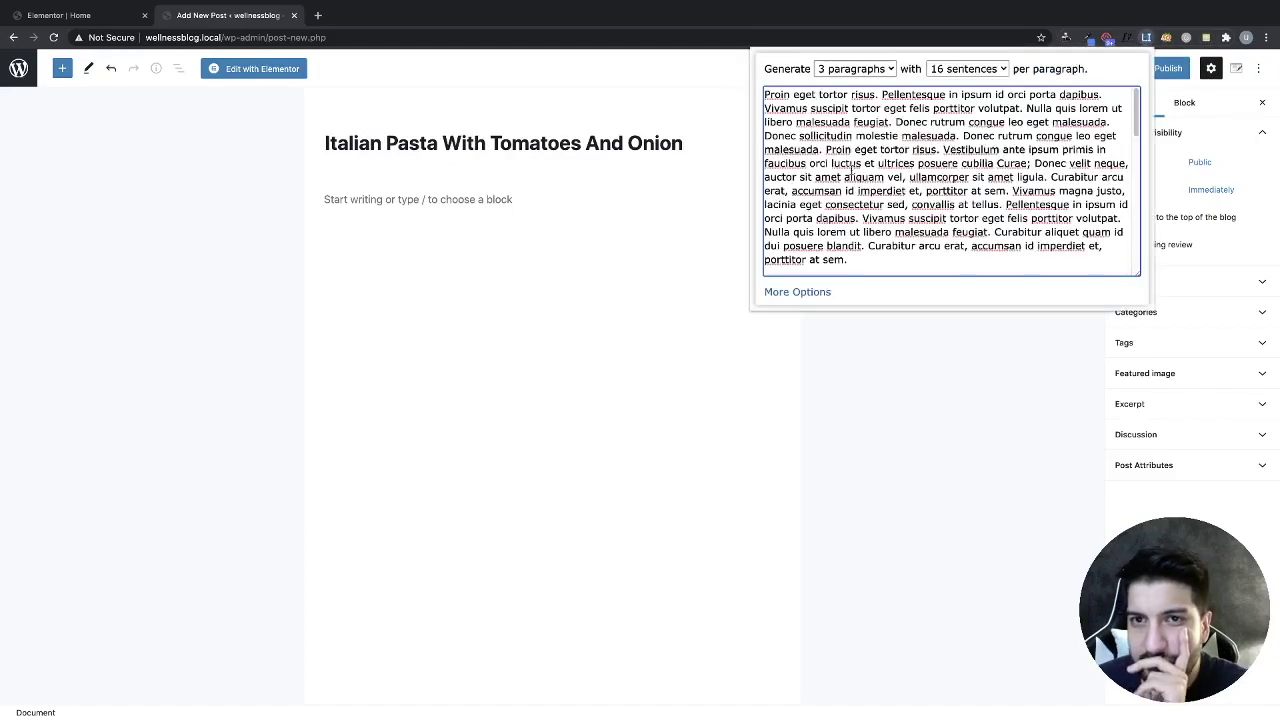
pyautogui.moveTo(851, 259); pyautogui.dragTo(727, 93)
pyautogui.hotkey('ctrl', 'c')
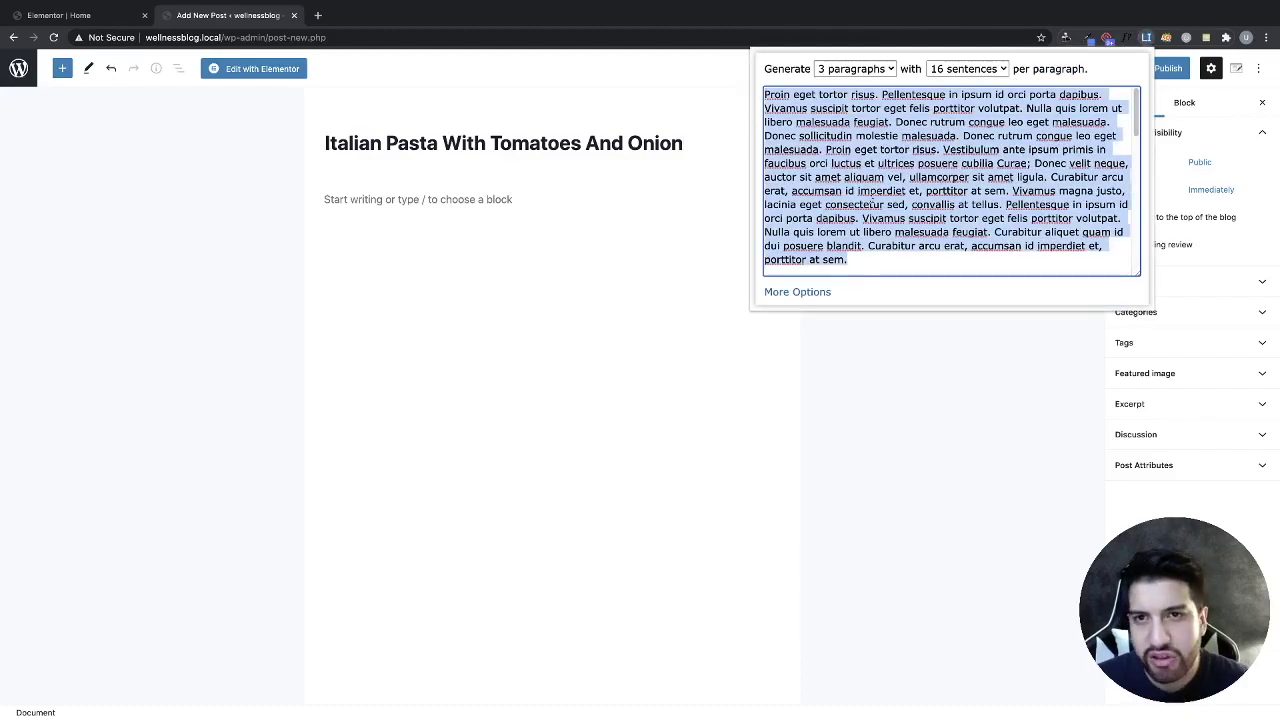
pyautogui.scroll(-5, 893, 176)
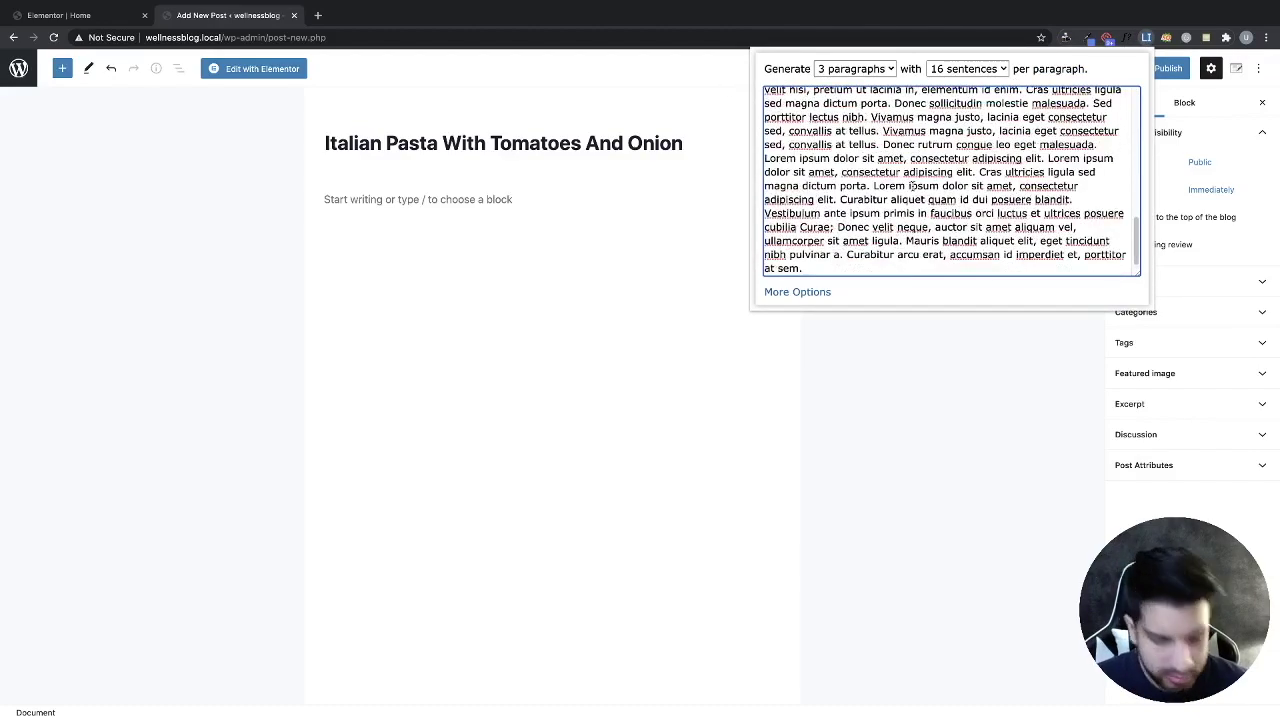
pyautogui.hotkey('ctrl', 'a')
# - Paste the three lorem ipsum paragraphs into the empty post body
pyautogui.click(568, 211)
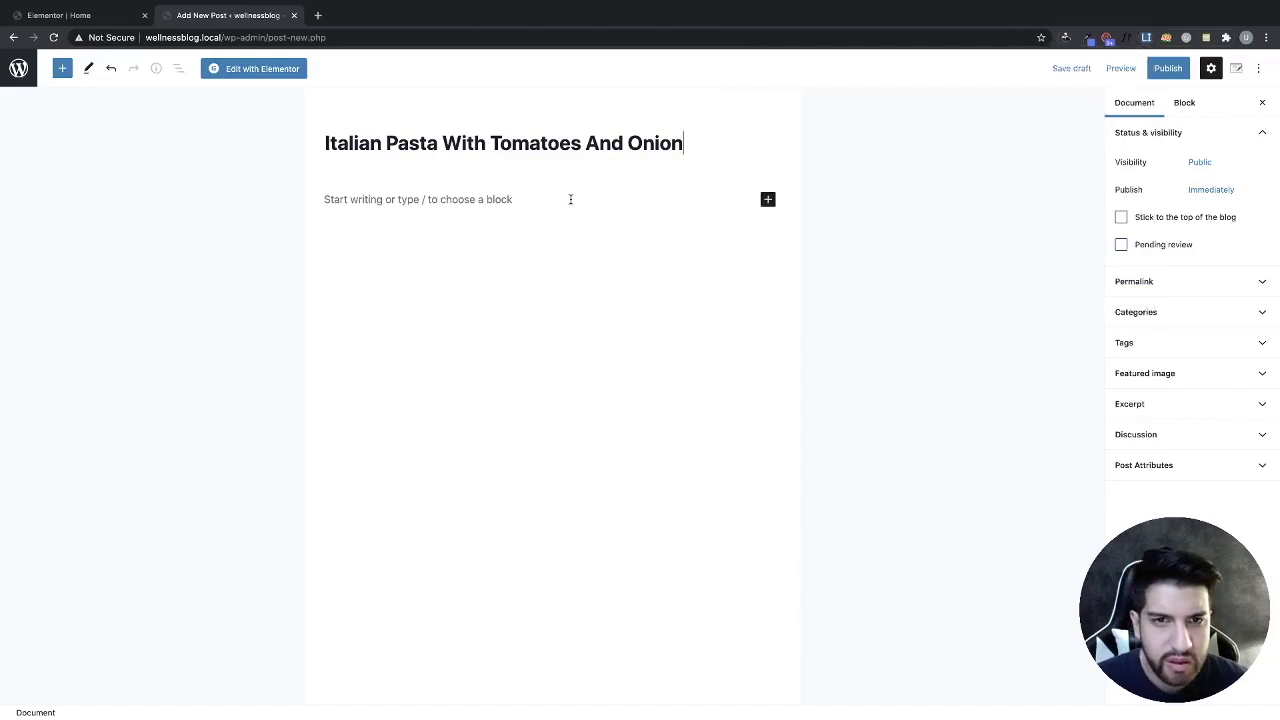
pyautogui.click(569, 197)
pyautogui.hotkey('ctrl', 'v')
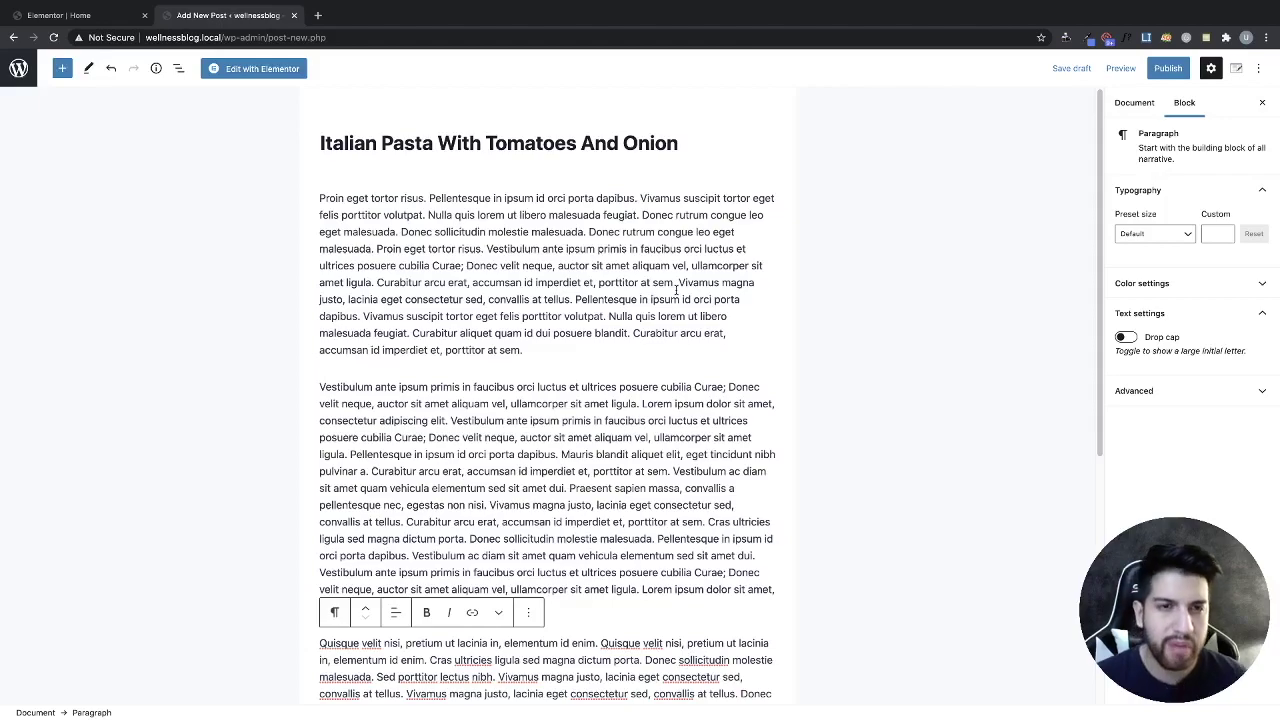
pyautogui.scroll(-2, 637, 300)
pyautogui.scroll(2, 637, 300)
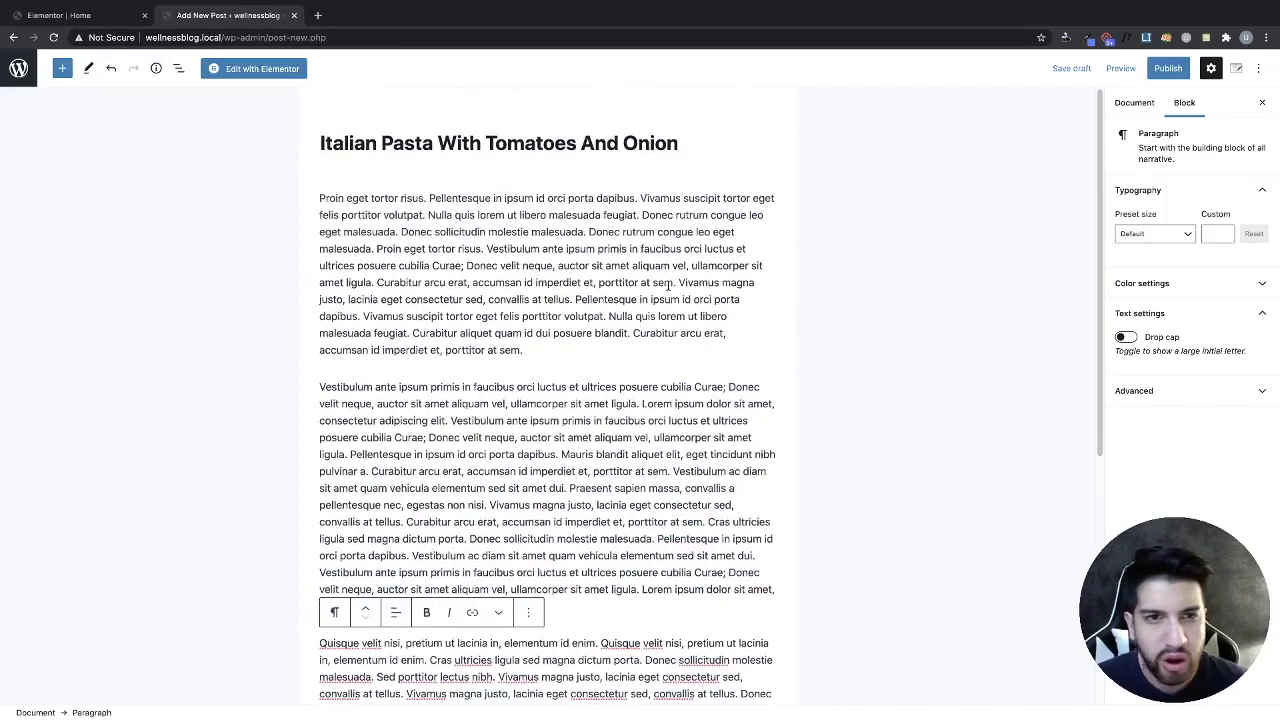
pyautogui.scroll(-1, 654, 366)
pyautogui.scroll(1, 619, 331)
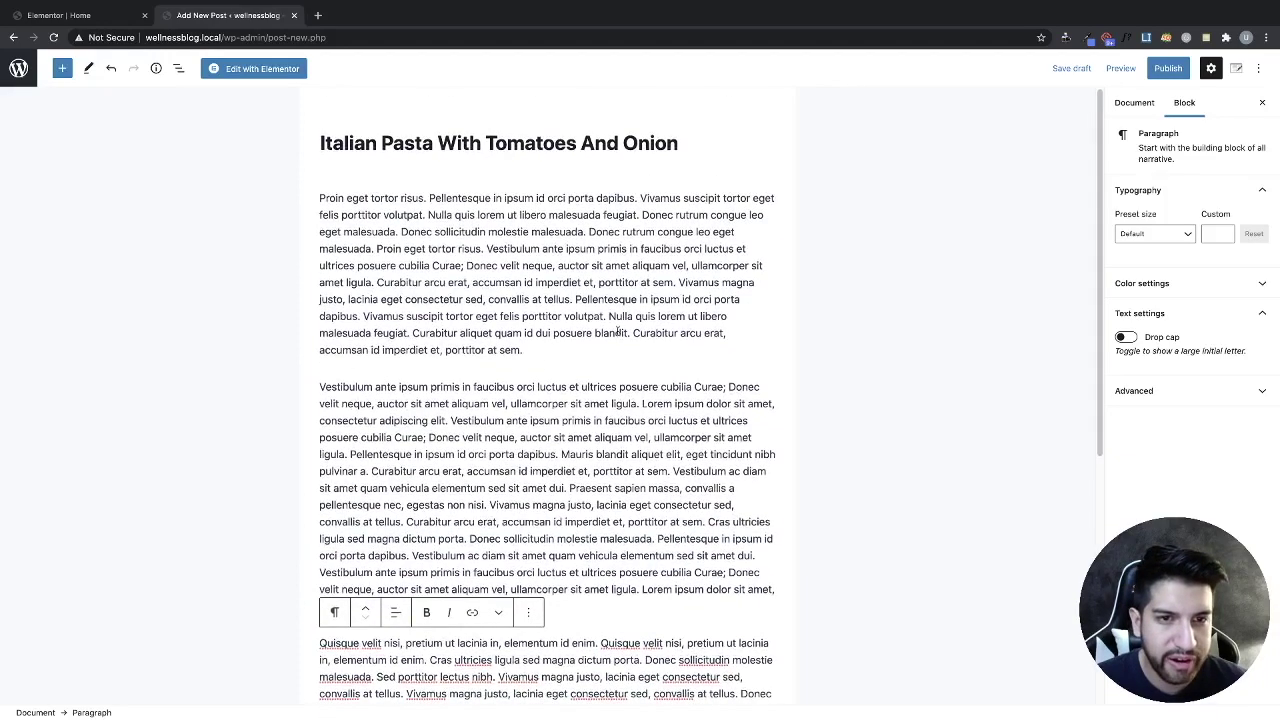
# - Check the first and second paragraph blocks, leaving the first paragraph selected
pyautogui.click(447, 353)
pyautogui.scroll(-1, 559, 360)
pyautogui.scroll(-2, 559, 360)
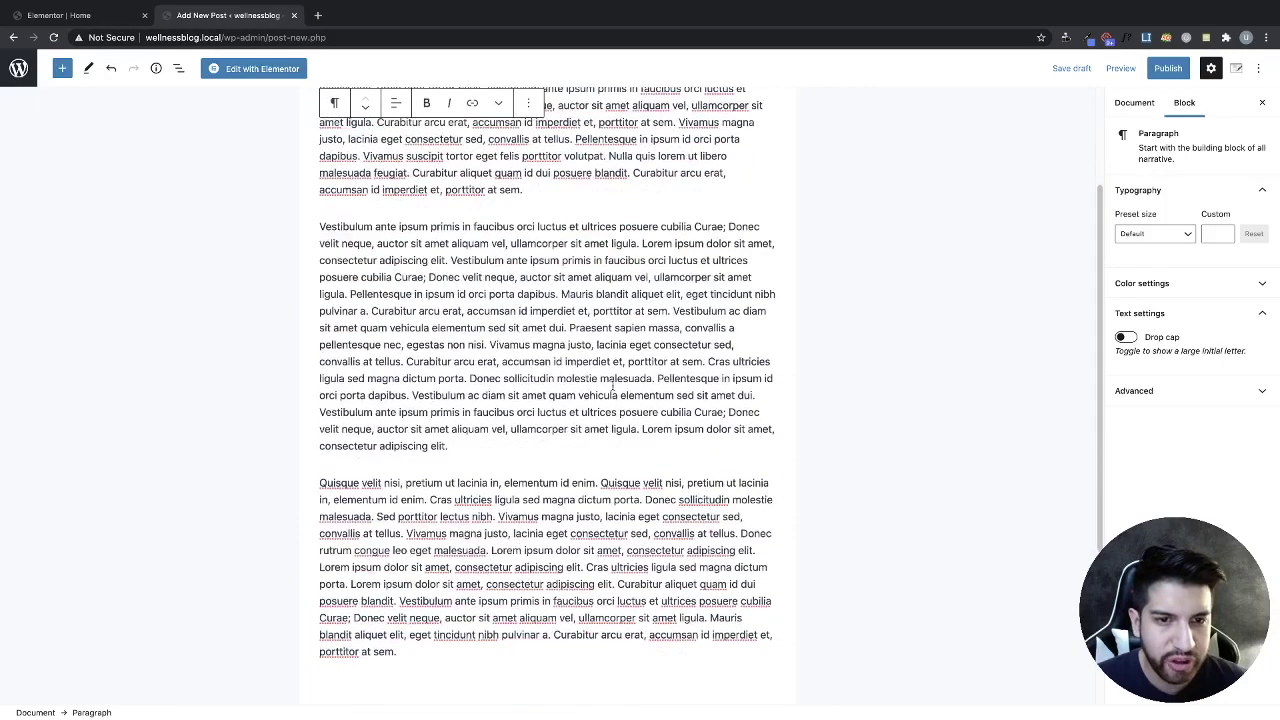
pyautogui.scroll(3, 619, 387)
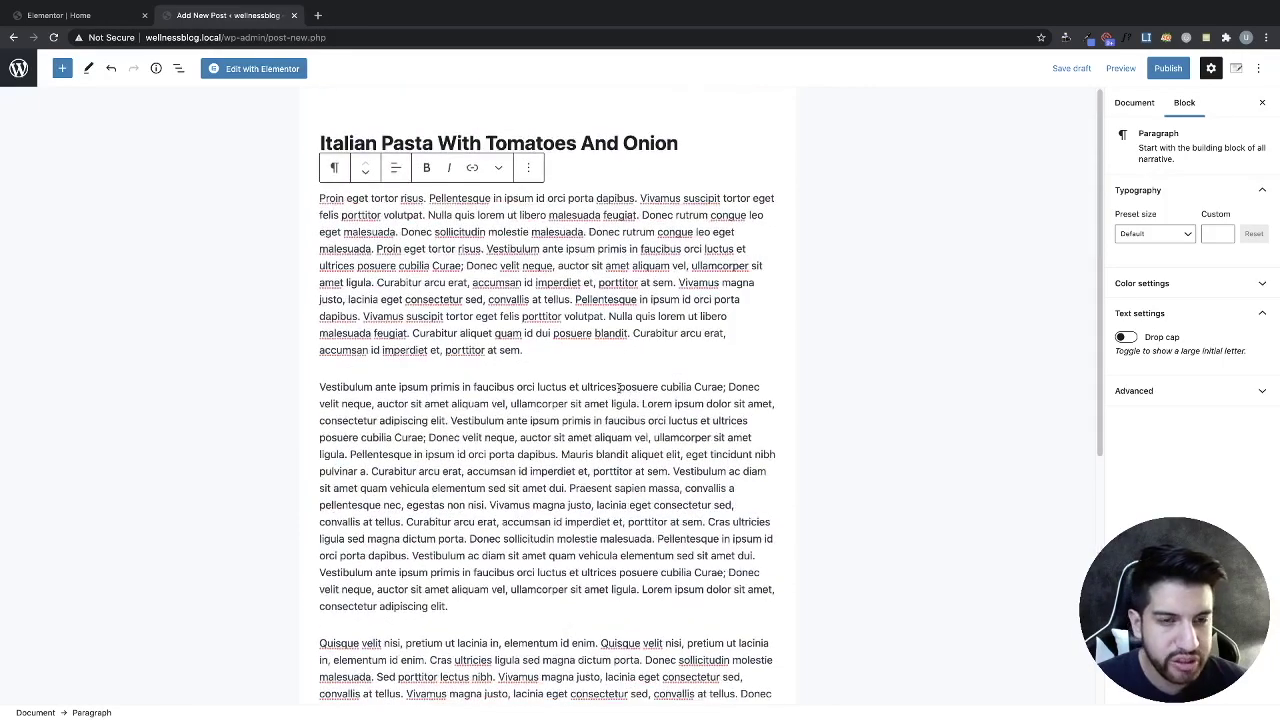
pyautogui.scroll(-3, 619, 387)
pyautogui.scroll(3, 511, 370)
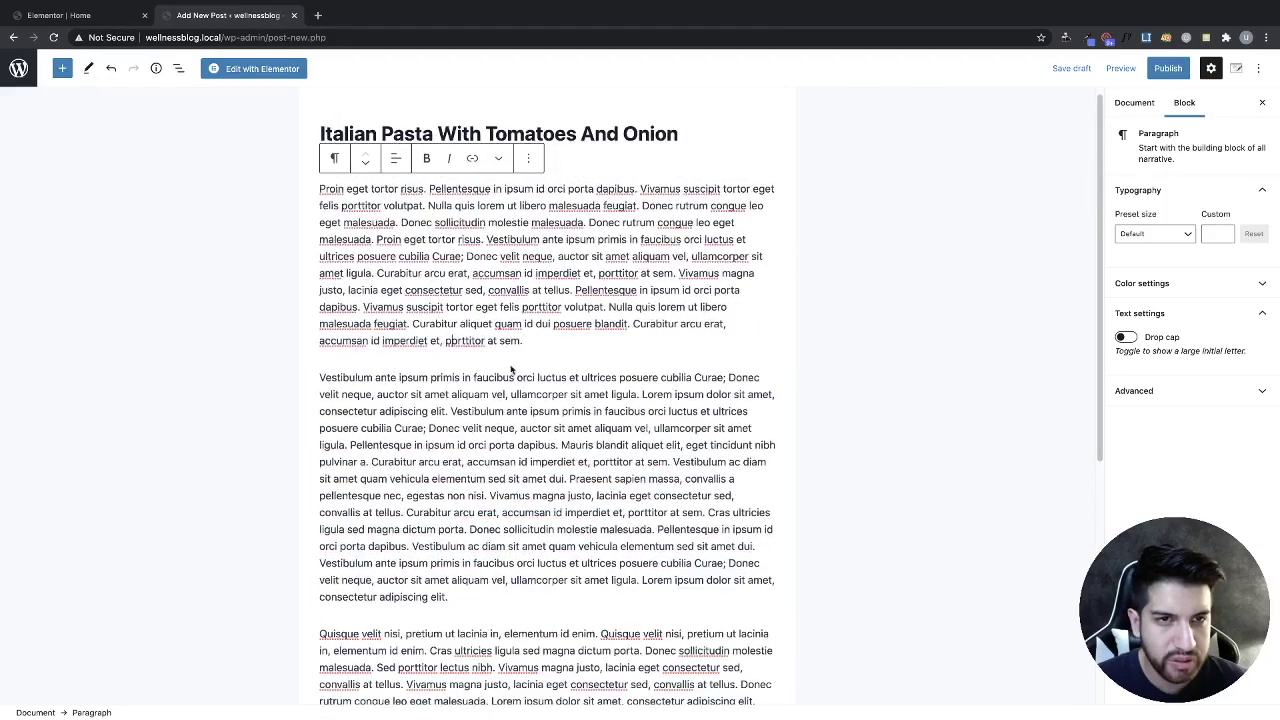
pyautogui.click(407, 365)
pyautogui.click(527, 320)
pyautogui.scroll(-1, 527, 320)
pyautogui.click(431, 397)
pyautogui.scroll(1, 448, 382)
pyautogui.click(425, 268)
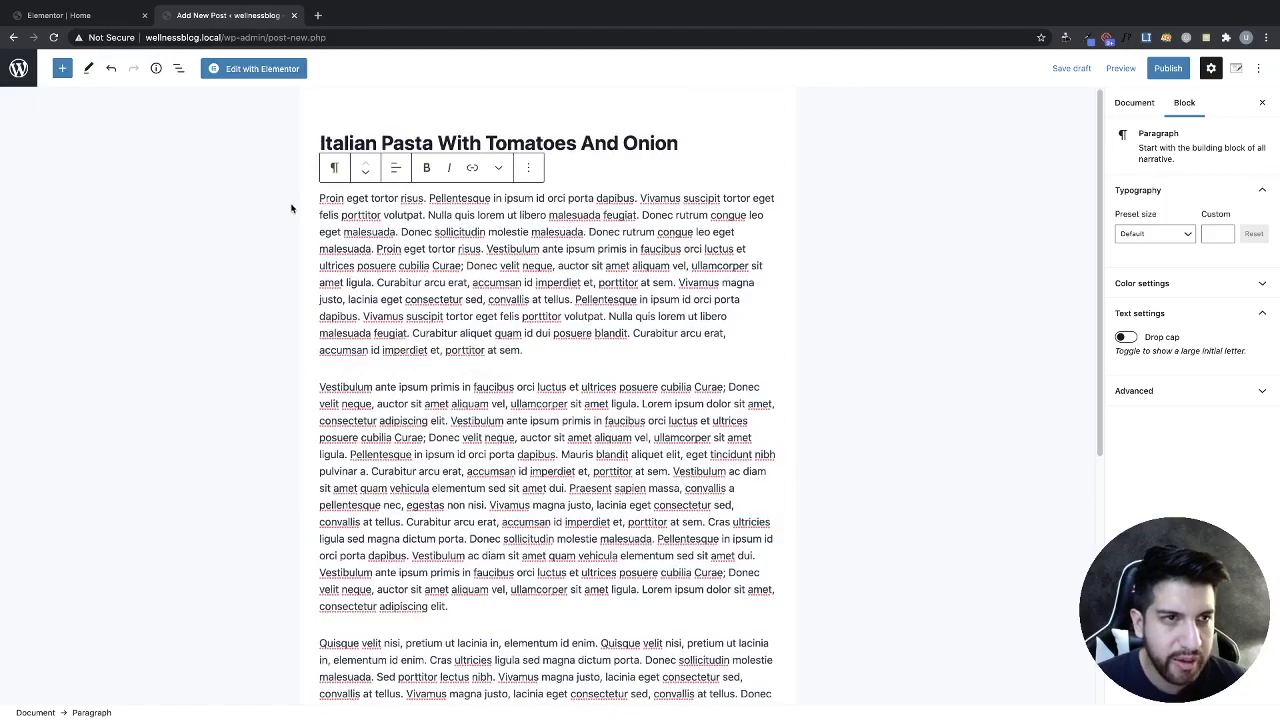
# - Insert an H3 heading reading 'Heading 1' after the first paragraph
pyautogui.click(62, 68)
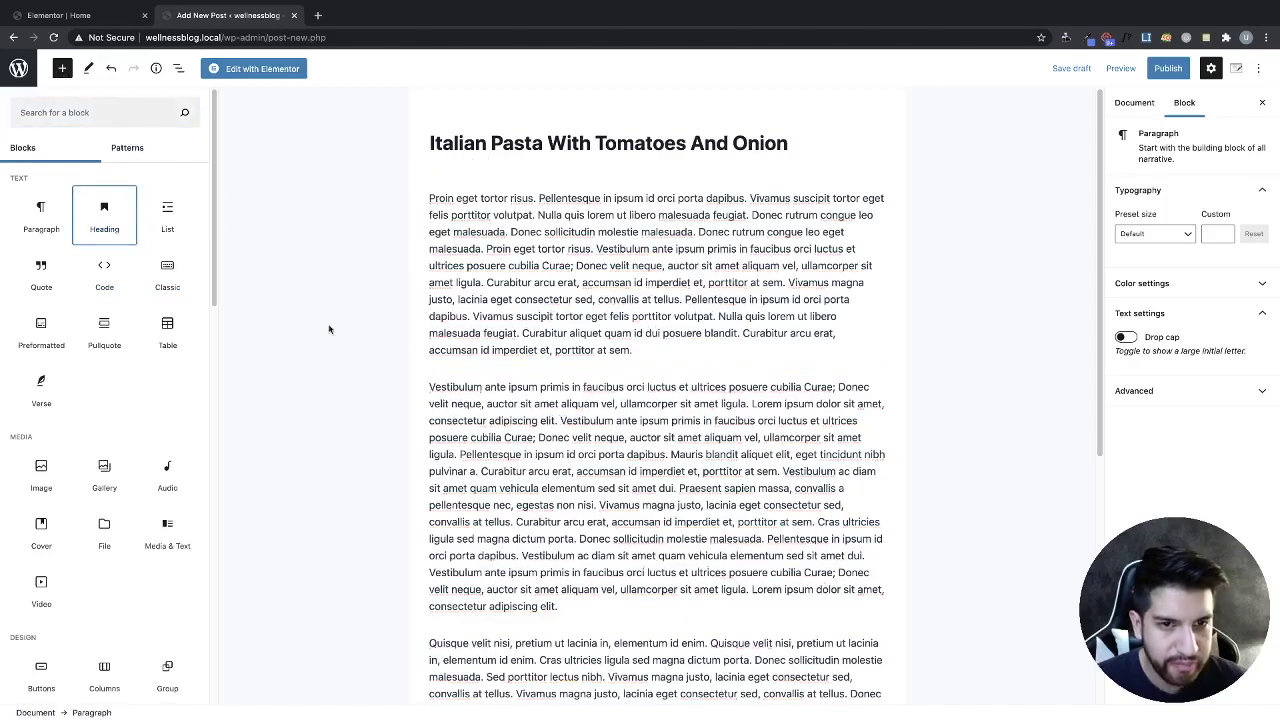
pyautogui.click(112, 228)
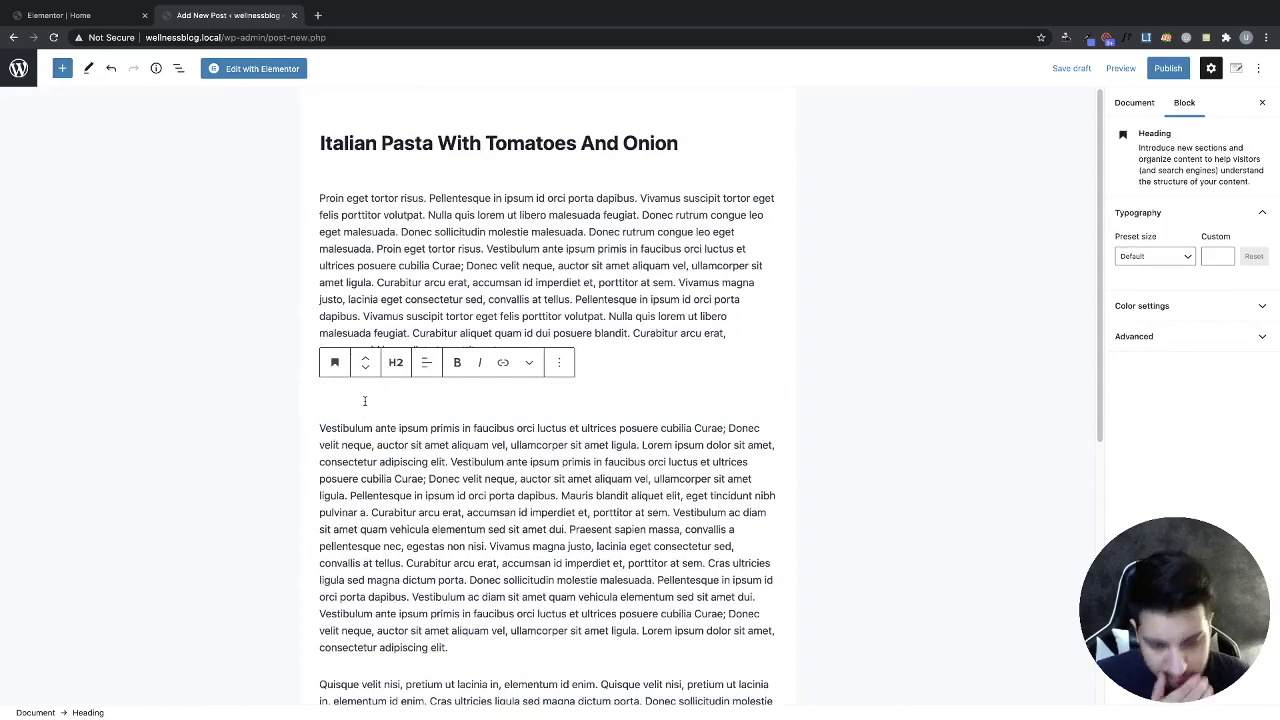
pyautogui.write('Hea')
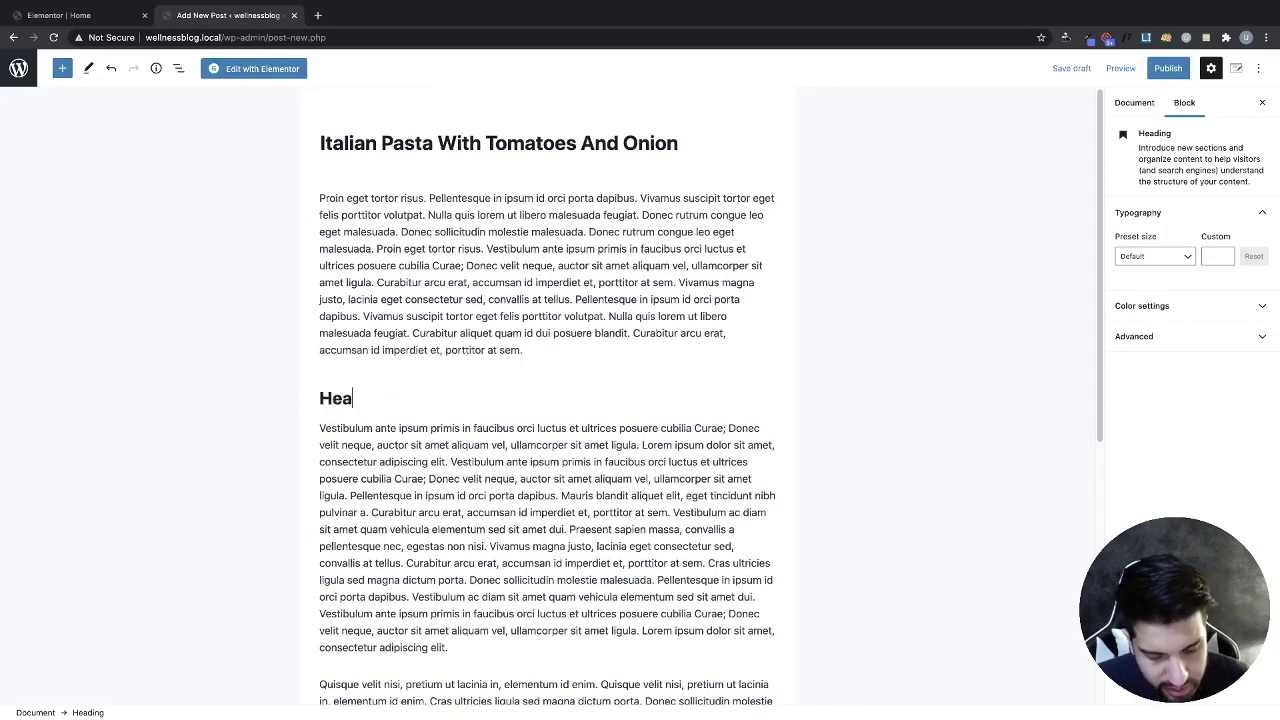
pyautogui.write('ding ')
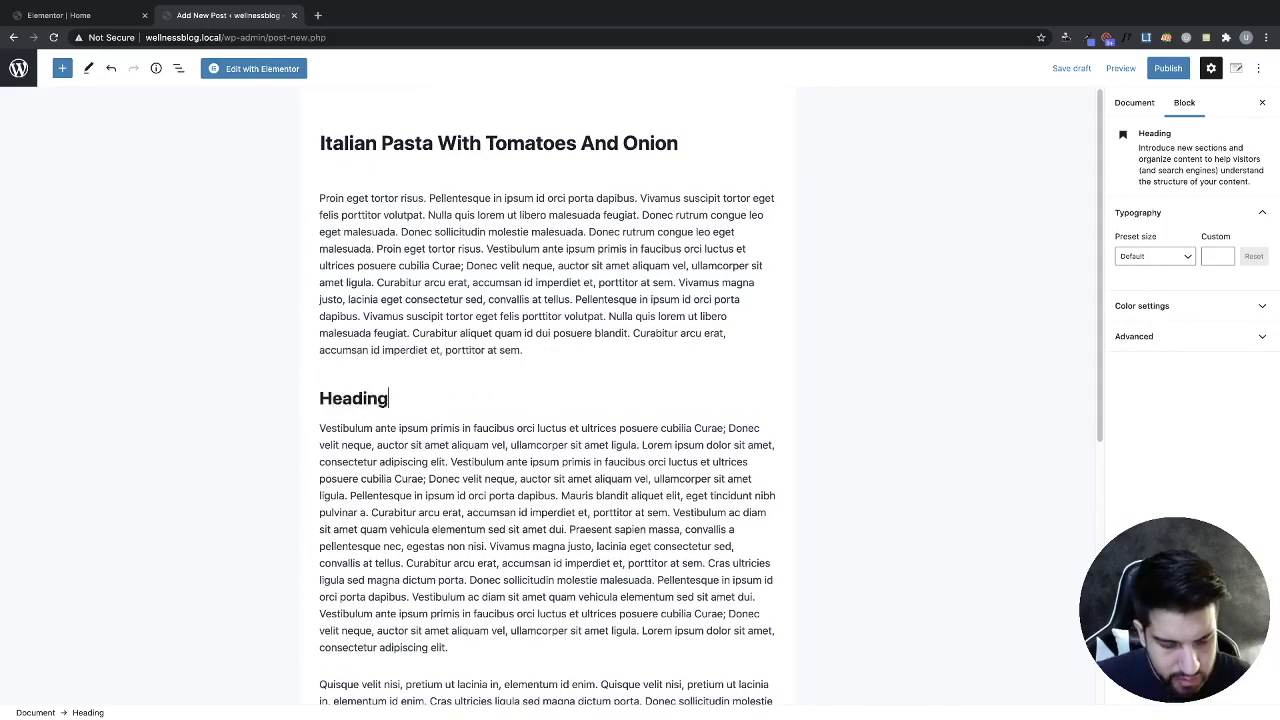
pyautogui.write('1')
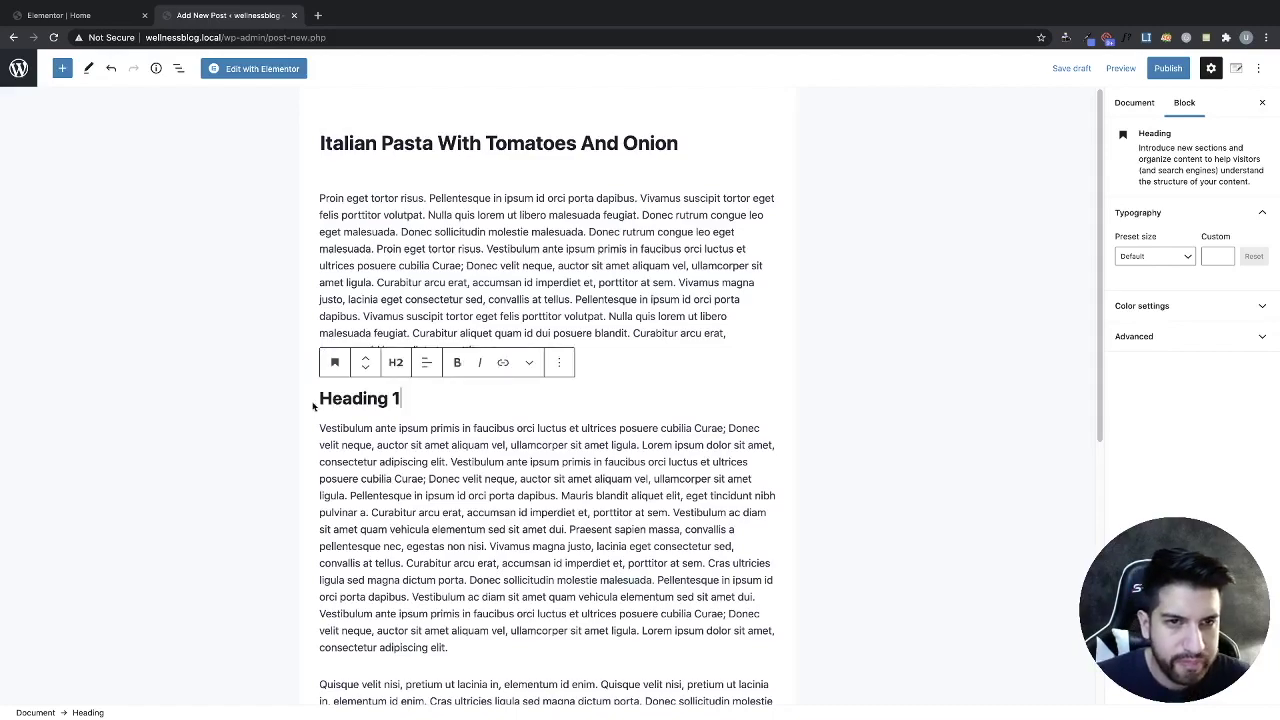
pyautogui.tripleClick(353, 398)
pyautogui.hotkey('ctrl', 'c')
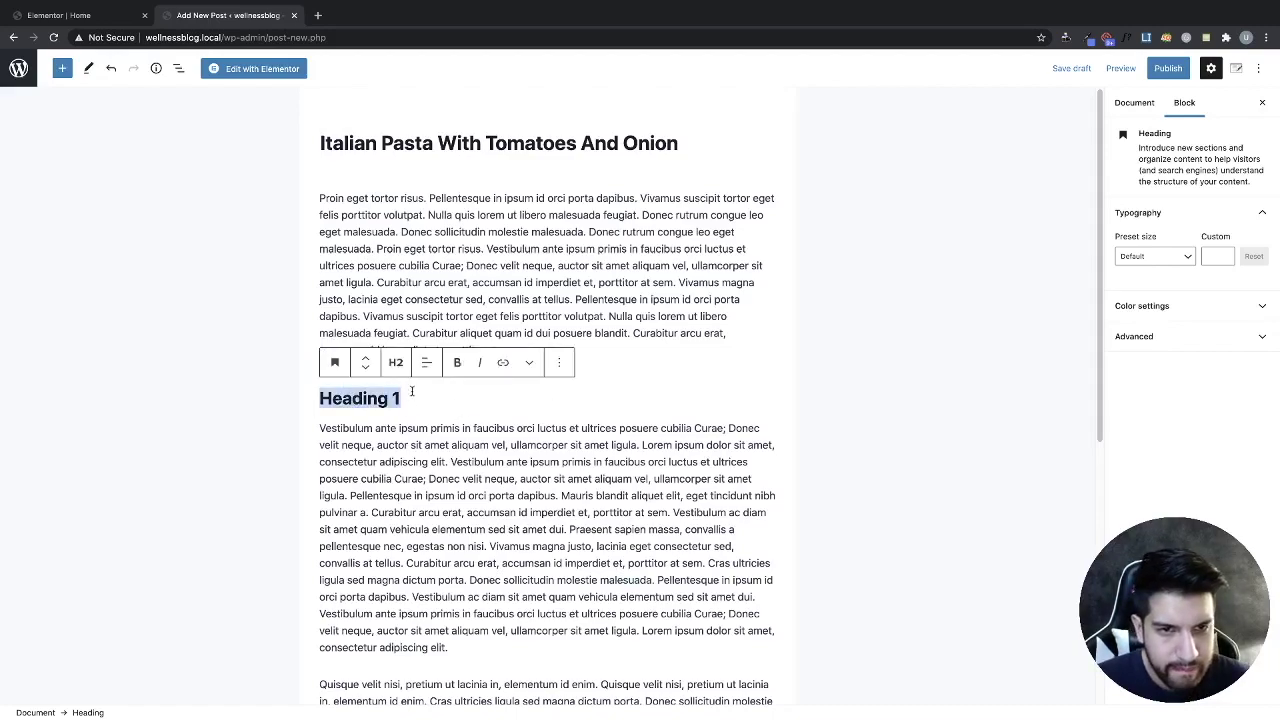
pyautogui.click(398, 372)
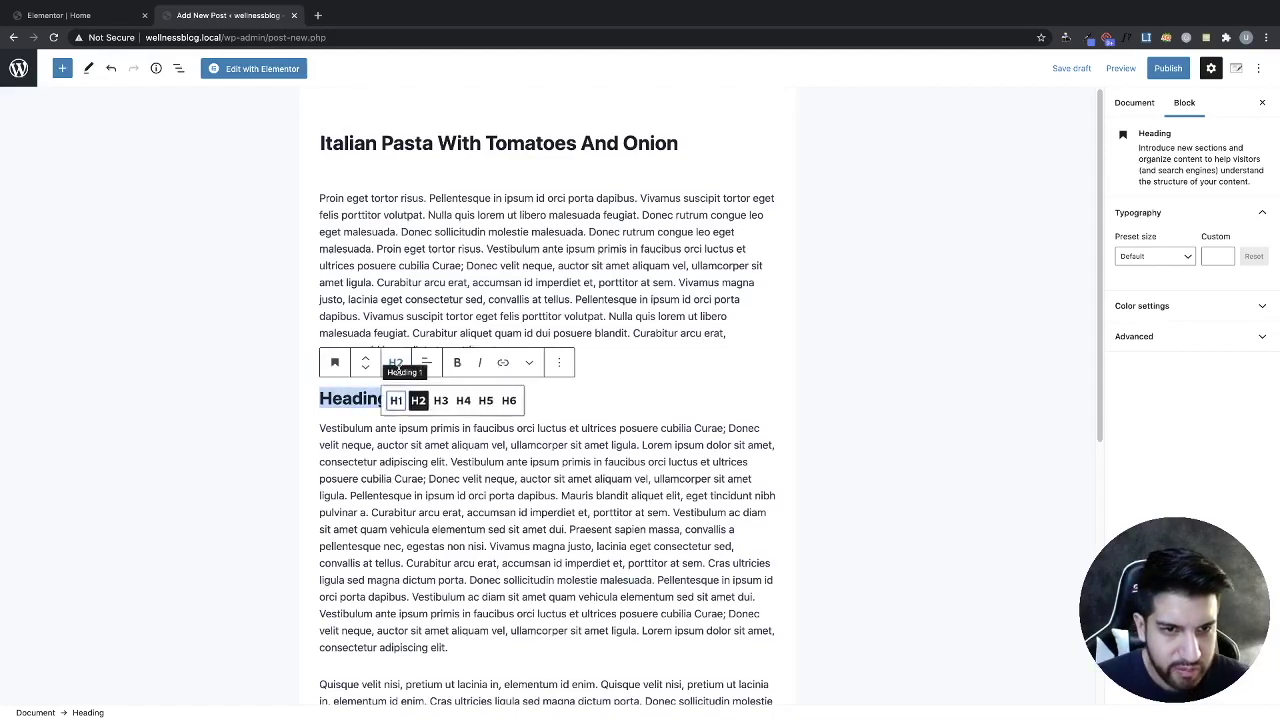
pyautogui.click(437, 398)
# - Duplicate the Heading 1 block and move the copy above the third paragraph
pyautogui.scroll(-1, 497, 421)
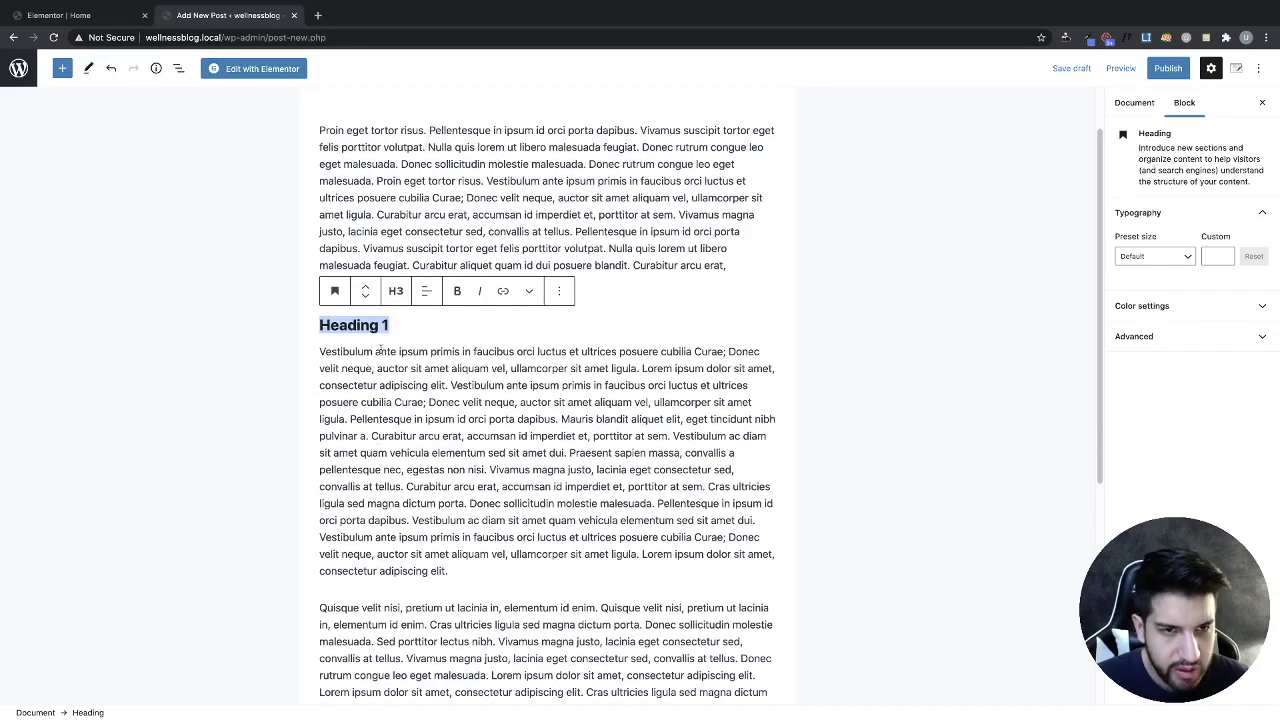
pyautogui.click(560, 291)
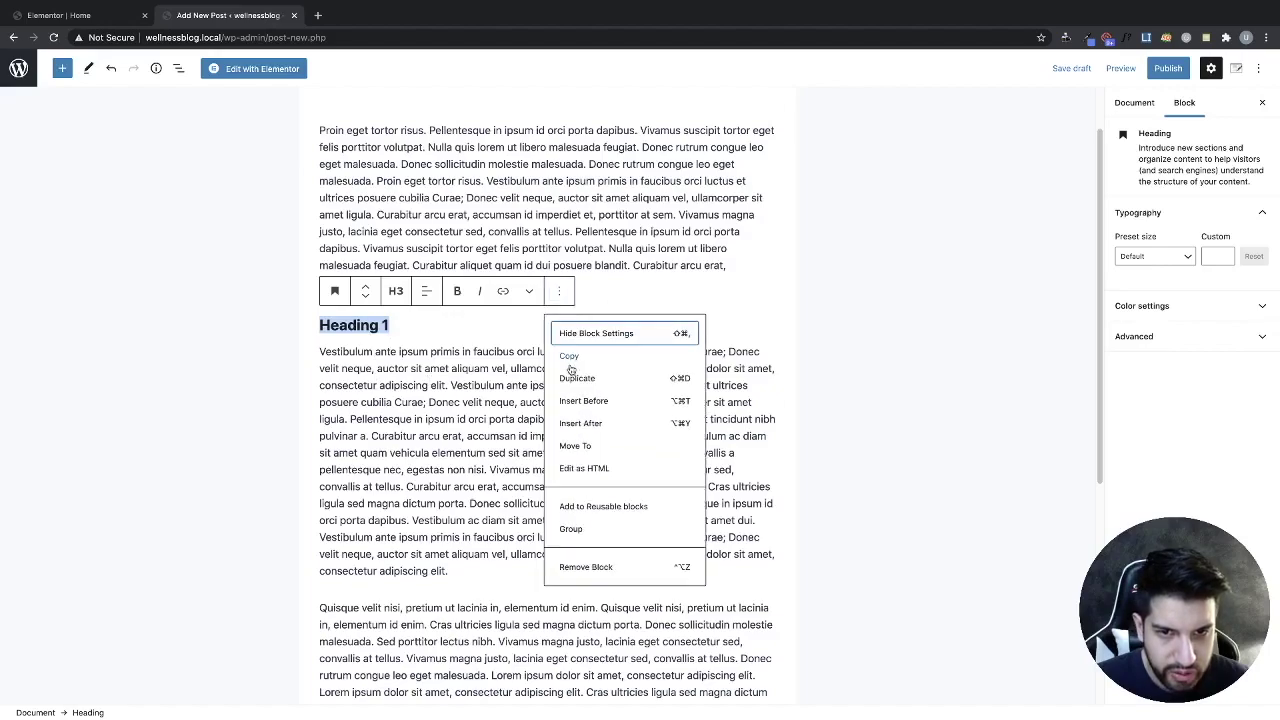
pyautogui.click(576, 378)
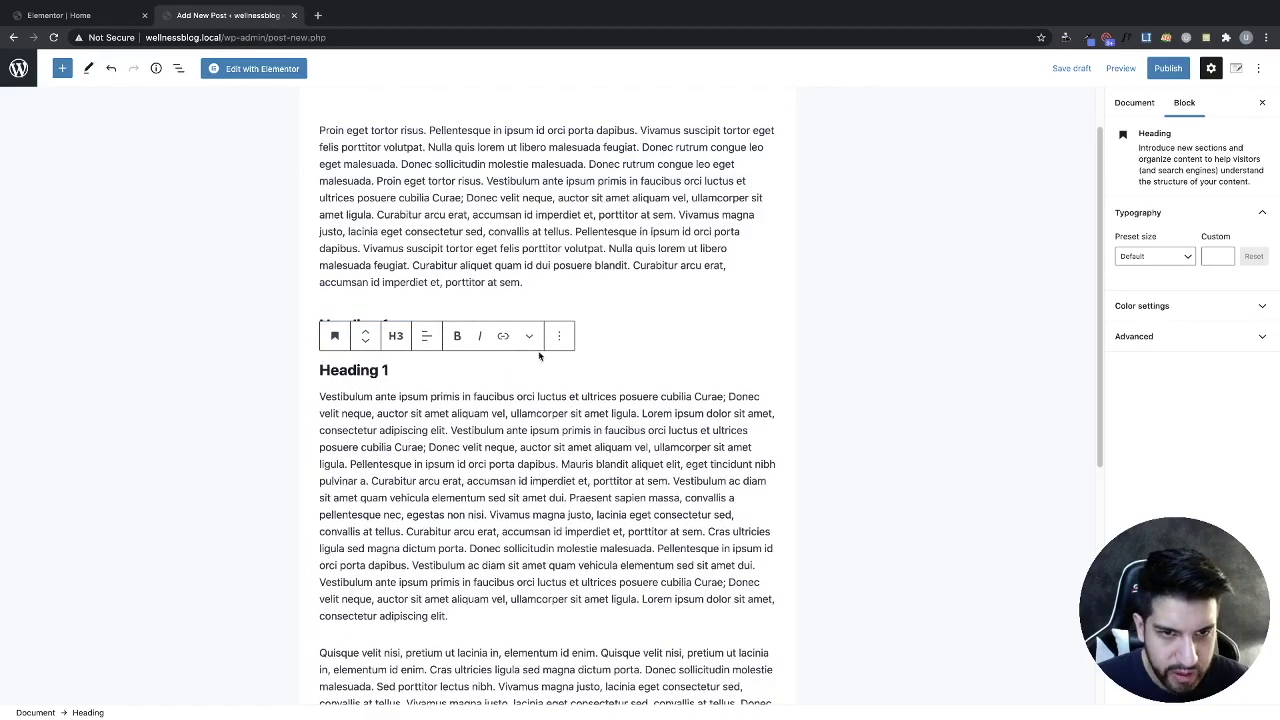
pyautogui.click(510, 369)
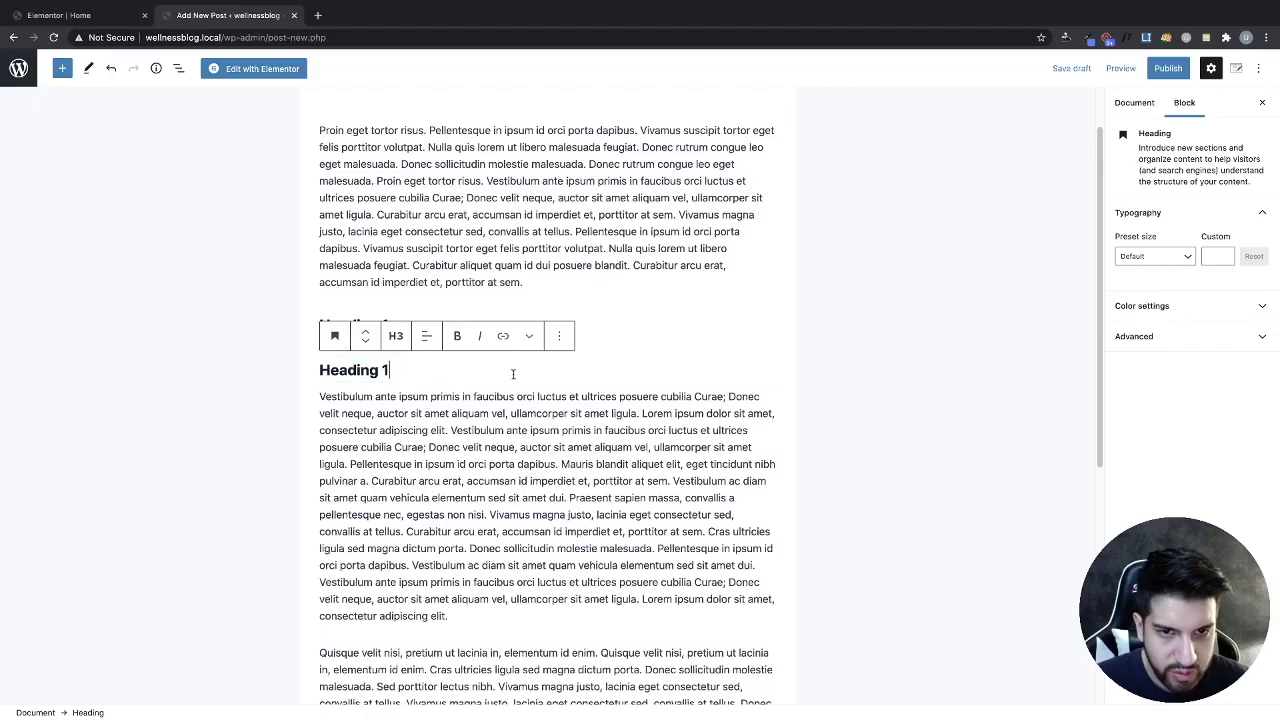
pyautogui.click(983, 391)
pyautogui.click(441, 363)
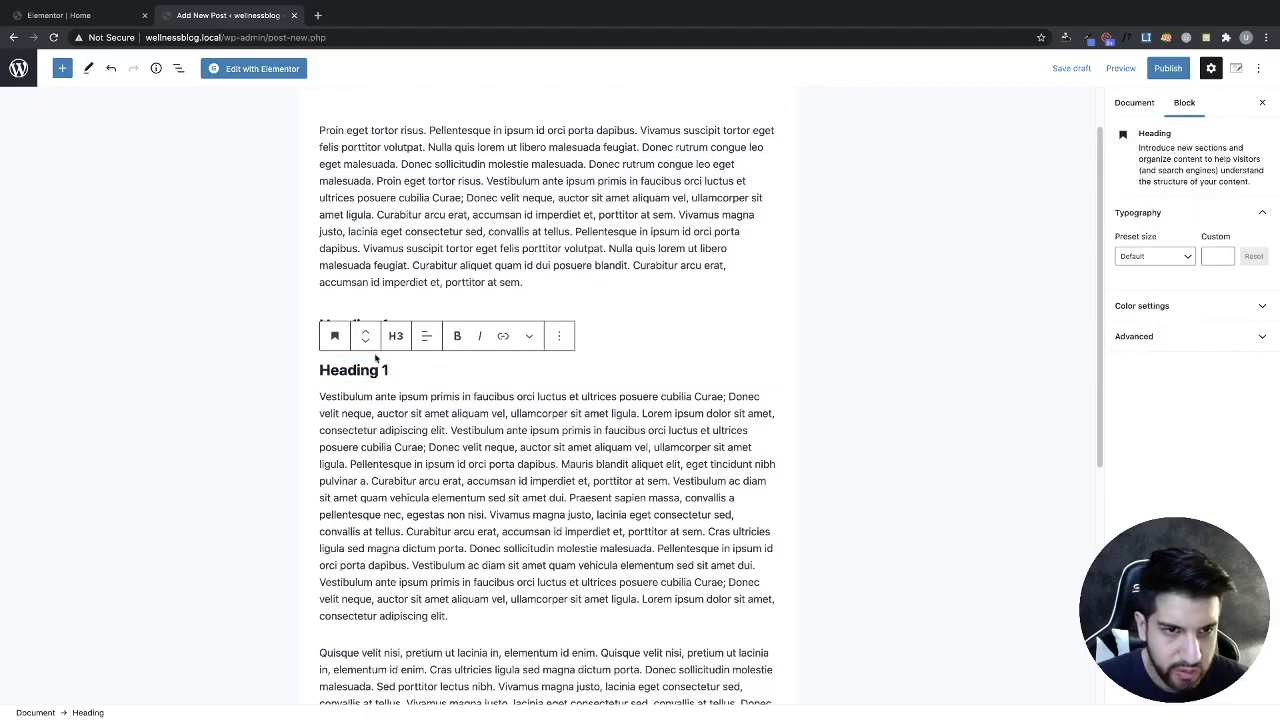
pyautogui.moveTo(365, 336); pyautogui.dragTo(561, 375)
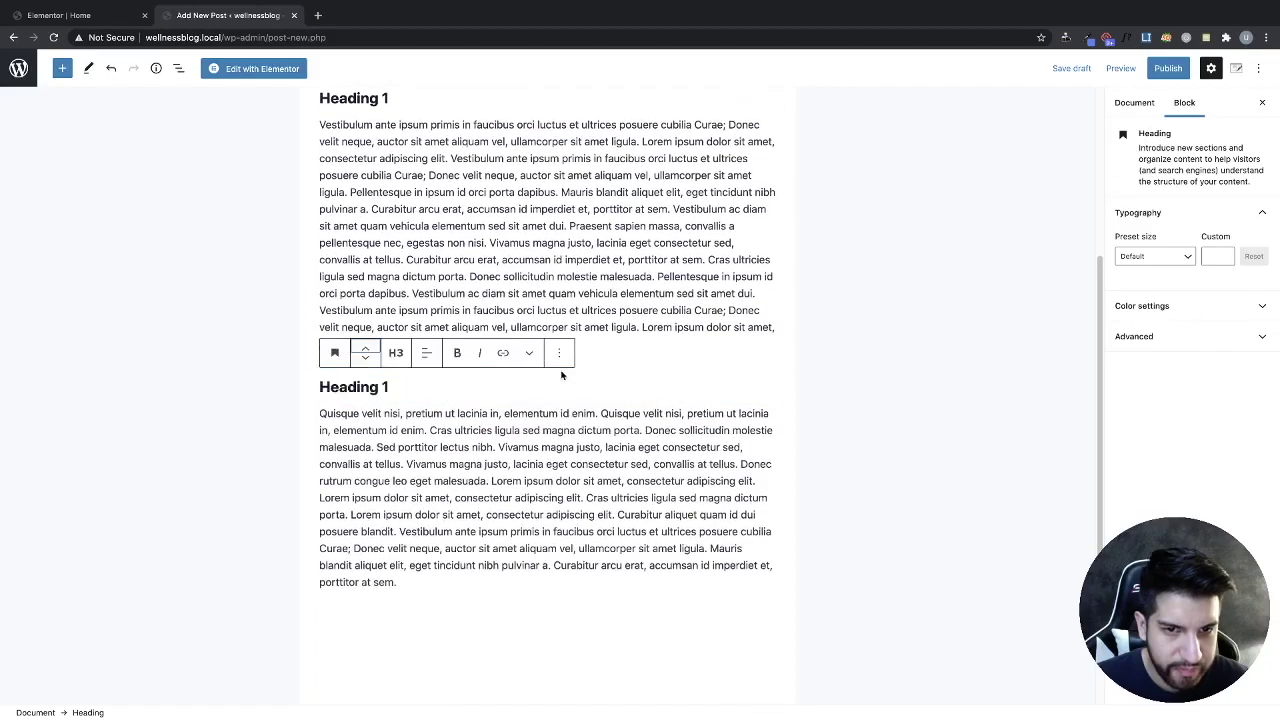
pyautogui.click(548, 496)
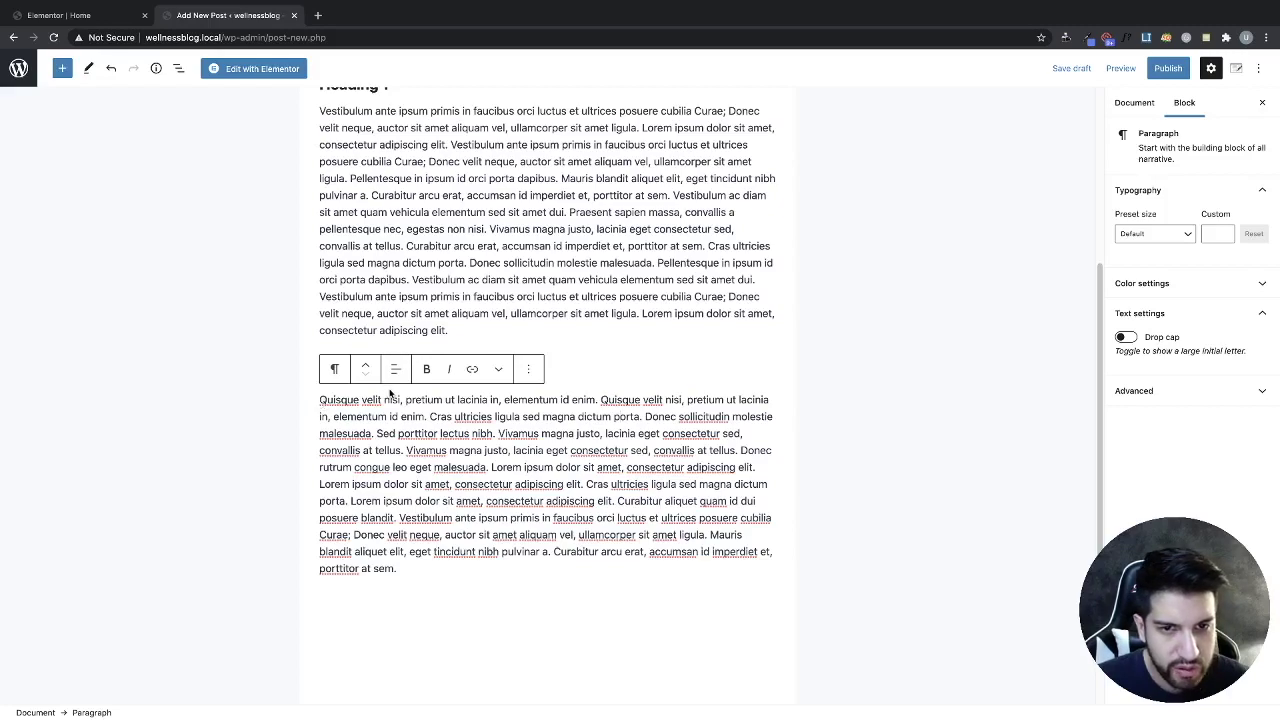
# - Add a two-item test bulleted list, toggle it between numbered and bullets, then delete it
pyautogui.click(61, 70)
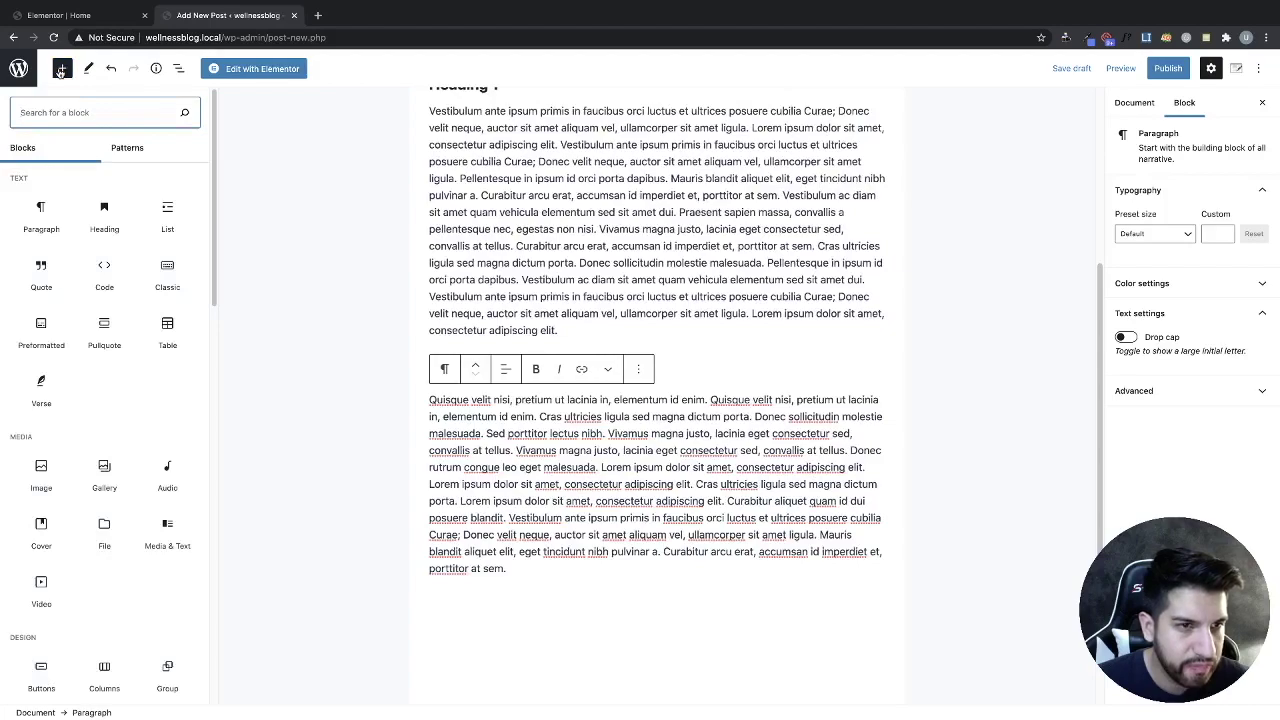
pyautogui.click(169, 217)
pyautogui.write('ddvdvdvdvdvdv')
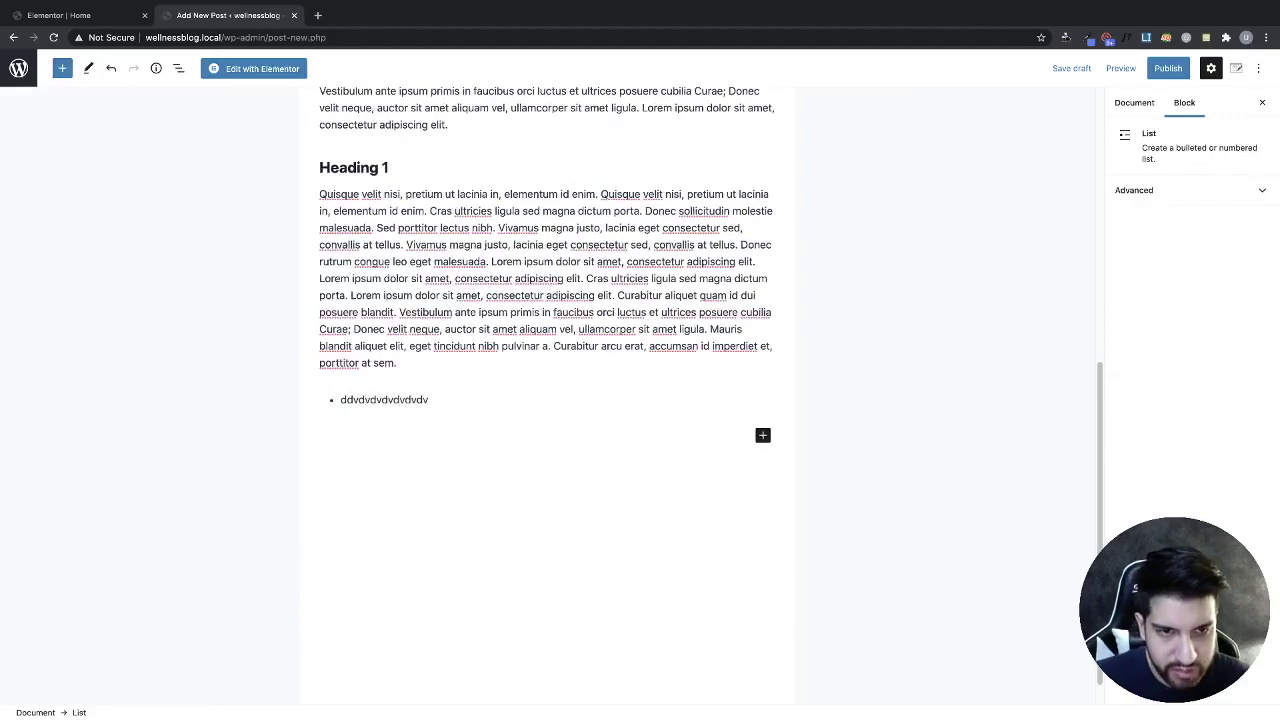
pyautogui.press('Return')
pyautogui.write('vddvdvdvdvdvdv')
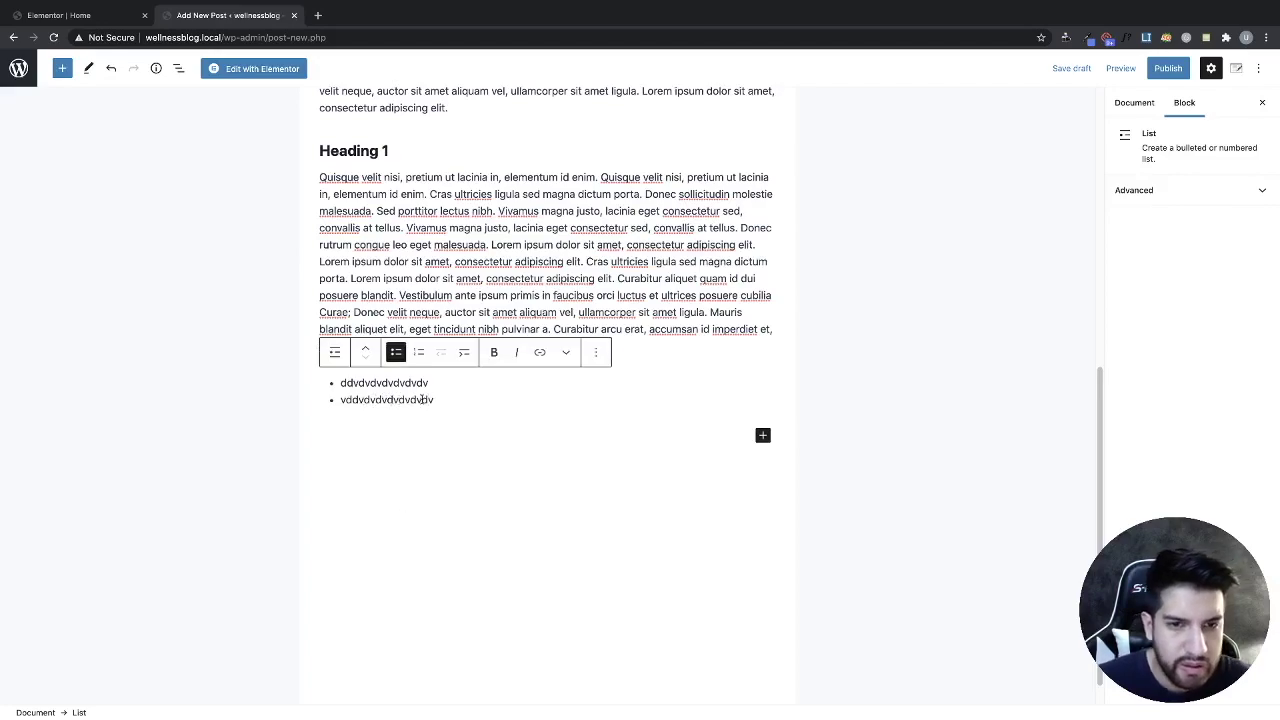
pyautogui.hotkey('ctrl', 'a')
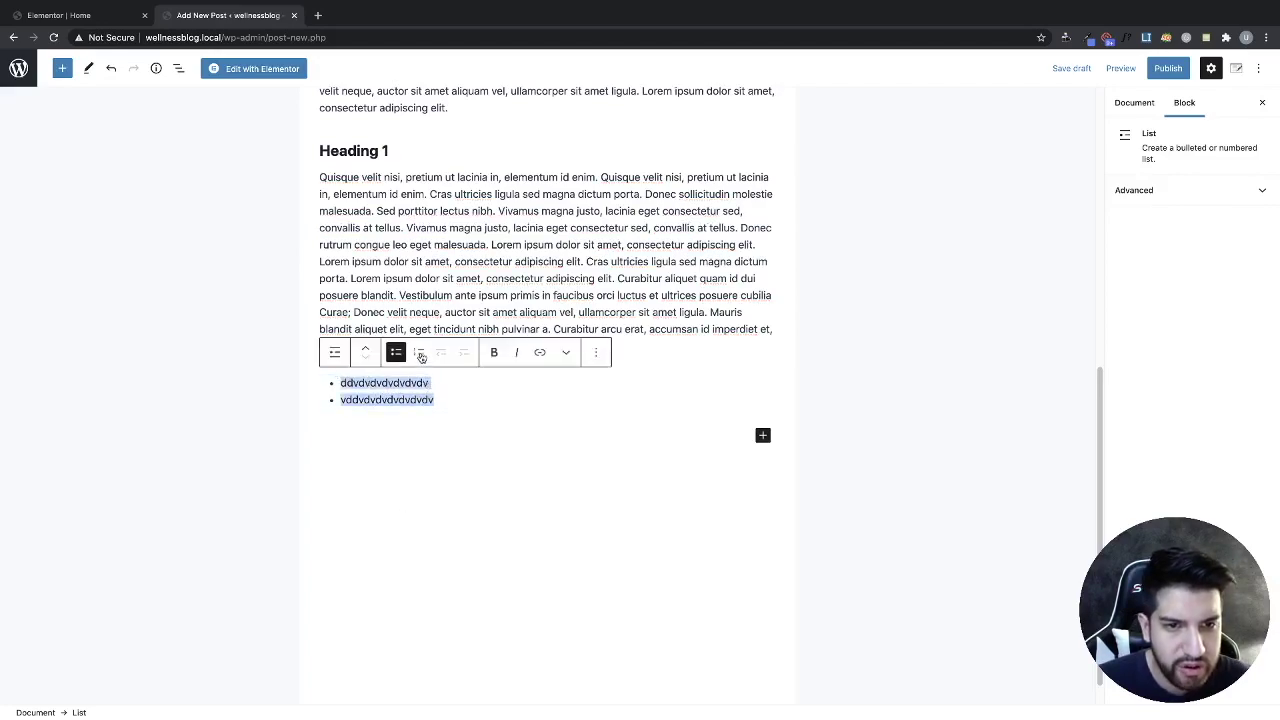
pyautogui.click(420, 353)
pyautogui.click(397, 353)
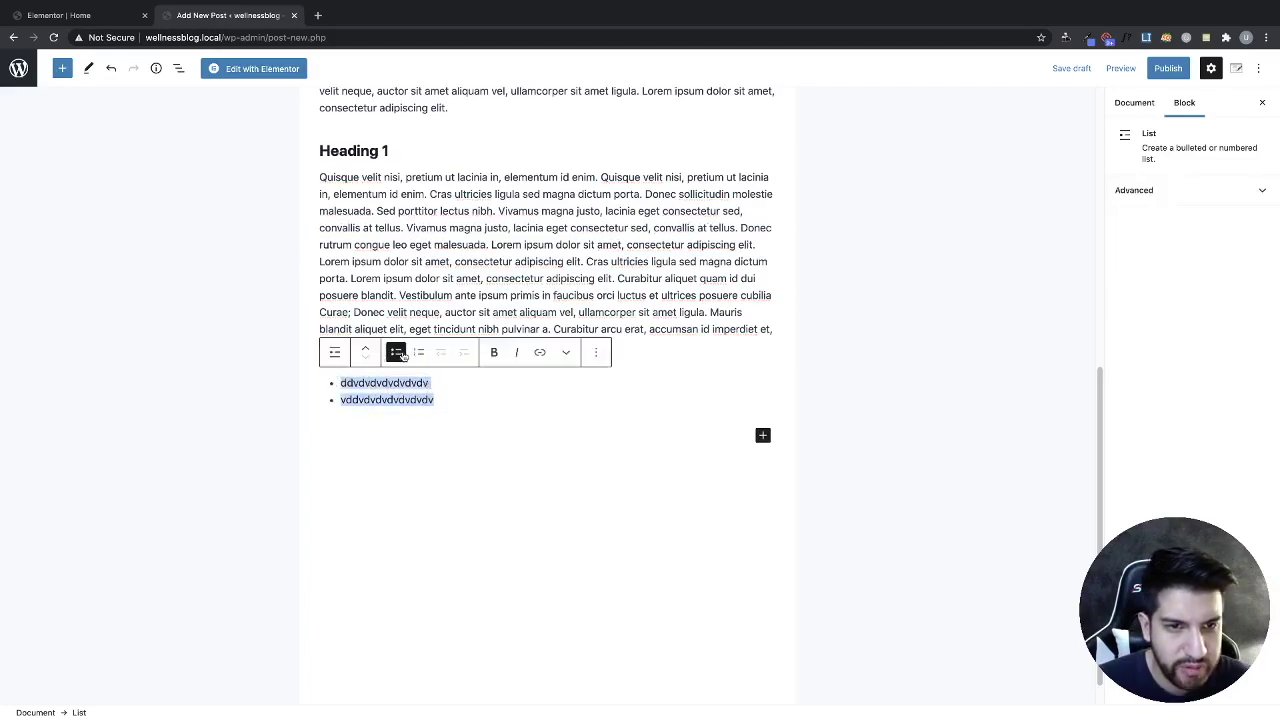
pyautogui.click(419, 353)
pyautogui.click(397, 353)
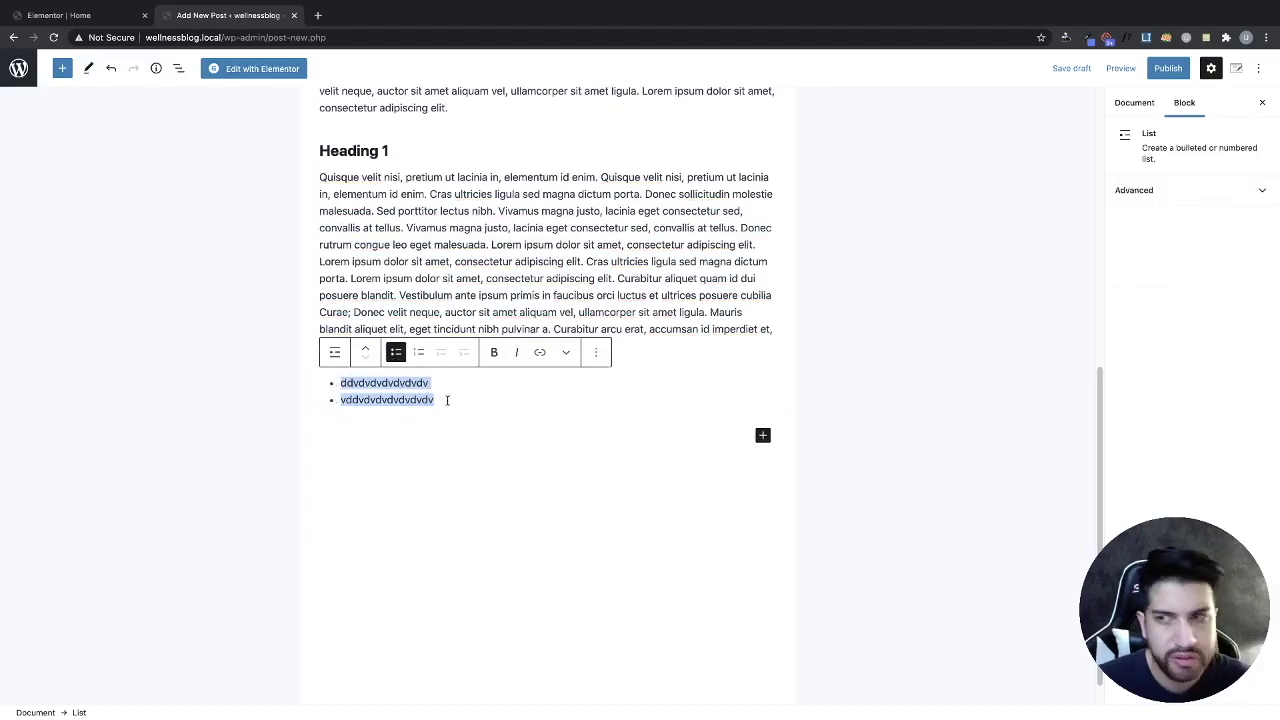
pyautogui.press('BackSpace')
pyautogui.press('BackSpace')
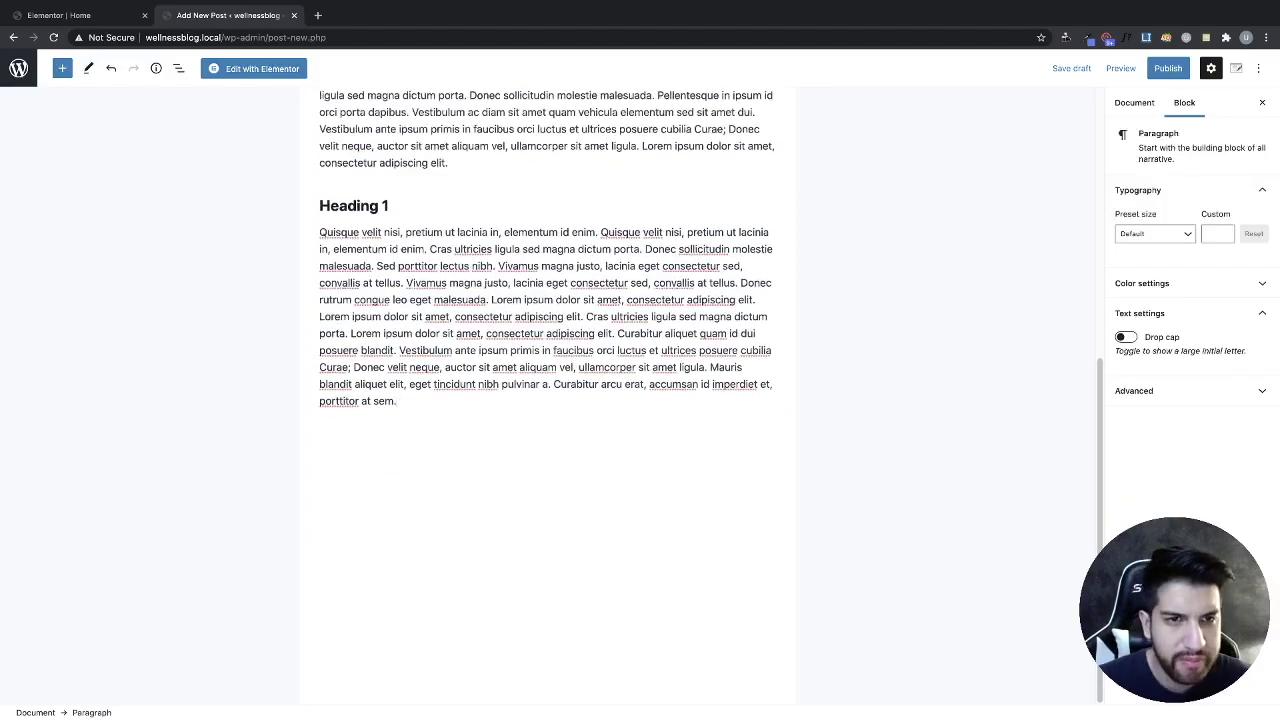
# - Paste a Heading 1 block above the Quisque paragraph and place the caret at the preceding paragraph's end
pyautogui.scroll(5, 452, 400)
pyautogui.scroll(-1, 474, 384)
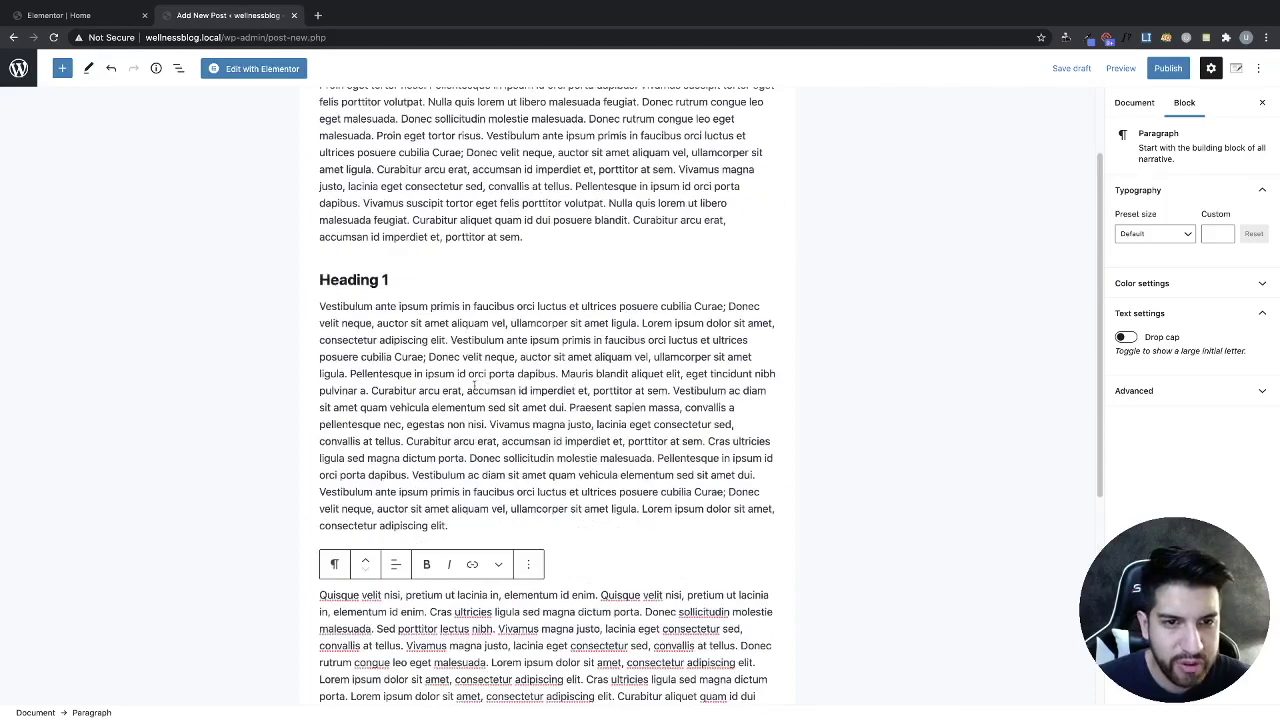
pyautogui.scroll(-3, 536, 521)
pyautogui.scroll(2, 446, 392)
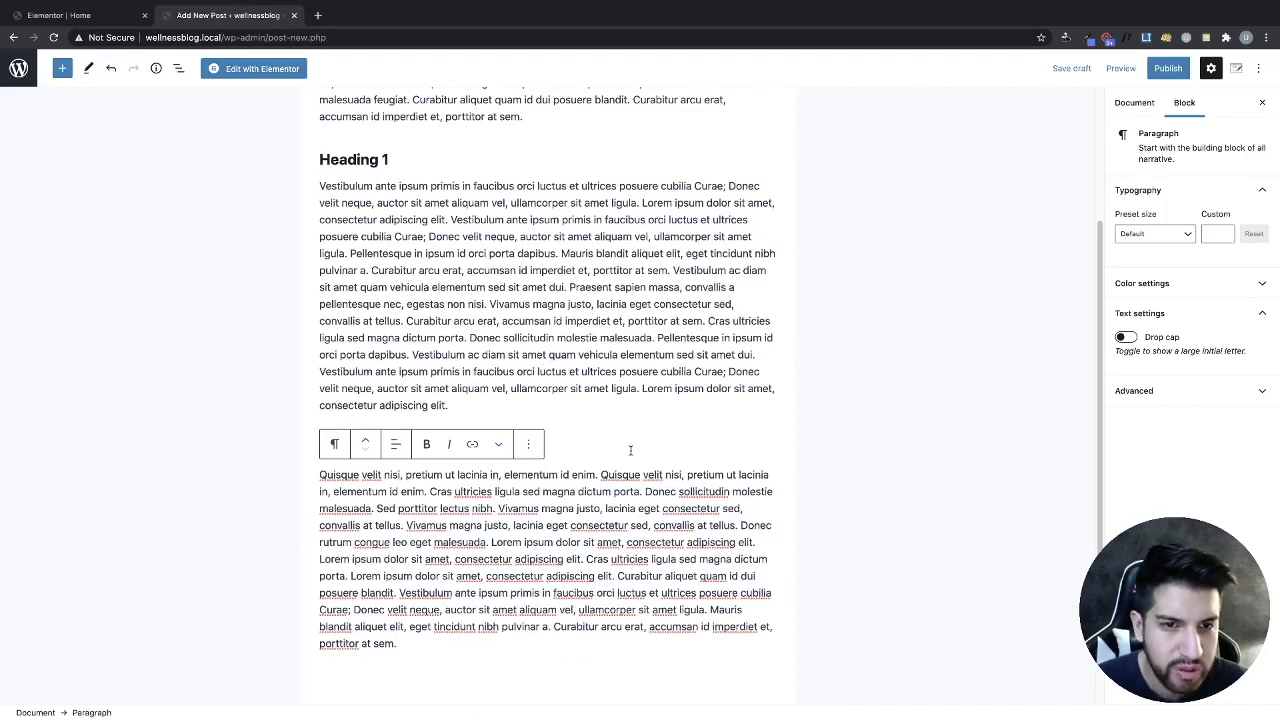
pyautogui.hotkey('ctrl', 'v')
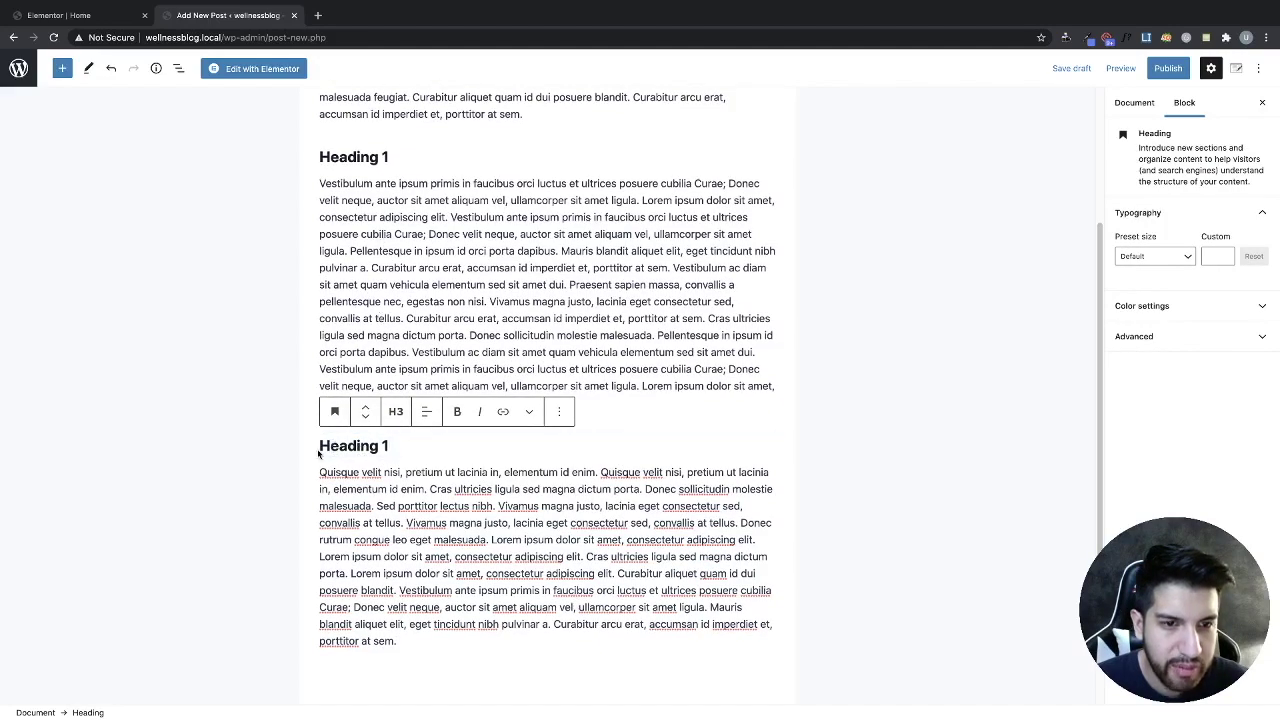
pyautogui.click(387, 377)
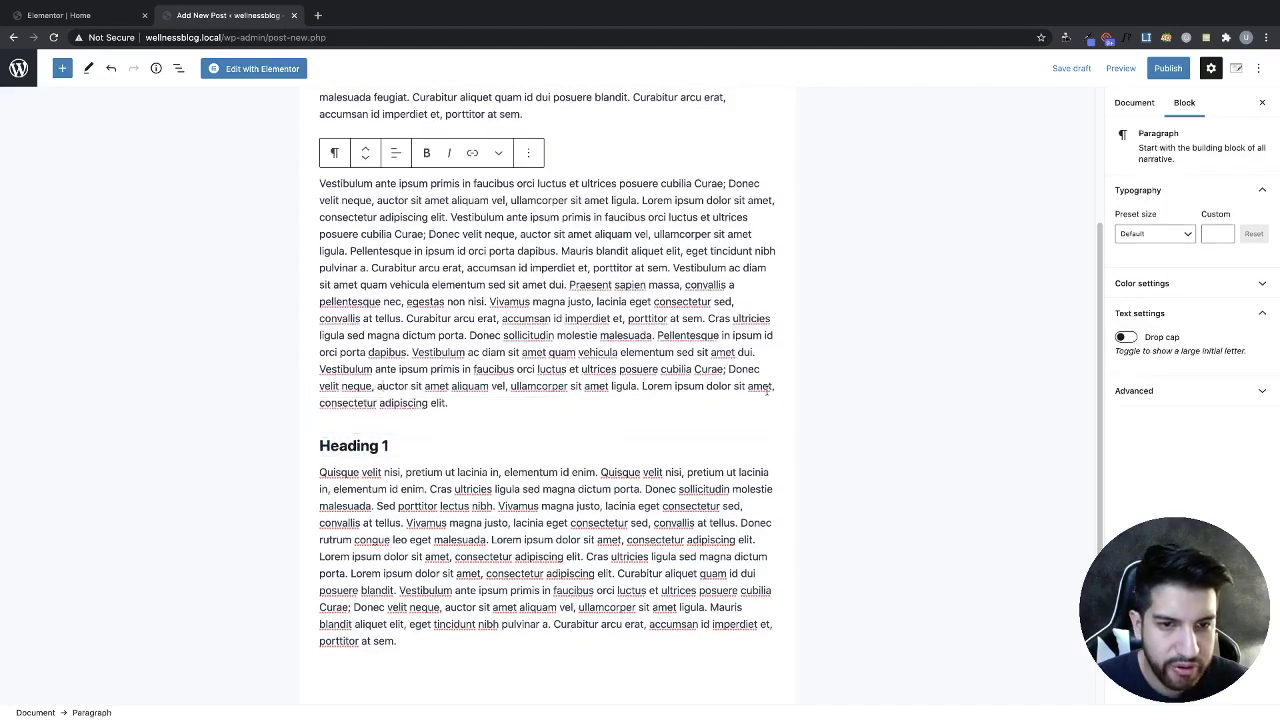
pyautogui.click(446, 421)
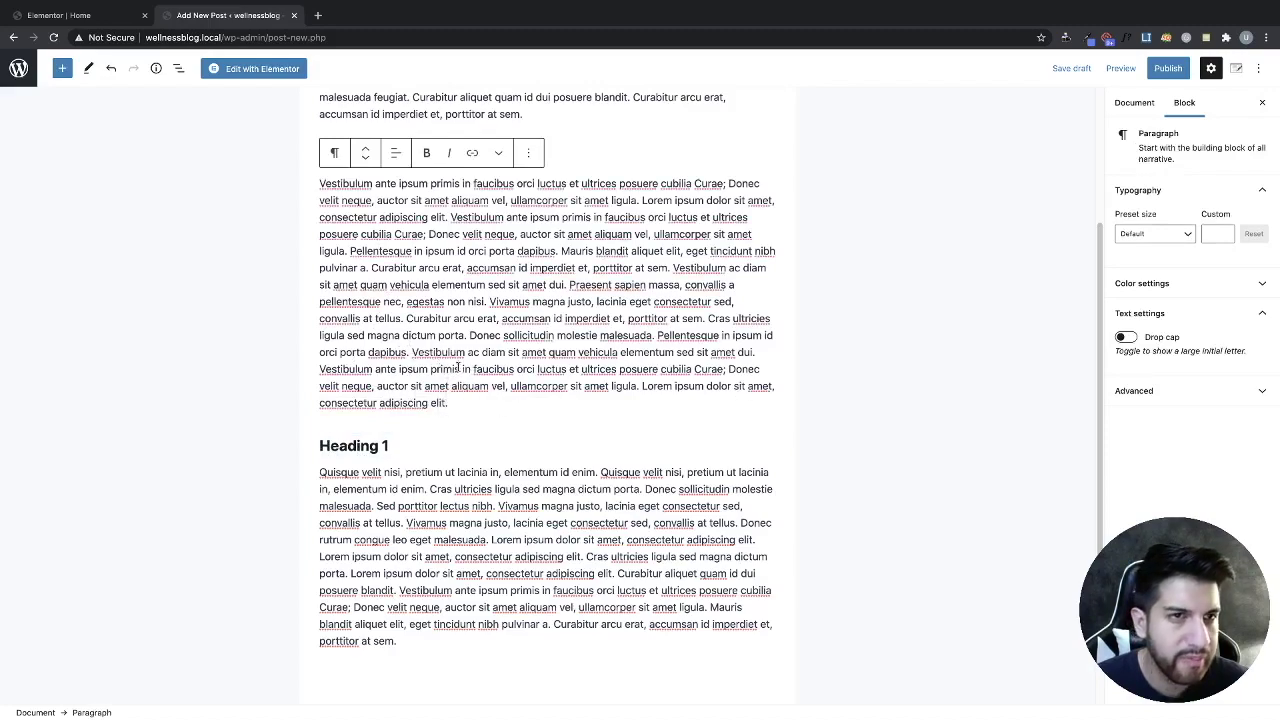
# - Insert the spinach-and-avocado toast photo from the Media Library below the long paragraph
pyautogui.click(62, 70)
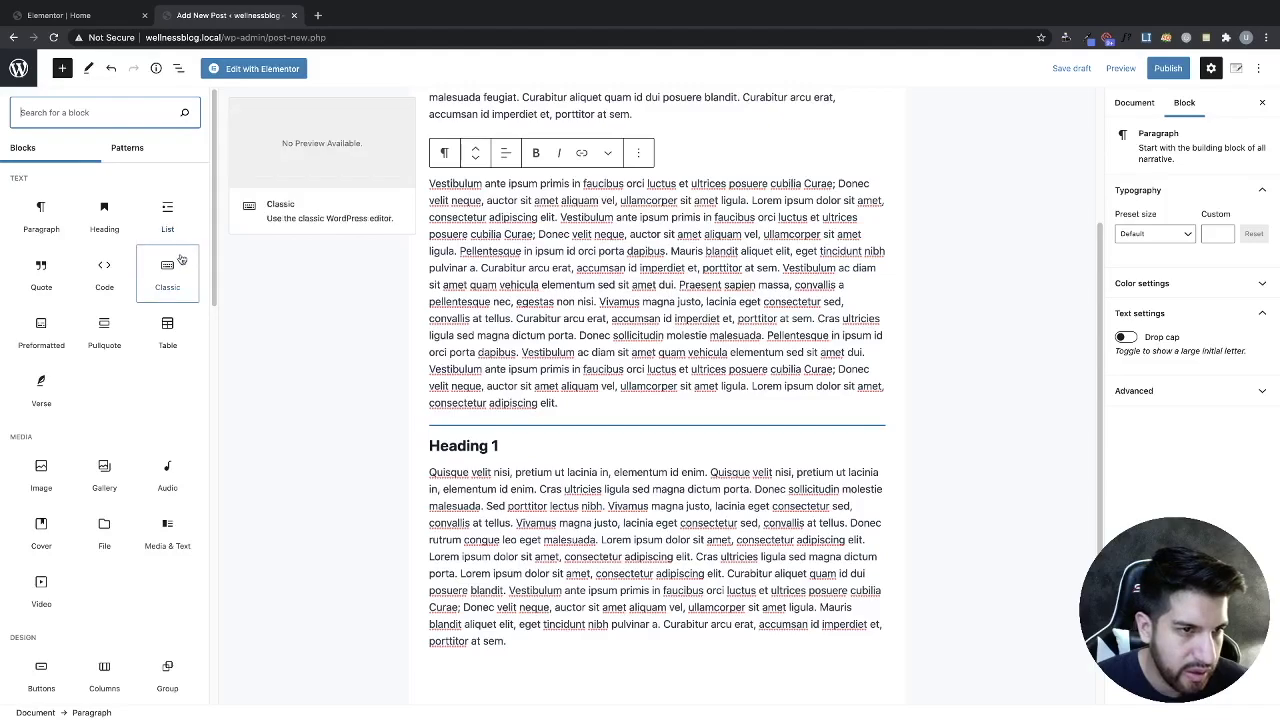
pyautogui.click(40, 477)
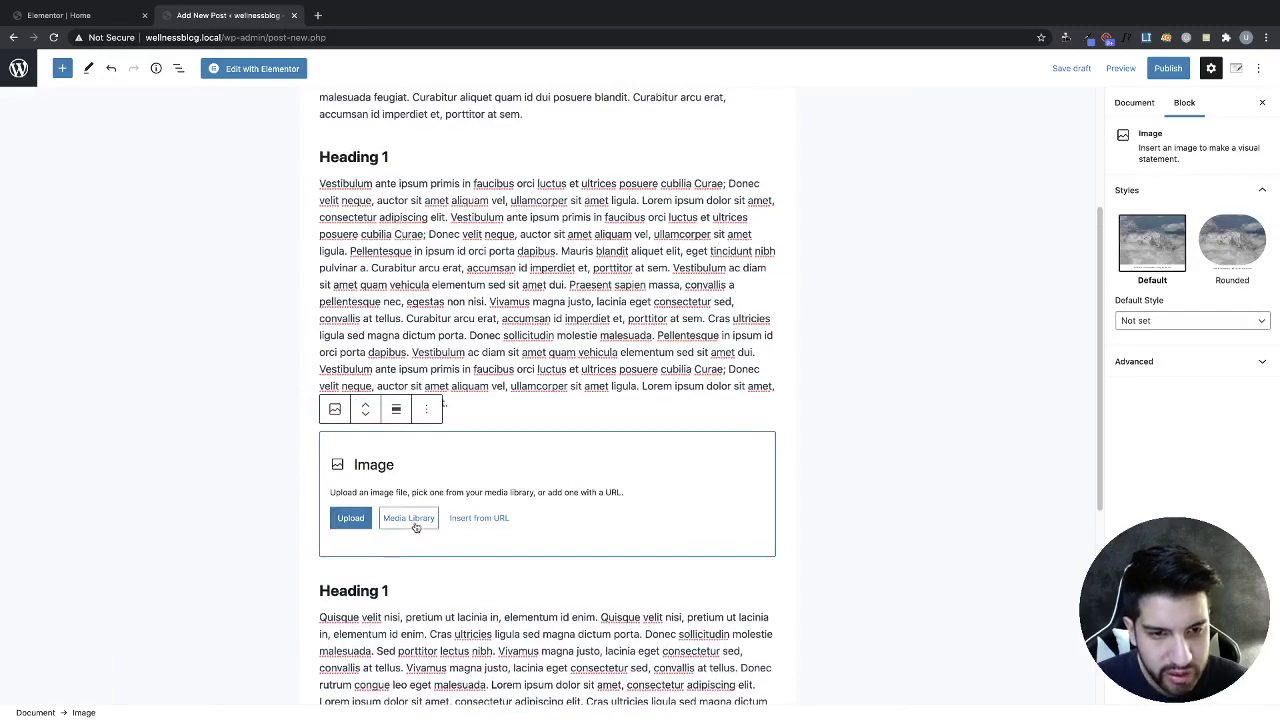
pyautogui.click(409, 520)
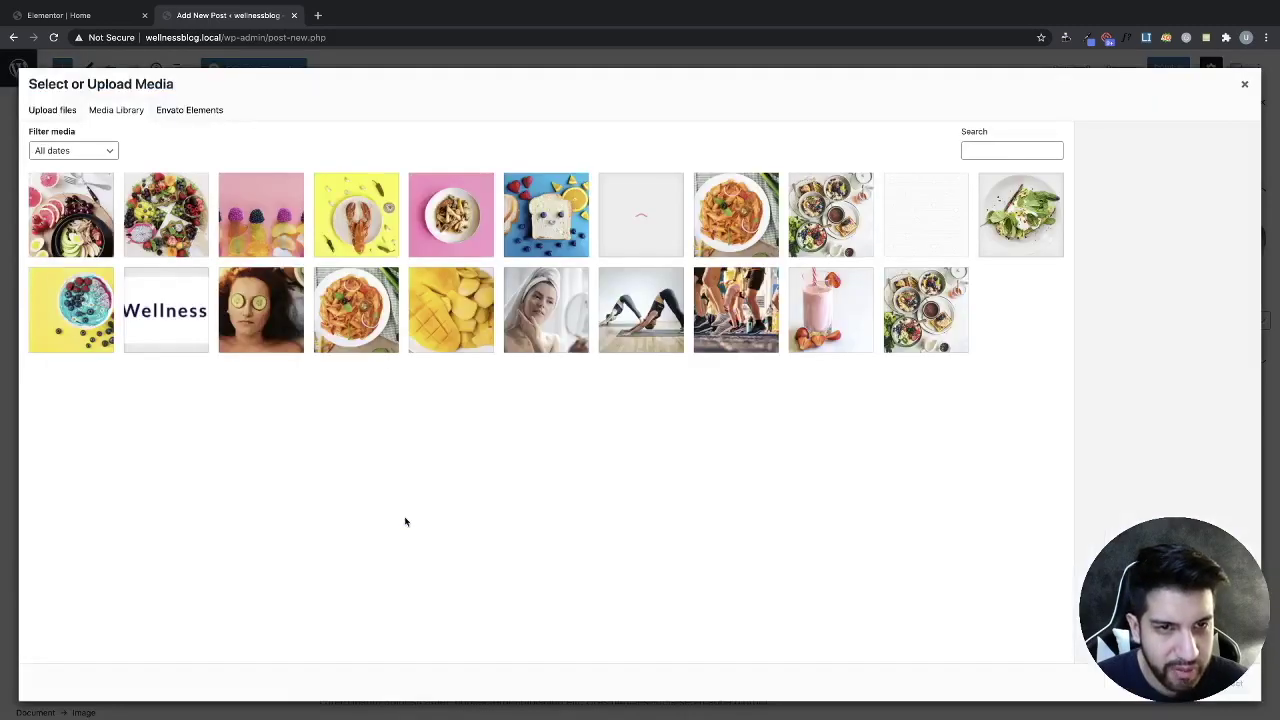
pyautogui.click(1004, 230)
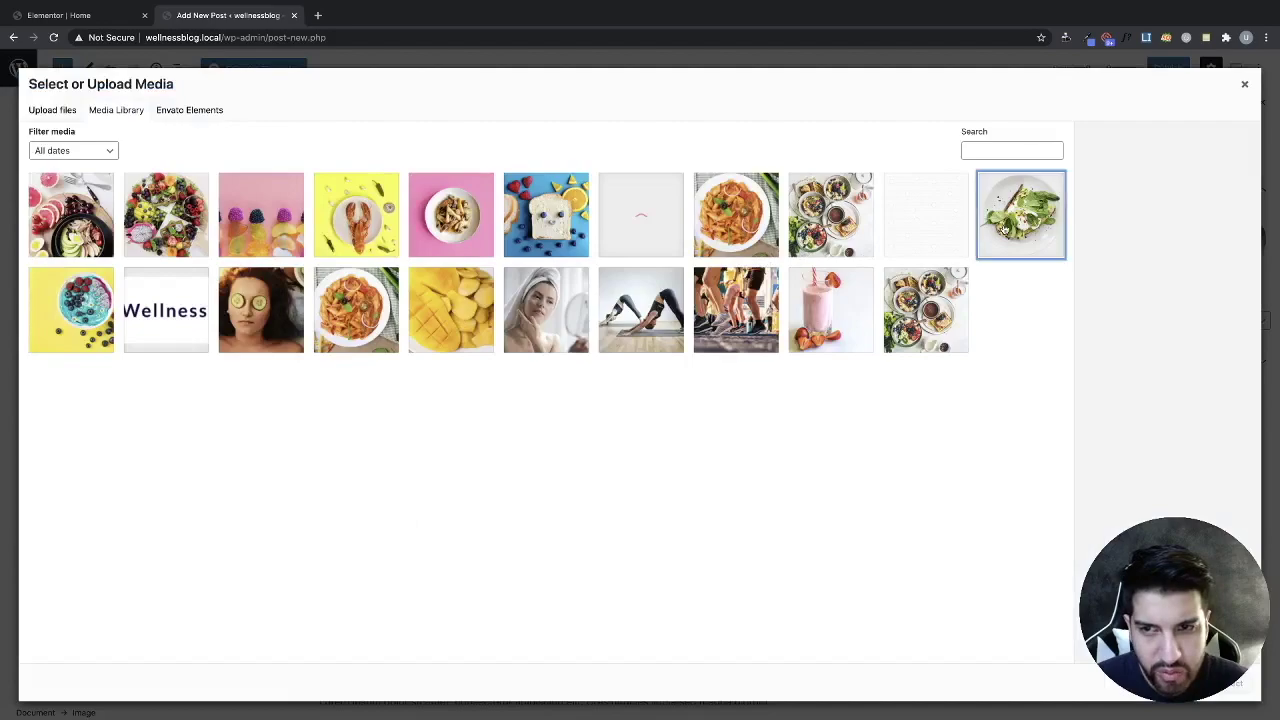
pyautogui.click(1228, 686)
# - Resize the toast photo to about 320 px wide
pyautogui.scroll(3, 672, 474)
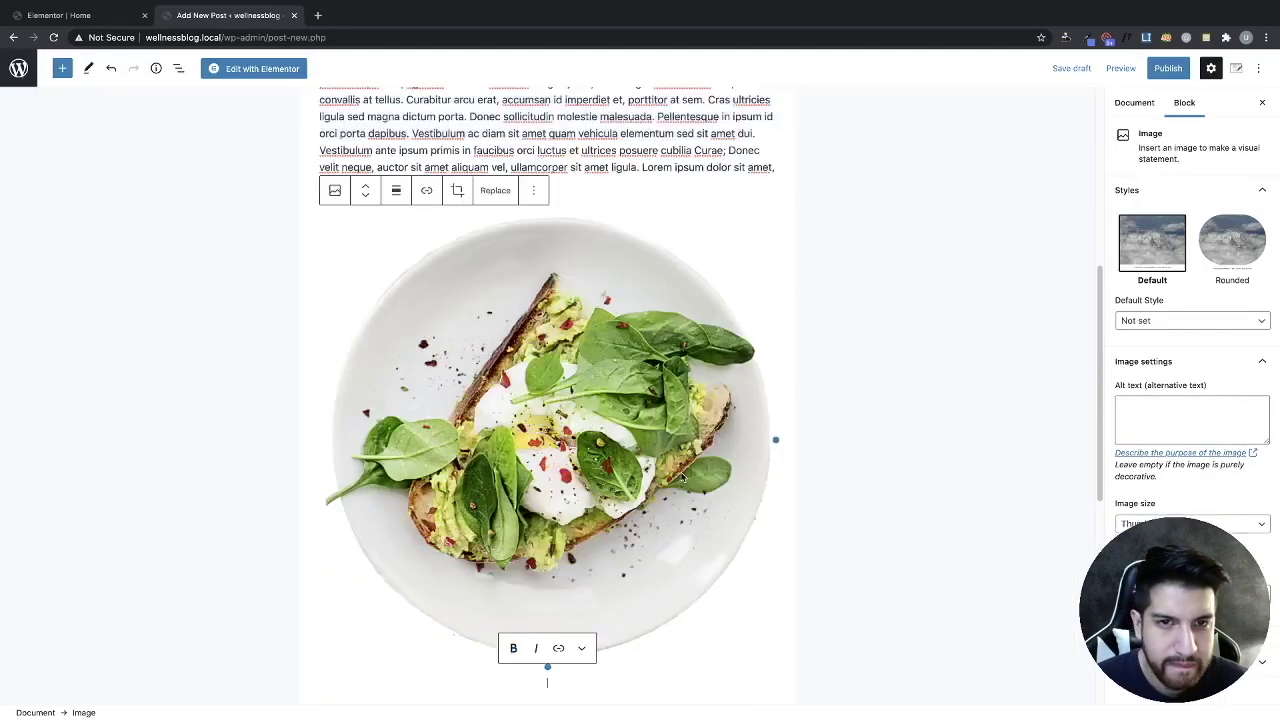
pyautogui.moveTo(777, 500); pyautogui.dragTo(731, 396)
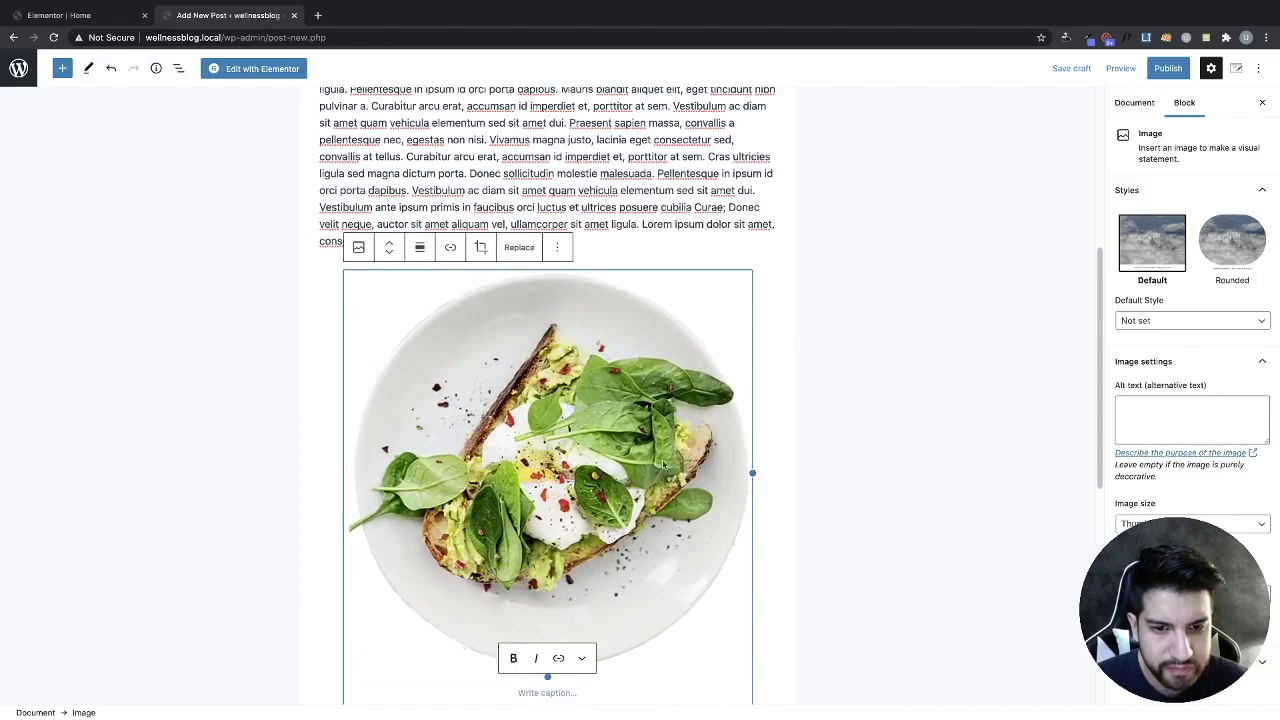
pyautogui.moveTo(752, 472); pyautogui.dragTo(667, 453)
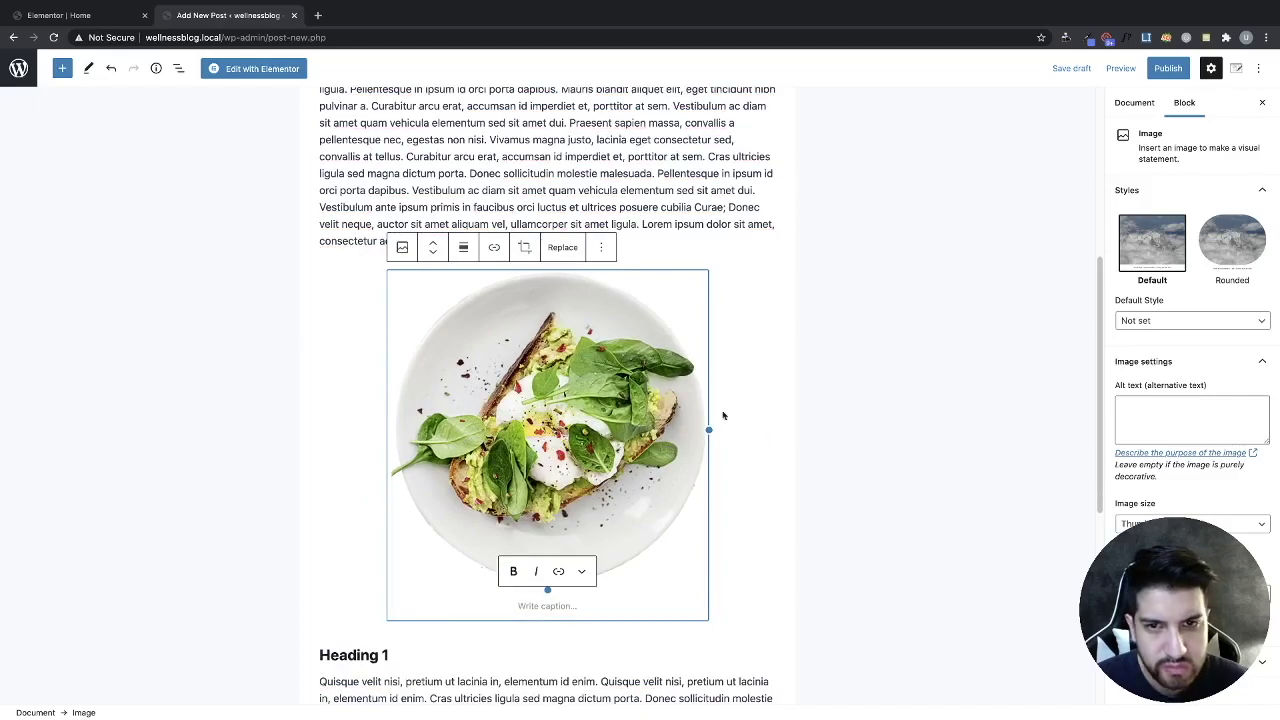
pyautogui.scroll(-1, 745, 417)
pyautogui.click(901, 441)
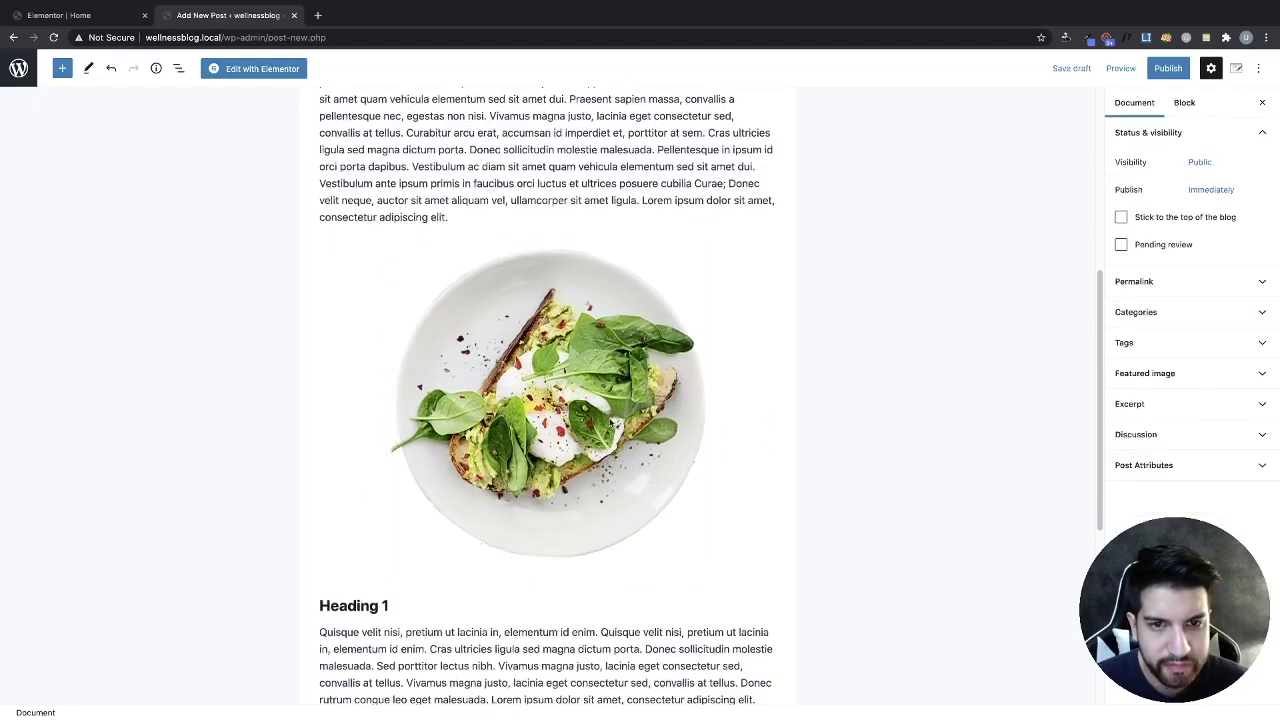
# - Assign the post to the Recipes category
pyautogui.scroll(2, 601, 422)
pyautogui.scroll(3, 601, 422)
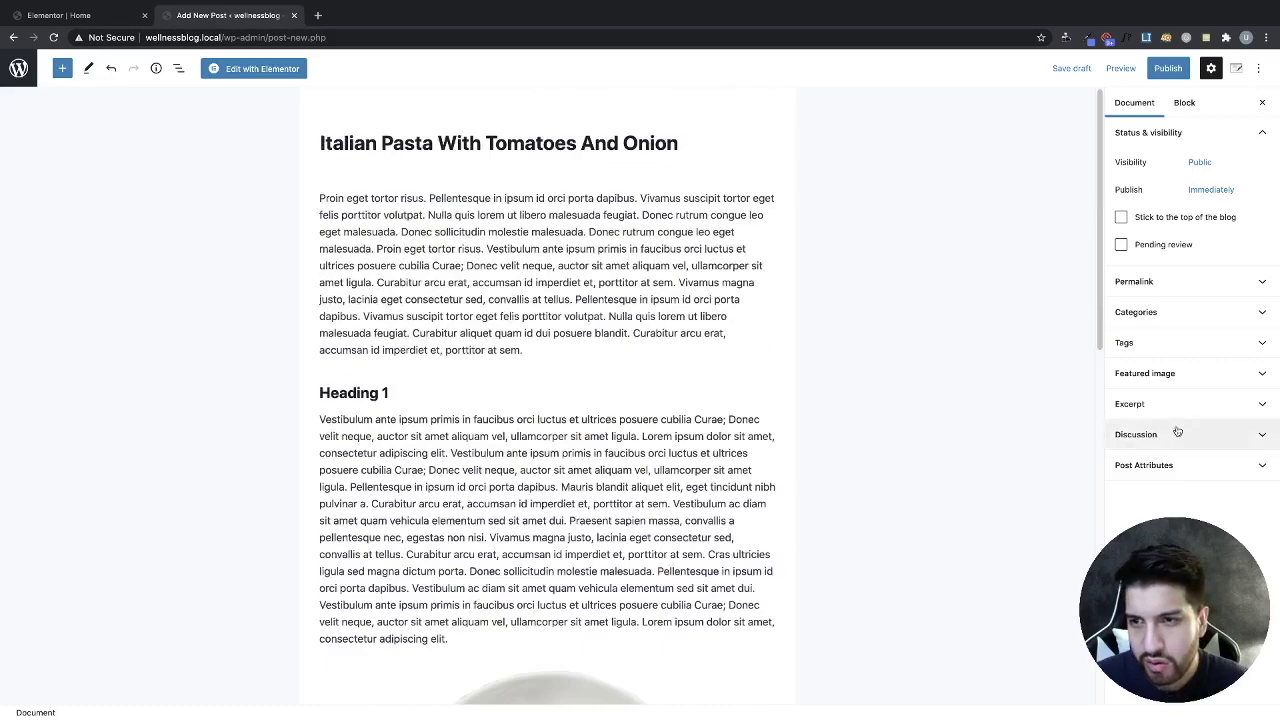
pyautogui.click(1182, 314)
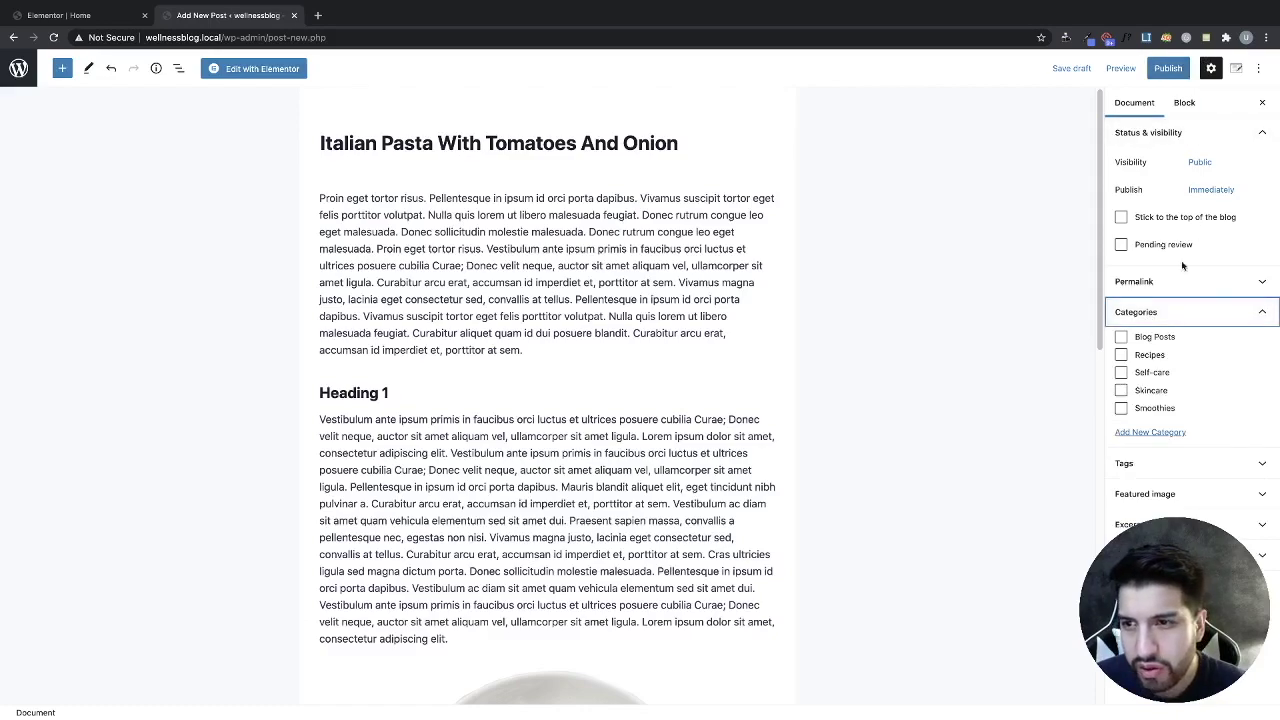
pyautogui.click(1121, 355)
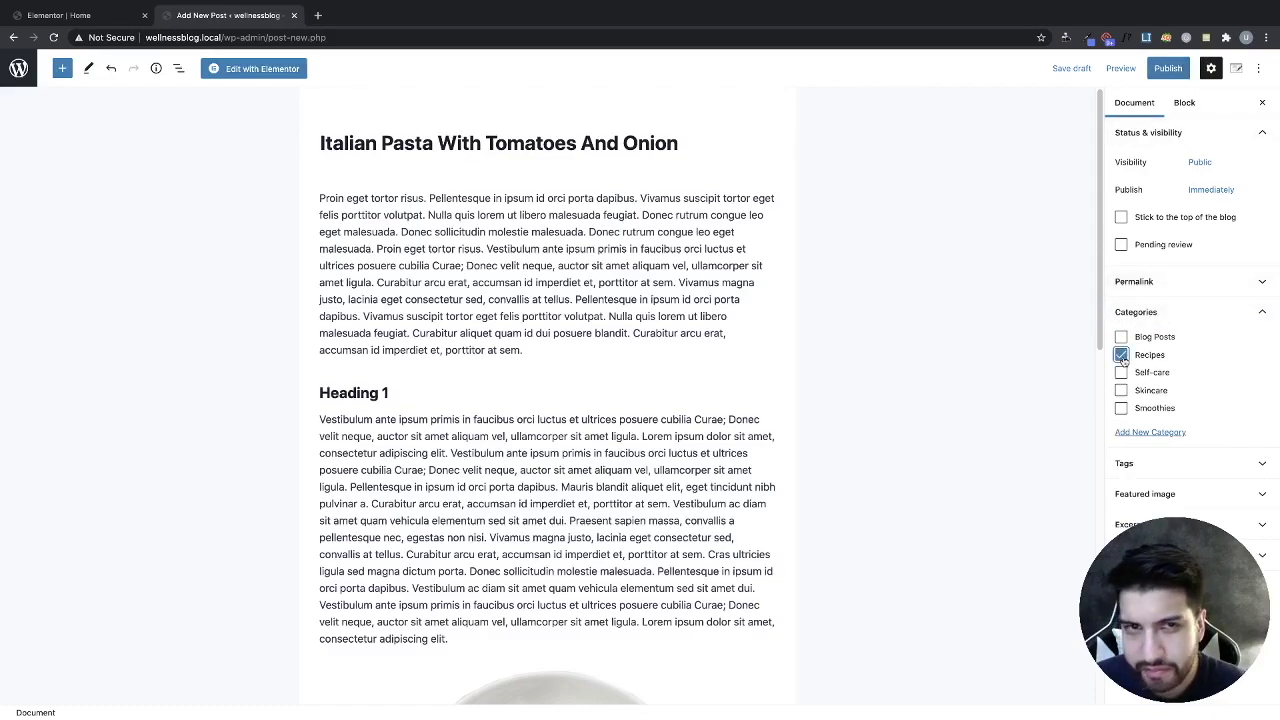
# - Set the pasta-with-tomatoes photo from the media library as the featured image
pyautogui.click(1180, 496)
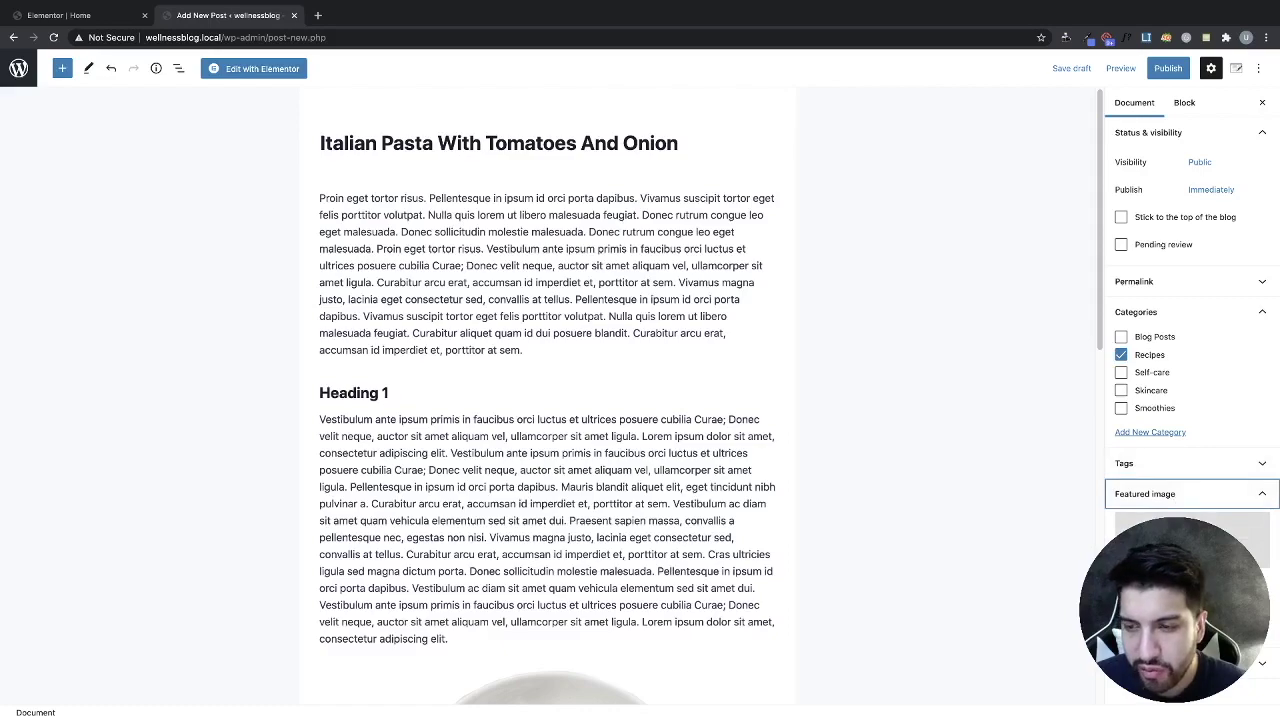
pyautogui.click(1190, 540)
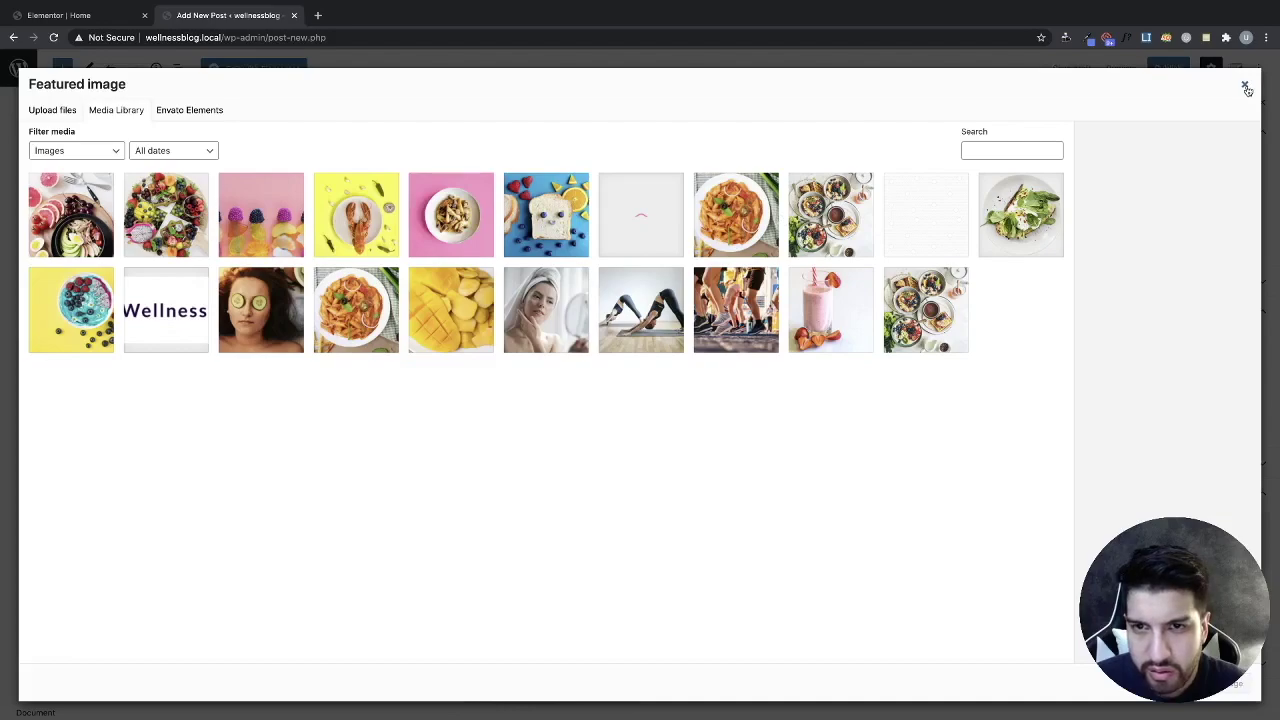
pyautogui.click(742, 218)
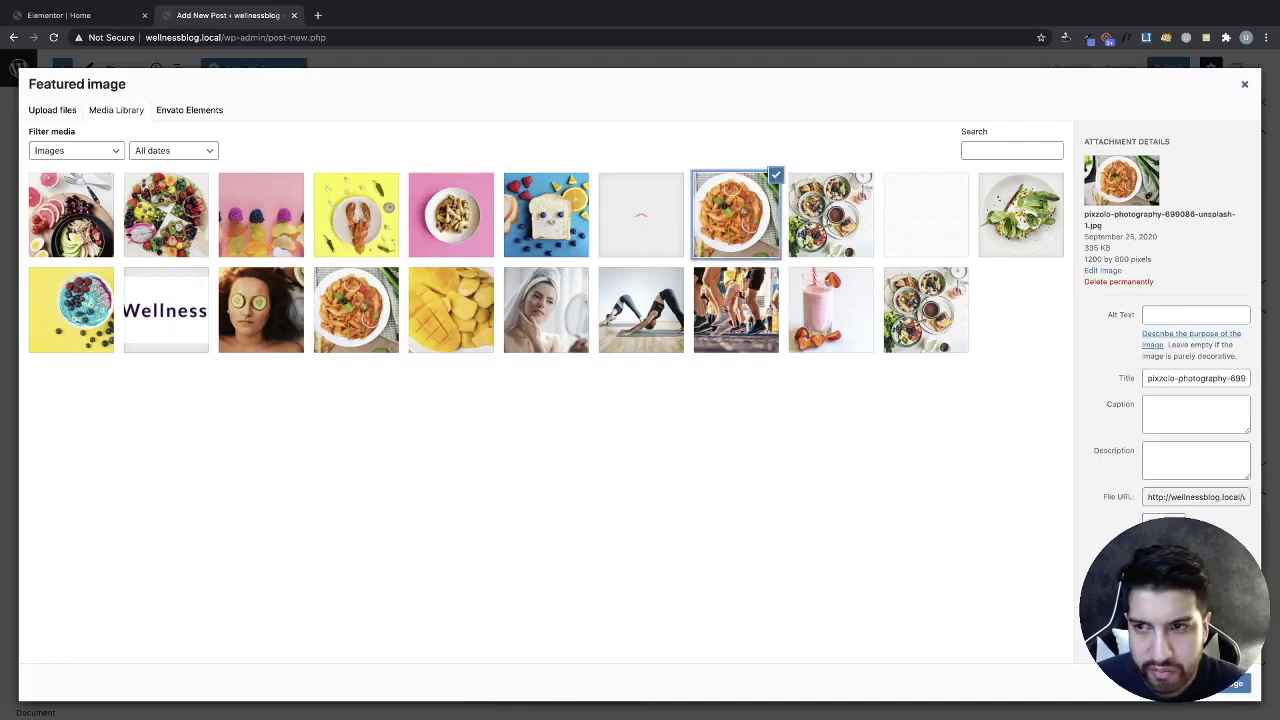
pyautogui.click(1225, 683)
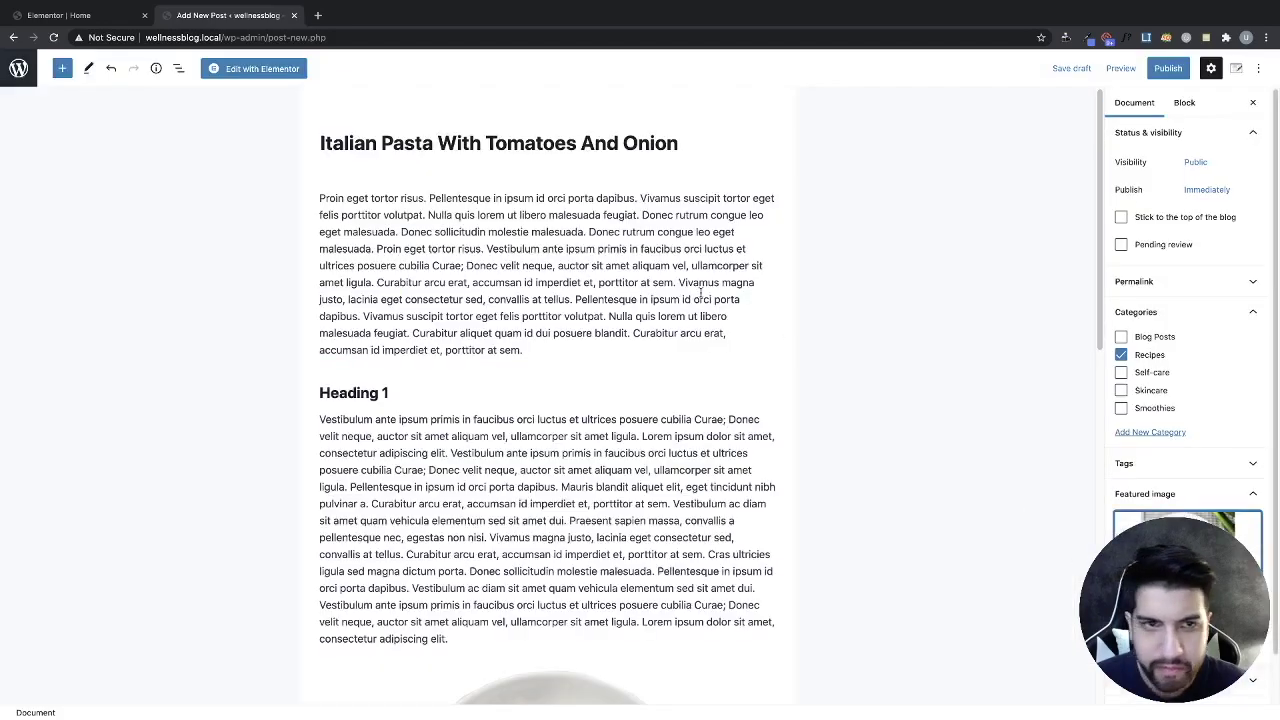
pyautogui.scroll(-1, 1130, 457)
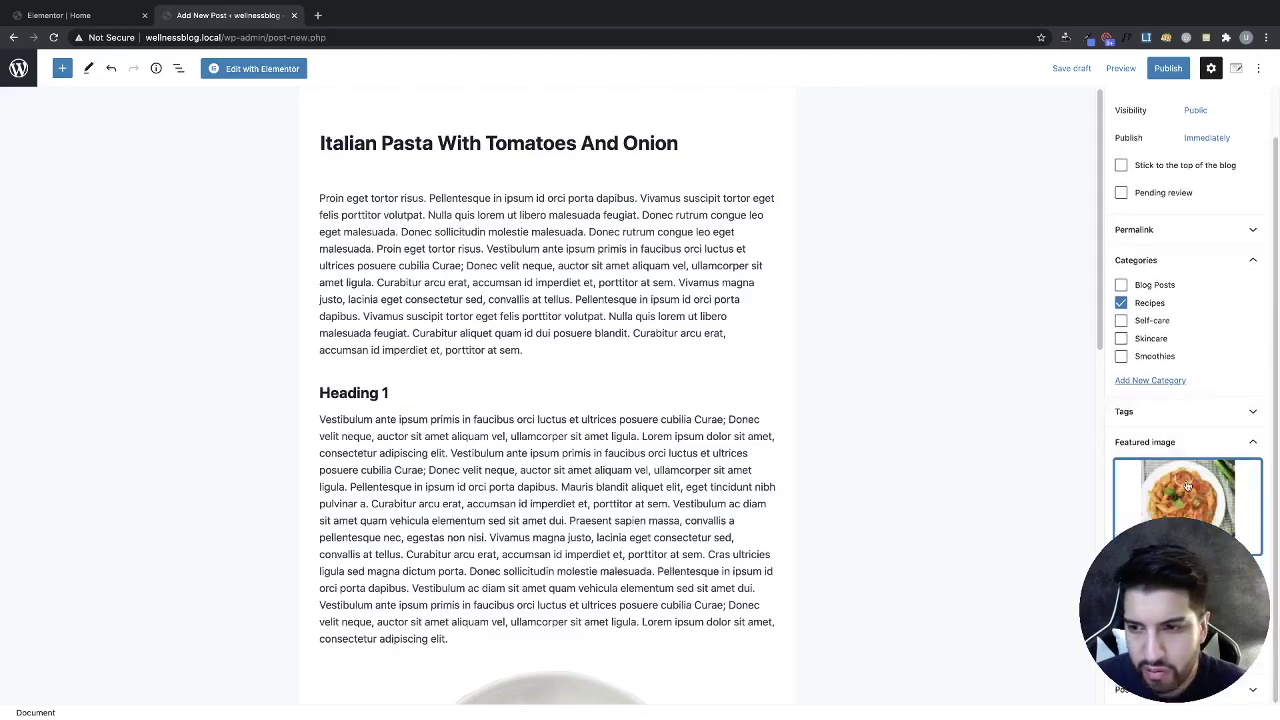
pyautogui.scroll(1, 1150, 470)
pyautogui.scroll(-1, 1150, 470)
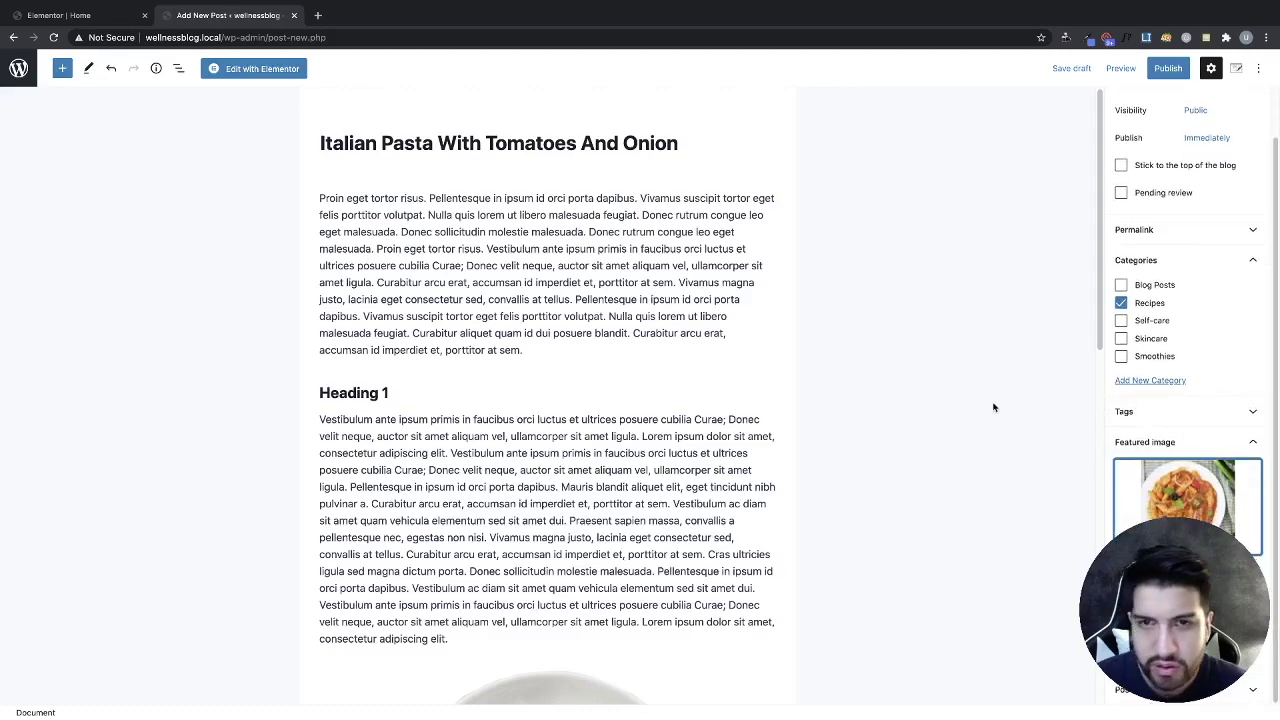
# - Publish the Italian Pasta With Tomatoes And Onion post and open the live post in a new tab
pyautogui.click(1166, 68)
pyautogui.click(1153, 67)
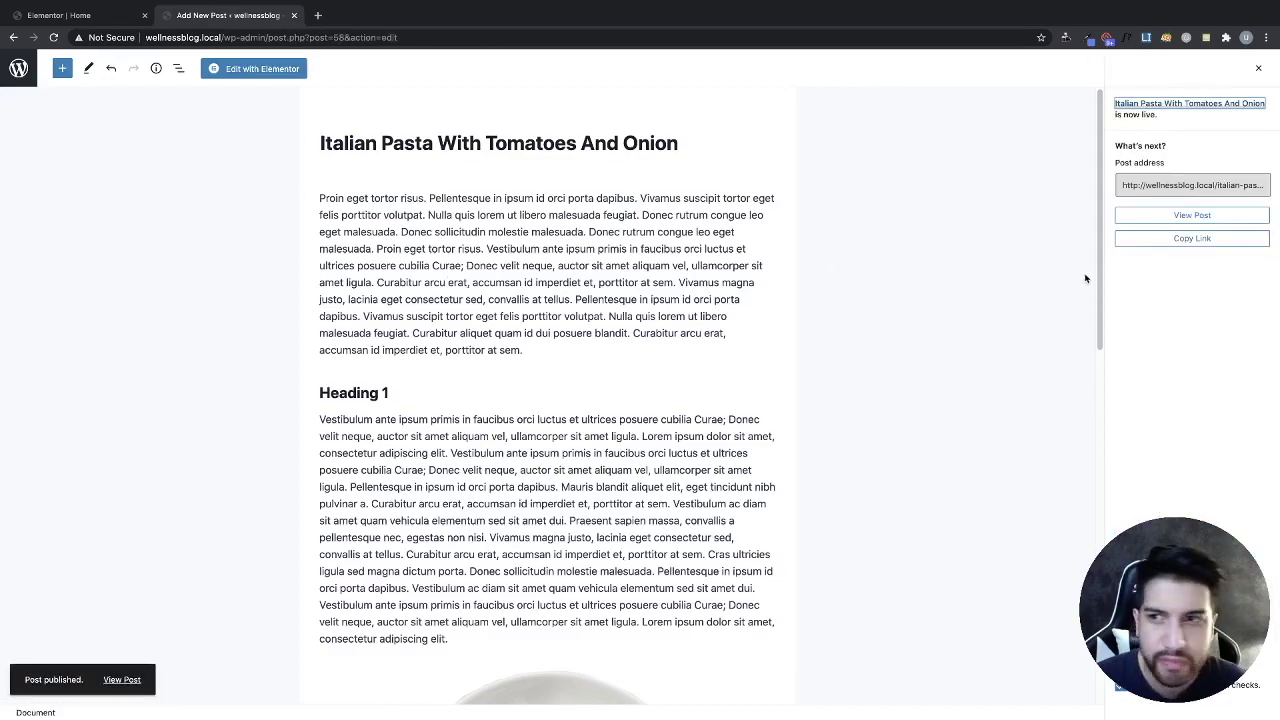
pyautogui.click(1181, 216)
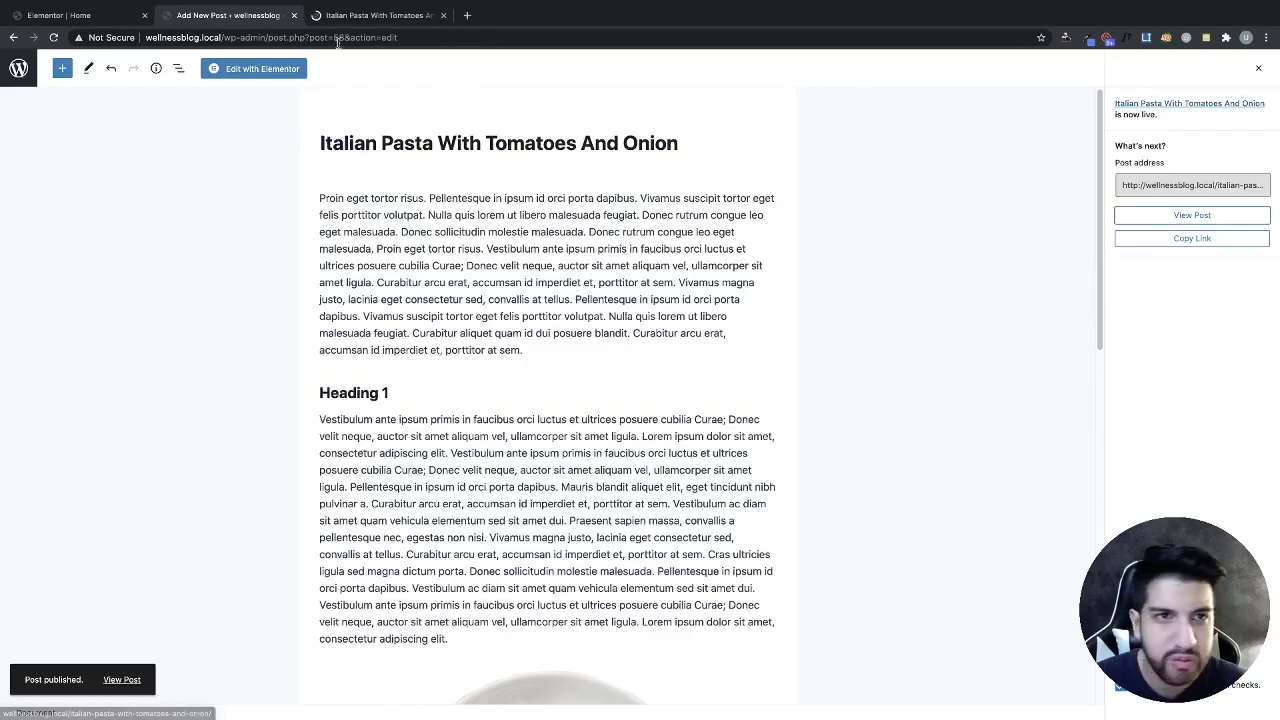
# - Read through the live post down to the comments, then go back to its editor tab
pyautogui.scroll(-15, 745, 425)
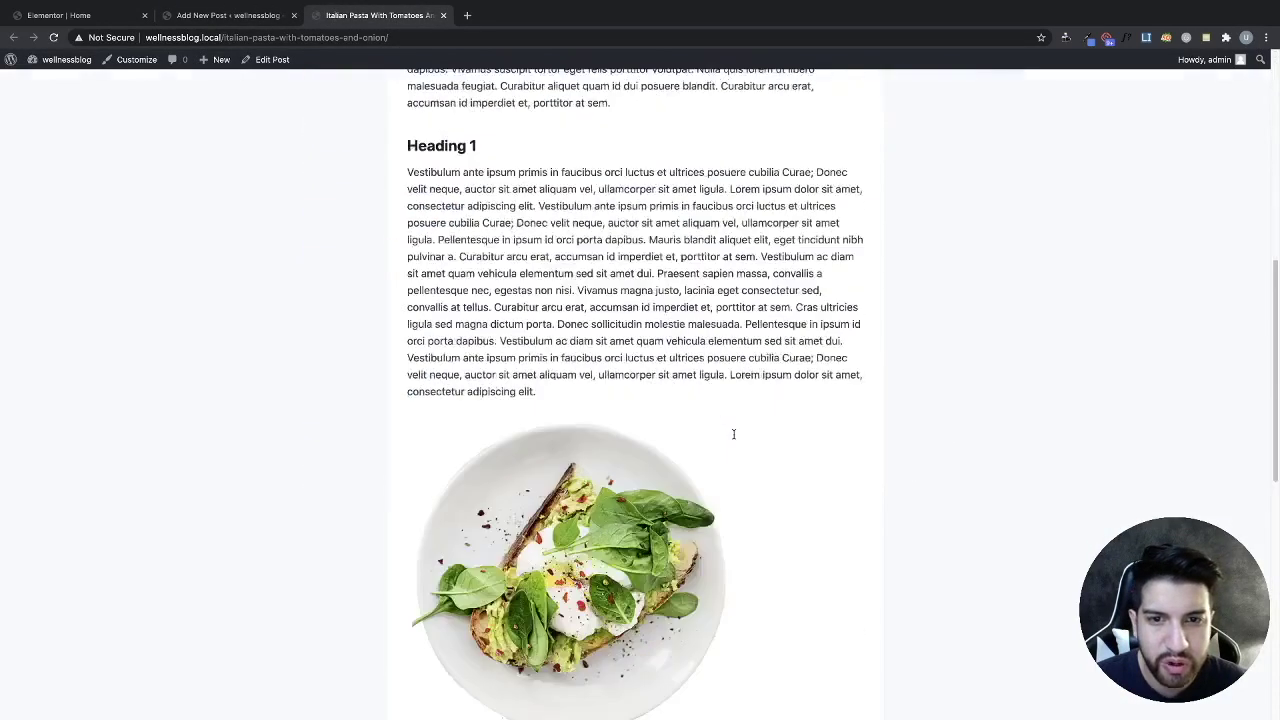
pyautogui.scroll(15, 729, 438)
pyautogui.scroll(-2, 766, 423)
pyautogui.scroll(2, 766, 423)
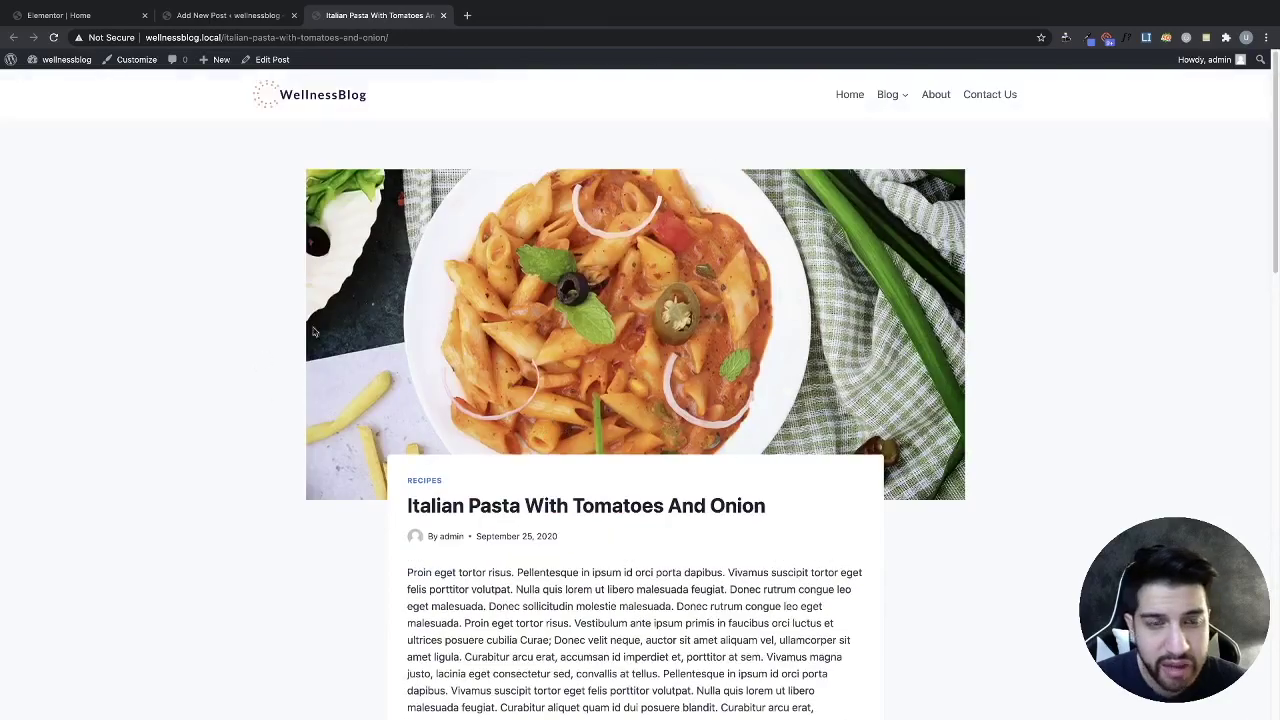
pyautogui.scroll(-4, 738, 449)
pyautogui.scroll(-10, 740, 450)
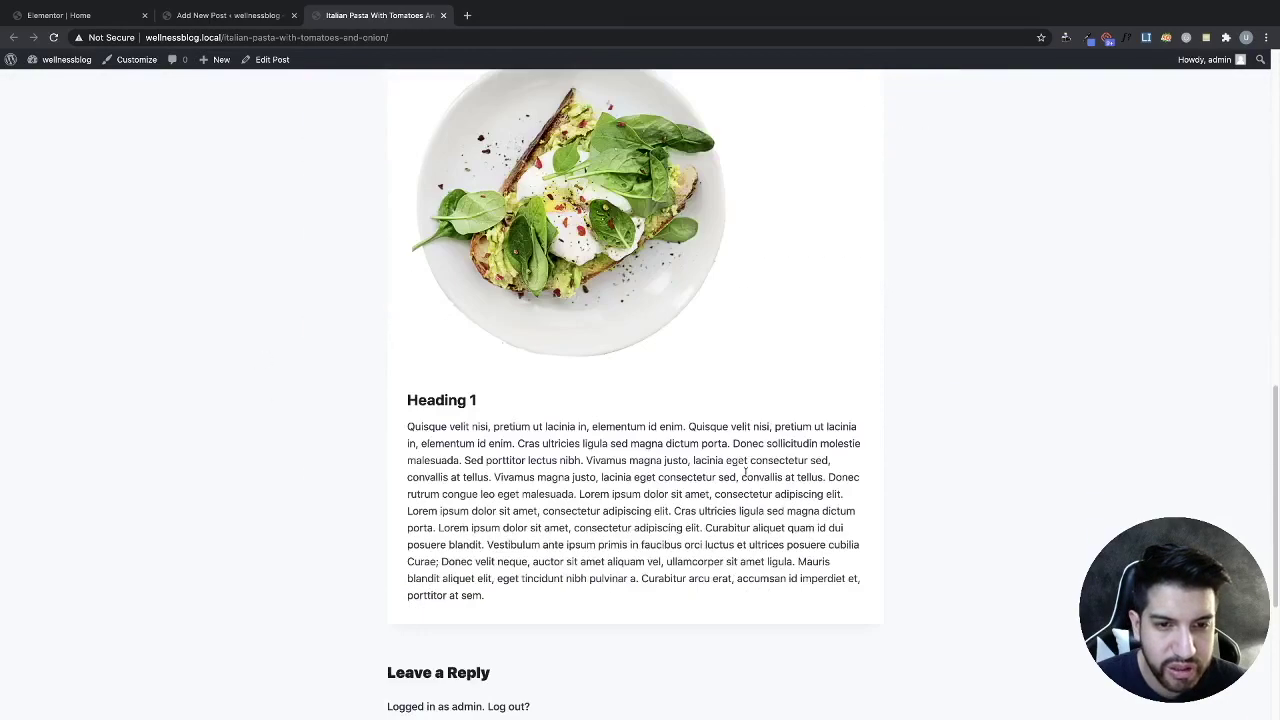
pyautogui.scroll(6, 765, 488)
pyautogui.scroll(8, 765, 490)
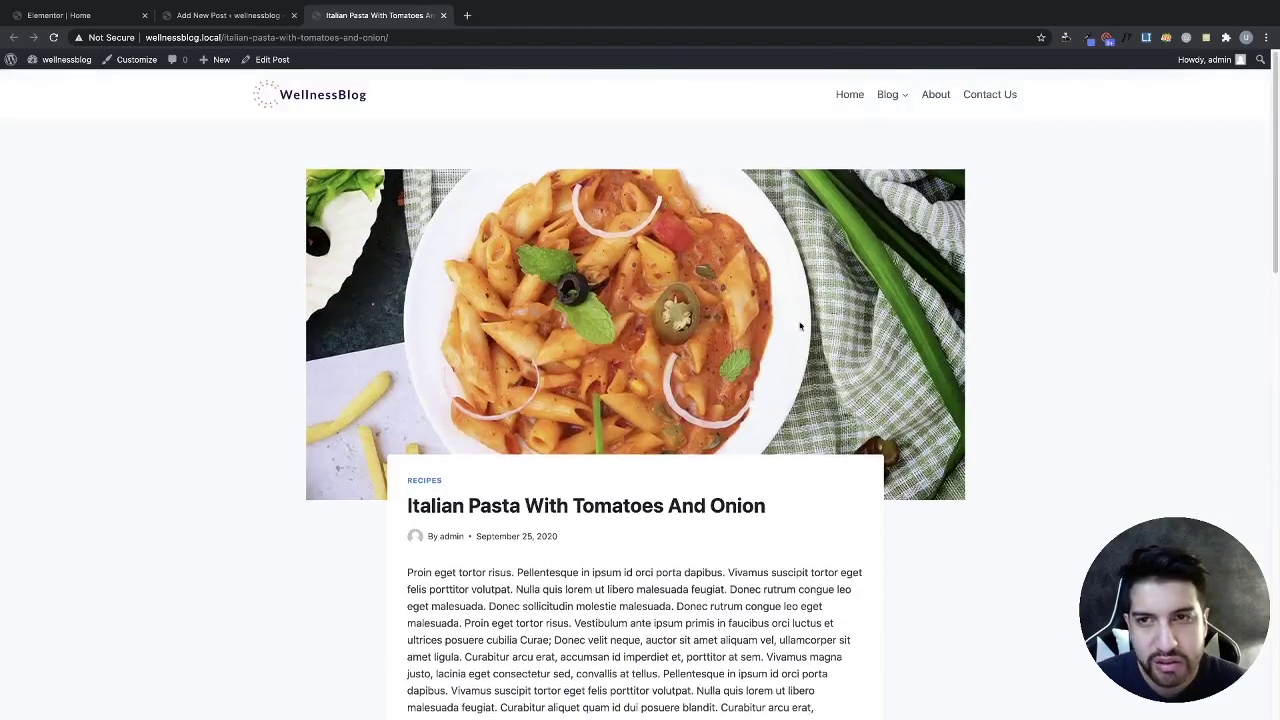
pyautogui.scroll(-1, 620, 350)
pyautogui.scroll(1, 868, 398)
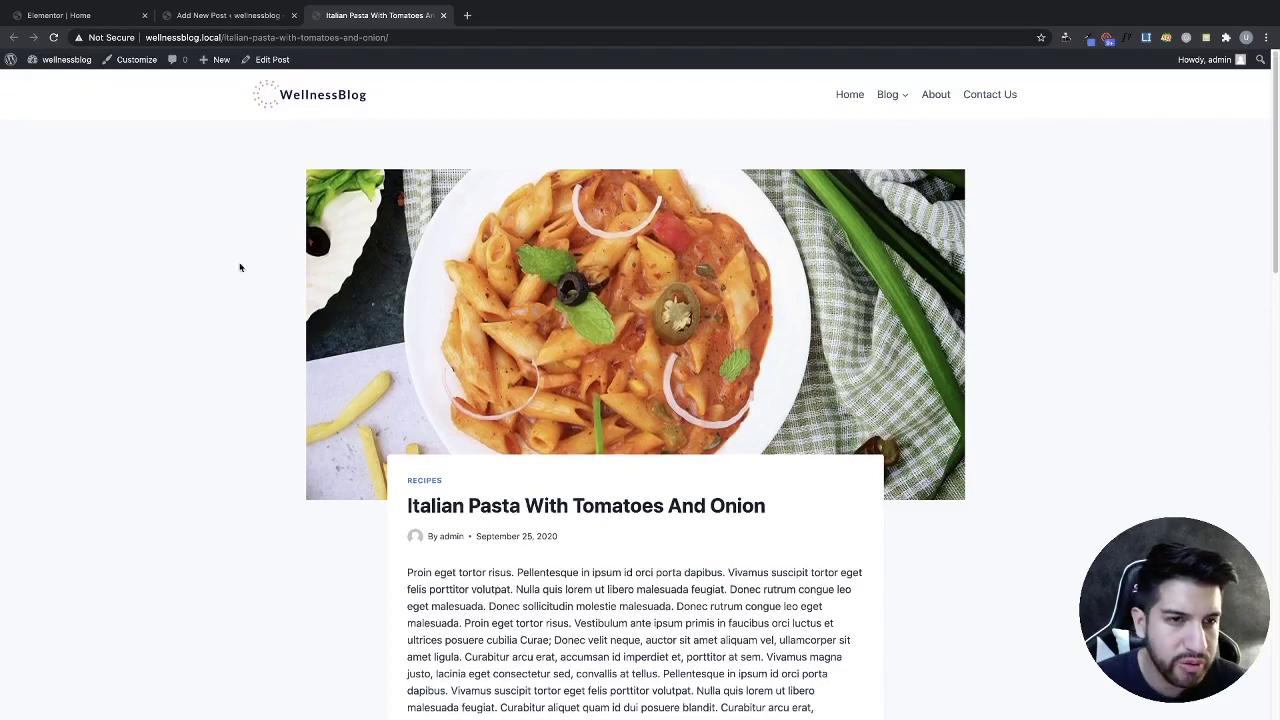
pyautogui.scroll(-2, 940, 340)
pyautogui.scroll(2, 1000, 395)
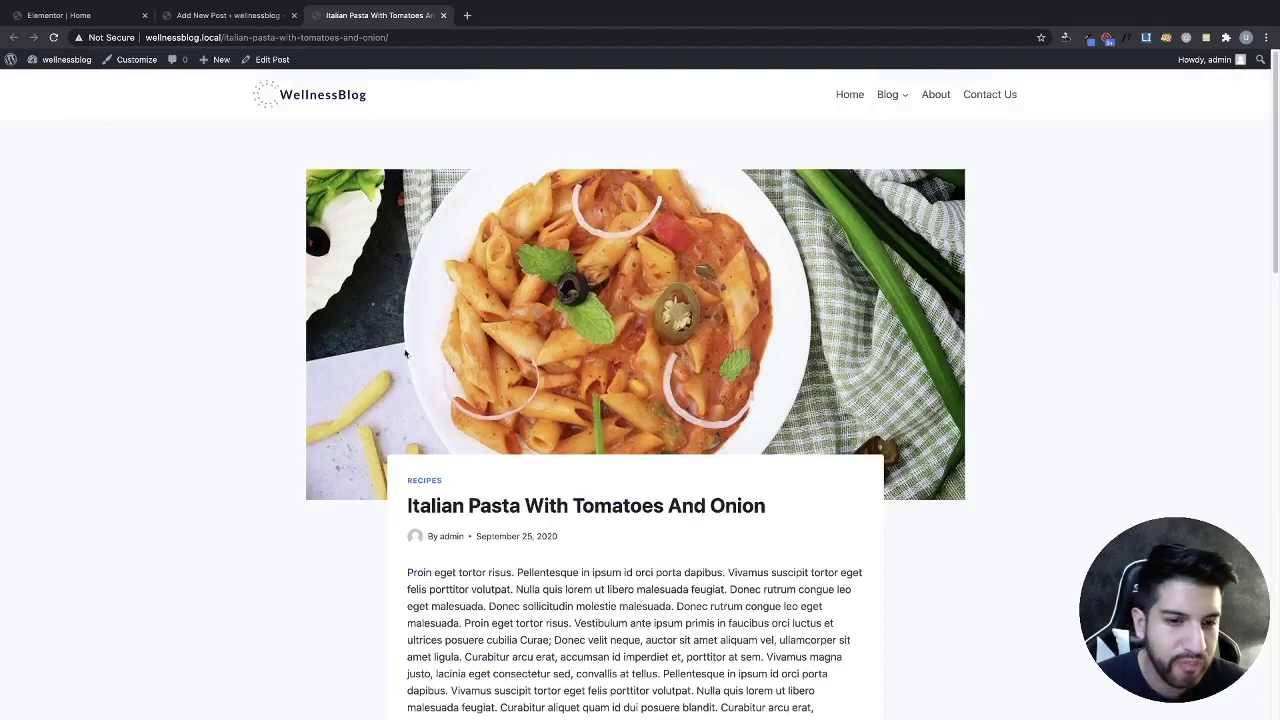
pyautogui.scroll(-5, 1020, 414)
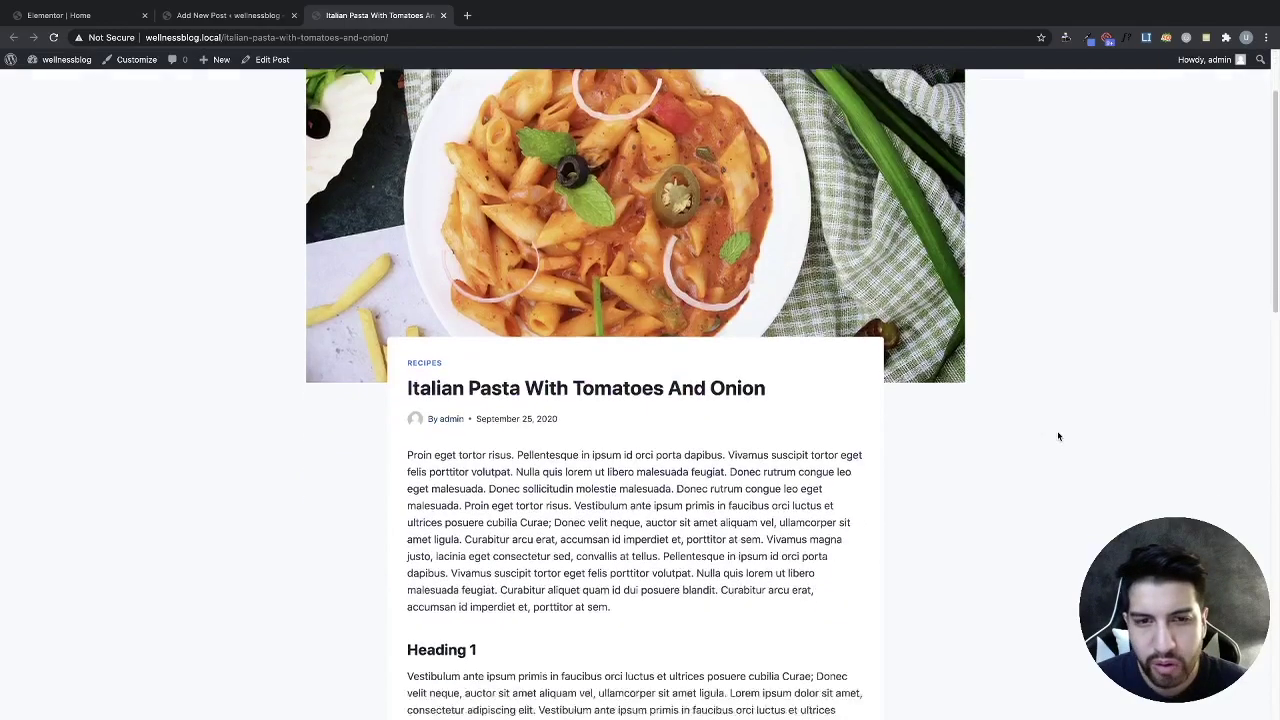
pyautogui.scroll(-8, 1014, 451)
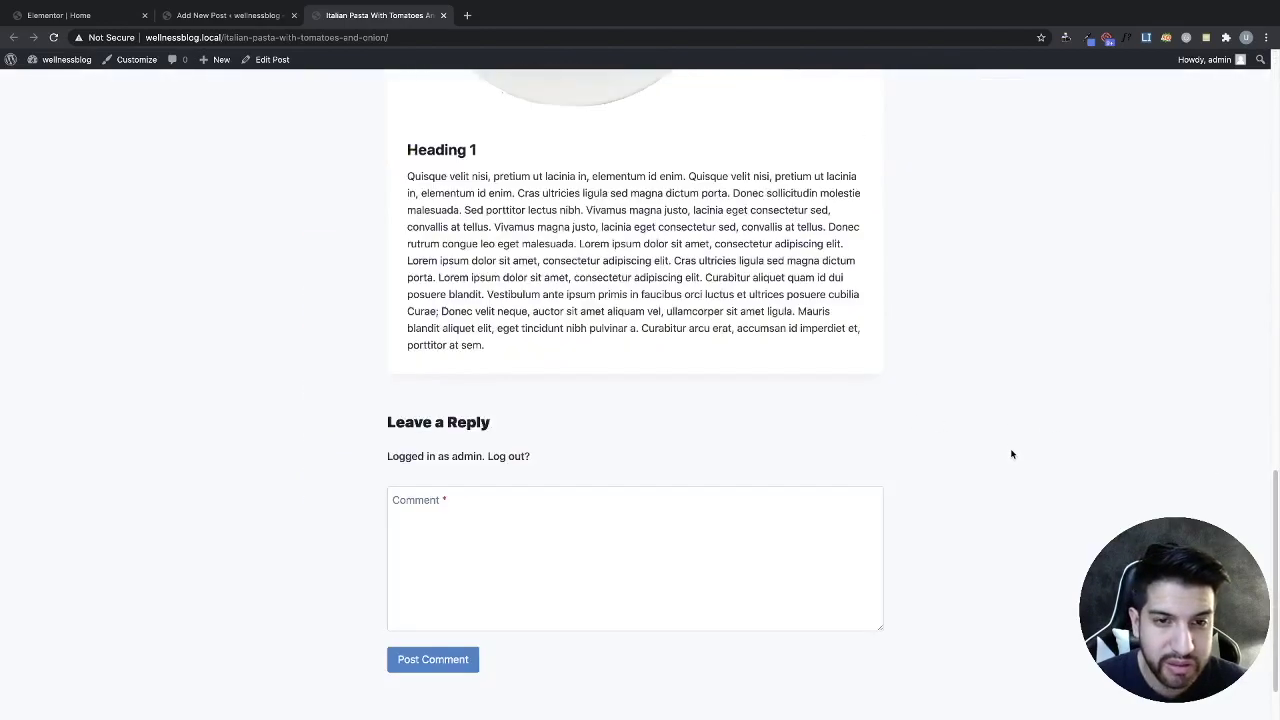
pyautogui.scroll(15, 1010, 454)
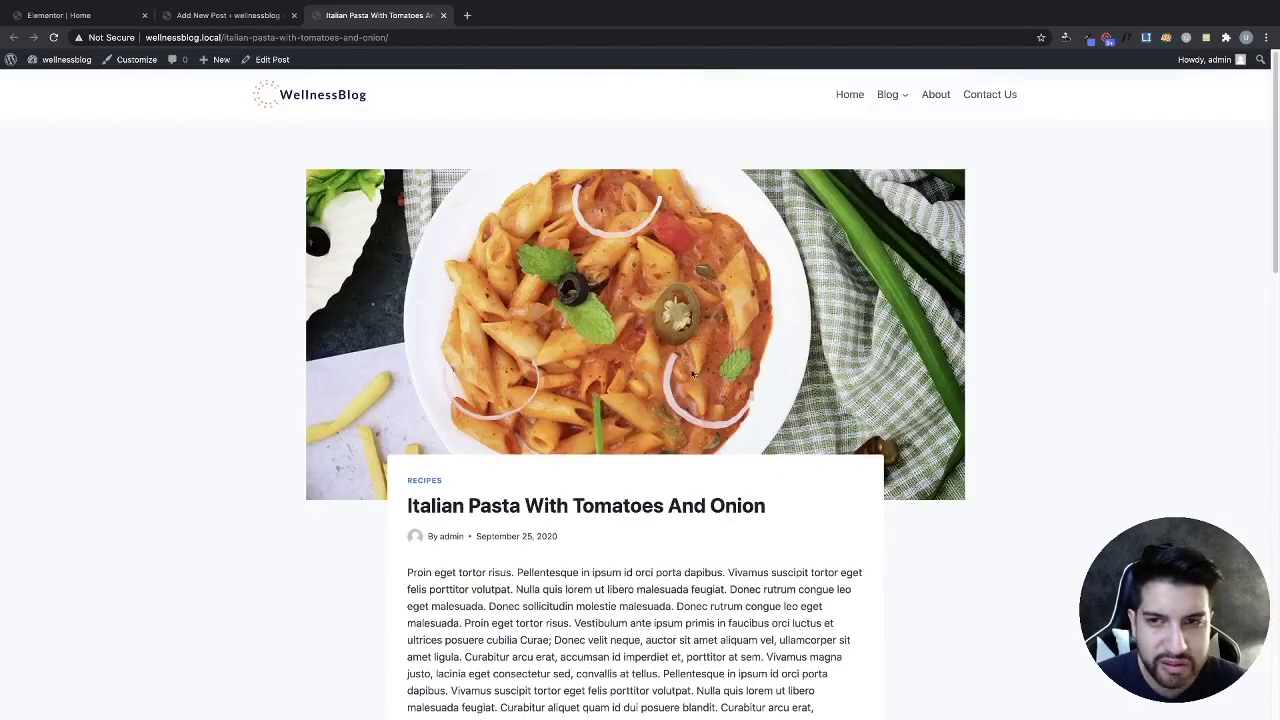
pyautogui.click(226, 17)
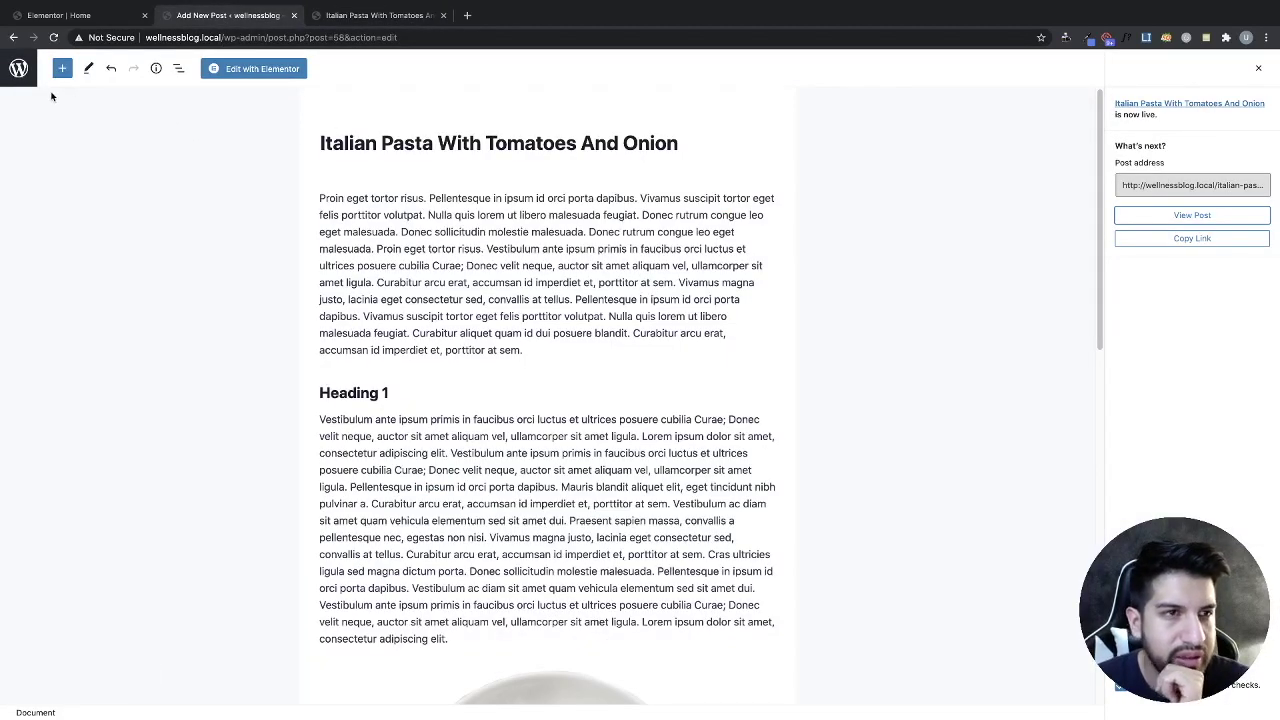
# - Start a new blog post and get Lorem Ipsum placeholder text from the generator
pyautogui.click(18, 68)
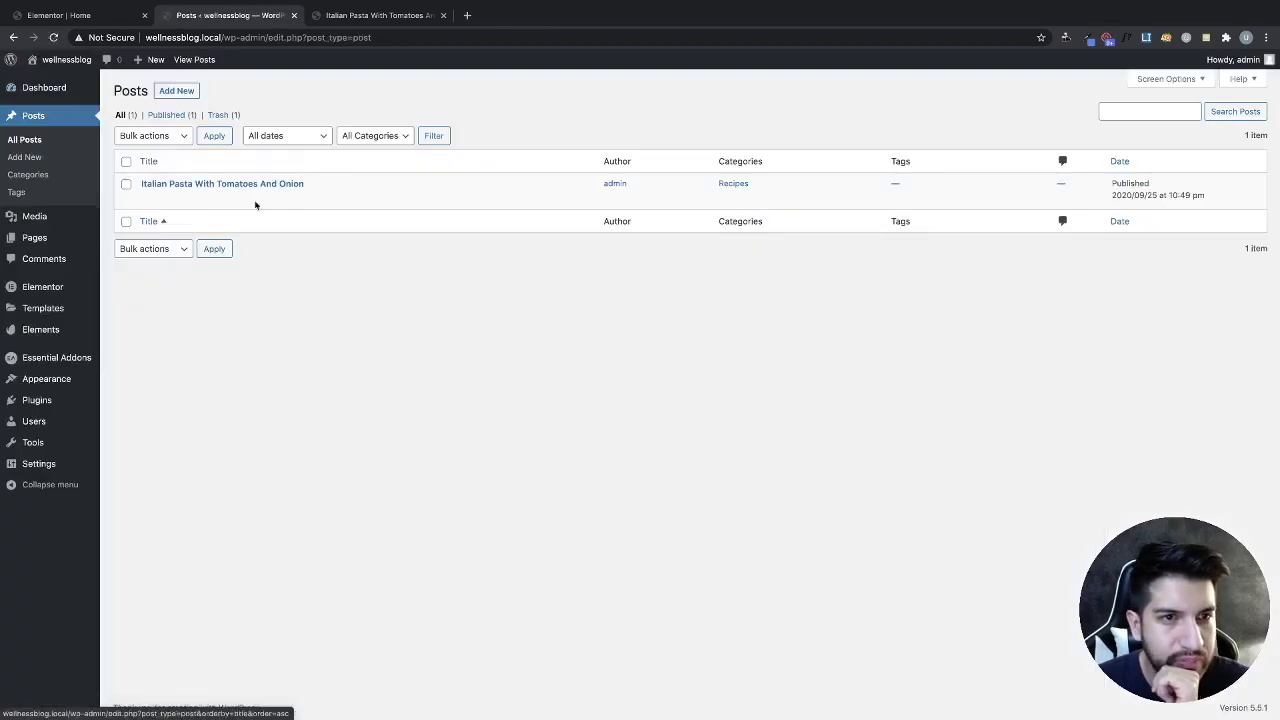
pyautogui.click(175, 92)
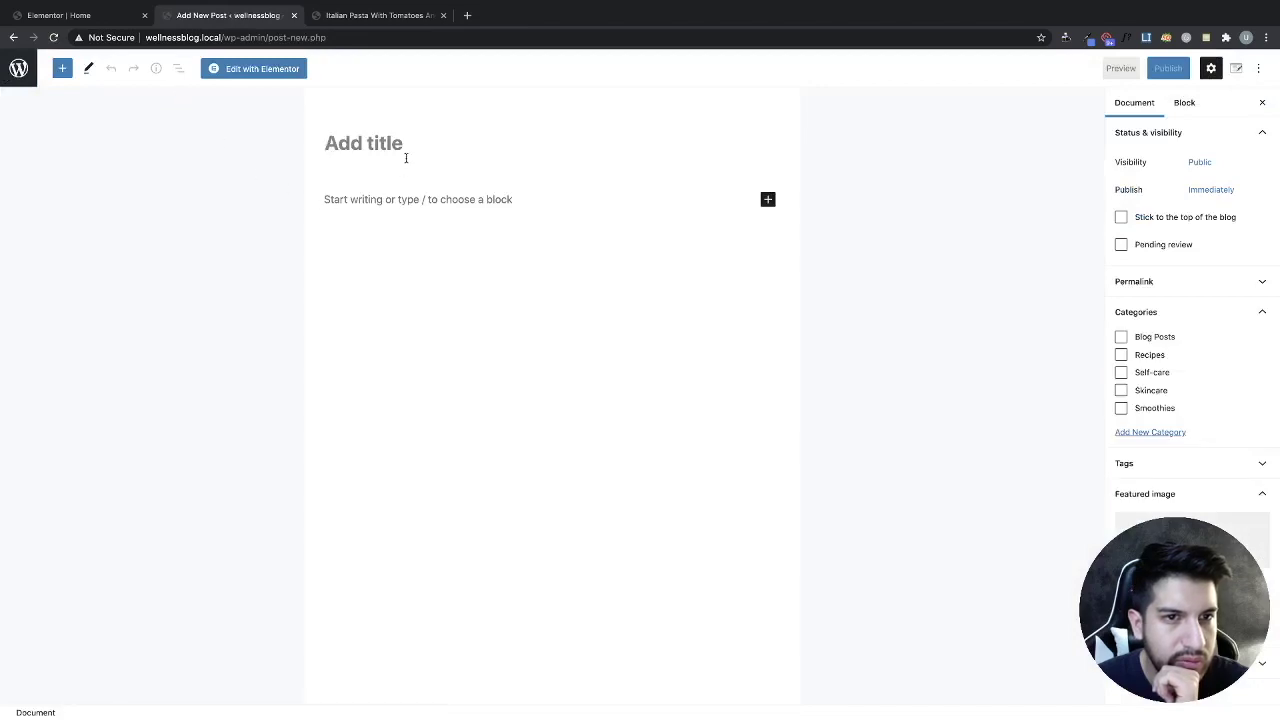
pyautogui.click(409, 147)
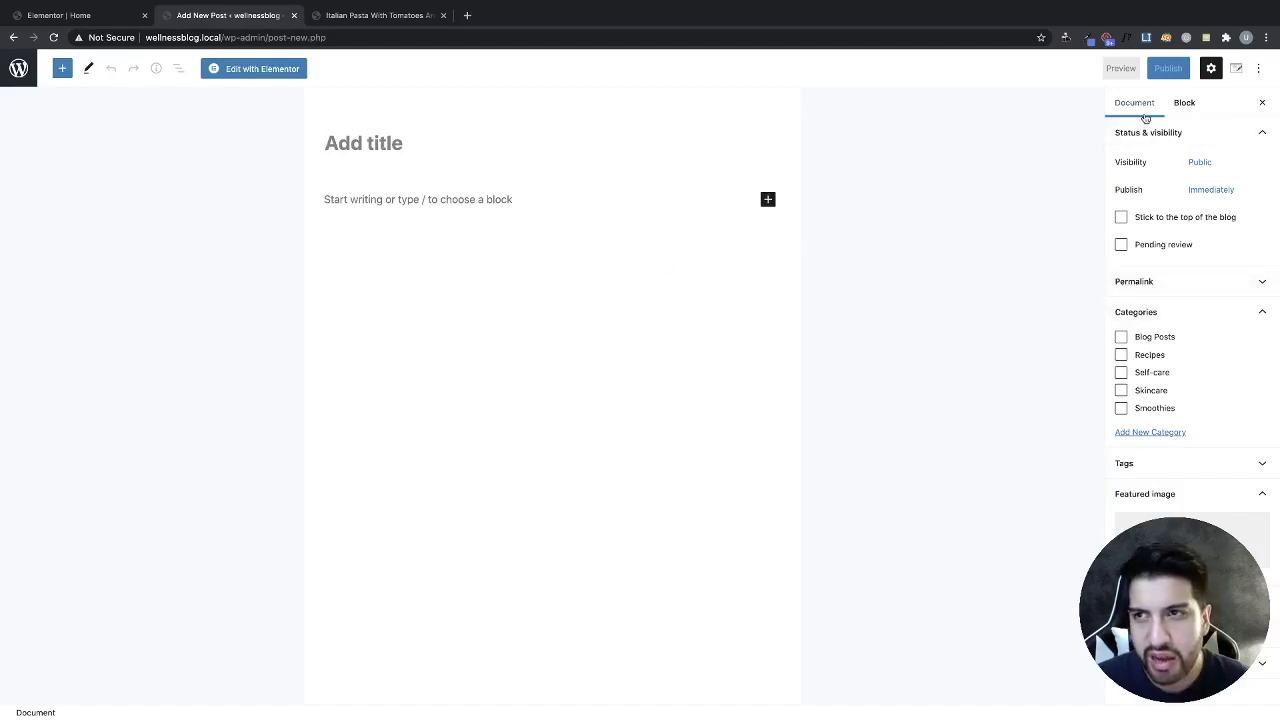
pyautogui.click(1146, 37)
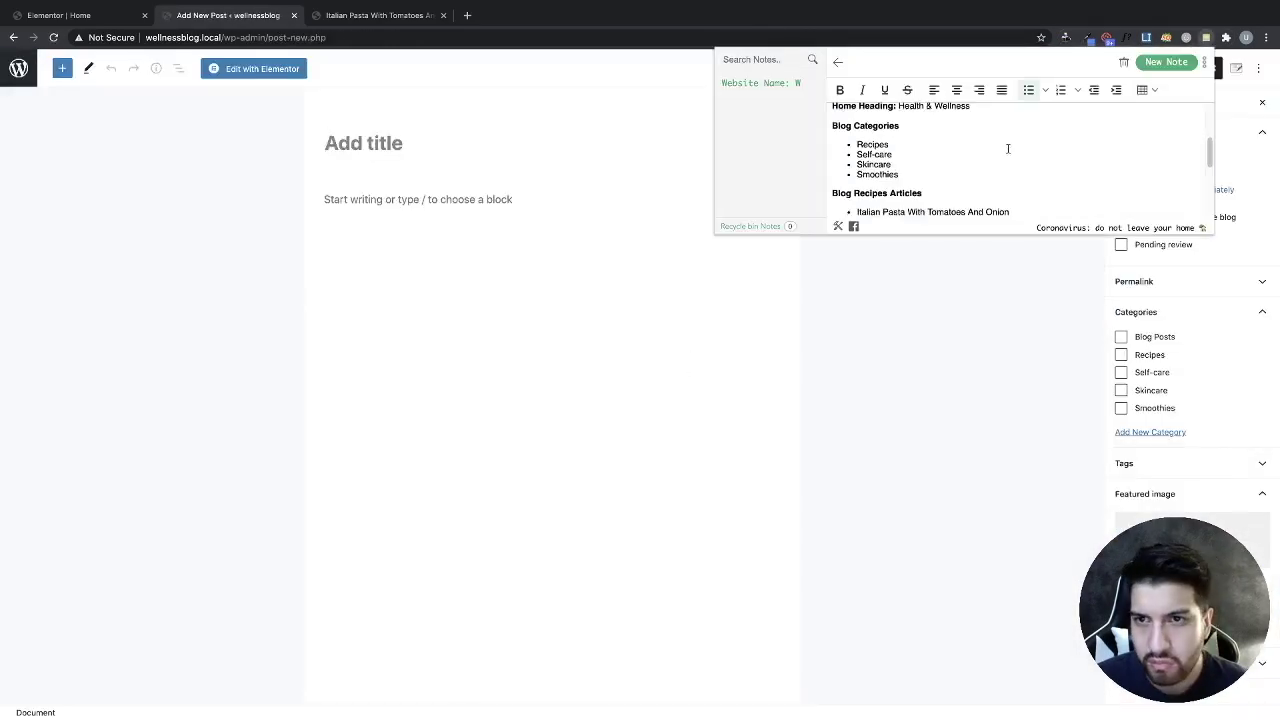
pyautogui.scroll(-3, 1008, 148)
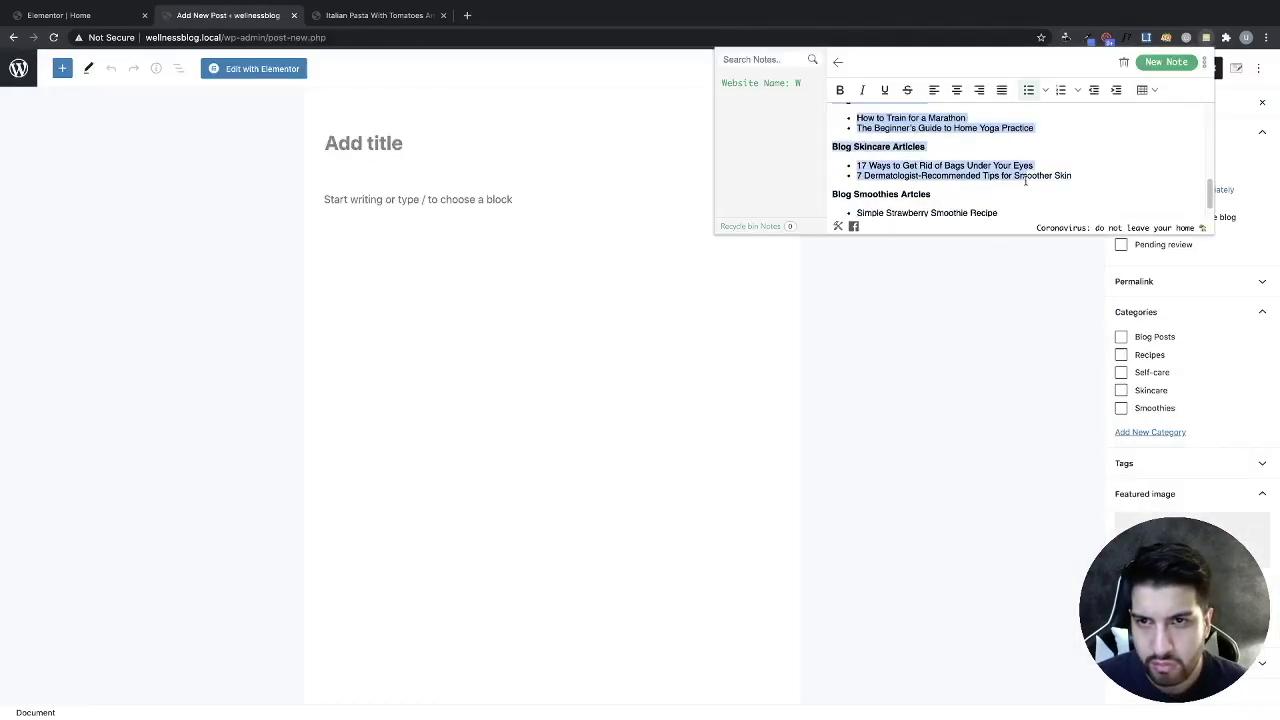
# - Paste the next article title from Notes and the Lorem Ipsum paragraphs into the post
pyautogui.click(514, 134)
pyautogui.write('The Beginner’s Guide to Home Yoga Practice')
pyautogui.press('Tab')
pyautogui.hotkey('ctrl', 'v')
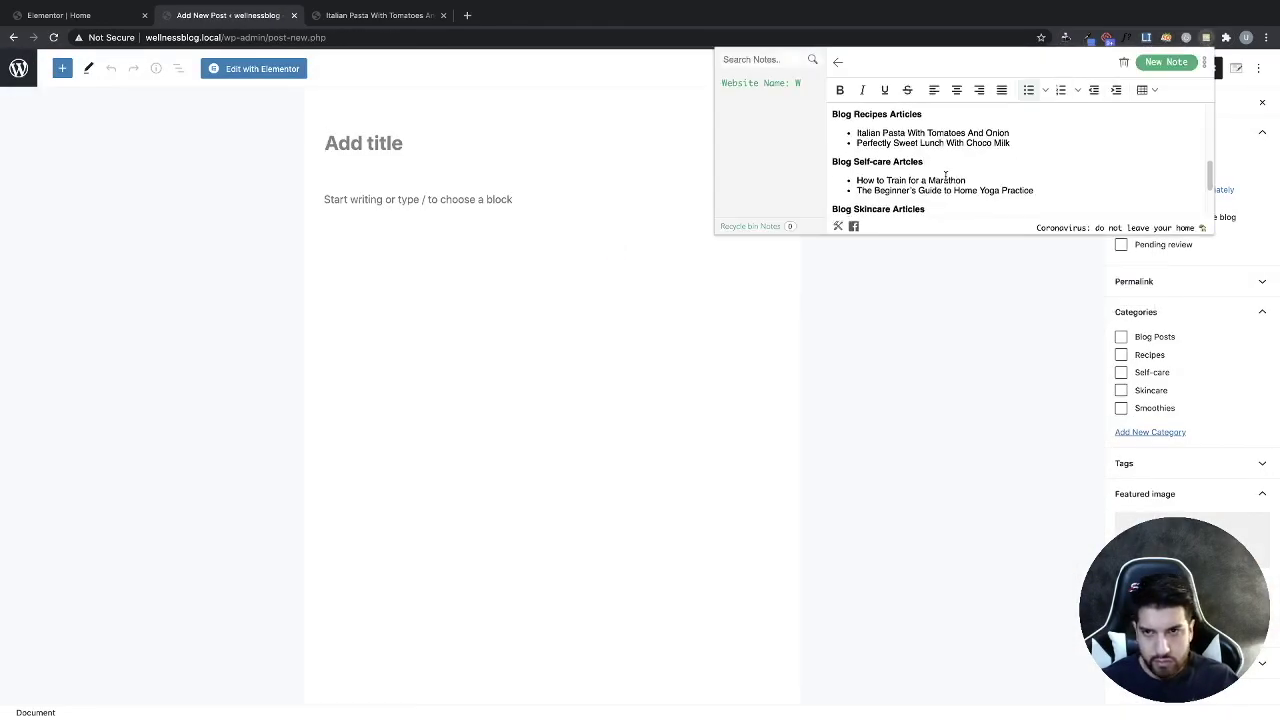
pyautogui.scroll(-2, 898, 183)
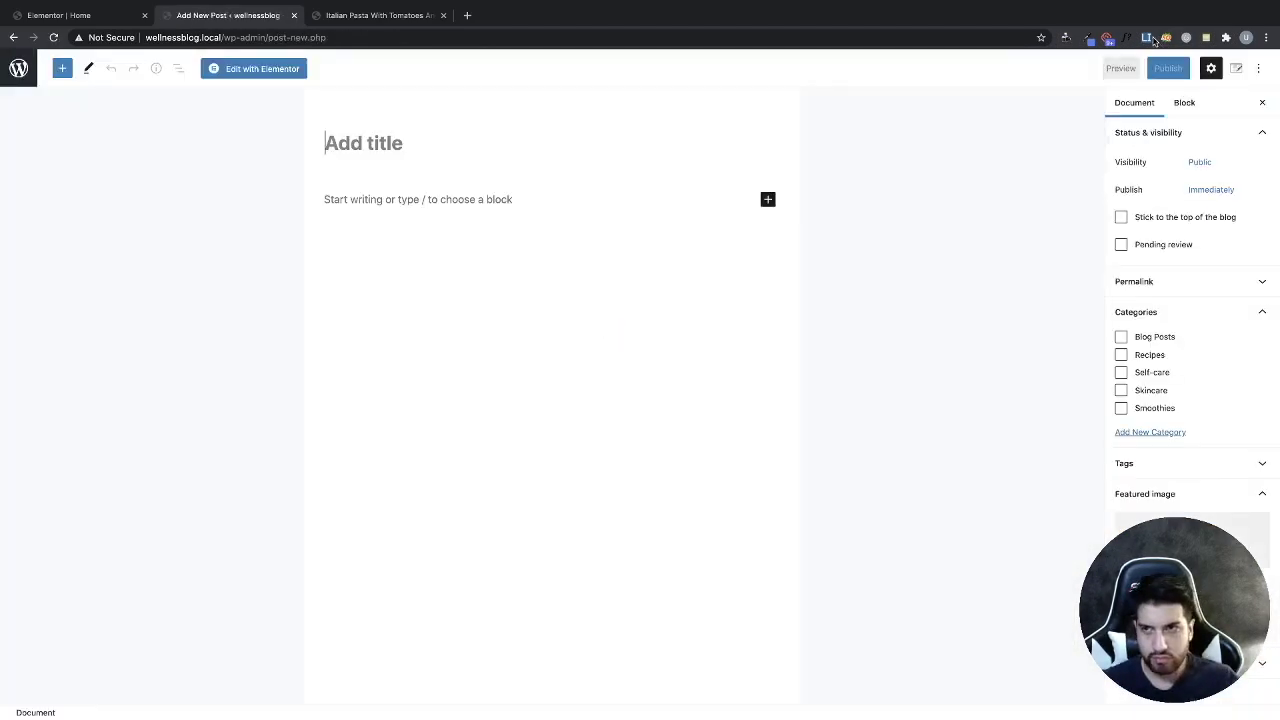
pyautogui.click(1206, 37)
pyautogui.scroll(-5, 946, 140)
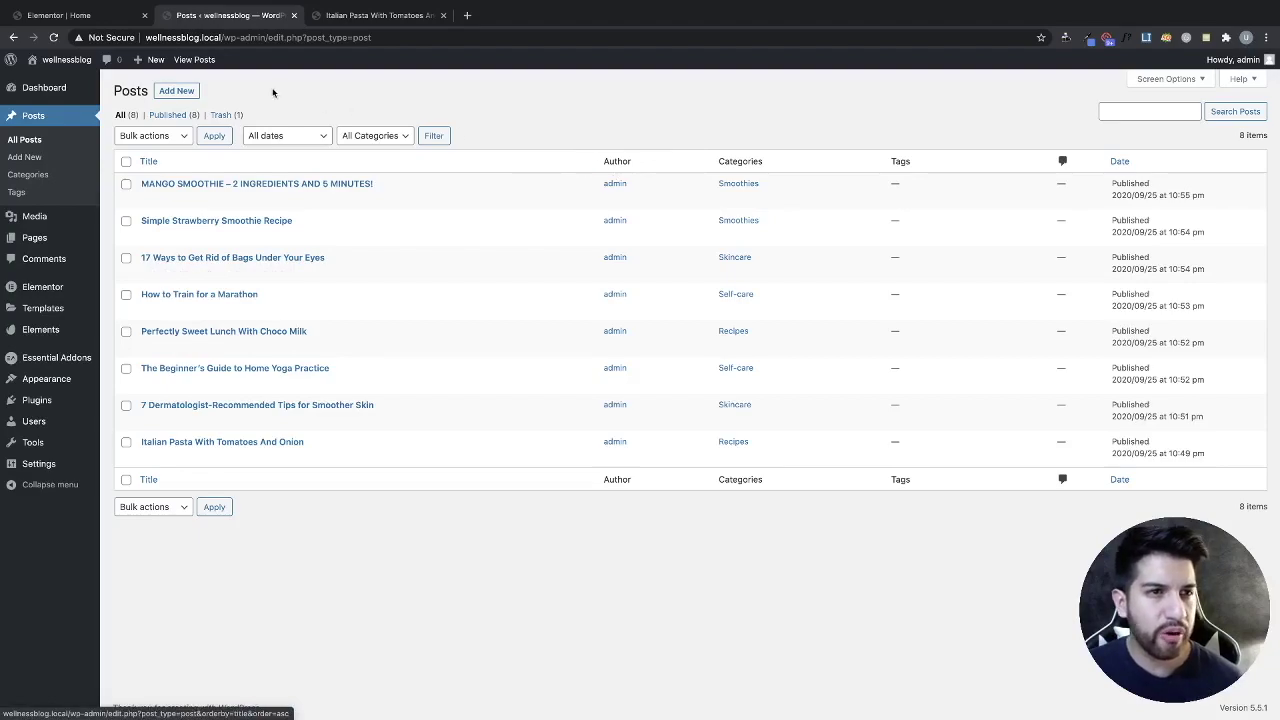
# - Review the live home page's Self-care, Smoothies and Skincare sections, then open it with Elementor
pyautogui.moveTo(68, 63)
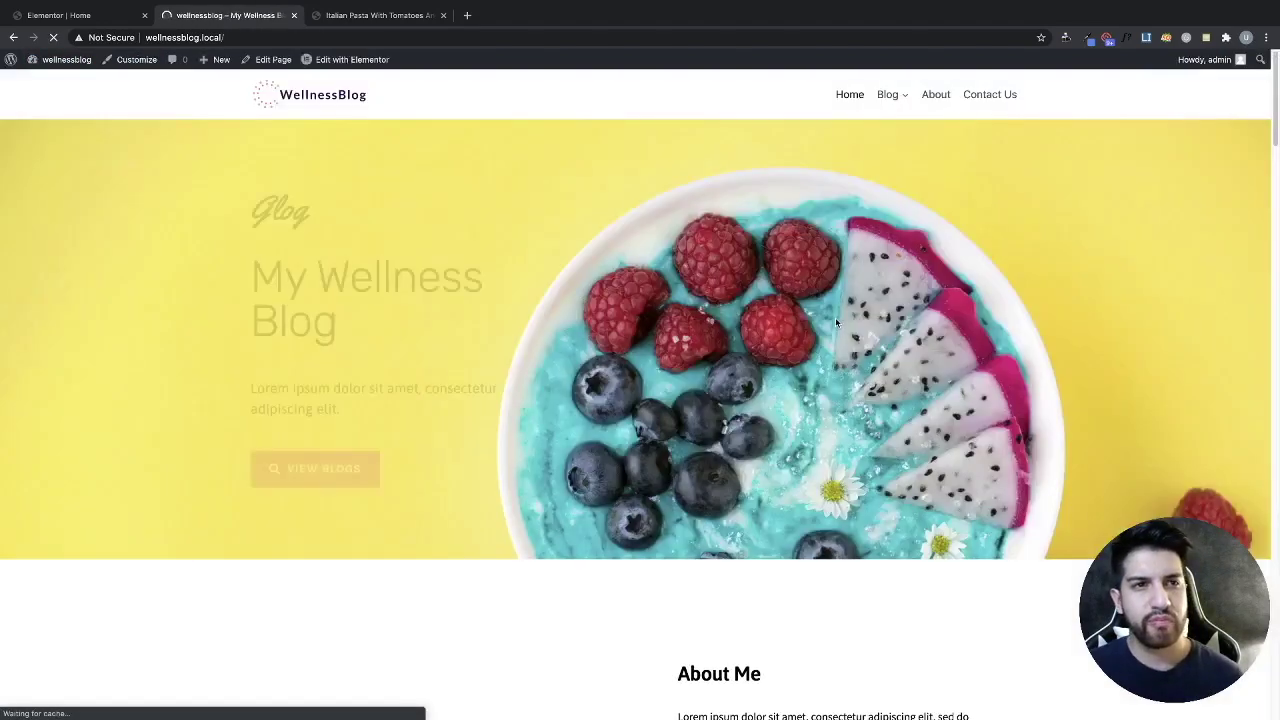
pyautogui.scroll(-4, 834, 313)
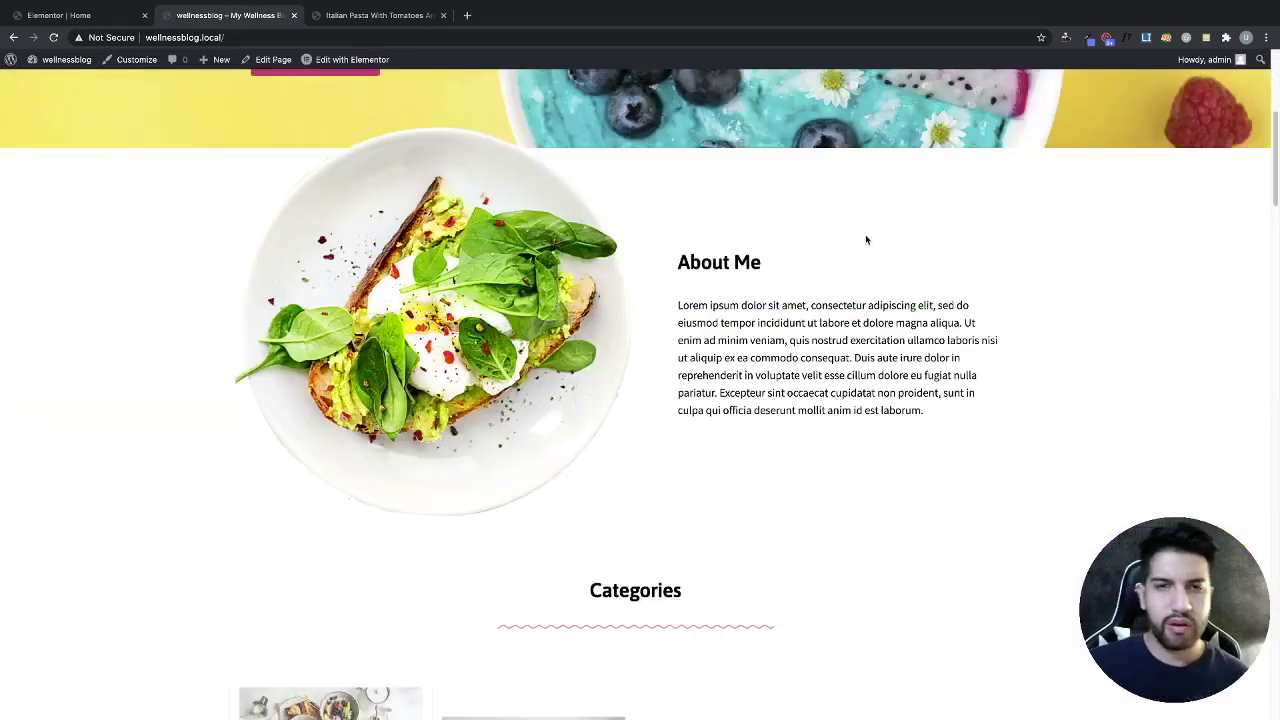
pyautogui.scroll(-4, 865, 234)
pyautogui.scroll(-15, 872, 261)
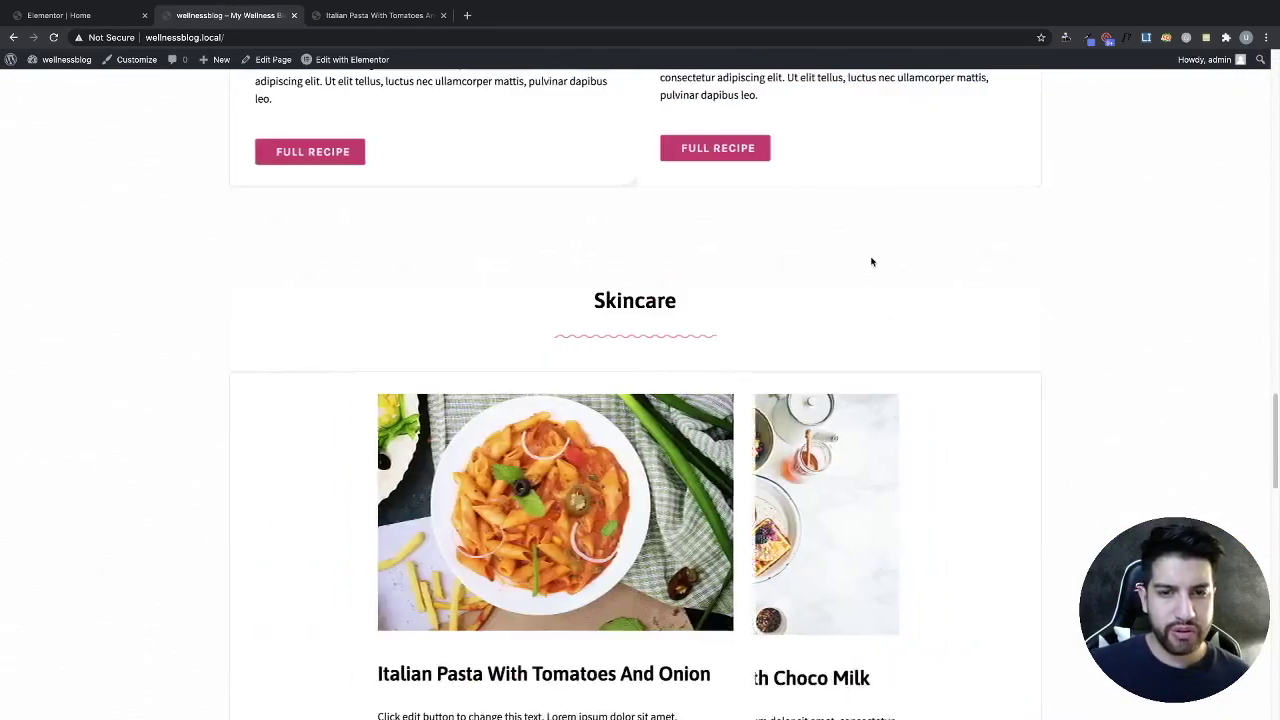
pyautogui.scroll(-5, 872, 261)
pyautogui.moveTo(330, 67)
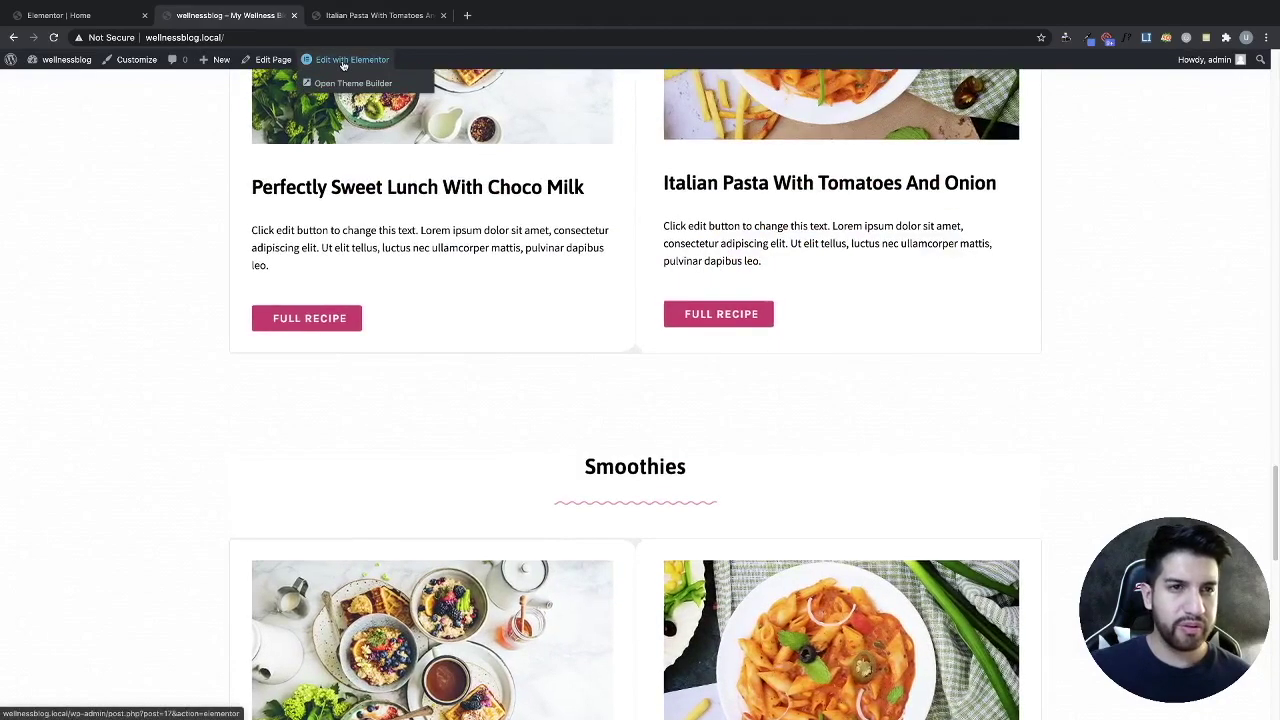
pyautogui.scroll(8, 343, 63)
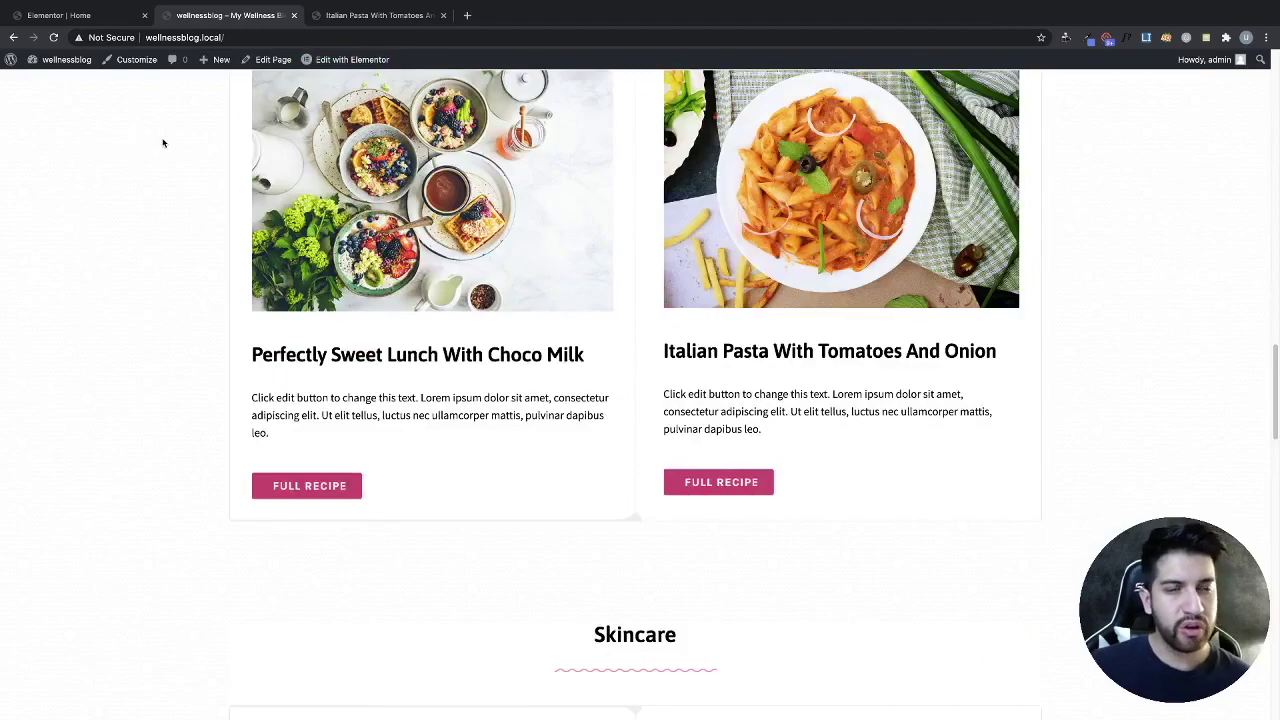
pyautogui.scroll(-10, 450, 145)
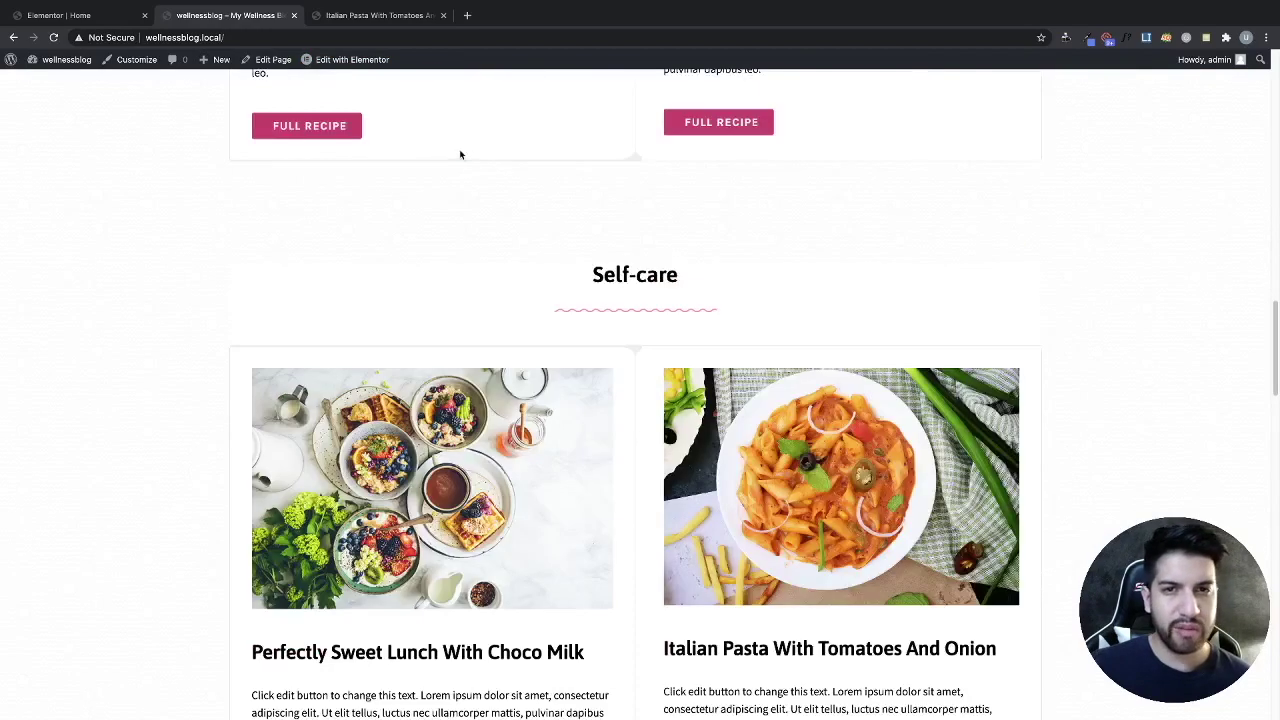
pyautogui.click(349, 61)
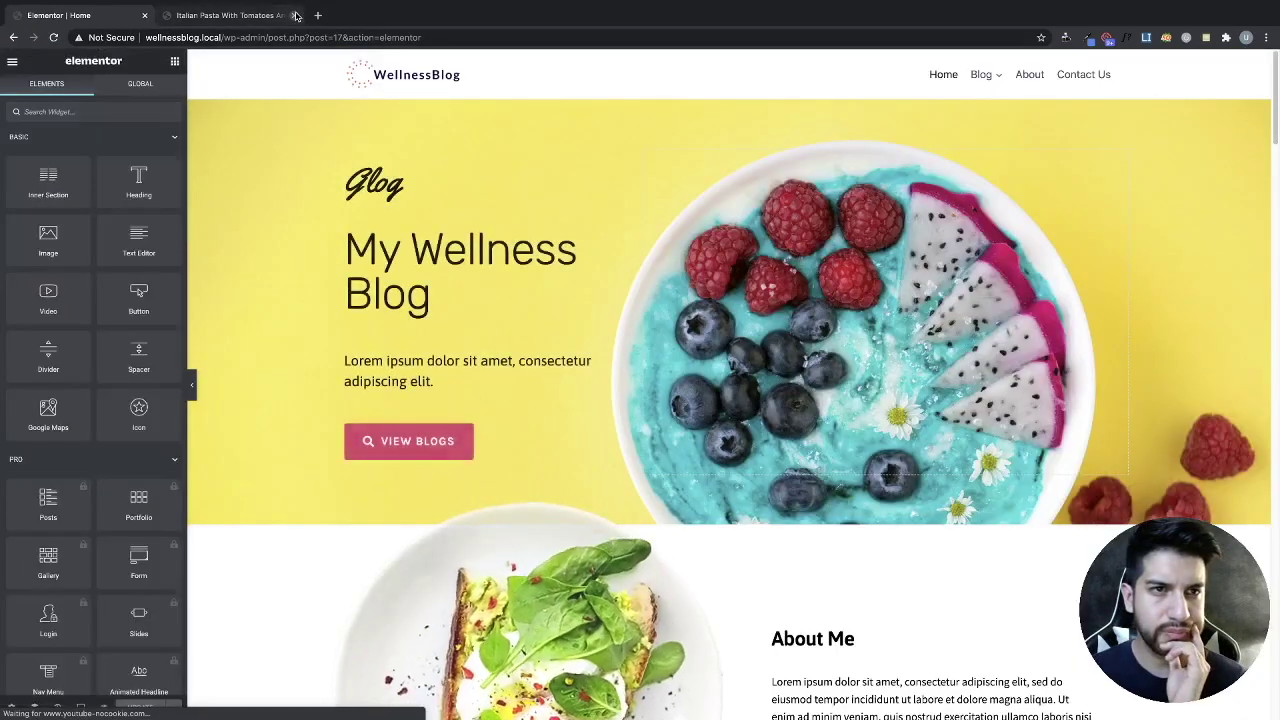
# - Close the extra Italian Pasta post tab and scroll down to the category images
pyautogui.click(296, 15)
pyautogui.scroll(-5, 720, 233)
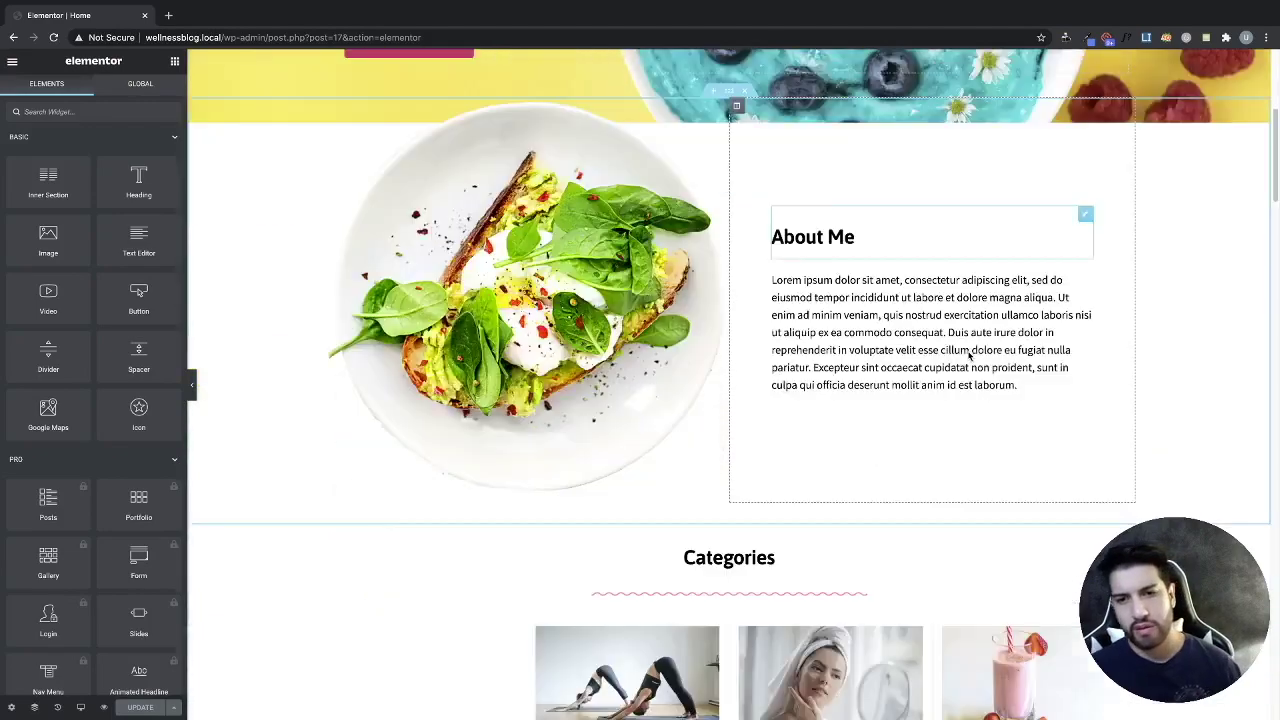
pyautogui.scroll(-5, 969, 355)
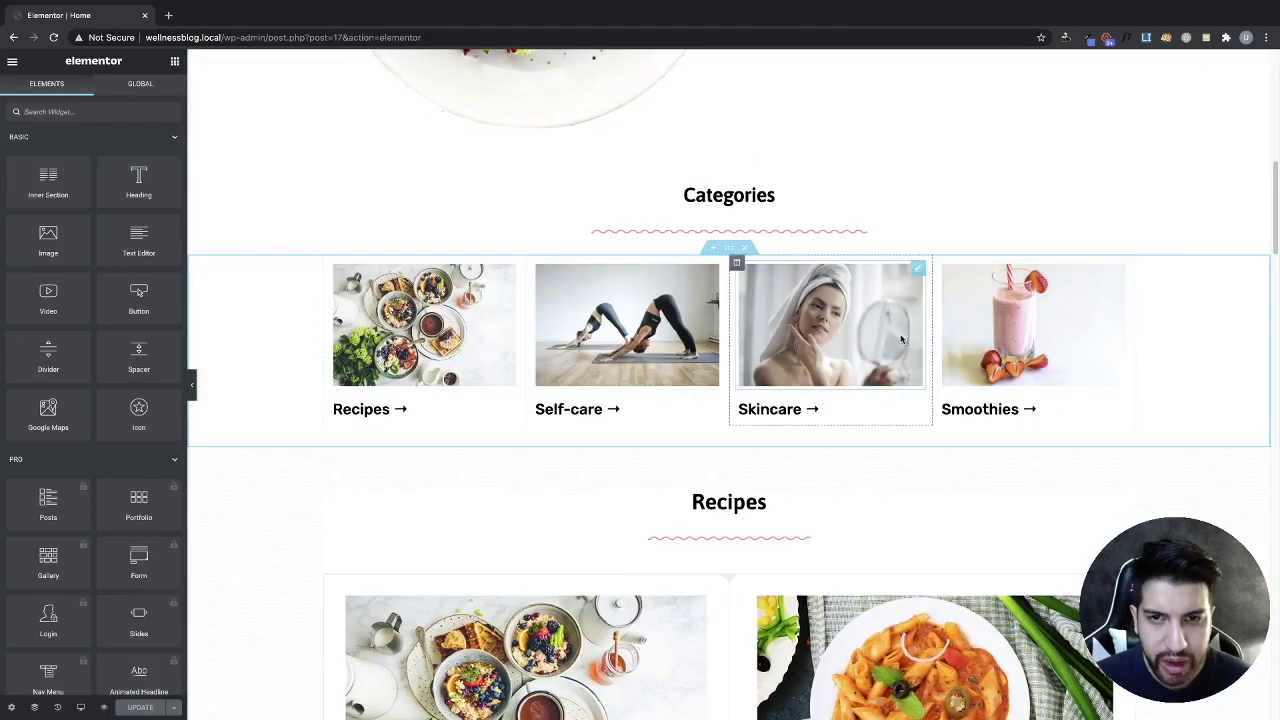
# - Set the Recipes image's link to Custom URL, then preview the home page
pyautogui.click(465, 329)
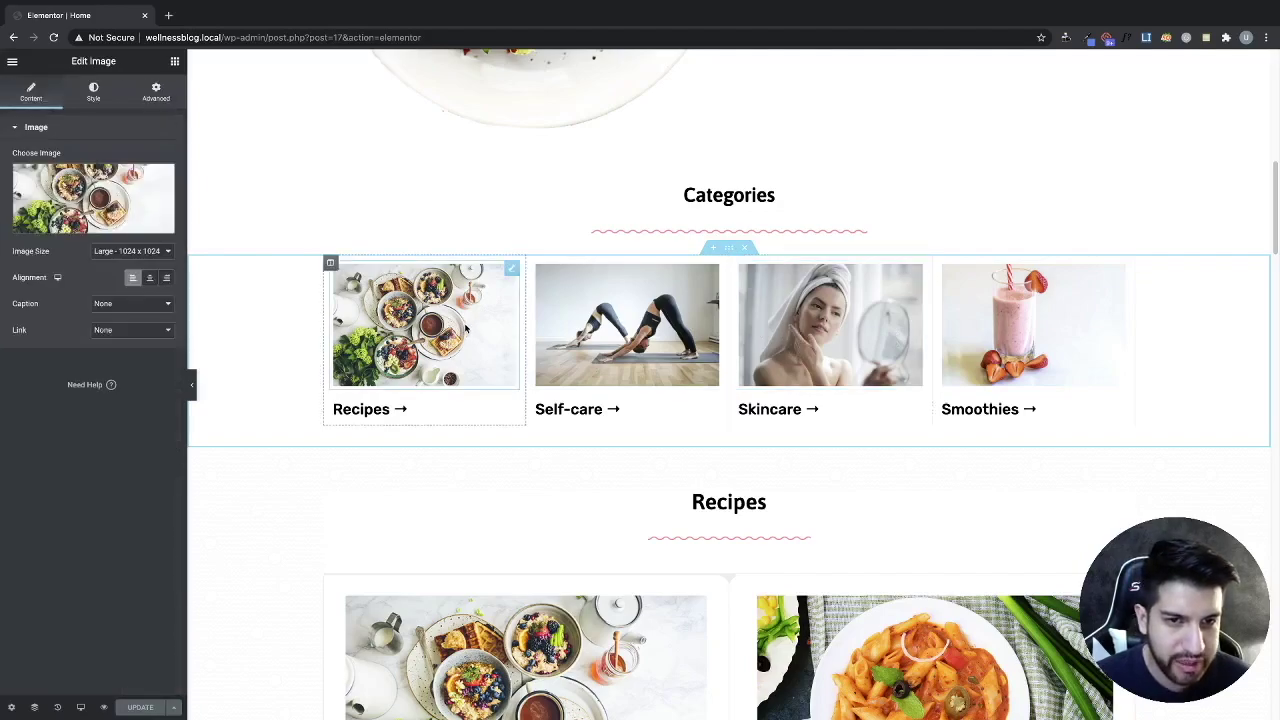
pyautogui.click(92, 332)
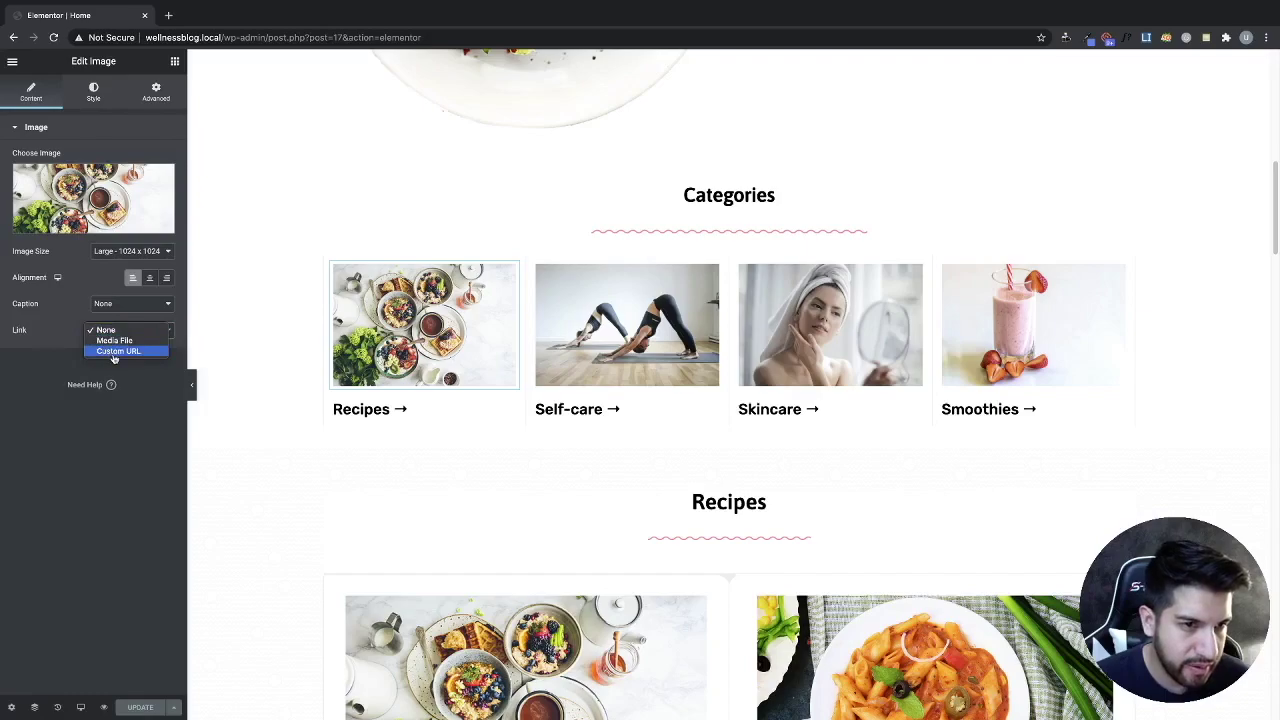
pyautogui.click(116, 351)
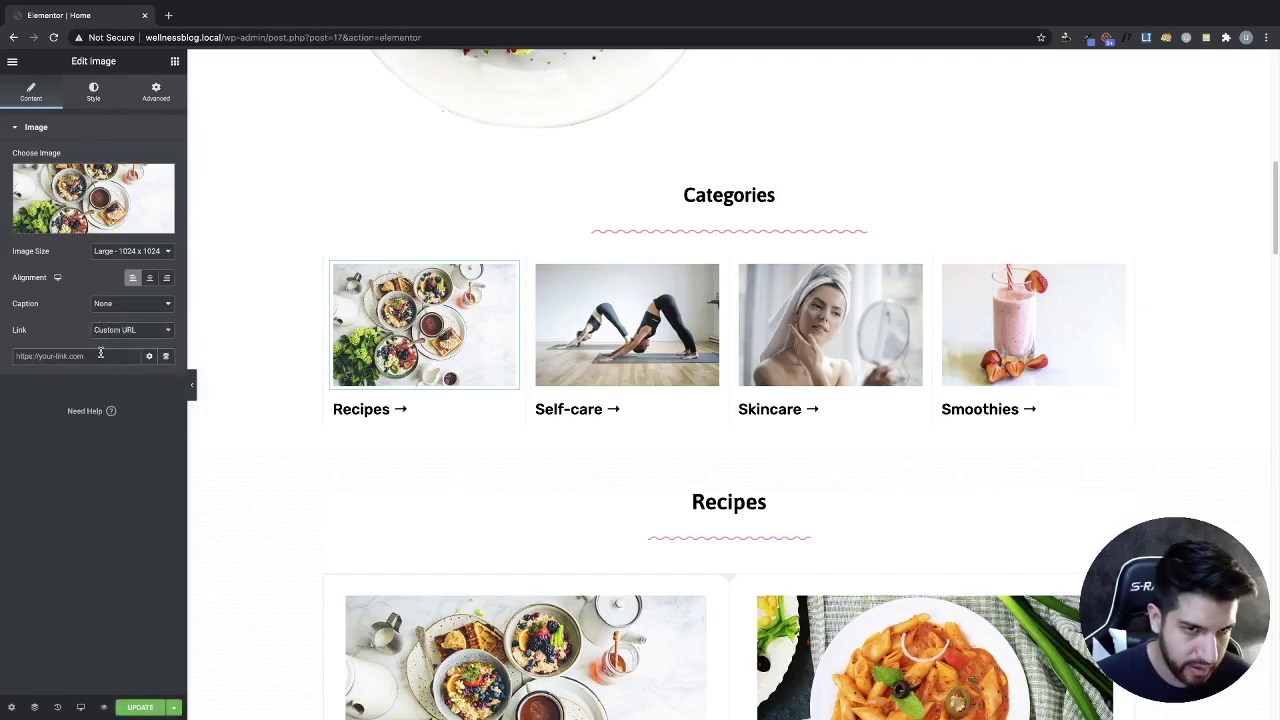
pyautogui.write('reci')
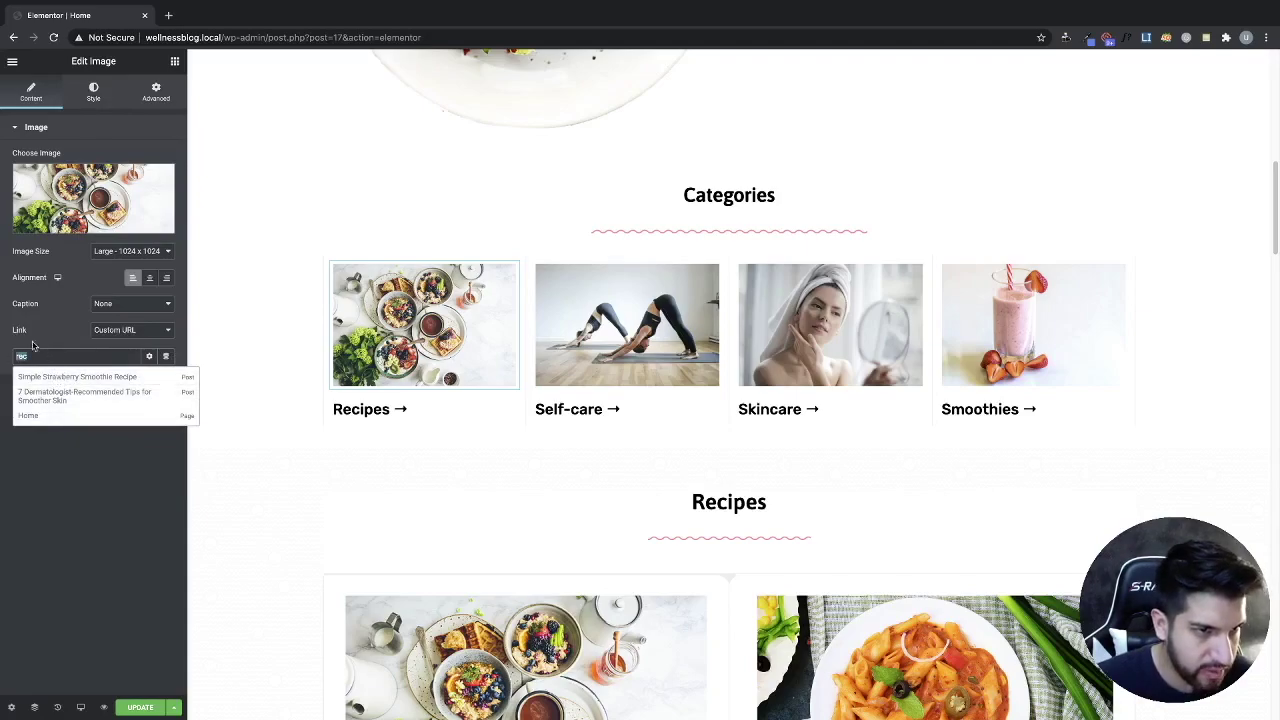
pyautogui.click(66, 540)
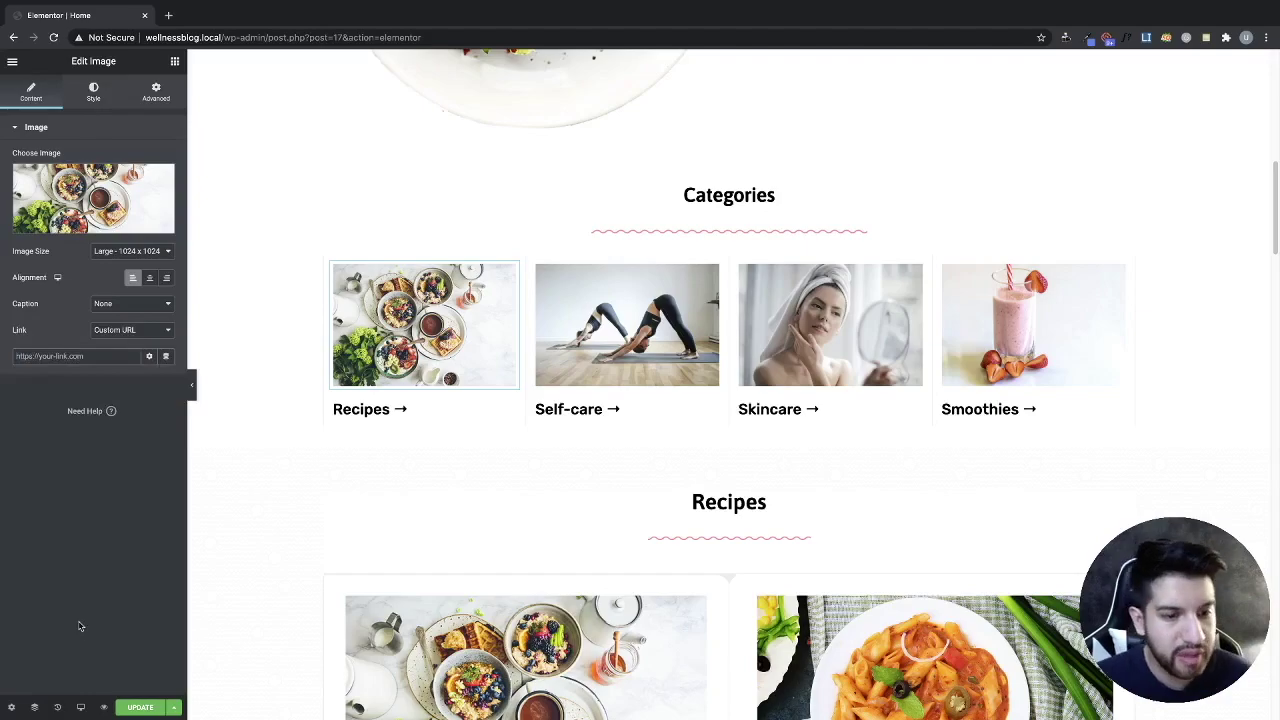
pyautogui.click(104, 706)
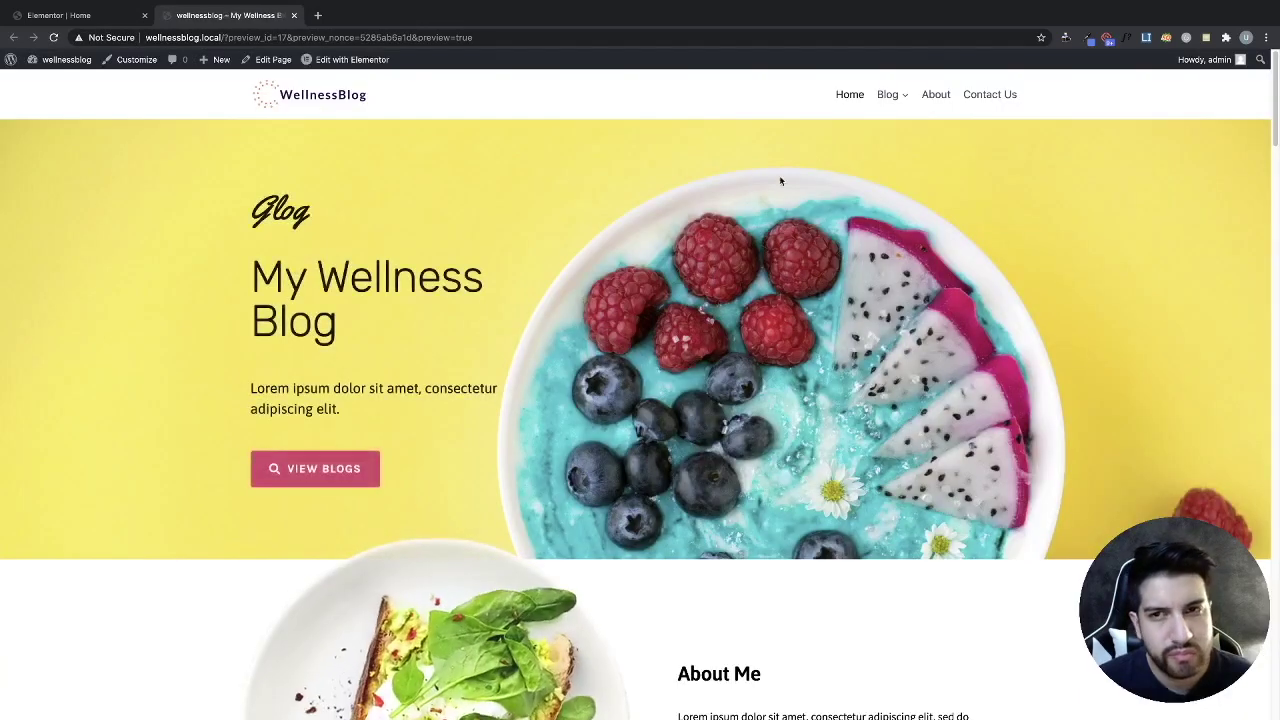
# - Open the Recipes category page from the Blog menu, copy its URL, and return to Elementor
pyautogui.moveTo(892, 91)
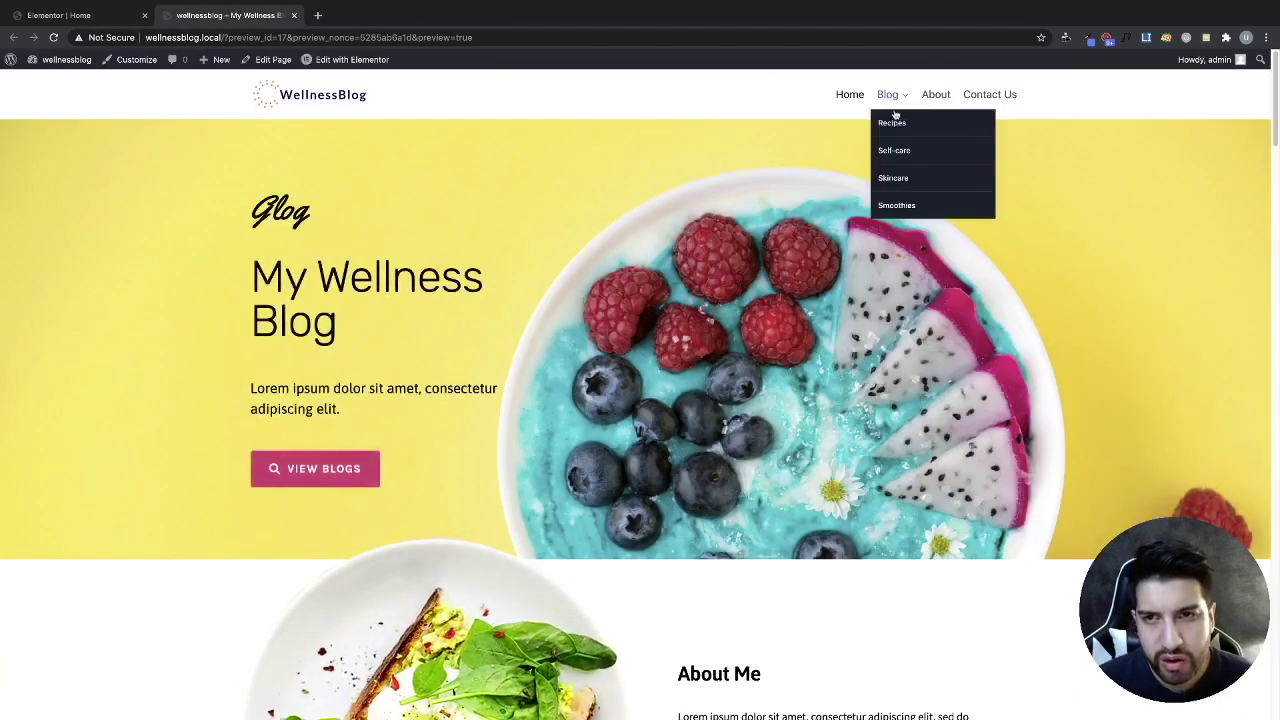
pyautogui.click(892, 123)
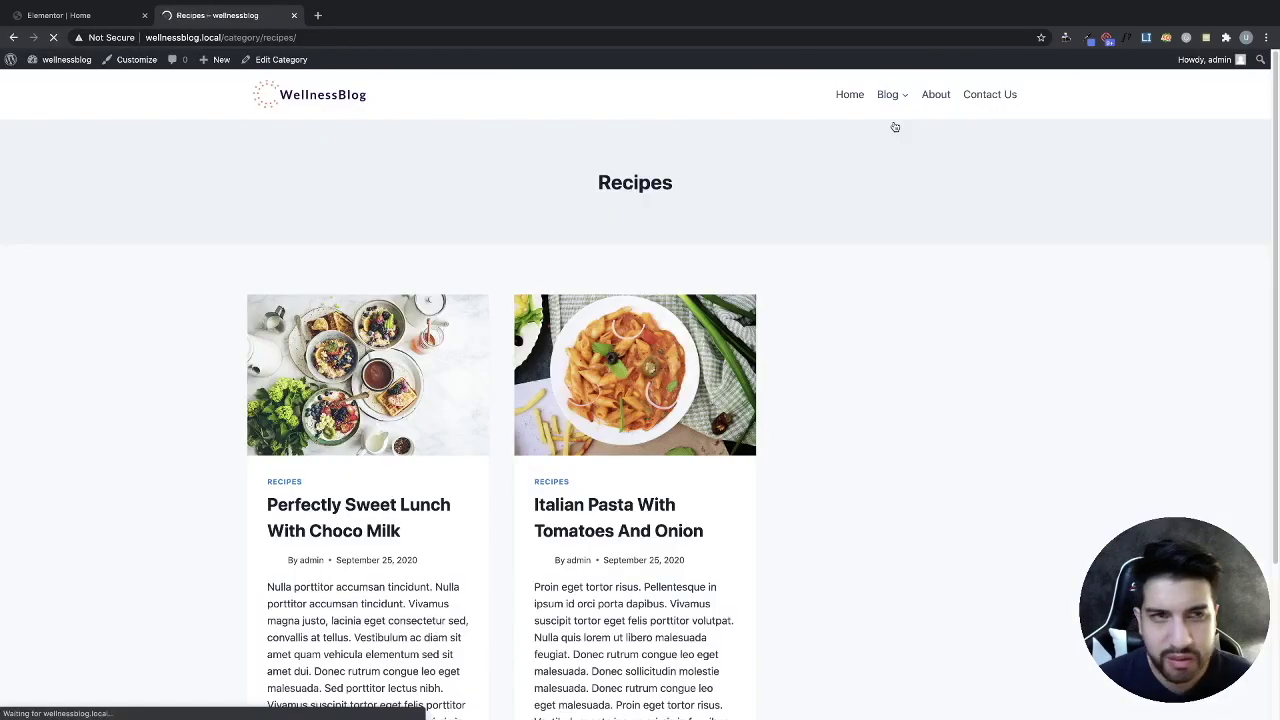
pyautogui.click(320, 37)
pyautogui.hotkey('ctrl', 'c')
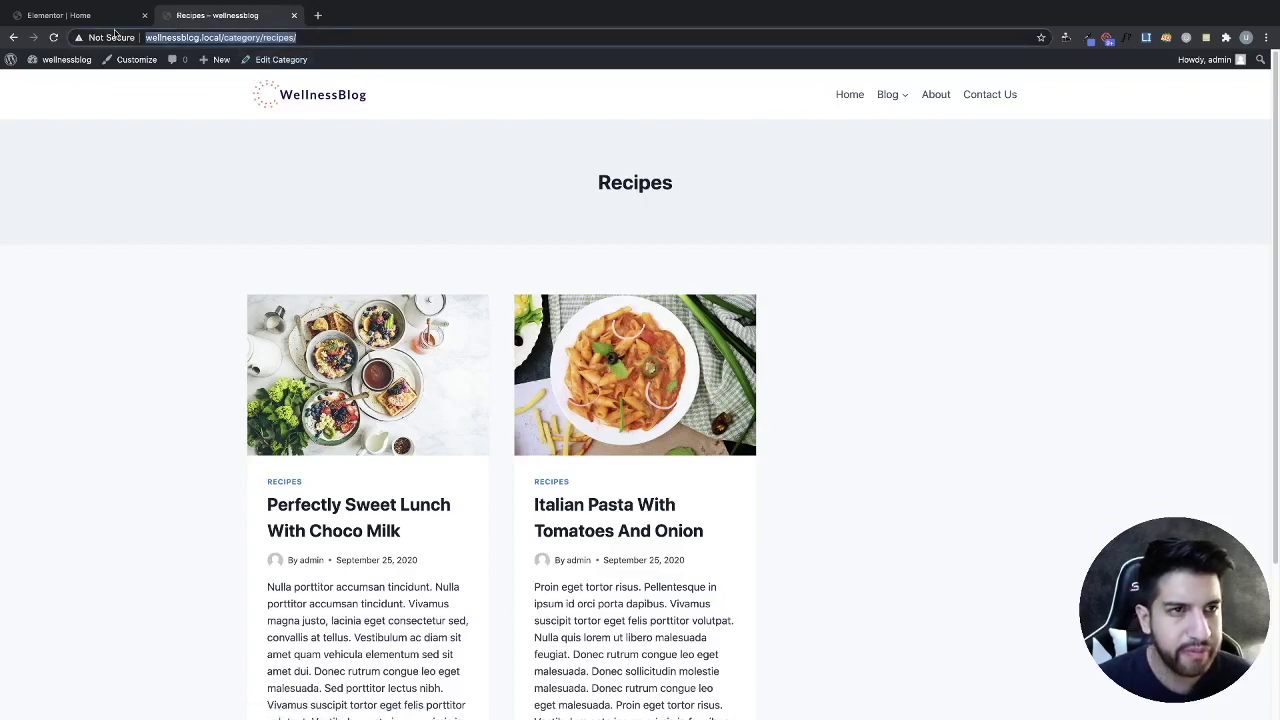
pyautogui.scroll(-3, 503, 486)
pyautogui.scroll(3, 524, 448)
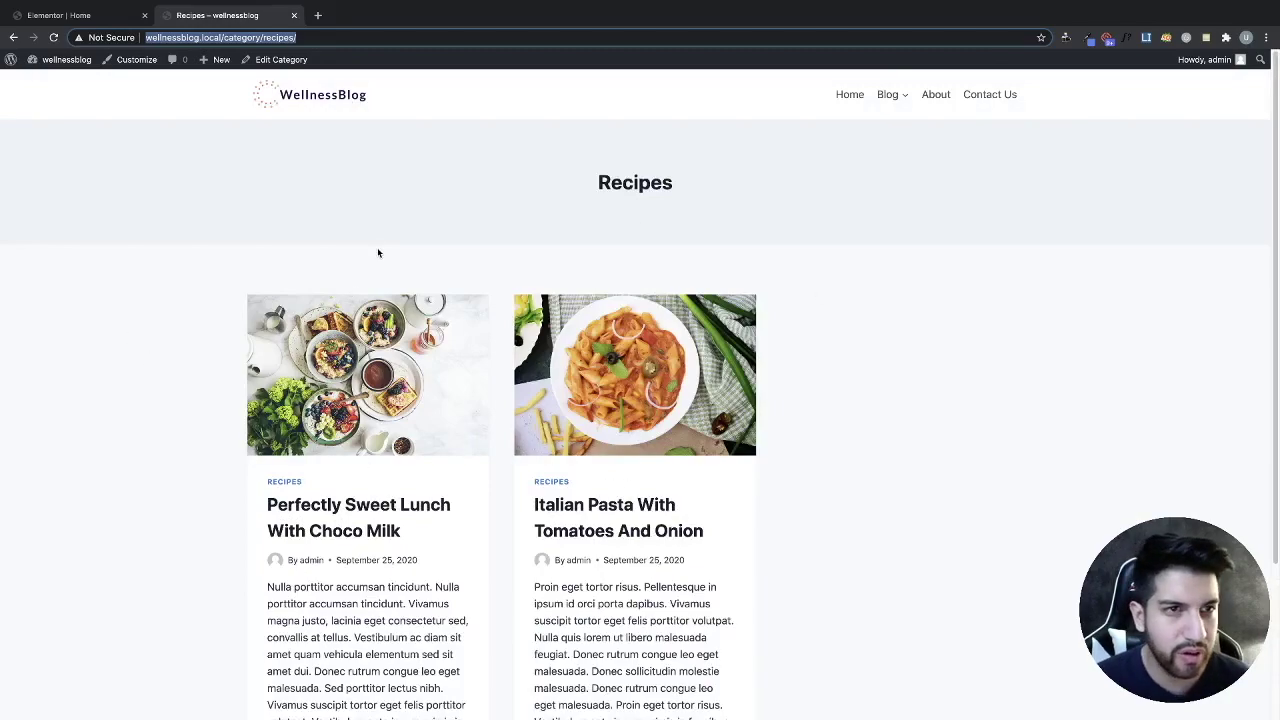
pyautogui.click(48, 12)
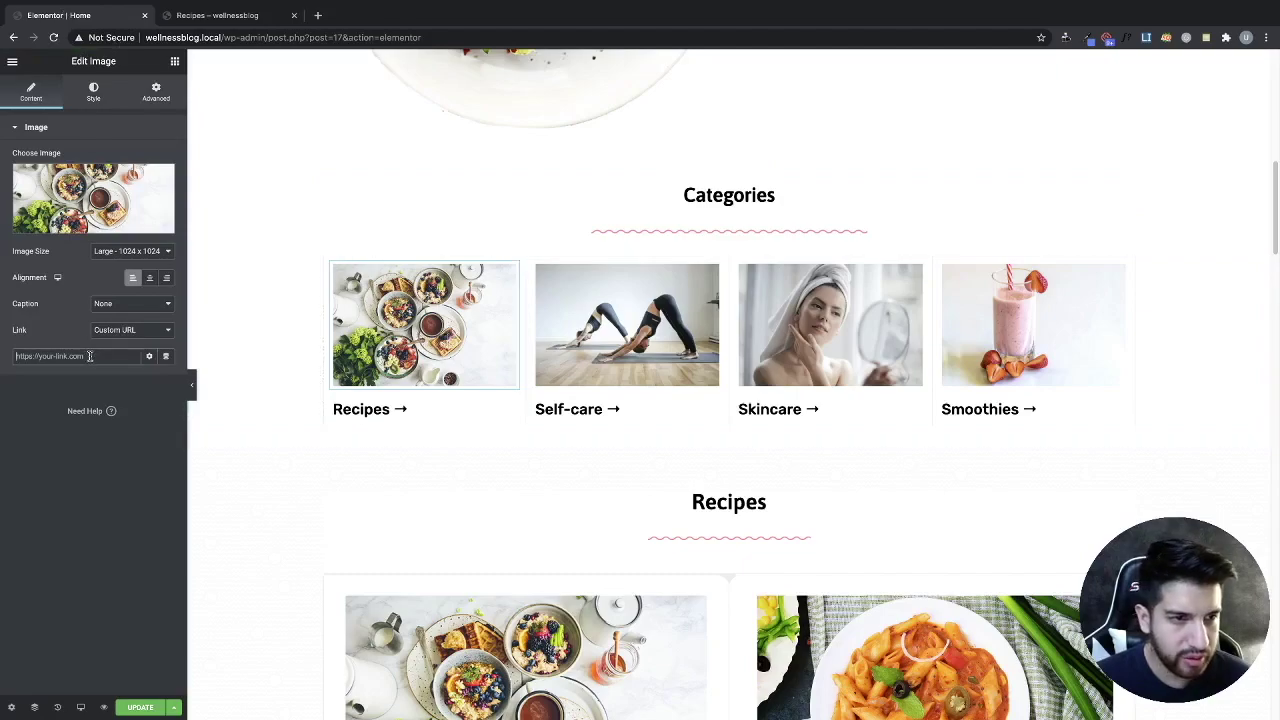
# - Paste the Recipes category URL as the Recipes image link, then copy the Self-care category address
pyautogui.hotkey('ctrl', 'v')
pyautogui.click(416, 413)
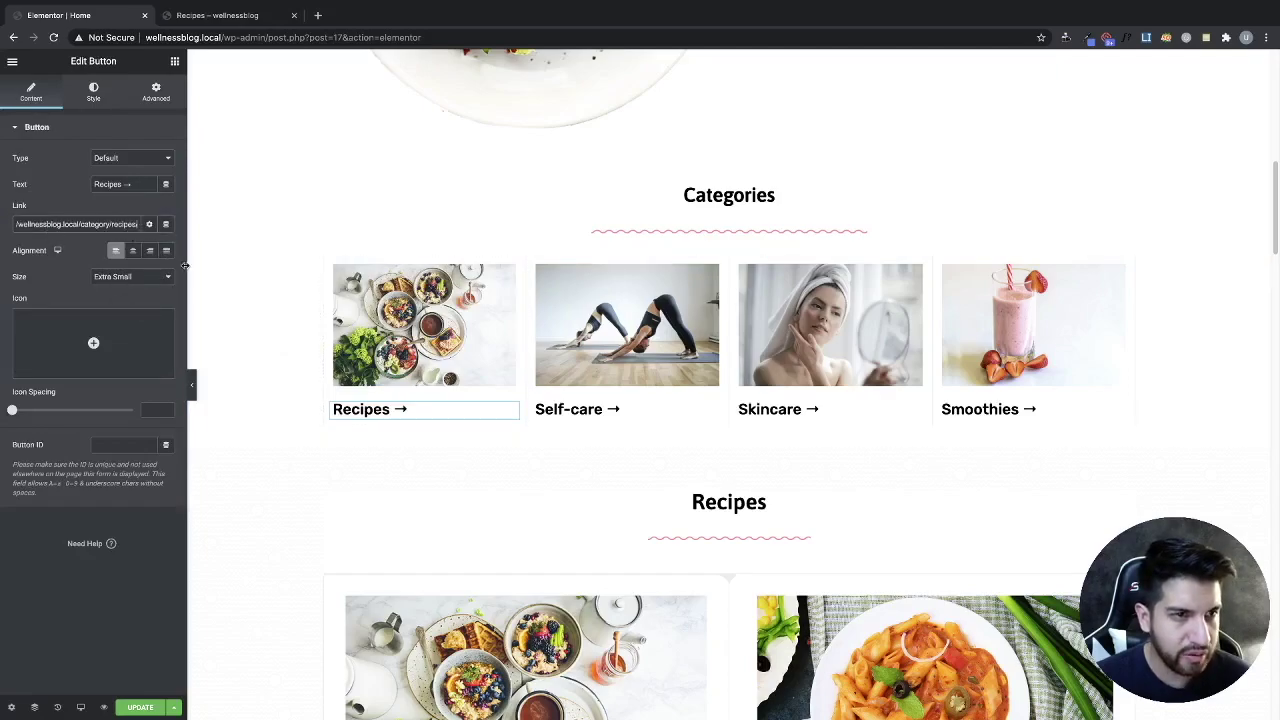
pyautogui.click(255, 15)
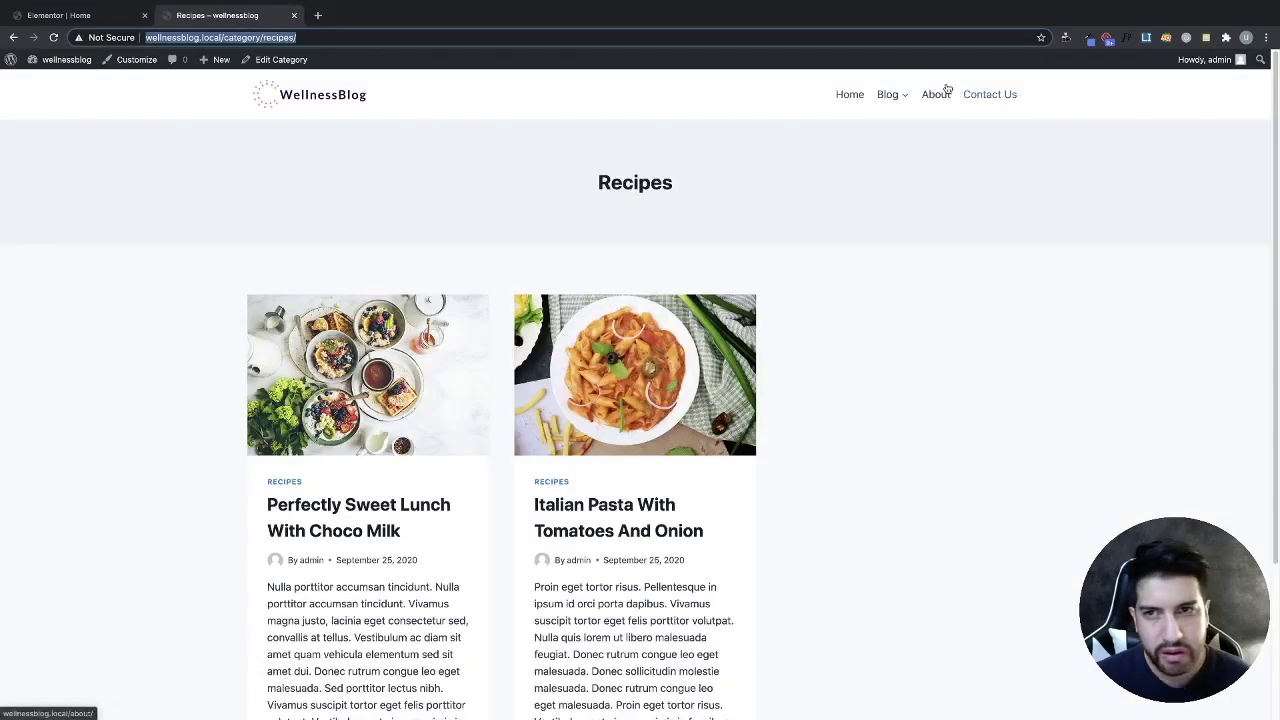
pyautogui.moveTo(881, 97)
pyautogui.click(889, 151)
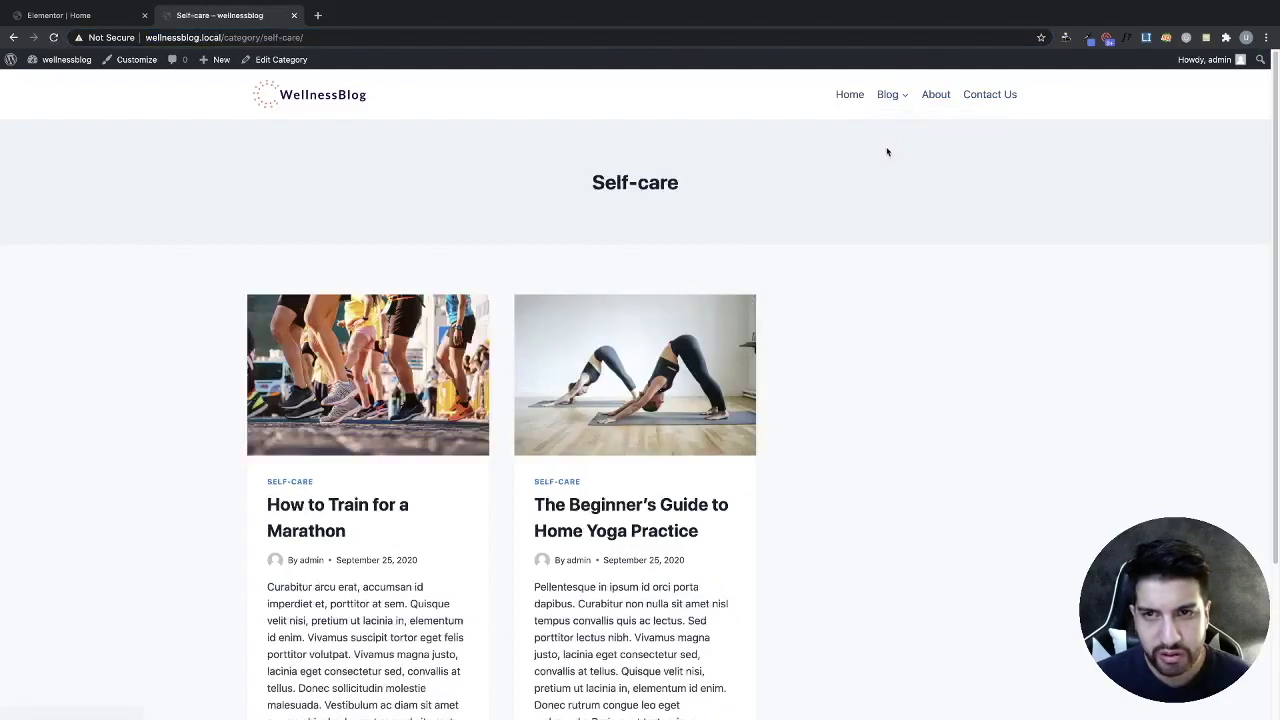
pyautogui.click(263, 37)
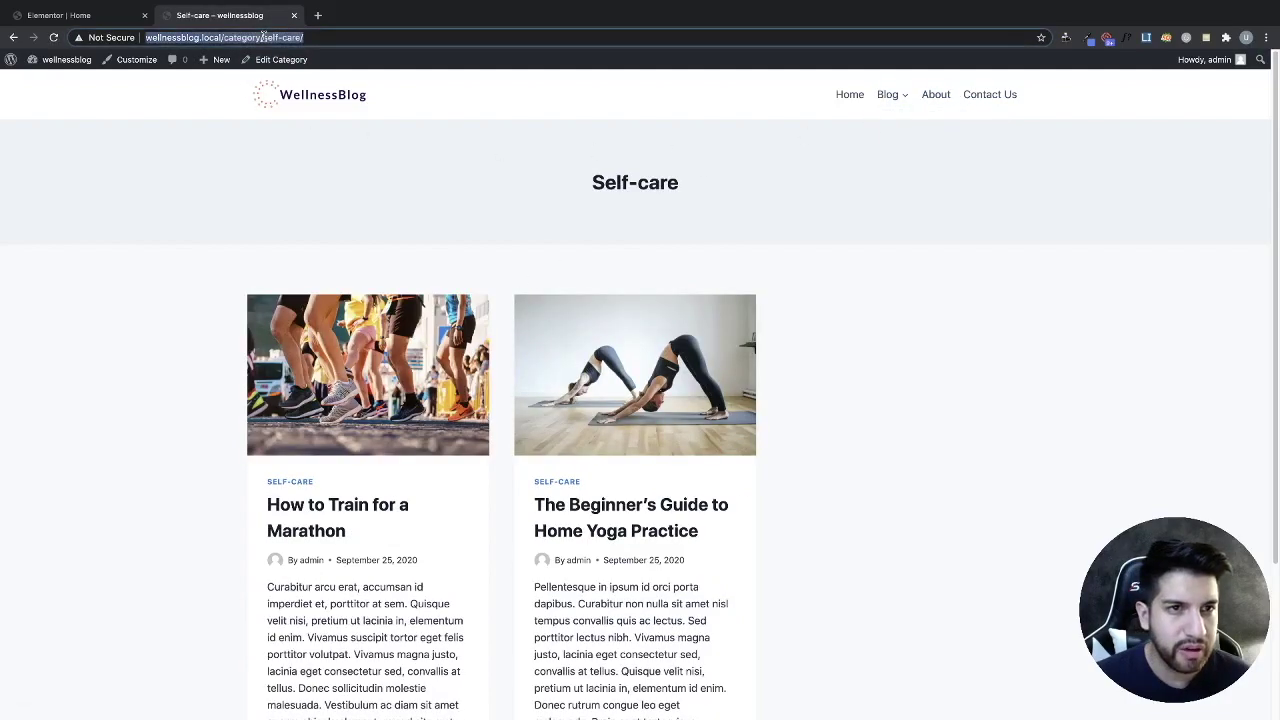
pyautogui.click(100, 16)
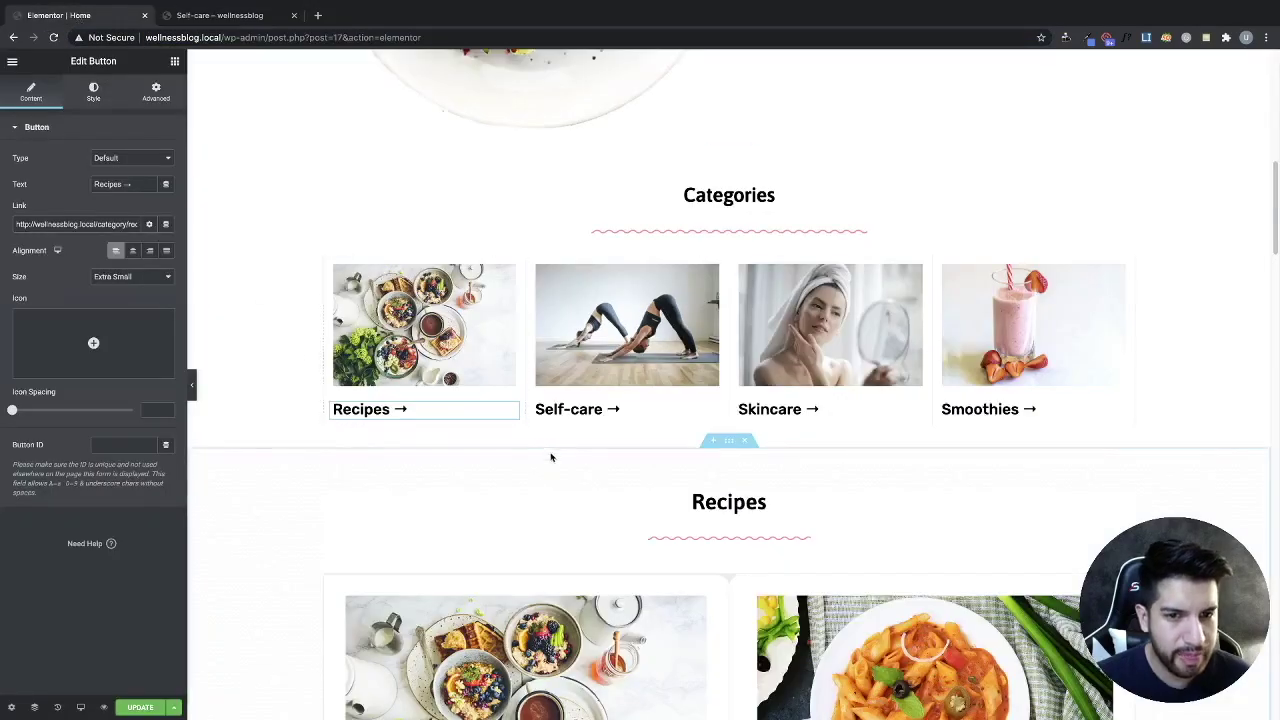
# - Set the Self-care image to link to a custom URL, then copy the Skincare category address
pyautogui.click(600, 409)
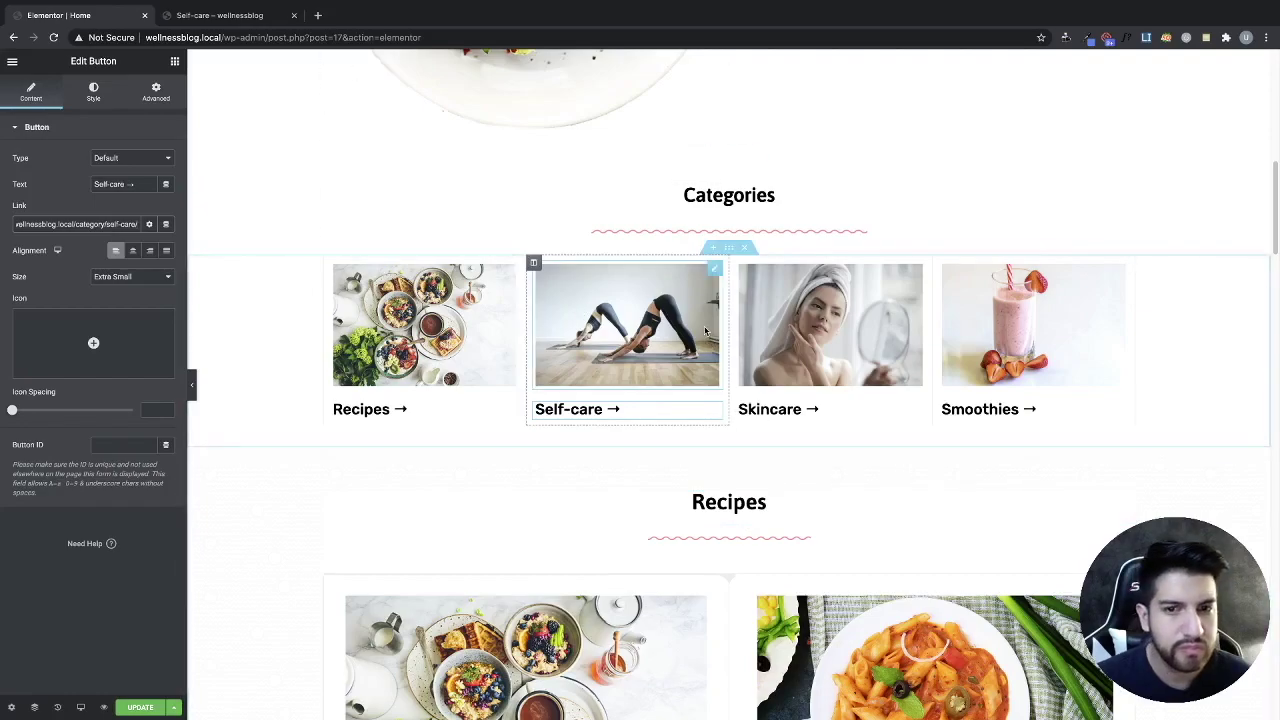
pyautogui.click(626, 325)
pyautogui.click(118, 351)
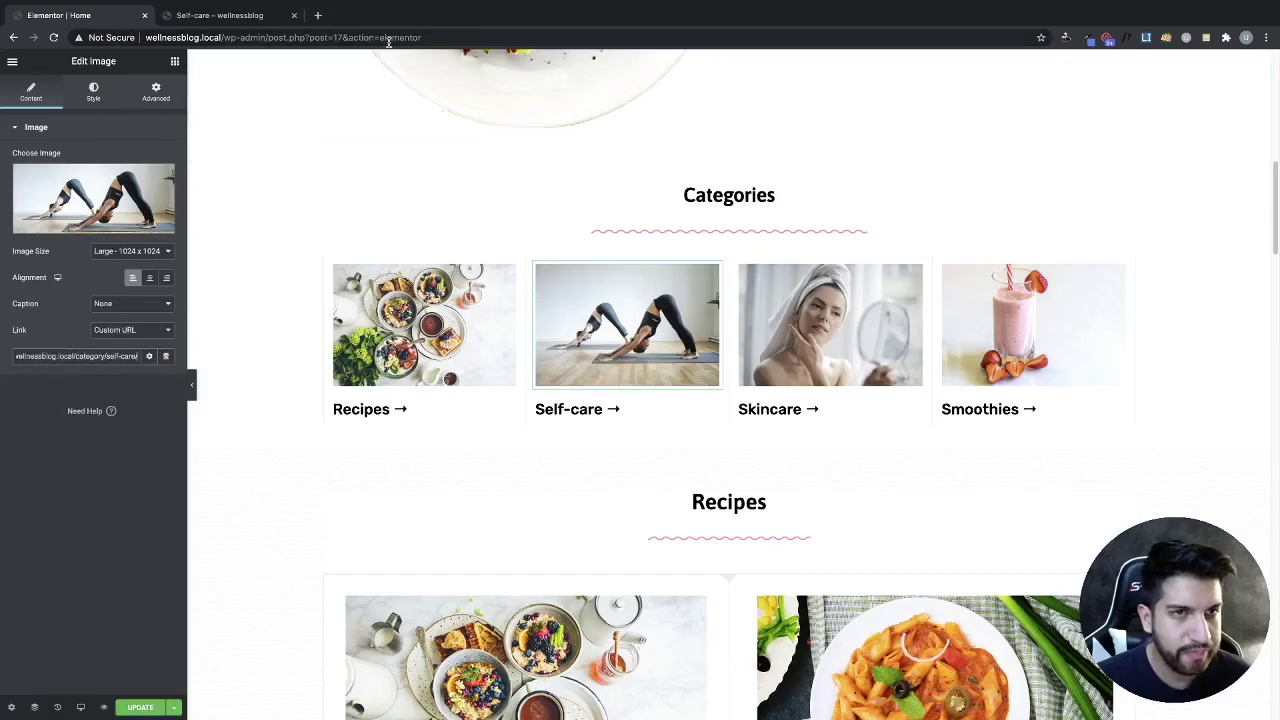
pyautogui.click(244, 15)
pyautogui.moveTo(911, 105)
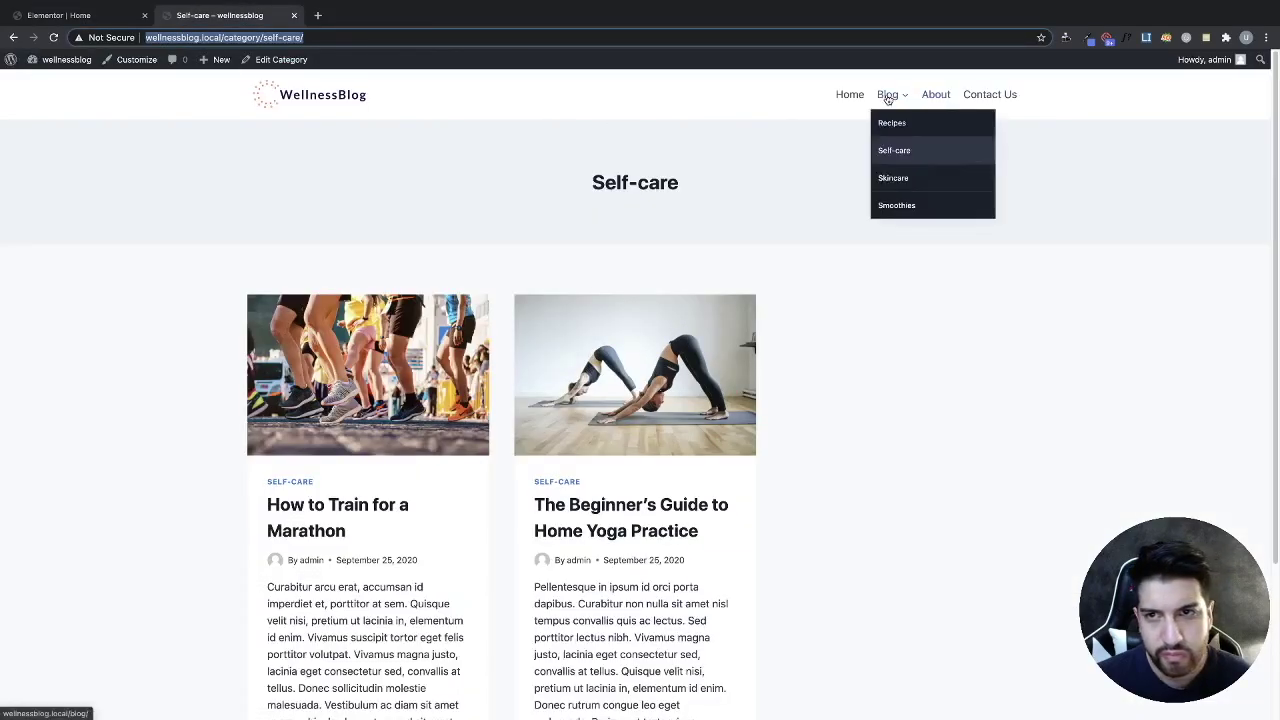
pyautogui.click(890, 176)
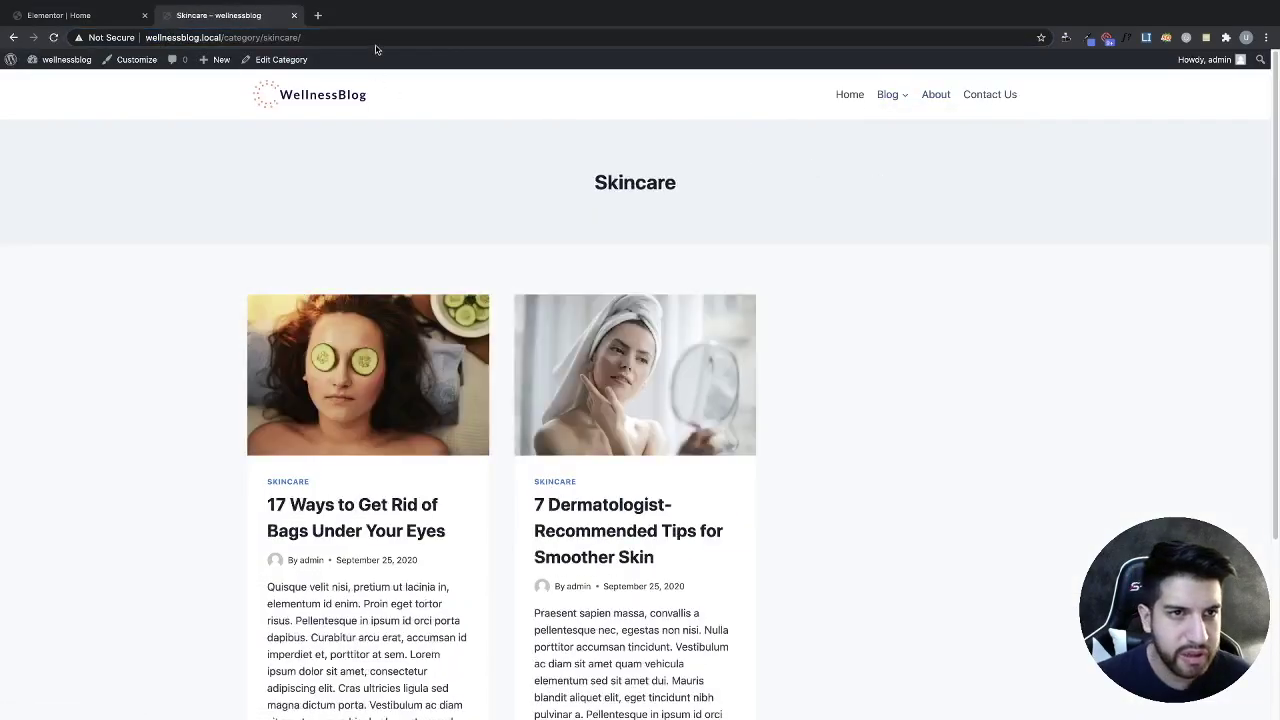
pyautogui.click(376, 38)
pyautogui.hotkey('ctrl', 'c')
pyautogui.click(107, 20)
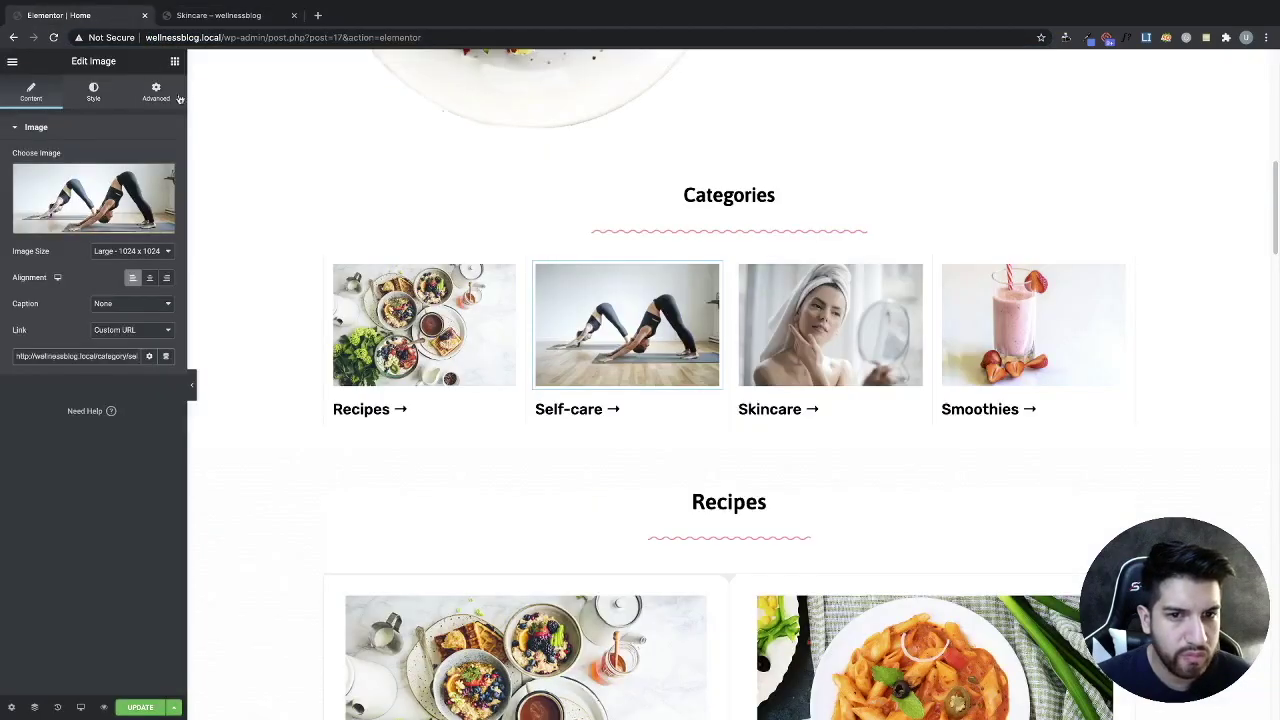
# - Set the Skincare image to a custom URL link and paste the Skincare category address into the button's link
pyautogui.click(830, 320)
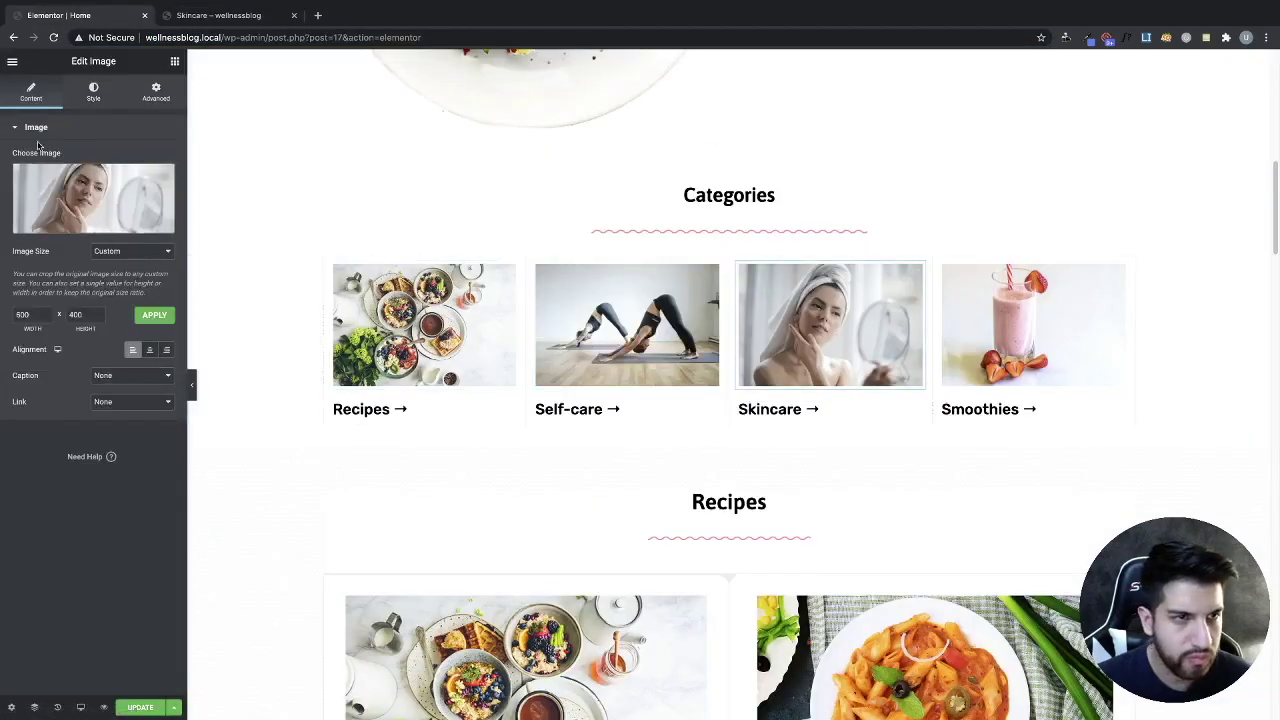
pyautogui.click(132, 405)
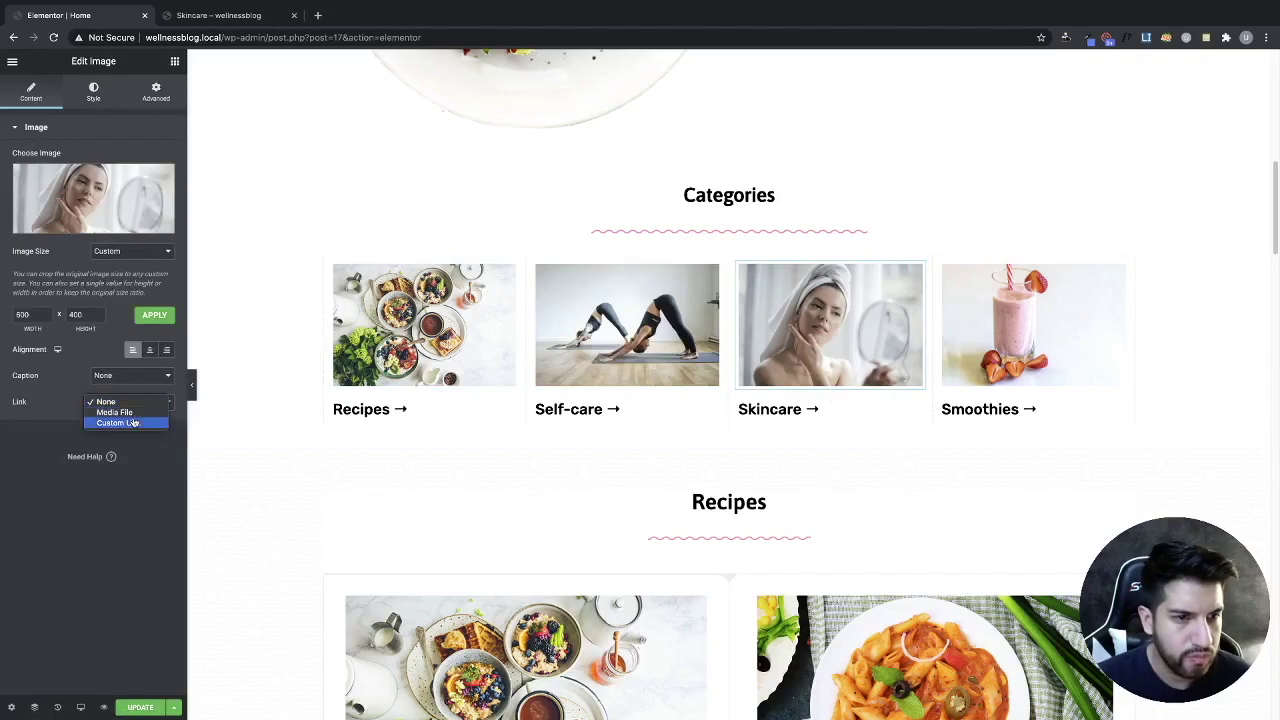
pyautogui.click(110, 423)
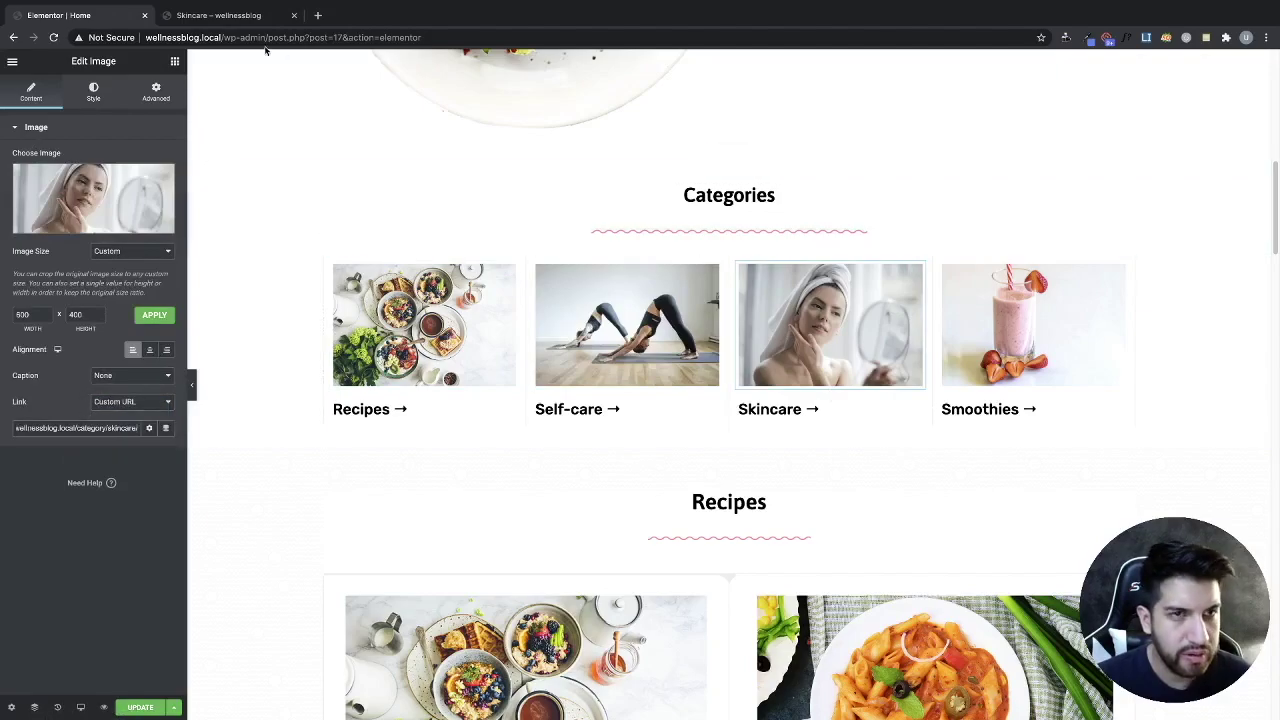
pyautogui.click(220, 15)
pyautogui.moveTo(898, 98)
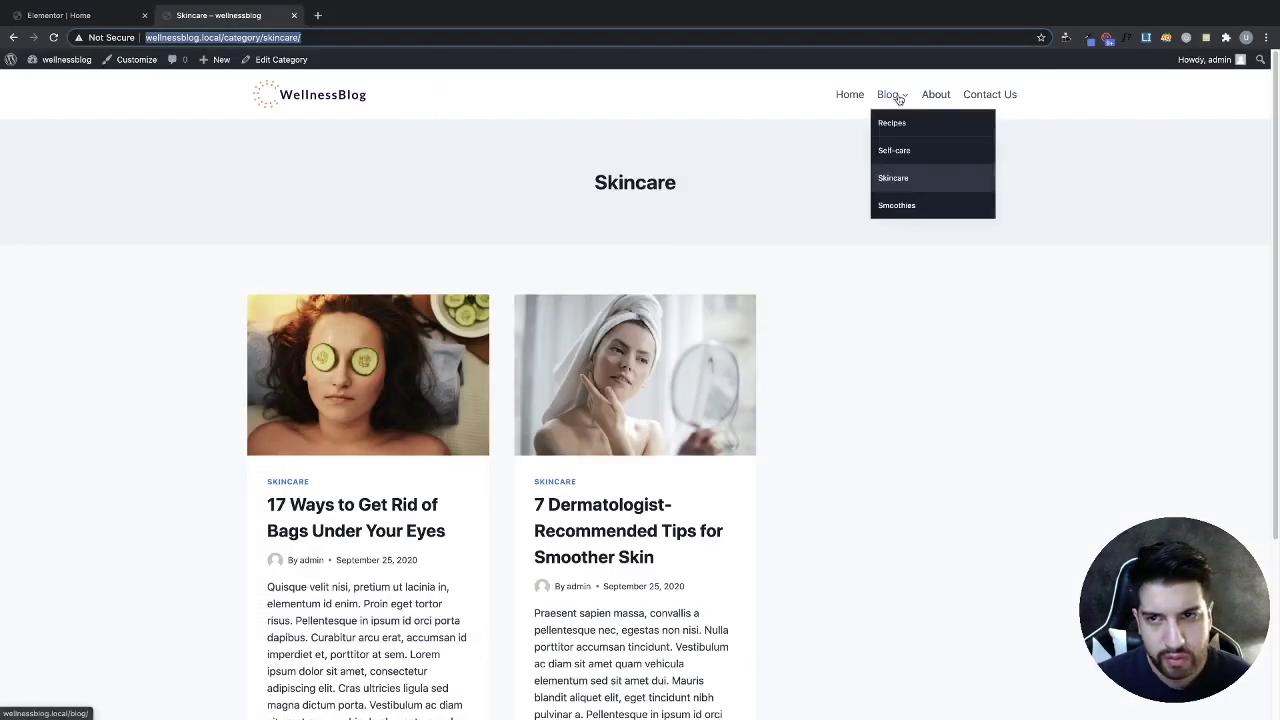
pyautogui.click(70, 17)
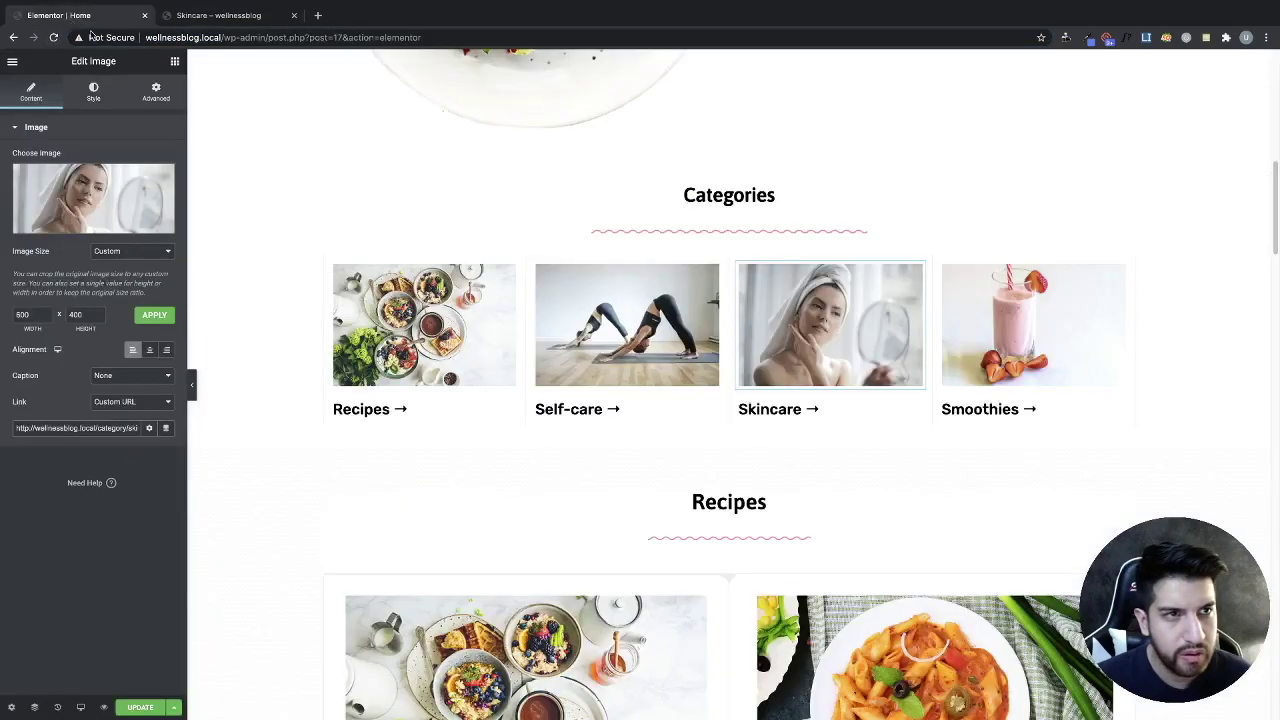
pyautogui.click(814, 409)
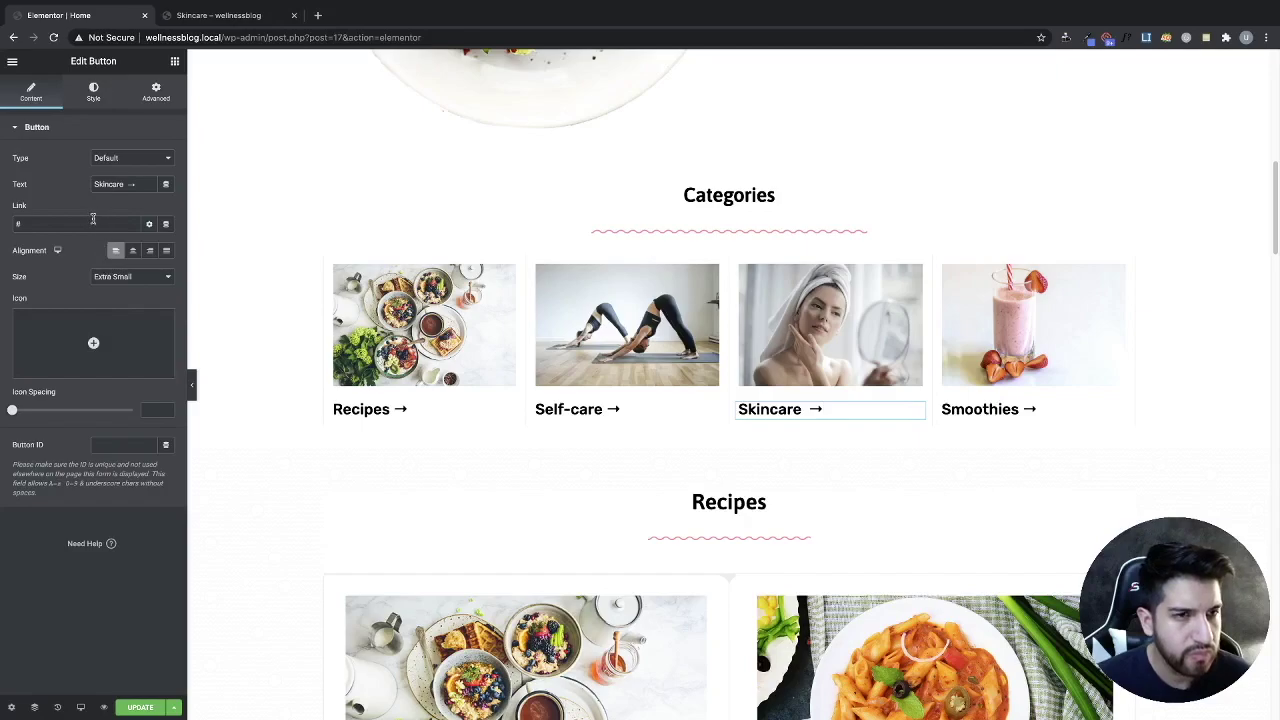
pyautogui.click(94, 224)
pyautogui.hotkey('ctrl', 'v')
# - Copy the Smoothies category address and link the Smoothies image and button to /category/smoothies/
pyautogui.click(218, 15)
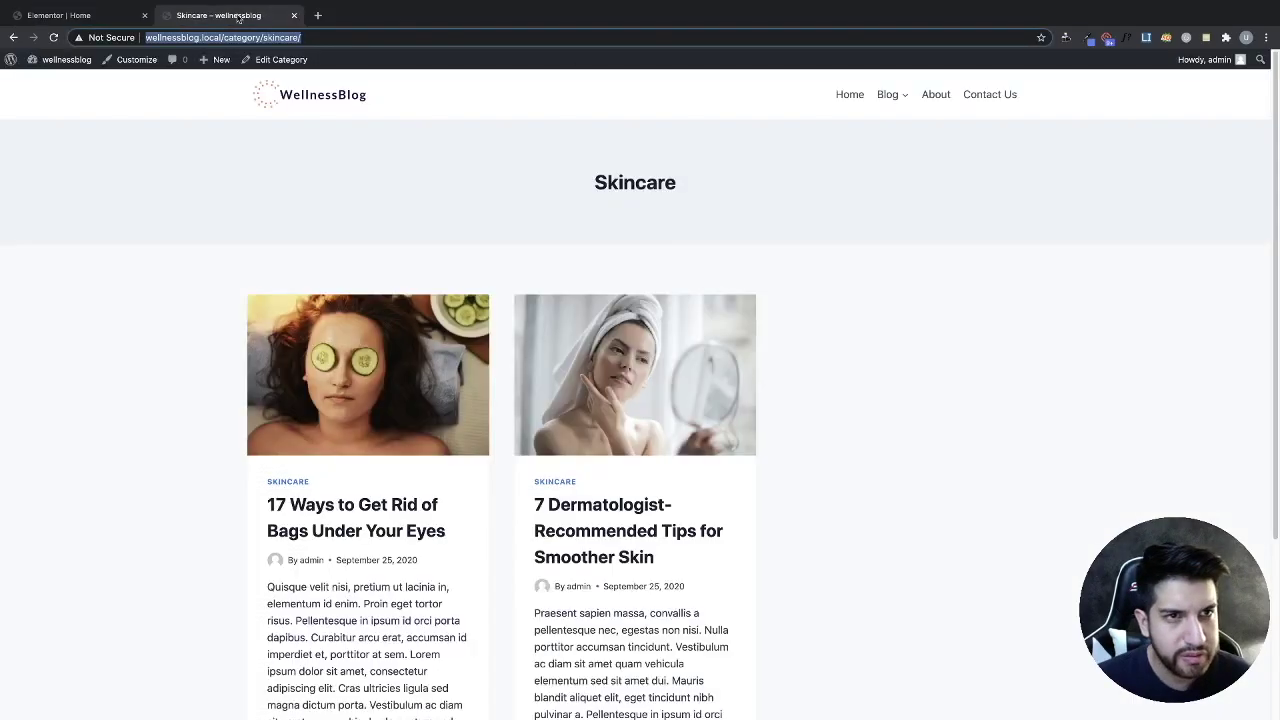
pyautogui.moveTo(912, 101)
pyautogui.click(896, 205)
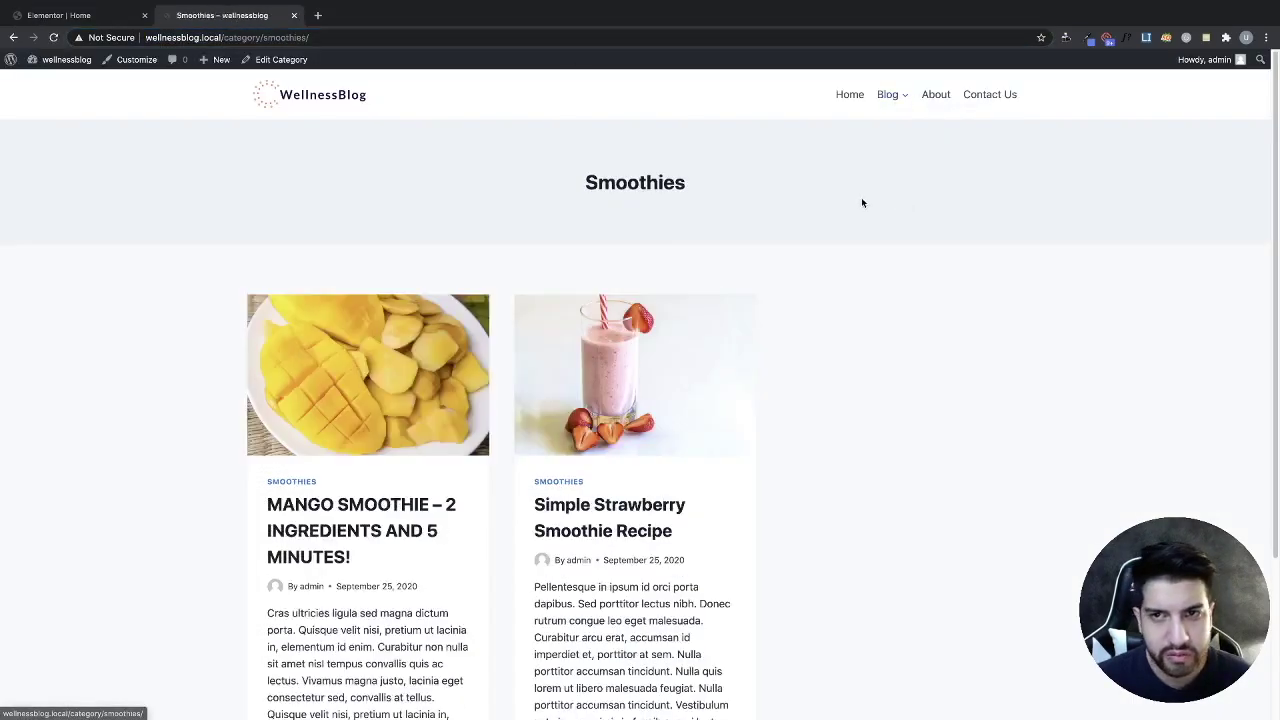
pyautogui.click(355, 39)
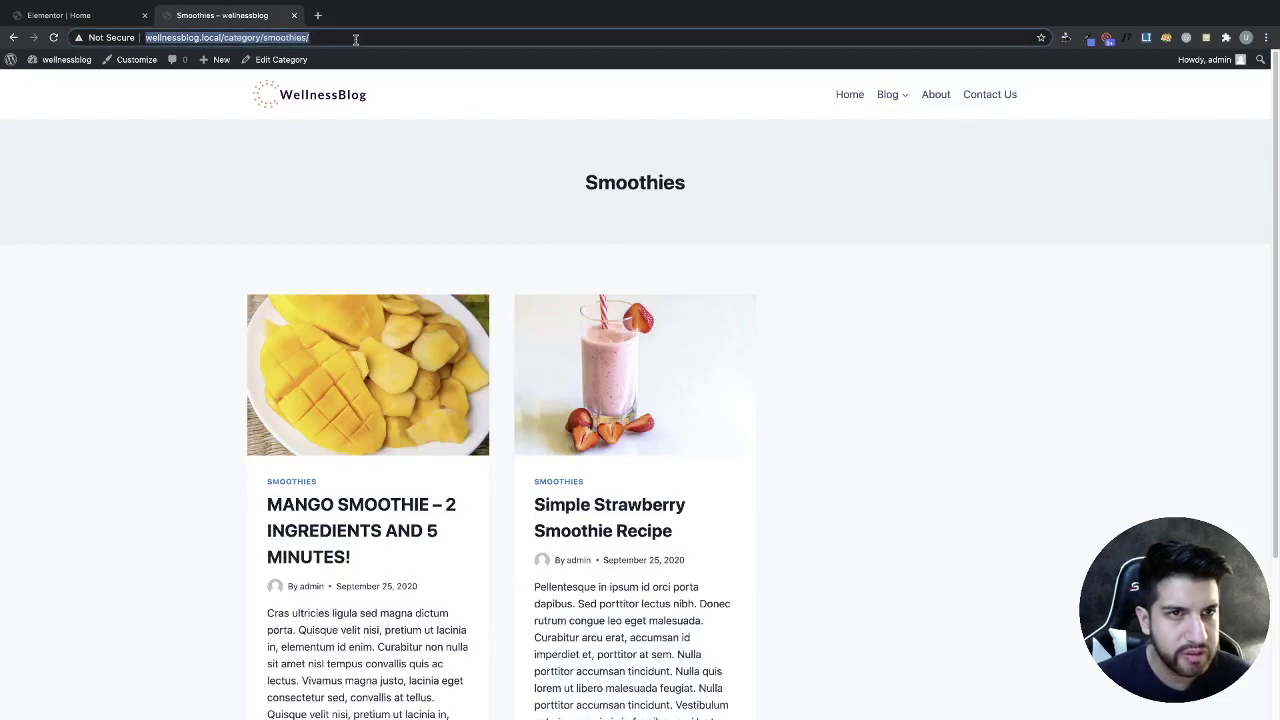
pyautogui.click(73, 15)
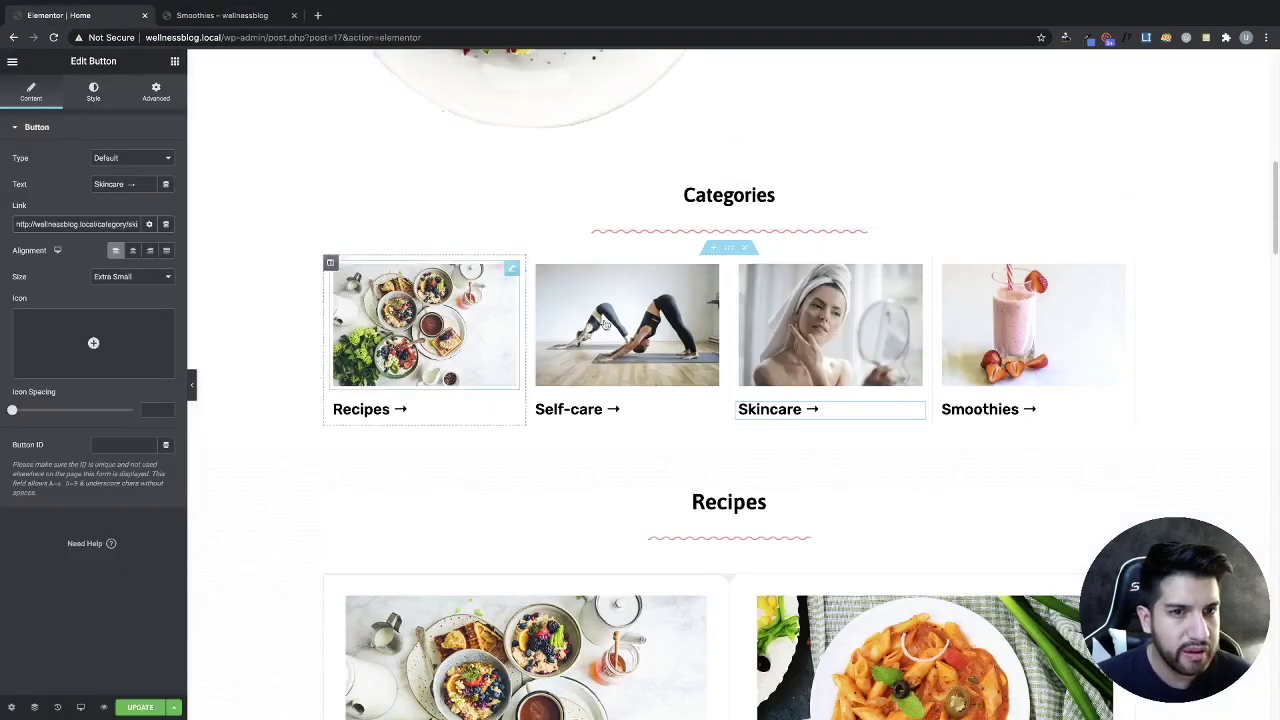
pyautogui.click(1034, 320)
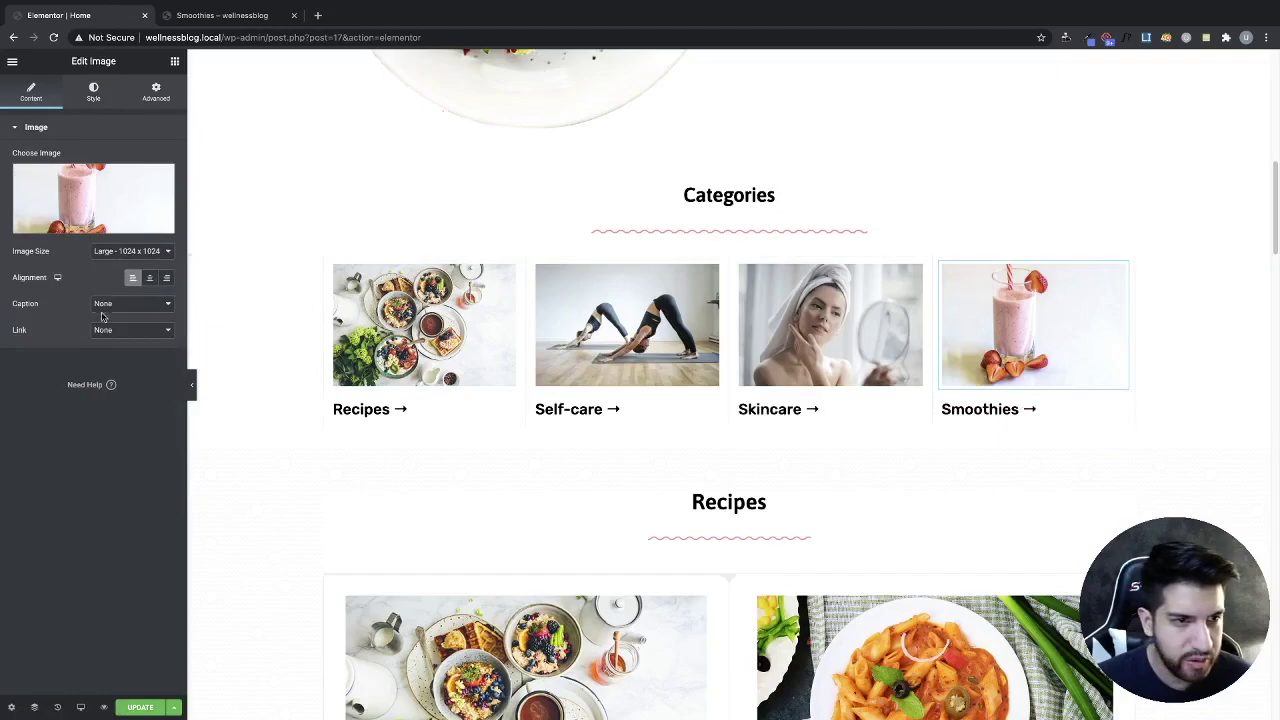
pyautogui.click(112, 351)
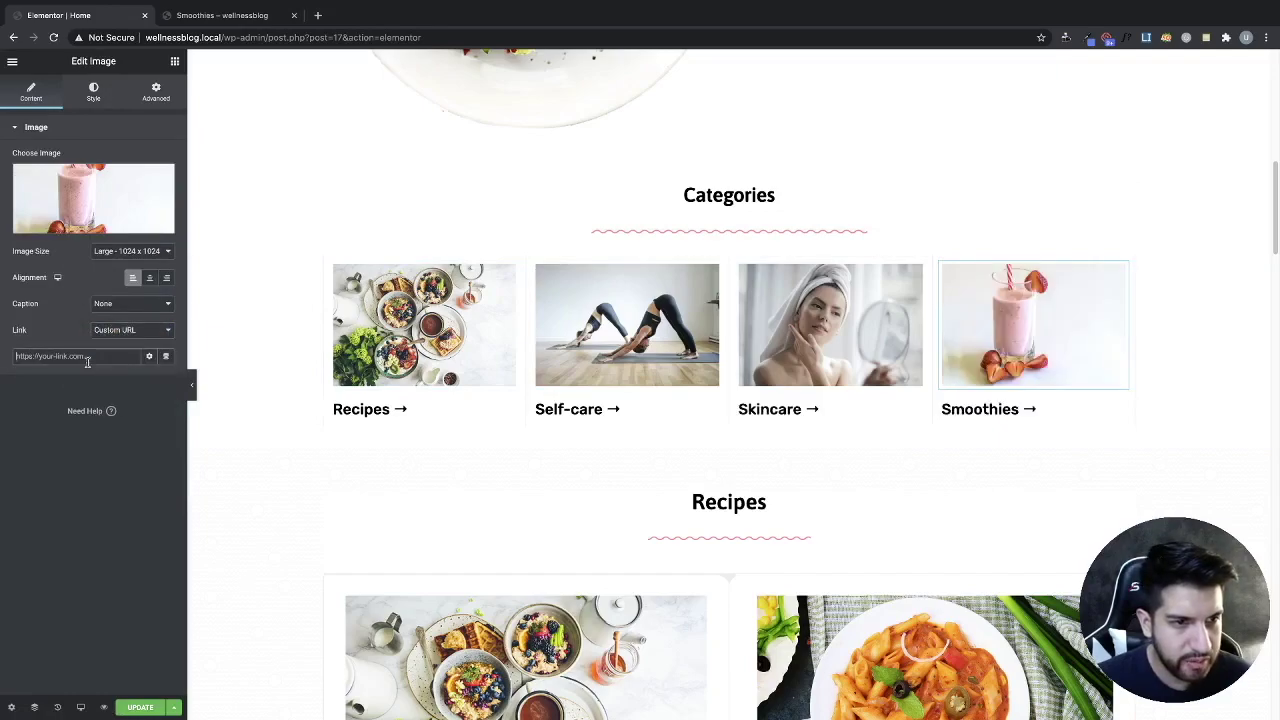
pyautogui.click(958, 412)
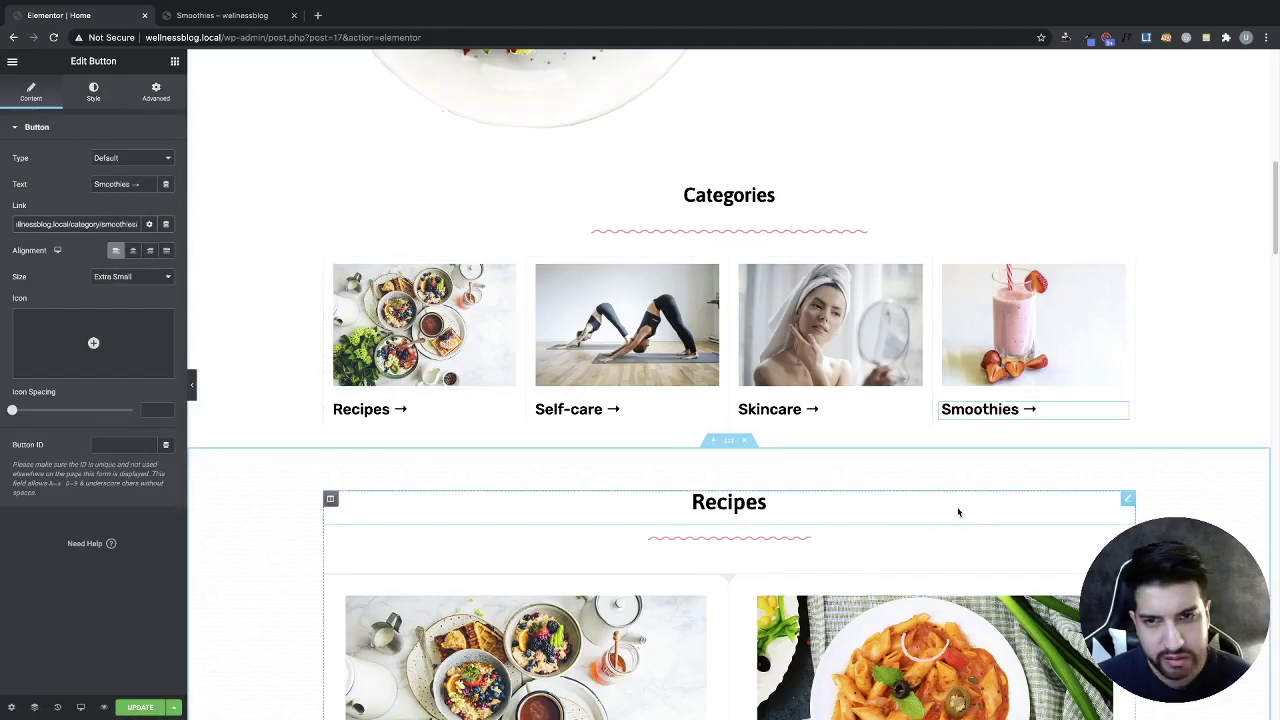
pyautogui.scroll(-1, 957, 511)
pyautogui.scroll(10, 957, 511)
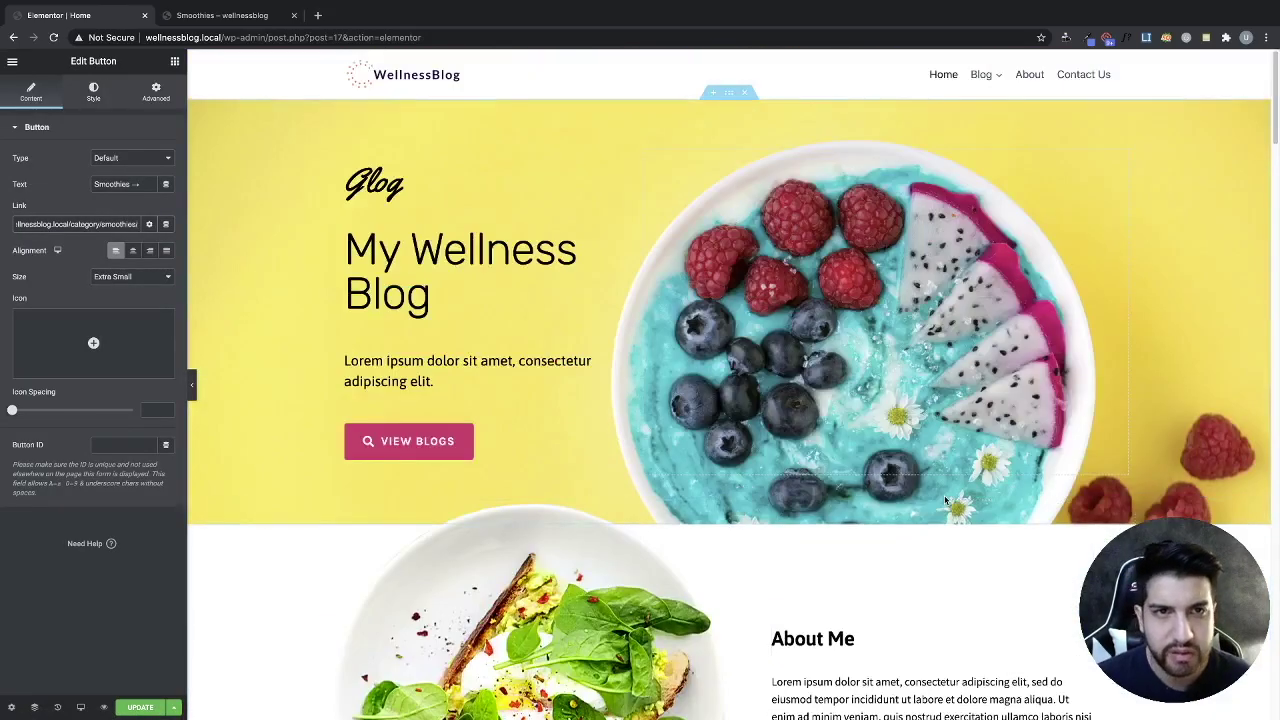
pyautogui.scroll(-10, 945, 500)
pyautogui.scroll(1, 945, 500)
pyautogui.scroll(1, 945, 498)
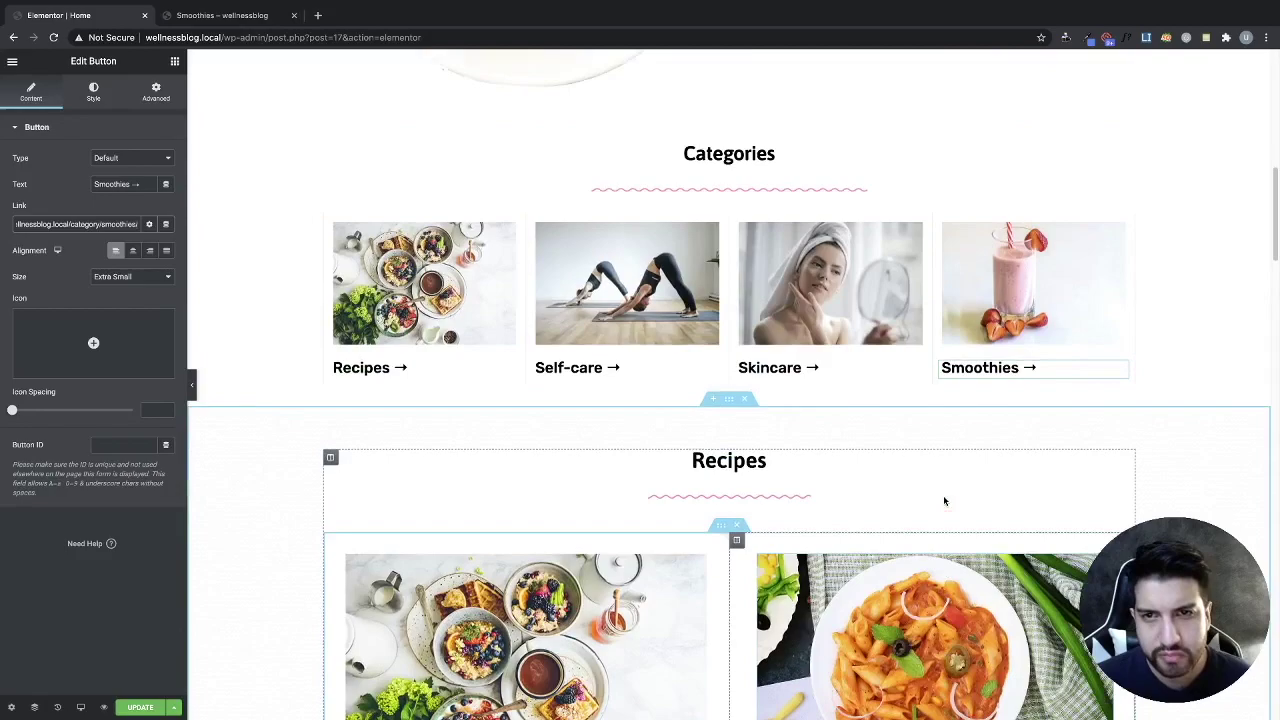
pyautogui.scroll(-1, 943, 495)
# - Update the home page and switch to the live site in the other tab
pyautogui.click(140, 707)
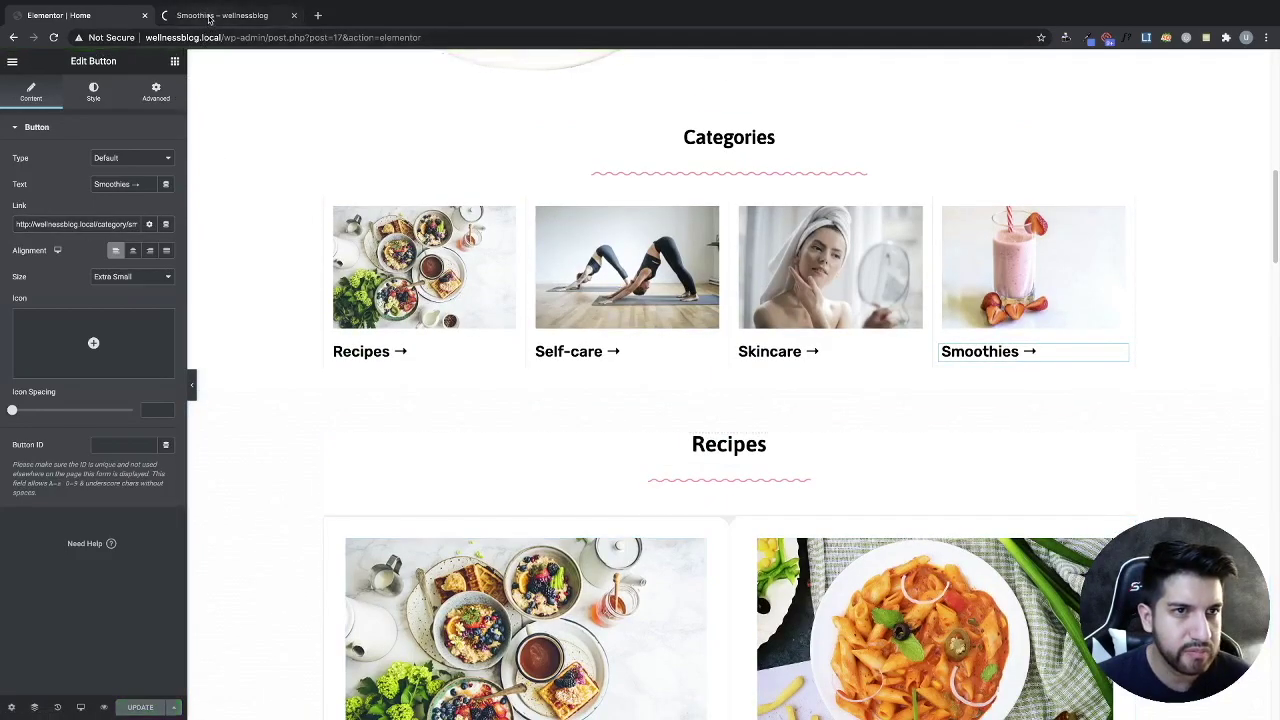
pyautogui.click(210, 16)
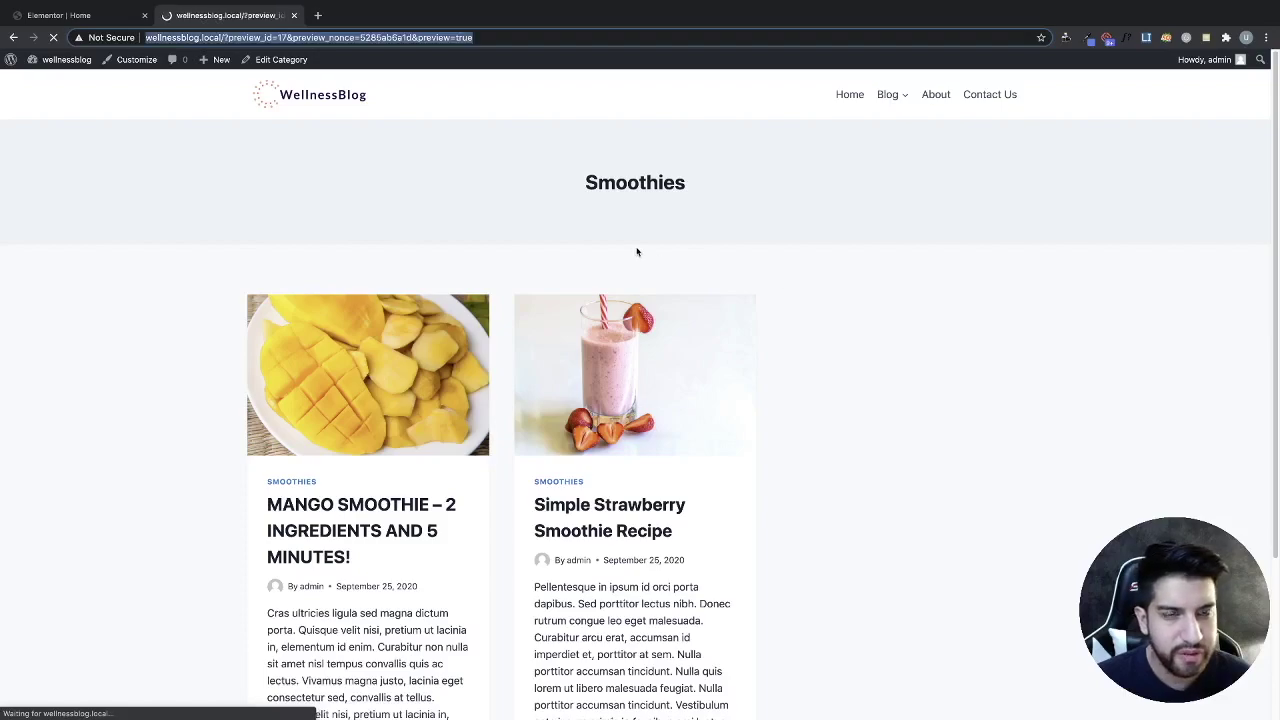
pyautogui.scroll(-9, 727, 330)
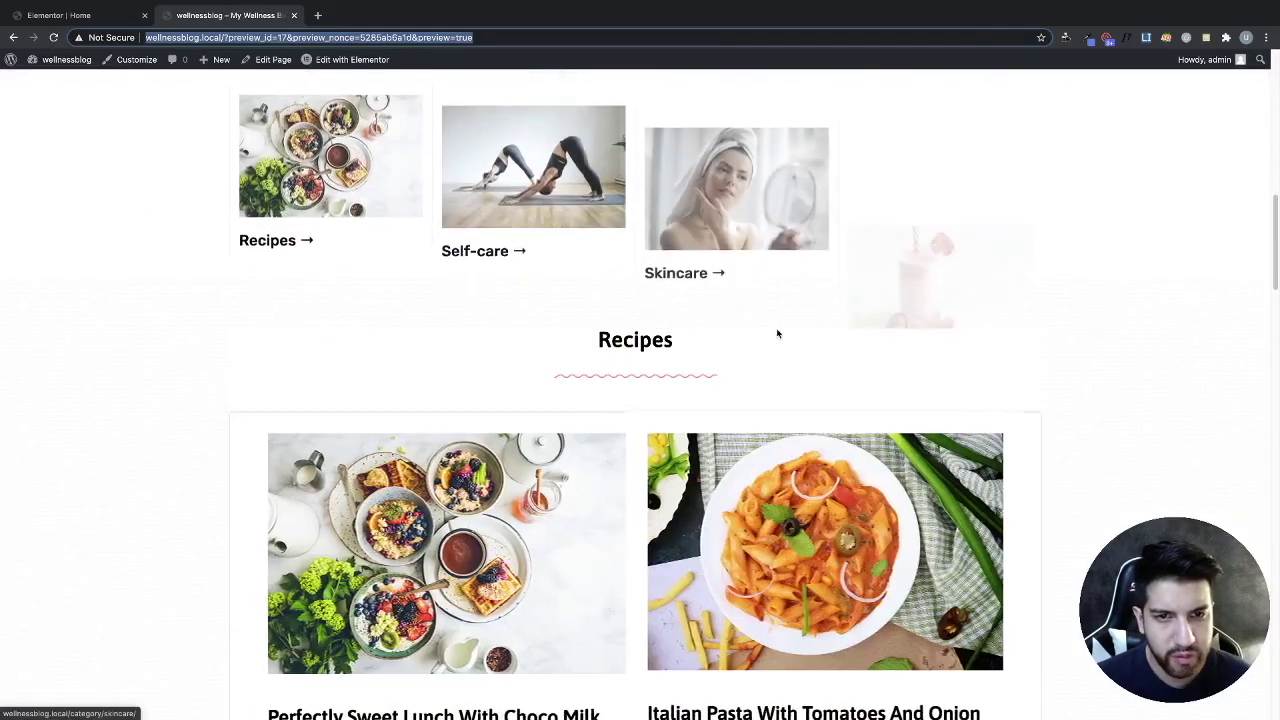
pyautogui.scroll(3, 760, 334)
# - Confirm the Recipes and Self-care cards open their category pages, returning Home after each
pyautogui.click(366, 430)
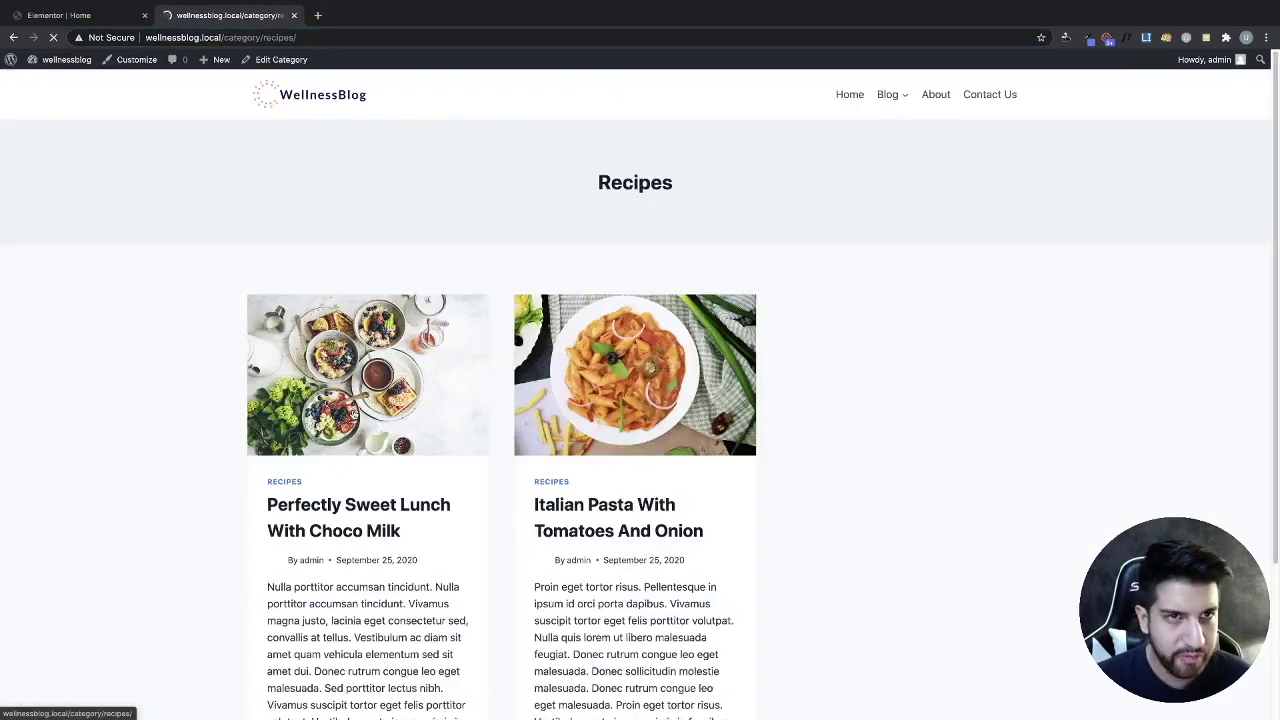
pyautogui.click(843, 95)
pyautogui.scroll(-10, 640, 406)
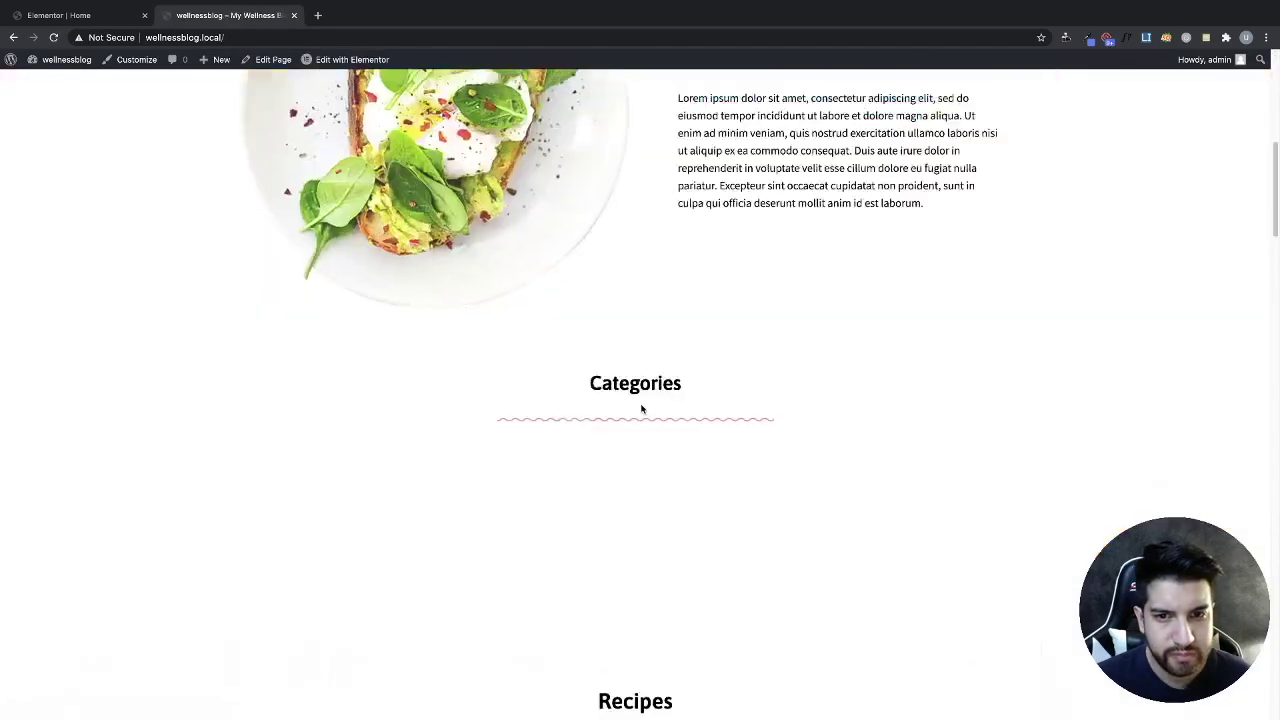
pyautogui.click(535, 321)
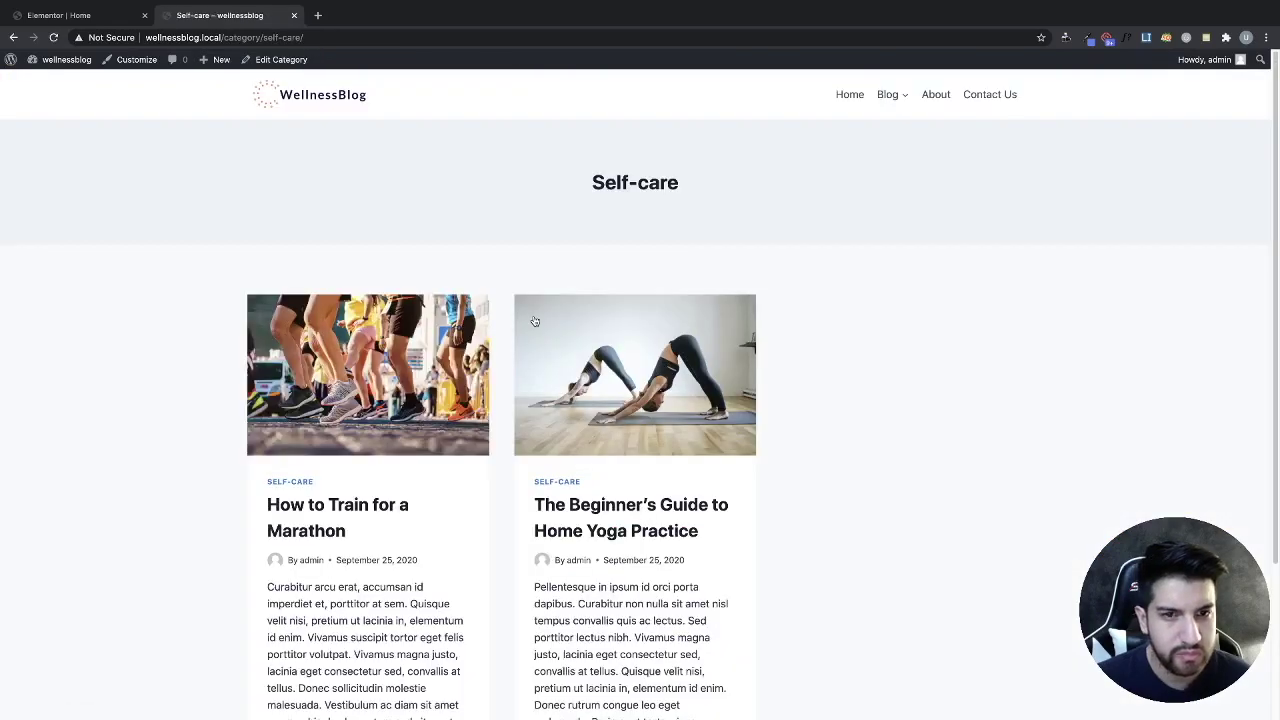
pyautogui.click(845, 103)
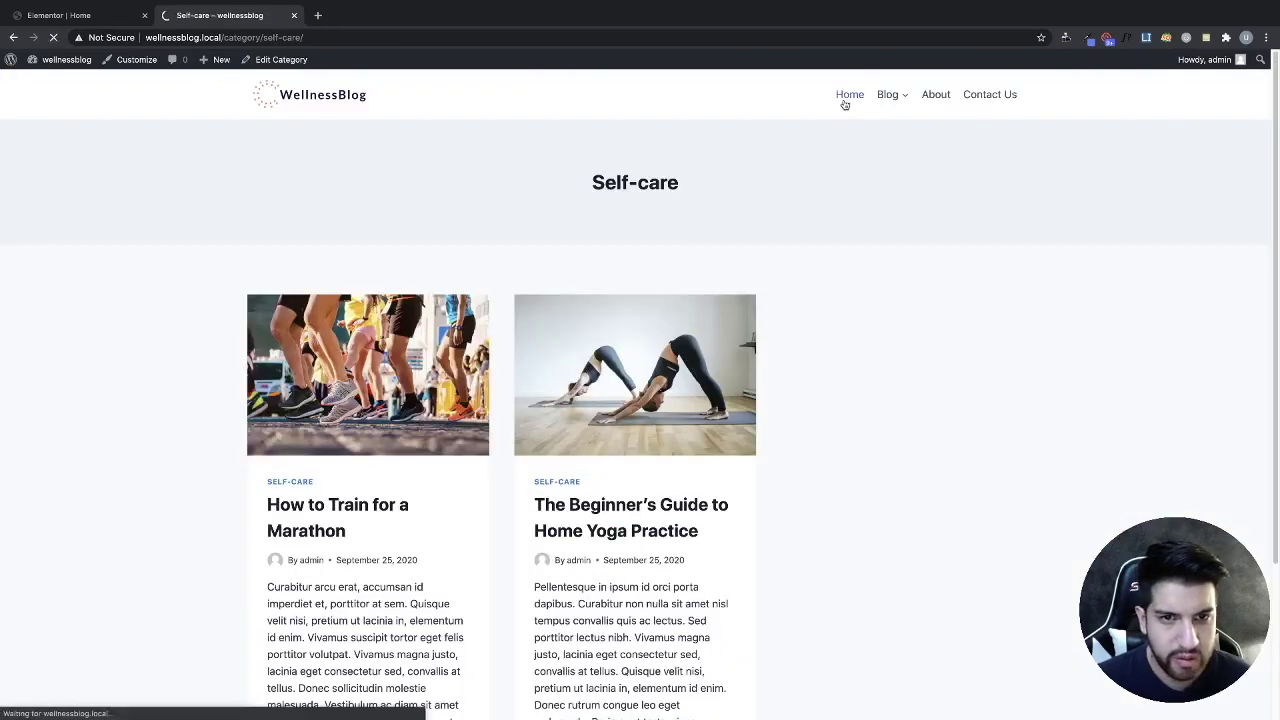
# - Scroll through the live home page to review all its category sections
pyautogui.scroll(-3, 808, 355)
pyautogui.scroll(-10, 808, 355)
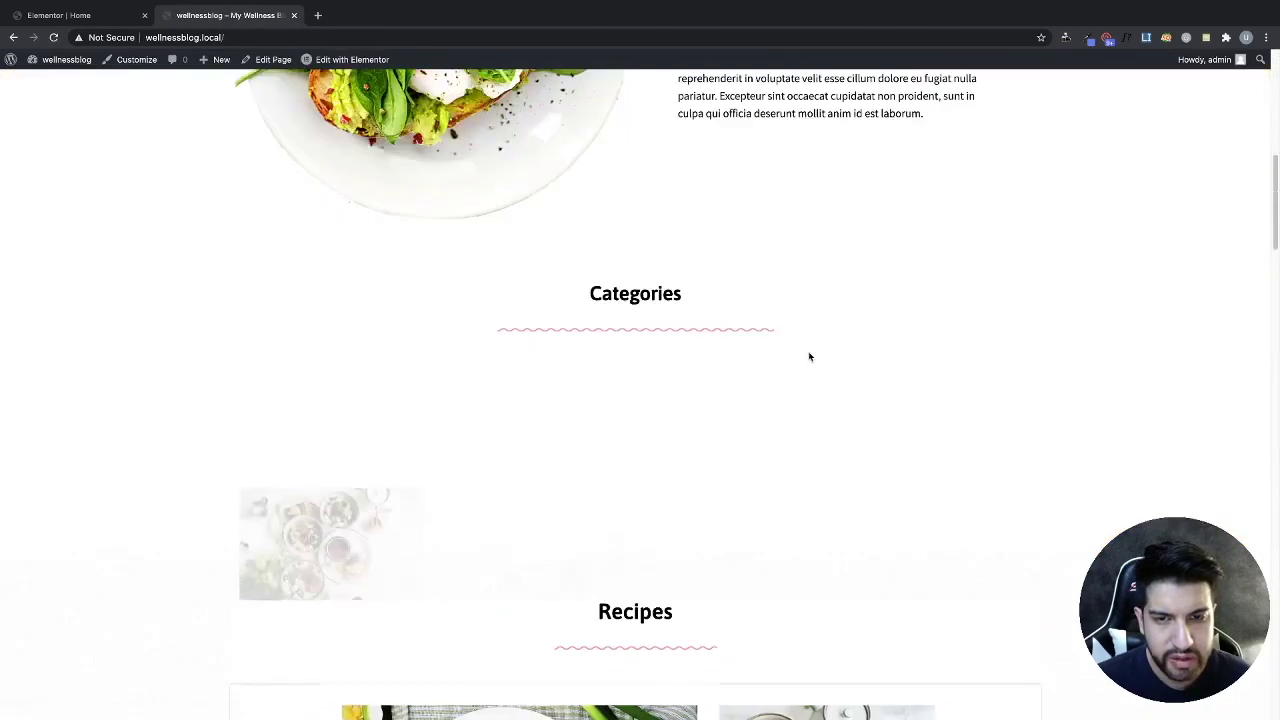
pyautogui.scroll(1, 602, 353)
pyautogui.scroll(-15, 700, 380)
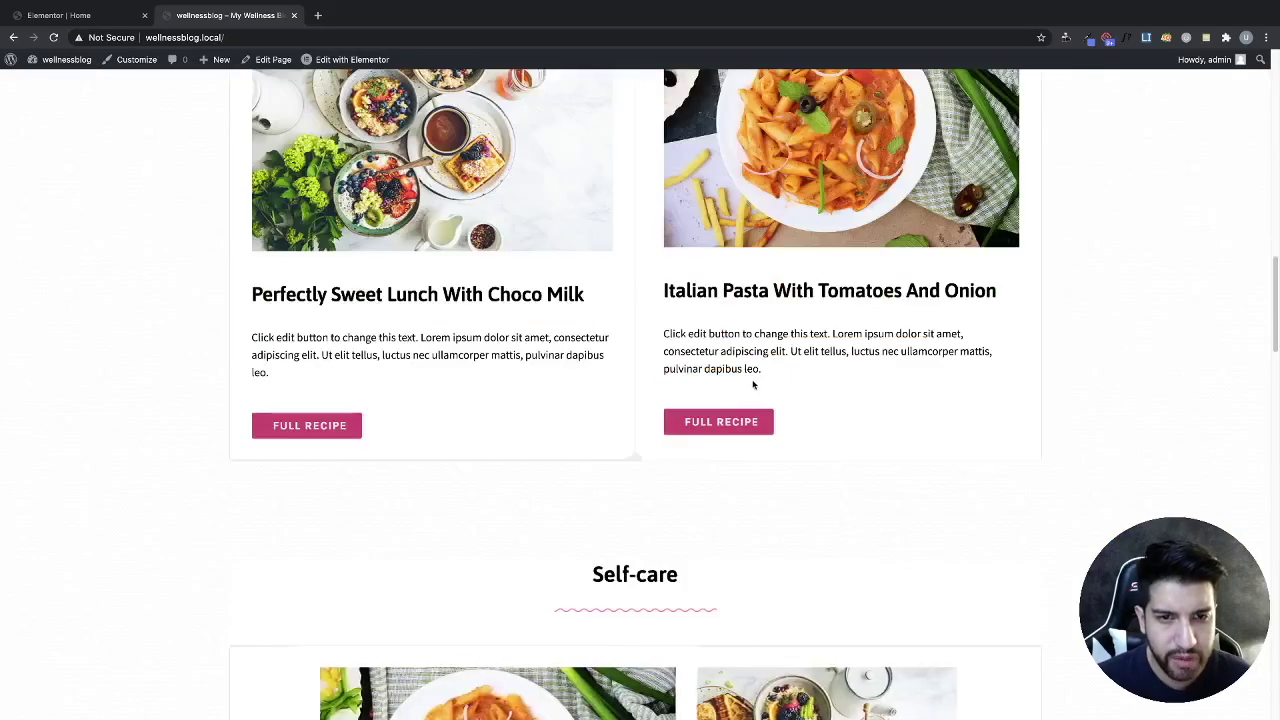
pyautogui.scroll(-10, 720, 400)
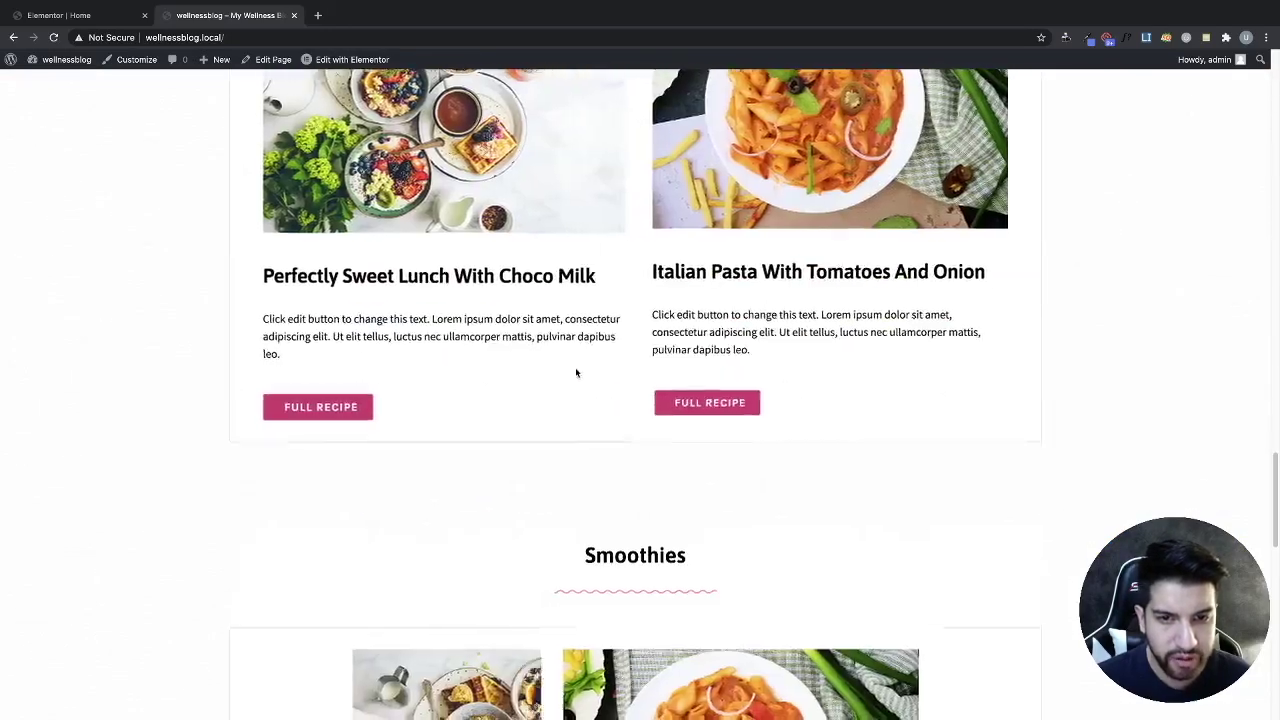
pyautogui.scroll(5, 663, 400)
pyautogui.scroll(15, 651, 407)
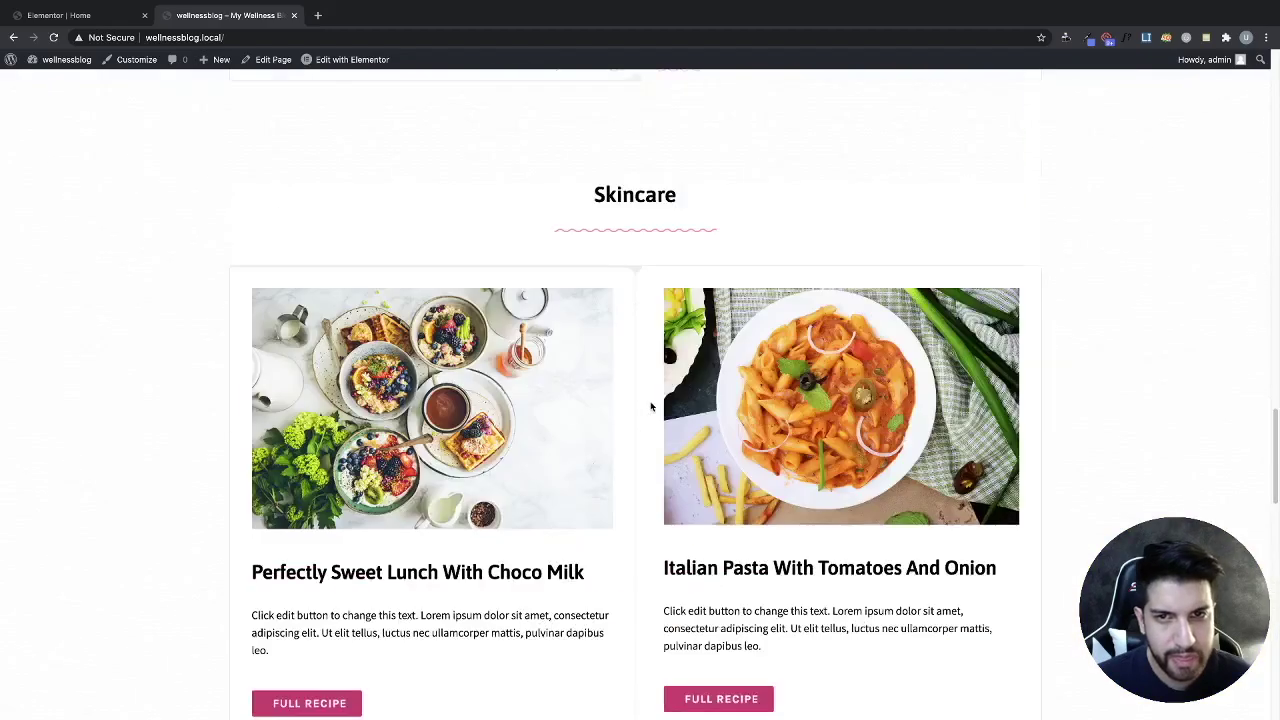
pyautogui.scroll(-8, 650, 405)
pyautogui.scroll(-7, 650, 405)
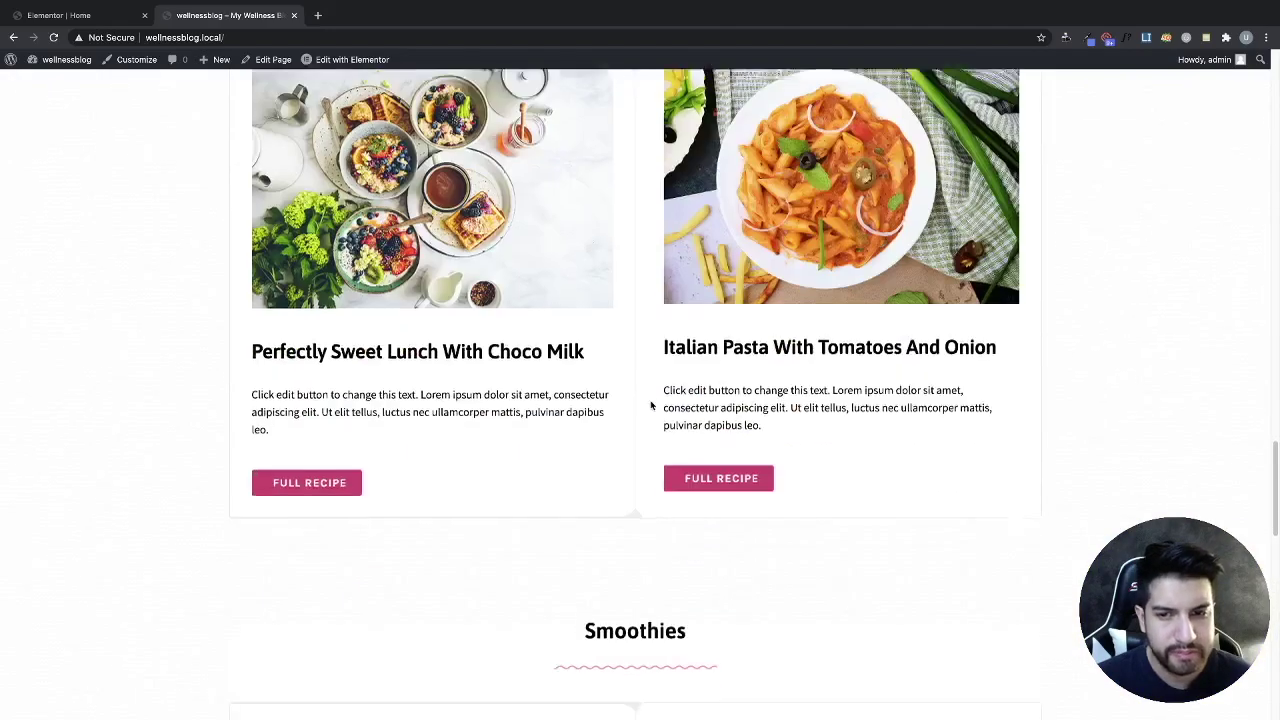
pyautogui.scroll(3, 656, 408)
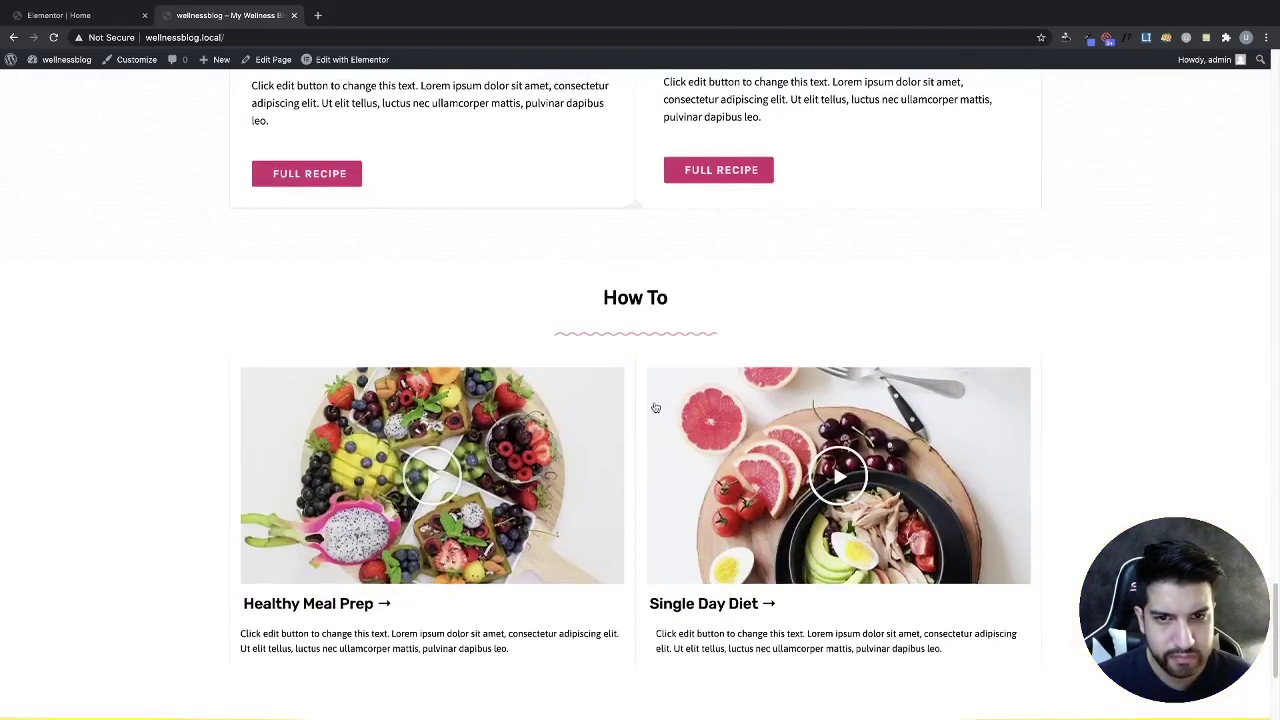
pyautogui.scroll(8, 655, 407)
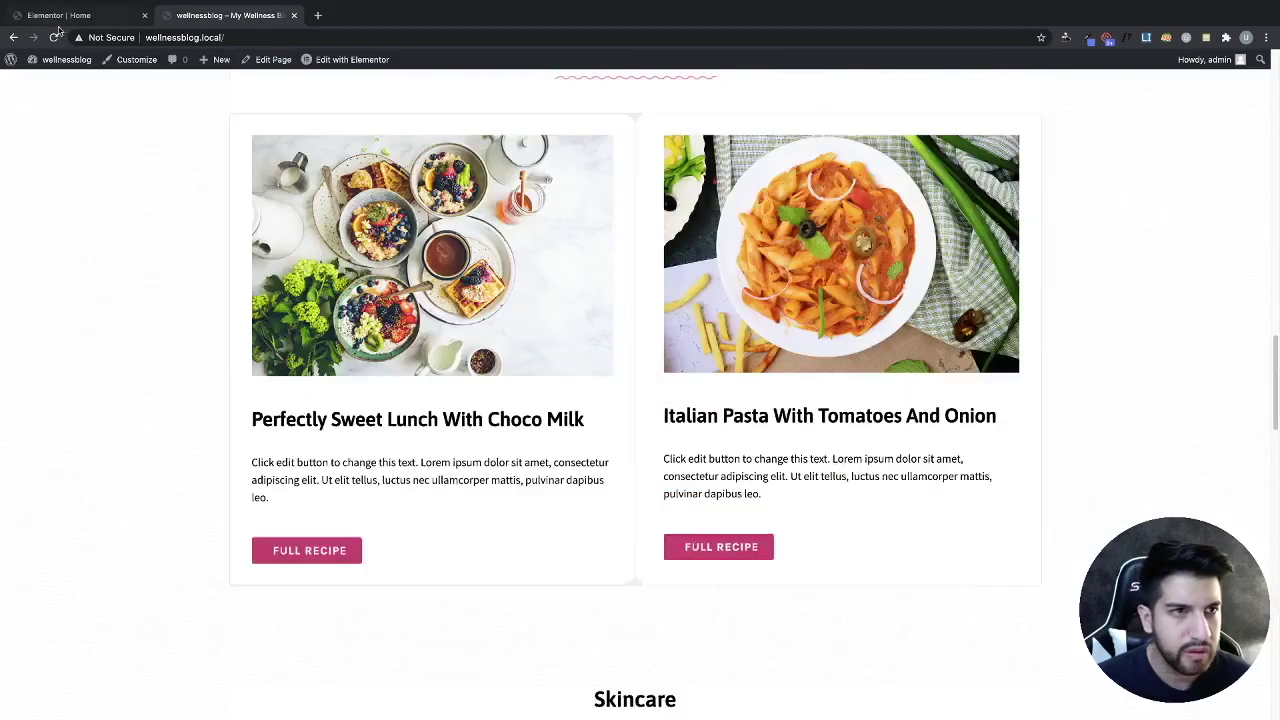
# - Back in Elementor, delete the How To video-card row and then the How To heading section
pyautogui.click(60, 16)
pyautogui.scroll(-20, 609, 323)
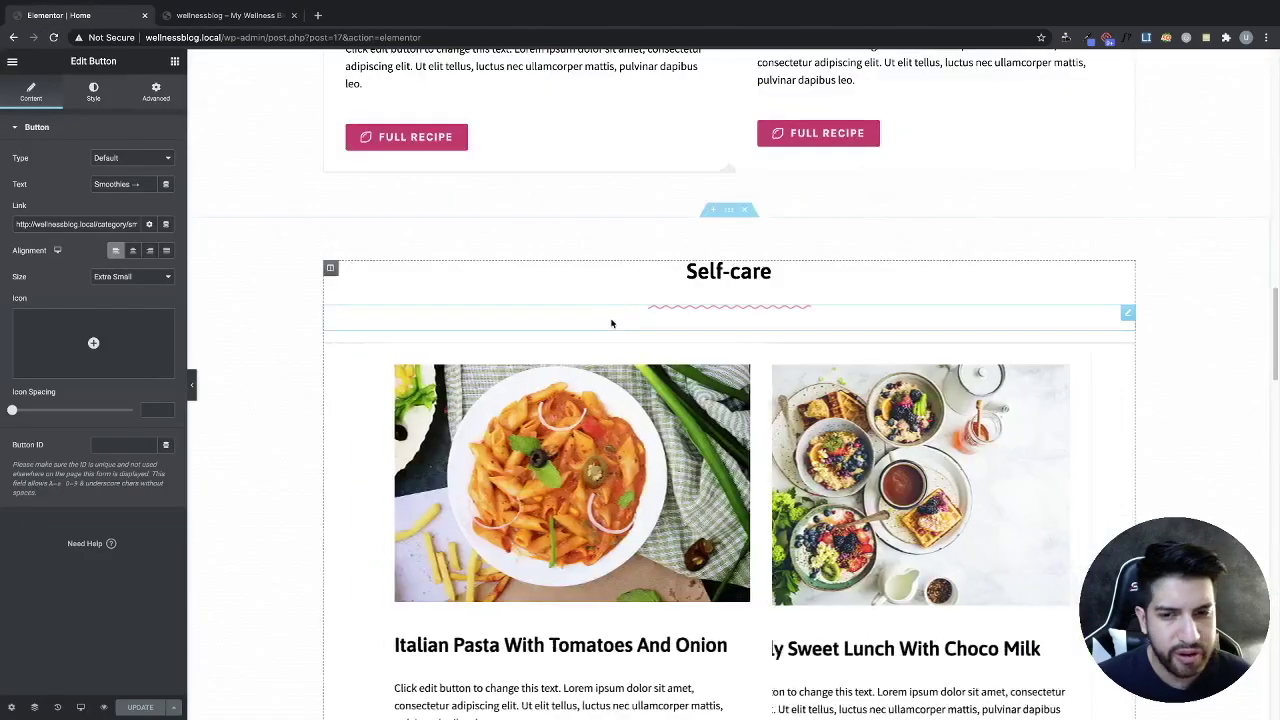
pyautogui.scroll(-7, 736, 435)
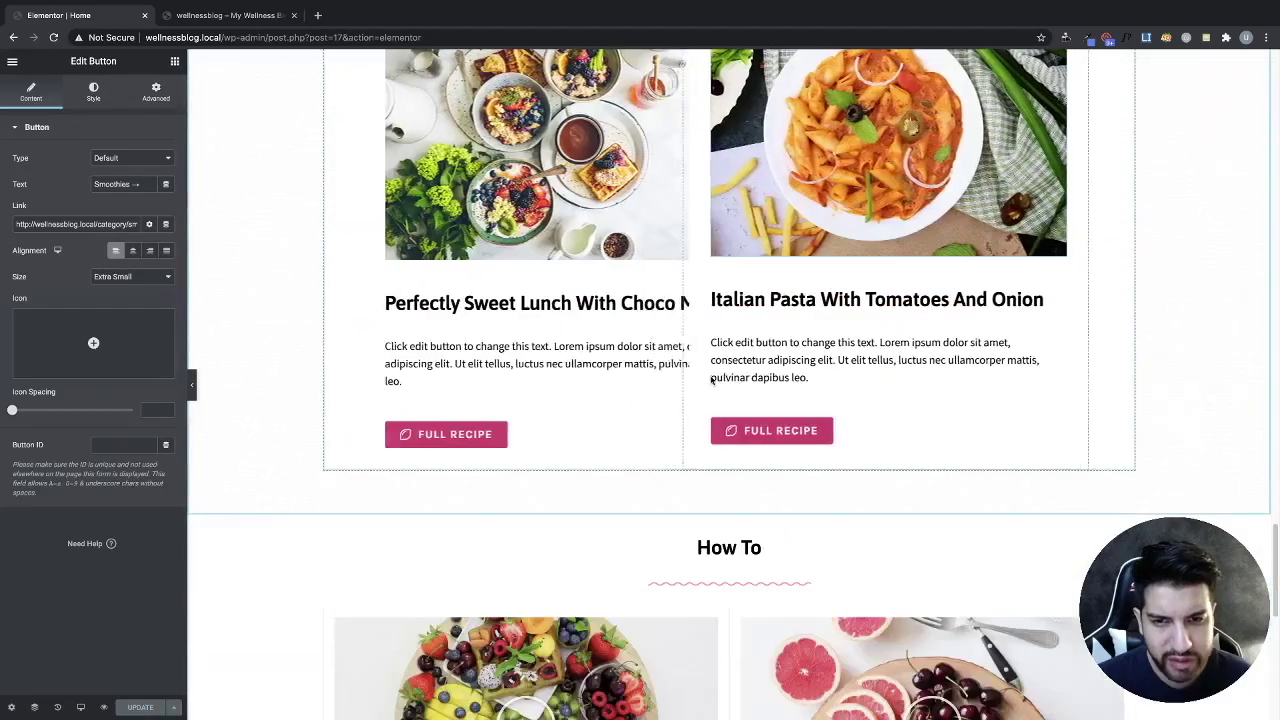
pyautogui.scroll(2, 736, 435)
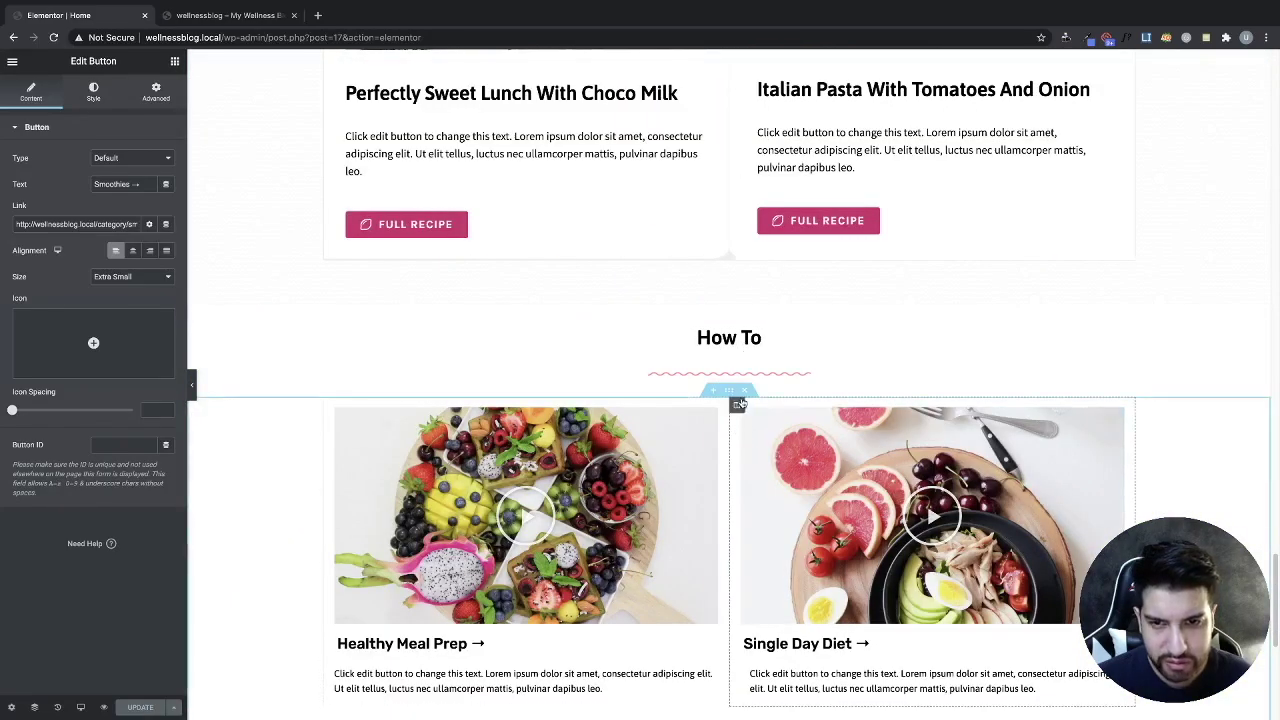
pyautogui.click(744, 390)
pyautogui.click(749, 299)
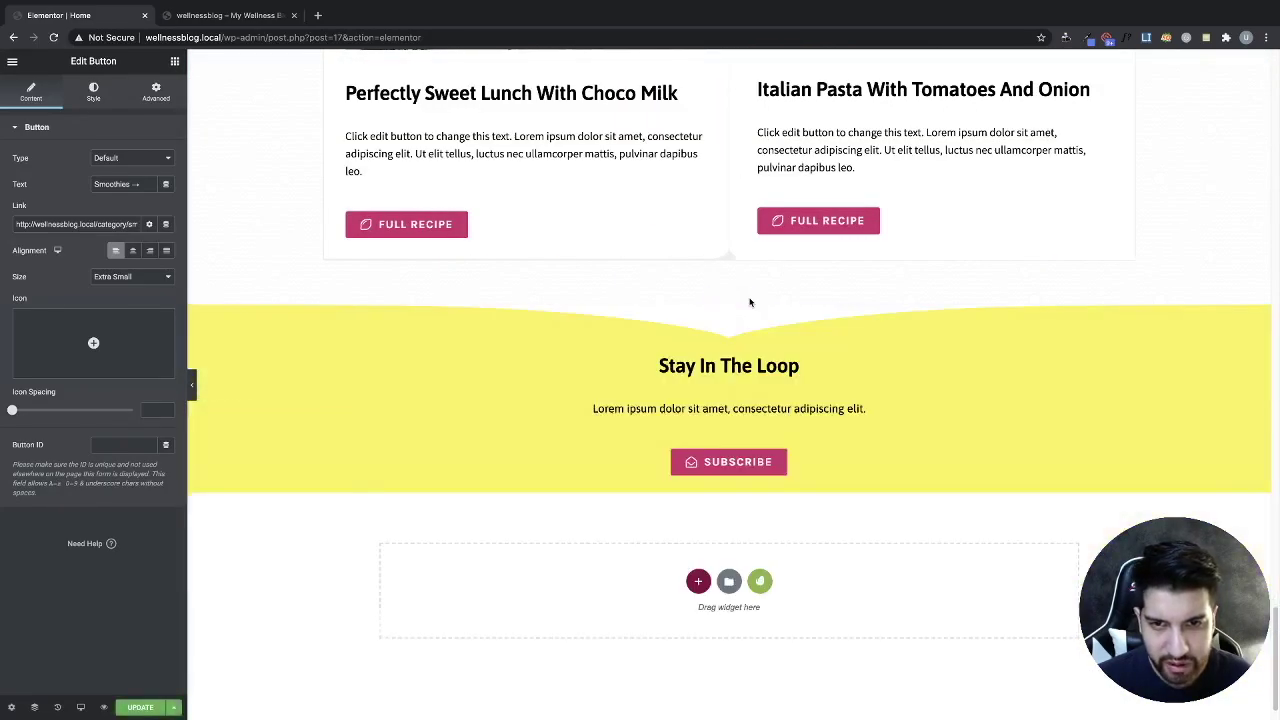
pyautogui.scroll(4, 770, 390)
pyautogui.scroll(8, 773, 400)
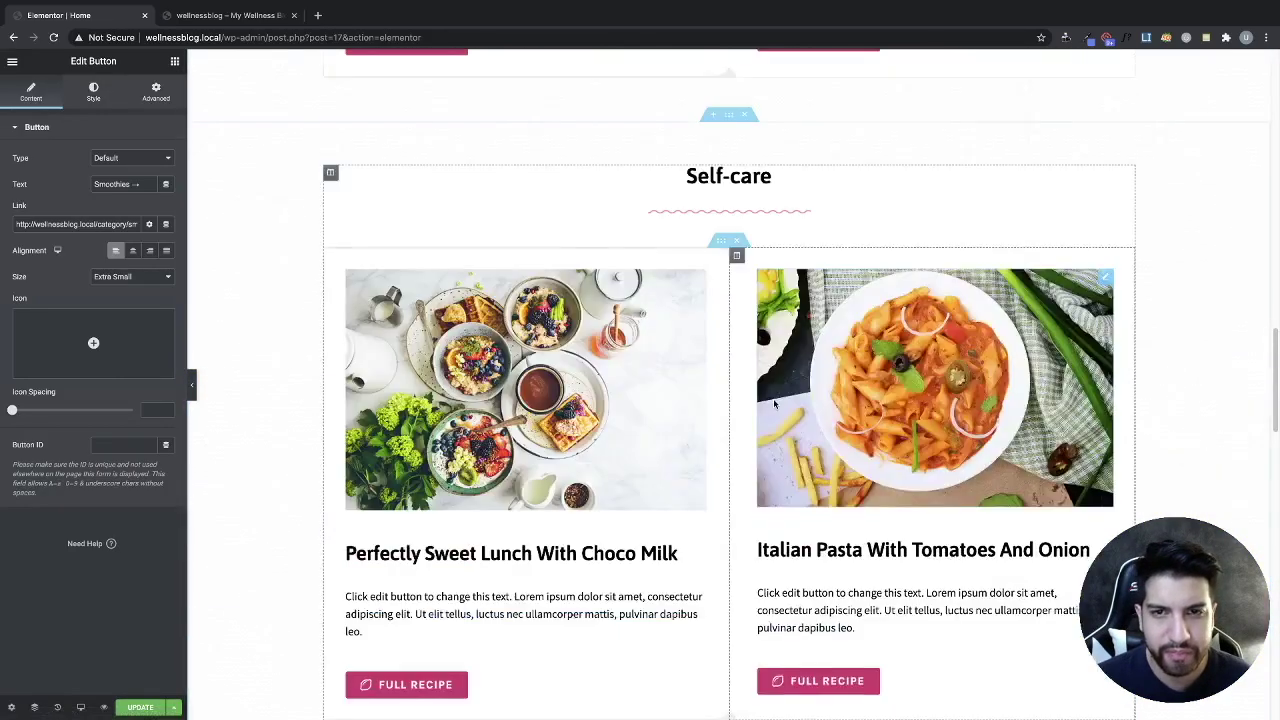
pyautogui.scroll(5, 774, 403)
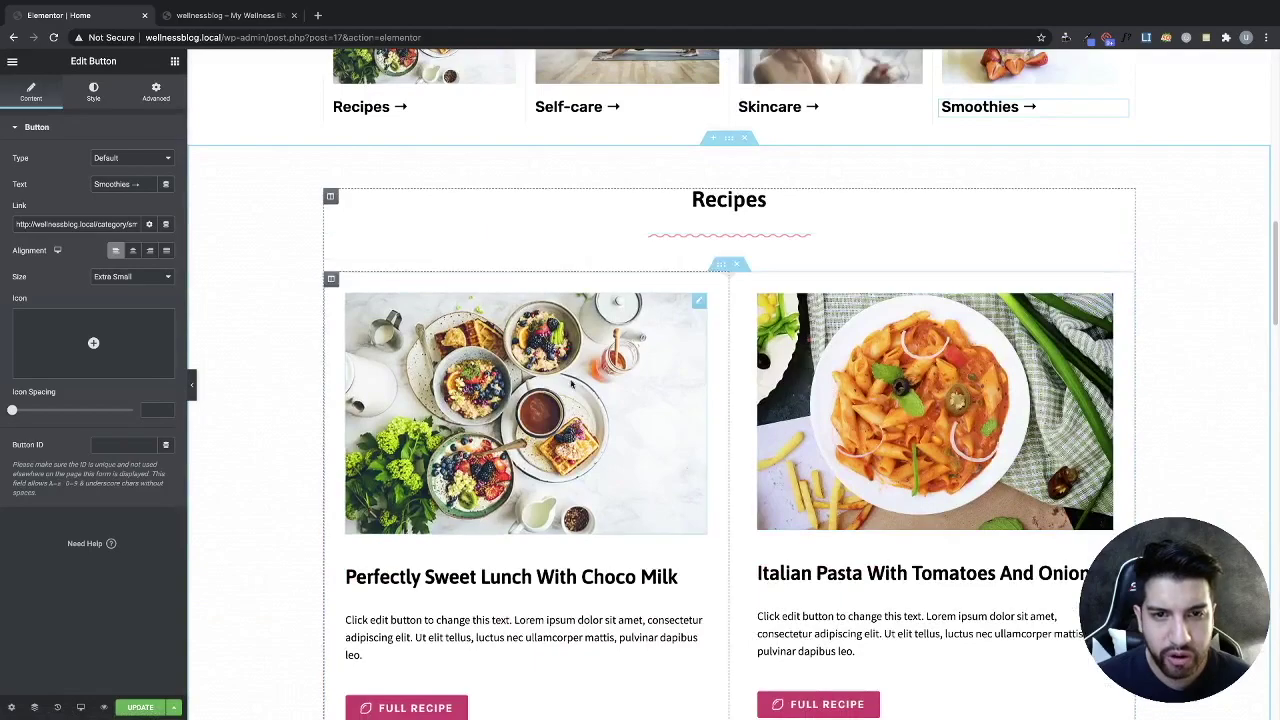
pyautogui.scroll(-1, 808, 338)
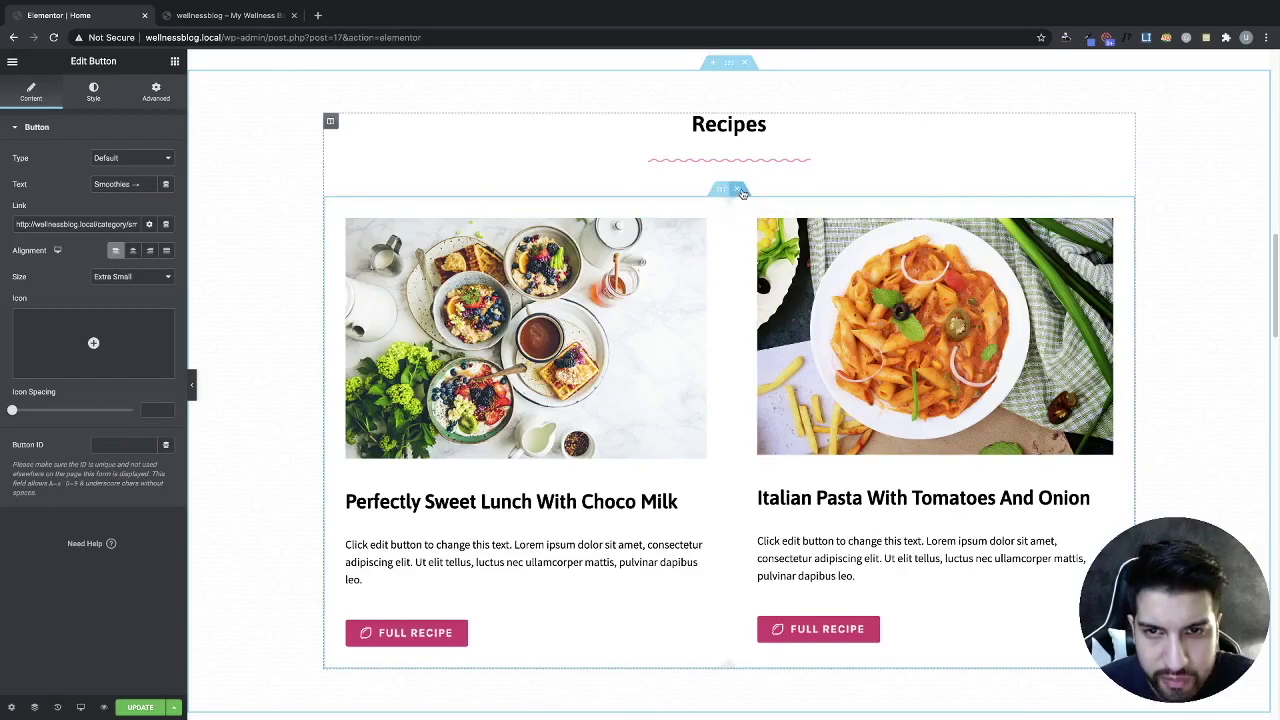
# - Delete the static recipe cards, search widgets for 'posts', and drop a Post Grid below the Recipes heading
pyautogui.click(742, 192)
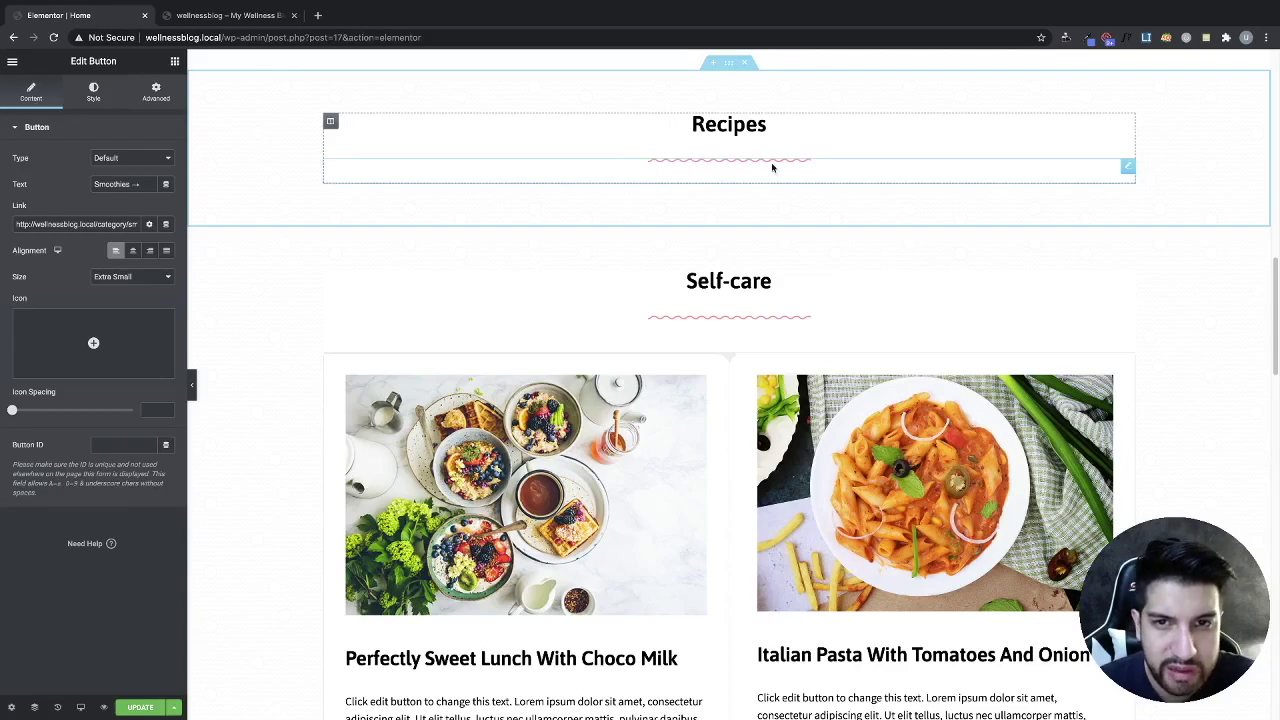
pyautogui.click(175, 64)
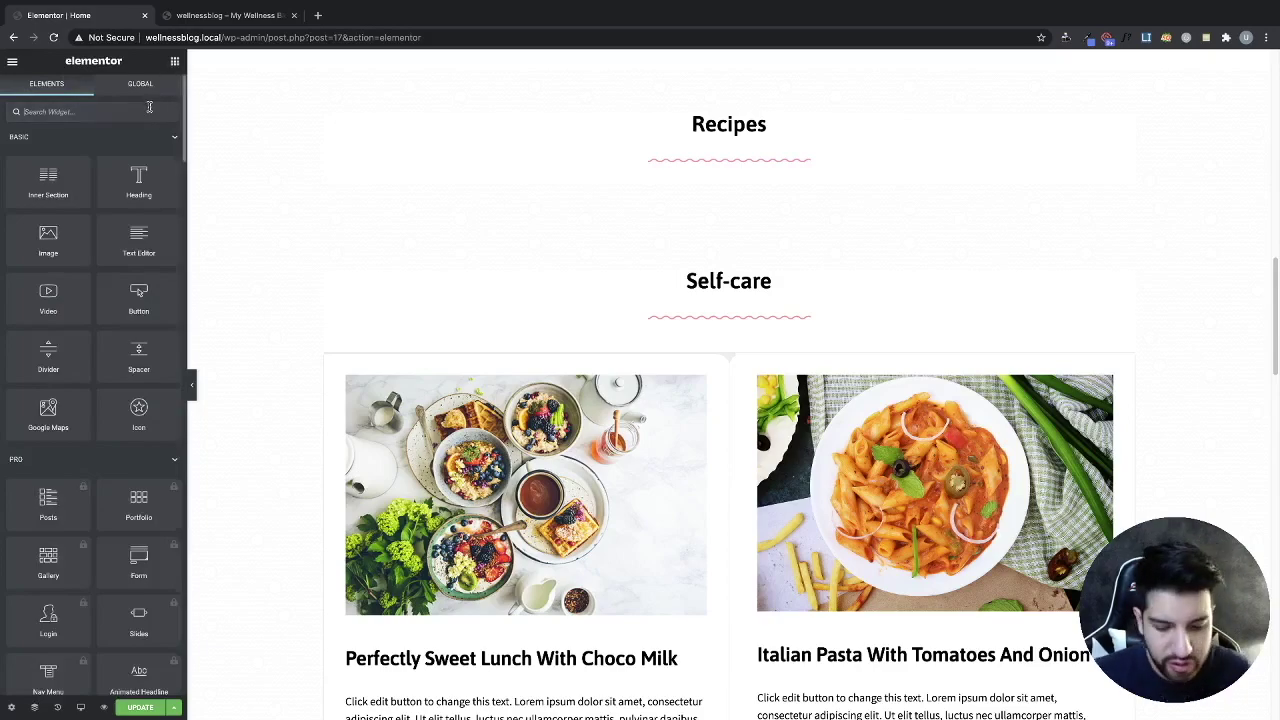
pyautogui.write('posts')
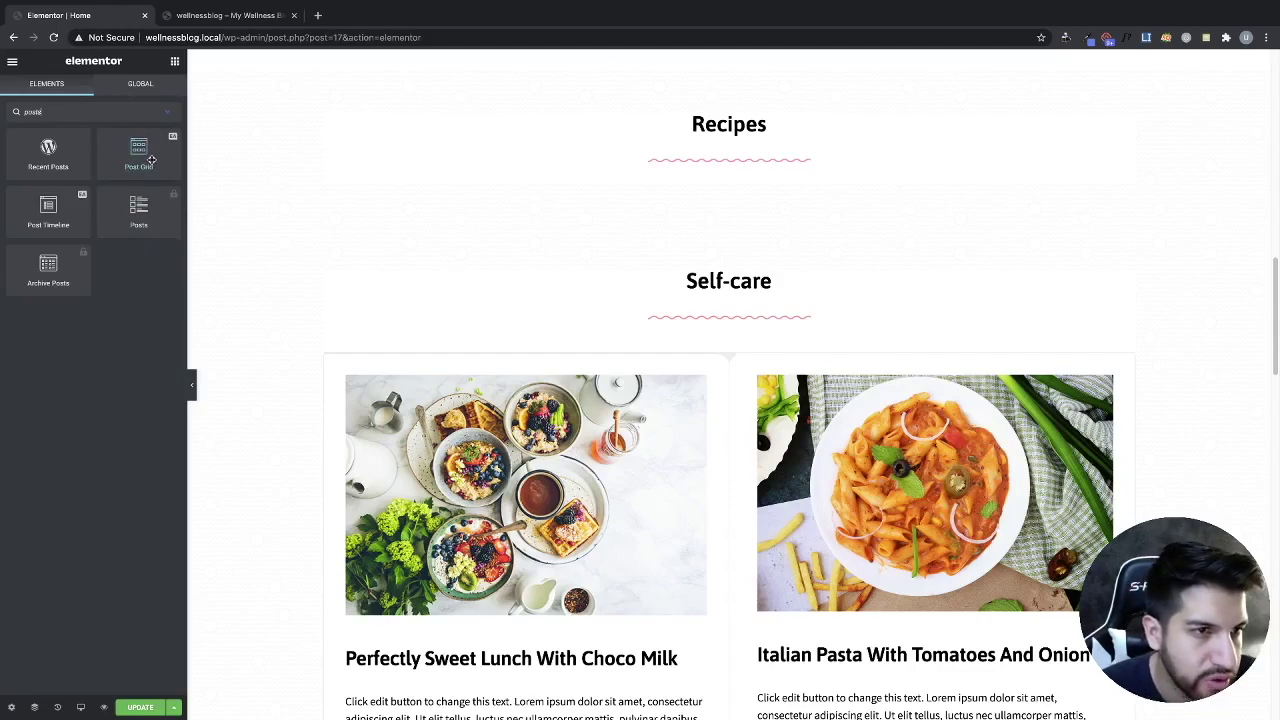
pyautogui.moveTo(126, 148); pyautogui.dragTo(758, 175)
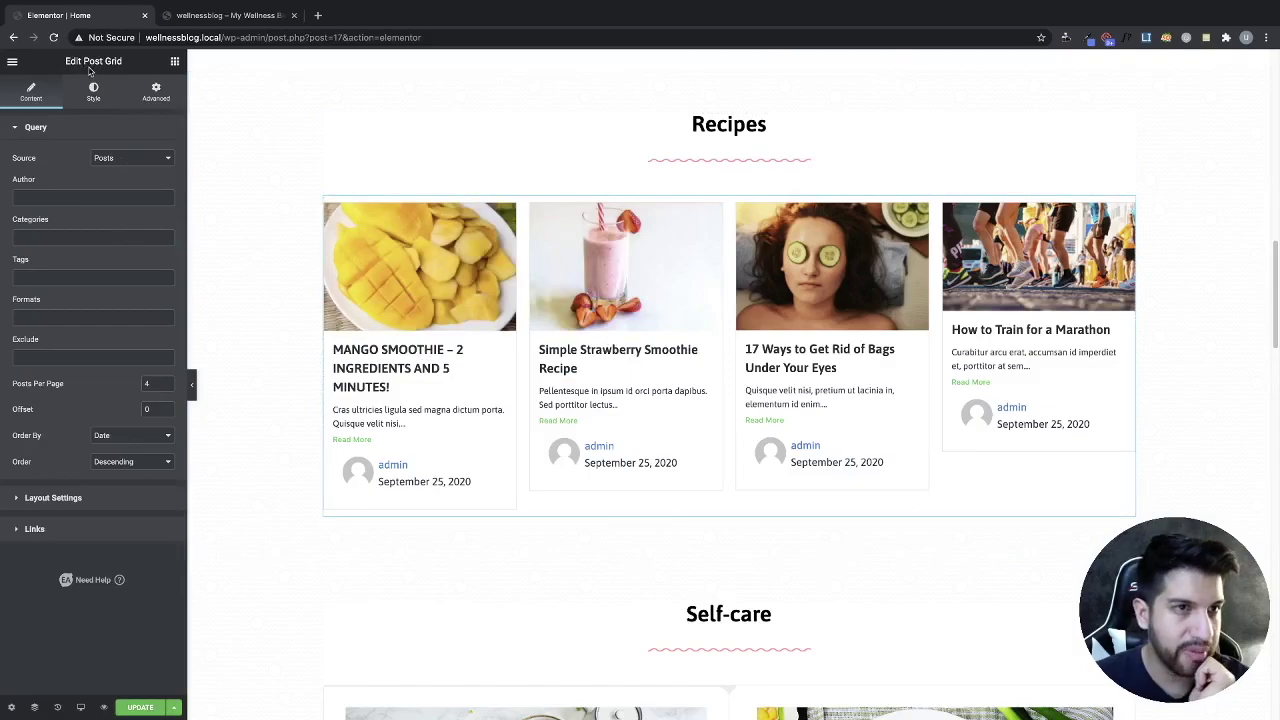
# - Filter the Post Grid to the Recipes category and reduce Posts Per Page from 4 to 2
pyautogui.click(60, 237)
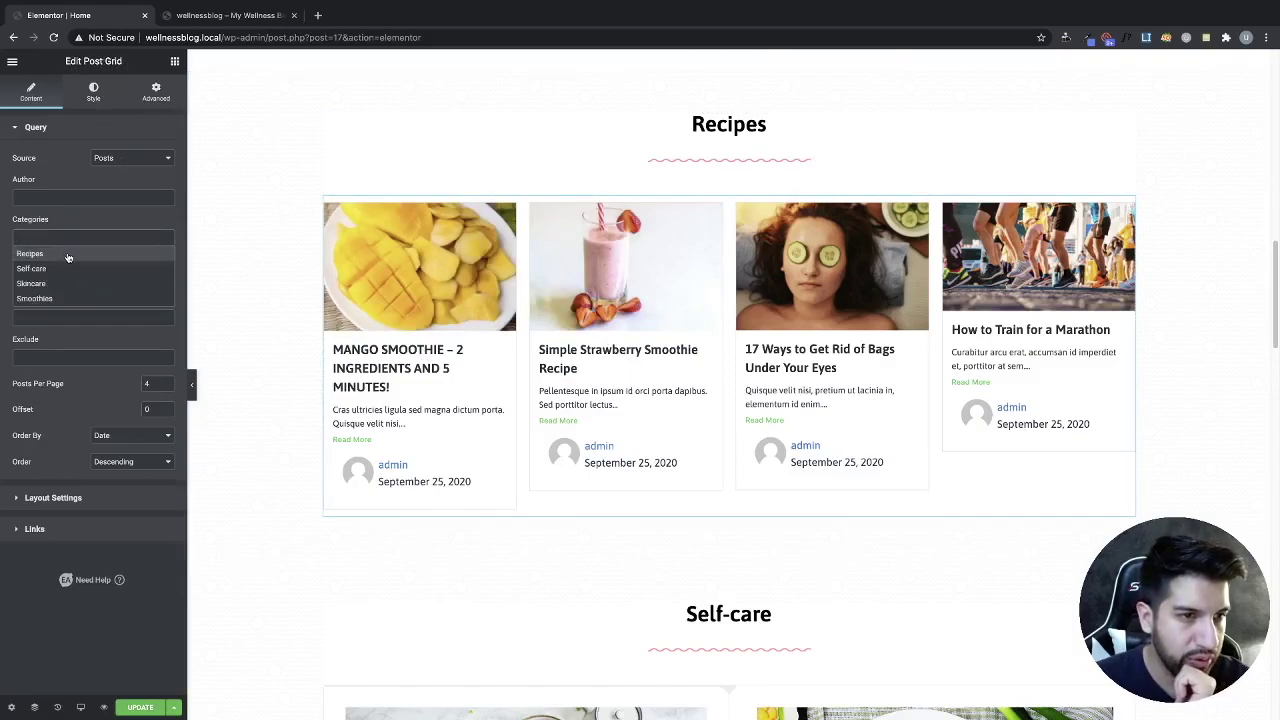
pyautogui.click(67, 256)
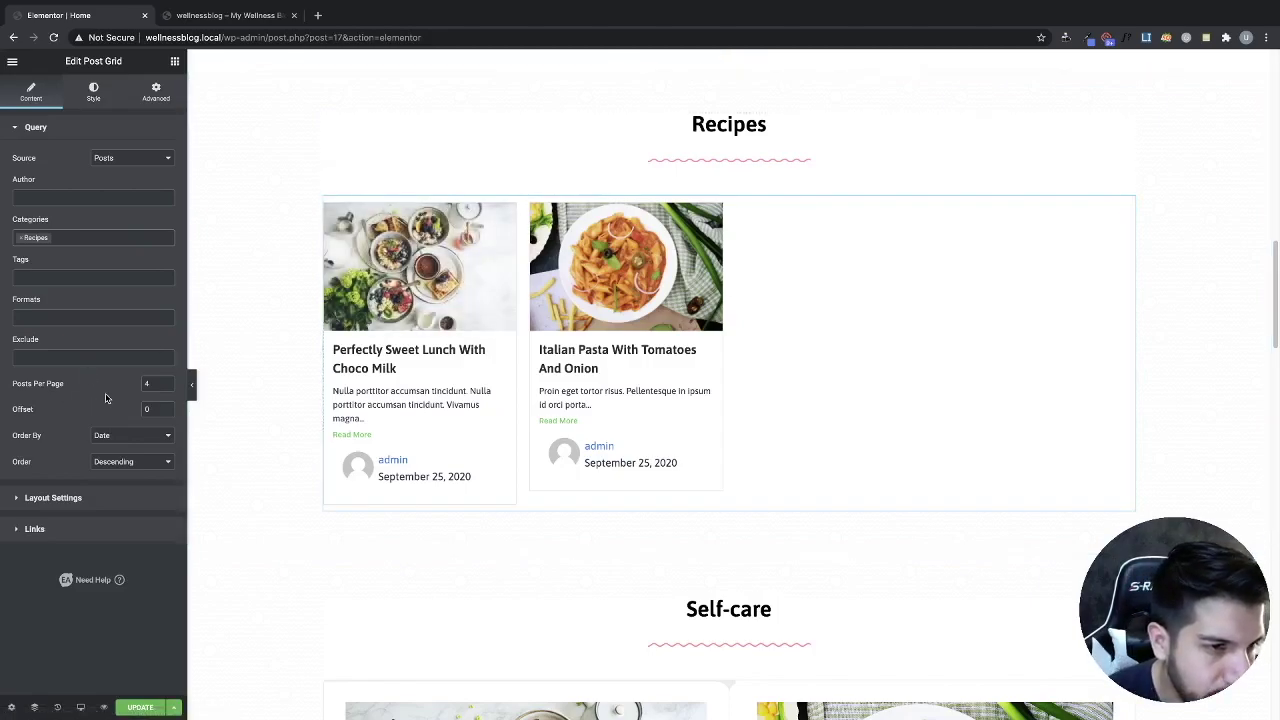
pyautogui.moveTo(147, 385); pyautogui.dragTo(133, 387)
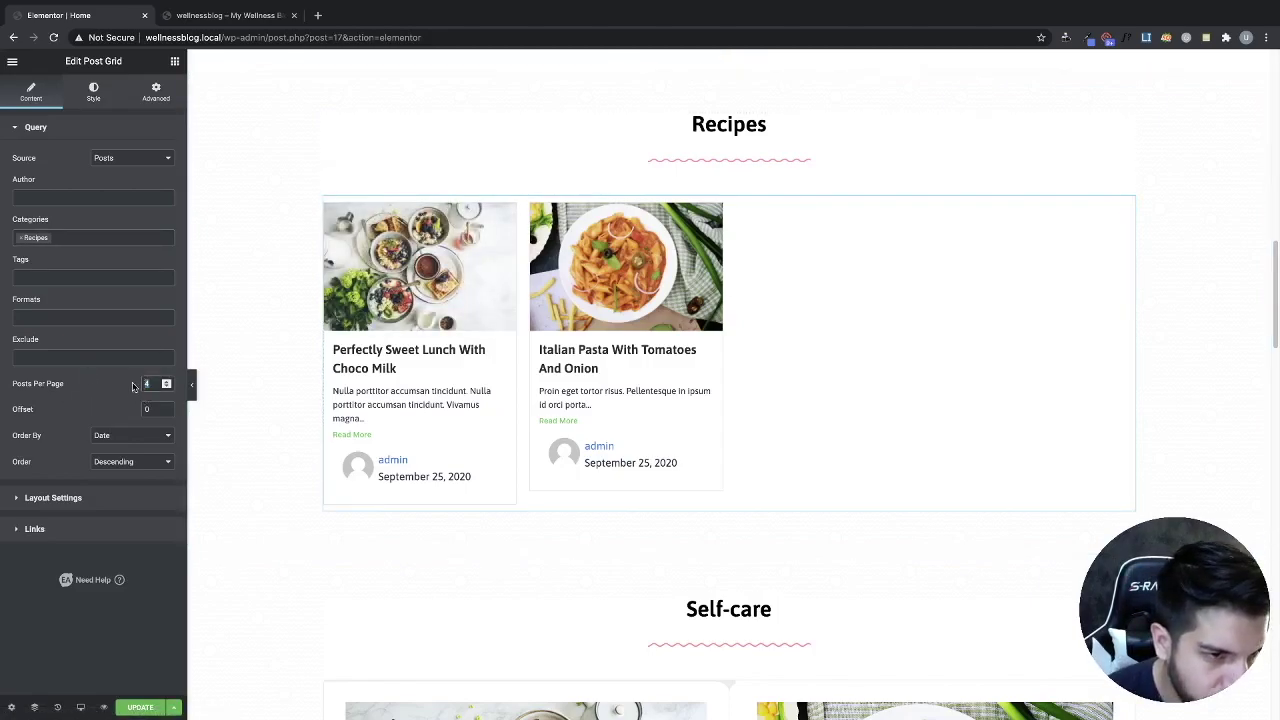
pyautogui.write('4')
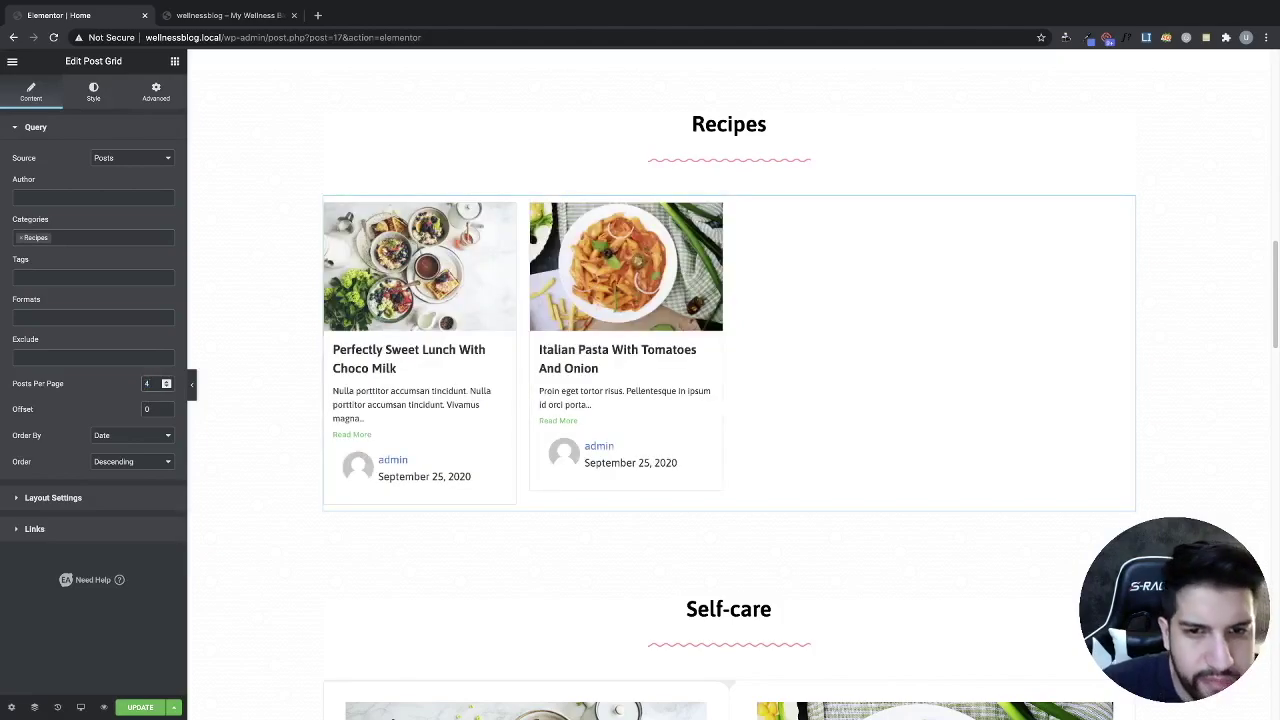
pyautogui.click(168, 388)
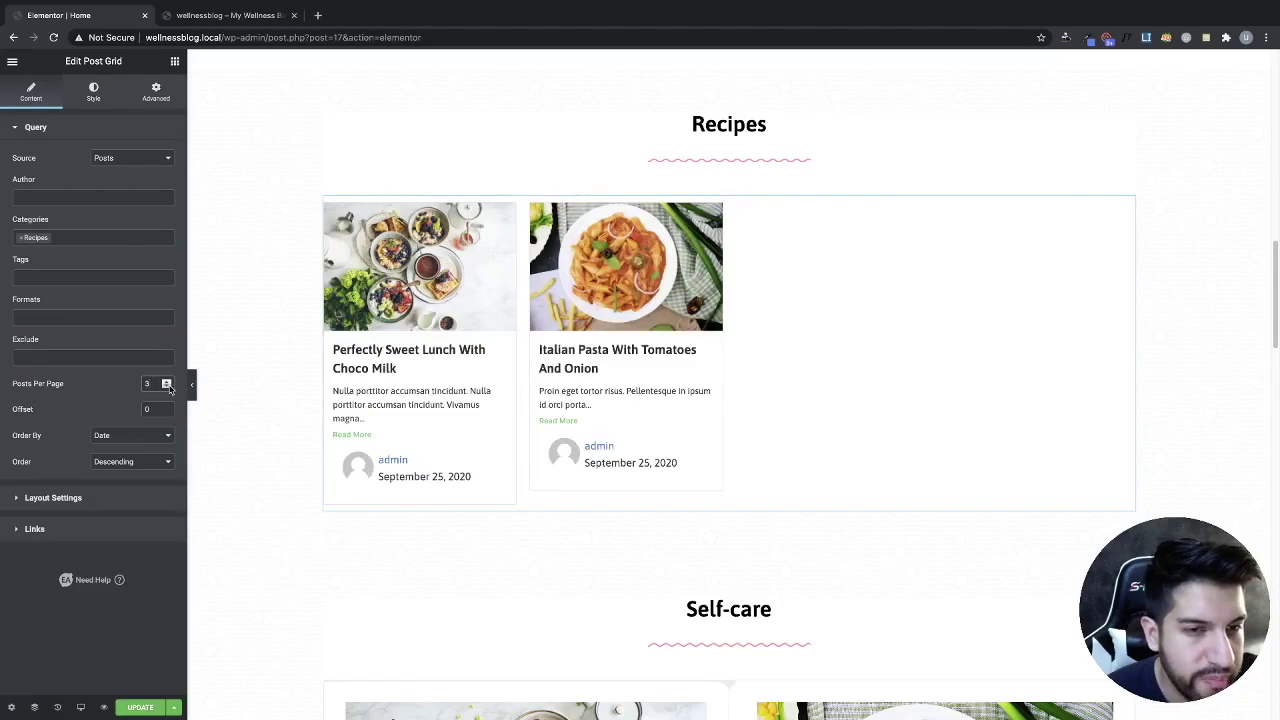
pyautogui.click(168, 388)
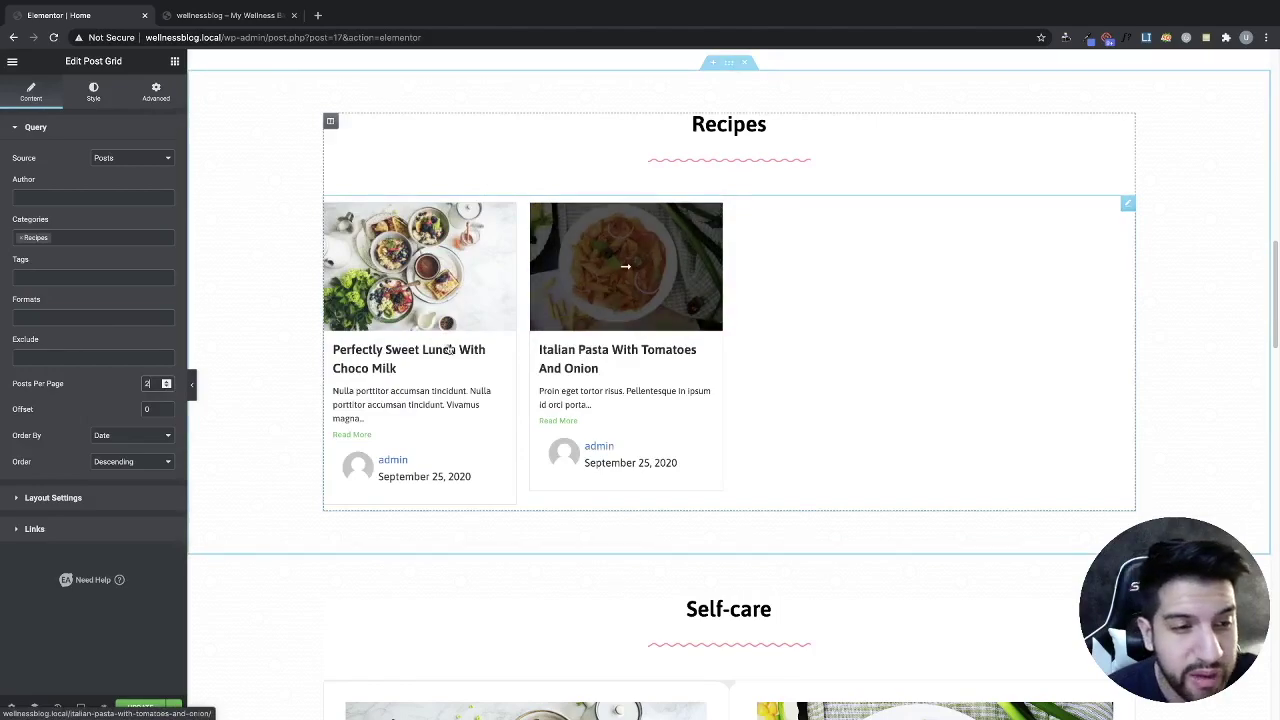
# - Set the grid's Layout Settings column count to 2
pyautogui.click(105, 500)
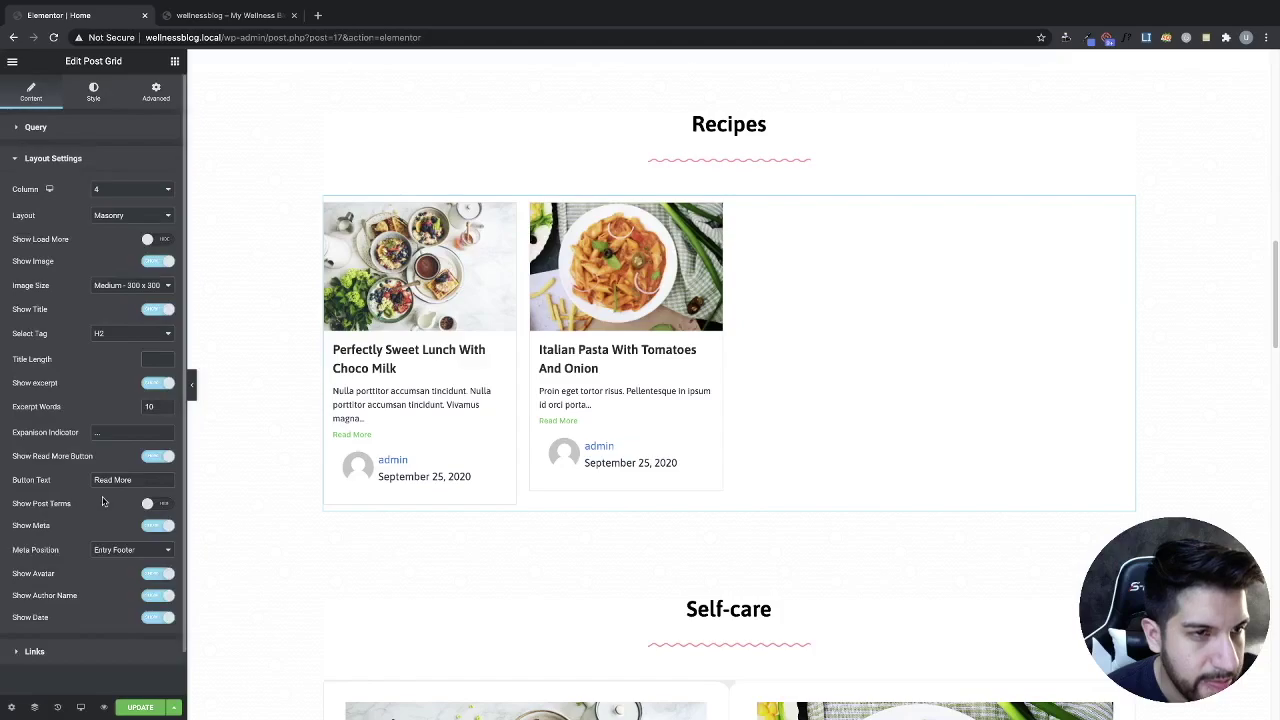
pyautogui.click(113, 190)
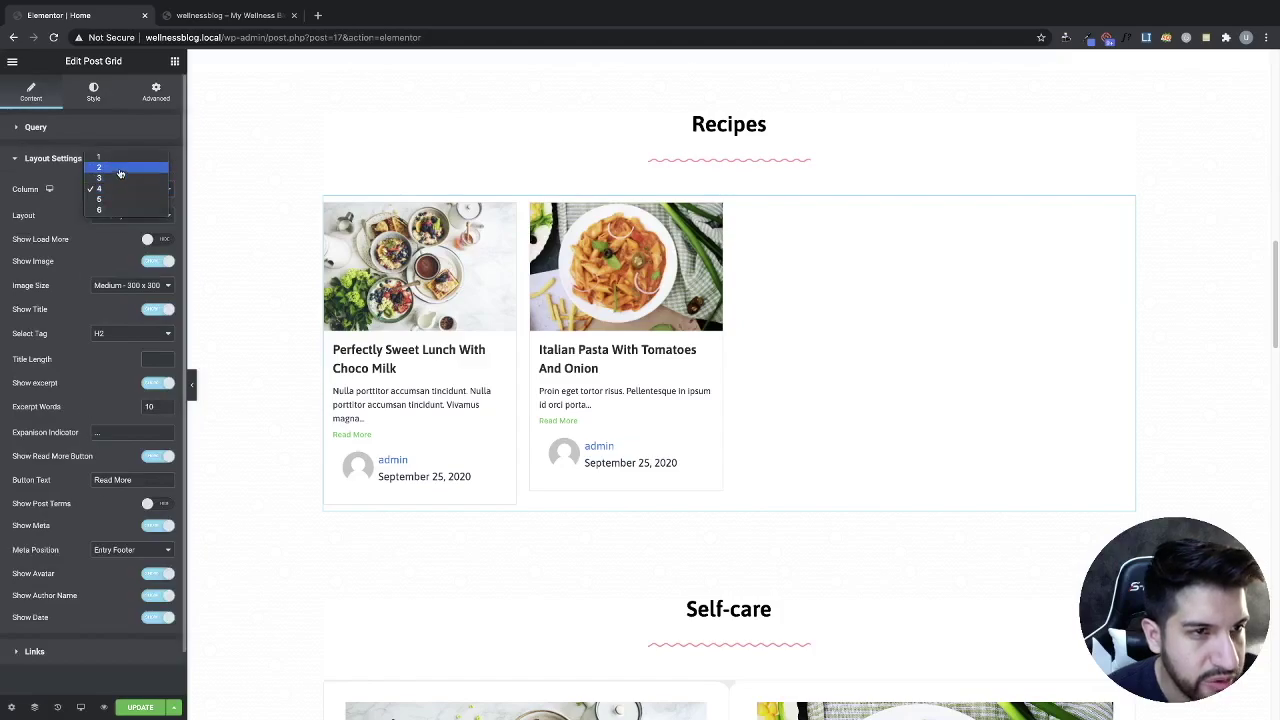
pyautogui.click(120, 174)
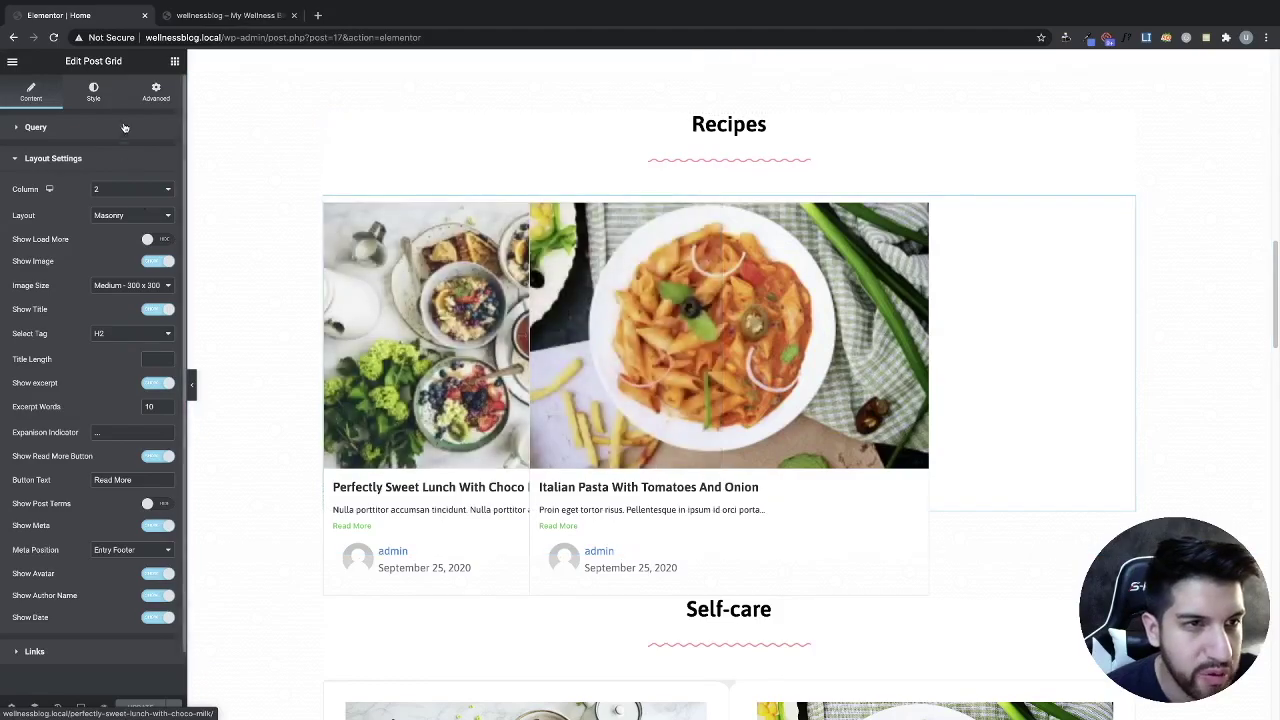
# - Search the widget library for 'posts', try the Pro Posts widget and dismiss its upgrade prompt
pyautogui.click(174, 61)
pyautogui.scroll(-5, 90, 411)
pyautogui.scroll(-15, 90, 411)
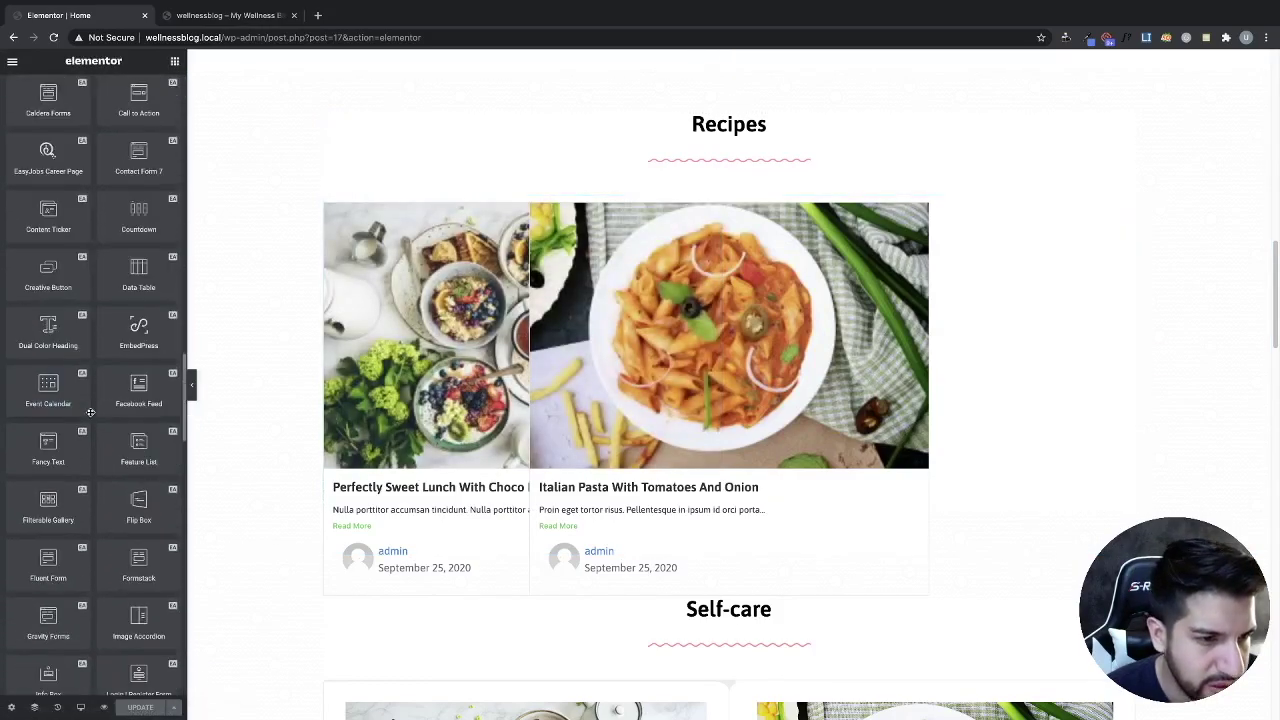
pyautogui.scroll(10, 90, 411)
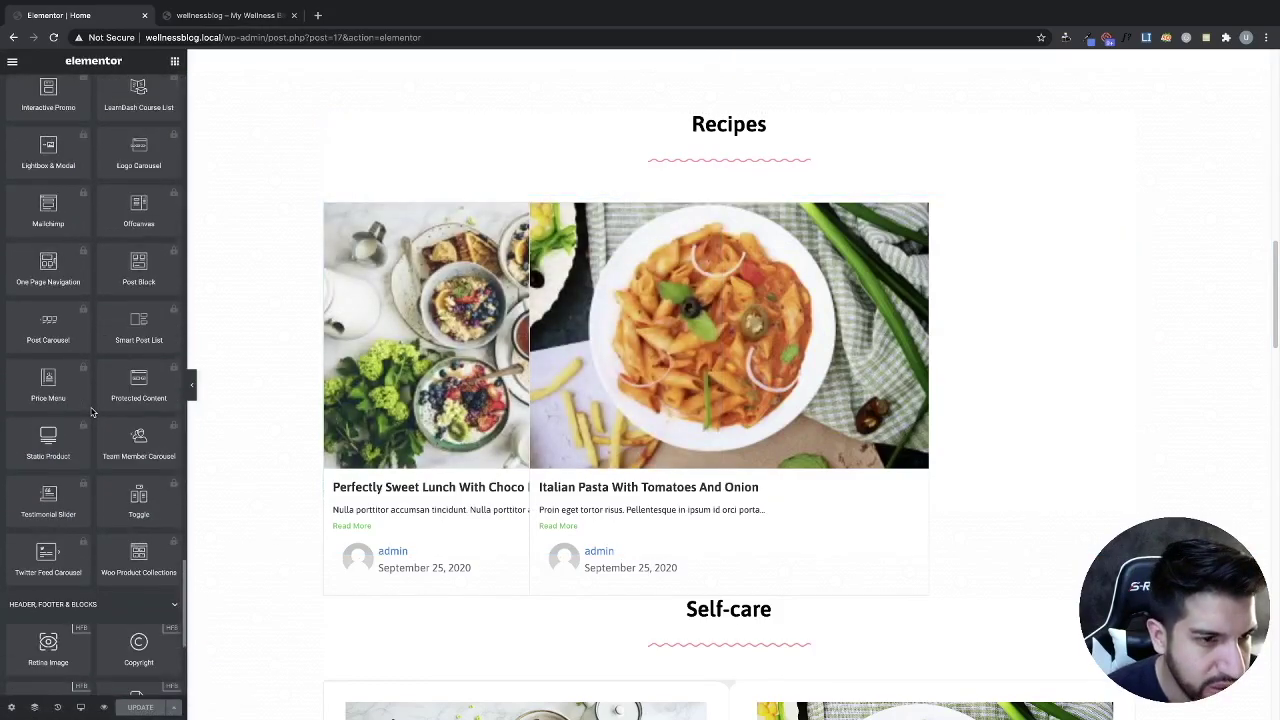
pyautogui.scroll(8, 90, 414)
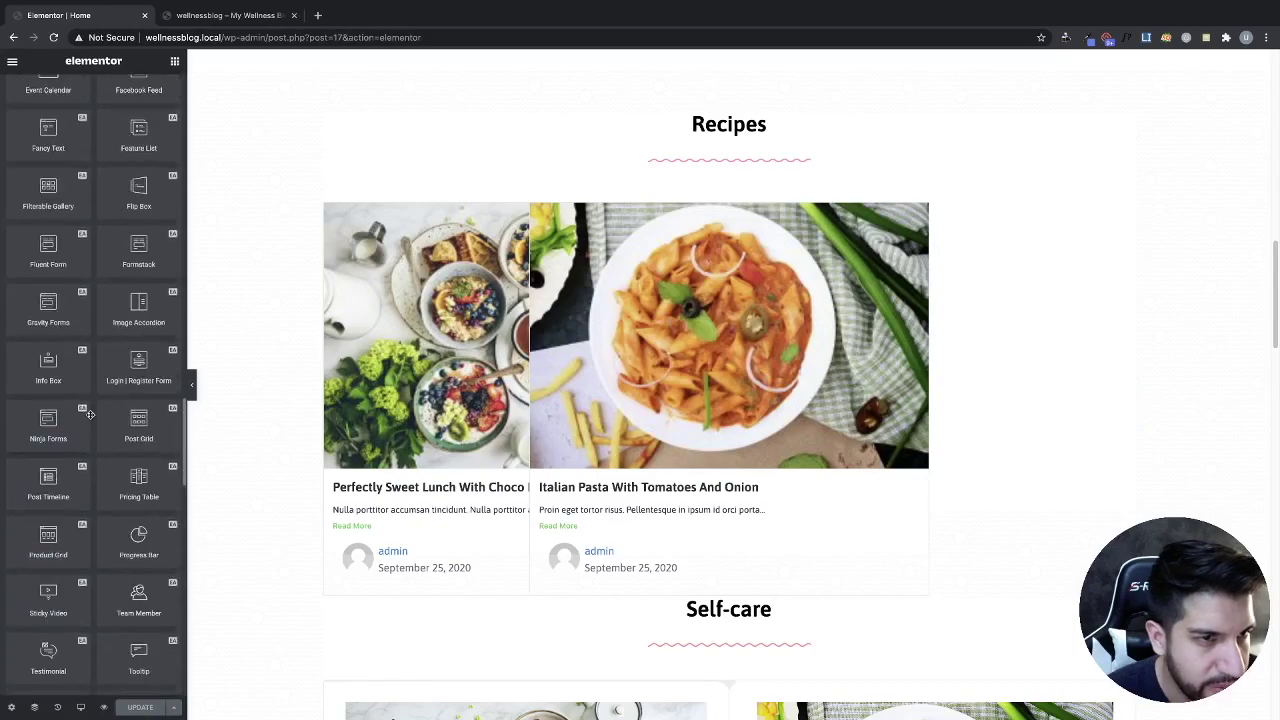
pyautogui.scroll(3, 89, 414)
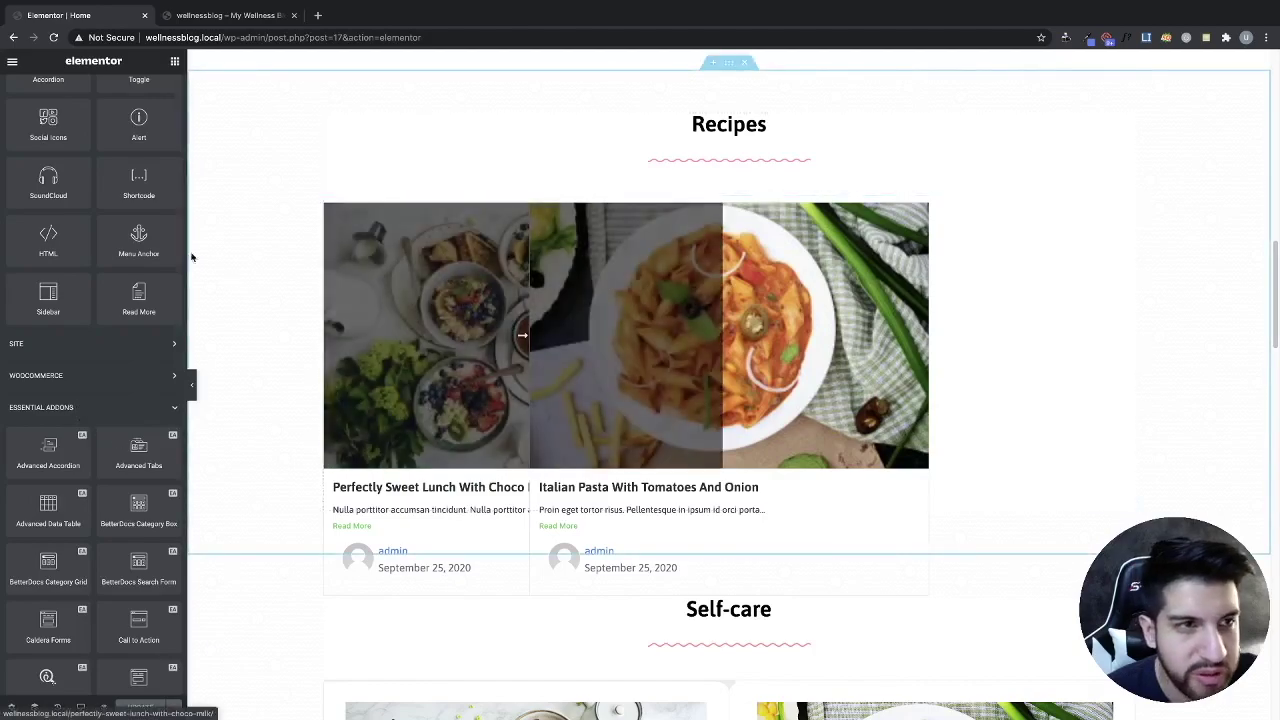
pyautogui.scroll(5, 128, 234)
pyautogui.scroll(15, 128, 234)
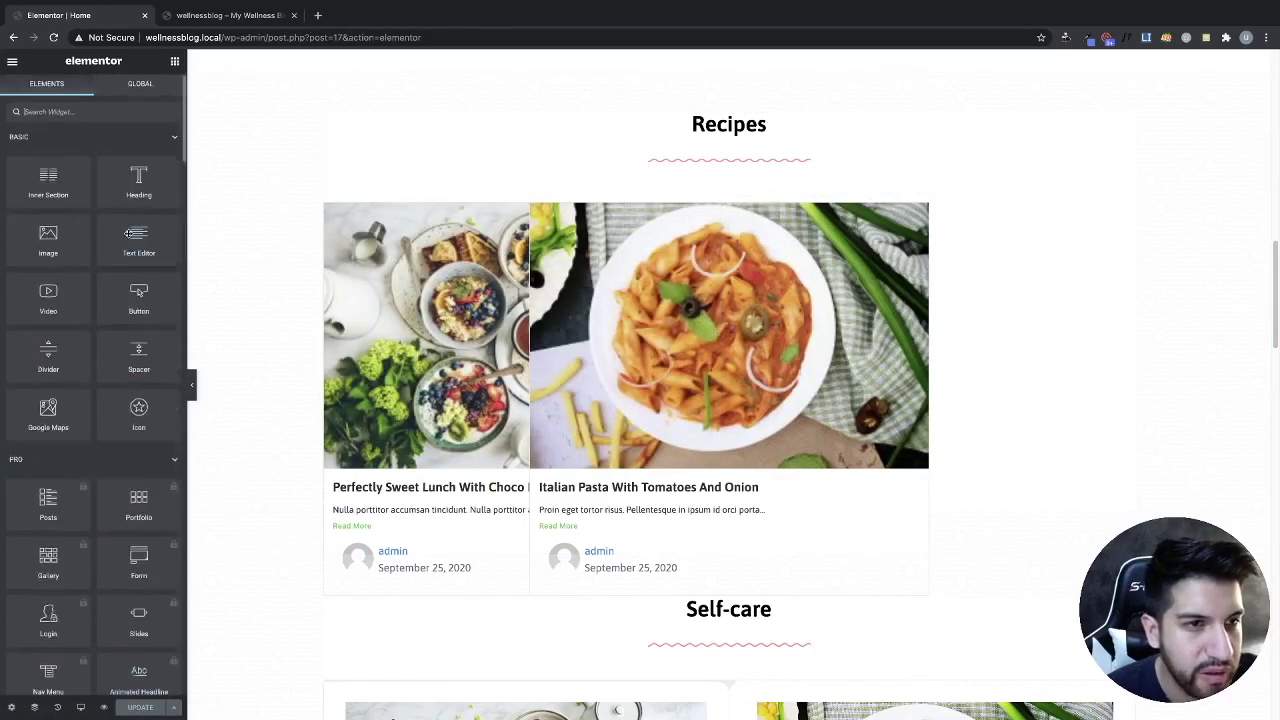
pyautogui.click(86, 110)
pyautogui.write('posts')
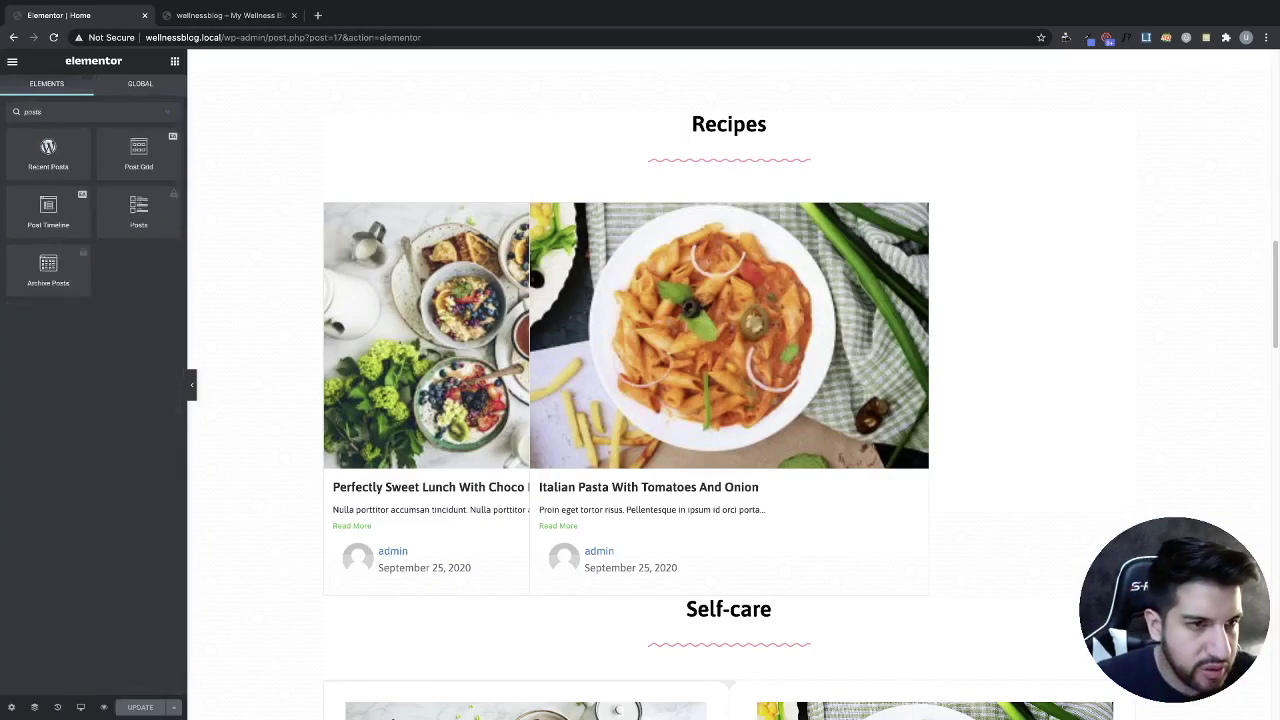
pyautogui.click(129, 221)
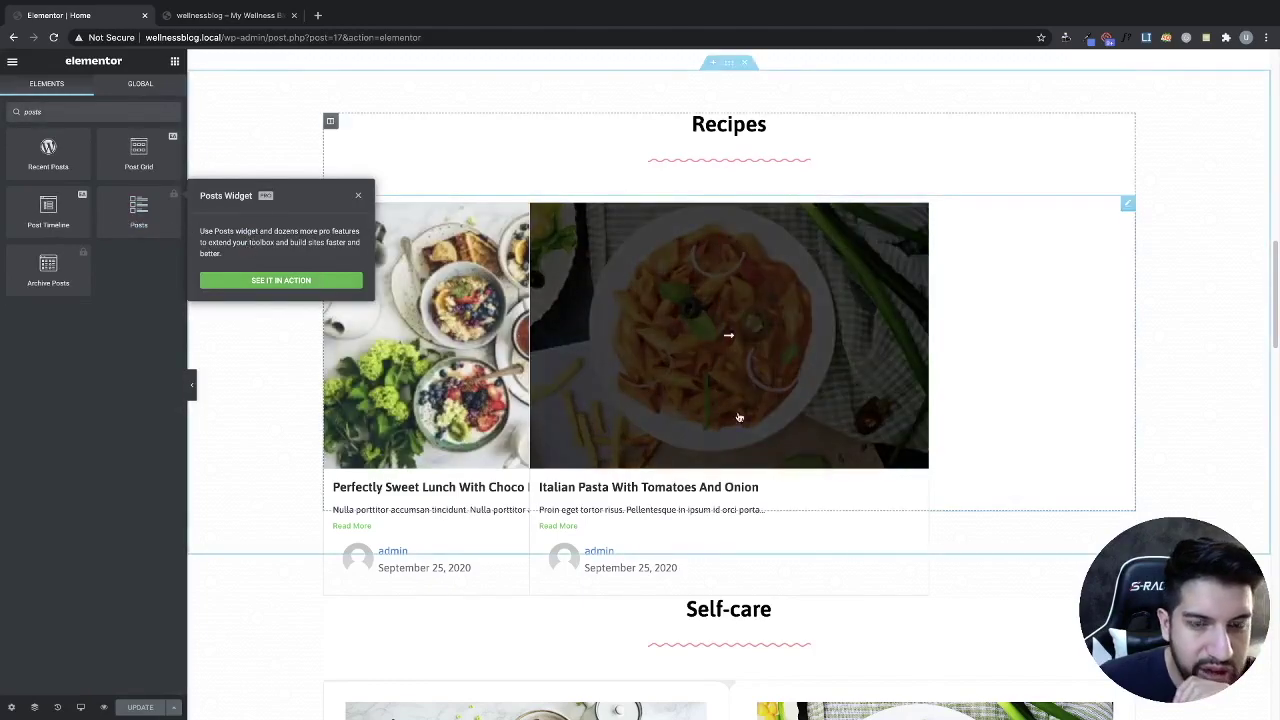
pyautogui.click(274, 492)
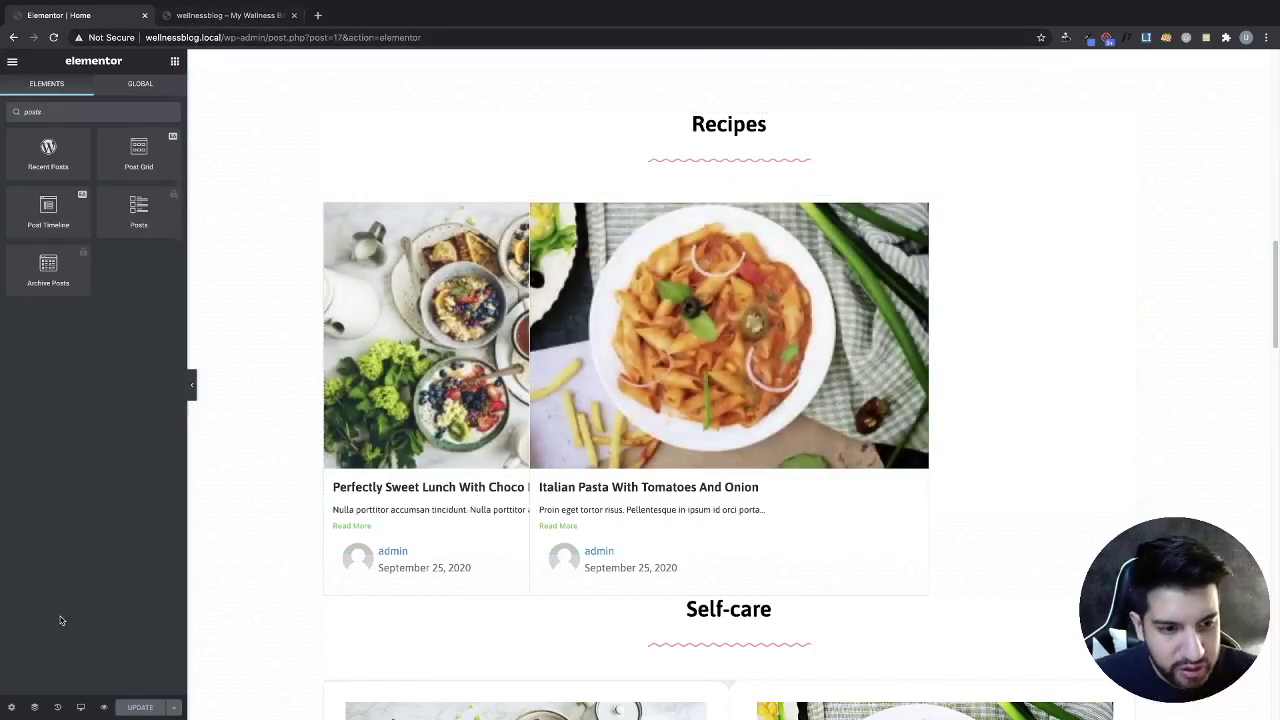
# - Preview the live page in a new tab, then reload the editor page
pyautogui.click(105, 708)
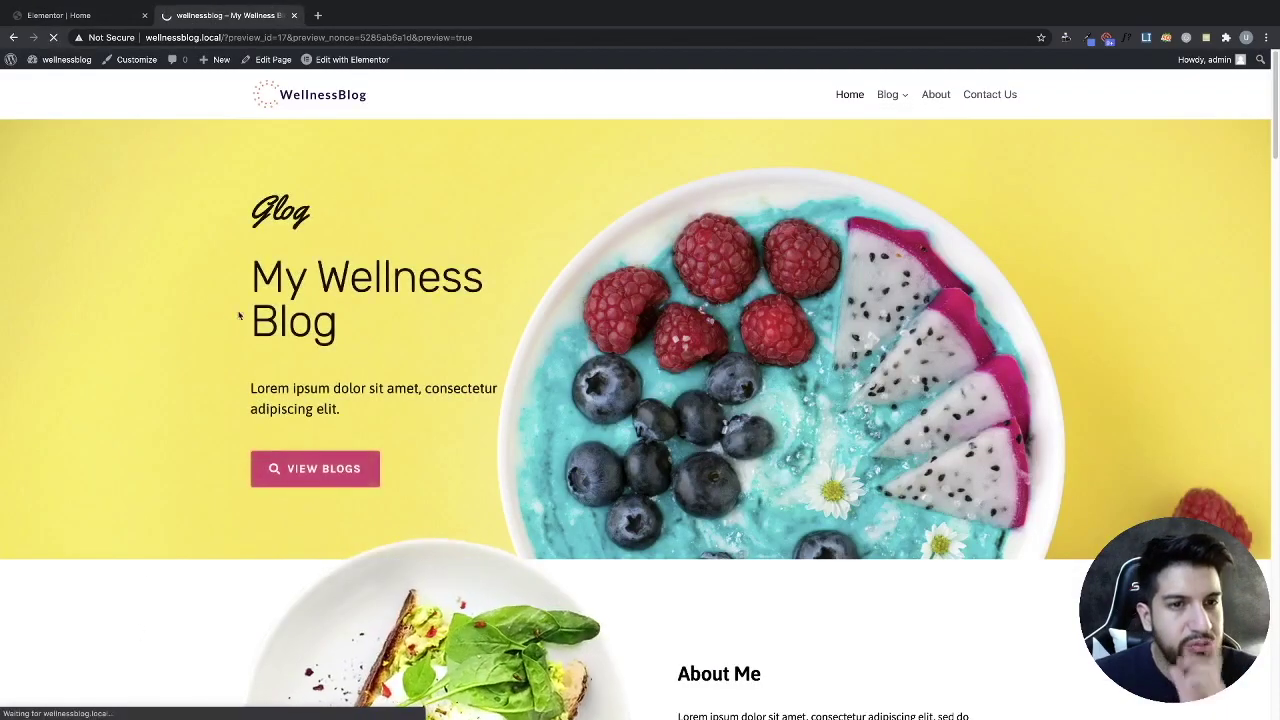
pyautogui.scroll(-10, 437, 329)
pyautogui.scroll(-4, 558, 355)
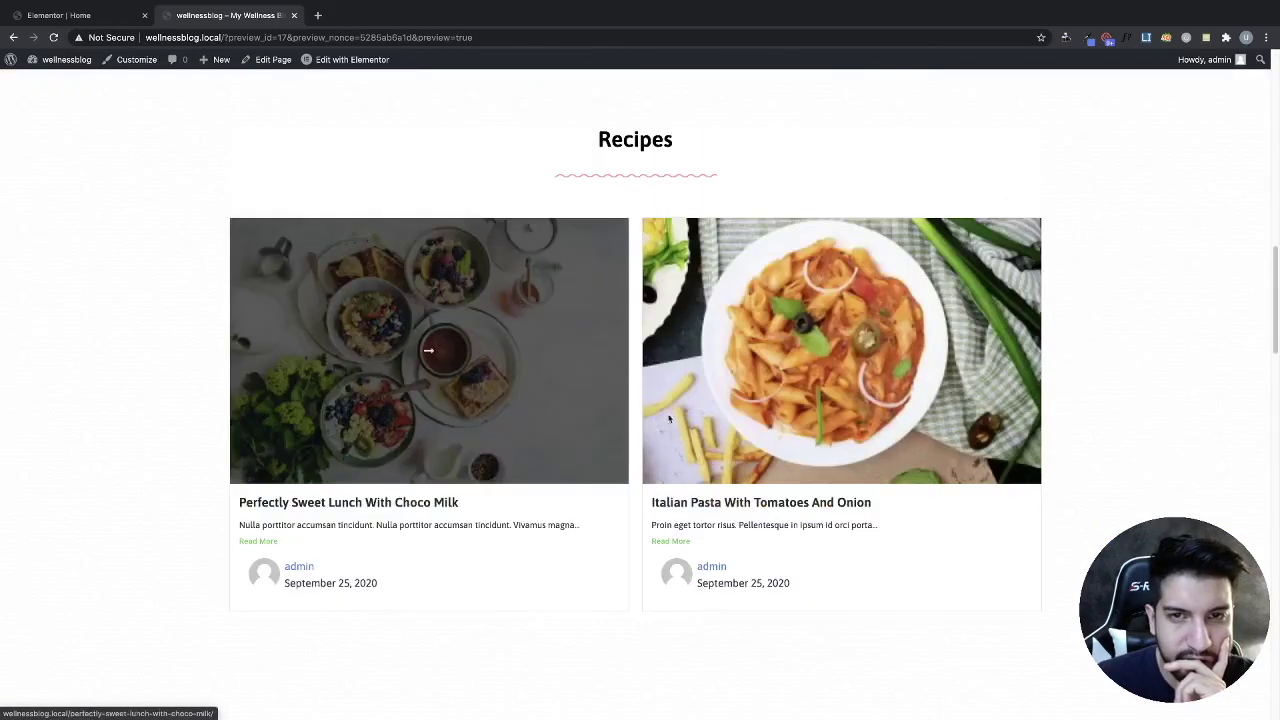
pyautogui.click(143, 14)
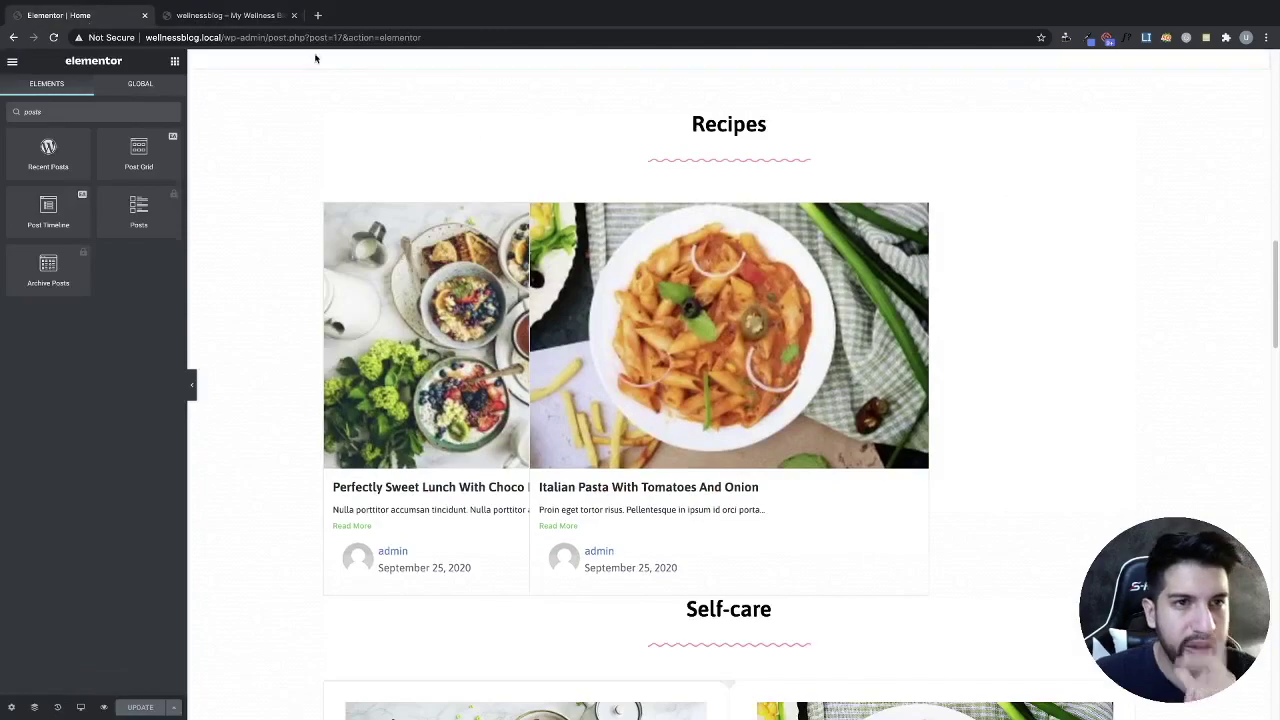
pyautogui.click(325, 38)
pyautogui.press('Return')
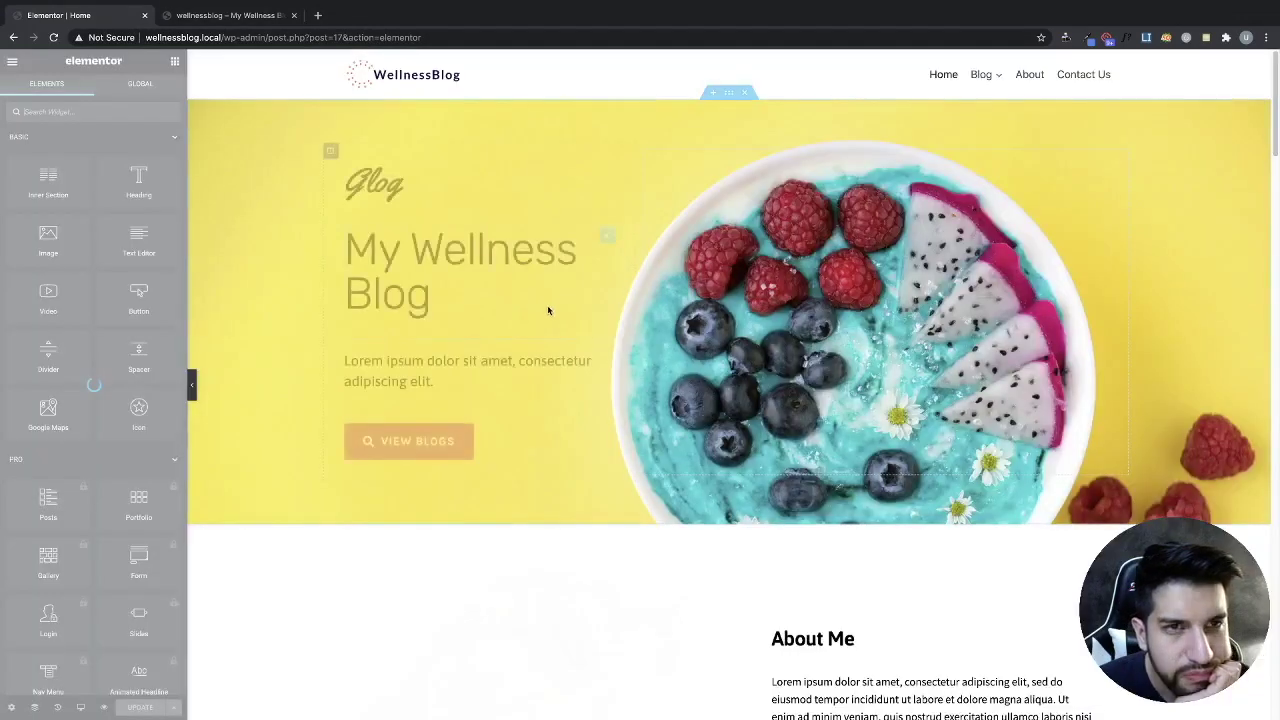
# - Open the Recipes Post Grid's settings in the editor
pyautogui.scroll(-7, 751, 400)
pyautogui.scroll(-5, 800, 428)
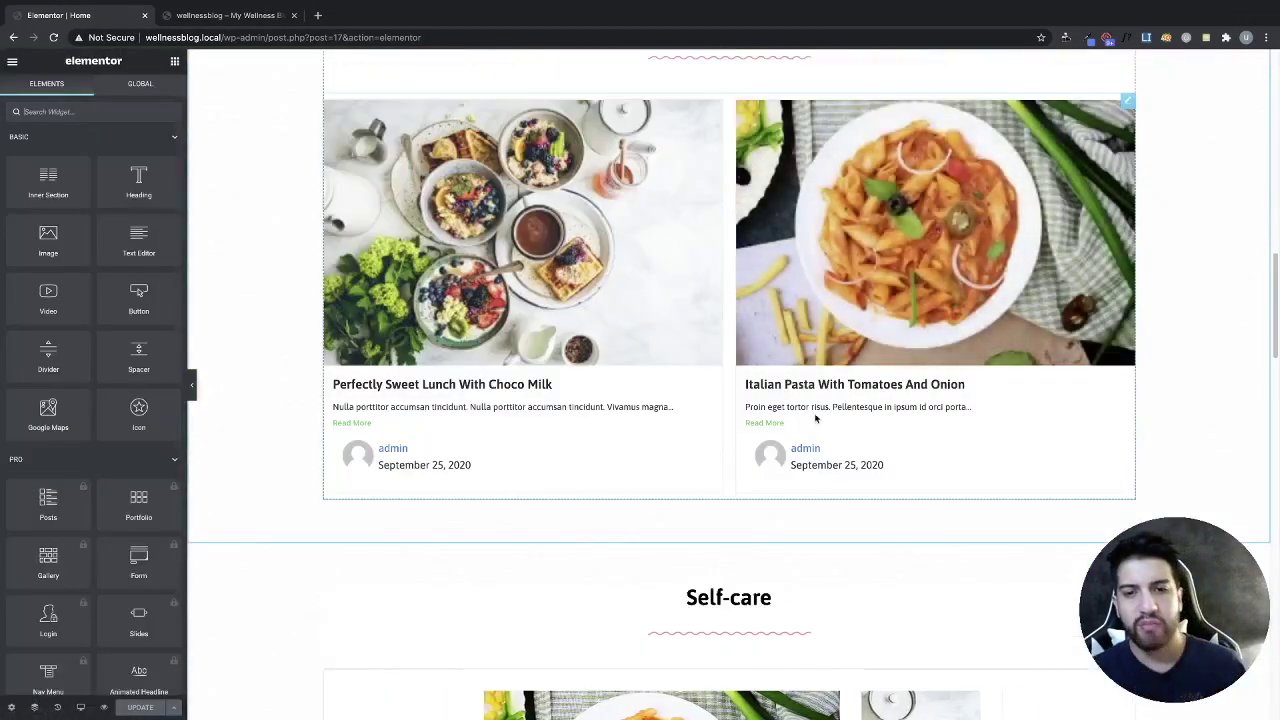
pyautogui.scroll(-1, 930, 300)
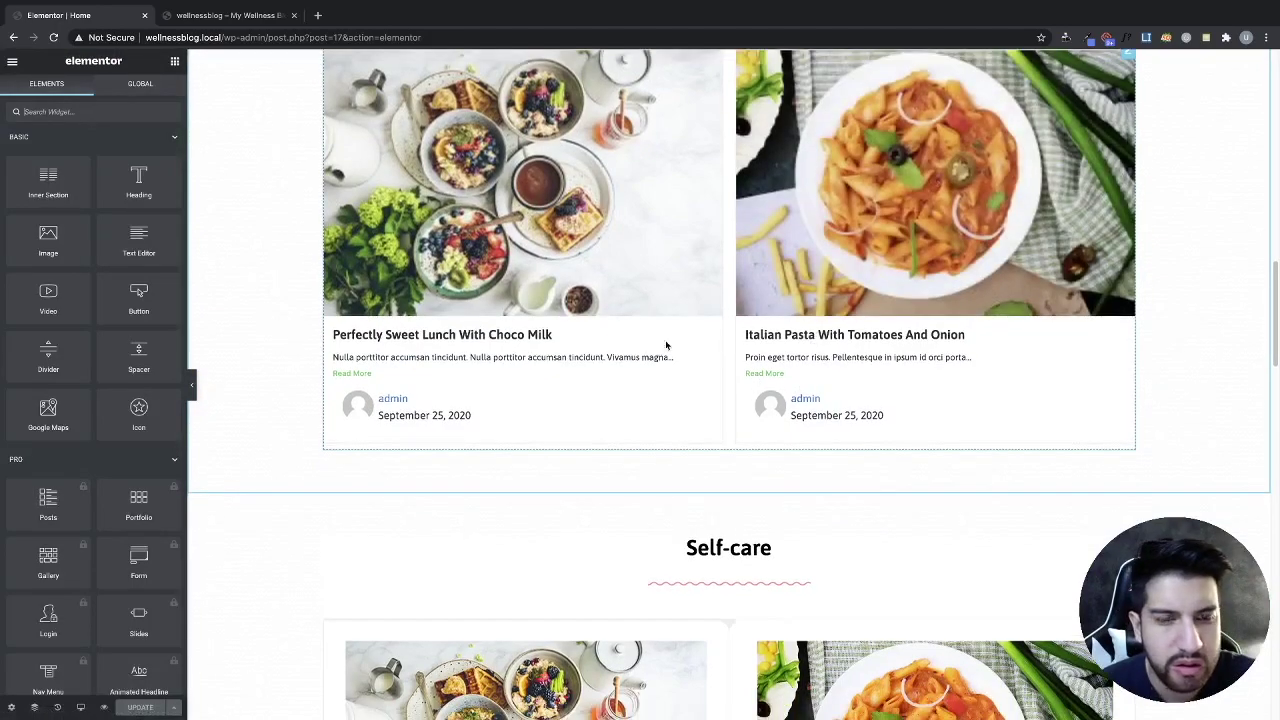
pyautogui.scroll(1, 850, 371)
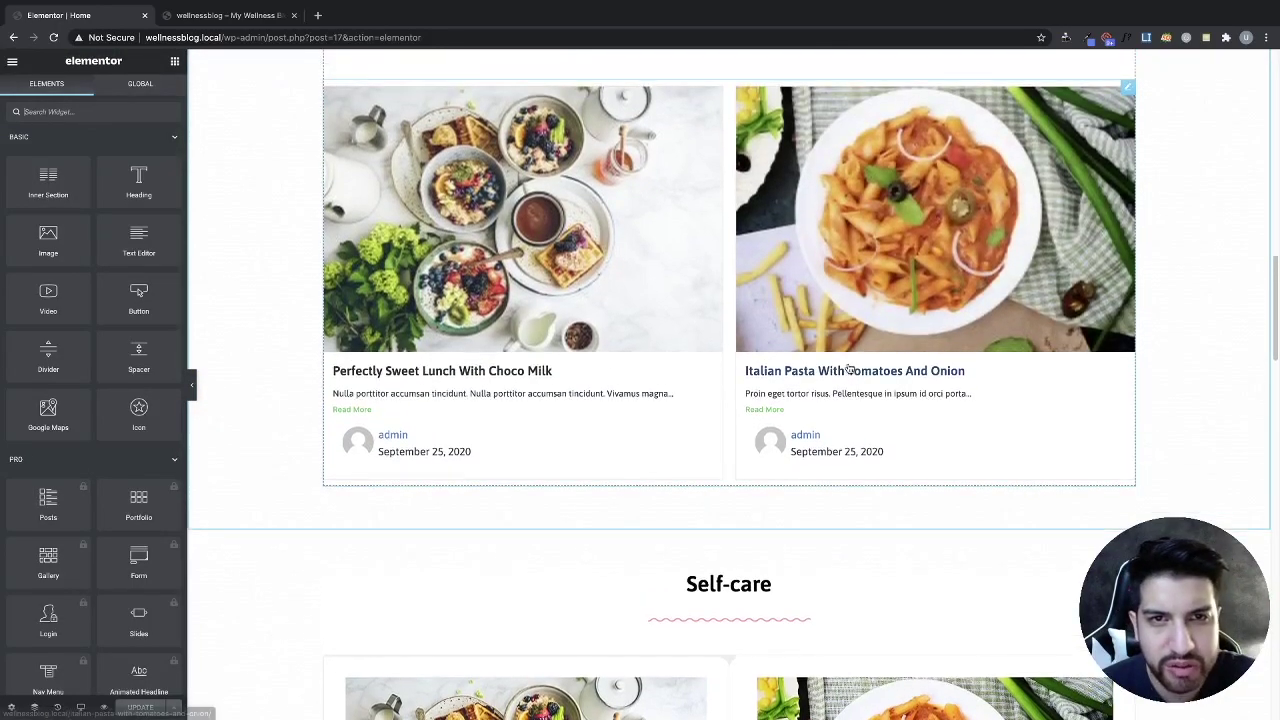
pyautogui.scroll(-1, 850, 370)
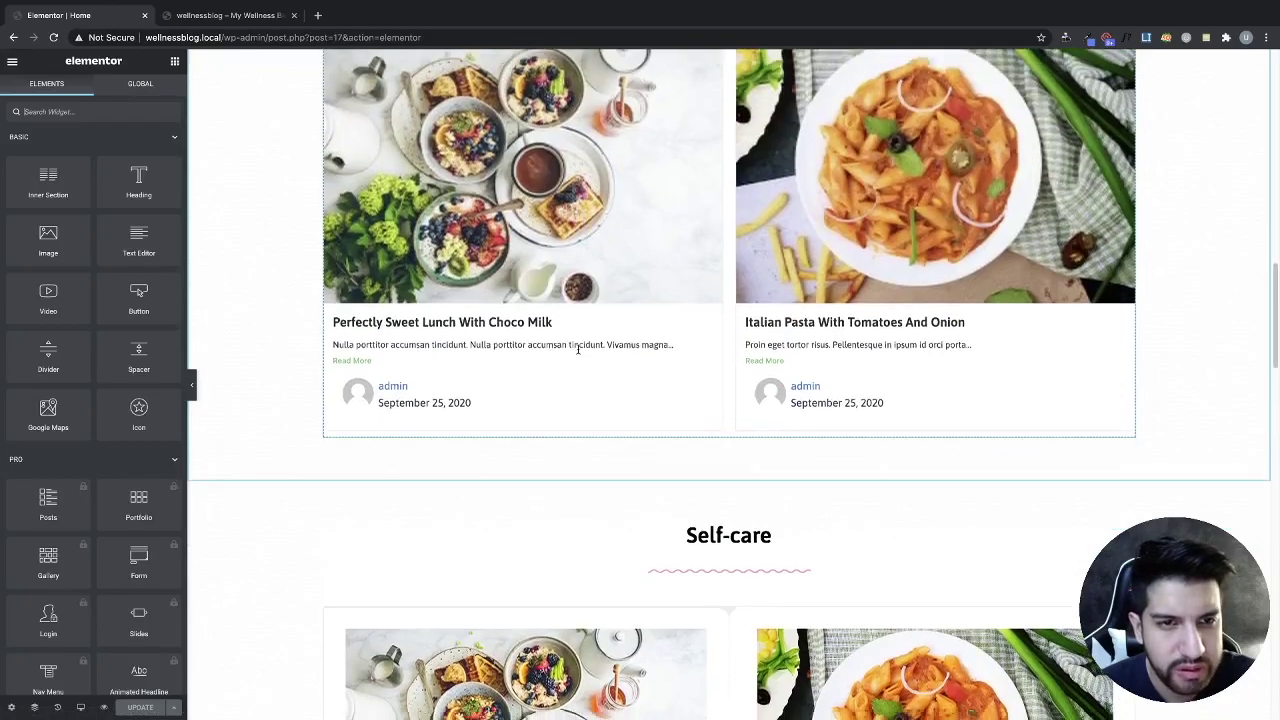
pyautogui.scroll(2, 890, 370)
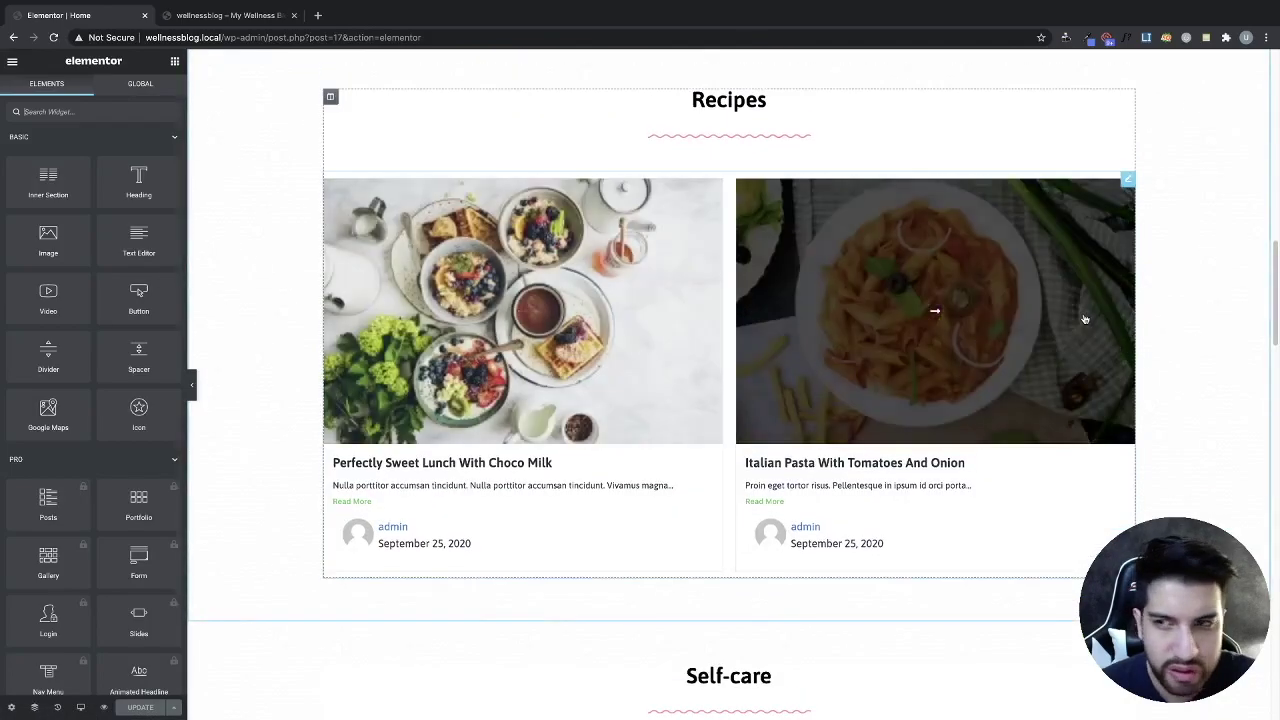
pyautogui.click(1128, 180)
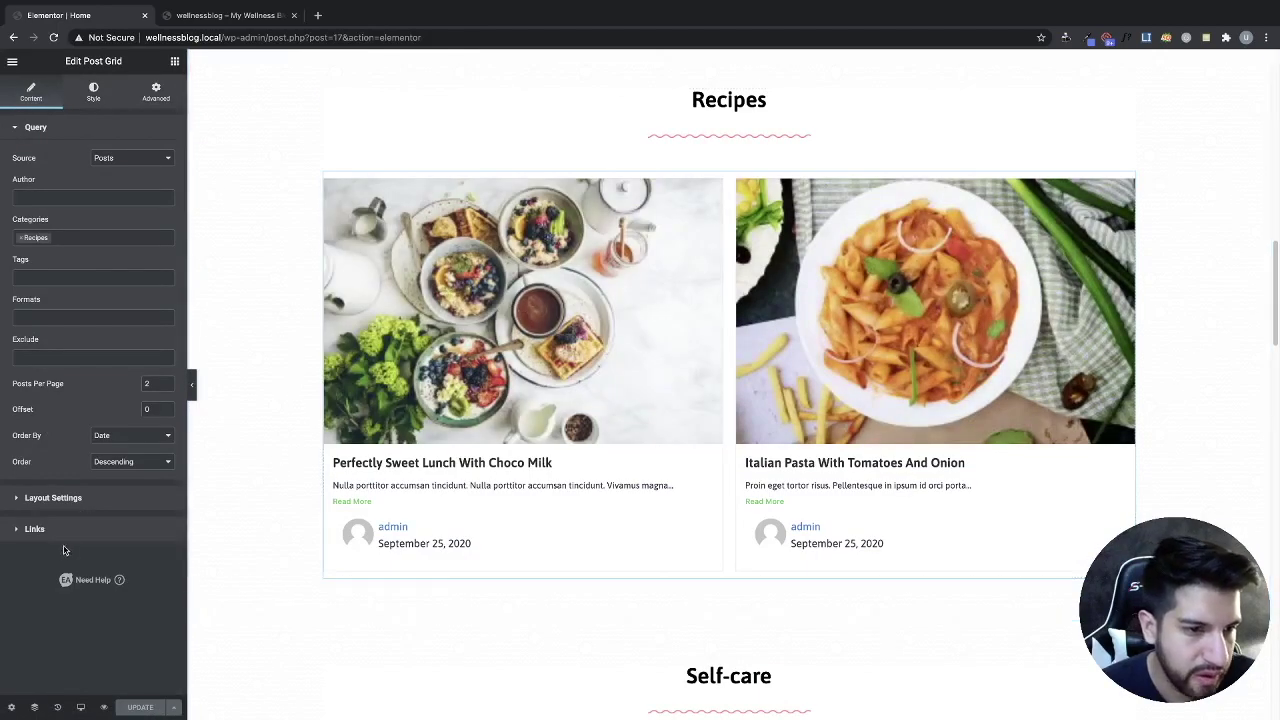
# - Change the Post Grid layout style from Masonry to Grid
pyautogui.click(60, 498)
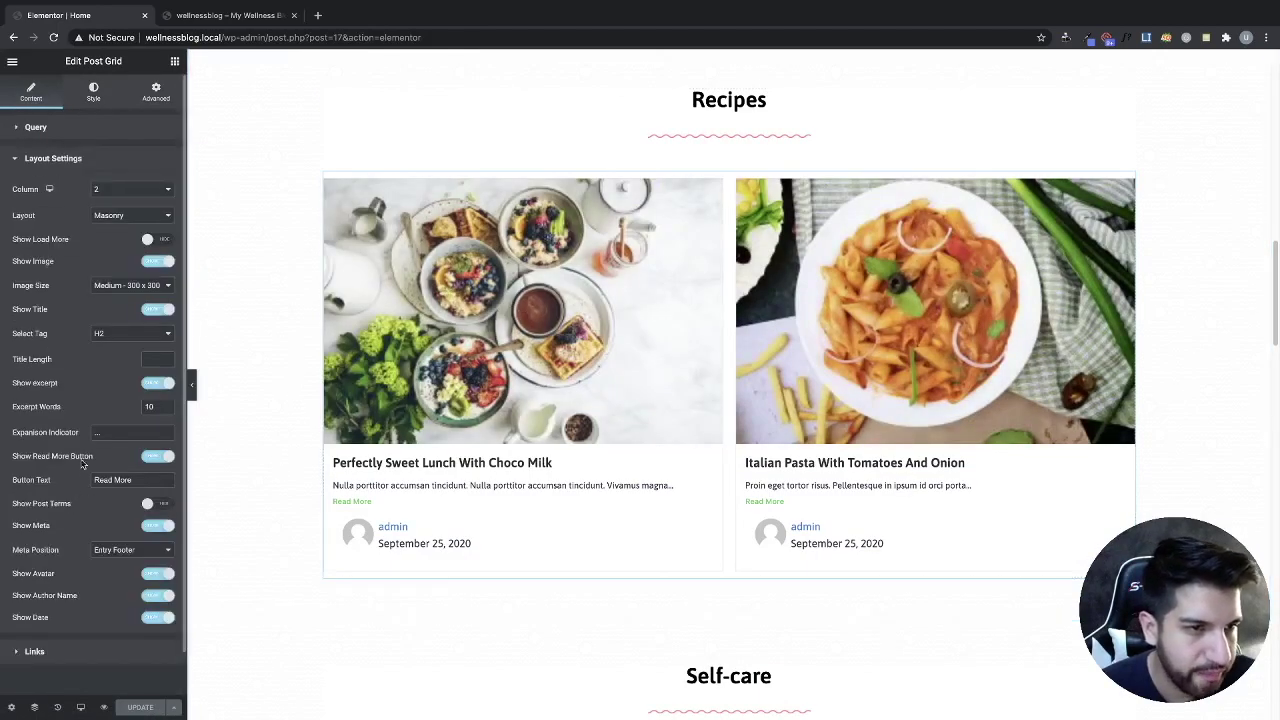
pyautogui.click(110, 215)
pyautogui.click(112, 208)
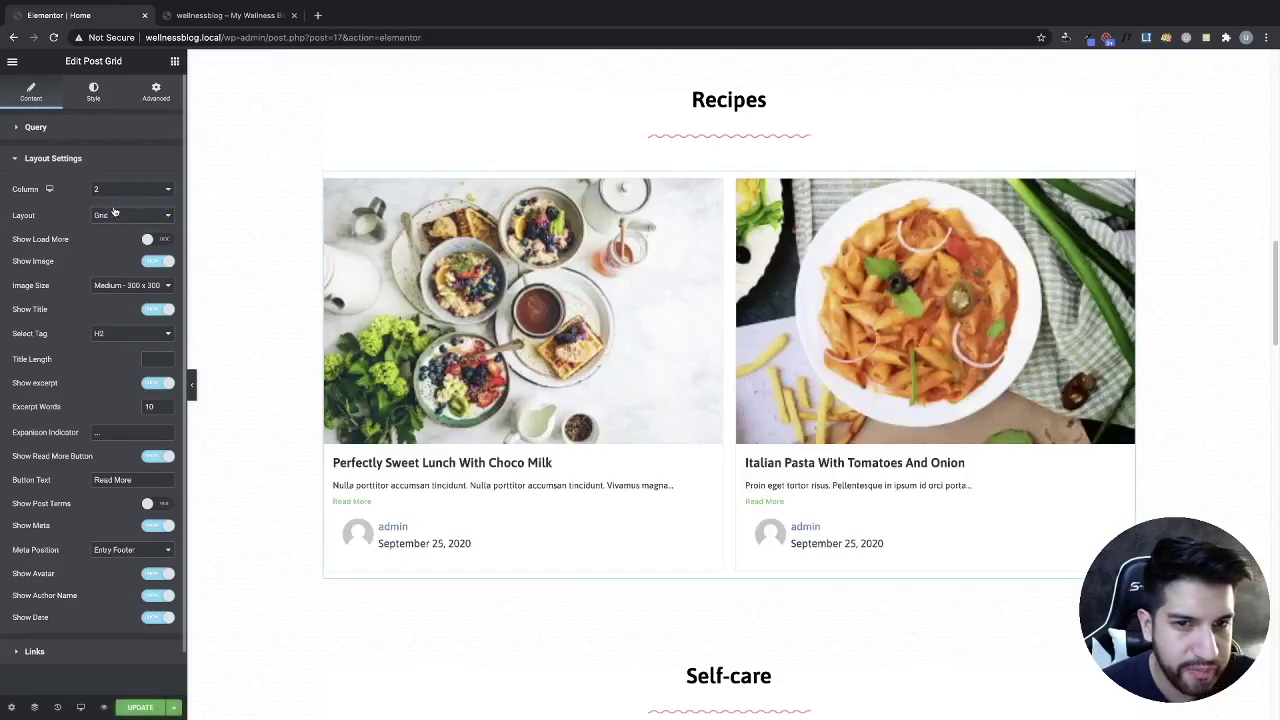
pyautogui.click(116, 216)
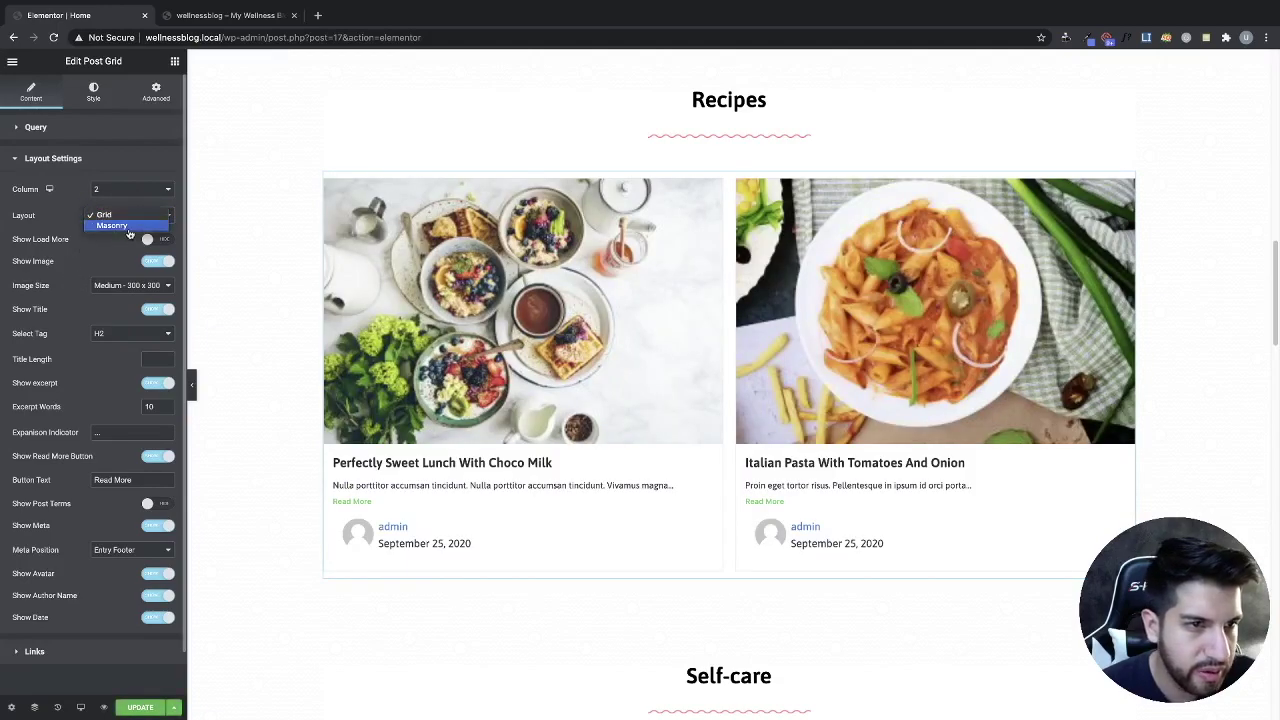
pyautogui.click(112, 215)
pyautogui.click(120, 218)
pyautogui.click(119, 219)
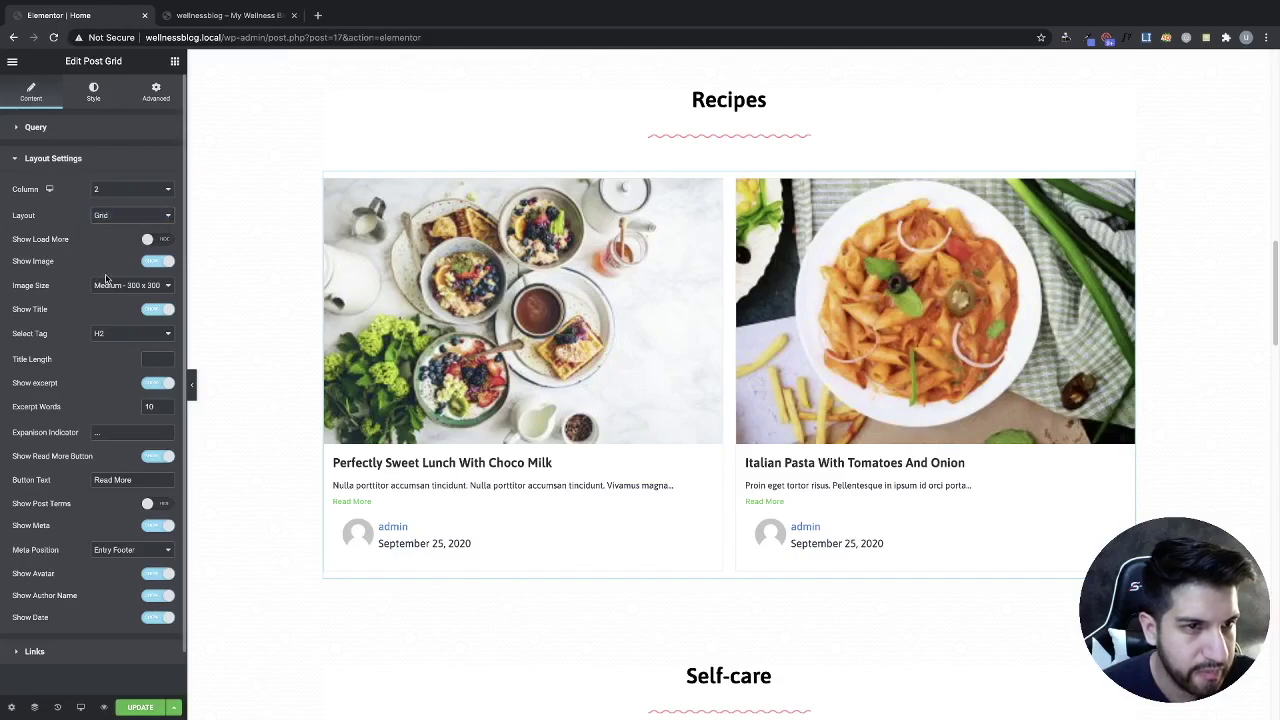
# - Switch off Show Load More in the Post Grid's Layout Settings
pyautogui.click(152, 241)
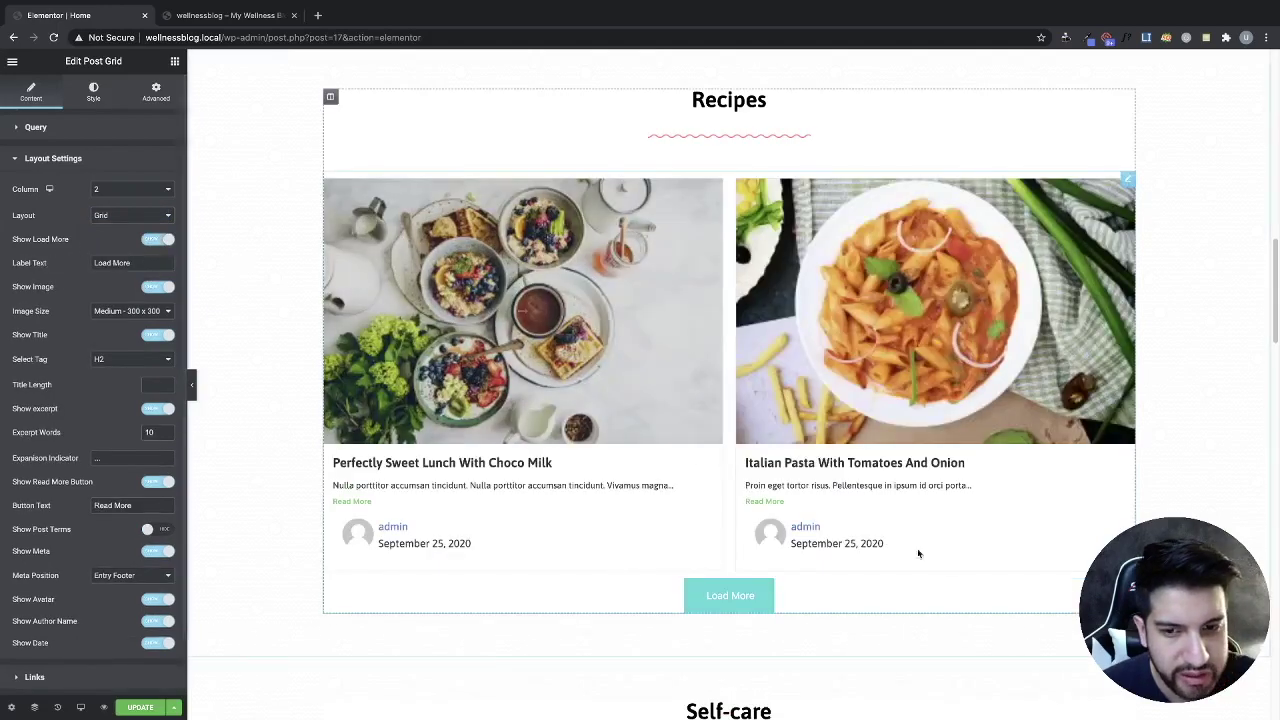
pyautogui.click(68, 130)
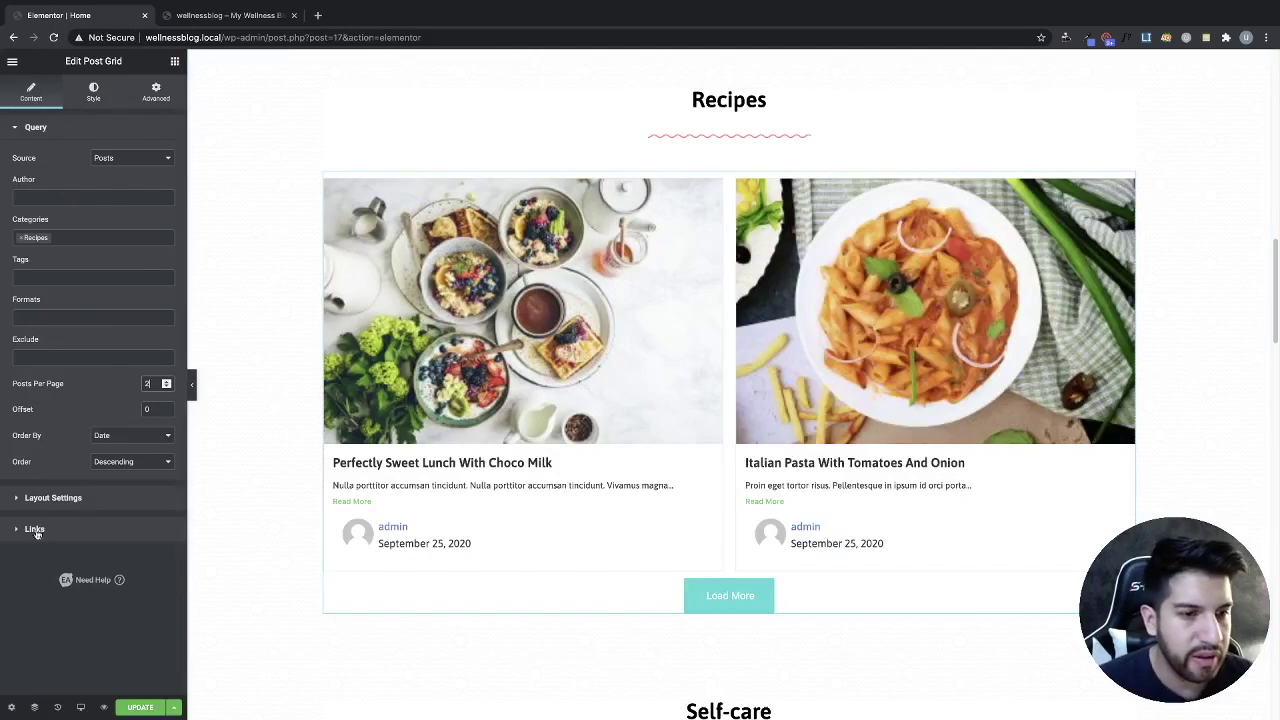
pyautogui.click(46, 500)
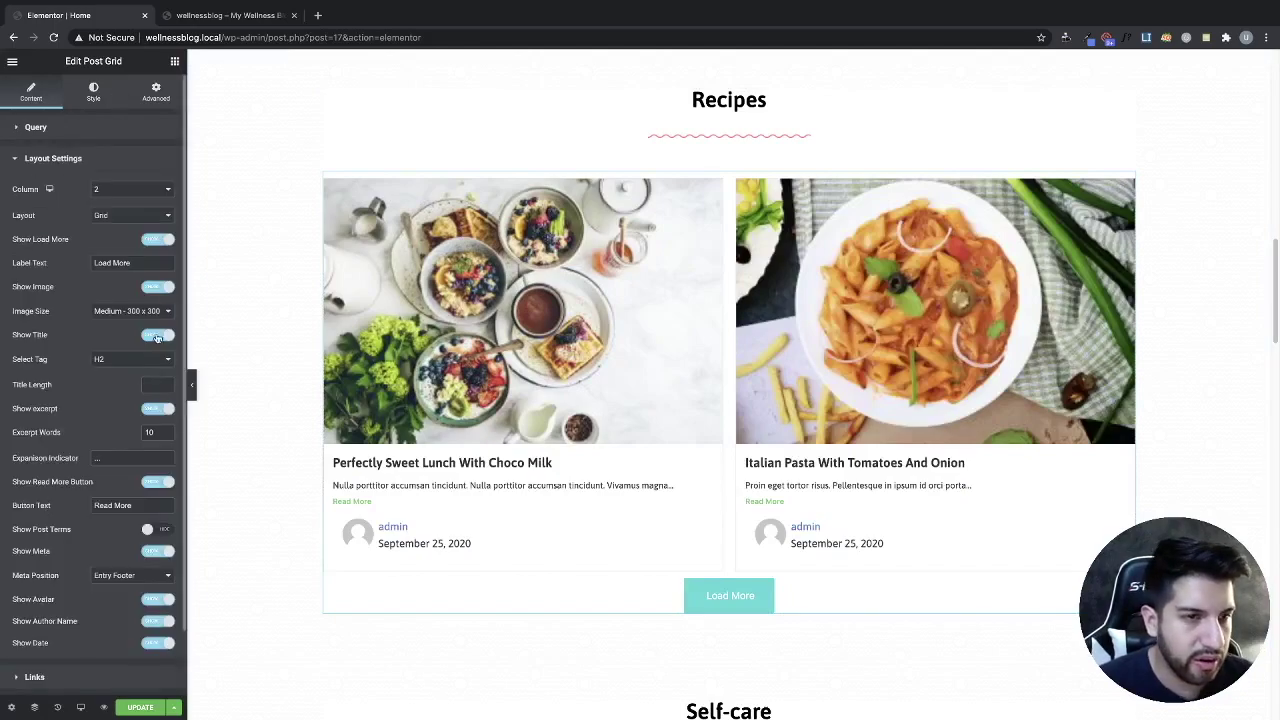
pyautogui.click(155, 240)
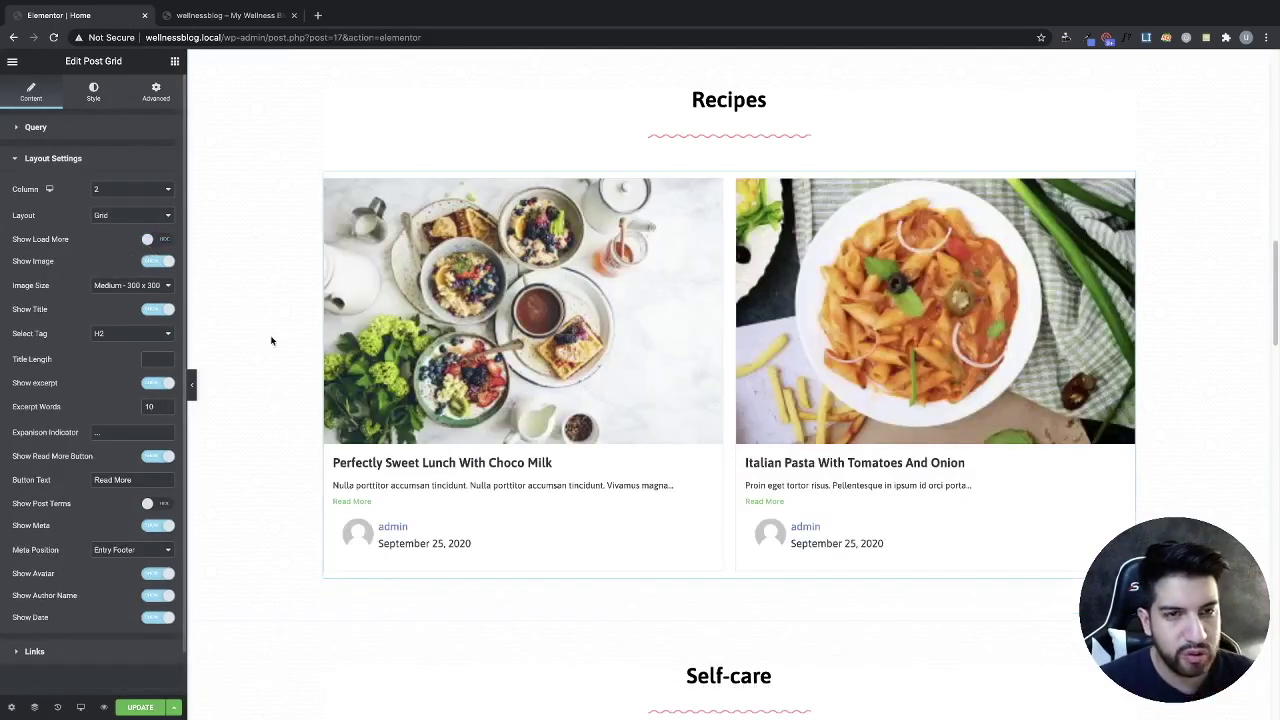
# - Copy the View Blogs button
pyautogui.scroll(10, 594, 220)
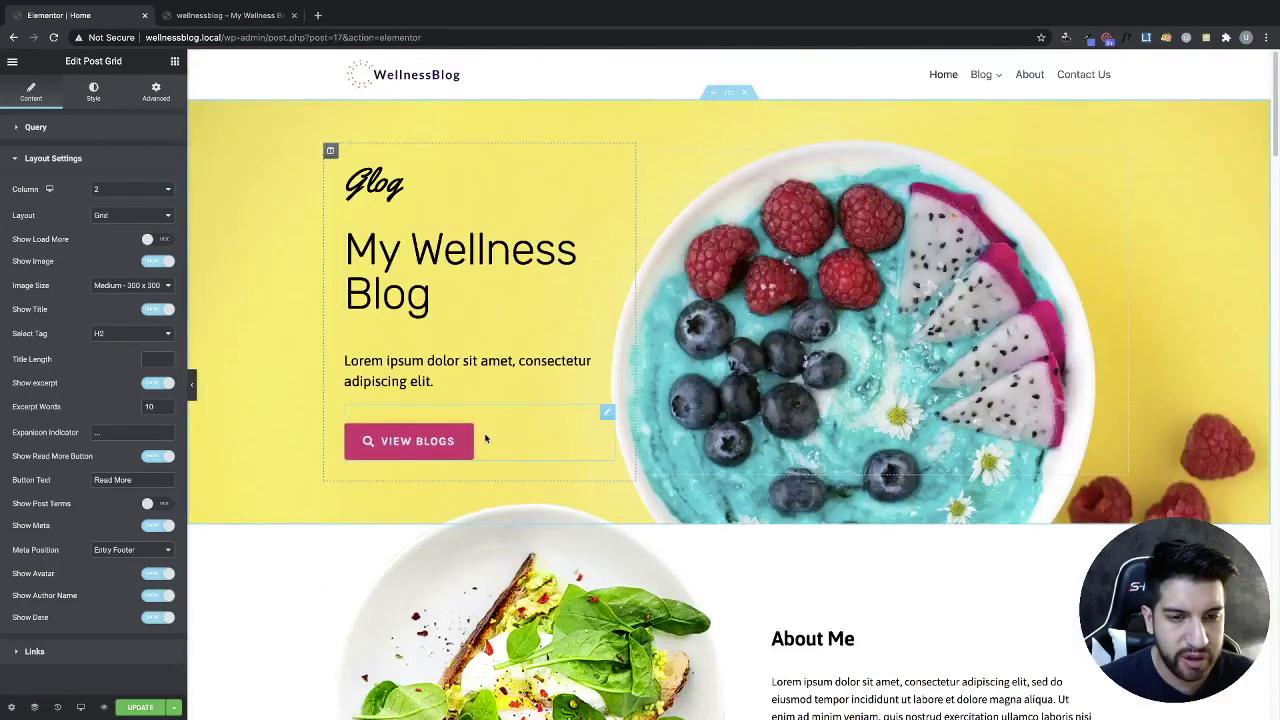
pyautogui.rightClick(486, 440)
pyautogui.click(517, 488)
# - Add a centred Button widget below the Recipes post grid and clear its Click here text
pyautogui.scroll(-15, 688, 421)
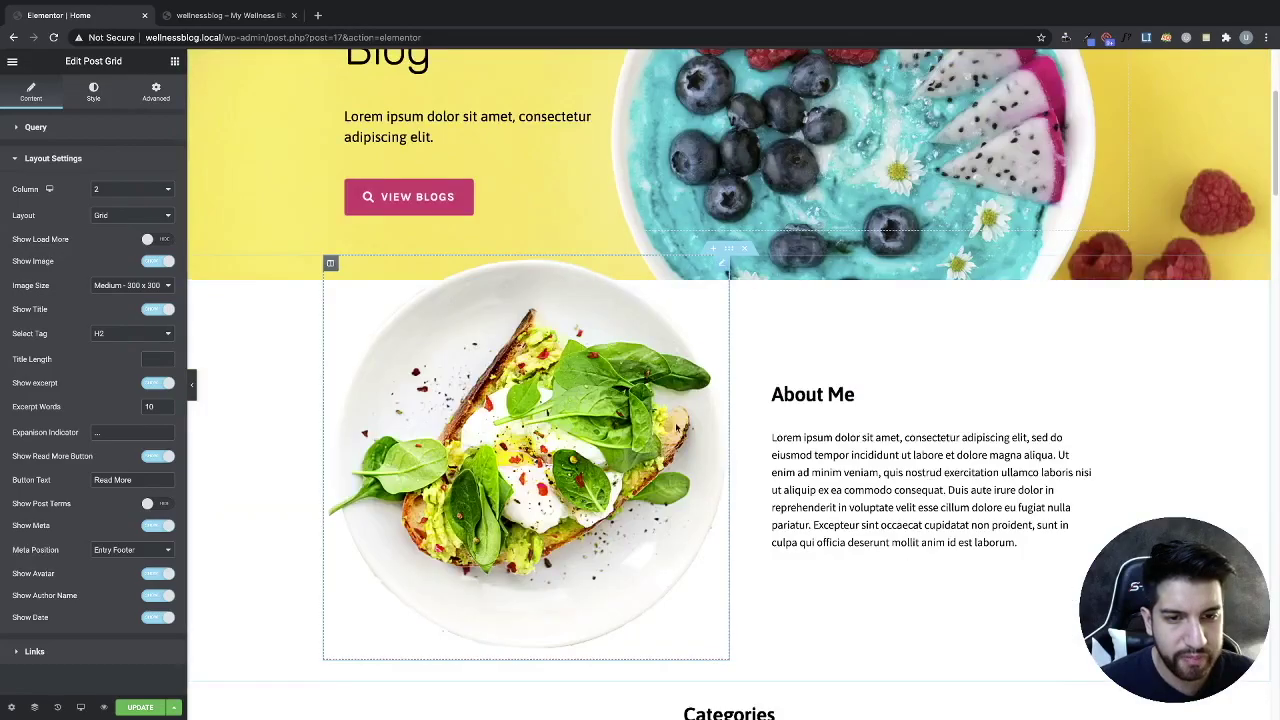
pyautogui.scroll(1, 688, 421)
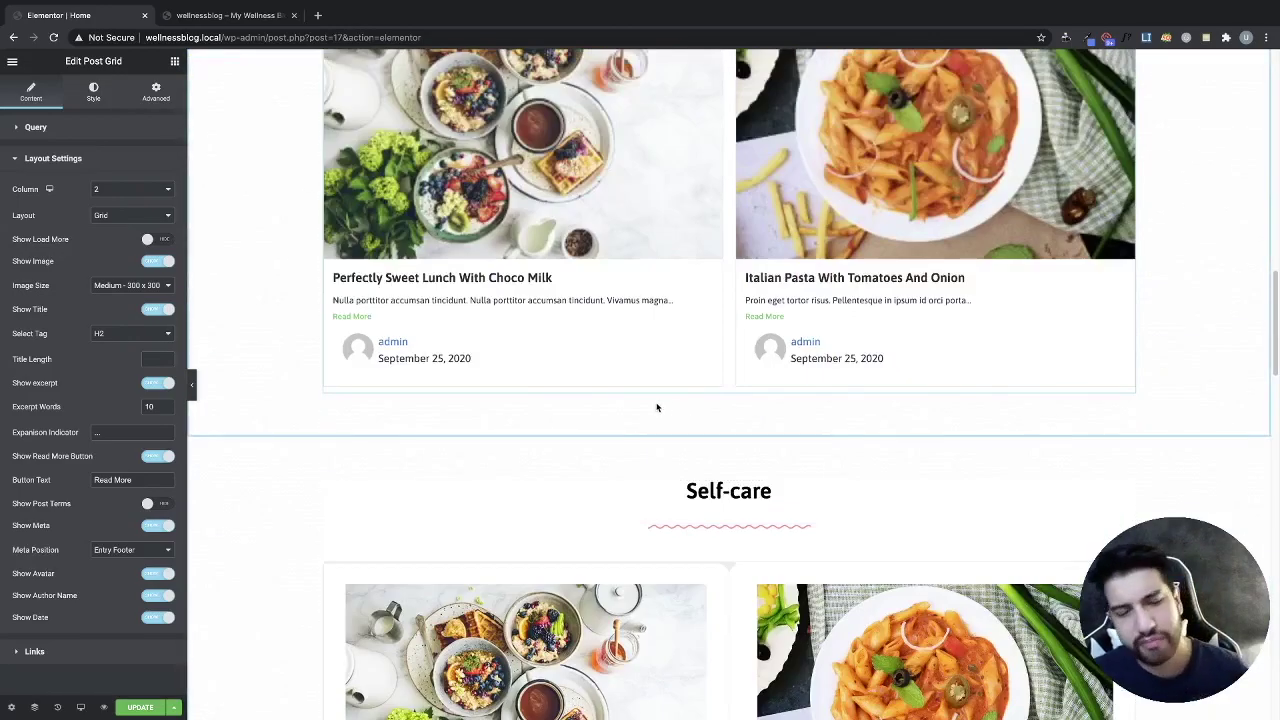
pyautogui.scroll(-1, 650, 400)
pyautogui.scroll(2, 646, 397)
pyautogui.scroll(-1, 646, 397)
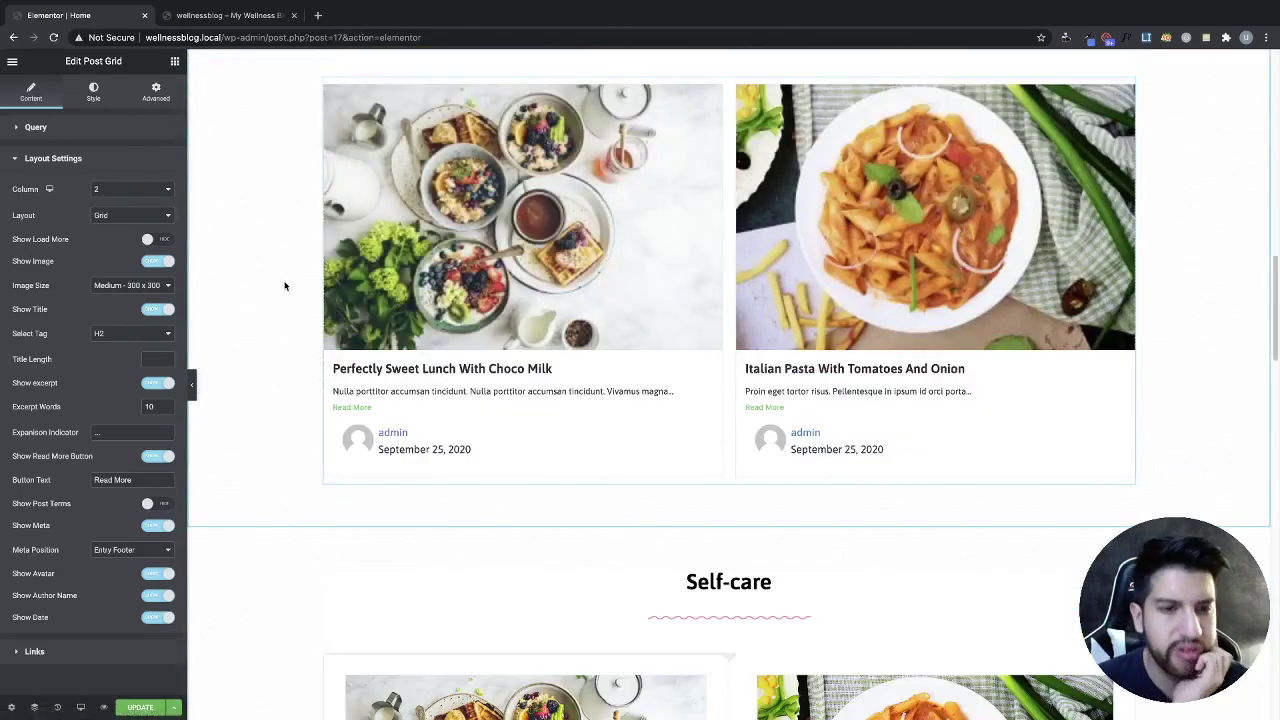
pyautogui.click(175, 63)
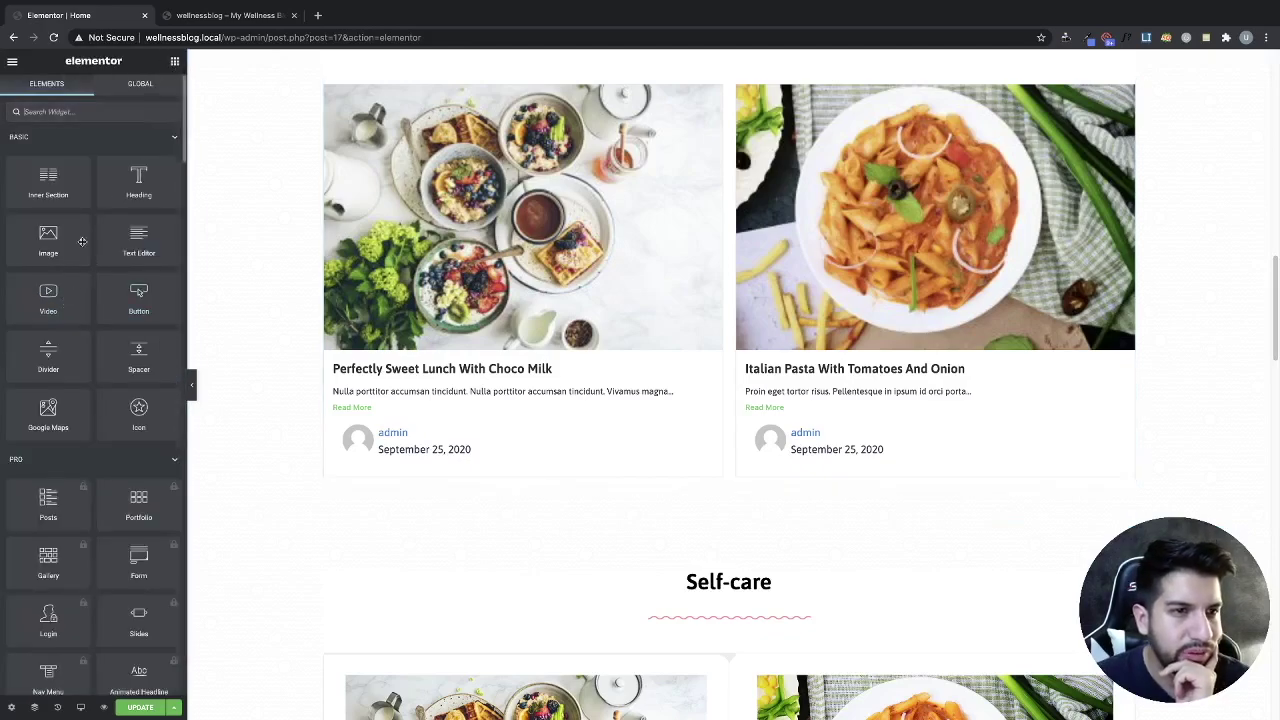
pyautogui.moveTo(141, 310); pyautogui.dragTo(774, 477)
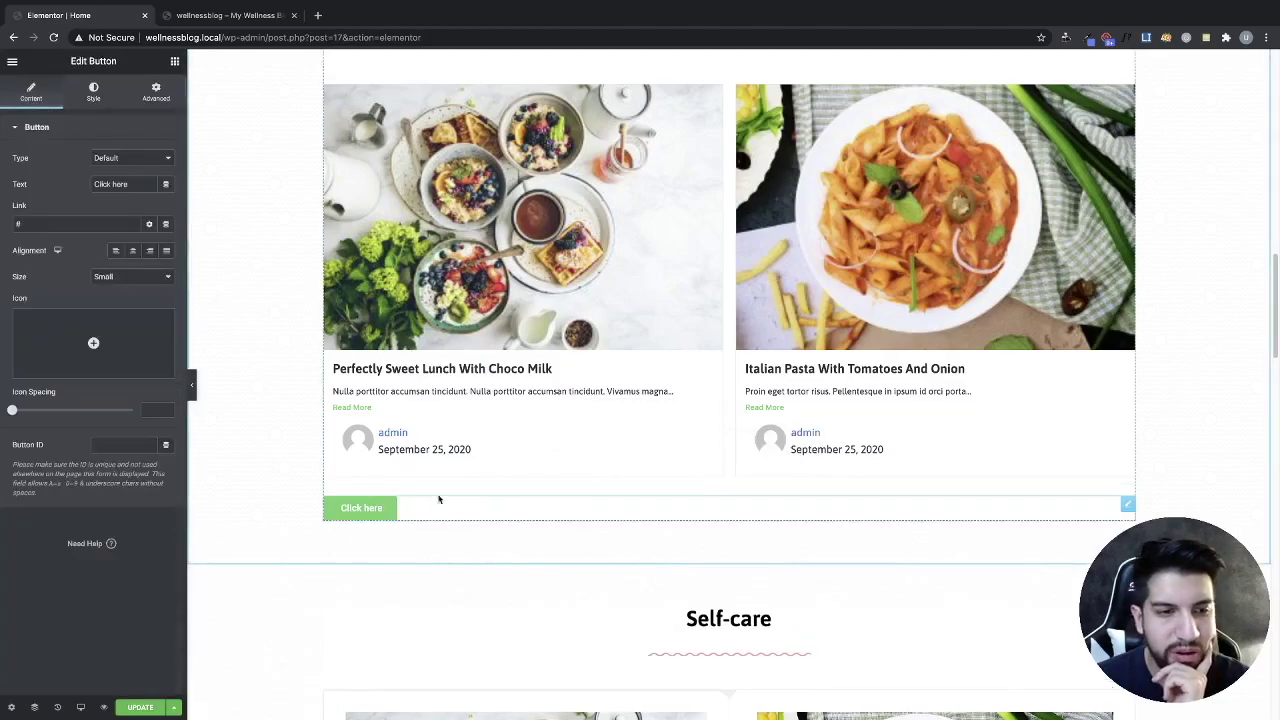
pyautogui.click(131, 256)
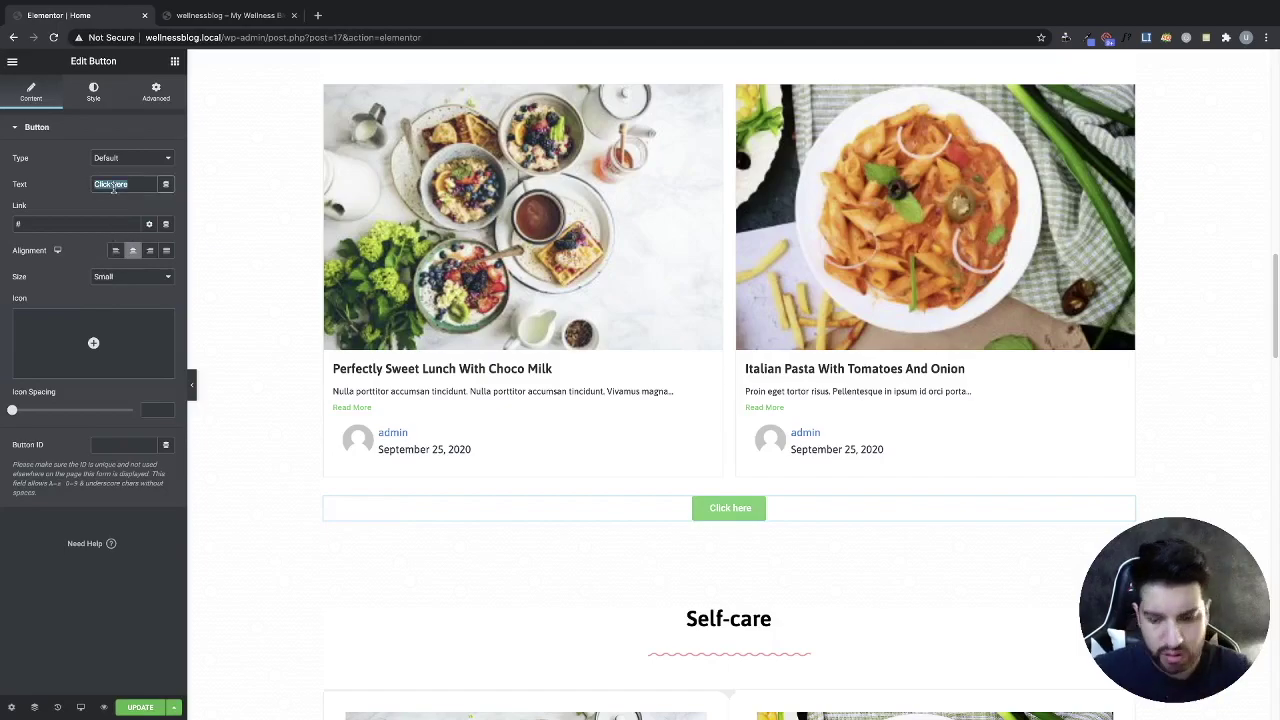
pyautogui.press('BackSpace')
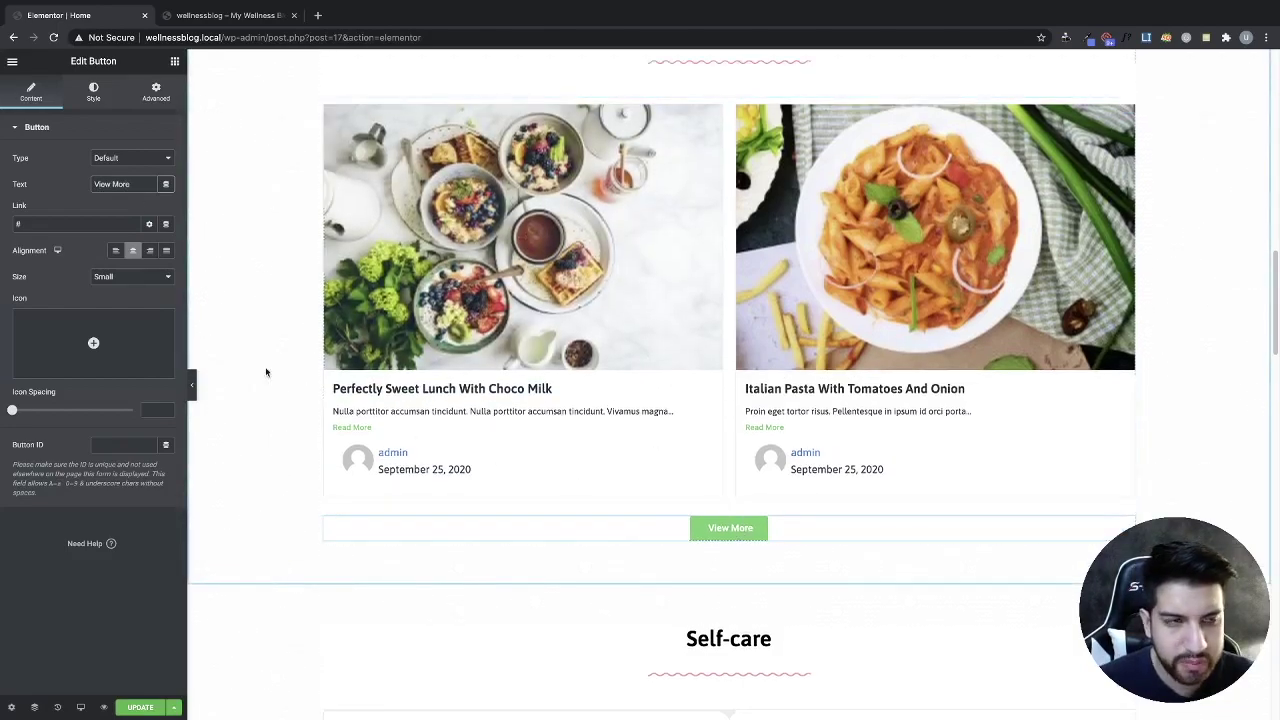
# - Paste the Recipes category button's link URL into the View More button's Link field
pyautogui.scroll(5, 523, 357)
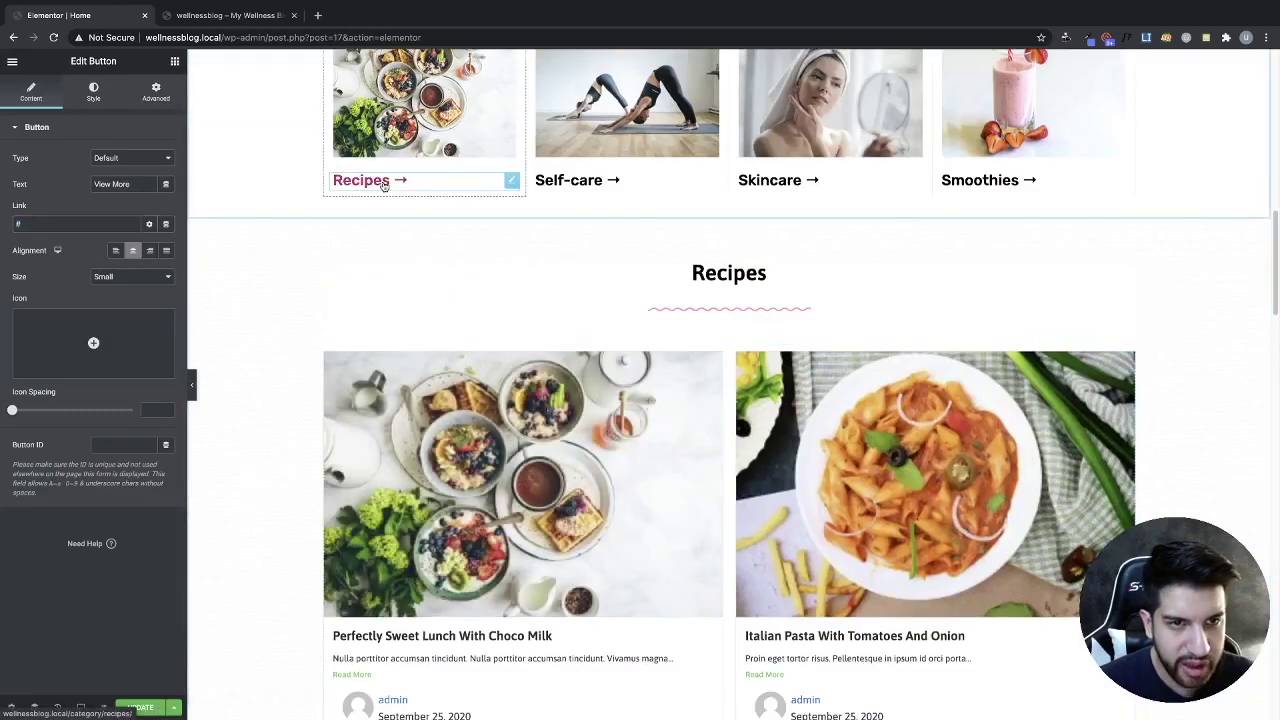
pyautogui.click(383, 186)
pyautogui.tripleClick(66, 222)
pyautogui.scroll(-10, 908, 491)
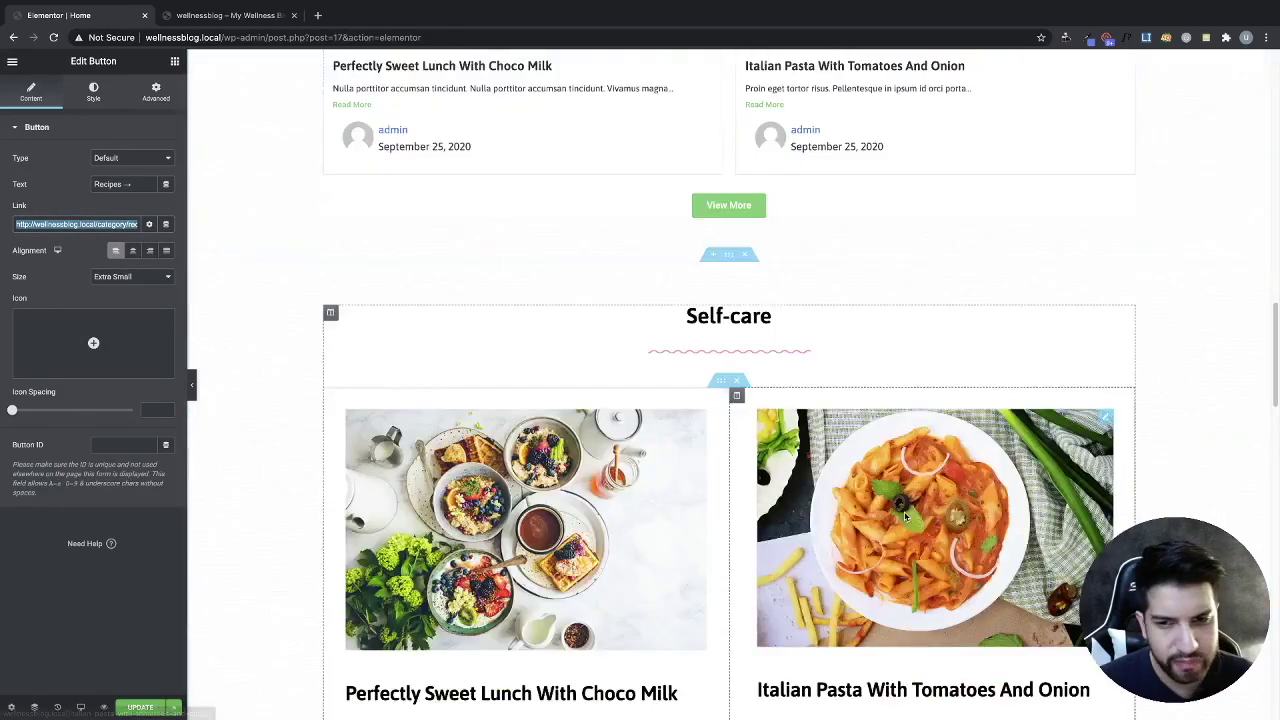
pyautogui.click(785, 208)
pyautogui.hotkey('ctrl', 'v')
# - Open the View More button's Style settings and background colour chooser
pyautogui.scroll(5, 603, 500)
pyautogui.scroll(-2, 660, 486)
pyautogui.scroll(1, 657, 482)
pyautogui.scroll(1, 657, 484)
pyautogui.scroll(-2, 657, 481)
pyautogui.scroll(1, 508, 442)
pyautogui.scroll(-2, 718, 485)
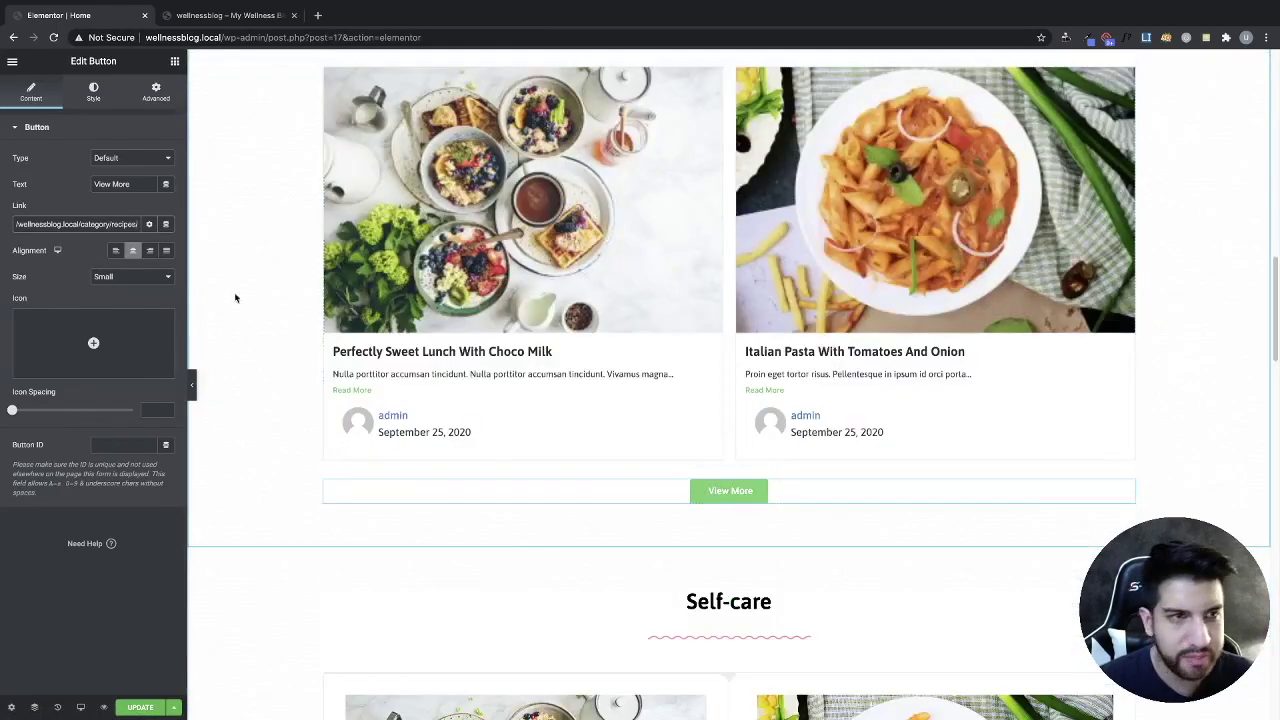
pyautogui.click(94, 100)
pyautogui.click(166, 262)
# - Check the View Blogs button's pink background colour value
pyautogui.scroll(2, 482, 374)
pyautogui.scroll(10, 482, 374)
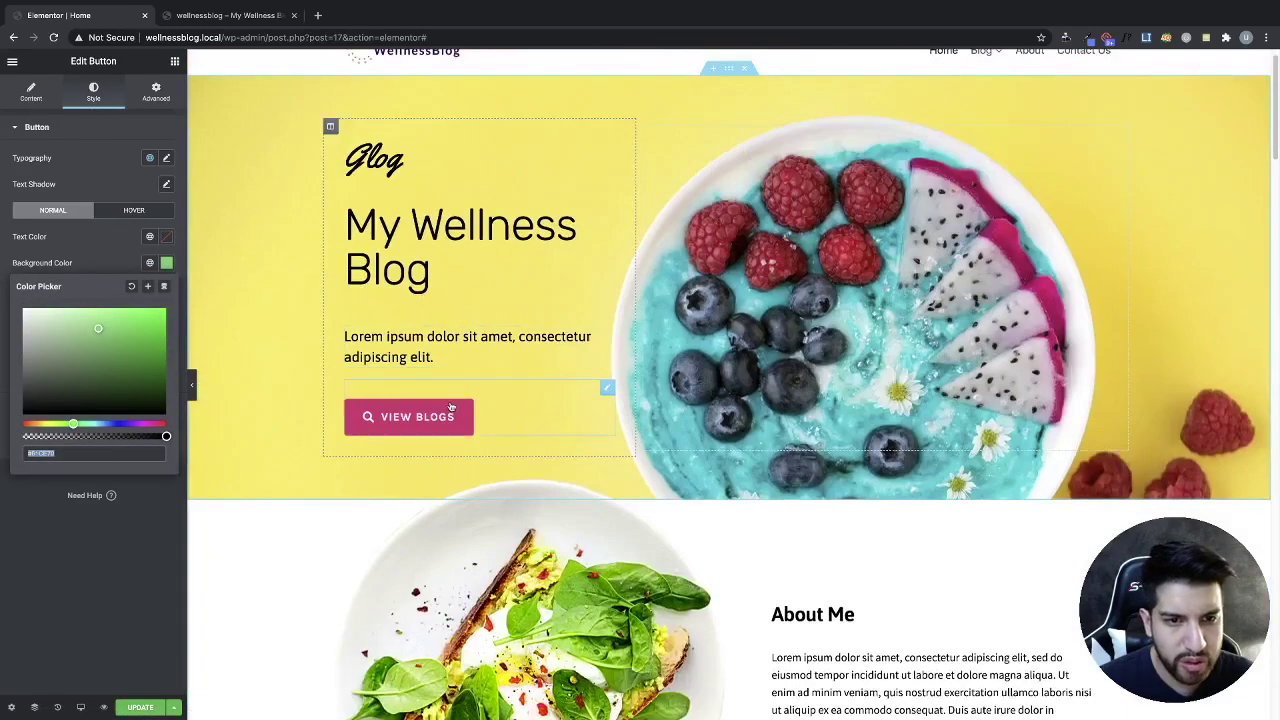
pyautogui.click(517, 419)
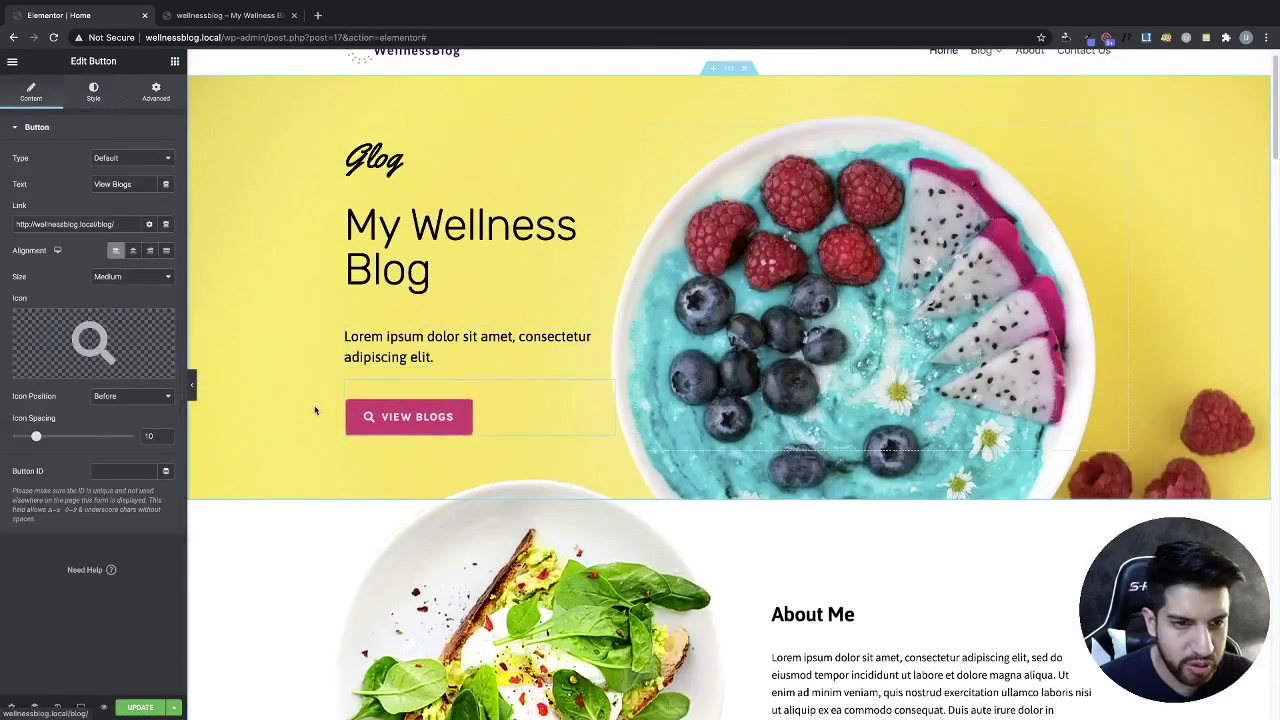
pyautogui.click(94, 93)
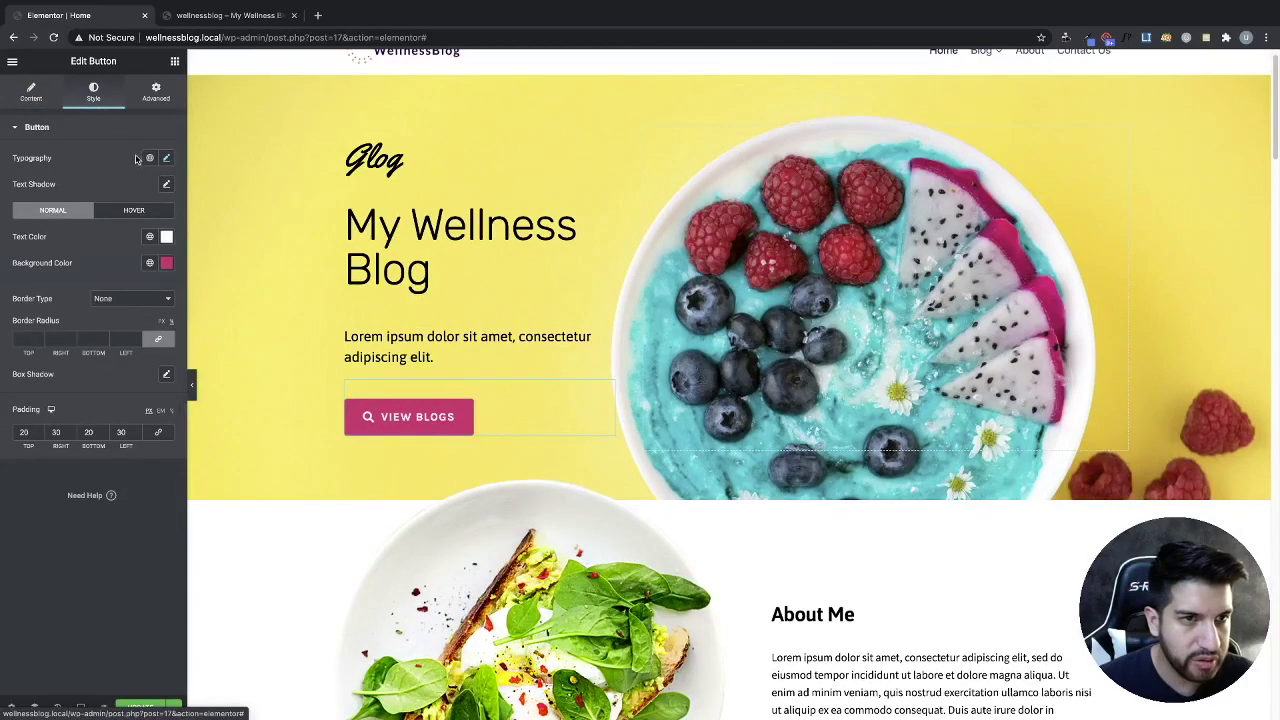
pyautogui.click(165, 263)
pyautogui.click(126, 257)
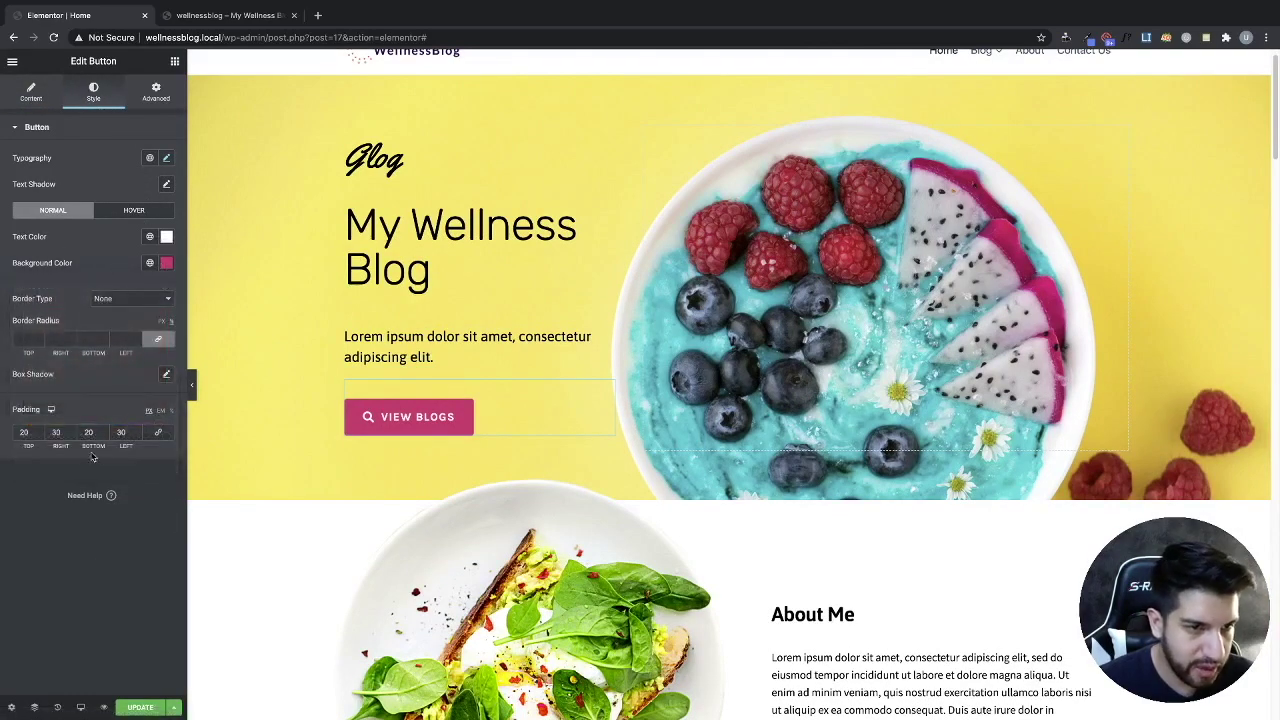
# - Inspect the View Blogs button's typography settings
pyautogui.scroll(-1, 824, 400)
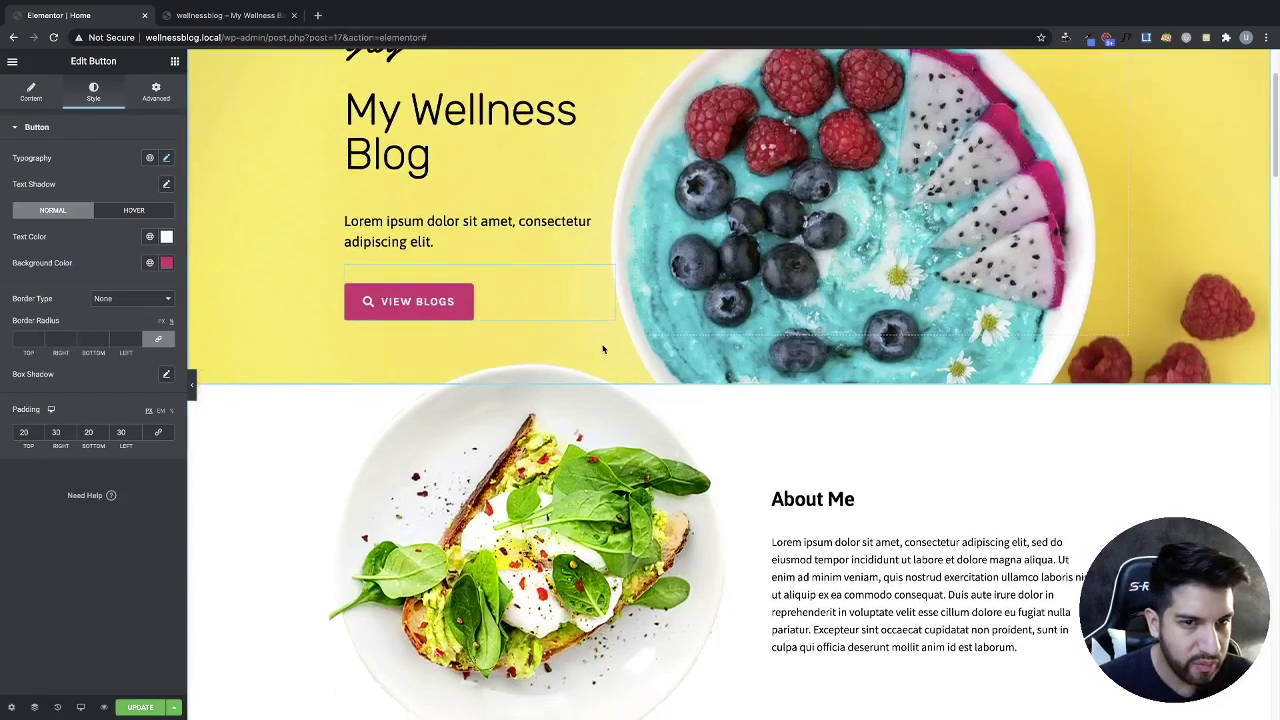
pyautogui.scroll(-2, 861, 426)
pyautogui.scroll(-10, 861, 426)
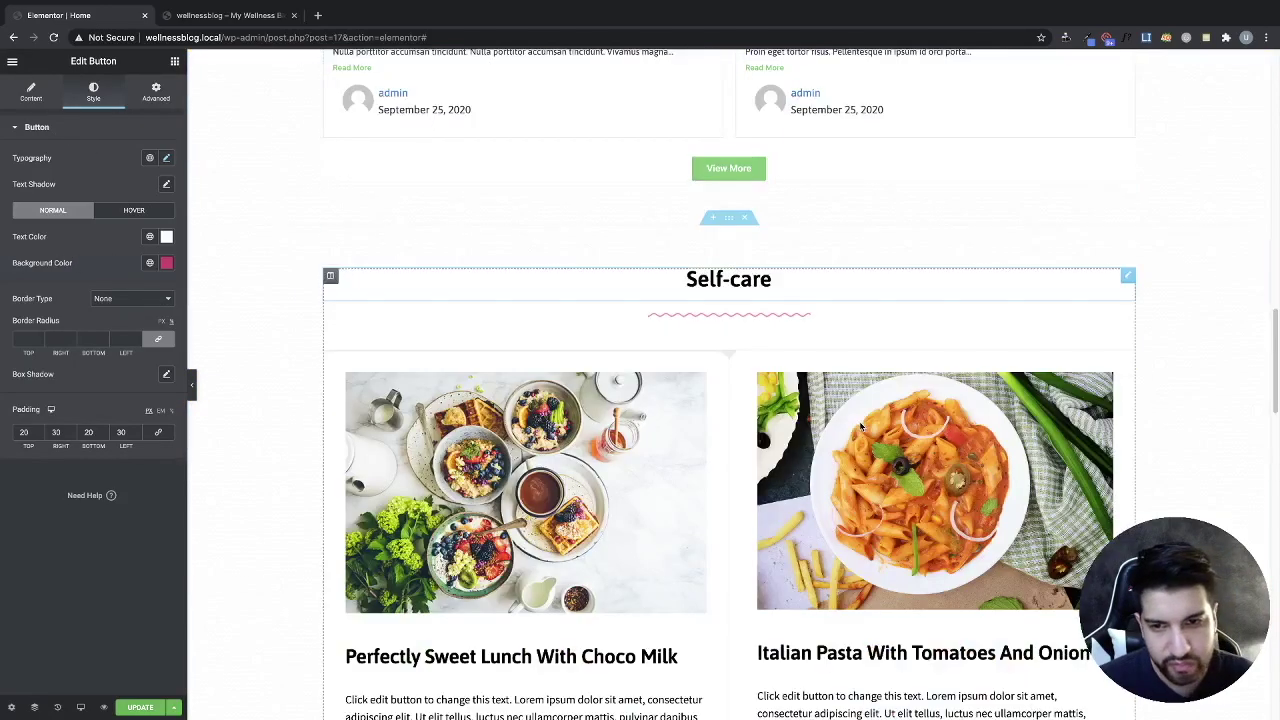
pyautogui.scroll(1, 806, 314)
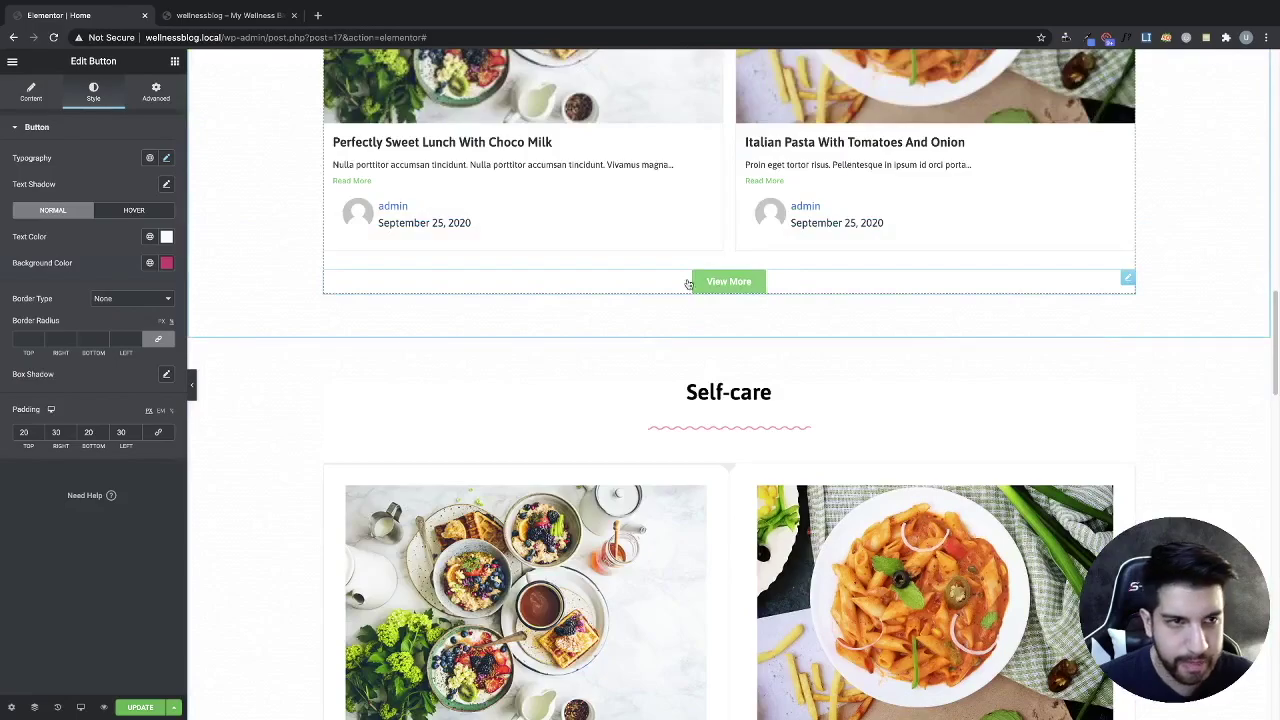
pyautogui.scroll(12, 688, 284)
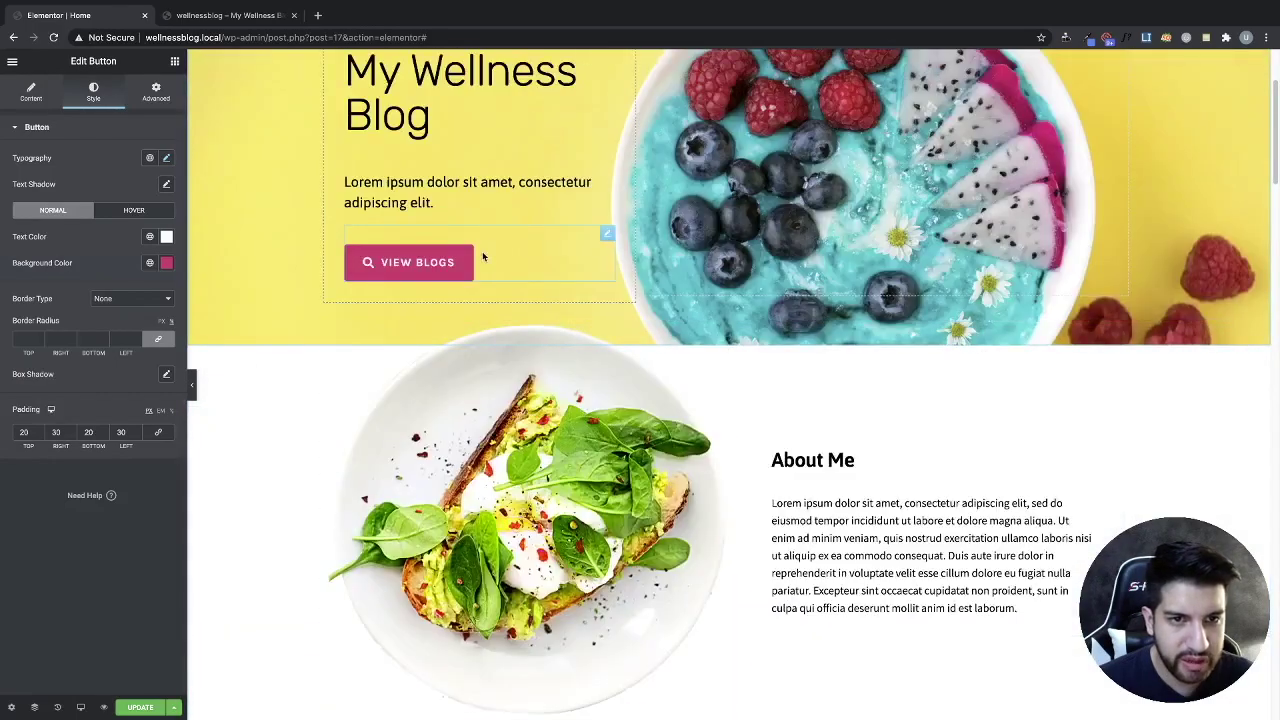
pyautogui.click(166, 159)
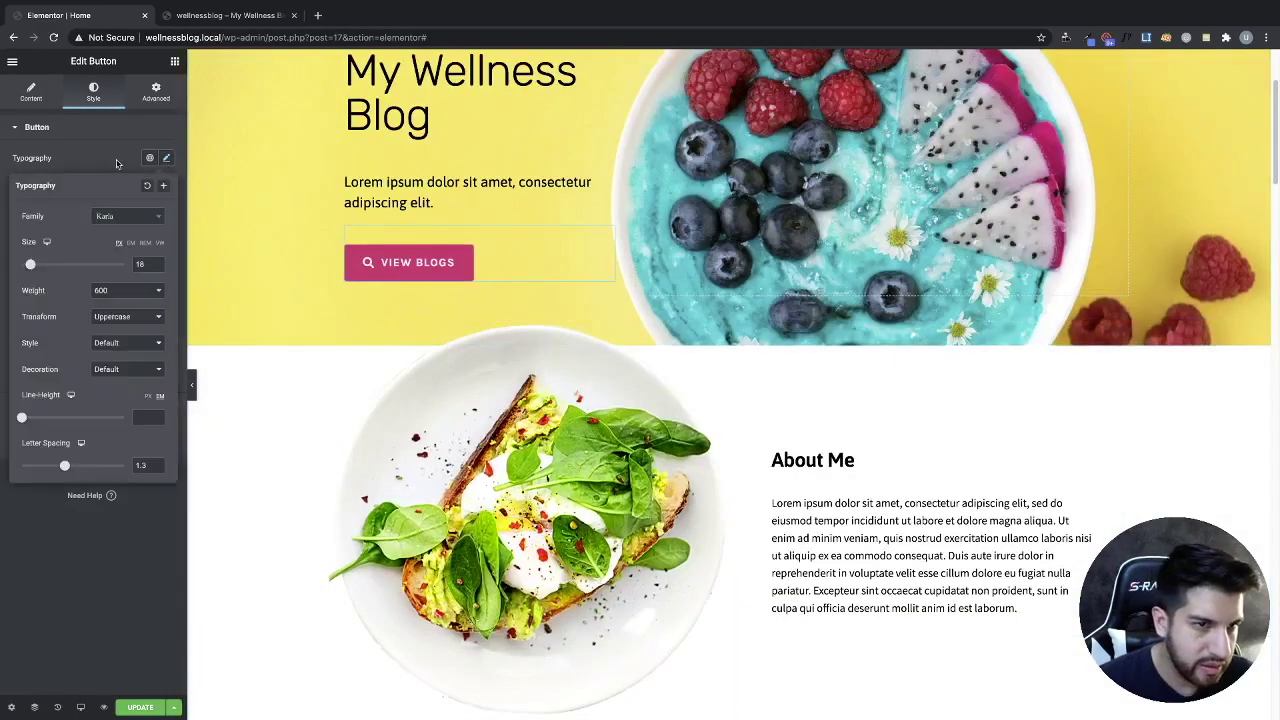
pyautogui.click(116, 163)
pyautogui.scroll(-8, 731, 355)
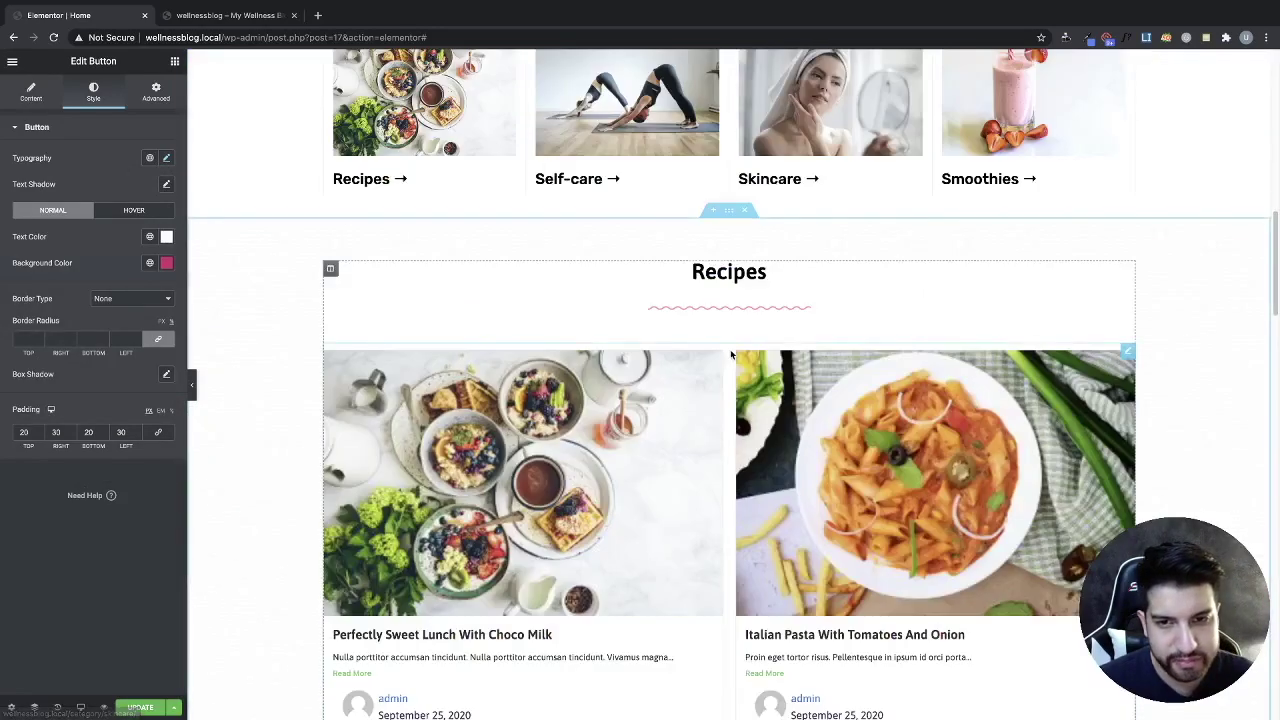
pyautogui.scroll(-4, 731, 355)
# - Set the View More button's typography to size 16 and the Karla font family
pyautogui.click(794, 421)
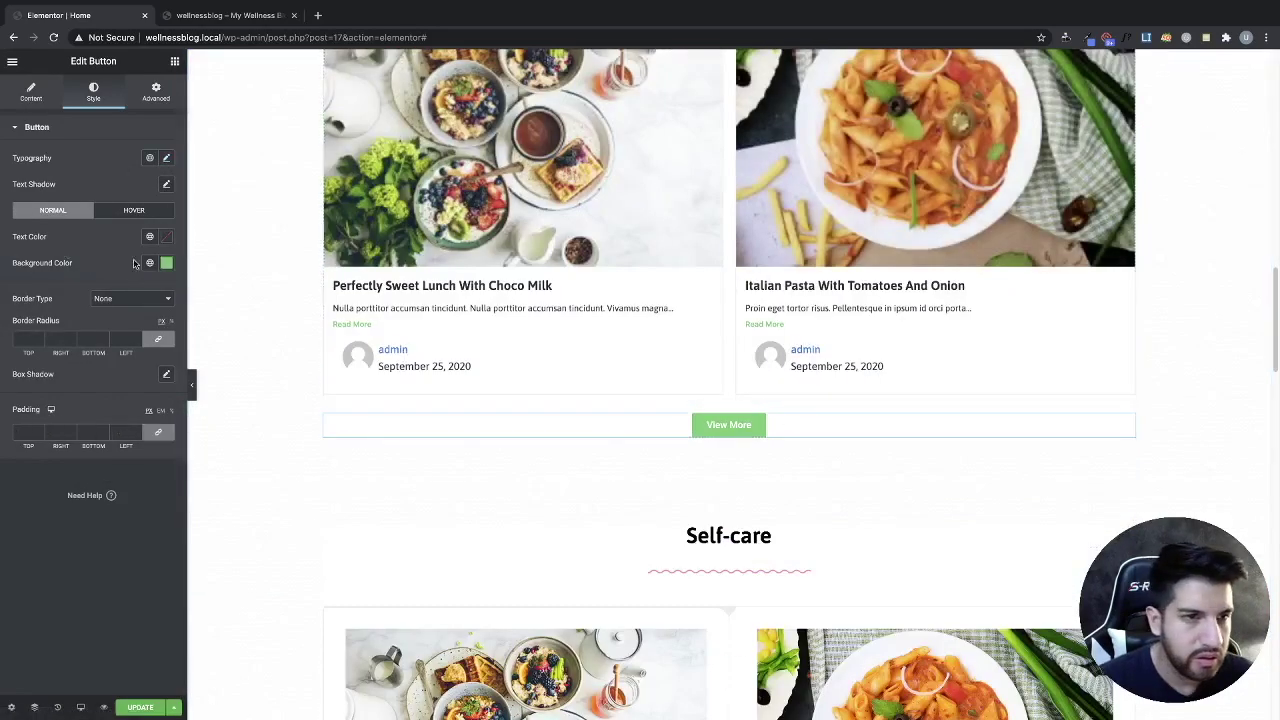
pyautogui.click(166, 159)
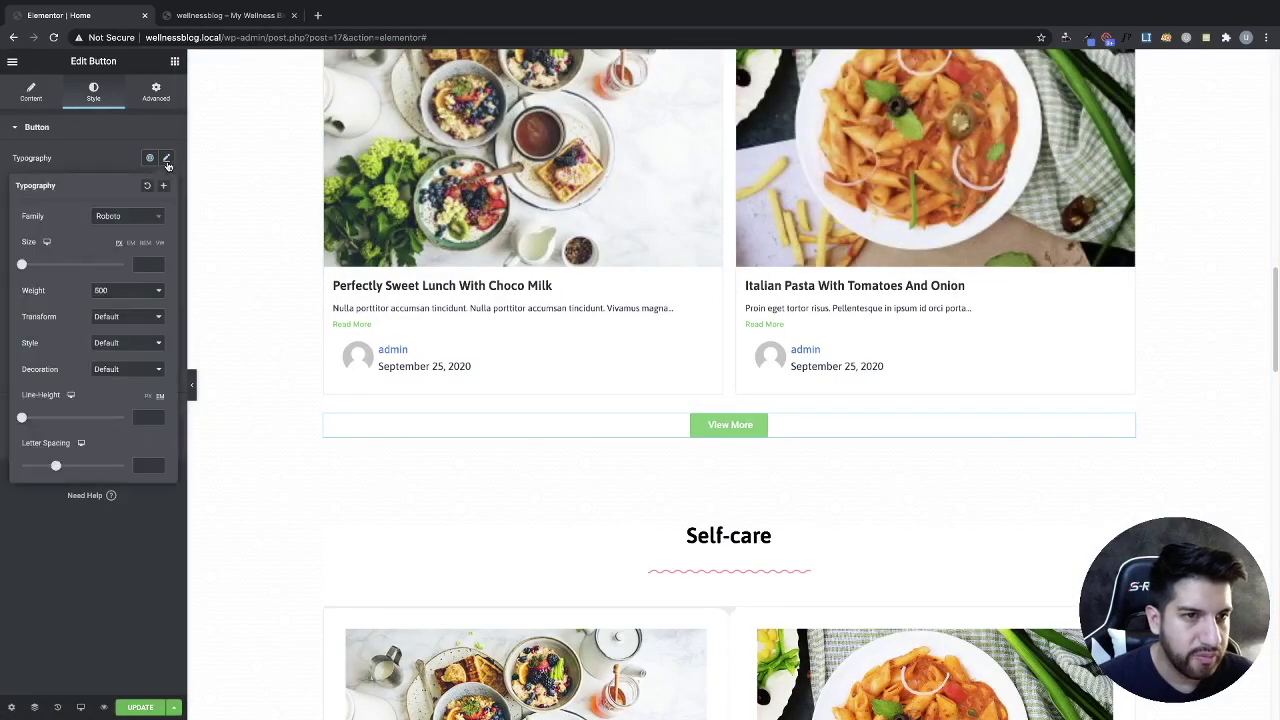
pyautogui.click(139, 264)
pyautogui.write('16')
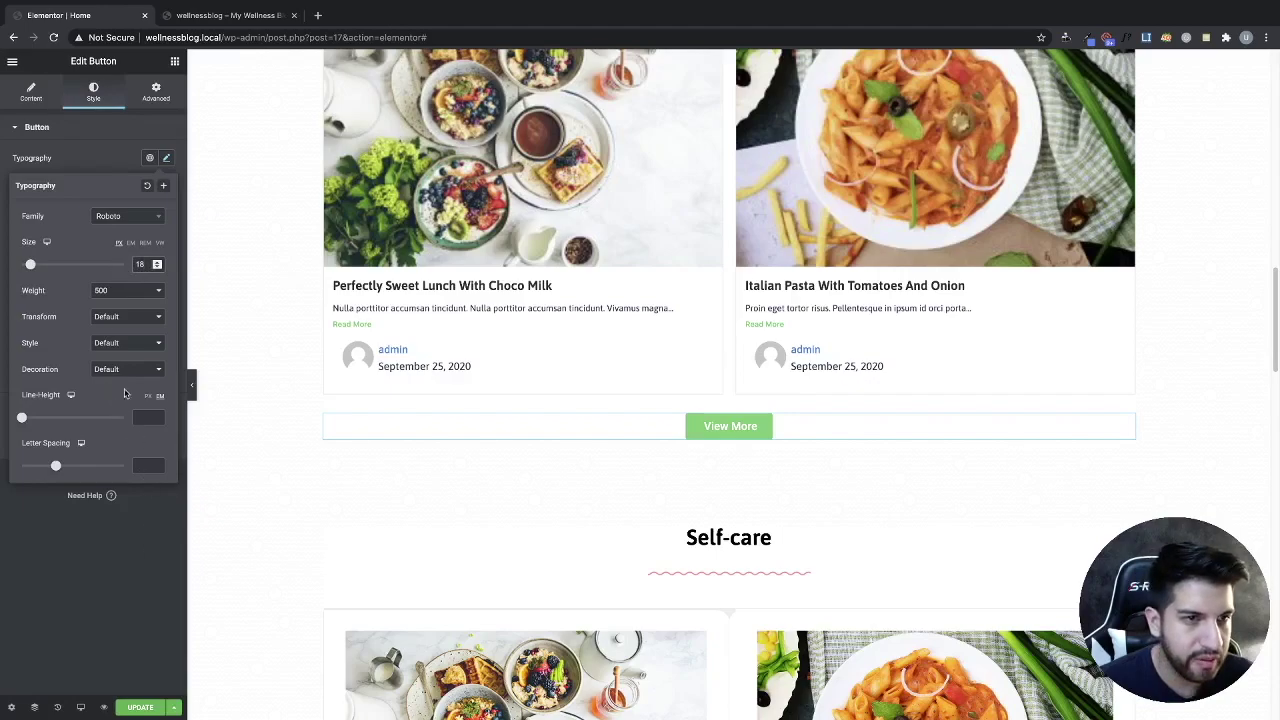
pyautogui.click(106, 291)
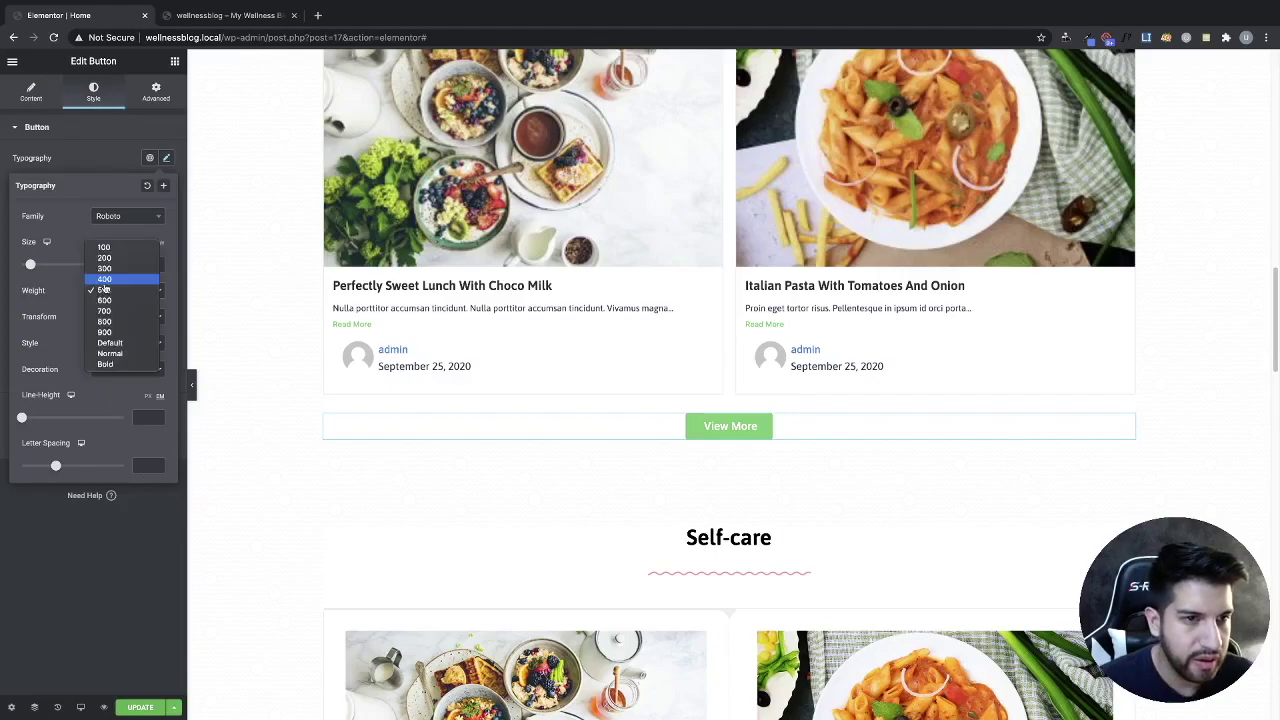
pyautogui.click(120, 216)
pyautogui.write('kar')
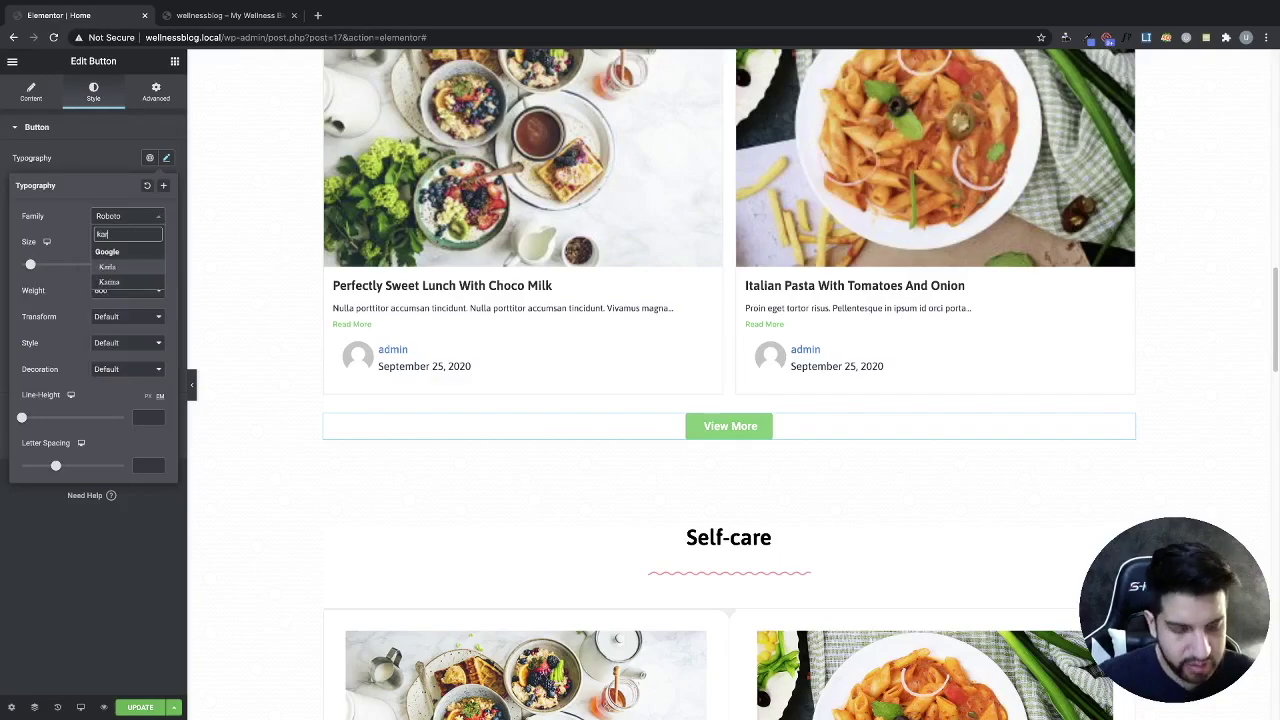
pyautogui.click(108, 268)
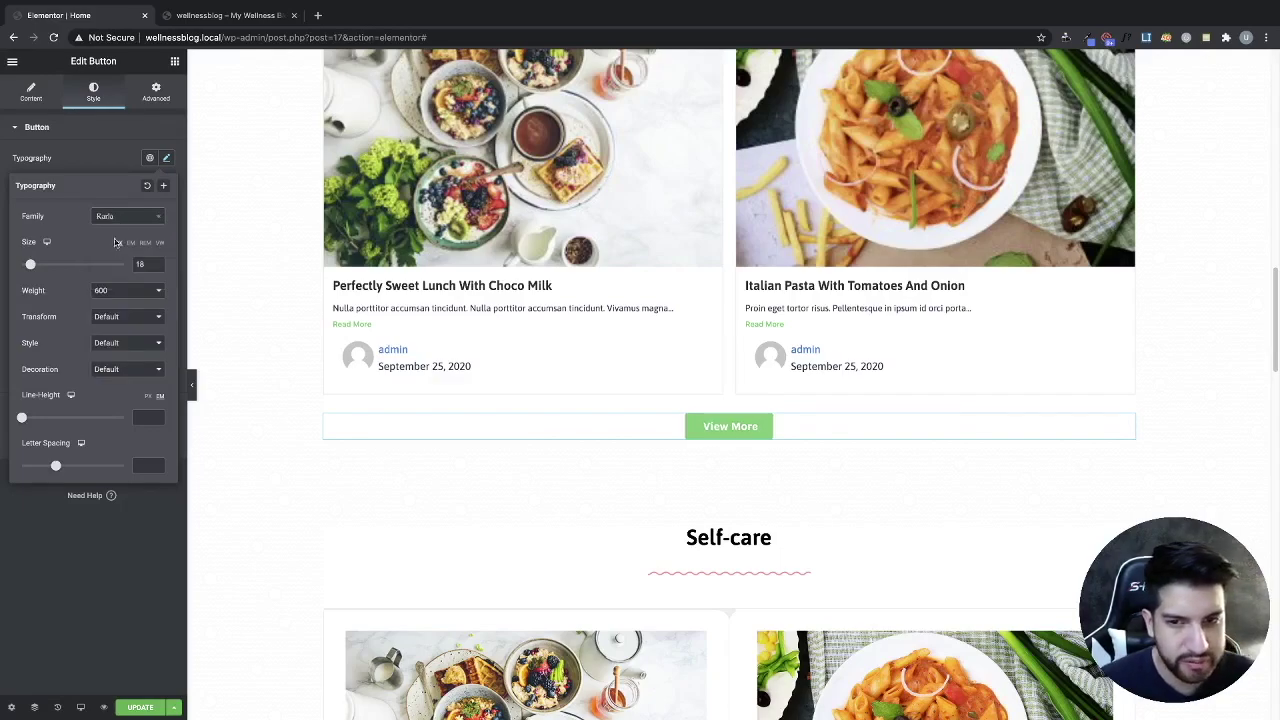
pyautogui.click(118, 178)
# - Give the button a pink #E22F5B background and padding of 20
pyautogui.click(166, 262)
pyautogui.write('#E22F5B')
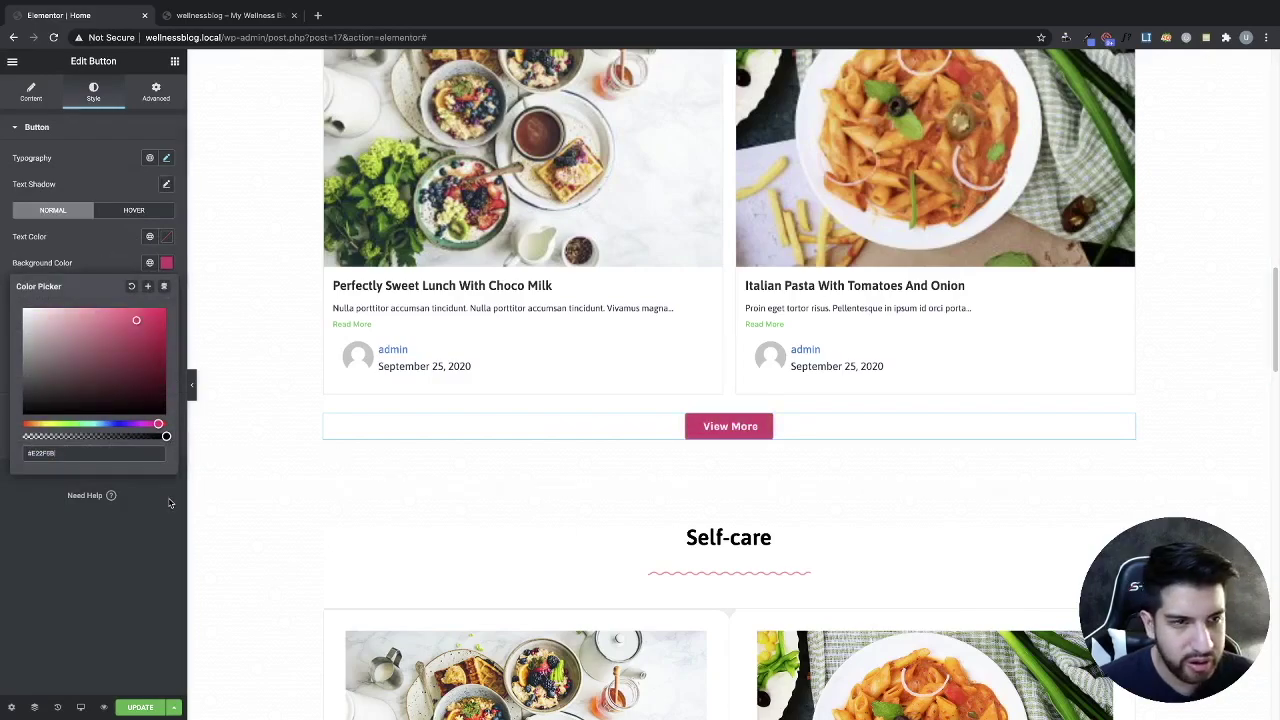
pyautogui.press('Escape')
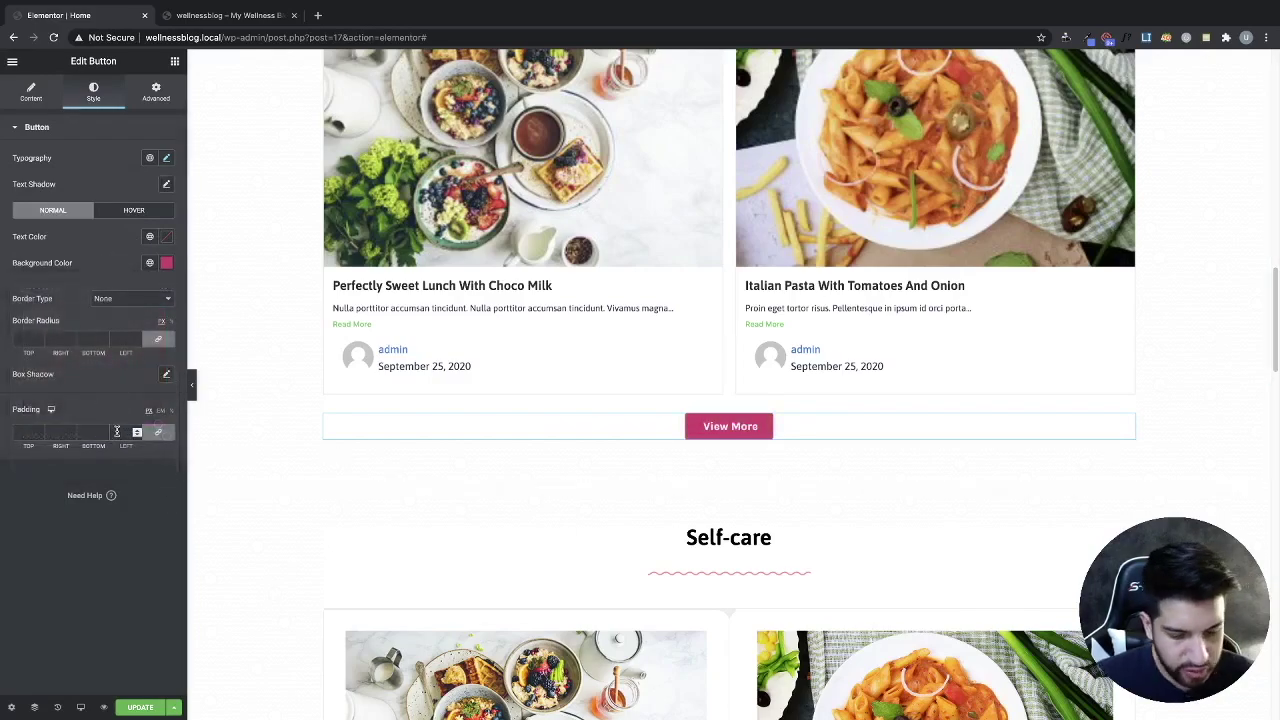
pyautogui.click(117, 431)
pyautogui.write('20')
pyautogui.scroll(15, 690, 432)
pyautogui.scroll(-6, 706, 437)
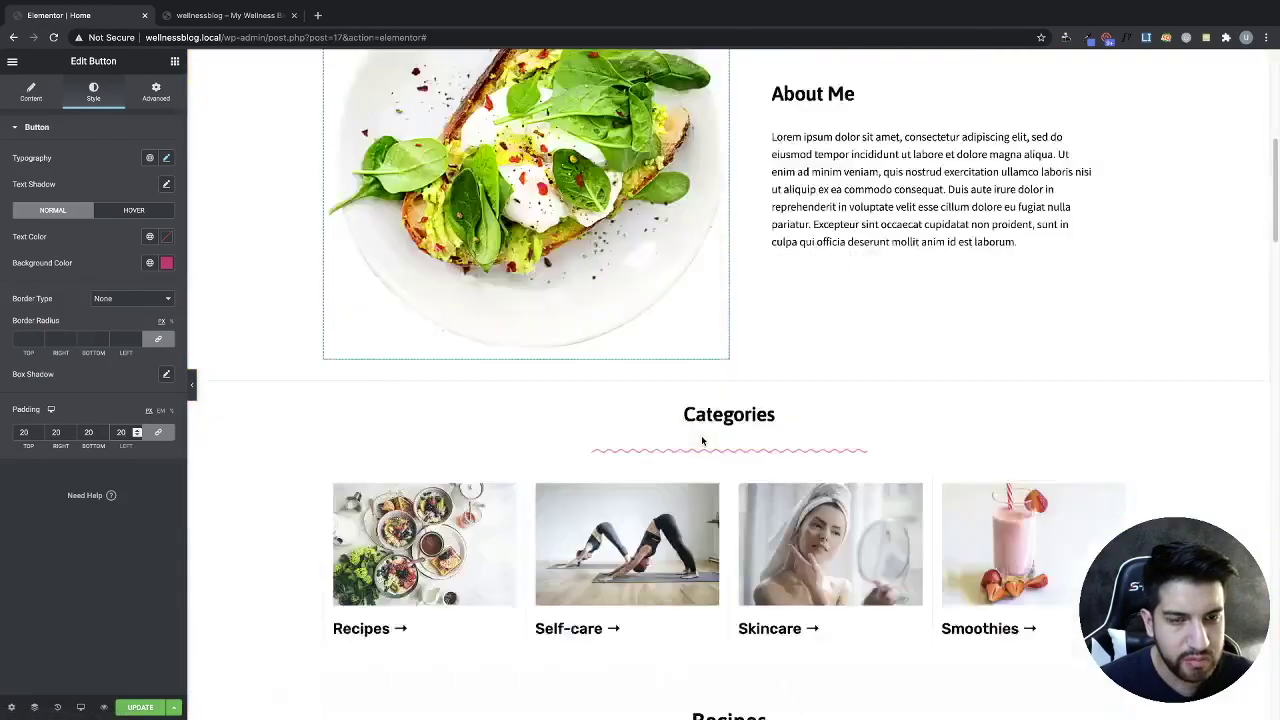
pyautogui.scroll(-8, 701, 437)
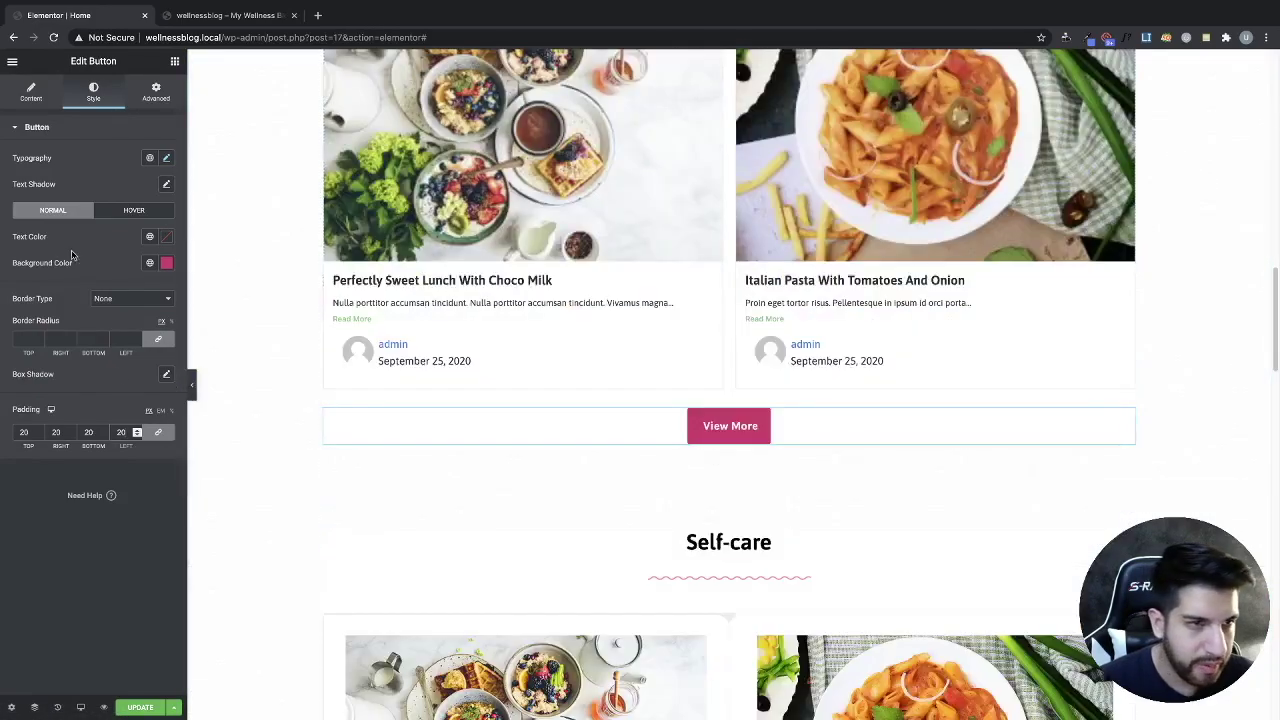
pyautogui.click(31, 92)
# - Insert the arrow-circle-right icon, found by searching 'arro', positioned after the button text
pyautogui.click(93, 343)
pyautogui.click(591, 200)
pyautogui.write('arro')
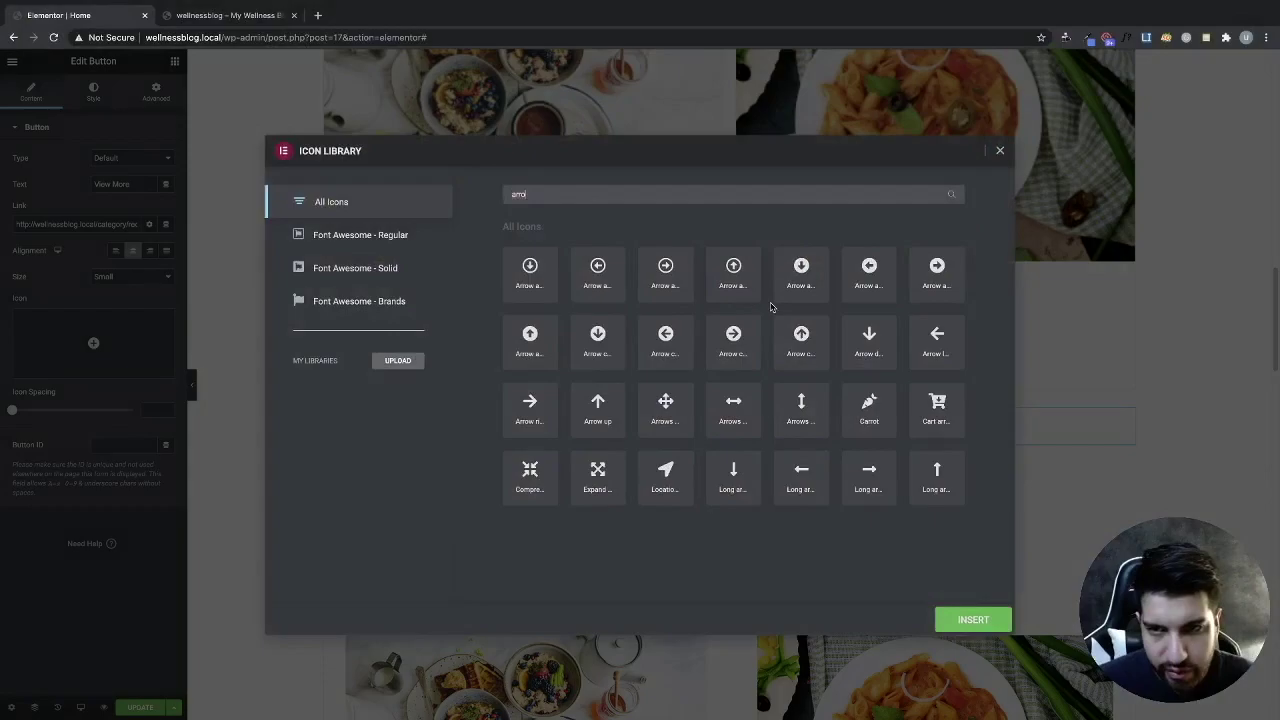
pyautogui.click(934, 269)
pyautogui.click(966, 618)
pyautogui.click(130, 396)
pyautogui.click(130, 407)
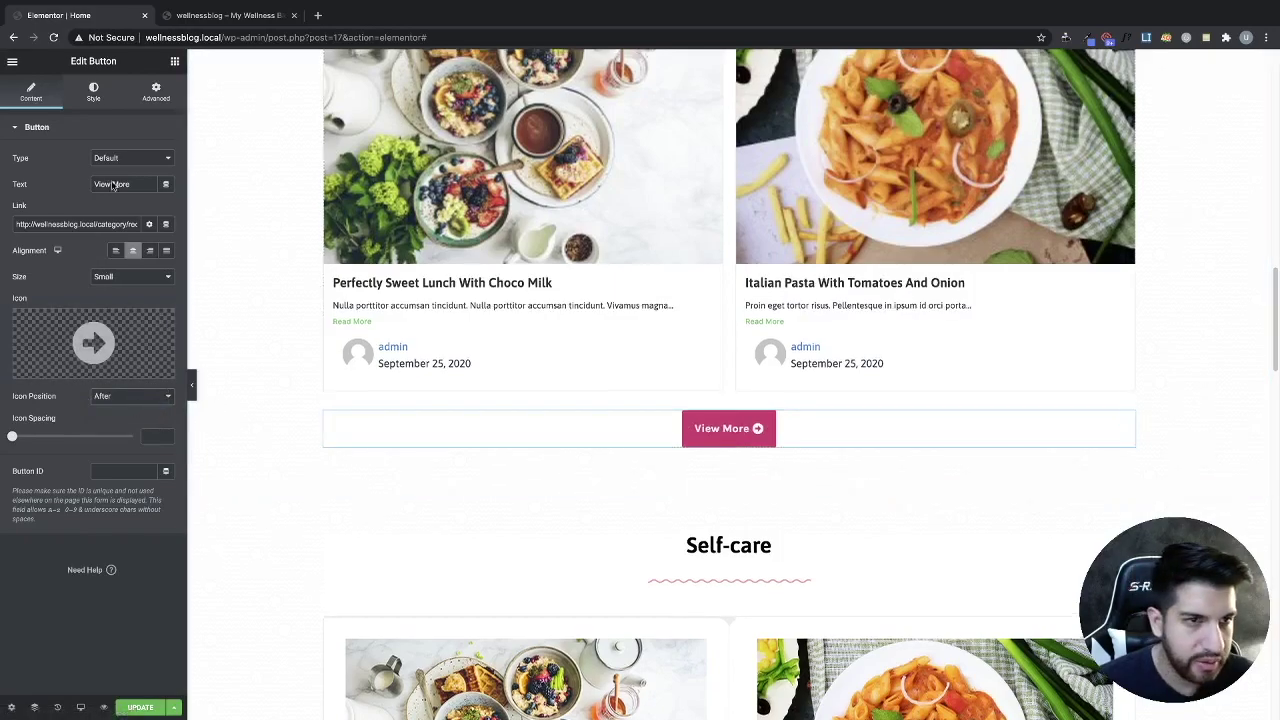
# - Set the View More button's hover background colour to orange
pyautogui.click(97, 102)
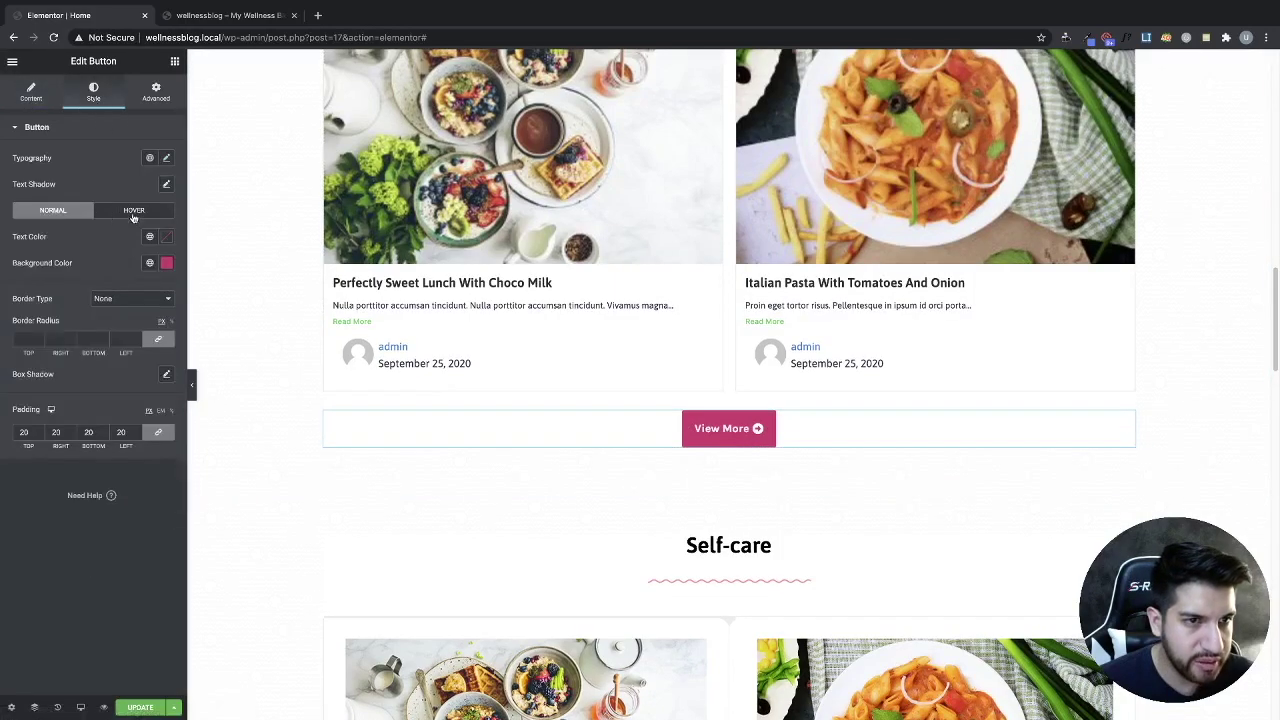
pyautogui.click(134, 212)
pyautogui.click(166, 263)
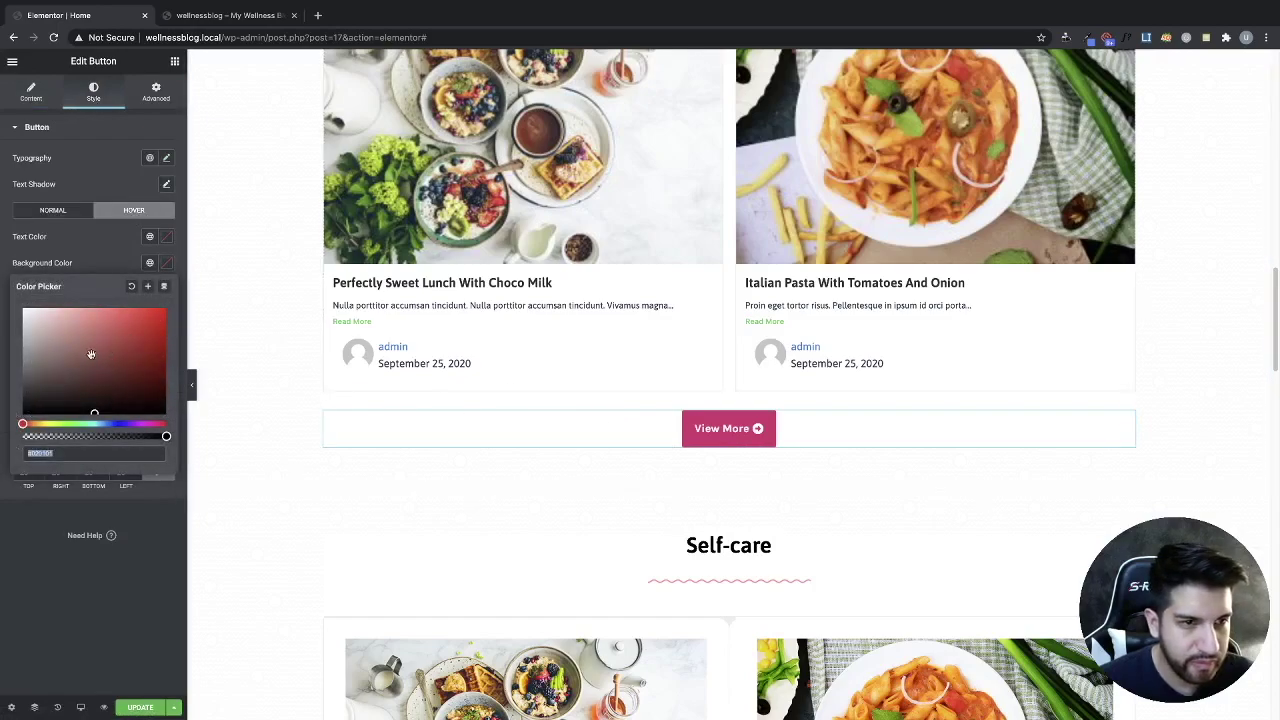
pyautogui.moveTo(22, 424); pyautogui.dragTo(36, 424)
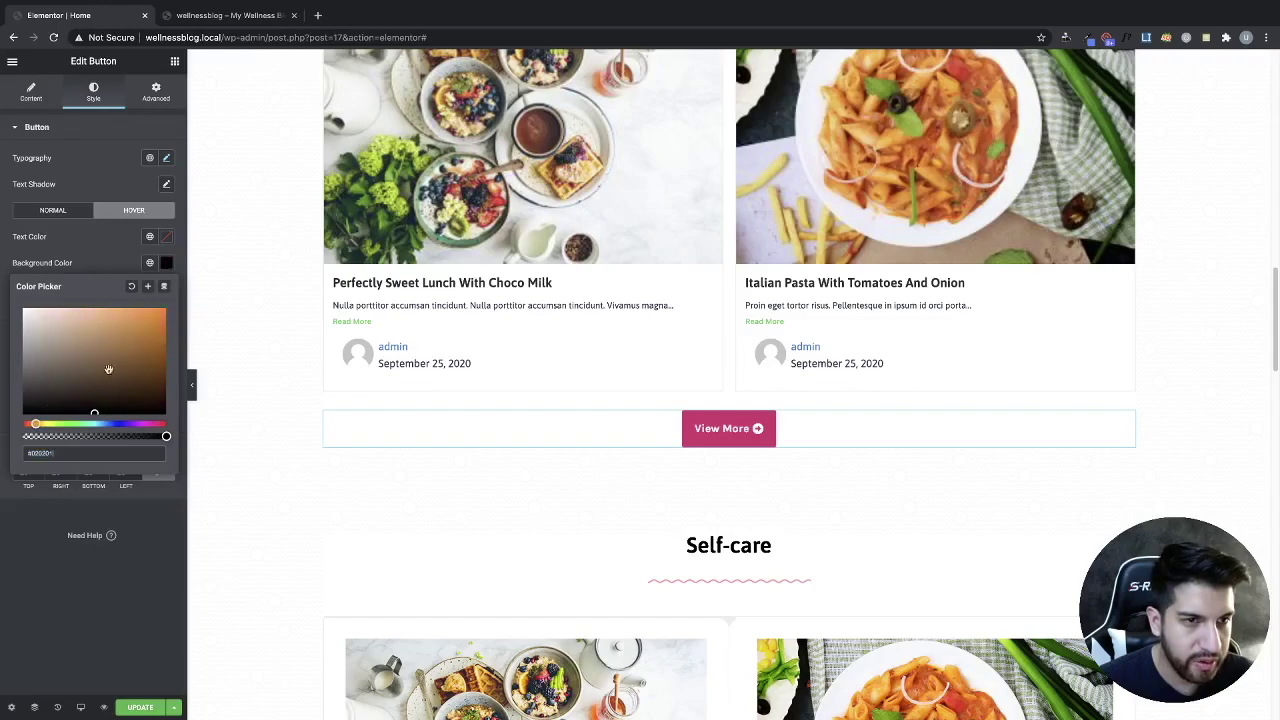
pyautogui.click(212, 300)
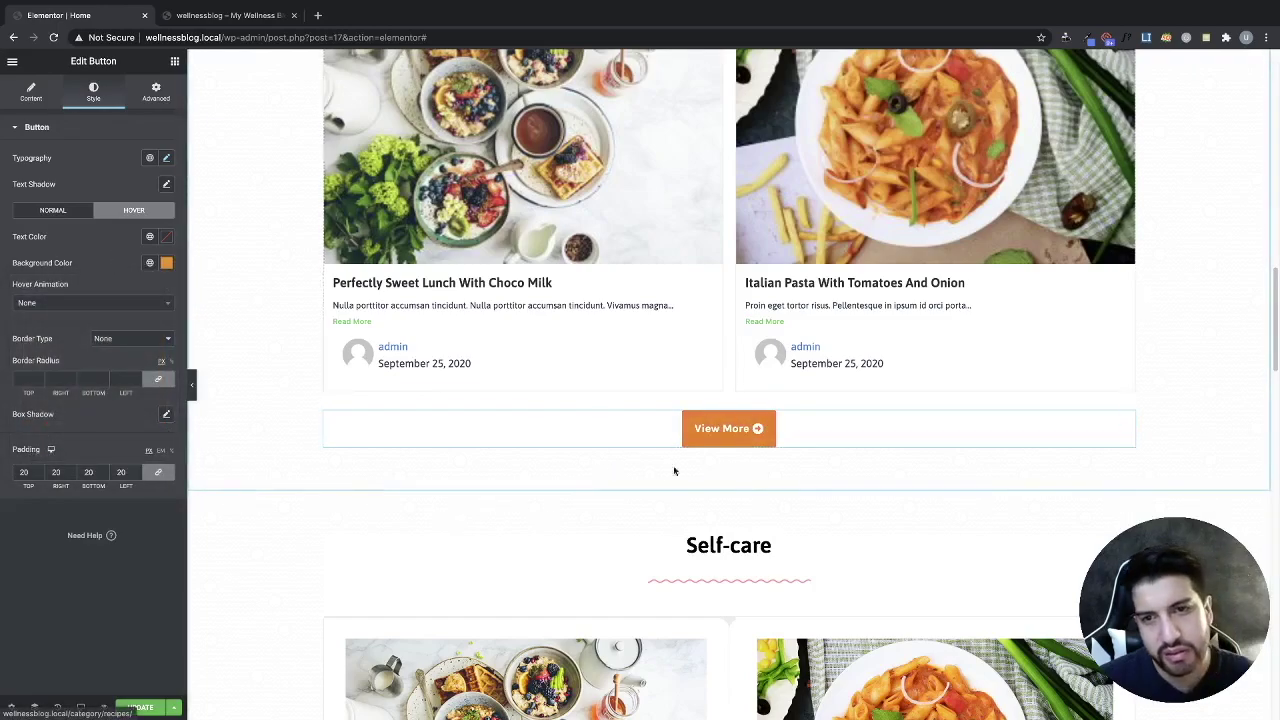
# - Open the Recipes Post Grid's settings for editing
pyautogui.scroll(1, 742, 502)
pyautogui.scroll(7, 523, 371)
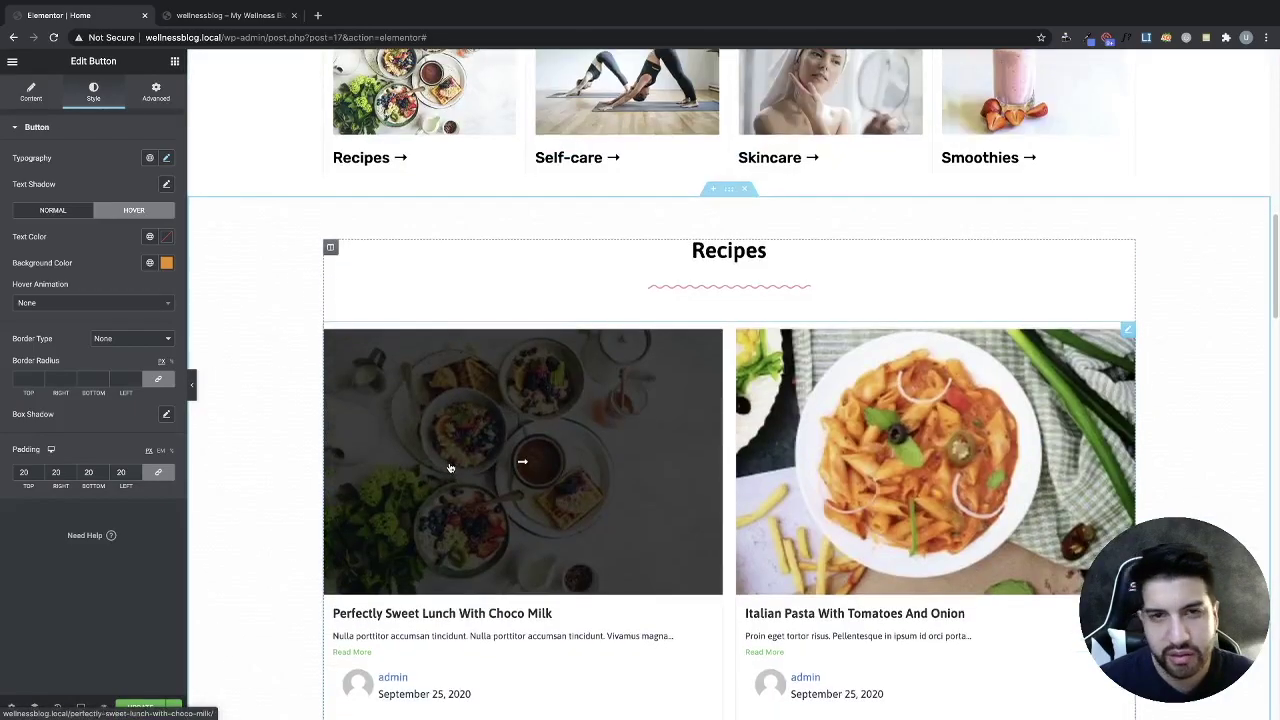
pyautogui.scroll(6, 450, 467)
pyautogui.scroll(-11, 449, 466)
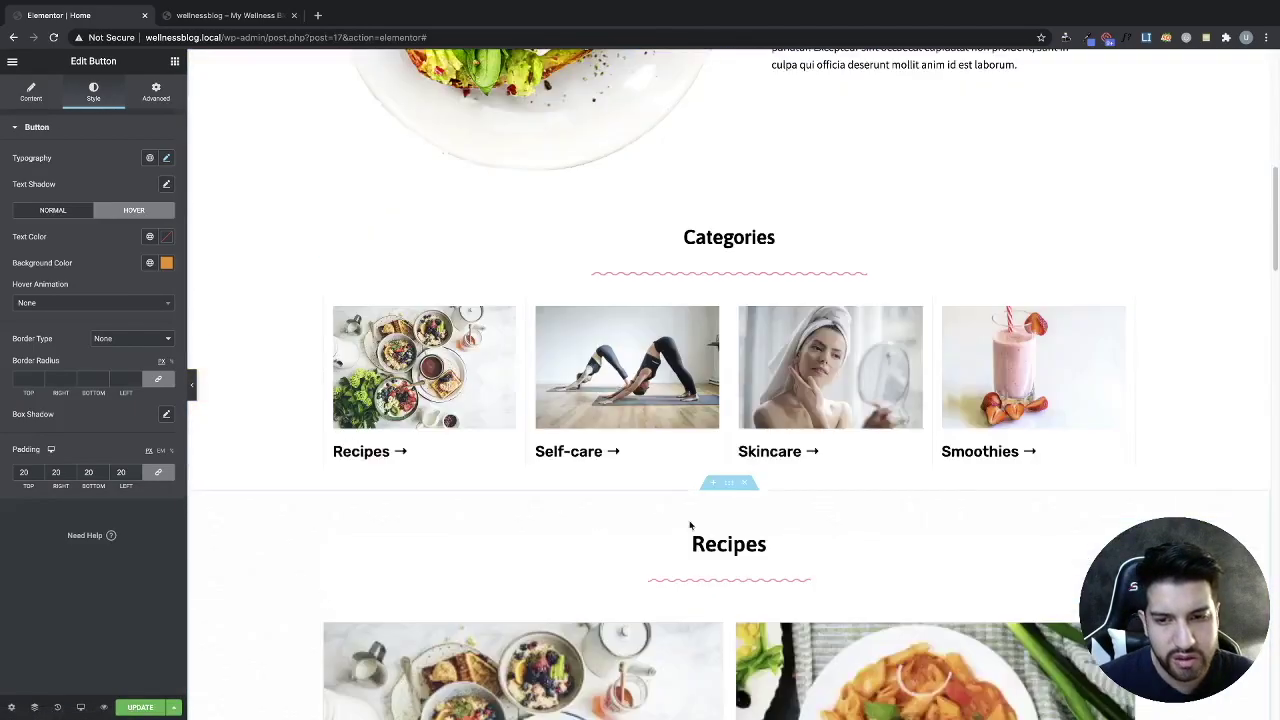
pyautogui.scroll(-1, 728, 533)
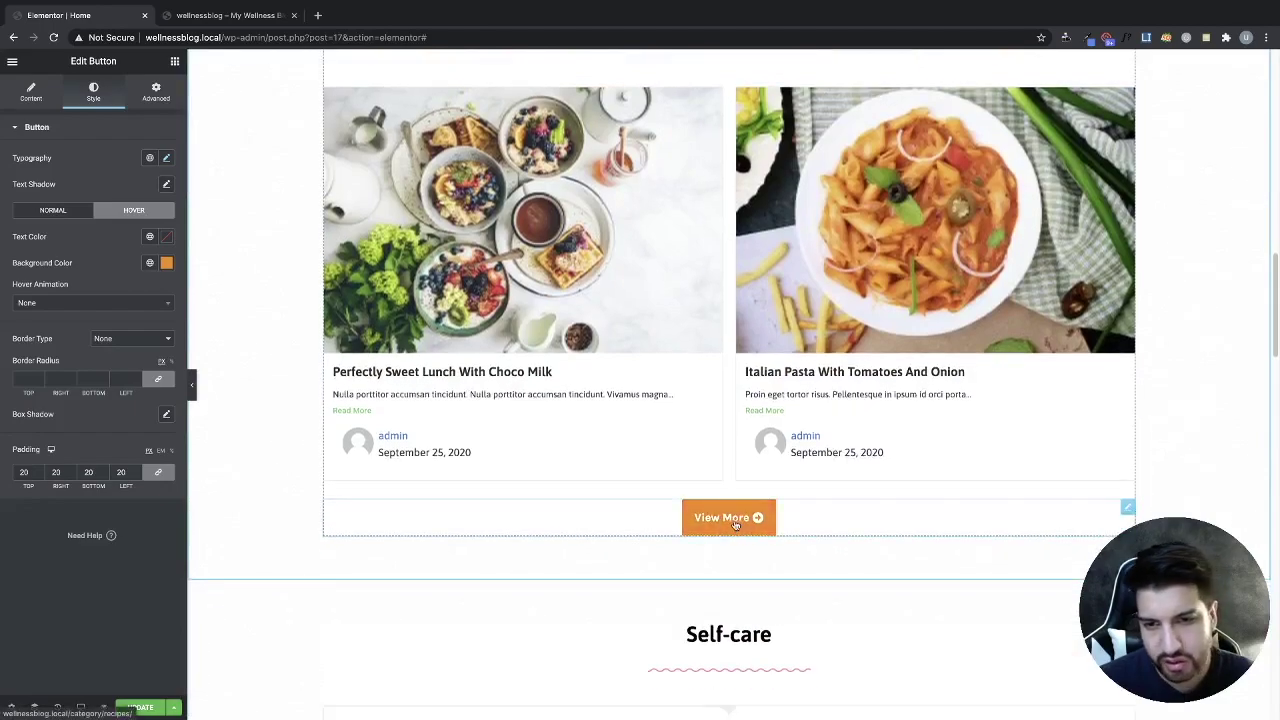
pyautogui.scroll(1, 890, 572)
pyautogui.scroll(2, 890, 572)
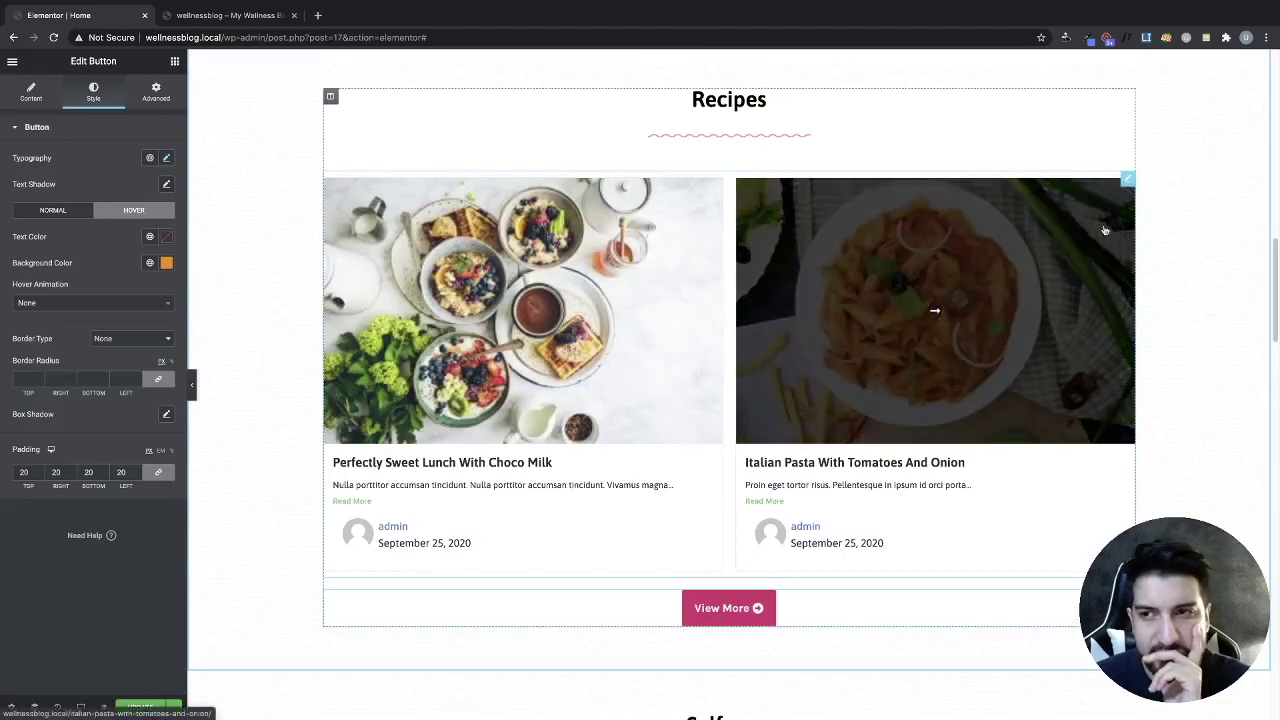
pyautogui.click(1130, 180)
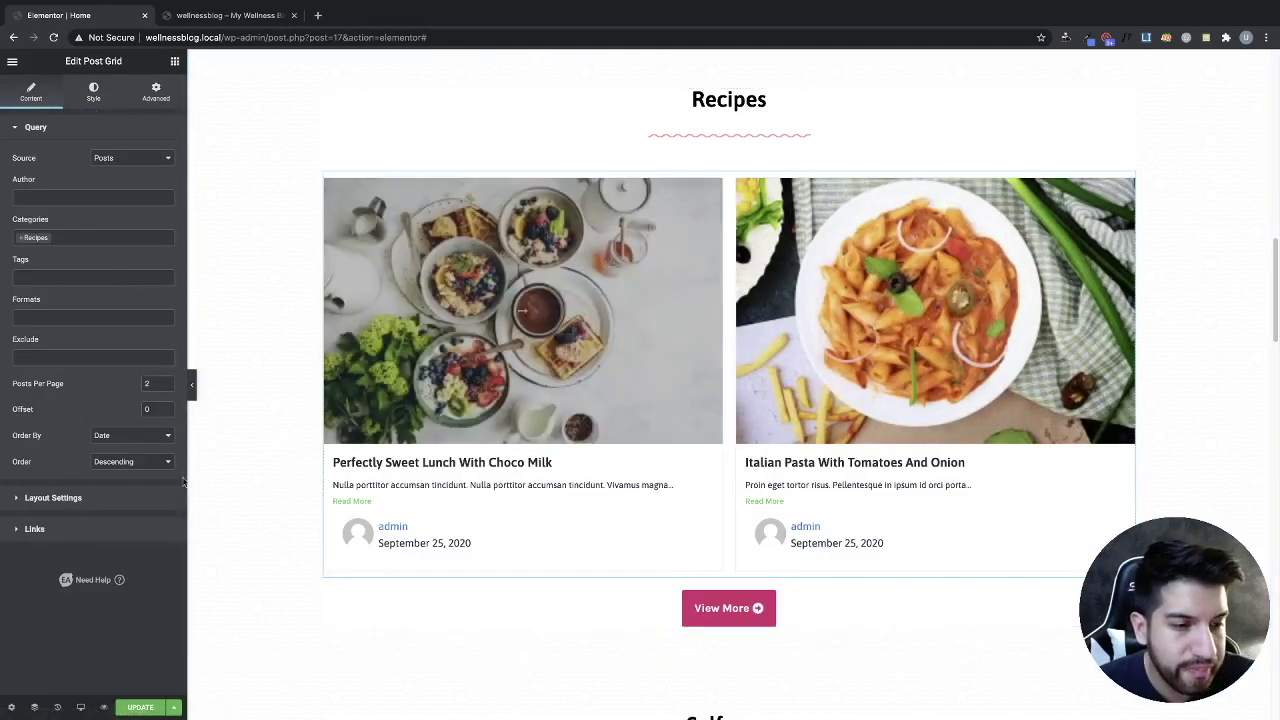
# - Keep the Medium 300 x 300 image size, with post images and titles still shown
pyautogui.click(60, 498)
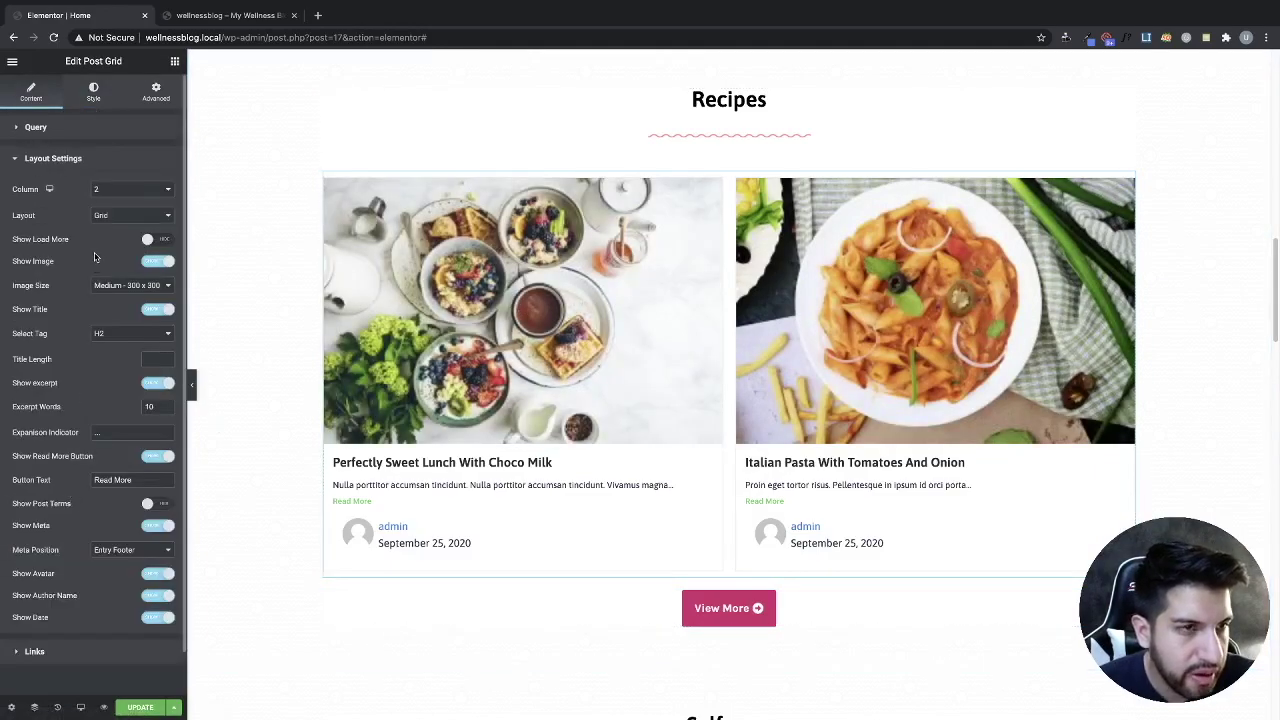
pyautogui.scroll(-1, 100, 270)
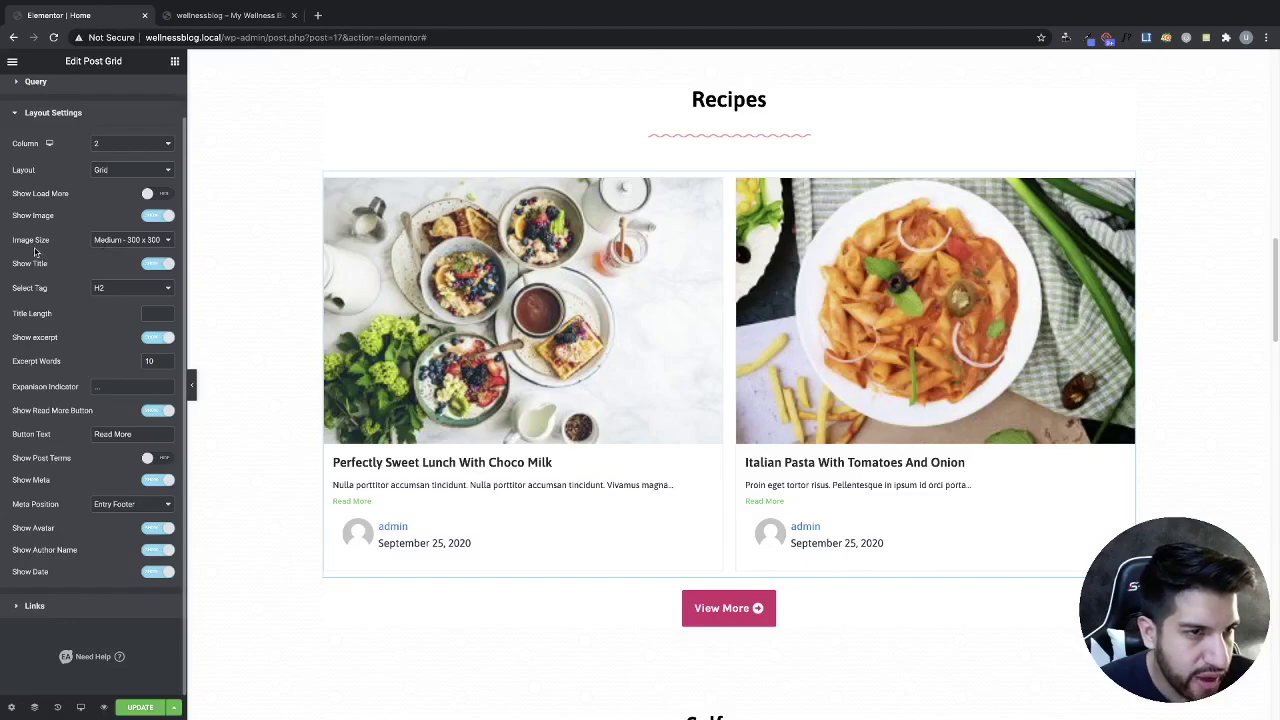
pyautogui.click(104, 240)
pyautogui.click(107, 240)
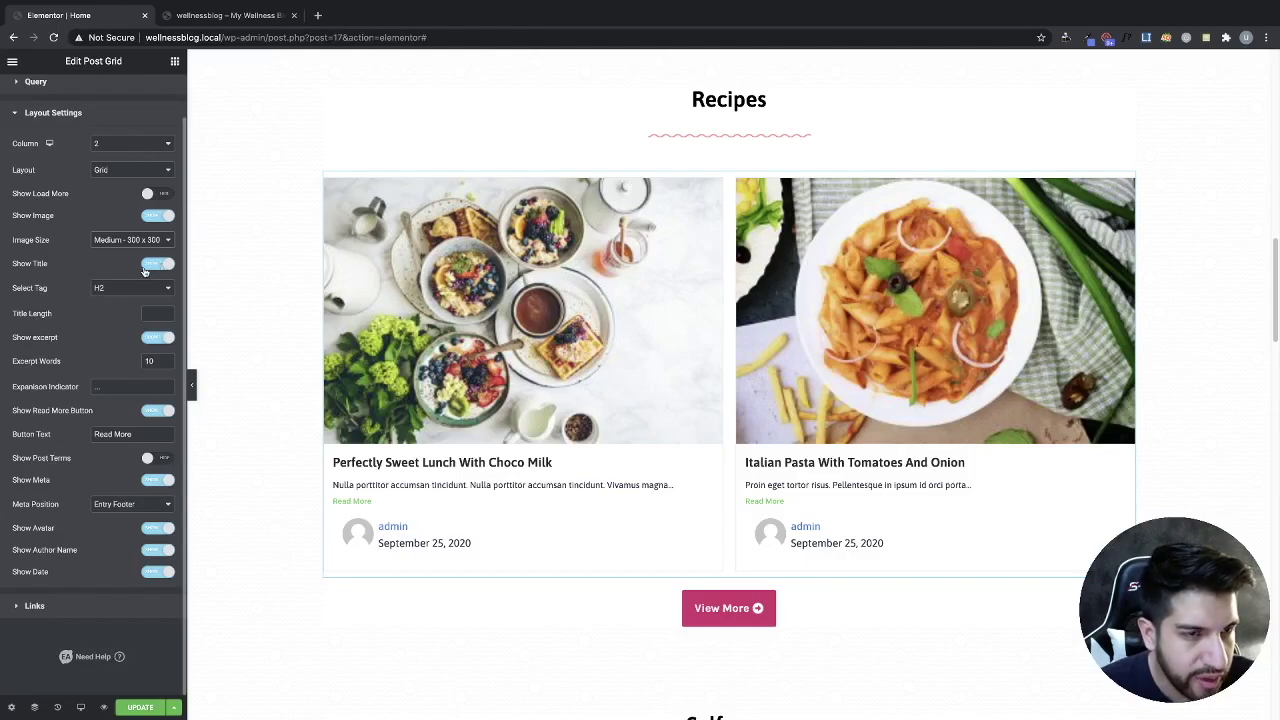
pyautogui.click(148, 264)
pyautogui.click(147, 262)
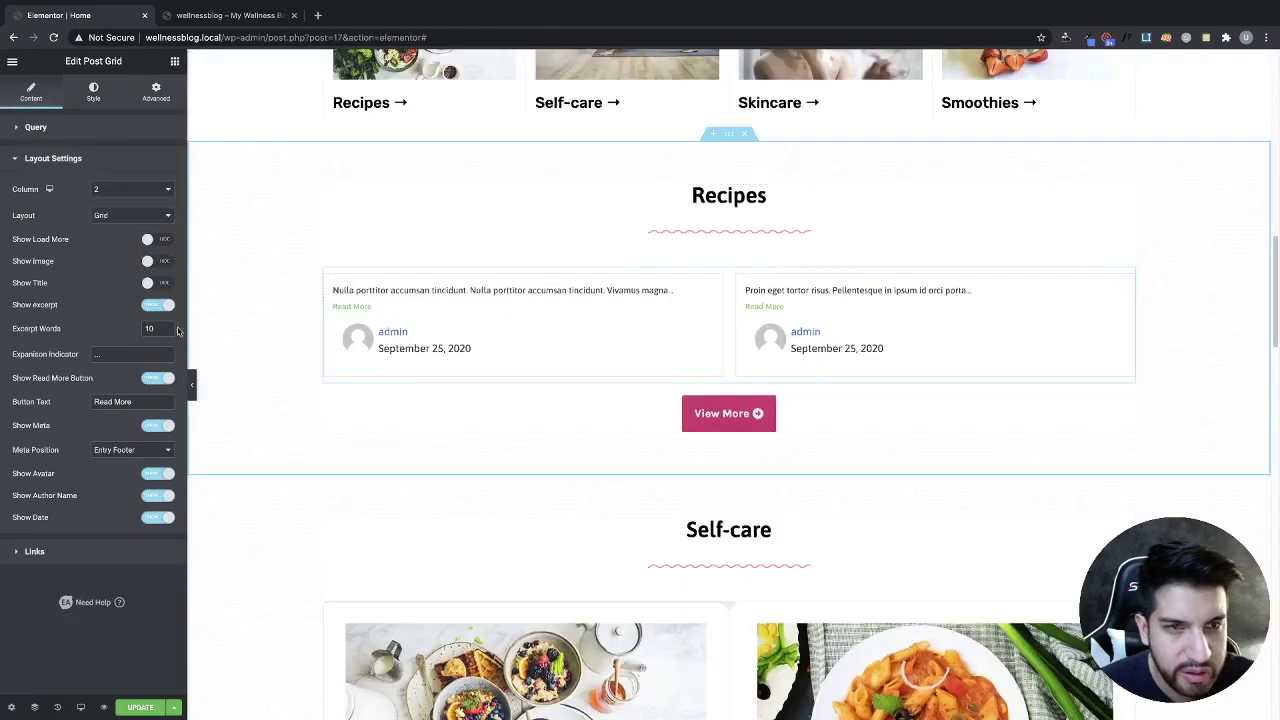
pyautogui.click(152, 261)
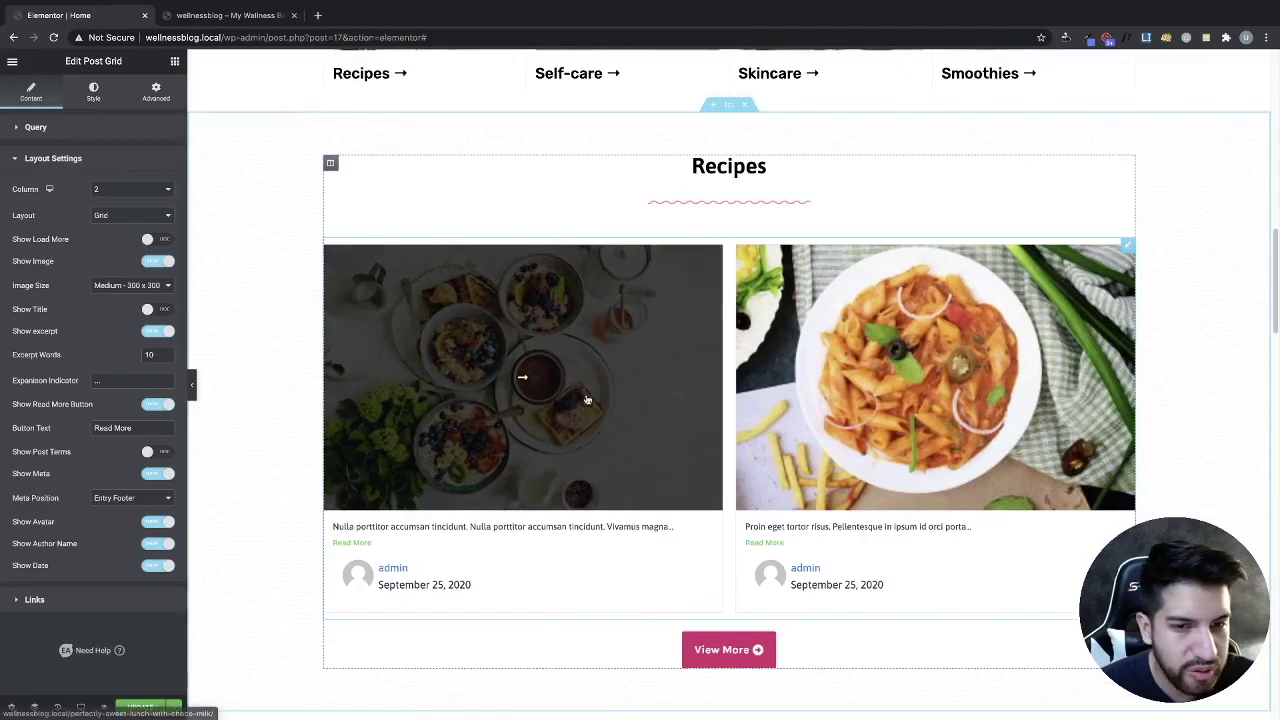
pyautogui.click(151, 309)
# - Turn off Read More links, author avatars and author names on the Recipes cards
pyautogui.scroll(-3, 544, 428)
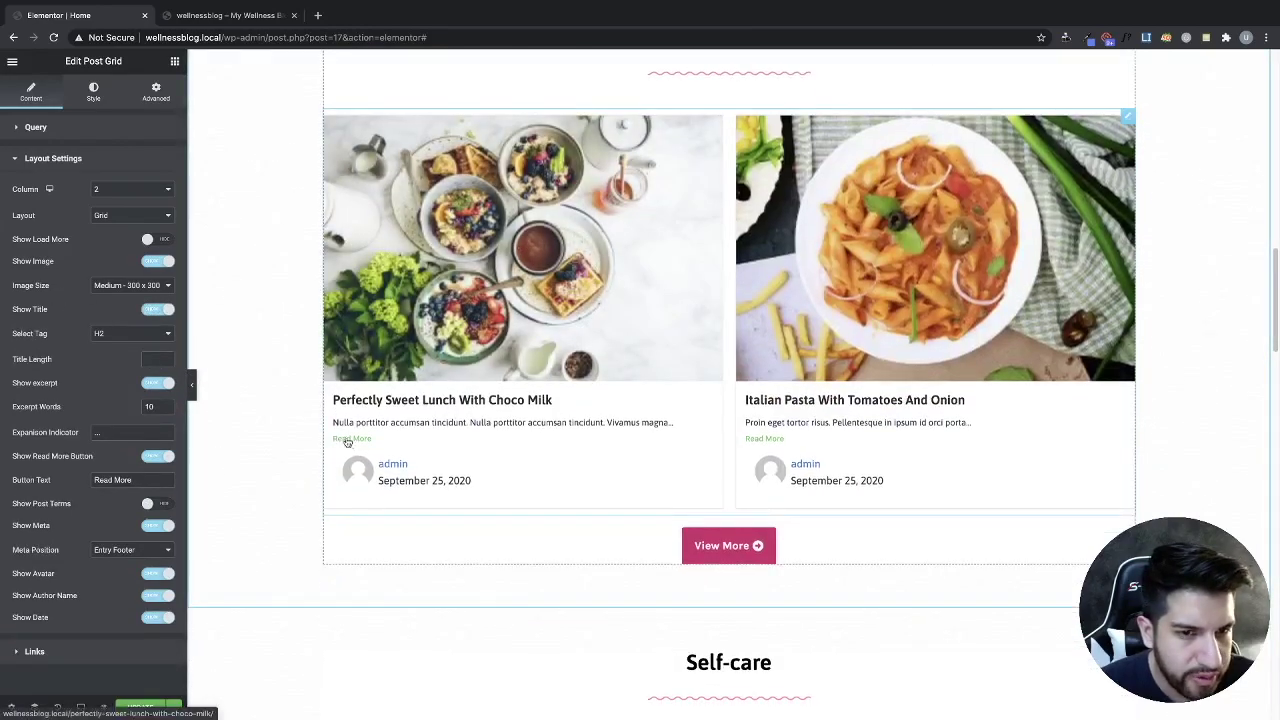
pyautogui.click(152, 384)
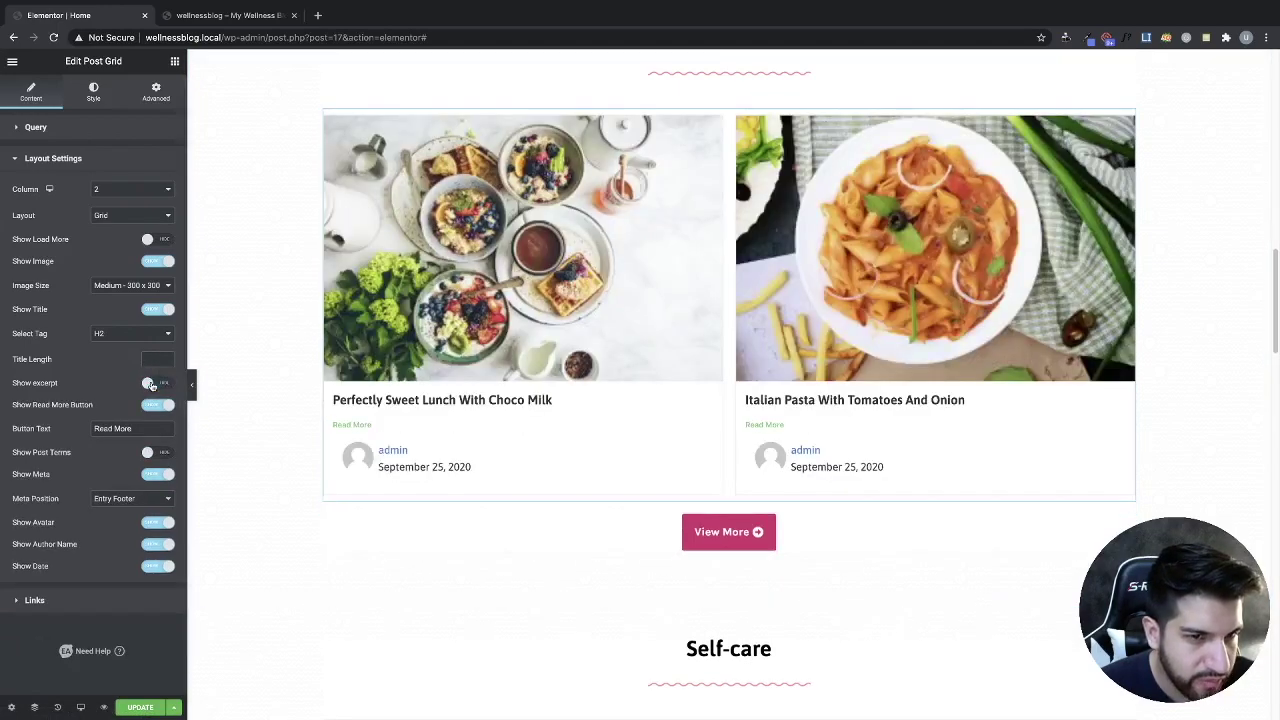
pyautogui.click(152, 384)
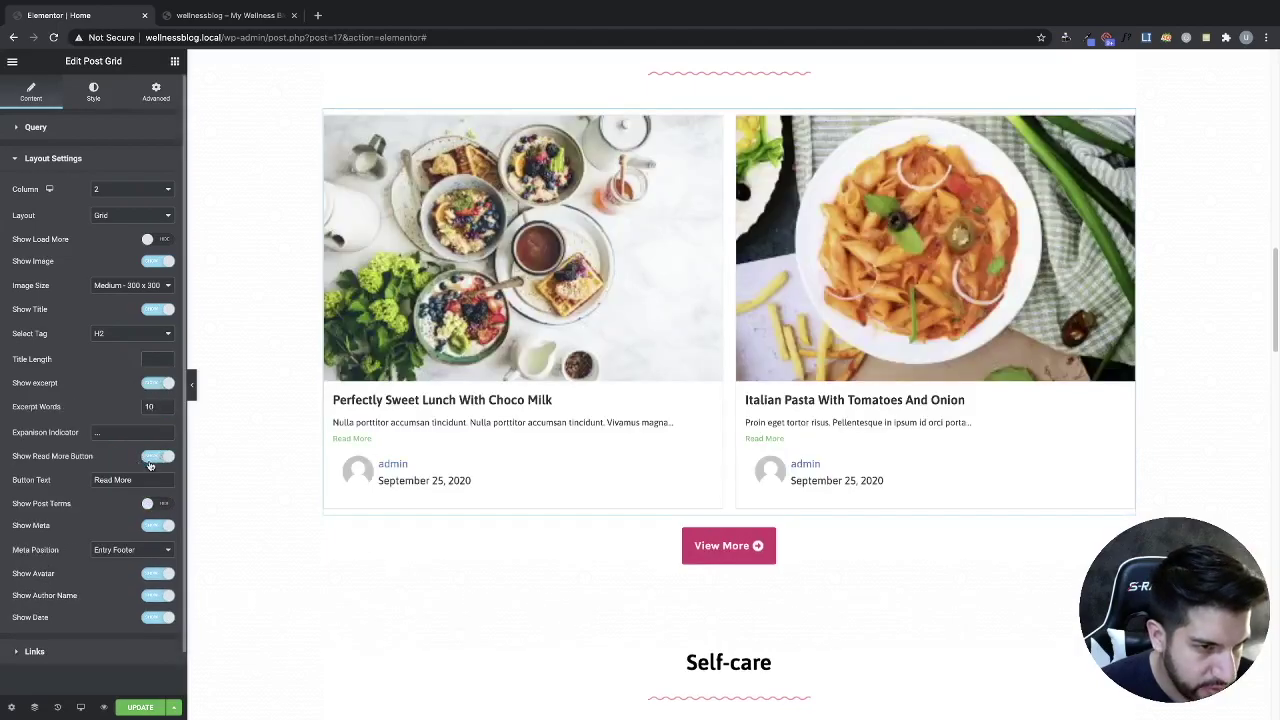
pyautogui.click(152, 457)
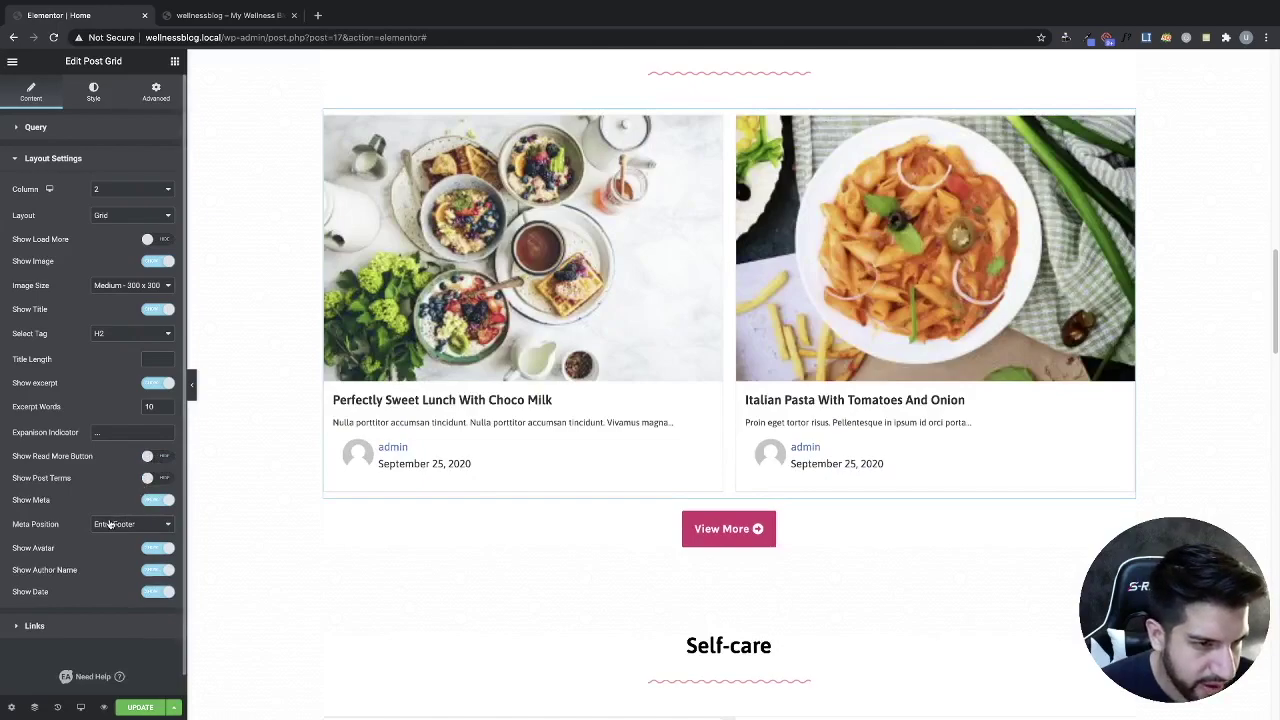
pyautogui.click(154, 549)
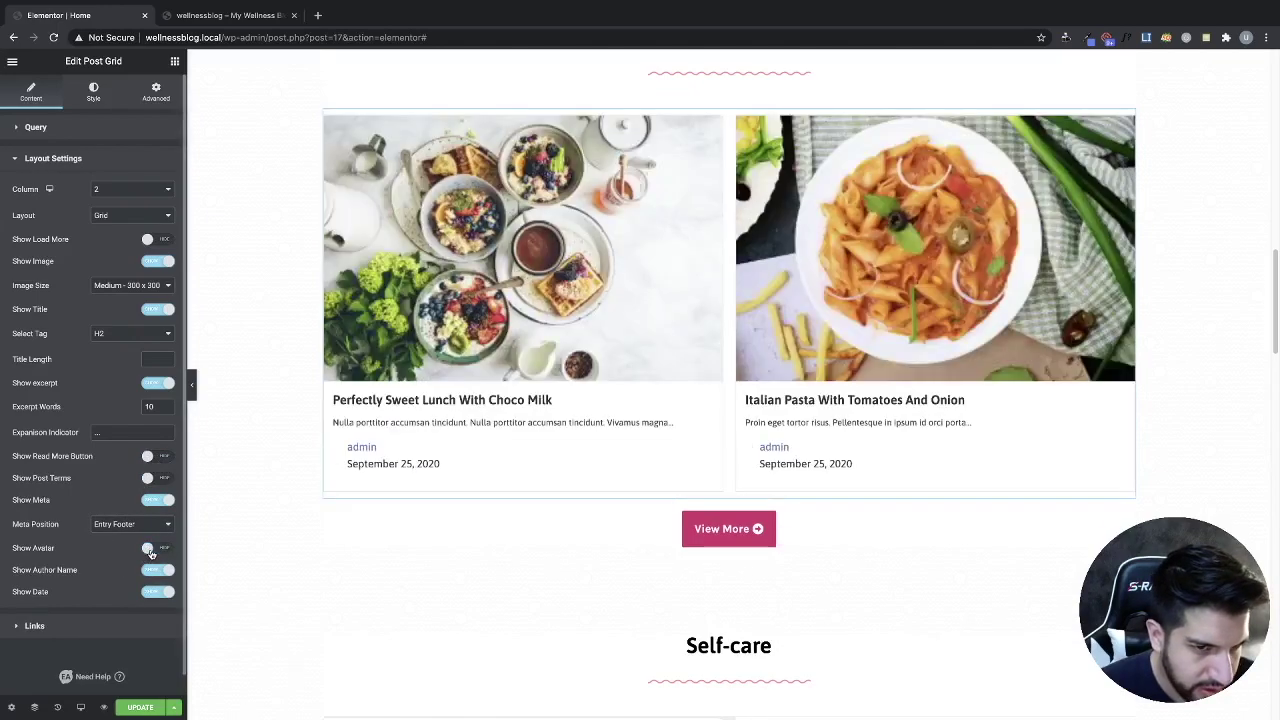
pyautogui.click(157, 571)
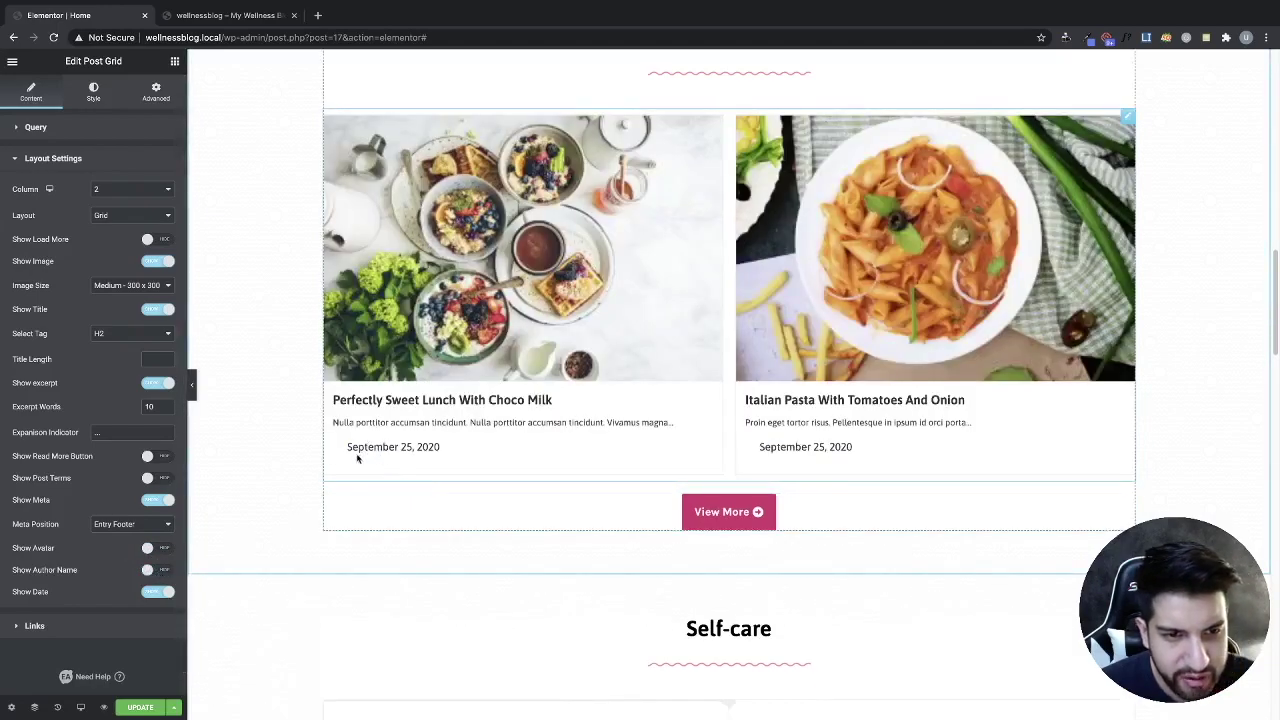
pyautogui.click(158, 598)
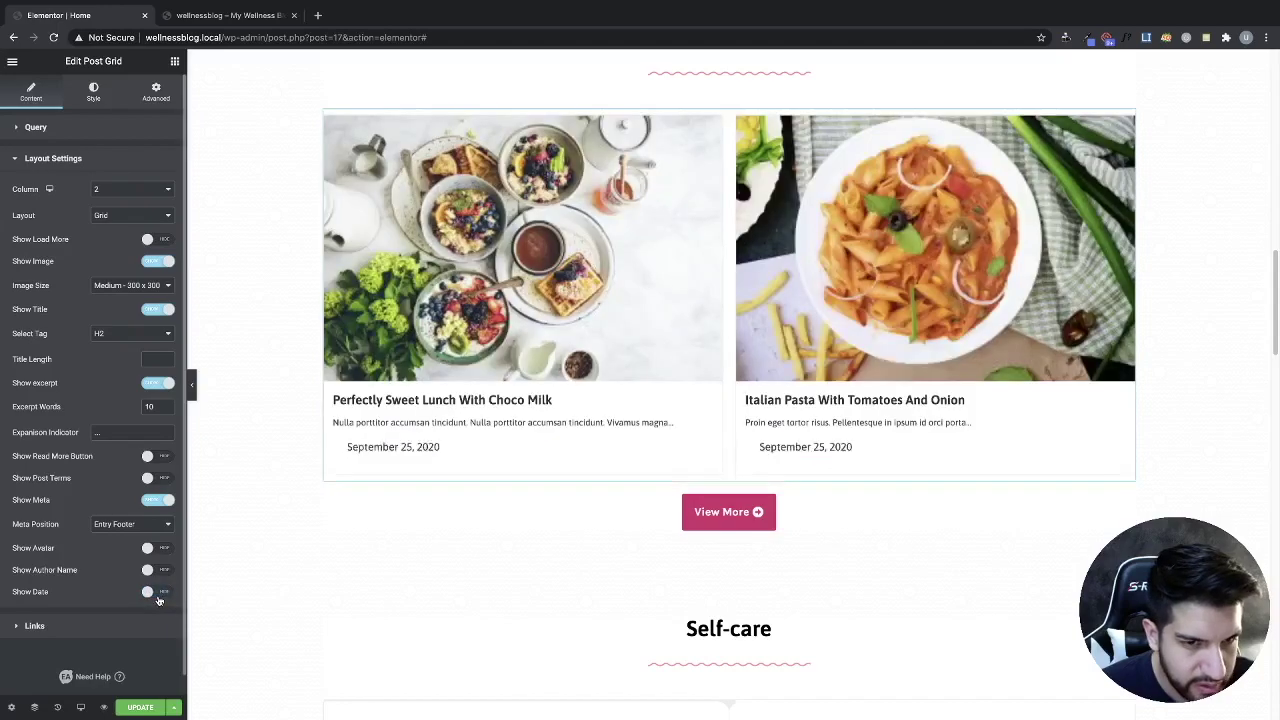
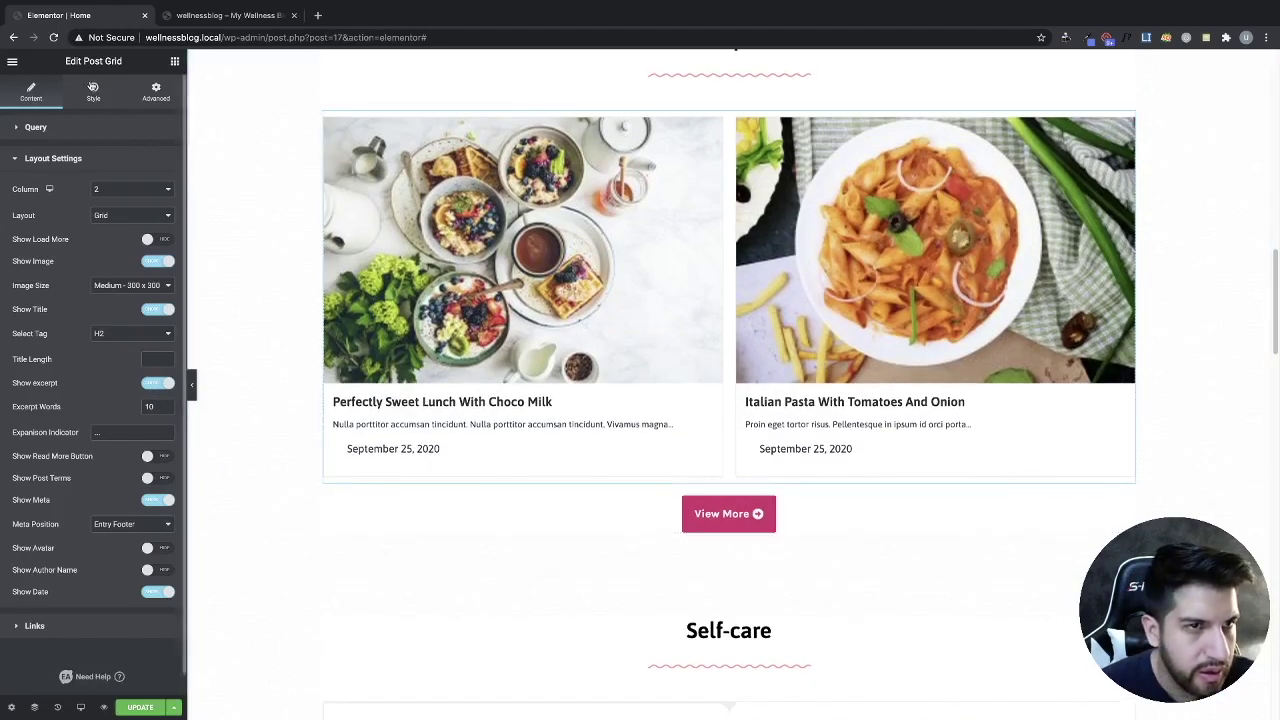
# - Open the post grid's title styling and try a dark blue title colour
pyautogui.click(93, 90)
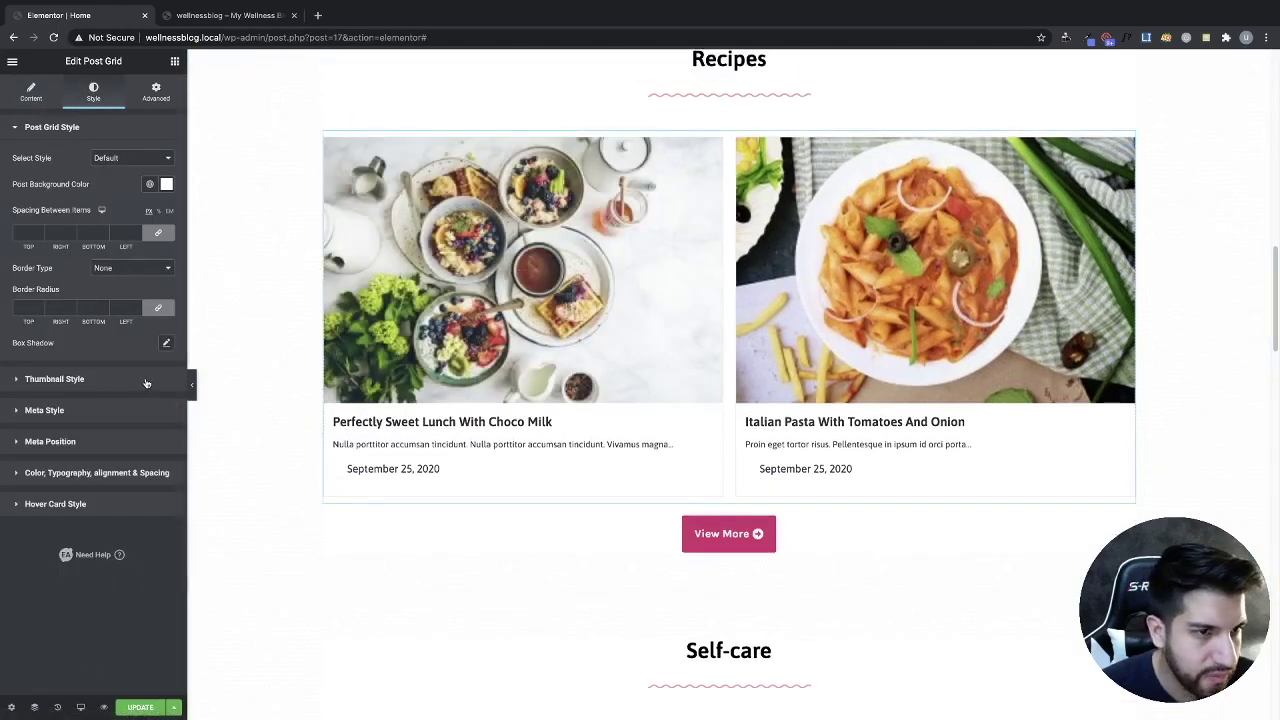
pyautogui.click(136, 380)
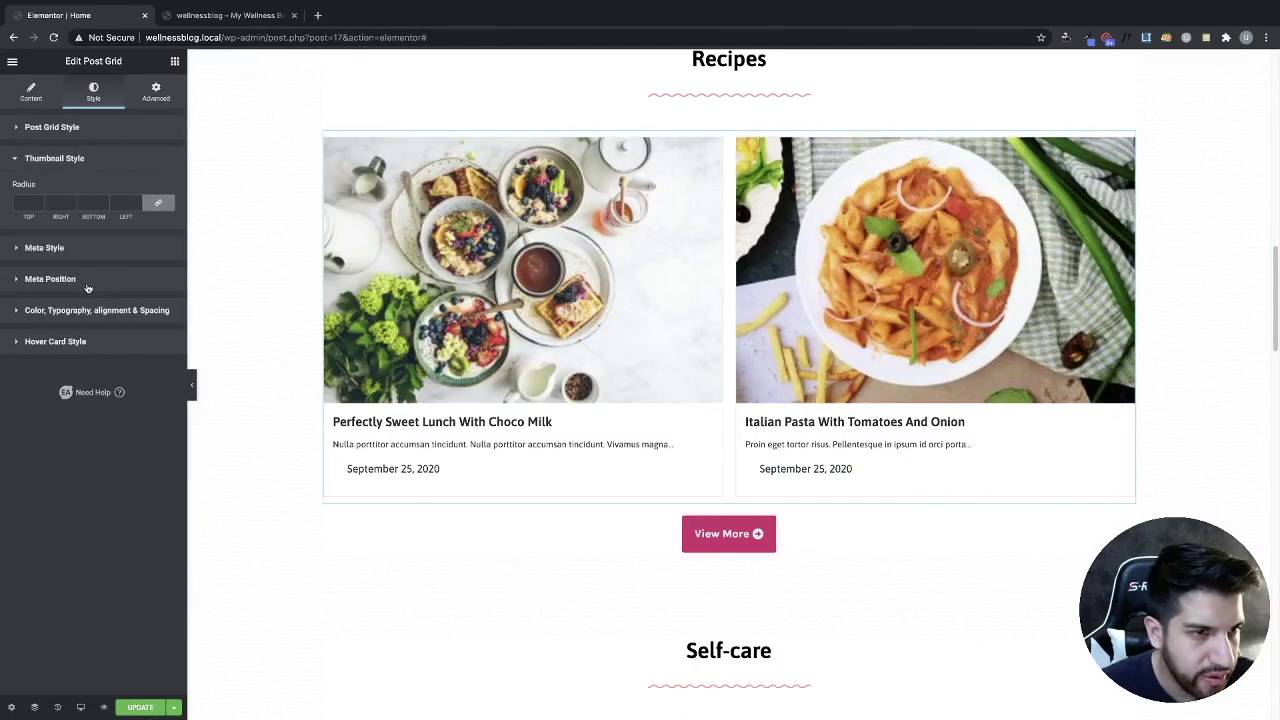
pyautogui.click(84, 311)
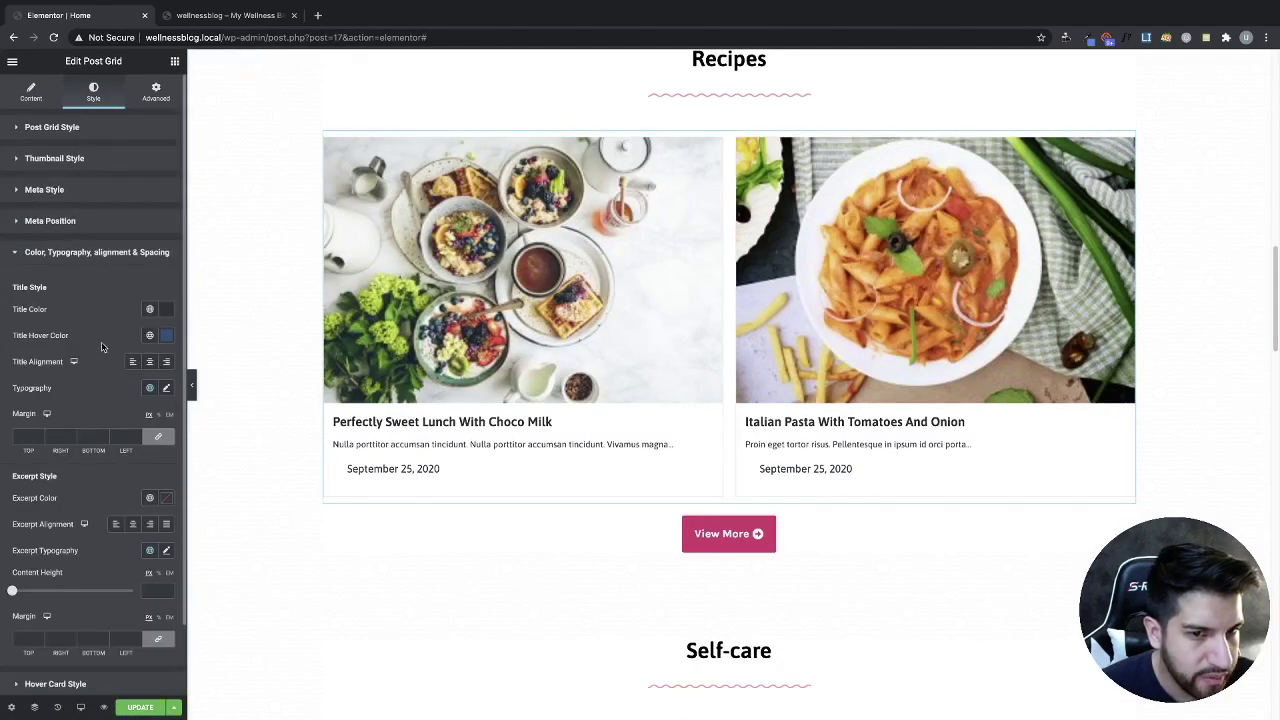
pyautogui.click(166, 309)
pyautogui.click(136, 383)
# - Change the Recipes post titles to black (#000000)
pyautogui.scroll(4, 724, 422)
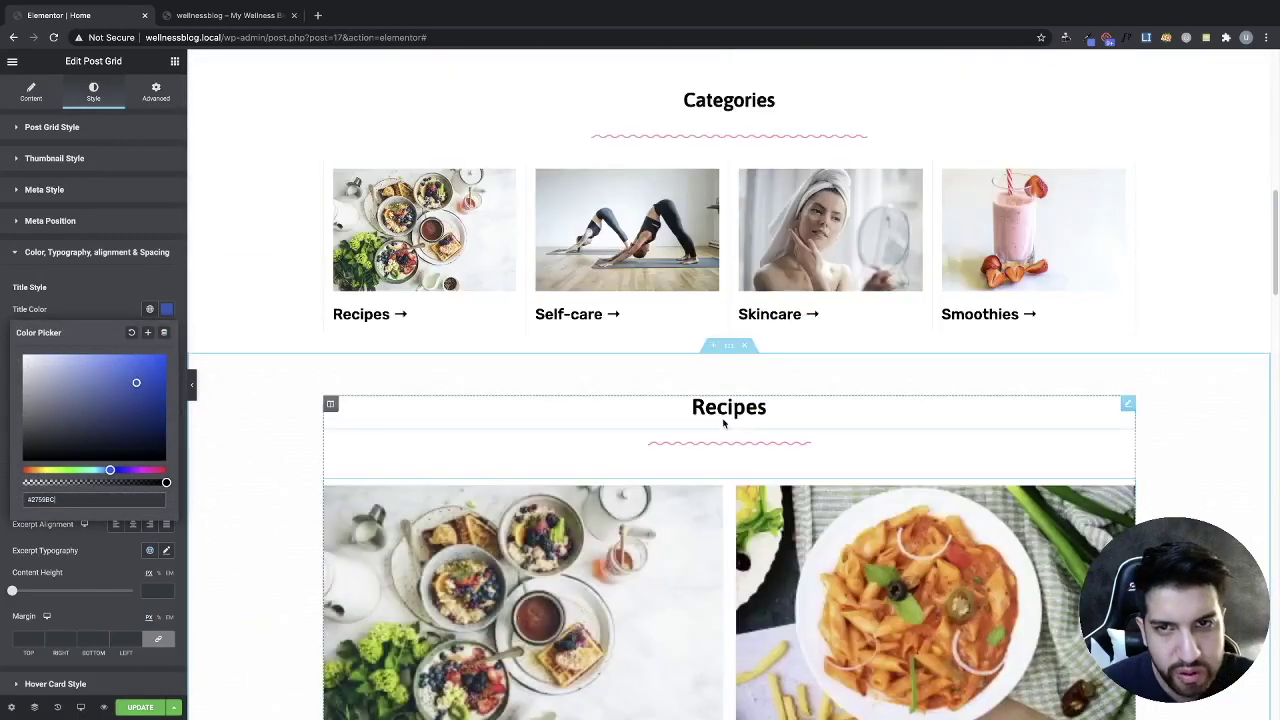
pyautogui.scroll(1, 724, 422)
pyautogui.scroll(-6, 724, 425)
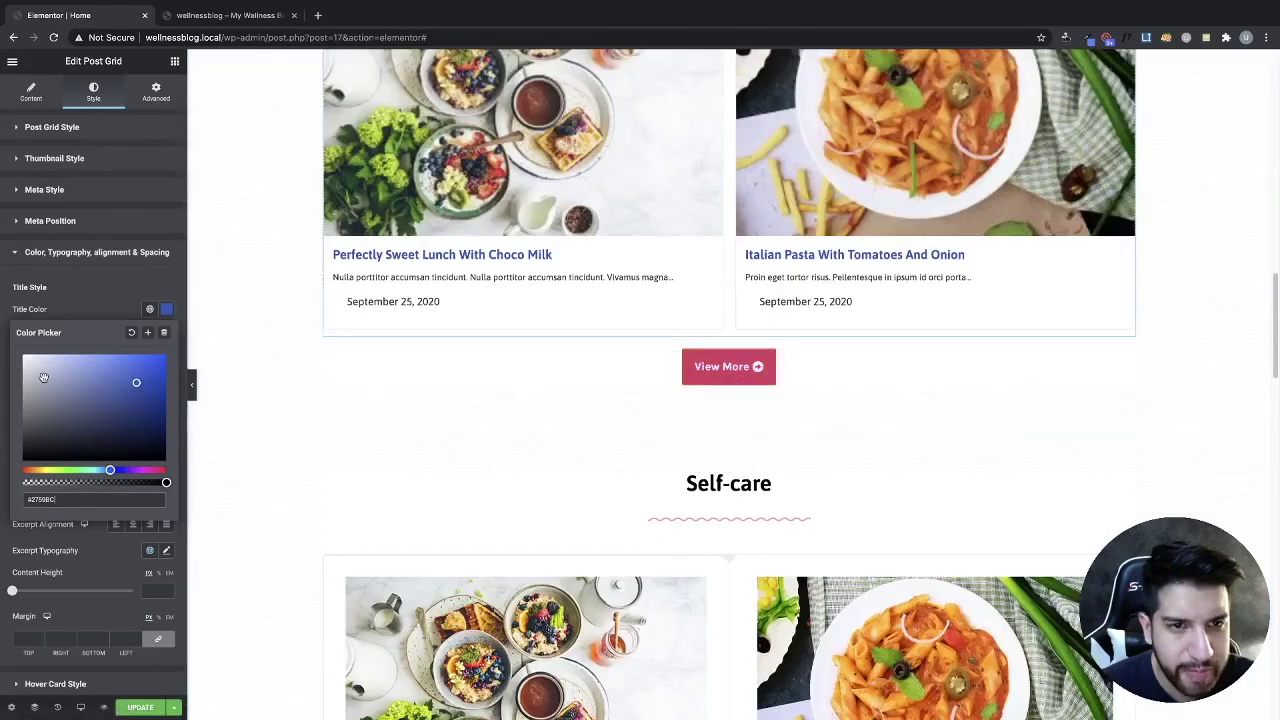
pyautogui.moveTo(47, 388); pyautogui.dragTo(23, 428)
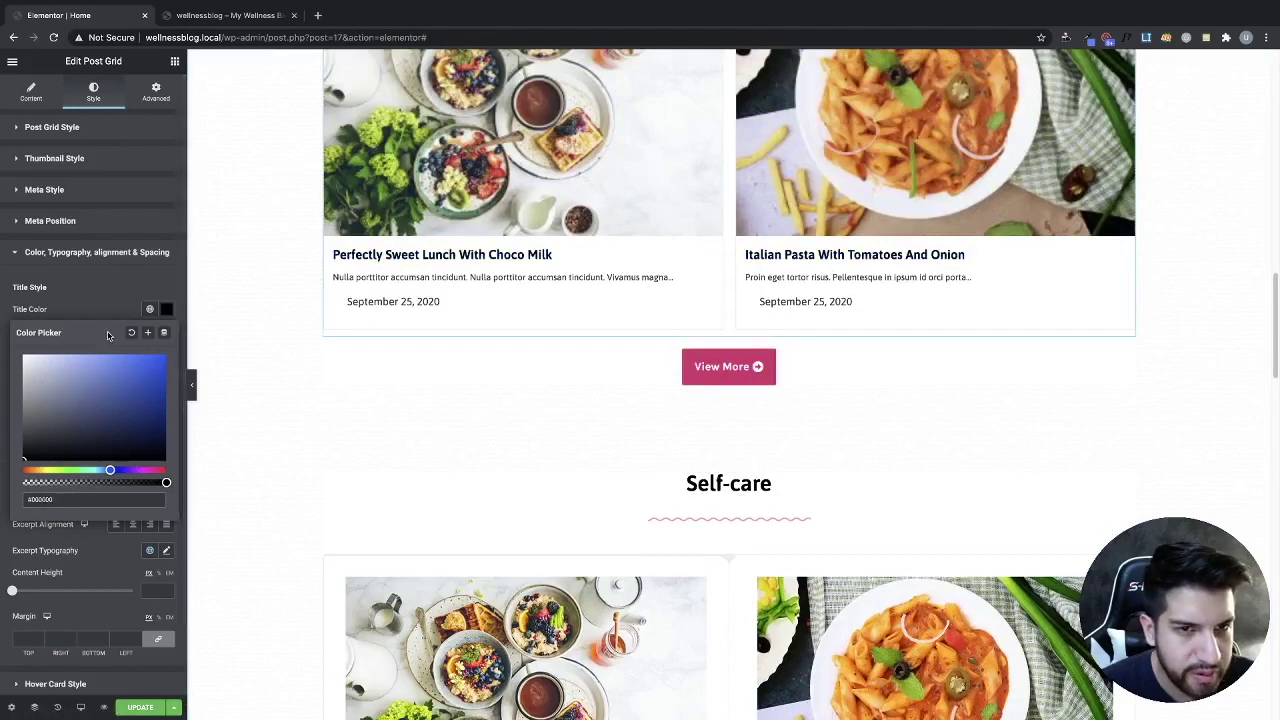
pyautogui.click(108, 298)
# - Look over the post title typography, then expand the Meta Position options
pyautogui.click(167, 388)
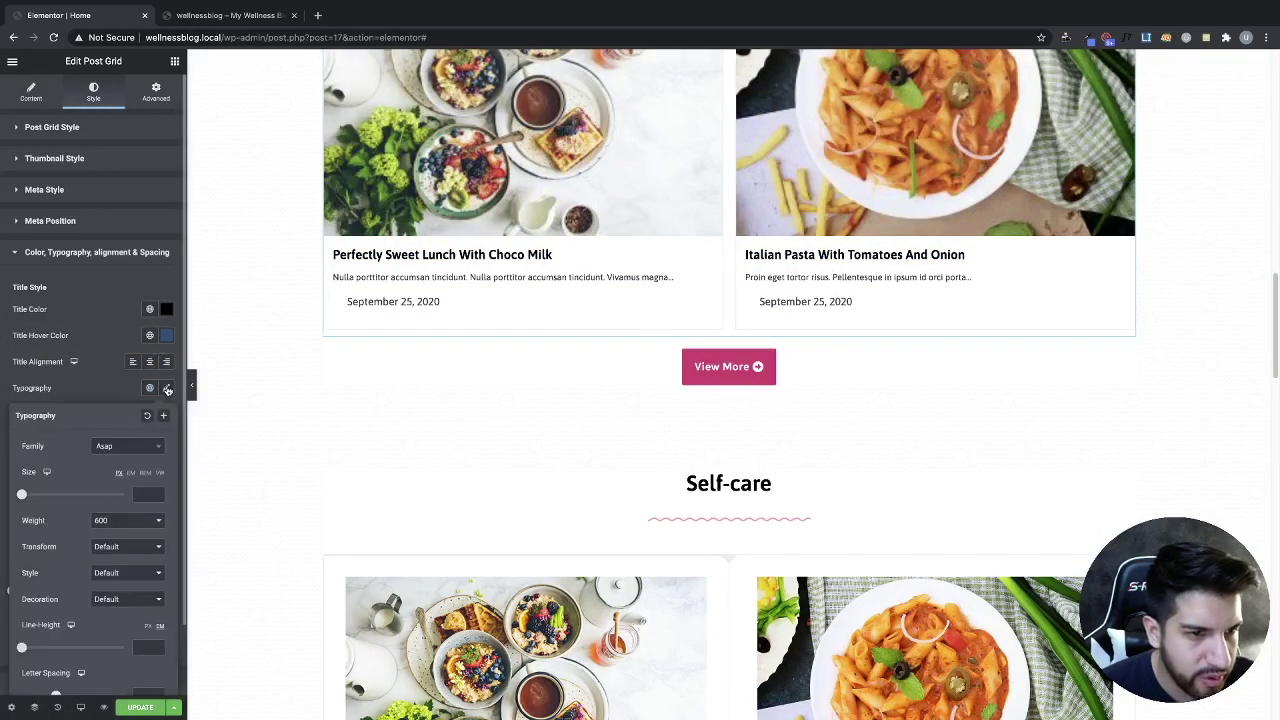
pyautogui.scroll(-1, 90, 350)
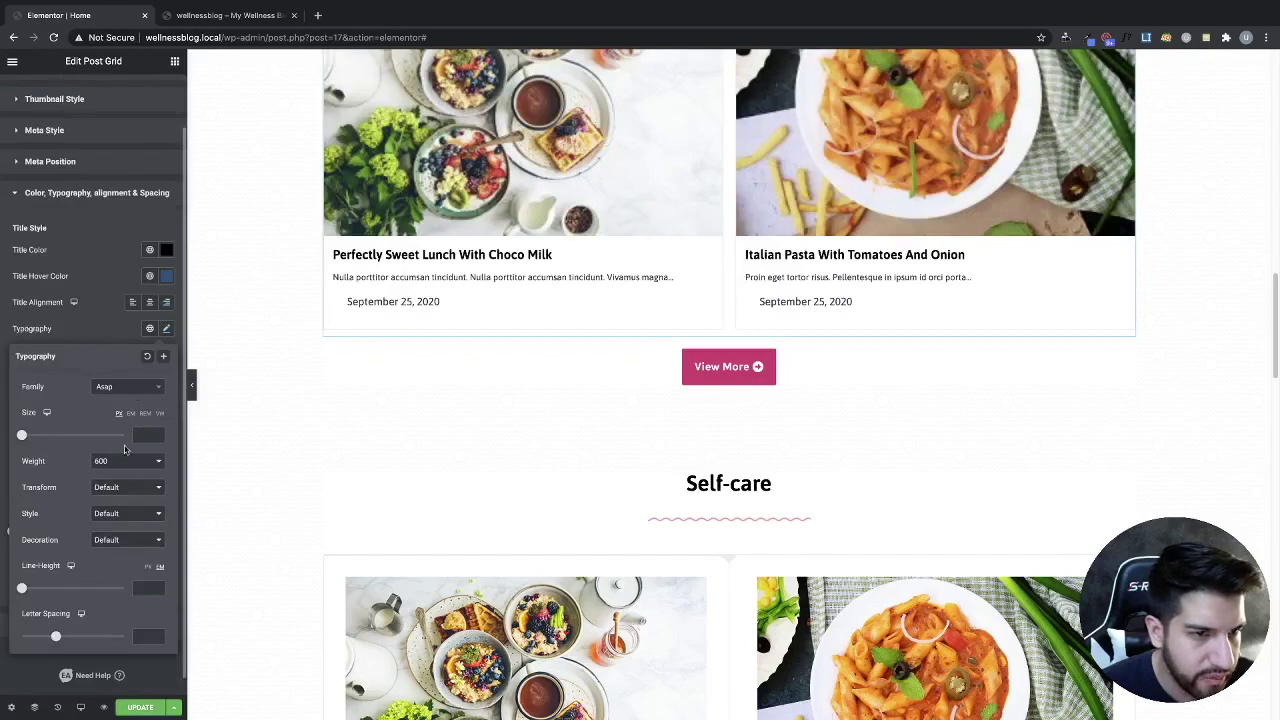
pyautogui.click(98, 317)
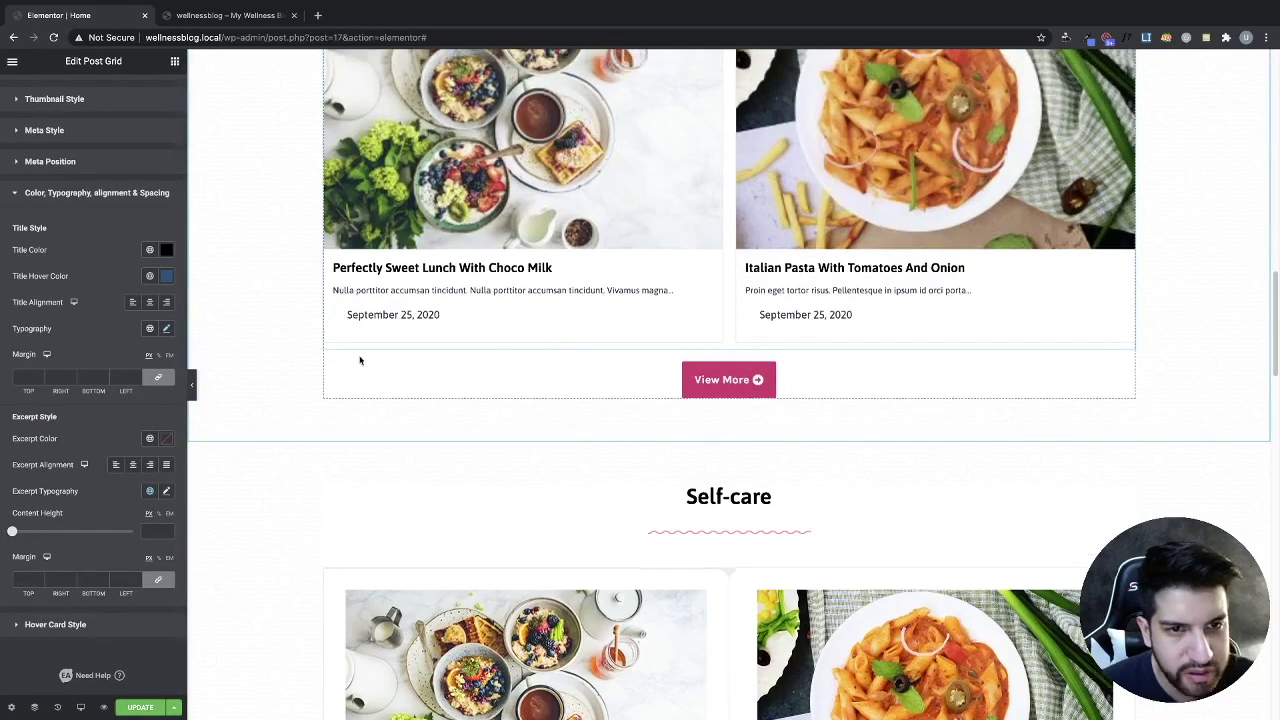
pyautogui.scroll(1, 90, 373)
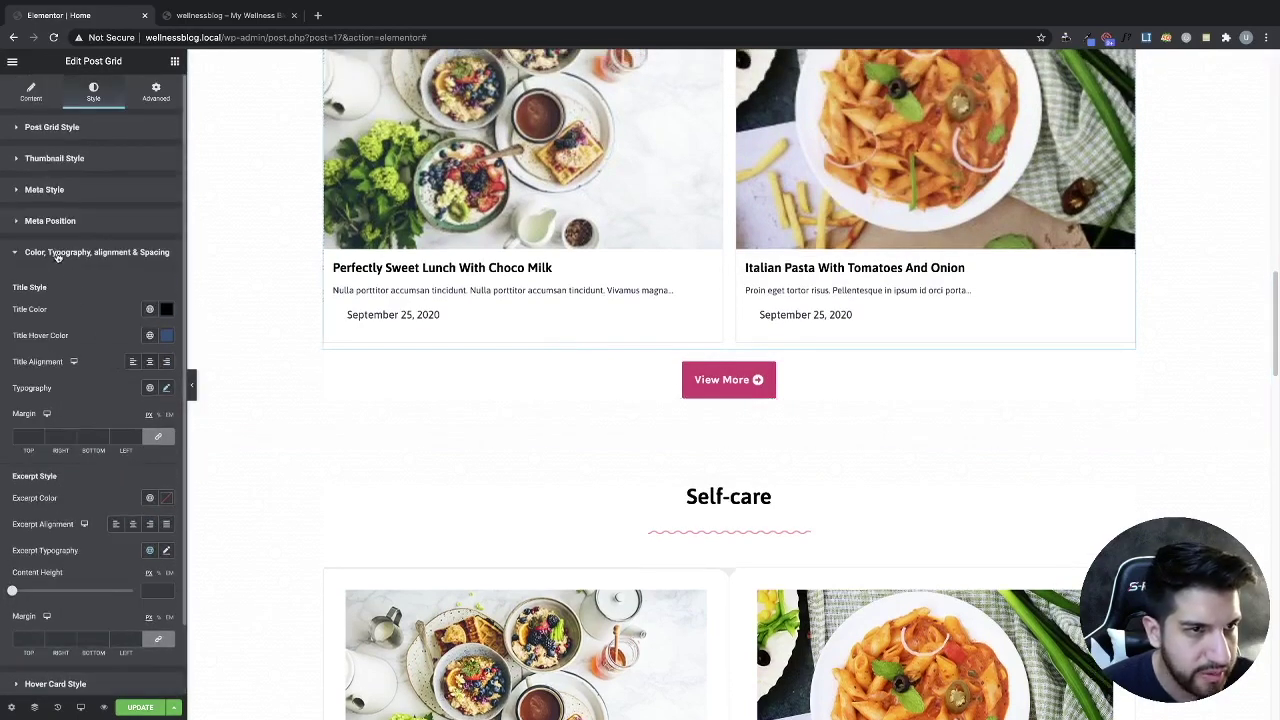
pyautogui.click(54, 222)
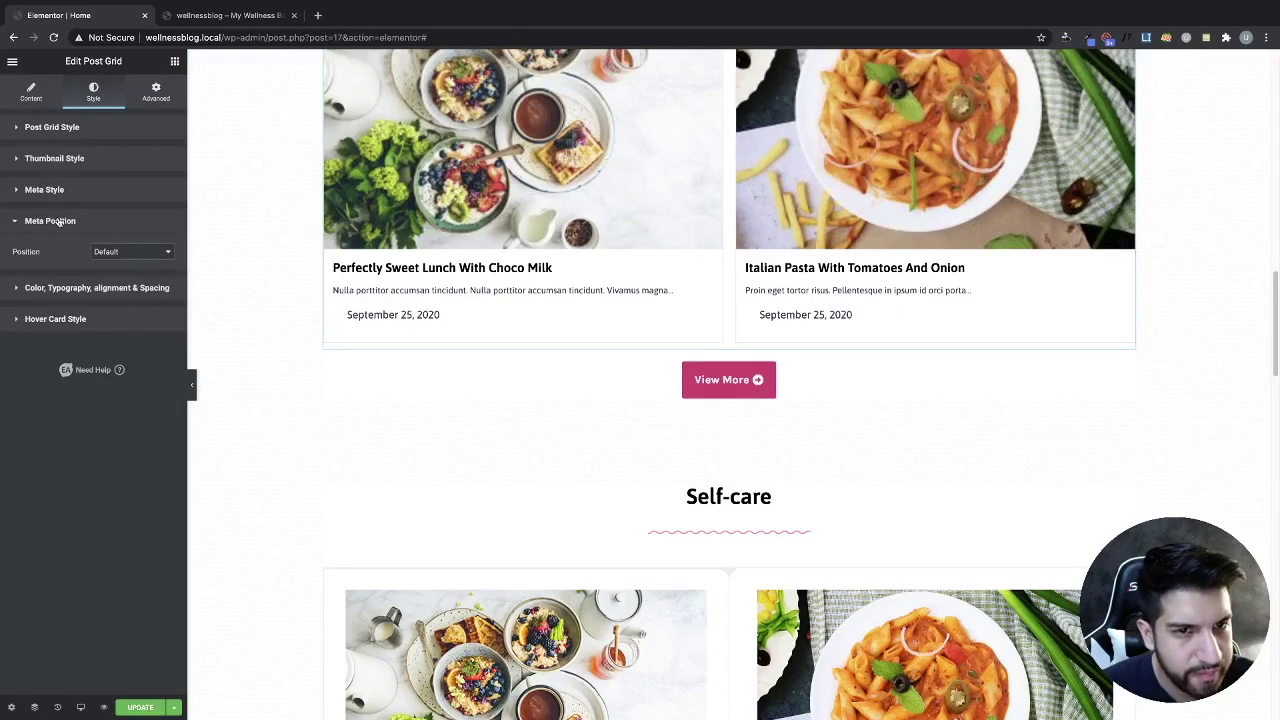
# - Keep the post dates left-aligned and set the meta margins to 0
pyautogui.click(70, 200)
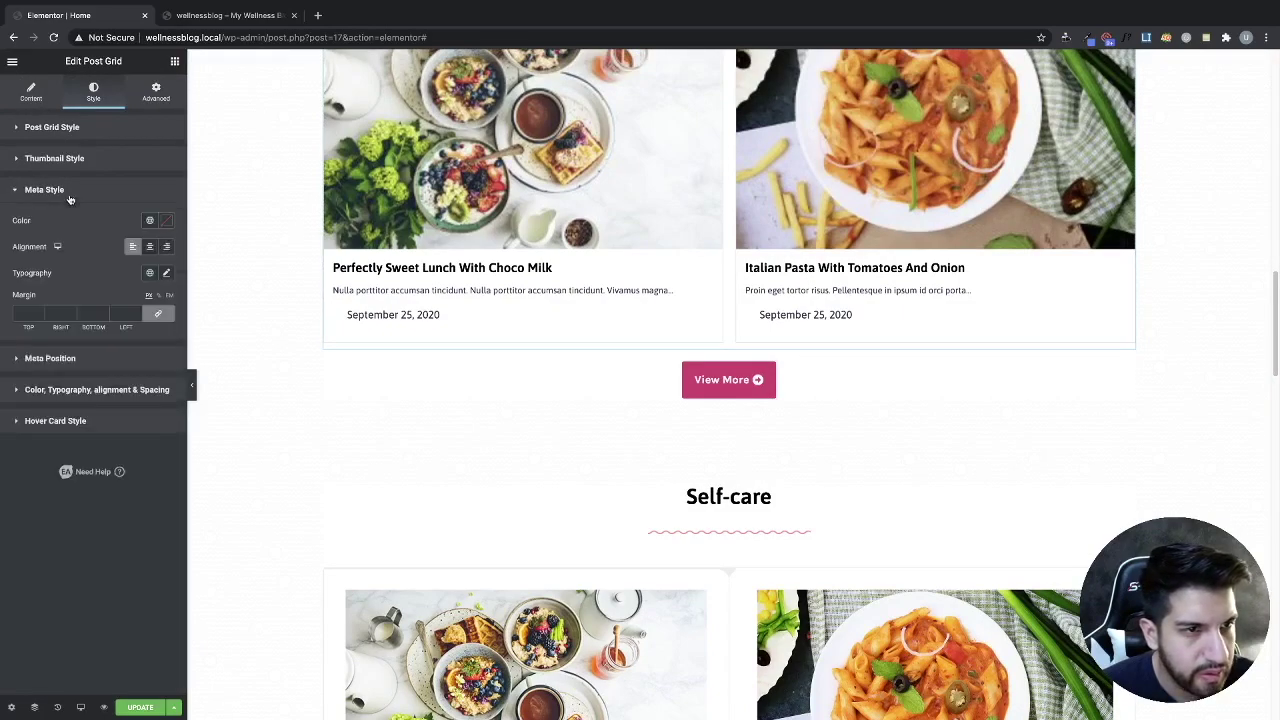
pyautogui.click(150, 247)
pyautogui.click(133, 247)
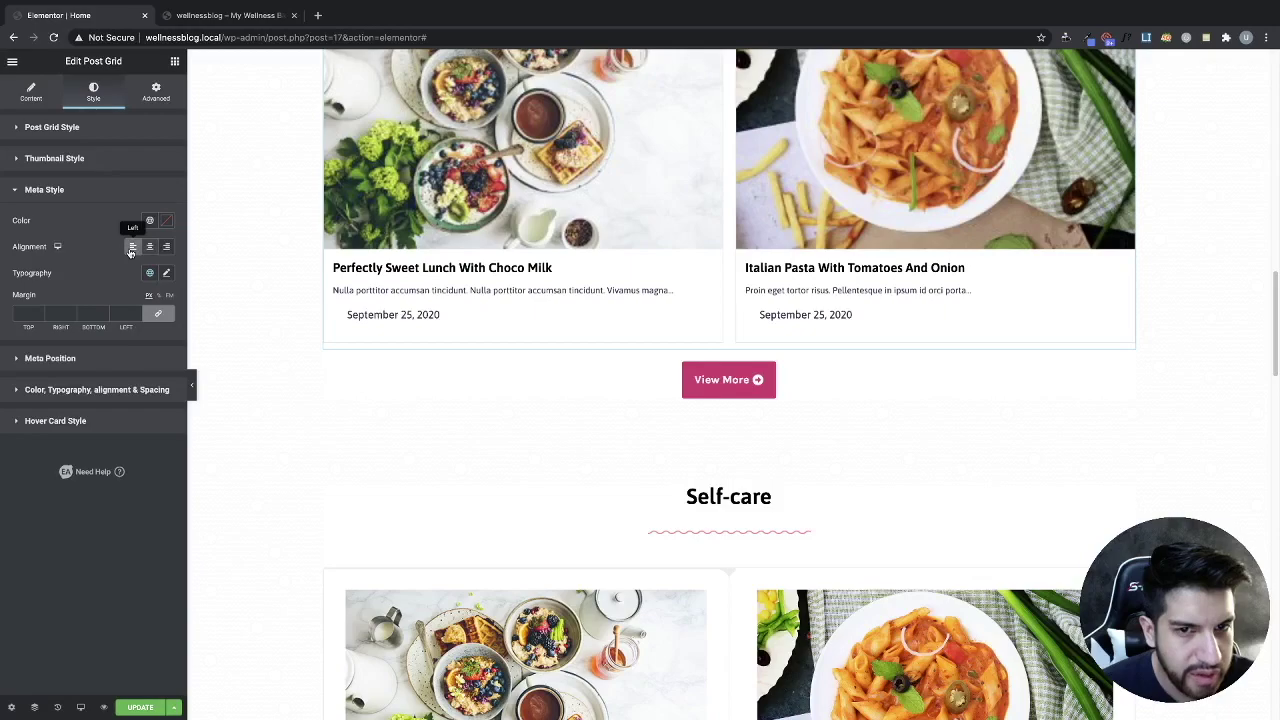
pyautogui.click(157, 314)
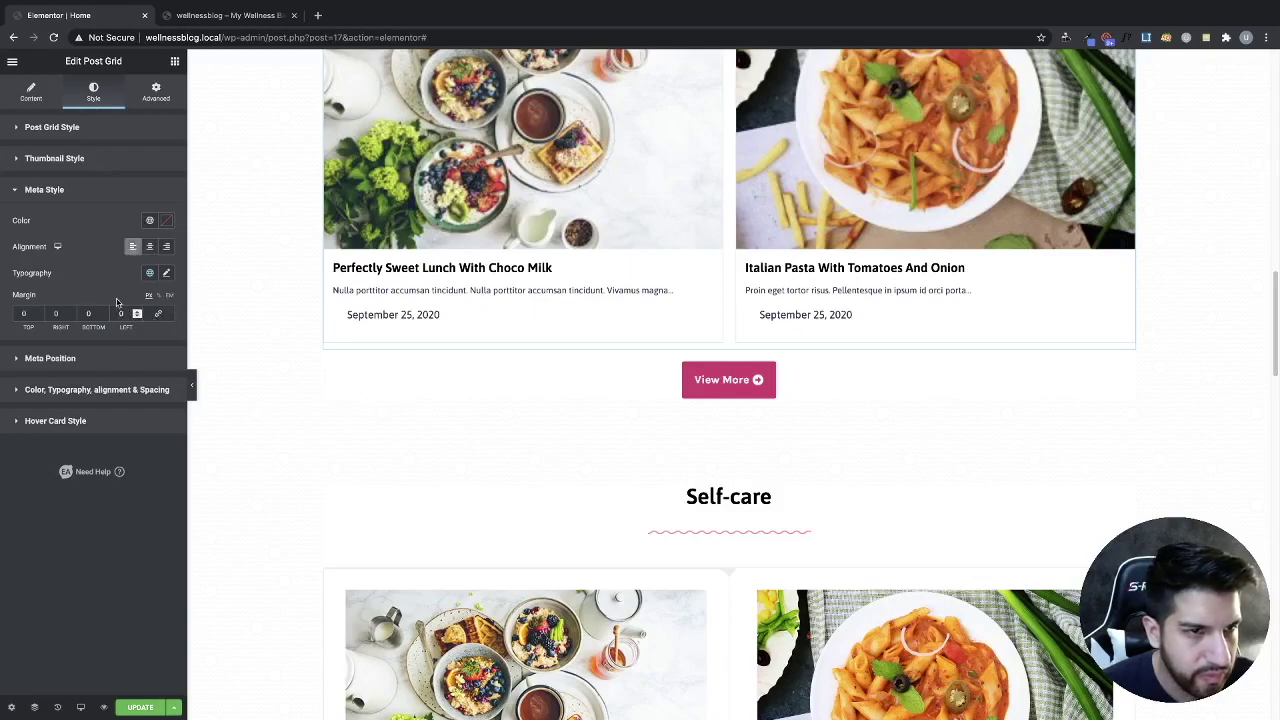
pyautogui.click(150, 278)
pyautogui.click(150, 278)
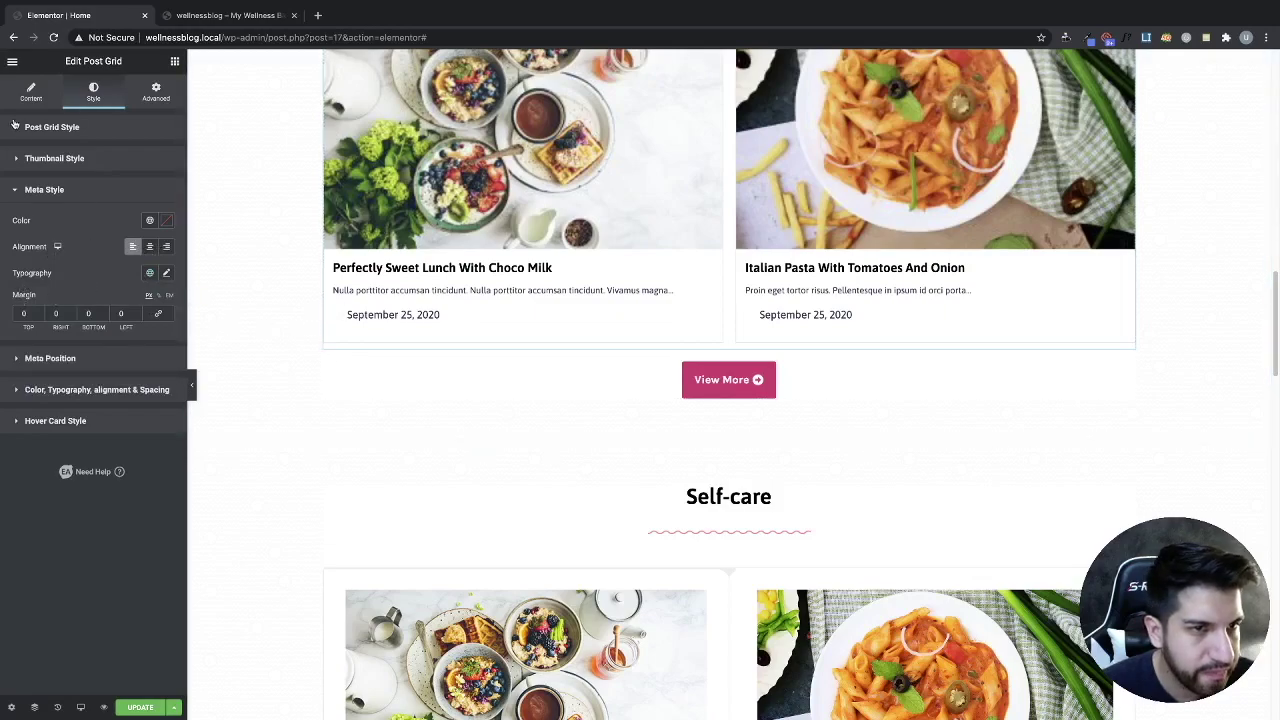
pyautogui.click(149, 246)
pyautogui.click(132, 246)
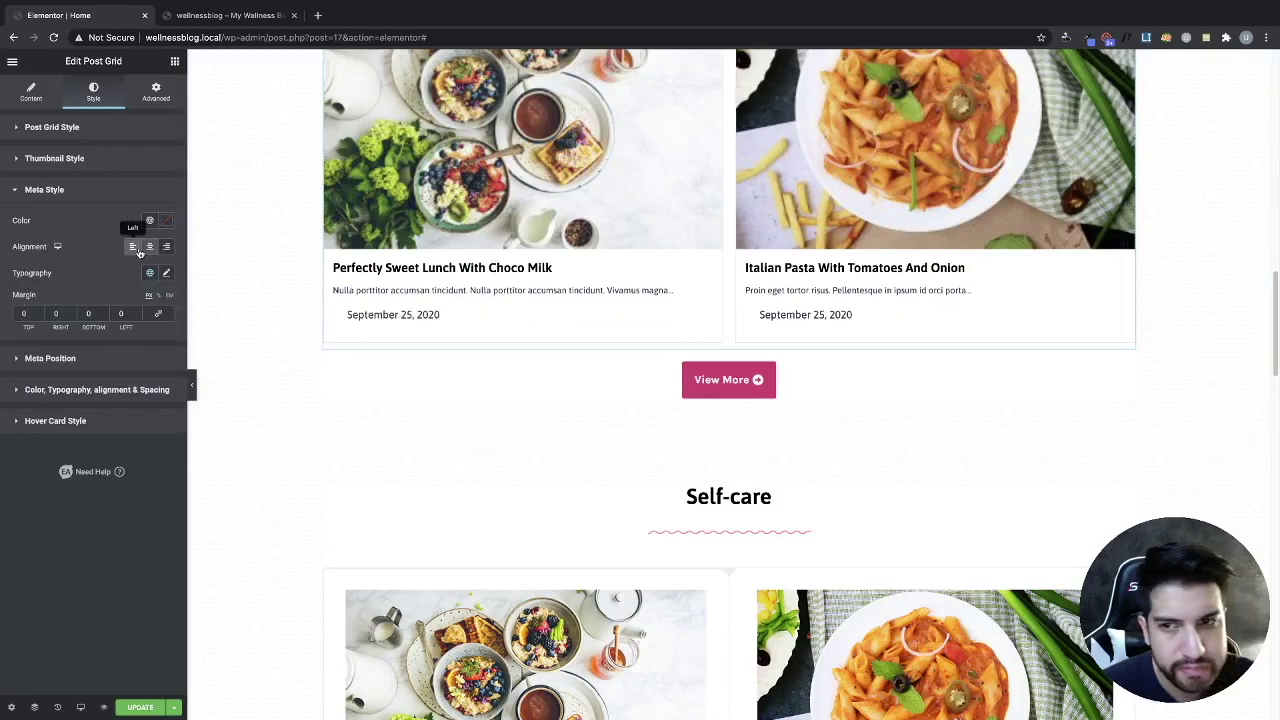
# - Set the grid's Meta Position to Entry Header so dates appear above excerpts
pyautogui.click(28, 93)
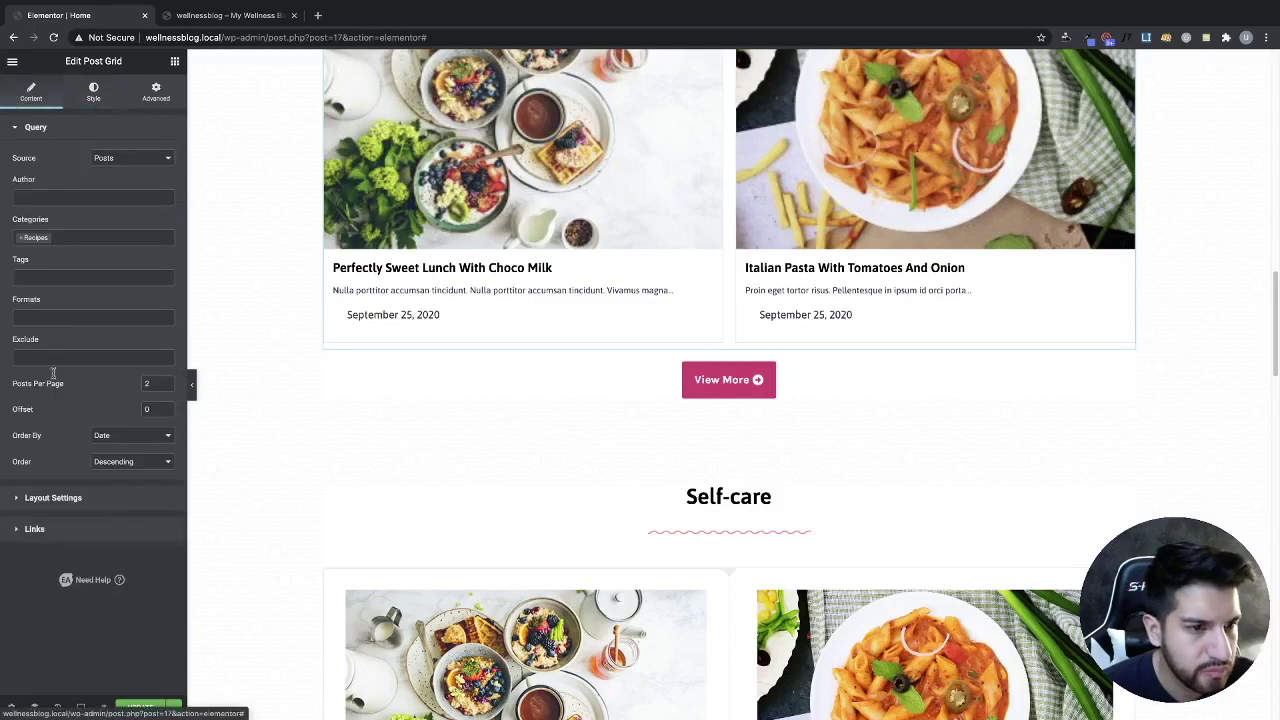
pyautogui.click(57, 497)
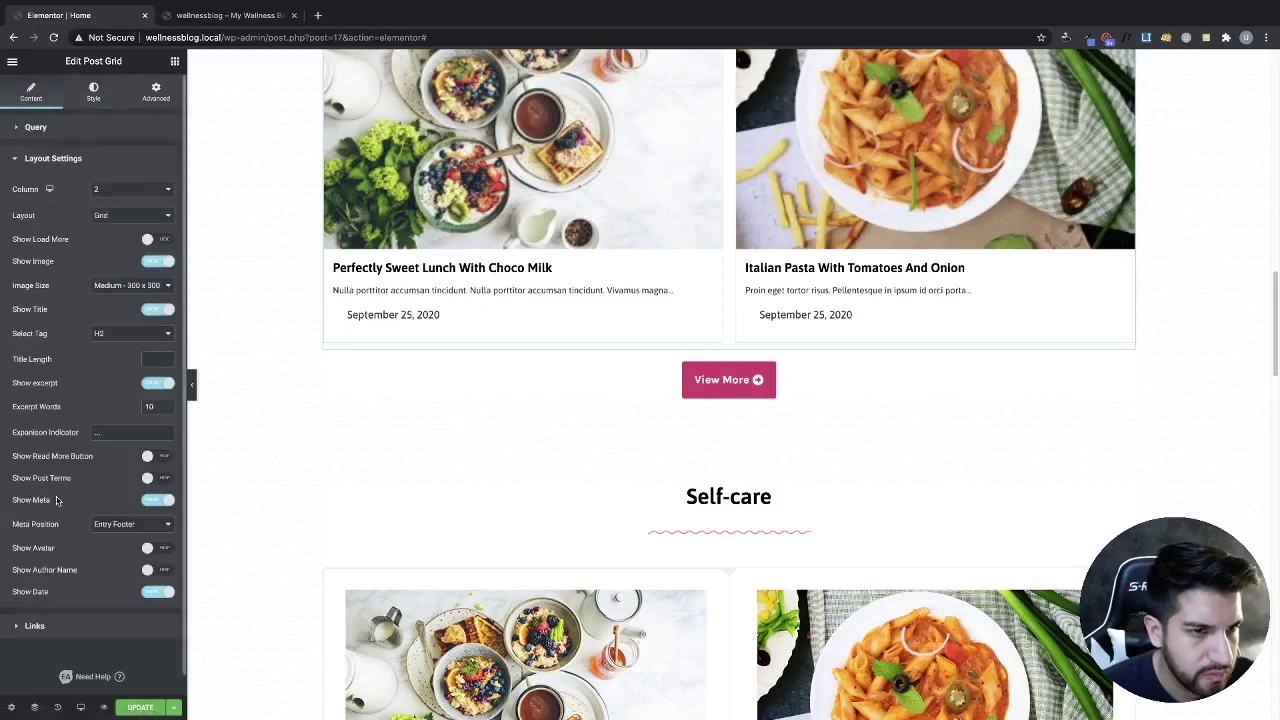
pyautogui.click(112, 524)
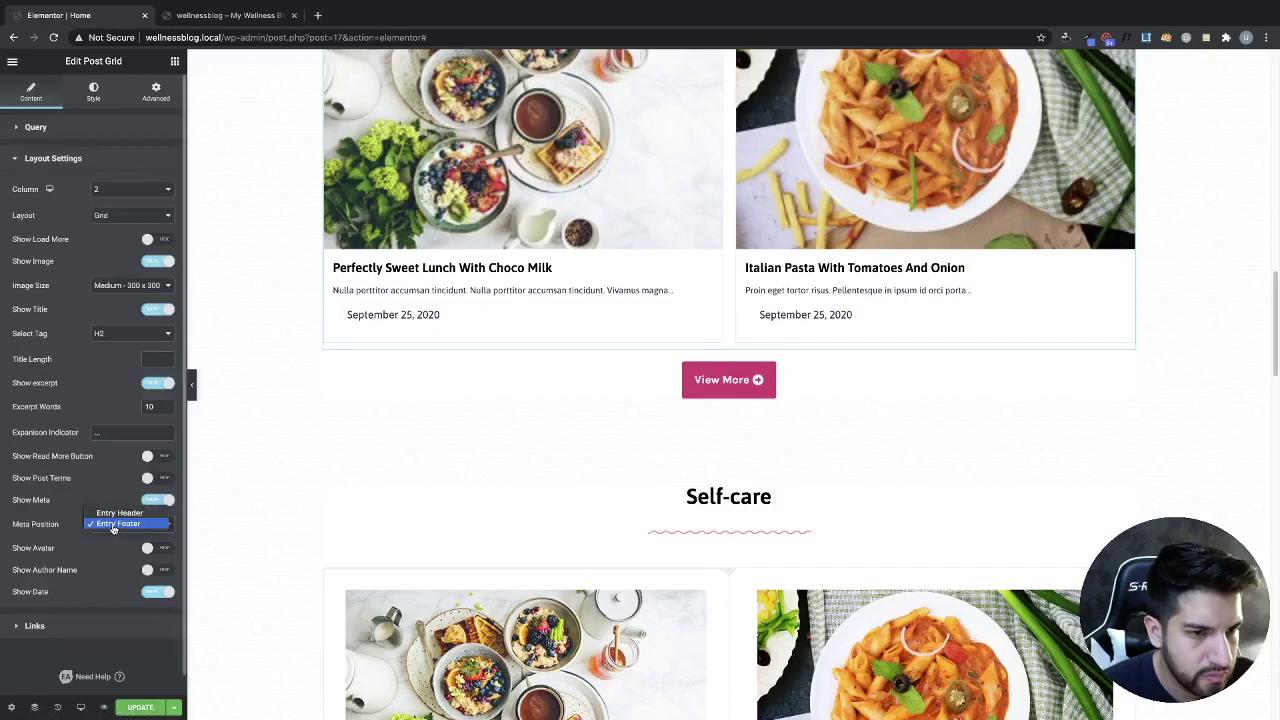
pyautogui.click(114, 511)
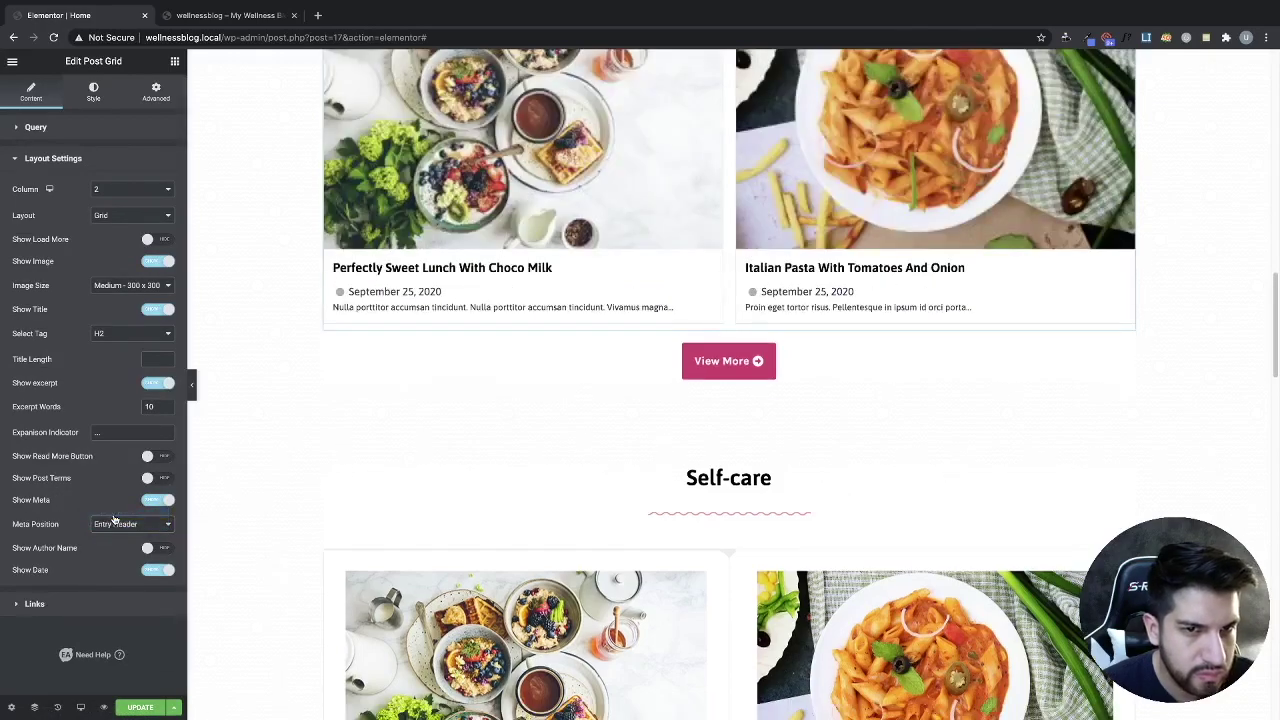
pyautogui.click(113, 528)
pyautogui.click(114, 535)
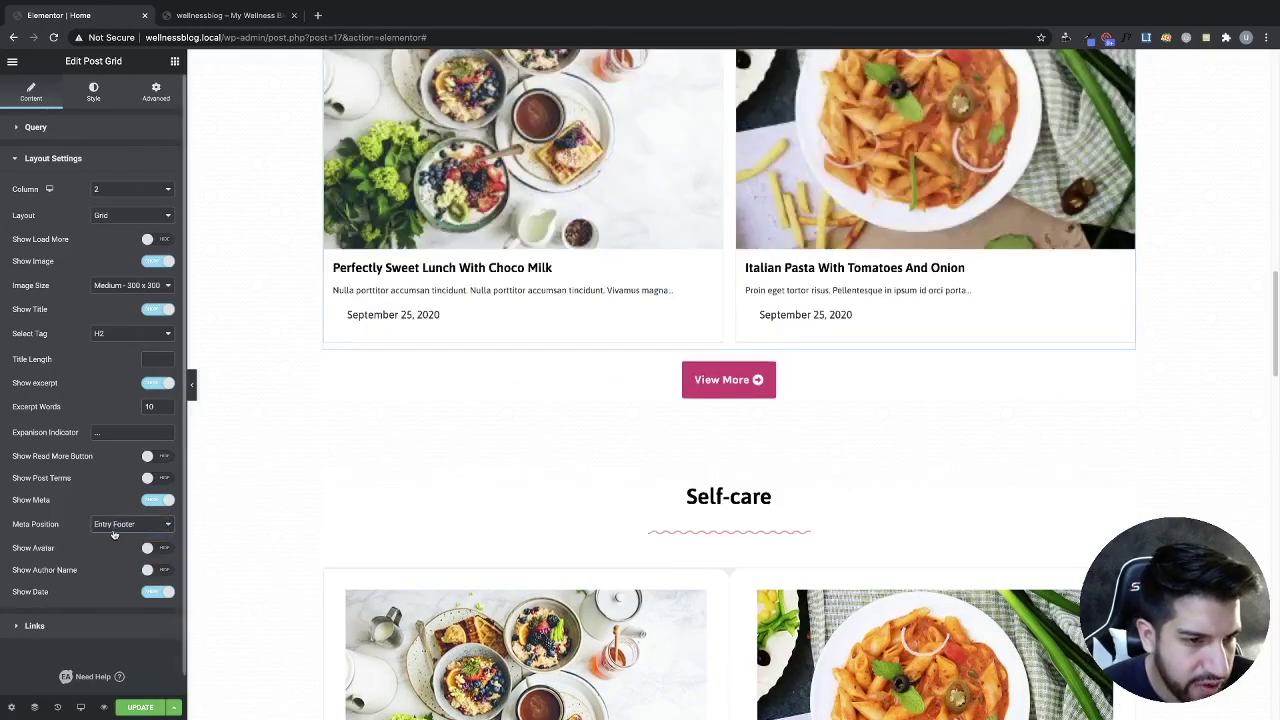
pyautogui.click(114, 533)
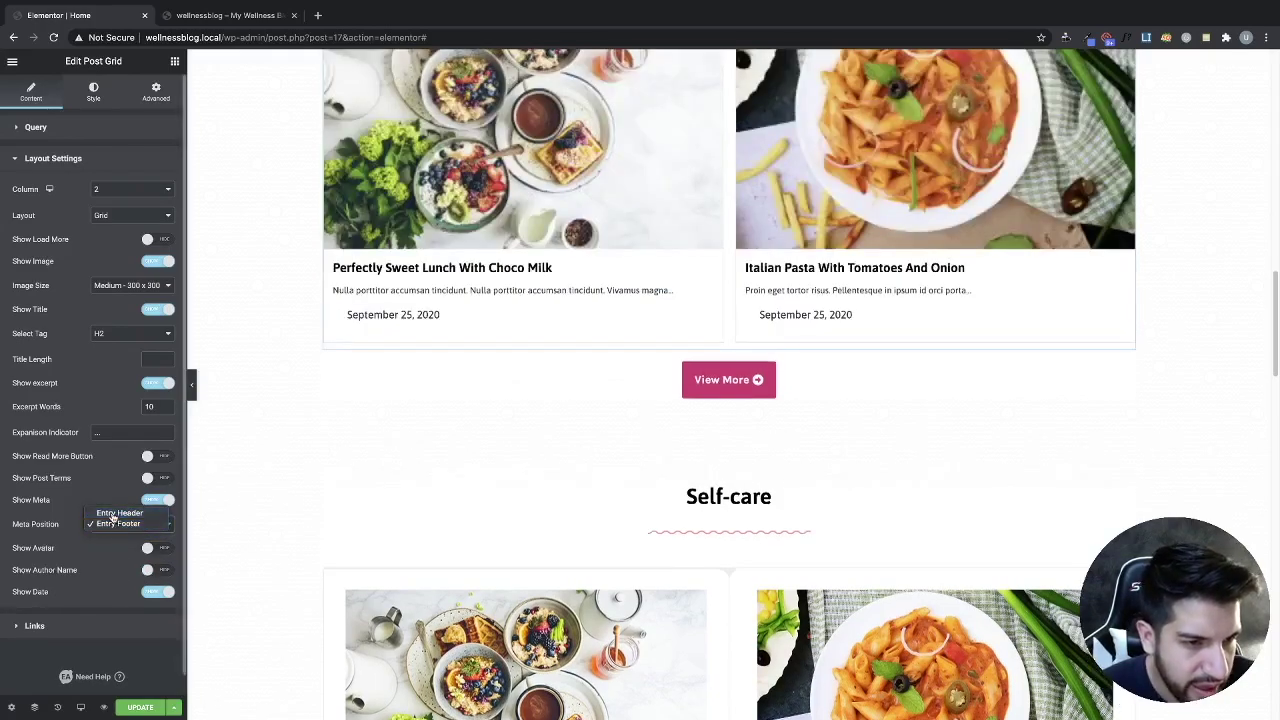
pyautogui.click(116, 512)
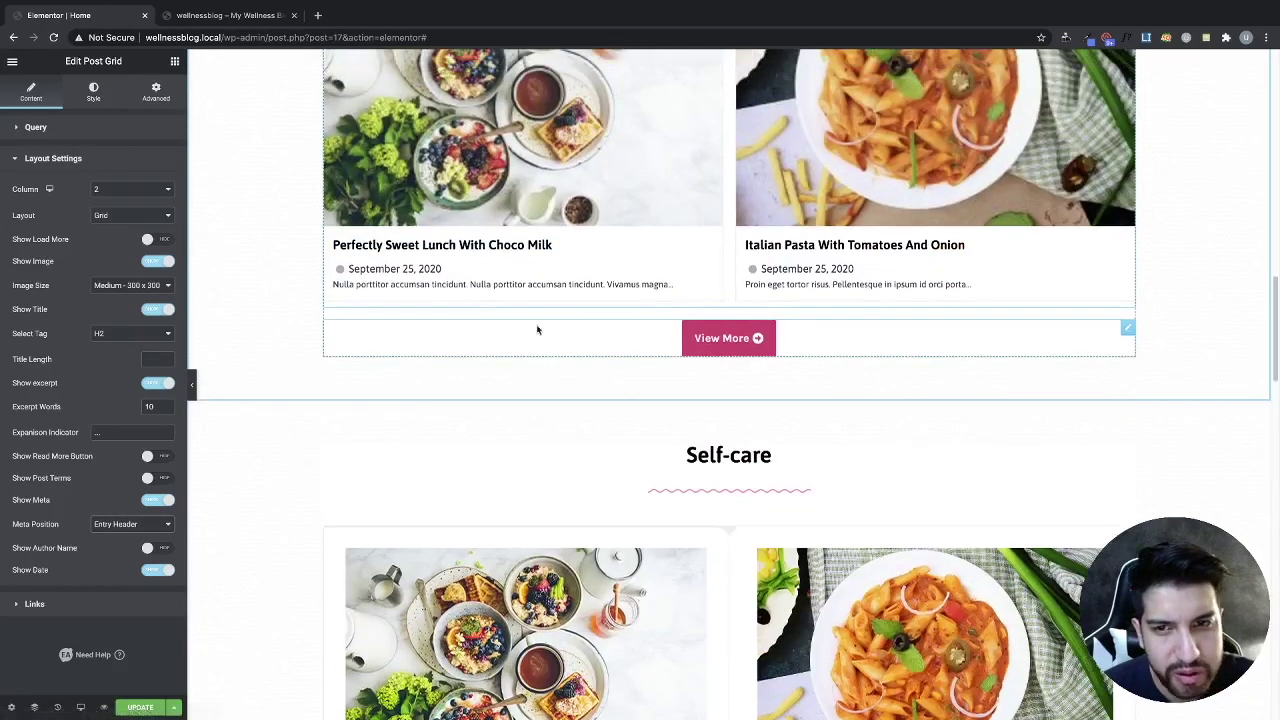
pyautogui.scroll(6, 919, 428)
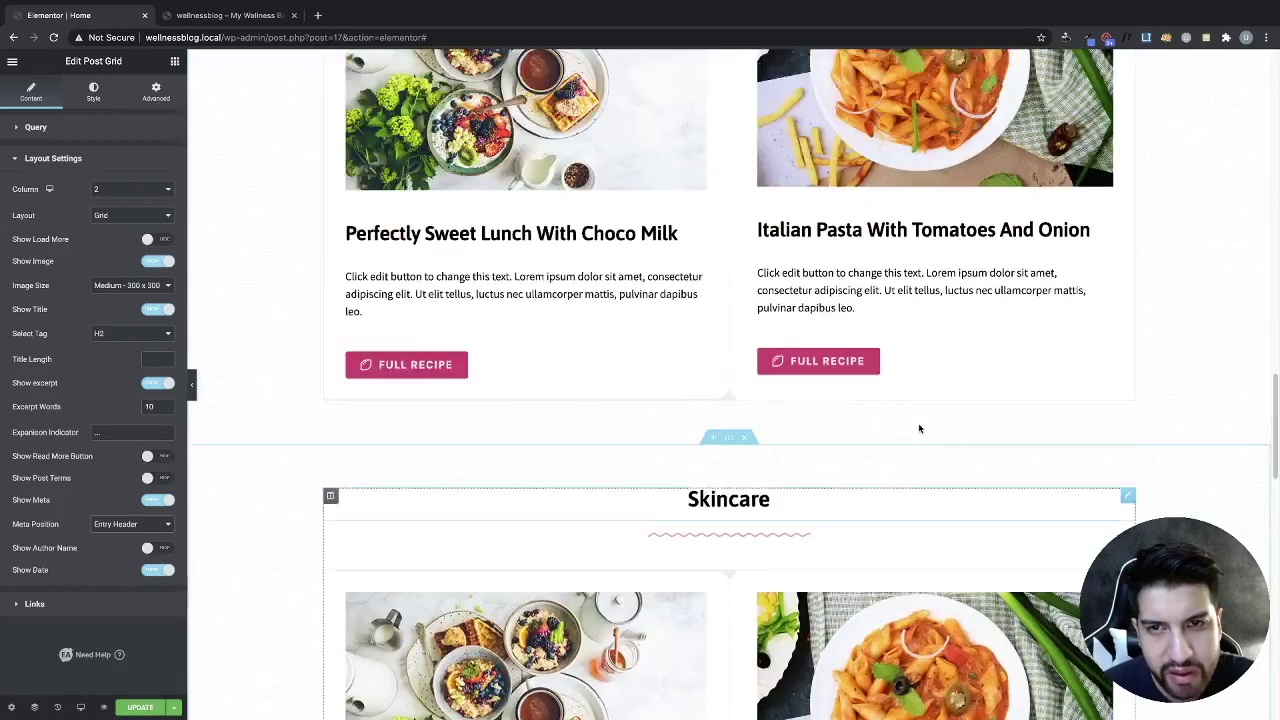
pyautogui.scroll(1, 902, 434)
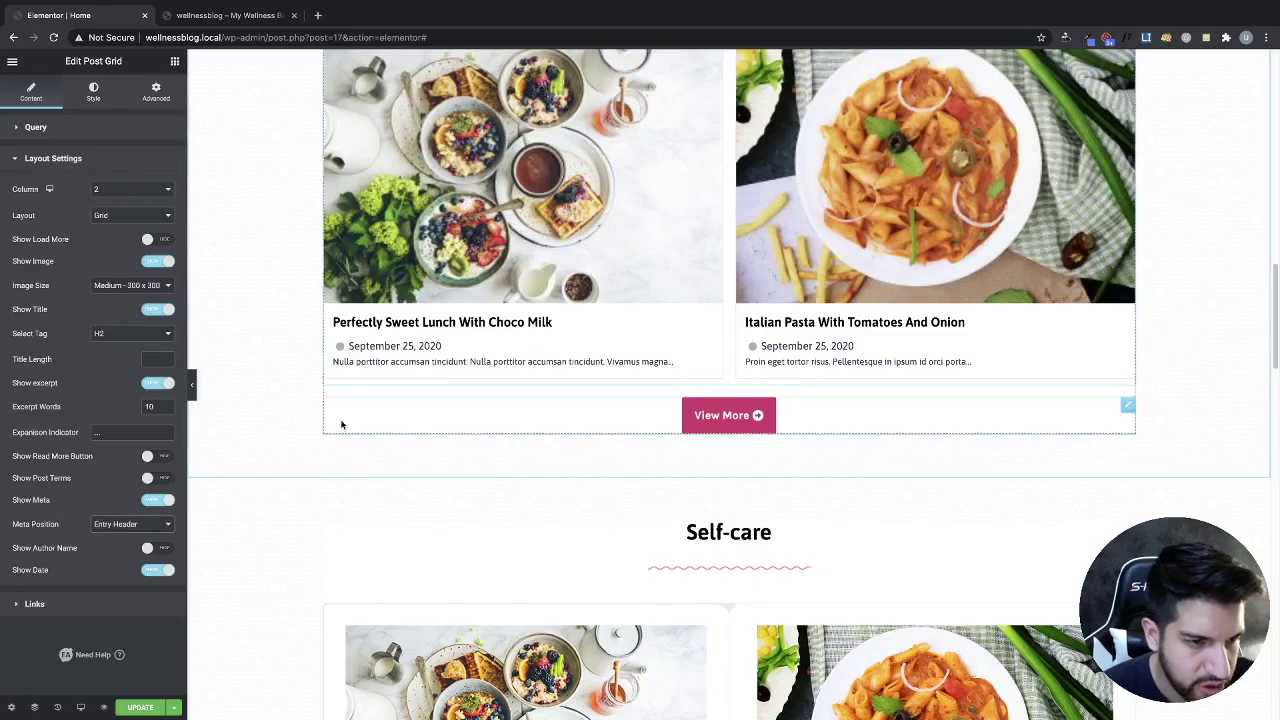
pyautogui.scroll(1, 646, 443)
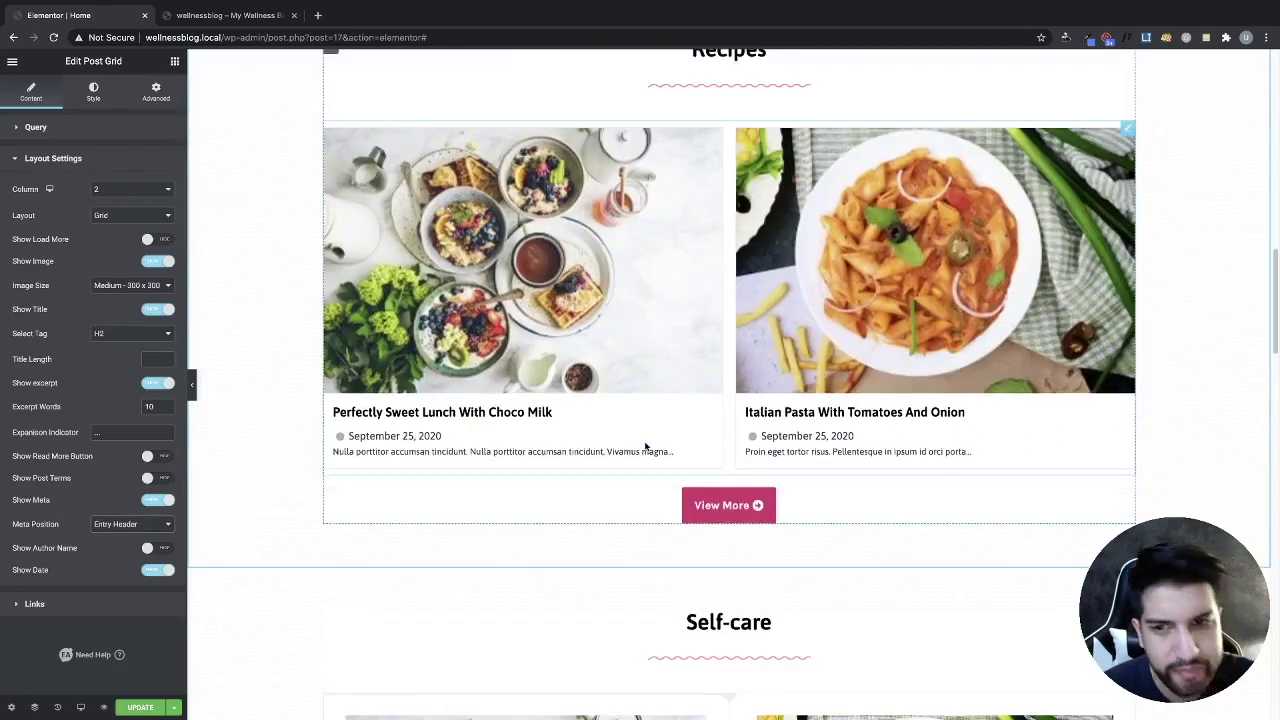
# - Set the post date meta text size to 15
pyautogui.click(70, 128)
pyautogui.click(94, 92)
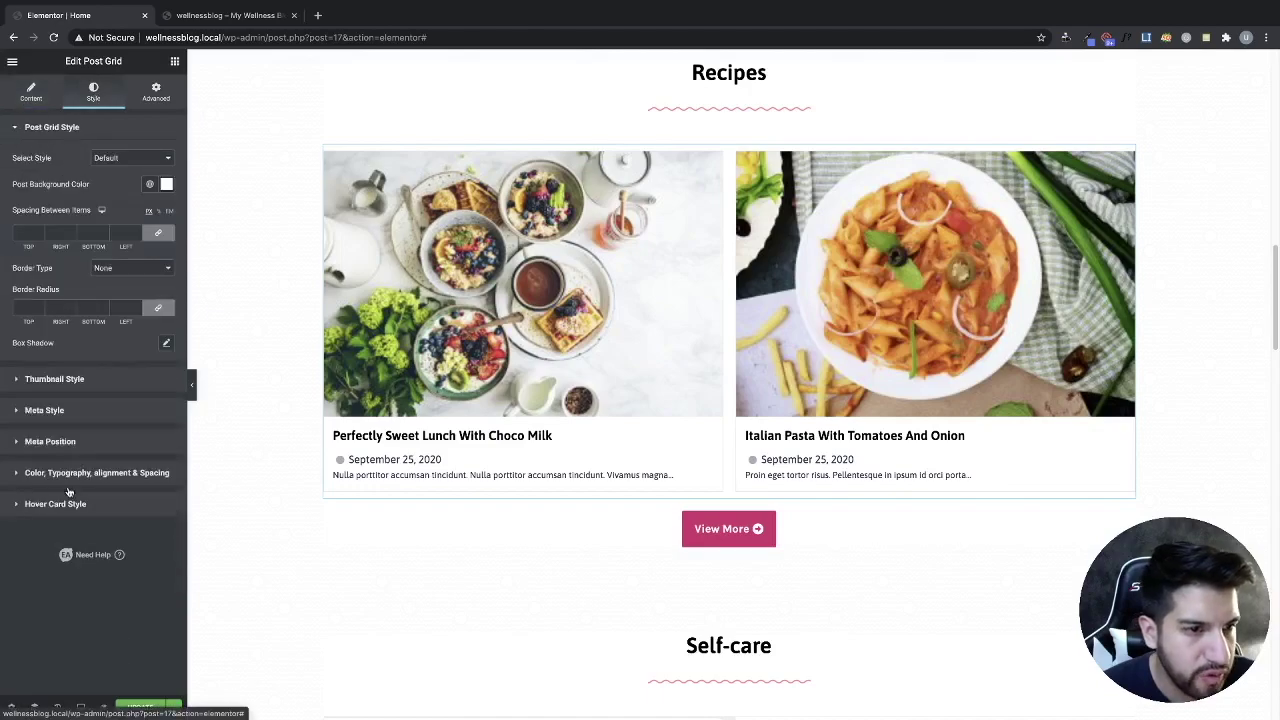
pyautogui.click(50, 441)
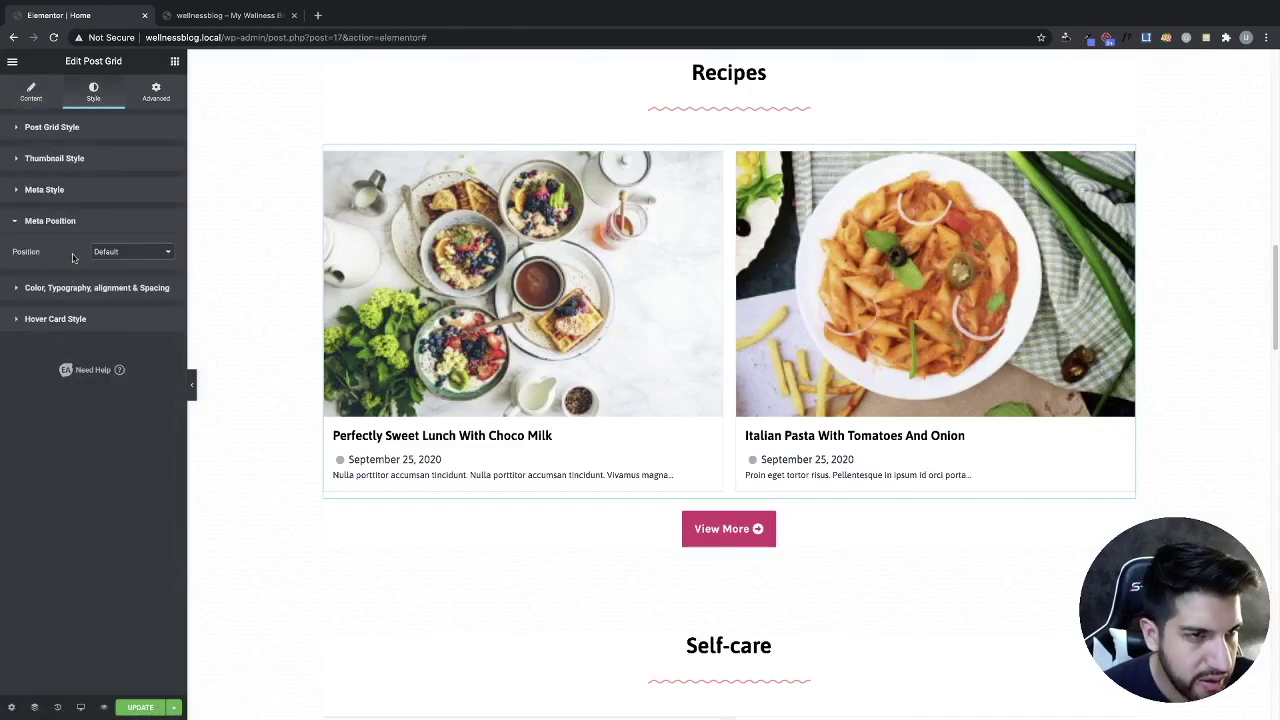
pyautogui.click(78, 192)
pyautogui.click(167, 275)
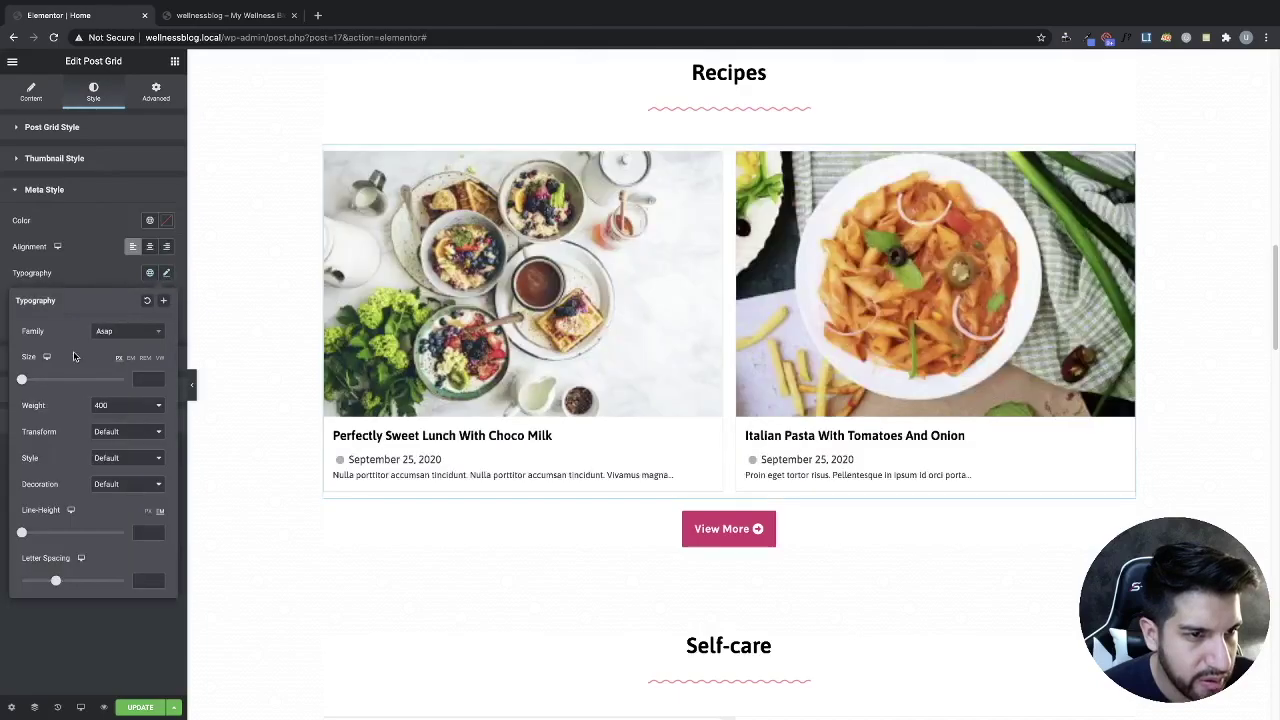
pyautogui.moveTo(20, 383); pyautogui.dragTo(26, 383)
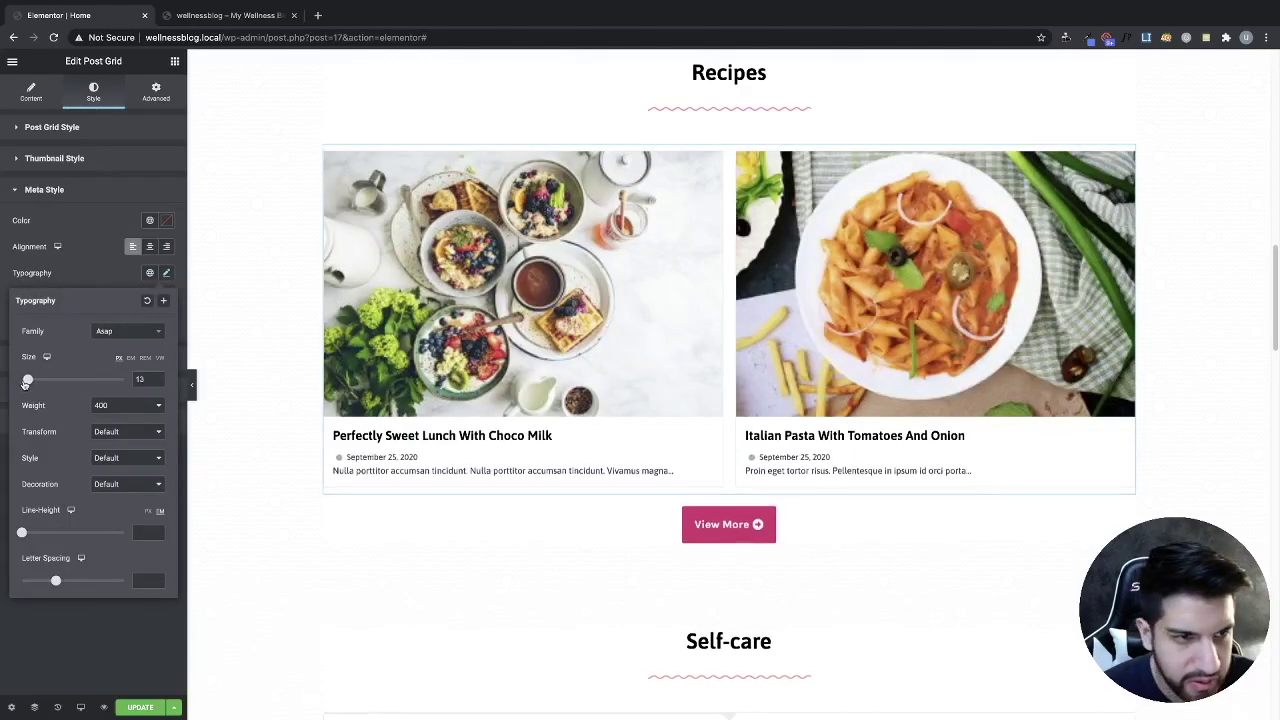
pyautogui.click(114, 258)
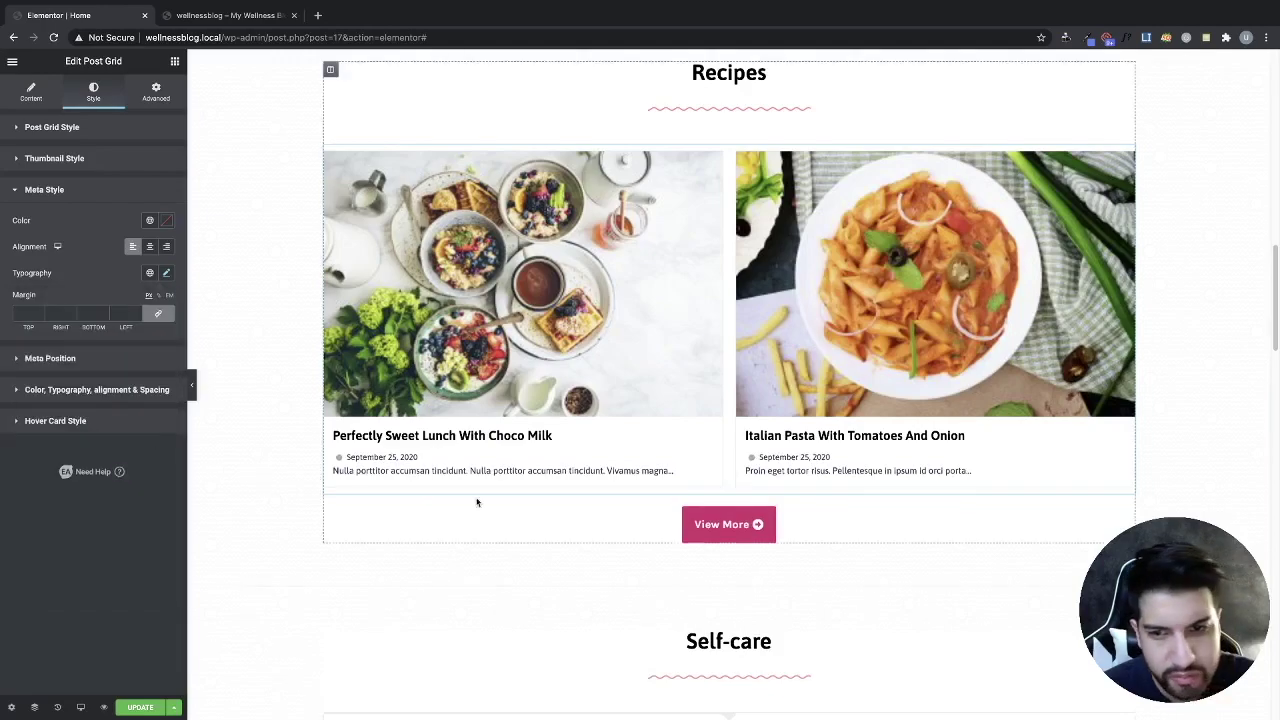
pyautogui.click(167, 274)
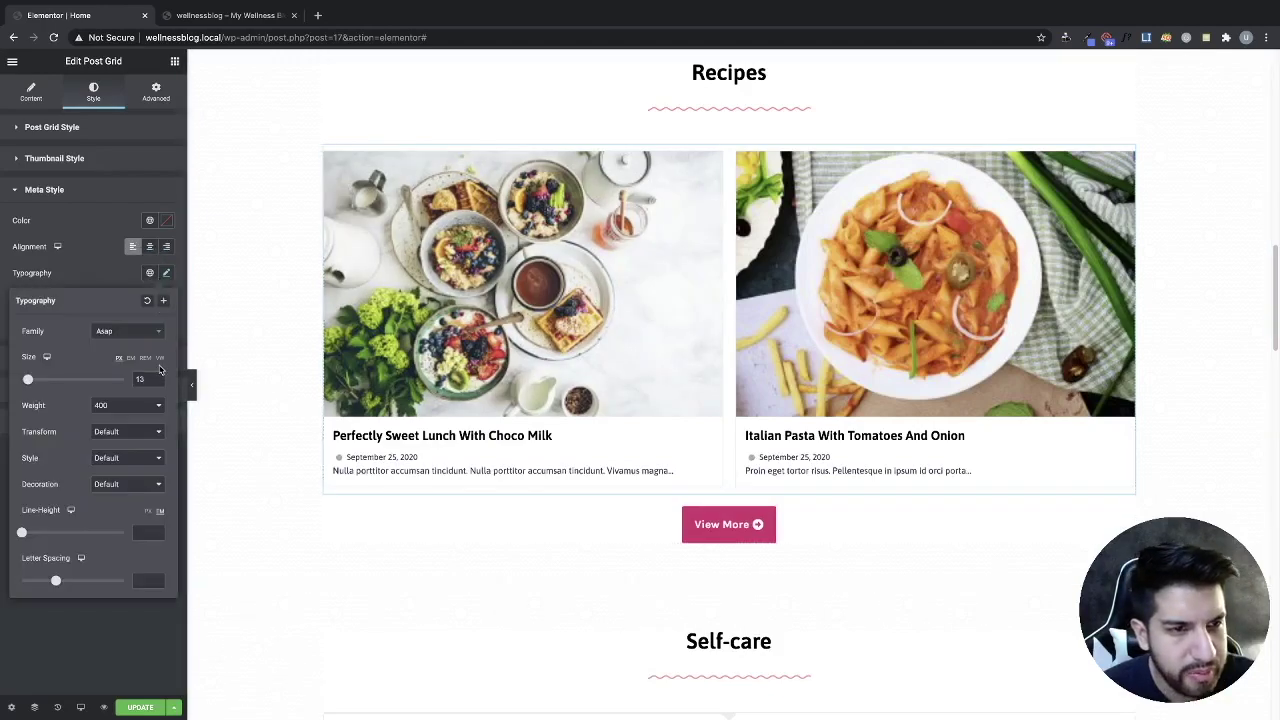
pyautogui.click(157, 380)
pyautogui.click(157, 380)
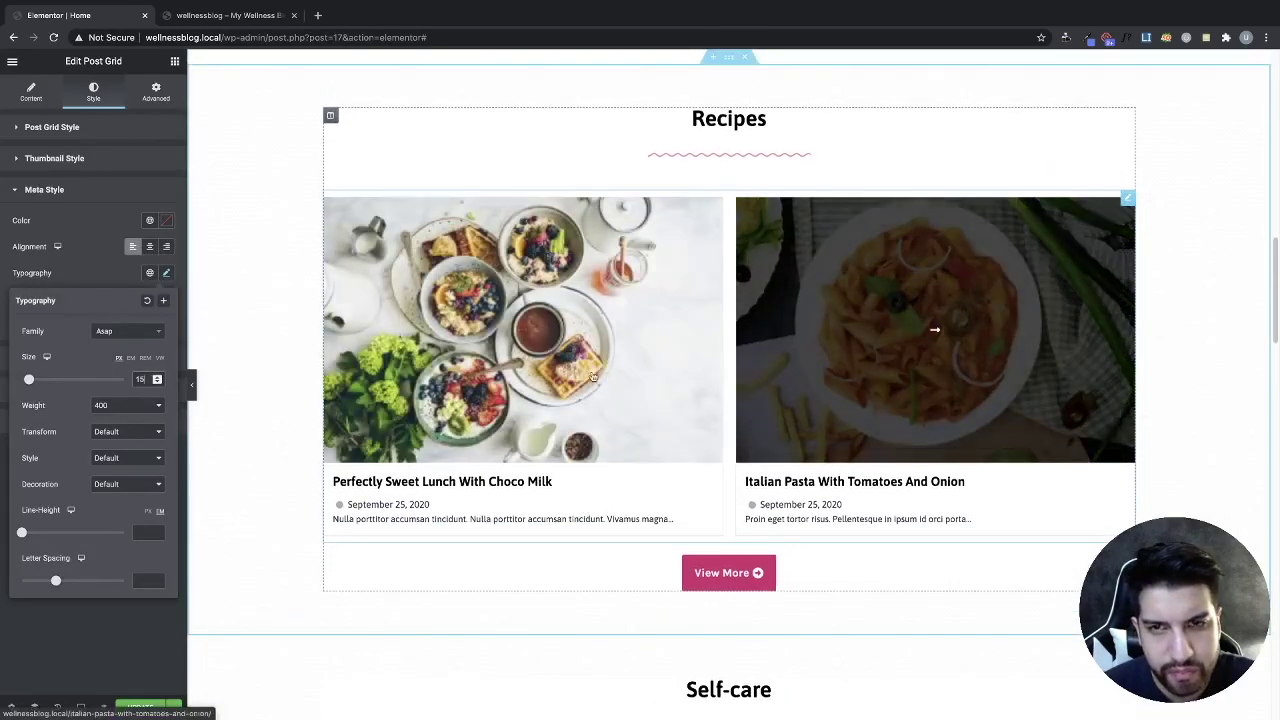
pyautogui.scroll(2, 276, 400)
pyautogui.click(60, 195)
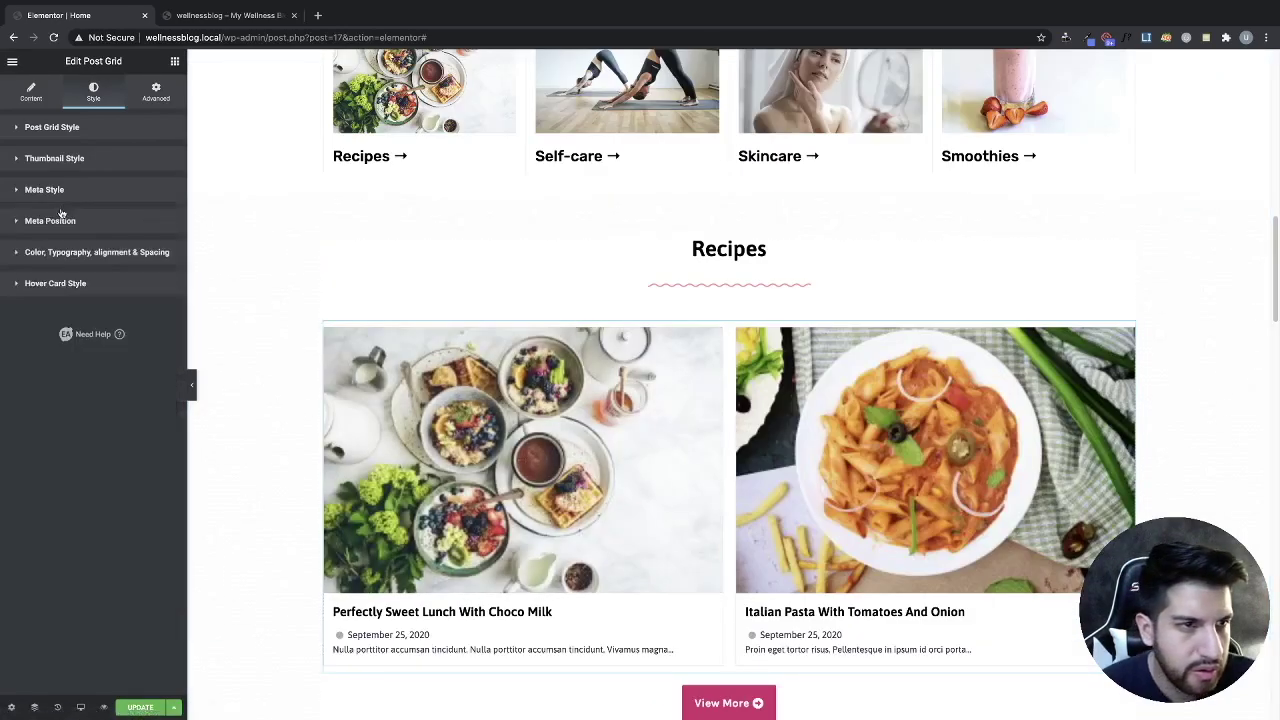
# - Give the post cards a translucent red hover background (#CE1111BF)
pyautogui.click(86, 162)
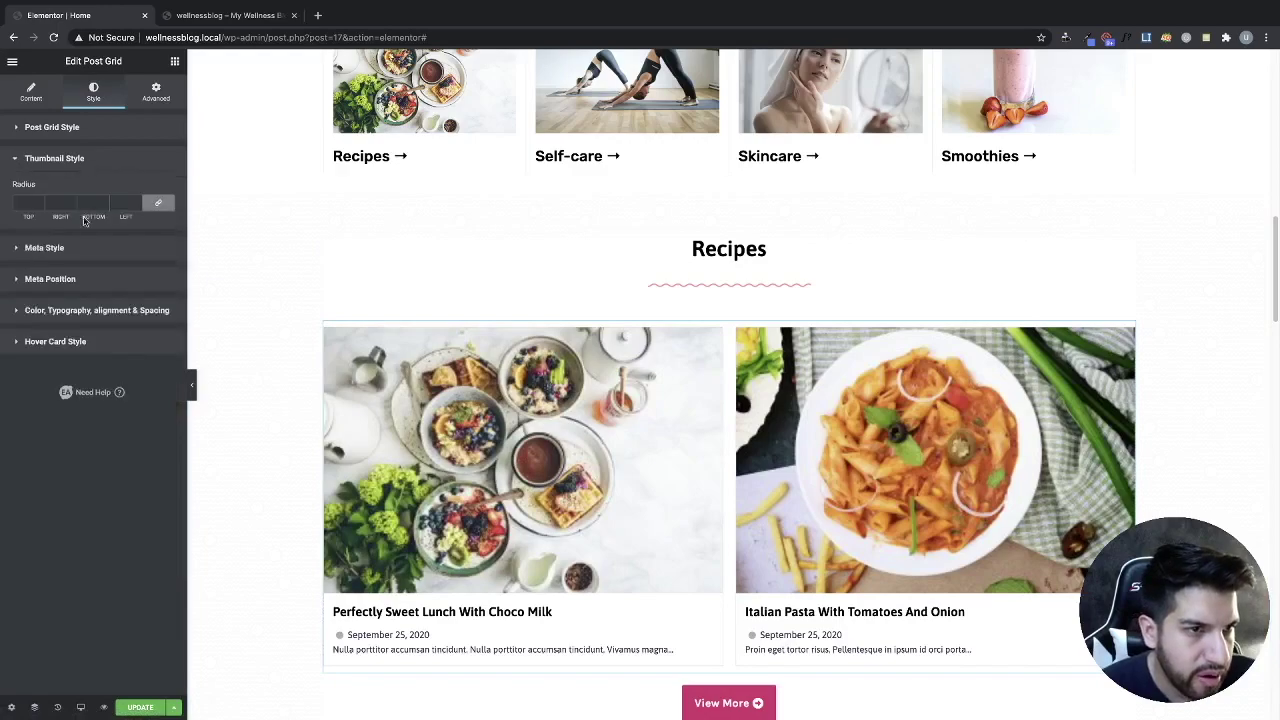
pyautogui.click(66, 343)
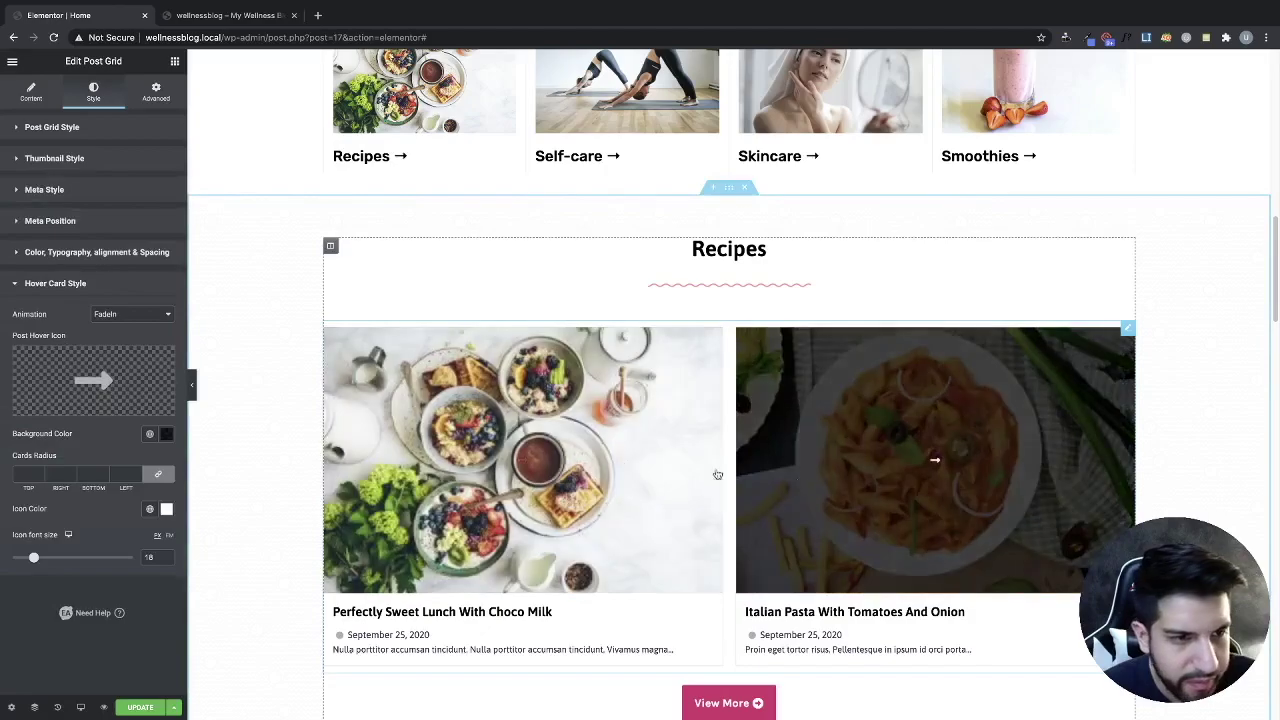
pyautogui.click(166, 434)
pyautogui.click(153, 500)
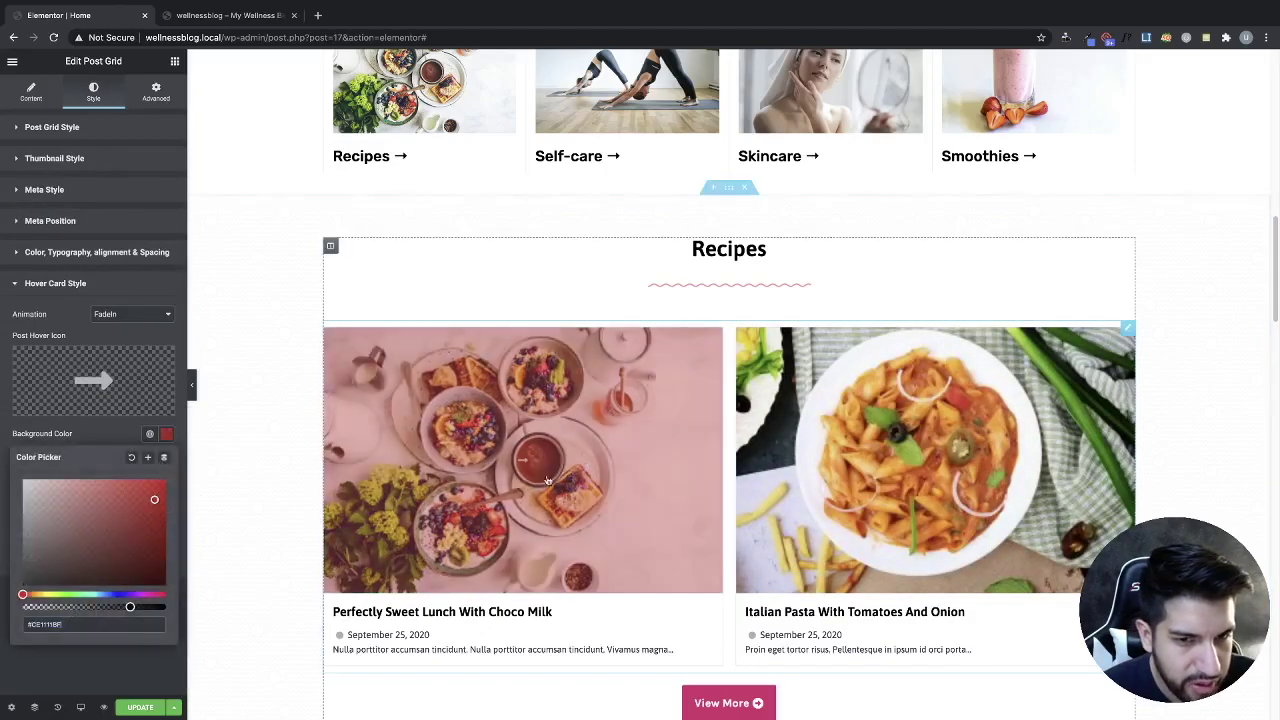
pyautogui.scroll(2, 430, 497)
pyautogui.scroll(6, 430, 497)
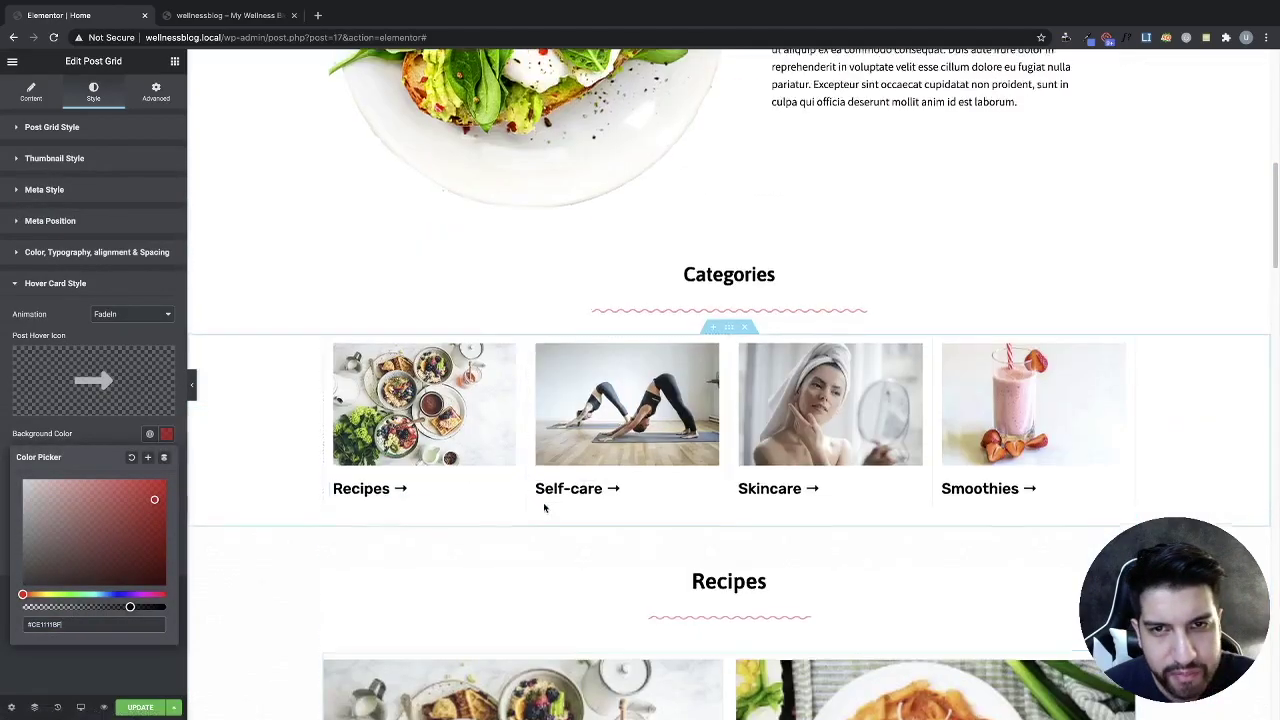
pyautogui.scroll(-15, 543, 503)
pyautogui.scroll(3, 549, 533)
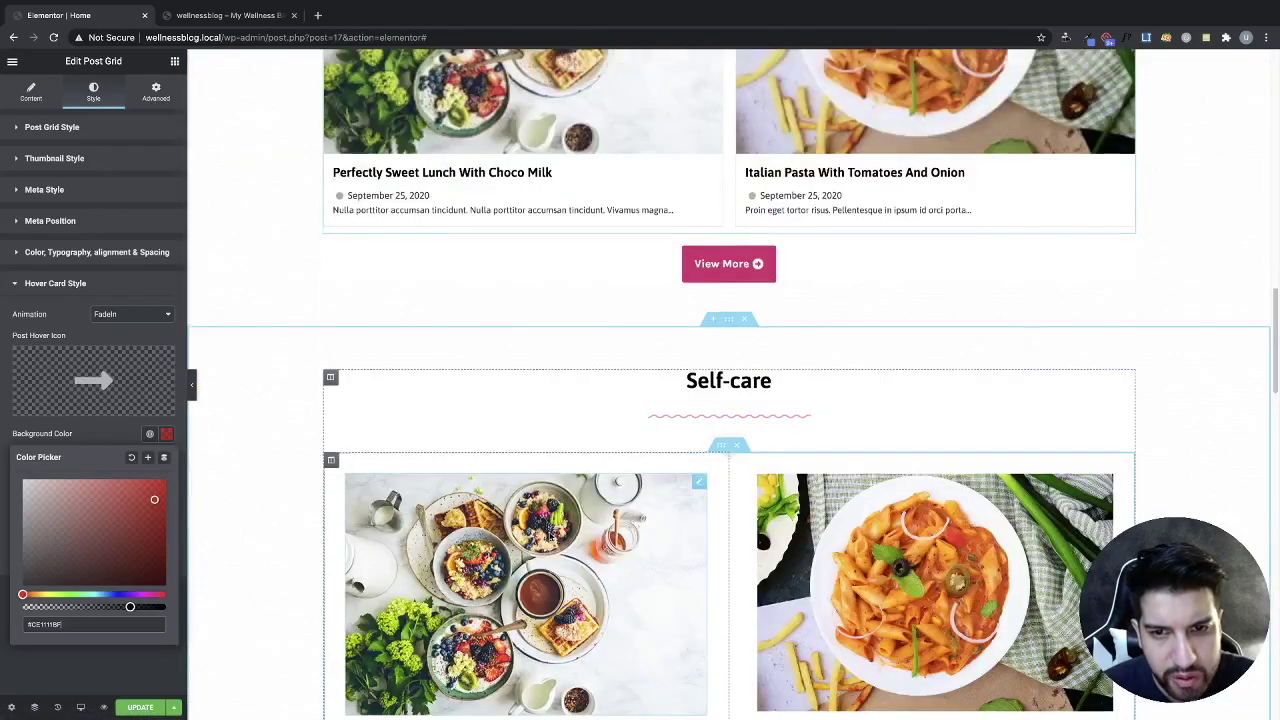
# - Save the View More button's pink background as a new global colour
pyautogui.click(791, 355)
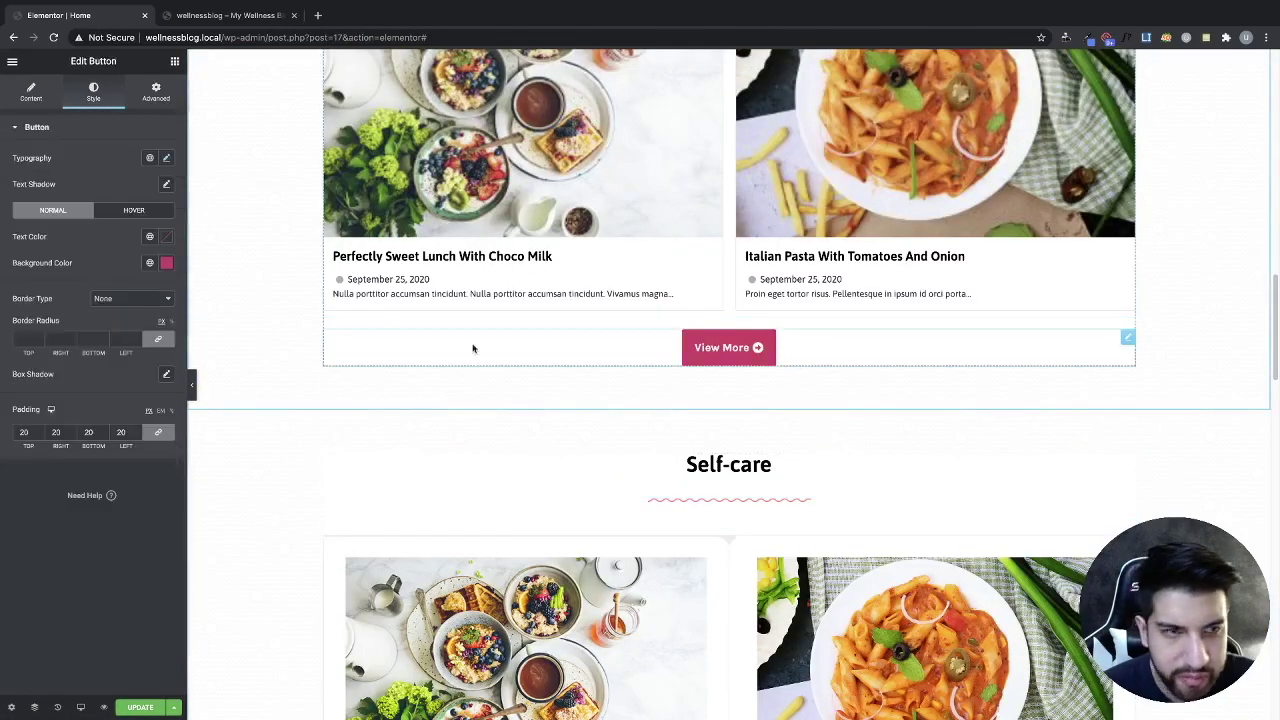
pyautogui.click(166, 264)
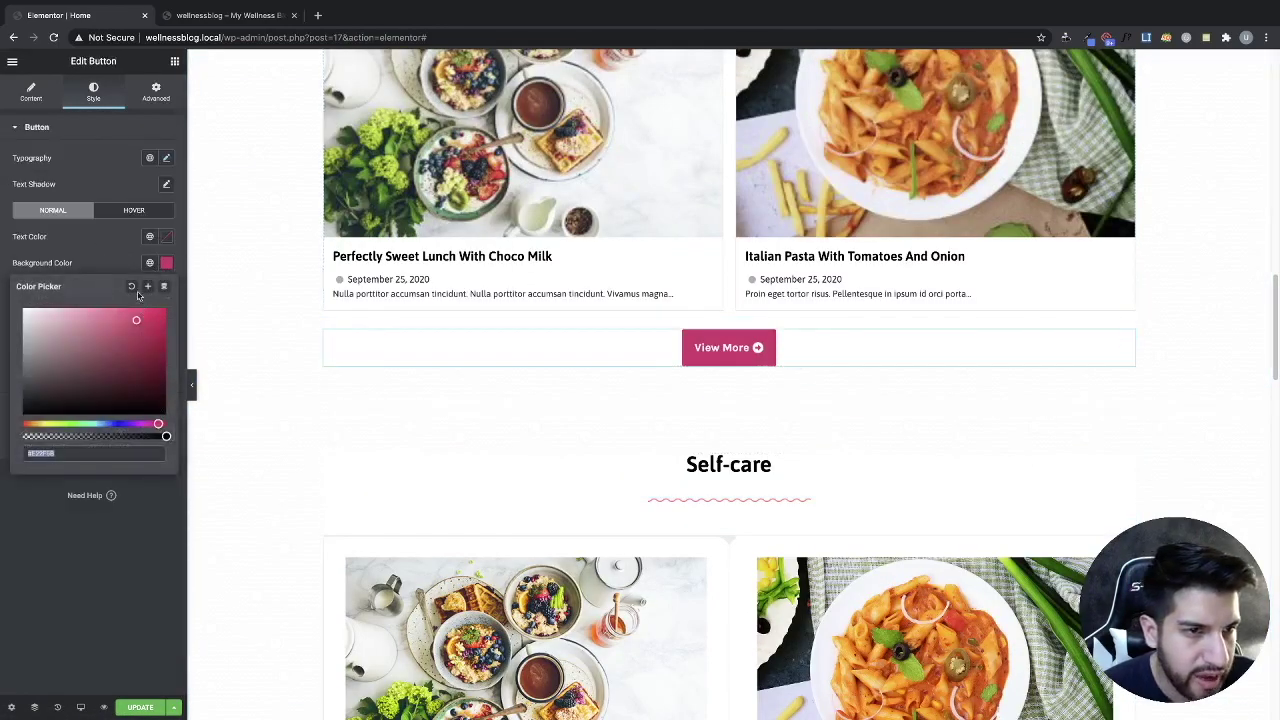
pyautogui.click(107, 266)
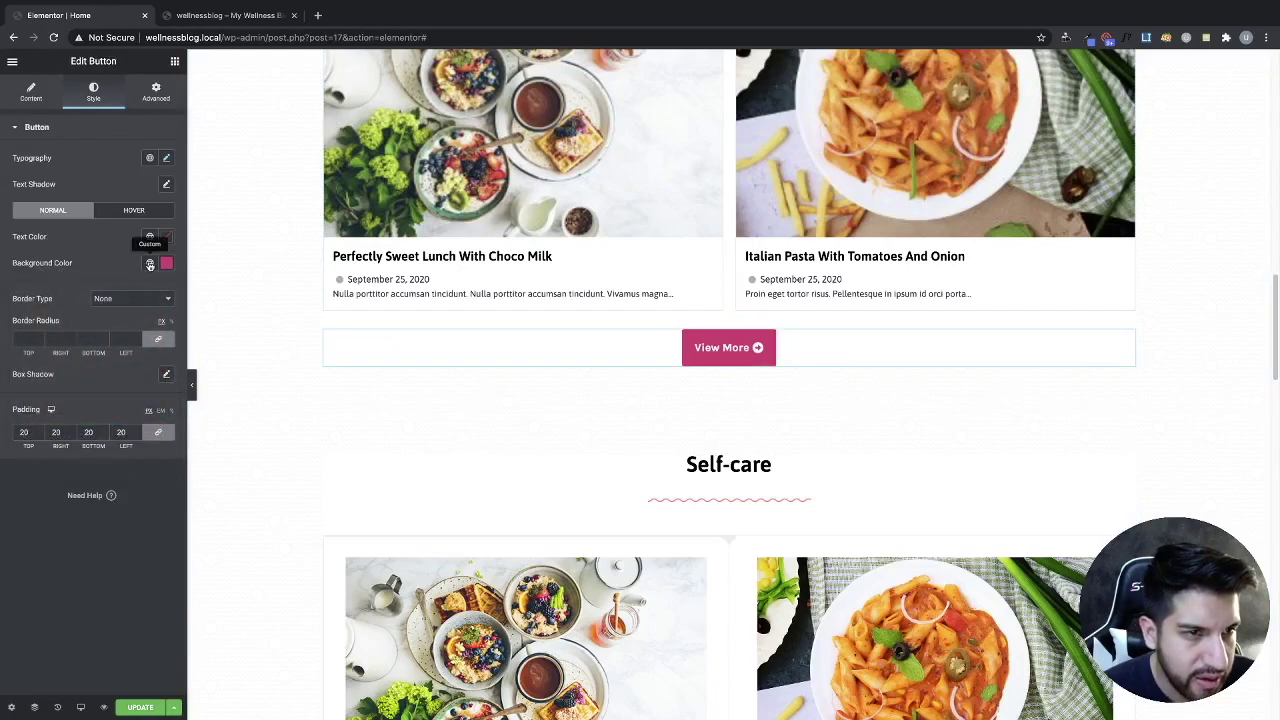
pyautogui.click(150, 265)
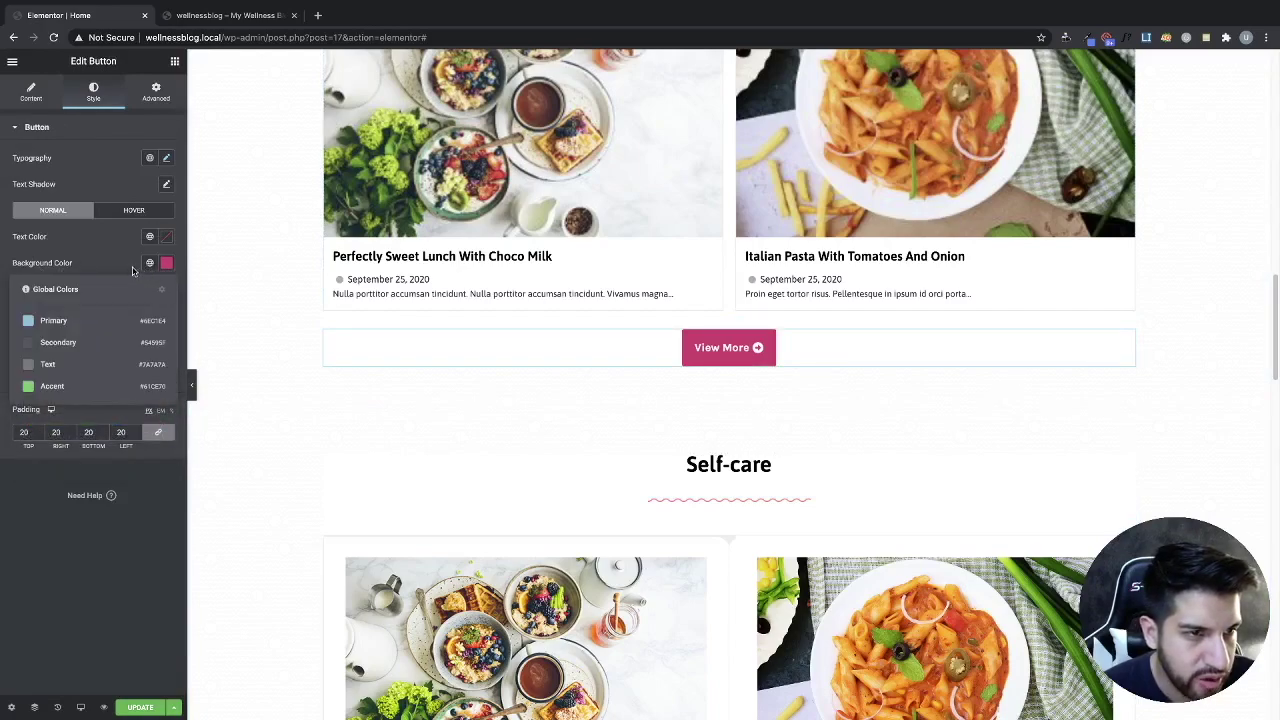
pyautogui.click(165, 264)
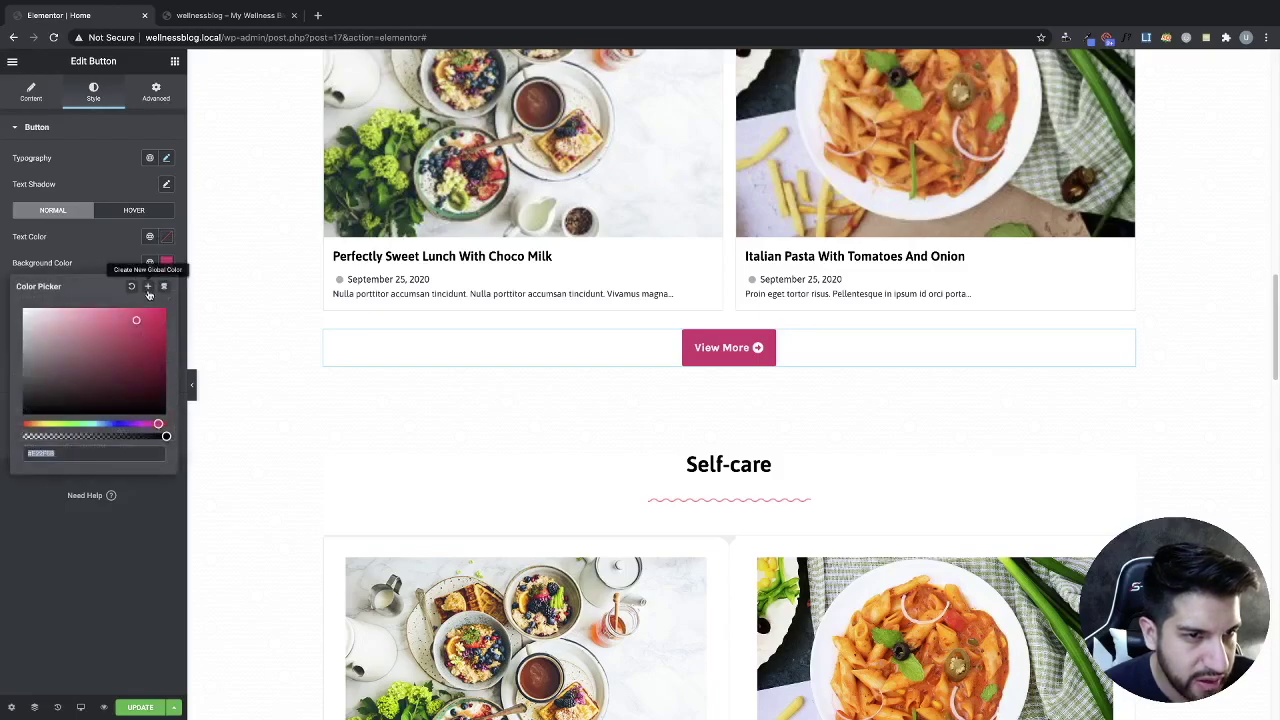
pyautogui.click(148, 289)
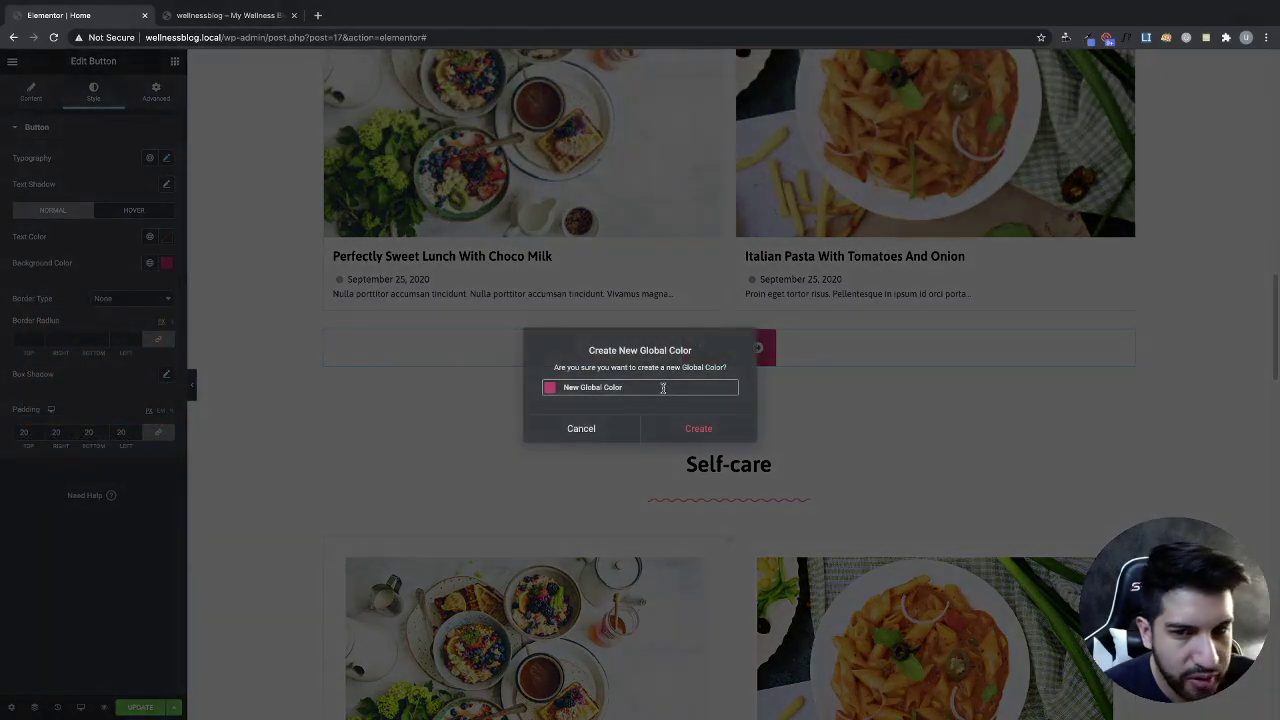
pyautogui.click(699, 433)
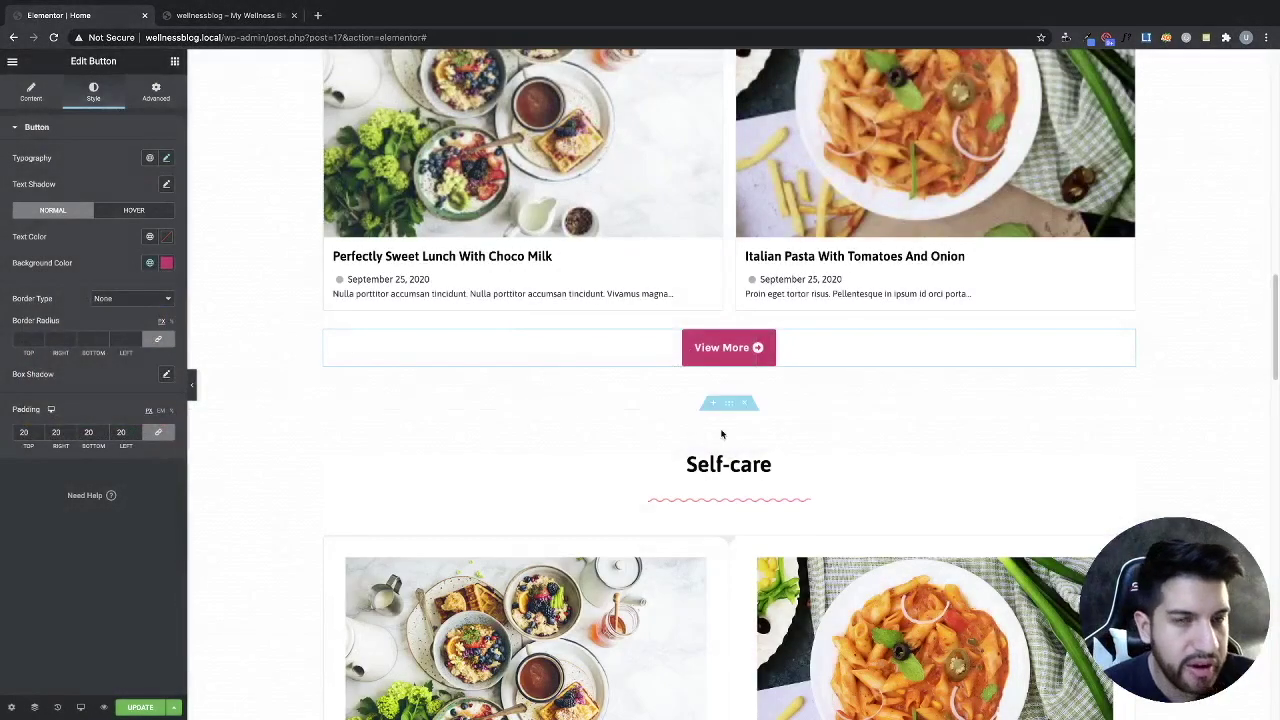
# - Select the recipe post grid and bring up its Hover Card Style settings
pyautogui.scroll(3, 700, 434)
pyautogui.click(417, 366)
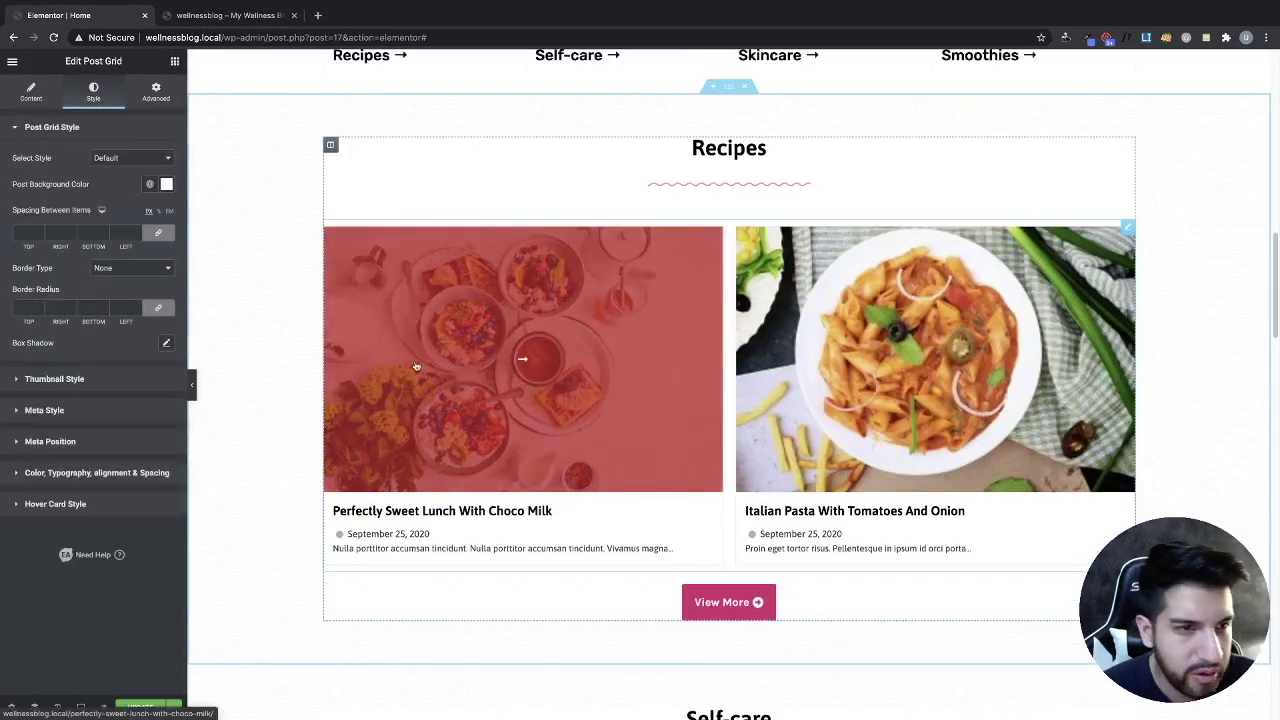
pyautogui.click(90, 502)
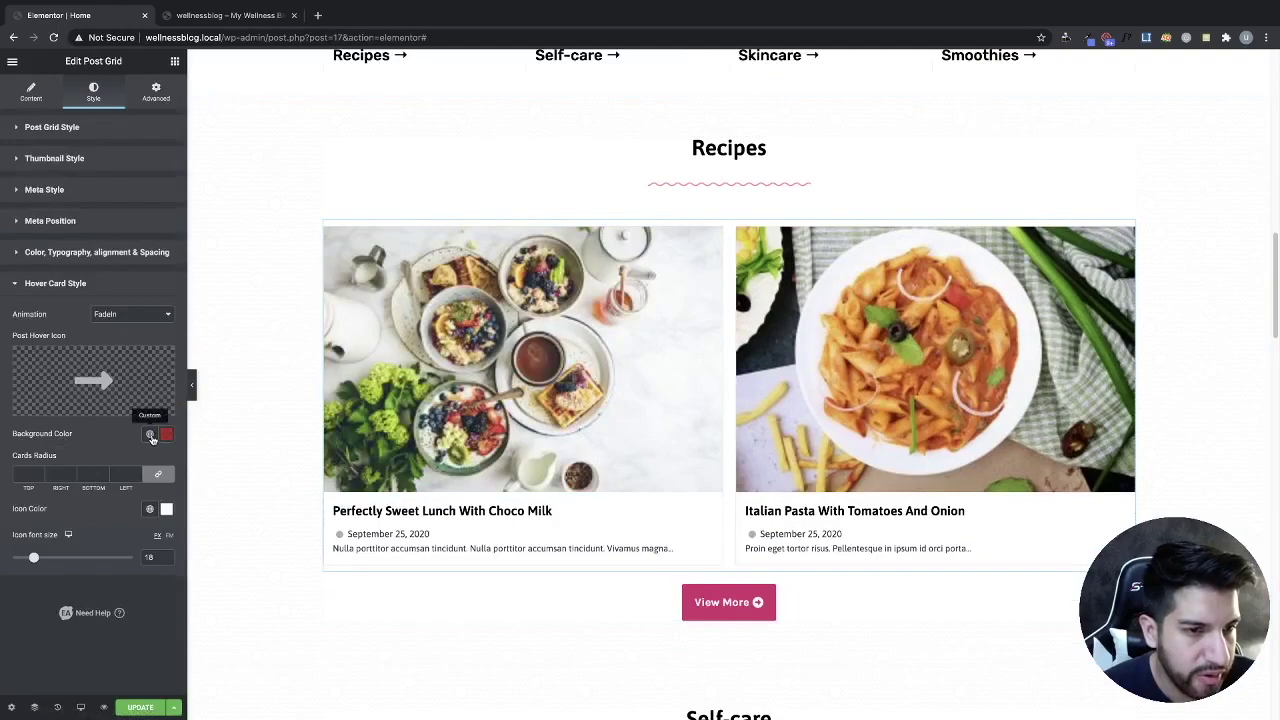
# - Set the hover overlay to the new pink at about 30% opacity, update, and preview
pyautogui.click(150, 436)
pyautogui.click(63, 579)
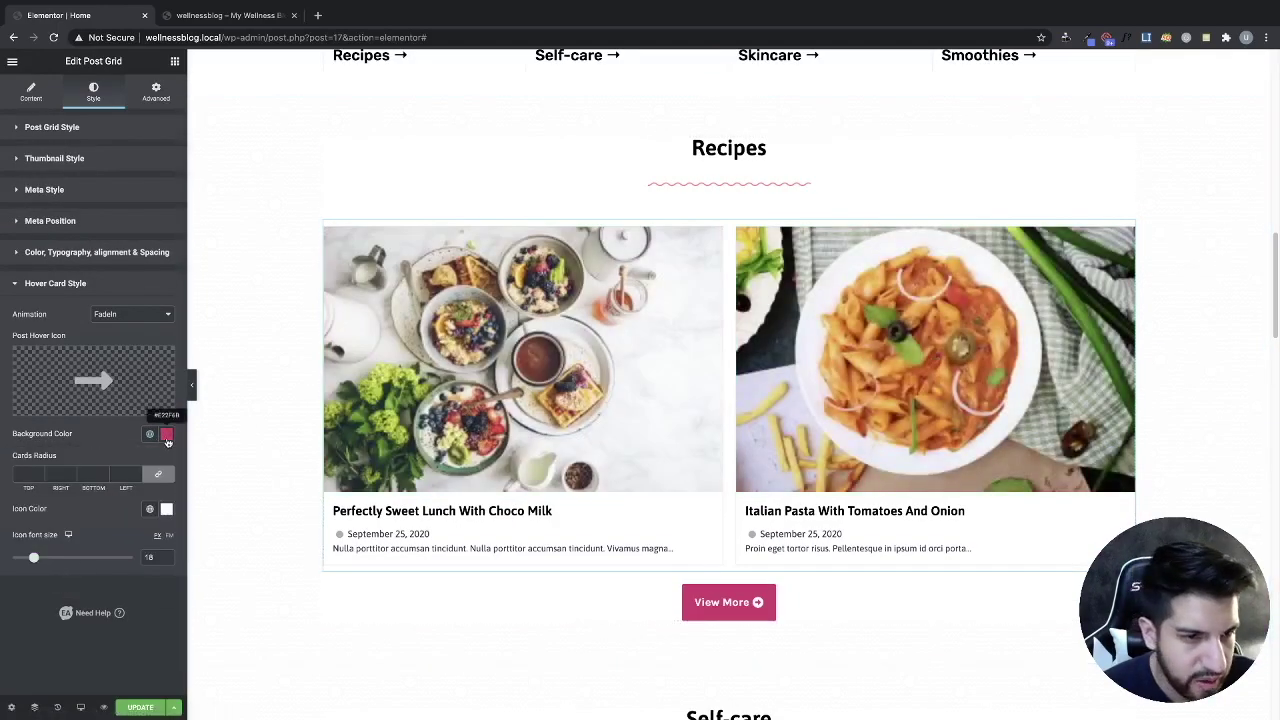
pyautogui.click(166, 434)
pyautogui.moveTo(165, 607); pyautogui.dragTo(102, 607)
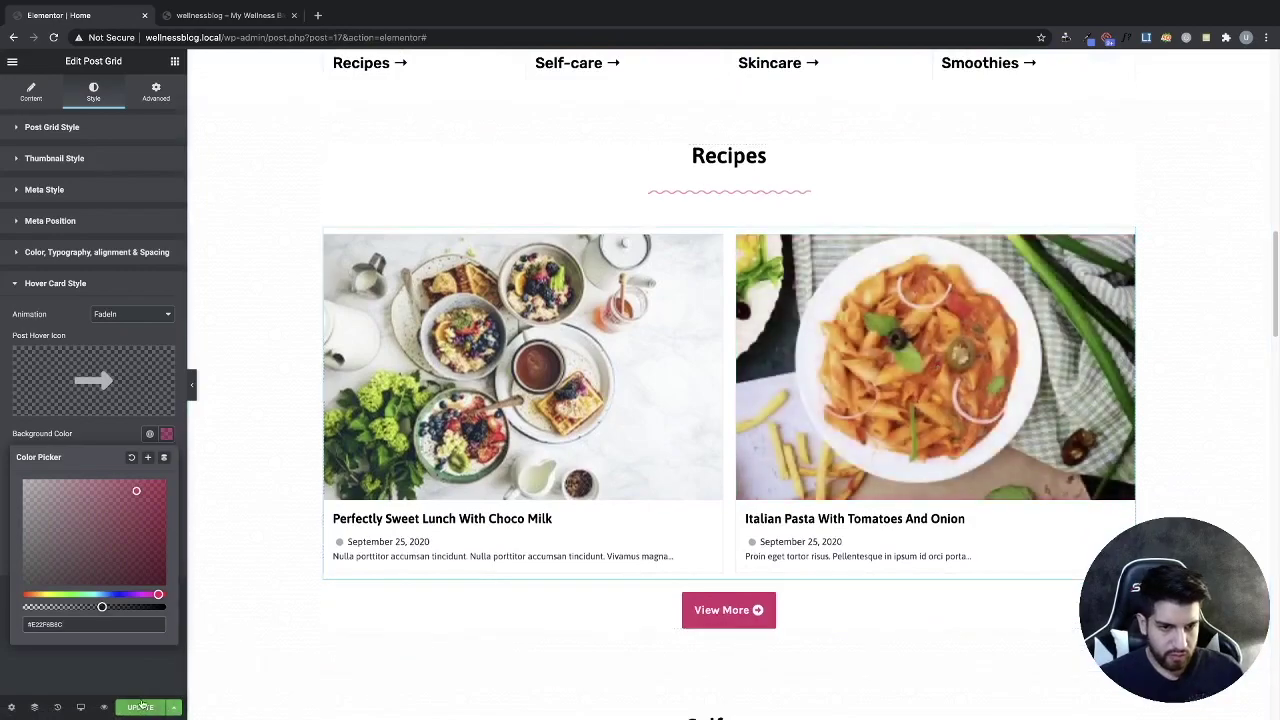
pyautogui.click(135, 712)
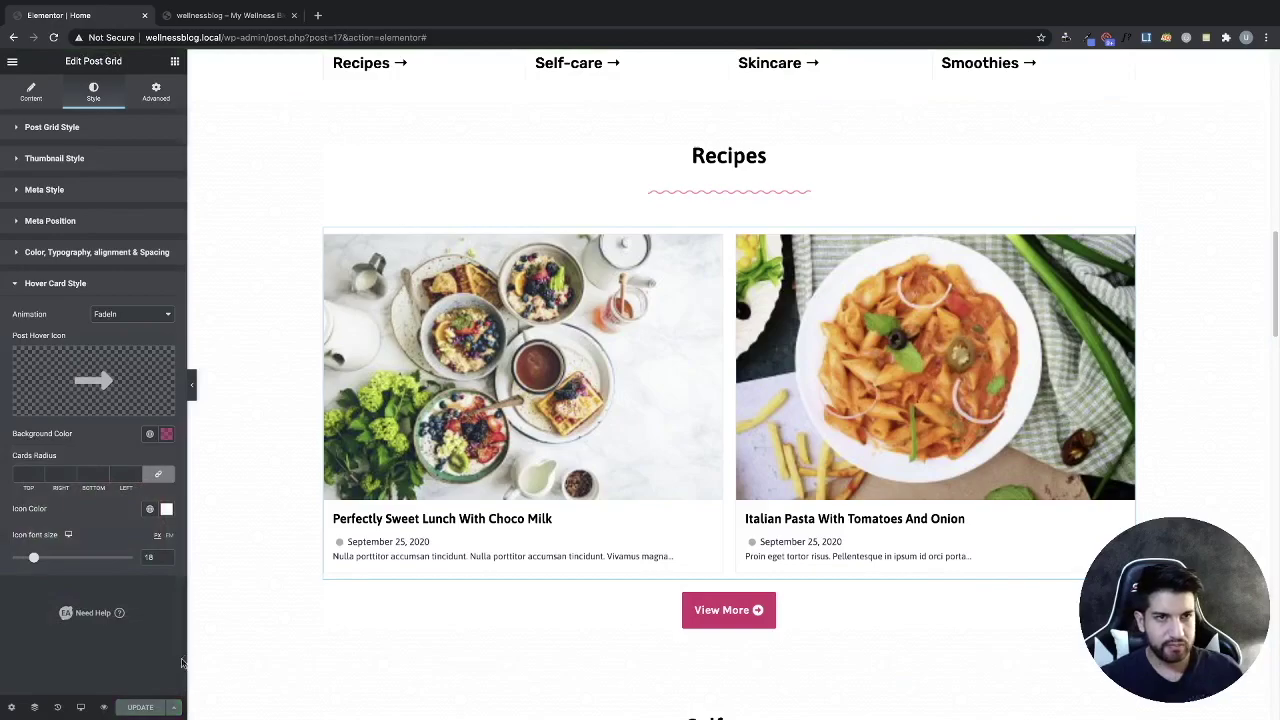
pyautogui.click(103, 707)
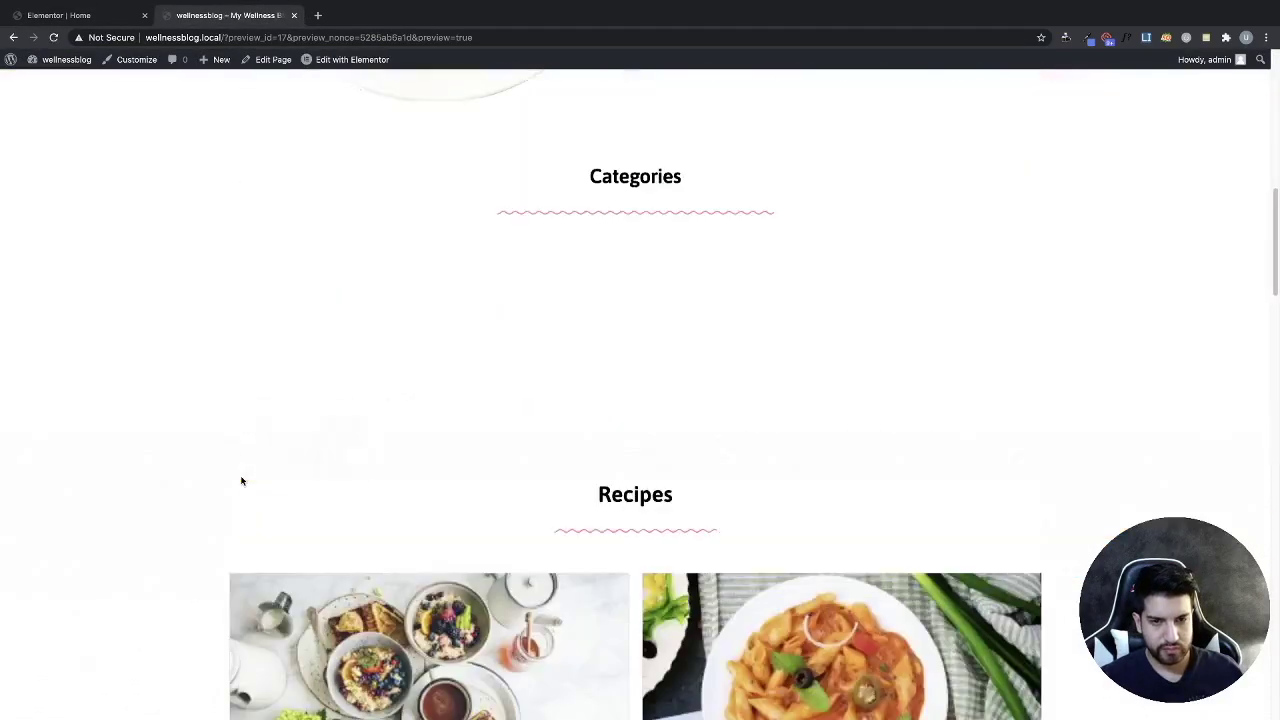
# - Browse the live homepage and the 'Perfectly Sweet Lunch With Choco Milk' post, then return home
pyautogui.scroll(2, 240, 481)
pyautogui.scroll(-2, 430, 480)
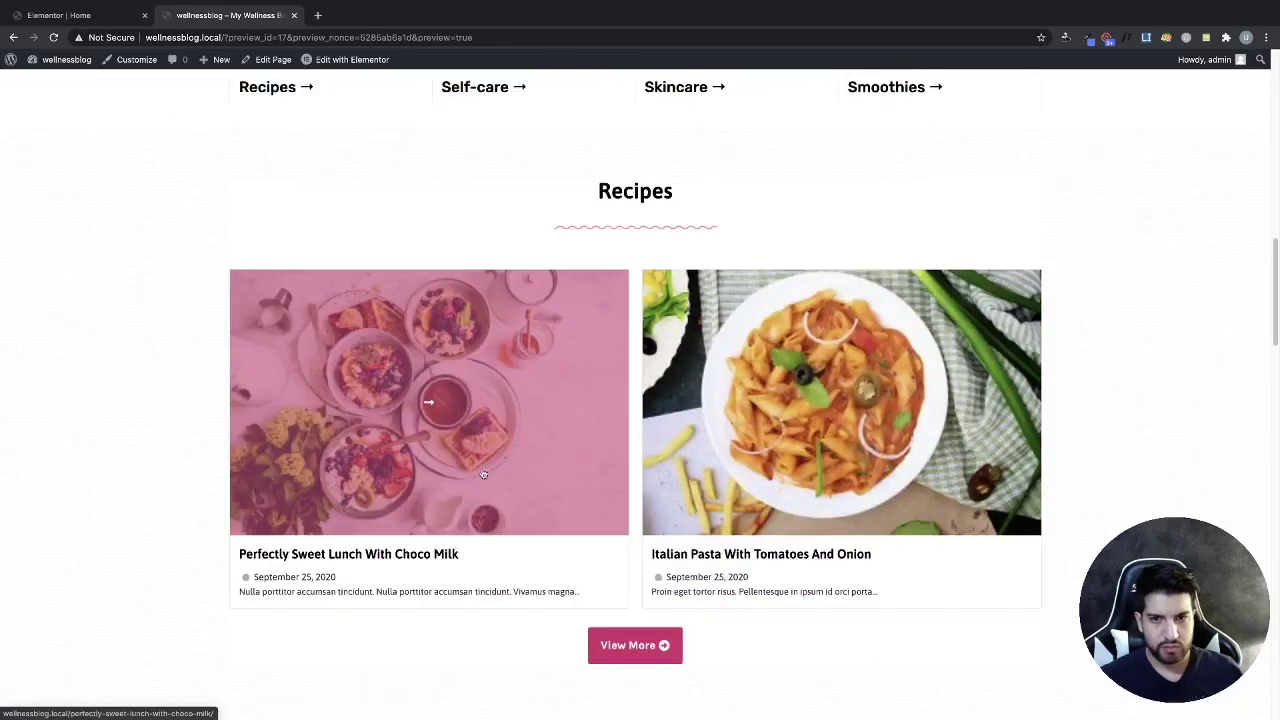
pyautogui.scroll(-2, 431, 429)
pyautogui.scroll(1, 571, 457)
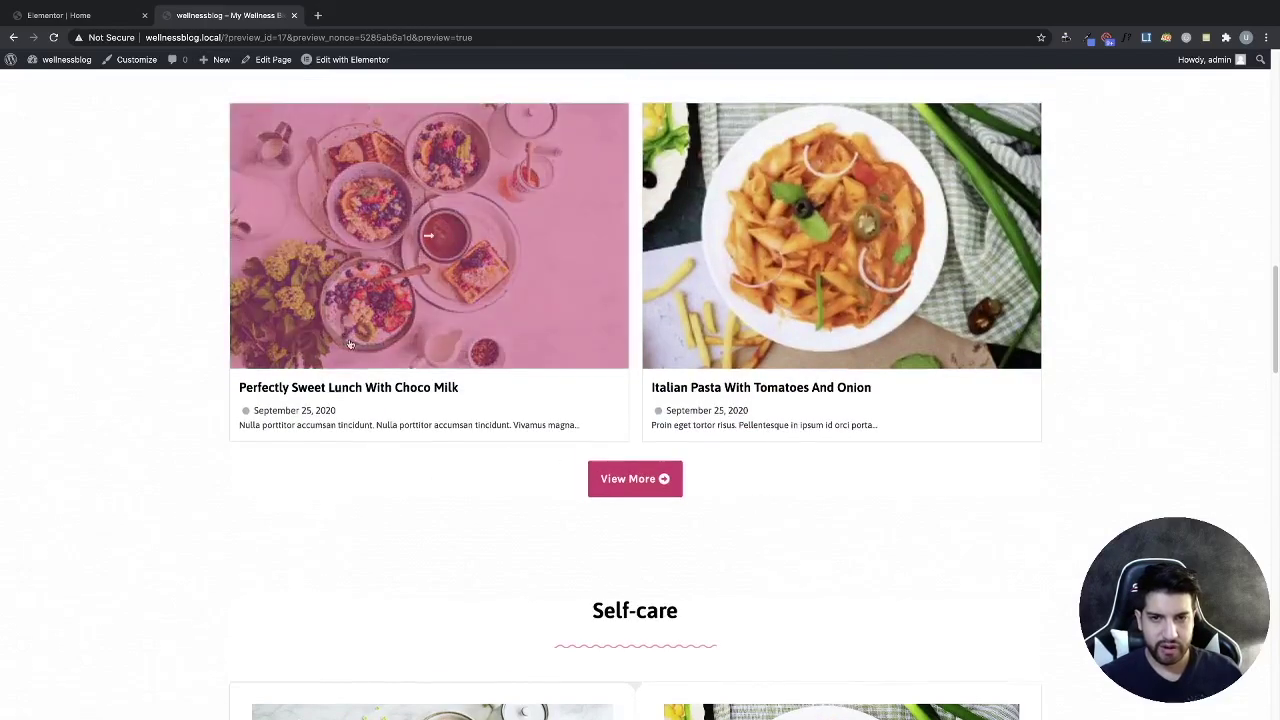
pyautogui.click(430, 318)
pyautogui.scroll(-3, 255, 362)
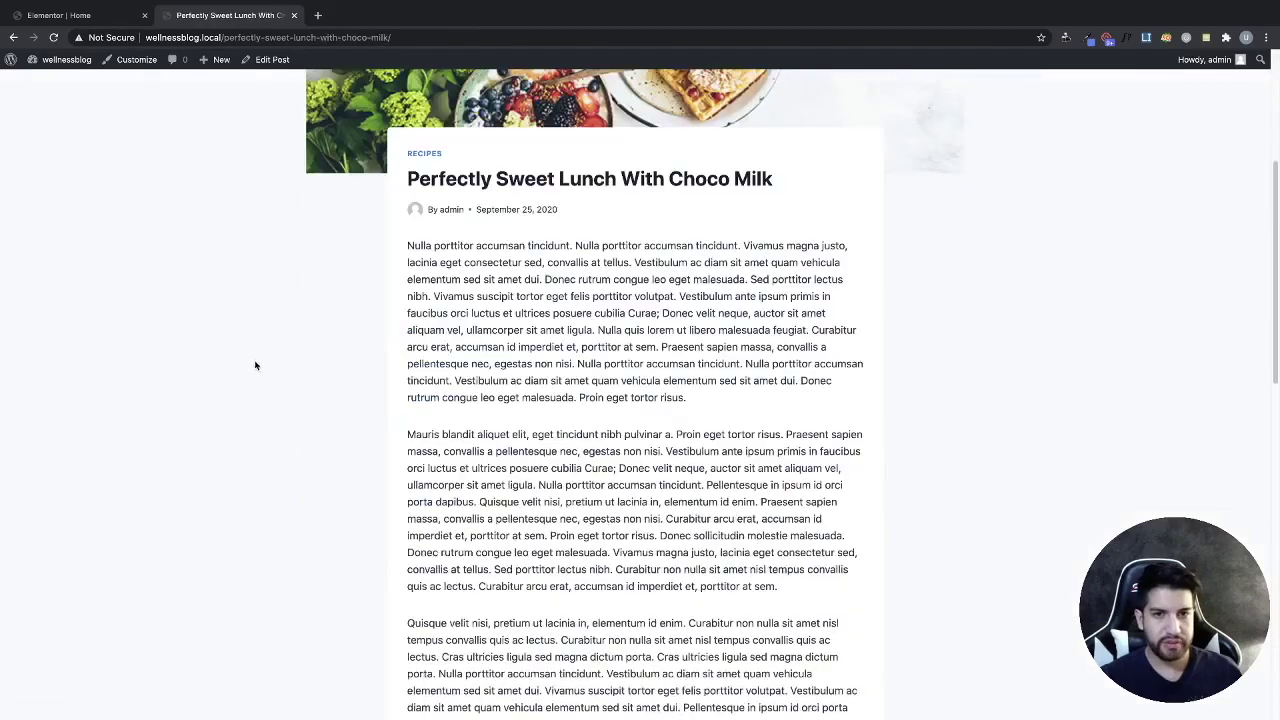
pyautogui.scroll(-10, 262, 368)
pyautogui.scroll(12, 268, 372)
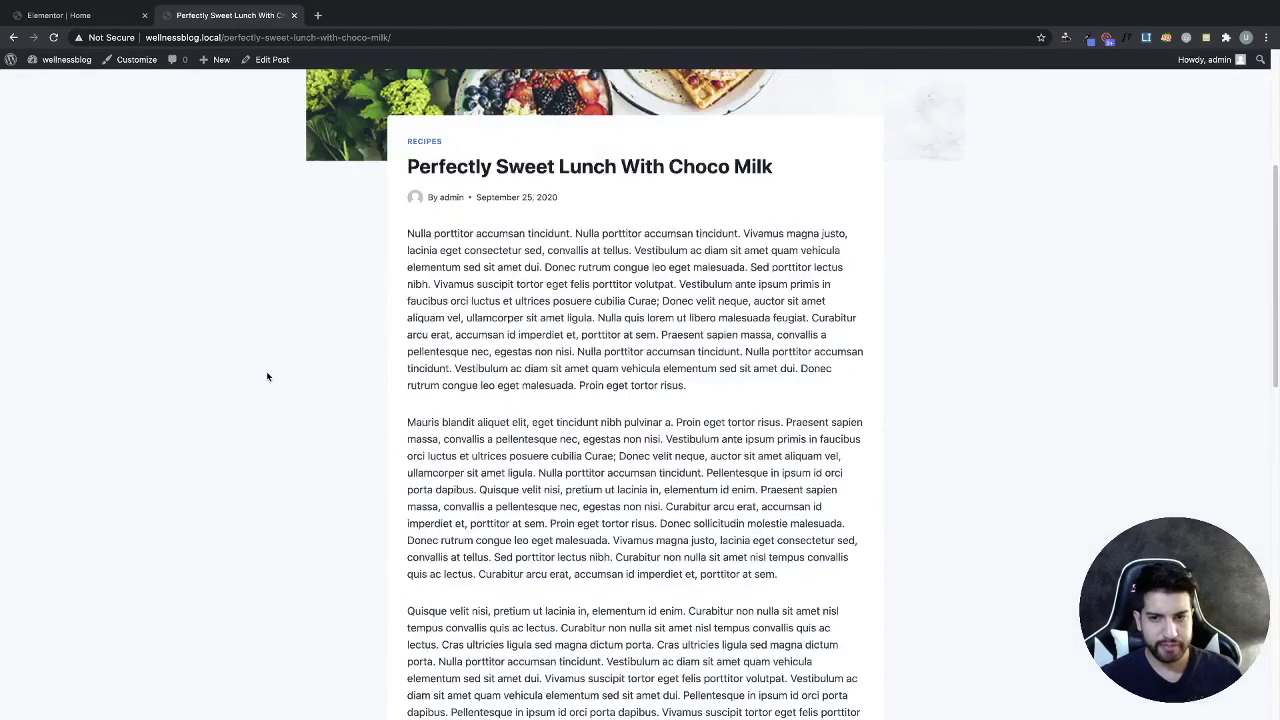
pyautogui.click(847, 102)
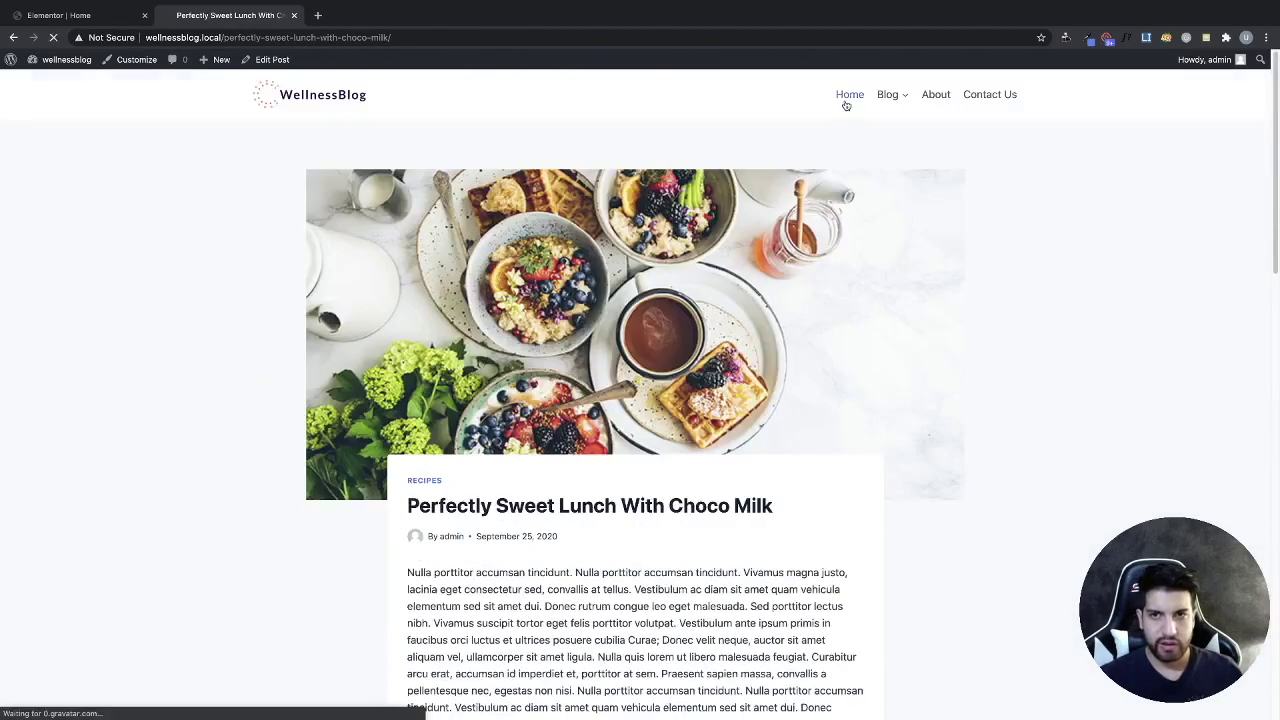
pyautogui.scroll(-10, 562, 361)
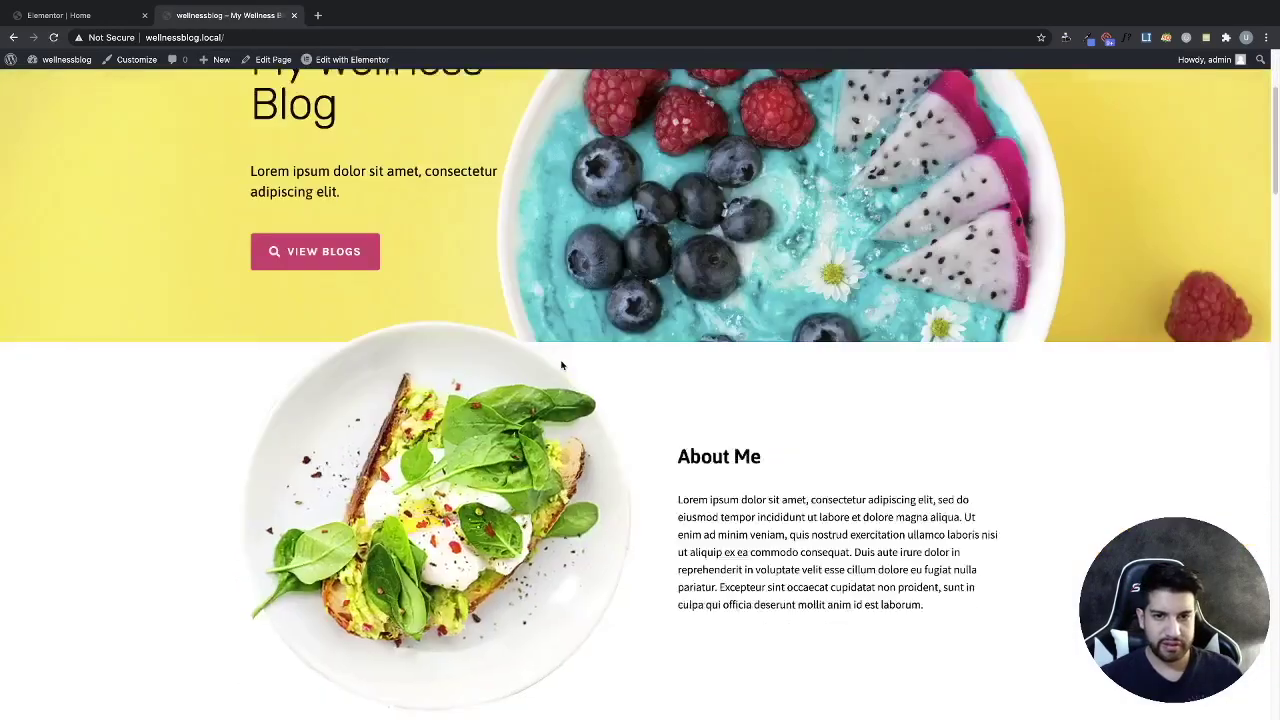
pyautogui.scroll(-8, 690, 385)
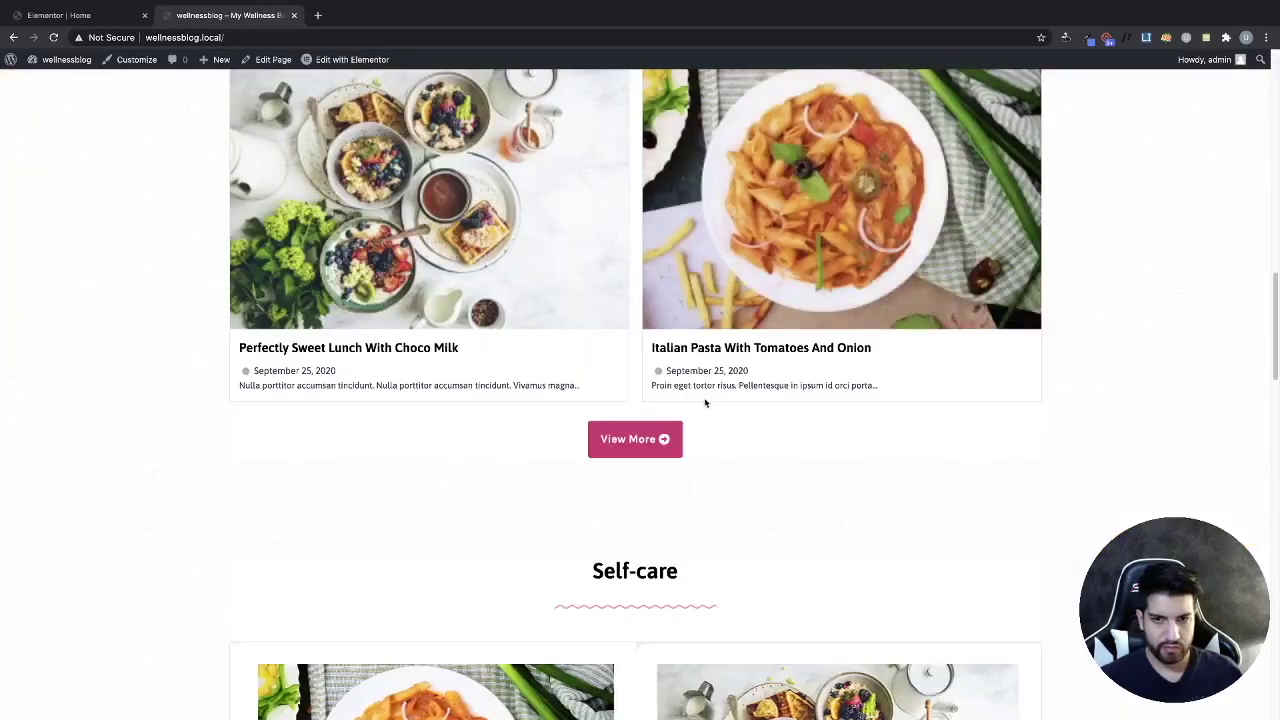
pyautogui.scroll(4, 702, 392)
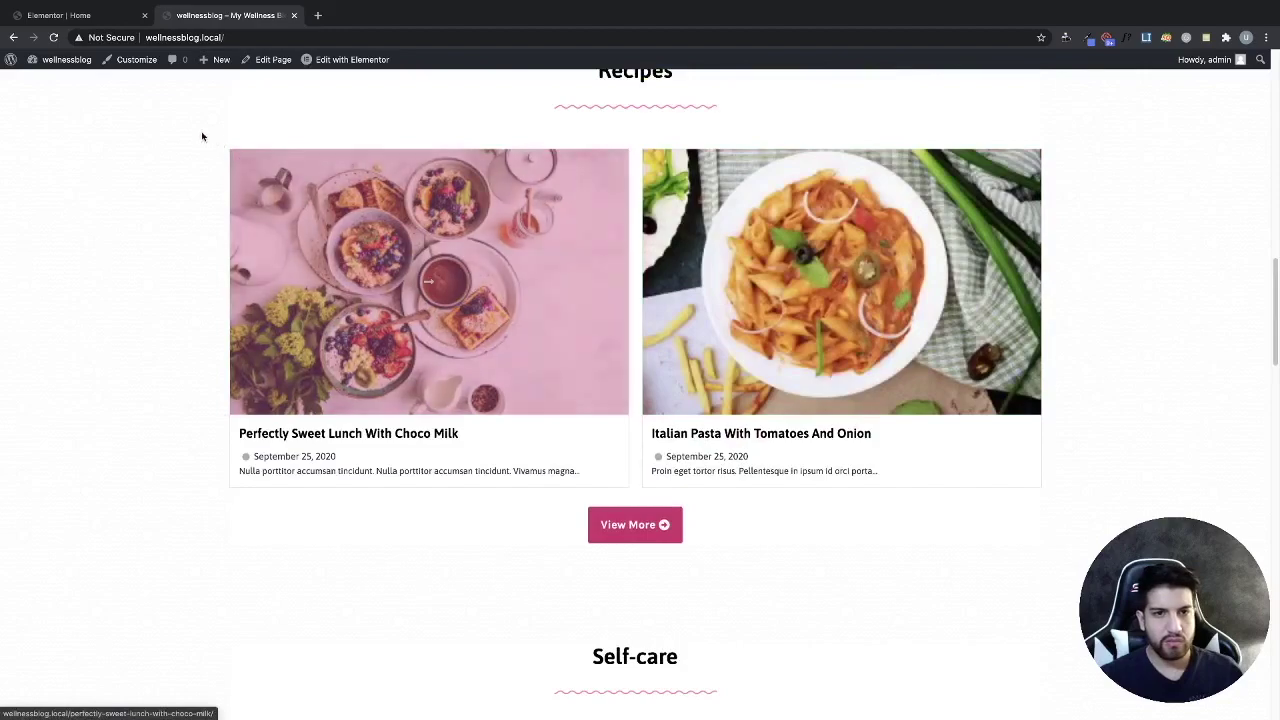
# - Reload the live homepage, scroll through the restyled sections, then return to the Elementor tab
pyautogui.click(83, 16)
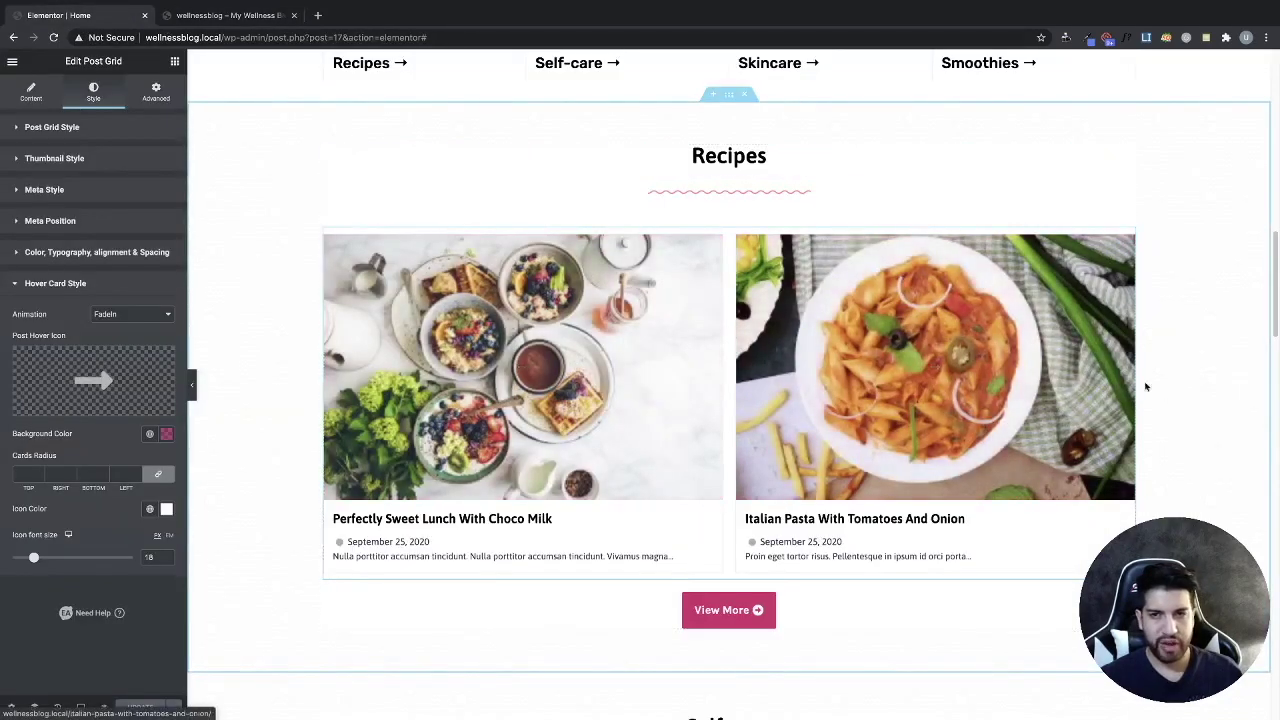
pyautogui.click(235, 15)
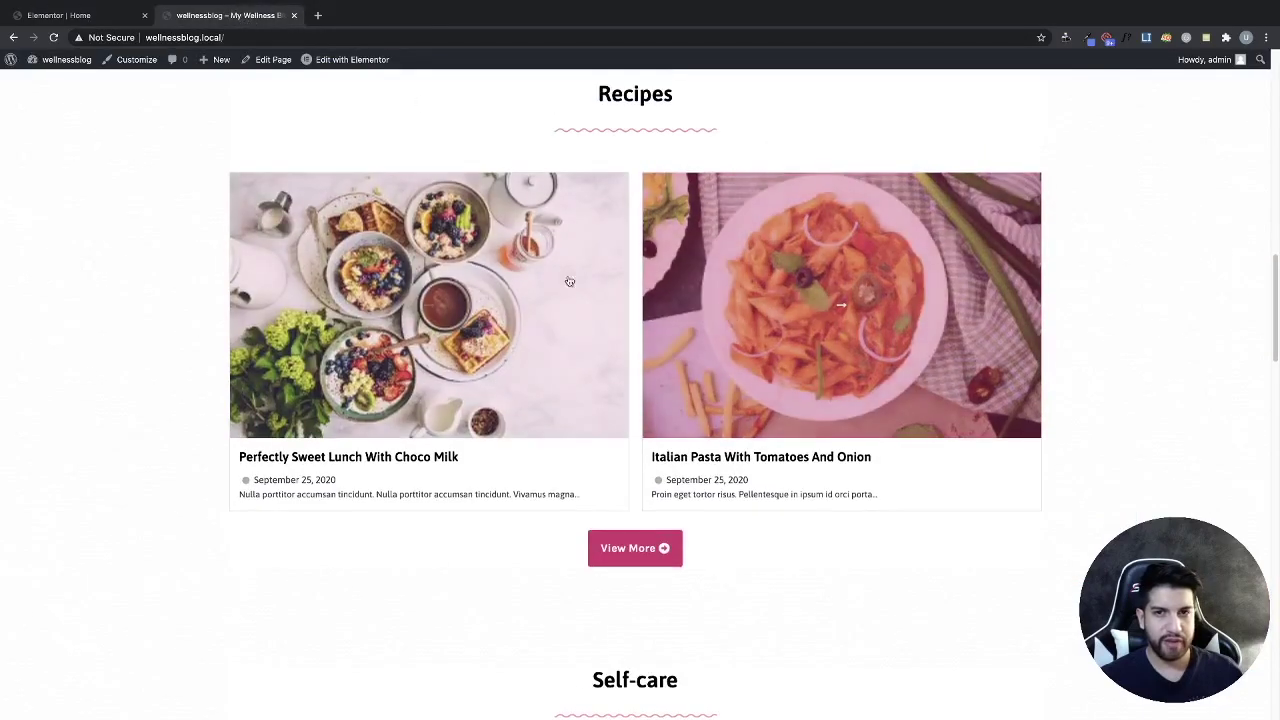
pyautogui.scroll(5, 500, 251)
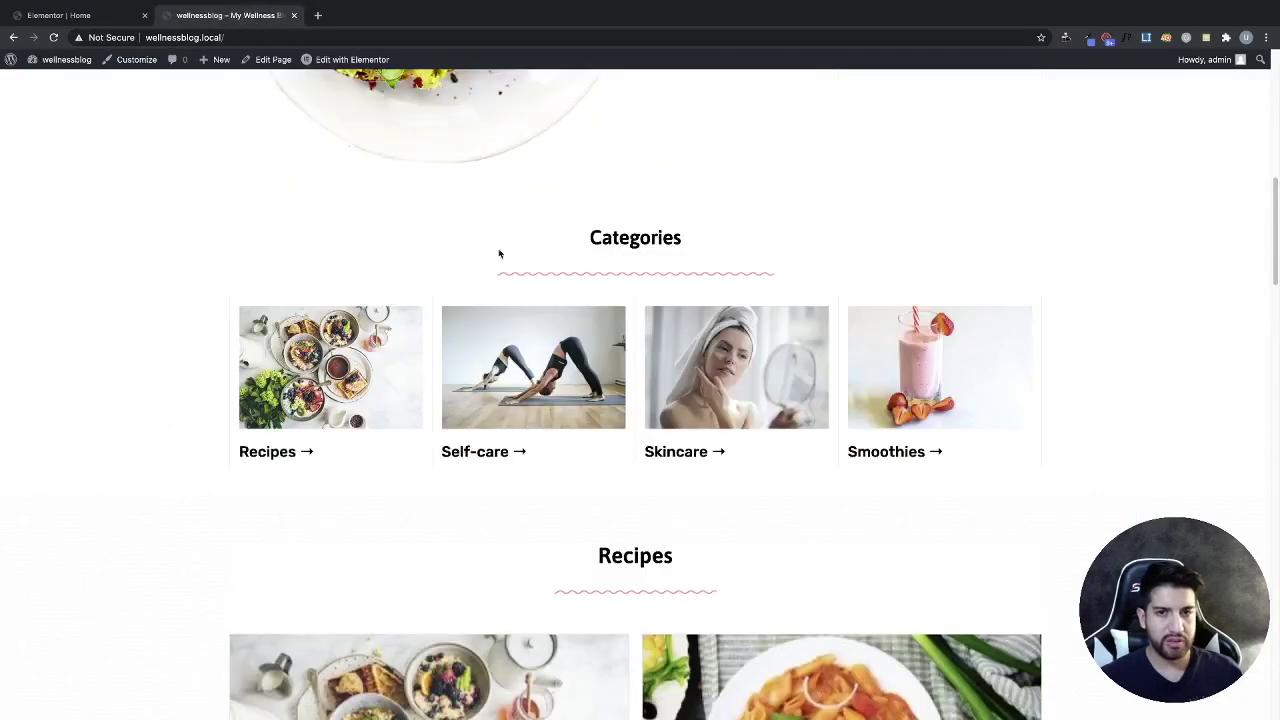
pyautogui.click(415, 35)
pyautogui.press('Return')
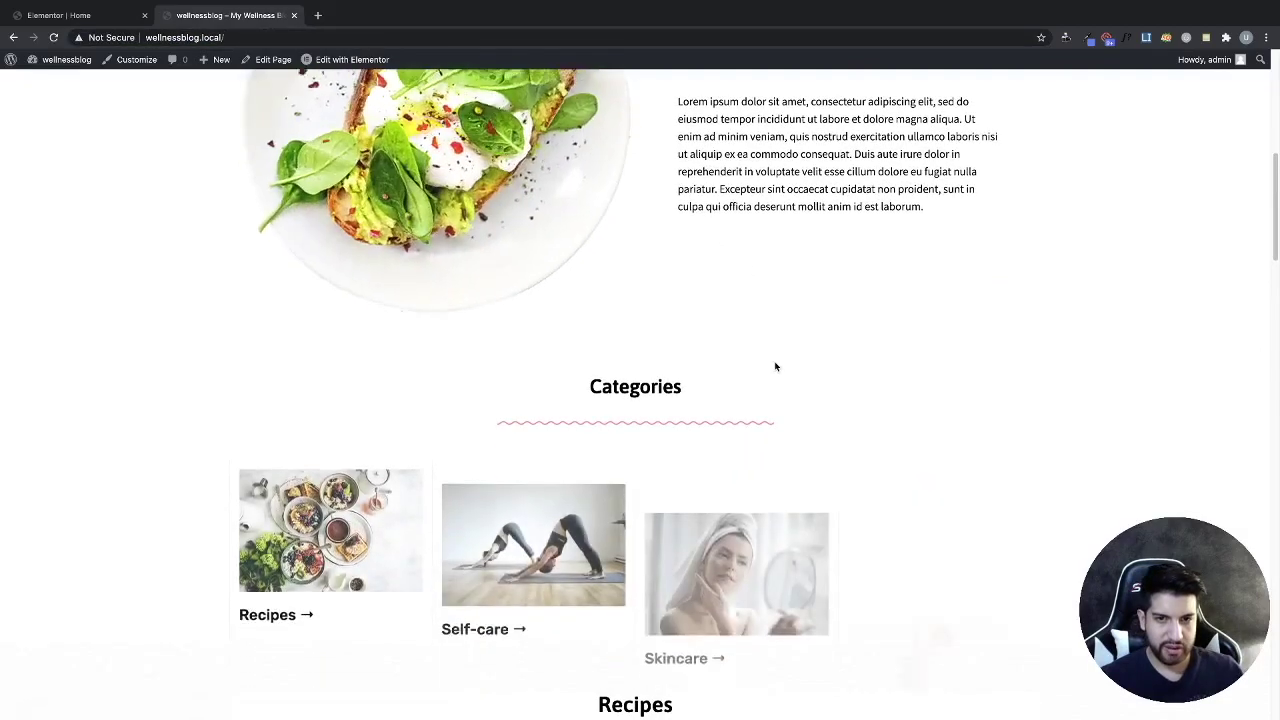
pyautogui.scroll(-2, 771, 363)
pyautogui.scroll(-2, 943, 437)
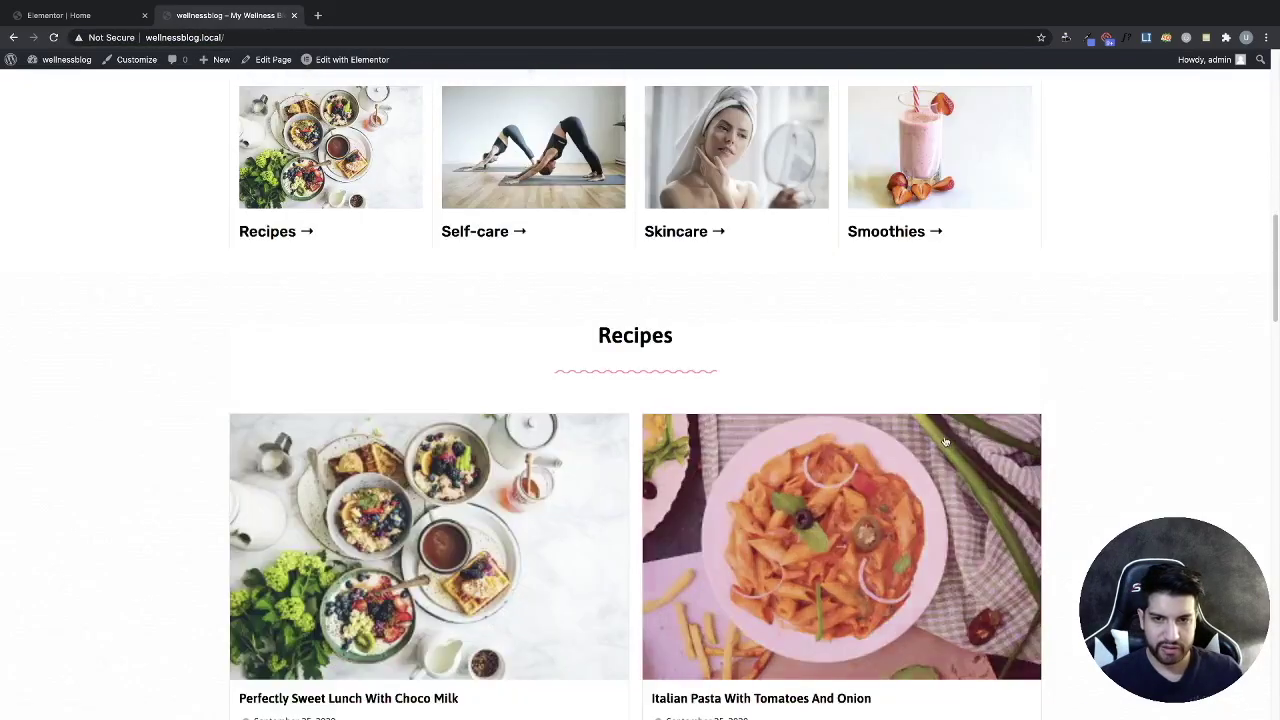
pyautogui.scroll(-1, 793, 505)
pyautogui.scroll(-4, 793, 505)
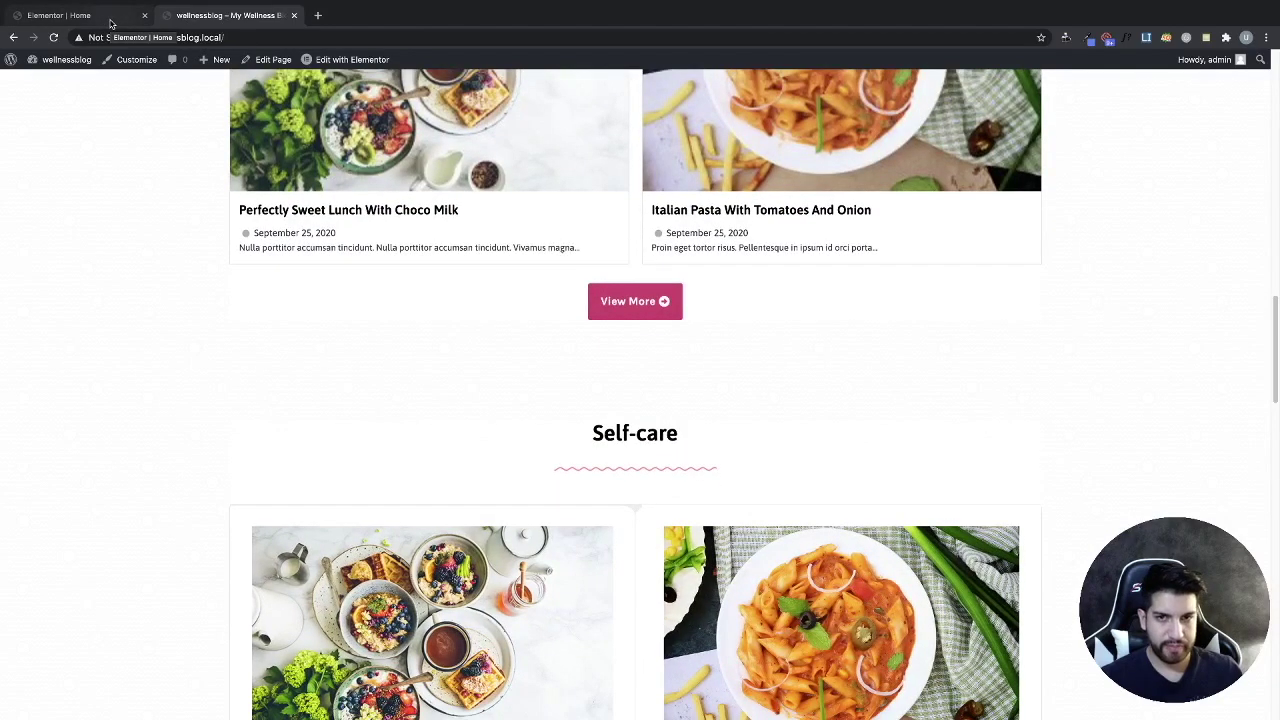
pyautogui.click(111, 18)
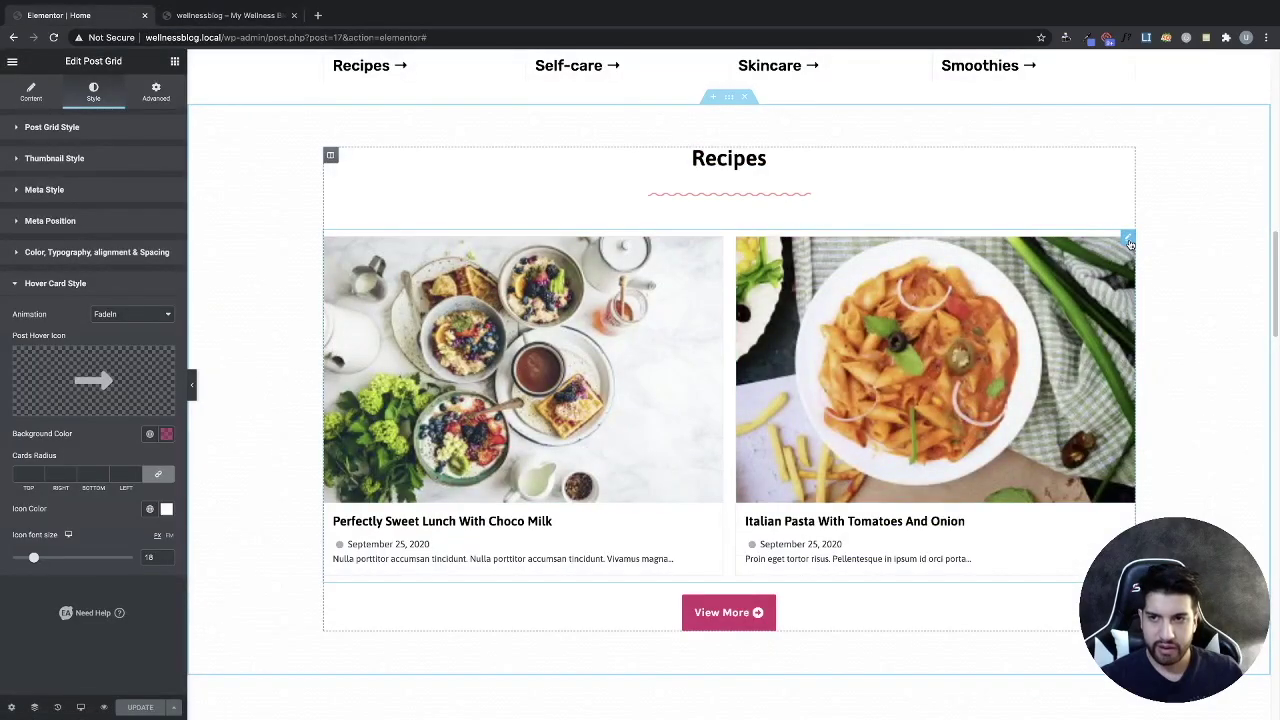
# - Set the Recipes post grid's entrance animation to Fade In Up, then select the View More button
pyautogui.click(163, 104)
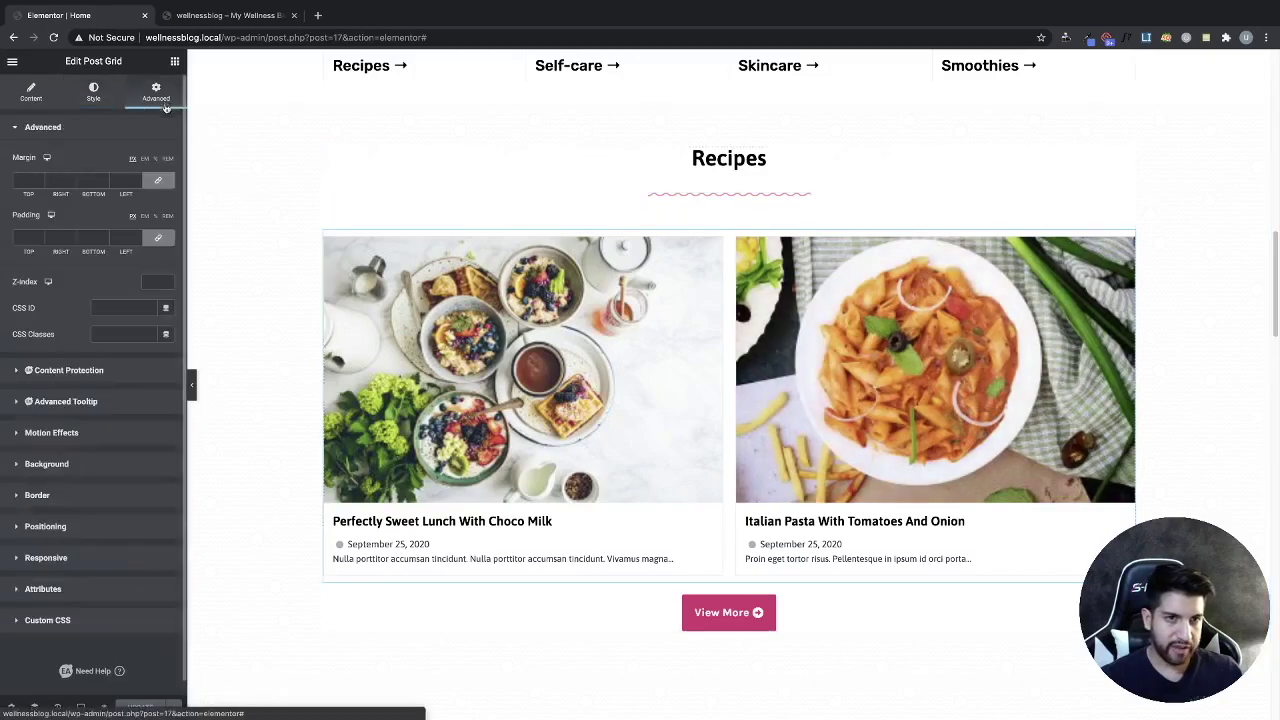
pyautogui.click(104, 431)
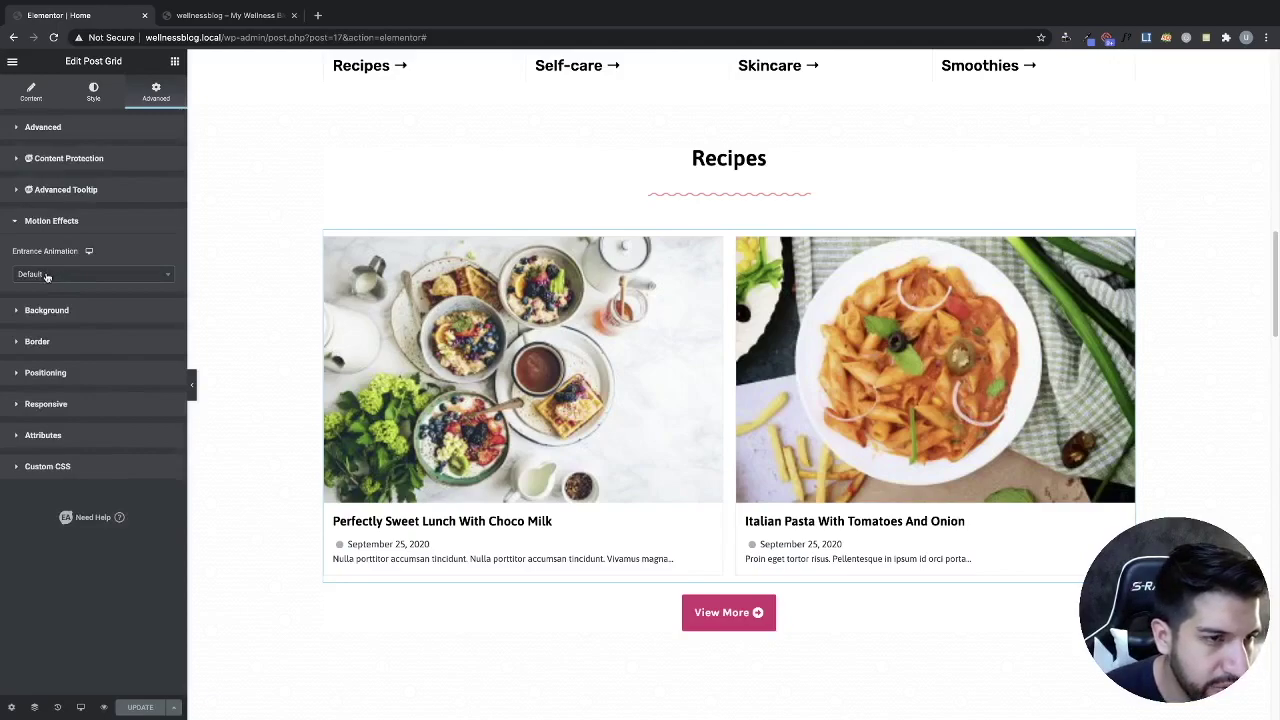
pyautogui.click(46, 277)
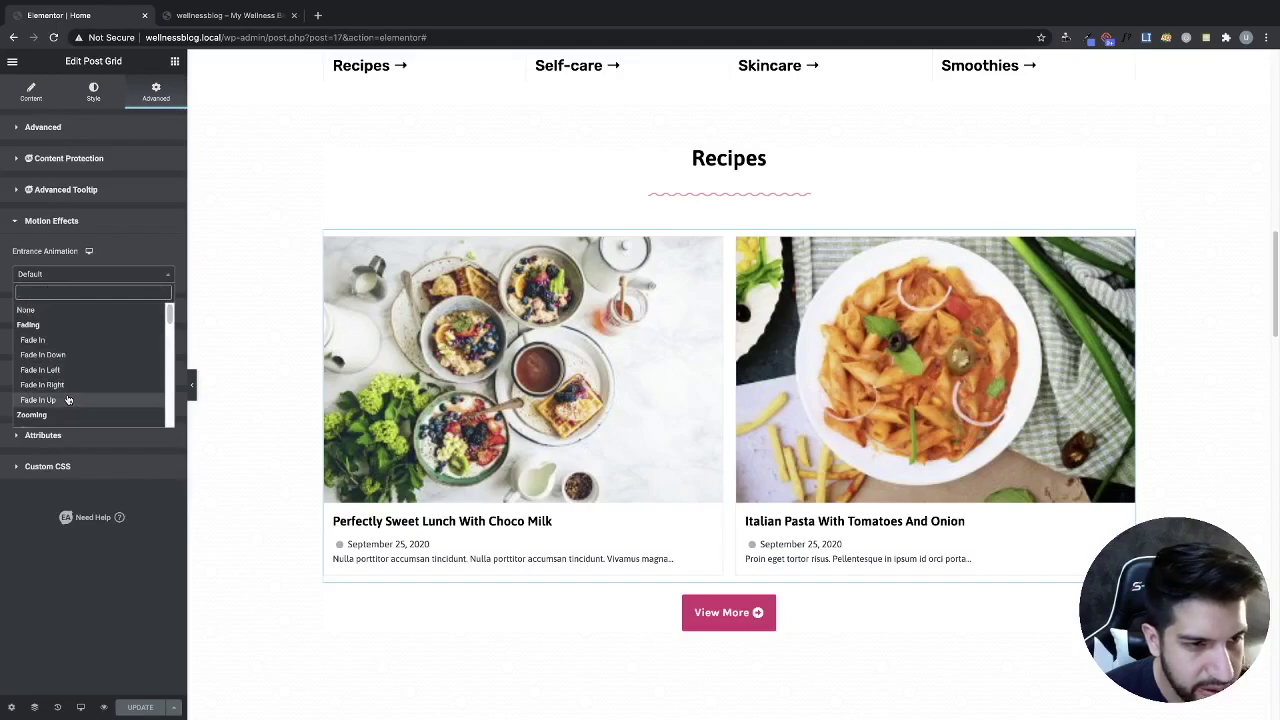
pyautogui.click(67, 400)
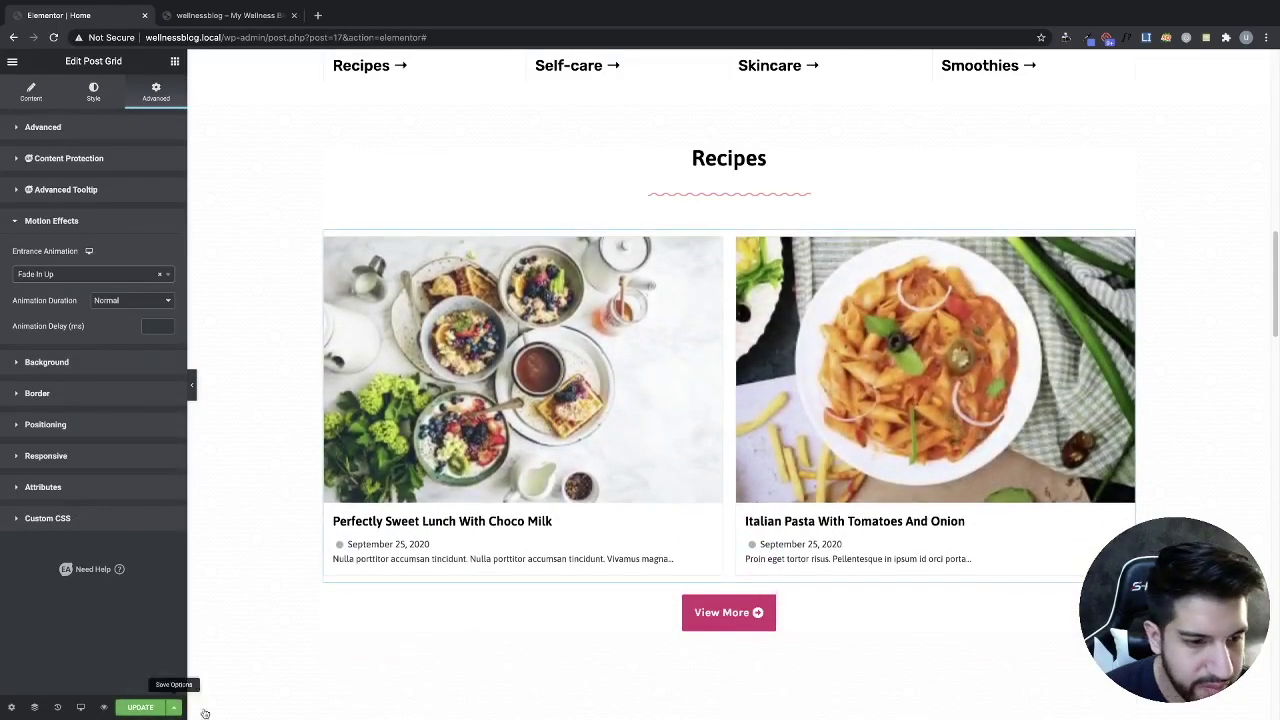
pyautogui.click(867, 620)
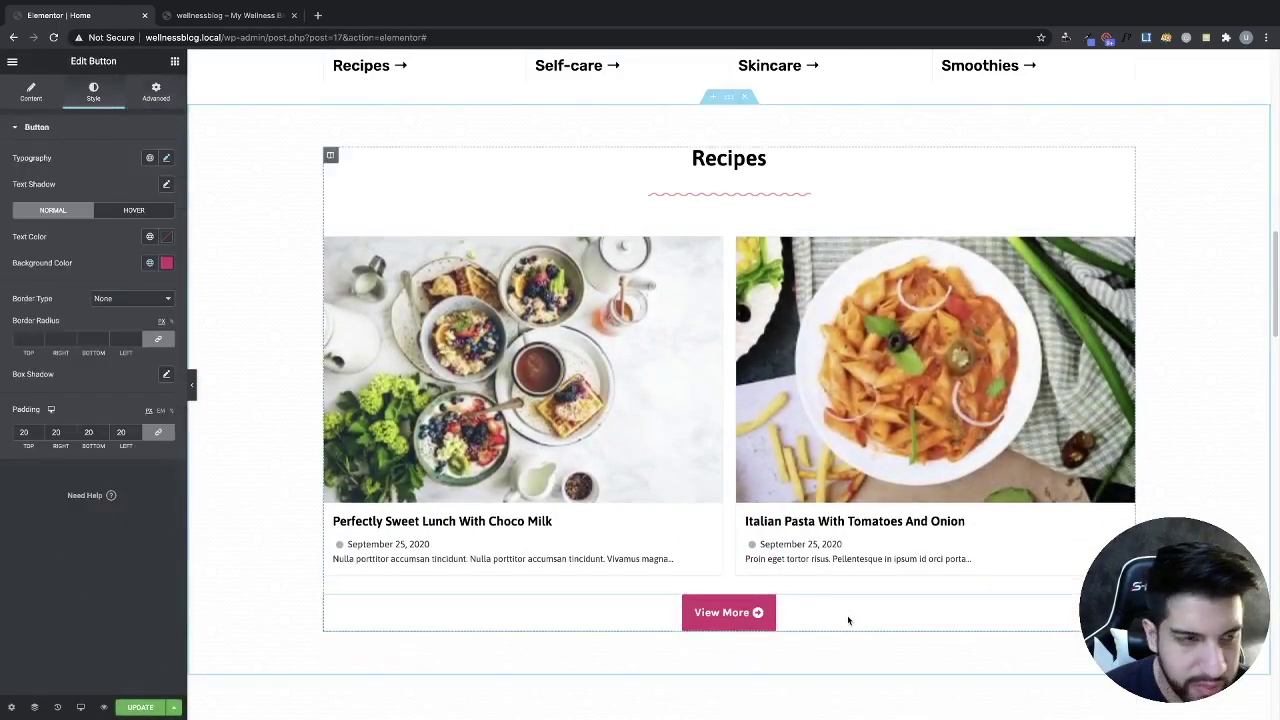
# - Set the View More button's entrance animation to Fade In Up
pyautogui.click(170, 99)
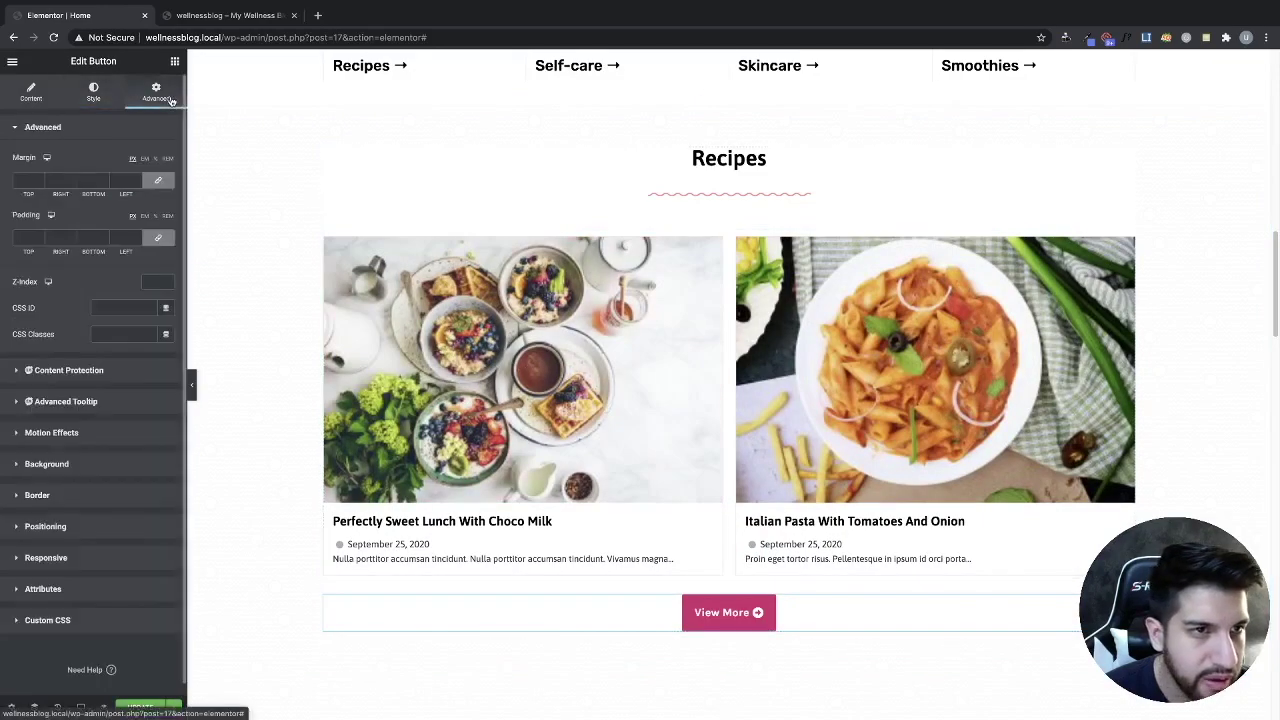
pyautogui.click(103, 430)
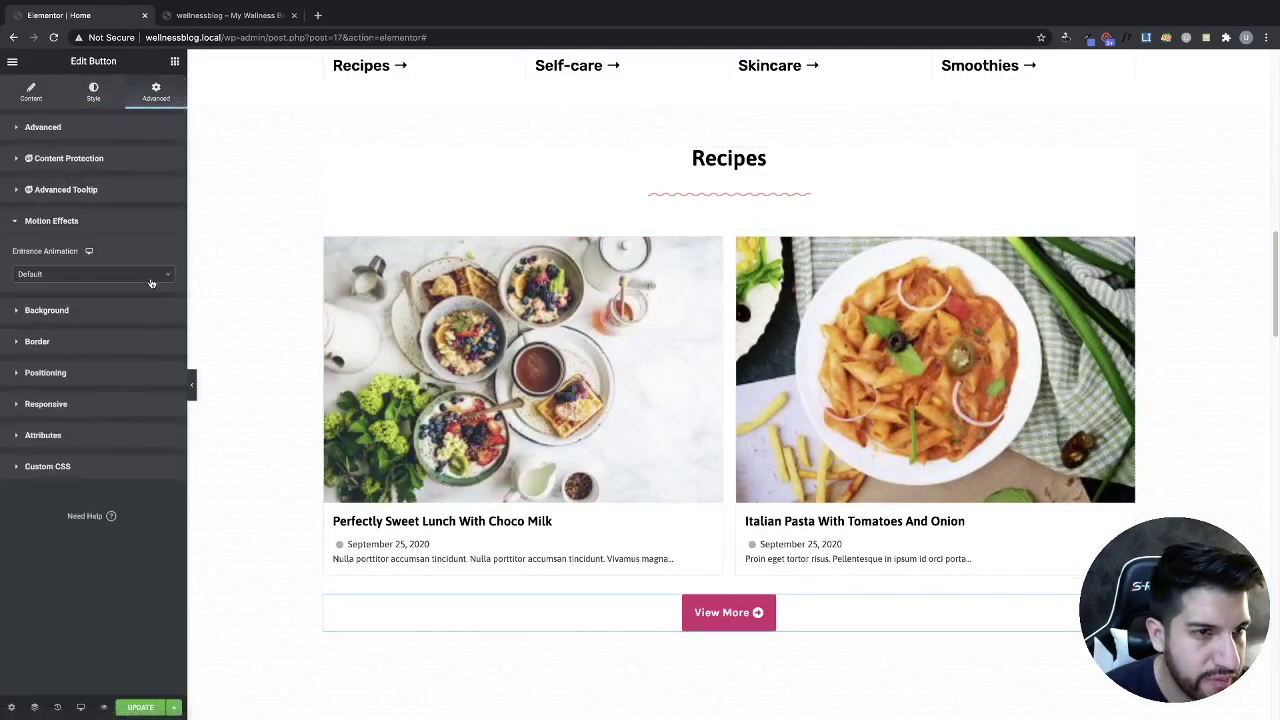
pyautogui.click(151, 283)
pyautogui.click(125, 400)
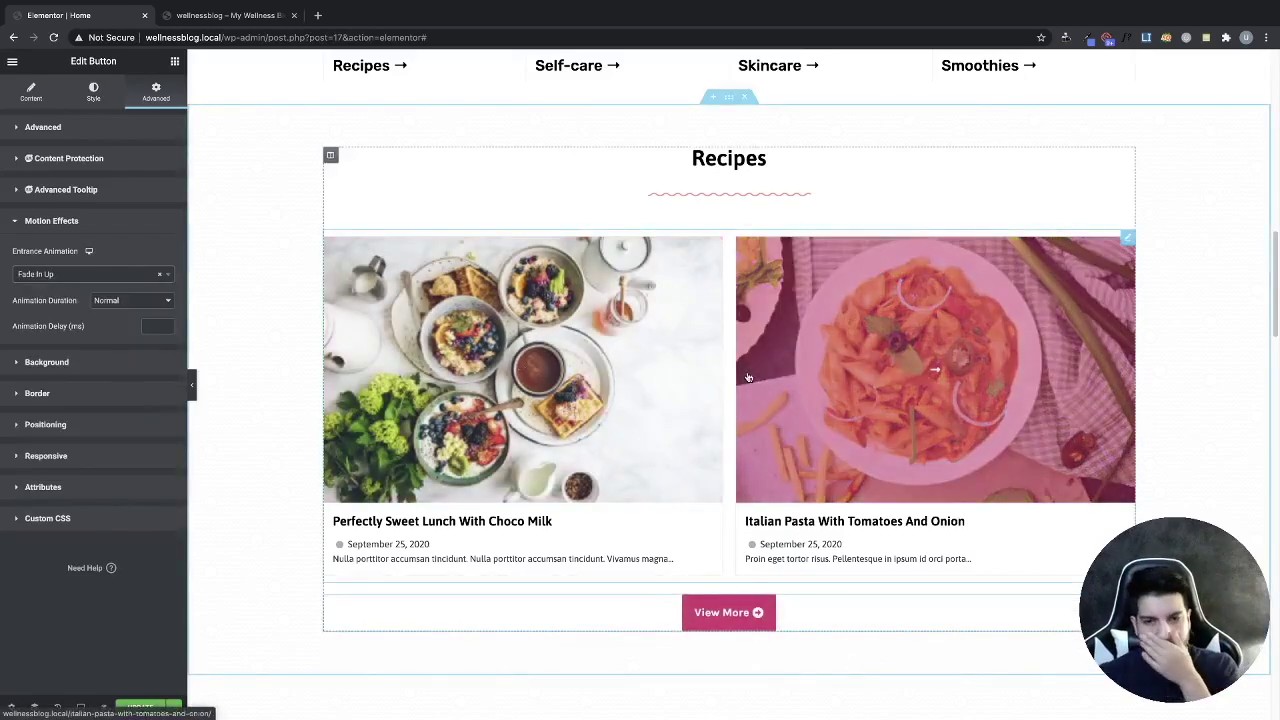
# - Scroll over the post grid and button, briefly opening and dismissing the grid's context menu
pyautogui.scroll(-2, 698, 415)
pyautogui.scroll(1, 701, 430)
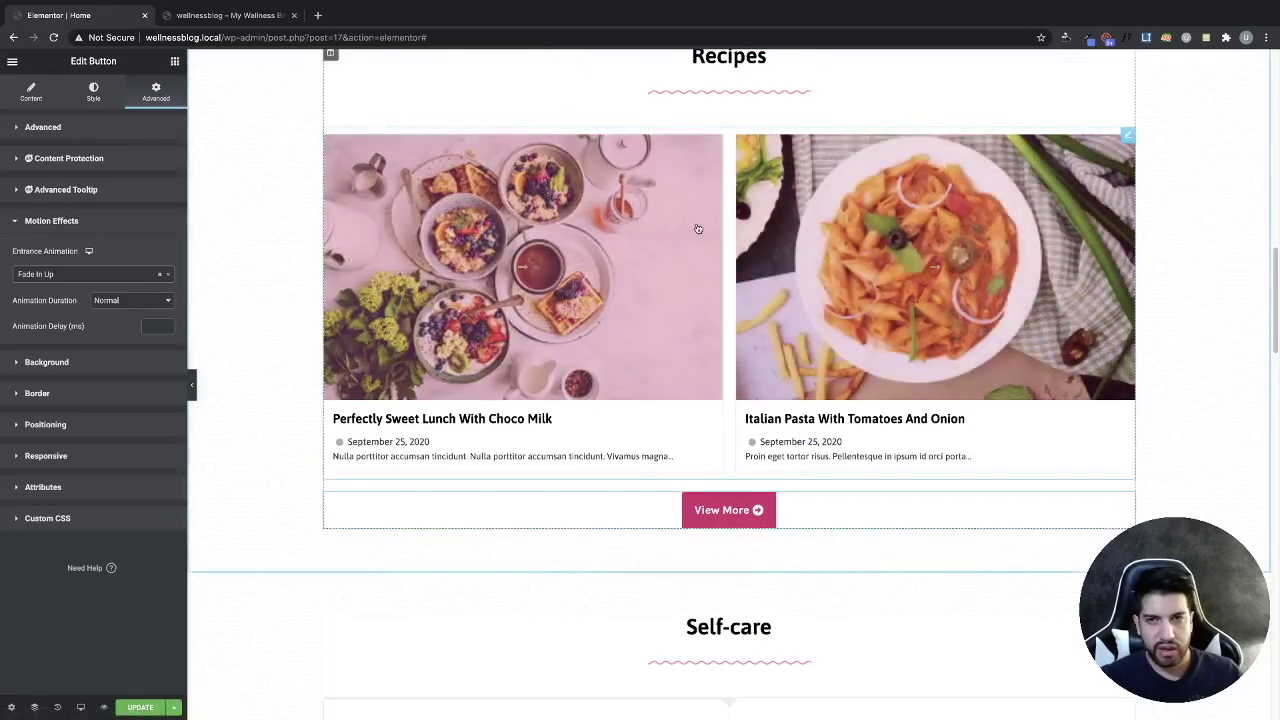
pyautogui.scroll(1, 650, 240)
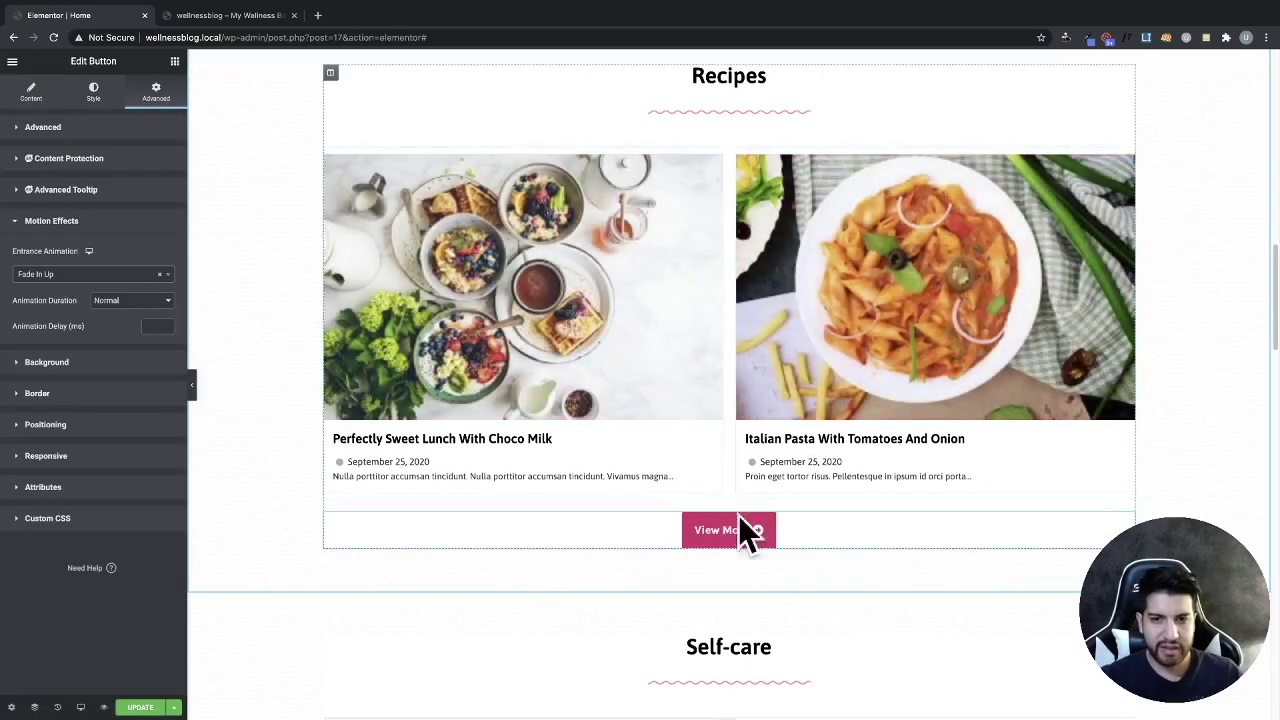
pyautogui.scroll(-3, 760, 520)
pyautogui.scroll(-6, 775, 507)
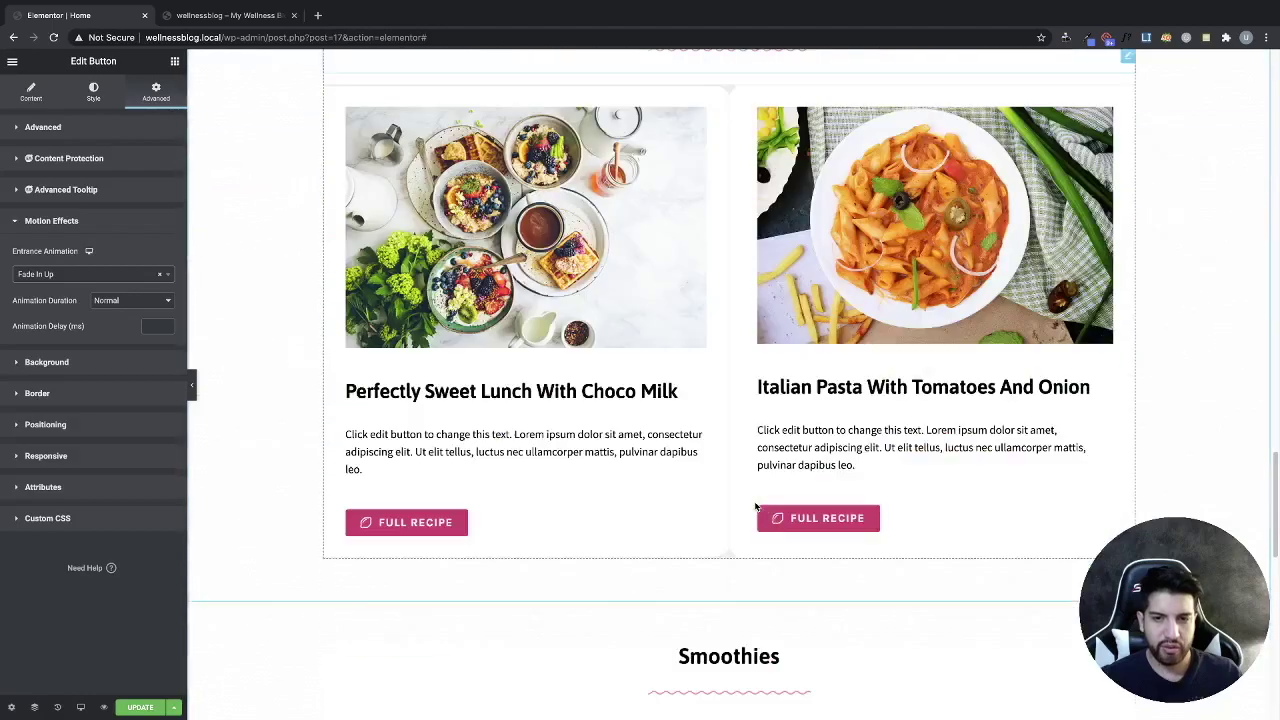
pyautogui.scroll(10, 755, 507)
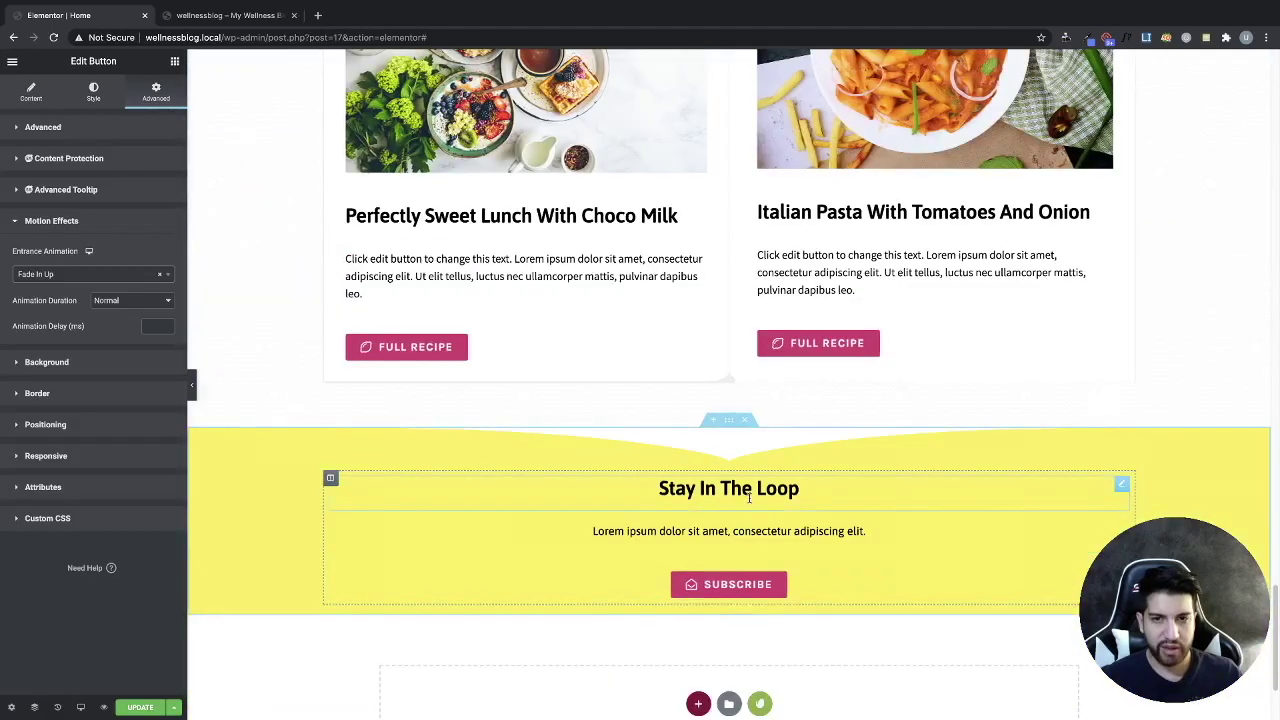
pyautogui.scroll(20, 813, 496)
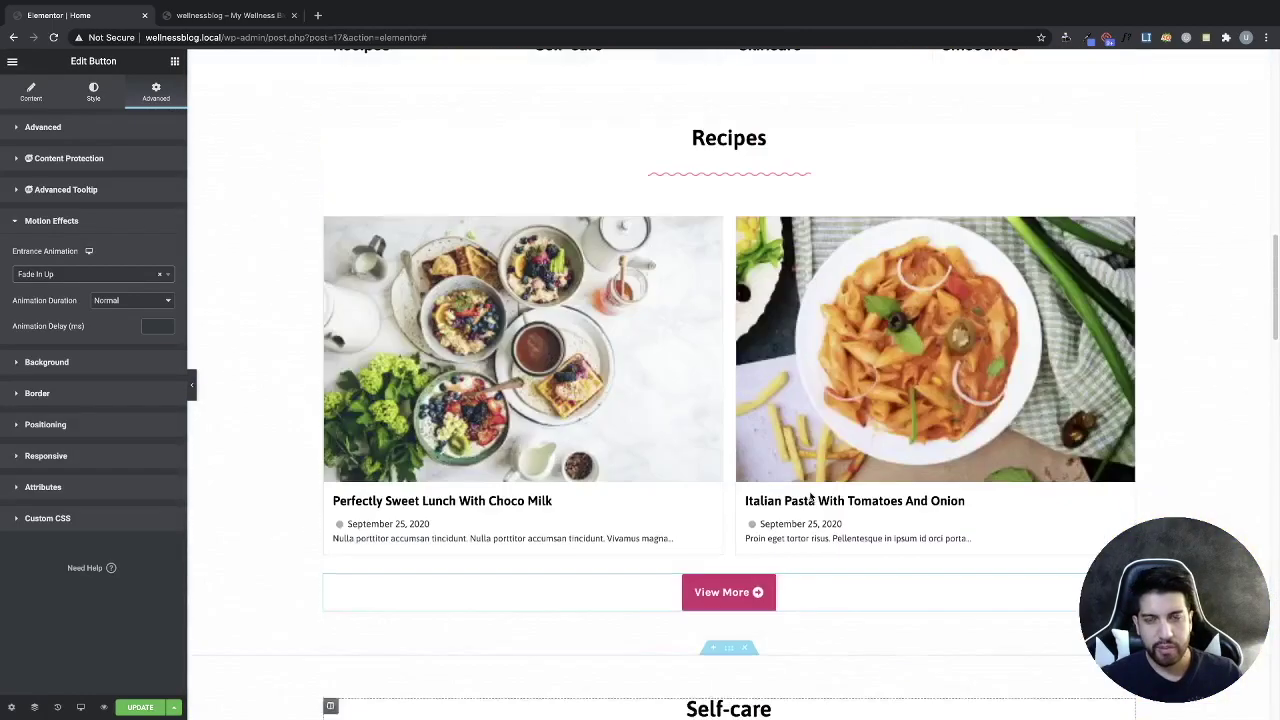
pyautogui.scroll(-2, 810, 495)
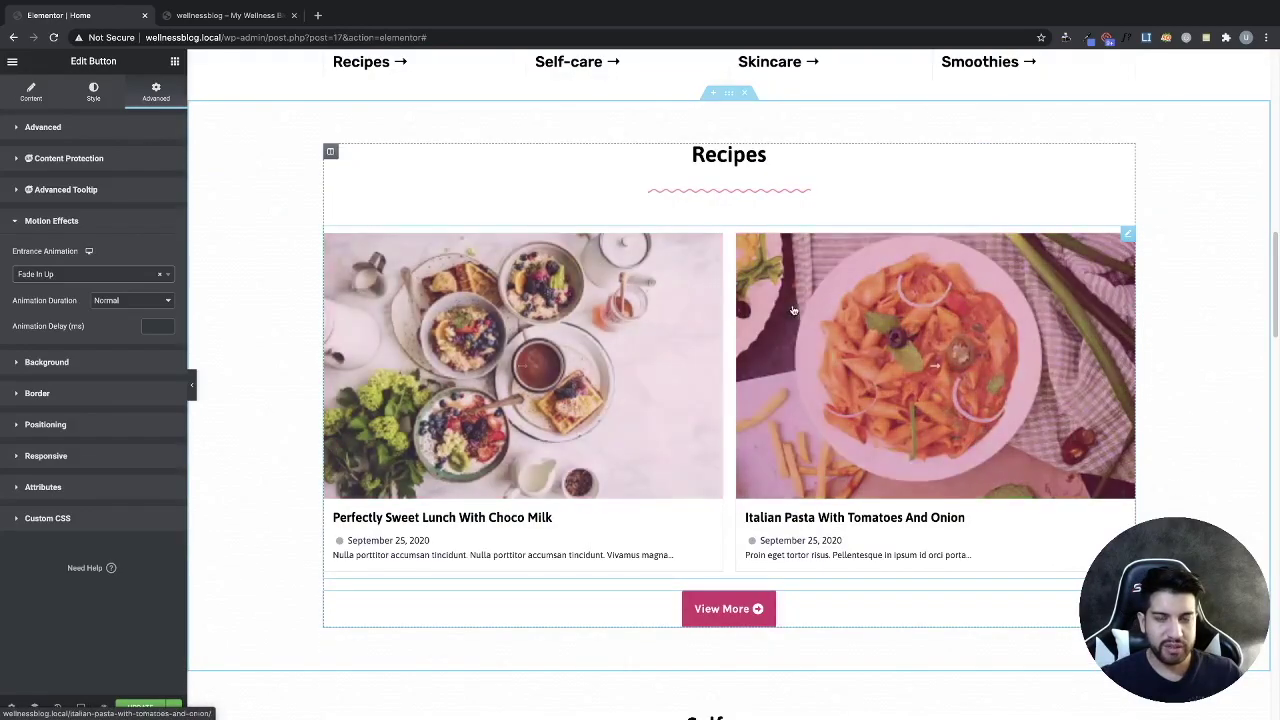
pyautogui.rightClick(872, 296)
pyautogui.click(898, 346)
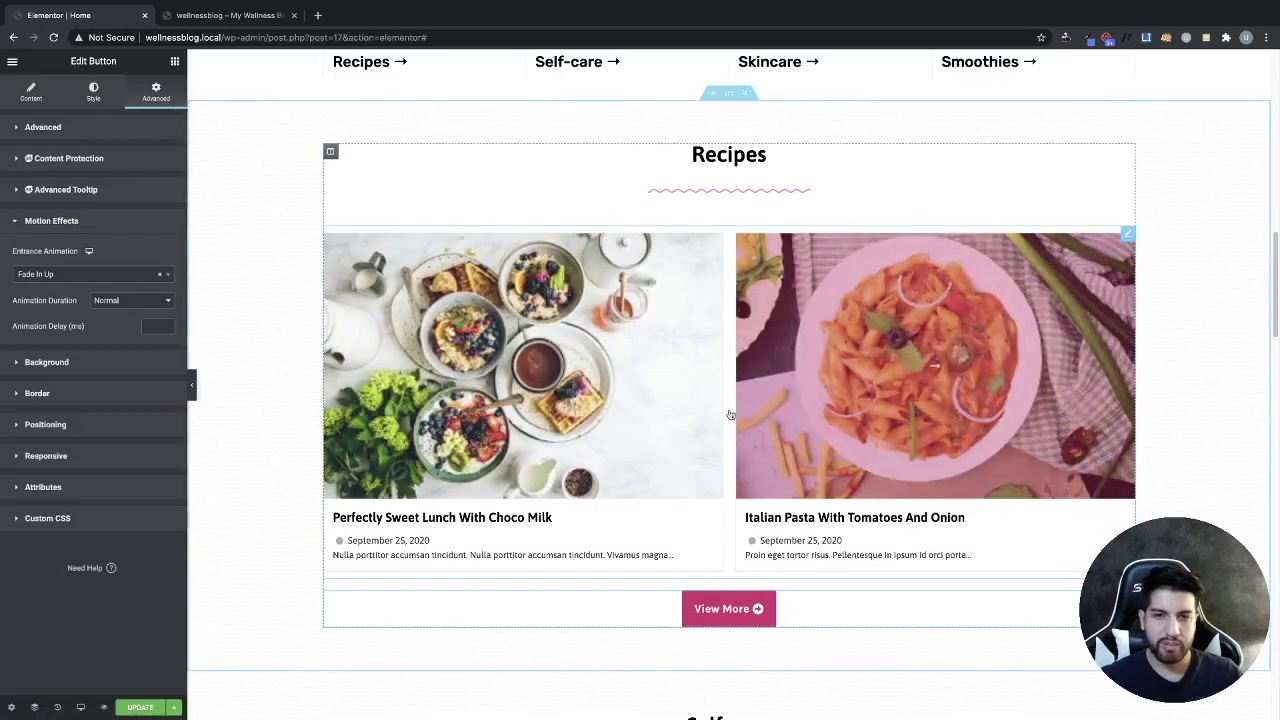
pyautogui.scroll(-1, 858, 420)
pyautogui.scroll(1, 858, 420)
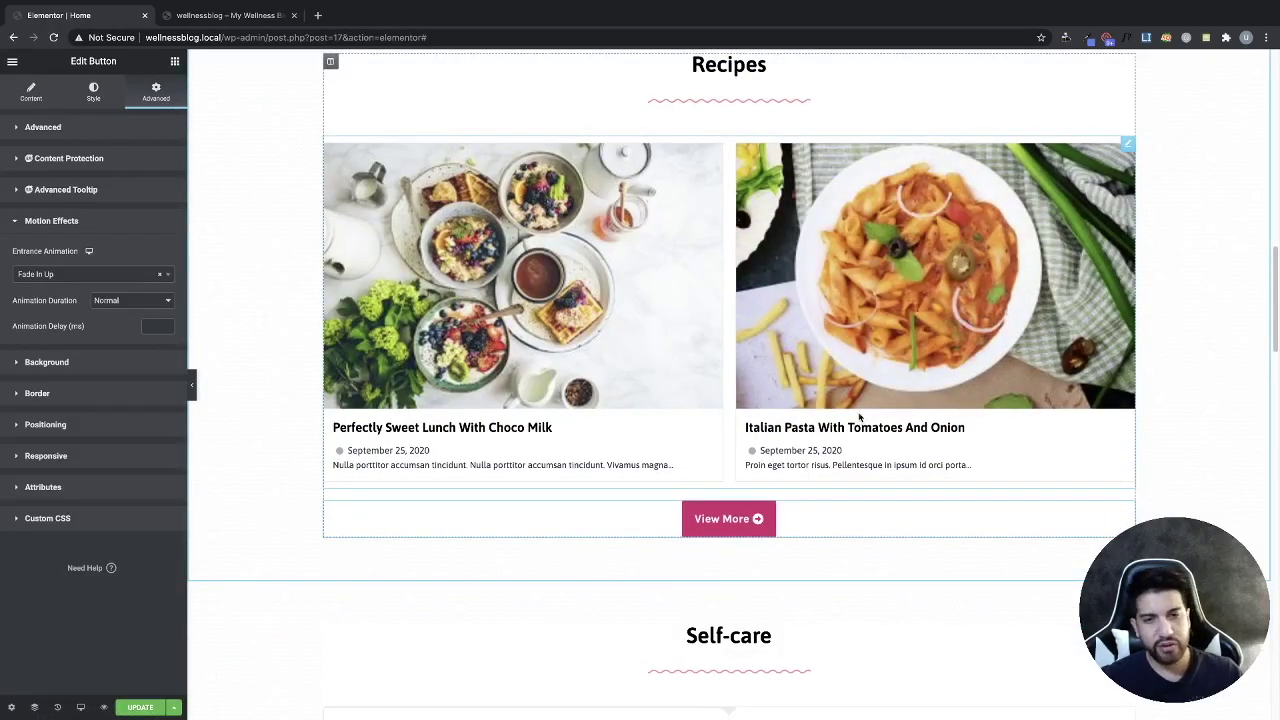
pyautogui.scroll(-2, 853, 416)
pyautogui.scroll(3, 851, 414)
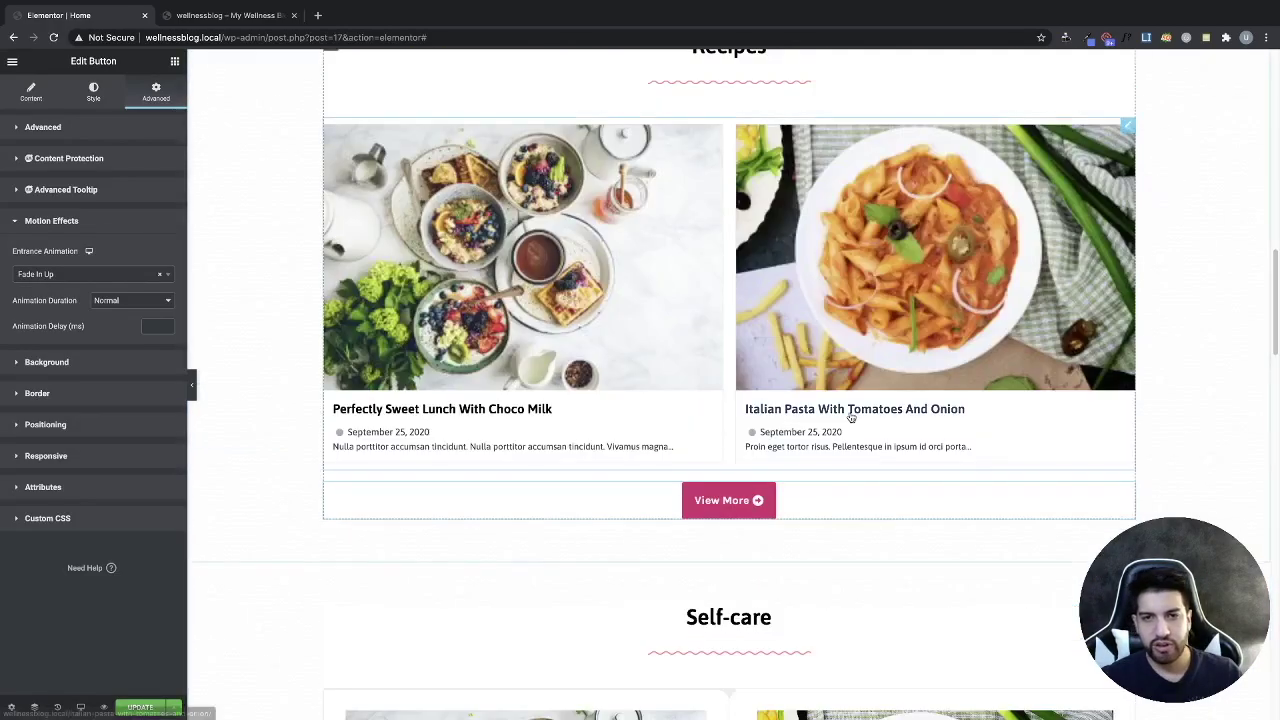
# - Switch the Elementor preview to tablet width and scroll through the page
pyautogui.click(80, 707)
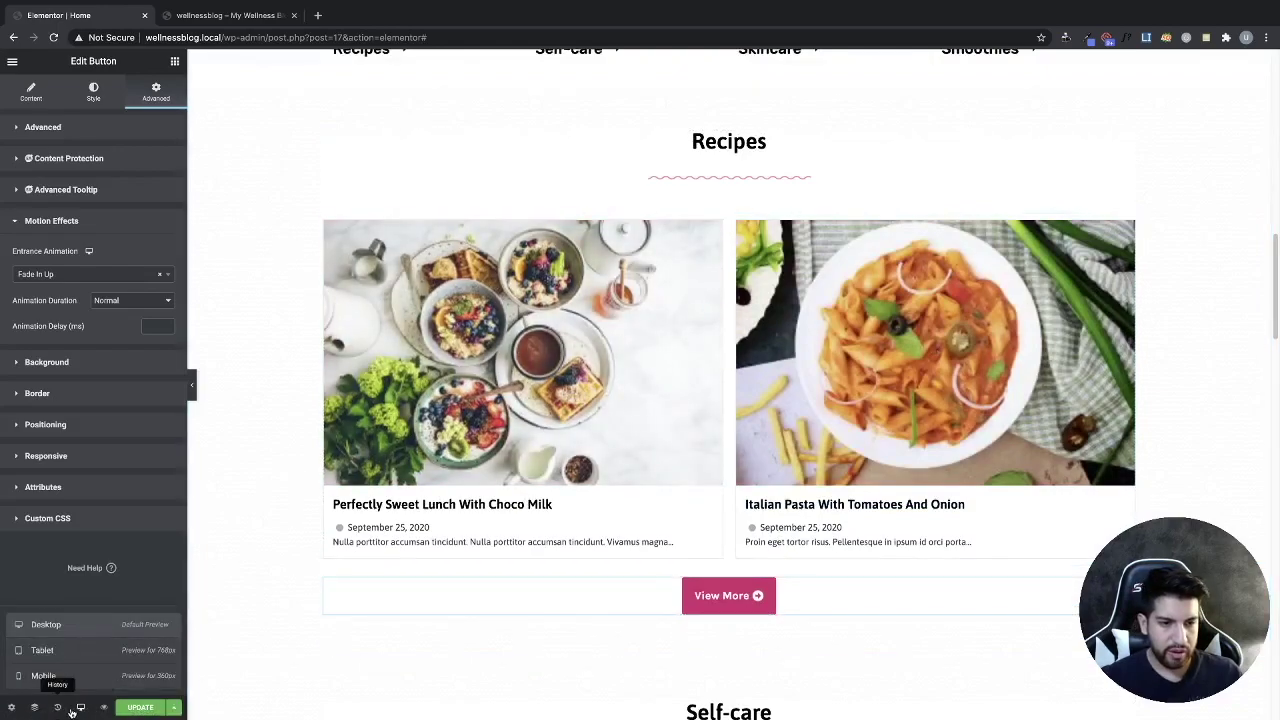
pyautogui.click(45, 650)
pyautogui.scroll(2, 811, 337)
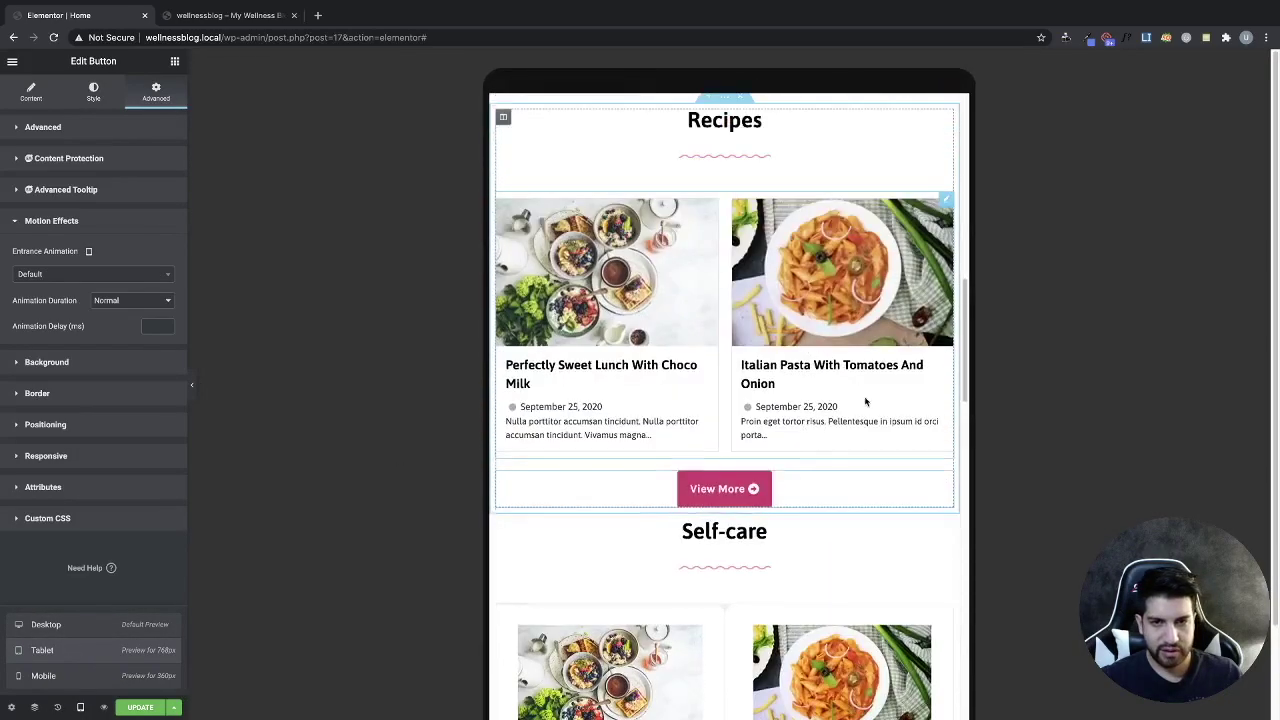
pyautogui.scroll(2, 676, 617)
pyautogui.scroll(-2, 720, 500)
pyautogui.scroll(1, 742, 413)
pyautogui.scroll(2, 742, 413)
pyautogui.scroll(-1, 831, 452)
pyautogui.scroll(-1, 831, 446)
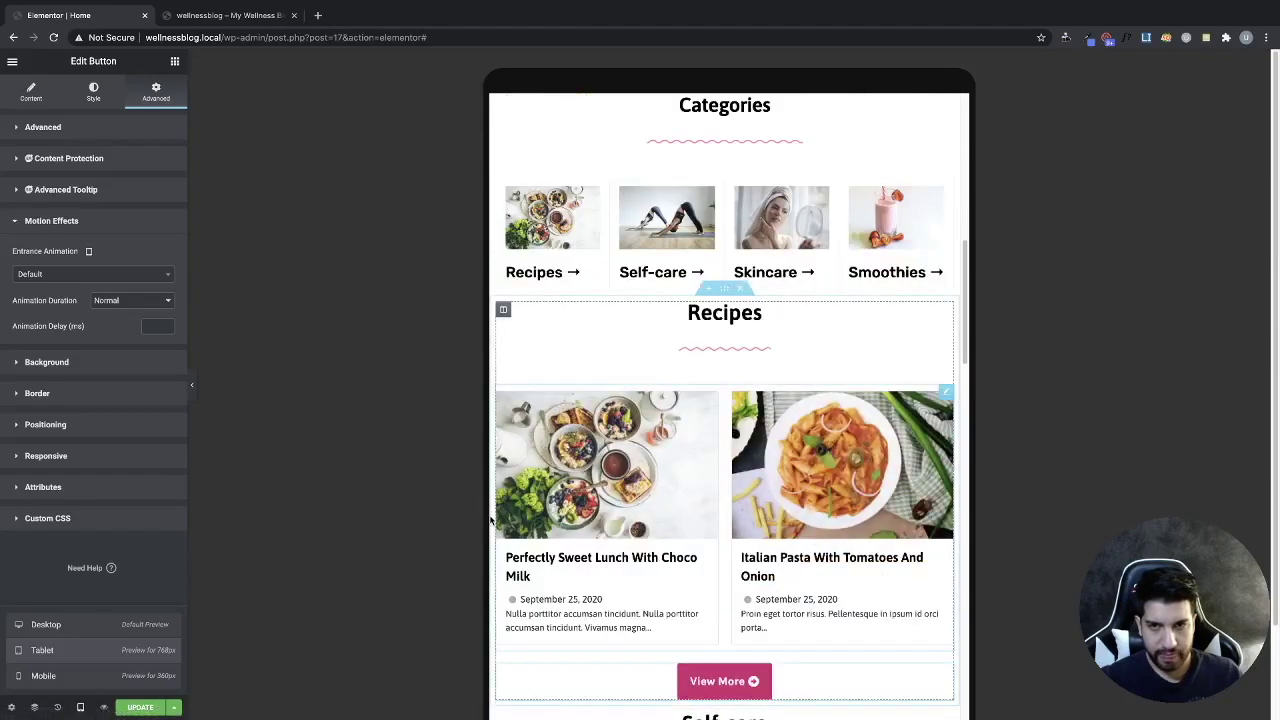
pyautogui.scroll(-2, 756, 463)
pyautogui.scroll(-6, 786, 493)
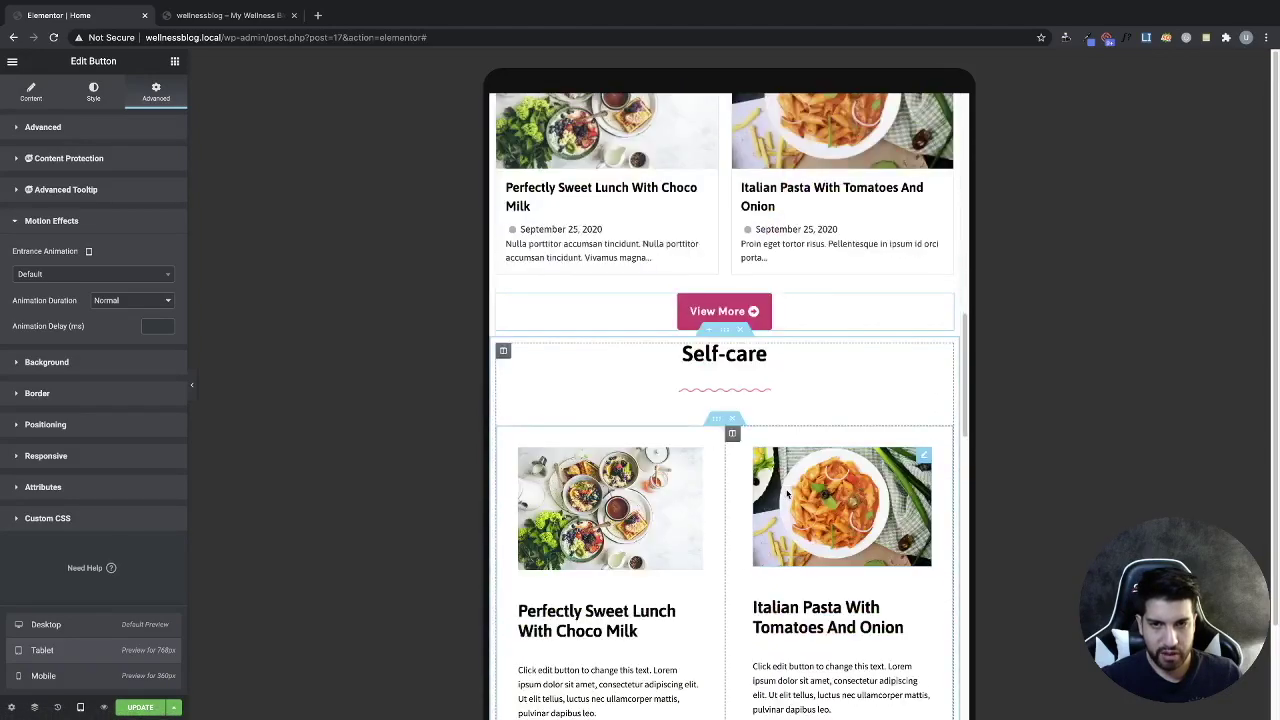
# - Select the Recipes section and show its Advanced margin and padding settings (padding 10)
pyautogui.scroll(2, 786, 493)
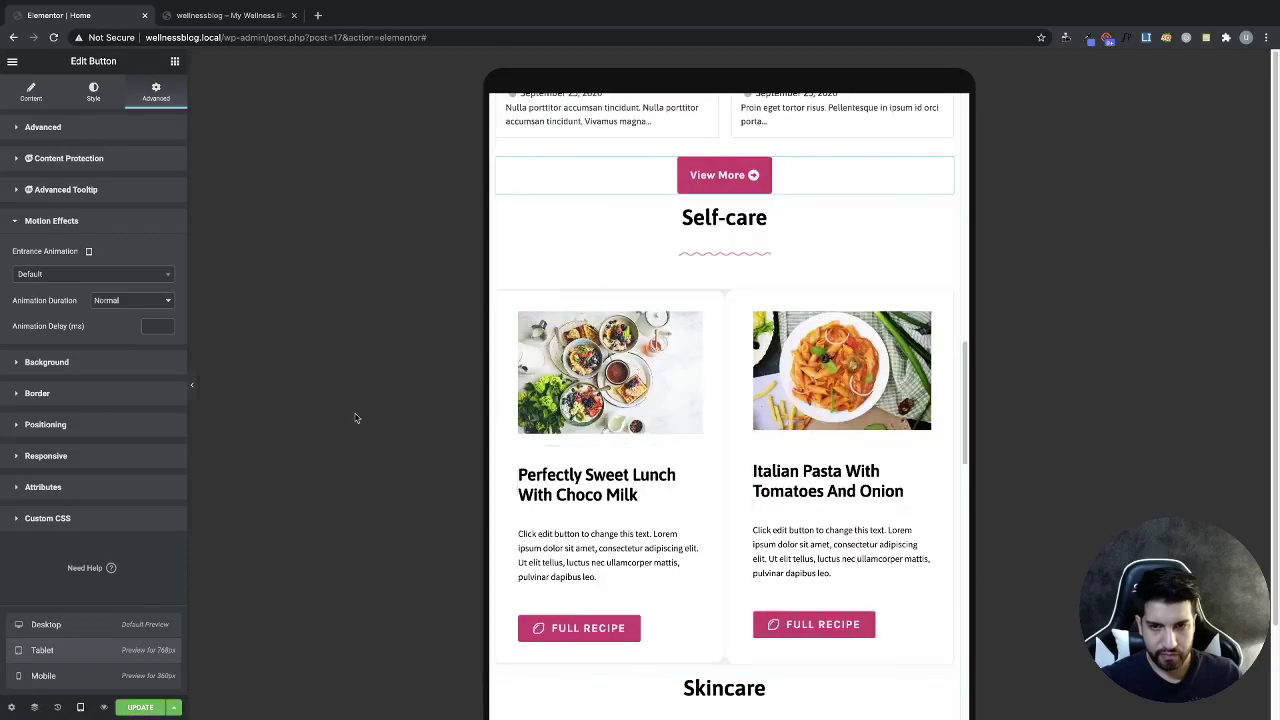
pyautogui.scroll(4, 730, 413)
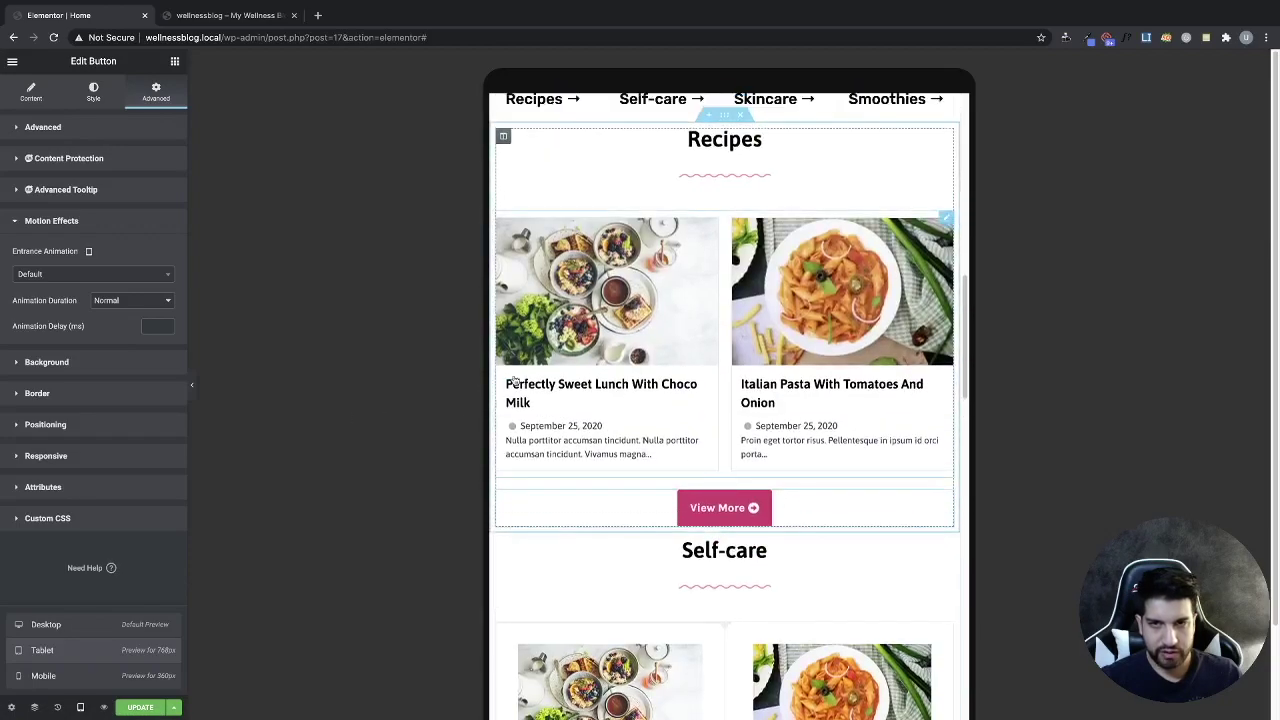
pyautogui.scroll(4, 760, 330)
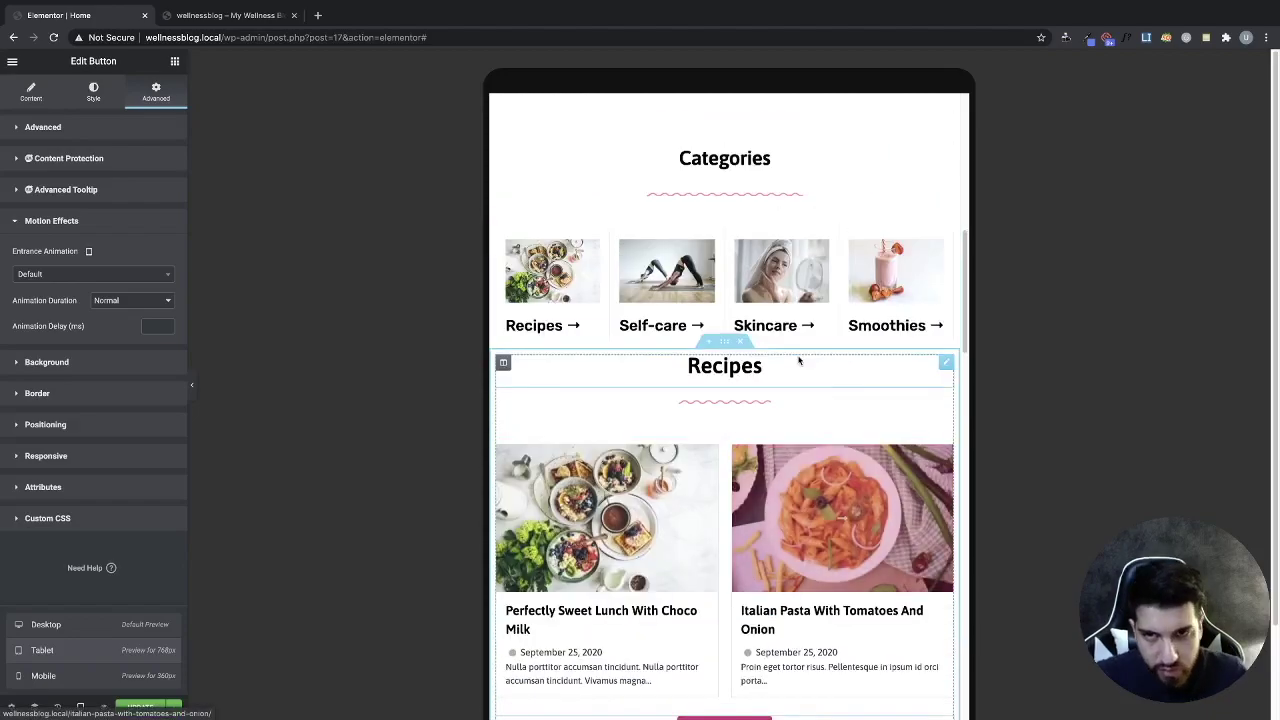
pyautogui.scroll(4, 796, 333)
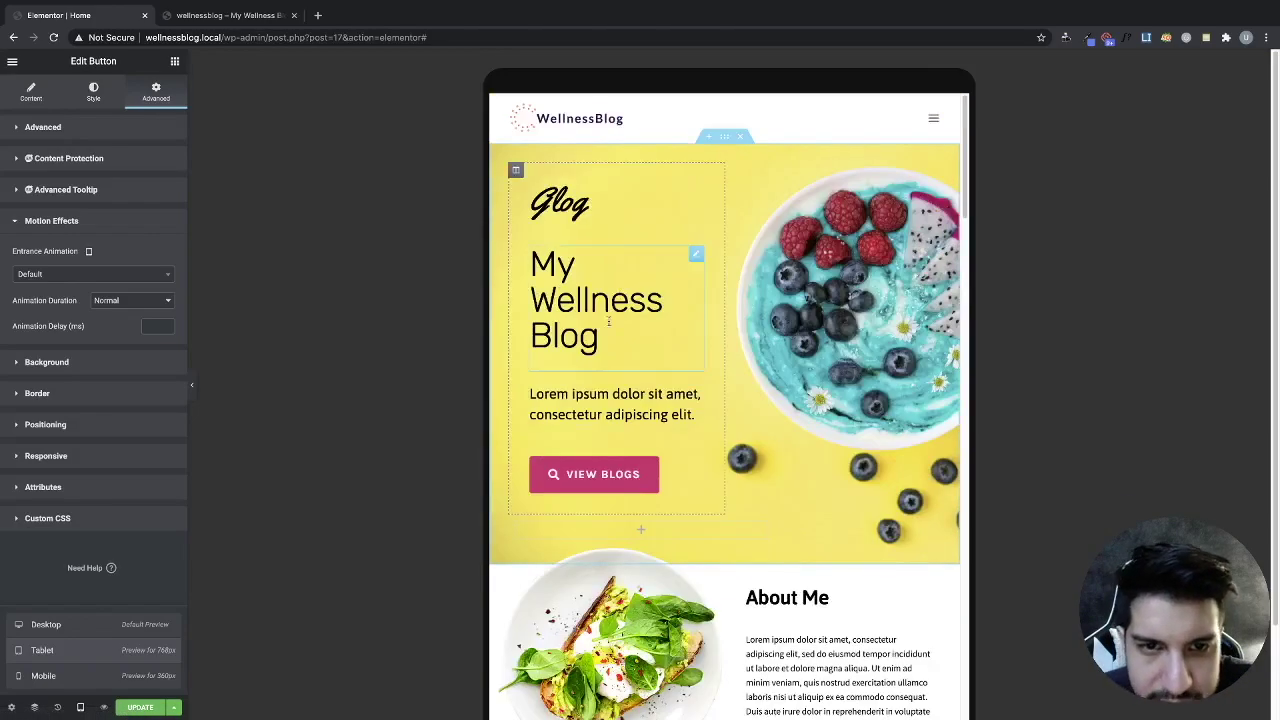
pyautogui.scroll(-4, 791, 370)
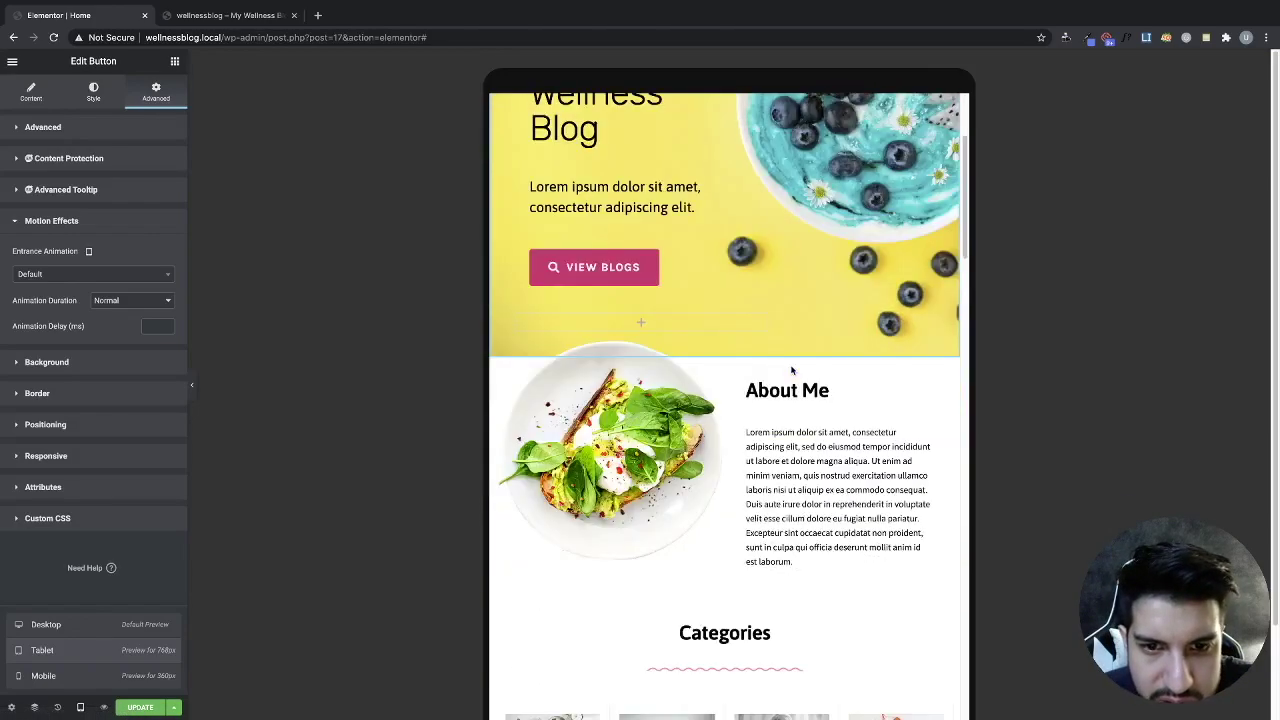
pyautogui.scroll(-3, 791, 370)
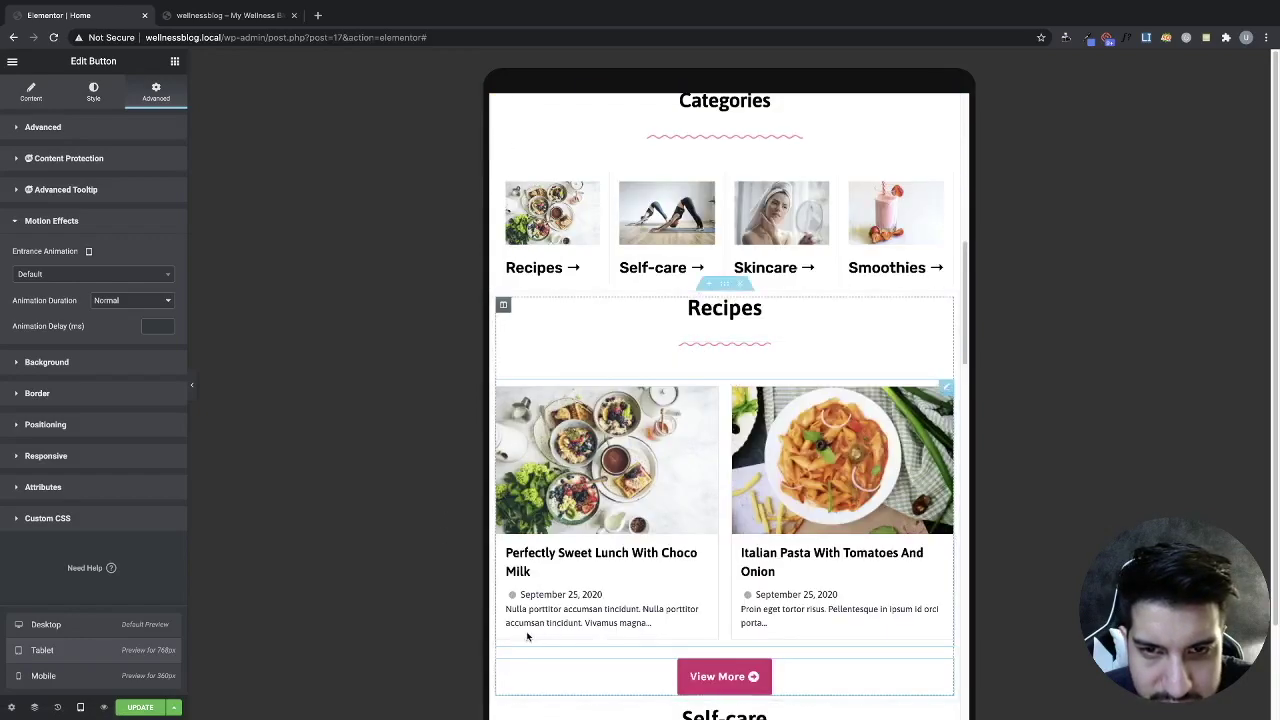
pyautogui.click(729, 286)
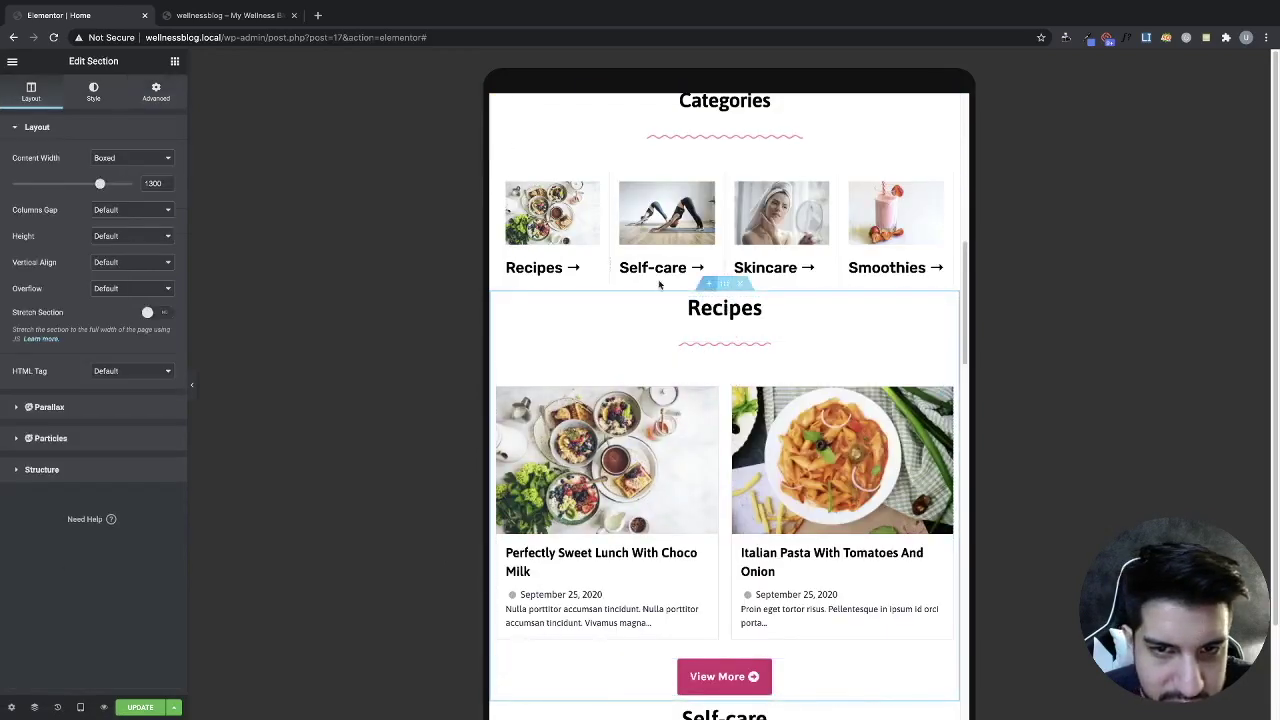
pyautogui.click(157, 94)
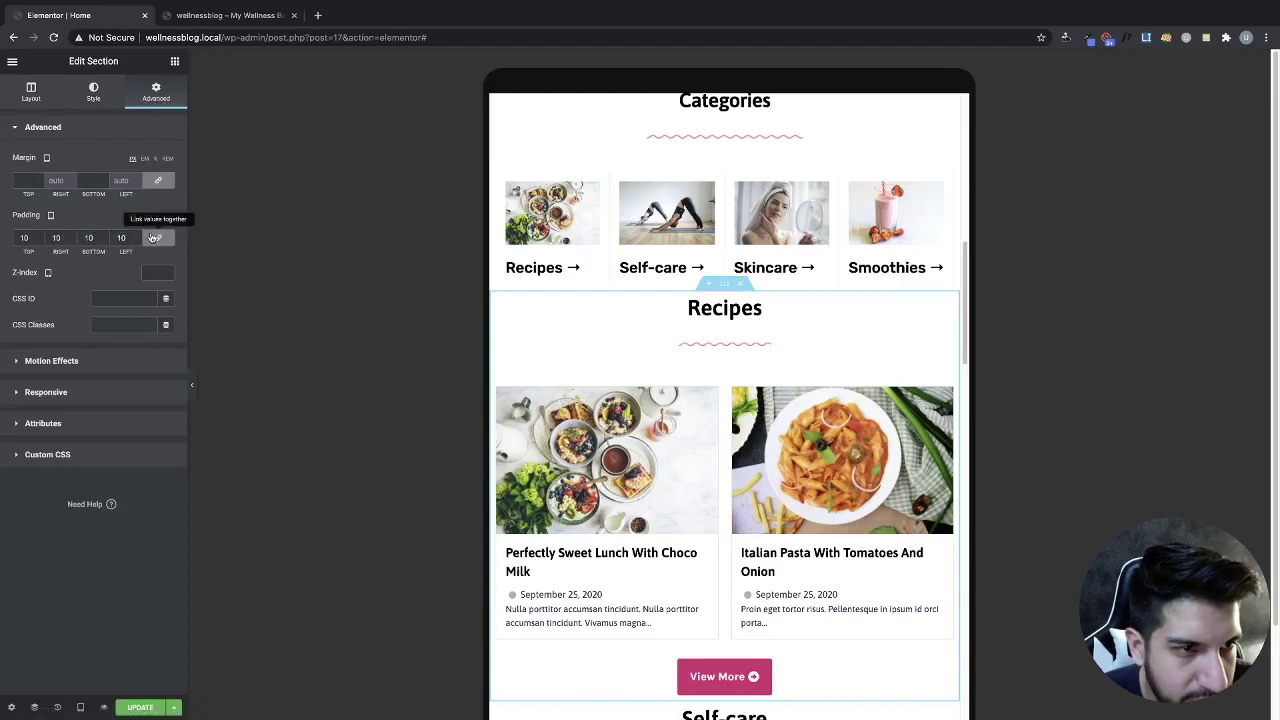
# - Unlink padding and set a 50 px top padding on the Recipes and Self-care sections
pyautogui.click(157, 238)
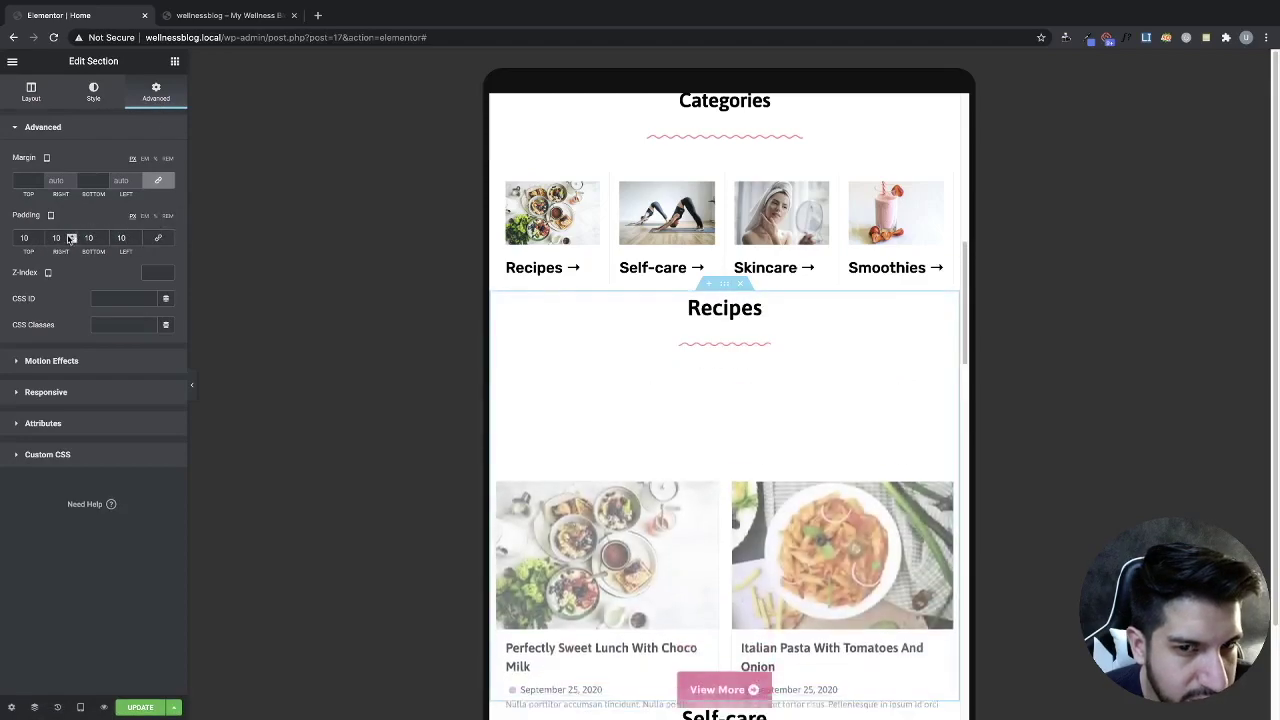
pyautogui.click(40, 238)
pyautogui.scroll(20, 40, 238)
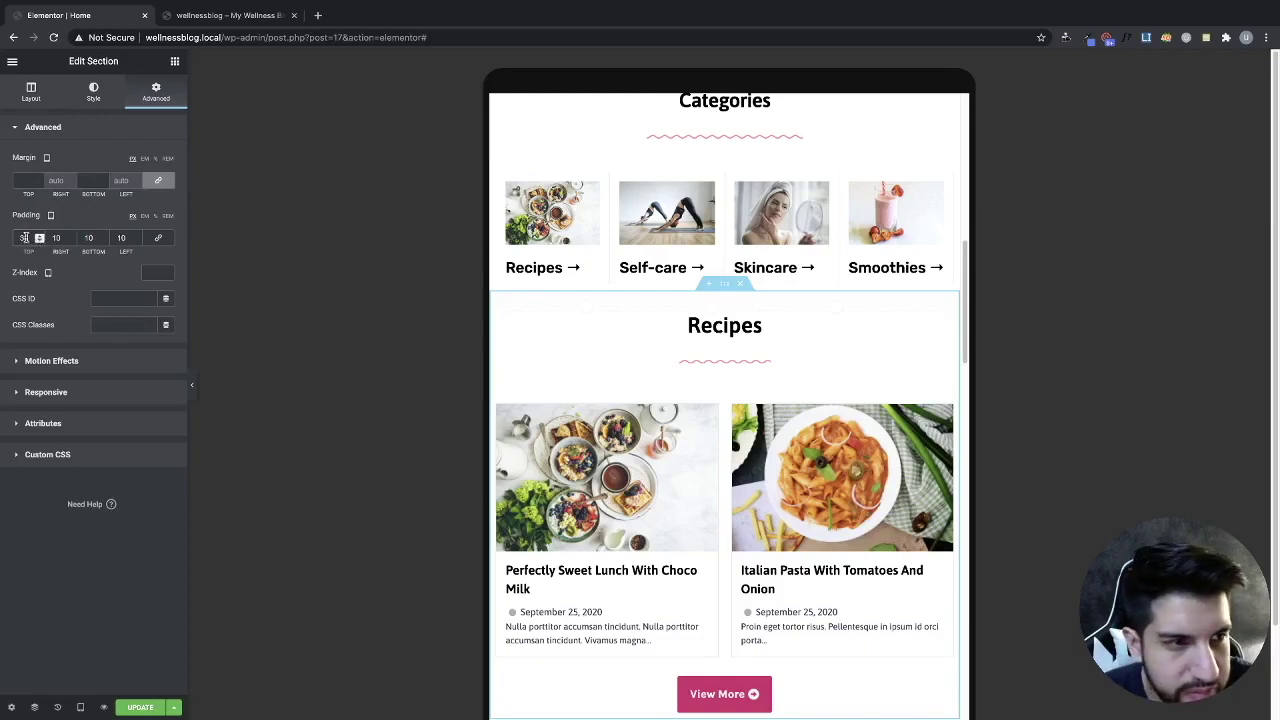
pyautogui.write('40')
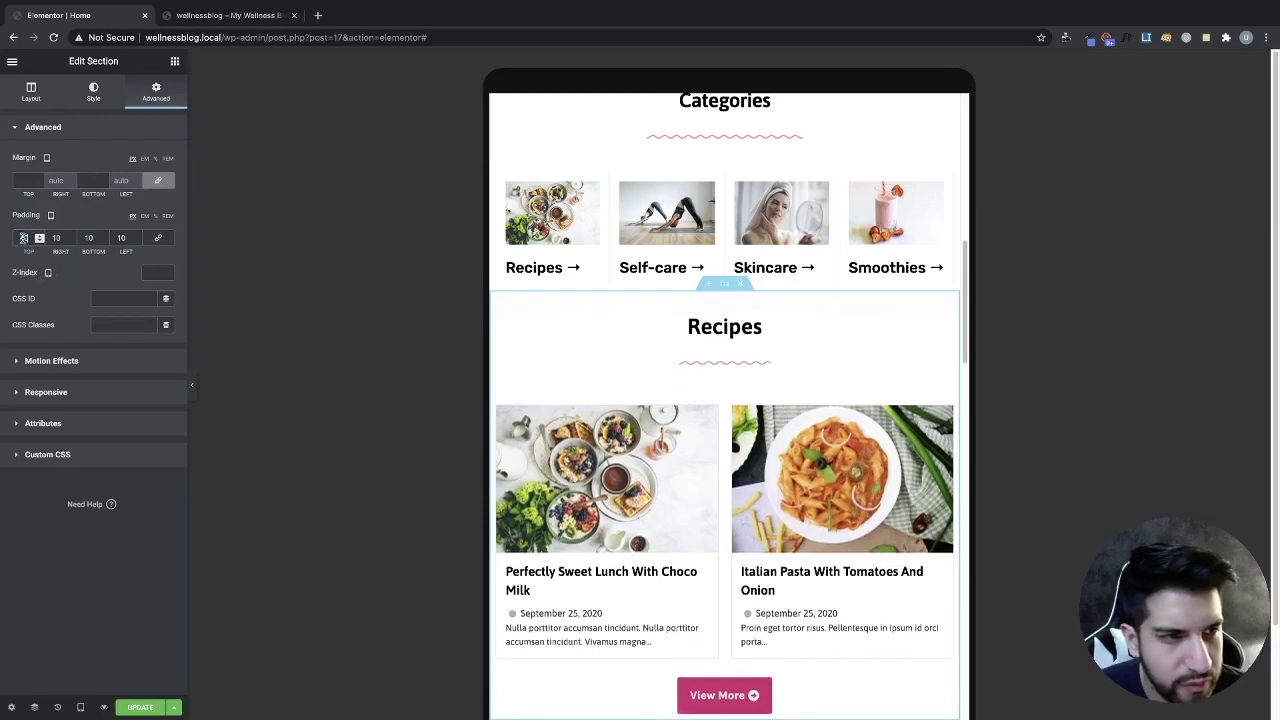
pyautogui.write('50')
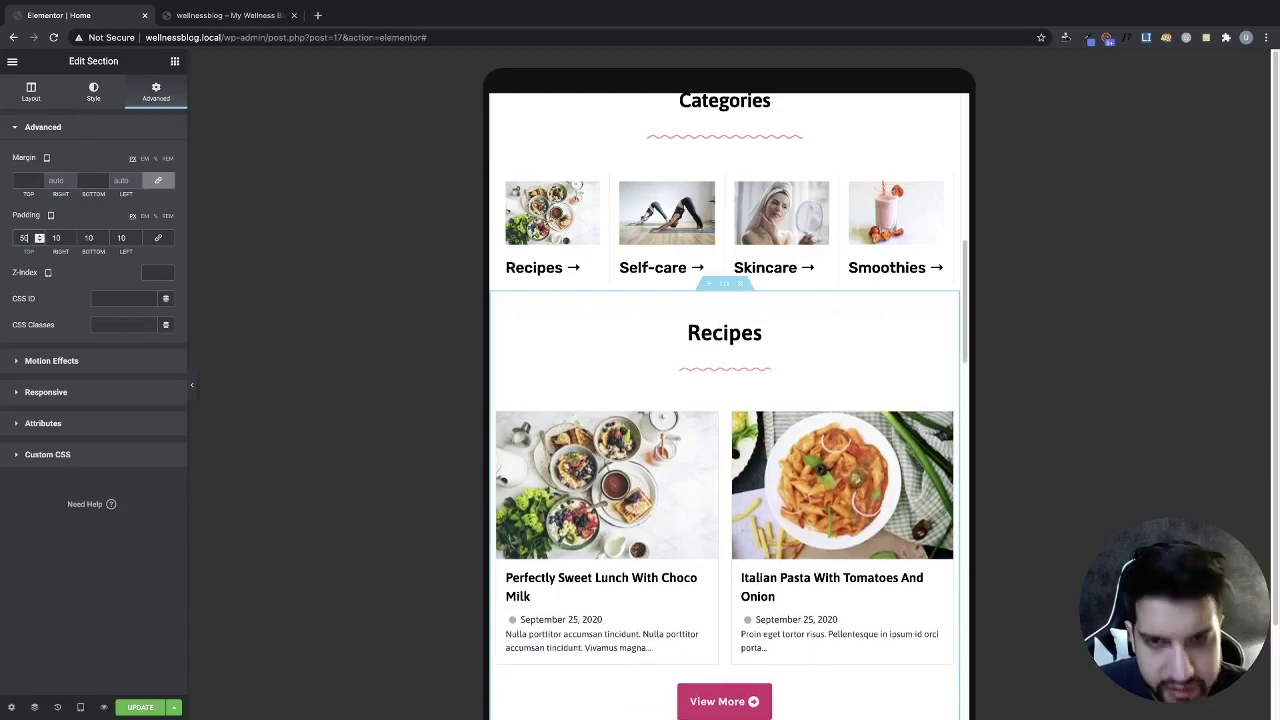
pyautogui.scroll(-3, 789, 260)
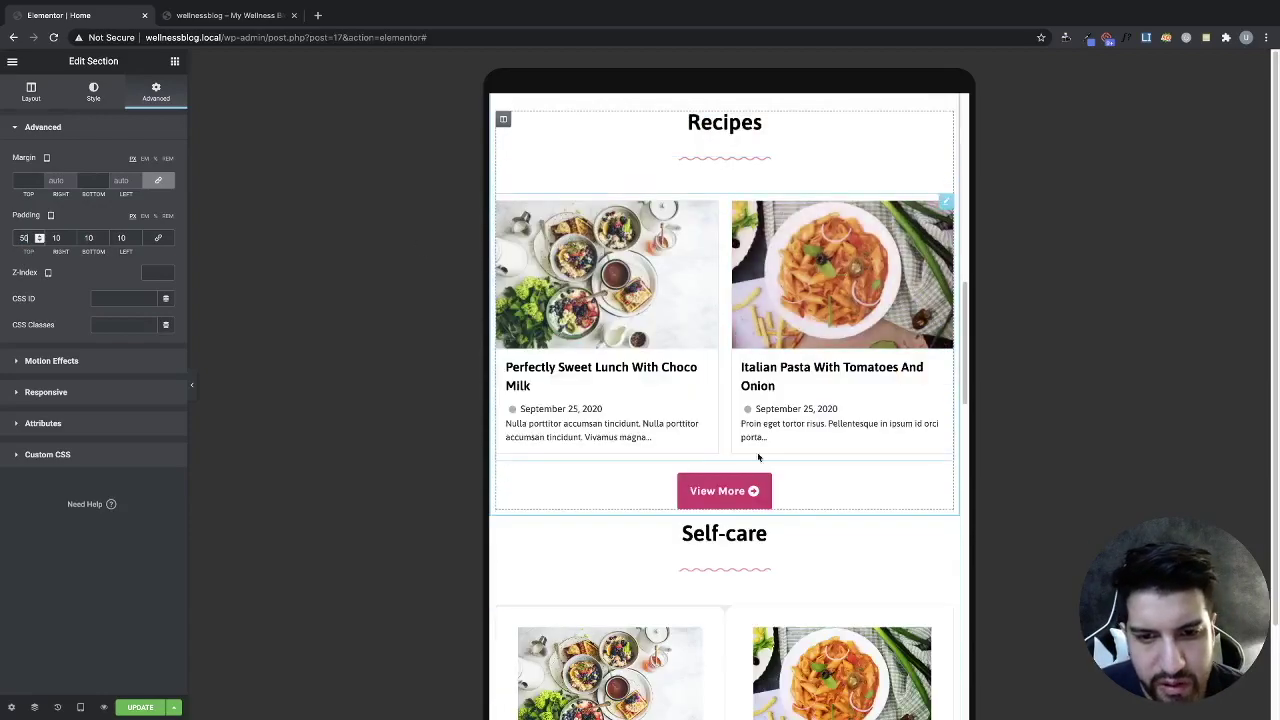
pyautogui.scroll(-2, 723, 300)
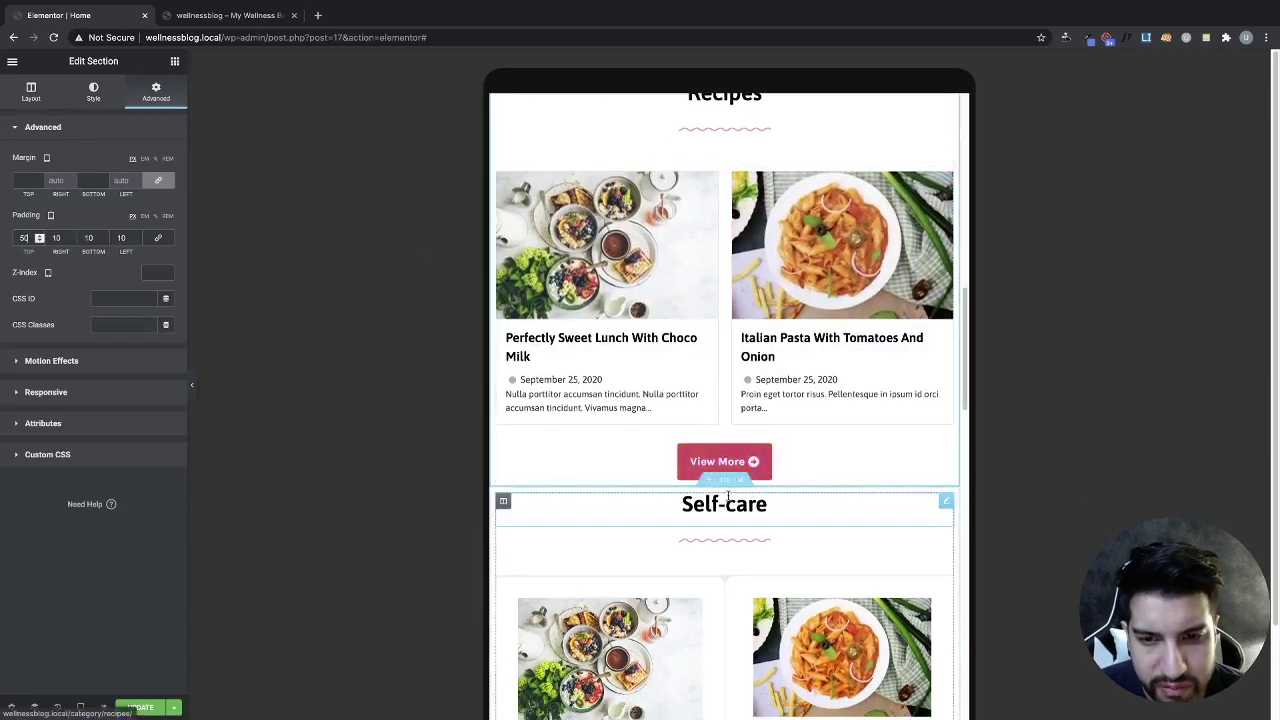
pyautogui.click(726, 484)
pyautogui.click(155, 92)
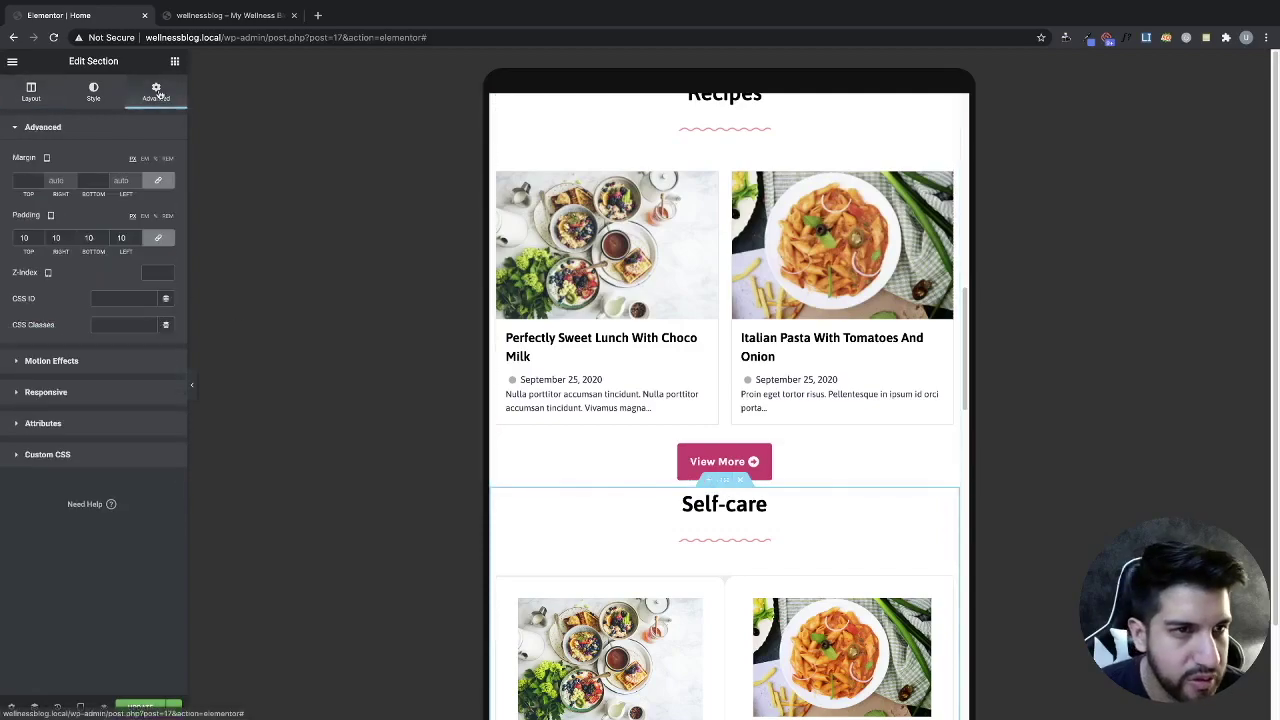
pyautogui.doubleClick(24, 237)
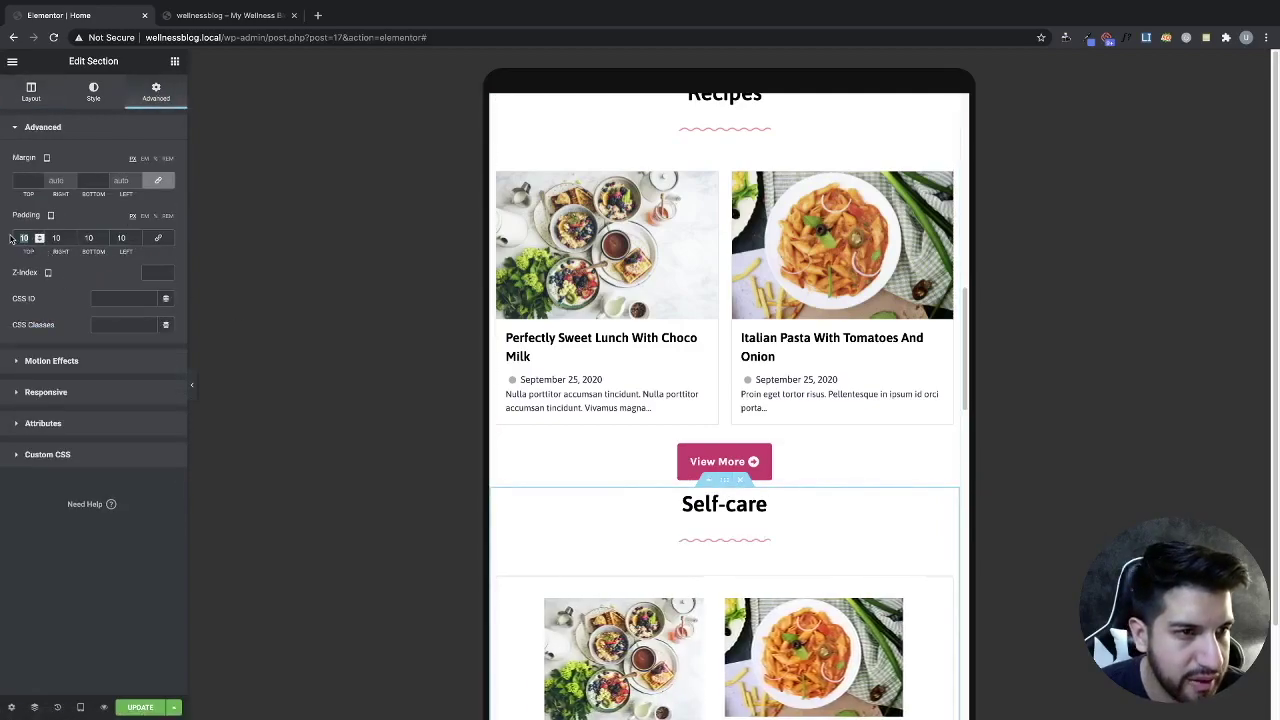
pyautogui.write('50')
pyautogui.scroll(-6, 713, 340)
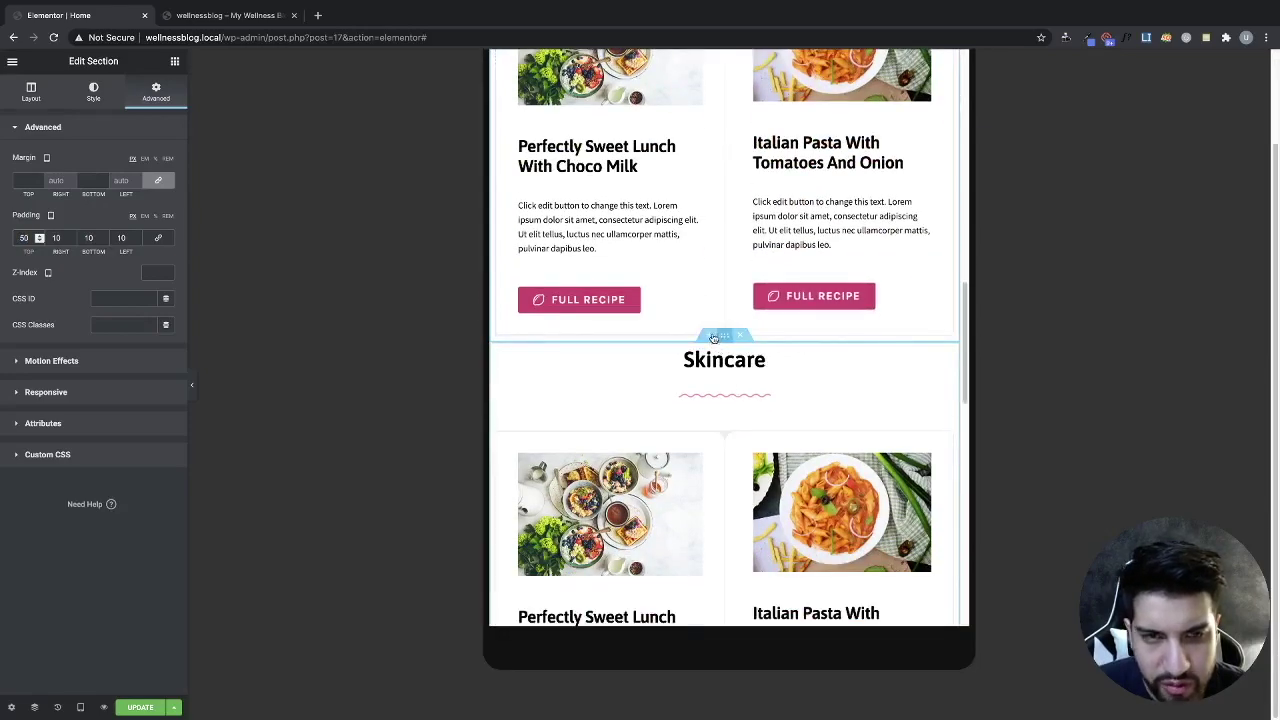
# - Give the Skincare and Smoothies sections a 50 px top padding, keeping 10 elsewhere
pyautogui.click(716, 337)
pyautogui.click(173, 101)
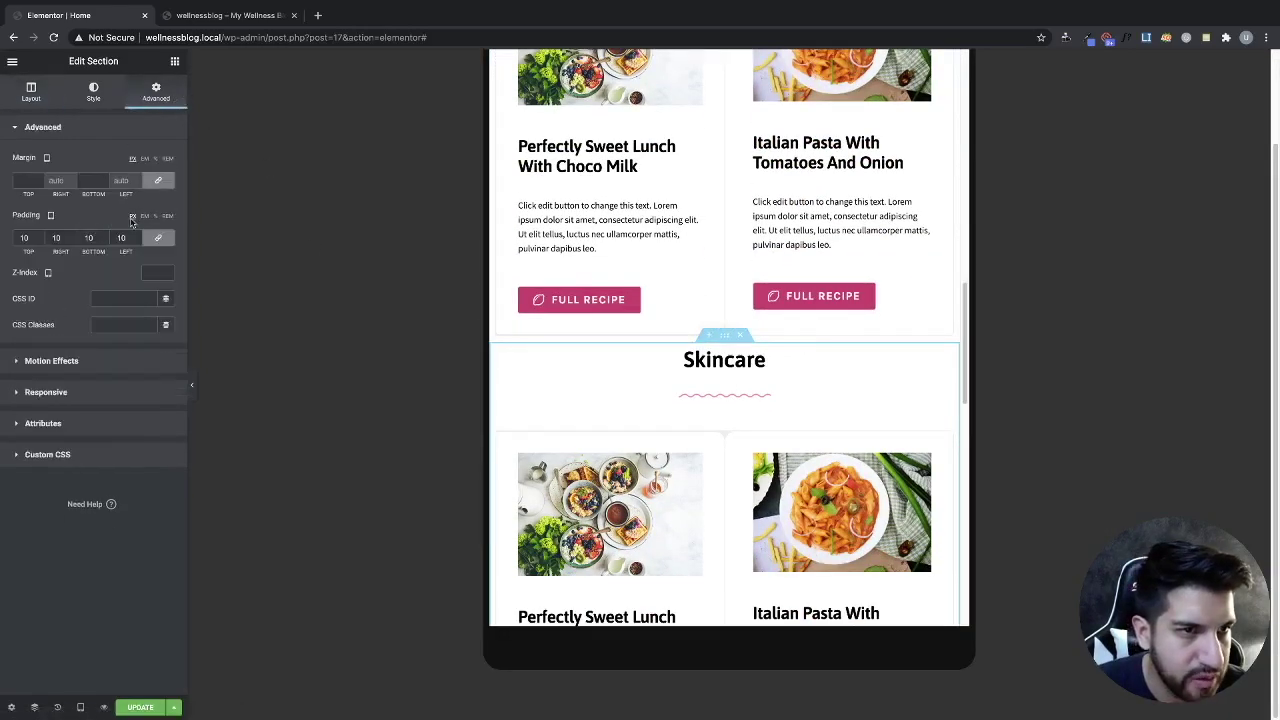
pyautogui.click(155, 239)
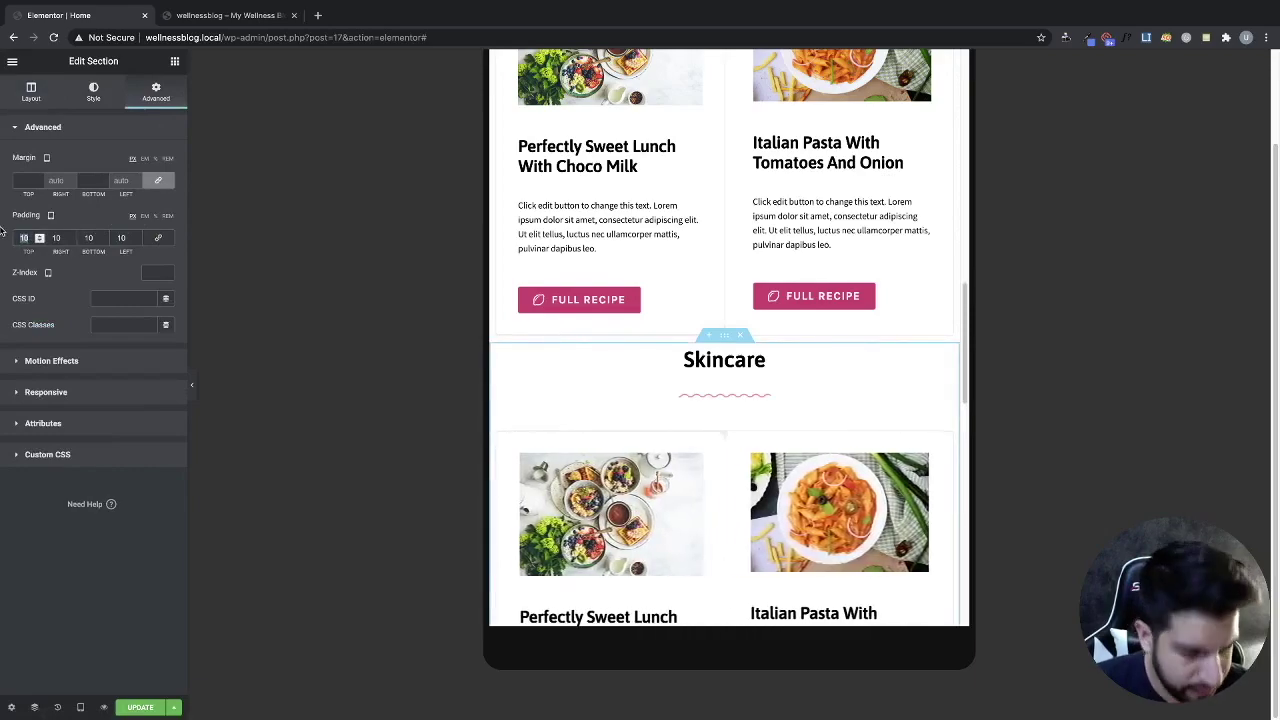
pyautogui.write('50')
pyautogui.scroll(-5, 729, 296)
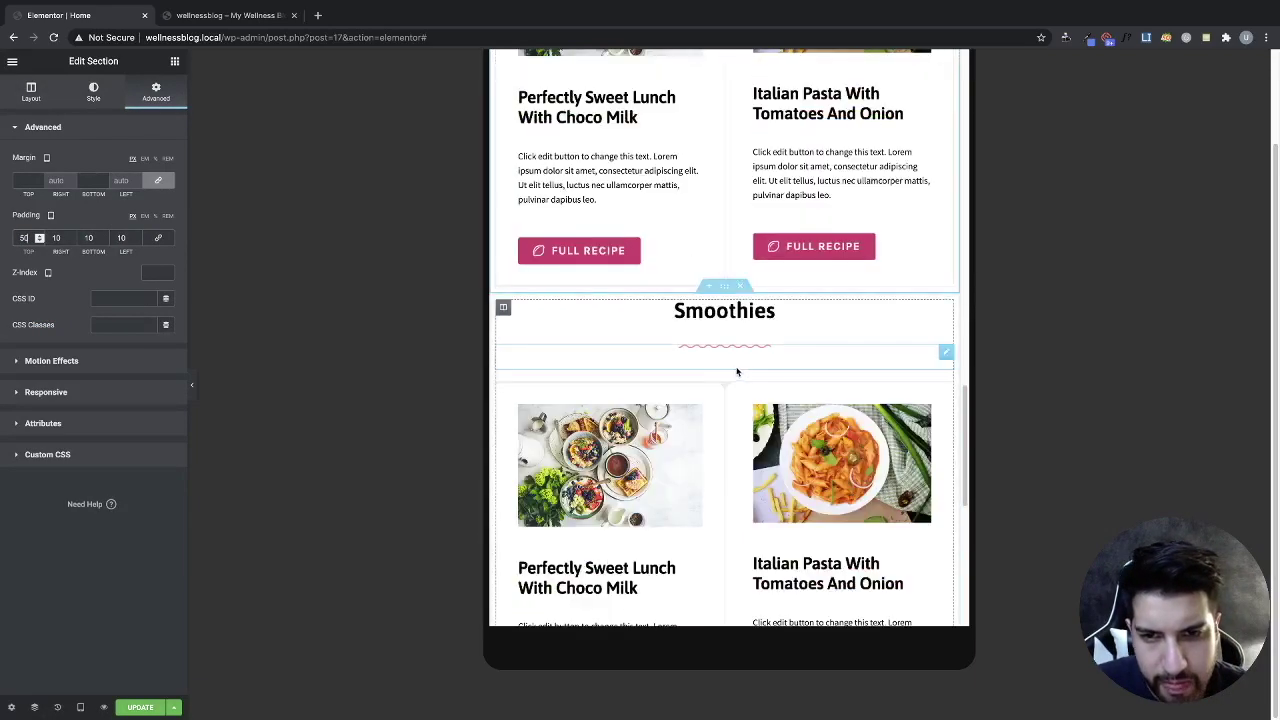
pyautogui.click(712, 289)
pyautogui.click(156, 92)
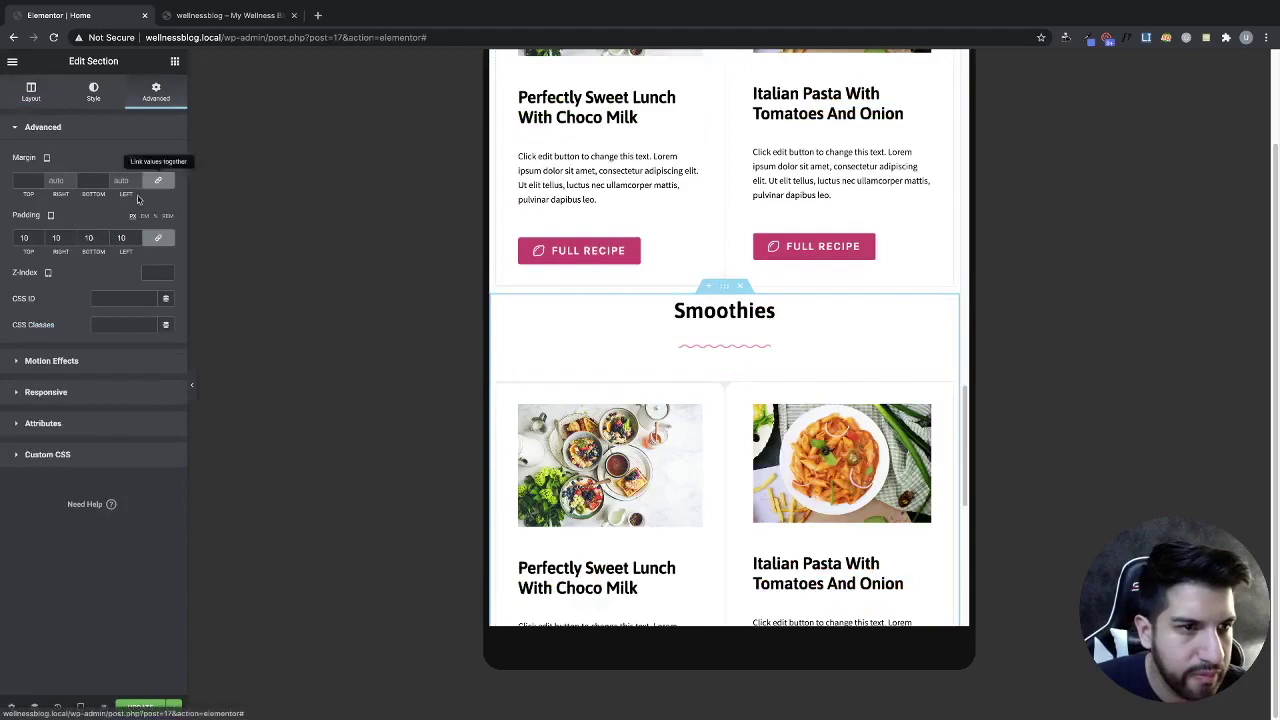
pyautogui.moveTo(28, 240); pyautogui.dragTo(2, 240)
pyautogui.write('50')
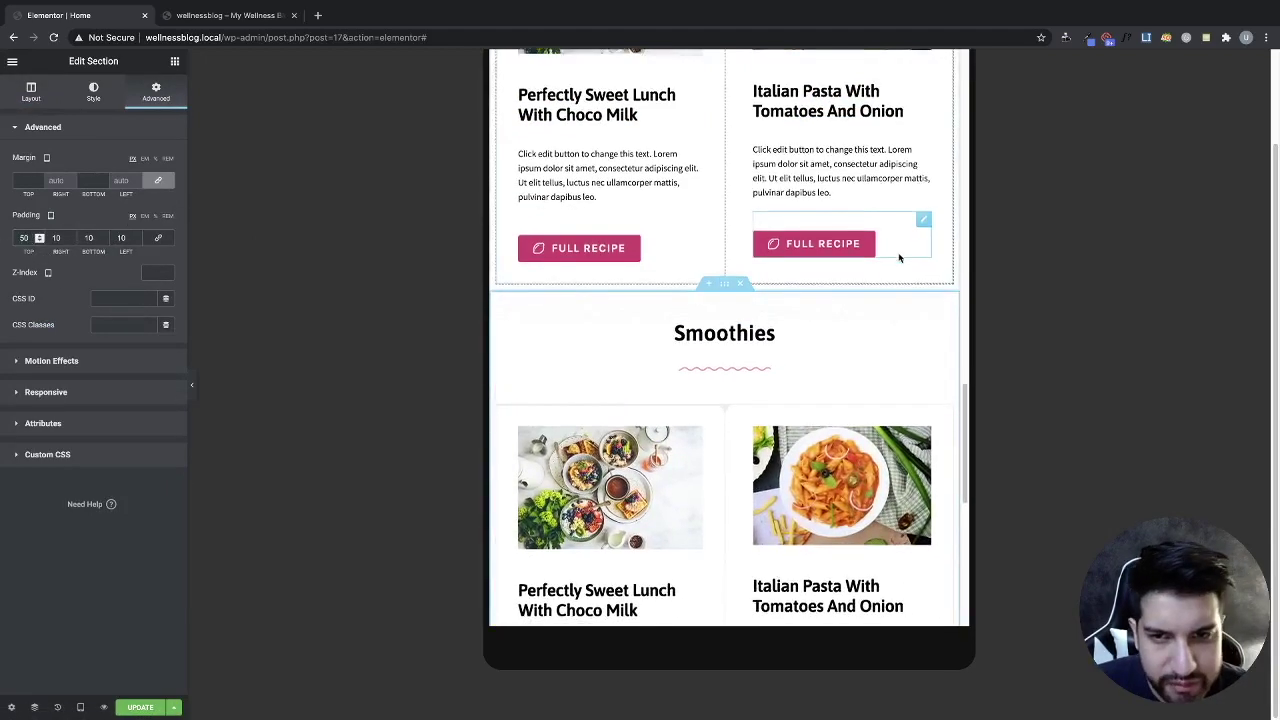
pyautogui.scroll(-5, 855, 283)
pyautogui.scroll(-2, 835, 300)
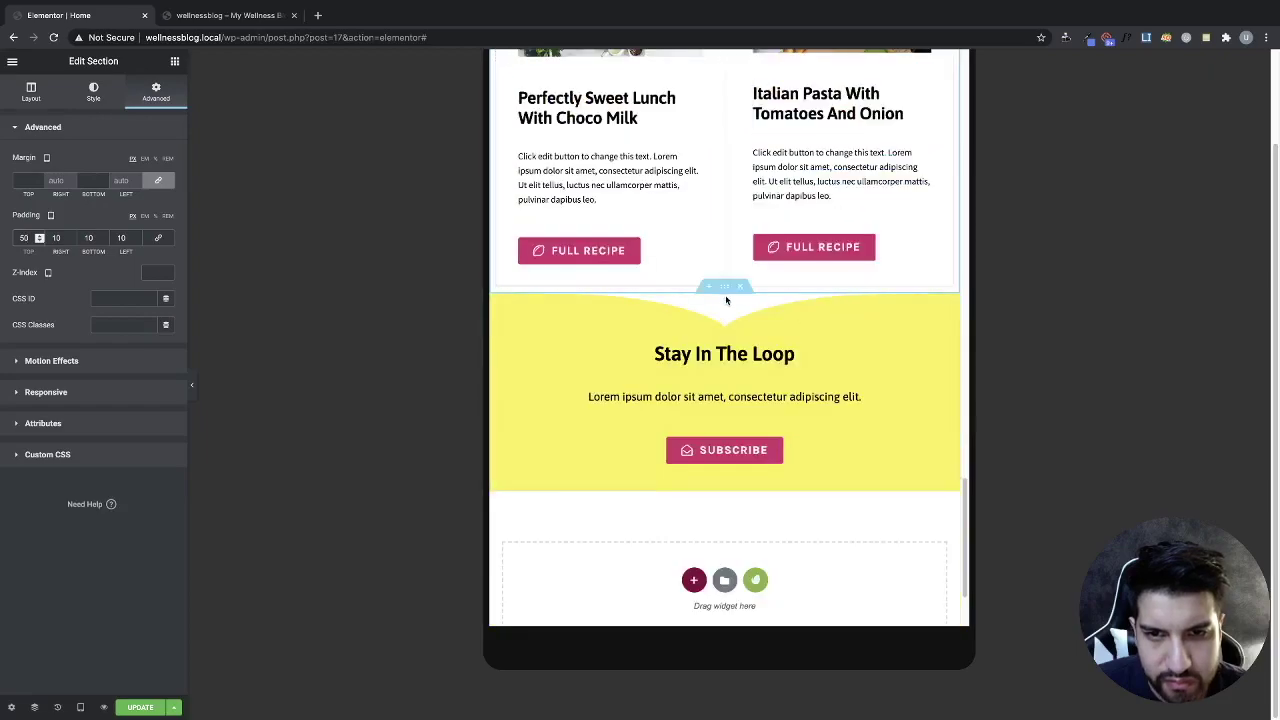
# - Clear the Stay In The Loop padding, keep pixel units, and set top padding to 70
pyautogui.click(724, 287)
pyautogui.click(153, 91)
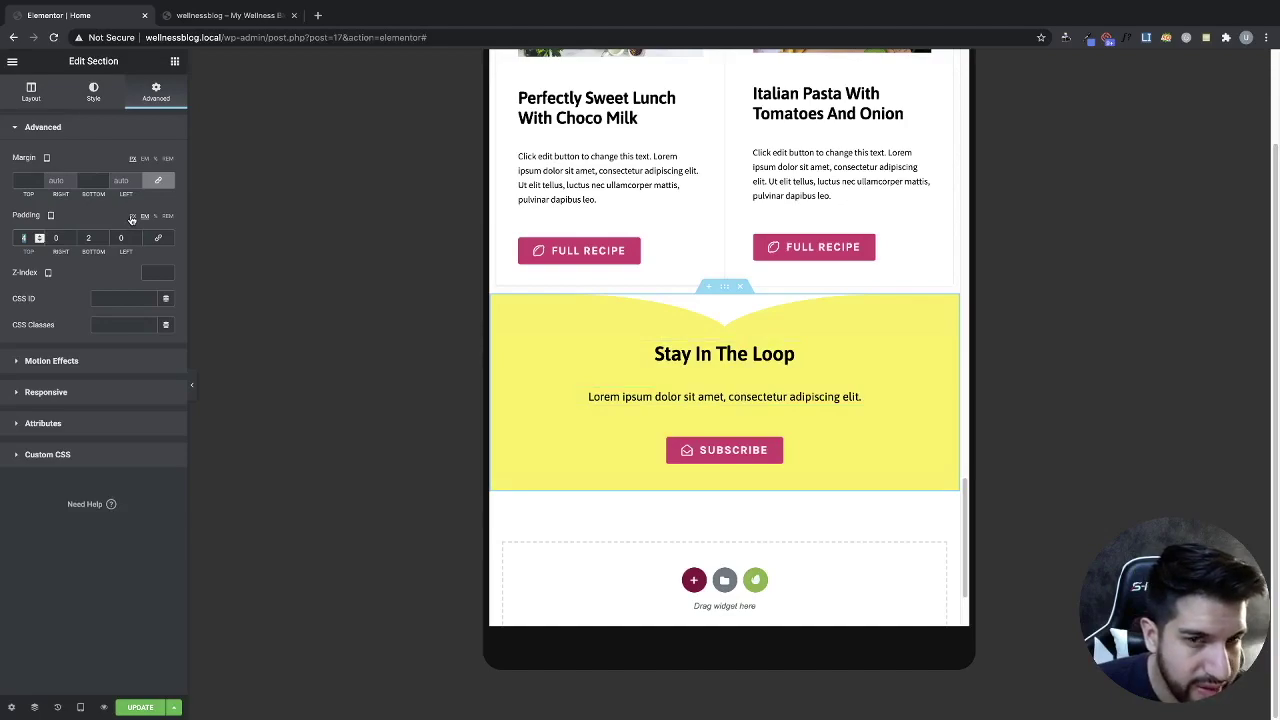
pyautogui.press('BackSpace')
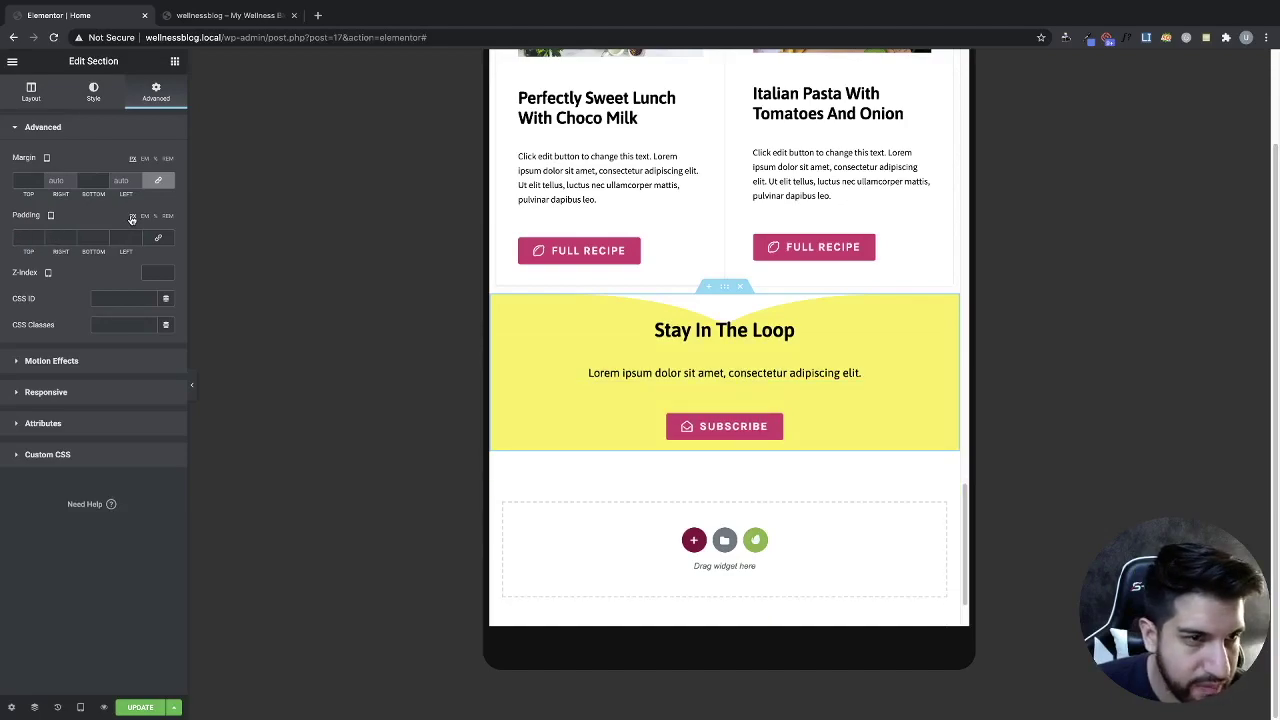
pyautogui.click(145, 216)
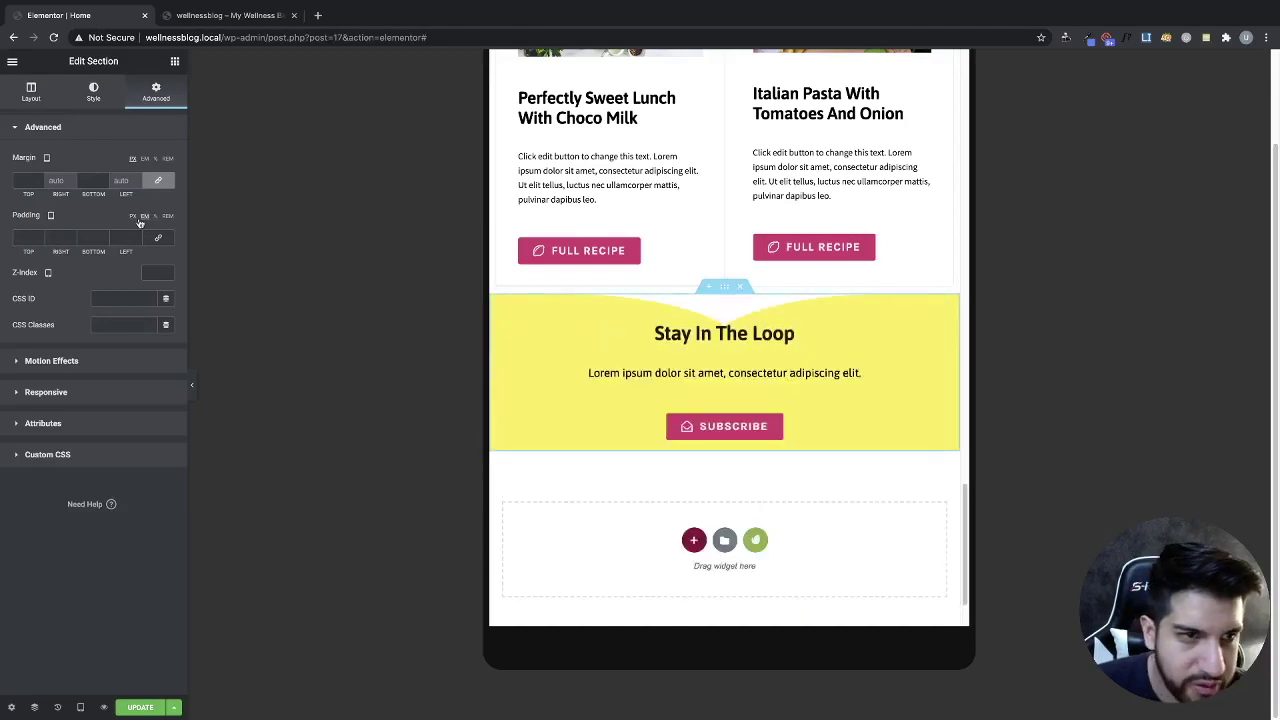
pyautogui.click(165, 216)
pyautogui.click(134, 216)
pyautogui.click(141, 216)
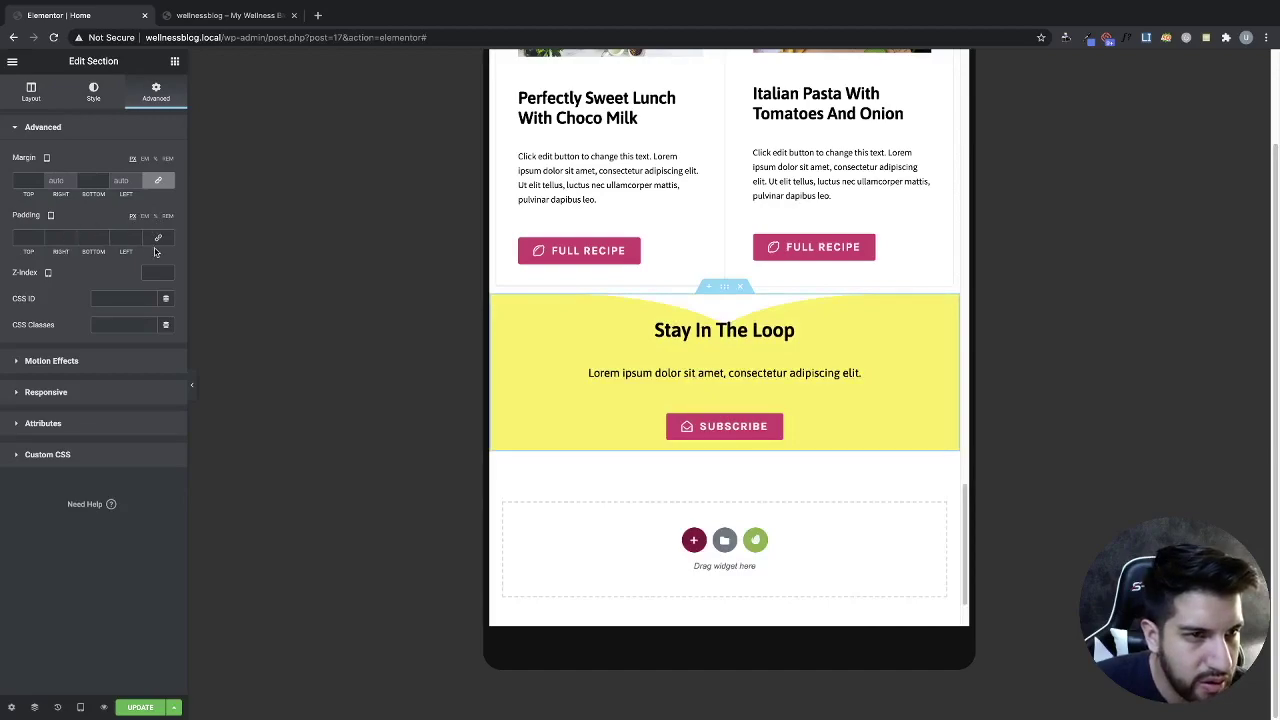
pyautogui.click(38, 237)
pyautogui.write('25')
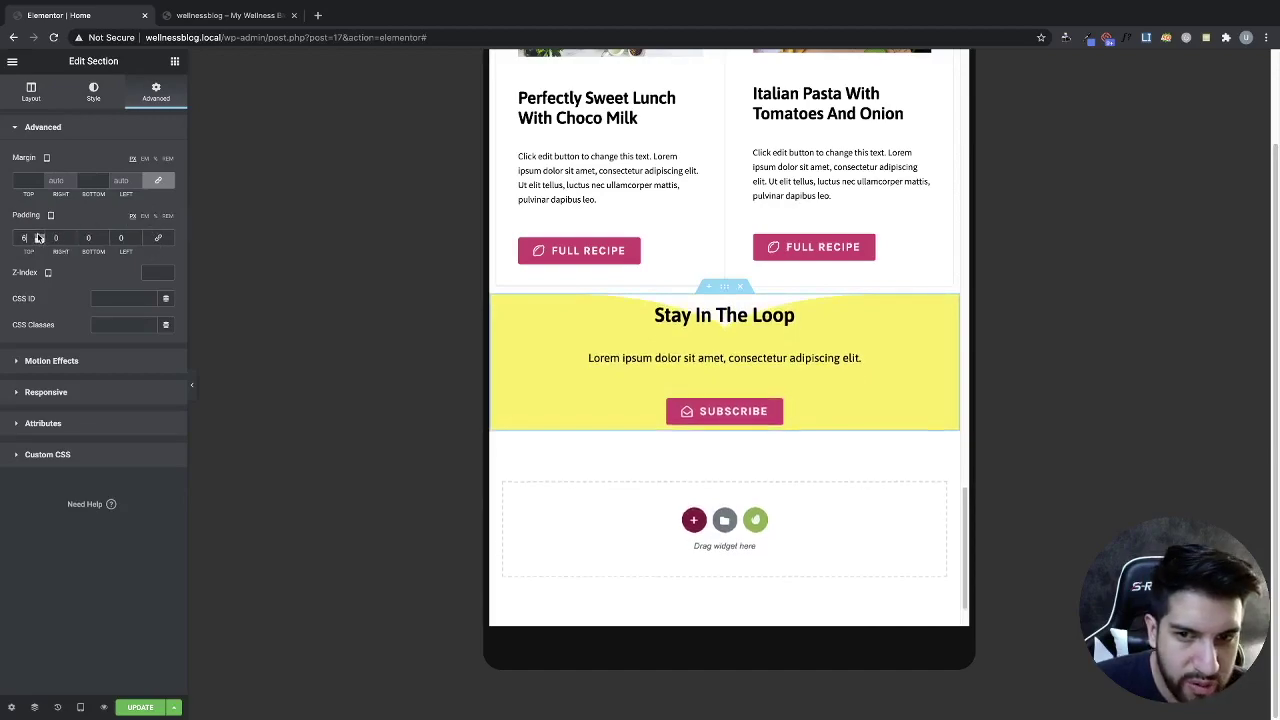
pyautogui.press('Up')
pyautogui.press('Up')
pyautogui.press('Up')
pyautogui.press('Up')
pyautogui.press('Up')
pyautogui.press('Up')
pyautogui.press('Up')
pyautogui.press('Up')
pyautogui.press('Up')
pyautogui.press('Up')
pyautogui.press('Up')
pyautogui.press('Up')
pyautogui.press('Up')
pyautogui.press('Up')
pyautogui.press('Up')
pyautogui.press('Up')
pyautogui.press('Up')
pyautogui.press('Up')
pyautogui.press('Up')
pyautogui.press('Up')
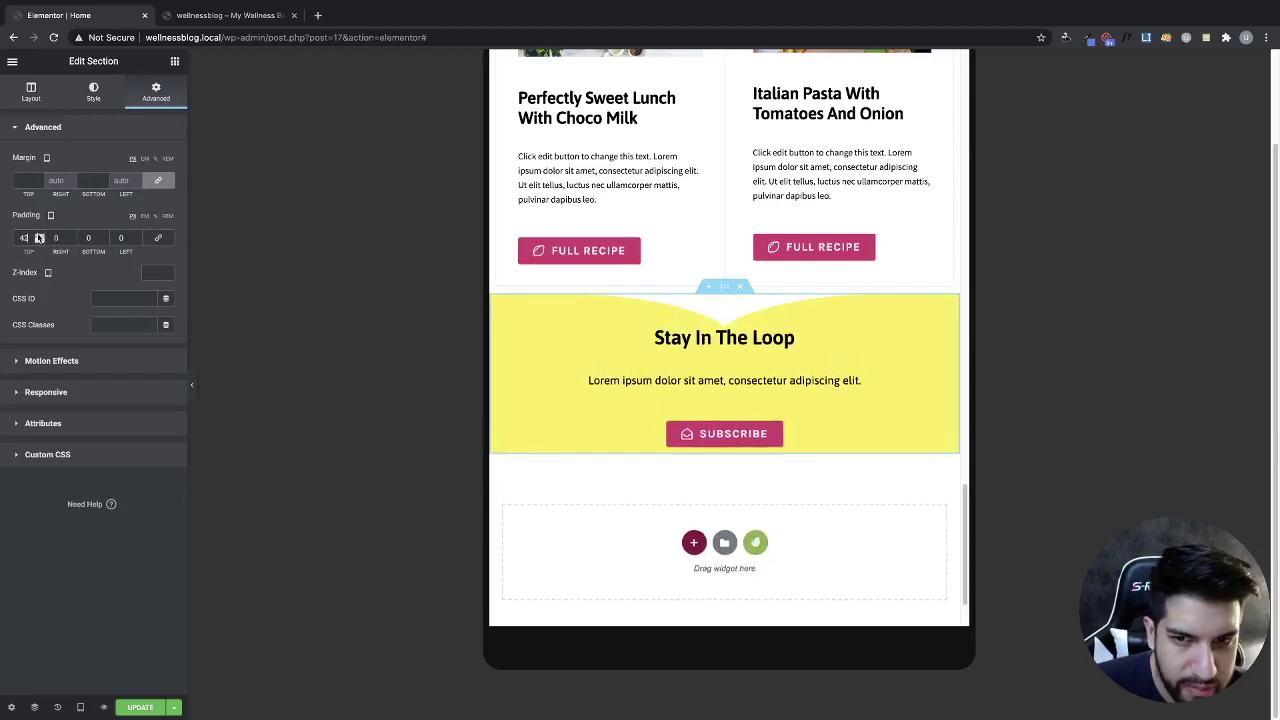
pyautogui.press('Up')
pyautogui.press('Up')
pyautogui.press('Up')
pyautogui.press('Up')
pyautogui.press('Up')
pyautogui.press('Up')
pyautogui.press('Up')
pyautogui.press('Up')
pyautogui.press('Up')
pyautogui.press('Up')
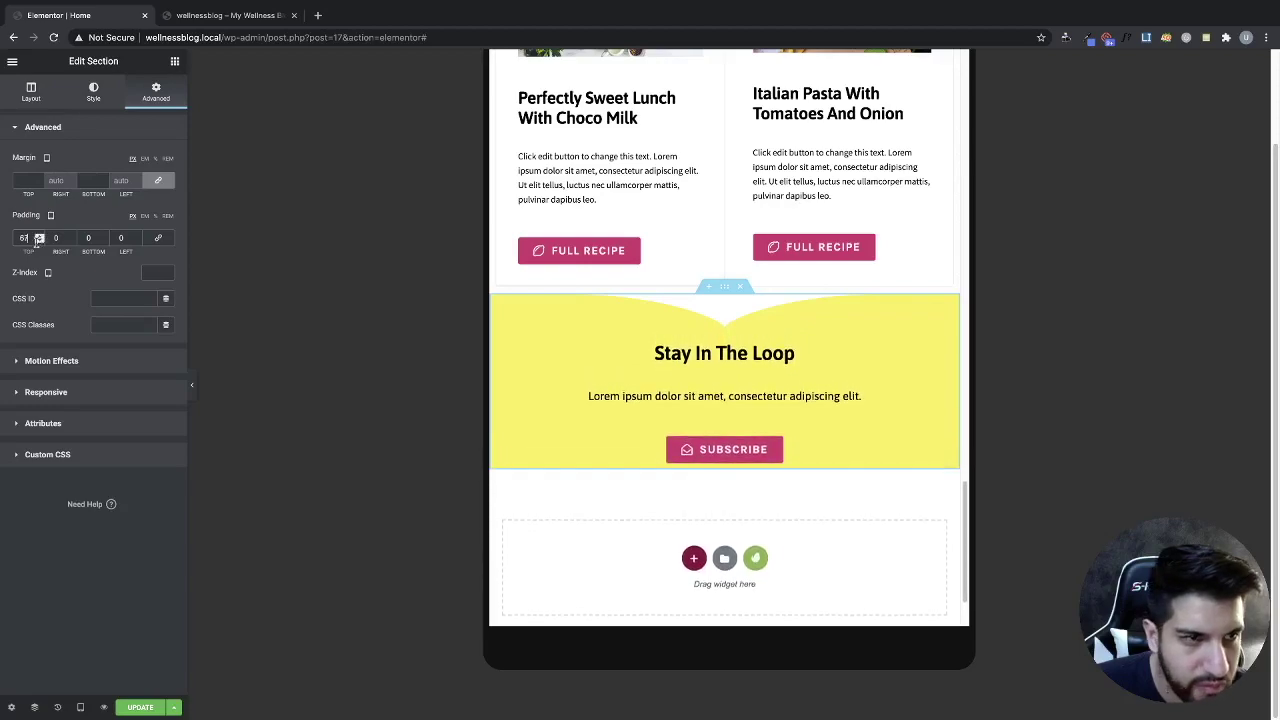
pyautogui.press('Up')
pyautogui.press('Up')
pyautogui.press('Up')
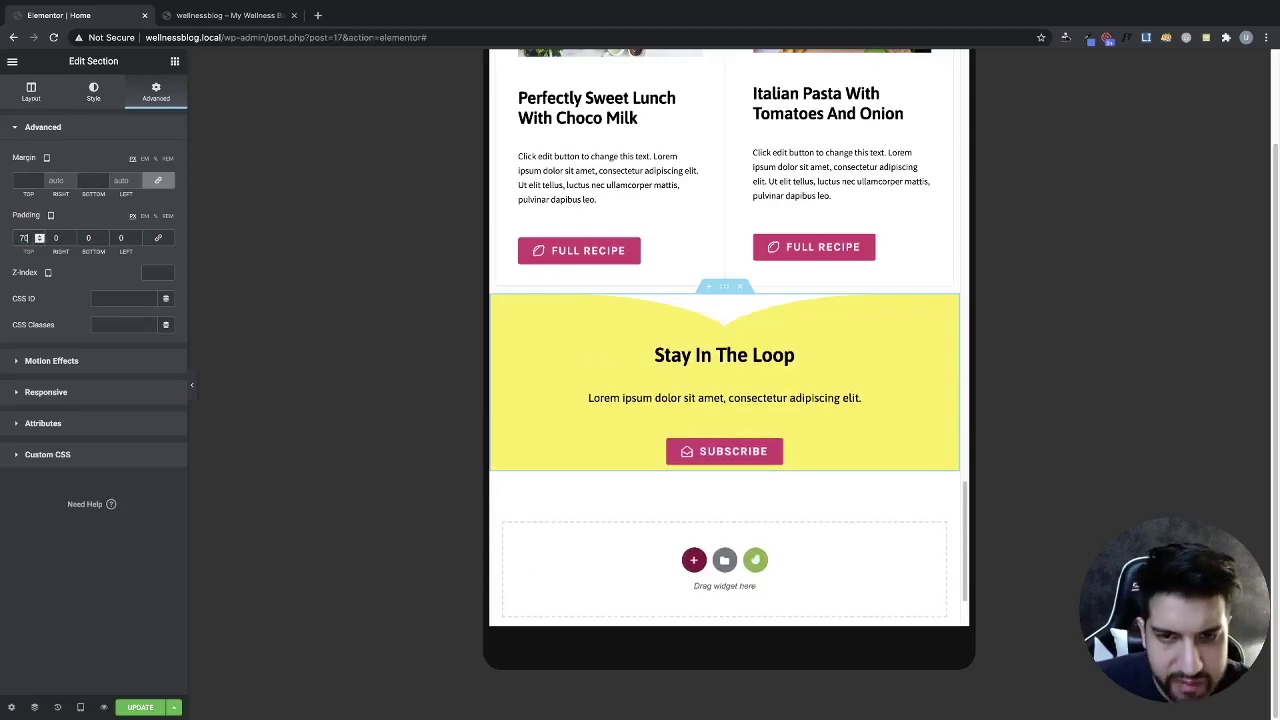
# - Set the section's bottom padding to 50 and its top margin to 60
pyautogui.write('50')
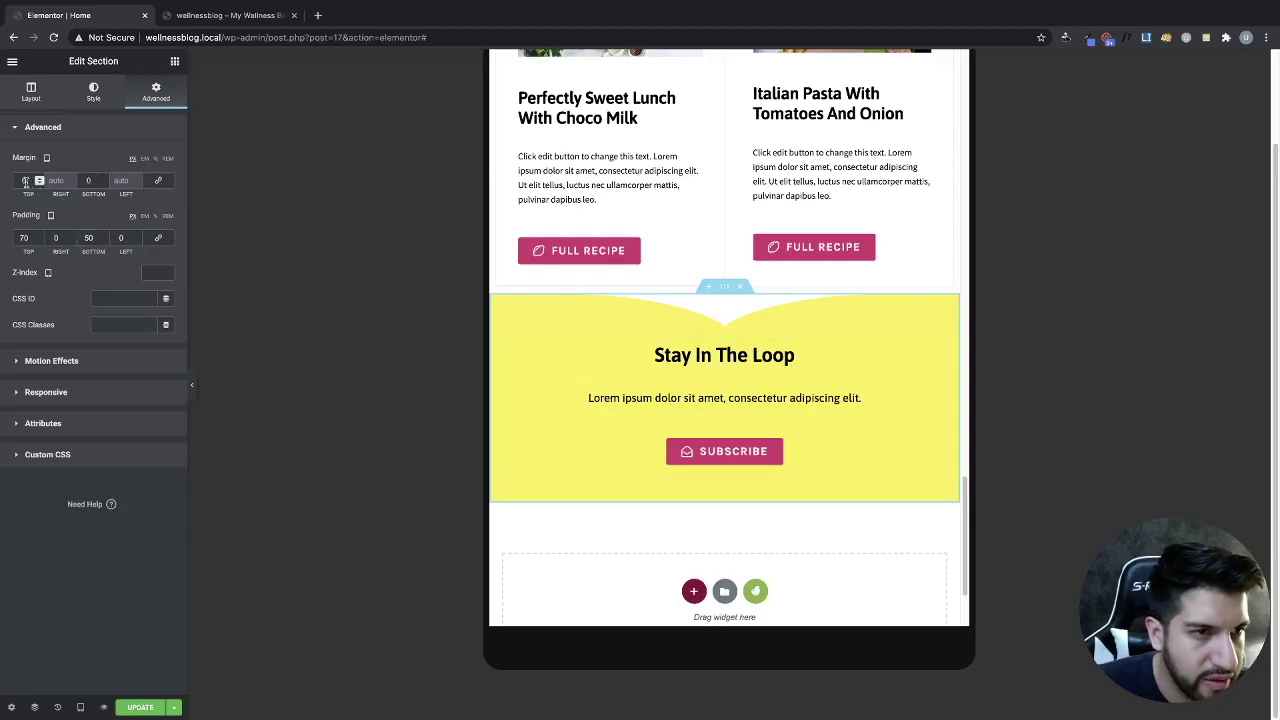
pyautogui.write('60')
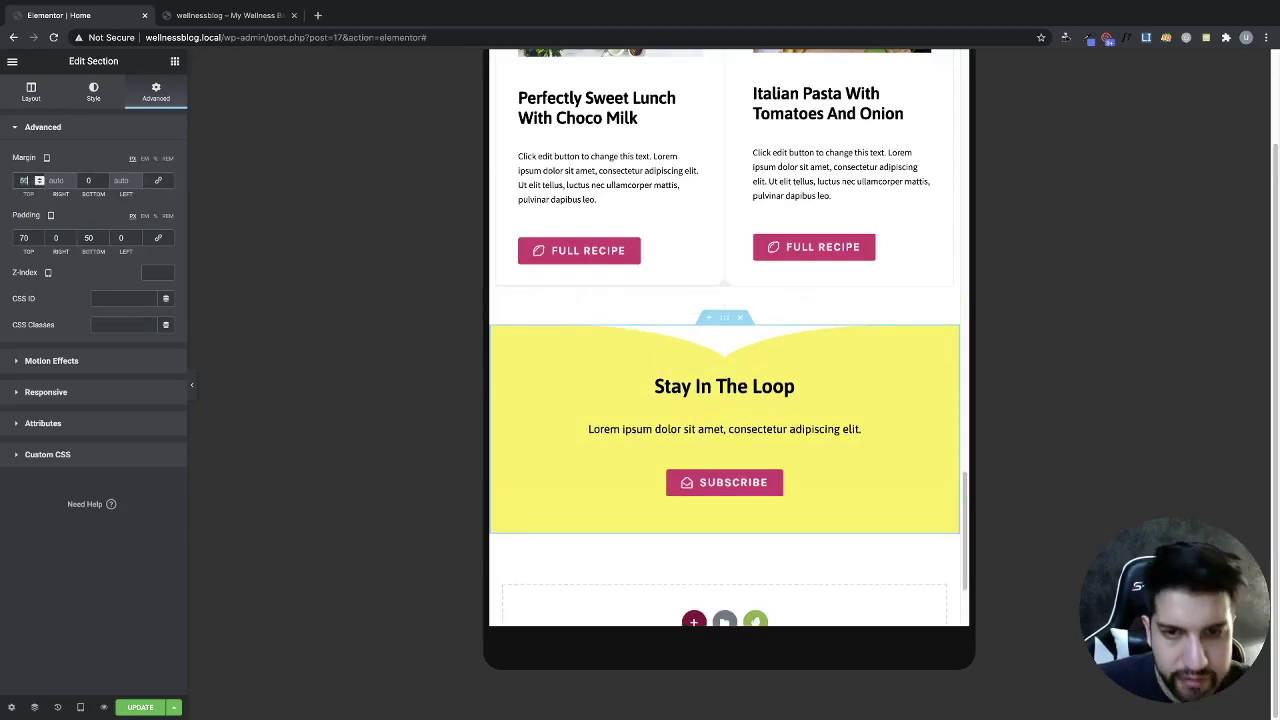
pyautogui.scroll(3, 814, 214)
pyautogui.scroll(10, 872, 245)
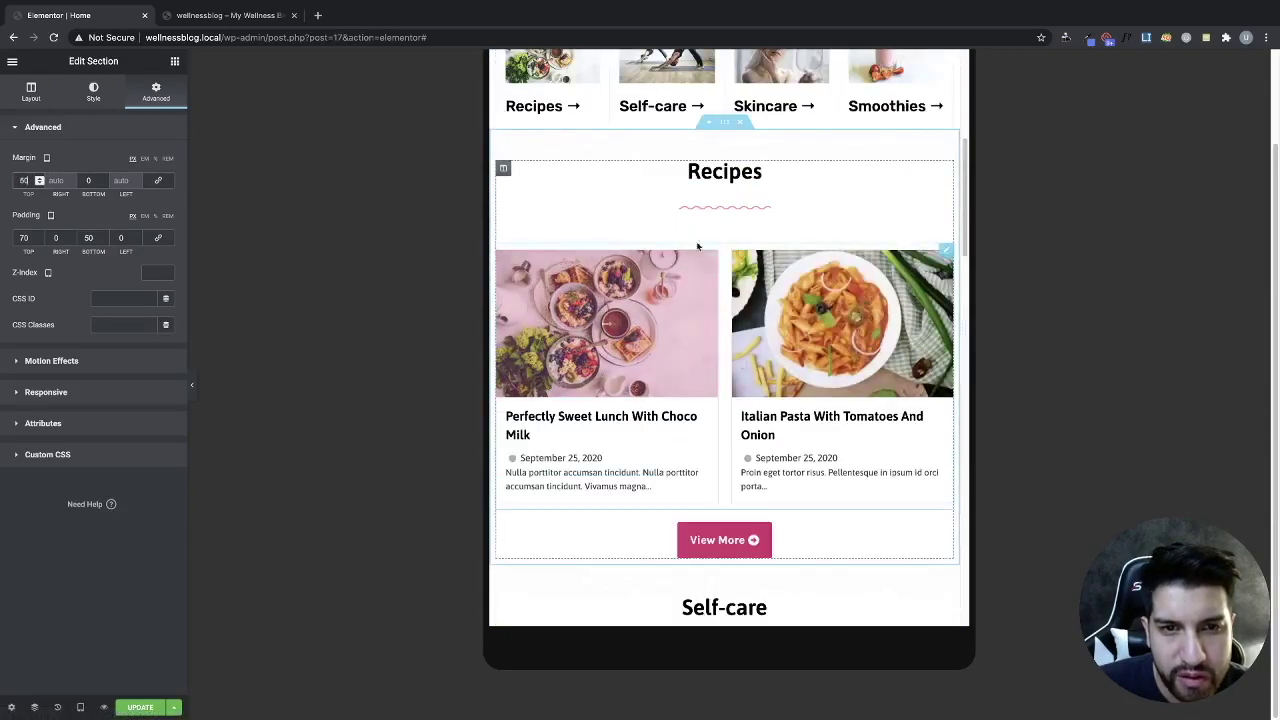
pyautogui.scroll(-1, 825, 320)
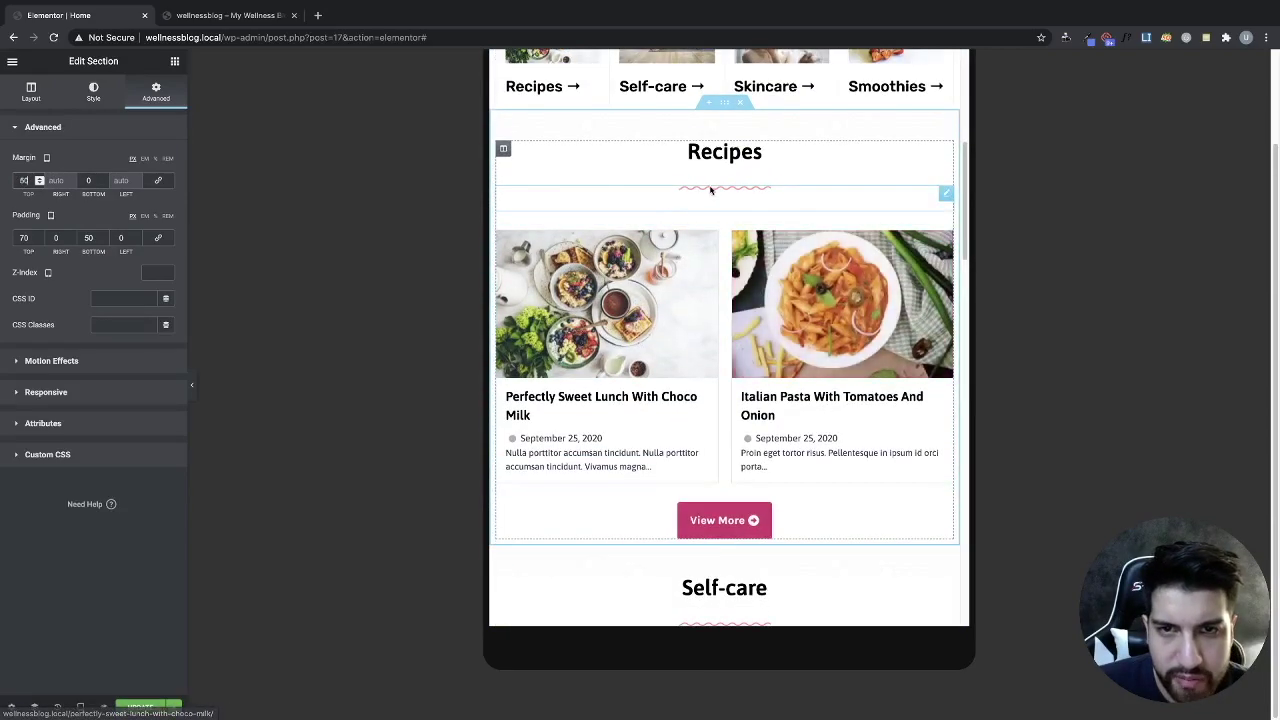
pyautogui.scroll(-1, 820, 290)
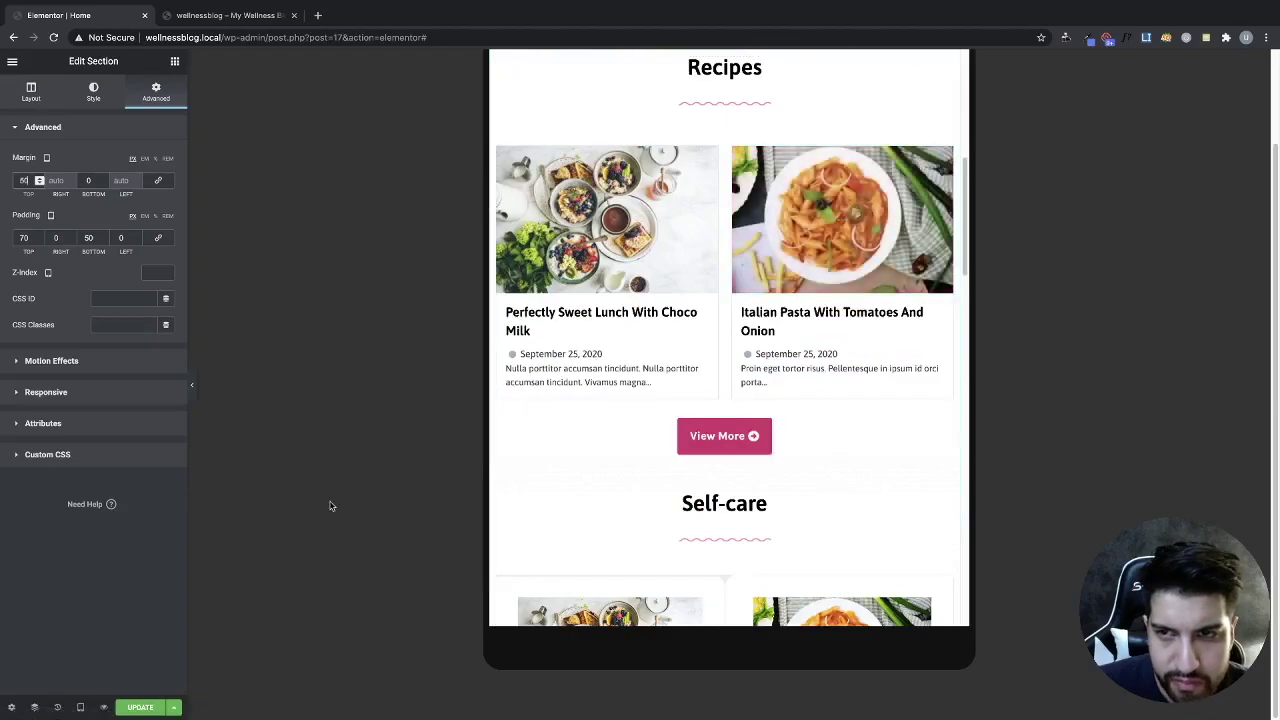
pyautogui.scroll(-5, 317, 513)
pyautogui.scroll(5, 857, 411)
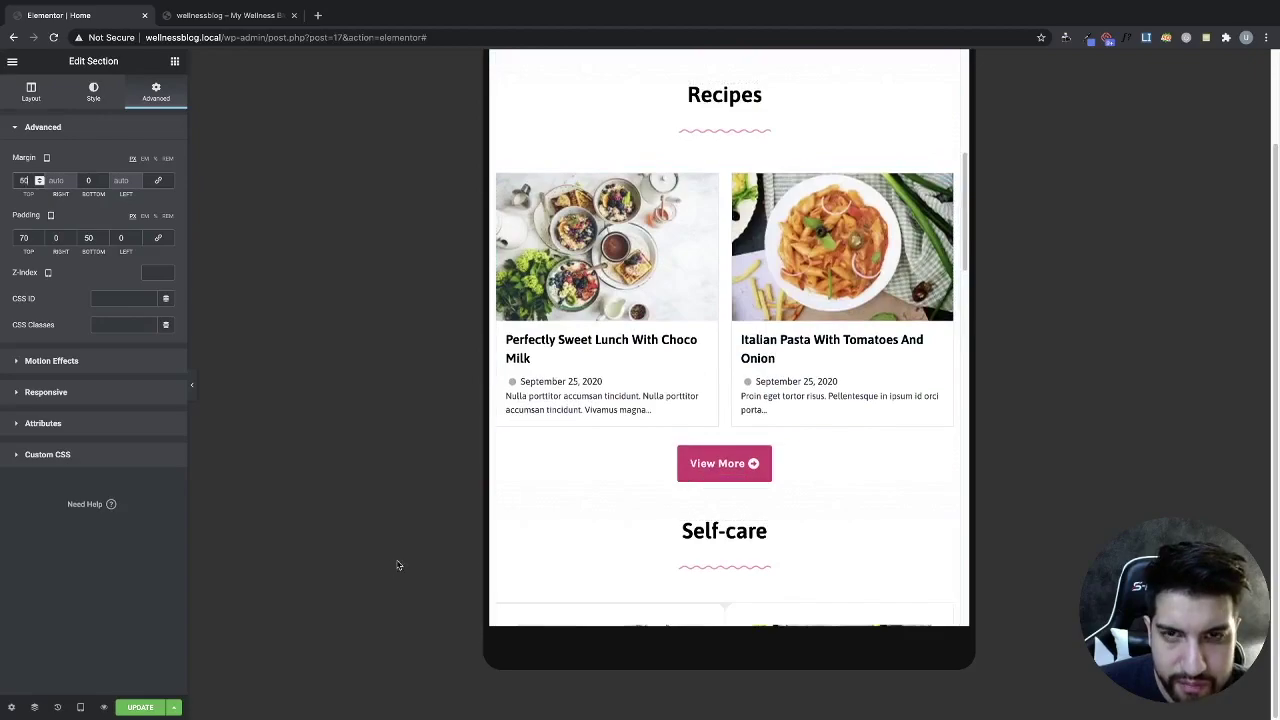
# - Switch the Elementor preview to the mobile layout
pyautogui.click(80, 709)
pyautogui.click(80, 676)
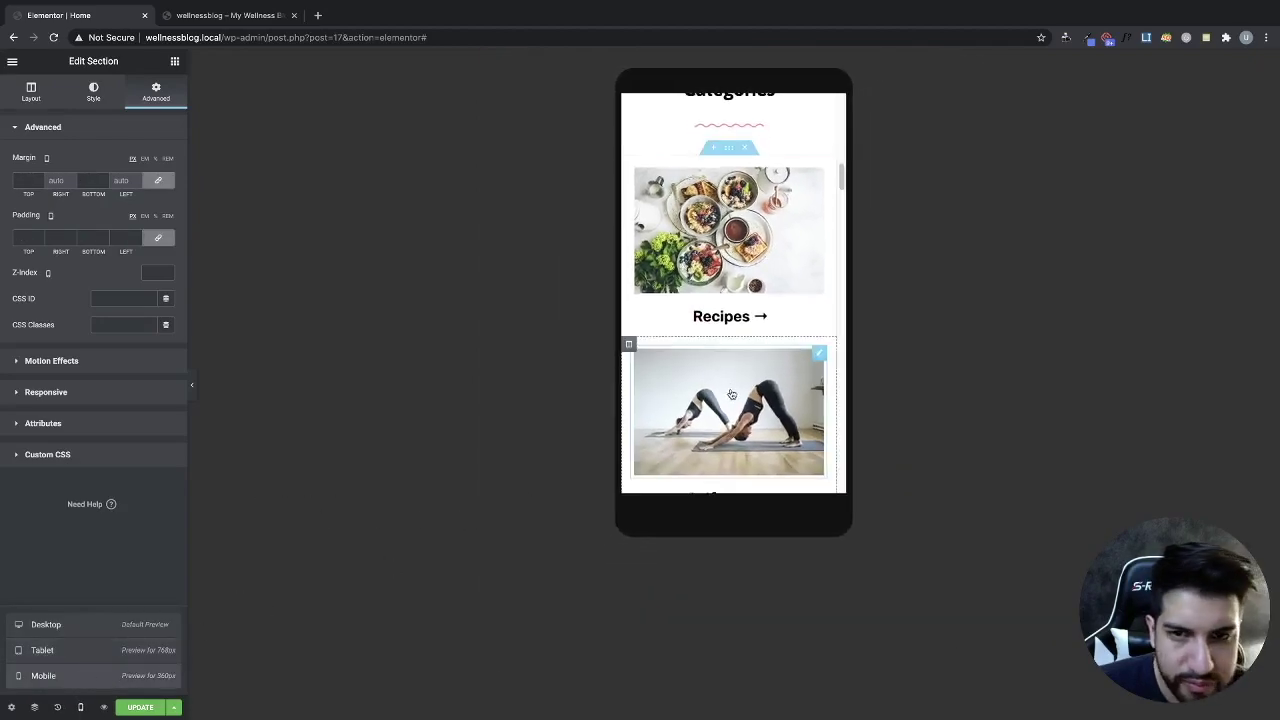
pyautogui.scroll(-8, 705, 335)
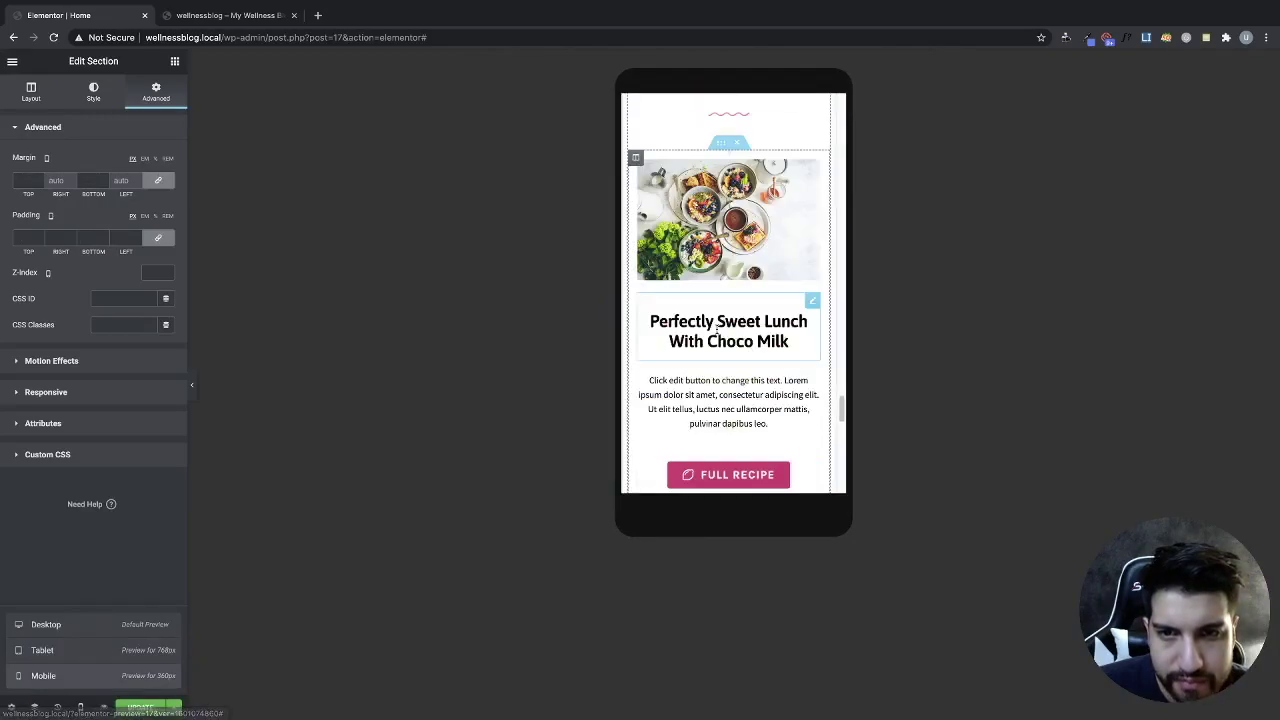
pyautogui.scroll(15, 711, 342)
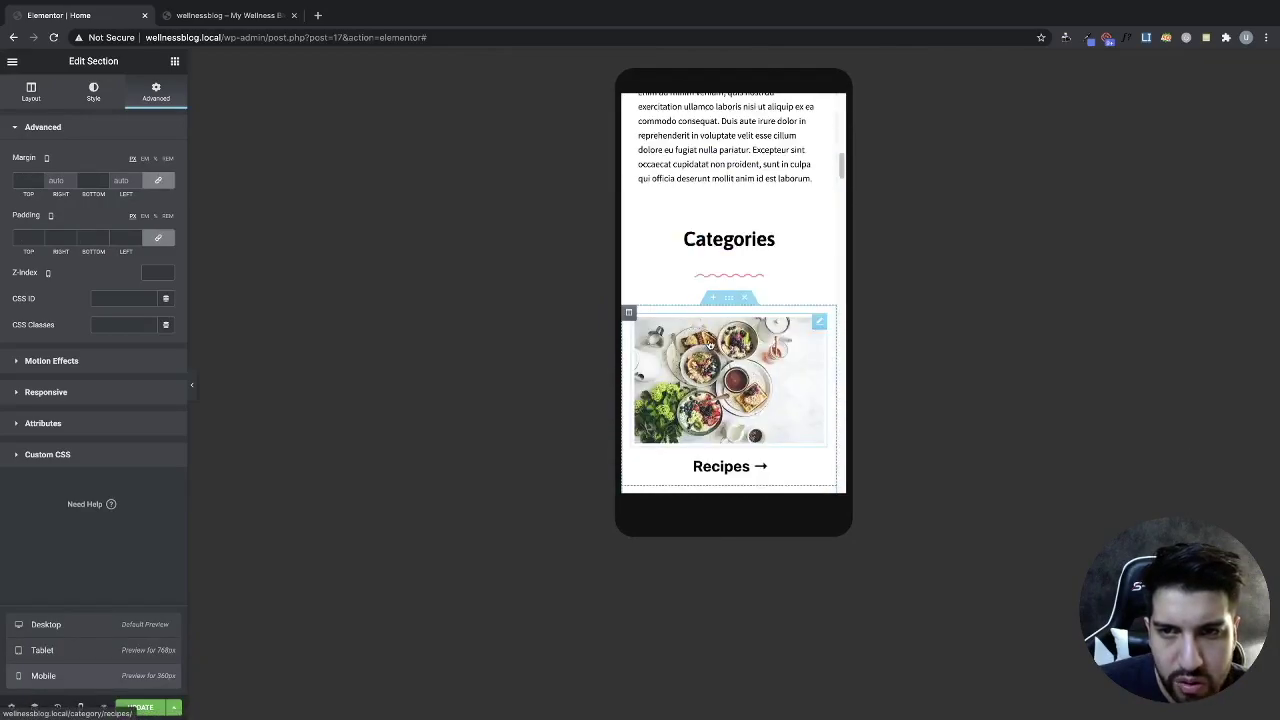
pyautogui.scroll(-1, 745, 320)
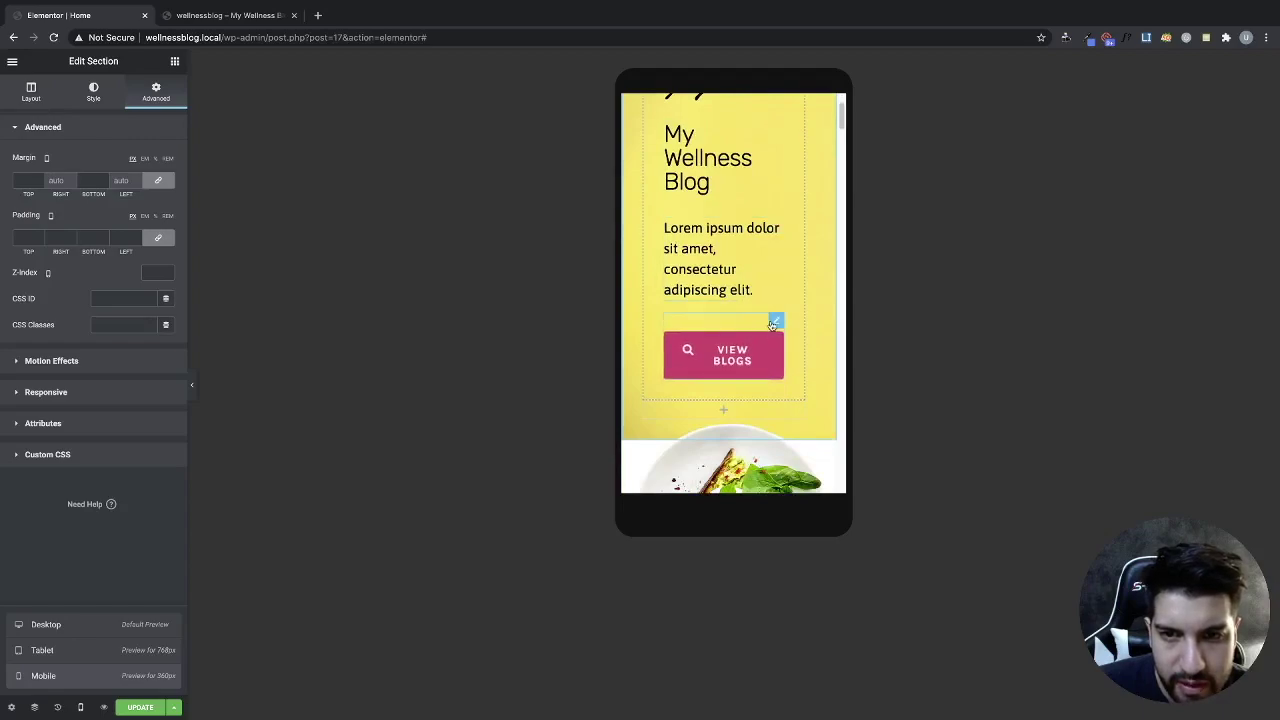
# - Reduce the View Blogs button's mobile text size to 14 so it fits one line
pyautogui.click(774, 322)
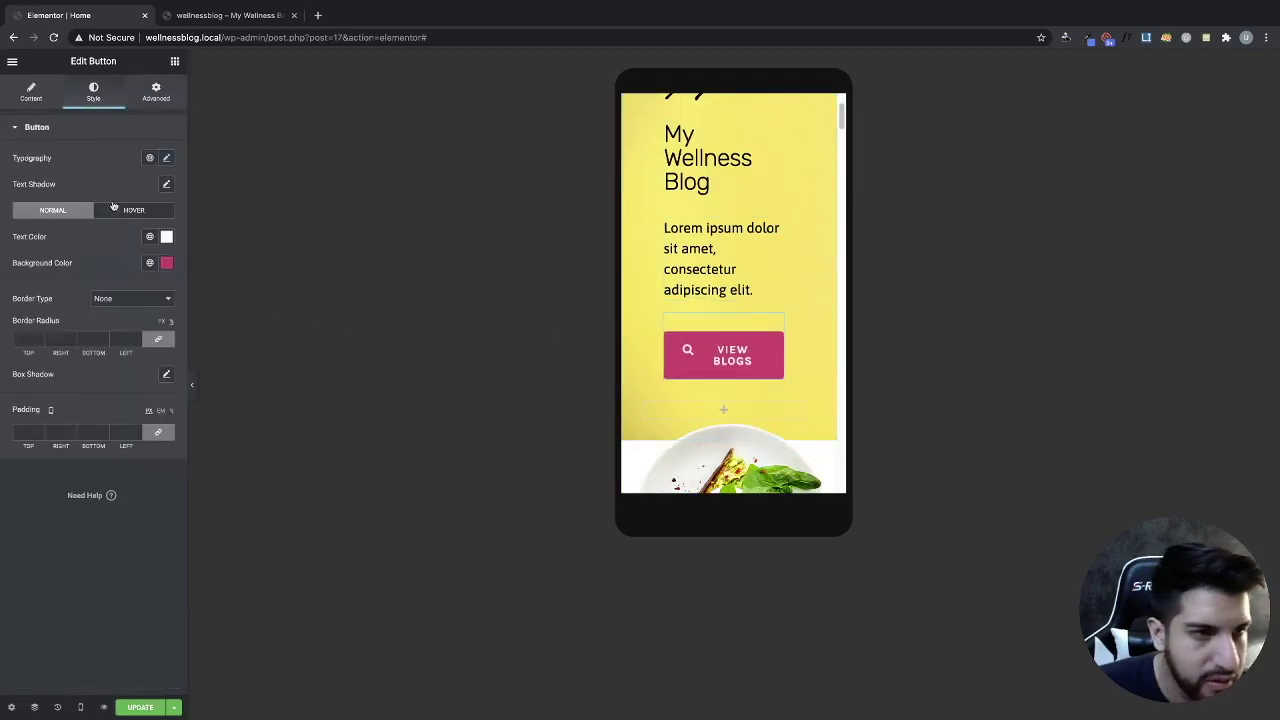
pyautogui.click(167, 159)
pyautogui.moveTo(25, 268); pyautogui.dragTo(29, 268)
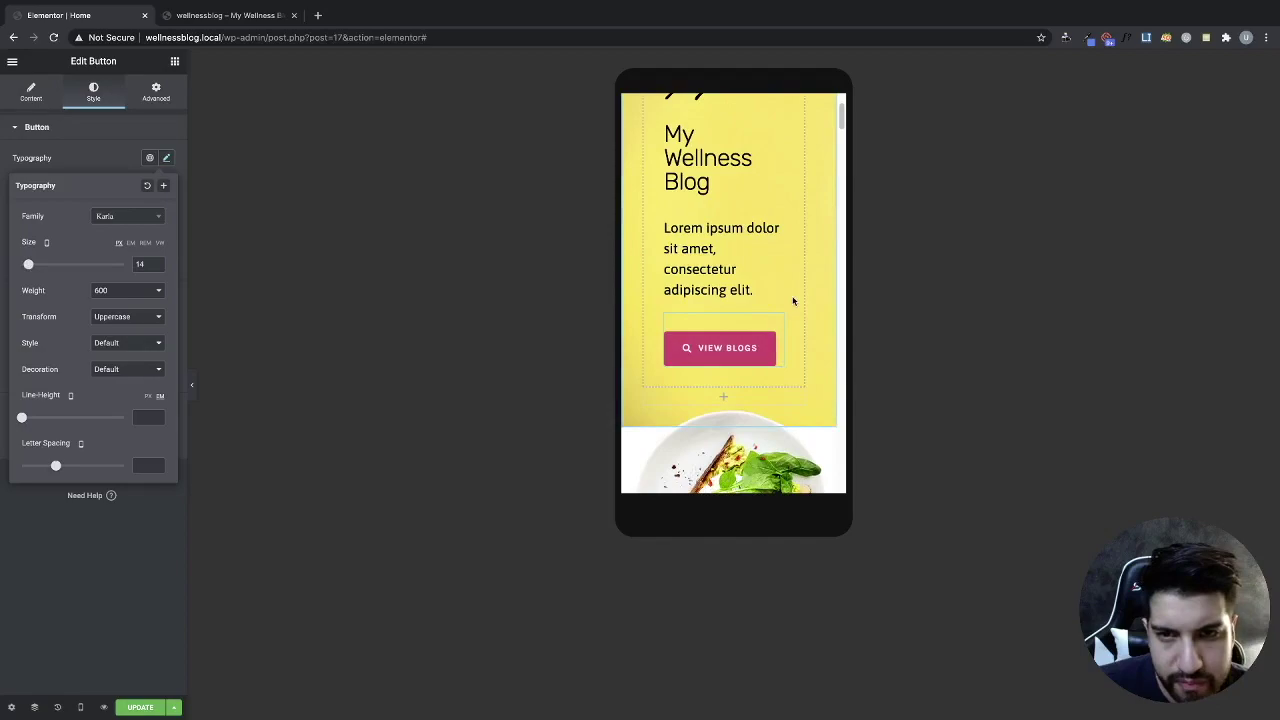
pyautogui.click(793, 301)
pyautogui.scroll(3, 766, 311)
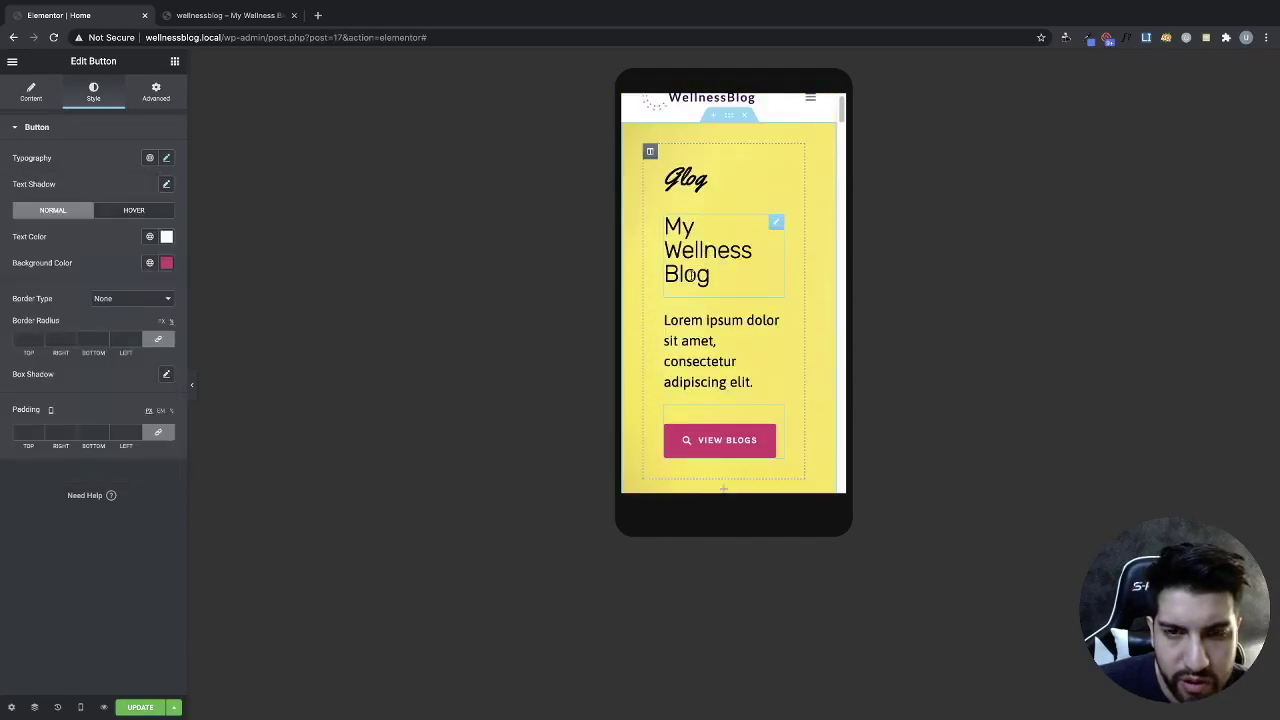
pyautogui.click(727, 292)
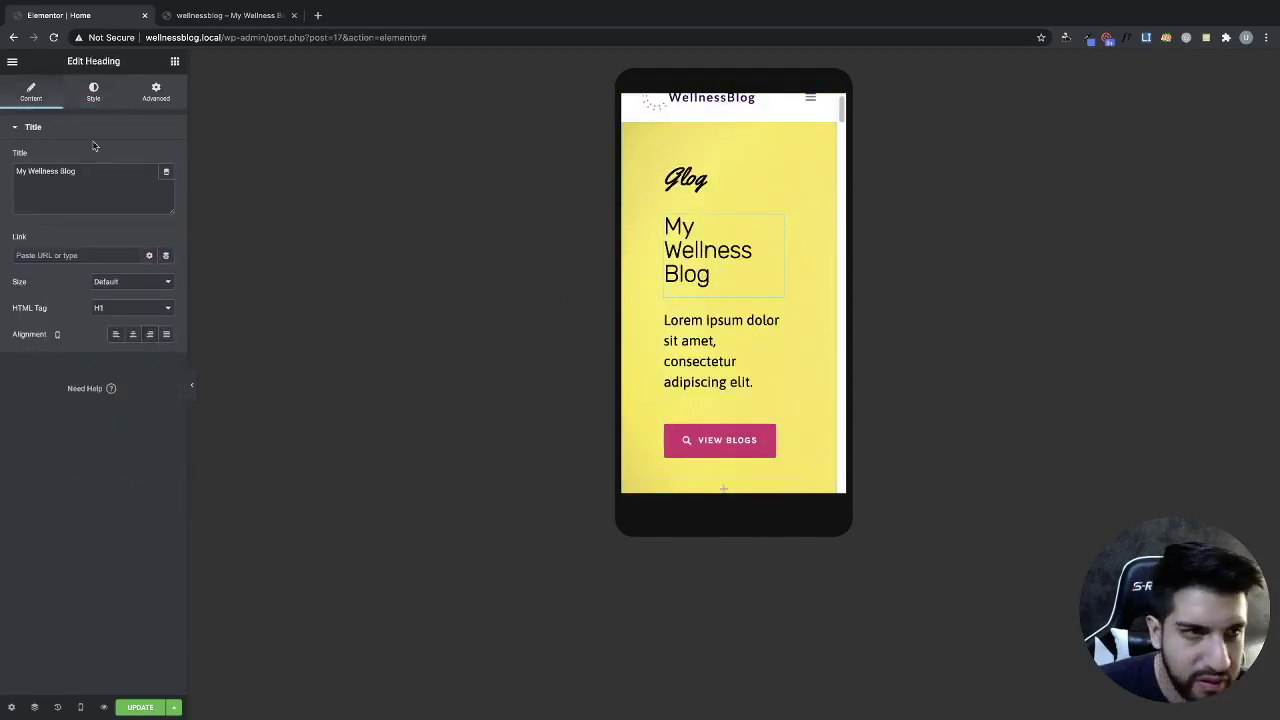
# - Lower the My Wellness Blog heading's mobile font size from 2.4 to 2.3 rem
pyautogui.click(94, 98)
pyautogui.click(165, 185)
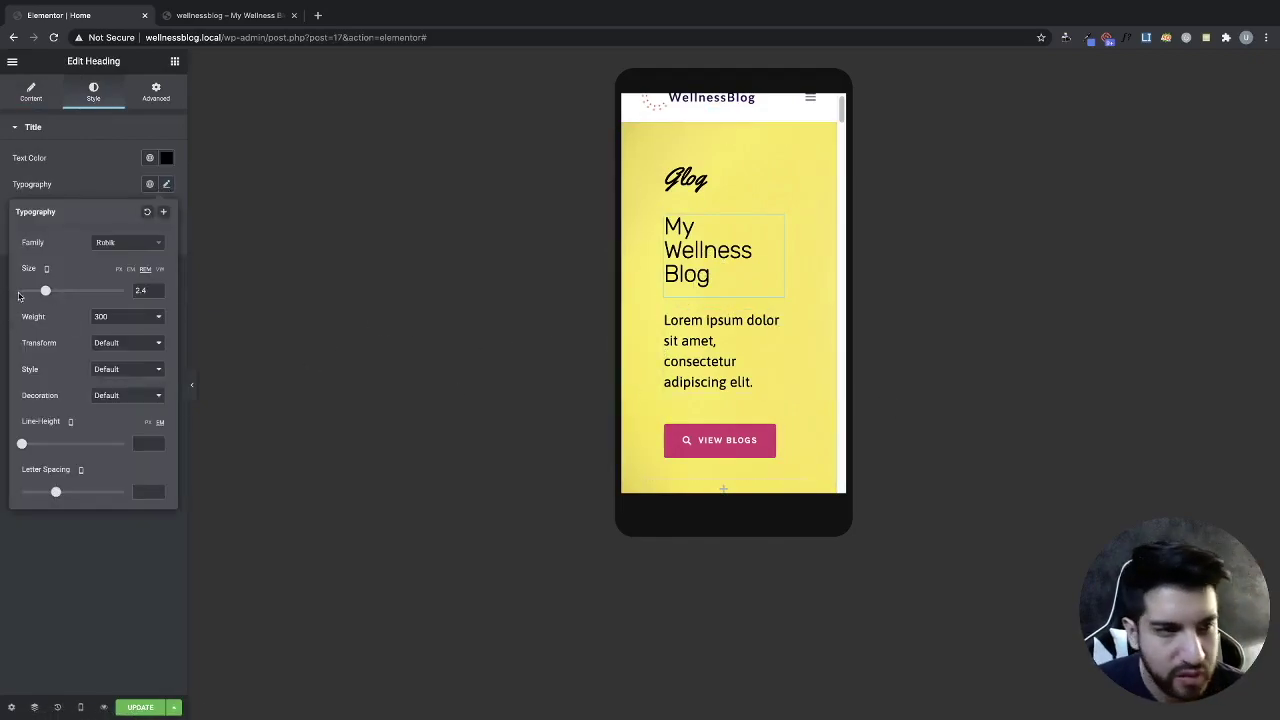
pyautogui.moveTo(46, 291); pyautogui.dragTo(45, 291)
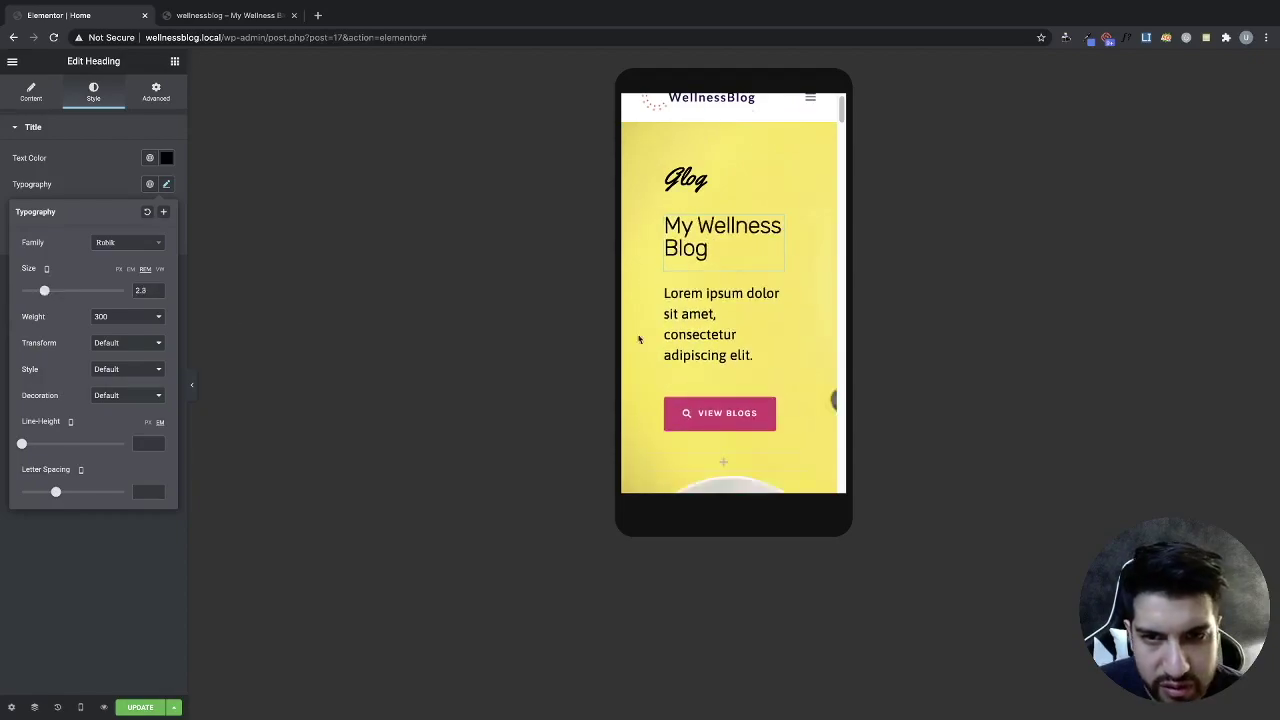
pyautogui.scroll(-5, 728, 320)
pyautogui.scroll(-4, 748, 360)
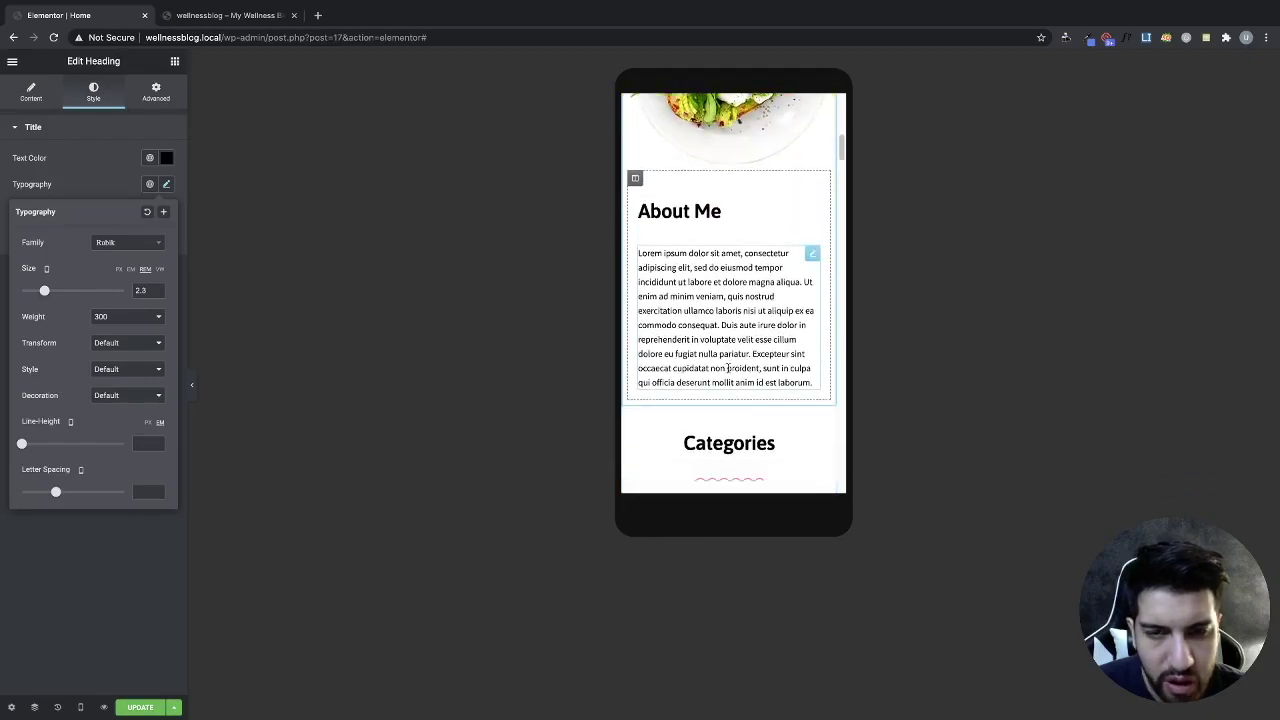
pyautogui.scroll(-3, 740, 370)
pyautogui.scroll(-3, 742, 367)
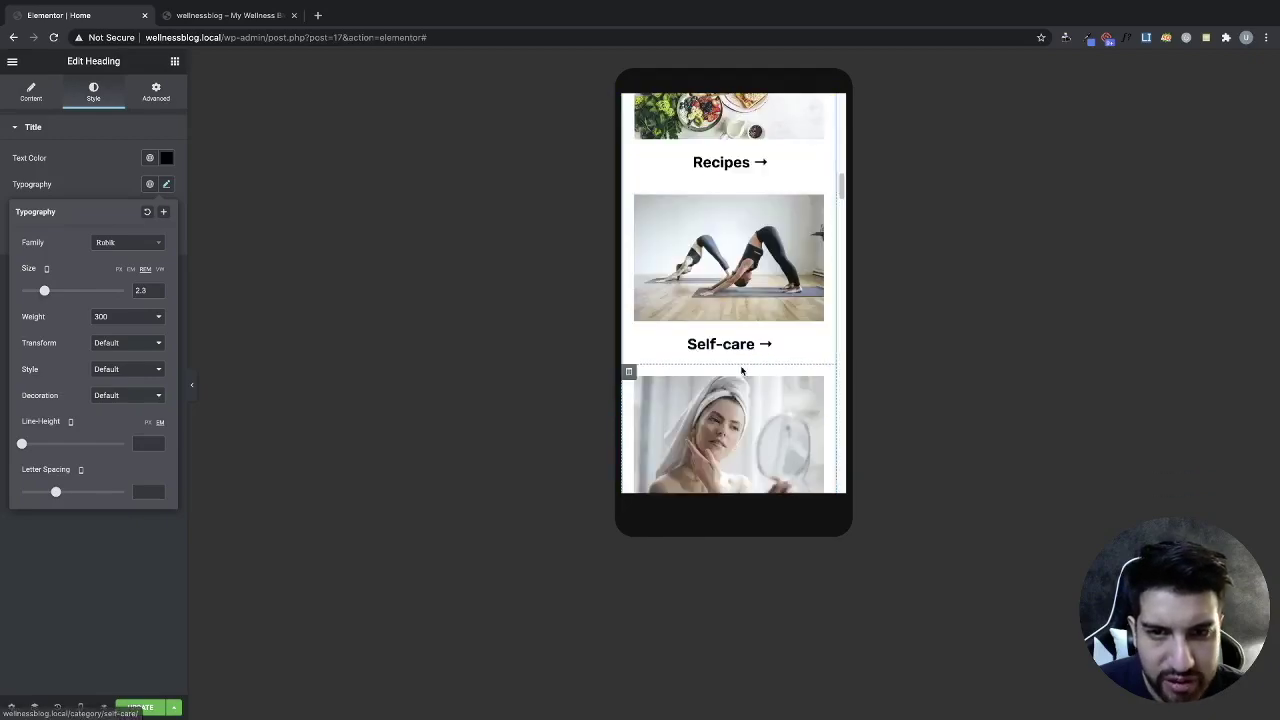
pyautogui.scroll(2, 749, 358)
pyautogui.scroll(1, 755, 360)
pyautogui.scroll(-5, 757, 370)
pyautogui.scroll(-3, 759, 375)
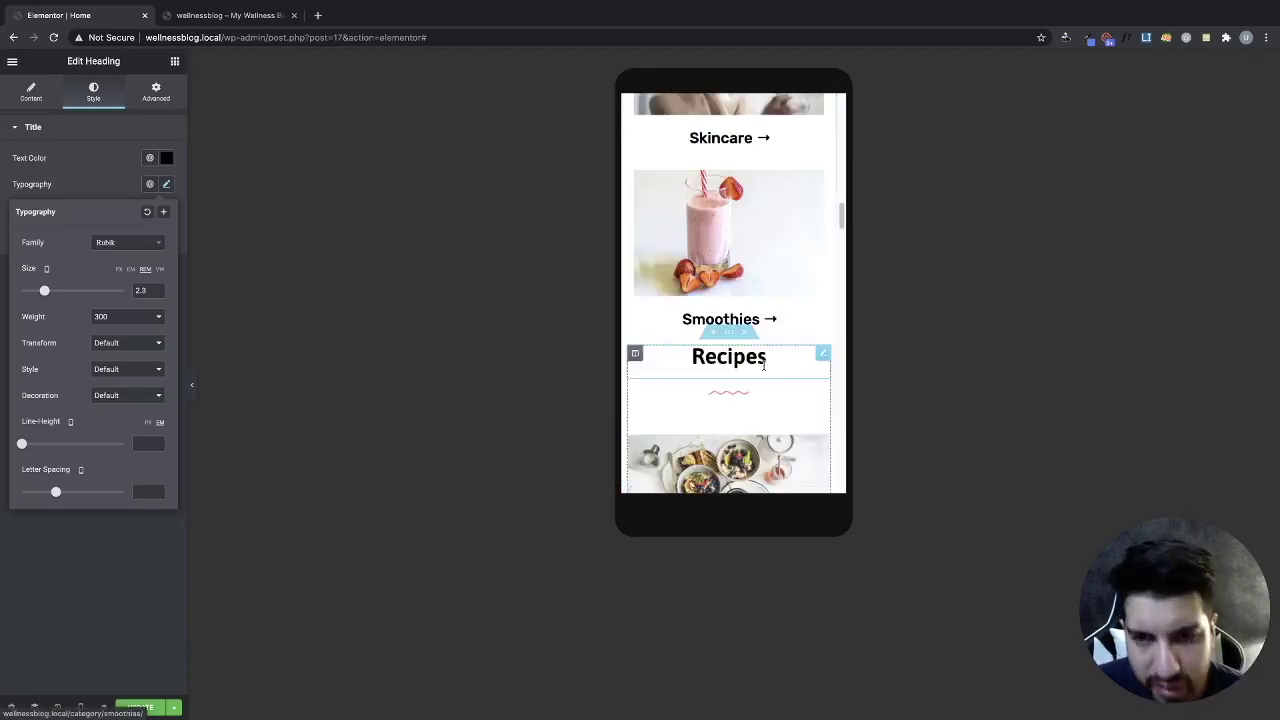
pyautogui.scroll(-2, 749, 325)
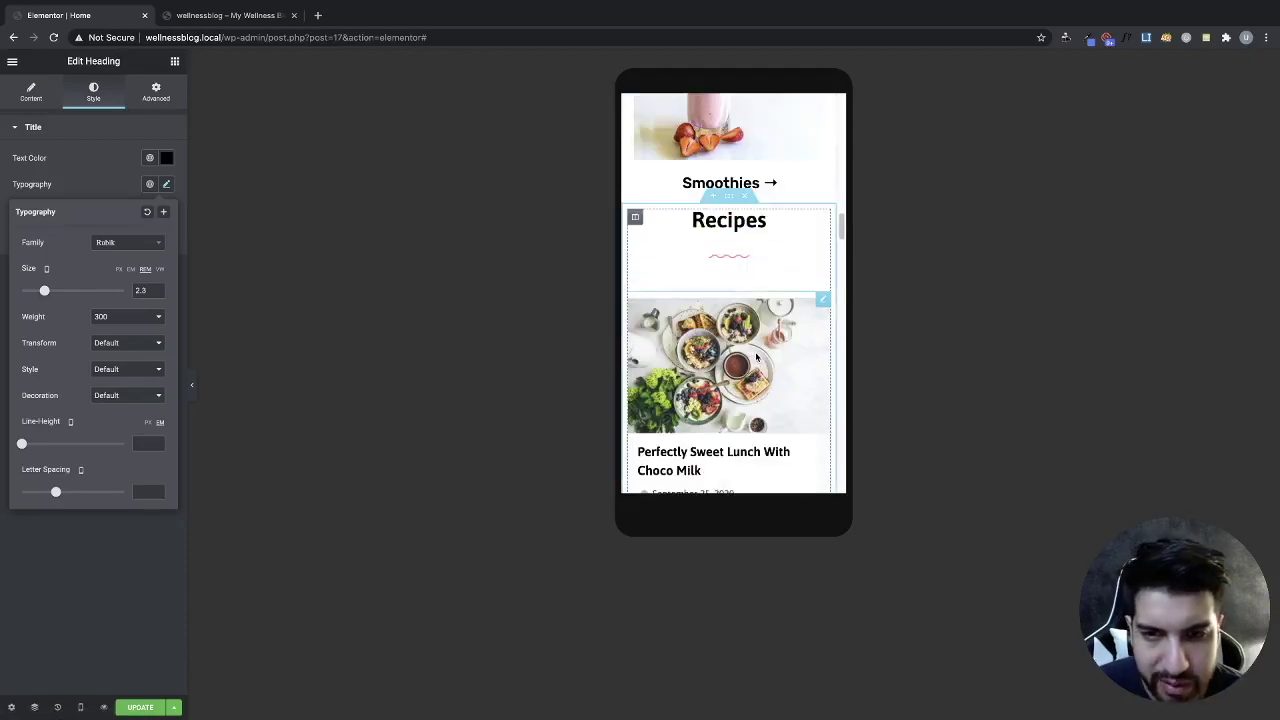
# - Set a 50 px mobile top padding on the Recipes and Self-care sections
pyautogui.click(728, 199)
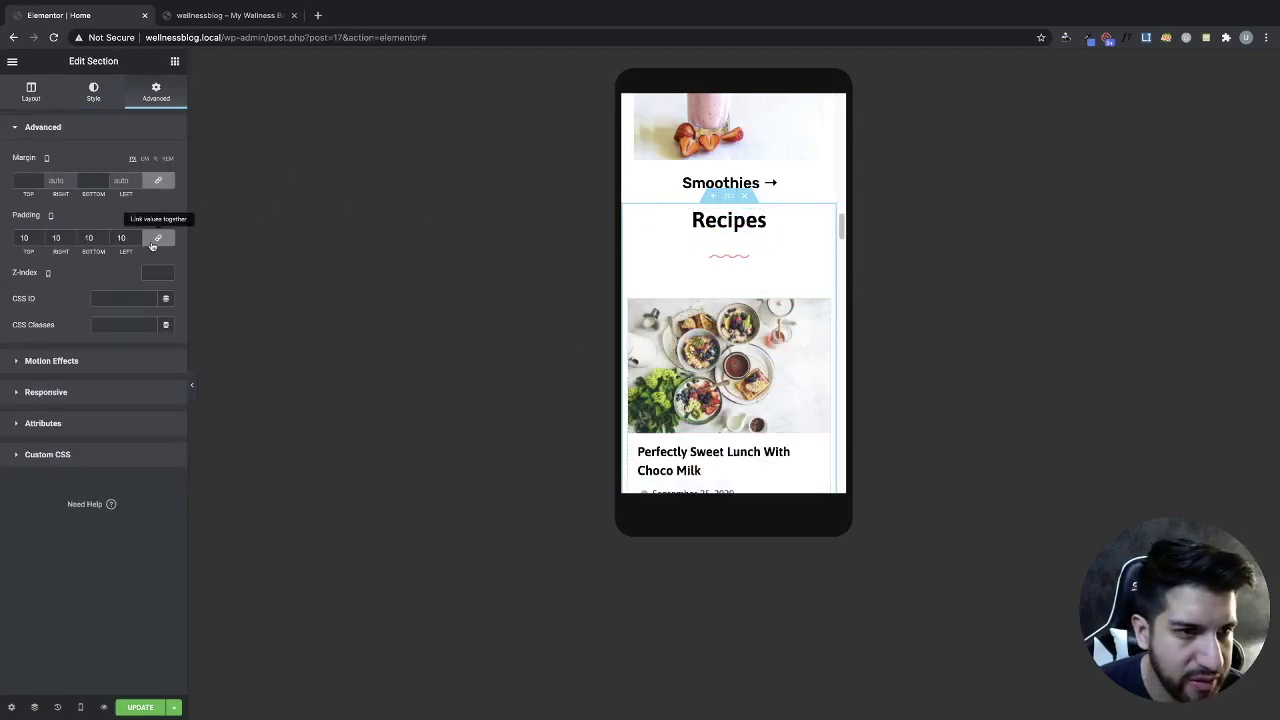
pyautogui.click(30, 237)
pyautogui.press('BackSpace')
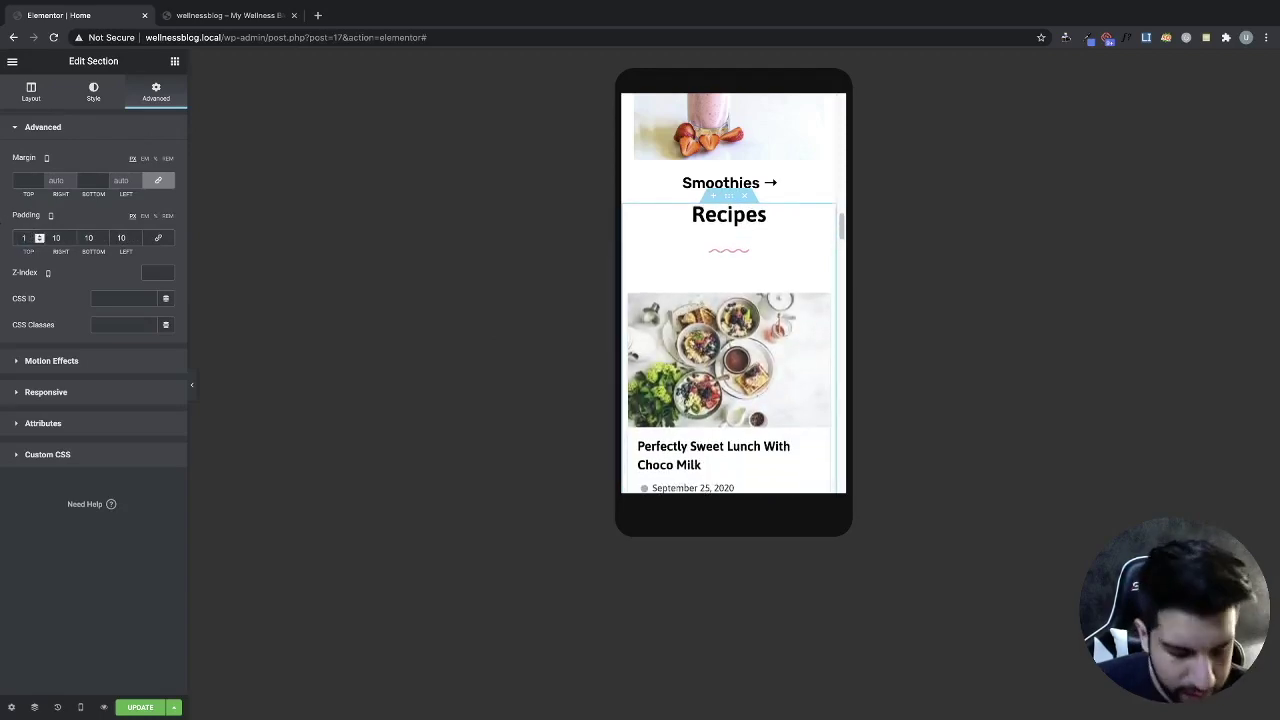
pyautogui.write('50')
pyautogui.scroll(-10, 726, 244)
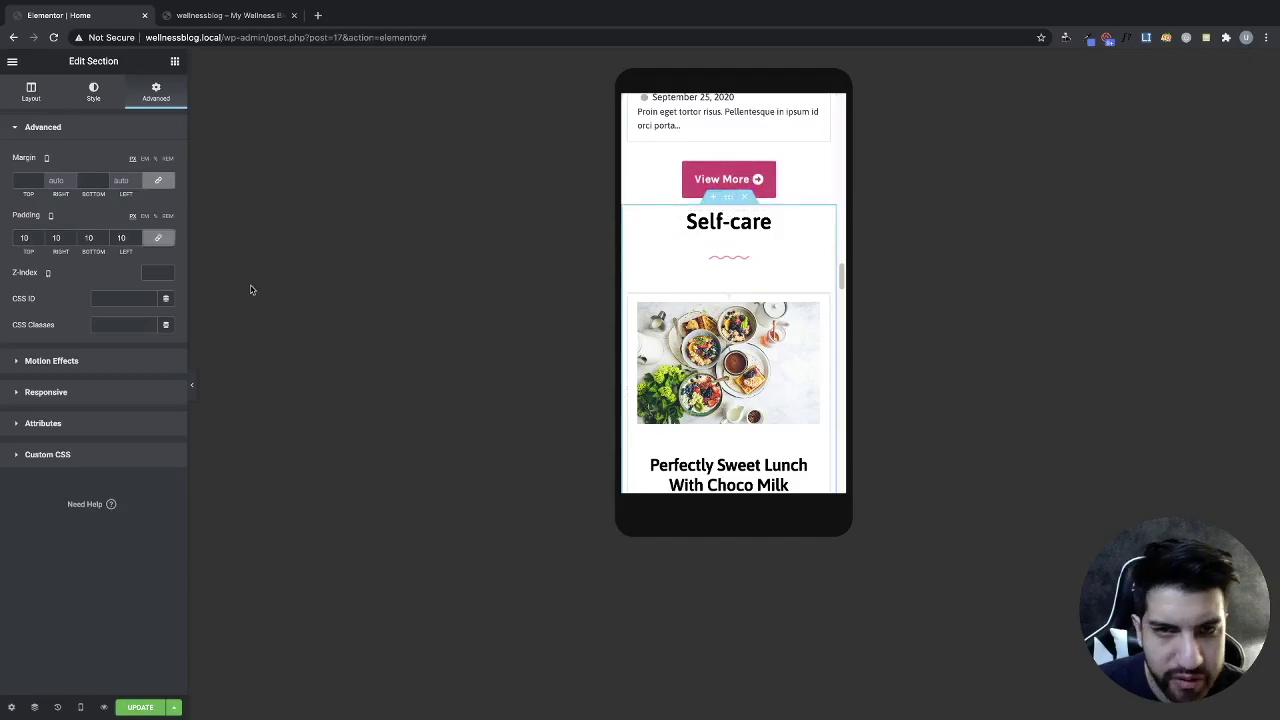
pyautogui.click(160, 236)
pyautogui.moveTo(32, 237); pyautogui.dragTo(4, 237)
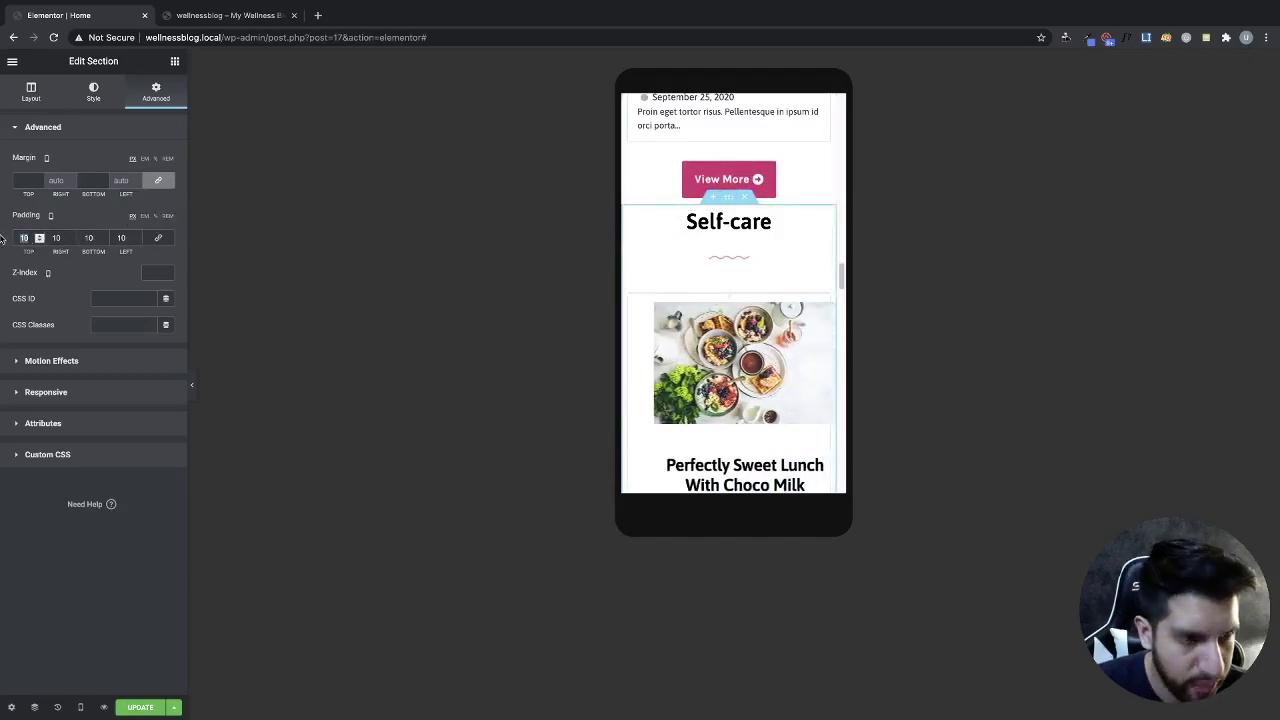
pyautogui.write('50')
pyautogui.scroll(-5, 783, 343)
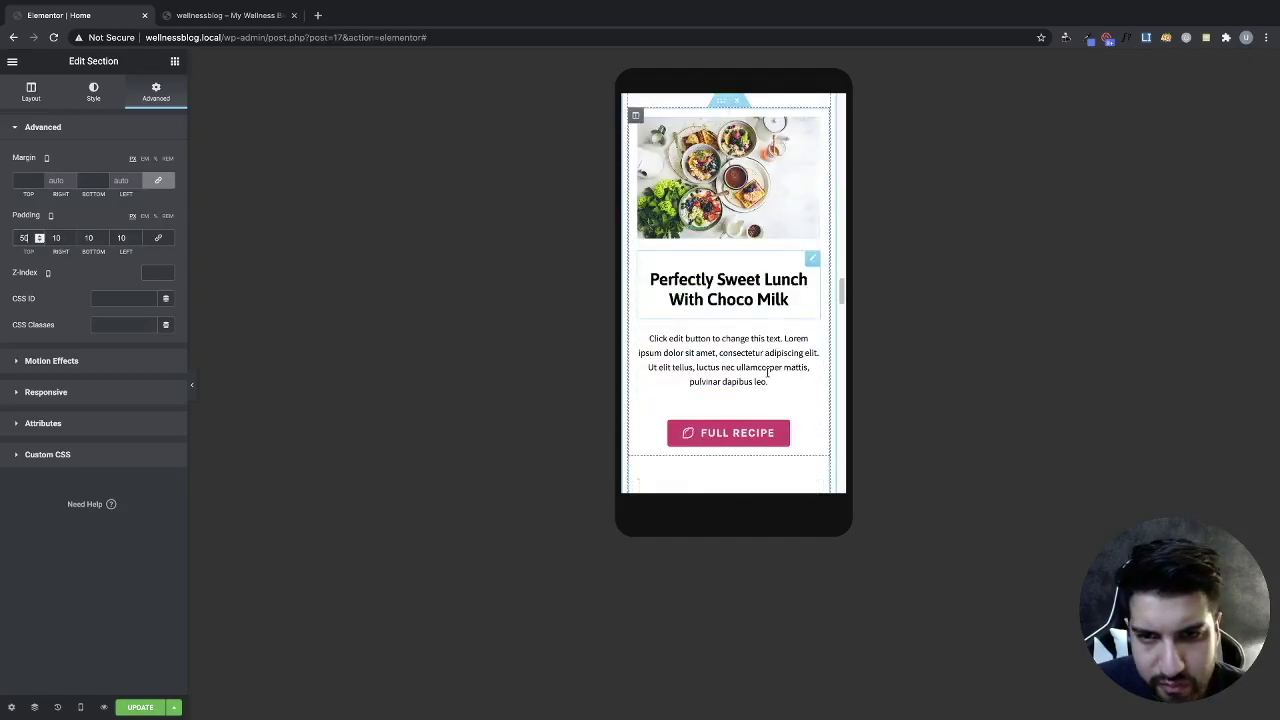
pyautogui.scroll(-6, 648, 365)
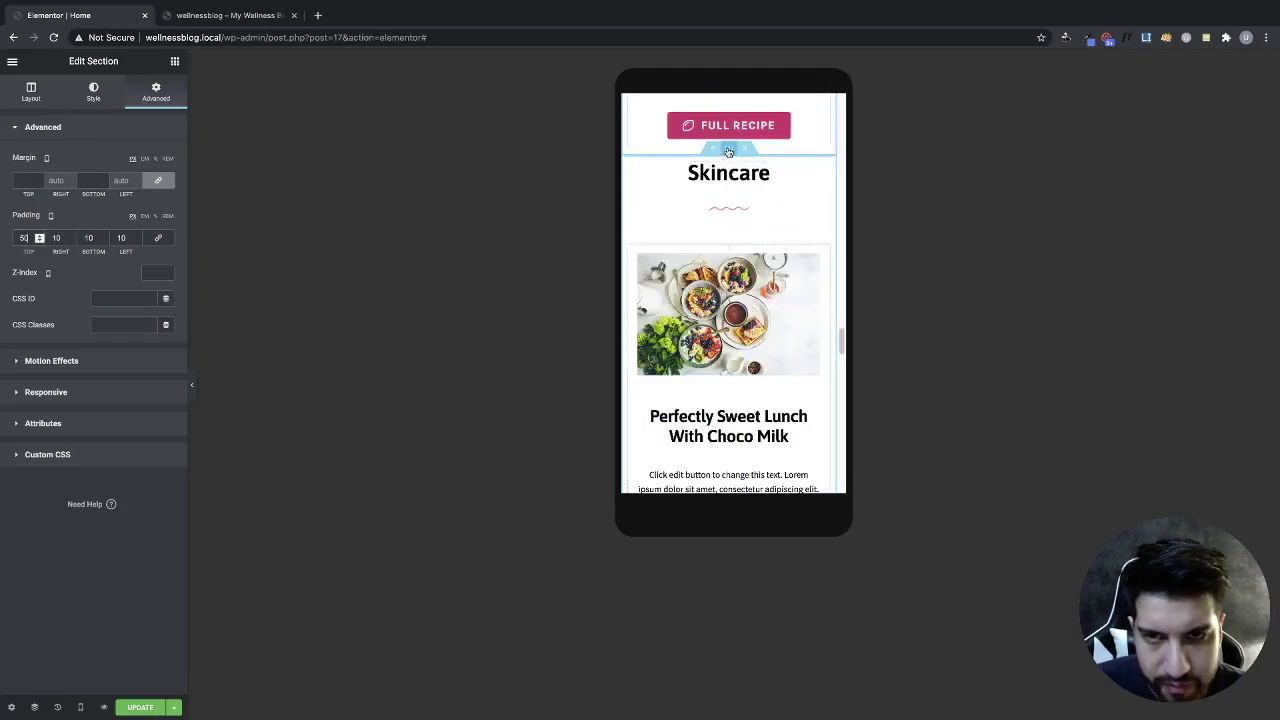
# - Set a 50 px mobile top padding on the Skincare and Smoothies sections
pyautogui.doubleClick(24, 237)
pyautogui.write('50')
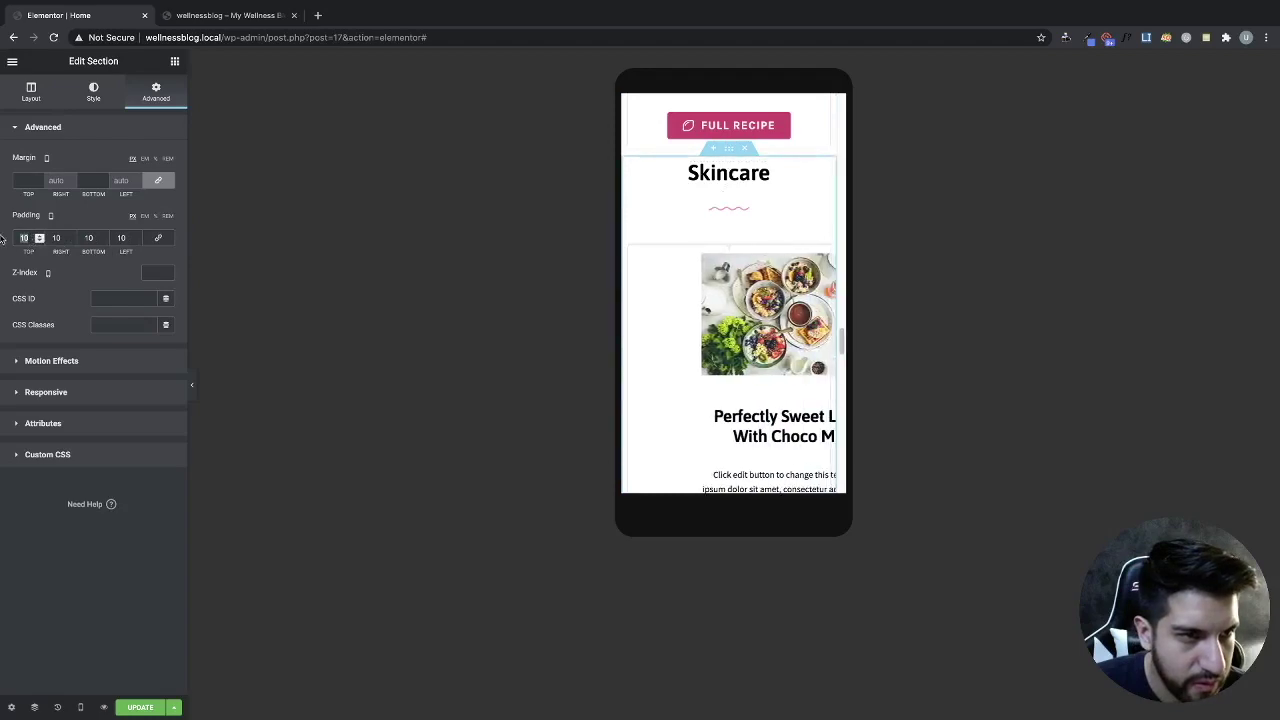
pyautogui.scroll(-2, 806, 314)
pyautogui.scroll(5, 763, 363)
pyautogui.scroll(-2, 743, 338)
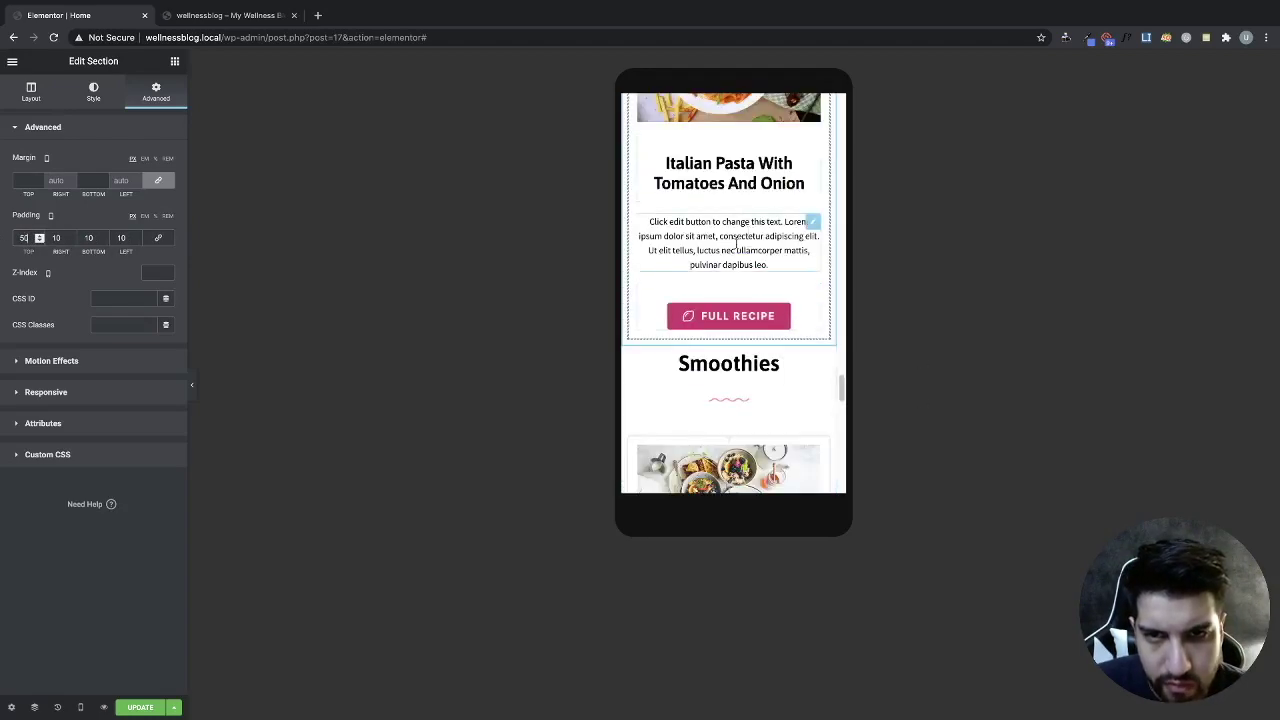
pyautogui.scroll(-1, 735, 323)
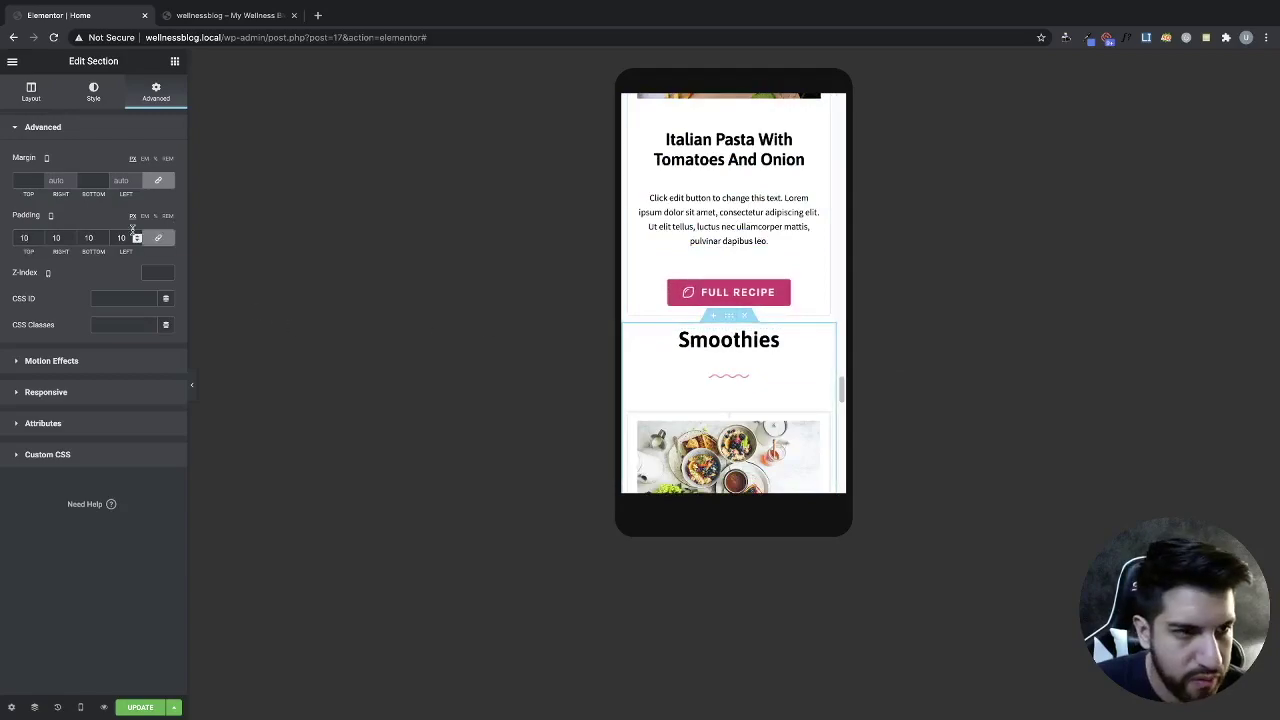
pyautogui.click(156, 238)
pyautogui.doubleClick(24, 237)
pyautogui.write('50')
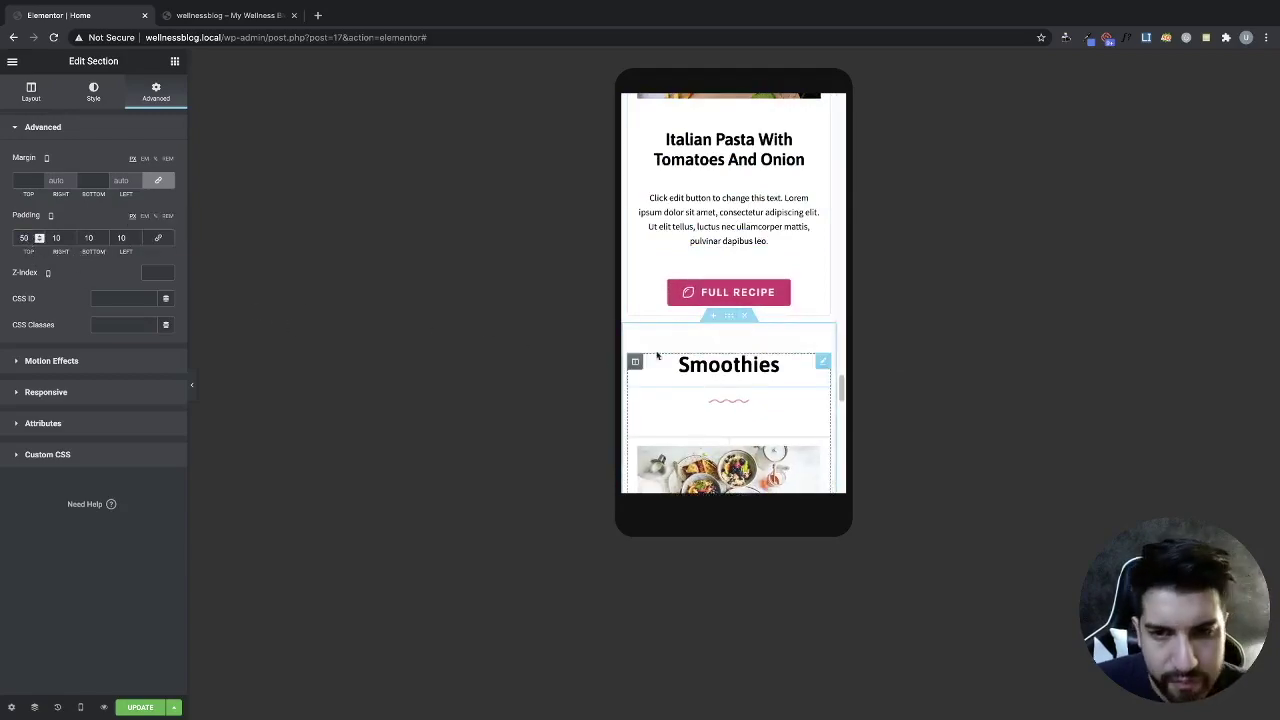
pyautogui.scroll(-8, 657, 355)
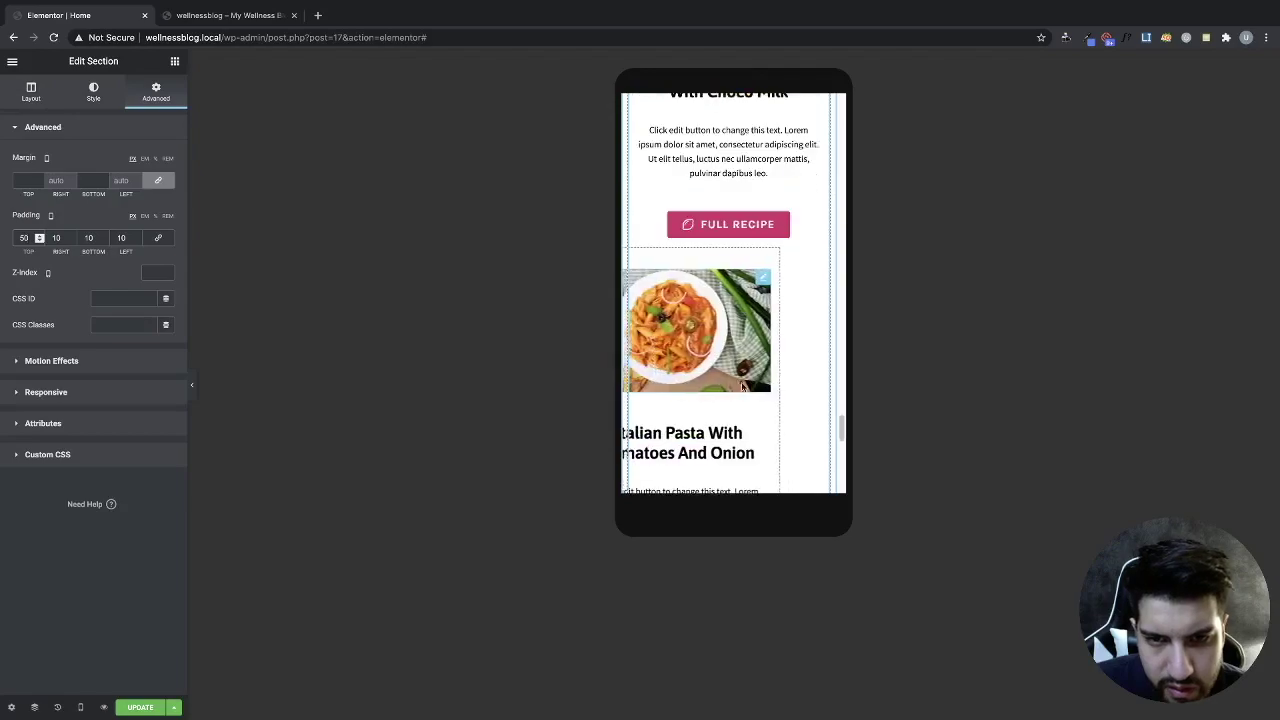
pyautogui.scroll(-5, 762, 383)
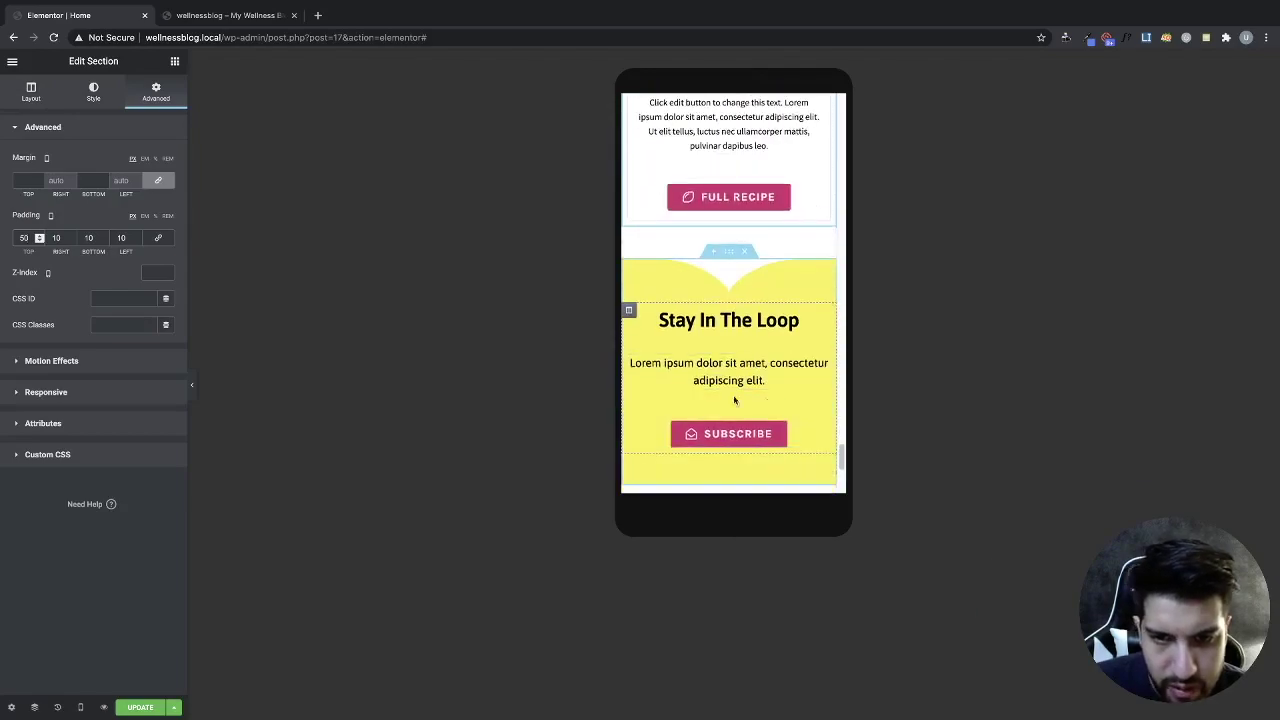
pyautogui.scroll(-1, 736, 315)
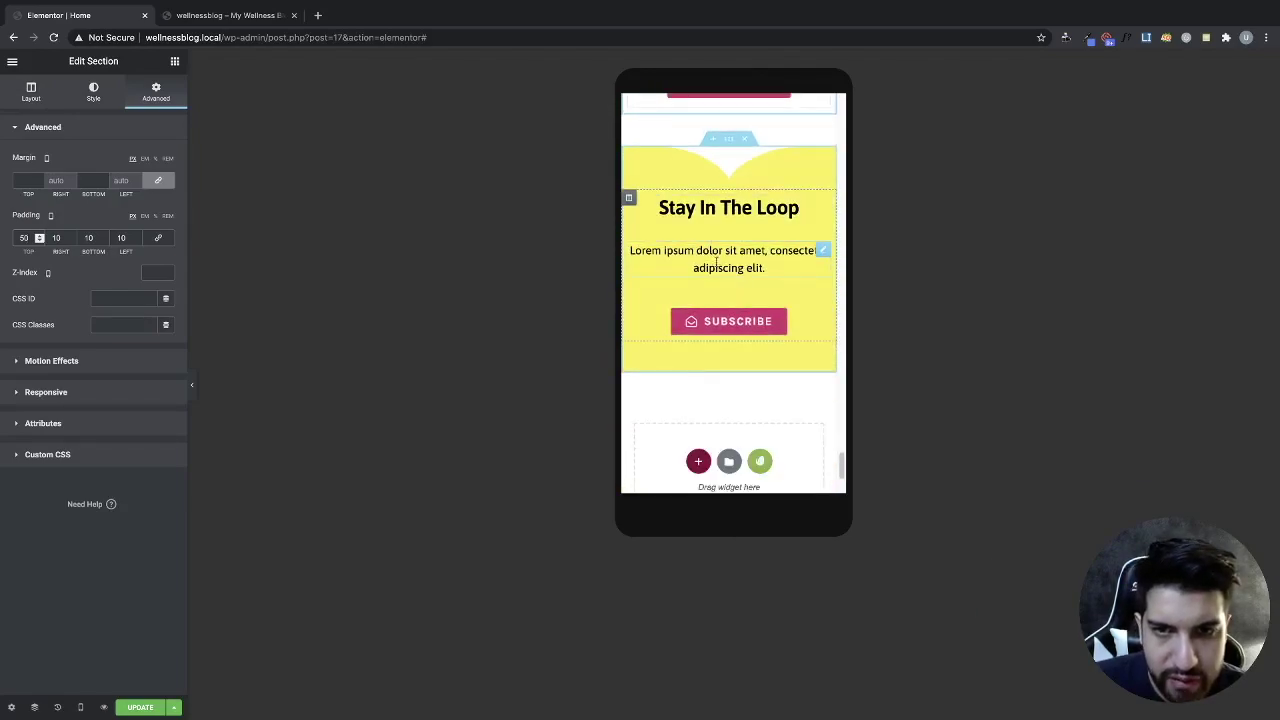
pyautogui.scroll(10, 712, 254)
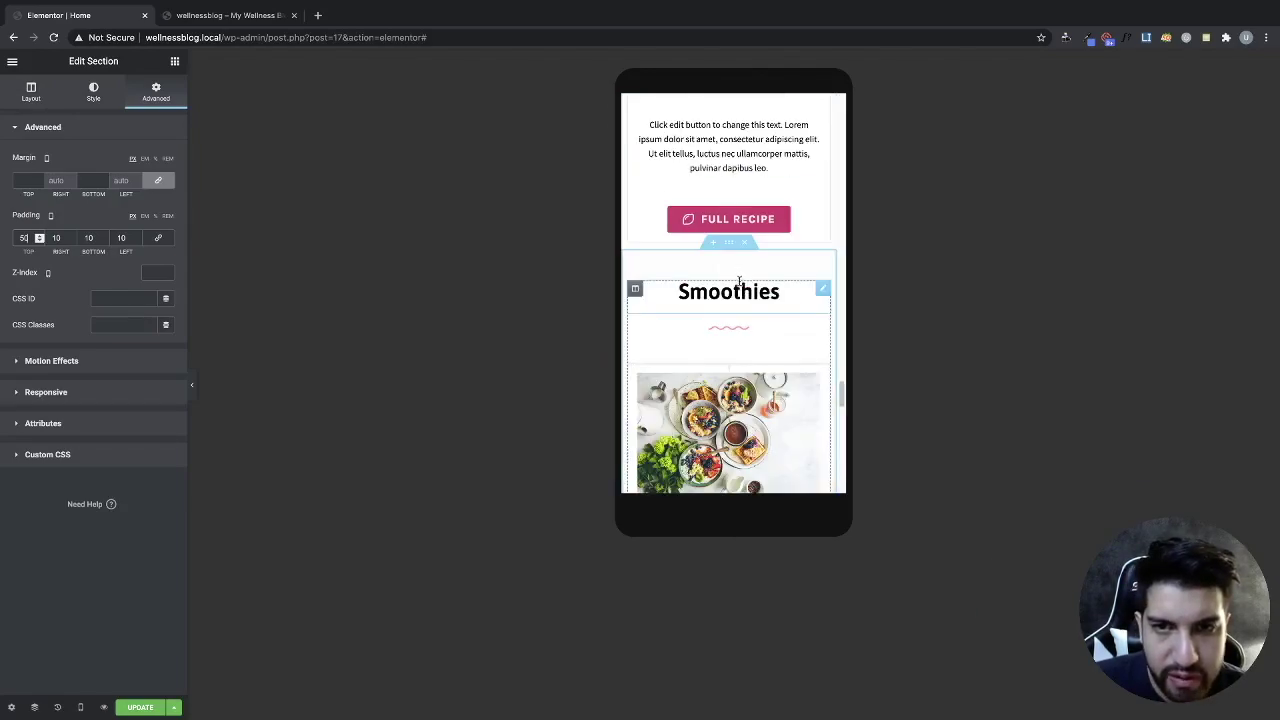
pyautogui.click(81, 707)
# - Return to the desktop preview and copy the Recipes post grid
pyautogui.click(62, 624)
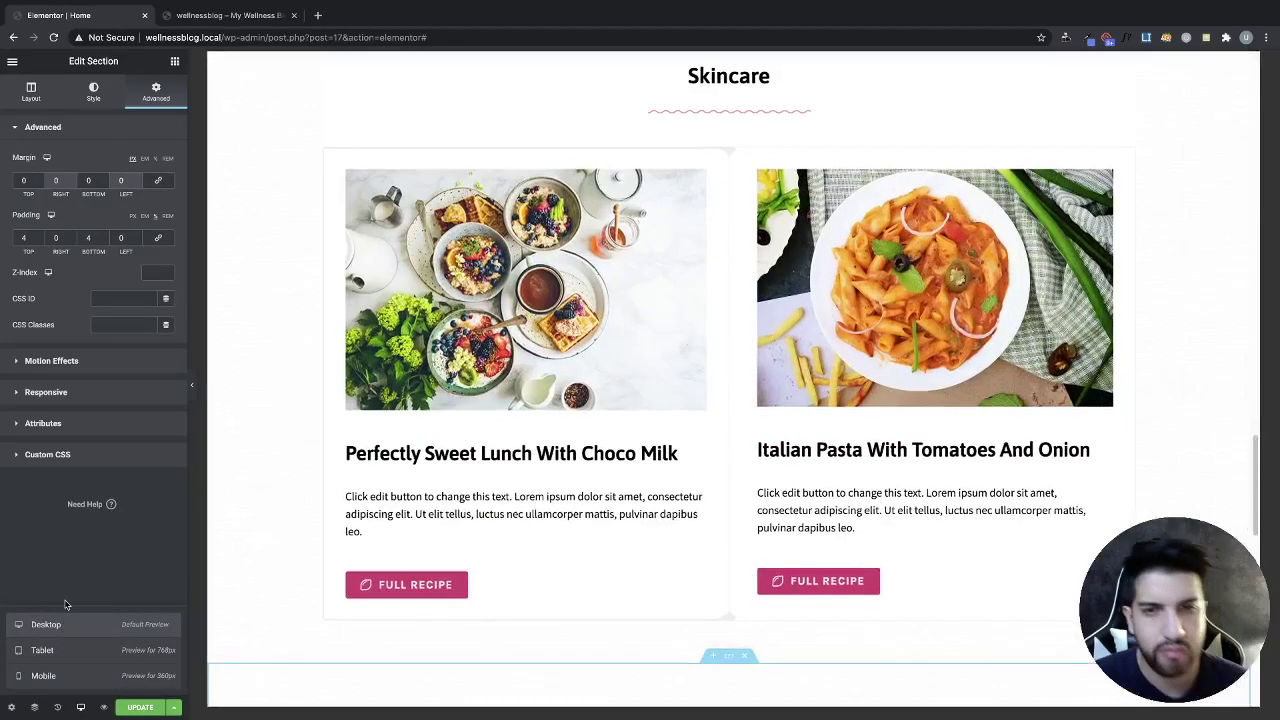
pyautogui.scroll(10, 891, 318)
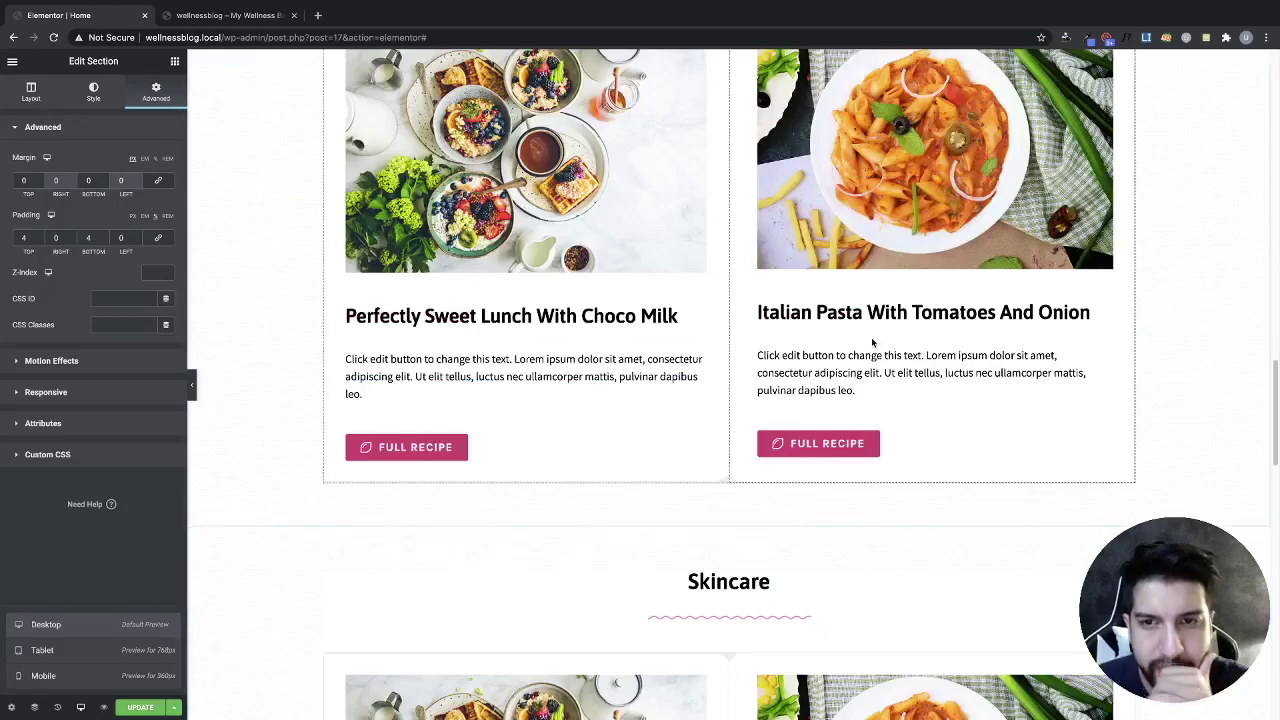
pyautogui.scroll(5, 817, 362)
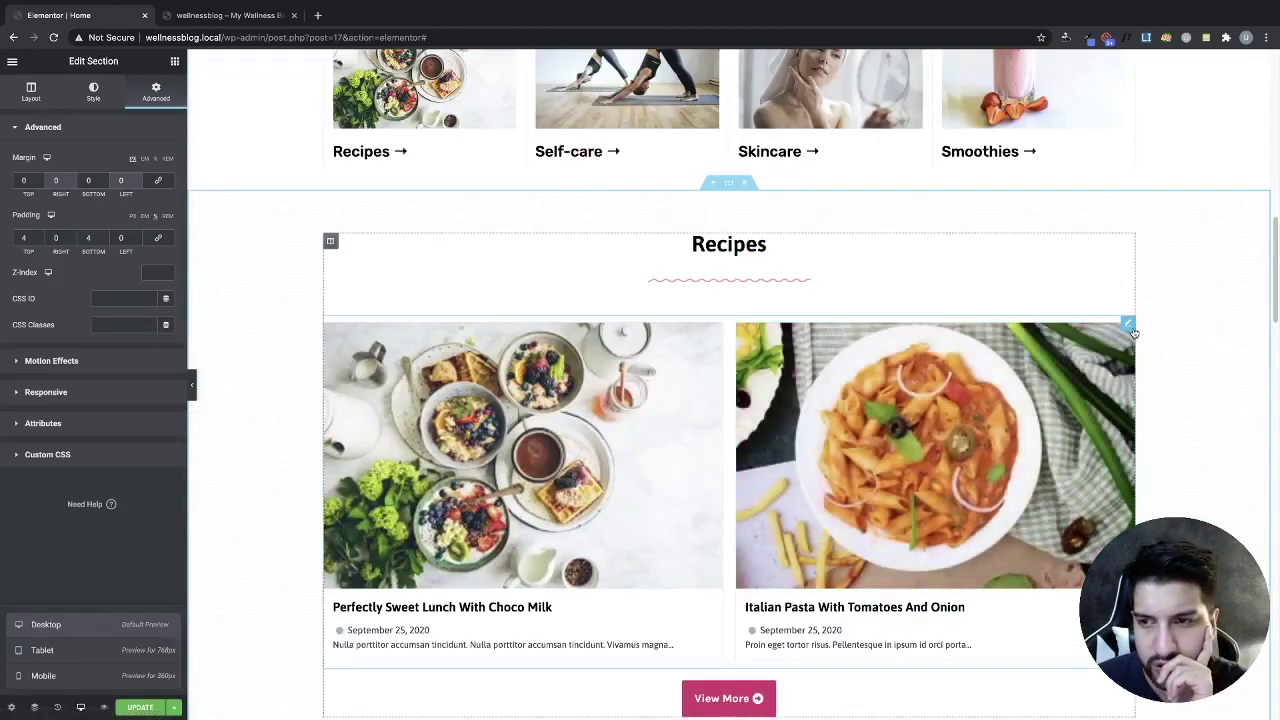
pyautogui.rightClick(1128, 328)
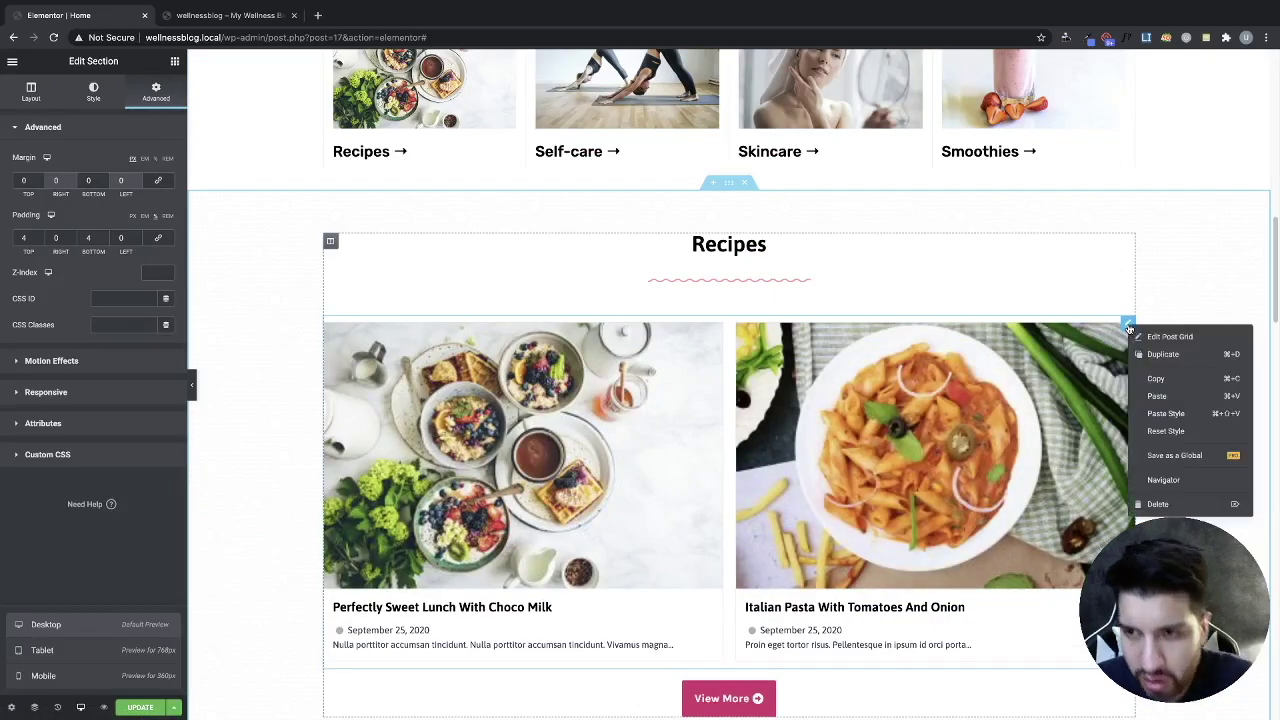
pyautogui.click(1180, 378)
# - Paste the grid under Self-care and change its category from Recipes to Self-care
pyautogui.scroll(-6, 680, 314)
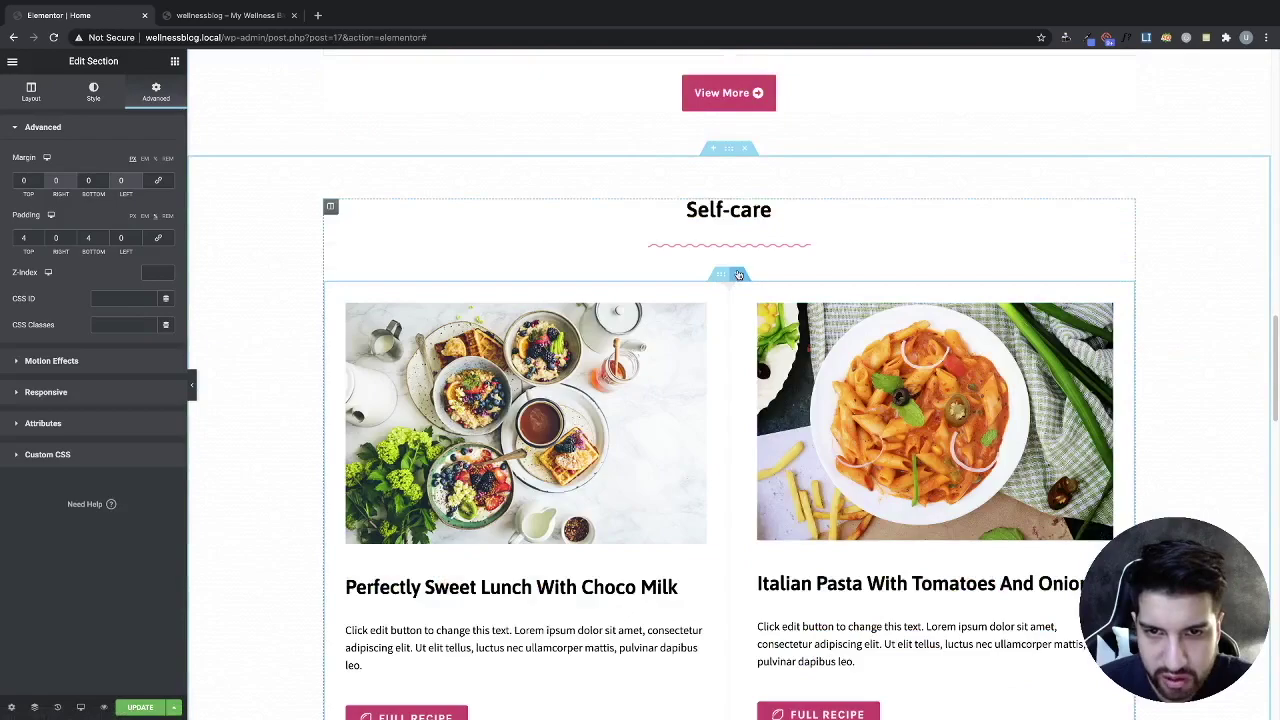
pyautogui.rightClick(731, 250)
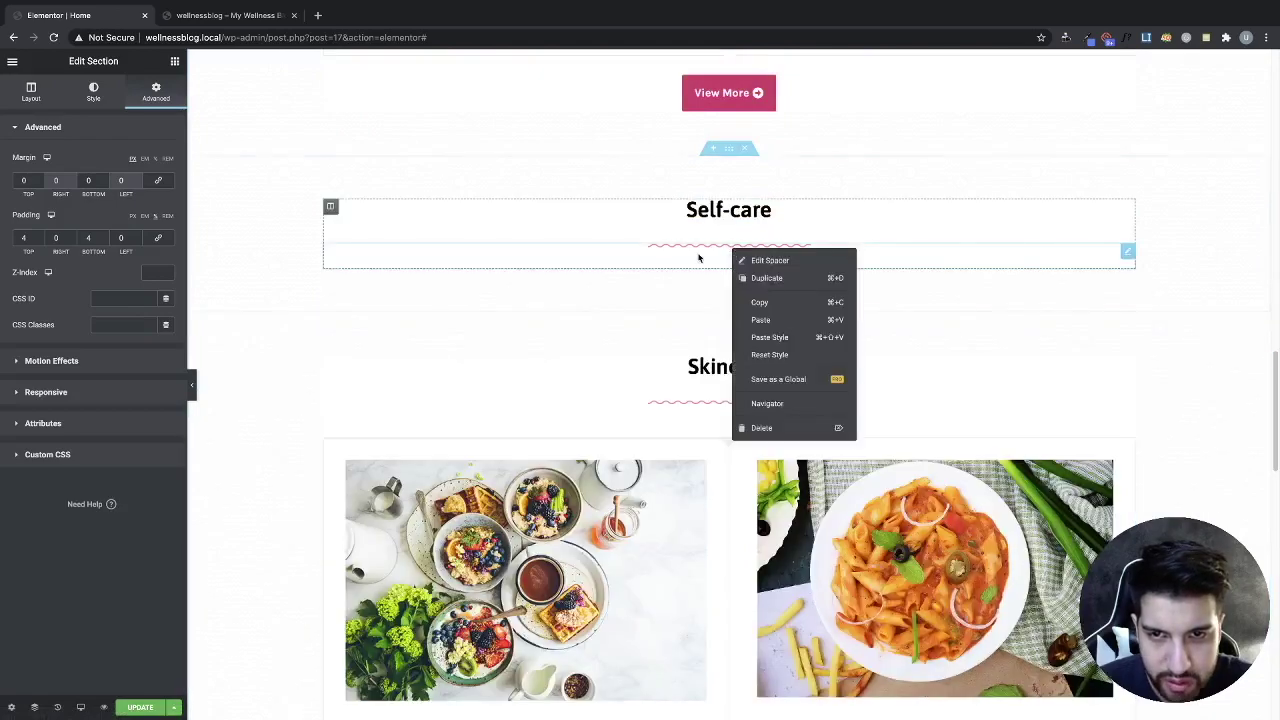
pyautogui.click(763, 320)
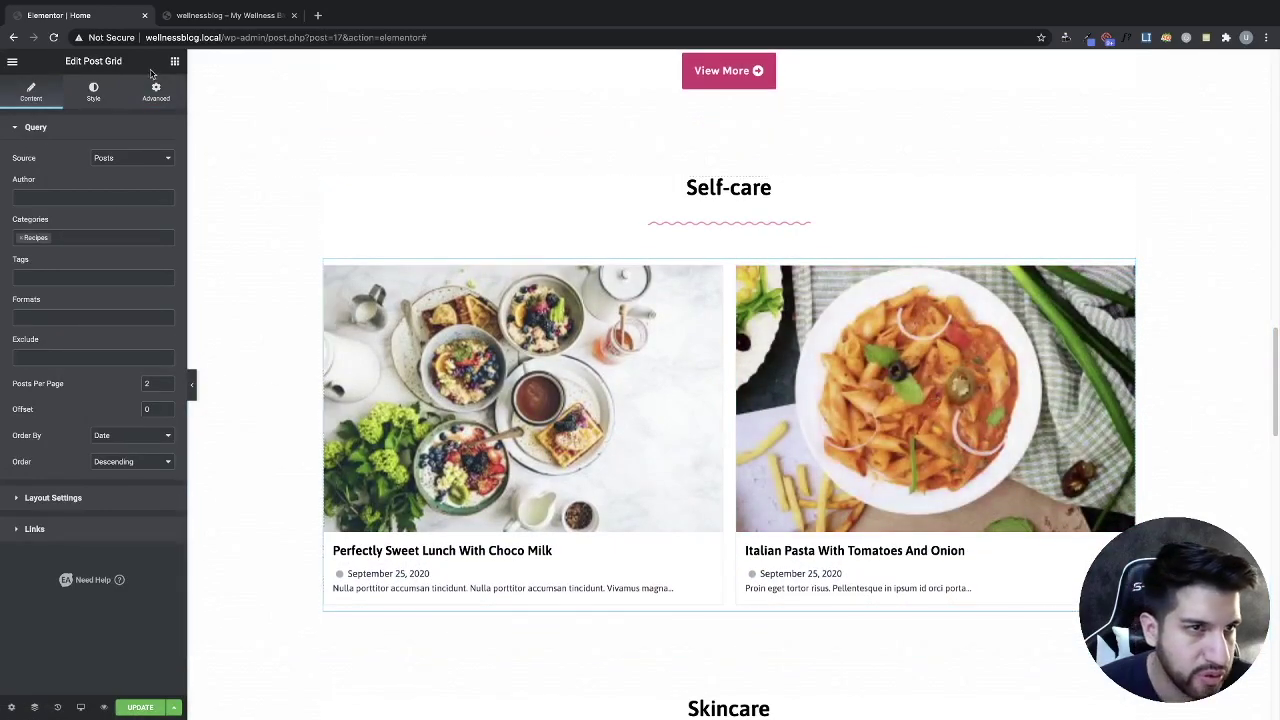
pyautogui.click(60, 237)
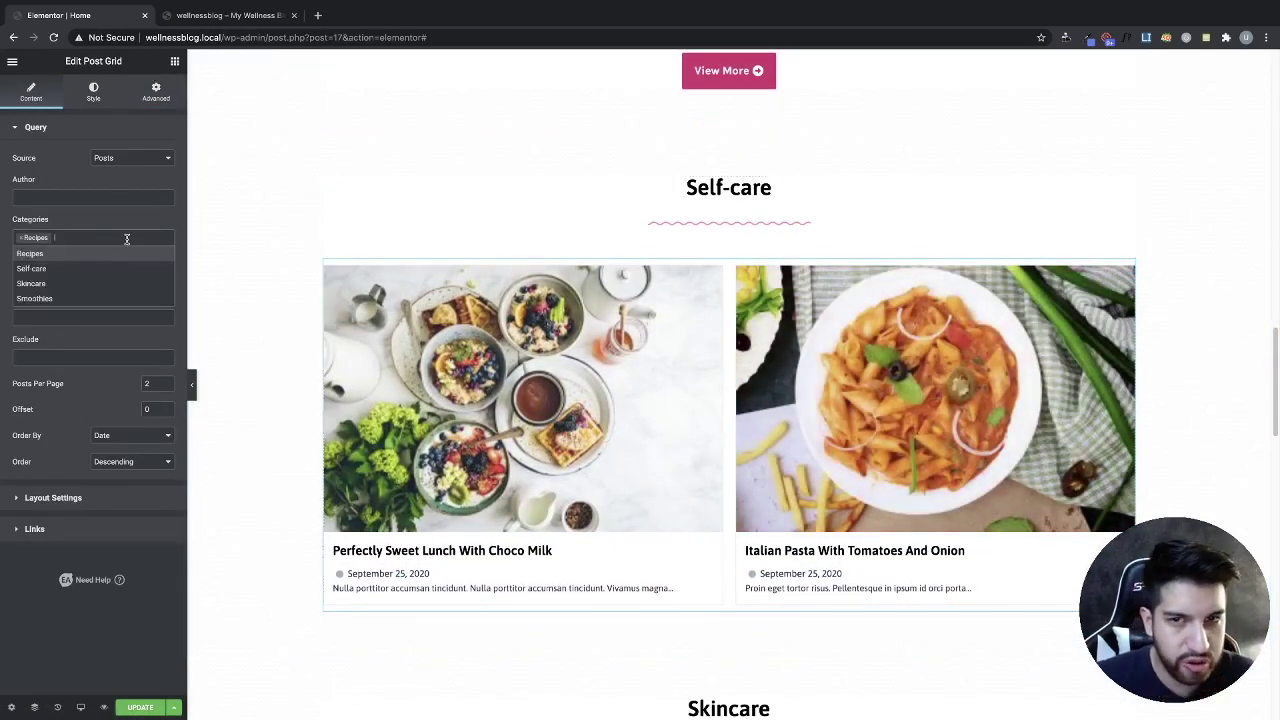
pyautogui.click(42, 268)
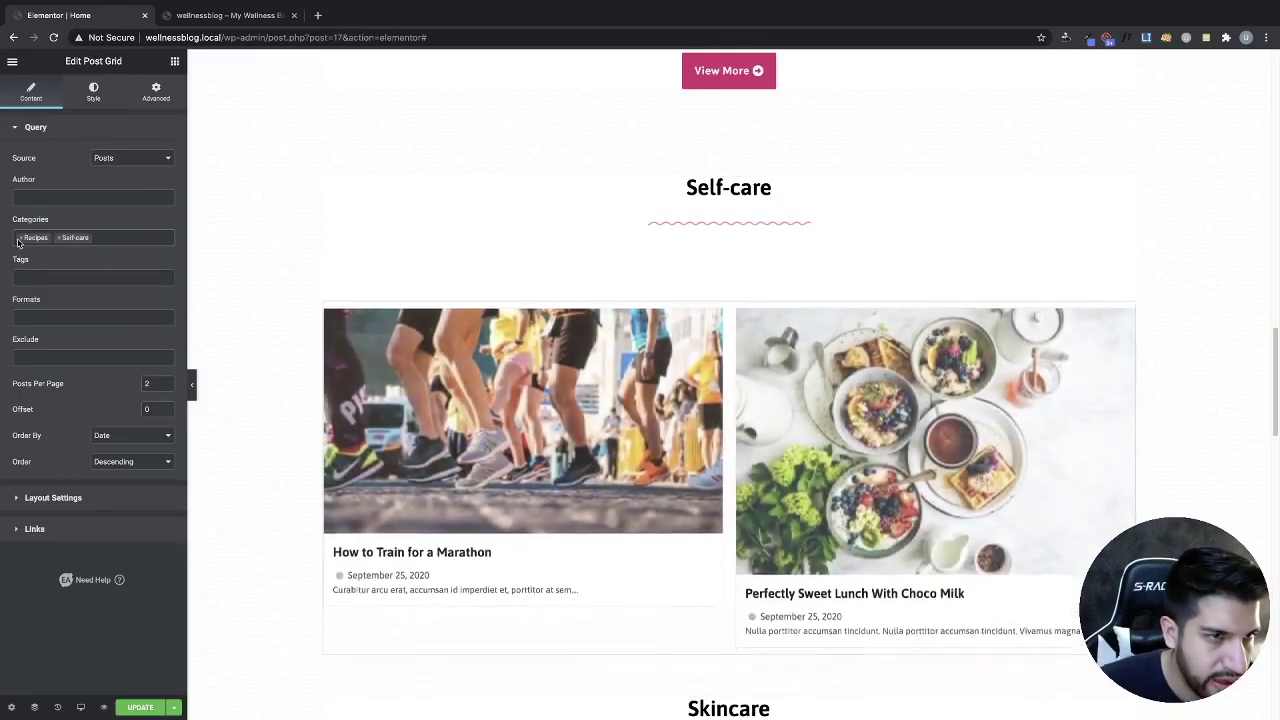
pyautogui.click(20, 238)
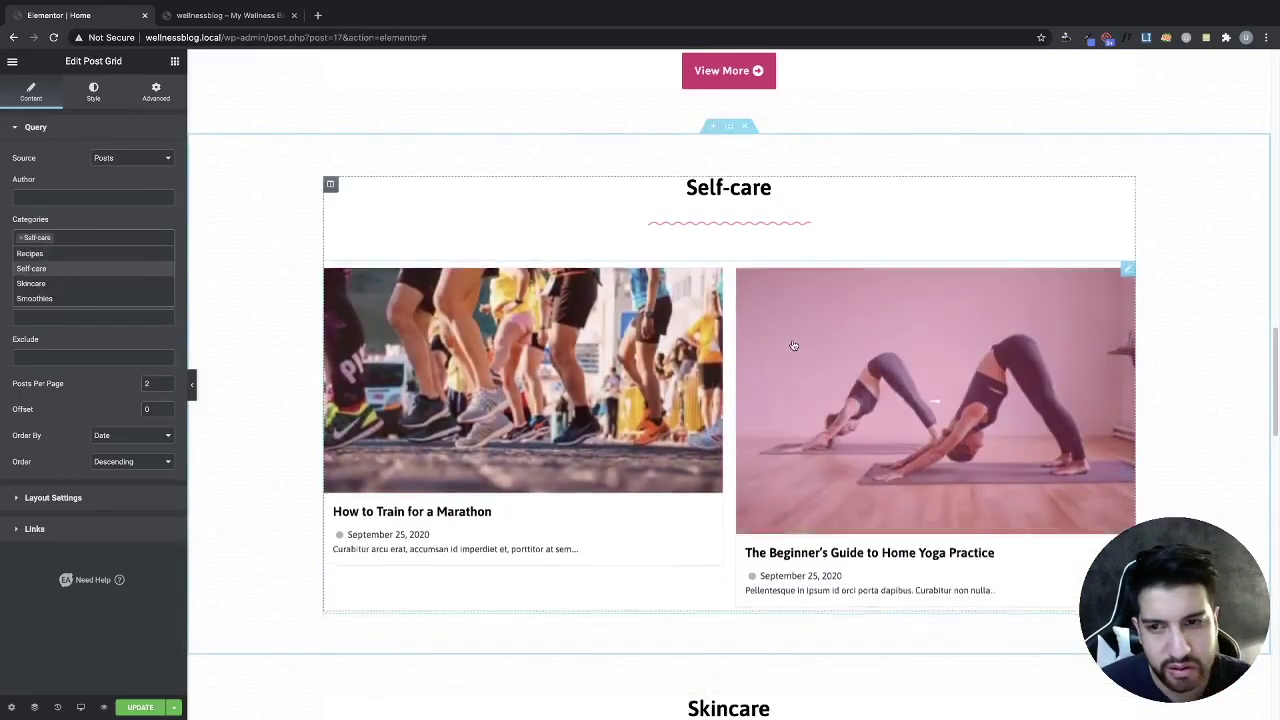
pyautogui.scroll(-2, 956, 361)
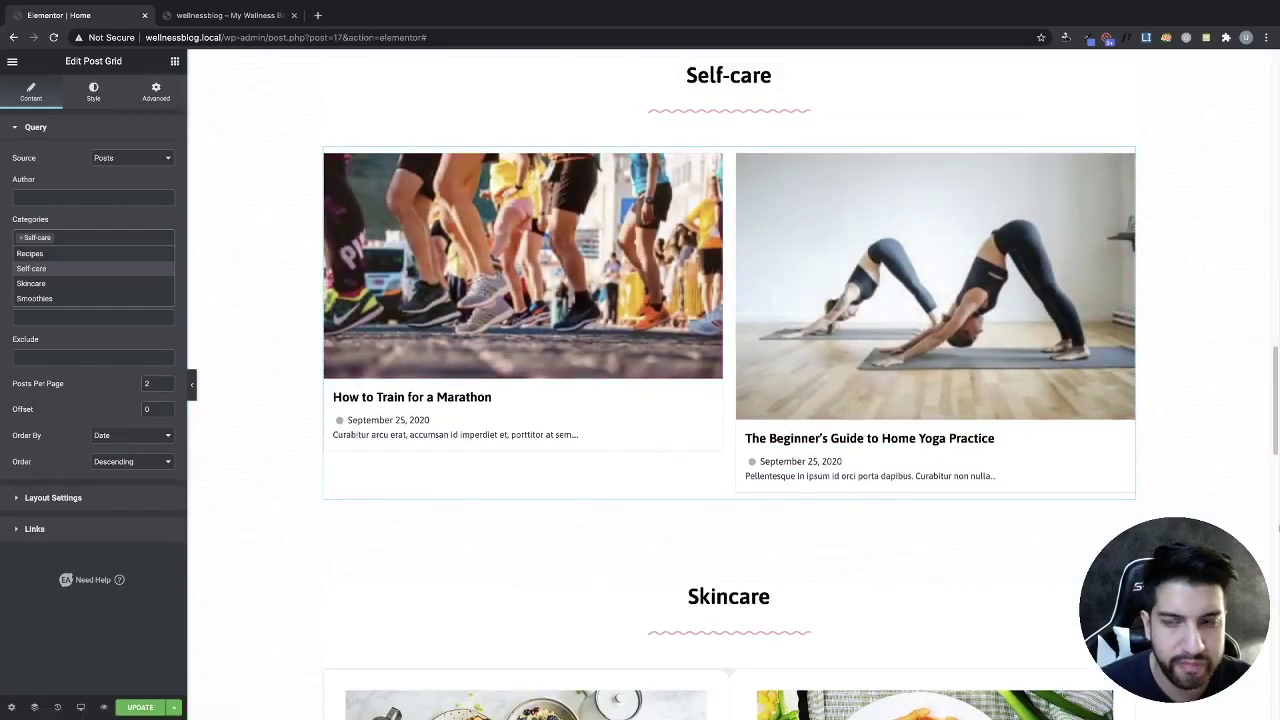
pyautogui.scroll(-1, 1068, 475)
pyautogui.scroll(2, 1070, 474)
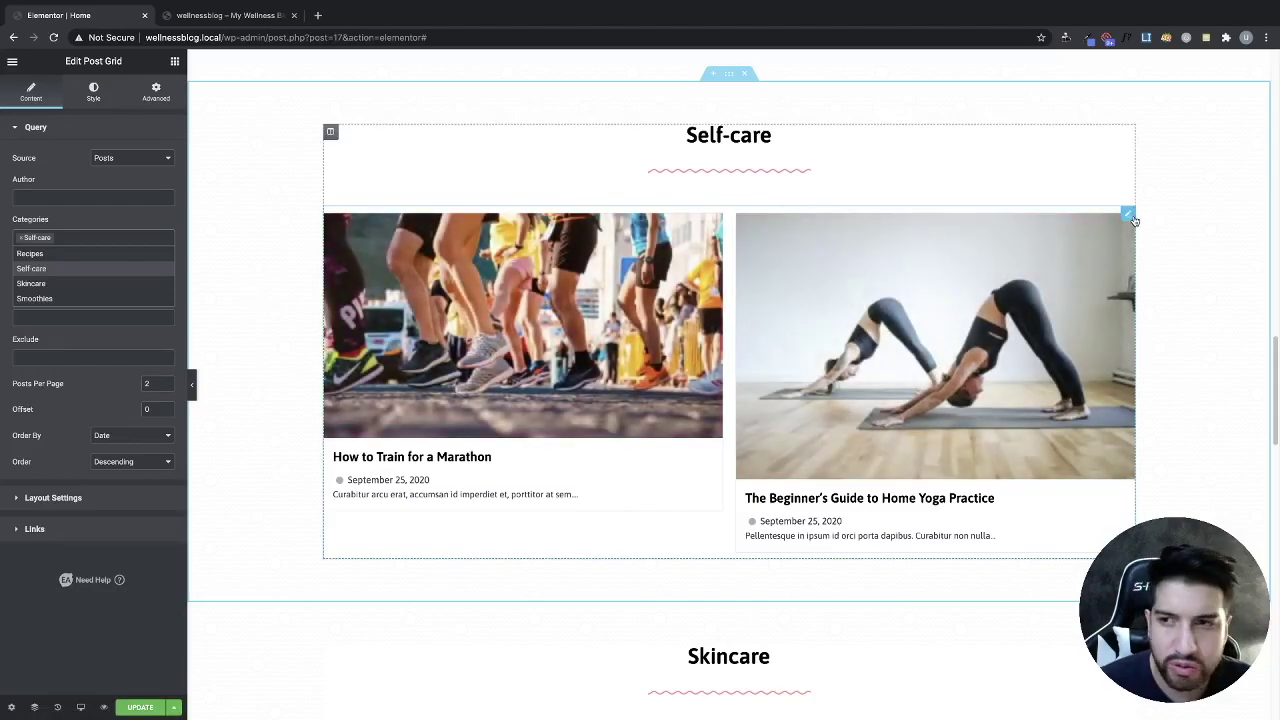
# - Try Medium Large and 1536x1536 image sizes, then settle on Medium 300 x 300
pyautogui.click(34, 498)
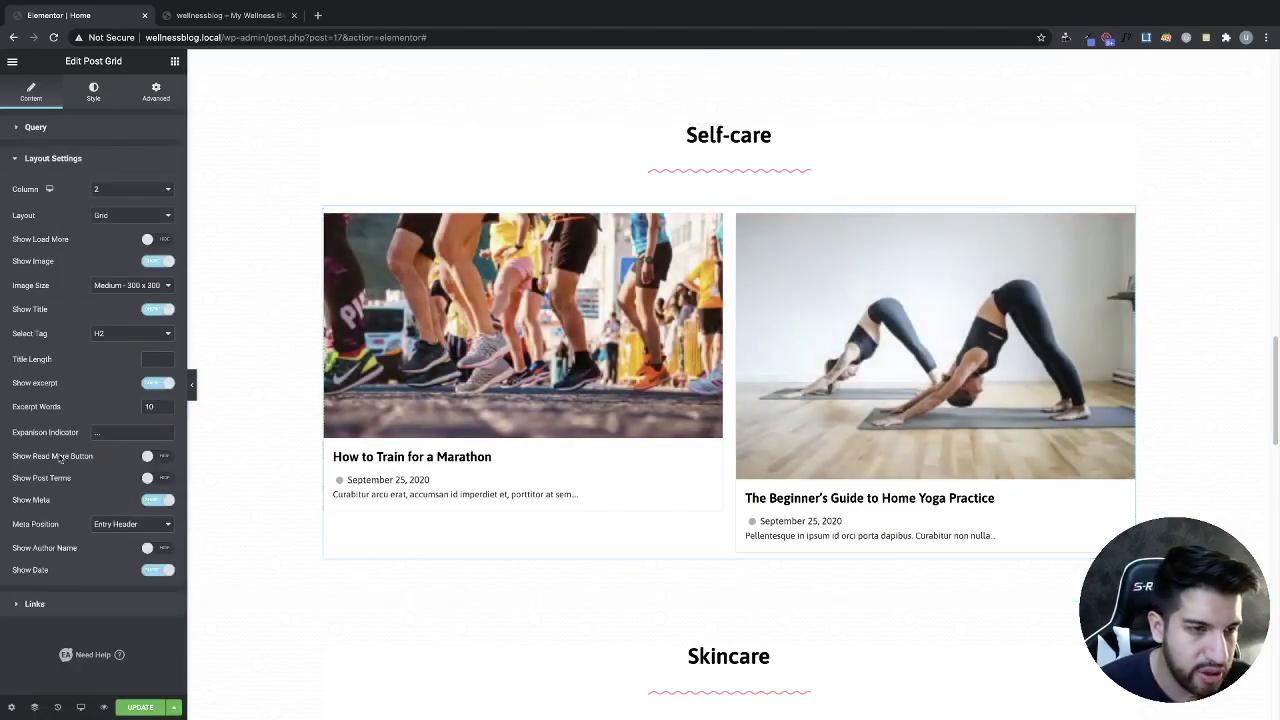
pyautogui.click(110, 288)
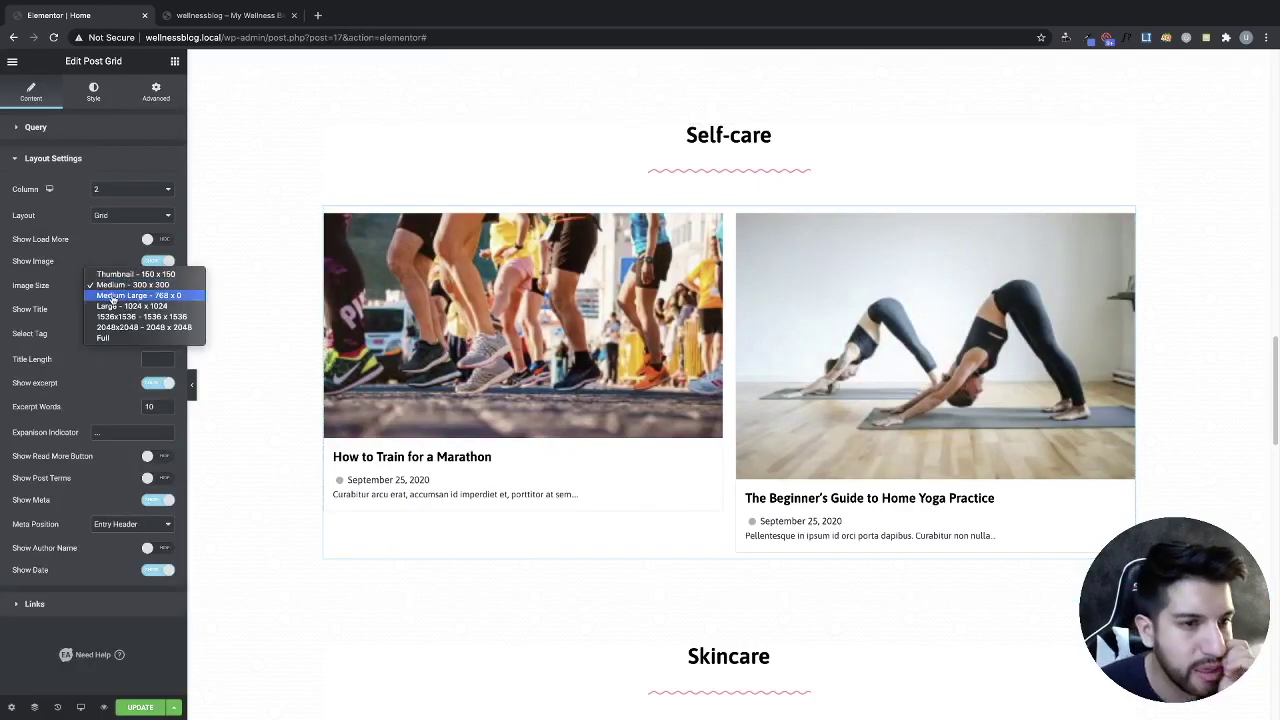
pyautogui.click(112, 296)
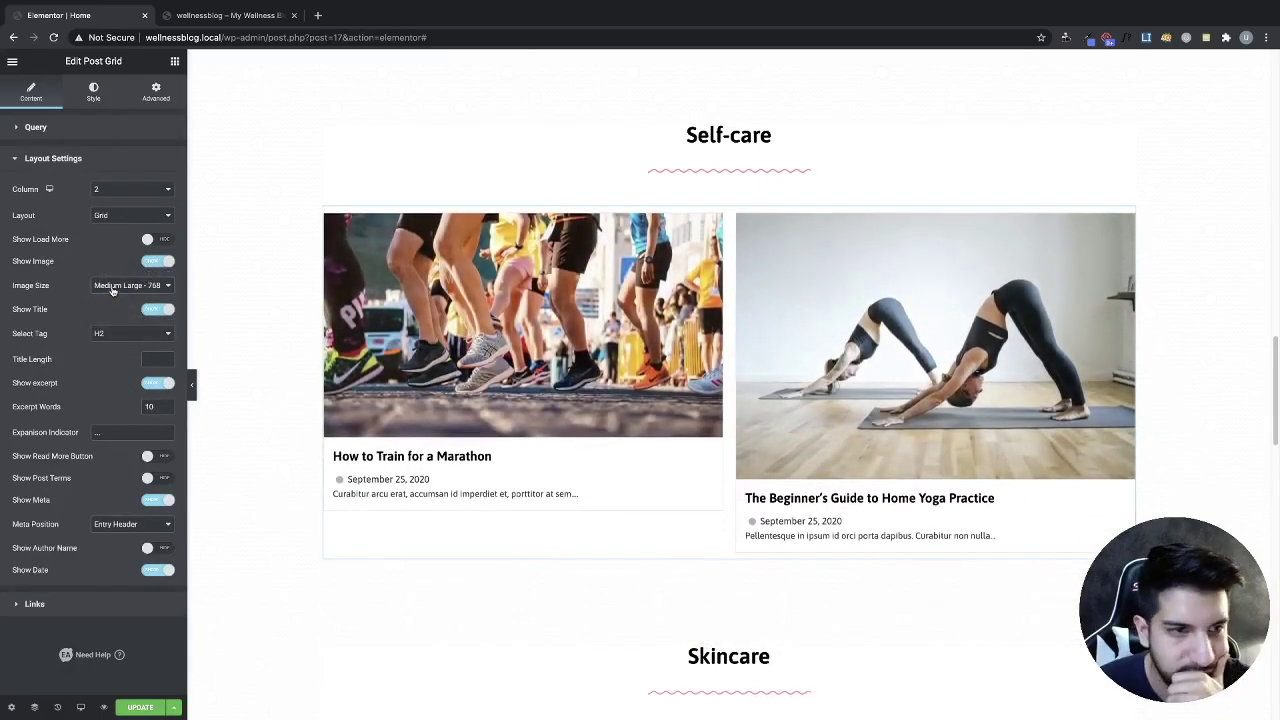
pyautogui.click(112, 288)
pyautogui.click(114, 276)
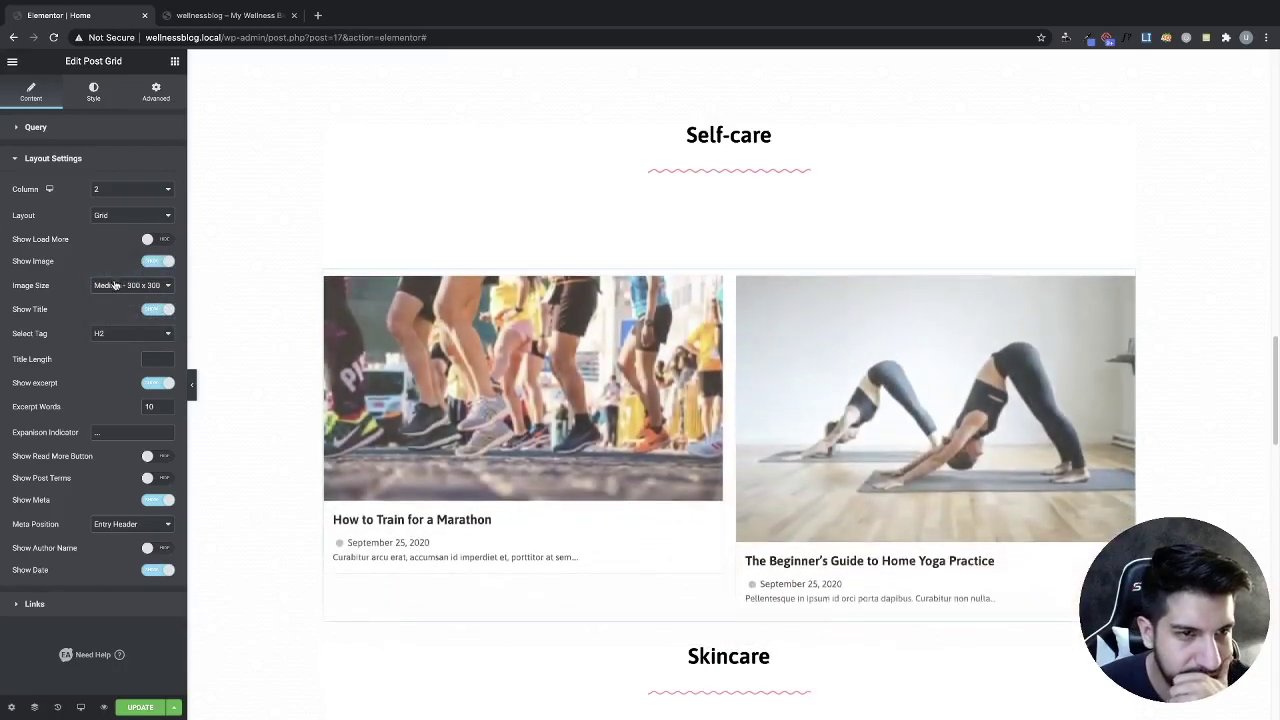
pyautogui.click(115, 285)
pyautogui.click(114, 317)
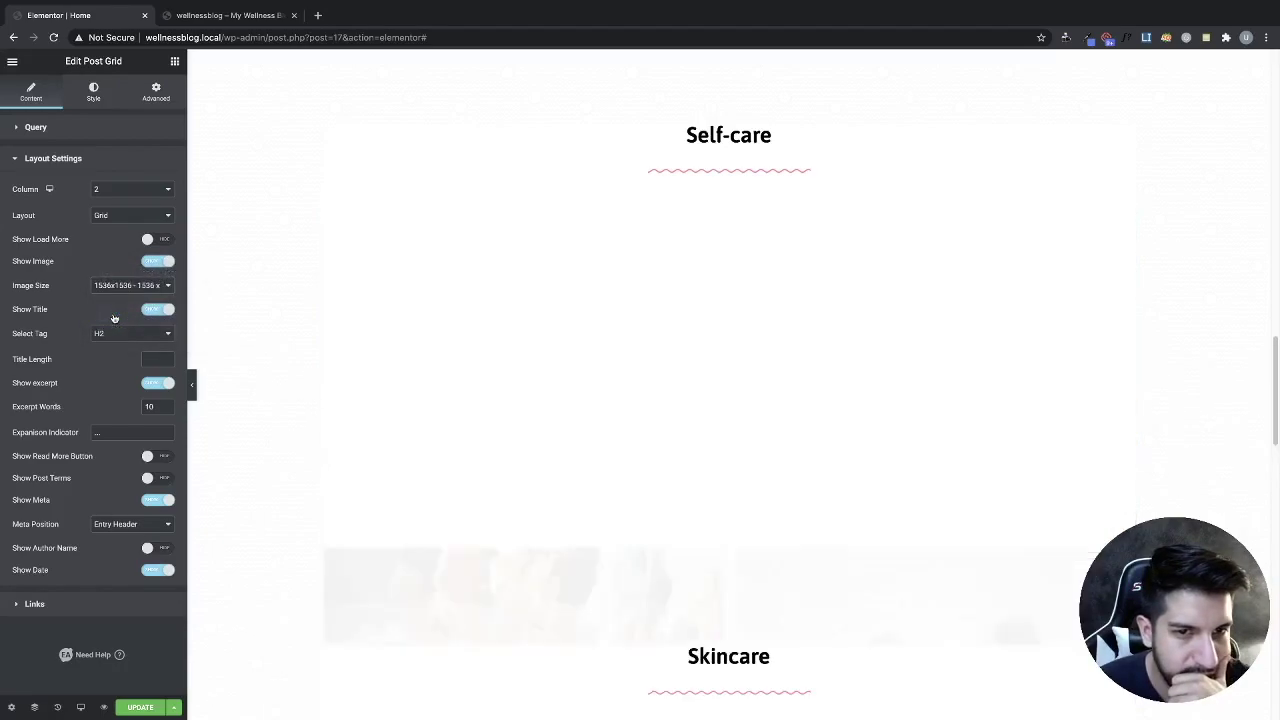
pyautogui.click(116, 287)
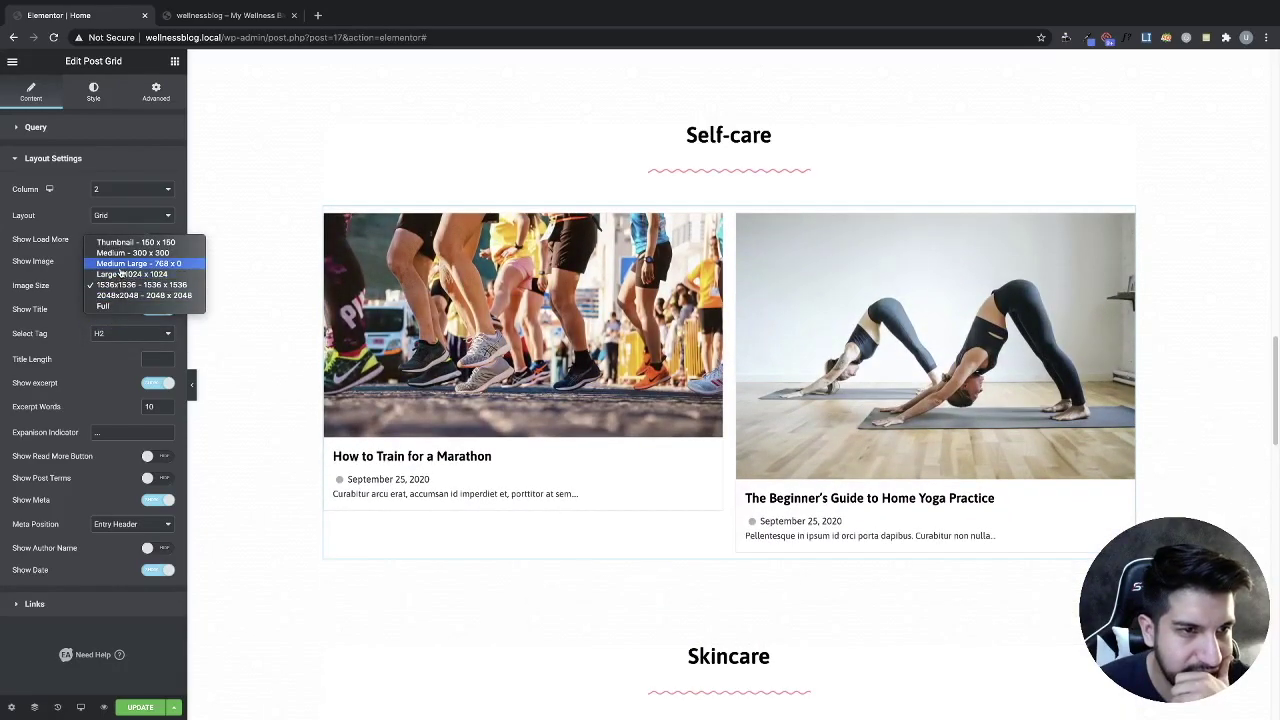
pyautogui.click(124, 253)
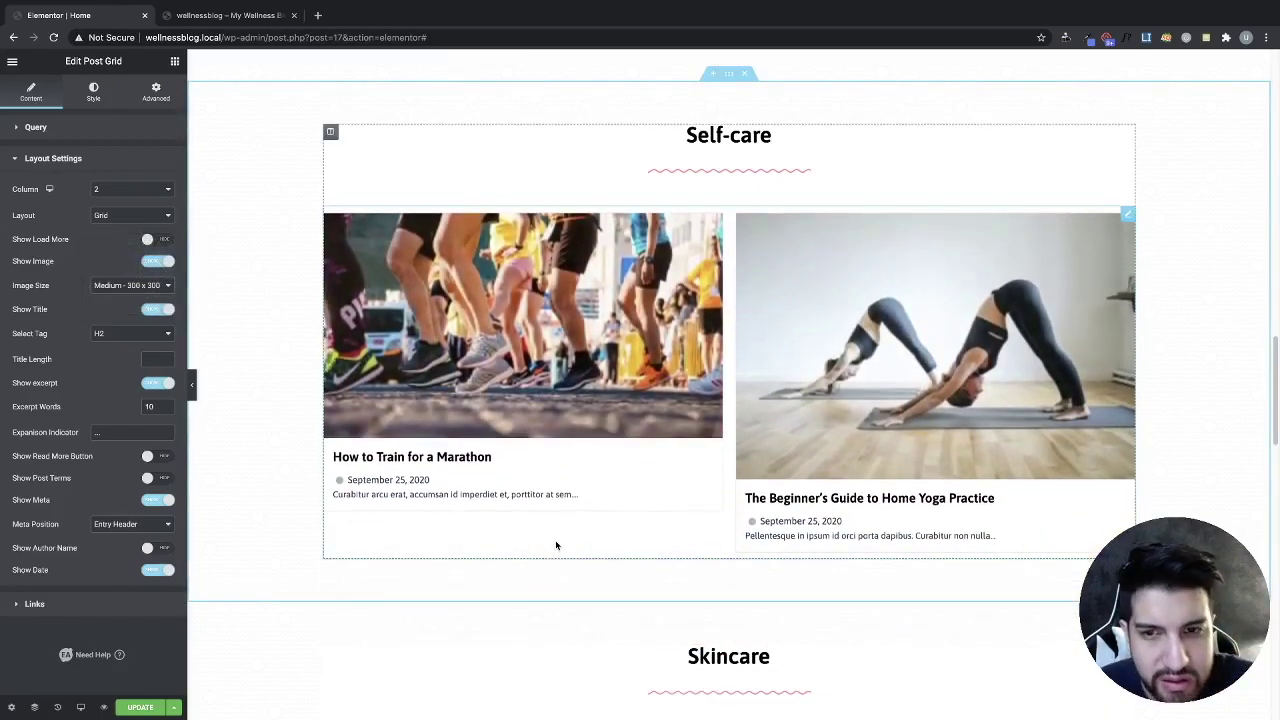
# - Paste the post grid under Skincare and set its category to Skincare instead of Recipes
pyautogui.scroll(-3, 783, 449)
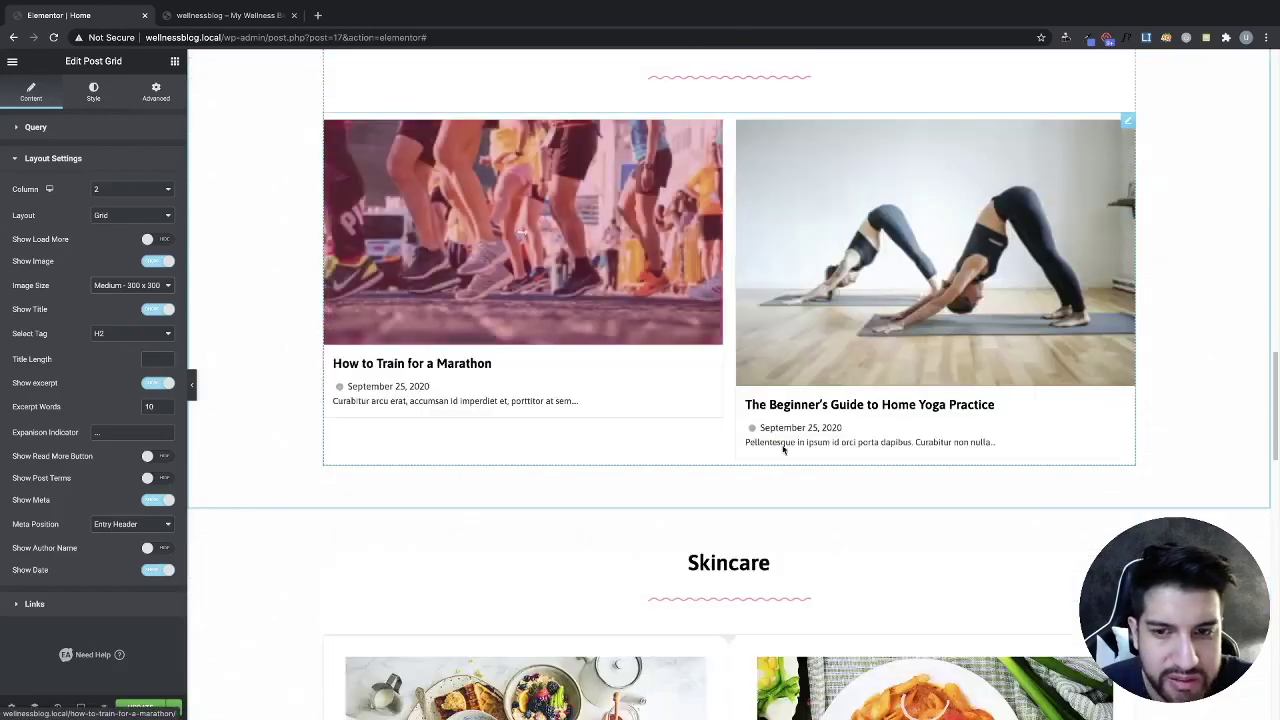
pyautogui.scroll(-1, 795, 457)
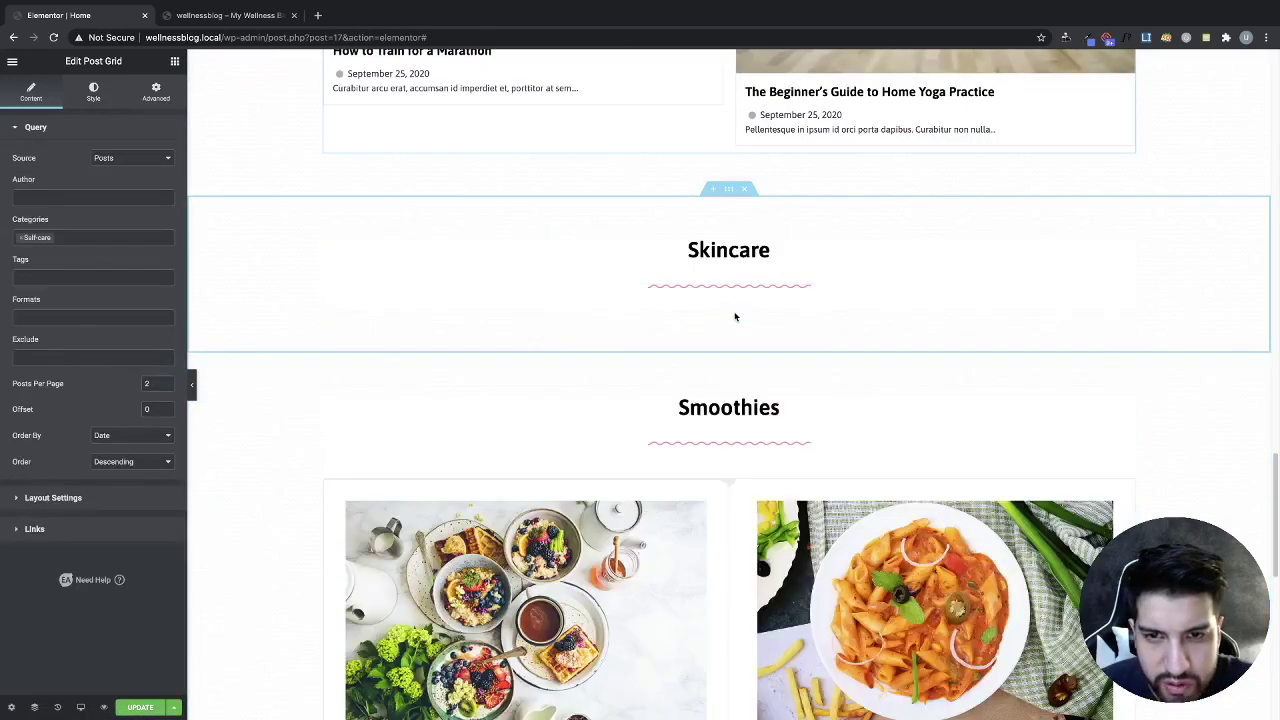
pyautogui.rightClick(734, 294)
pyautogui.click(766, 366)
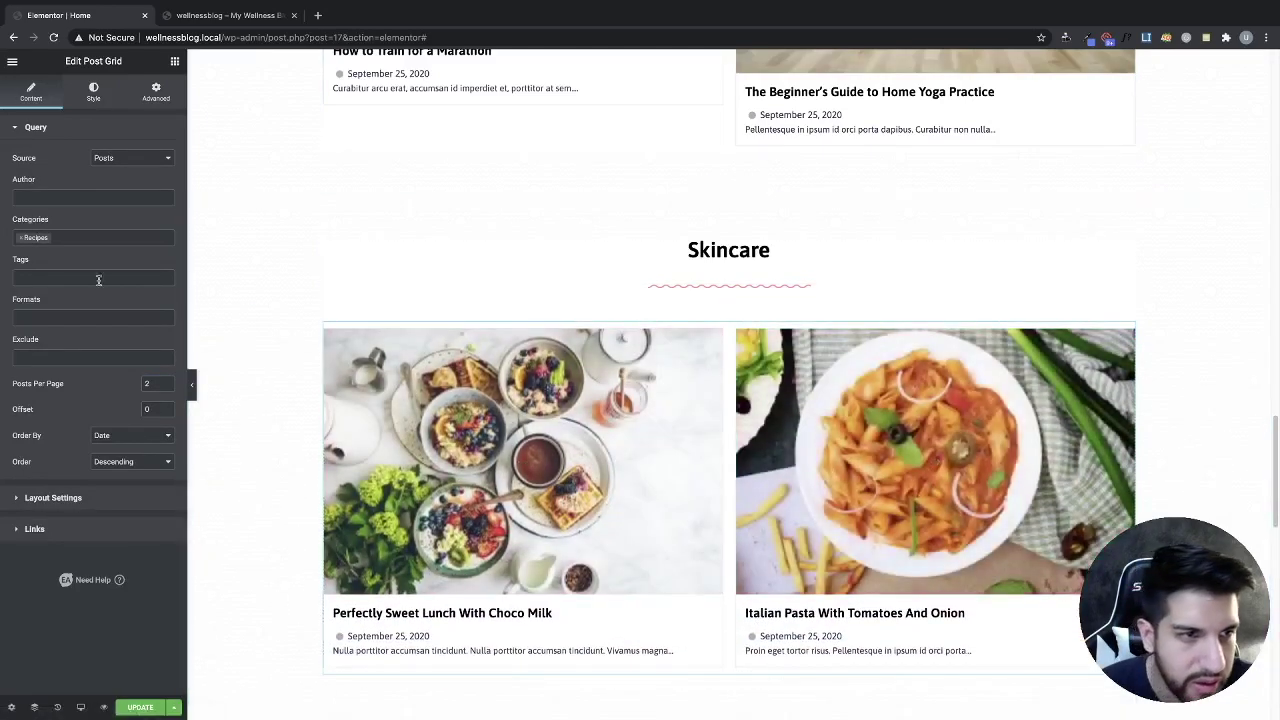
pyautogui.click(67, 242)
pyautogui.click(40, 303)
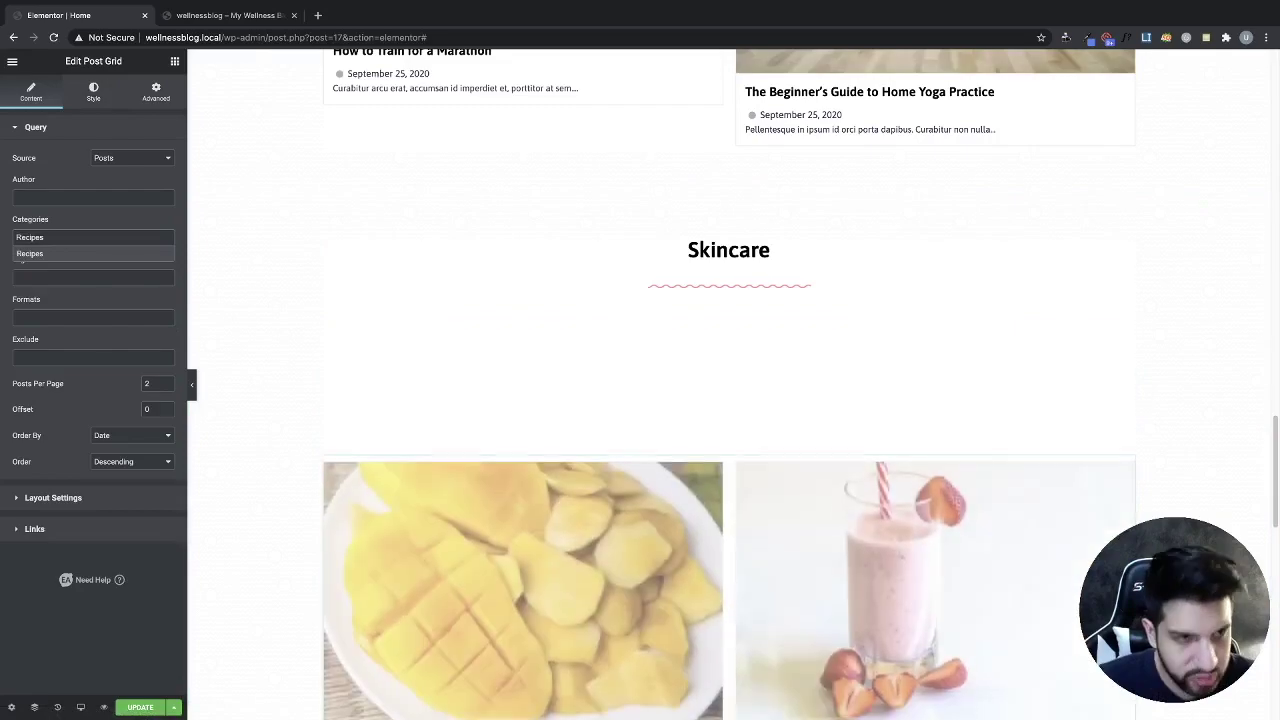
pyautogui.click(44, 238)
pyautogui.write('skin')
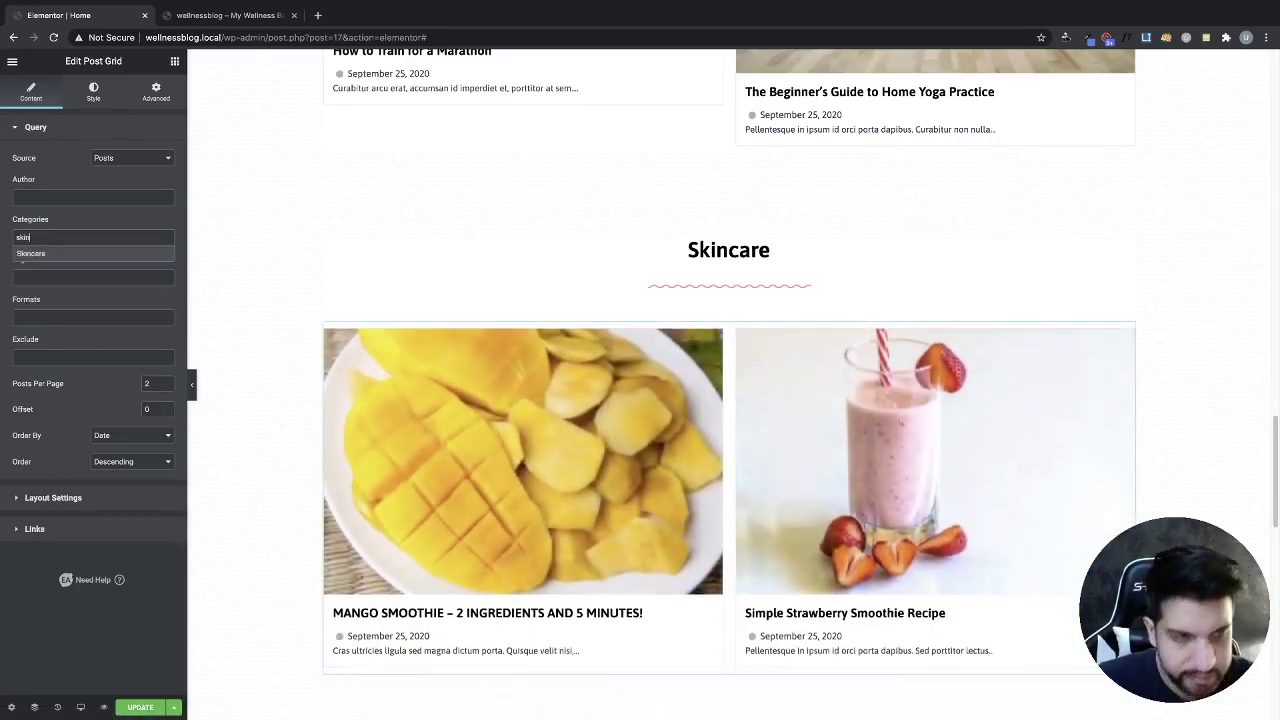
pyautogui.click(40, 254)
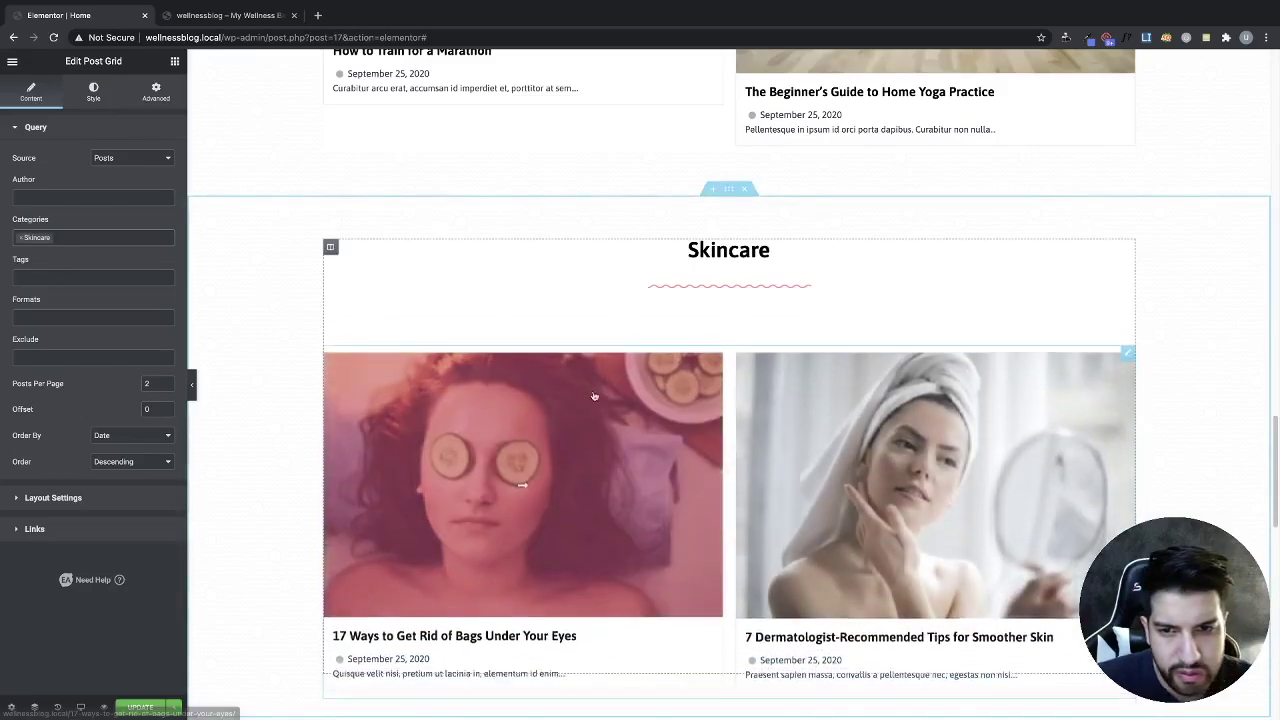
# - Delete the old Smoothies recipe cards
pyautogui.scroll(-1, 795, 402)
pyautogui.scroll(-5, 795, 402)
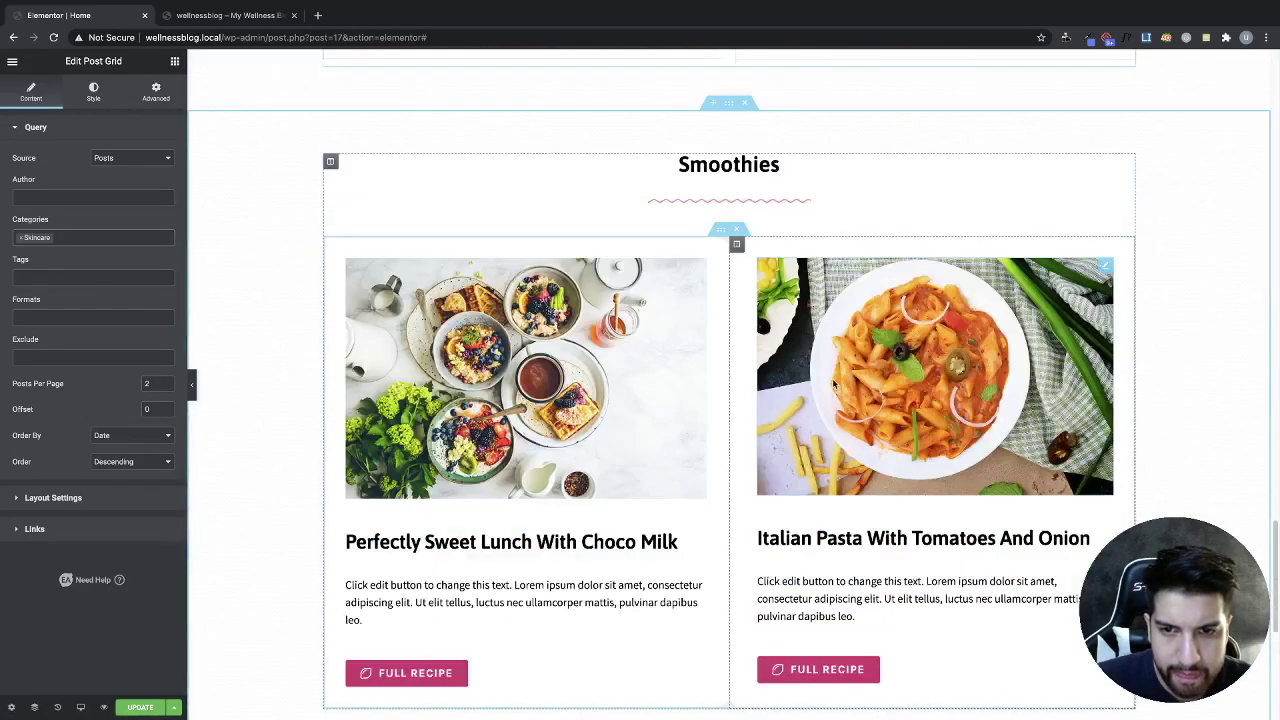
pyautogui.rightClick(833, 383)
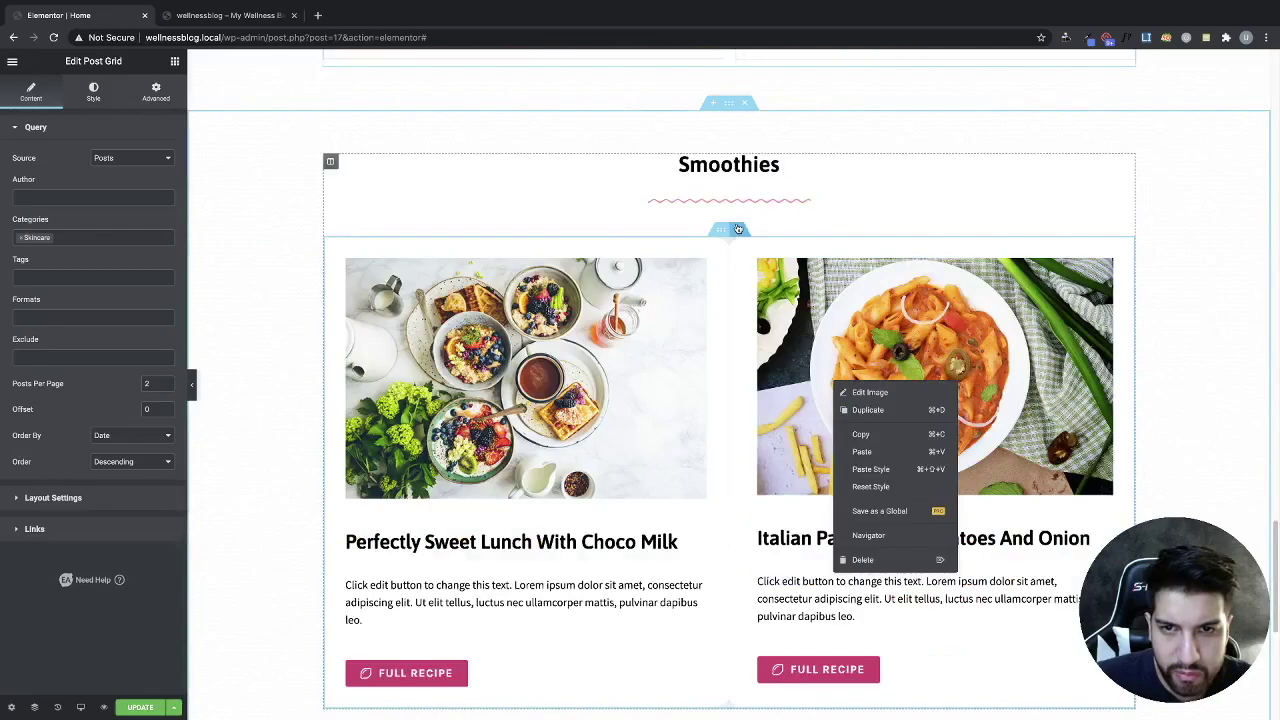
pyautogui.click(857, 537)
# - Paste the post grid under Smoothies and switch its category from Recipes to Smoothies
pyautogui.rightClick(745, 199)
pyautogui.rightClick(725, 210)
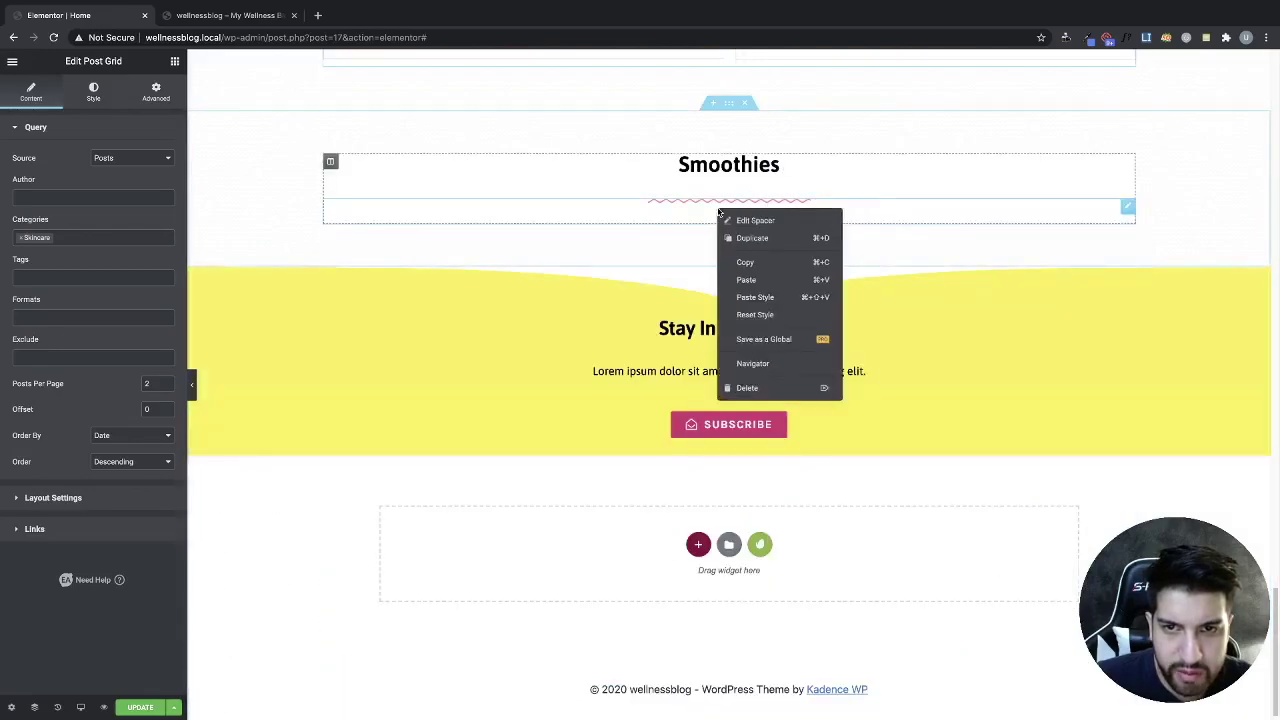
pyautogui.click(750, 263)
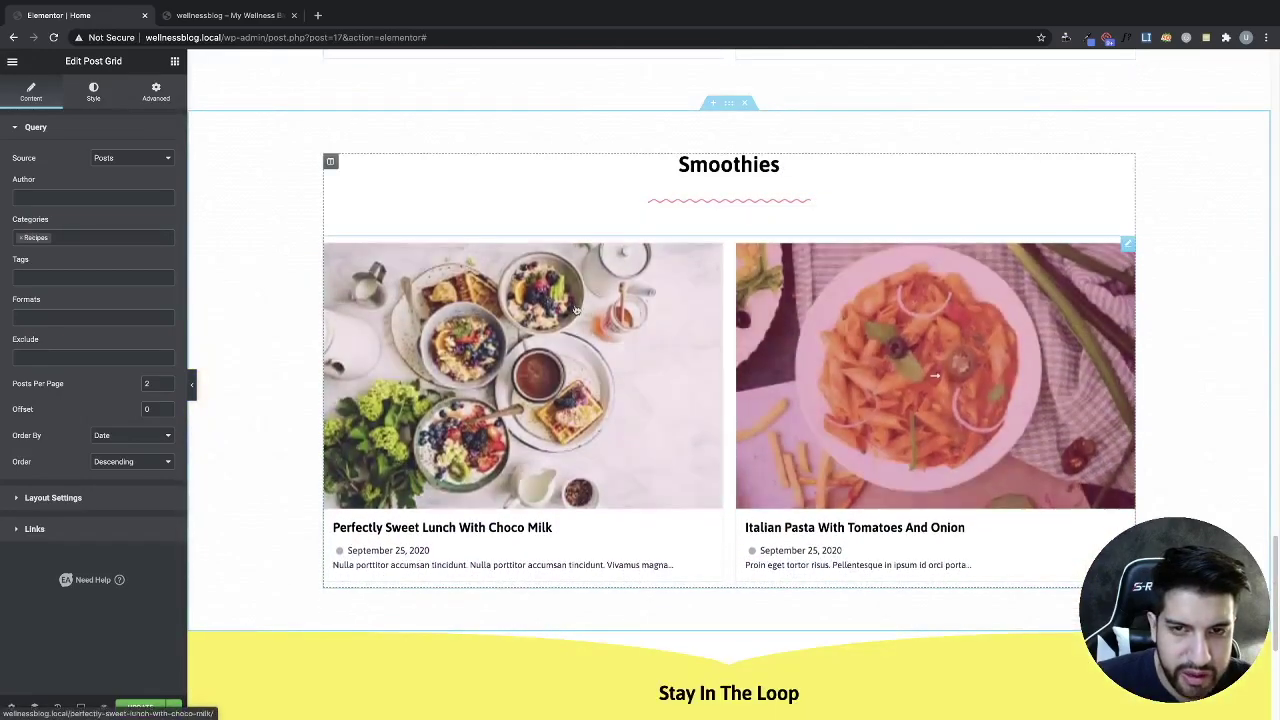
pyautogui.click(58, 233)
pyautogui.click(40, 266)
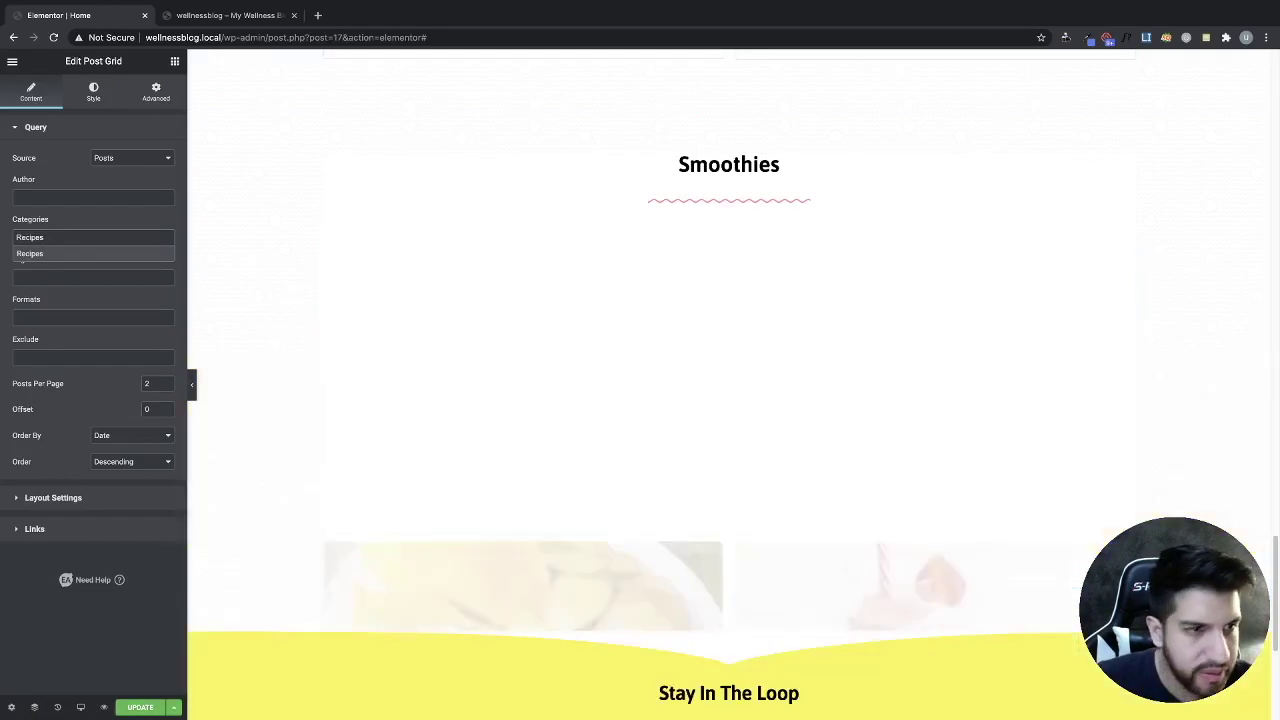
pyautogui.press('BackSpace')
pyautogui.click(63, 233)
pyautogui.write('smo')
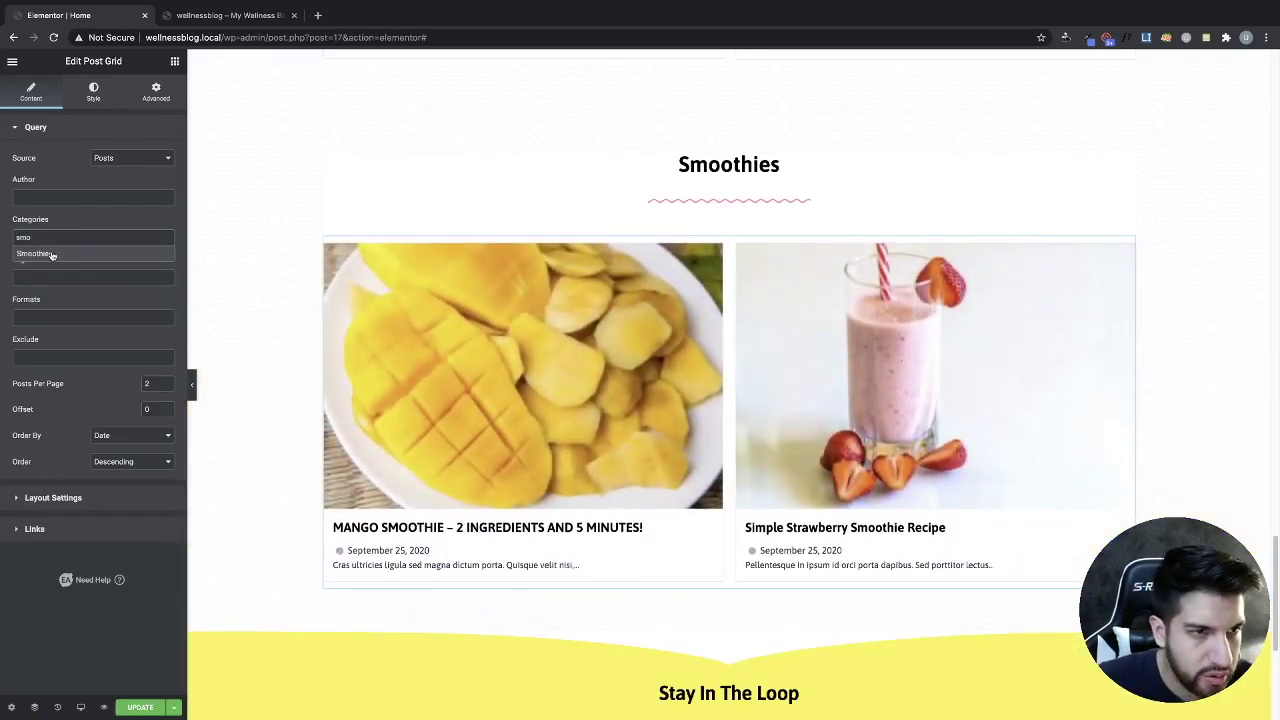
pyautogui.click(52, 255)
pyautogui.scroll(-1, 975, 386)
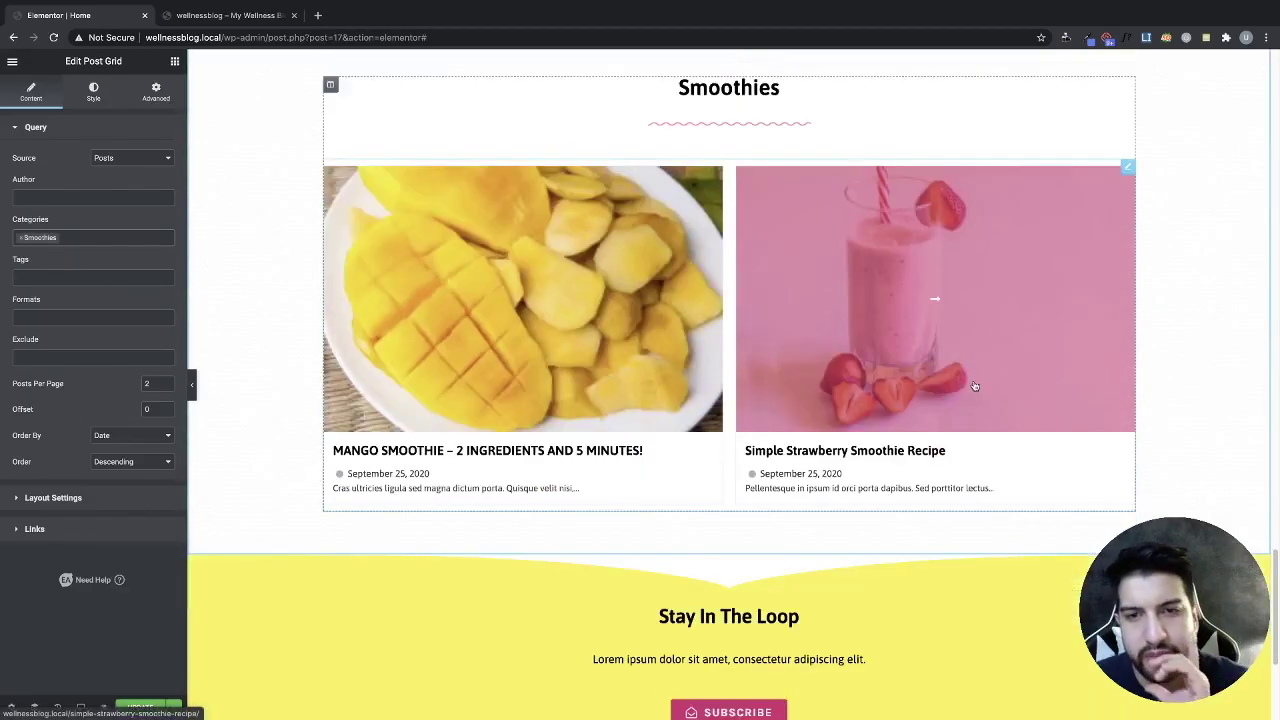
pyautogui.scroll(12, 975, 386)
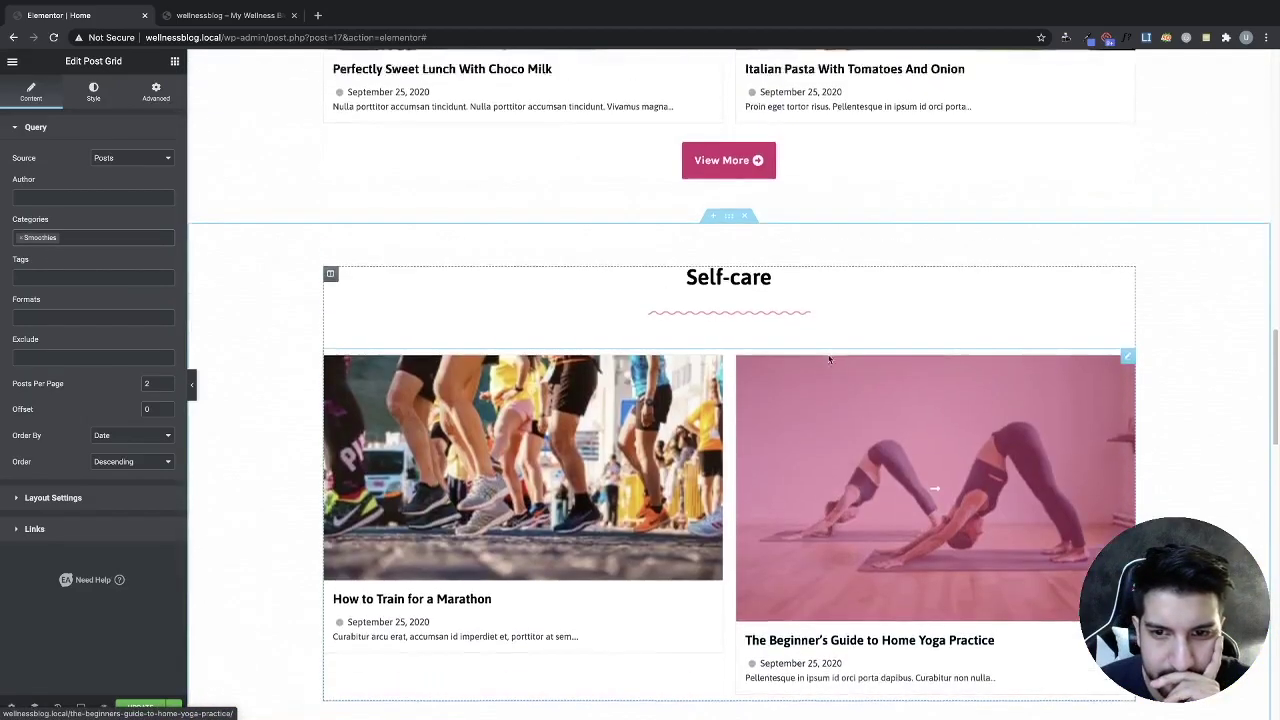
pyautogui.scroll(4, 828, 358)
pyautogui.scroll(-5, 828, 358)
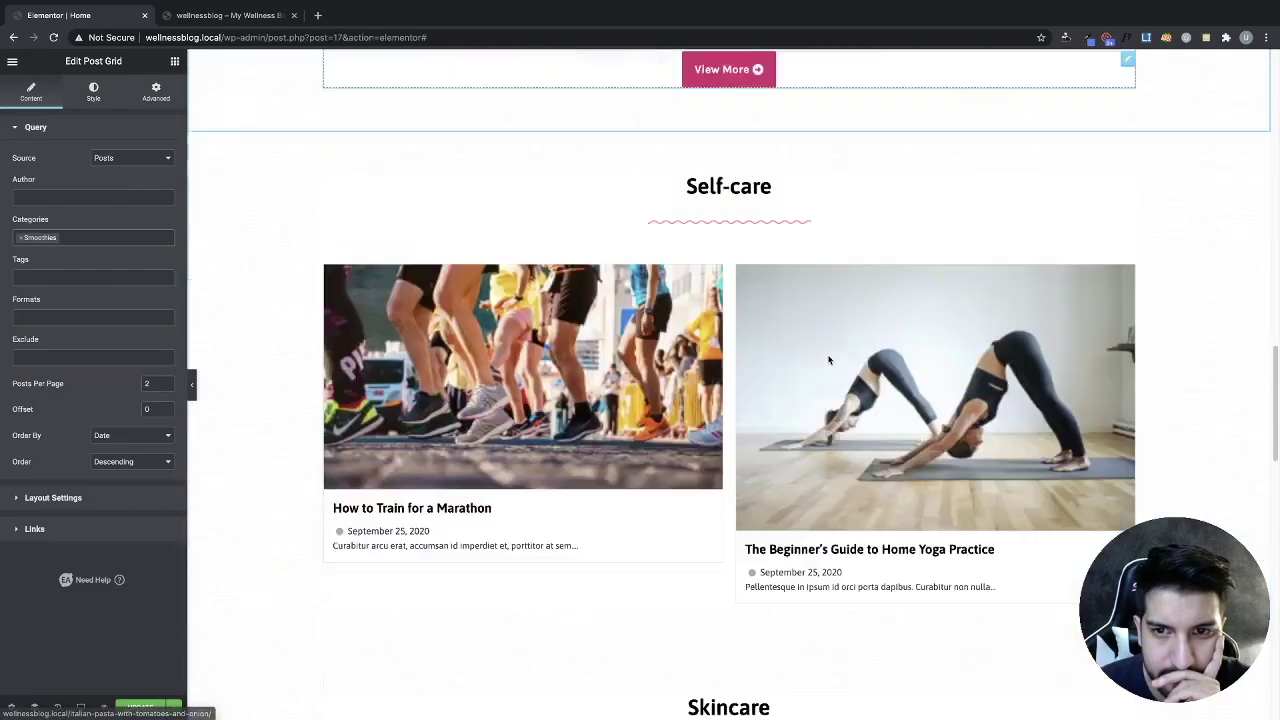
pyautogui.scroll(-1, 600, 420)
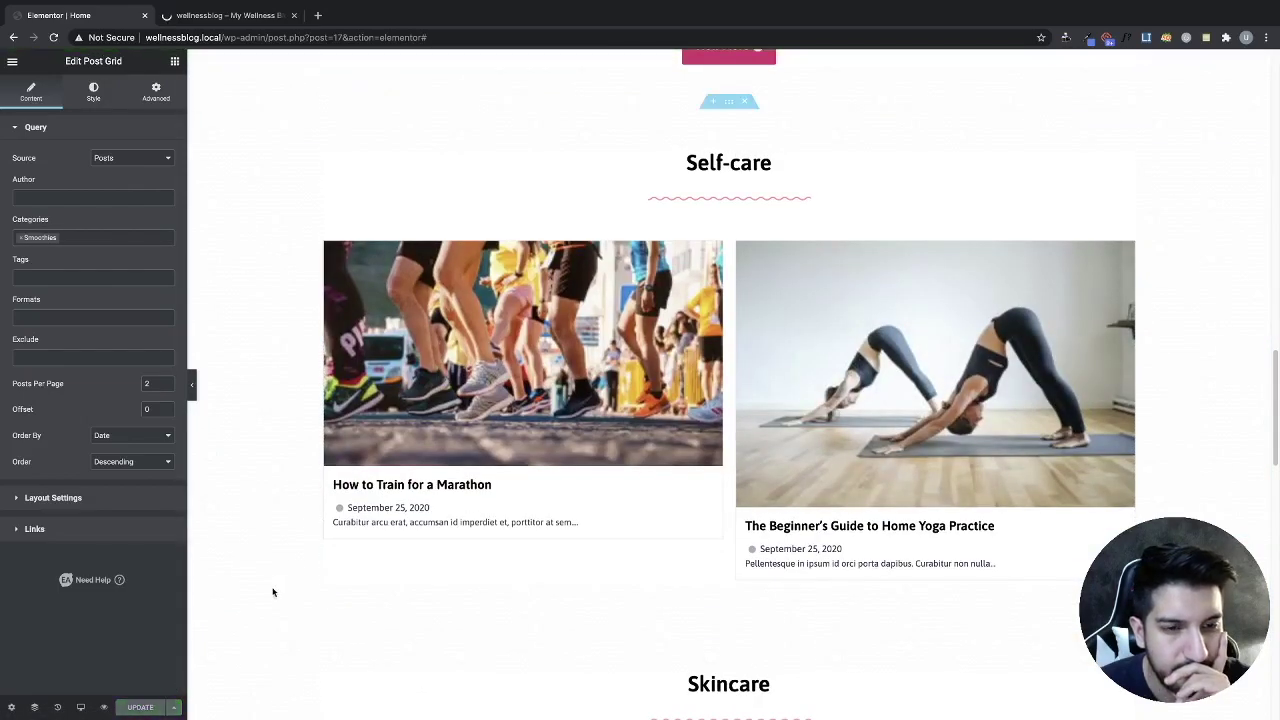
# - Review the Blog page's three-column post cards and launch the Kadence Customizer from it
pyautogui.click(106, 703)
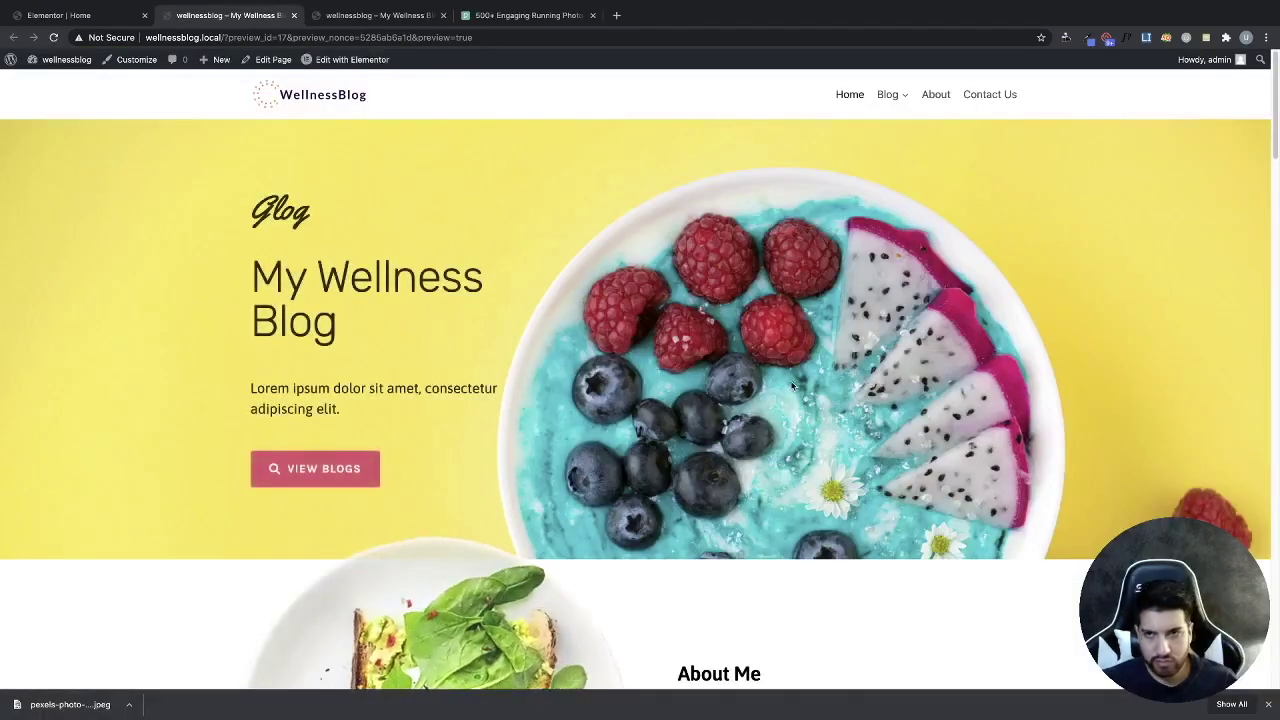
pyautogui.scroll(-20, 731, 418)
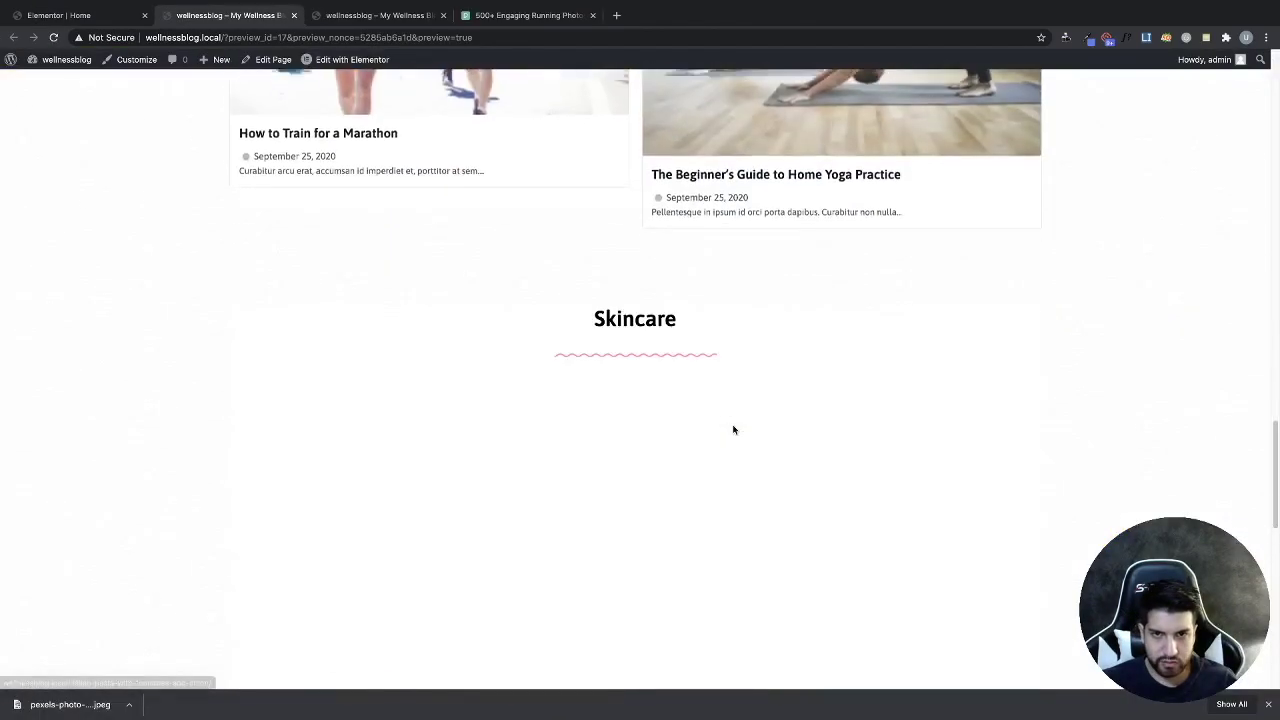
pyautogui.scroll(-5, 733, 430)
pyautogui.scroll(20, 733, 428)
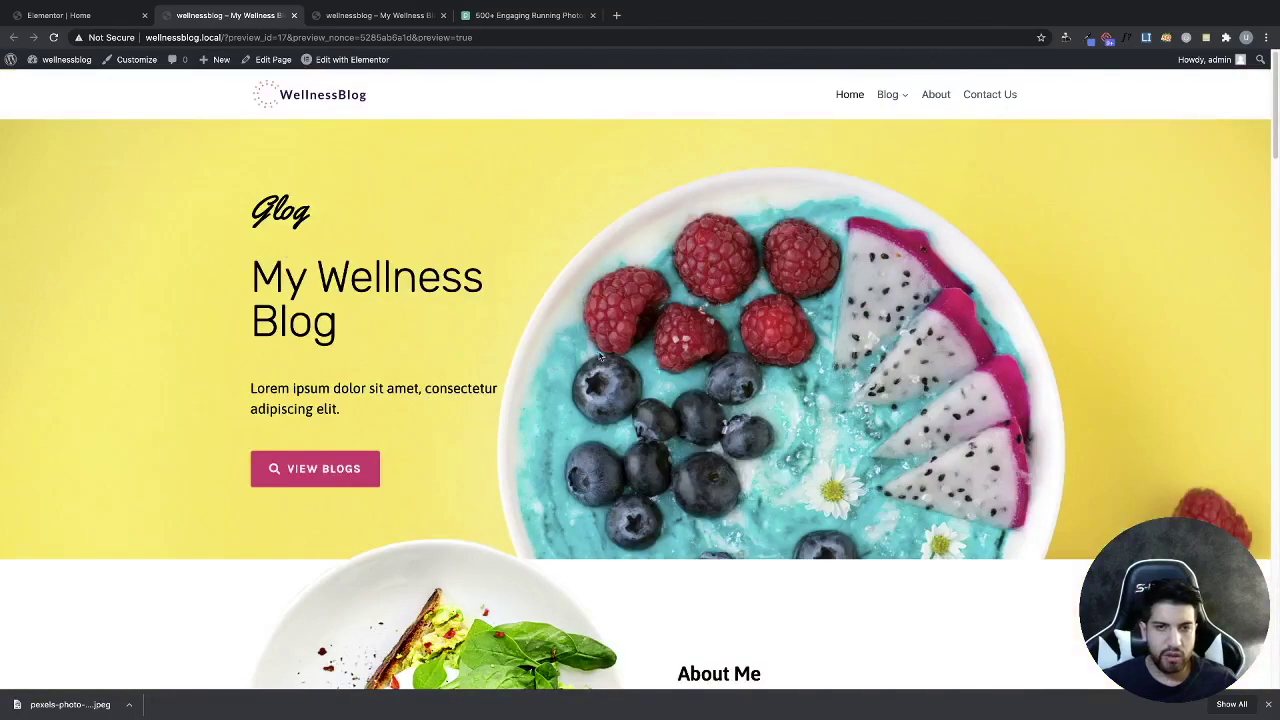
pyautogui.moveTo(888, 98)
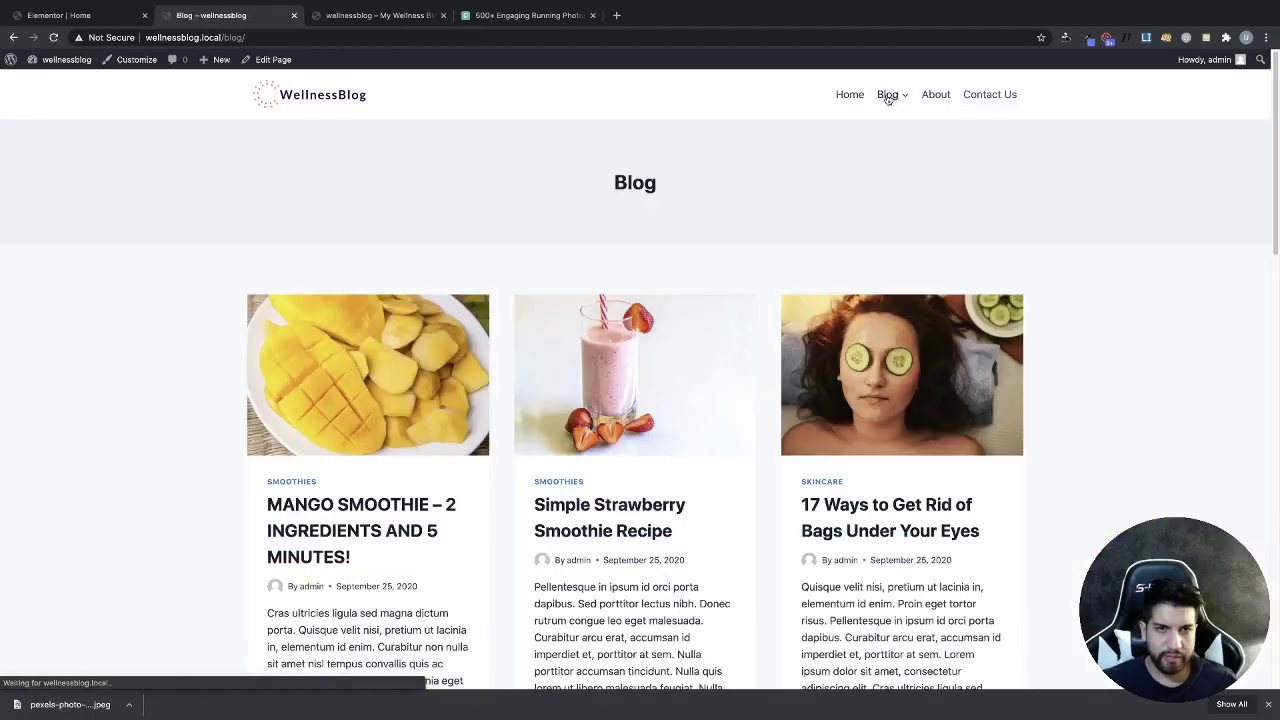
pyautogui.scroll(-8, 497, 263)
pyautogui.scroll(-4, 743, 367)
pyautogui.scroll(10, 745, 367)
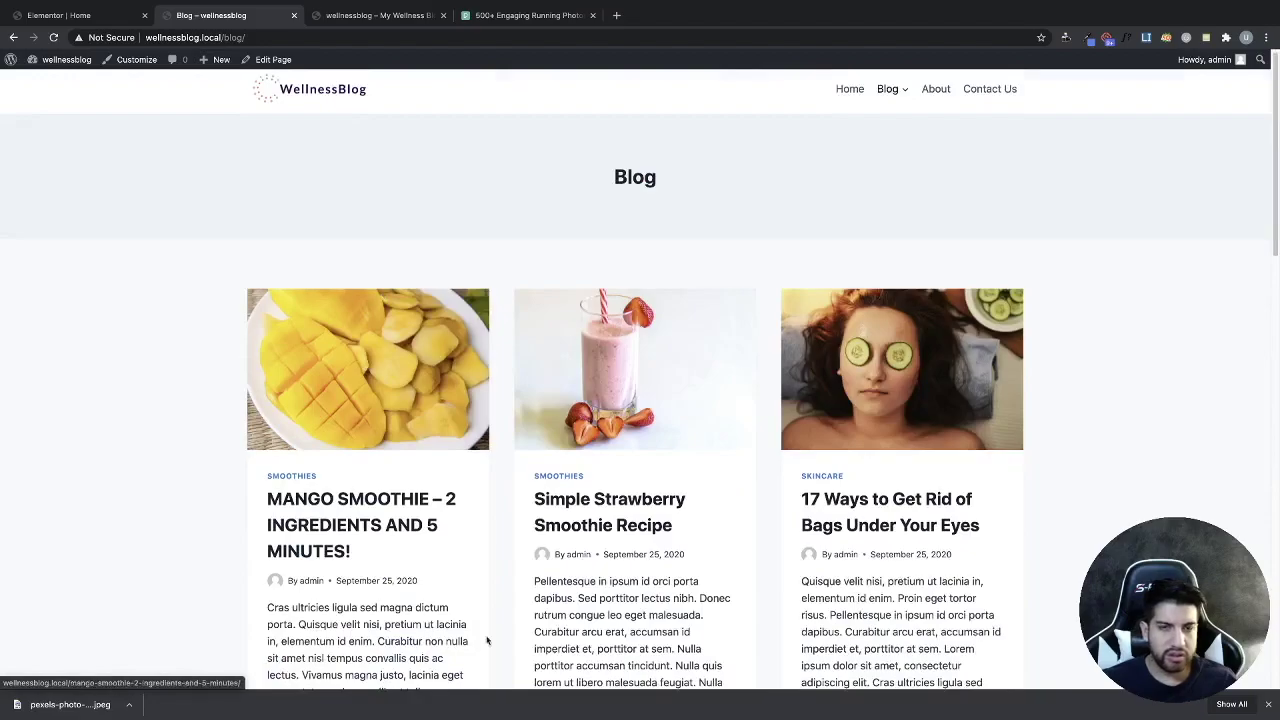
pyautogui.scroll(-10, 751, 434)
pyautogui.scroll(10, 994, 497)
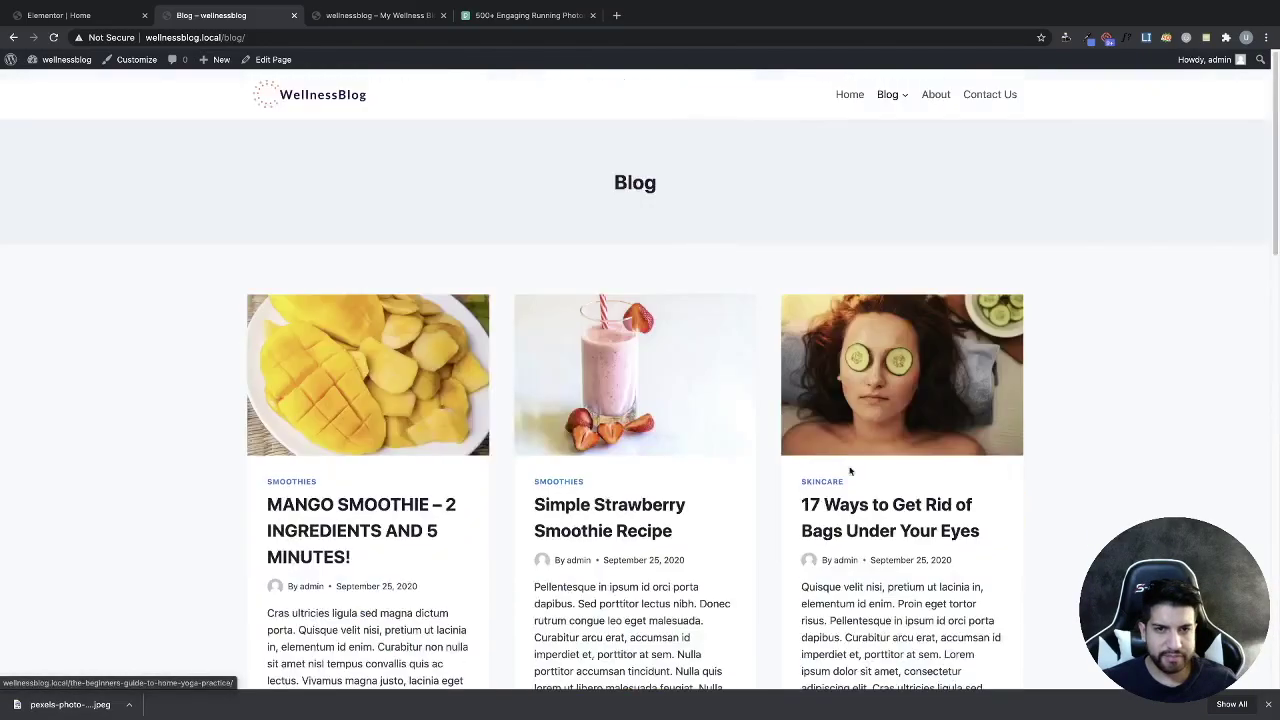
pyautogui.moveTo(58, 66)
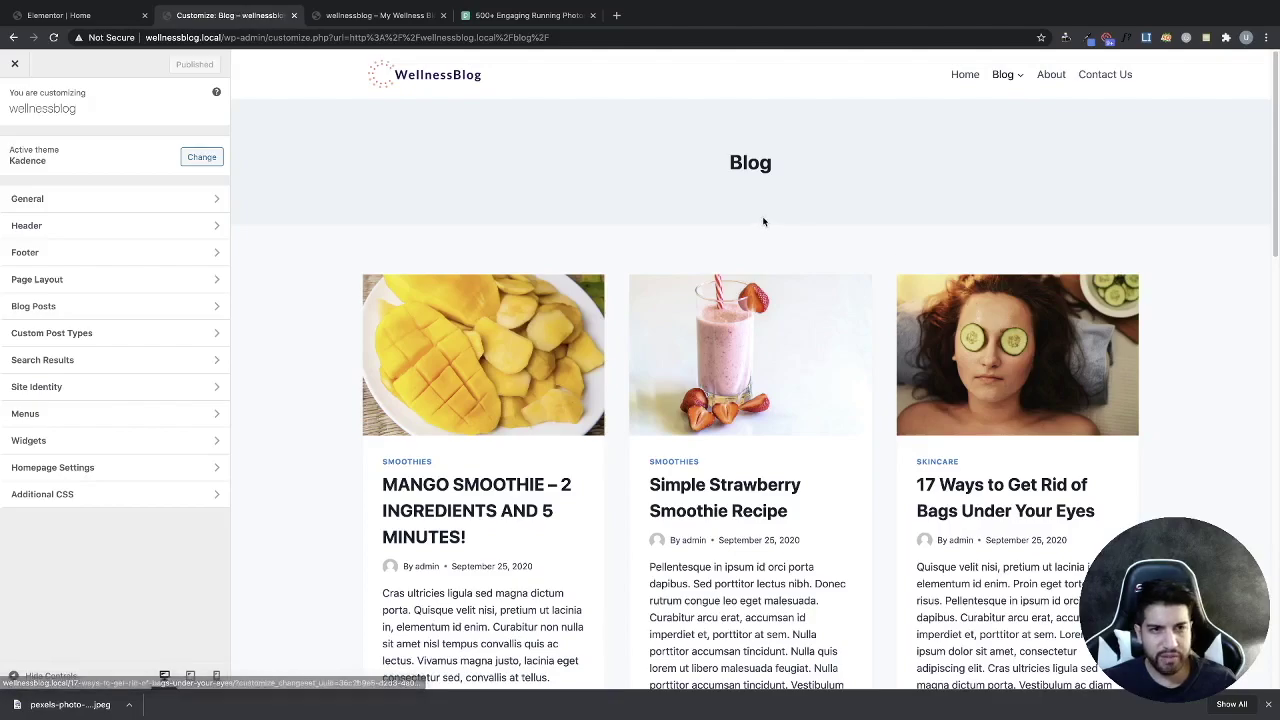
# - In Blog Posts > Archive Layout, try the archive title in content, above content and full width
pyautogui.click(97, 310)
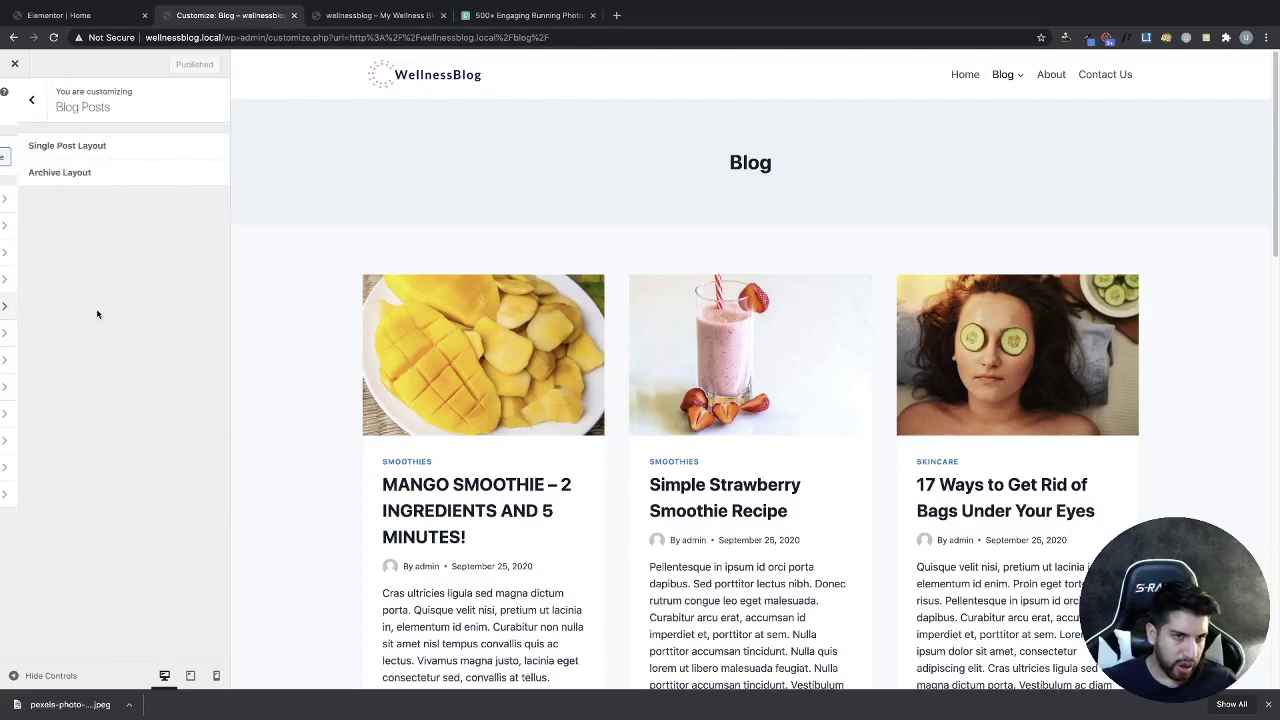
pyautogui.click(89, 175)
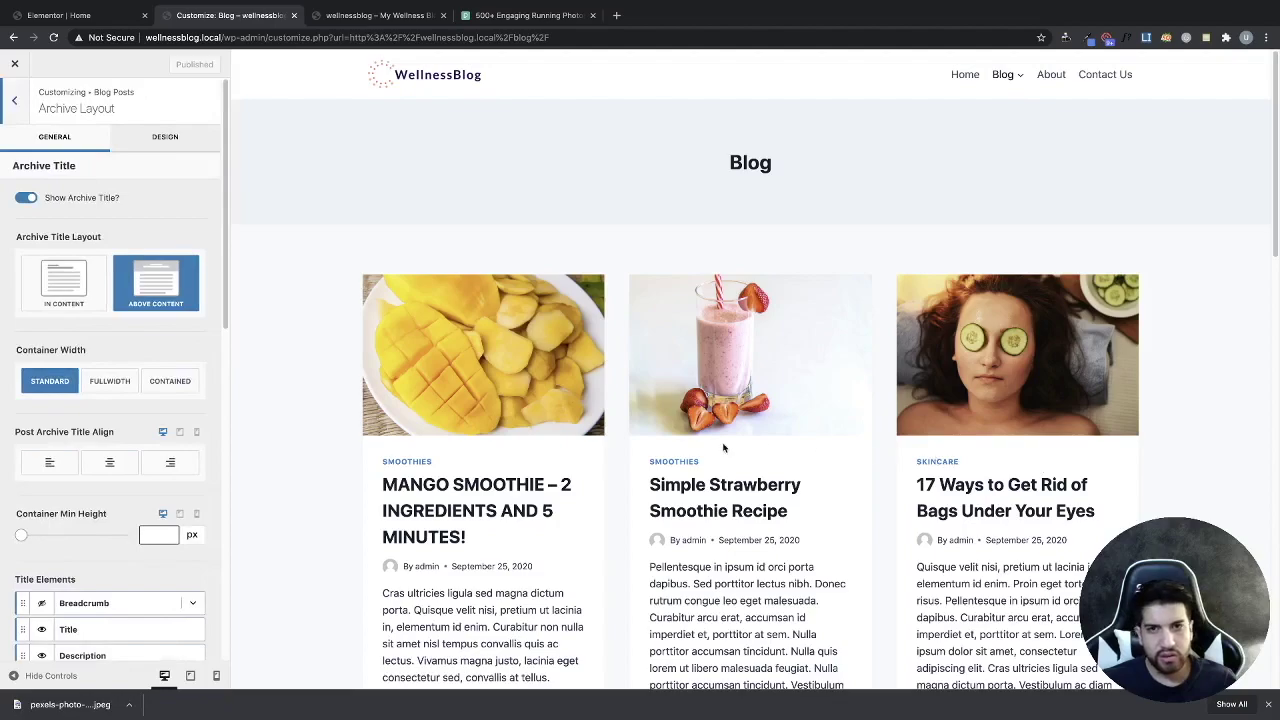
pyautogui.click(80, 303)
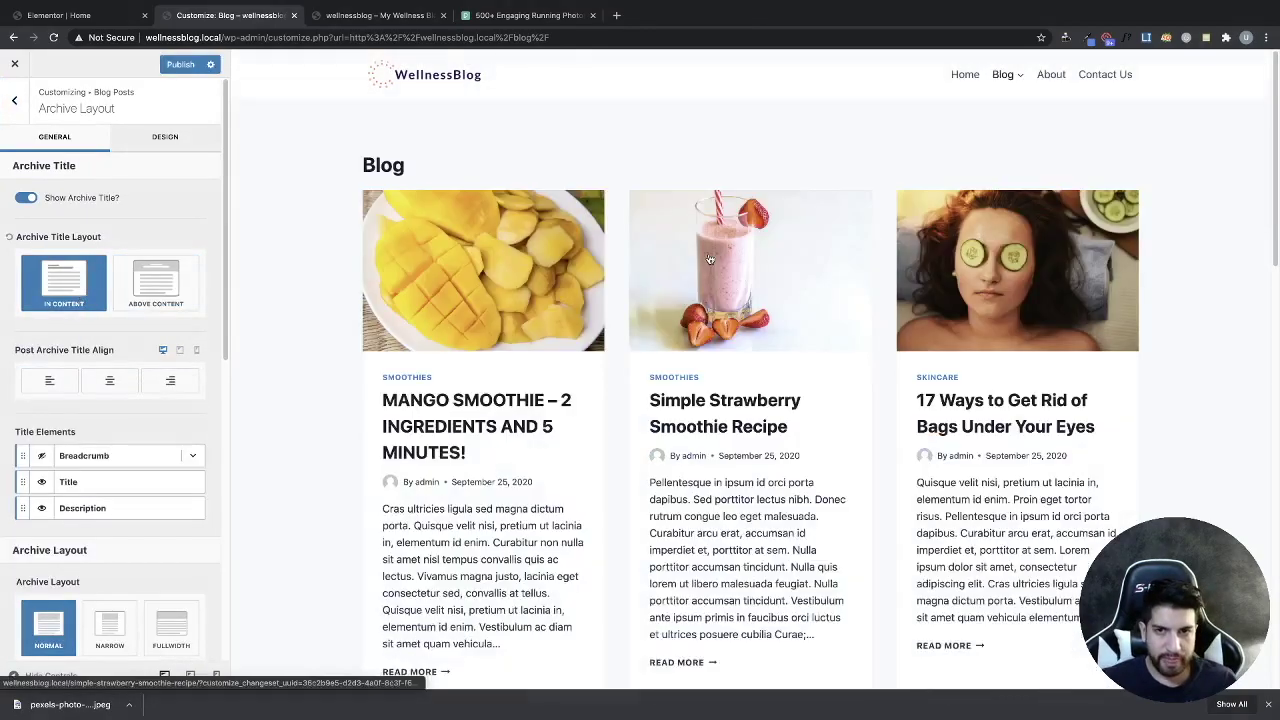
pyautogui.scroll(-5, 900, 493)
pyautogui.scroll(3, 900, 493)
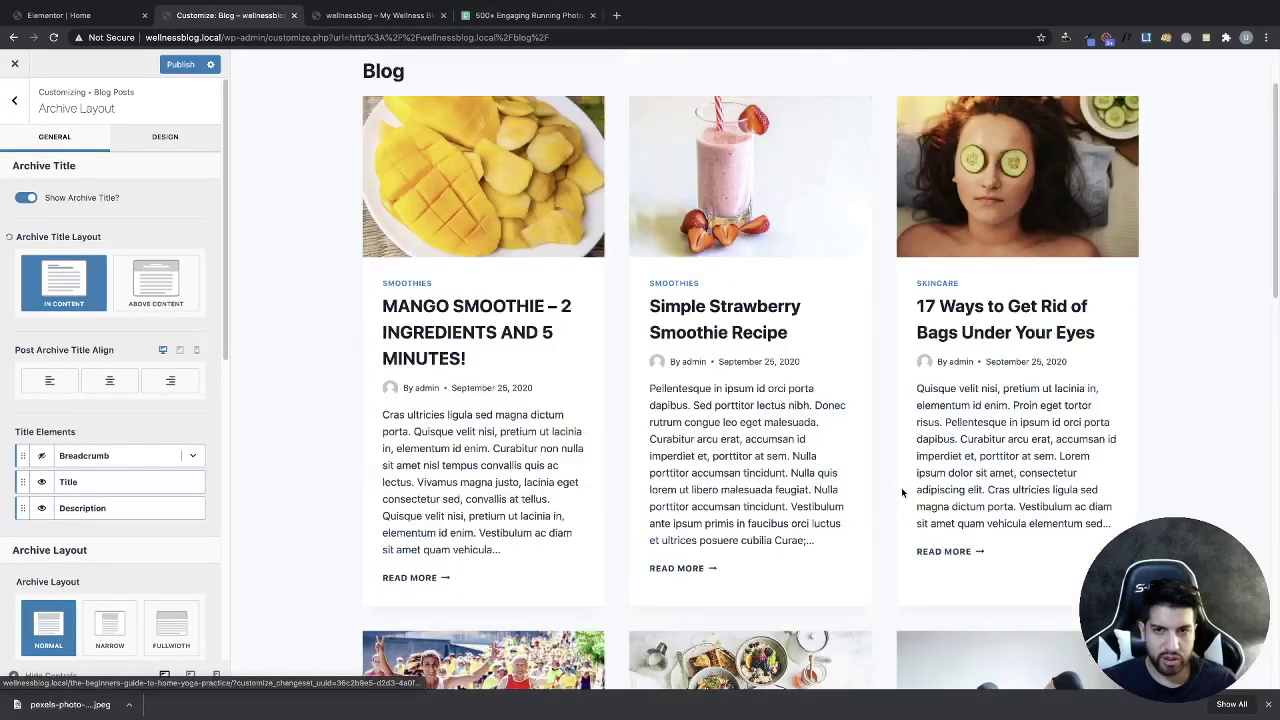
pyautogui.click(173, 297)
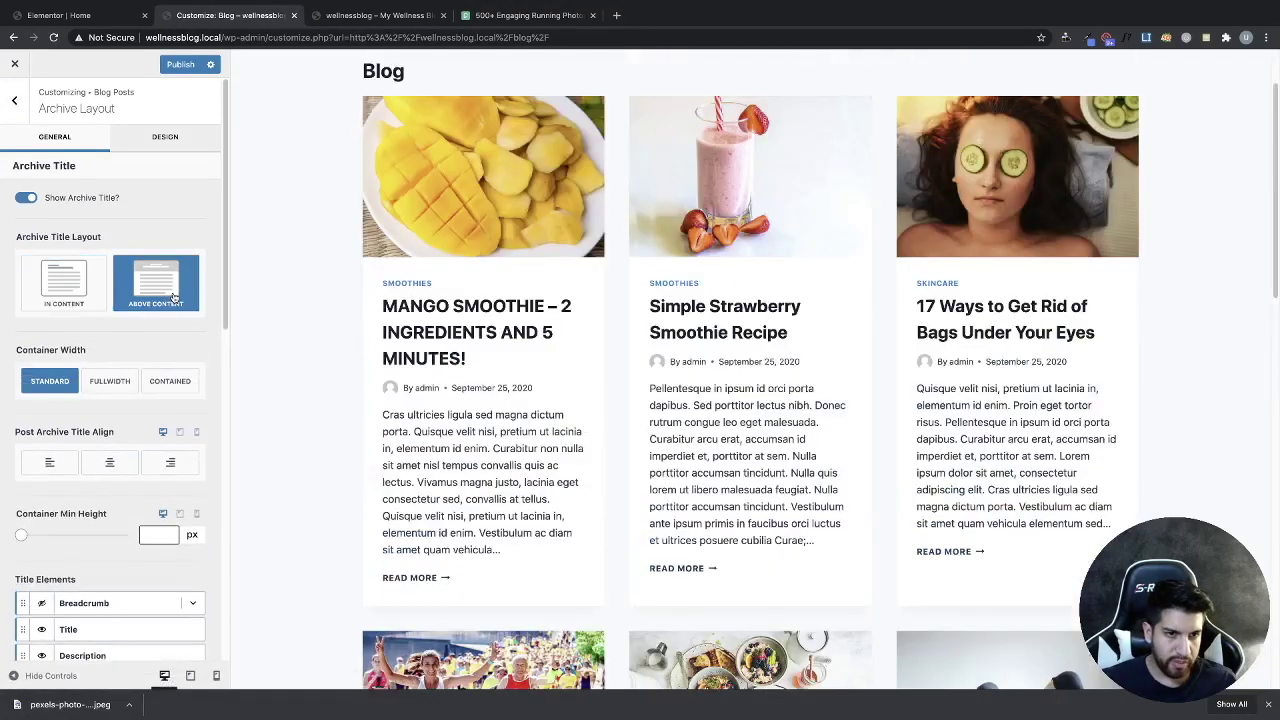
pyautogui.click(124, 389)
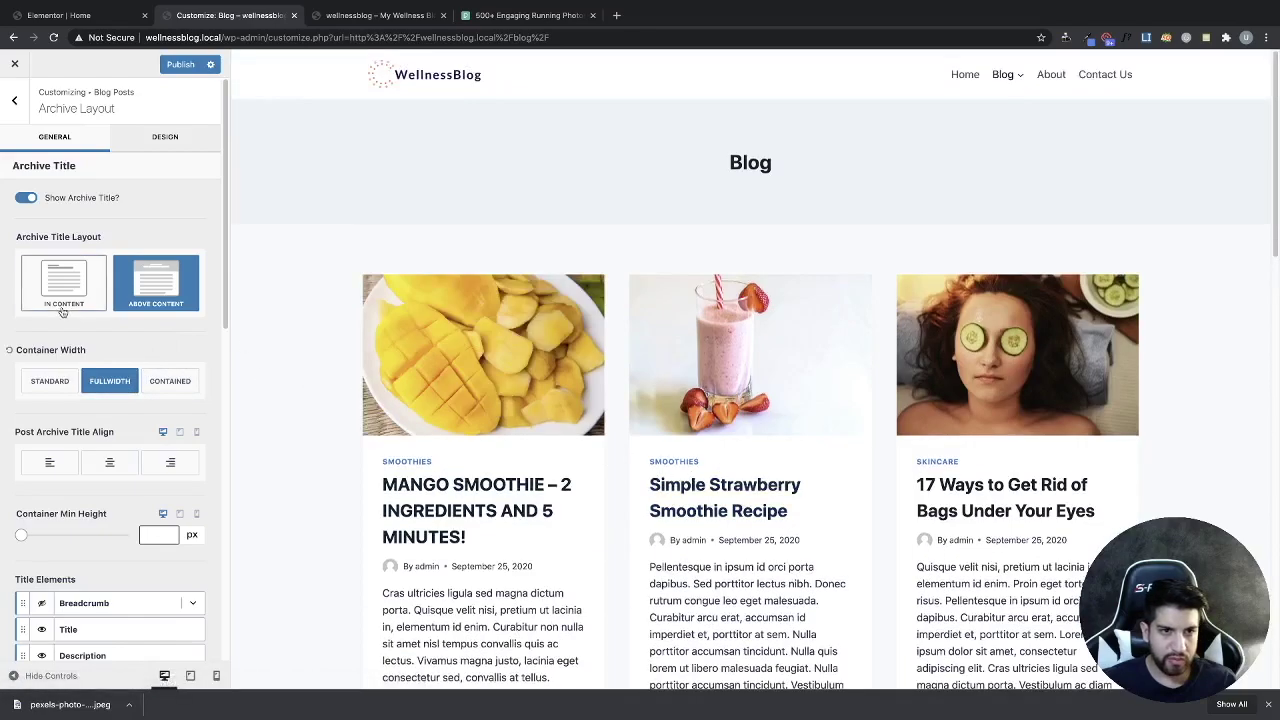
pyautogui.scroll(-10, 140, 383)
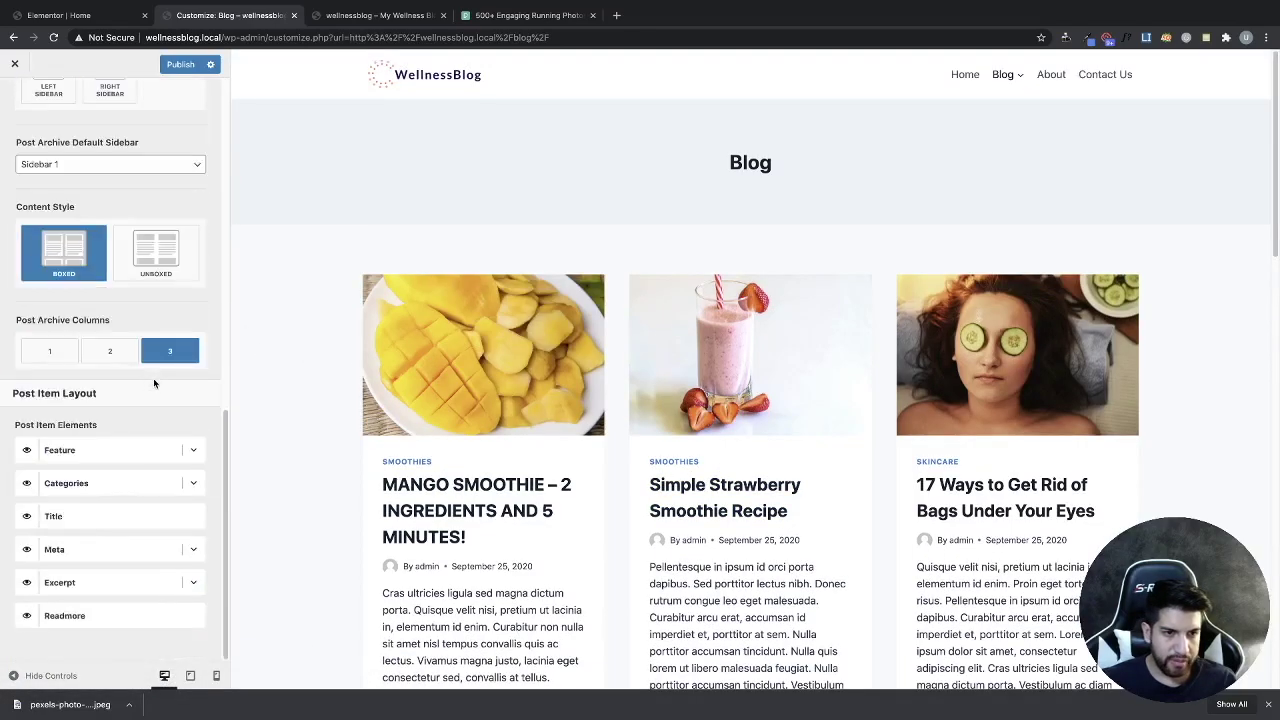
pyautogui.scroll(10, 111, 328)
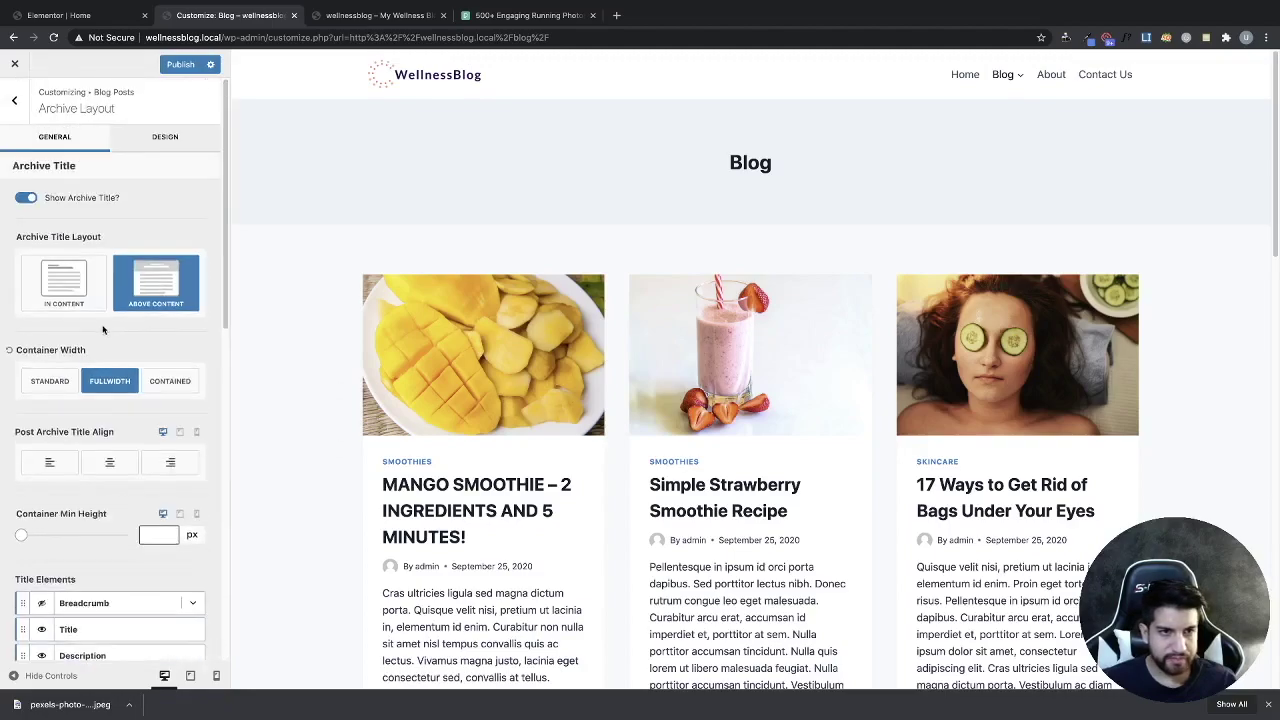
# - Set the archive title to In Content with center alignment, leaving the breadcrumb off
pyautogui.click(64, 290)
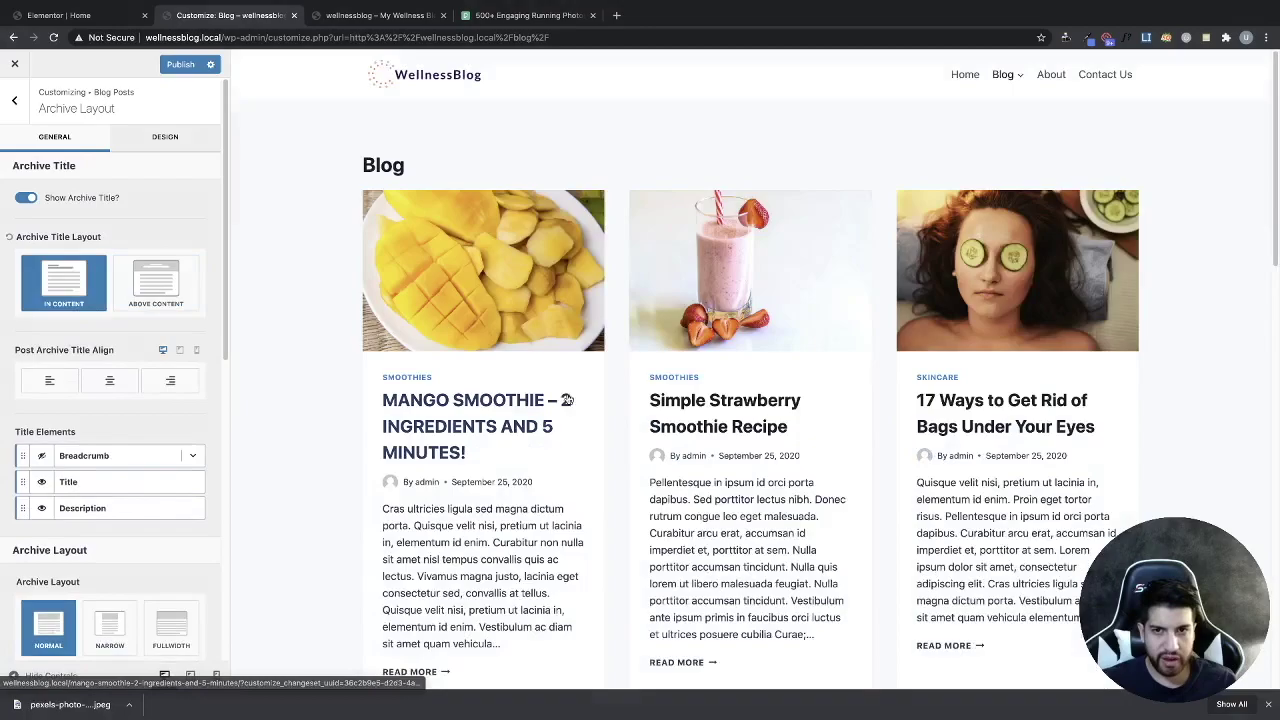
pyautogui.scroll(-8, 565, 400)
pyautogui.scroll(8, 585, 420)
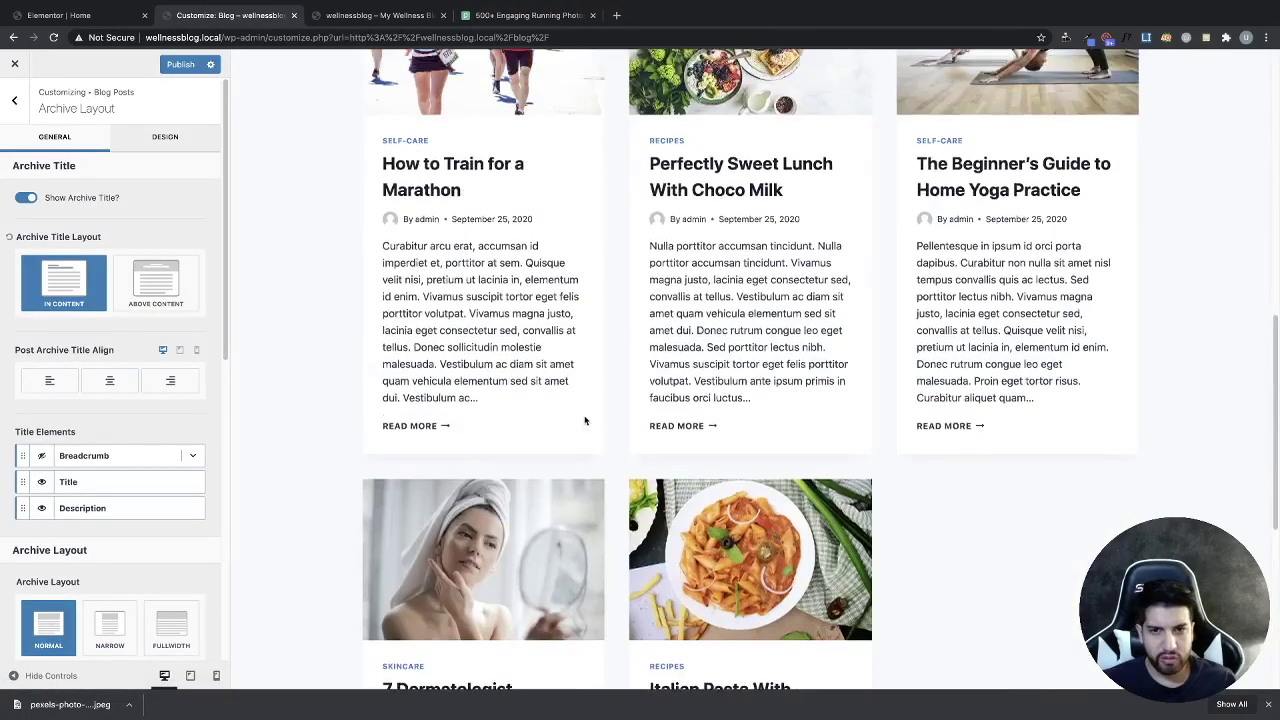
pyautogui.scroll(-1, 150, 355)
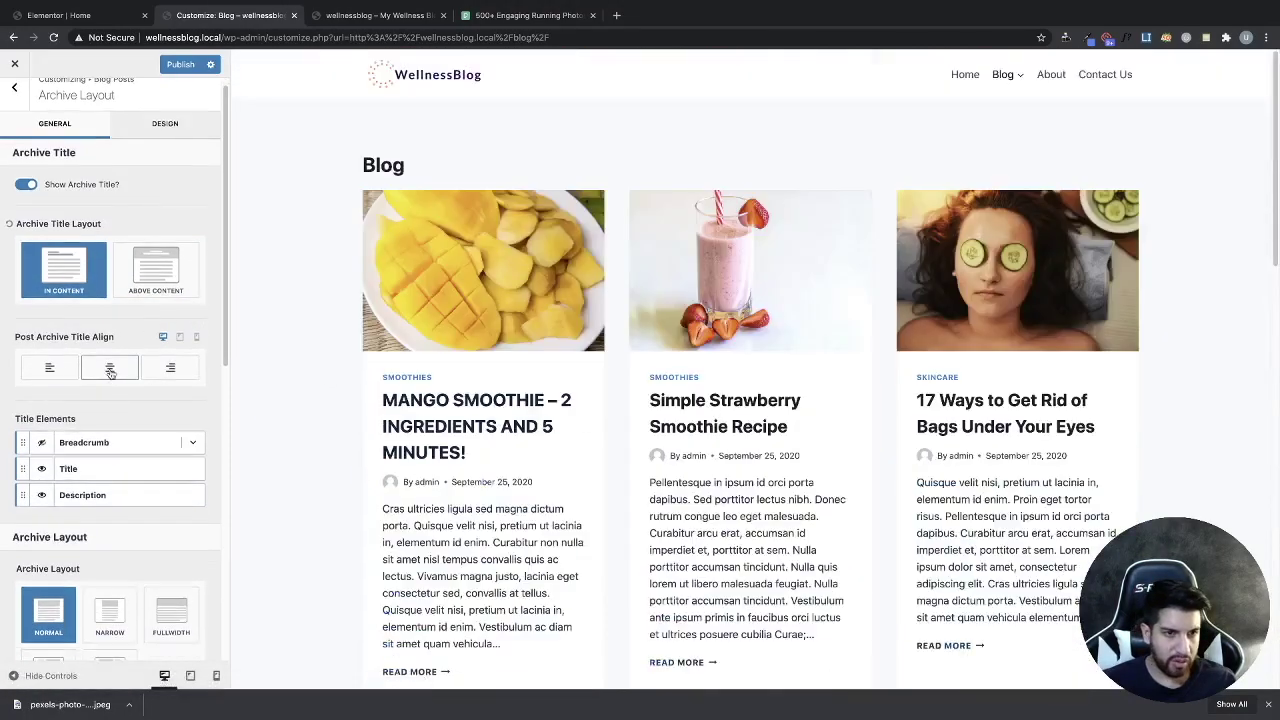
pyautogui.click(109, 373)
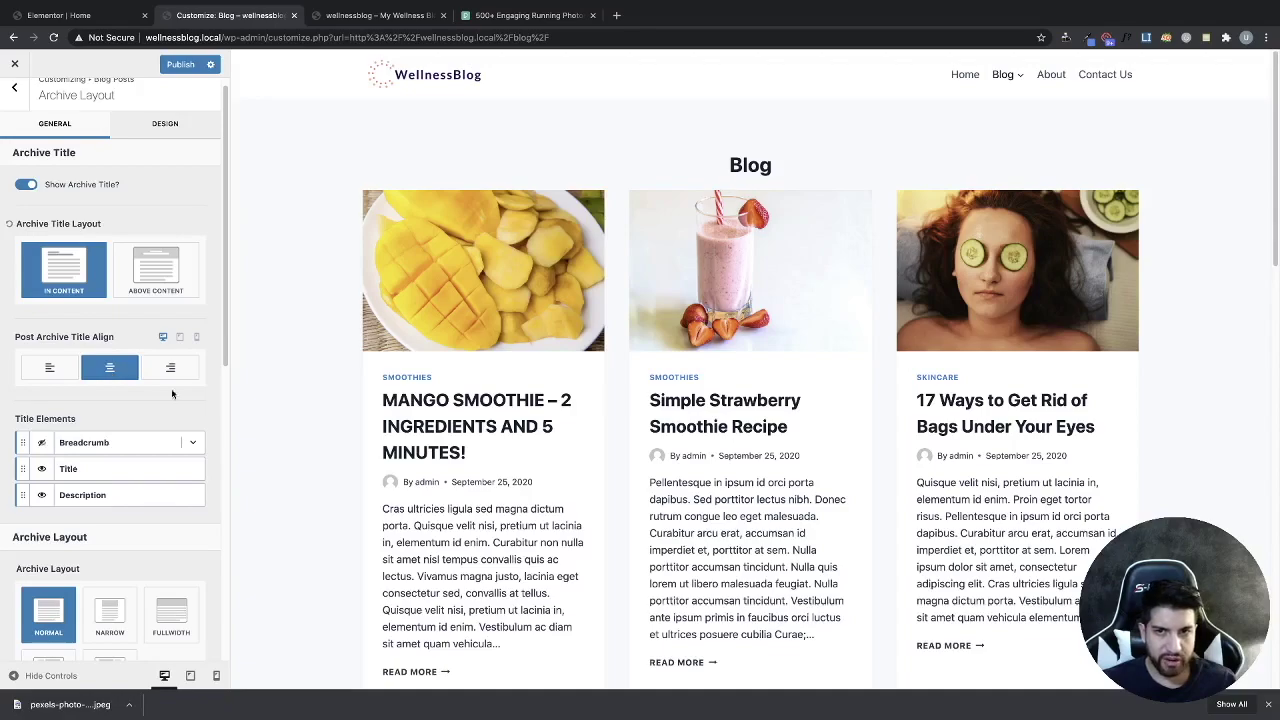
pyautogui.scroll(-2, 172, 394)
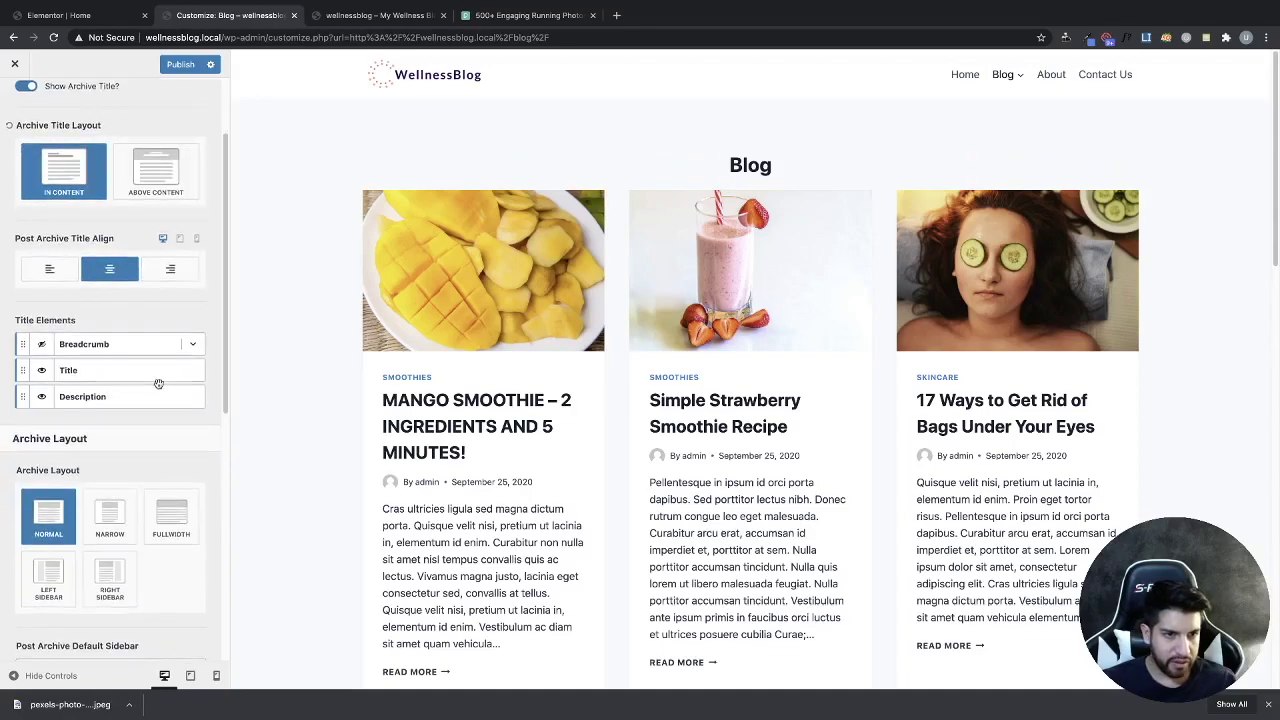
pyautogui.click(43, 348)
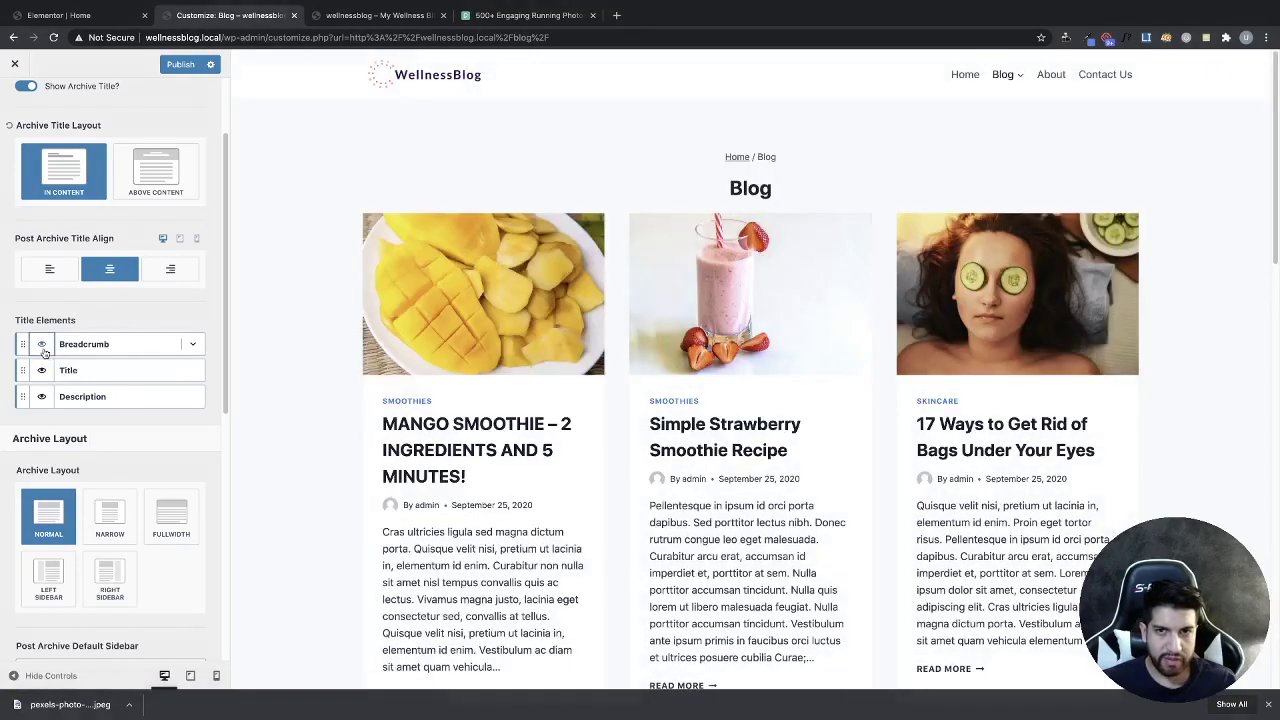
pyautogui.click(42, 346)
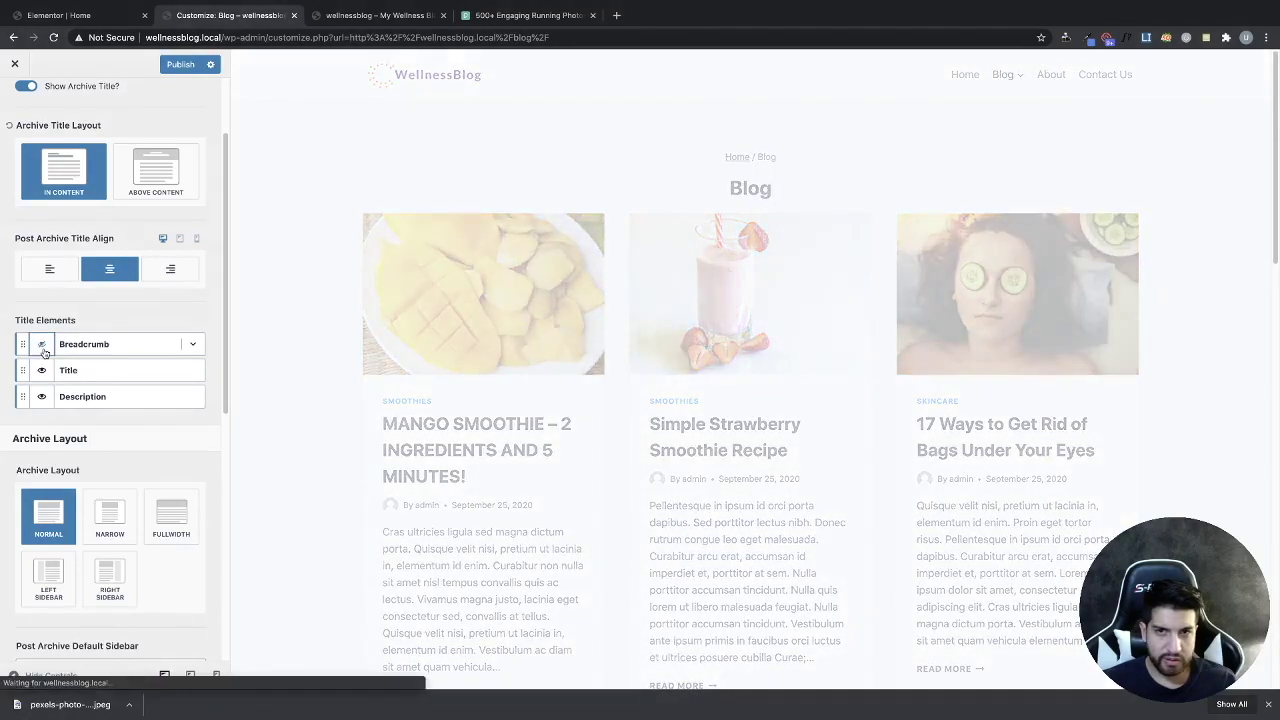
pyautogui.scroll(-2, 143, 410)
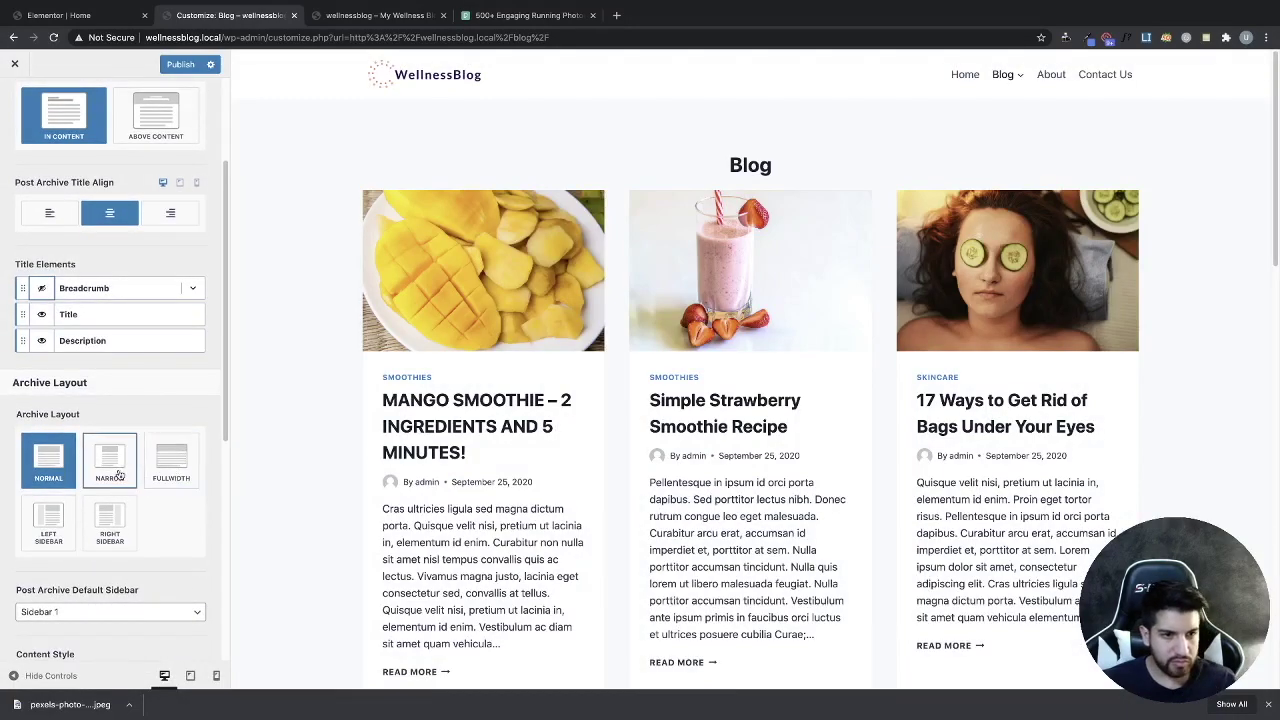
# - Try full and narrow archive widths, return to normal, and keep Sidebar 1
pyautogui.click(172, 470)
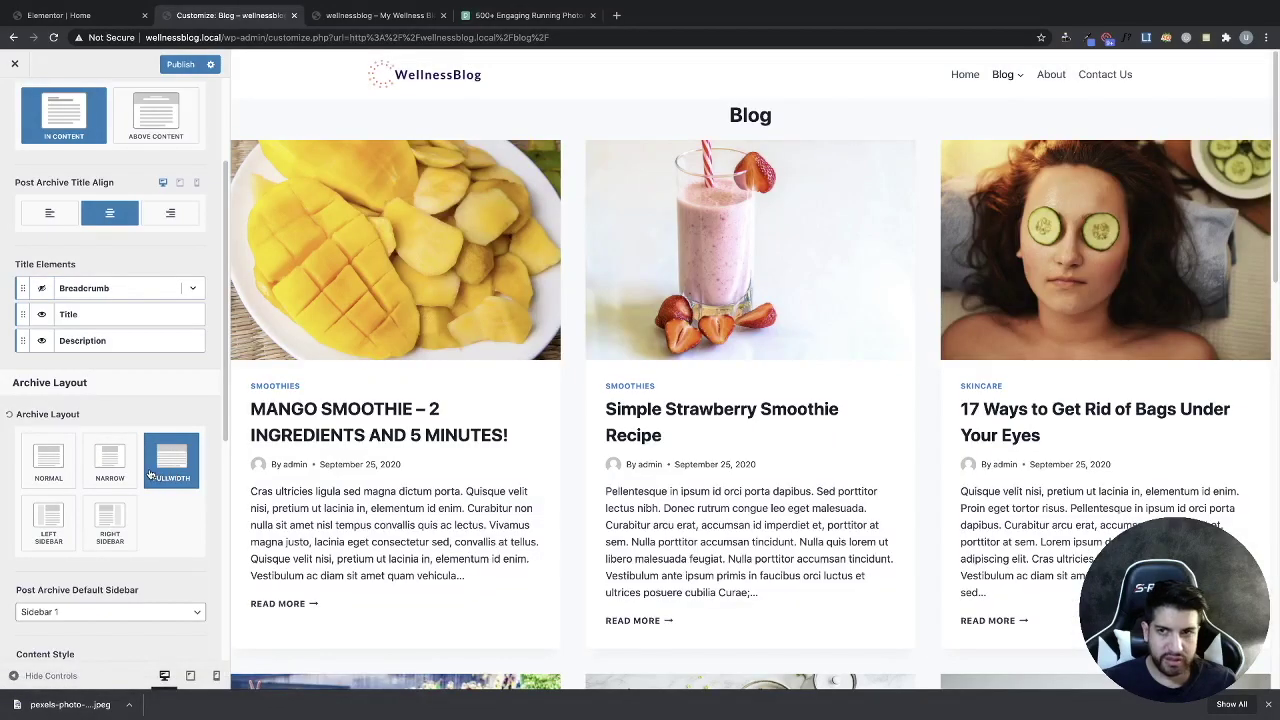
pyautogui.click(118, 472)
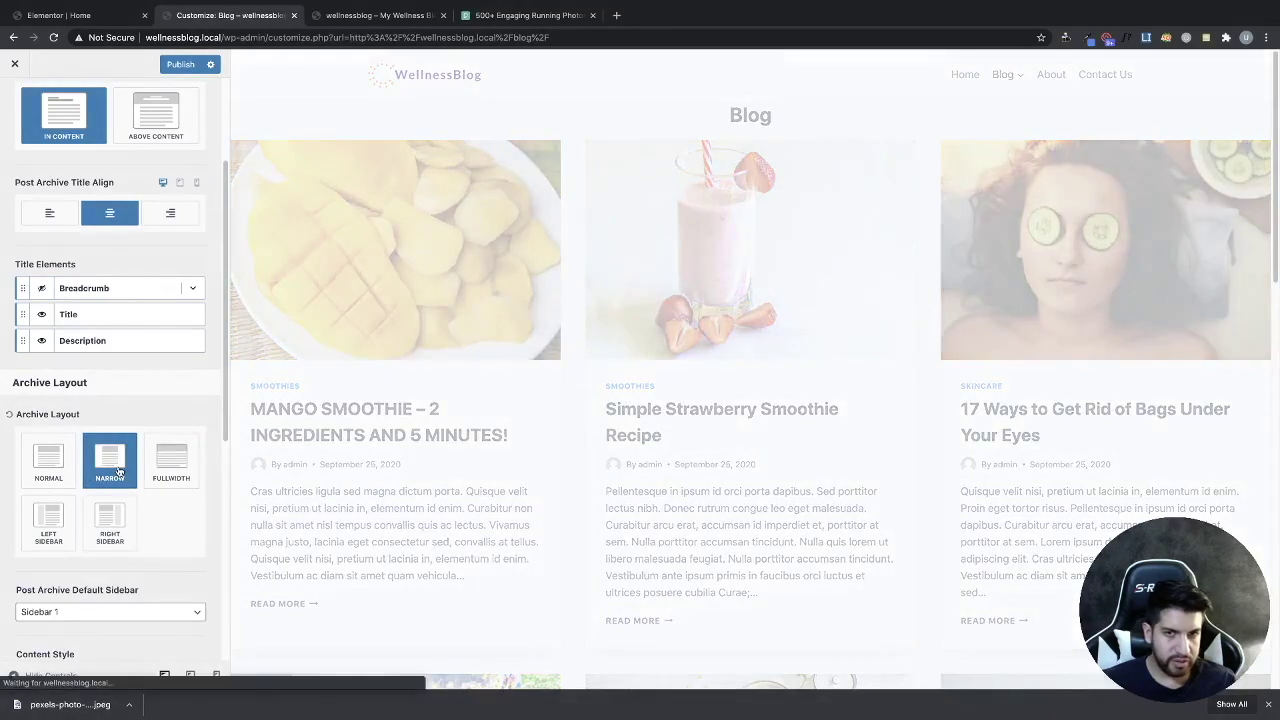
pyautogui.click(48, 462)
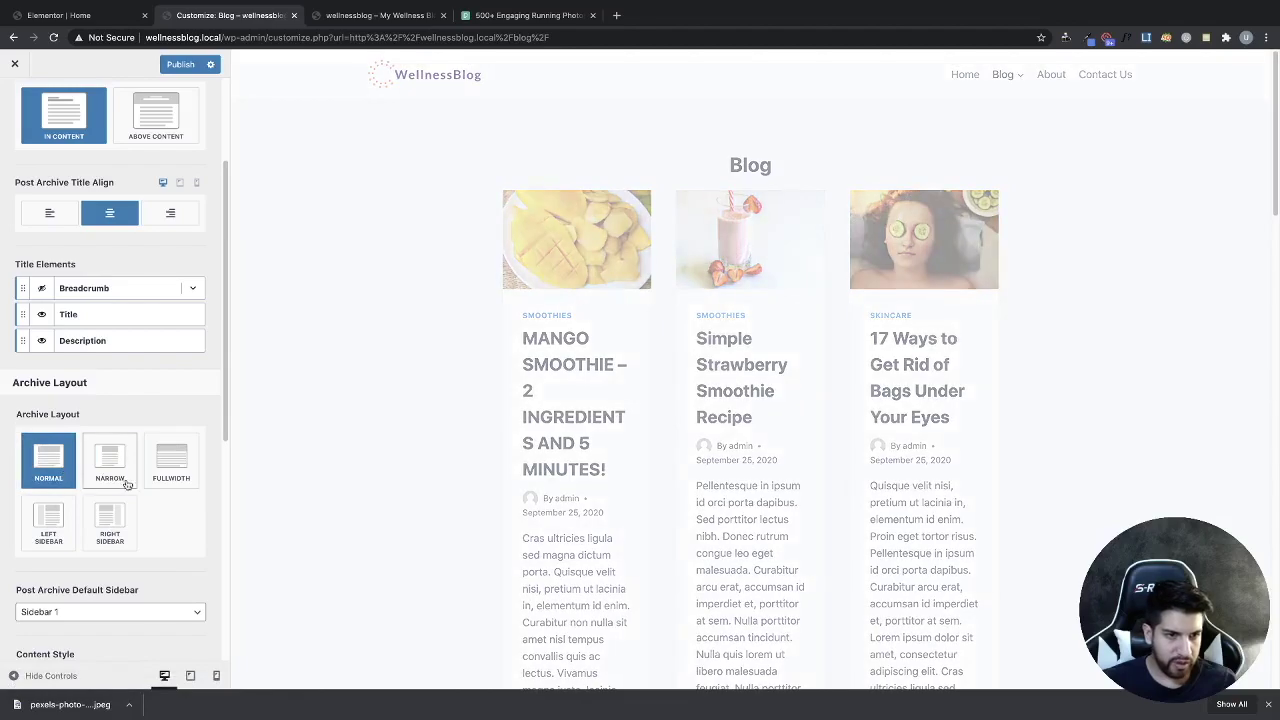
pyautogui.scroll(-3, 141, 485)
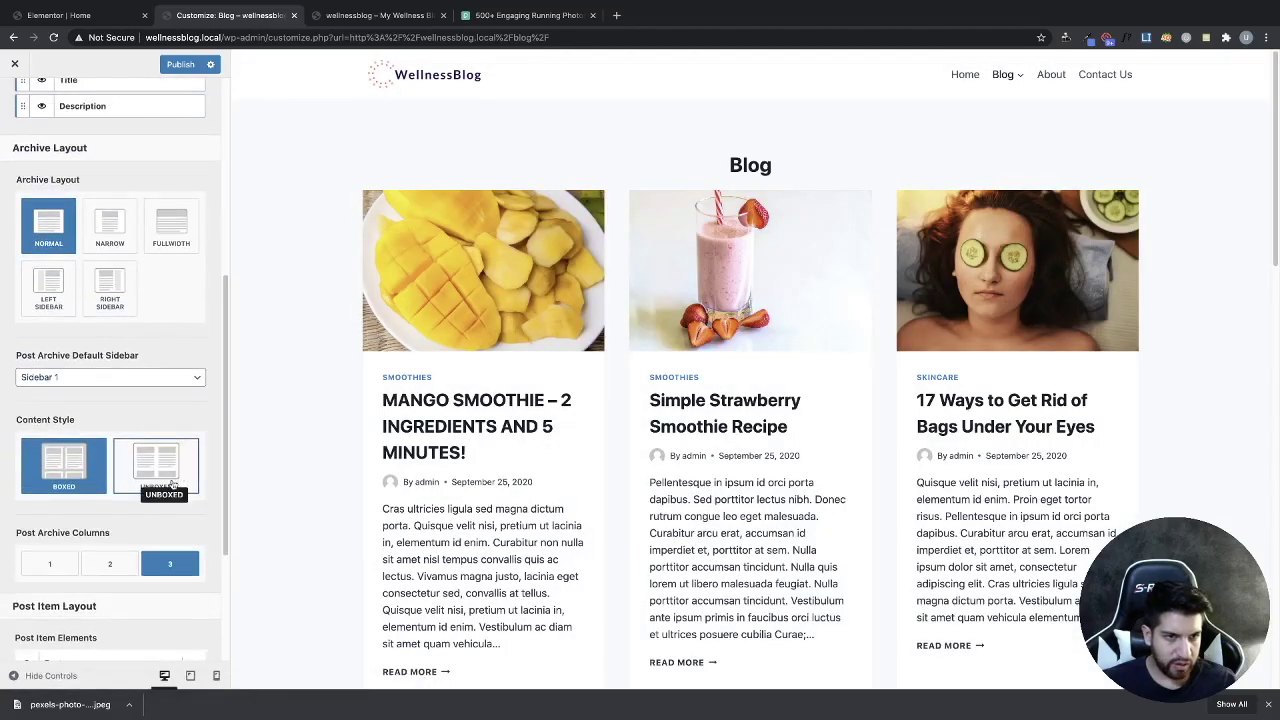
pyautogui.click(105, 384)
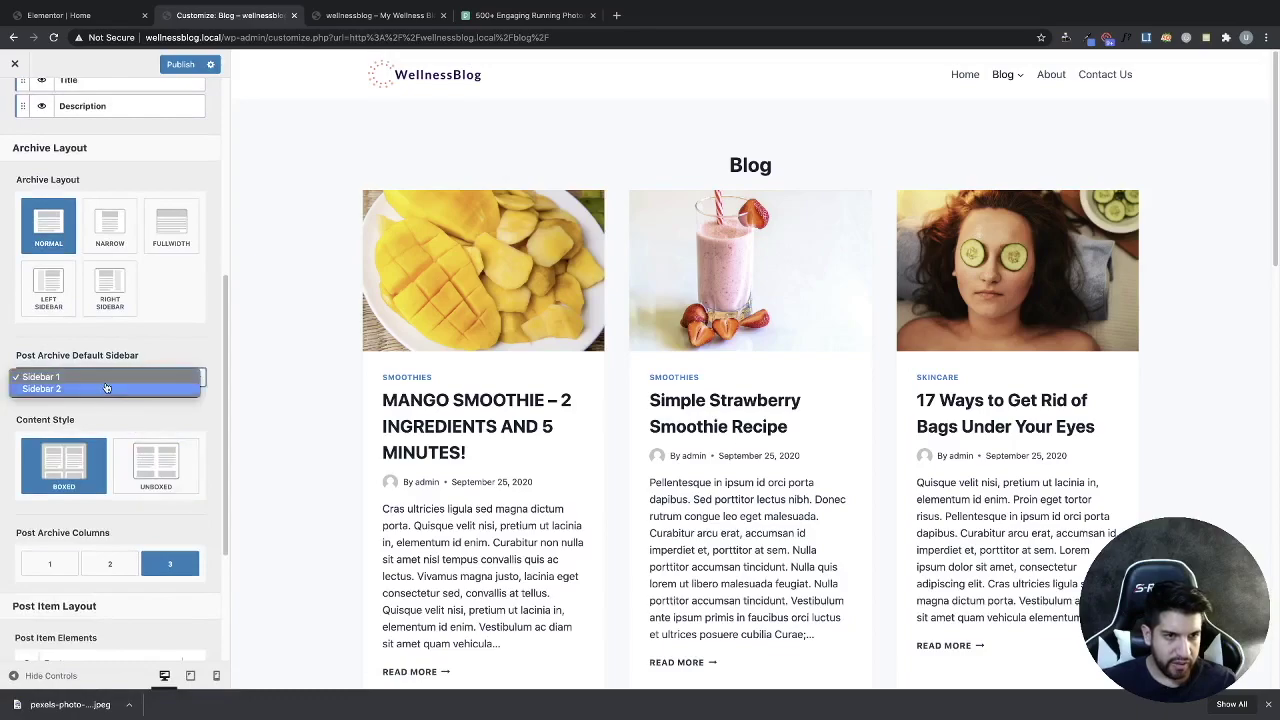
pyautogui.click(121, 413)
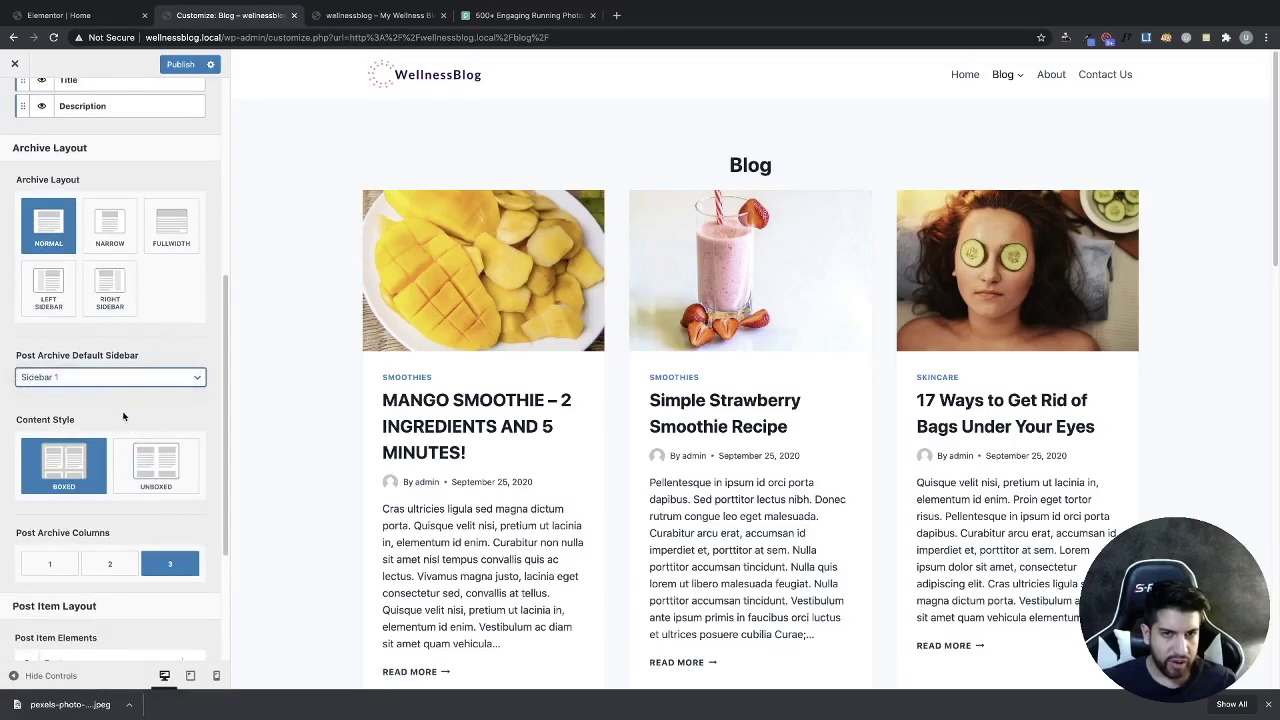
# - Toggle the post card boxes off and on, leaving the cards boxed
pyautogui.click(157, 478)
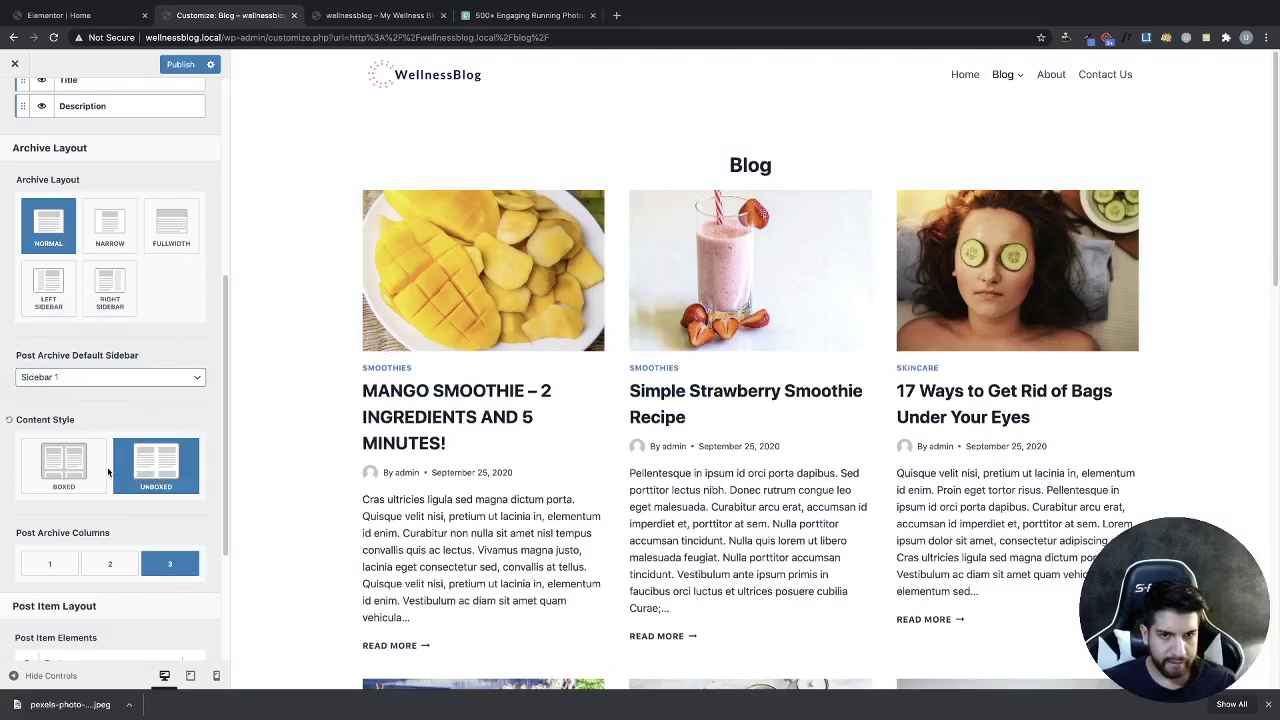
pyautogui.click(96, 470)
pyautogui.click(165, 470)
pyautogui.click(96, 470)
pyautogui.click(175, 470)
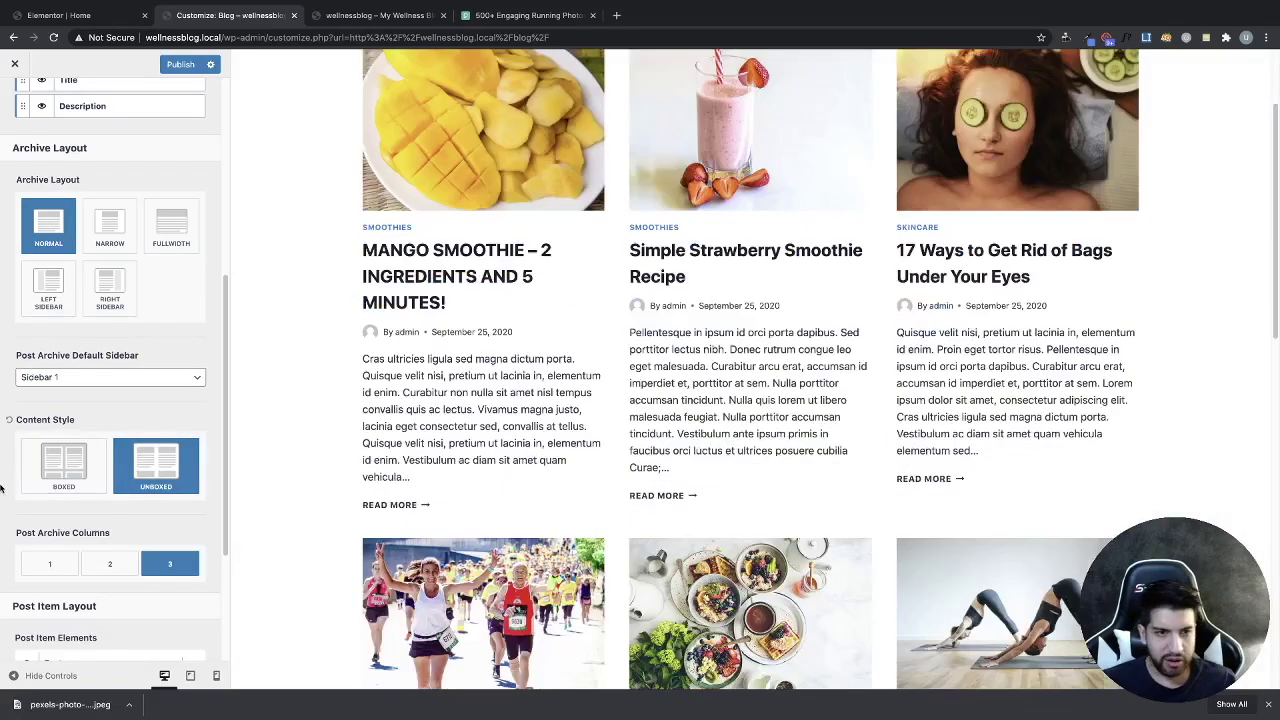
pyautogui.click(75, 476)
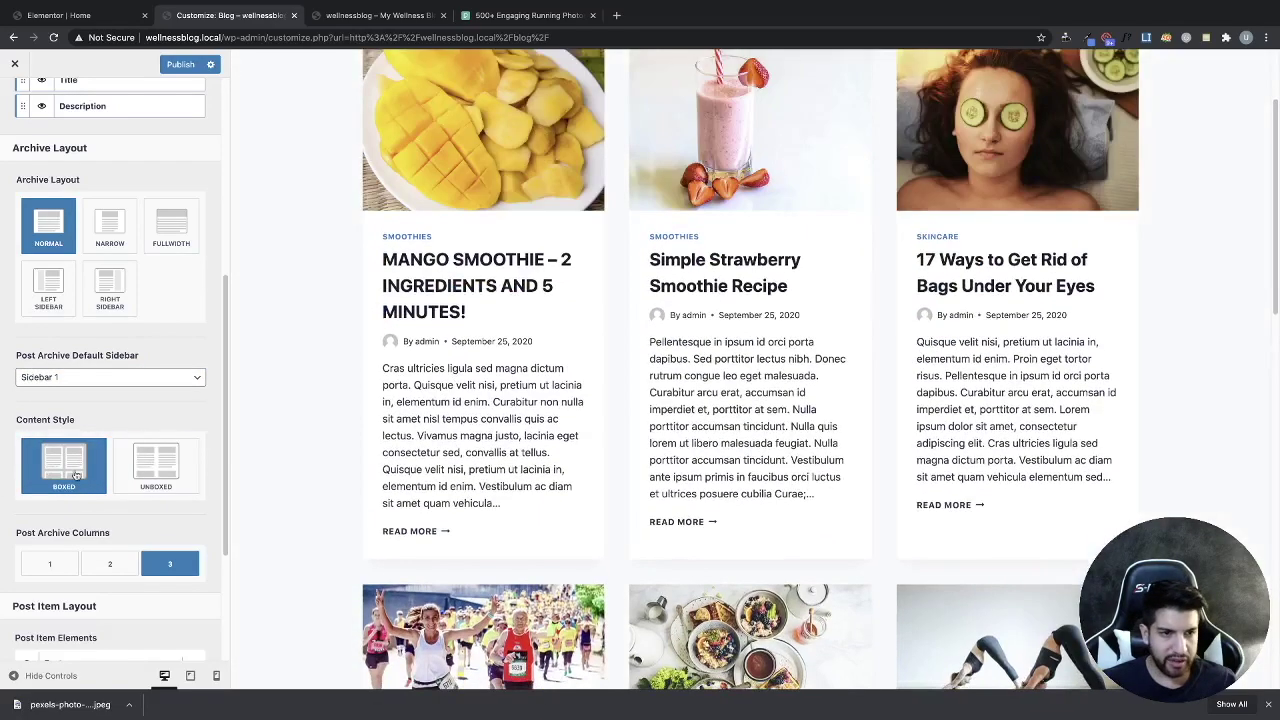
# - Try two post archive columns, then set Post Archive Columns back to 3
pyautogui.scroll(-1, 163, 458)
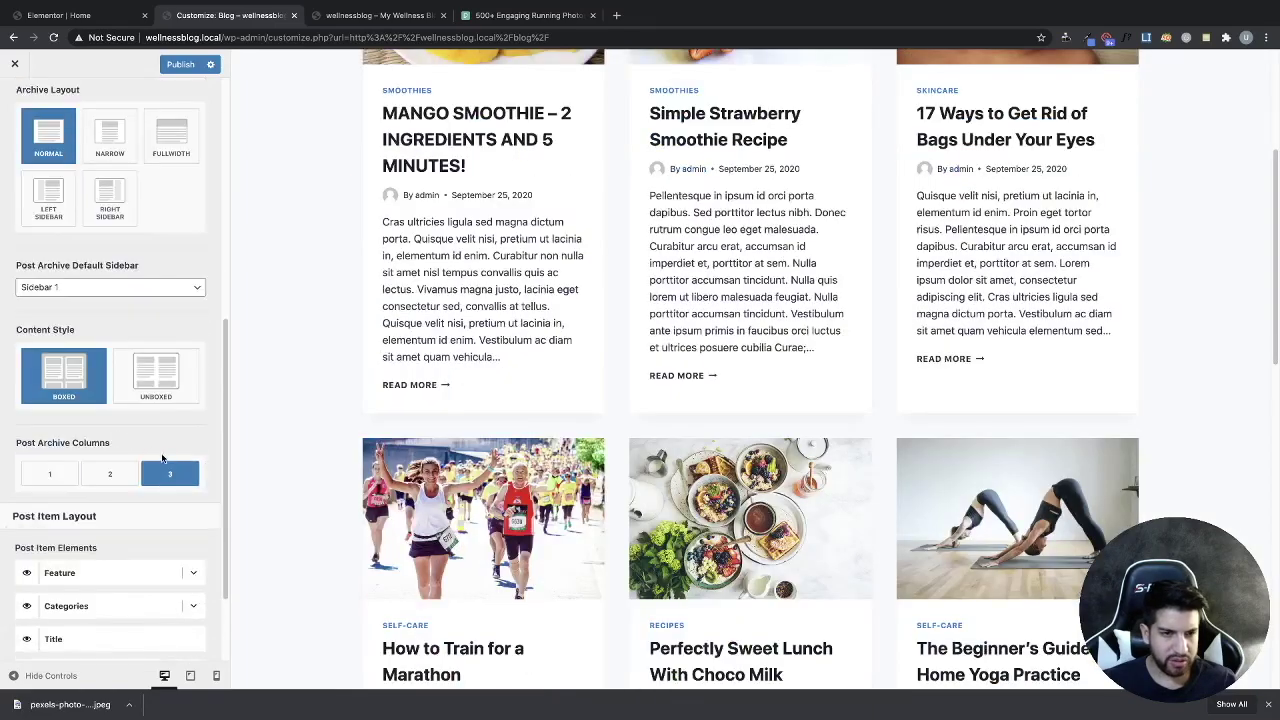
pyautogui.click(108, 476)
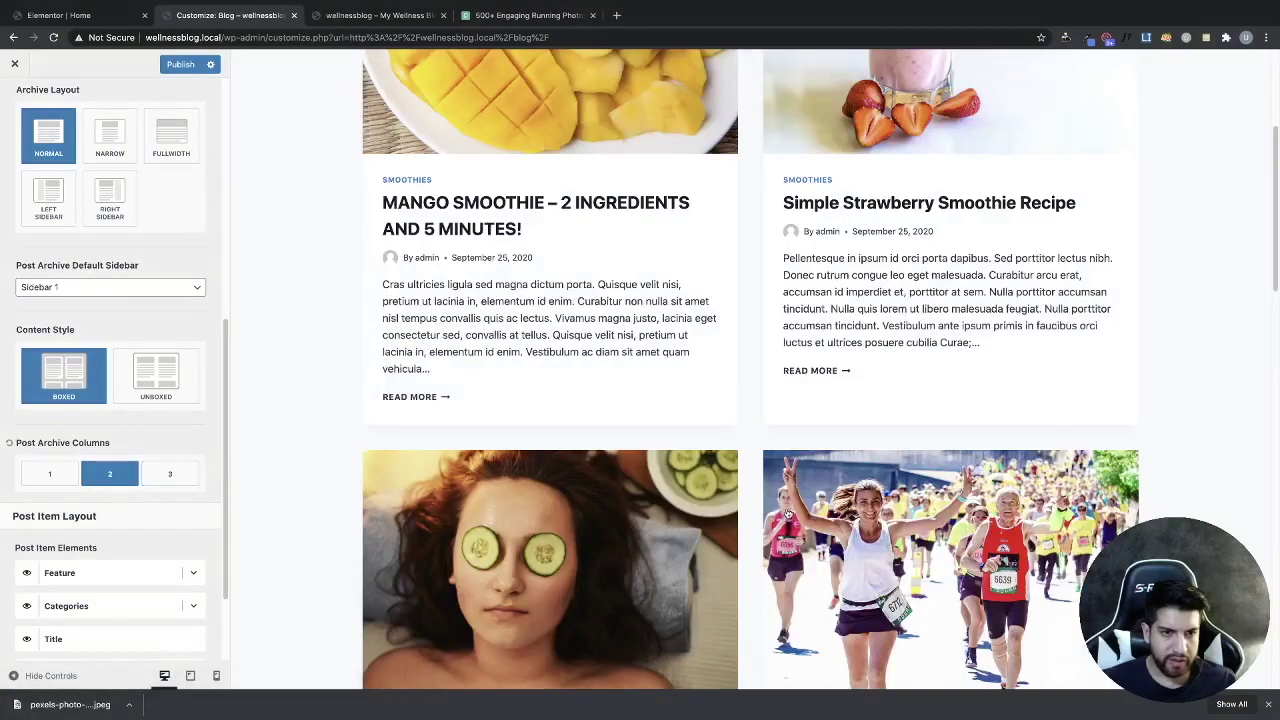
pyautogui.scroll(3, 741, 517)
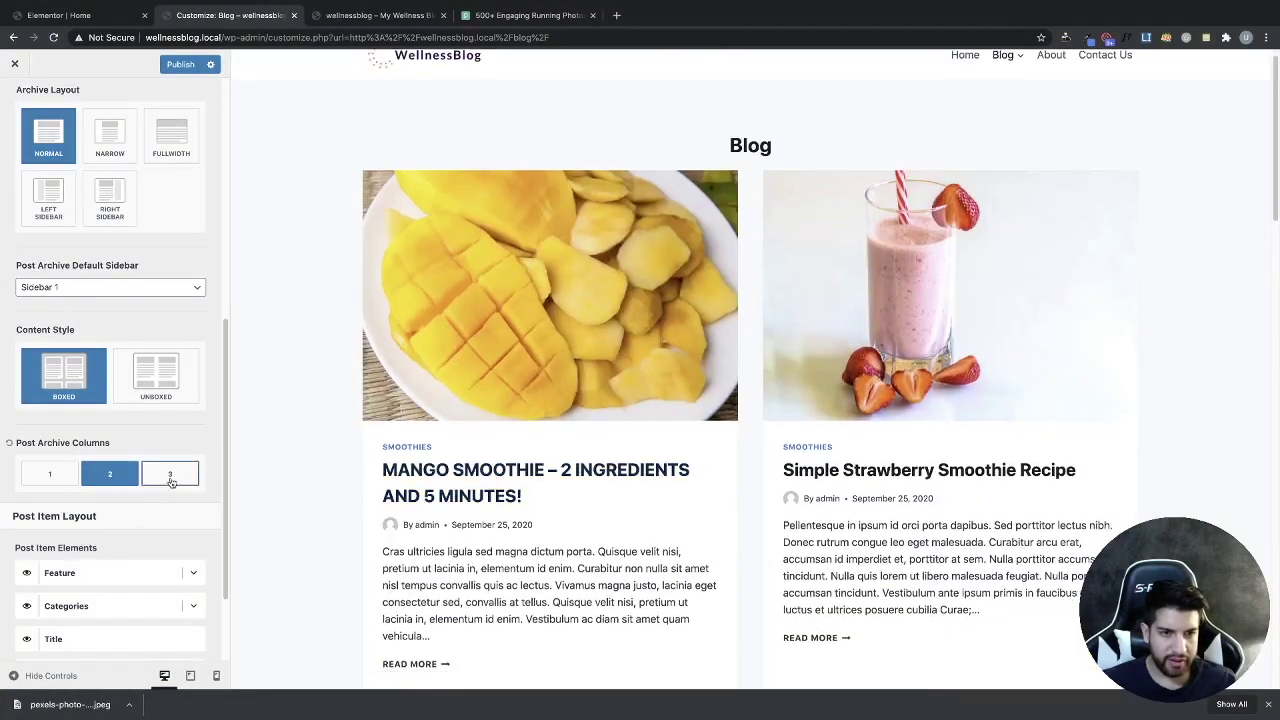
pyautogui.click(170, 479)
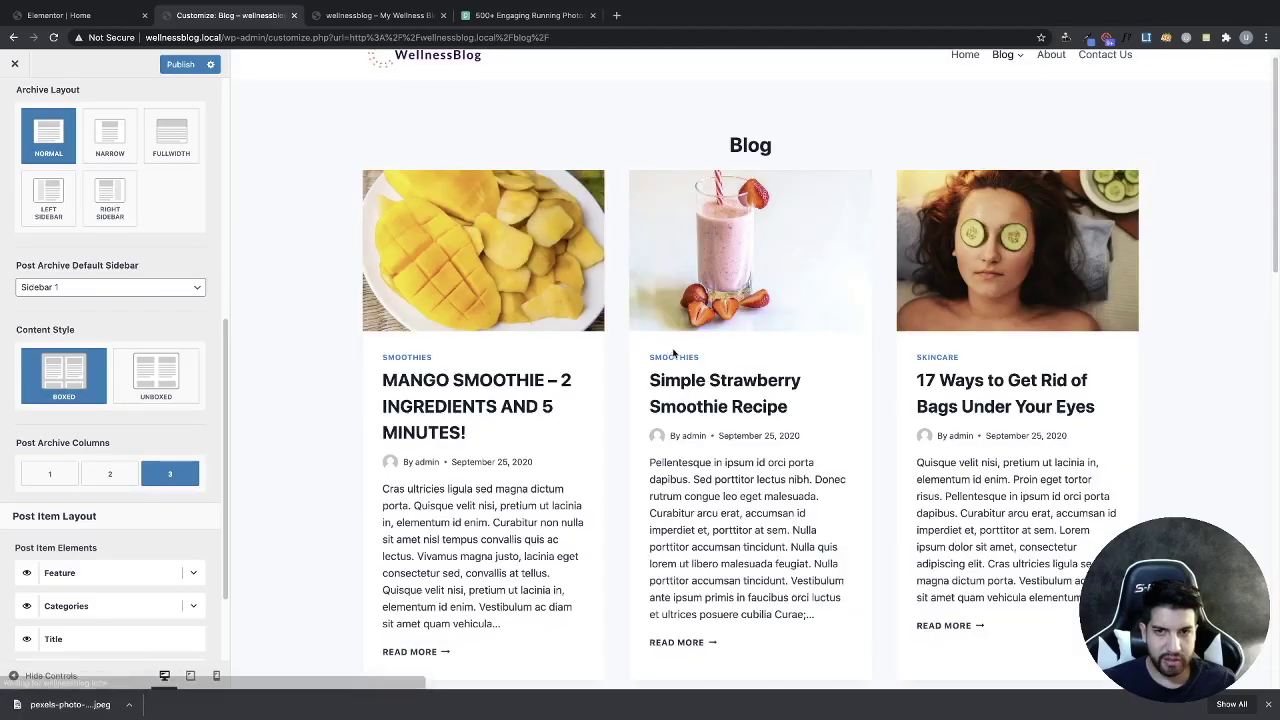
pyautogui.scroll(-2, 614, 427)
# - Scroll to the post item elements and briefly expand the Featured Image options
pyautogui.scroll(-6, 614, 427)
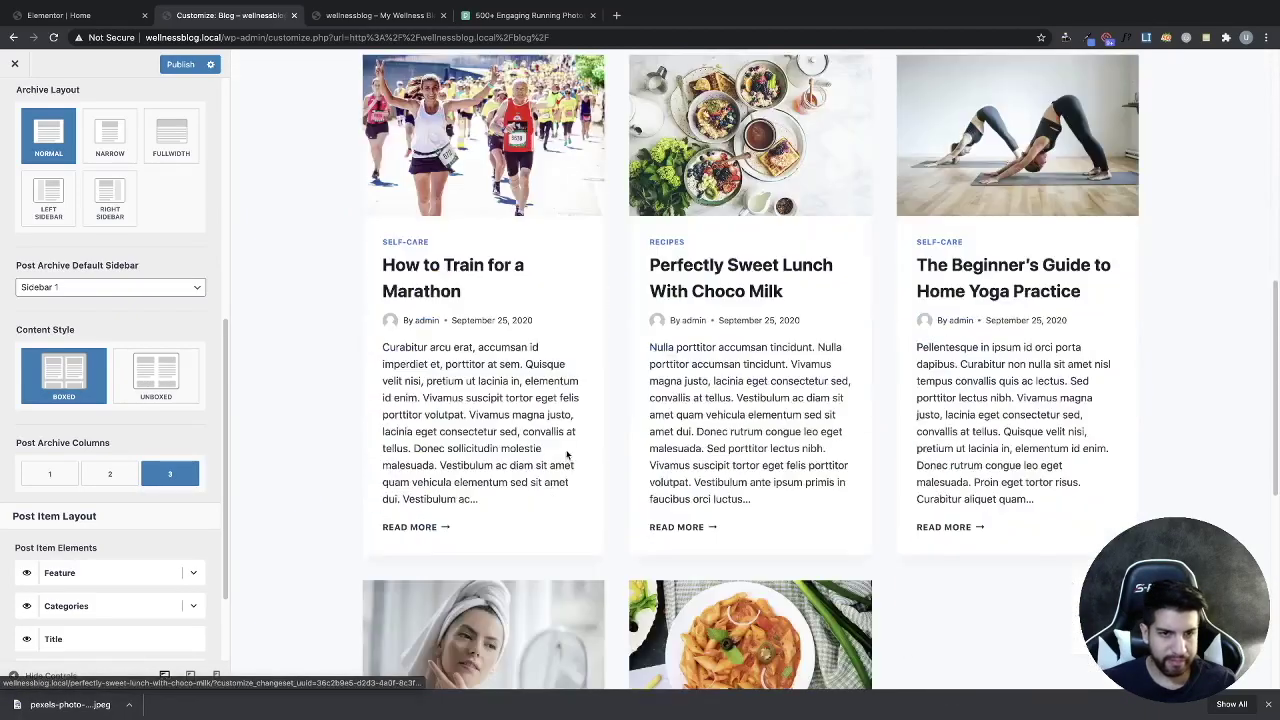
pyautogui.scroll(-3, 157, 471)
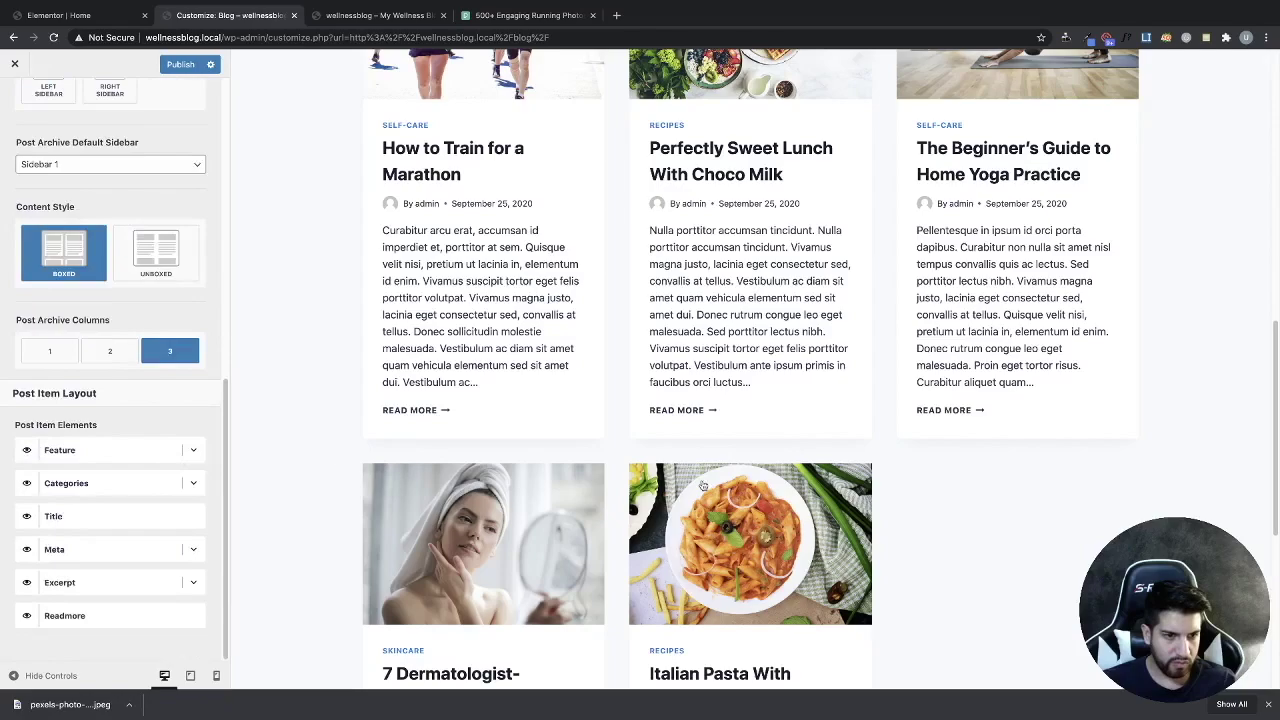
pyautogui.scroll(-3, 977, 509)
pyautogui.scroll(-1, 678, 457)
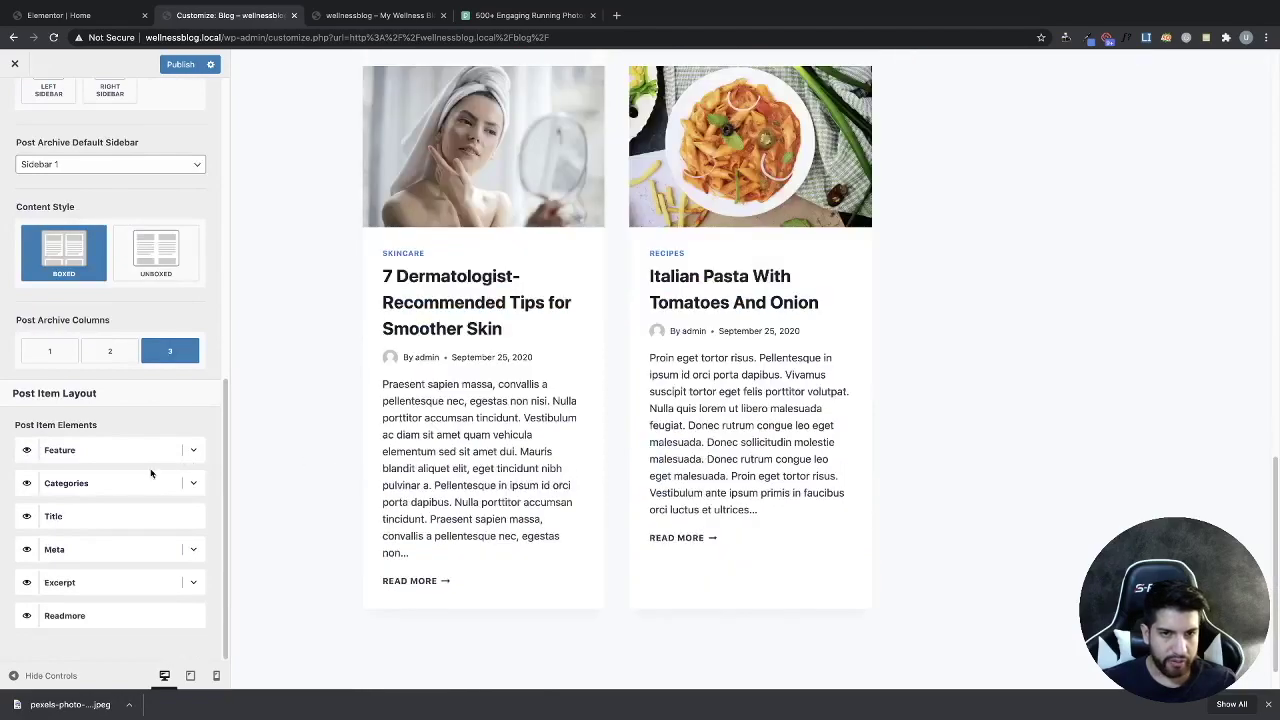
pyautogui.scroll(1, 432, 432)
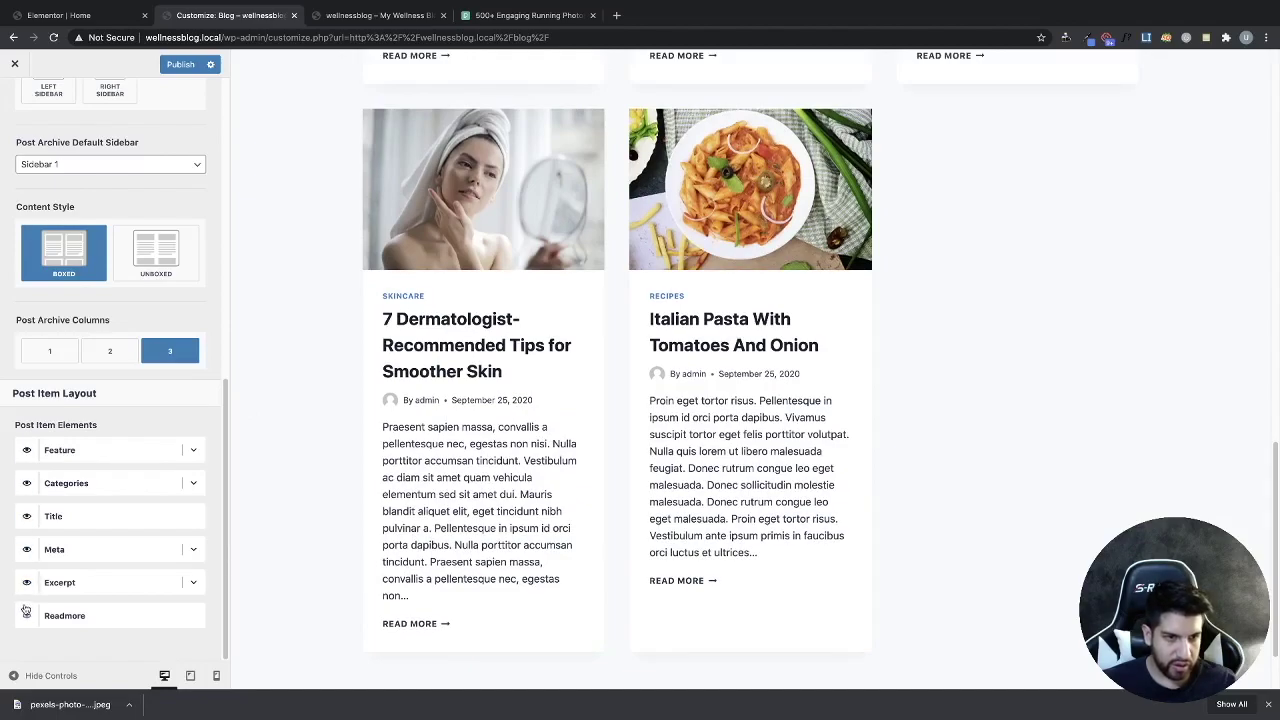
pyautogui.click(194, 451)
pyautogui.click(194, 451)
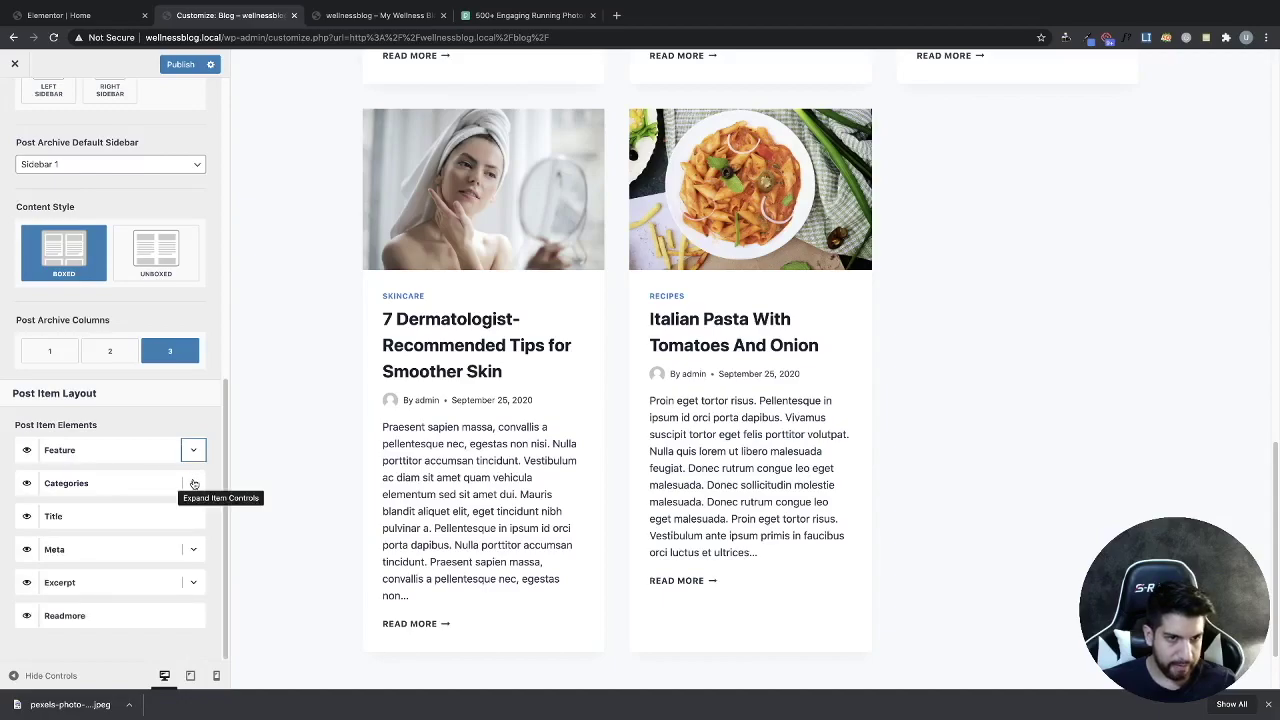
# - In the Meta element, turn Show Author off and keep Show Date on
pyautogui.click(193, 549)
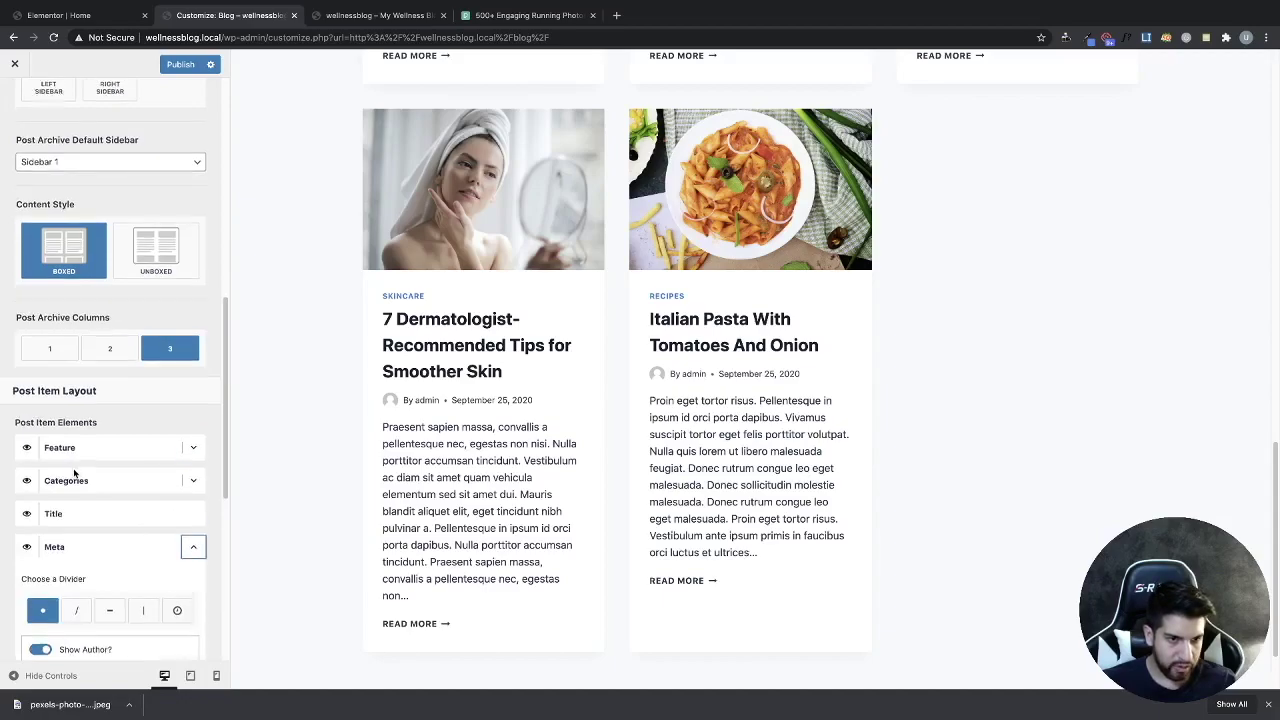
pyautogui.scroll(-2, 82, 603)
pyautogui.click(41, 540)
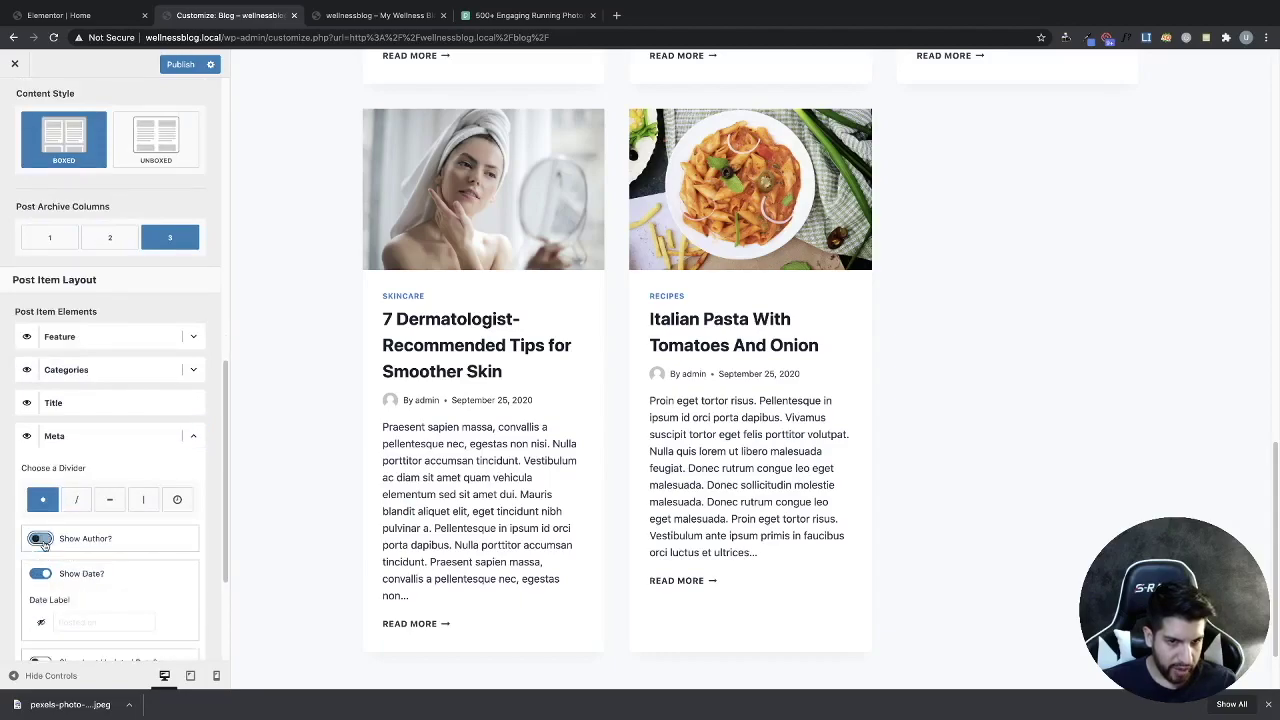
pyautogui.click(41, 574)
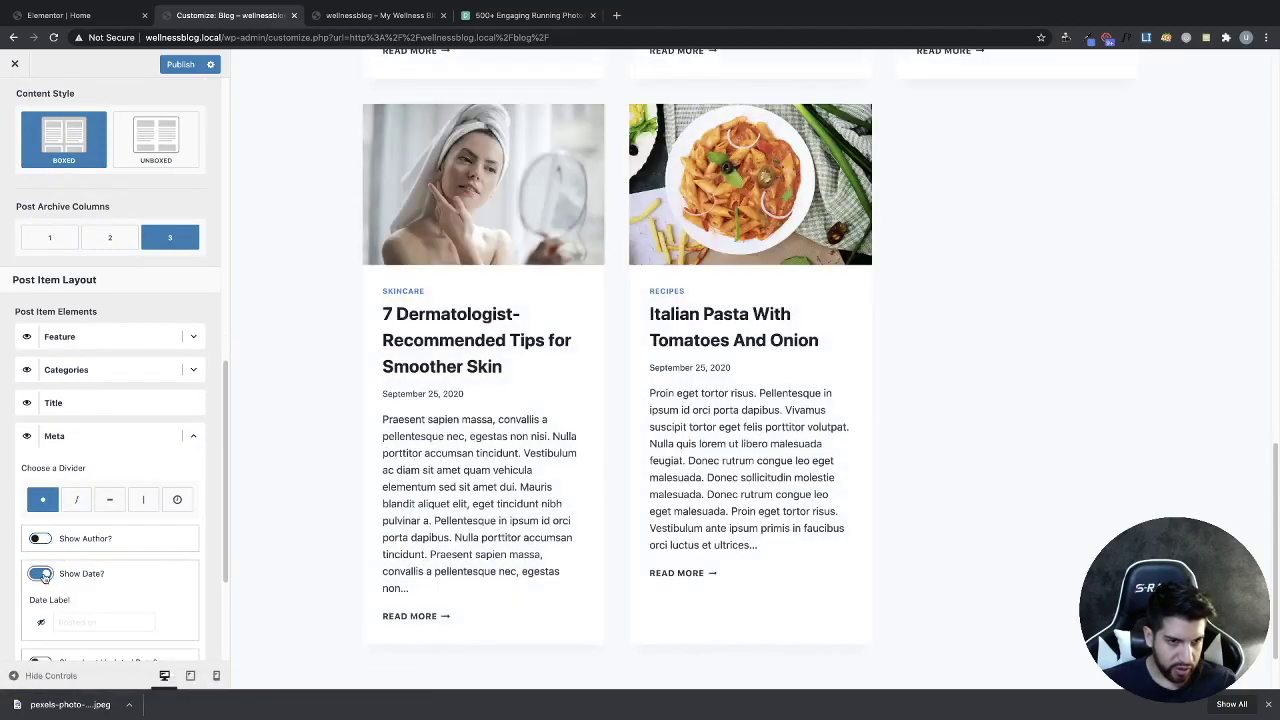
pyautogui.click(41, 574)
# - Switch the Archive Layout panel to its Design settings
pyautogui.scroll(-2, 45, 577)
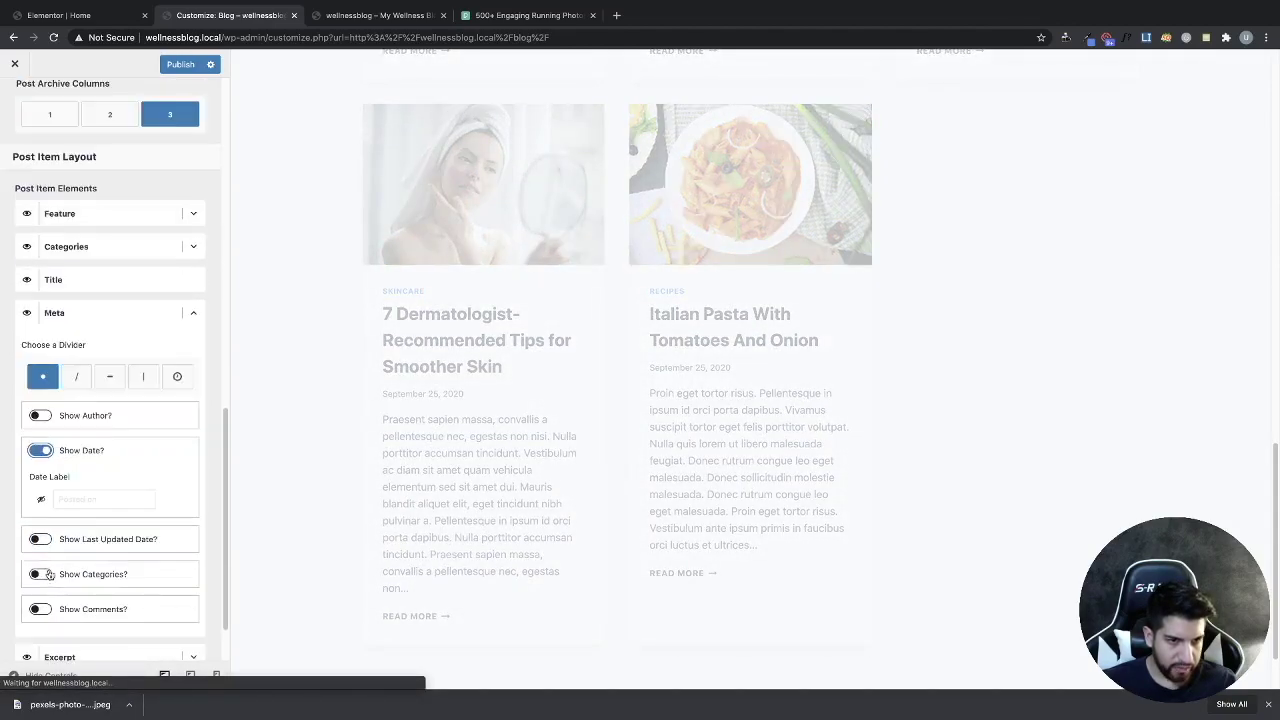
pyautogui.scroll(-1, 49, 569)
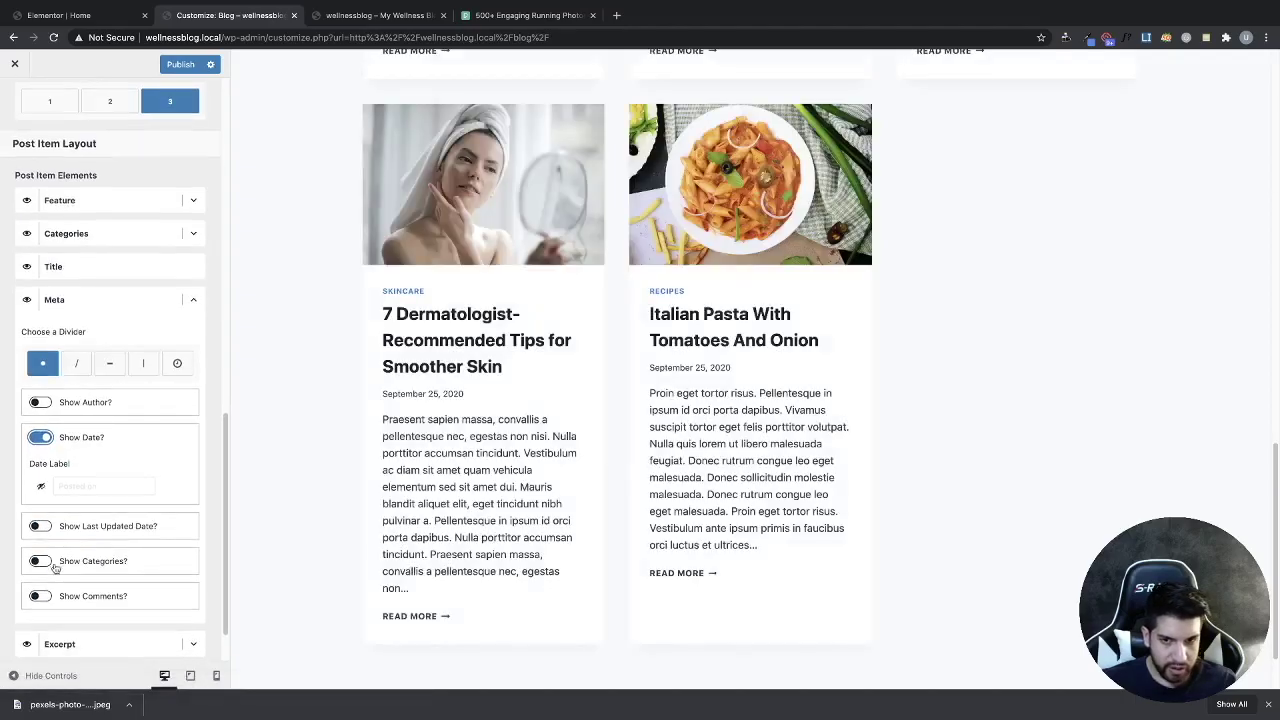
pyautogui.scroll(-1, 641, 398)
pyautogui.scroll(5, 600, 399)
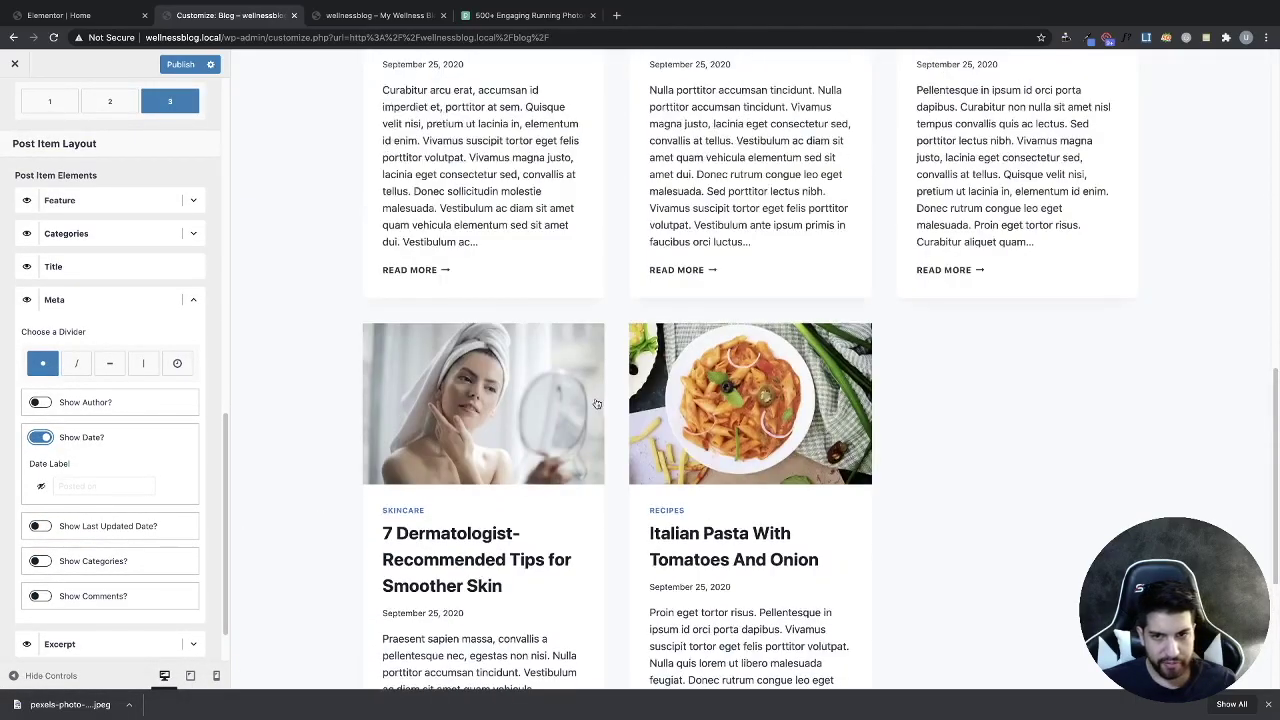
pyautogui.scroll(6, 595, 400)
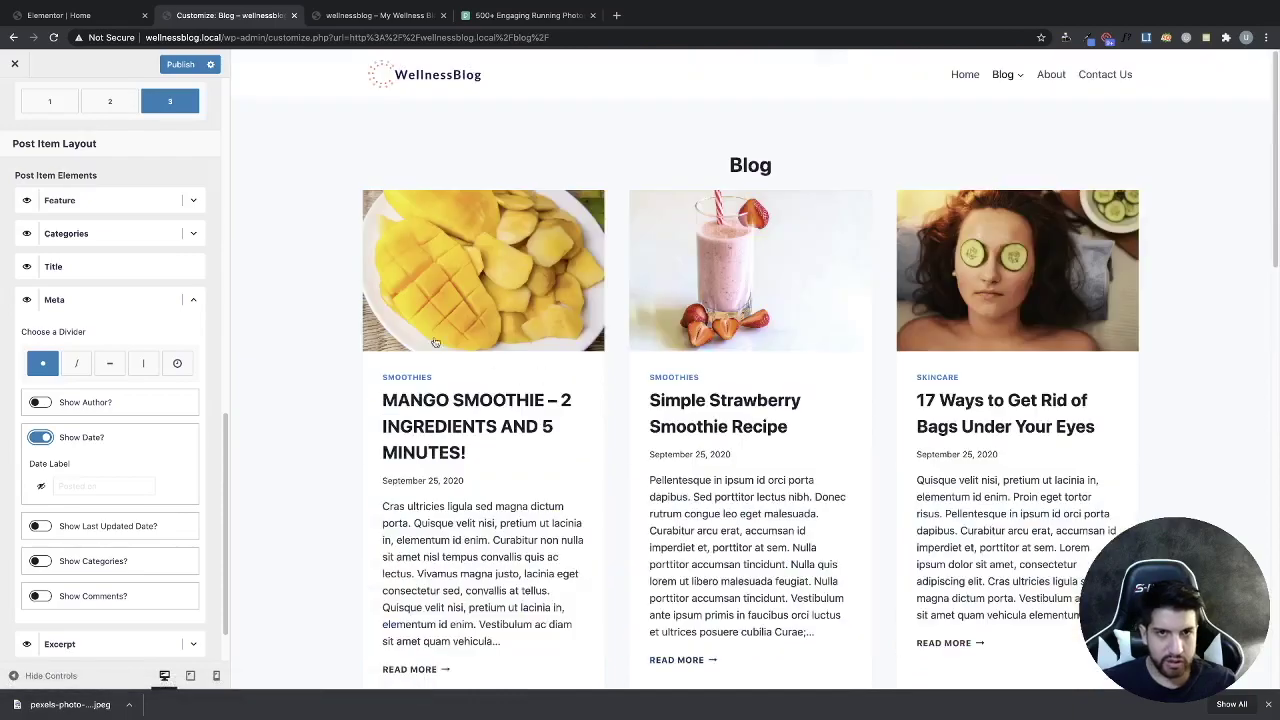
pyautogui.scroll(1, 150, 300)
pyautogui.scroll(-2, 150, 300)
pyautogui.scroll(10, 150, 302)
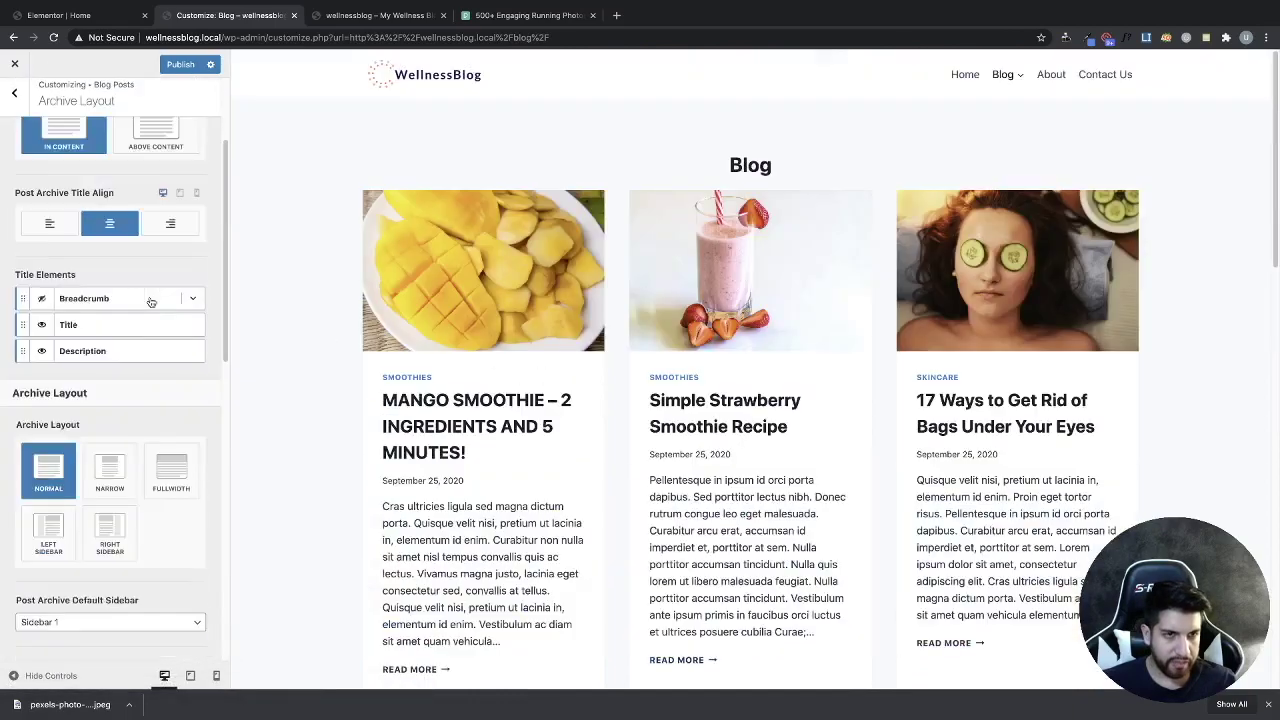
pyautogui.click(167, 137)
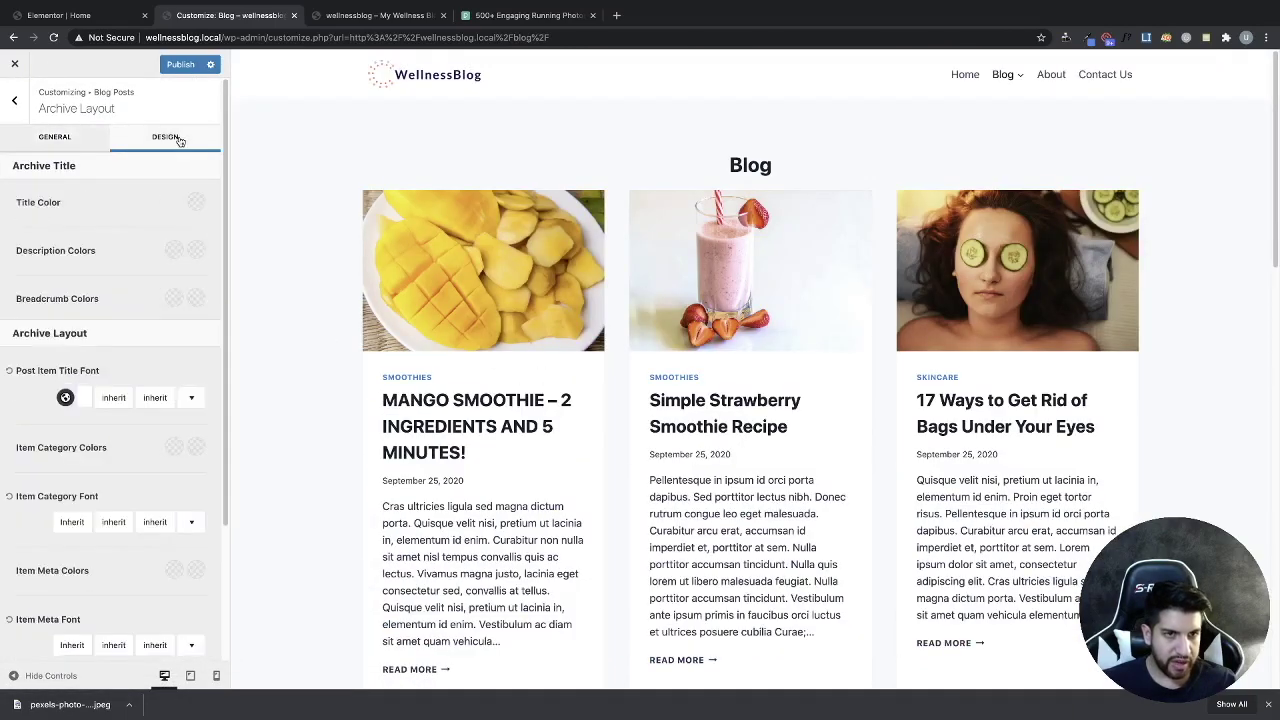
# - Try red shades for the Blog archive Title Color, then reset it to default
pyautogui.click(198, 204)
pyautogui.click(188, 259)
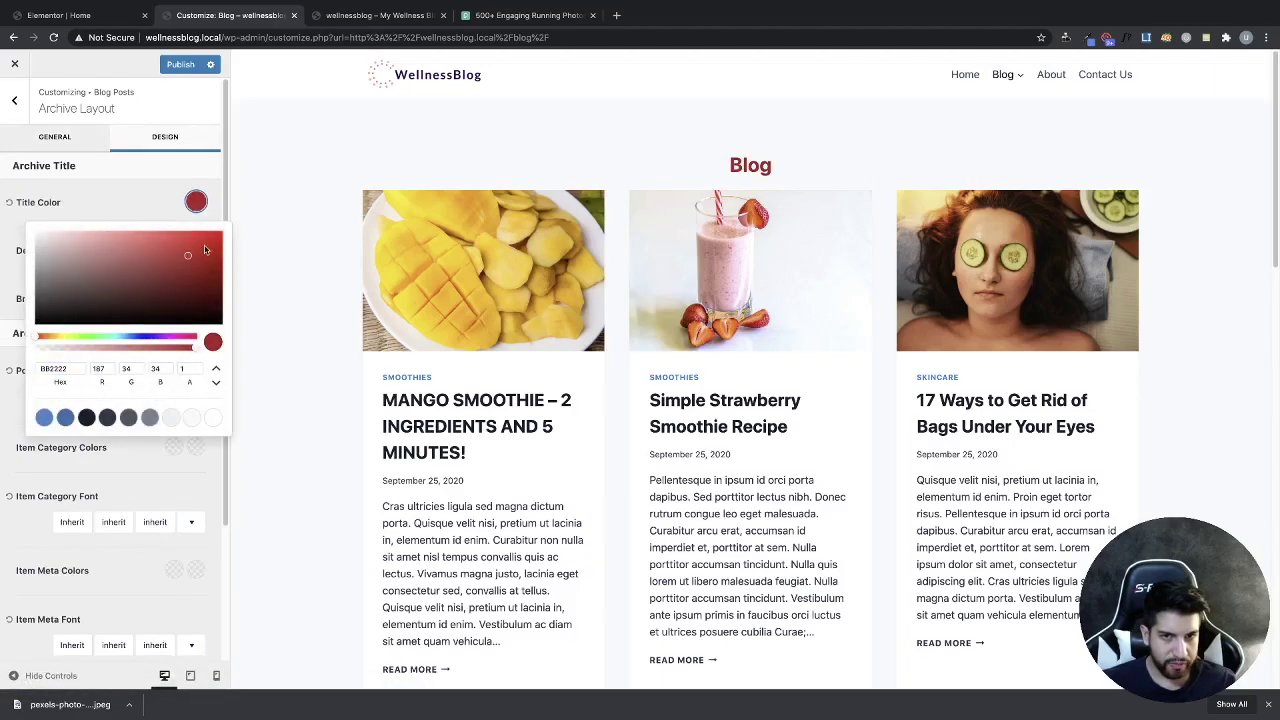
pyautogui.click(126, 268)
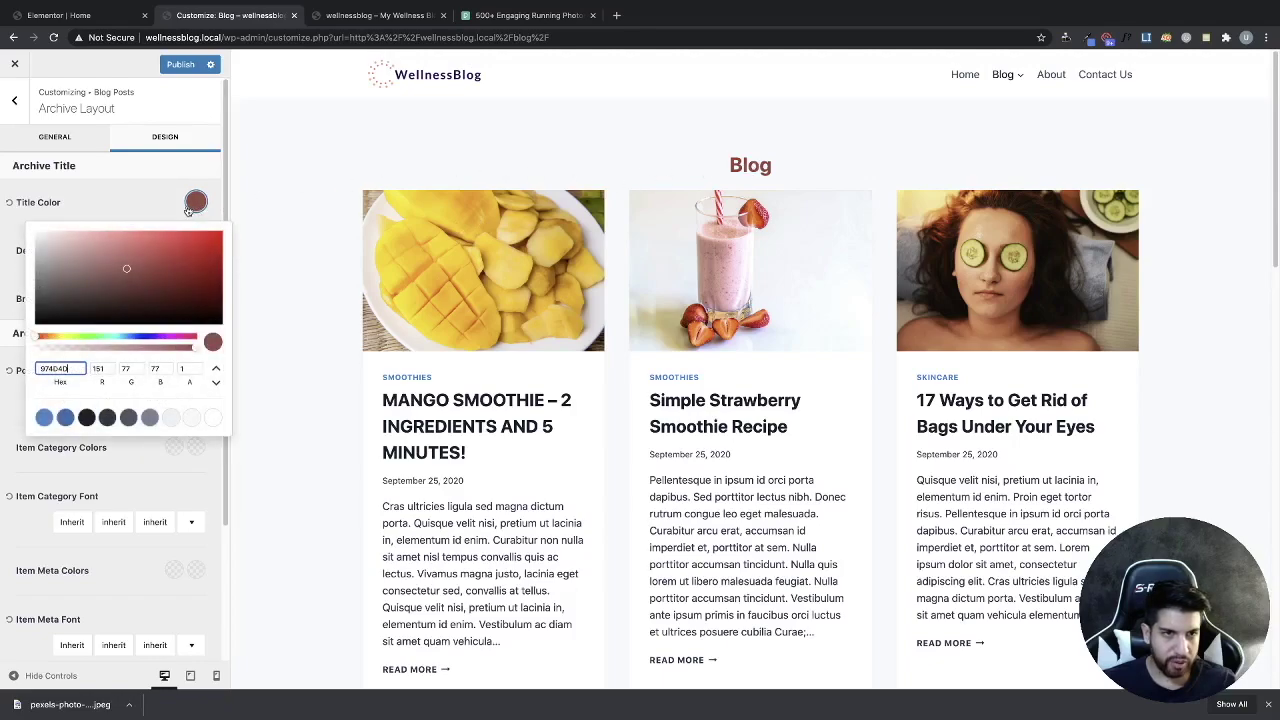
pyautogui.click(10, 201)
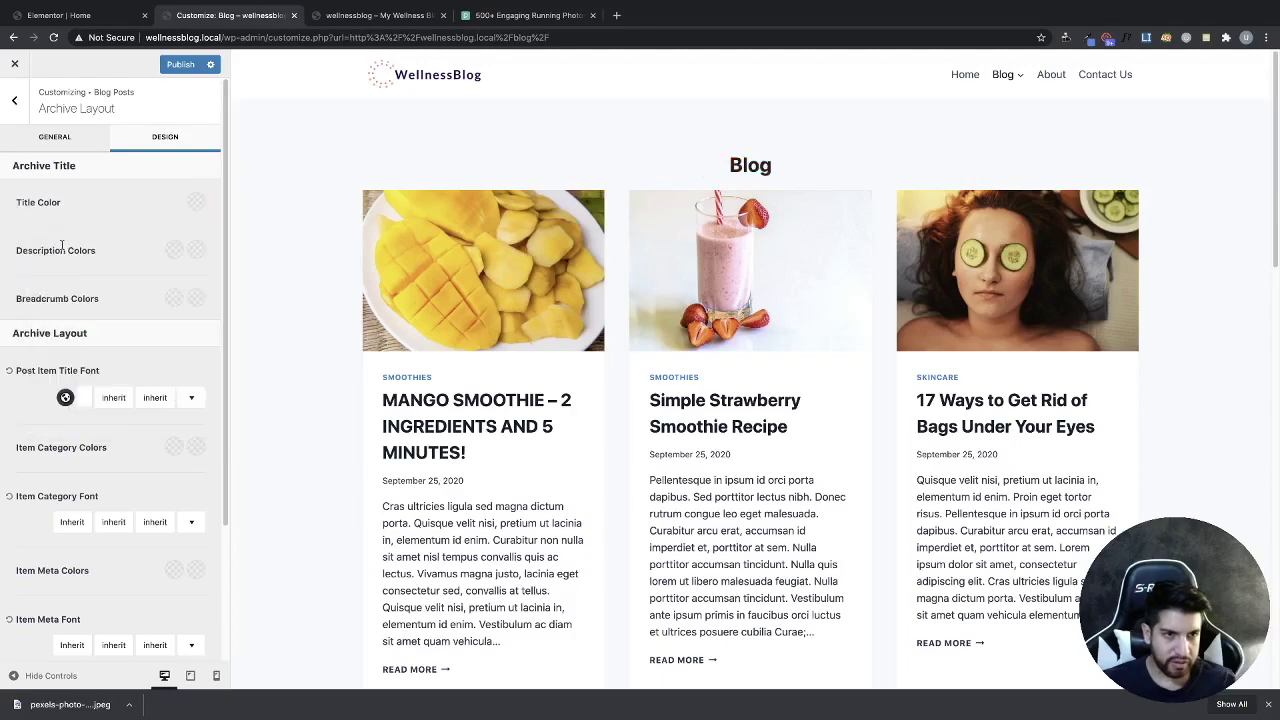
# - Set the Post Item Title font colour to dark #1A202C
pyautogui.scroll(-2, 170, 286)
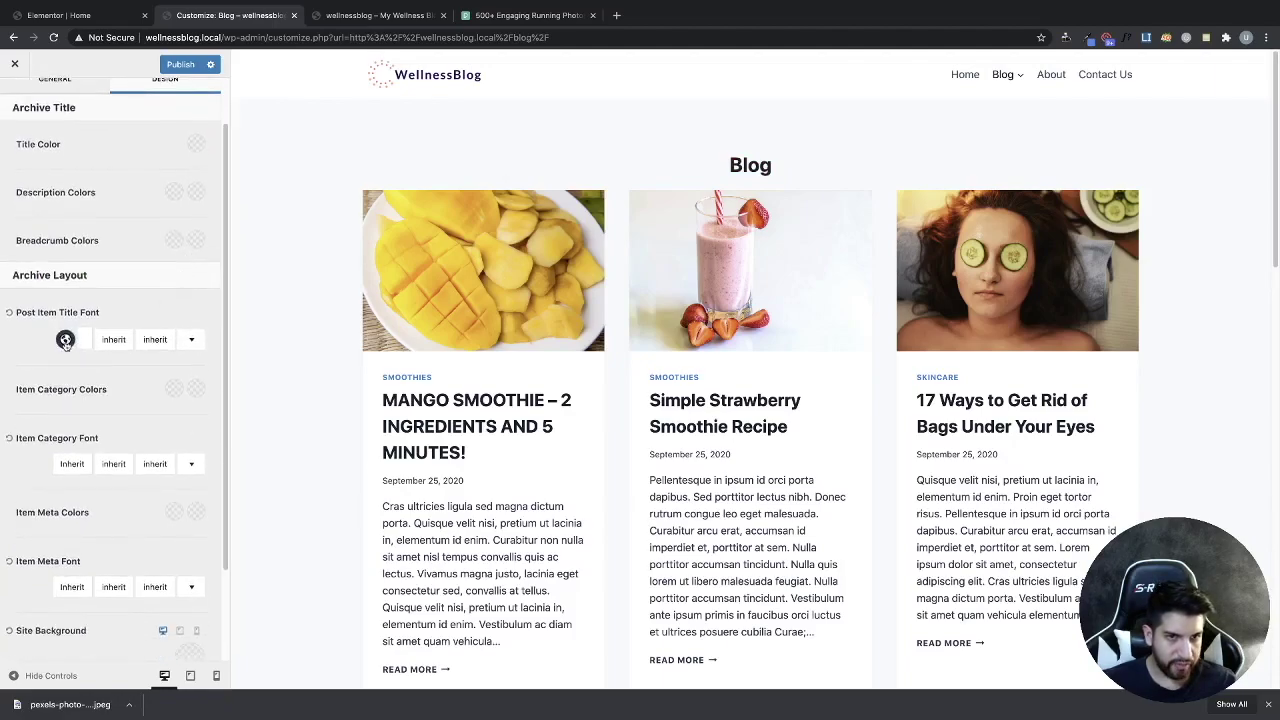
pyautogui.click(65, 340)
pyautogui.click(166, 144)
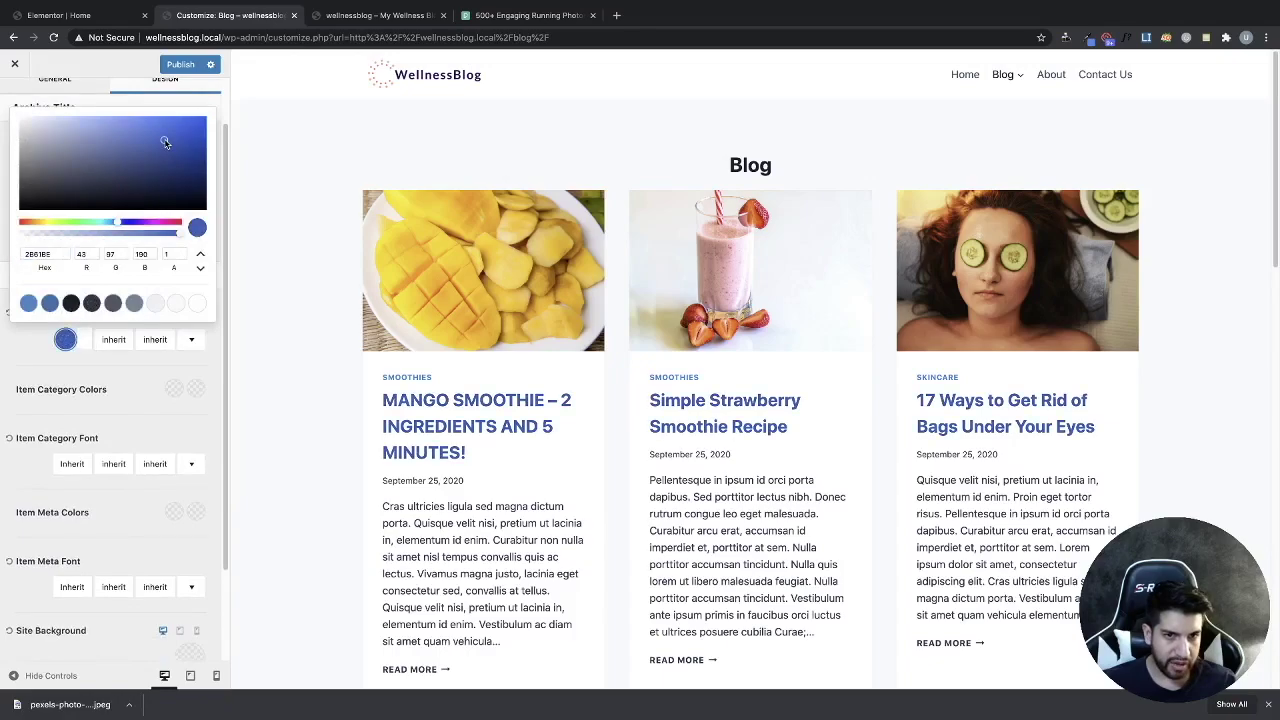
pyautogui.moveTo(193, 135); pyautogui.dragTo(150, 184)
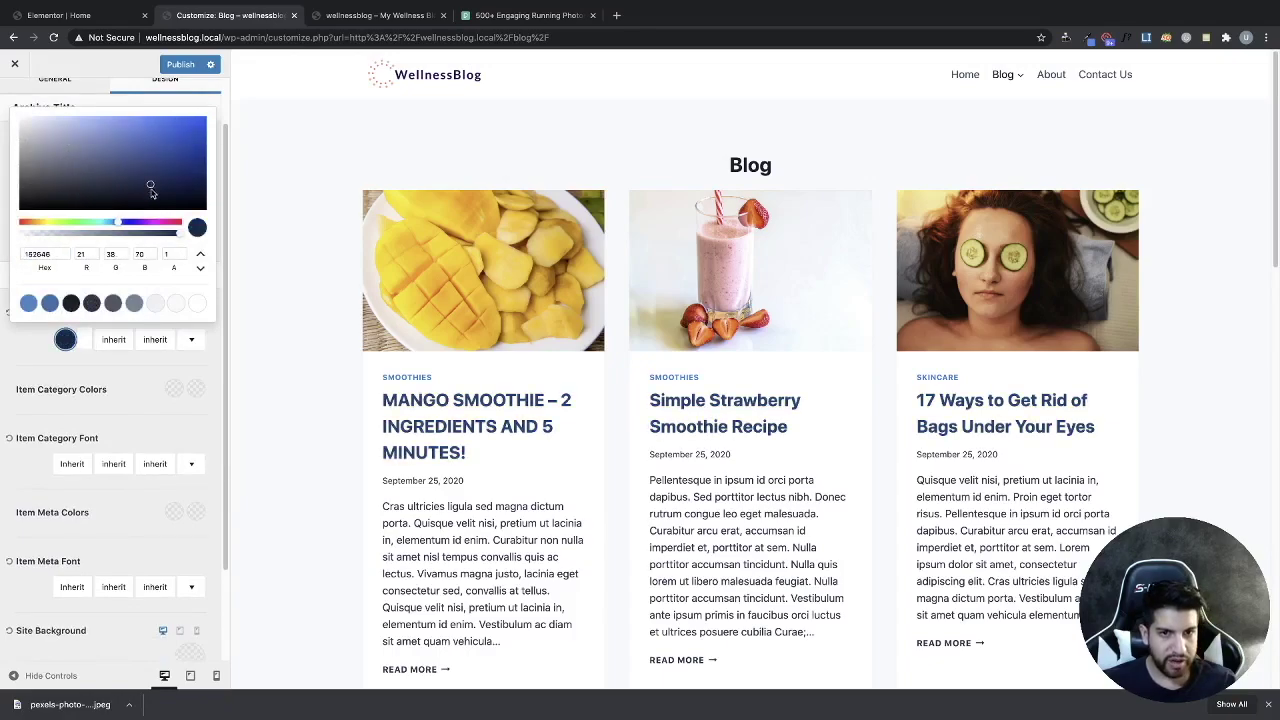
pyautogui.click(12, 385)
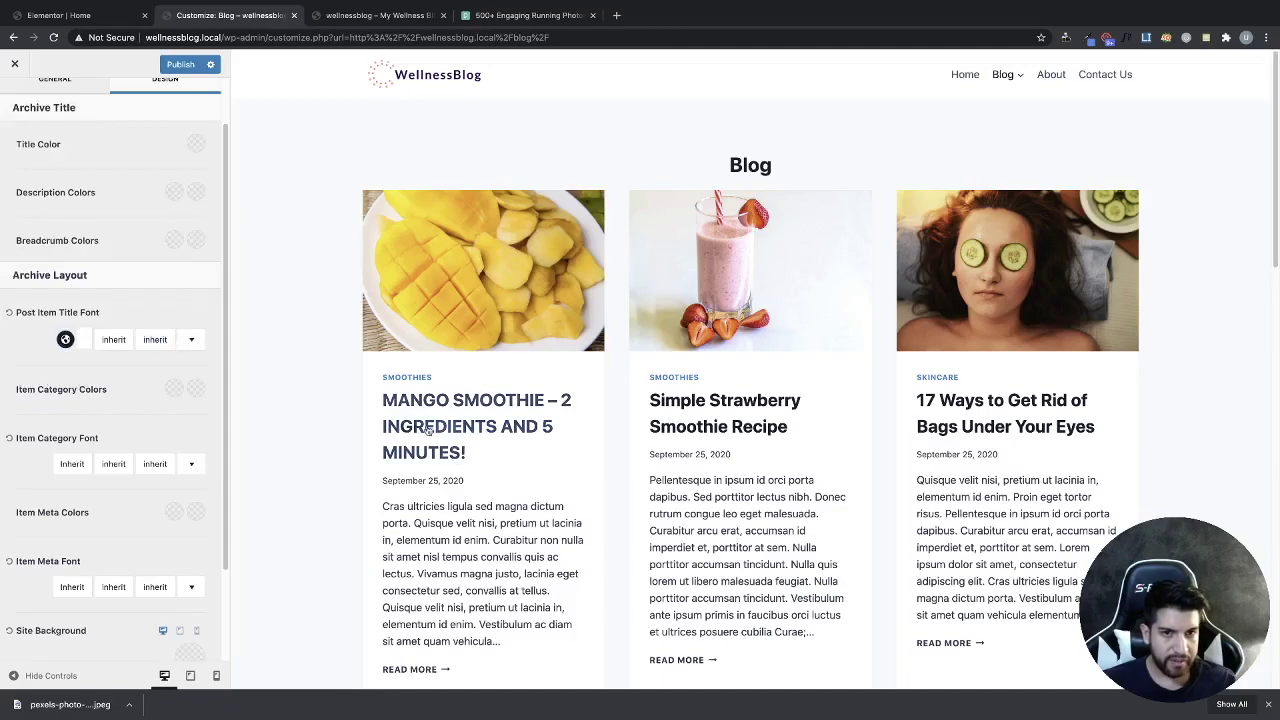
pyautogui.scroll(-1, 152, 383)
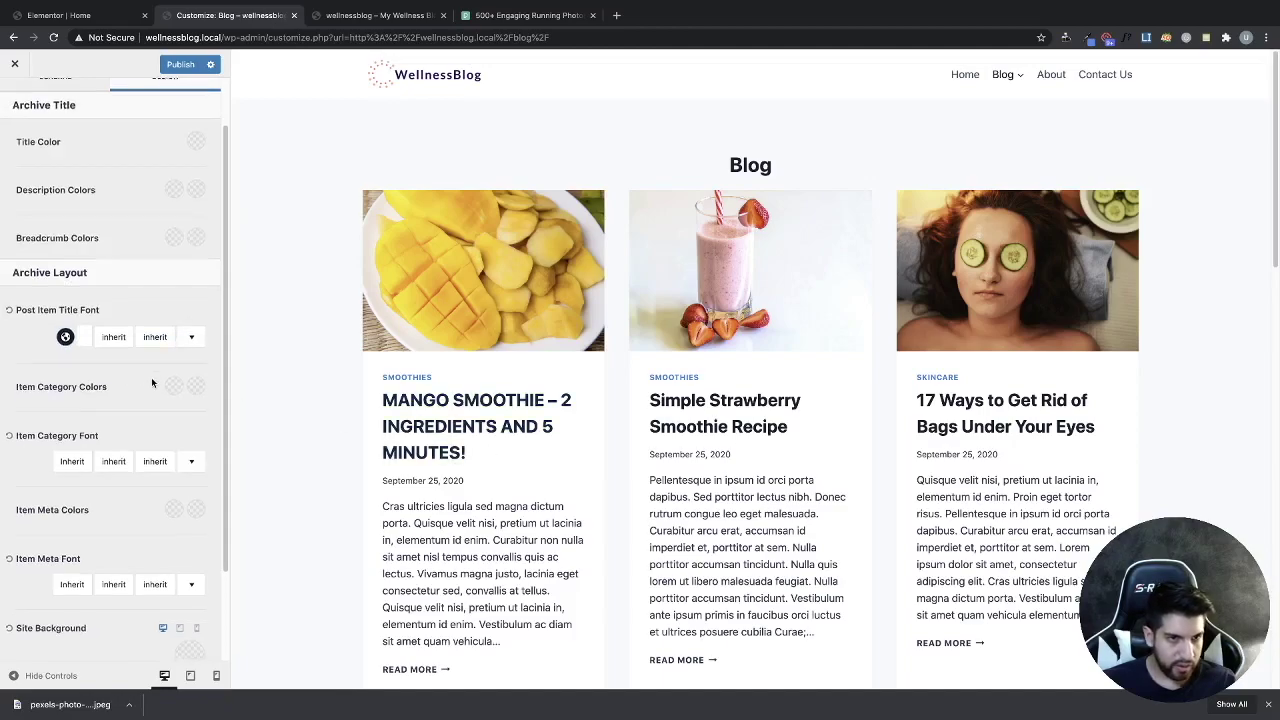
pyautogui.scroll(-3, 153, 382)
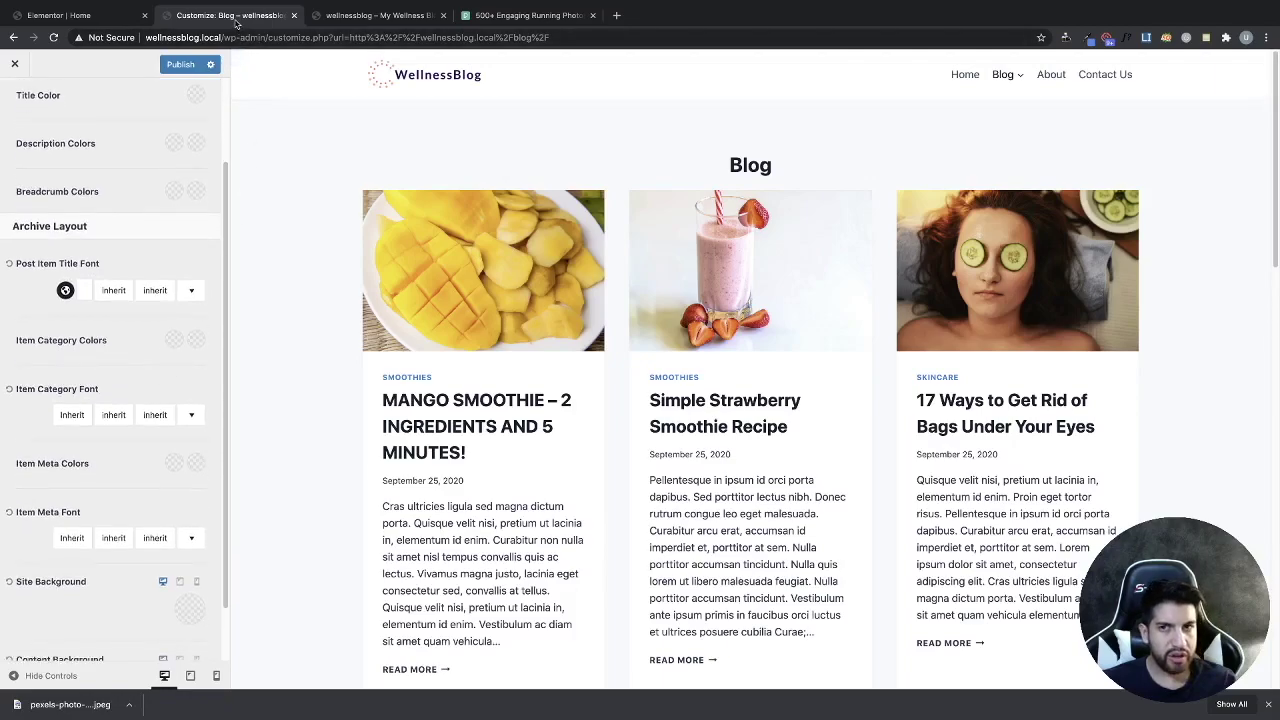
pyautogui.click(335, 14)
pyautogui.scroll(3, 600, 300)
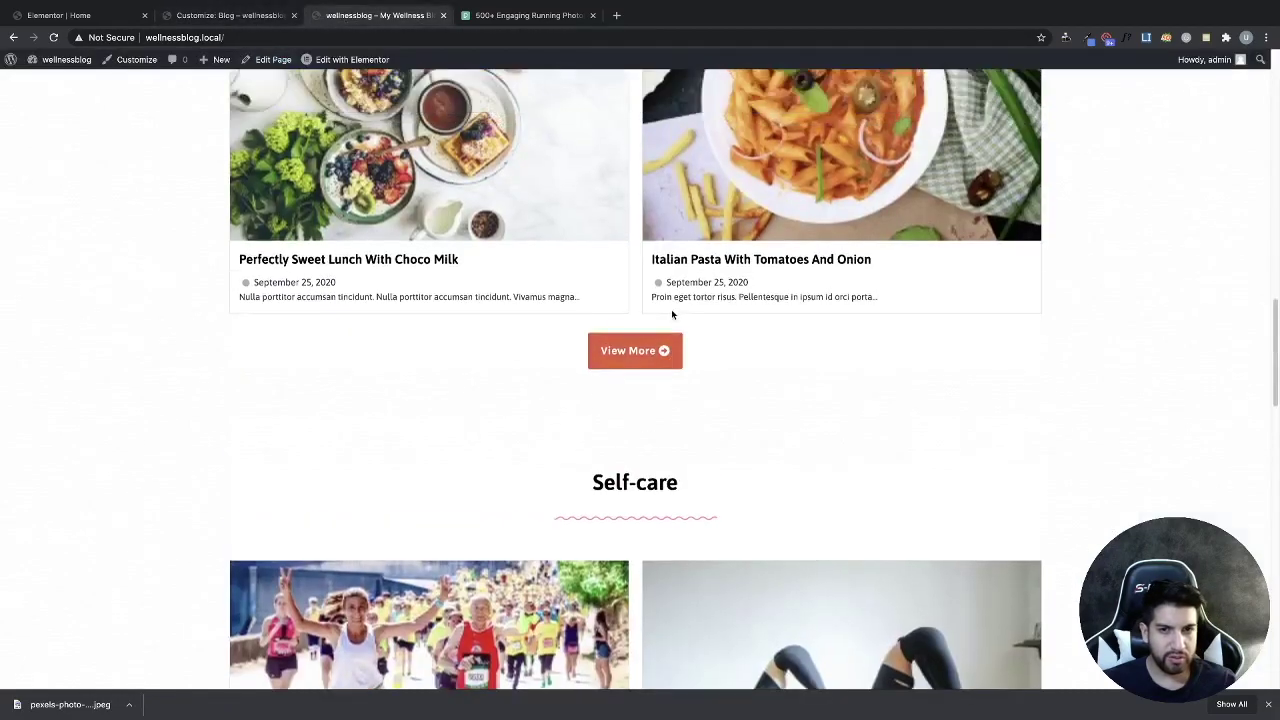
pyautogui.scroll(15, 777, 391)
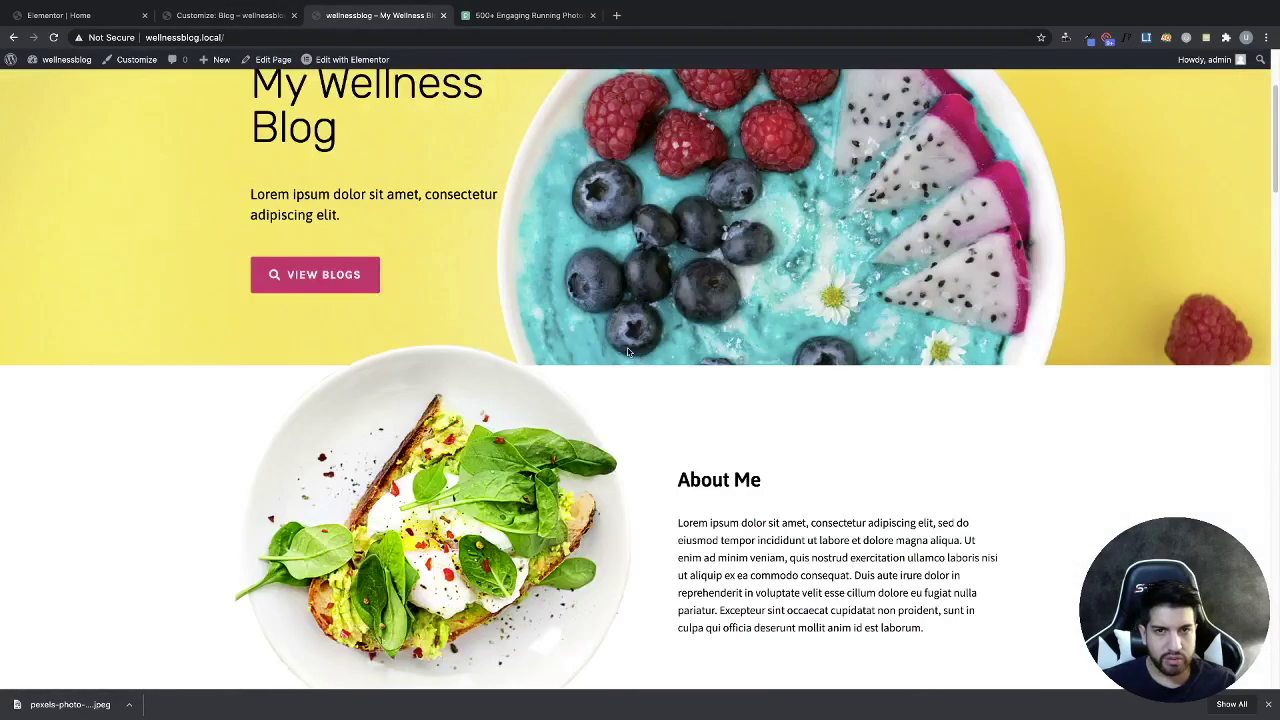
pyautogui.scroll(2, 628, 351)
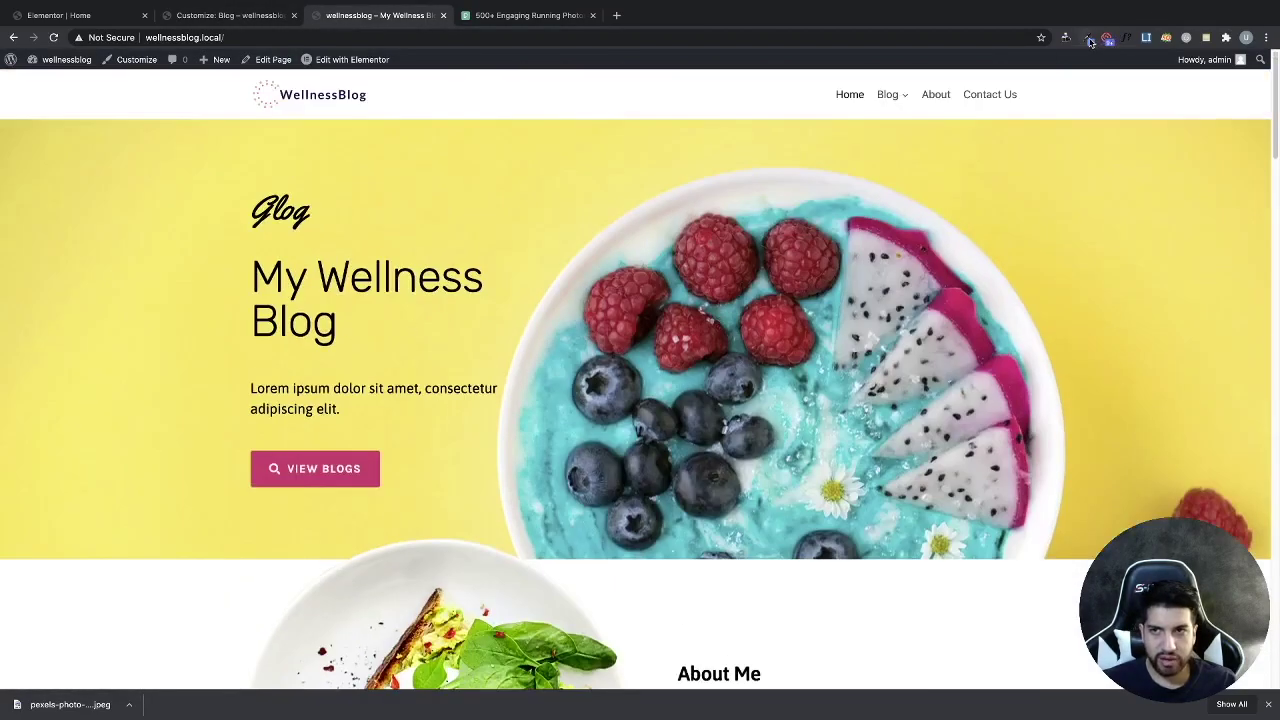
pyautogui.click(70, 15)
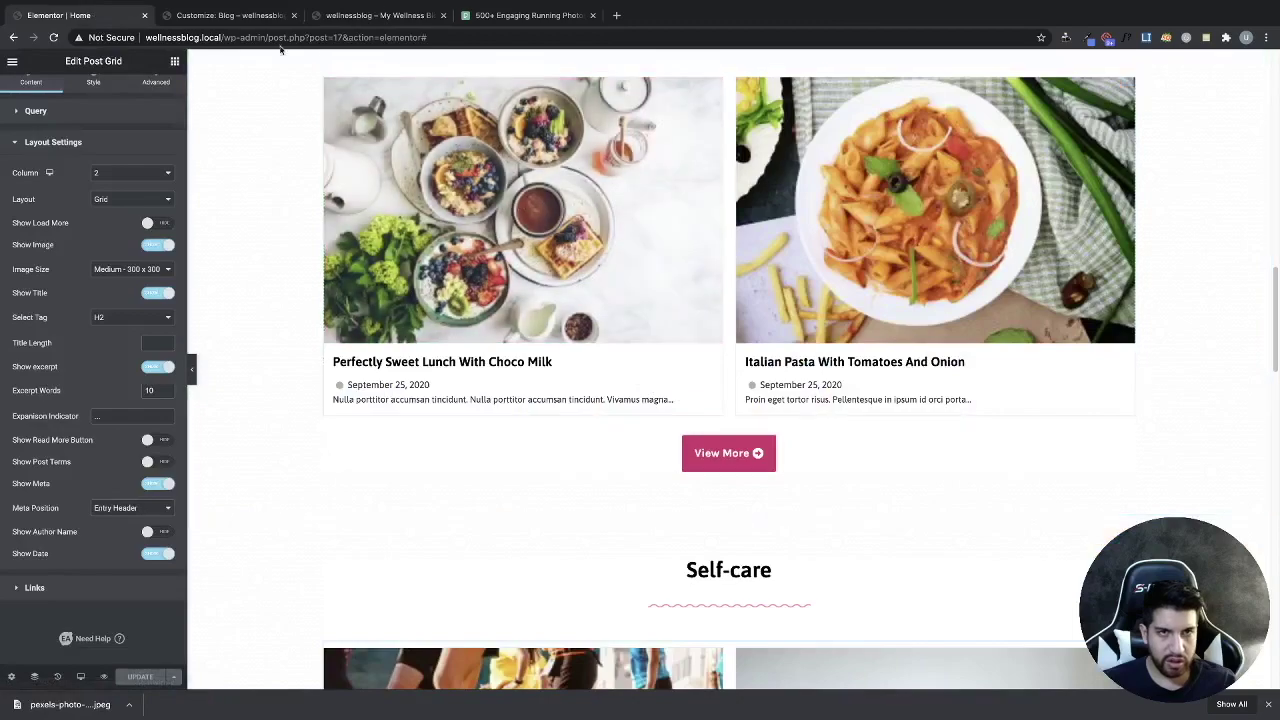
pyautogui.click(790, 452)
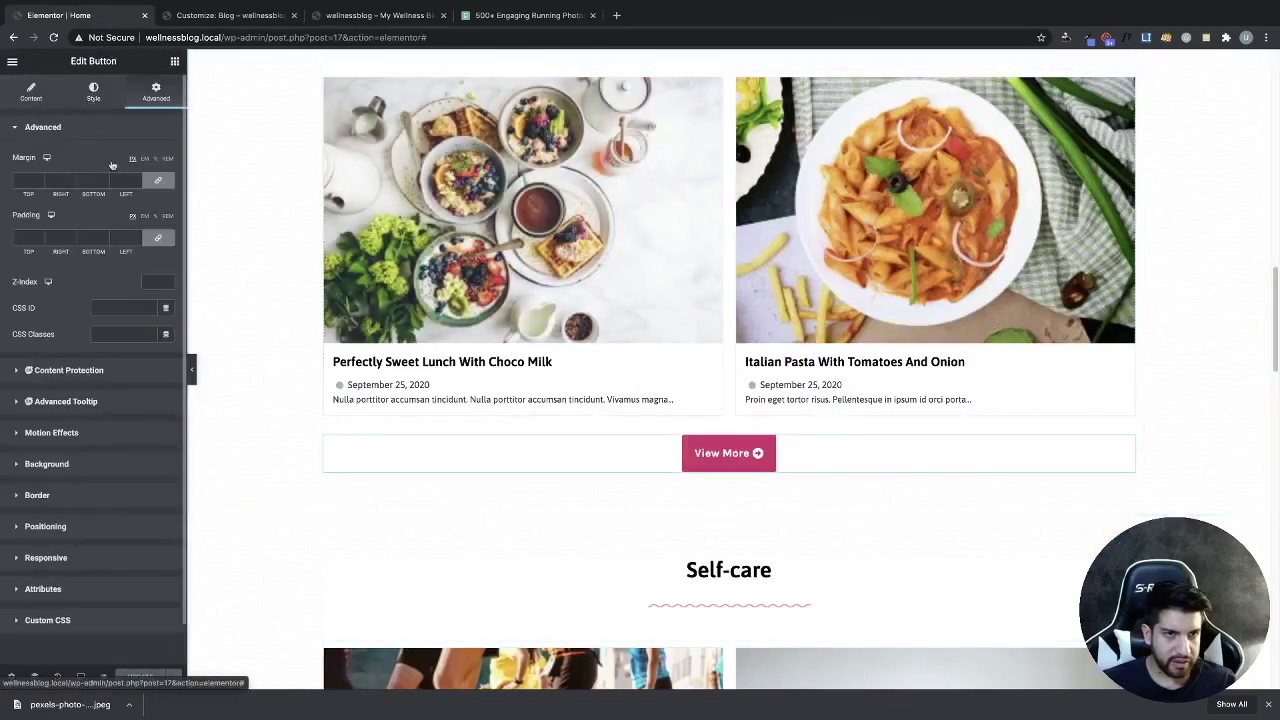
pyautogui.click(93, 92)
pyautogui.click(166, 263)
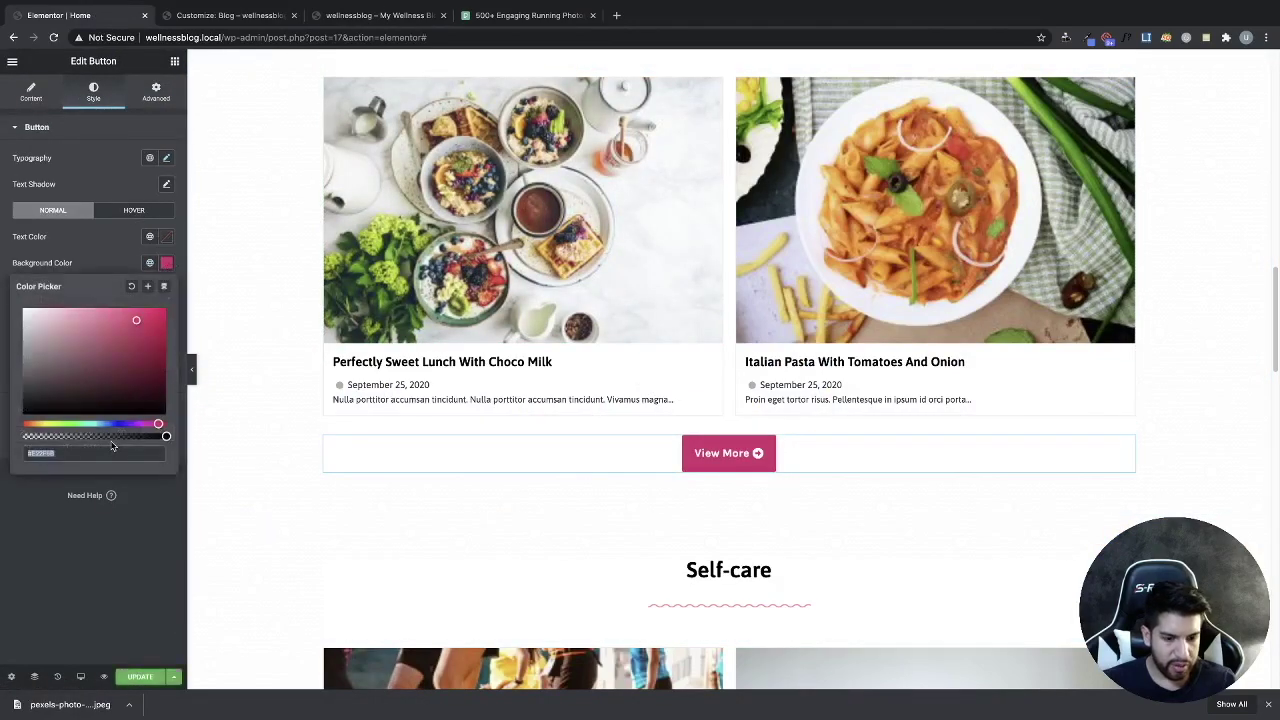
pyautogui.click(214, 15)
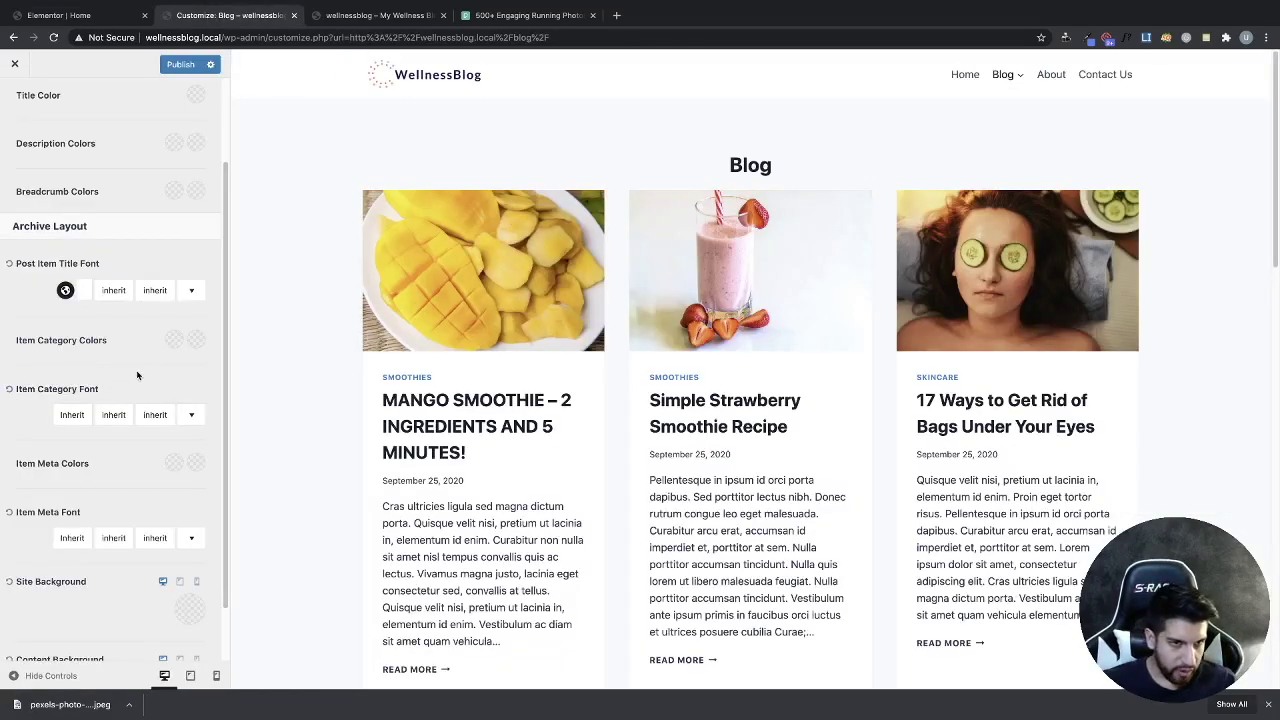
# - Set Item Category Colors to pink #E22F6B by pasting the hex value
pyautogui.click(173, 340)
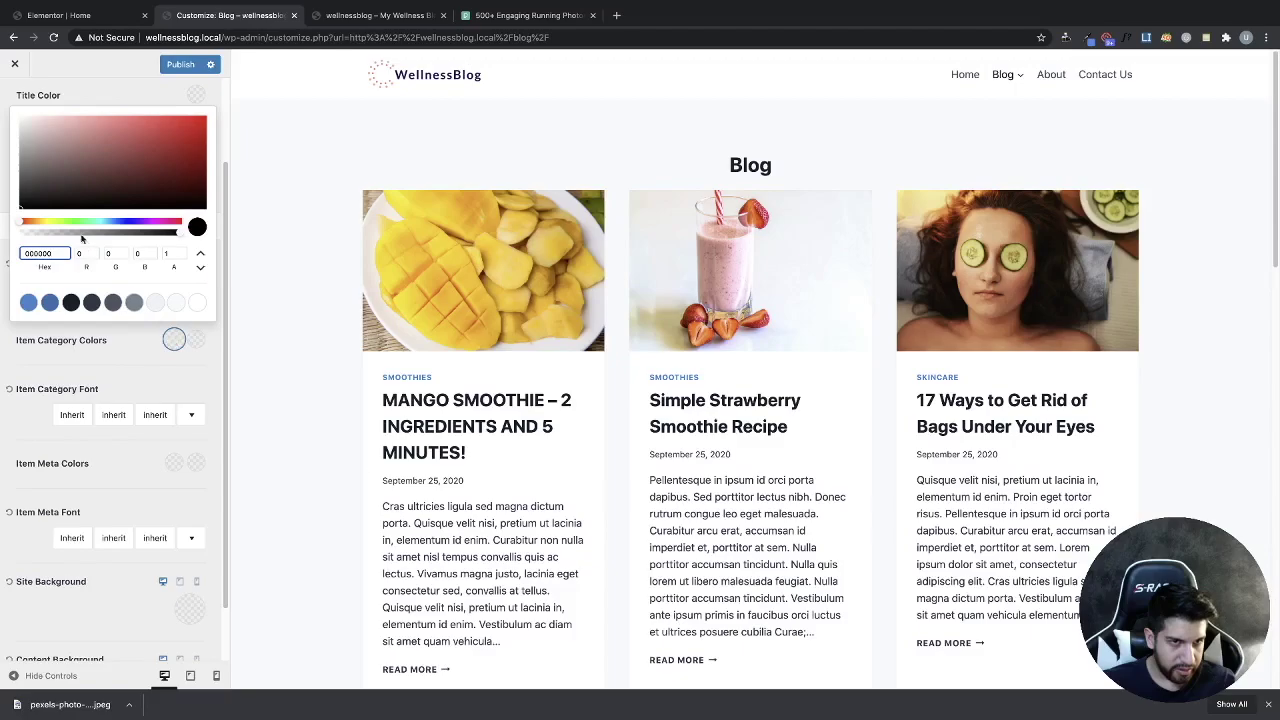
pyautogui.doubleClick(50, 253)
pyautogui.write('#E22F6B')
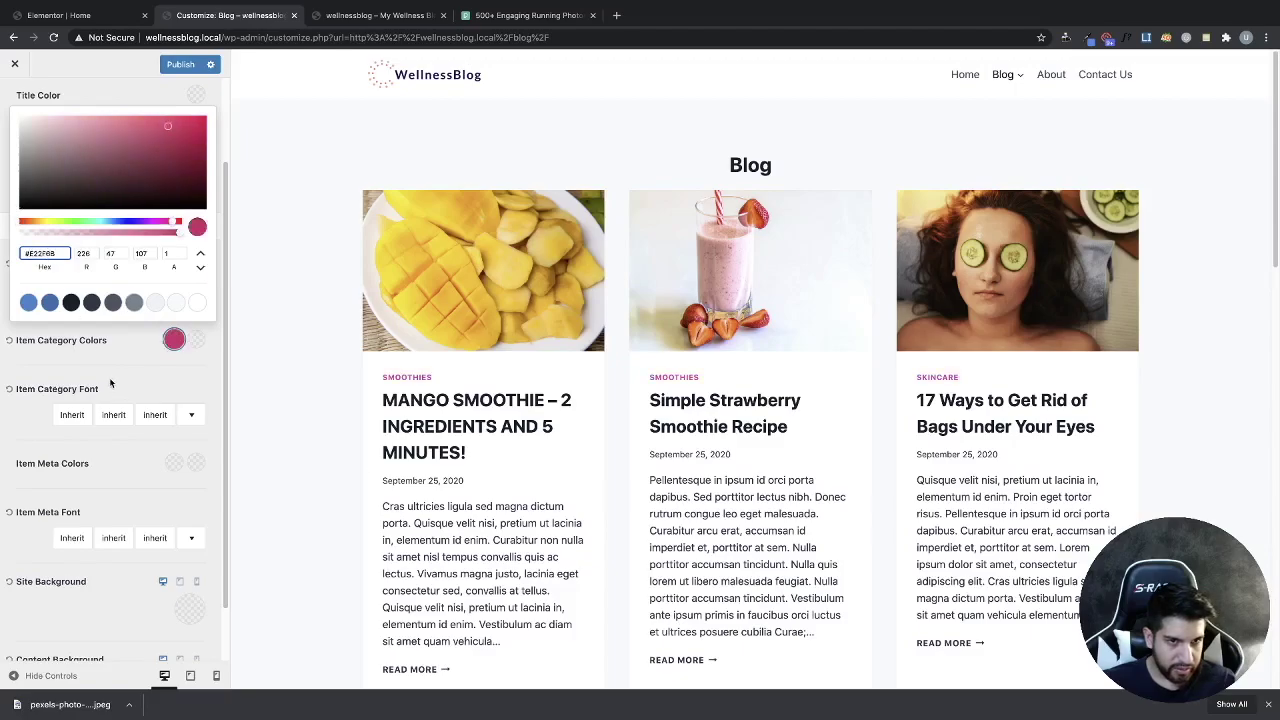
pyautogui.click(110, 383)
# - Look through the archive's General layout settings, then return to the Design settings
pyautogui.scroll(-5, 750, 400)
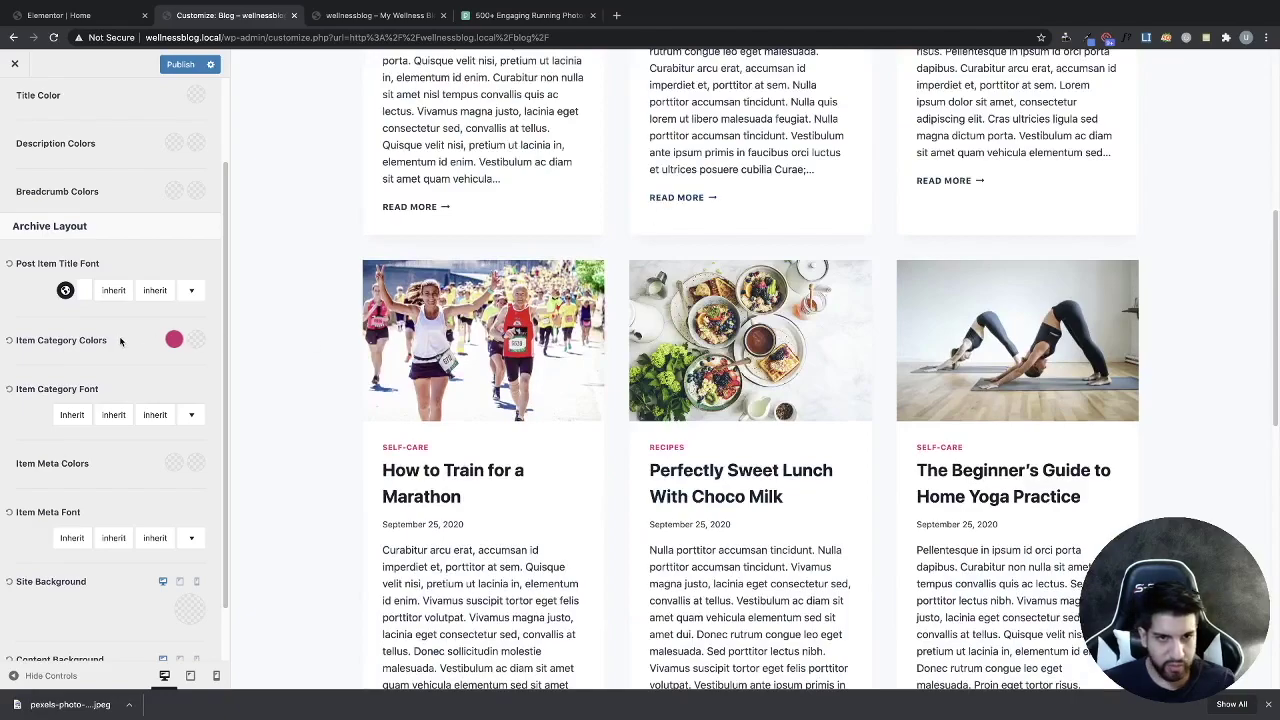
pyautogui.scroll(-1, 120, 341)
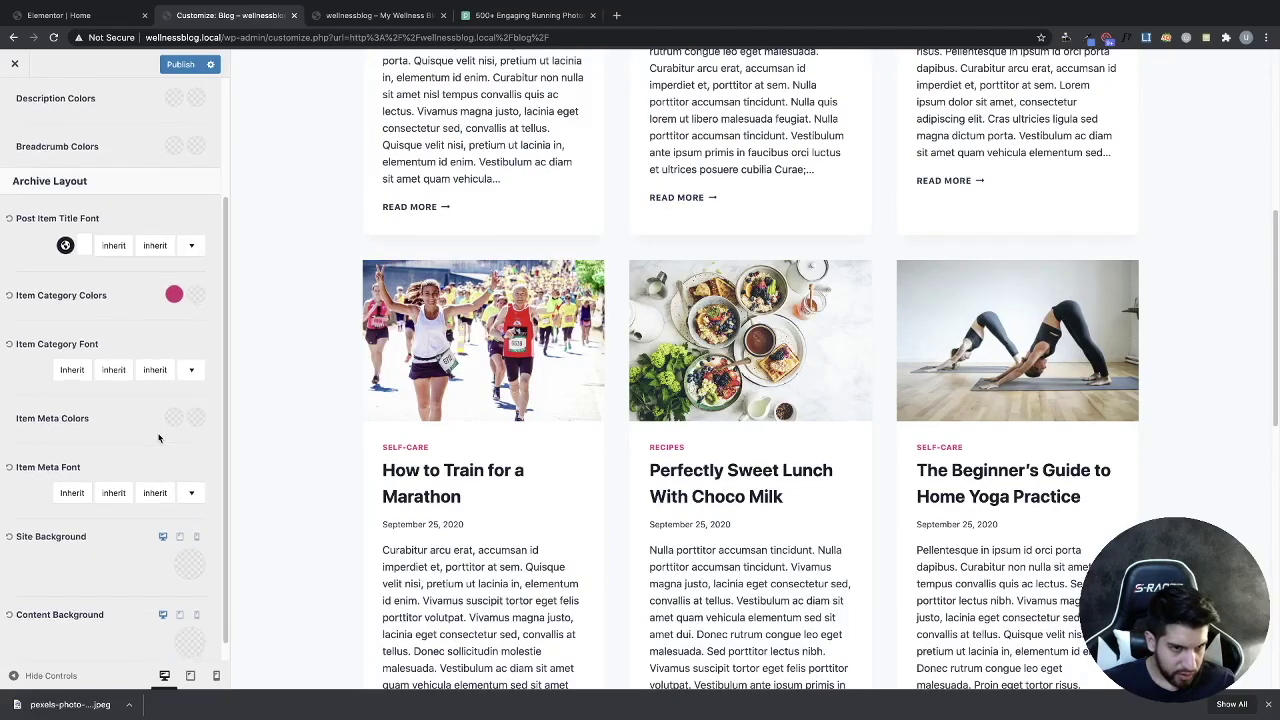
pyautogui.scroll(-1, 164, 430)
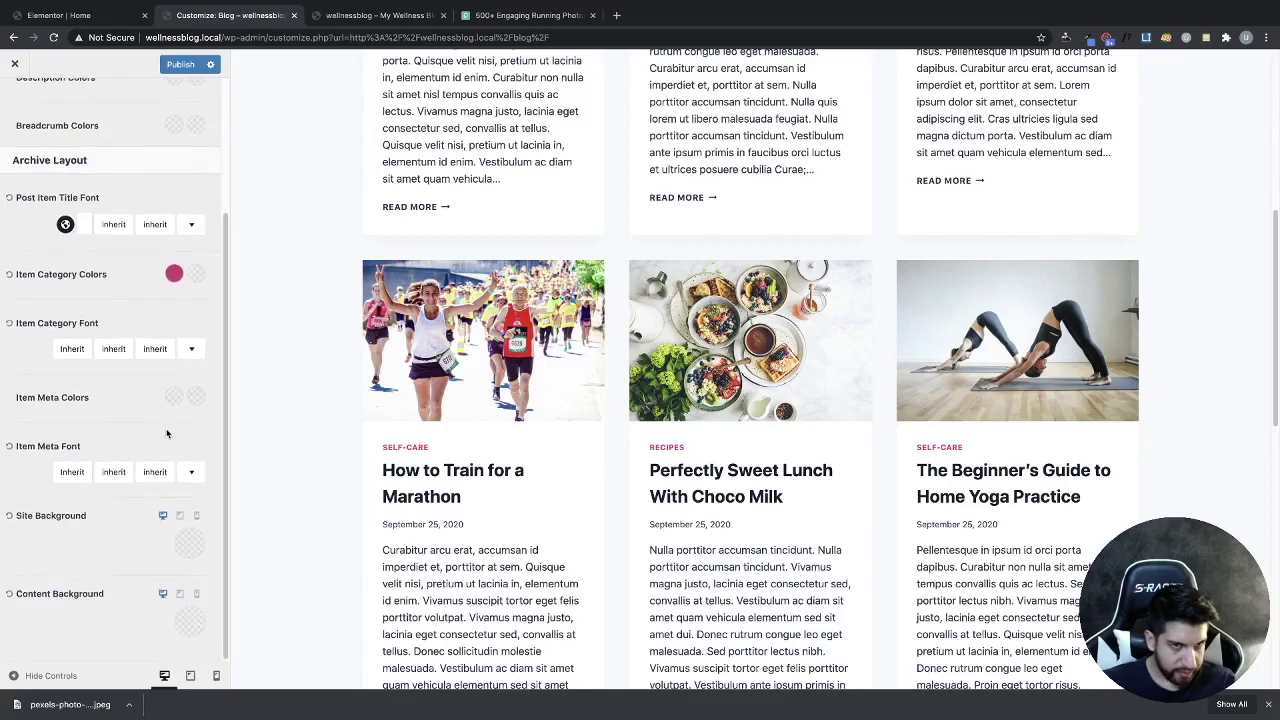
pyautogui.scroll(3, 167, 433)
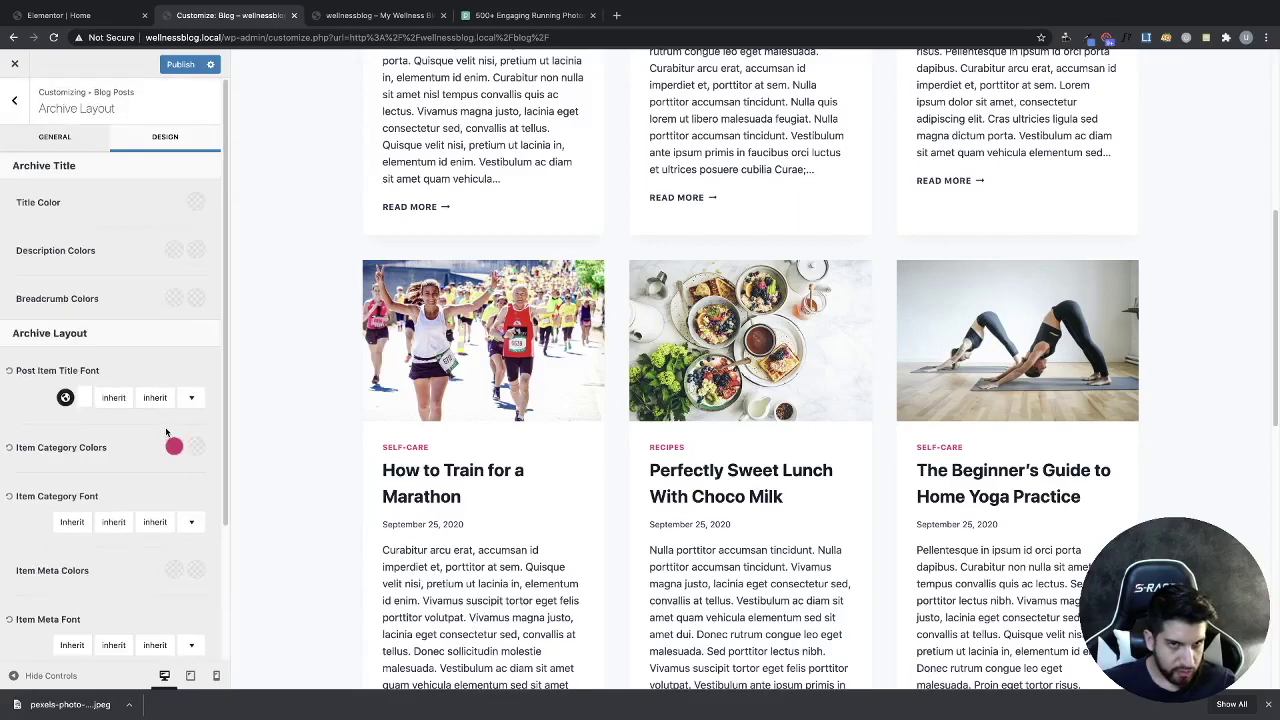
pyautogui.scroll(-1, 157, 424)
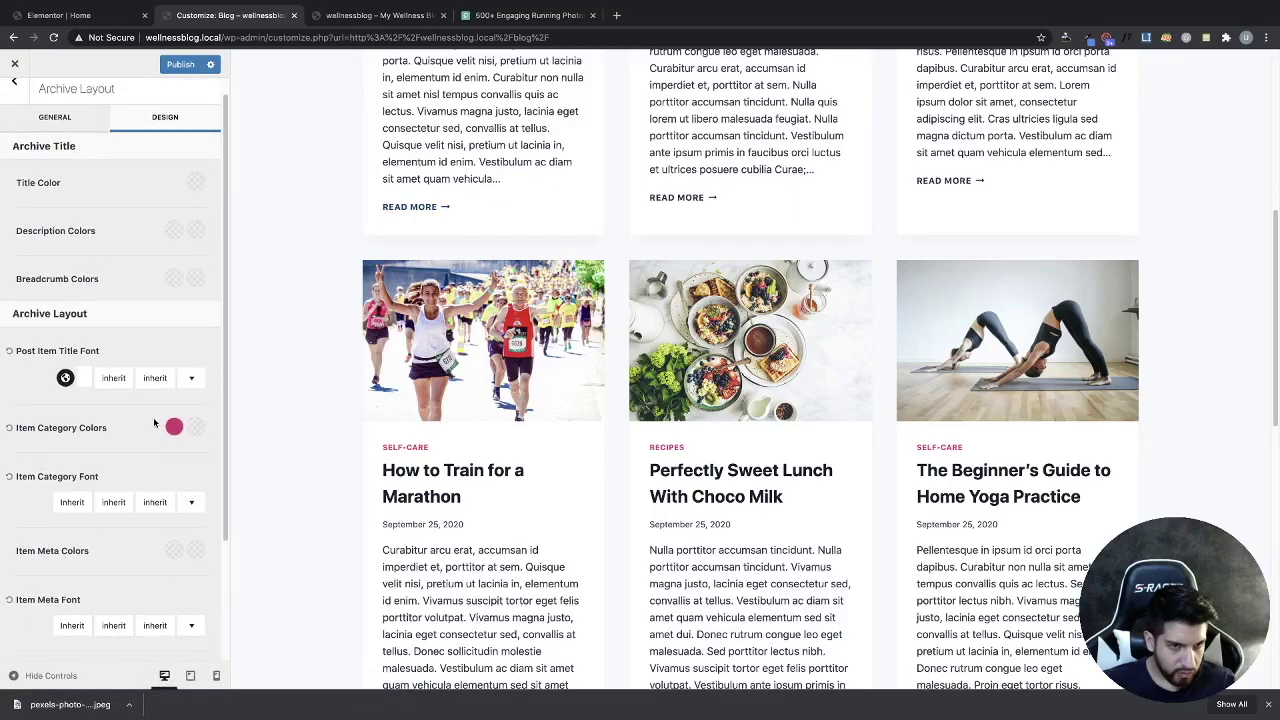
pyautogui.scroll(-1, 140, 457)
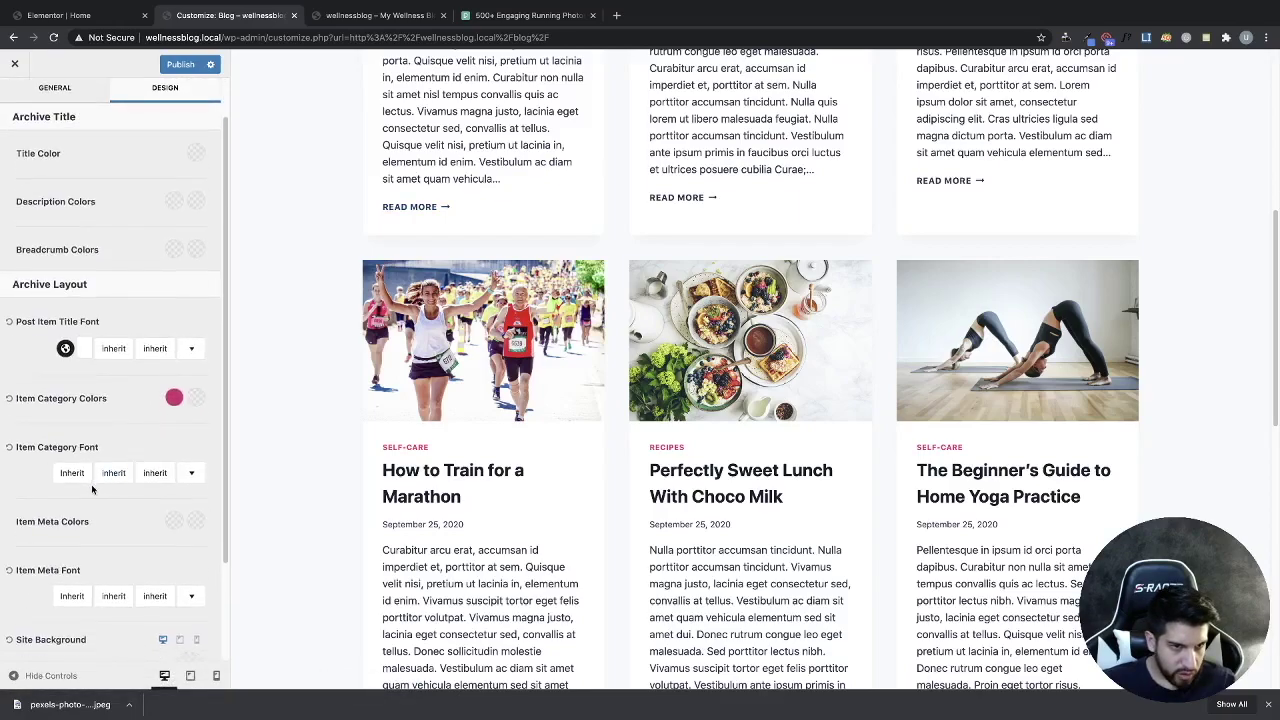
pyautogui.scroll(-1, 144, 489)
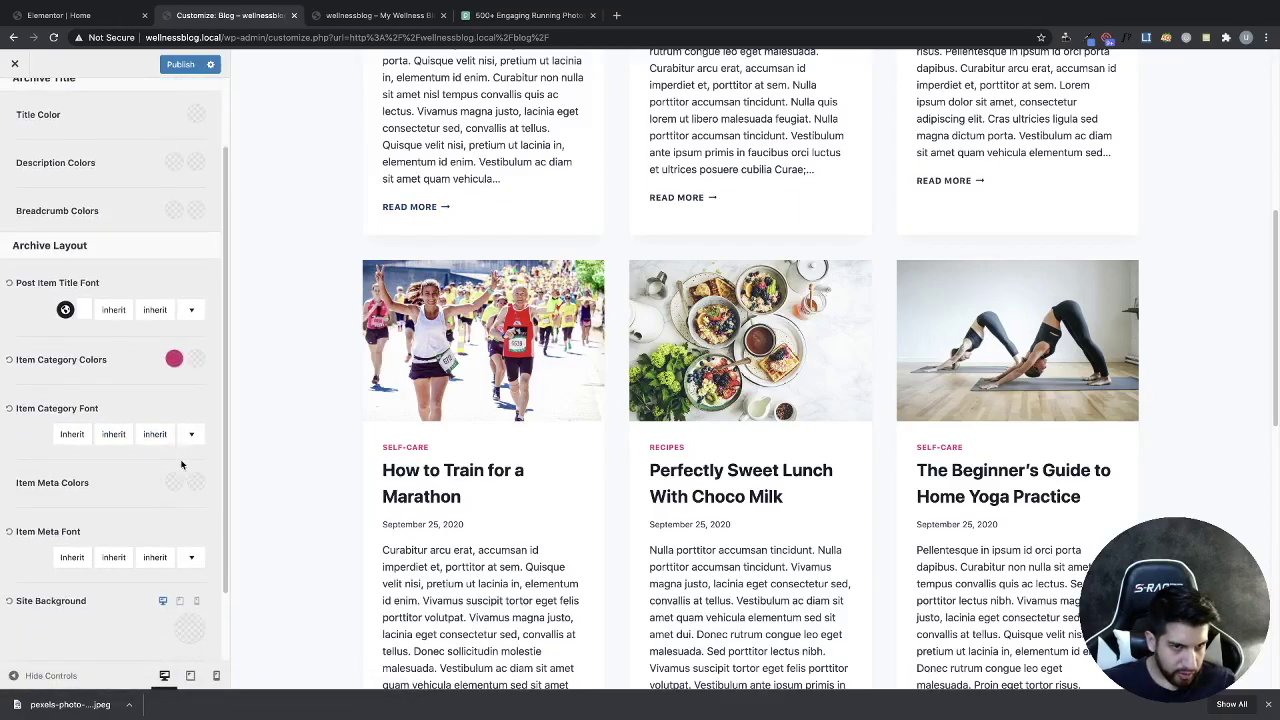
pyautogui.scroll(-1, 186, 467)
pyautogui.scroll(-3, 180, 475)
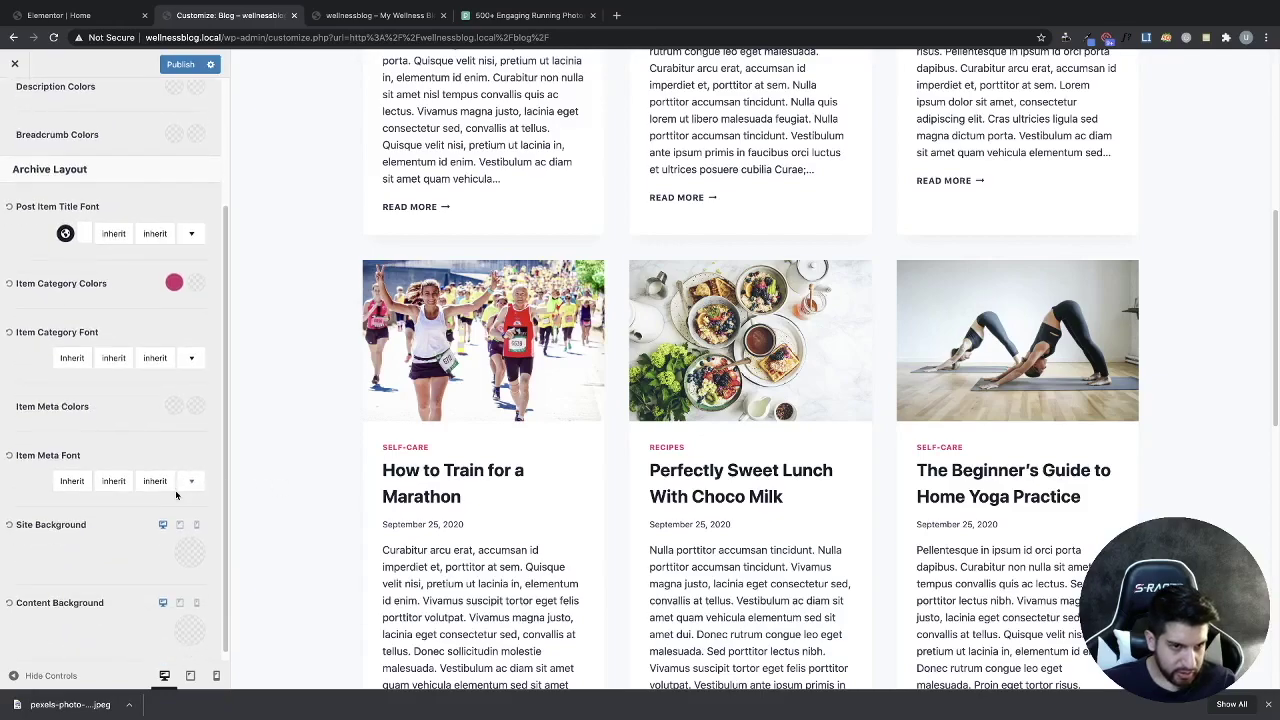
pyautogui.scroll(-1, 176, 495)
pyautogui.scroll(8, 110, 285)
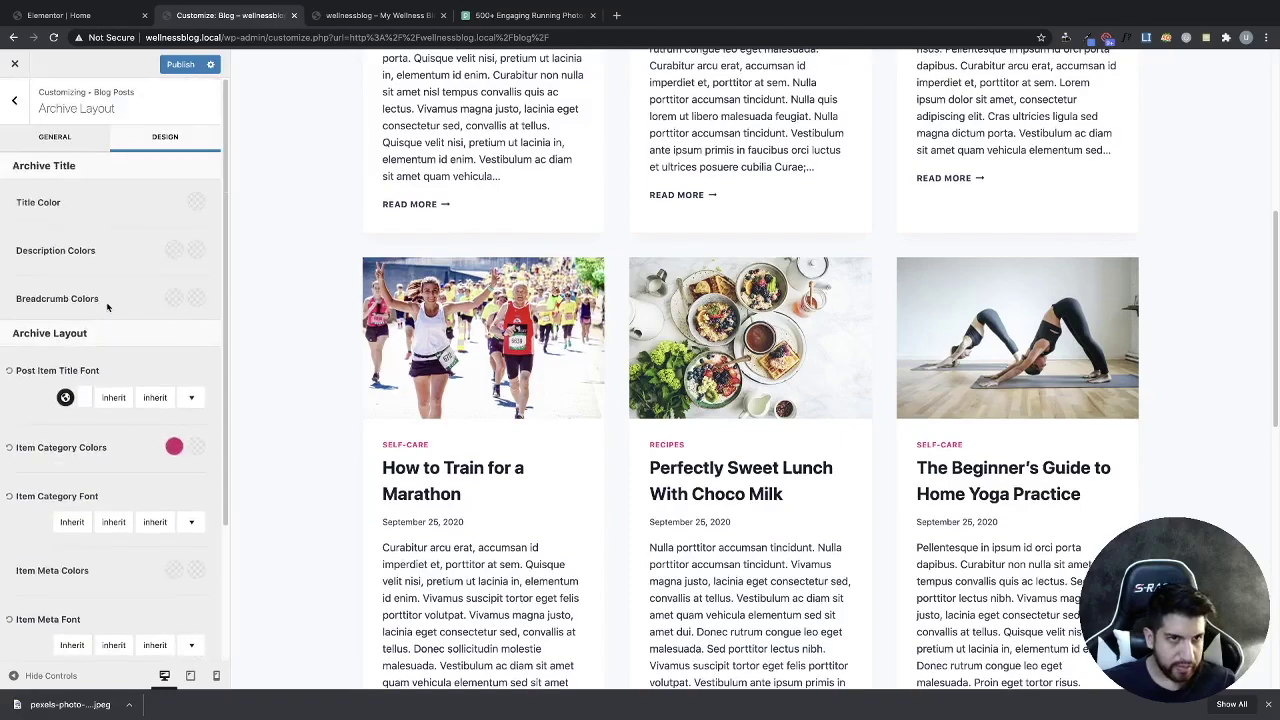
pyautogui.click(55, 138)
pyautogui.scroll(-1, 115, 327)
pyautogui.scroll(-10, 115, 327)
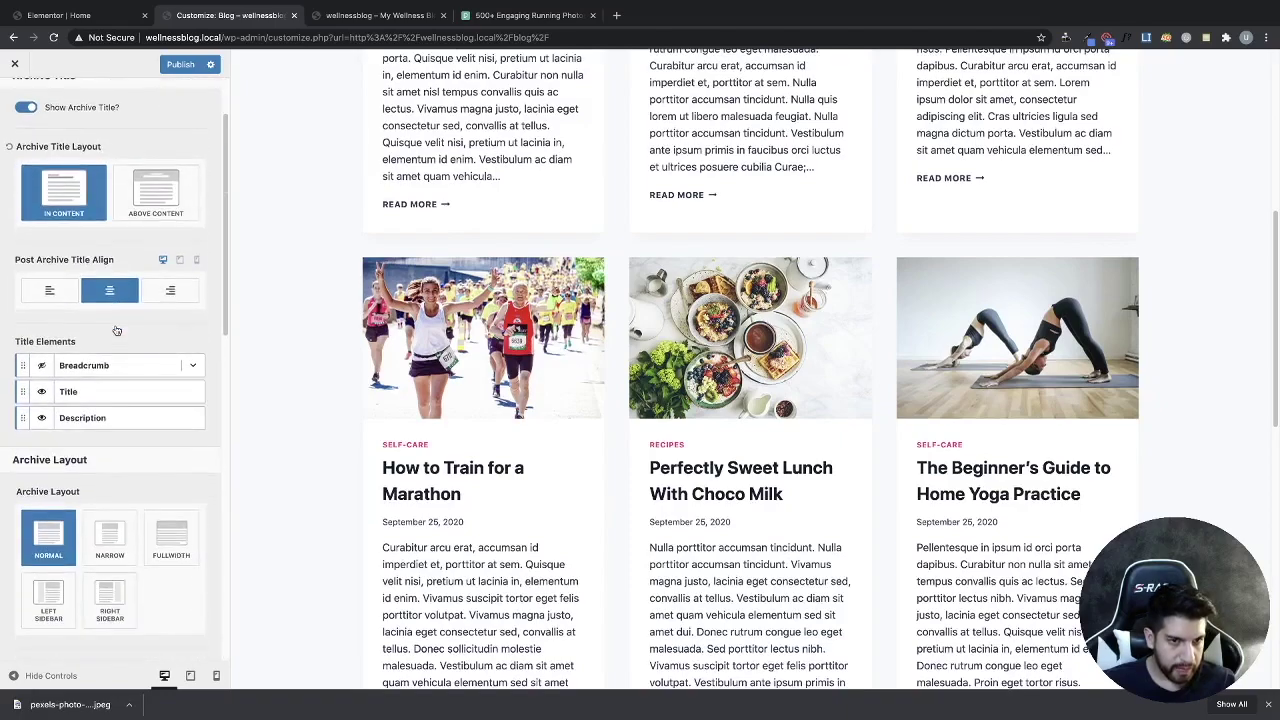
pyautogui.scroll(-5, 590, 415)
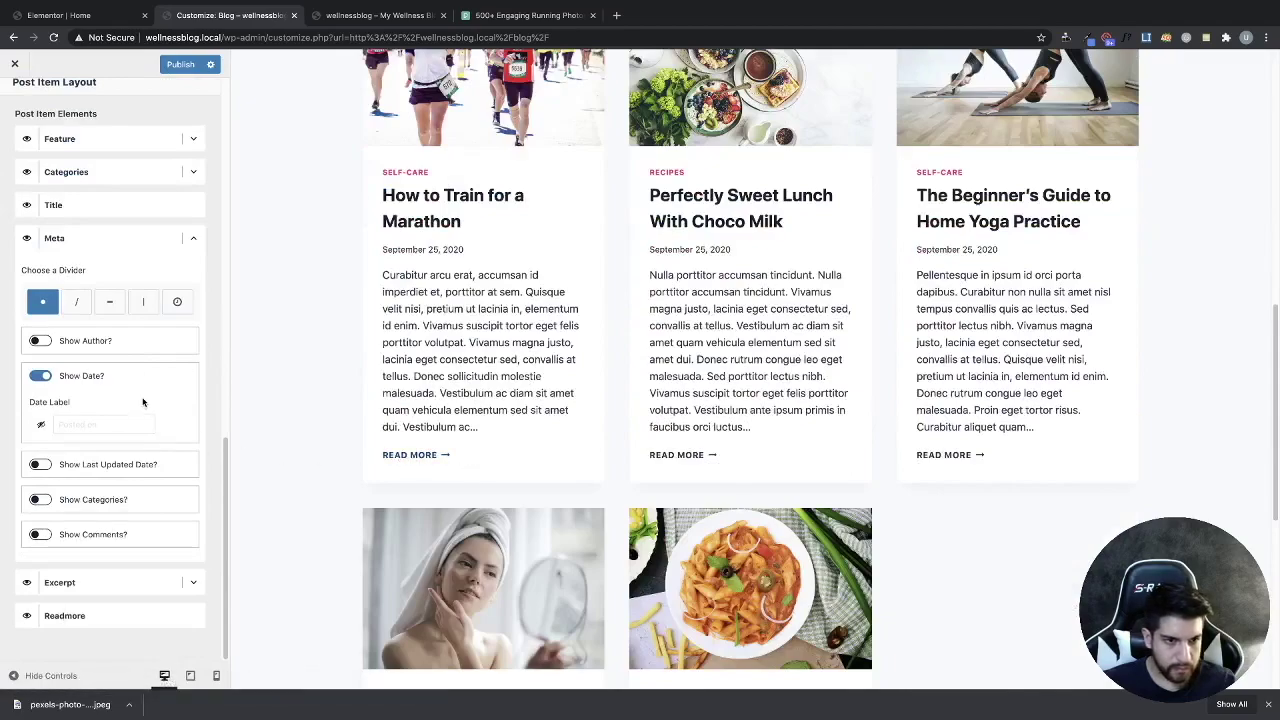
pyautogui.scroll(10, 143, 400)
pyautogui.click(140, 143)
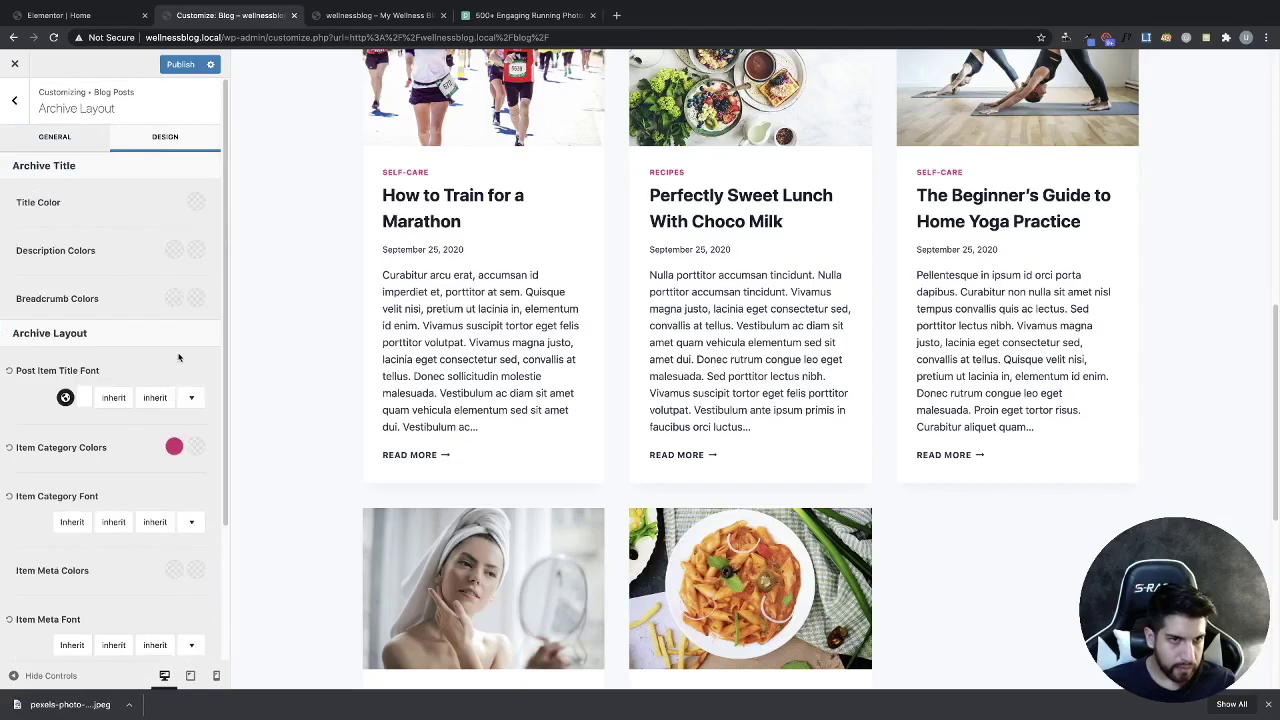
# - After trying blue and light grey, set Item Meta Colors to a dark swatch
pyautogui.scroll(-4, 178, 370)
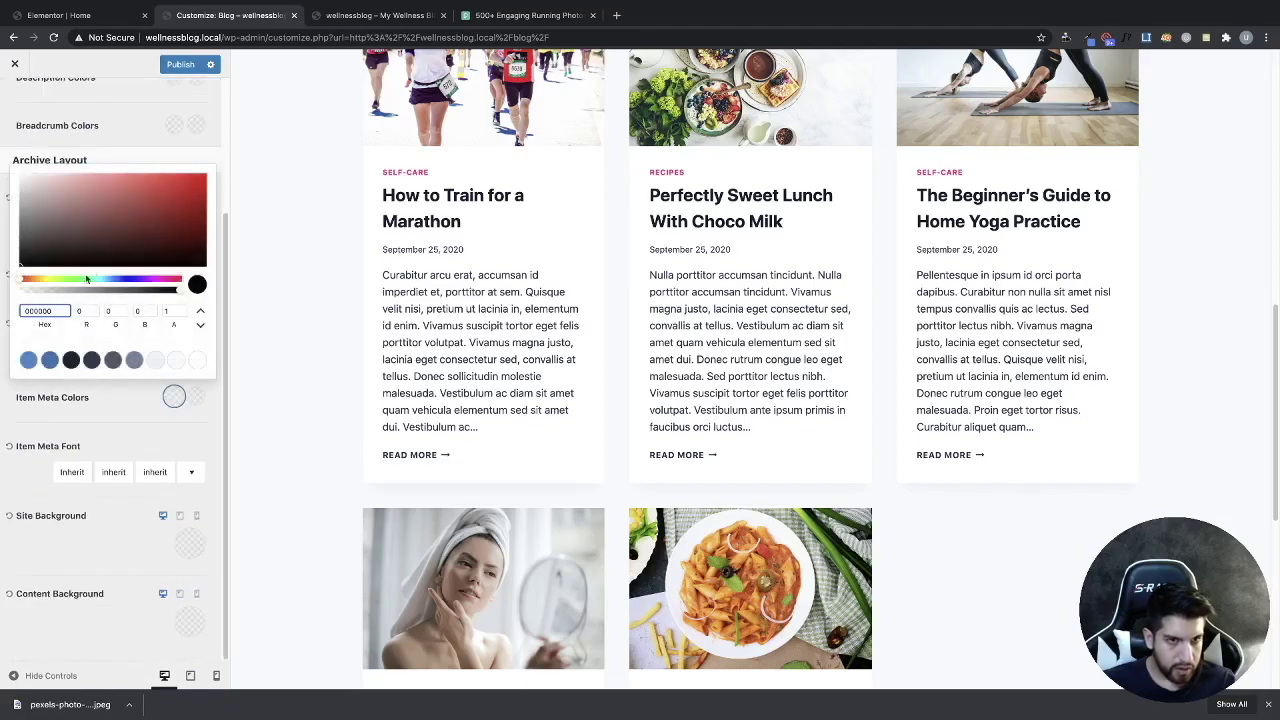
pyautogui.click(29, 360)
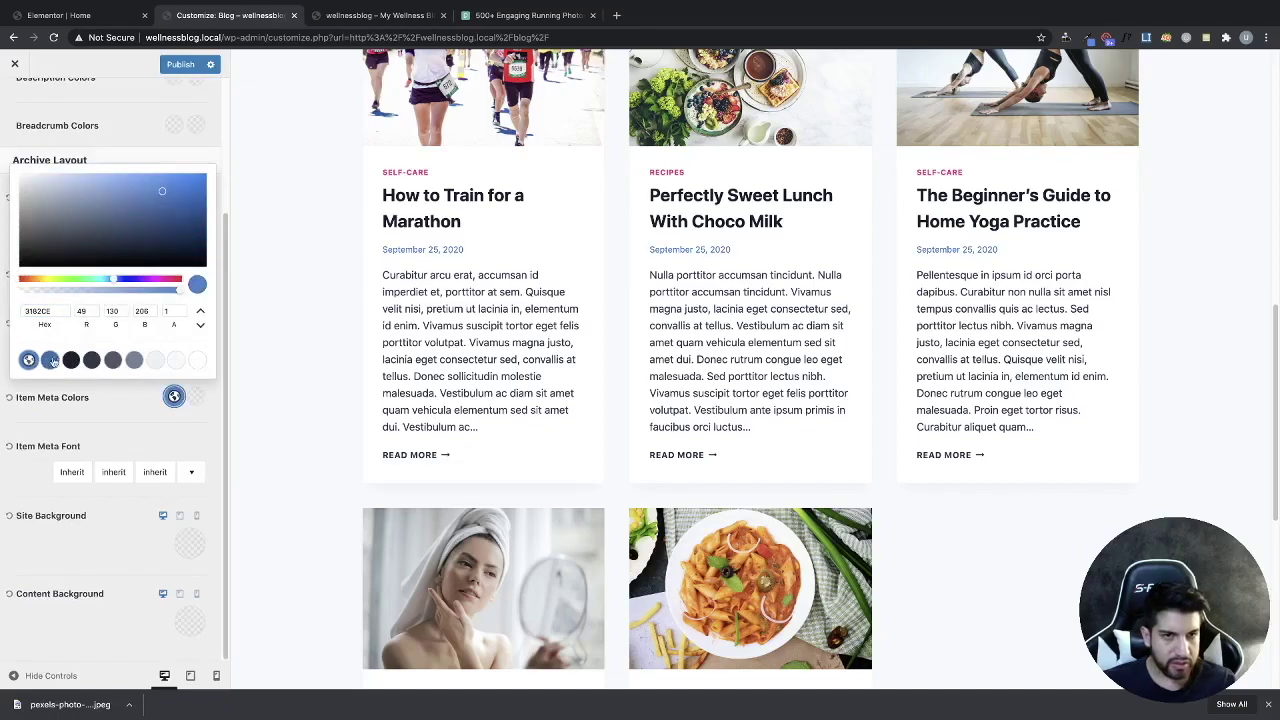
pyautogui.click(176, 361)
pyautogui.click(70, 360)
pyautogui.click(174, 396)
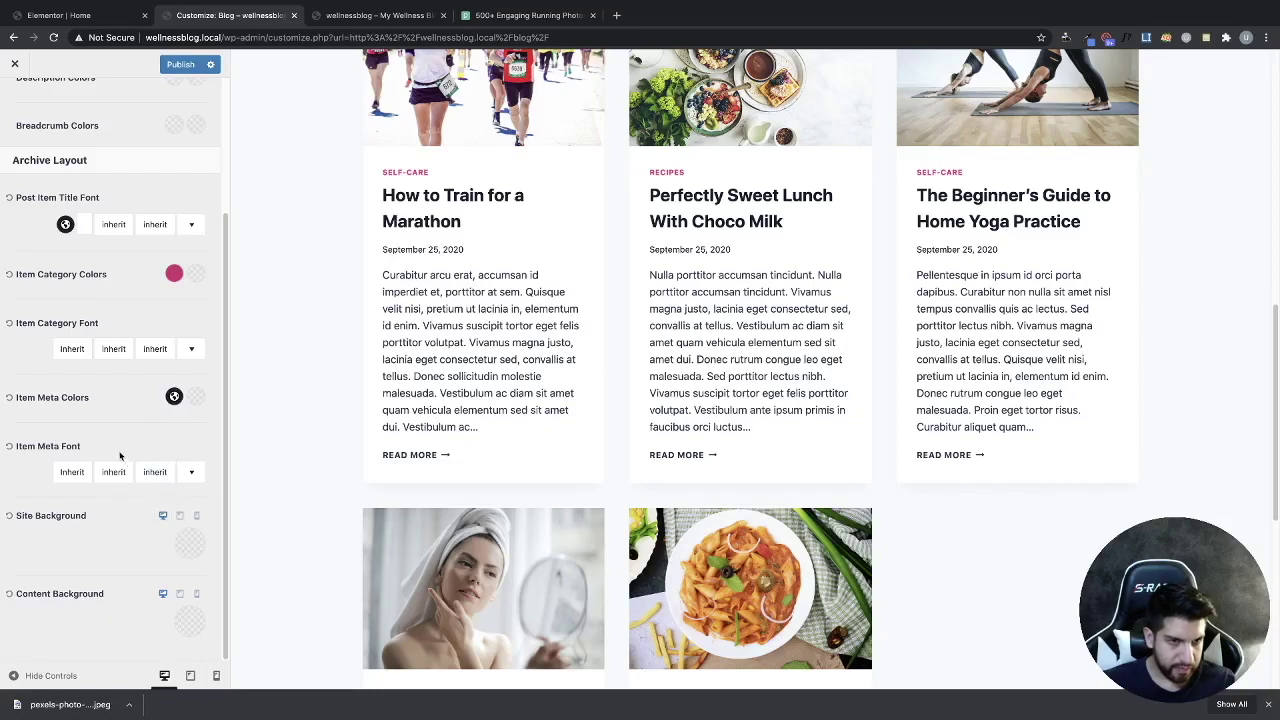
# - Stay on the page past the leave-site warning and publish the Blog archive changes
pyautogui.scroll(4, 152, 406)
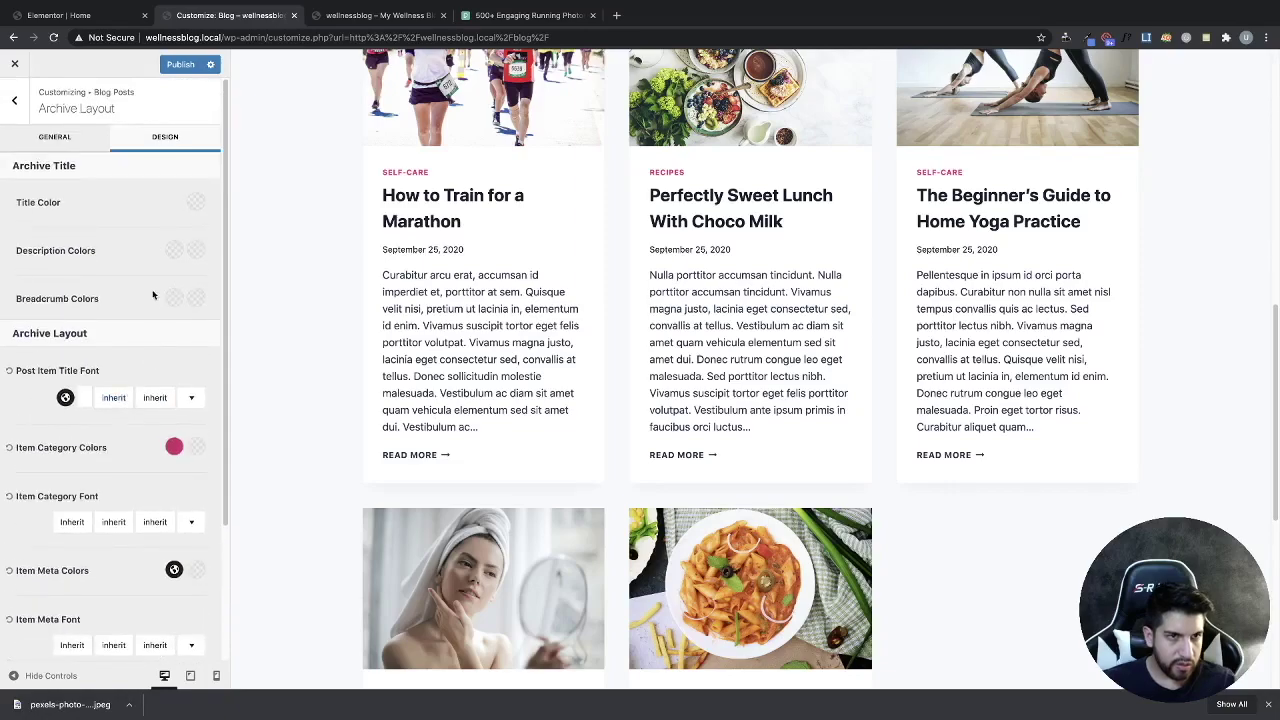
pyautogui.scroll(-1, 490, 405)
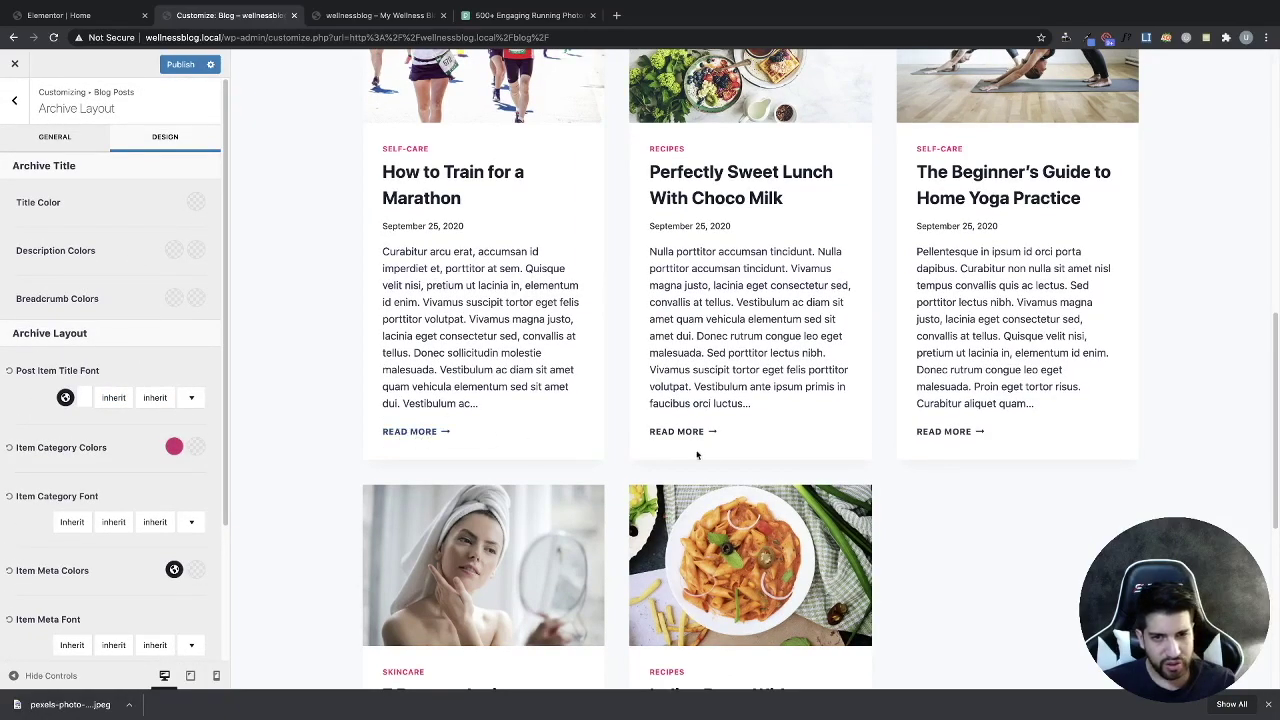
pyautogui.scroll(-3, 134, 236)
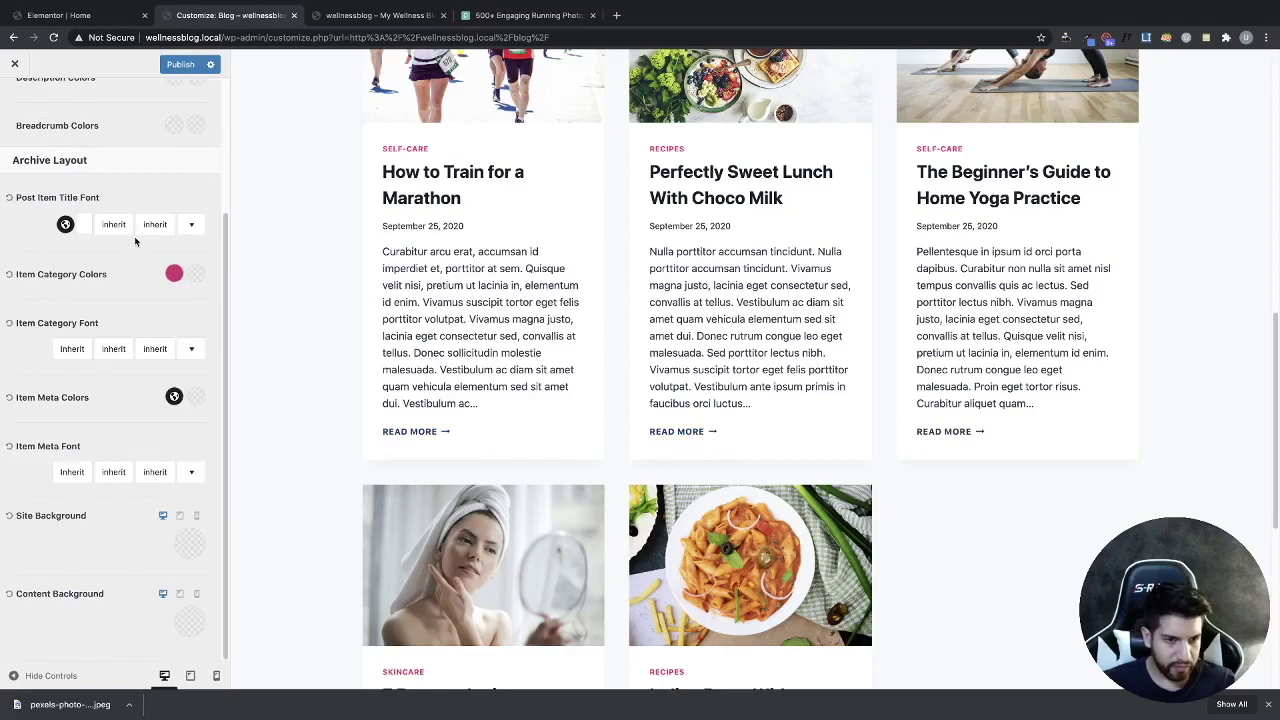
pyautogui.scroll(3, 134, 236)
pyautogui.press('super+w')
pyautogui.click(678, 233)
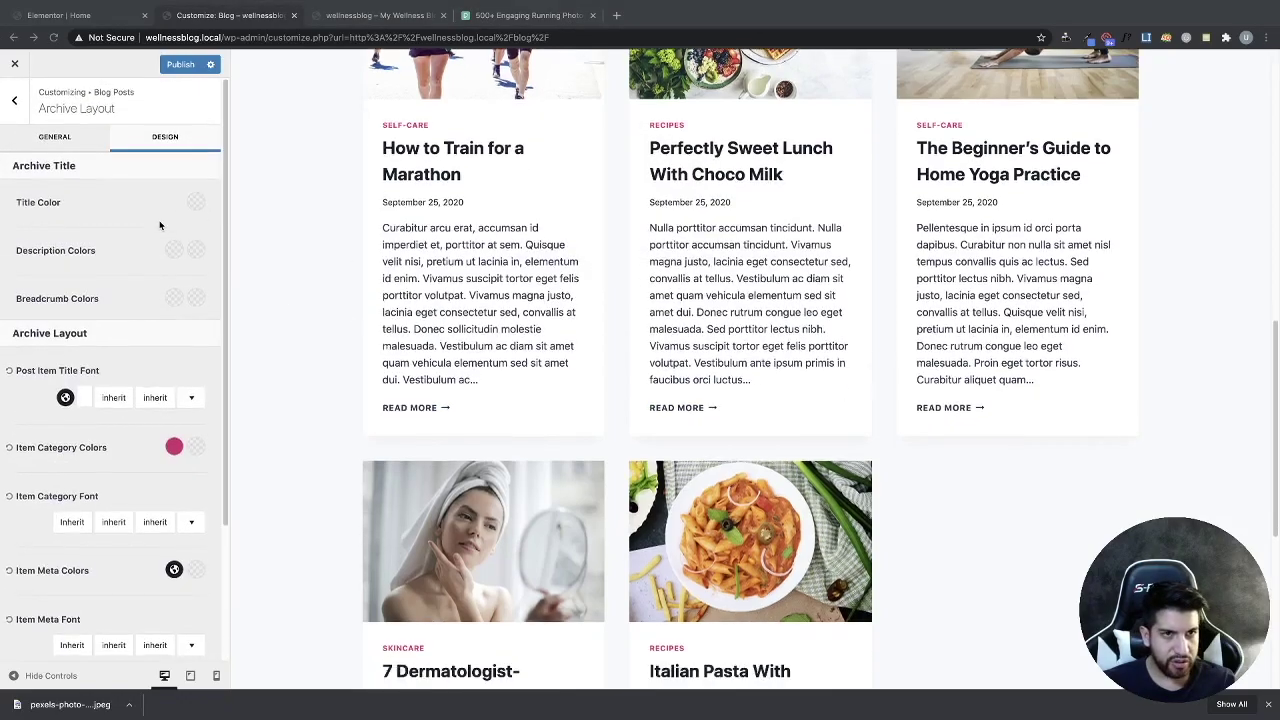
pyautogui.scroll(-5, 543, 273)
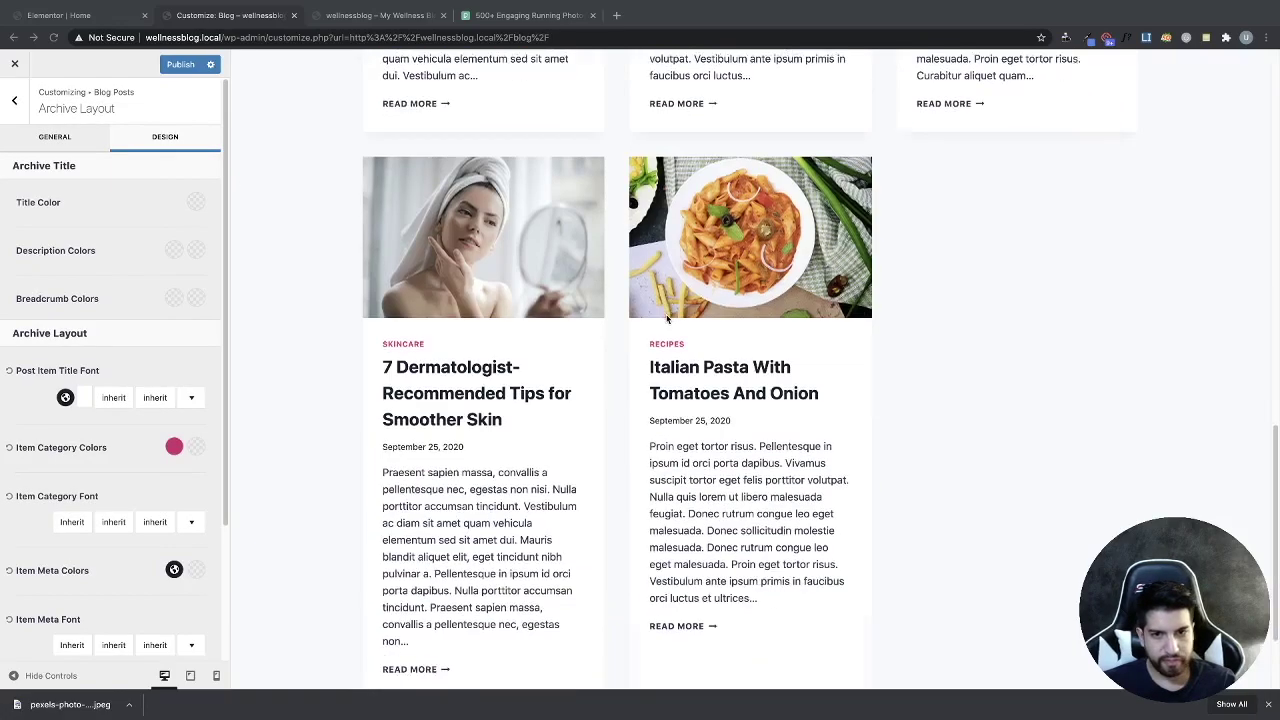
pyautogui.scroll(10, 790, 345)
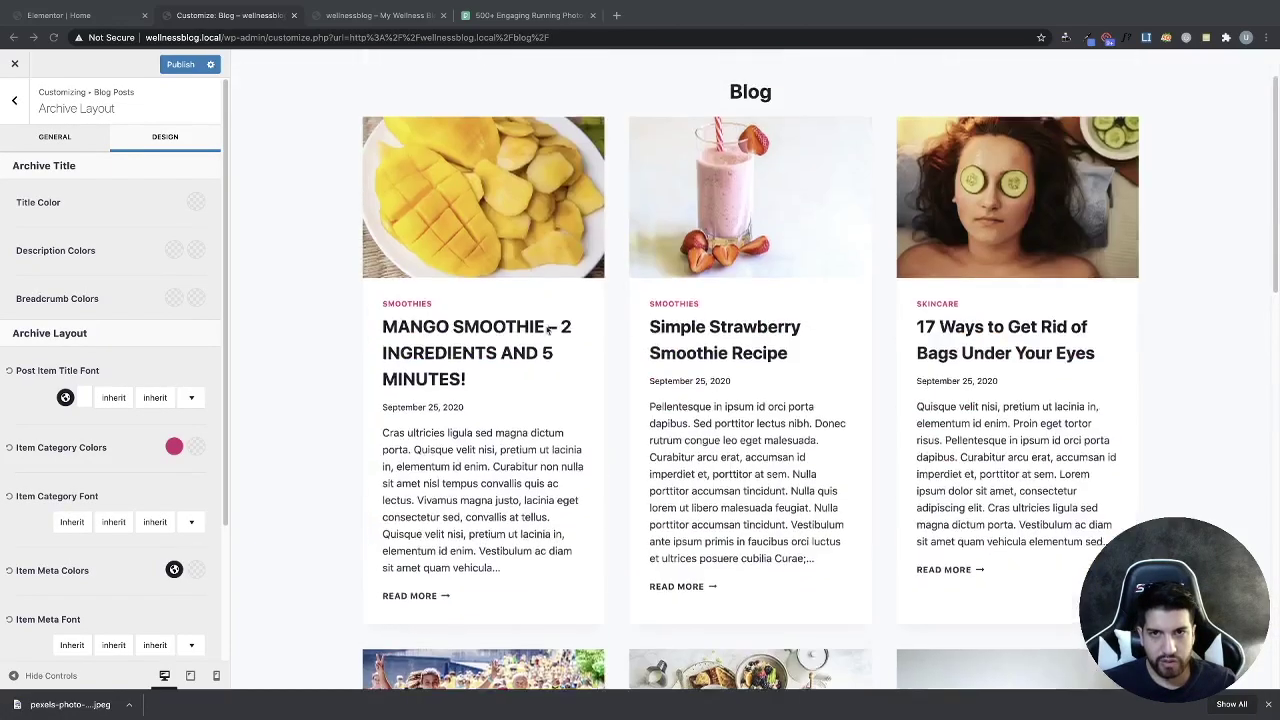
pyautogui.click(172, 67)
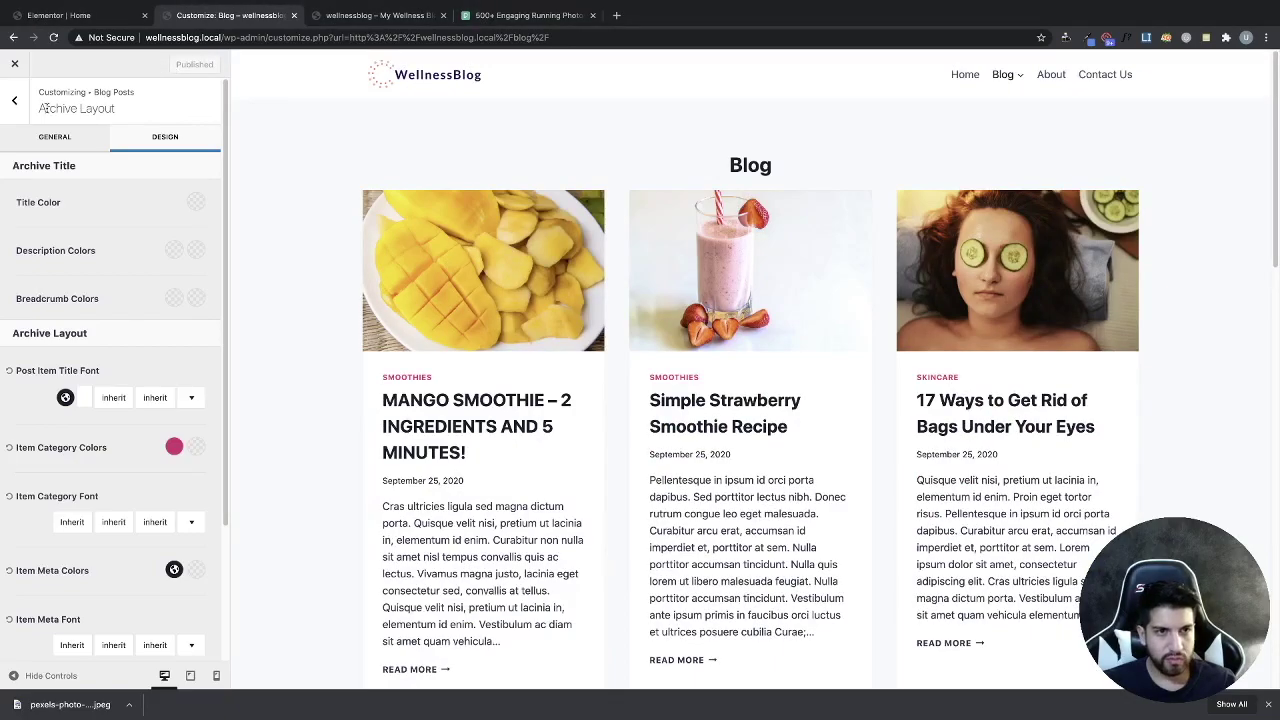
# - Exit the Customizer, check the live /blog/ pink-labelled post cards, and relaunch Customize
pyautogui.click(15, 63)
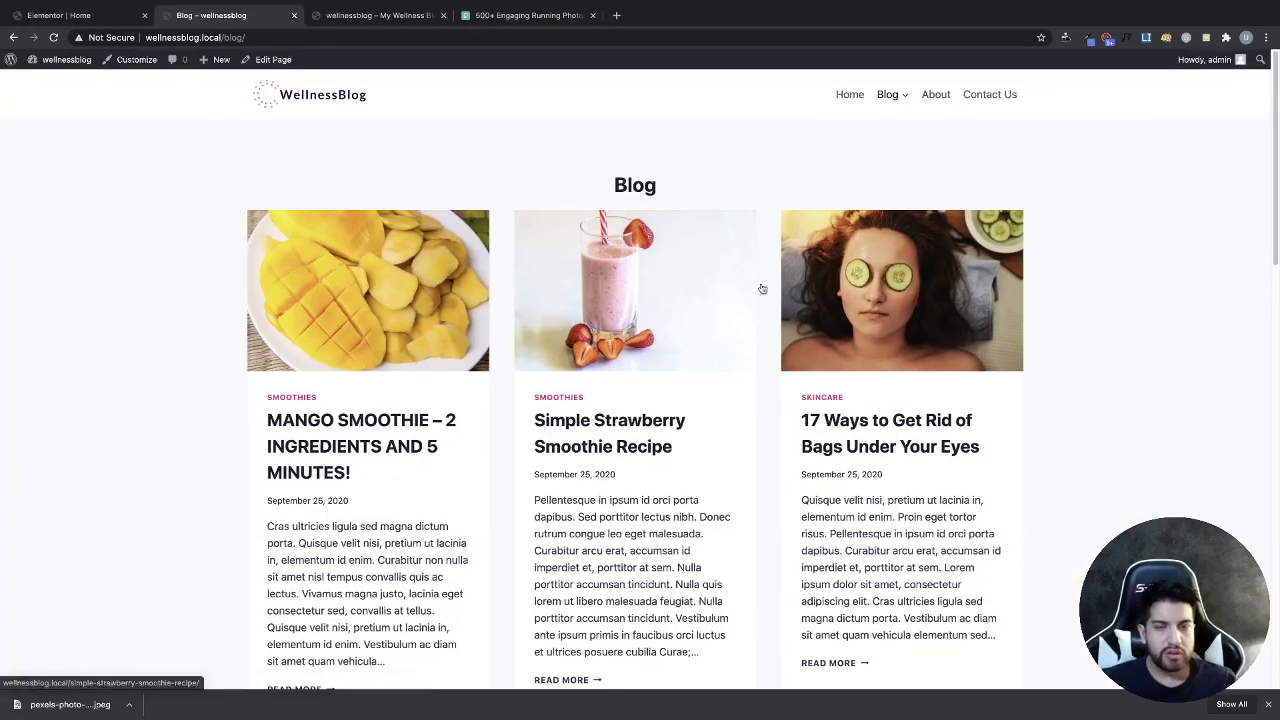
pyautogui.scroll(-12, 876, 367)
pyautogui.scroll(10, 876, 367)
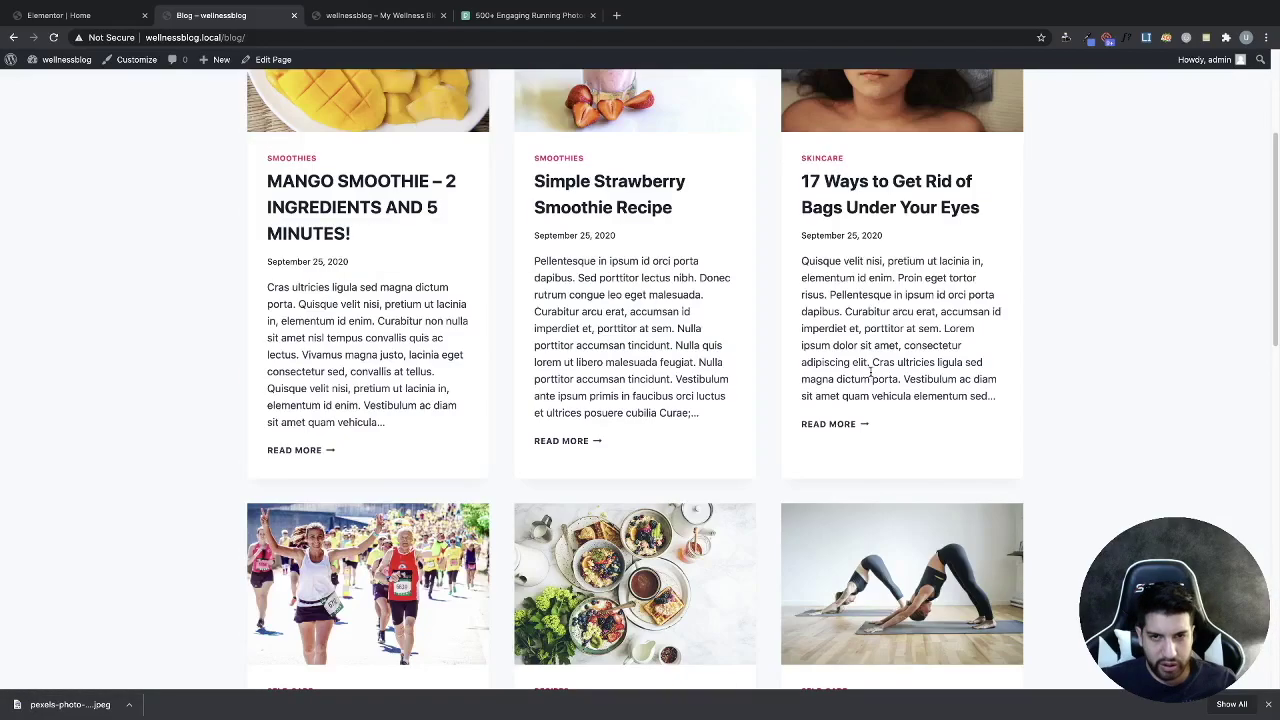
pyautogui.scroll(3, 870, 372)
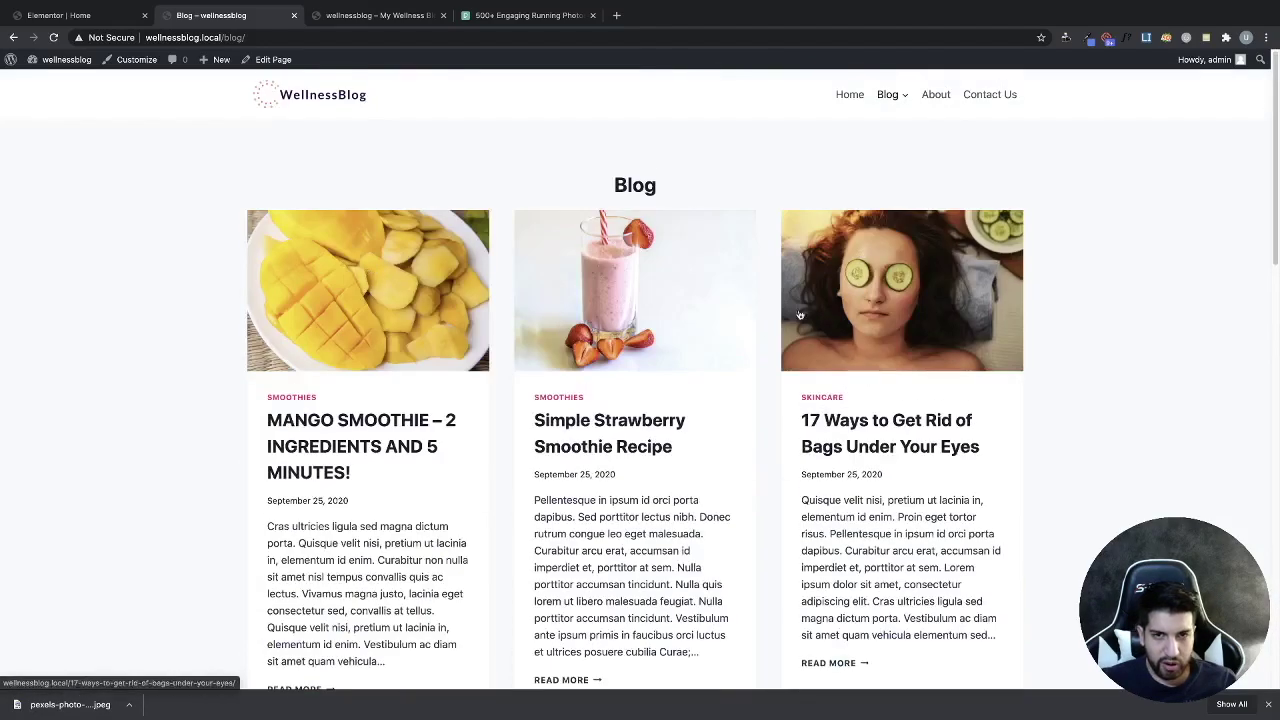
pyautogui.scroll(-6, 847, 358)
pyautogui.scroll(-6, 834, 329)
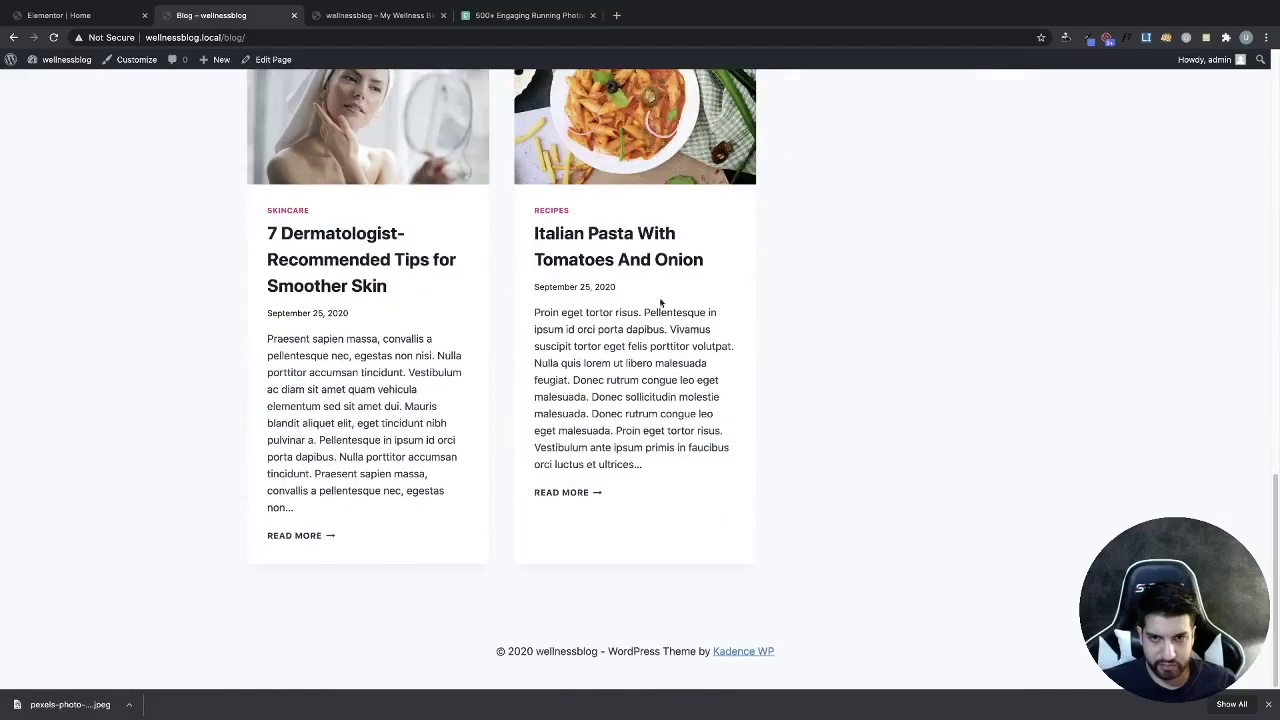
pyautogui.scroll(3, 663, 297)
pyautogui.scroll(3, 581, 322)
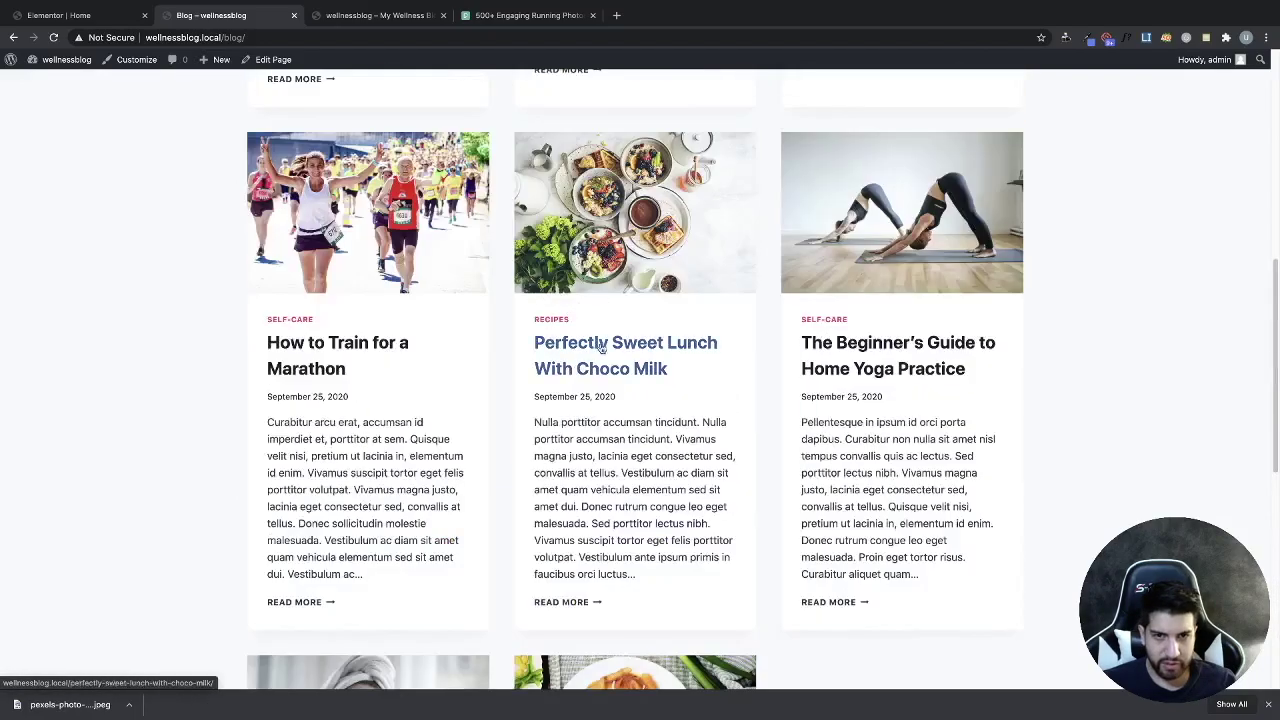
pyautogui.scroll(-1, 600, 340)
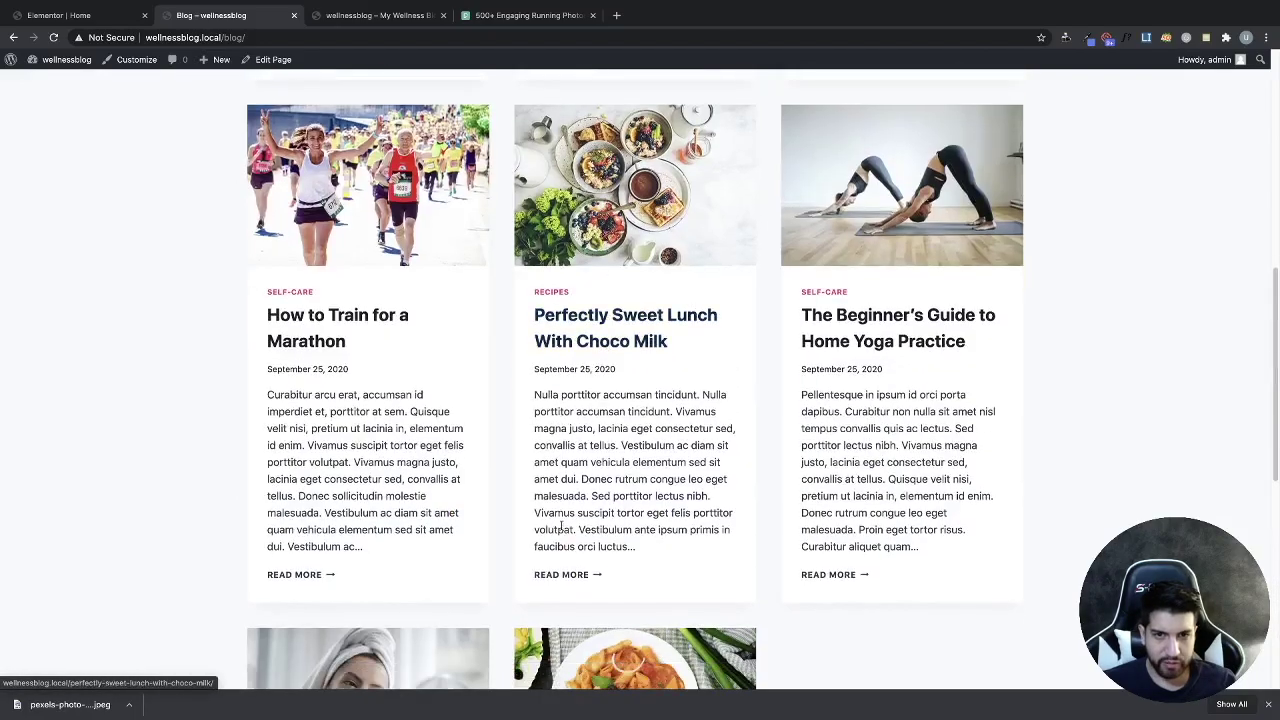
pyautogui.click(119, 66)
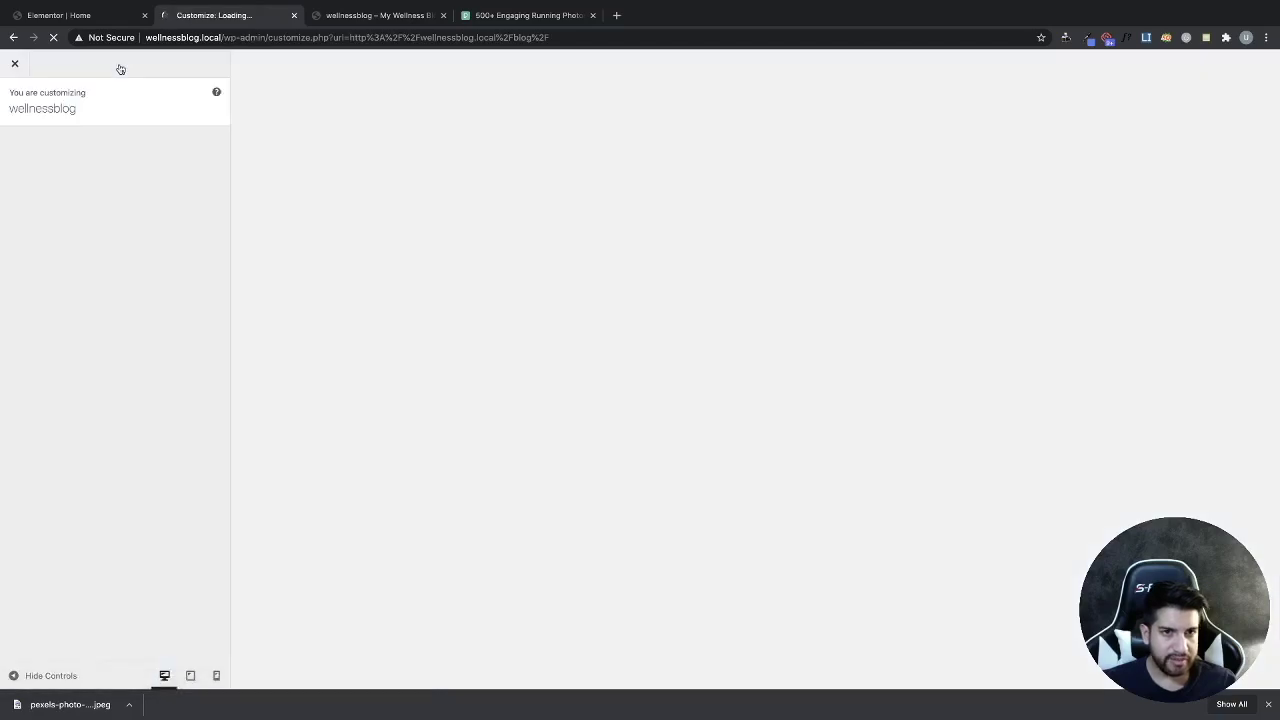
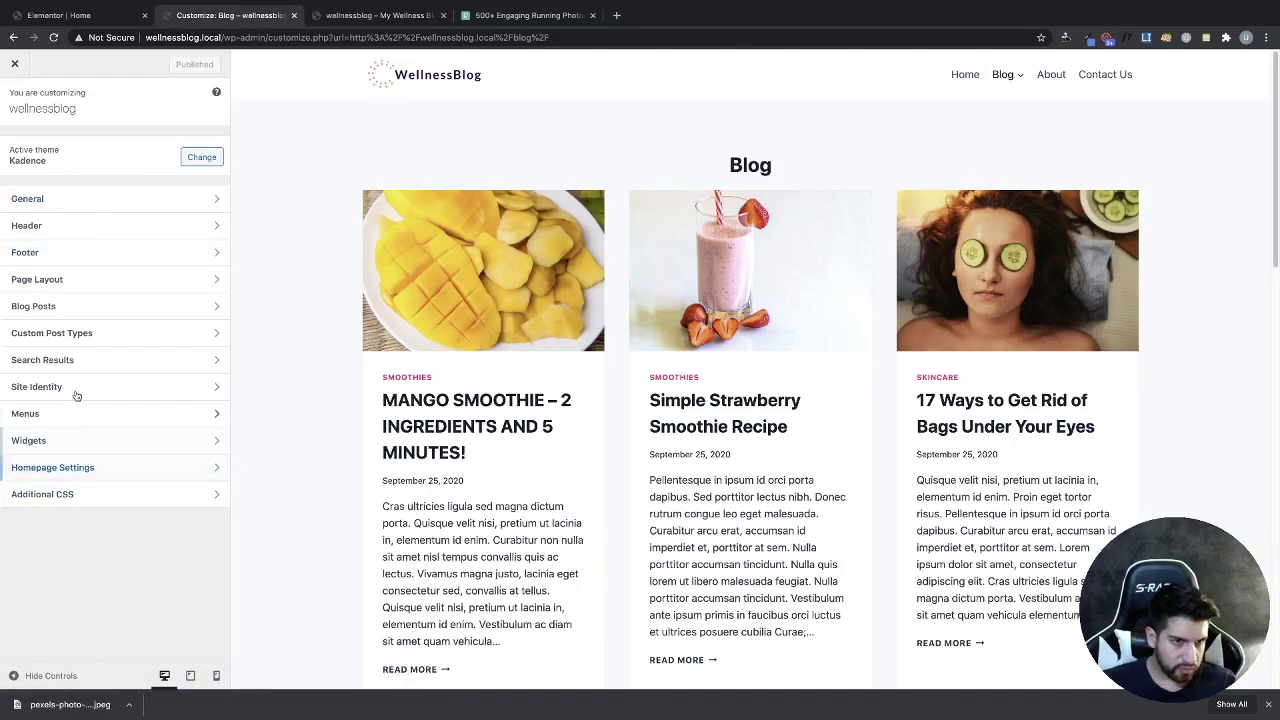
# - Set Global Palette colours 1 and 2 to pink #E22F6B in General > Colors
pyautogui.click(66, 193)
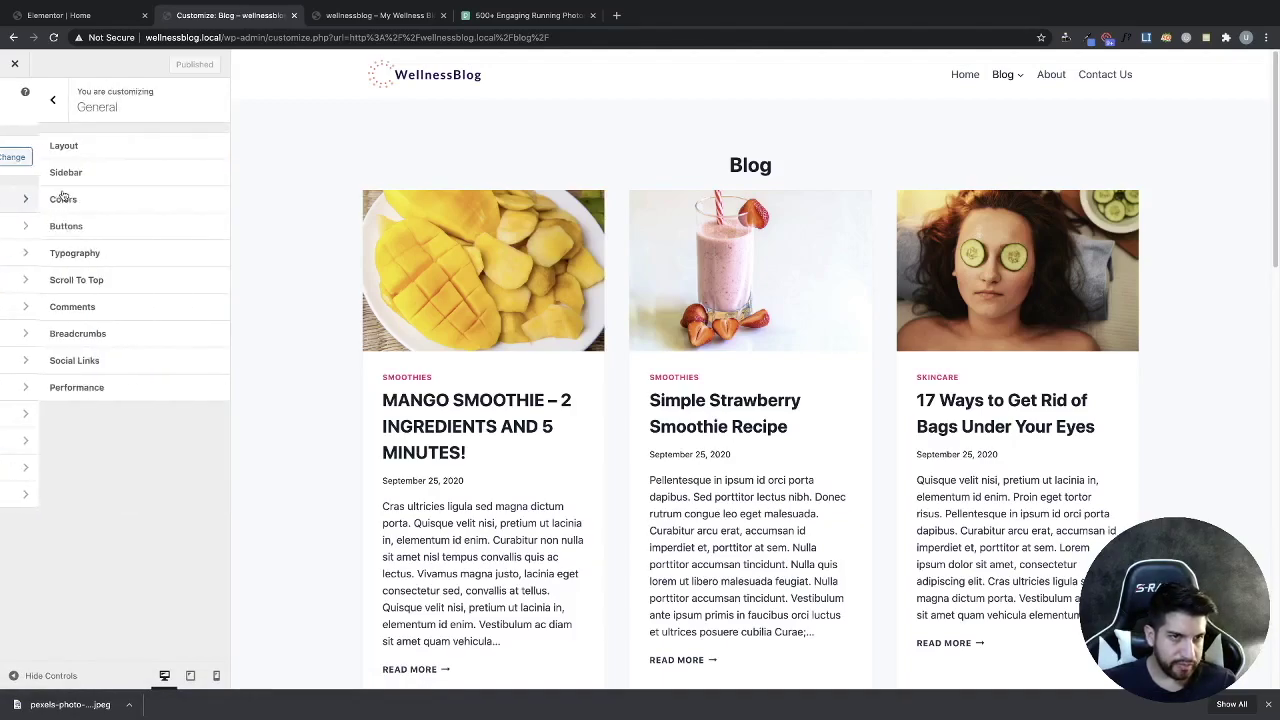
pyautogui.click(62, 198)
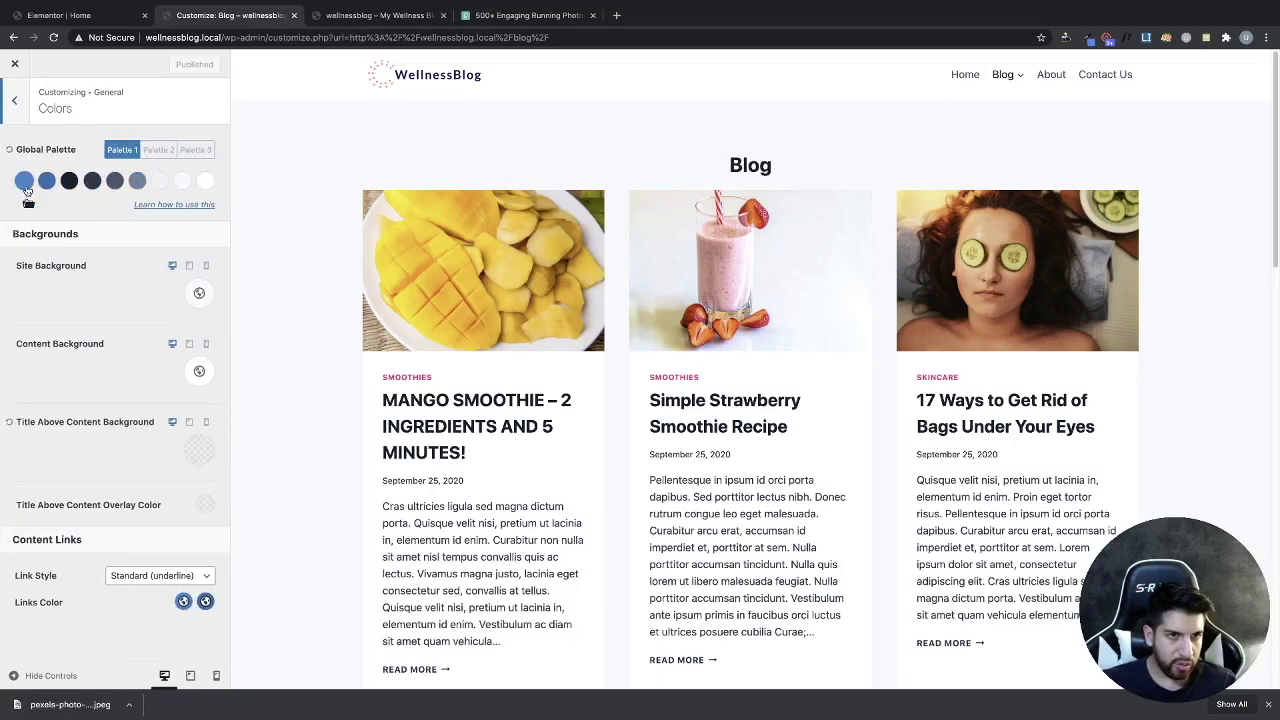
pyautogui.click(24, 182)
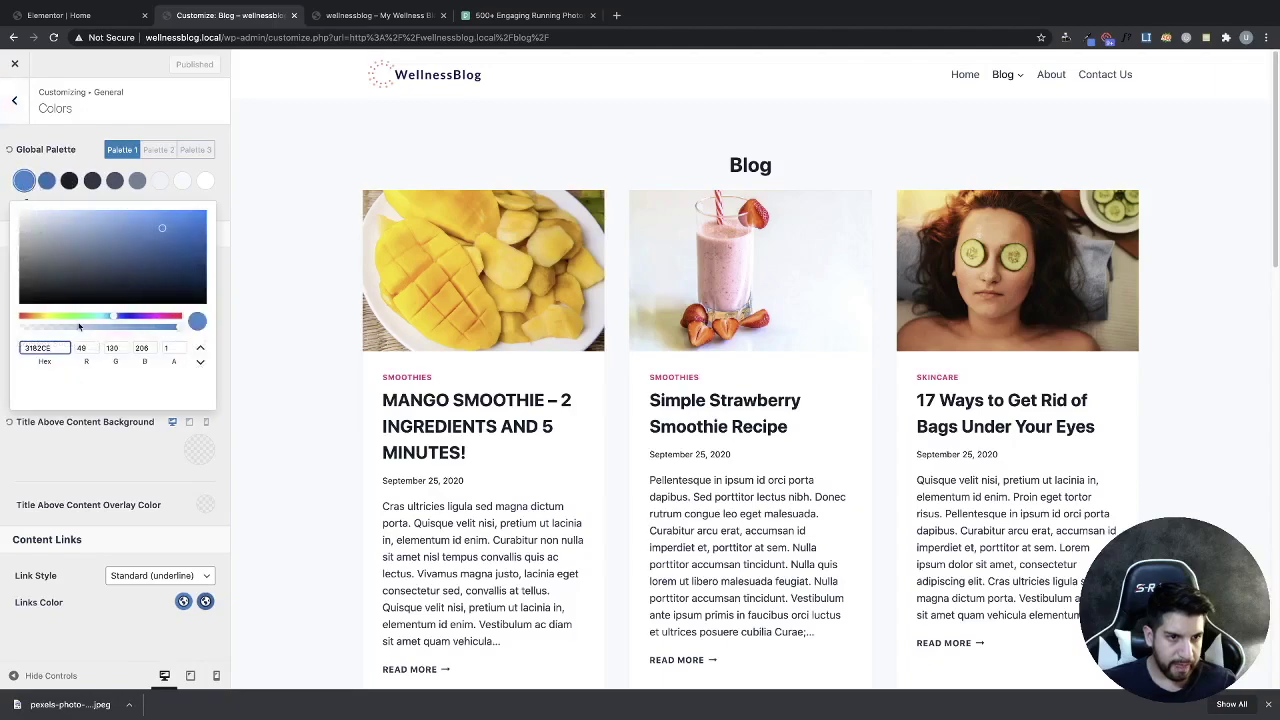
pyautogui.write('#E22F6B')
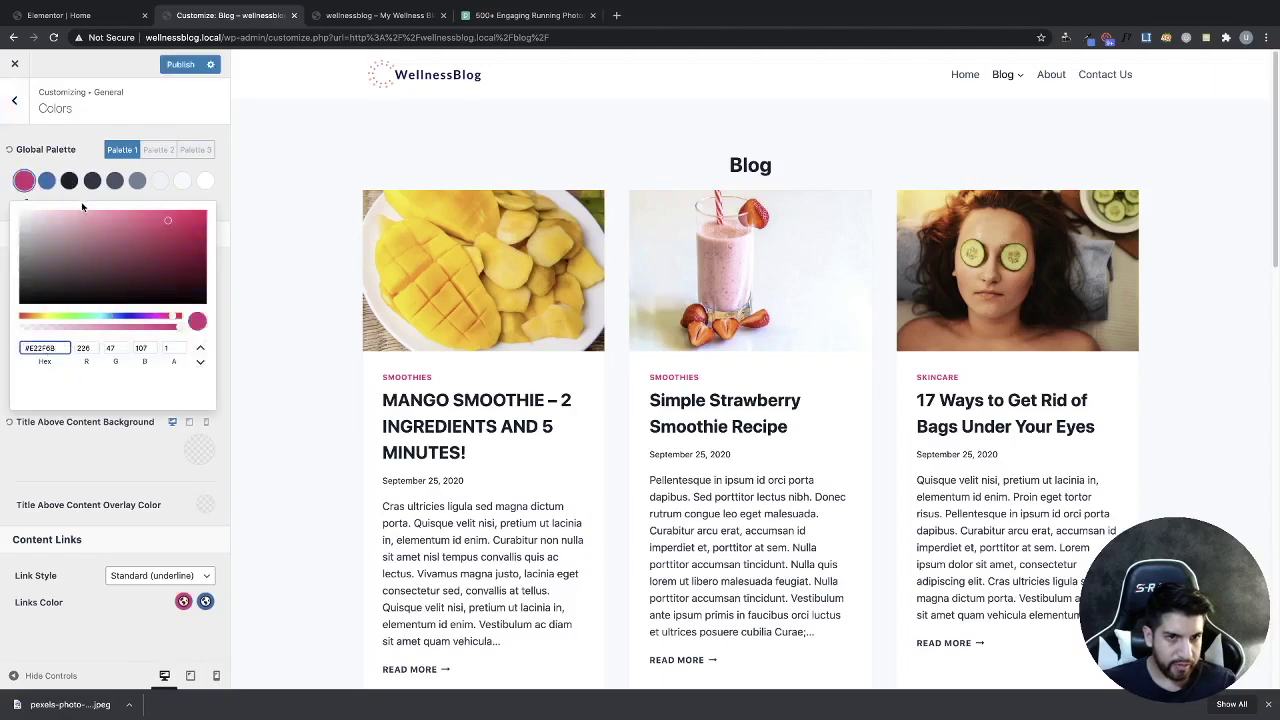
pyautogui.click(46, 181)
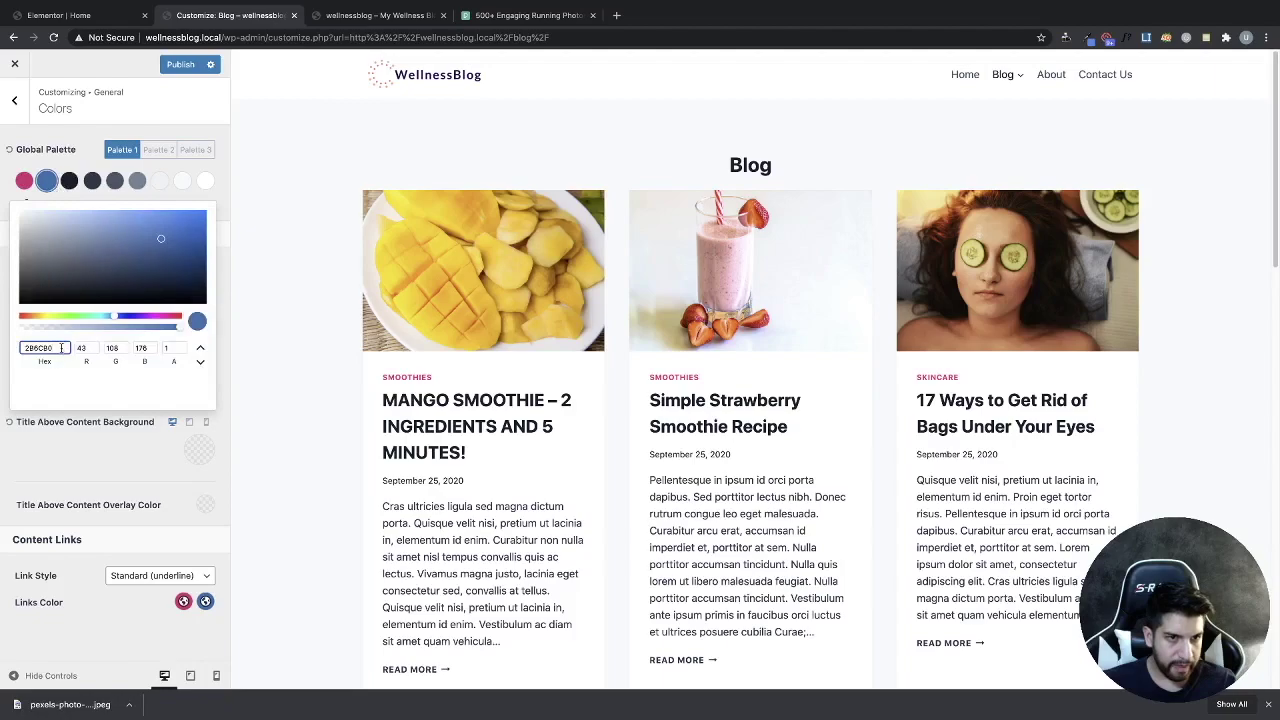
pyautogui.write('#E22F6B')
pyautogui.click(82, 202)
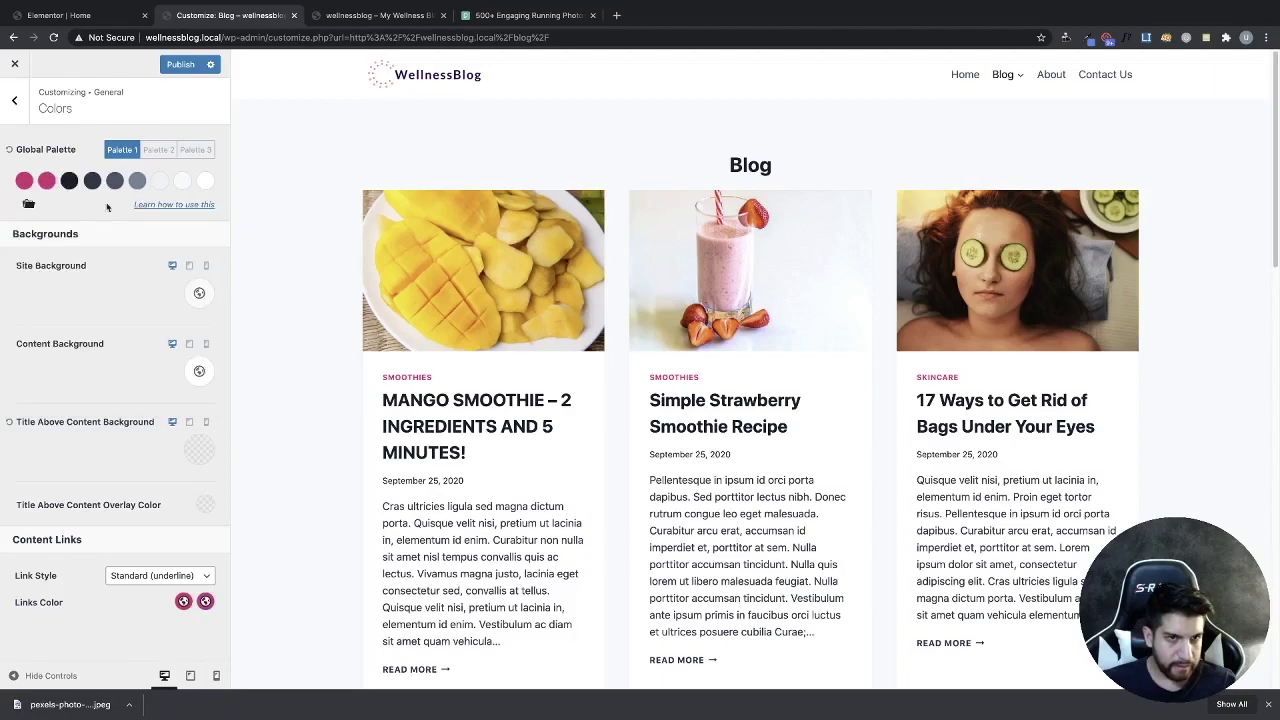
# - Publish the updated palette colours
pyautogui.scroll(-2, 430, 574)
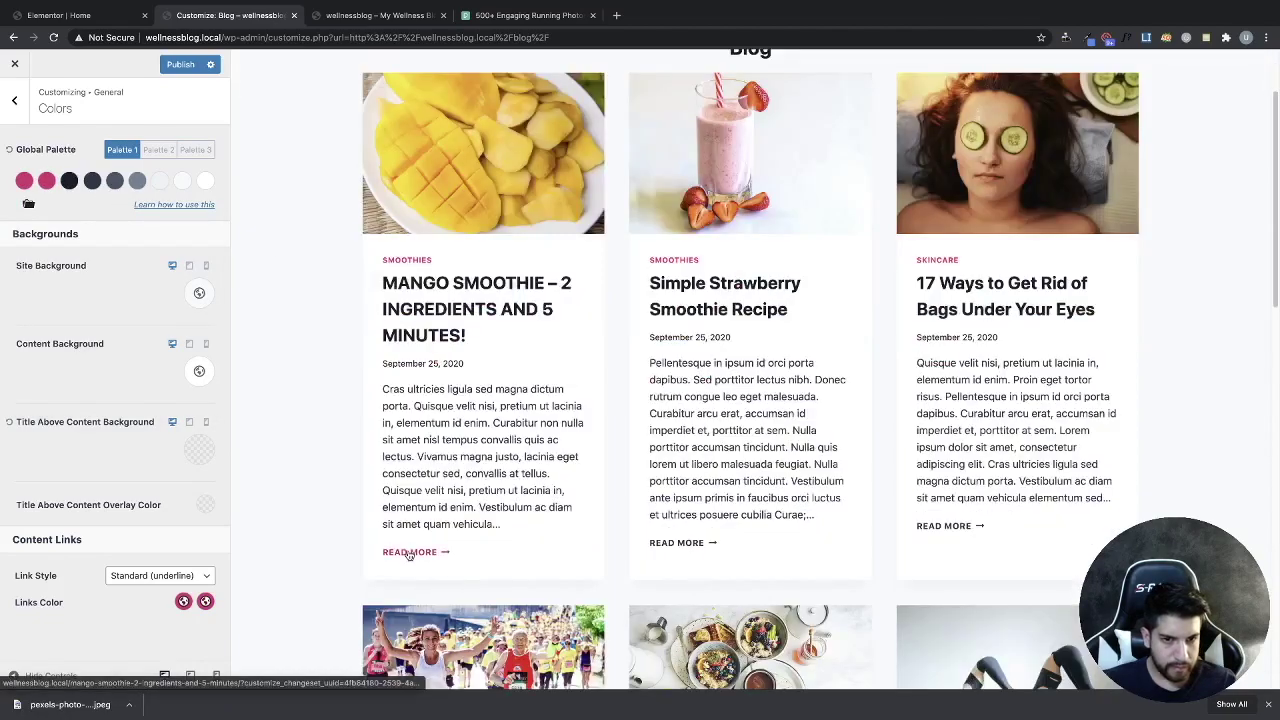
pyautogui.scroll(-1, 957, 527)
pyautogui.scroll(-15, 957, 527)
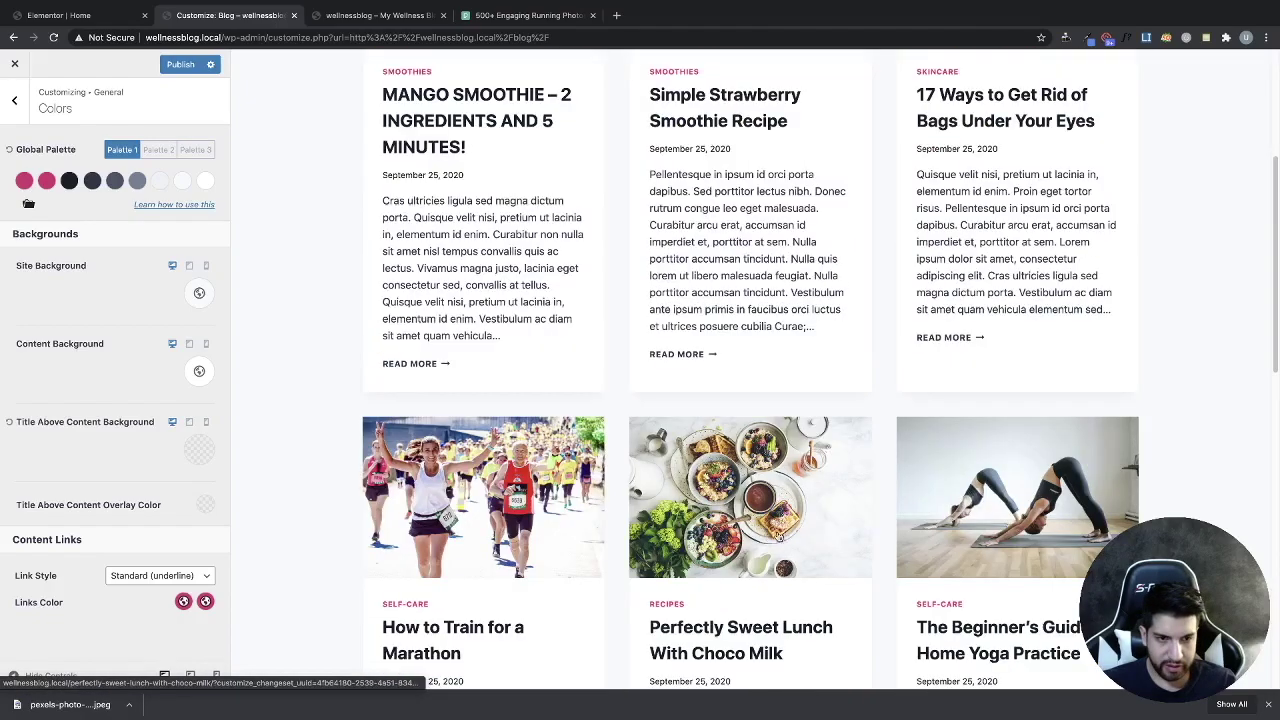
pyautogui.scroll(-1, 533, 517)
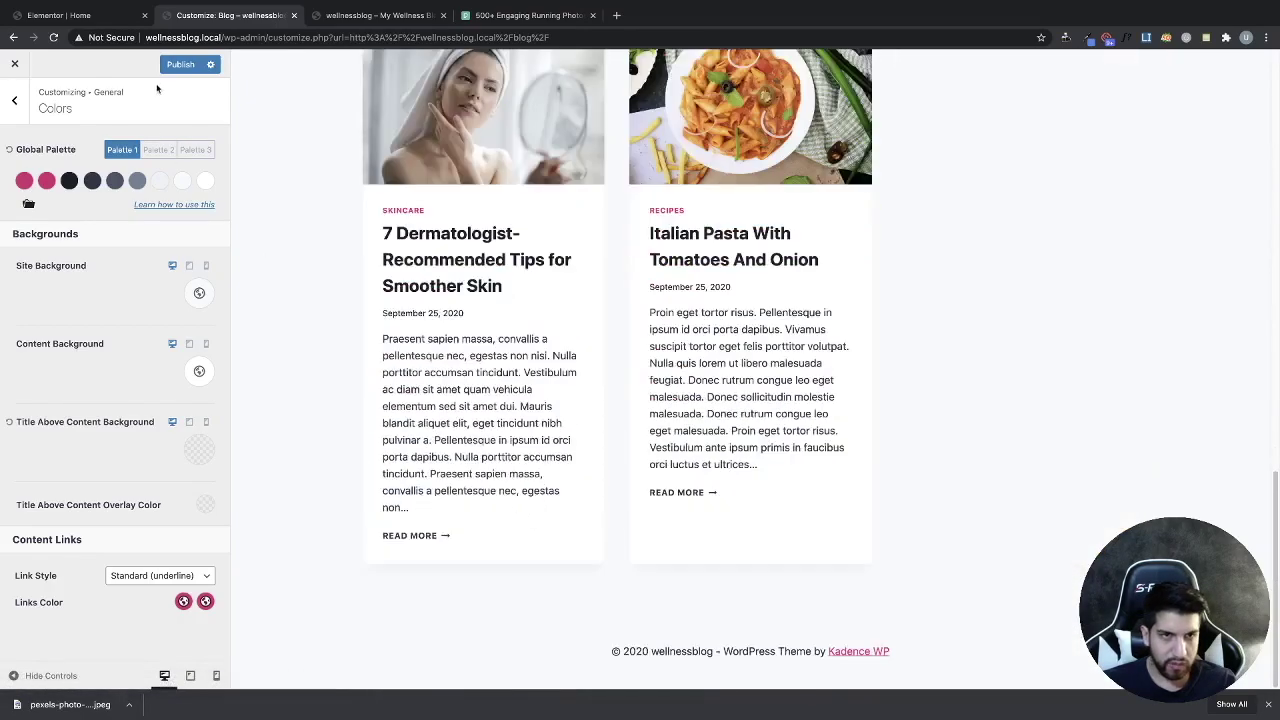
pyautogui.click(174, 65)
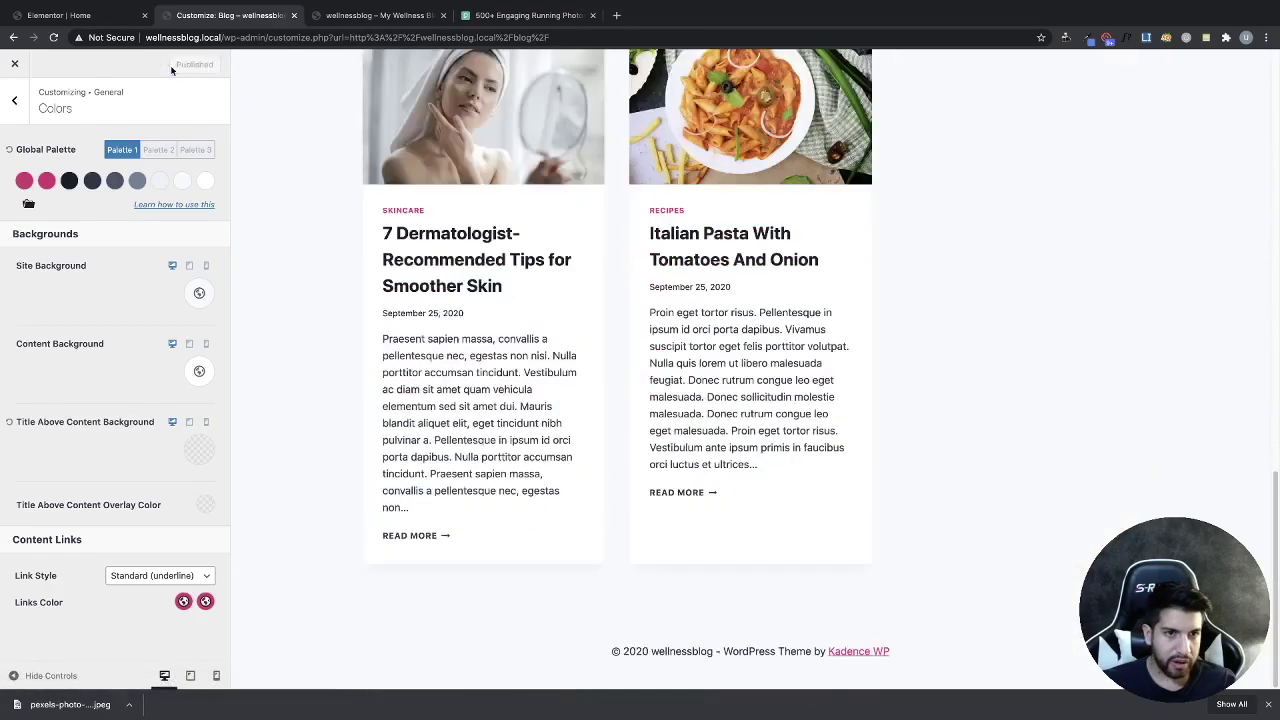
# - Close the Customizer and review the live Blog page
pyautogui.click(15, 63)
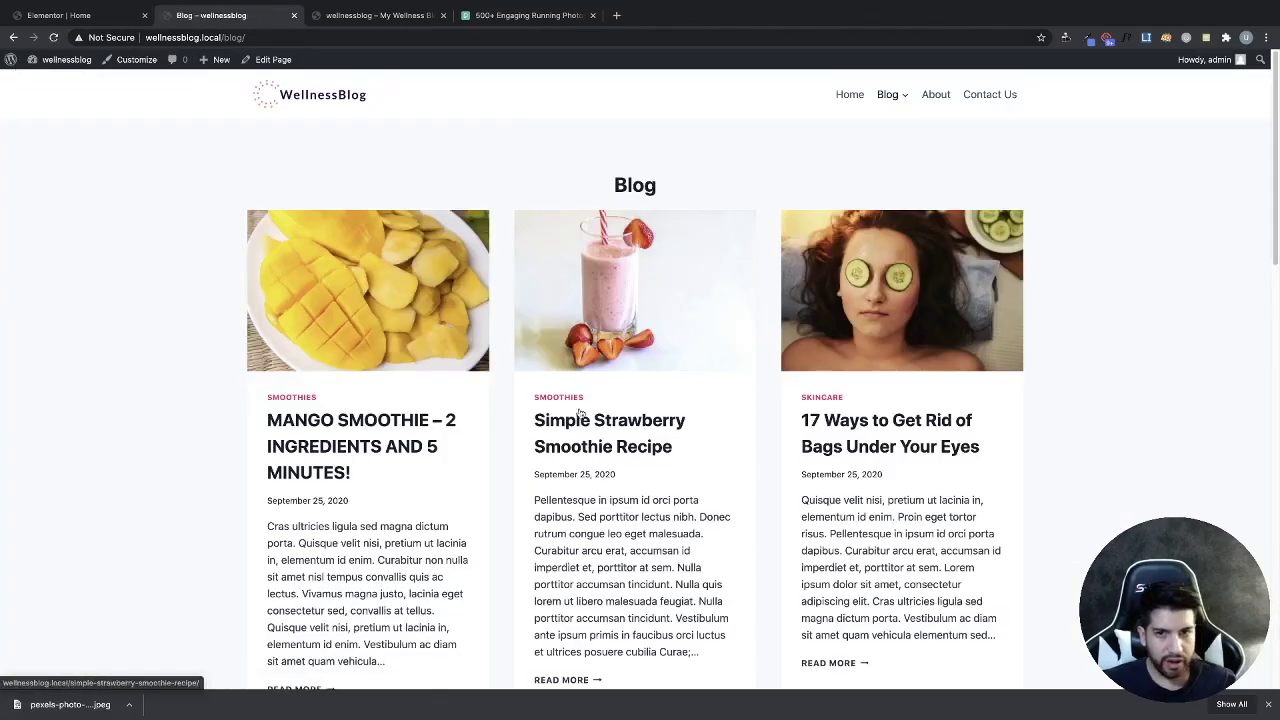
pyautogui.scroll(-3, 901, 453)
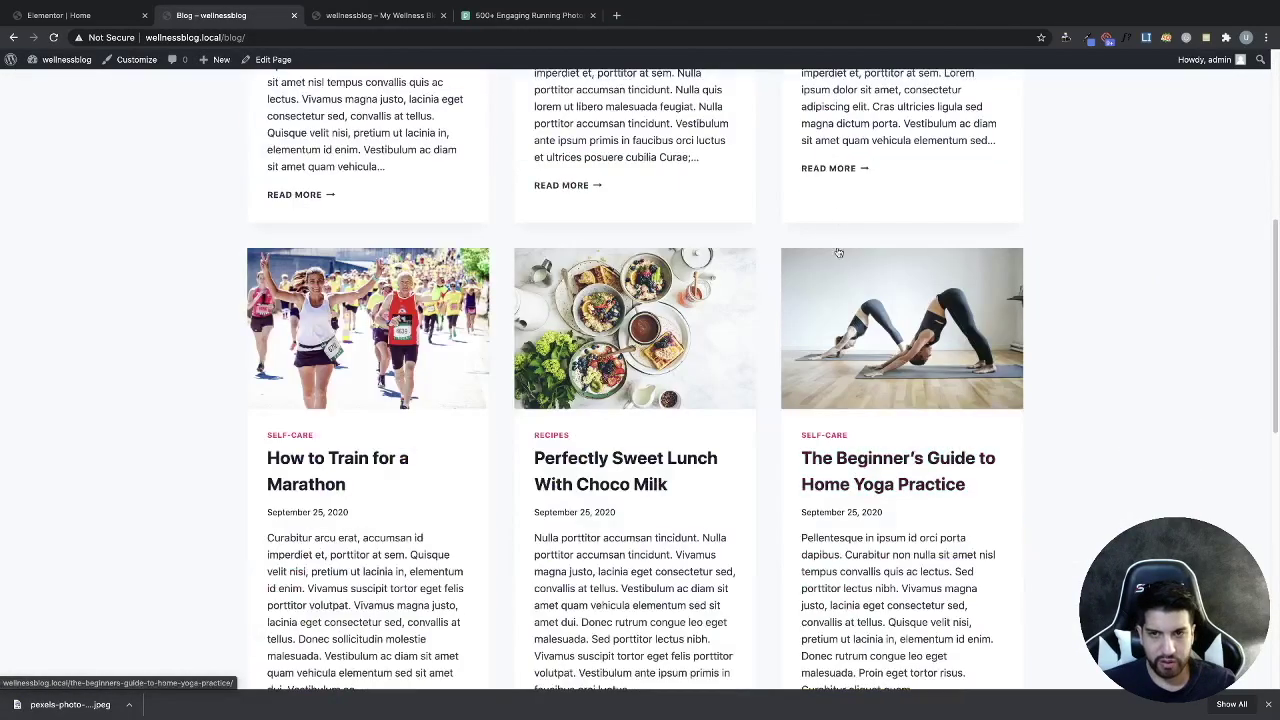
pyautogui.scroll(1, 837, 168)
pyautogui.scroll(-2, 850, 481)
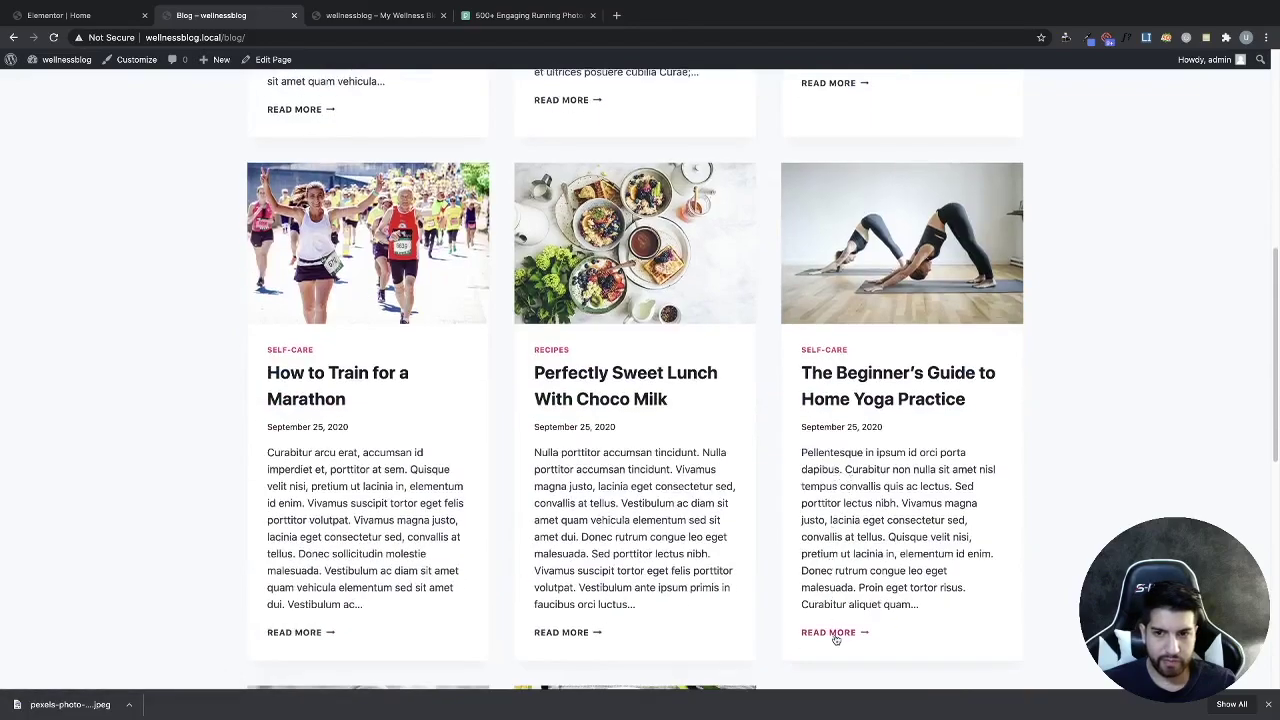
pyautogui.scroll(-7, 749, 543)
pyautogui.scroll(10, 750, 528)
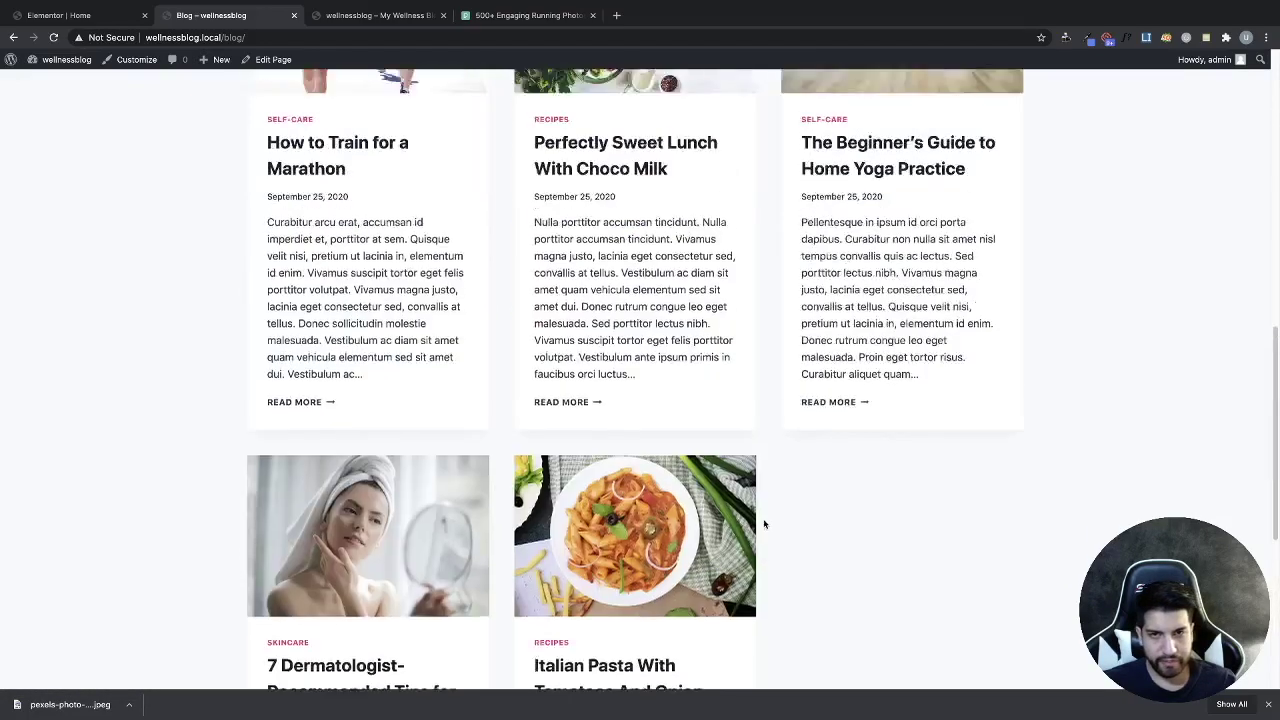
# - Visit the Recipes, Self-care, Skincare and Smoothies category pages from the Blog menu
pyautogui.moveTo(887, 95)
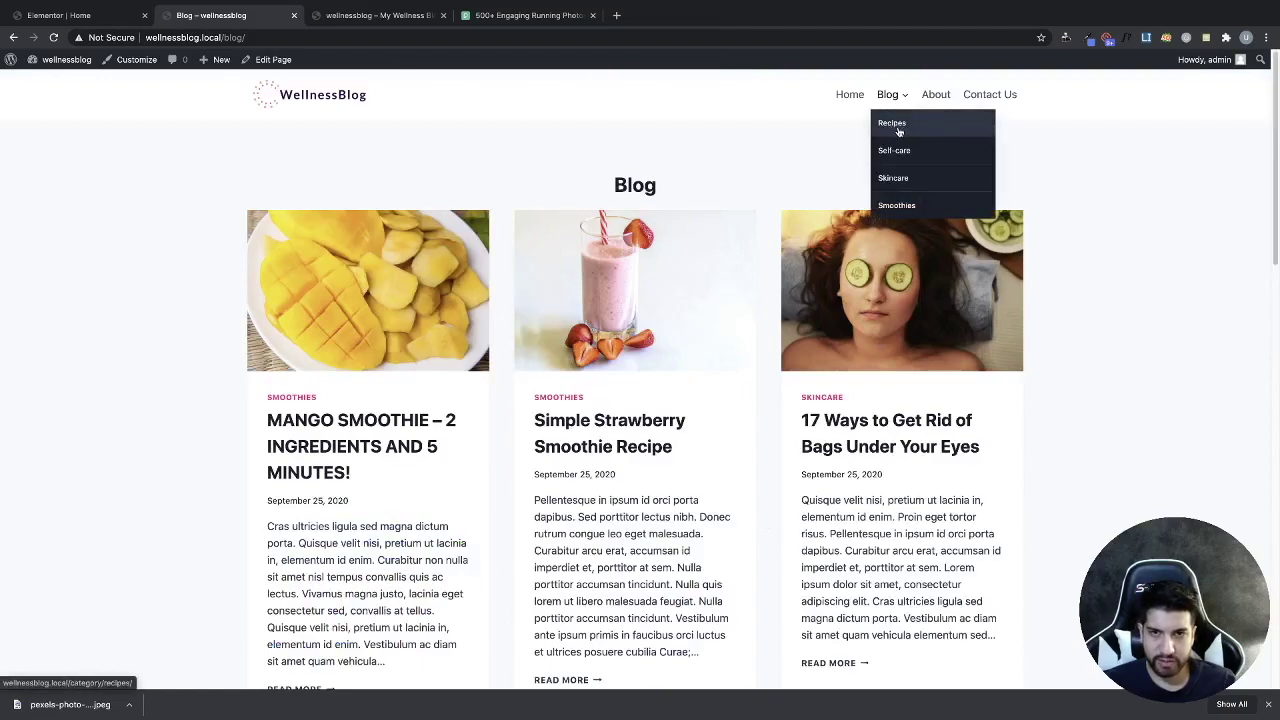
pyautogui.click(896, 128)
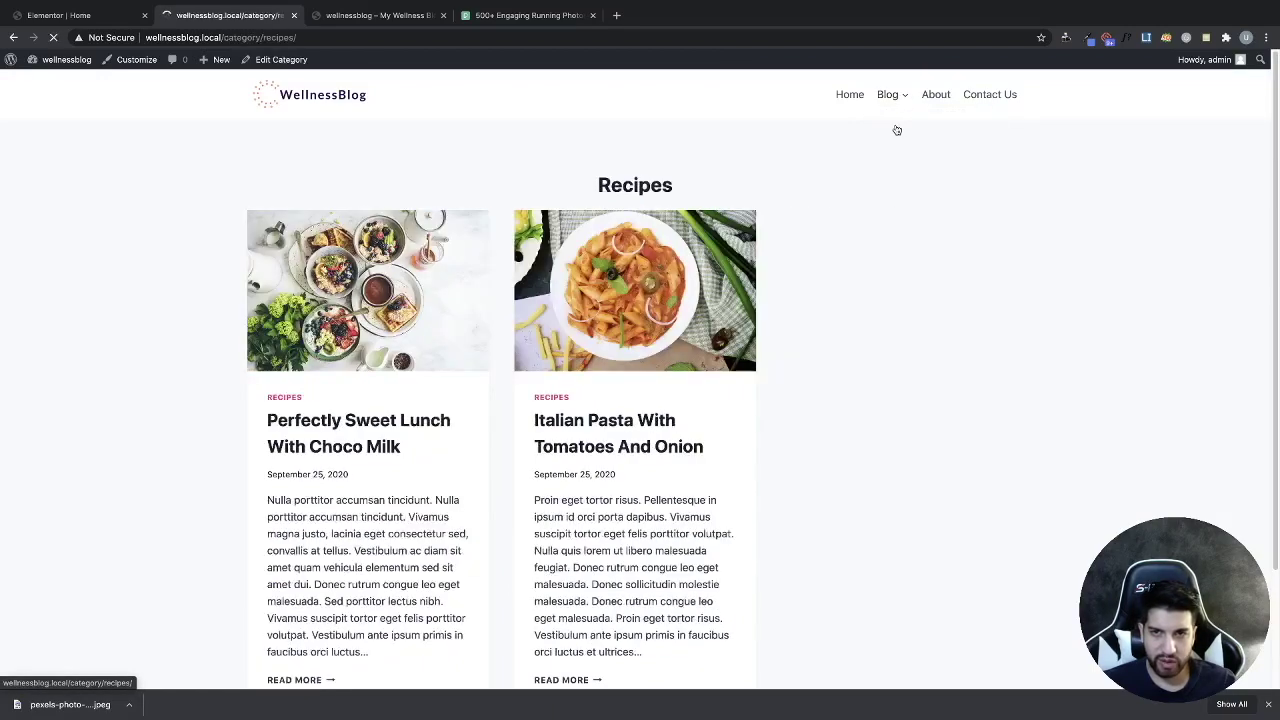
pyautogui.click(888, 150)
pyautogui.moveTo(886, 94)
pyautogui.click(885, 183)
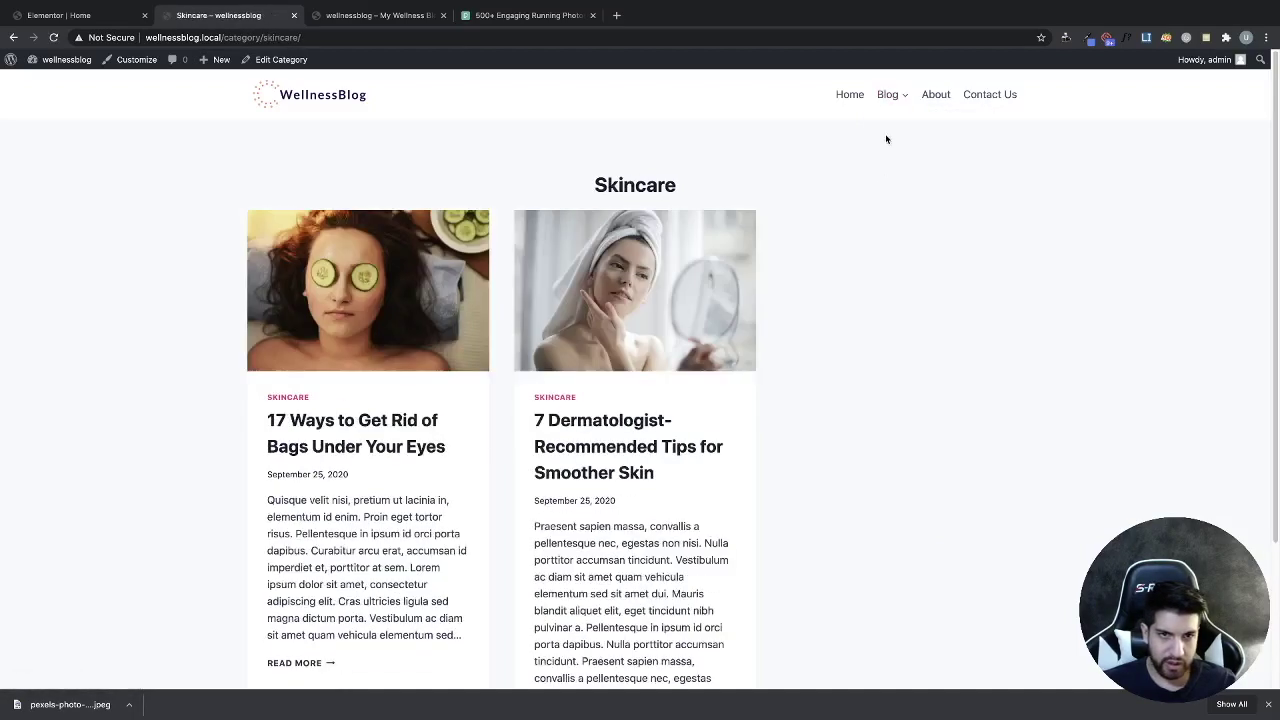
pyautogui.click(896, 205)
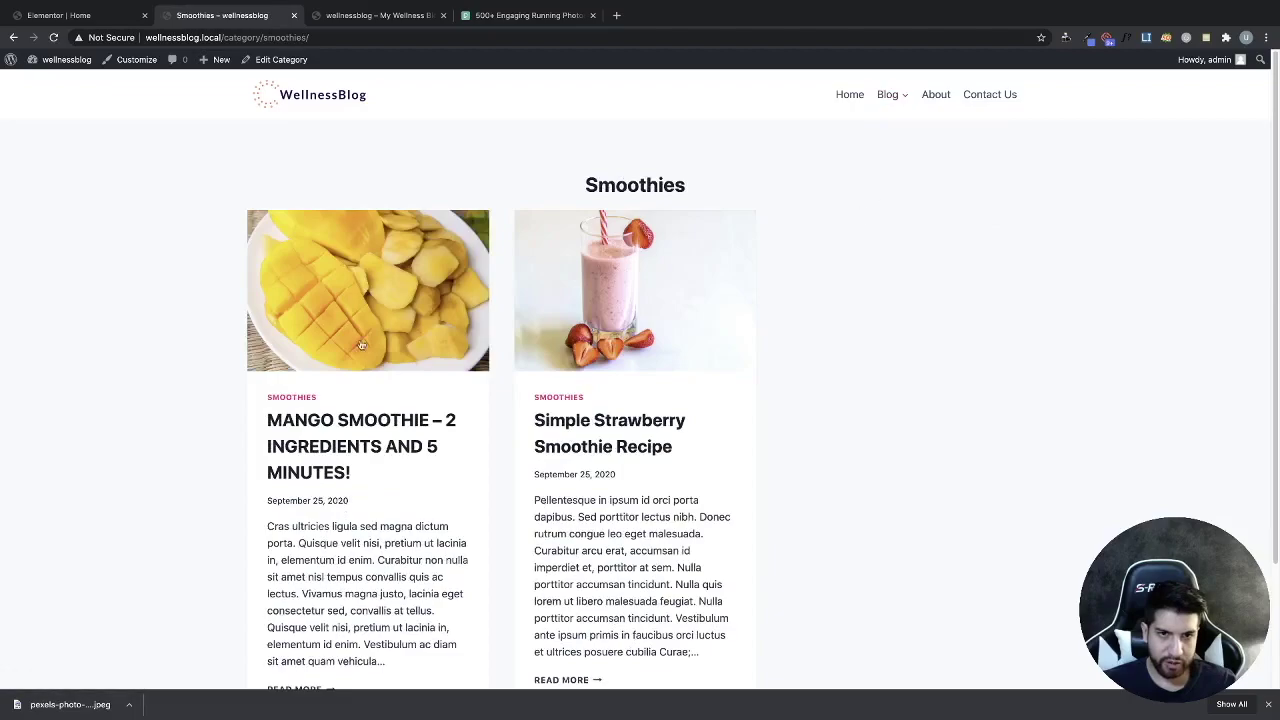
# - Review the Smoothies page, return to Blog, and reopen the Customizer for it
pyautogui.scroll(-2, 716, 462)
pyautogui.scroll(2, 716, 462)
pyautogui.scroll(-2, 752, 292)
pyautogui.scroll(2, 791, 240)
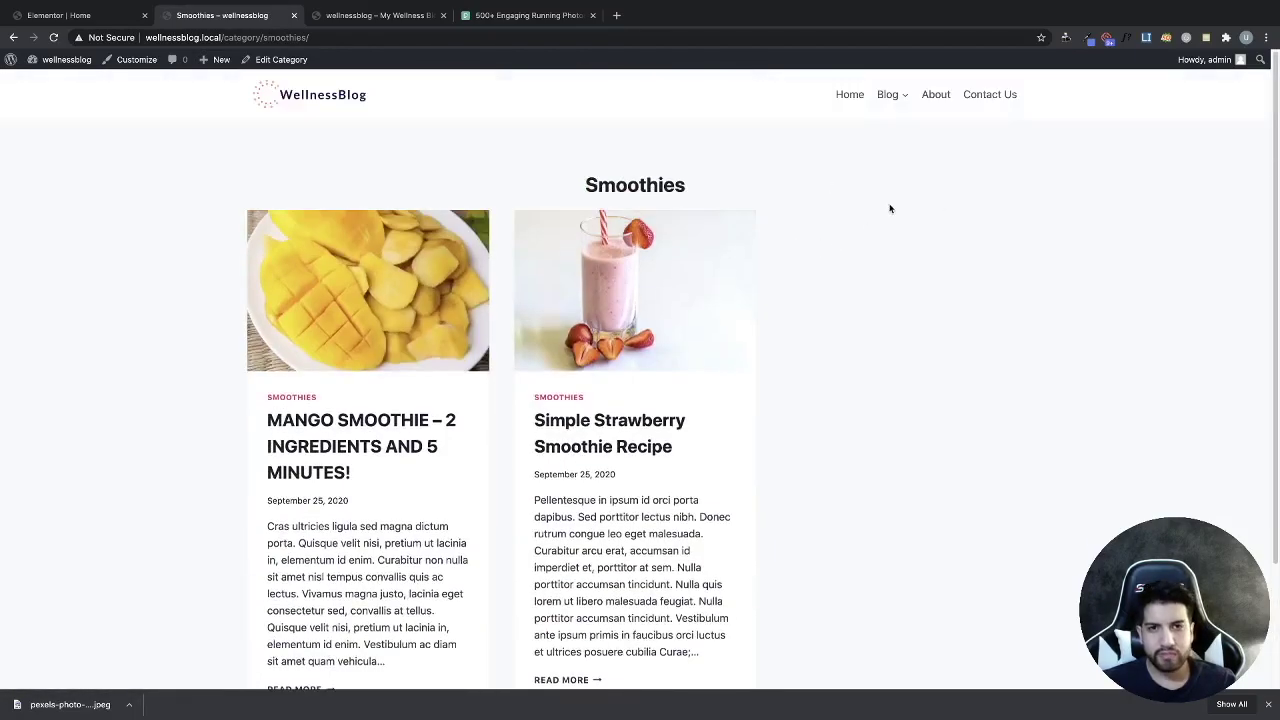
pyautogui.click(886, 96)
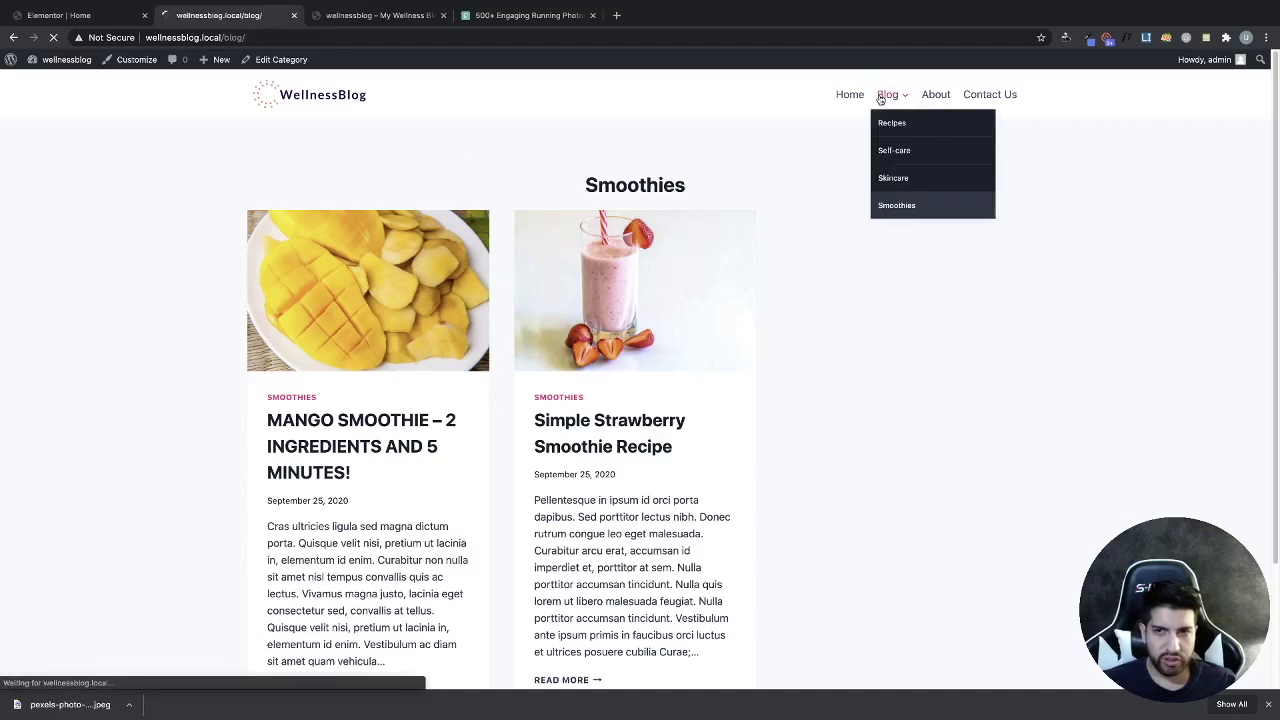
pyautogui.click(127, 61)
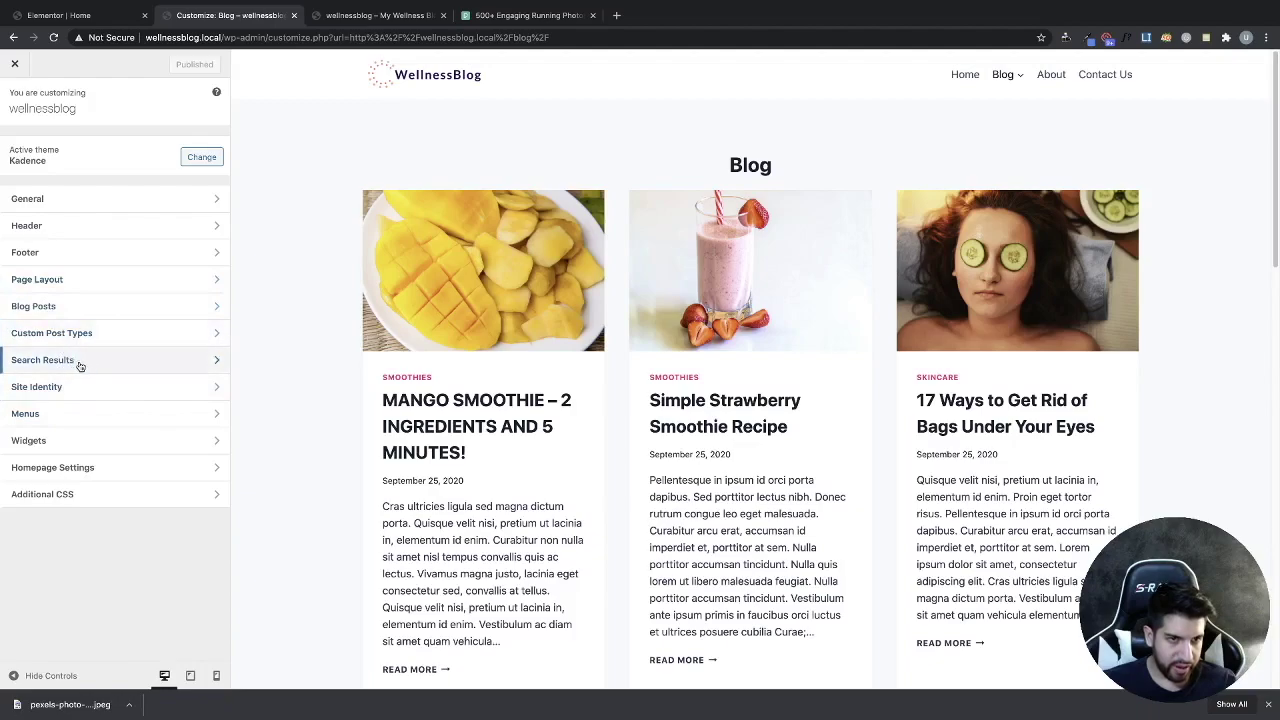
# - Try a single-column Blog archive layout, revert to the three-column grid, and publish
pyautogui.click(65, 312)
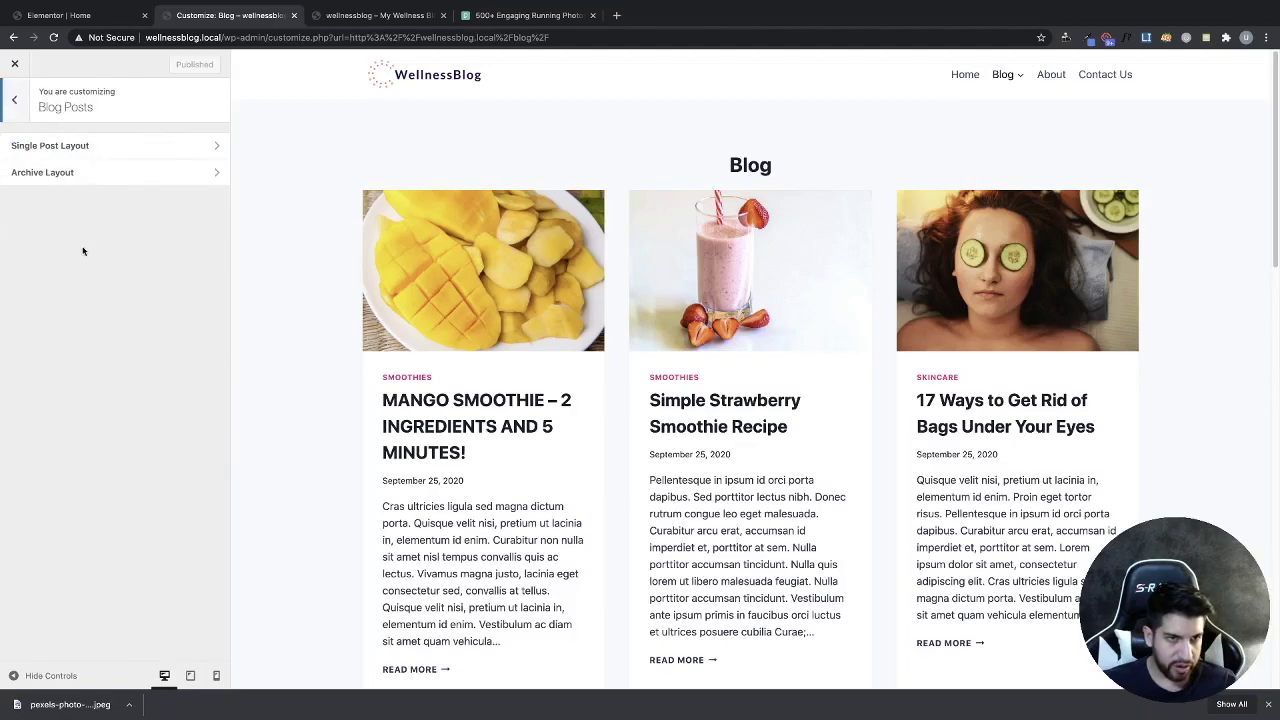
pyautogui.click(86, 178)
pyautogui.scroll(-6, 125, 464)
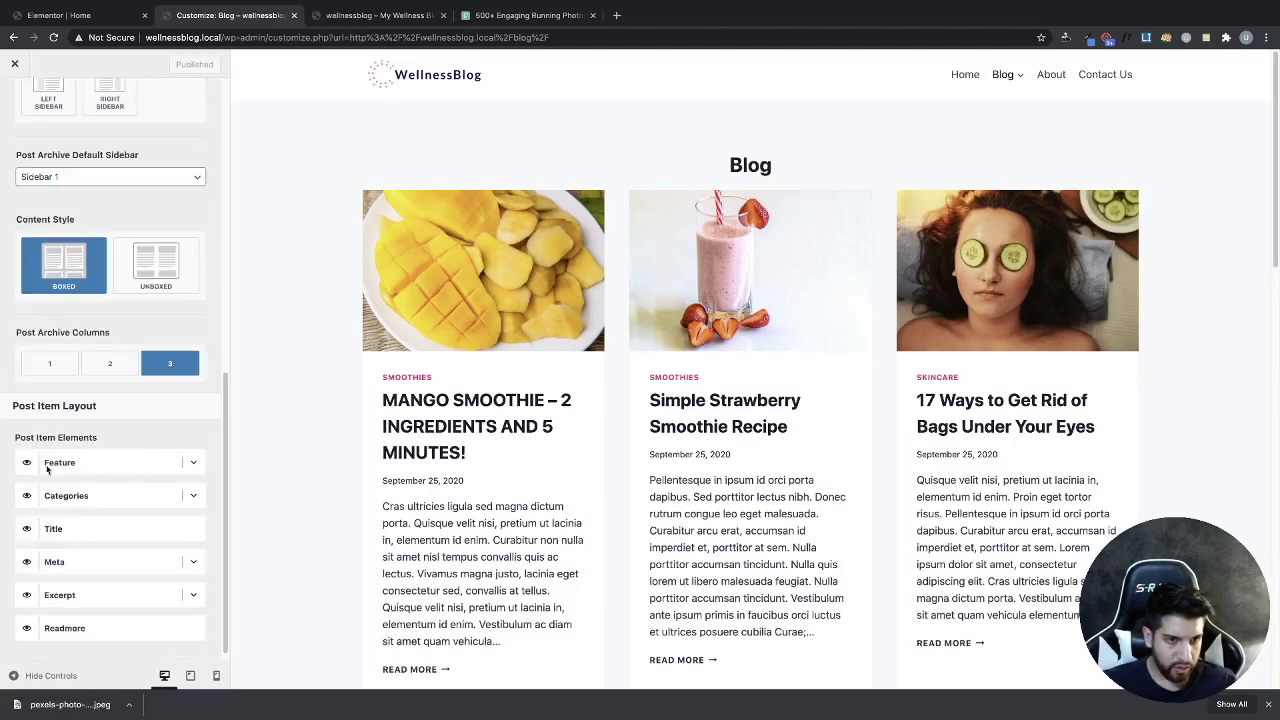
pyautogui.click(58, 374)
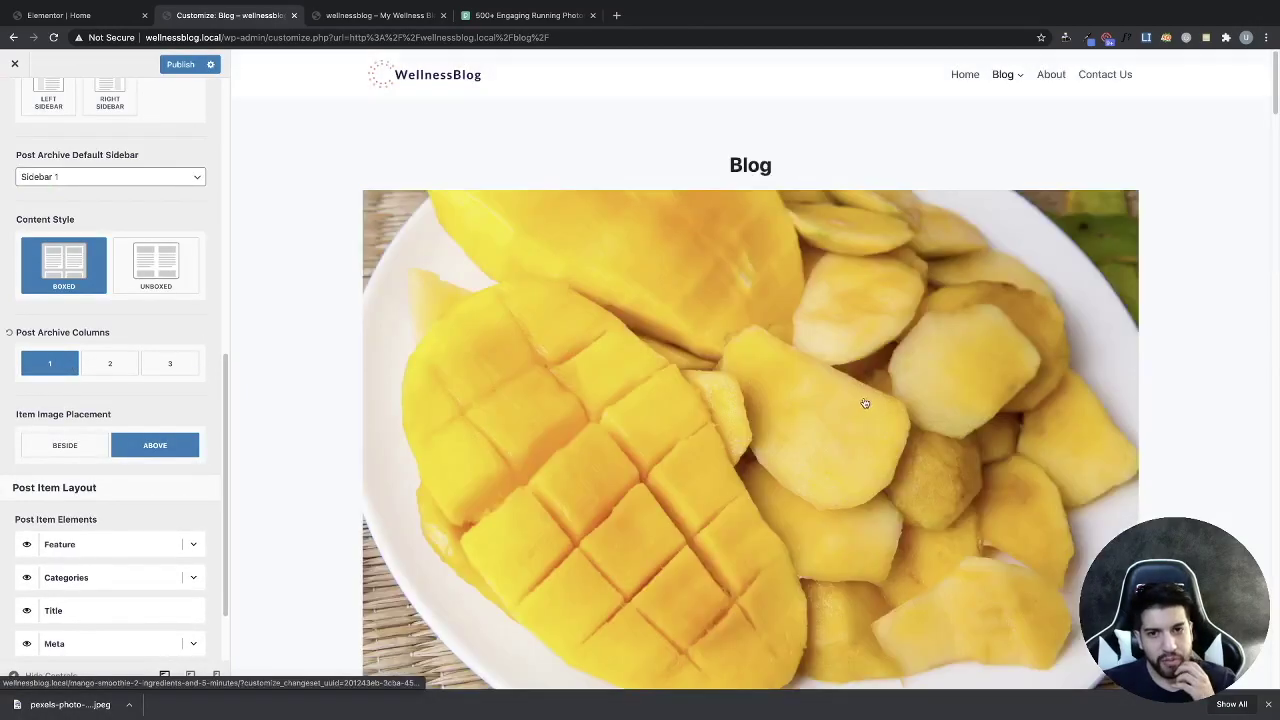
pyautogui.scroll(-20, 865, 403)
pyautogui.scroll(-10, 865, 430)
pyautogui.scroll(15, 862, 434)
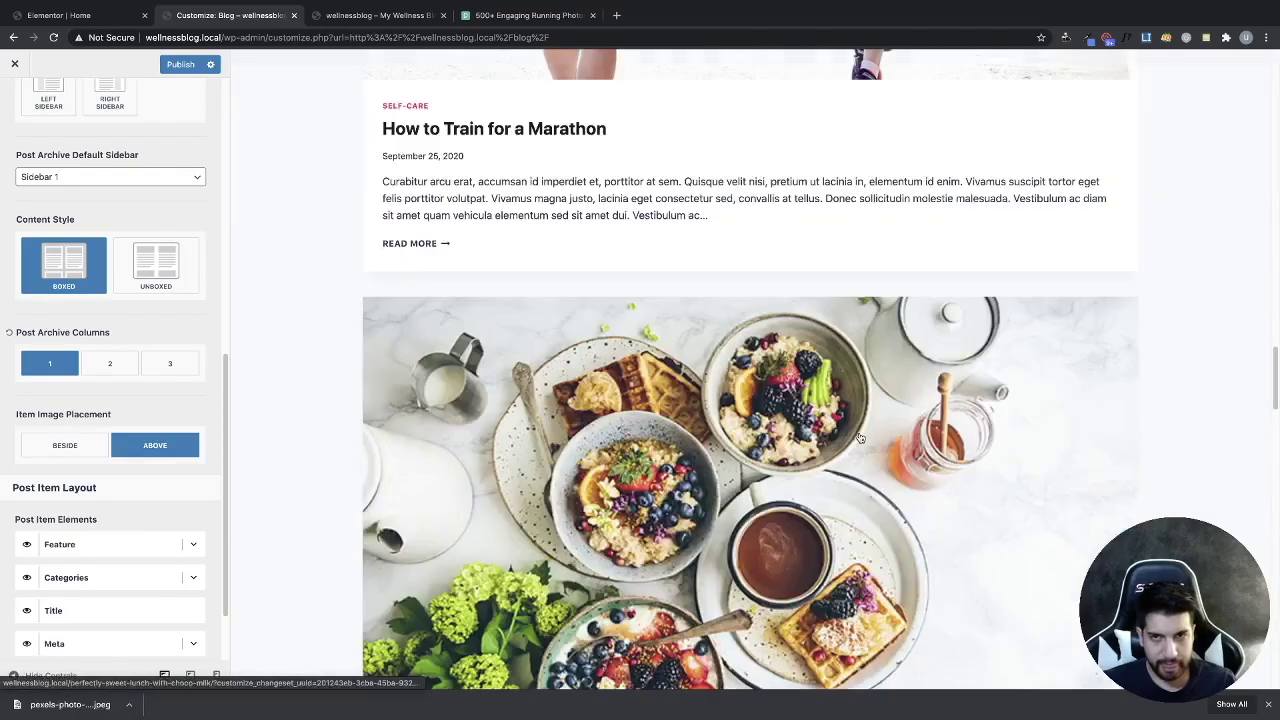
pyautogui.scroll(20, 860, 437)
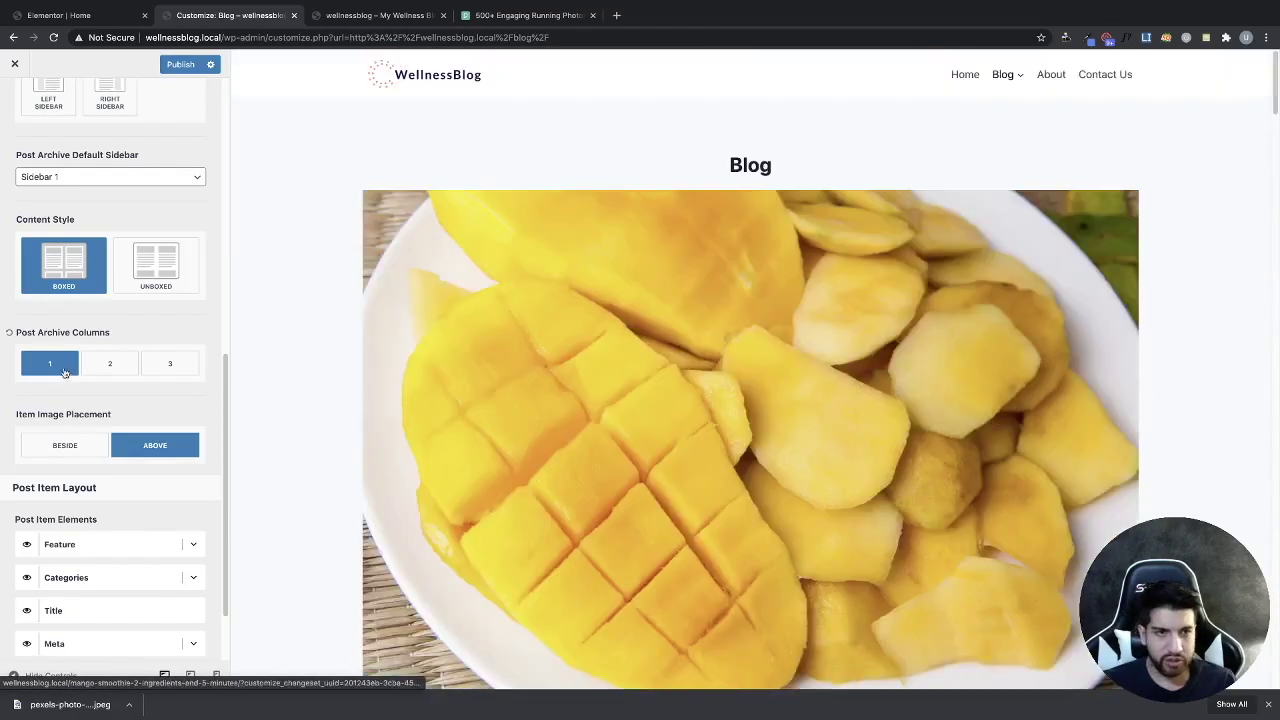
pyautogui.click(170, 365)
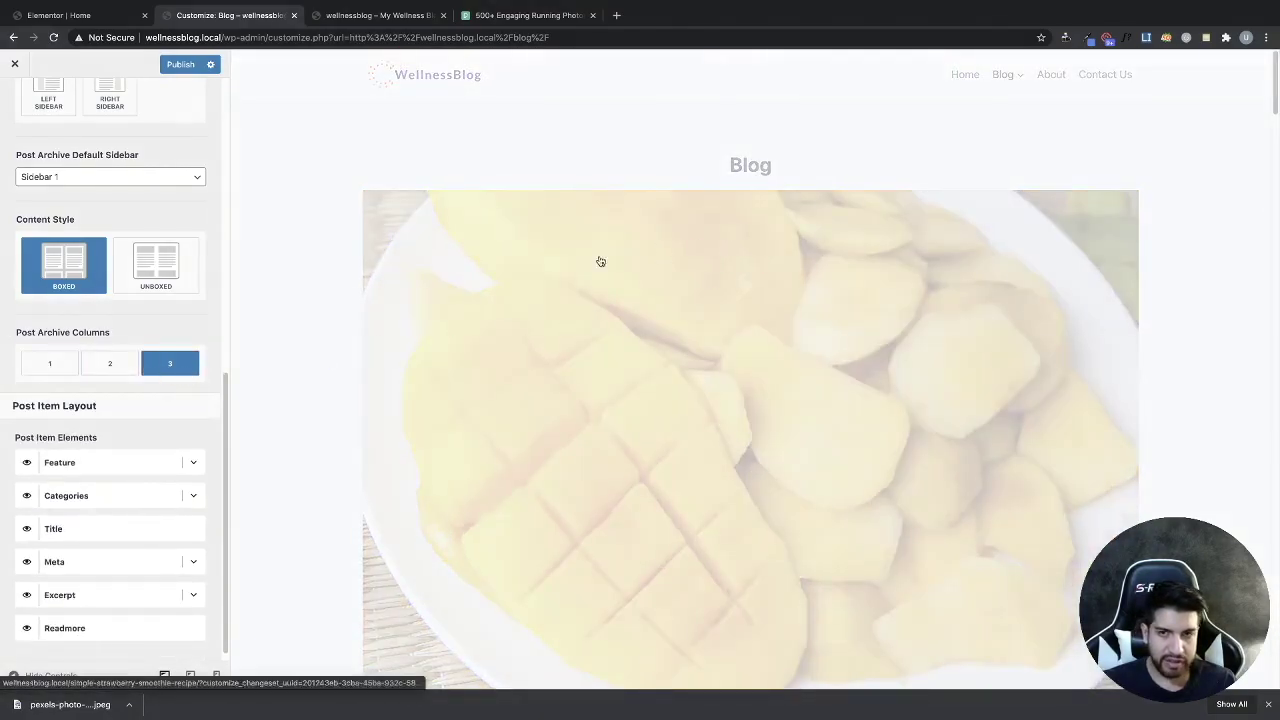
pyautogui.scroll(-8, 770, 340)
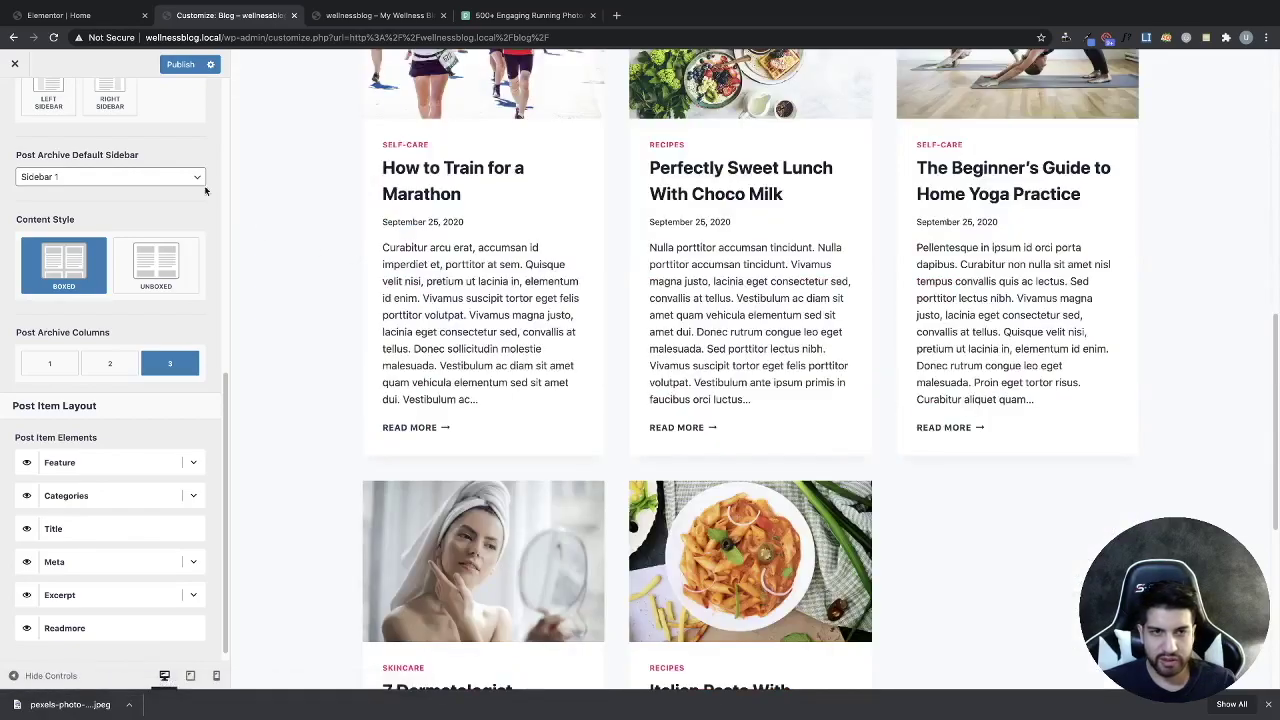
pyautogui.click(183, 67)
pyautogui.scroll(10, 899, 311)
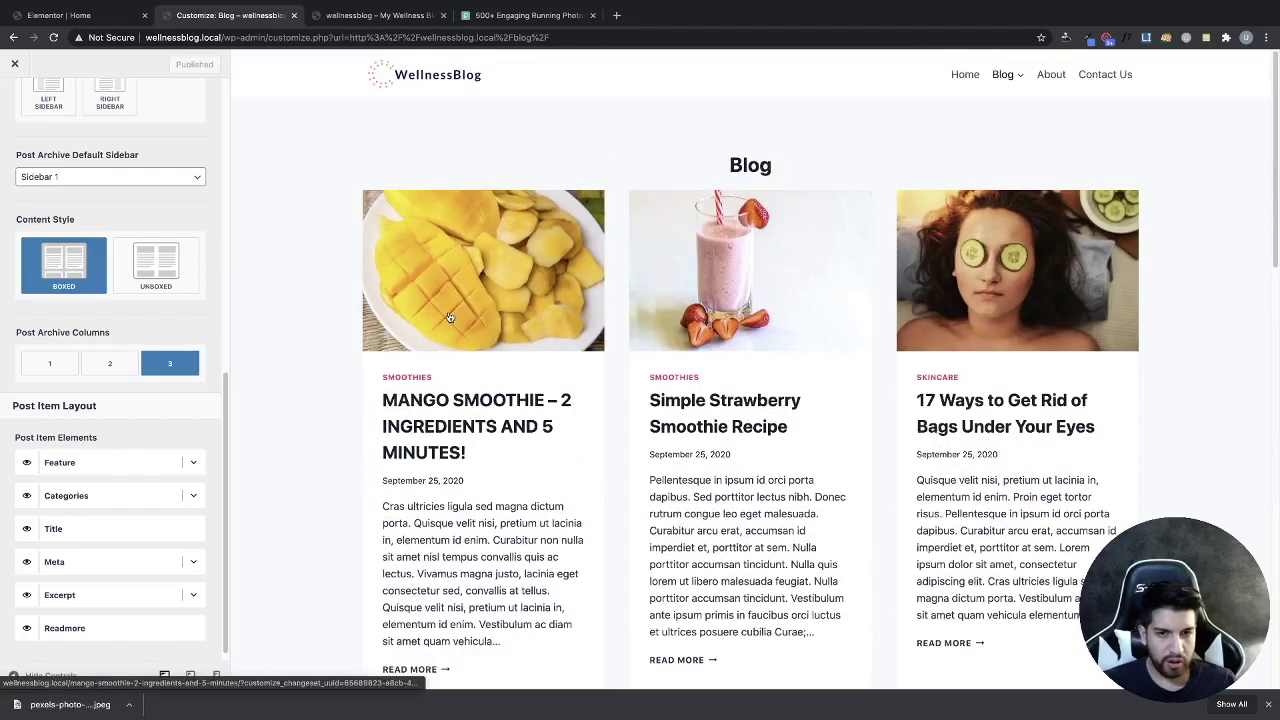
# - Load the Mango Smoothie single post in the Customizer preview and scroll through it
pyautogui.click(475, 291)
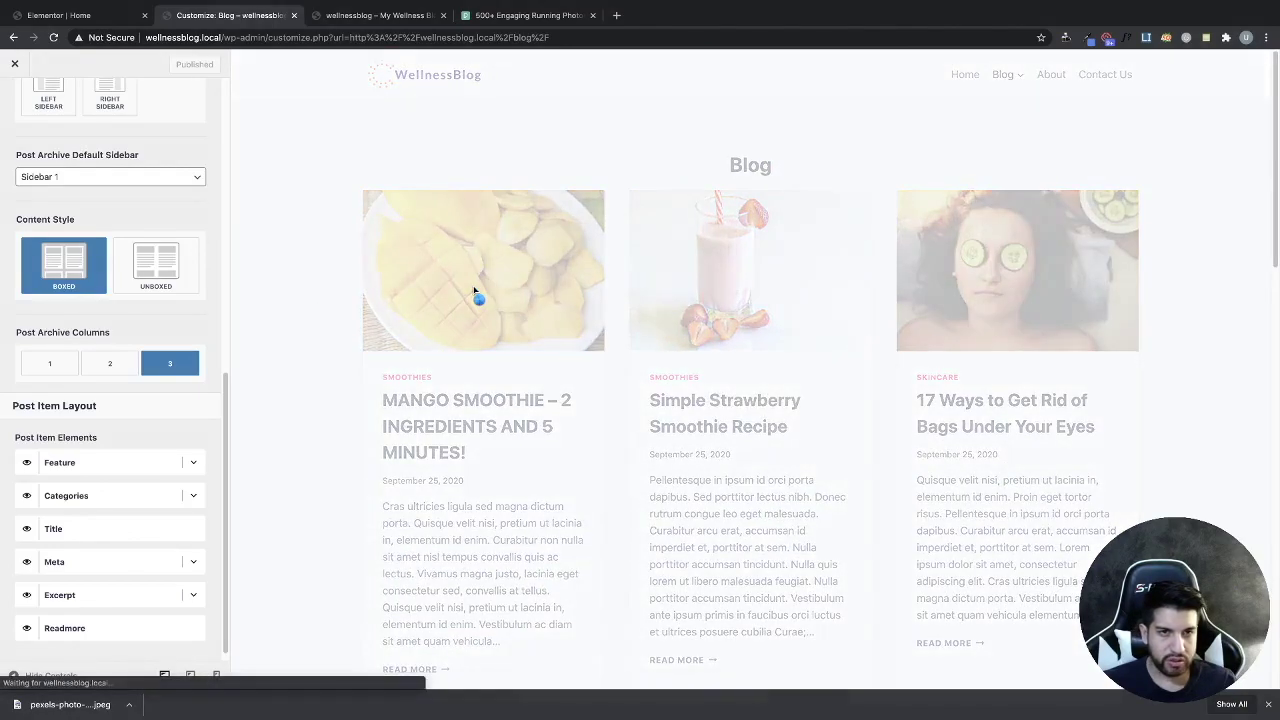
pyautogui.scroll(-10, 885, 408)
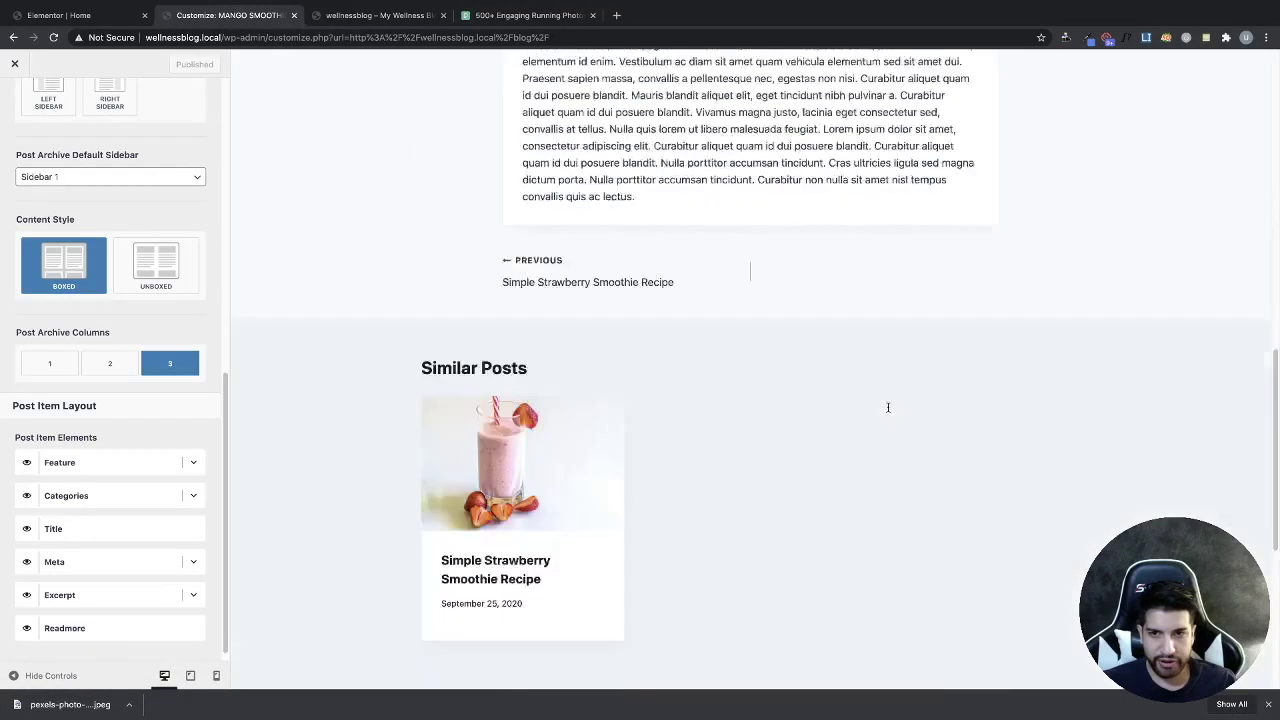
pyautogui.scroll(4, 885, 408)
pyautogui.scroll(10, 885, 408)
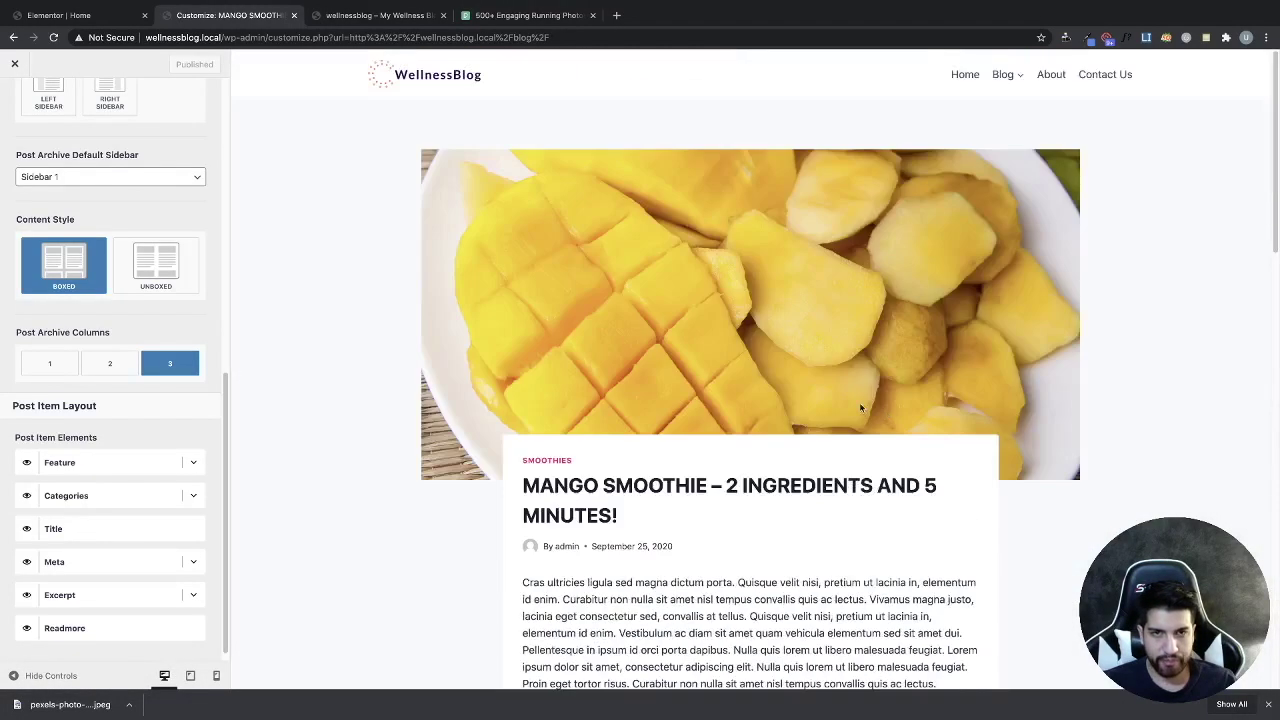
pyautogui.scroll(8, 110, 344)
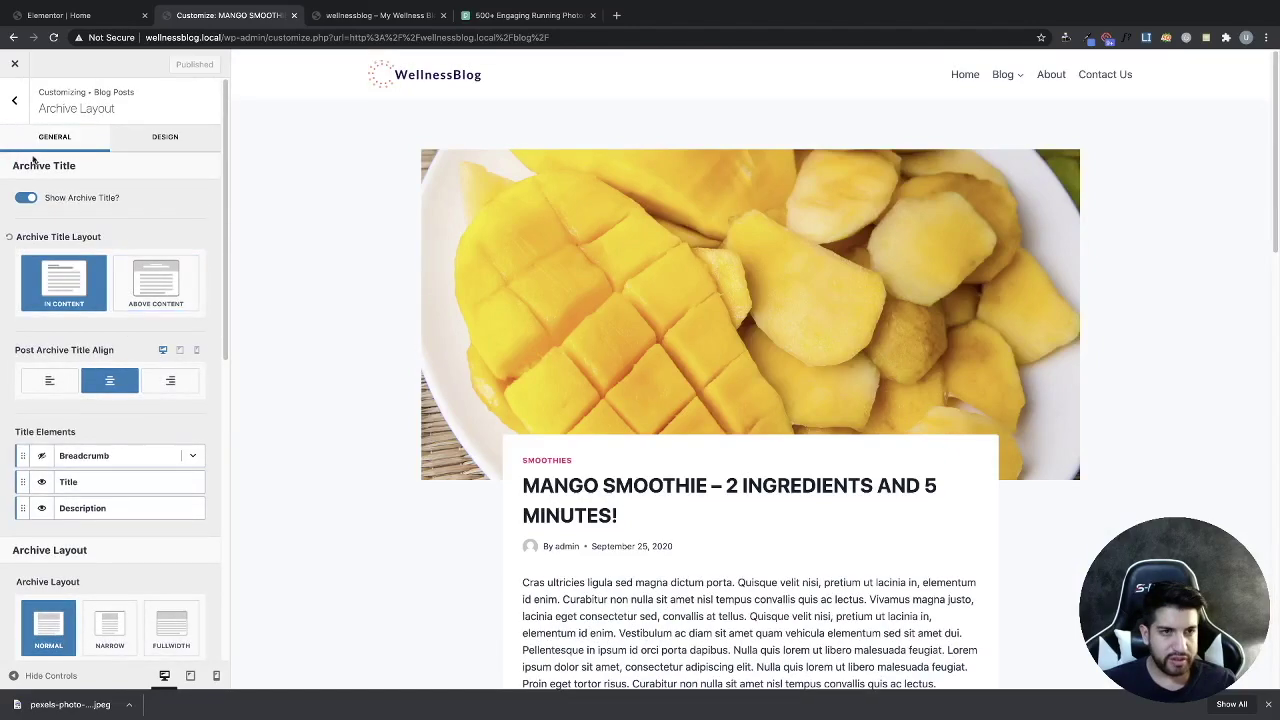
# - In Blog Posts > Single Post Layout, set the title layout to Above Content
pyautogui.click(11, 106)
pyautogui.click(12, 104)
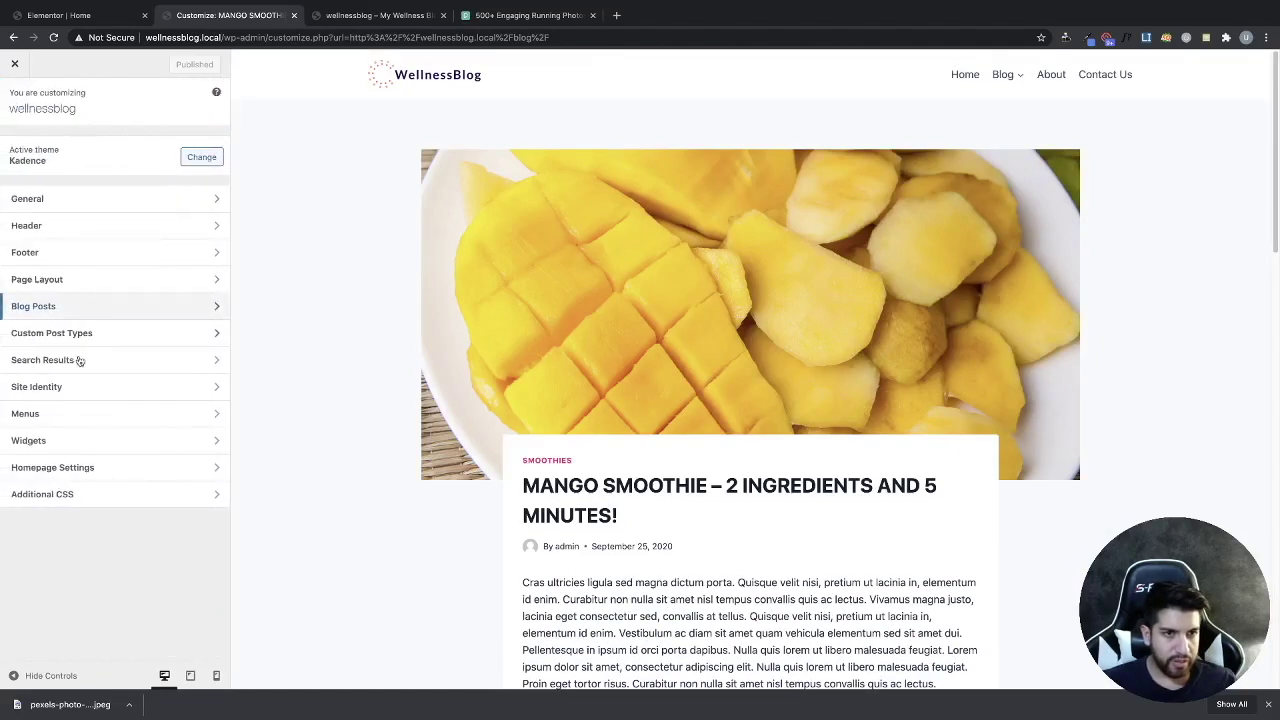
pyautogui.click(45, 309)
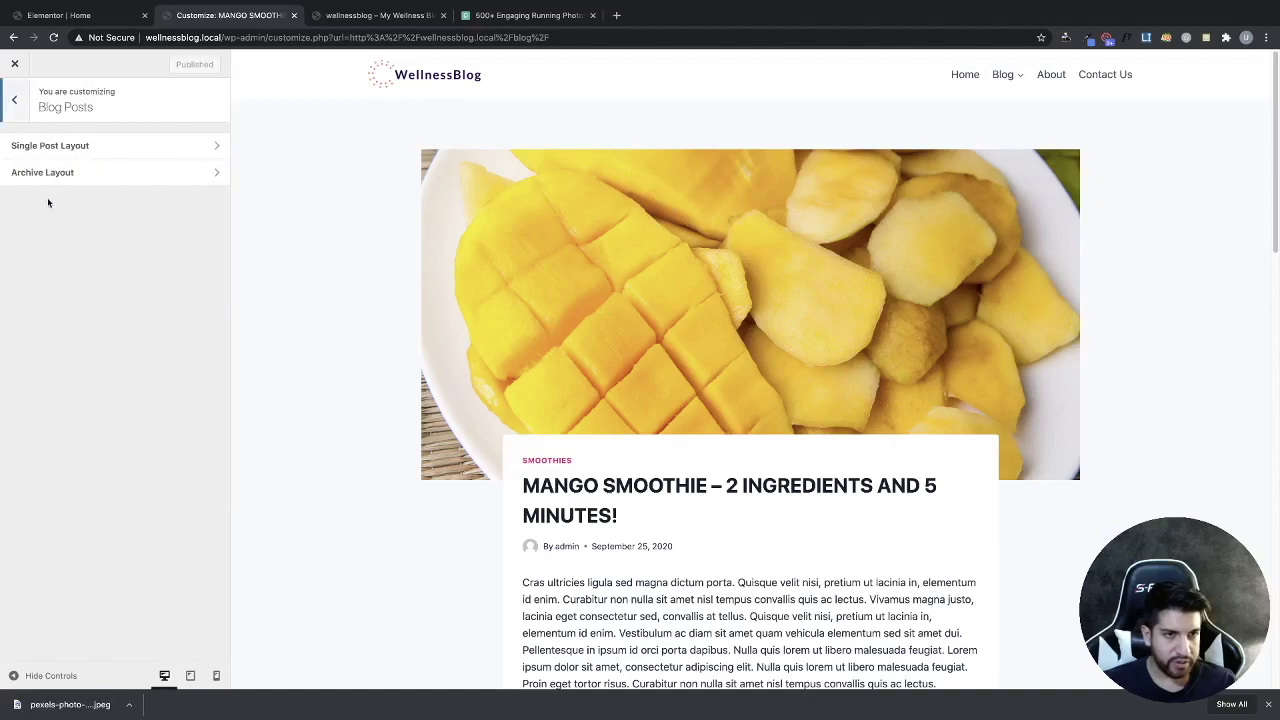
pyautogui.click(76, 148)
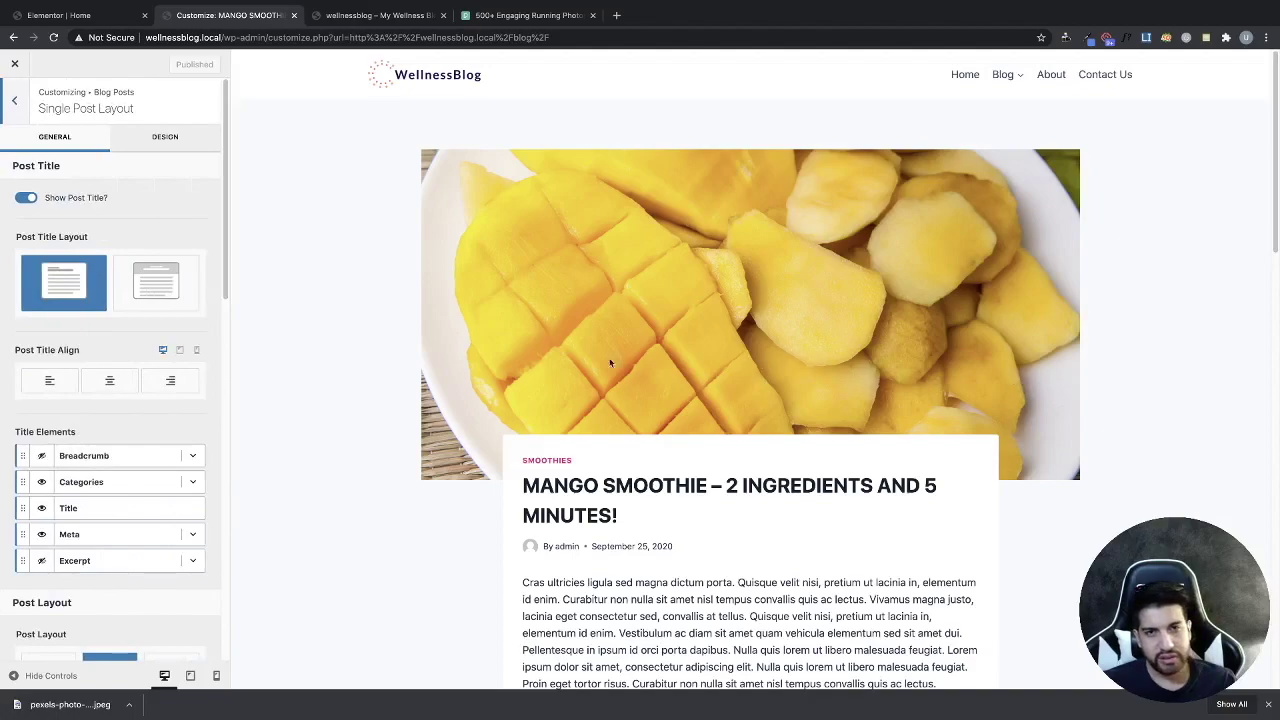
pyautogui.click(162, 290)
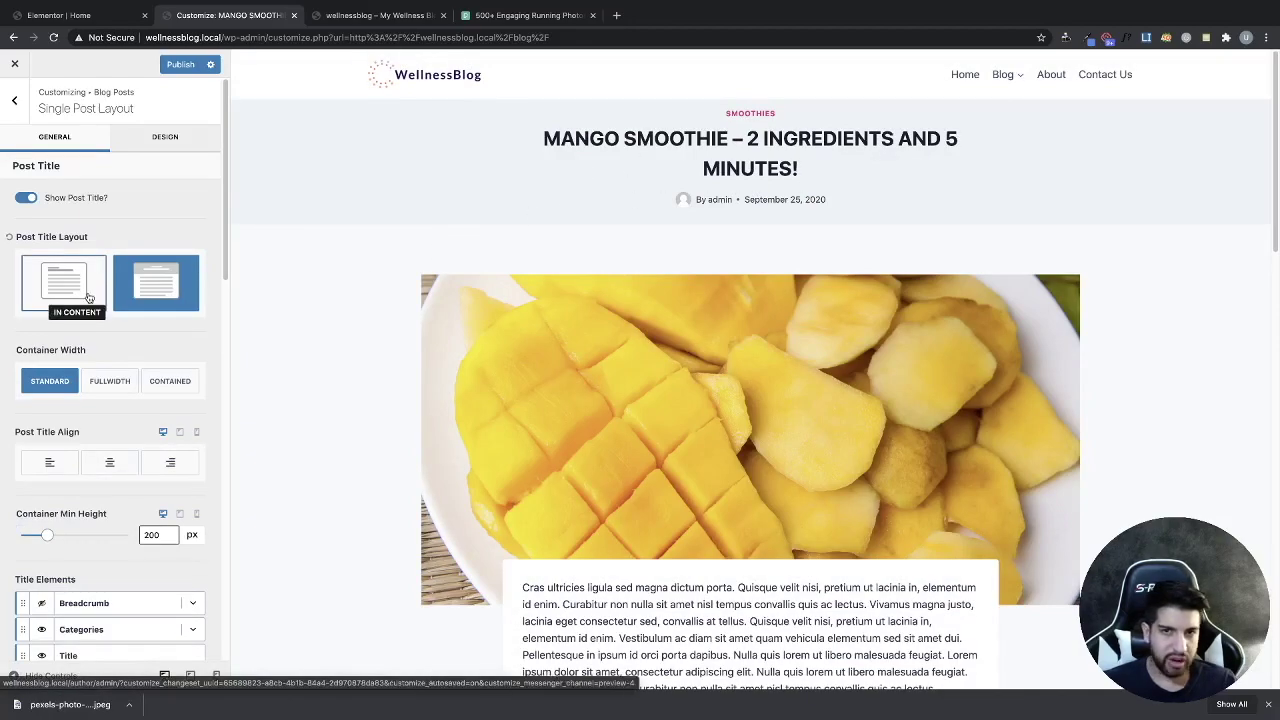
# - Expand the post meta options and turn off Show Author
pyautogui.scroll(-10, 714, 406)
pyautogui.scroll(8, 720, 423)
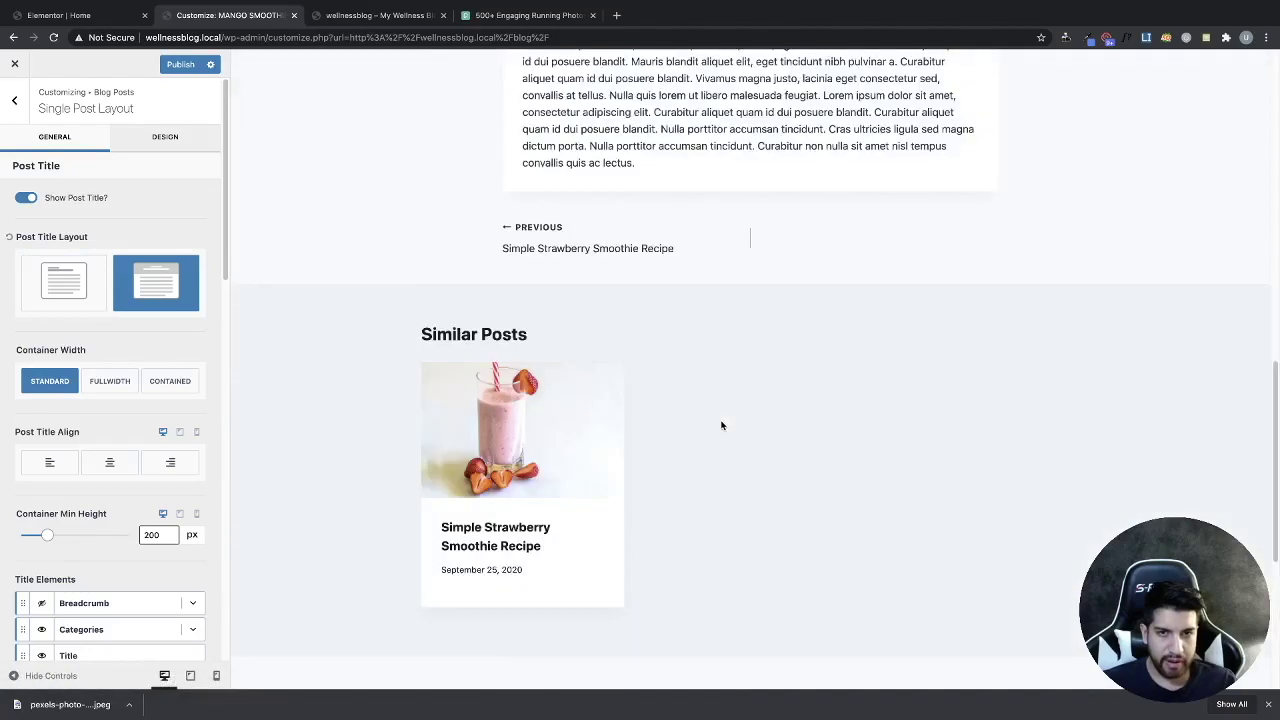
pyautogui.scroll(3, 740, 420)
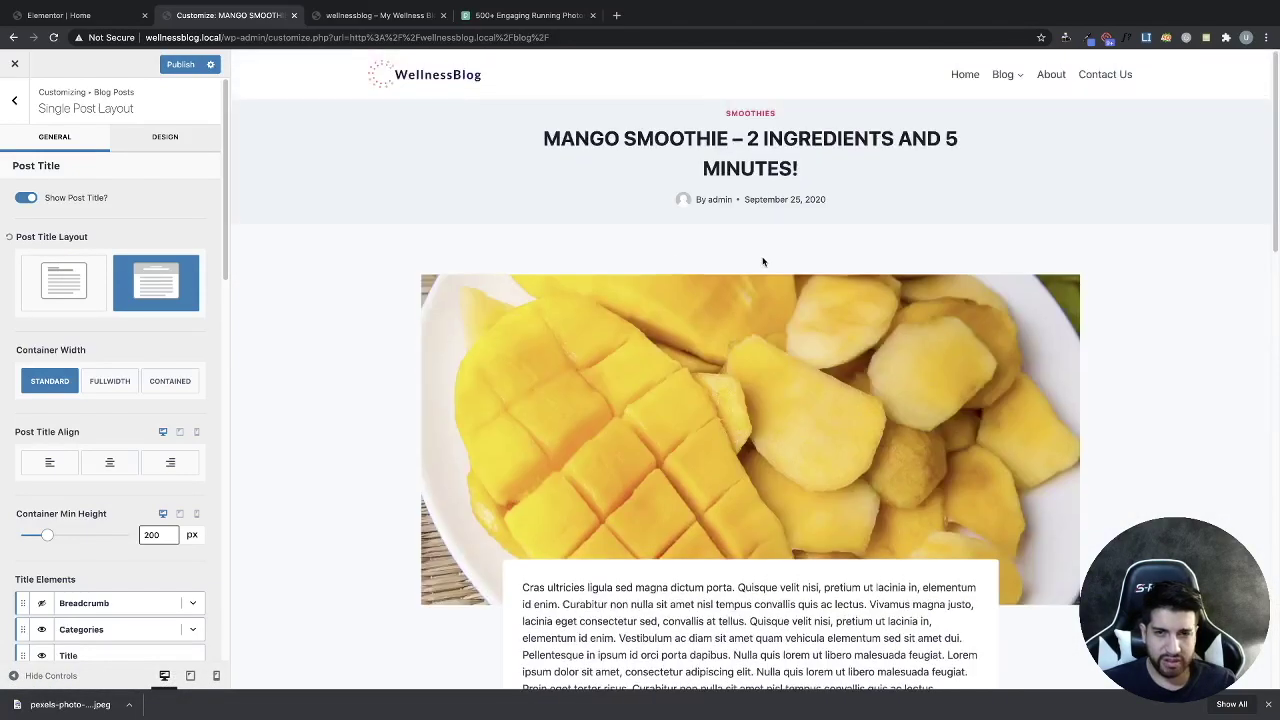
pyautogui.scroll(-1, 680, 290)
pyautogui.scroll(1, 680, 292)
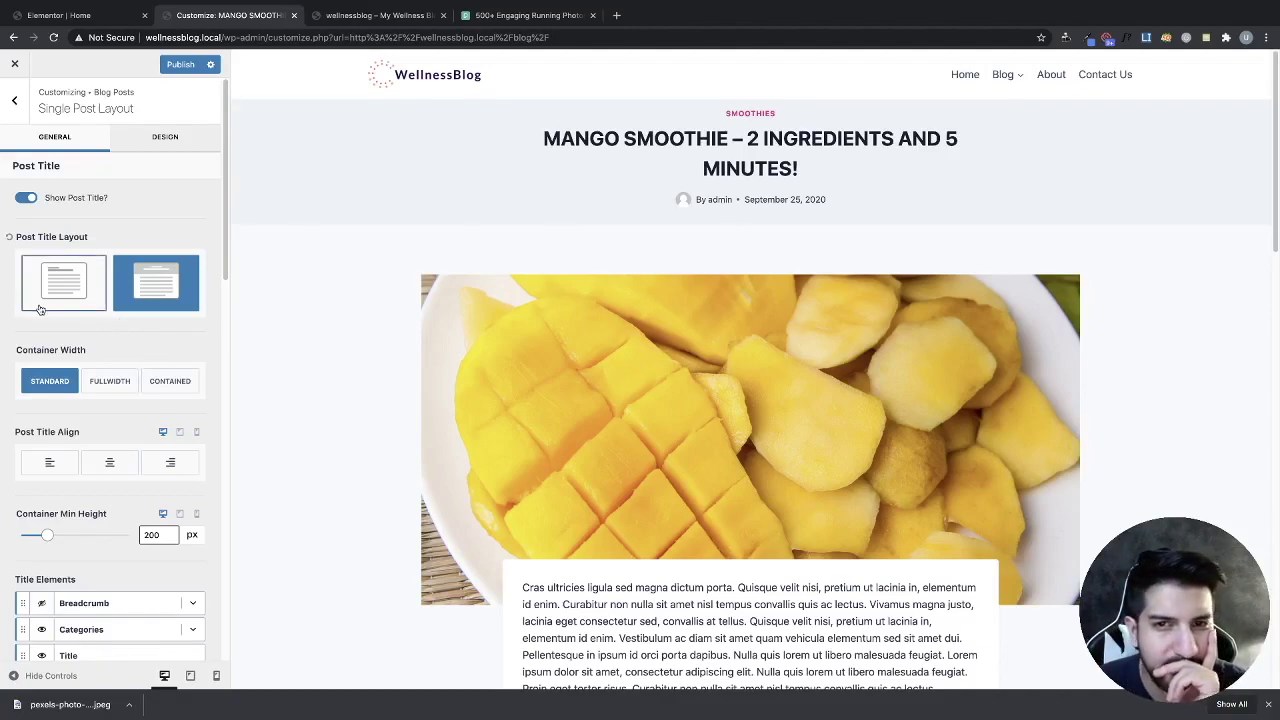
pyautogui.scroll(-2, 52, 305)
pyautogui.scroll(-6, 95, 310)
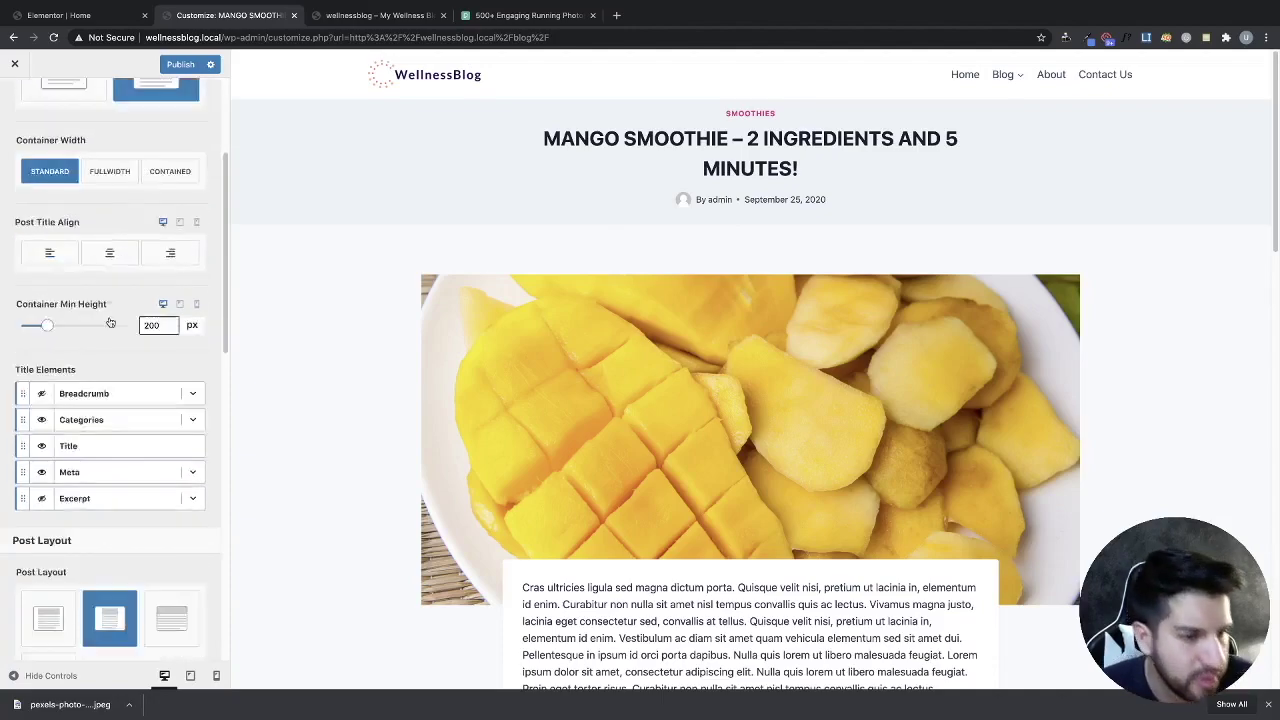
pyautogui.click(190, 341)
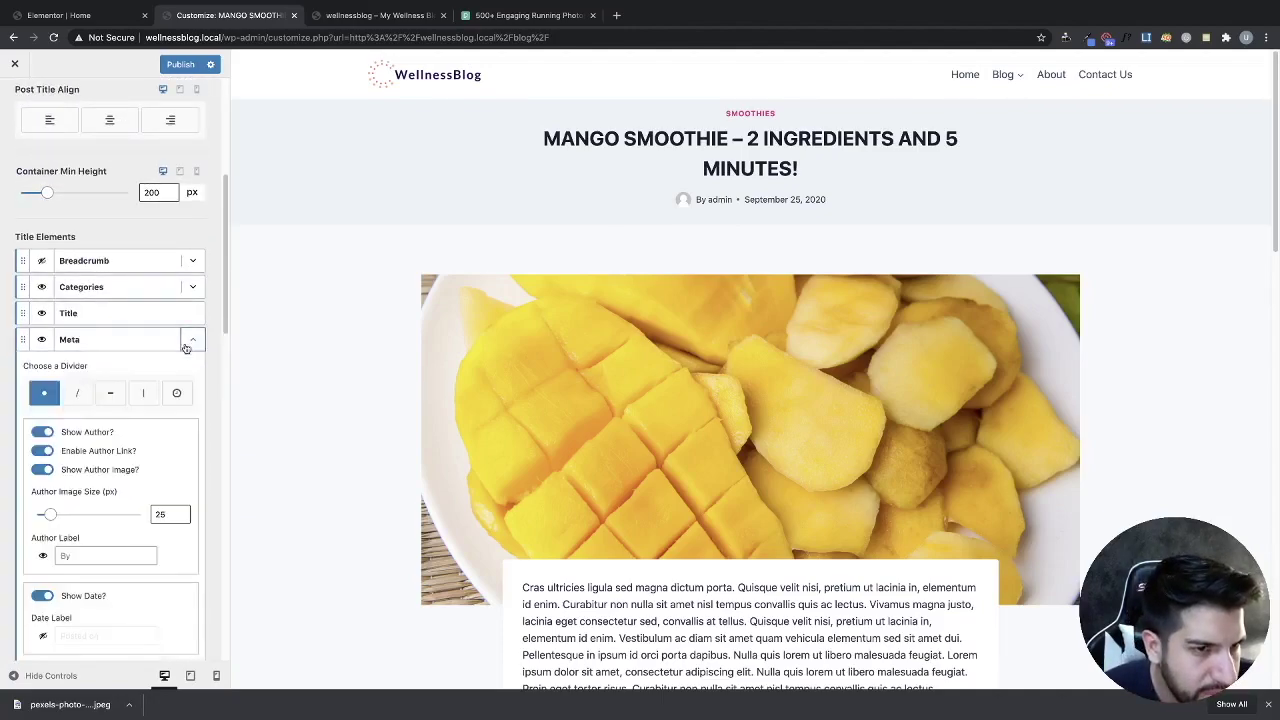
pyautogui.click(39, 434)
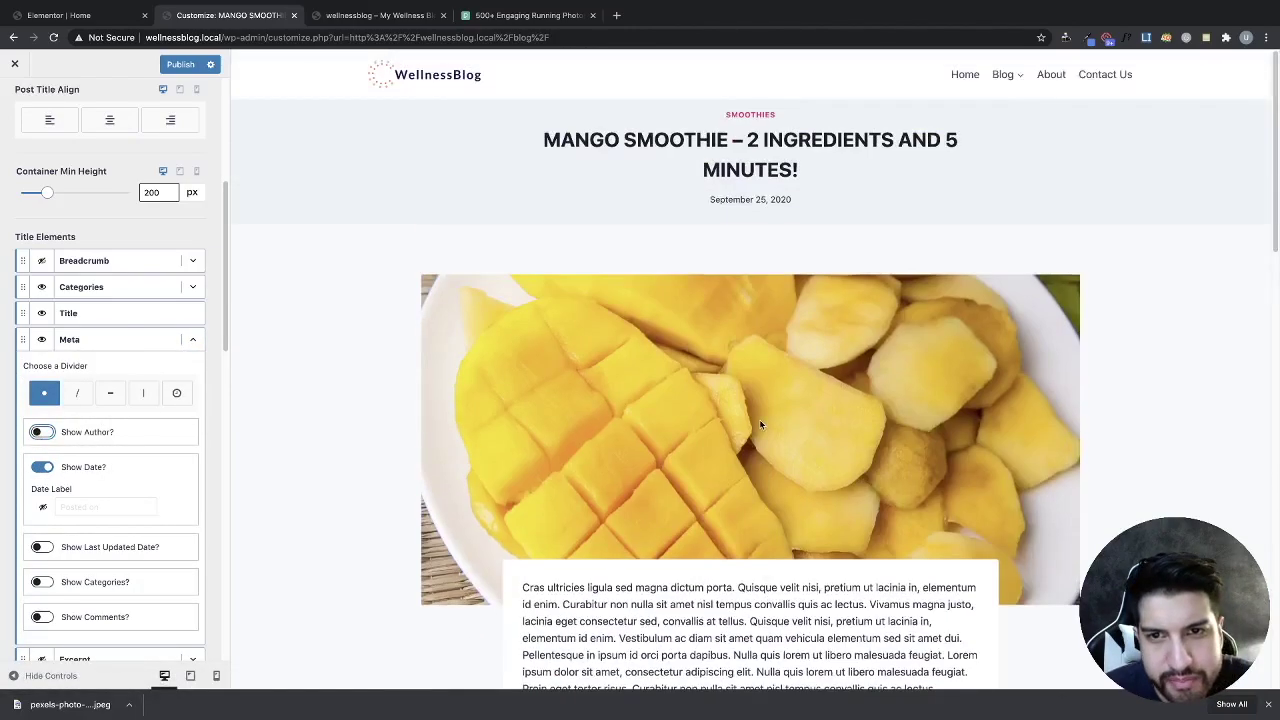
# - Set the title area container to Fullwidth after comparing Contained and Standard
pyautogui.scroll(4, 186, 301)
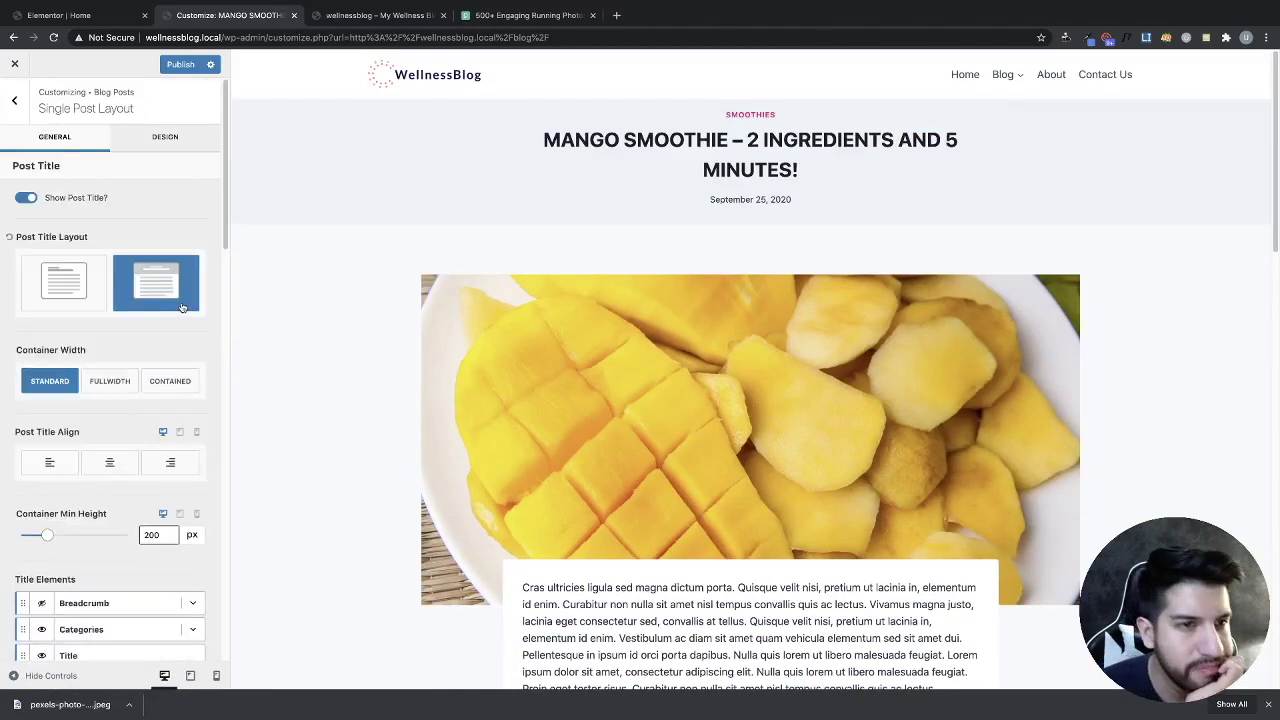
pyautogui.scroll(-1, 151, 330)
pyautogui.click(116, 368)
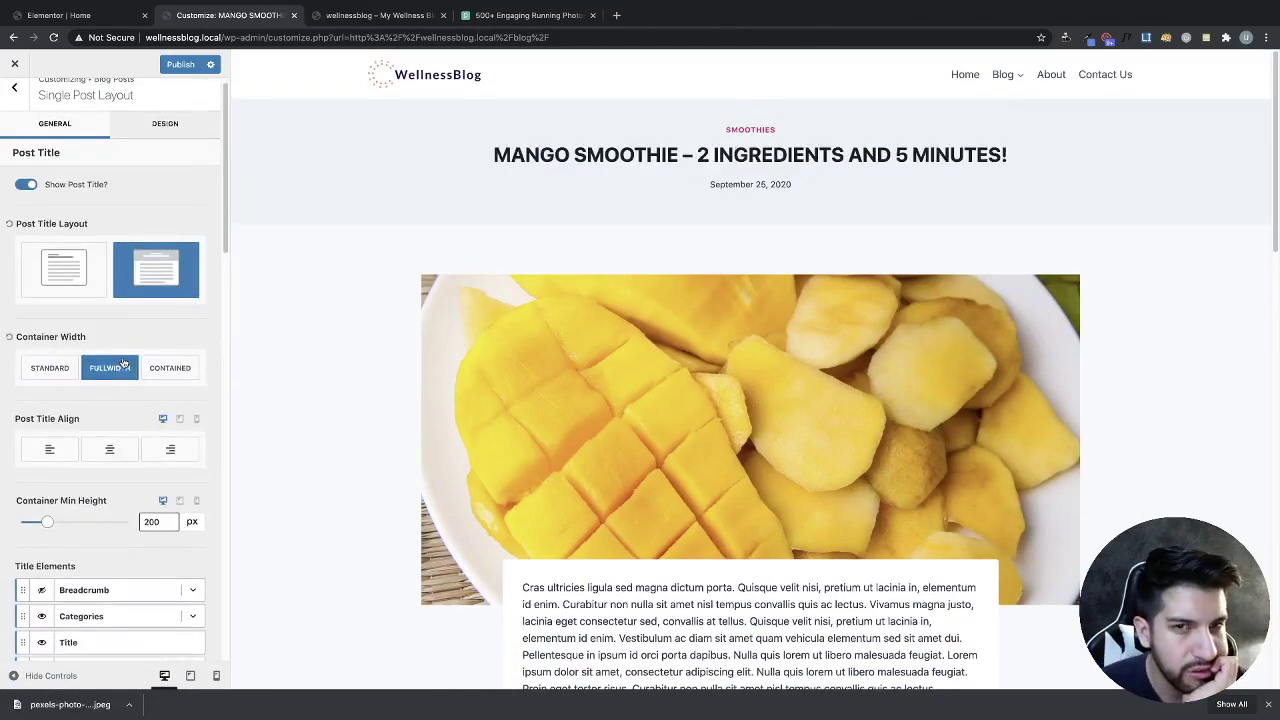
pyautogui.click(175, 369)
pyautogui.click(114, 371)
pyautogui.click(60, 368)
pyautogui.click(110, 368)
# - Center-align the post title after trying right and left alignment
pyautogui.scroll(-1, 147, 380)
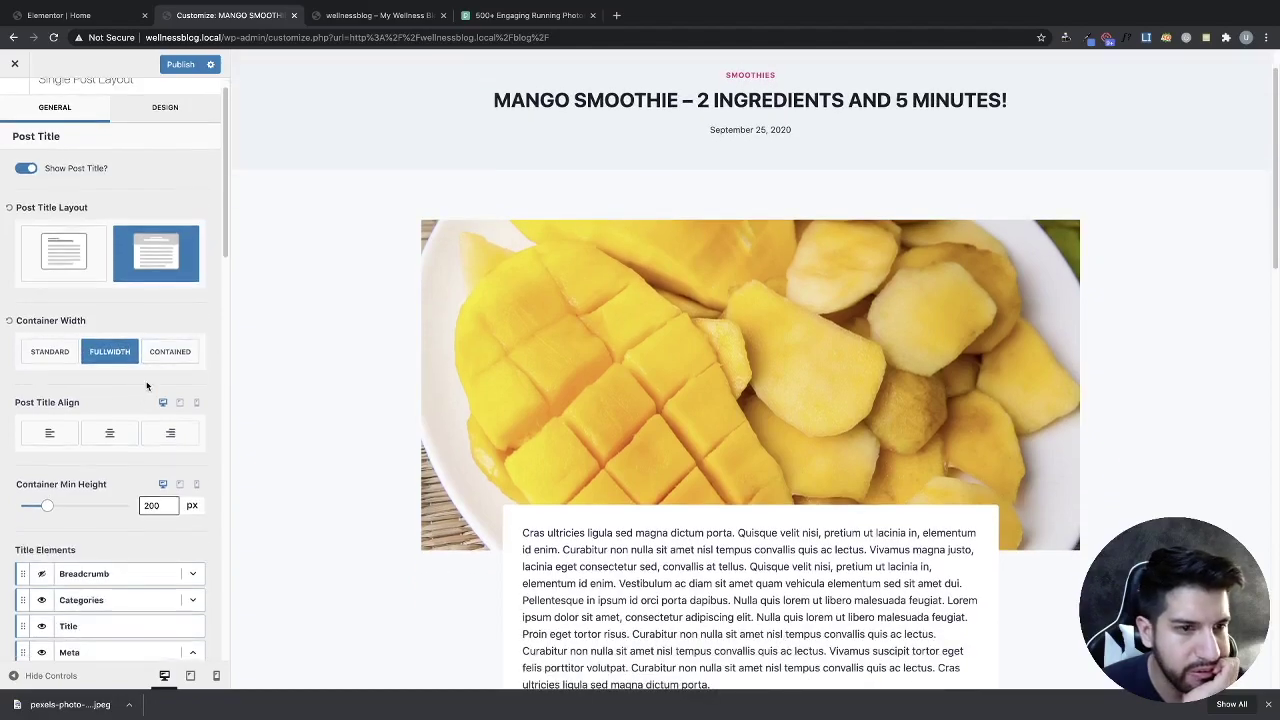
pyautogui.click(158, 436)
pyautogui.click(115, 437)
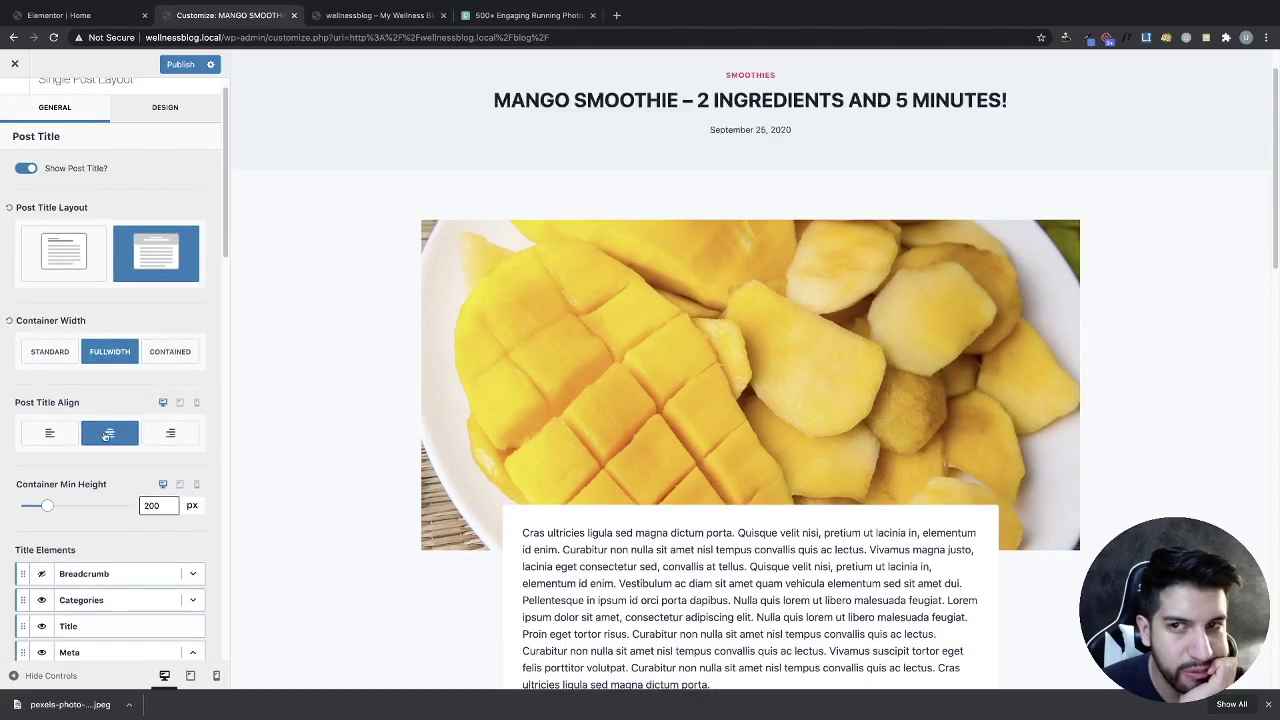
pyautogui.click(72, 437)
pyautogui.click(110, 433)
# - Turn off Show Categories so the meta line shows only the date
pyautogui.scroll(-2, 100, 420)
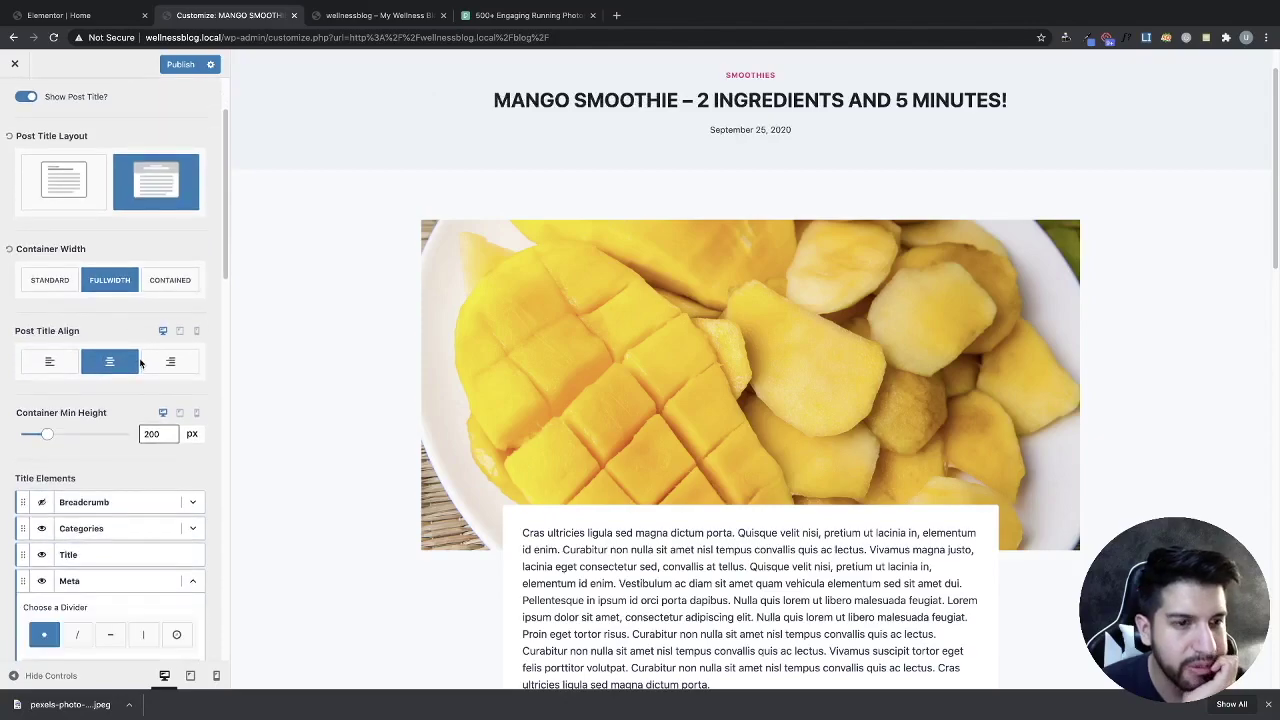
pyautogui.scroll(-3, 82, 426)
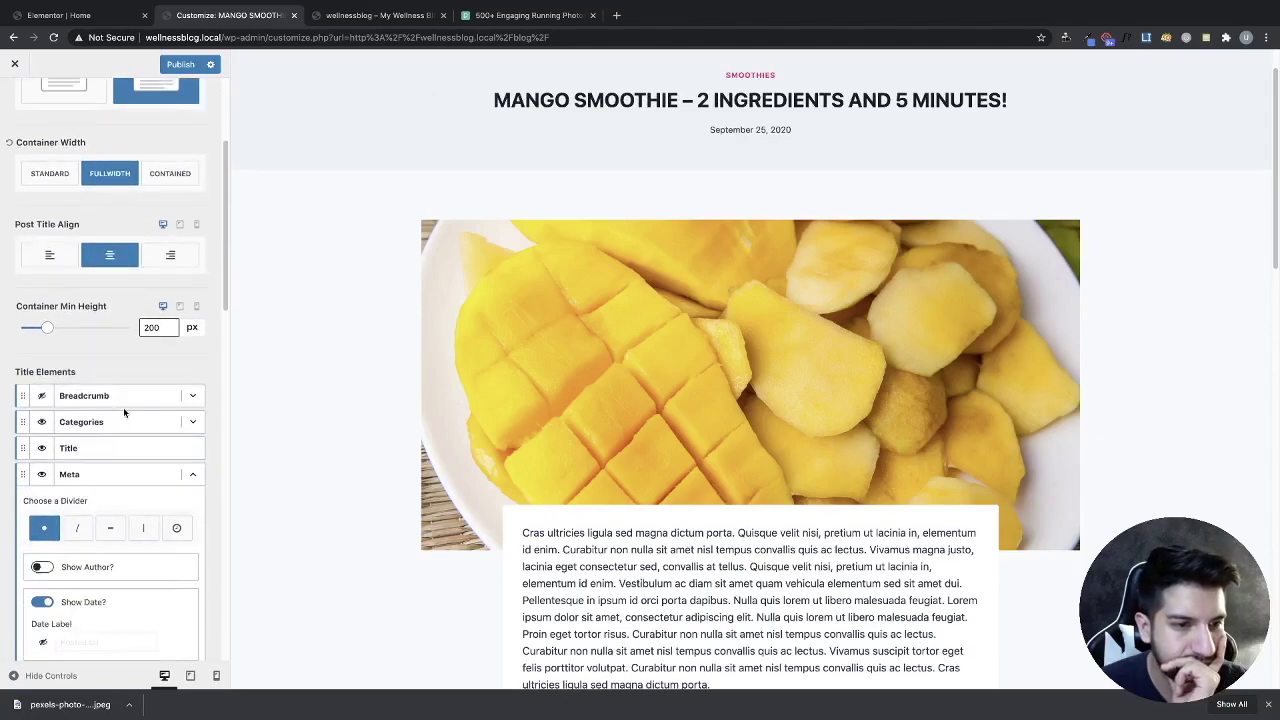
pyautogui.scroll(-5, 123, 400)
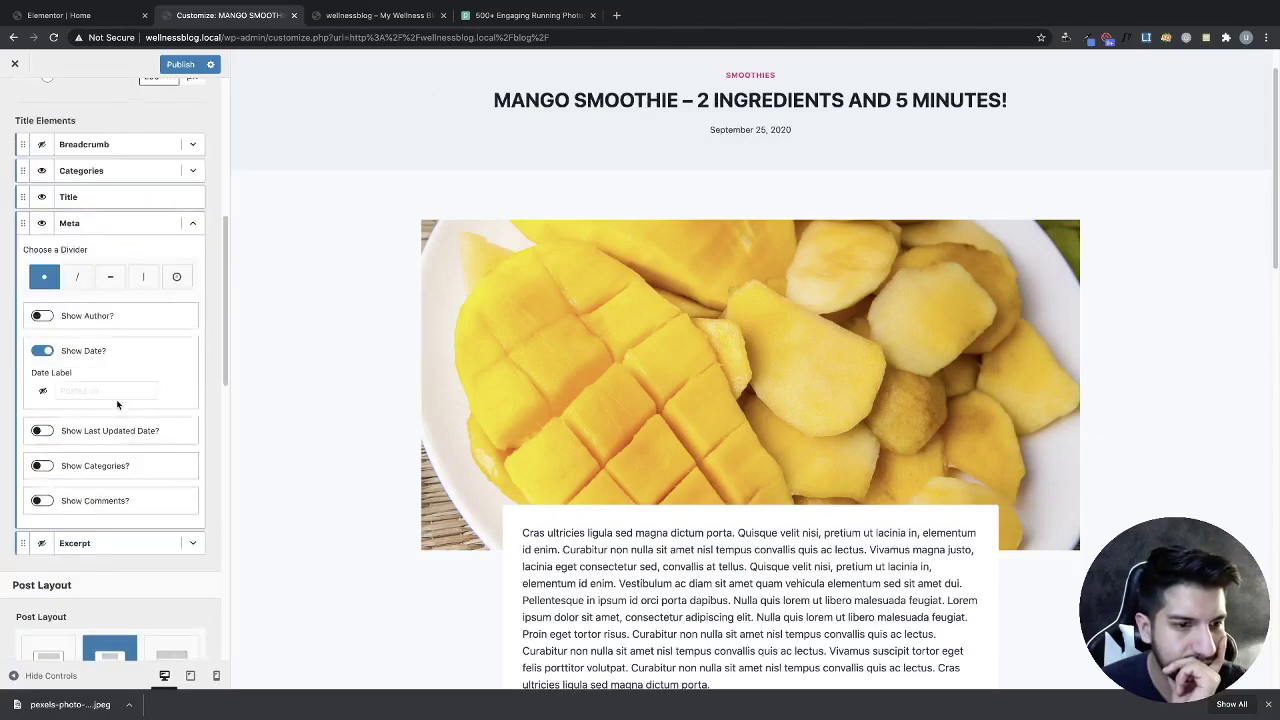
pyautogui.scroll(-4, 631, 434)
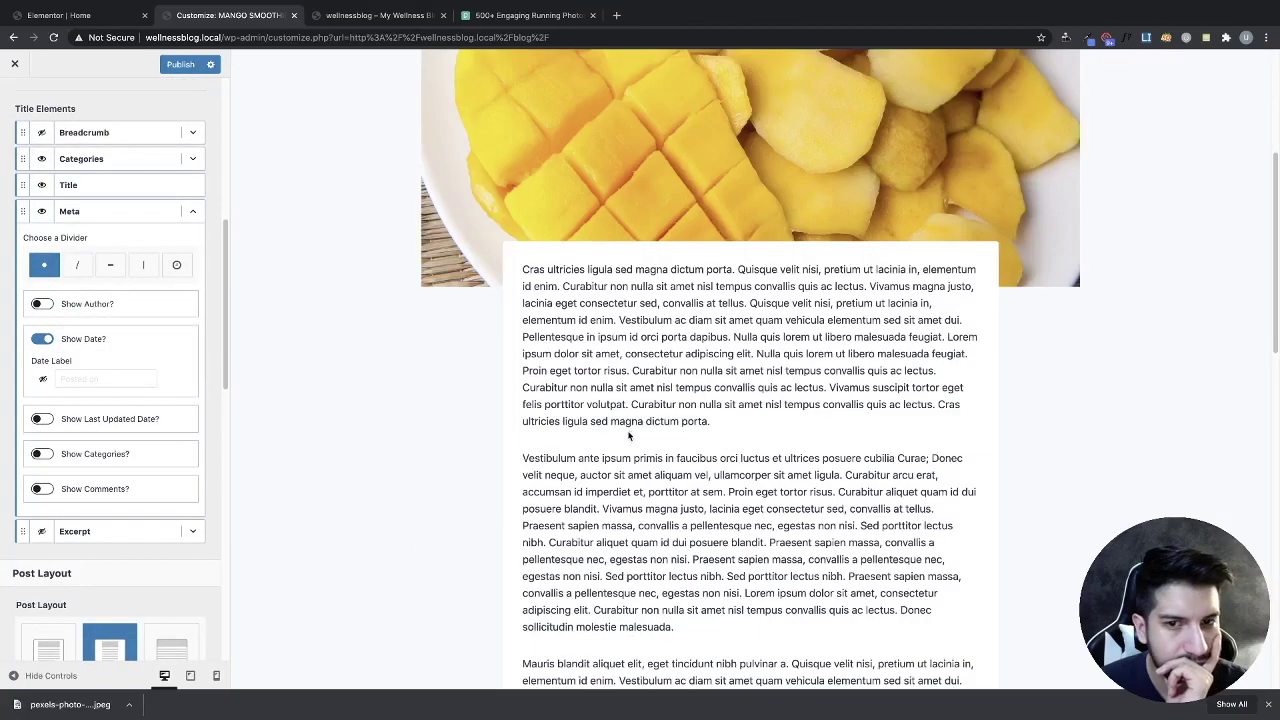
pyautogui.scroll(5, 619, 438)
pyautogui.scroll(-2, 100, 368)
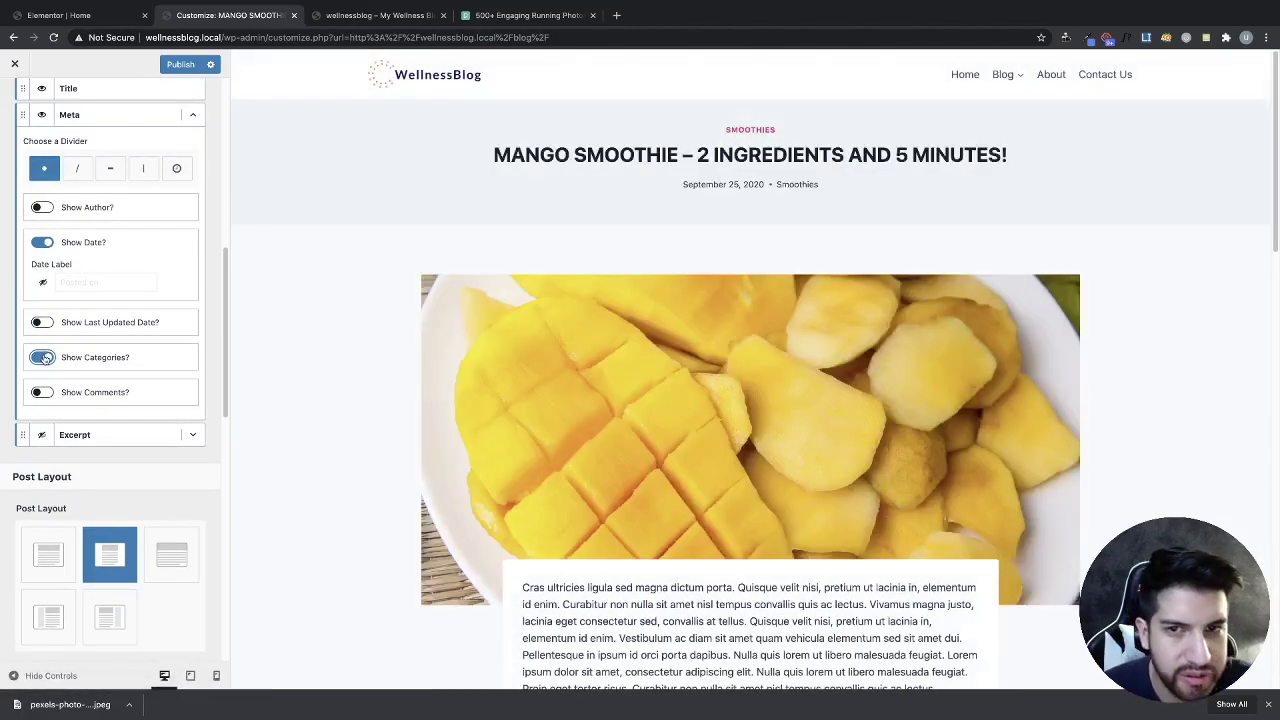
pyautogui.click(44, 358)
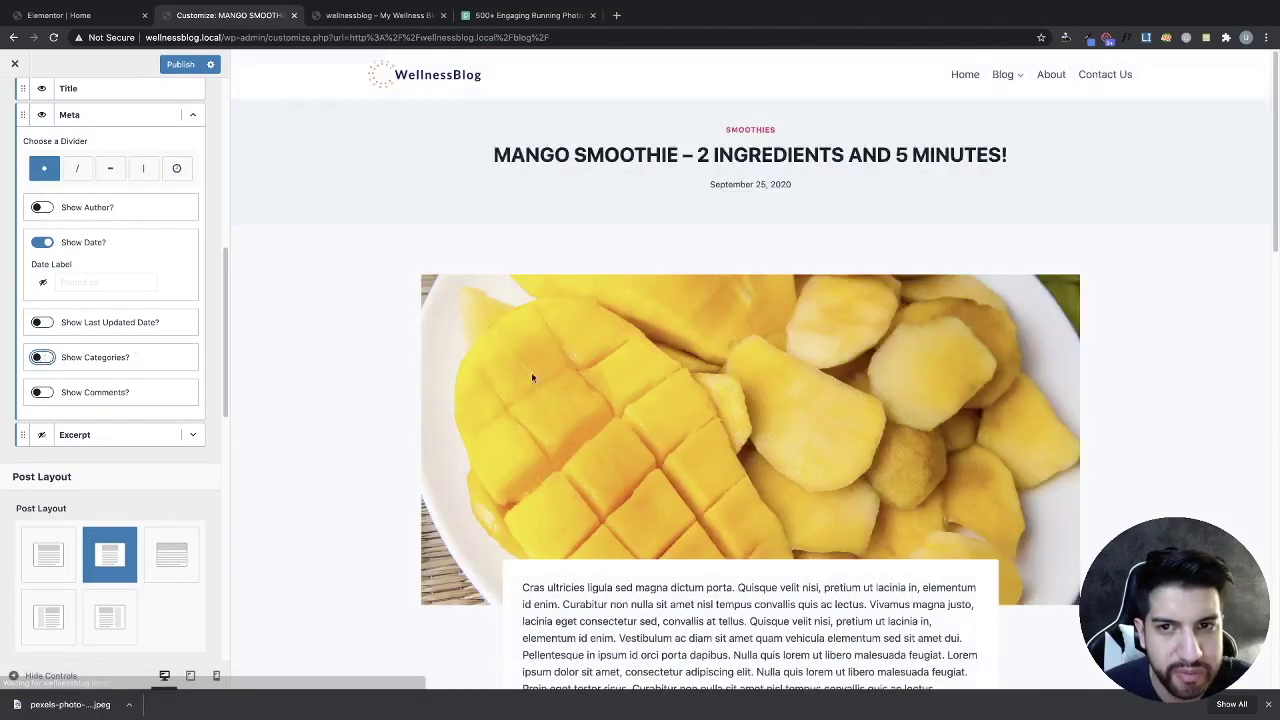
pyautogui.scroll(-3, 627, 400)
pyautogui.scroll(3, 627, 400)
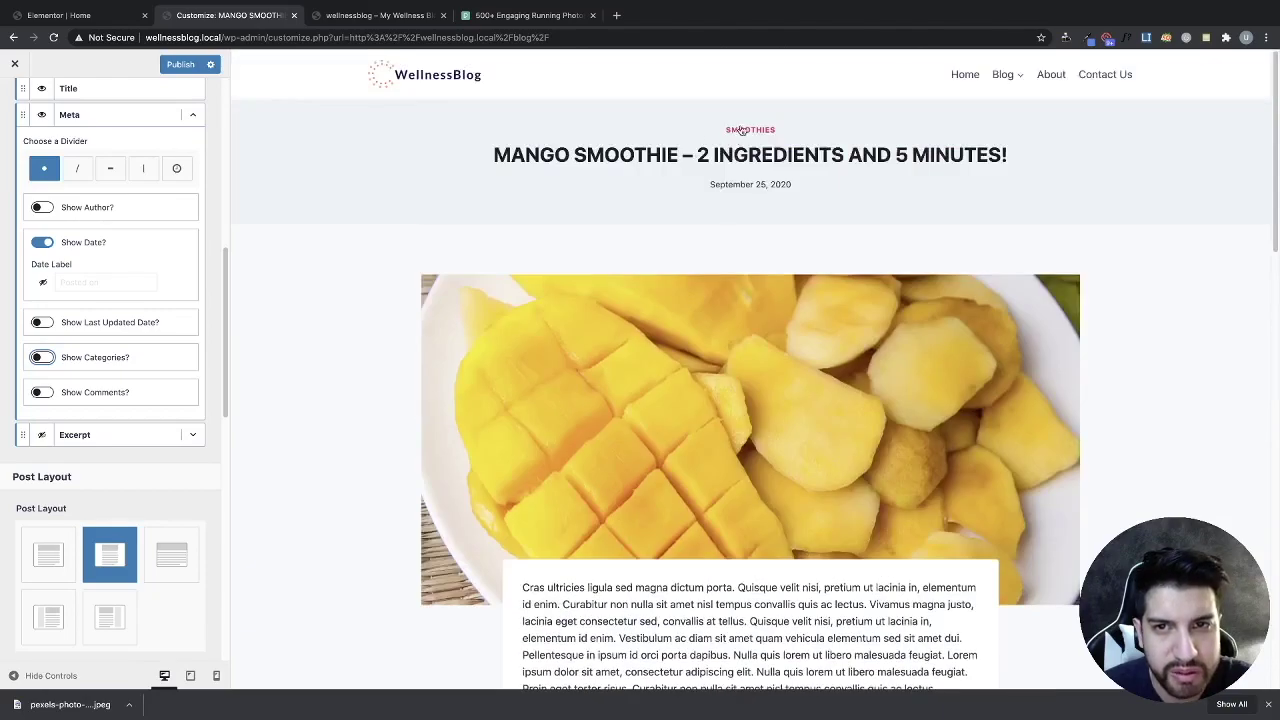
pyautogui.scroll(-1, 40, 340)
pyautogui.scroll(-2, 624, 499)
pyautogui.scroll(-2, 99, 472)
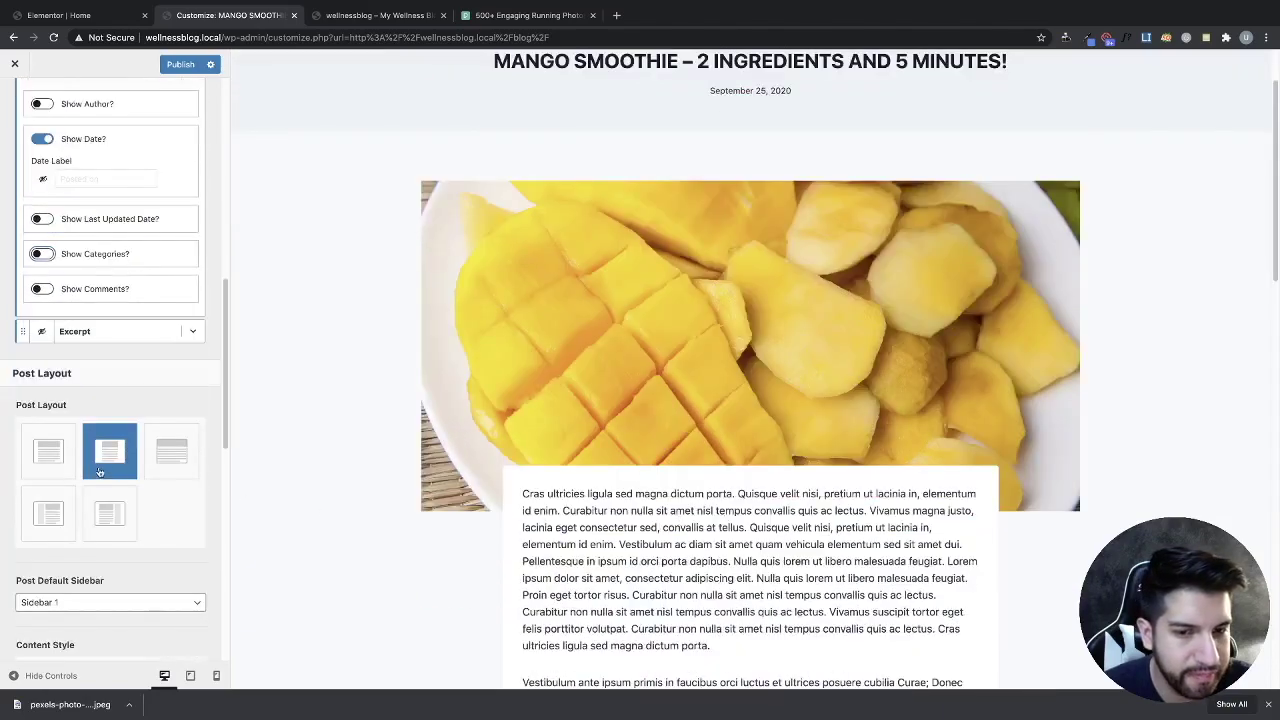
pyautogui.scroll(-1, 104, 430)
pyautogui.scroll(-1, 585, 445)
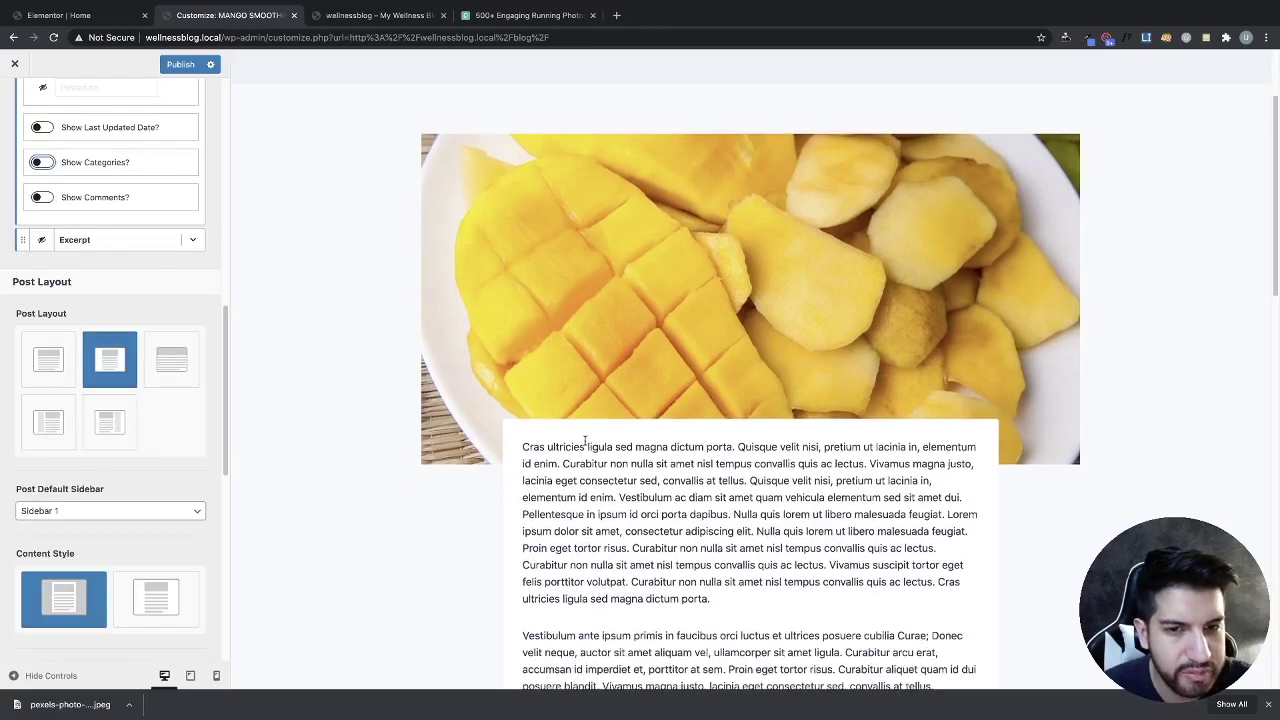
# - Compare single post layouts and choose the right-sidebar Post Layout
pyautogui.click(40, 362)
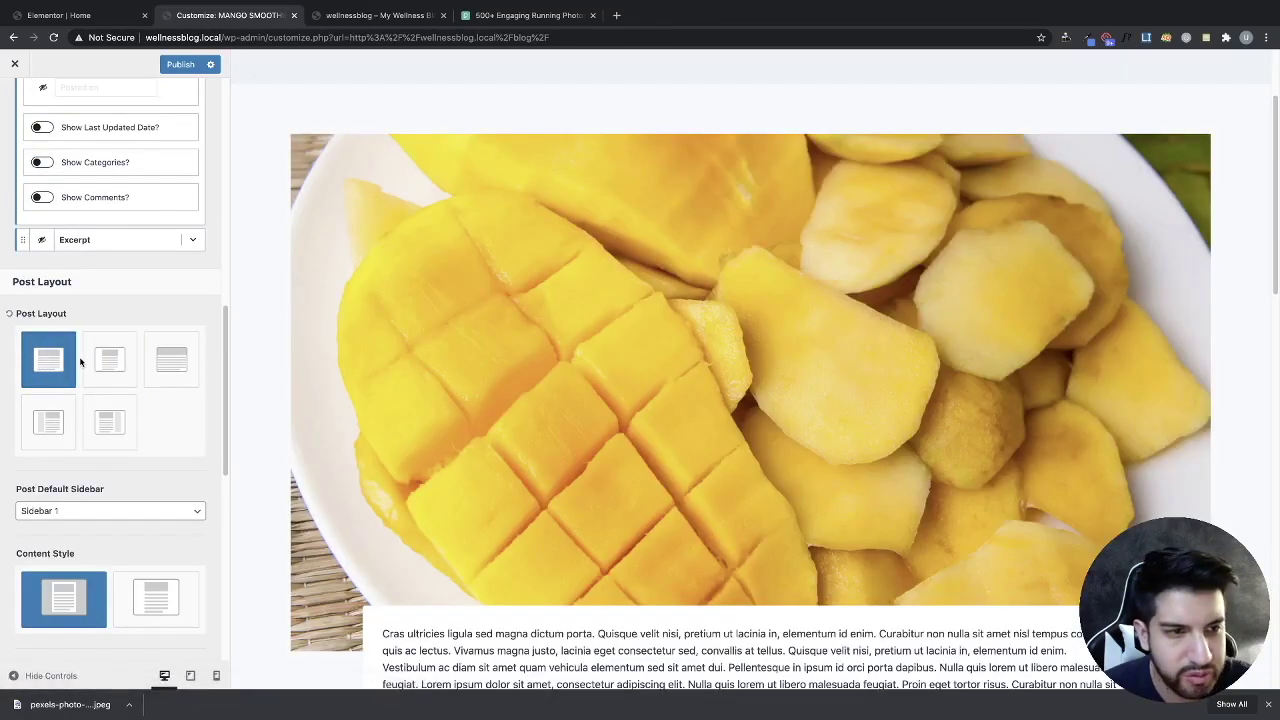
pyautogui.click(108, 362)
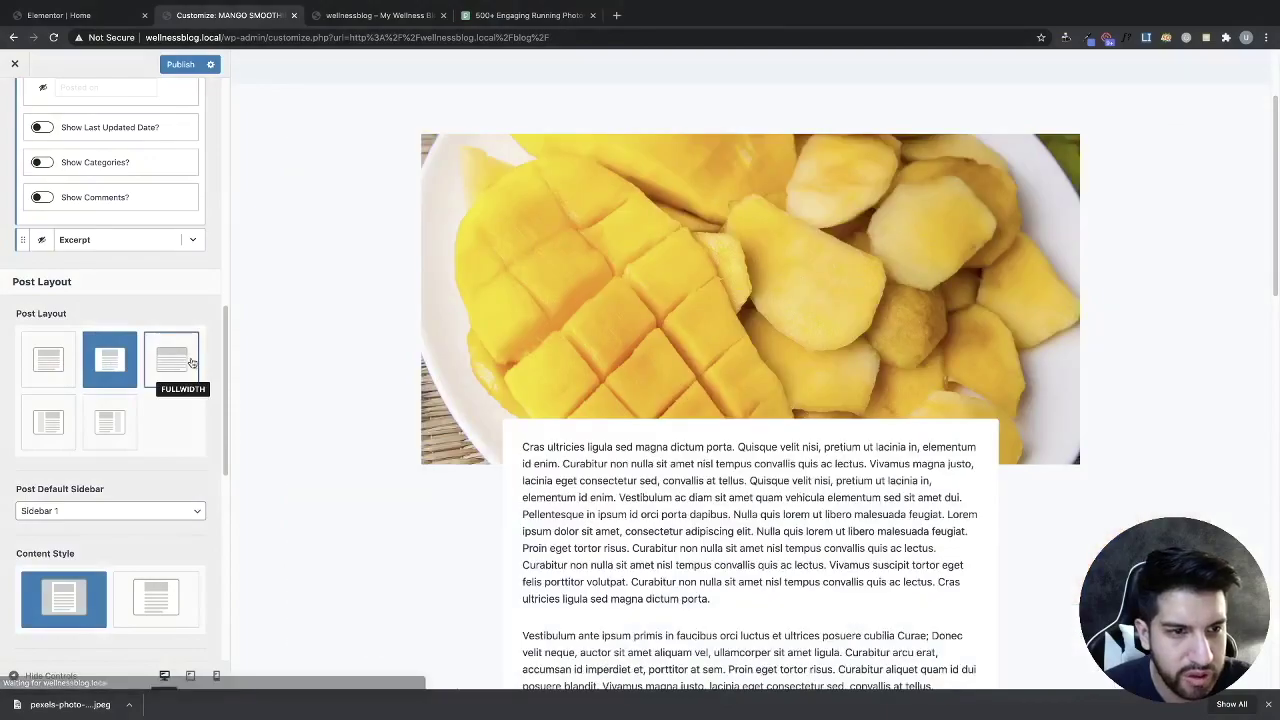
pyautogui.click(192, 363)
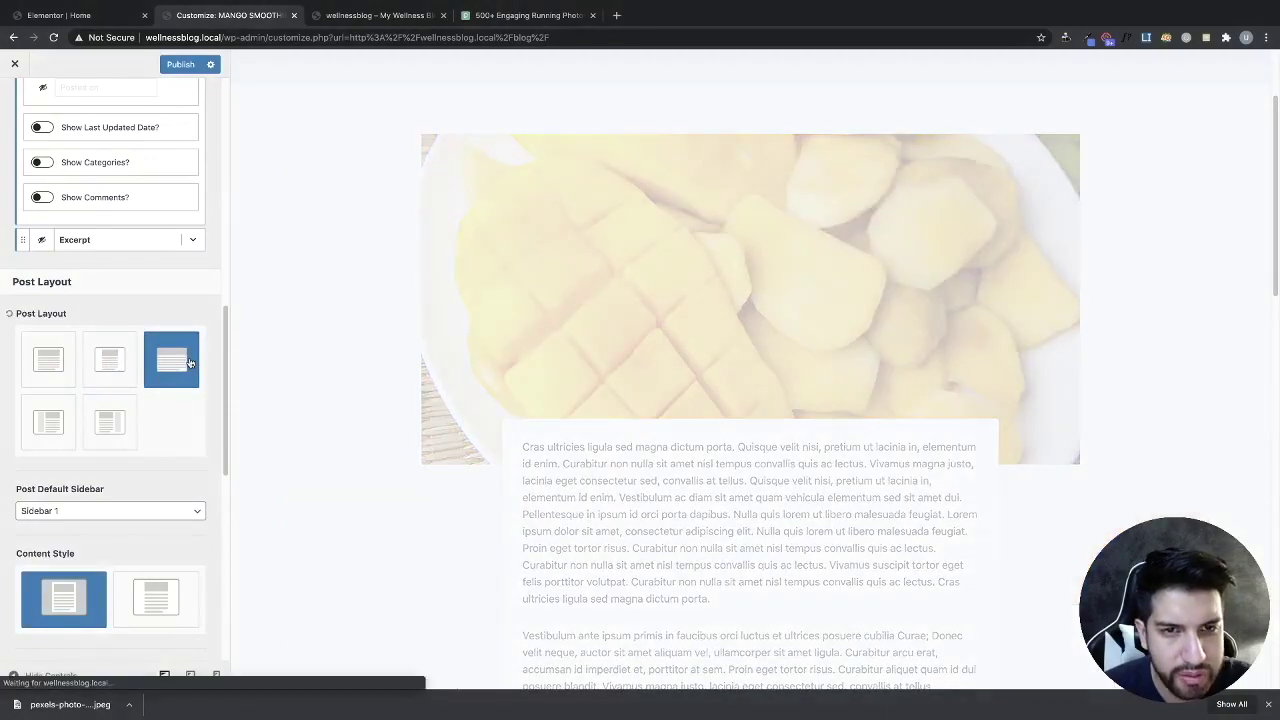
pyautogui.scroll(-5, 430, 479)
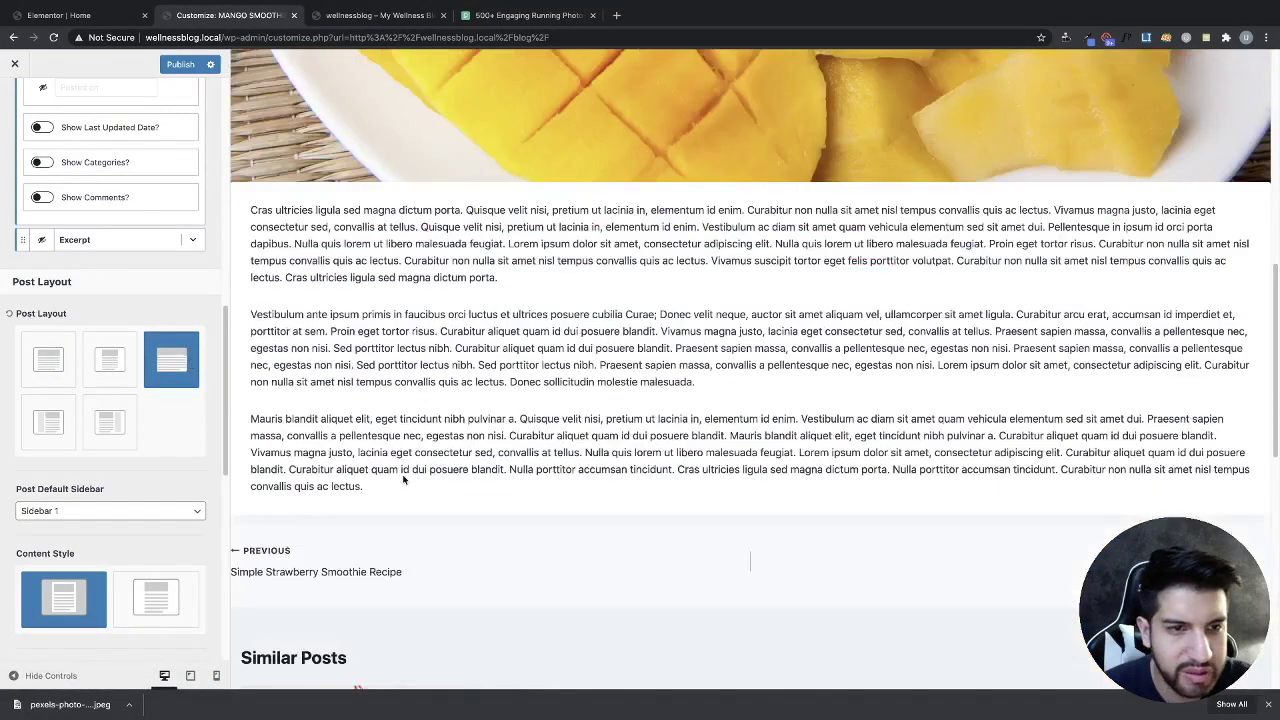
pyautogui.click(98, 424)
pyautogui.scroll(-3, 763, 380)
pyautogui.scroll(6, 900, 300)
pyautogui.scroll(3, 948, 288)
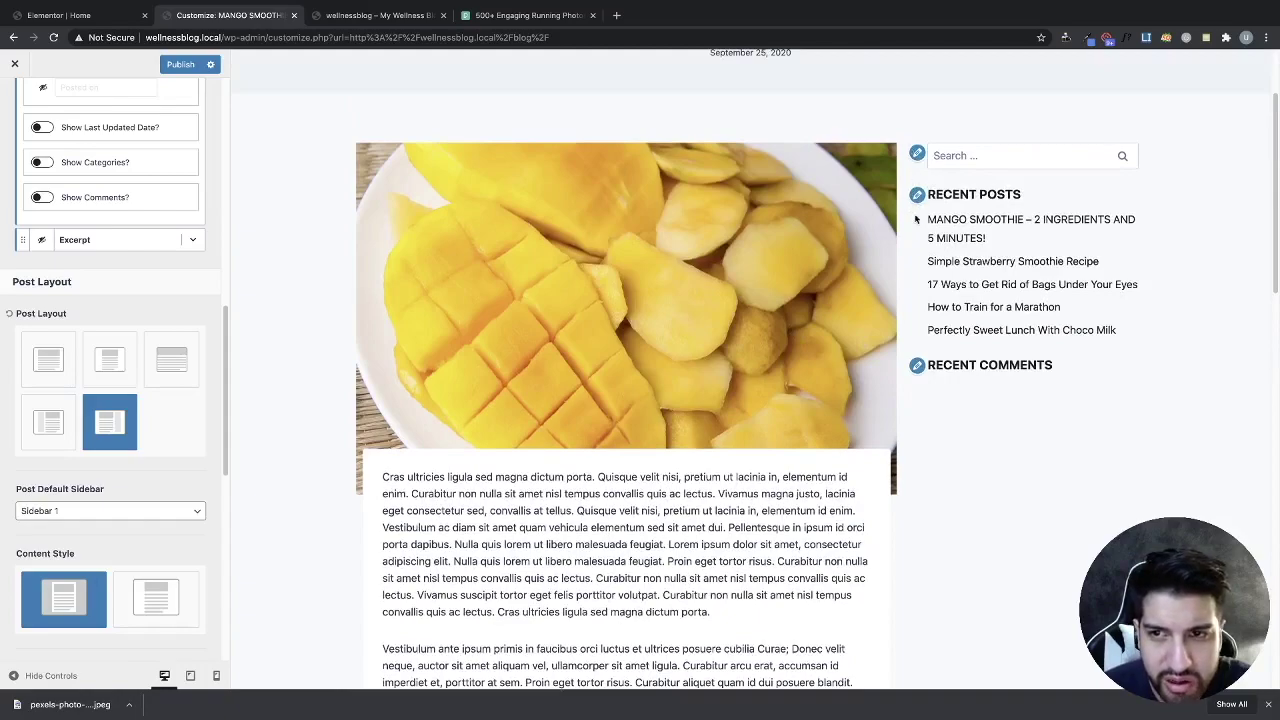
pyautogui.scroll(3, 773, 357)
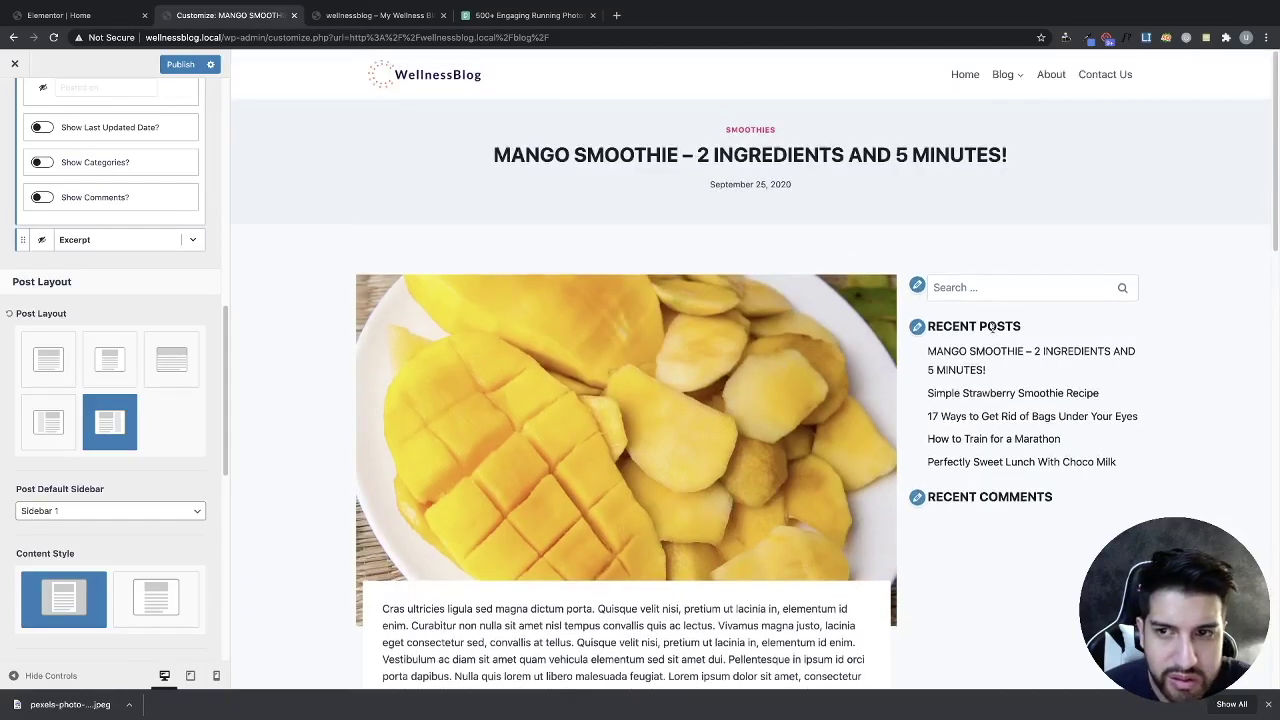
pyautogui.scroll(-2, 940, 295)
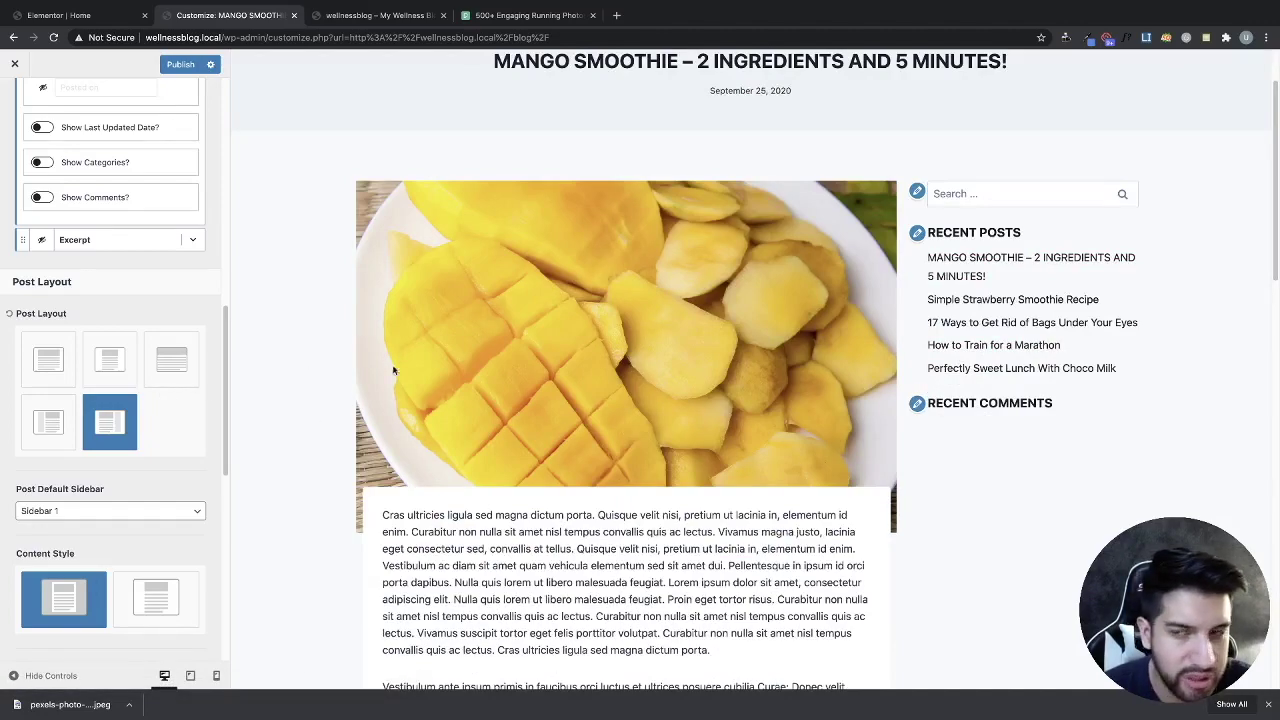
# - Inspect Sidebar 1 widgets and the Add a Widget list, then return to the main sections
pyautogui.click(918, 196)
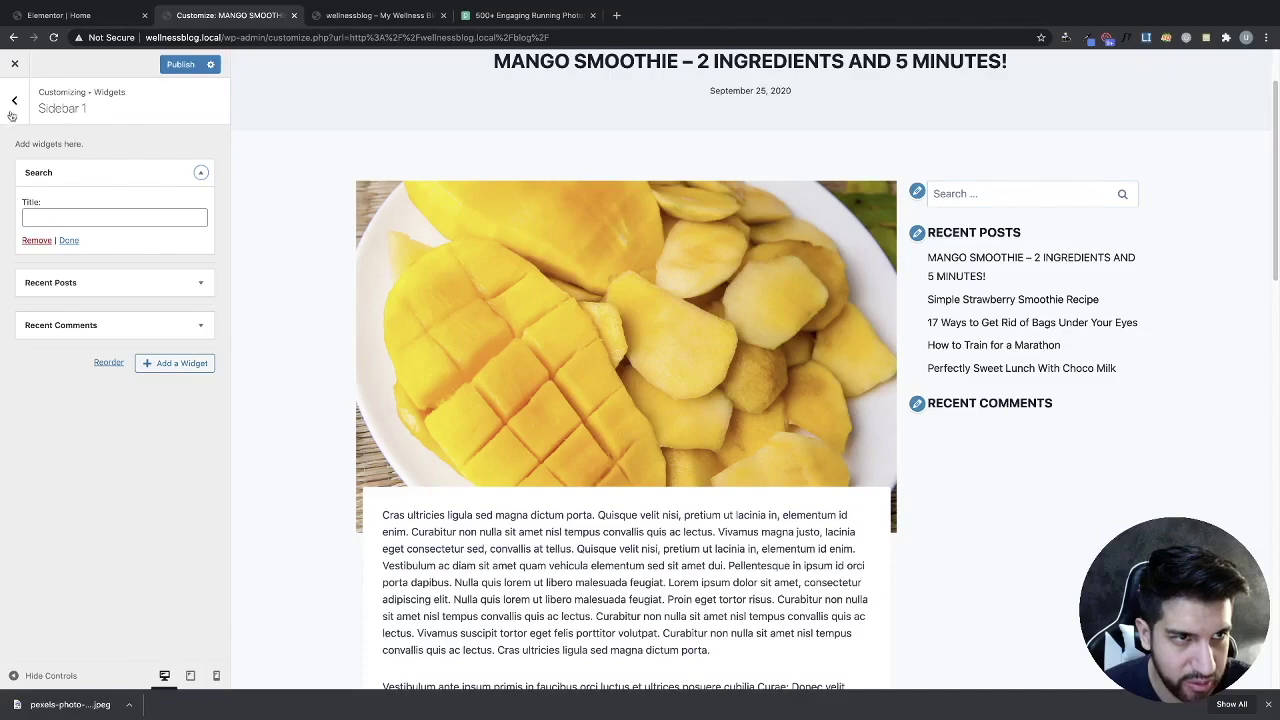
pyautogui.click(181, 363)
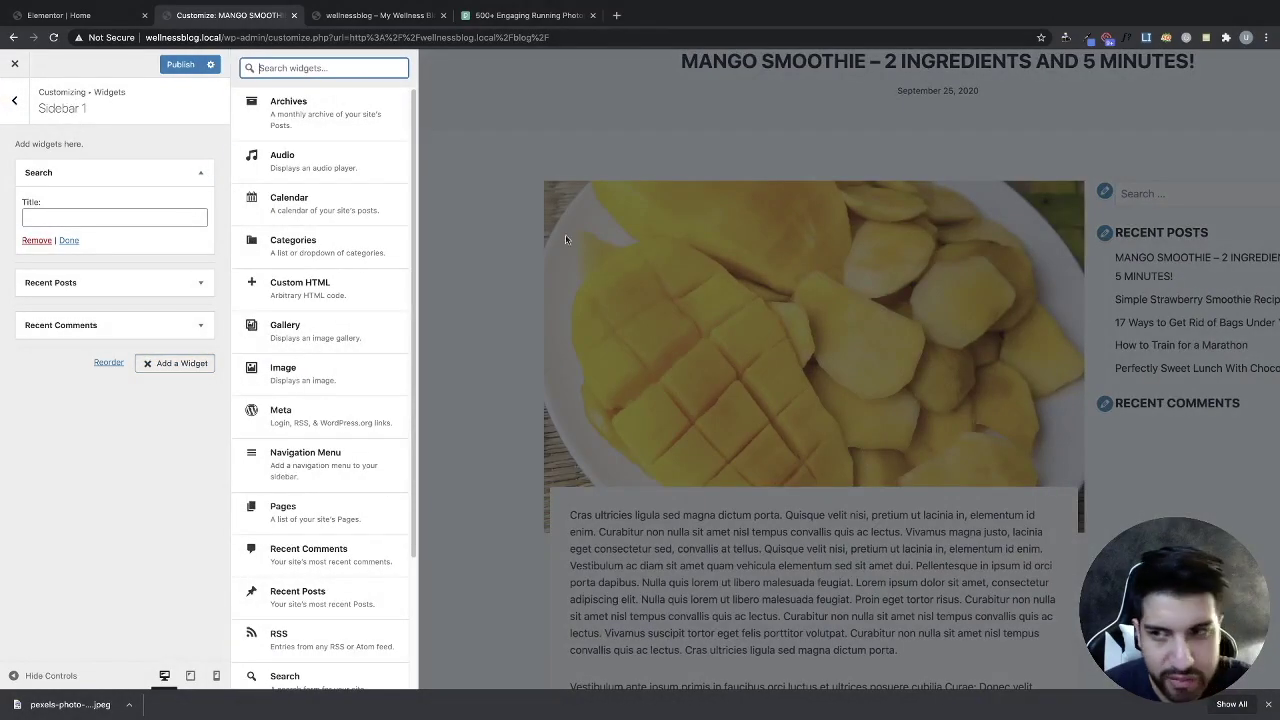
pyautogui.click(18, 103)
pyautogui.click(18, 103)
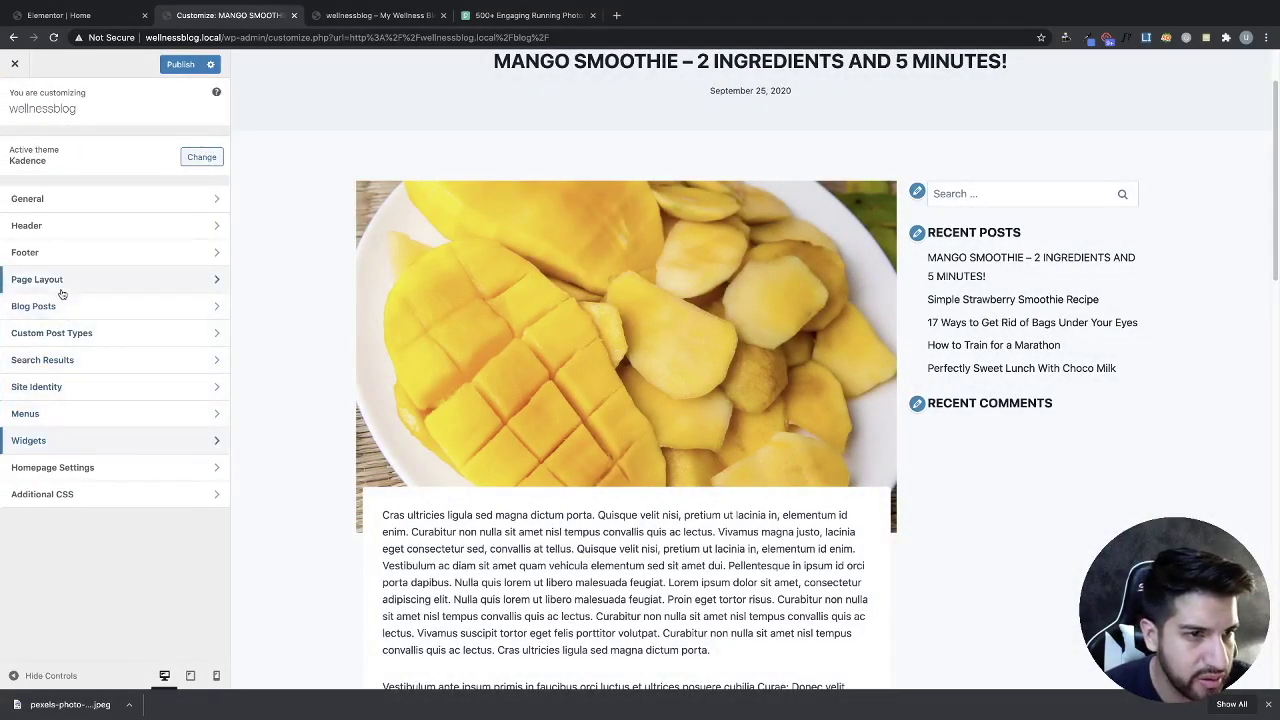
# - In Blog Posts > Single Post Layout, choose the no-sidebar post layout
pyautogui.click(47, 316)
pyautogui.click(20, 147)
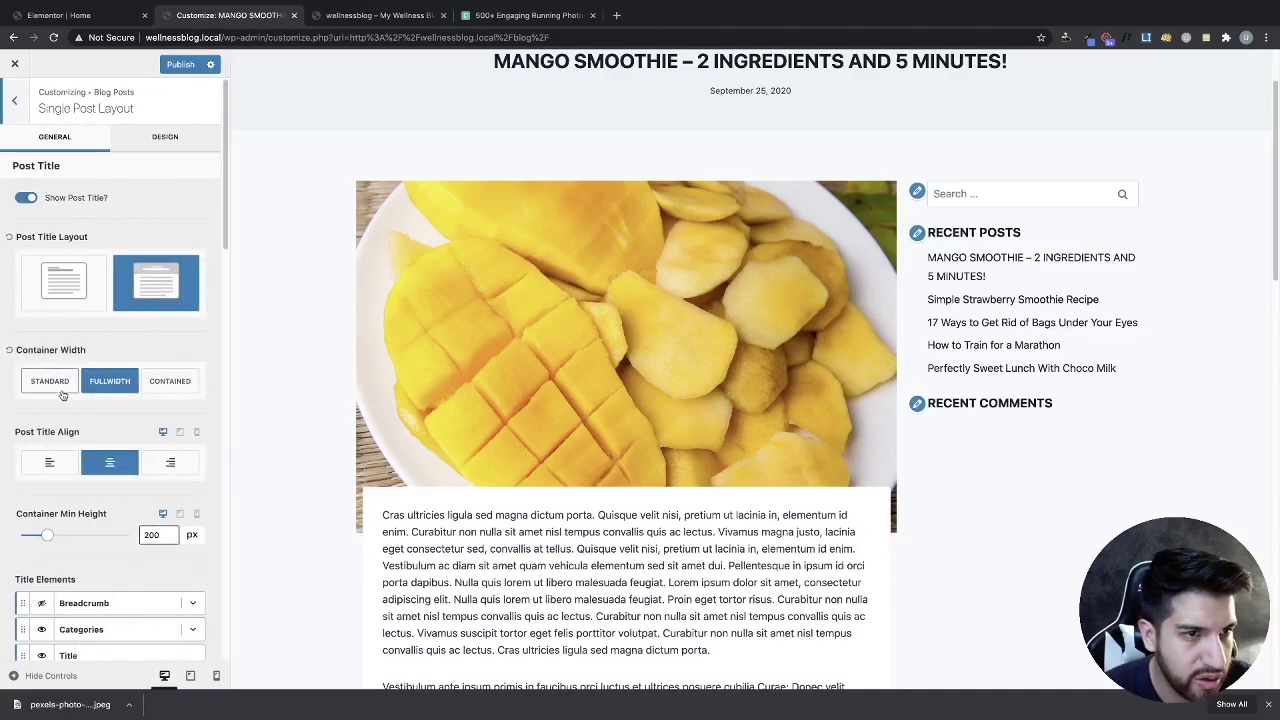
pyautogui.scroll(-10, 100, 411)
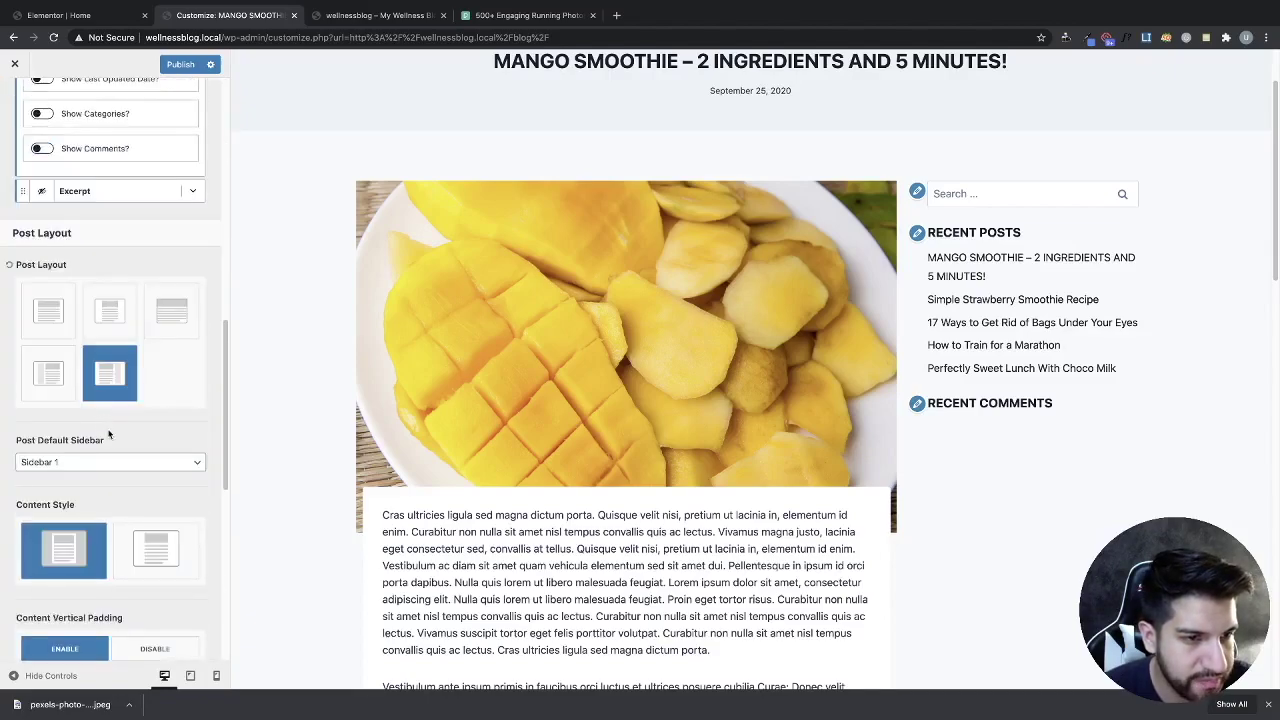
pyautogui.click(112, 318)
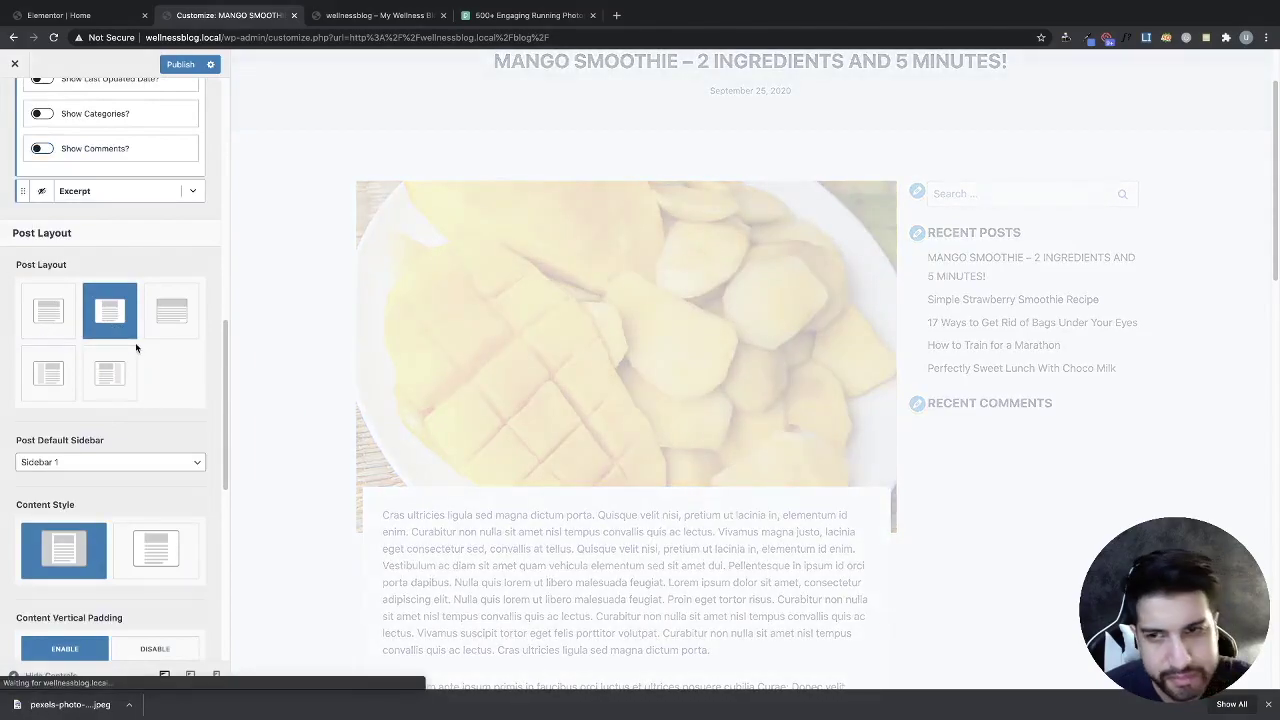
pyautogui.scroll(-6, 95, 360)
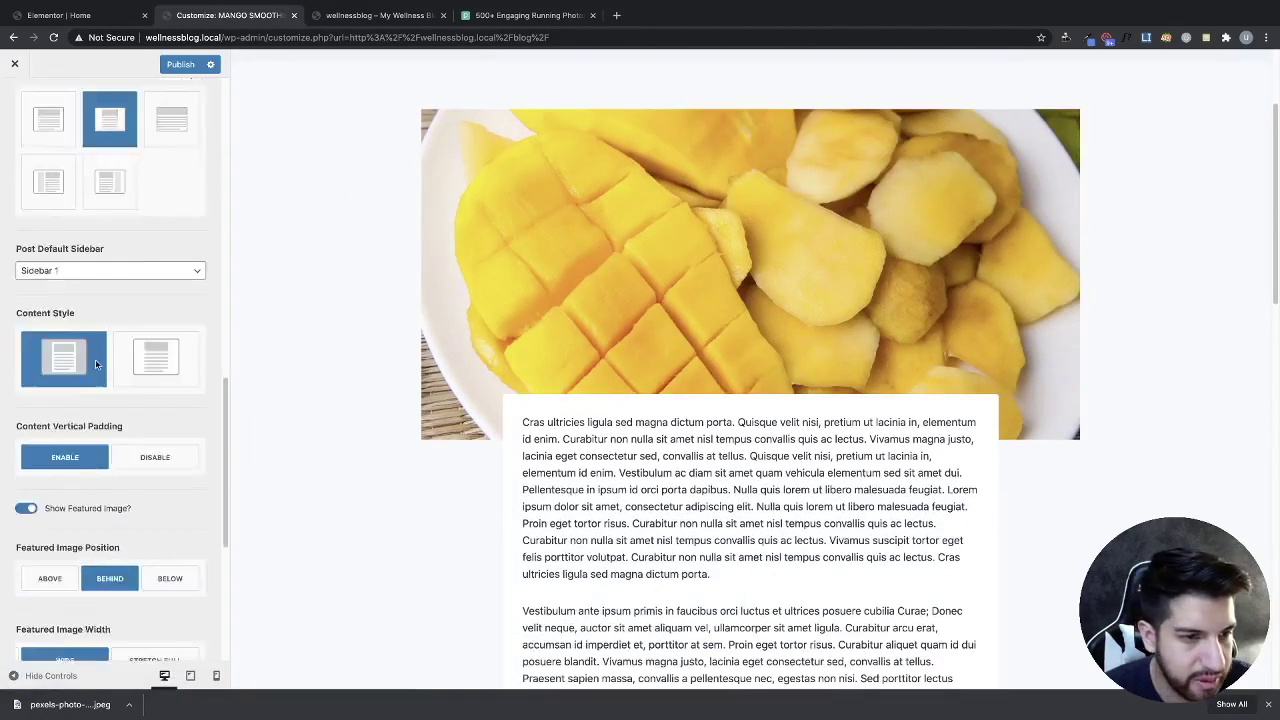
pyautogui.scroll(-5, 145, 378)
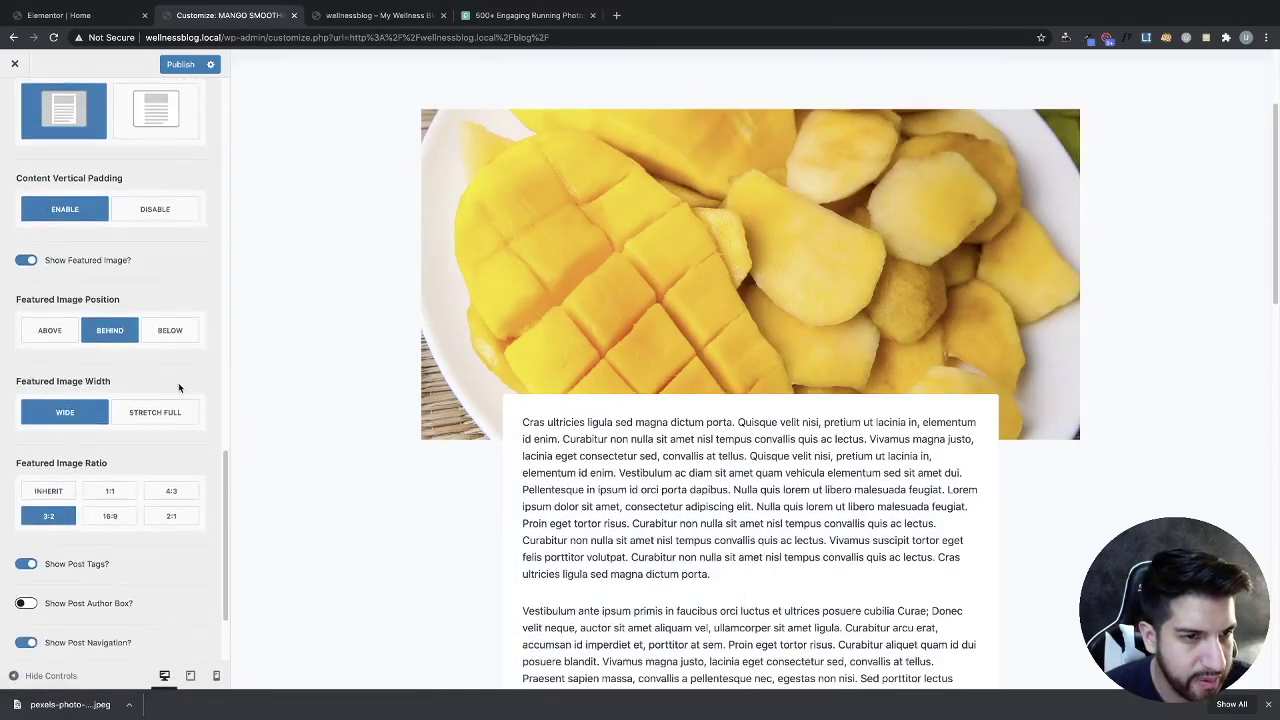
# - Set Featured Image Position to Behind and Width to Stretch Full
pyautogui.click(50, 210)
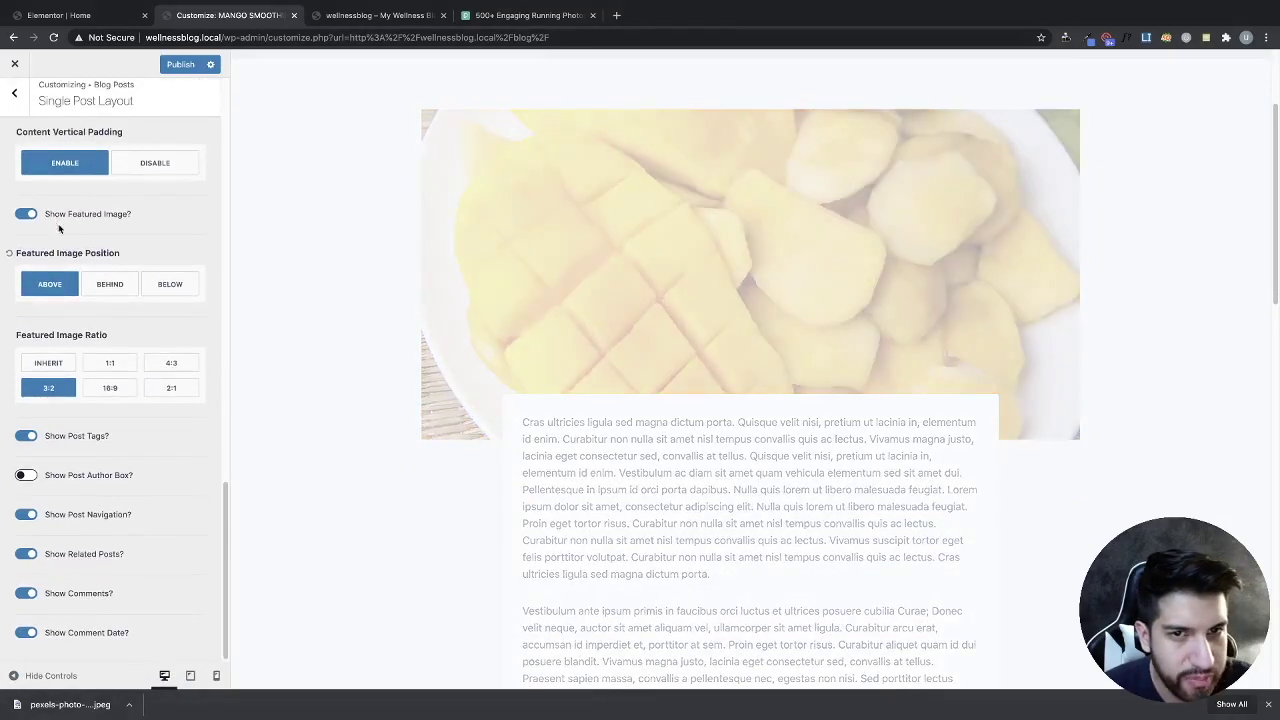
pyautogui.click(110, 285)
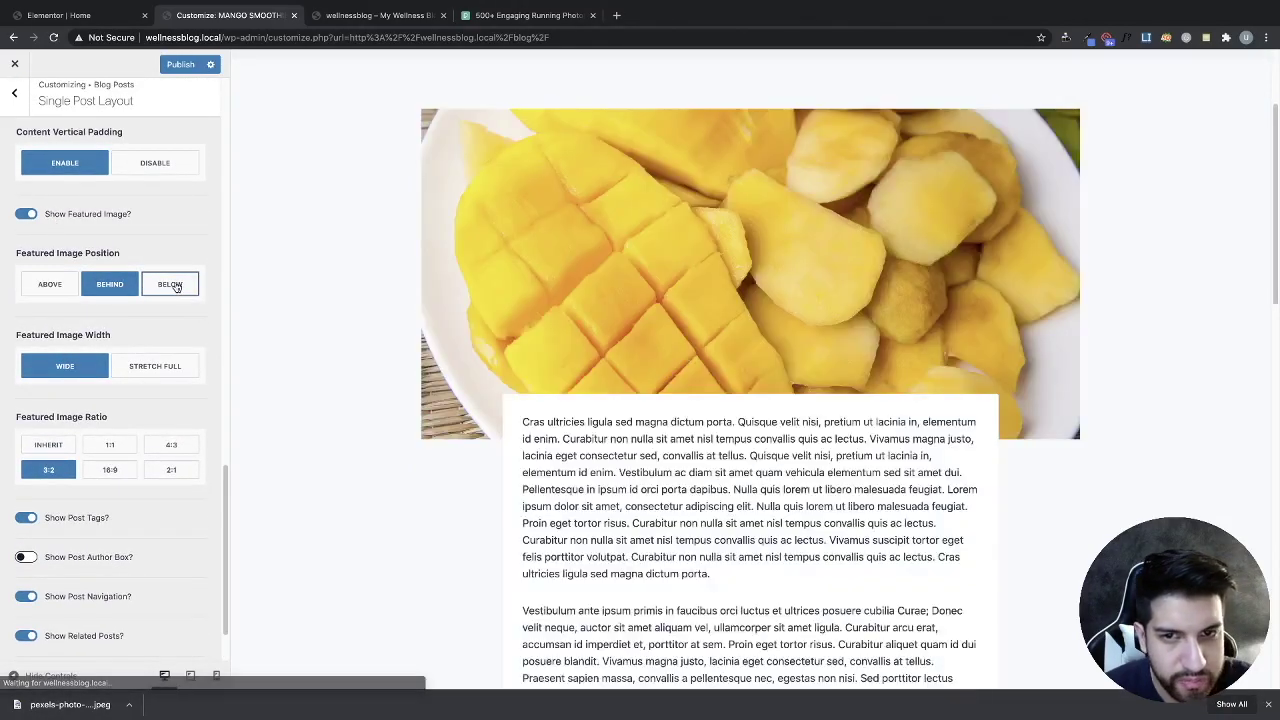
pyautogui.click(170, 285)
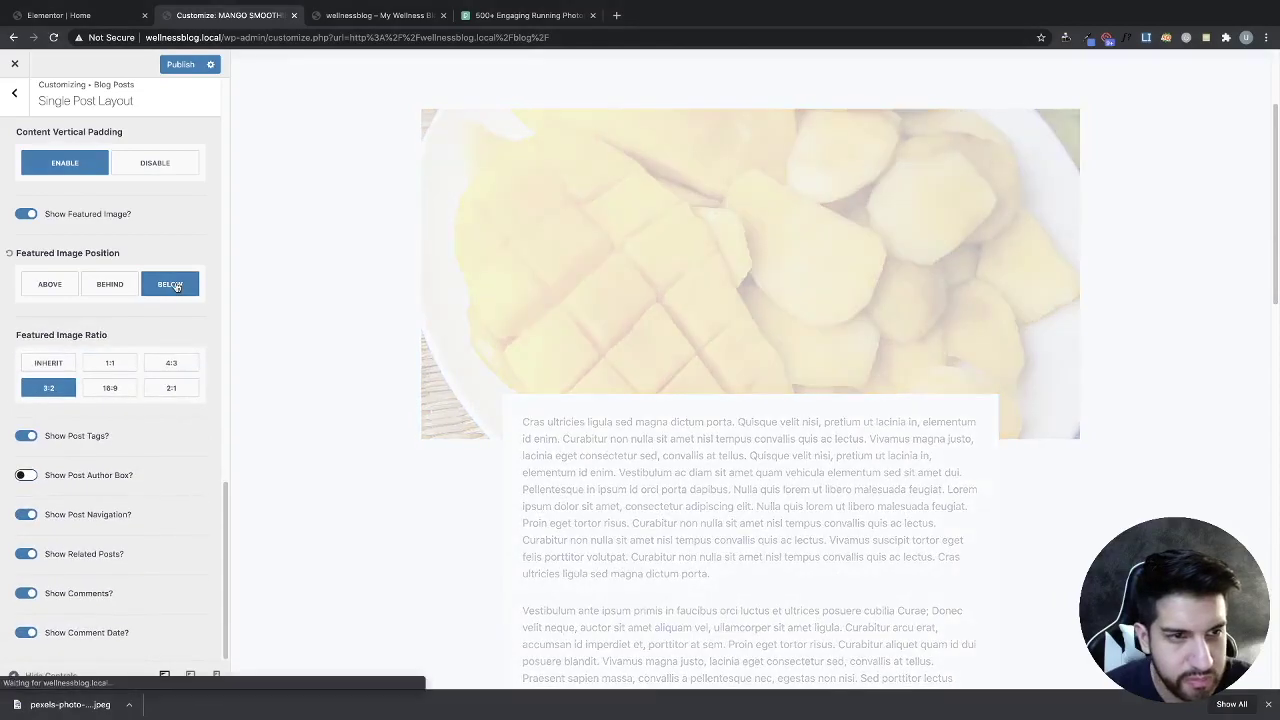
pyautogui.click(108, 284)
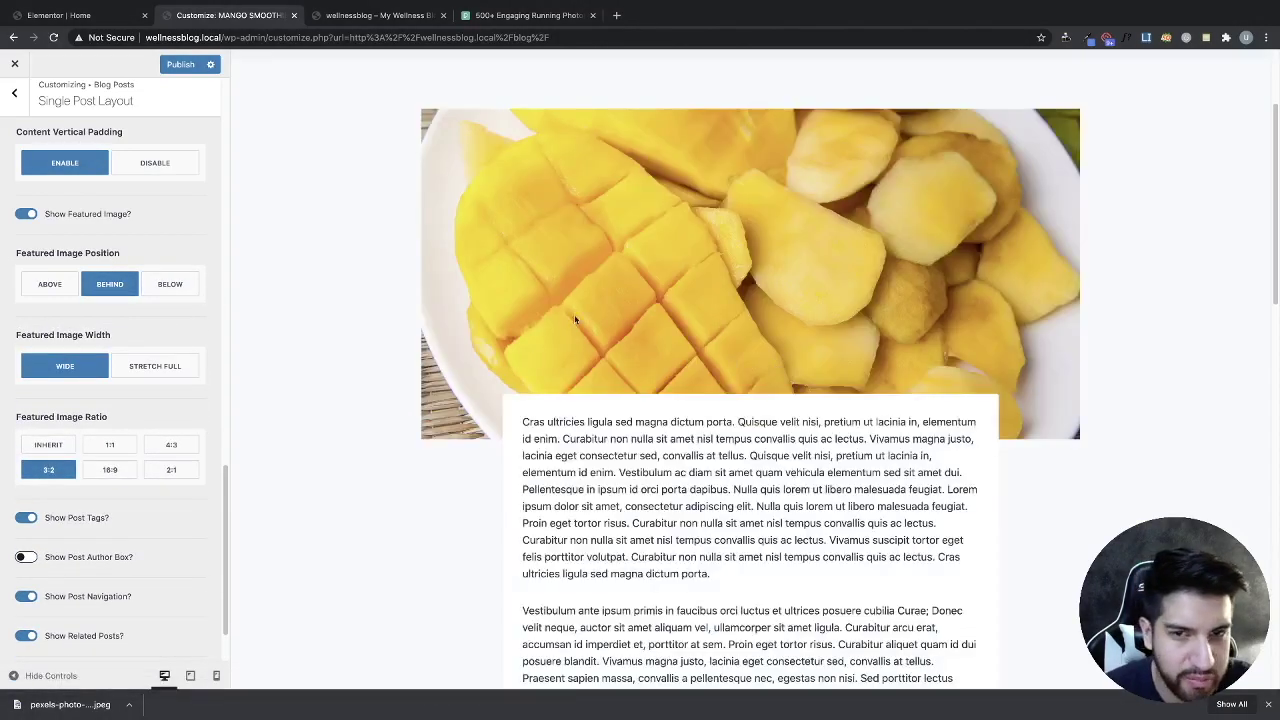
pyautogui.scroll(-2, 97, 362)
pyautogui.click(156, 326)
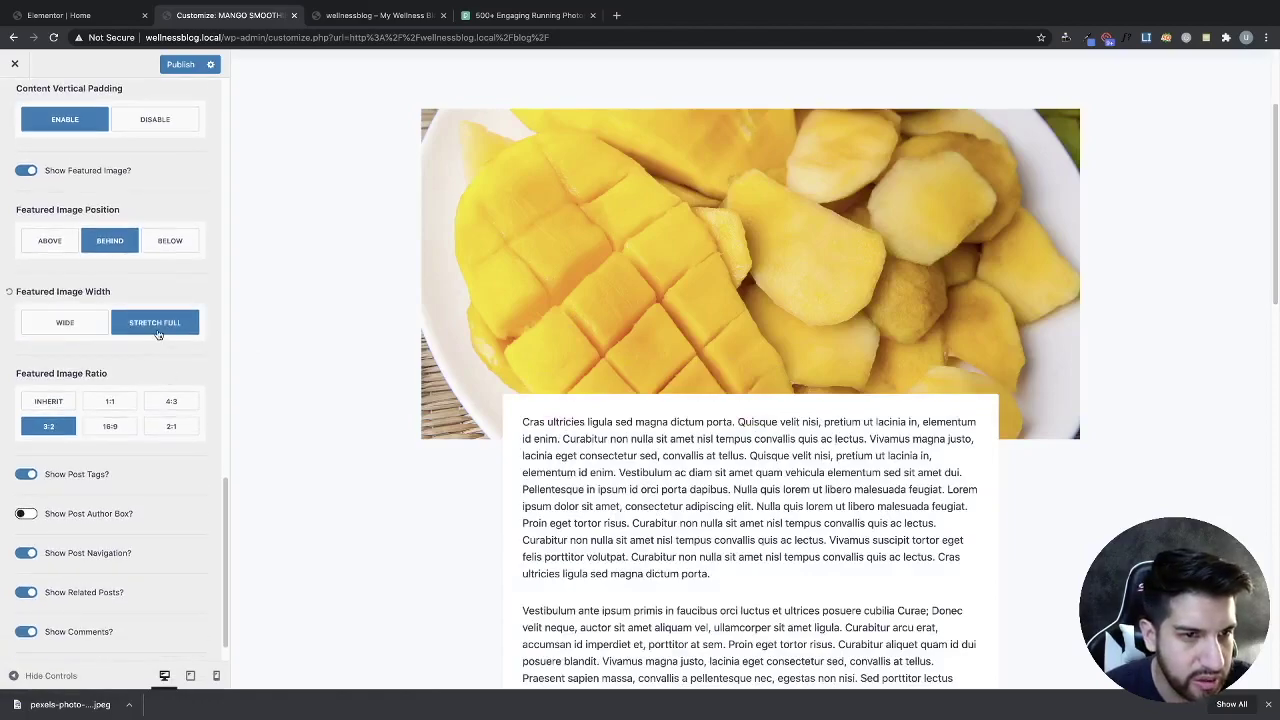
# - Disable Content Vertical Padding, then reopen Single Post Layout and hide the controls to preview
pyautogui.scroll(3, 482, 440)
pyautogui.scroll(-1, 104, 405)
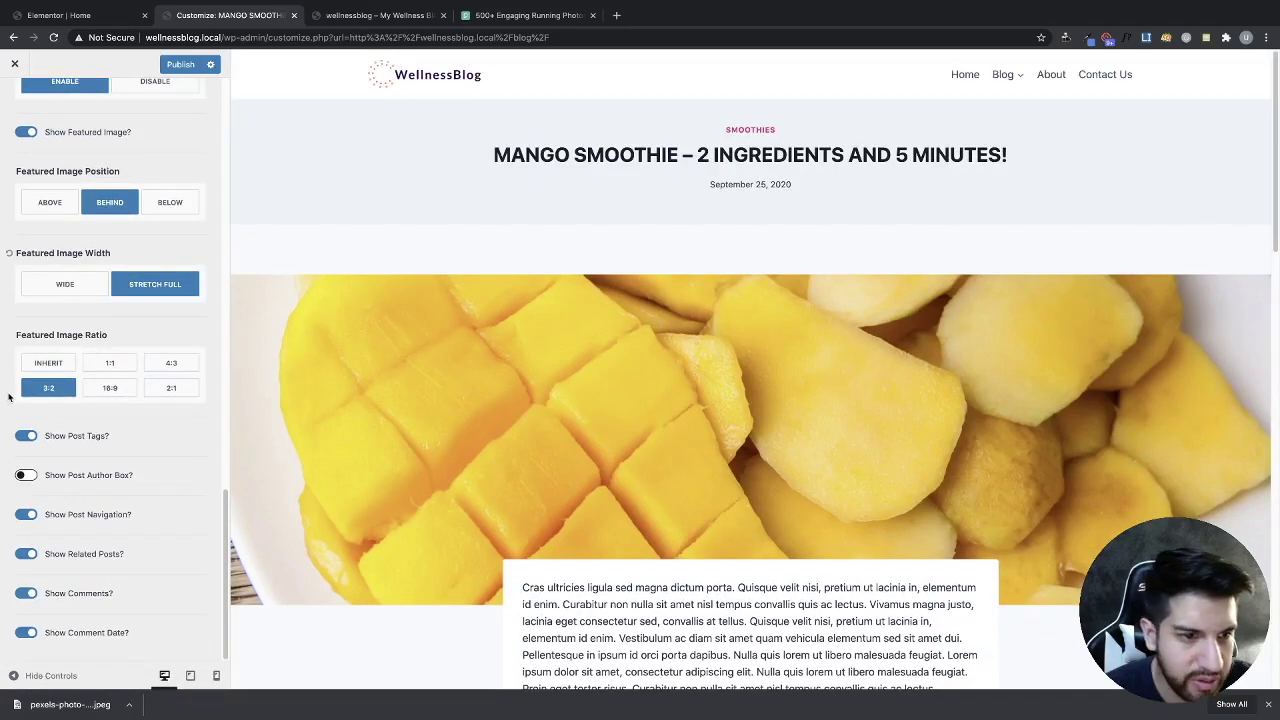
pyautogui.scroll(2, 123, 380)
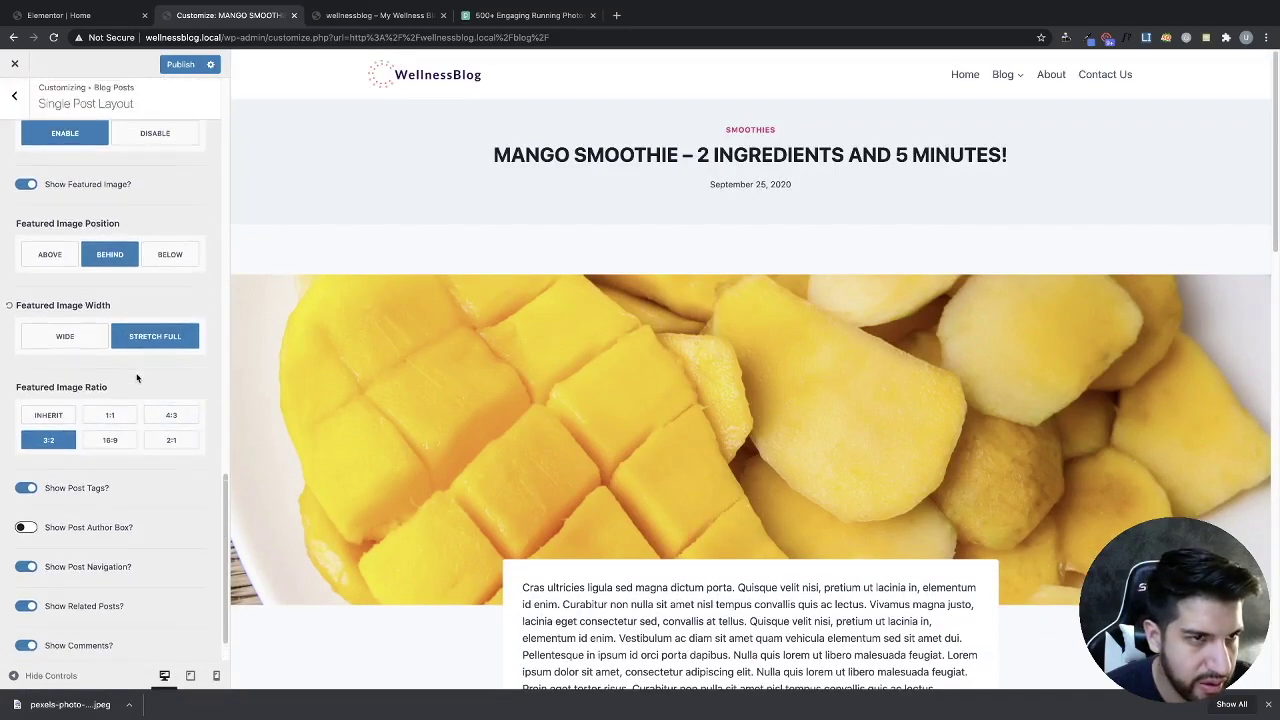
pyautogui.scroll(3, 169, 405)
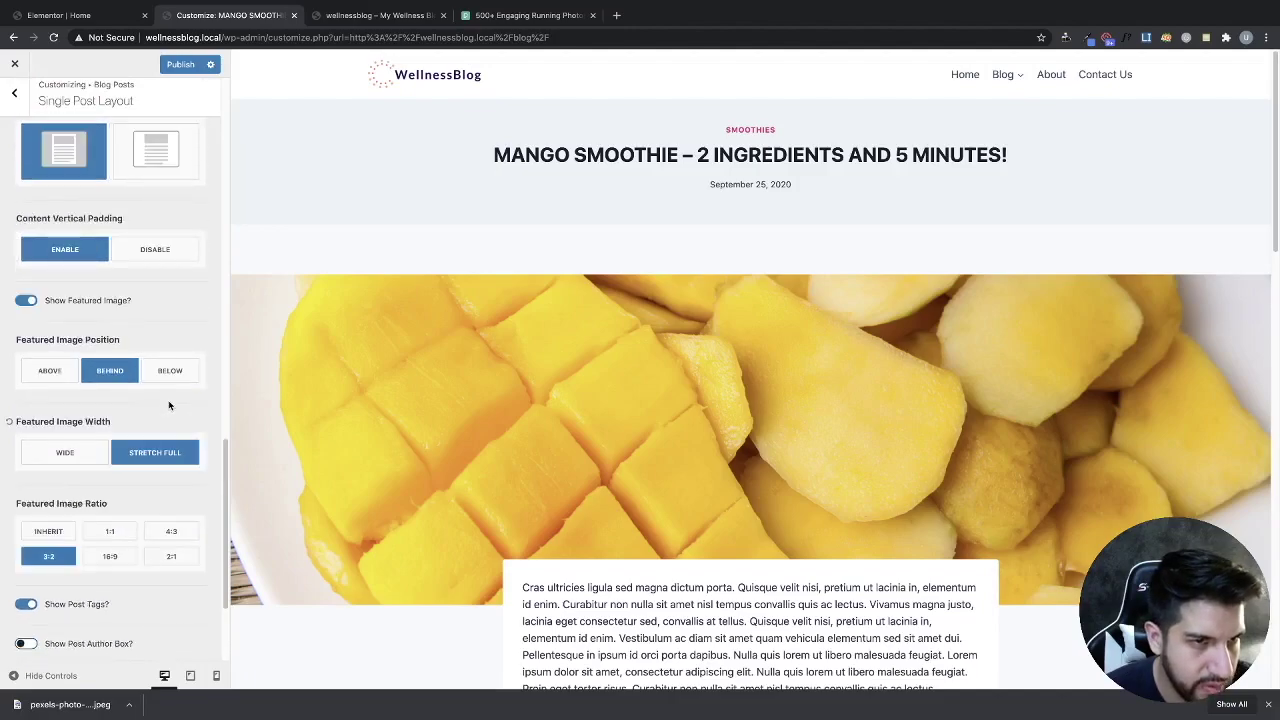
pyautogui.scroll(1, 165, 405)
pyautogui.click(153, 277)
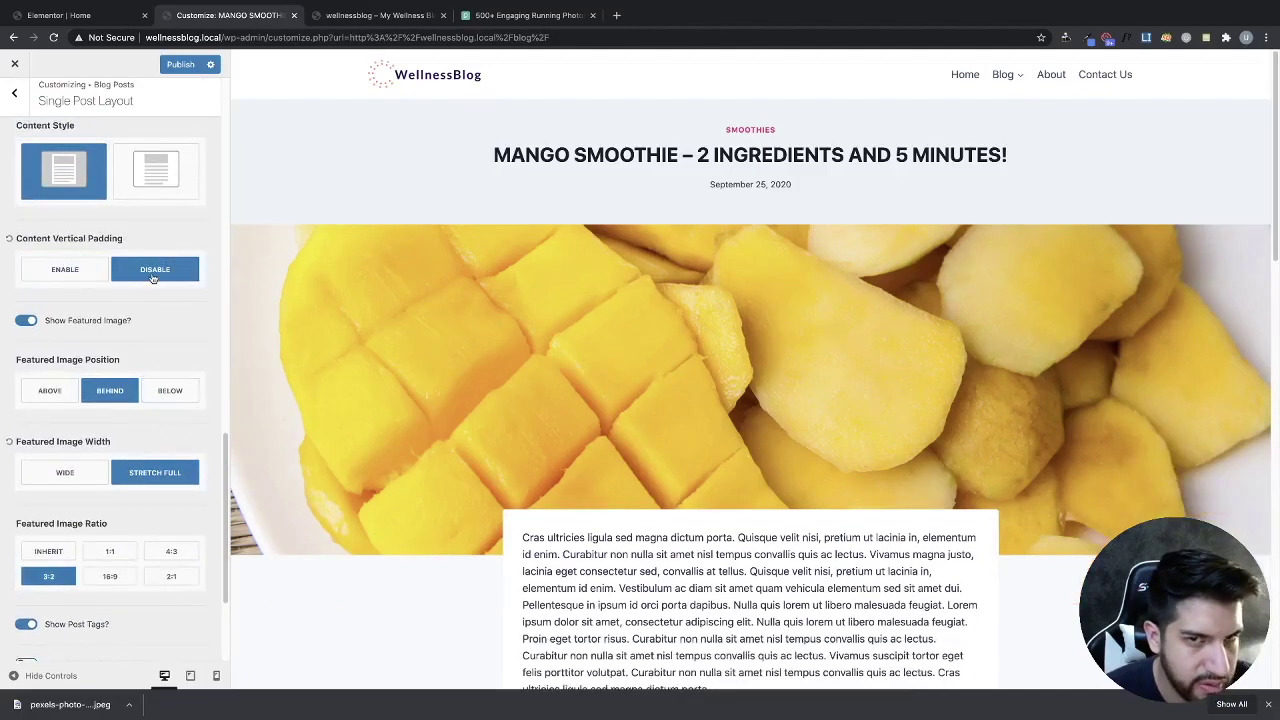
pyautogui.click(14, 92)
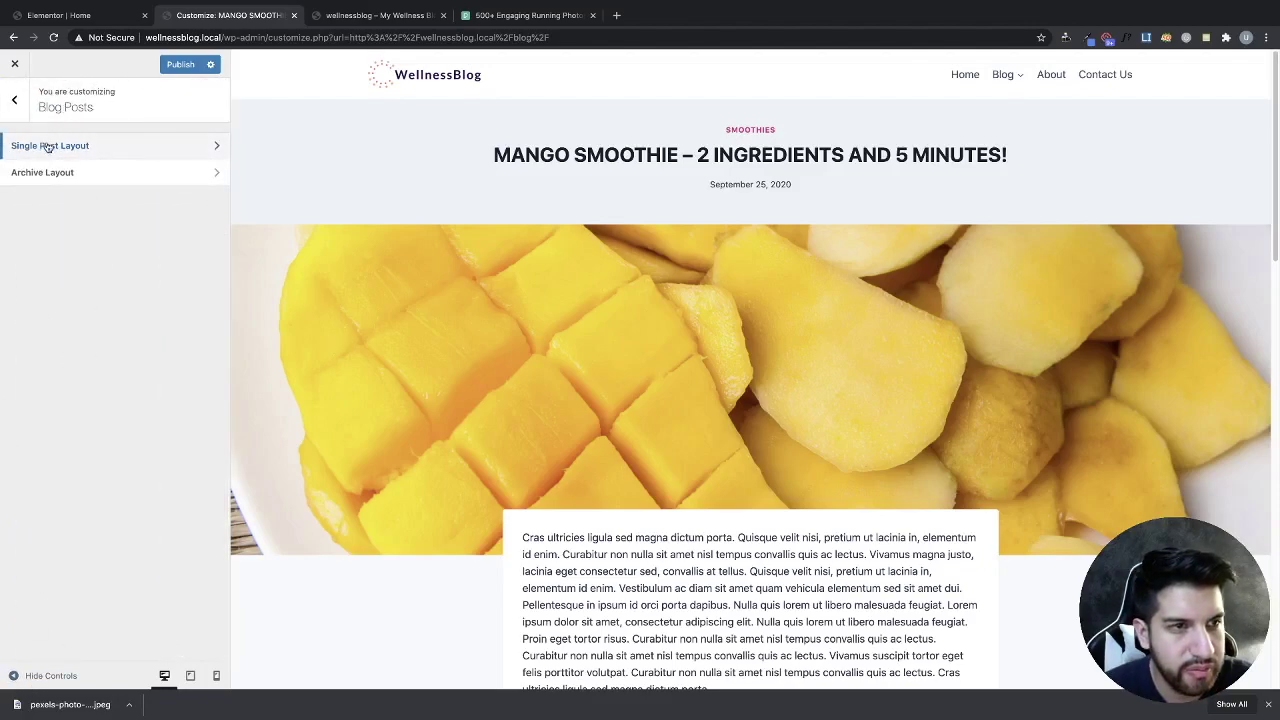
pyautogui.click(48, 147)
pyautogui.click(13, 677)
# - Review the full-page post preview, then bring the Customizer controls back
pyautogui.scroll(-1, 442, 384)
pyautogui.scroll(1, 431, 381)
pyautogui.scroll(-2, 431, 381)
pyautogui.scroll(-15, 431, 381)
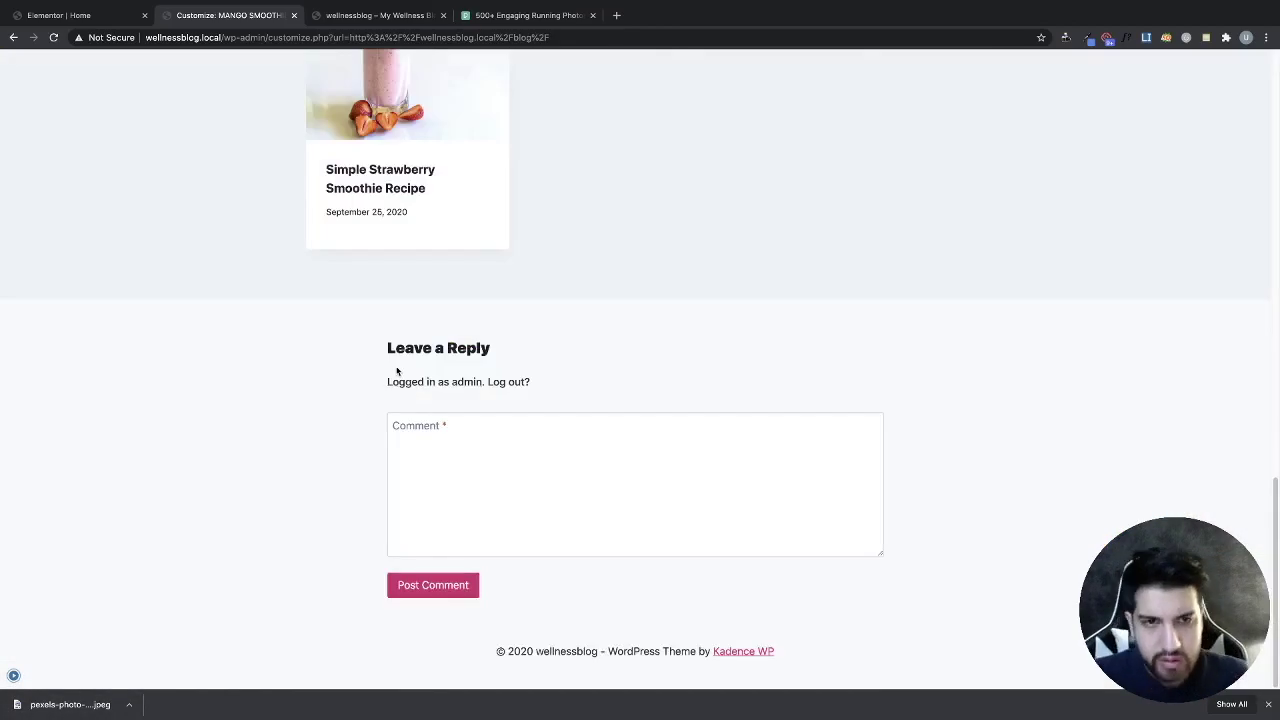
pyautogui.scroll(20, 466, 325)
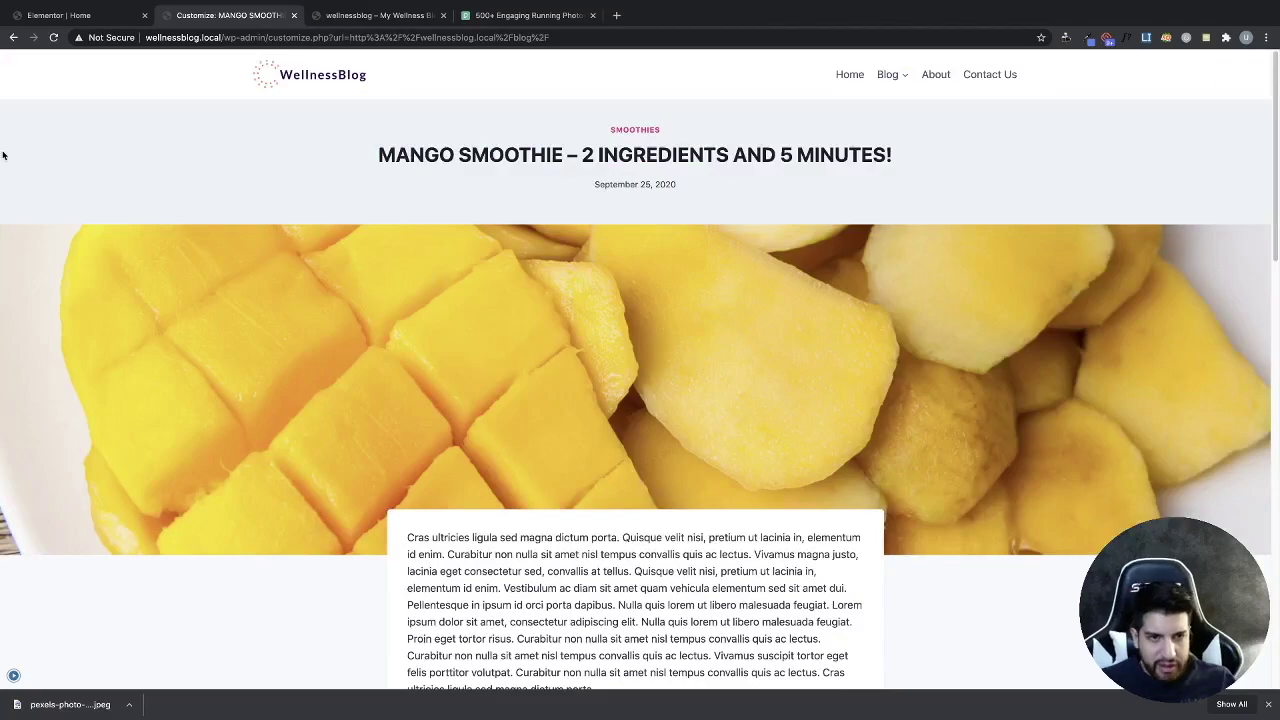
pyautogui.click(14, 677)
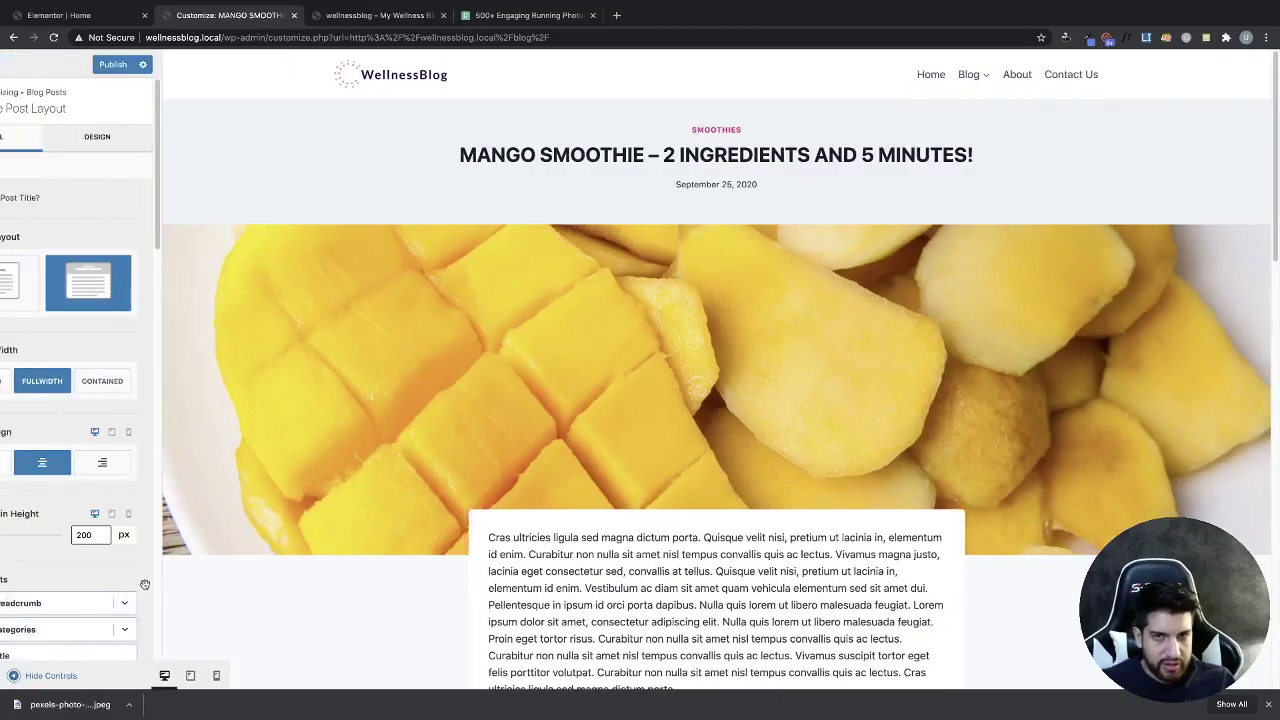
# - Re-enable Content Vertical Padding and set Featured Image Width to Wide, then check the preview
pyautogui.scroll(-1, 128, 372)
pyautogui.scroll(-1, 91, 401)
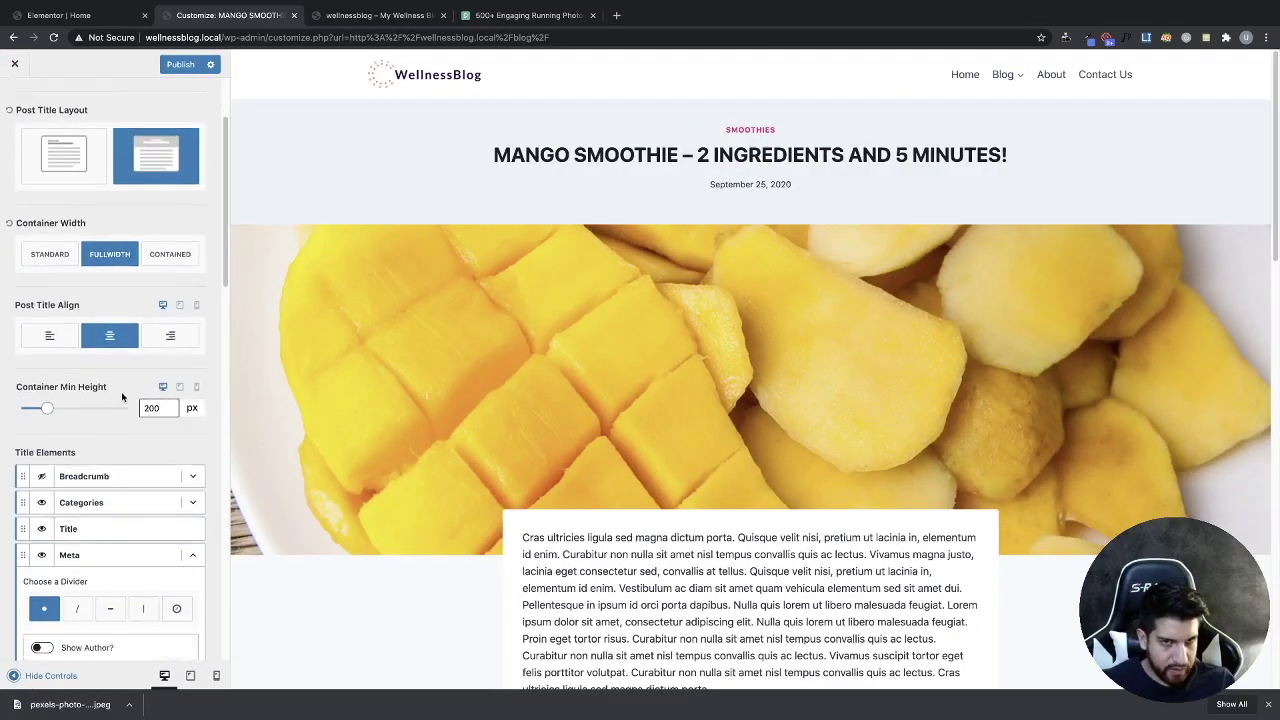
pyautogui.scroll(5, 105, 400)
pyautogui.scroll(-5, 112, 400)
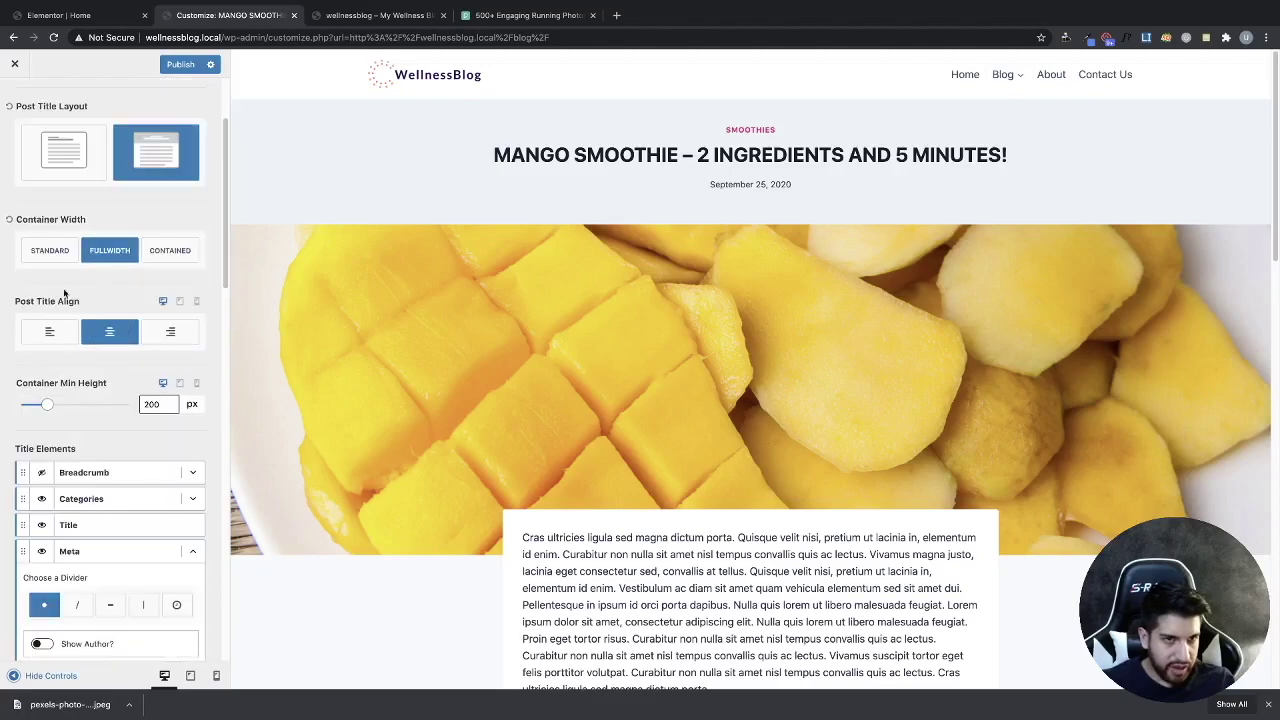
pyautogui.scroll(-8, 90, 327)
pyautogui.click(66, 231)
pyautogui.click(66, 434)
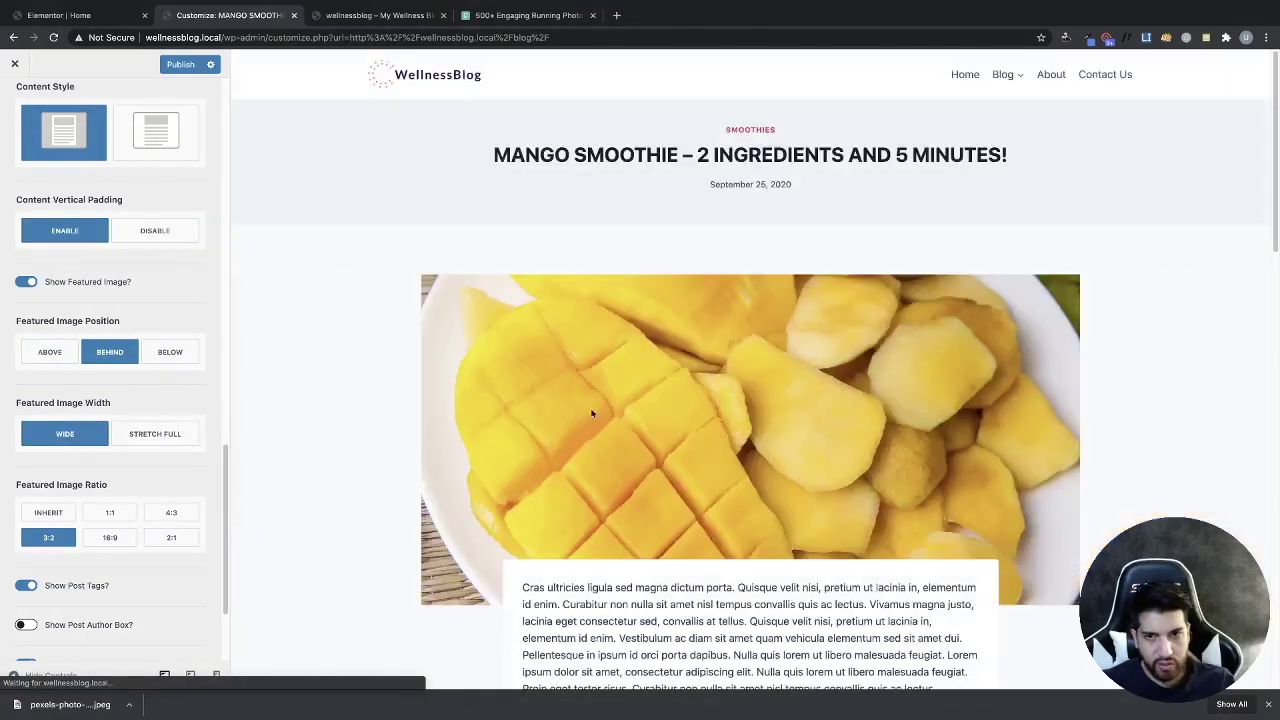
pyautogui.scroll(-3, 616, 410)
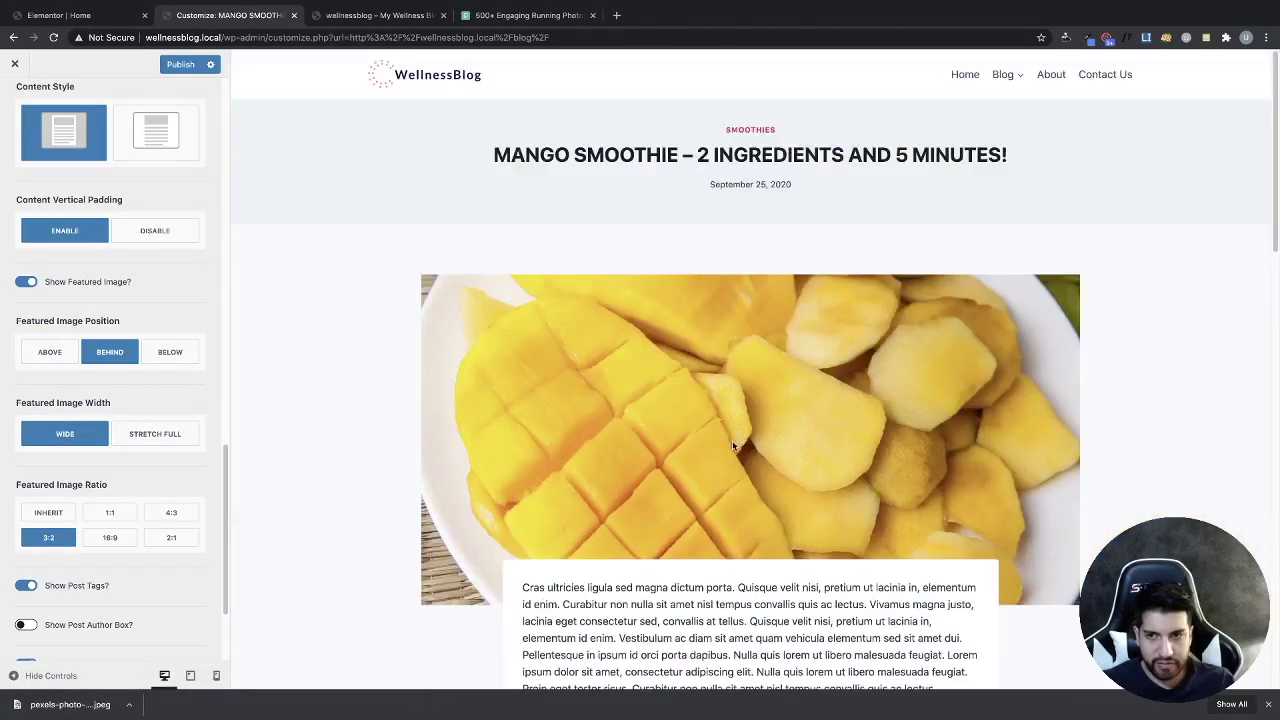
pyautogui.scroll(-15, 732, 441)
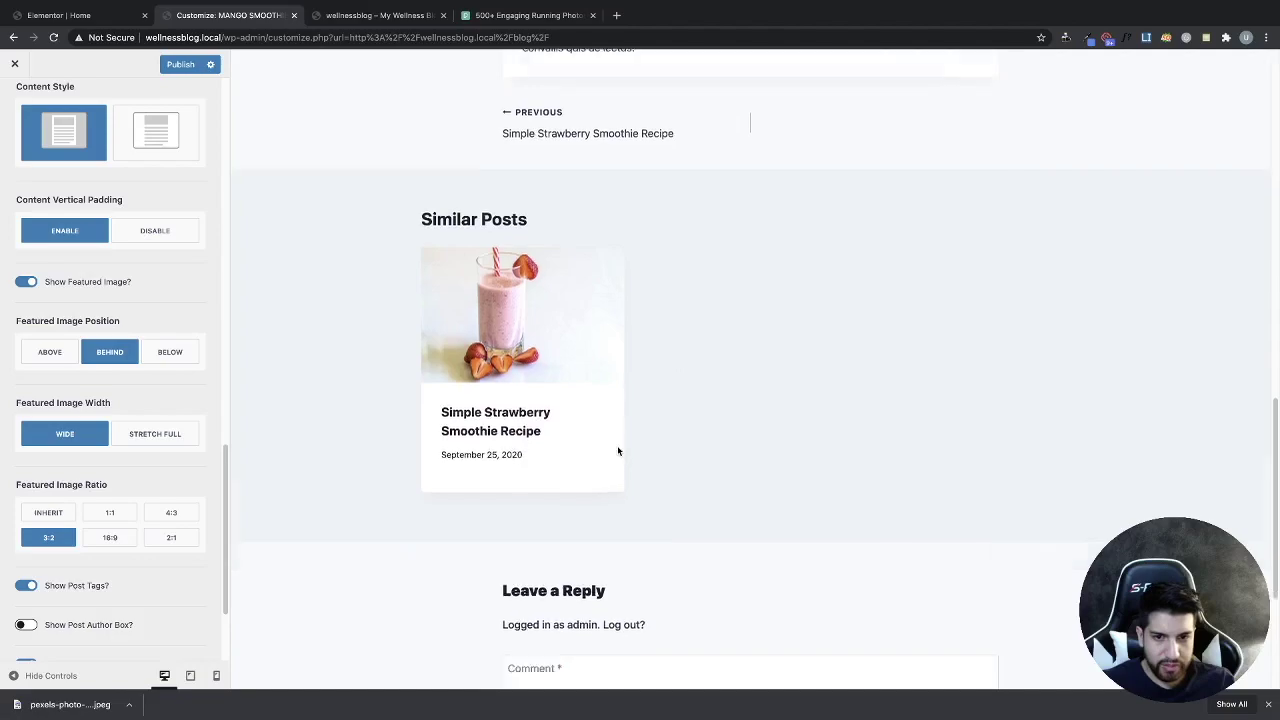
pyautogui.scroll(-3, 617, 445)
pyautogui.click(648, 438)
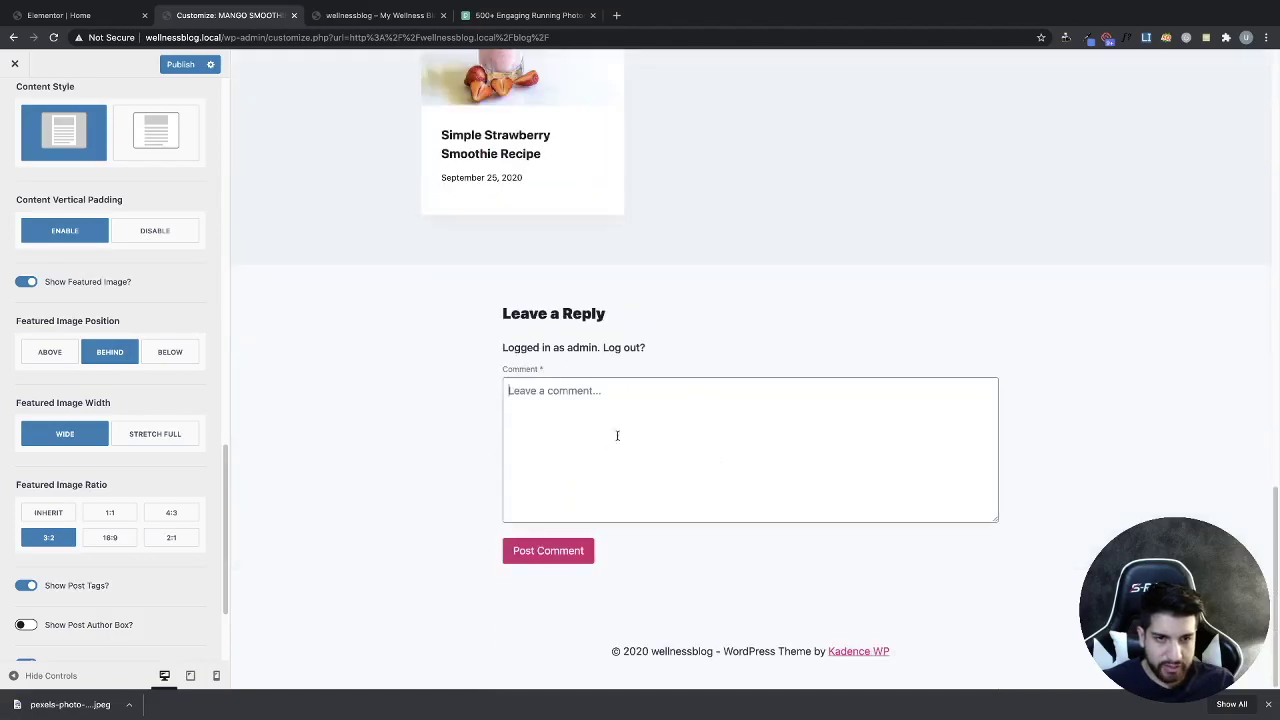
# - Toggle Show Related Posts and Show Comments off and back on for single posts
pyautogui.scroll(2, 695, 545)
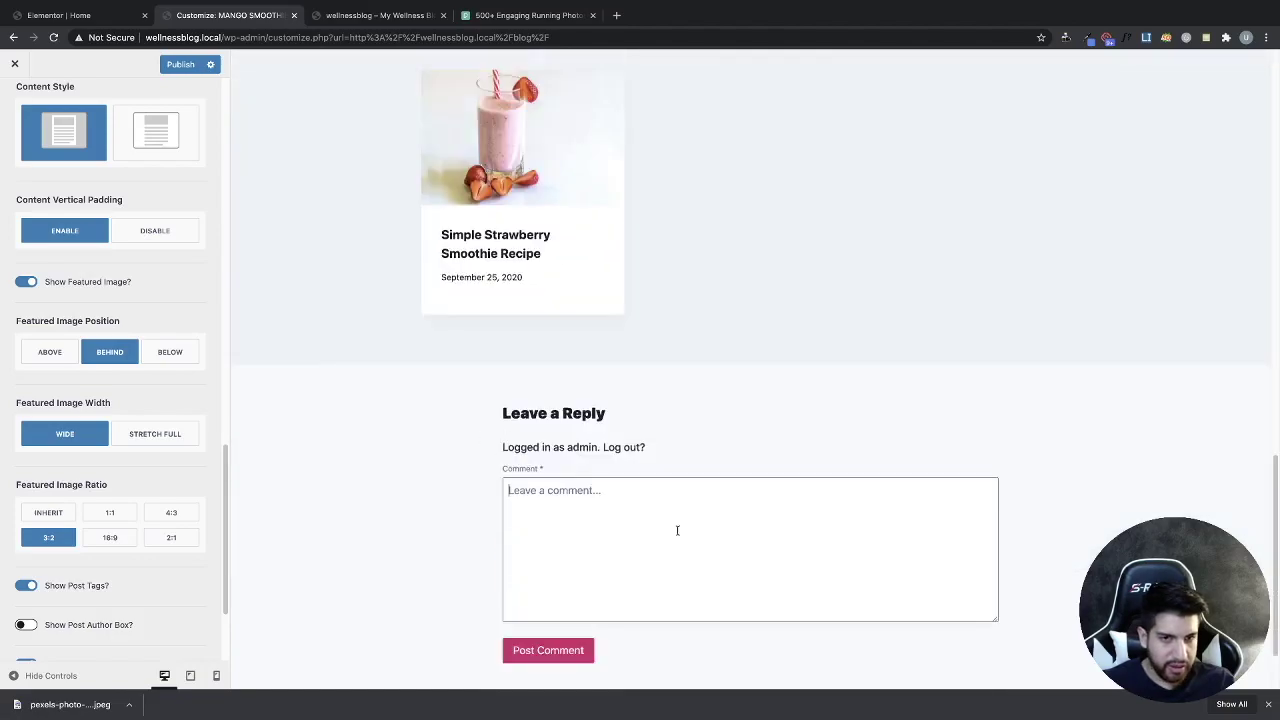
pyautogui.scroll(-2, 100, 468)
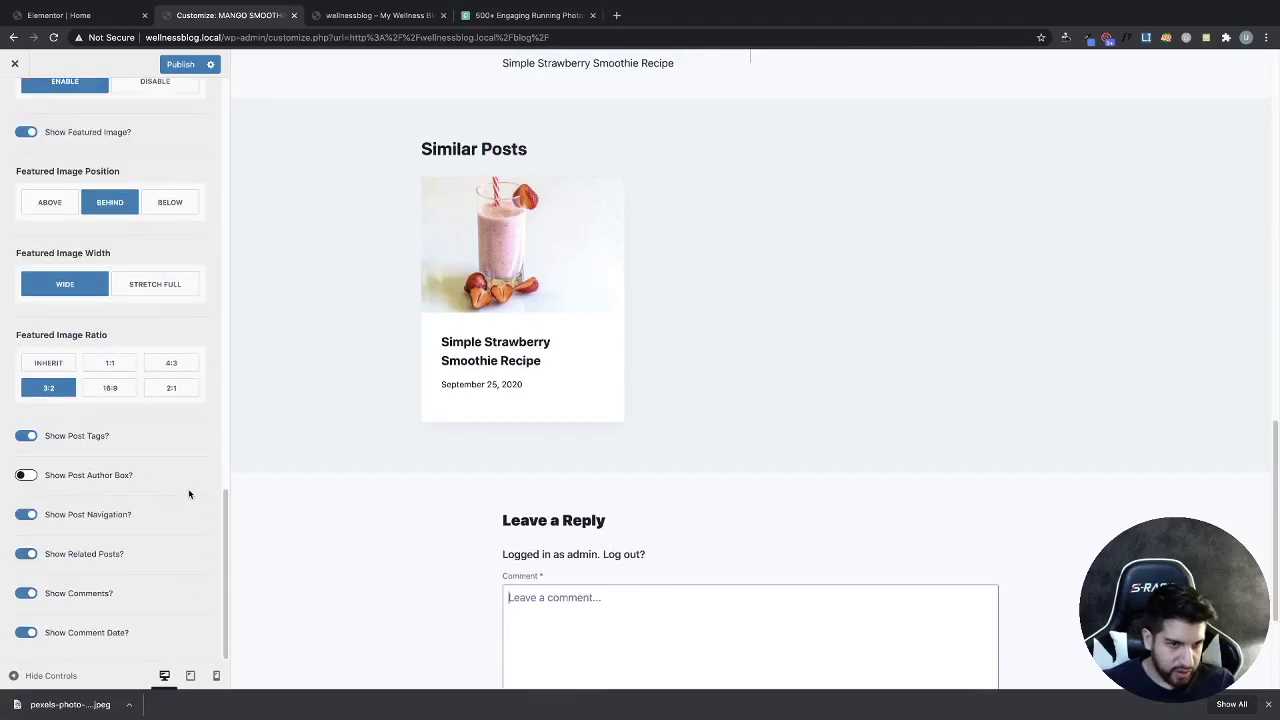
pyautogui.click(24, 555)
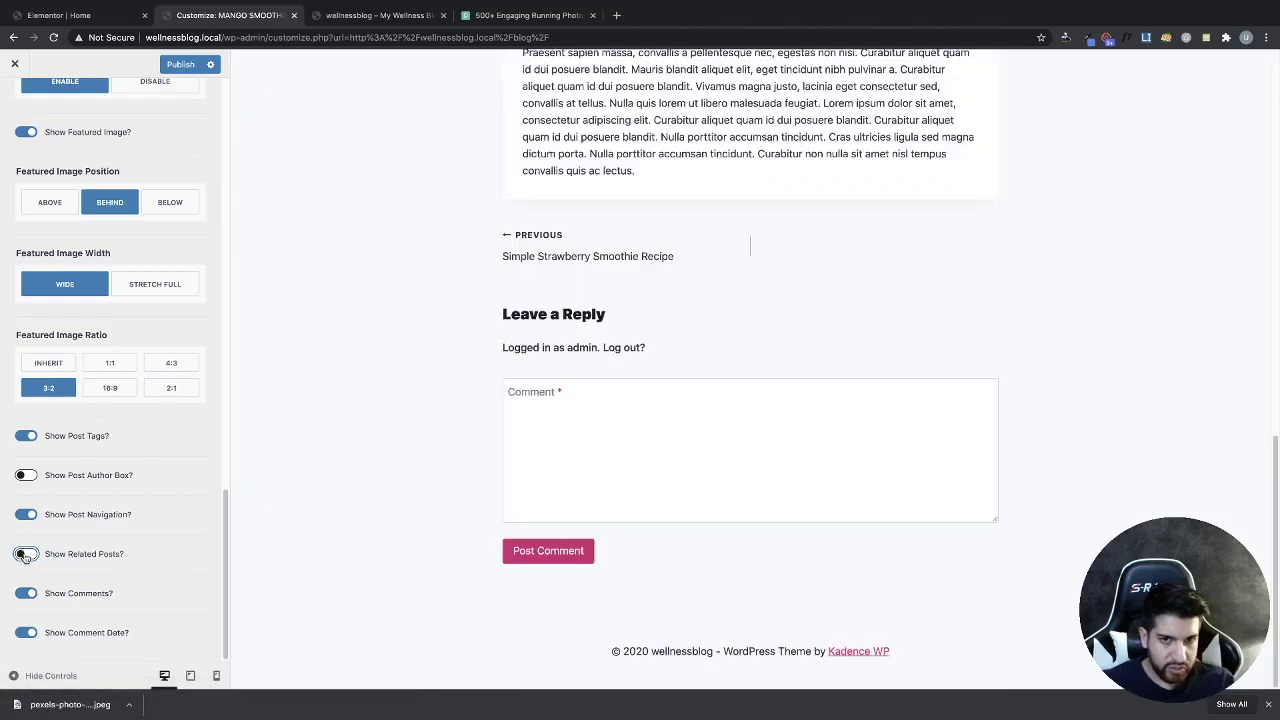
pyautogui.click(25, 556)
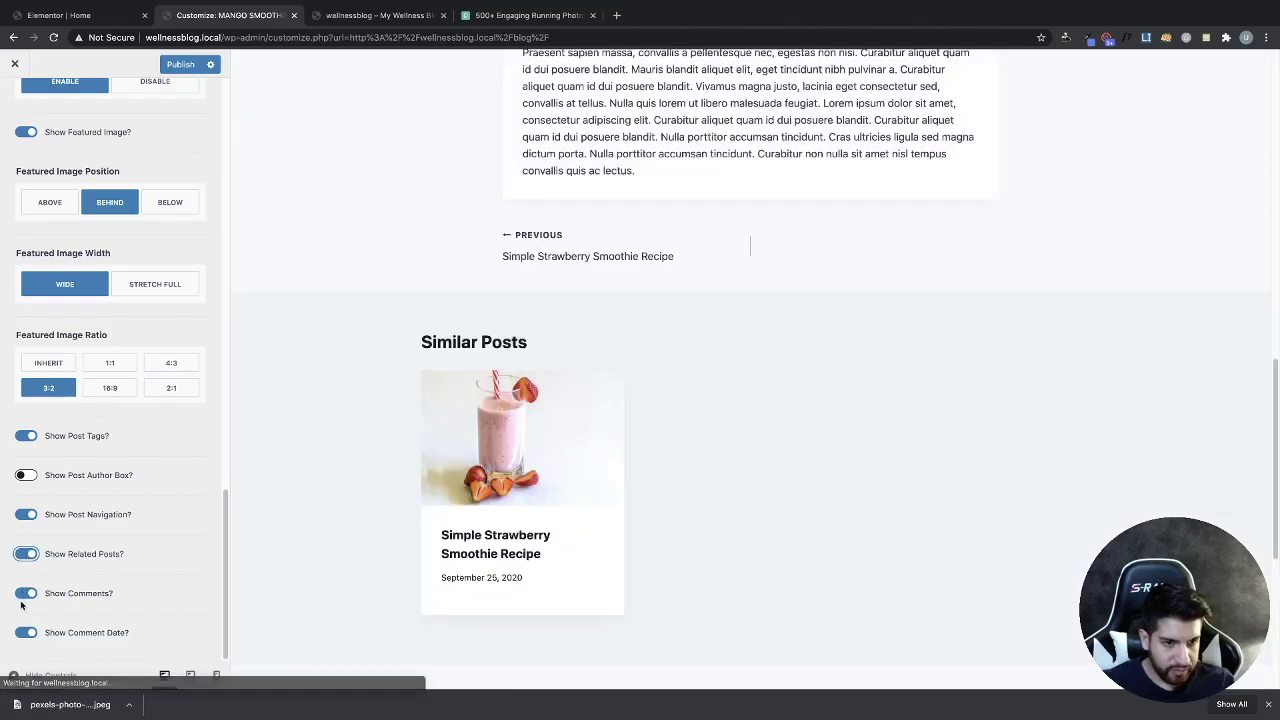
pyautogui.scroll(-2, 475, 575)
pyautogui.click(26, 594)
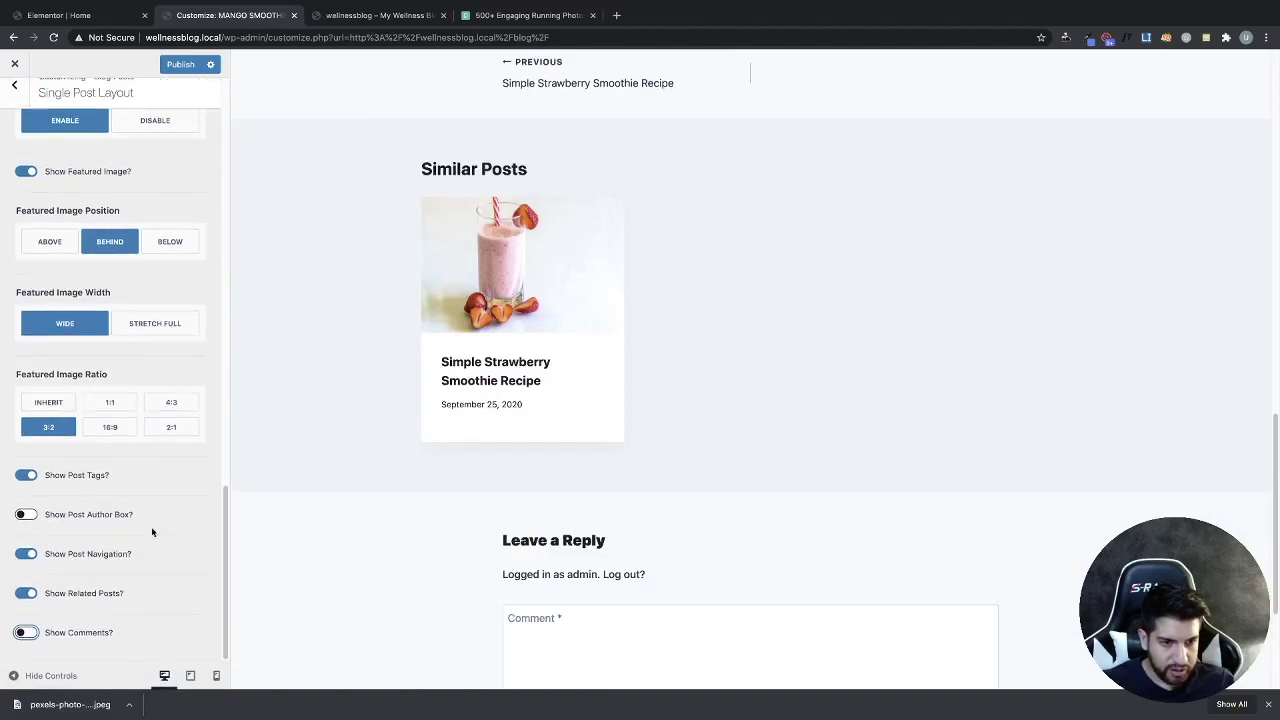
pyautogui.click(26, 634)
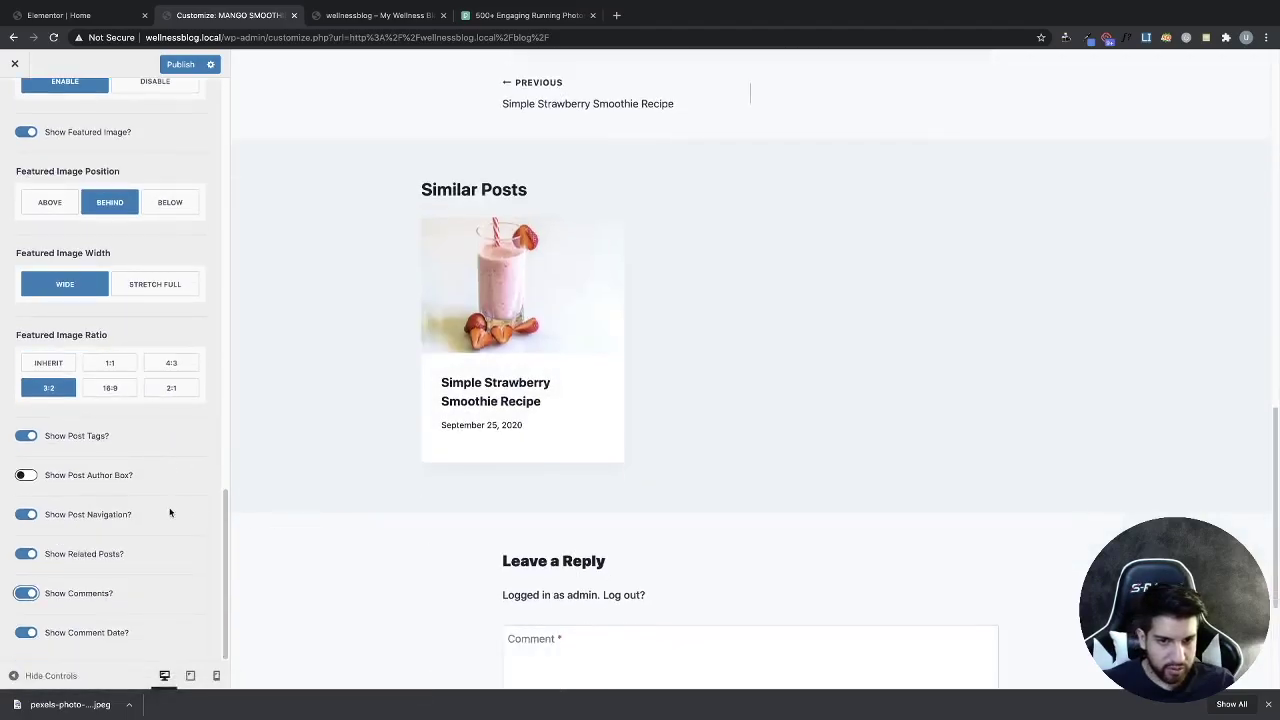
pyautogui.scroll(-3, 680, 603)
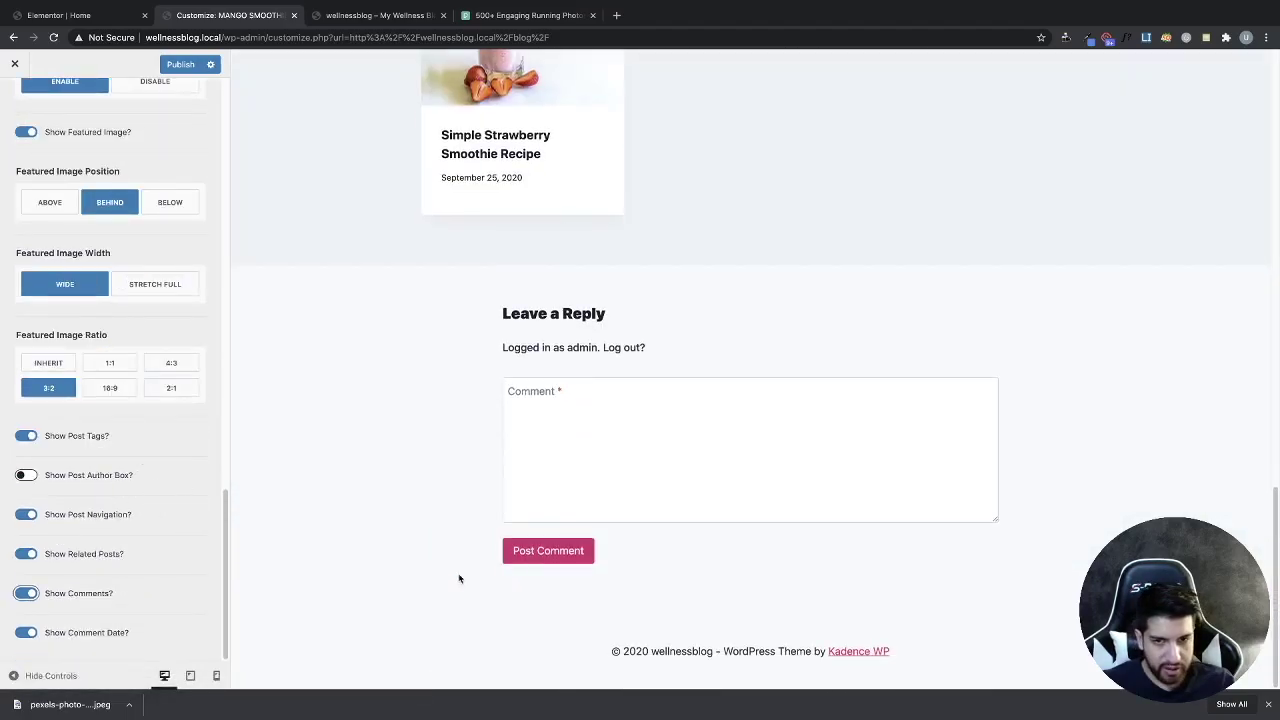
pyautogui.scroll(10, 494, 526)
pyautogui.scroll(-3, 491, 531)
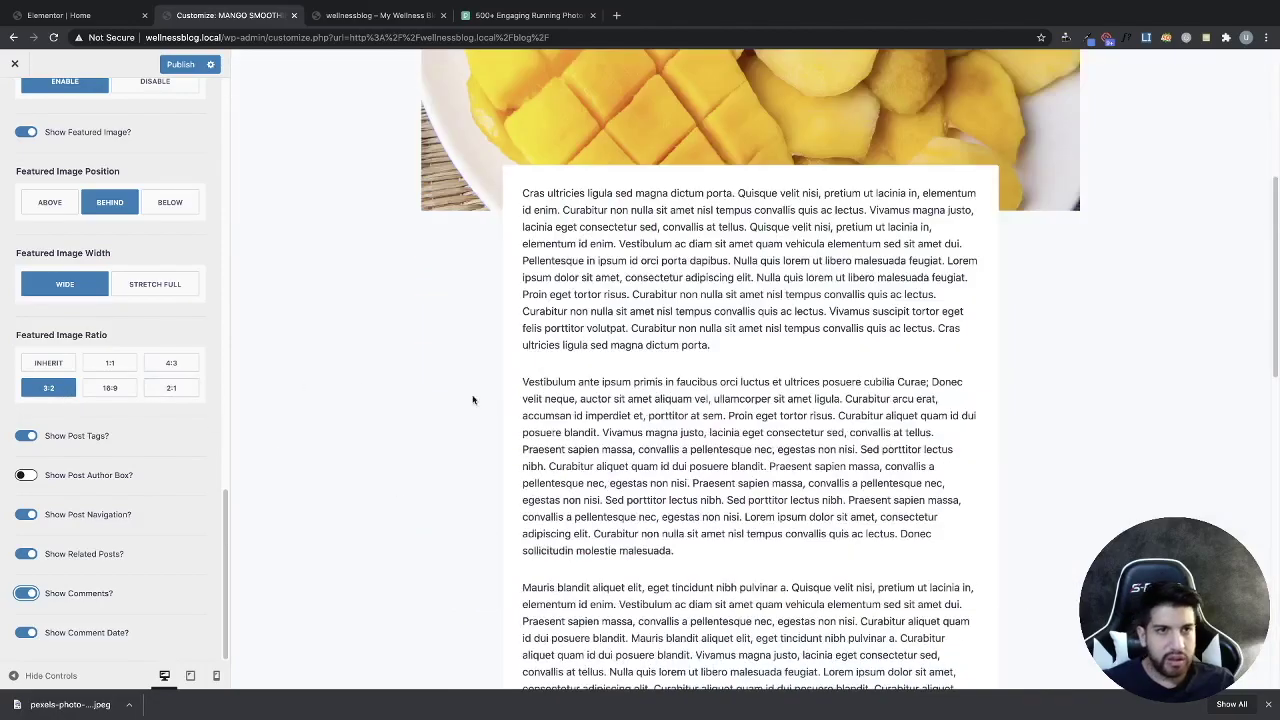
pyautogui.scroll(5, 473, 400)
# - Publish the single-post layout and preview the post at tablet and mobile widths
pyautogui.click(181, 64)
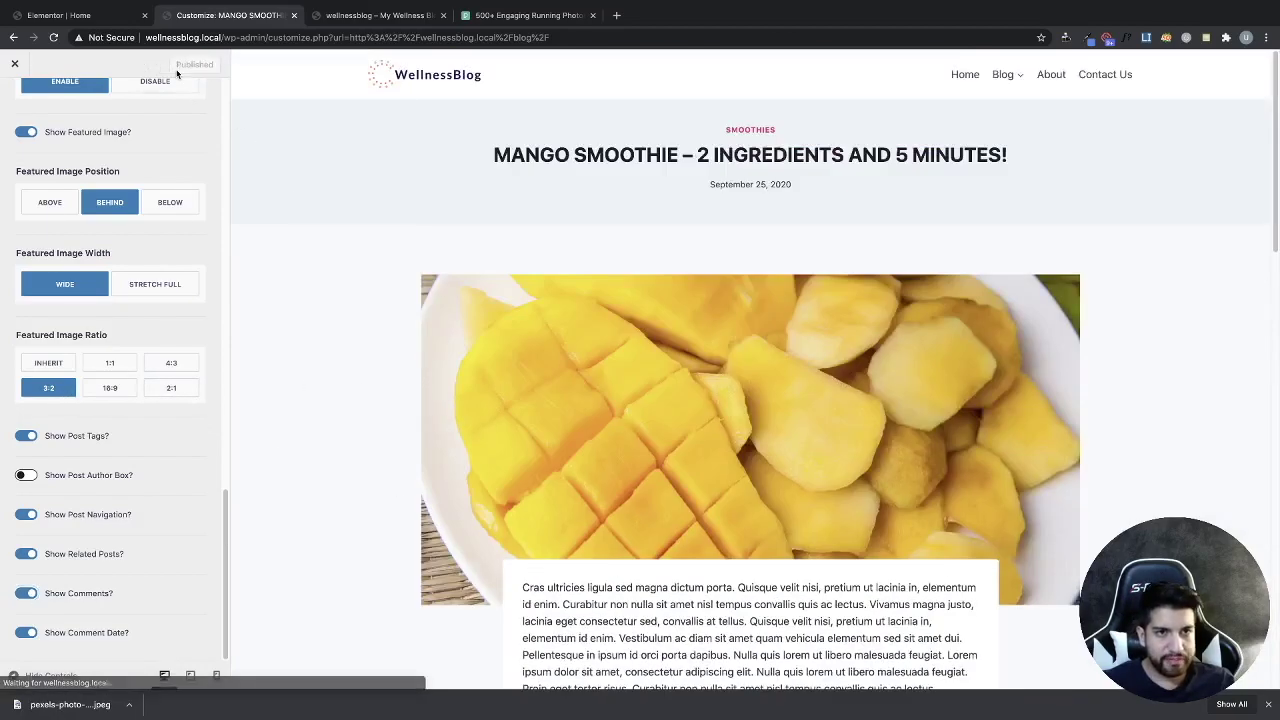
pyautogui.click(190, 675)
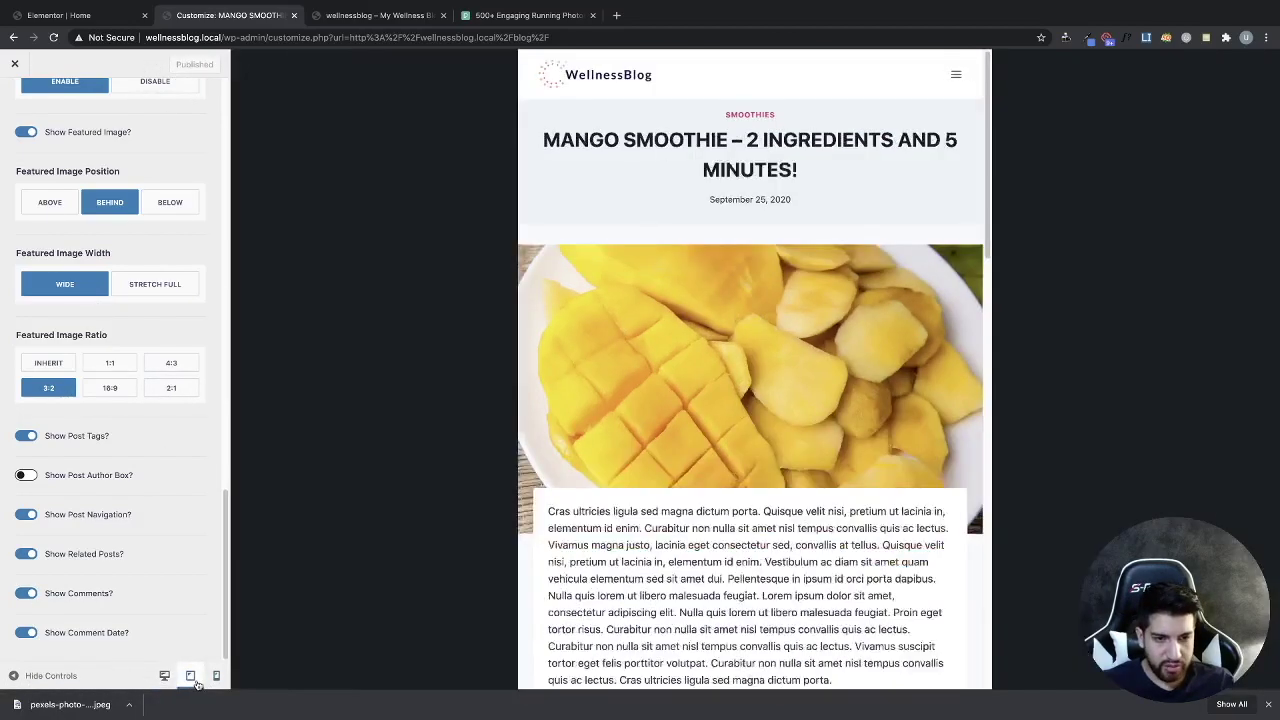
pyautogui.click(214, 676)
pyautogui.scroll(-15, 770, 350)
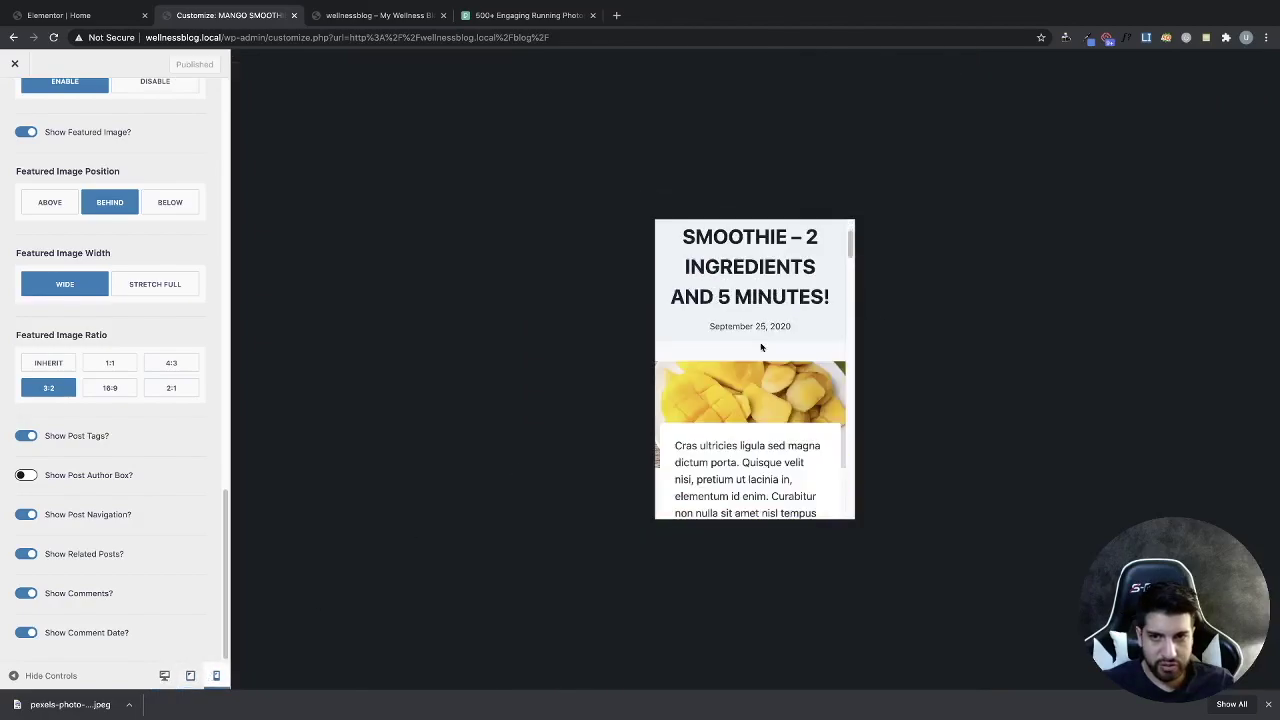
pyautogui.scroll(15, 767, 355)
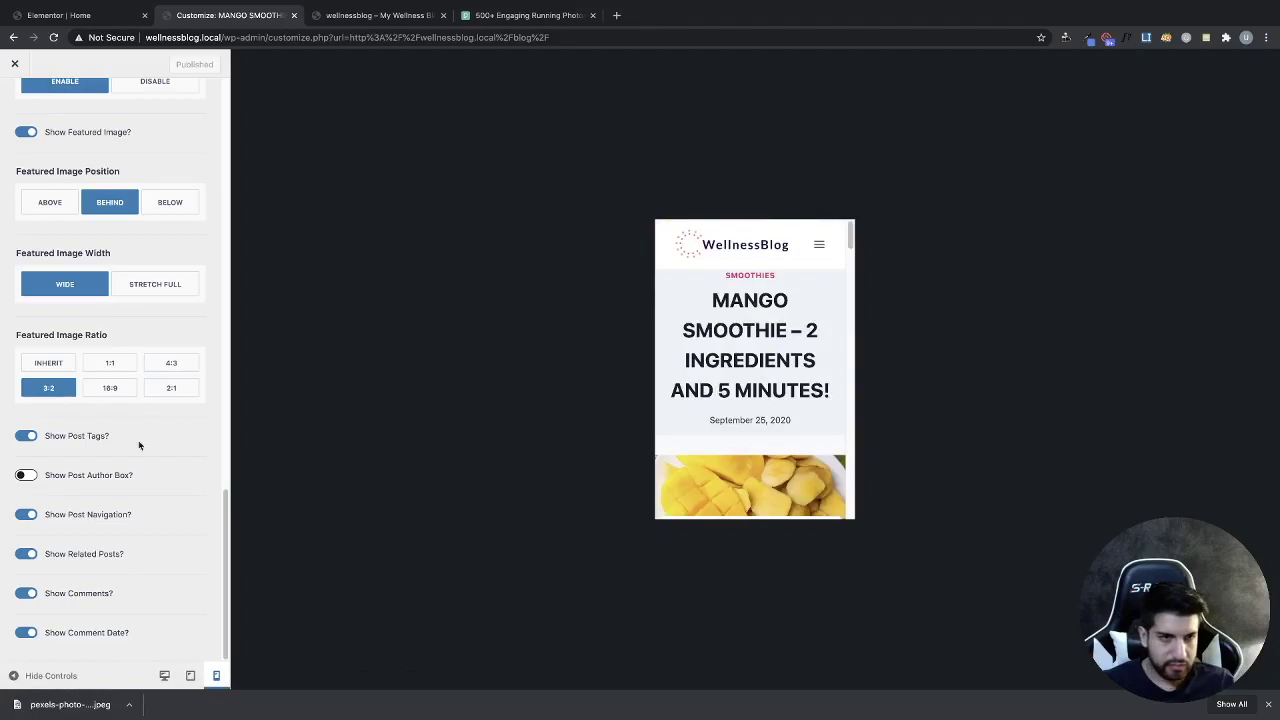
# - Leave the Customizer and open the '17 Ways to Get Rid of Bags' post from the blog
pyautogui.click(14, 68)
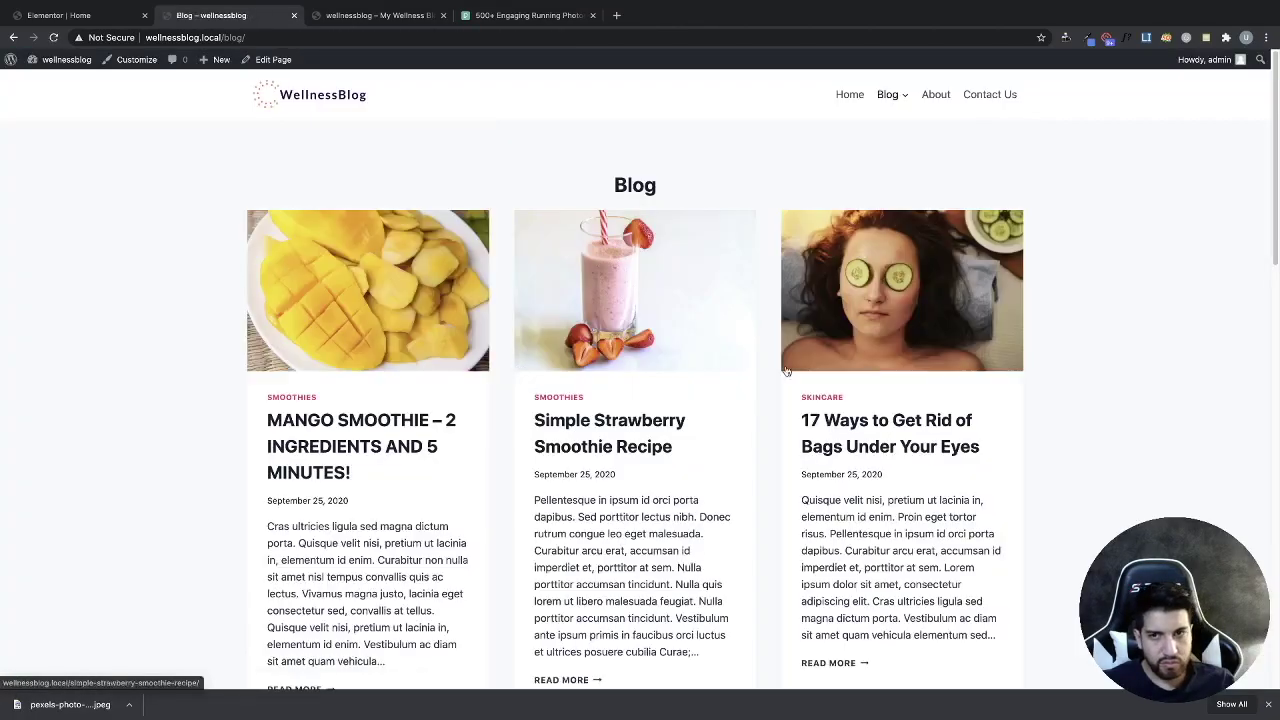
pyautogui.scroll(-5, 800, 390)
pyautogui.scroll(-3, 801, 417)
pyautogui.scroll(10, 790, 418)
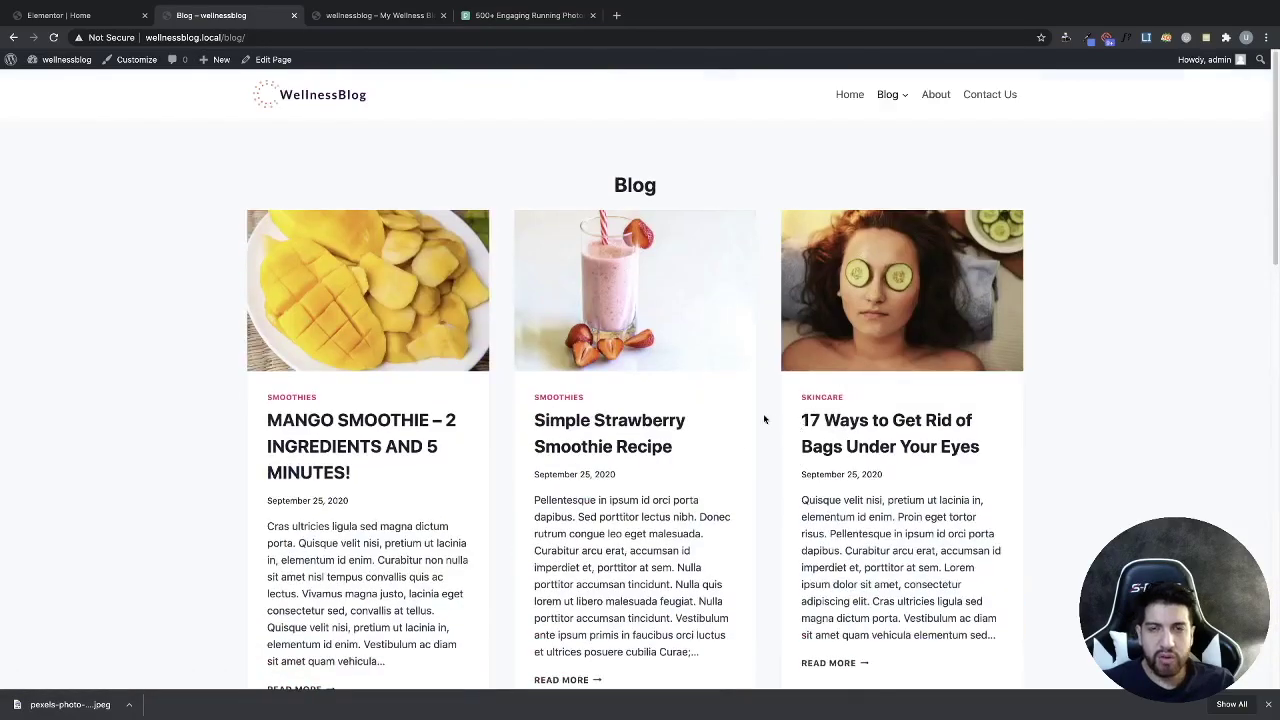
pyautogui.scroll(-10, 771, 337)
pyautogui.scroll(3, 765, 348)
pyautogui.scroll(8, 770, 340)
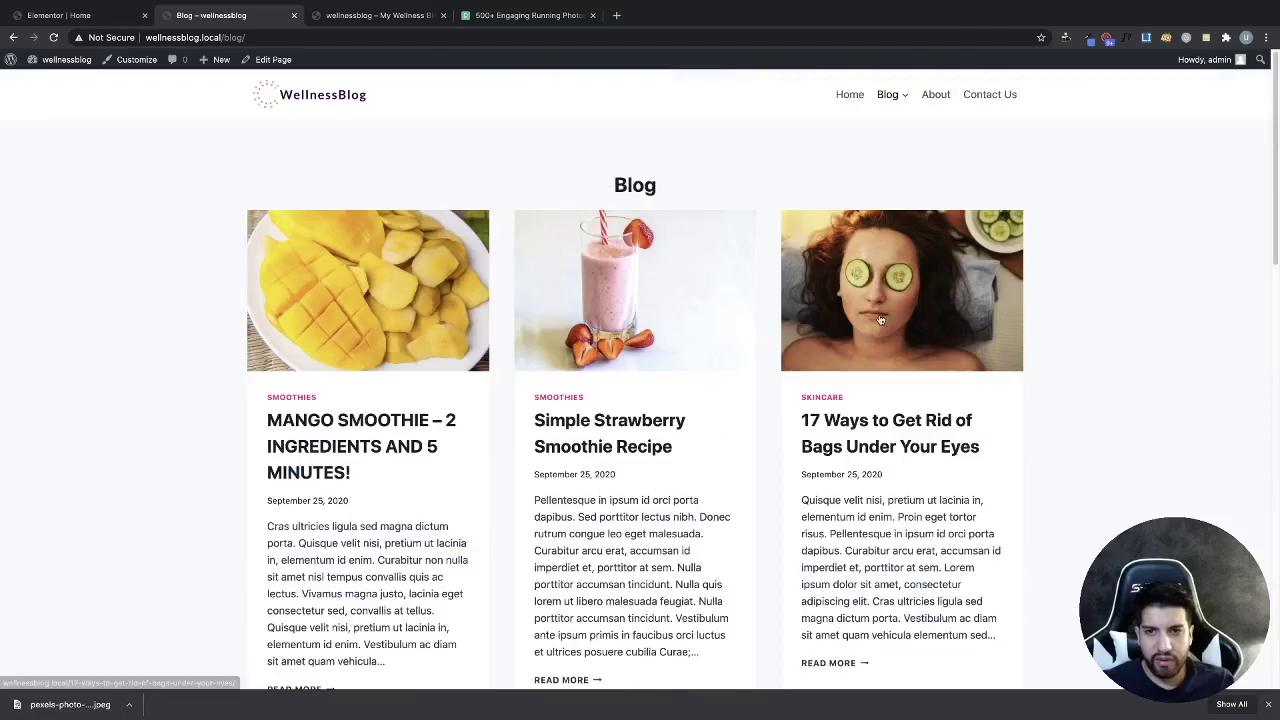
pyautogui.click(882, 322)
pyautogui.scroll(-10, 411, 379)
pyautogui.scroll(-4, 411, 379)
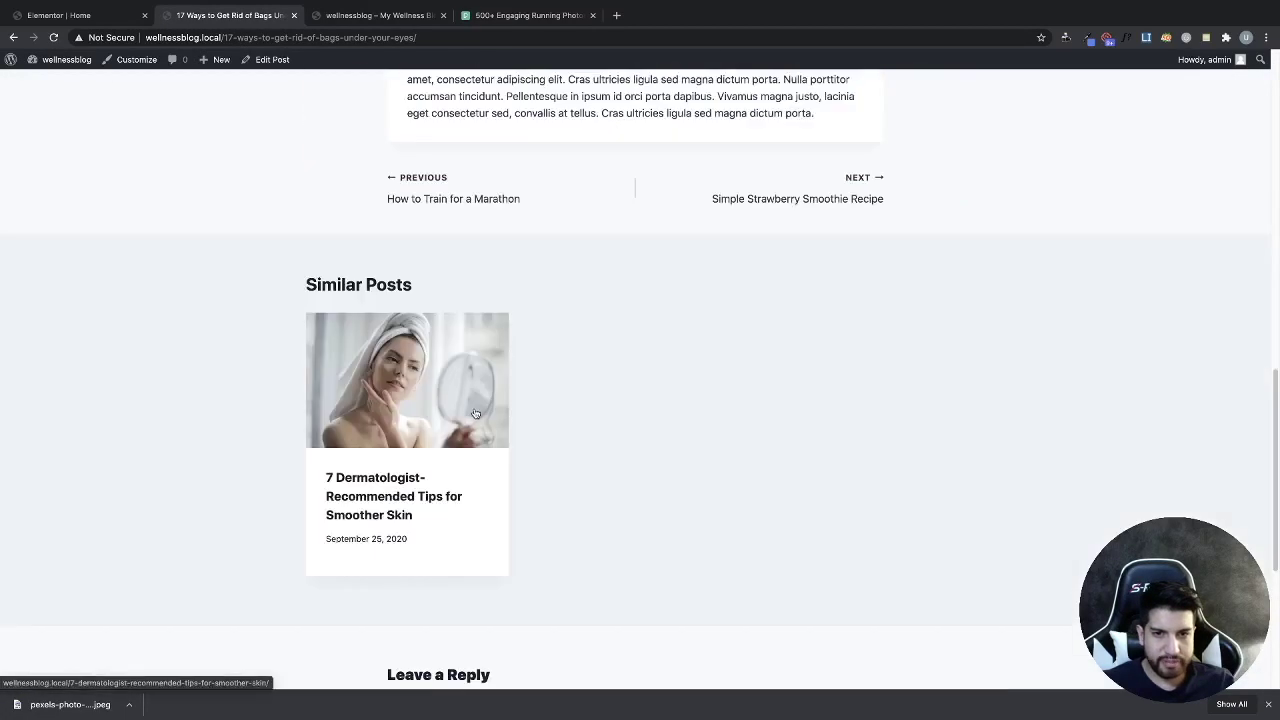
pyautogui.scroll(15, 473, 407)
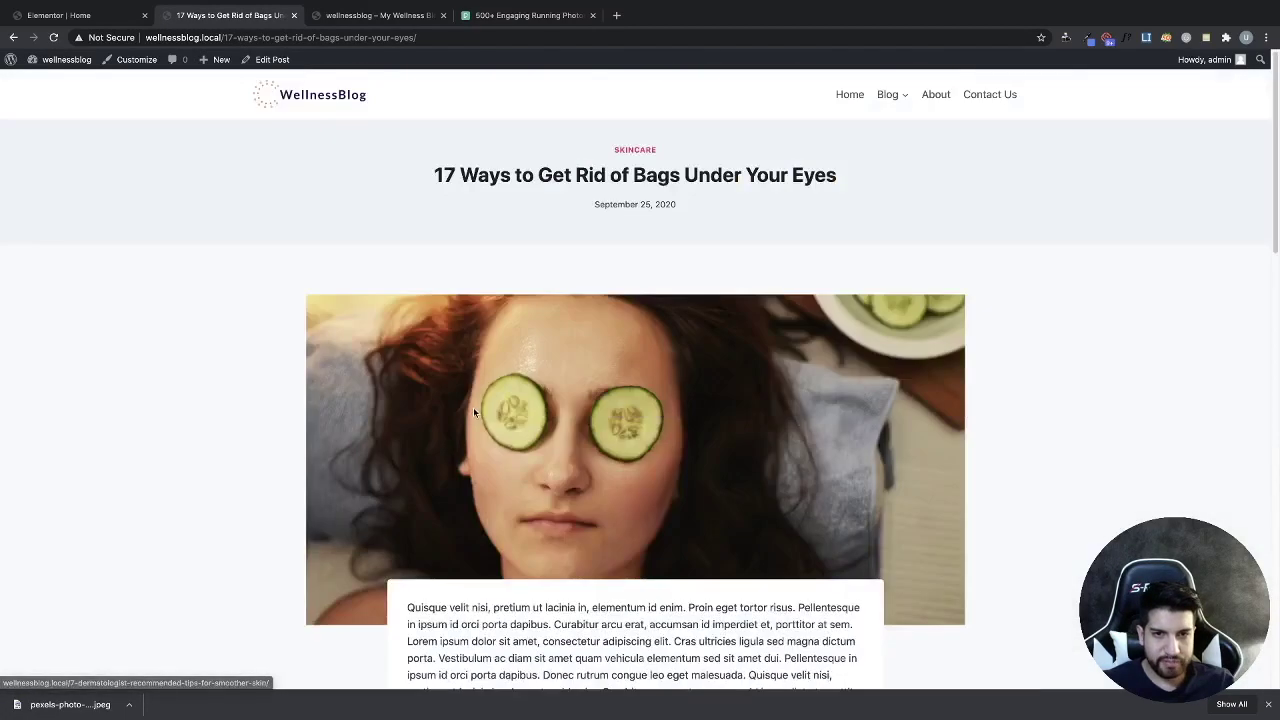
# - Look over the home page, then go to the empty About page
pyautogui.click(849, 95)
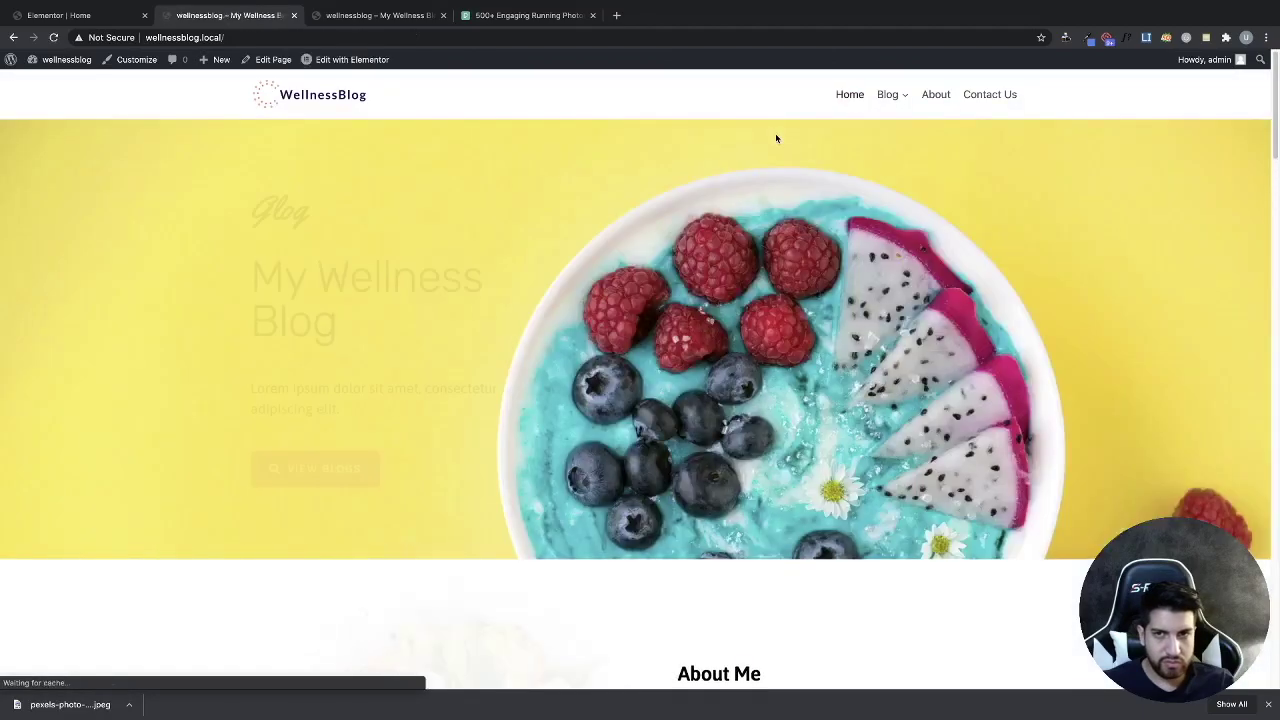
pyautogui.scroll(-15, 626, 331)
pyautogui.scroll(-10, 618, 372)
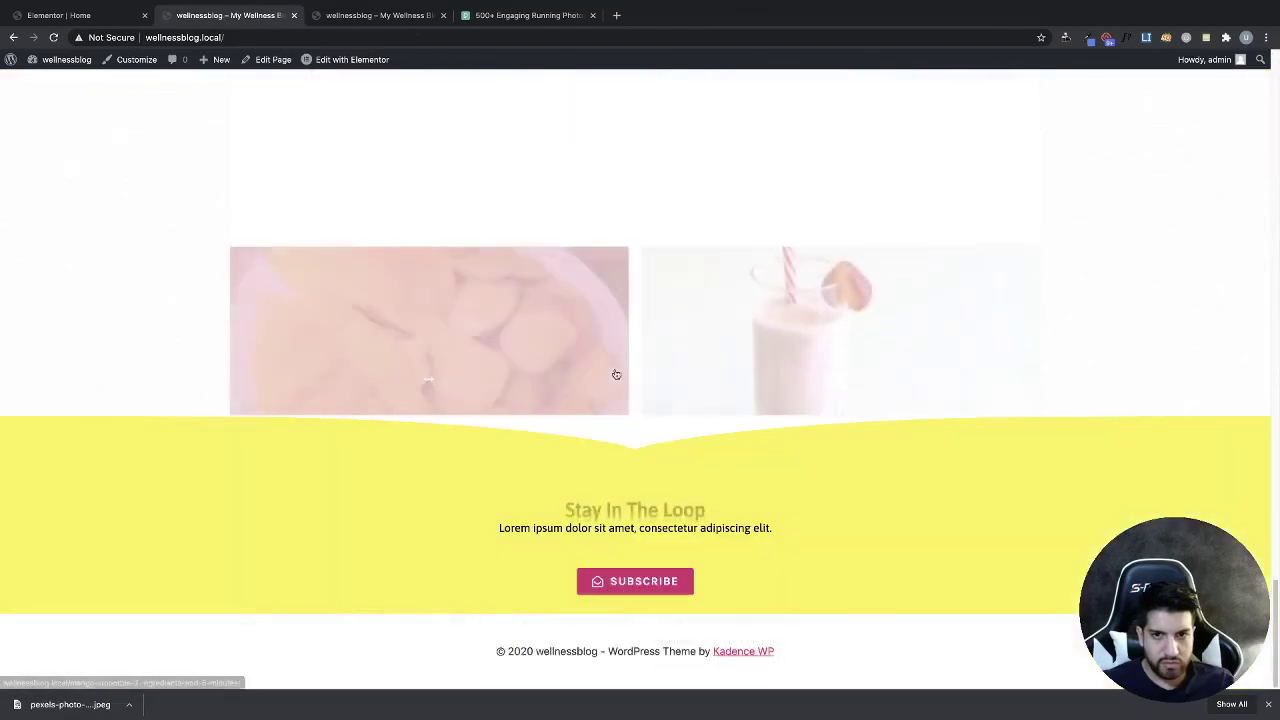
pyautogui.scroll(15, 613, 369)
pyautogui.scroll(10, 611, 377)
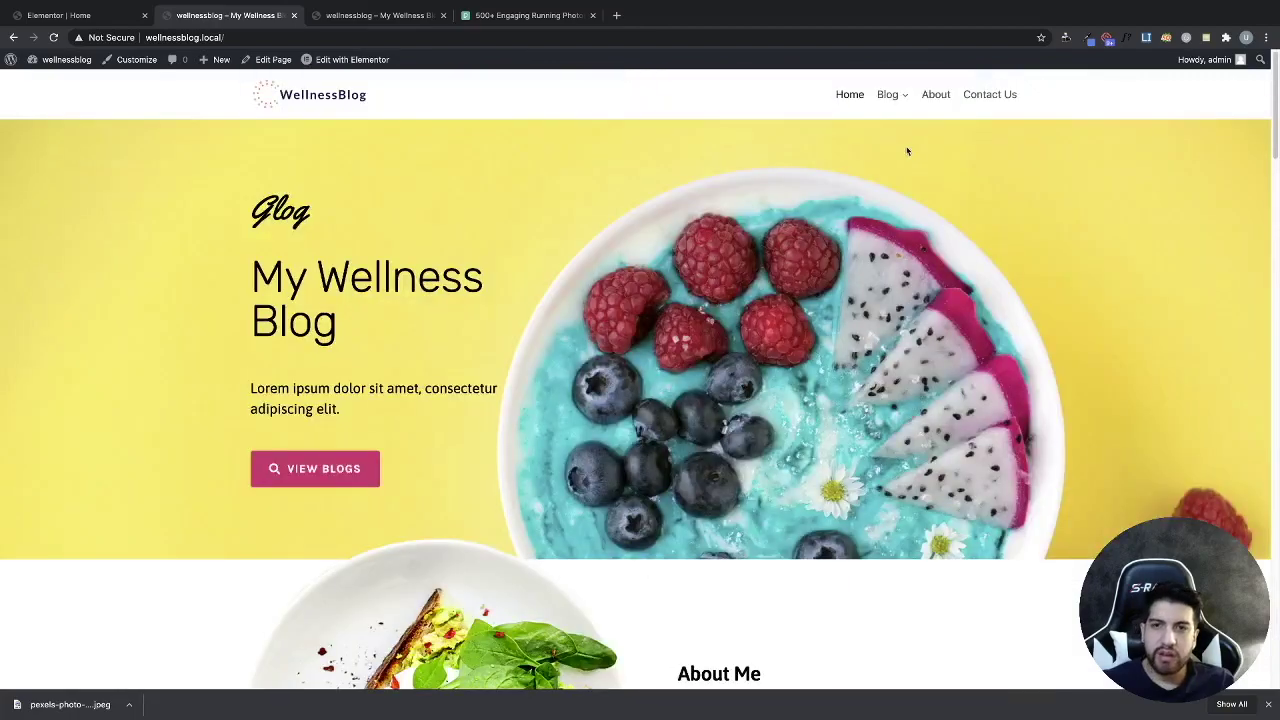
pyautogui.click(932, 104)
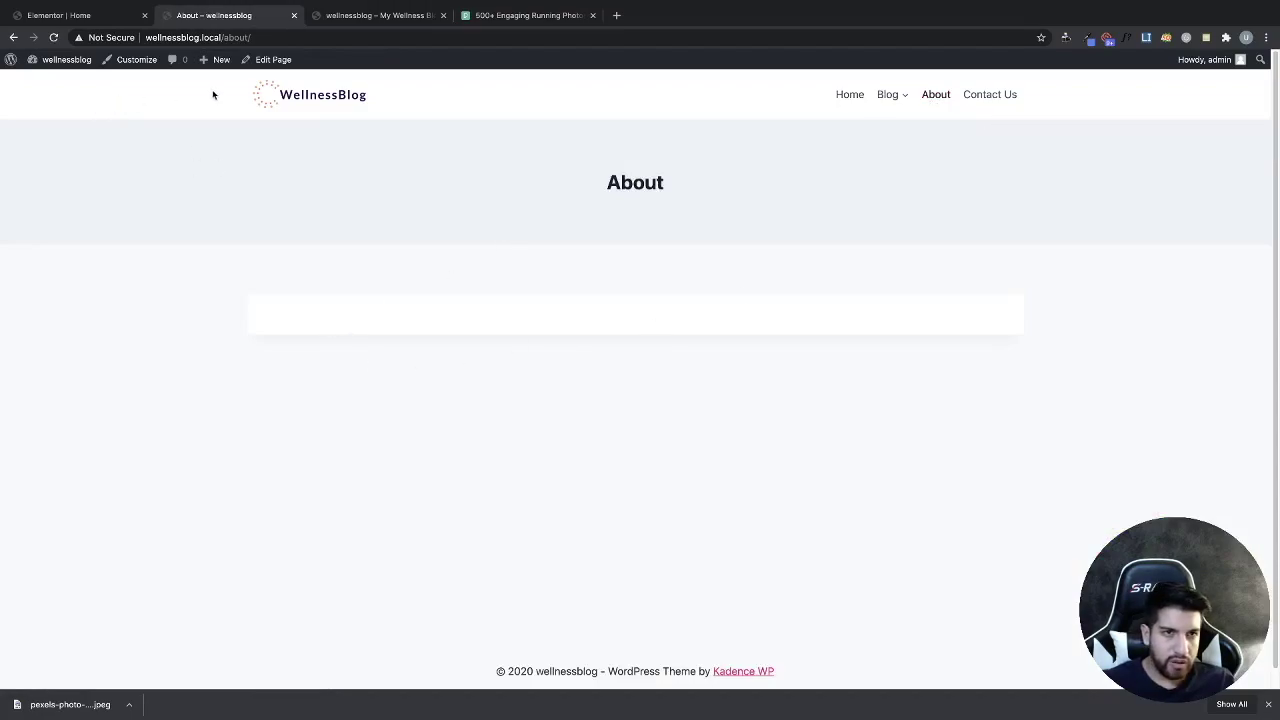
# - From the dashboard's Pages list, glance at the Blog page's editor, then open About for editing
pyautogui.moveTo(49, 60)
pyautogui.click(50, 82)
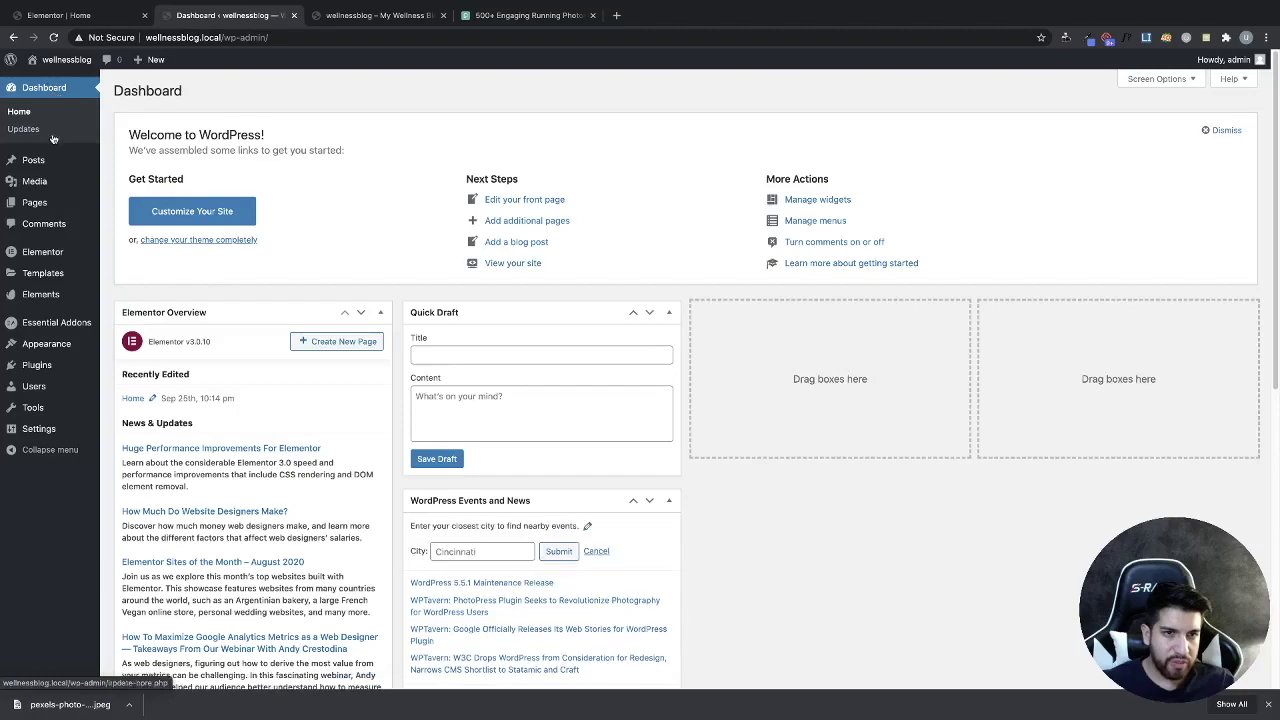
pyautogui.click(33, 203)
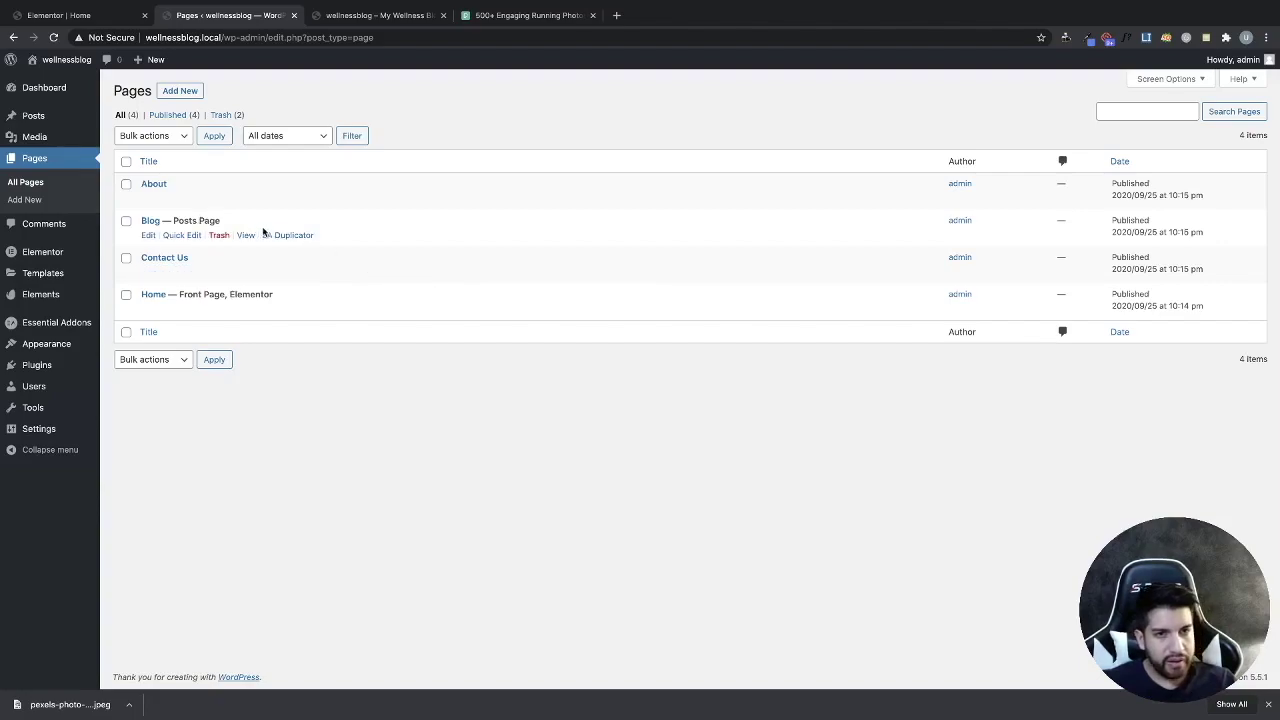
pyautogui.click(147, 237)
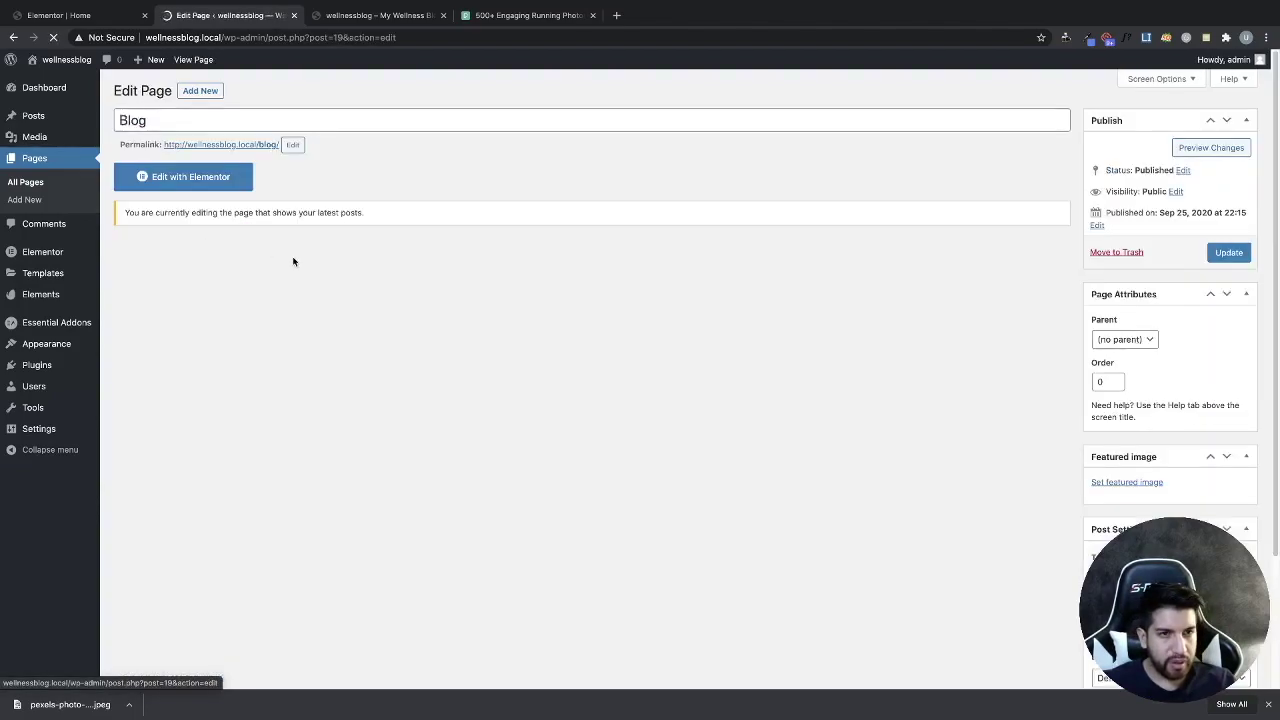
pyautogui.click(13, 37)
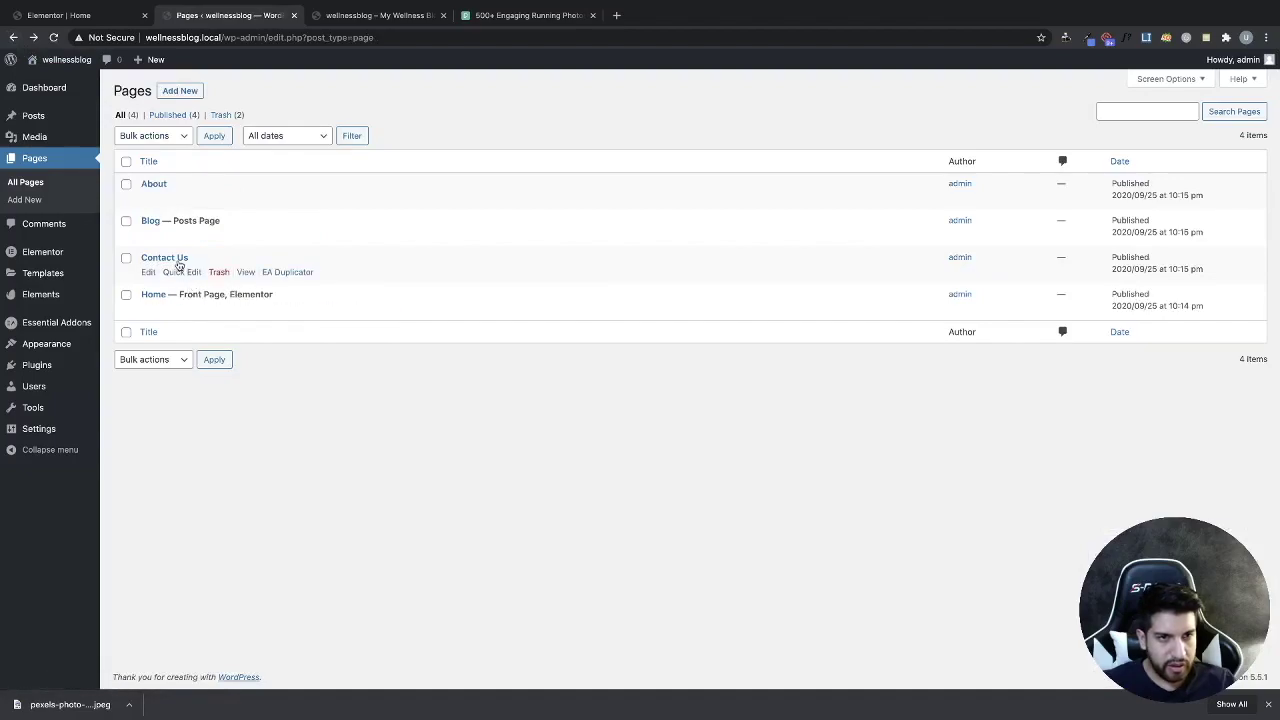
pyautogui.click(148, 198)
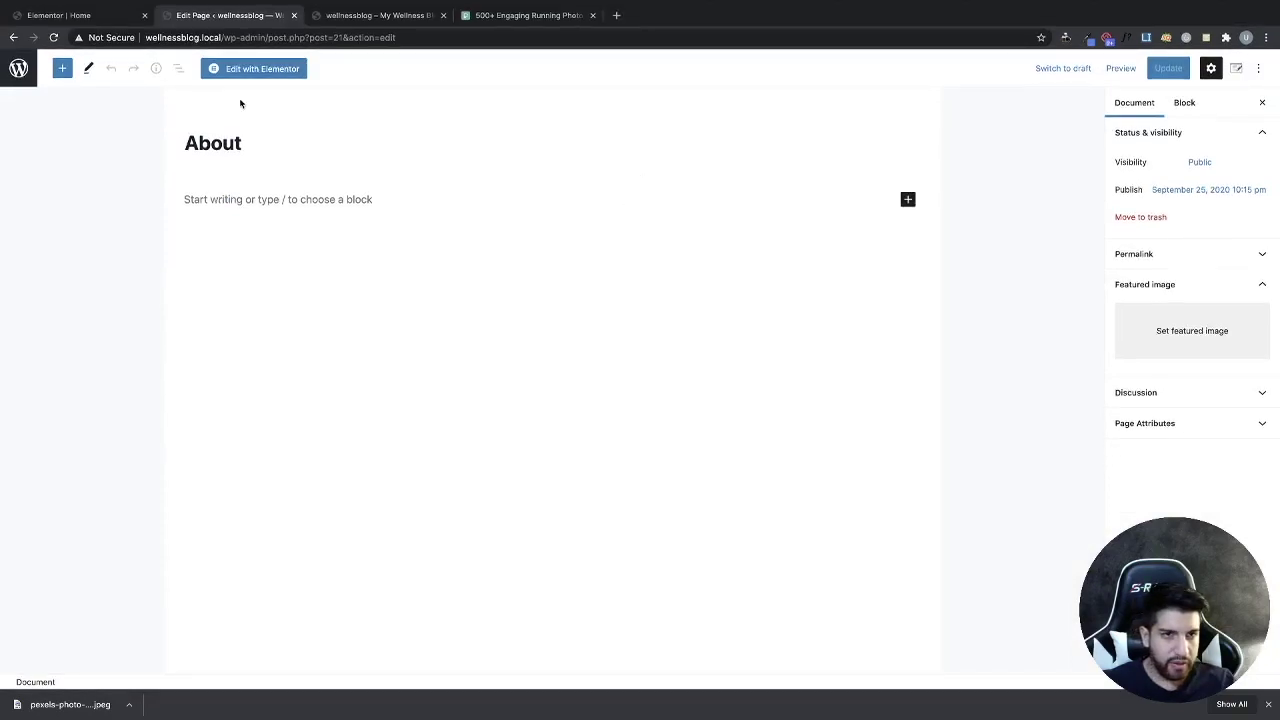
# - Launch Elementor on the About page and filter Free Kits to the Food & Drink category
pyautogui.click(262, 69)
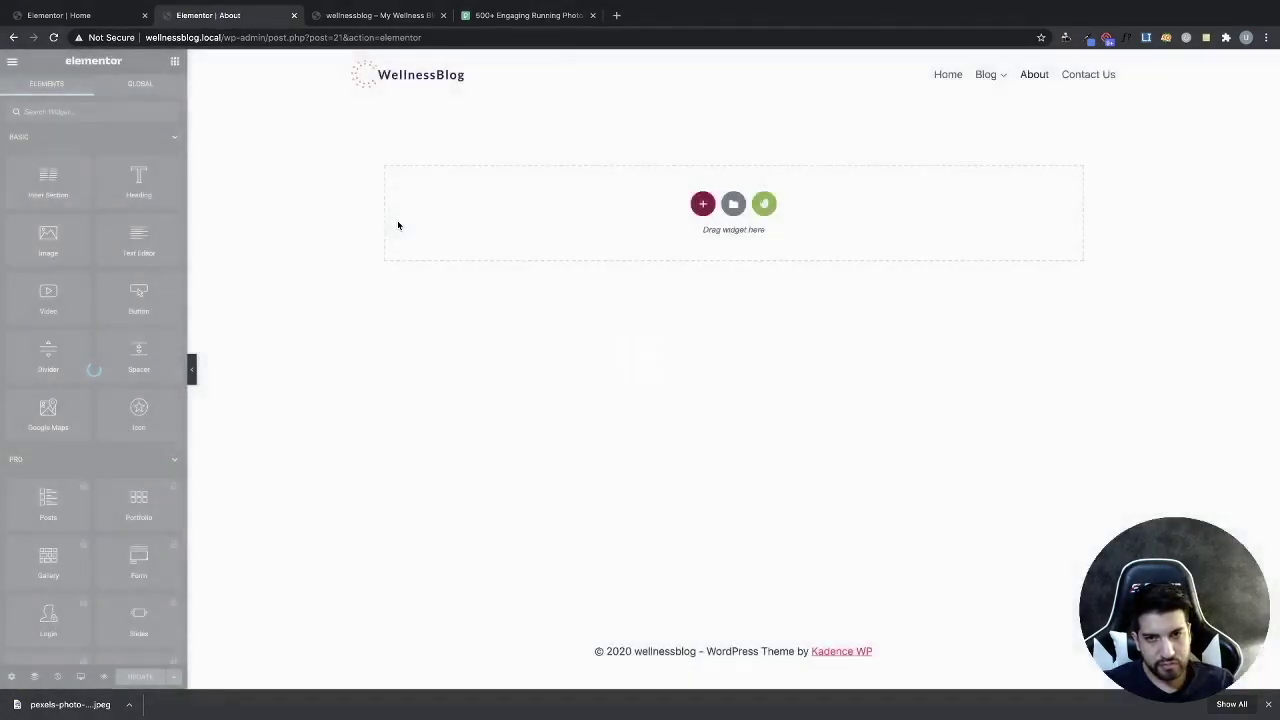
pyautogui.click(766, 206)
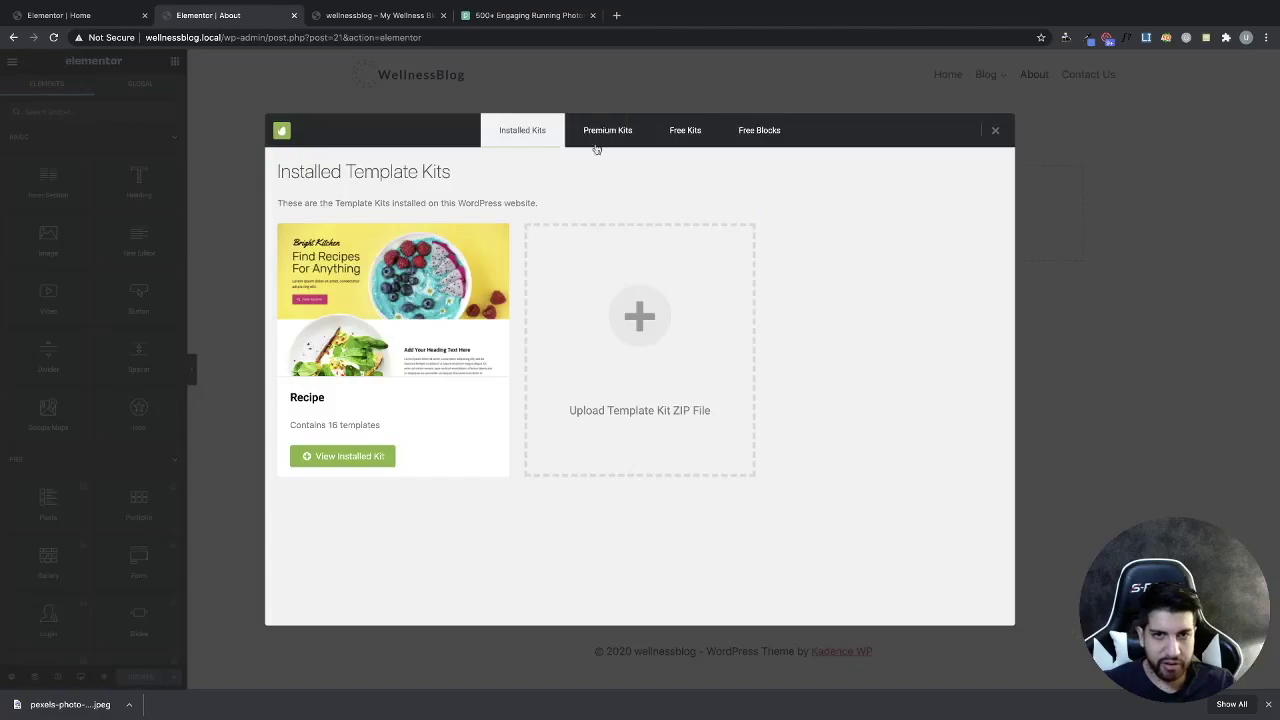
pyautogui.click(685, 133)
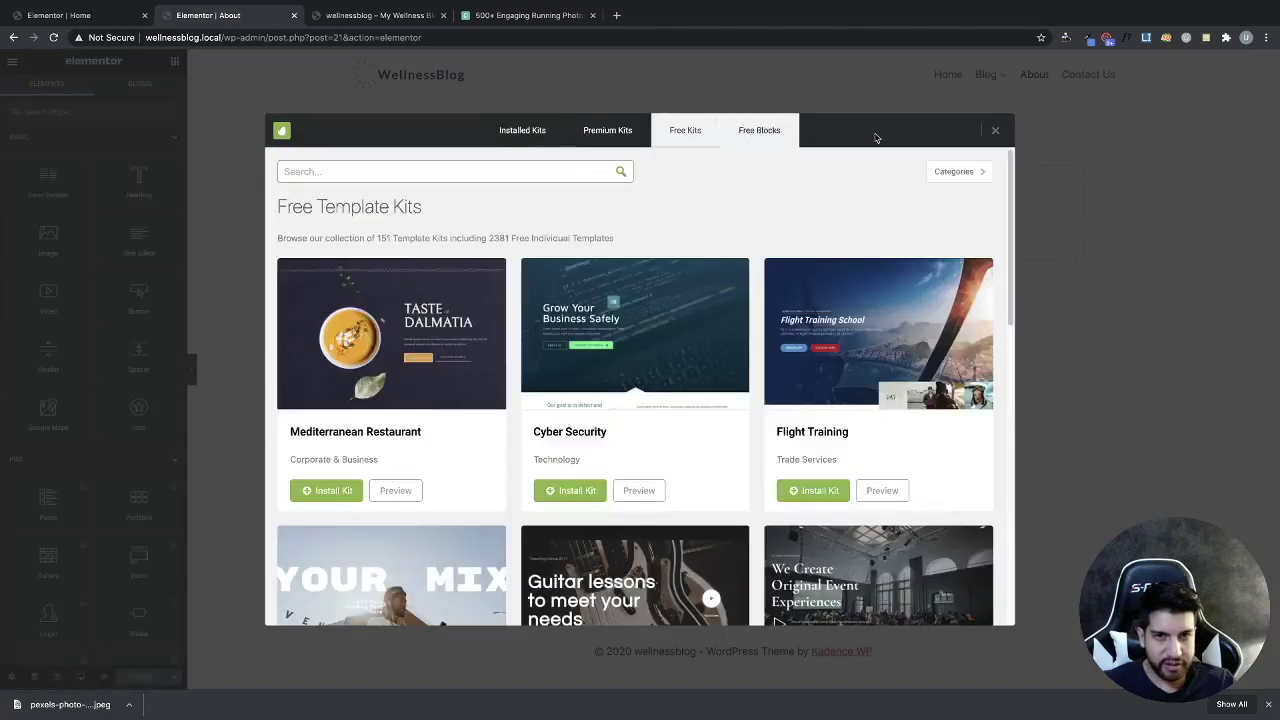
pyautogui.click(988, 176)
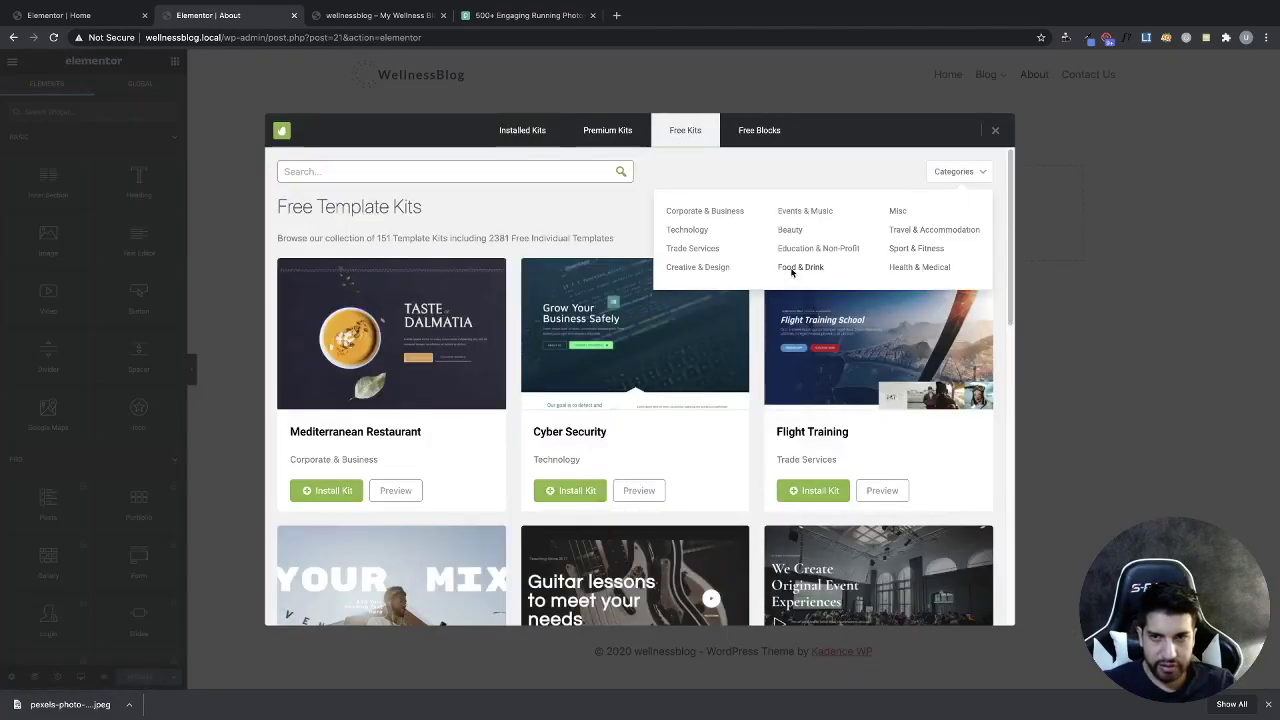
pyautogui.click(791, 268)
pyautogui.scroll(-7, 486, 297)
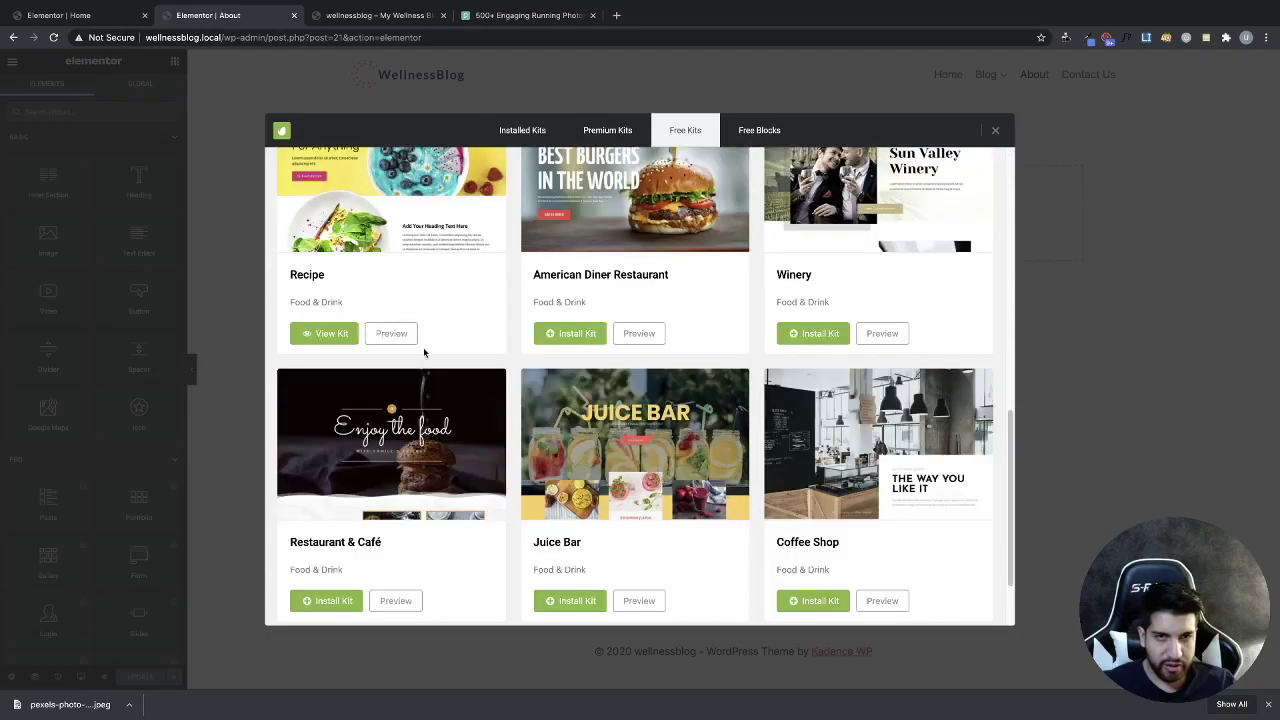
# - Open the Recipe kit and browse its list of templates
pyautogui.click(326, 338)
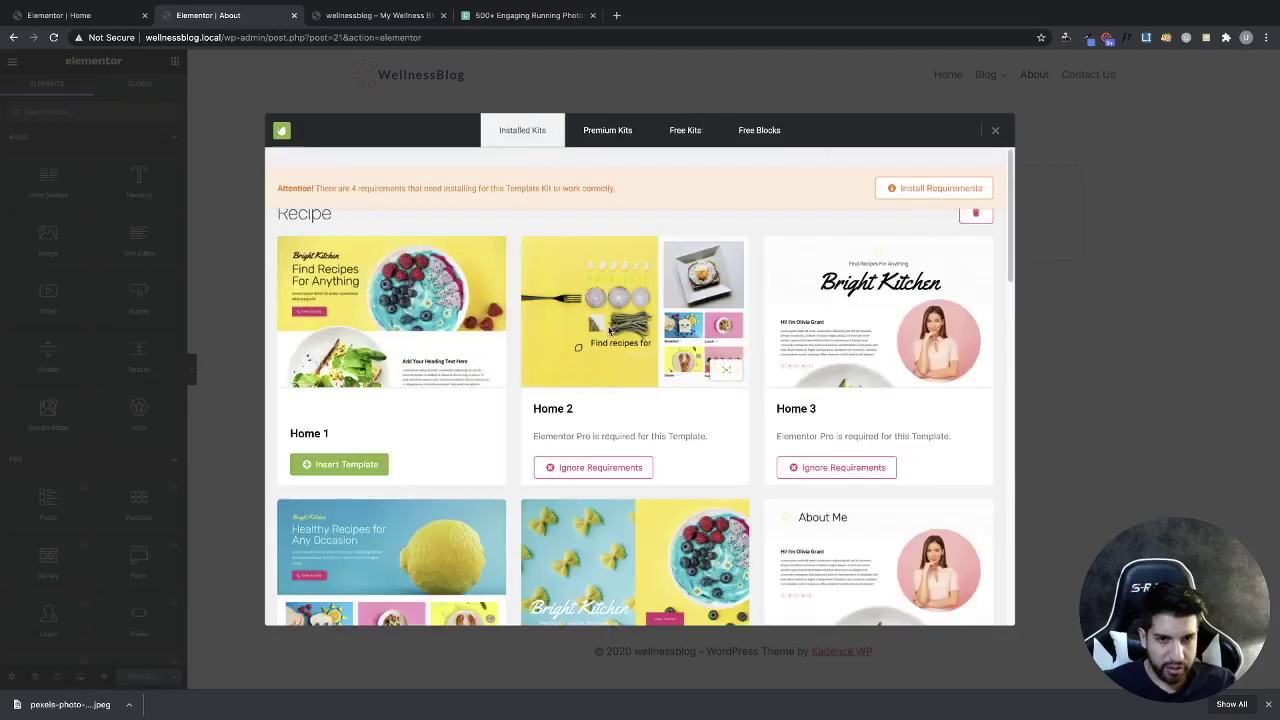
pyautogui.scroll(-4, 765, 358)
pyautogui.scroll(1, 808, 413)
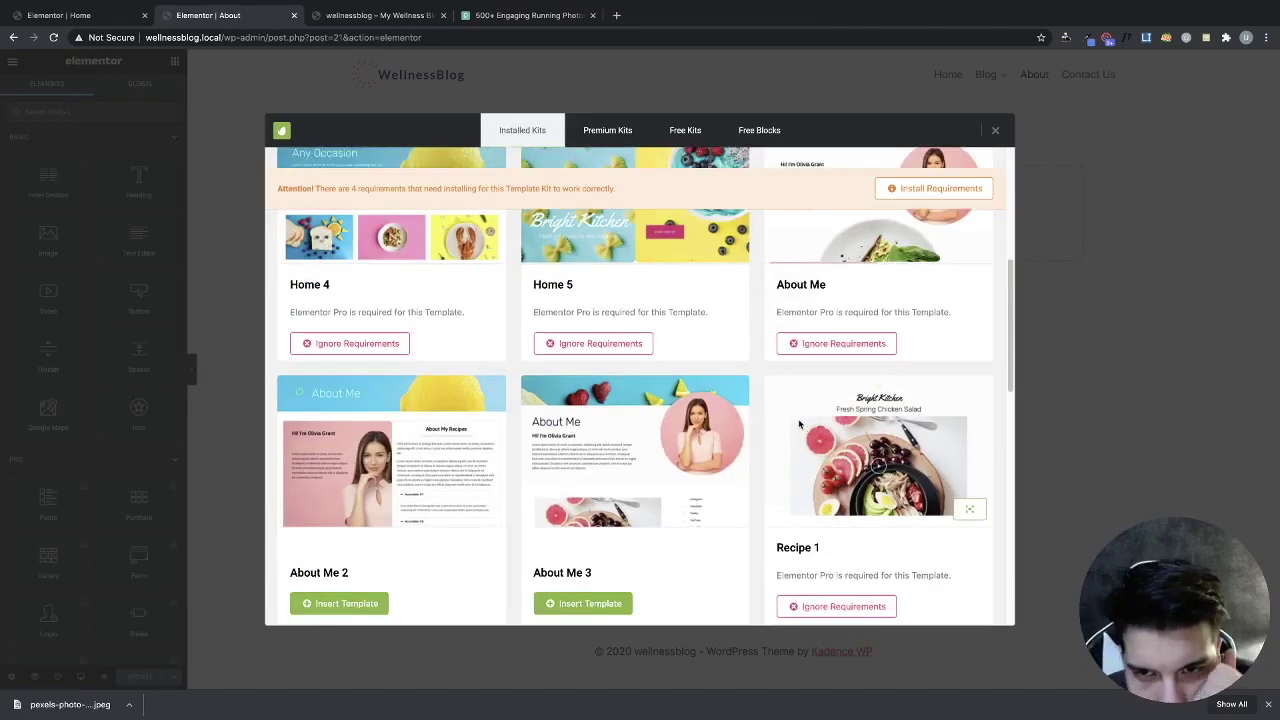
pyautogui.scroll(1, 785, 396)
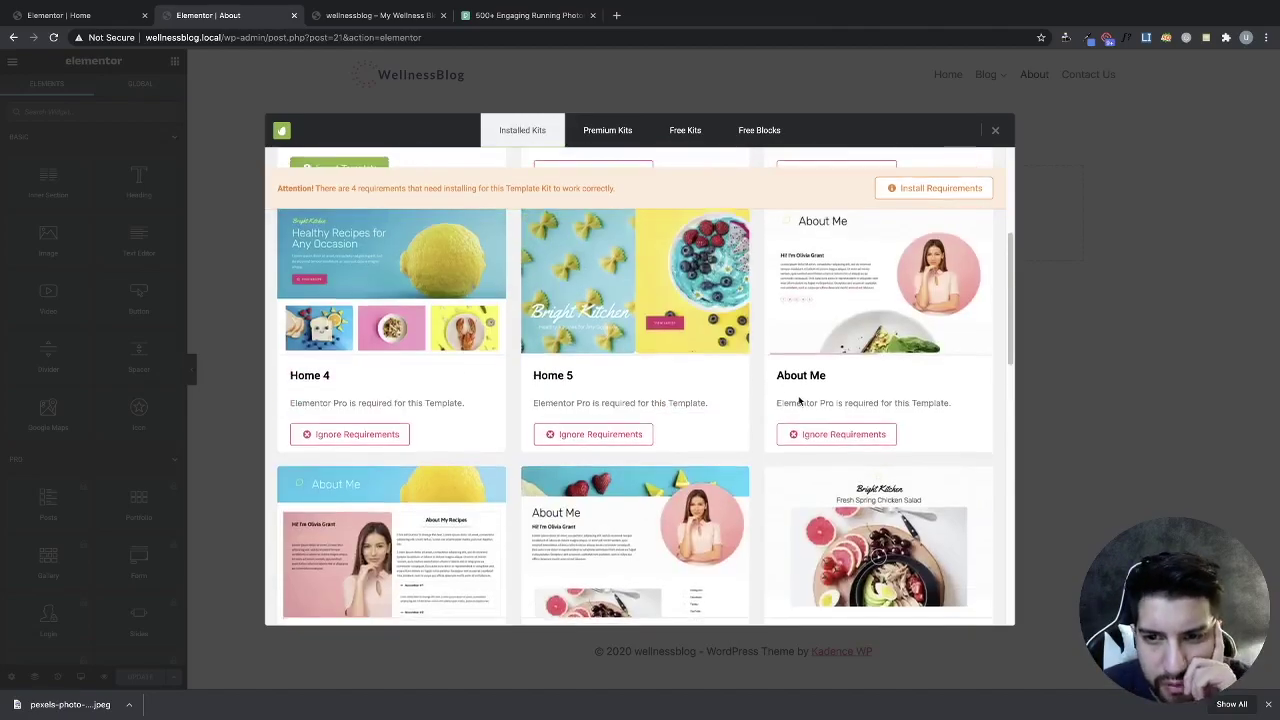
pyautogui.scroll(-1, 779, 399)
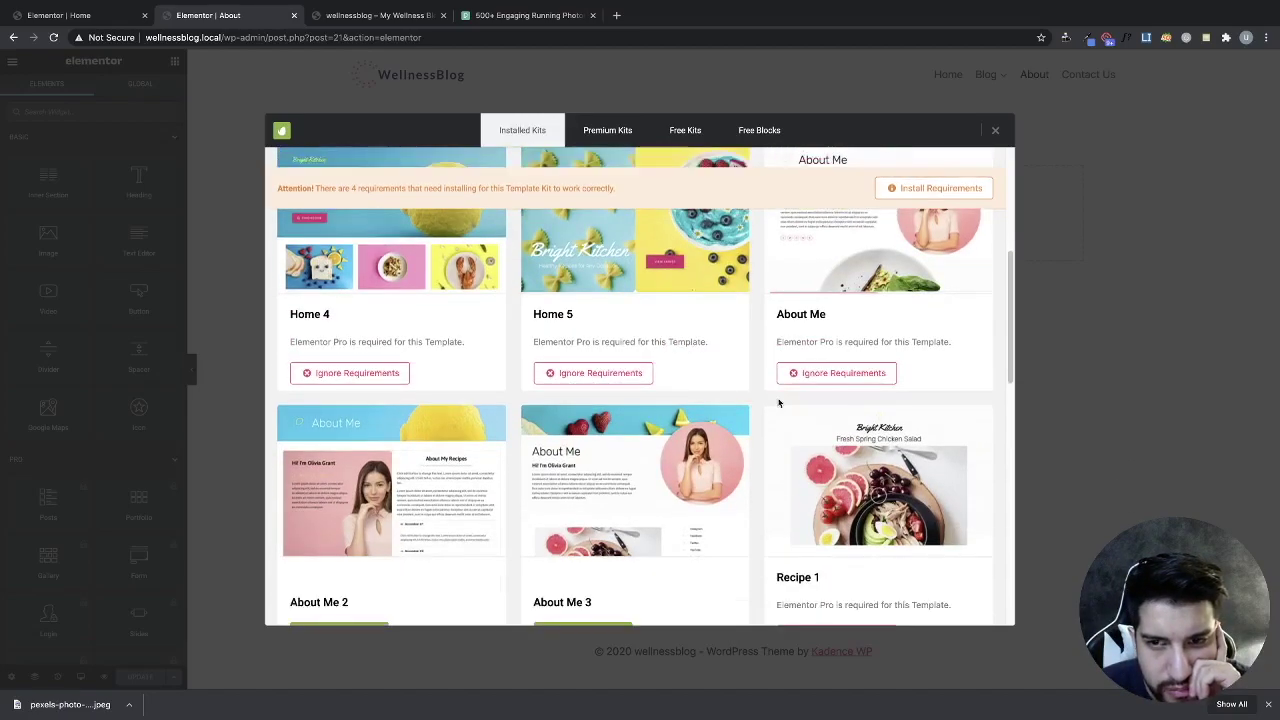
pyautogui.scroll(-2, 779, 403)
pyautogui.scroll(1, 777, 403)
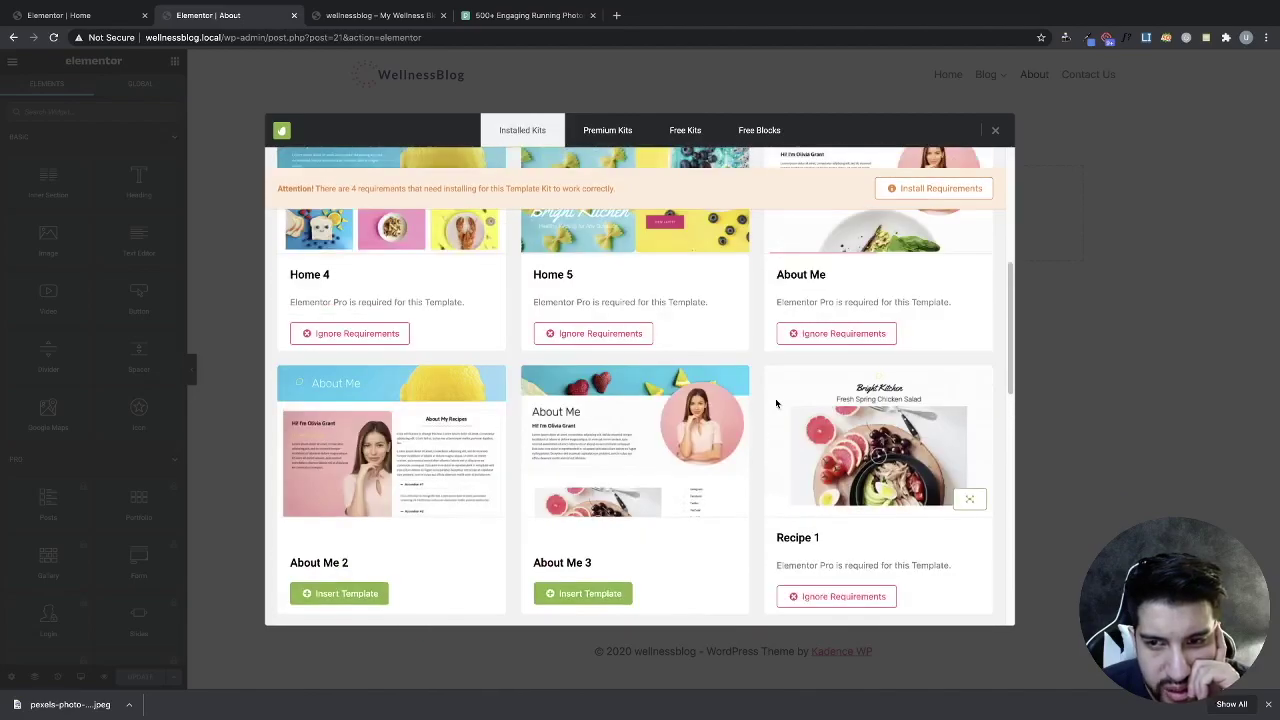
pyautogui.scroll(4, 775, 403)
# - Preview the Home 3, Home 5 and About Me templates full size
pyautogui.click(982, 302)
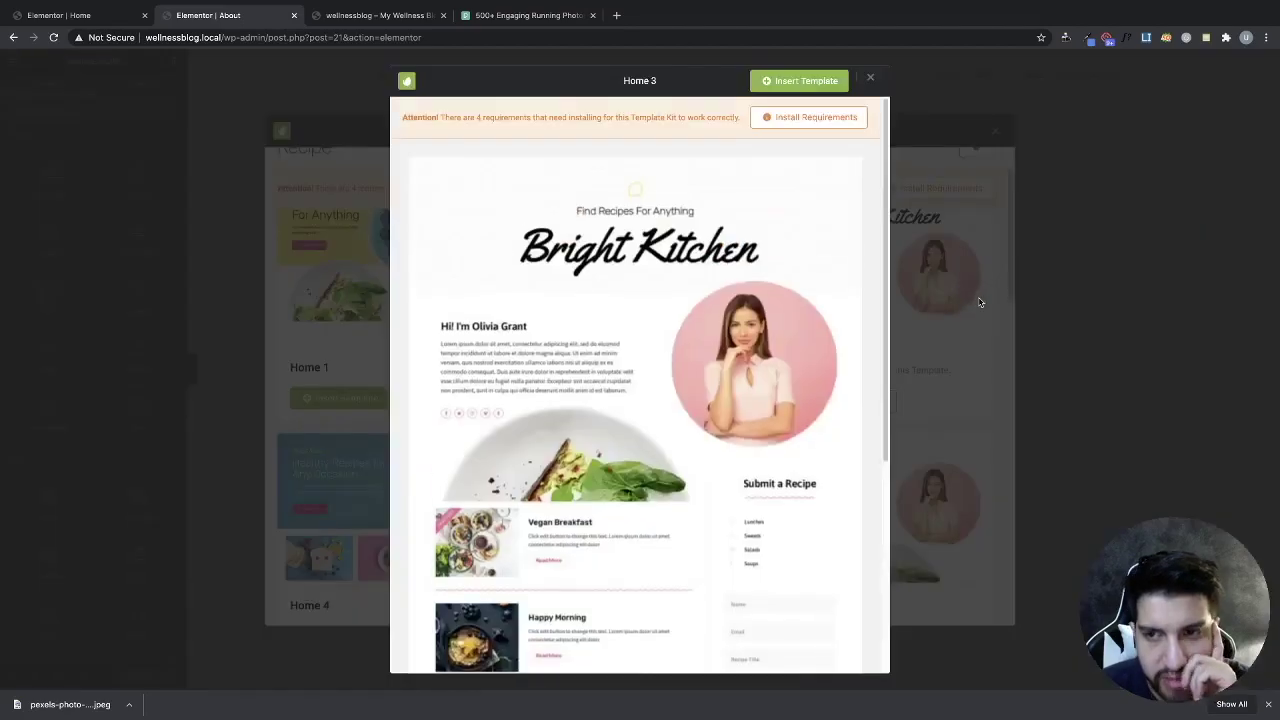
pyautogui.scroll(-3, 619, 366)
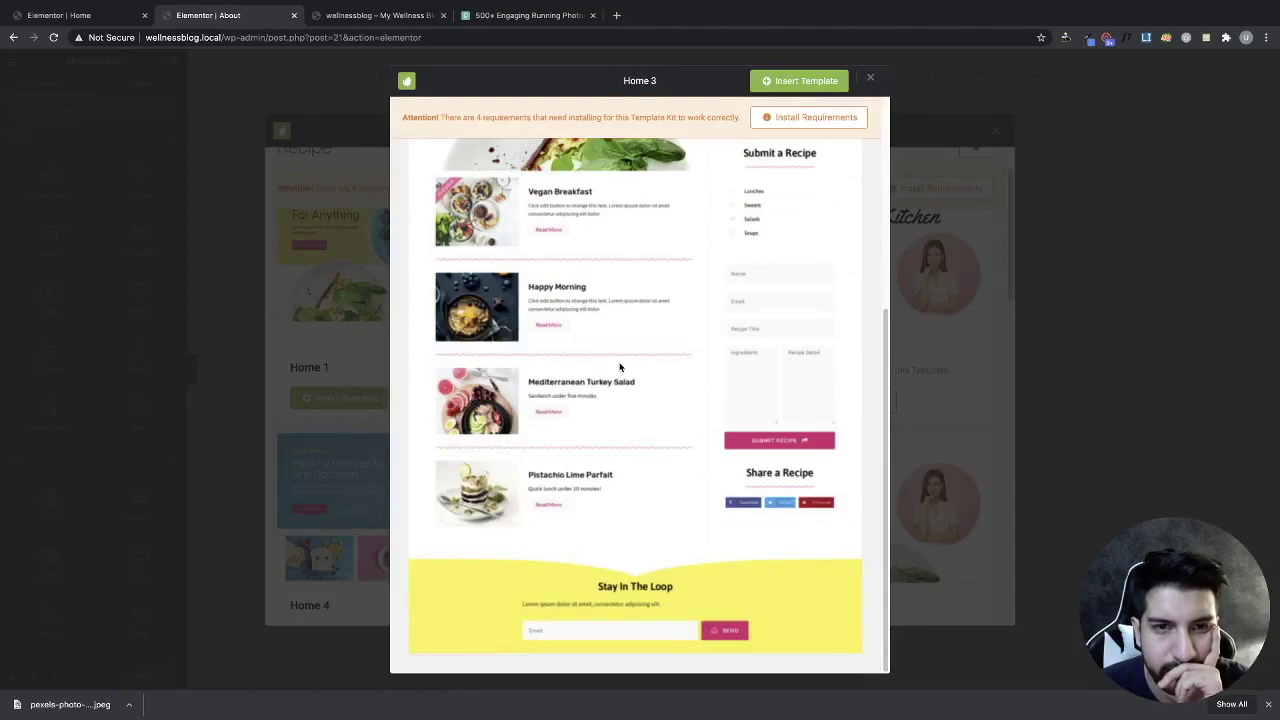
pyautogui.scroll(3, 619, 367)
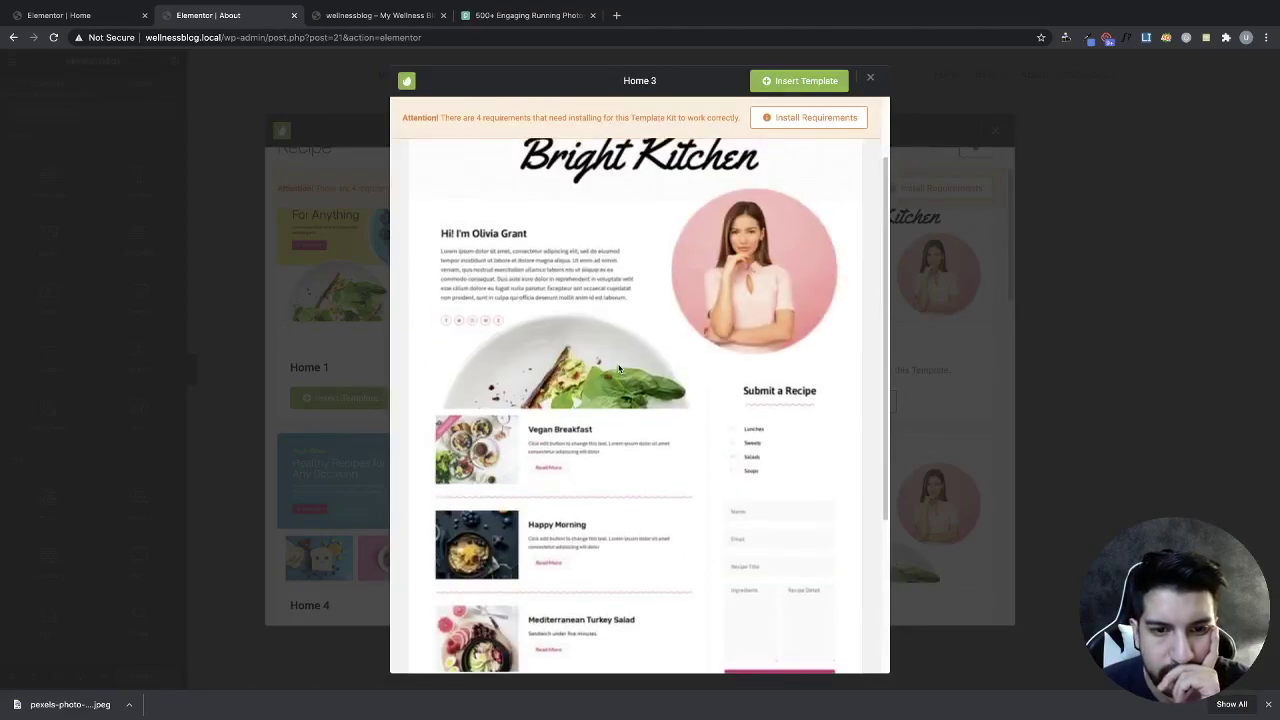
pyautogui.scroll(1, 663, 316)
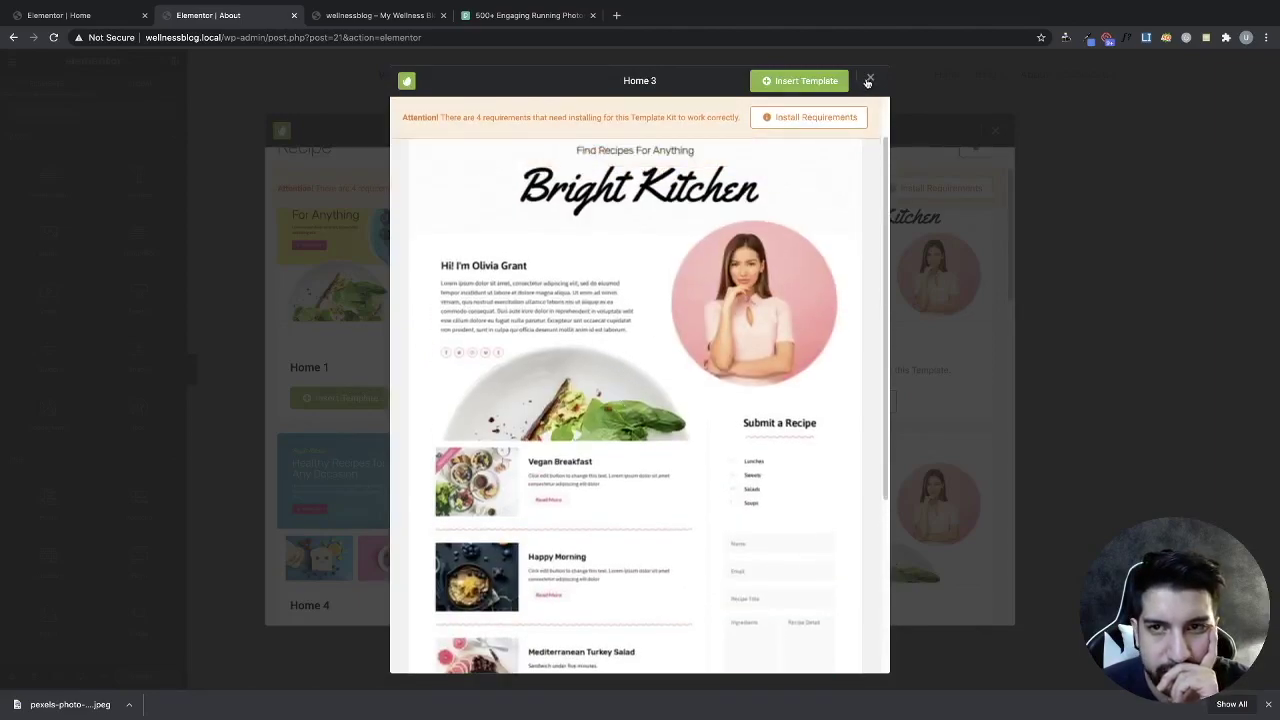
pyautogui.click(869, 79)
pyautogui.scroll(-1, 900, 360)
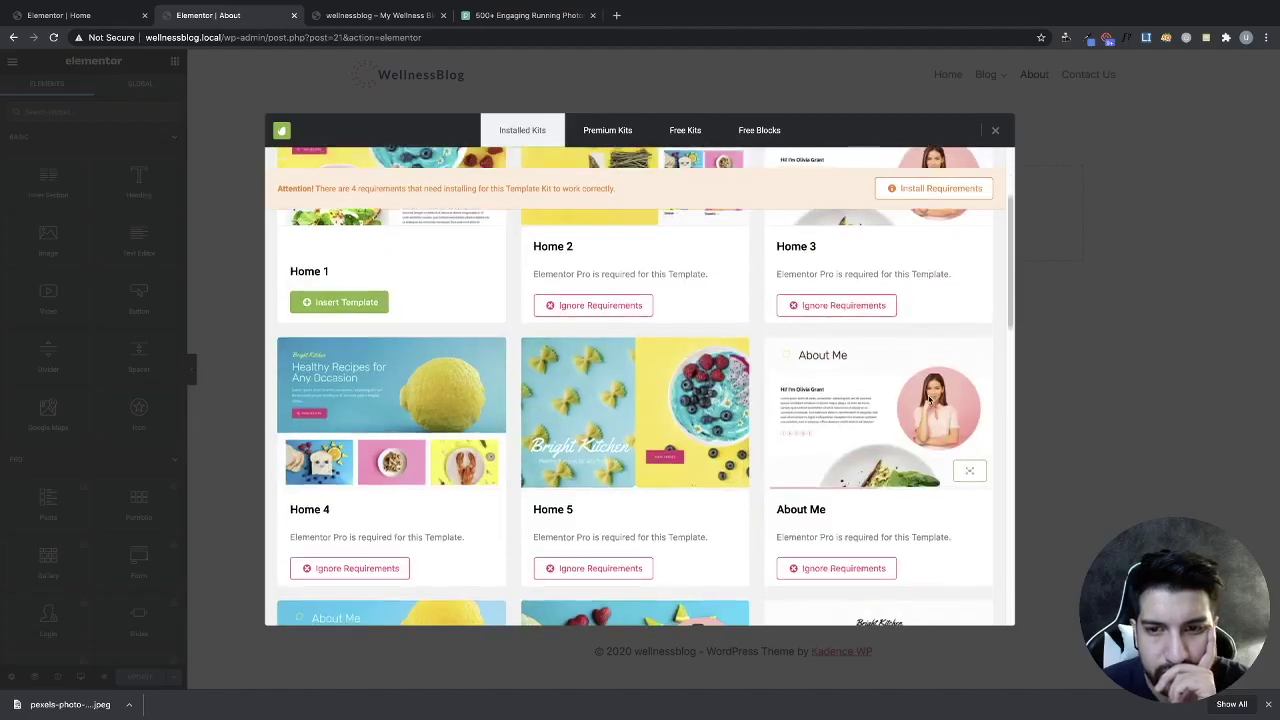
pyautogui.scroll(-1, 800, 440)
pyautogui.click(724, 462)
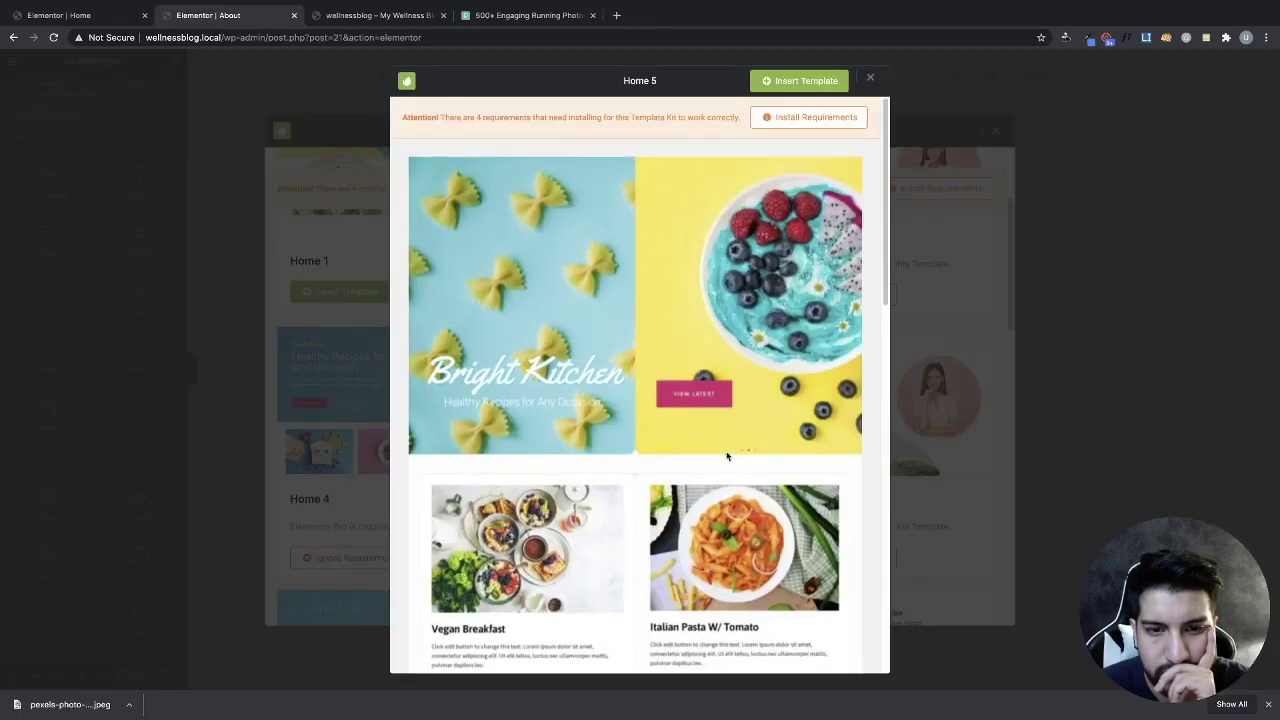
pyautogui.scroll(-5, 723, 457)
pyautogui.click(932, 391)
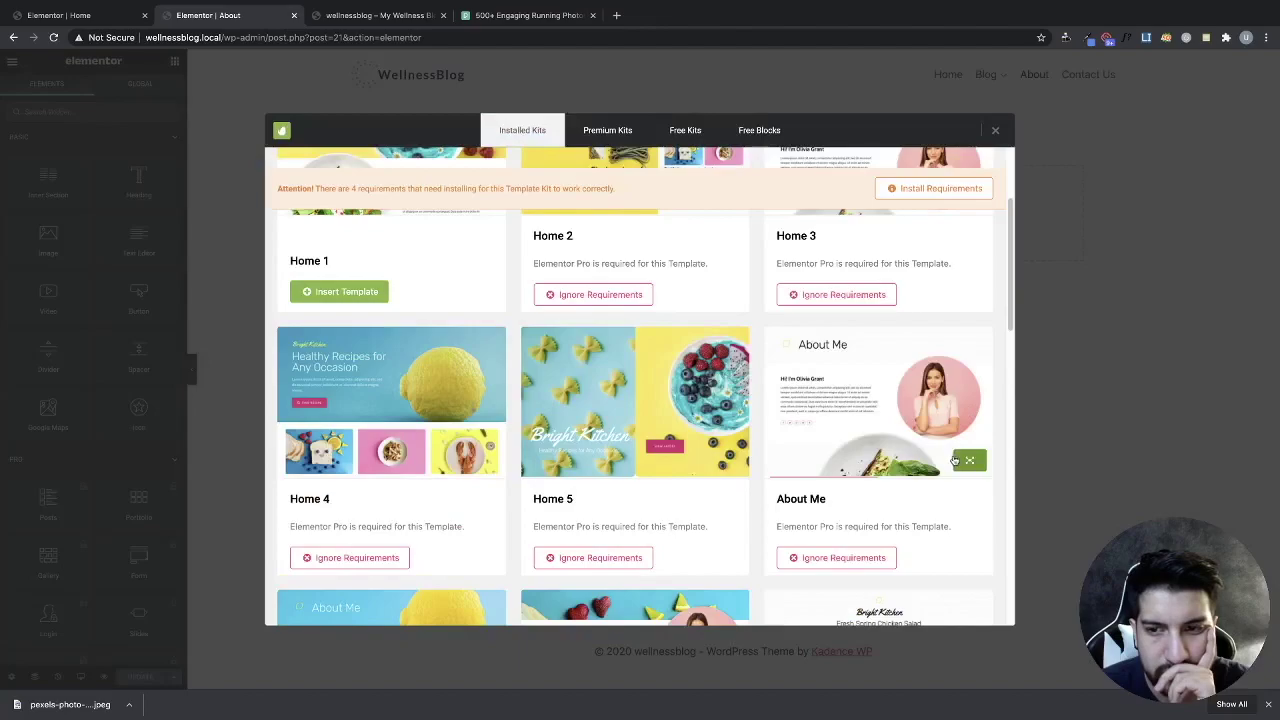
pyautogui.click(956, 460)
pyautogui.scroll(-5, 667, 387)
pyautogui.click(959, 460)
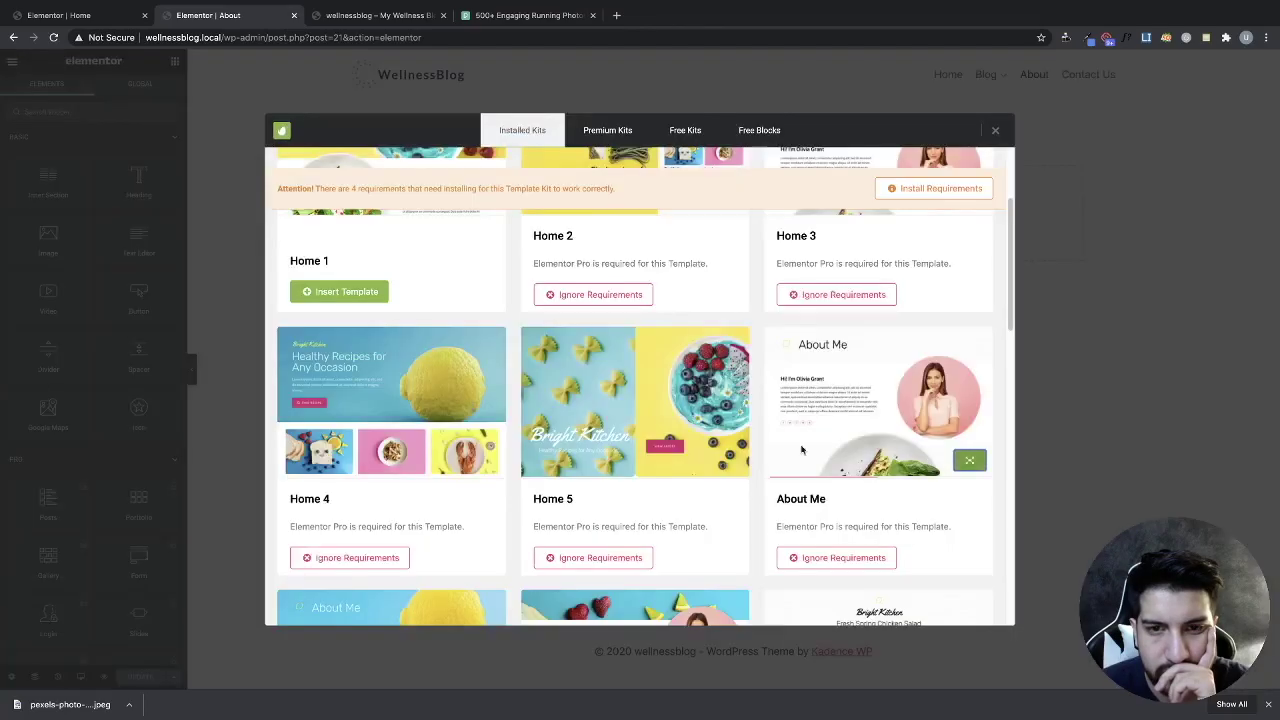
pyautogui.scroll(-2, 632, 419)
pyautogui.scroll(-2, 460, 470)
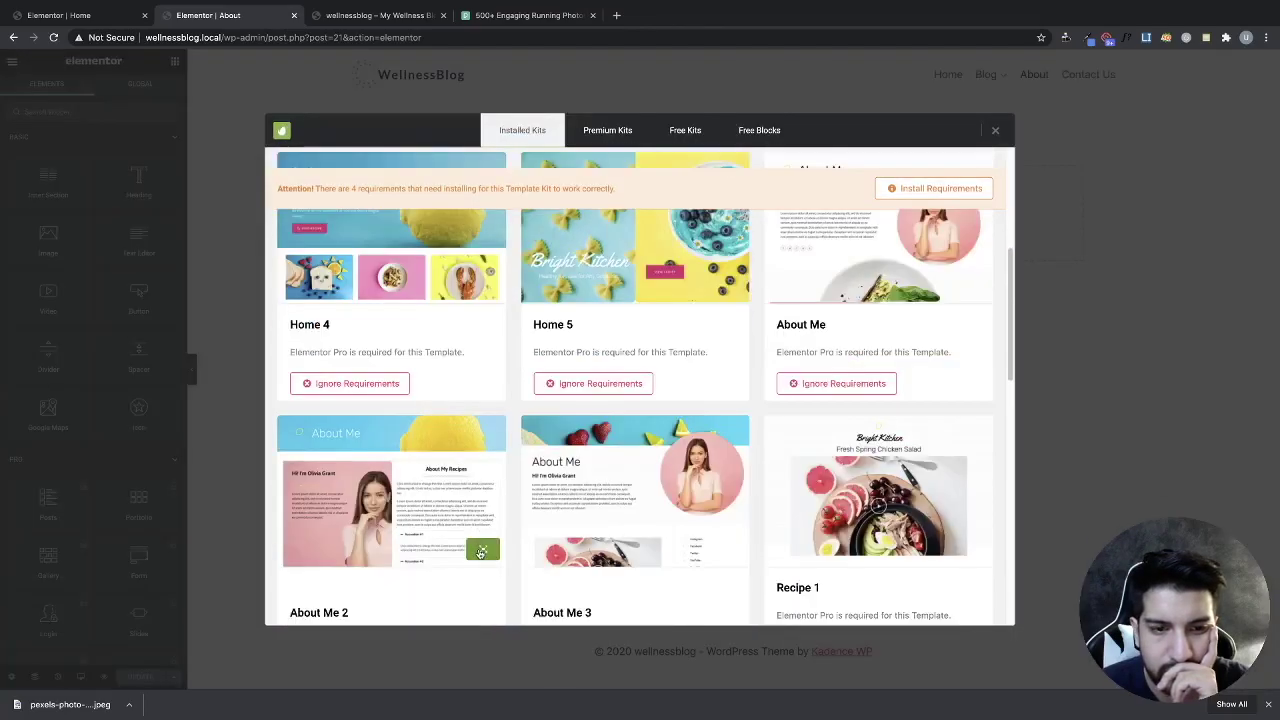
# - Preview About Me 2 and About Me 3, then insert About Me 3 into the page
pyautogui.click(480, 553)
pyautogui.scroll(-2, 575, 420)
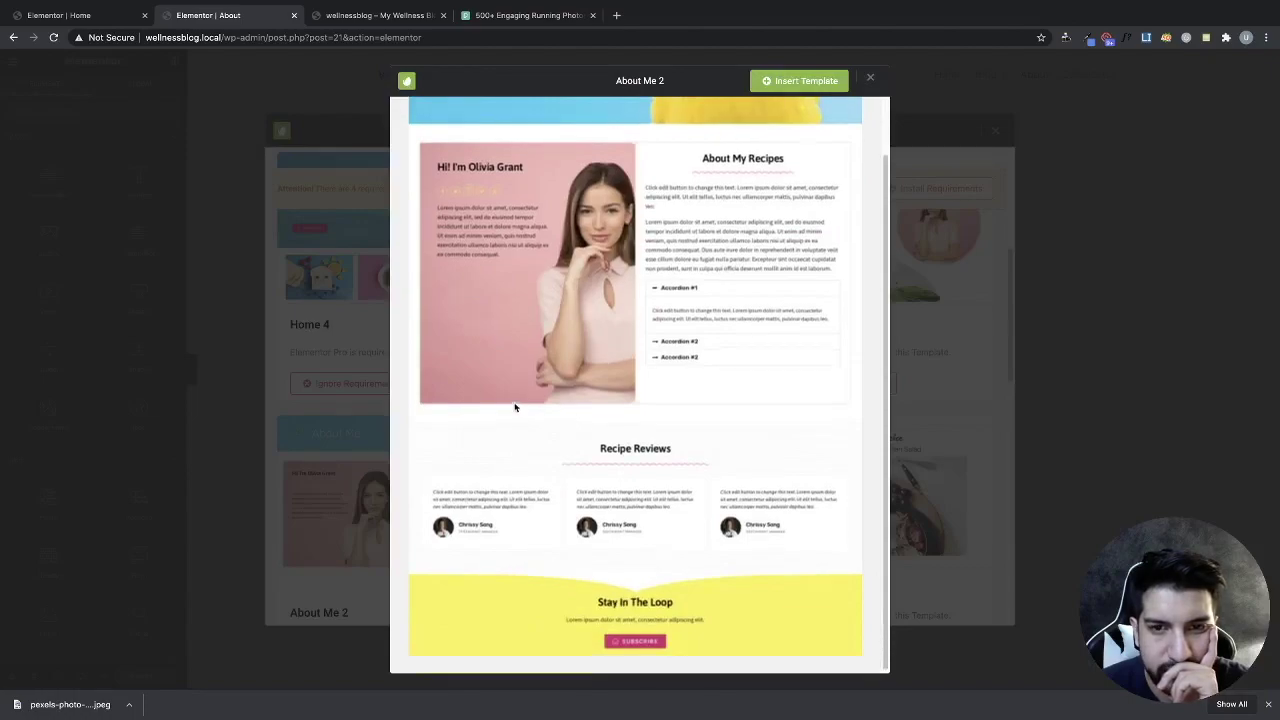
pyautogui.scroll(1, 700, 406)
pyautogui.scroll(-1, 680, 399)
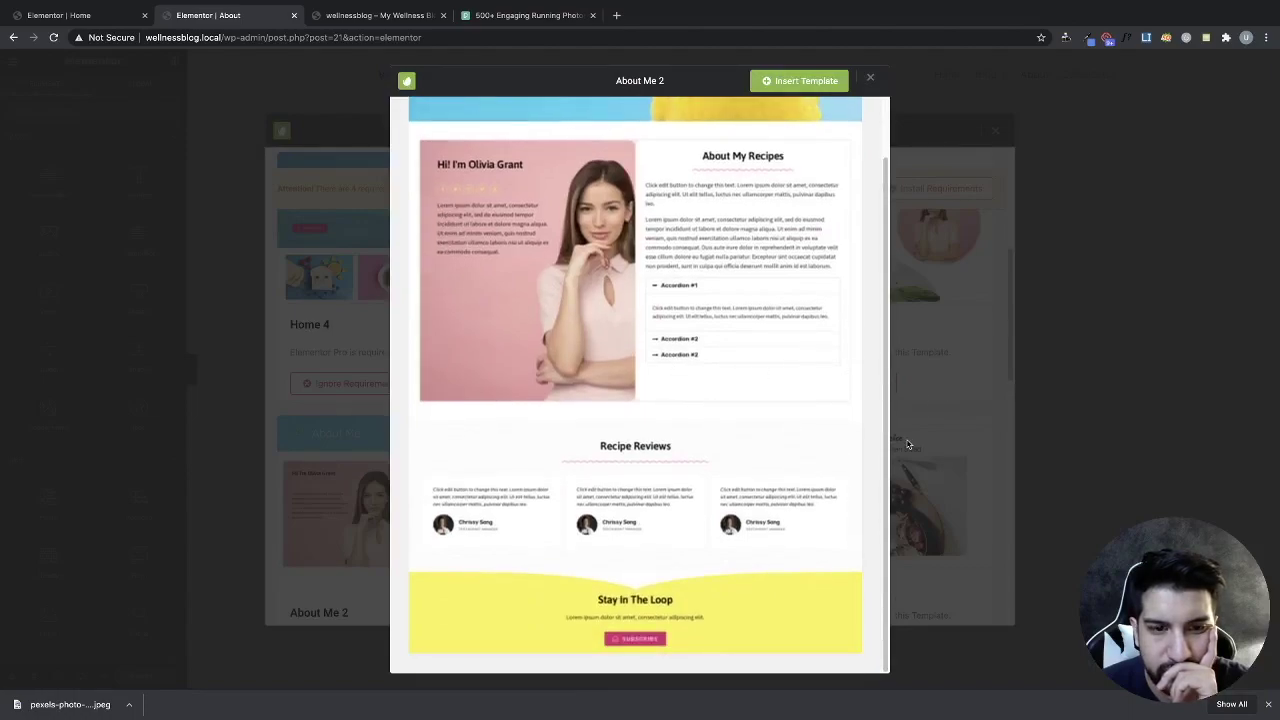
pyautogui.click(330, 422)
pyautogui.scroll(-3, 410, 435)
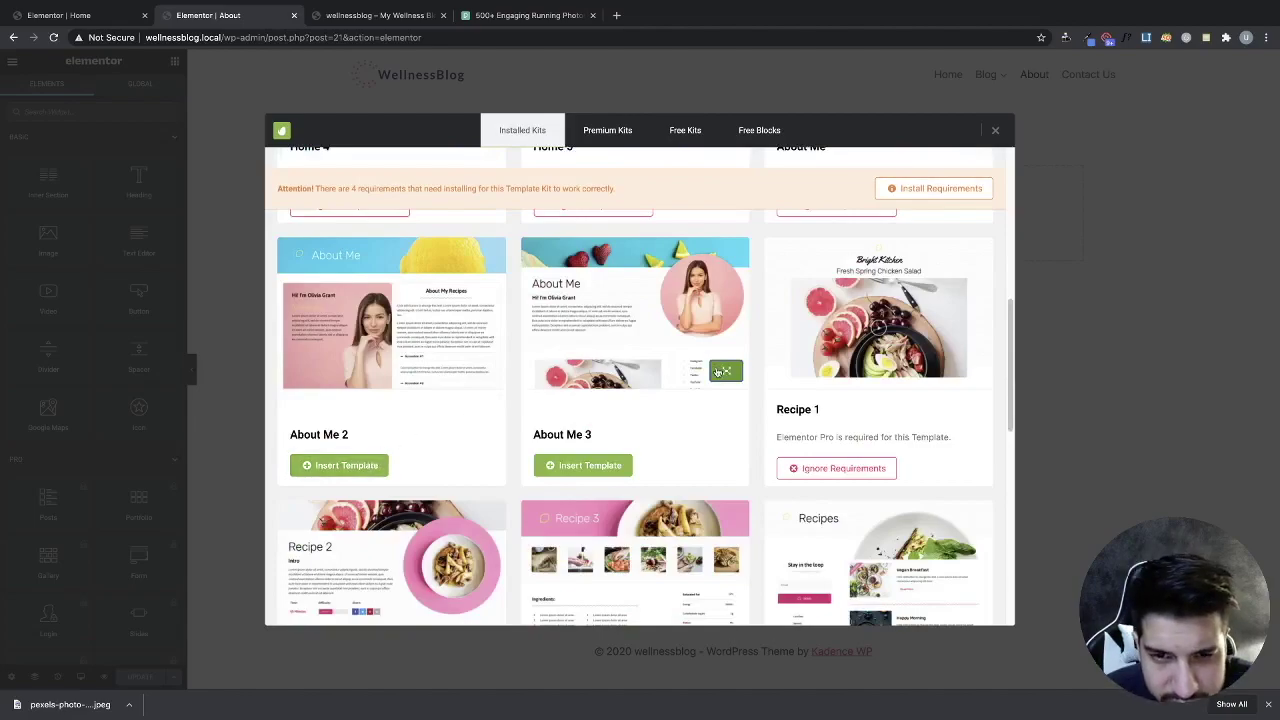
pyautogui.click(720, 372)
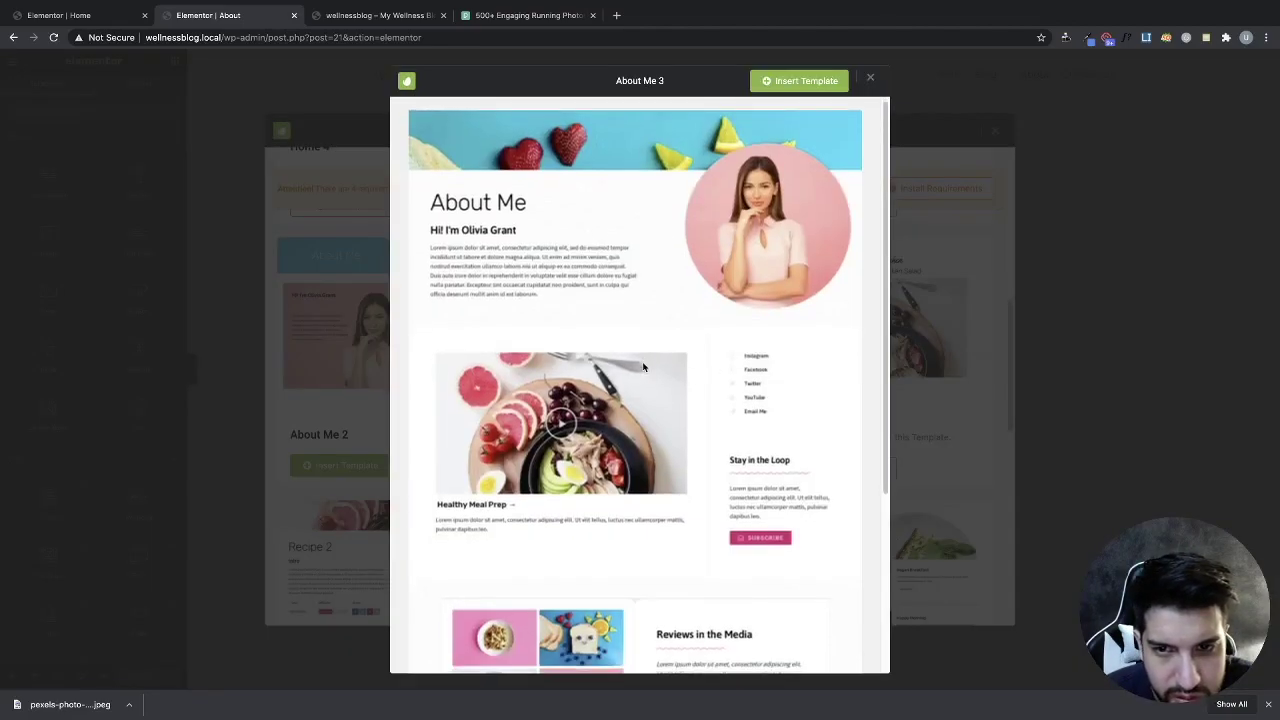
pyautogui.scroll(-5, 643, 367)
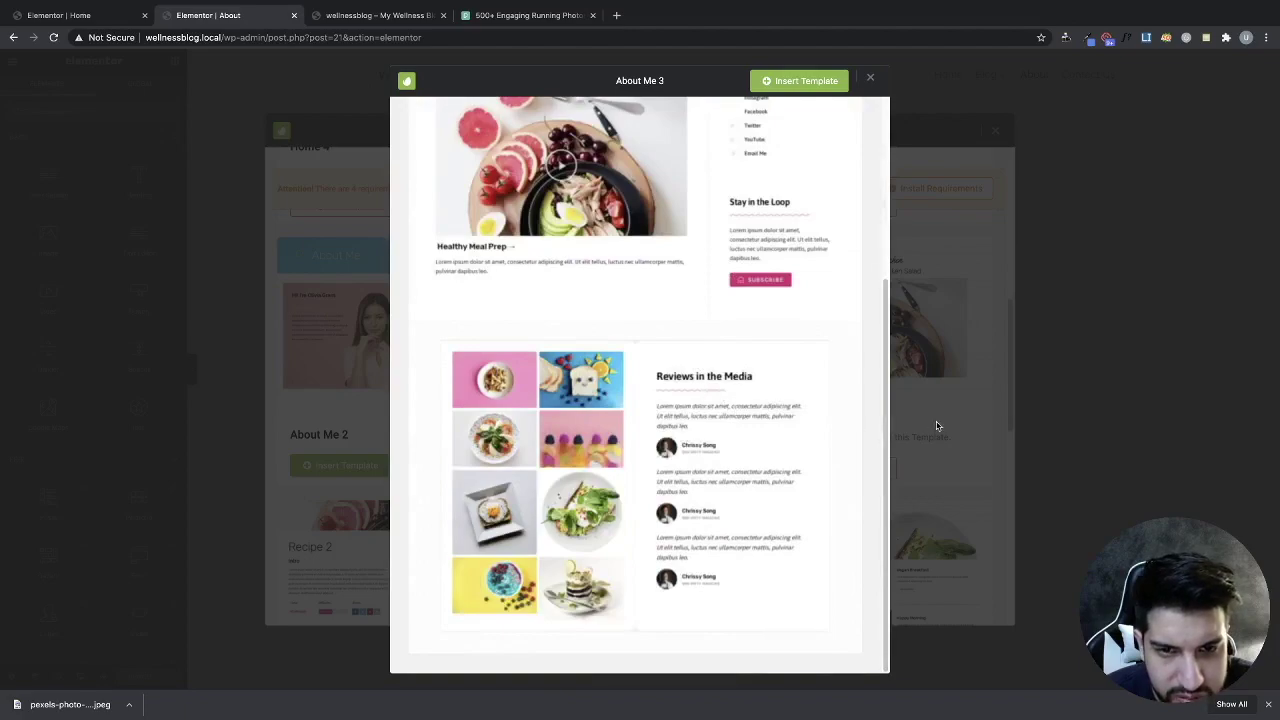
pyautogui.click(937, 426)
pyautogui.click(583, 467)
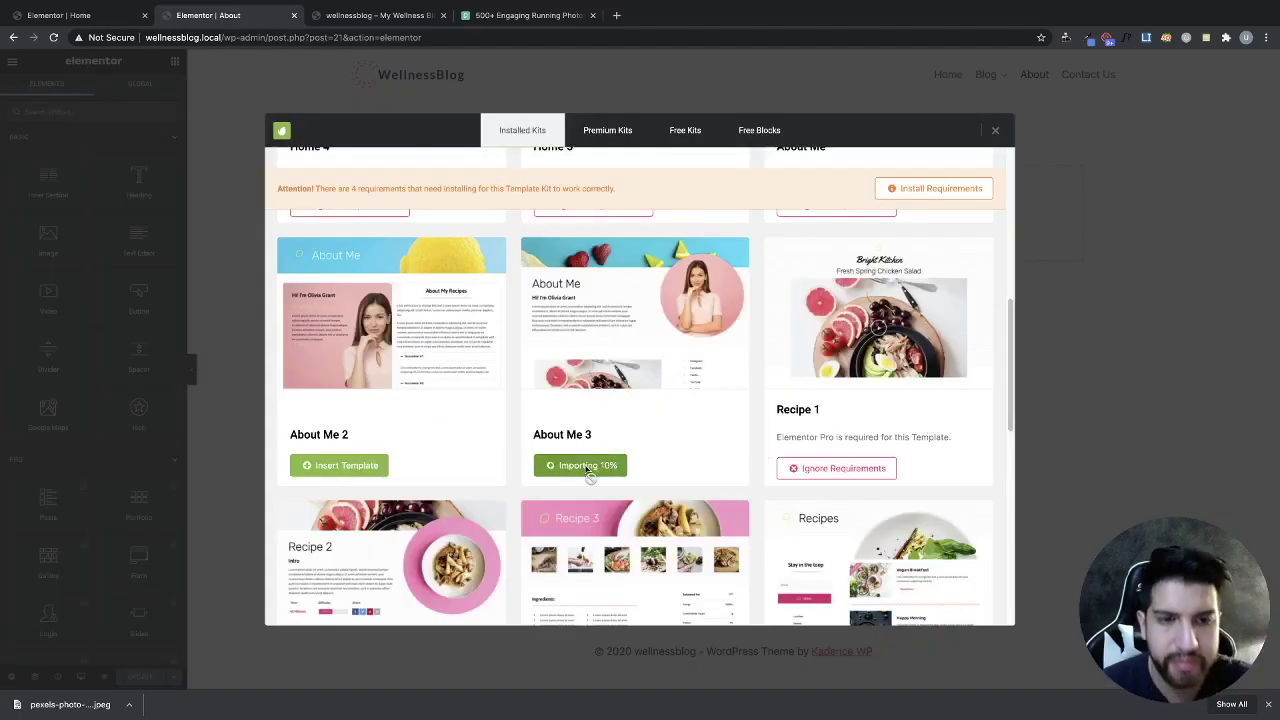
# - Delete the imported template's circular portrait image, then restore it from History
pyautogui.scroll(-4, 575, 450)
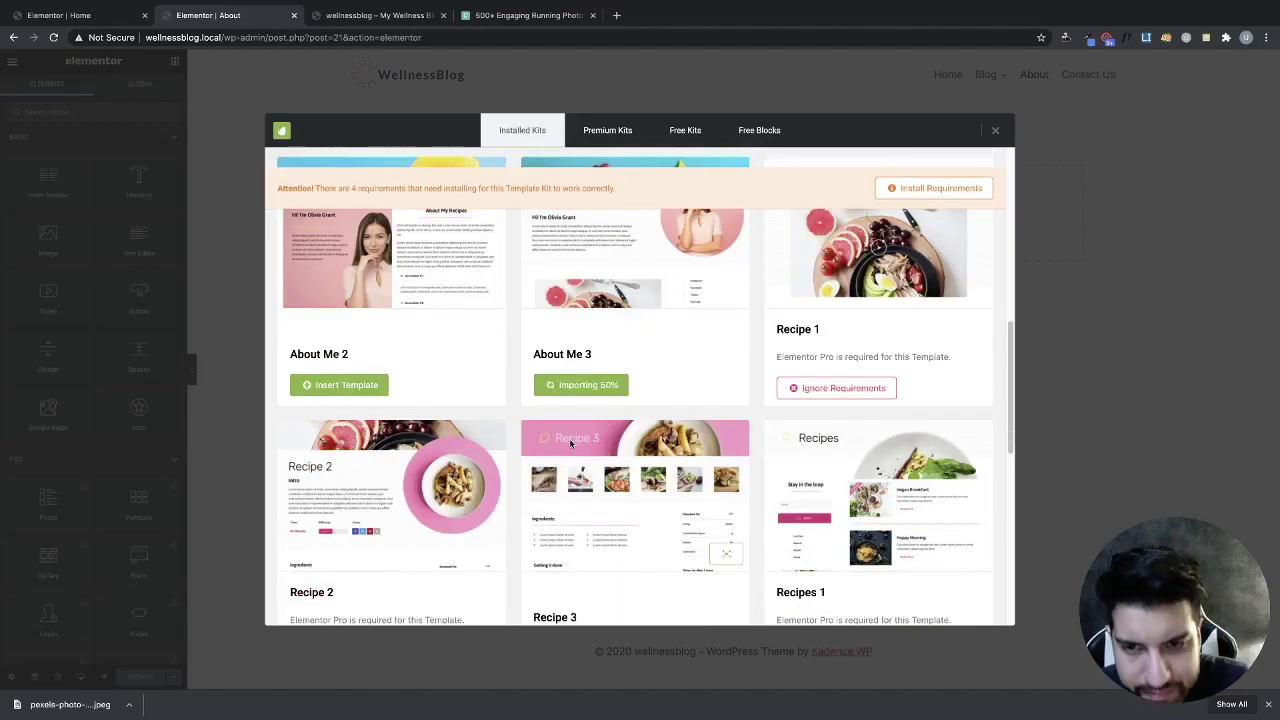
pyautogui.scroll(2, 570, 443)
pyautogui.scroll(-4, 575, 448)
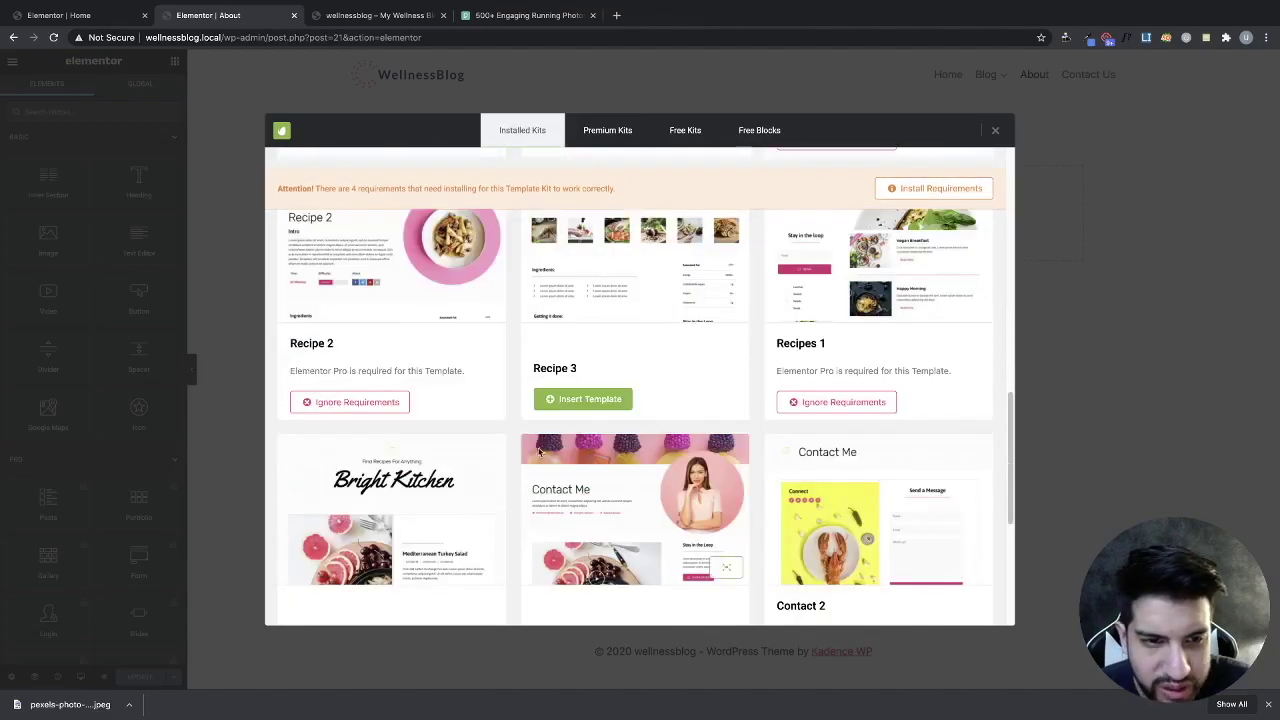
pyautogui.scroll(6, 545, 452)
pyautogui.scroll(10, 540, 455)
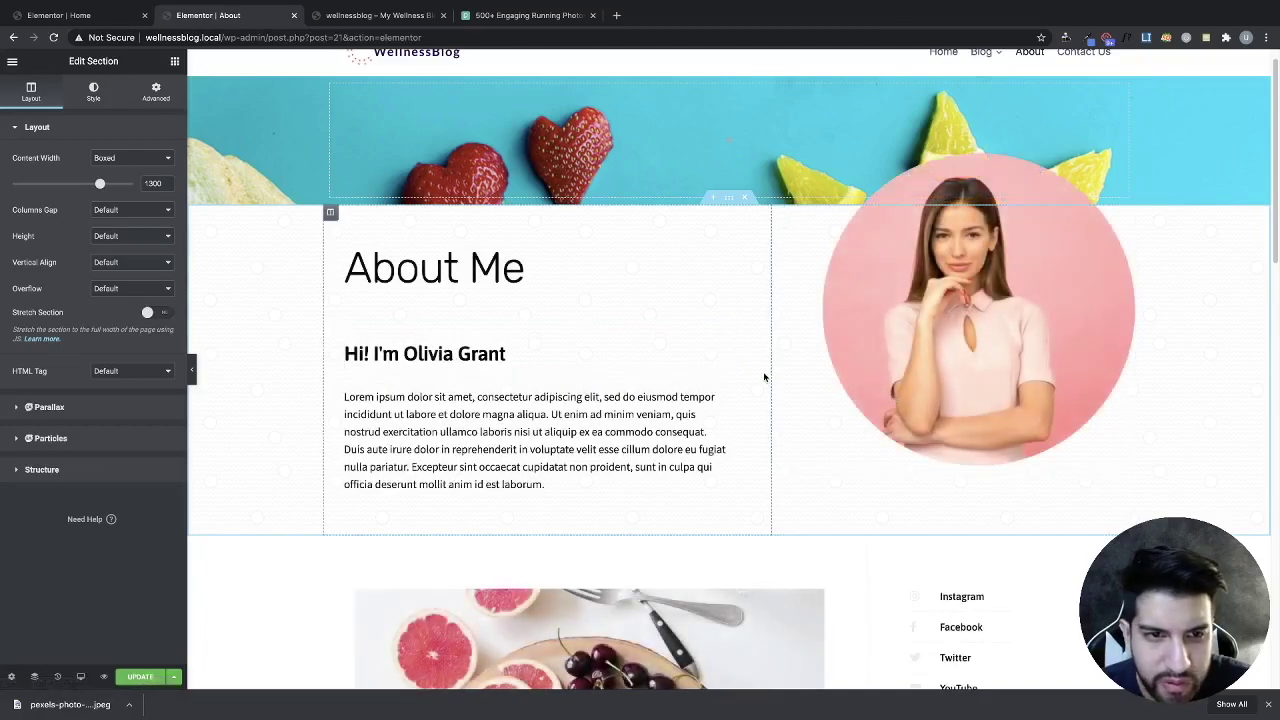
pyautogui.scroll(-1, 877, 422)
pyautogui.click(939, 366)
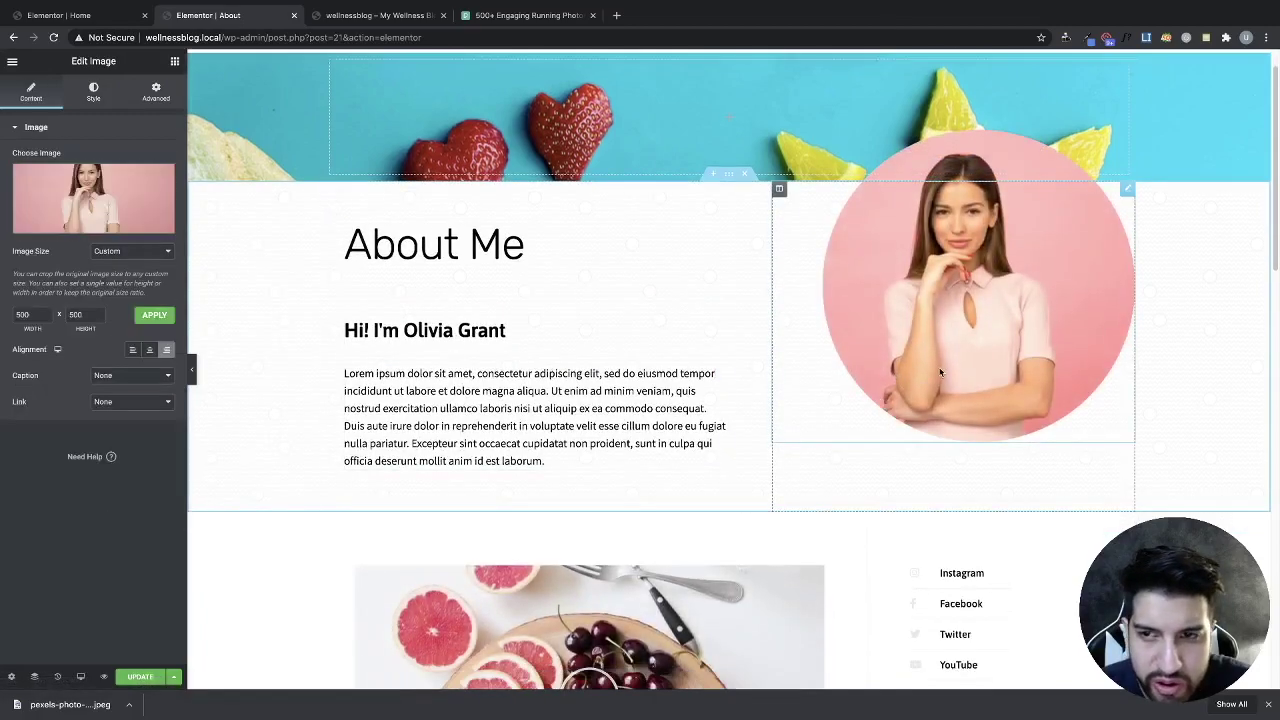
pyautogui.rightClick(896, 320)
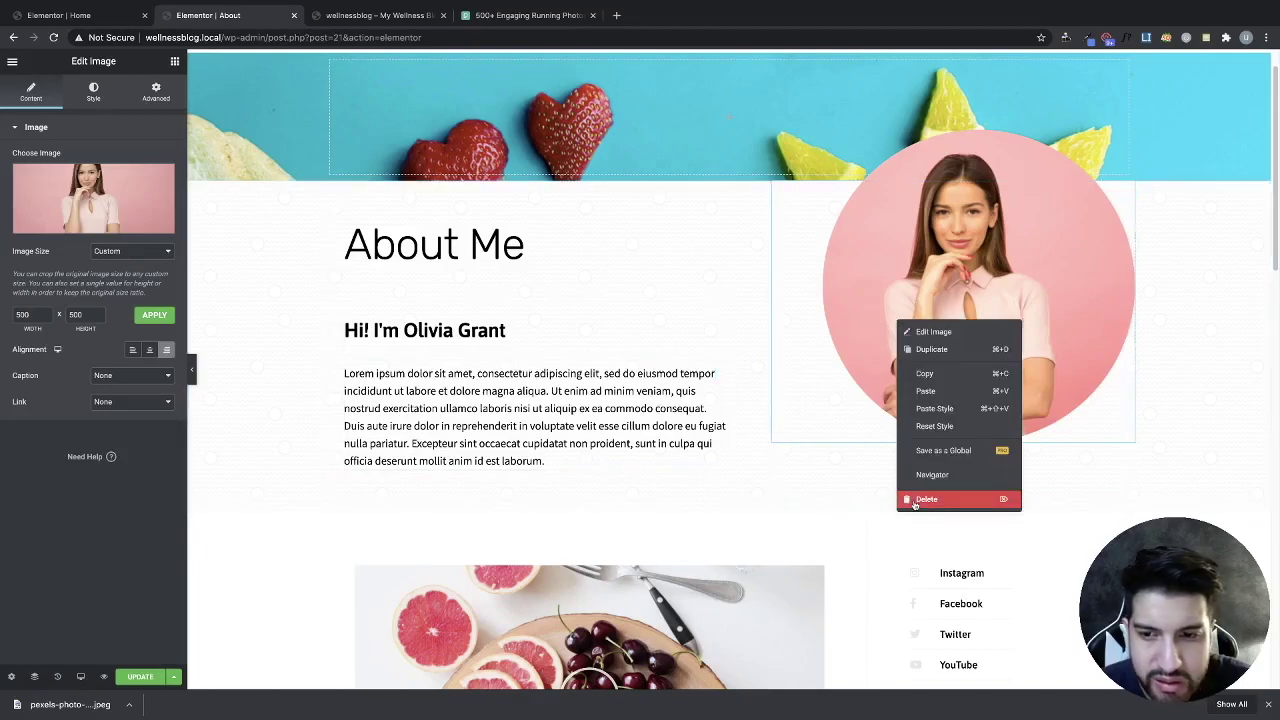
pyautogui.click(914, 500)
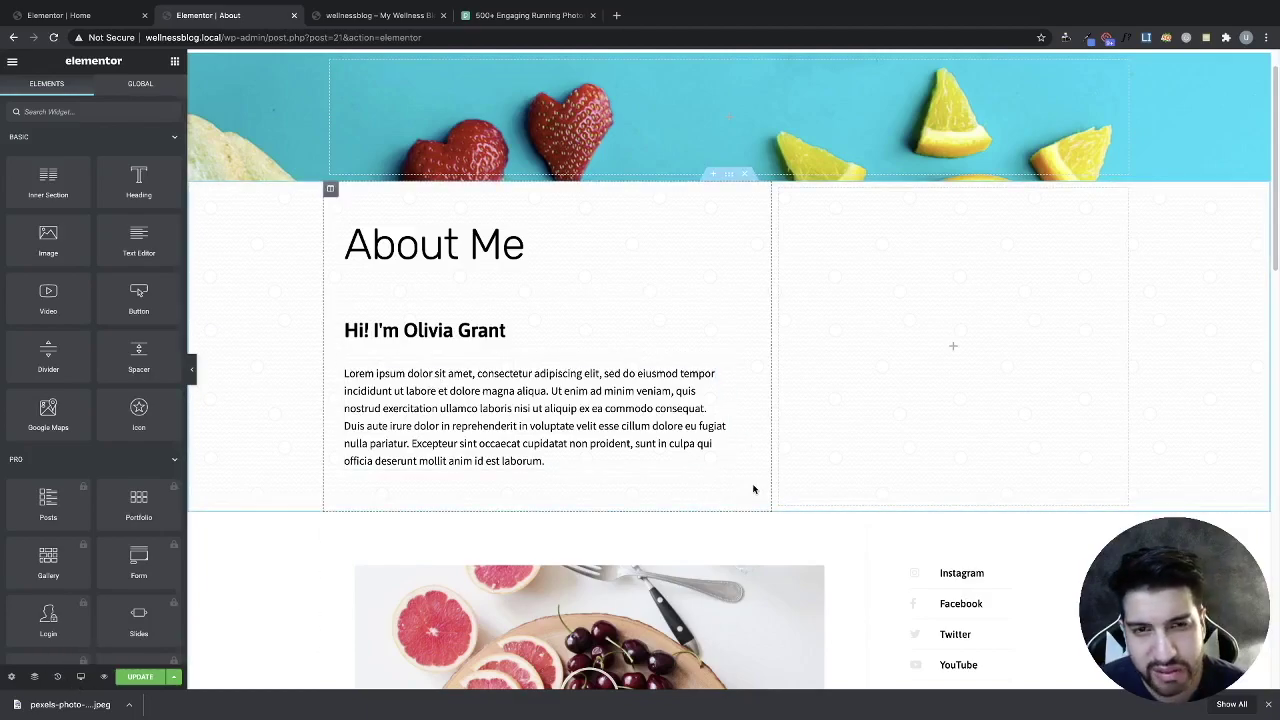
pyautogui.click(58, 678)
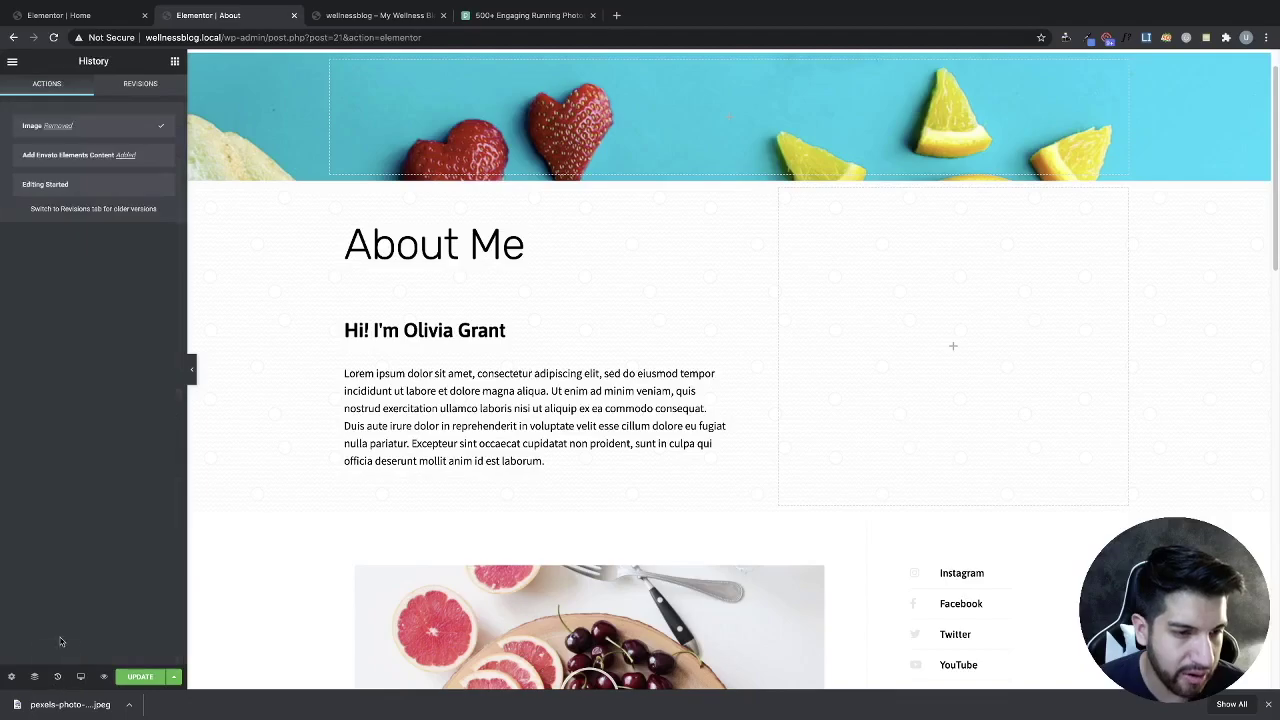
pyautogui.click(79, 158)
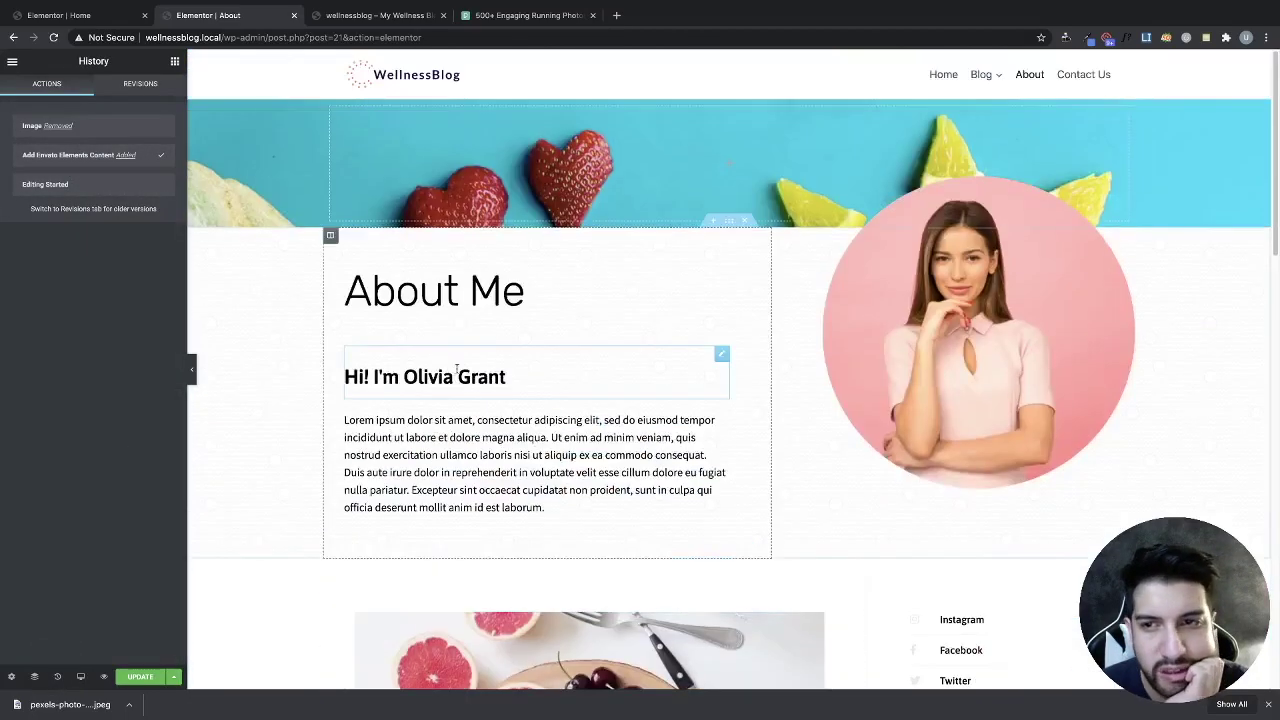
# - Inspect the About Me heading, the greeting heading and the Lorem paragraph beneath it
pyautogui.click(409, 292)
pyautogui.click(469, 300)
pyautogui.click(470, 378)
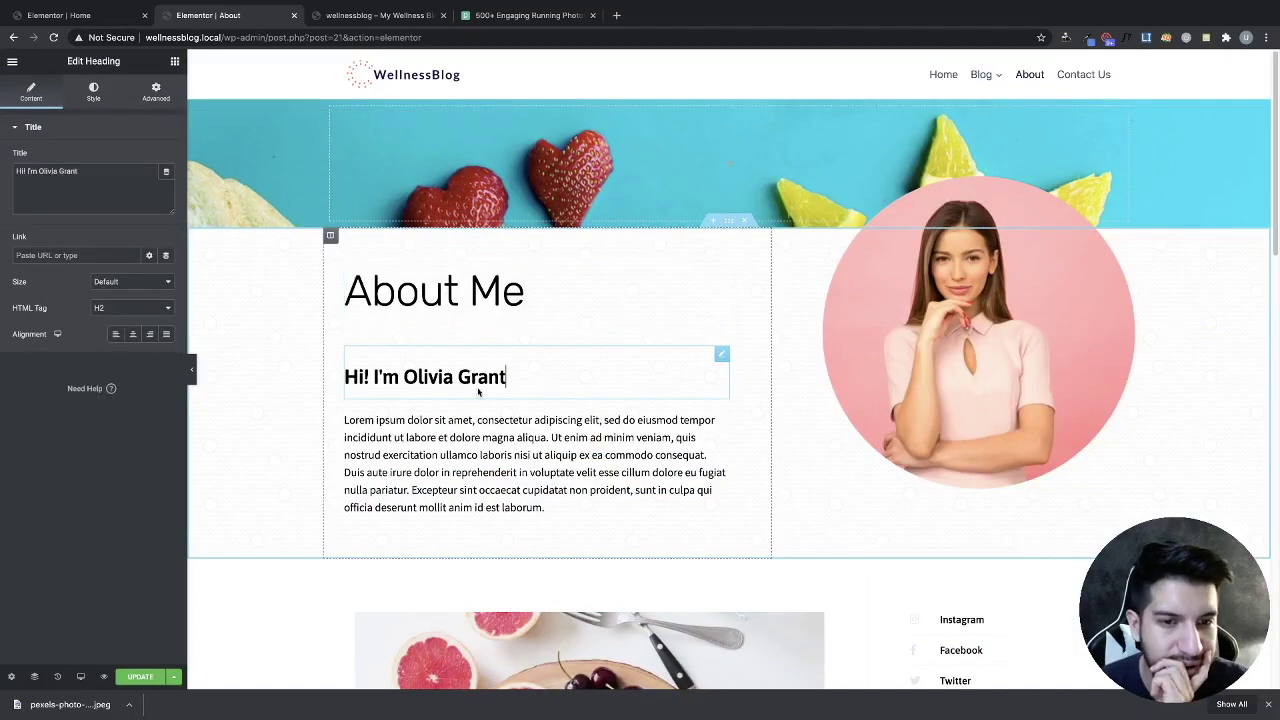
pyautogui.click(475, 455)
pyautogui.scroll(-1, 551, 483)
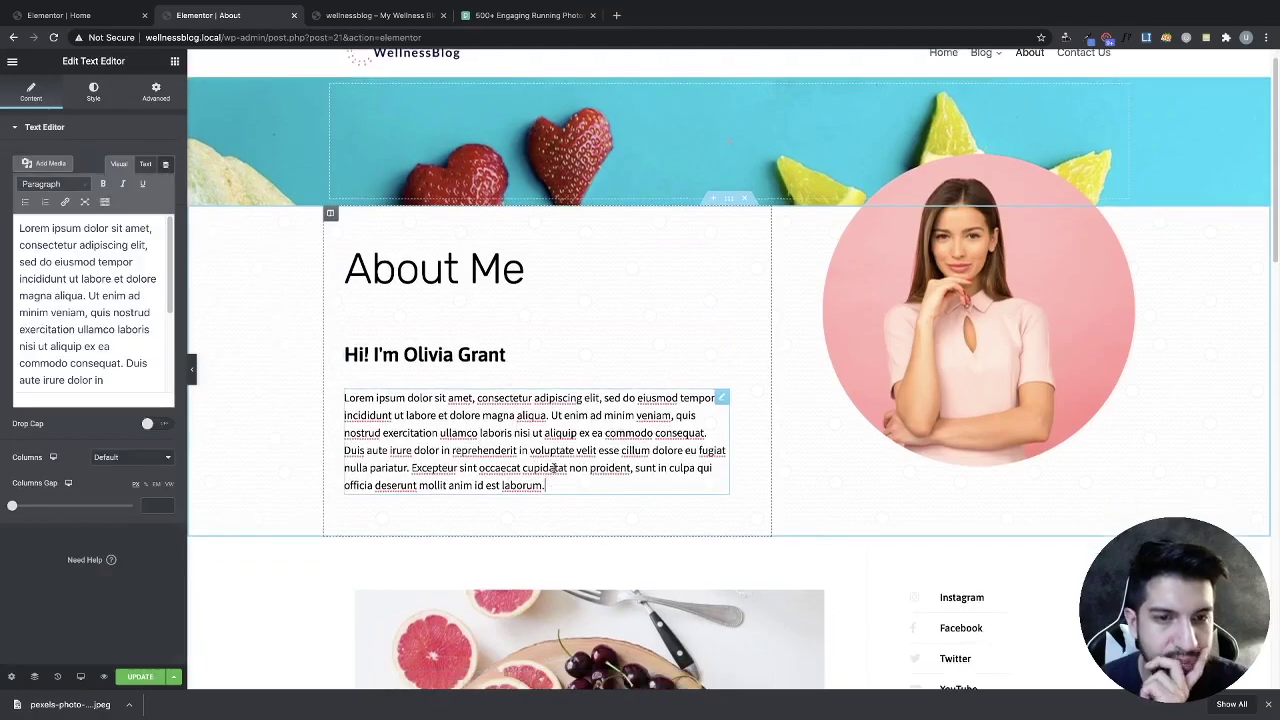
pyautogui.scroll(-4, 555, 467)
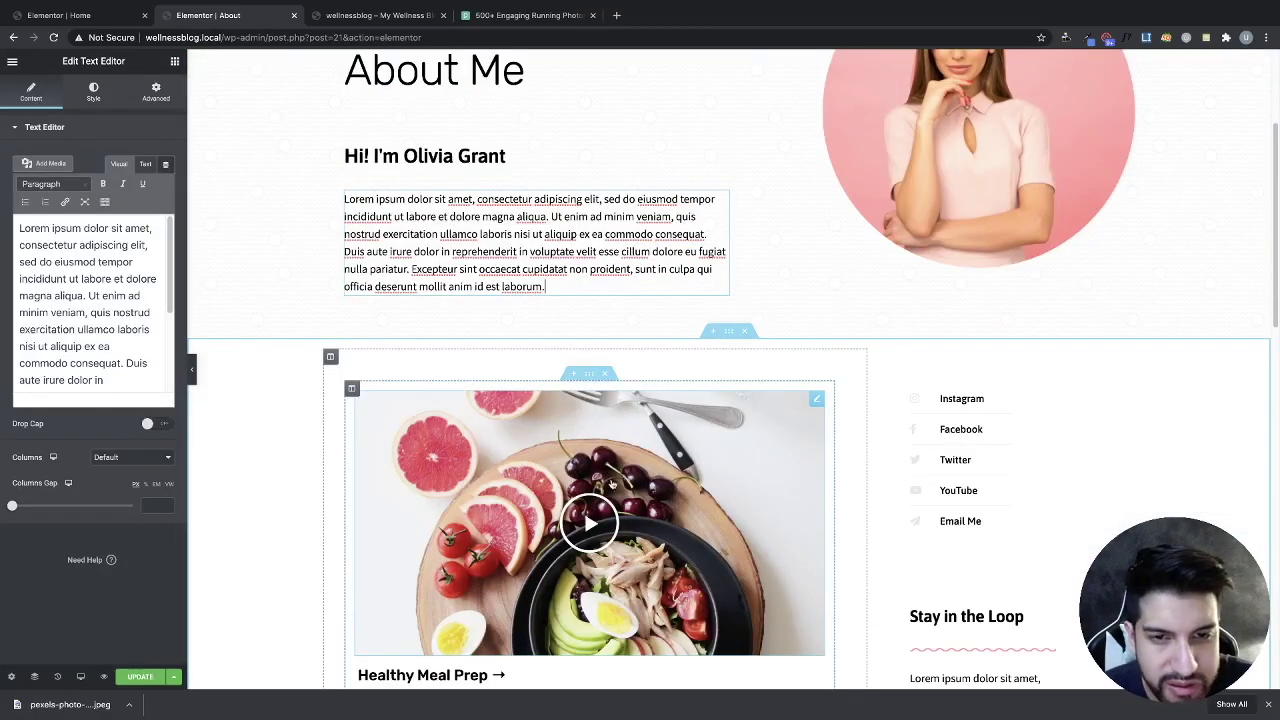
pyautogui.scroll(-3, 612, 484)
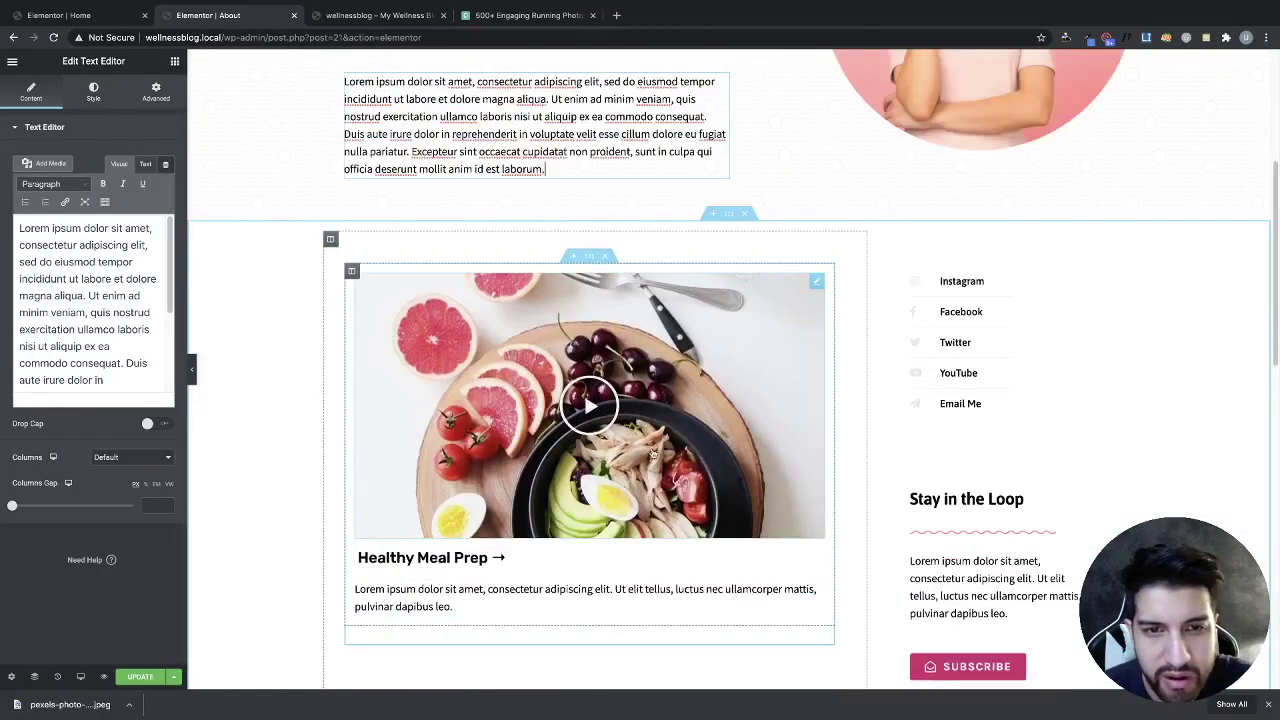
# - Check the meal-prep video's YouTube link, switching its source to Self Hosted and back
pyautogui.click(818, 283)
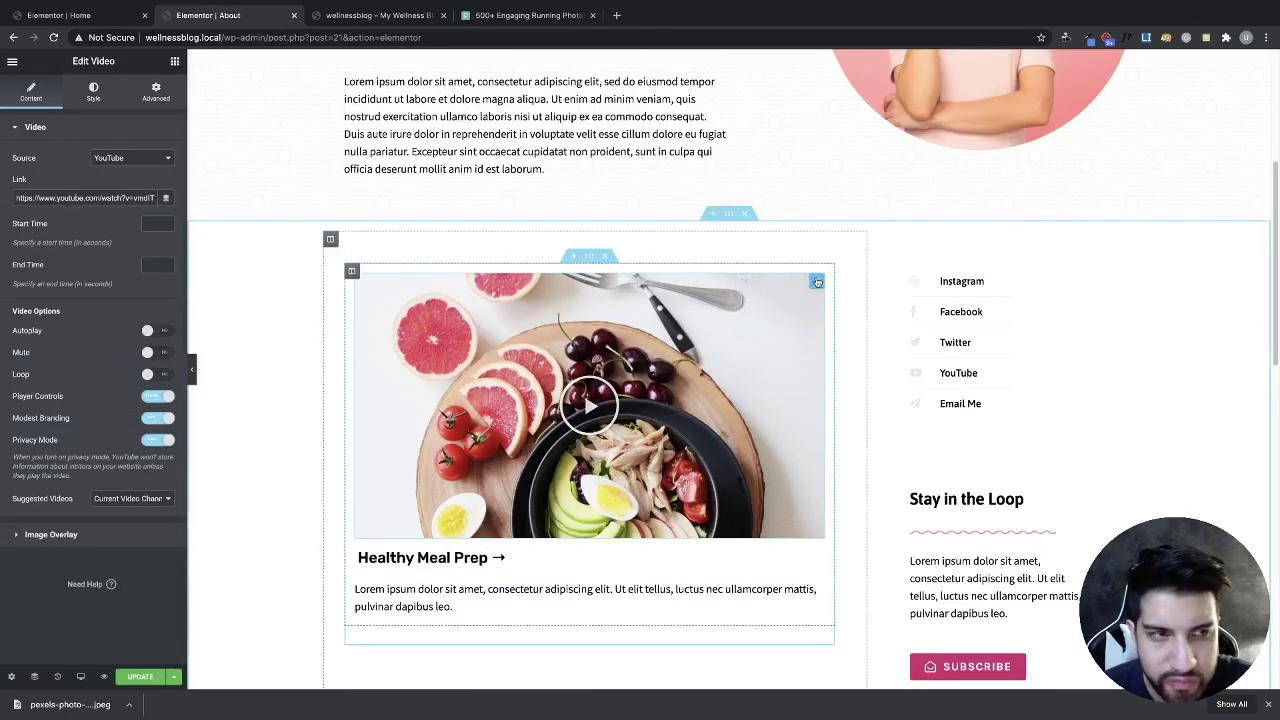
pyautogui.click(97, 197)
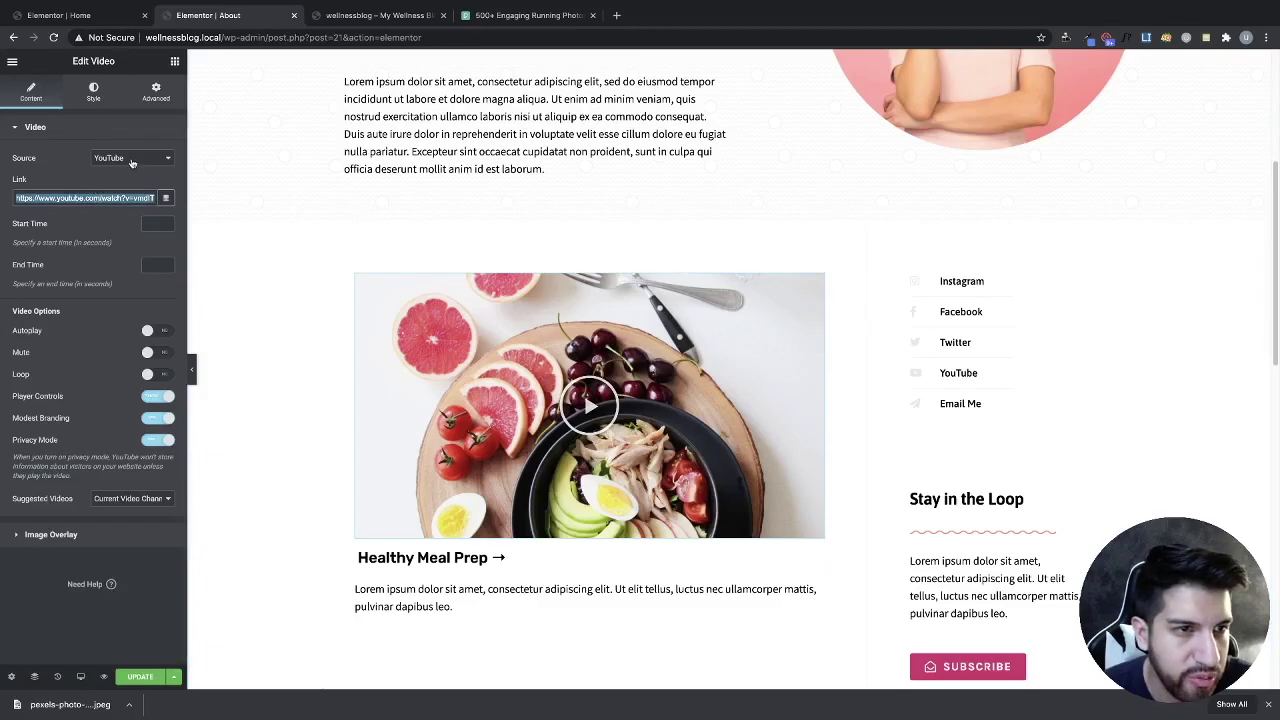
pyautogui.click(130, 158)
pyautogui.click(126, 194)
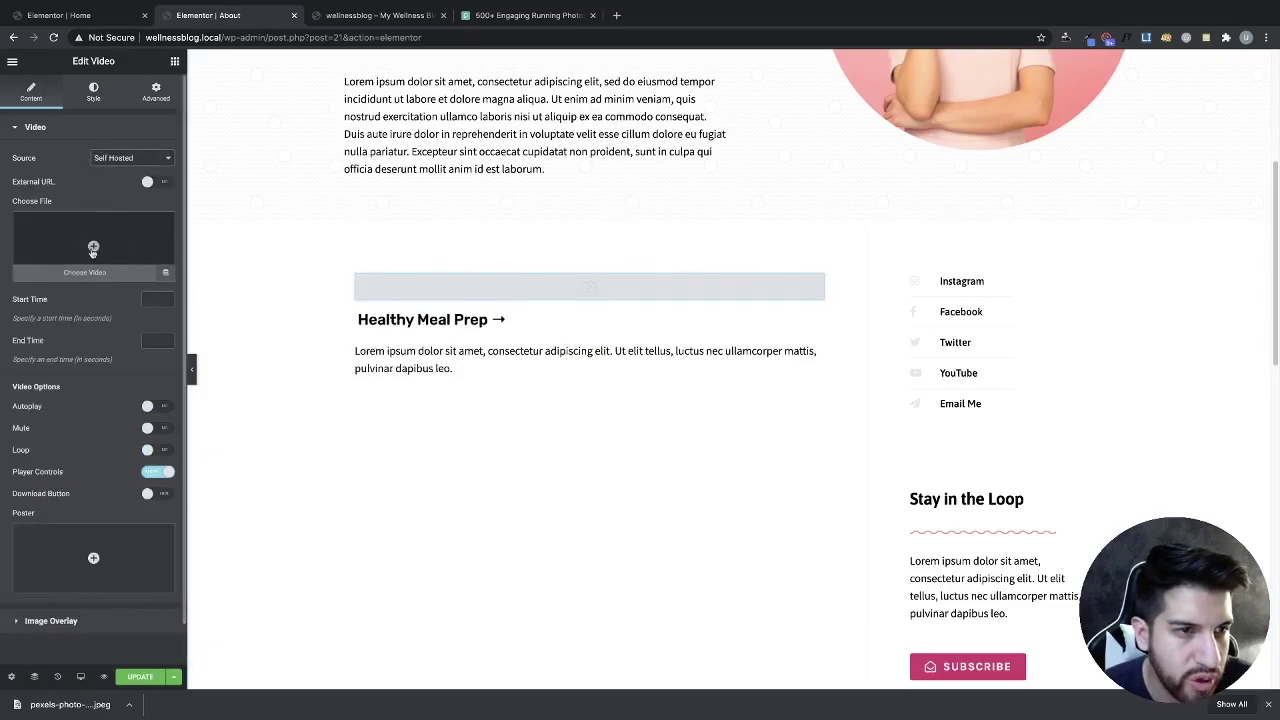
pyautogui.click(130, 158)
pyautogui.click(115, 123)
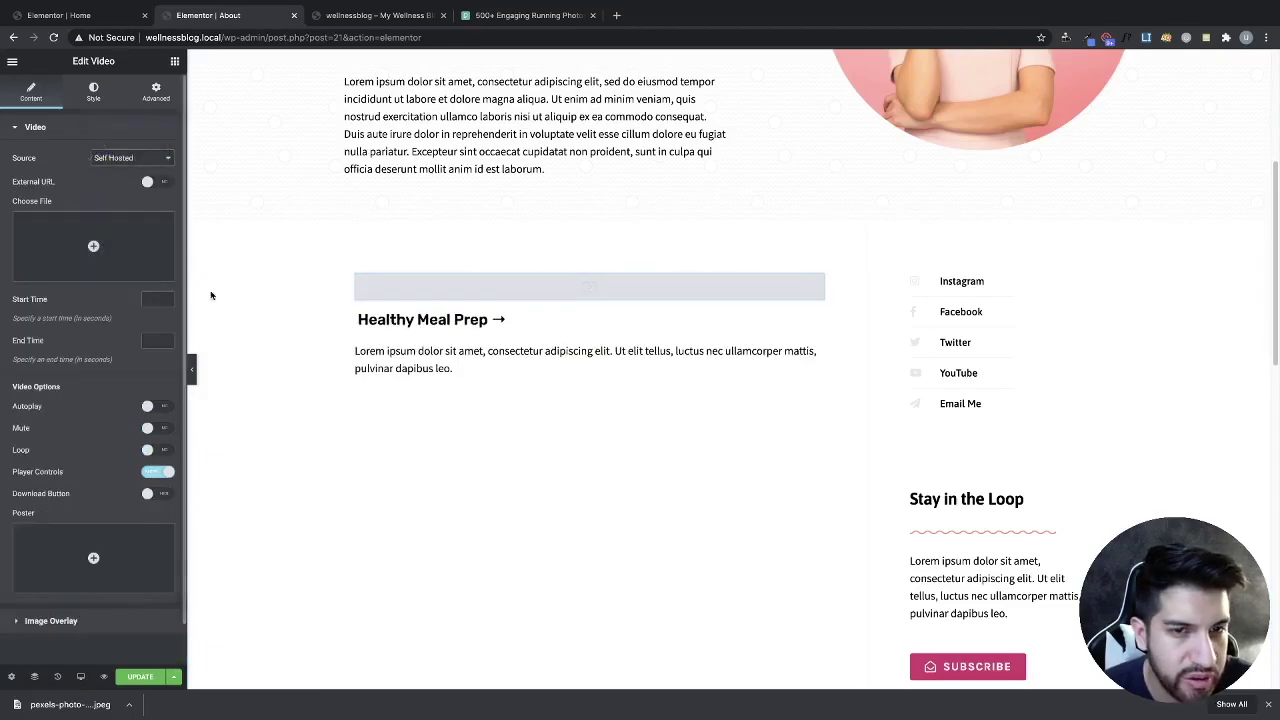
pyautogui.scroll(-1, 720, 445)
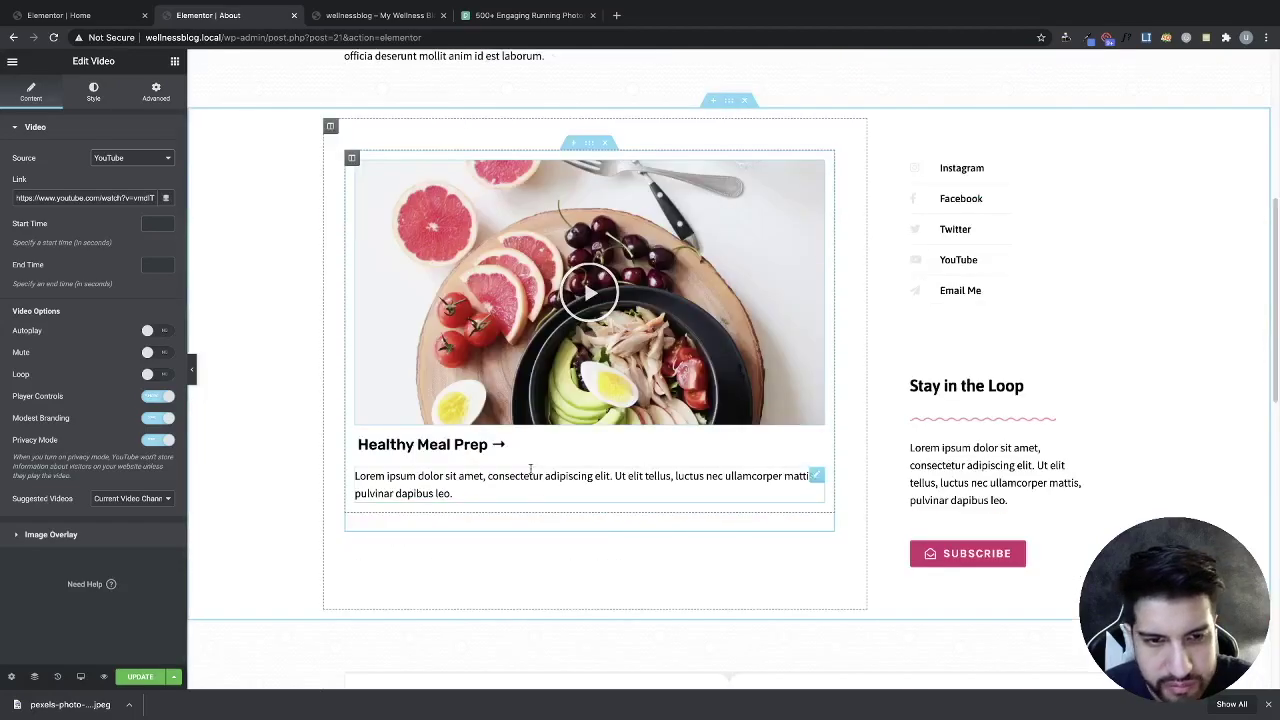
# - Inspect the Healthy Meal Prep text, link button and the social links' Instagram item
pyautogui.click(554, 493)
pyautogui.scroll(-1, 500, 460)
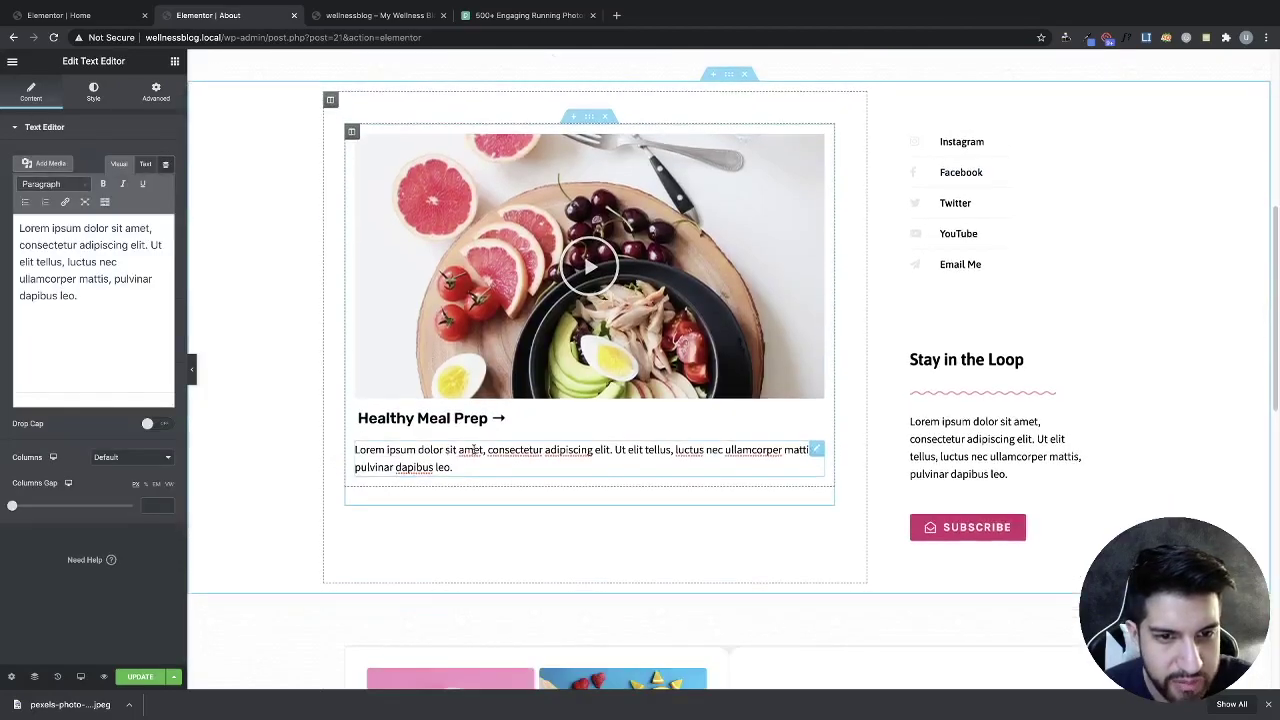
pyautogui.click(512, 424)
pyautogui.scroll(-1, 590, 430)
pyautogui.scroll(2, 780, 500)
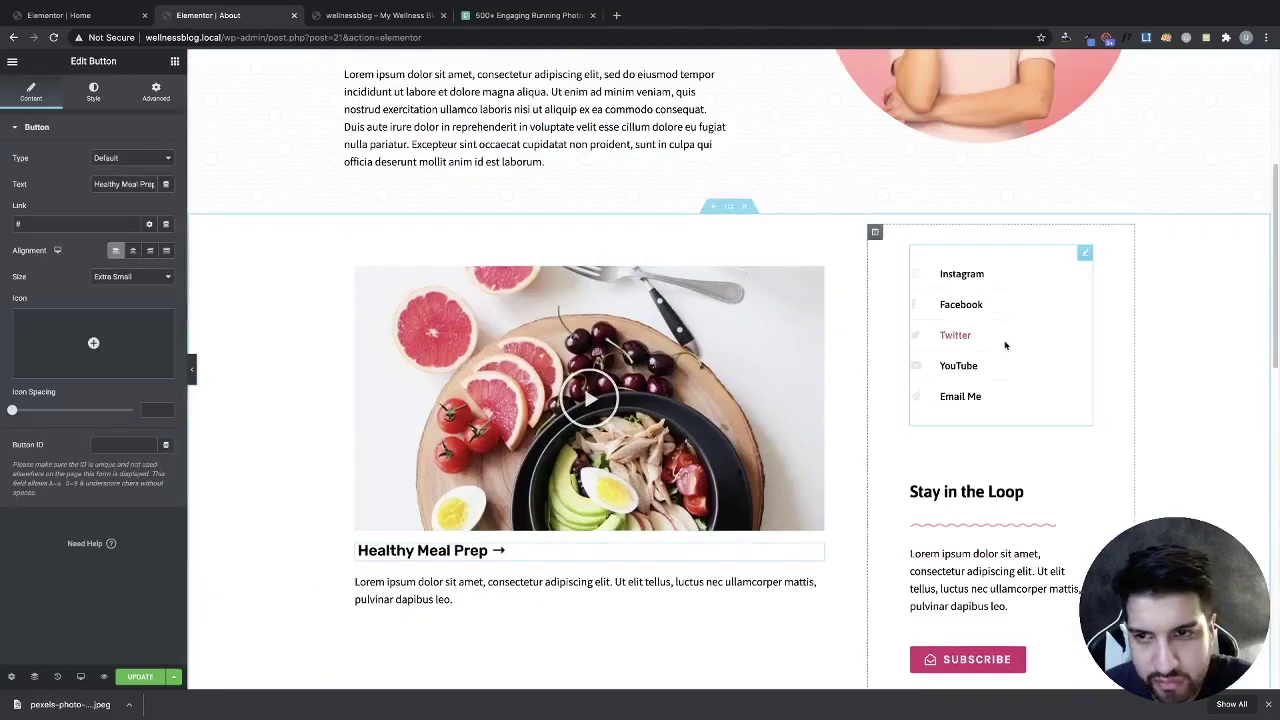
pyautogui.click(1021, 328)
pyautogui.click(38, 202)
pyautogui.click(70, 211)
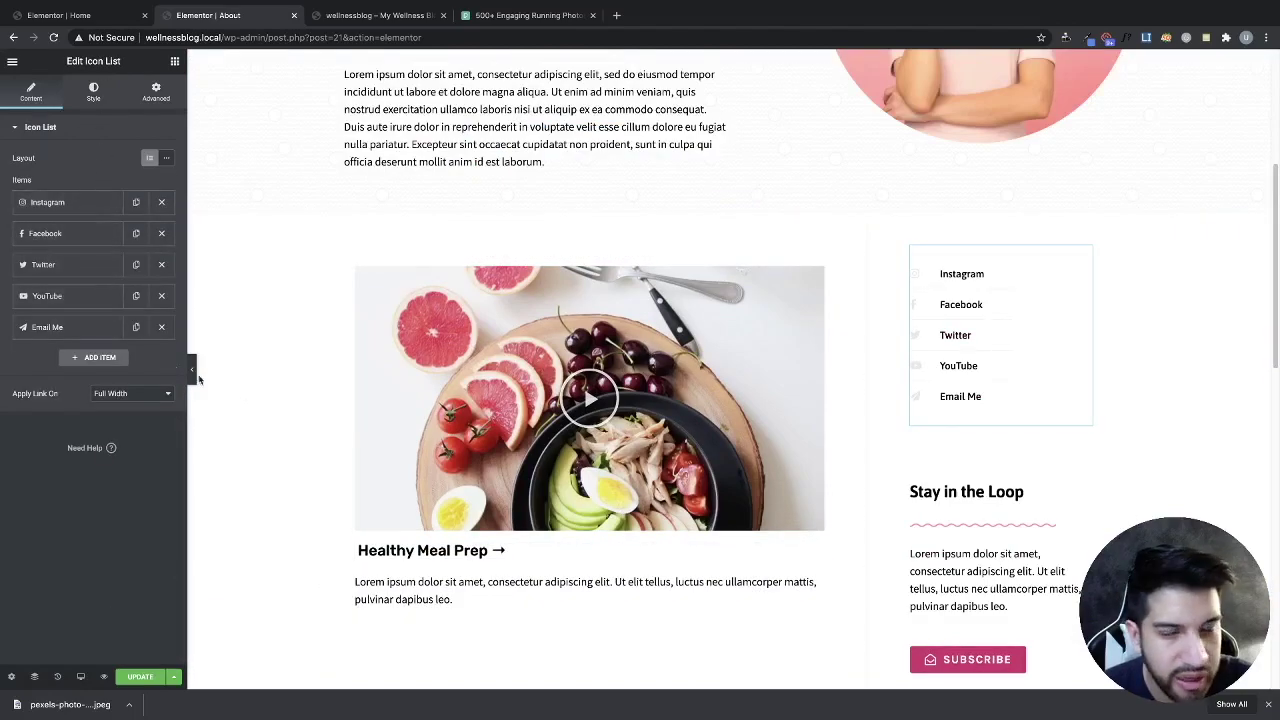
pyautogui.scroll(-2, 1103, 391)
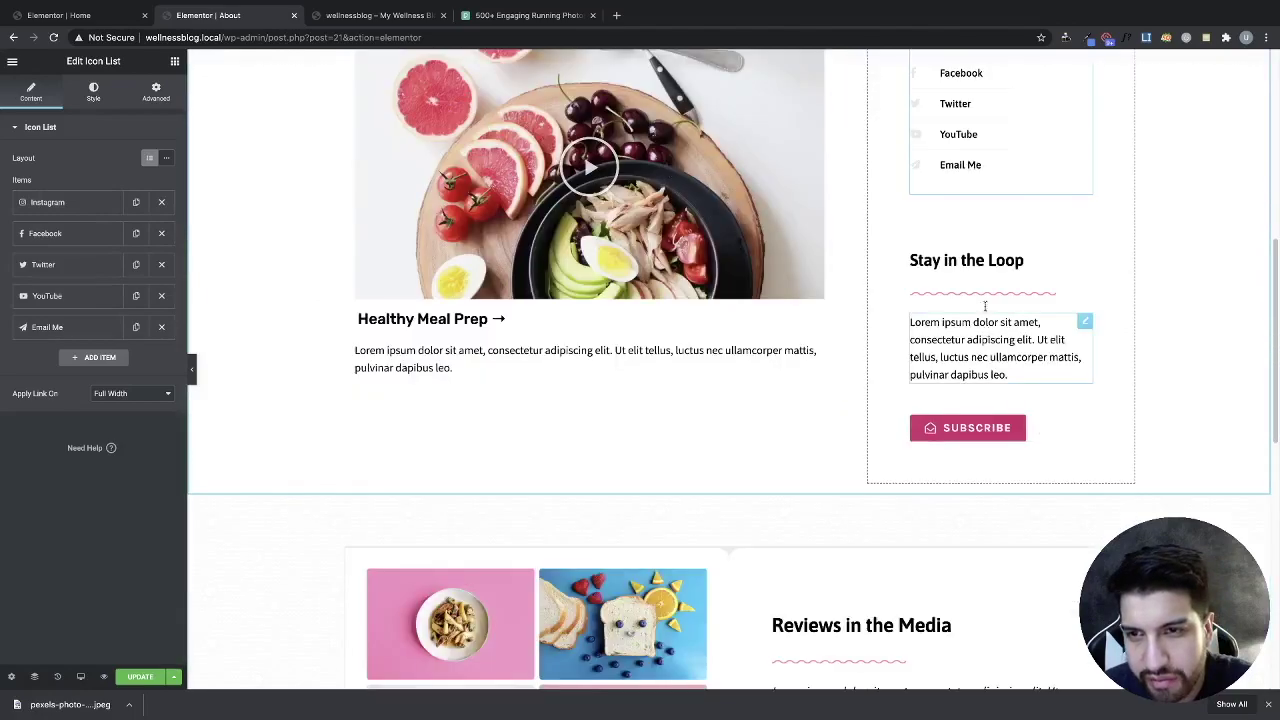
# - Delete the Subscribe button, Stay in the Loop paragraph and heading, and the pink wavy divider
pyautogui.click(1025, 436)
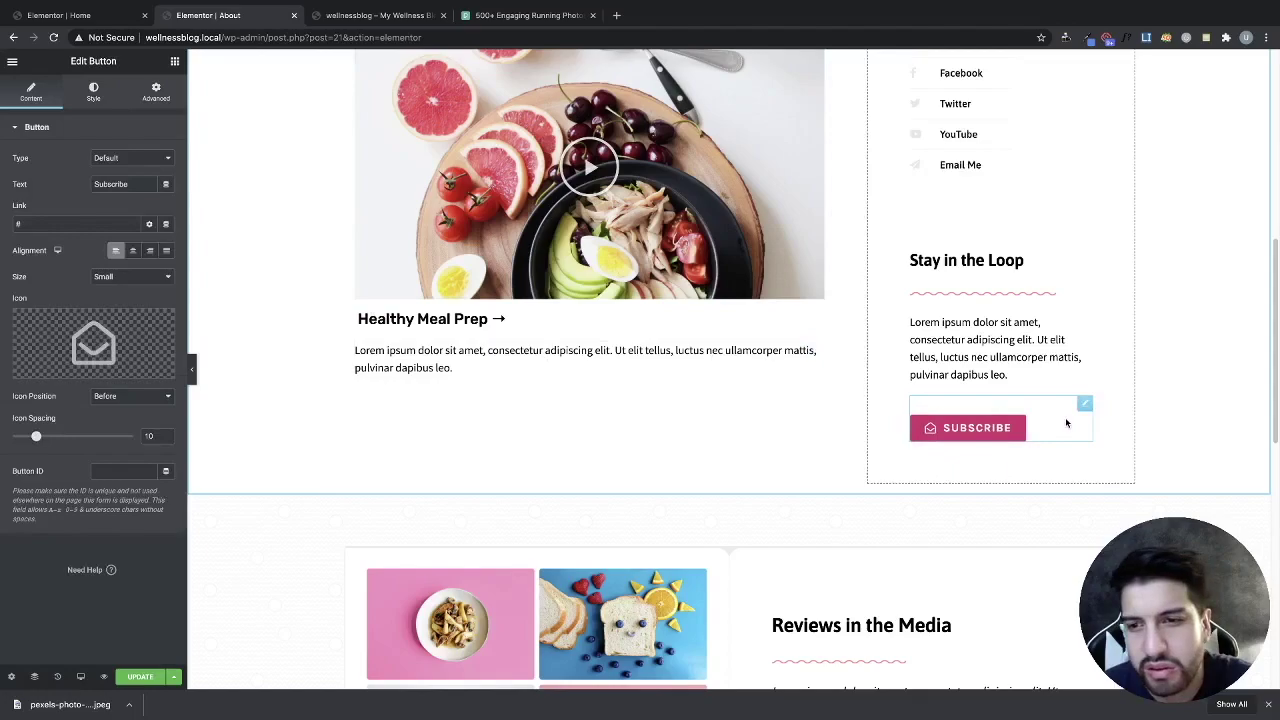
pyautogui.scroll(1, 983, 428)
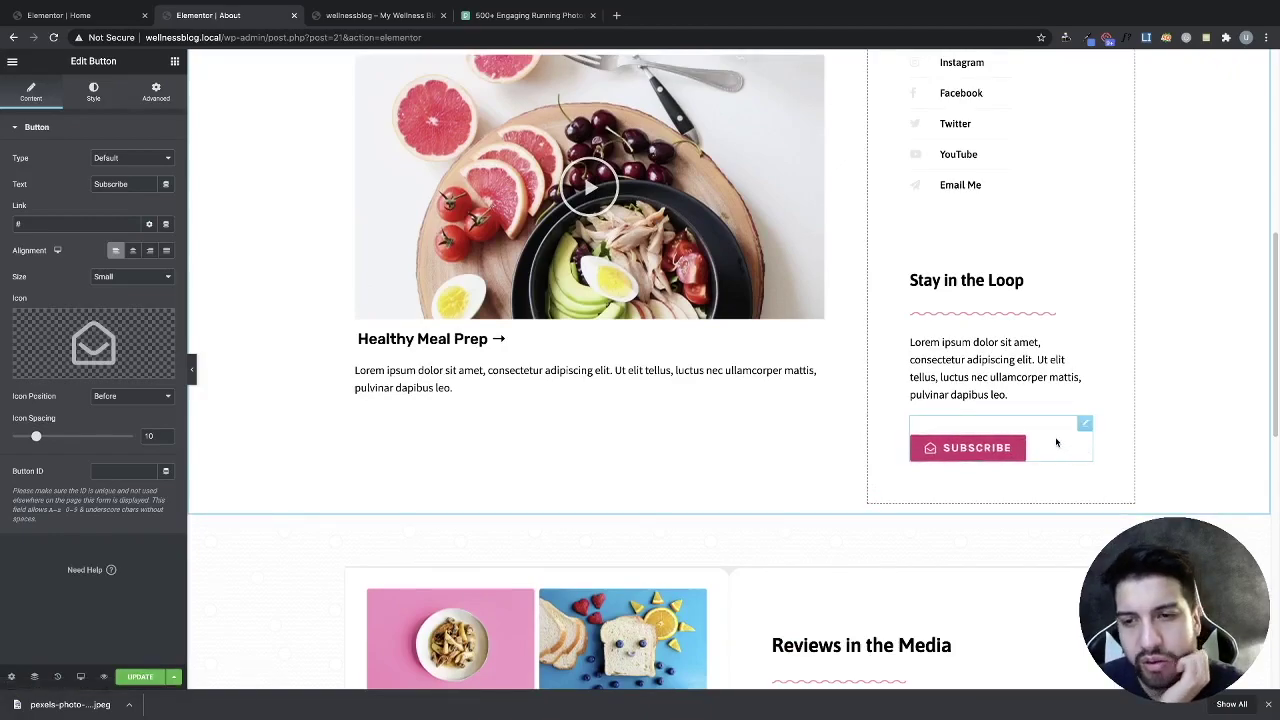
pyautogui.rightClick(1056, 442)
pyautogui.click(1070, 618)
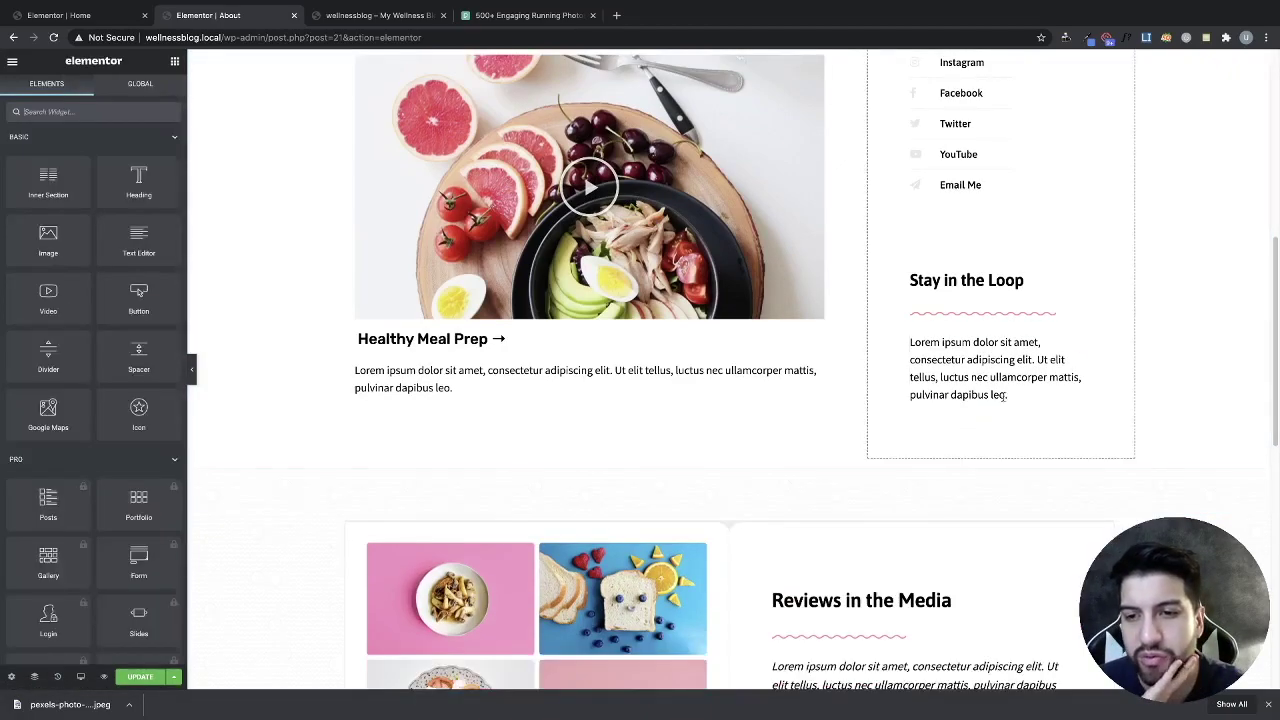
pyautogui.rightClick(1000, 370)
pyautogui.click(1040, 543)
pyautogui.rightClick(1000, 282)
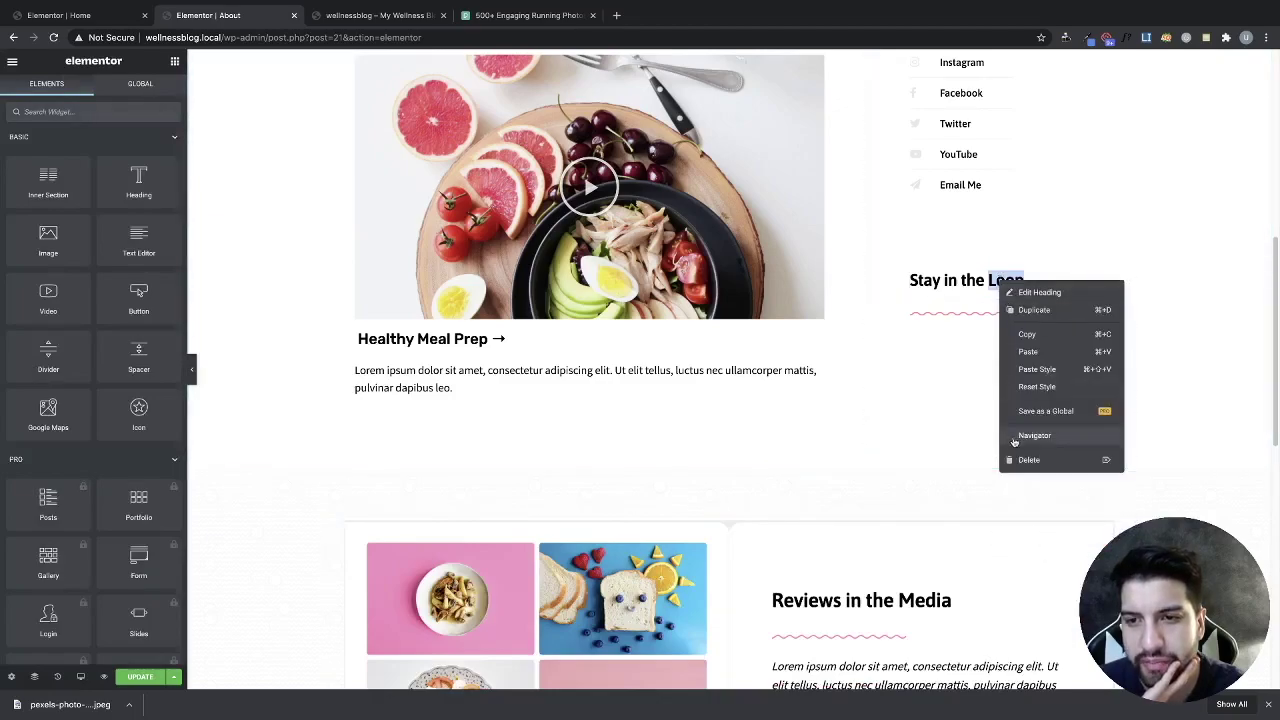
pyautogui.click(1017, 456)
pyautogui.rightClick(988, 274)
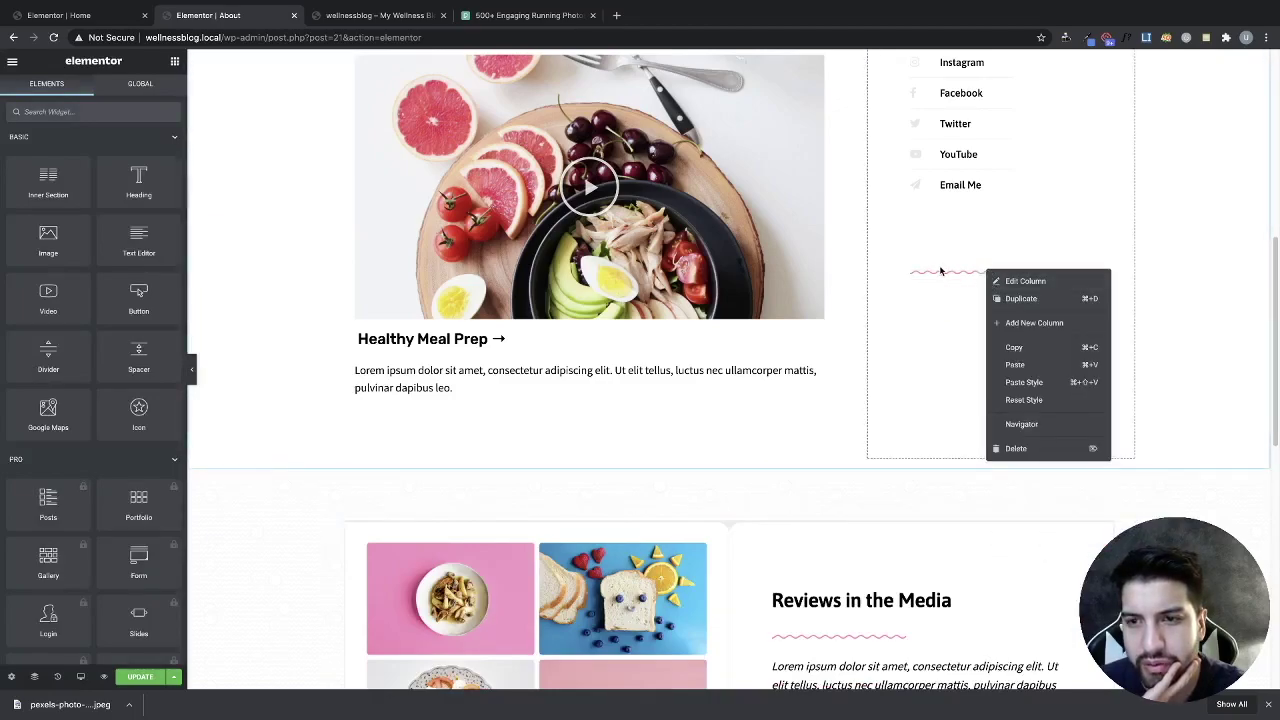
pyautogui.rightClick(940, 272)
pyautogui.click(958, 447)
pyautogui.scroll(2, 958, 444)
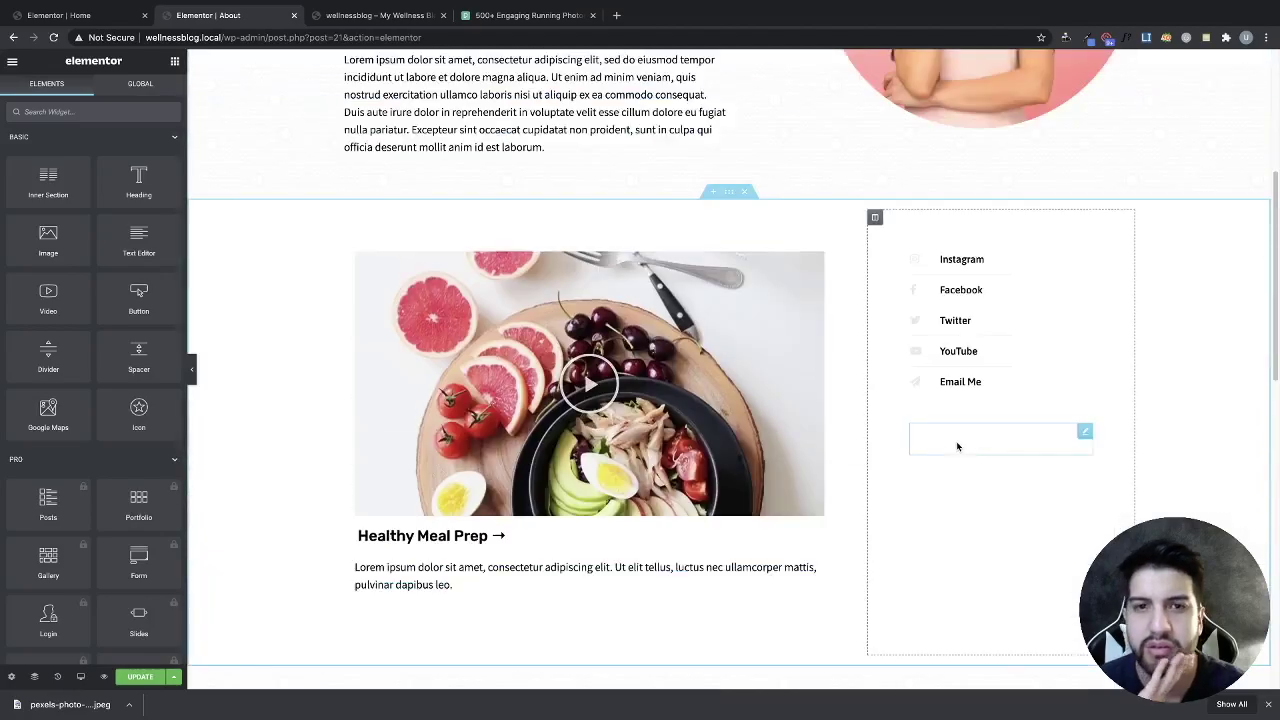
pyautogui.scroll(-3, 960, 446)
pyautogui.scroll(-5, 970, 452)
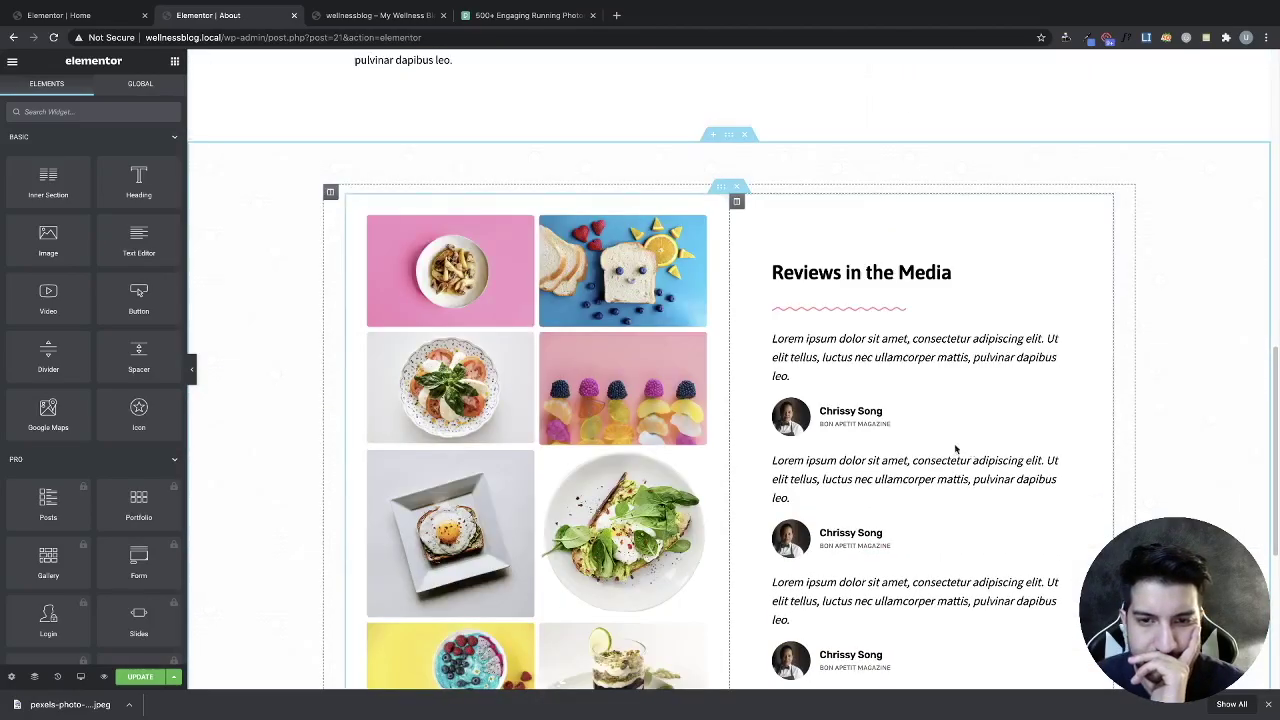
pyautogui.scroll(2, 931, 397)
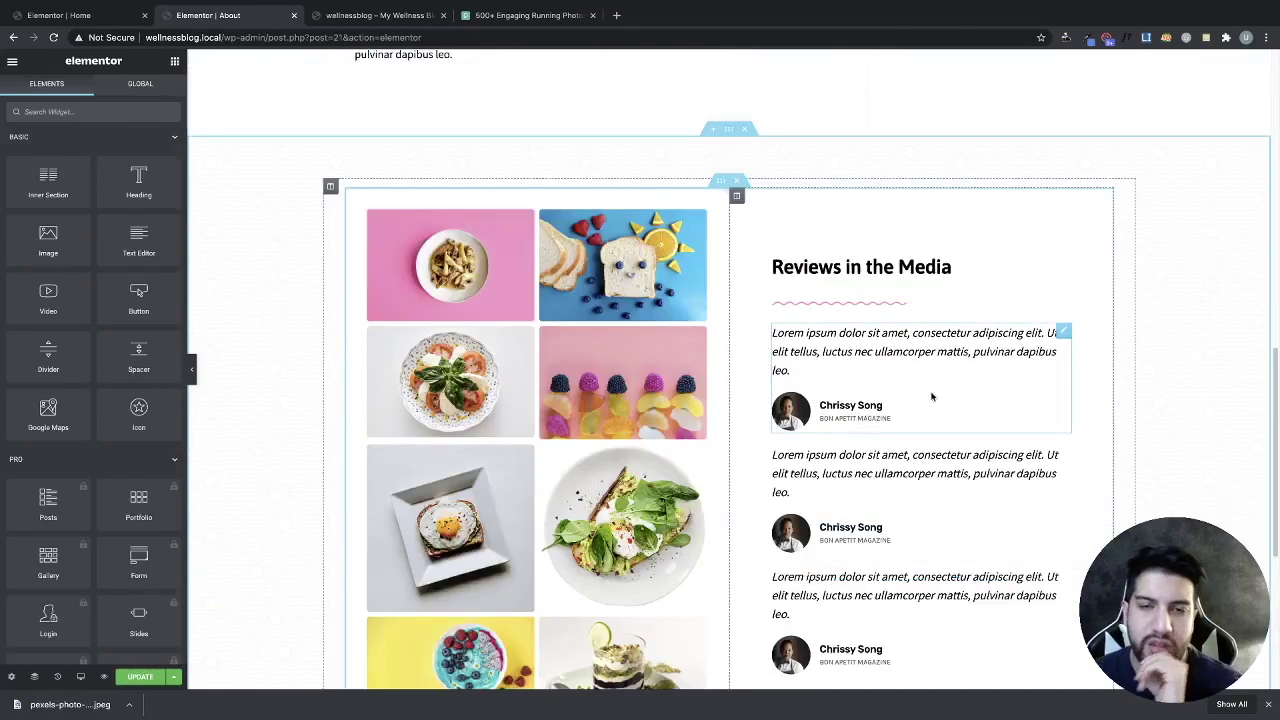
pyautogui.click(580, 278)
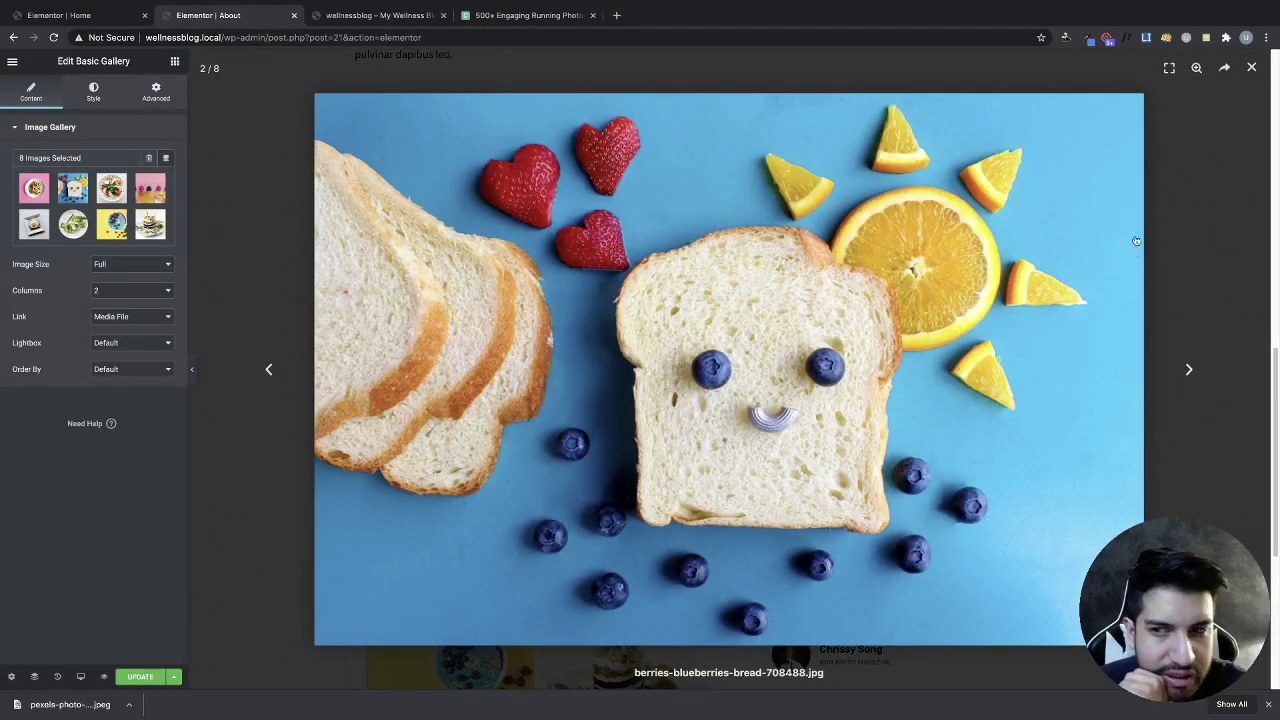
pyautogui.click(1251, 66)
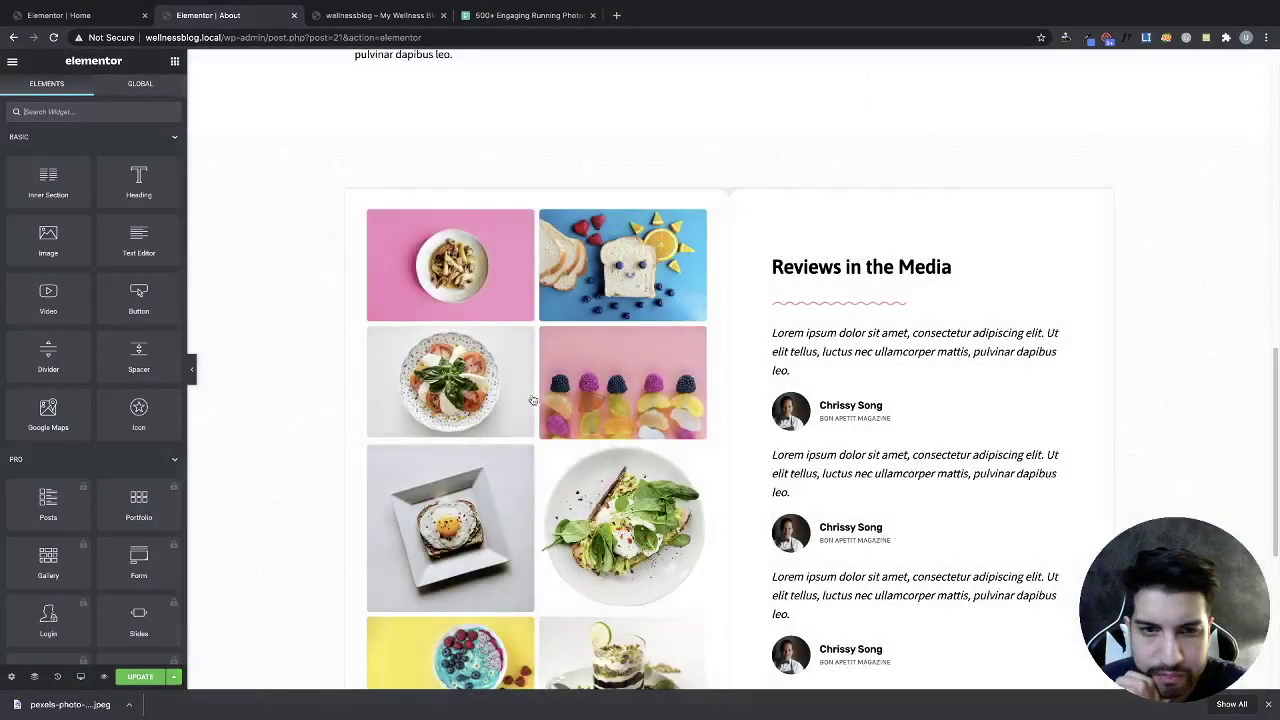
pyautogui.click(525, 348)
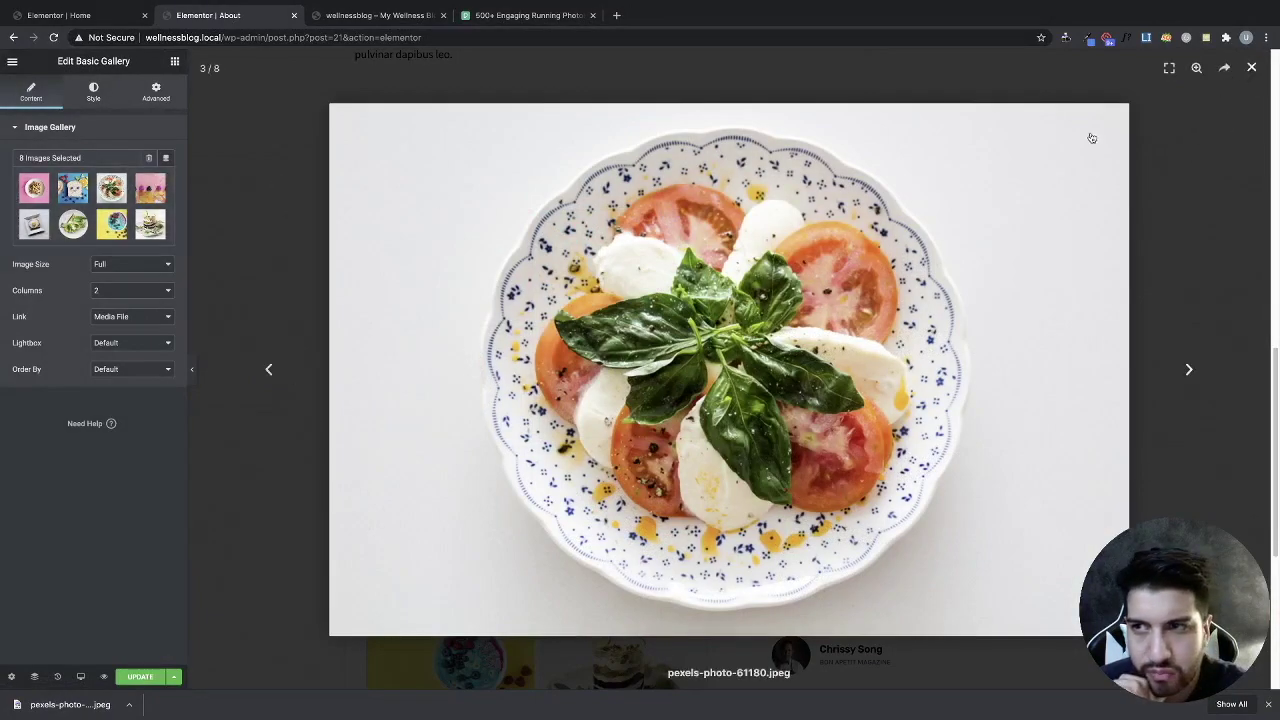
pyautogui.press('Escape')
pyautogui.rightClick(580, 430)
pyautogui.click(620, 440)
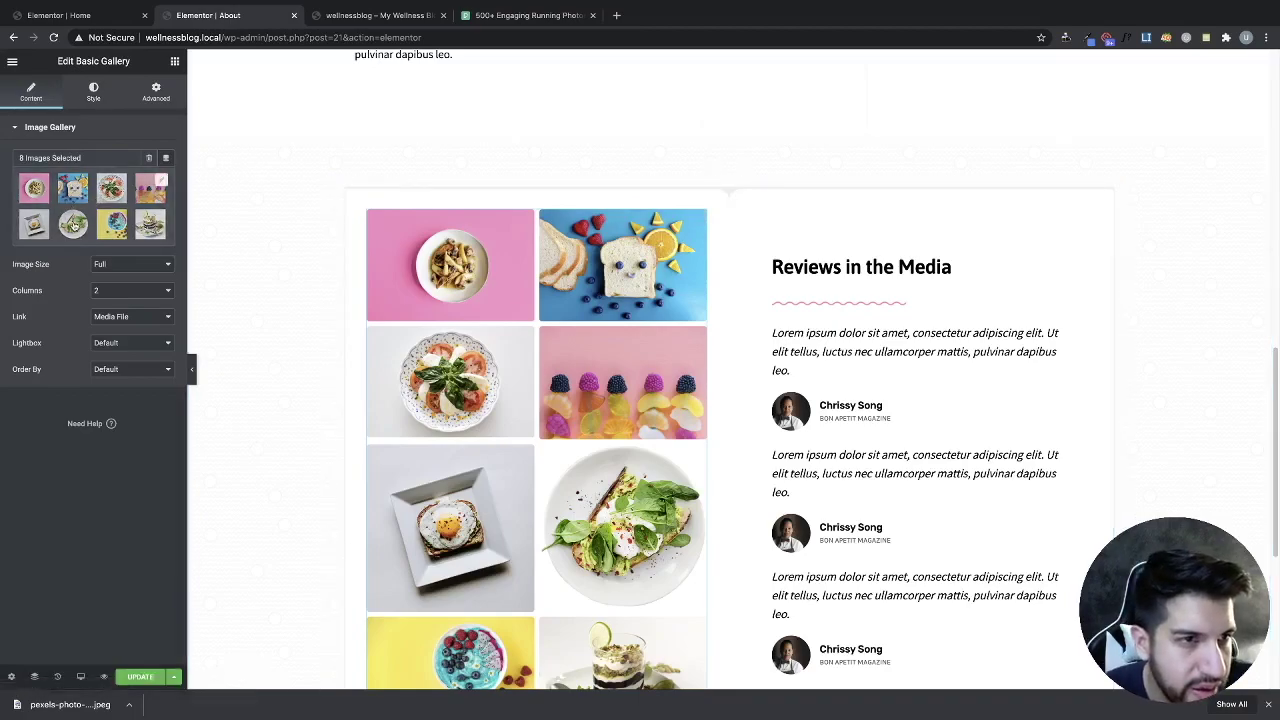
pyautogui.click(92, 203)
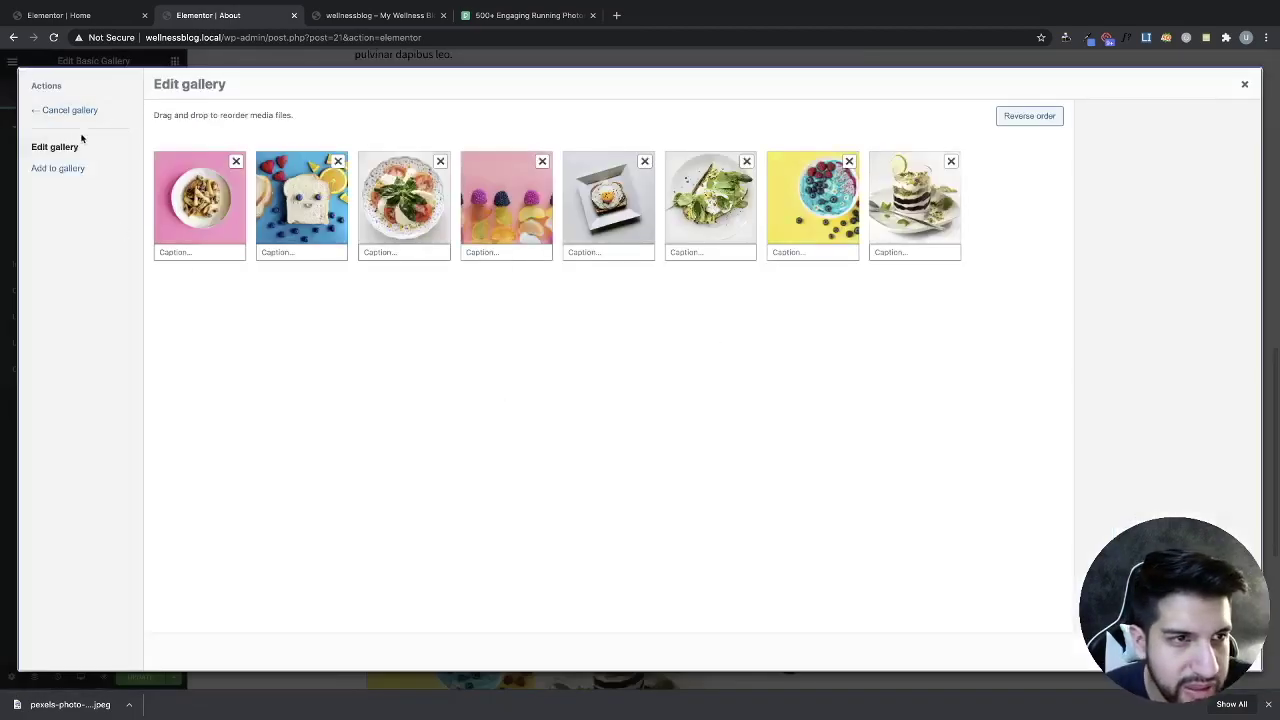
pyautogui.click(52, 170)
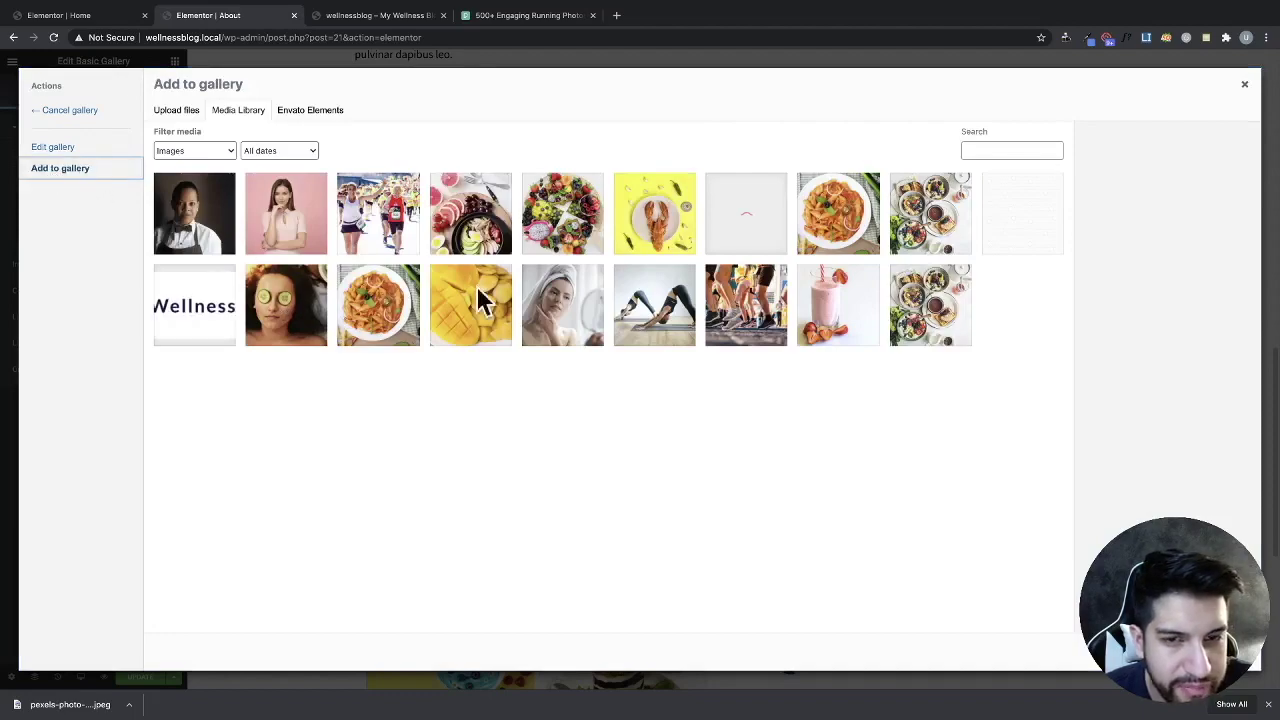
pyautogui.click(785, 318)
pyautogui.click(654, 305)
pyautogui.click(562, 305)
pyautogui.click(378, 305)
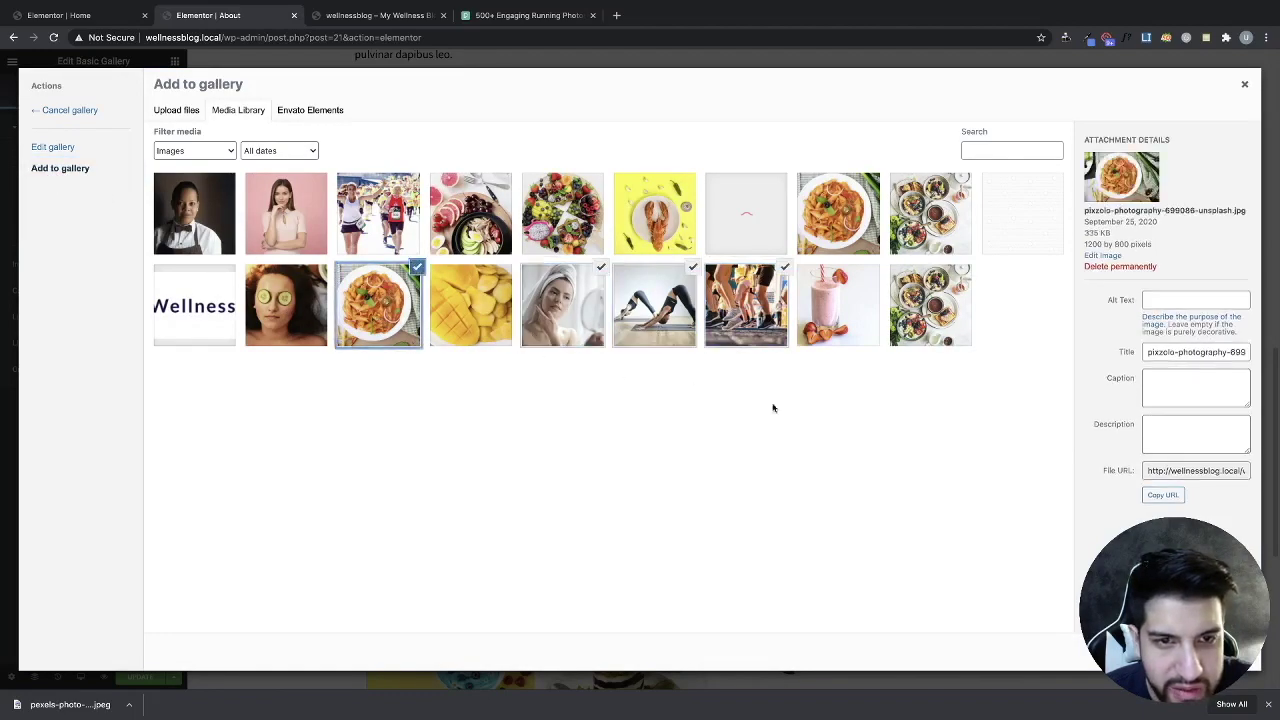
pyautogui.click(1205, 651)
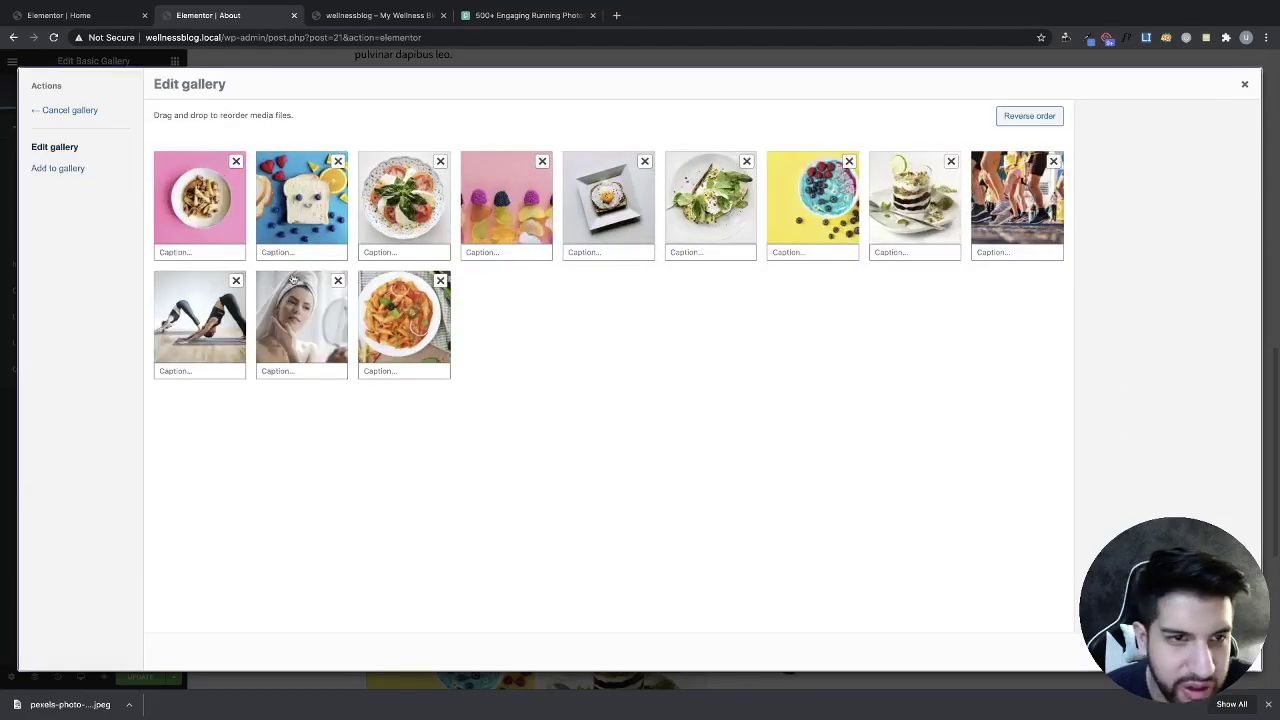
pyautogui.click(236, 284)
pyautogui.click(236, 284)
pyautogui.click(236, 284)
pyautogui.click(1054, 161)
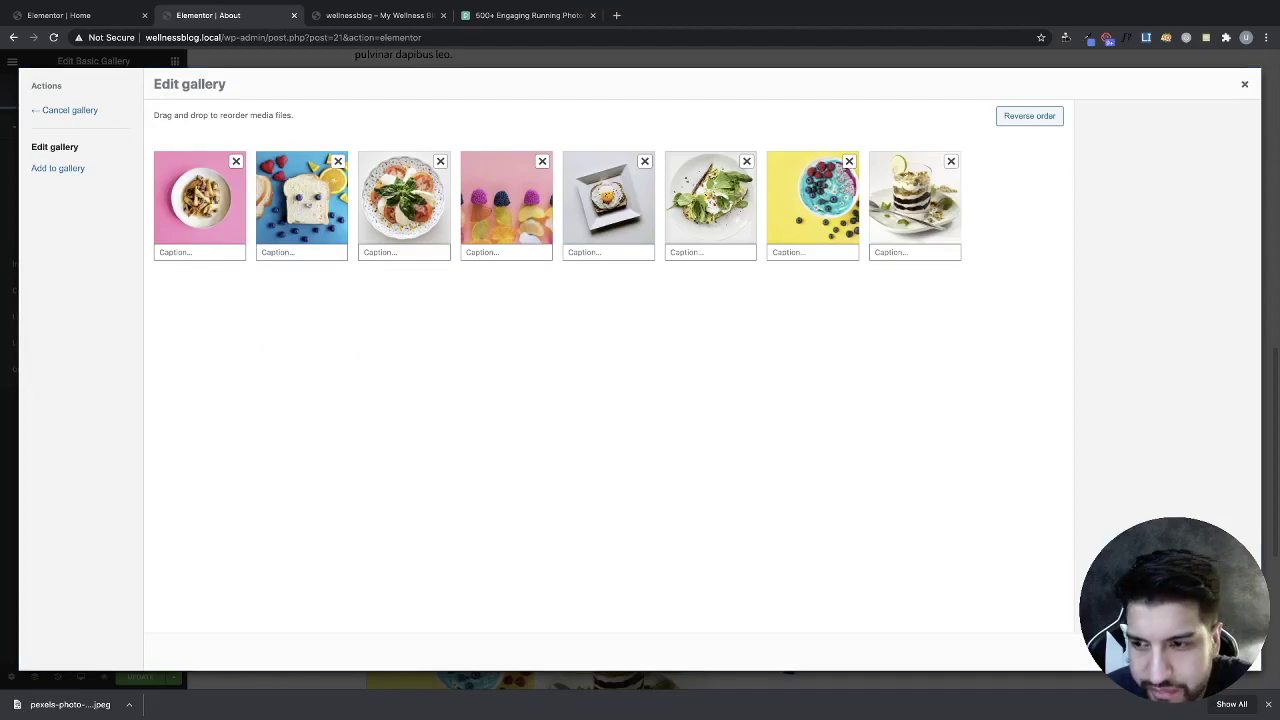
pyautogui.click(1205, 651)
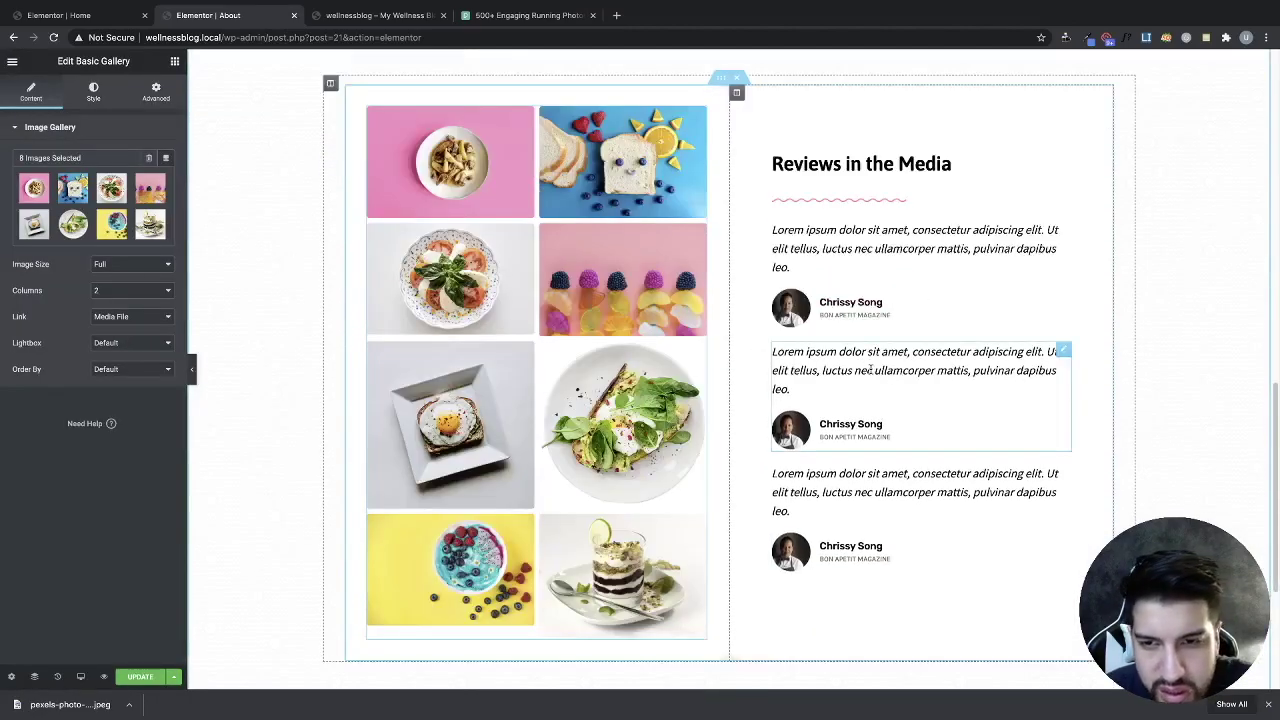
# - Review the first testimonial's reviewer photo, quote text and reviewer name fields
pyautogui.click(870, 370)
pyautogui.scroll(1, 717, 376)
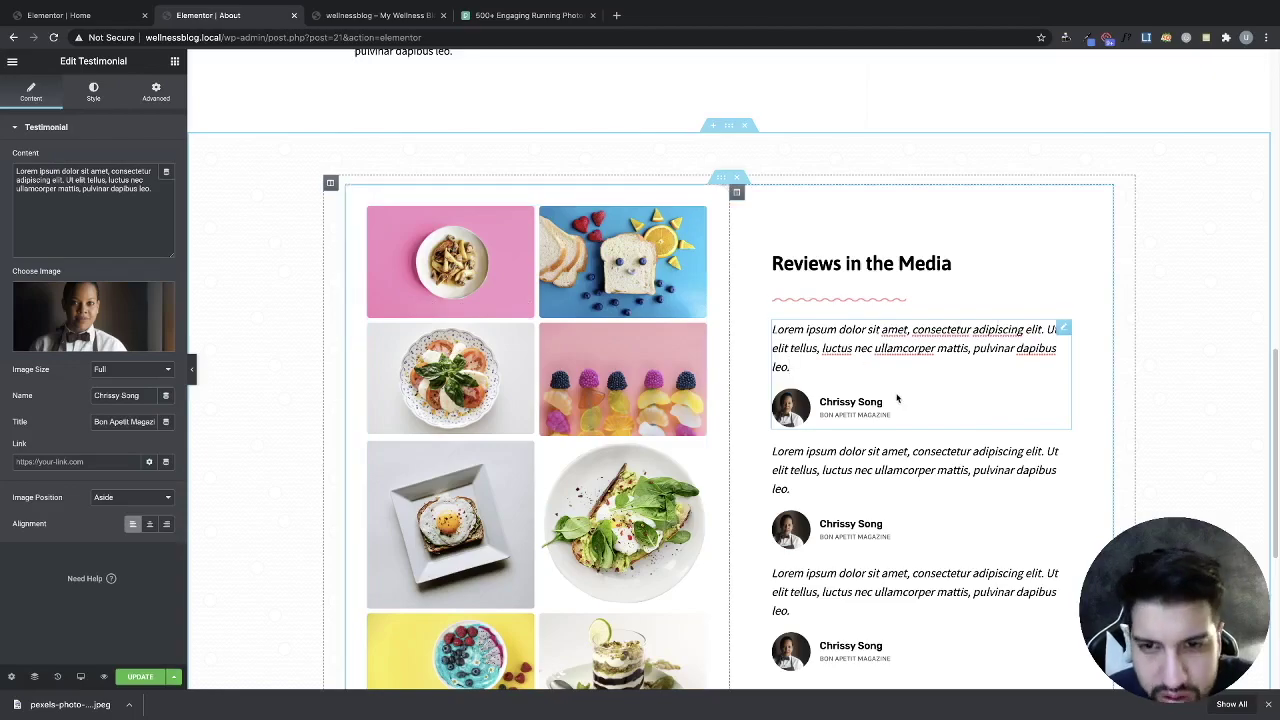
pyautogui.click(64, 326)
pyautogui.click(1244, 84)
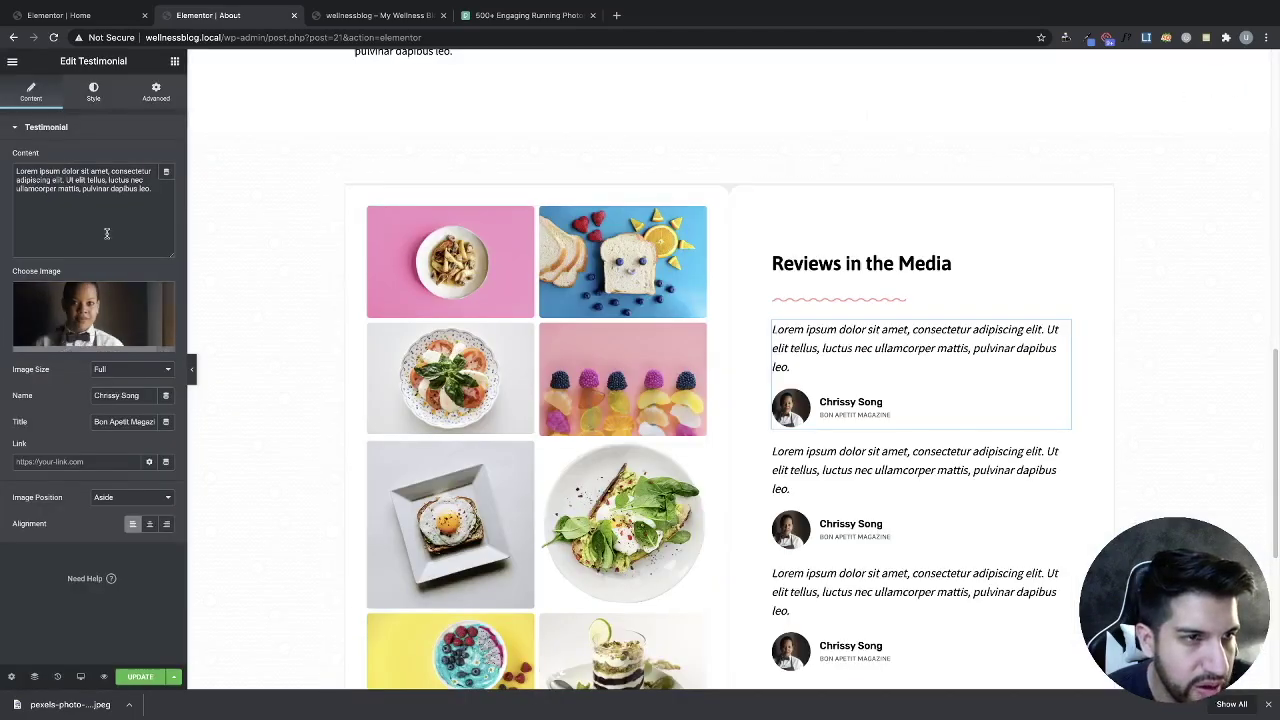
pyautogui.moveTo(106, 234); pyautogui.dragTo(3, 140)
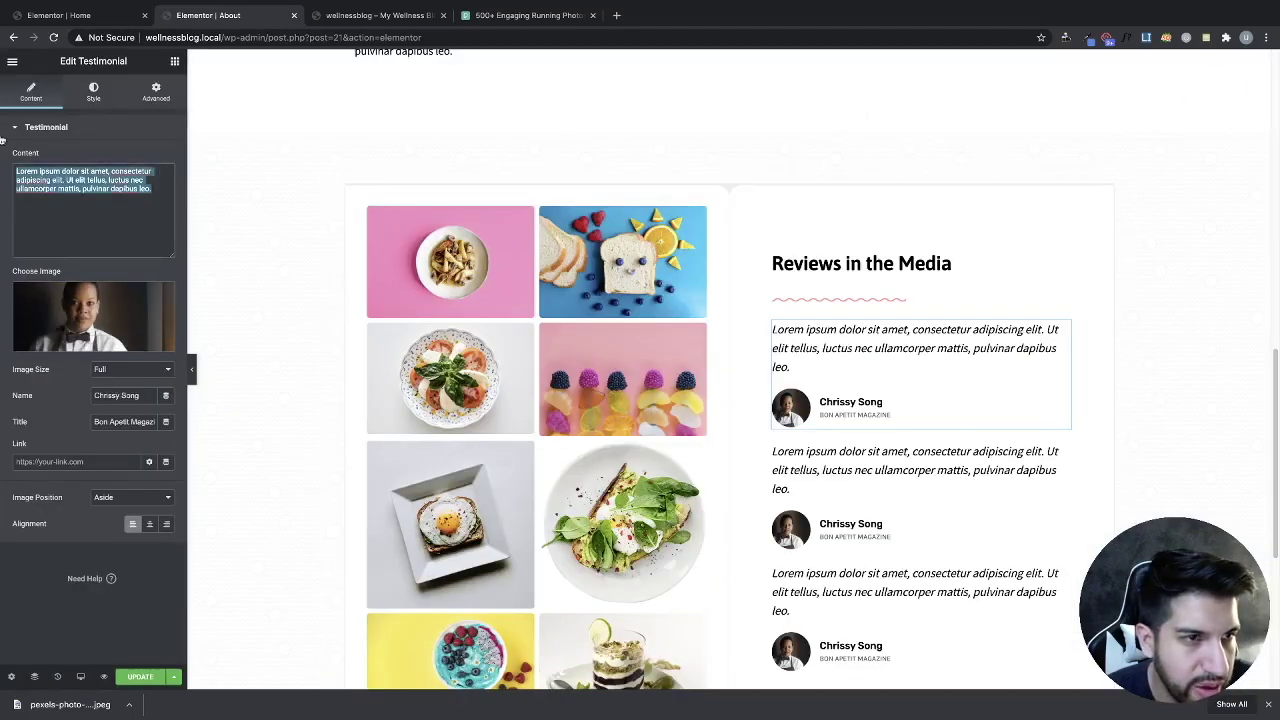
pyautogui.click(122, 396)
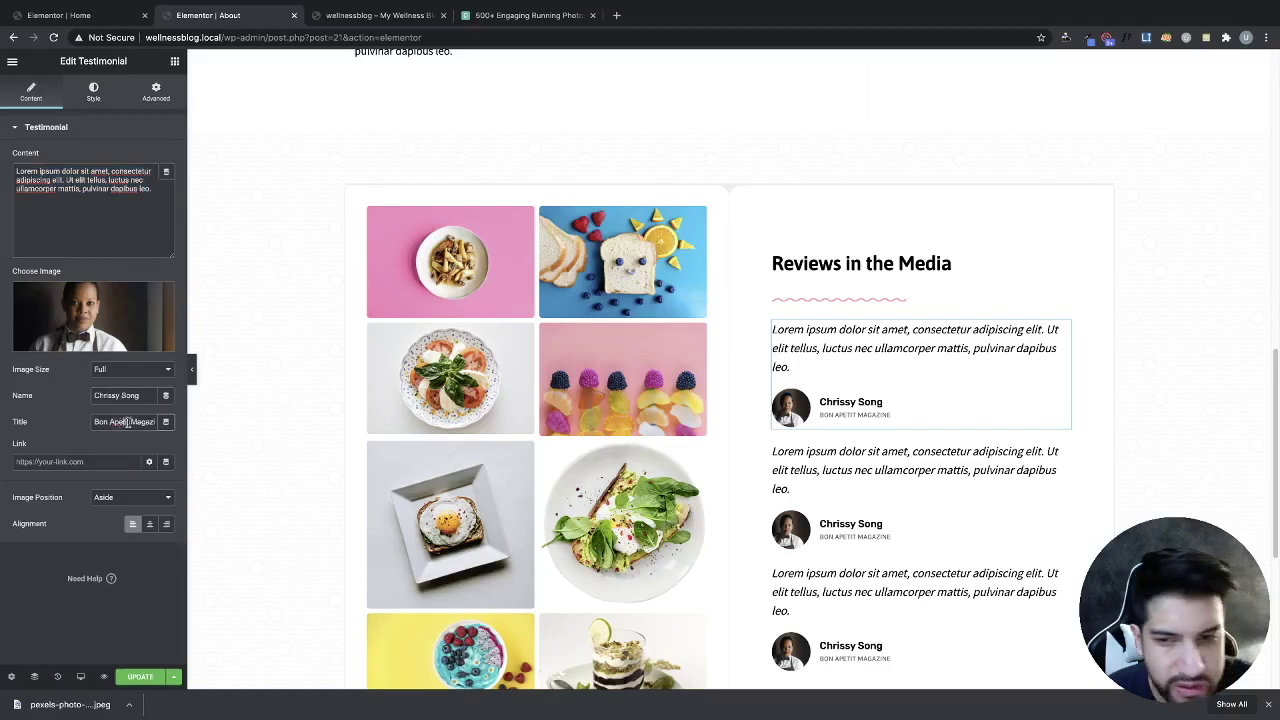
pyautogui.scroll(-3, 994, 500)
pyautogui.scroll(7, 971, 505)
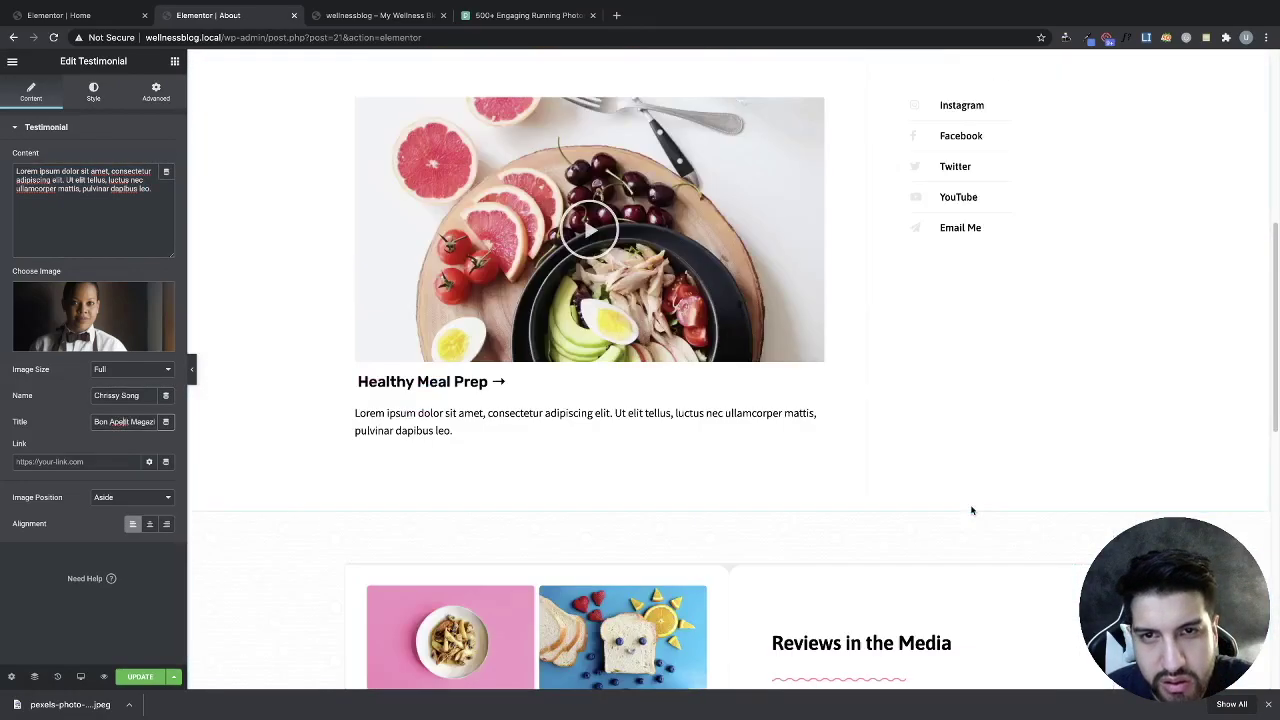
pyautogui.scroll(3, 971, 510)
# - Check the About page at tablet and mobile widths, return to desktop, and preview it live
pyautogui.click(80, 676)
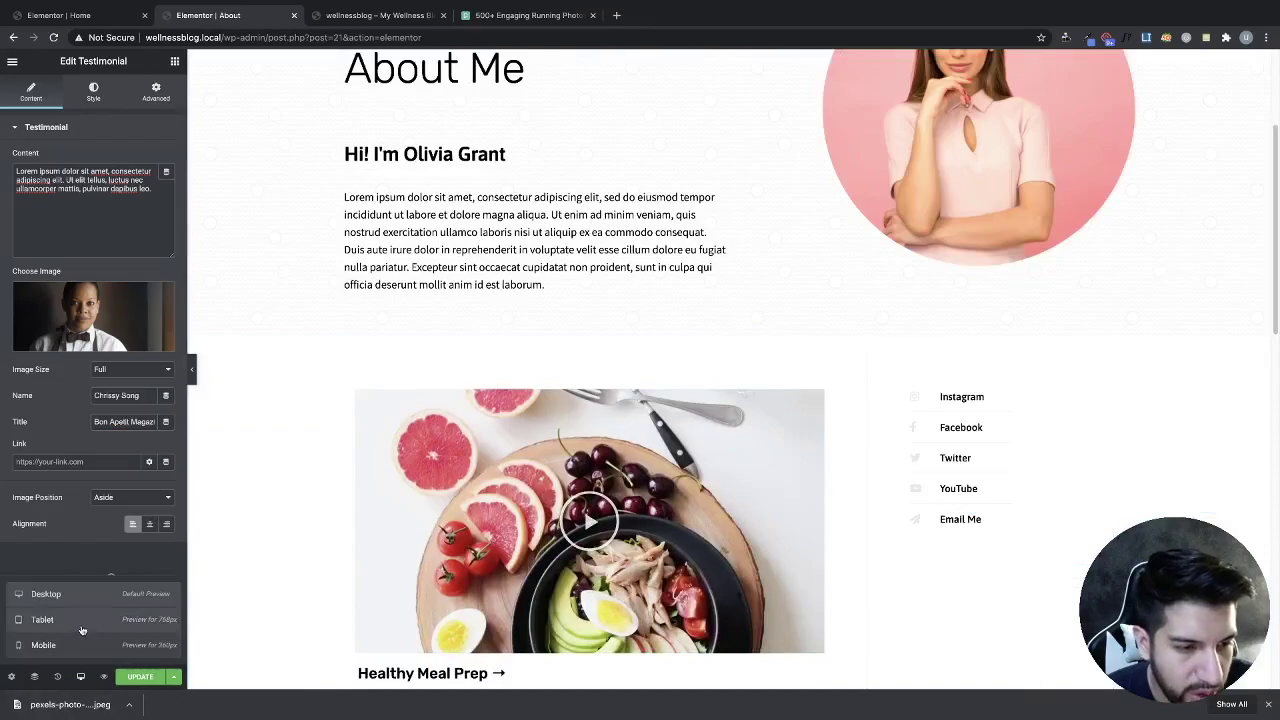
pyautogui.click(42, 620)
pyautogui.click(43, 645)
pyautogui.scroll(-10, 748, 405)
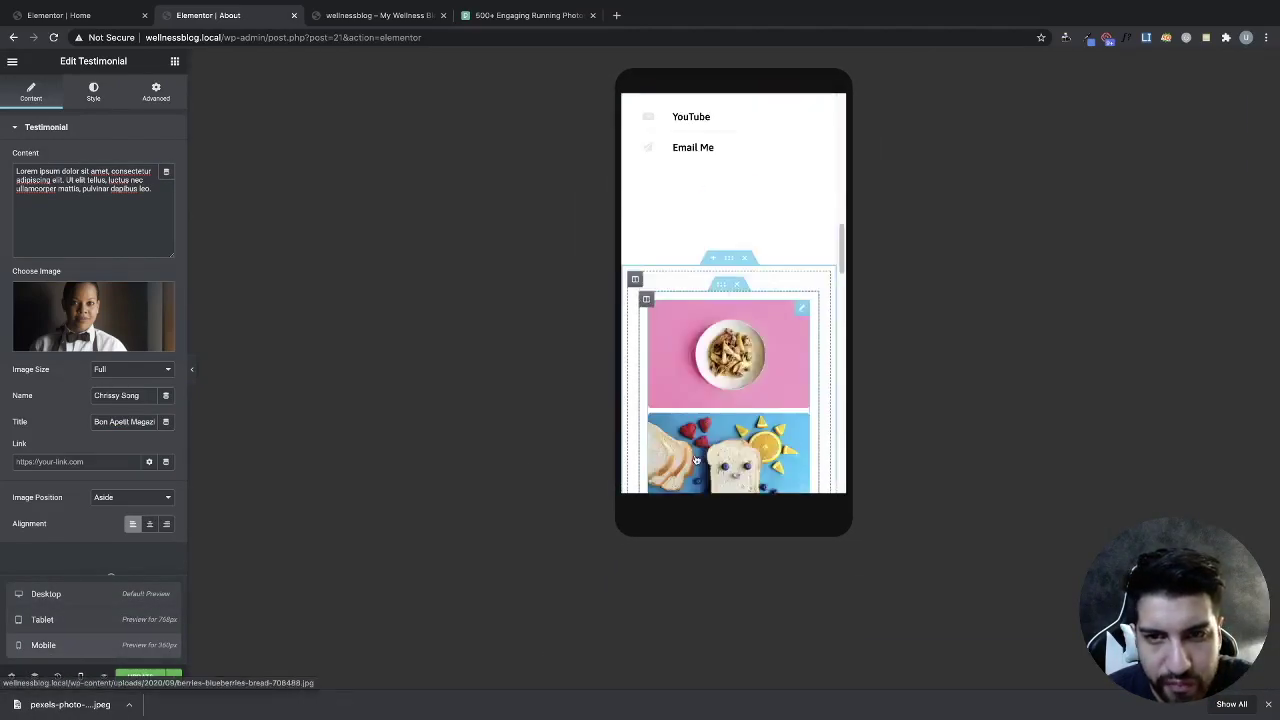
pyautogui.scroll(10, 697, 459)
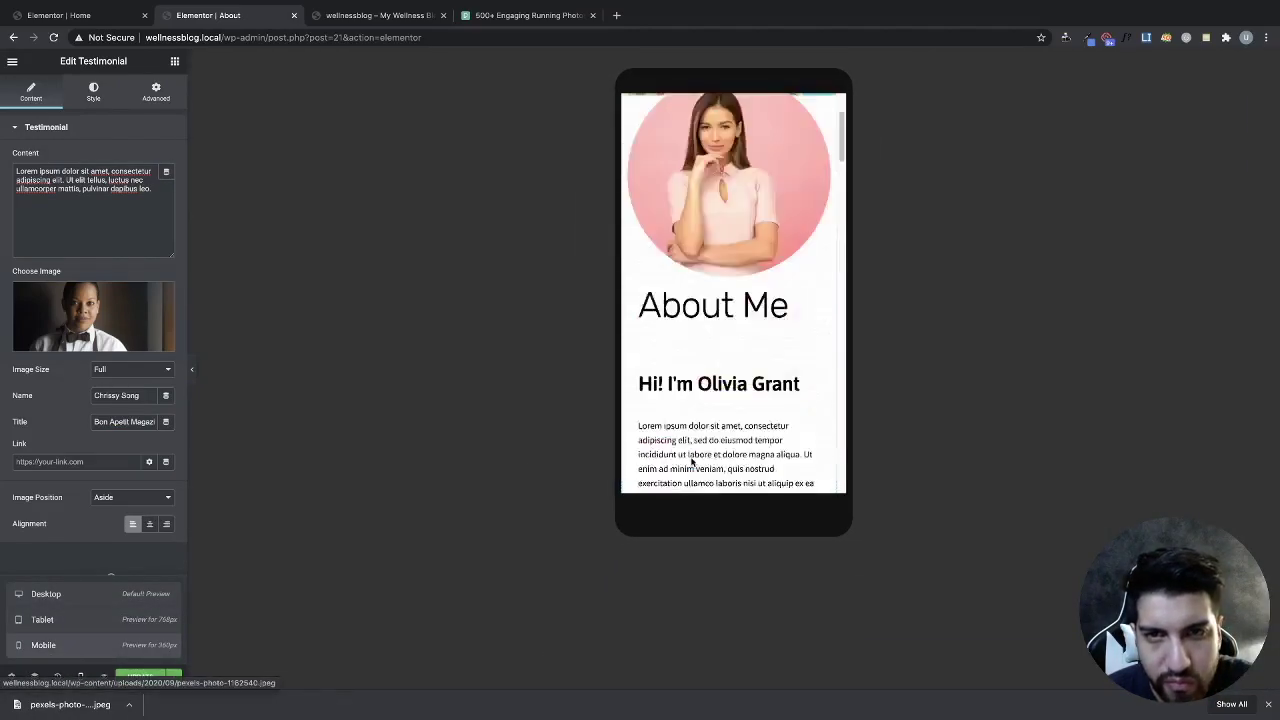
pyautogui.click(134, 594)
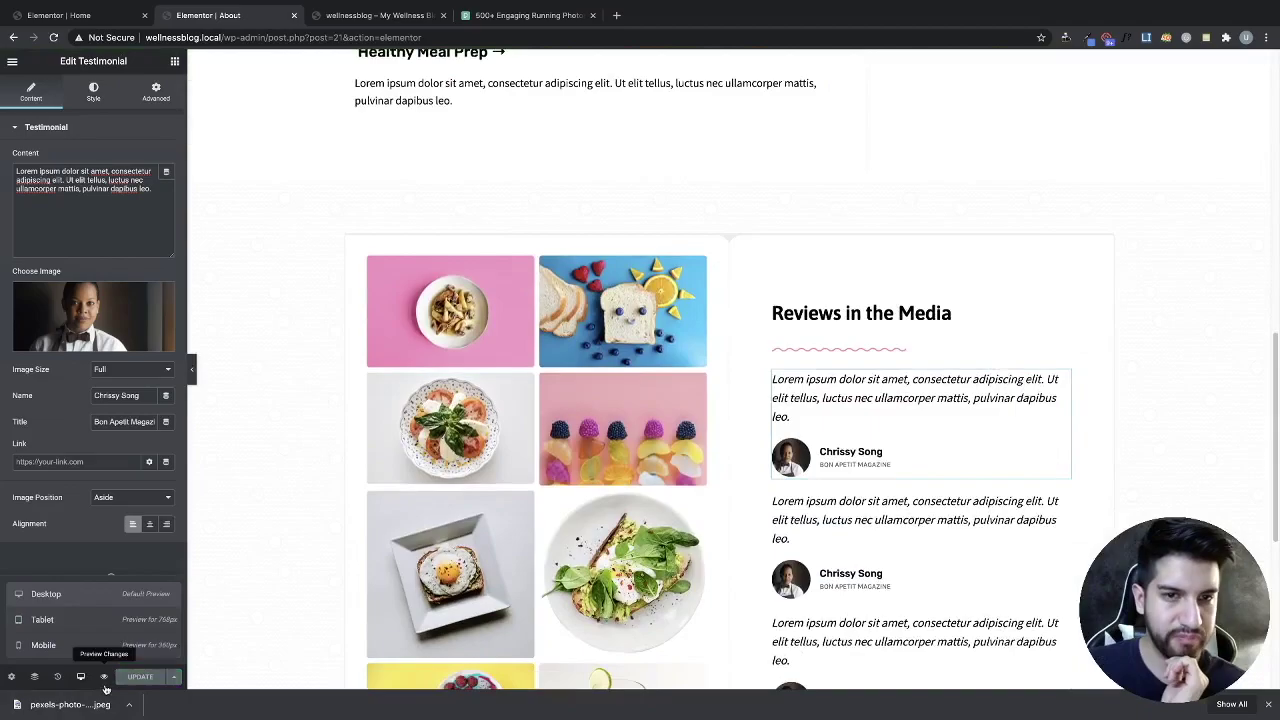
pyautogui.click(104, 680)
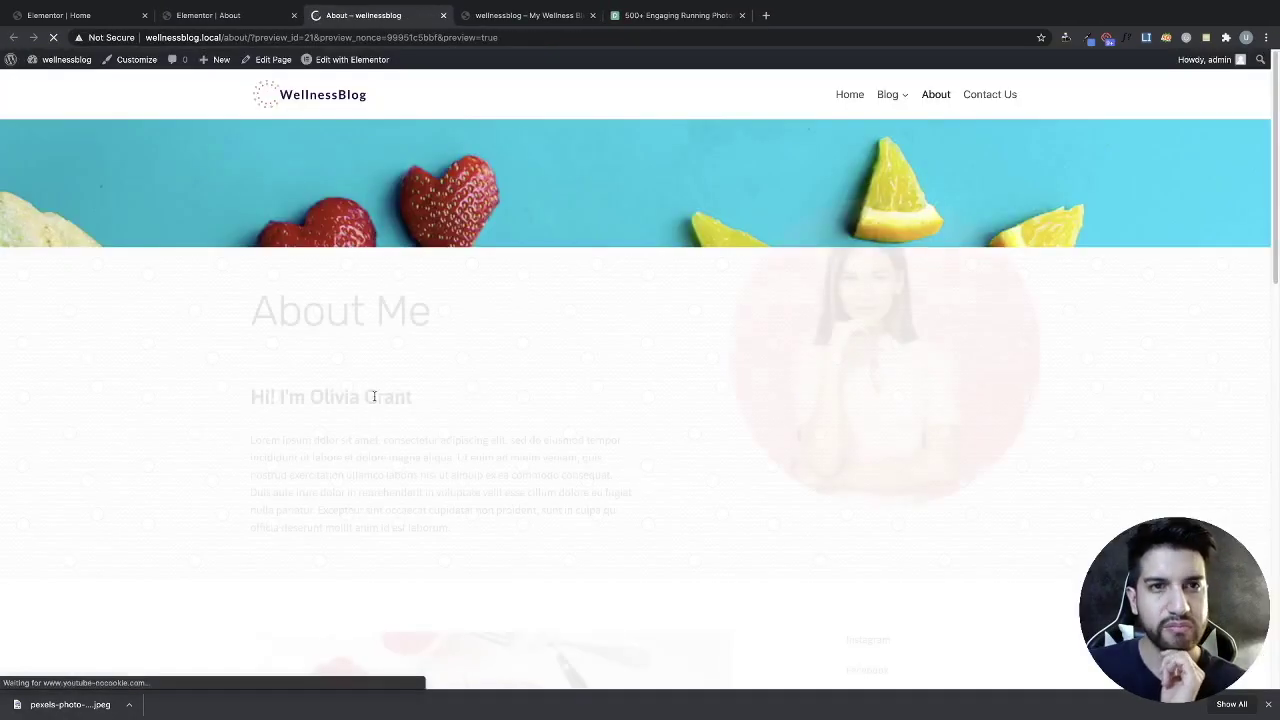
# - Go from the About page preview to the live site's Contact Us page
pyautogui.scroll(-12, 558, 338)
pyautogui.scroll(15, 558, 338)
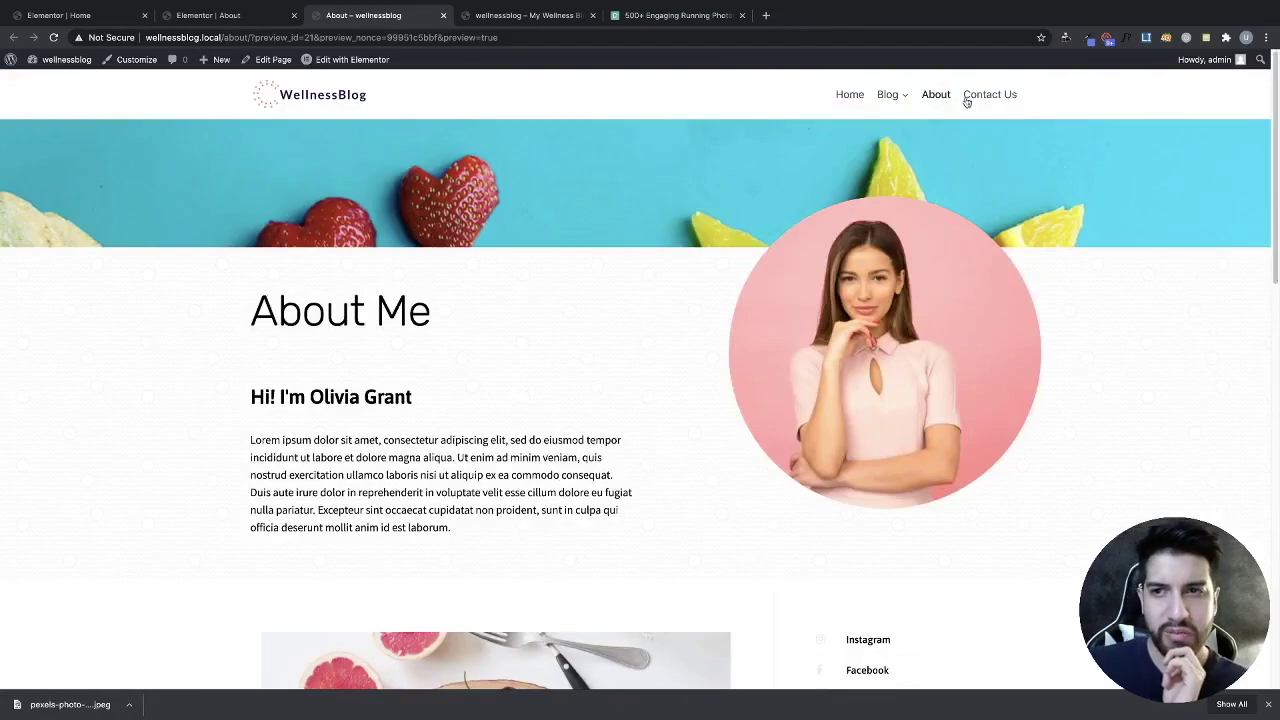
pyautogui.click(1000, 93)
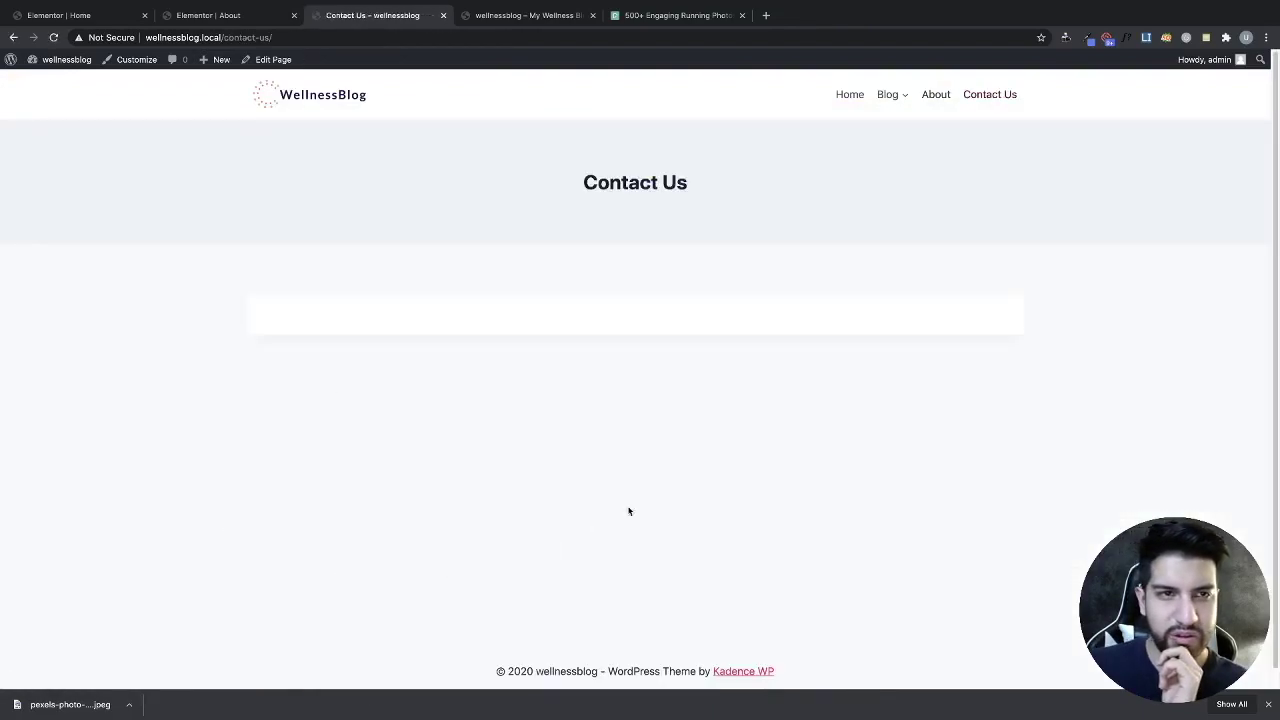
# - Open the Contact Us page from Dashboard > Pages > All Pages for editing with Elementor
pyautogui.moveTo(44, 68)
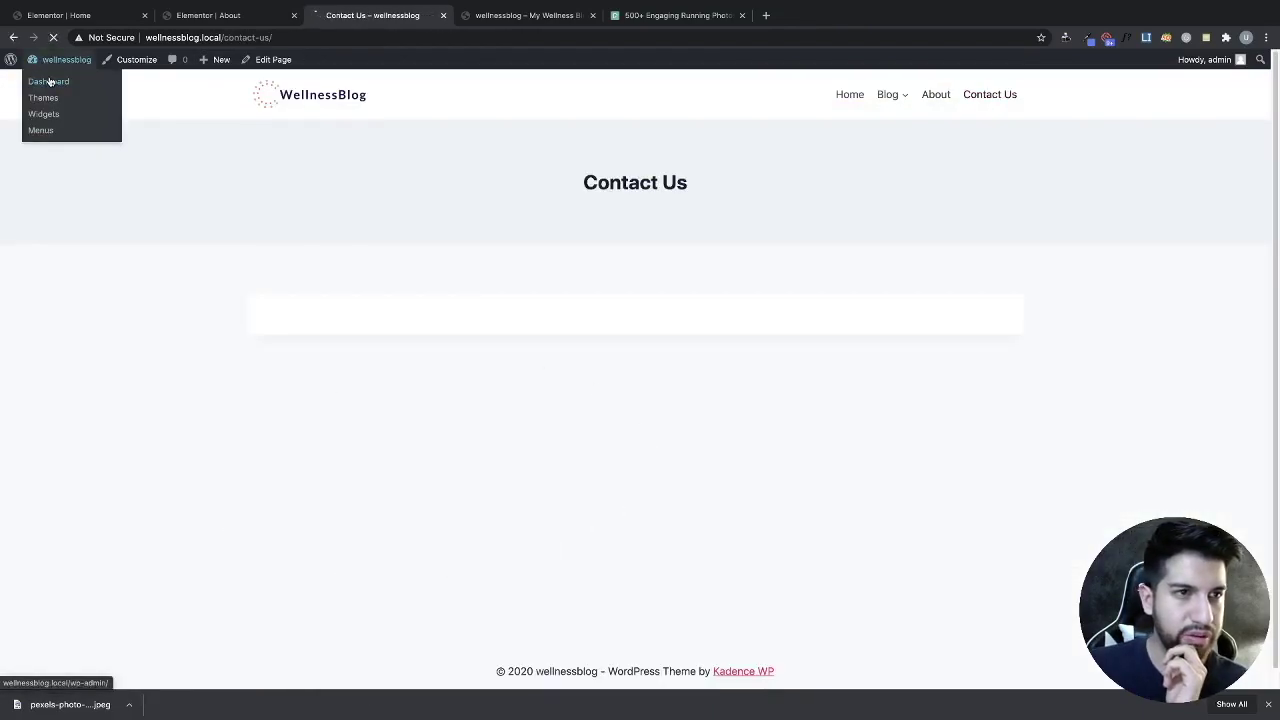
pyautogui.click(48, 82)
pyautogui.click(55, 205)
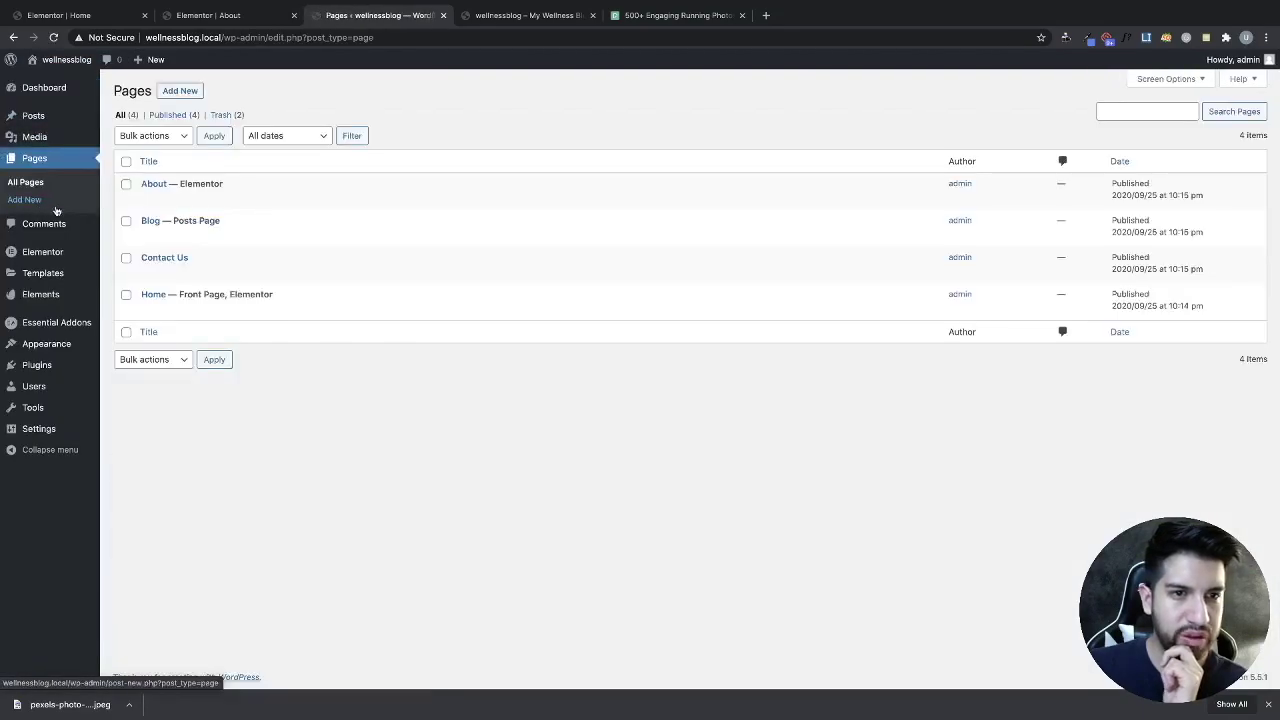
pyautogui.click(148, 272)
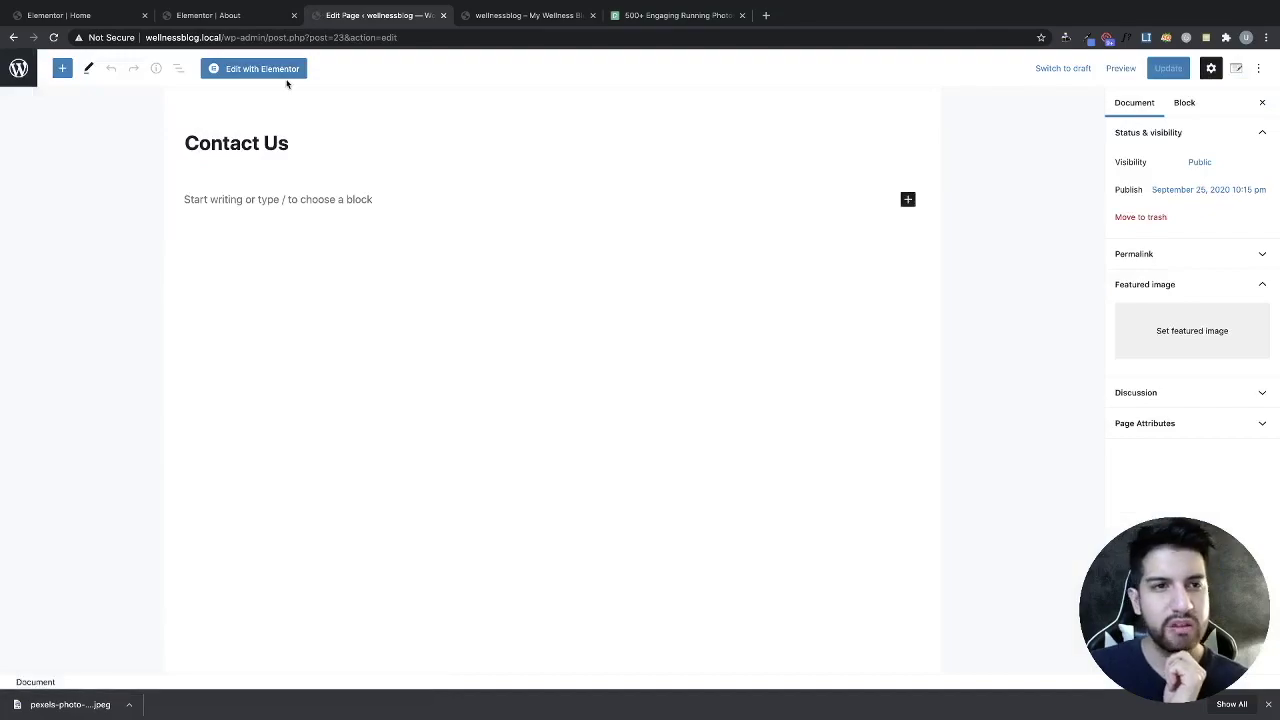
pyautogui.click(284, 72)
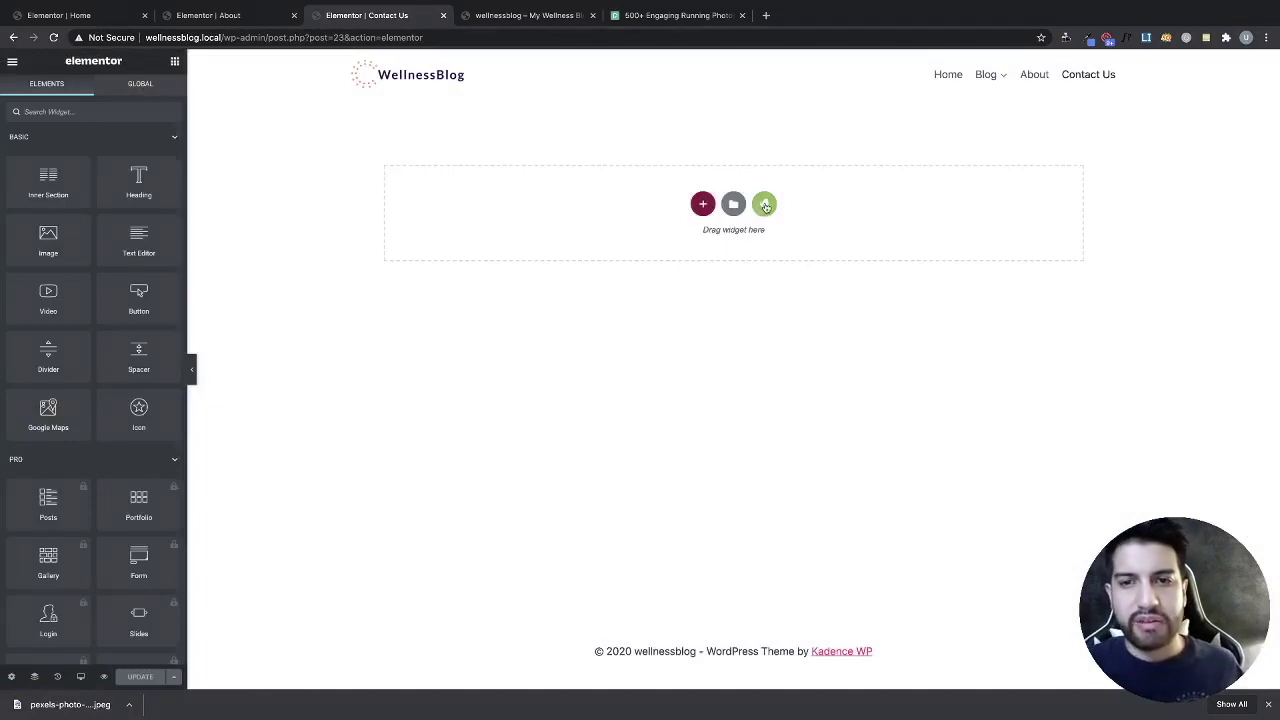
# - Filter the free template kits to Food & Drink and browse the Recipe kit's templates
pyautogui.click(765, 206)
pyautogui.click(671, 141)
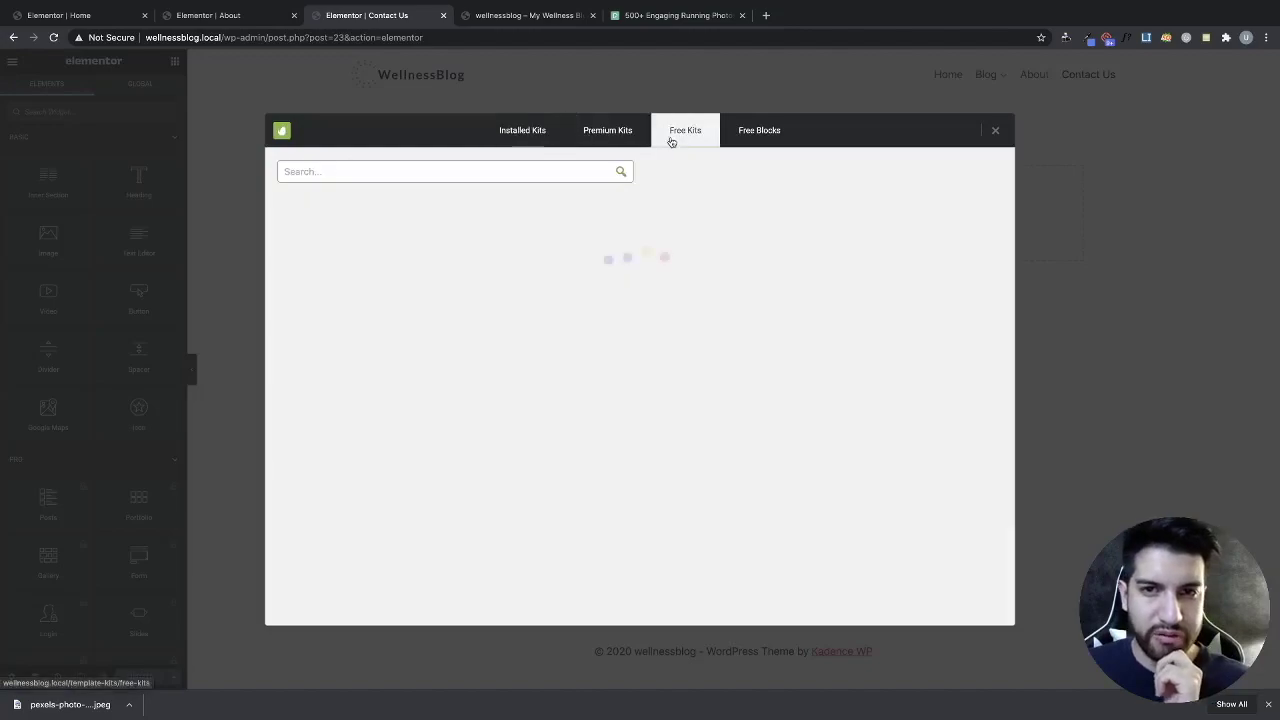
pyautogui.click(967, 178)
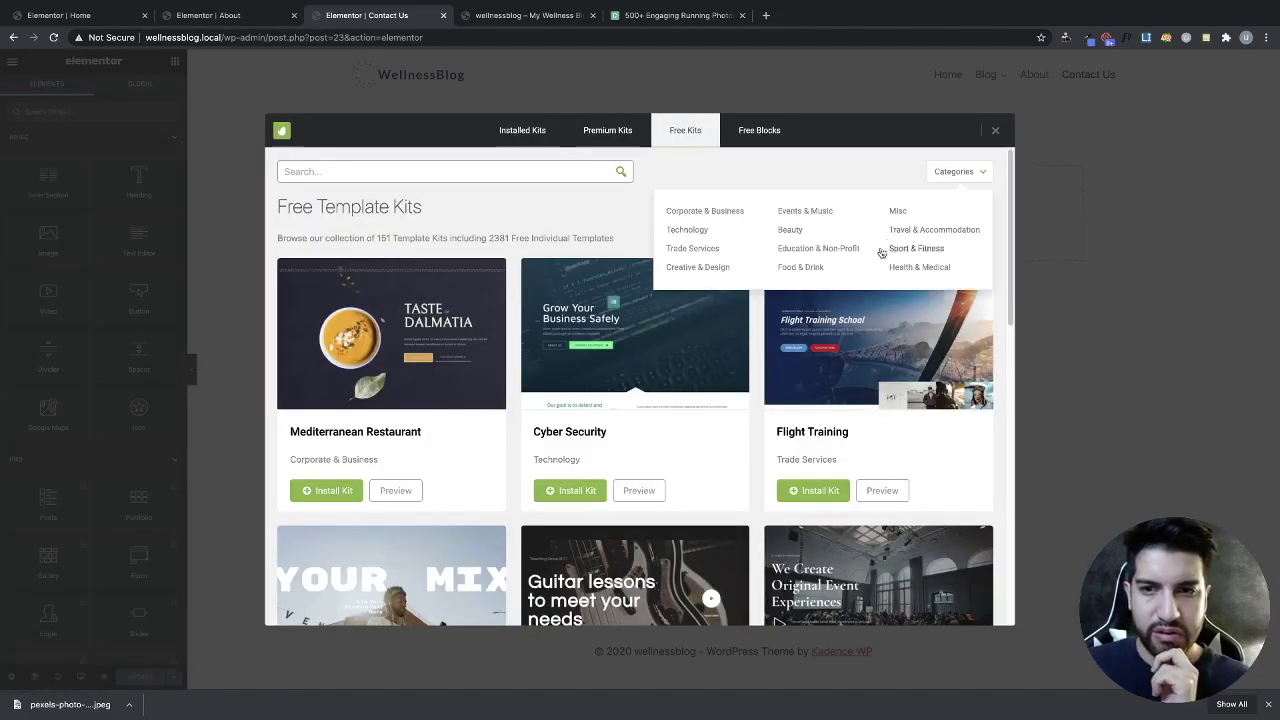
pyautogui.click(801, 268)
pyautogui.scroll(-6, 391, 297)
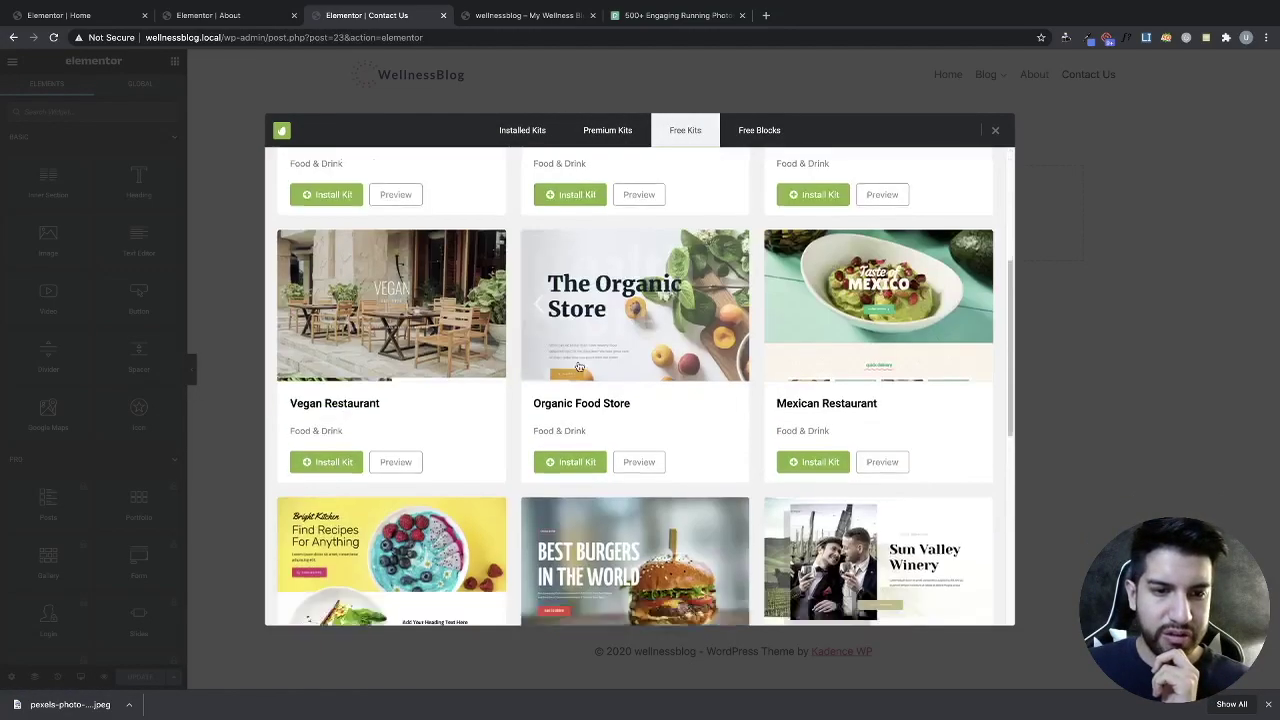
pyautogui.click(338, 413)
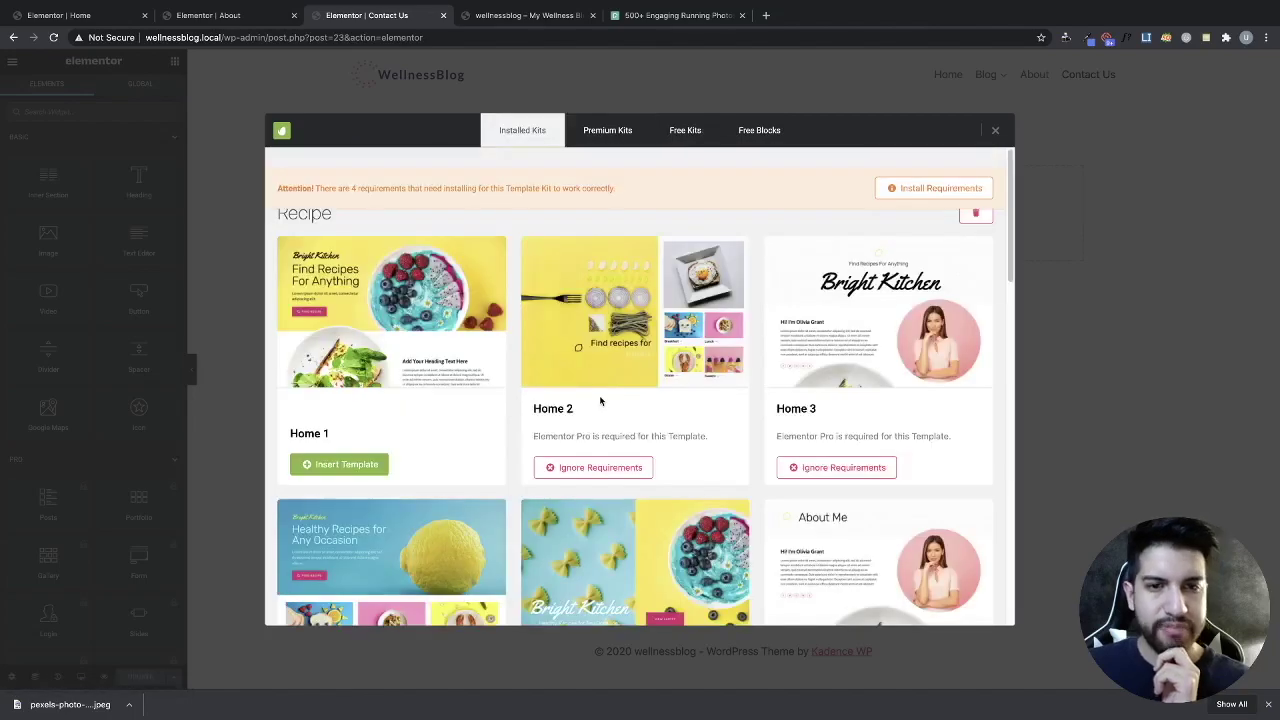
pyautogui.scroll(-15, 777, 314)
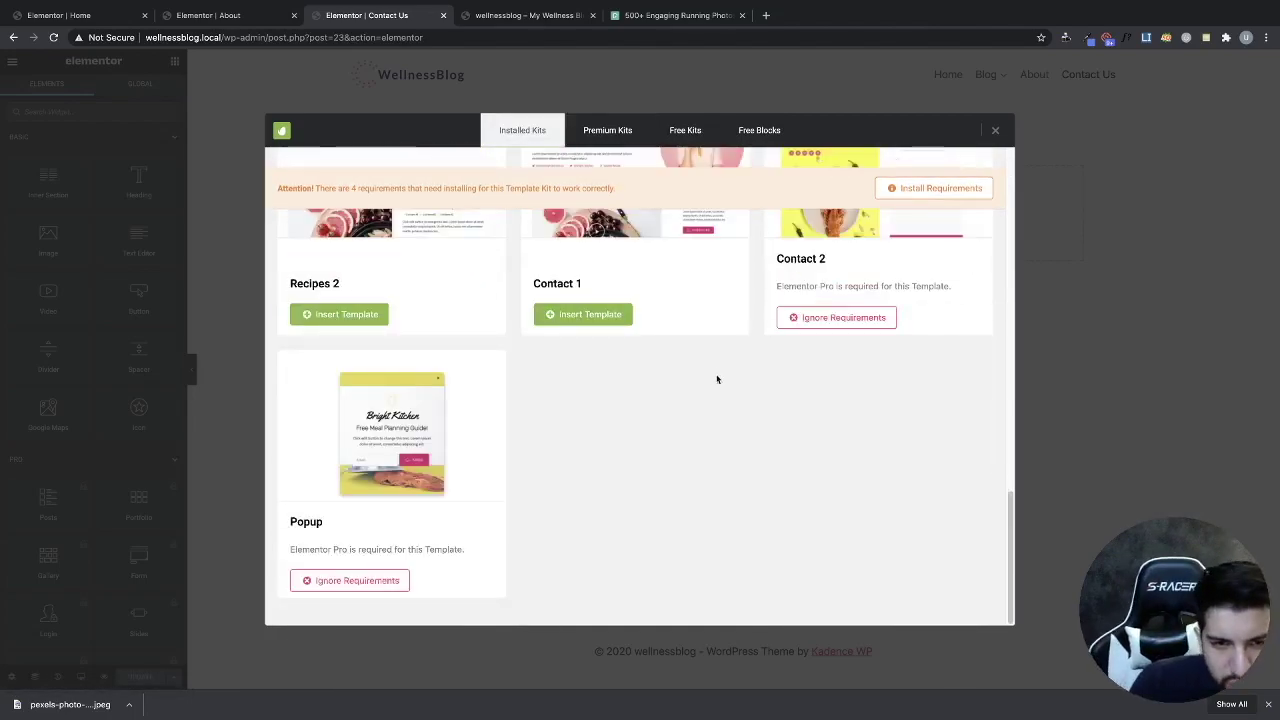
pyautogui.scroll(3, 852, 406)
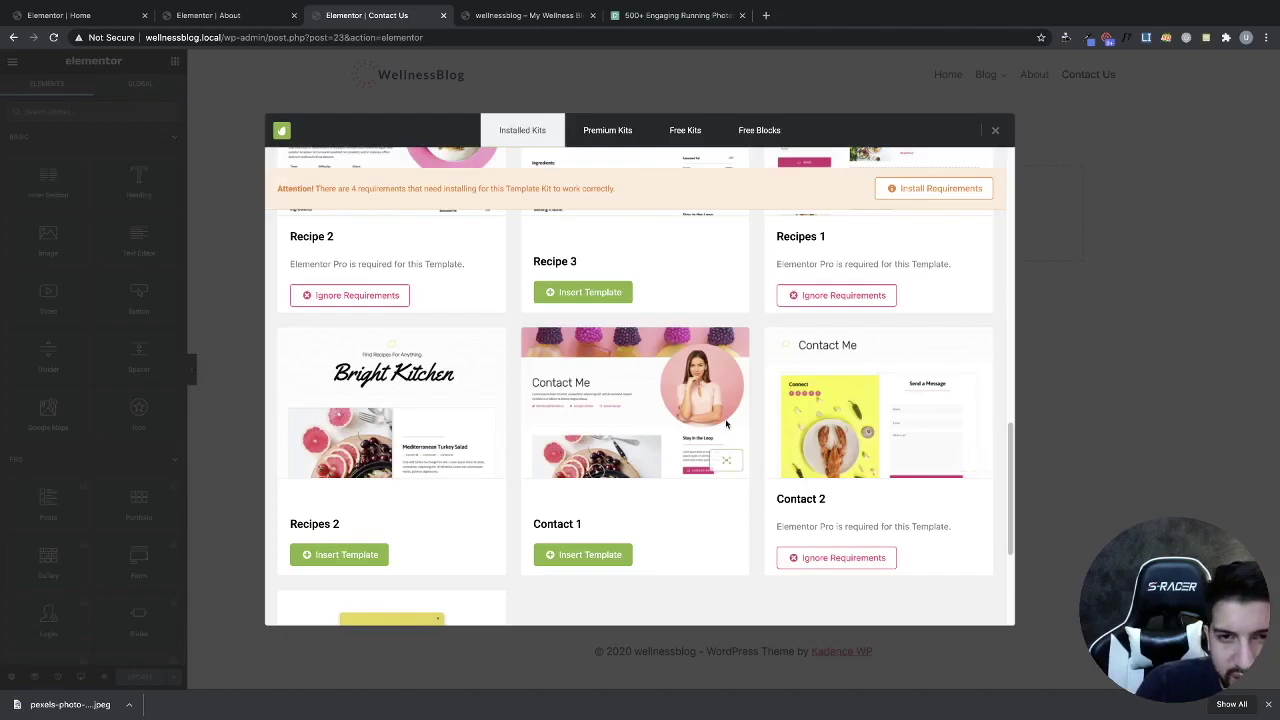
pyautogui.scroll(-1, 727, 424)
pyautogui.scroll(5, 724, 427)
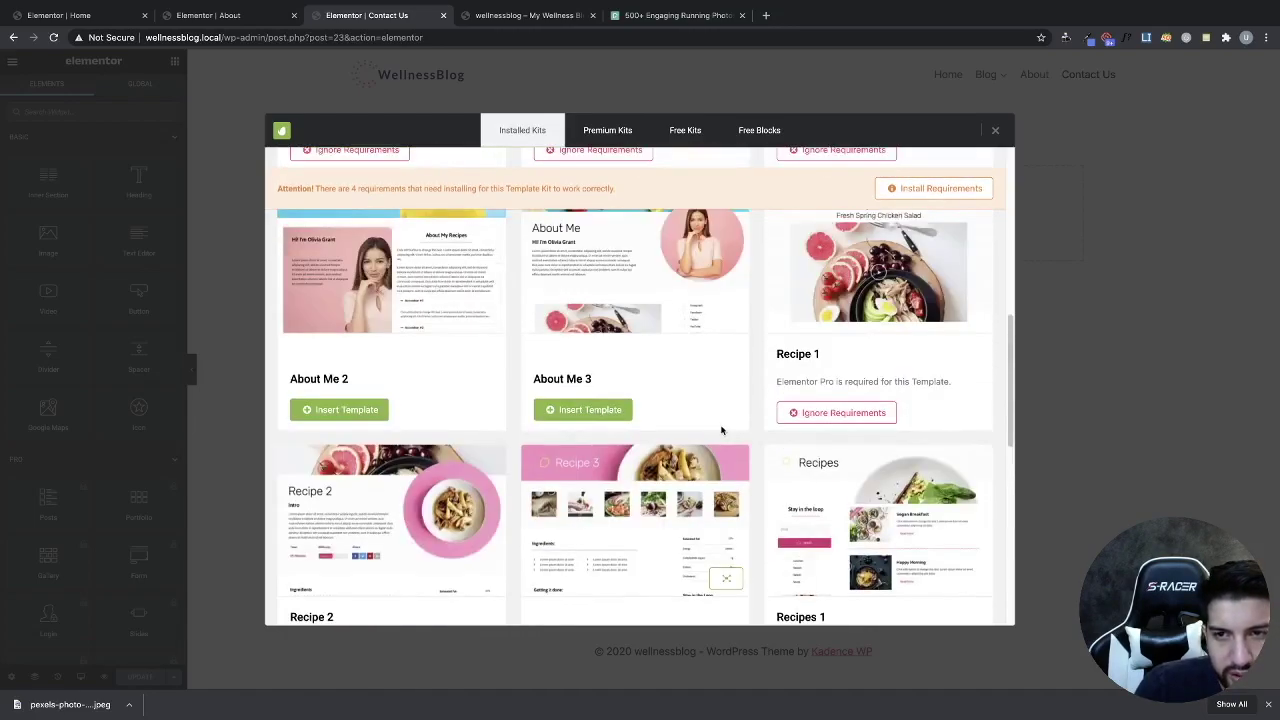
pyautogui.scroll(-3, 721, 430)
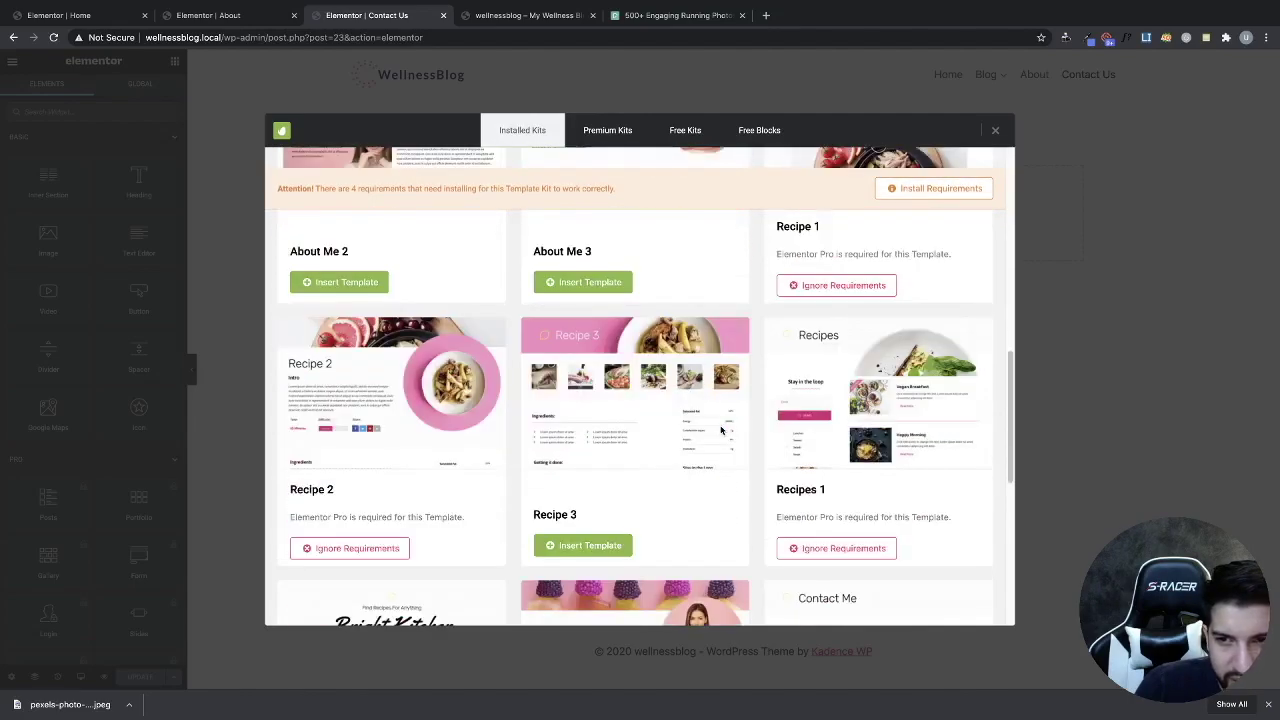
pyautogui.scroll(-2, 721, 430)
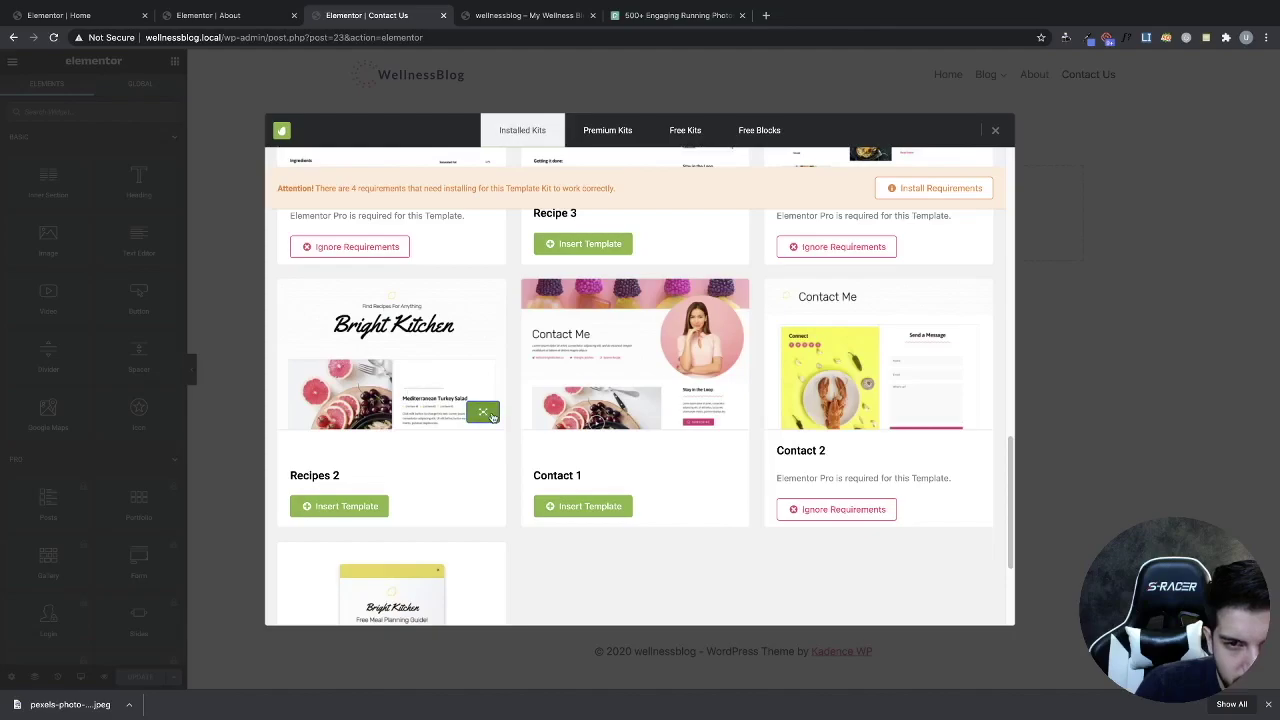
# - Preview the Recipes 2 and Contact 1 templates, then ignore the Pro requirements for Contact 2
pyautogui.click(483, 413)
pyautogui.scroll(-4, 658, 414)
pyautogui.scroll(4, 760, 430)
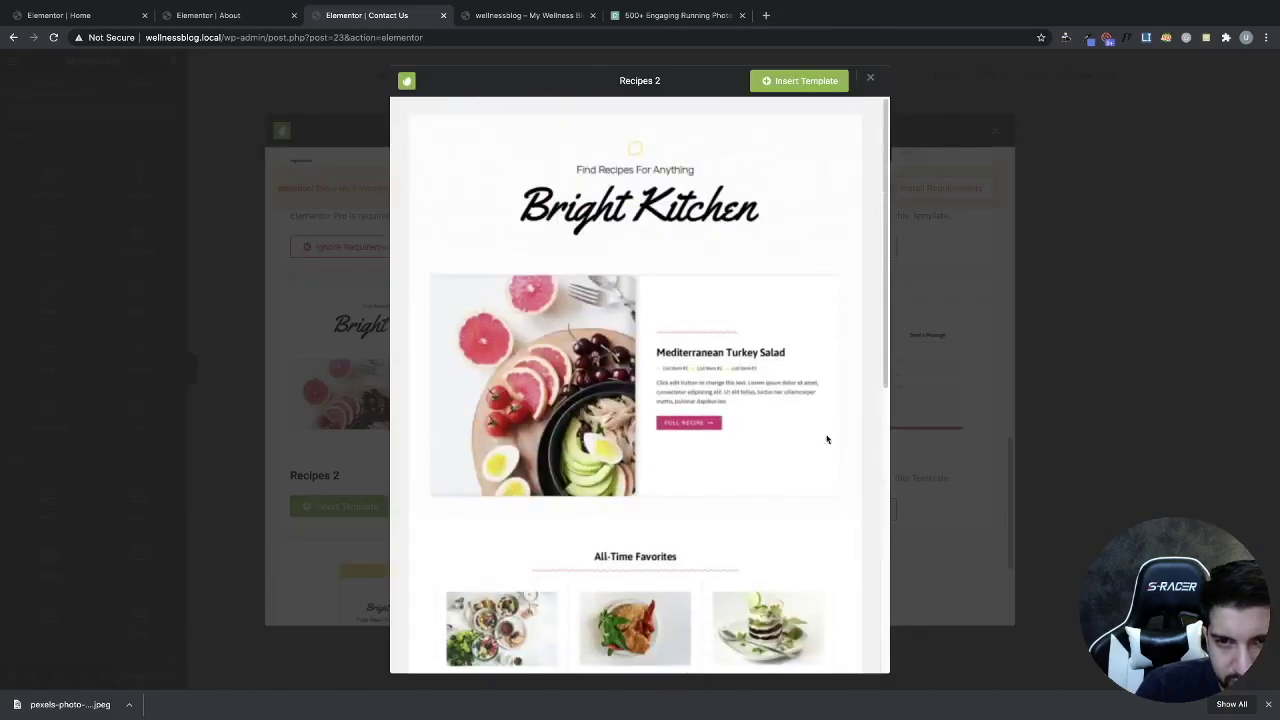
pyautogui.click(914, 450)
pyautogui.click(718, 414)
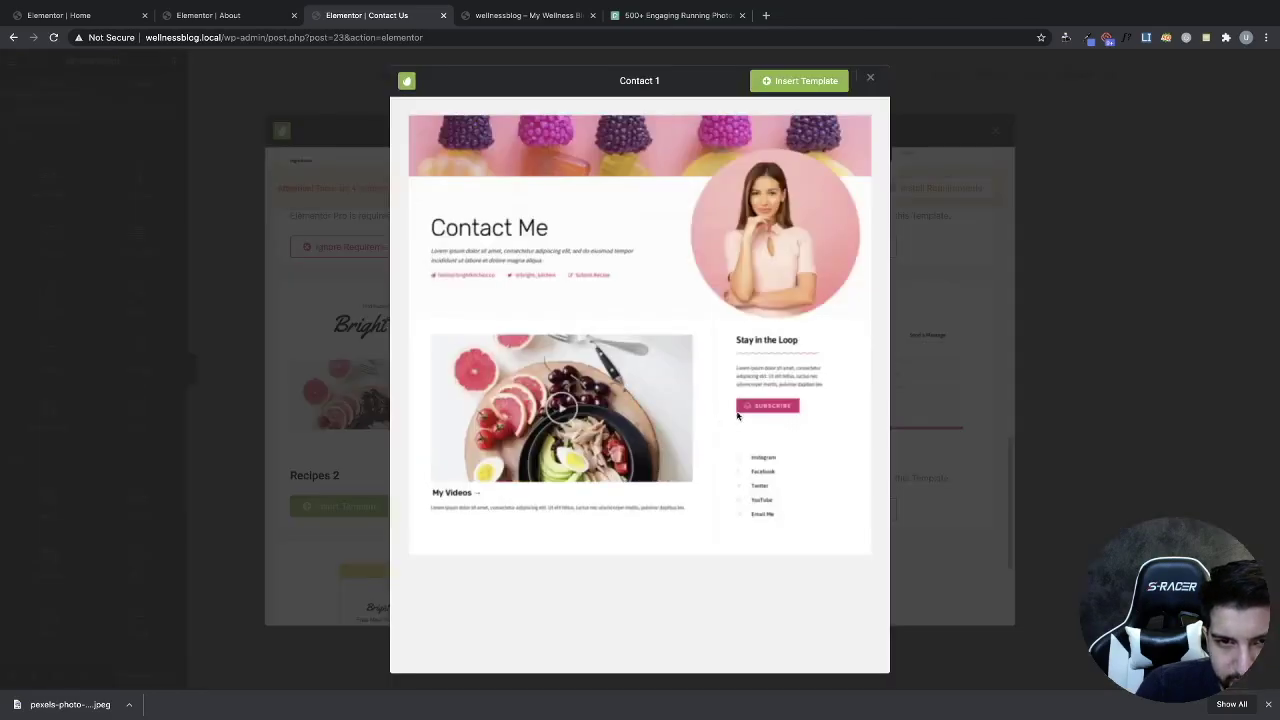
pyautogui.click(928, 414)
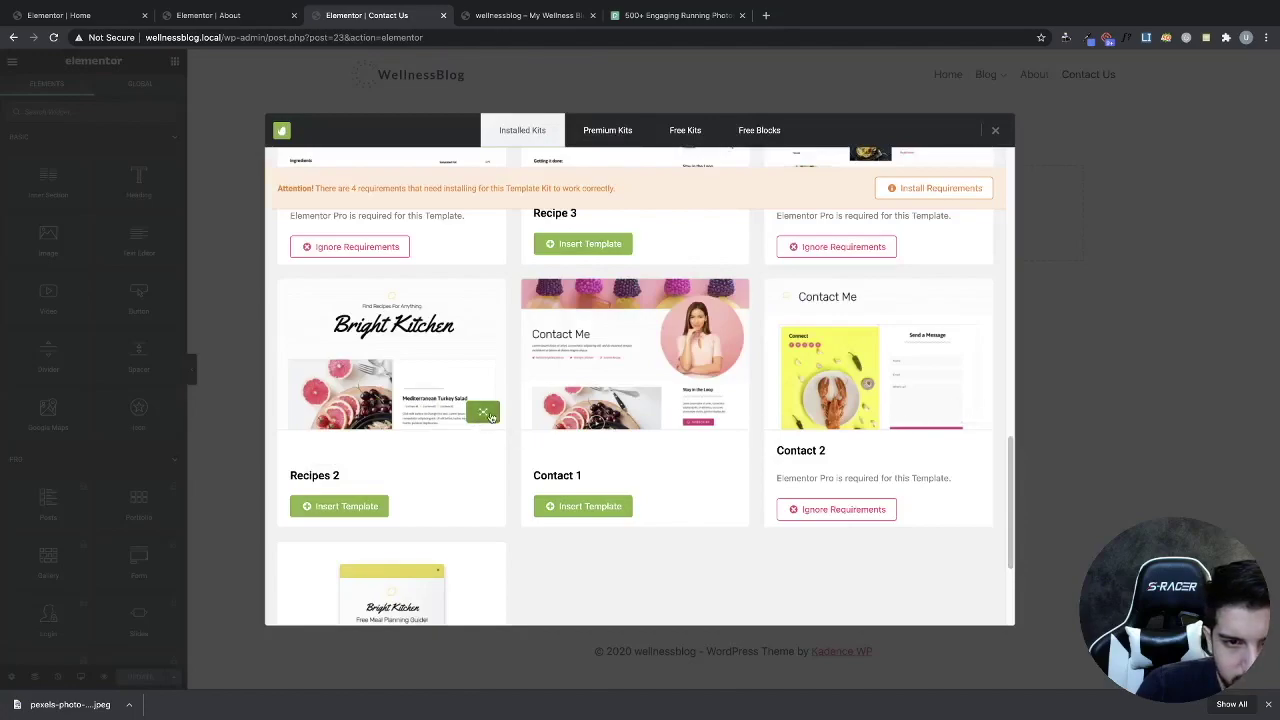
pyautogui.scroll(-3, 720, 440)
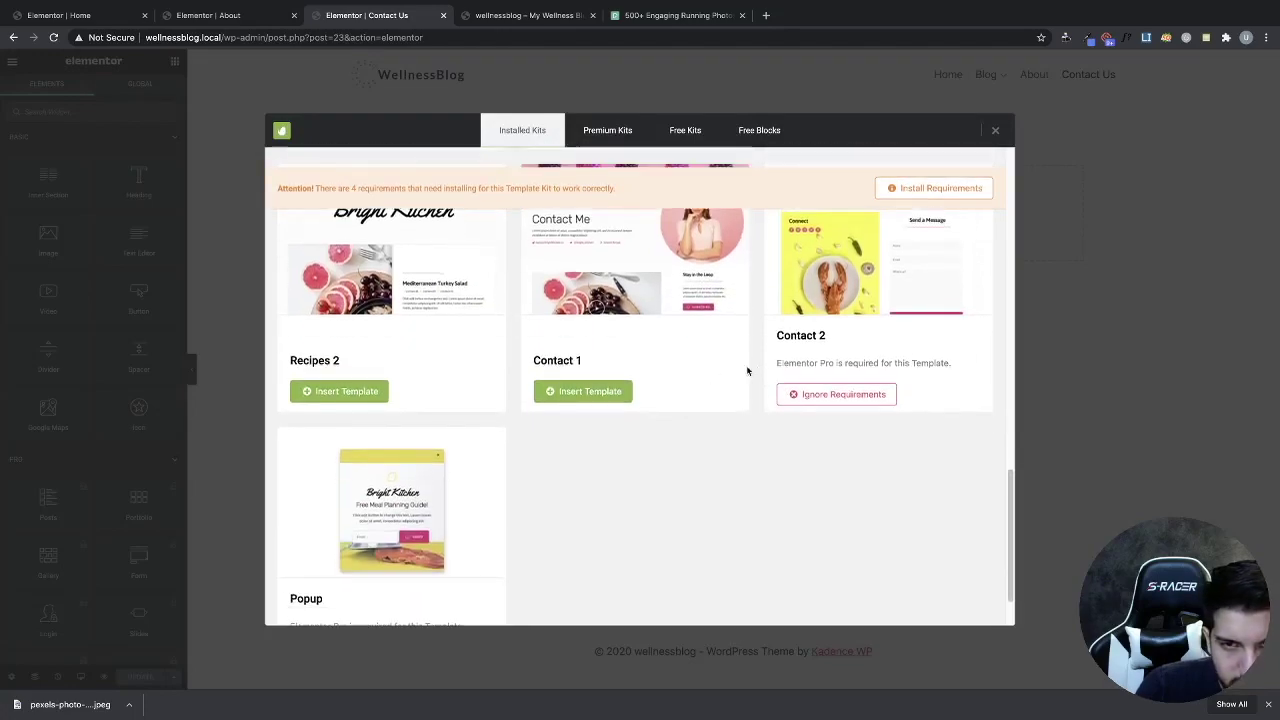
pyautogui.scroll(3, 747, 371)
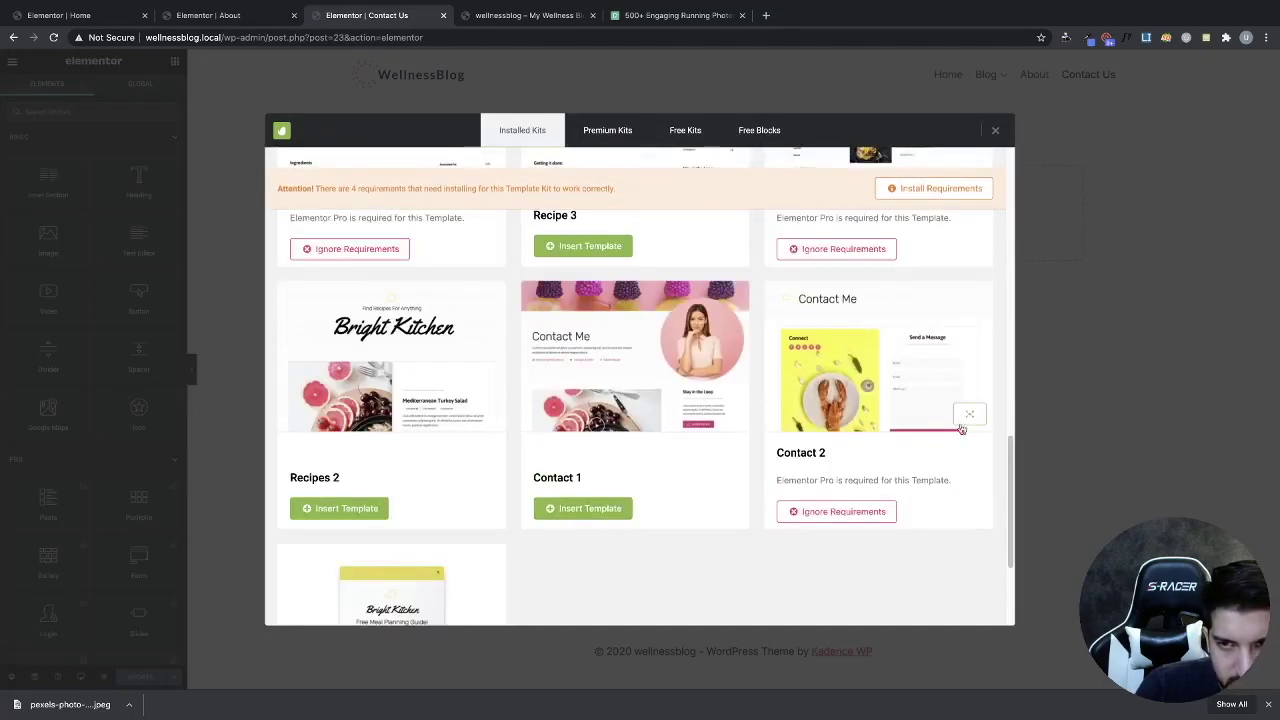
pyautogui.click(865, 520)
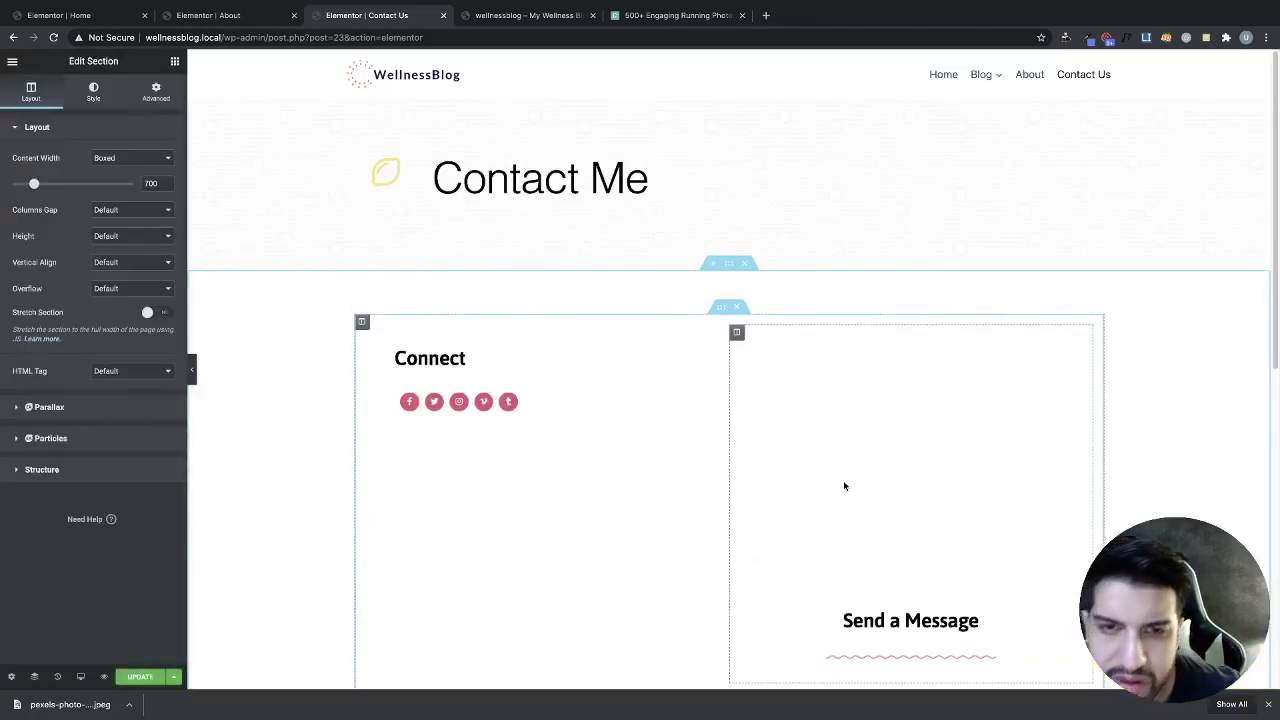
# - Delete the template's category cards section from the Contact Us page
pyautogui.scroll(-1, 843, 480)
pyautogui.scroll(-5, 843, 480)
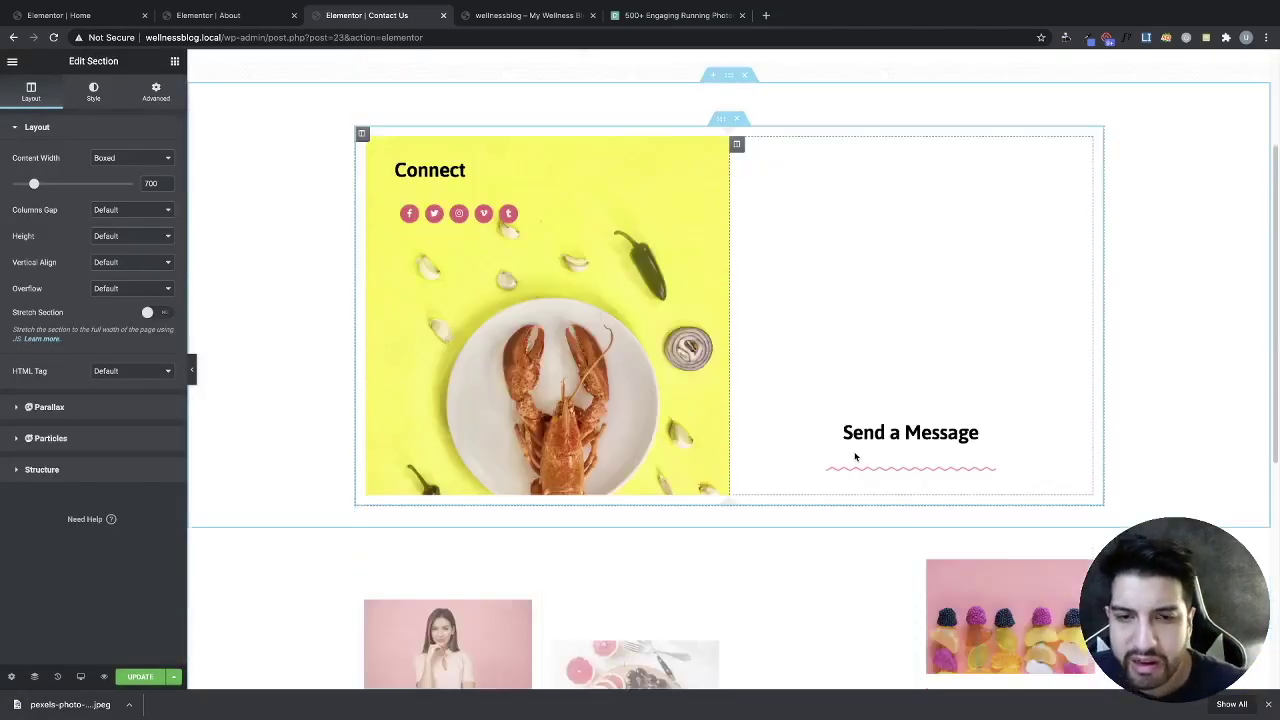
pyautogui.scroll(3, 938, 497)
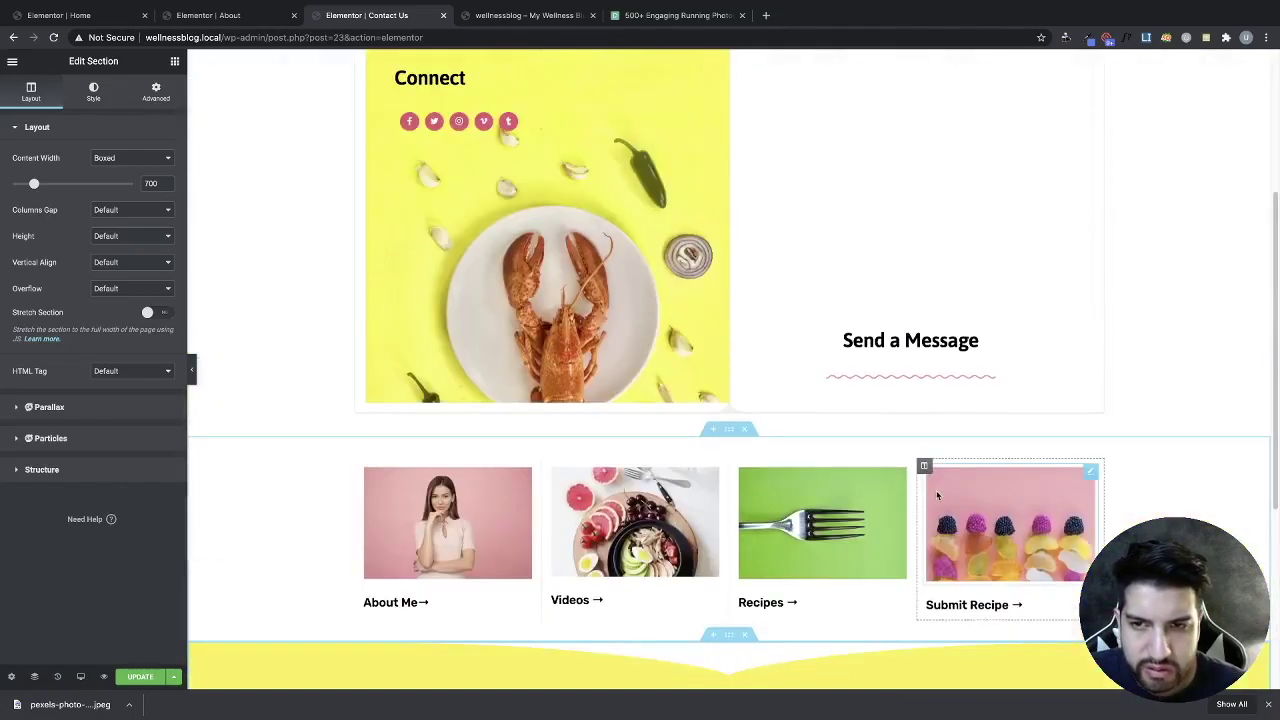
pyautogui.click(744, 431)
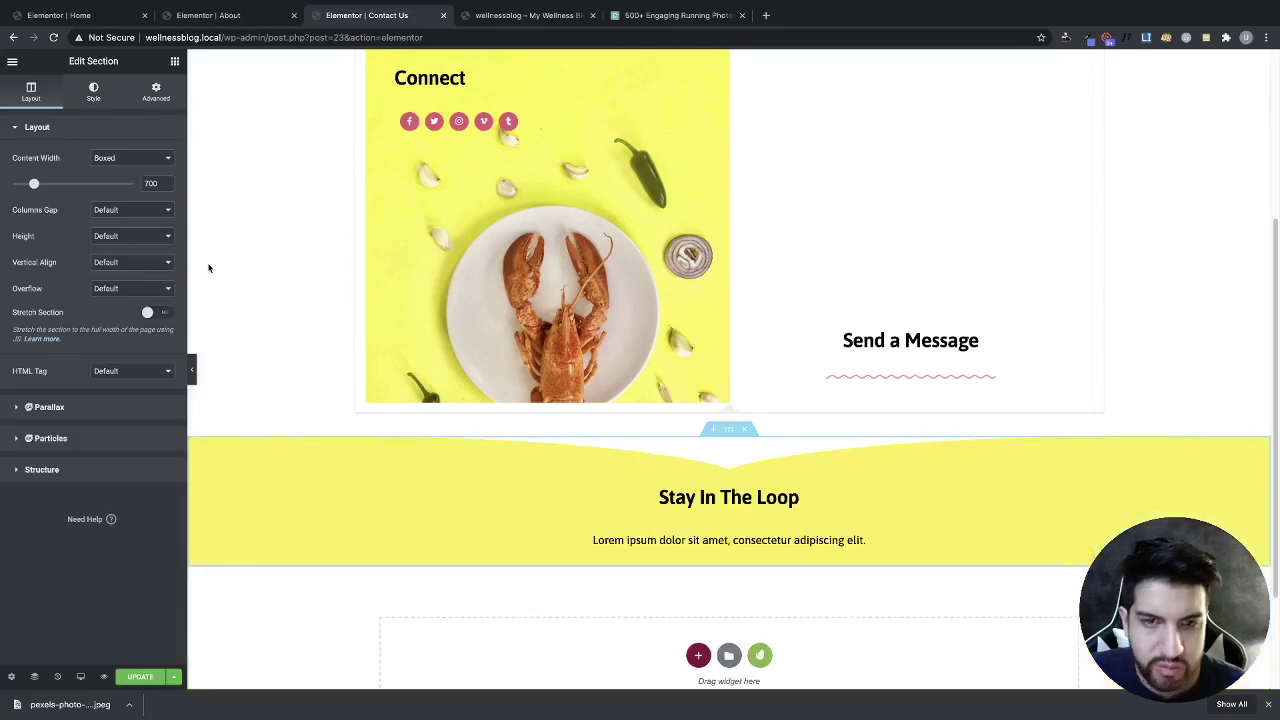
# - Copy the Home page's category cards section and paste it into the Contact Us page
pyautogui.click(60, 15)
pyautogui.scroll(10, 718, 480)
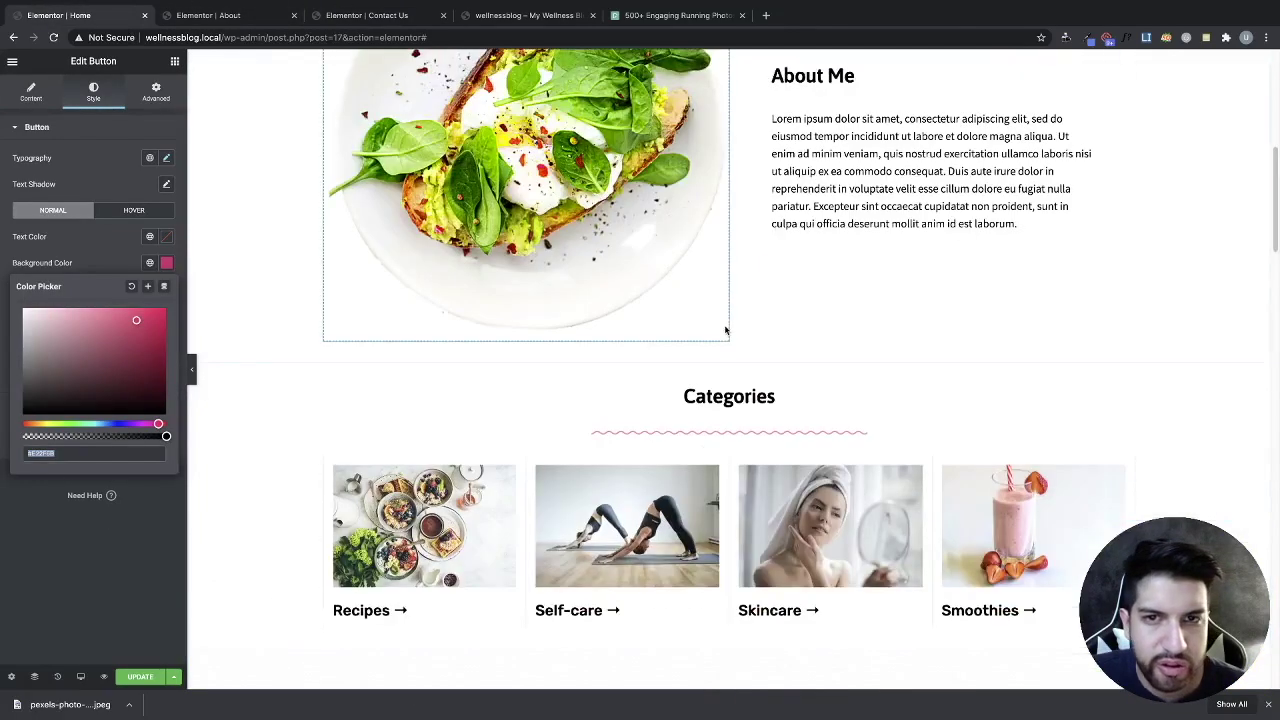
pyautogui.scroll(-2, 718, 503)
pyautogui.scroll(-3, 718, 503)
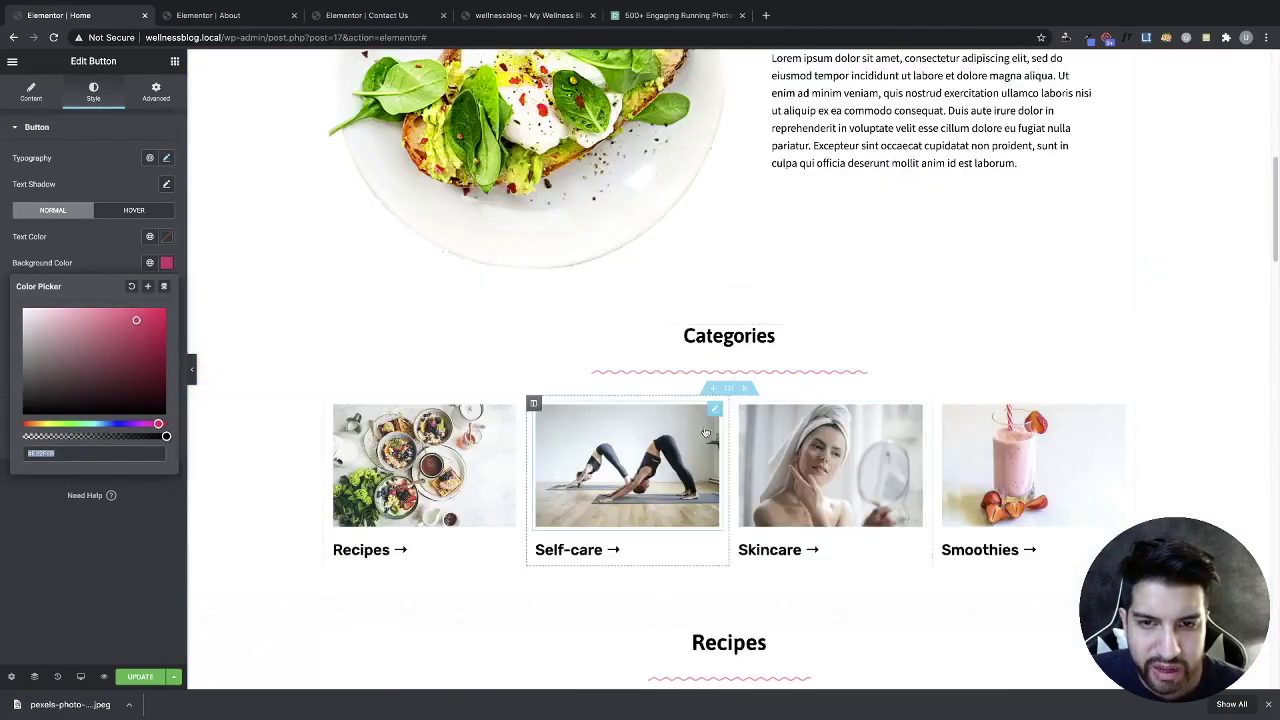
pyautogui.rightClick(725, 387)
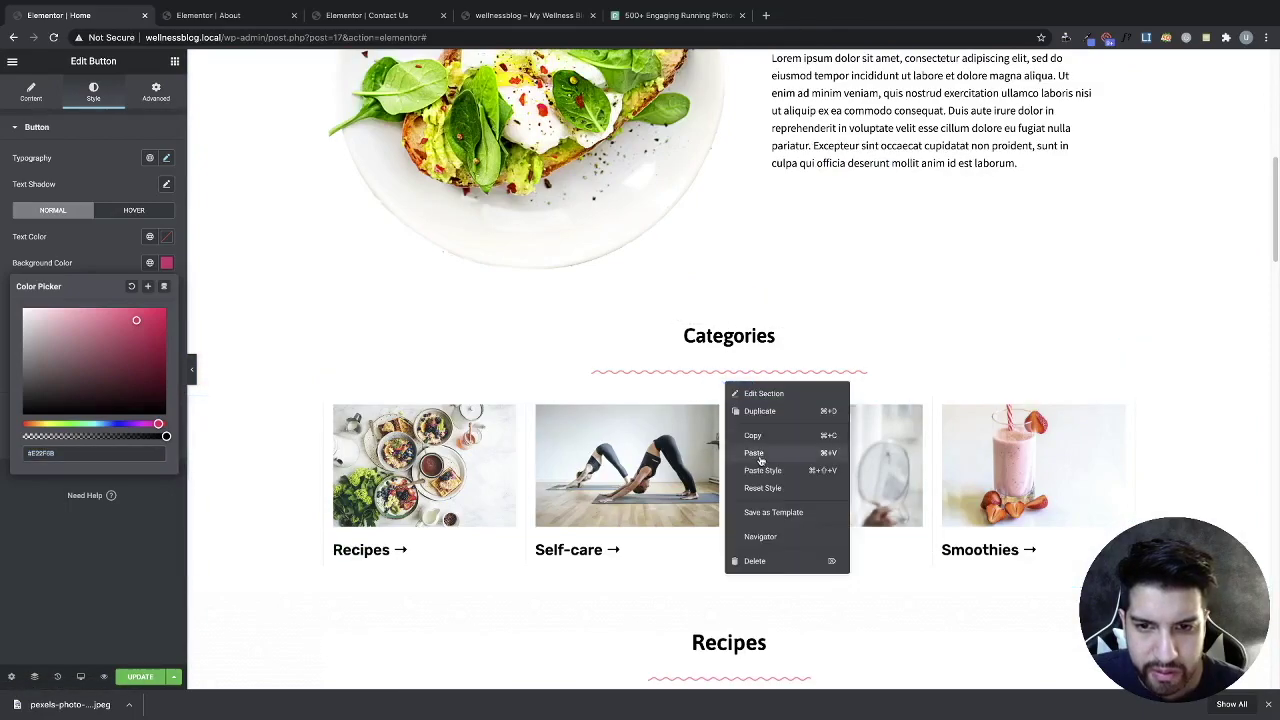
pyautogui.click(758, 436)
pyautogui.click(520, 16)
pyautogui.click(379, 17)
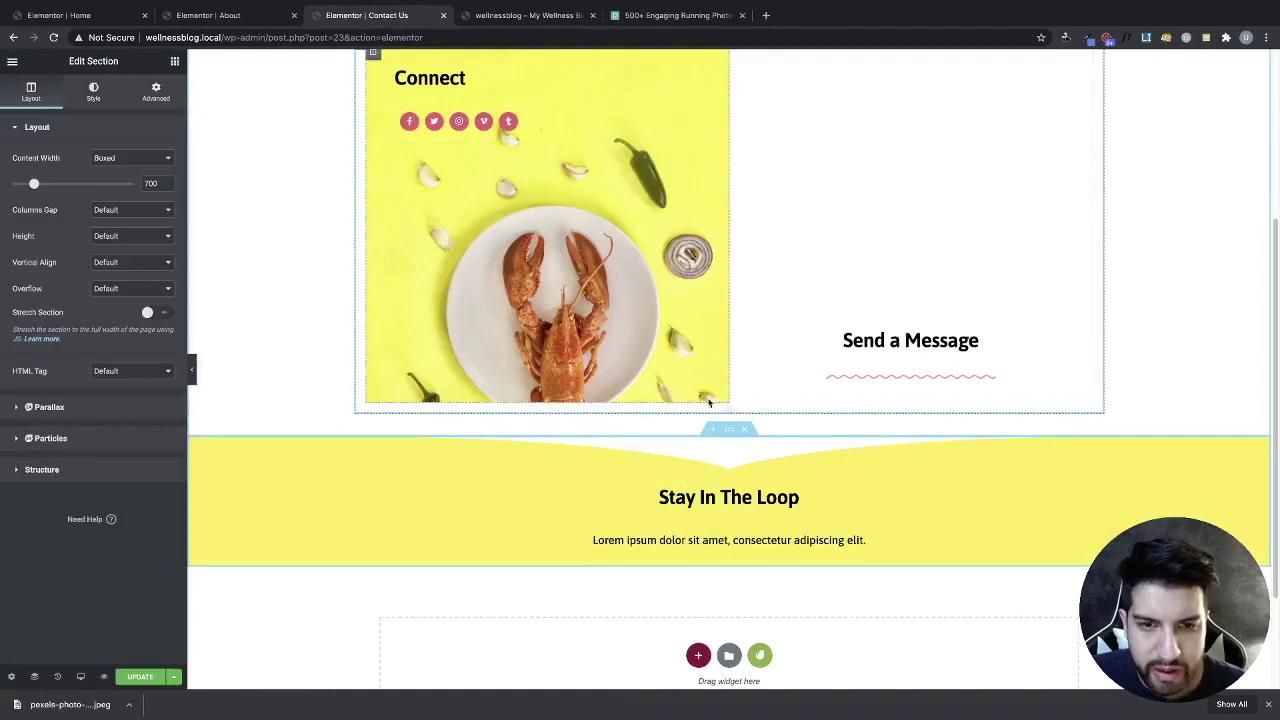
pyautogui.rightClick(730, 430)
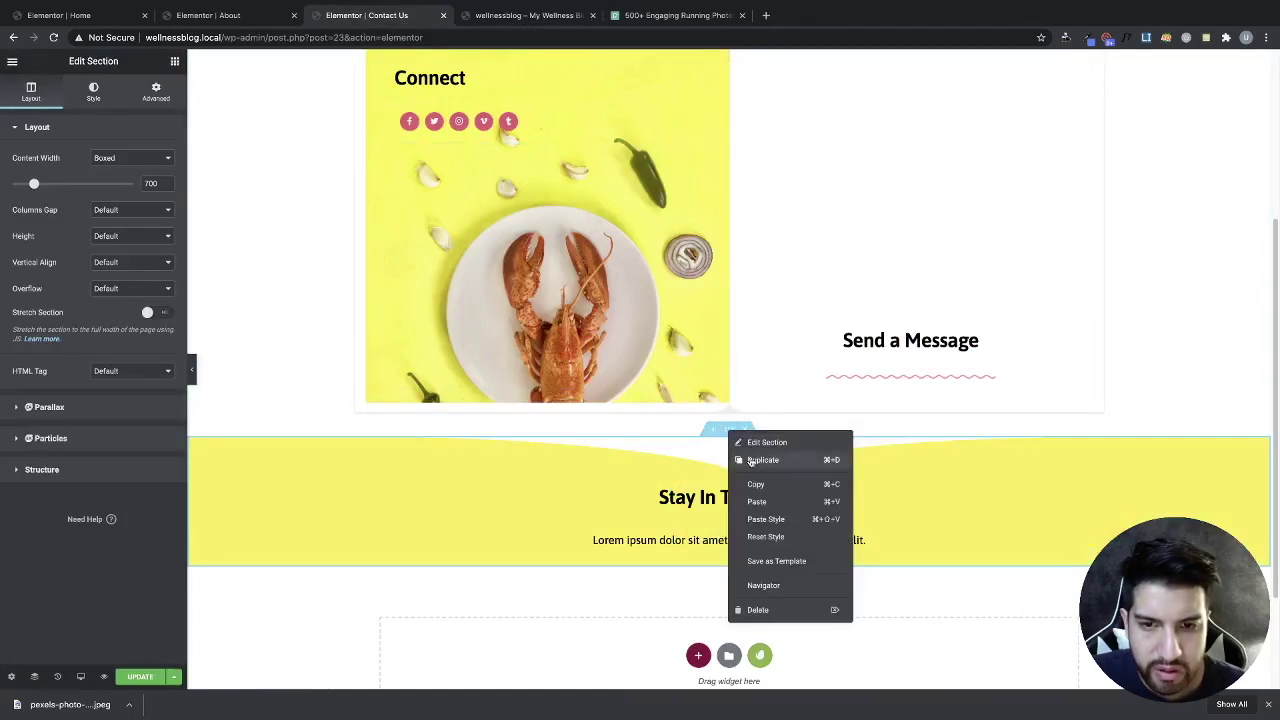
pyautogui.click(761, 520)
pyautogui.moveTo(730, 430); pyautogui.dragTo(757, 425)
# - Copy the Home page's Categories heading section and paste it above the cards
pyautogui.hotkey('ctrl', '1')
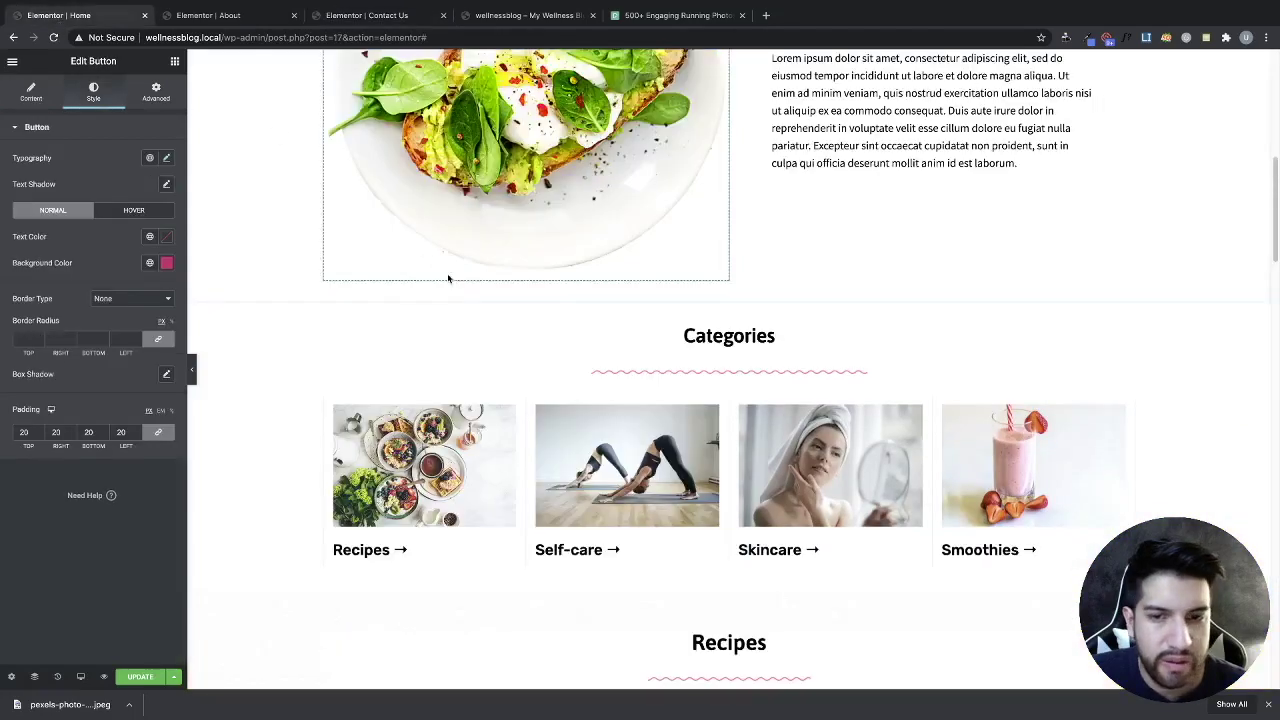
pyautogui.rightClick(729, 297)
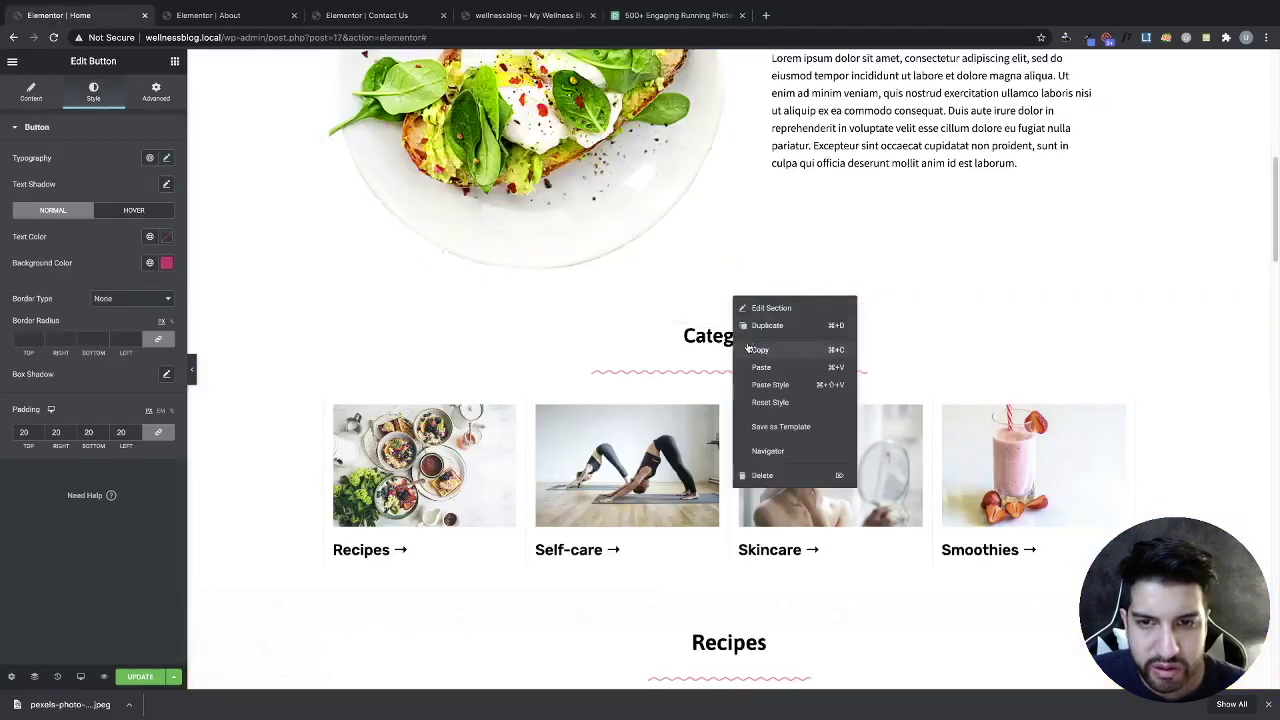
pyautogui.click(750, 343)
pyautogui.click(398, 17)
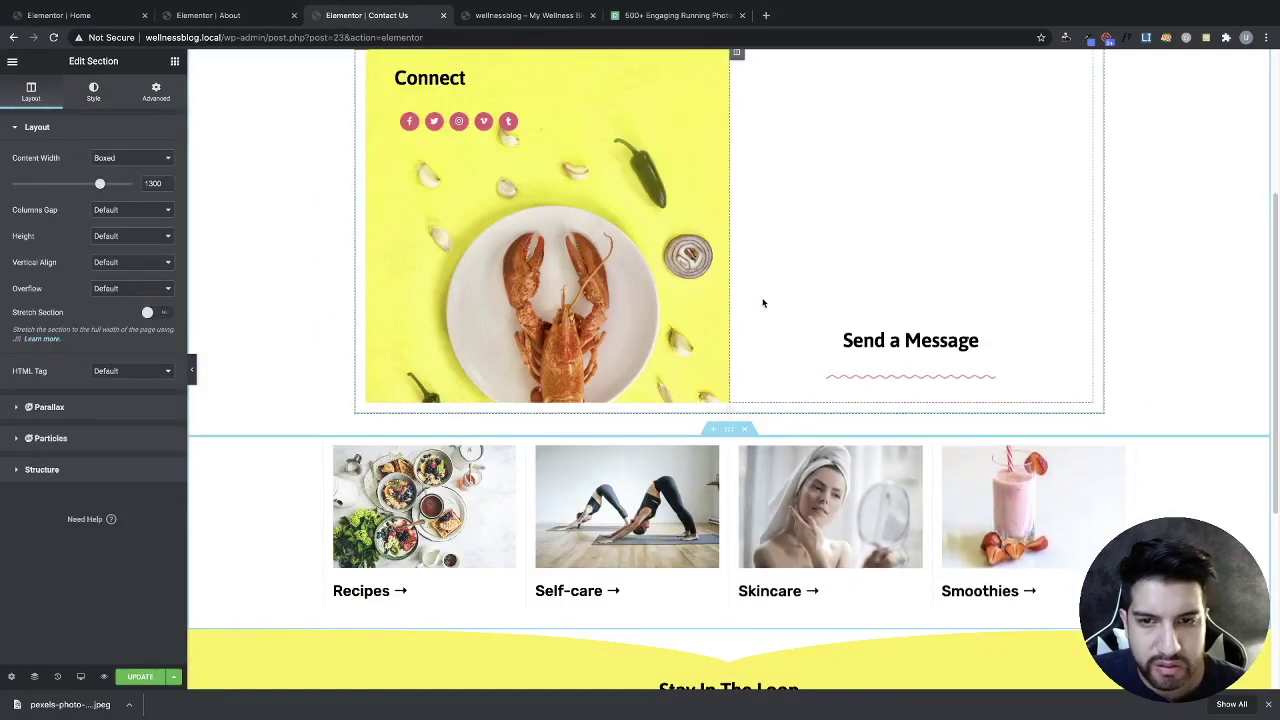
pyautogui.scroll(1, 790, 302)
pyautogui.scroll(3, 820, 303)
pyautogui.rightClick(729, 101)
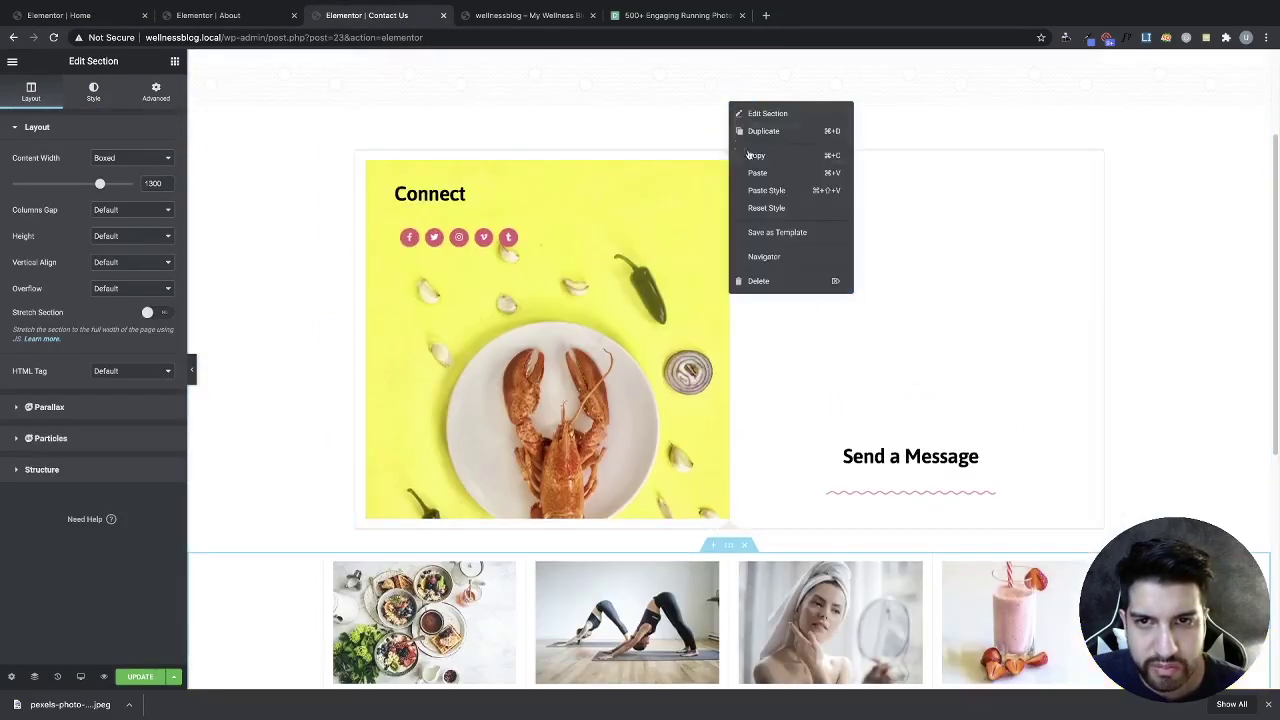
pyautogui.click(757, 173)
pyautogui.scroll(-2, 1248, 446)
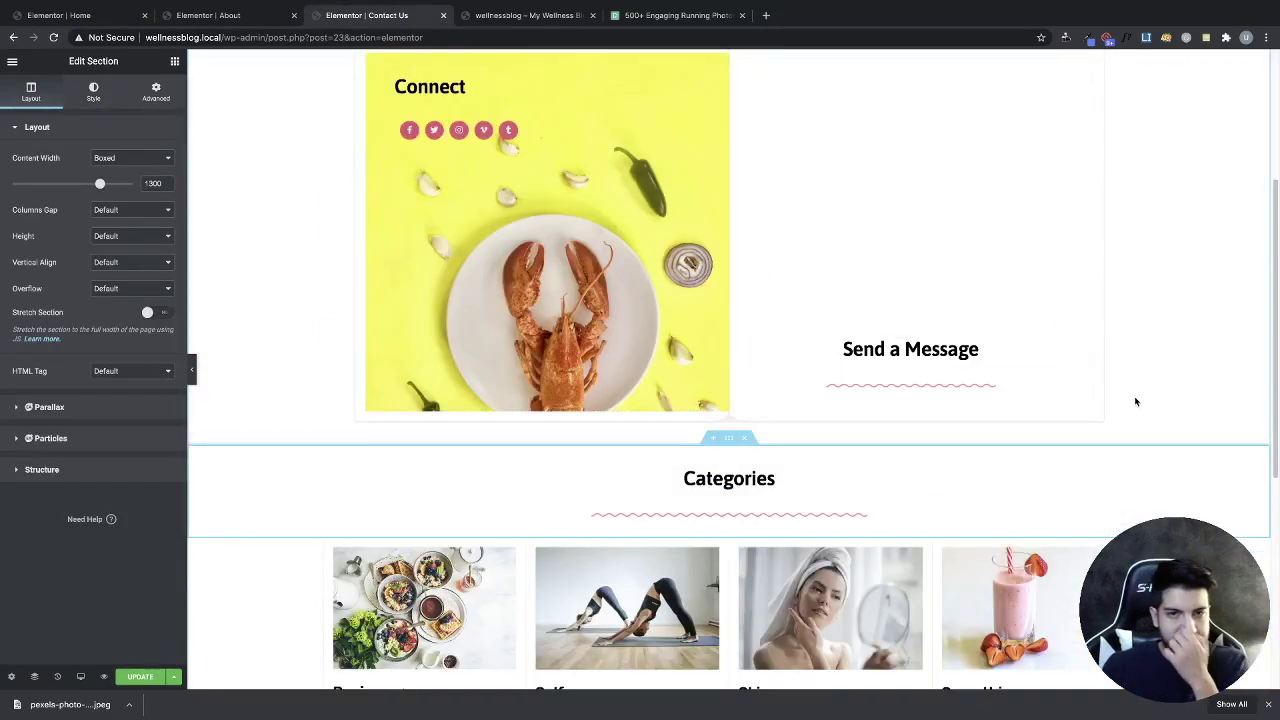
pyautogui.scroll(-5, 906, 340)
pyautogui.scroll(-5, 906, 340)
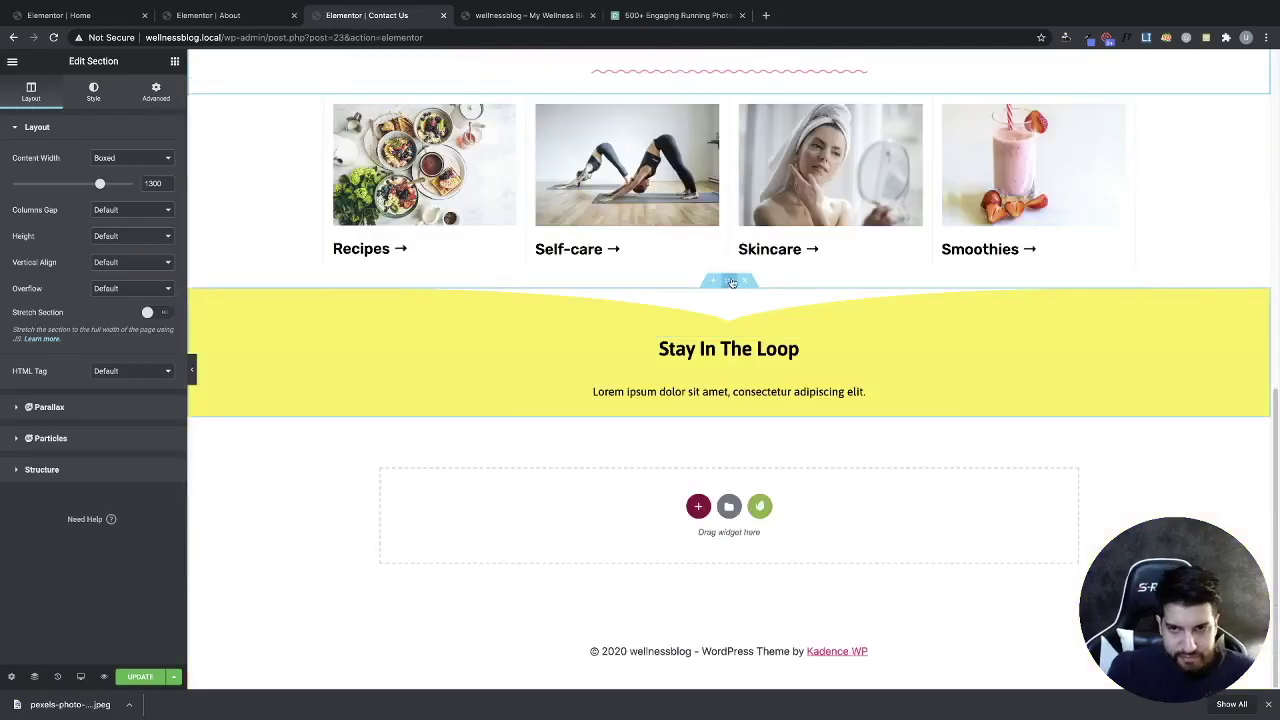
# - Delete the Stay In The Loop section from the Contact Us page
pyautogui.click(750, 286)
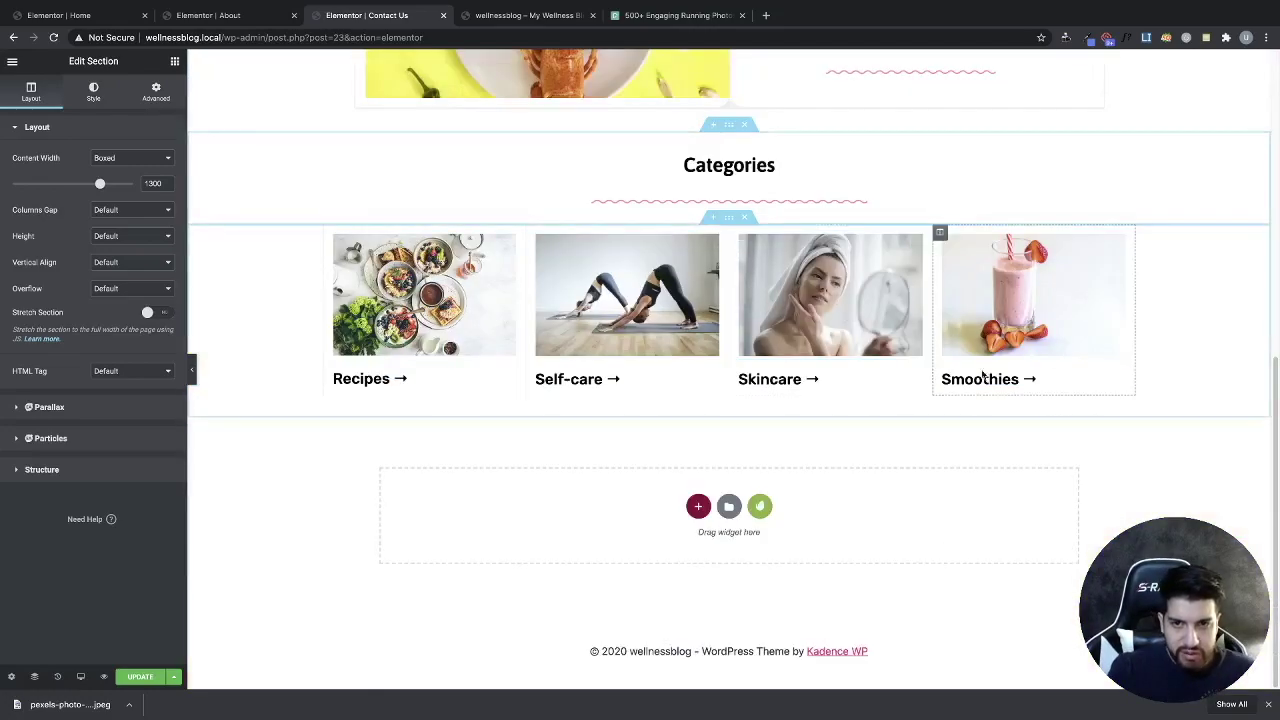
pyautogui.scroll(8, 900, 300)
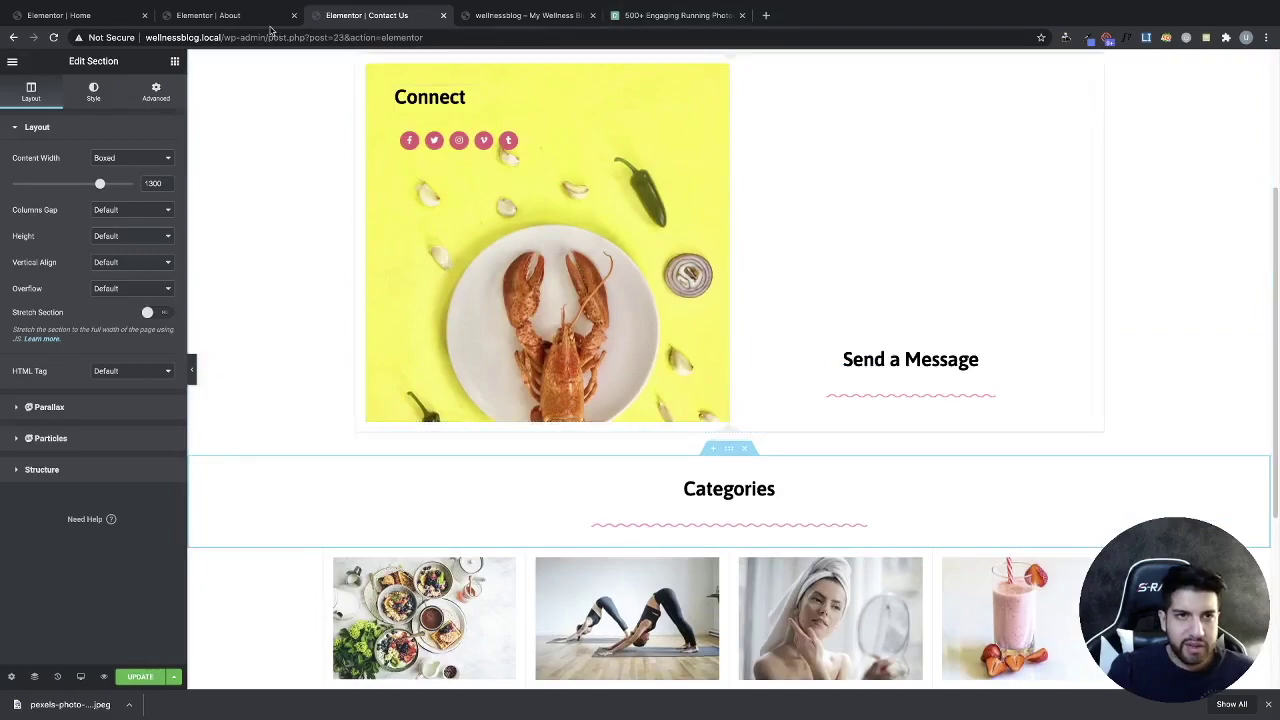
pyautogui.click(250, 15)
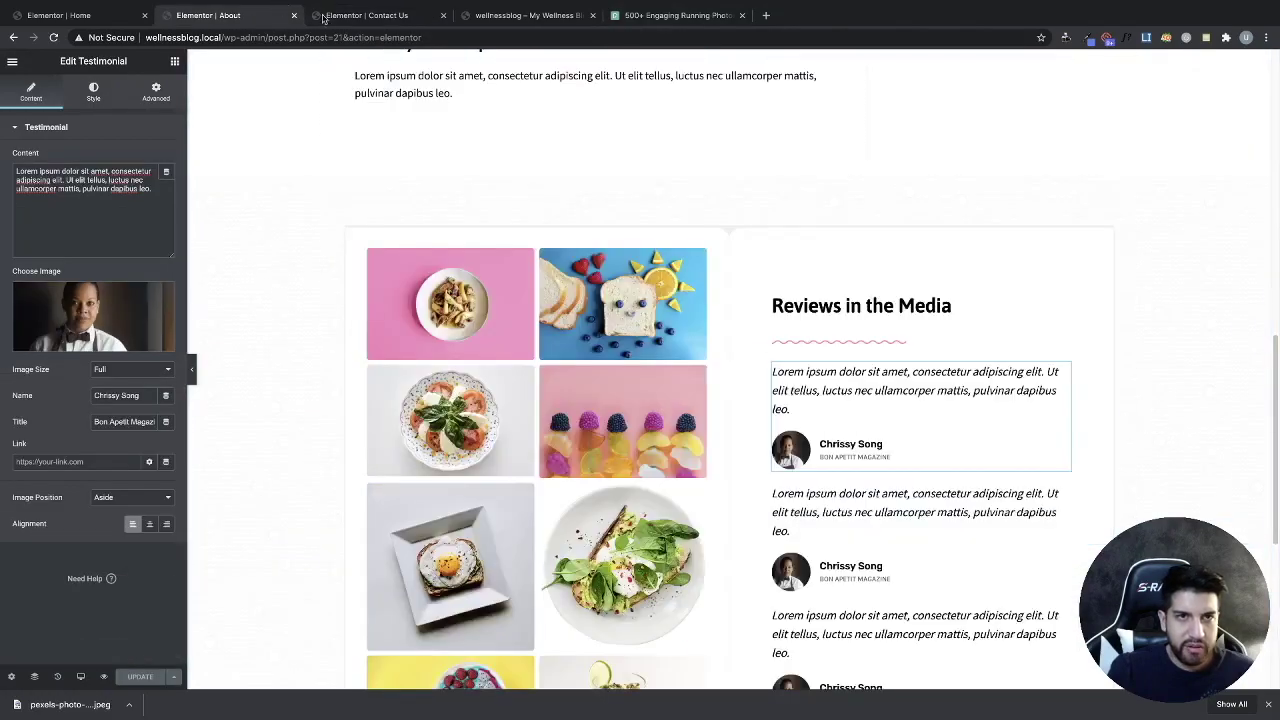
pyautogui.hotkey('ctrl', 'Tab')
pyautogui.scroll(1, 700, 350)
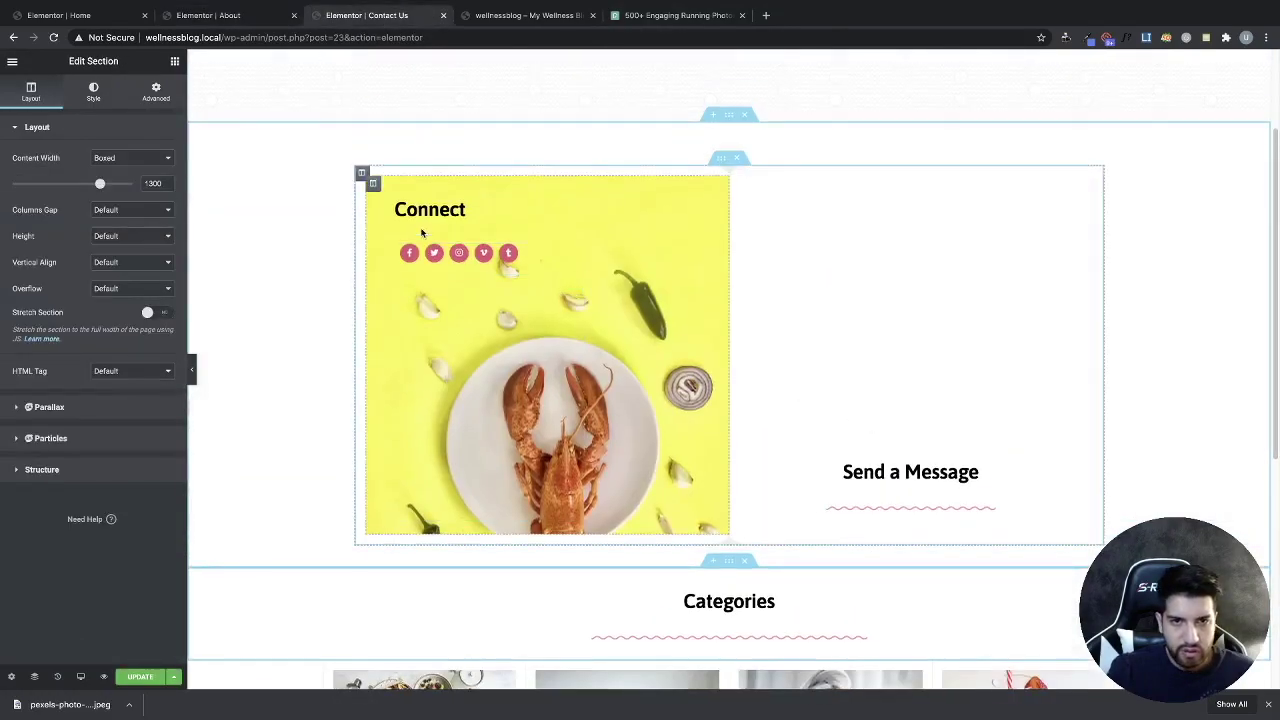
pyautogui.scroll(2, 840, 403)
pyautogui.scroll(-1, 820, 457)
pyautogui.scroll(2, 429, 269)
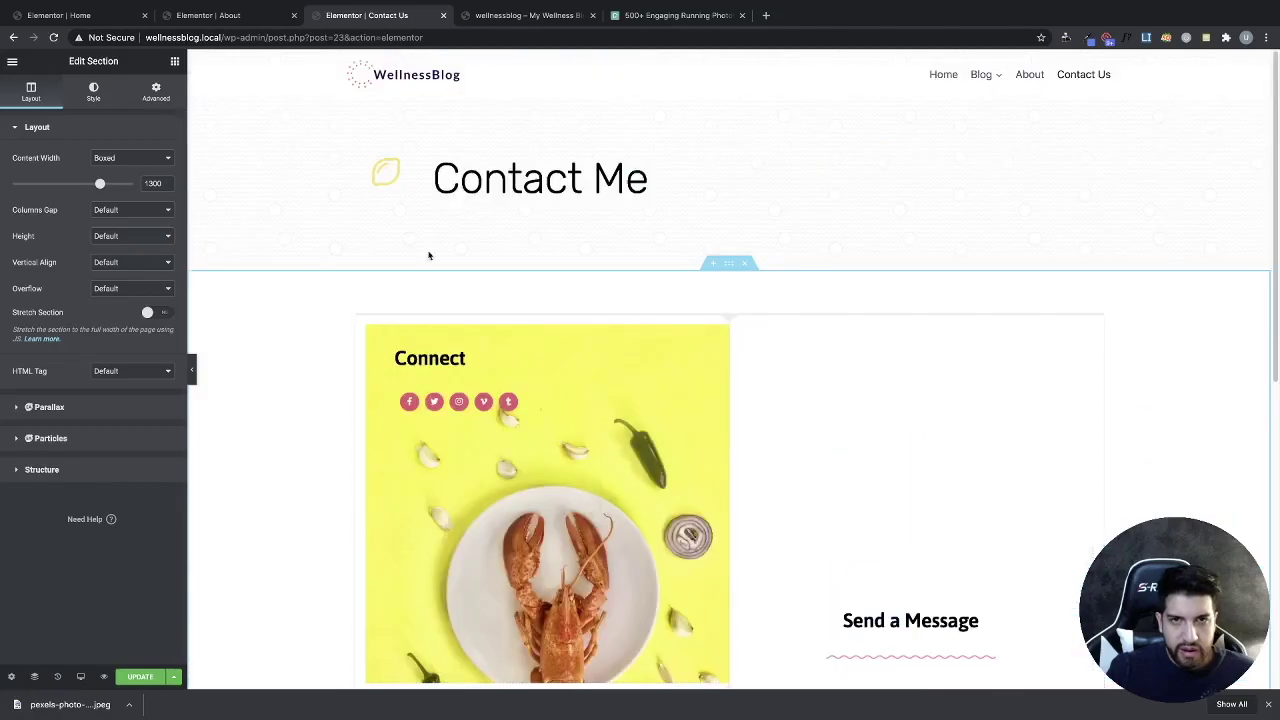
pyautogui.scroll(-2, 530, 210)
# - Try the bowl of cherries image as the lobster column's background, then undo it
pyautogui.click(373, 229)
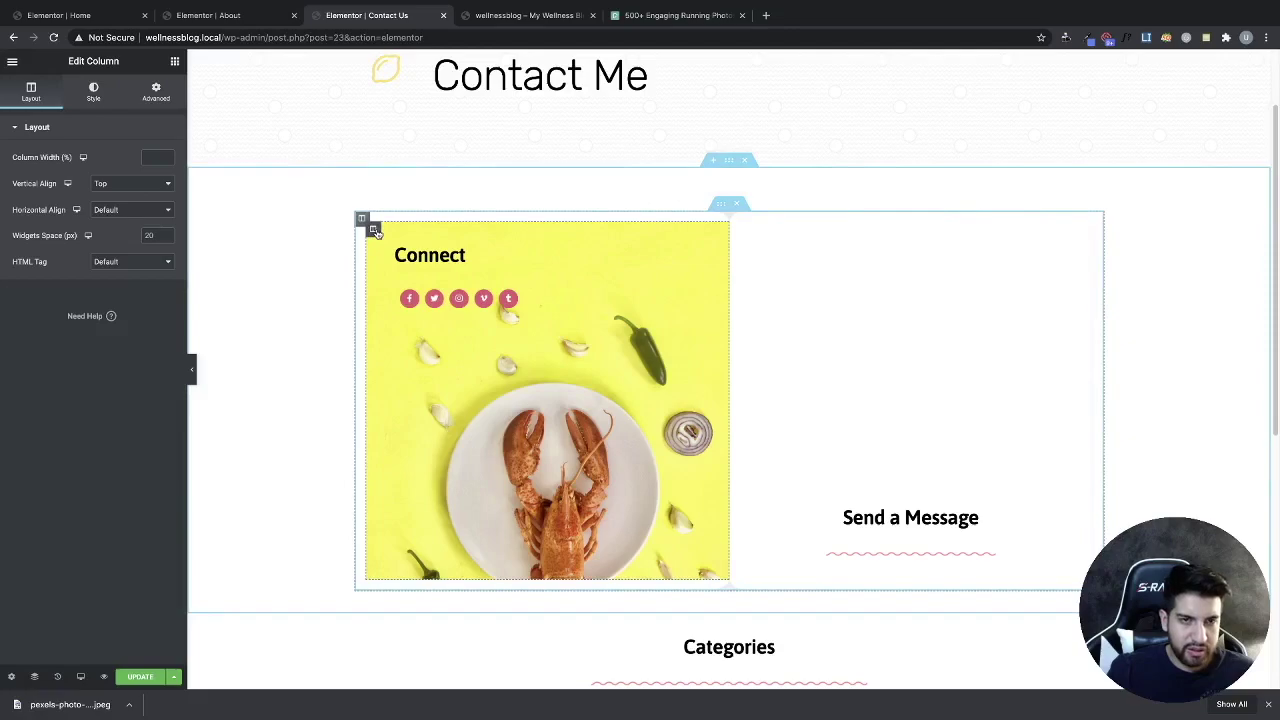
pyautogui.click(99, 103)
pyautogui.click(100, 295)
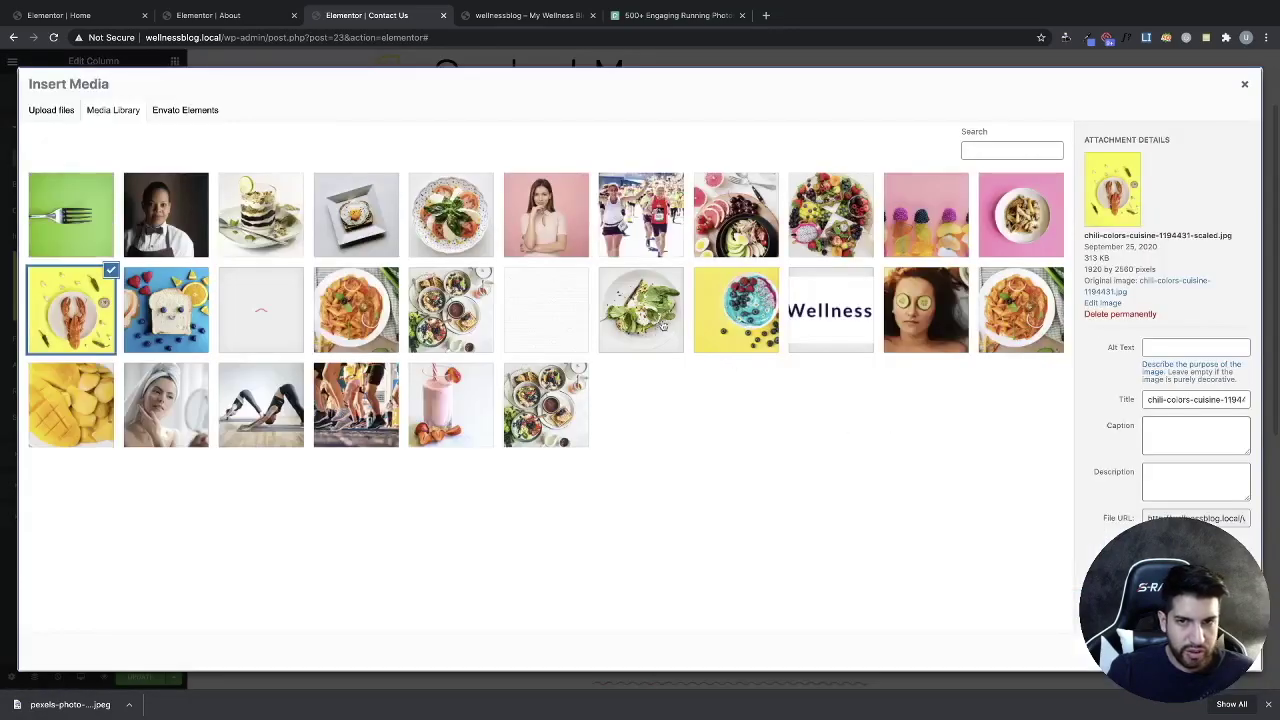
pyautogui.click(557, 248)
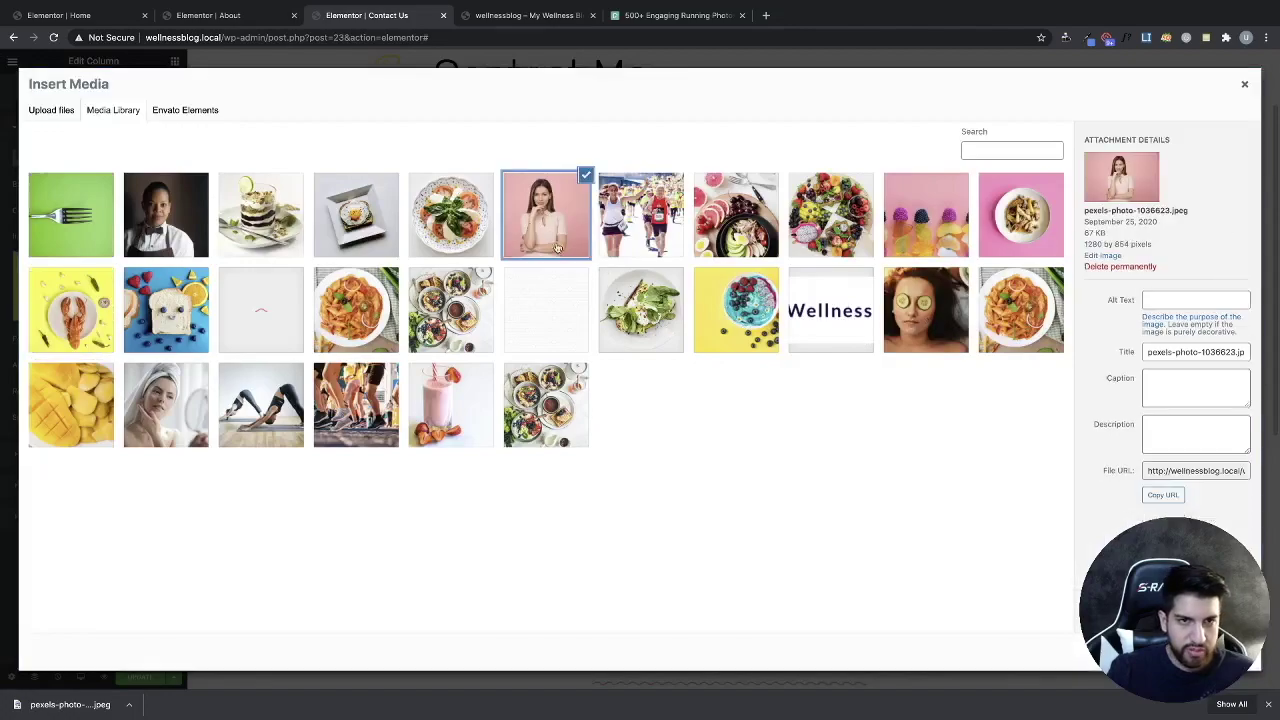
pyautogui.click(736, 230)
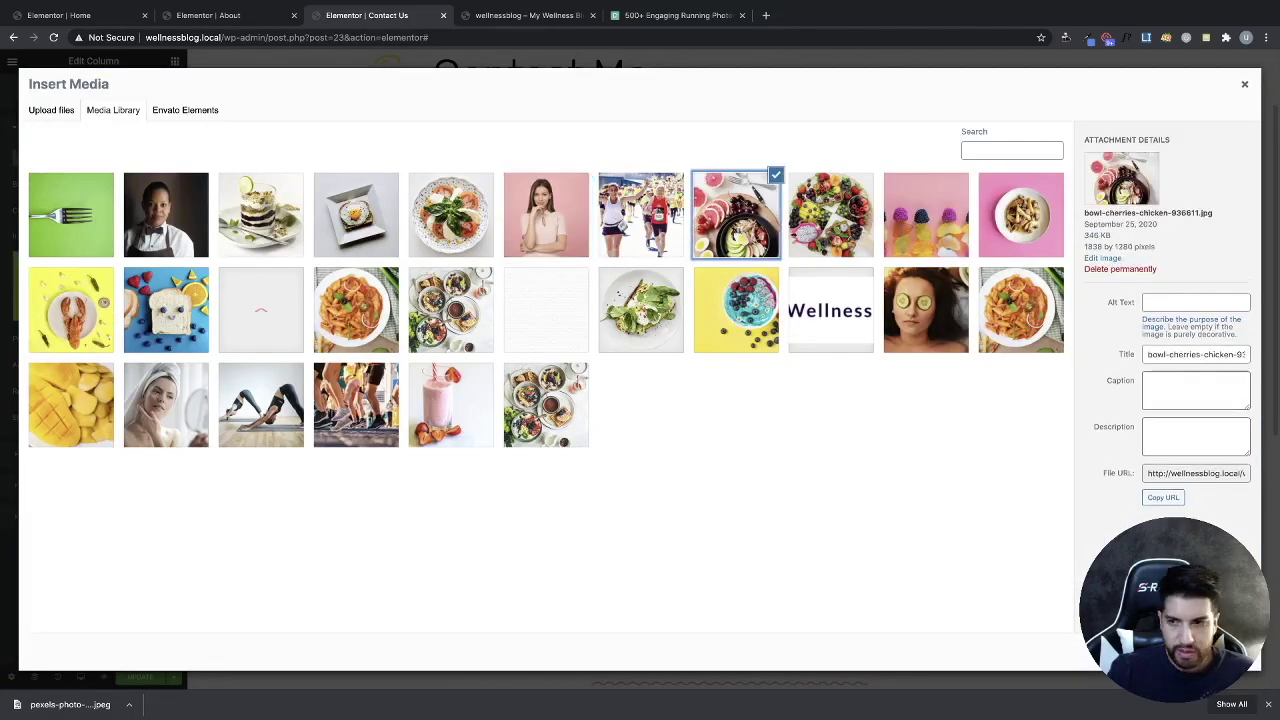
pyautogui.click(1210, 651)
pyautogui.hotkey('ctrl', 'z')
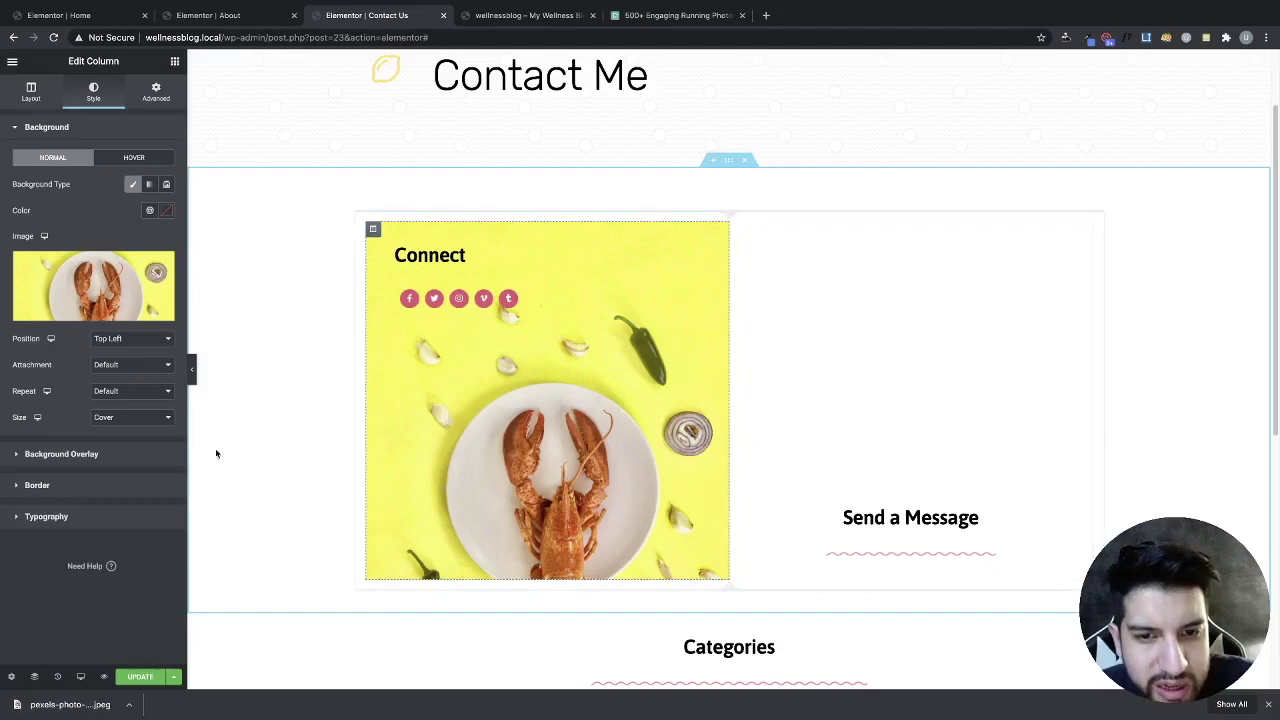
pyautogui.click(175, 64)
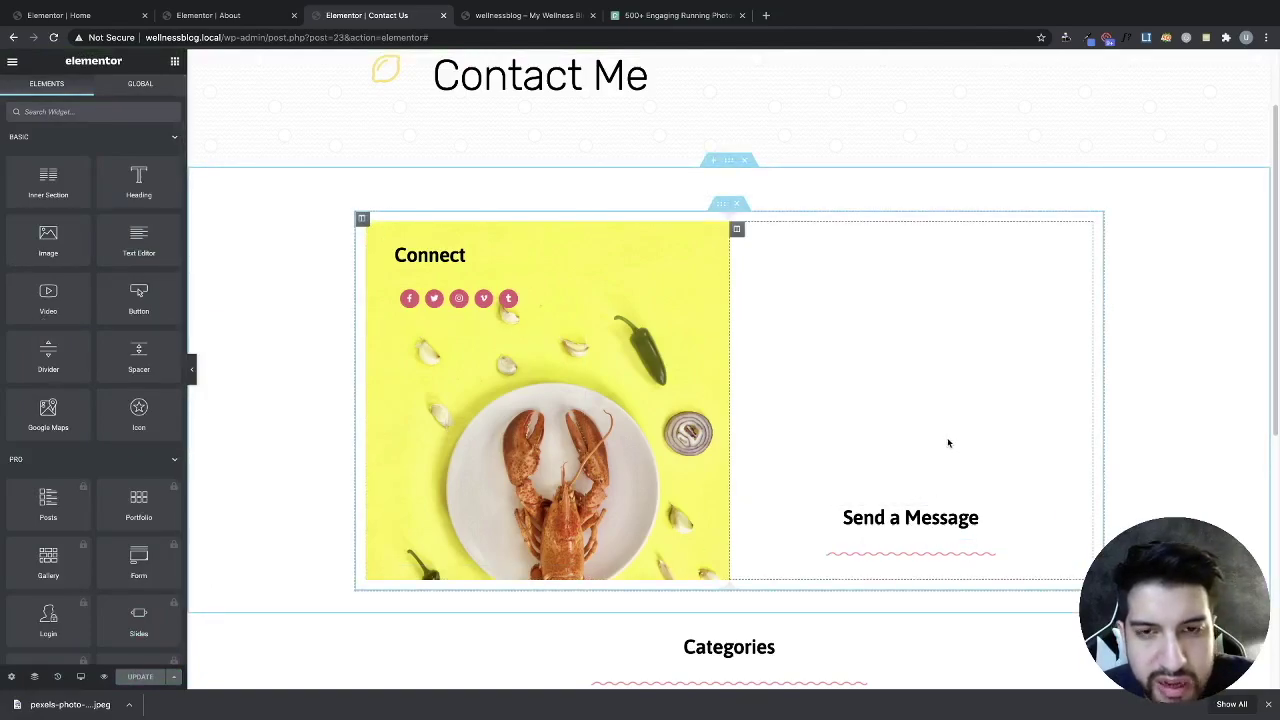
pyautogui.scroll(2, 949, 443)
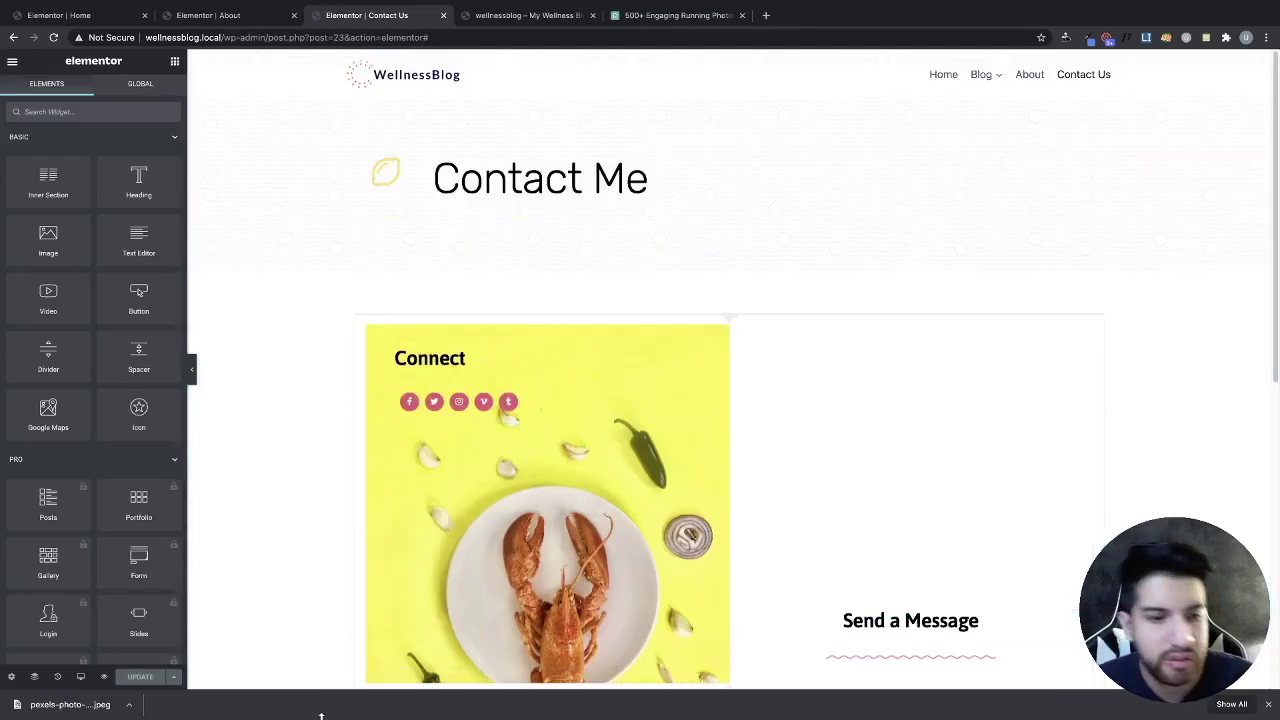
# - Check the Contact page at tablet and phone widths, then return to desktop view
pyautogui.click(80, 676)
pyautogui.click(42, 619)
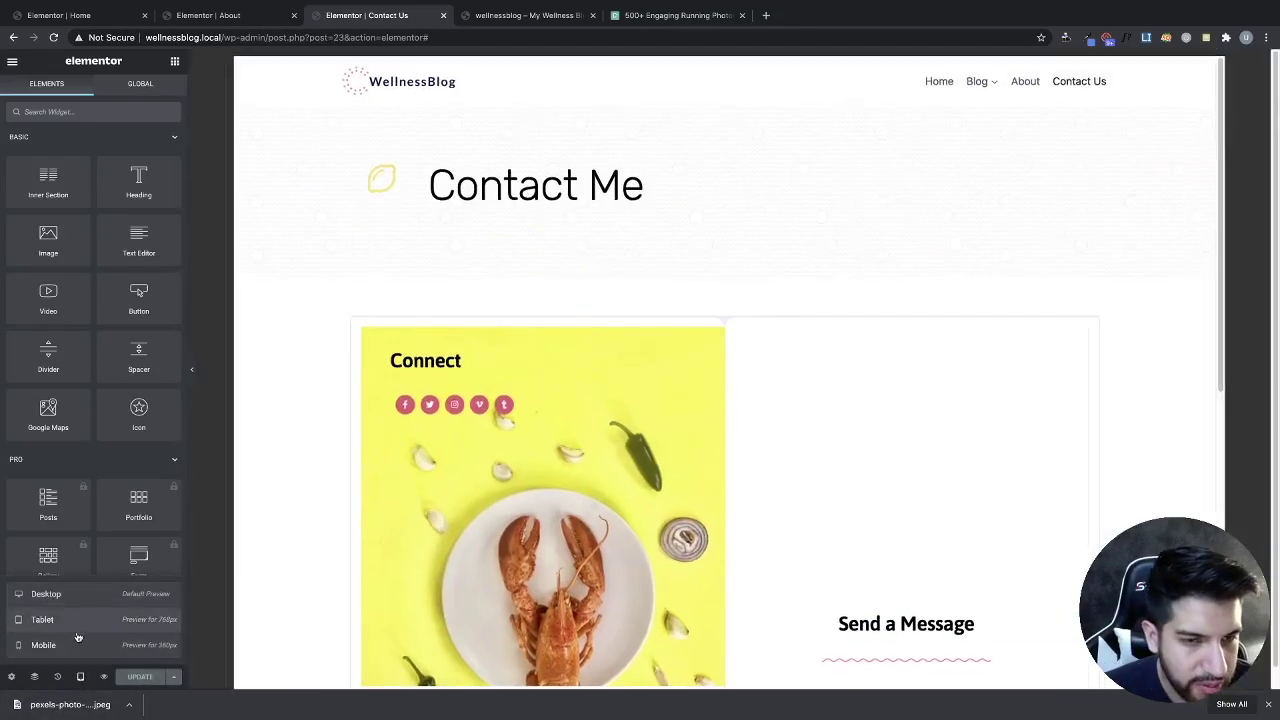
pyautogui.click(82, 645)
pyautogui.scroll(-10, 760, 370)
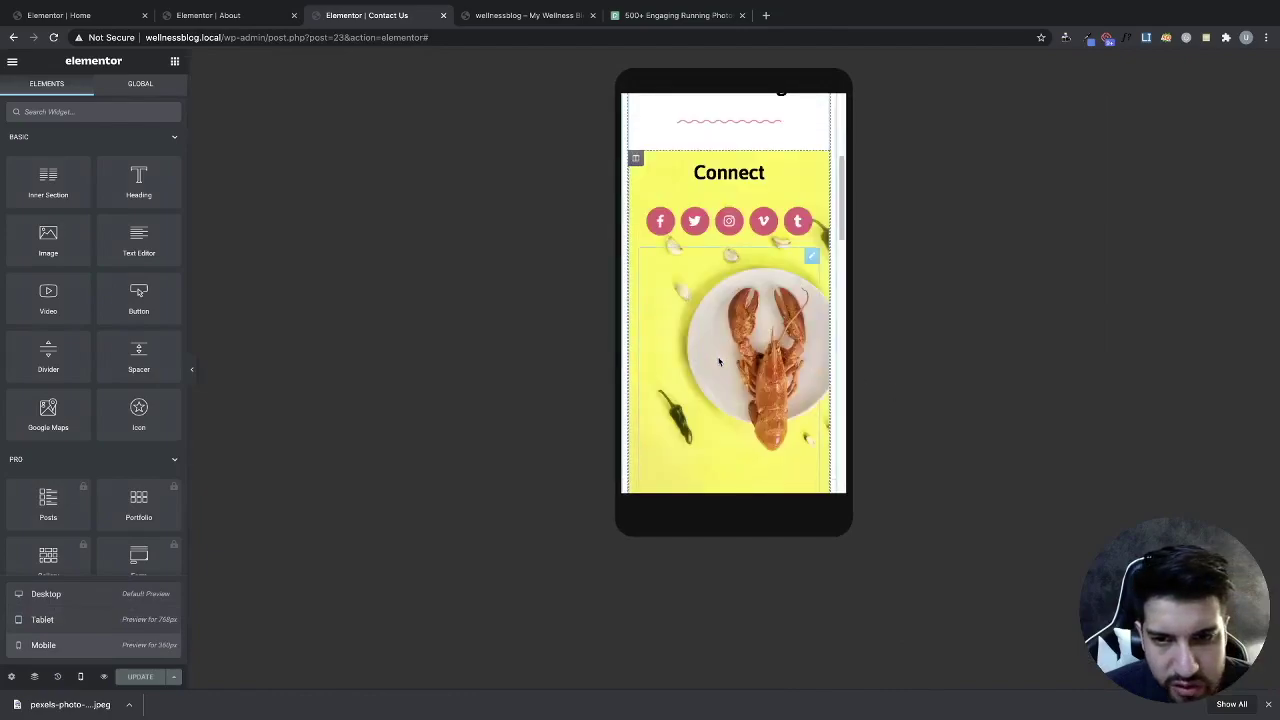
pyautogui.scroll(-5, 717, 365)
pyautogui.click(33, 597)
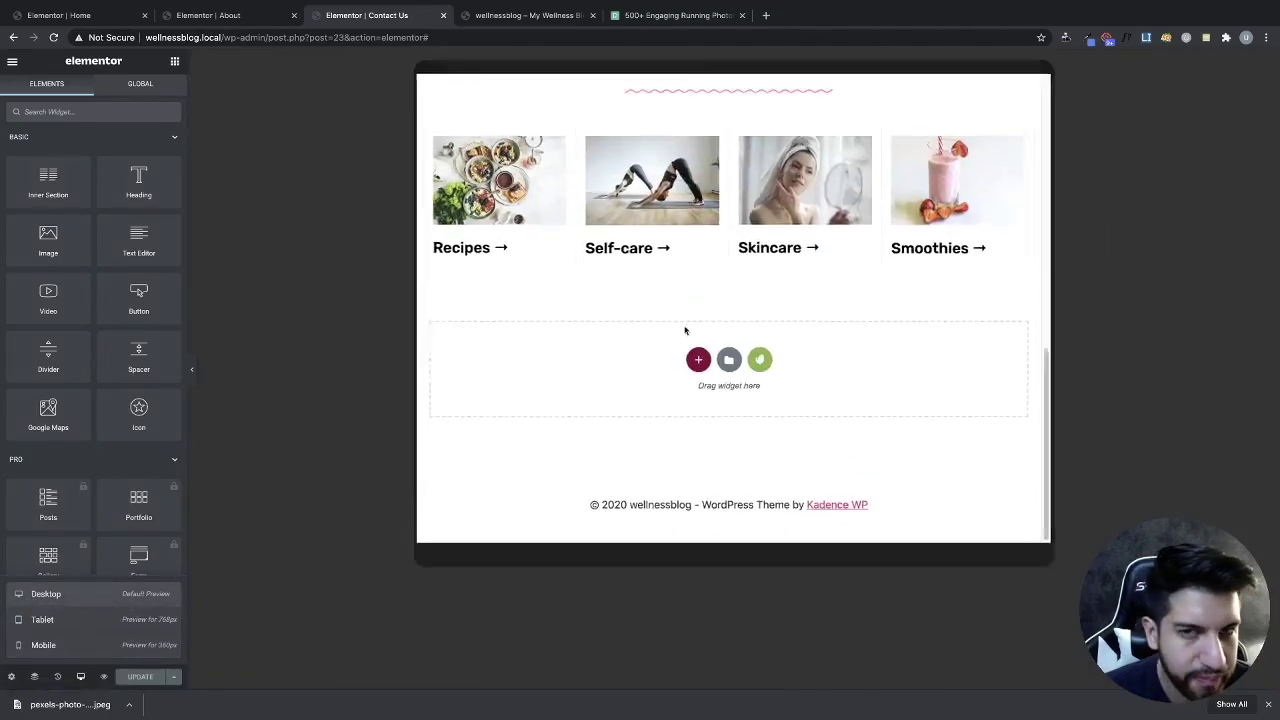
pyautogui.scroll(3, 697, 330)
# - Inspect the Categories heading, Contact Me heading and lemon icon, then save with Update
pyautogui.click(483, 321)
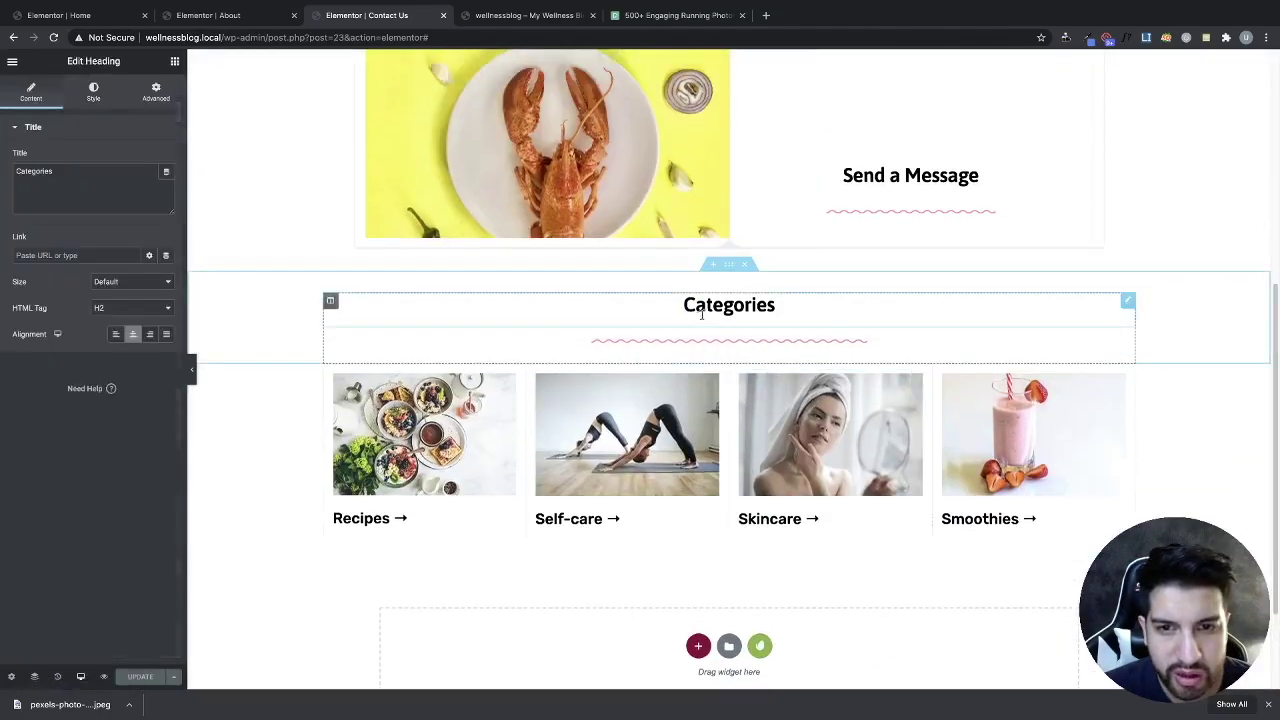
pyautogui.scroll(-1, 520, 306)
pyautogui.scroll(10, 546, 331)
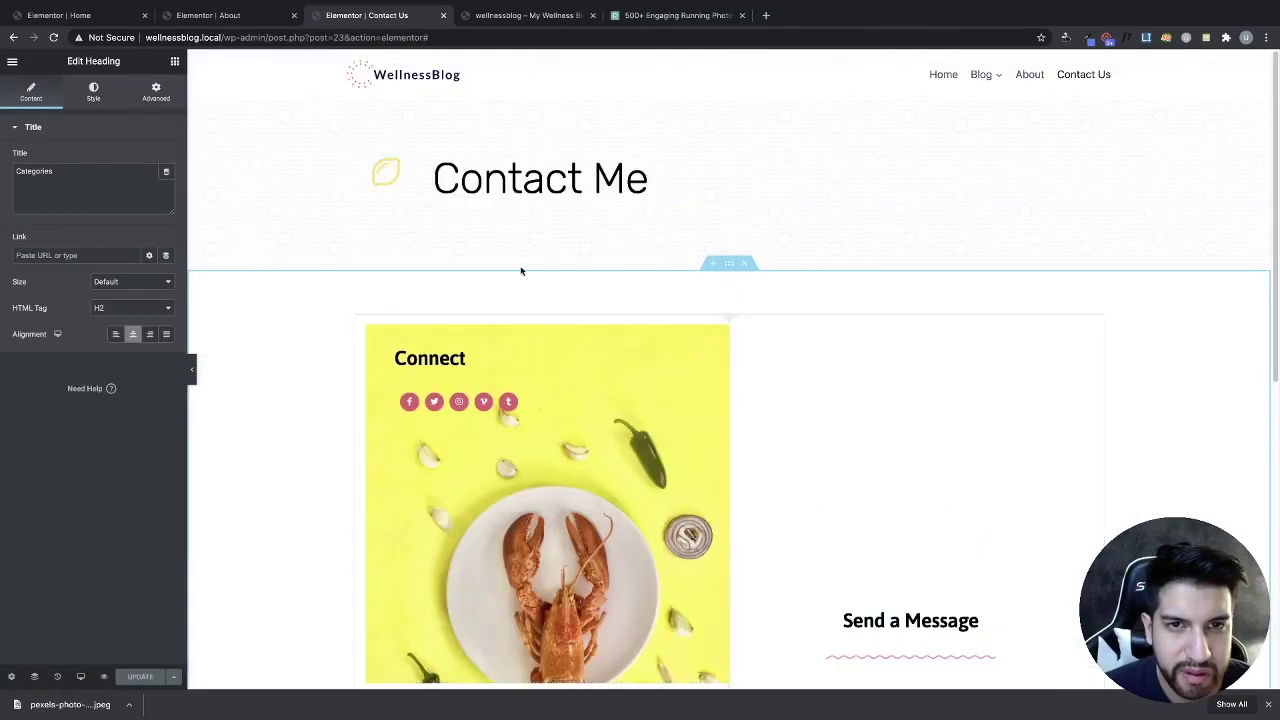
pyautogui.click(558, 187)
pyautogui.click(388, 175)
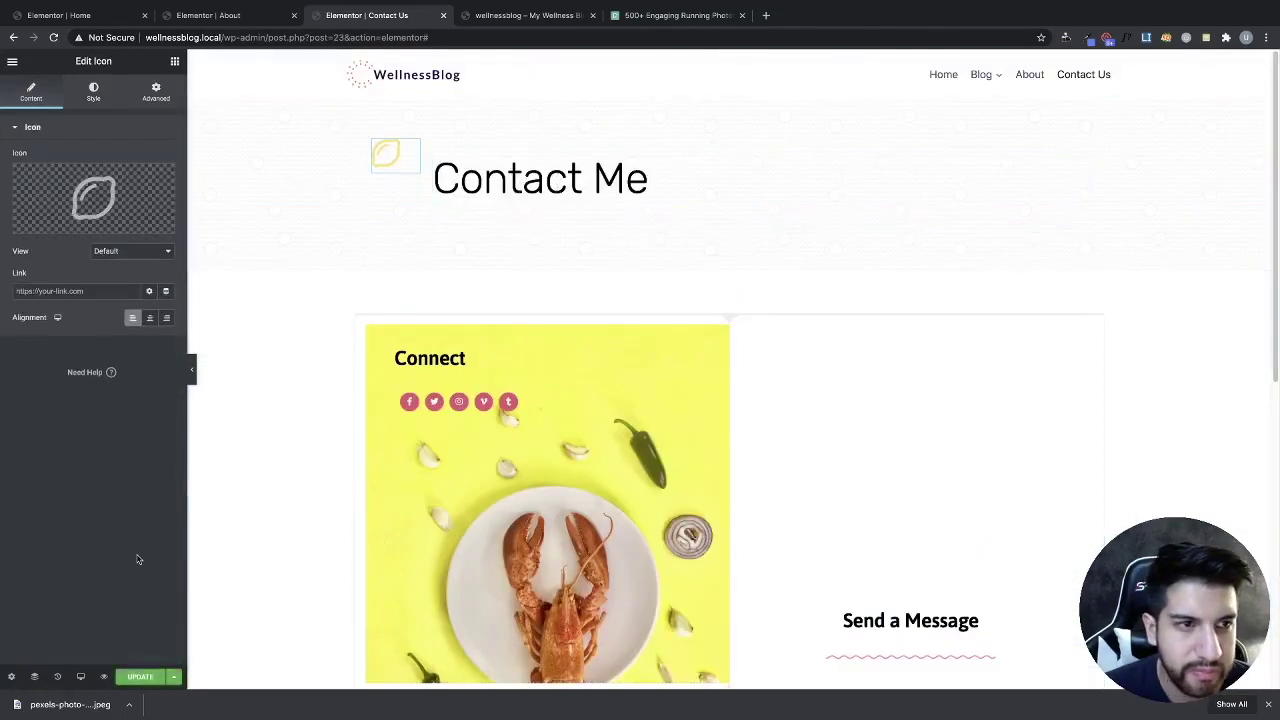
pyautogui.click(141, 677)
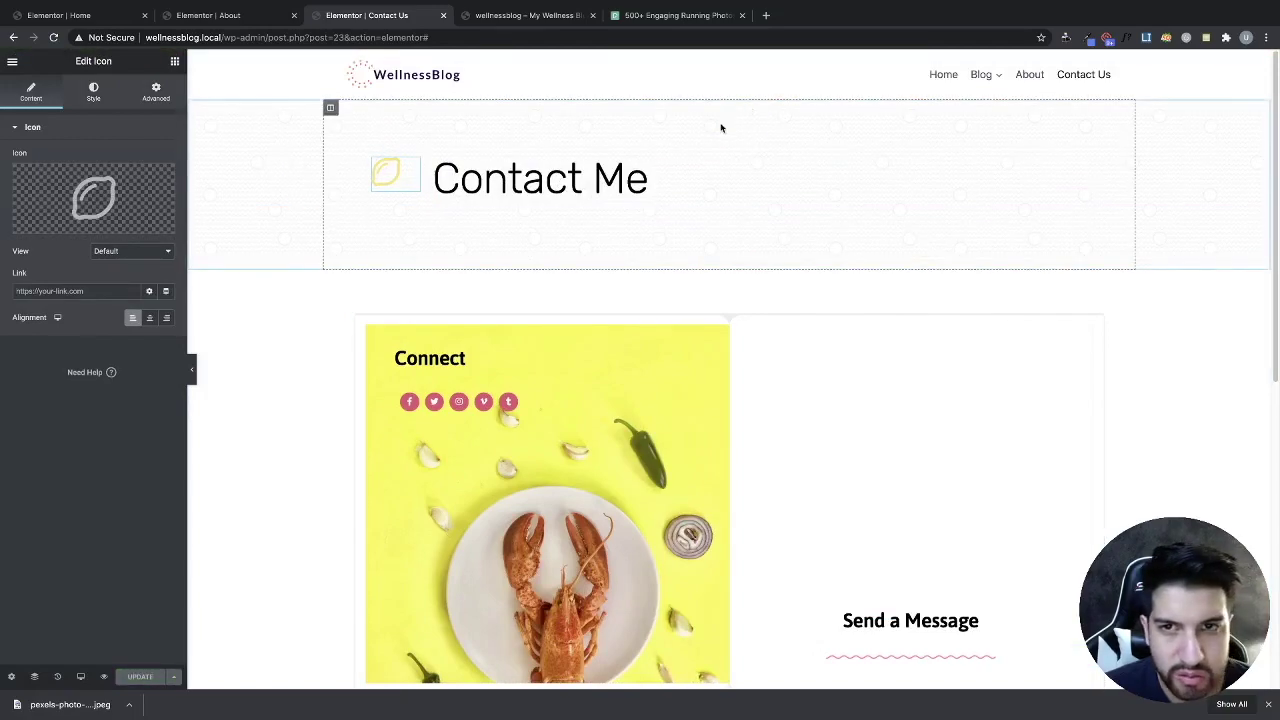
# - Remove the Contact Me header's background overlay image, revert via History, and preview the page live
pyautogui.rightClick(266, 122)
pyautogui.click(290, 128)
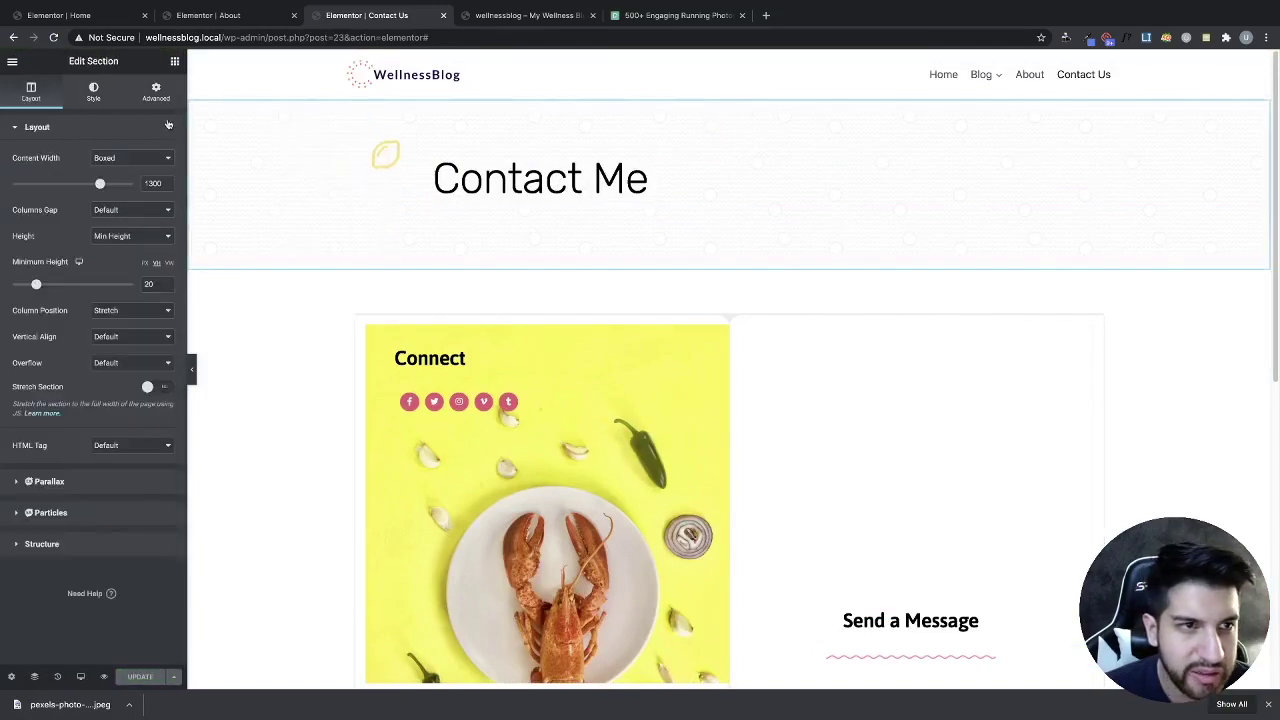
pyautogui.click(96, 102)
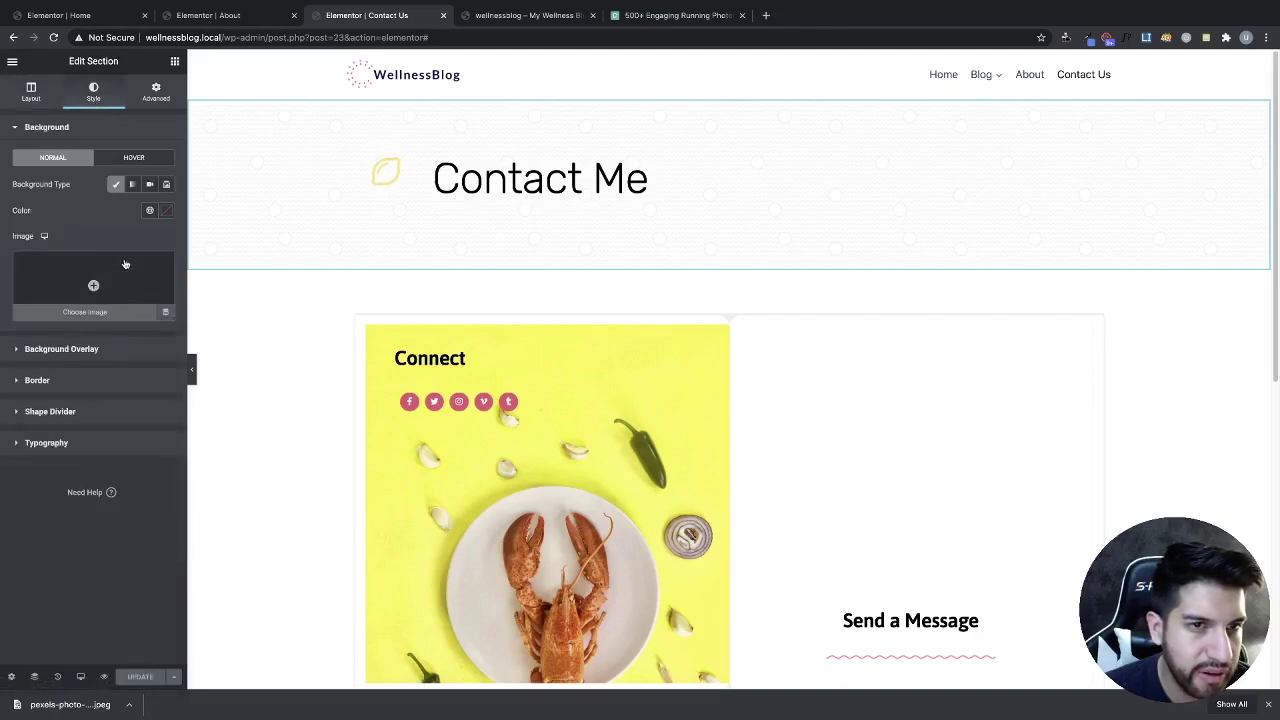
pyautogui.click(61, 349)
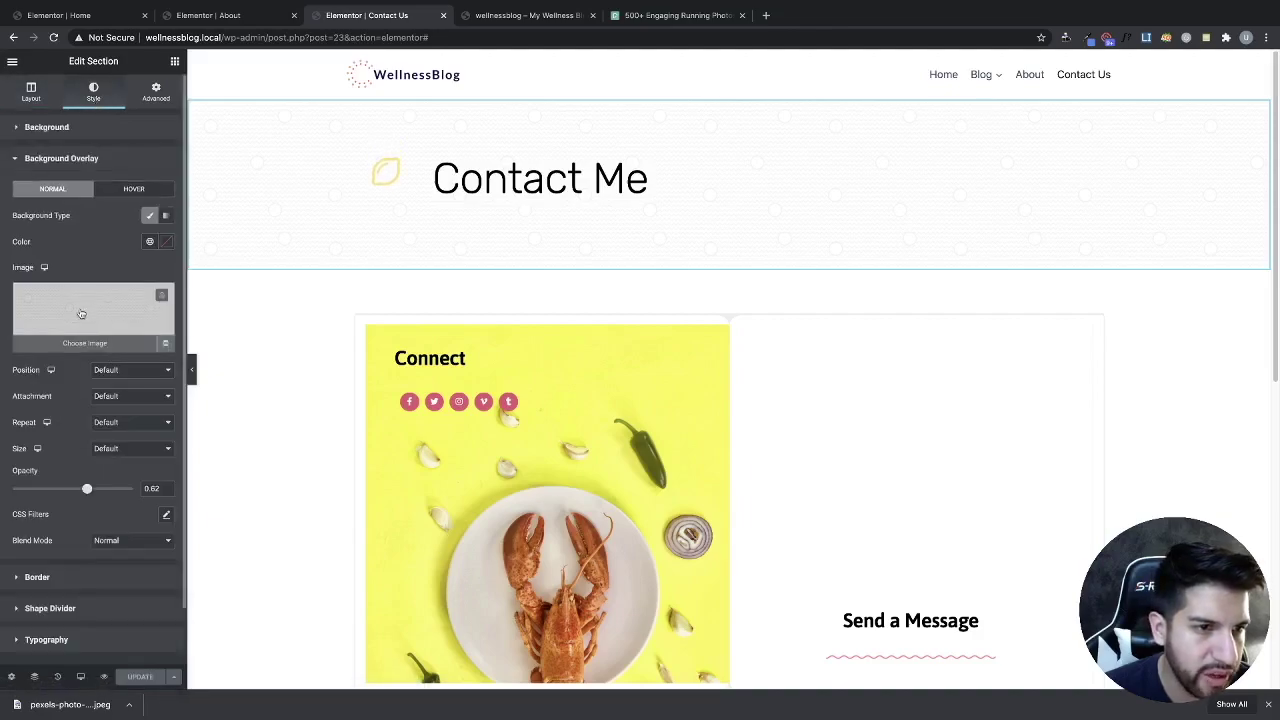
pyautogui.click(162, 297)
pyautogui.moveTo(85, 676)
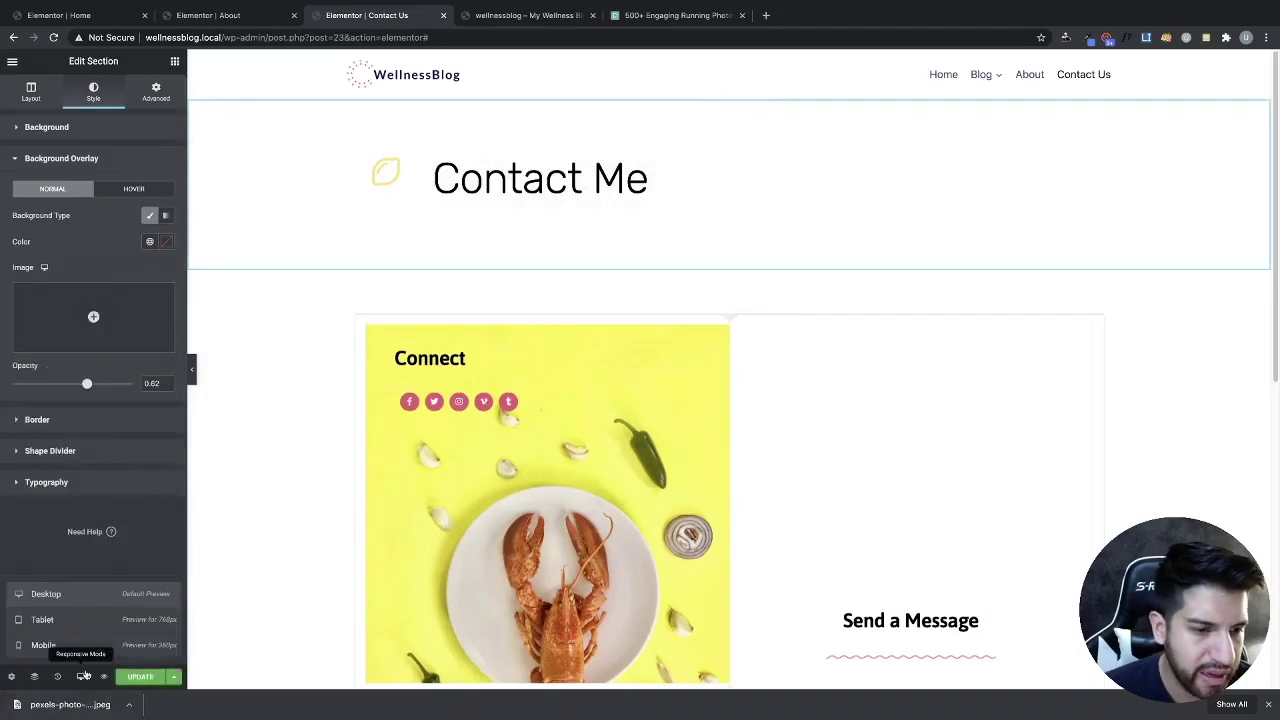
pyautogui.click(57, 676)
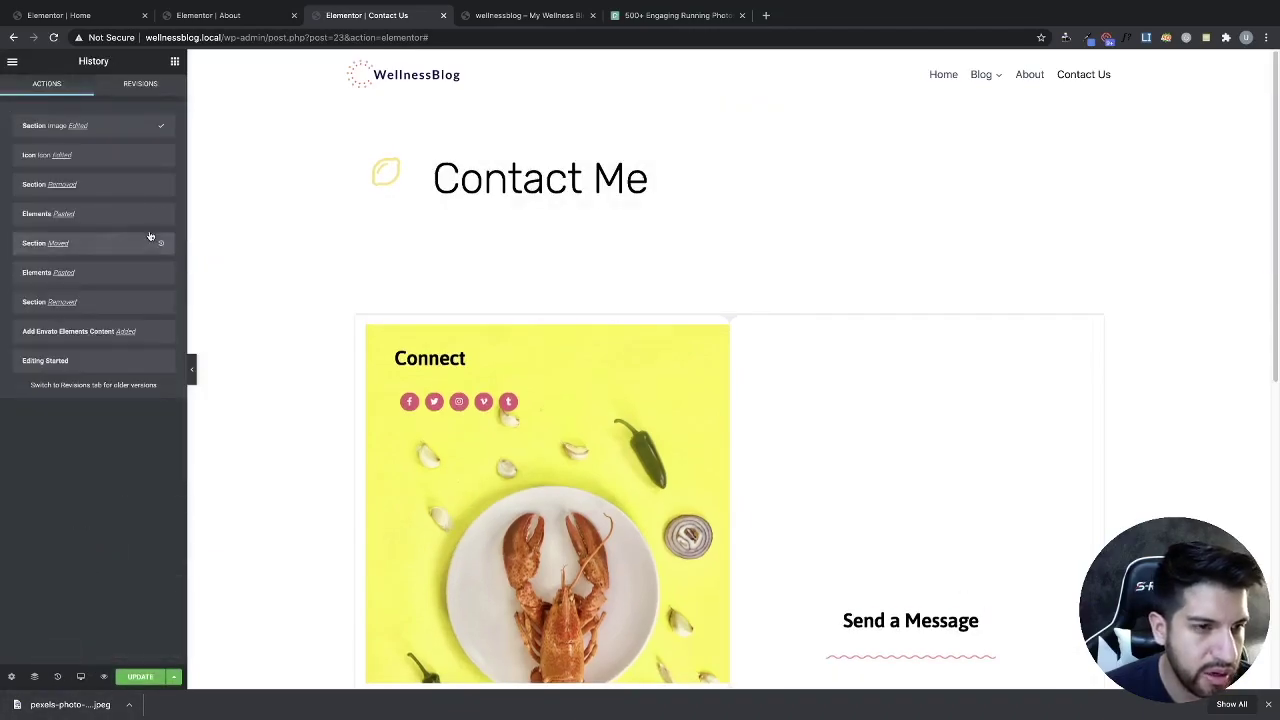
pyautogui.click(103, 162)
pyautogui.click(103, 676)
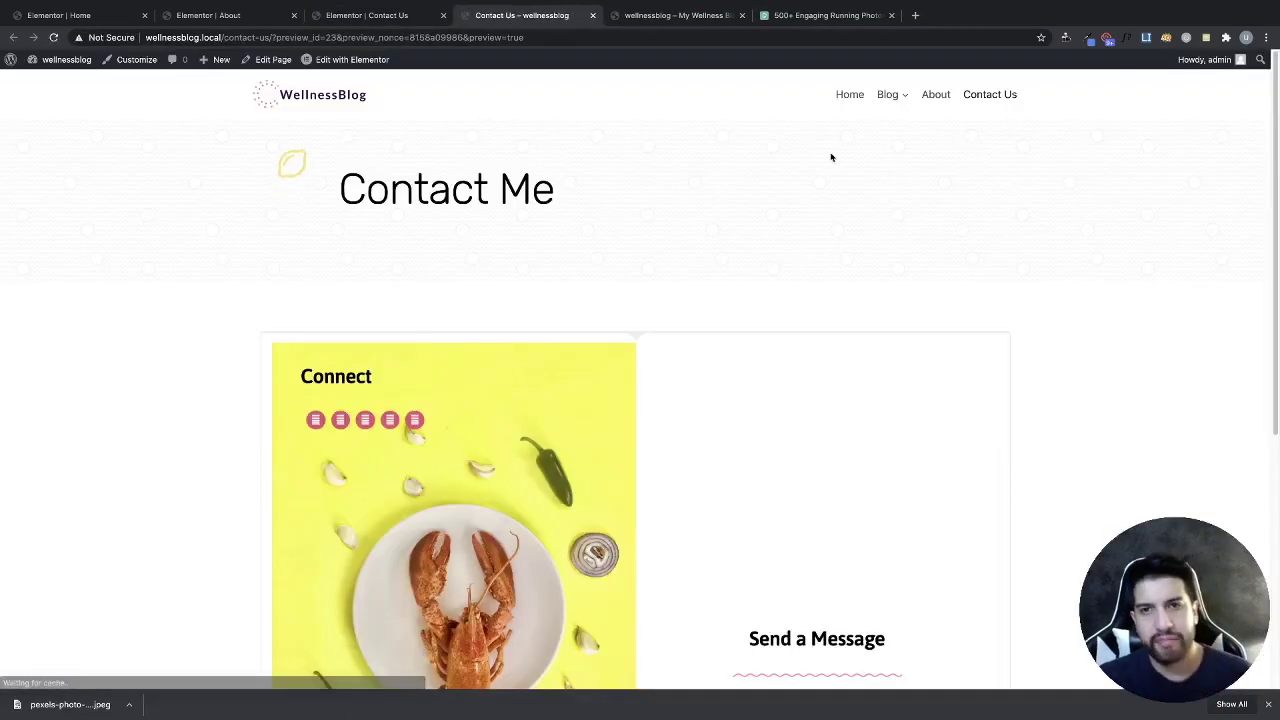
# - Browse the live site's Home, Blog and Contact Us pages from the site menu
pyautogui.click(850, 97)
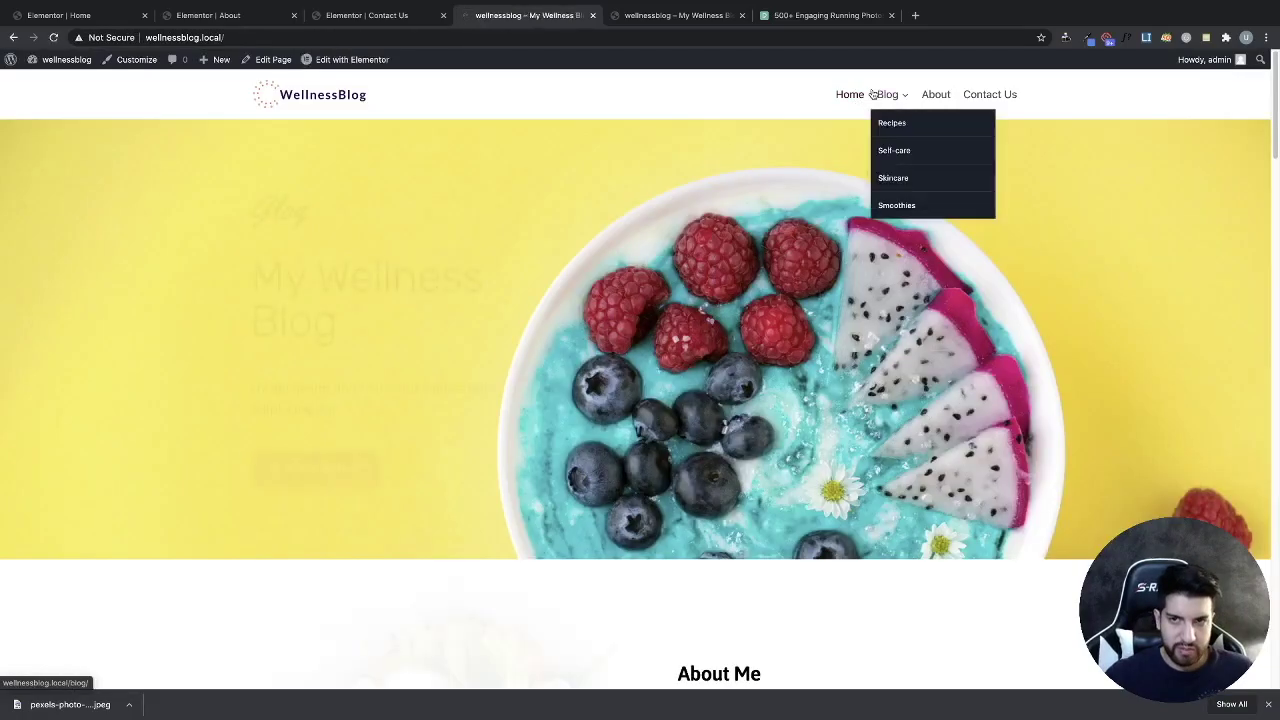
pyautogui.scroll(-8, 960, 223)
pyautogui.scroll(-15, 900, 225)
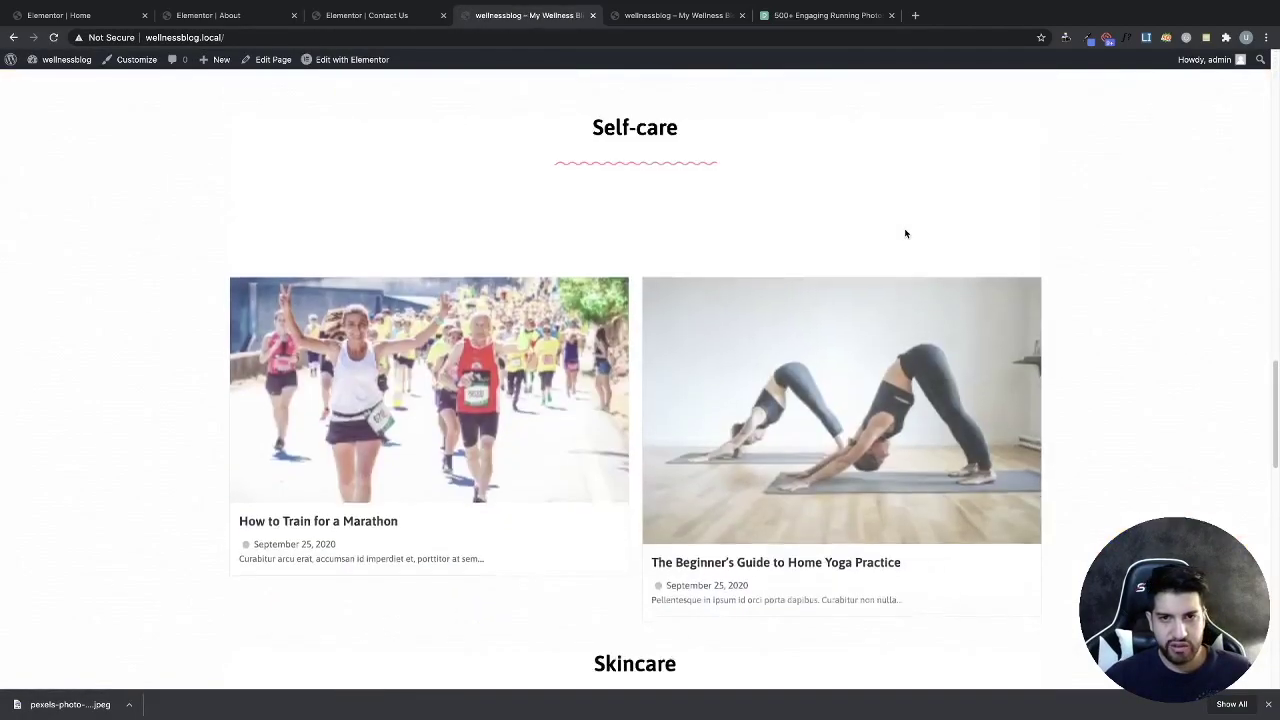
pyautogui.scroll(5, 906, 229)
pyautogui.scroll(10, 906, 229)
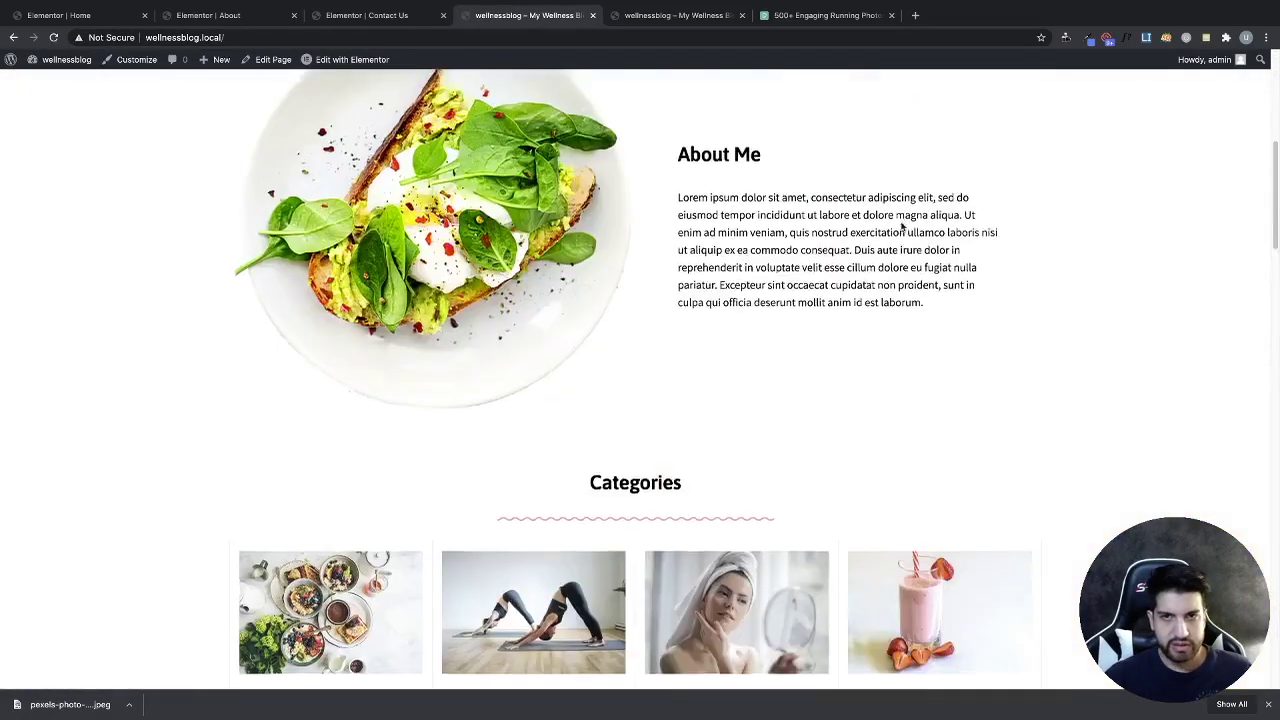
pyautogui.moveTo(886, 104)
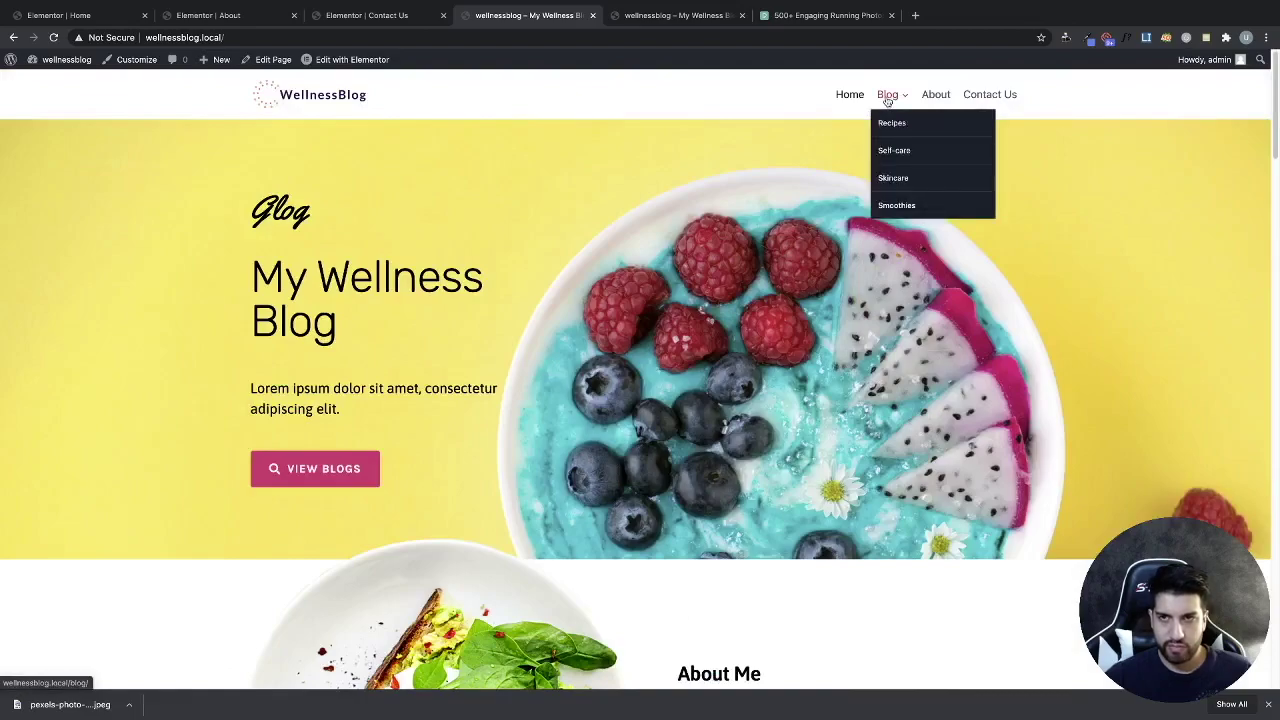
pyautogui.click(887, 96)
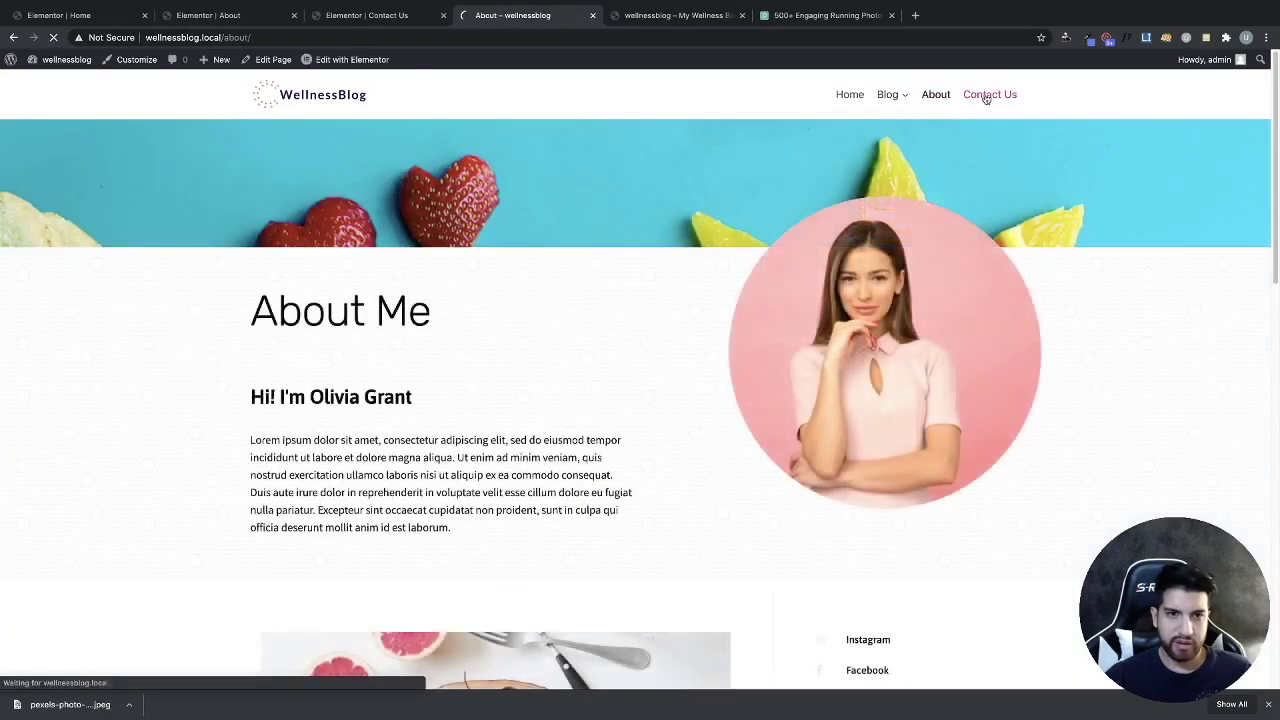
pyautogui.click(985, 95)
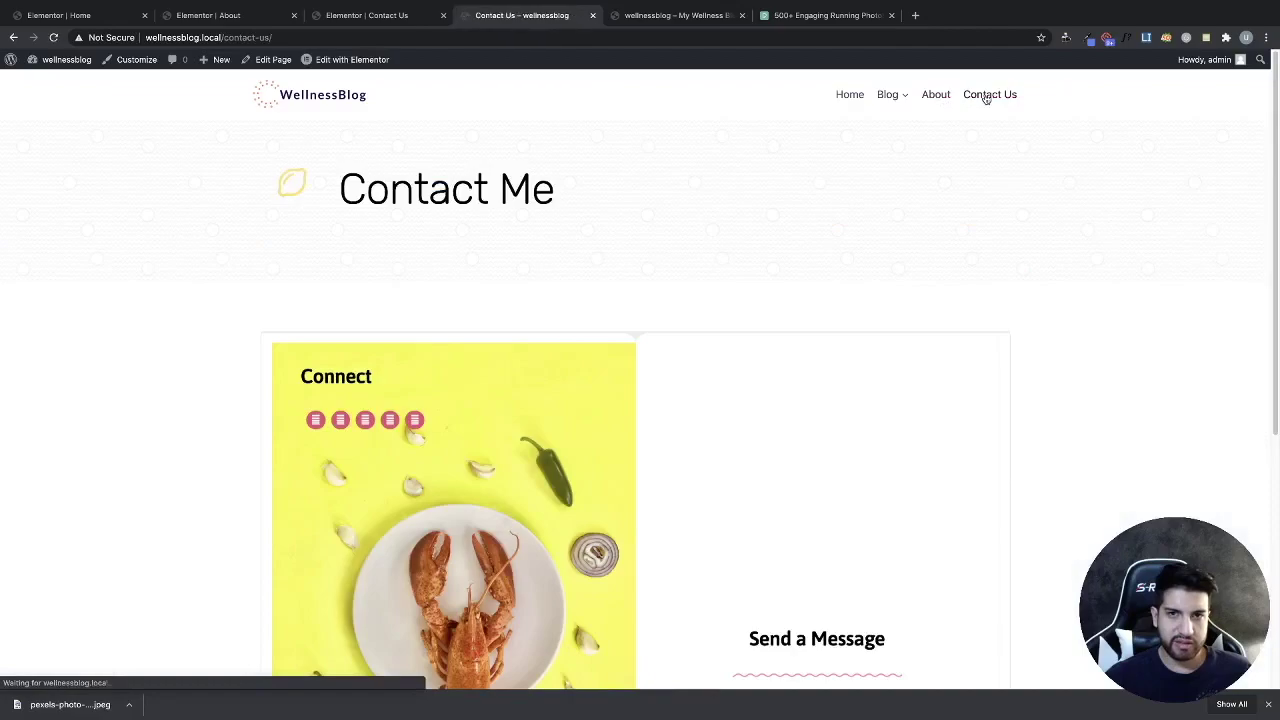
pyautogui.scroll(-4, 1057, 243)
pyautogui.scroll(4, 1058, 250)
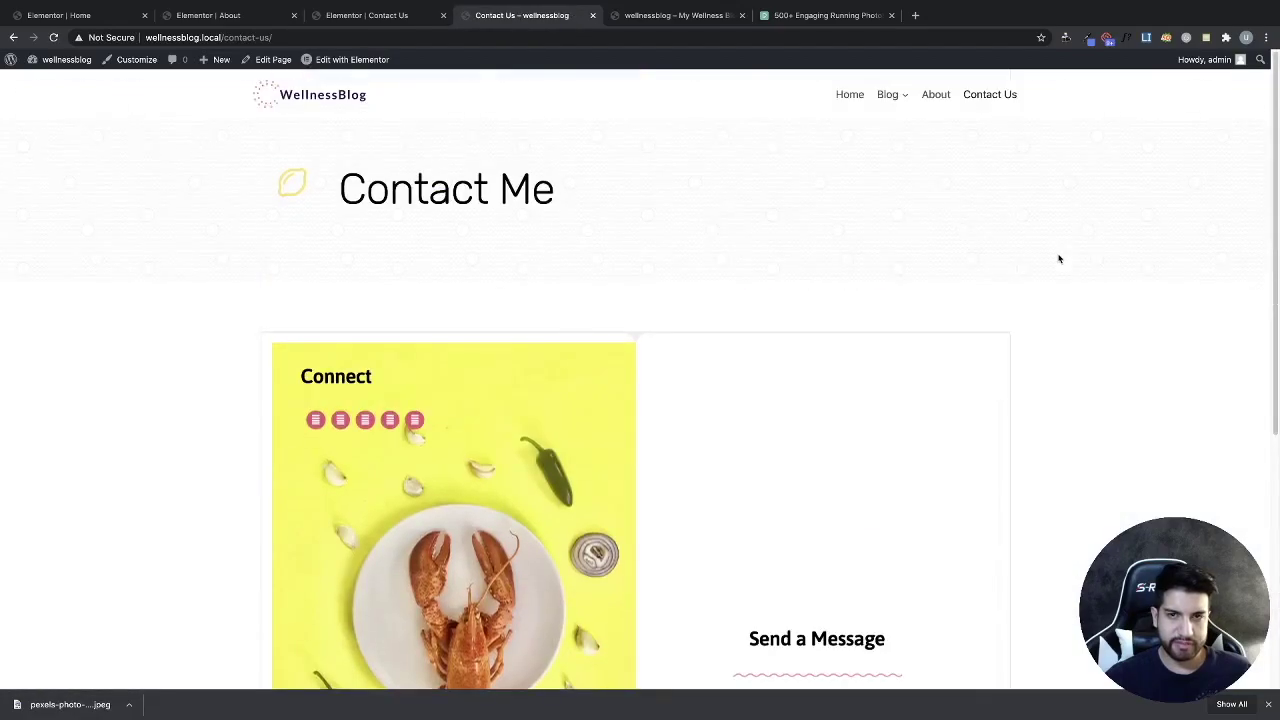
# - Revisit the Blog and Home pages, then return to the Elementor Home page editor
pyautogui.click(888, 95)
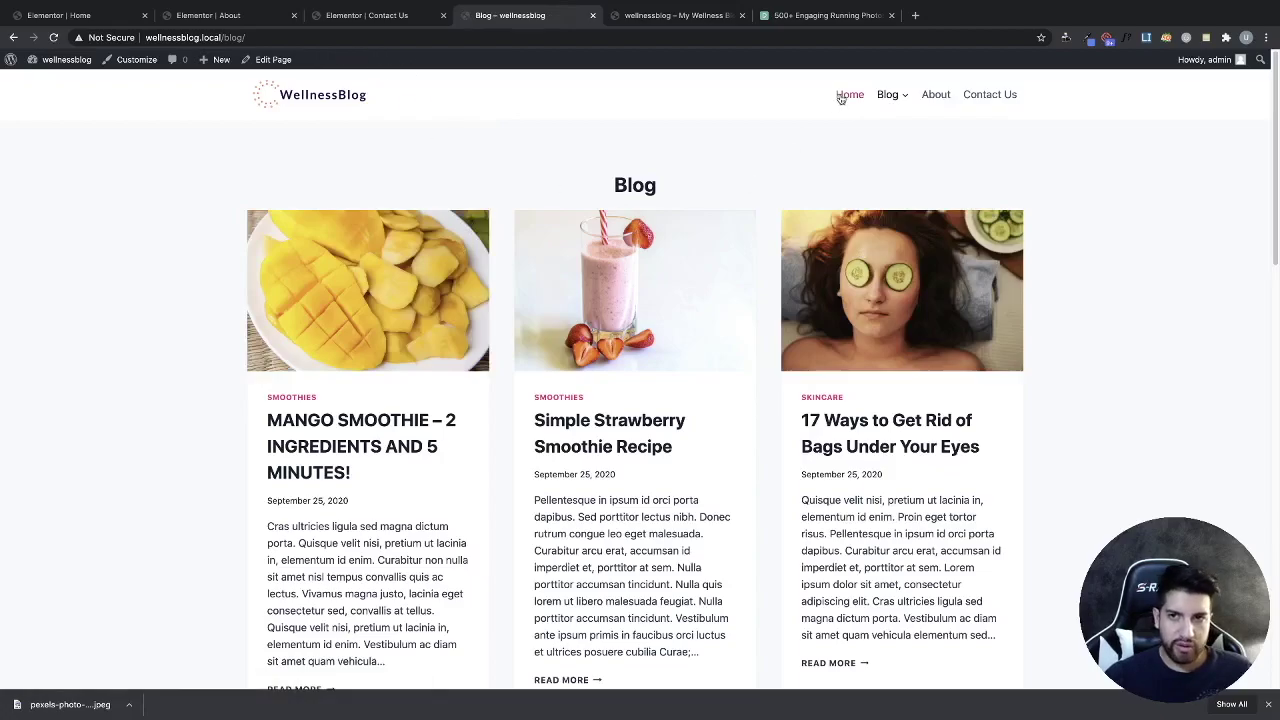
pyautogui.click(842, 97)
pyautogui.scroll(-15, 580, 275)
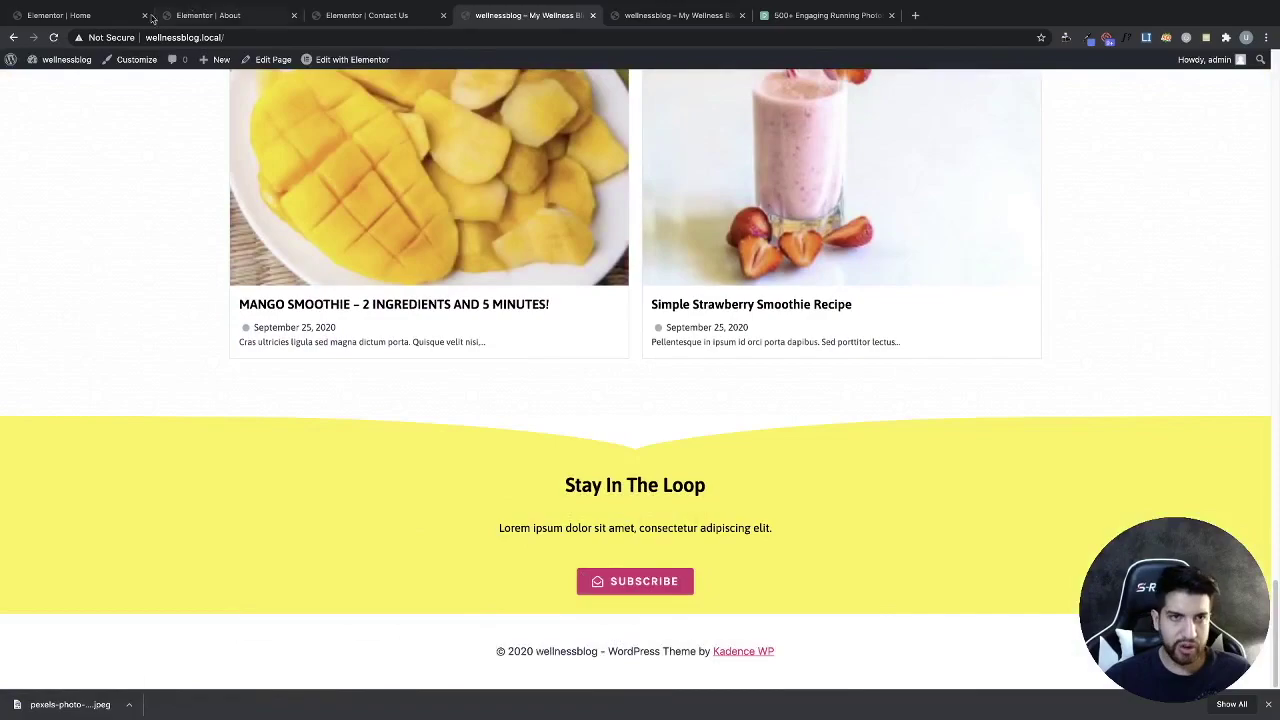
pyautogui.click(88, 18)
pyautogui.scroll(-10, 745, 395)
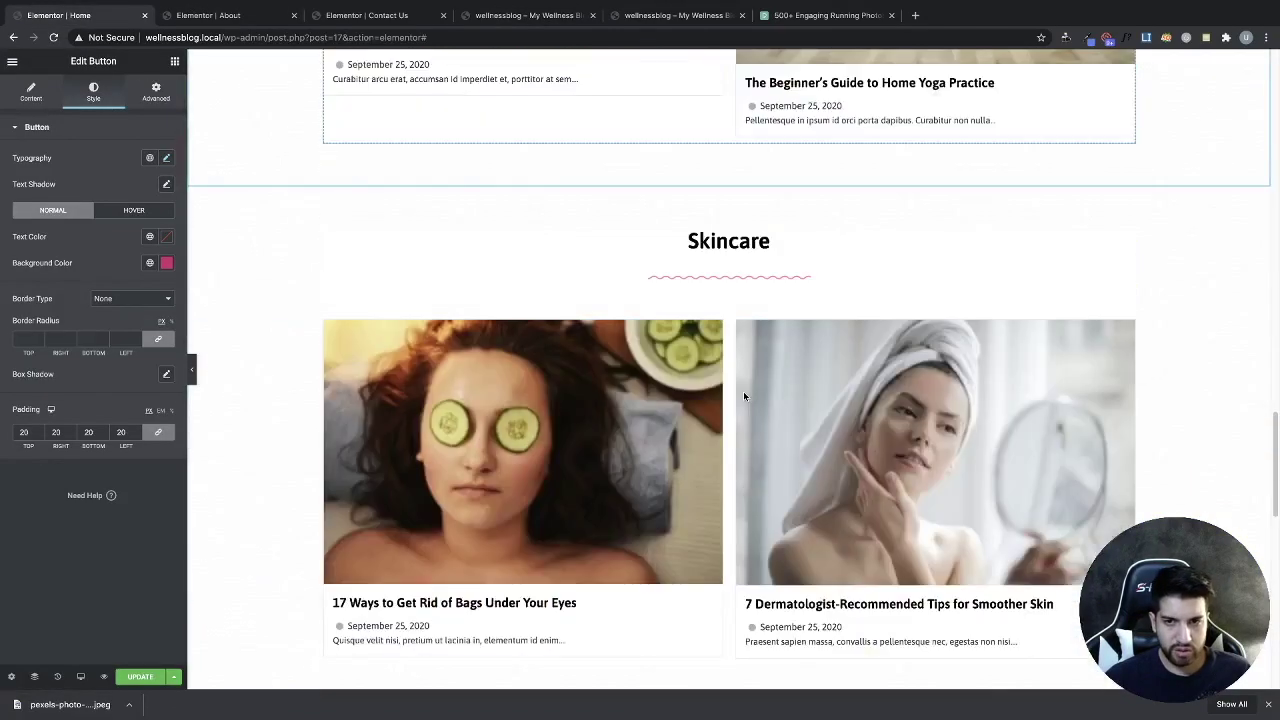
# - Delete the Home page's yellow Stay In The Loop section, save, and view the homepage preview
pyautogui.scroll(-10, 750, 400)
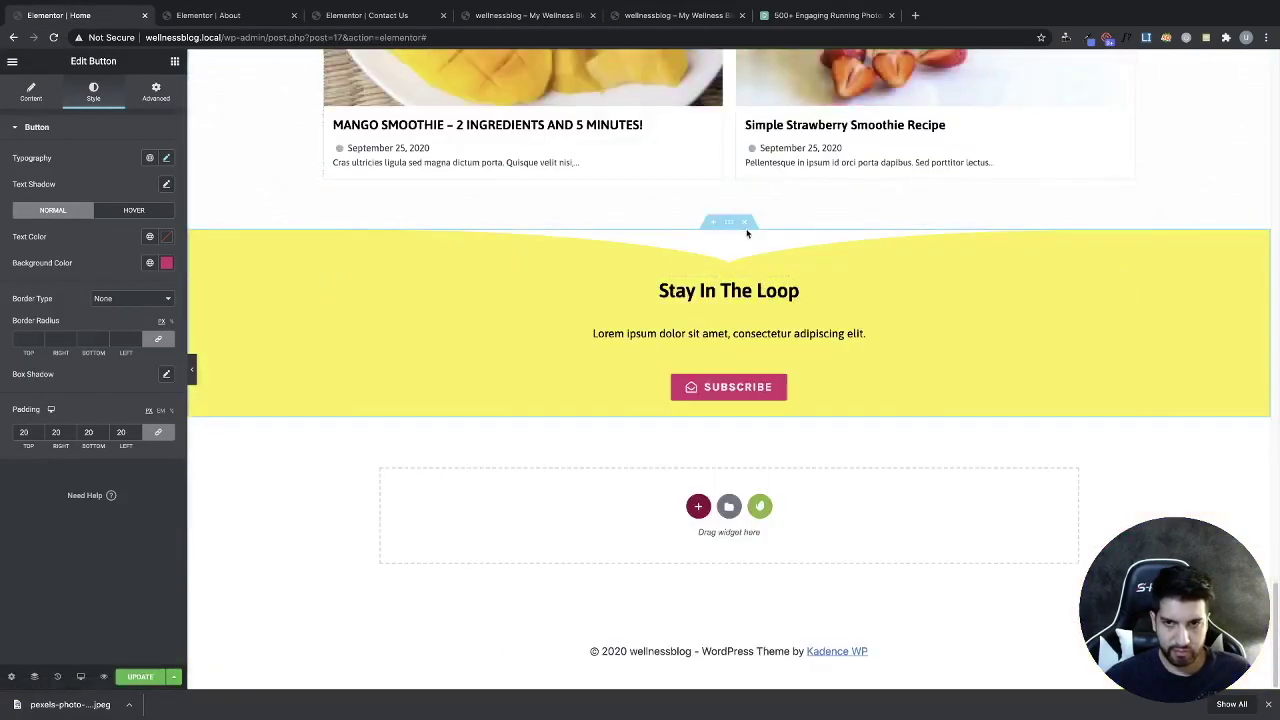
pyautogui.click(744, 221)
pyautogui.hotkey('ctrl', 's')
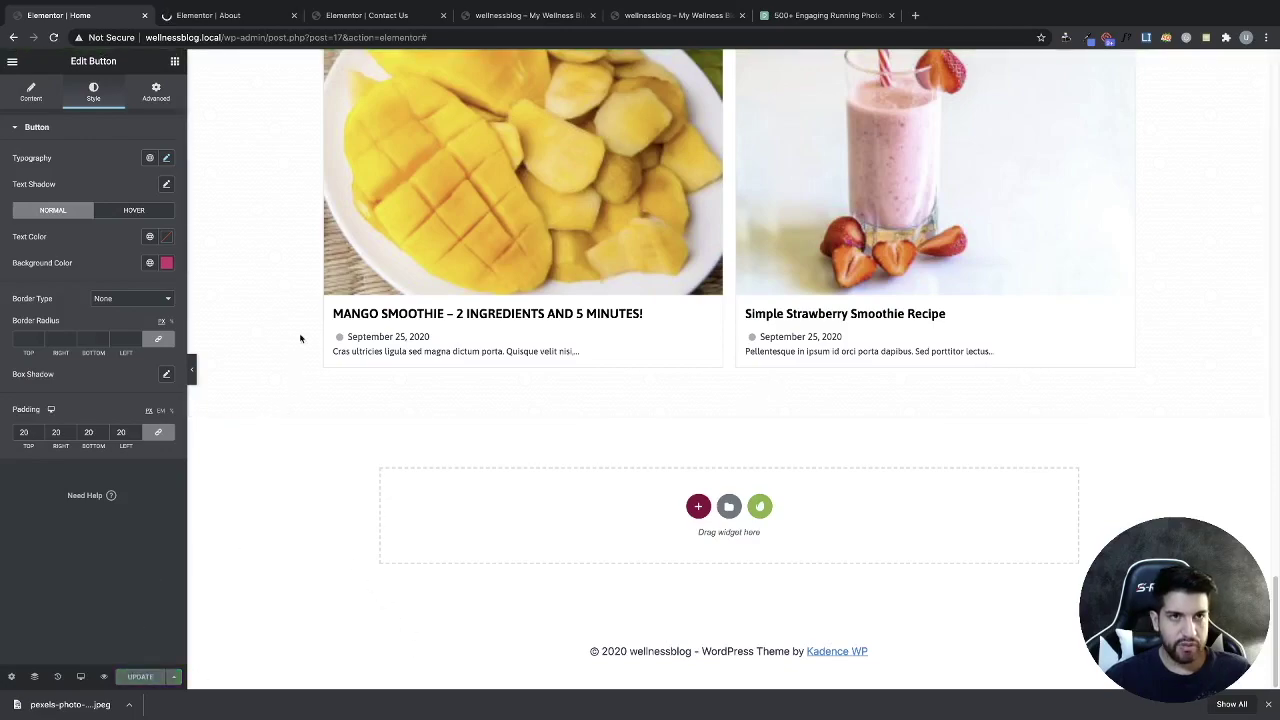
pyautogui.click(224, 17)
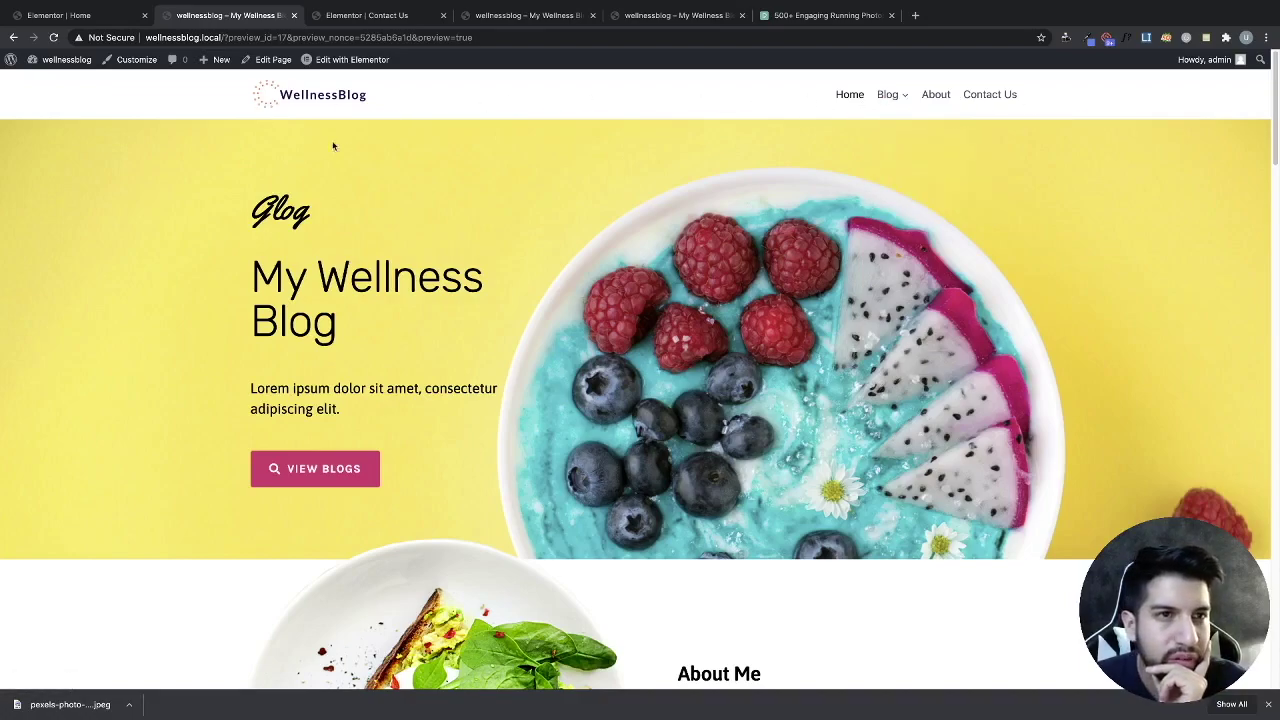
# - Drag a Search item into the main row of the Customizer's header builder
pyautogui.click(137, 60)
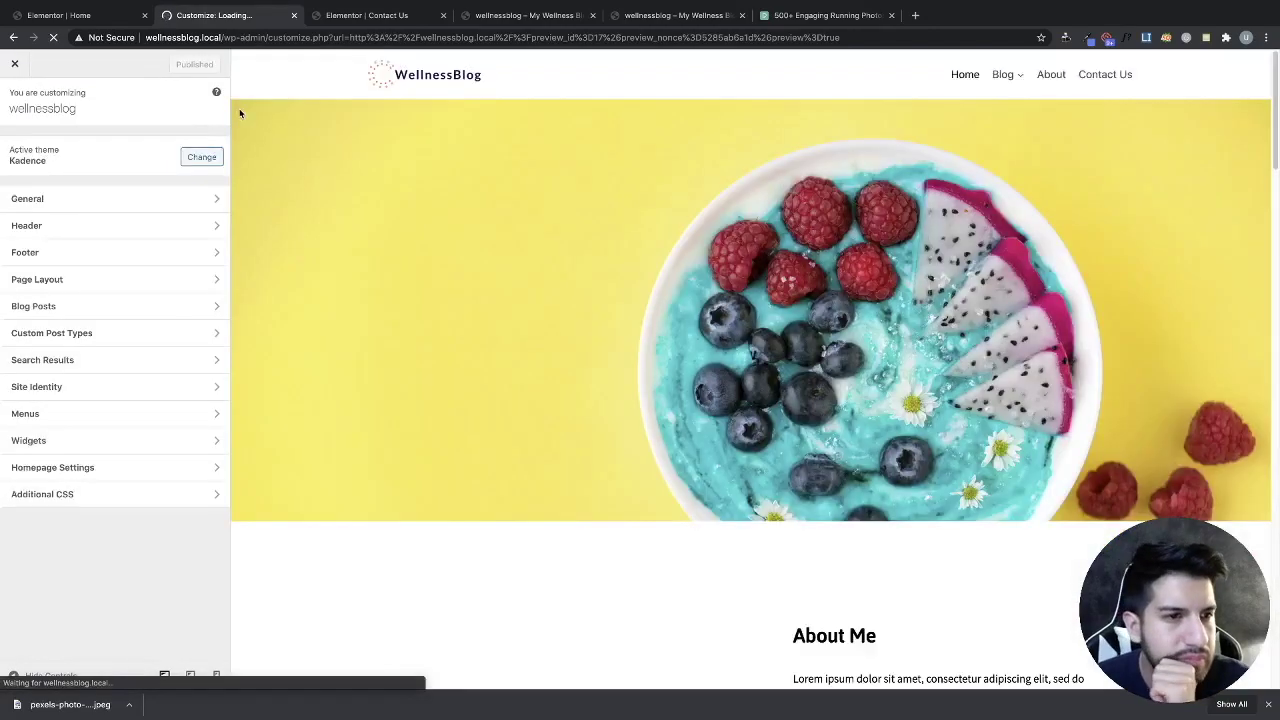
pyautogui.click(79, 228)
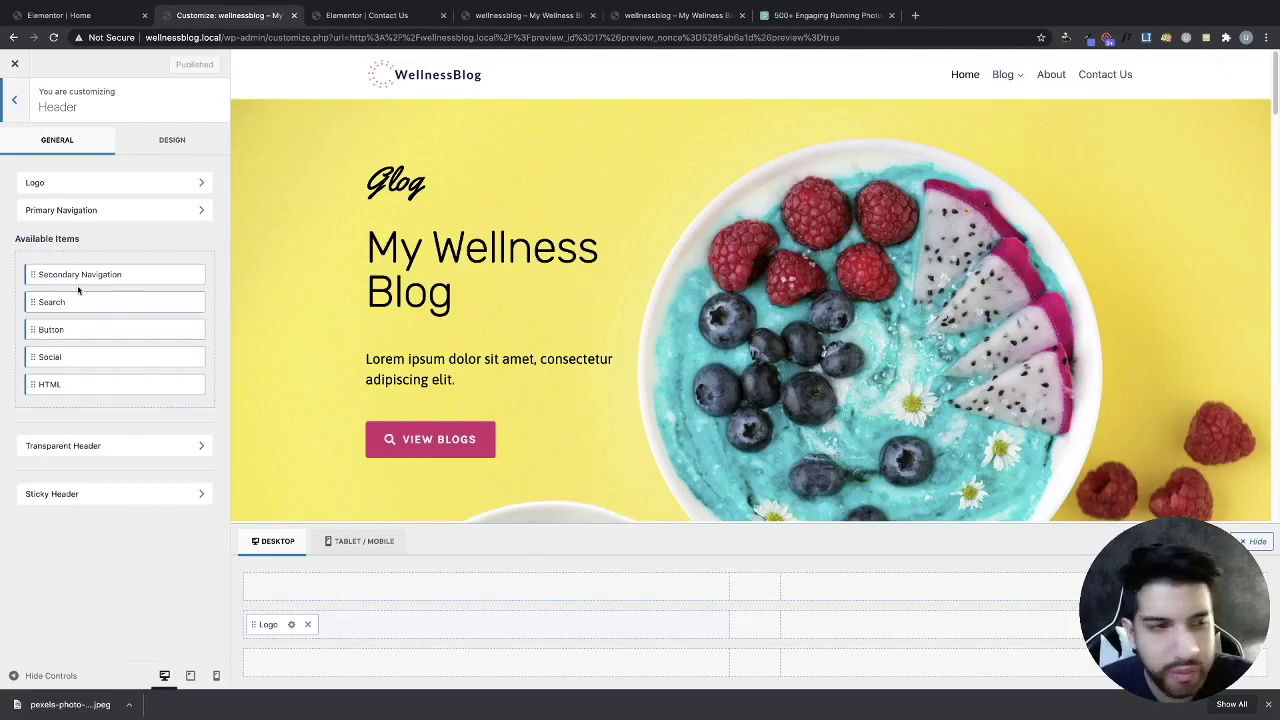
pyautogui.moveTo(33, 303); pyautogui.dragTo(1000, 624)
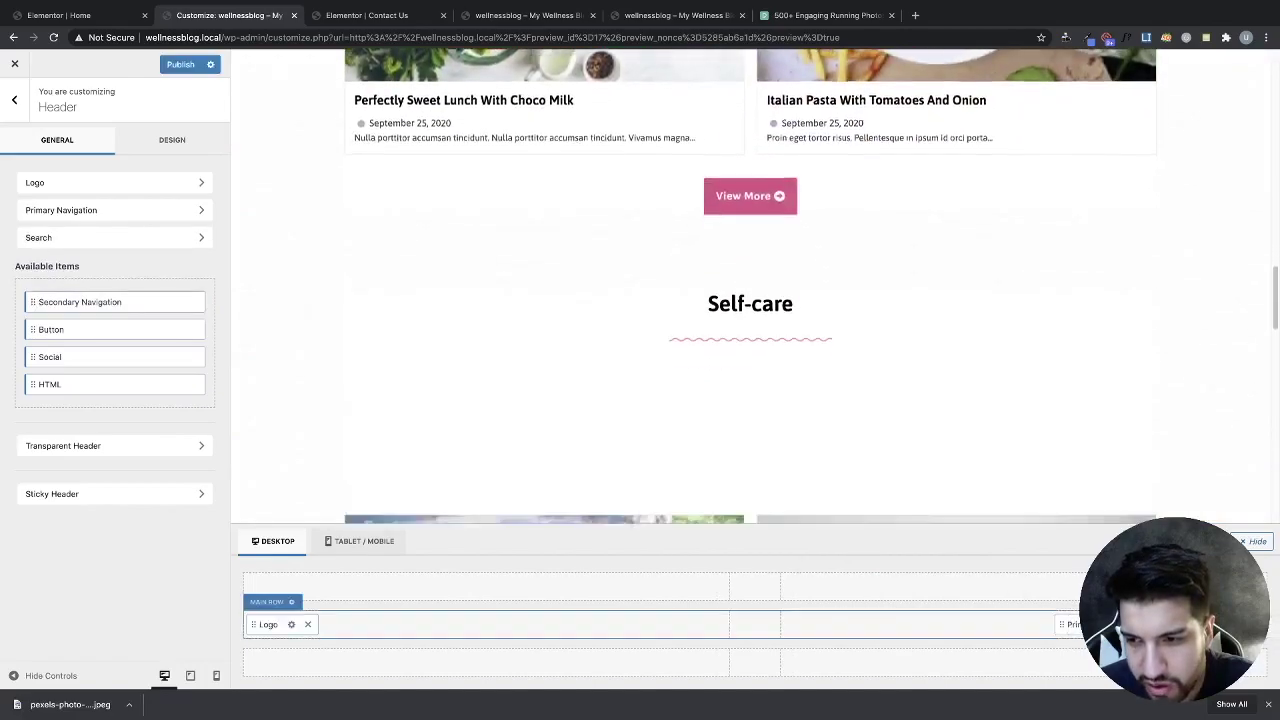
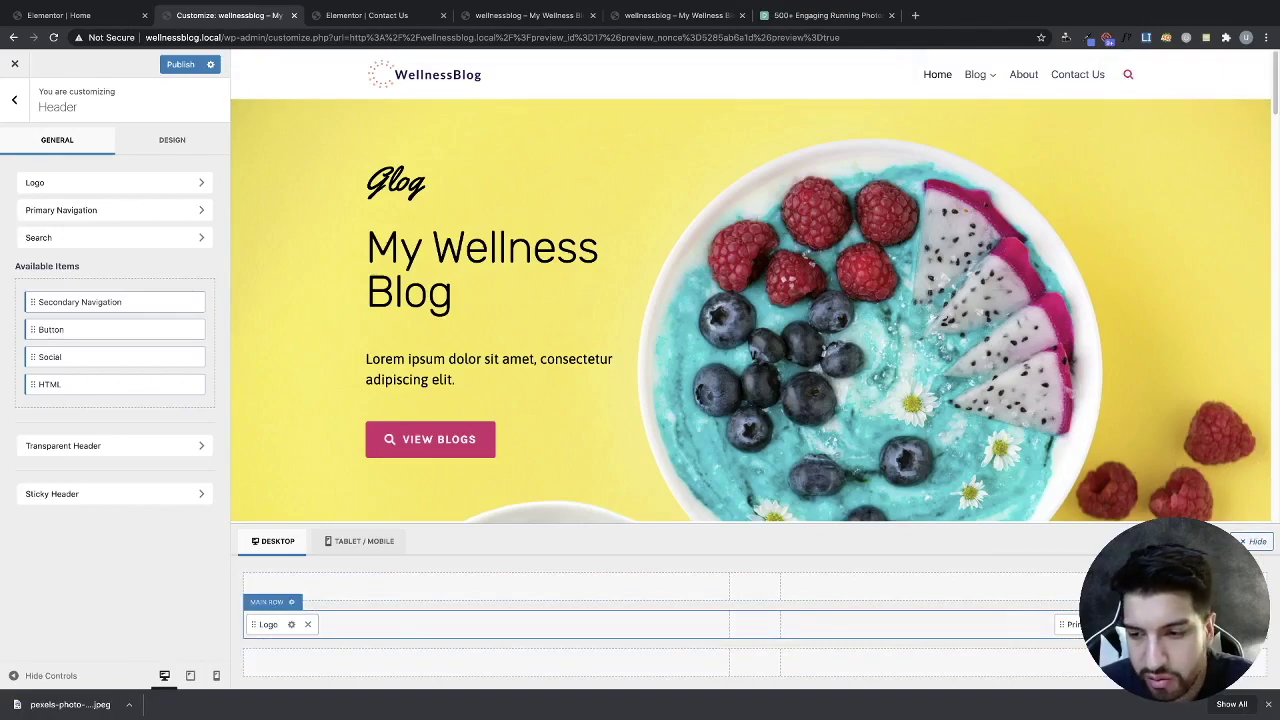
# - Add a Button to the header's main row beside the navigation and clear its default 'Button' label
pyautogui.click(1072, 624)
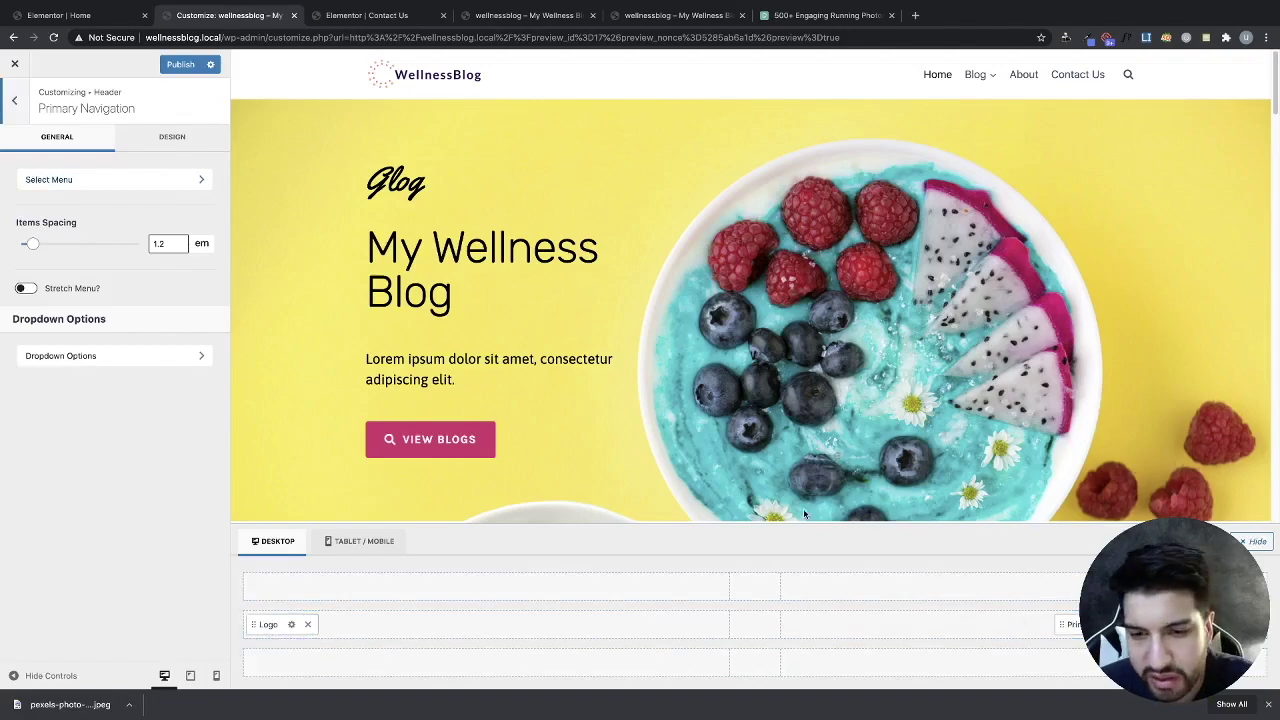
pyautogui.click(14, 100)
pyautogui.moveTo(60, 335); pyautogui.dragTo(1150, 624)
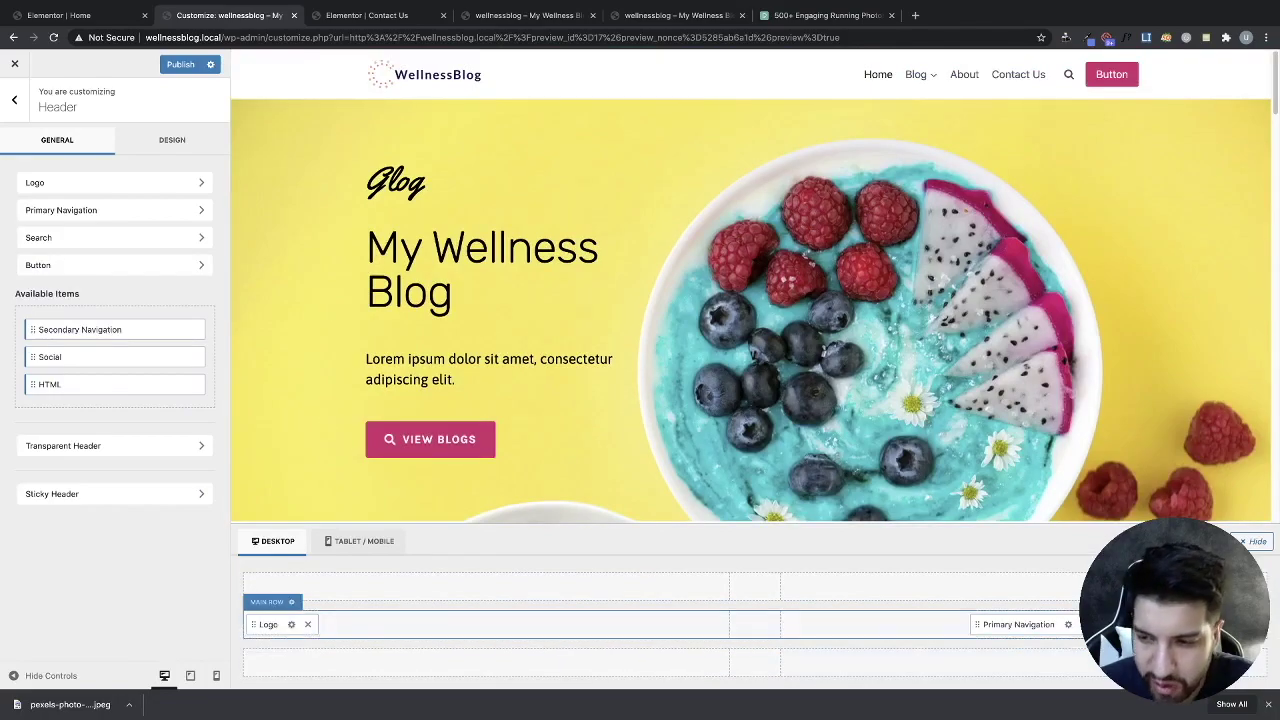
pyautogui.moveTo(60, 194); pyautogui.dragTo(2, 183)
pyautogui.press('BackSpace')
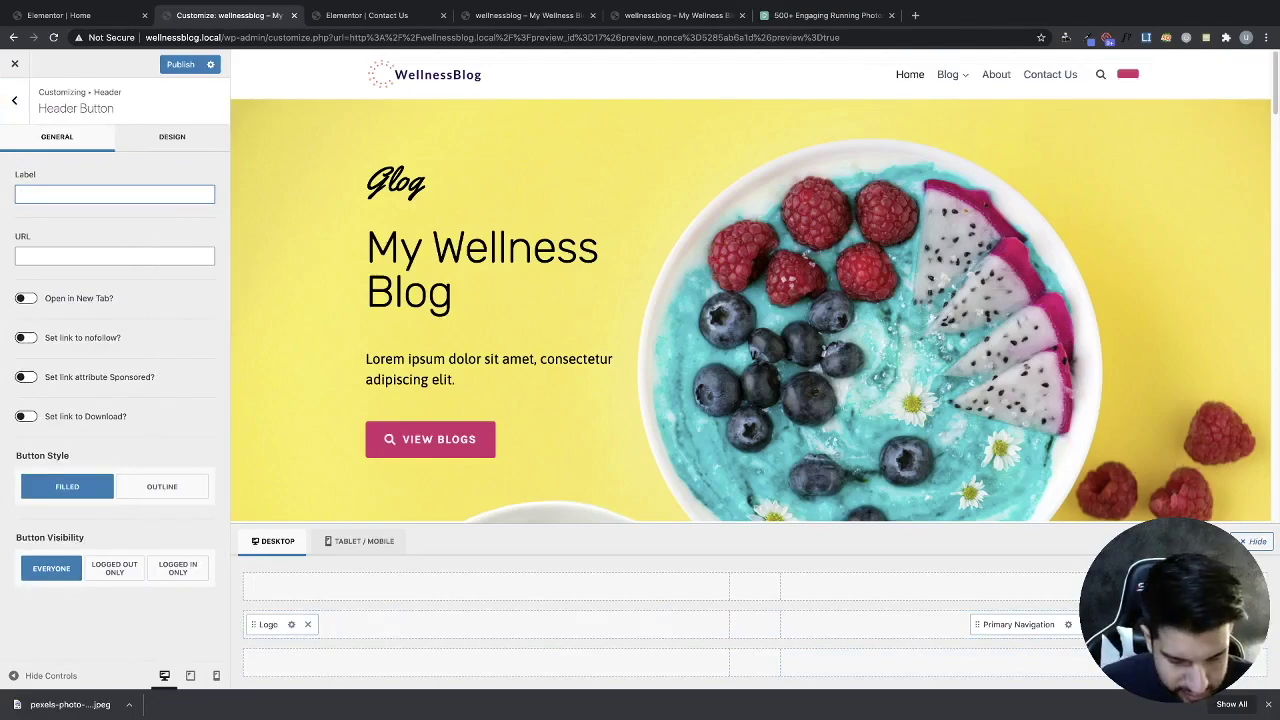
# - Label the header button 'Request A Blog' after trying 'Contact' and 'Call' wordings
pyautogui.write('Co')
pyautogui.press('BackSpace')
pyautogui.press('BackSpace')
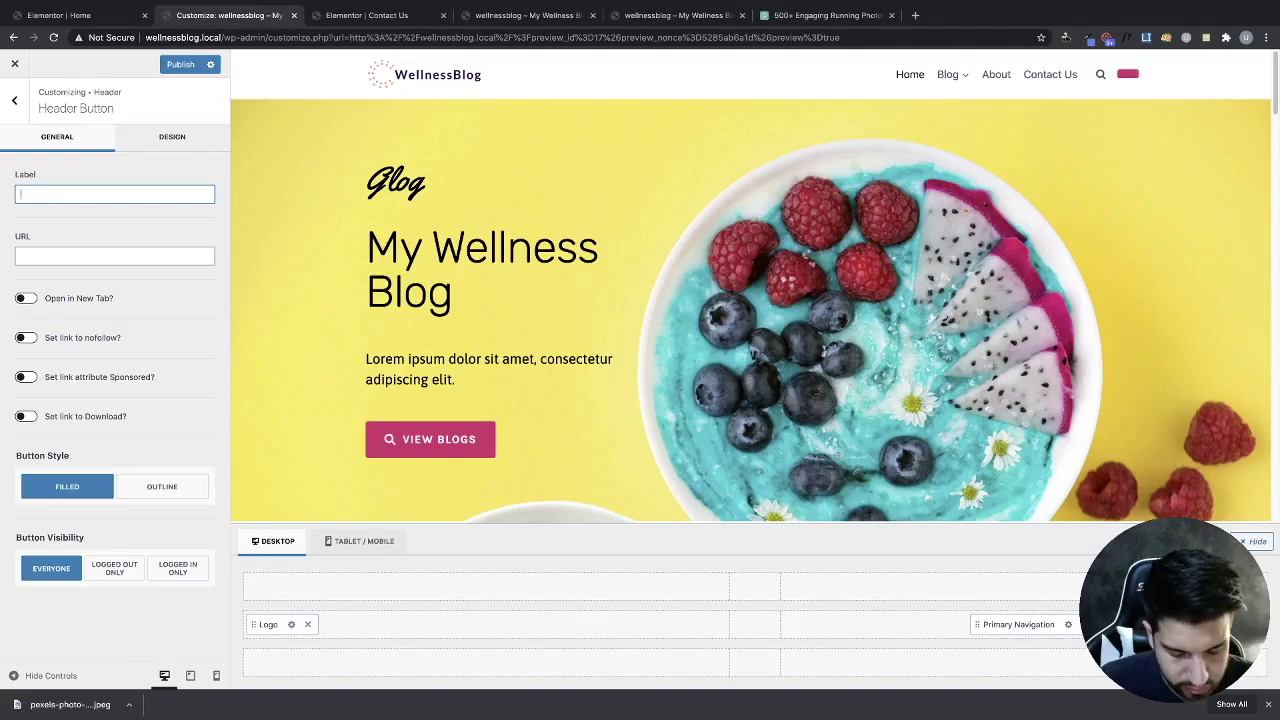
pyautogui.write('Contac')
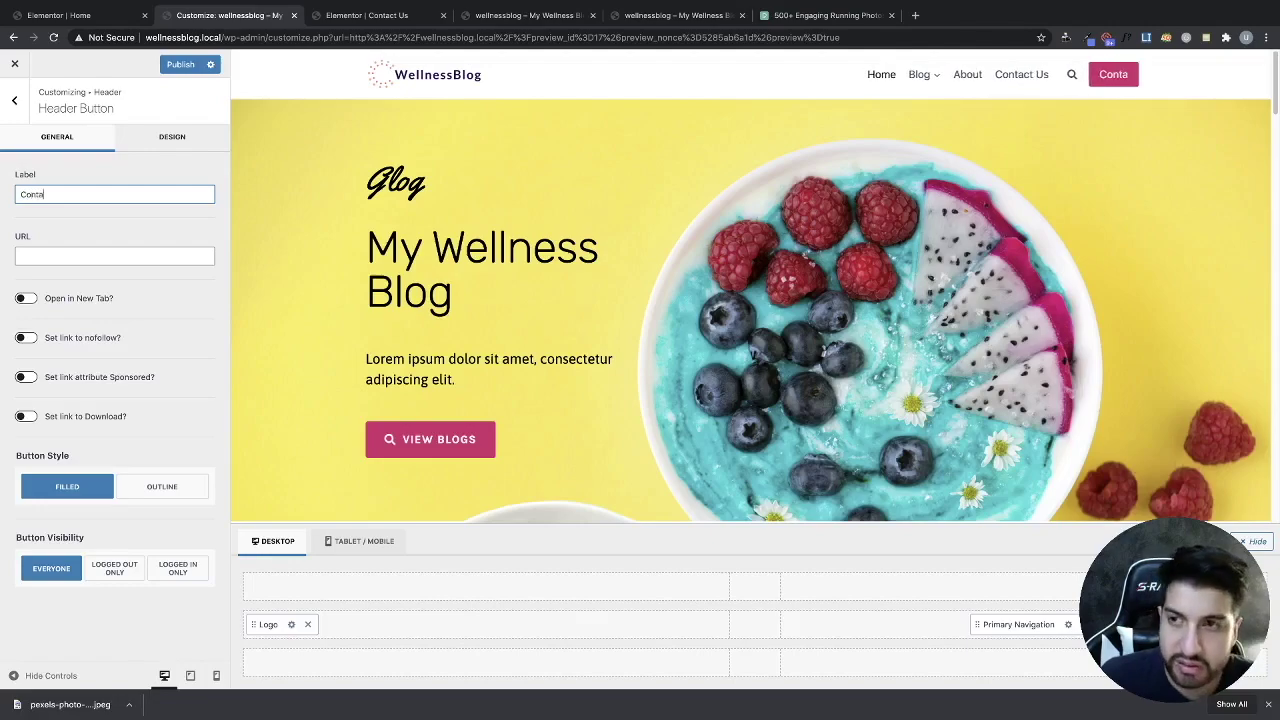
pyautogui.press('BackSpace')
pyautogui.press('BackSpace')
pyautogui.press('BackSpace')
pyautogui.press('BackSpace')
pyautogui.press('BackSpace')
pyautogui.press('BackSpace')
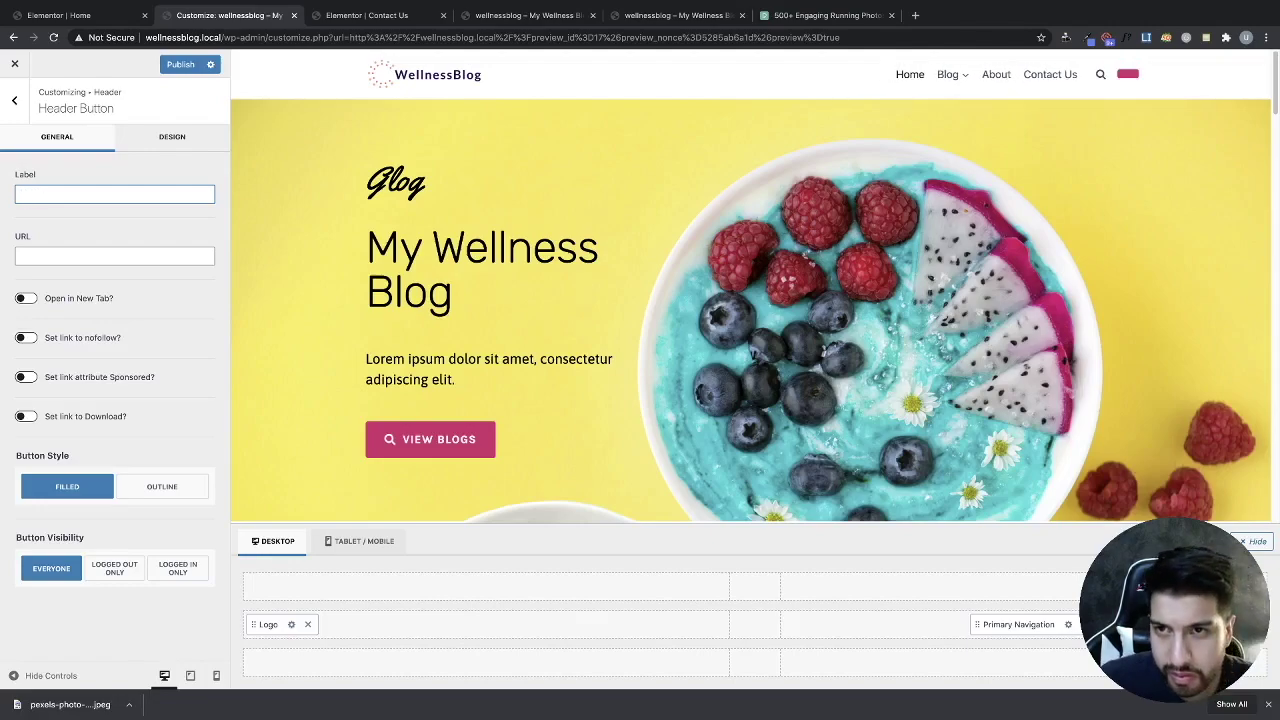
pyautogui.write('Call')
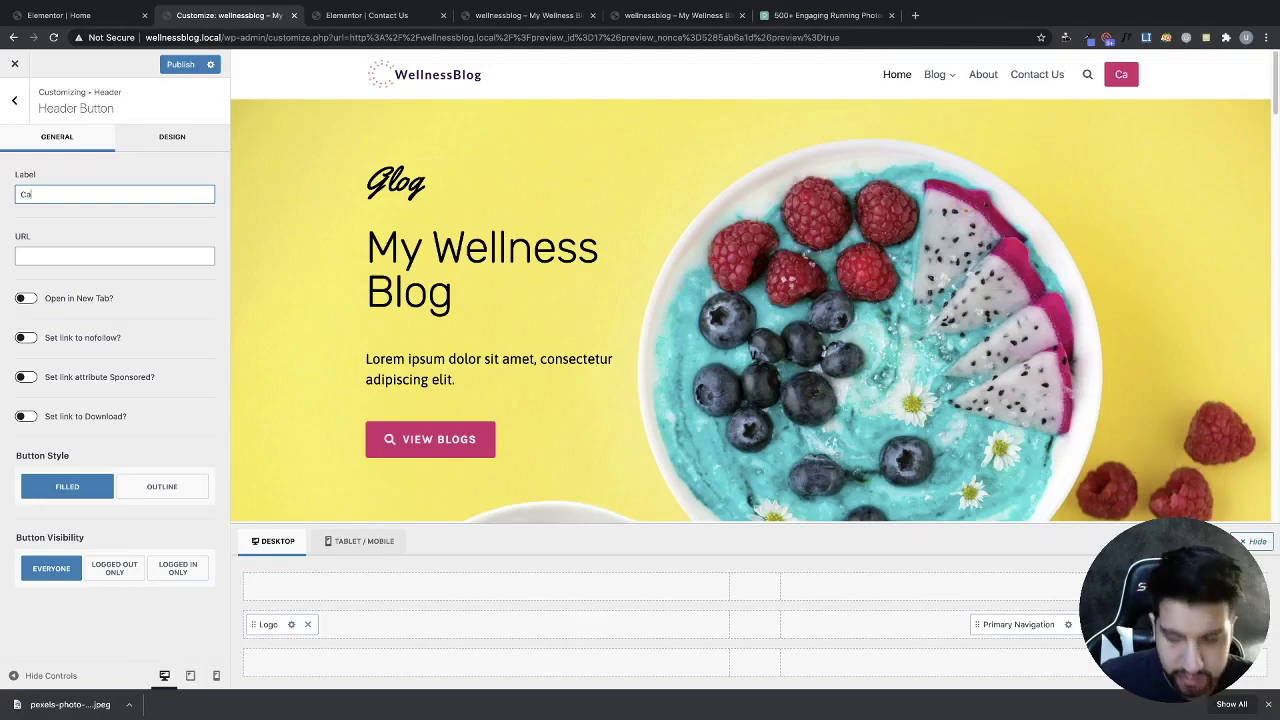
pyautogui.press('BackSpace')
pyautogui.press('BackSpace')
pyautogui.press('BackSpace')
pyautogui.press('BackSpace')
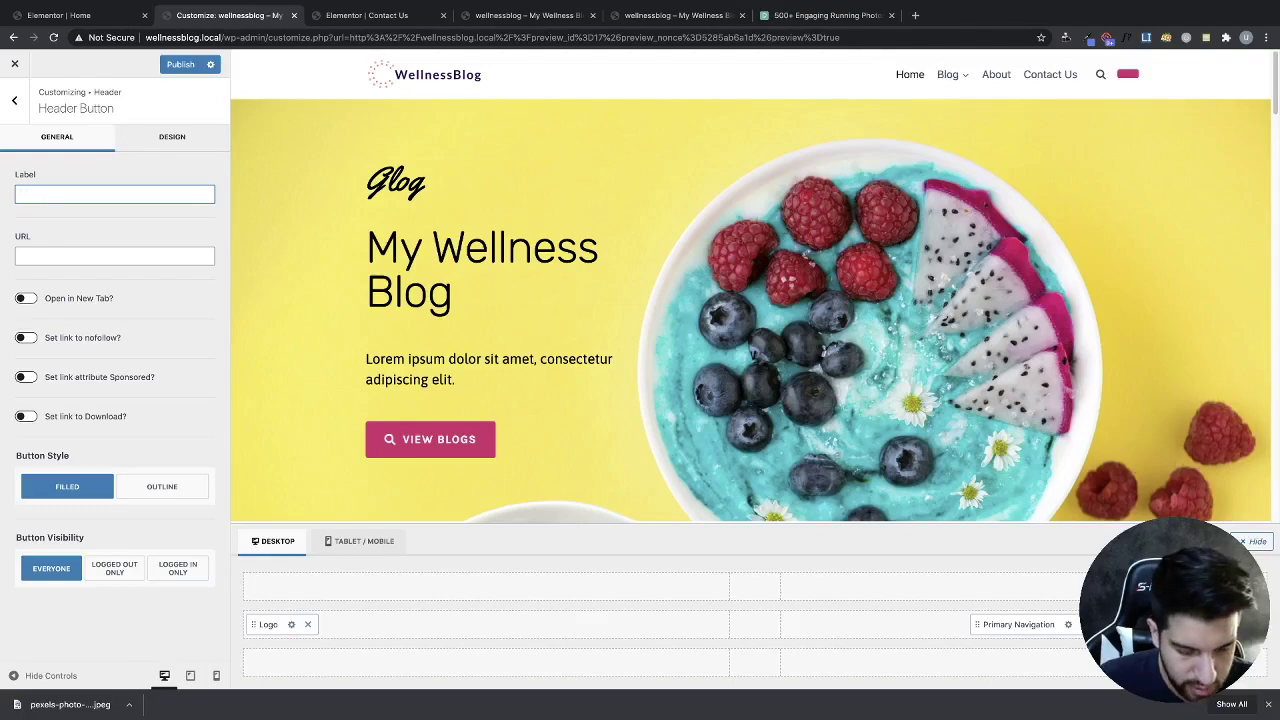
pyautogui.write('Re')
pyautogui.press('BackSpace')
pyautogui.write('e')
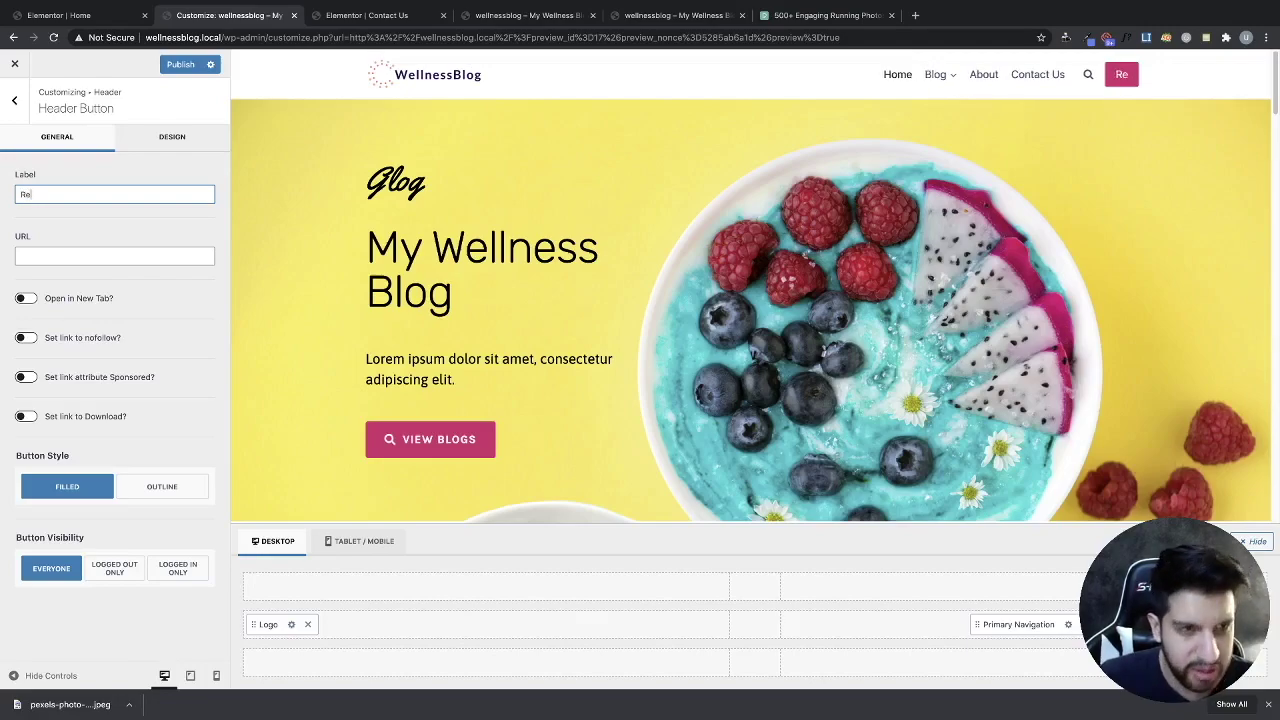
pyautogui.write('quest')
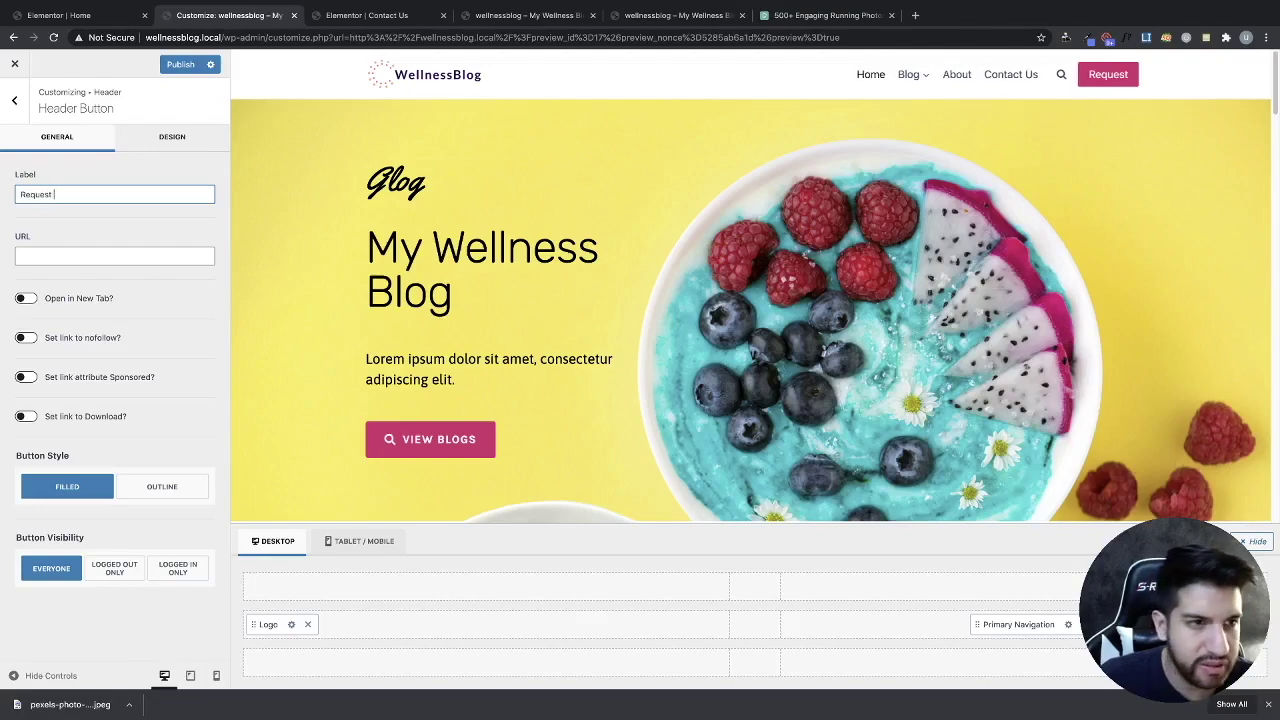
pyautogui.write(' a')
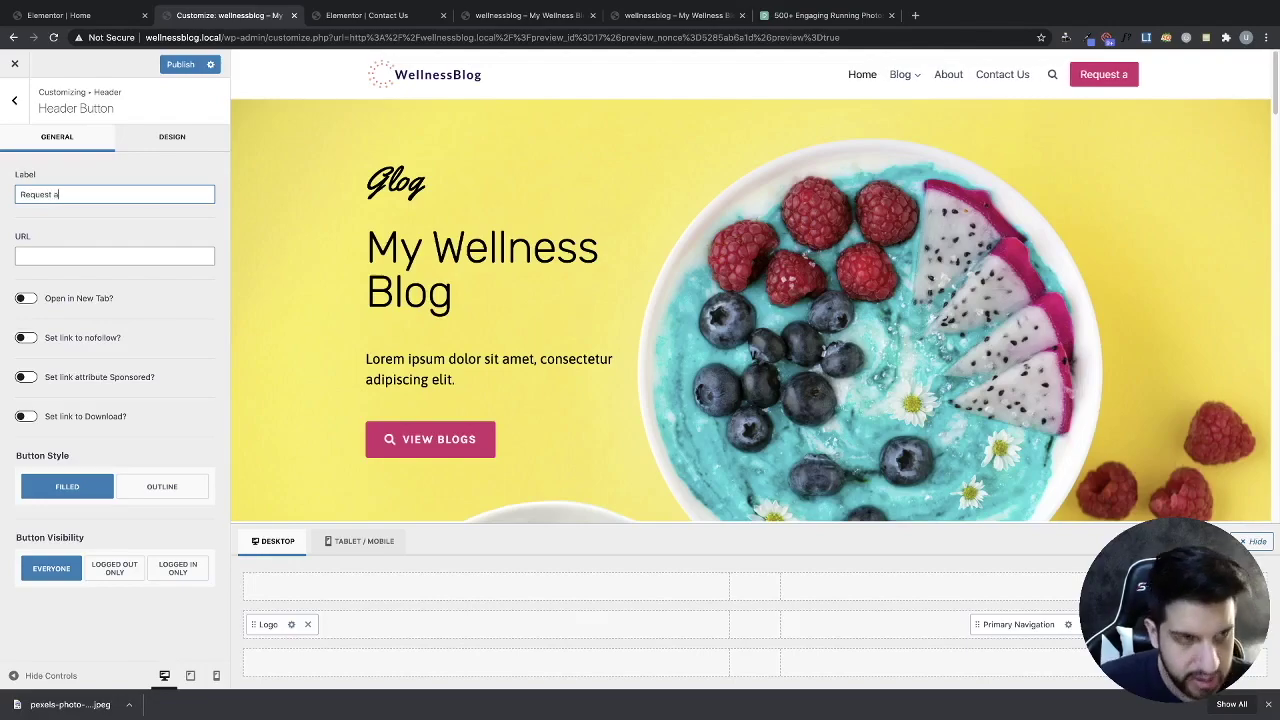
pyautogui.press('BackSpace')
pyautogui.write('A')
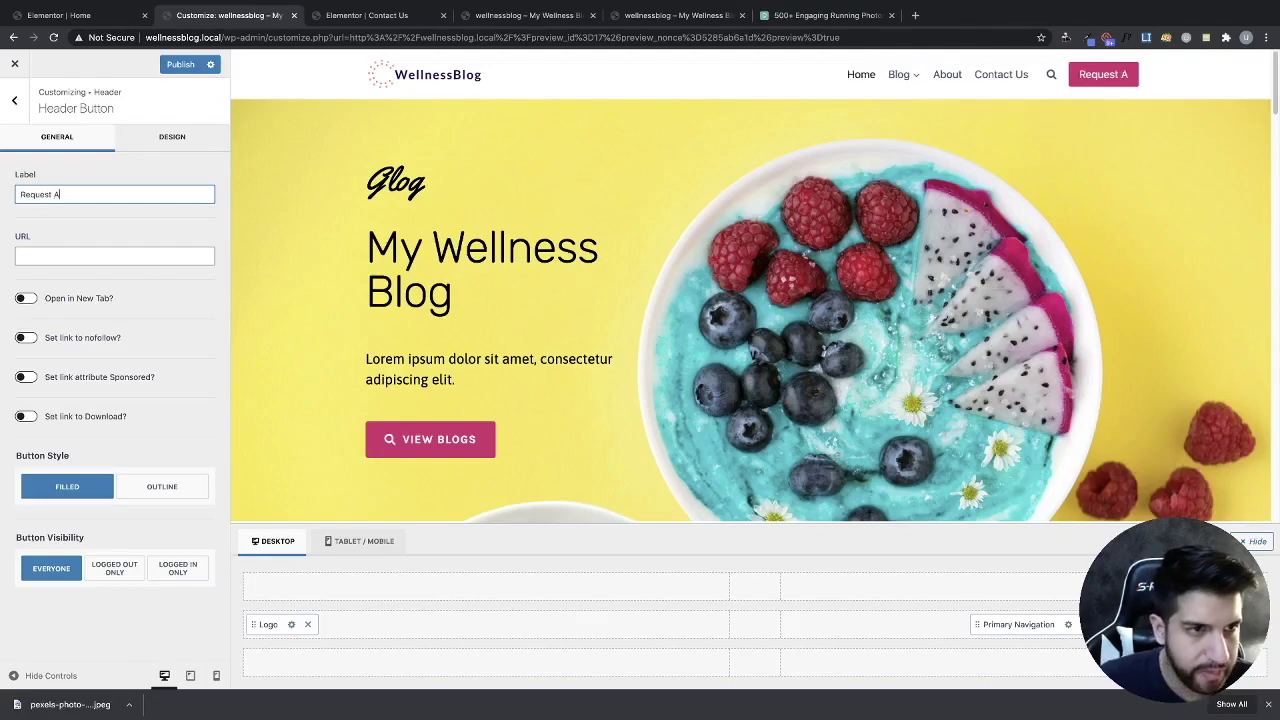
pyautogui.write(' Blog')
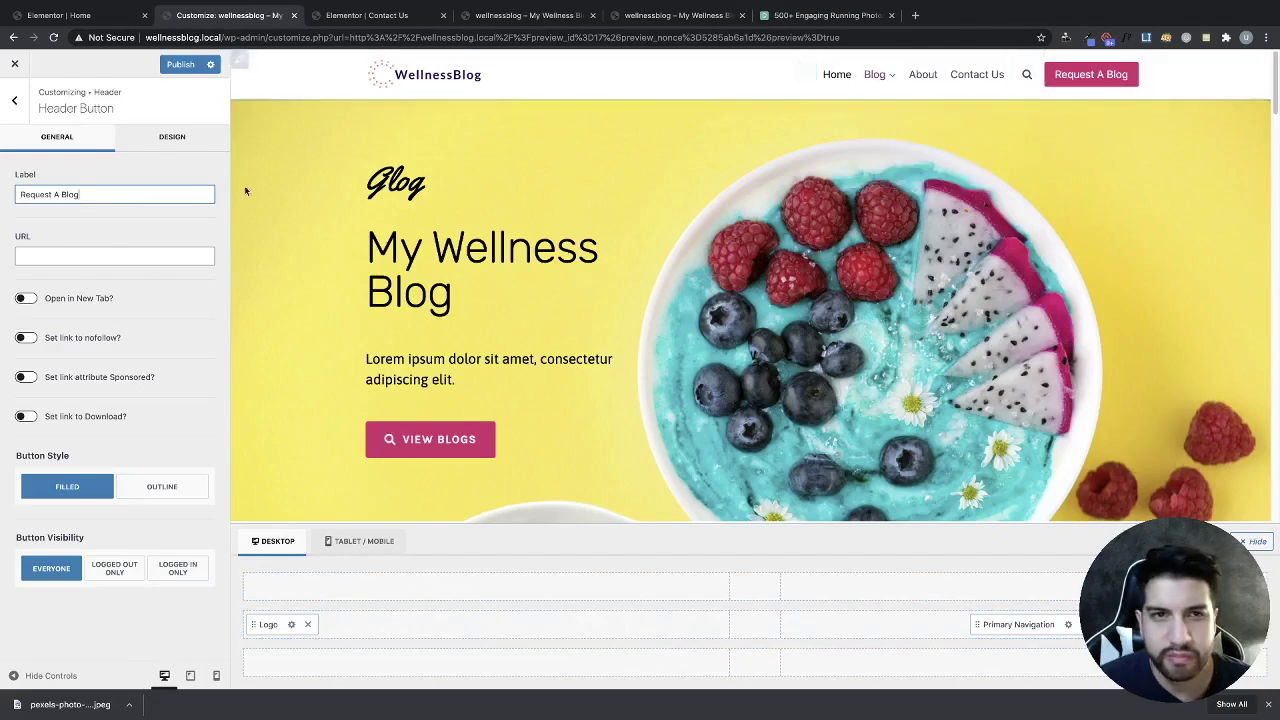
# - Turn the transparent header on, test its pages, posts and separate-logo options, then switch it off
pyautogui.click(14, 100)
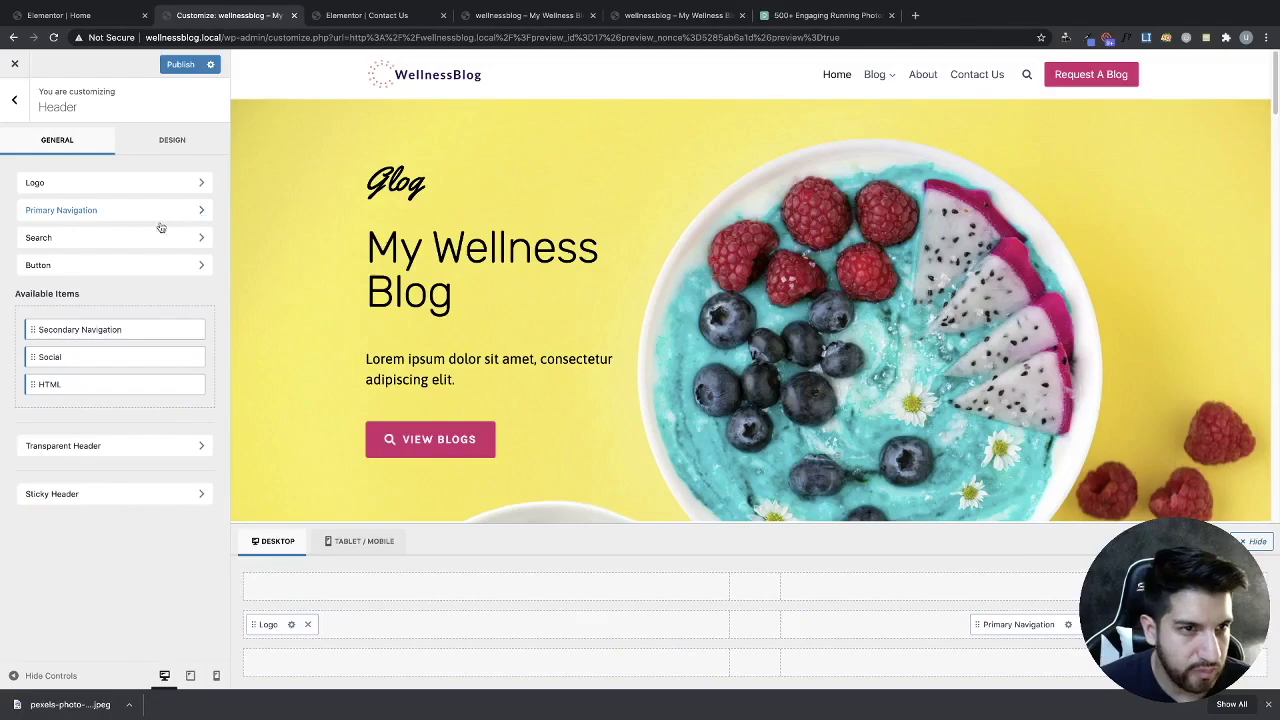
pyautogui.click(116, 452)
pyautogui.click(20, 175)
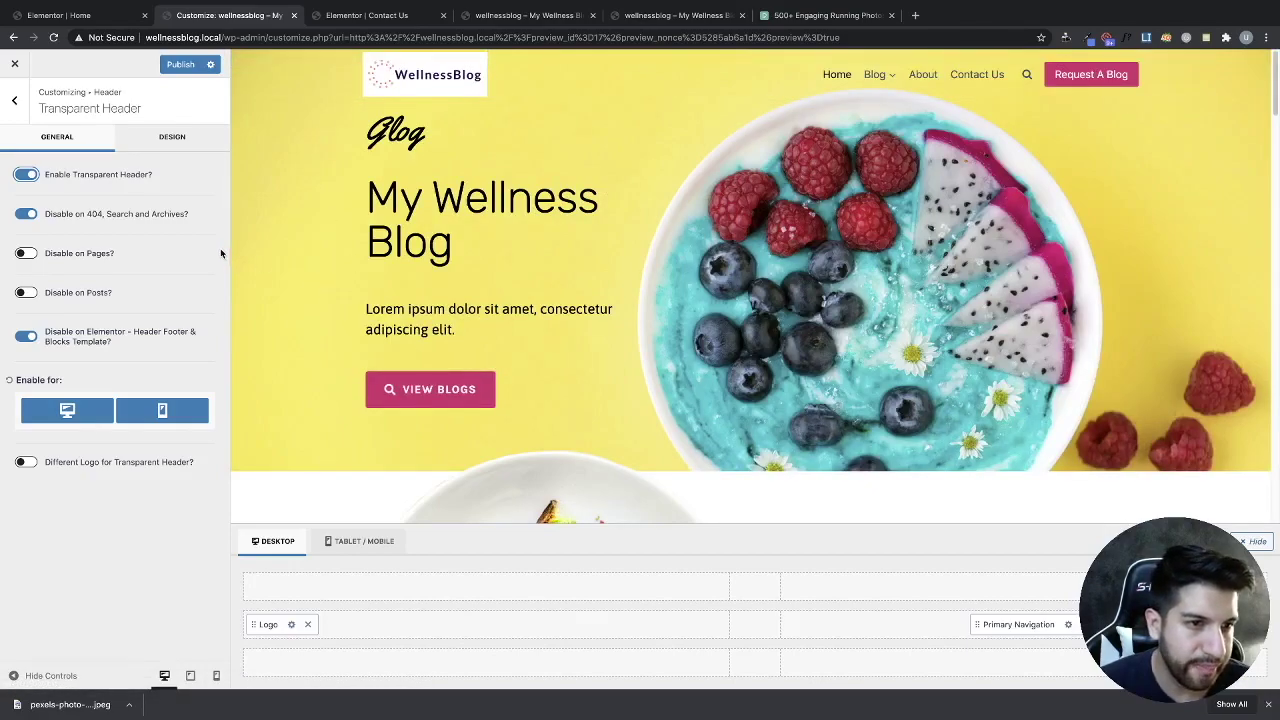
pyautogui.click(26, 254)
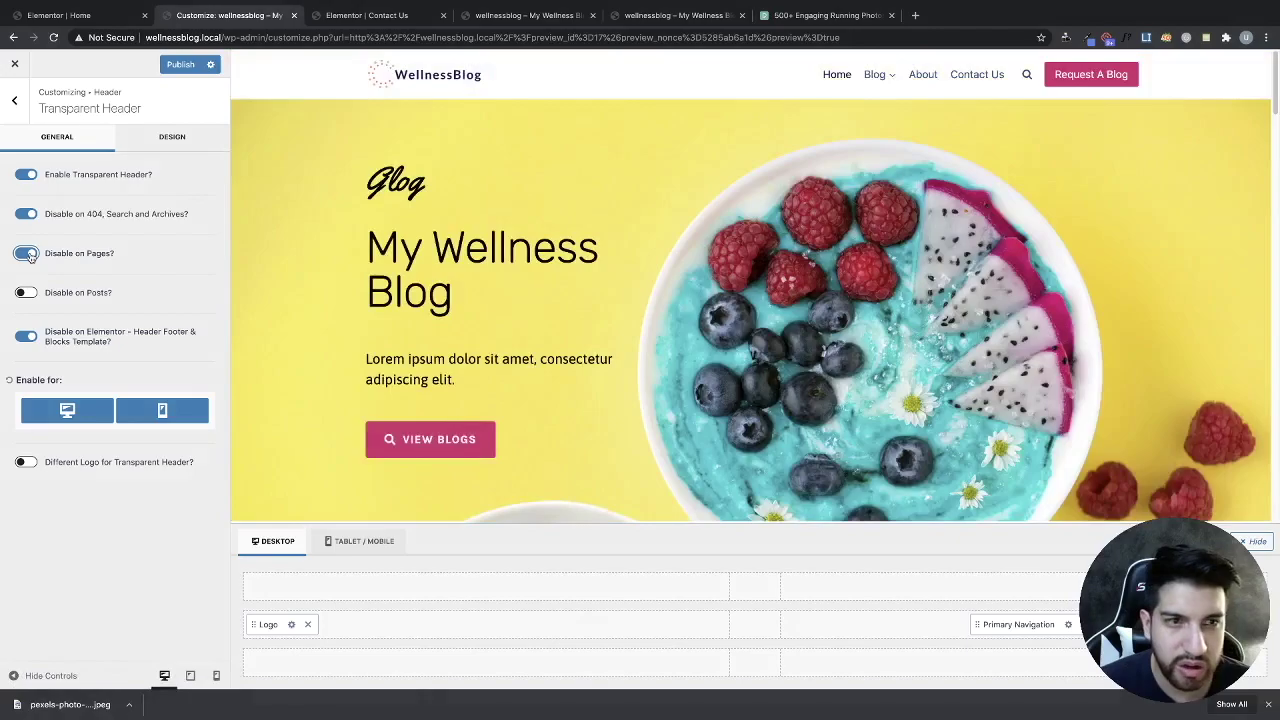
pyautogui.click(27, 254)
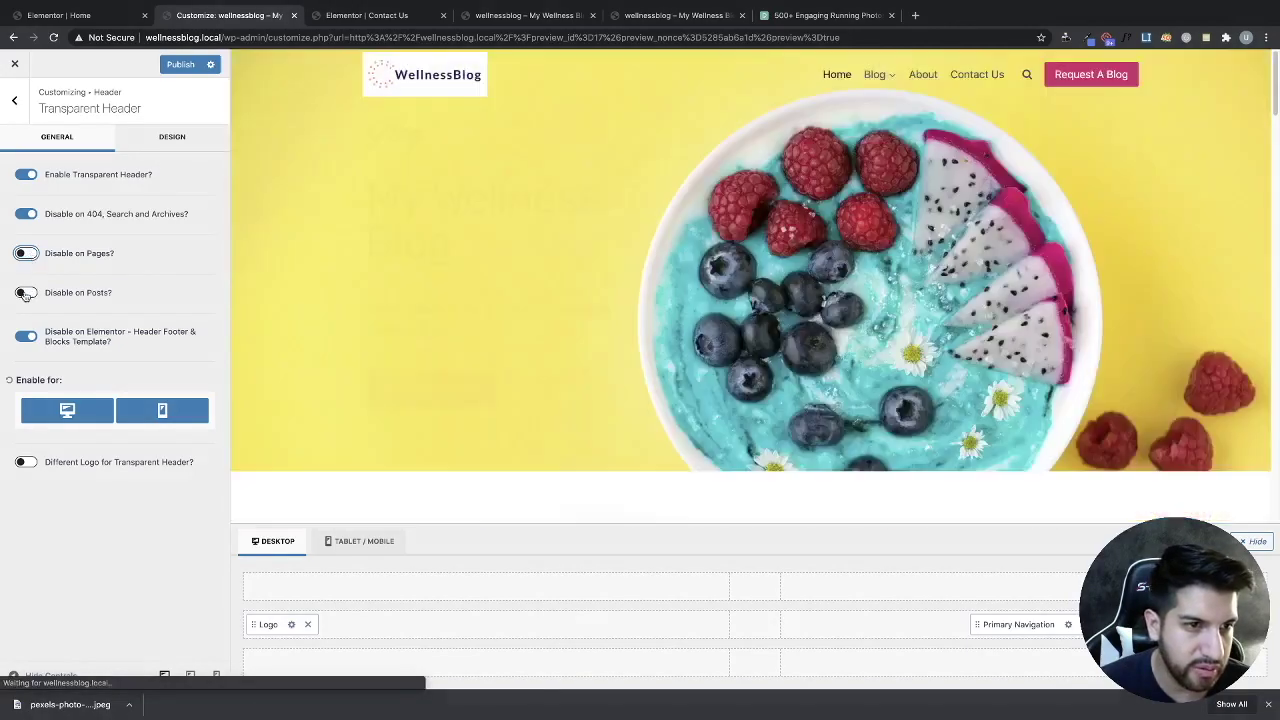
pyautogui.click(25, 293)
pyautogui.click(25, 293)
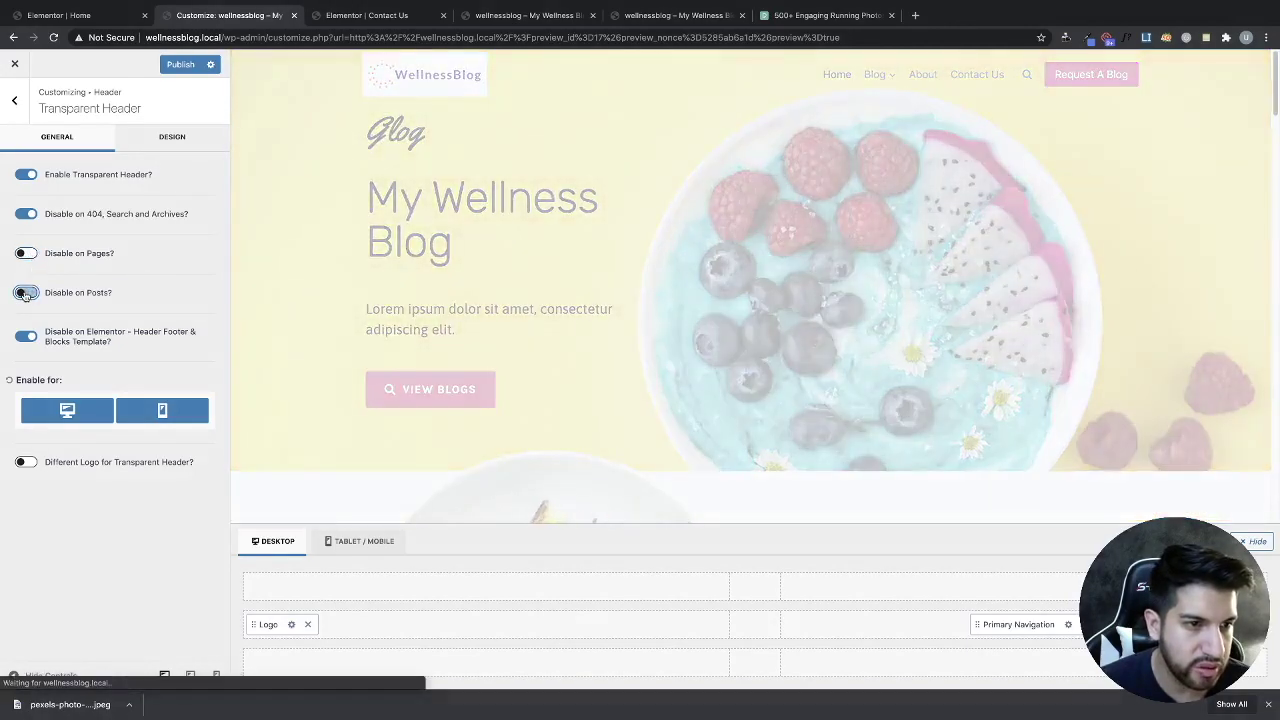
pyautogui.click(26, 462)
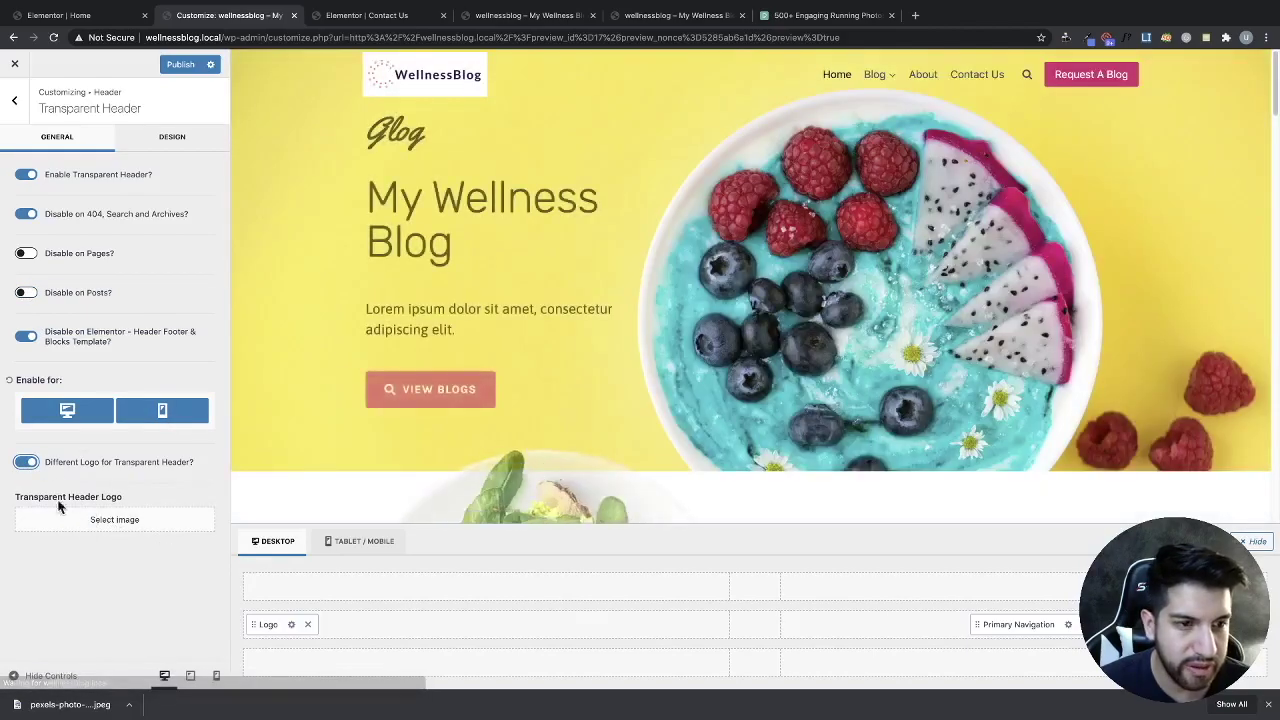
pyautogui.click(26, 462)
pyautogui.click(28, 175)
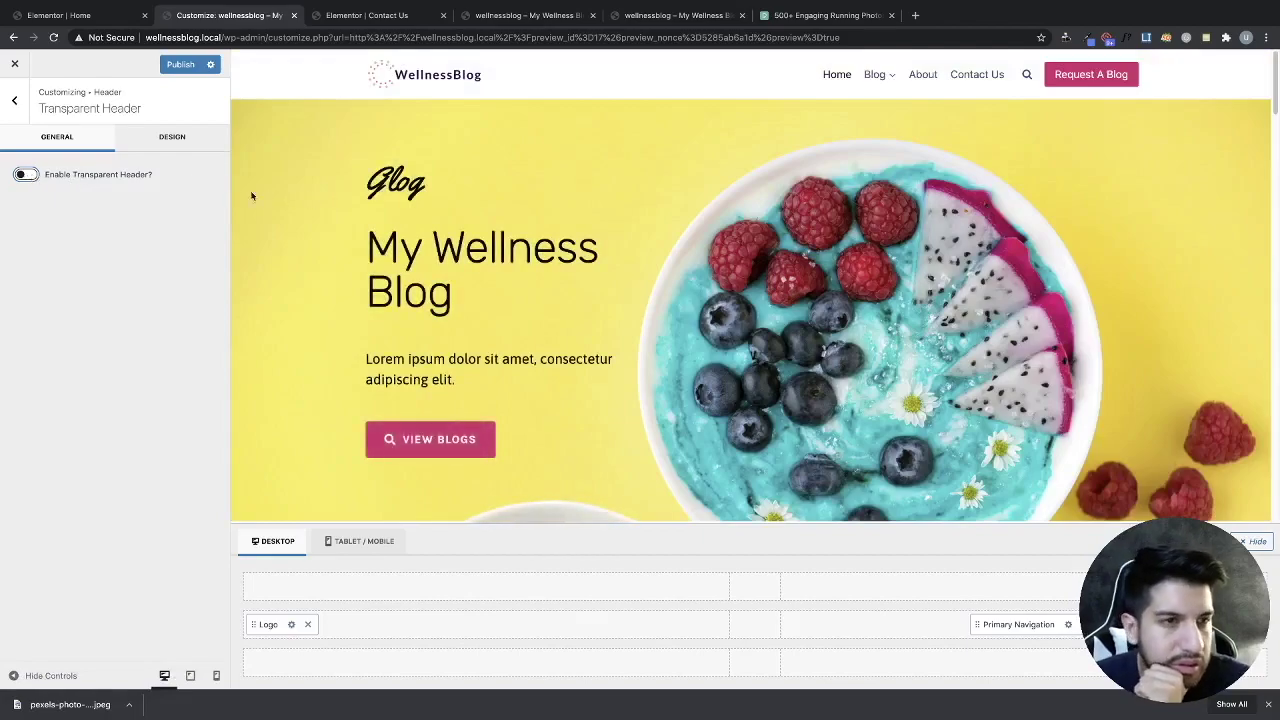
# - Try a greyish mauve transparent-header navigation colour, then reset it to default
pyautogui.click(160, 140)
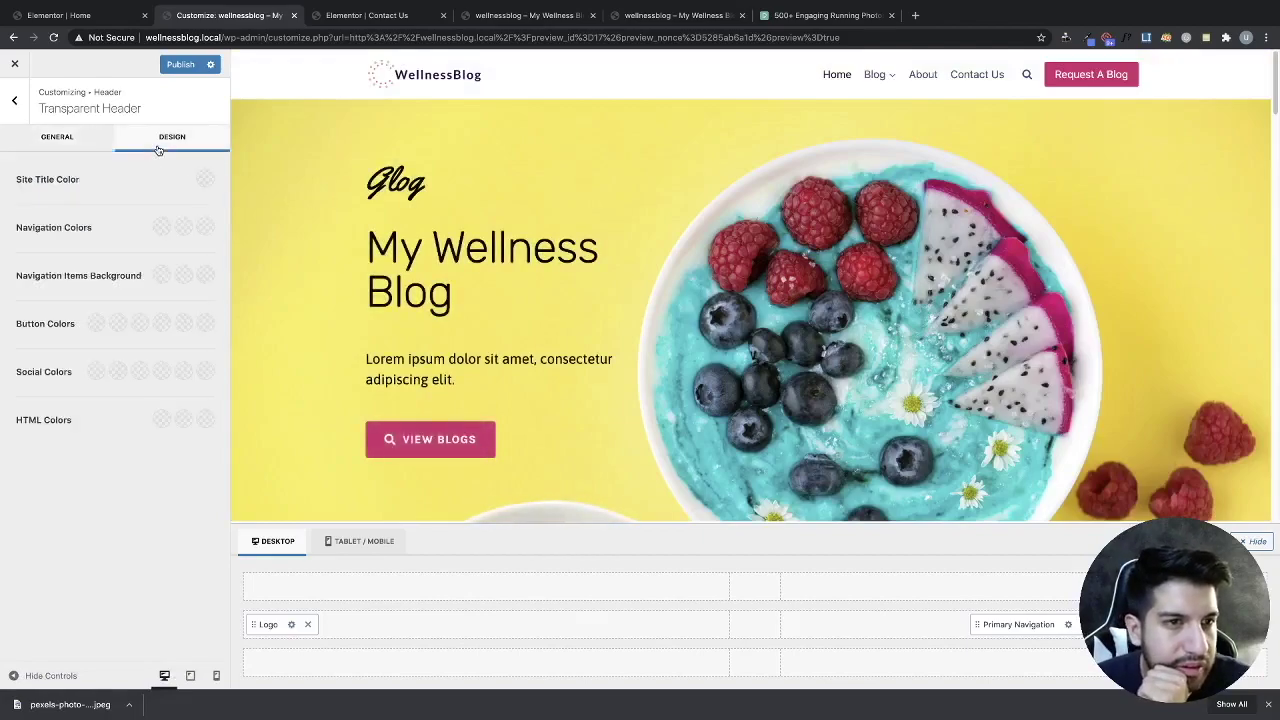
pyautogui.click(161, 226)
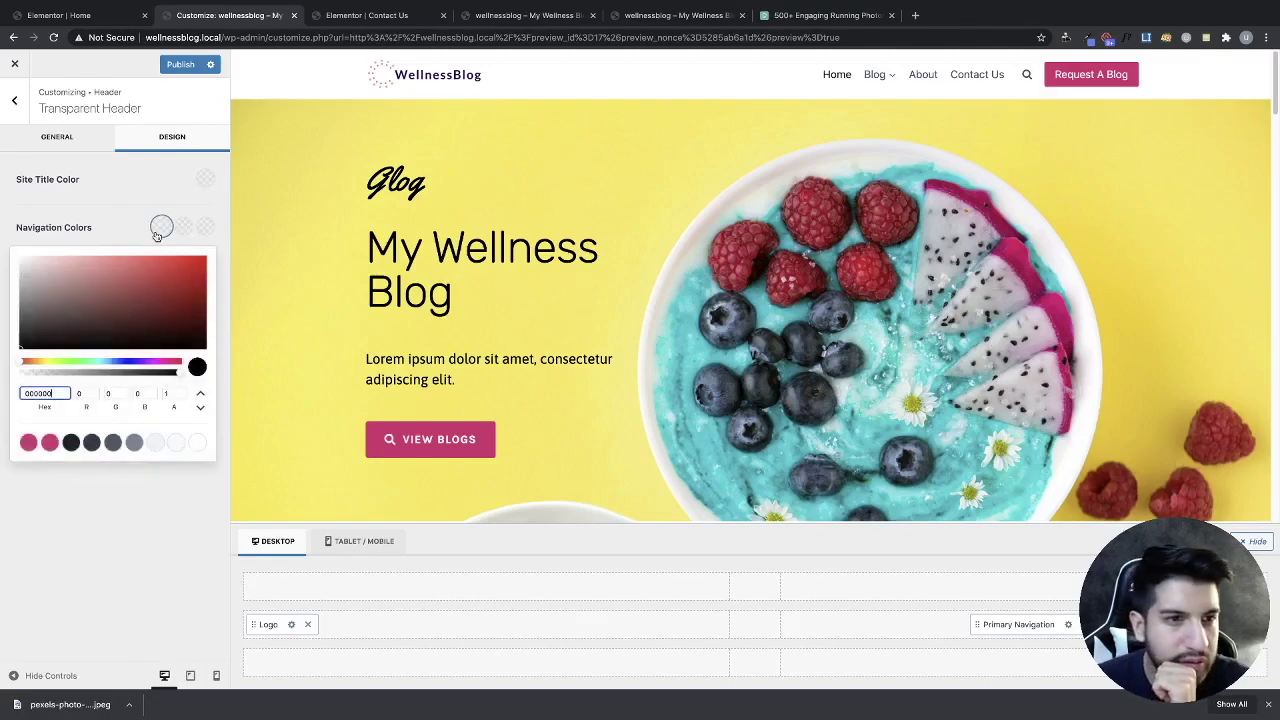
pyautogui.click(199, 276)
pyautogui.moveTo(199, 276); pyautogui.dragTo(114, 254)
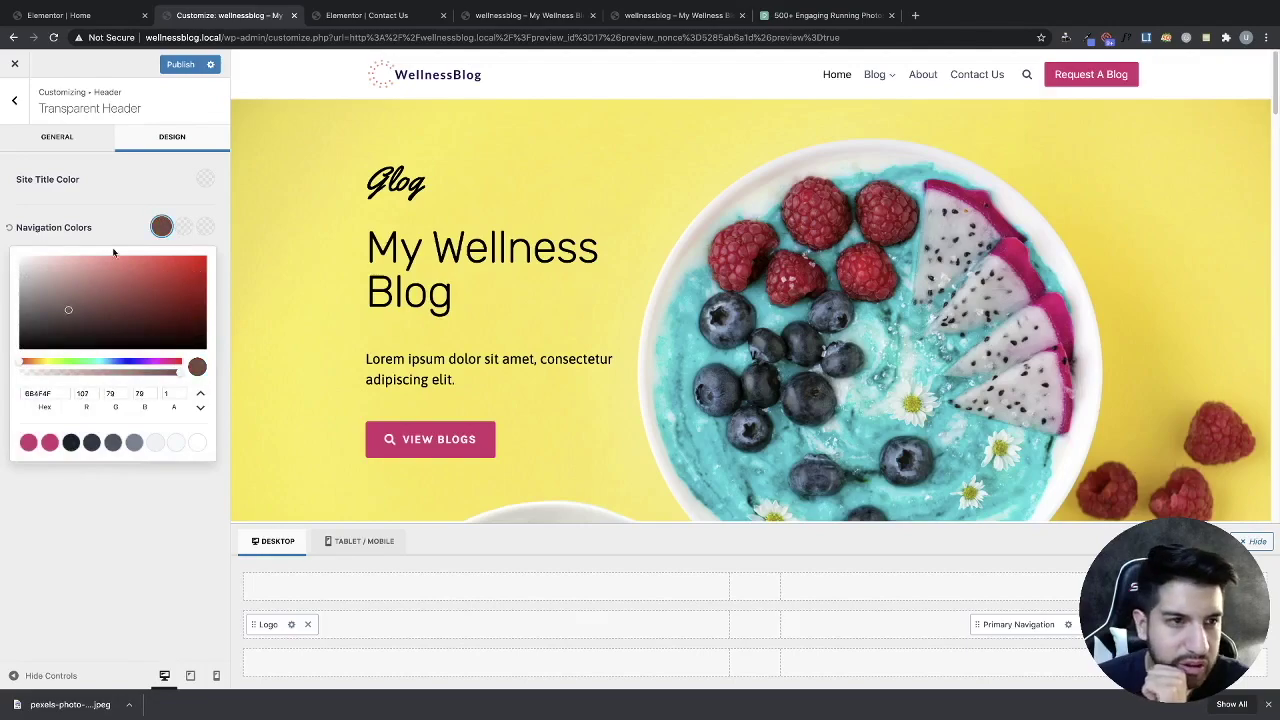
pyautogui.click(125, 232)
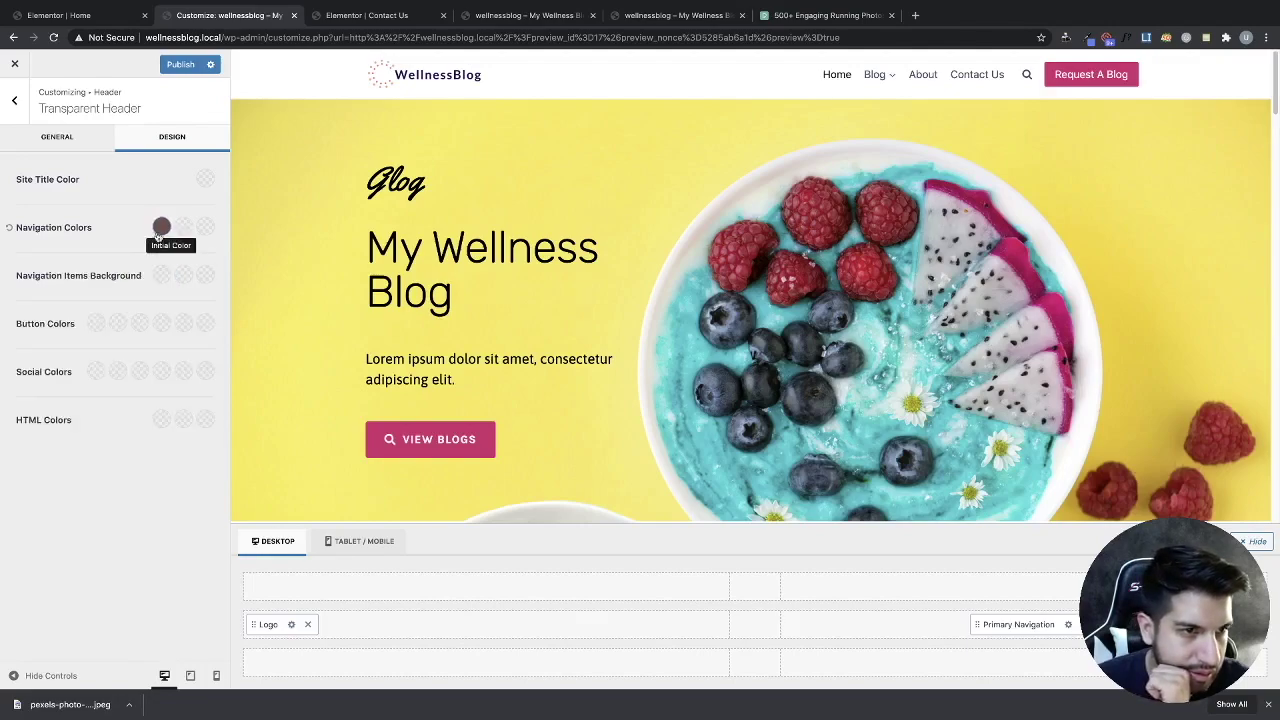
pyautogui.click(161, 227)
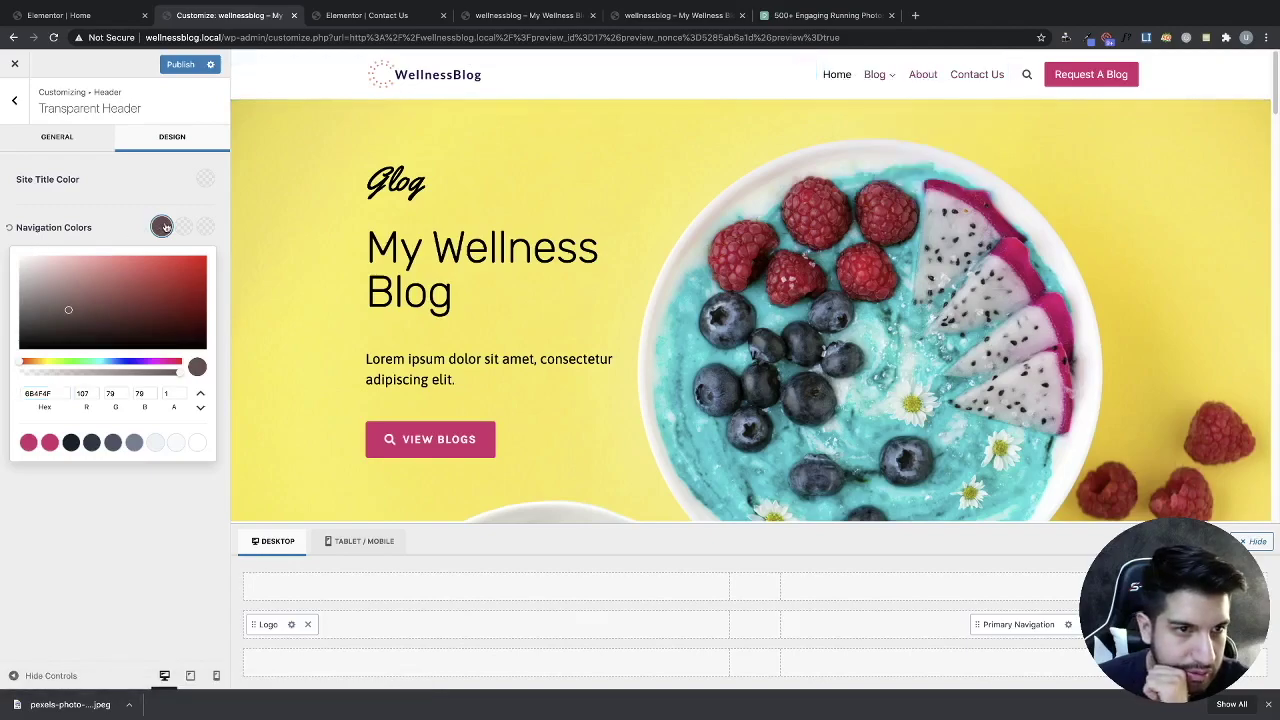
pyautogui.click(24, 232)
pyautogui.click(9, 228)
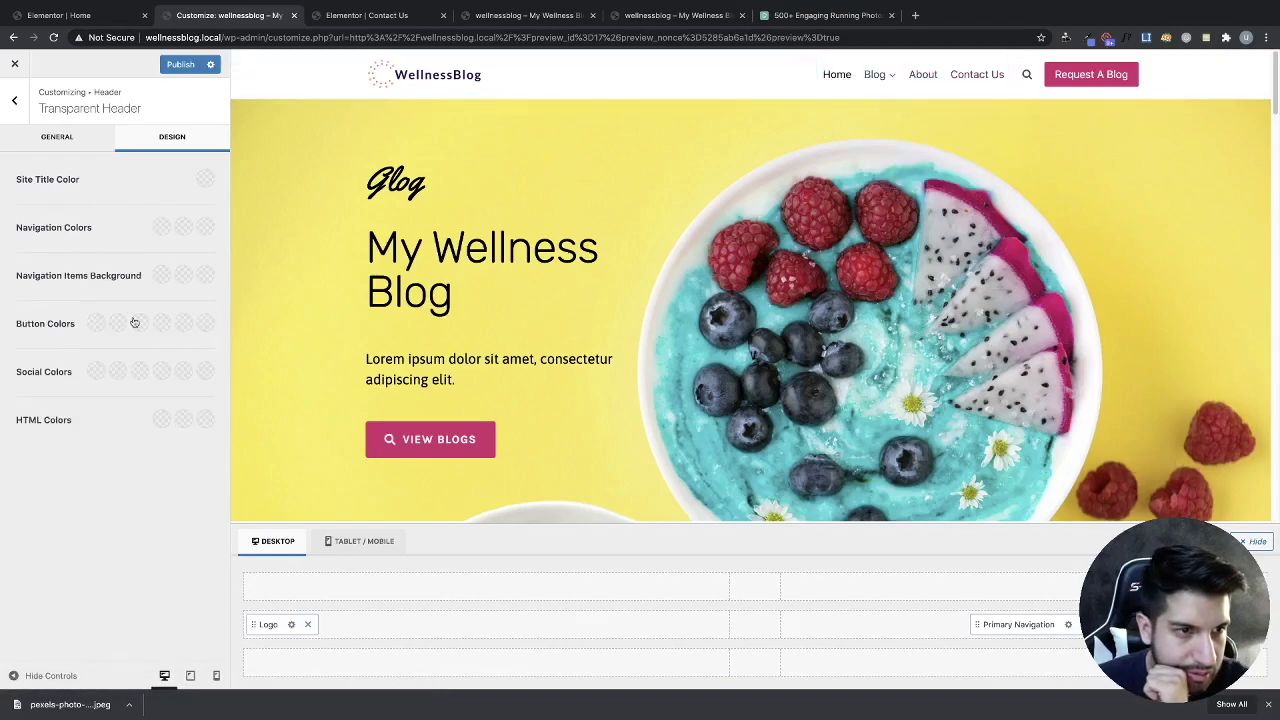
pyautogui.click(291, 624)
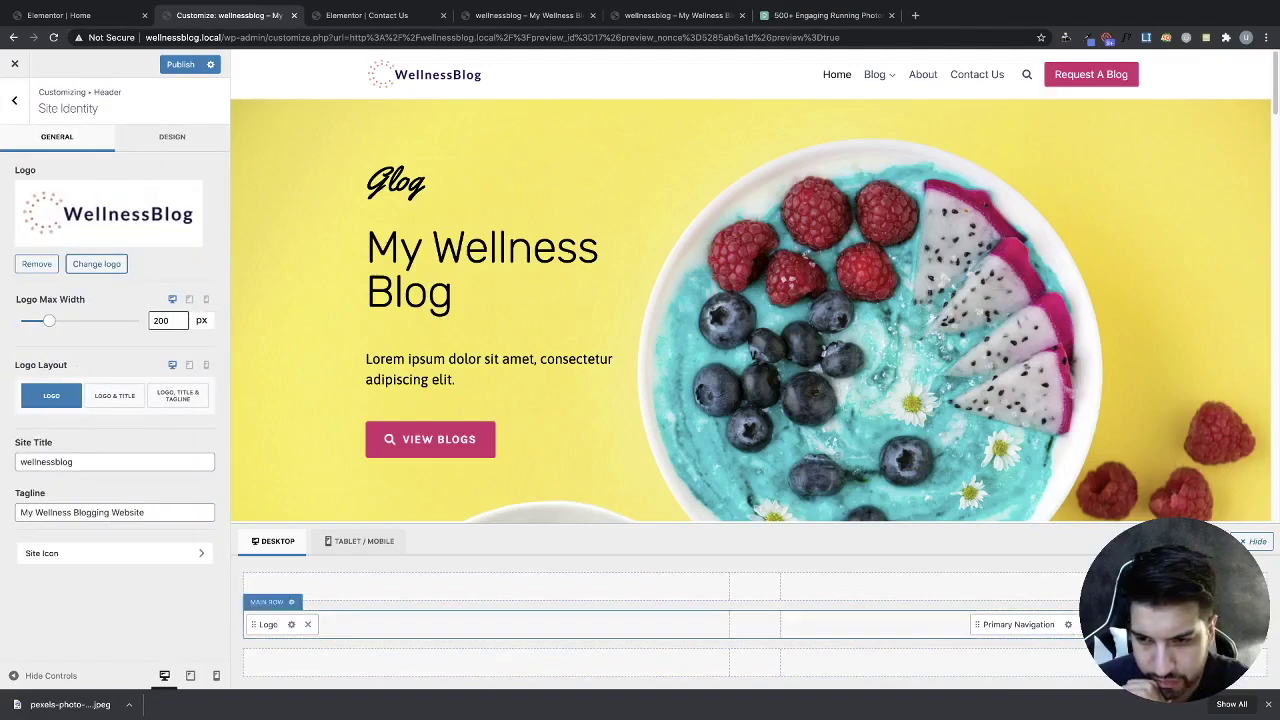
# - Try a pink Primary Navigation text colour, then reset the navigation colours to default
pyautogui.click(1068, 624)
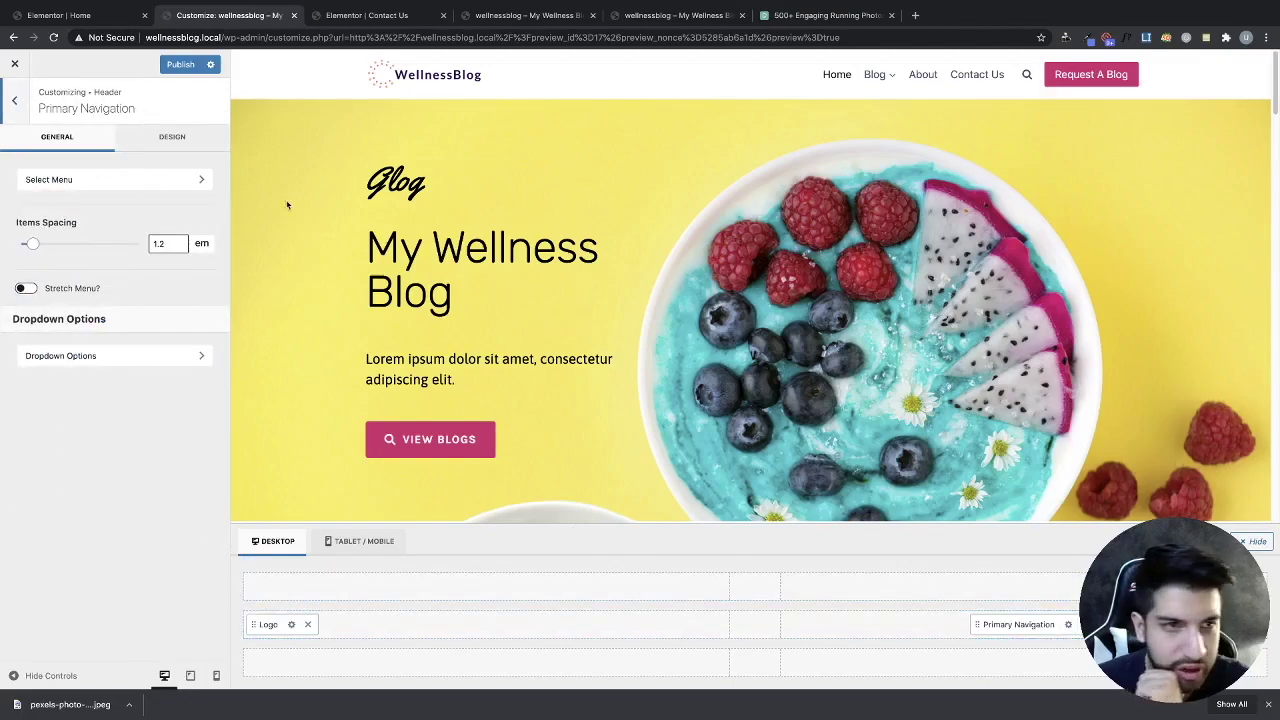
pyautogui.click(164, 143)
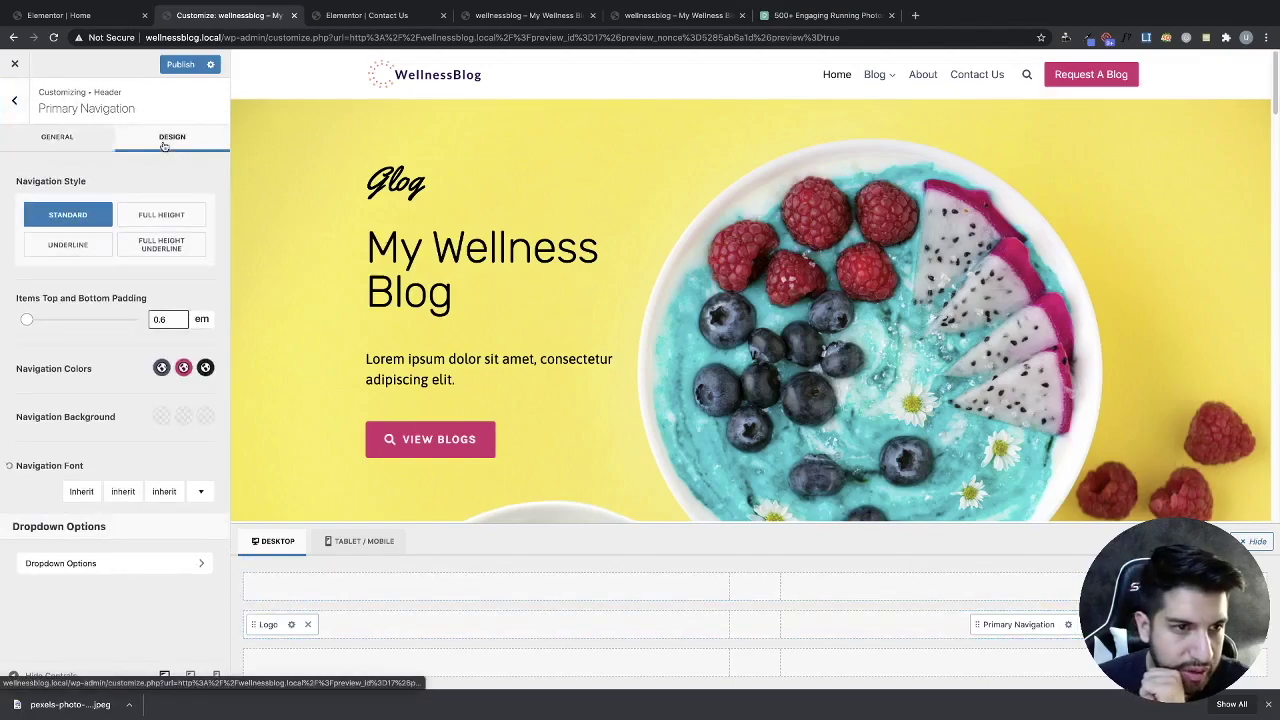
pyautogui.click(183, 370)
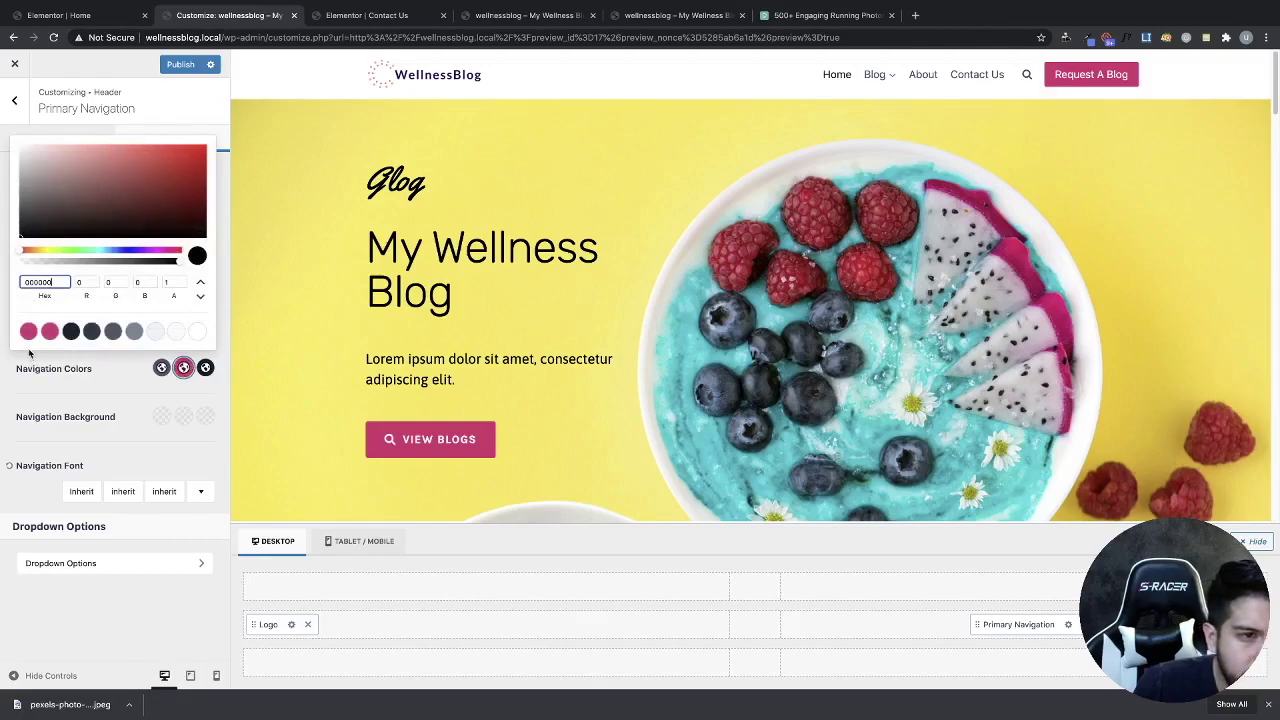
pyautogui.click(140, 404)
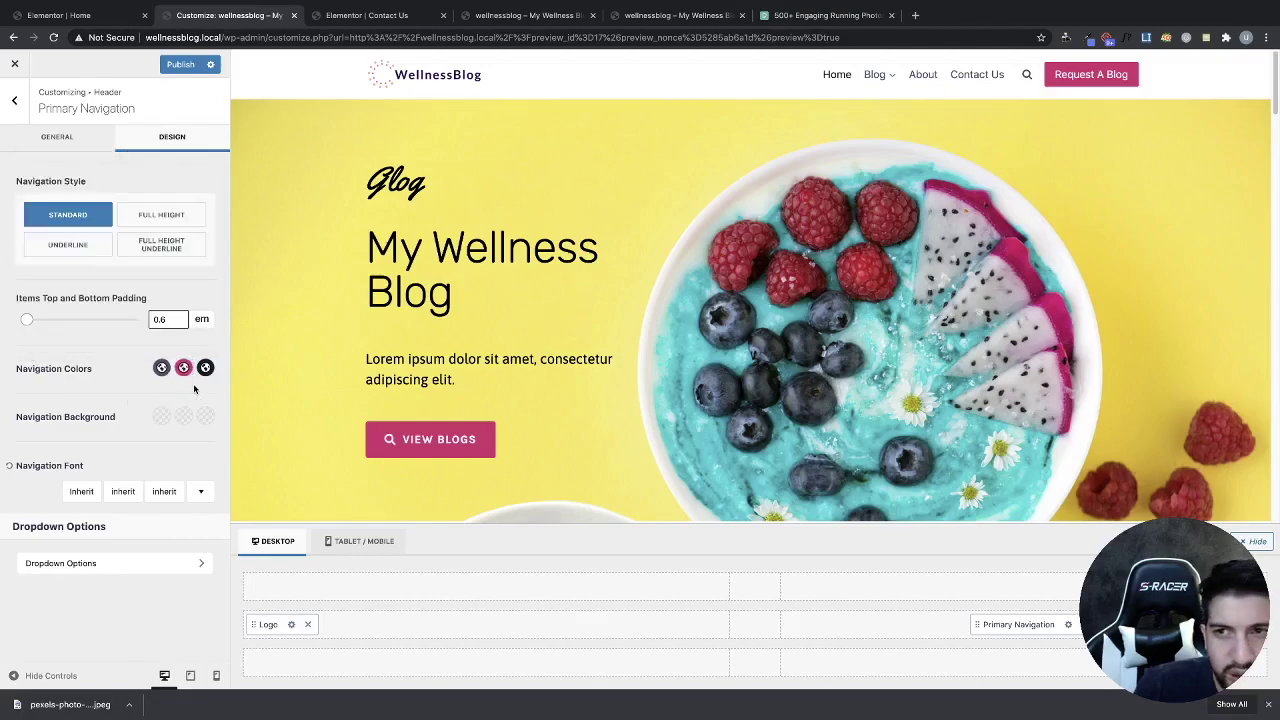
pyautogui.click(161, 368)
pyautogui.click(29, 331)
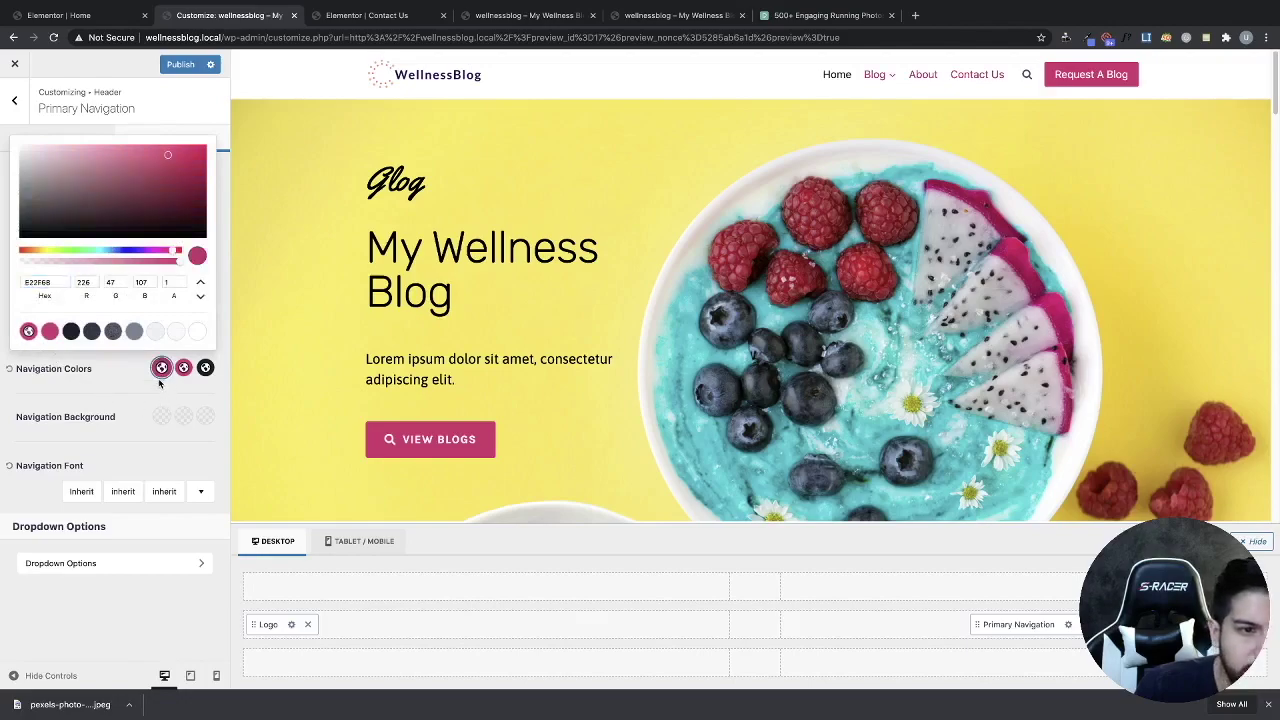
pyautogui.click(10, 370)
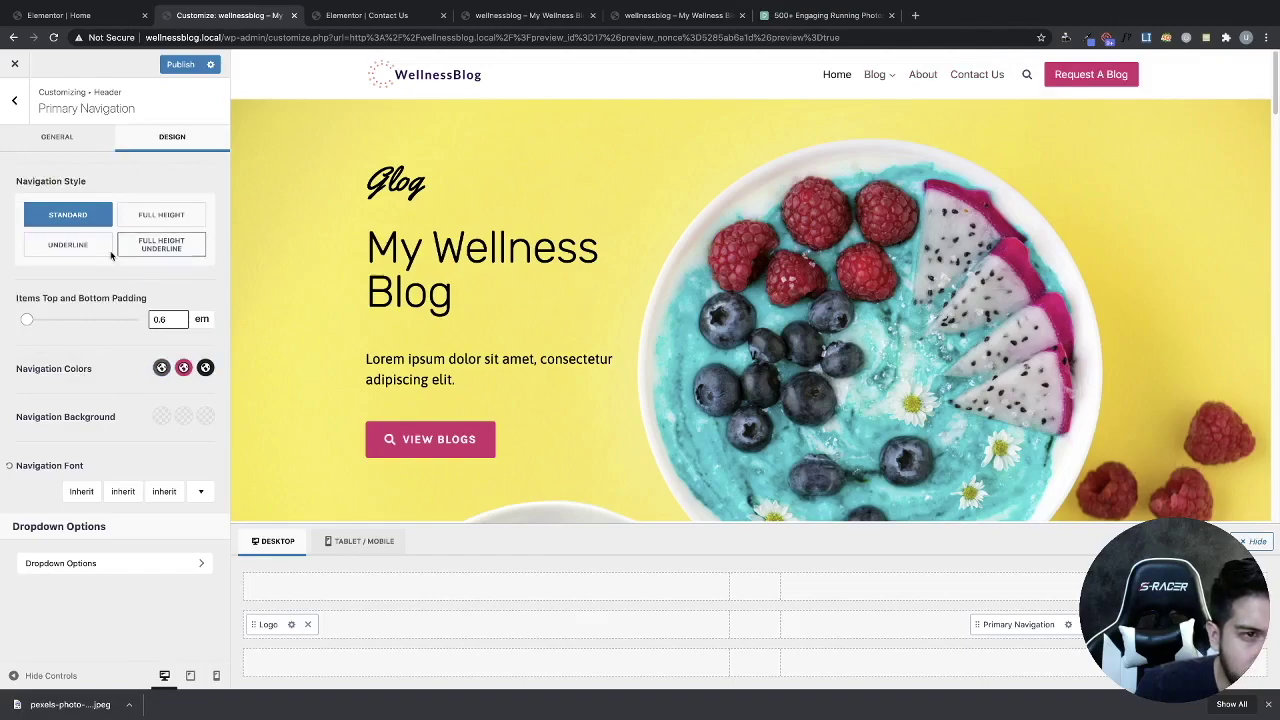
# - Compare the navigation styles and settle on Full Height Underline
pyautogui.click(145, 226)
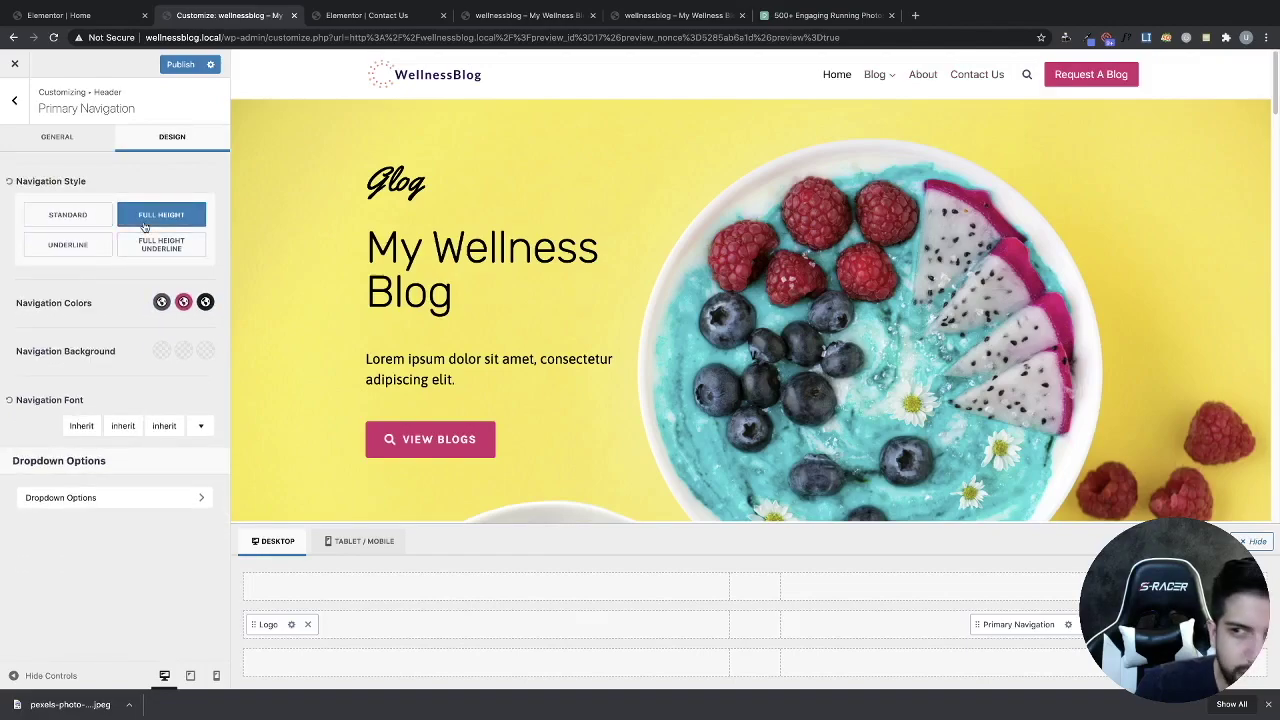
pyautogui.click(68, 249)
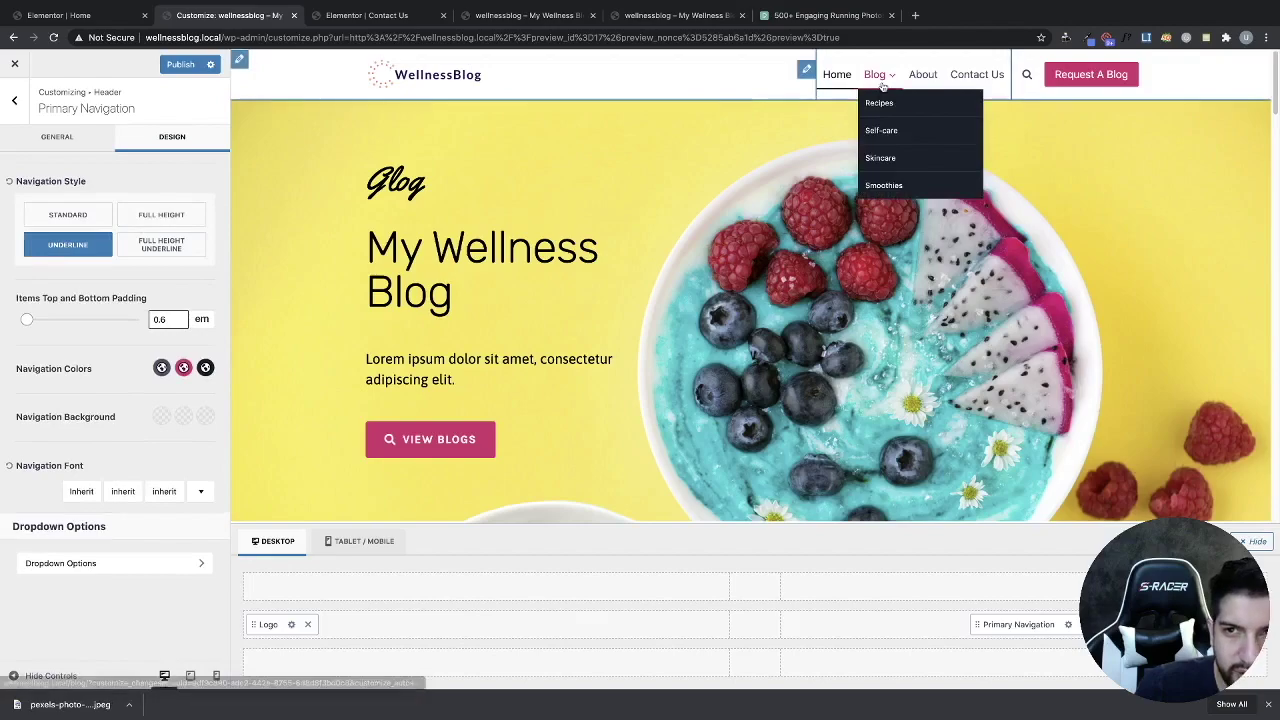
pyautogui.click(167, 225)
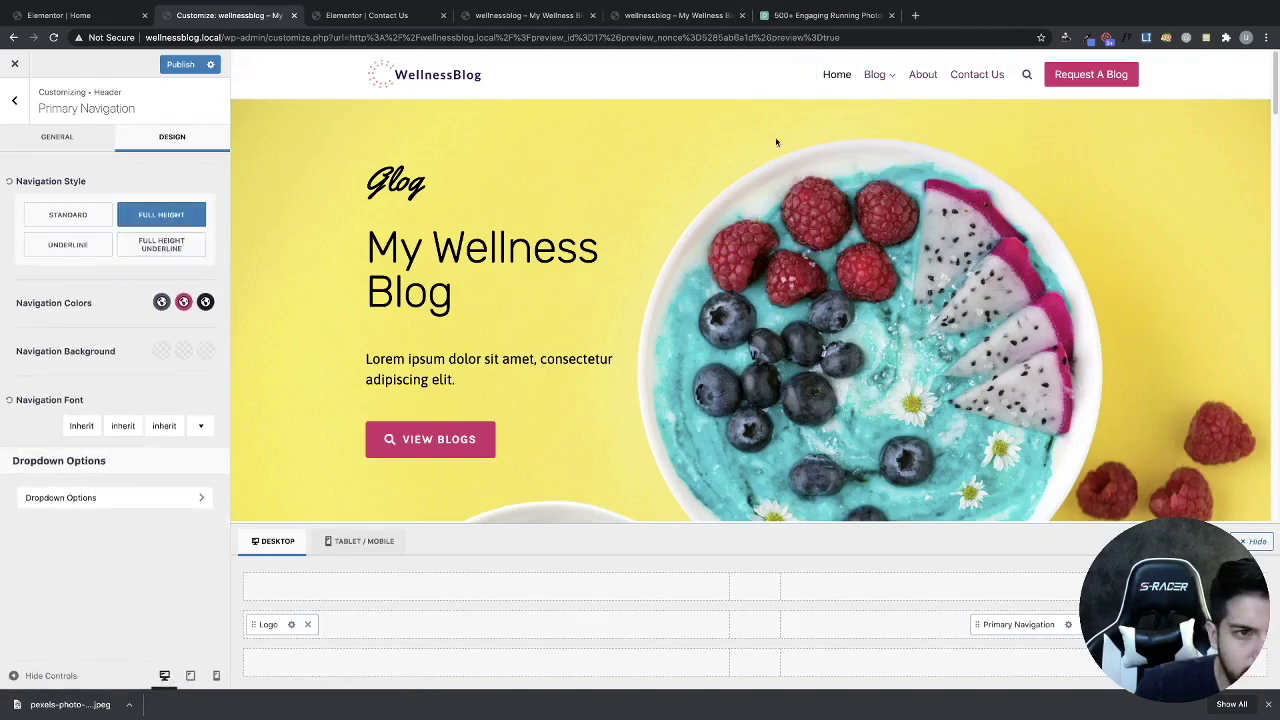
pyautogui.click(158, 250)
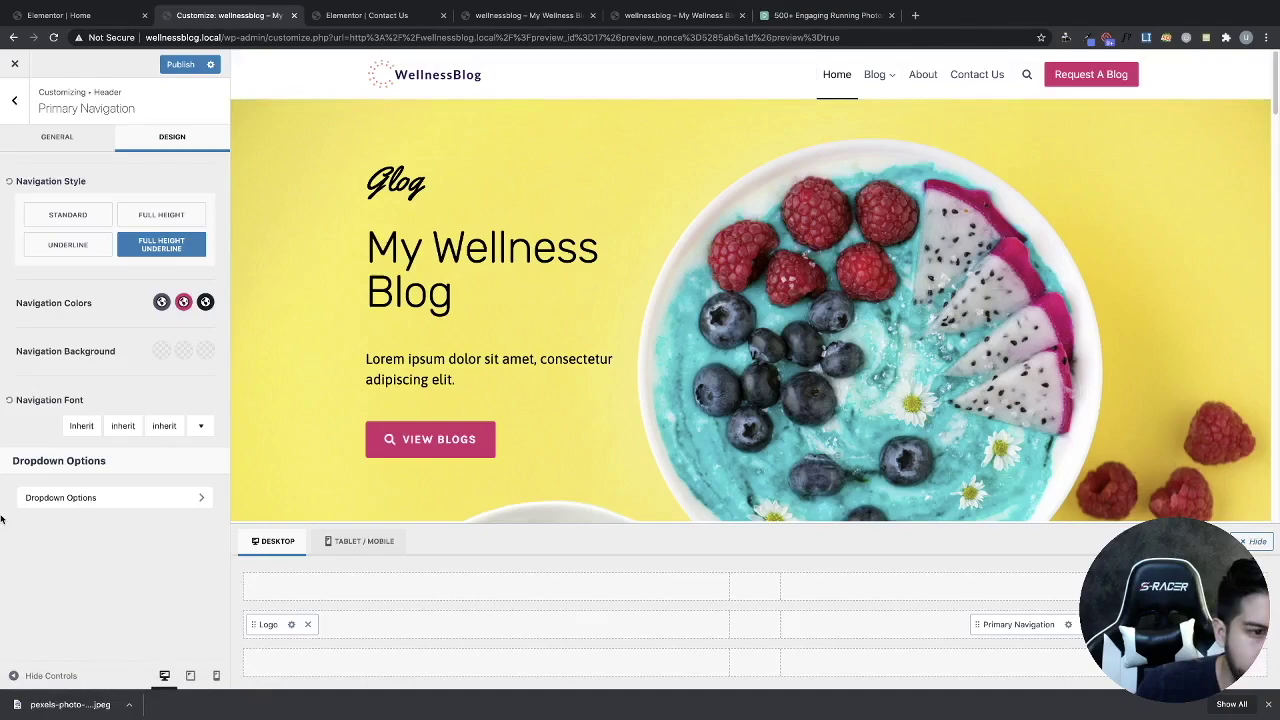
# - Set the first two Dropdown Background colours to pink E22F6B
pyautogui.click(74, 500)
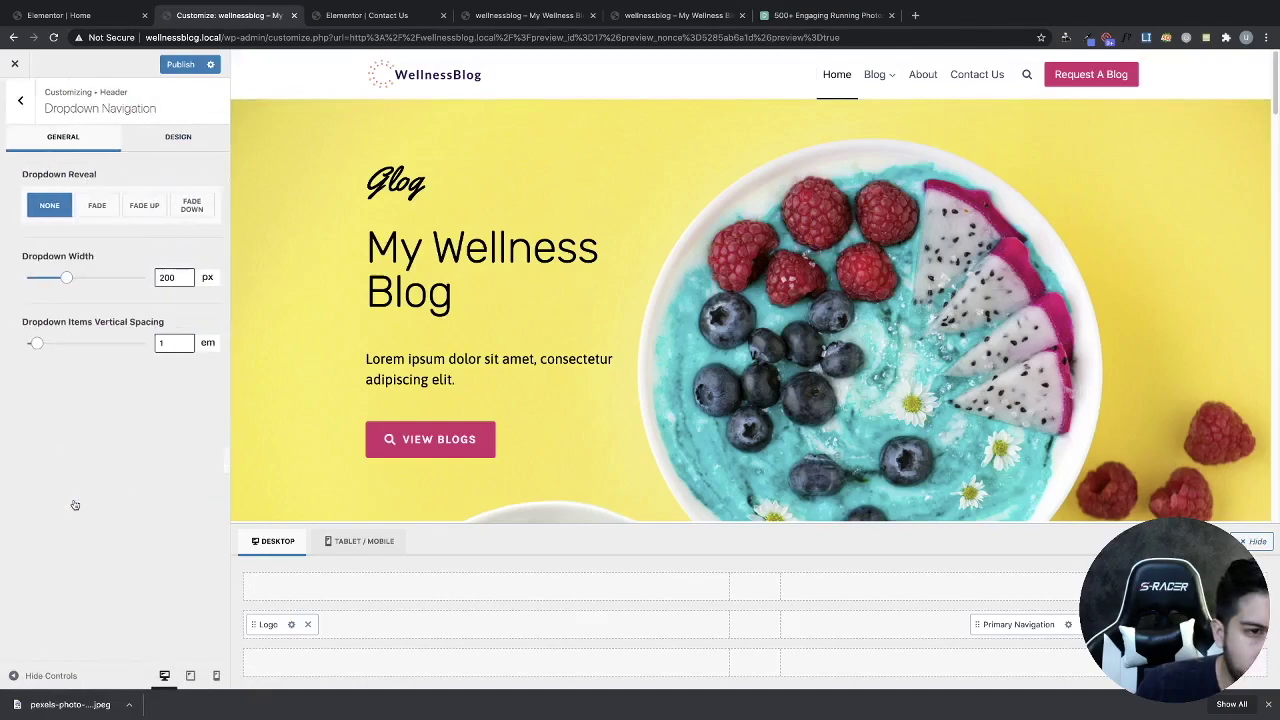
pyautogui.moveTo(871, 77)
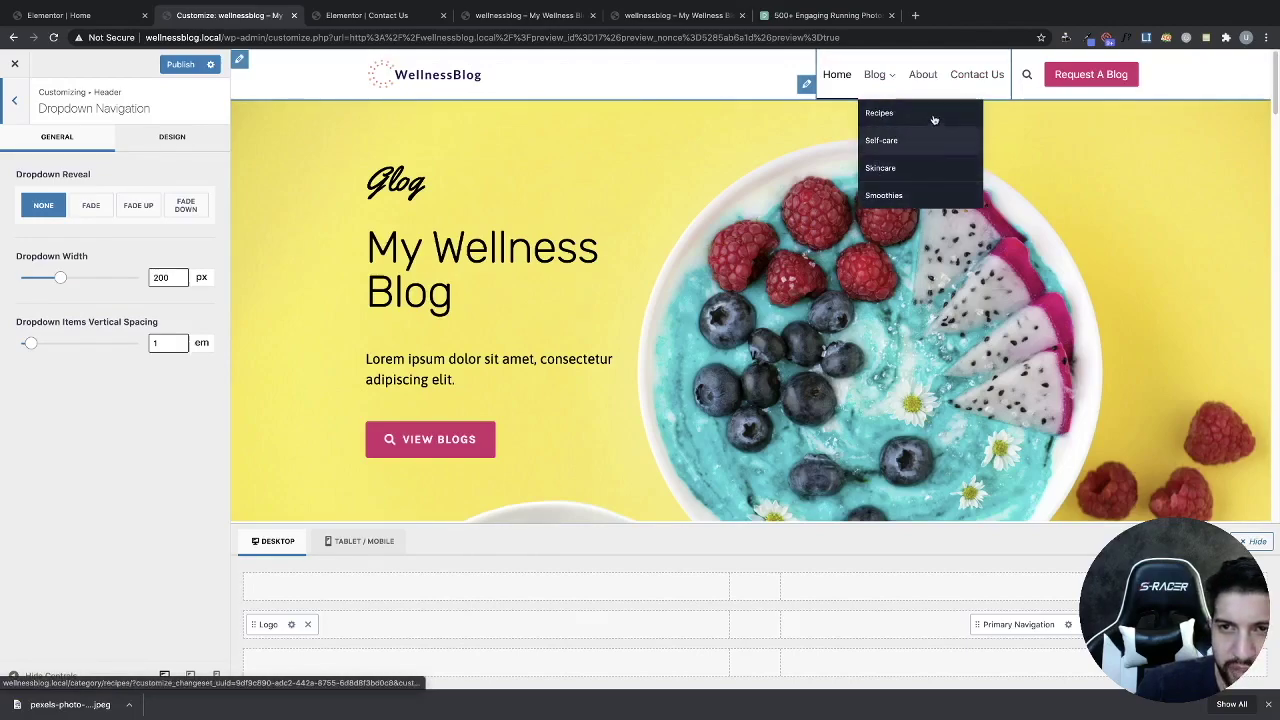
pyautogui.click(181, 151)
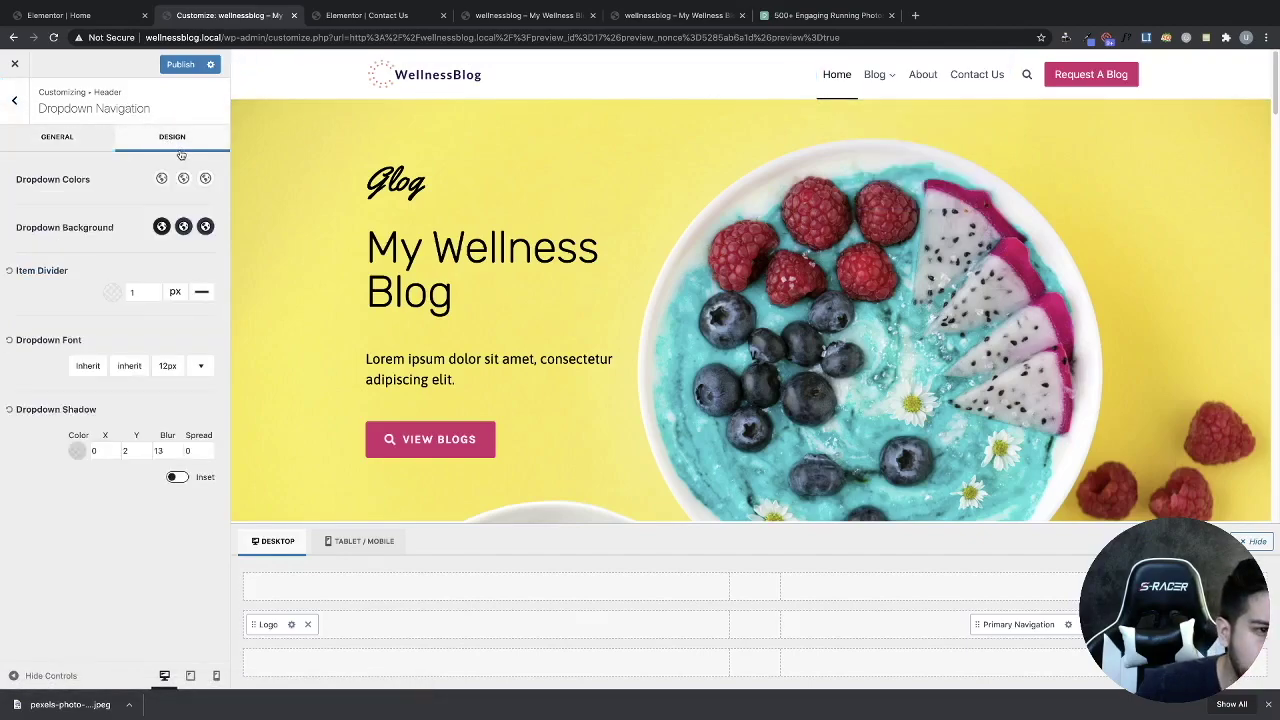
pyautogui.click(184, 227)
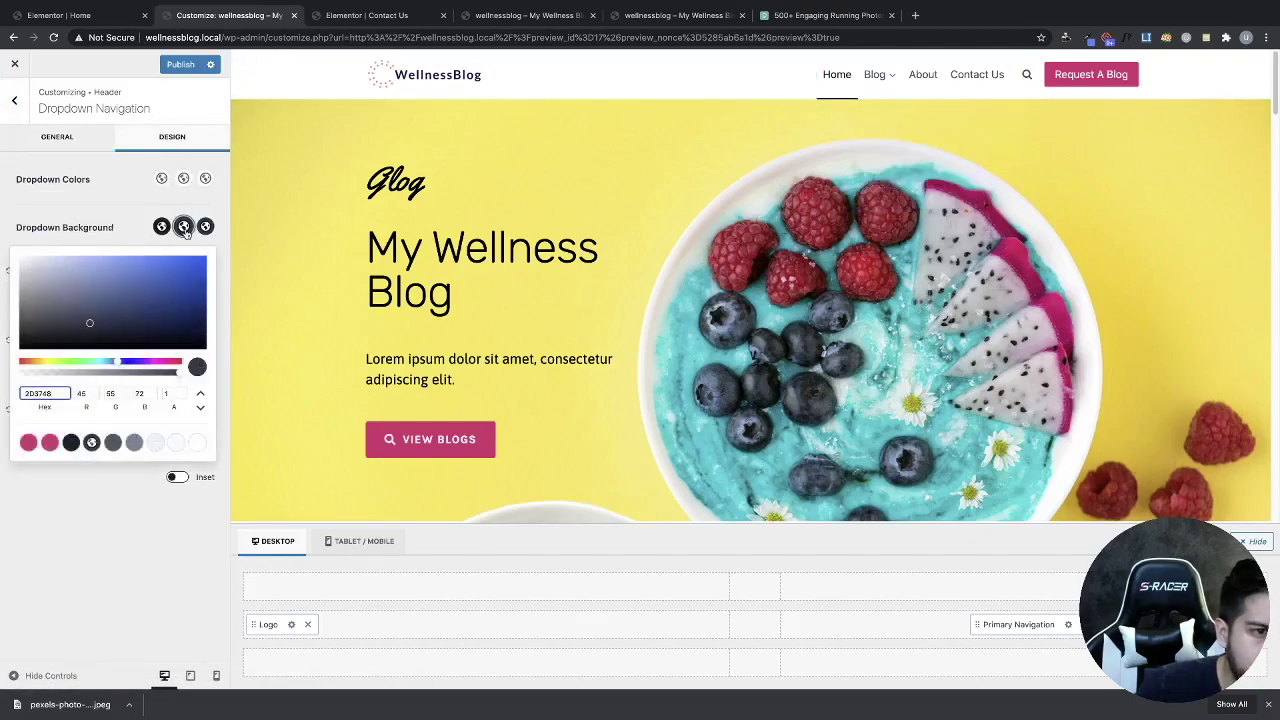
pyautogui.click(28, 442)
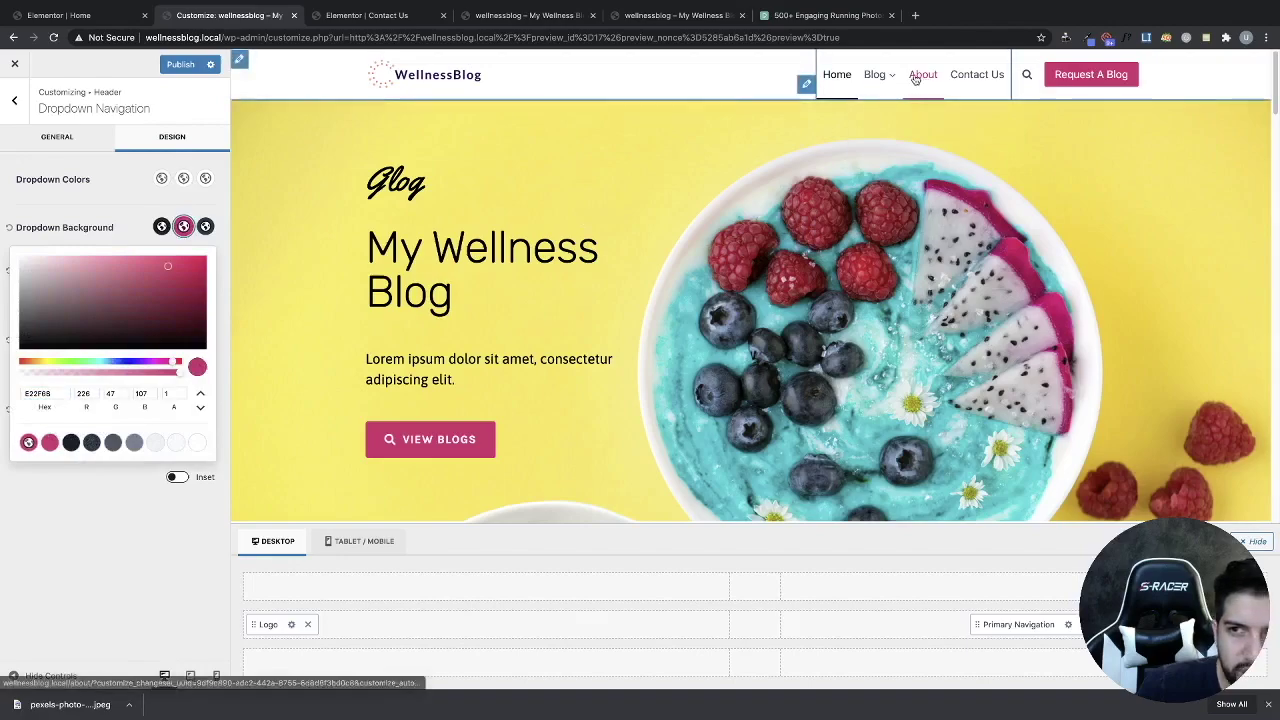
pyautogui.click(161, 227)
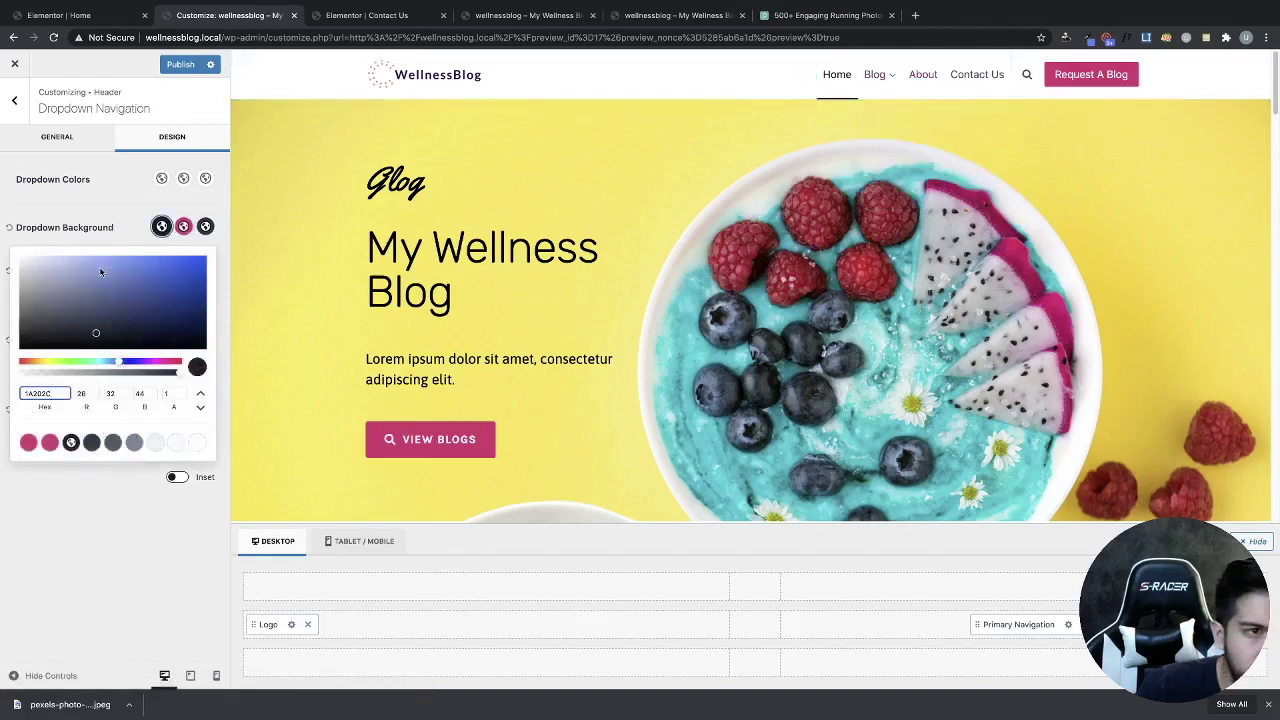
pyautogui.click(28, 442)
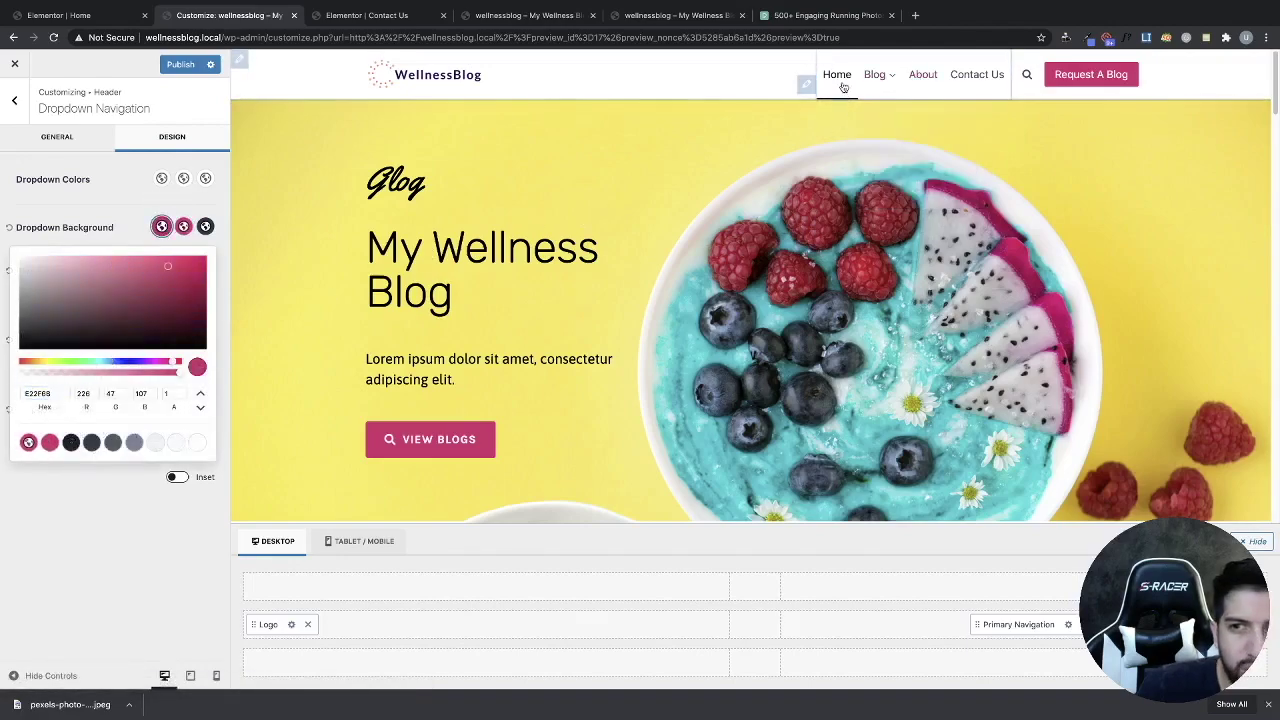
pyautogui.moveTo(876, 78)
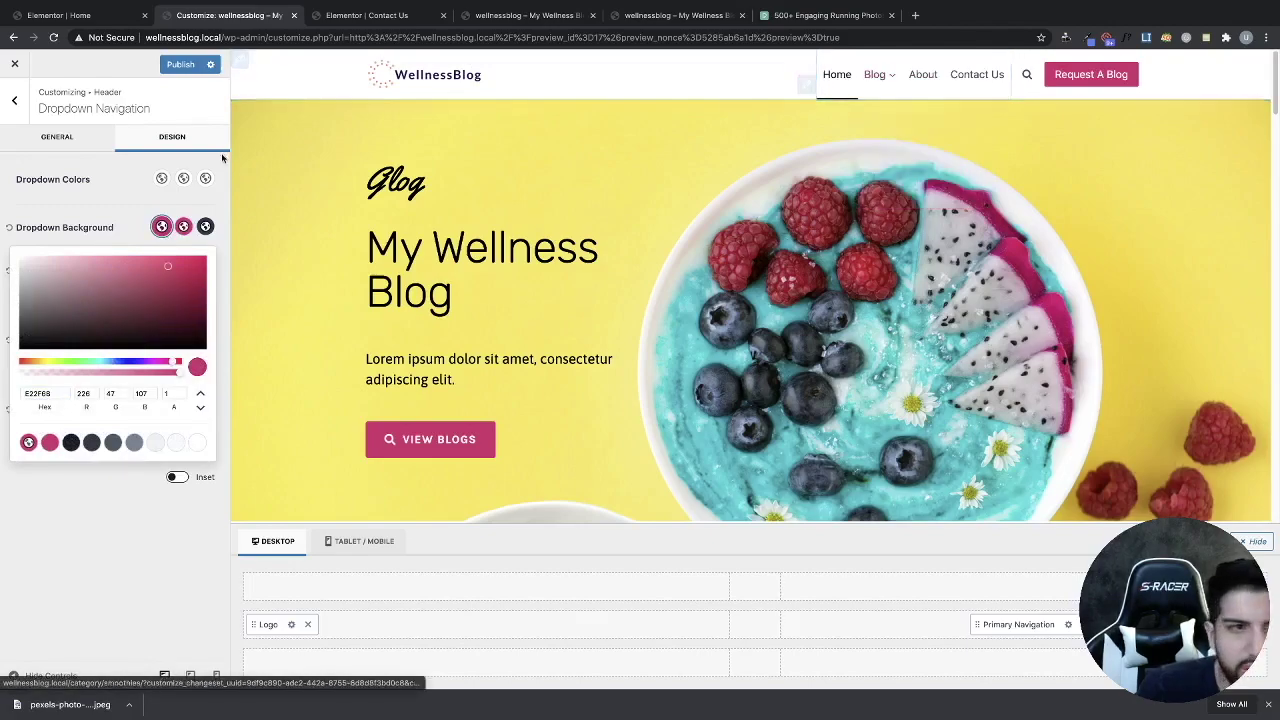
pyautogui.click(118, 224)
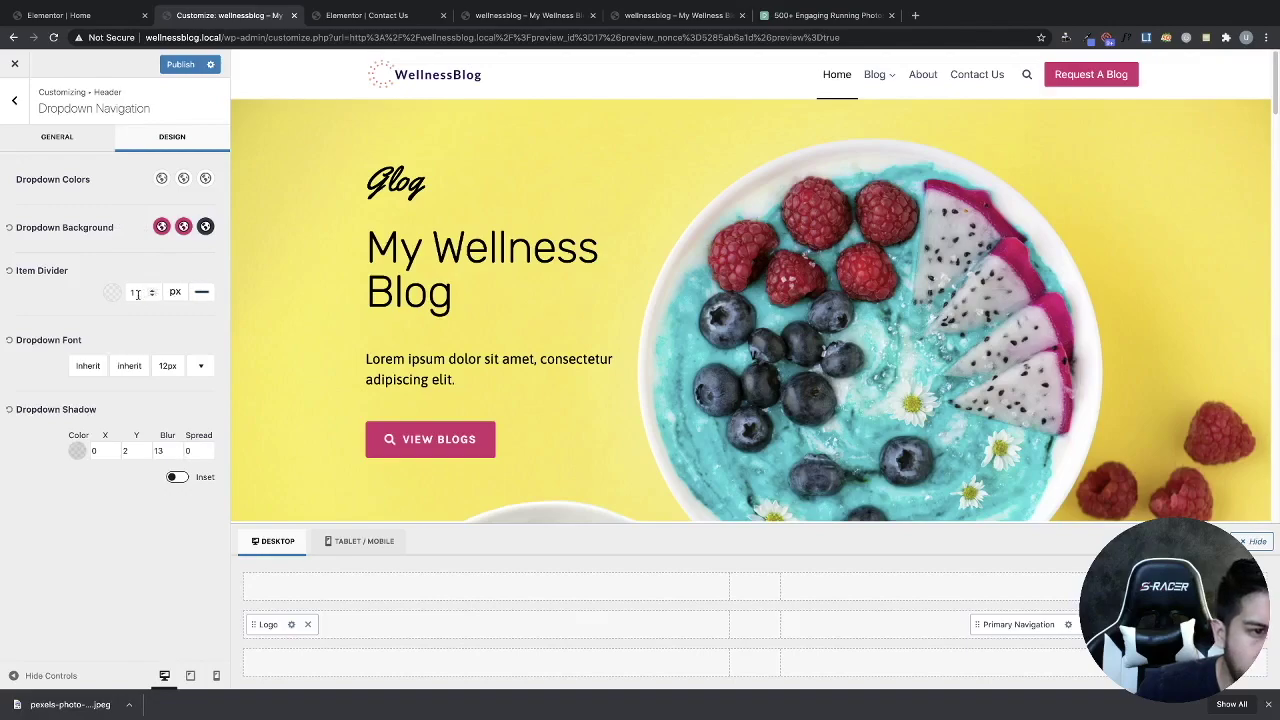
# - Clear the item divider colour and check the divider line styles without changing them
pyautogui.click(111, 293)
pyautogui.click(196, 259)
pyautogui.click(167, 313)
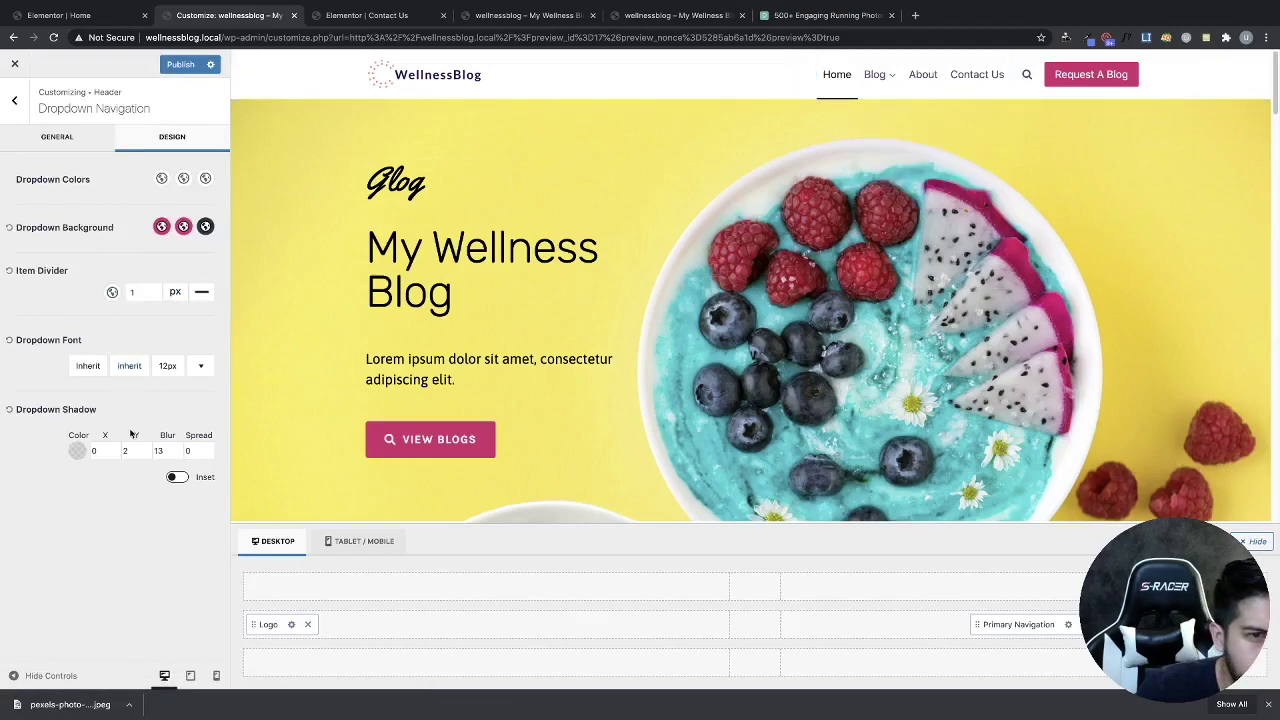
pyautogui.click(202, 294)
pyautogui.click(202, 294)
pyautogui.click(202, 294)
pyautogui.click(202, 295)
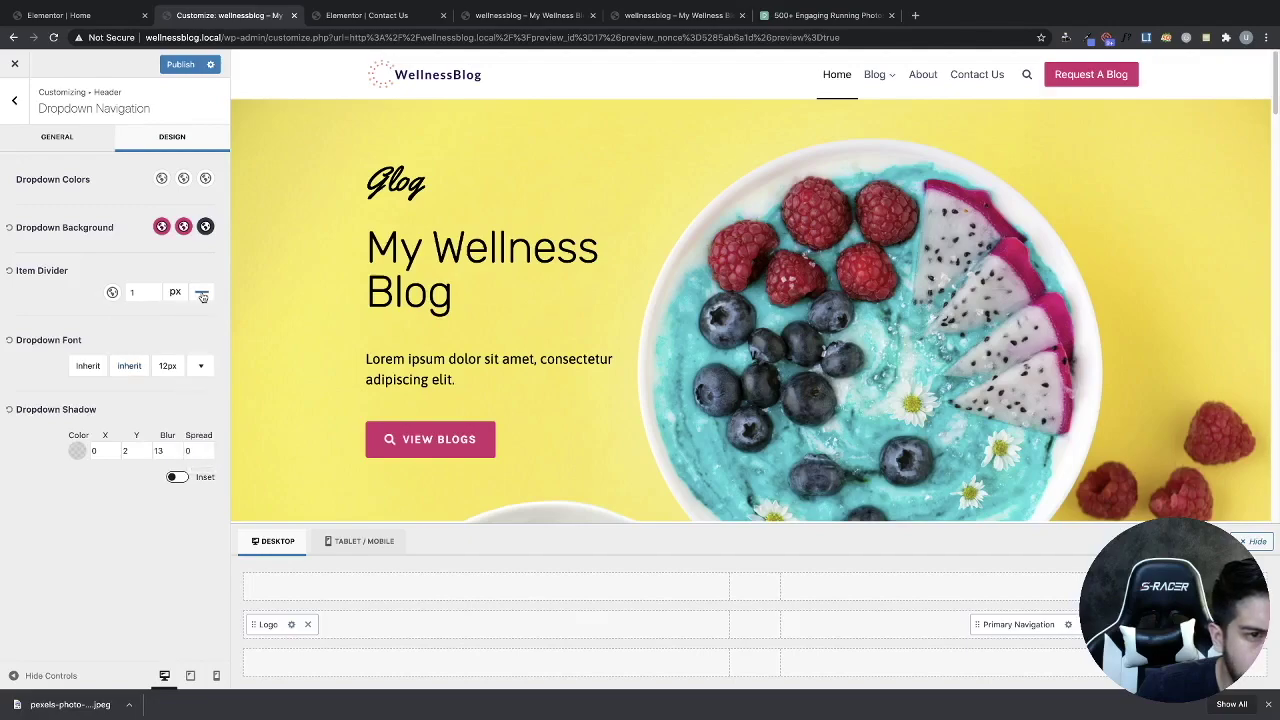
# - Make the dropdown item divider white and toggle the dropdown shadow's Inset option
pyautogui.click(111, 293)
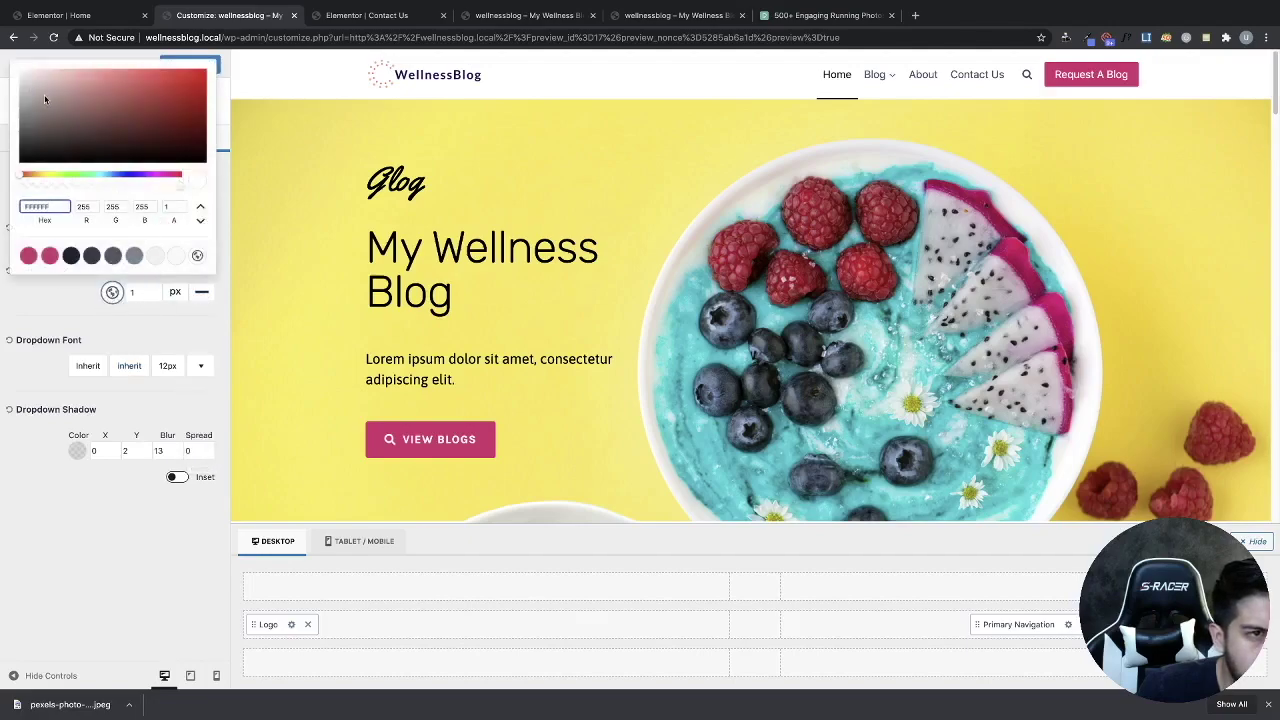
pyautogui.moveTo(45, 99); pyautogui.dragTo(3, 40)
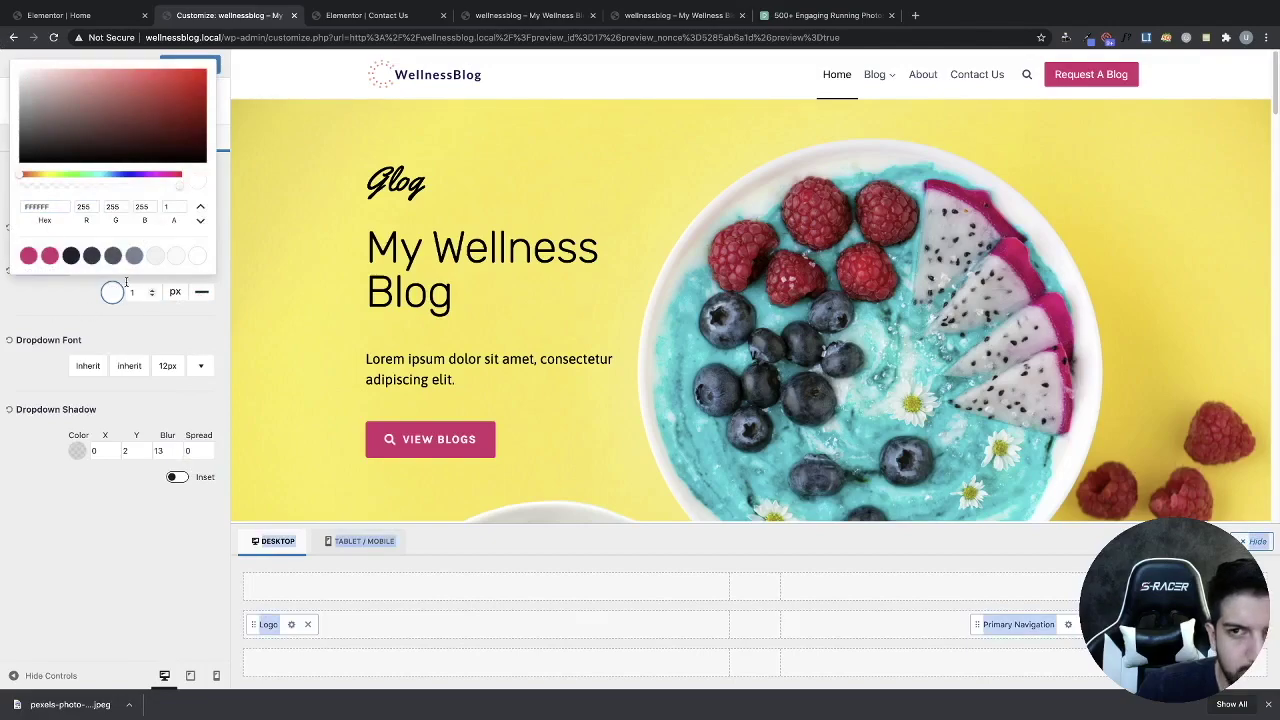
pyautogui.click(123, 325)
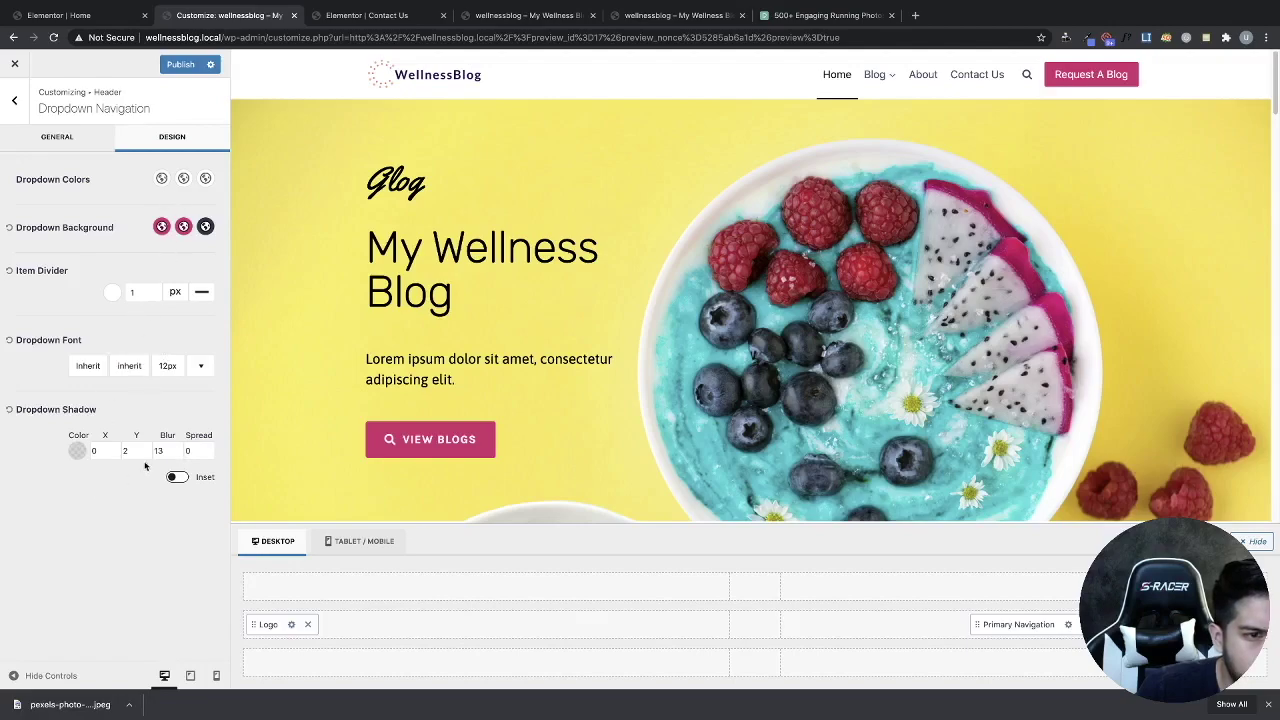
pyautogui.click(176, 478)
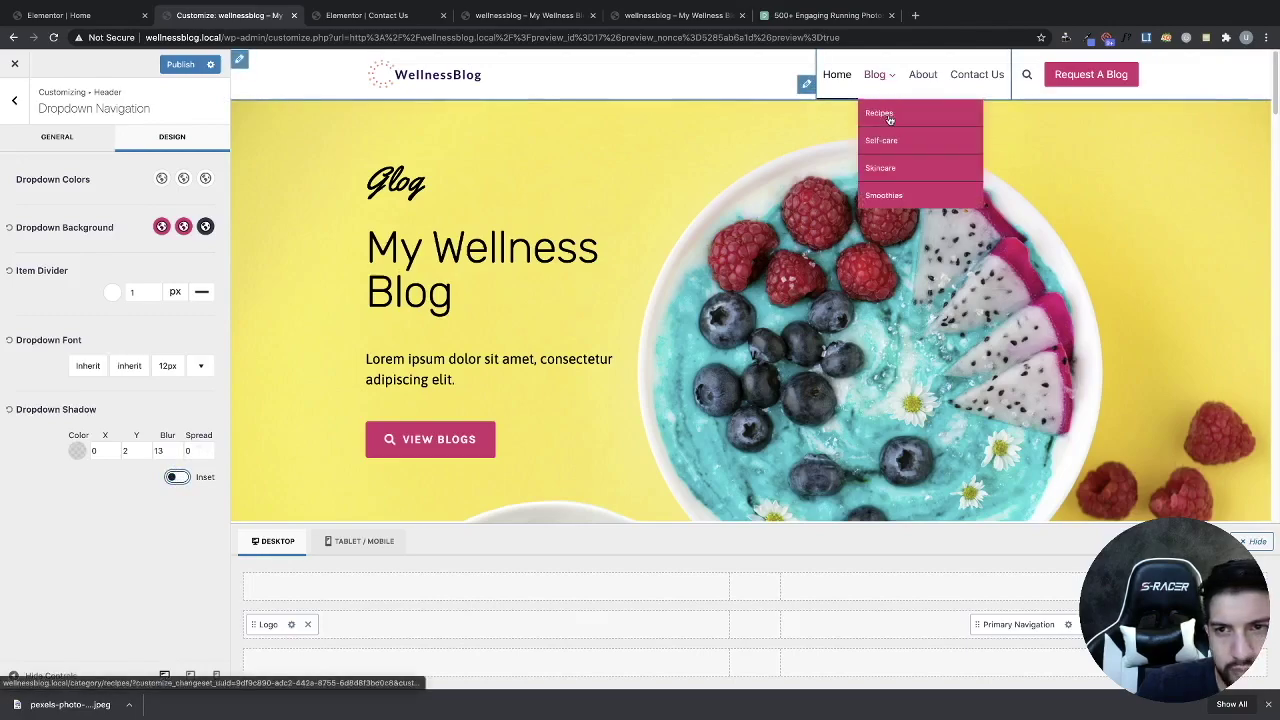
# - Set the third Dropdown Background to white FFFFFF and paste blue 1FBAD1 as dropdown text colour
pyautogui.click(205, 226)
pyautogui.moveTo(186, 276); pyautogui.dragTo(25, 180)
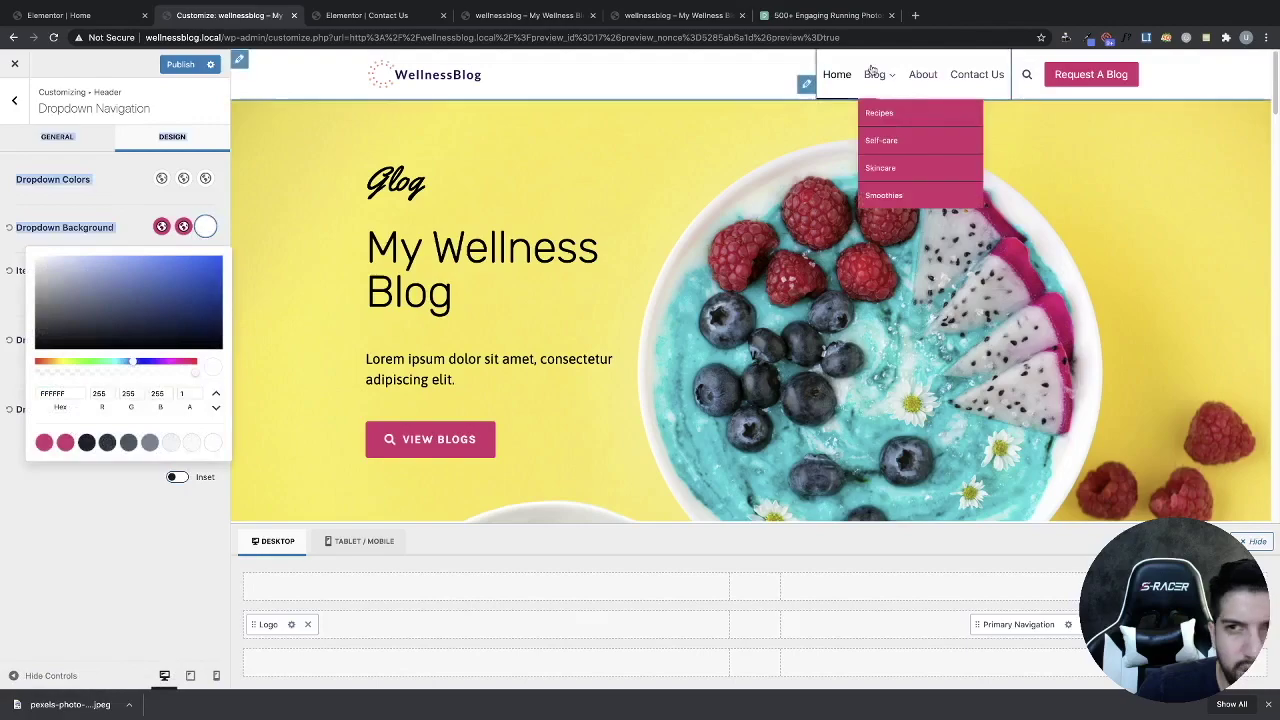
pyautogui.click(189, 204)
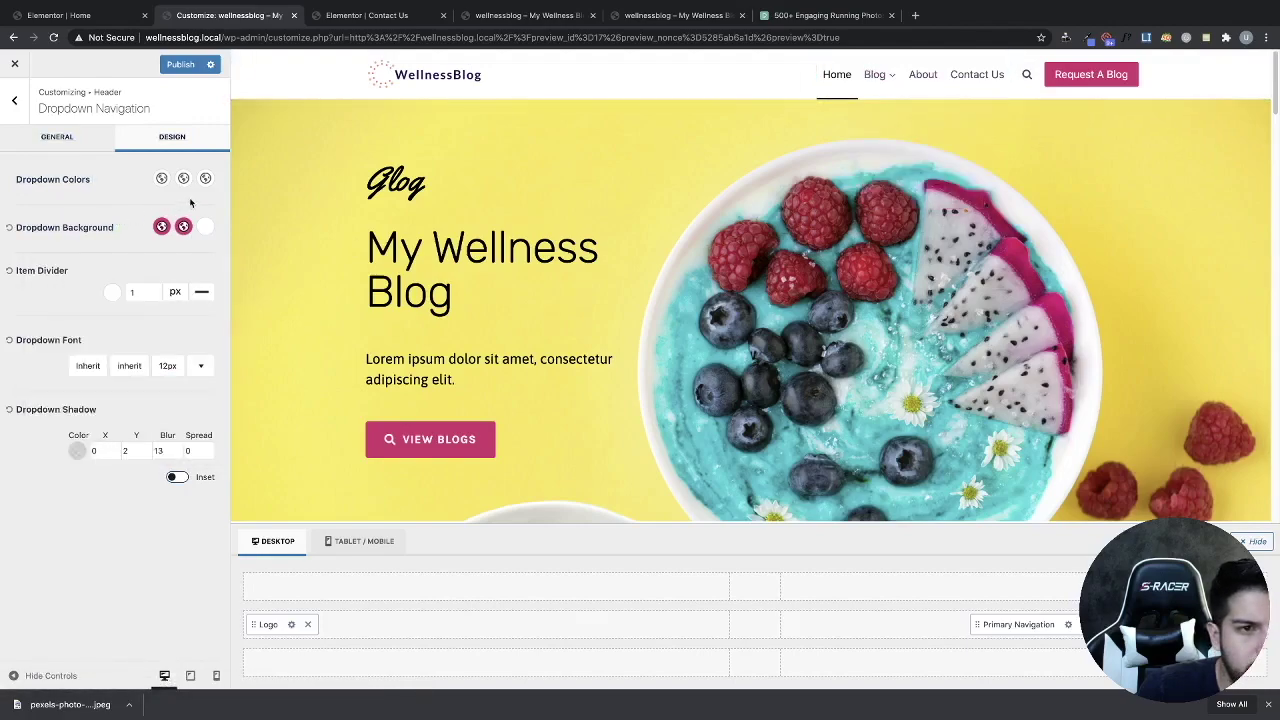
pyautogui.click(161, 178)
pyautogui.write('1FBAD1')
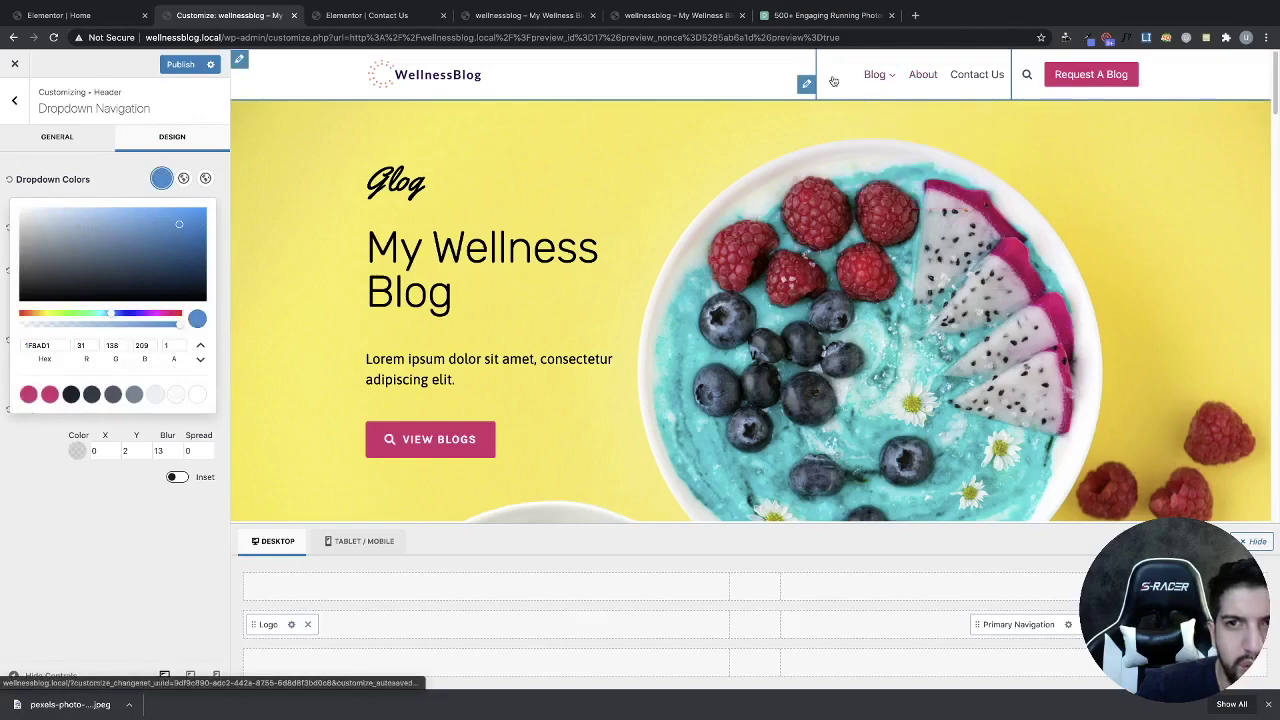
# - Make the dropdown text black, then reset item divider, background and font to defaults
pyautogui.click(161, 180)
pyautogui.click(141, 183)
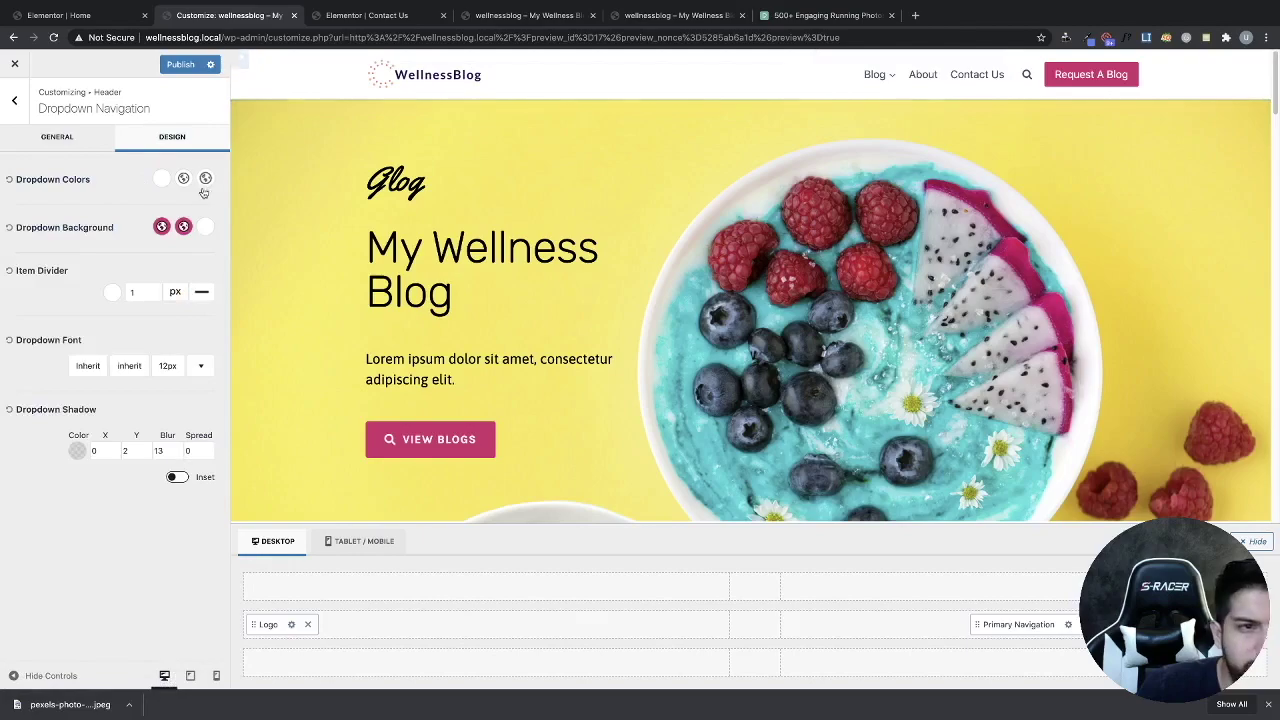
pyautogui.click(159, 180)
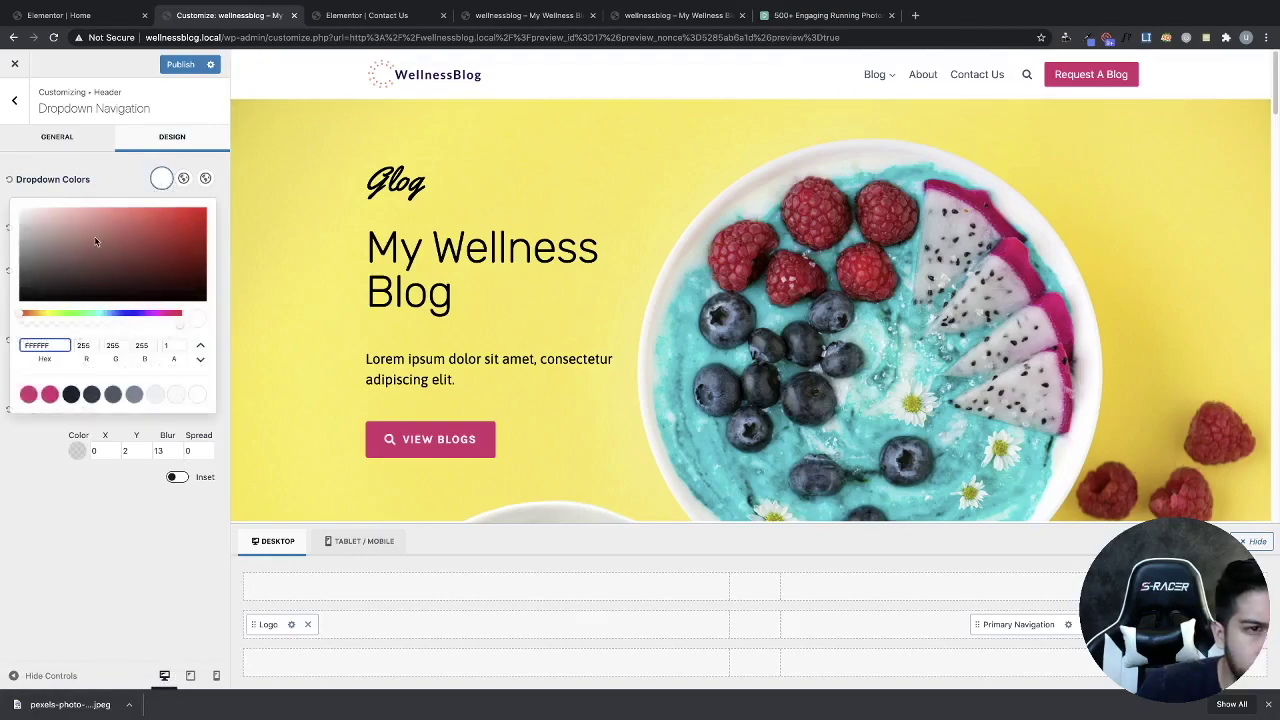
pyautogui.moveTo(96, 241); pyautogui.dragTo(8, 341)
pyautogui.click(143, 184)
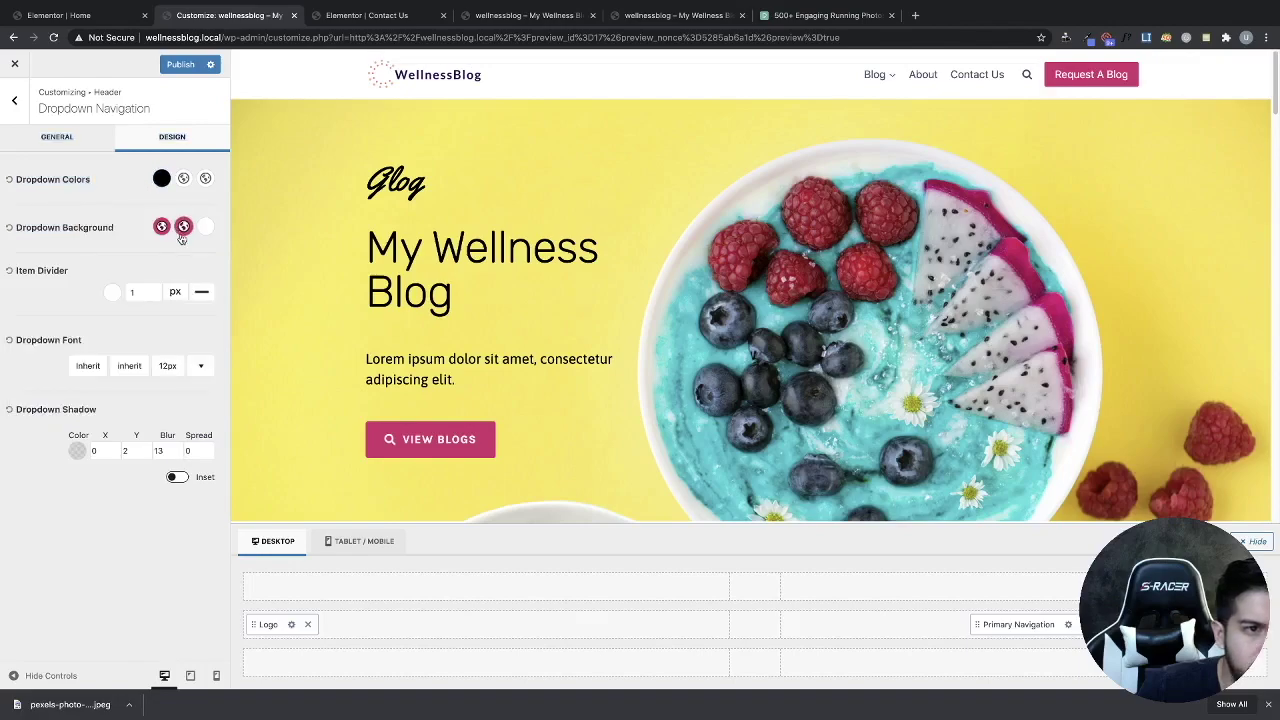
pyautogui.click(205, 227)
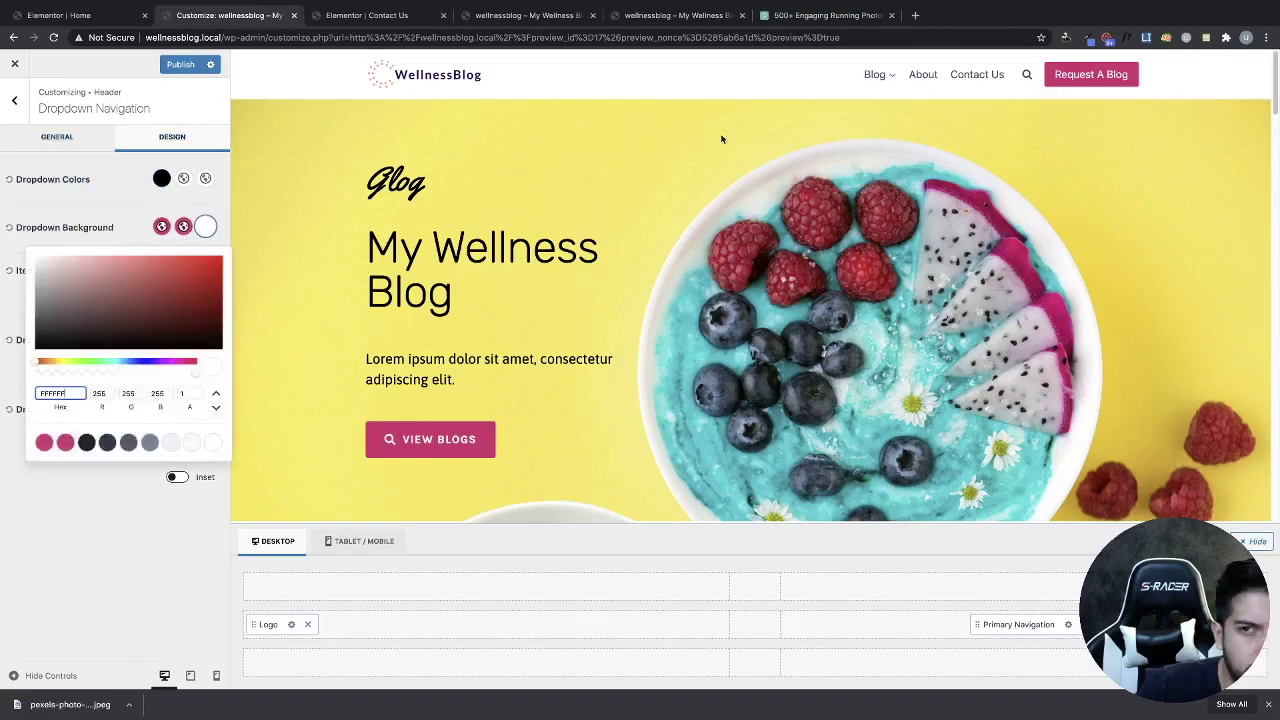
pyautogui.click(205, 227)
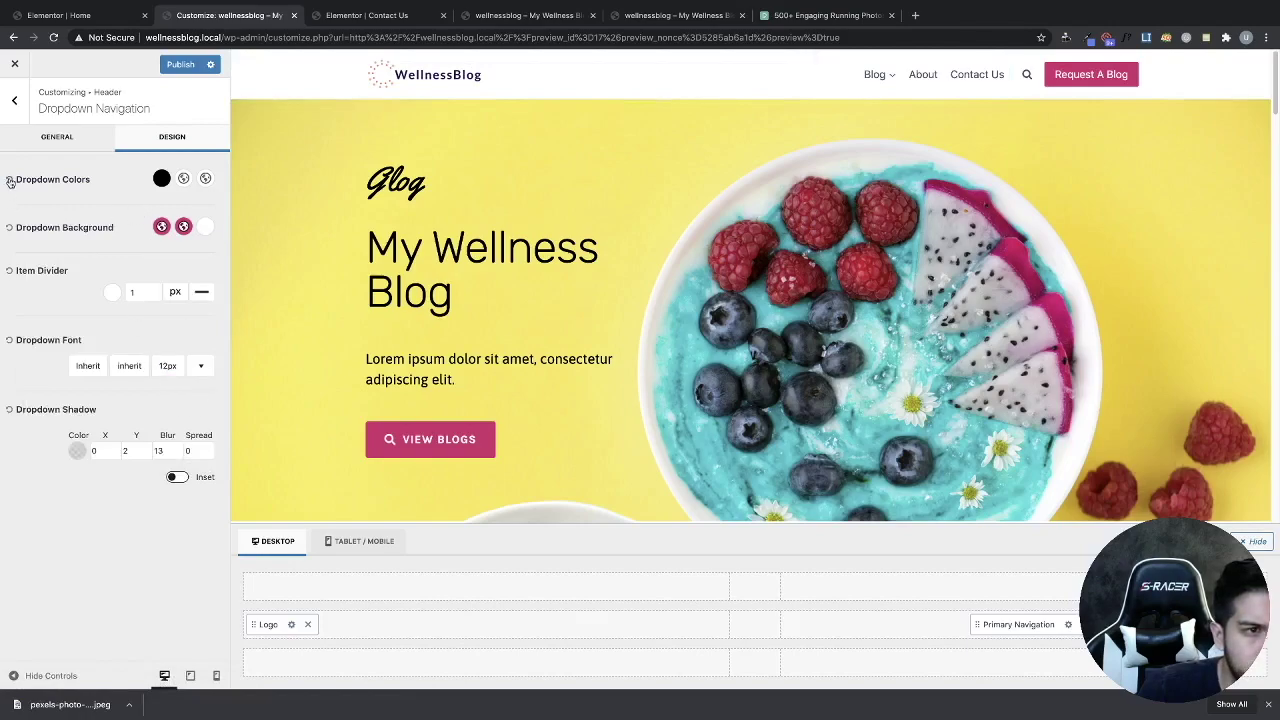
pyautogui.click(10, 271)
pyautogui.click(9, 229)
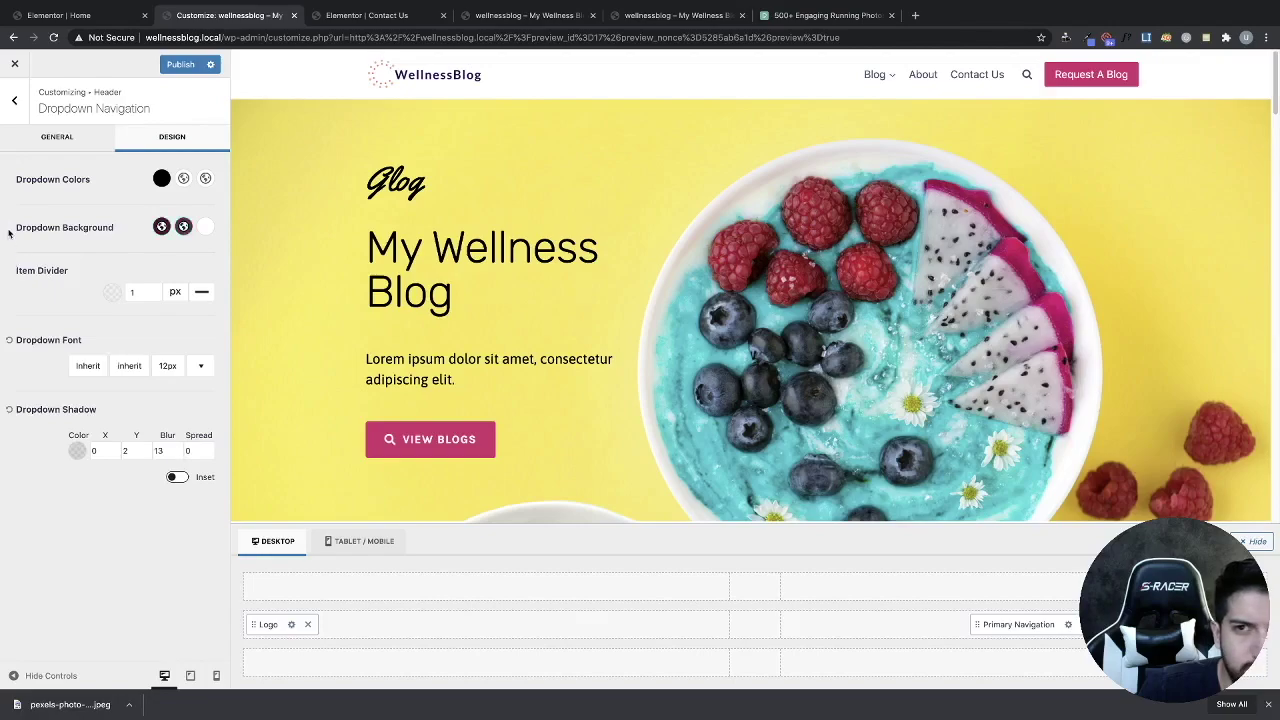
pyautogui.click(8, 341)
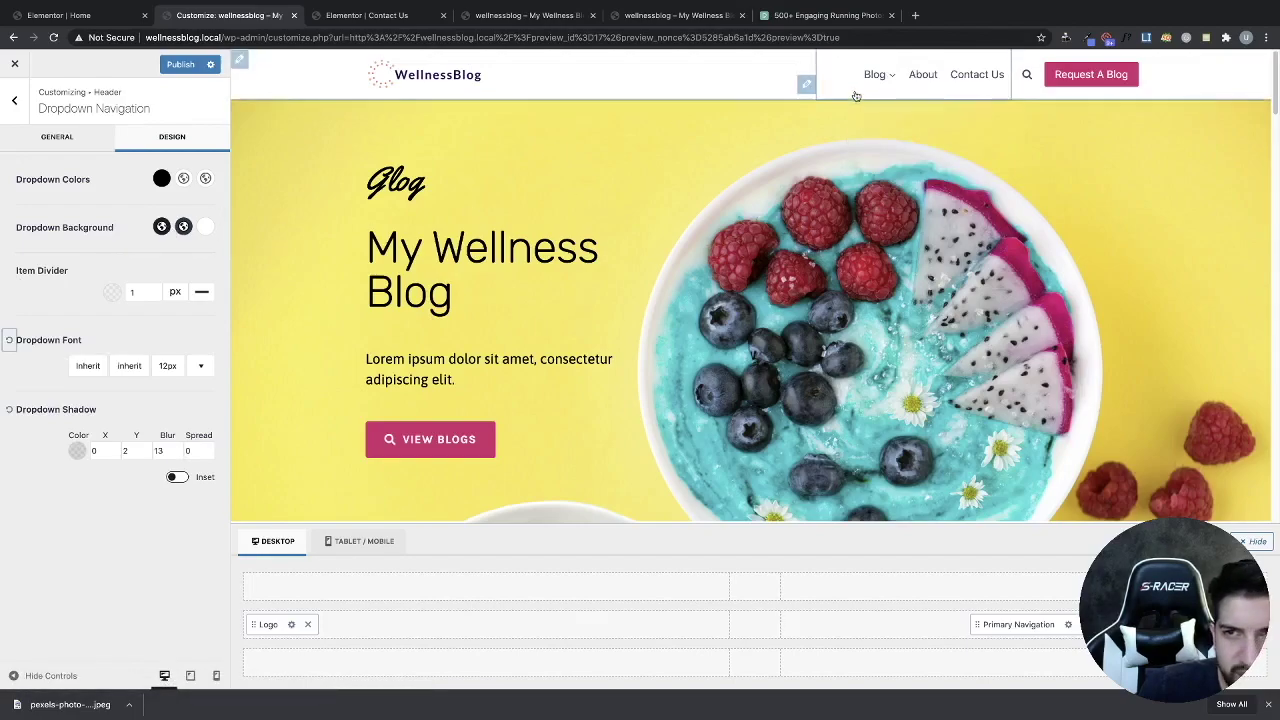
# - Set the hover and normal Dropdown Background colours to the pink swatch
pyautogui.click(185, 229)
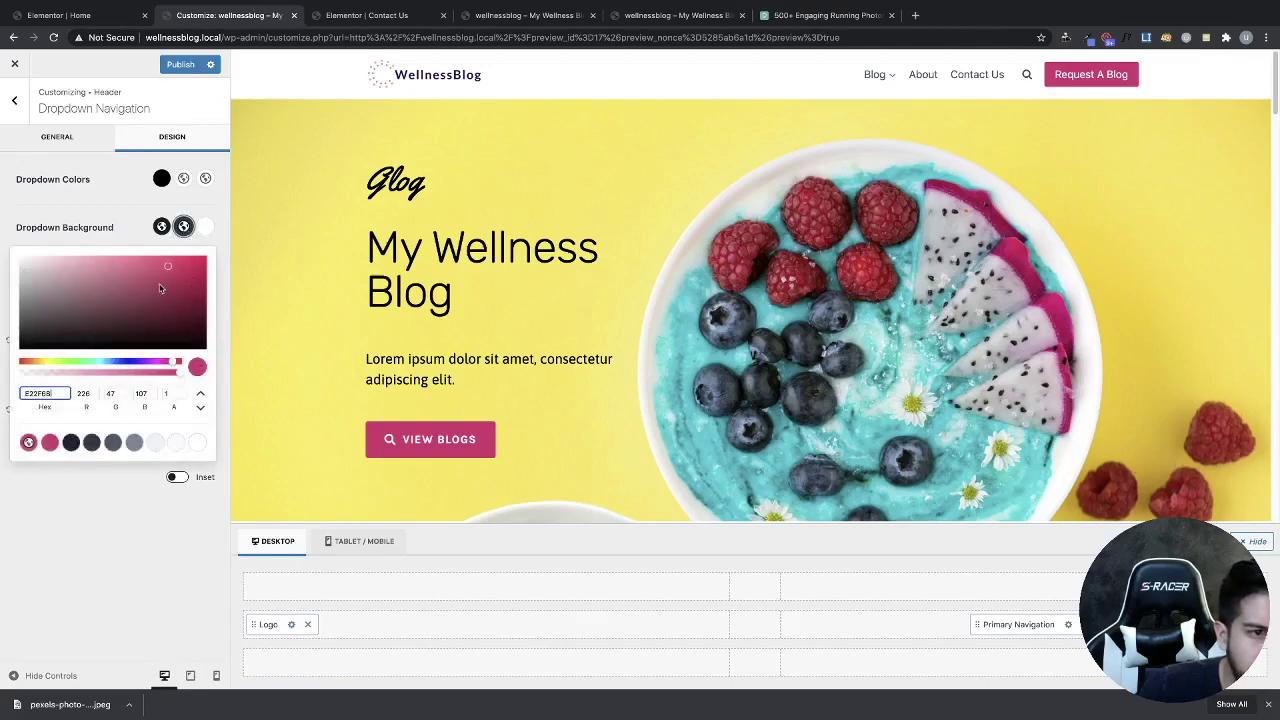
pyautogui.click(49, 442)
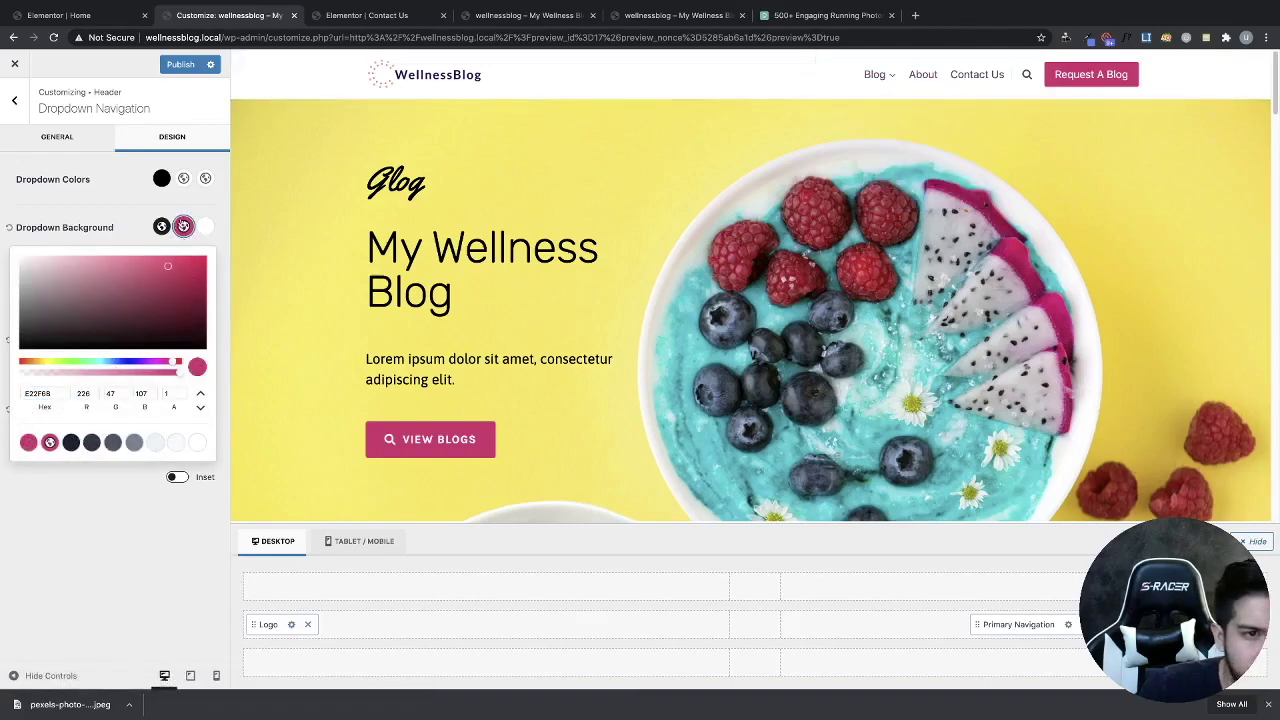
pyautogui.click(160, 229)
pyautogui.click(49, 442)
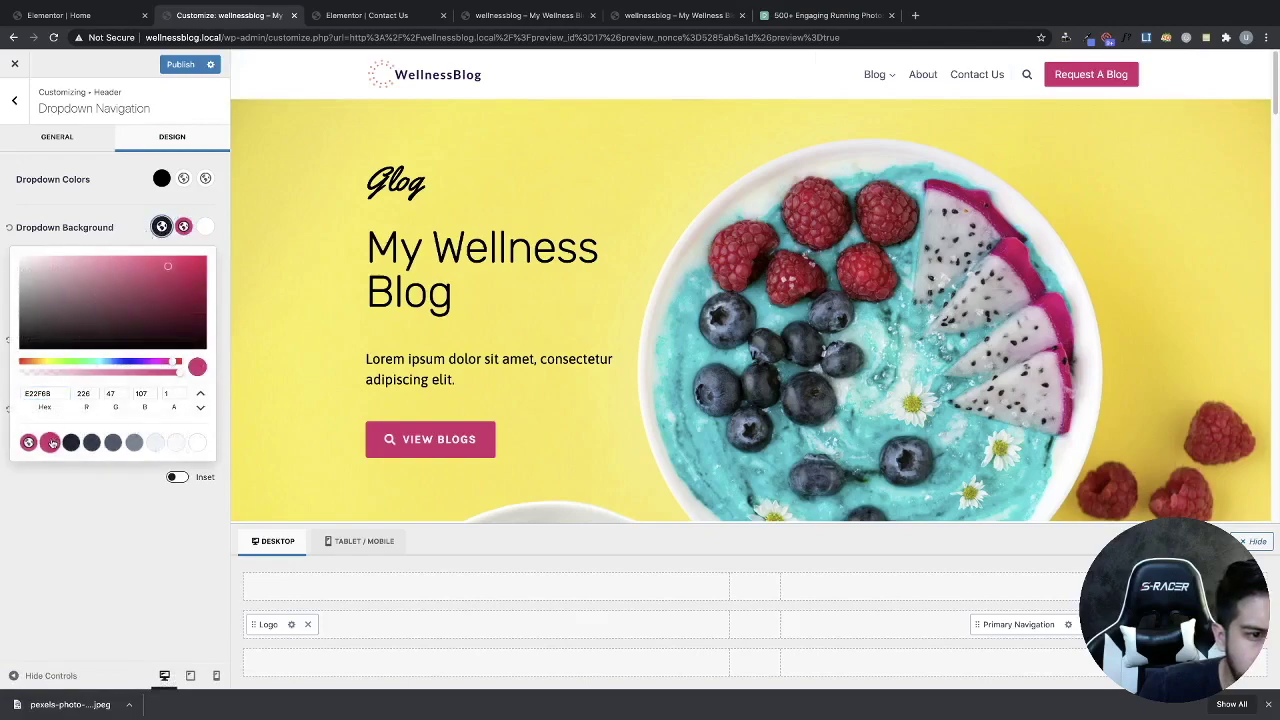
pyautogui.moveTo(880, 98)
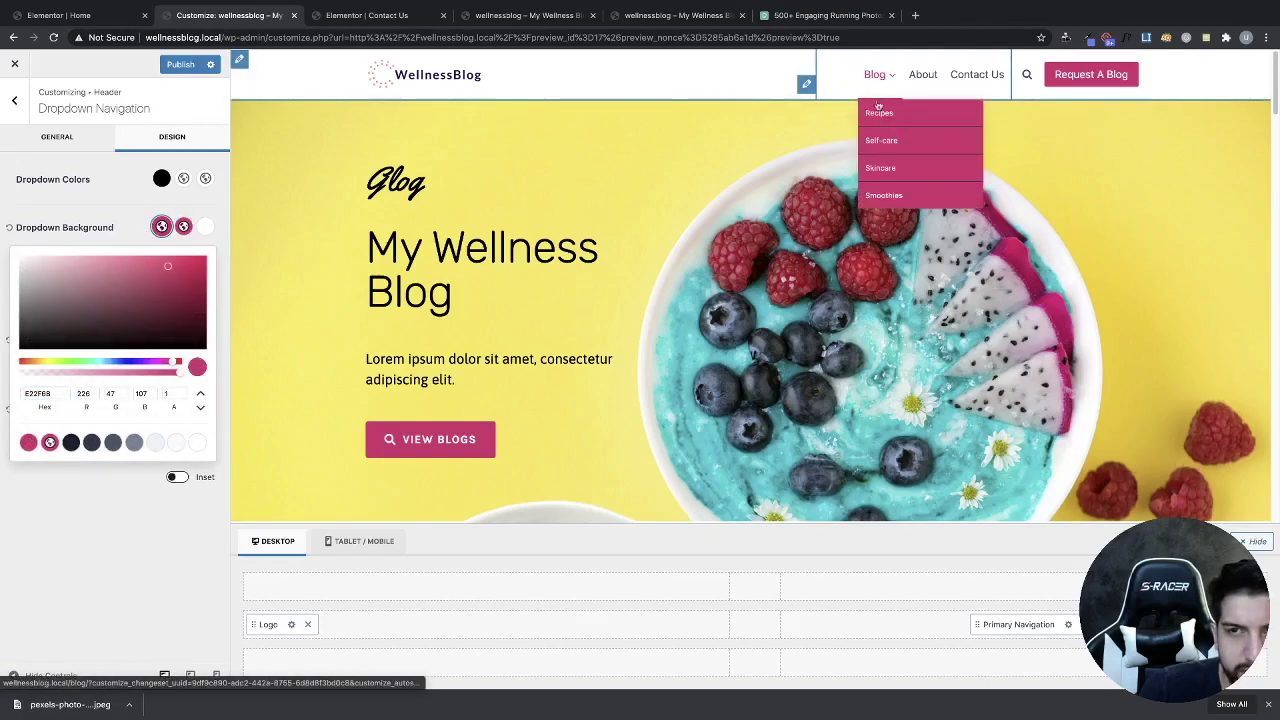
pyautogui.click(108, 216)
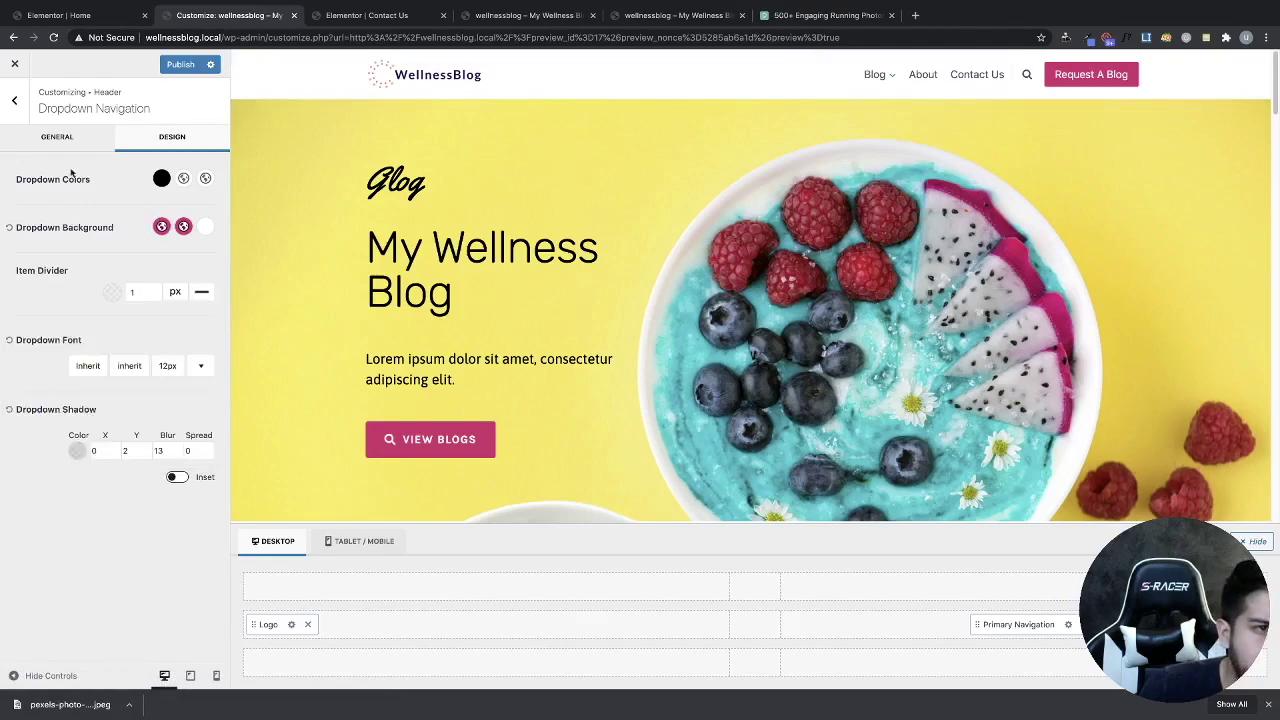
pyautogui.click(55, 137)
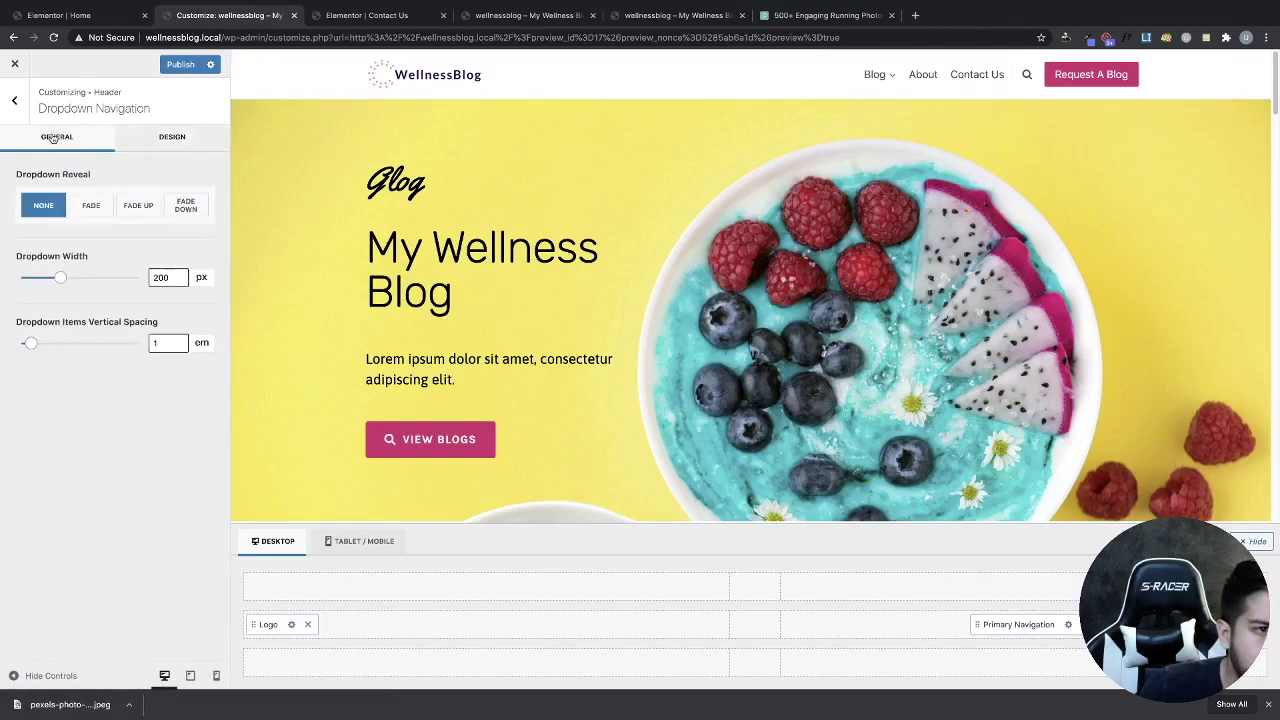
# - Try the Standard navigation style, then restore Full Height Underline
pyautogui.click(1068, 625)
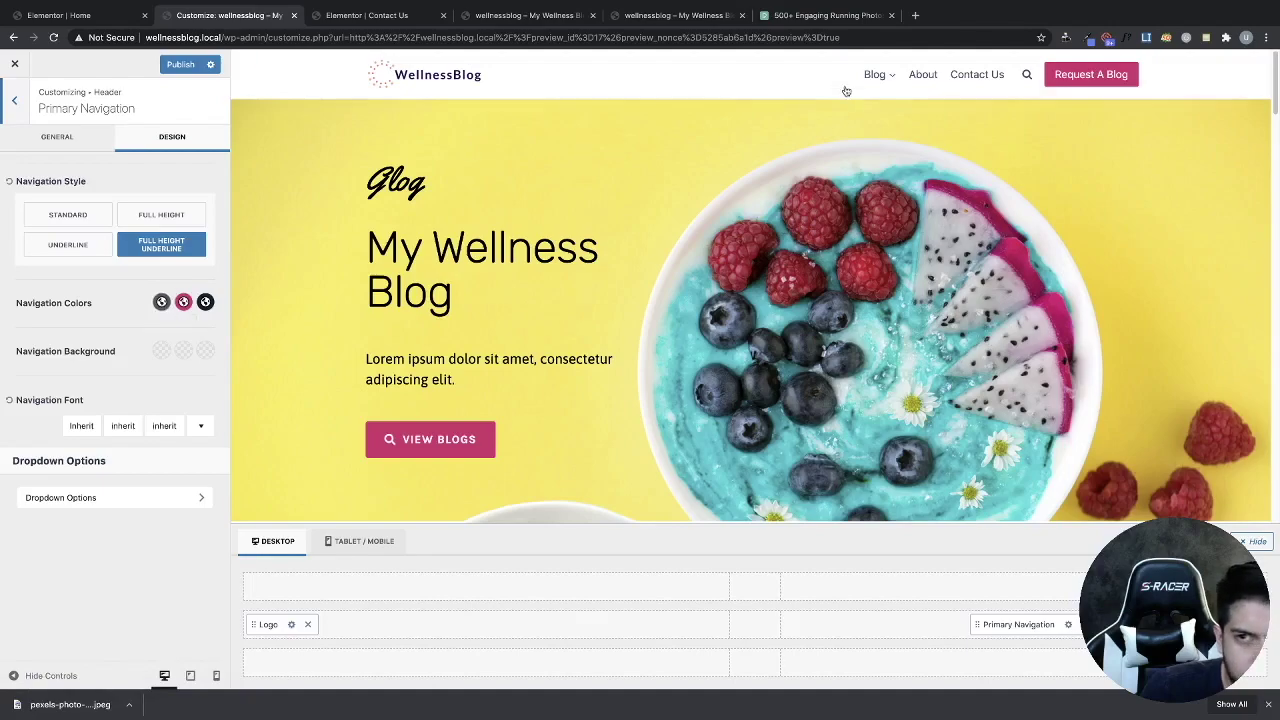
pyautogui.click(60, 137)
pyautogui.click(142, 144)
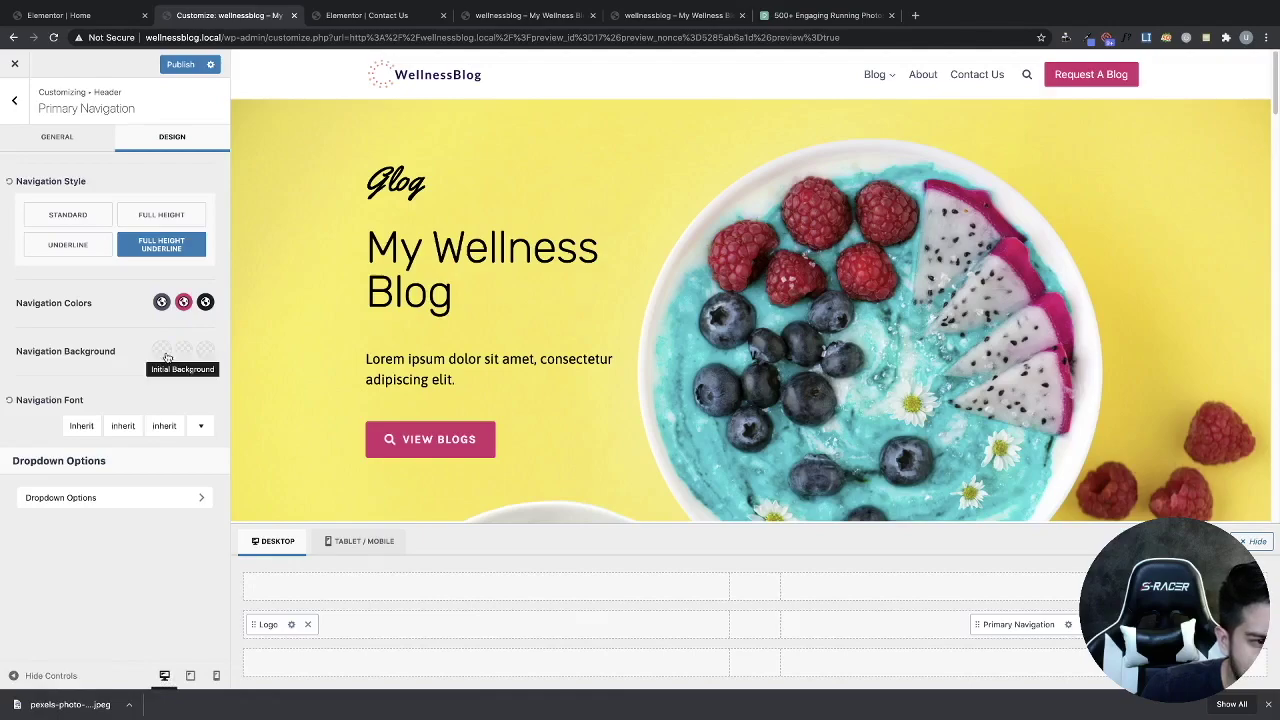
pyautogui.click(69, 214)
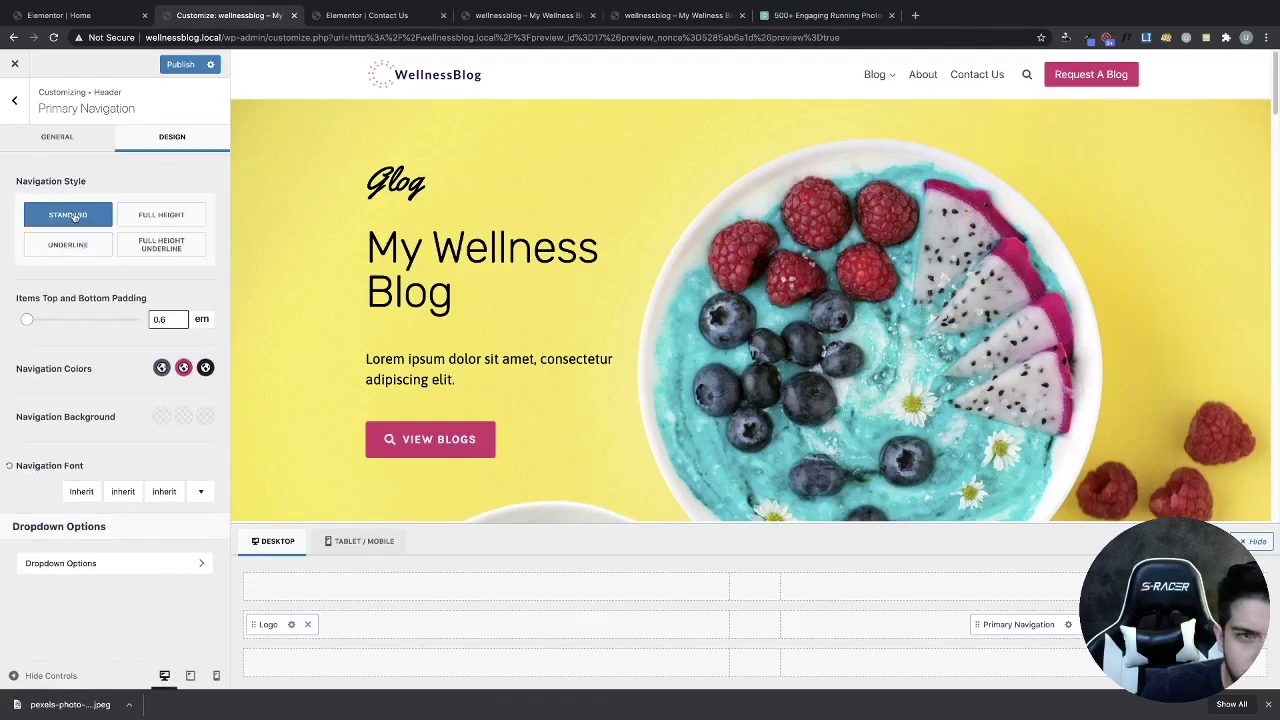
pyautogui.click(146, 248)
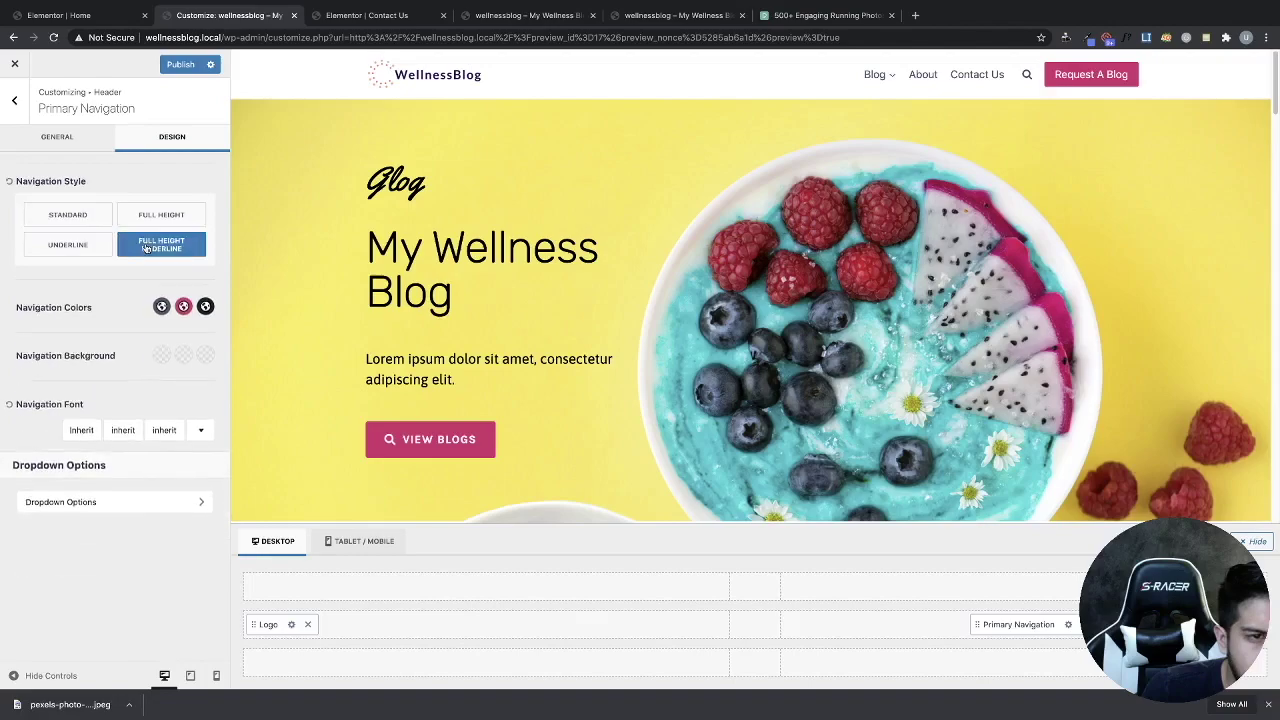
# - Publish the header changes and close the Customizer to view the live site
pyautogui.click(180, 64)
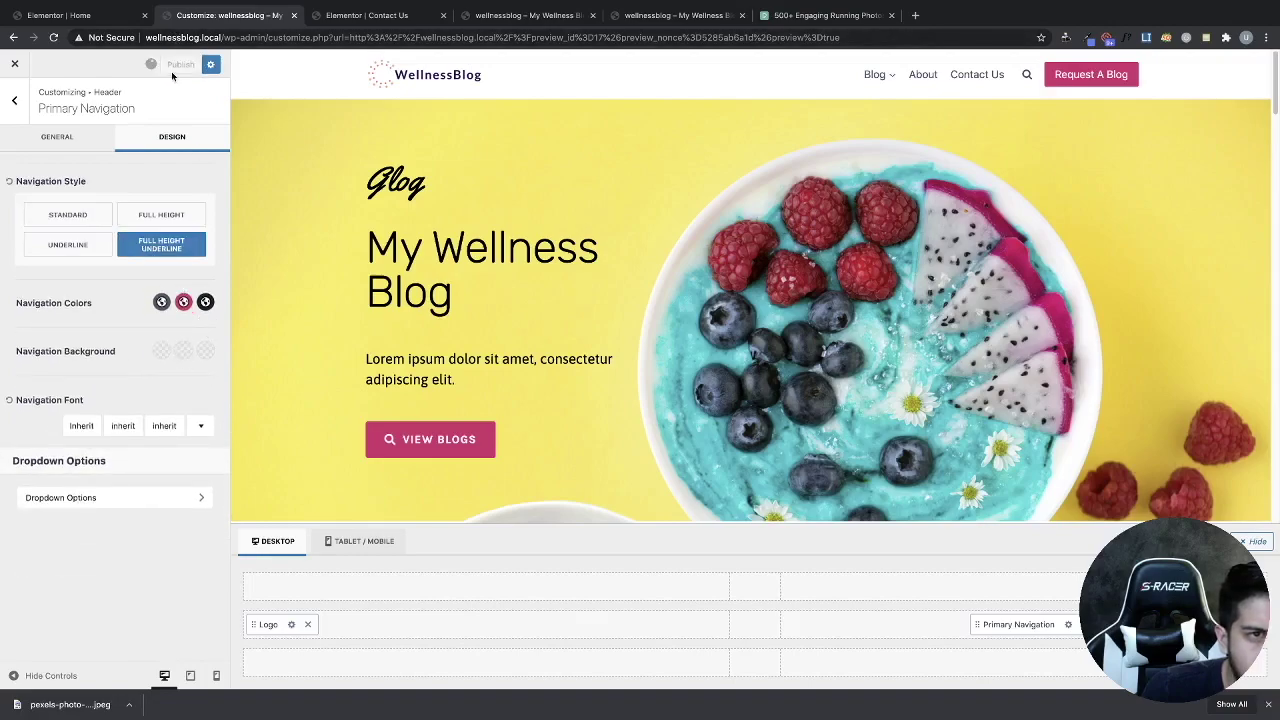
pyautogui.click(14, 100)
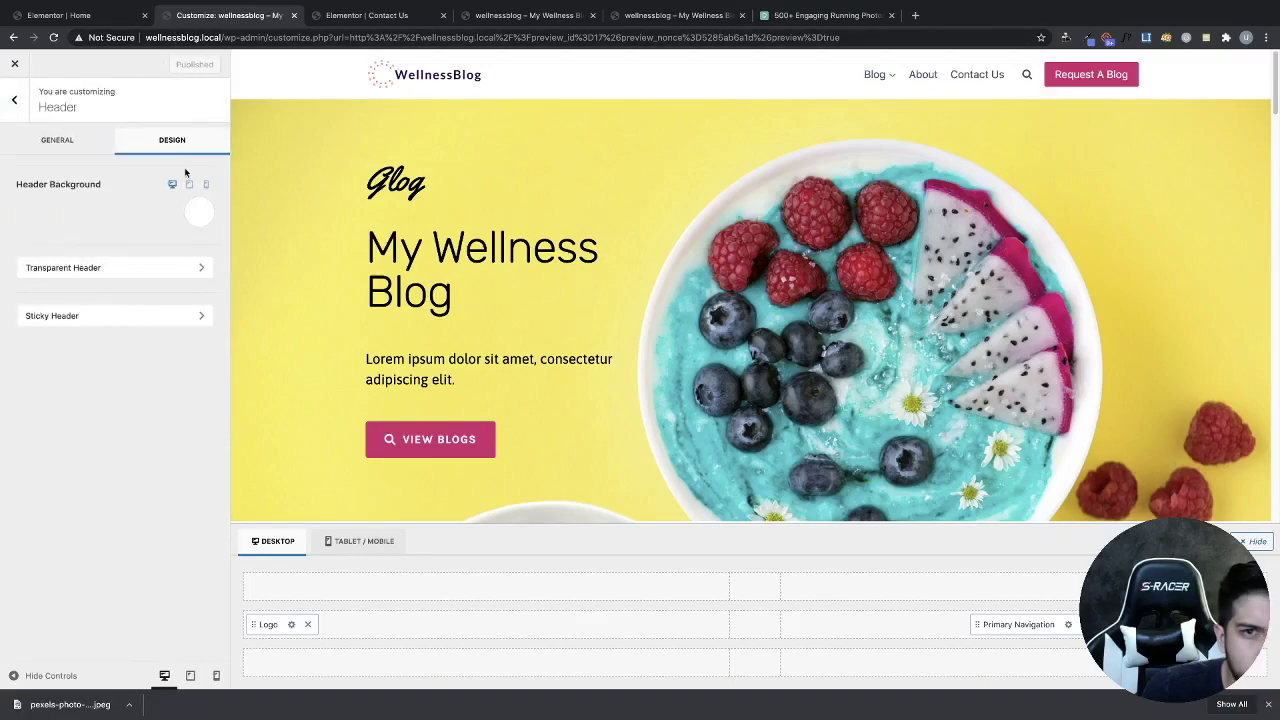
pyautogui.click(14, 64)
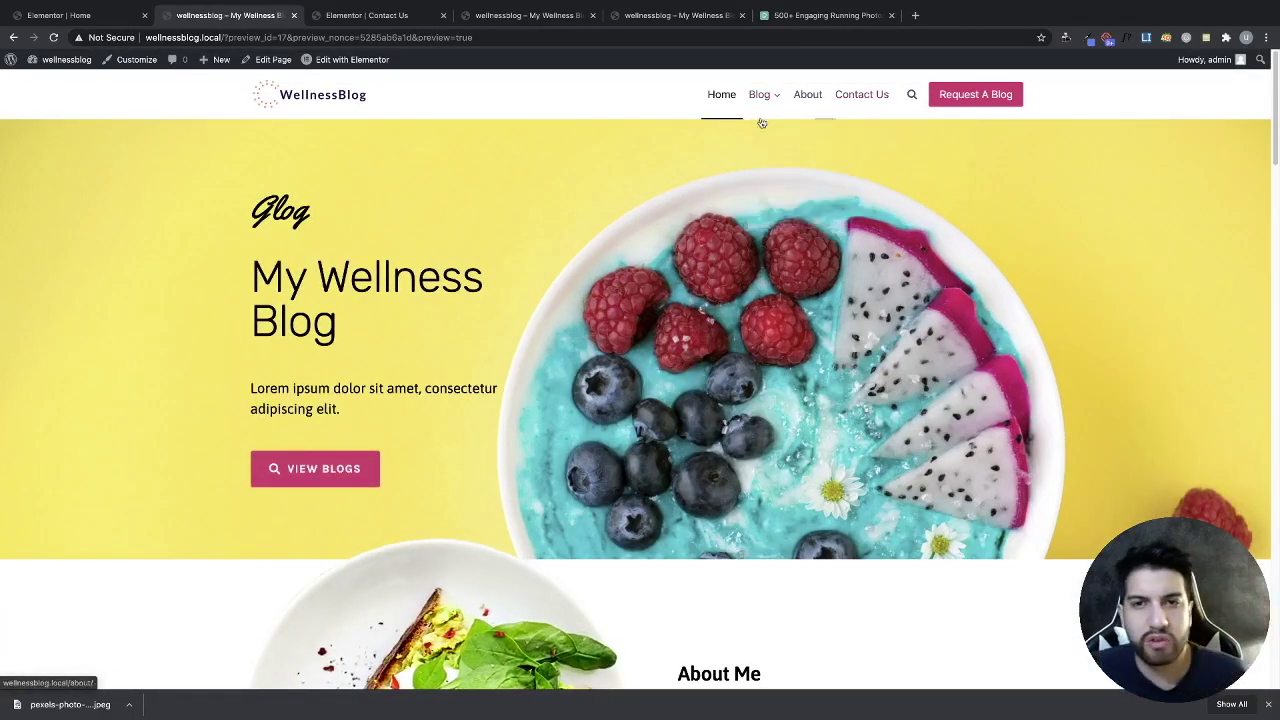
# - Open the About page on the live site and scroll through it
pyautogui.click(812, 104)
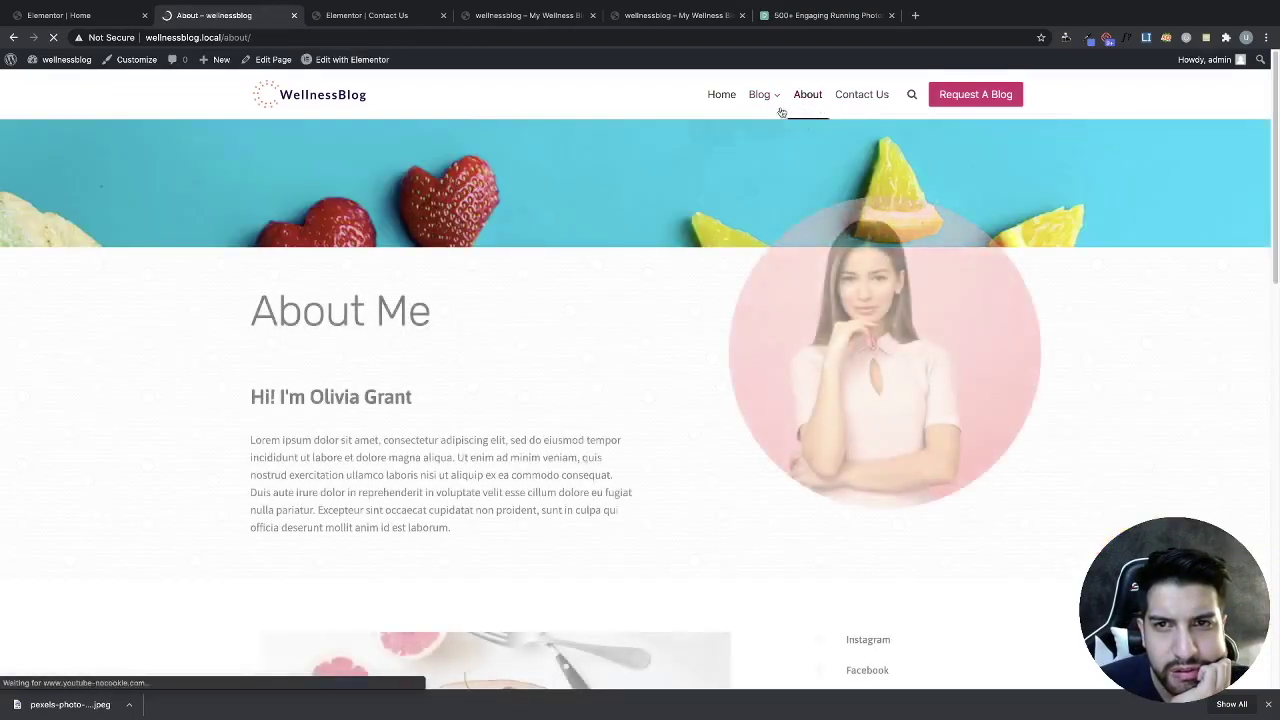
pyautogui.moveTo(755, 104)
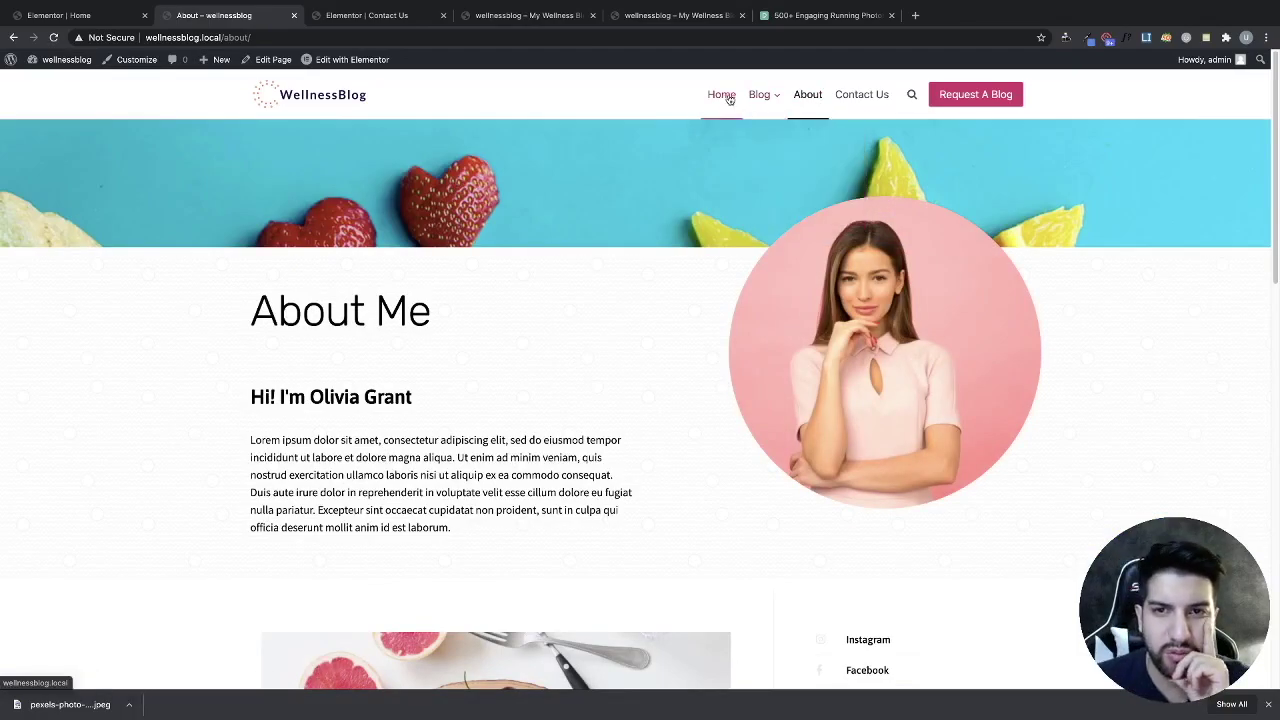
pyautogui.scroll(-3, 713, 312)
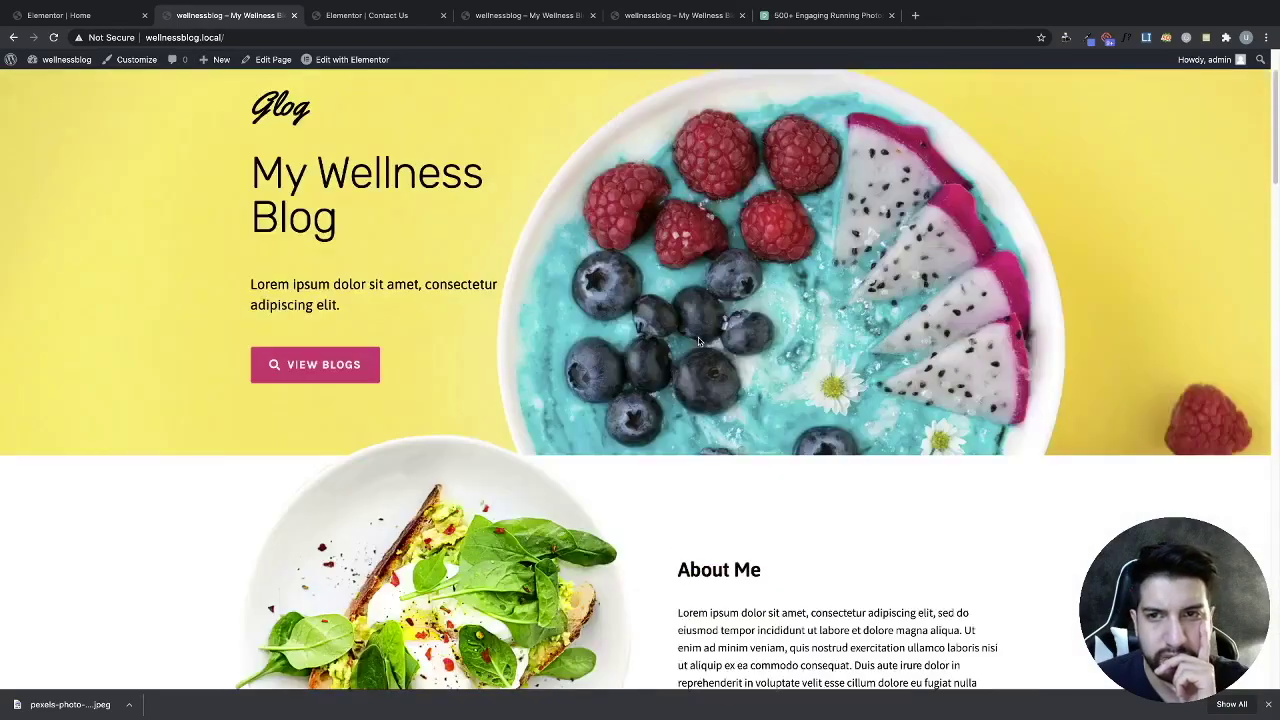
pyautogui.scroll(1, 698, 337)
# - Visit Recipes, Self-care, Skincare and Smoothies from the Blog dropdown, then reopen Customizer from Skincare
pyautogui.moveTo(757, 92)
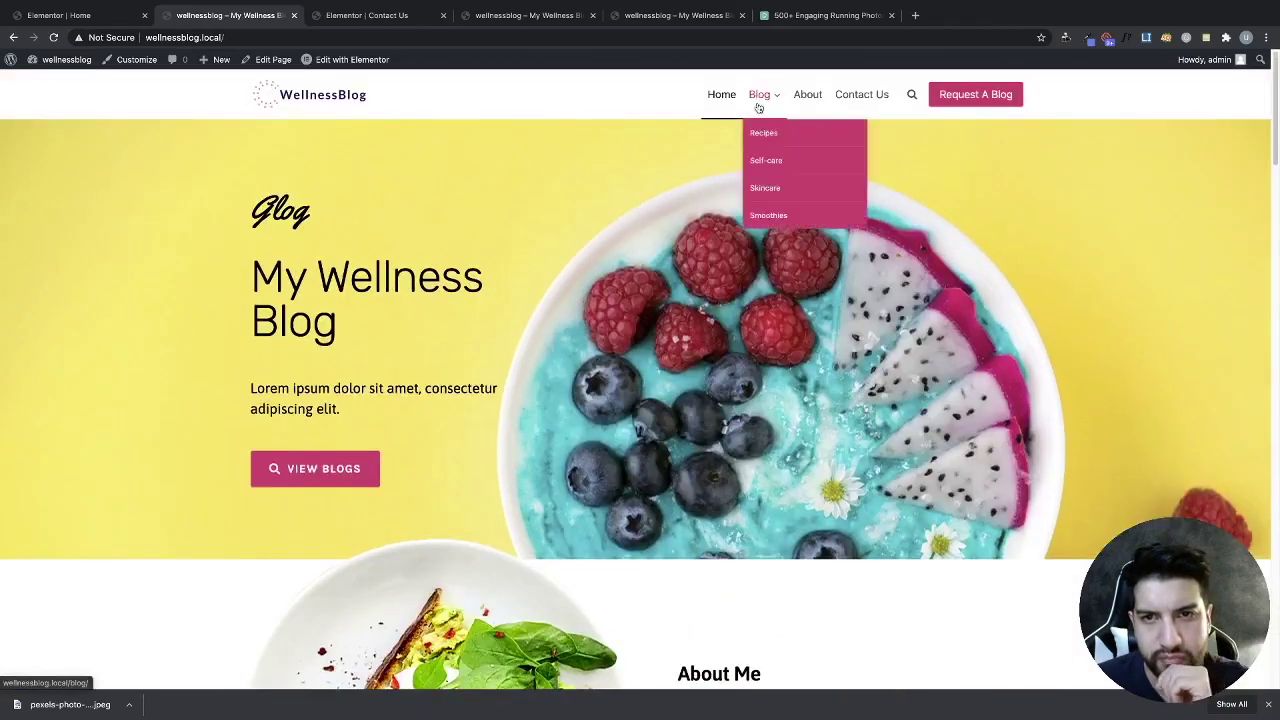
pyautogui.click(764, 134)
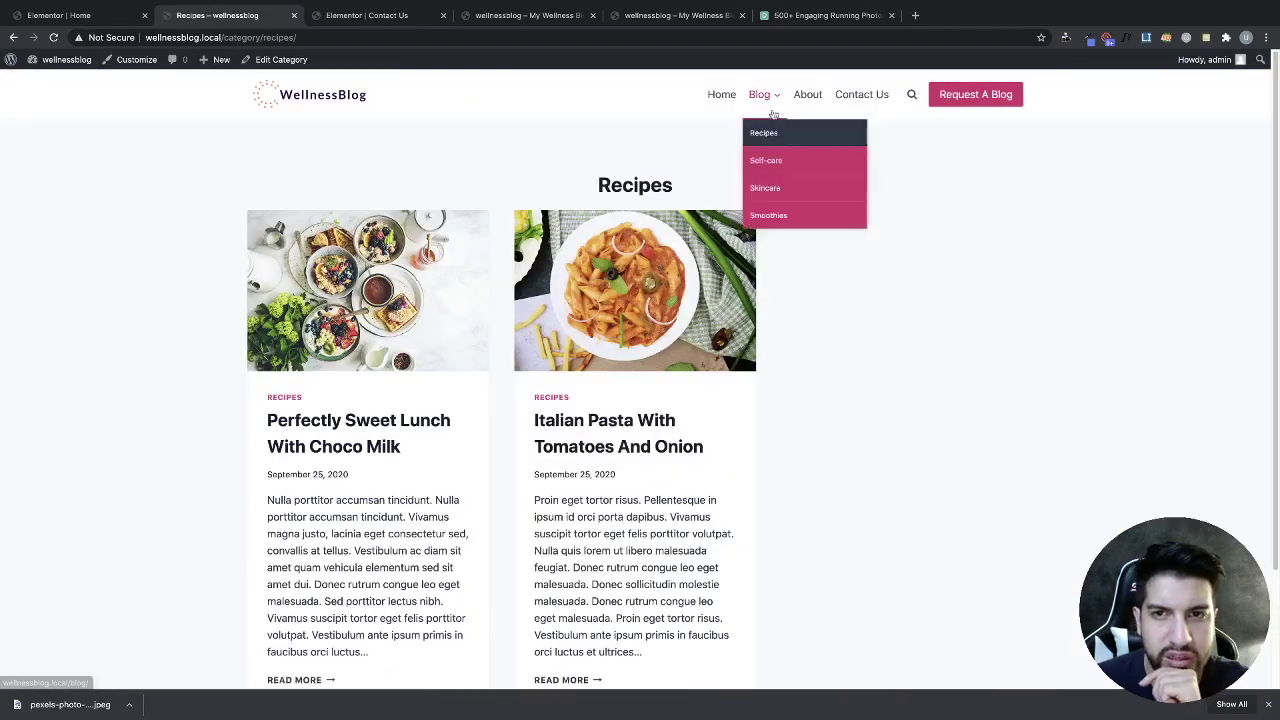
pyautogui.click(765, 162)
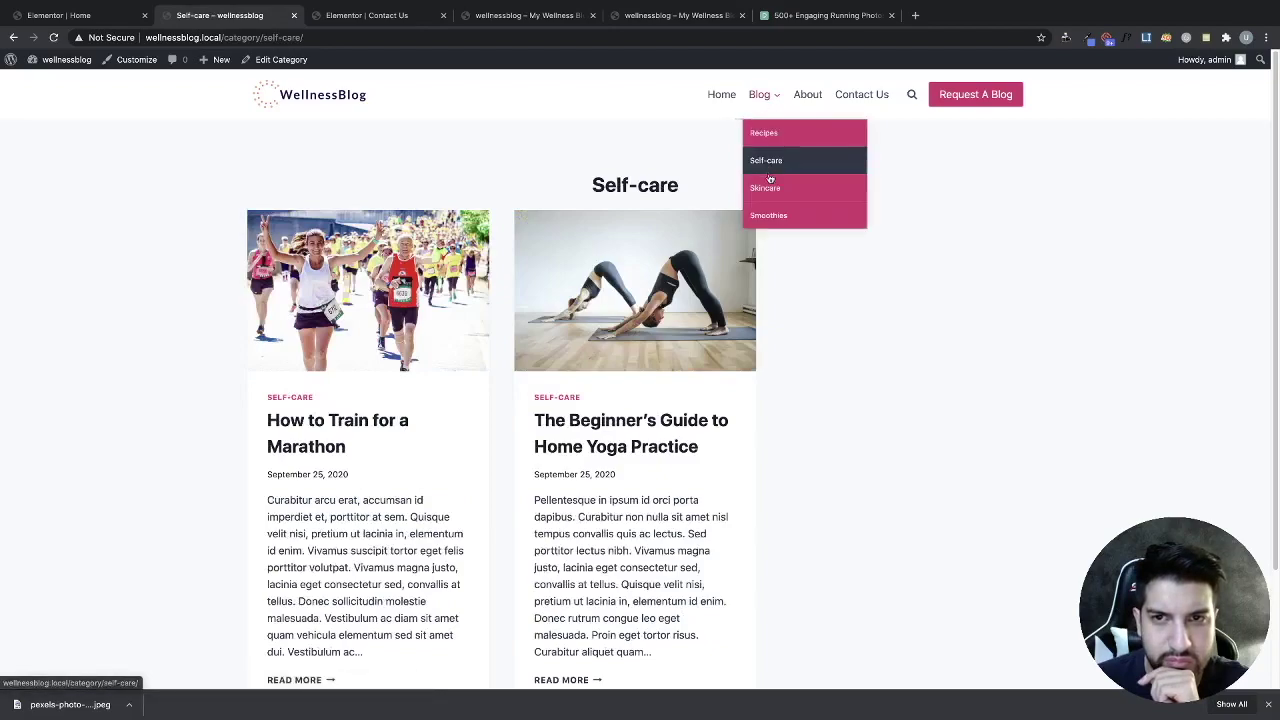
pyautogui.click(767, 188)
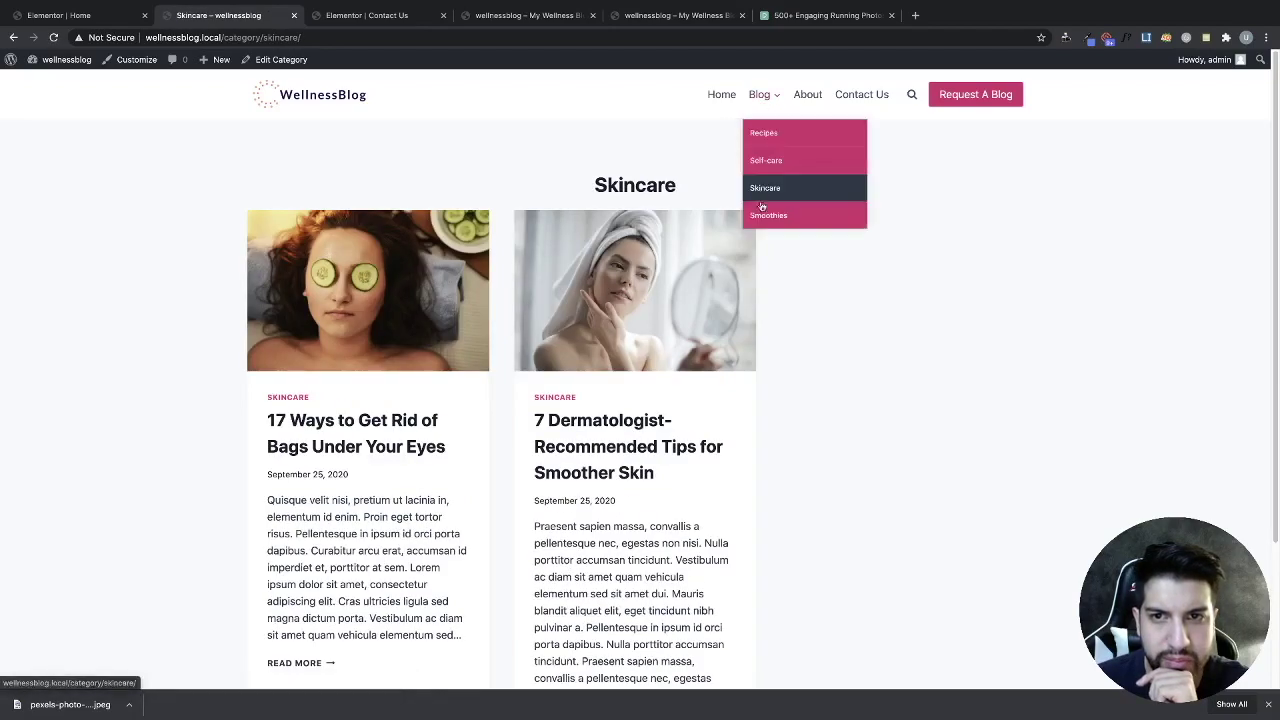
pyautogui.click(768, 215)
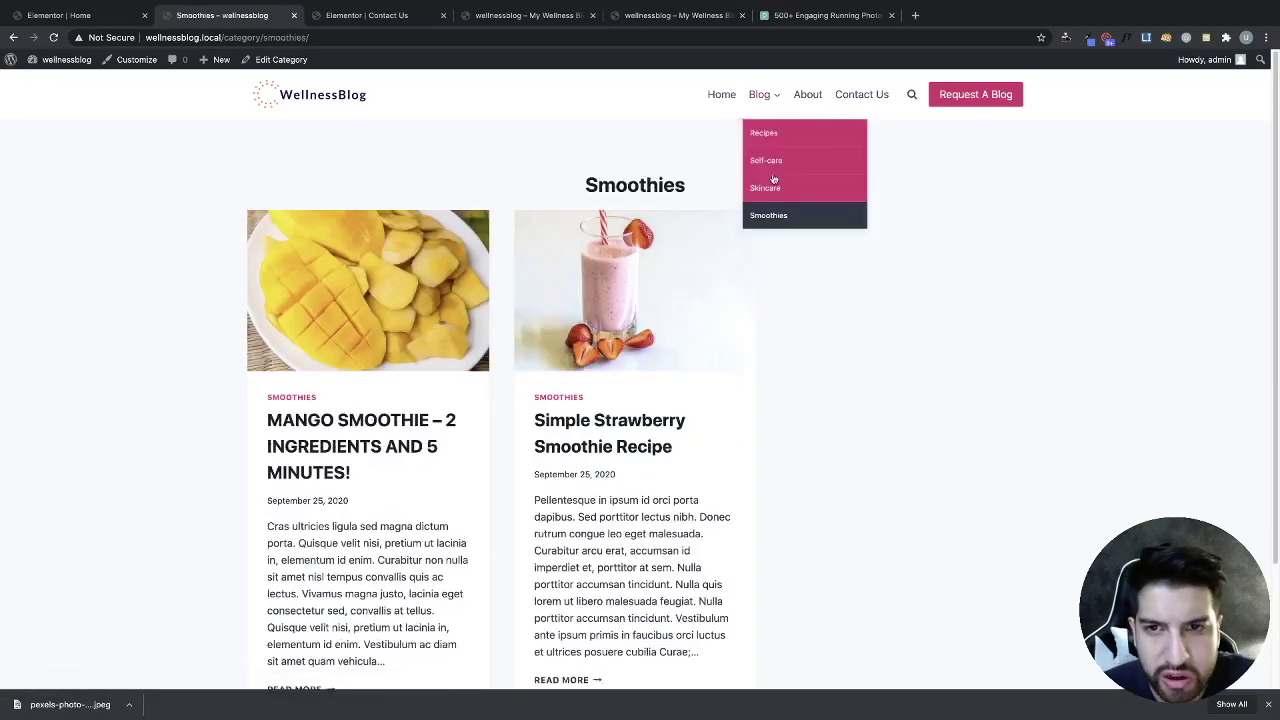
pyautogui.click(773, 188)
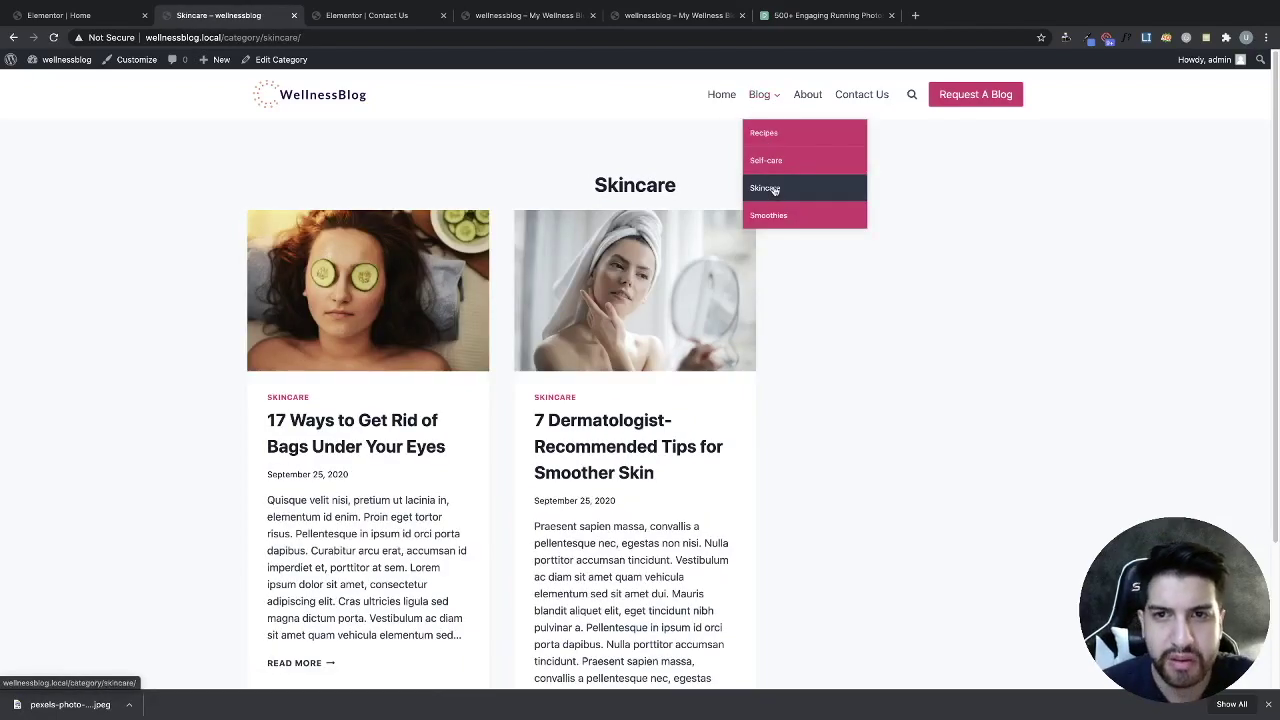
pyautogui.click(130, 59)
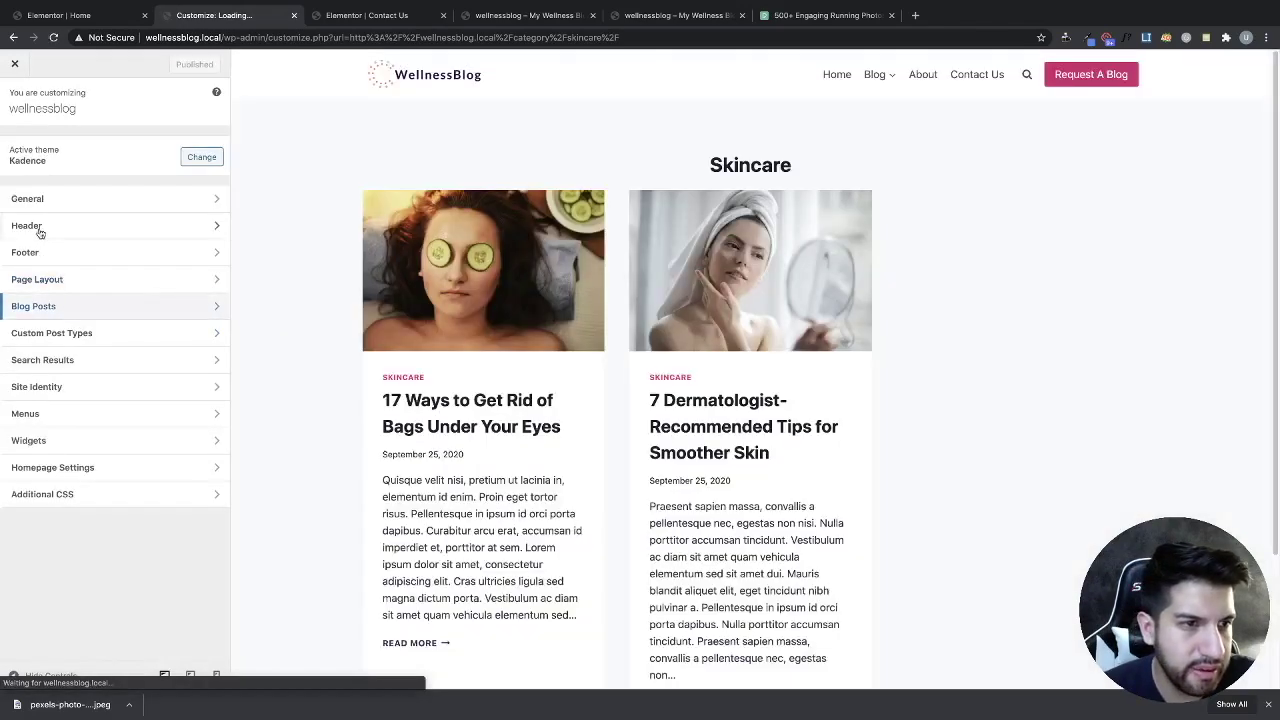
# - Pick a palette colour for the third Dropdown Background in Dropdown Navigation design settings
pyautogui.click(37, 226)
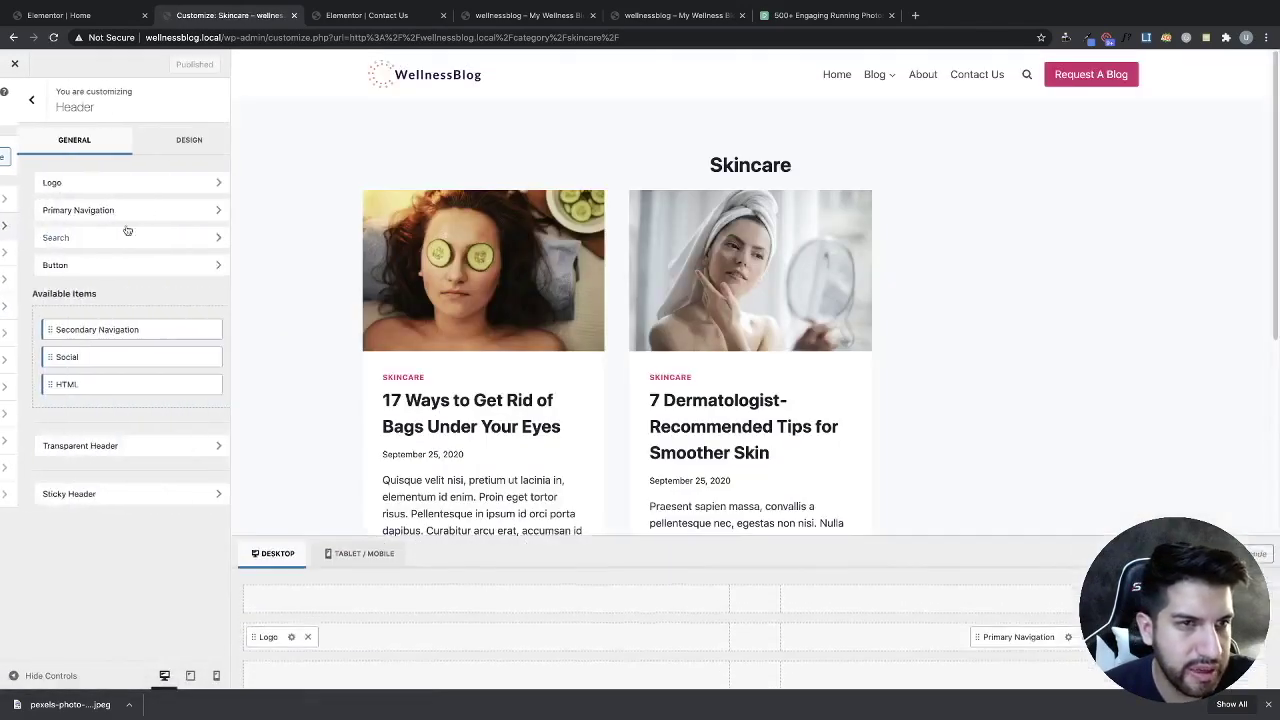
pyautogui.moveTo(893, 77)
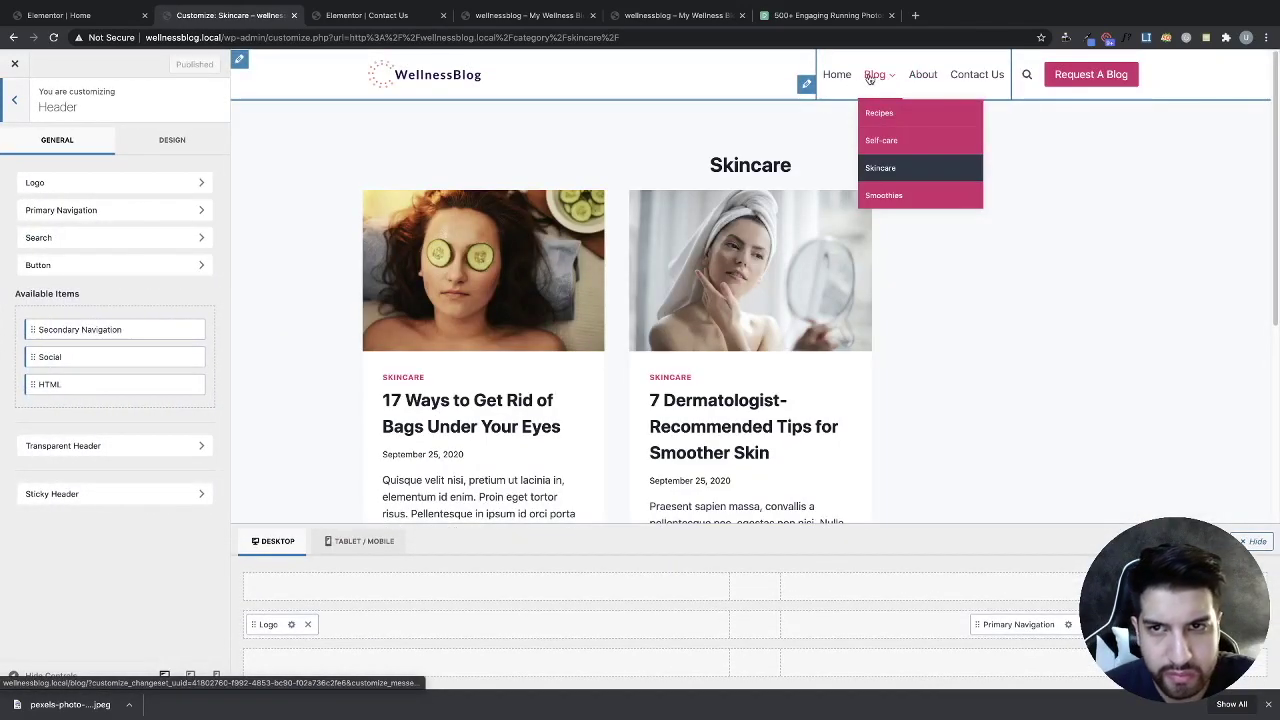
pyautogui.click(1068, 624)
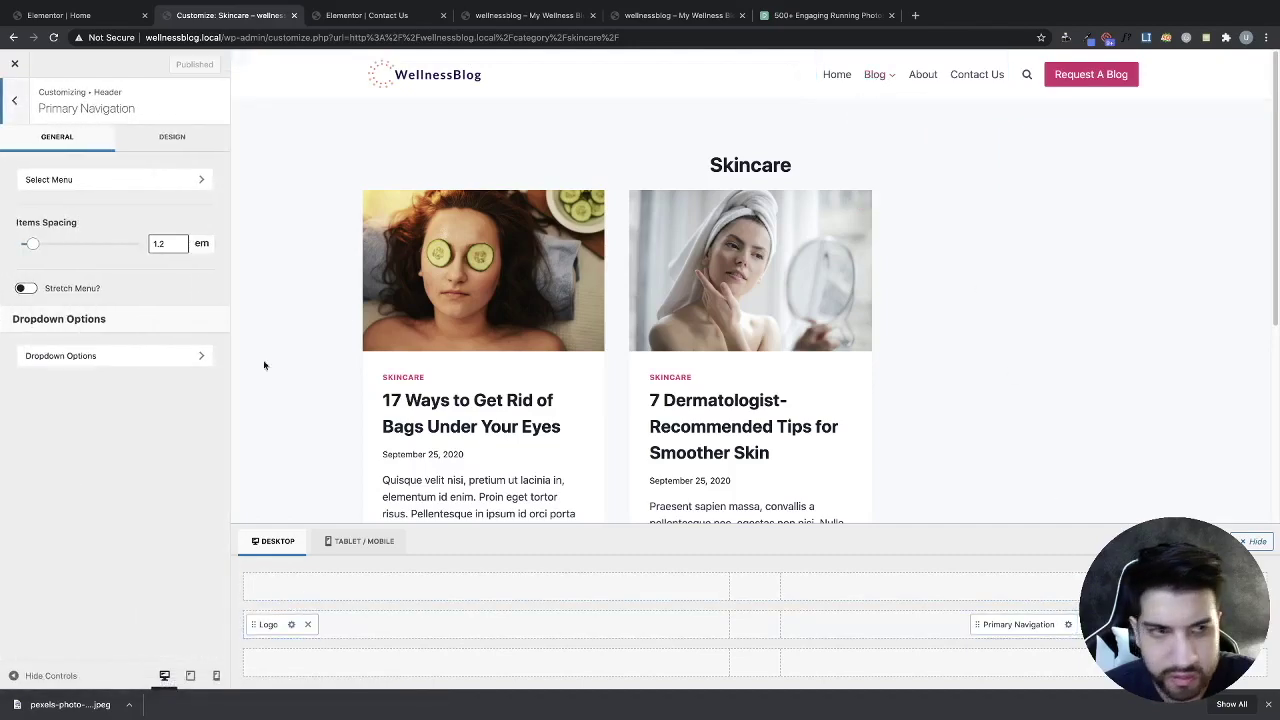
pyautogui.click(74, 358)
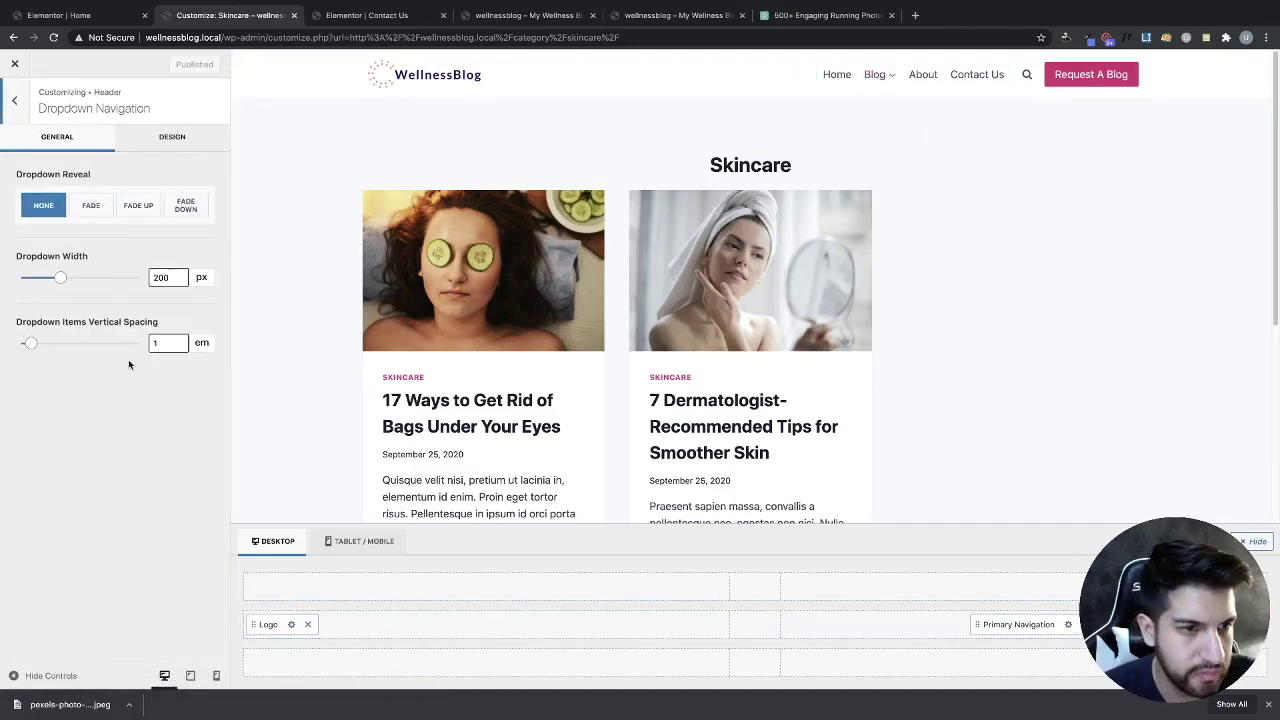
pyautogui.click(172, 139)
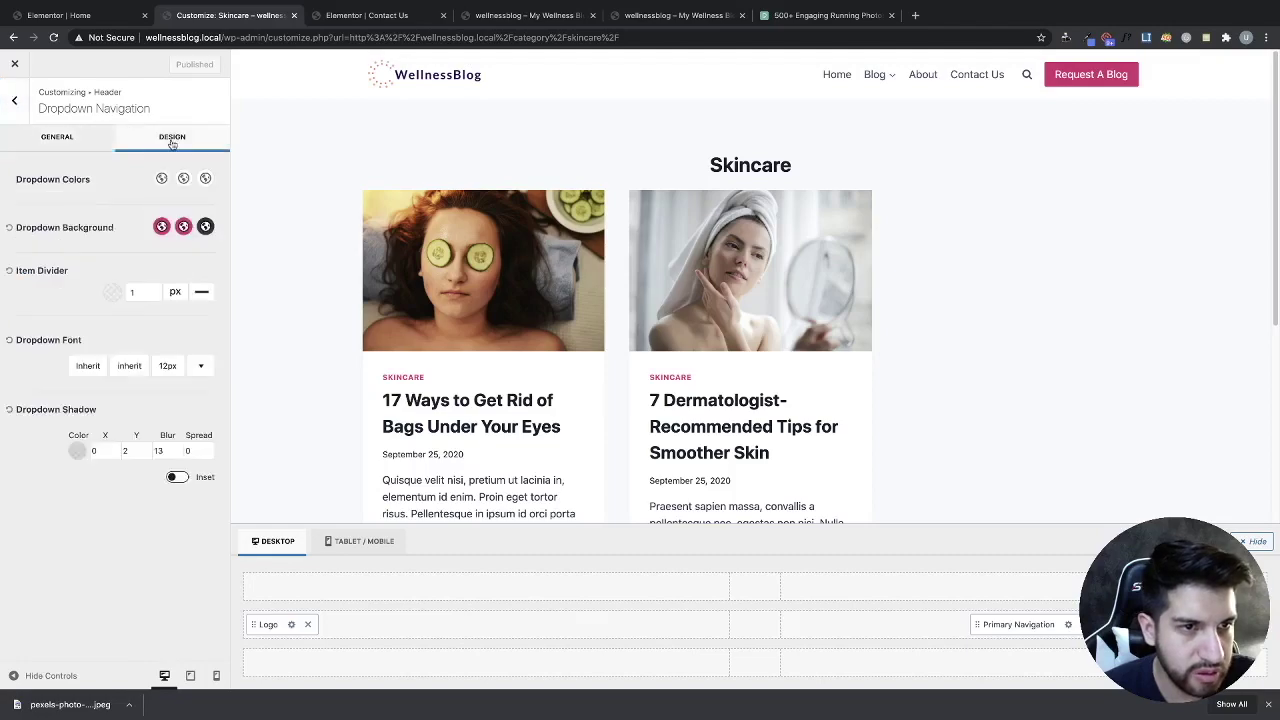
pyautogui.click(205, 227)
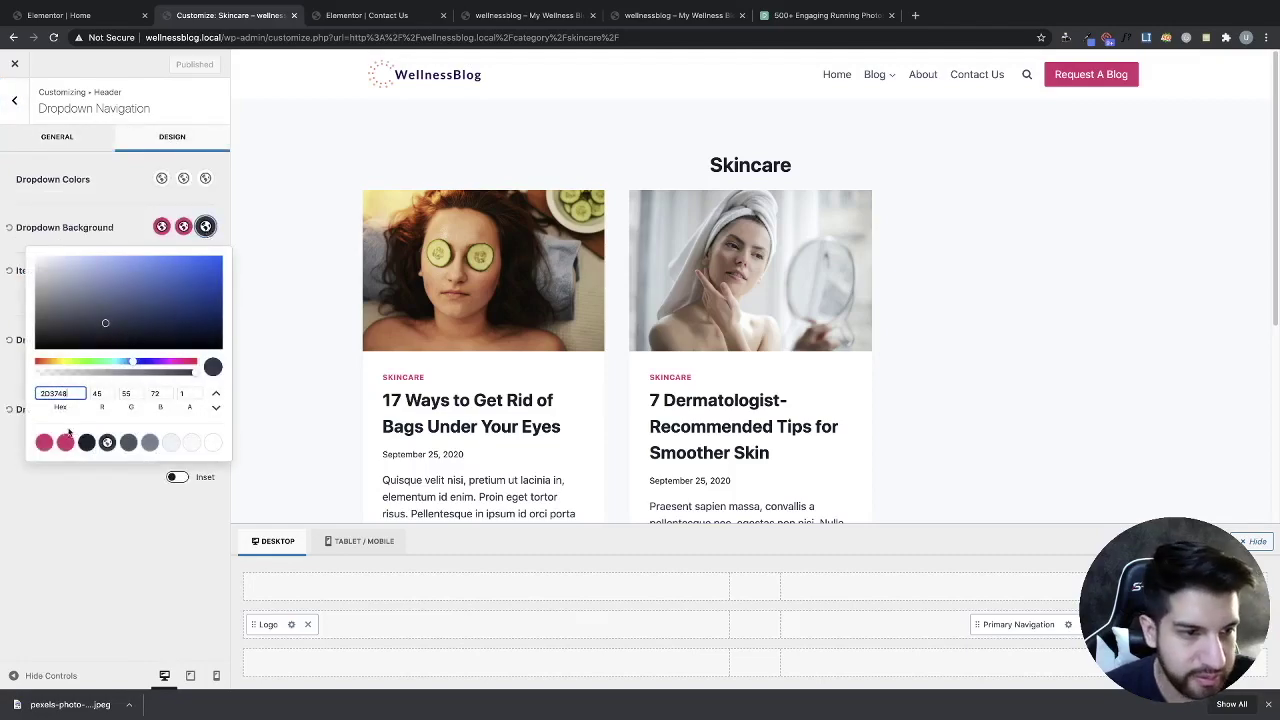
pyautogui.click(213, 442)
pyautogui.click(120, 520)
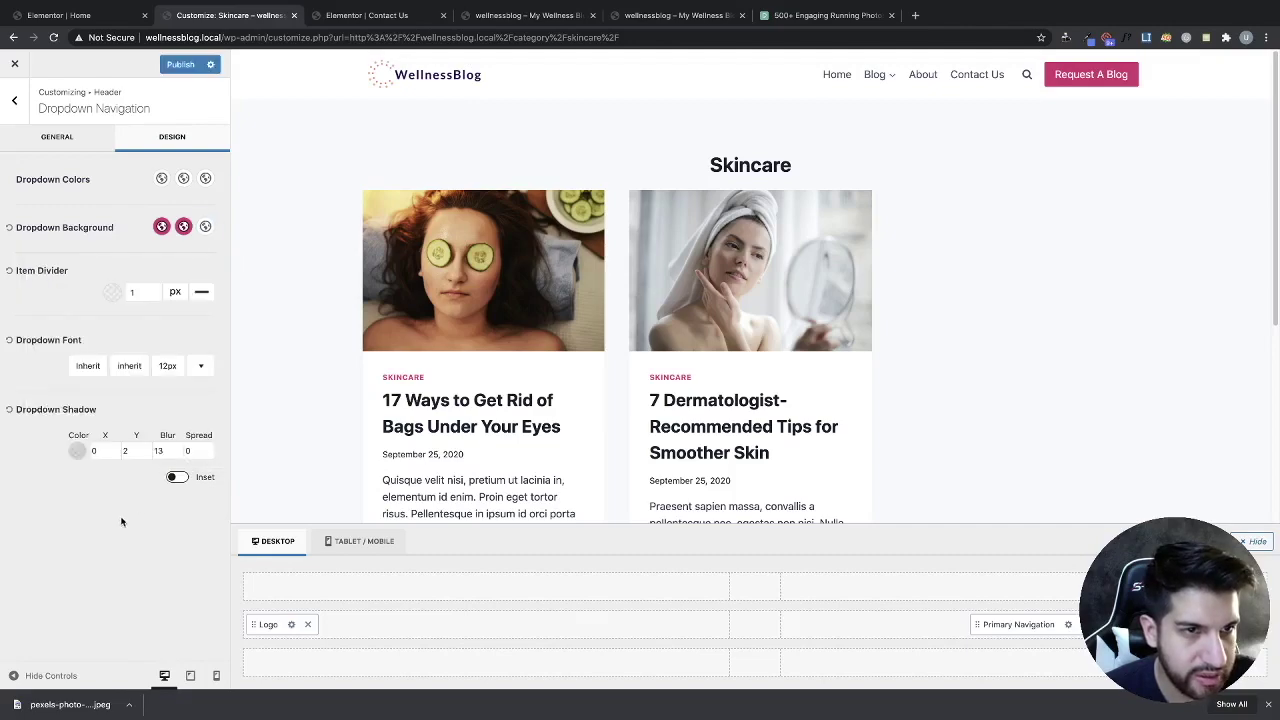
pyautogui.moveTo(876, 76)
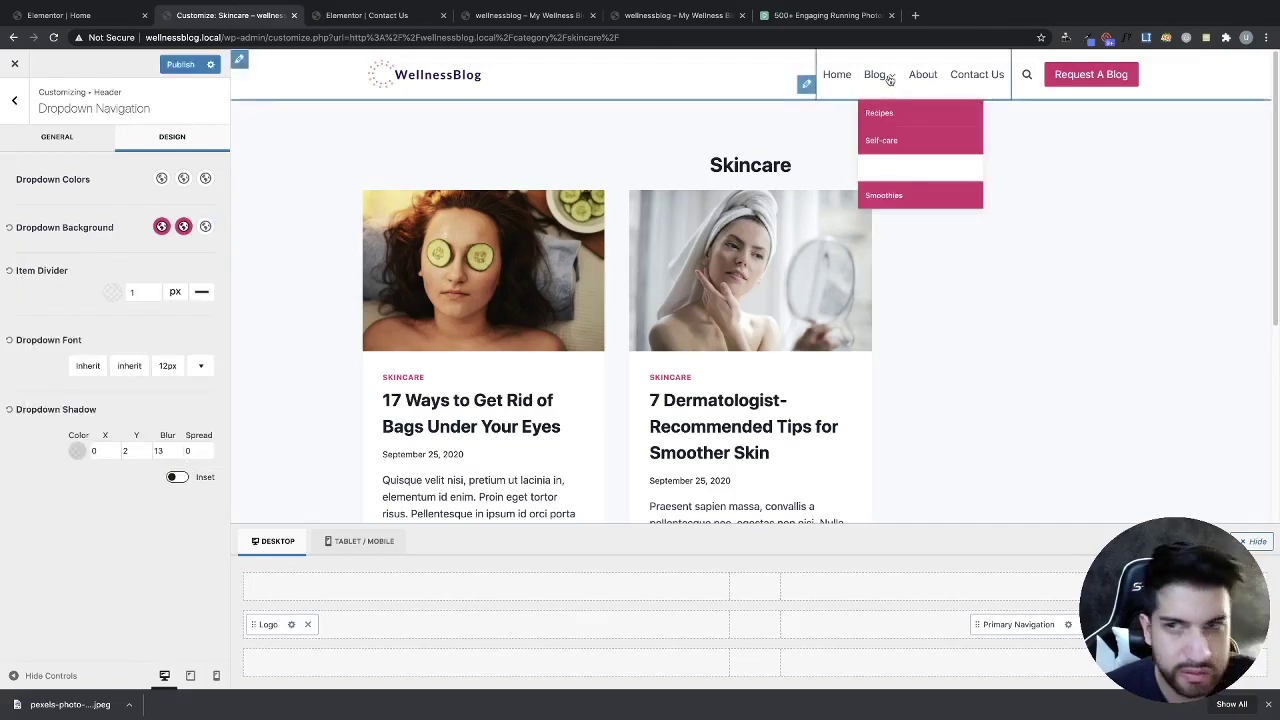
pyautogui.click(866, 171)
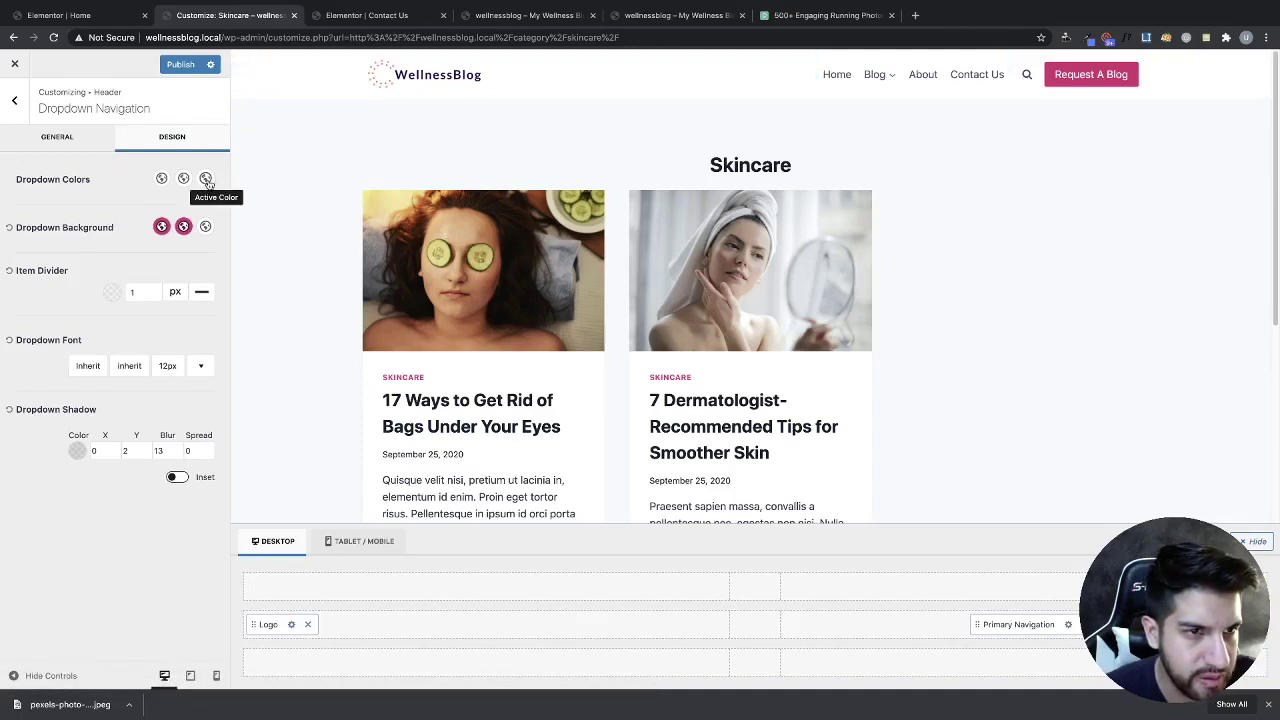
# - Set the dropdown's Active text colour to black 000000
pyautogui.click(206, 179)
pyautogui.moveTo(165, 218); pyautogui.dragTo(30, 305)
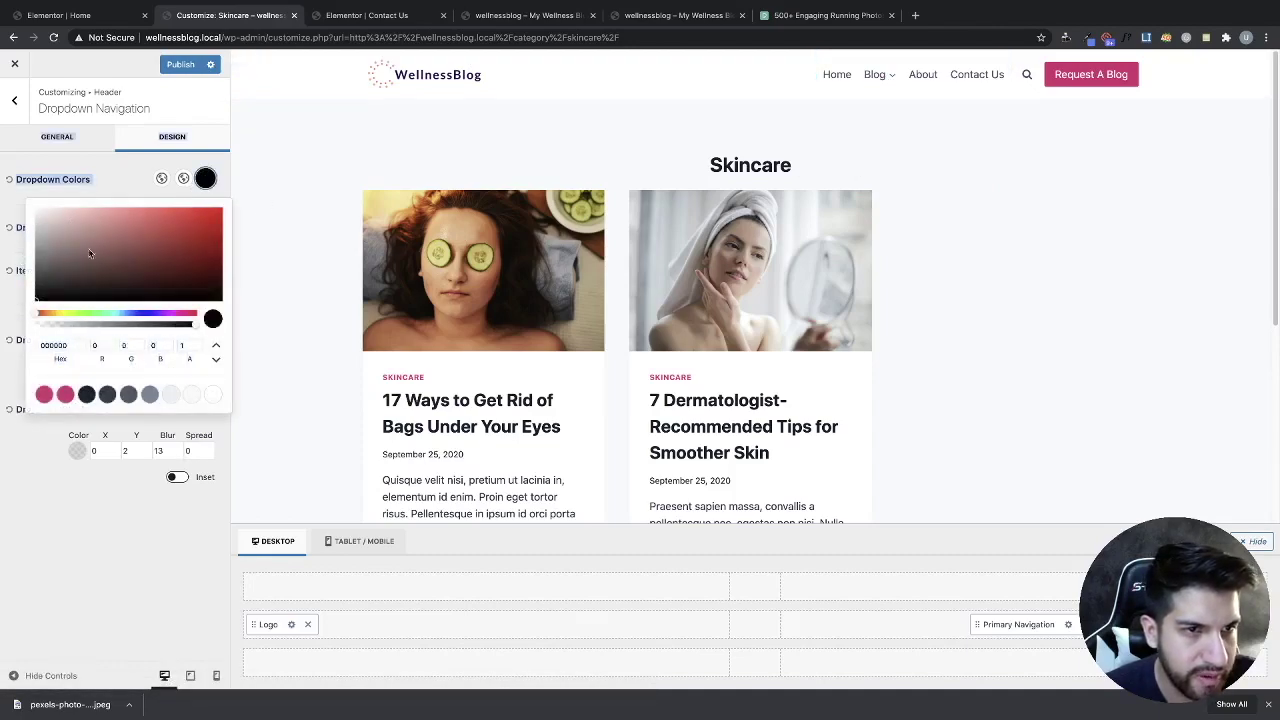
pyautogui.click(125, 184)
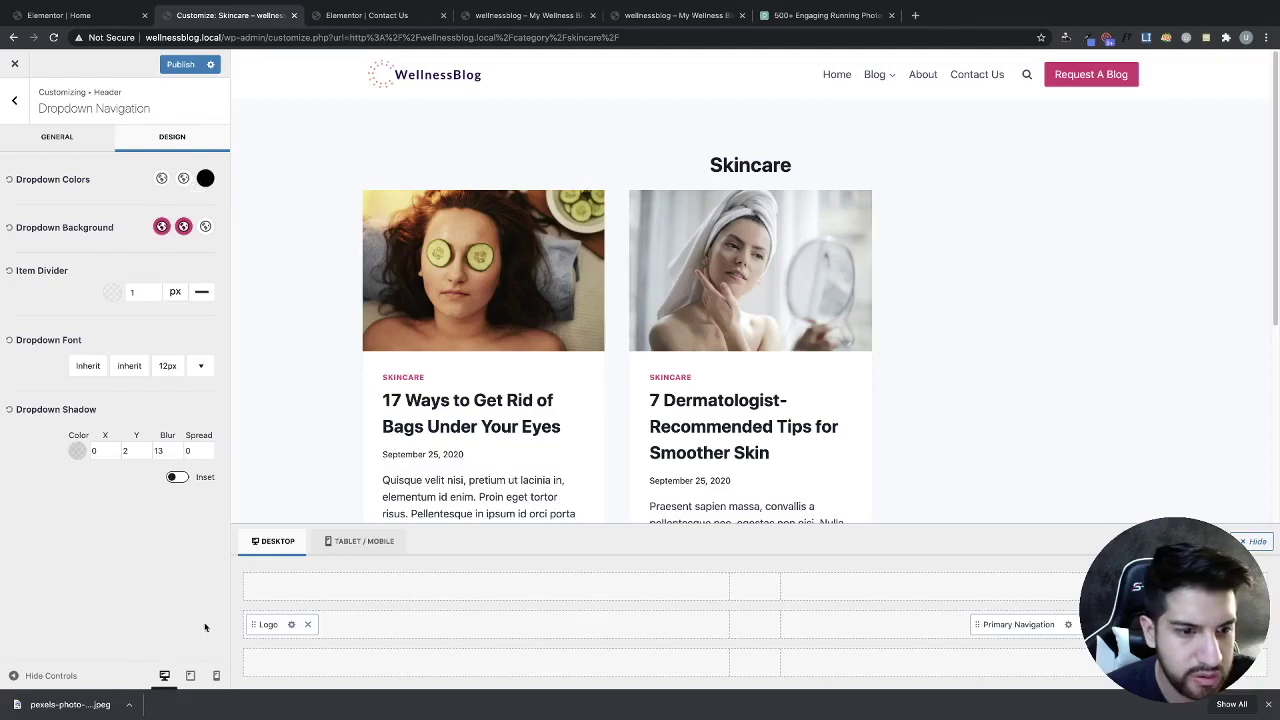
pyautogui.click(395, 17)
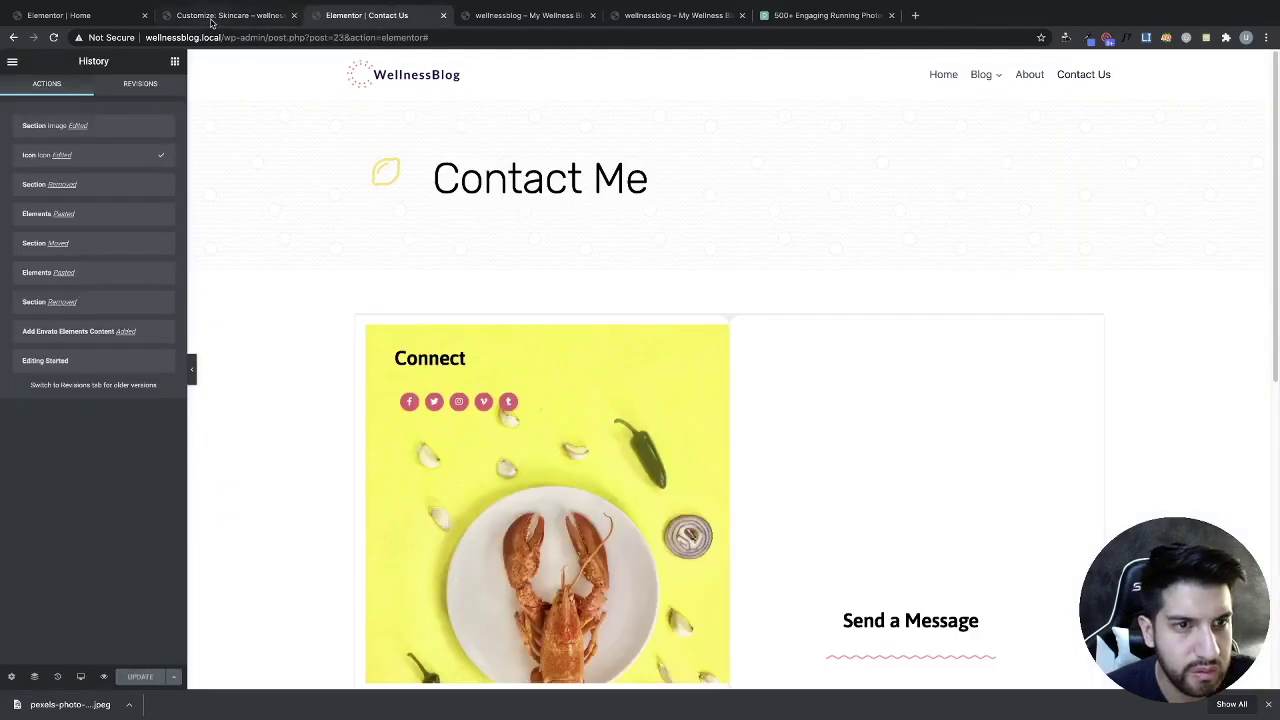
pyautogui.click(104, 676)
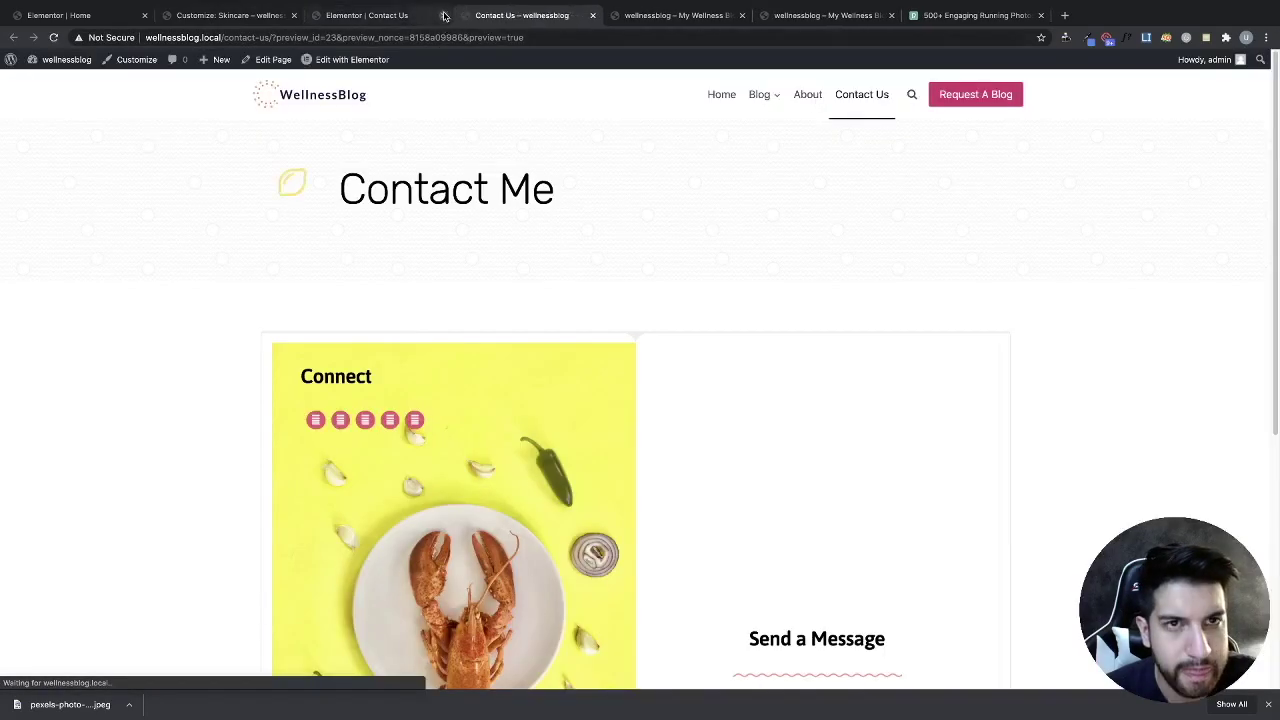
pyautogui.moveTo(773, 101)
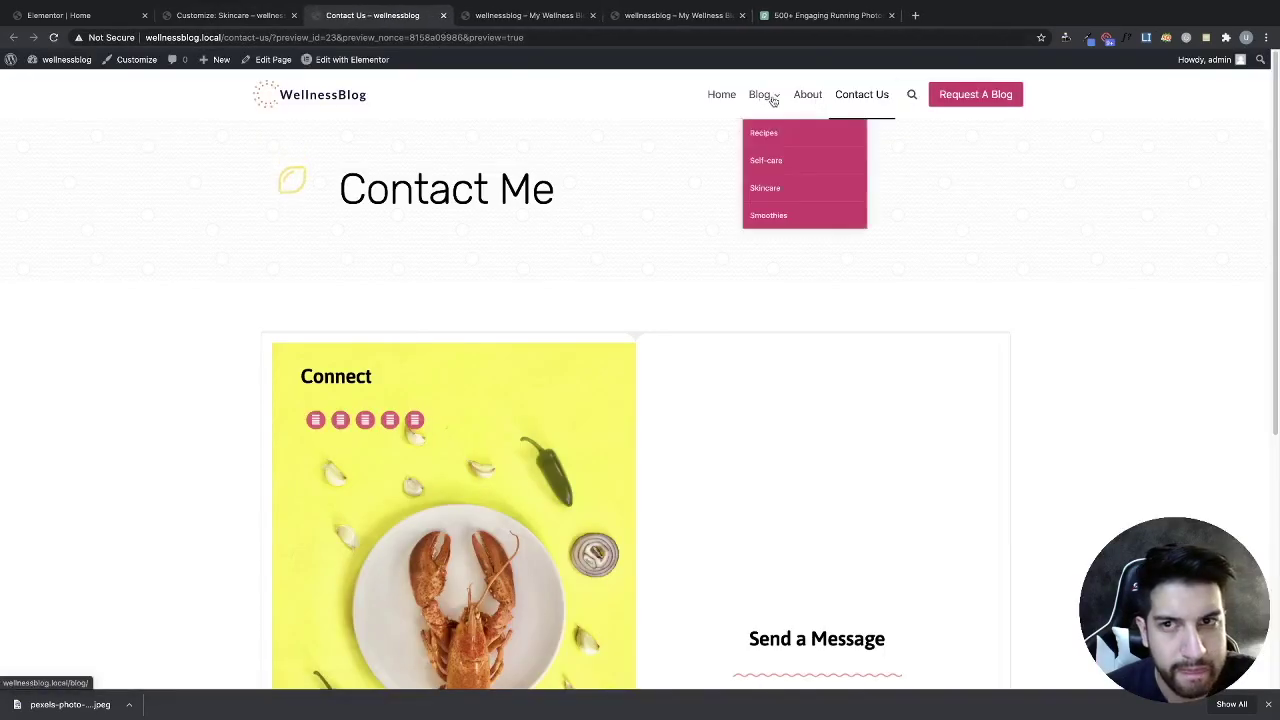
pyautogui.click(774, 162)
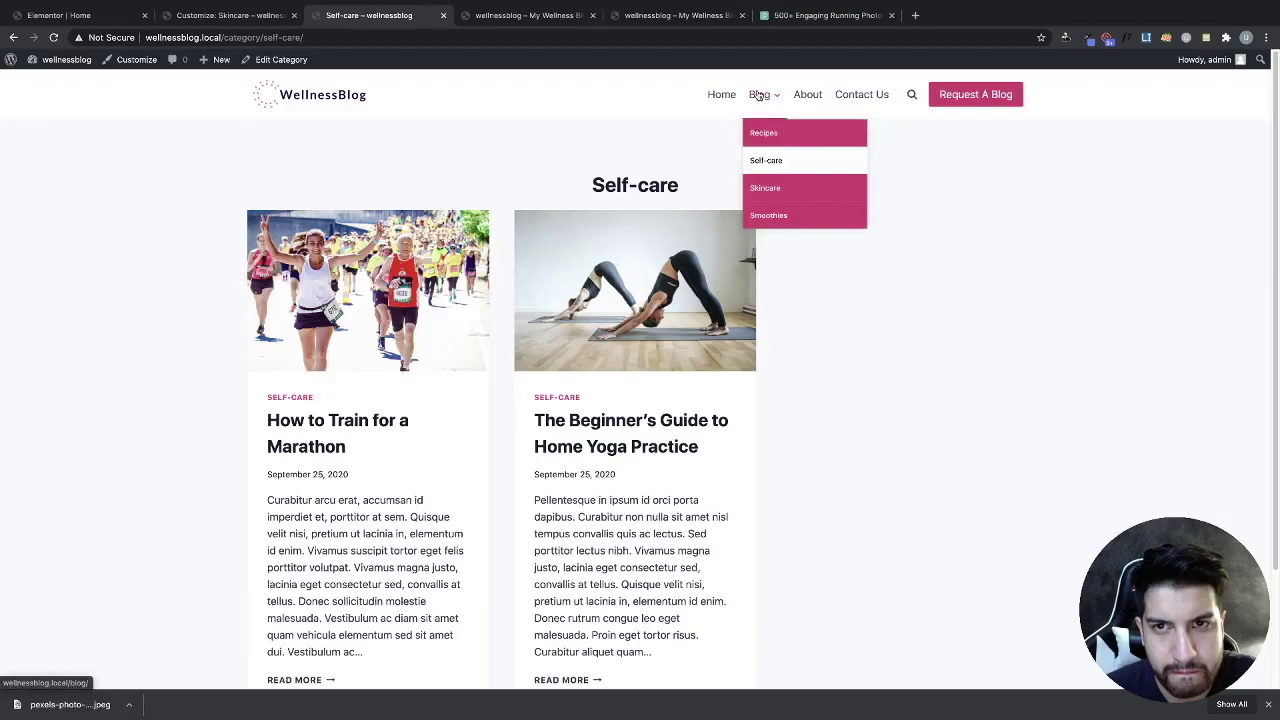
pyautogui.click(780, 190)
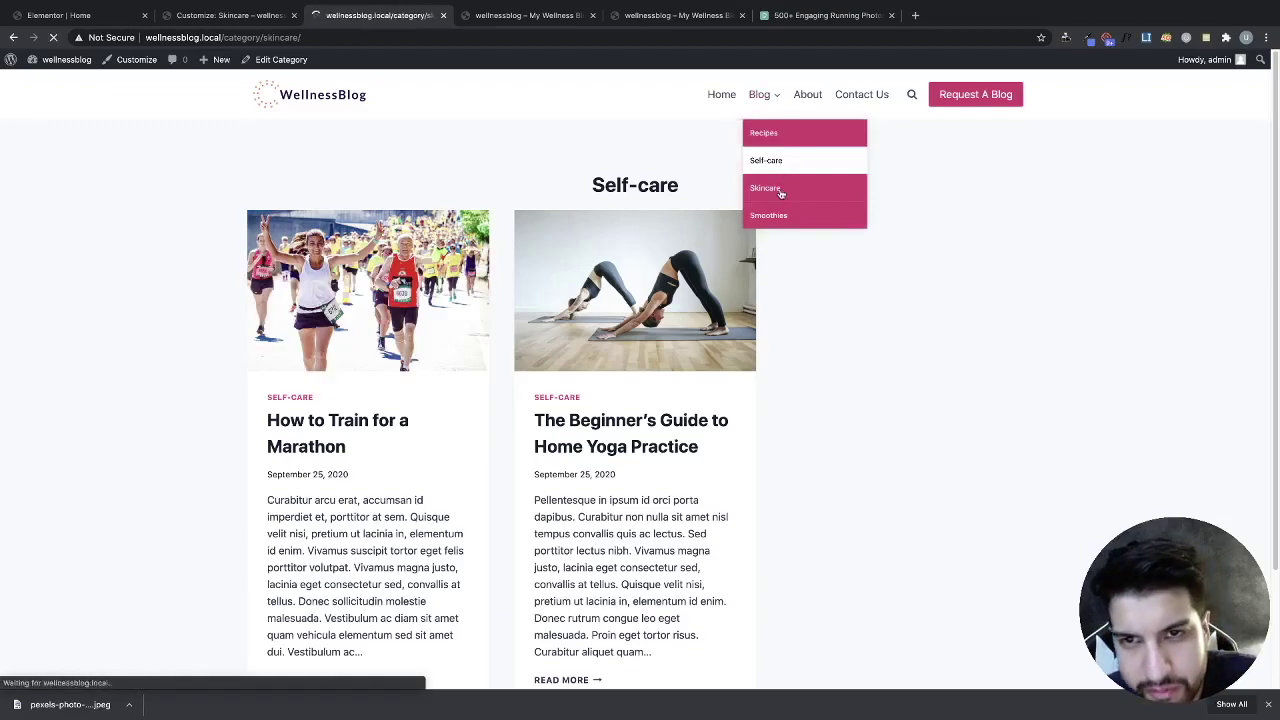
pyautogui.moveTo(770, 108)
pyautogui.click(777, 218)
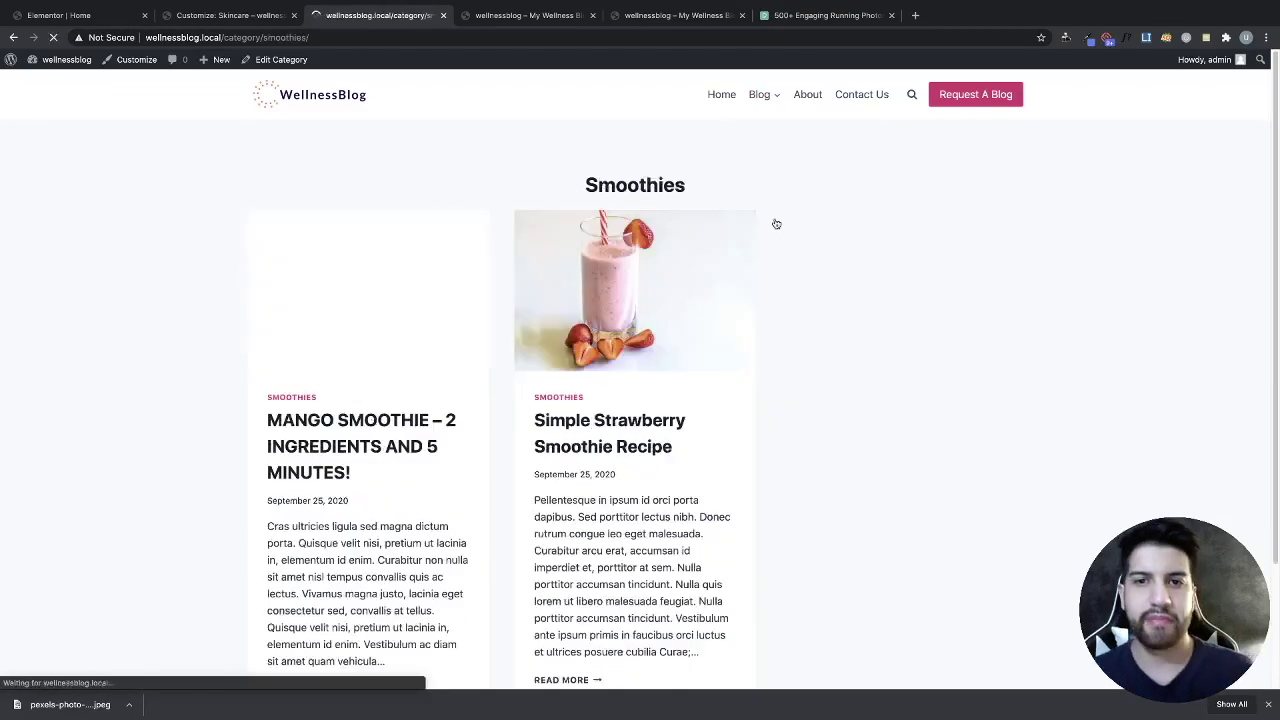
pyautogui.click(712, 97)
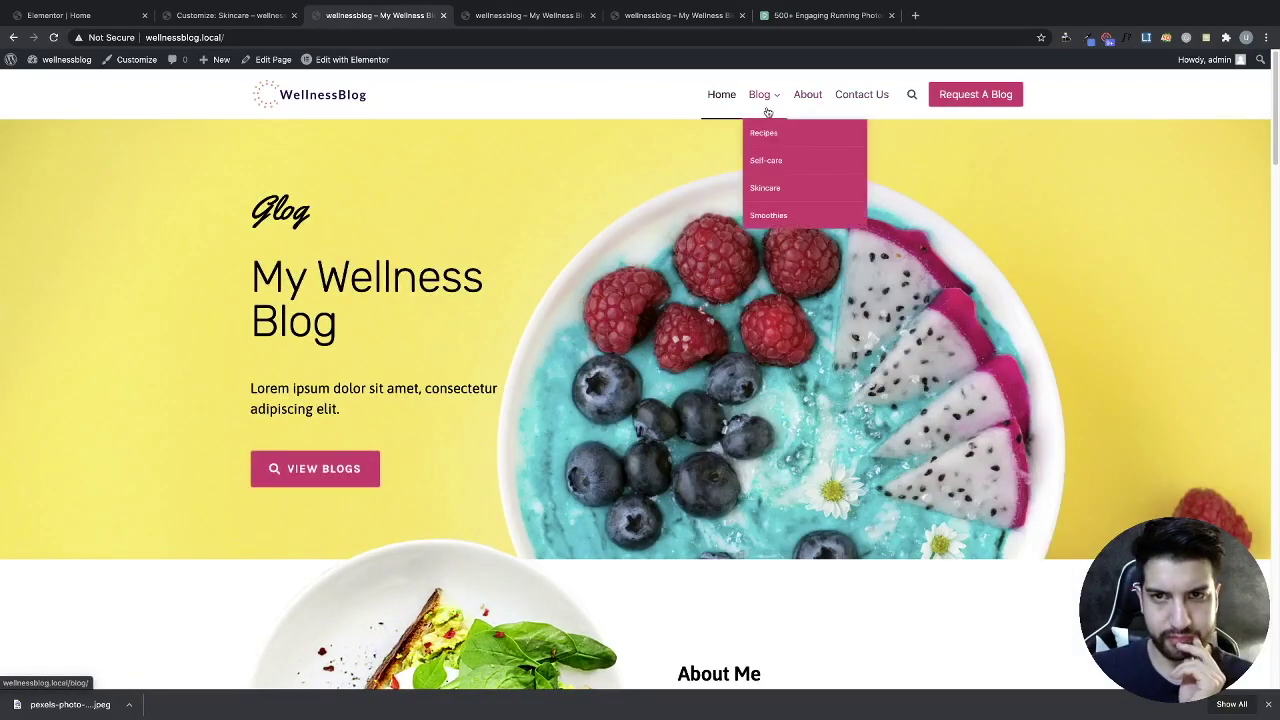
pyautogui.moveTo(768, 110)
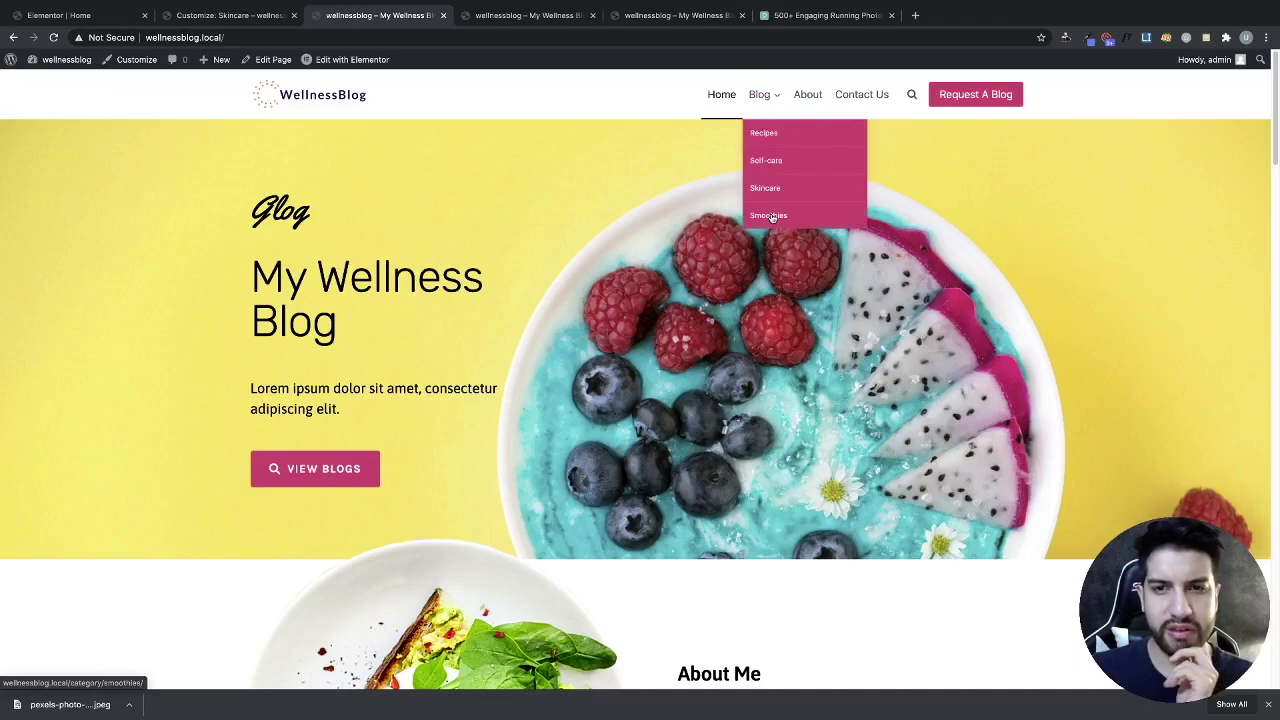
pyautogui.click(287, 103)
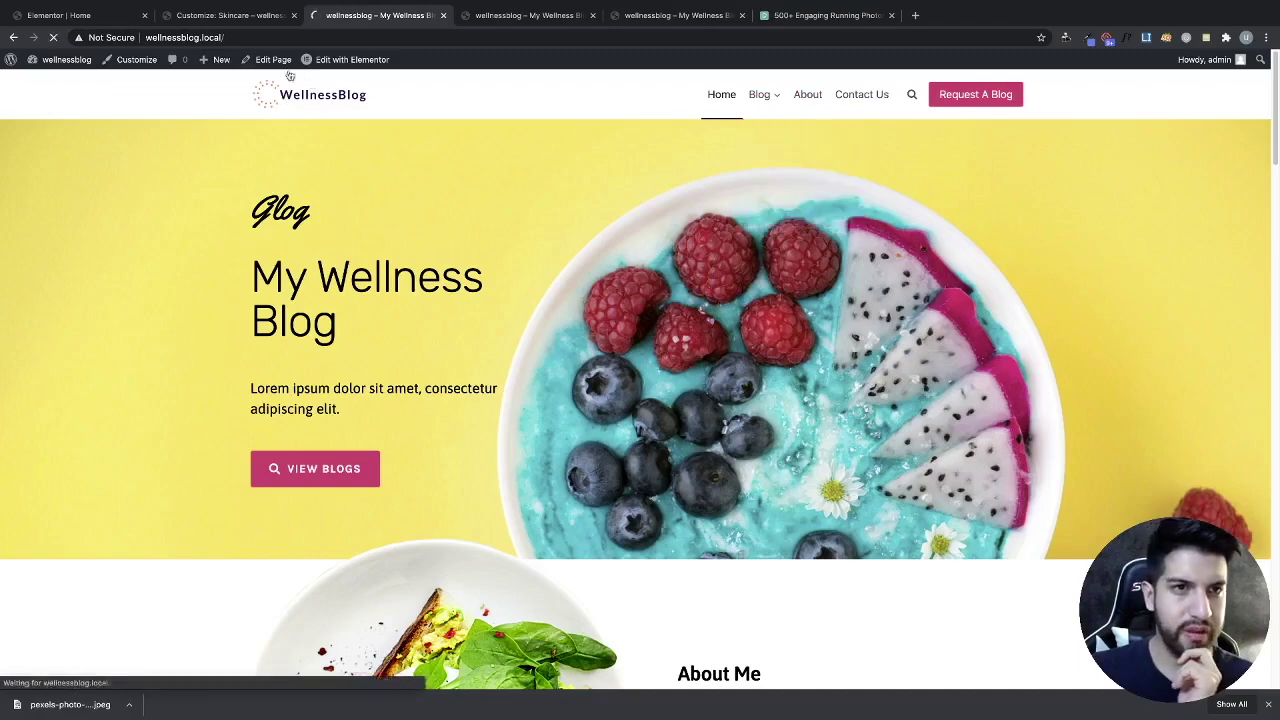
pyautogui.click(240, 16)
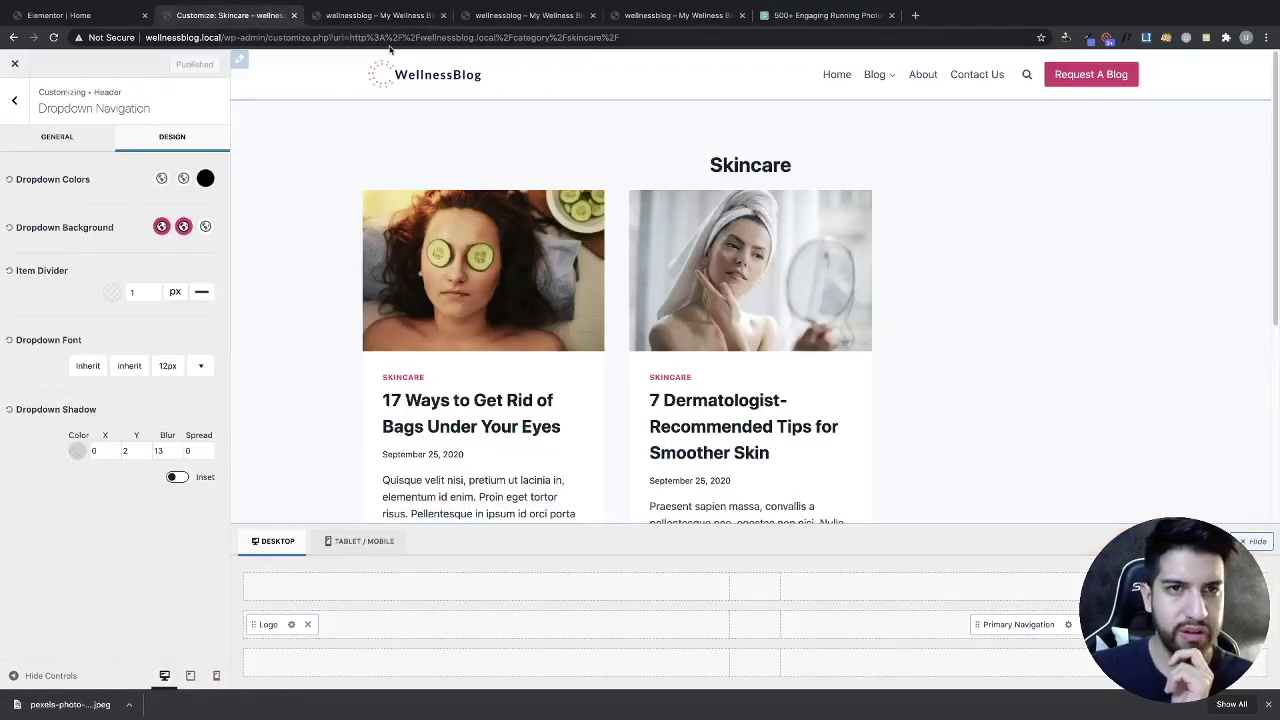
# - Preview the site at tablet and phone widths and test opening and closing the hamburger menu
pyautogui.click(190, 676)
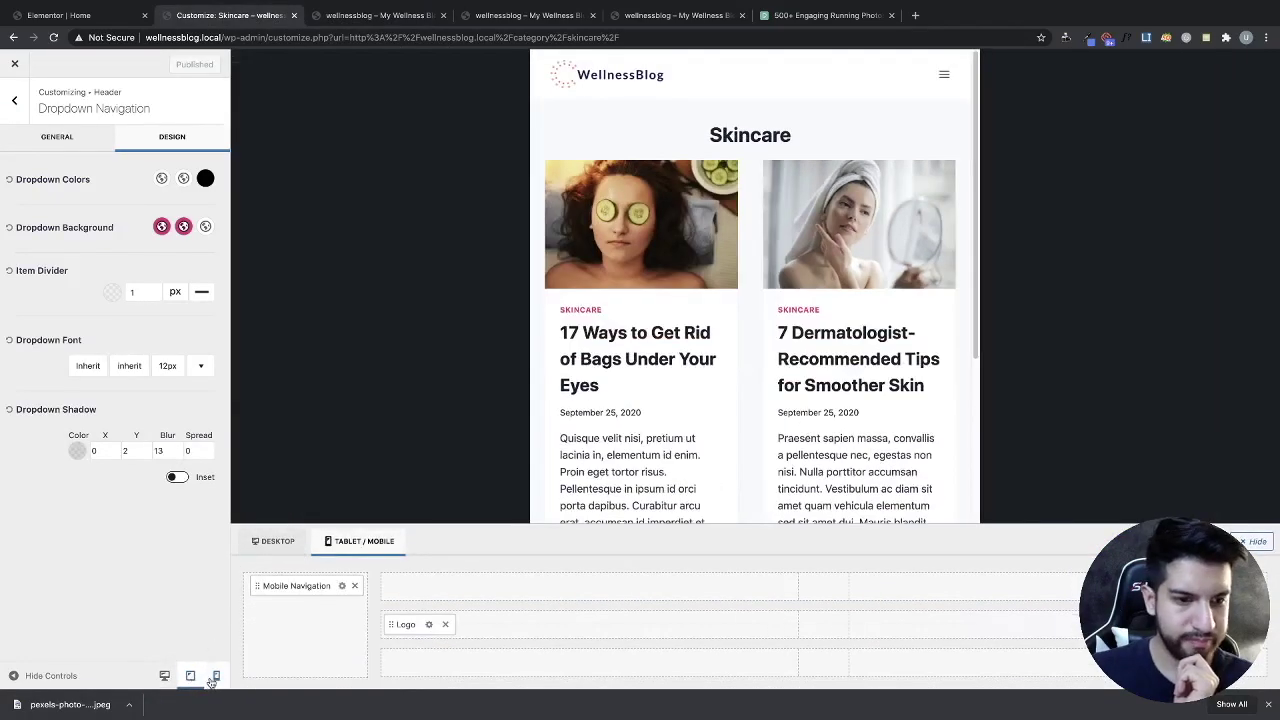
pyautogui.click(214, 677)
pyautogui.click(818, 161)
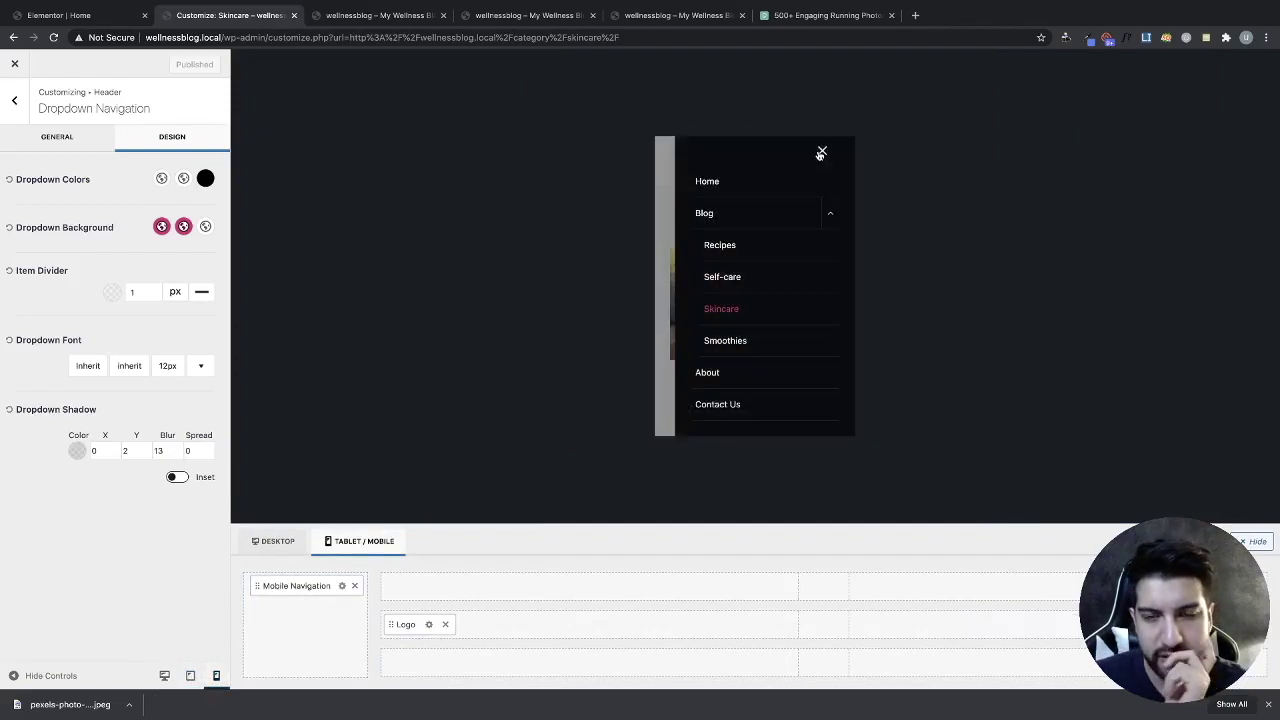
pyautogui.click(820, 154)
pyautogui.click(822, 160)
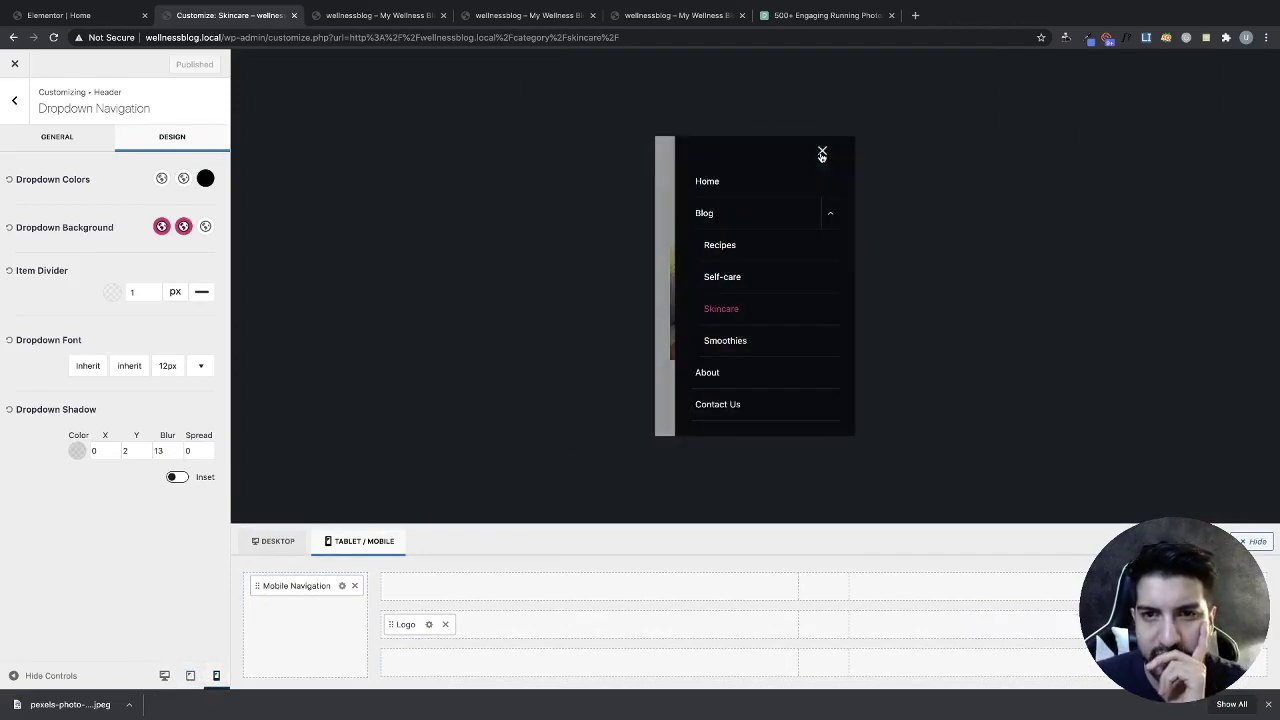
pyautogui.click(822, 155)
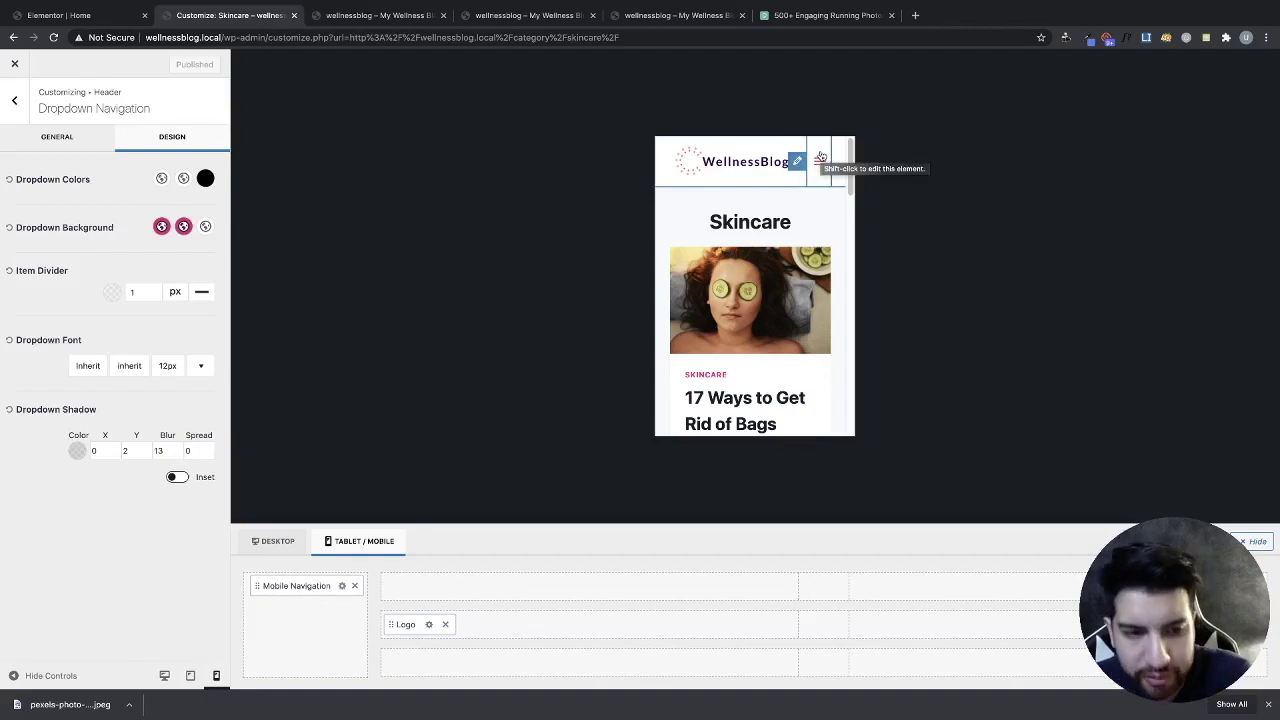
# - Switch the header builder to the Tablet / Mobile layout and bring up the Mobile Trigger settings
pyautogui.click(273, 541)
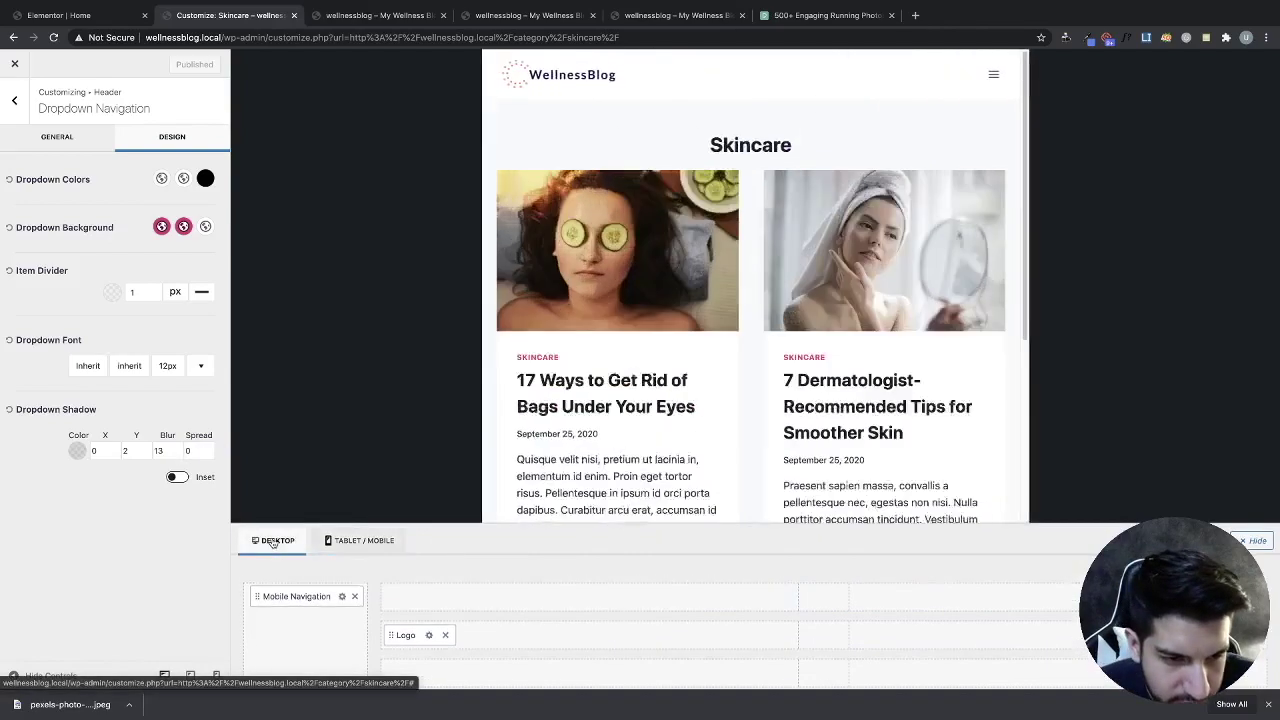
pyautogui.click(357, 542)
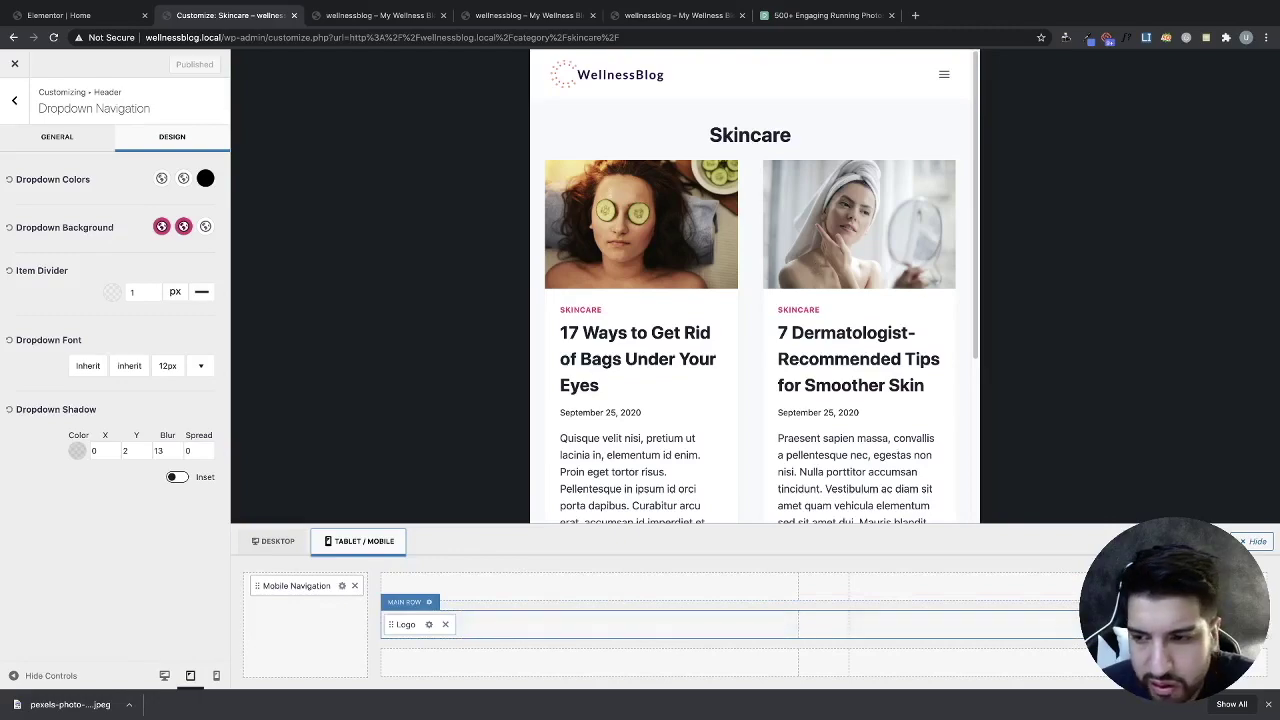
pyautogui.click(1180, 624)
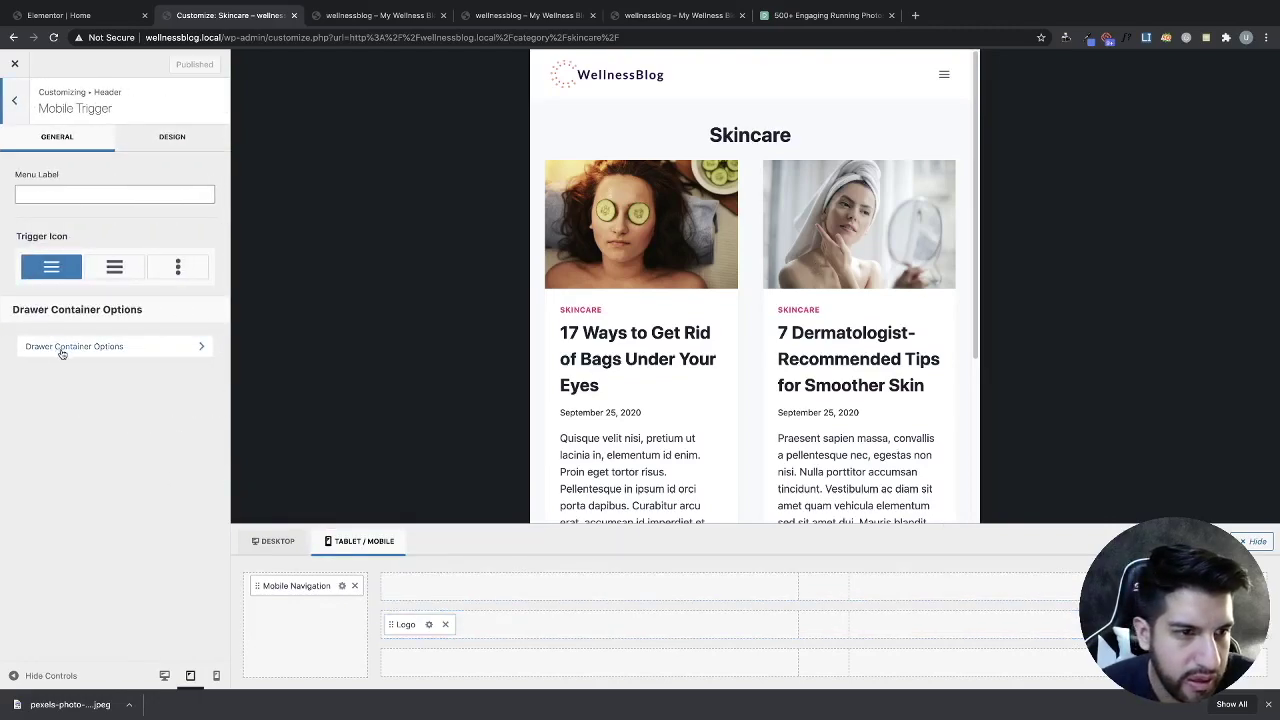
# - In the trigger's Design settings, enlarge the menu icon to 36 px, keeping the default style
pyautogui.click(166, 150)
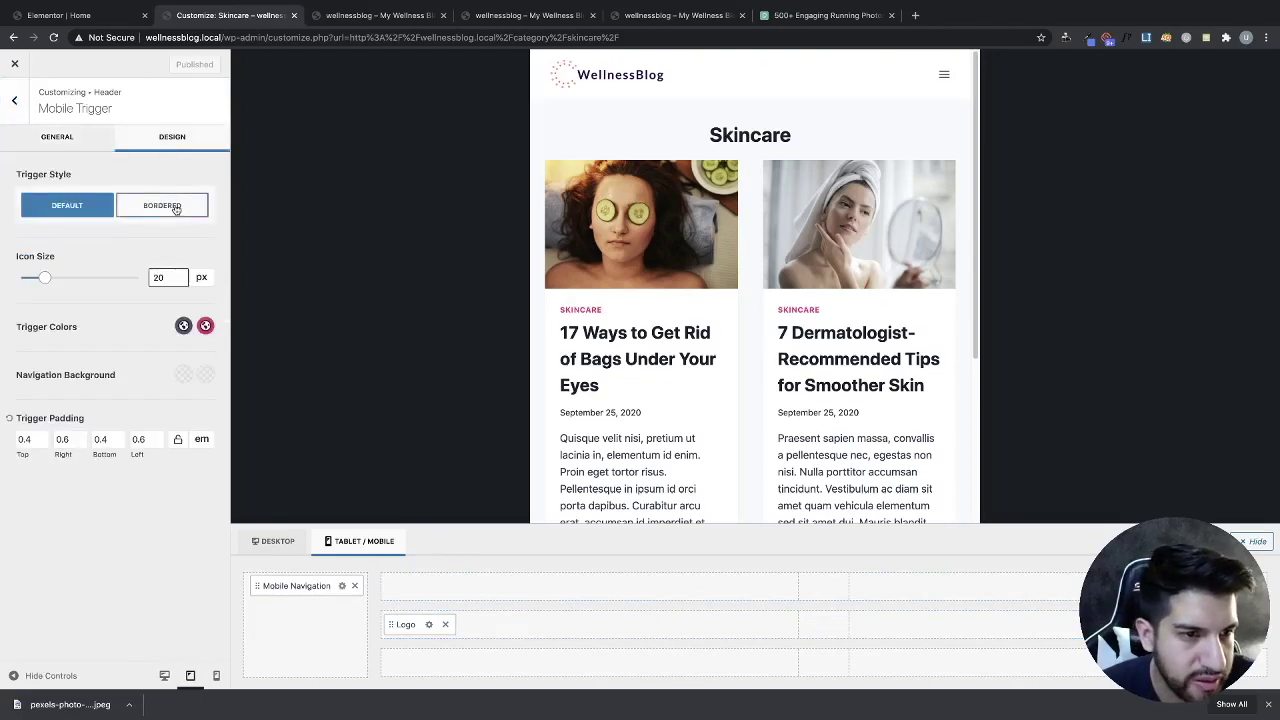
pyautogui.click(946, 78)
pyautogui.click(946, 76)
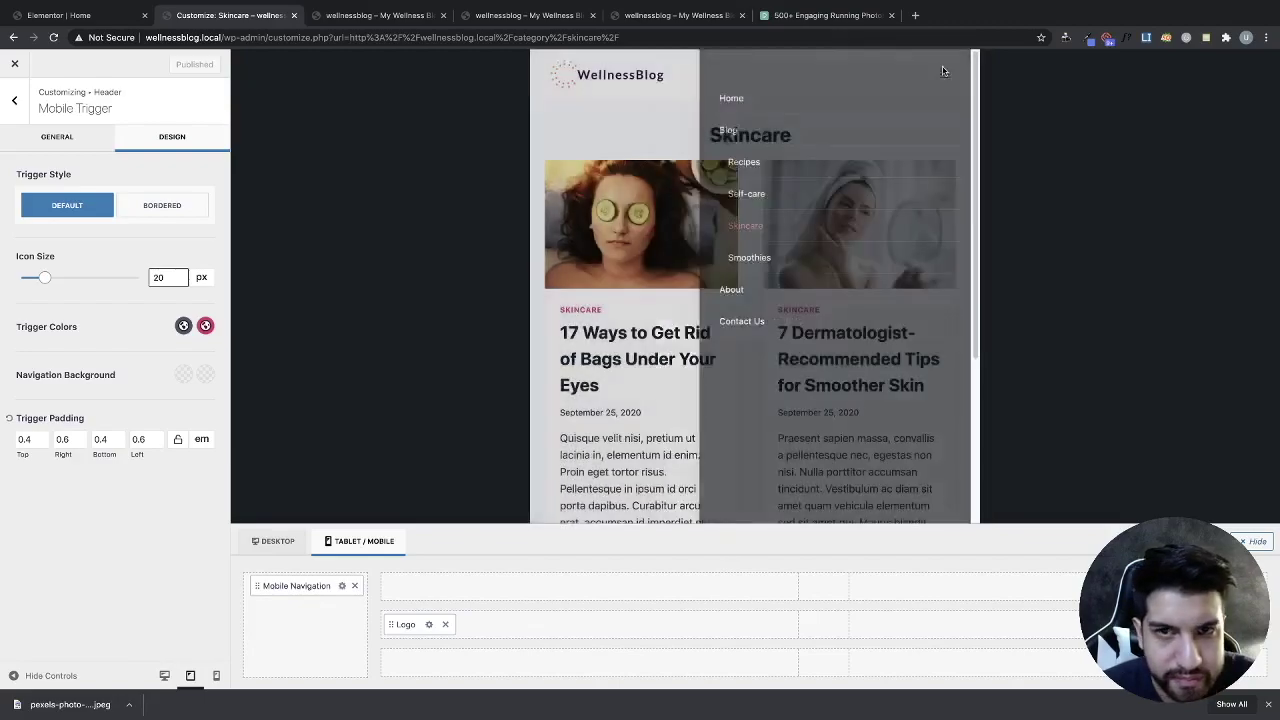
pyautogui.moveTo(47, 279); pyautogui.dragTo(64, 278)
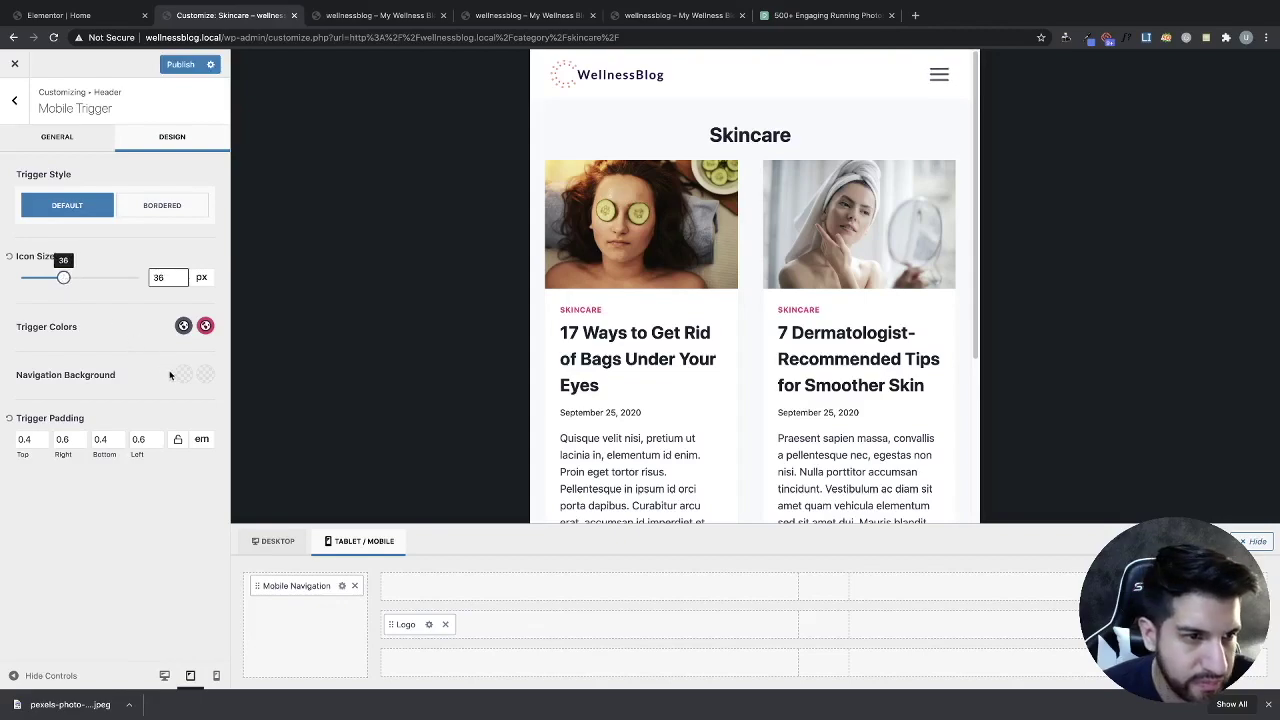
pyautogui.click(160, 206)
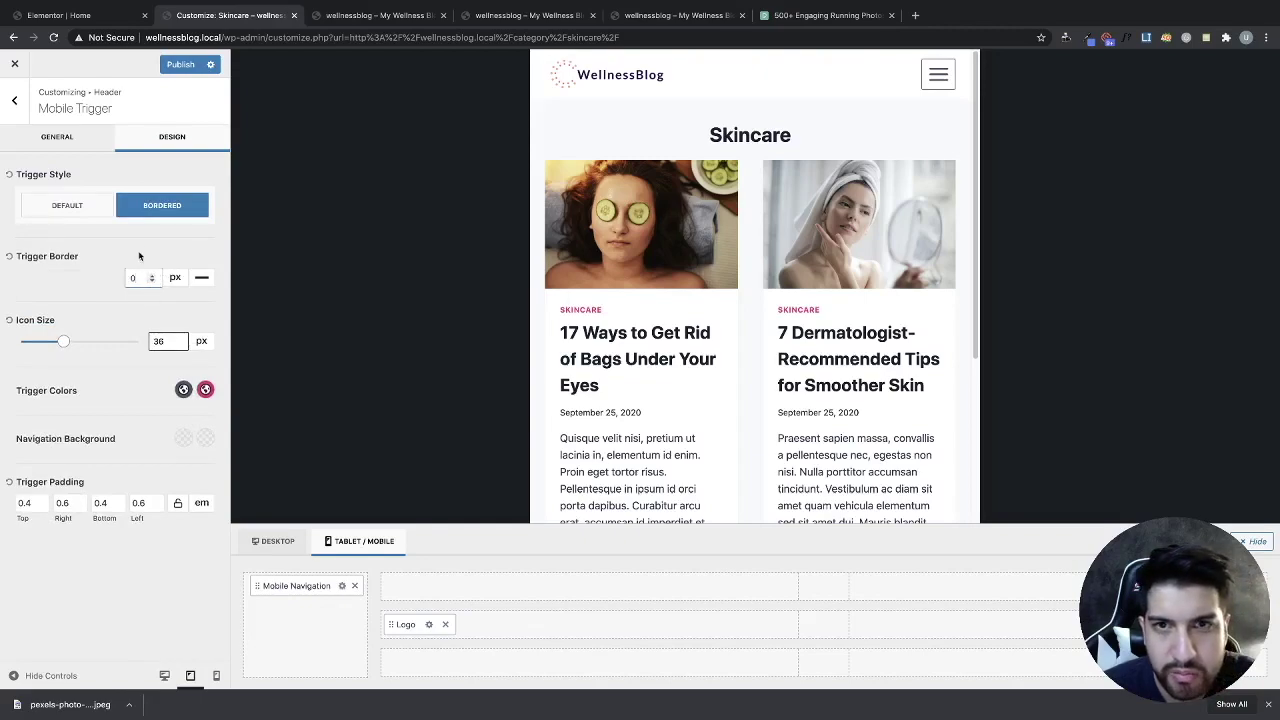
pyautogui.click(80, 207)
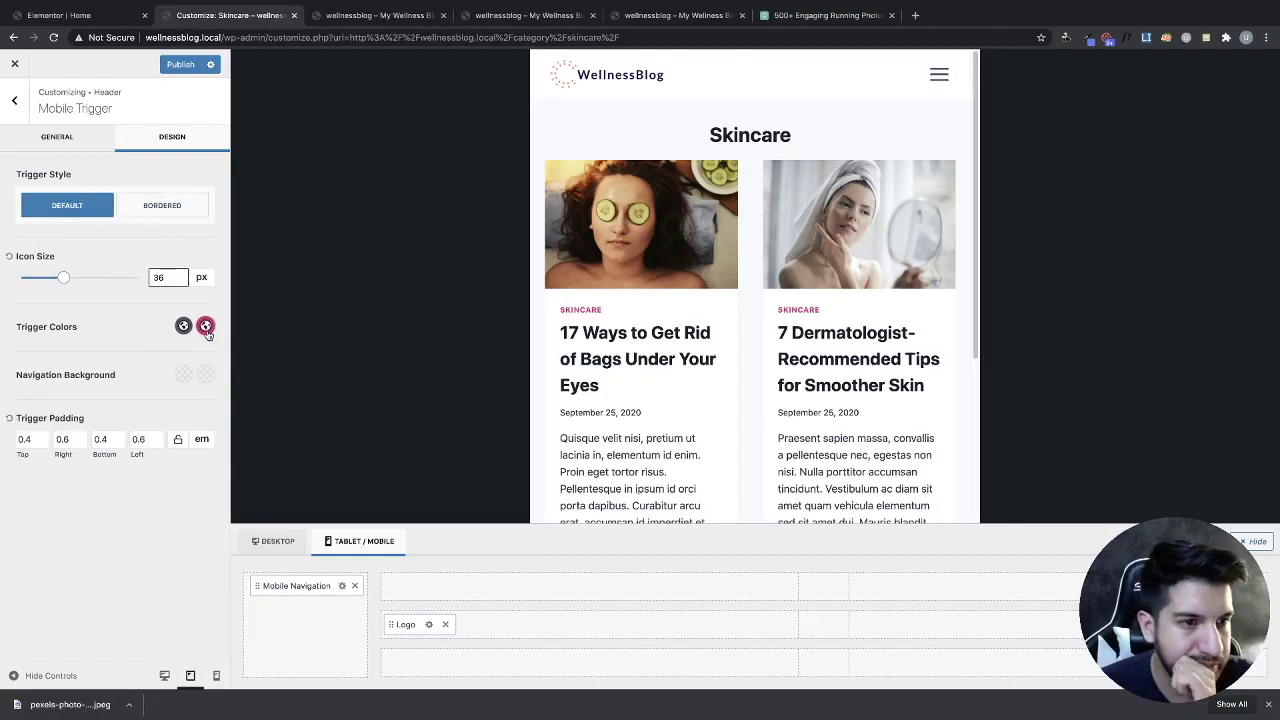
pyautogui.click(939, 74)
pyautogui.click(941, 73)
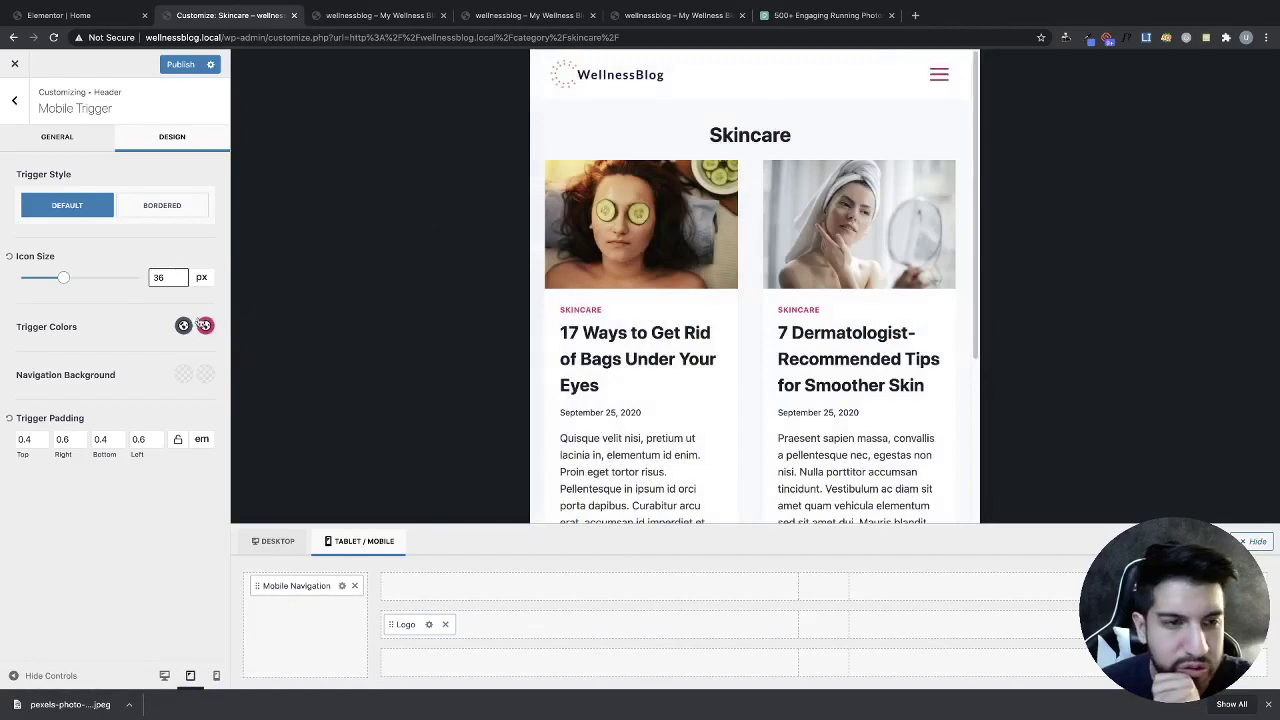
# - Set the menu icon's normal and hover colours, then return to General and open the drawer in the preview
pyautogui.click(183, 325)
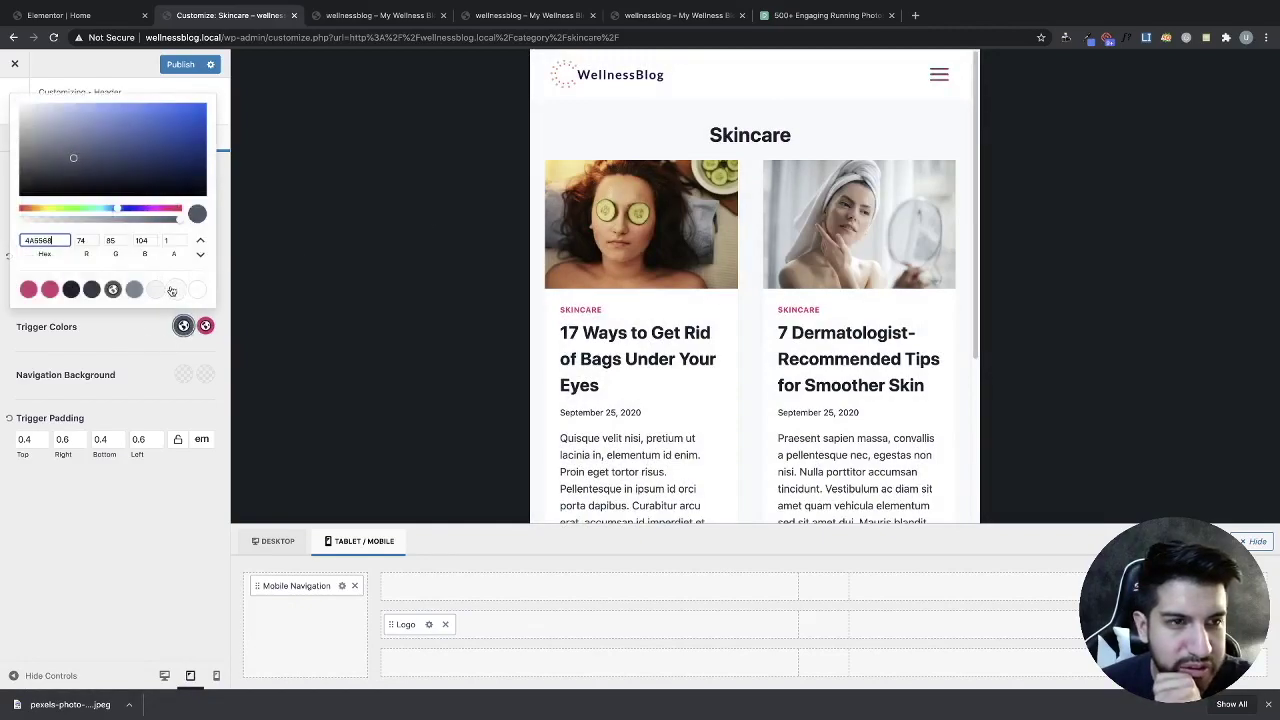
pyautogui.click(205, 326)
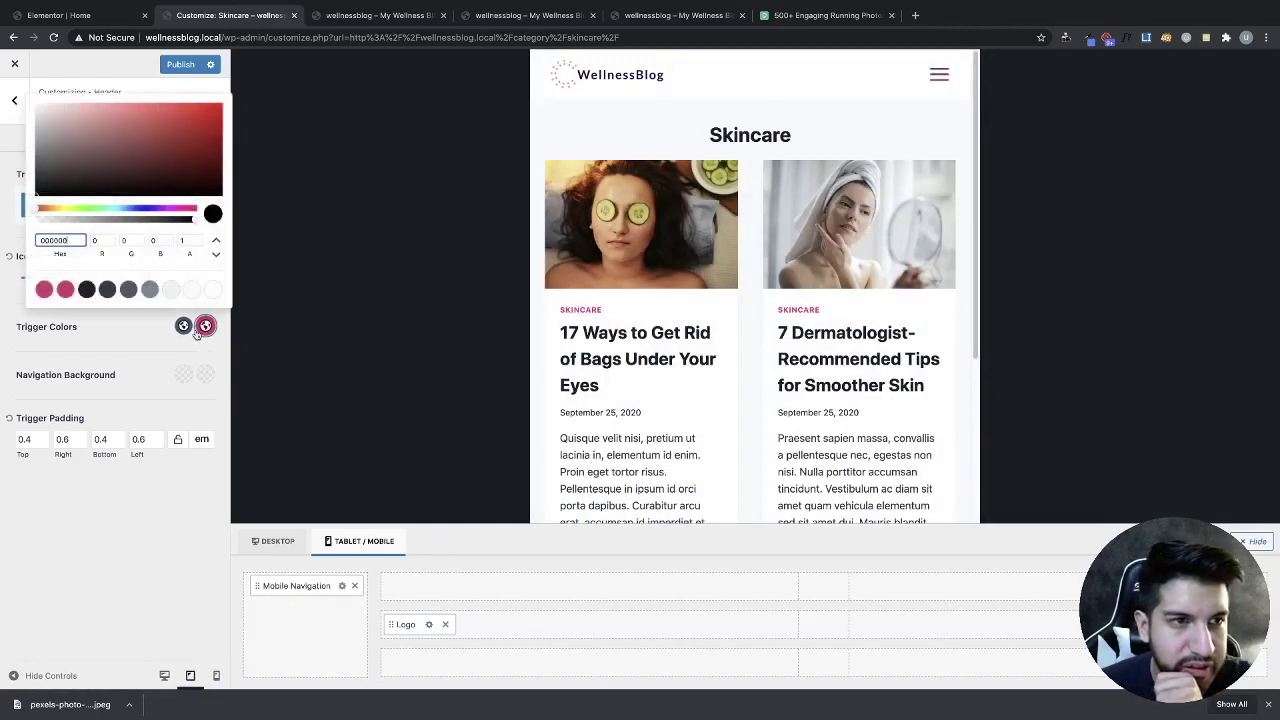
pyautogui.click(183, 326)
pyautogui.click(180, 342)
pyautogui.click(939, 74)
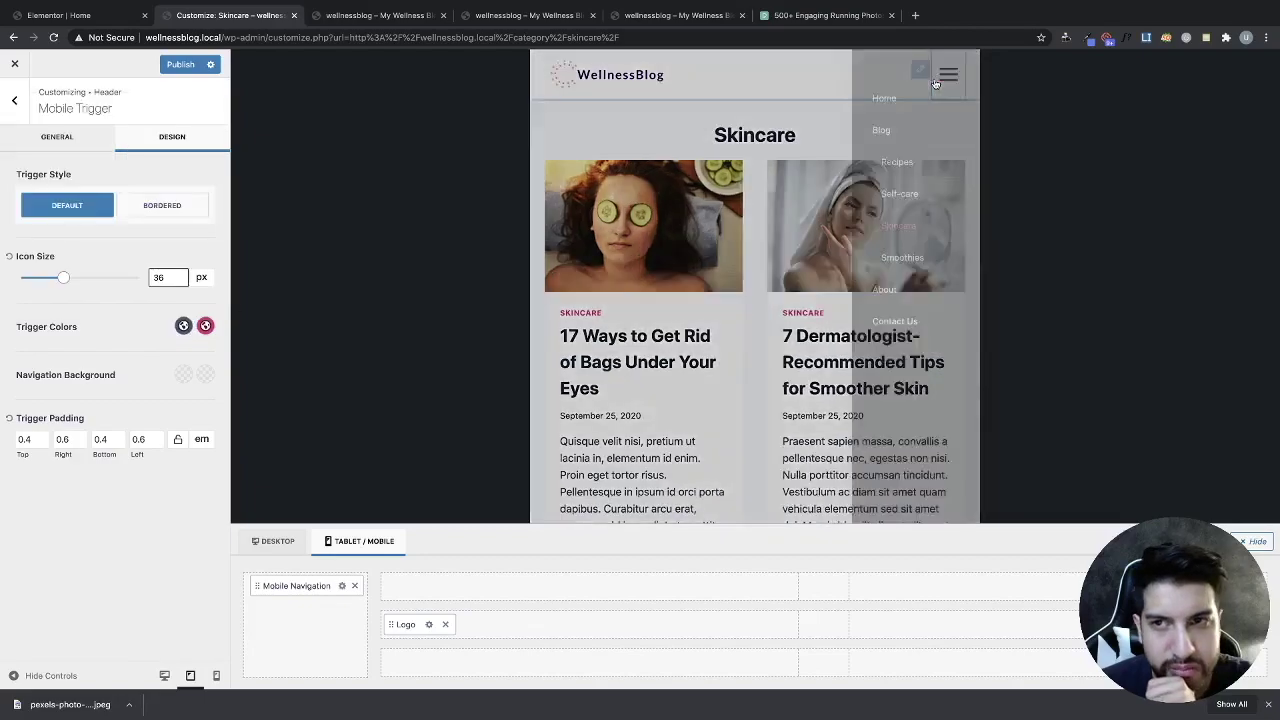
pyautogui.click(949, 67)
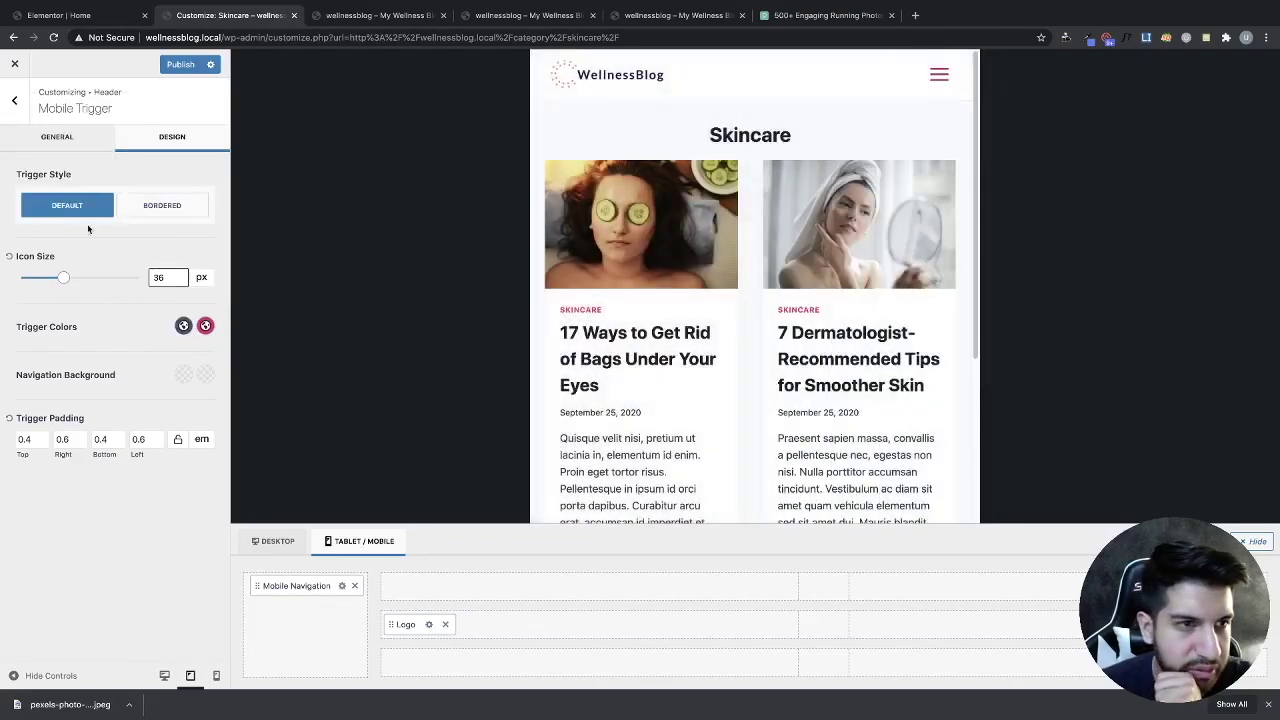
pyautogui.click(68, 148)
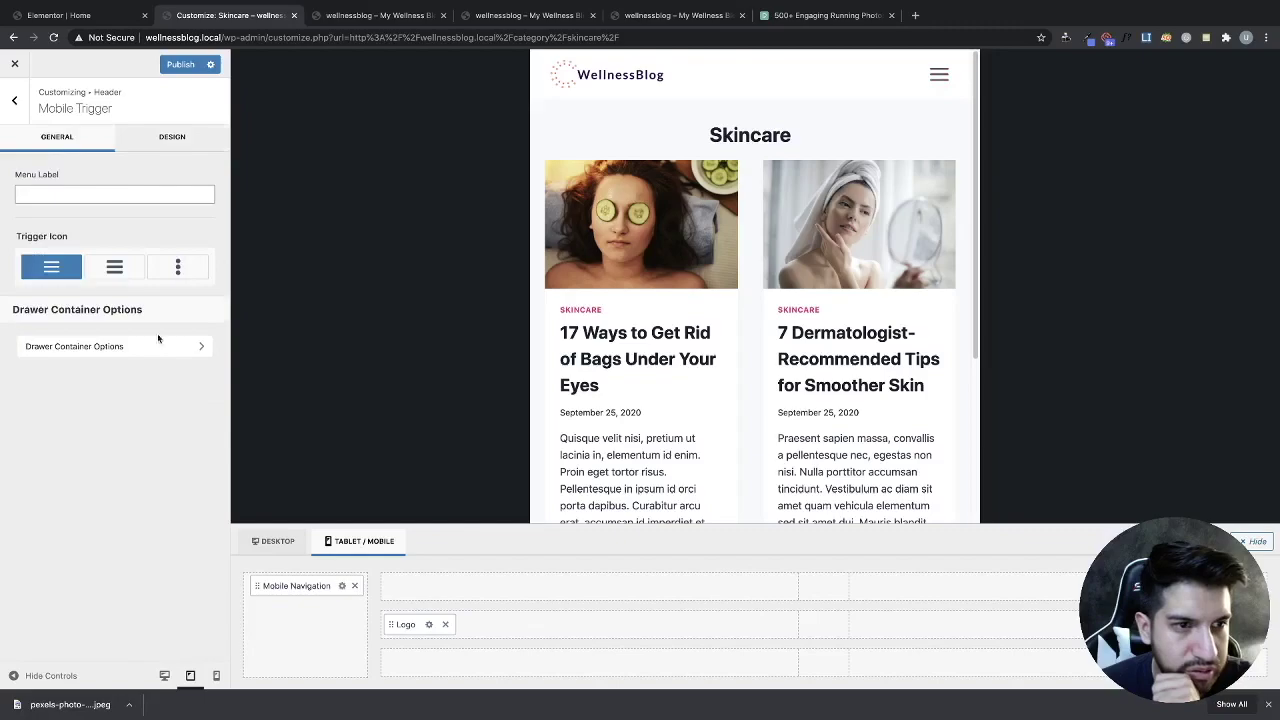
pyautogui.click(939, 74)
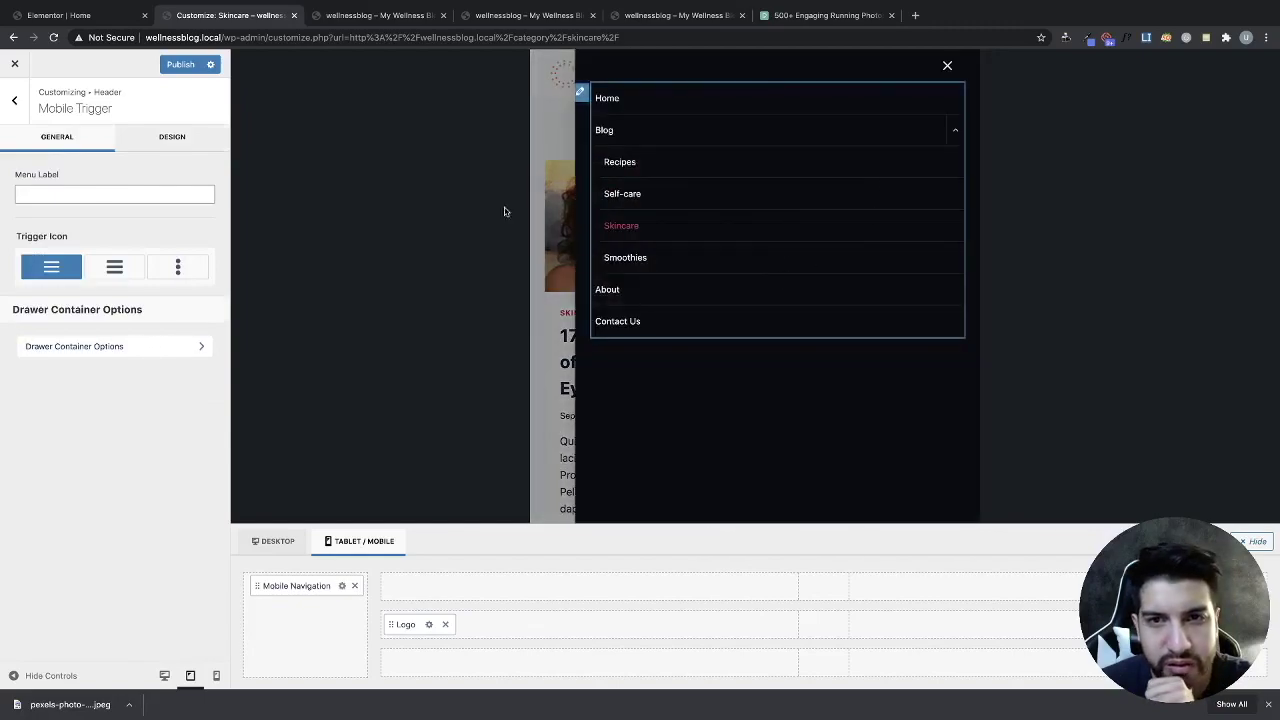
pyautogui.click(584, 95)
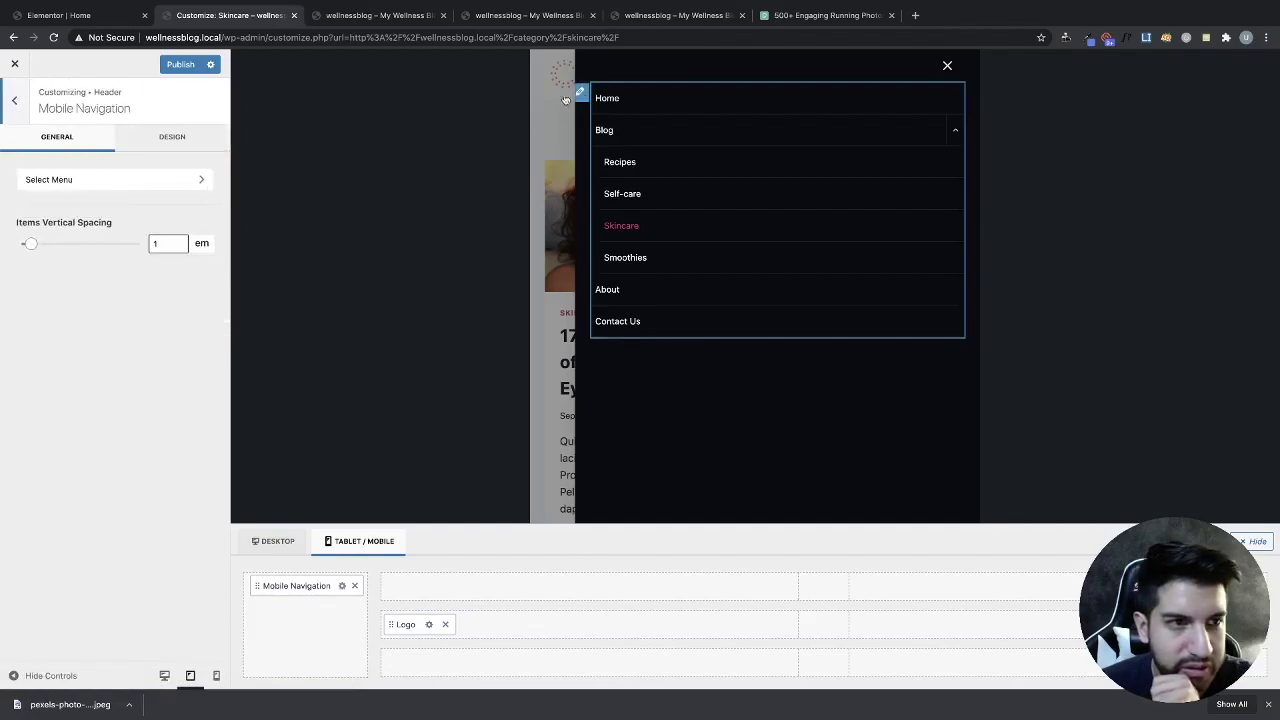
pyautogui.click(169, 140)
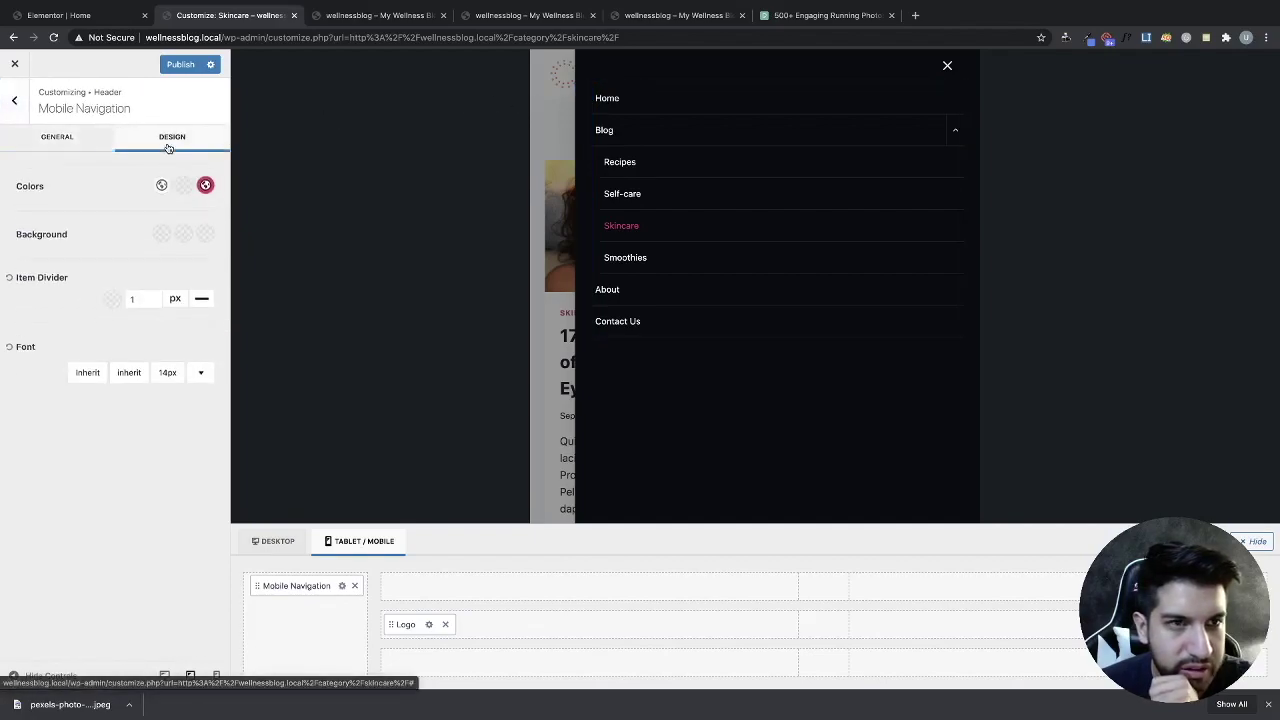
pyautogui.click(183, 233)
pyautogui.click(187, 278)
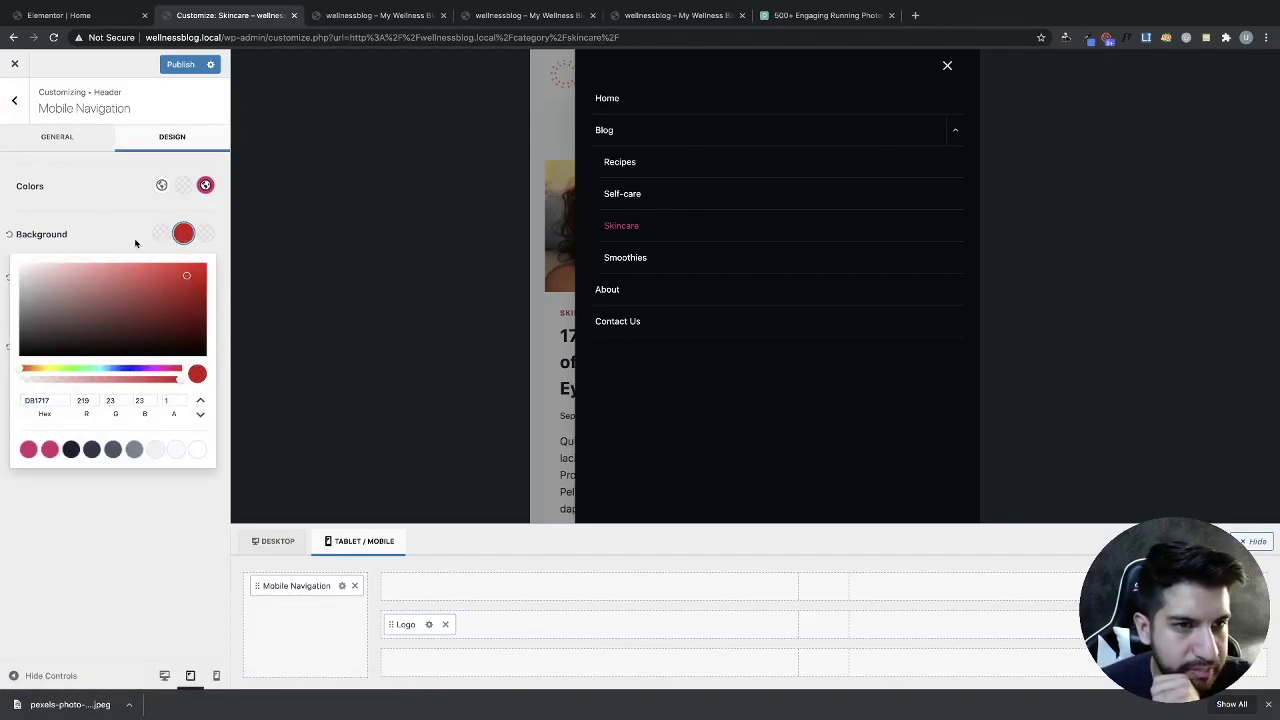
pyautogui.click(9, 235)
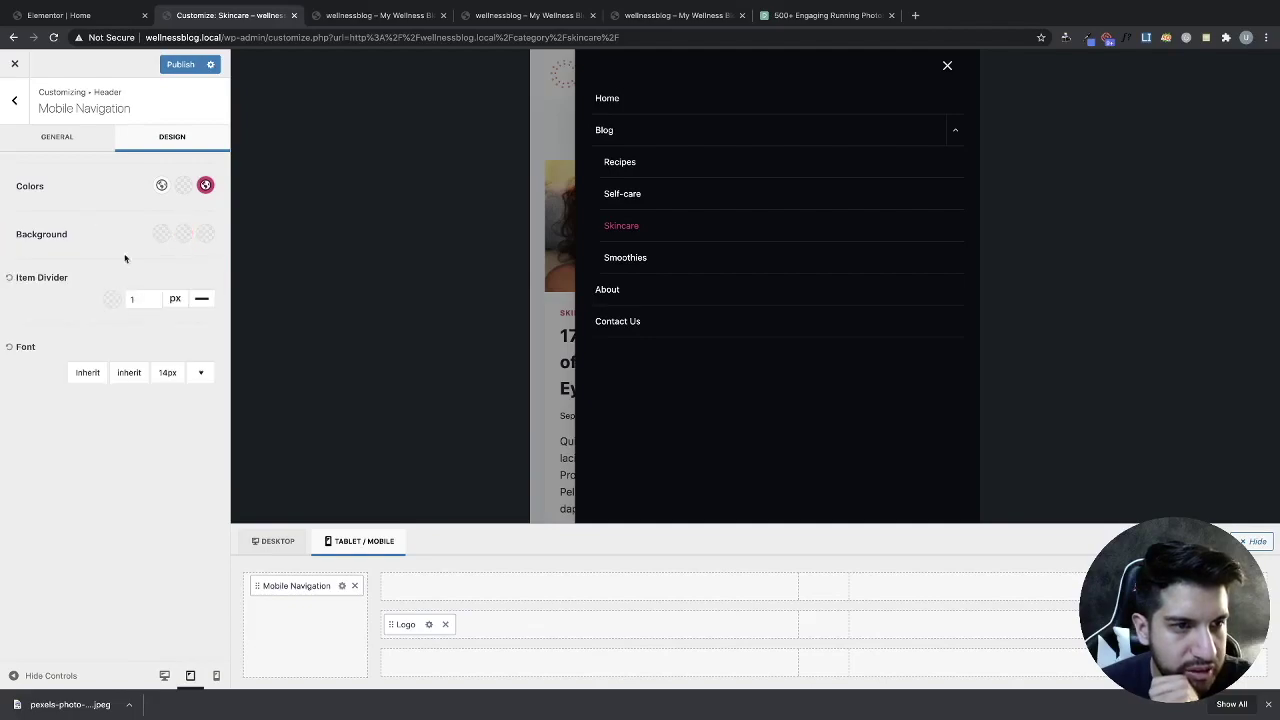
pyautogui.click(402, 599)
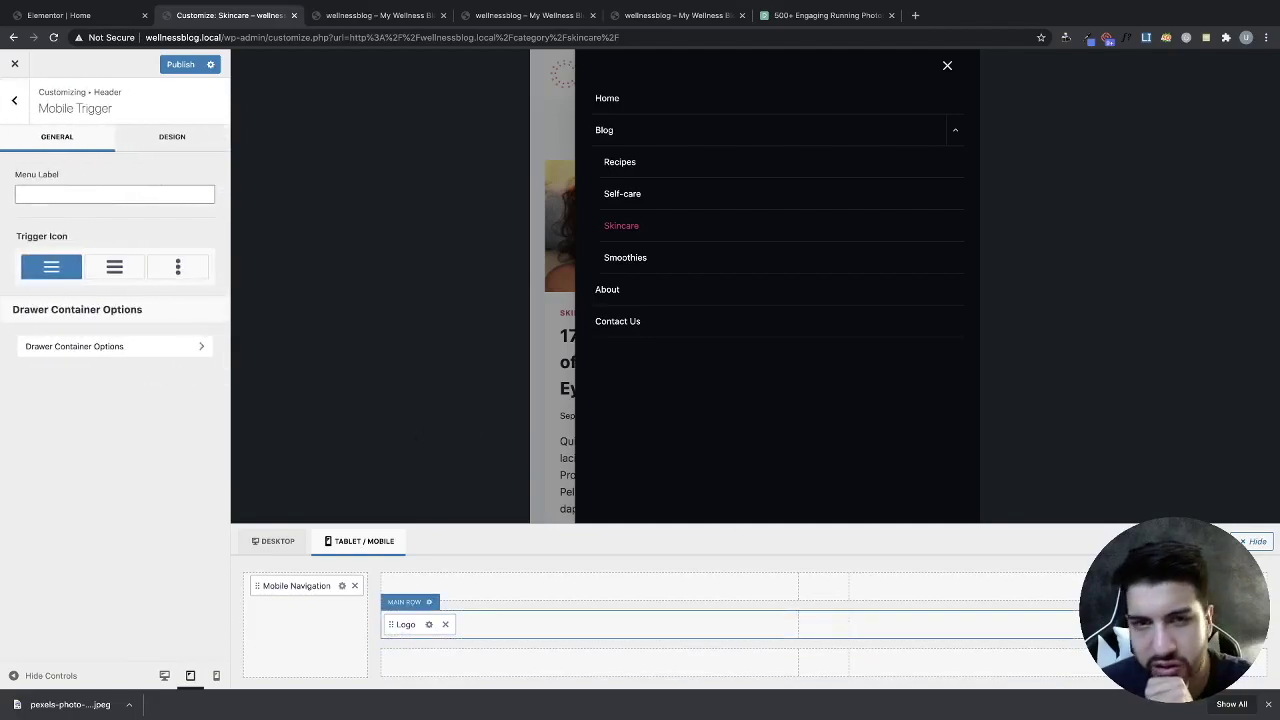
# - Give the drawer container's popup background a deep pink colour
pyautogui.click(127, 350)
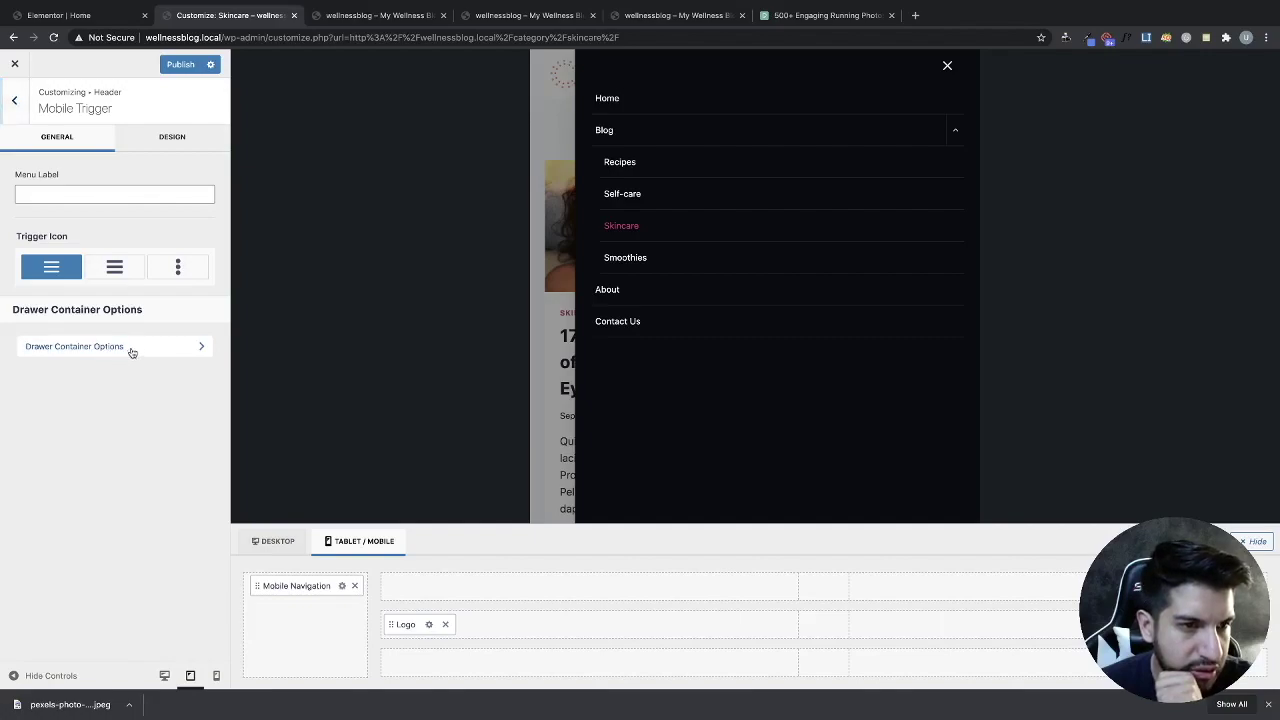
pyautogui.click(157, 146)
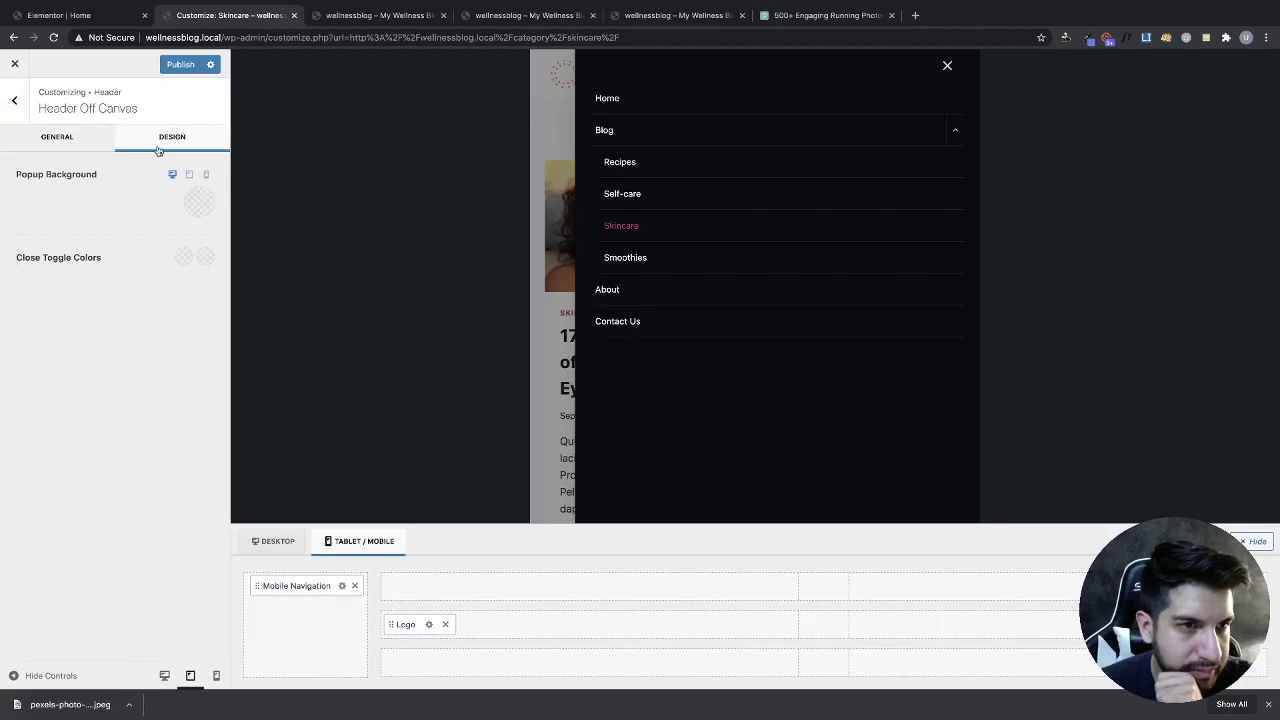
pyautogui.click(198, 207)
pyautogui.click(201, 289)
pyautogui.click(118, 289)
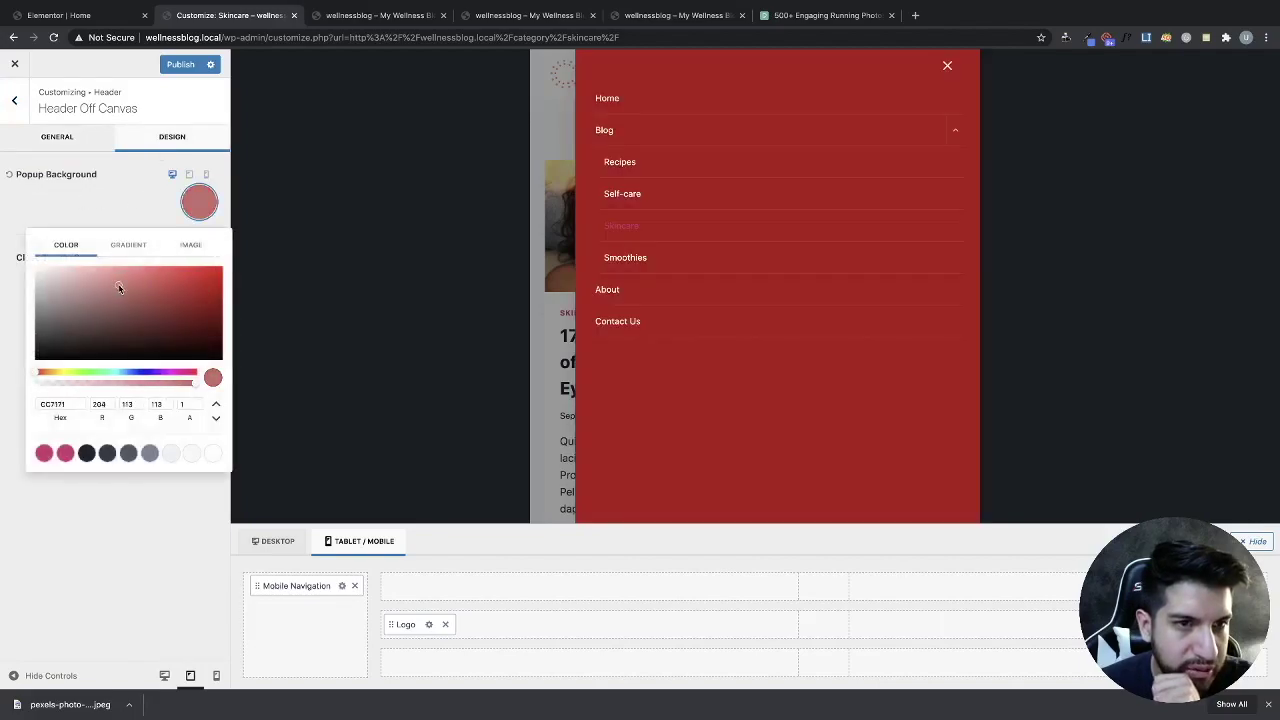
pyautogui.click(44, 453)
pyautogui.click(108, 497)
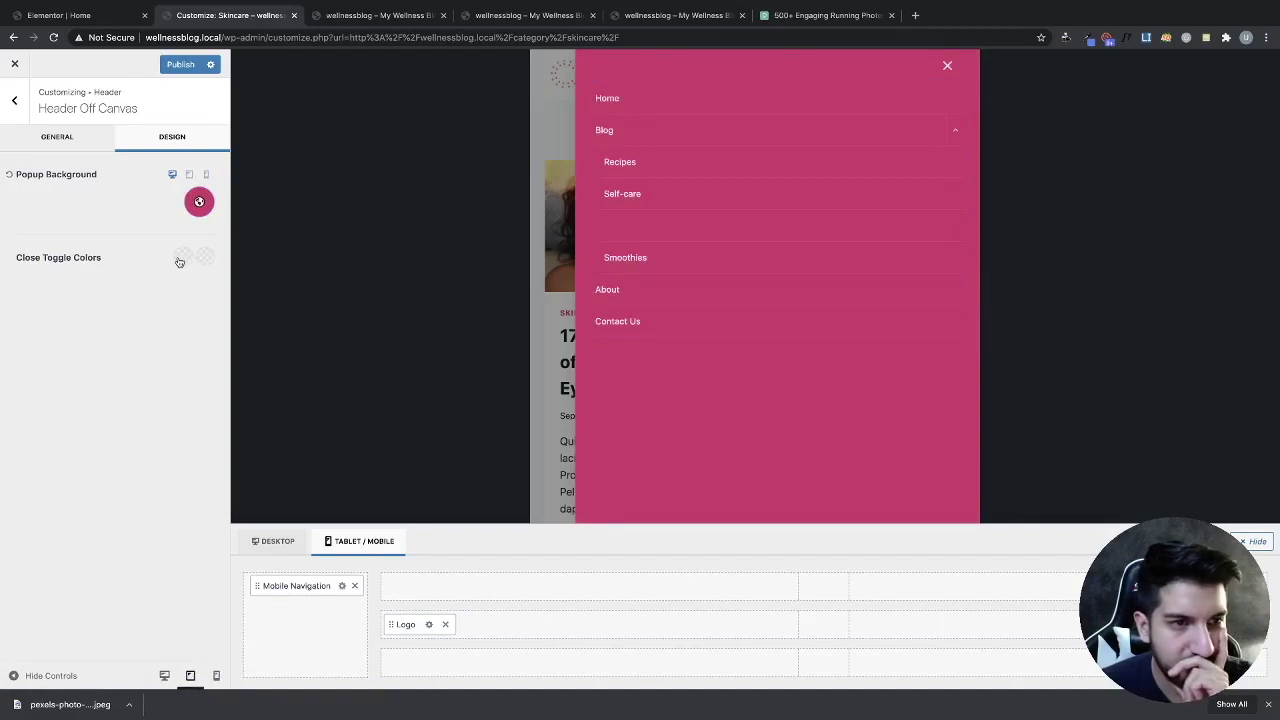
# - Make the drawer's close toggle white, check the drawer, and publish the changes
pyautogui.click(183, 257)
pyautogui.moveTo(70, 310); pyautogui.dragTo(43, 247)
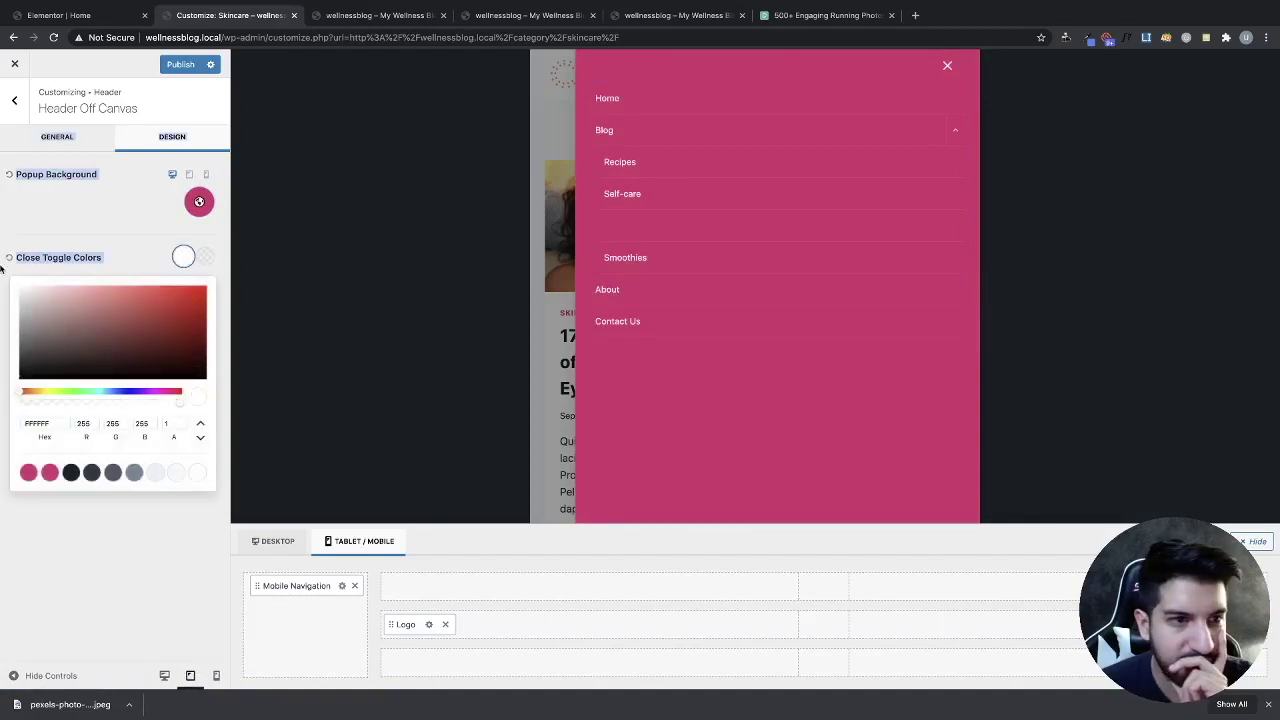
pyautogui.click(100, 230)
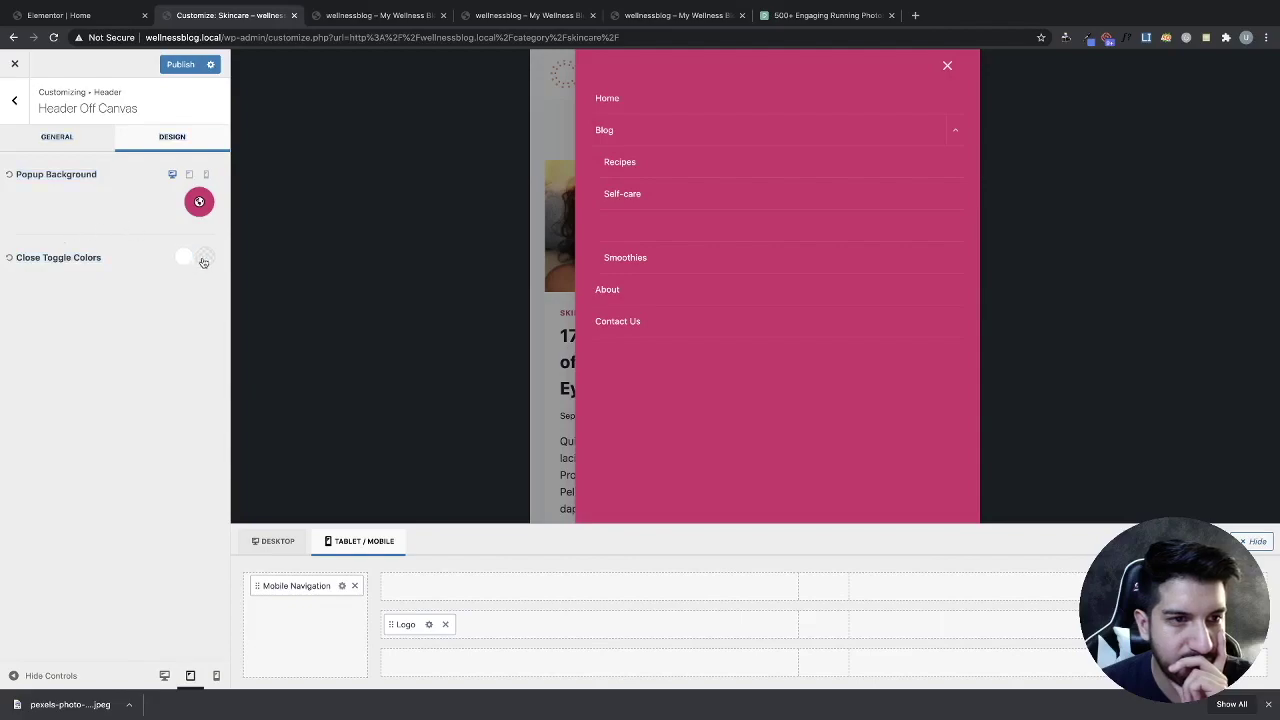
pyautogui.click(947, 66)
pyautogui.click(945, 70)
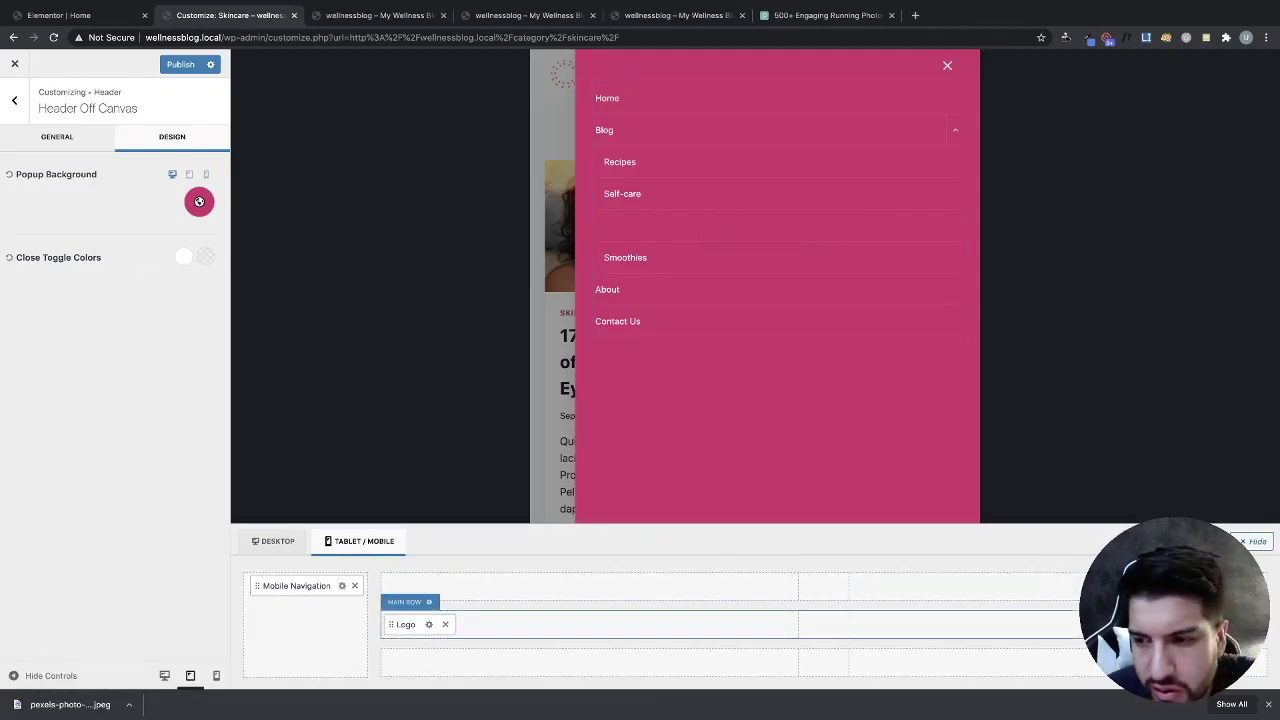
pyautogui.click(178, 64)
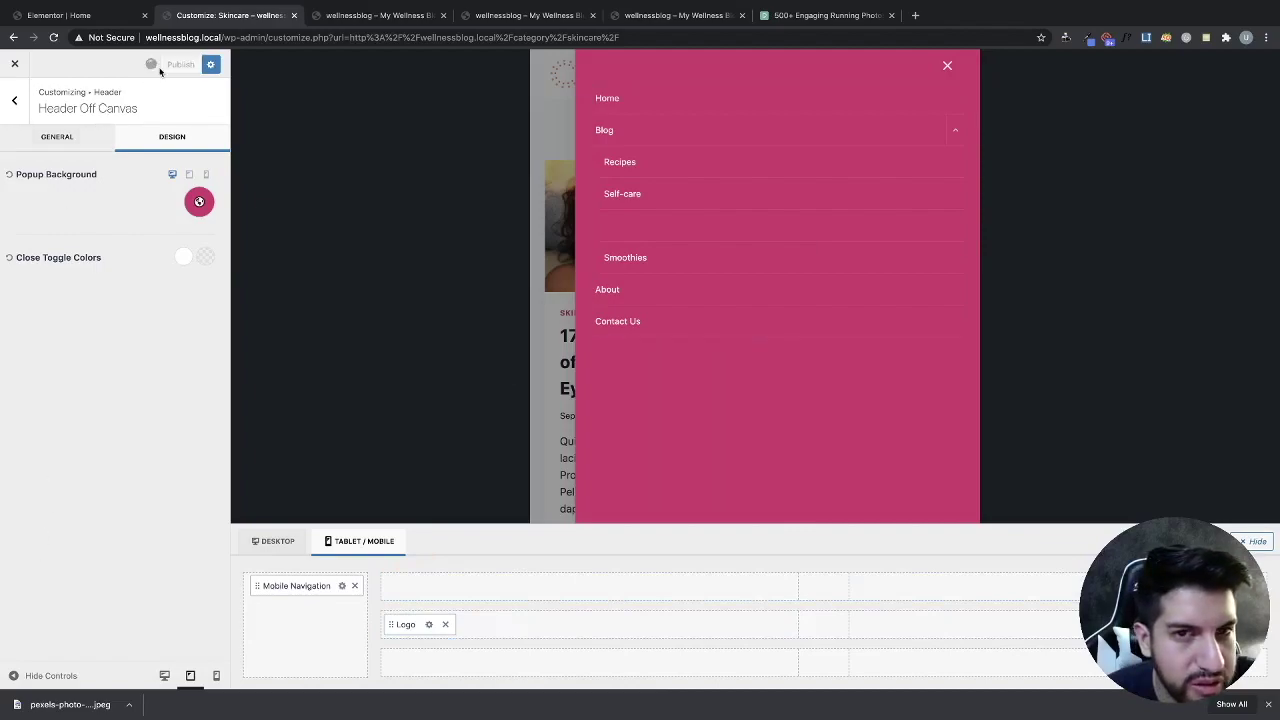
# - Leave the Customizer and view the live page in DevTools responsive mode at 514 px wide
pyautogui.click(14, 66)
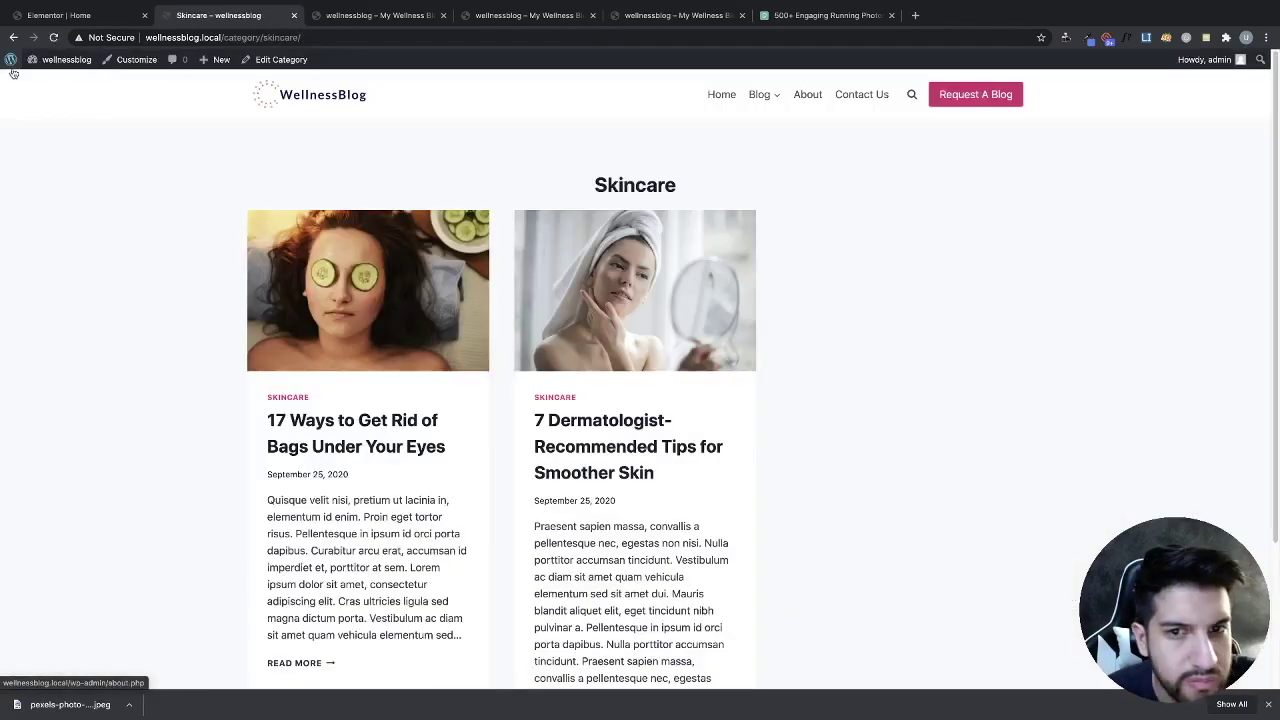
pyautogui.rightClick(943, 250)
pyautogui.click(880, 257)
pyautogui.rightClick(877, 251)
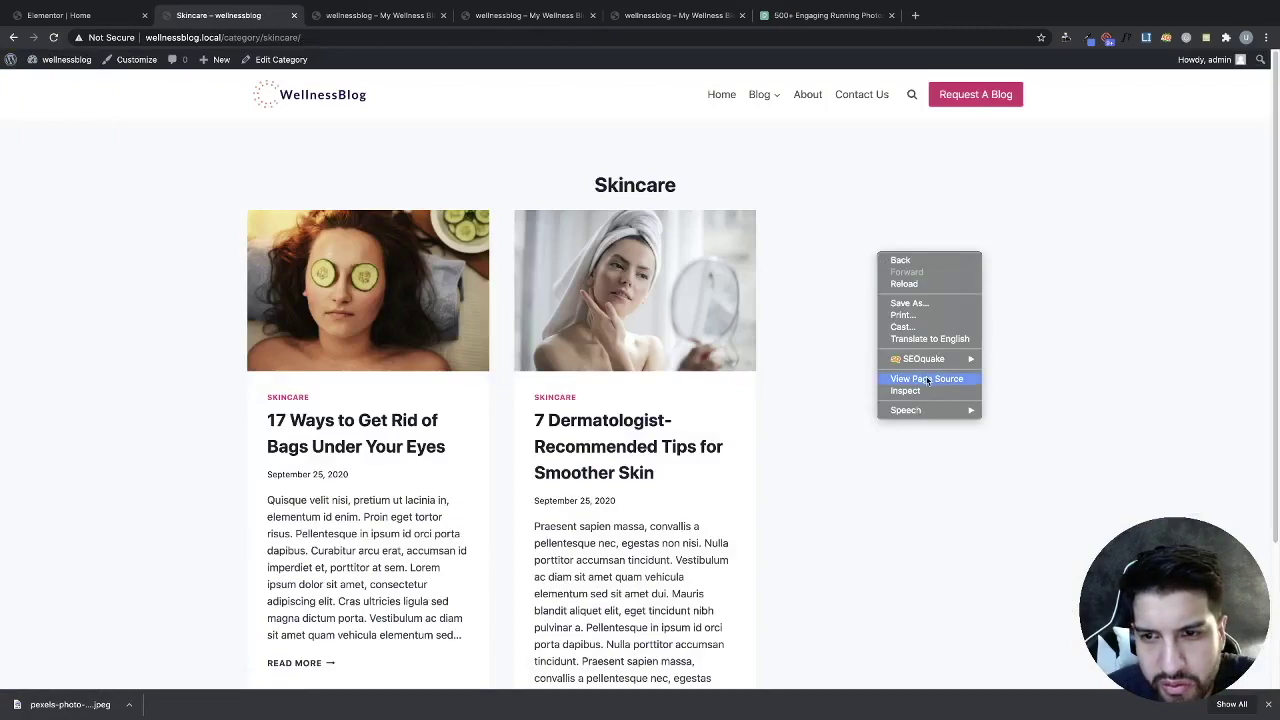
pyautogui.click(925, 389)
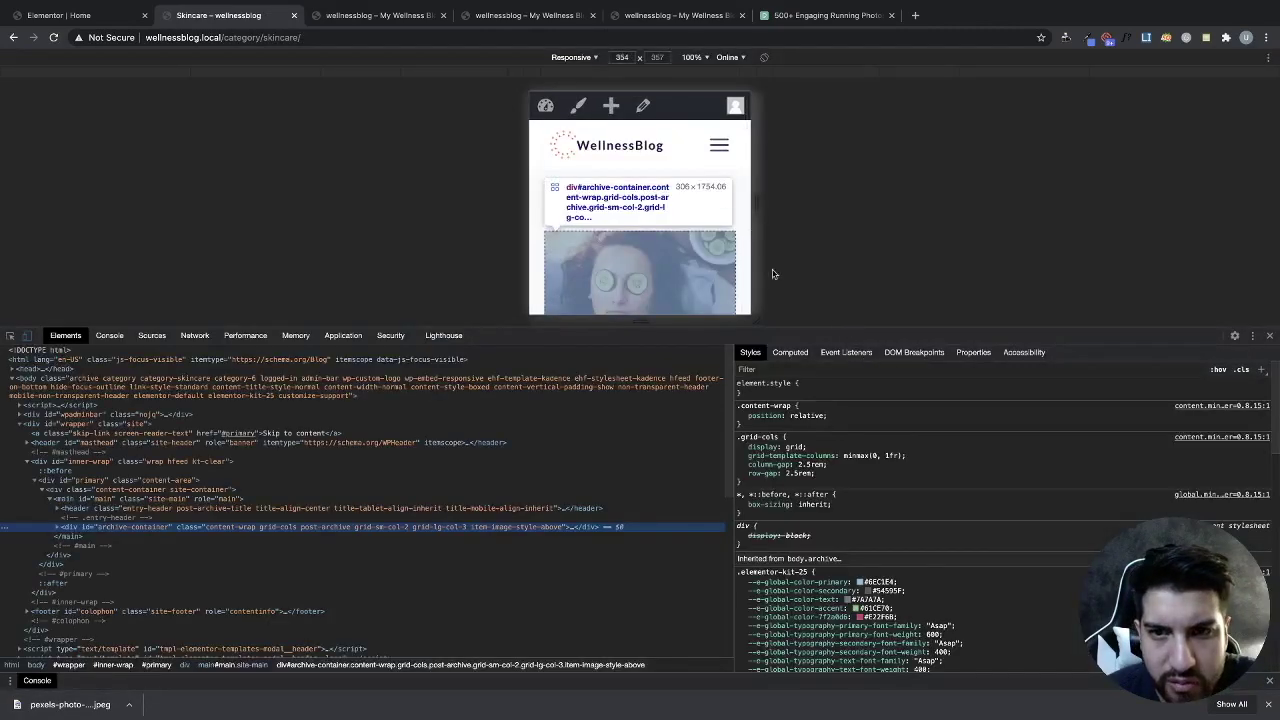
pyautogui.moveTo(757, 328); pyautogui.dragTo(757, 645)
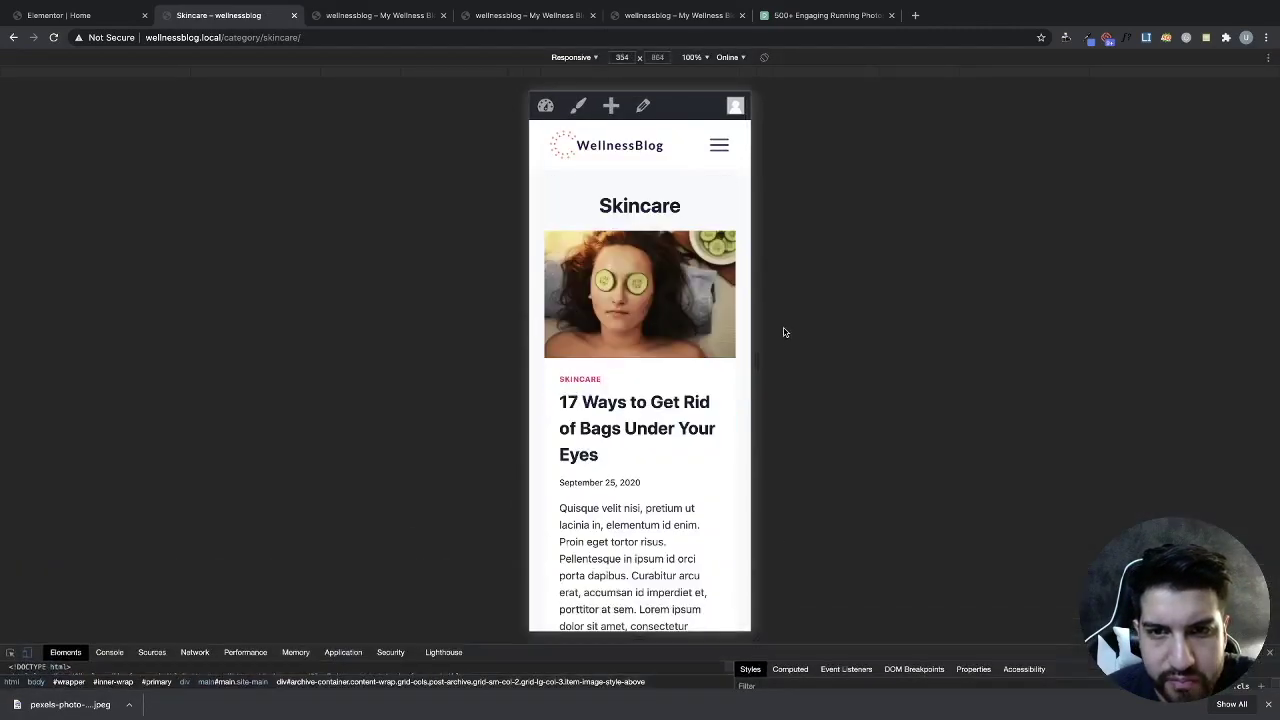
pyautogui.moveTo(760, 333); pyautogui.dragTo(845, 333)
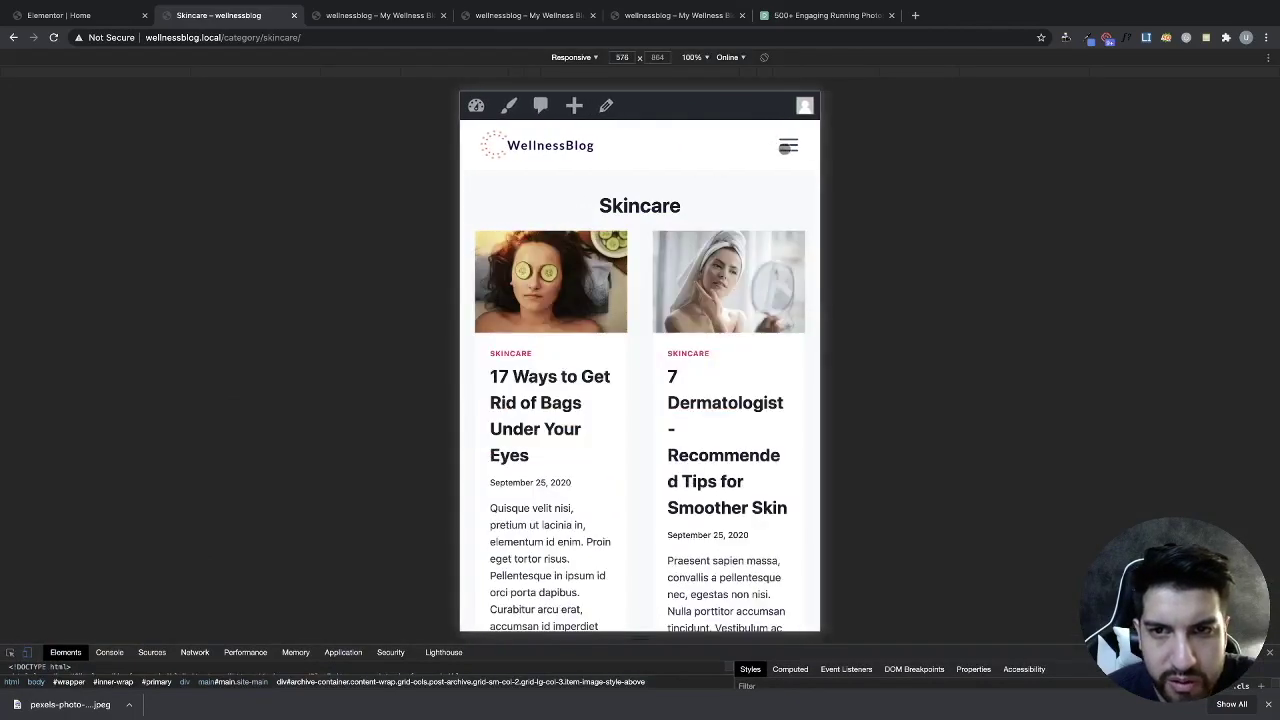
# - Test the pink menu's Self-care, Recipes and Skincare links, then exit responsive view and reopen Customize
pyautogui.click(786, 145)
pyautogui.click(553, 270)
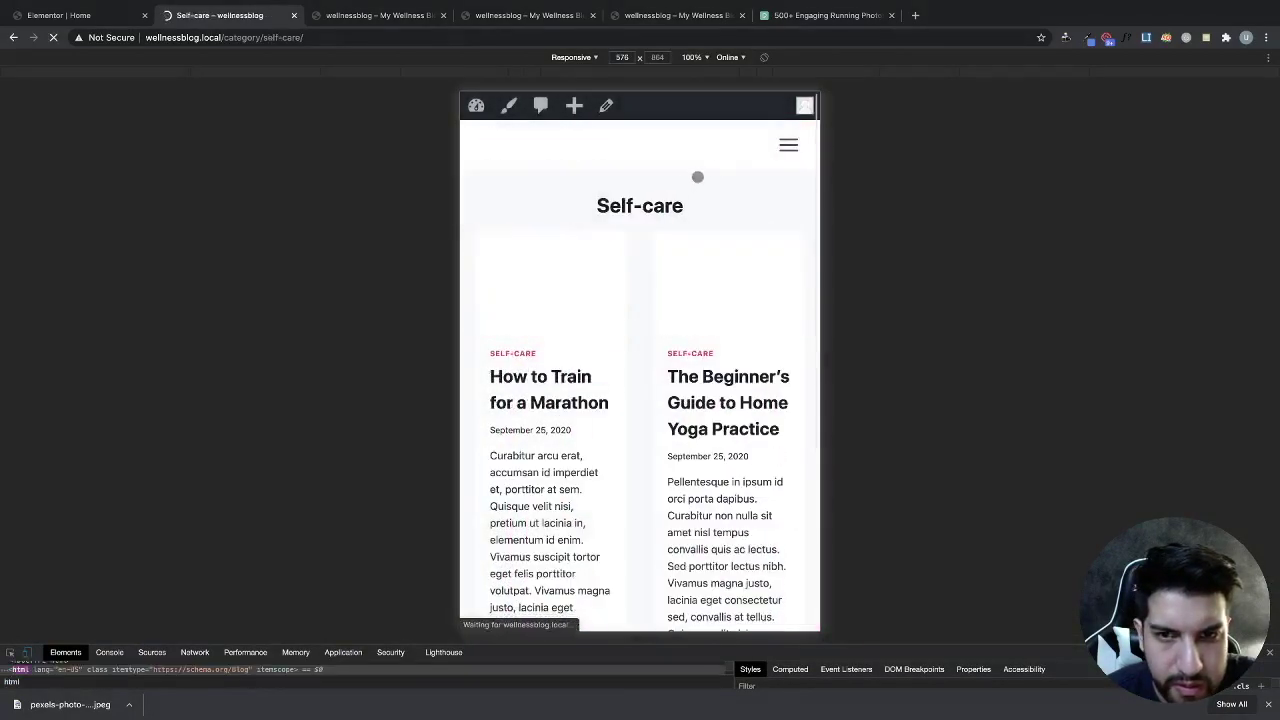
pyautogui.click(779, 144)
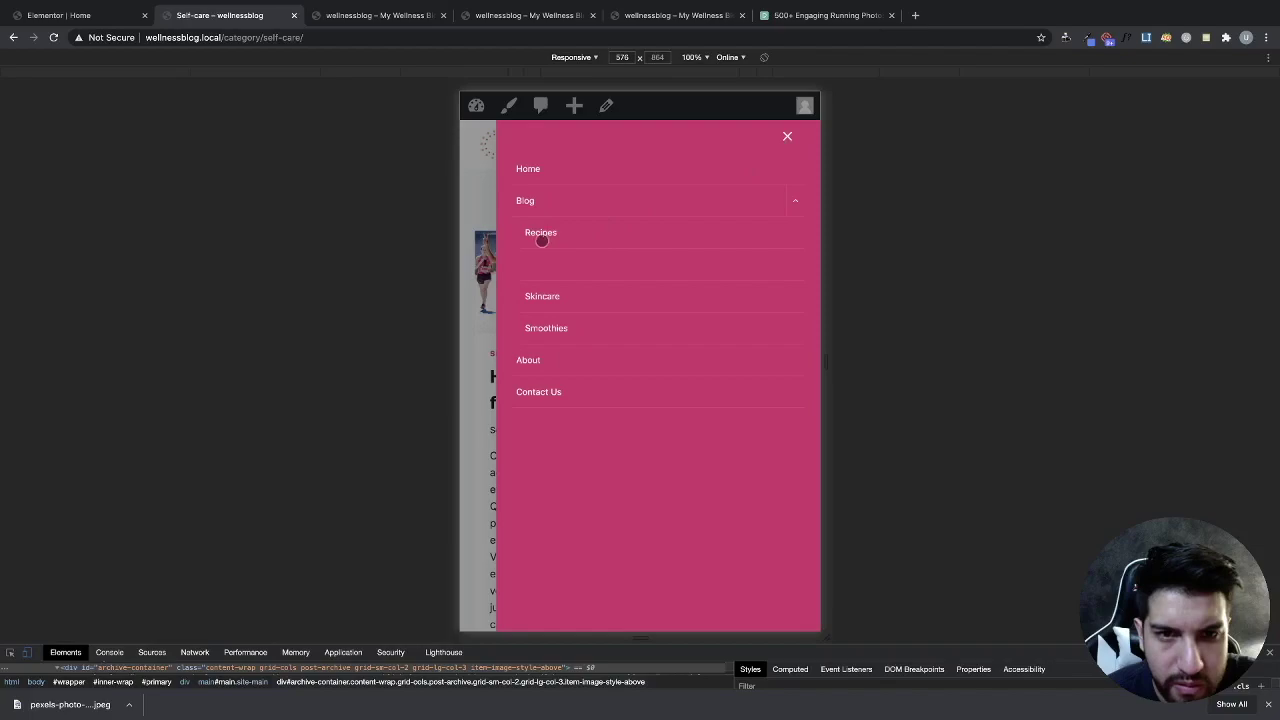
pyautogui.click(542, 238)
pyautogui.click(792, 145)
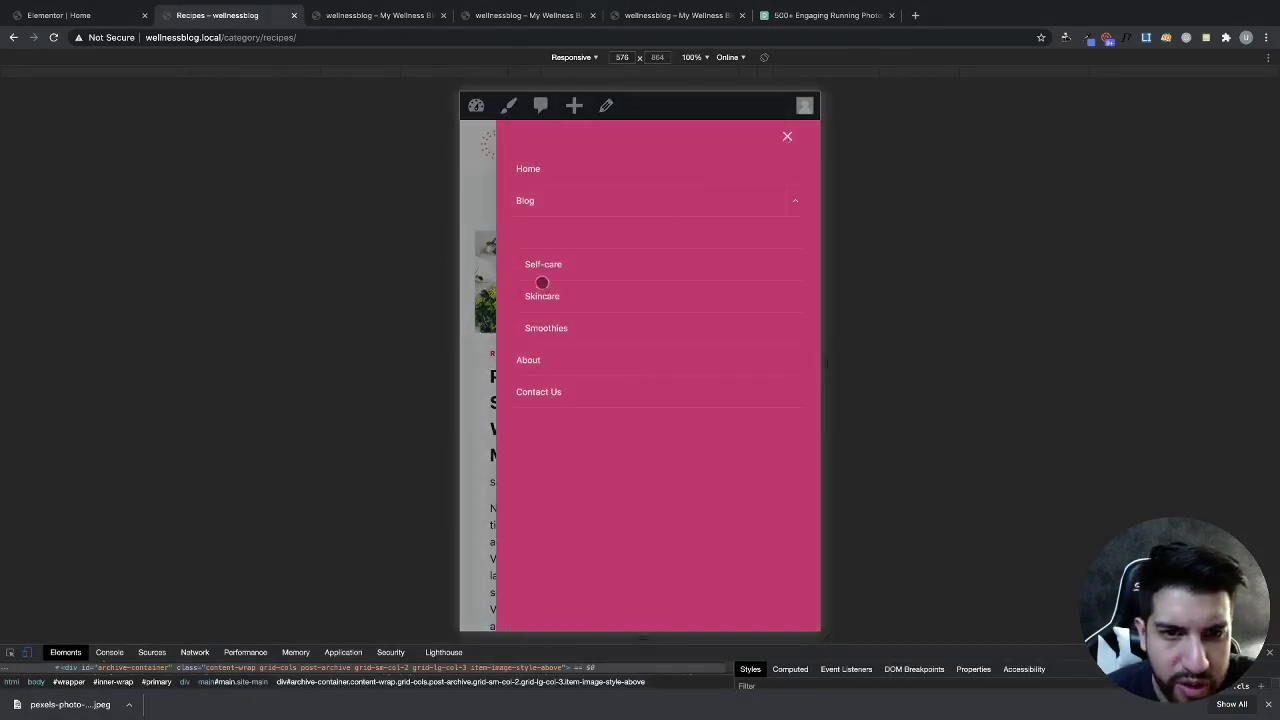
pyautogui.click(537, 268)
pyautogui.click(788, 145)
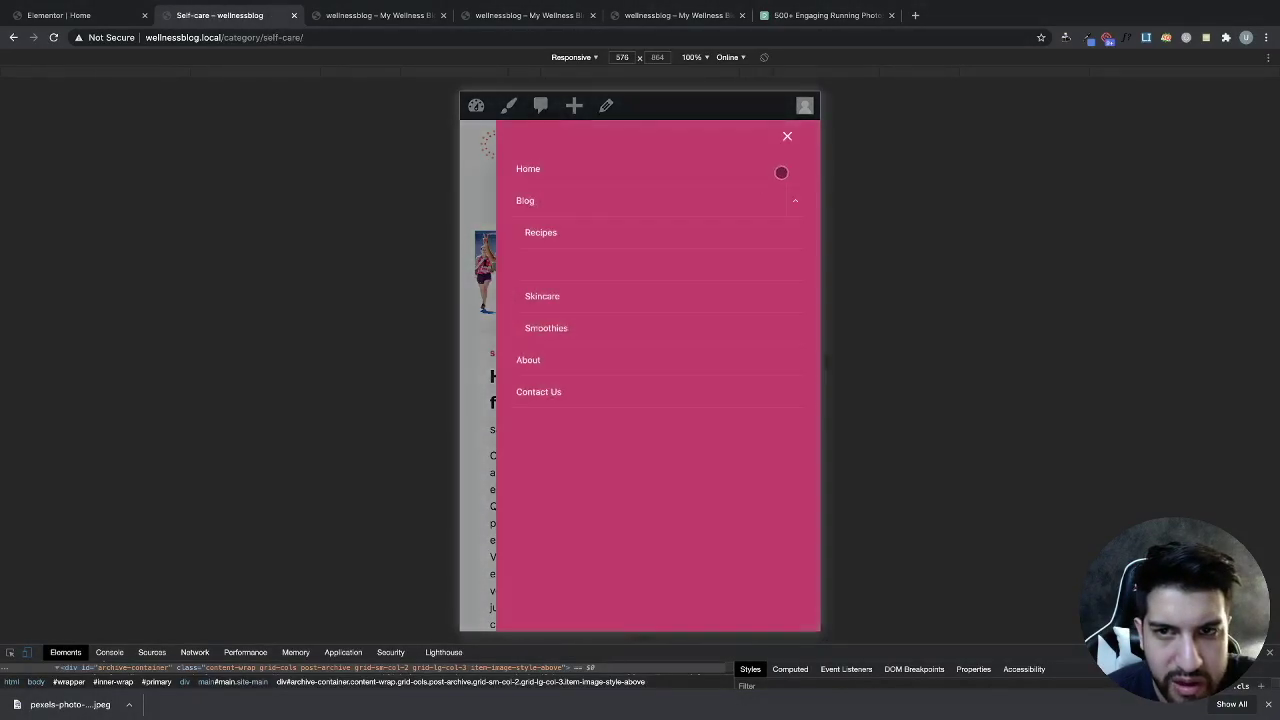
pyautogui.click(556, 295)
pyautogui.click(788, 145)
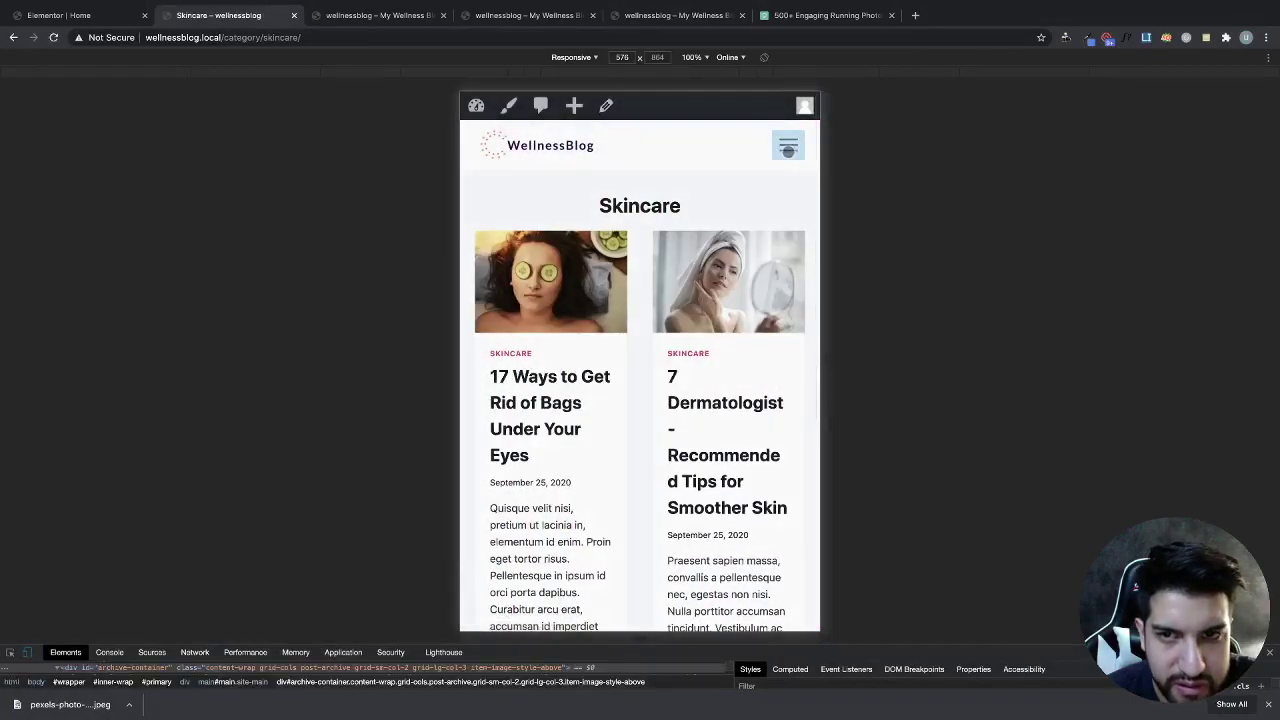
pyautogui.click(787, 136)
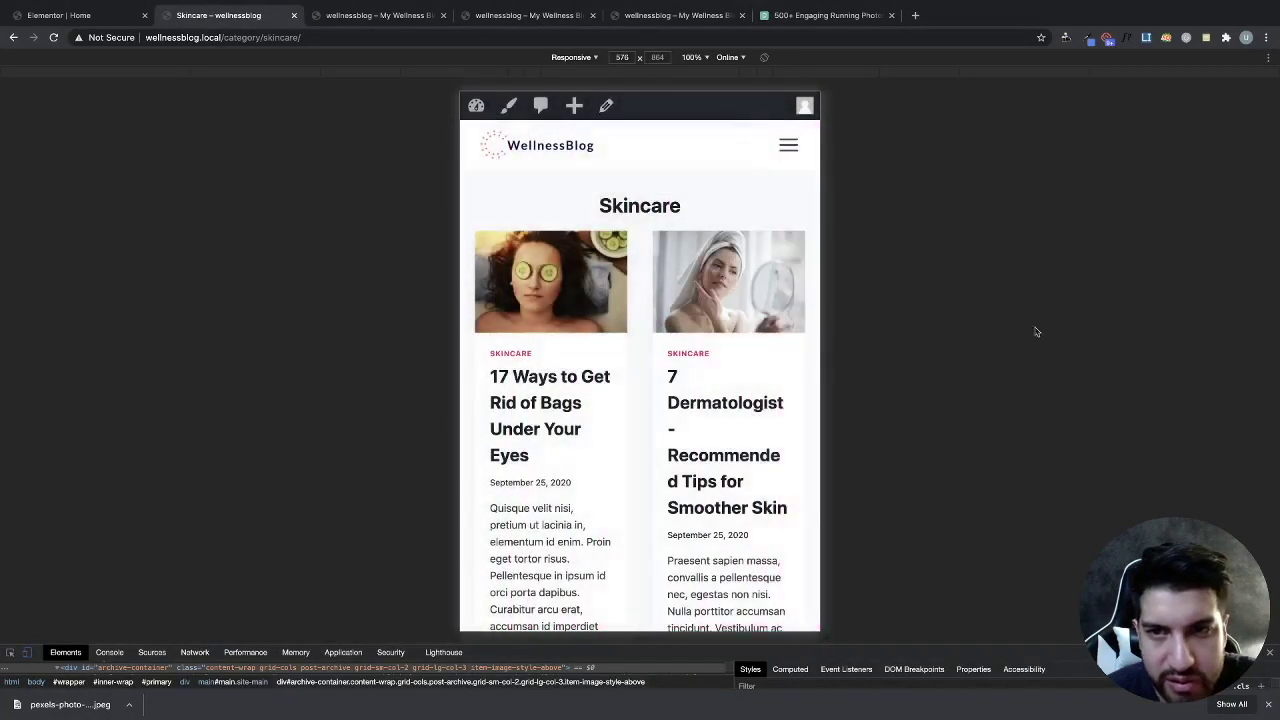
pyautogui.click(1268, 652)
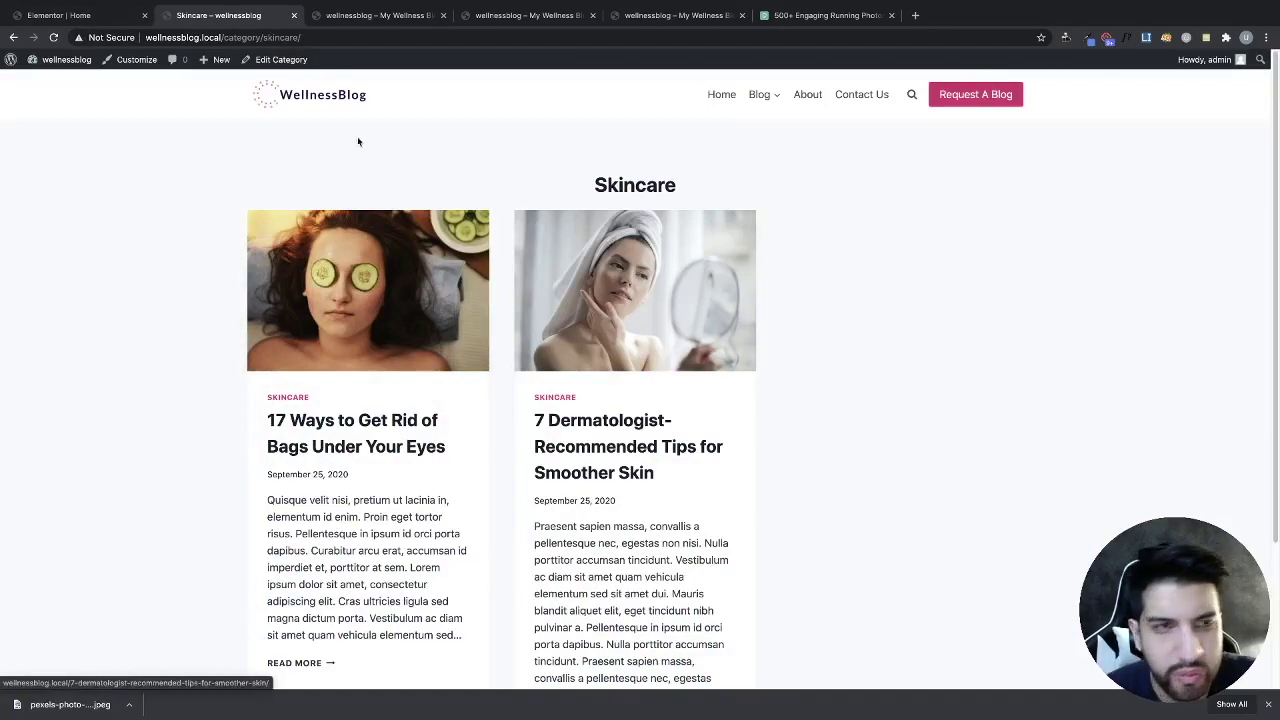
pyautogui.click(128, 60)
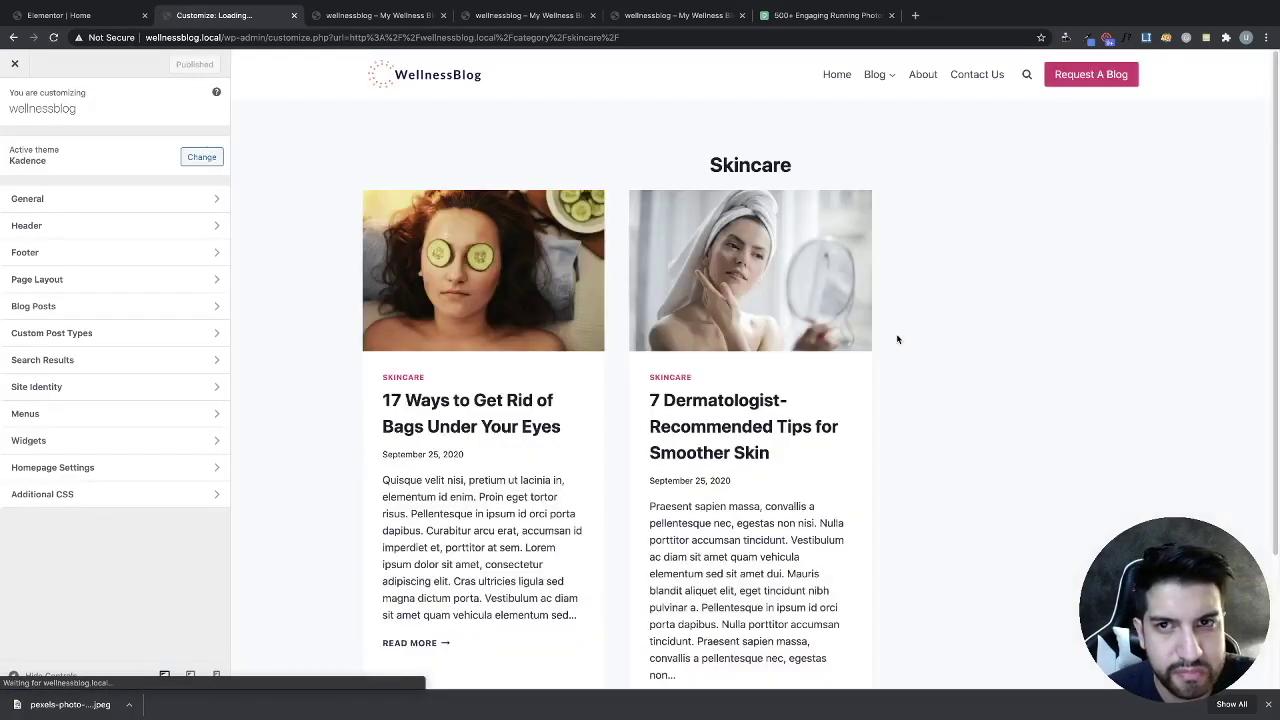
# - Open the primary navigation settings and switch the header preview to the tablet/mobile layout
pyautogui.moveTo(874, 78)
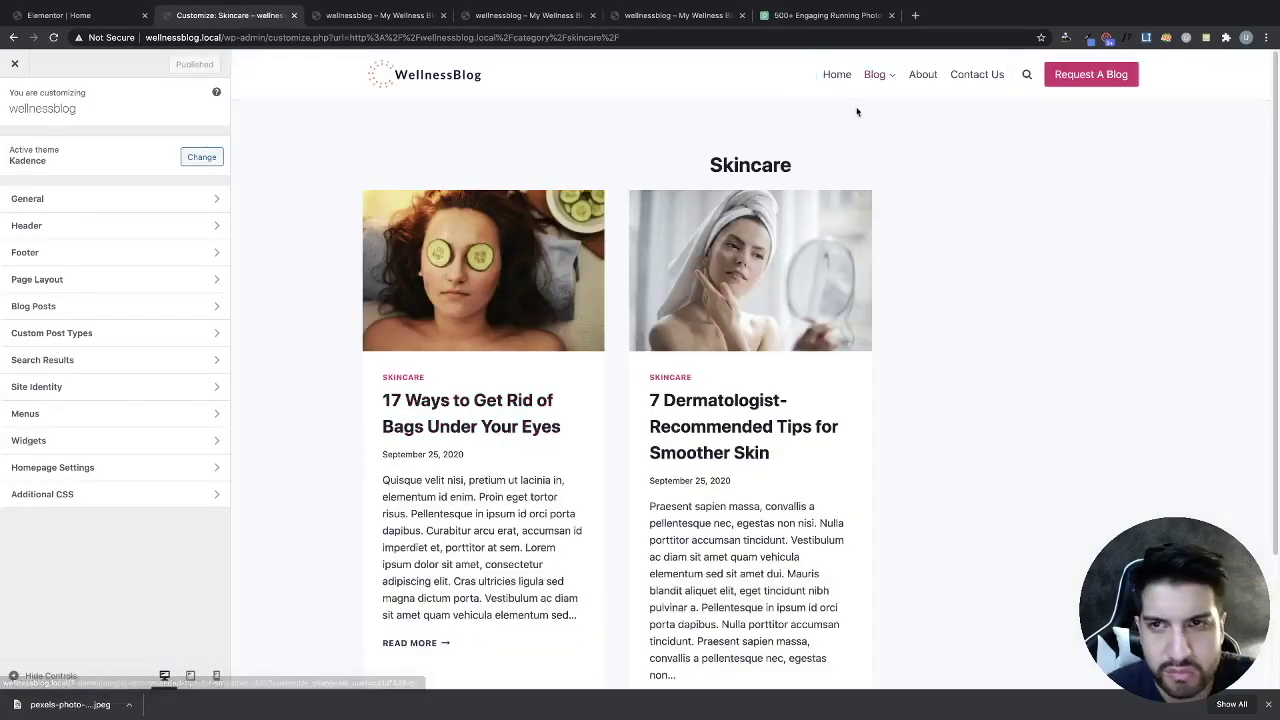
pyautogui.click(806, 84)
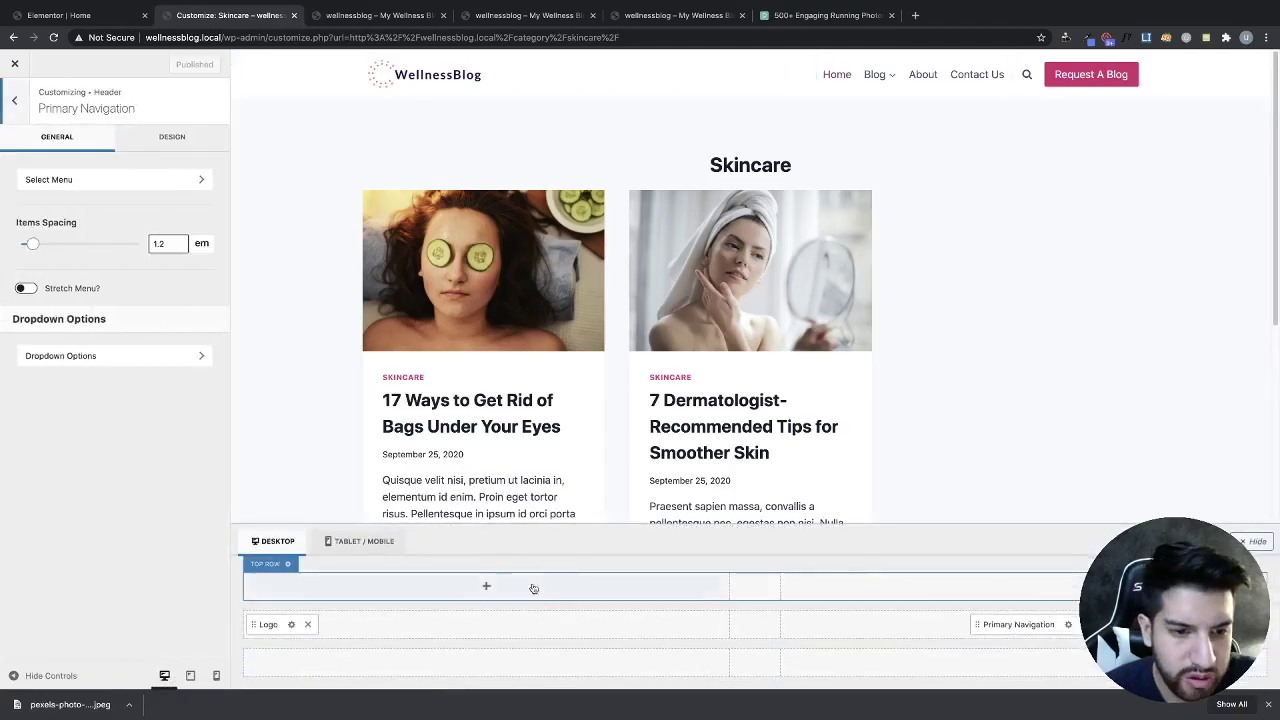
pyautogui.click(358, 541)
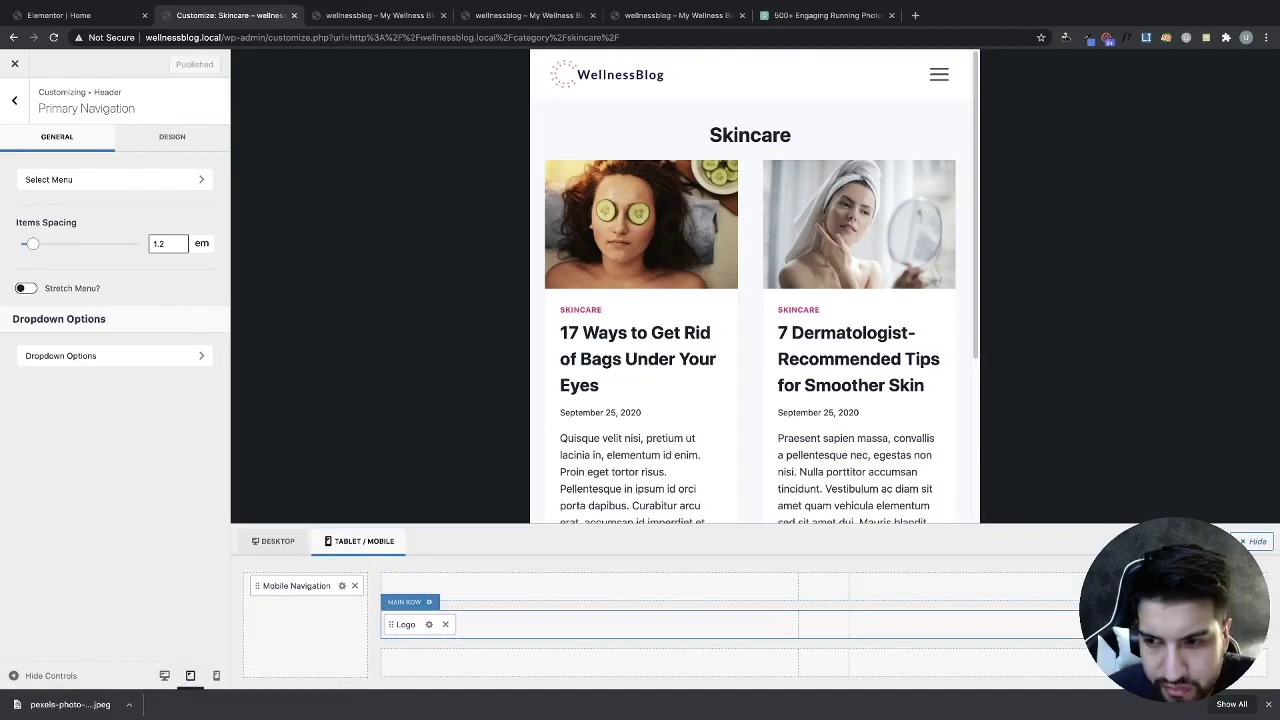
pyautogui.click(1150, 624)
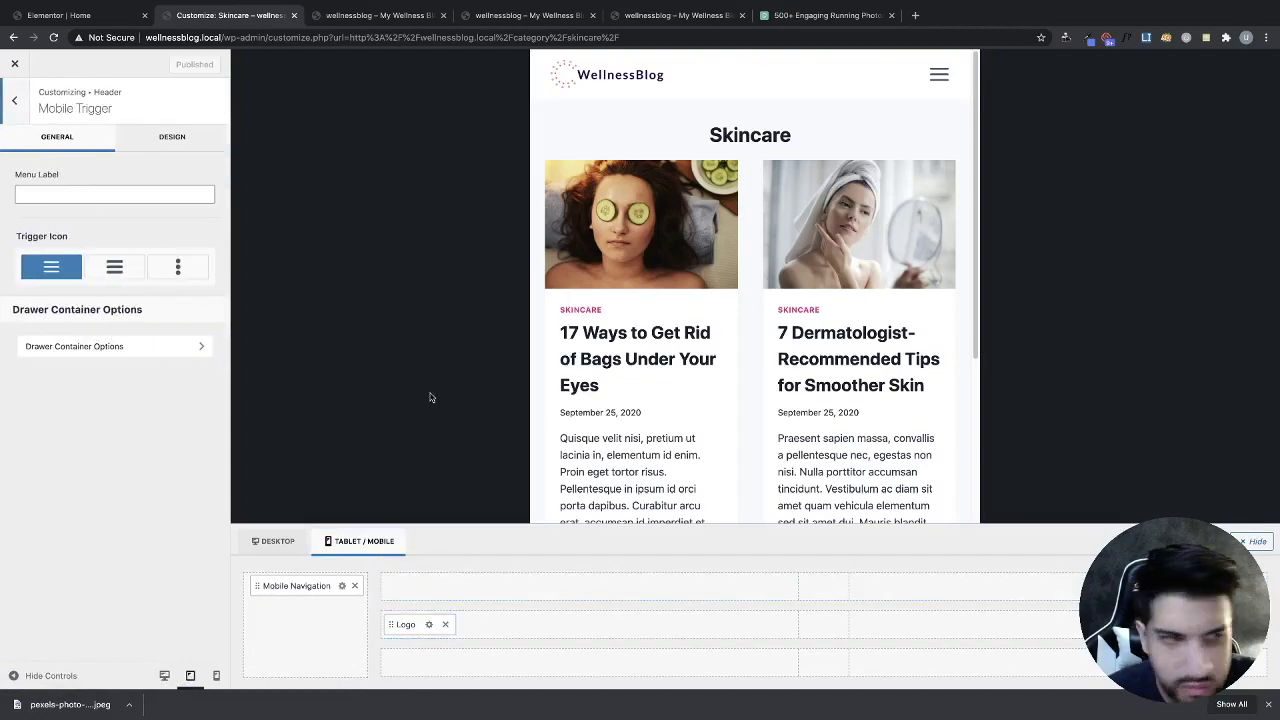
# - Review the drawer container settings, then open the pink drawer and its Mobile Navigation settings
pyautogui.click(101, 350)
pyautogui.click(156, 141)
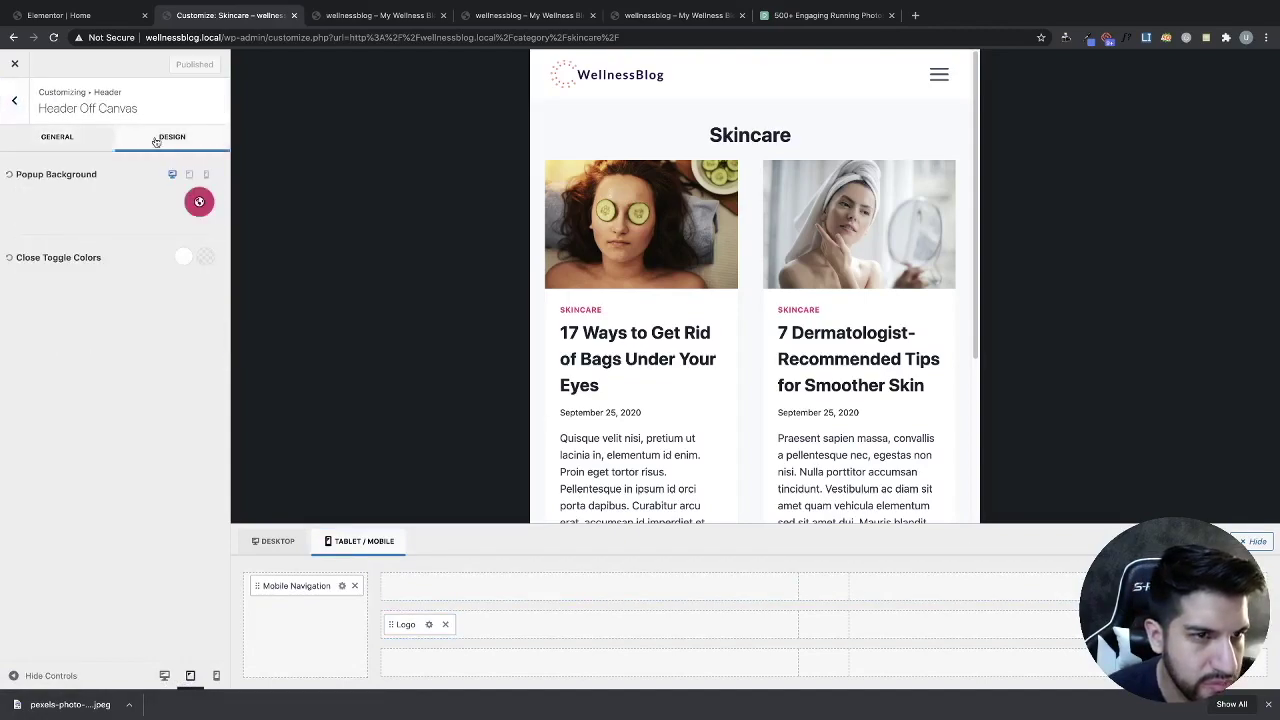
pyautogui.click(70, 140)
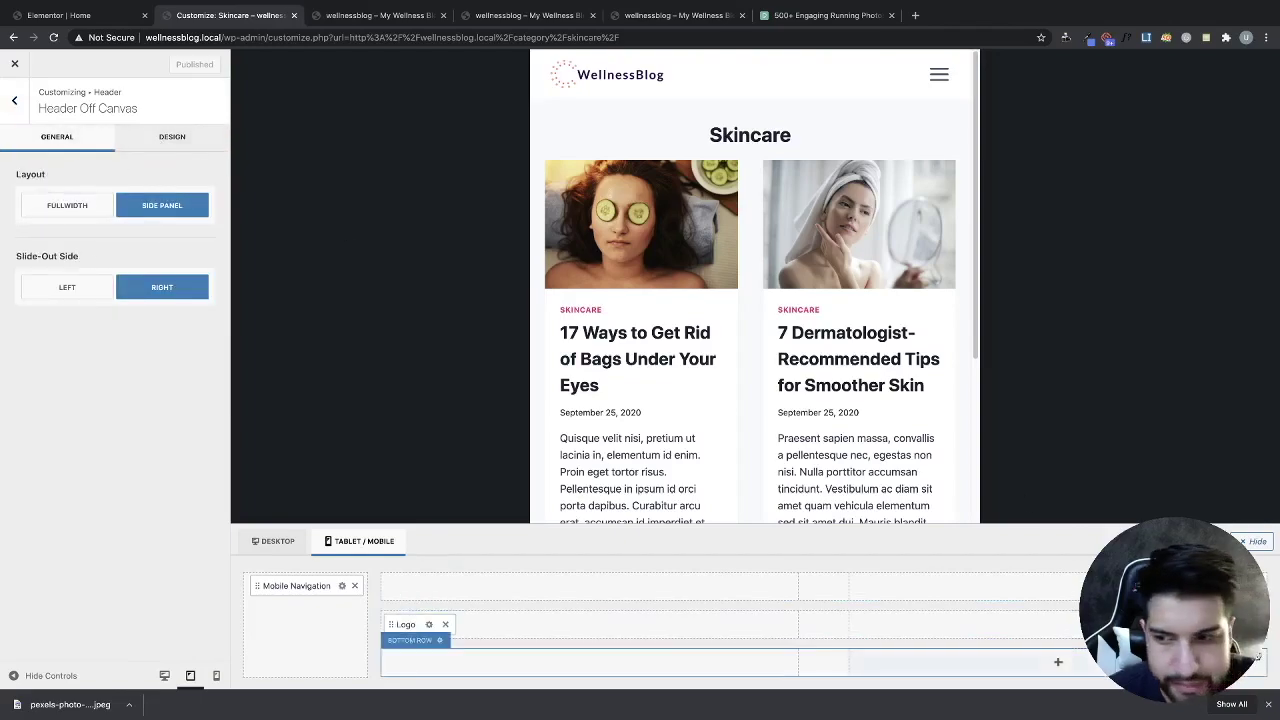
pyautogui.click(1090, 624)
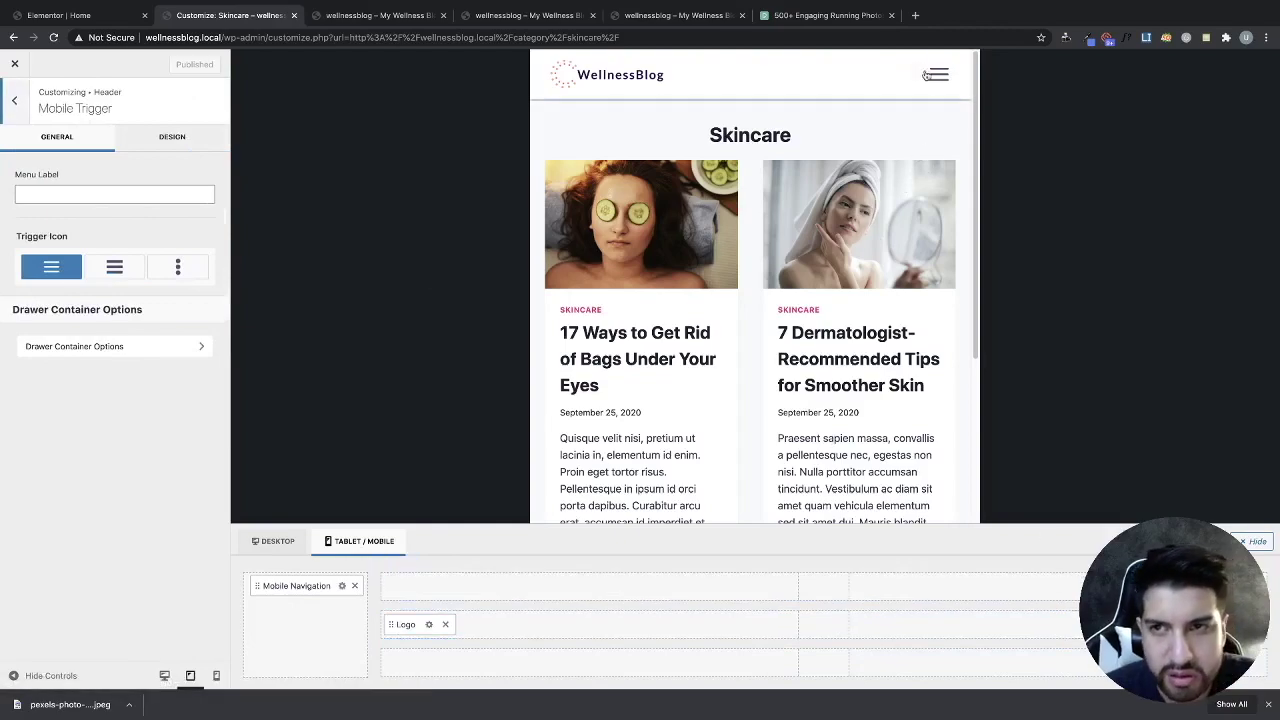
pyautogui.click(939, 74)
pyautogui.click(580, 92)
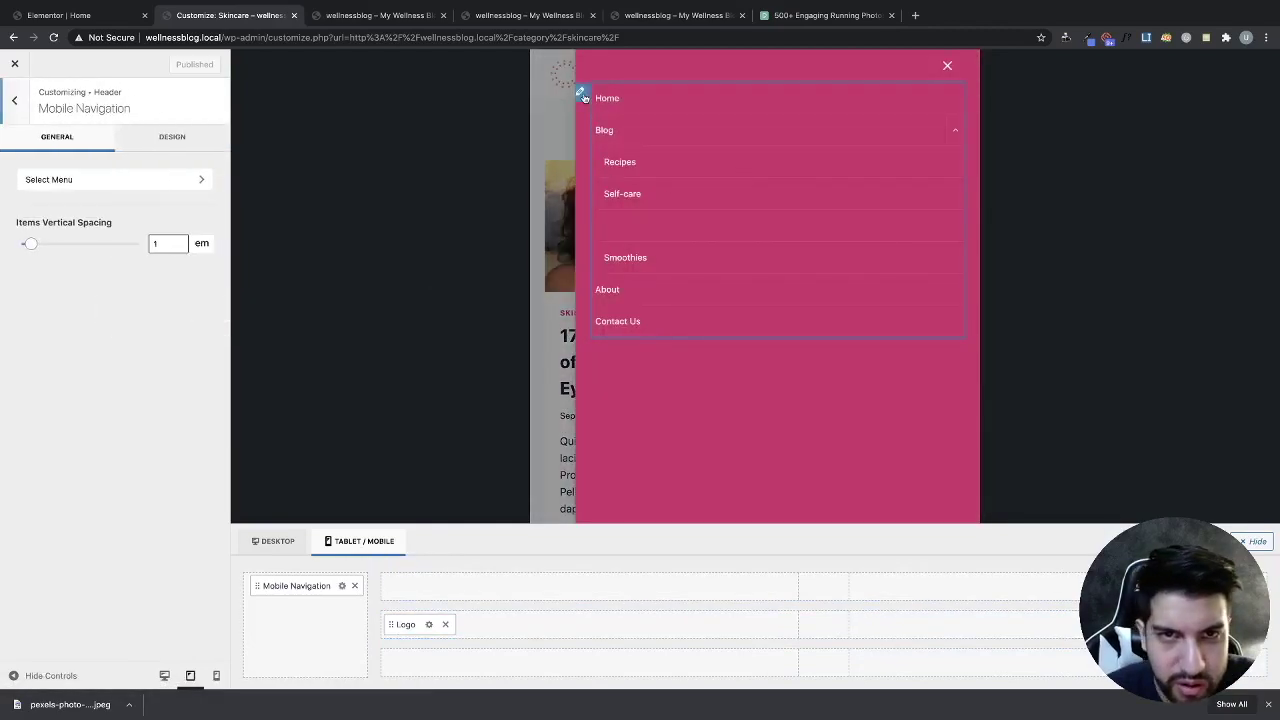
# - Set both the menu link colour and the active item colour to white (#FFFFFF)
pyautogui.click(161, 145)
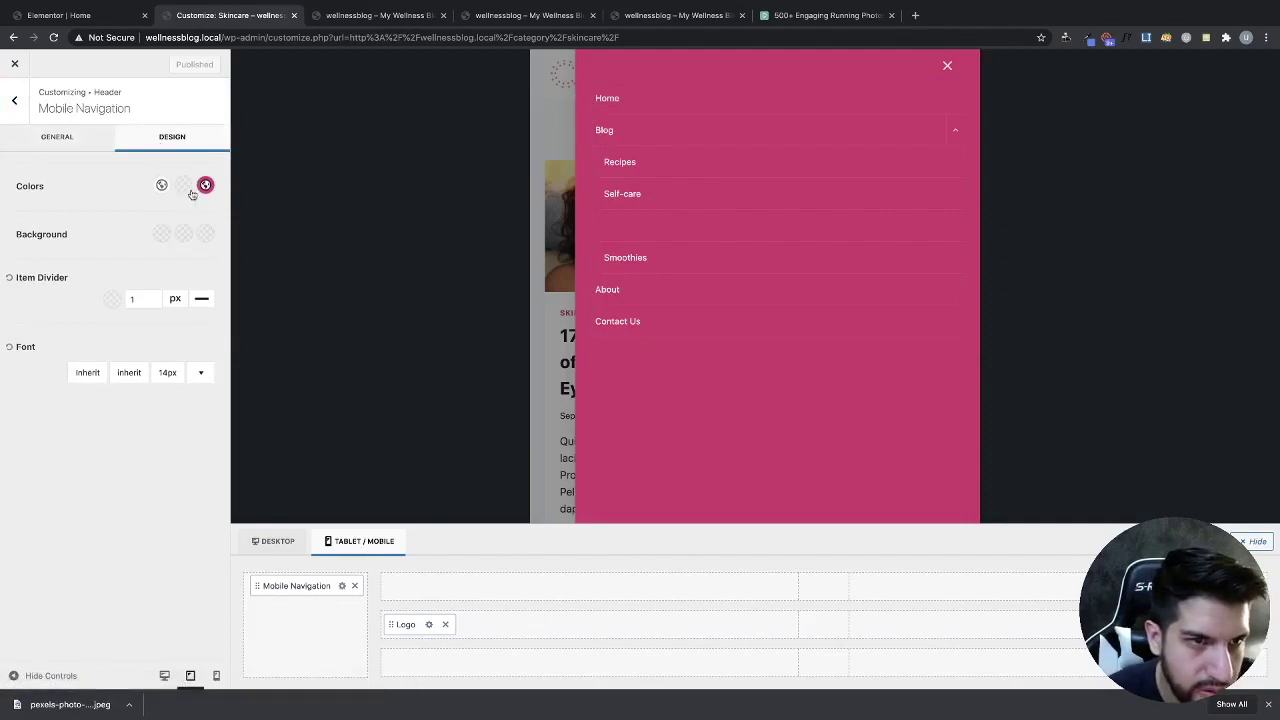
pyautogui.click(184, 185)
pyautogui.moveTo(68, 292); pyautogui.dragTo(6, 186)
pyautogui.click(90, 175)
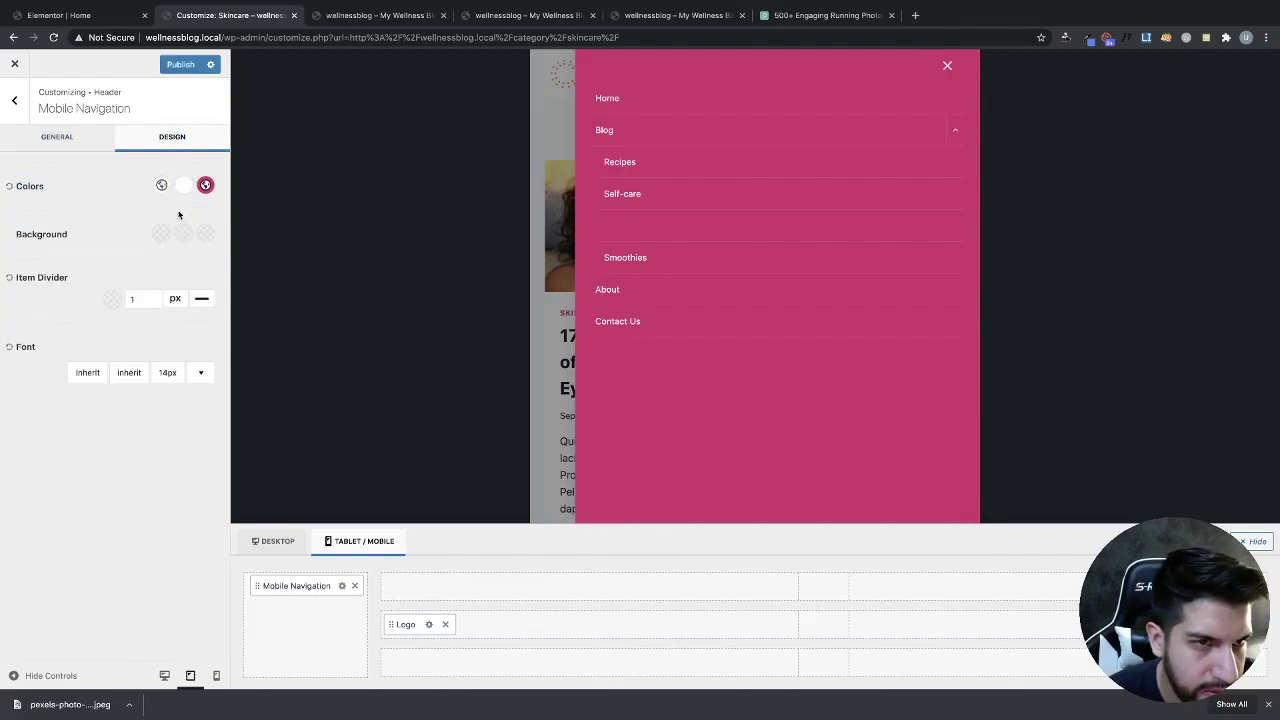
pyautogui.click(204, 185)
pyautogui.click(210, 244)
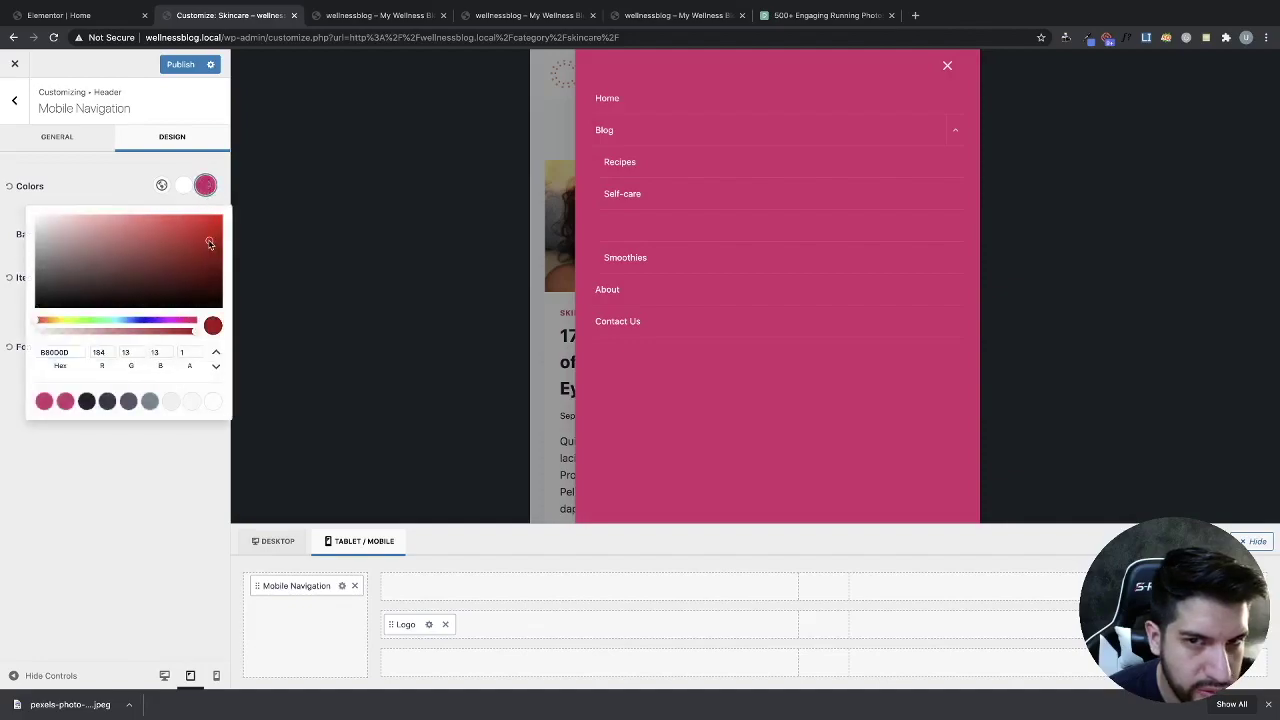
pyautogui.moveTo(210, 244); pyautogui.dragTo(41, 218)
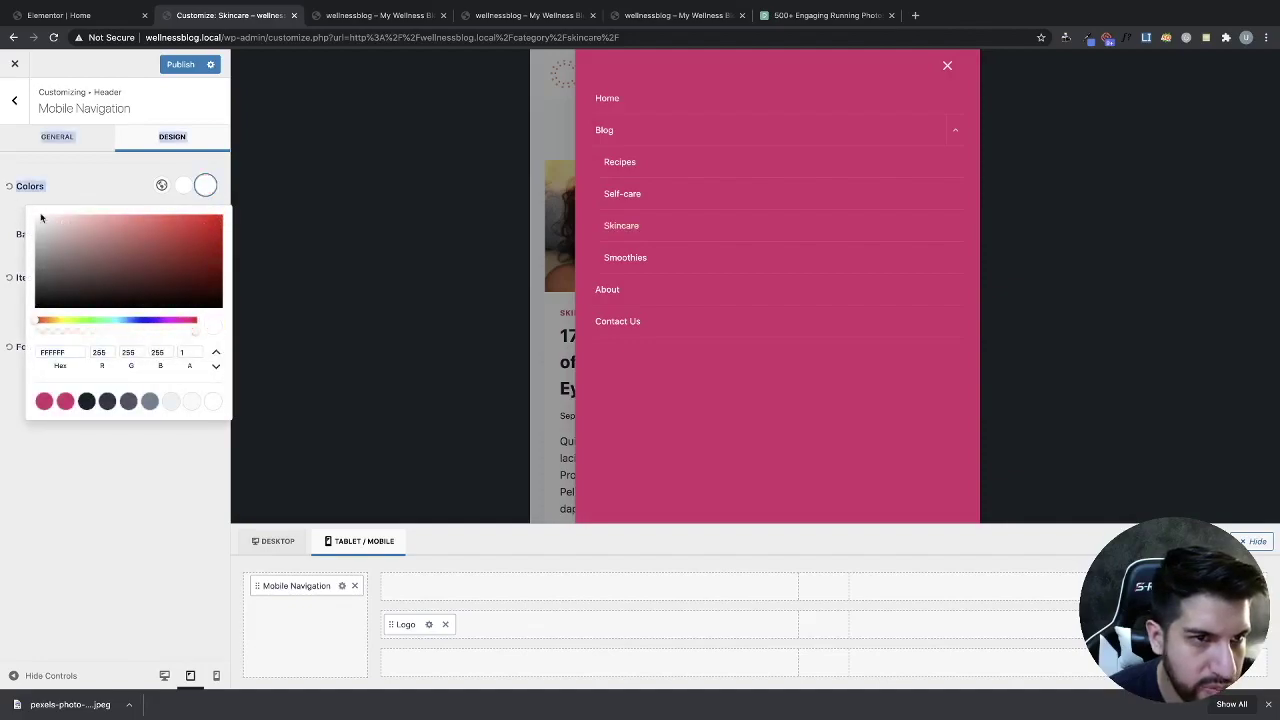
pyautogui.click(85, 178)
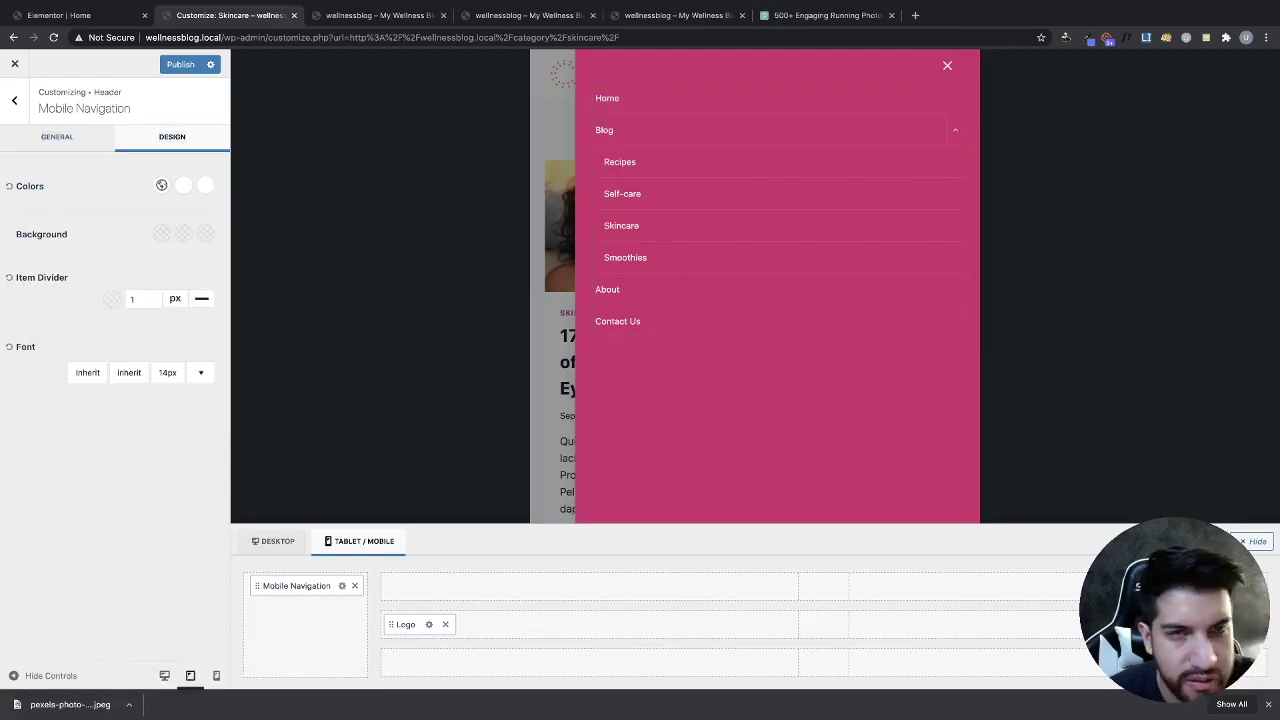
# - Close the drawer, check the desktop and tablet layouts, and publish the menu colour changes
pyautogui.click(944, 66)
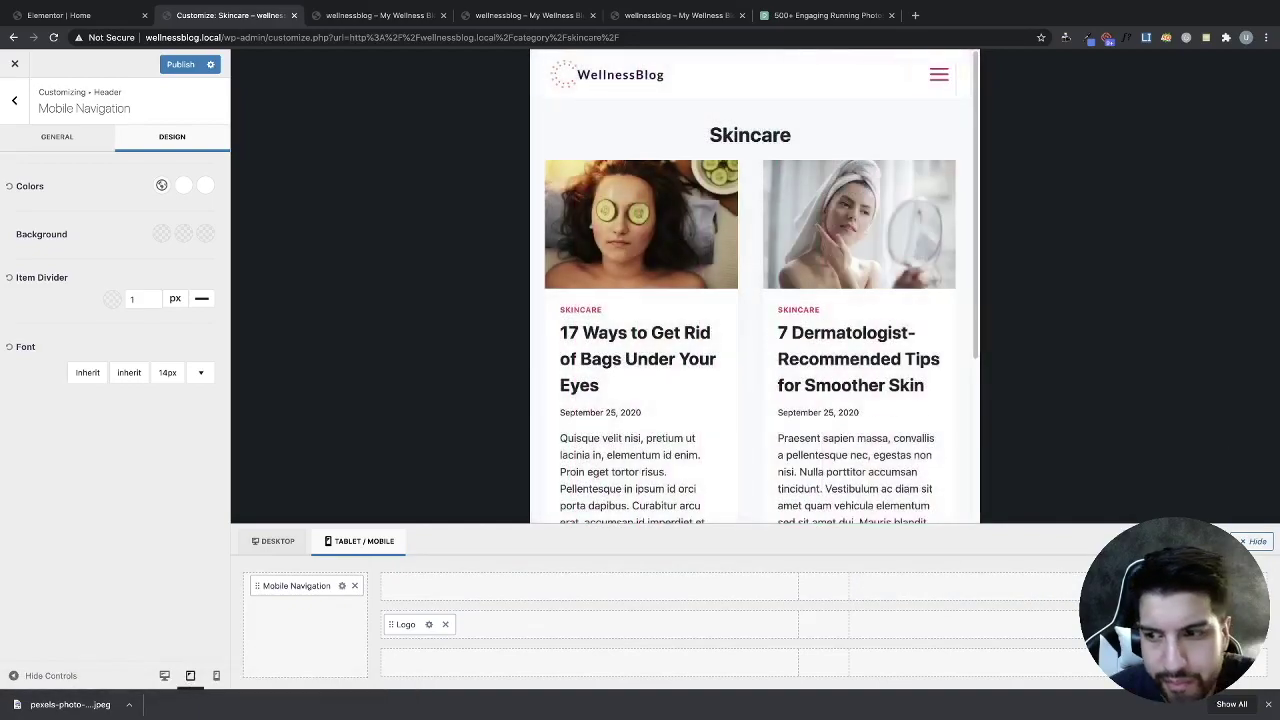
pyautogui.click(268, 541)
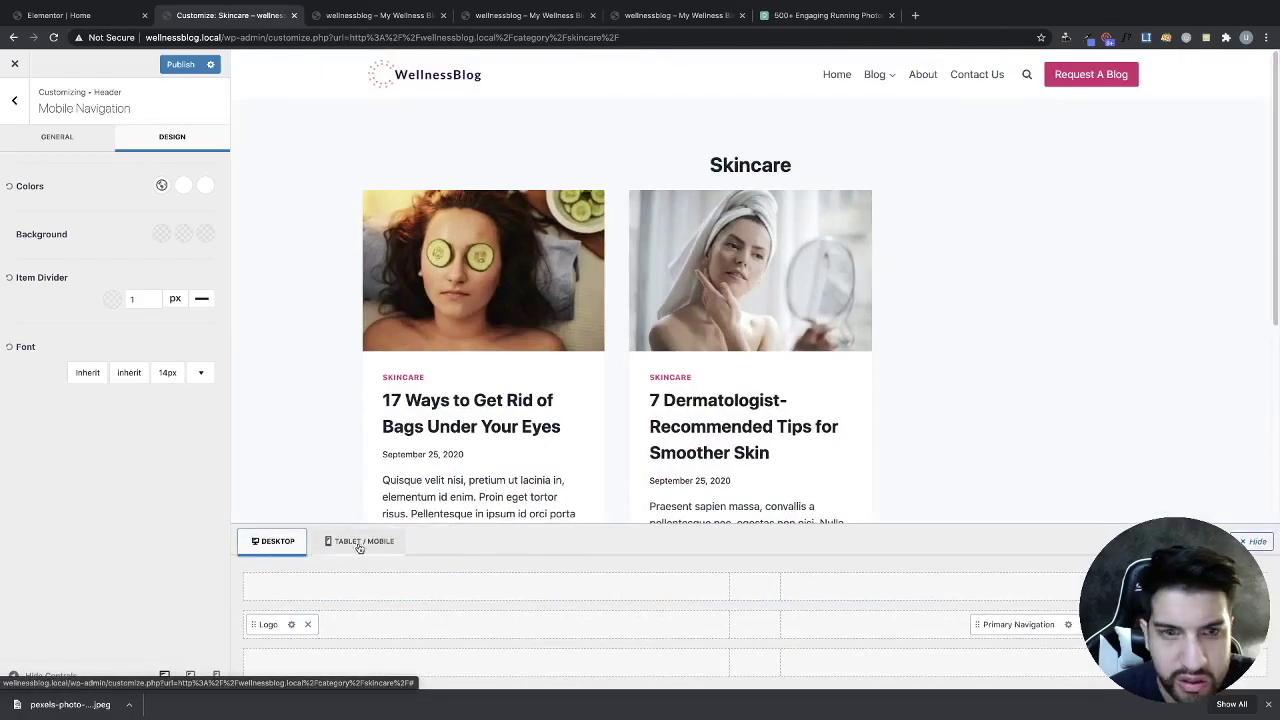
pyautogui.click(360, 541)
pyautogui.click(274, 541)
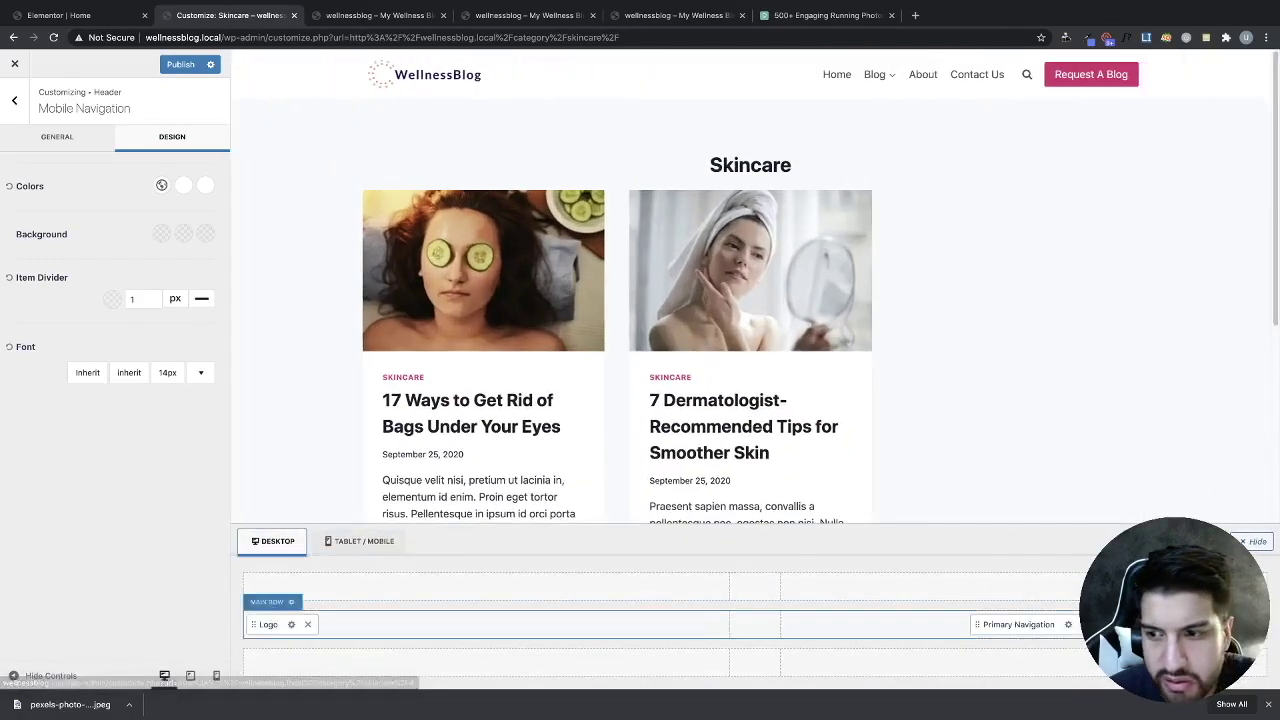
pyautogui.click(180, 64)
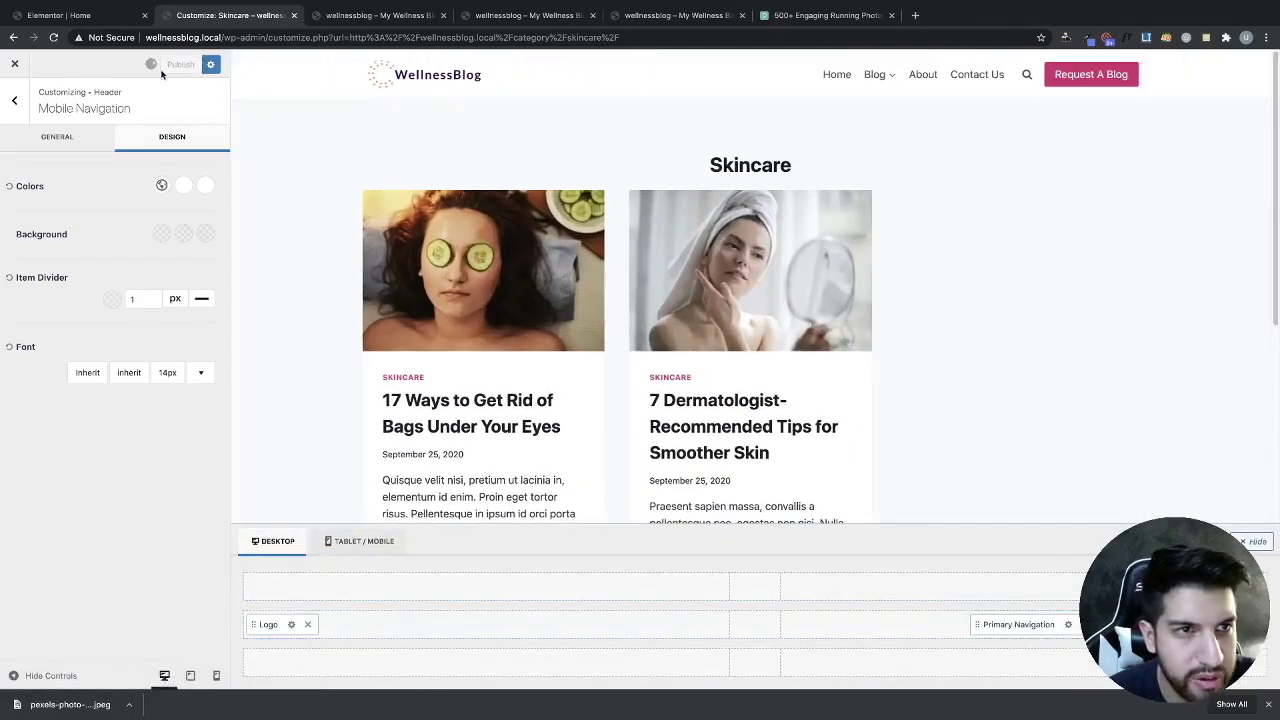
pyautogui.click(15, 64)
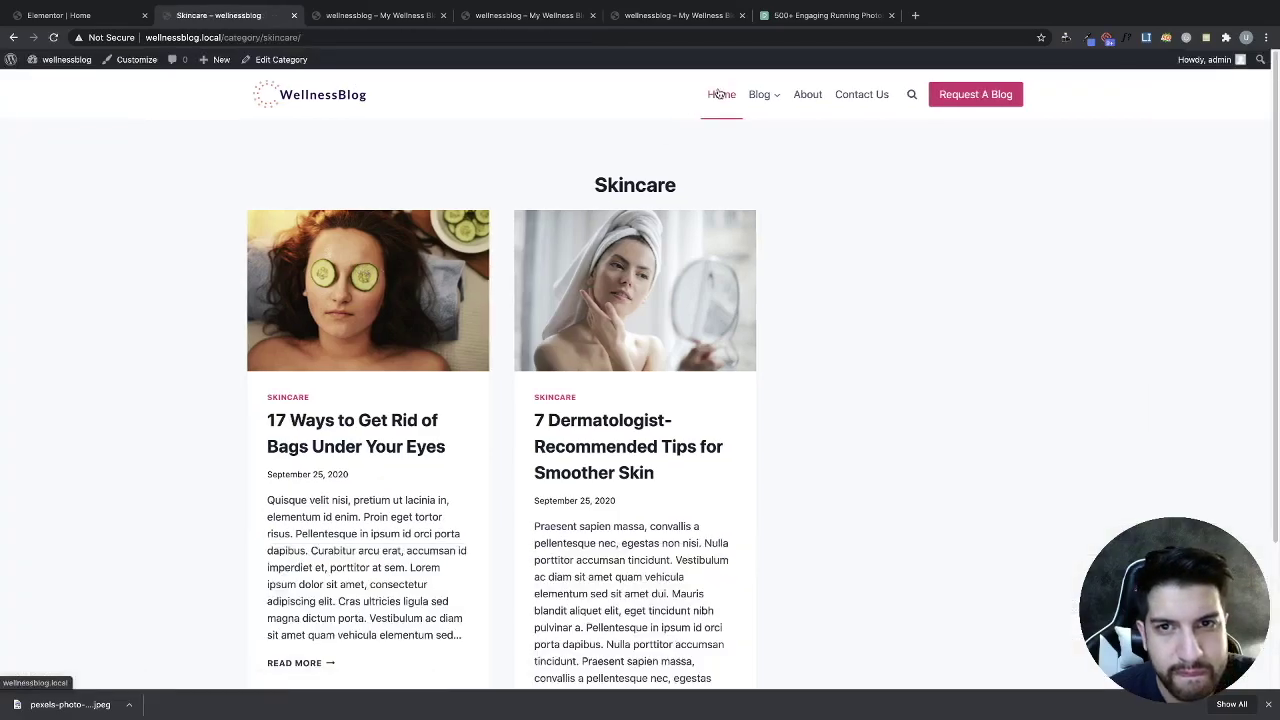
pyautogui.click(718, 93)
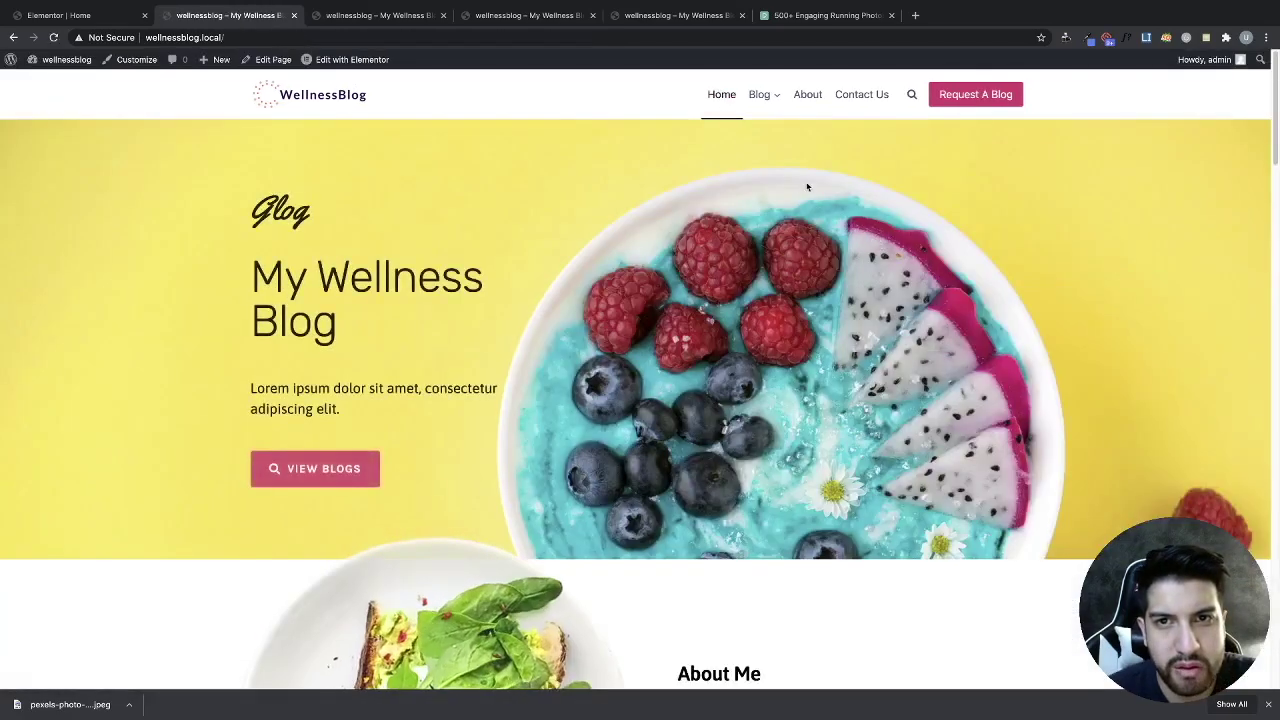
pyautogui.moveTo(762, 96)
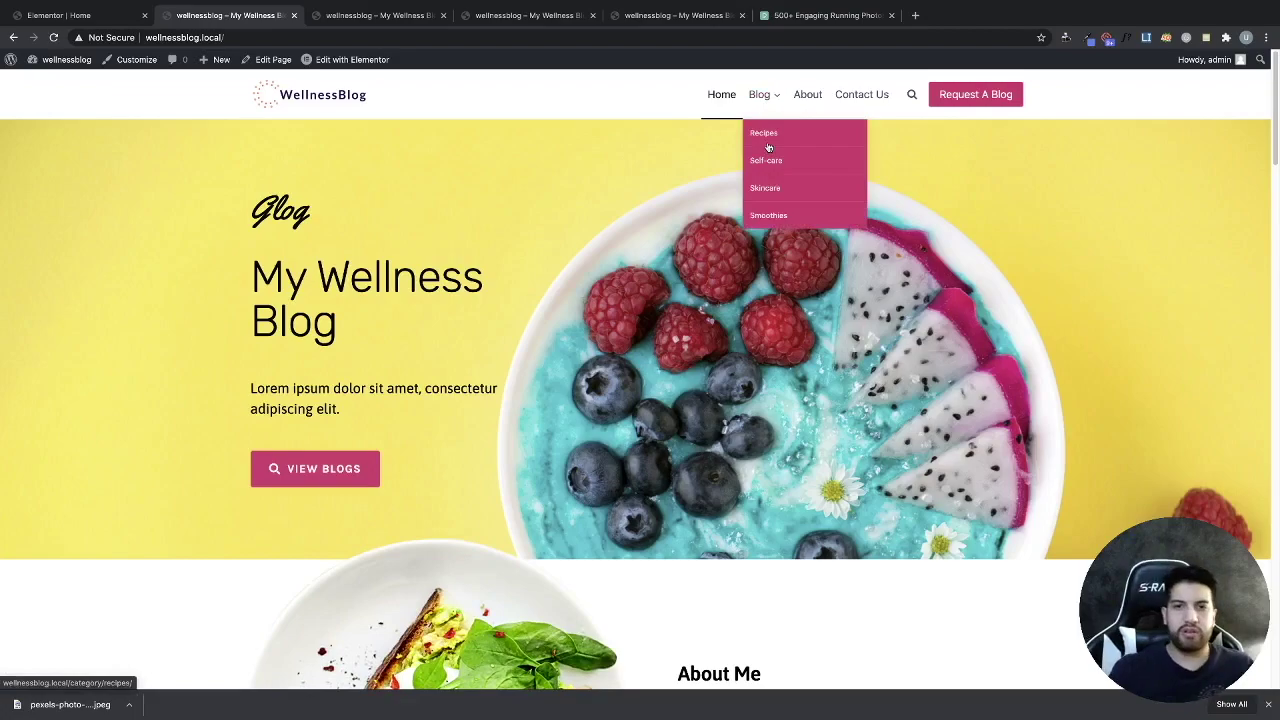
pyautogui.click(768, 147)
pyautogui.rightClick(853, 145)
pyautogui.click(877, 282)
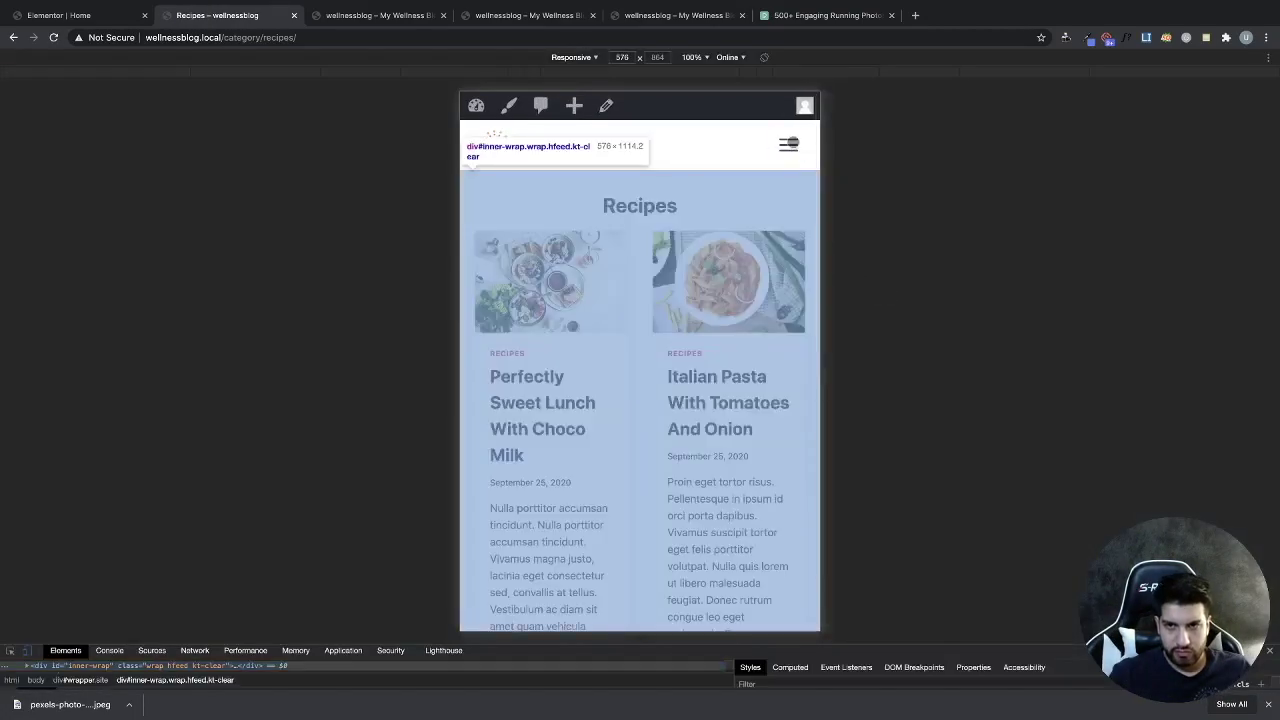
pyautogui.click(789, 145)
pyautogui.click(789, 140)
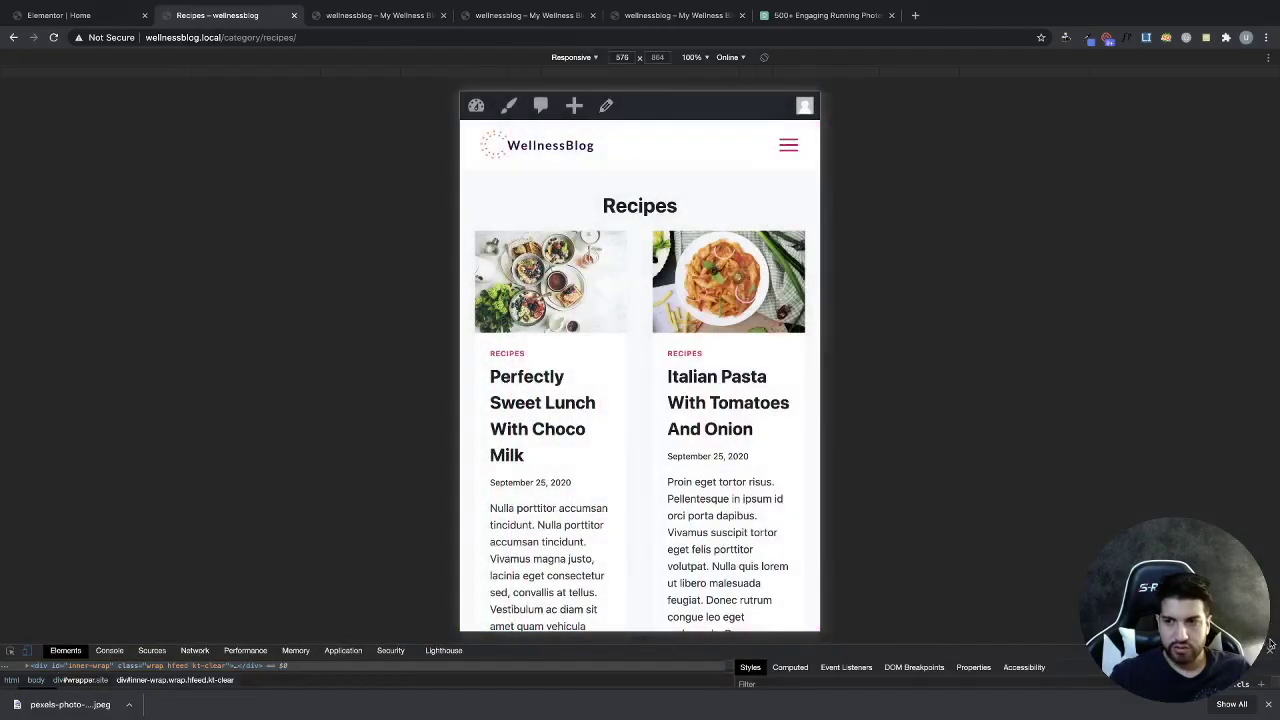
pyautogui.click(1270, 648)
pyautogui.scroll(-2, 910, 343)
pyautogui.scroll(2, 908, 344)
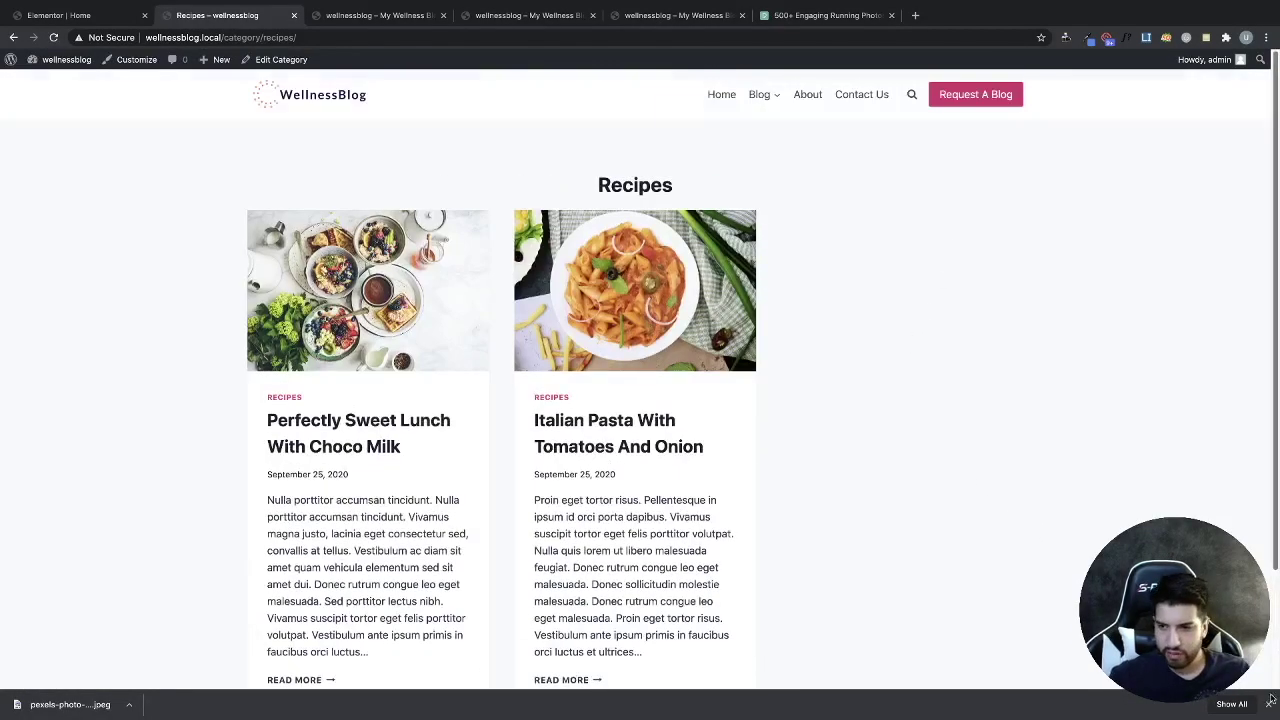
pyautogui.scroll(-1, 906, 278)
pyautogui.scroll(1, 890, 297)
pyautogui.moveTo(760, 94)
pyautogui.click(778, 138)
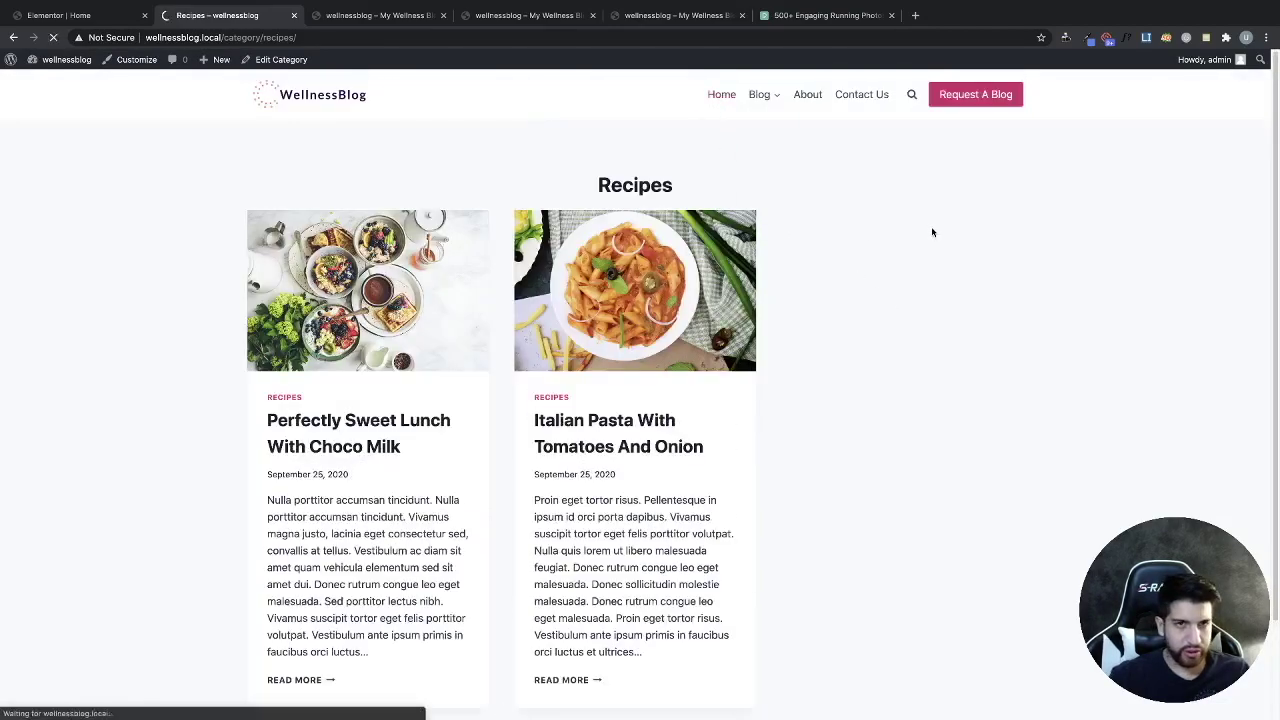
pyautogui.hotkey('alt', 'Left')
pyautogui.scroll(-12, 930, 280)
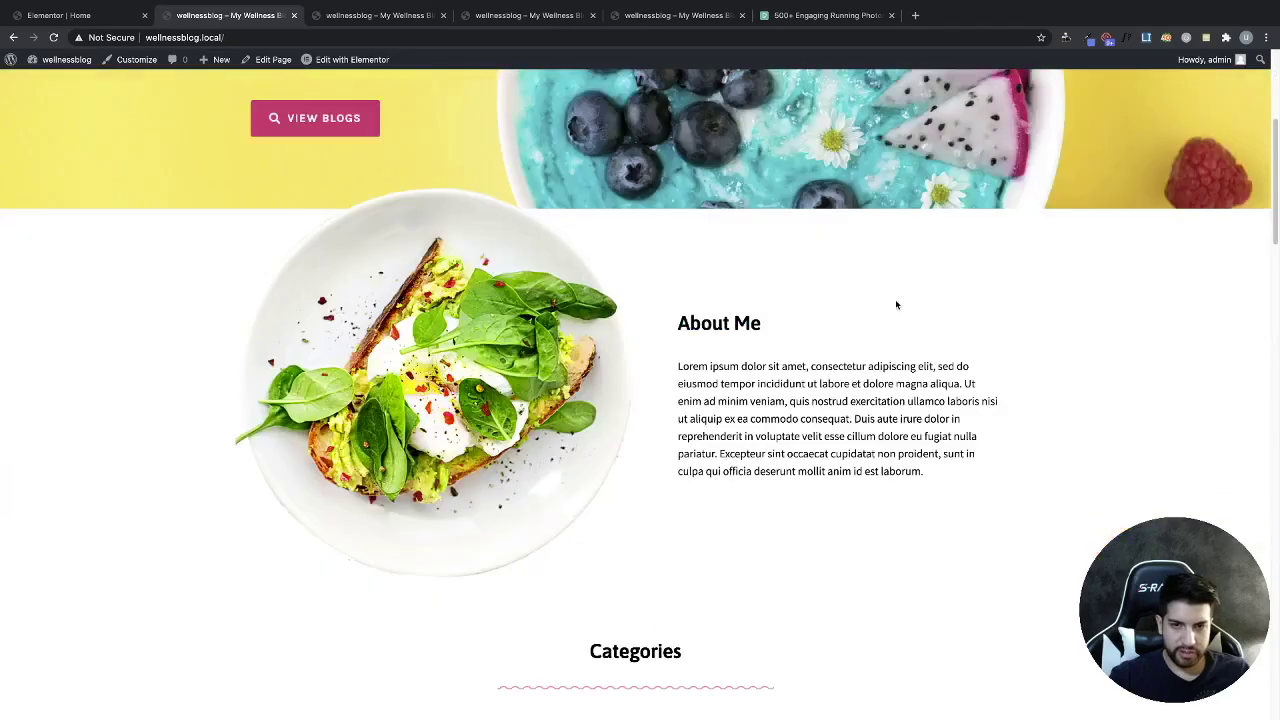
pyautogui.scroll(-10, 877, 307)
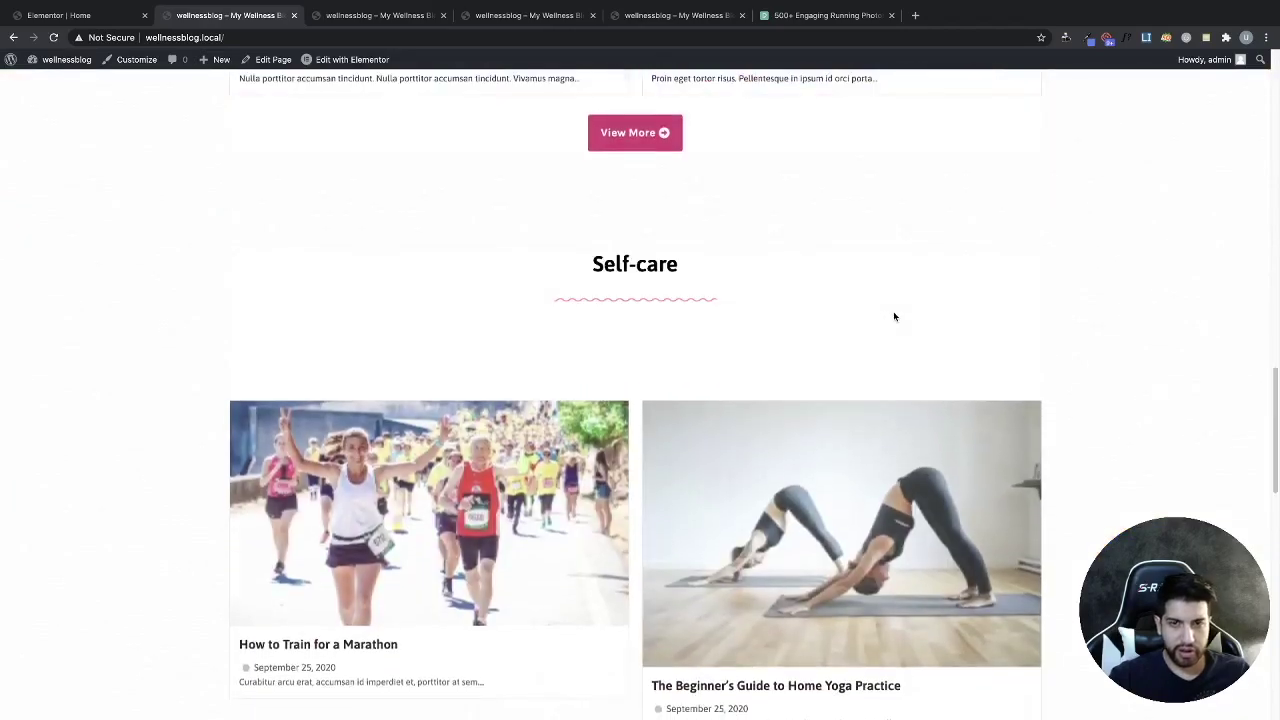
pyautogui.scroll(-3, 886, 319)
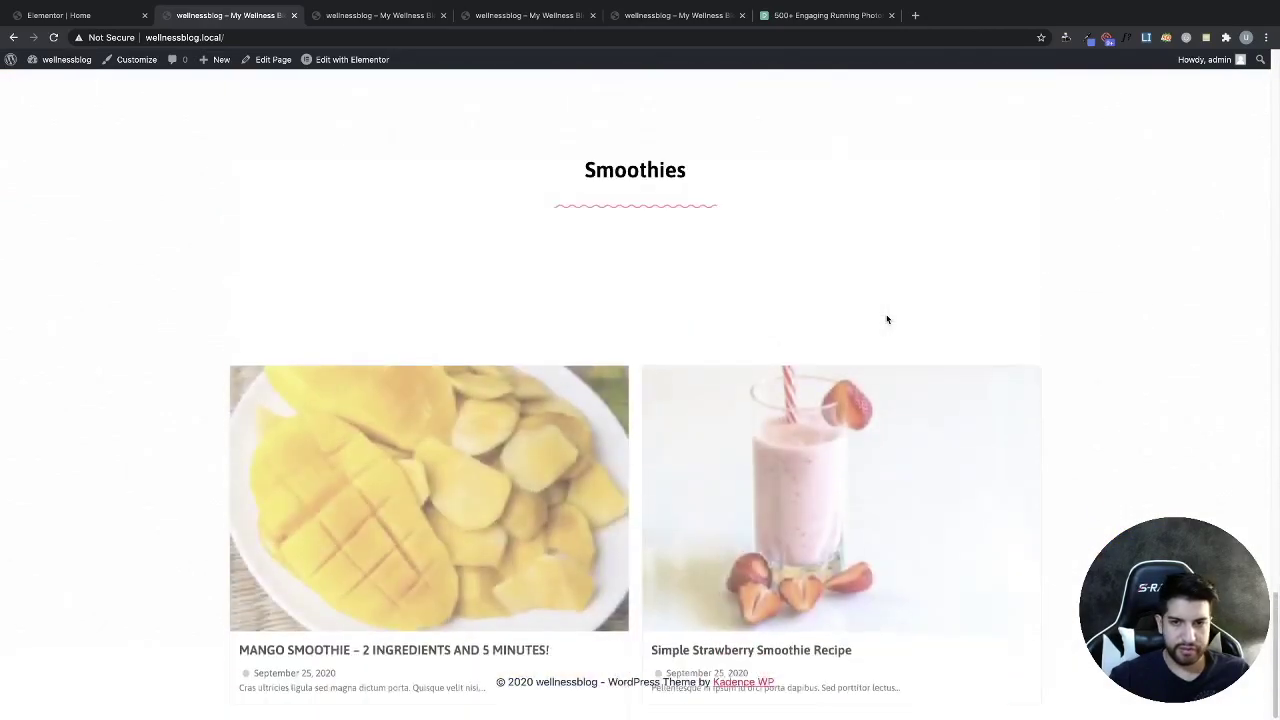
pyautogui.scroll(12, 886, 319)
pyautogui.scroll(-5, 885, 318)
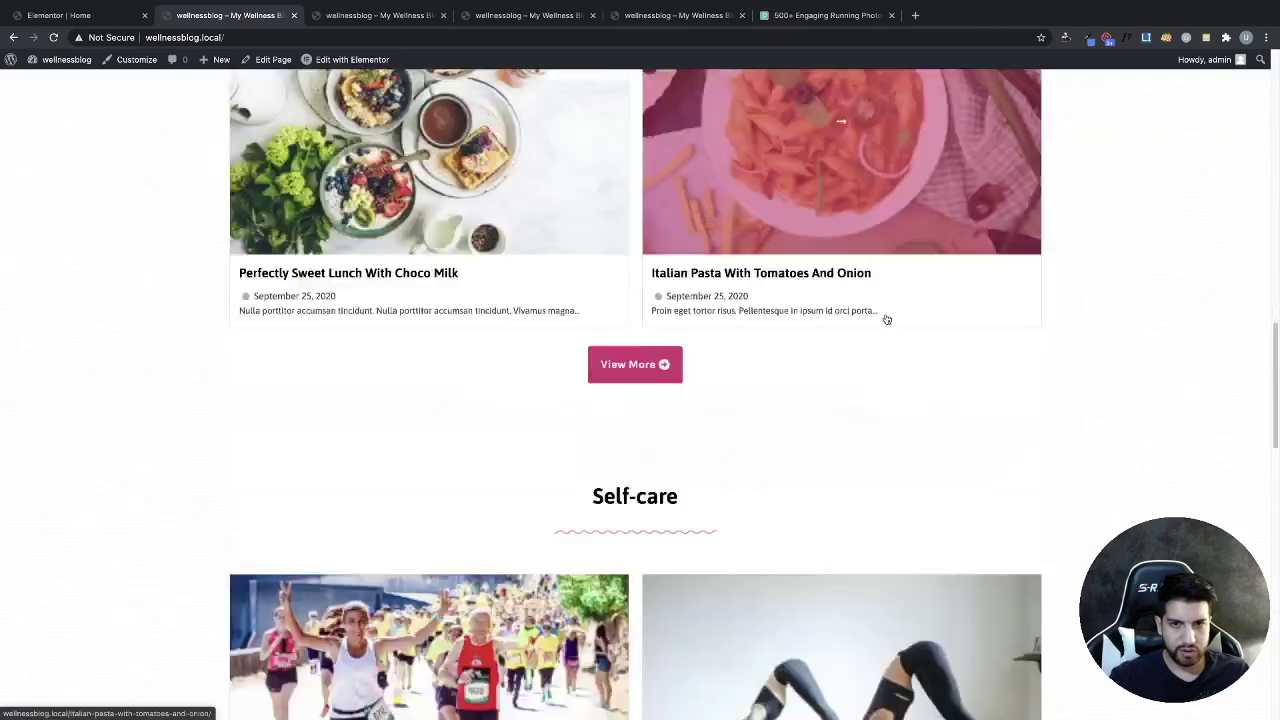
pyautogui.scroll(15, 890, 320)
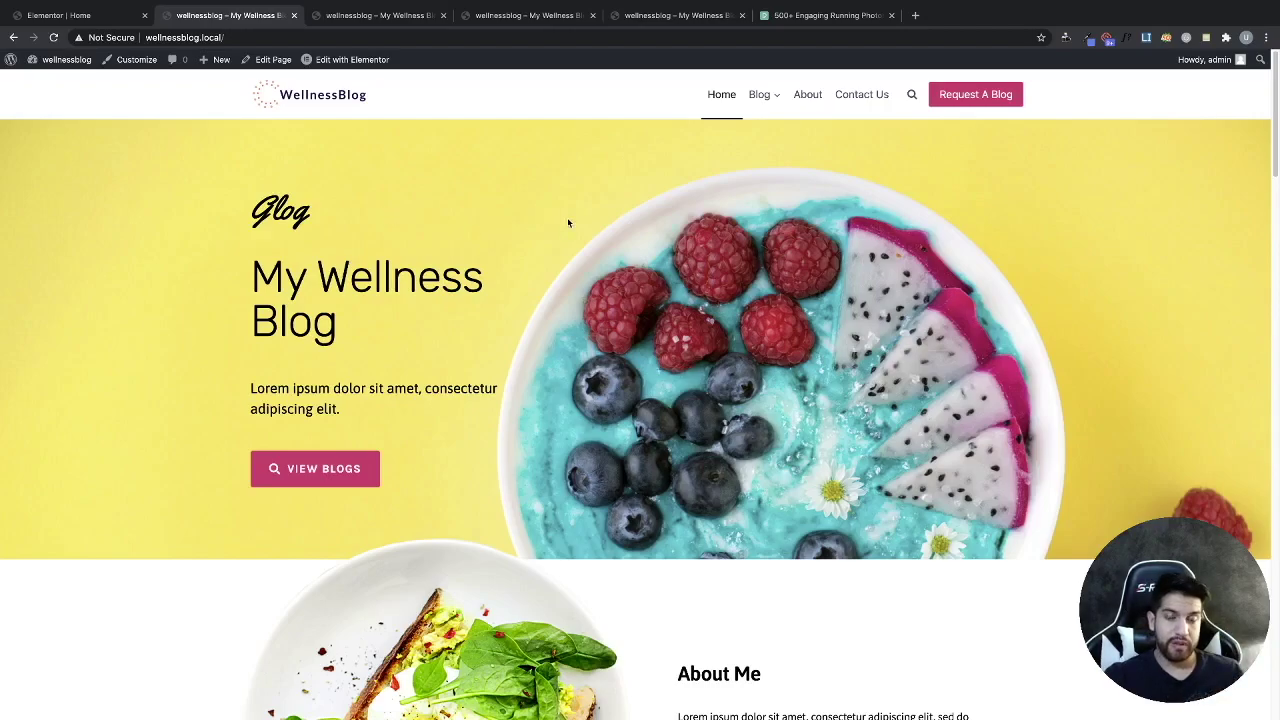
pyautogui.scroll(-10, 800, 315)
pyautogui.scroll(-10, 798, 322)
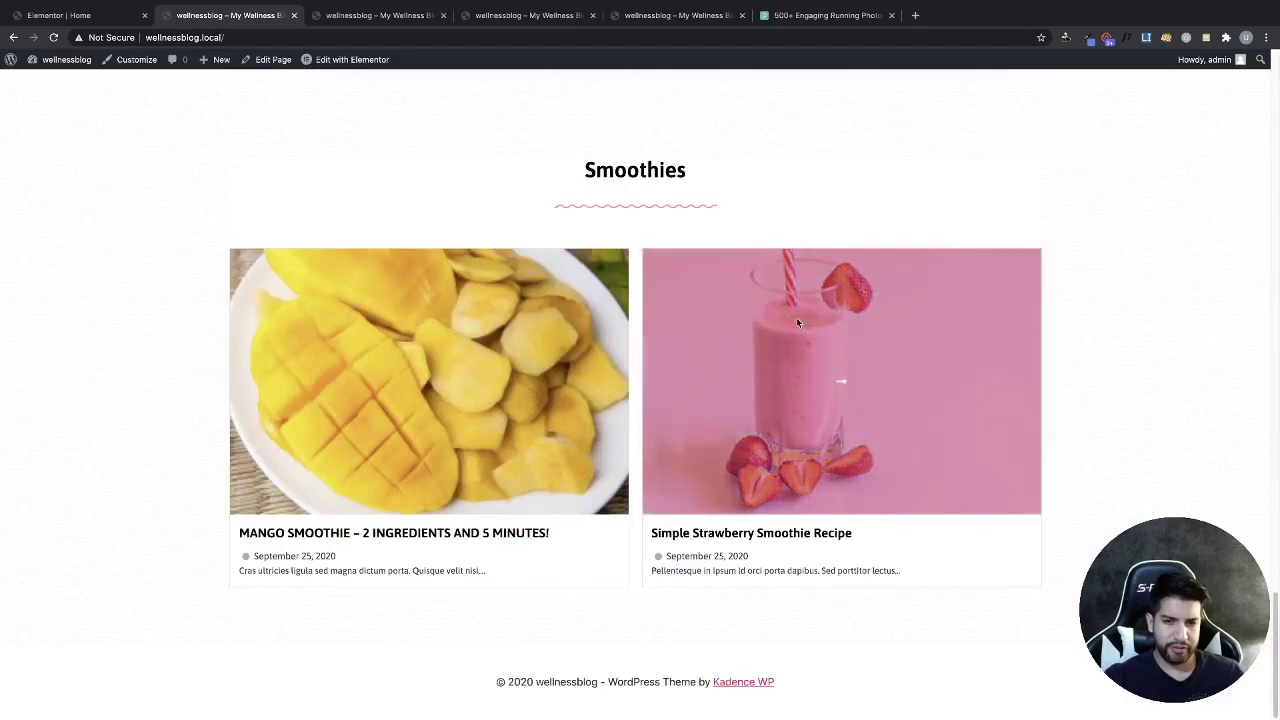
pyautogui.scroll(12, 797, 322)
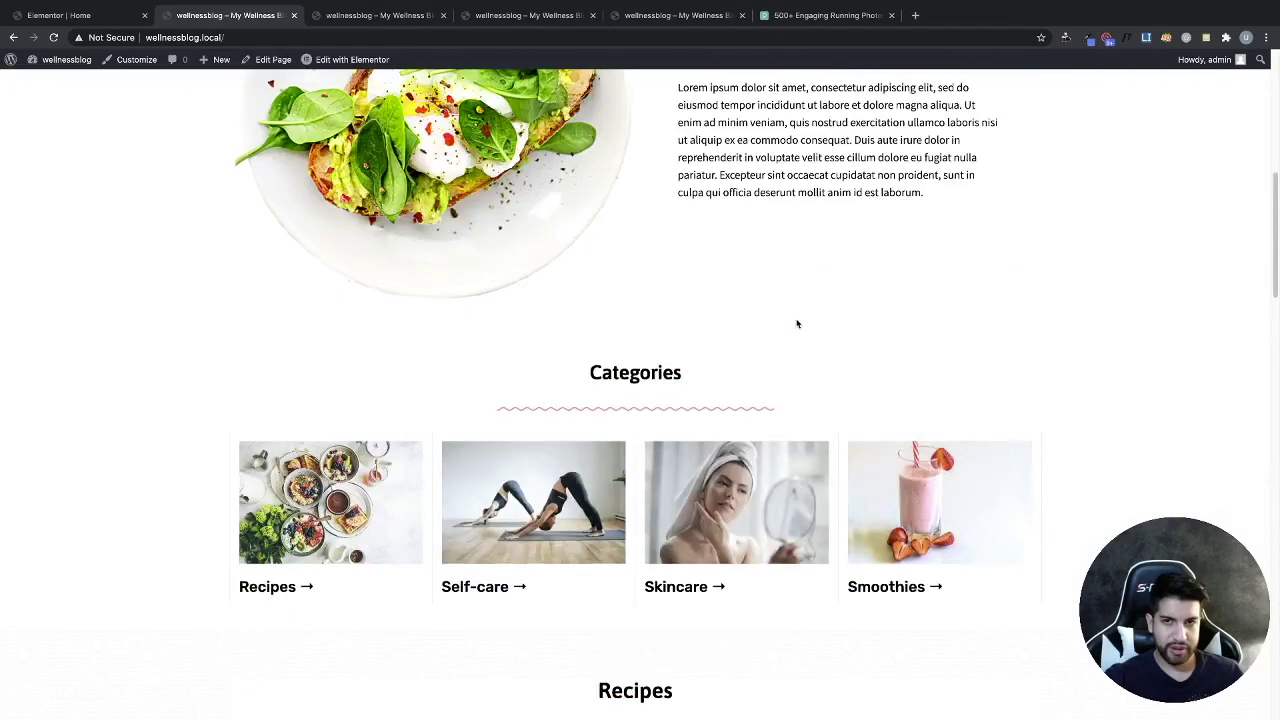
pyautogui.scroll(6, 797, 323)
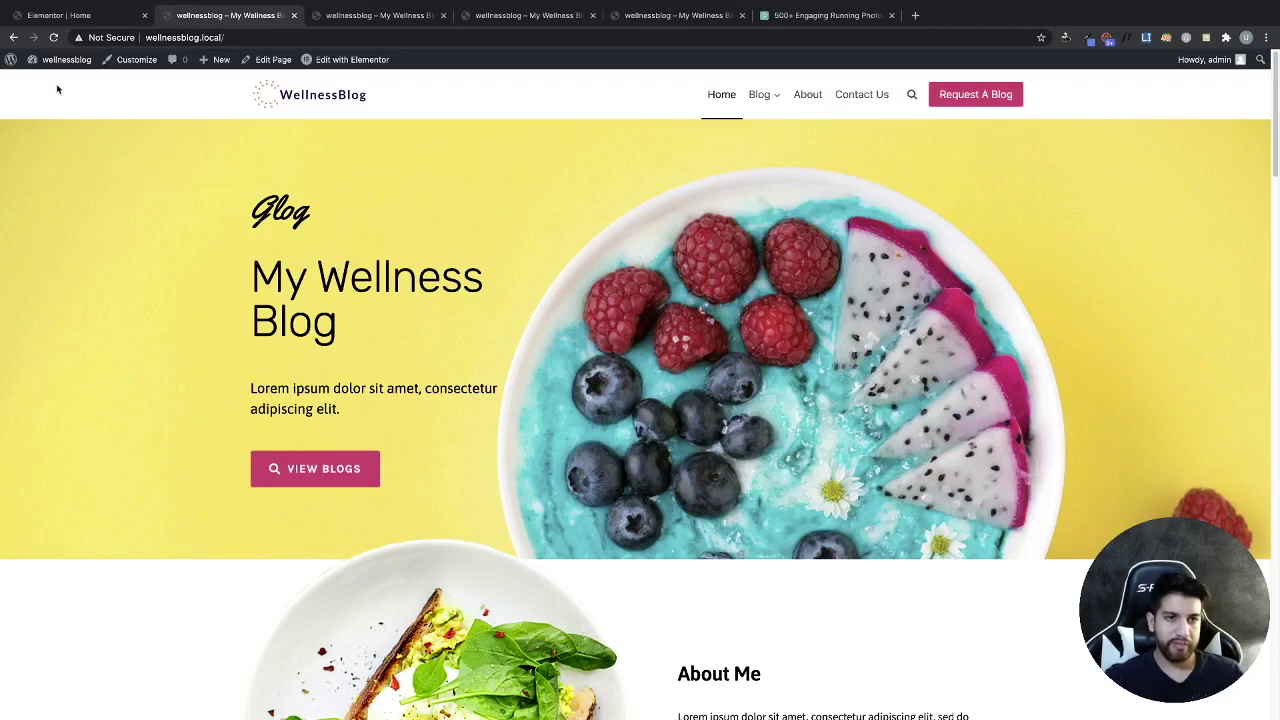
pyautogui.moveTo(52, 60)
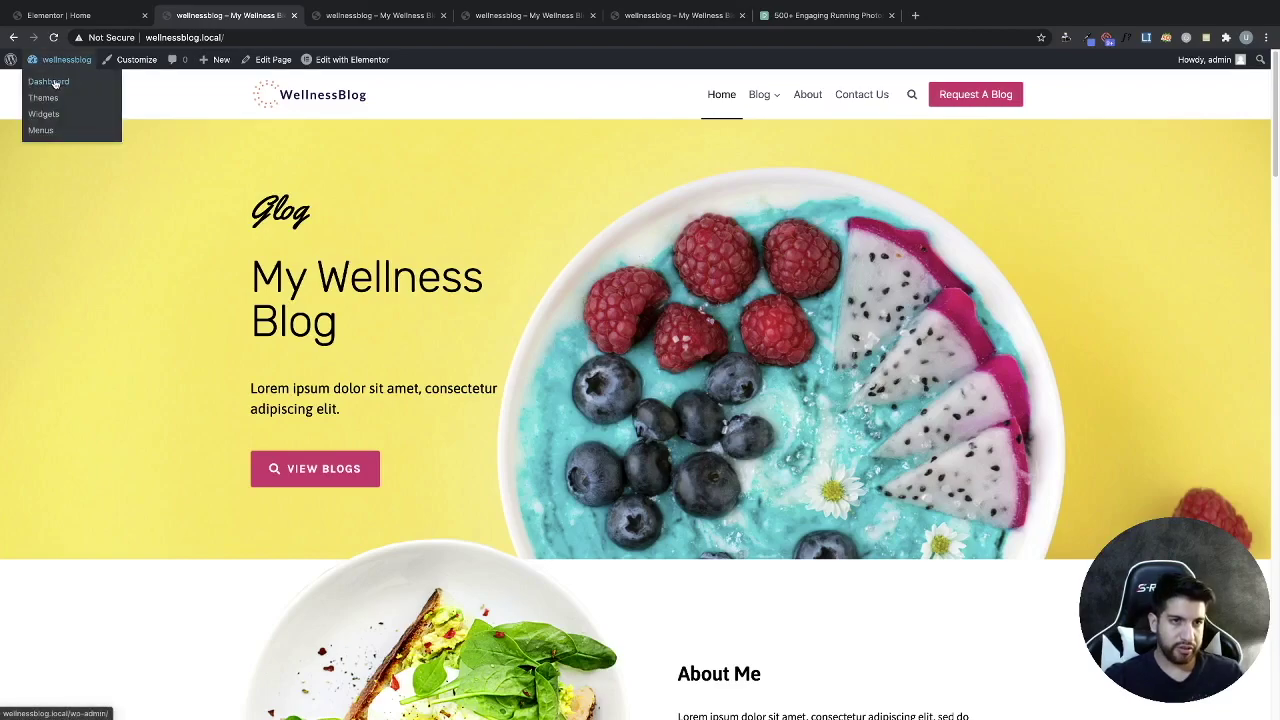
# - Go from the admin dashboard to the Header Footer & Blocks templates list
pyautogui.click(55, 84)
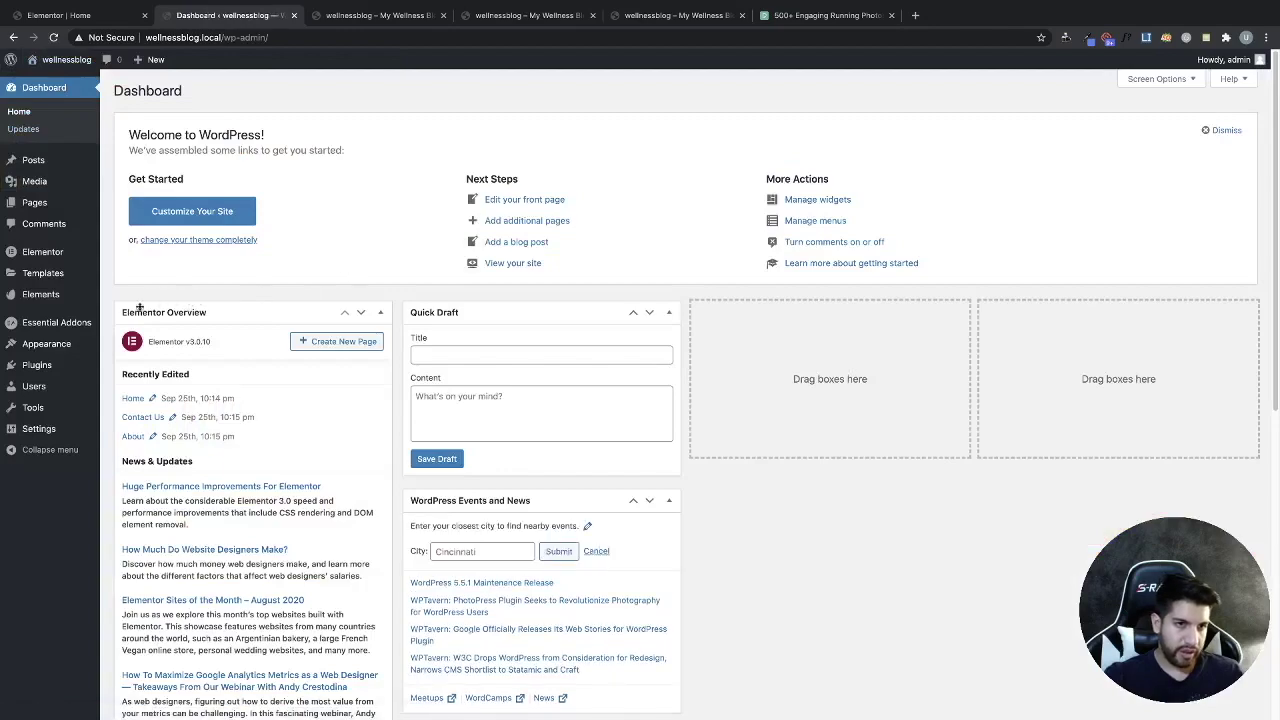
pyautogui.click(36, 365)
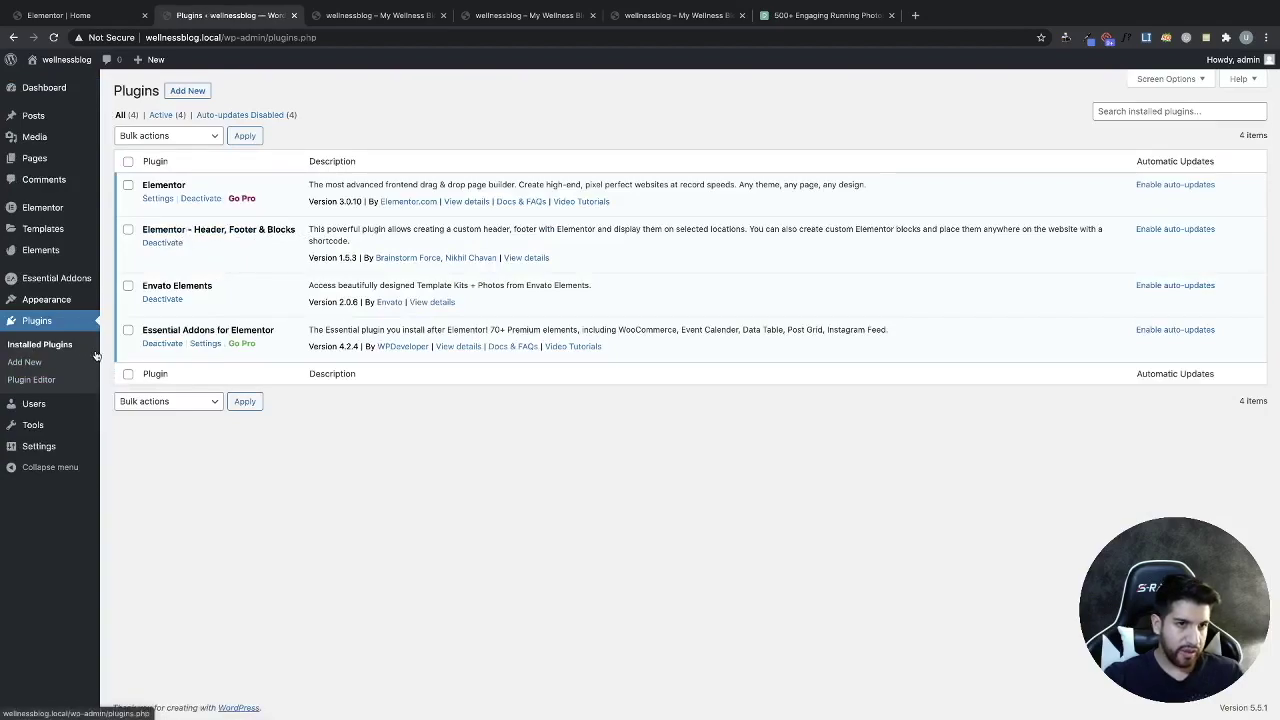
pyautogui.moveTo(50, 306)
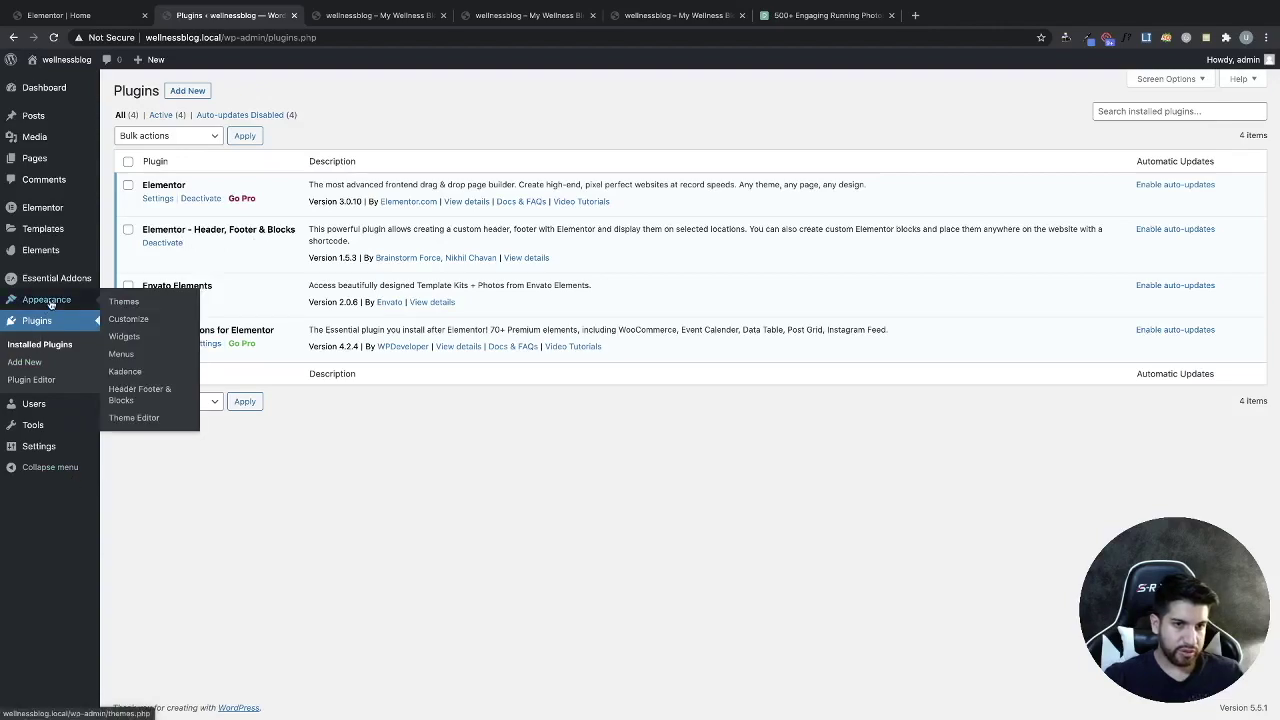
pyautogui.click(132, 396)
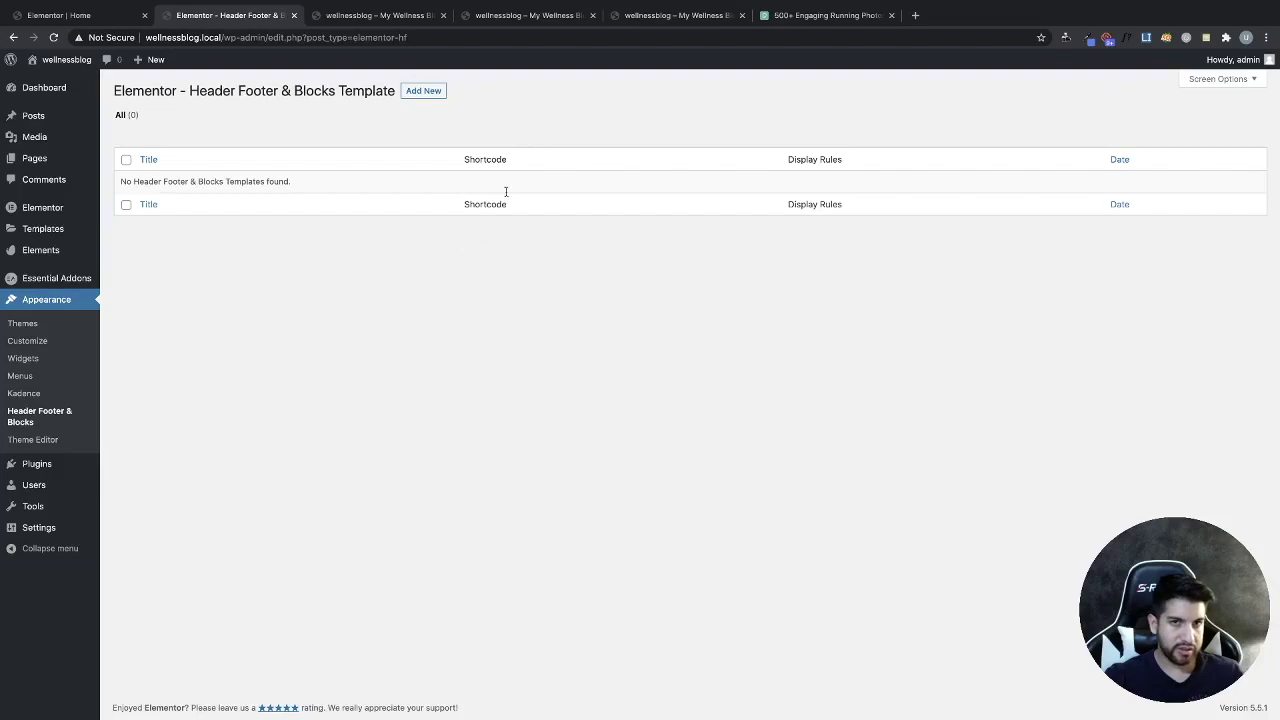
# - Add a template titled 'Footer', type Footer, displayed on the Entire Website, and publish it
pyautogui.click(416, 92)
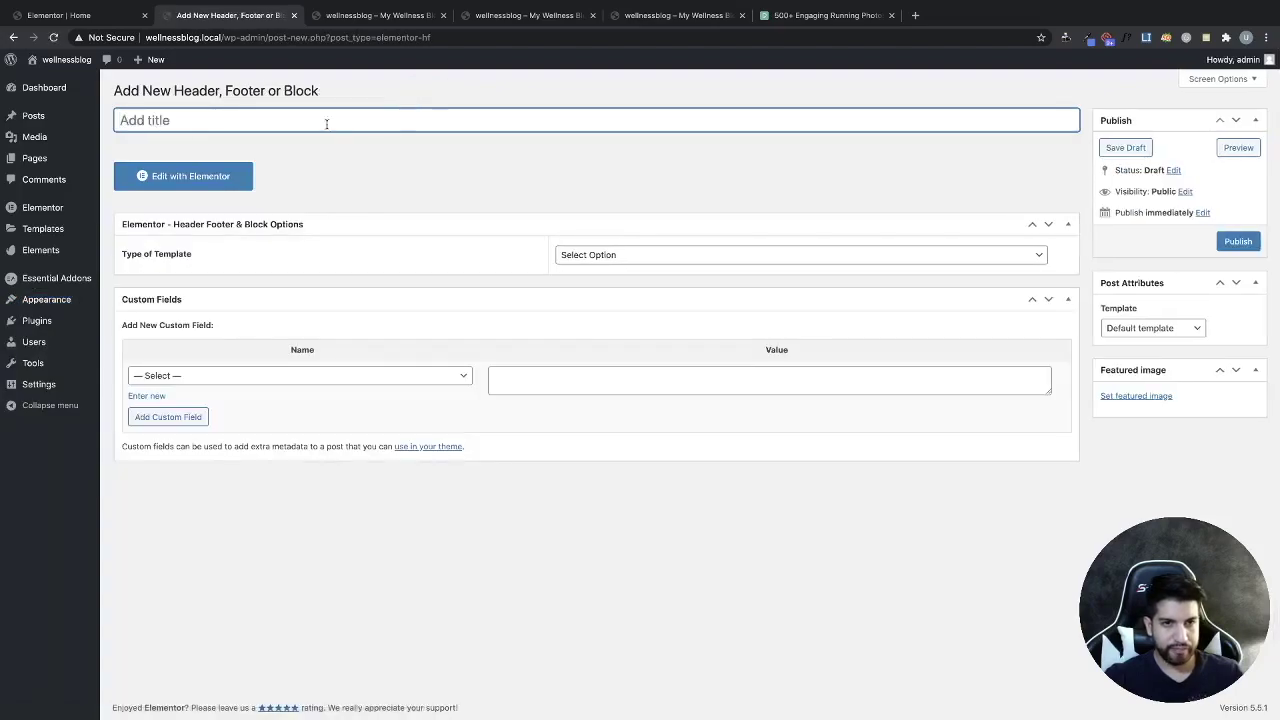
pyautogui.write('Footer')
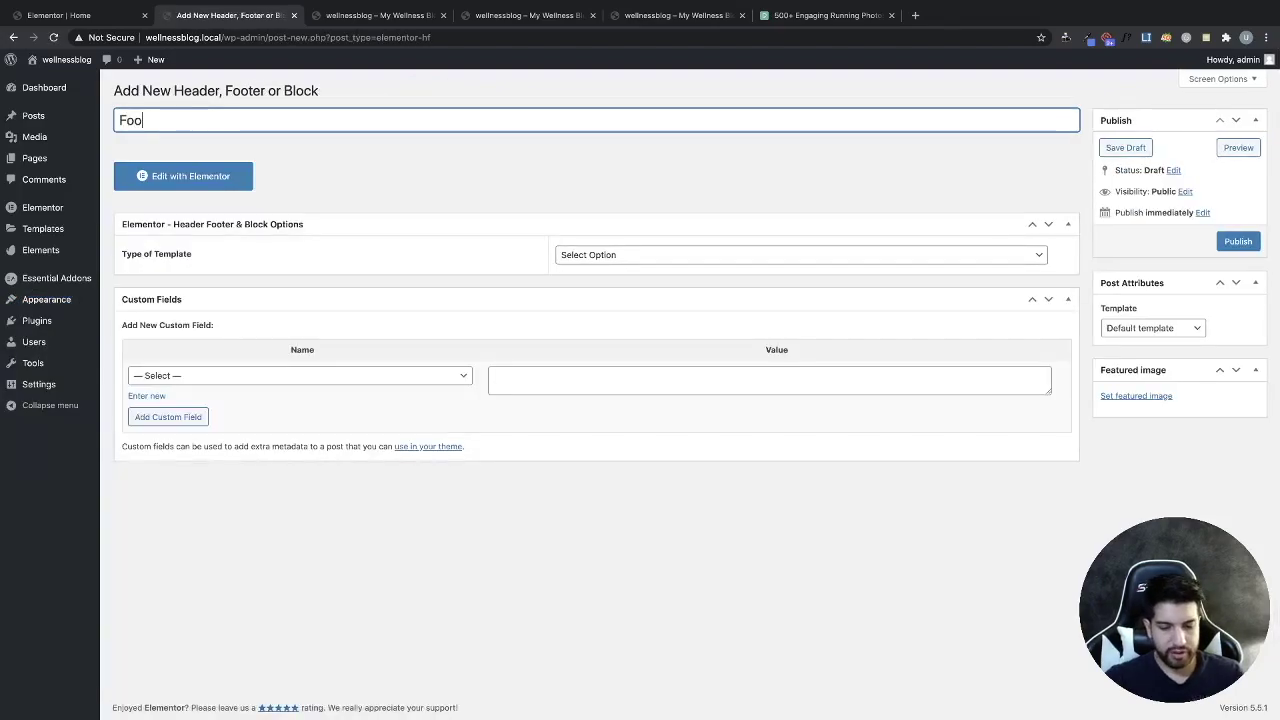
pyautogui.click(410, 200)
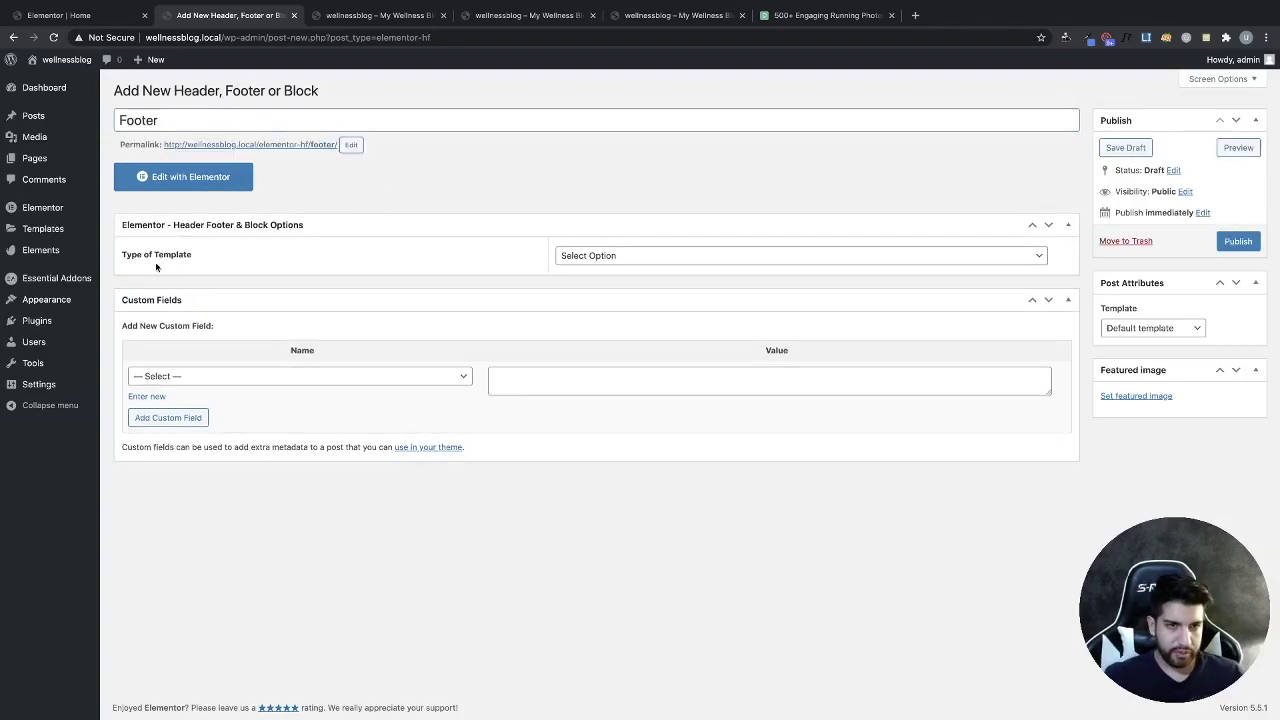
pyautogui.click(649, 254)
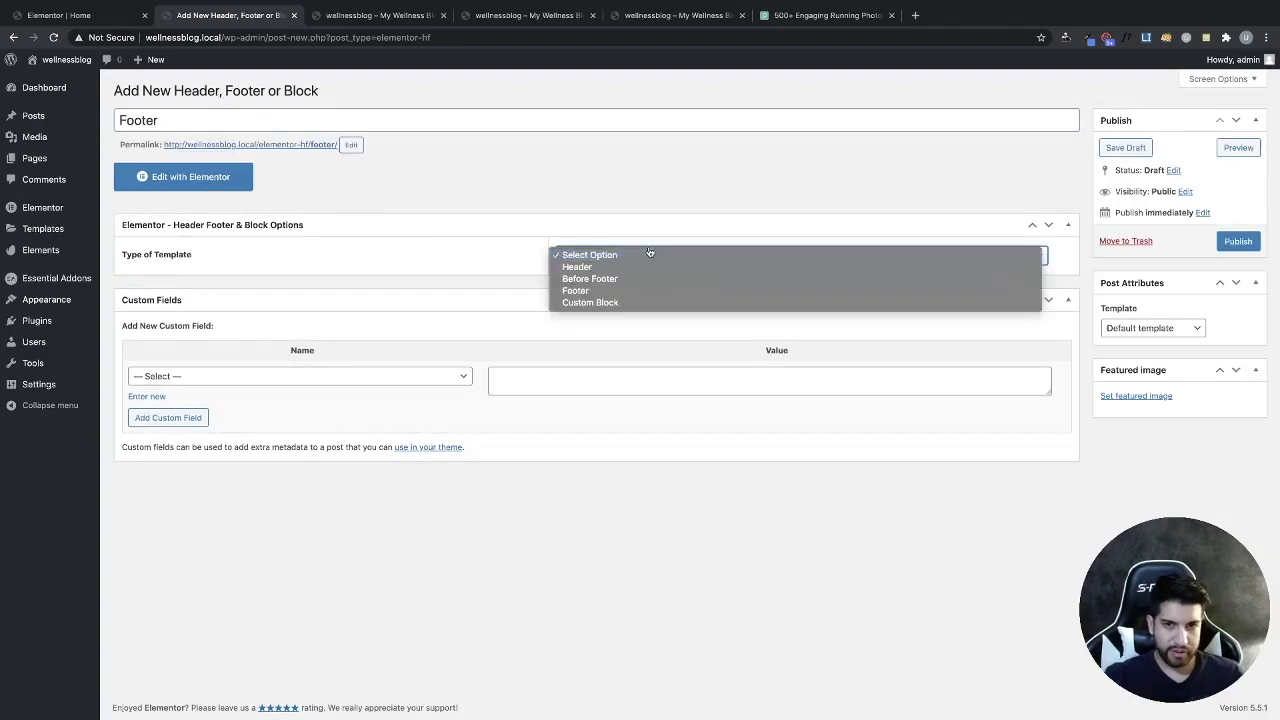
pyautogui.click(634, 290)
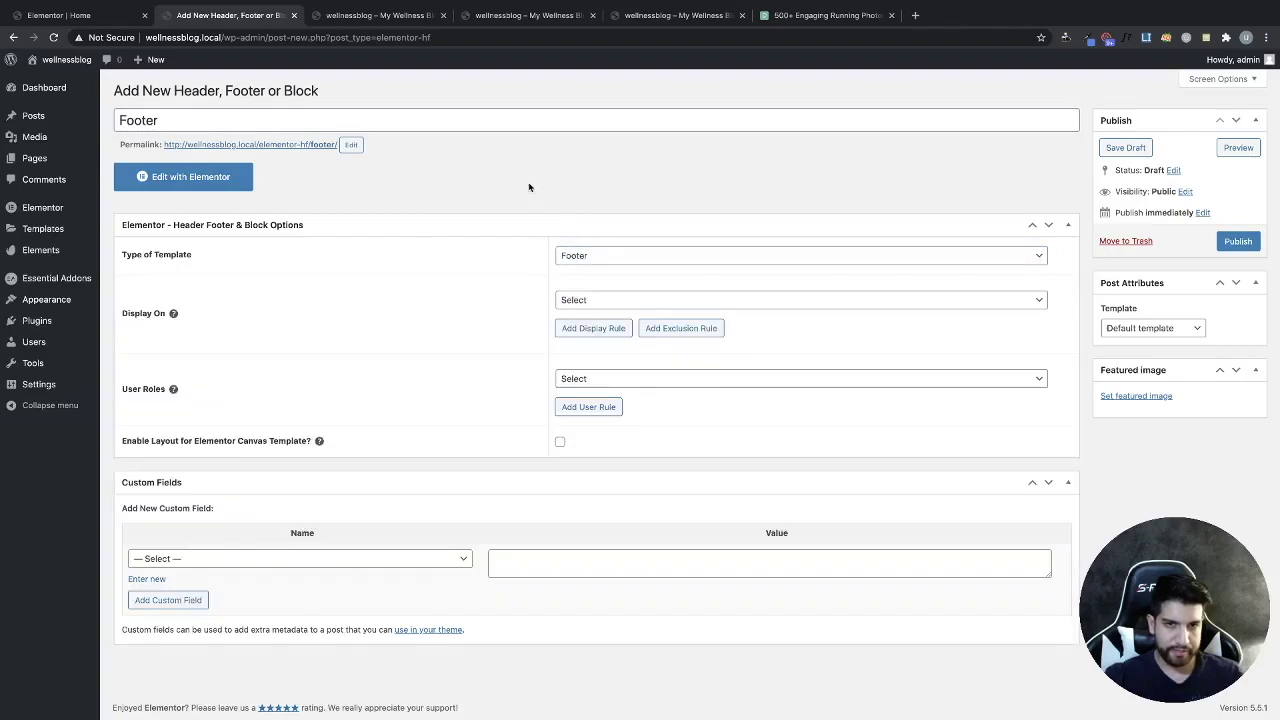
pyautogui.click(597, 299)
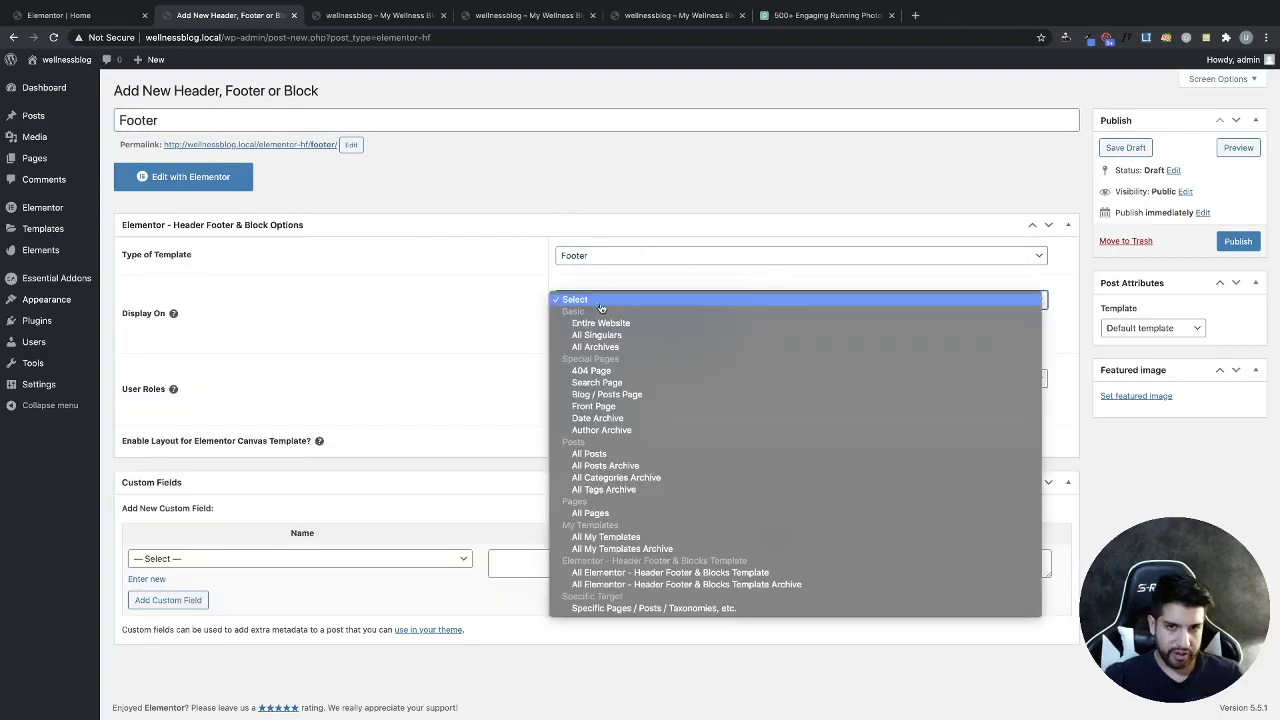
pyautogui.click(601, 323)
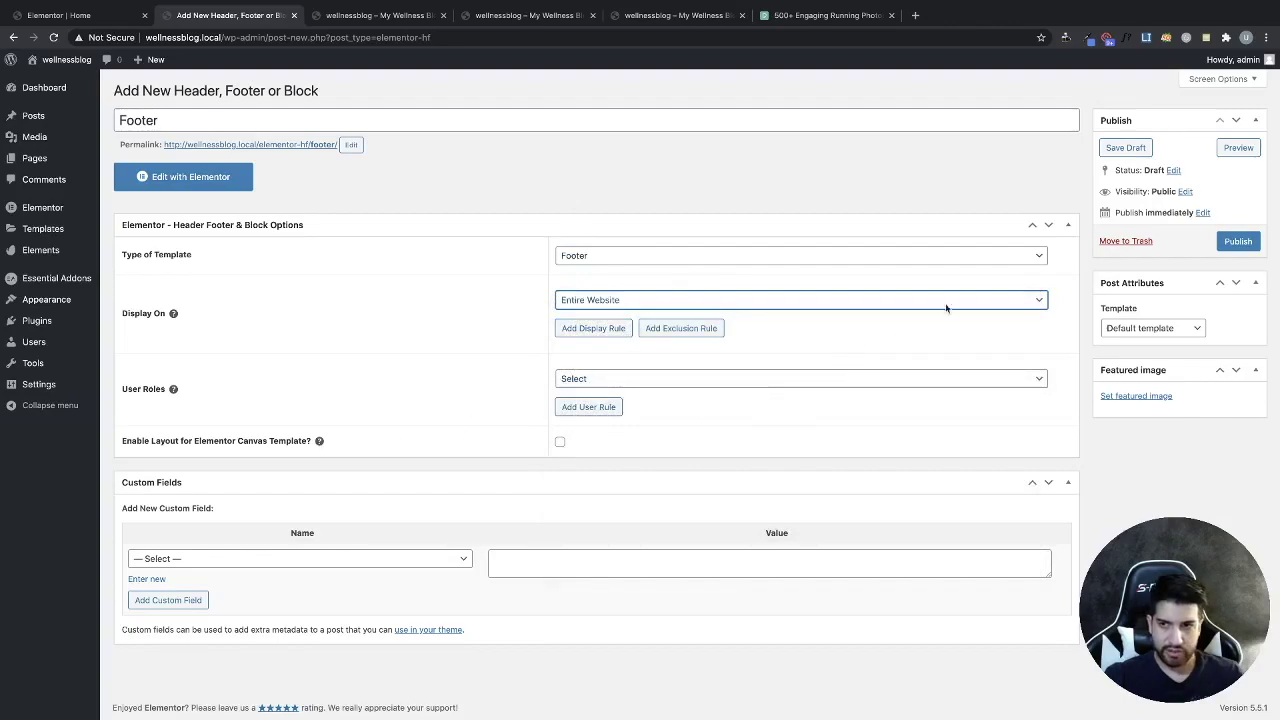
pyautogui.click(1238, 242)
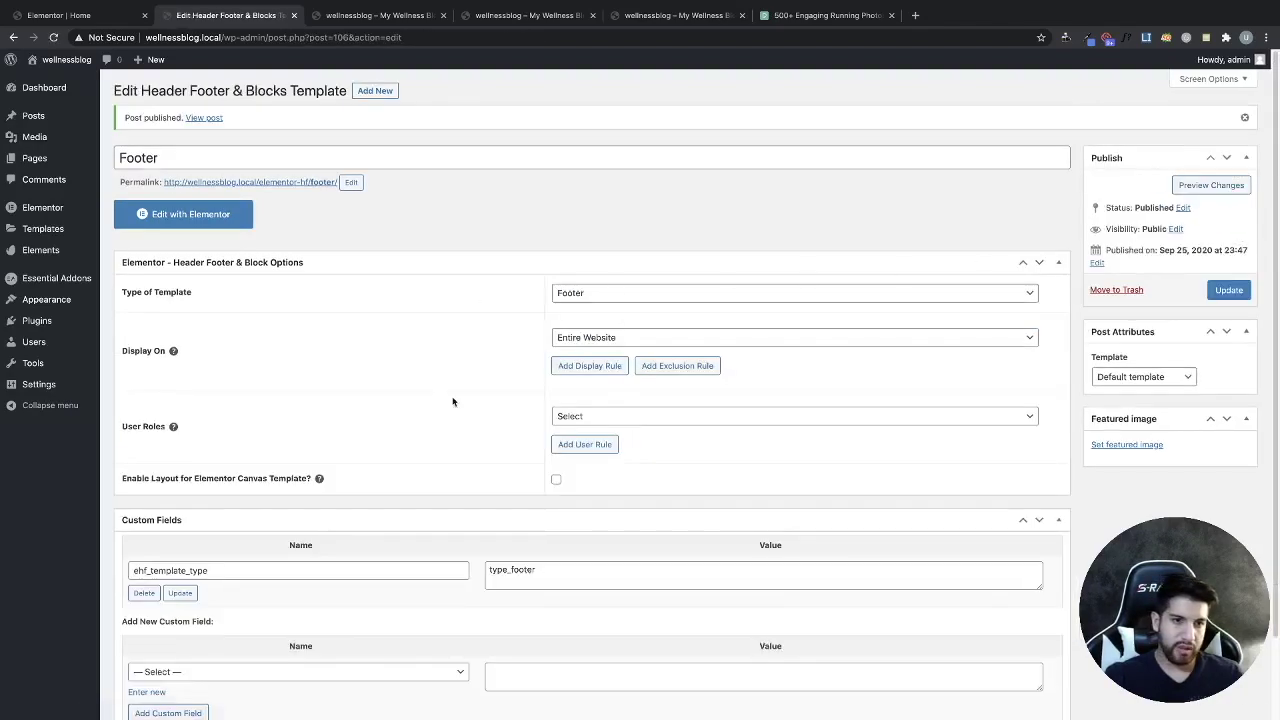
# - Edit the Footer template in Elementor and browse the library's free Footer blocks
pyautogui.click(240, 216)
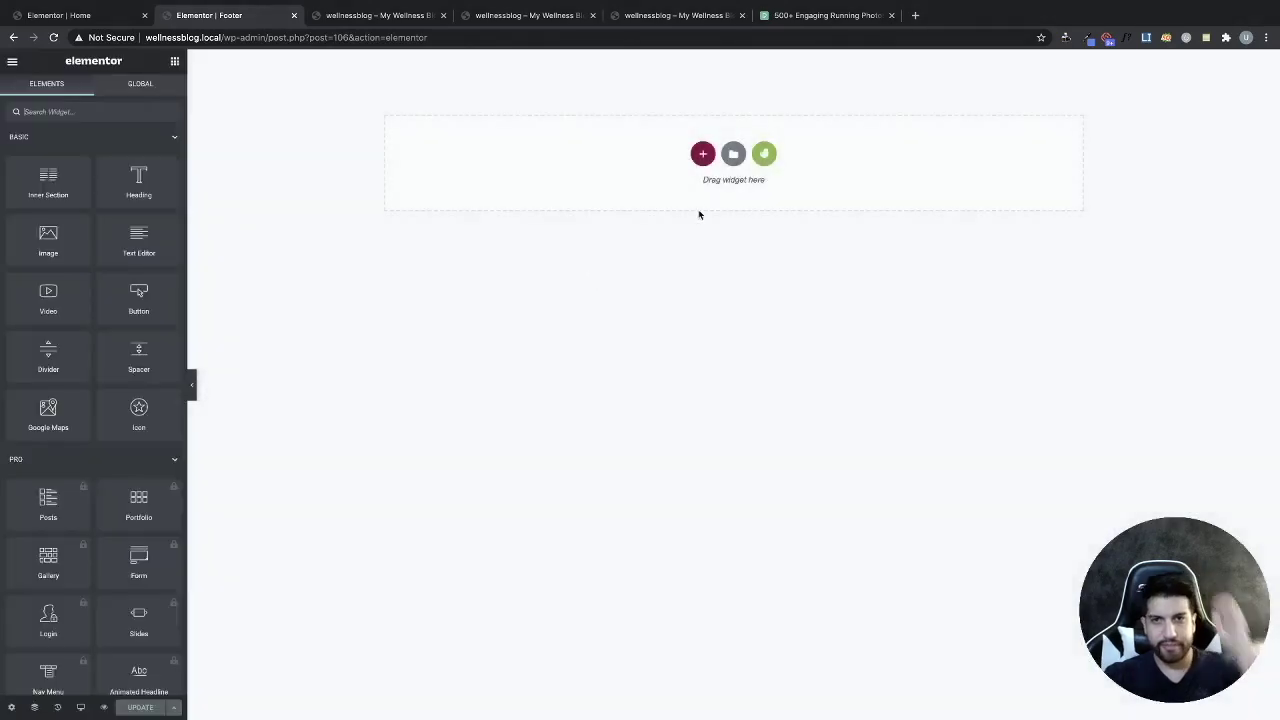
pyautogui.click(766, 155)
pyautogui.click(617, 137)
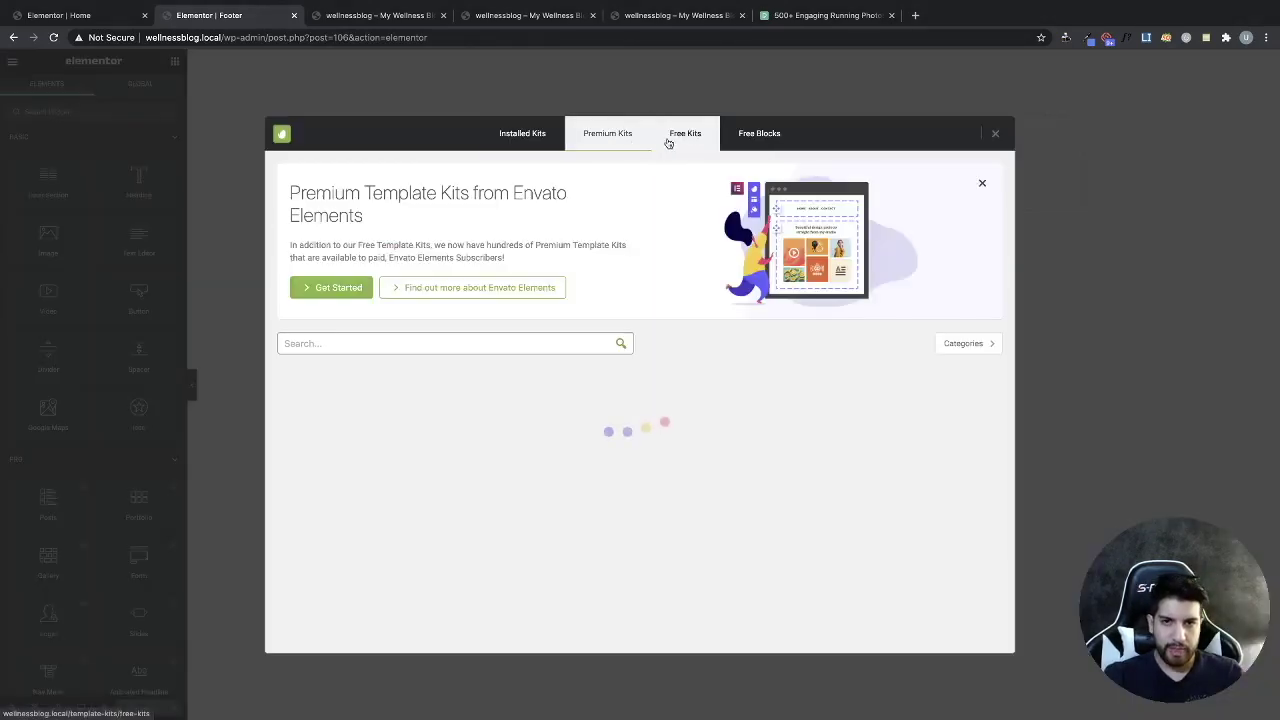
pyautogui.click(677, 140)
pyautogui.click(726, 135)
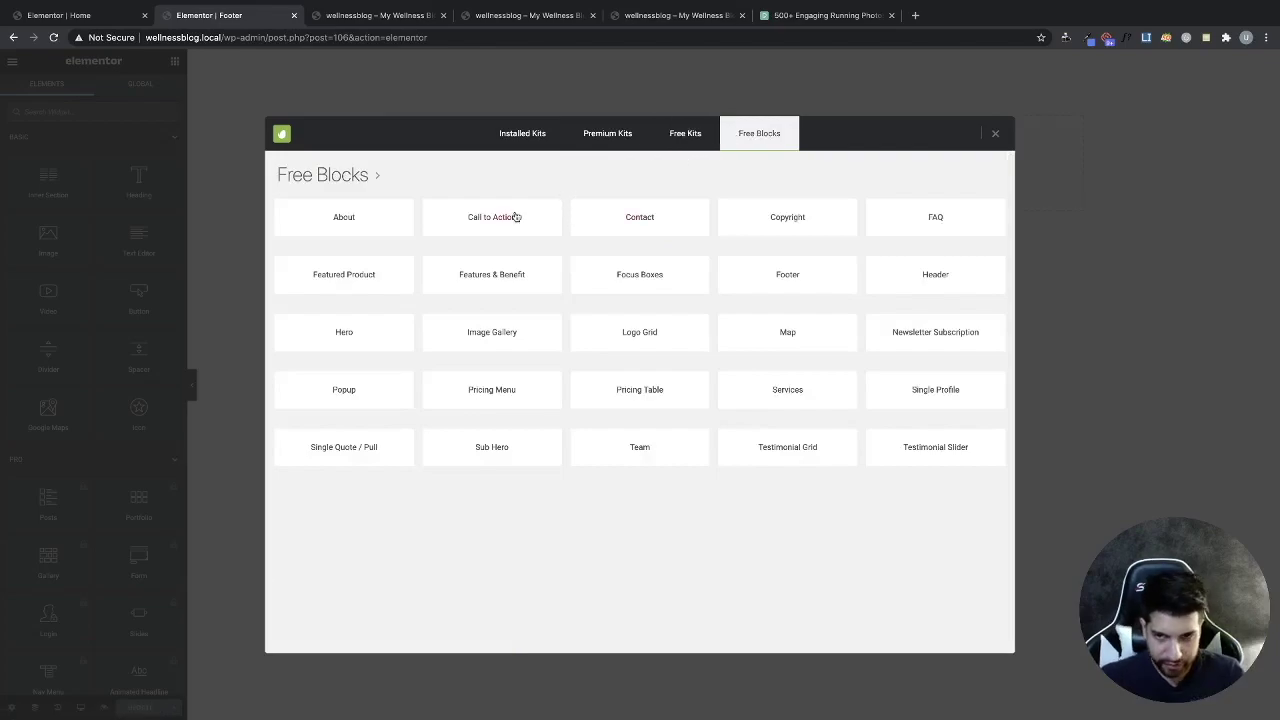
pyautogui.click(767, 271)
pyautogui.scroll(-5, 637, 334)
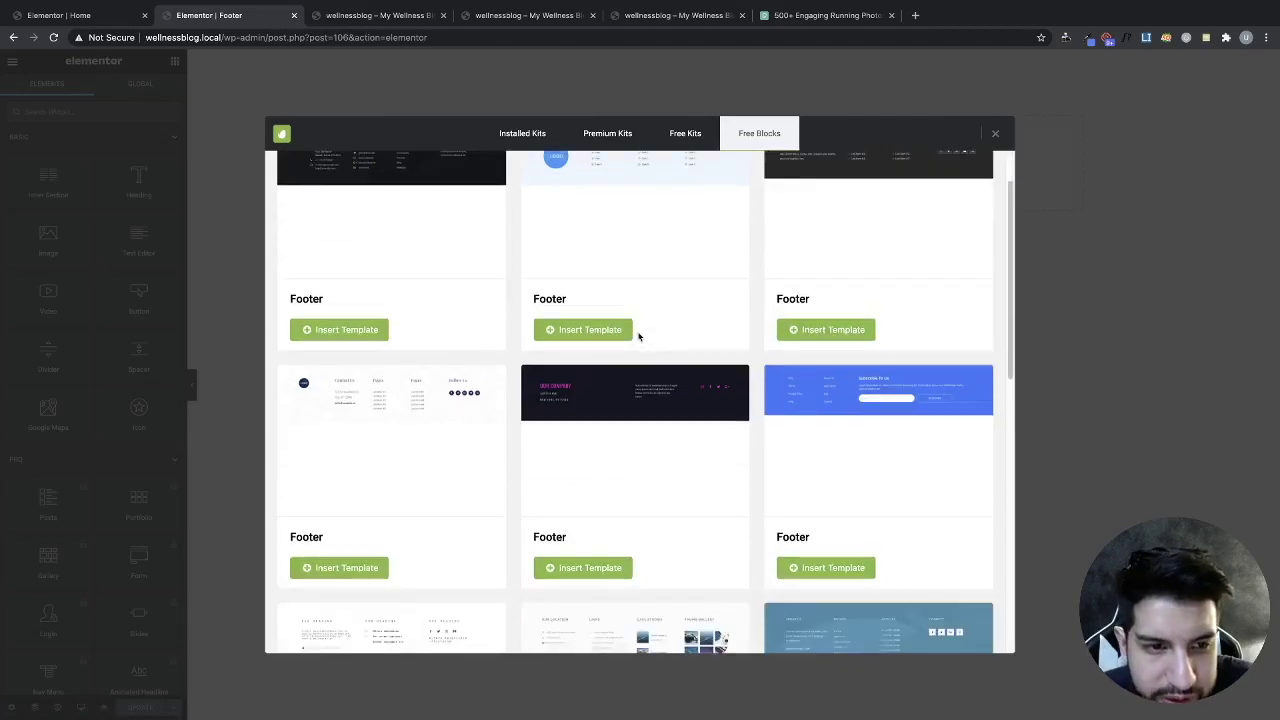
pyautogui.scroll(5, 638, 338)
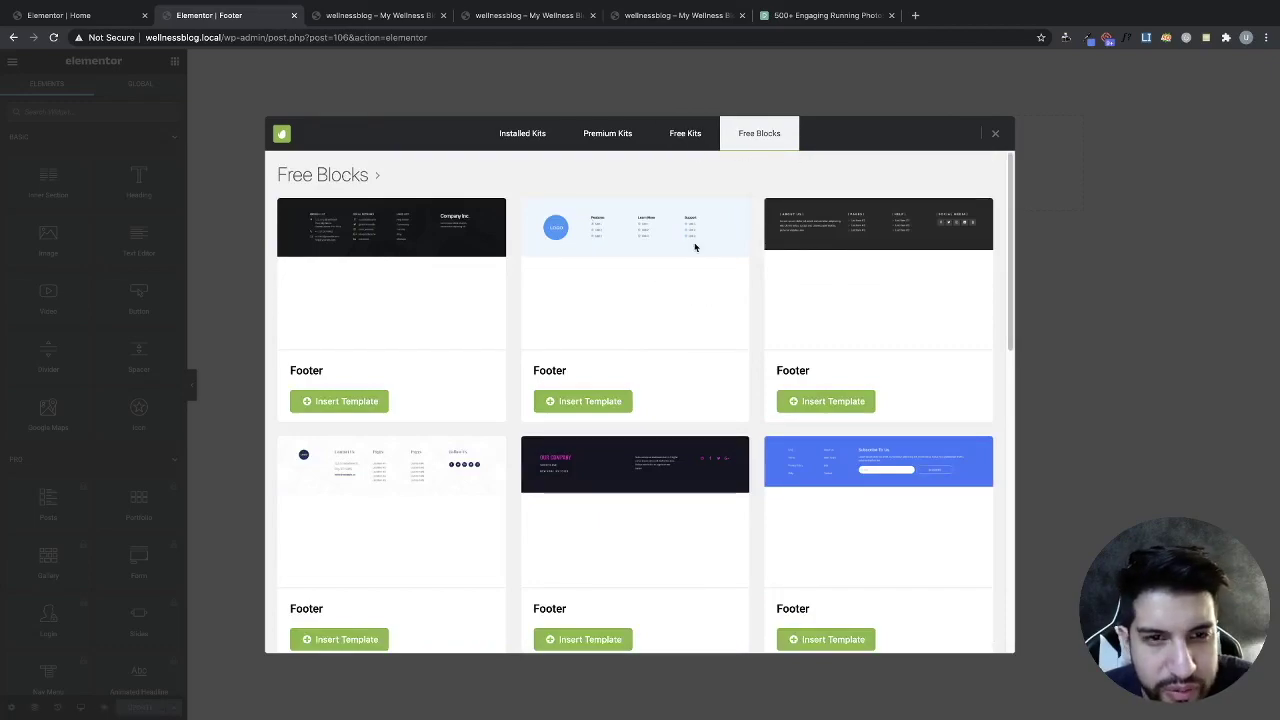
pyautogui.scroll(-10, 740, 300)
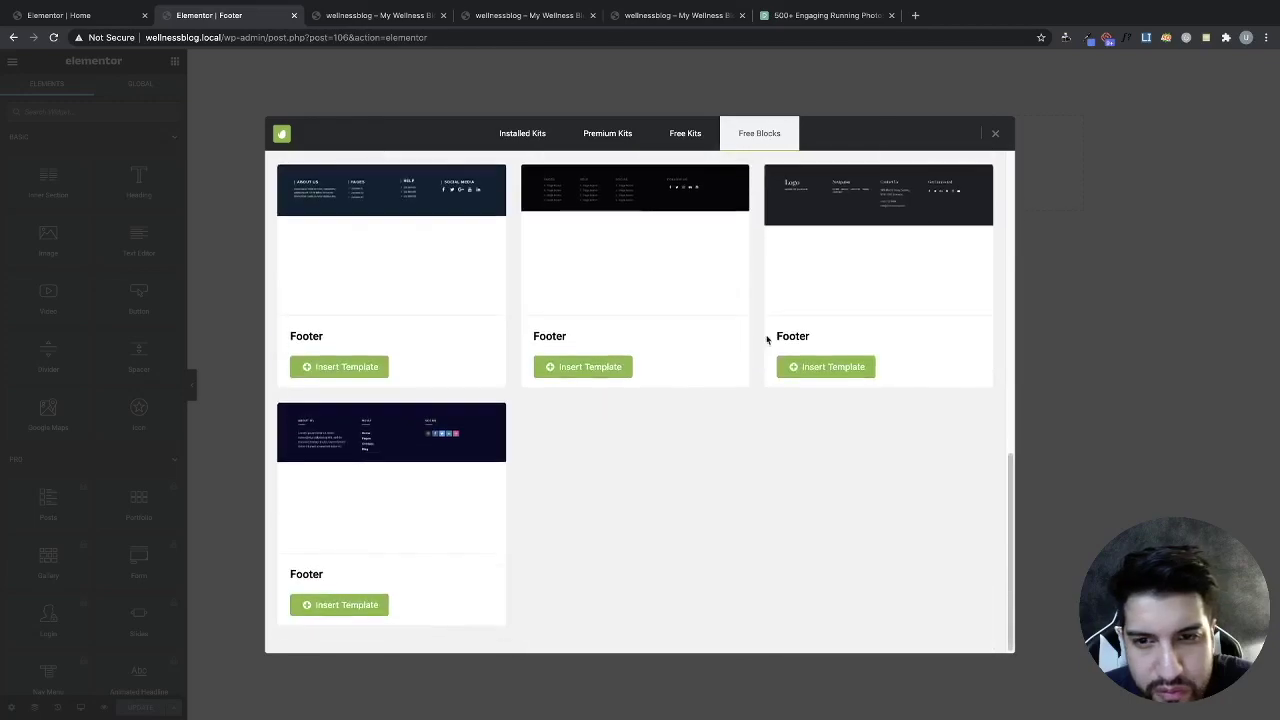
pyautogui.scroll(5, 770, 300)
pyautogui.scroll(3, 781, 276)
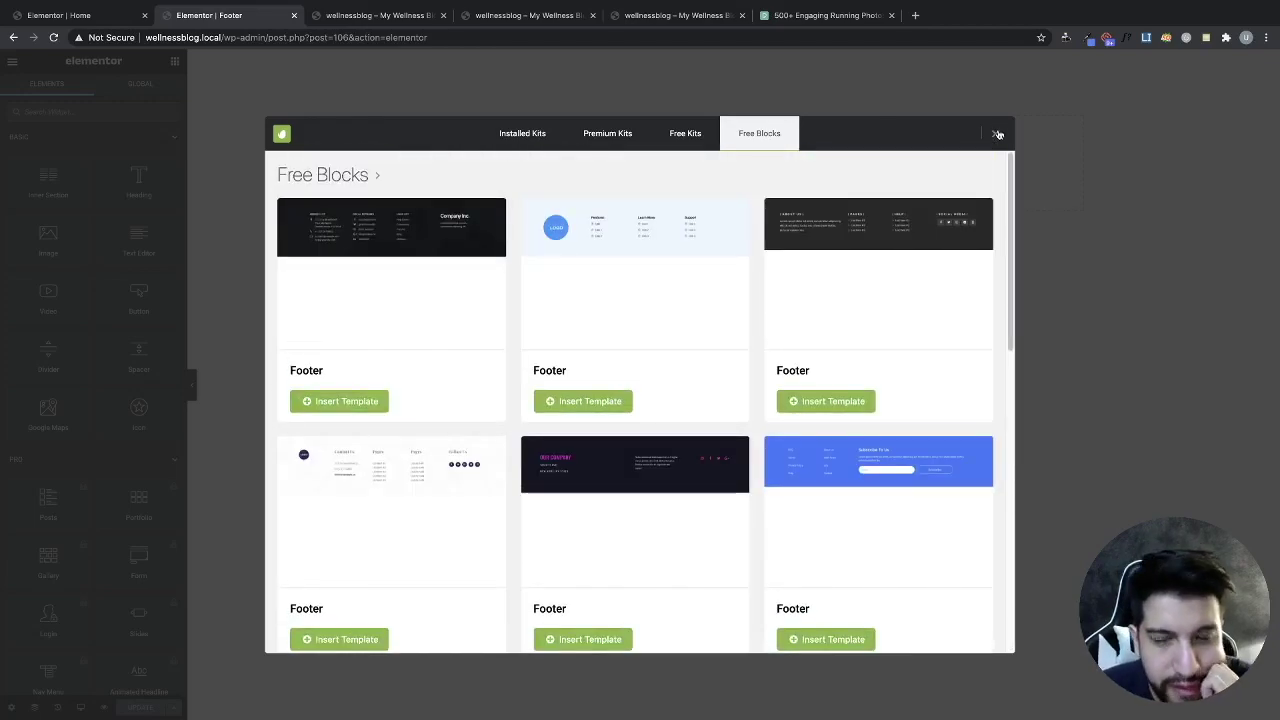
# - Reopen the free Footer blocks and insert the dark About Us / Pages / Help / Social Media footer
pyautogui.click(997, 134)
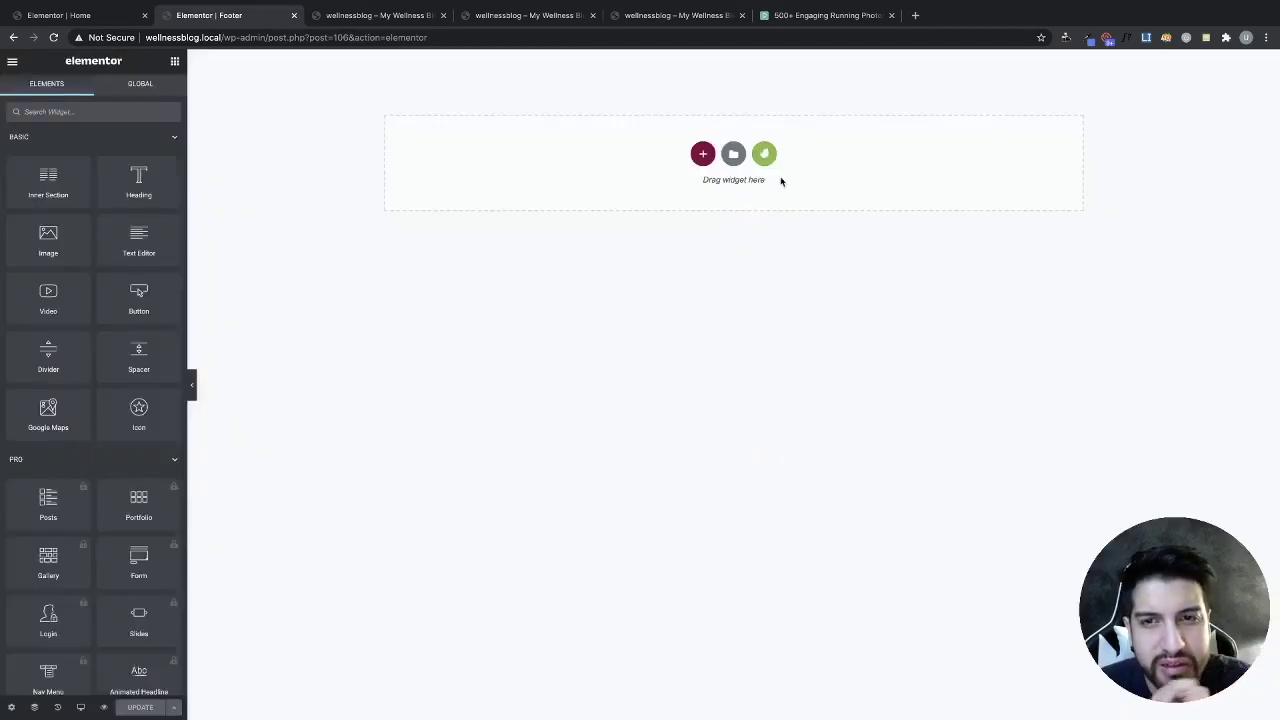
pyautogui.click(765, 156)
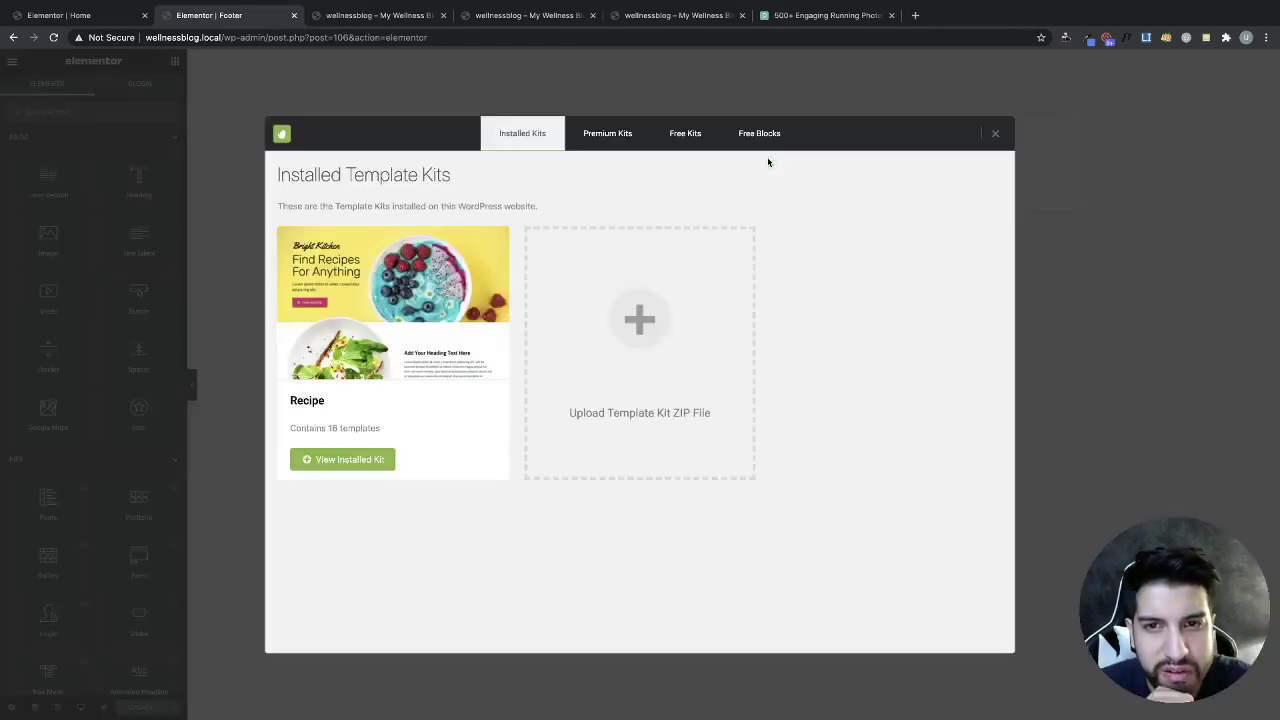
pyautogui.click(748, 147)
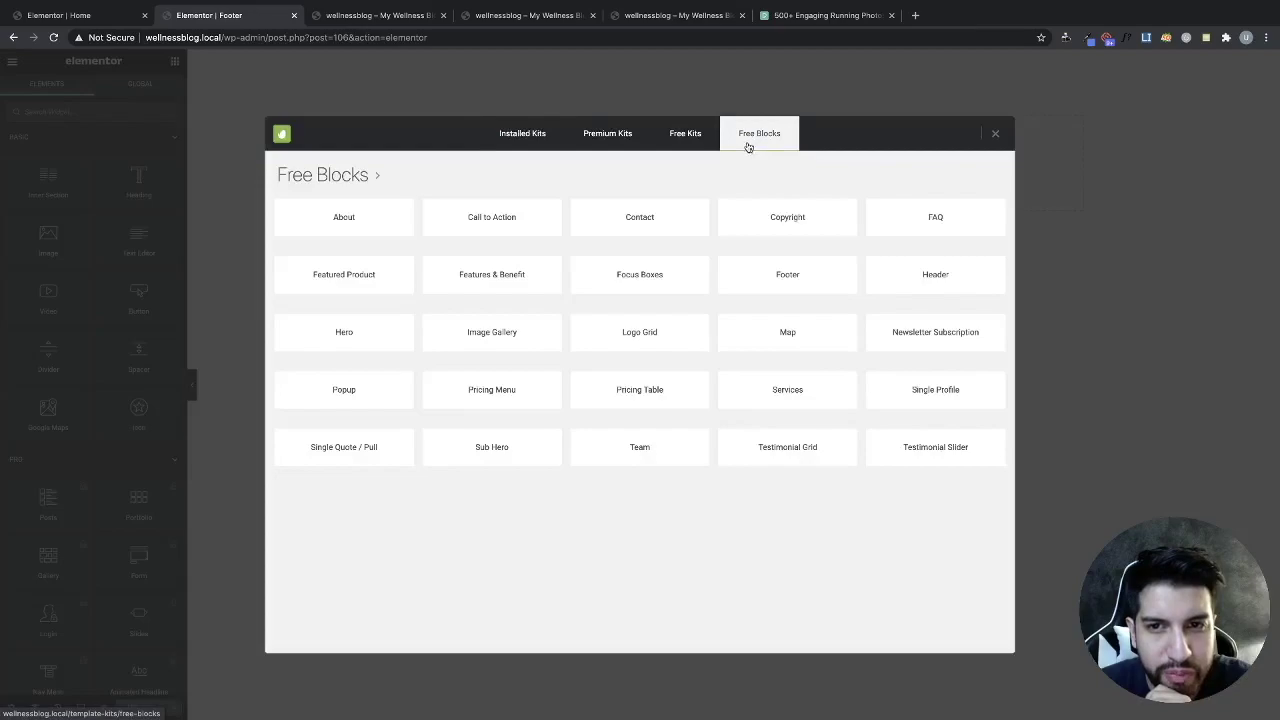
pyautogui.click(791, 273)
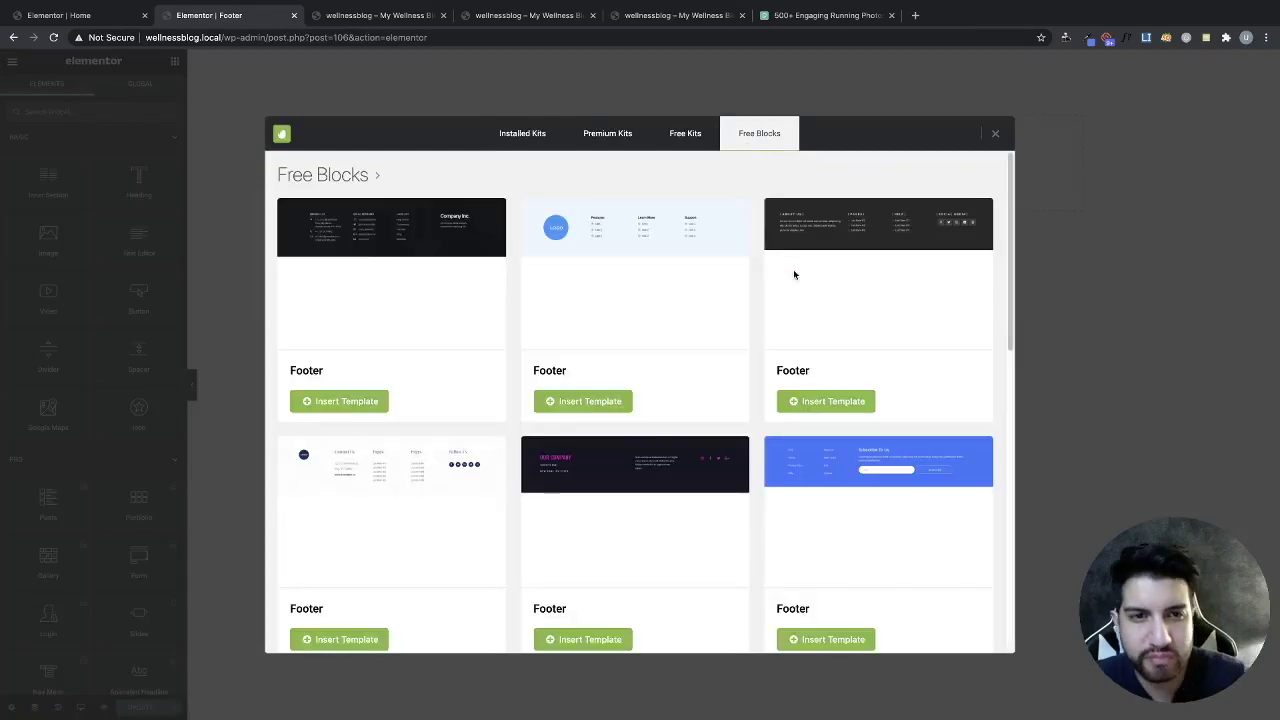
pyautogui.scroll(-8, 795, 285)
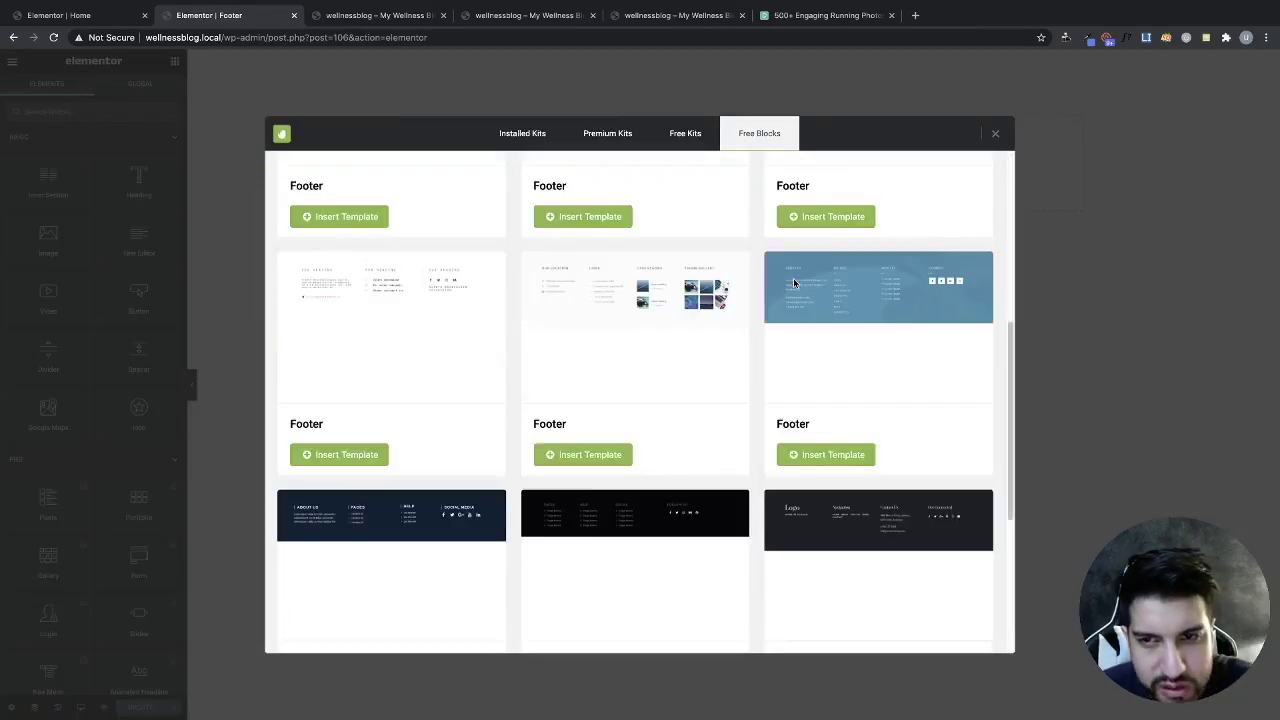
pyautogui.scroll(1, 797, 304)
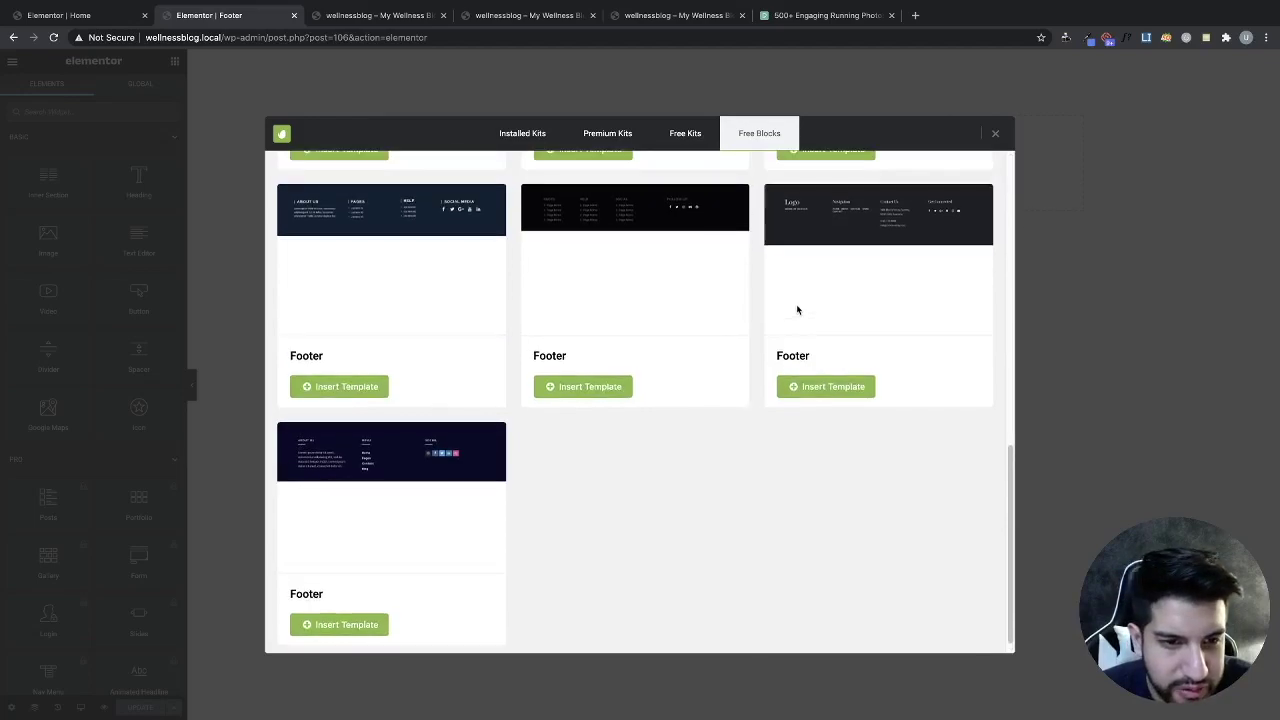
pyautogui.scroll(3, 797, 311)
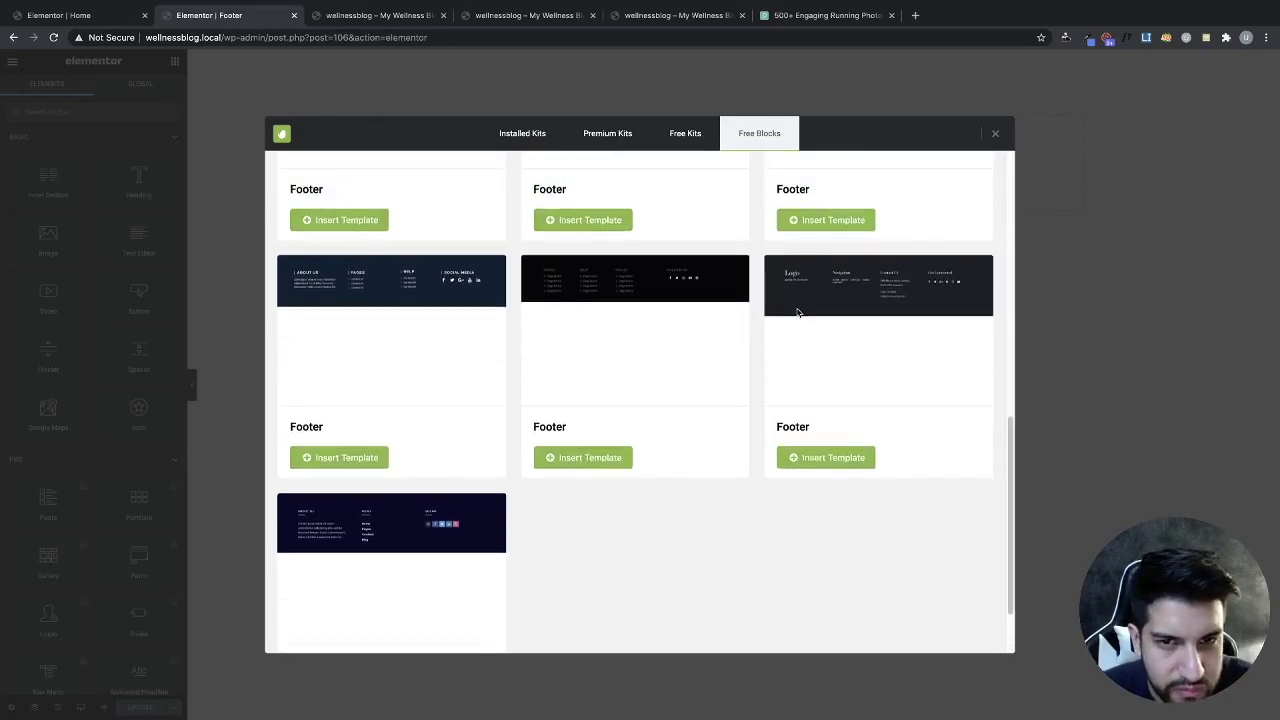
pyautogui.scroll(4, 797, 315)
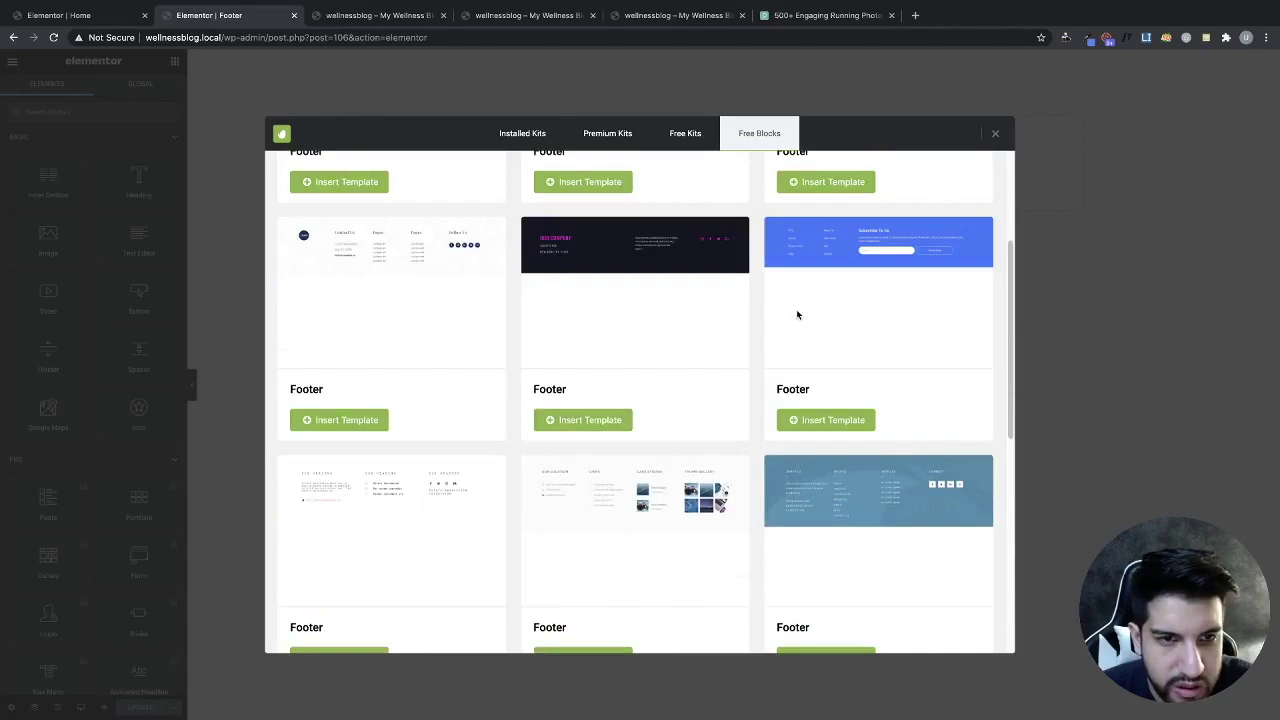
pyautogui.scroll(2, 797, 315)
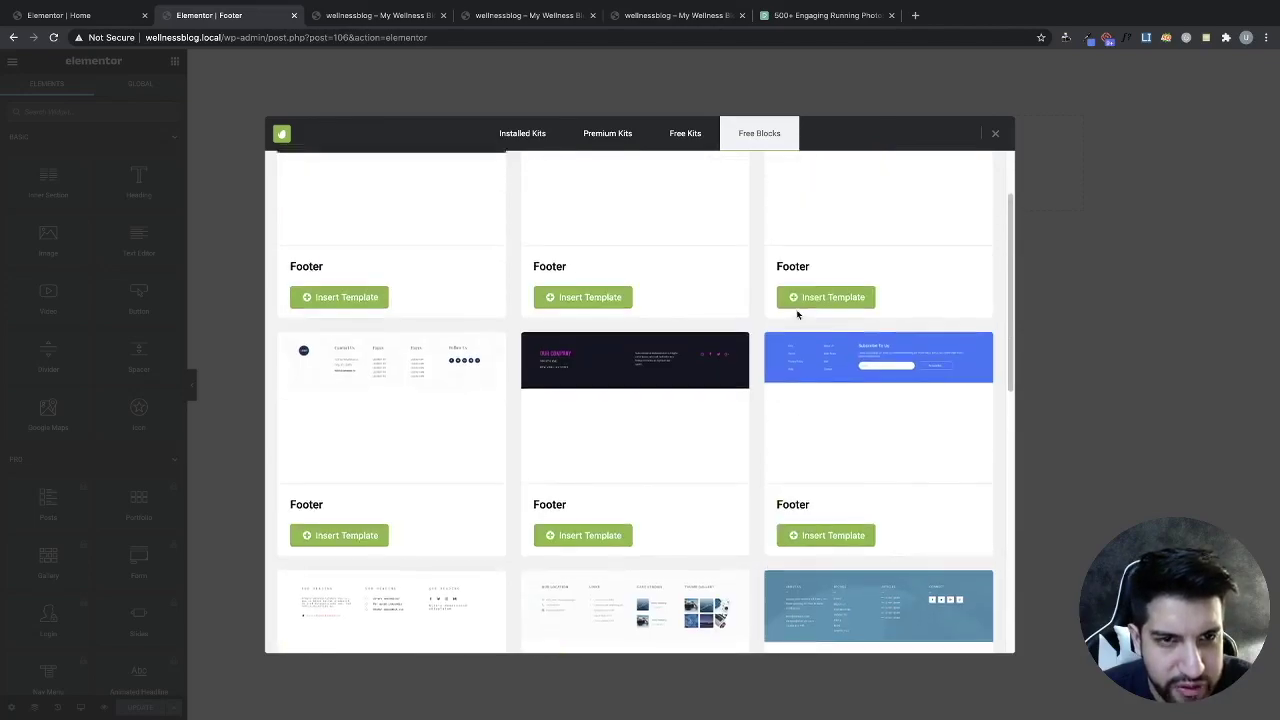
pyautogui.scroll(-7, 797, 315)
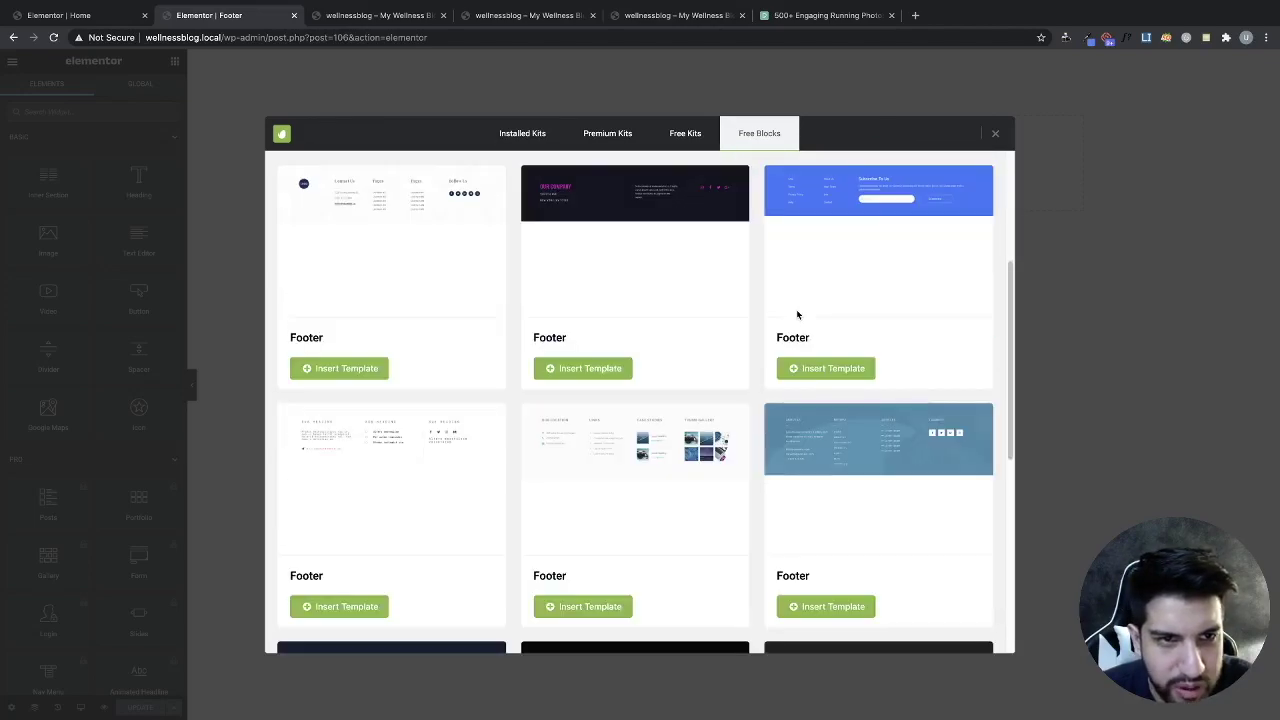
pyautogui.click(340, 579)
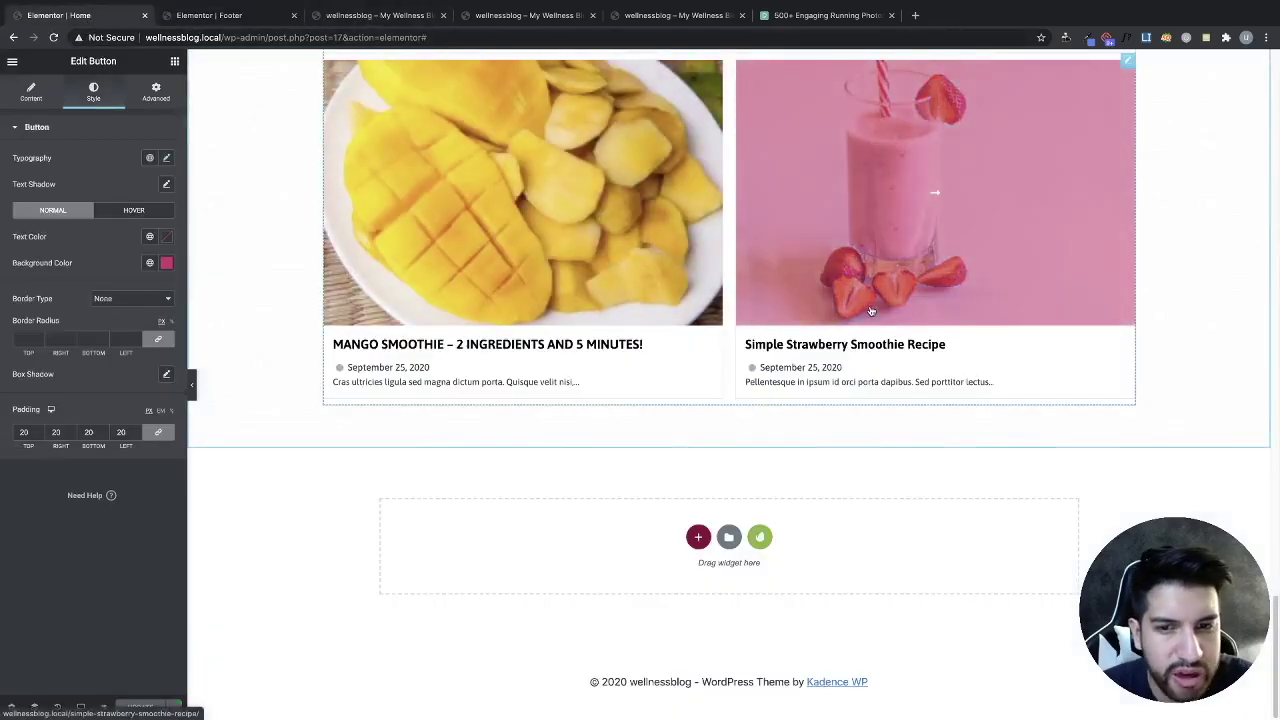
# - Scroll through the Home page in the editor and open Preview Changes in a new tab
pyautogui.scroll(20, 864, 311)
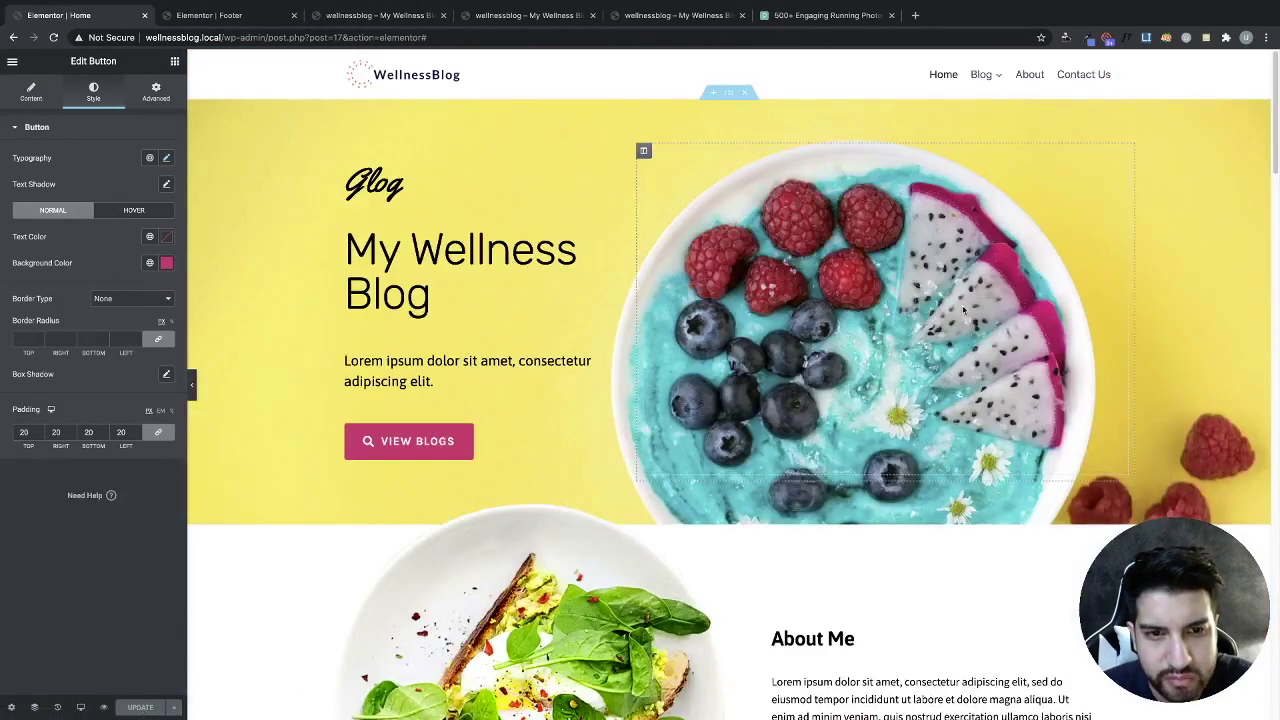
pyautogui.scroll(-10, 1007, 289)
pyautogui.scroll(-10, 1007, 289)
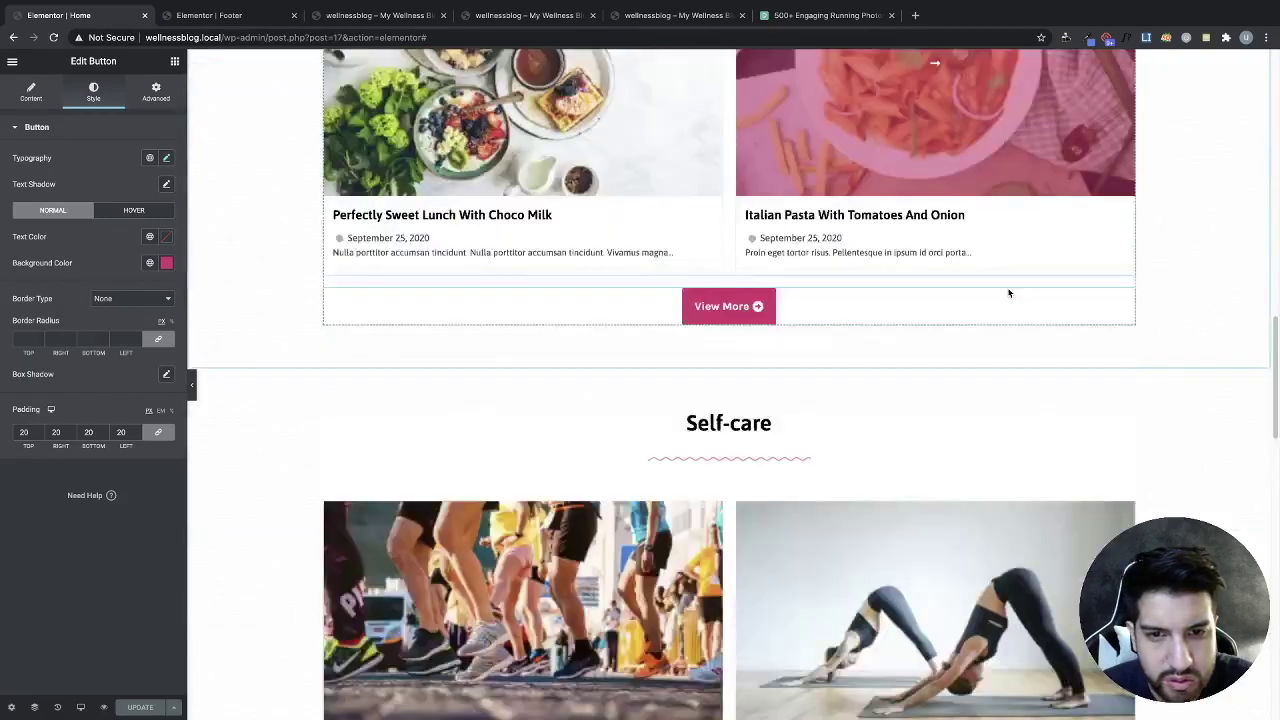
pyautogui.scroll(-8, 620, 254)
pyautogui.scroll(20, 617, 258)
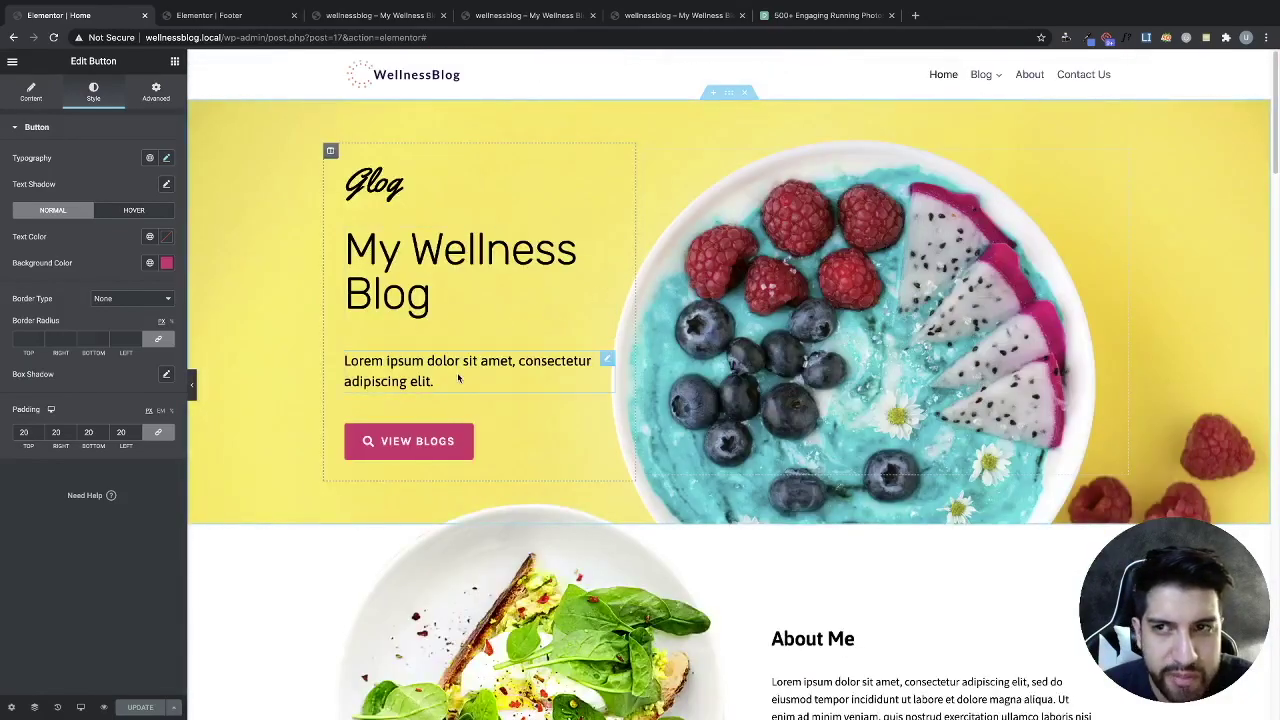
pyautogui.click(103, 707)
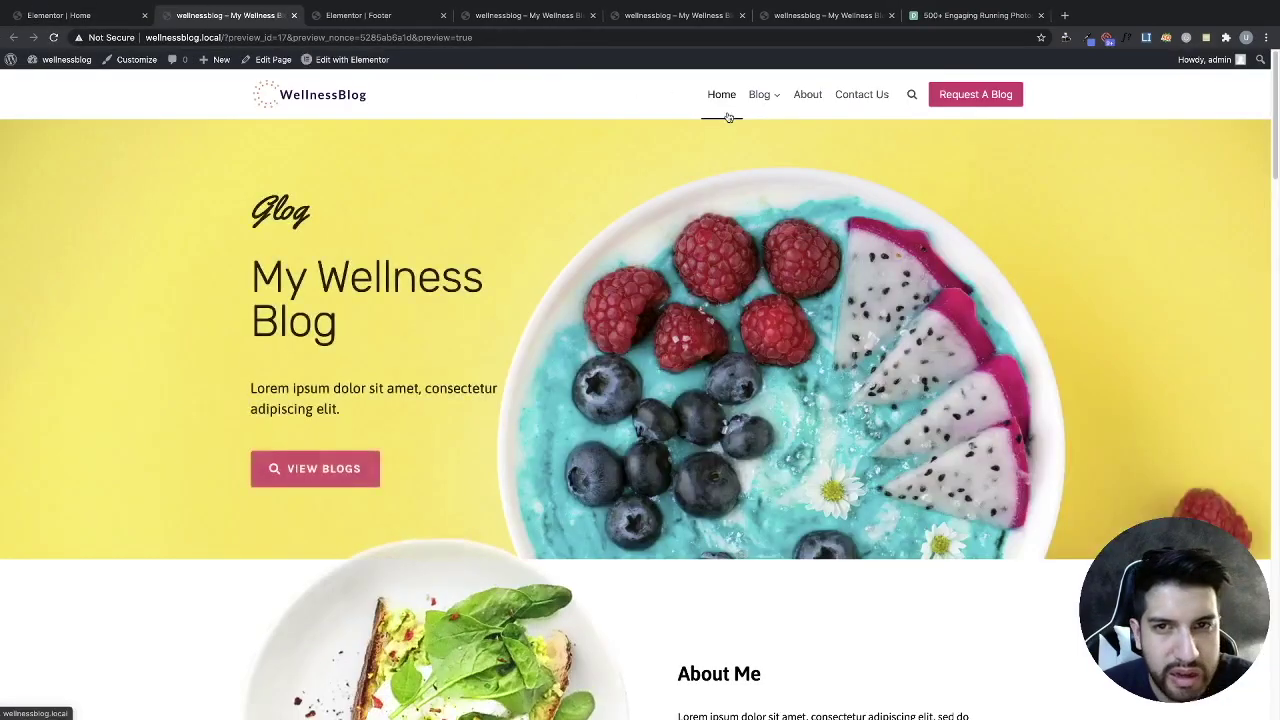
# - Open the Blog page and sample its off-white background with Eye Dropper, selecting hex #f7fafc
pyautogui.moveTo(762, 95)
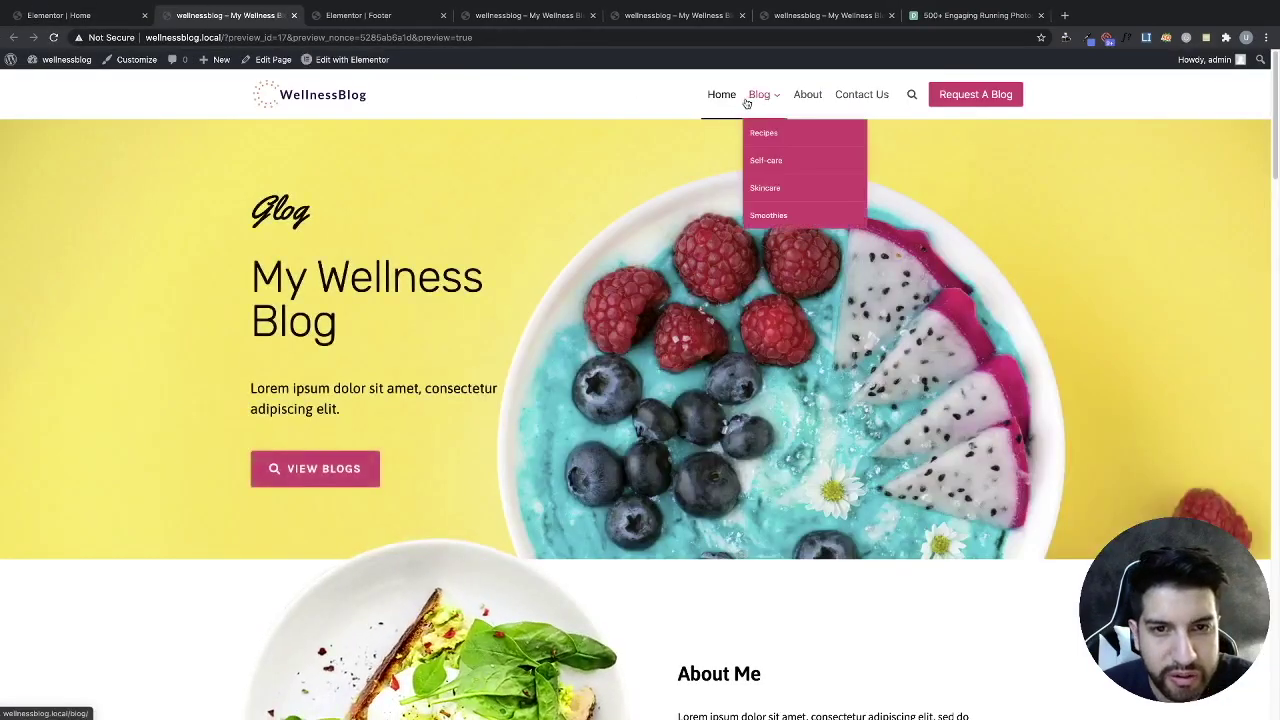
pyautogui.click(750, 96)
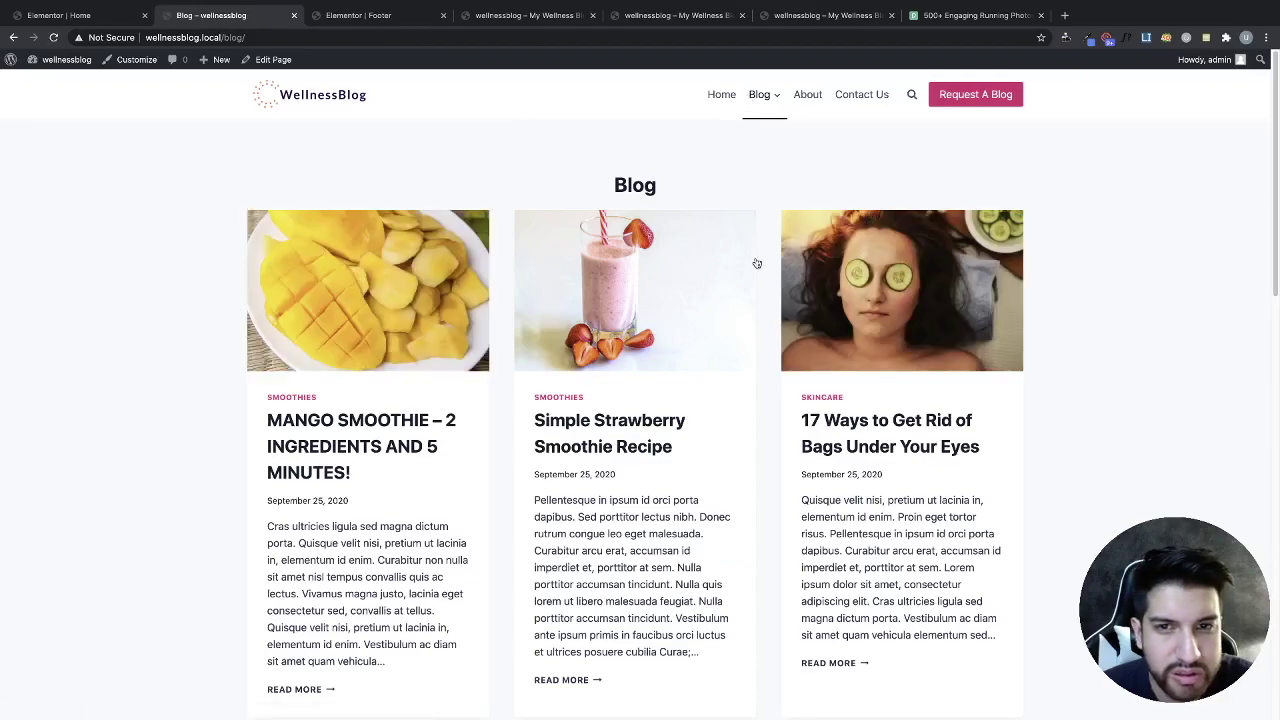
pyautogui.click(1093, 38)
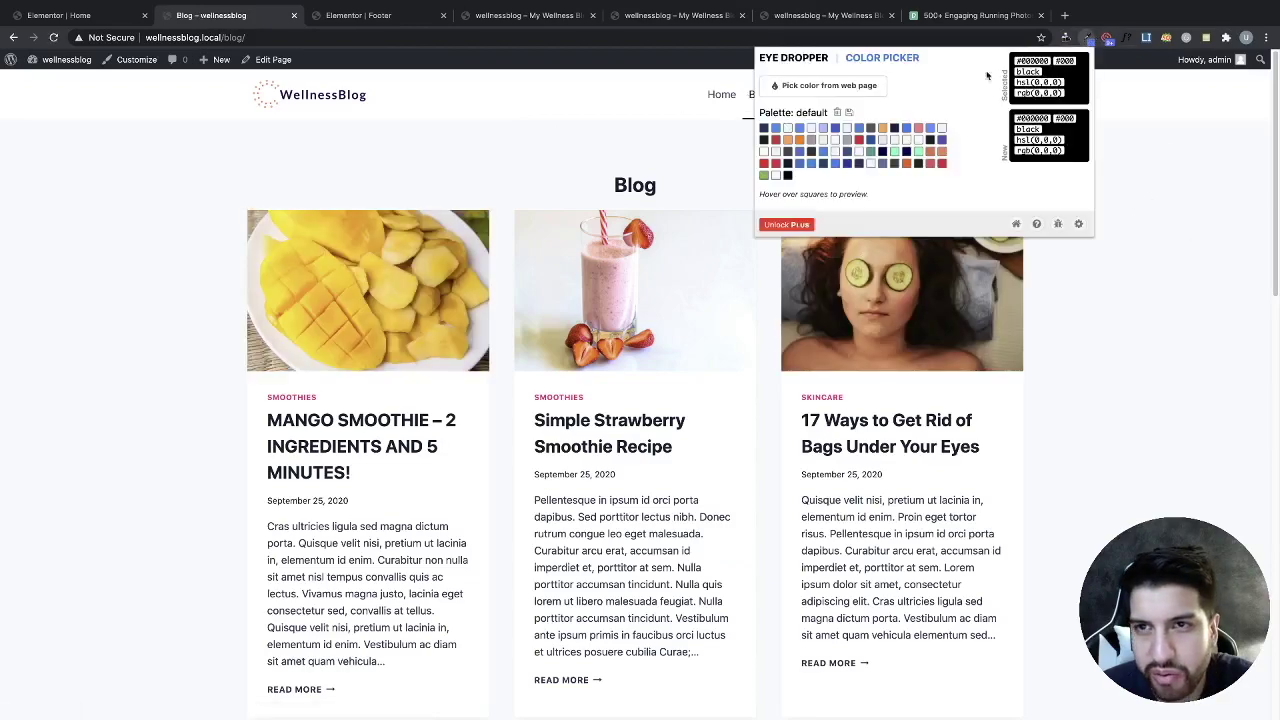
pyautogui.click(868, 88)
pyautogui.click(1117, 192)
pyautogui.click(1090, 40)
pyautogui.moveTo(1047, 63); pyautogui.dragTo(1023, 59)
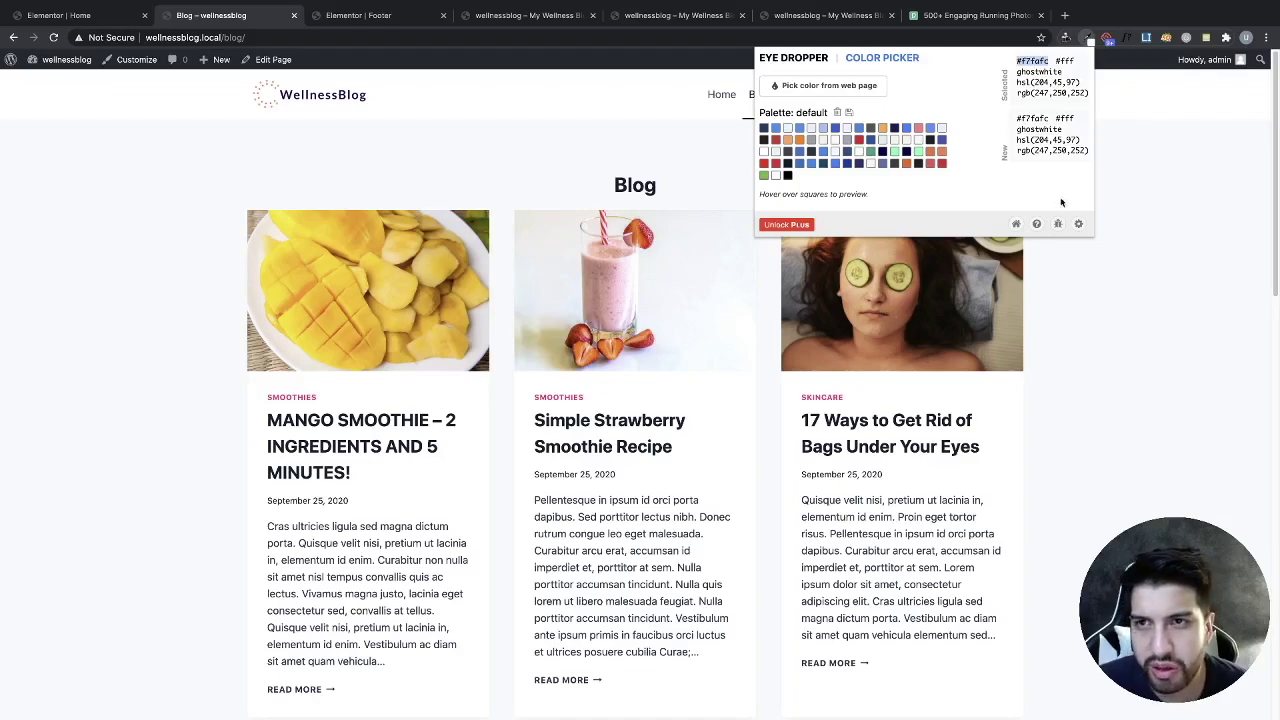
pyautogui.click(100, 15)
pyautogui.click(237, 15)
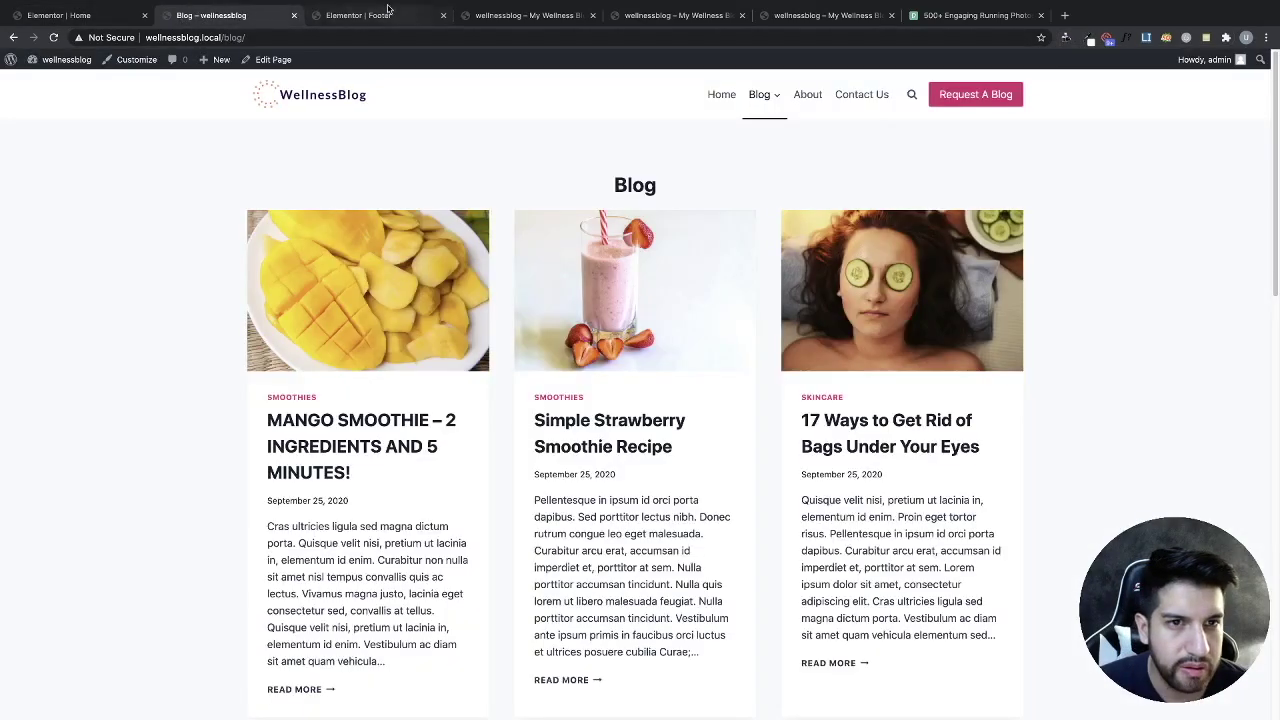
# - Change the footer section background from navy to off-white #f7fafc
pyautogui.click(390, 15)
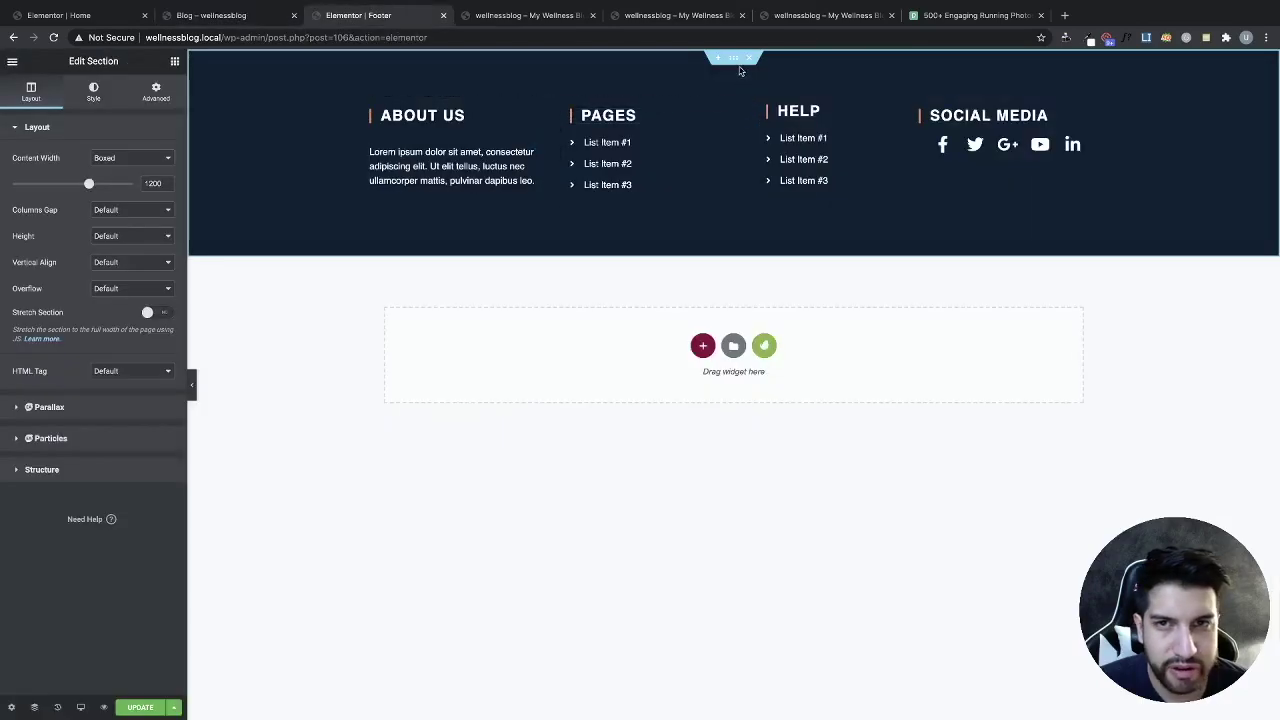
pyautogui.click(97, 96)
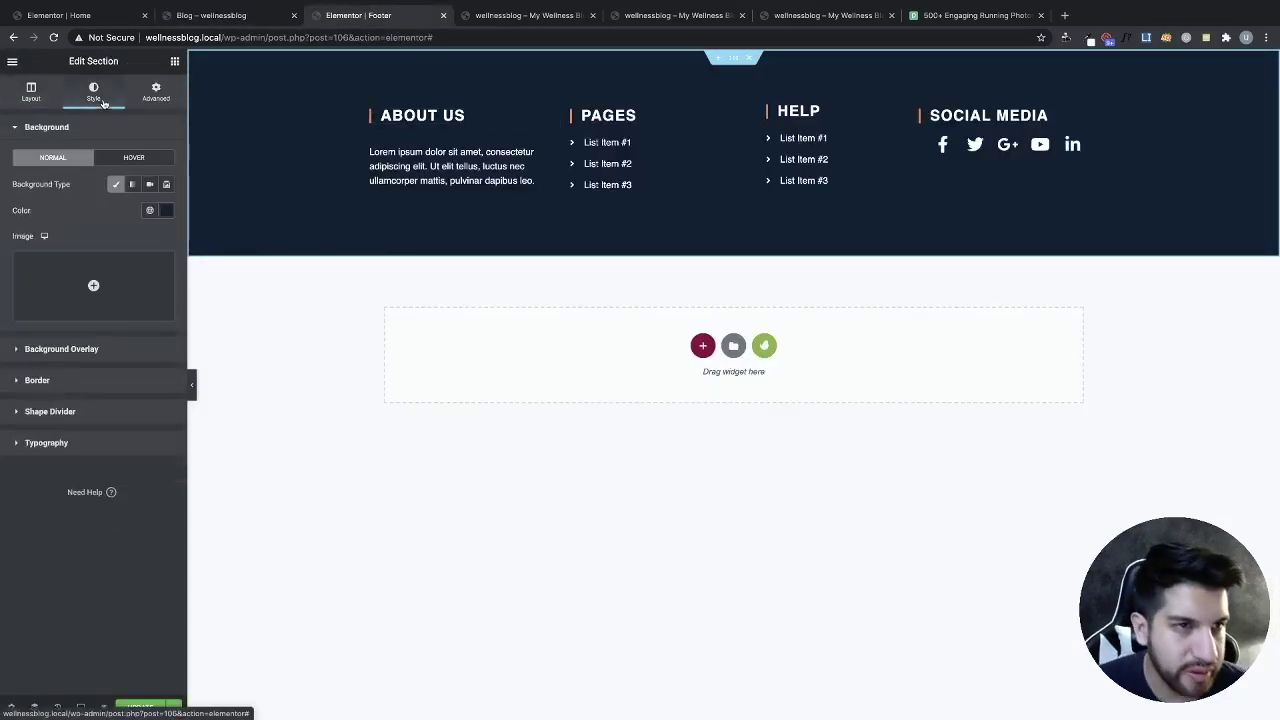
pyautogui.click(166, 210)
pyautogui.click(27, 260)
pyautogui.moveTo(129, 259); pyautogui.dragTo(101, 253)
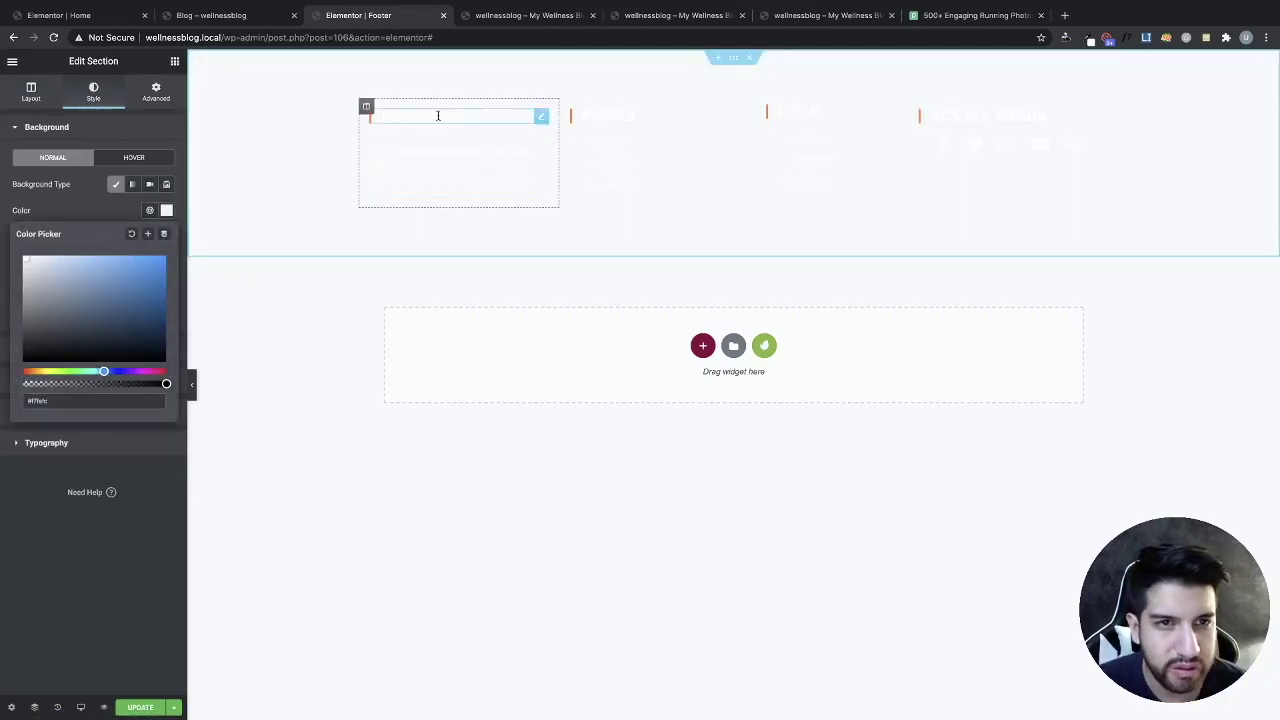
pyautogui.click(437, 114)
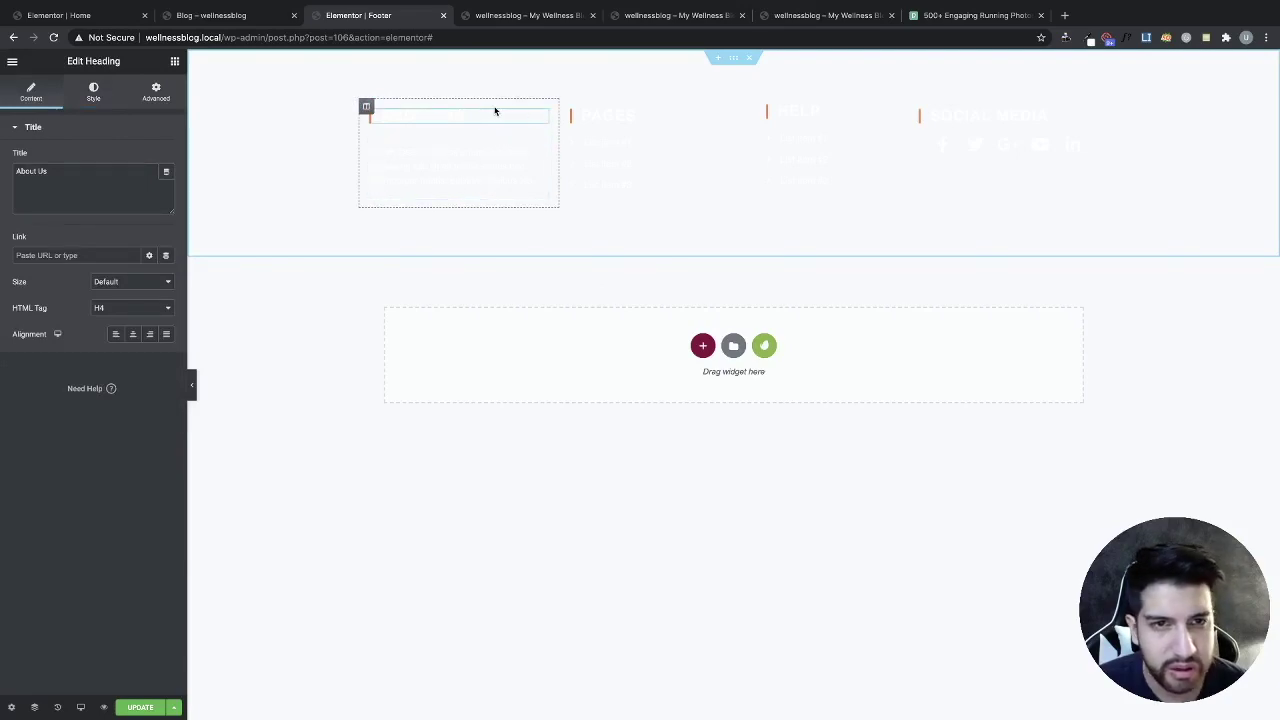
# - Make the About Us heading text black
pyautogui.click(93, 91)
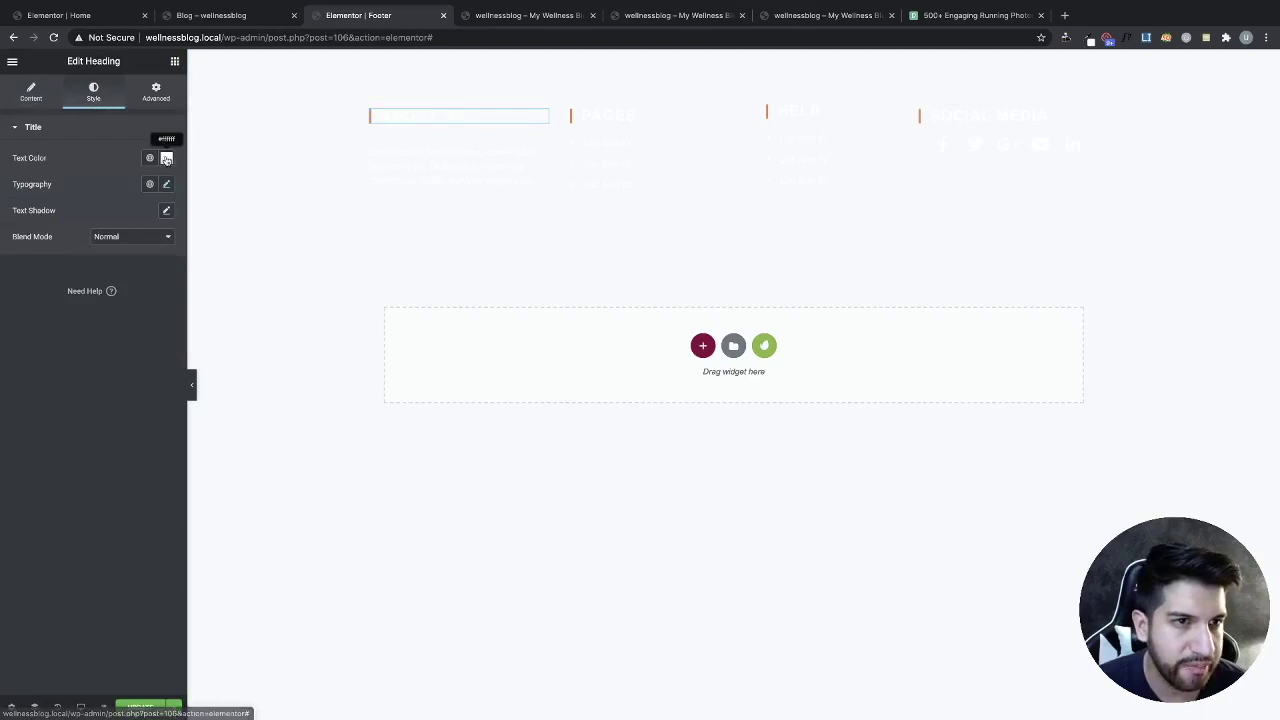
pyautogui.click(166, 158)
pyautogui.moveTo(78, 218); pyautogui.dragTo(4, 318)
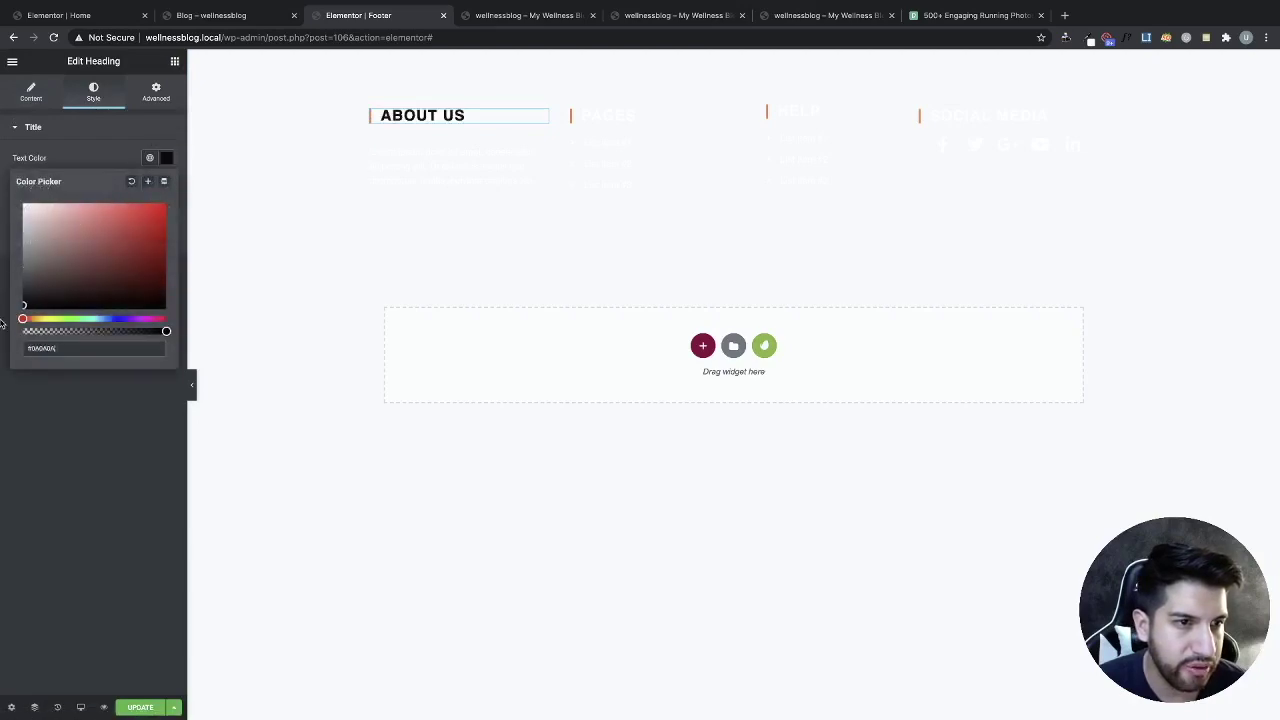
pyautogui.click(70, 408)
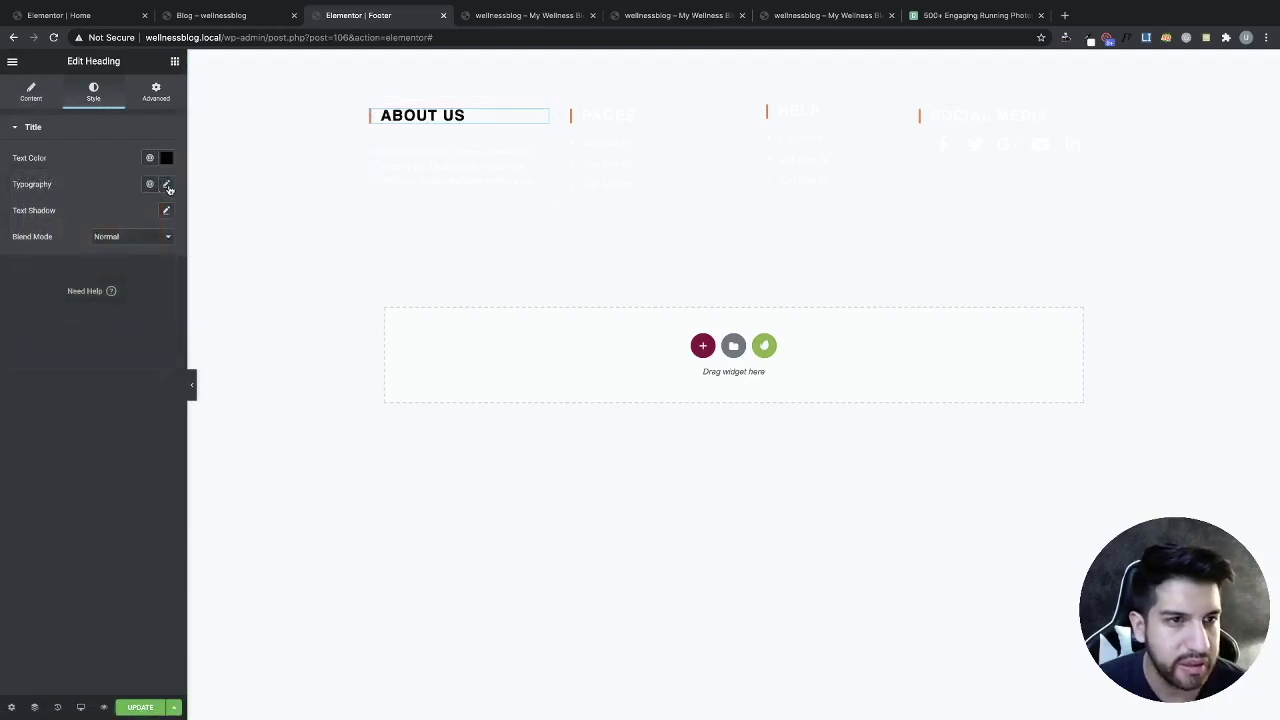
# - Reset the About Us heading's font family to Default
pyautogui.click(166, 185)
pyautogui.click(126, 243)
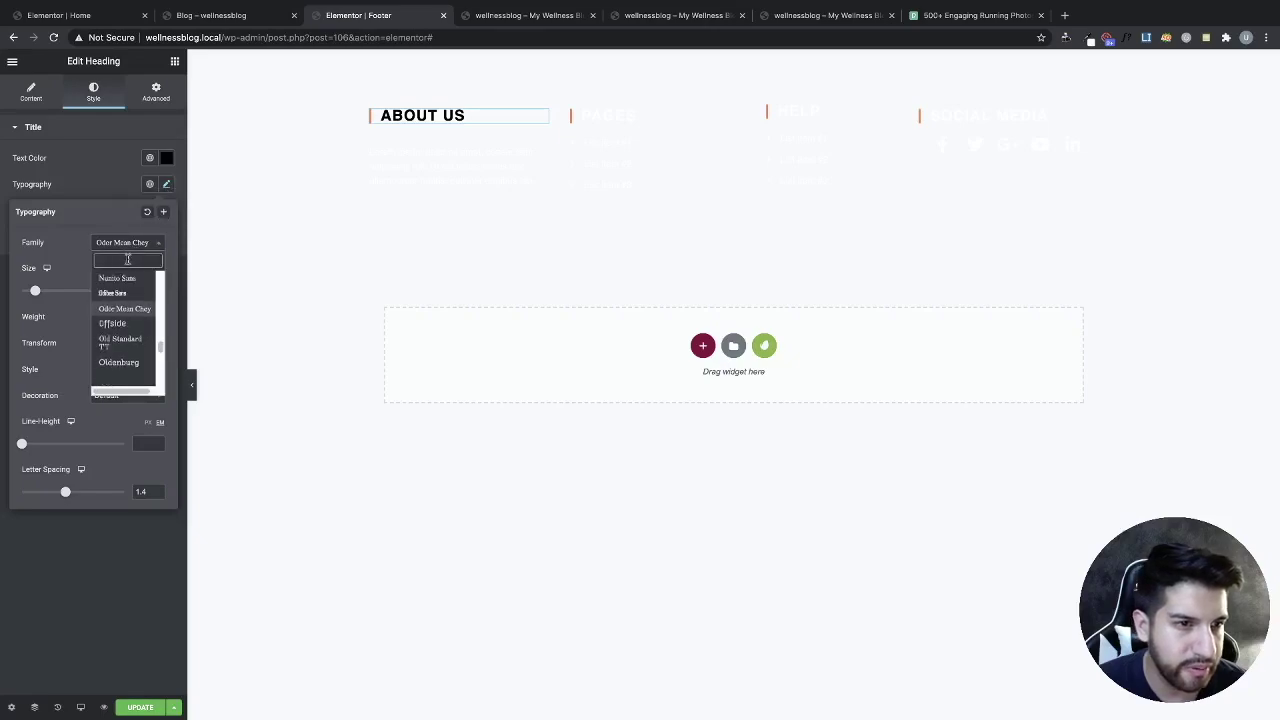
pyautogui.write('def')
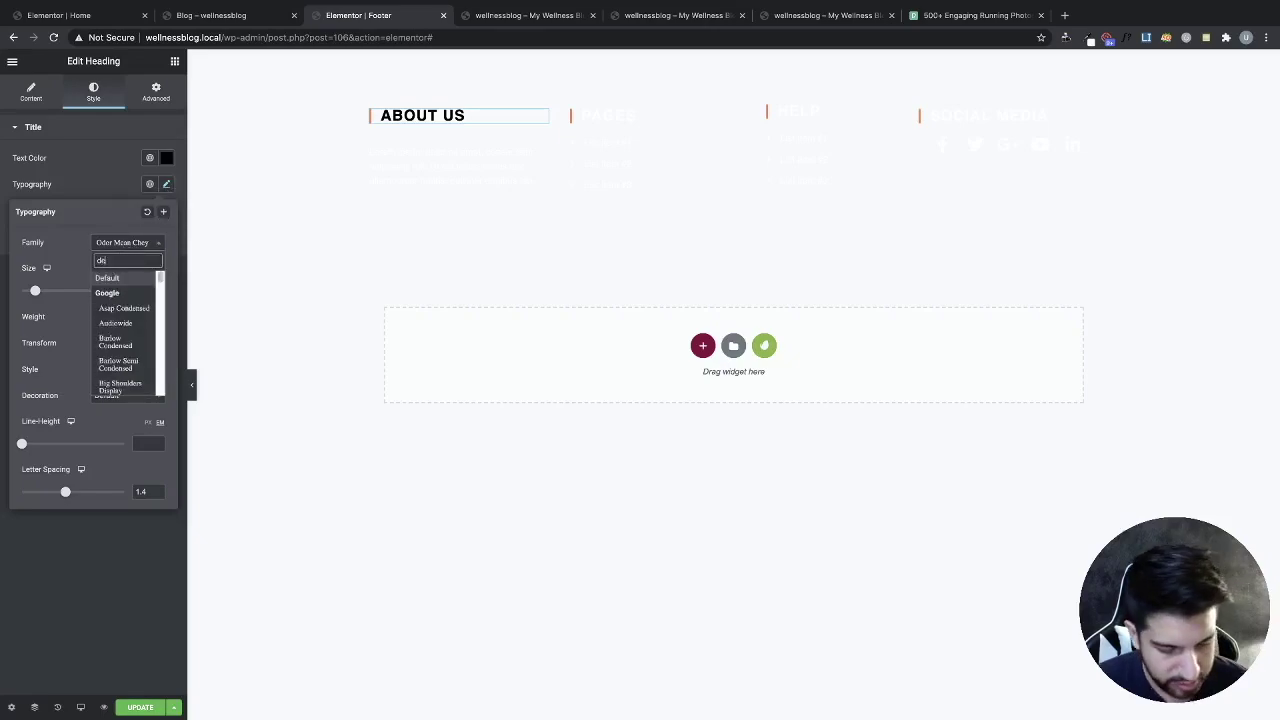
pyautogui.click(108, 278)
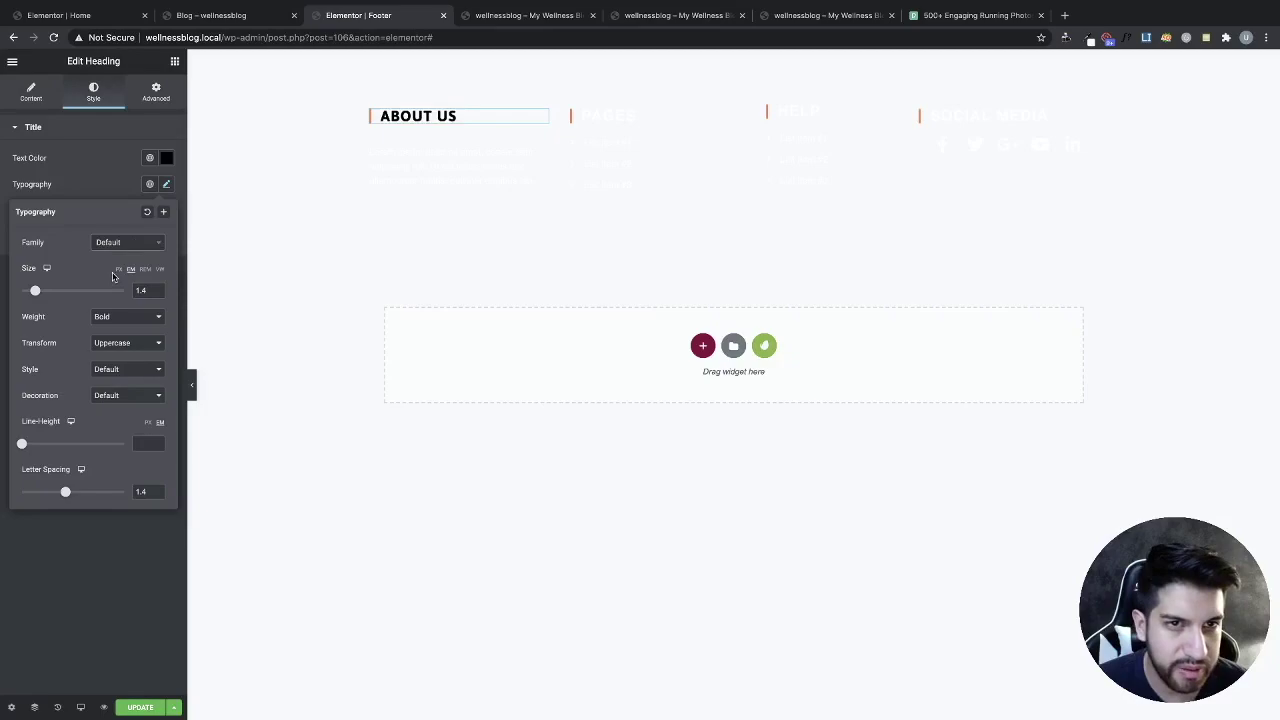
# - Check the home page About Me heading's font settings for comparison
pyautogui.click(538, 18)
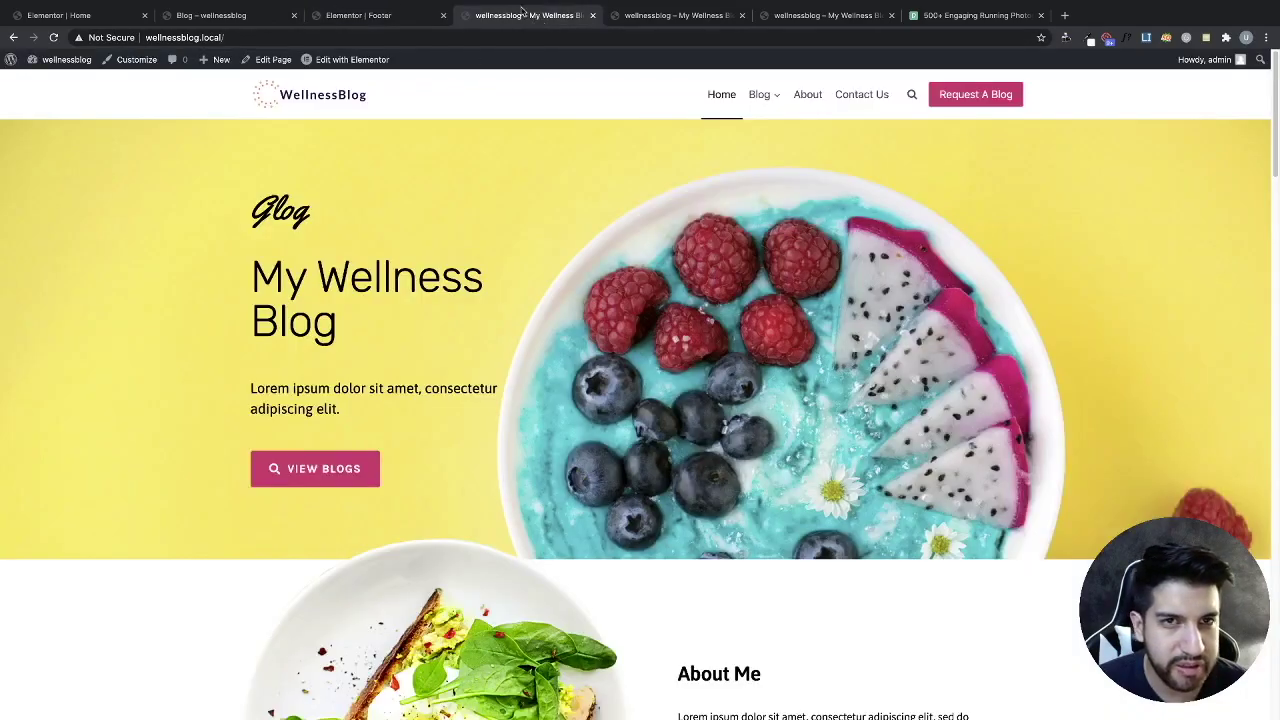
pyautogui.click(60, 15)
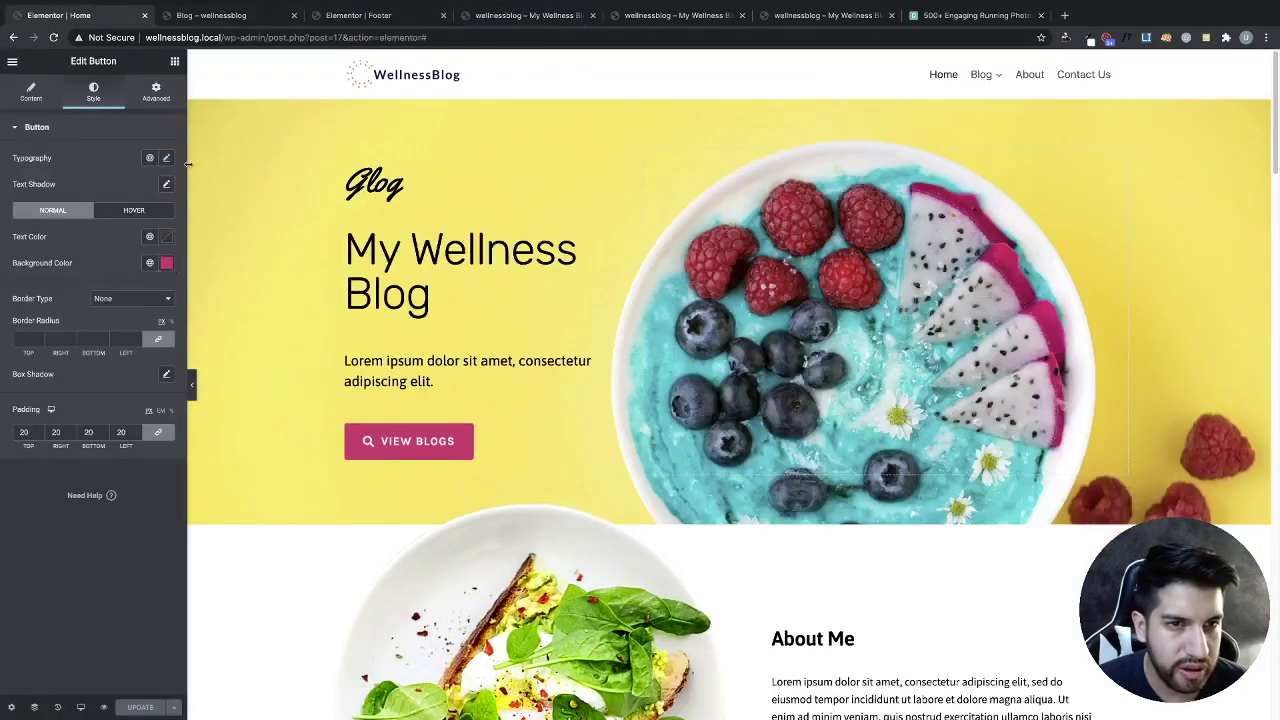
pyautogui.scroll(-4, 463, 291)
pyautogui.click(797, 240)
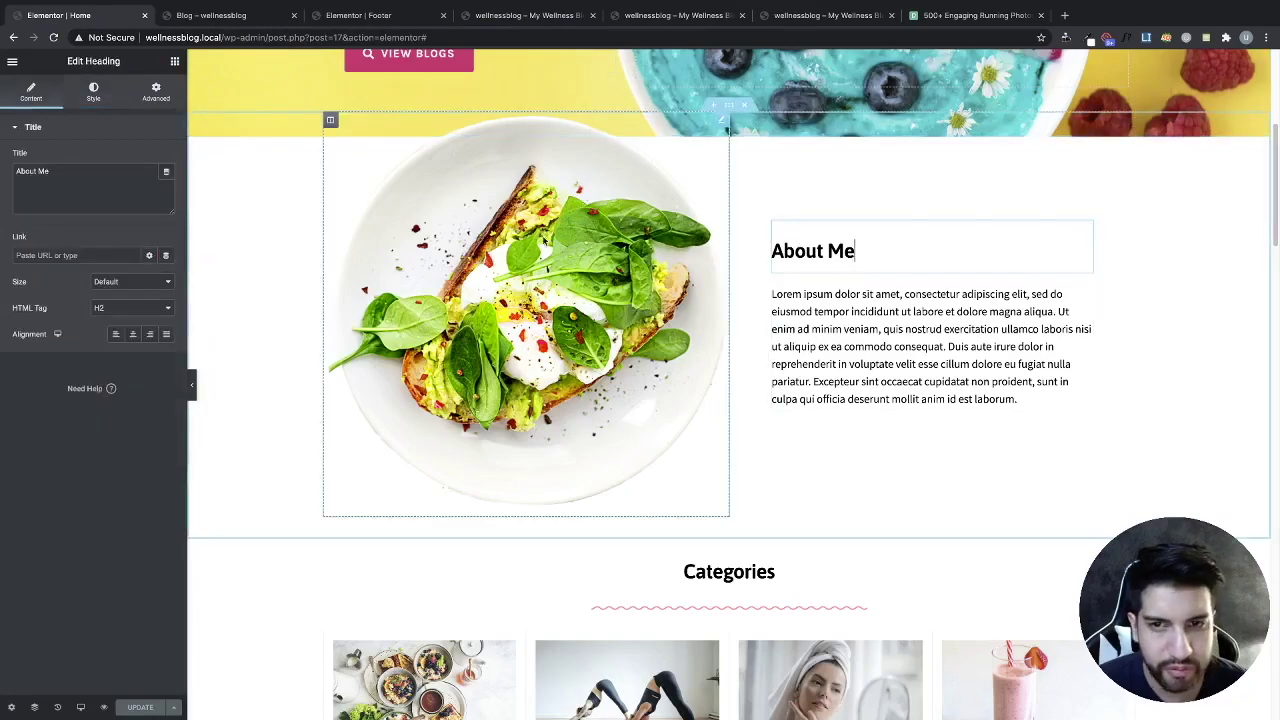
pyautogui.click(93, 90)
pyautogui.click(168, 184)
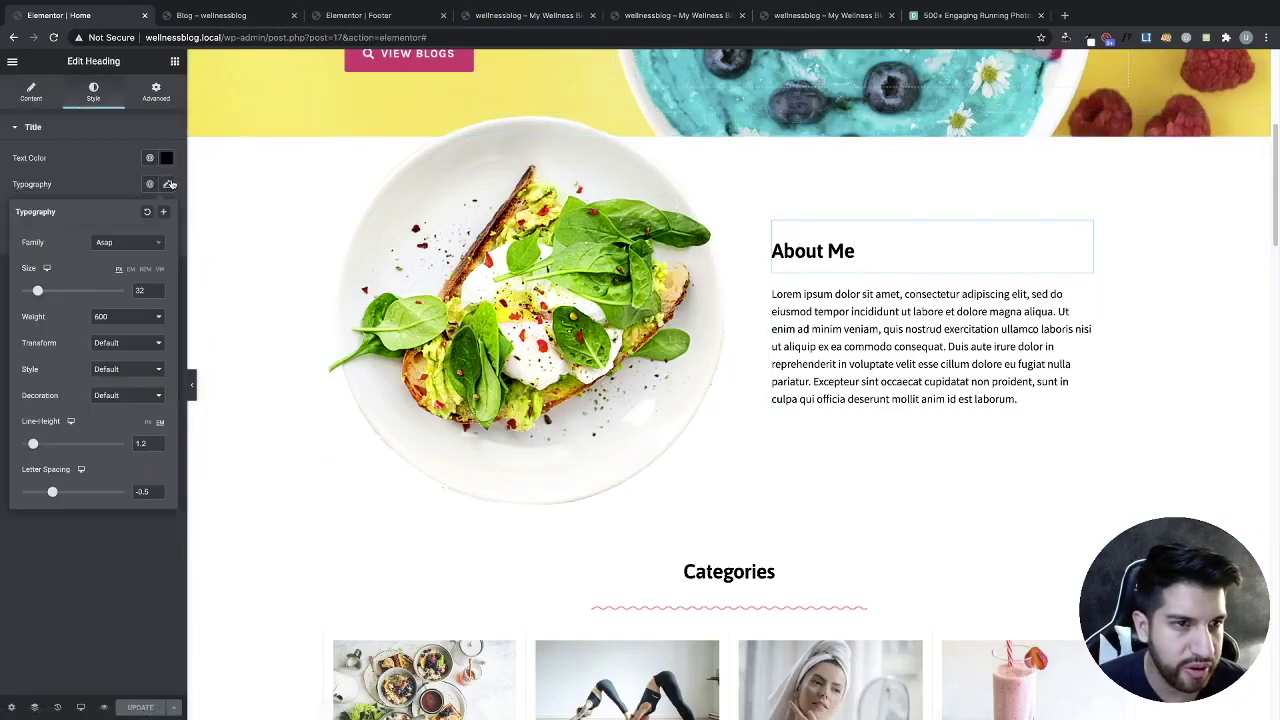
pyautogui.click(210, 15)
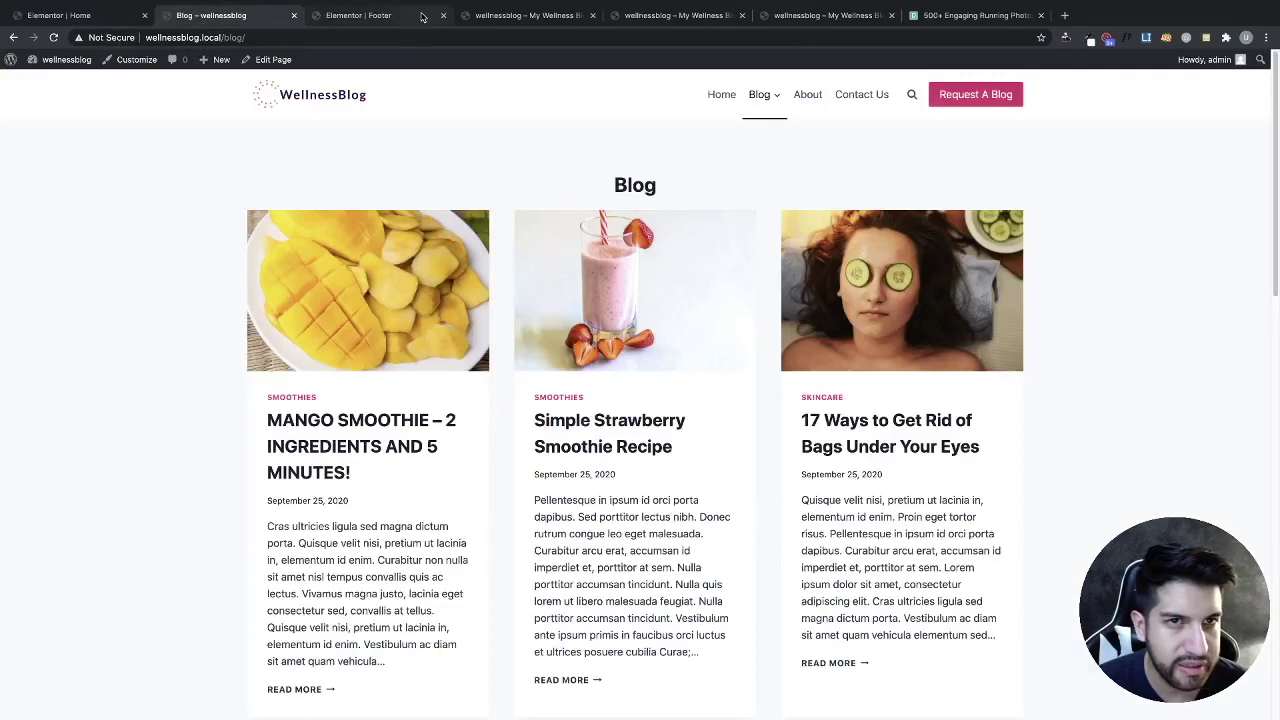
pyautogui.click(390, 15)
# - Try the Asap font, then settle on the Default font with Capitalize letter case
pyautogui.click(140, 246)
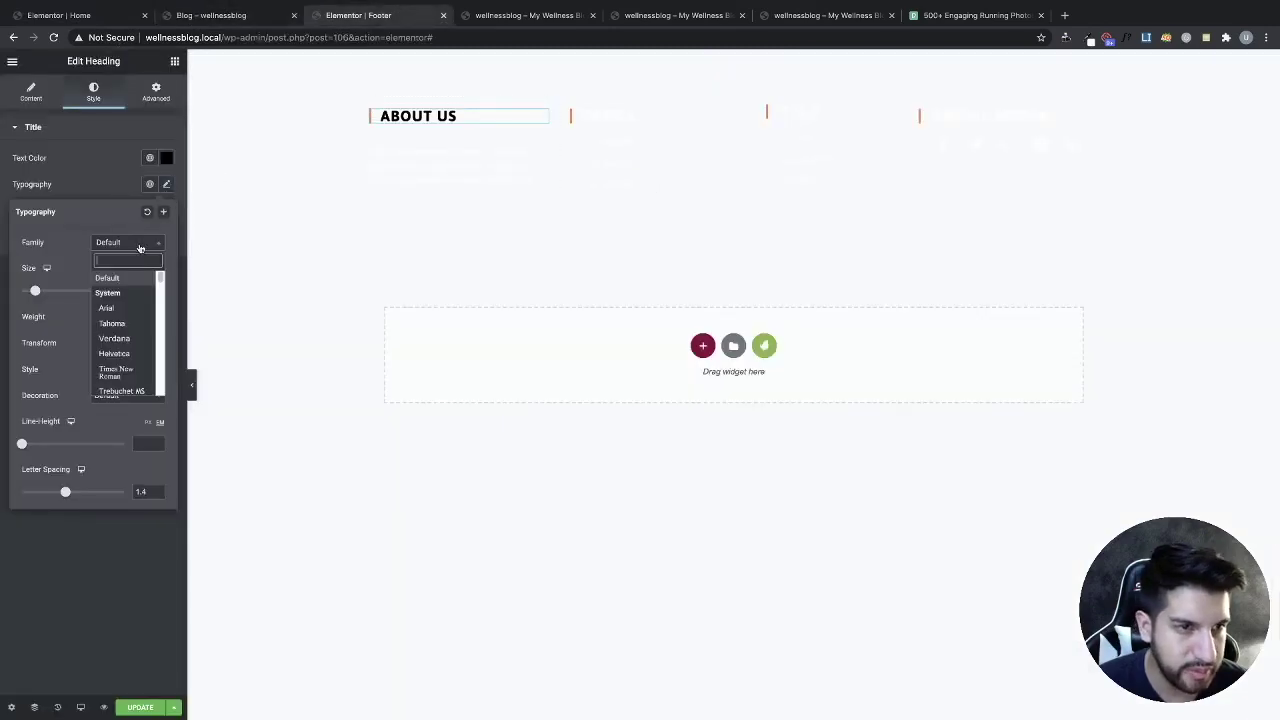
pyautogui.write('asap')
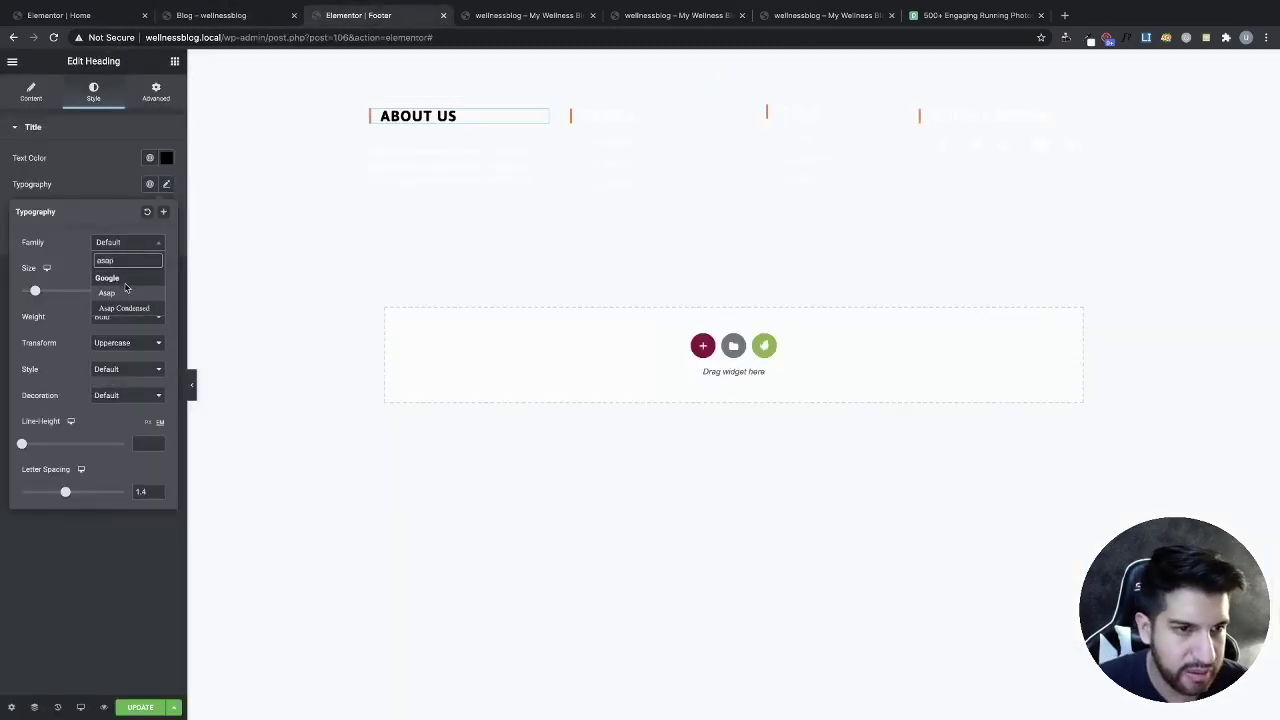
pyautogui.click(107, 292)
pyautogui.click(119, 246)
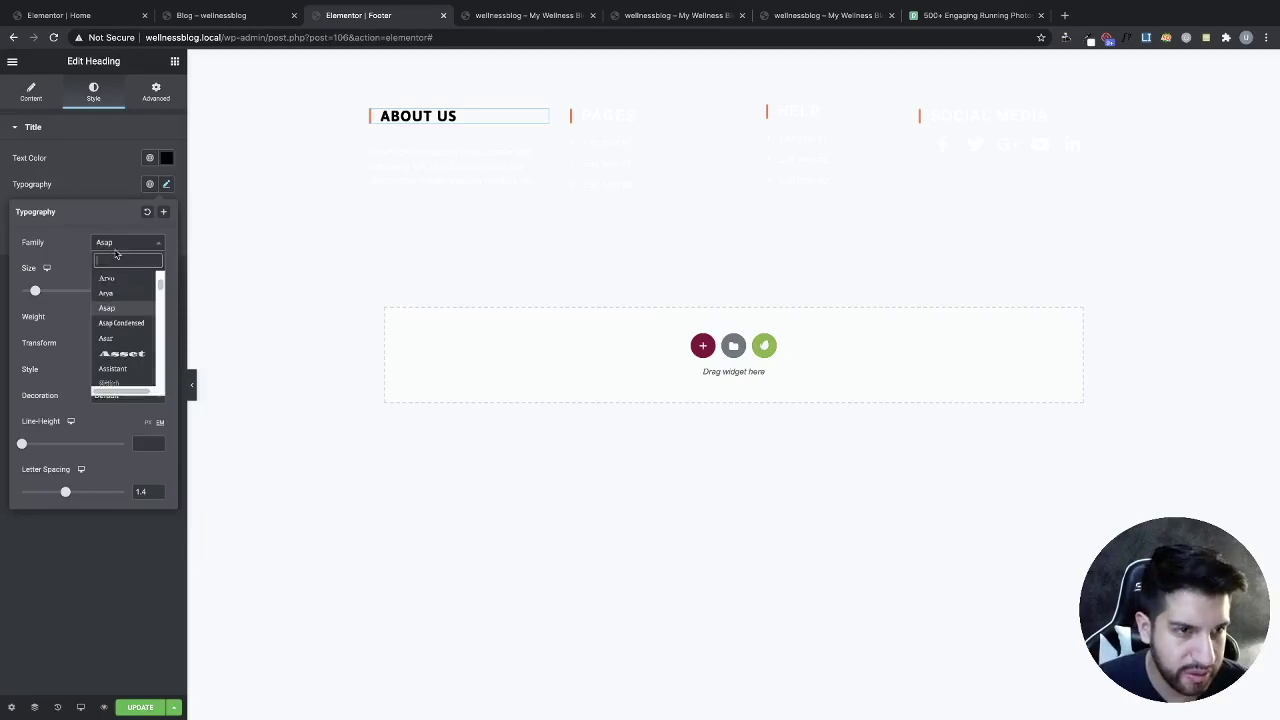
pyautogui.write('def')
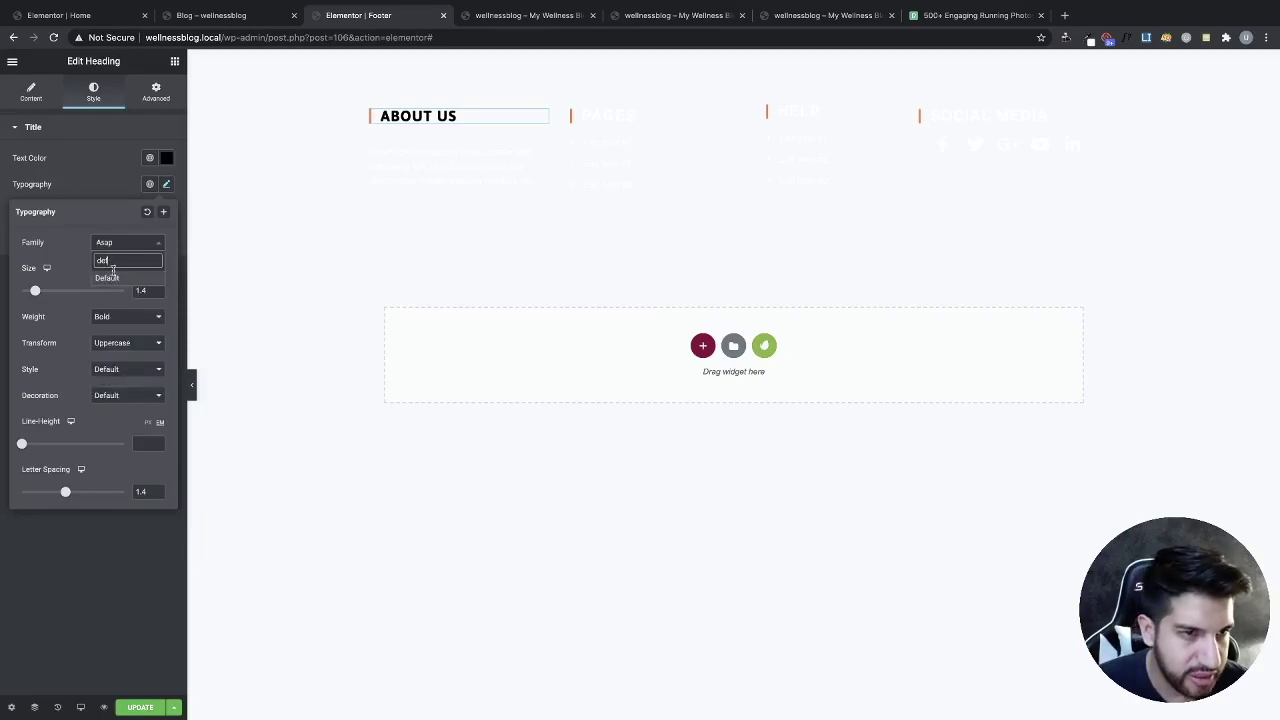
pyautogui.click(110, 278)
pyautogui.click(112, 341)
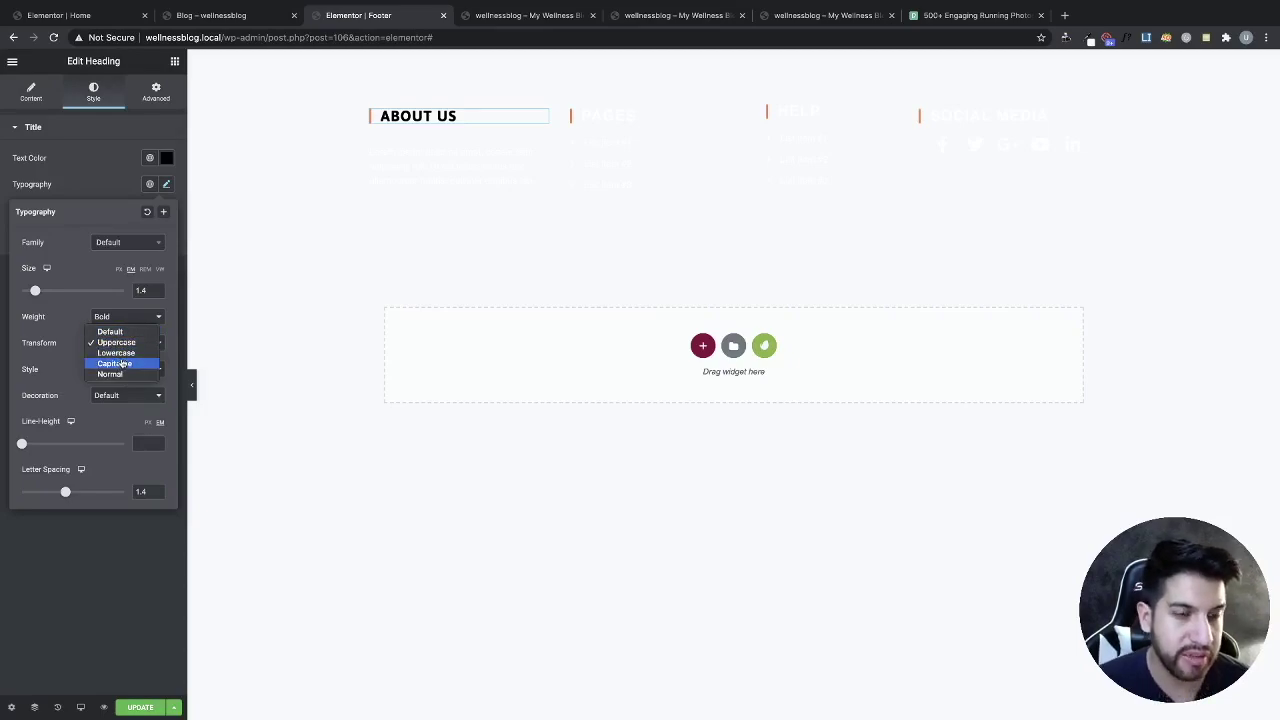
pyautogui.click(114, 363)
# - Paste the About Us heading style onto the Pages, Help and Social Media headings
pyautogui.rightClick(482, 116)
pyautogui.rightClick(613, 117)
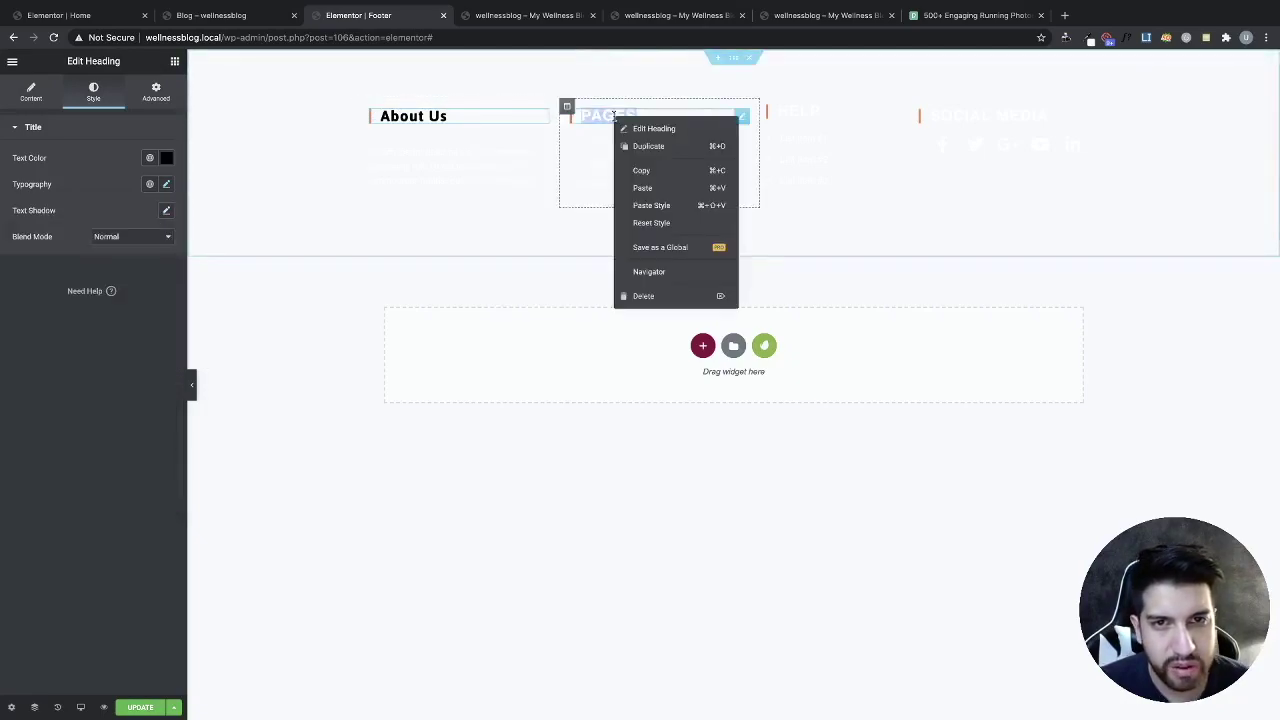
pyautogui.click(684, 207)
pyautogui.rightClick(807, 116)
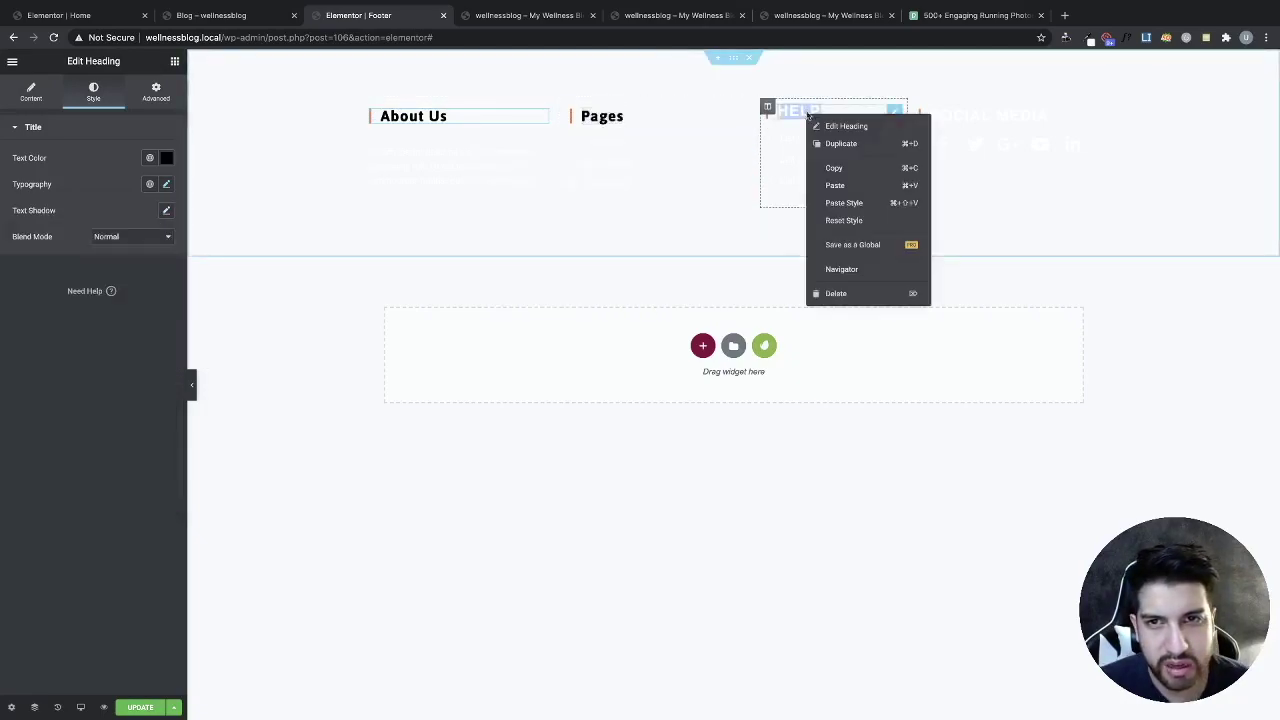
pyautogui.click(845, 202)
pyautogui.rightClick(977, 114)
pyautogui.click(1009, 200)
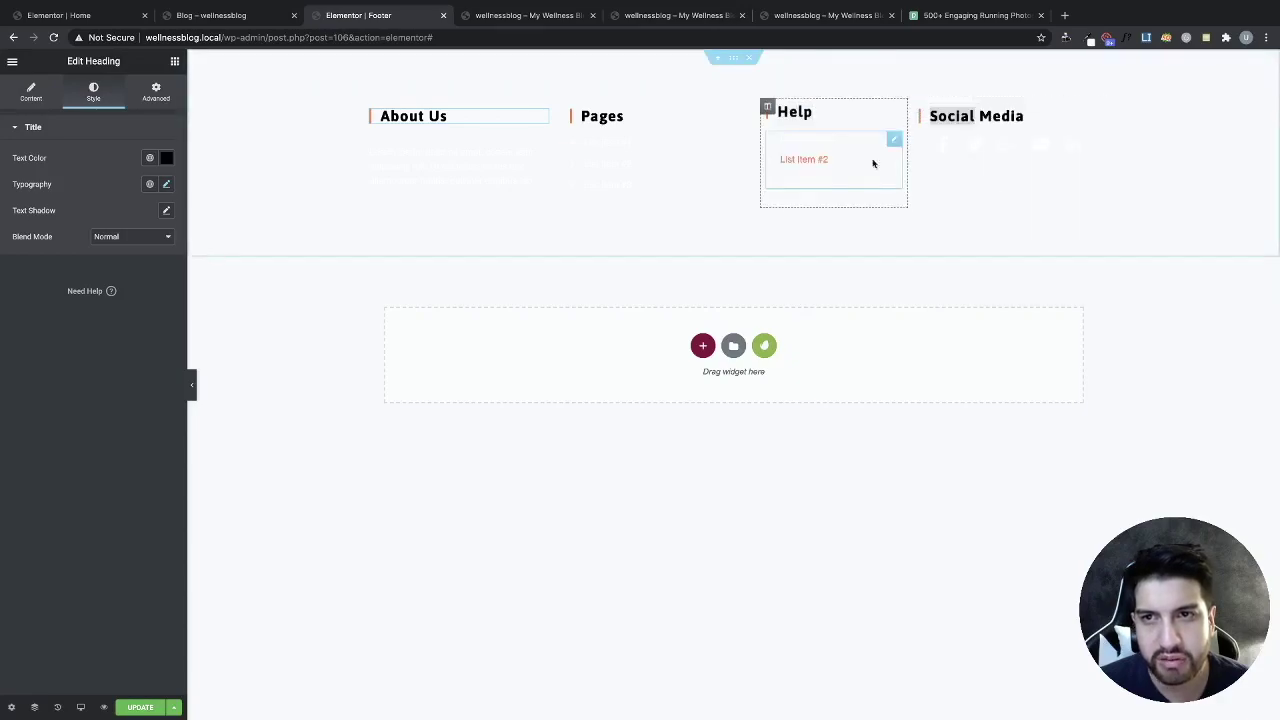
# - Make the About Us paragraph text black (#000000)
pyautogui.click(420, 167)
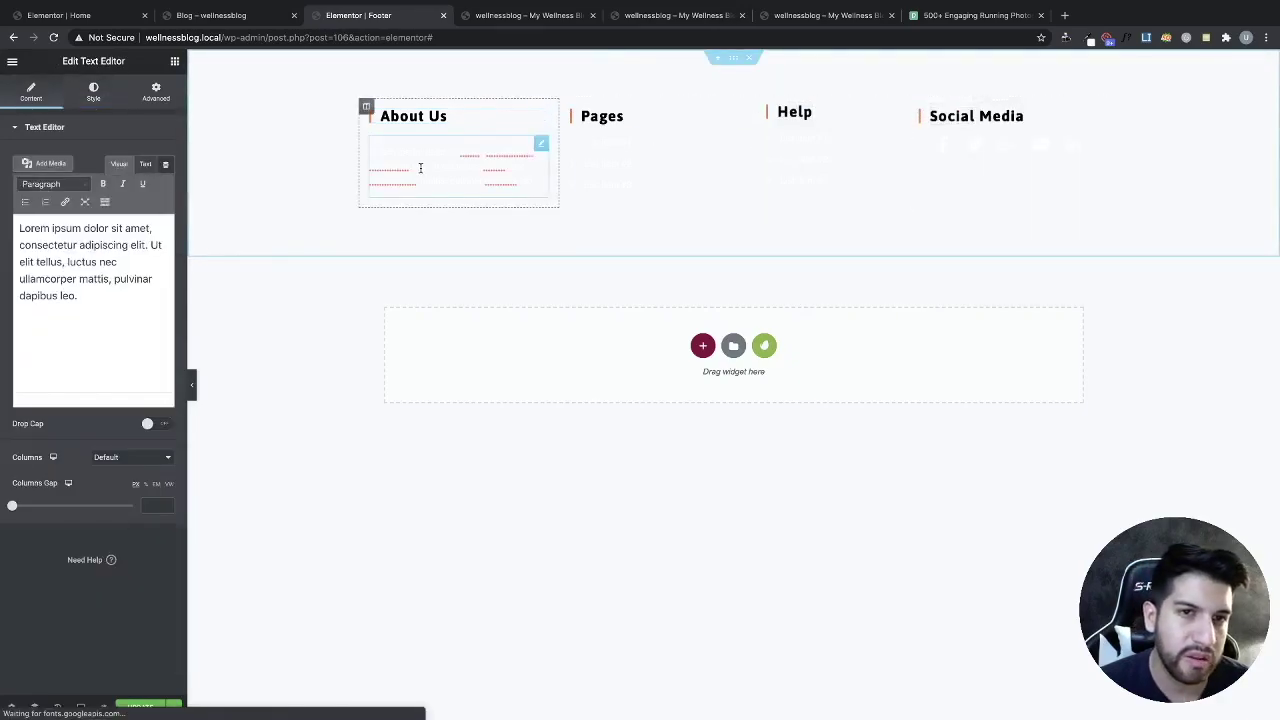
pyautogui.click(542, 145)
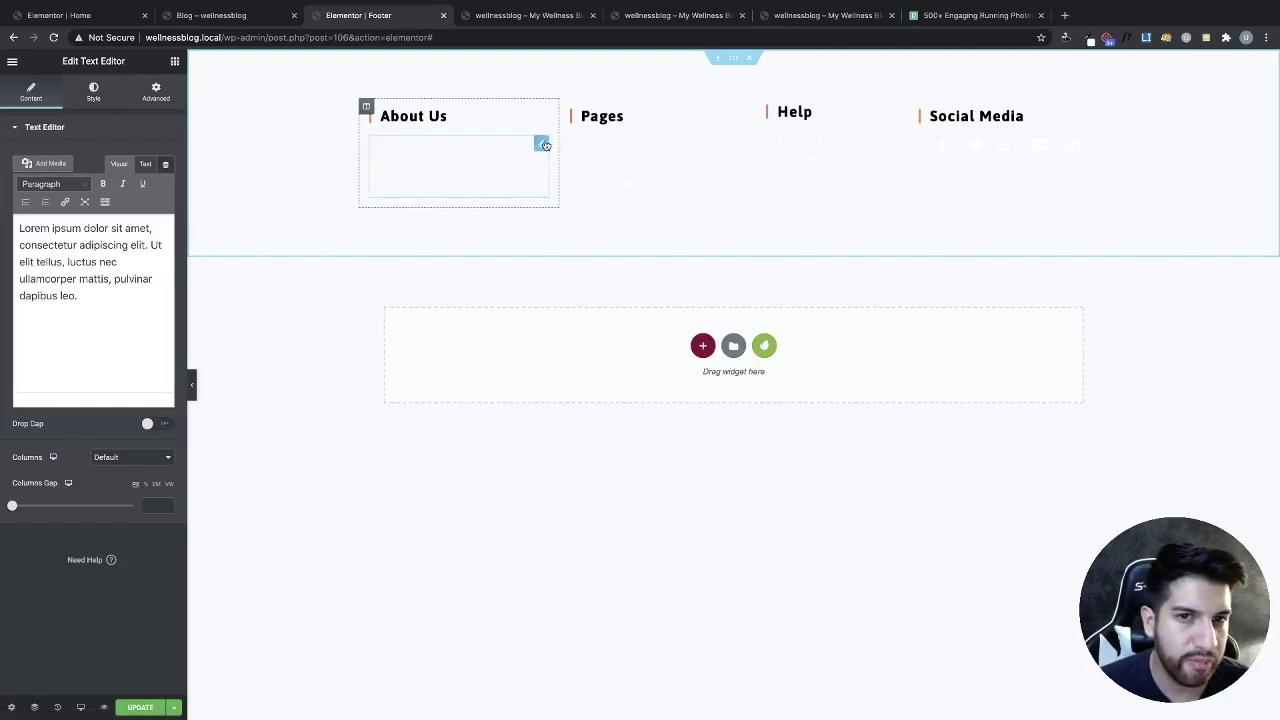
pyautogui.click(97, 96)
pyautogui.click(166, 185)
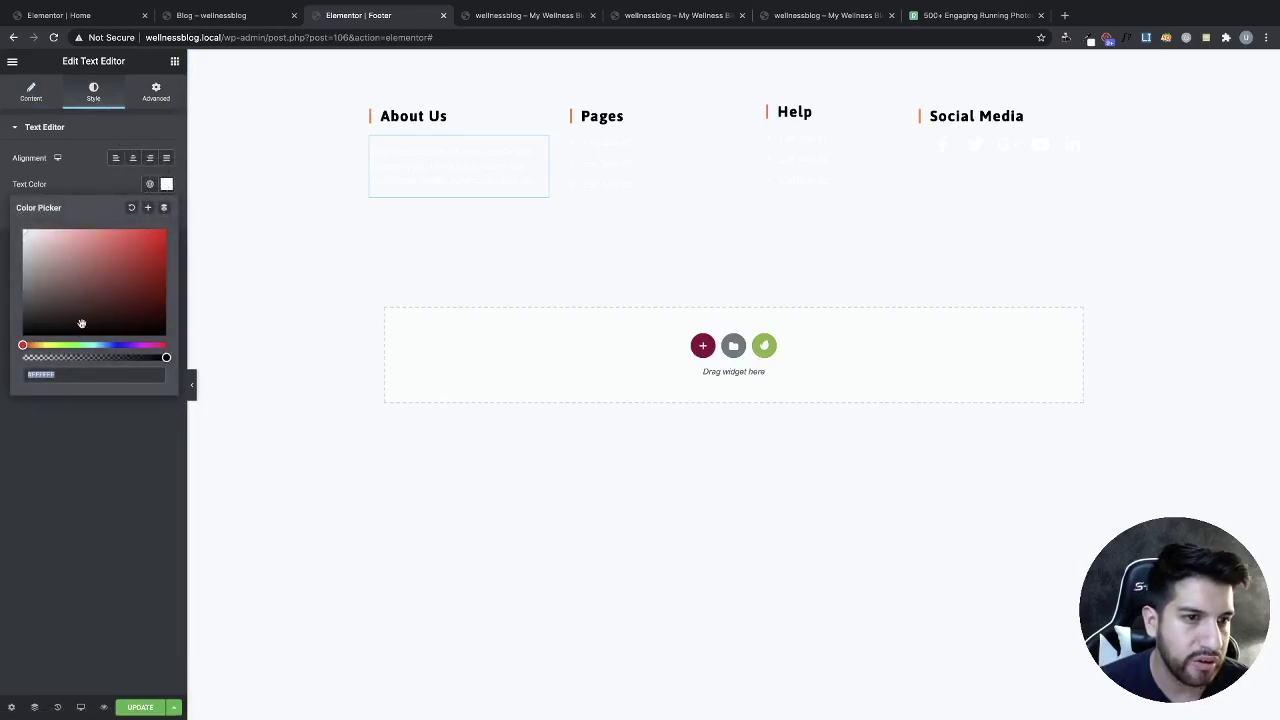
pyautogui.moveTo(80, 326); pyautogui.dragTo(41, 326)
pyautogui.click(94, 182)
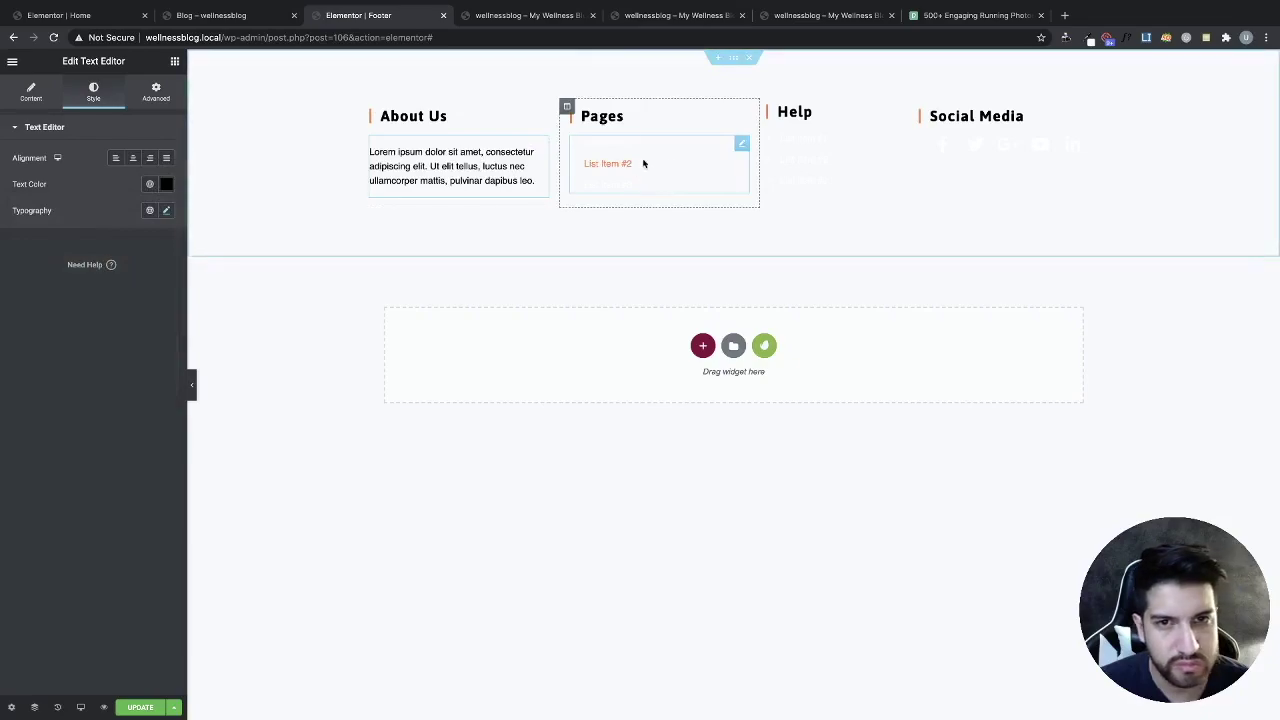
pyautogui.click(742, 145)
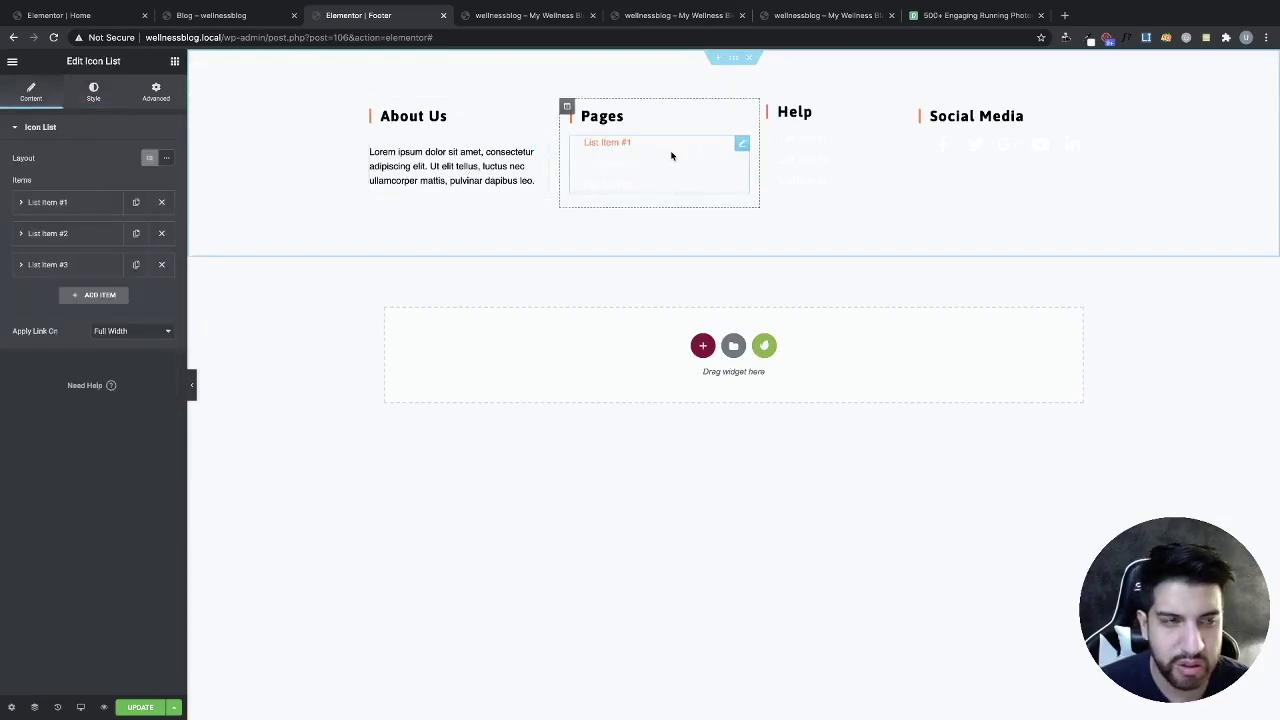
# - Clear the existing Pages title from the footer heading
pyautogui.rightClick(671, 156)
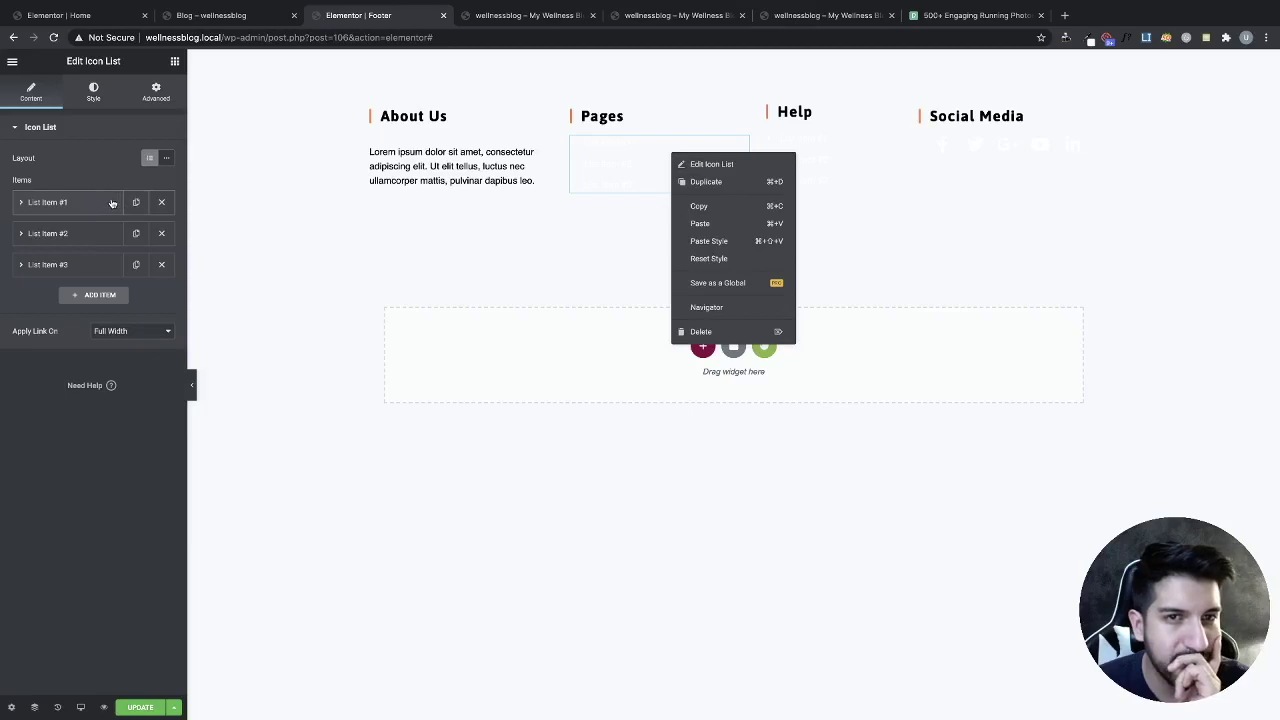
pyautogui.click(648, 115)
pyautogui.moveTo(100, 168); pyautogui.dragTo(3, 145)
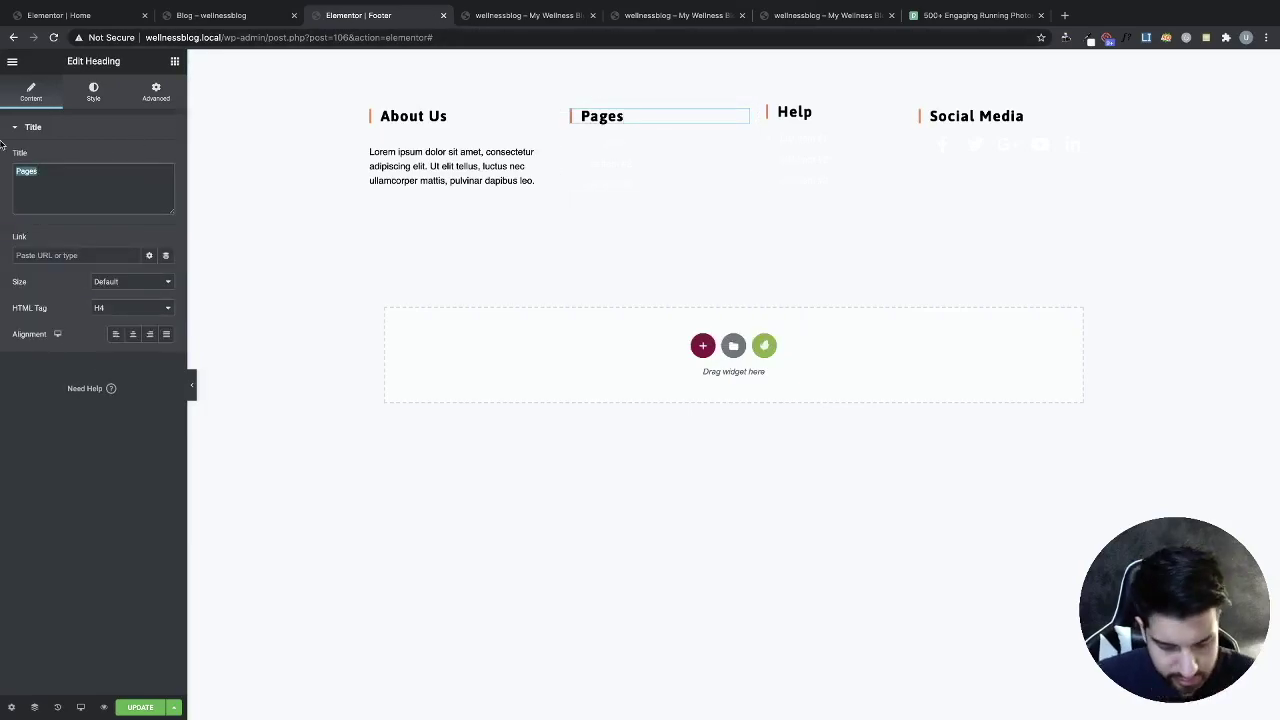
pyautogui.press('BackSpace')
# - Check the home page Categories heading, then title the footer column 'Blog Categories'
pyautogui.click(205, 18)
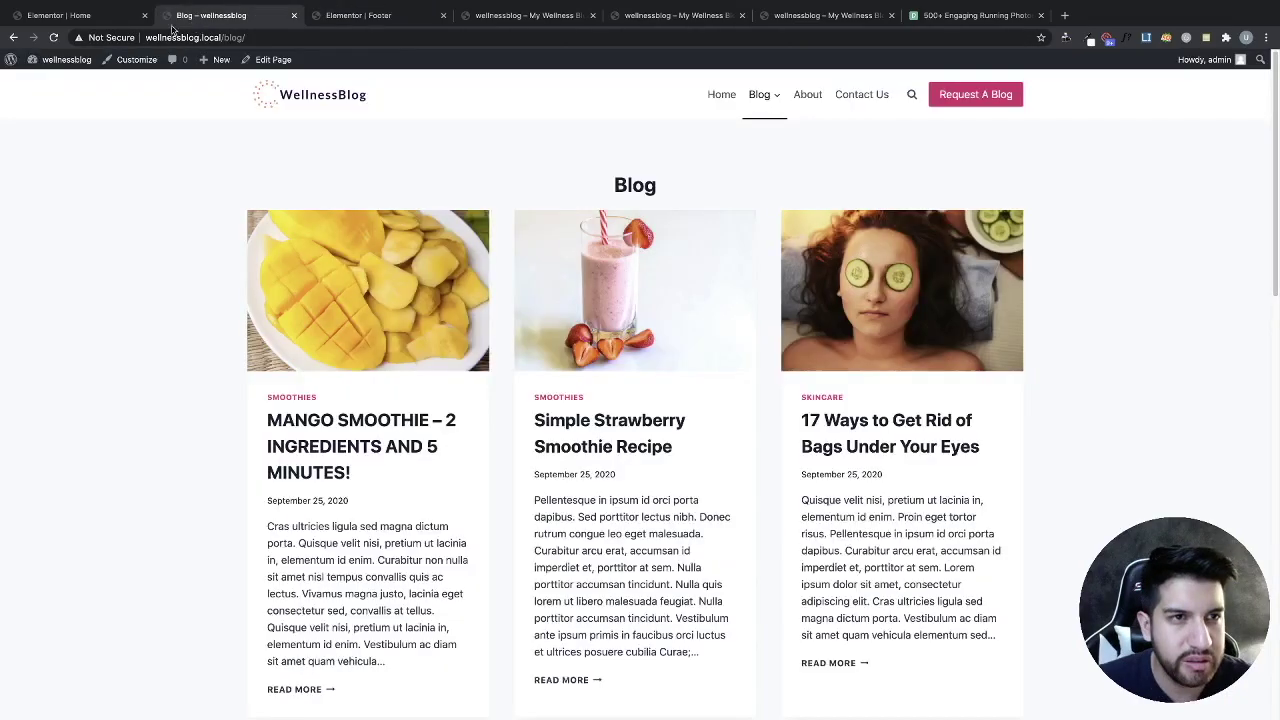
pyautogui.click(100, 18)
pyautogui.scroll(-3, 937, 298)
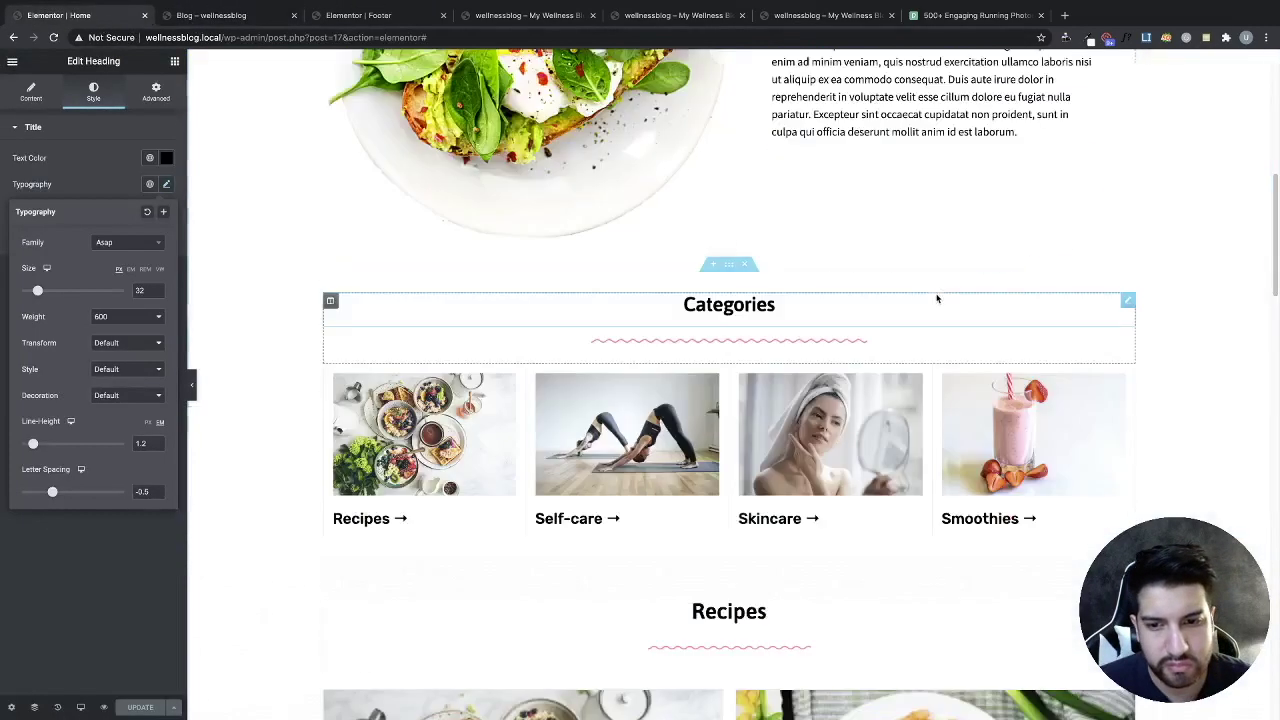
pyautogui.click(665, 311)
pyautogui.doubleClick(35, 171)
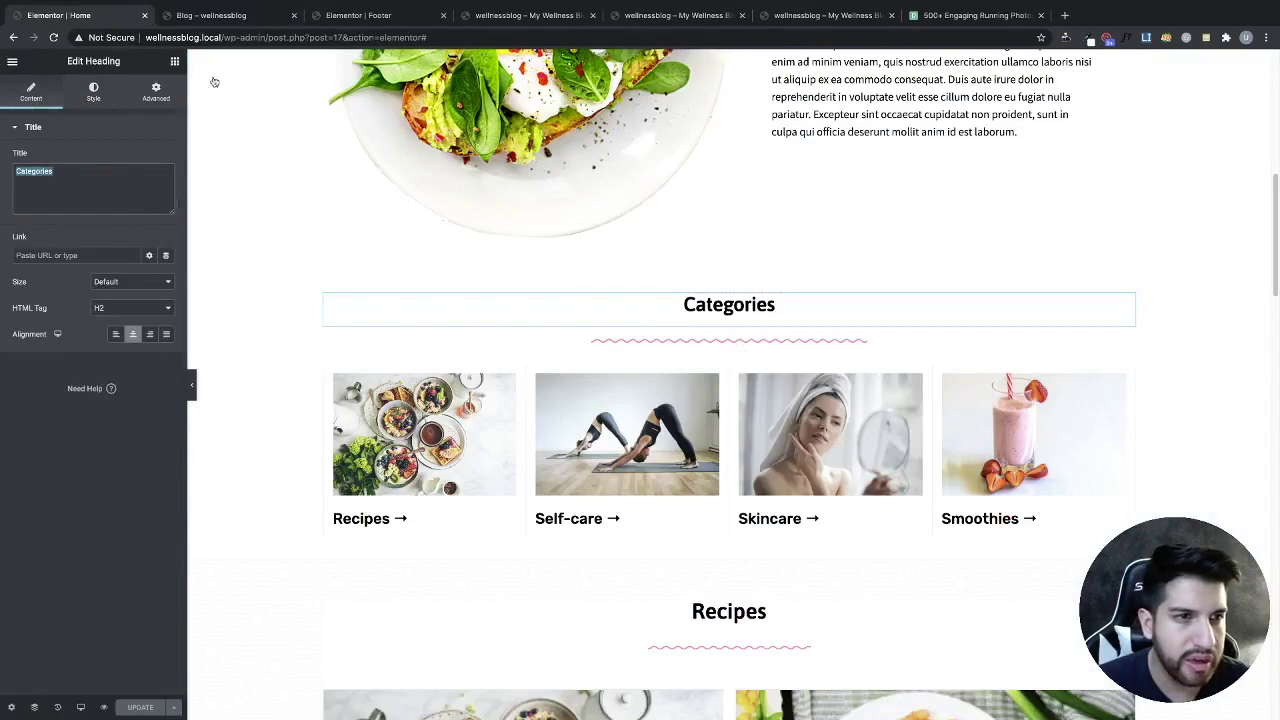
pyautogui.click(210, 15)
pyautogui.click(366, 14)
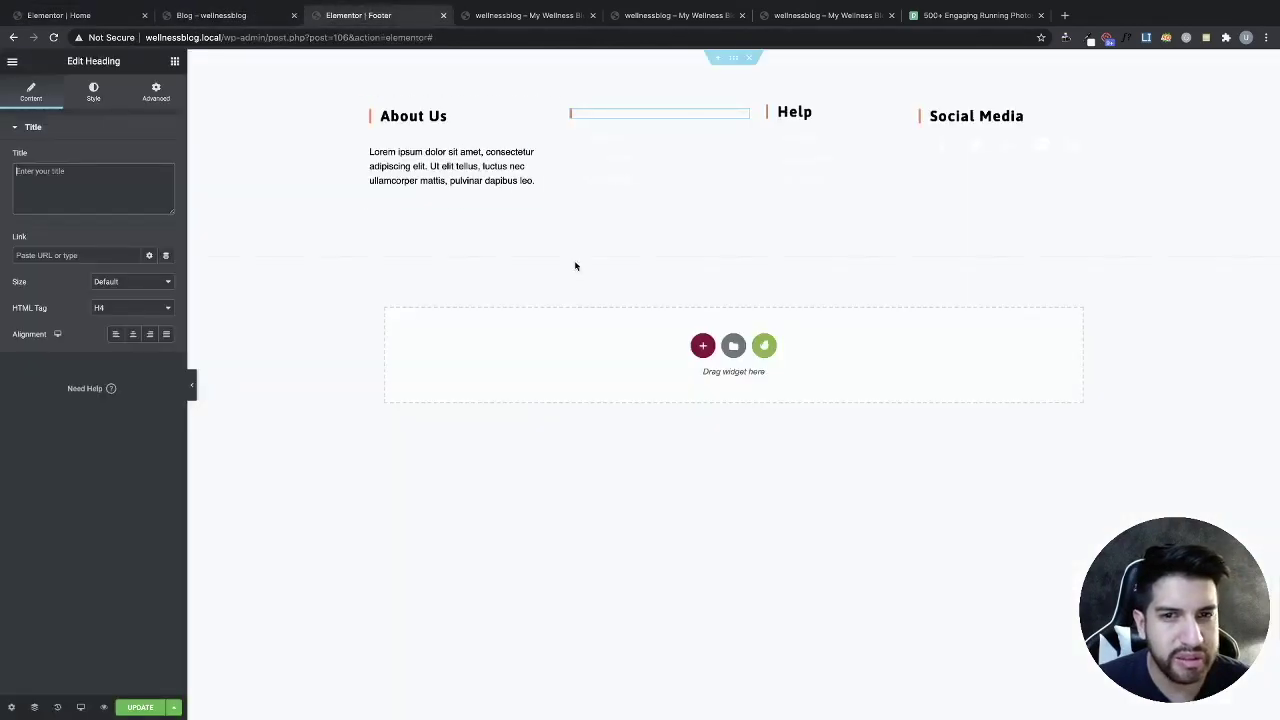
pyautogui.write('Blog Categories')
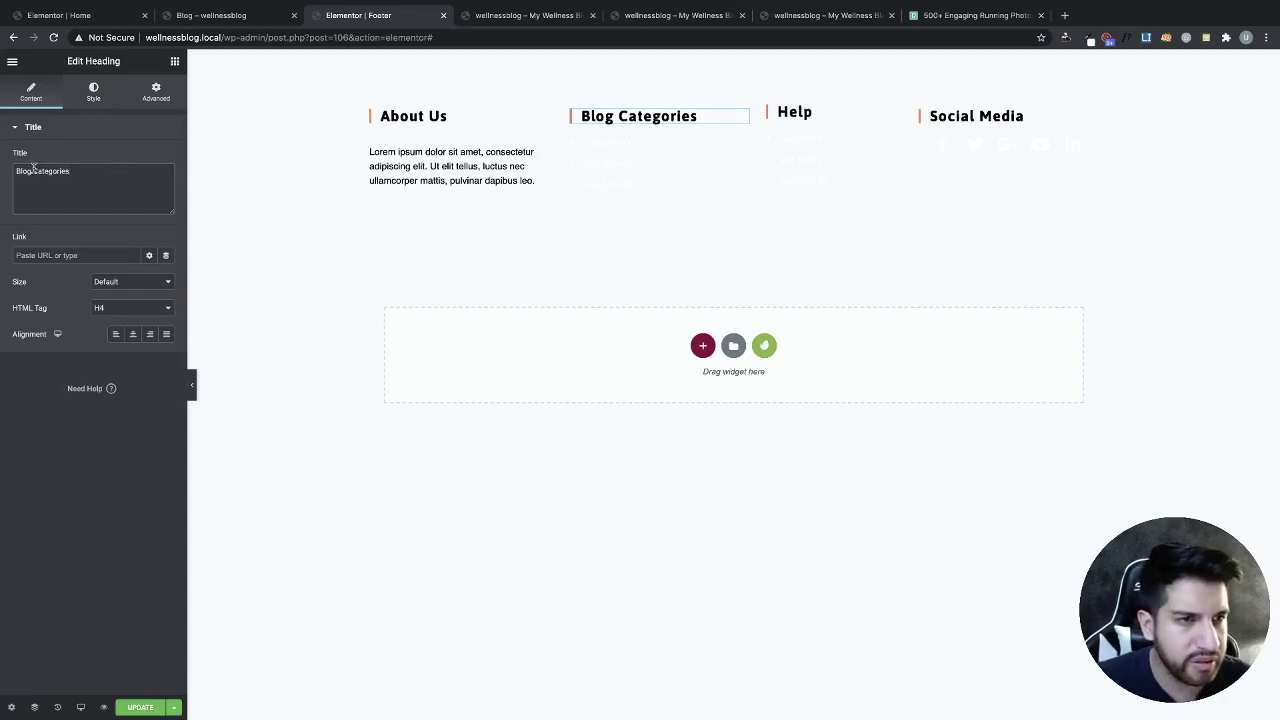
pyautogui.hotkey('ctrl', 'v')
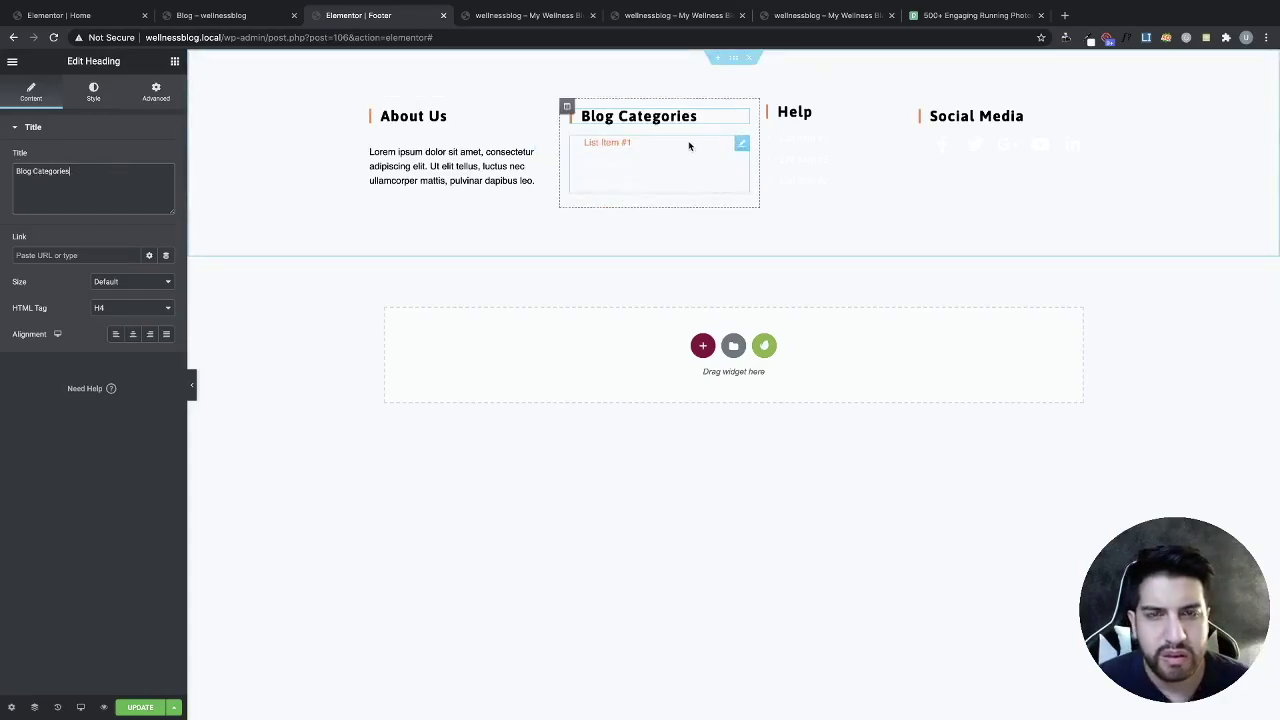
# - Remove the third list item and compare category names on the blog and home pages
pyautogui.rightClick(667, 176)
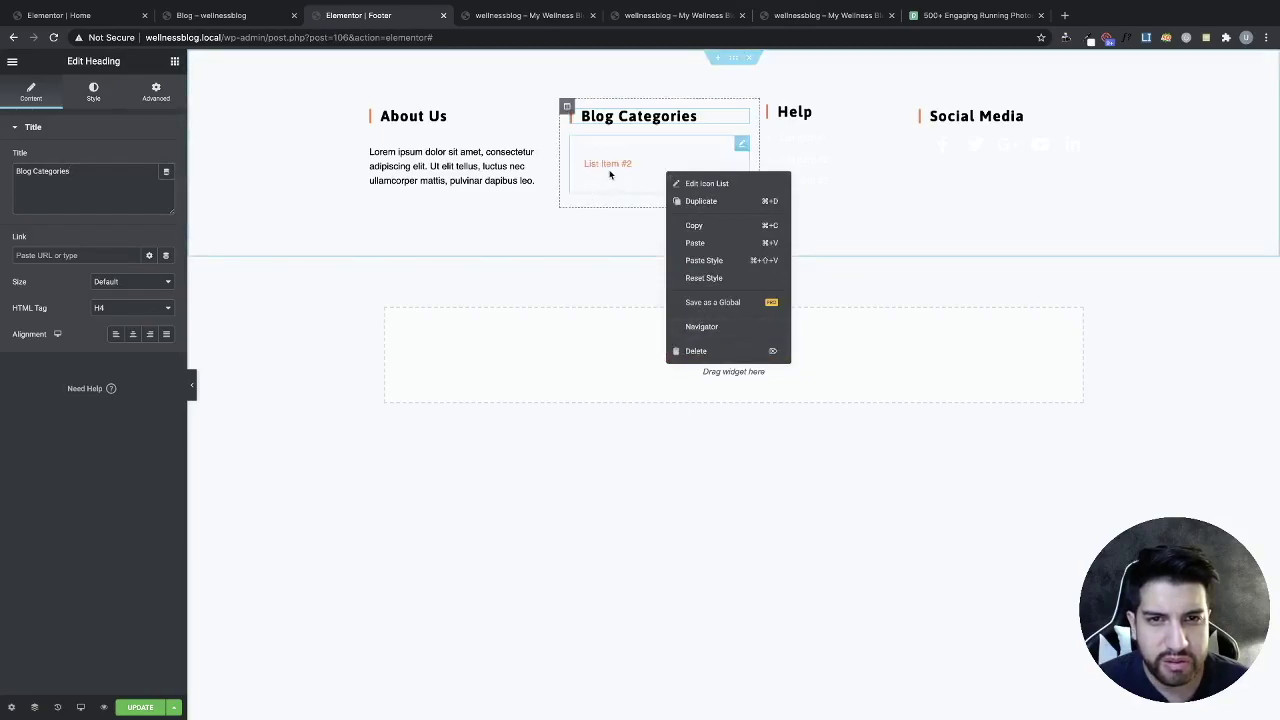
pyautogui.click(615, 174)
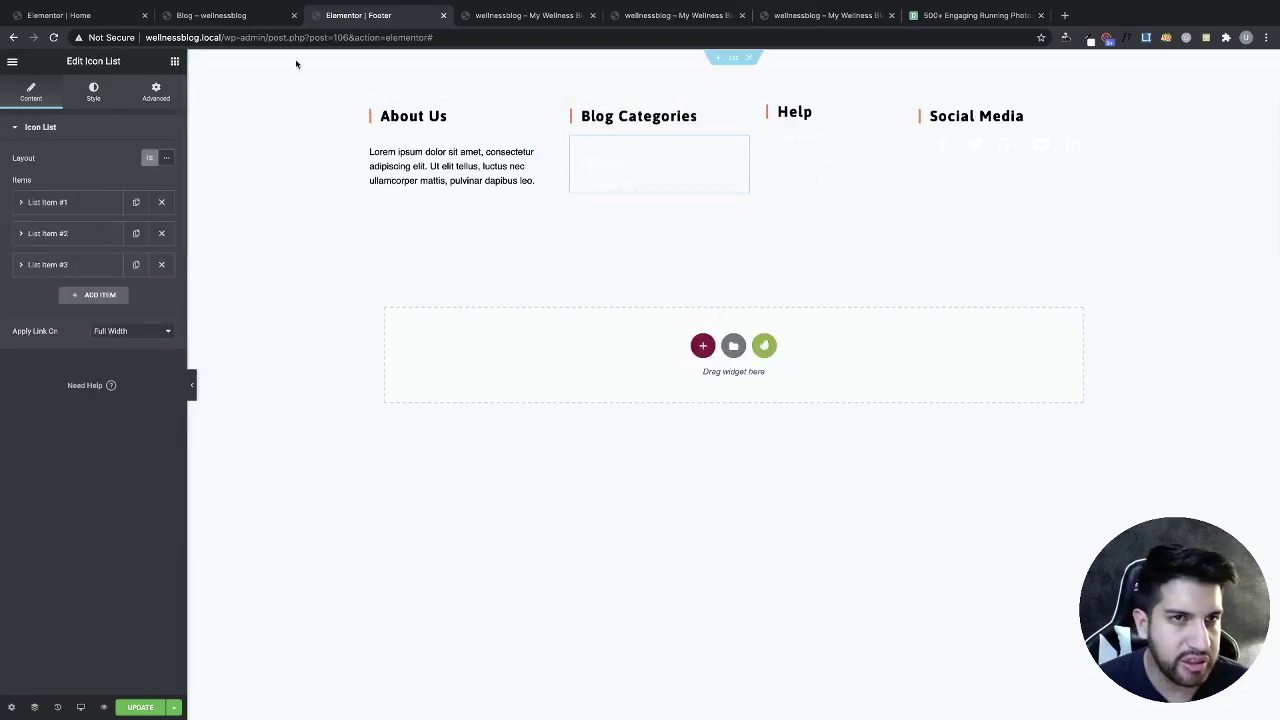
pyautogui.click(161, 264)
pyautogui.click(118, 235)
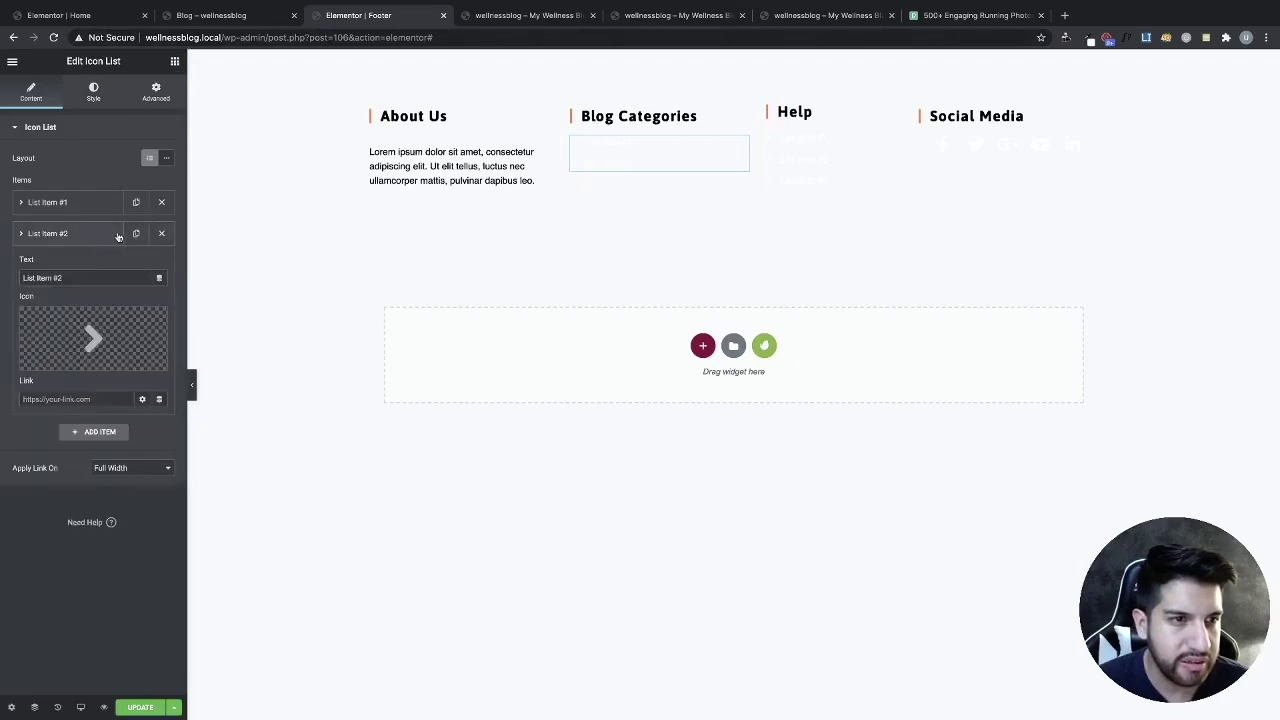
pyautogui.click(80, 204)
pyautogui.moveTo(70, 246); pyautogui.dragTo(50, 232)
pyautogui.click(230, 15)
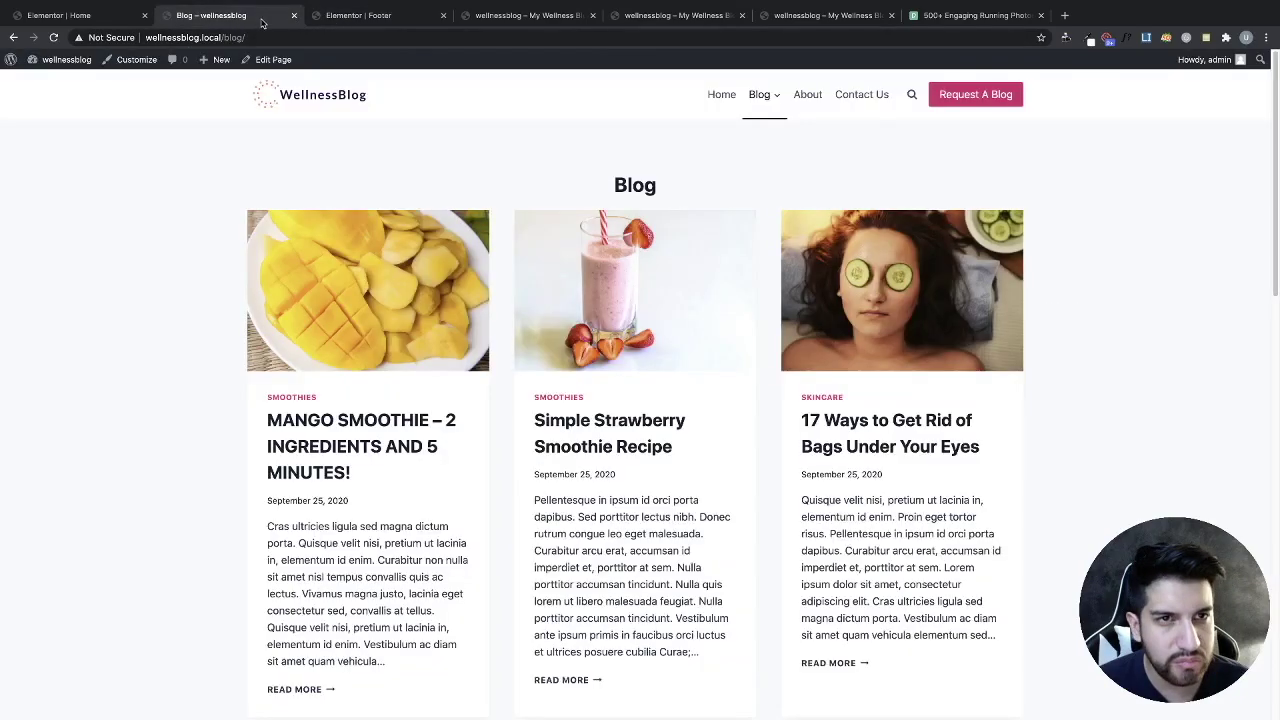
pyautogui.click(100, 15)
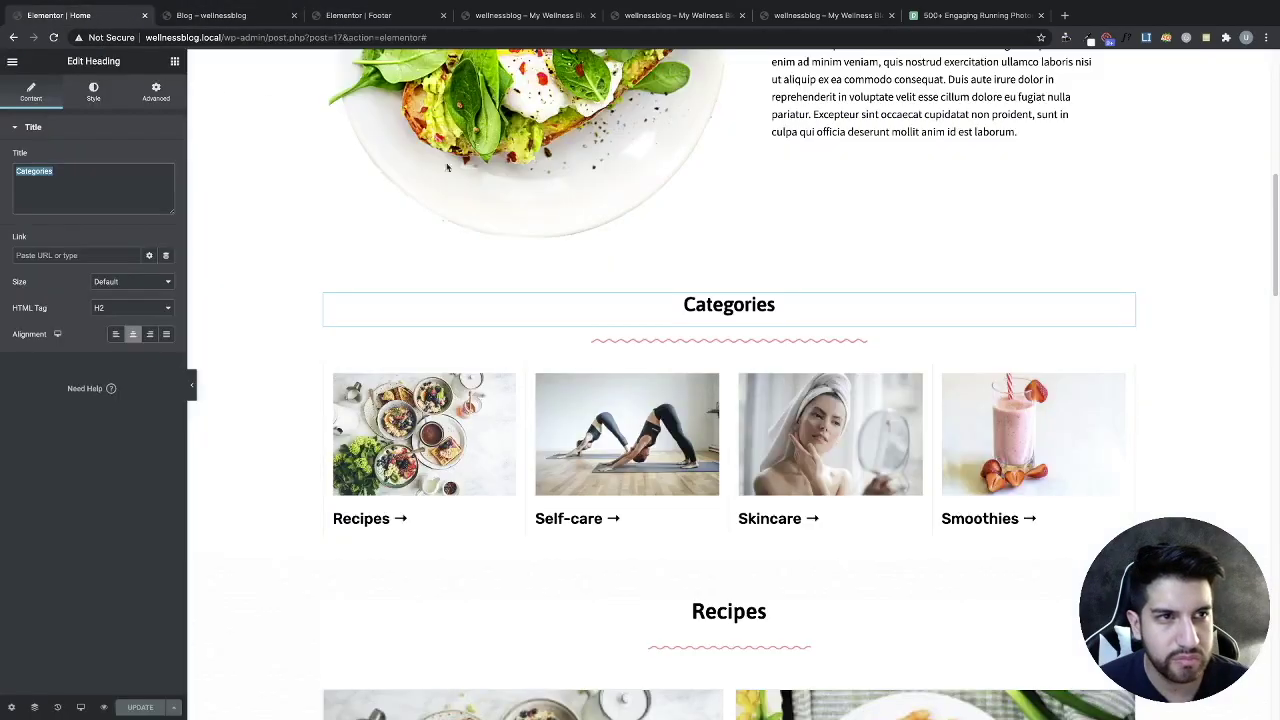
pyautogui.click(214, 12)
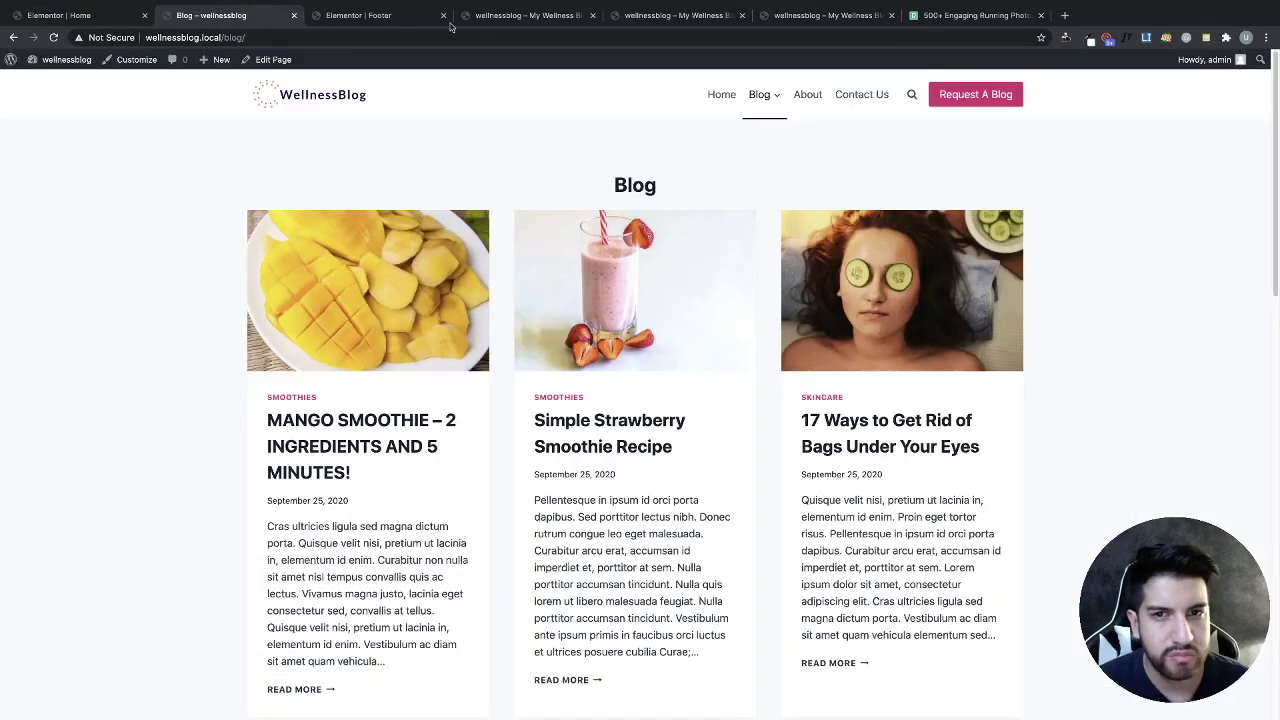
pyautogui.click(365, 15)
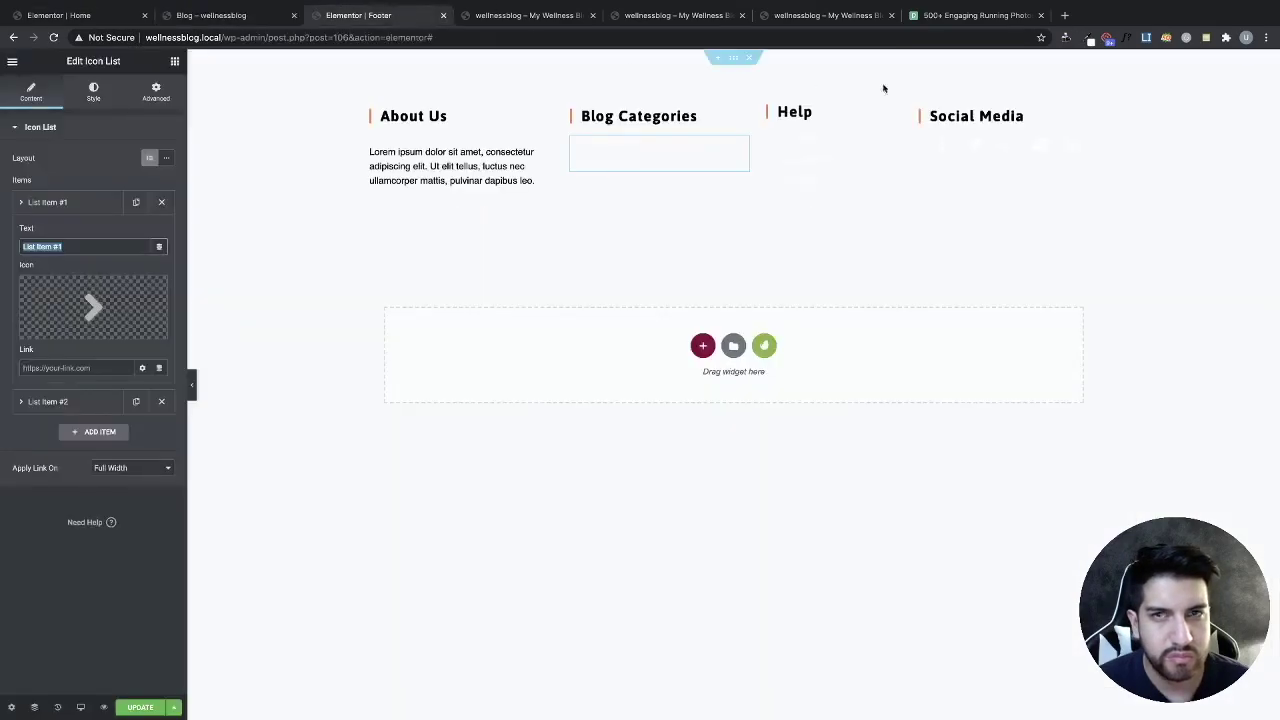
# - Paste Recipes and Self-care from the notes as the first two list items
pyautogui.click(1207, 38)
pyautogui.moveTo(856, 147); pyautogui.dragTo(905, 140)
pyautogui.hotkey('ctrl', 'c')
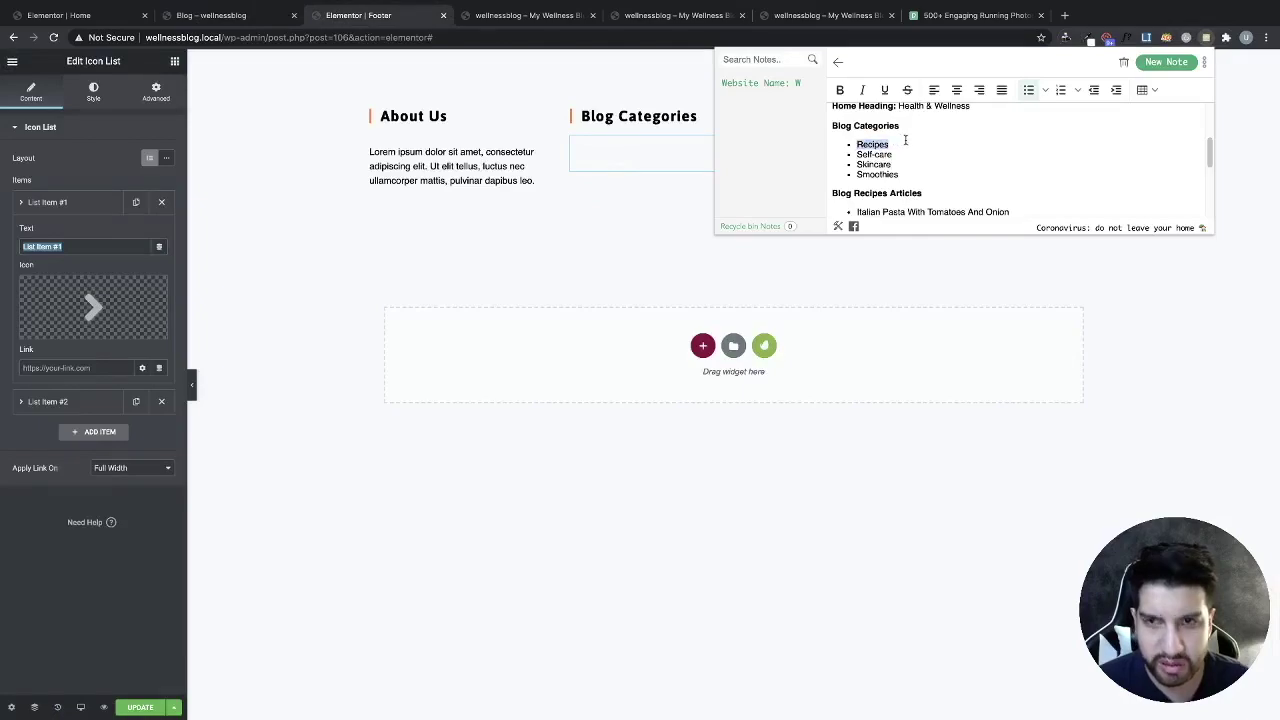
pyautogui.click(85, 244)
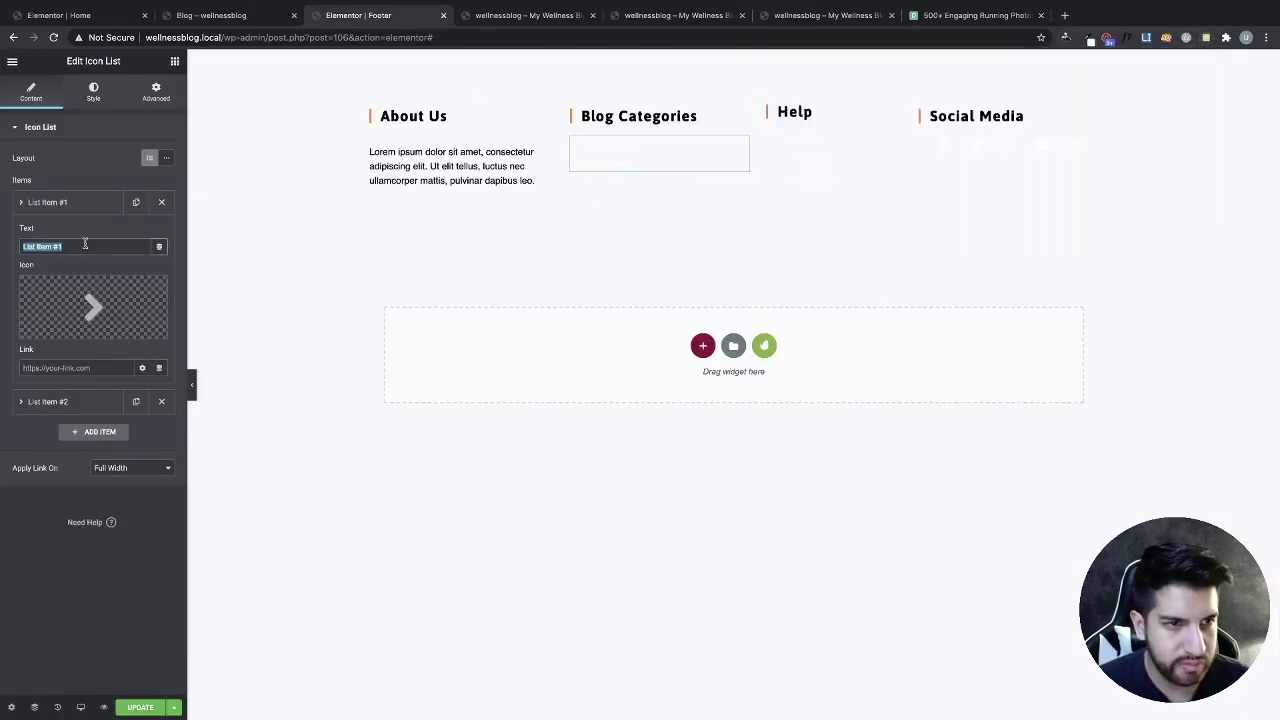
pyautogui.hotkey('ctrl', 'v')
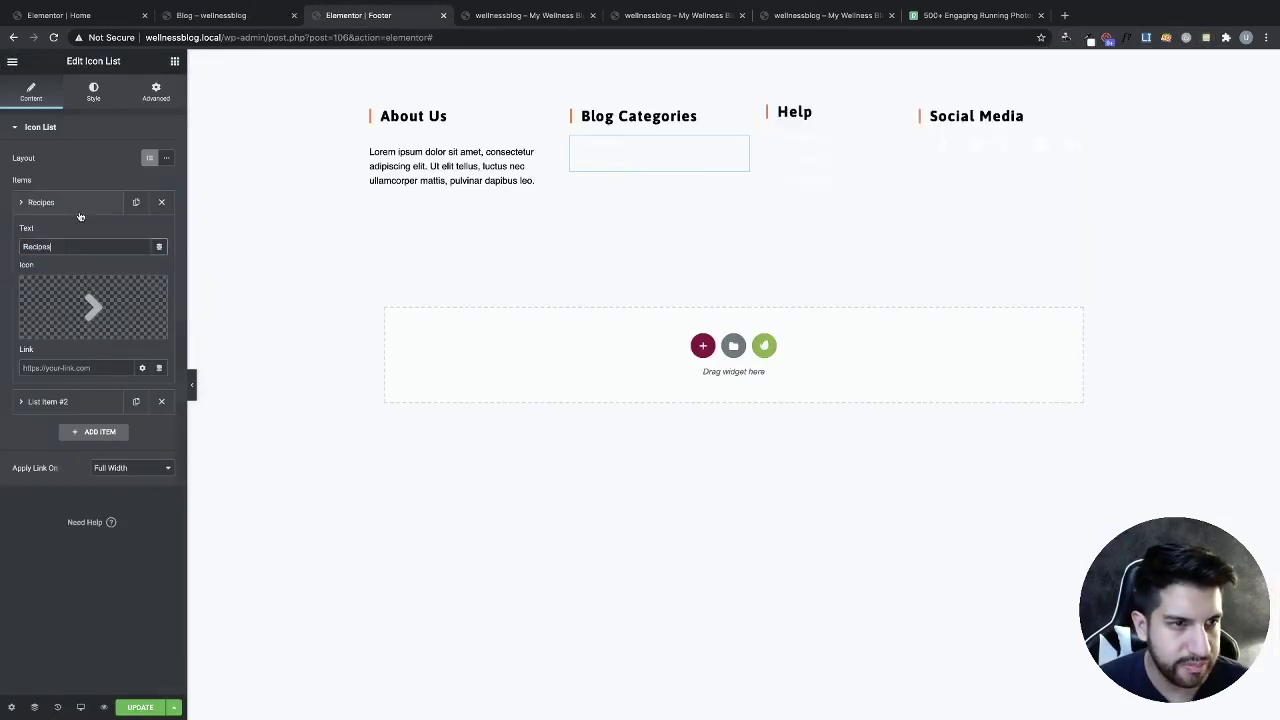
pyautogui.click(82, 207)
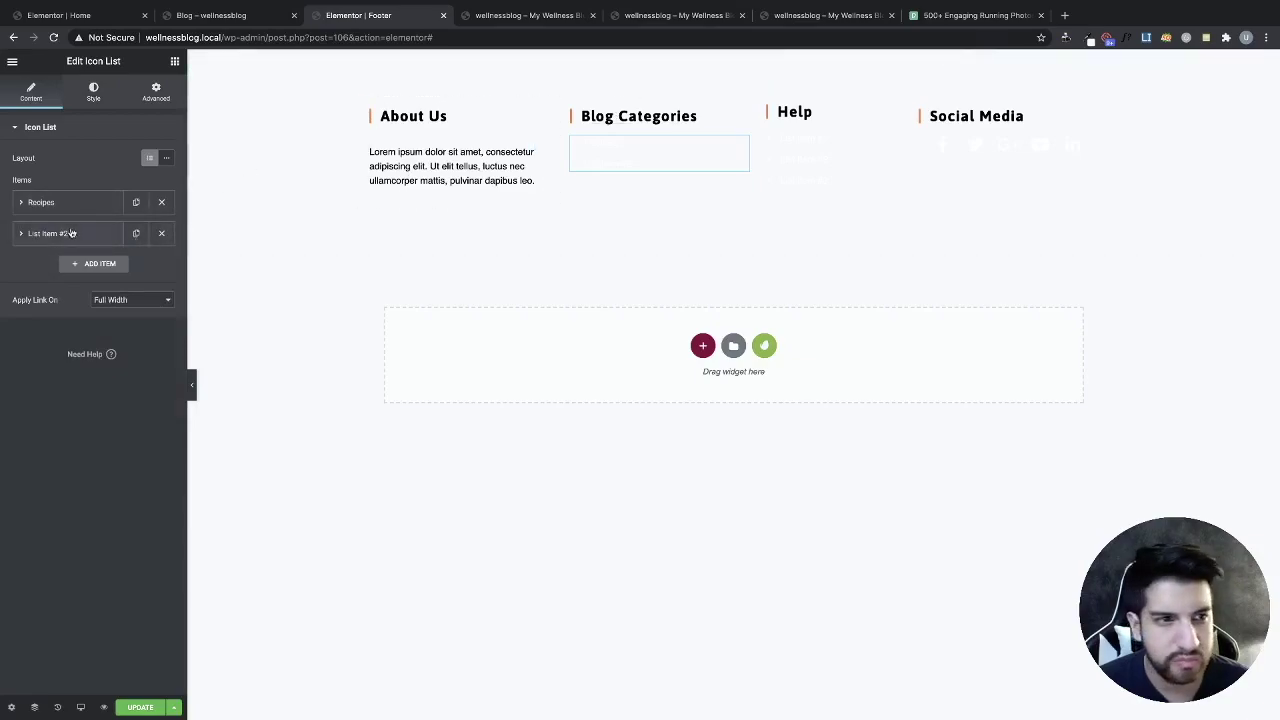
pyautogui.click(70, 233)
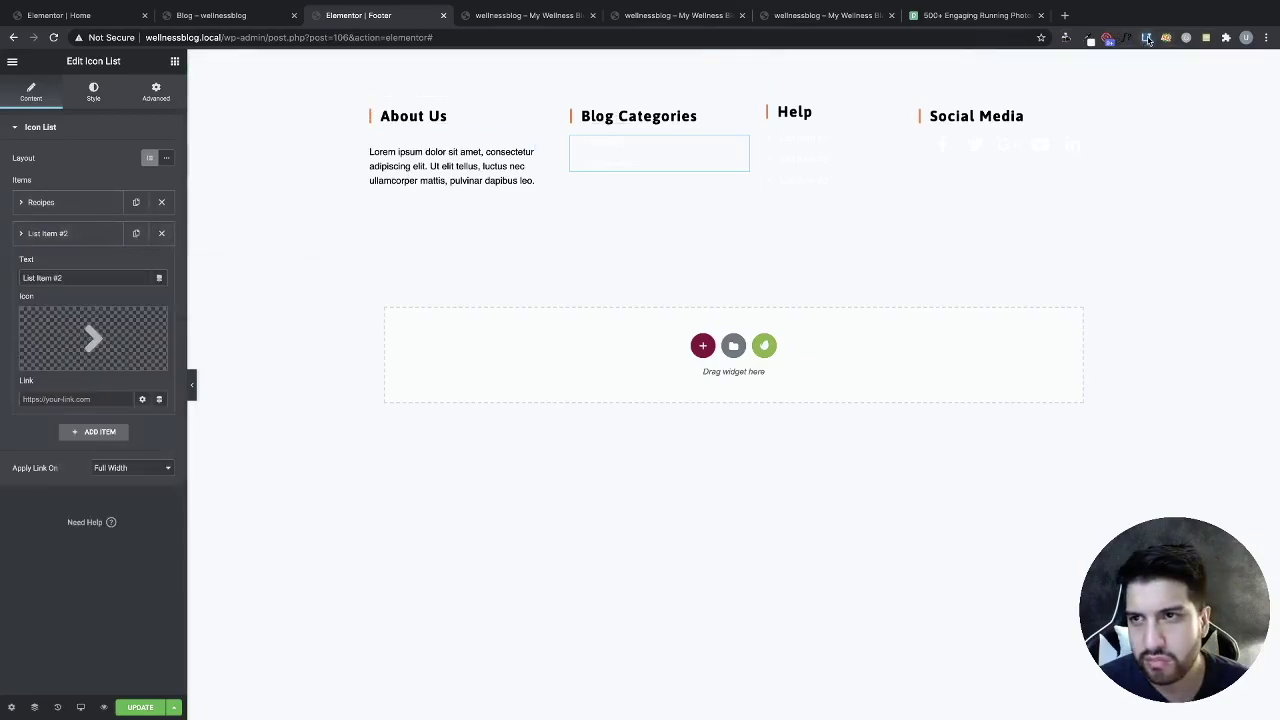
pyautogui.click(1206, 37)
pyautogui.moveTo(895, 147); pyautogui.dragTo(851, 154)
pyautogui.hotkey('ctrl', 'c')
pyautogui.click(74, 277)
pyautogui.hotkey('ctrl', 'a')
pyautogui.hotkey('ctrl', 'v')
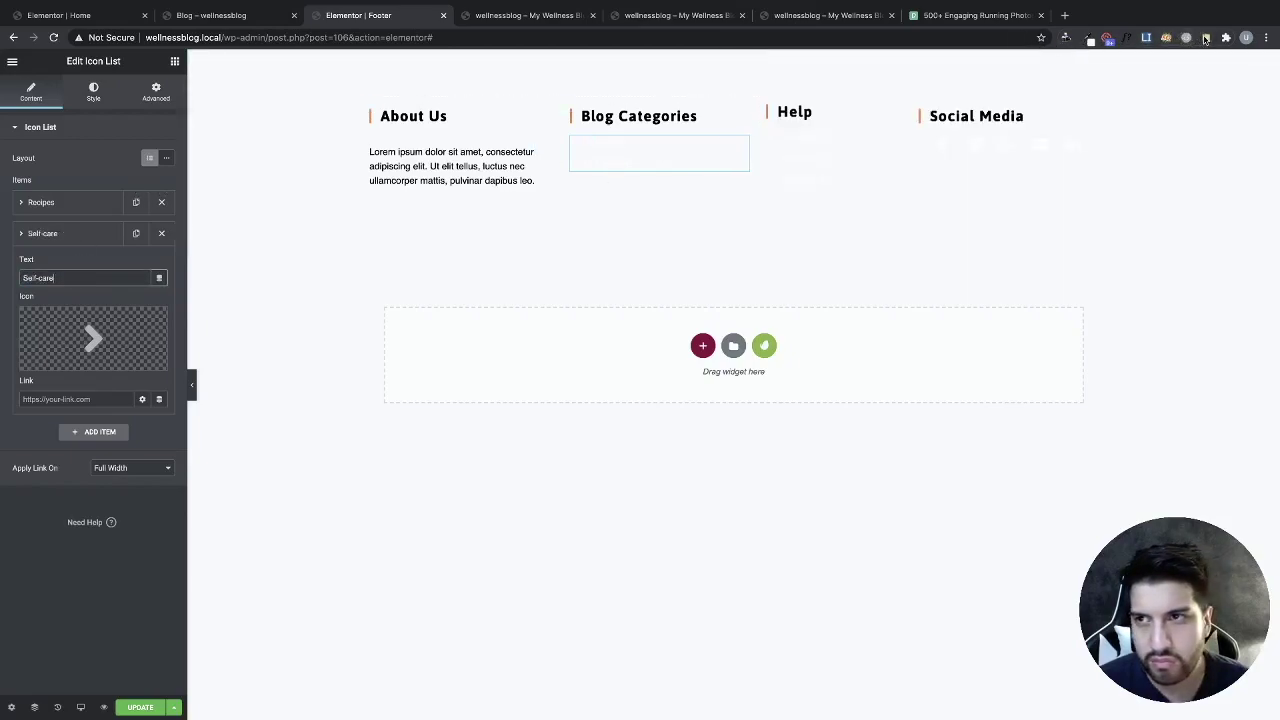
# - Duplicate the Self-care item and change the copy's text to Skincare
pyautogui.click(1204, 39)
pyautogui.moveTo(892, 165); pyautogui.dragTo(851, 167)
pyautogui.hotkey('ctrl', 'c')
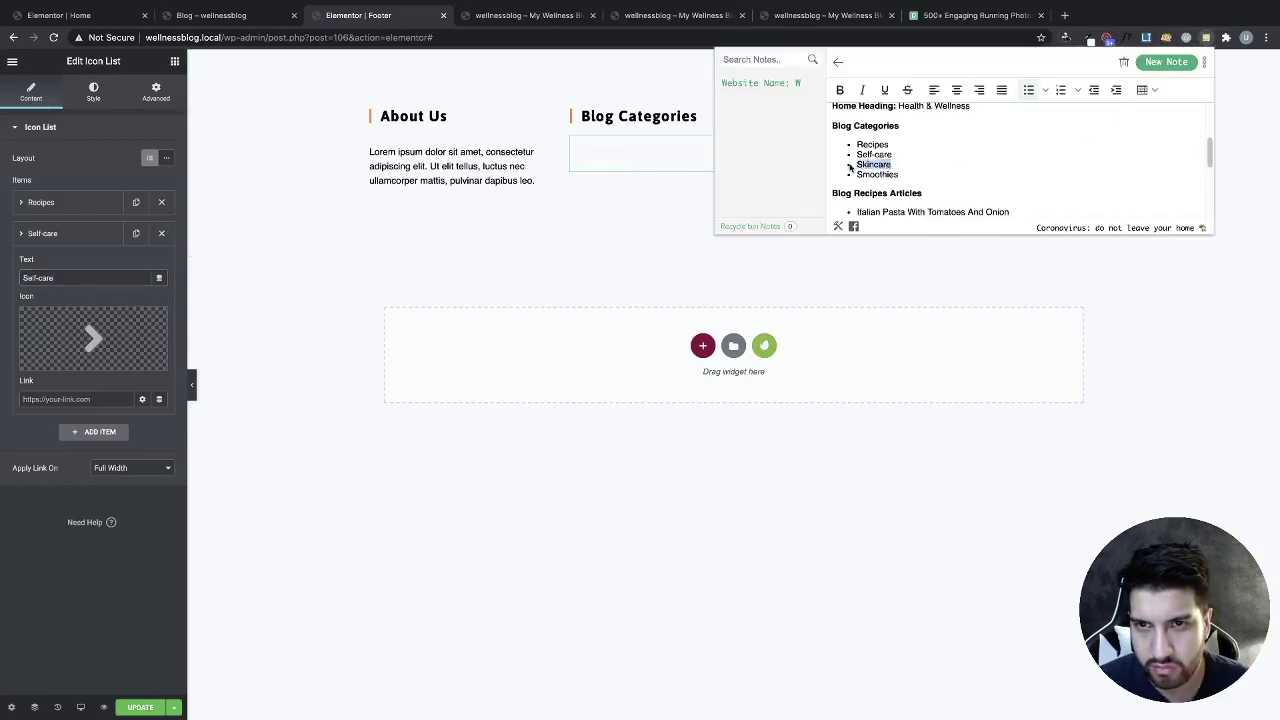
pyautogui.click(95, 248)
pyautogui.click(77, 234)
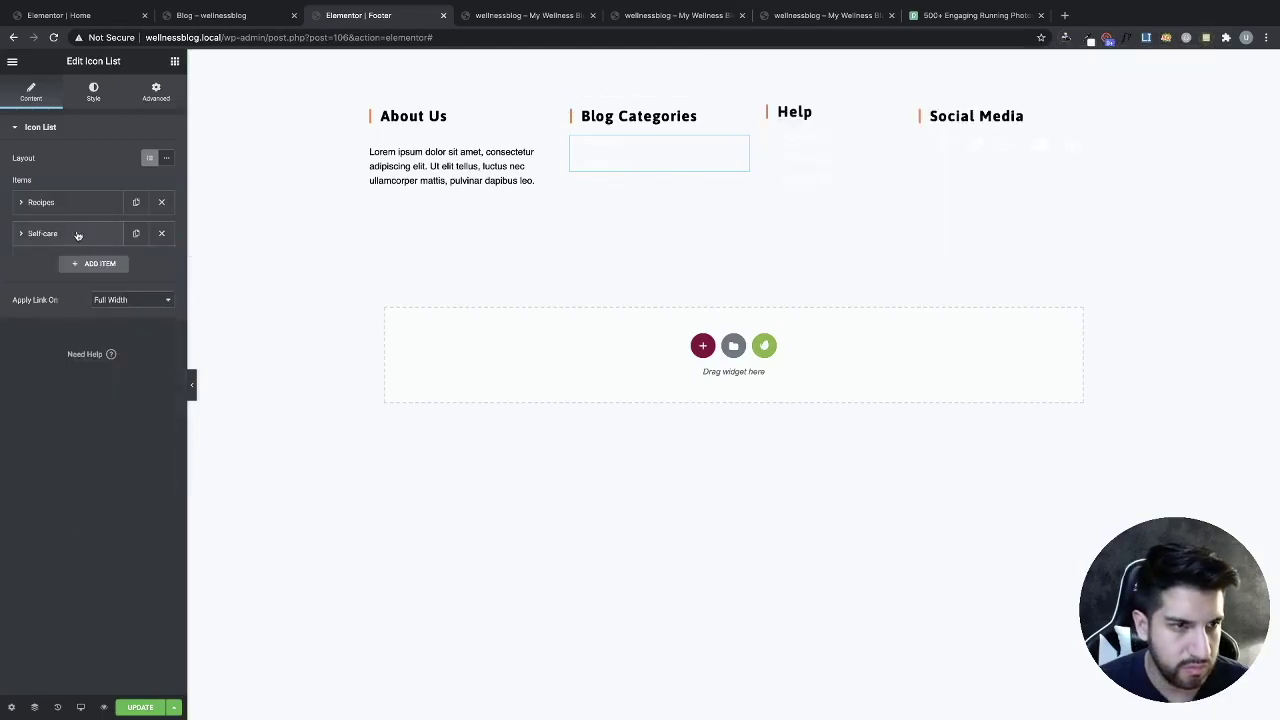
pyautogui.click(136, 235)
pyautogui.click(70, 272)
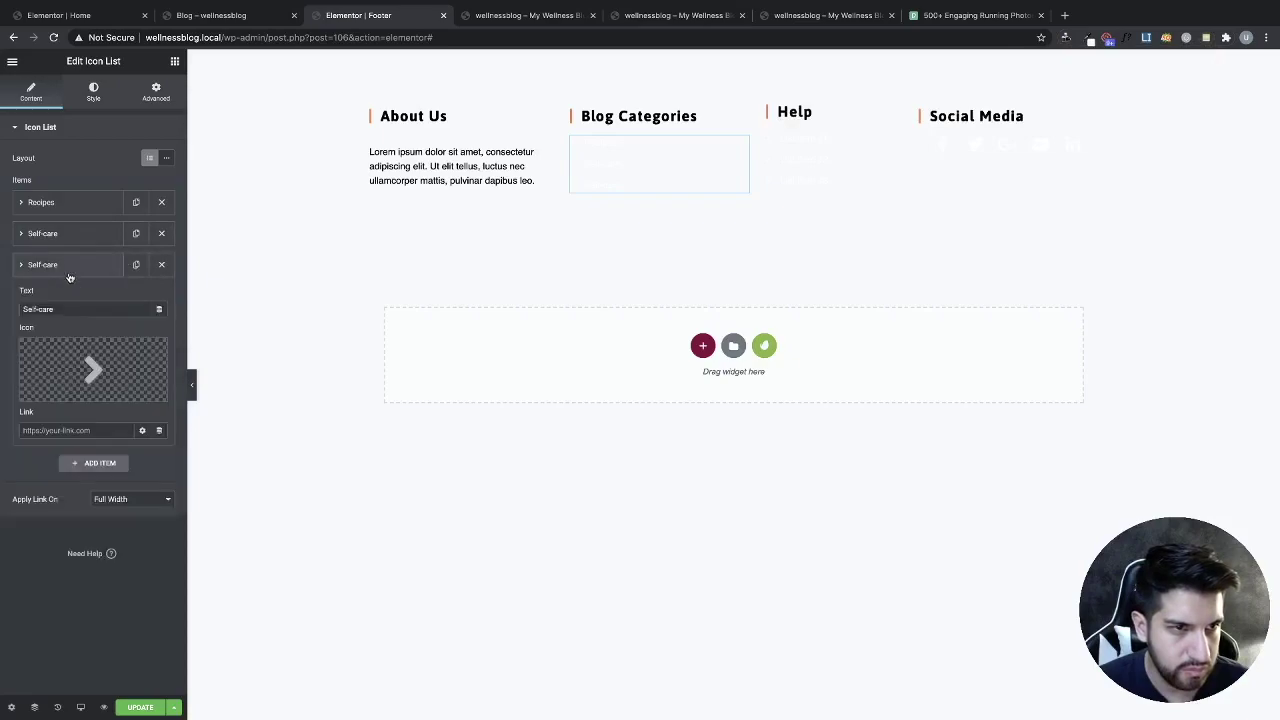
pyautogui.hotkey('ctrl', 'a')
pyautogui.hotkey('ctrl', 'v')
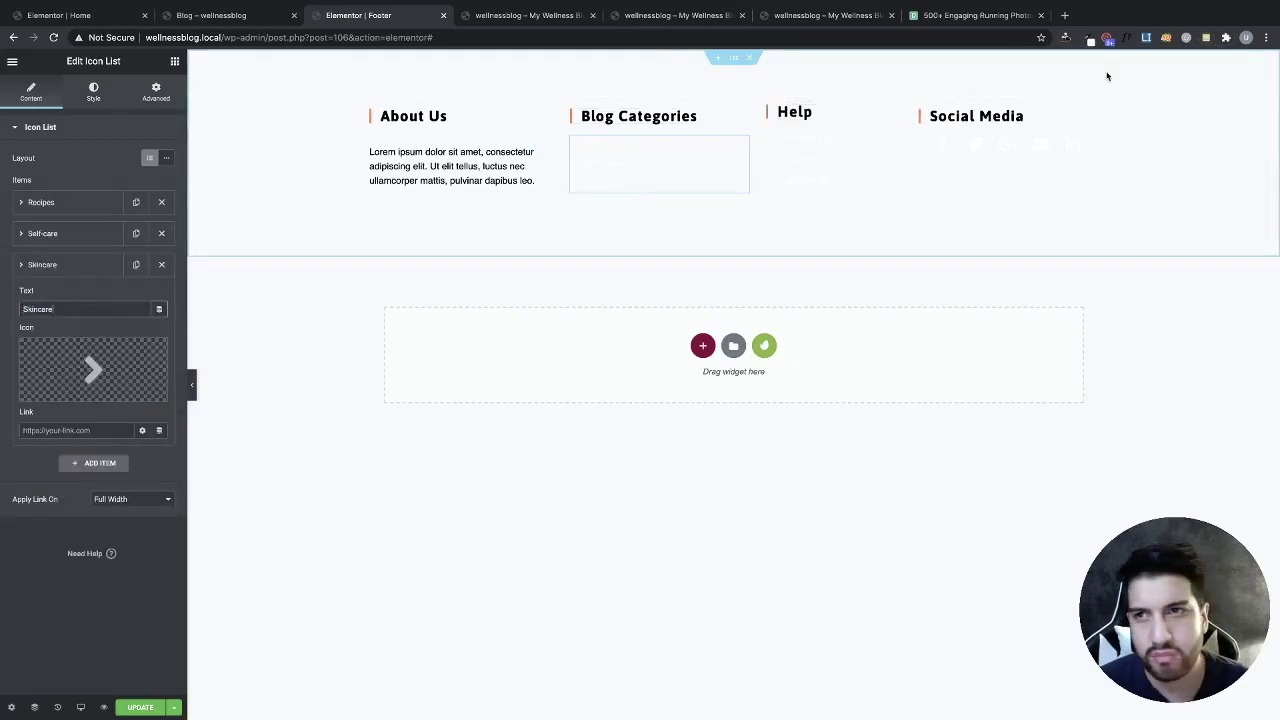
# - Add a fourth list item reading Smoothies
pyautogui.click(1208, 38)
pyautogui.moveTo(905, 175); pyautogui.dragTo(764, 182)
pyautogui.hotkey('ctrl', 'c')
pyautogui.click(70, 272)
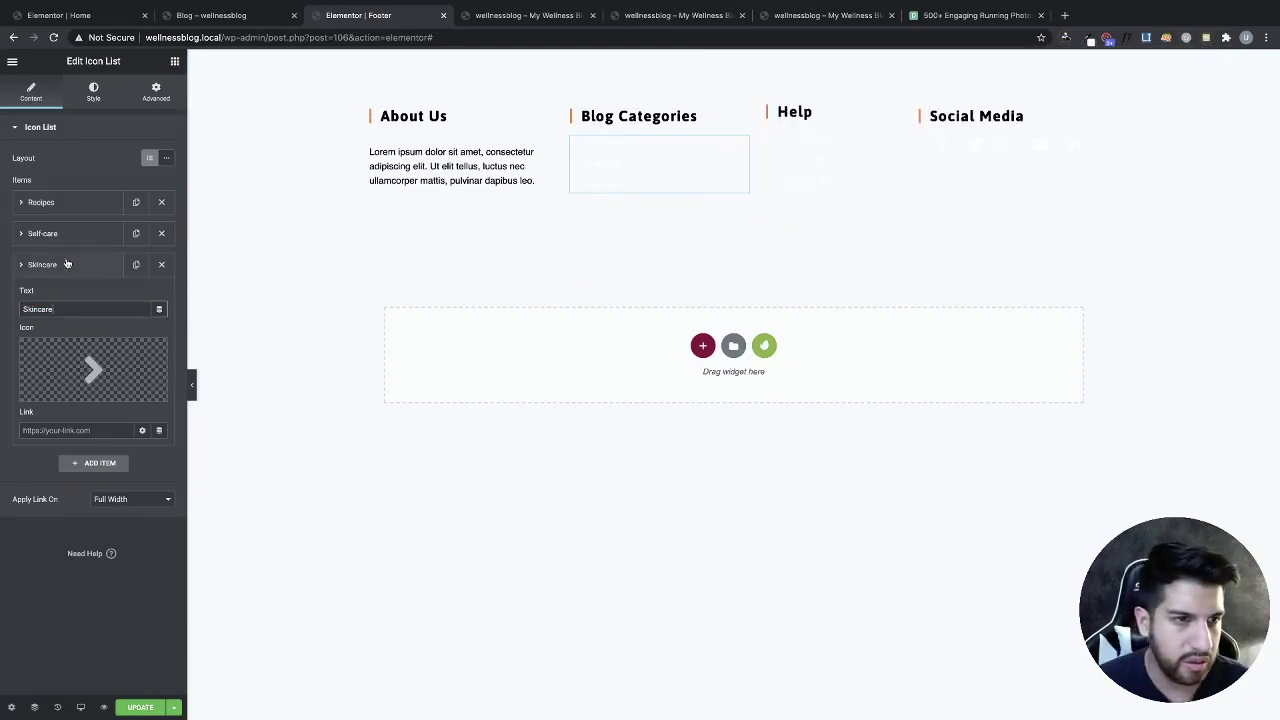
pyautogui.click(68, 266)
pyautogui.click(136, 264)
pyautogui.click(59, 297)
pyautogui.click(25, 340)
pyautogui.hotkey('ctrl', 'v')
pyautogui.doubleClick(60, 340)
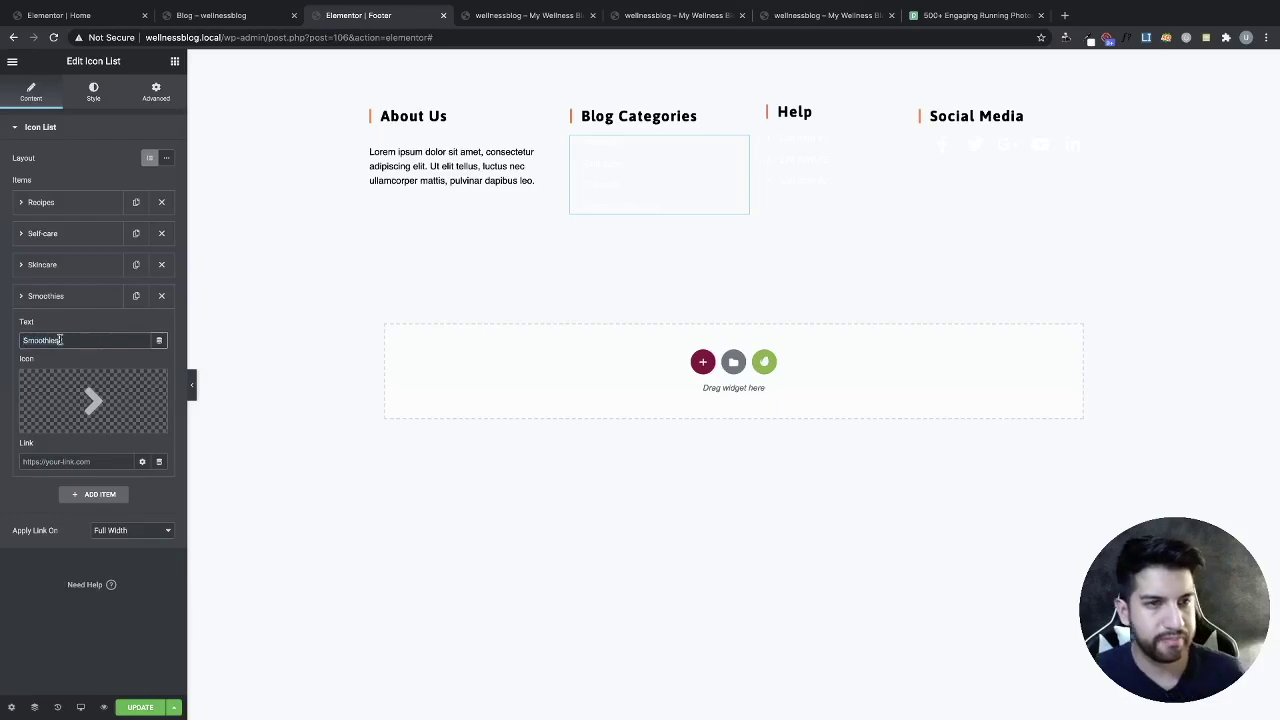
pyautogui.hotkey('ctrl', 'v')
pyautogui.click(46, 296)
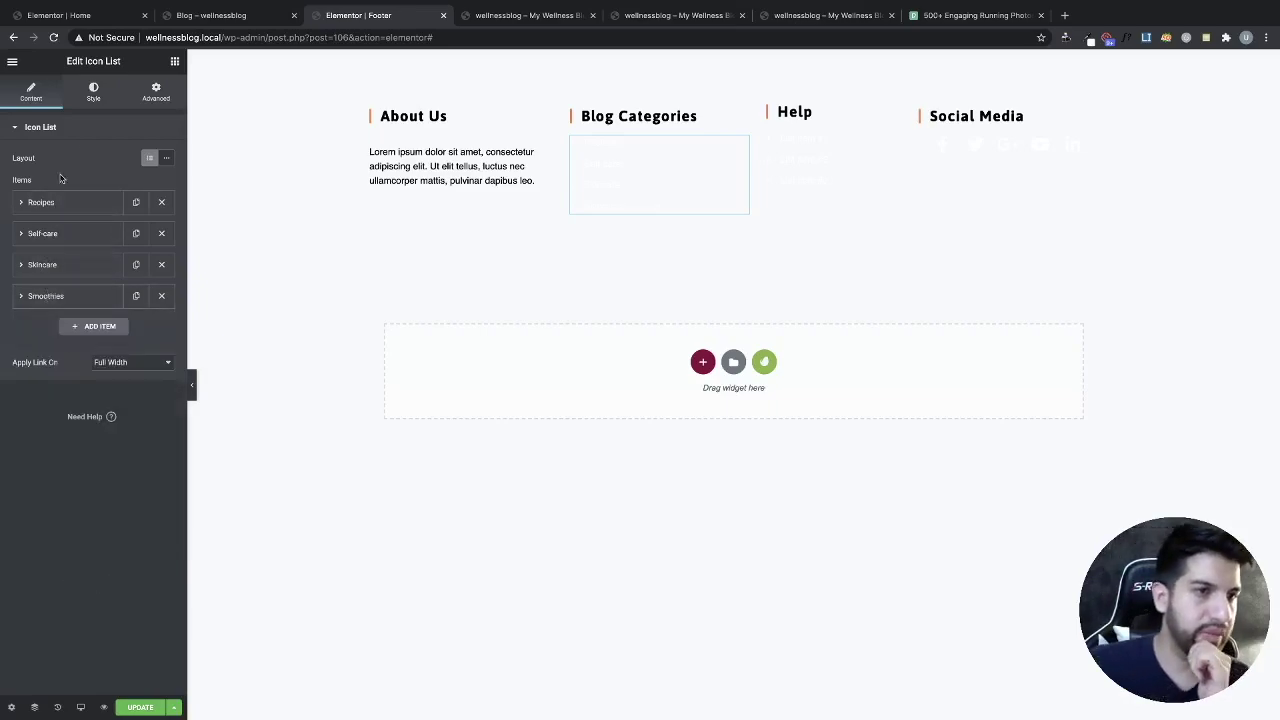
# - Set the Blog Categories list text colour to black
pyautogui.click(93, 92)
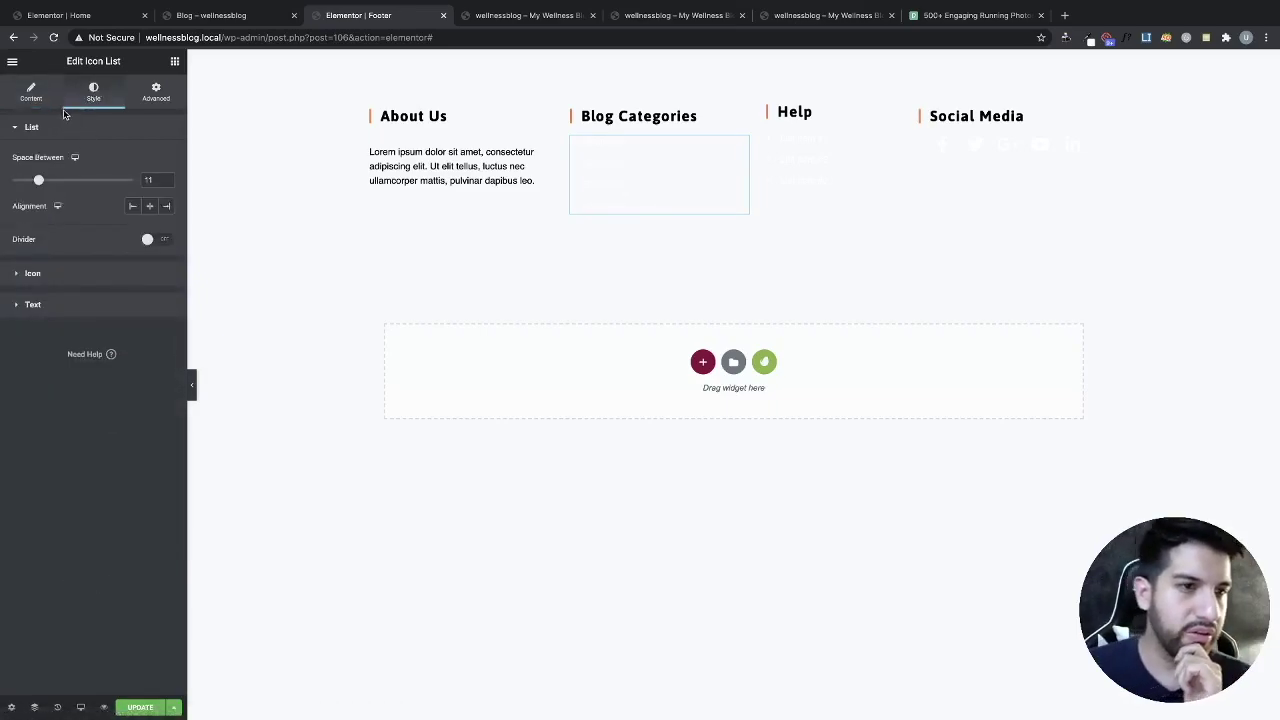
pyautogui.click(88, 319)
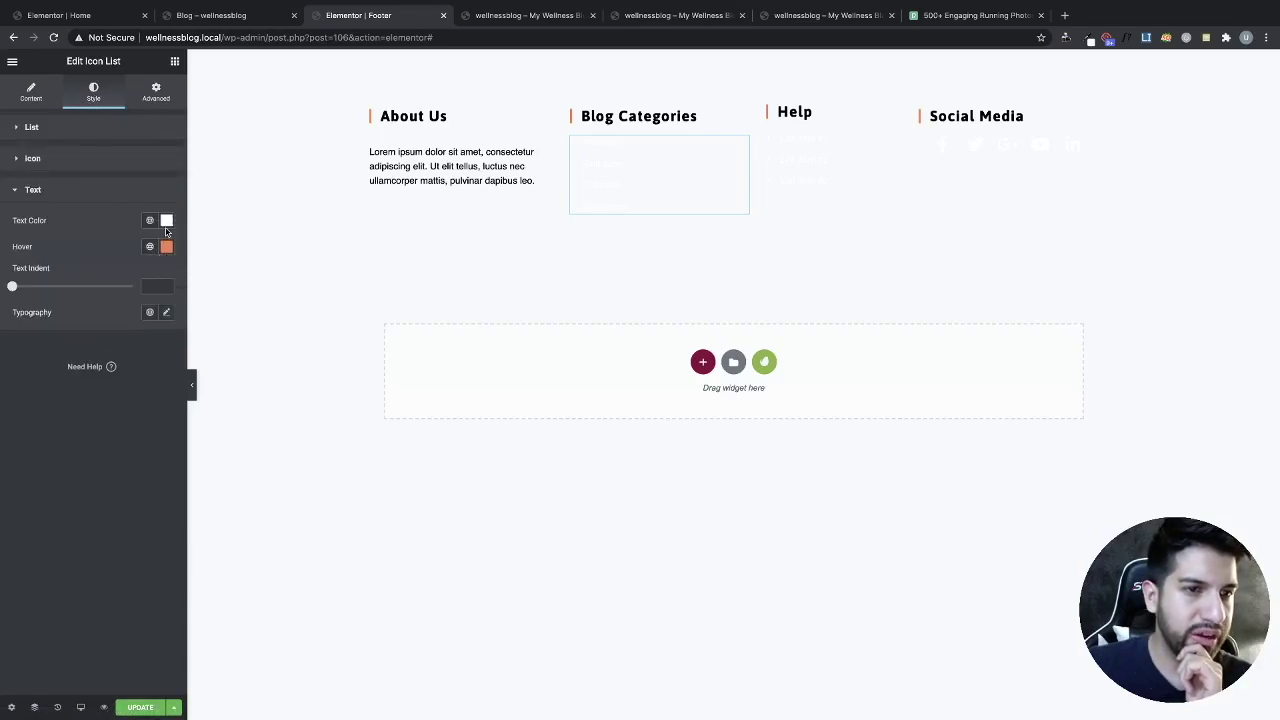
pyautogui.click(166, 220)
pyautogui.moveTo(70, 305); pyautogui.dragTo(2, 421)
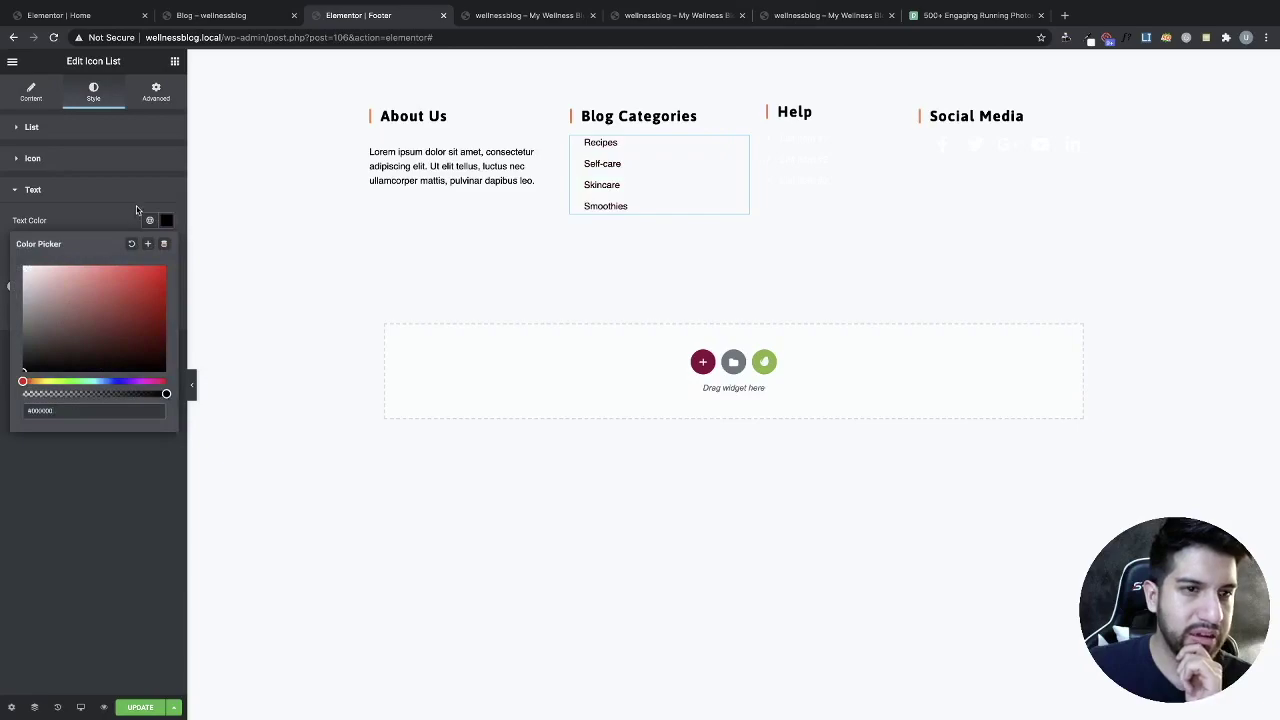
pyautogui.click(137, 205)
# - Set the list's hover text colour to black after briefly trying #ffffff
pyautogui.click(114, 190)
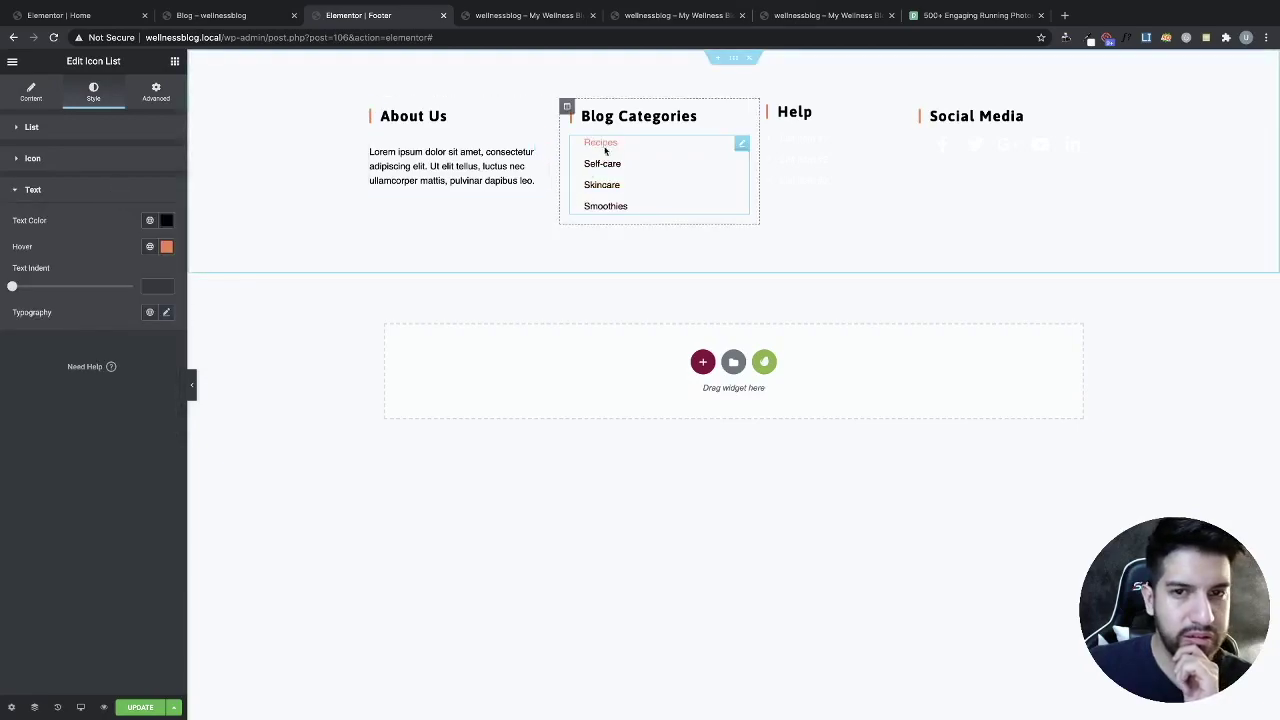
pyautogui.click(166, 247)
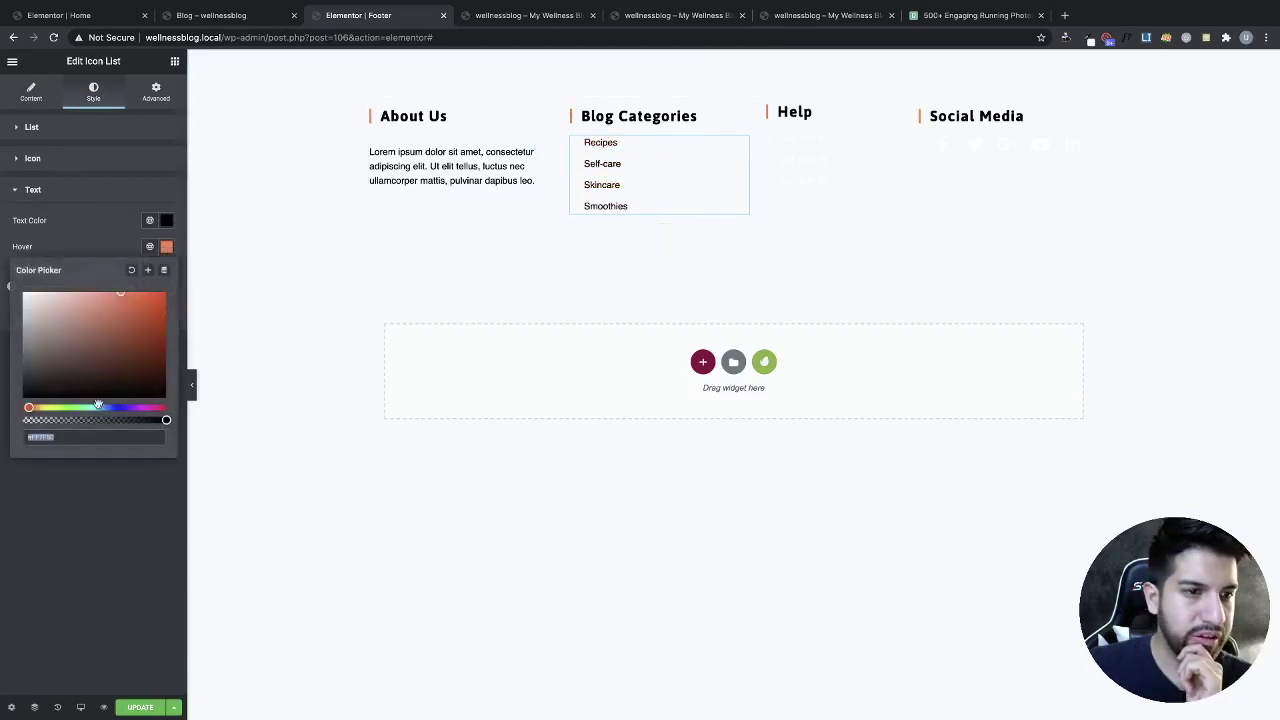
pyautogui.write('#ffffff')
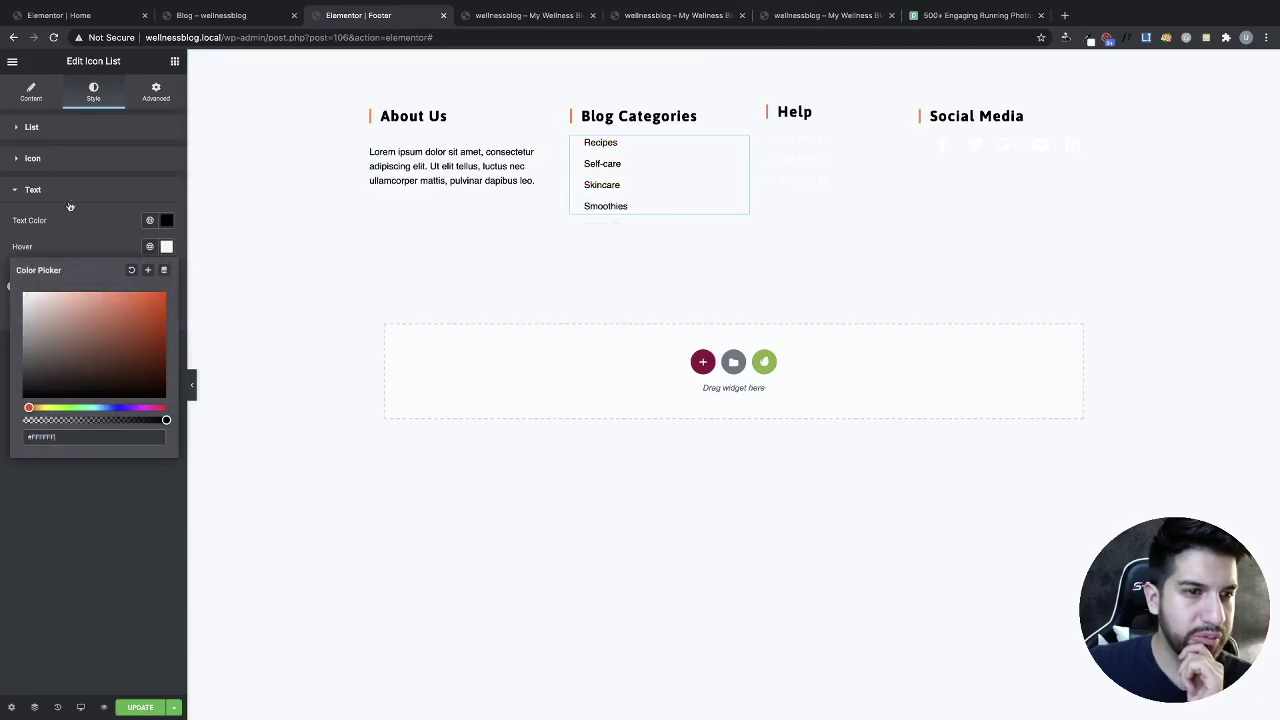
pyautogui.press('Return')
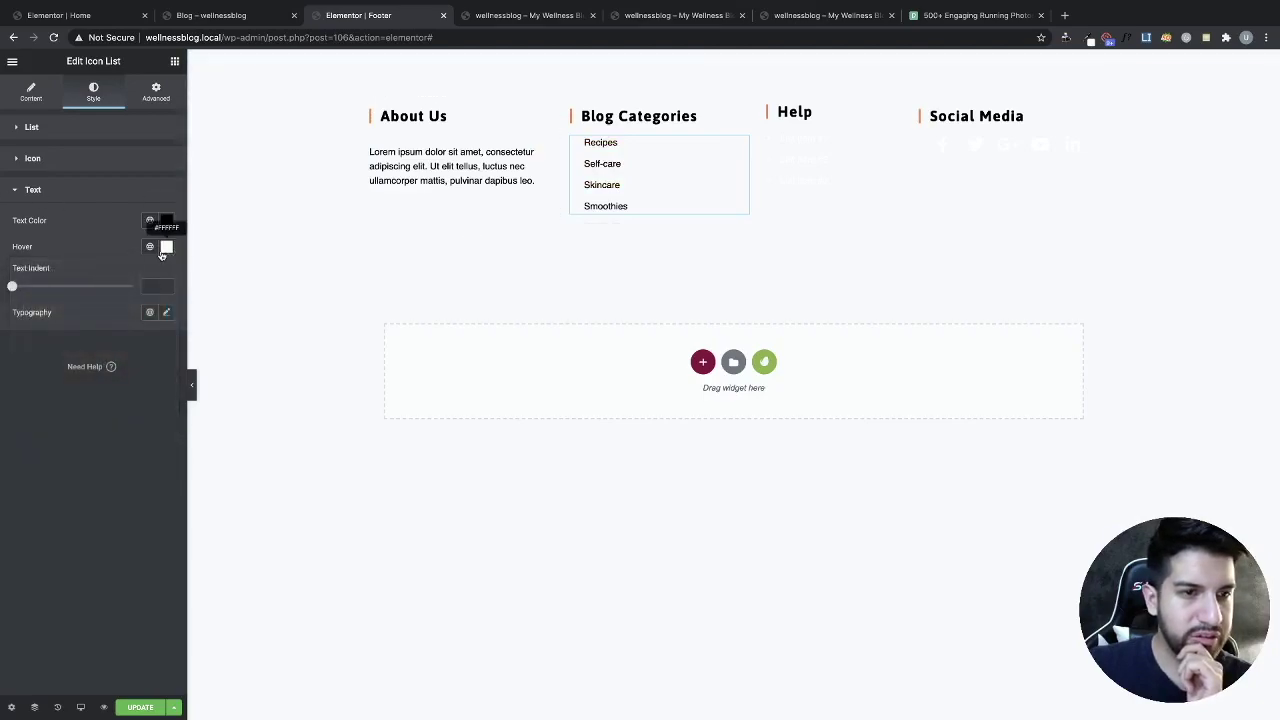
pyautogui.click(166, 247)
pyautogui.moveTo(40, 380); pyautogui.dragTo(5, 409)
pyautogui.click(513, 196)
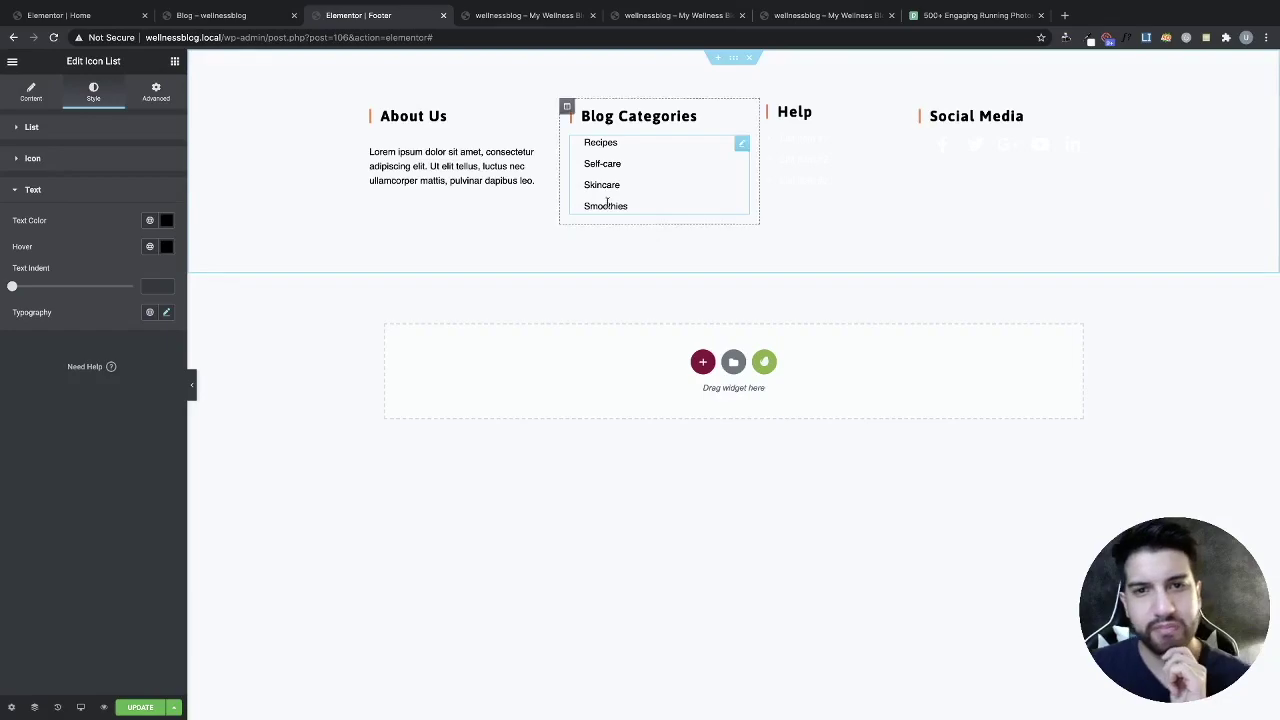
pyautogui.click(88, 164)
# - Compare the home page colours, then make the arrow icons the pink global colour
pyautogui.click(73, 261)
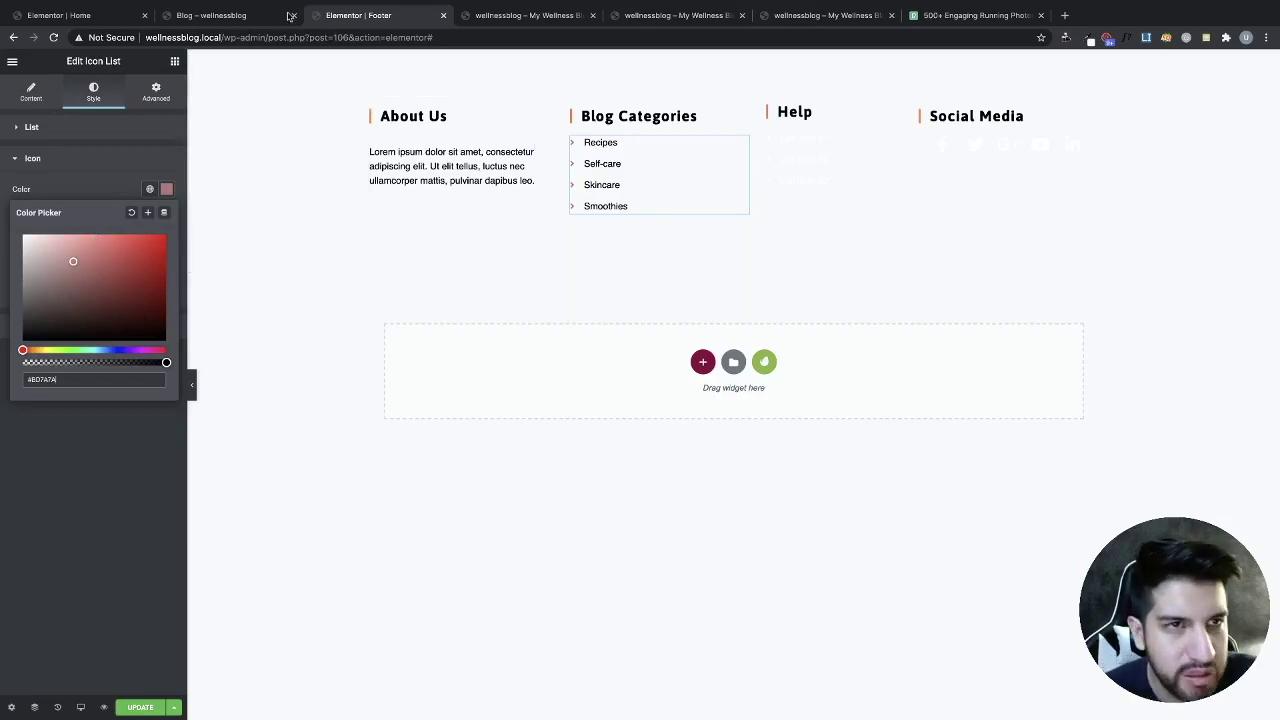
pyautogui.hotkey('ctrl', 'shift', 'Tab')
pyautogui.hotkey('ctrl', 'shift', 'Tab')
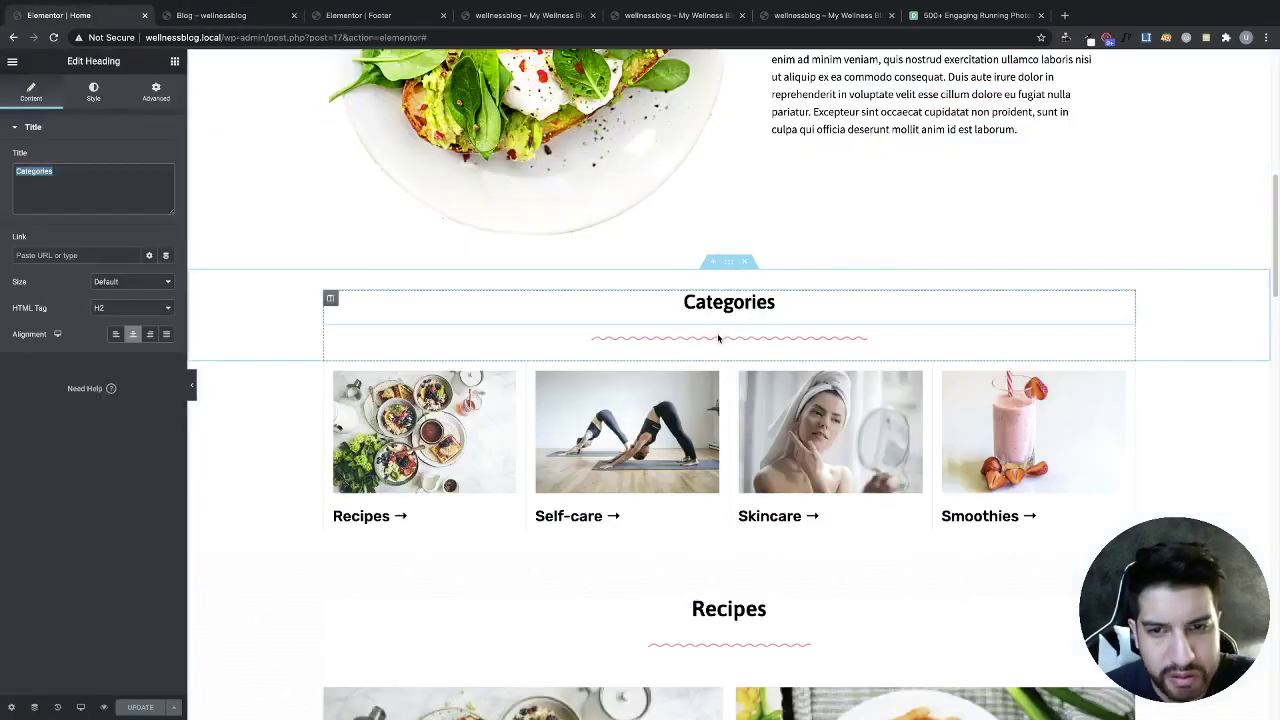
pyautogui.click(96, 103)
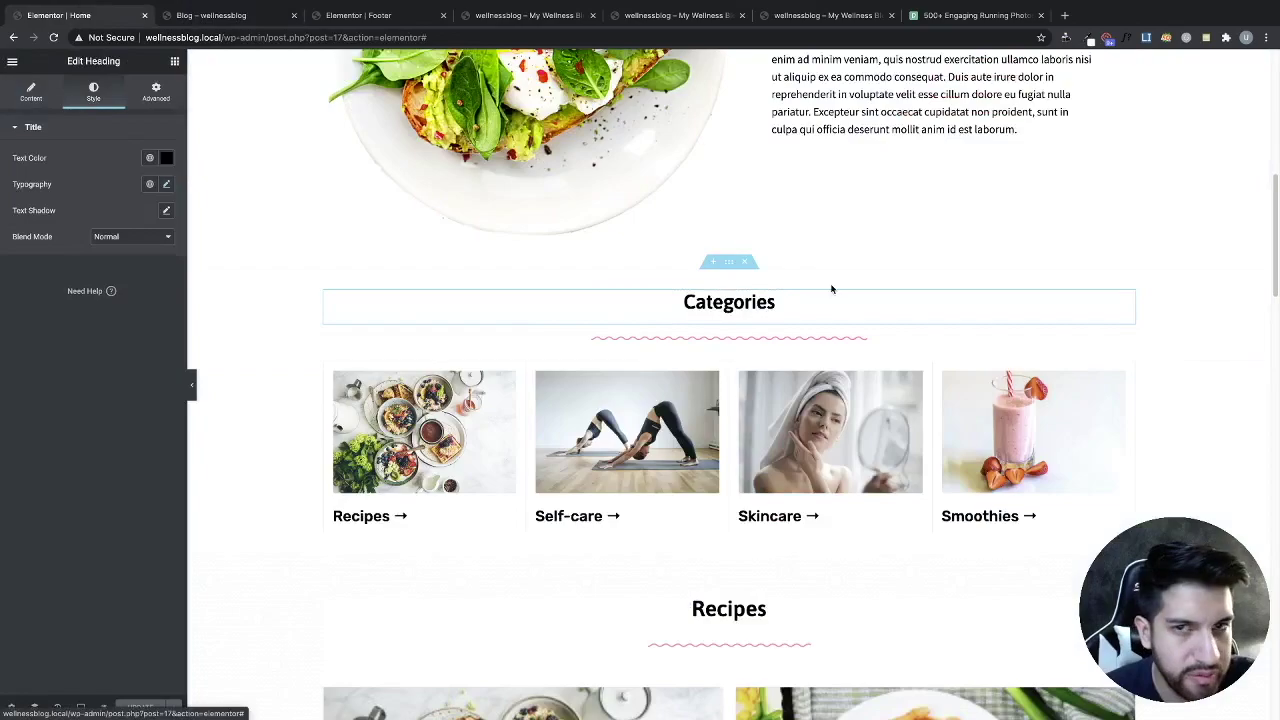
pyautogui.scroll(5, 831, 286)
pyautogui.click(491, 174)
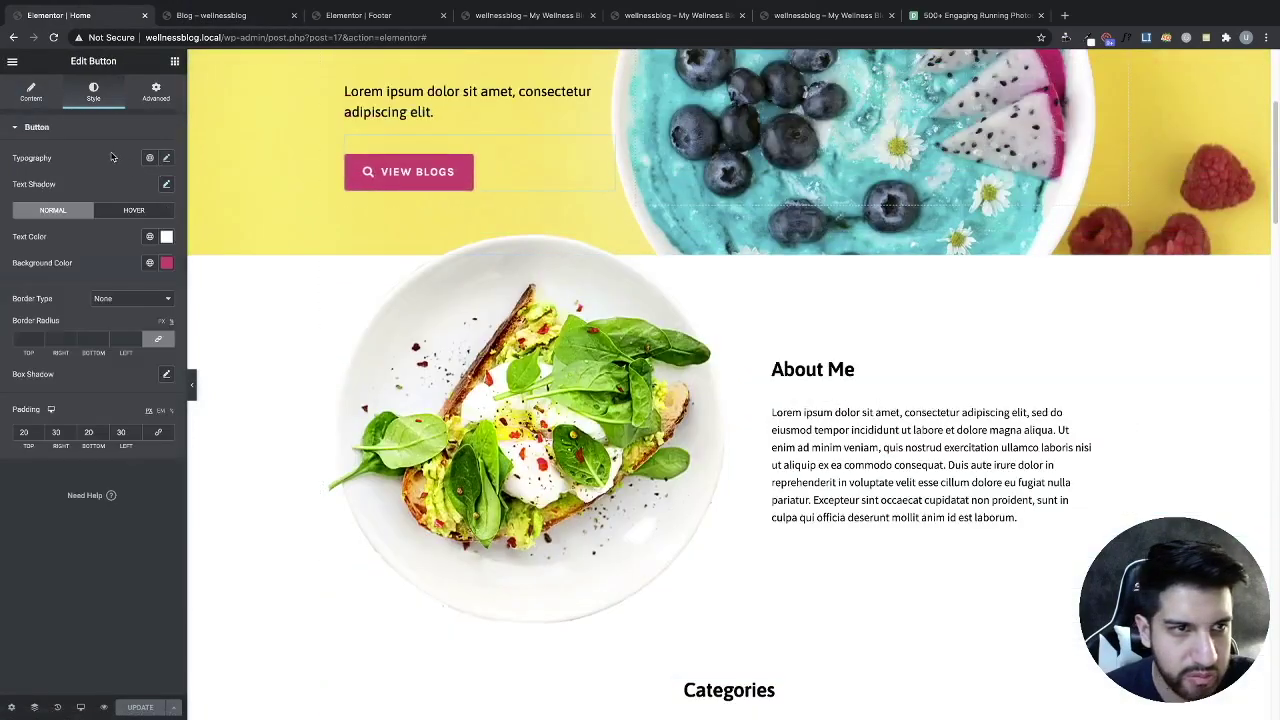
pyautogui.click(199, 16)
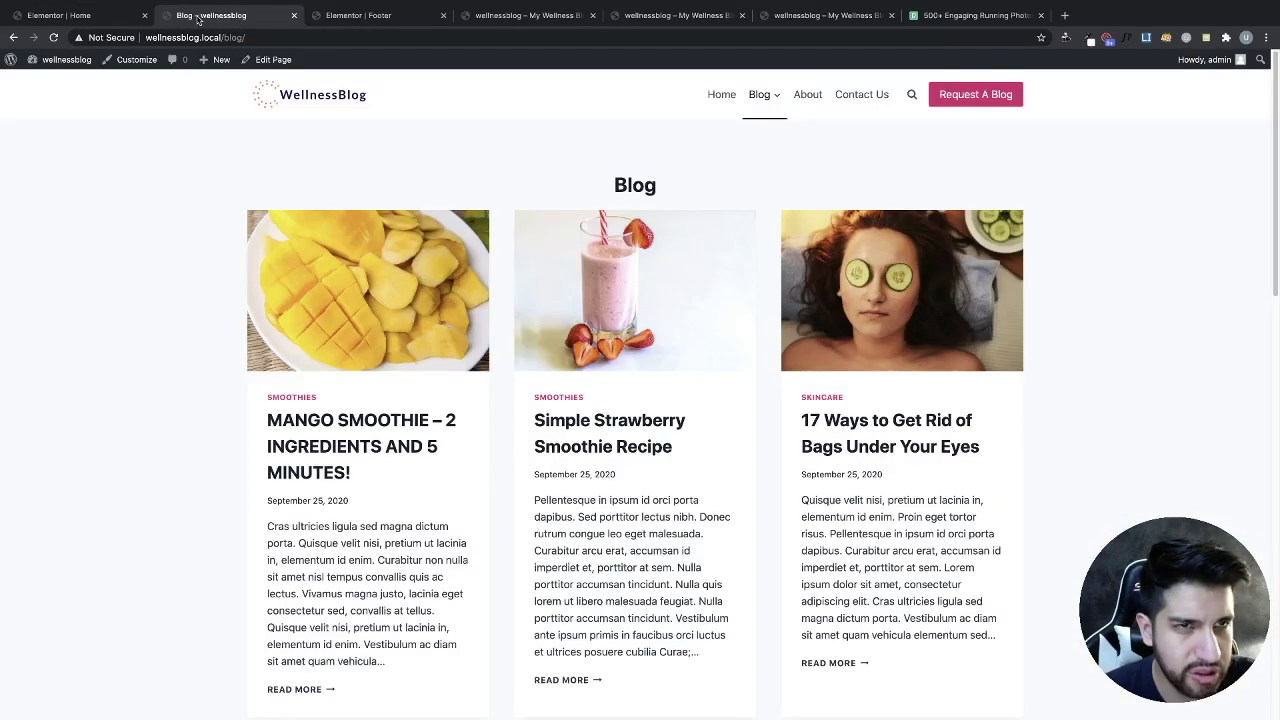
pyautogui.click(347, 16)
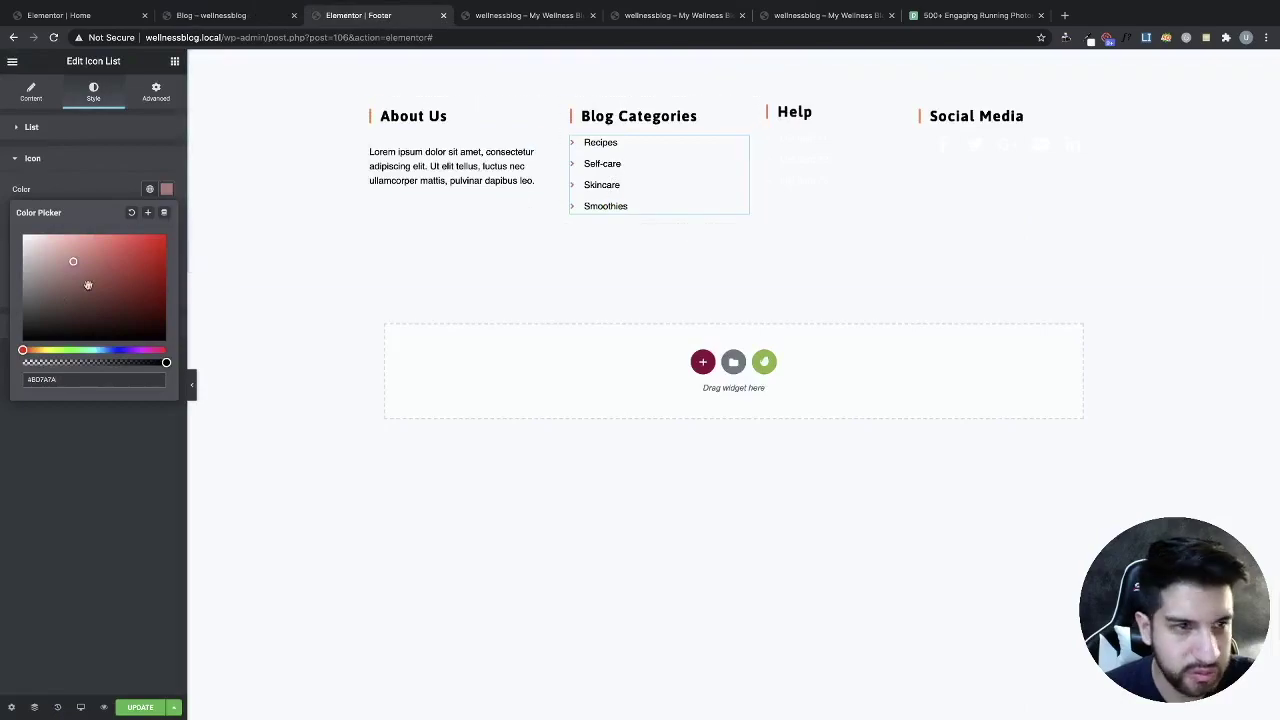
pyautogui.click(151, 190)
pyautogui.click(59, 337)
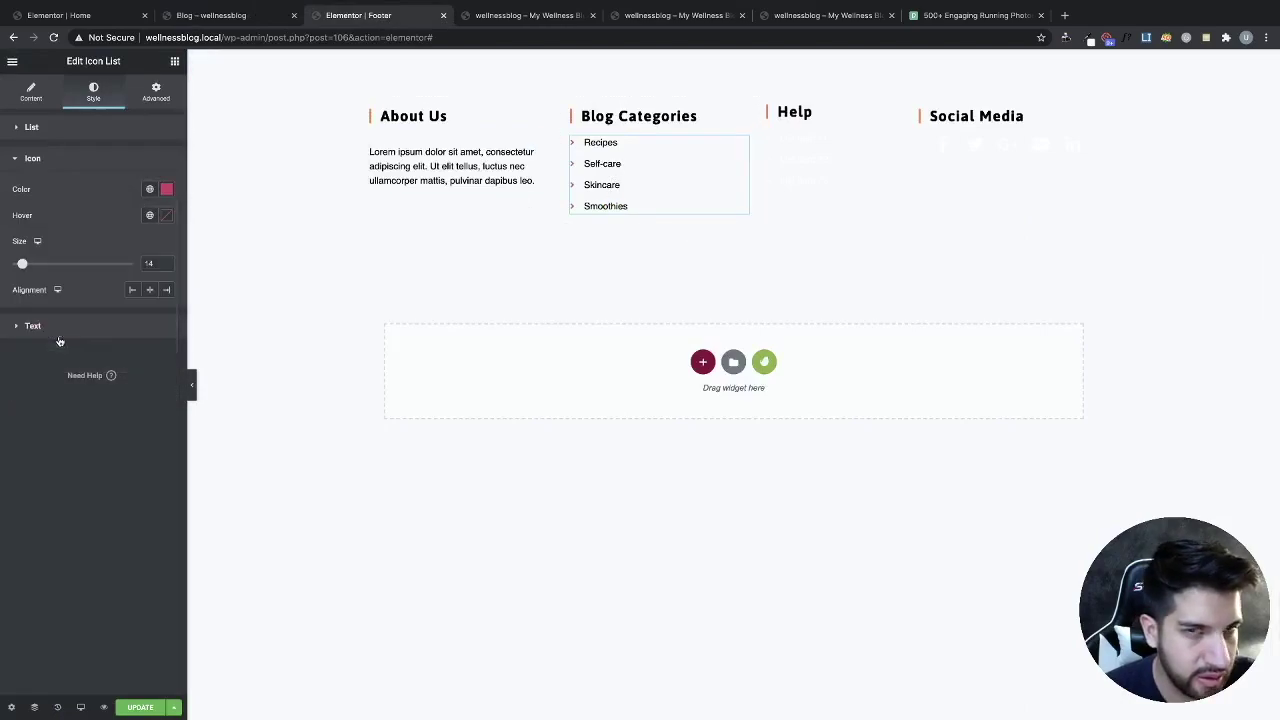
# - Set the list's hover text colour to the pink global colour
pyautogui.click(71, 327)
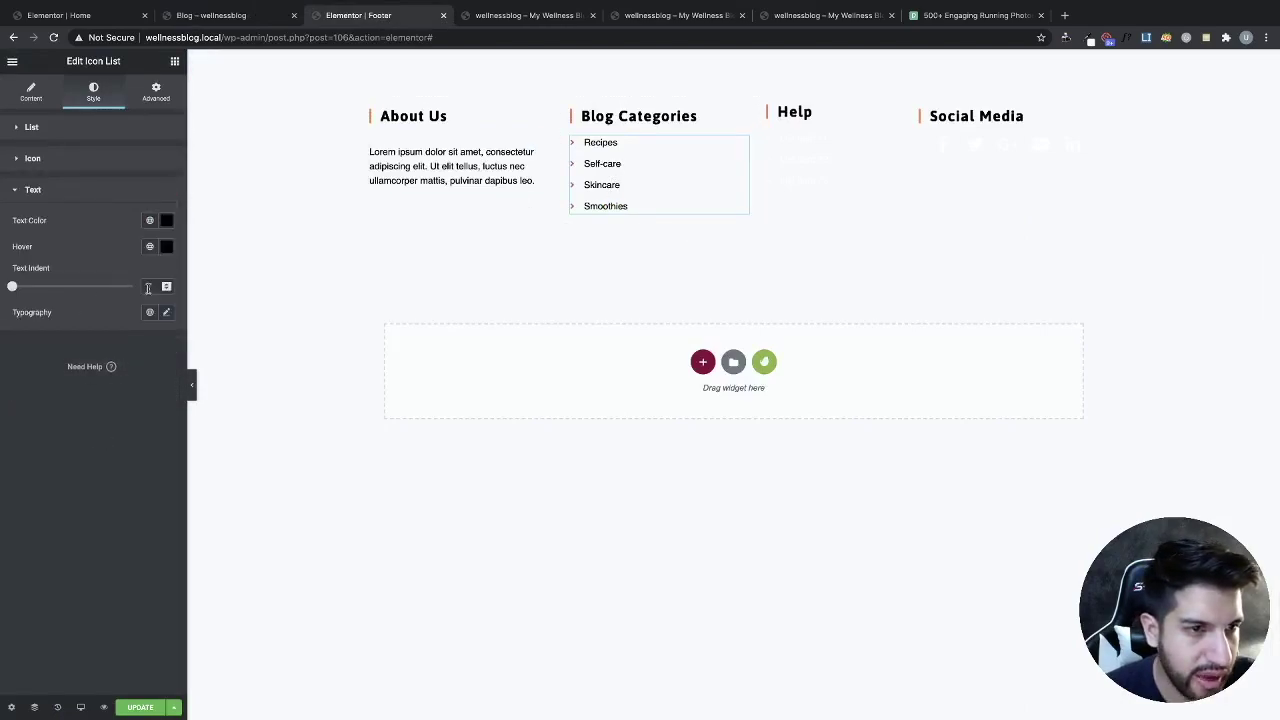
pyautogui.click(150, 250)
pyautogui.click(64, 398)
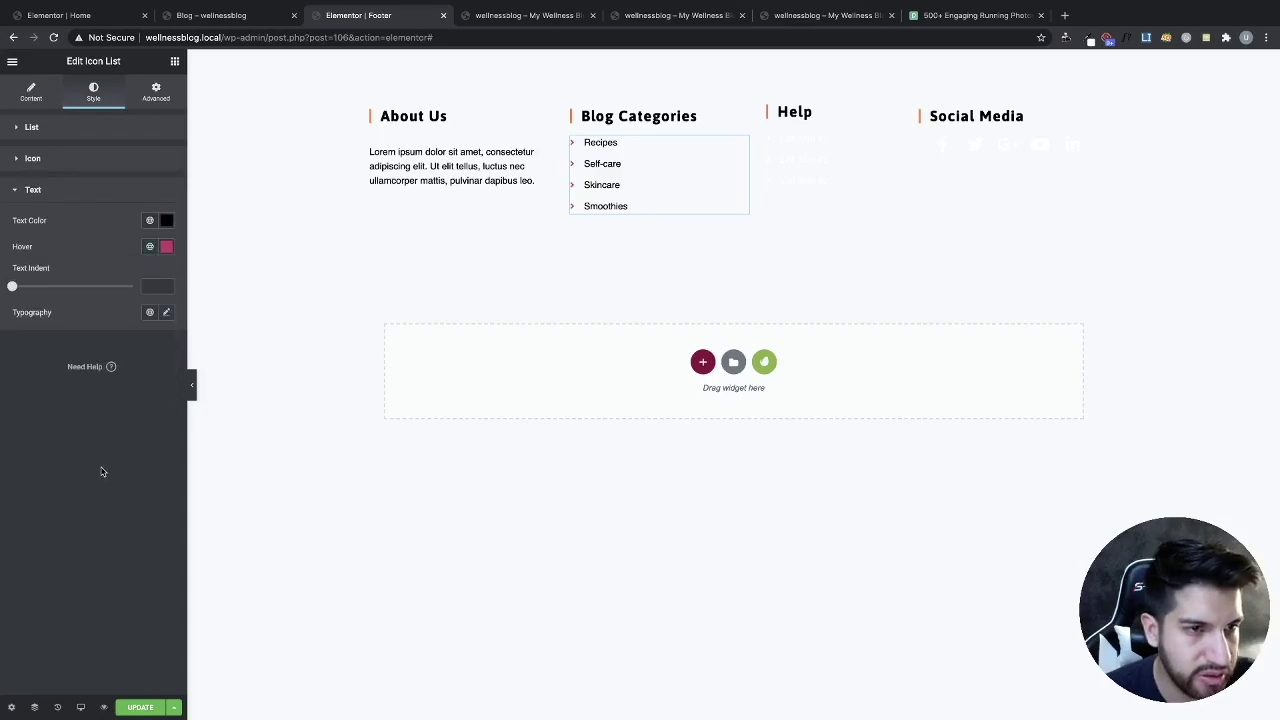
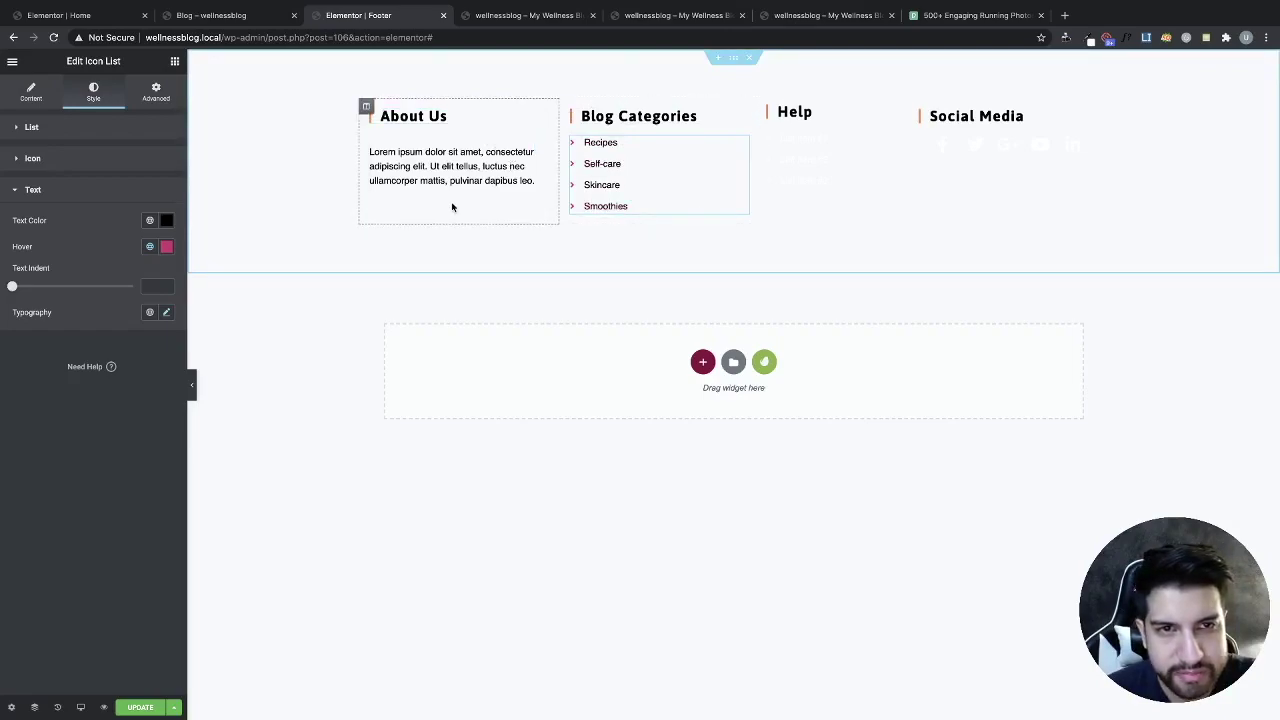
# - Delete the second and third placeholder items from the Help column's list
pyautogui.click(853, 138)
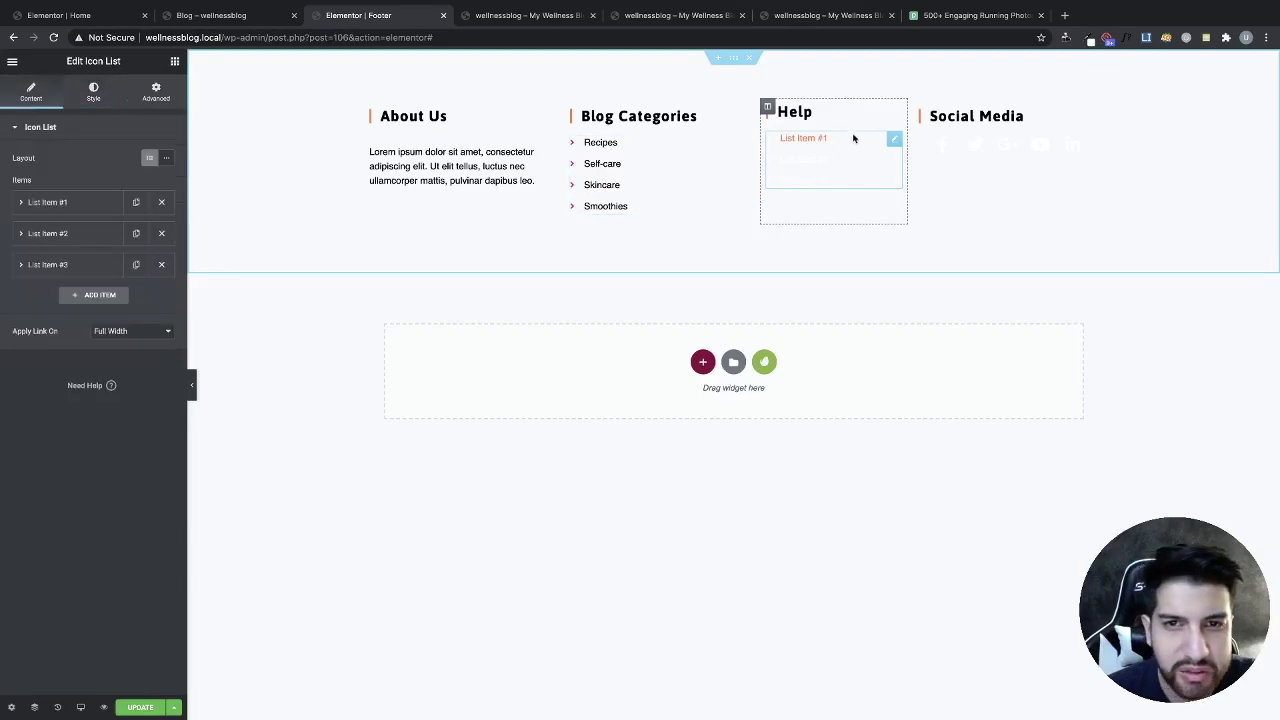
pyautogui.click(850, 119)
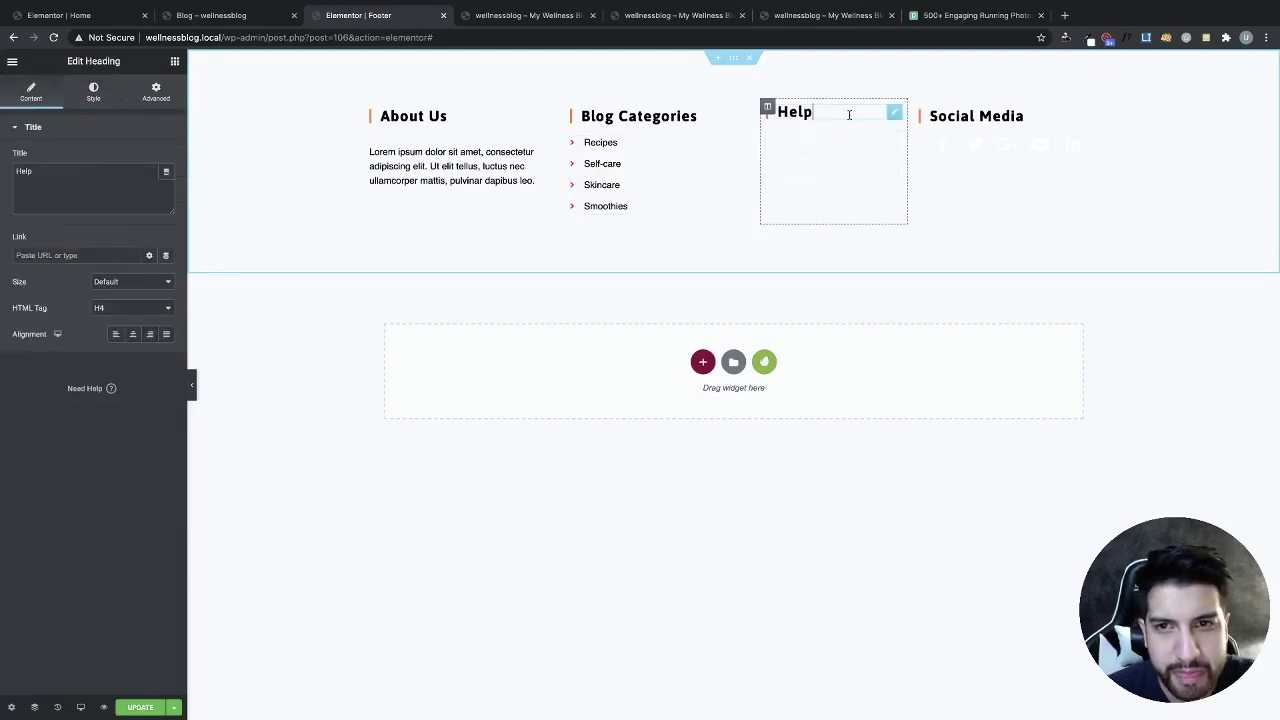
pyautogui.click(845, 155)
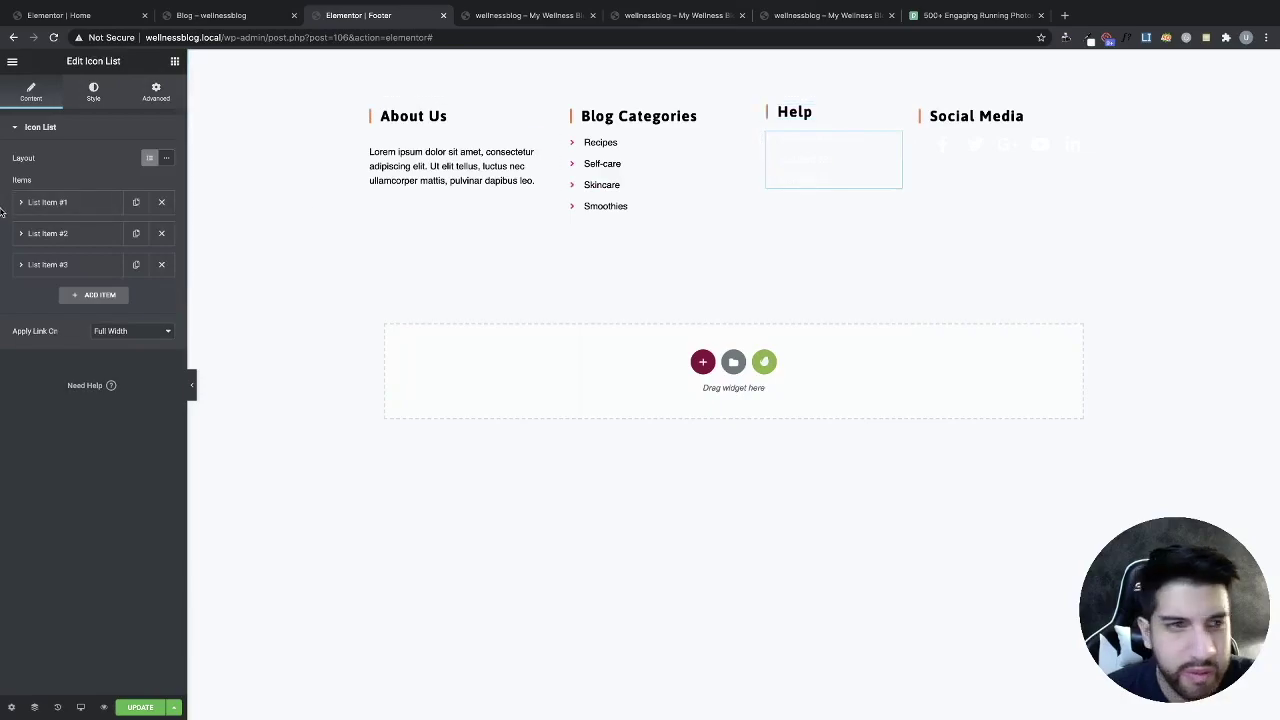
pyautogui.click(160, 265)
pyautogui.click(161, 233)
pyautogui.click(60, 202)
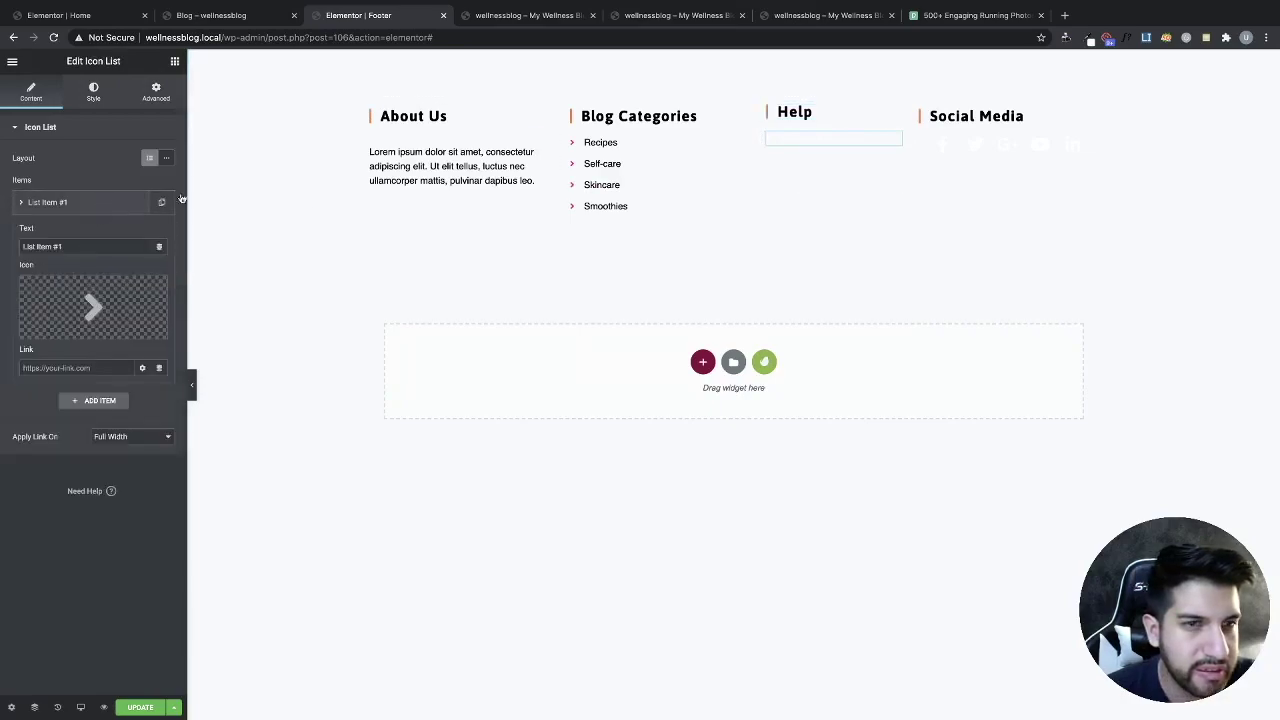
# - Replace the Help column's placeholder list with a copy of the Blog Categories list
pyautogui.rightClick(680, 191)
pyautogui.click(707, 244)
pyautogui.rightClick(675, 170)
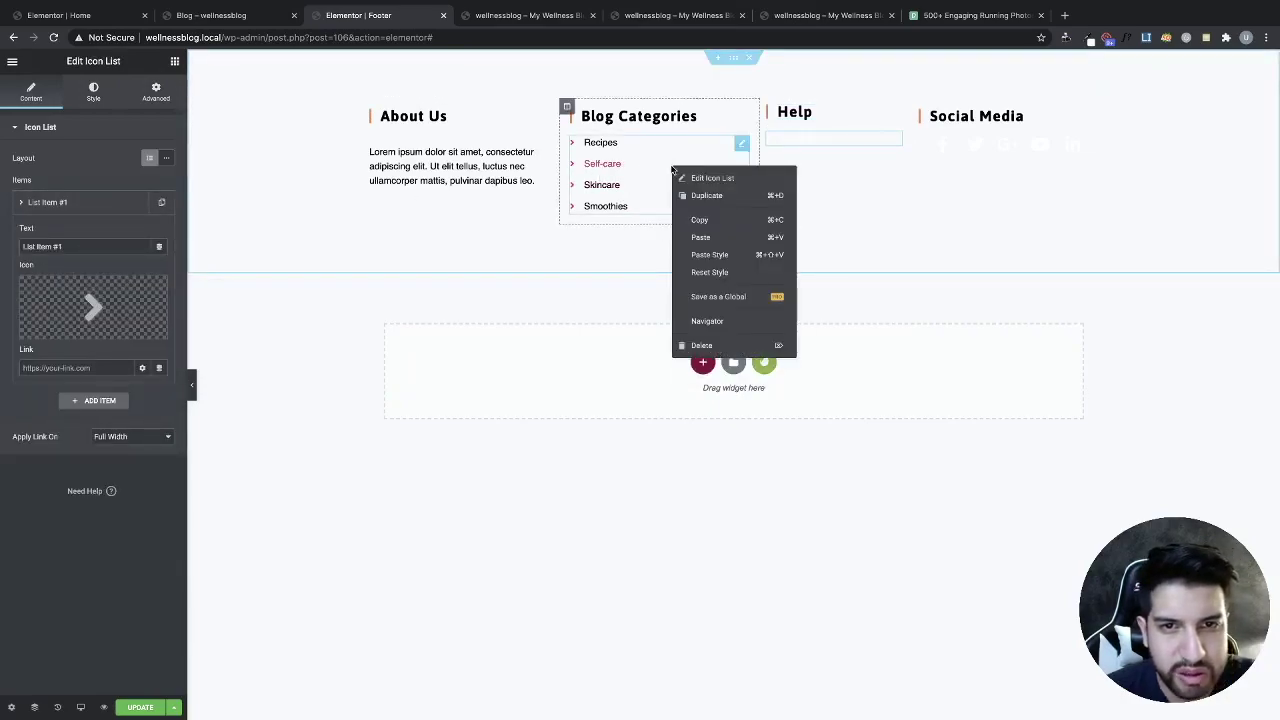
pyautogui.click(690, 236)
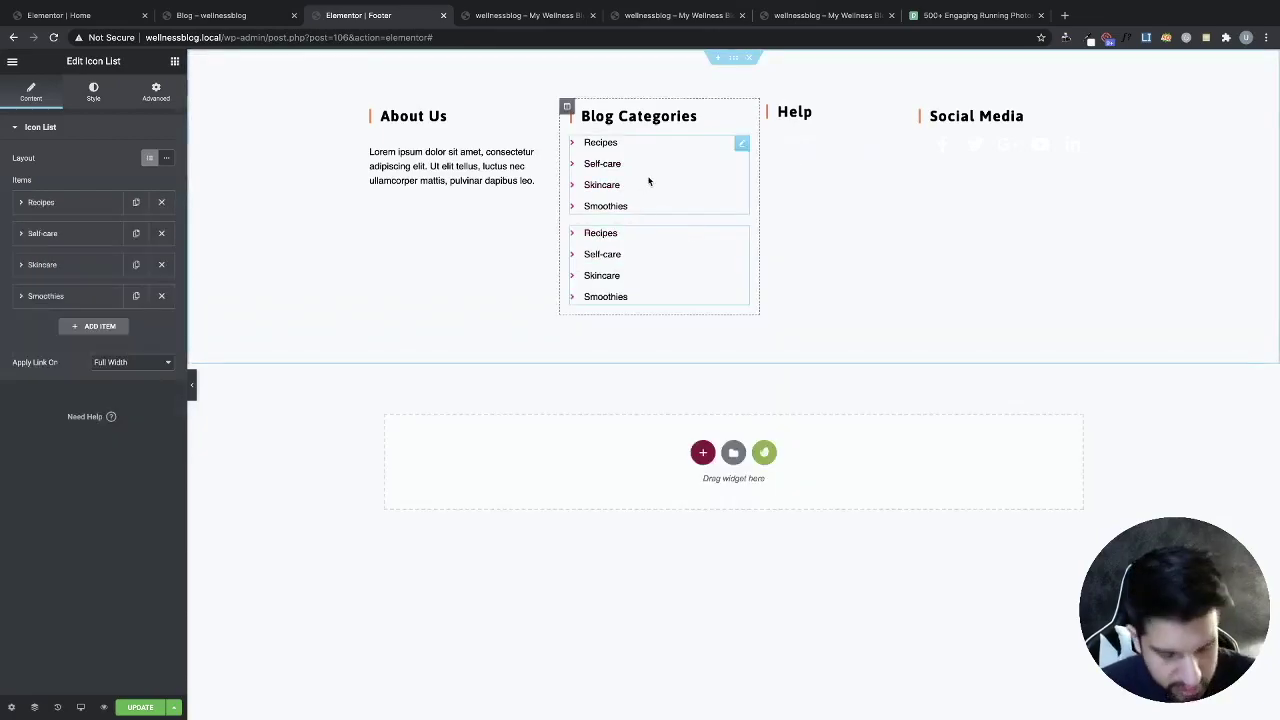
pyautogui.press('Delete')
pyautogui.rightClick(648, 181)
pyautogui.click(677, 231)
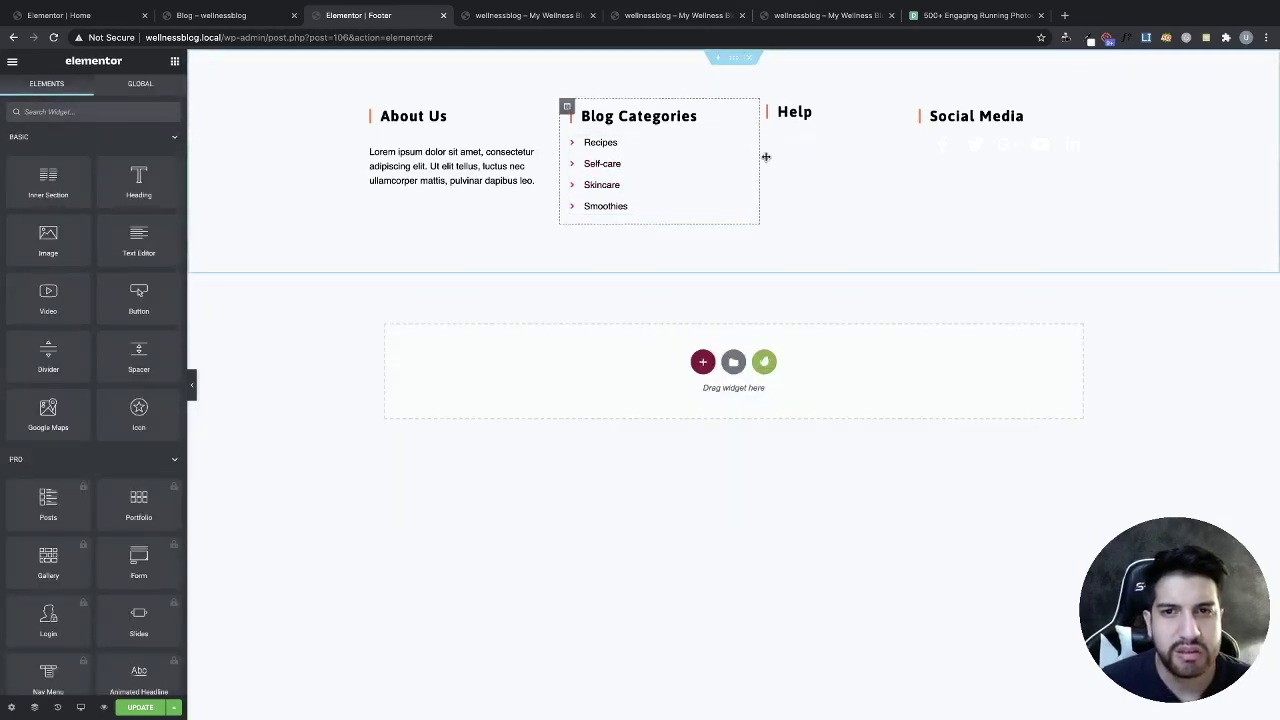
pyautogui.rightClick(823, 157)
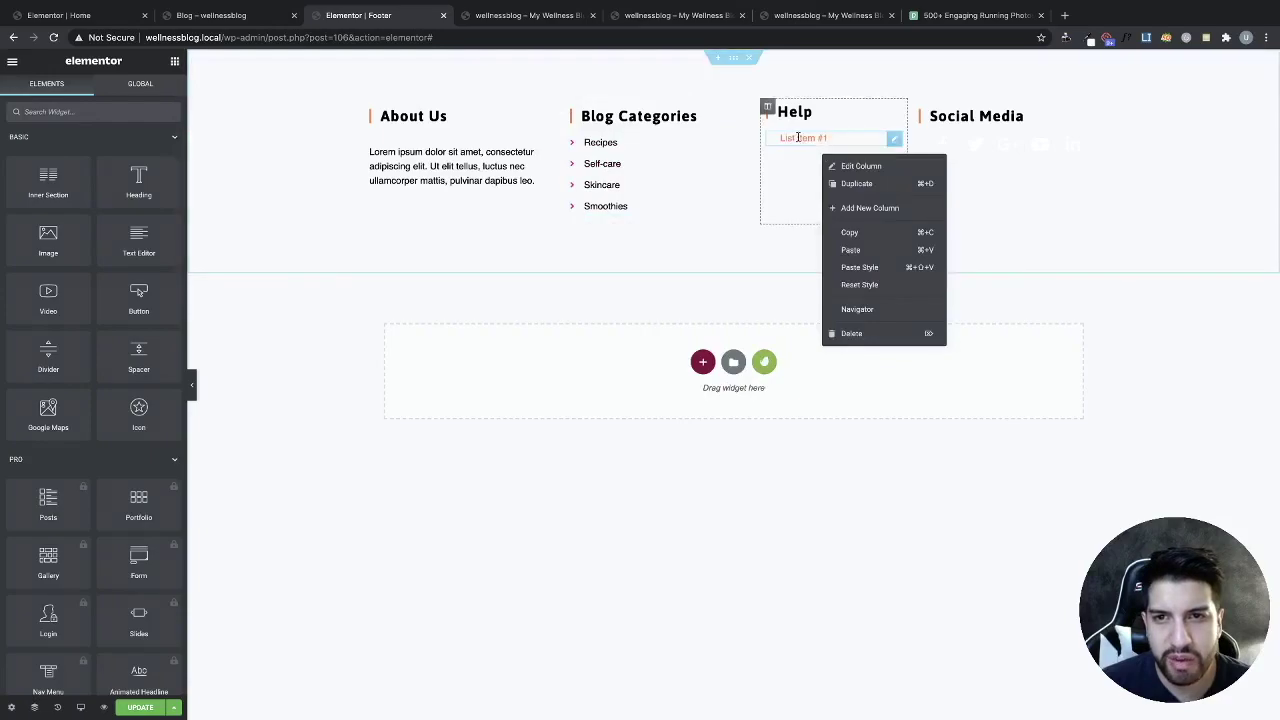
pyautogui.rightClick(800, 137)
pyautogui.click(842, 213)
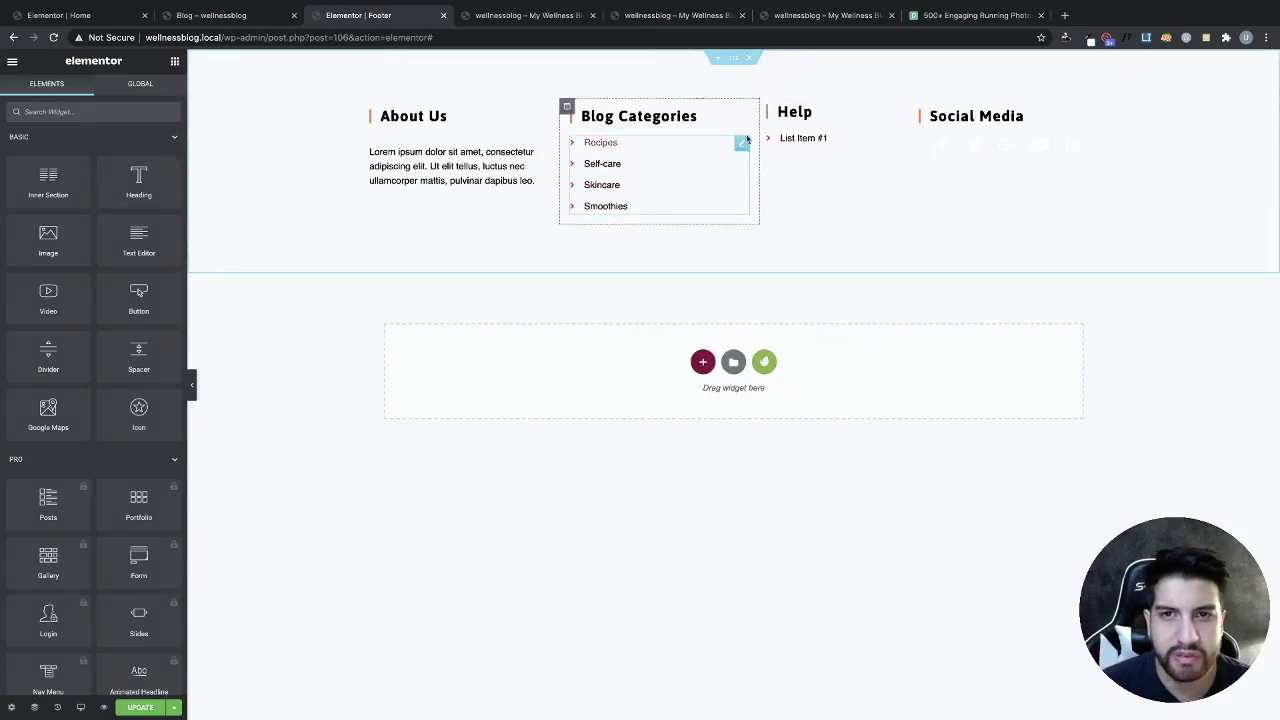
# - Change the pasted item's text to 'Contact Us' and link it to the Contact Us page
pyautogui.click(800, 141)
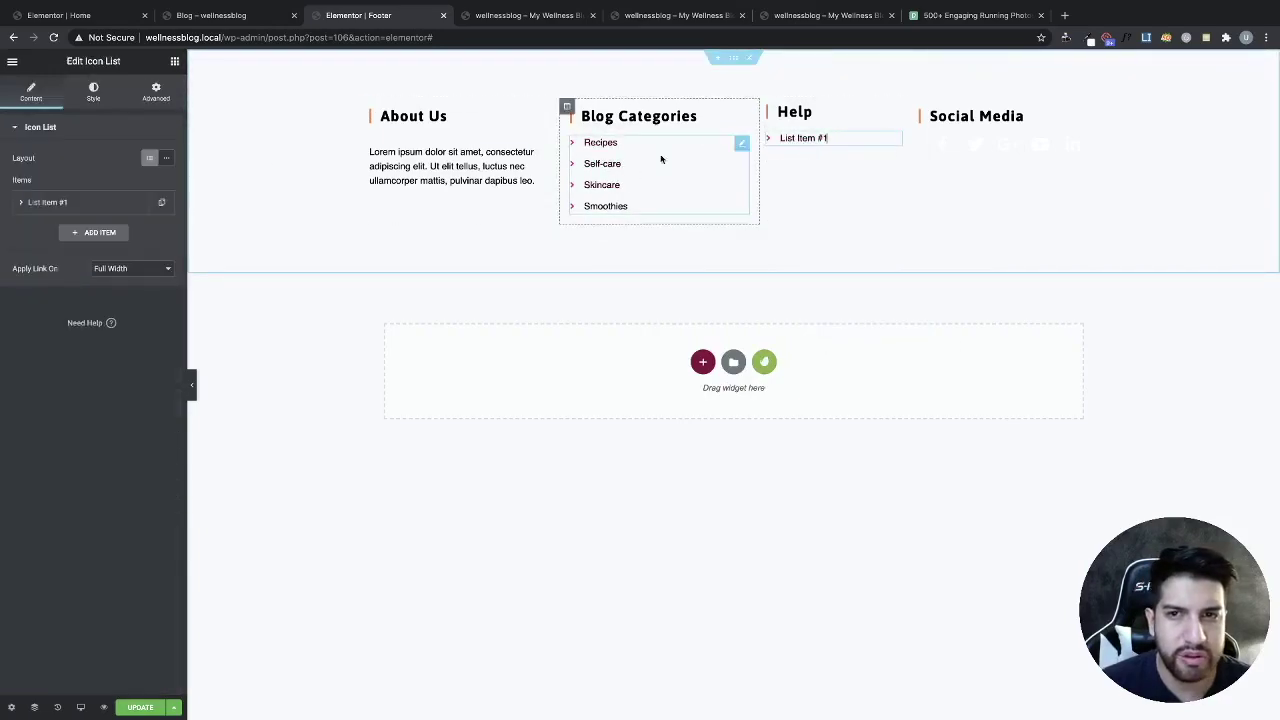
pyautogui.click(80, 202)
pyautogui.moveTo(101, 242); pyautogui.dragTo(3, 234)
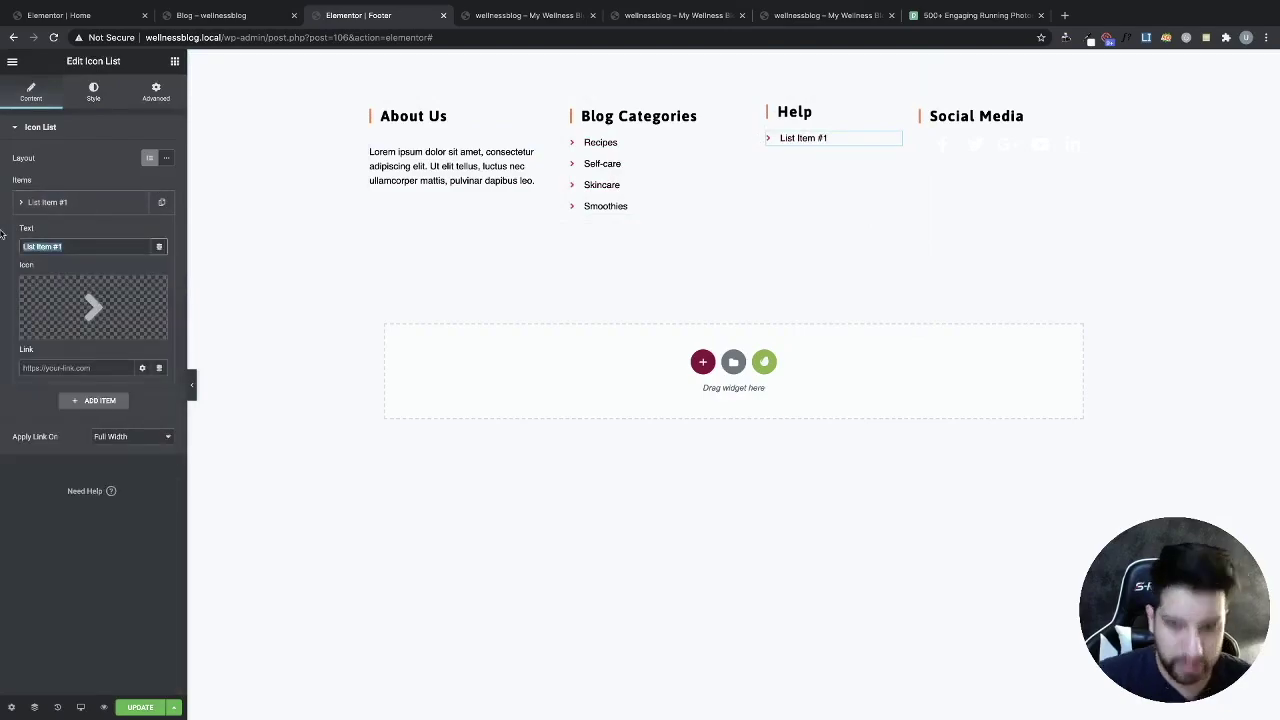
pyautogui.write('Contact Us')
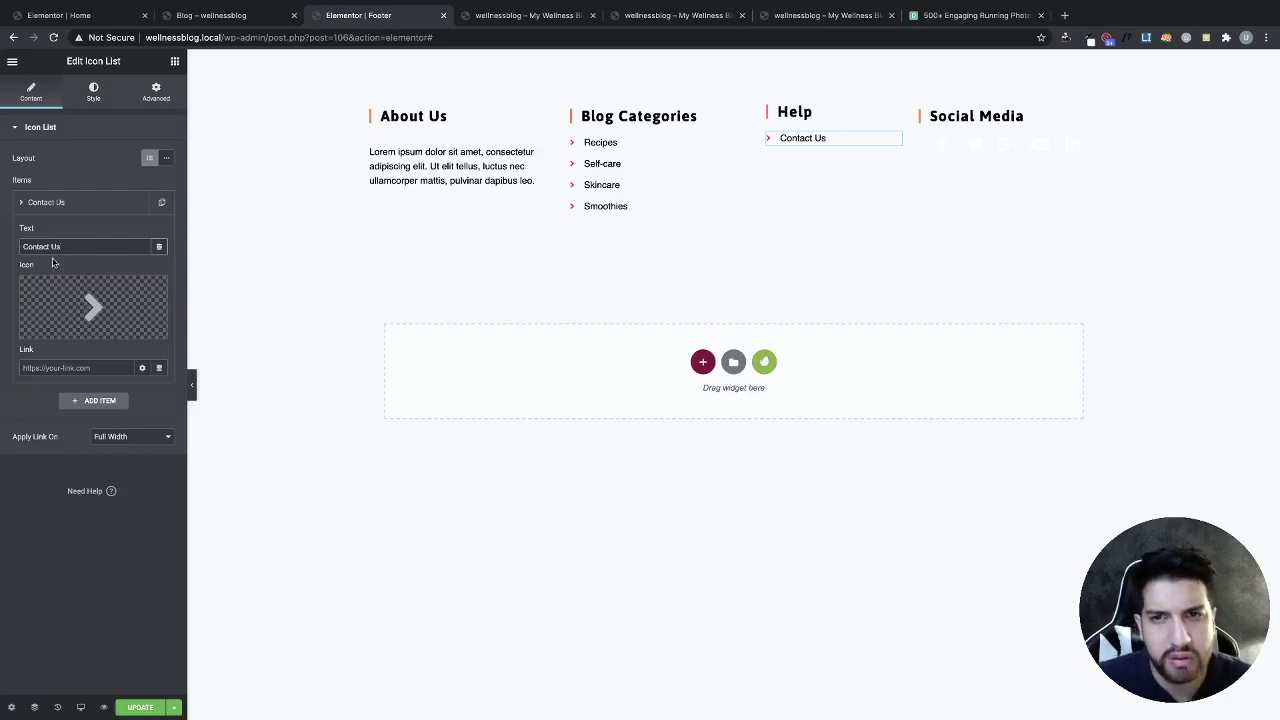
pyautogui.click(44, 369)
pyautogui.write('c')
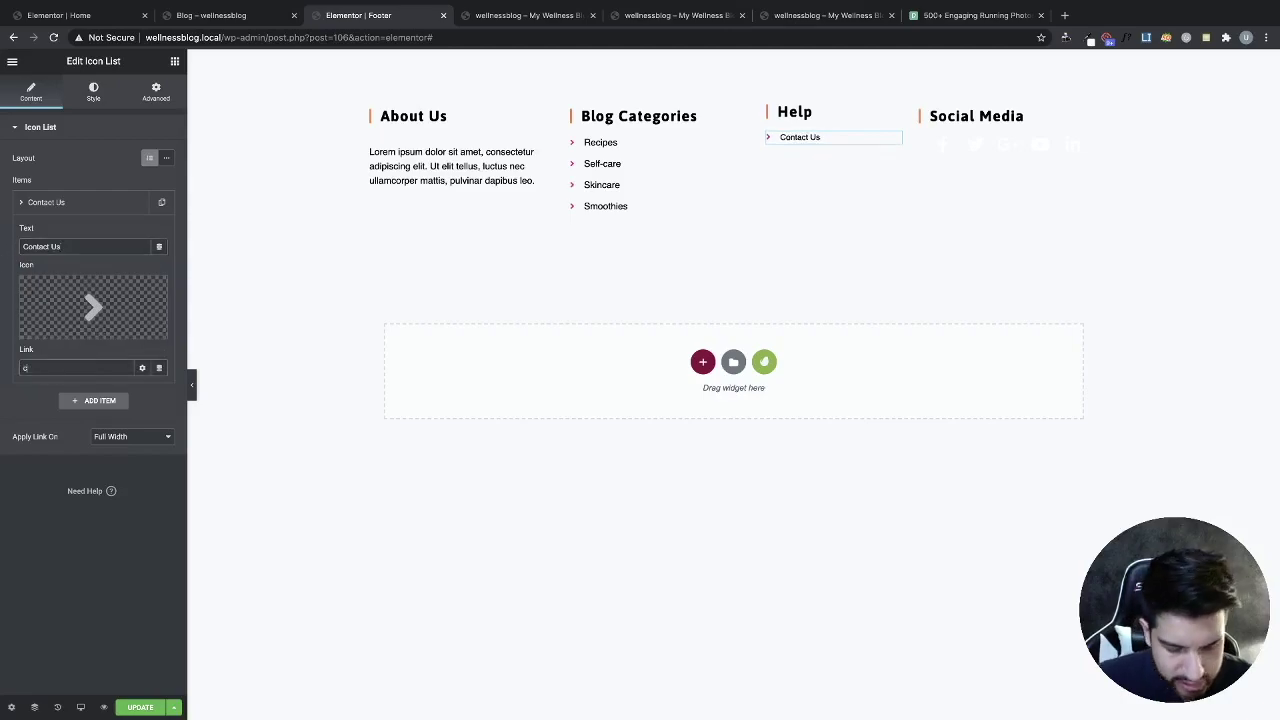
pyautogui.write('ontact')
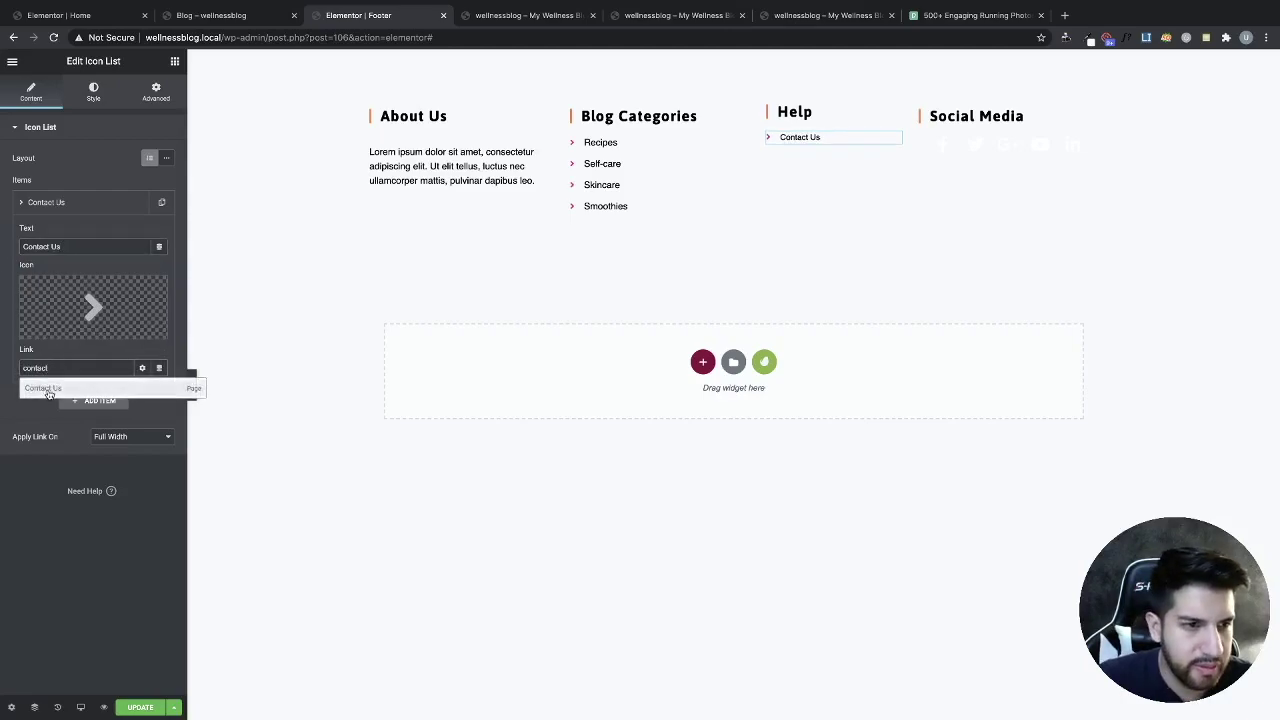
pyautogui.click(60, 388)
pyautogui.click(605, 141)
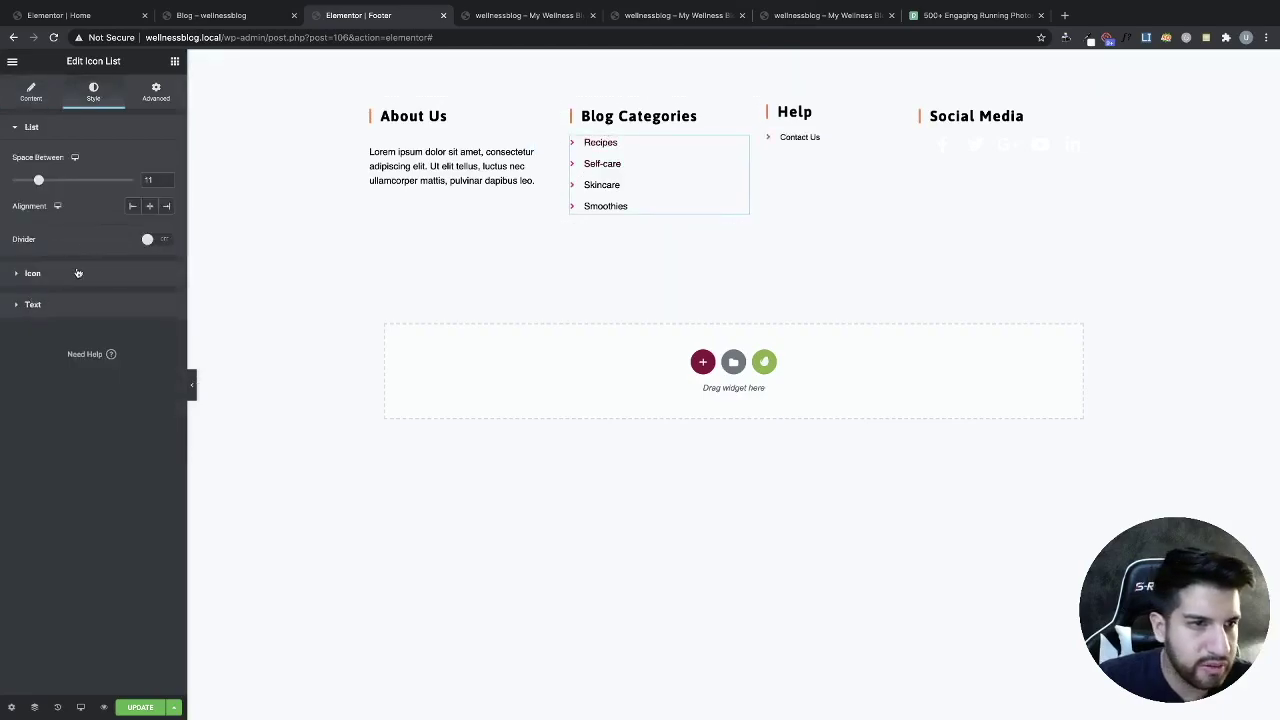
# - Paste the Recipes category page URL into the Recipes item's link field
pyautogui.click(31, 92)
pyautogui.click(60, 200)
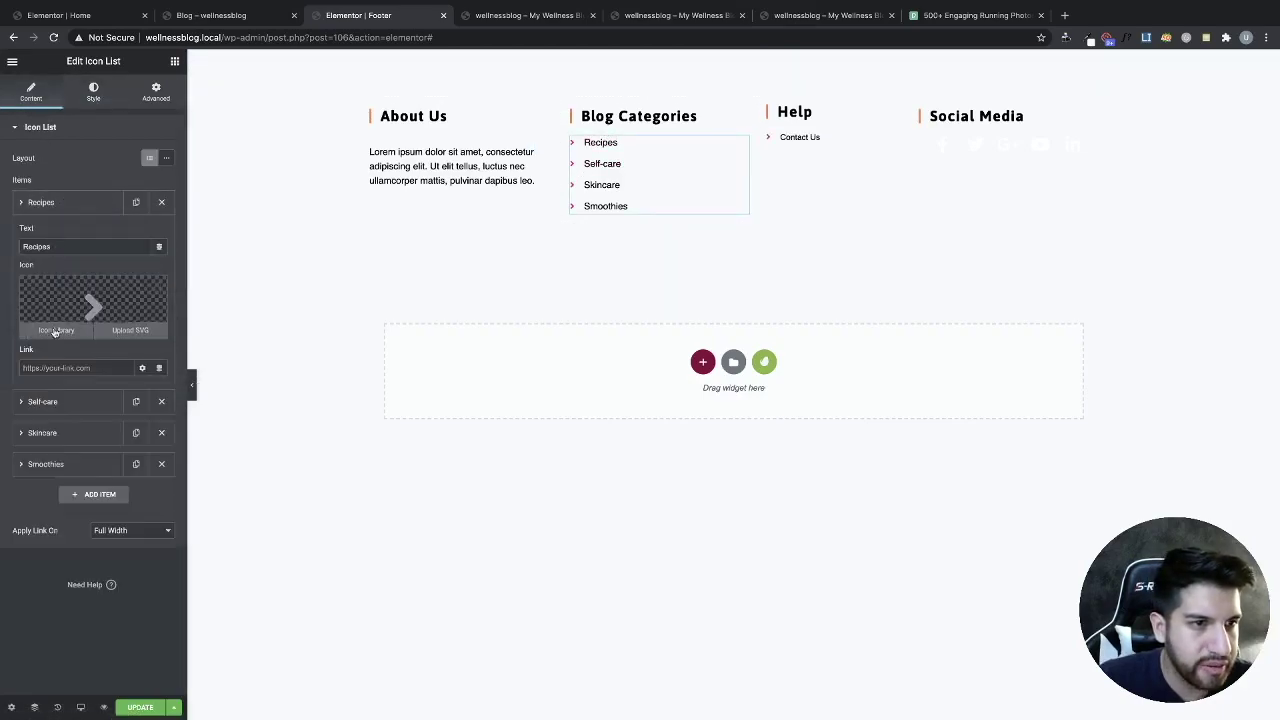
pyautogui.click(58, 368)
pyautogui.write('rec')
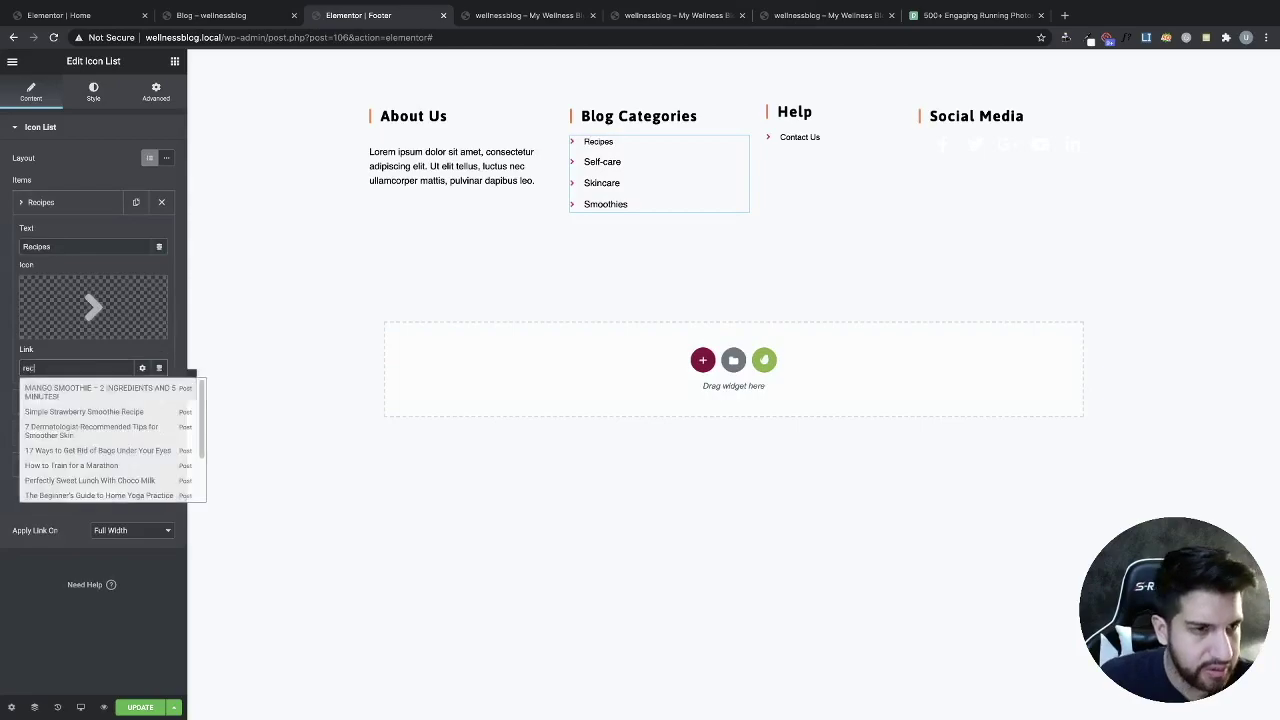
pyautogui.click(132, 641)
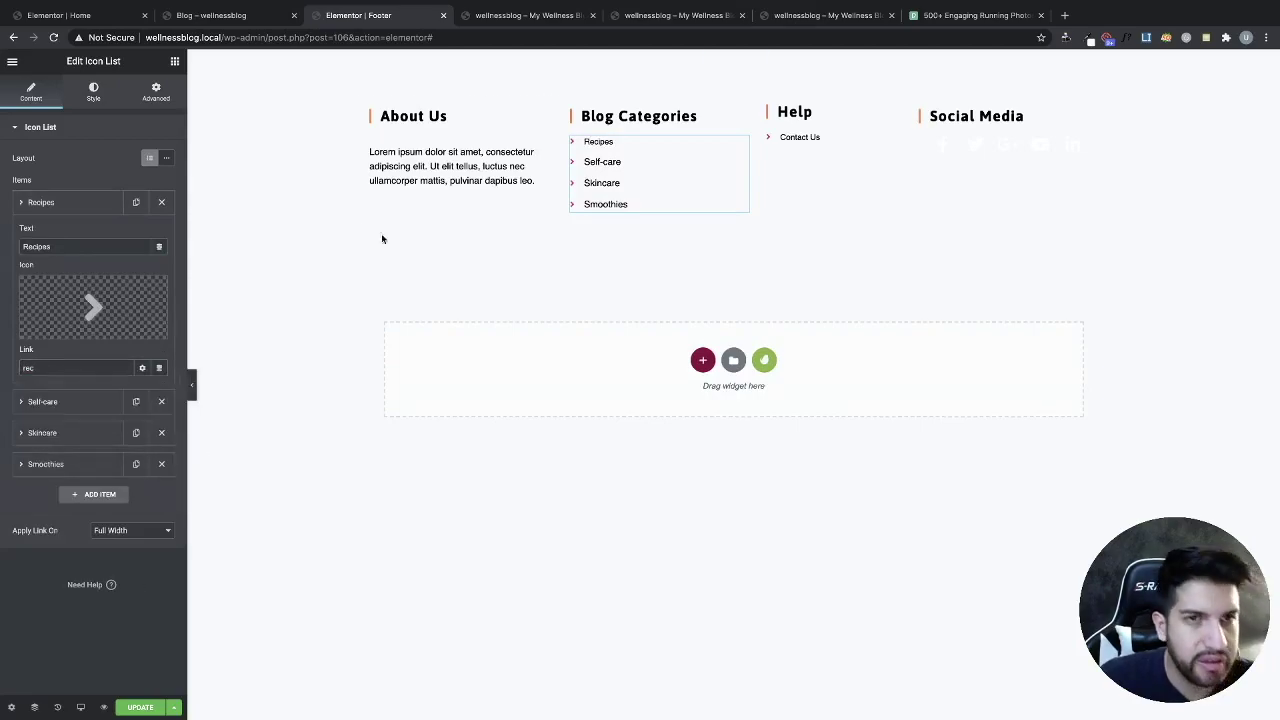
pyautogui.click(255, 15)
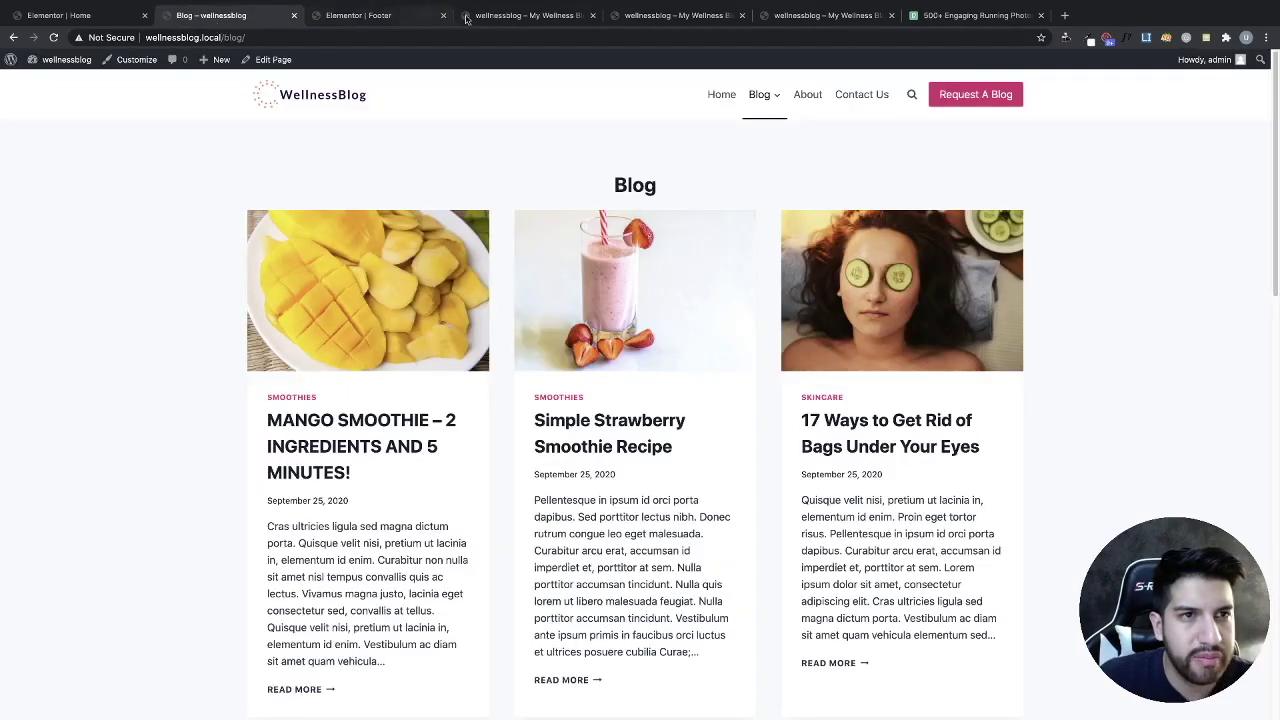
pyautogui.moveTo(765, 104)
pyautogui.click(764, 133)
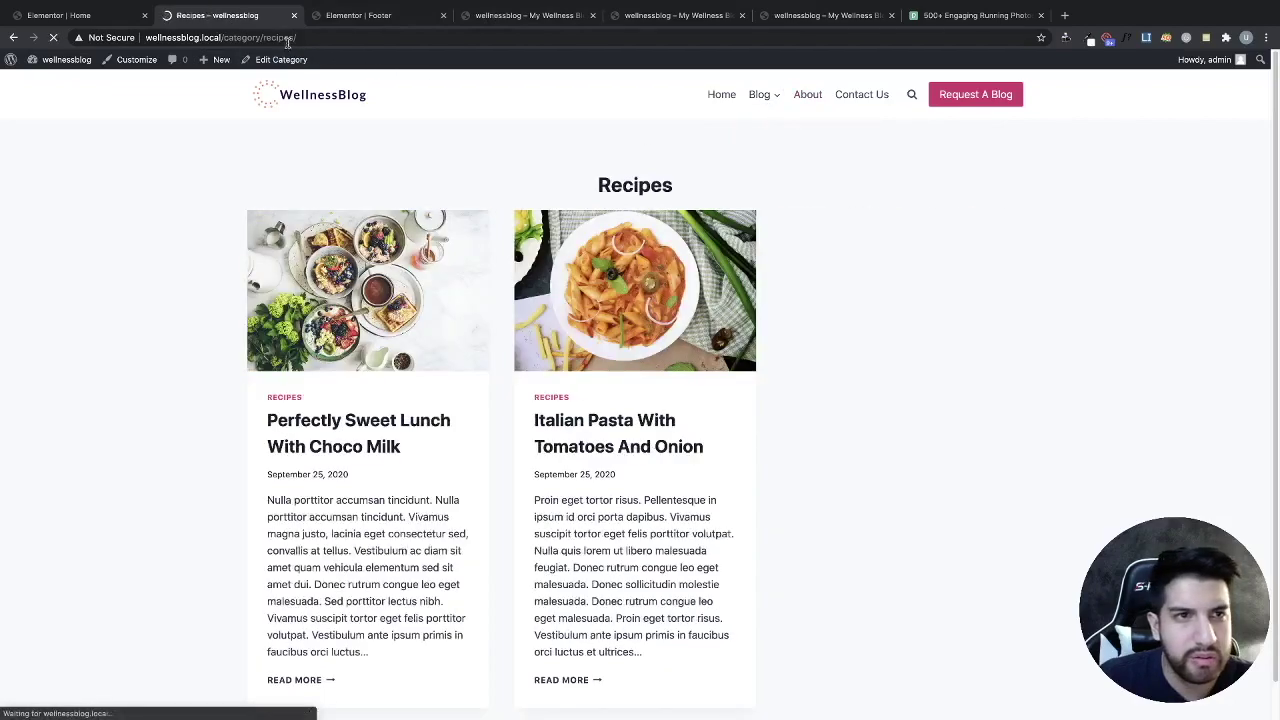
pyautogui.click(87, 15)
pyautogui.click(266, 15)
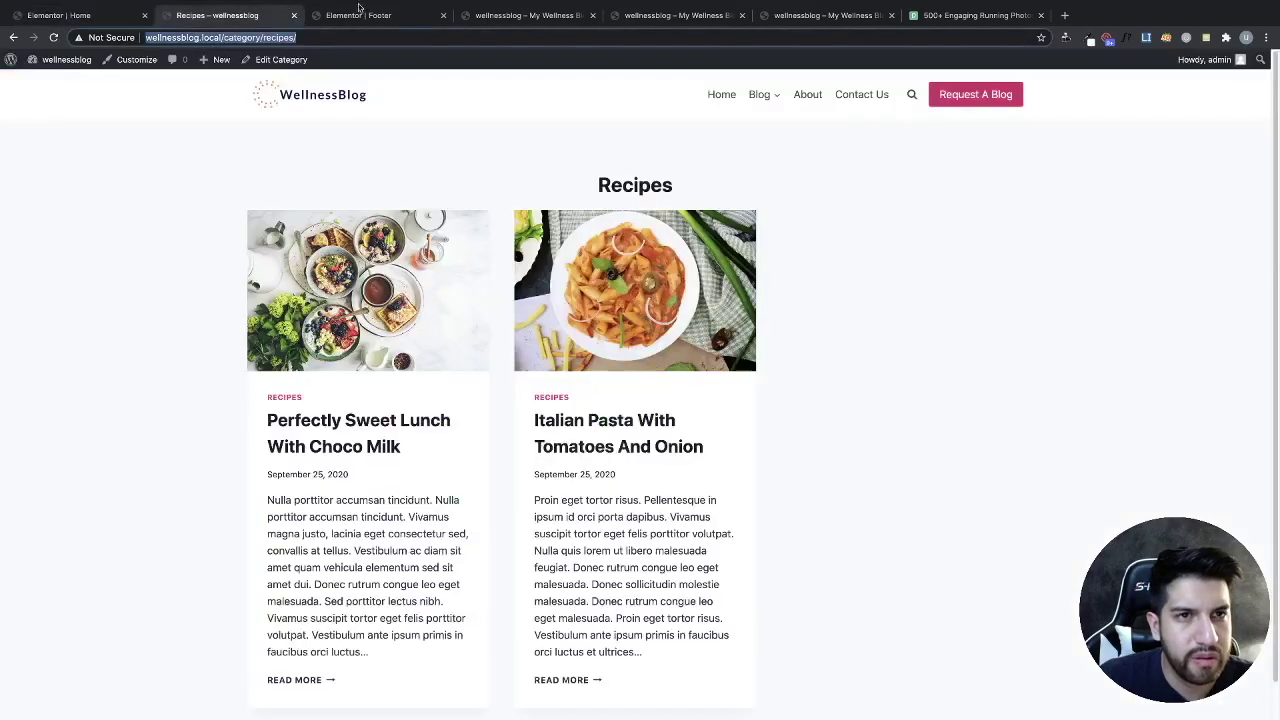
pyautogui.click(376, 15)
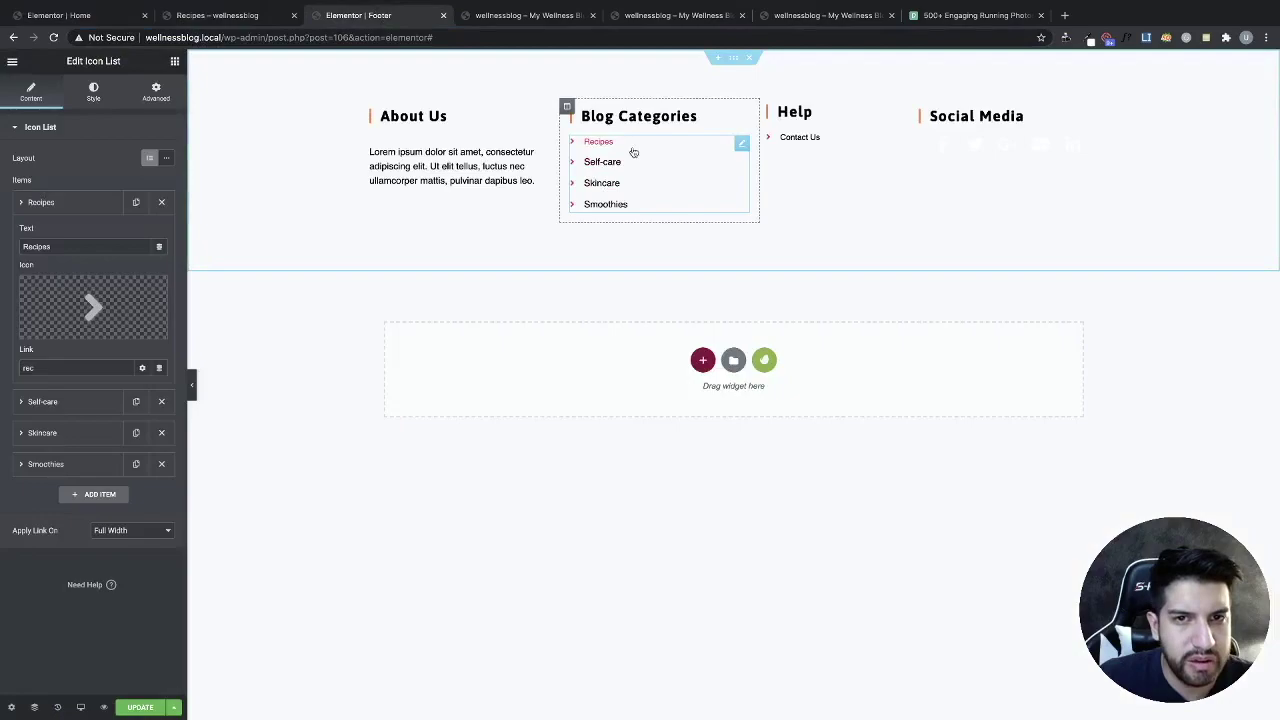
pyautogui.click(52, 368)
pyautogui.hotkey('ctrl', 'a')
pyautogui.hotkey('ctrl', 'v')
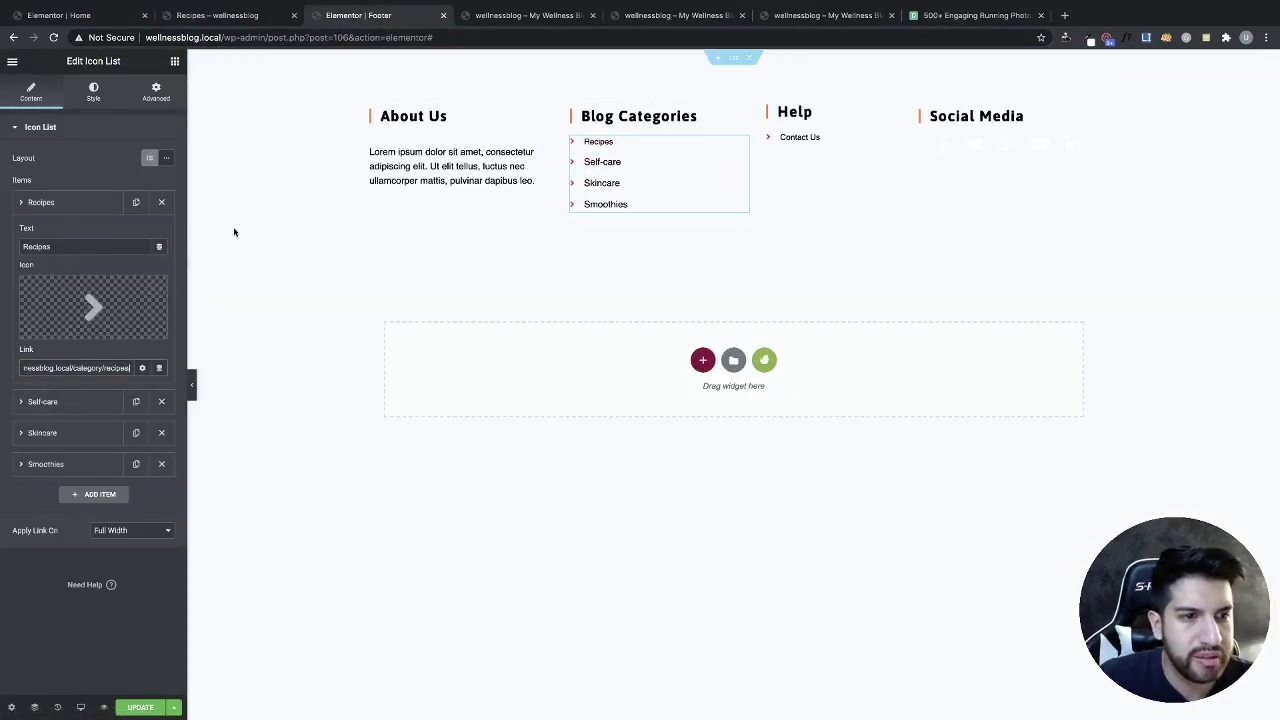
# - Copy the Self-care category page URL and expand the Self-care list item
pyautogui.click(526, 14)
pyautogui.moveTo(767, 108)
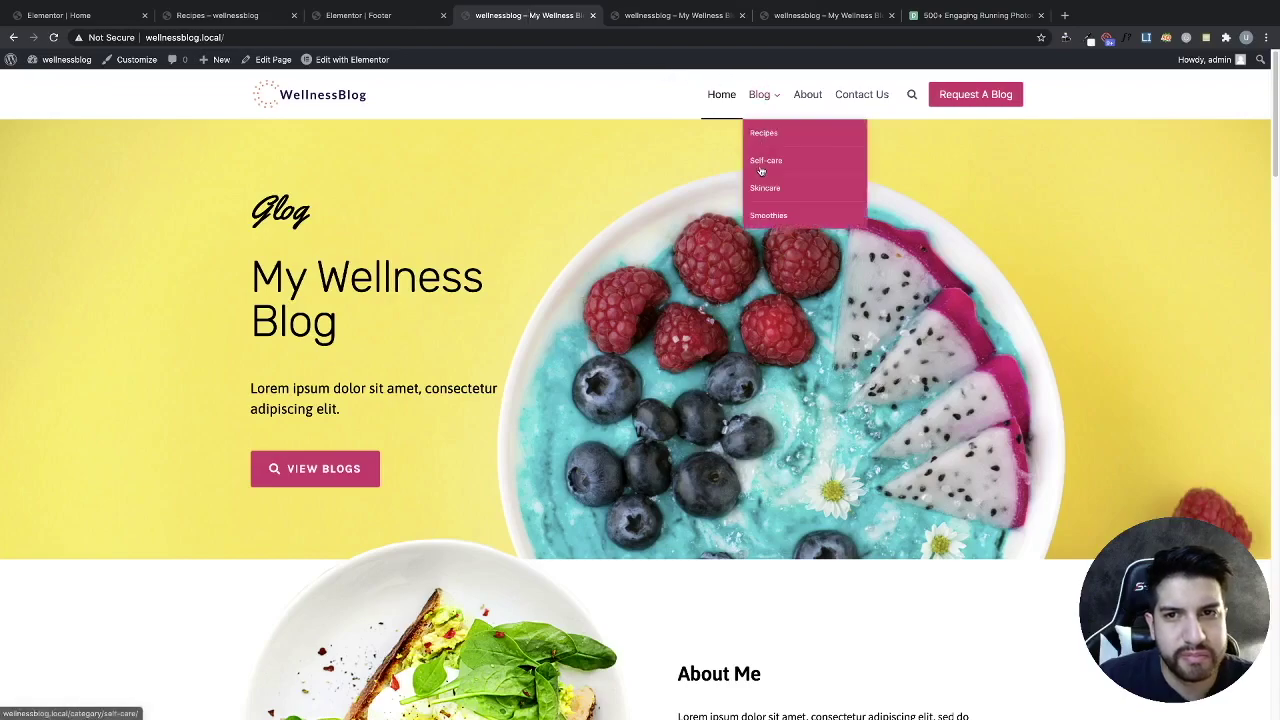
pyautogui.click(766, 160)
pyautogui.click(363, 36)
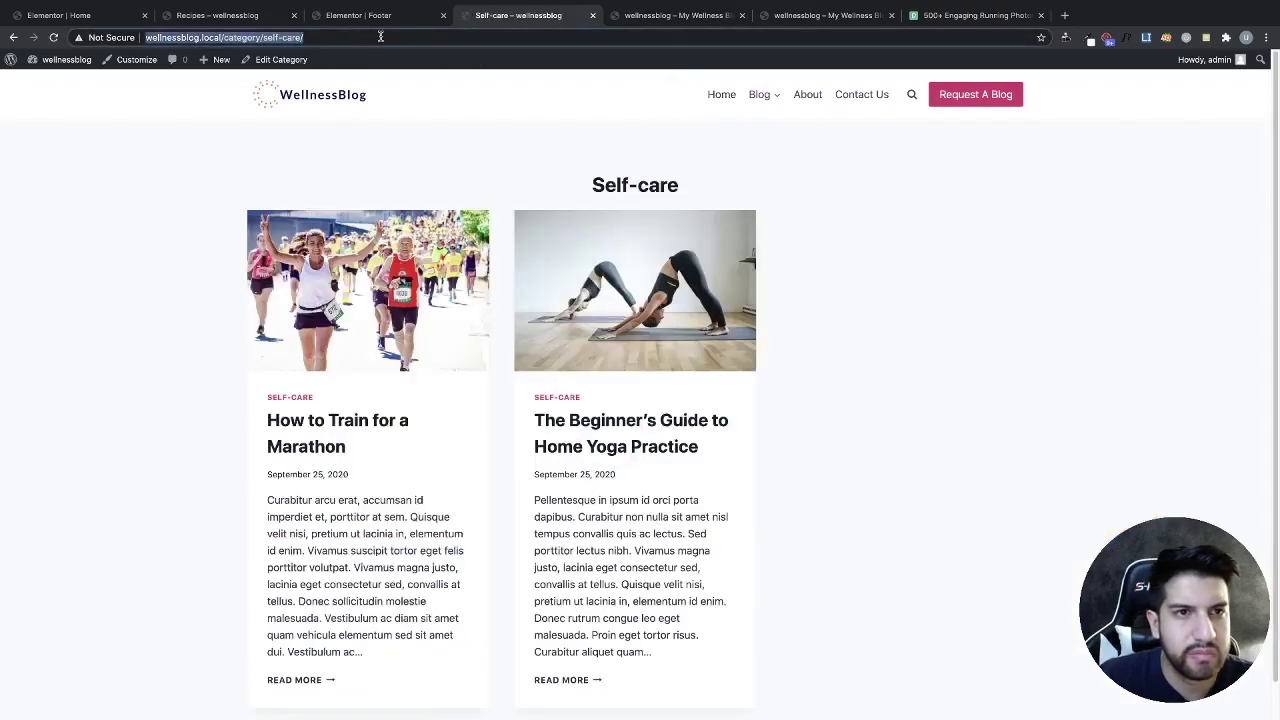
pyautogui.click(400, 16)
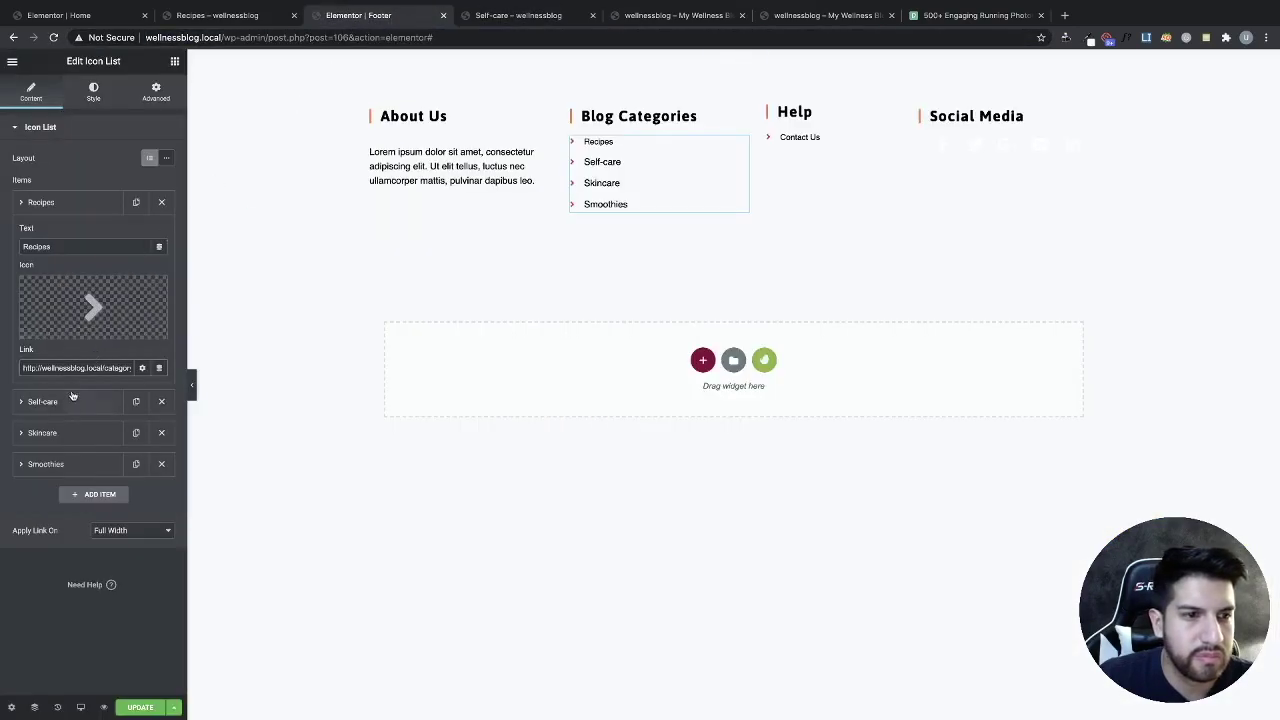
pyautogui.click(65, 405)
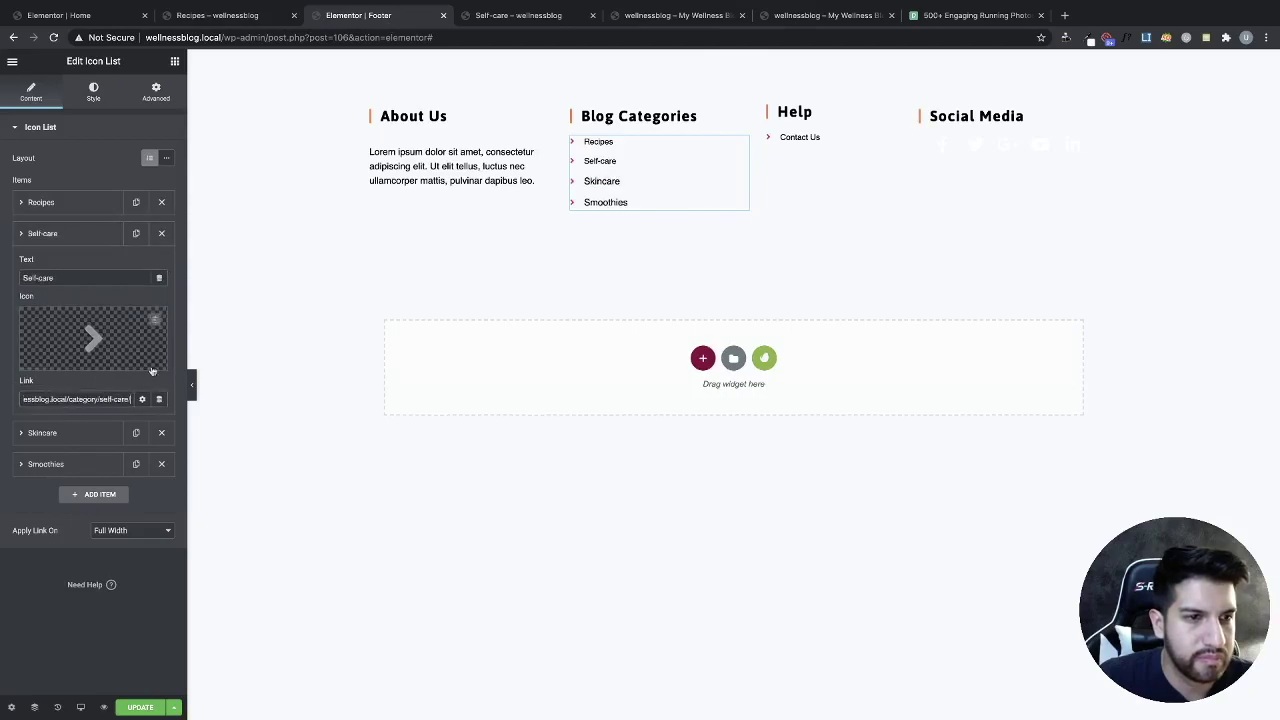
# - Copy the Skincare category page URL and expand the Skincare list item
pyautogui.click(636, 18)
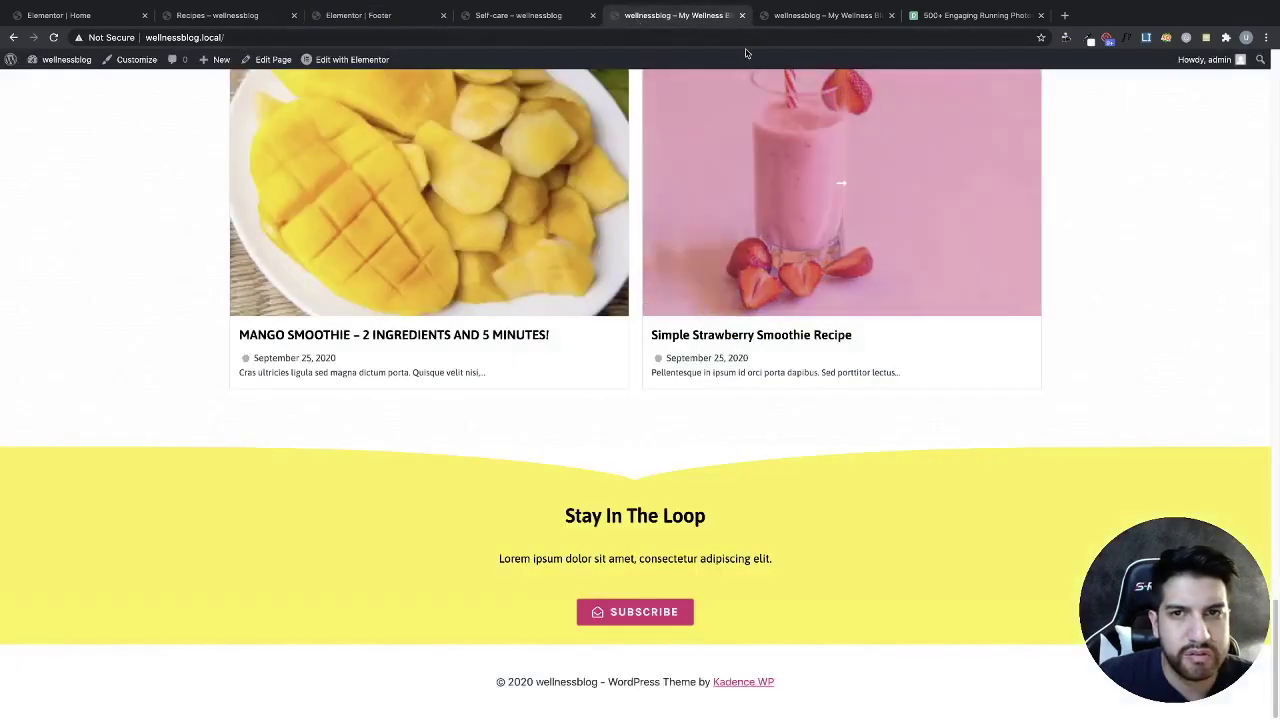
pyautogui.click(791, 15)
pyautogui.moveTo(882, 97)
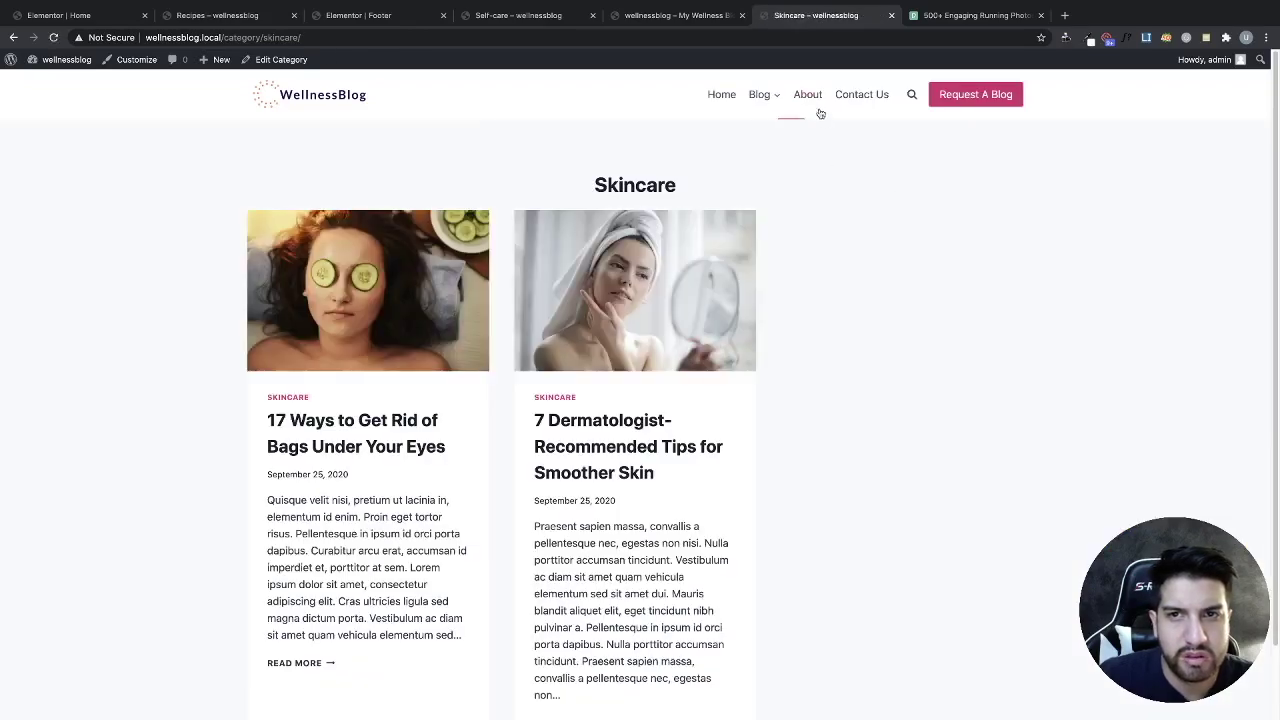
pyautogui.moveTo(754, 104)
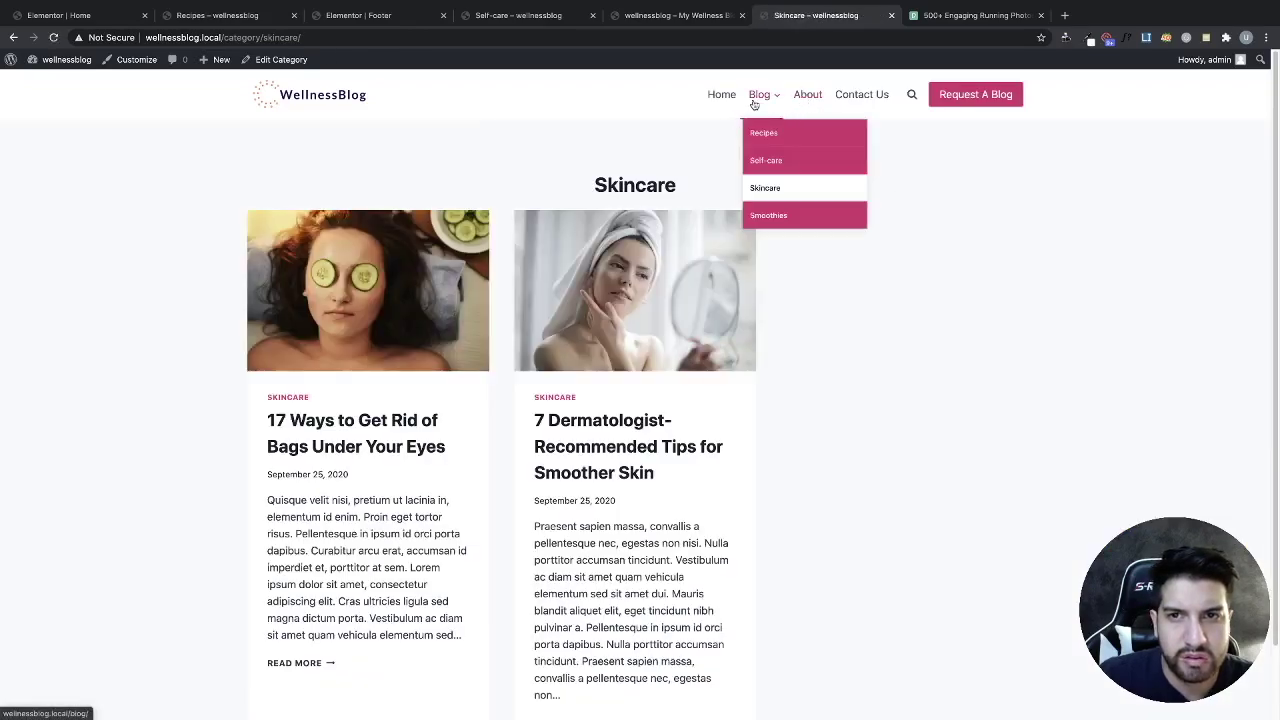
pyautogui.click(421, 40)
pyautogui.click(741, 15)
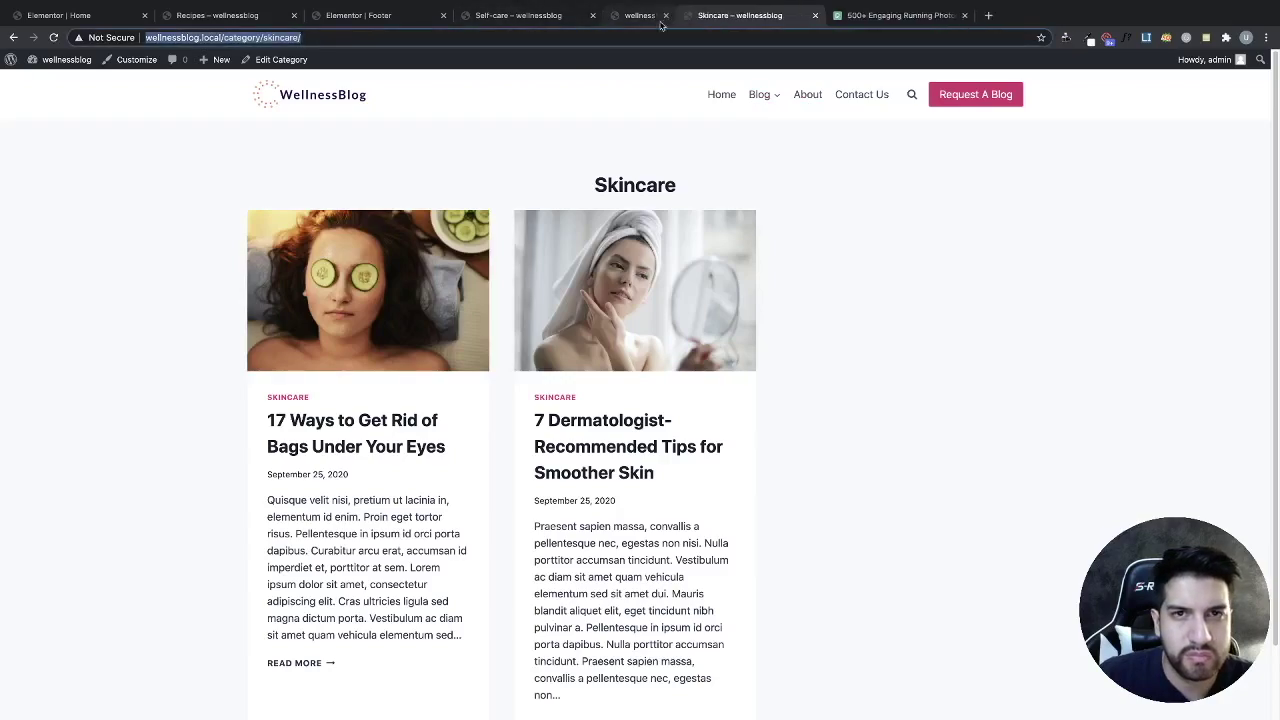
pyautogui.click(518, 15)
pyautogui.click(402, 22)
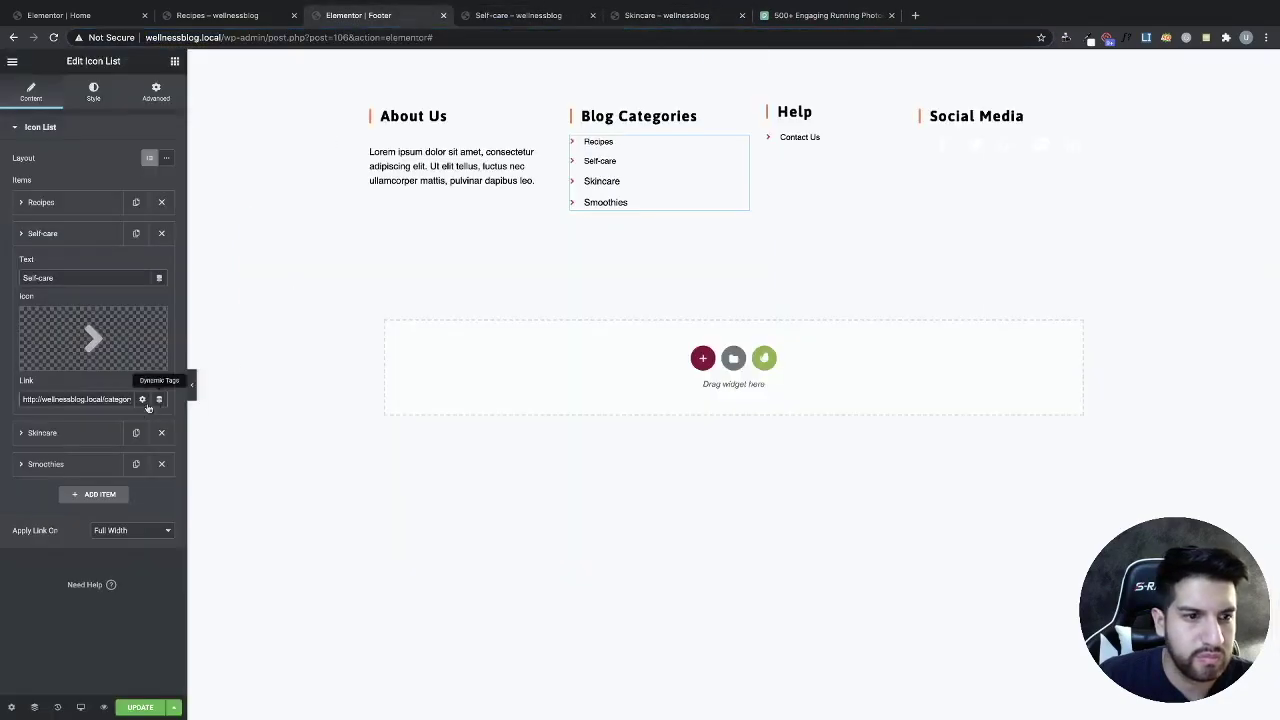
pyautogui.click(70, 438)
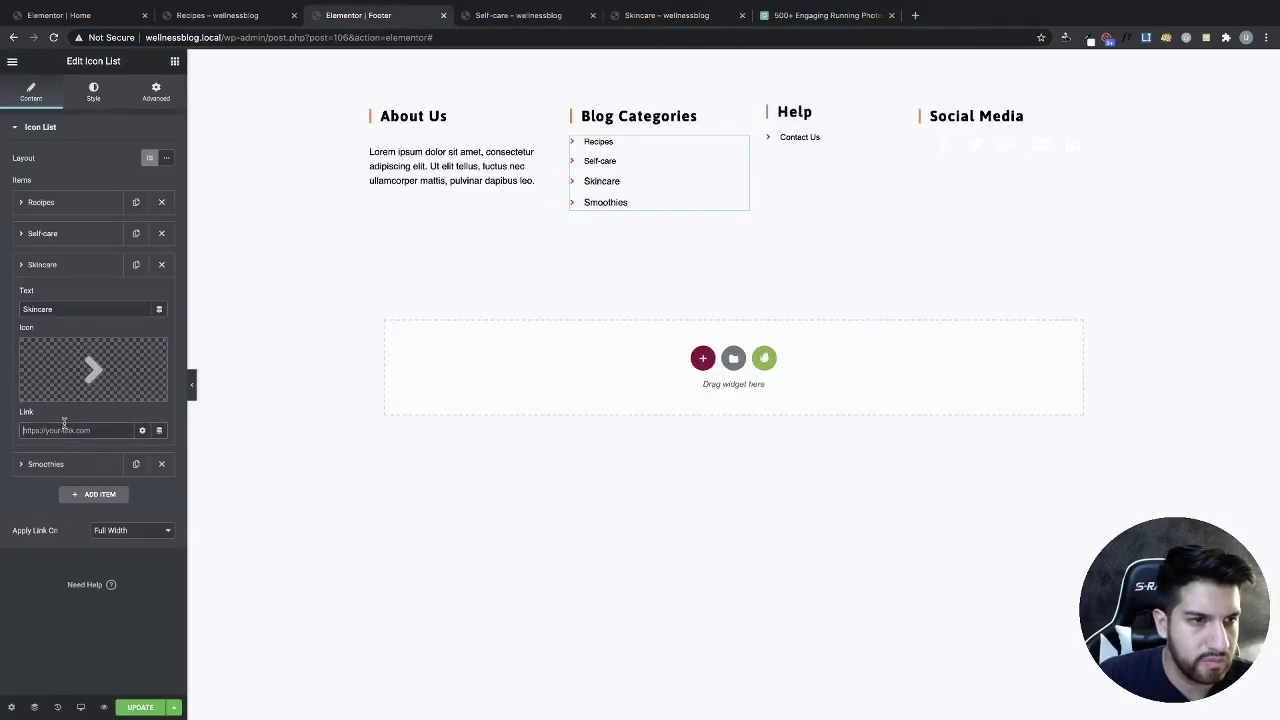
# - Paste the Smoothies category page URL as the Smoothies item's link
pyautogui.click(677, 16)
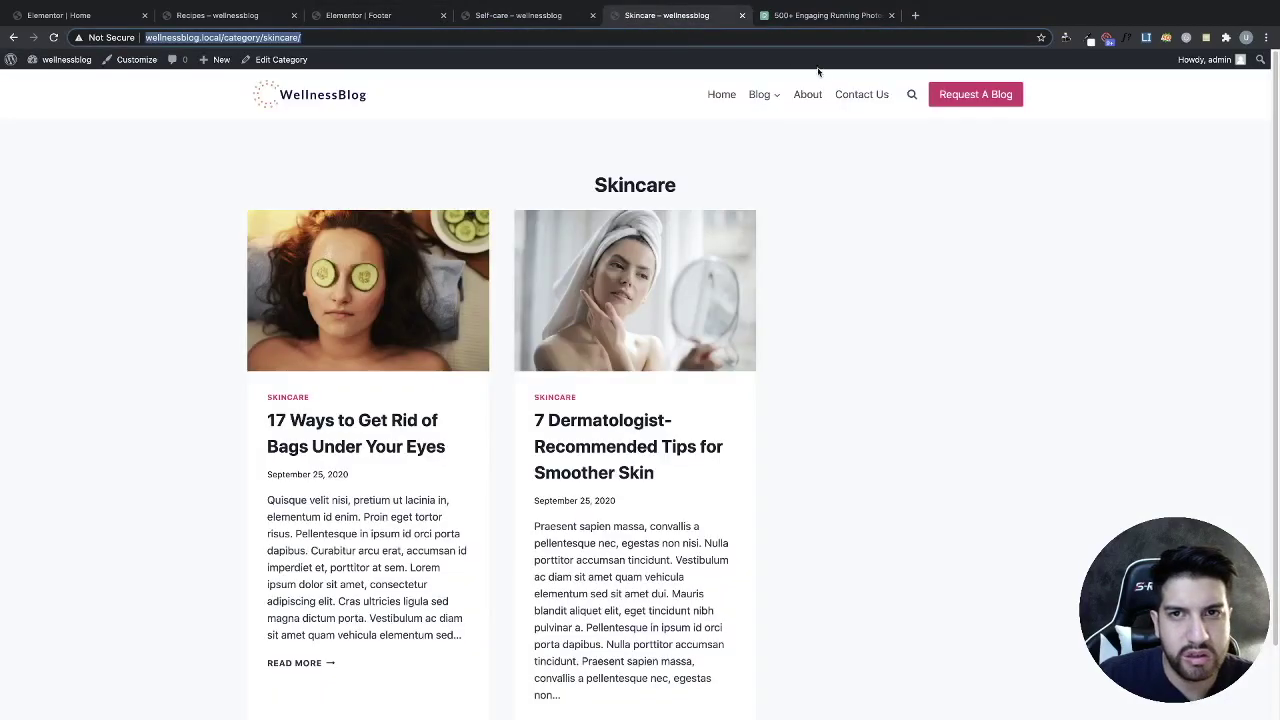
pyautogui.moveTo(758, 100)
pyautogui.click(768, 214)
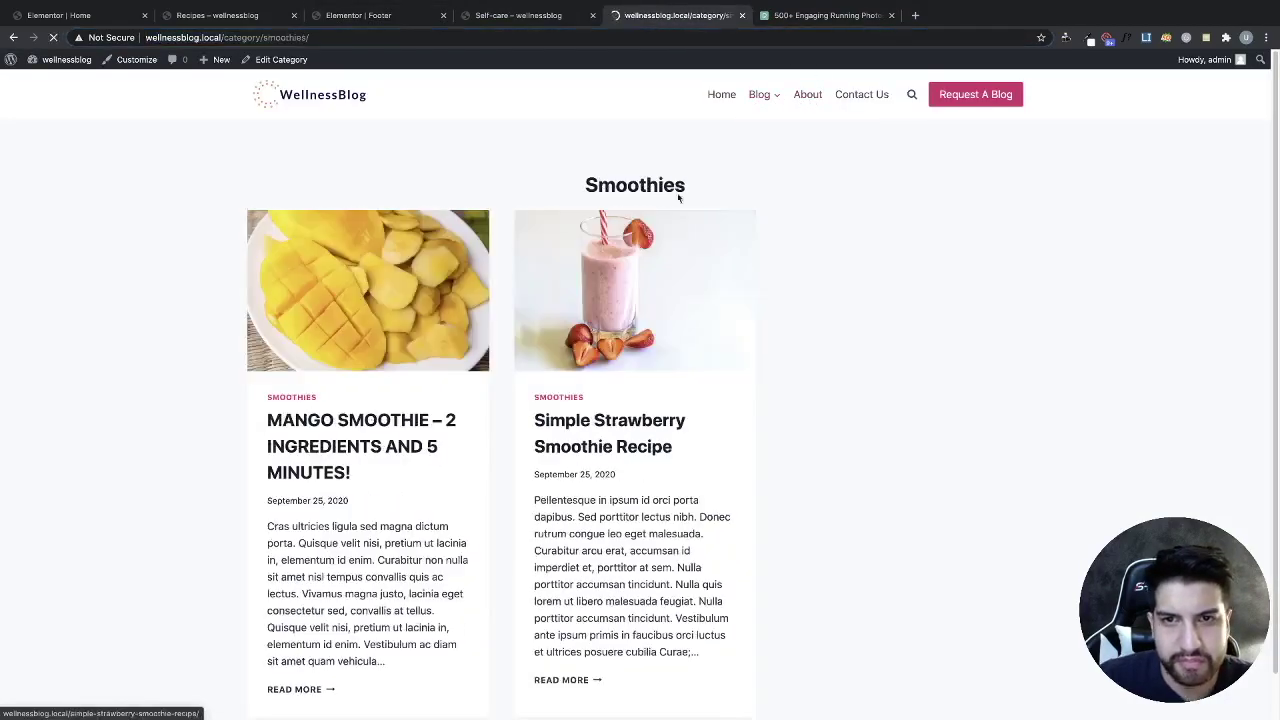
pyautogui.click(381, 37)
pyautogui.hotkey('ctrl', 'c')
pyautogui.click(381, 37)
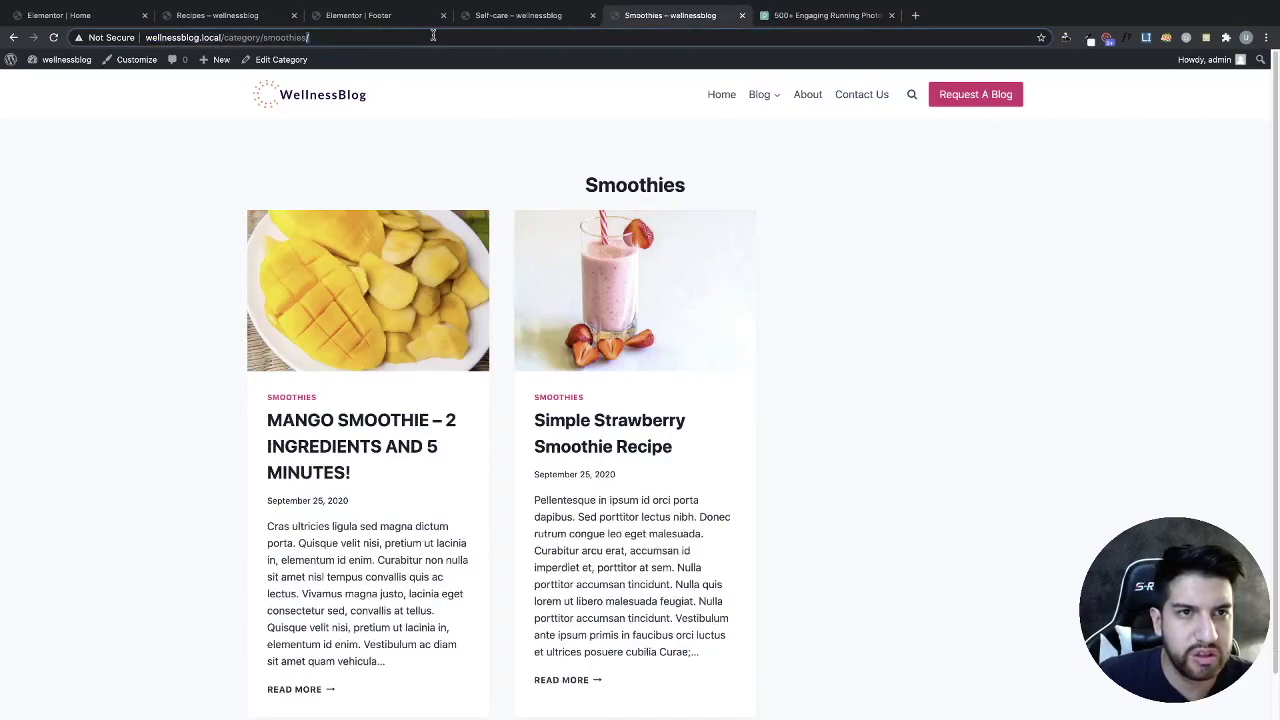
pyautogui.click(535, 15)
pyautogui.click(406, 18)
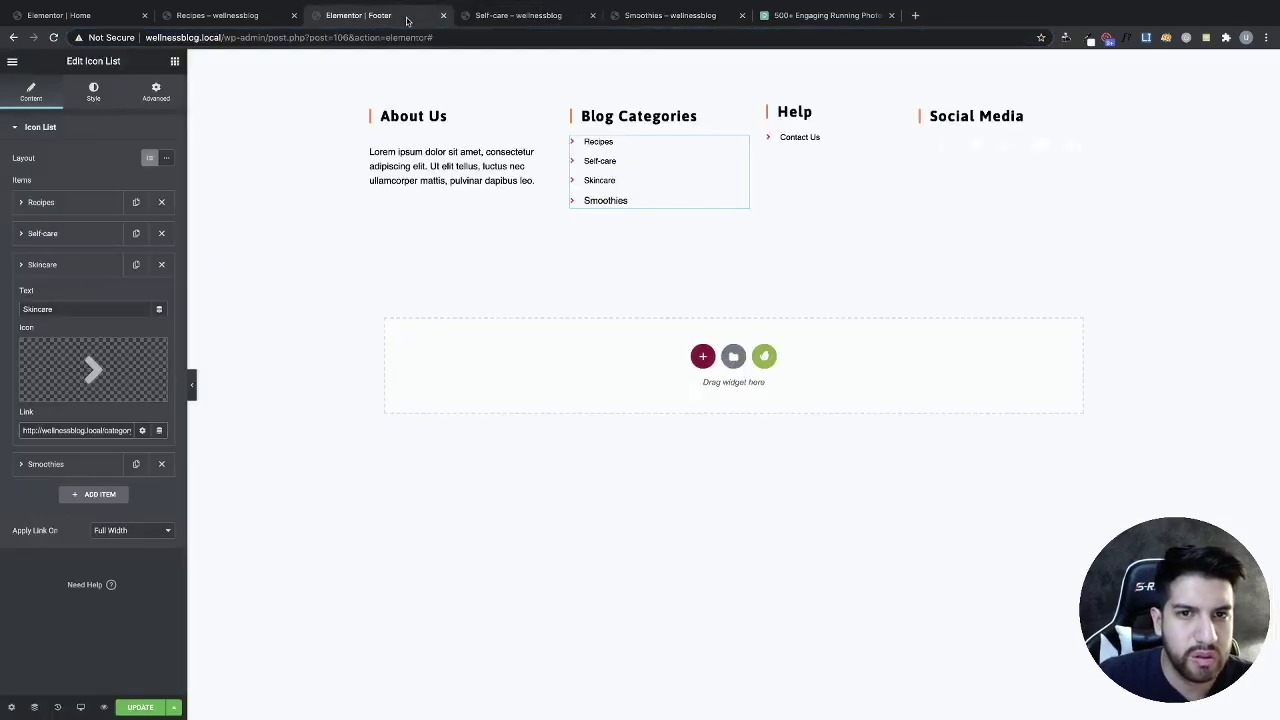
pyautogui.click(70, 464)
pyautogui.click(75, 461)
pyautogui.hotkey('ctrl', 'v')
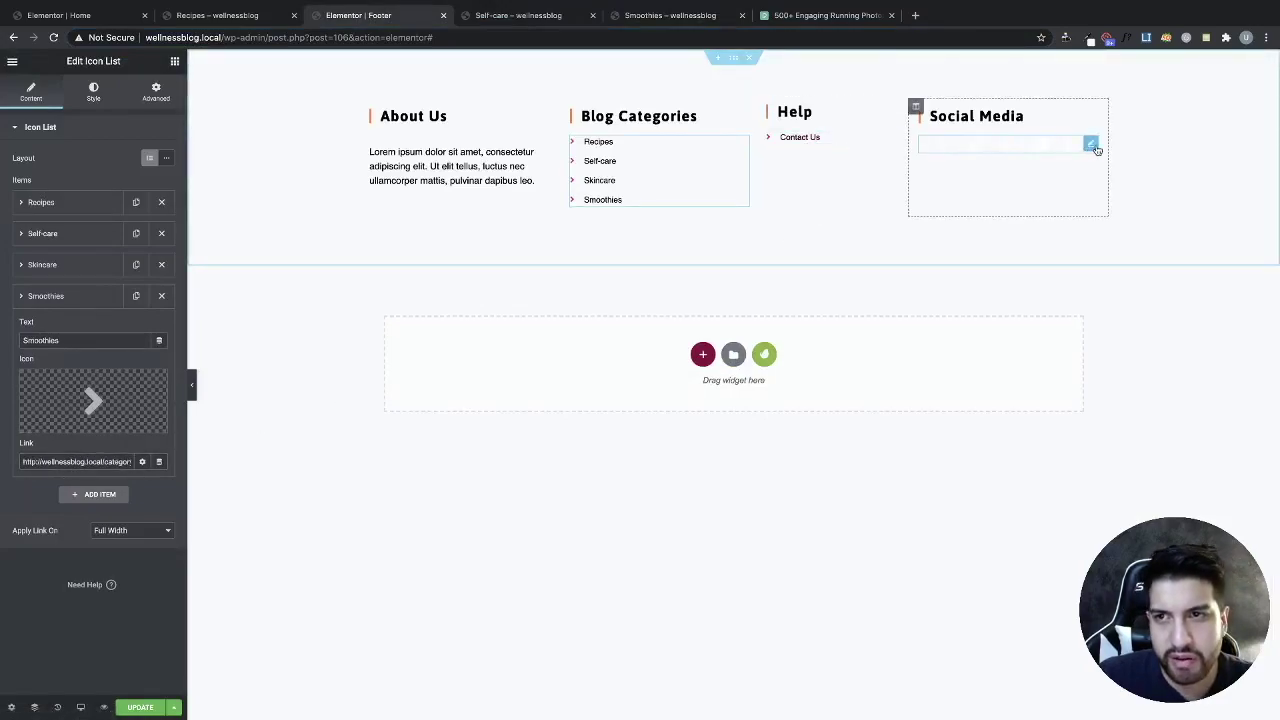
# - Set the Social Icons widget's secondary colour to the pink New Global Color
pyautogui.click(1092, 145)
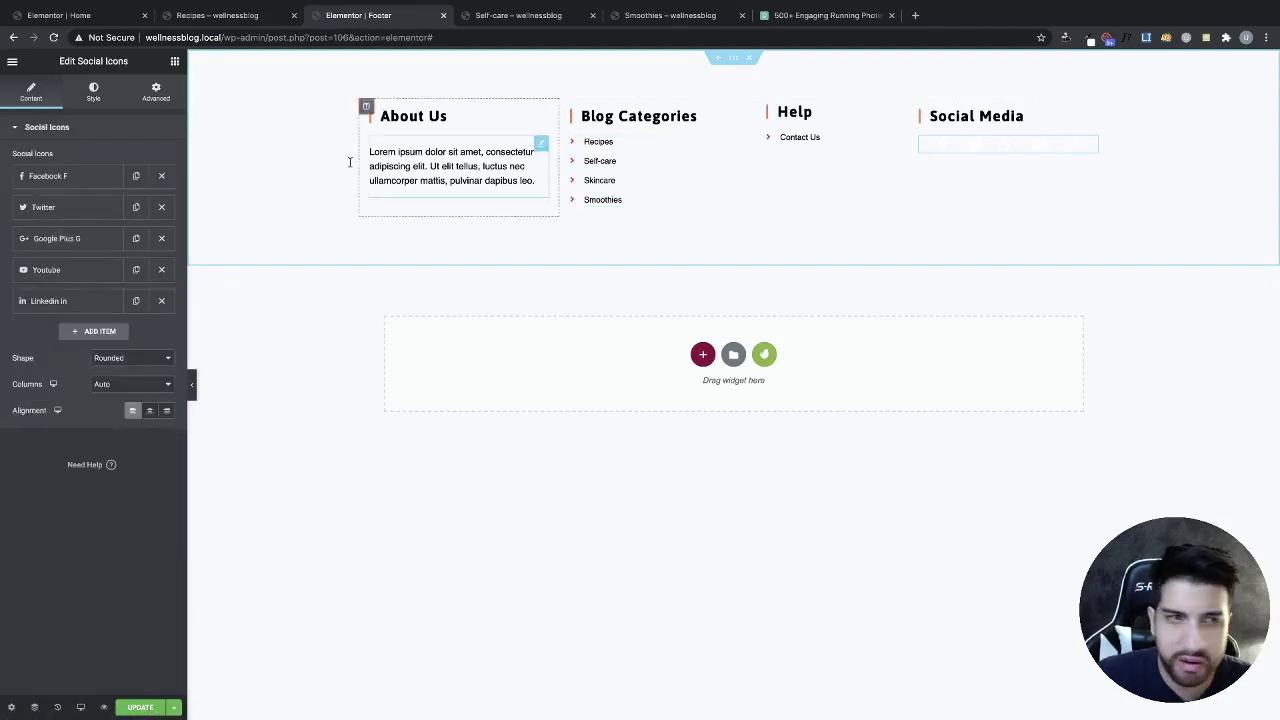
pyautogui.click(98, 96)
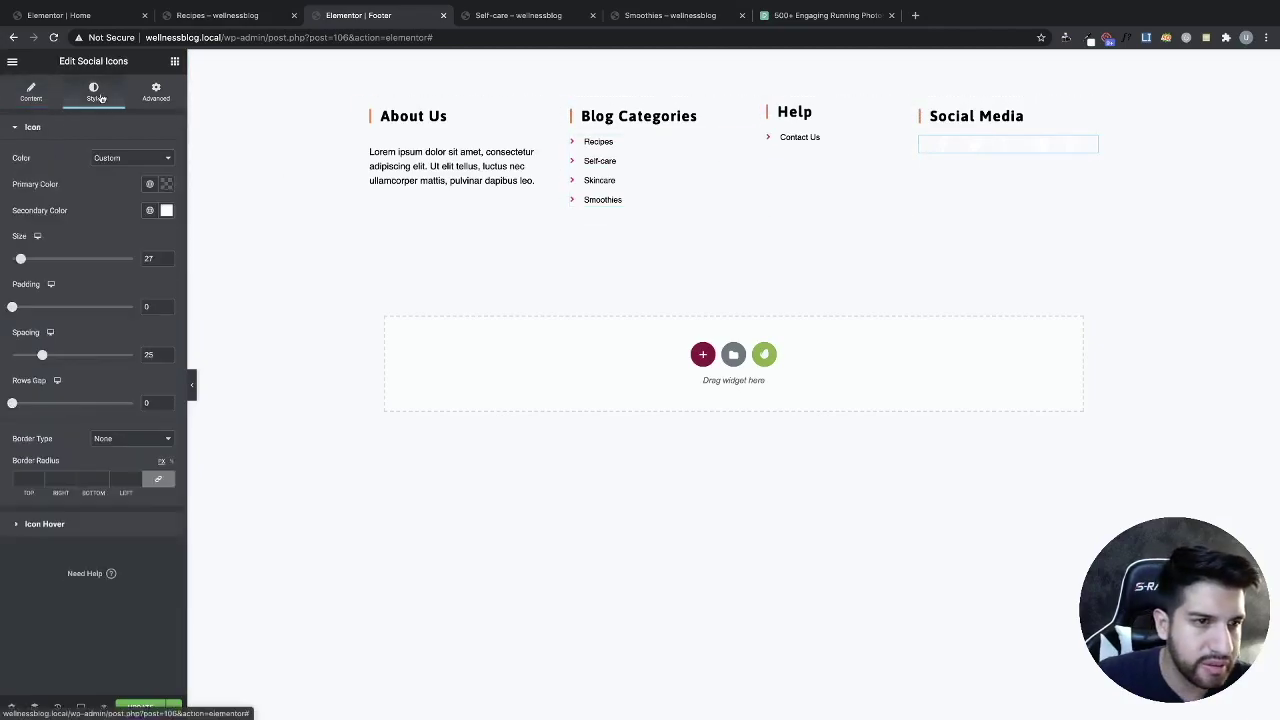
pyautogui.click(152, 211)
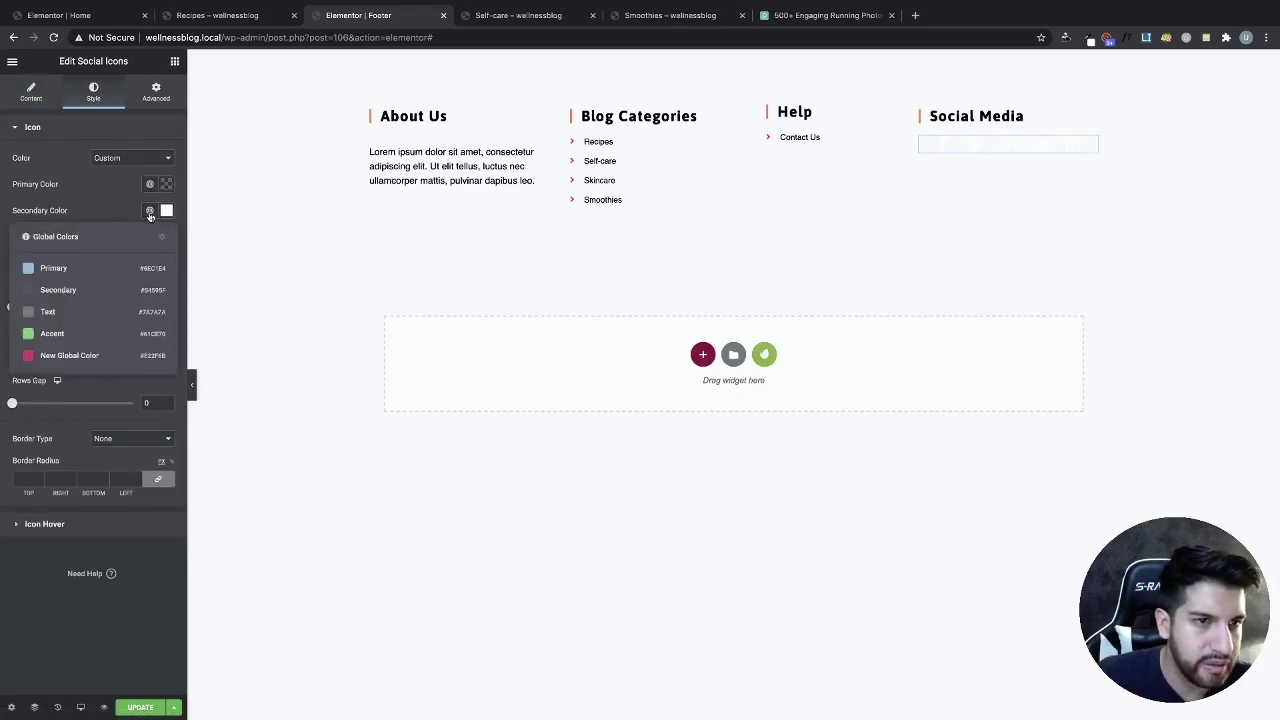
pyautogui.click(74, 357)
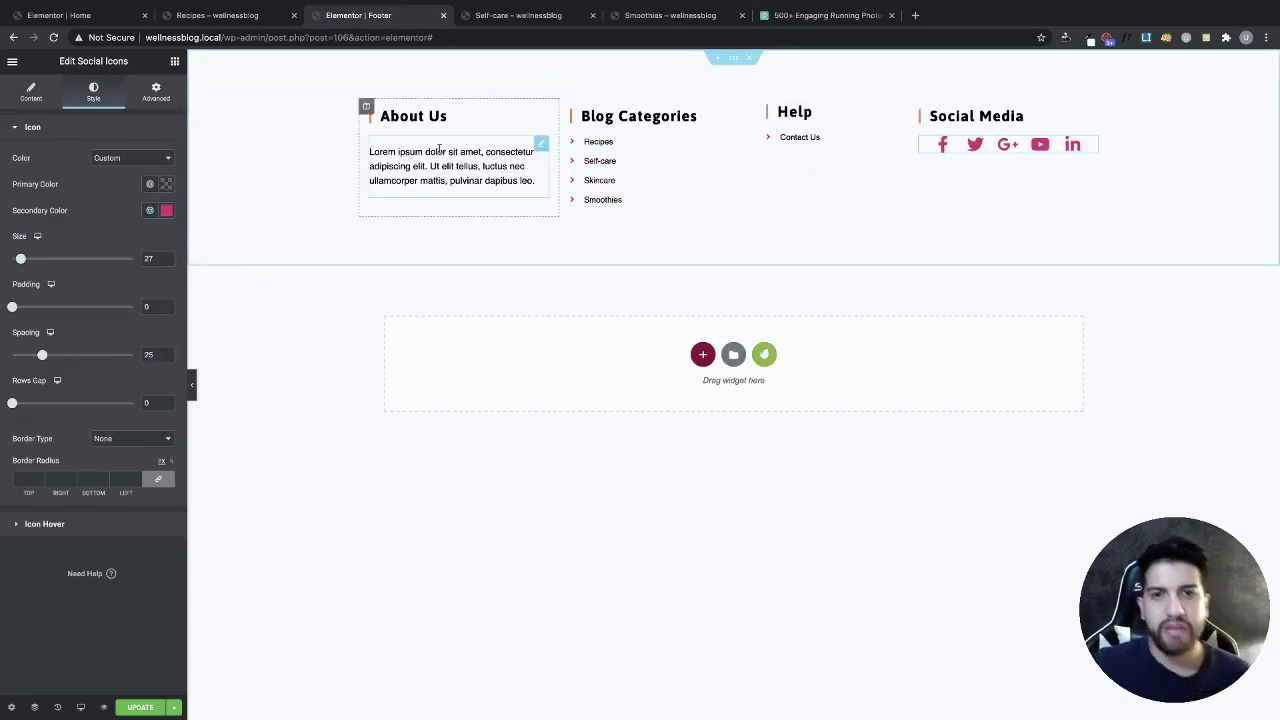
# - Review the About Us heading's Content and Style settings, then expand Advanced > Border
pyautogui.click(429, 112)
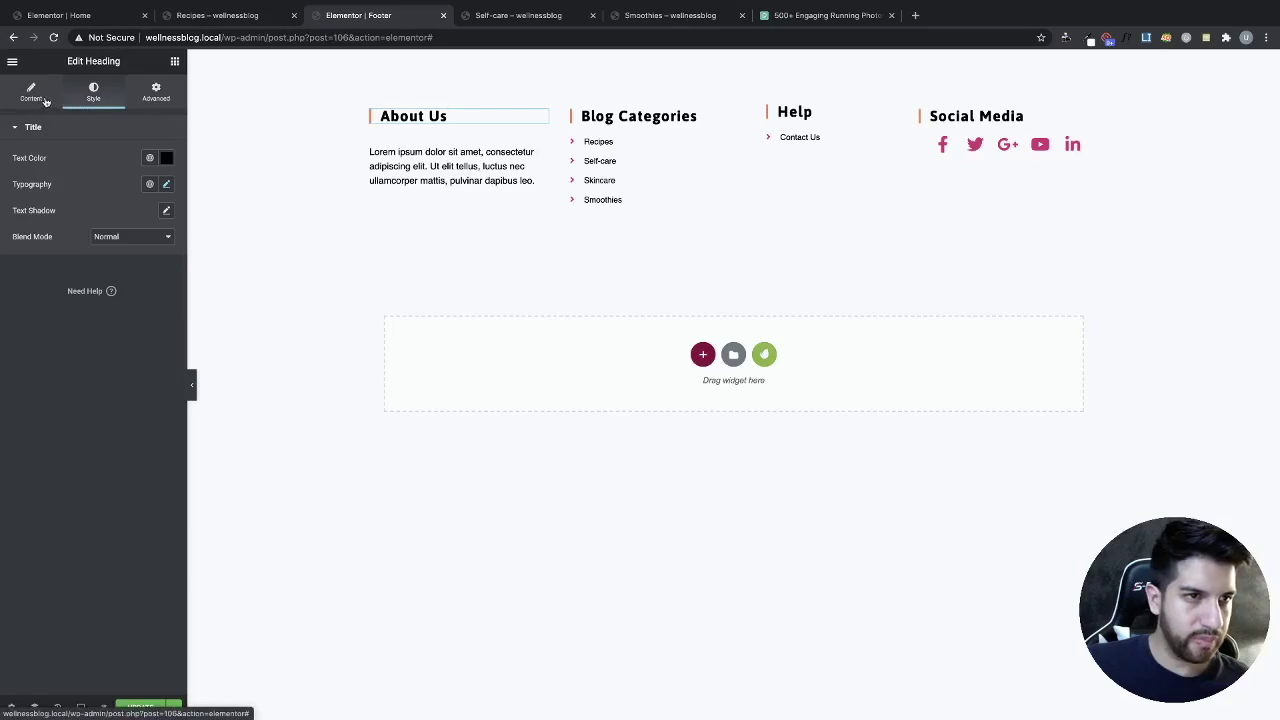
pyautogui.click(45, 100)
pyautogui.click(96, 93)
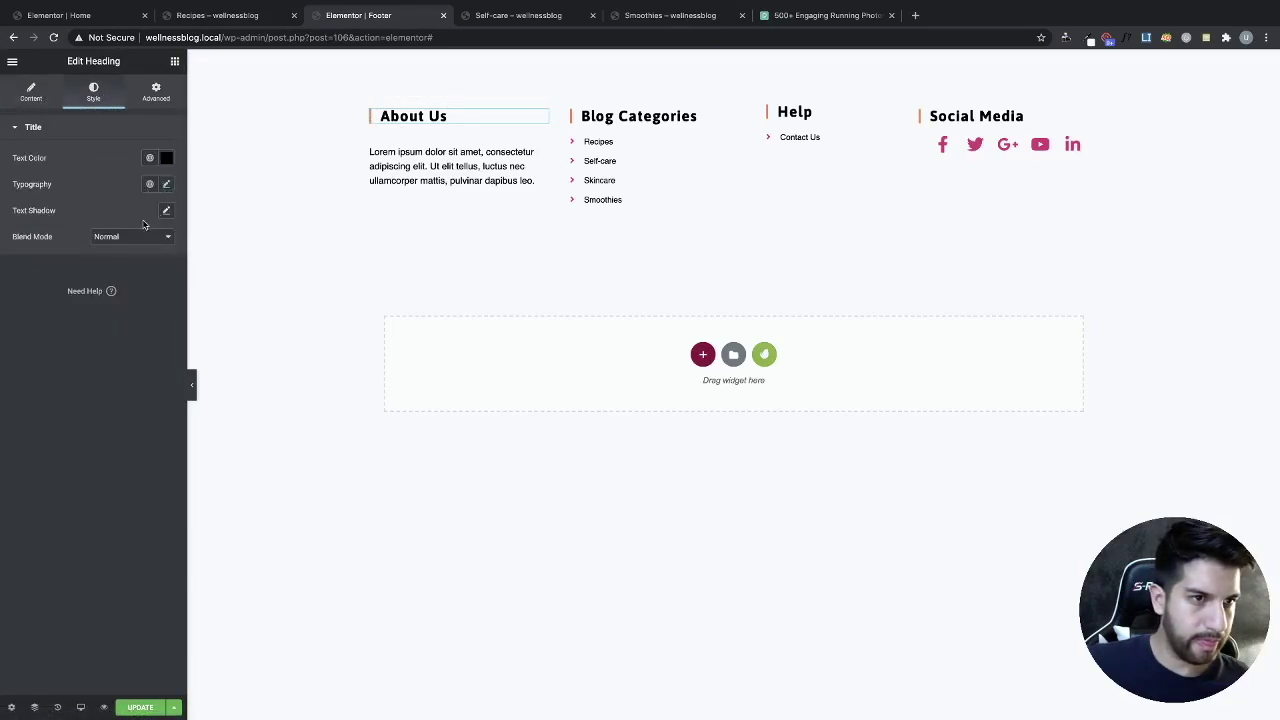
pyautogui.click(155, 93)
pyautogui.click(31, 93)
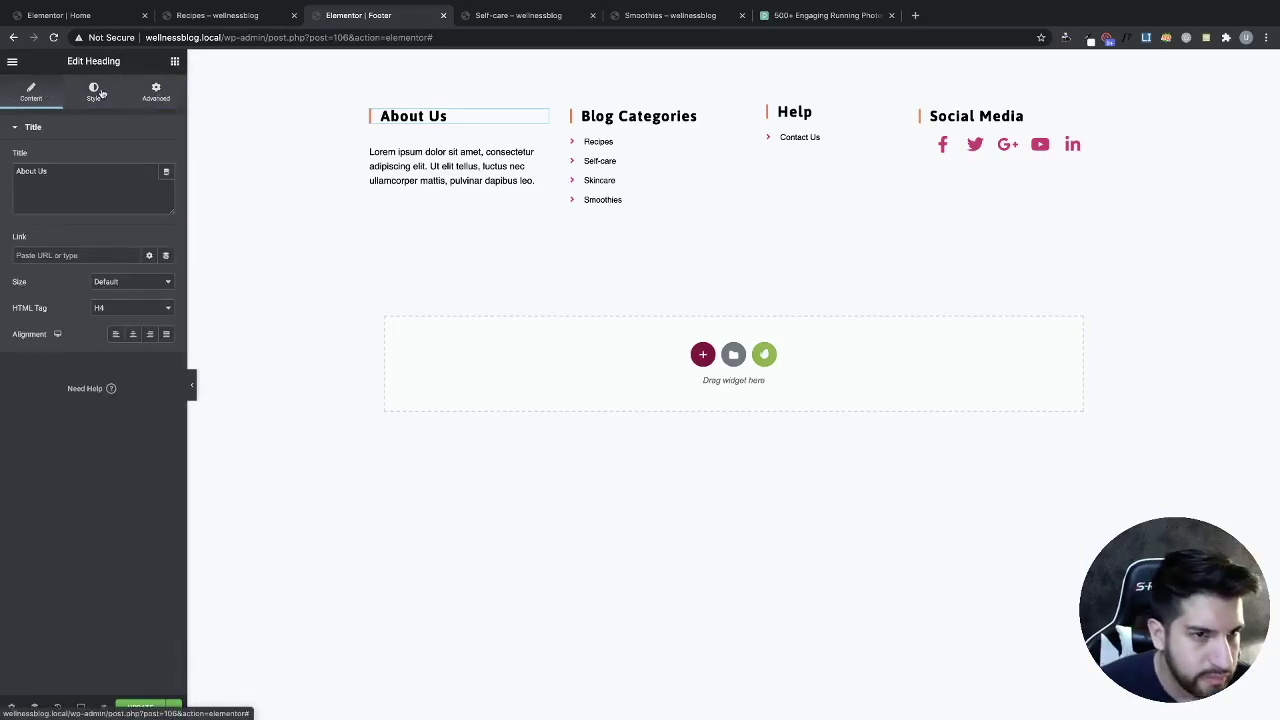
pyautogui.click(85, 95)
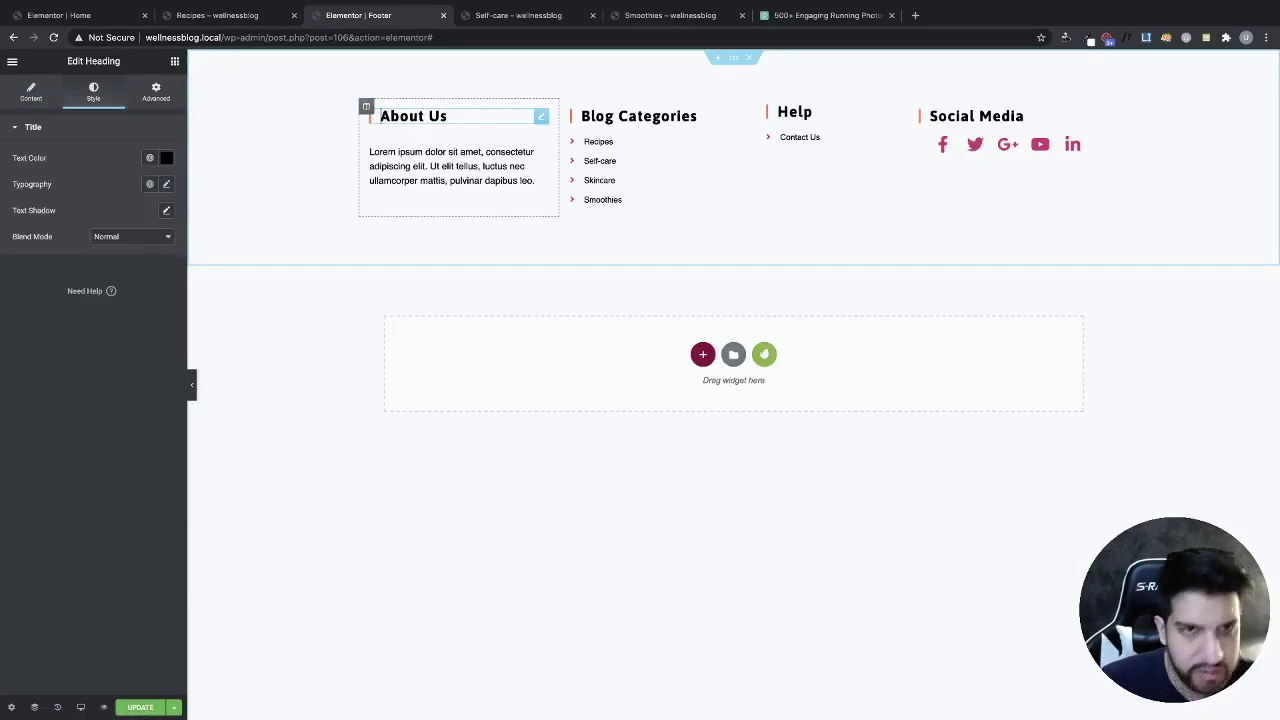
pyautogui.click(125, 237)
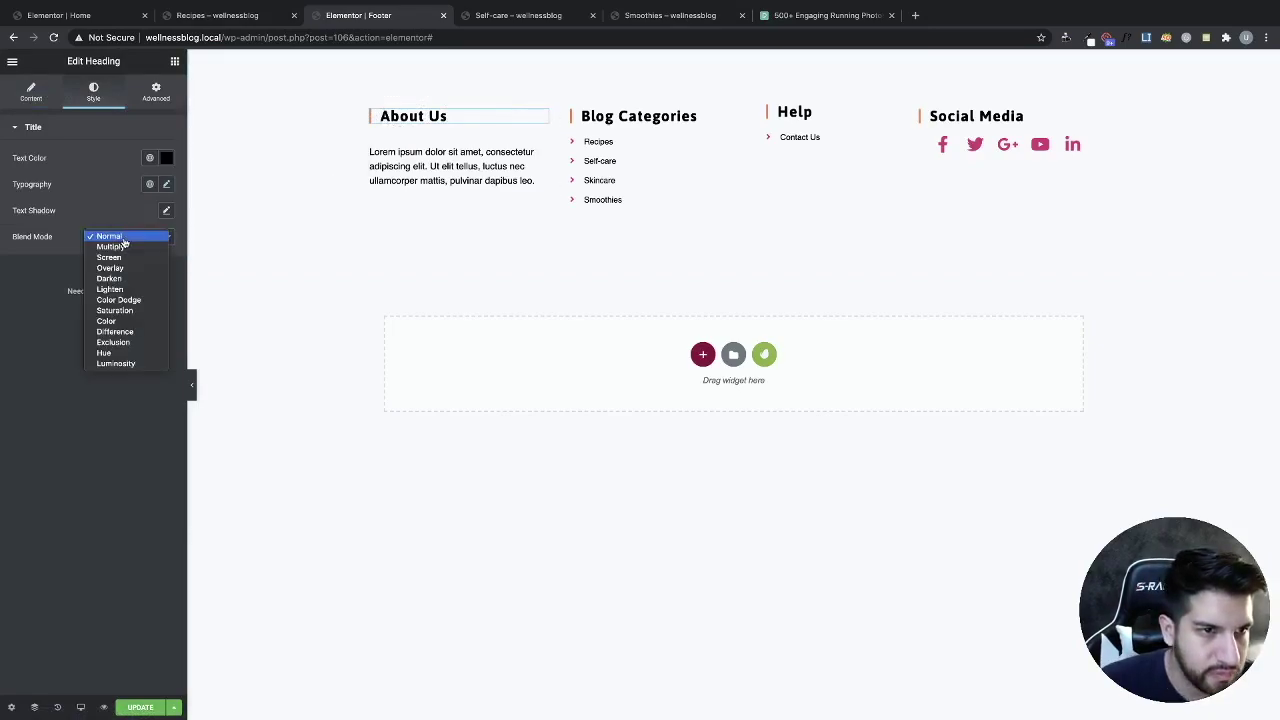
pyautogui.click(156, 225)
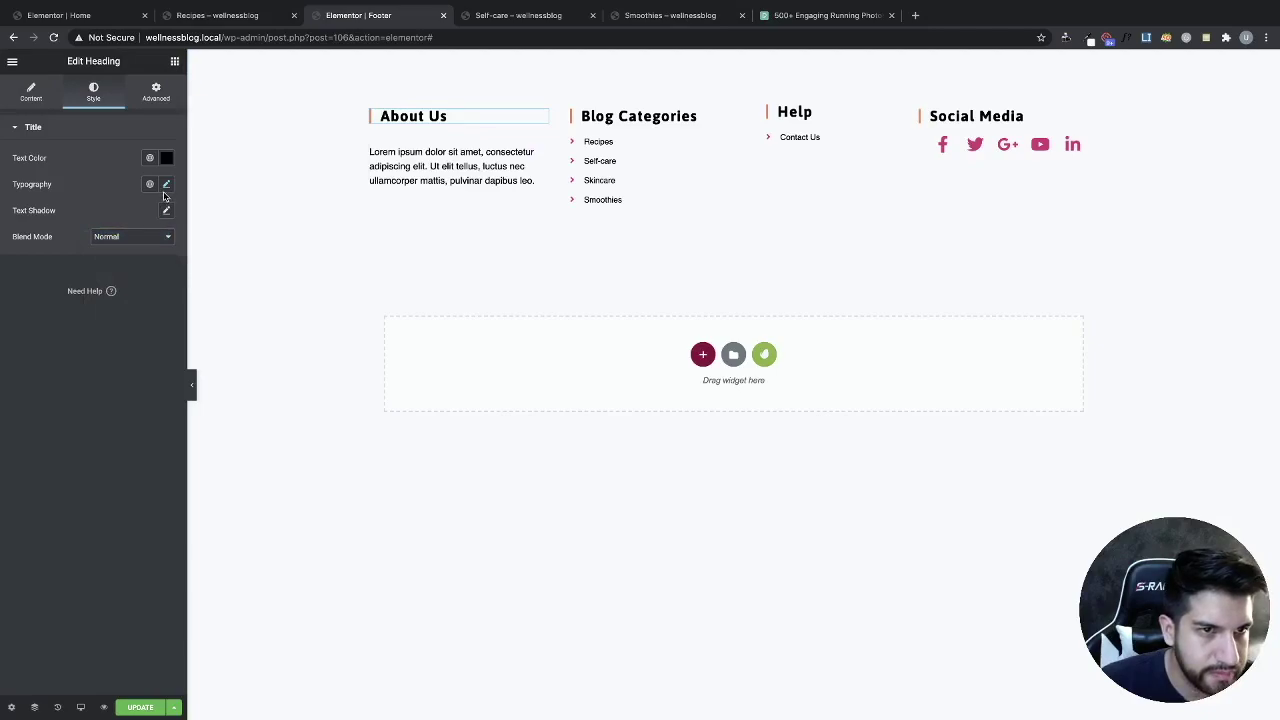
pyautogui.click(166, 188)
pyautogui.click(108, 189)
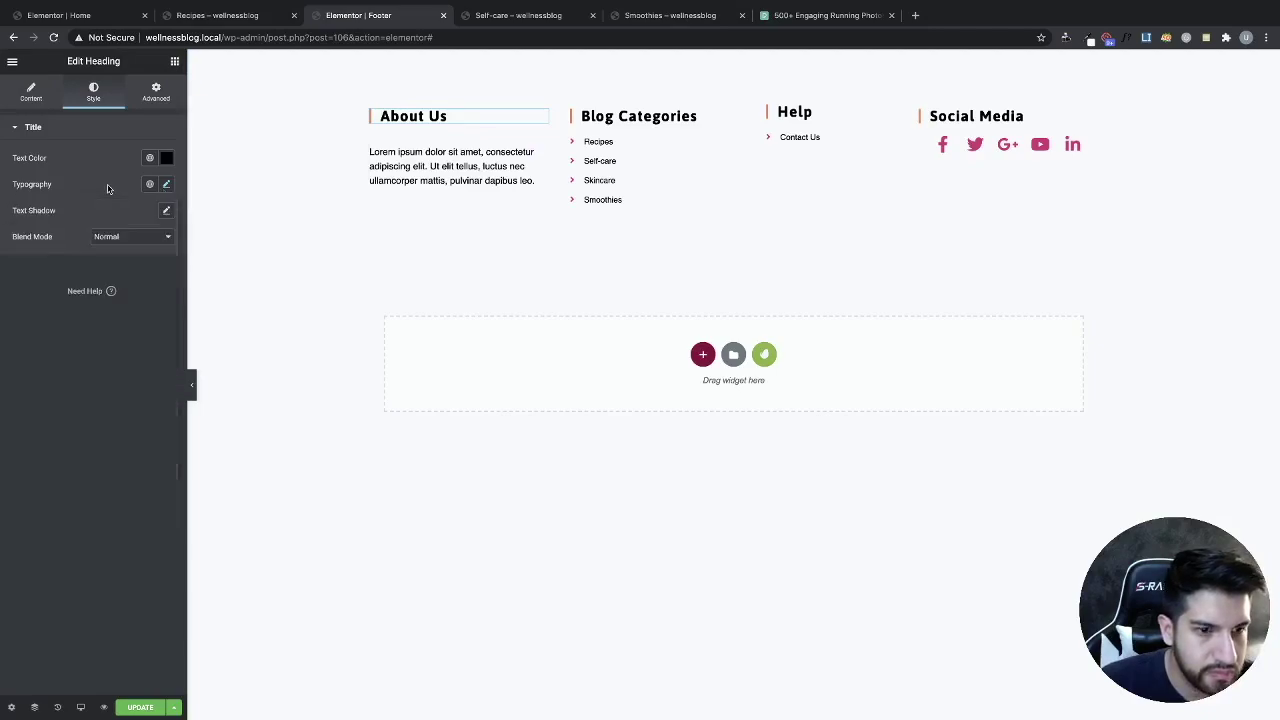
pyautogui.click(153, 95)
pyautogui.click(60, 496)
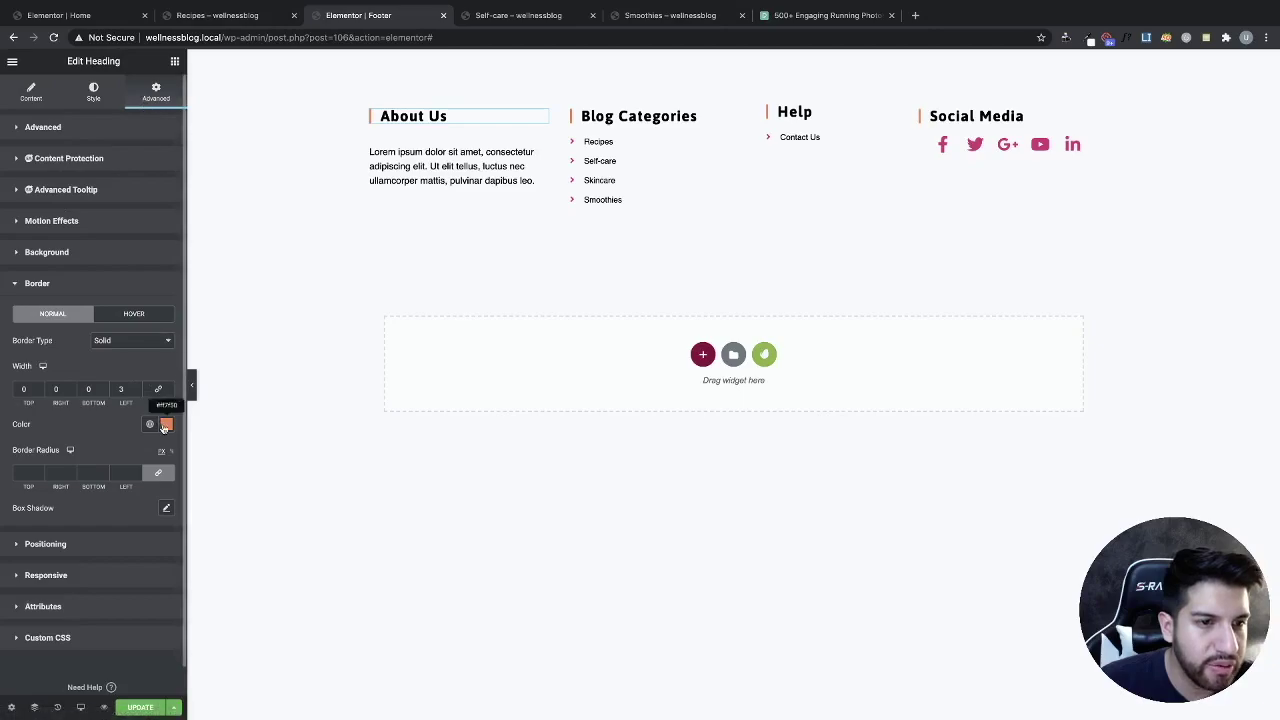
# - Set the About Us heading's border colour to the pink New Global Color
pyautogui.click(165, 426)
pyautogui.click(149, 425)
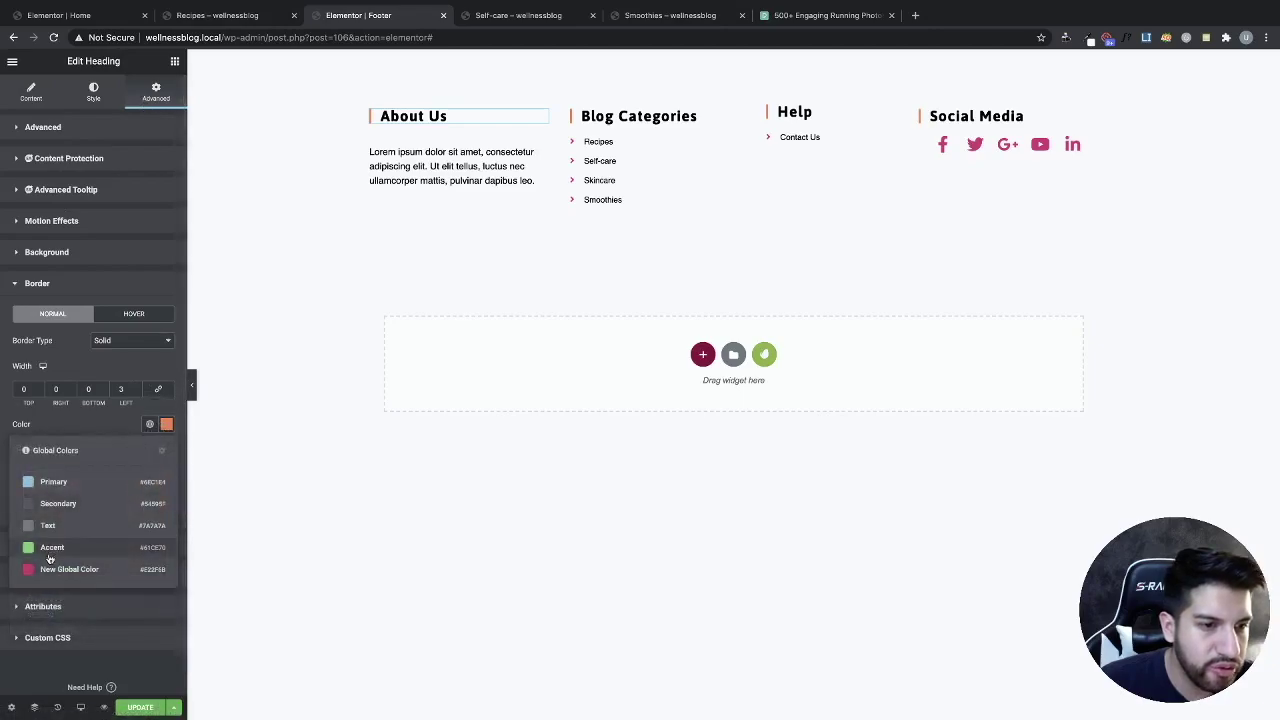
pyautogui.click(53, 571)
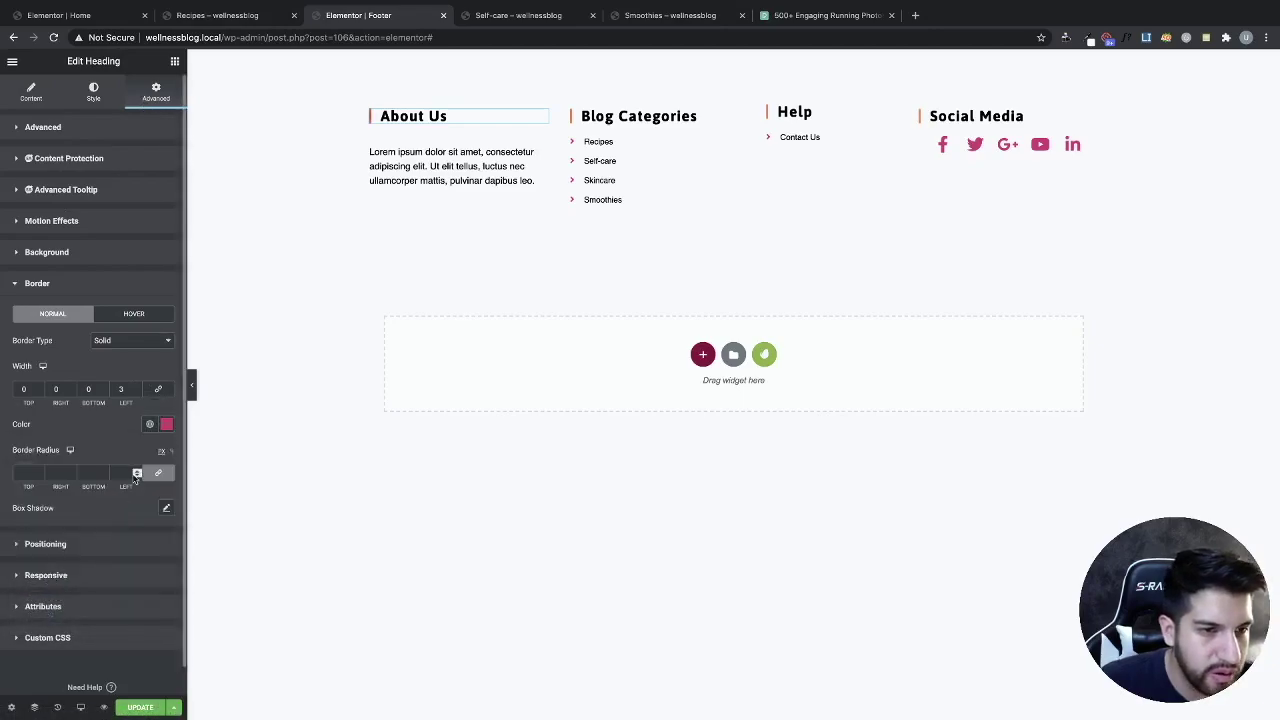
# - Paste the About Us heading's style onto the Blog Categories, Help and Social Media headings
pyautogui.rightClick(500, 115)
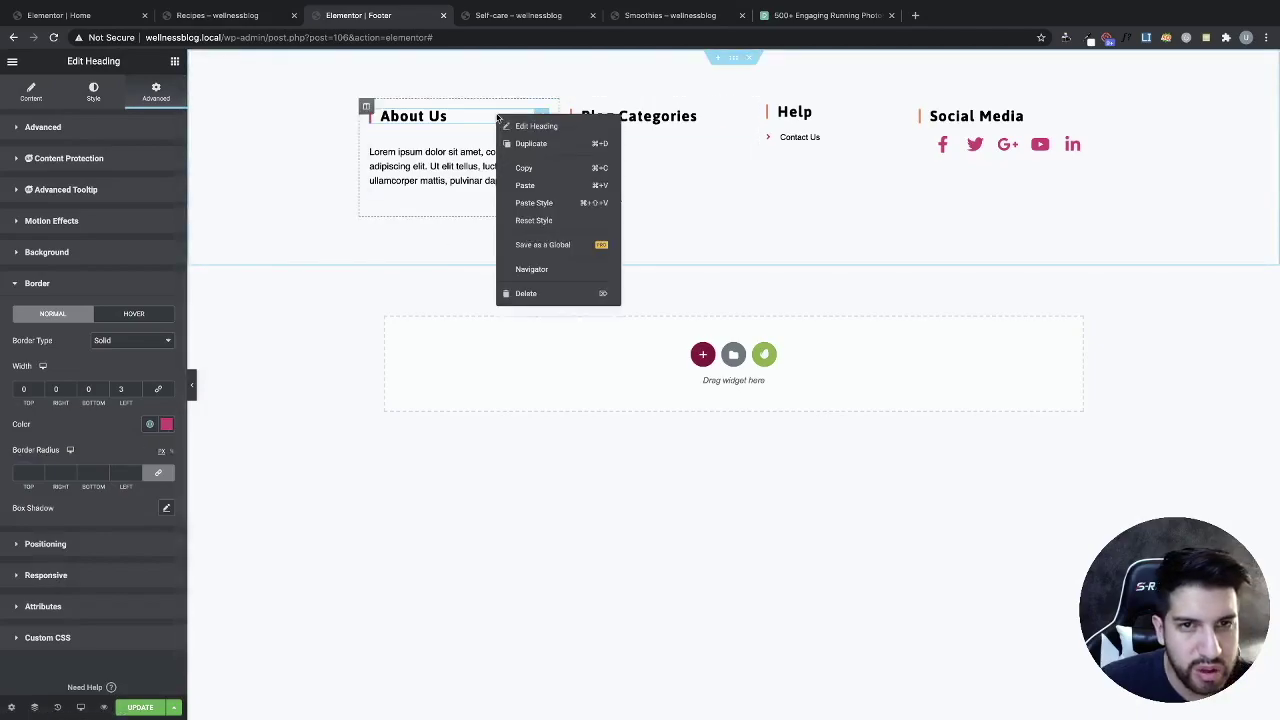
pyautogui.click(523, 168)
pyautogui.rightClick(624, 111)
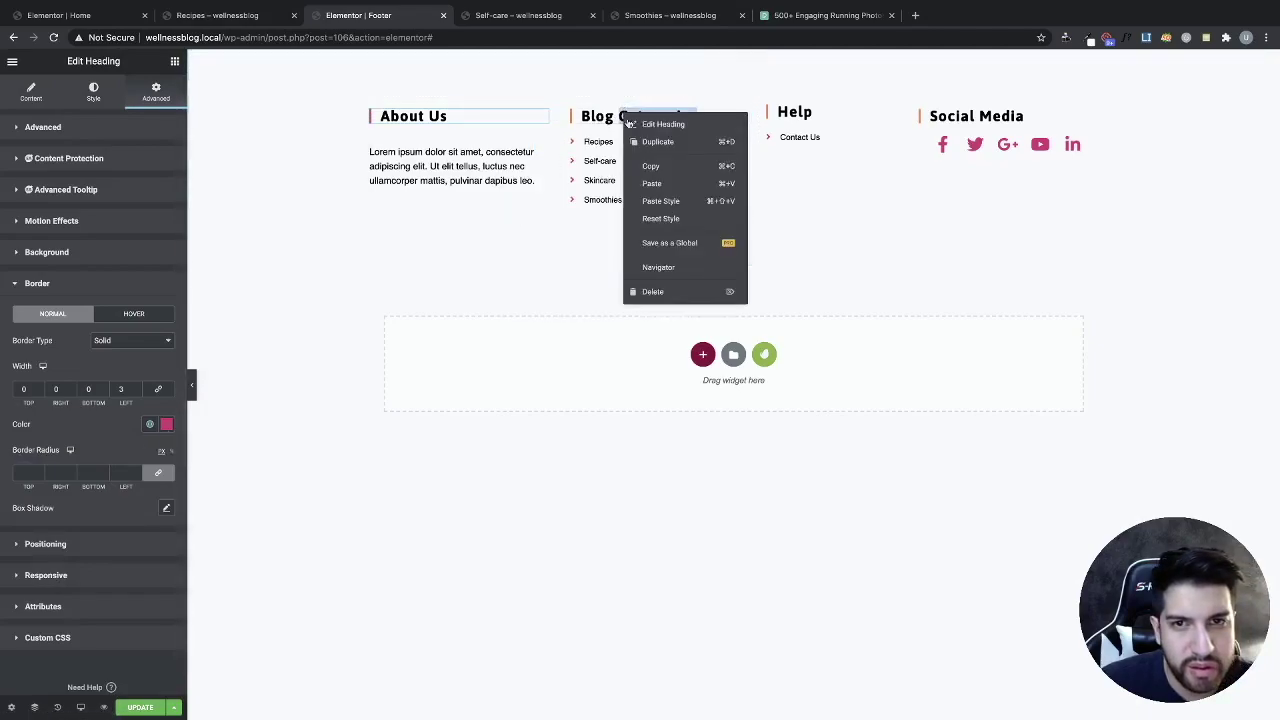
pyautogui.click(672, 205)
pyautogui.rightClick(800, 112)
pyautogui.click(835, 205)
pyautogui.rightClick(967, 118)
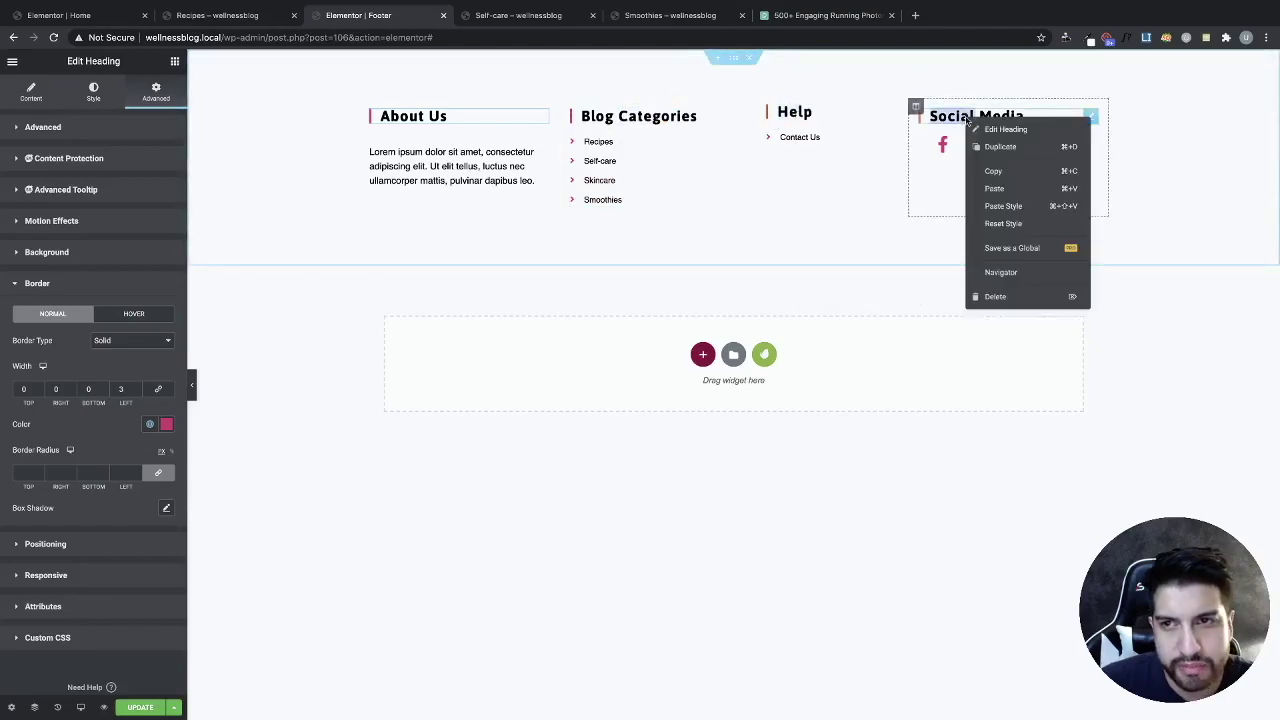
pyautogui.click(994, 205)
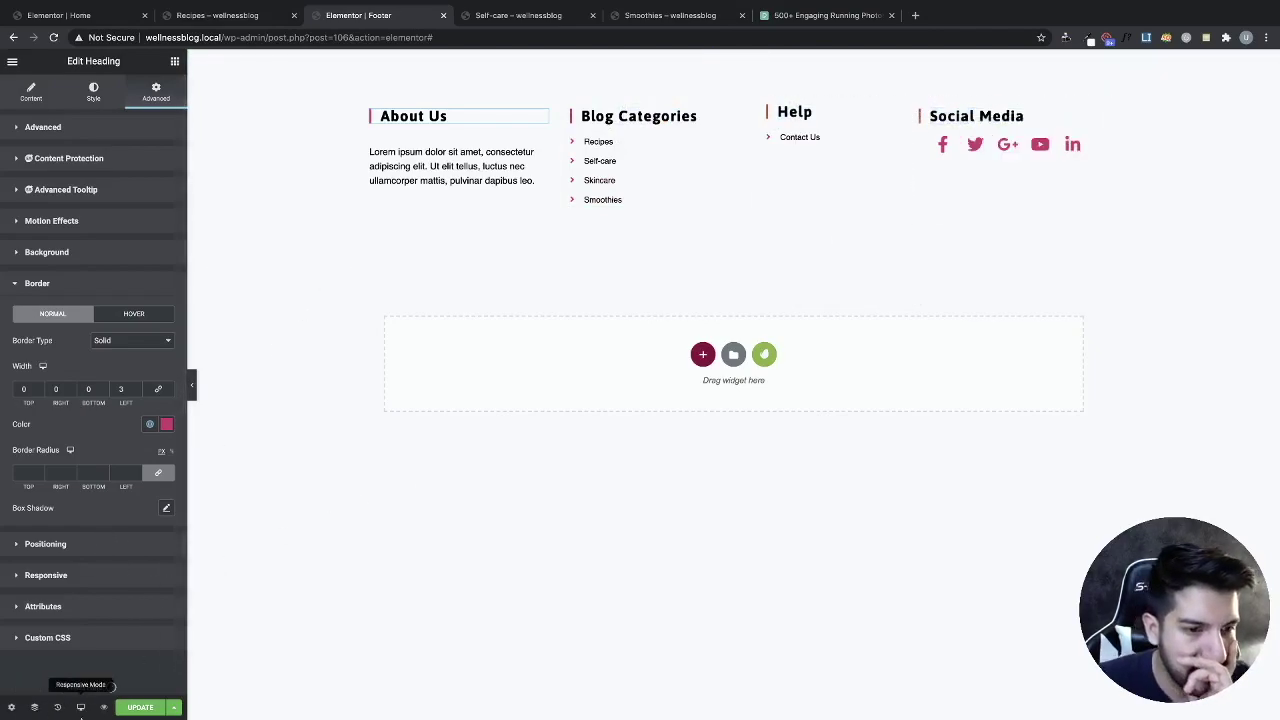
# - Preview the footer at tablet and mobile widths, return to desktop, and save with Update
pyautogui.click(80, 707)
pyautogui.click(86, 651)
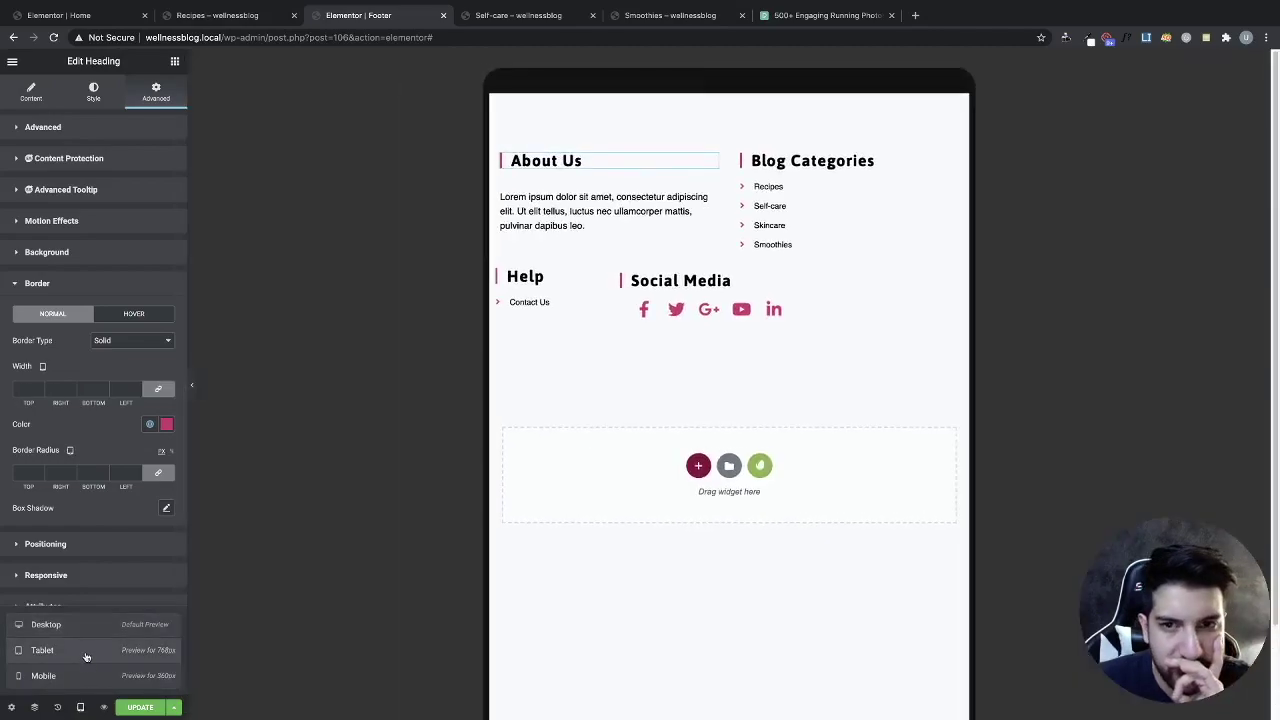
pyautogui.click(85, 675)
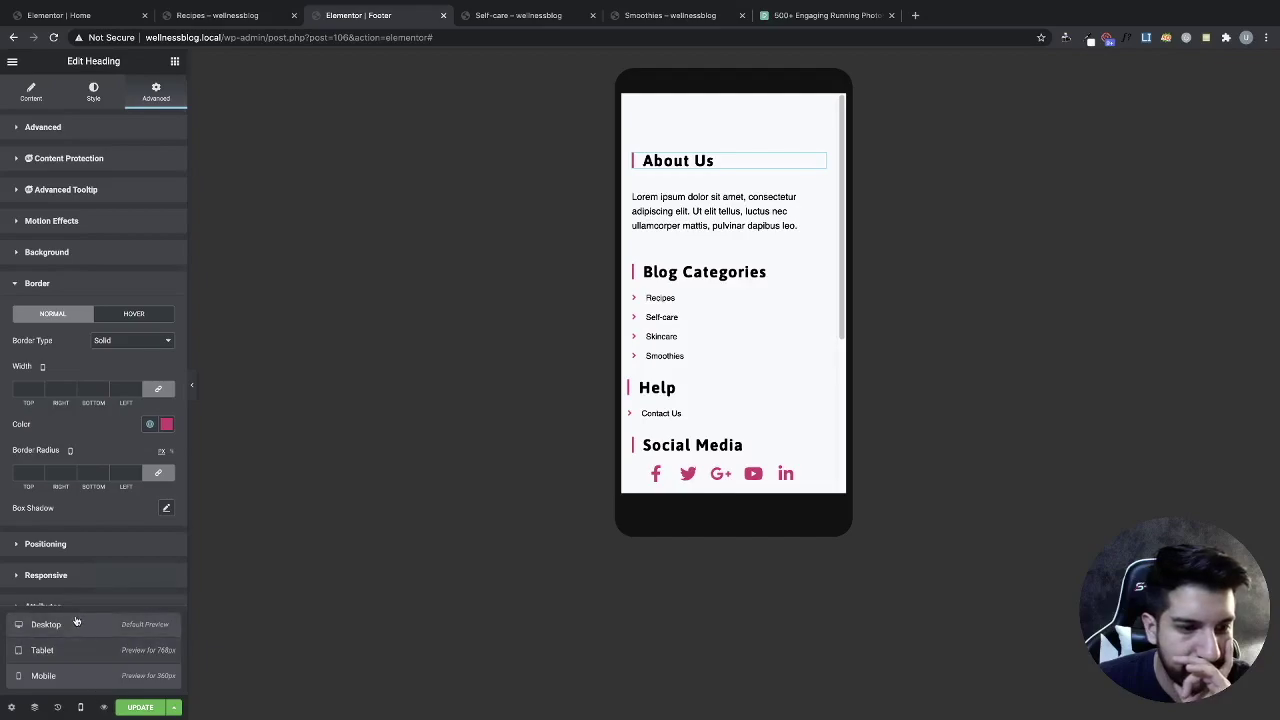
pyautogui.click(75, 622)
pyautogui.click(158, 709)
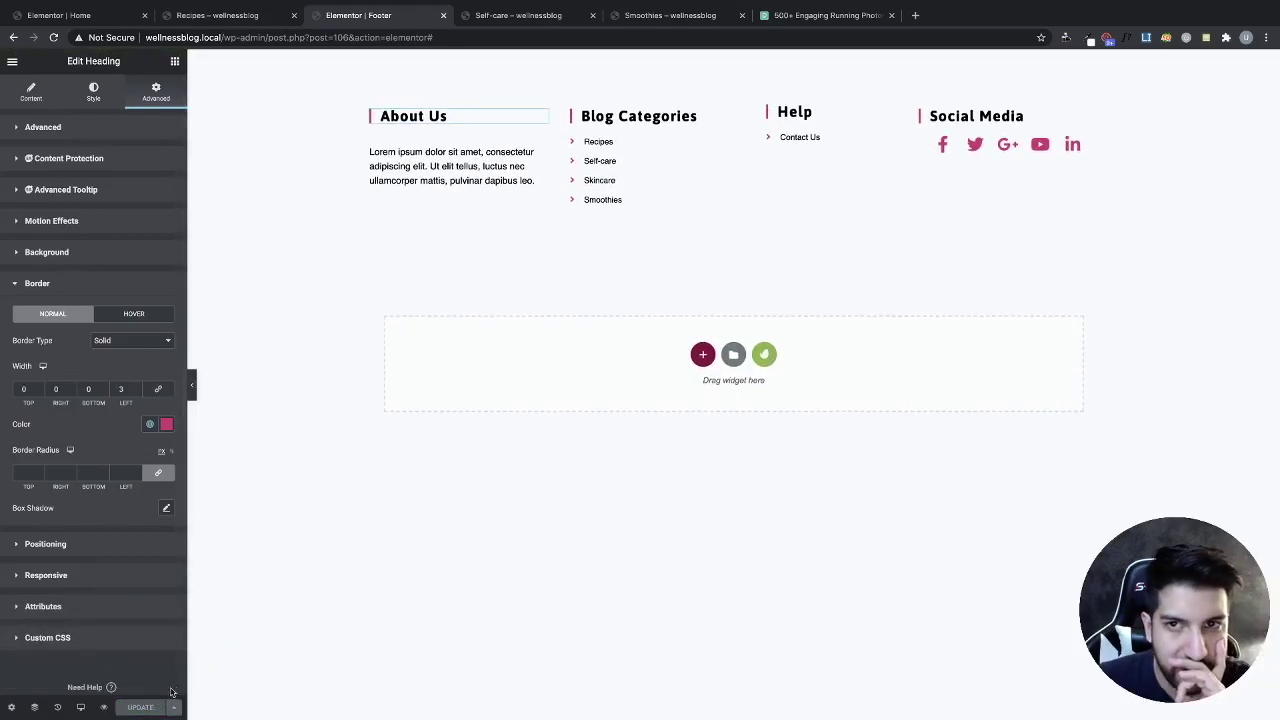
# - Delete the Help heading and Contact Us list, and move the emptied column to the far left
pyautogui.click(767, 107)
pyautogui.rightClick(792, 110)
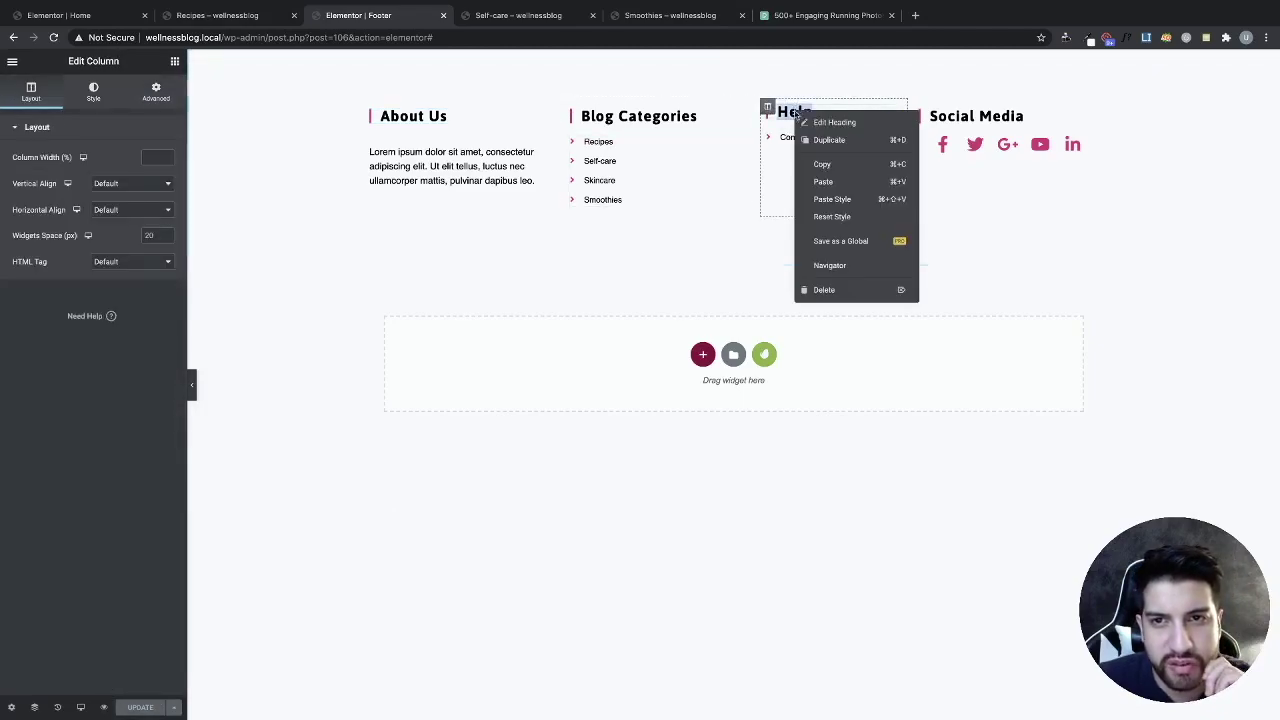
pyautogui.click(822, 288)
pyautogui.rightClick(812, 108)
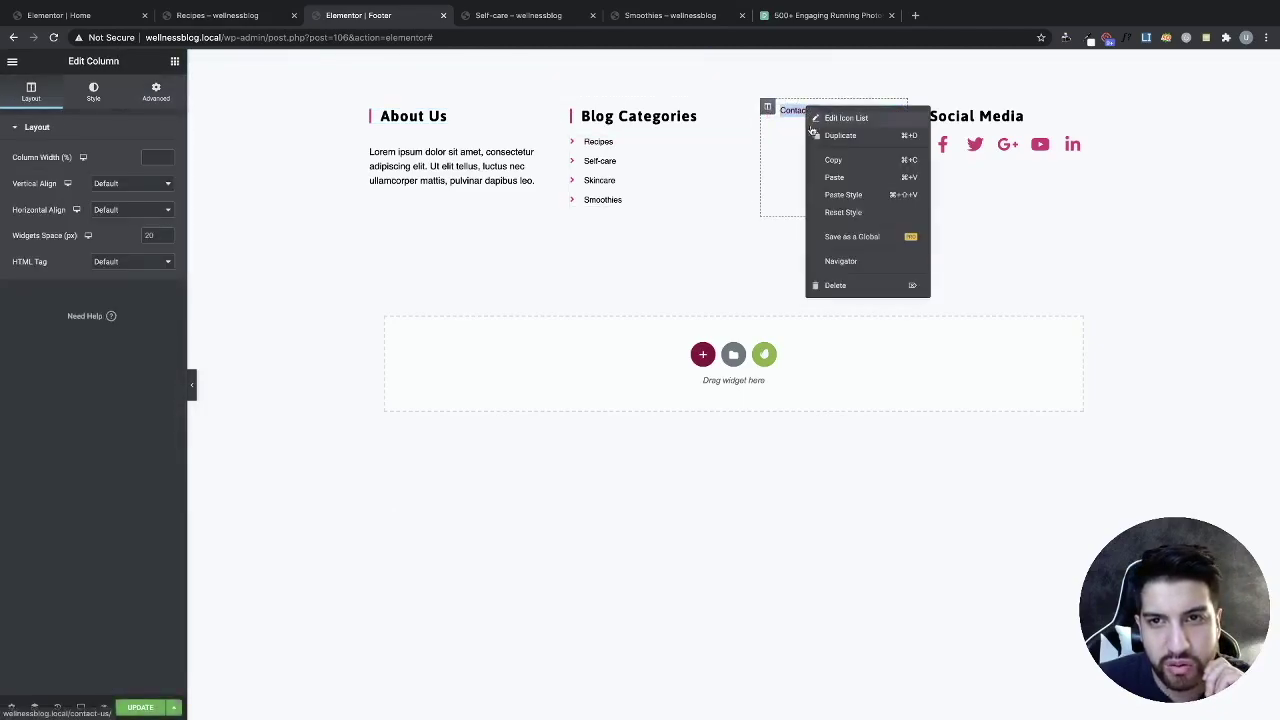
pyautogui.click(830, 287)
pyautogui.moveTo(776, 116); pyautogui.dragTo(360, 140)
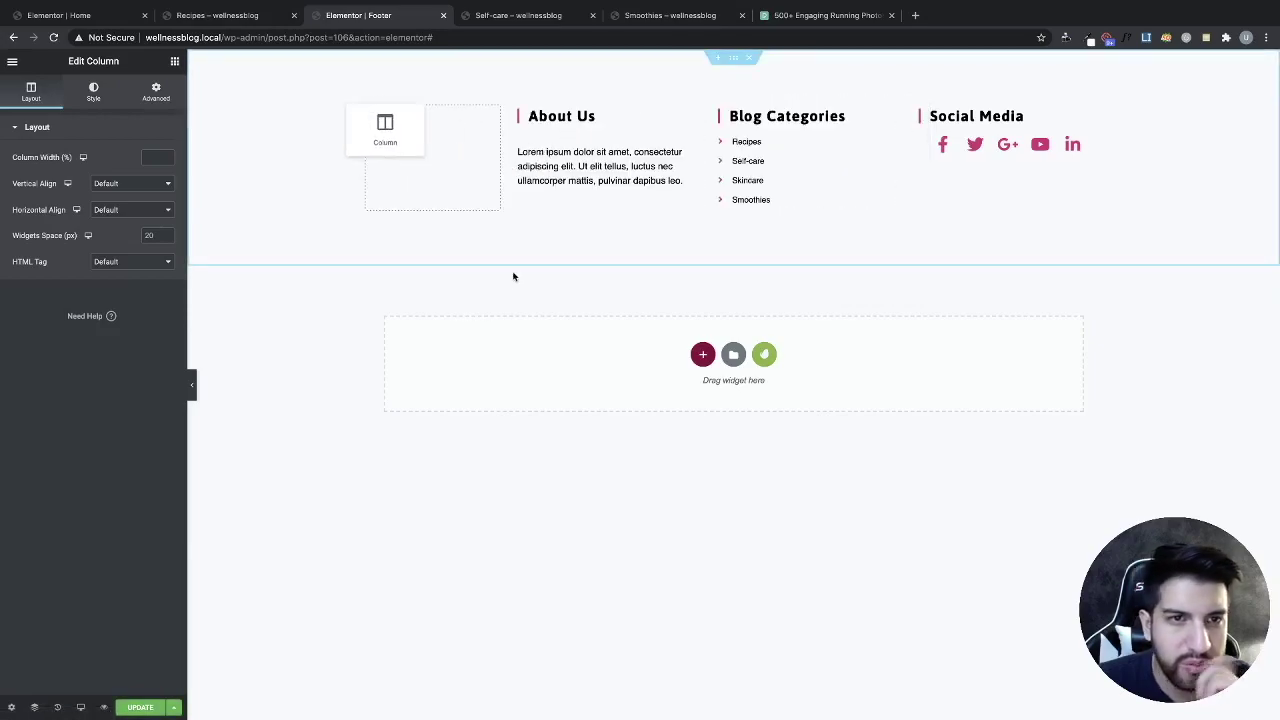
# - Add an Image widget showing the WellnessBlog logo to the empty first column
pyautogui.click(174, 62)
pyautogui.moveTo(52, 232); pyautogui.dragTo(430, 160)
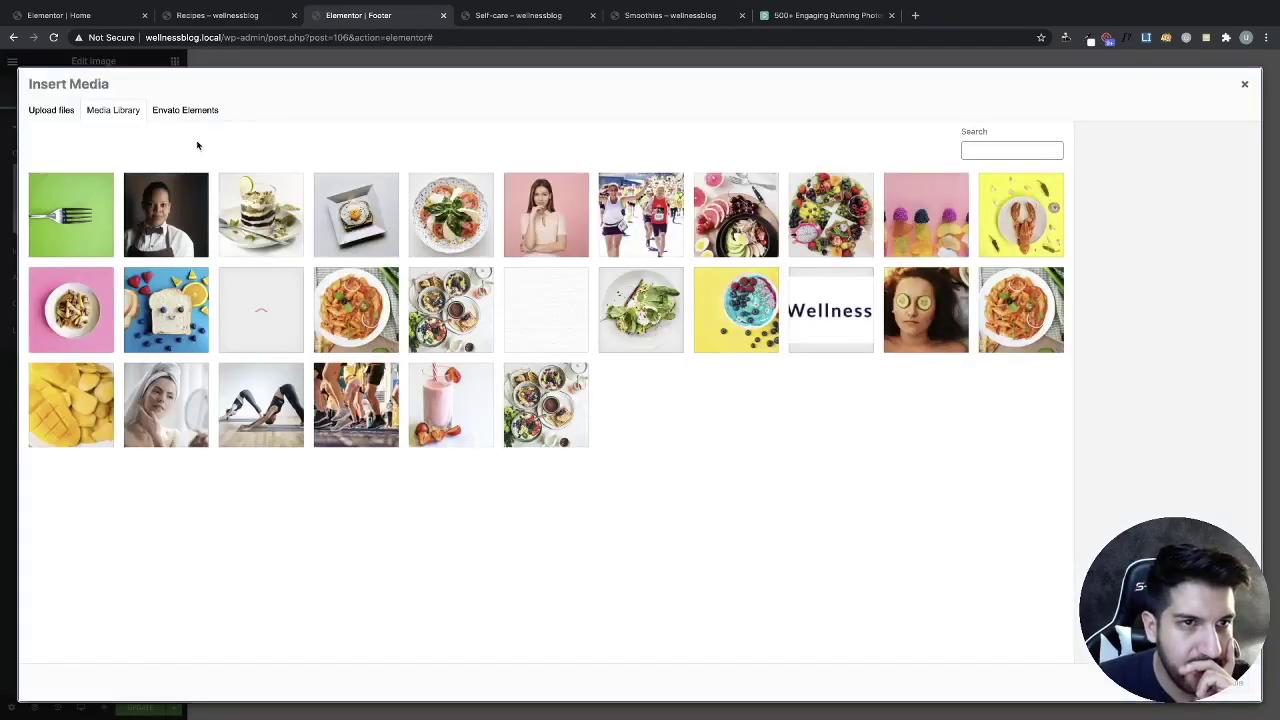
pyautogui.click(806, 308)
pyautogui.click(1232, 683)
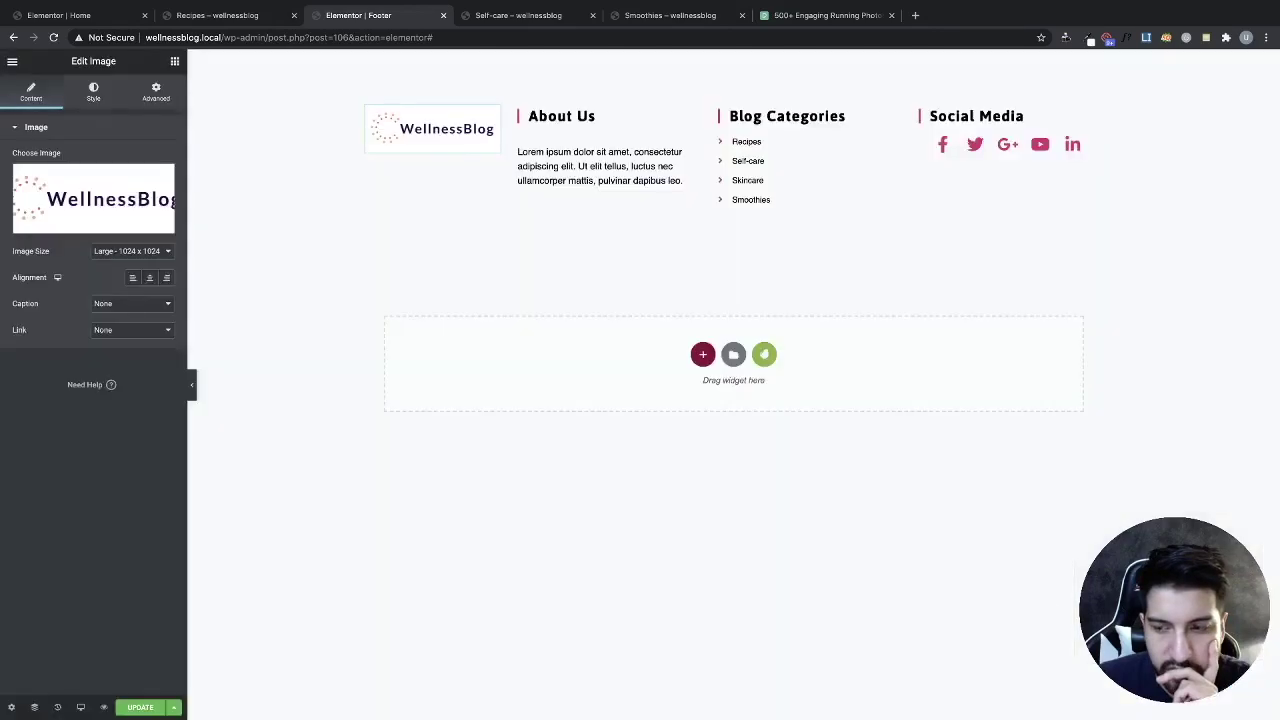
pyautogui.click(192, 384)
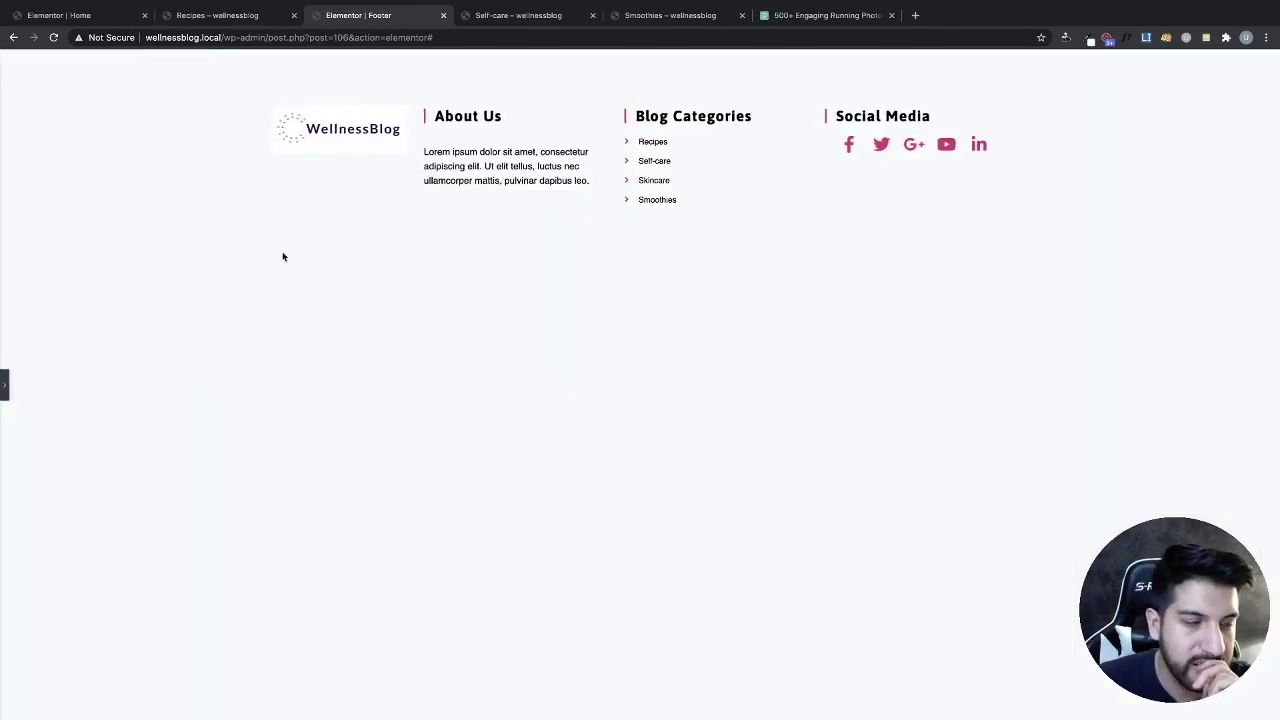
pyautogui.click(4, 385)
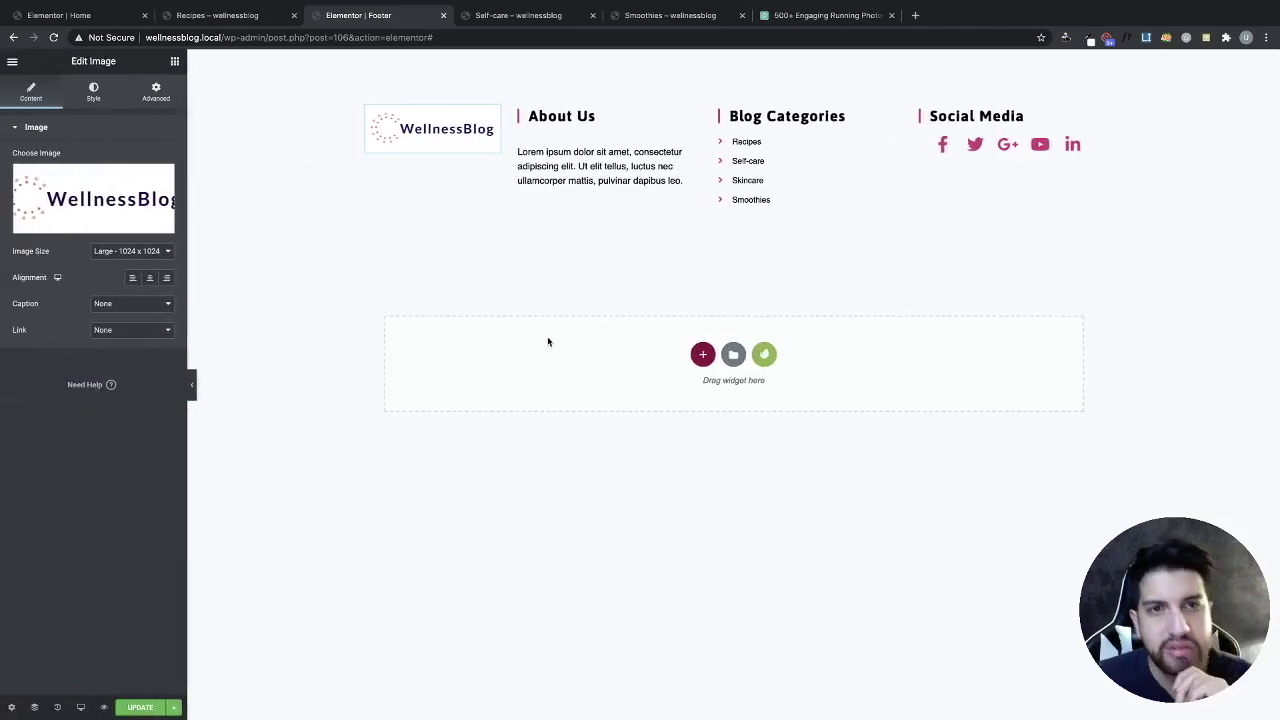
# - Preview the footer at tablet and mobile widths, then return to desktop
pyautogui.moveTo(81, 704)
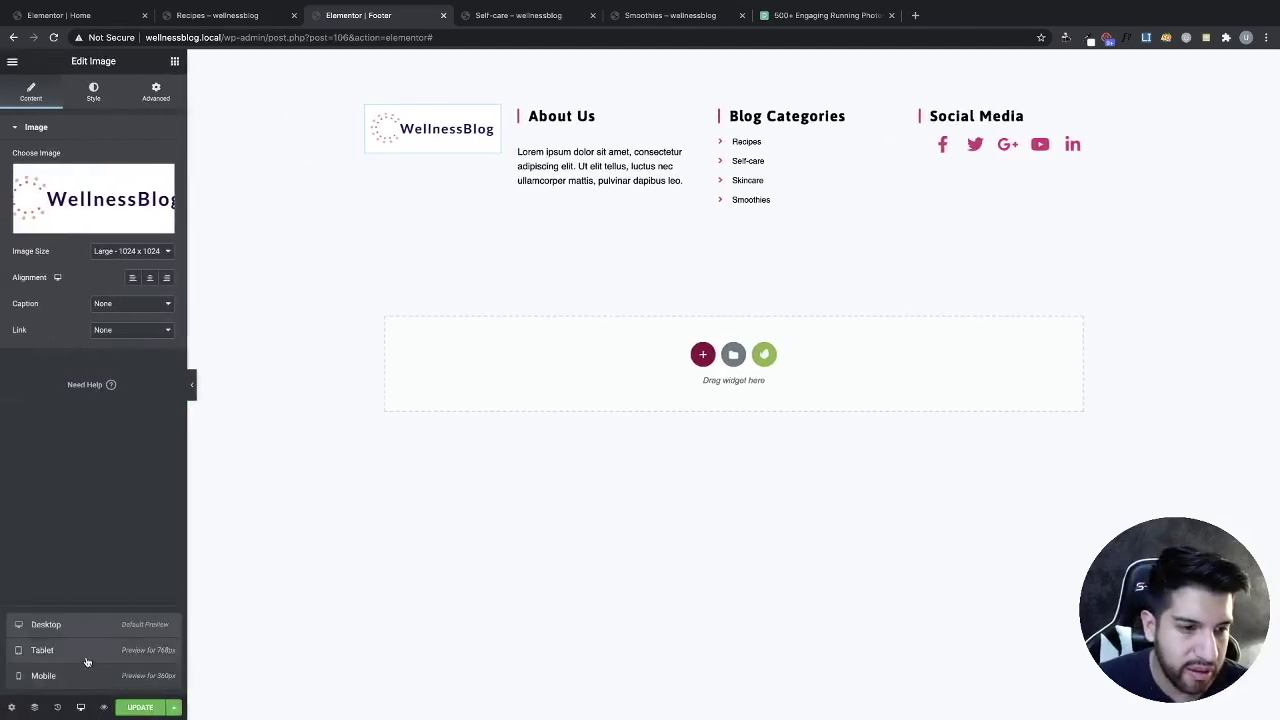
pyautogui.click(88, 655)
pyautogui.click(89, 672)
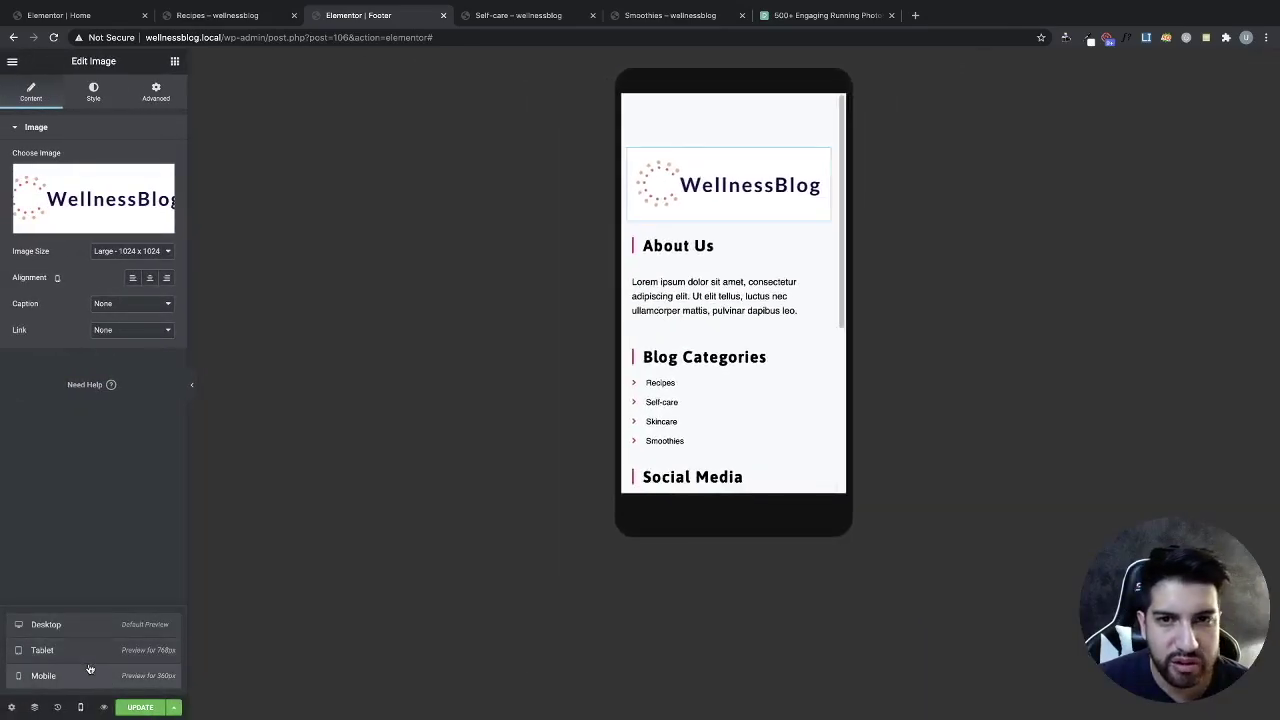
pyautogui.click(191, 386)
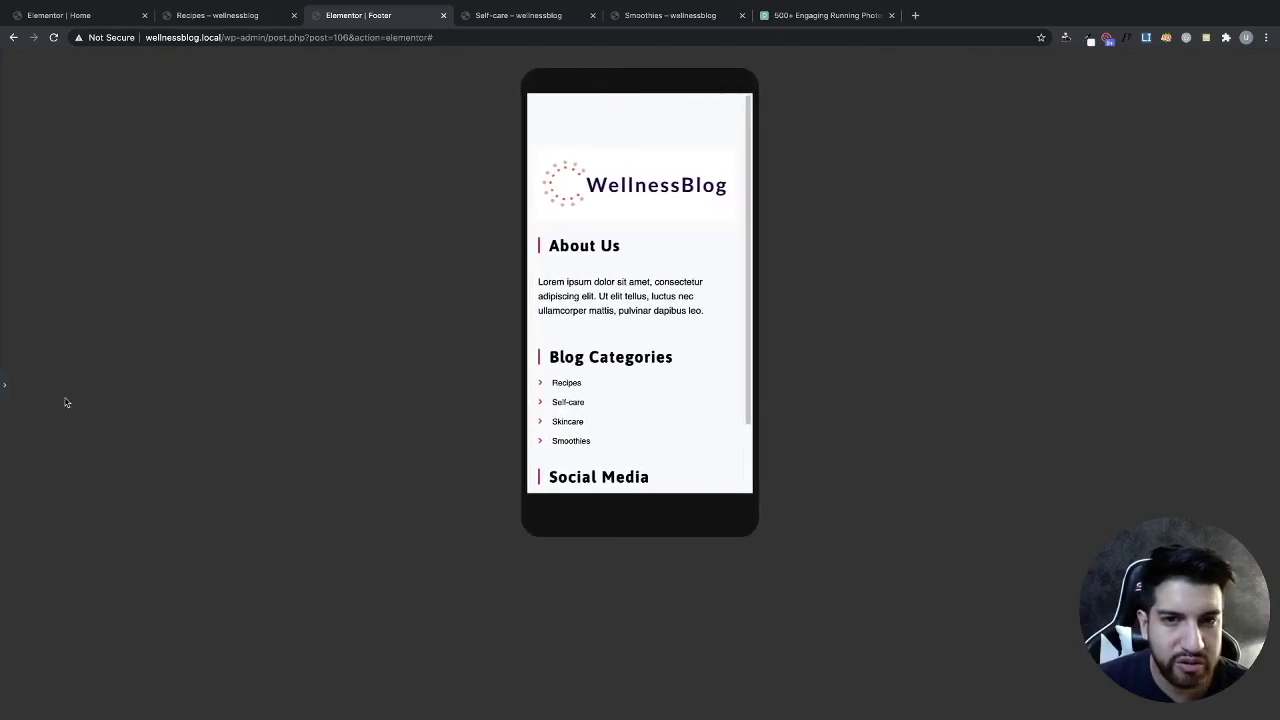
pyautogui.click(4, 385)
pyautogui.moveTo(80, 706)
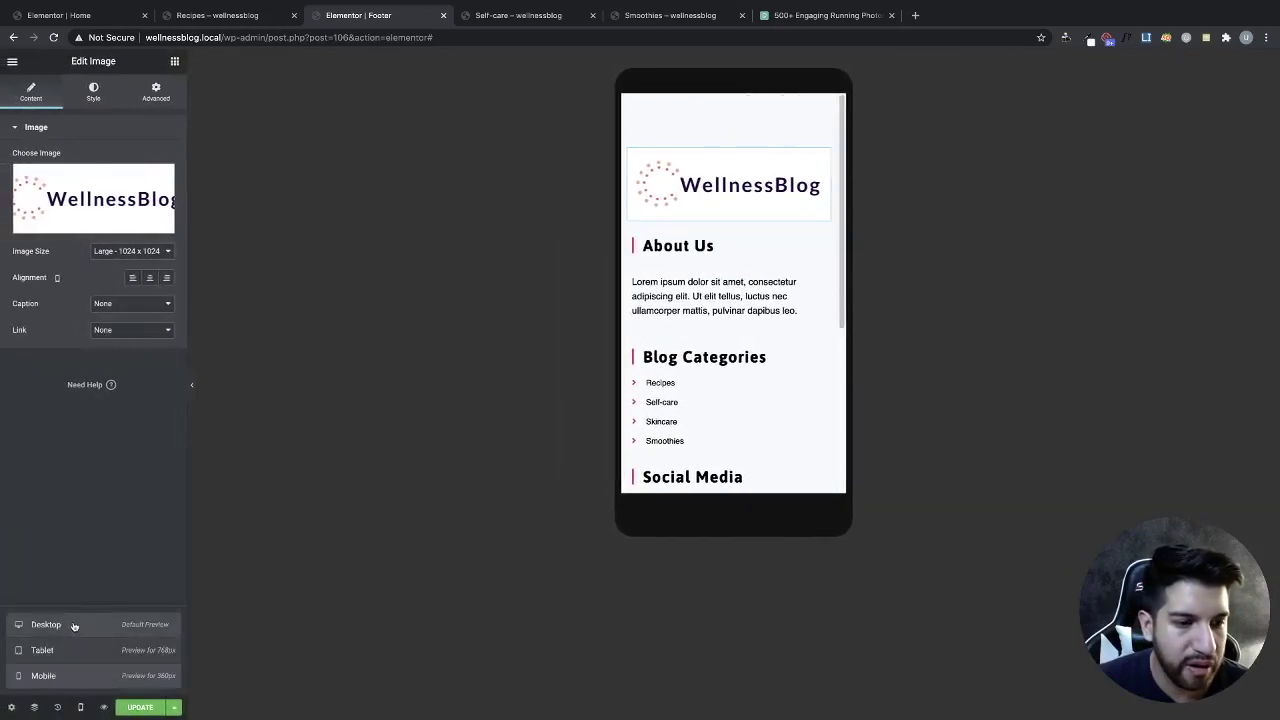
pyautogui.click(73, 626)
# - Restore the first 'Heading Style Pasted' History entry and open Preview Changes in a new tab
pyautogui.click(57, 707)
pyautogui.click(114, 188)
pyautogui.click(116, 248)
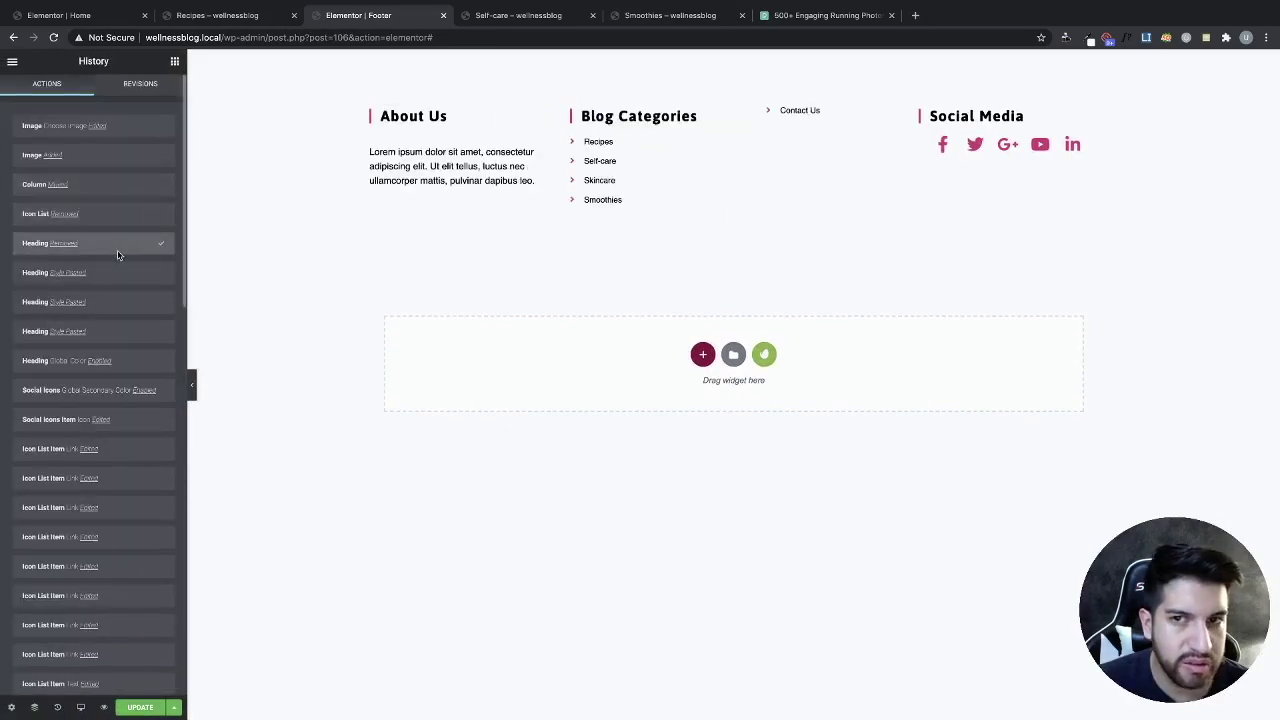
pyautogui.click(117, 270)
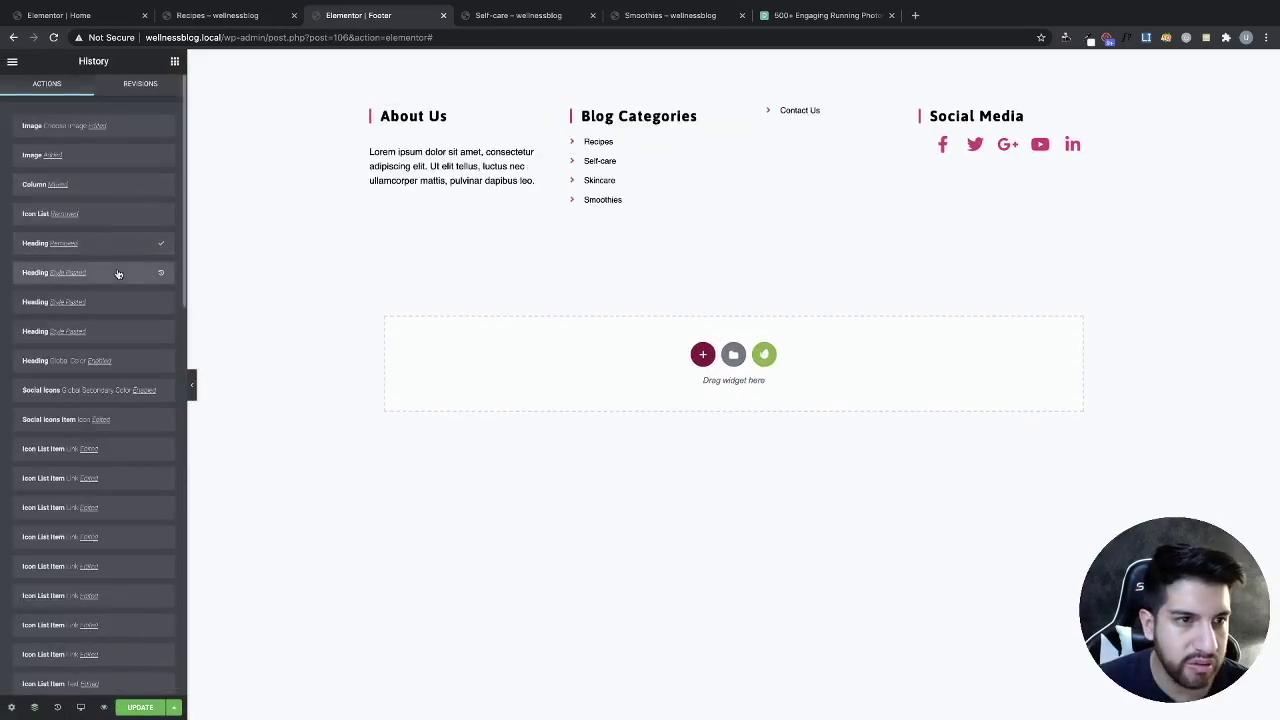
pyautogui.click(104, 707)
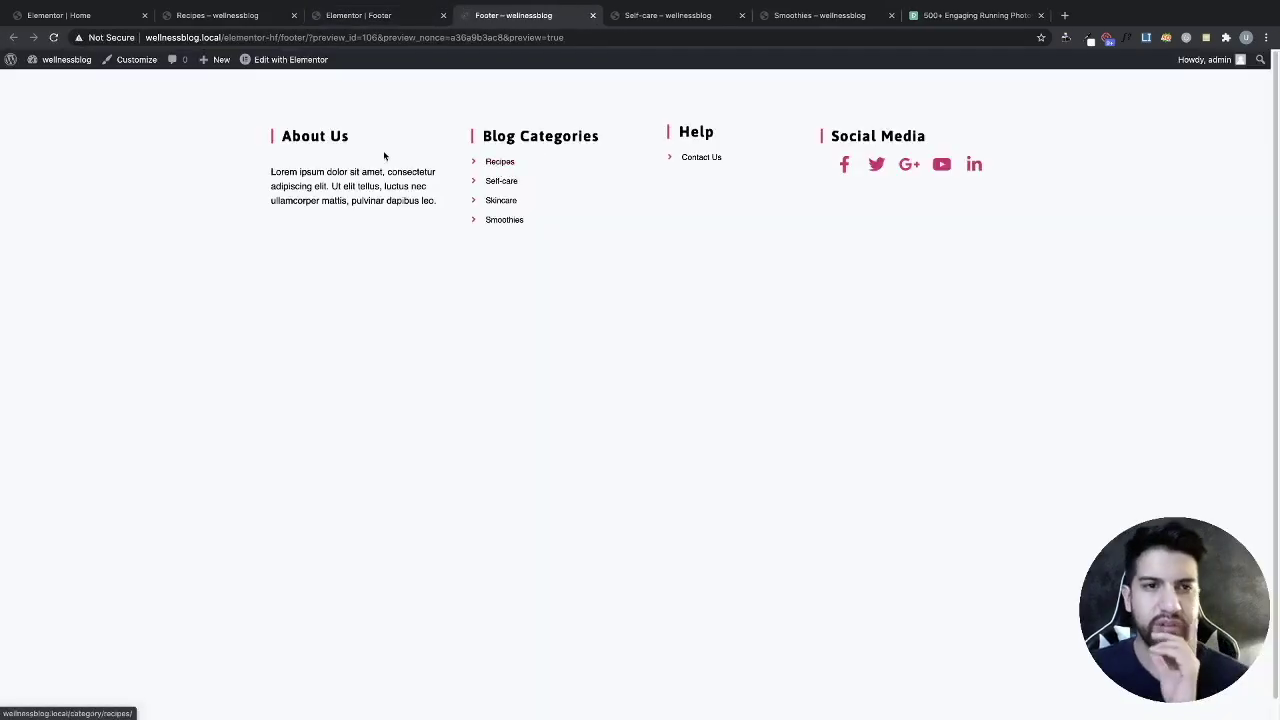
# - Load wellnessblog.local/ and scroll down to check the live footer
pyautogui.click(226, 38)
pyautogui.write('wellnessblog.local/e')
pyautogui.press('Return')
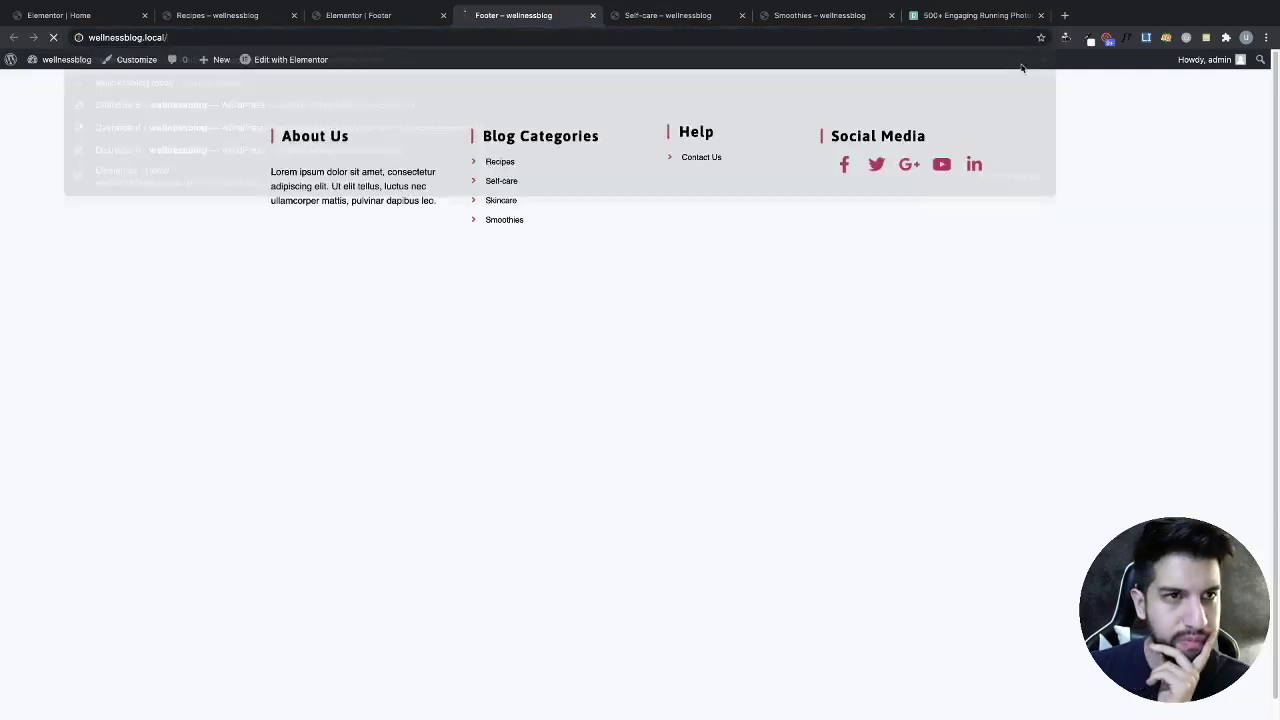
pyautogui.scroll(-10, 933, 210)
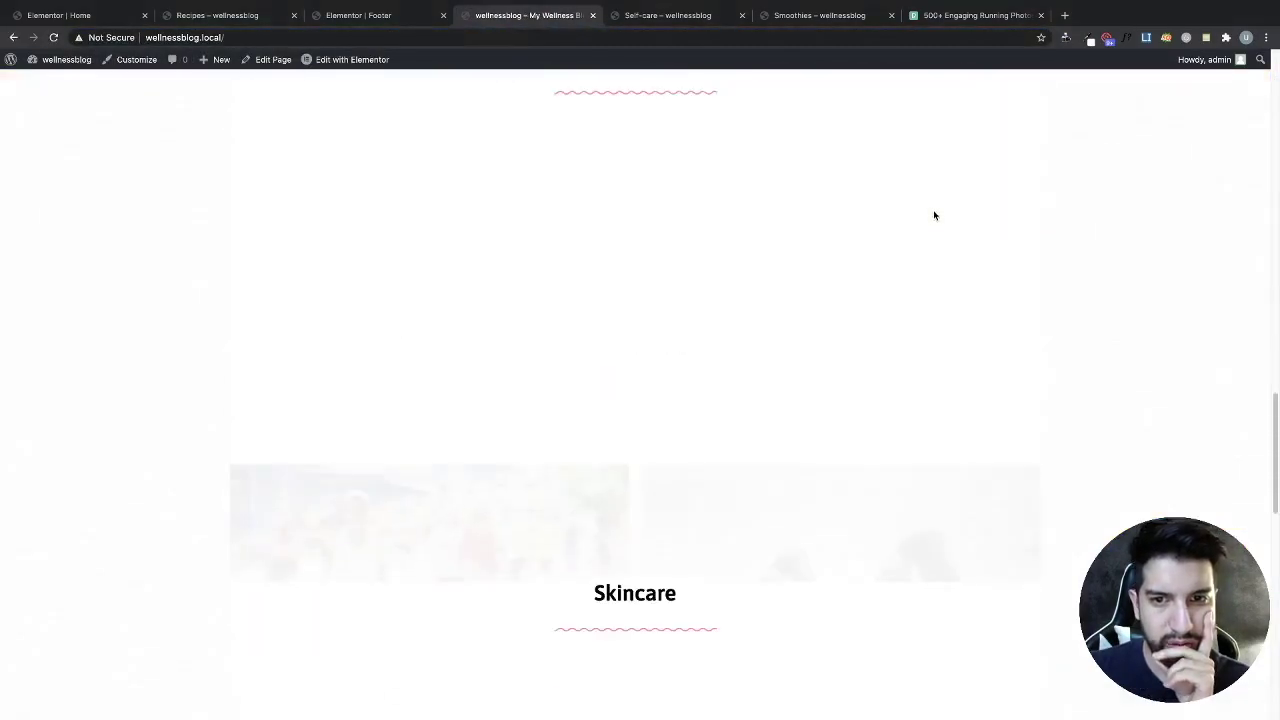
pyautogui.scroll(-5, 934, 215)
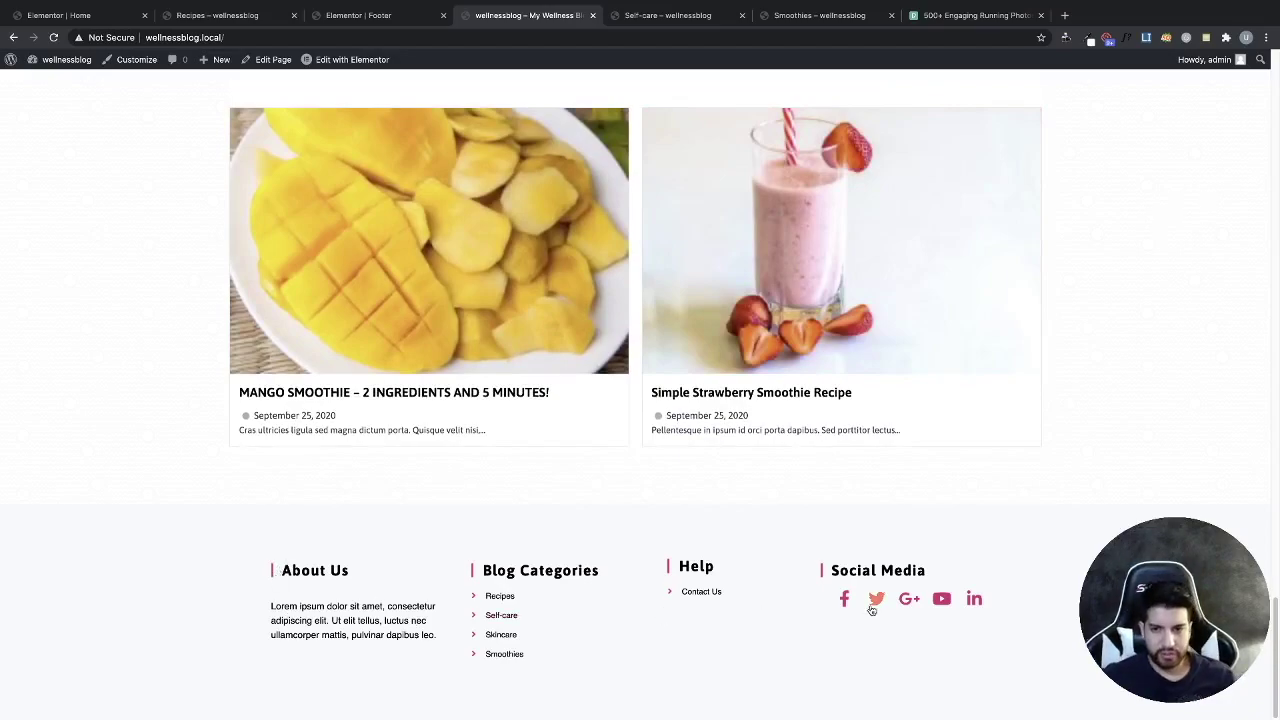
pyautogui.scroll(5, 870, 532)
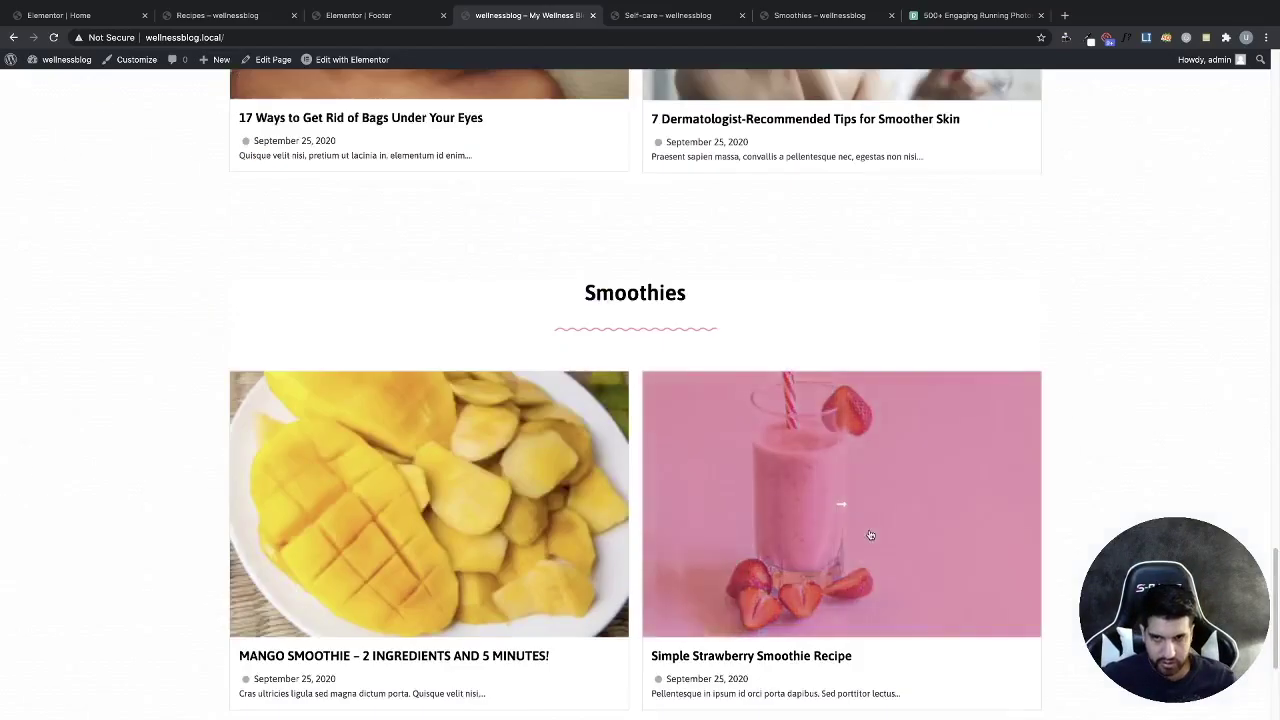
pyautogui.scroll(15, 861, 529)
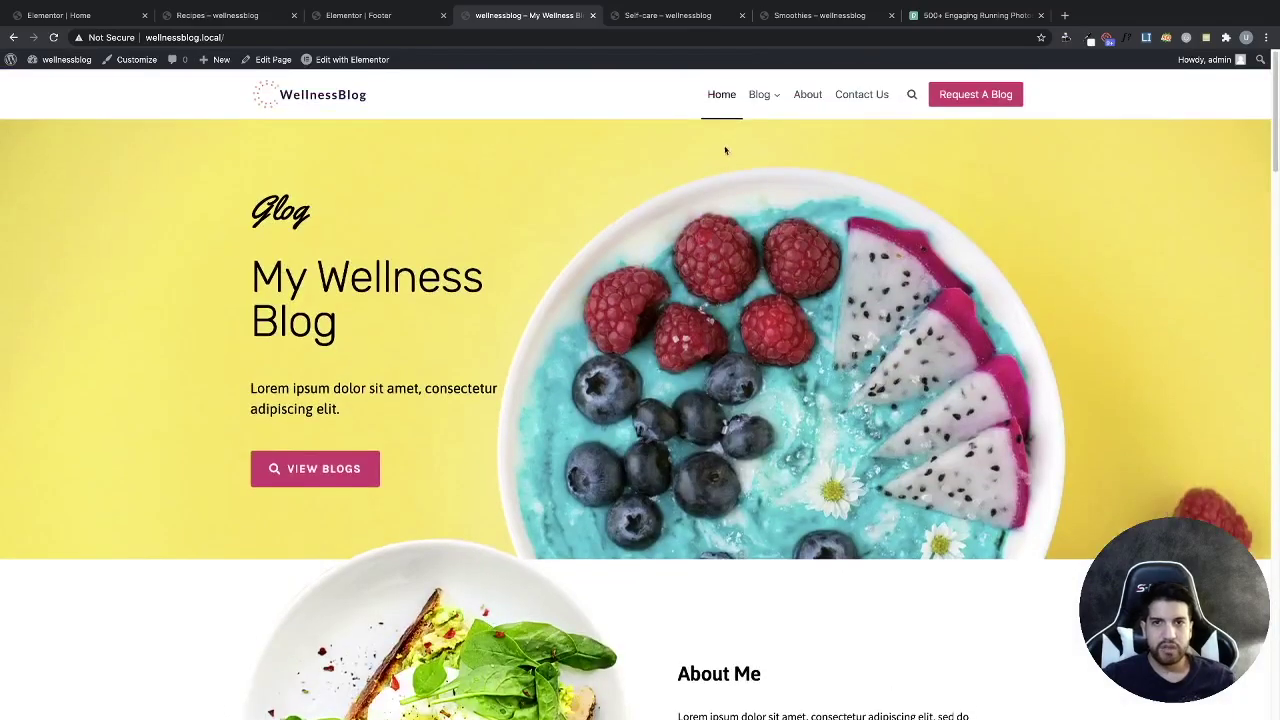
# - Open the Self-care category page from the Blog menu and scroll through it
pyautogui.moveTo(752, 106)
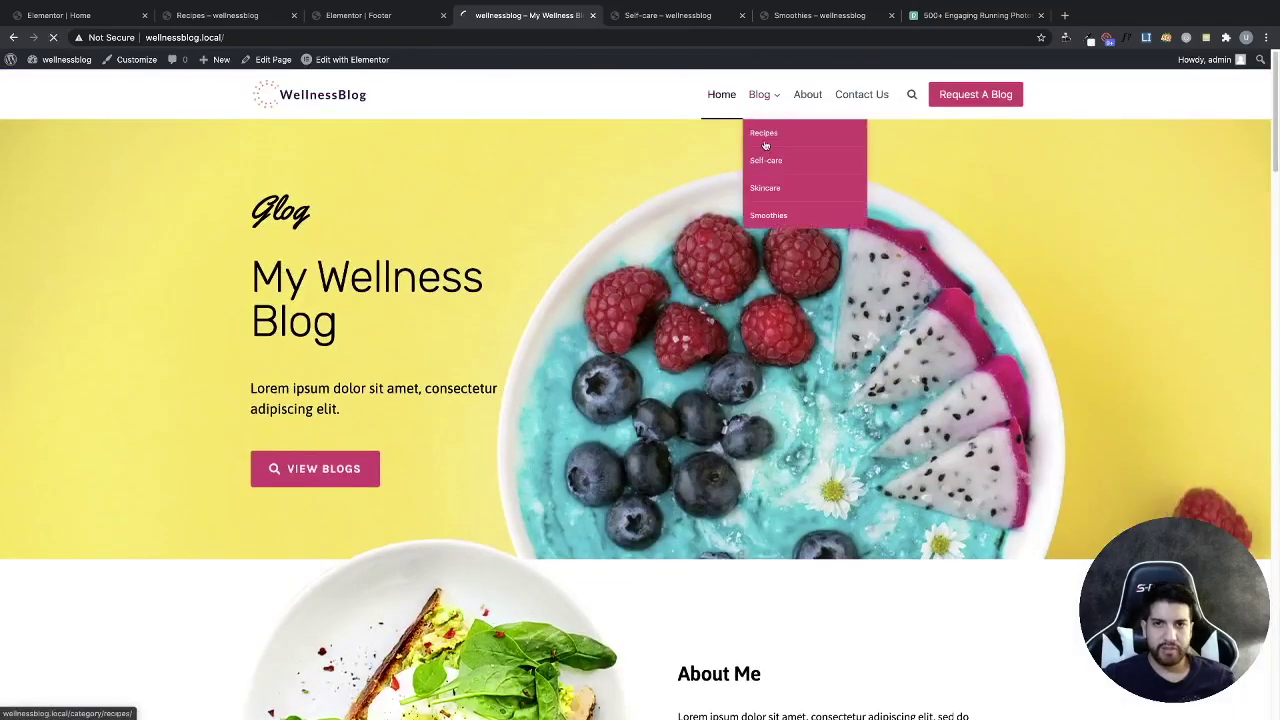
pyautogui.click(766, 160)
pyautogui.scroll(-5, 666, 367)
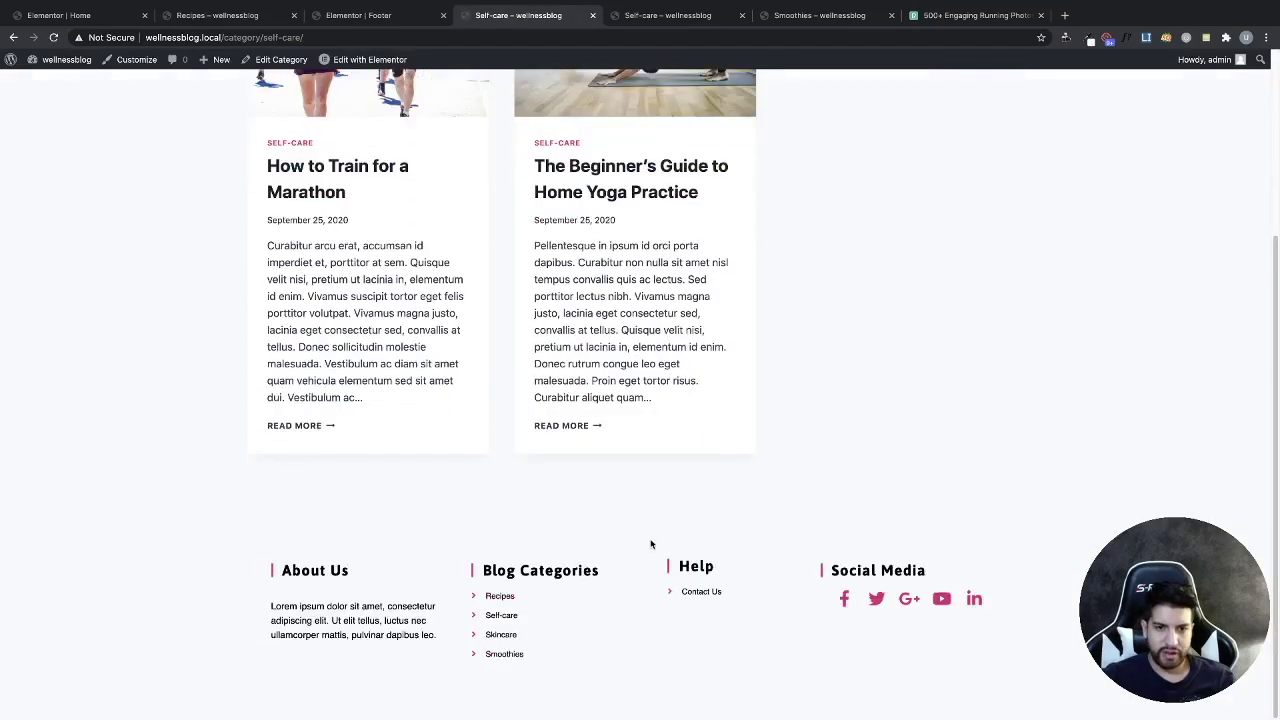
pyautogui.scroll(10, 790, 562)
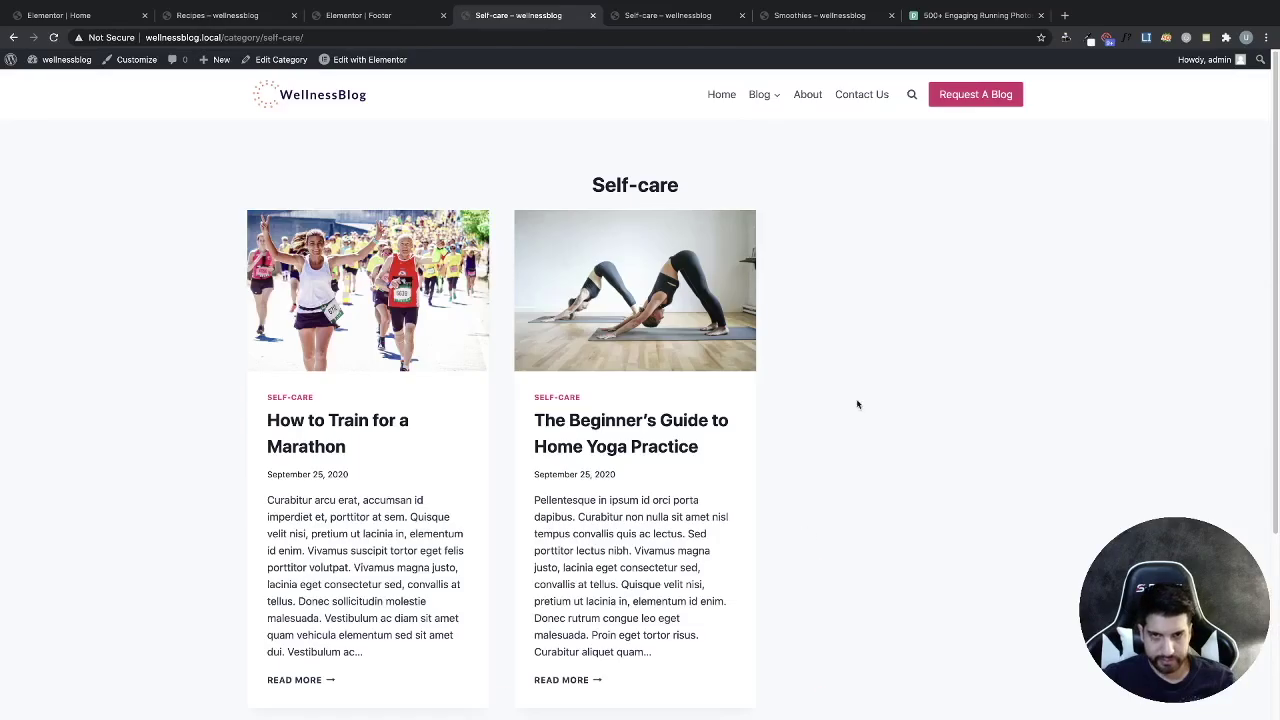
# - Check the new footer at the bottom of the About page
pyautogui.click(810, 104)
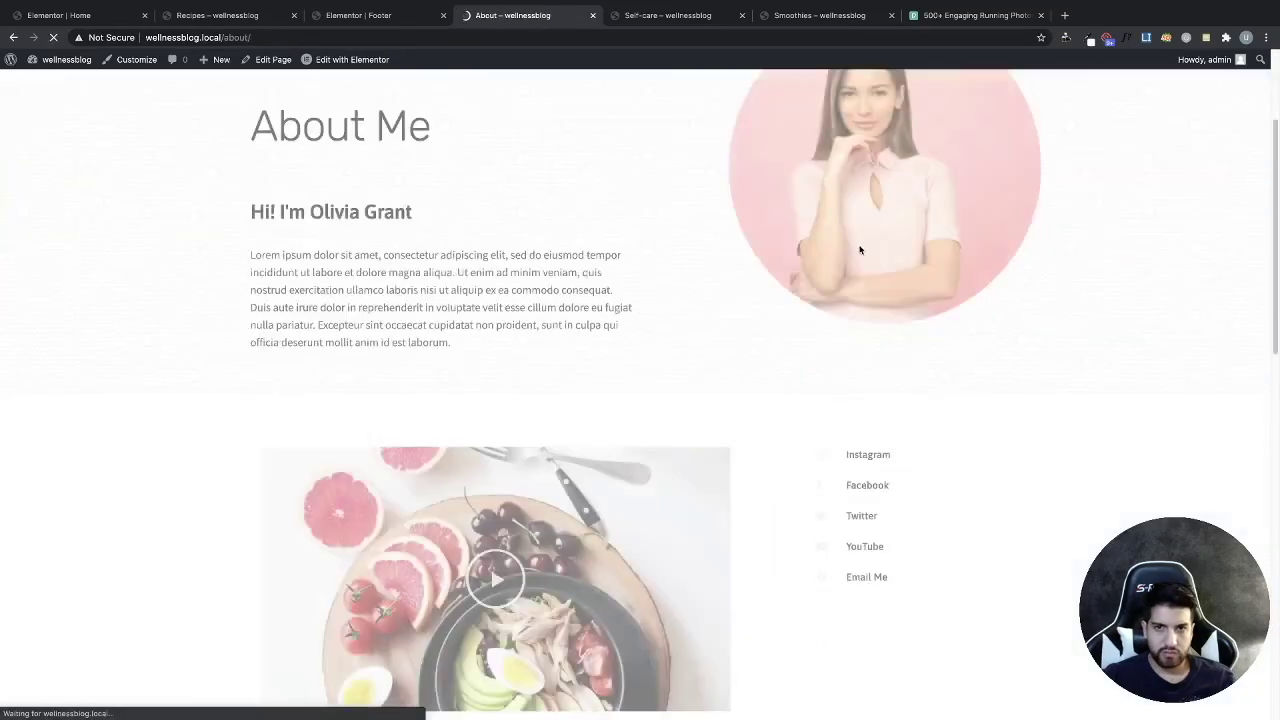
pyautogui.scroll(-10, 835, 345)
pyautogui.scroll(10, 834, 339)
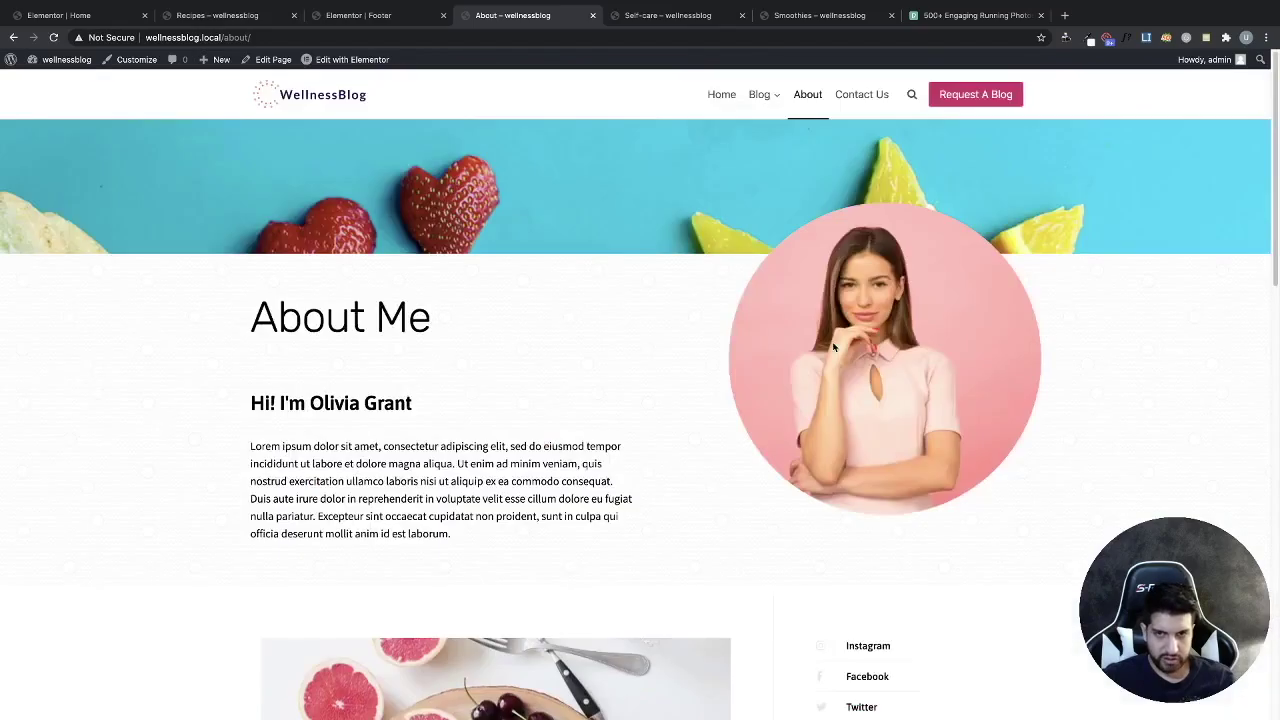
# - Check the footer on the Contact Us page
pyautogui.click(853, 95)
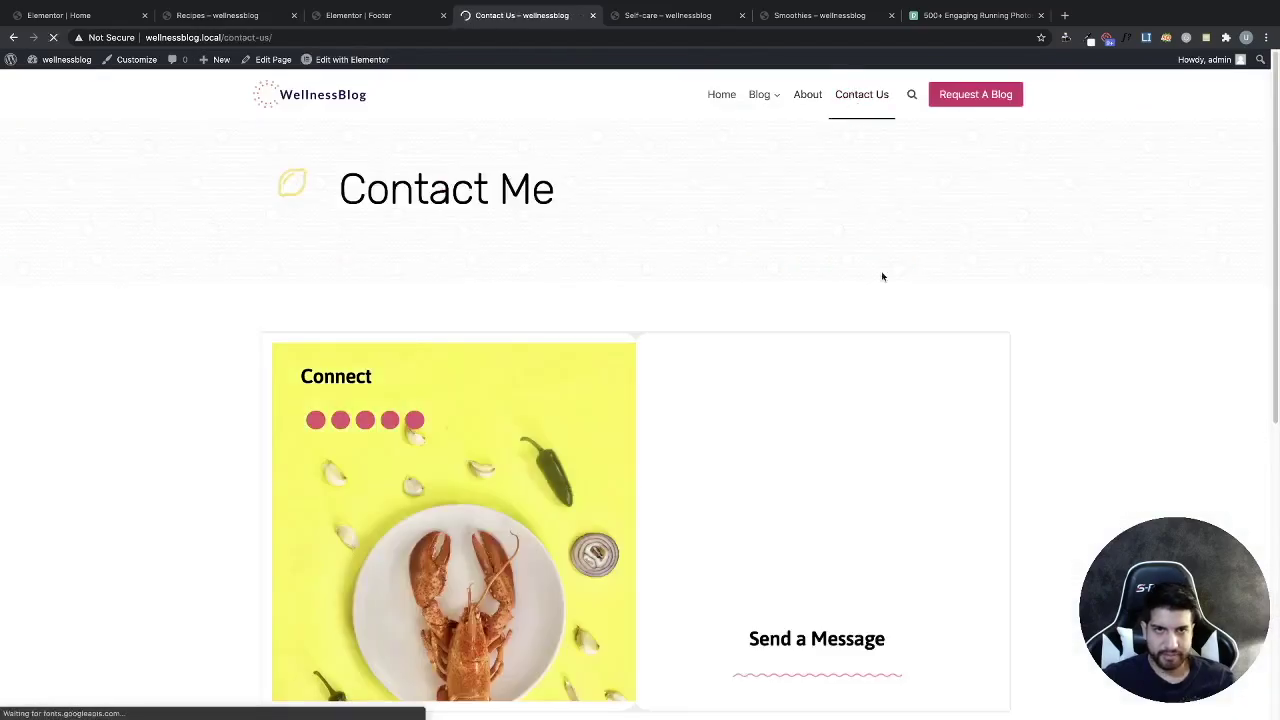
pyautogui.scroll(-5, 882, 290)
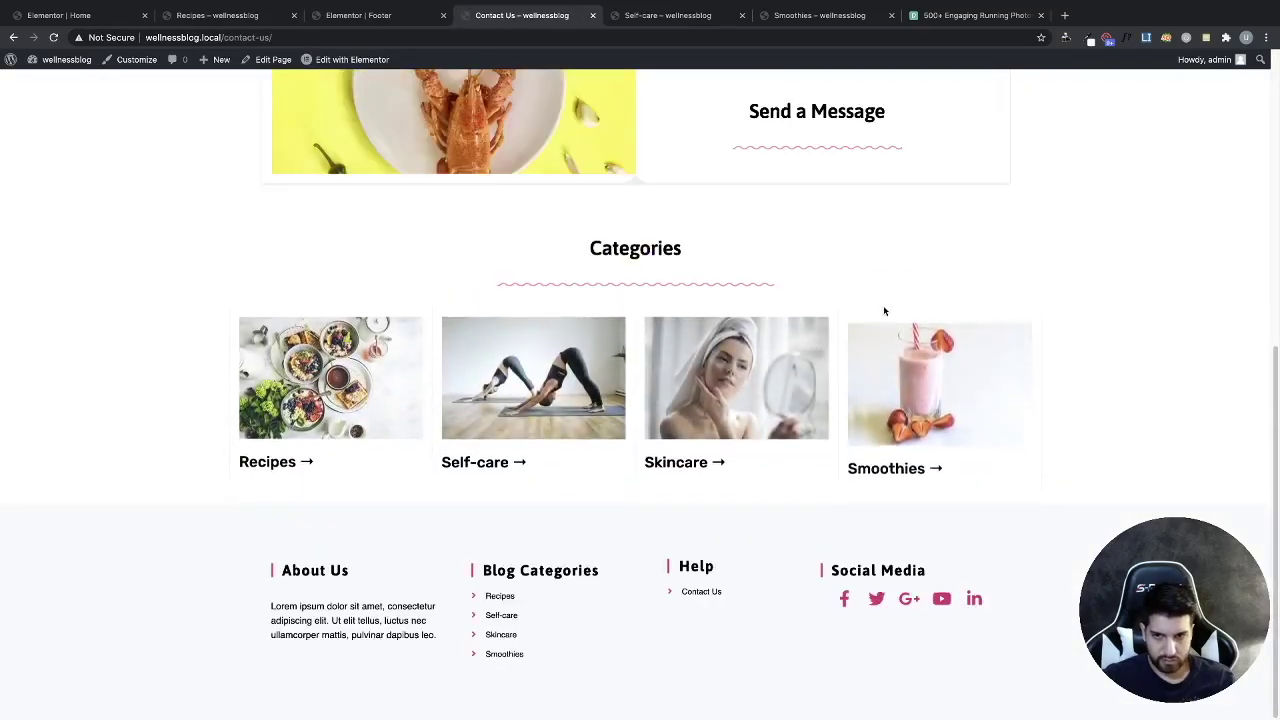
pyautogui.scroll(4, 884, 311)
pyautogui.scroll(3, 874, 297)
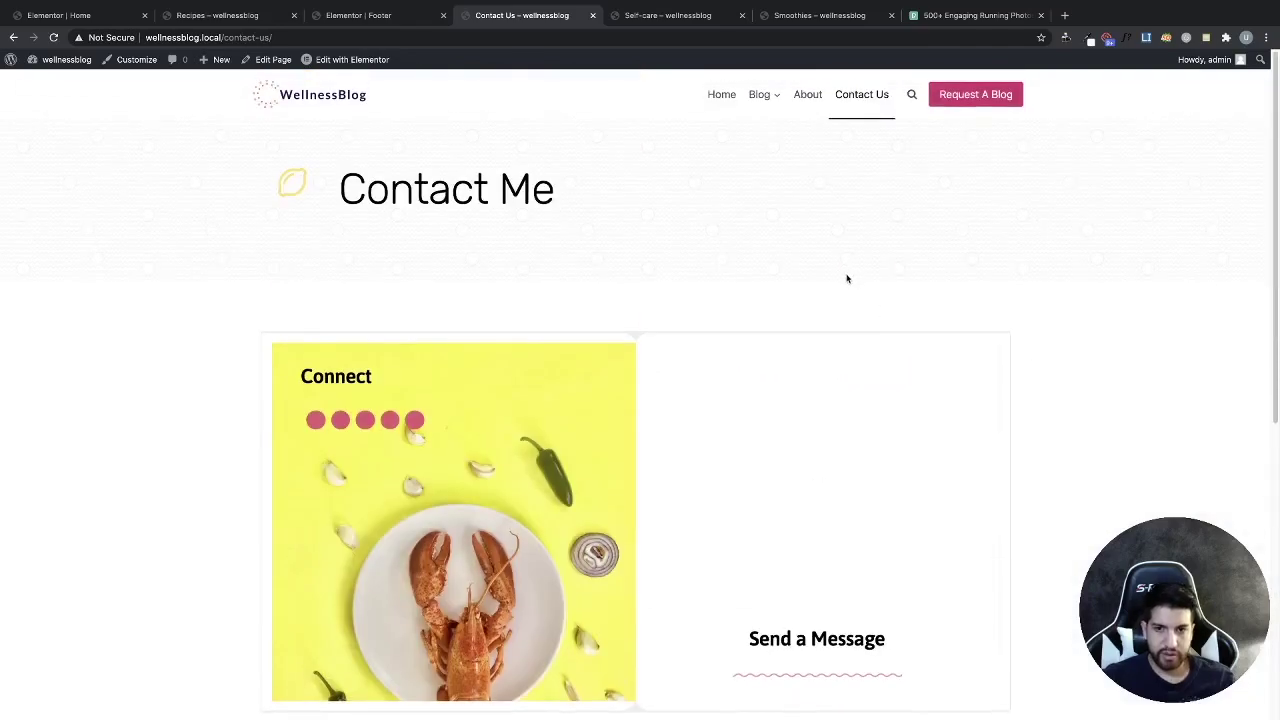
pyautogui.scroll(-1, 820, 311)
pyautogui.scroll(1, 703, 180)
pyautogui.scroll(1, 703, 180)
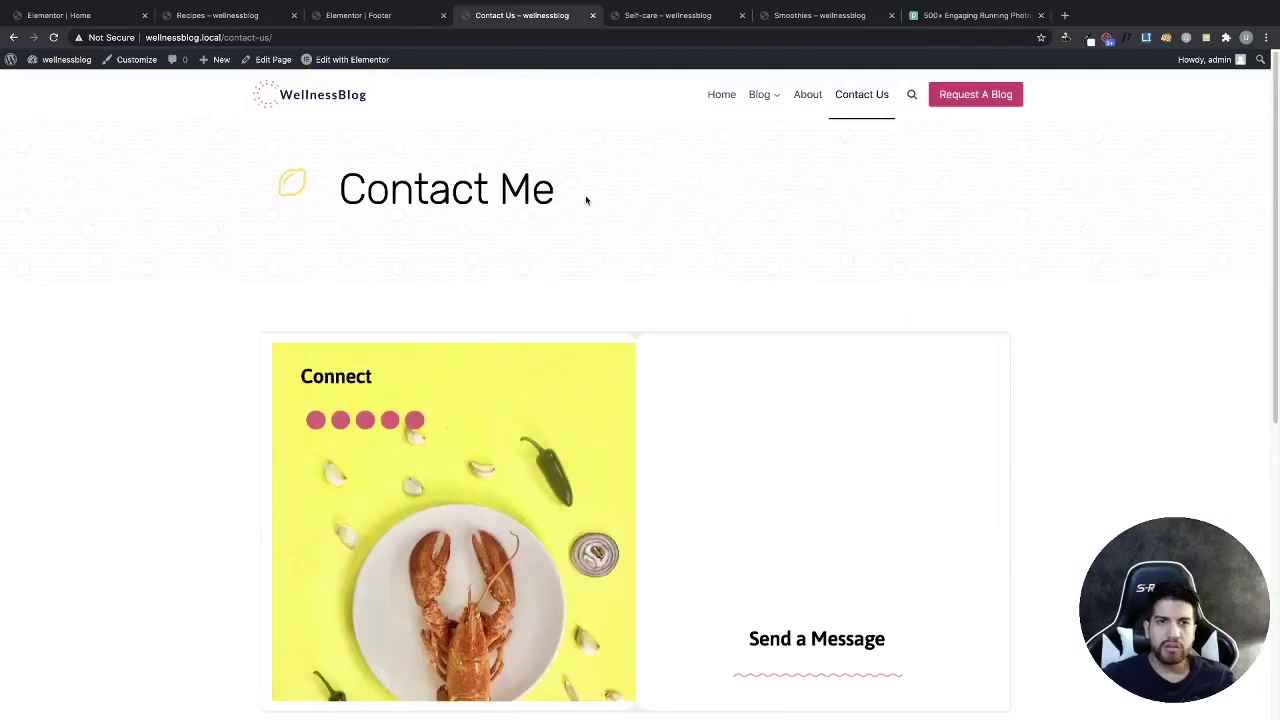
# - Return to the wellnessblog homepage and browse its Recipes, Self-care and Skincare sections
pyautogui.click(712, 96)
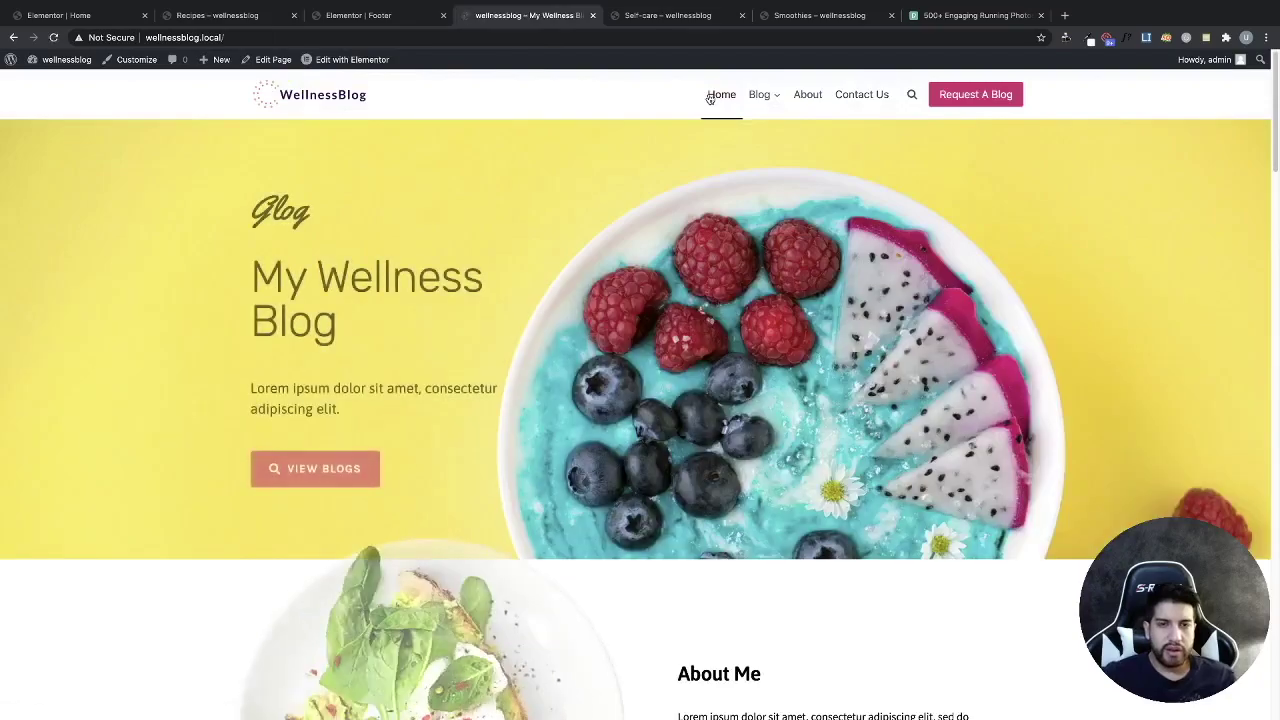
pyautogui.scroll(-5, 578, 352)
pyautogui.scroll(-15, 578, 352)
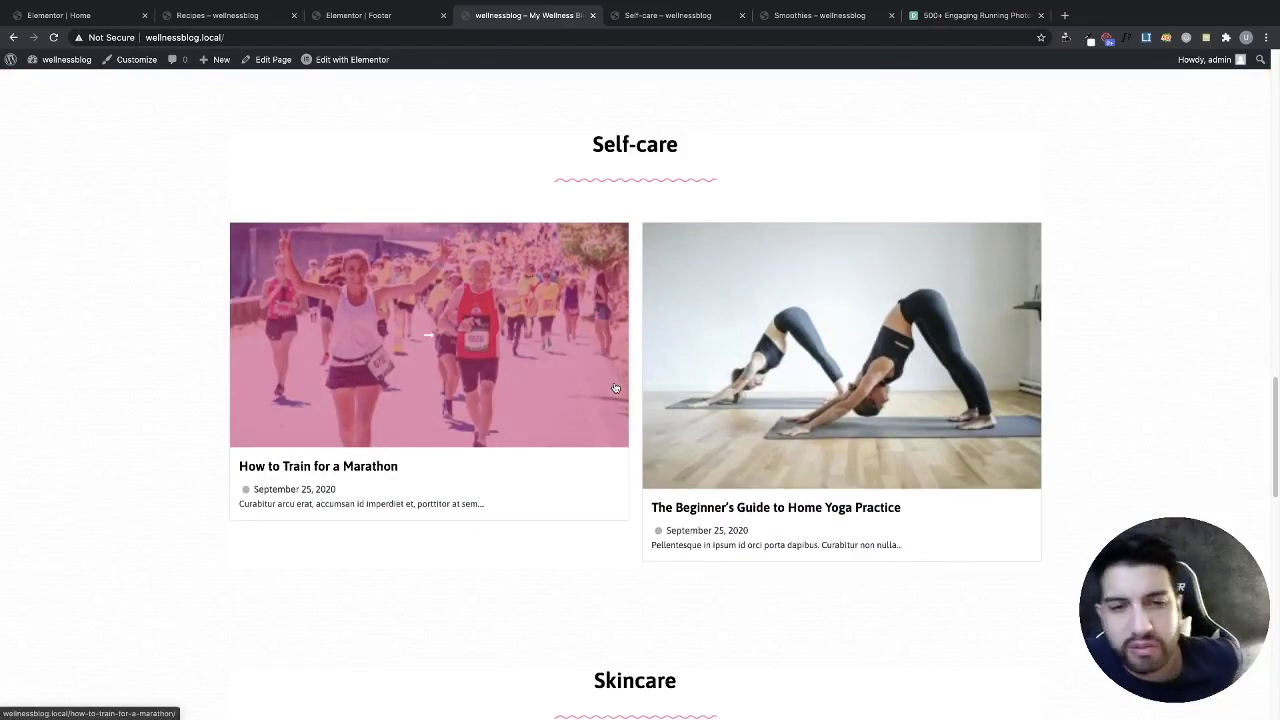
pyautogui.scroll(20, 615, 388)
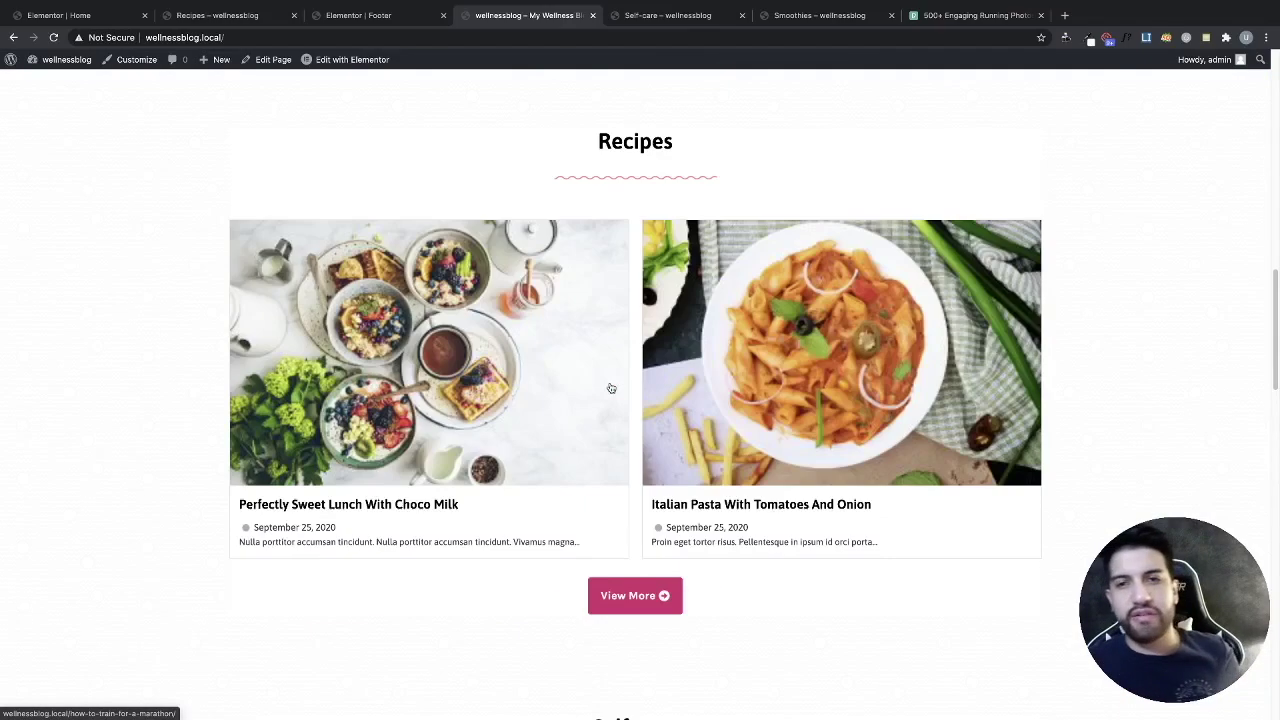